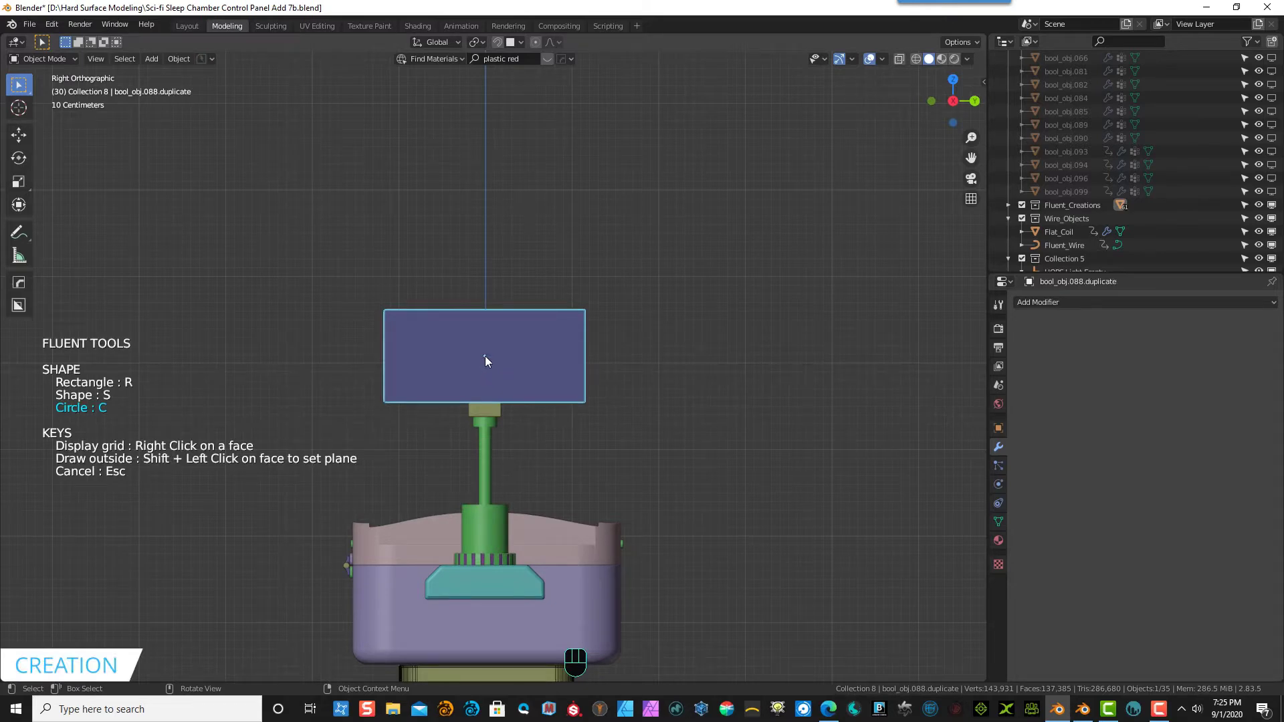
# - Draw a circular disc centred on the upright panel's face with Fluent, radius about 0.35 and solidify thickness about -0.03
pyautogui.moveTo(484, 355); pyautogui.dragTo(510, 375)
pyautogui.moveTo(510, 375)
pyautogui.mouseDown(button='middle')
pyautogui.moveTo(581, 388)
pyautogui.moveTo(495, 363)
pyautogui.mouseUp(button='middle')
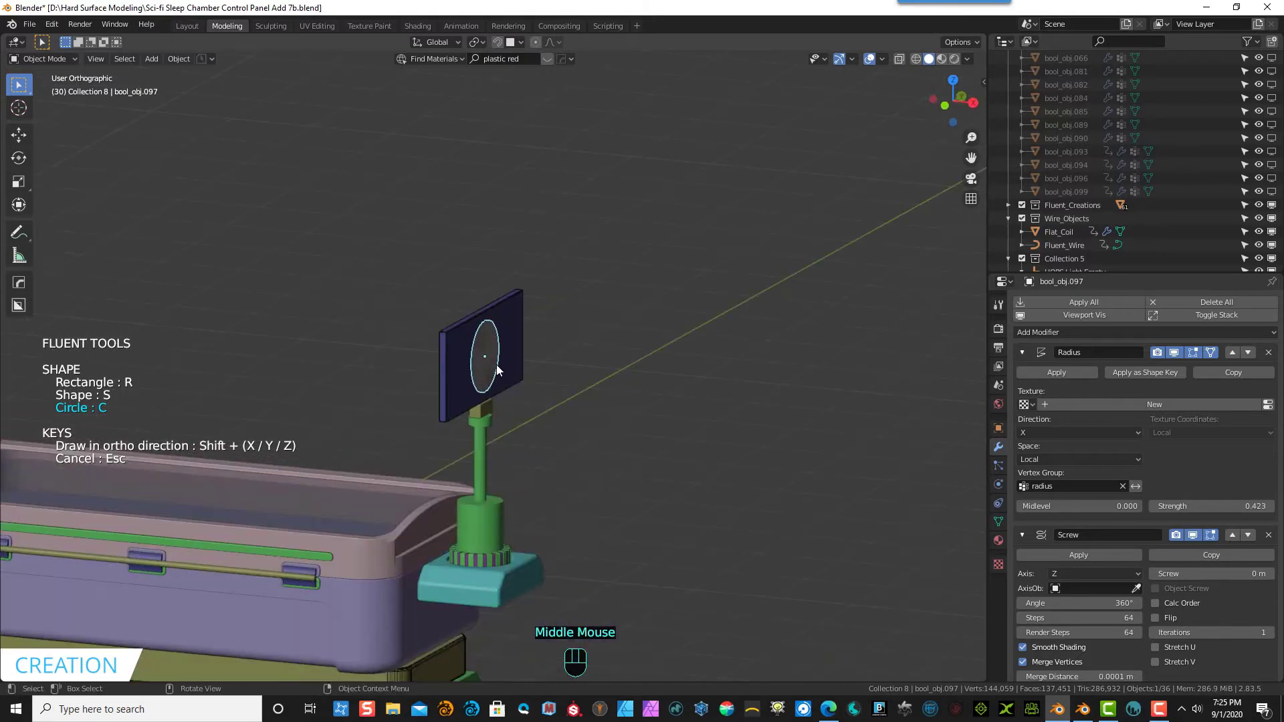
pyautogui.click(496, 370)
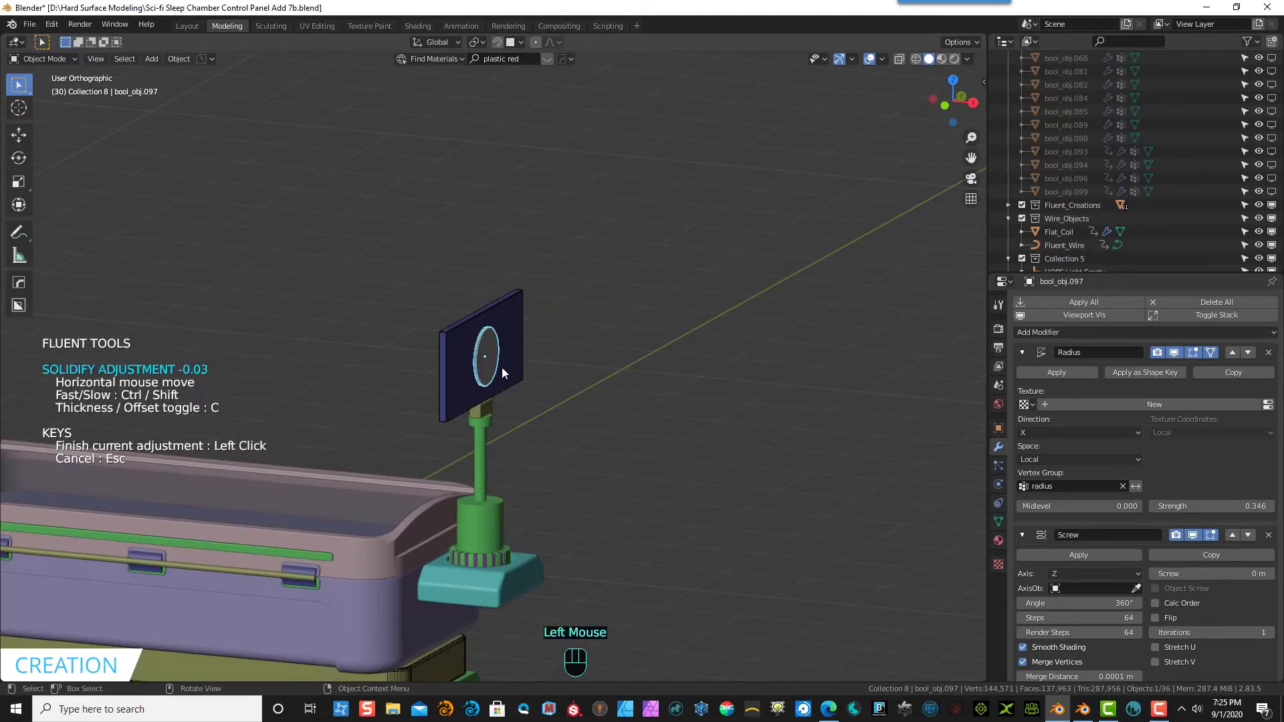
pyautogui.click(509, 368)
# - Draw a smaller concentric cylinder on the disc's face, radius about 0.16 and solidify thickness about -0.16
pyautogui.press('KP_3')
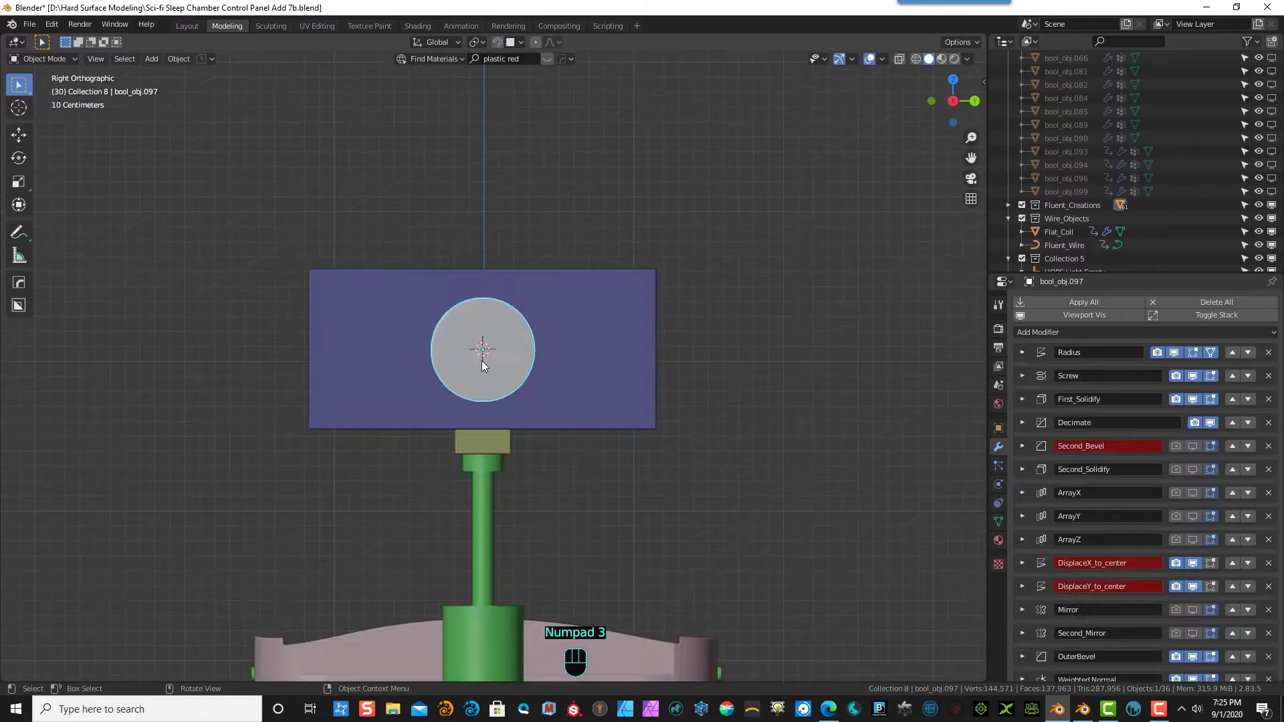
pyautogui.press('f')
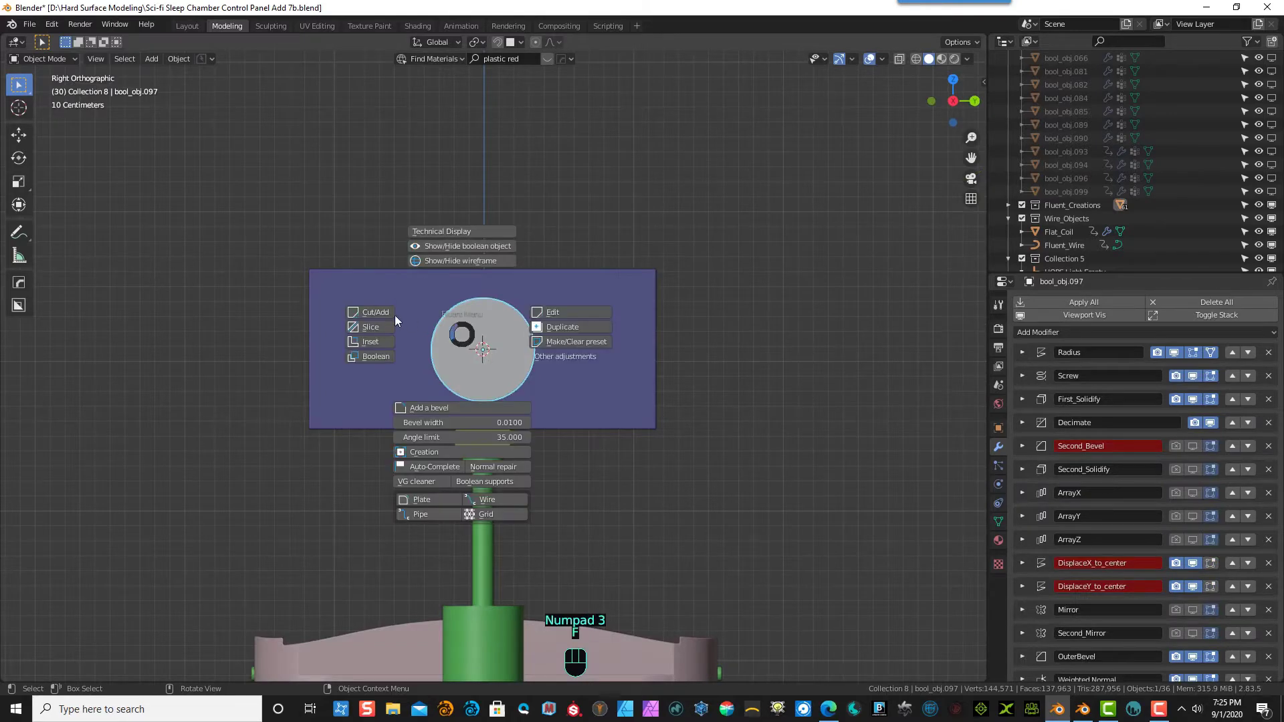
pyautogui.click(428, 452)
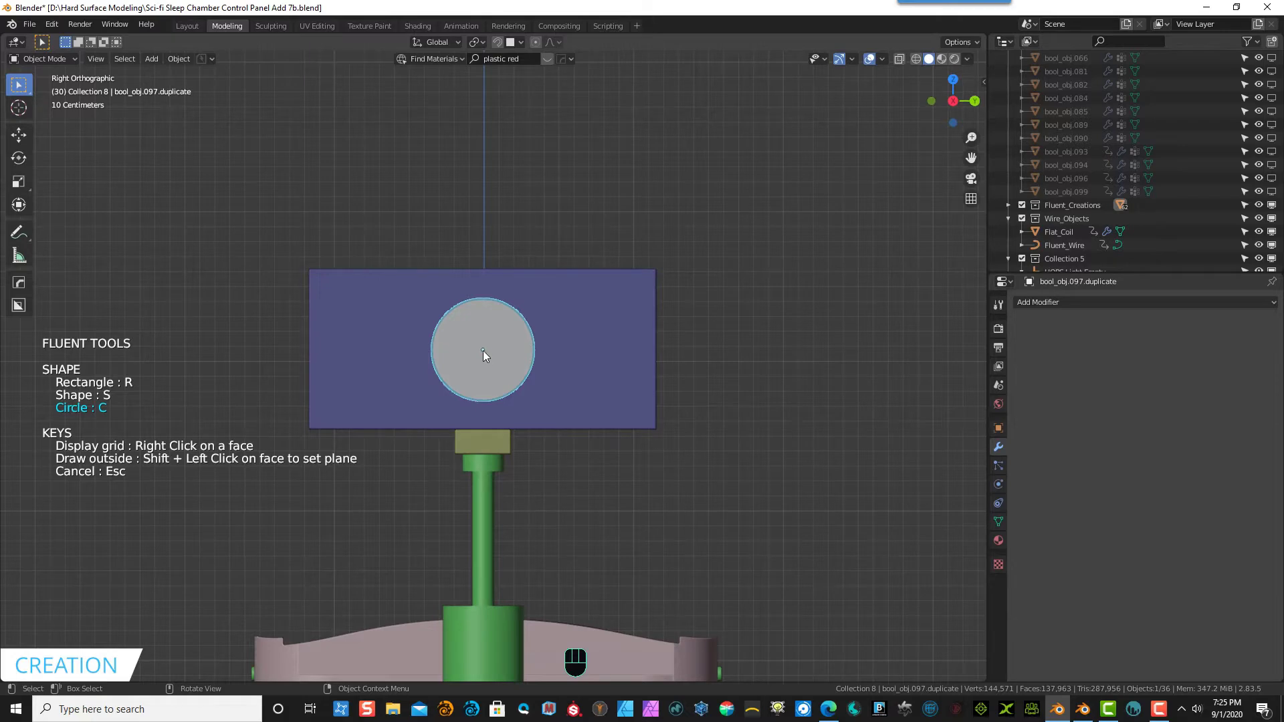
pyautogui.click(483, 350)
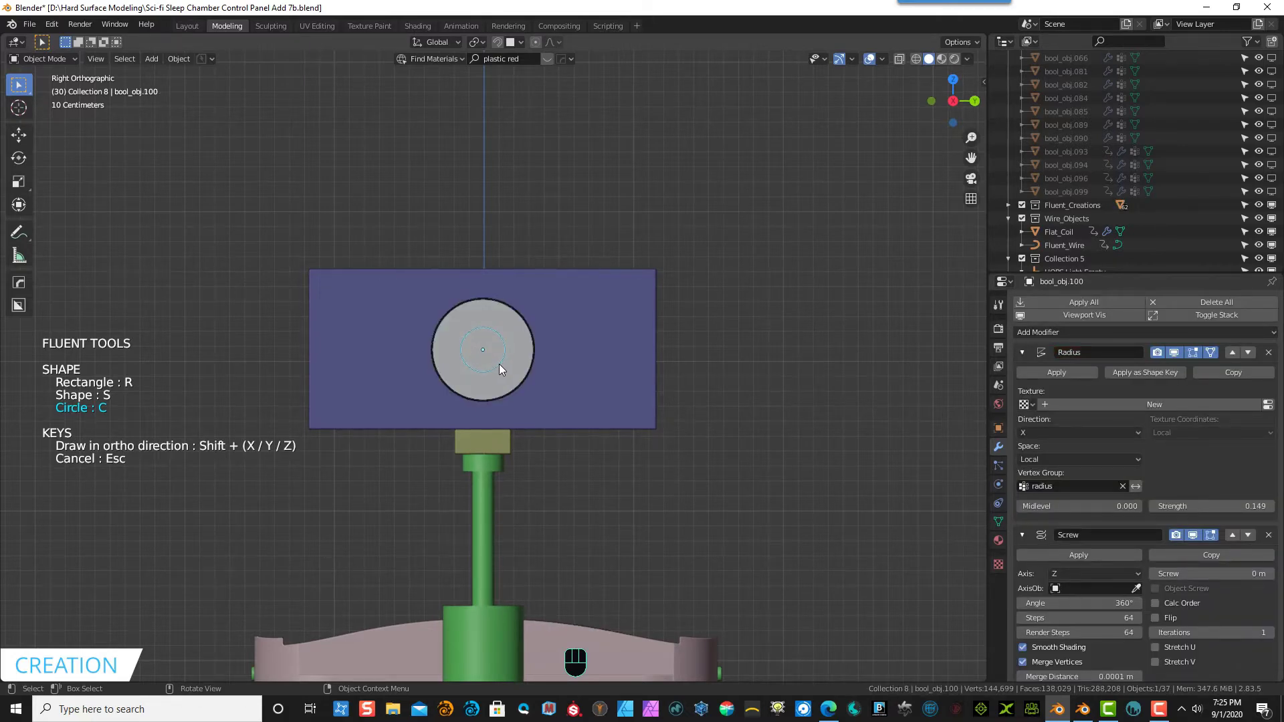
pyautogui.moveTo(499, 364)
pyautogui.mouseDown(button='middle')
pyautogui.moveTo(569, 388)
pyautogui.moveTo(493, 363)
pyautogui.mouseUp(button='middle')
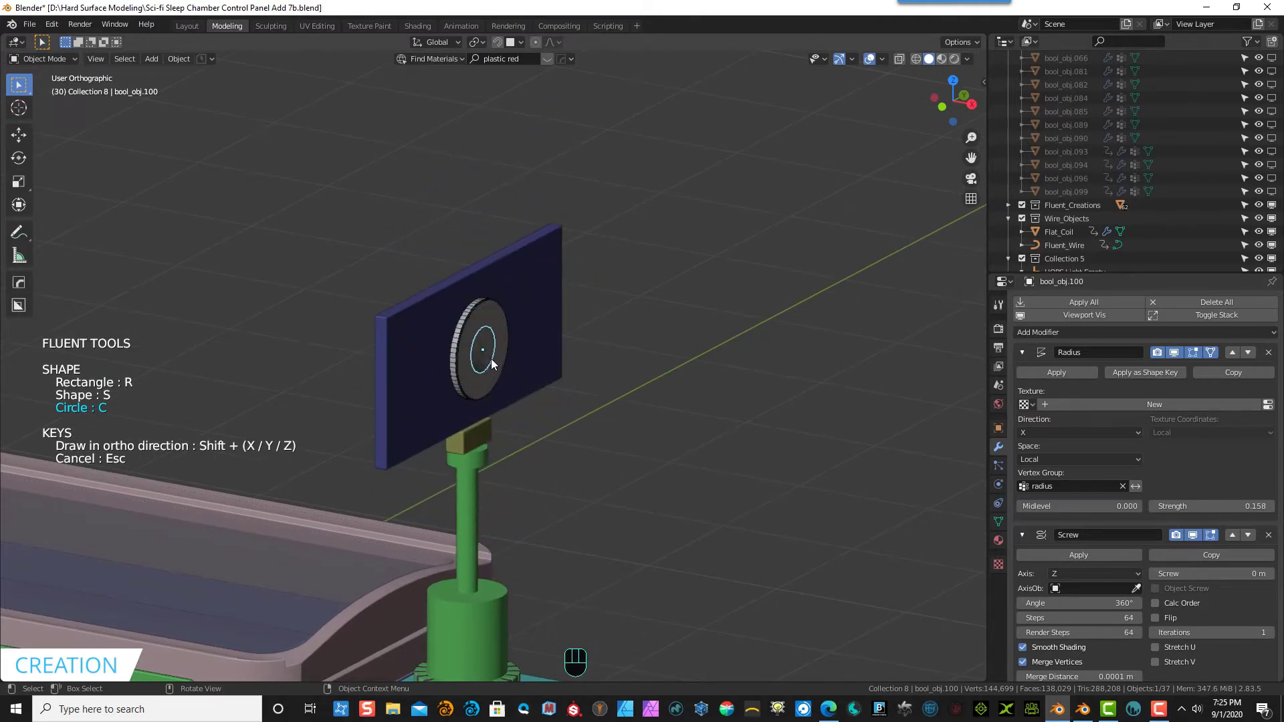
pyautogui.click(493, 364)
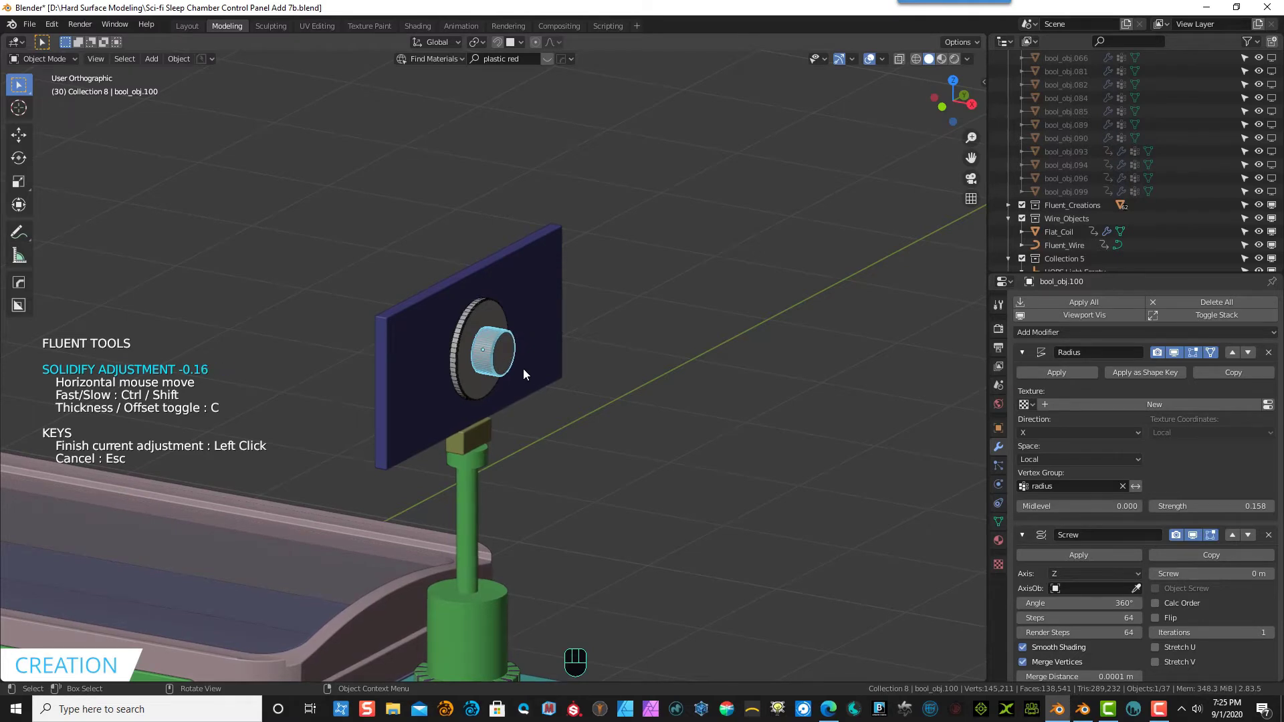
pyautogui.click(524, 369)
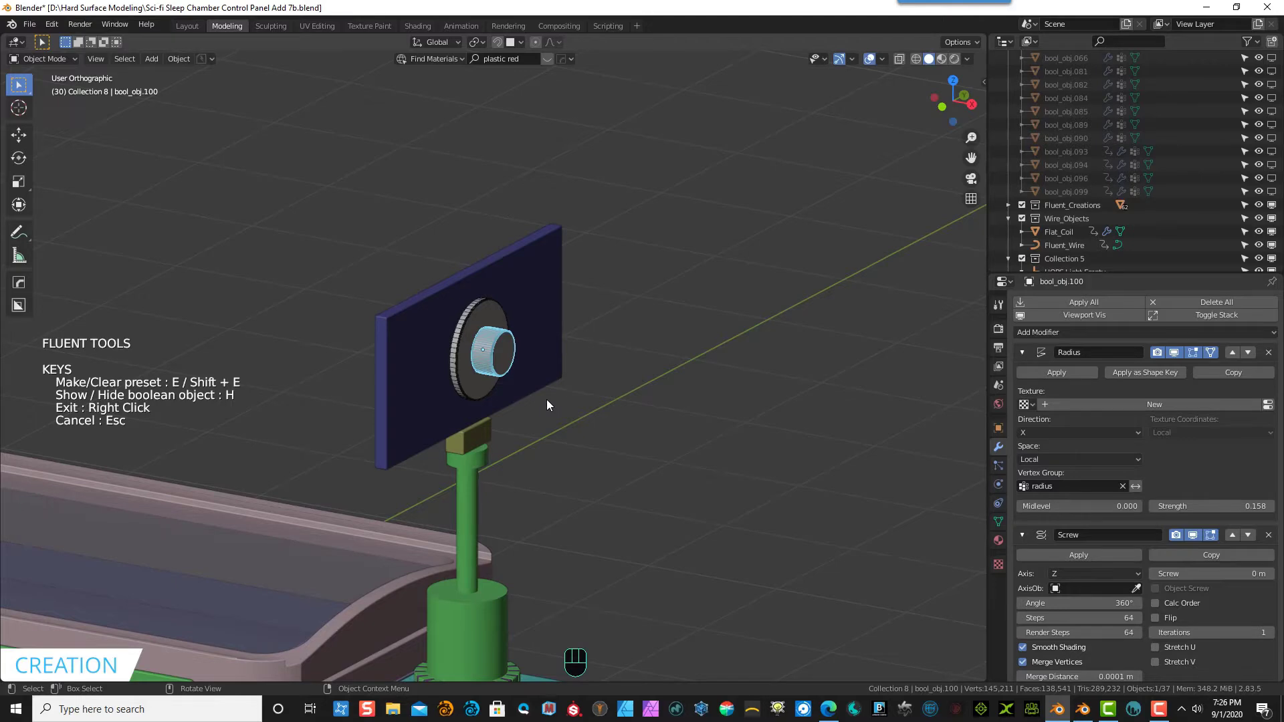
# - Move the small cylinder about -0.015 m along the X axis so it sinks into the disc
pyautogui.press('KP_1')
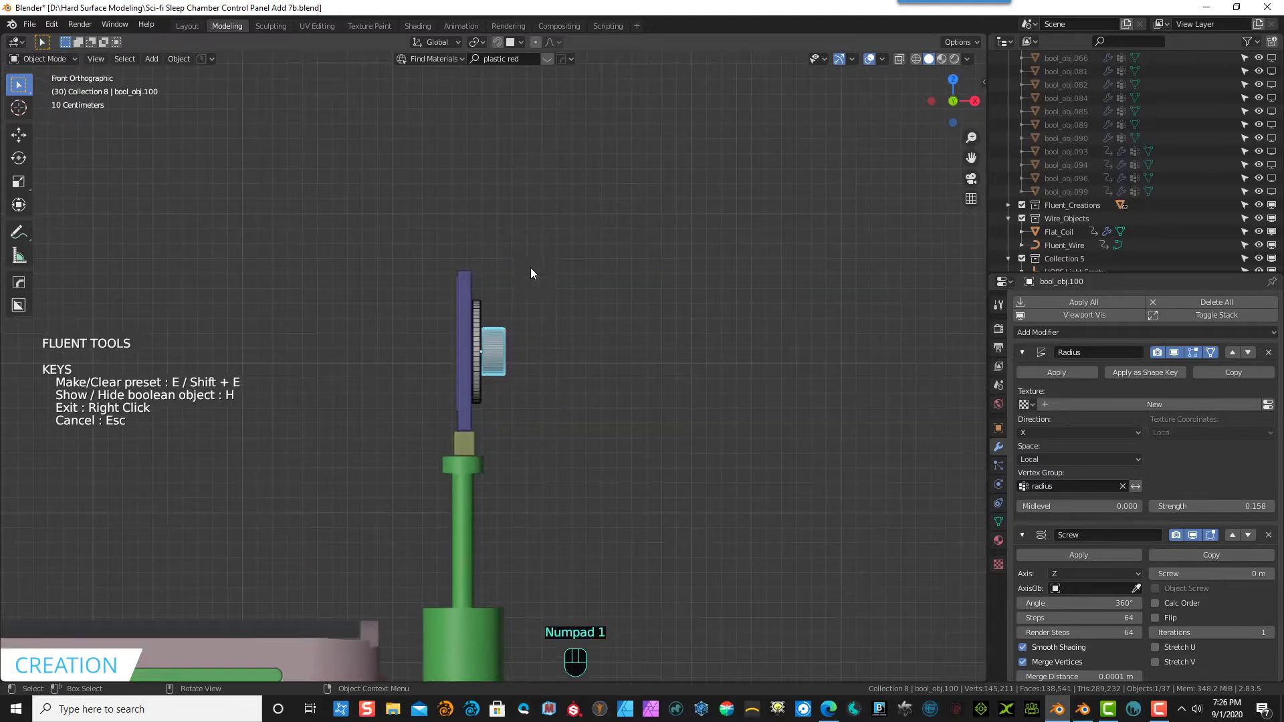
pyautogui.scroll(7, 545, 267)
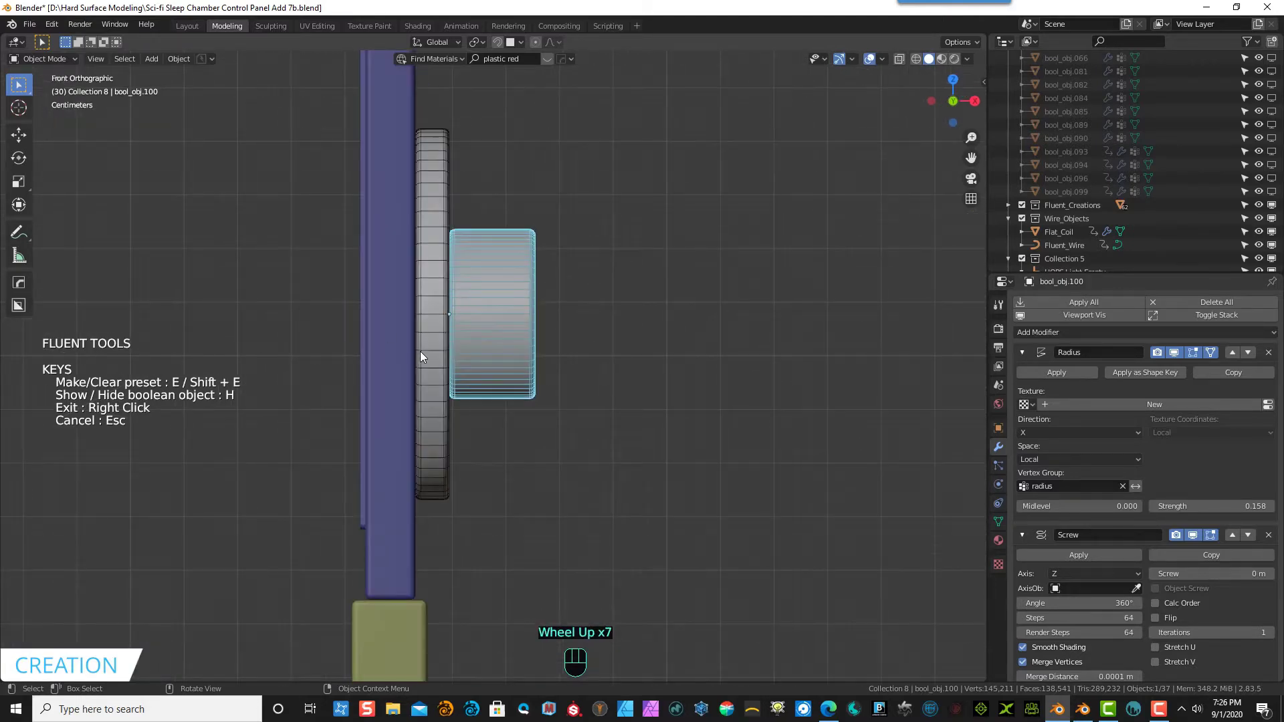
pyautogui.press('f')
pyautogui.press('g')
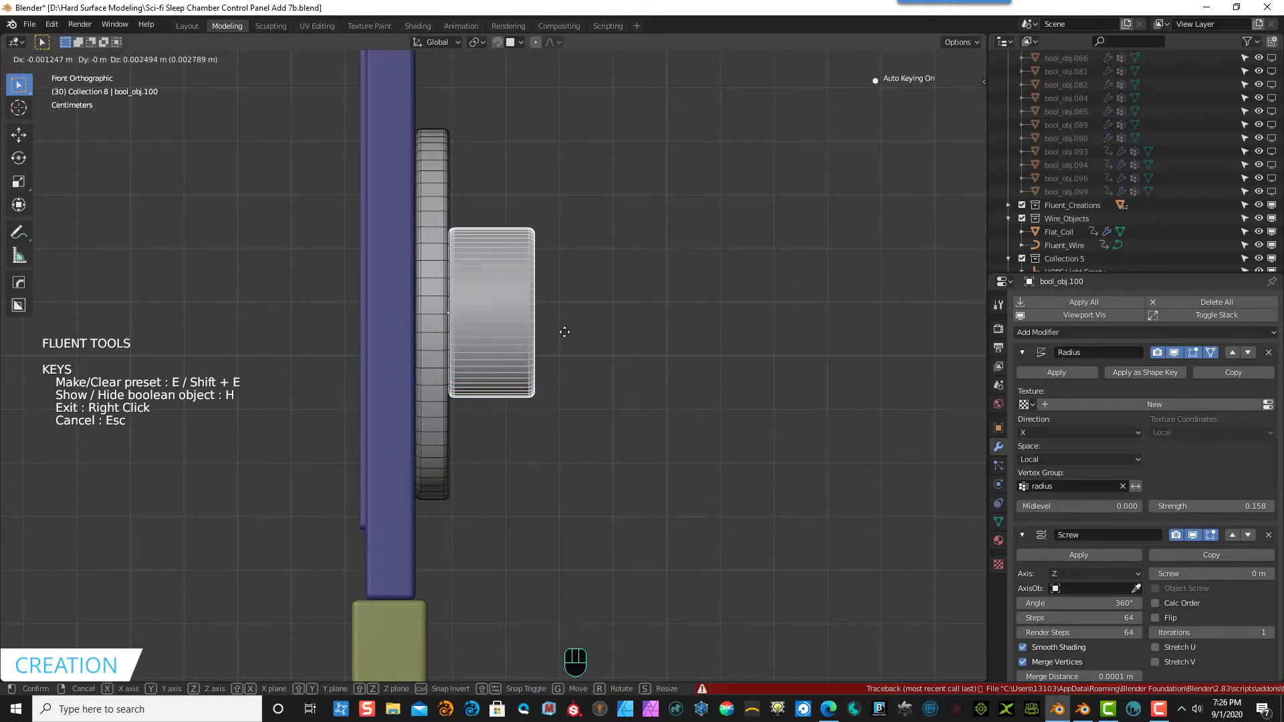
pyautogui.press('z')
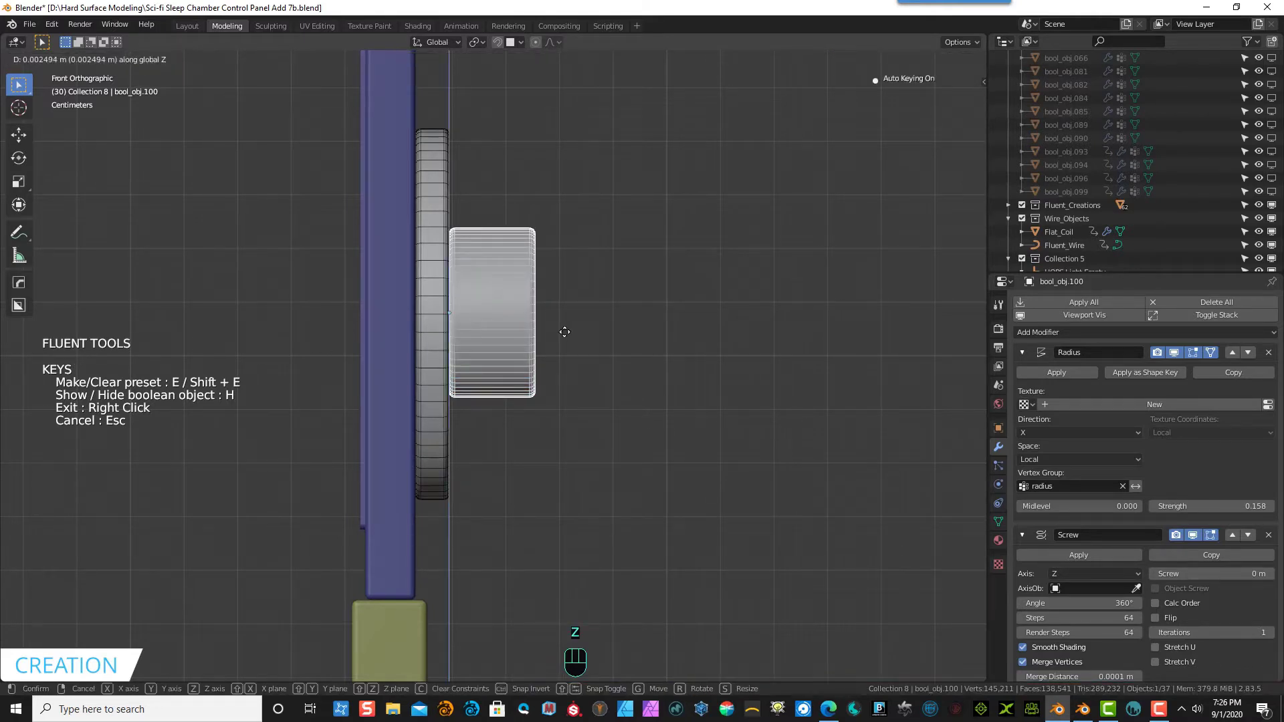
pyautogui.press('x')
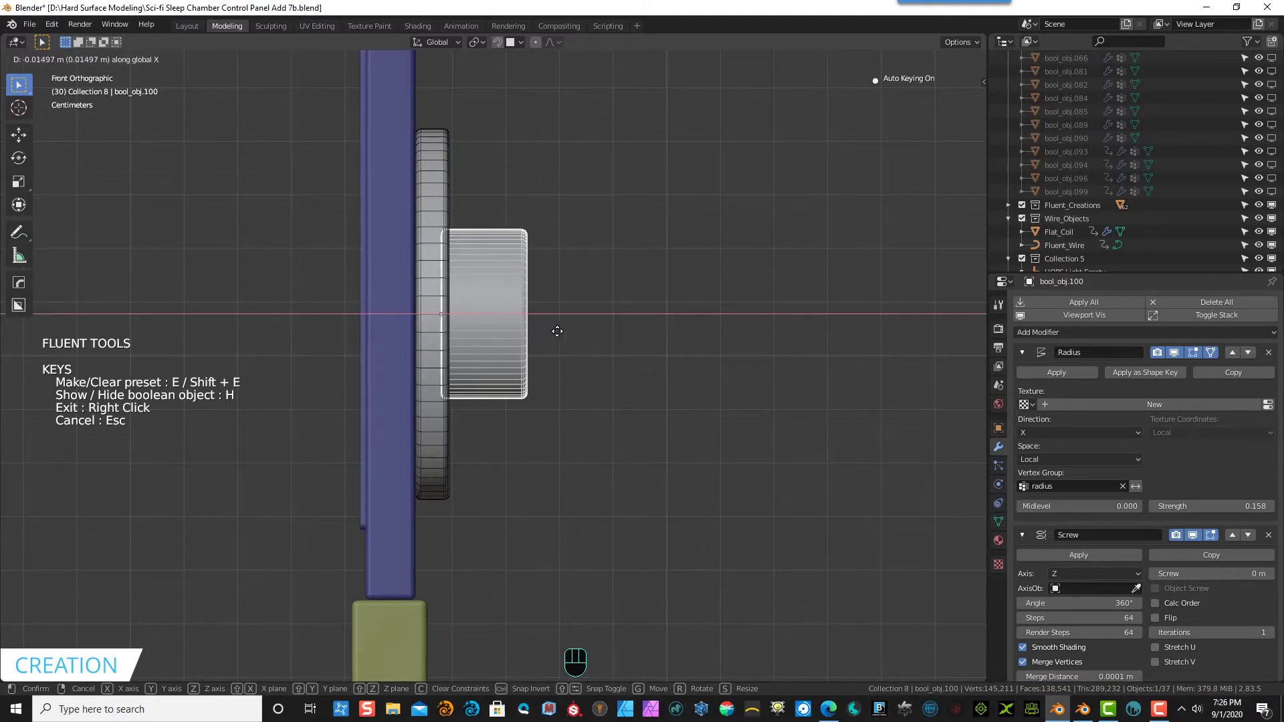
pyautogui.click(558, 336)
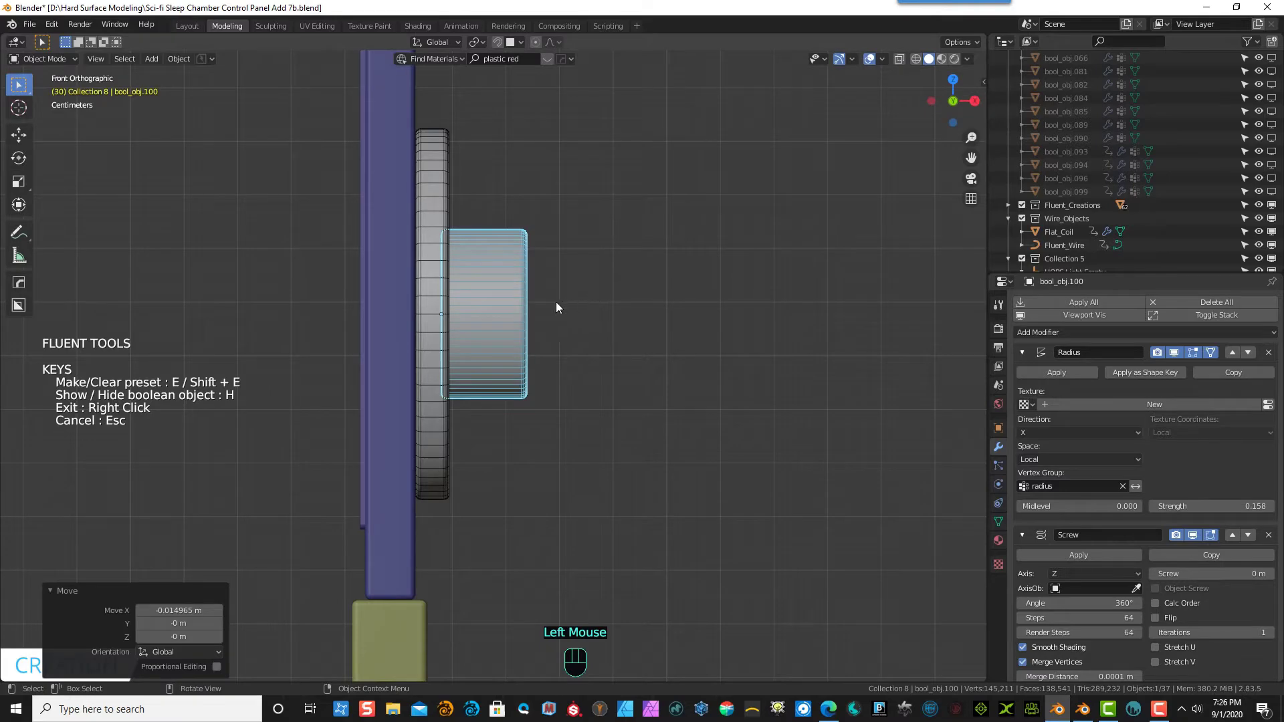
pyautogui.click(596, 222)
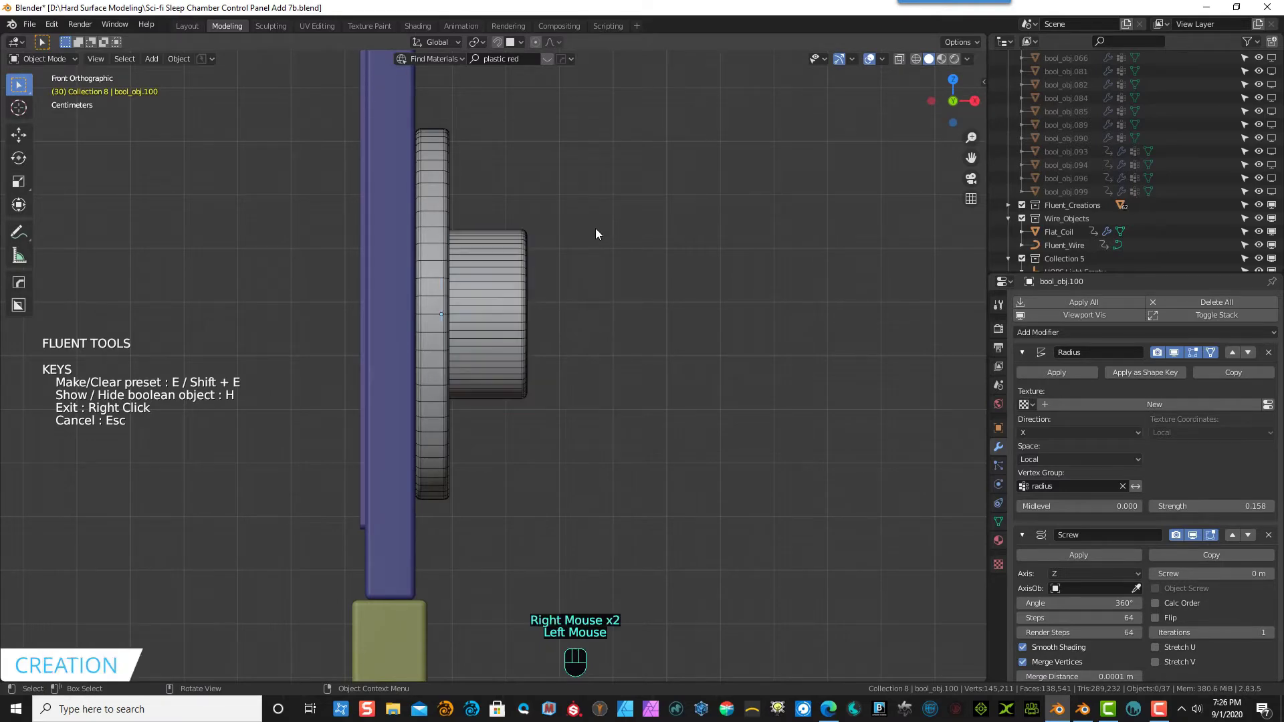
# - Collapse the small cylinder's modifier stack with the HOps Smart Apply operation
pyautogui.click(519, 307)
pyautogui.moveTo(610, 299)
pyautogui.mouseDown(button='middle')
pyautogui.moveTo(483, 322)
pyautogui.moveTo(529, 343)
pyautogui.moveTo(602, 308)
pyautogui.moveTo(590, 307)
pyautogui.mouseUp(button='middle')
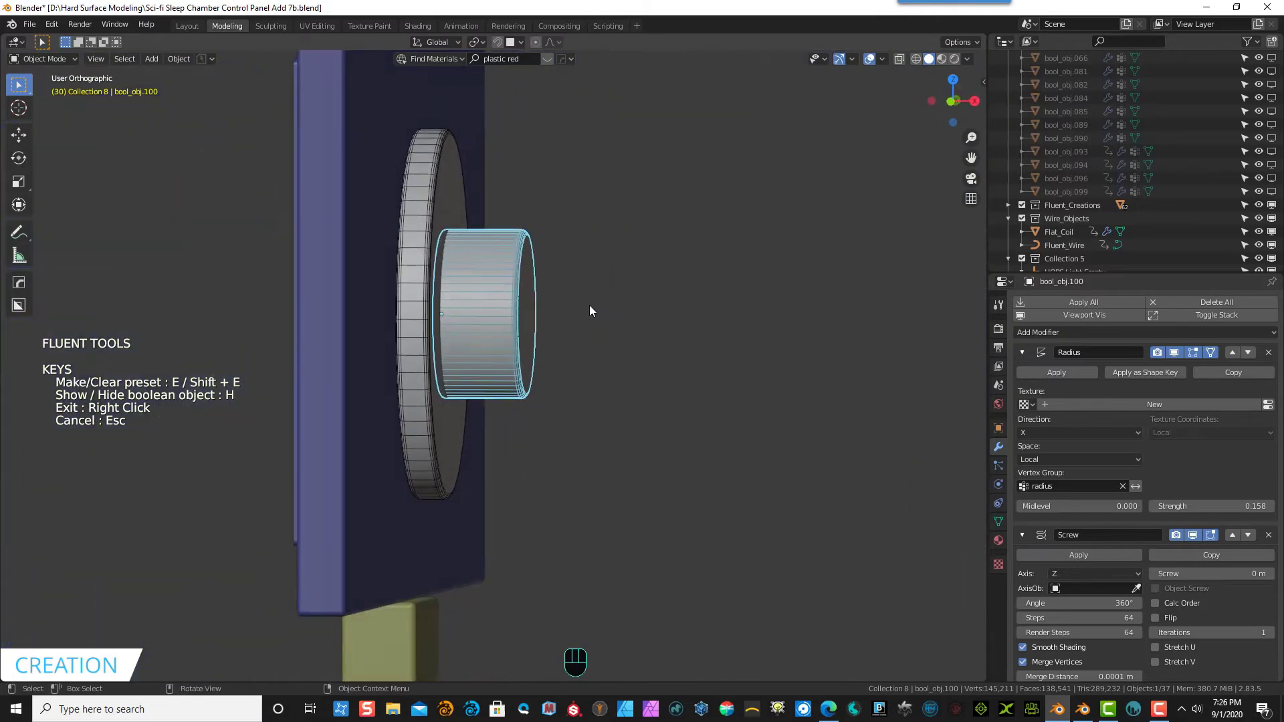
pyautogui.press('KP_3')
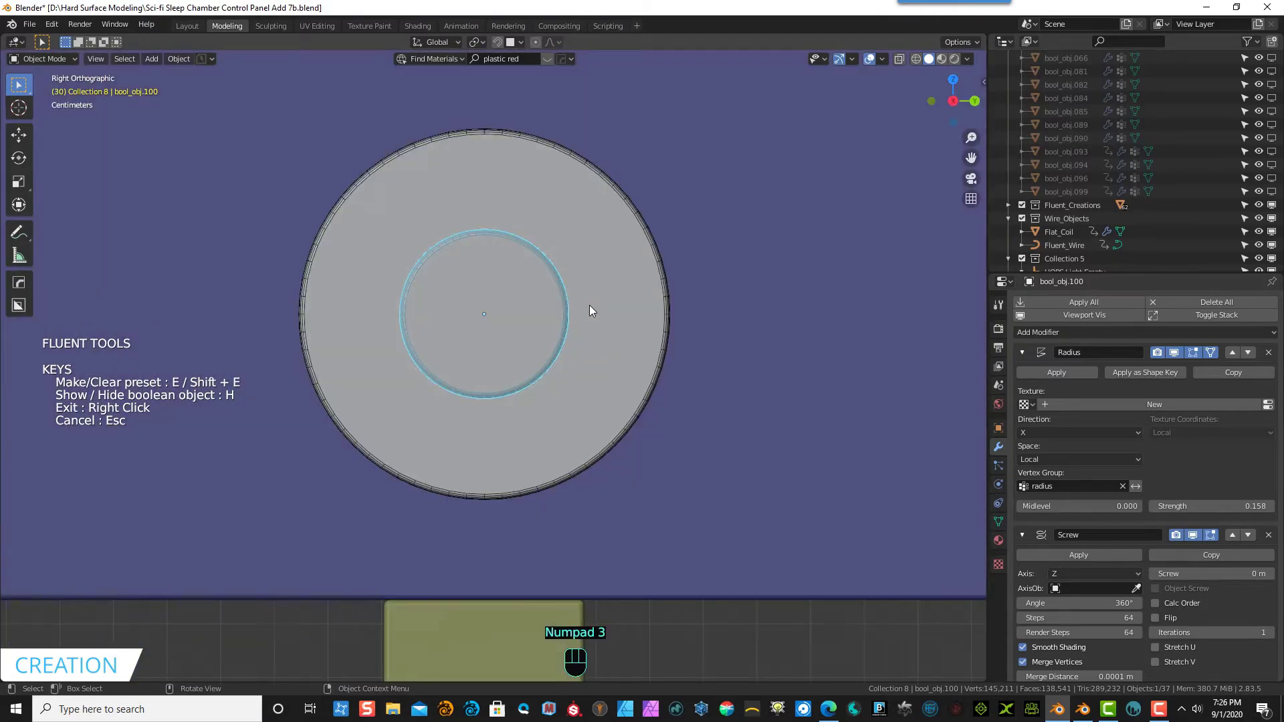
pyautogui.press('KP_1')
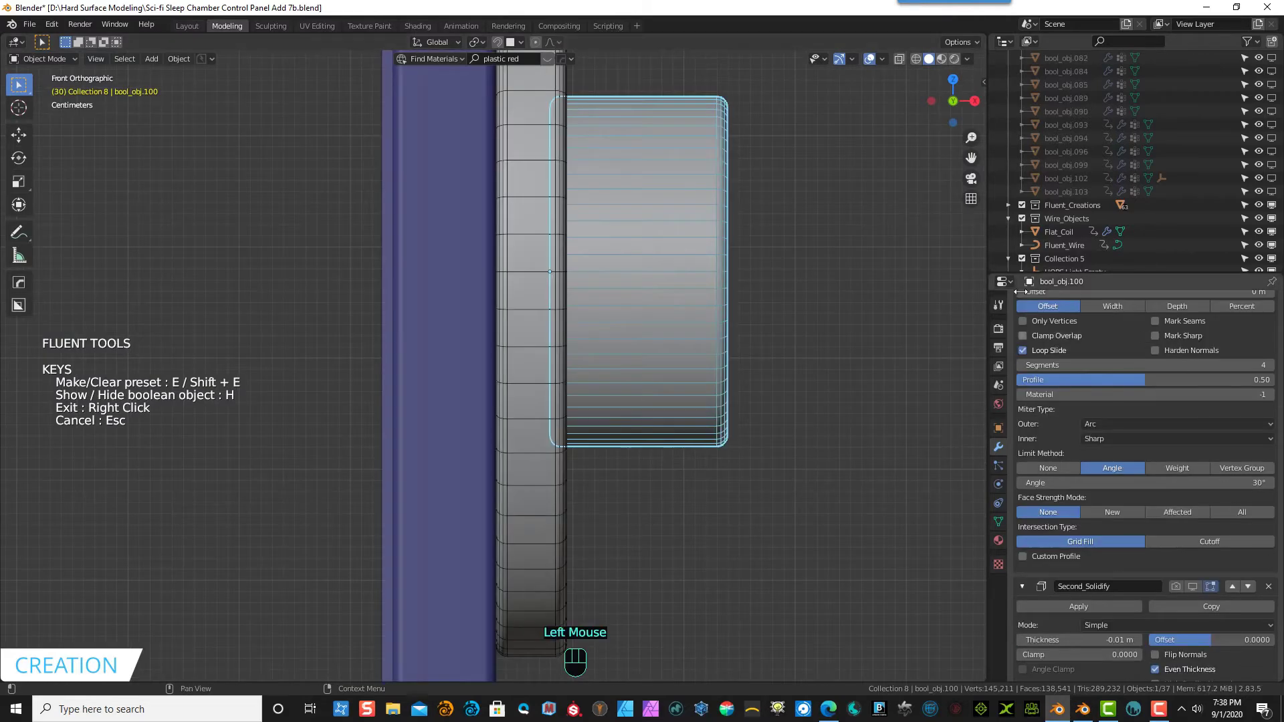
pyautogui.scroll(20, 1016, 438)
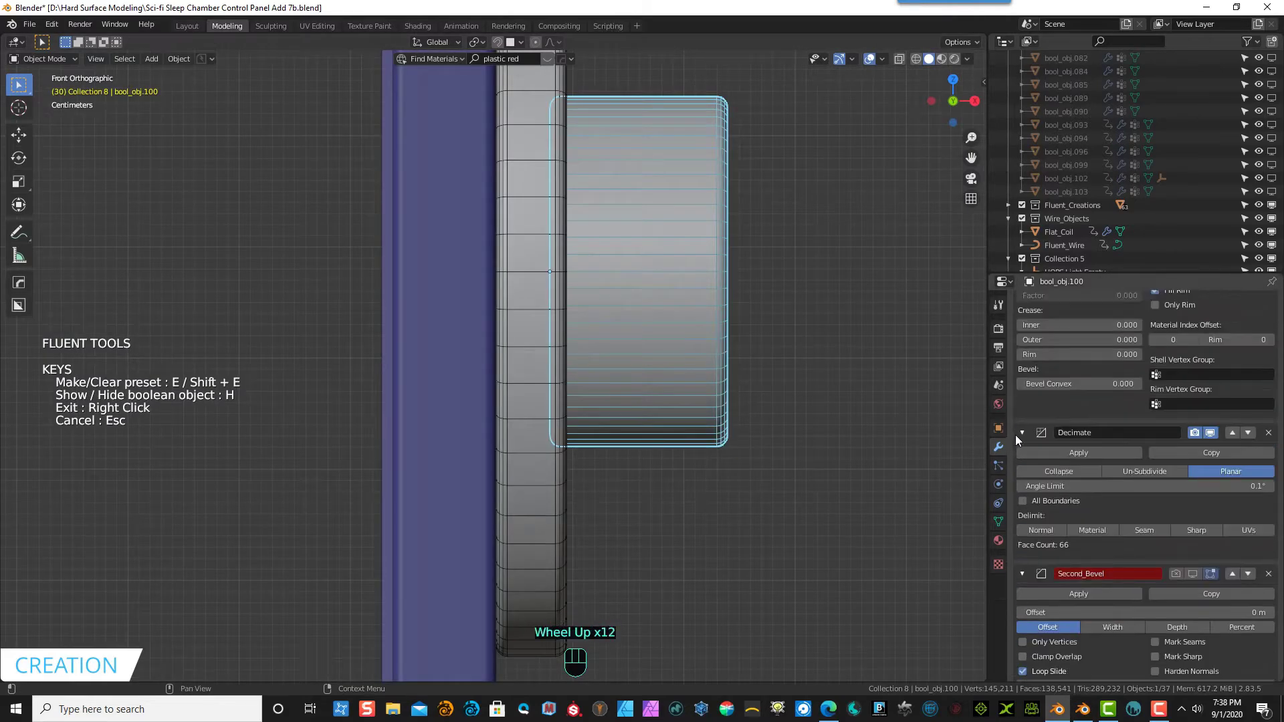
pyautogui.scroll(14, 1016, 436)
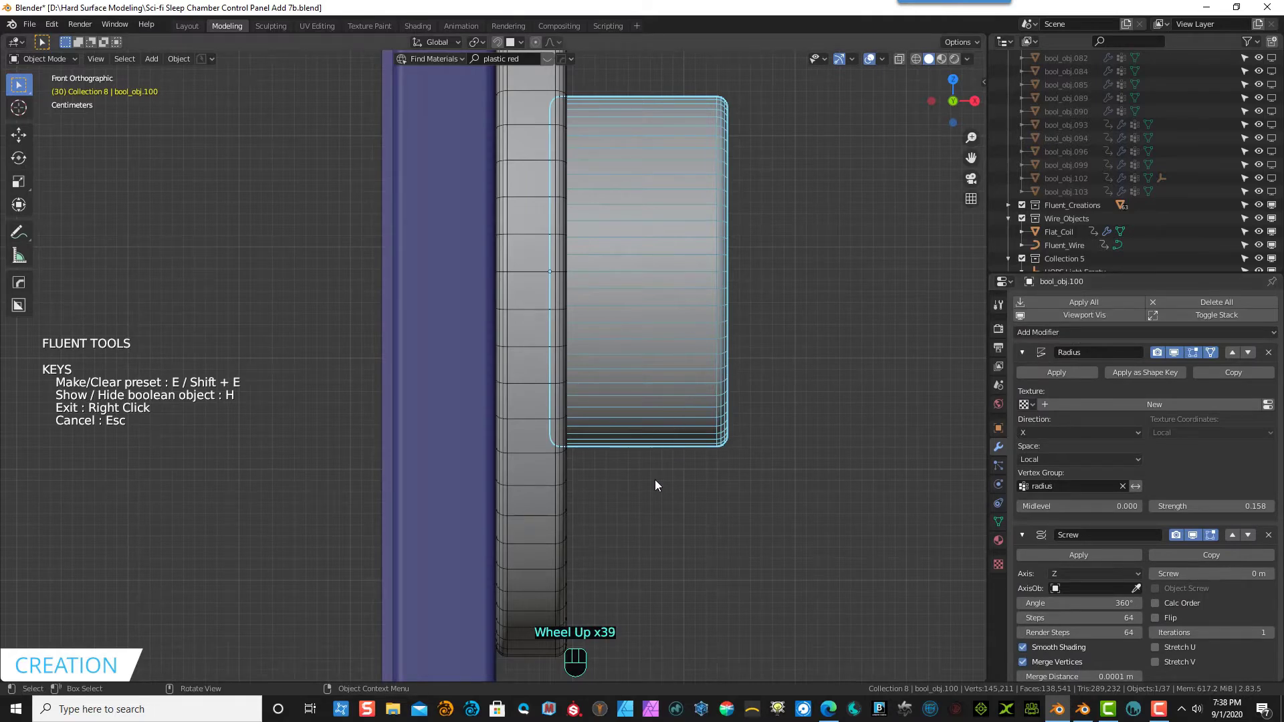
pyautogui.press('q')
pyautogui.moveTo(629, 476)
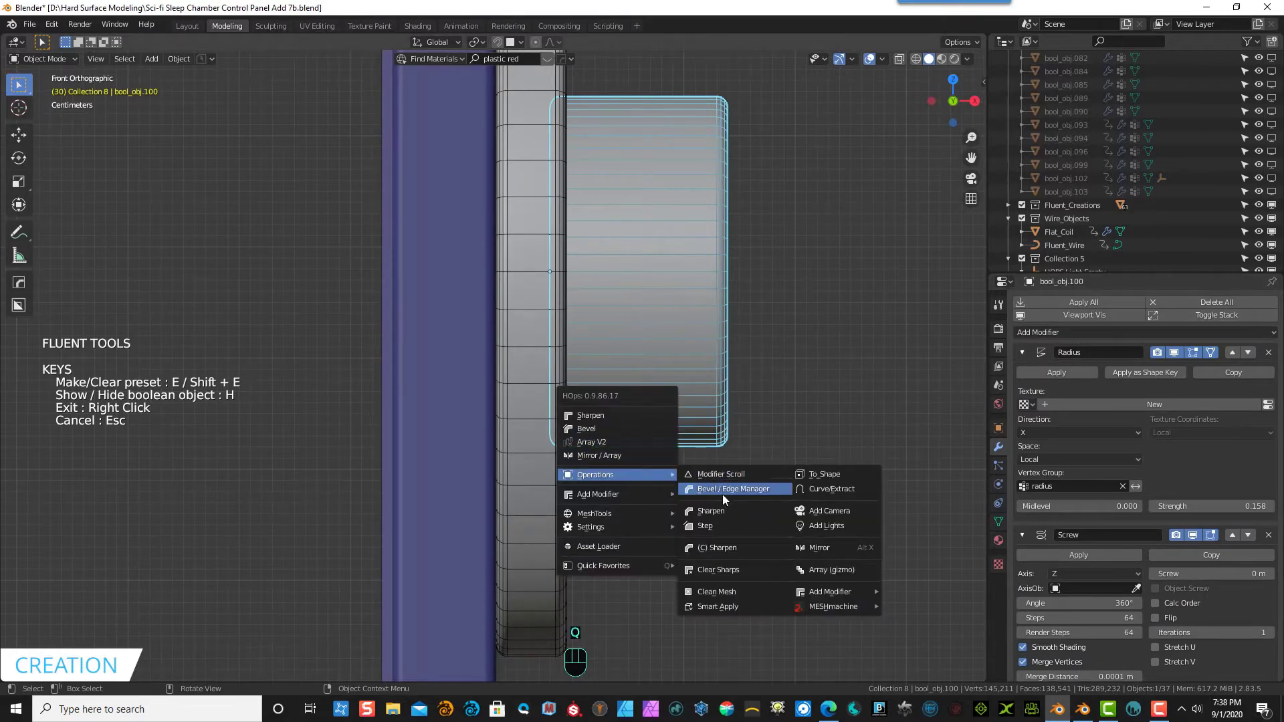
pyautogui.click(716, 607)
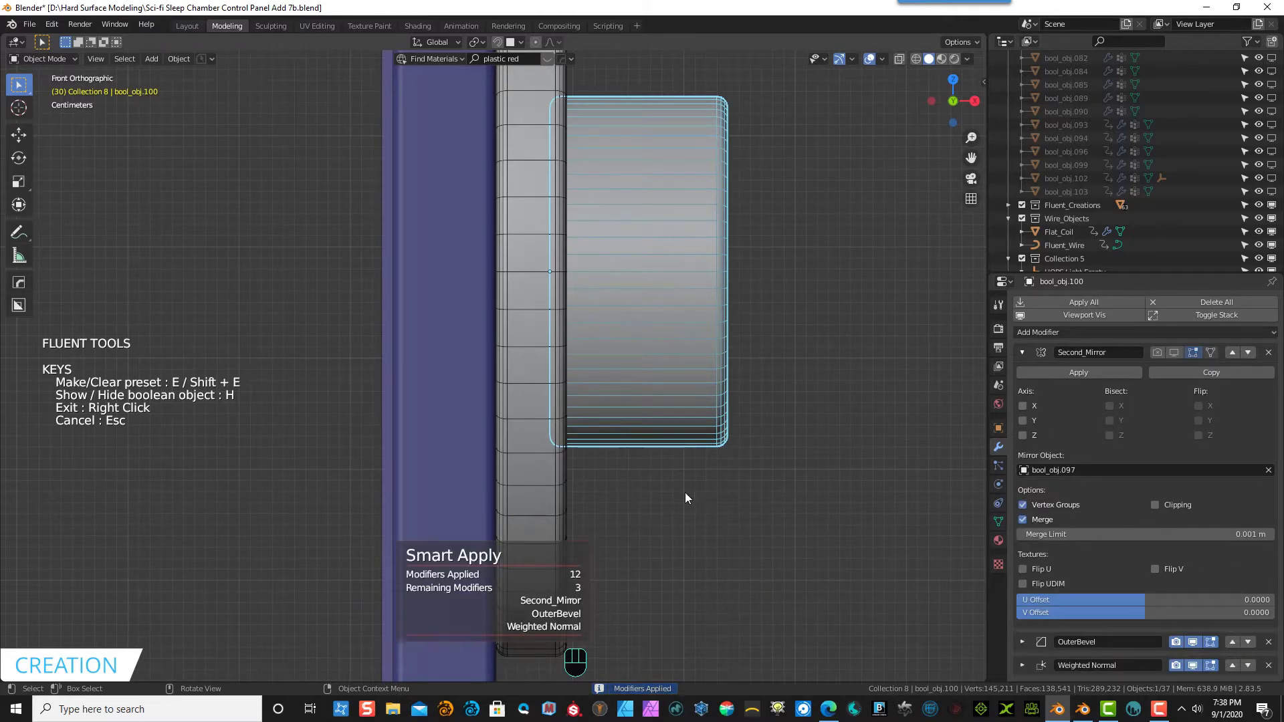
pyautogui.click(716, 506)
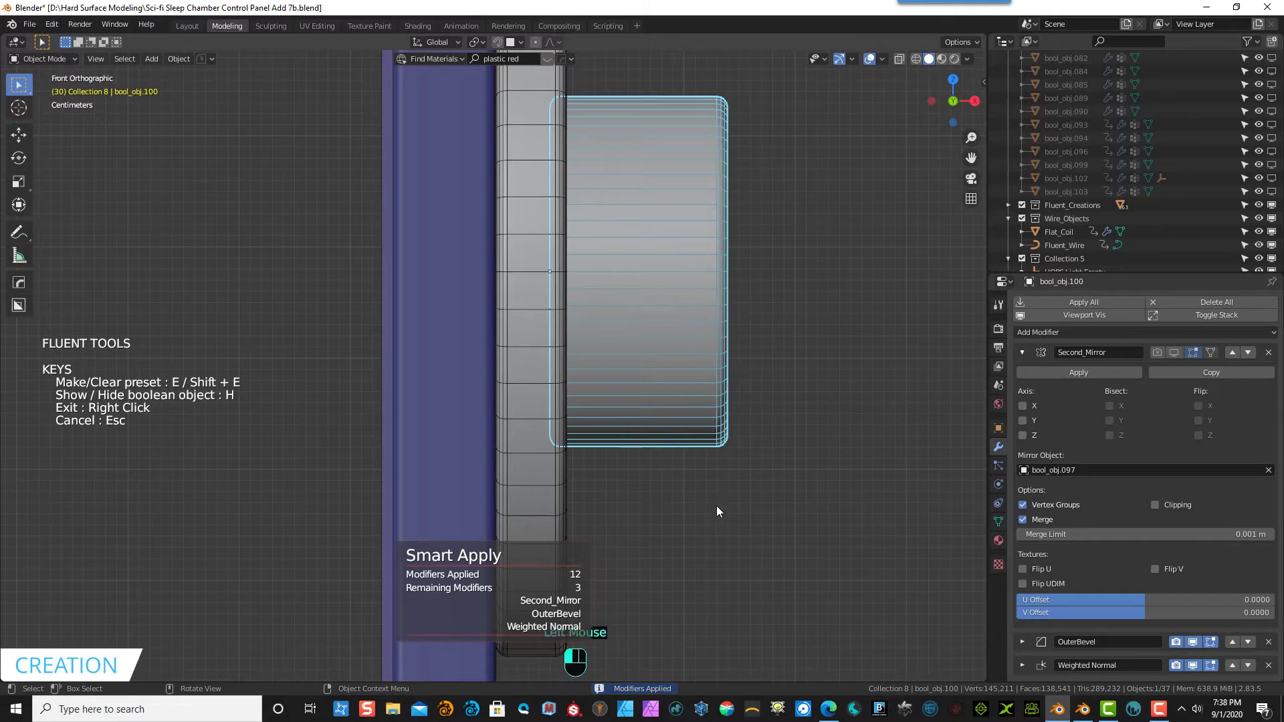
# - Remove the Second_Mirror and Weighted Normal modifiers from the small cylinder and apply its OuterBevel modifier
pyautogui.click(1022, 352)
pyautogui.click(1022, 376)
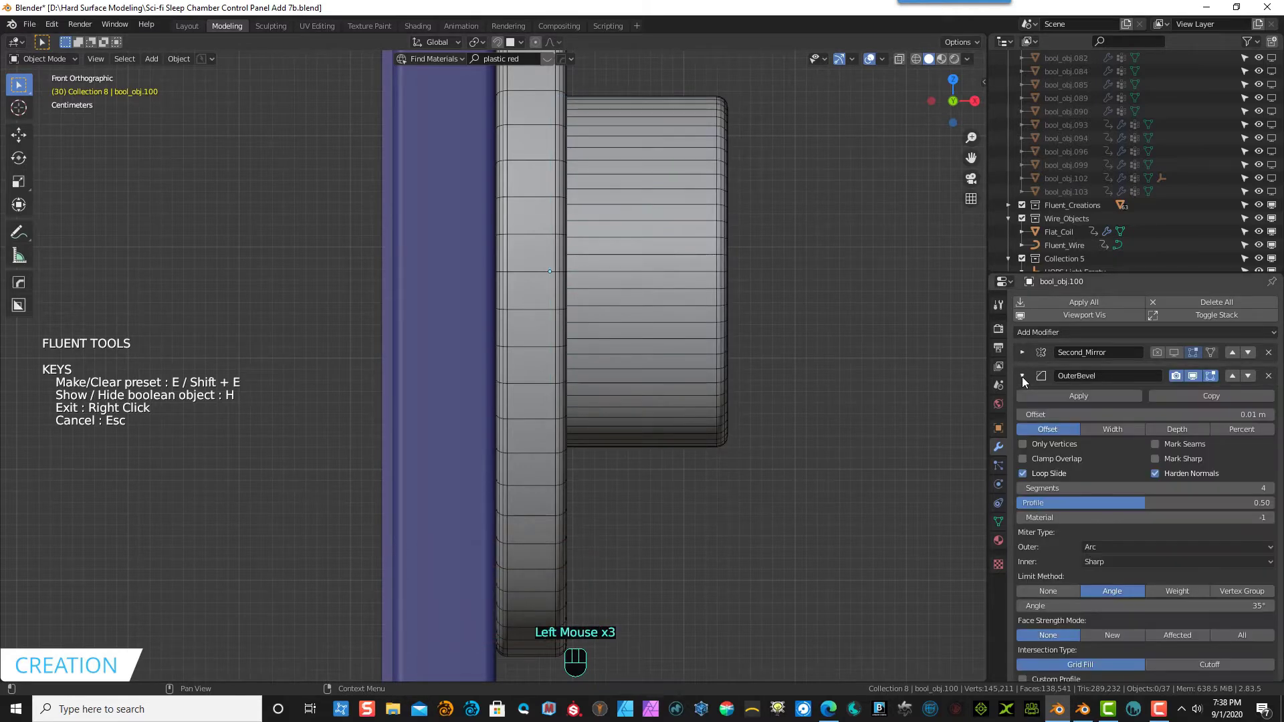
pyautogui.scroll(-5, 785, 395)
pyautogui.moveTo(779, 398); pyautogui.dragTo(709, 415, button='middle')
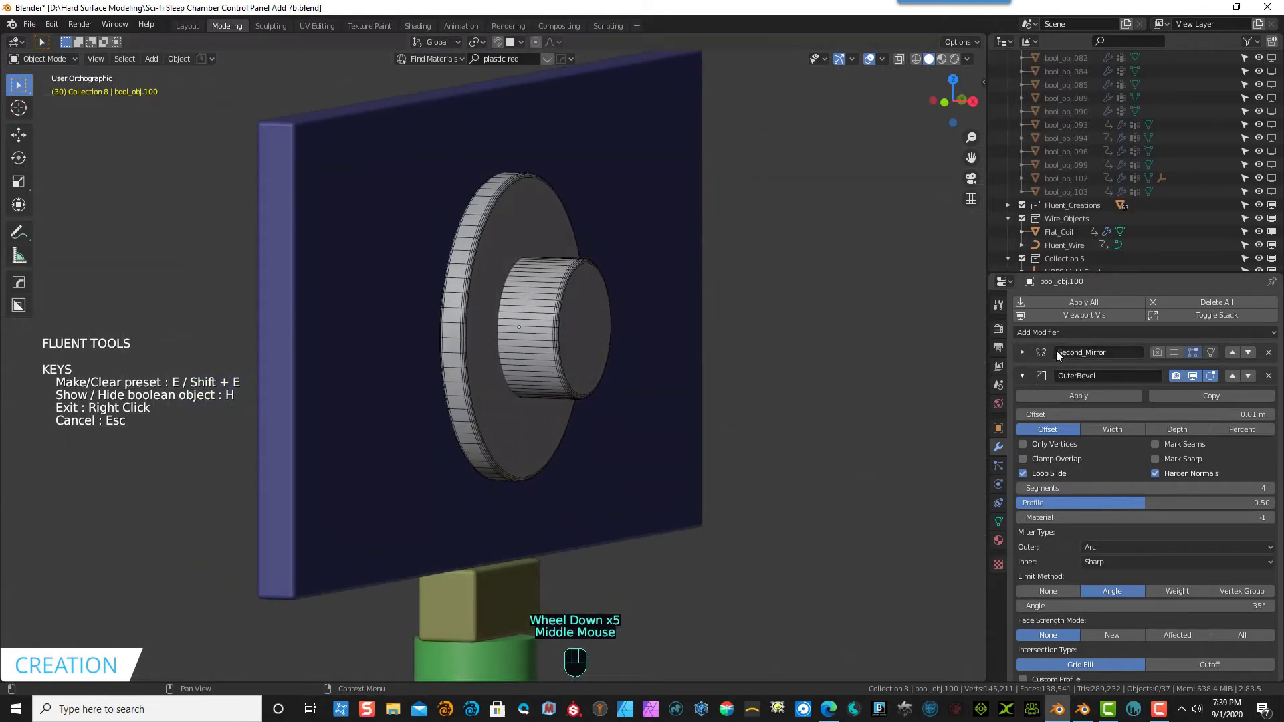
pyautogui.click(1269, 352)
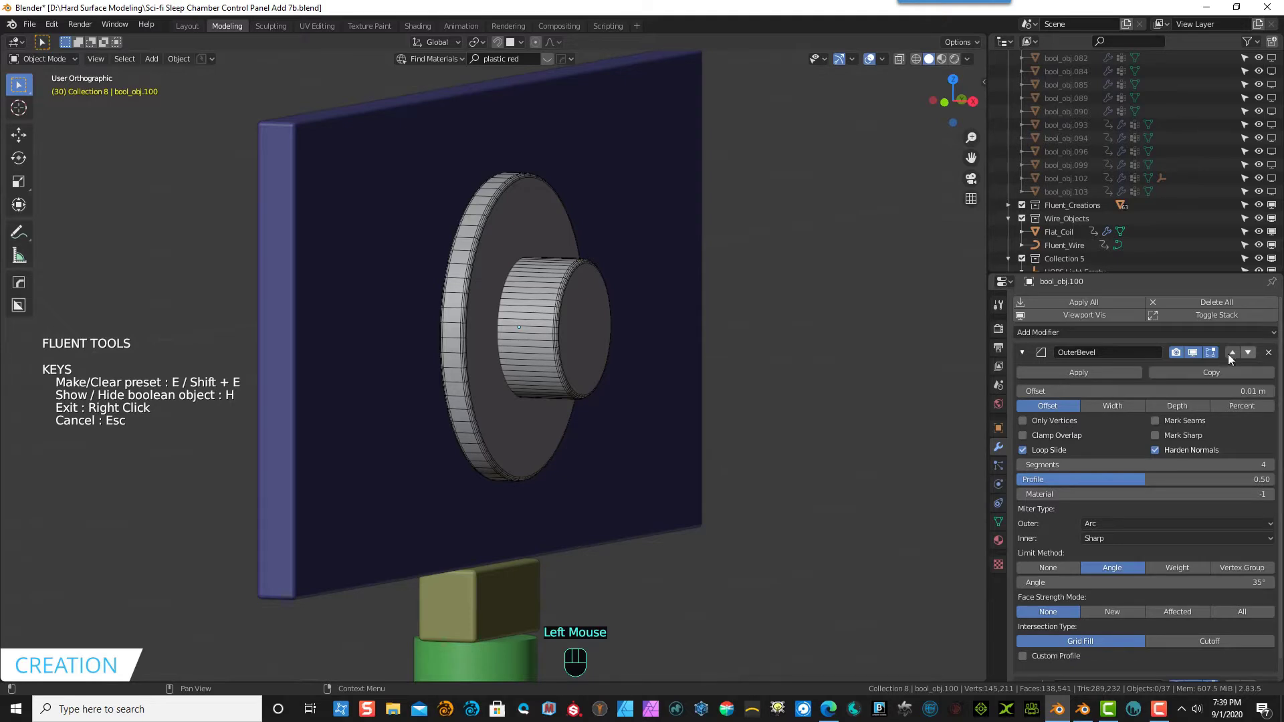
pyautogui.click(1073, 375)
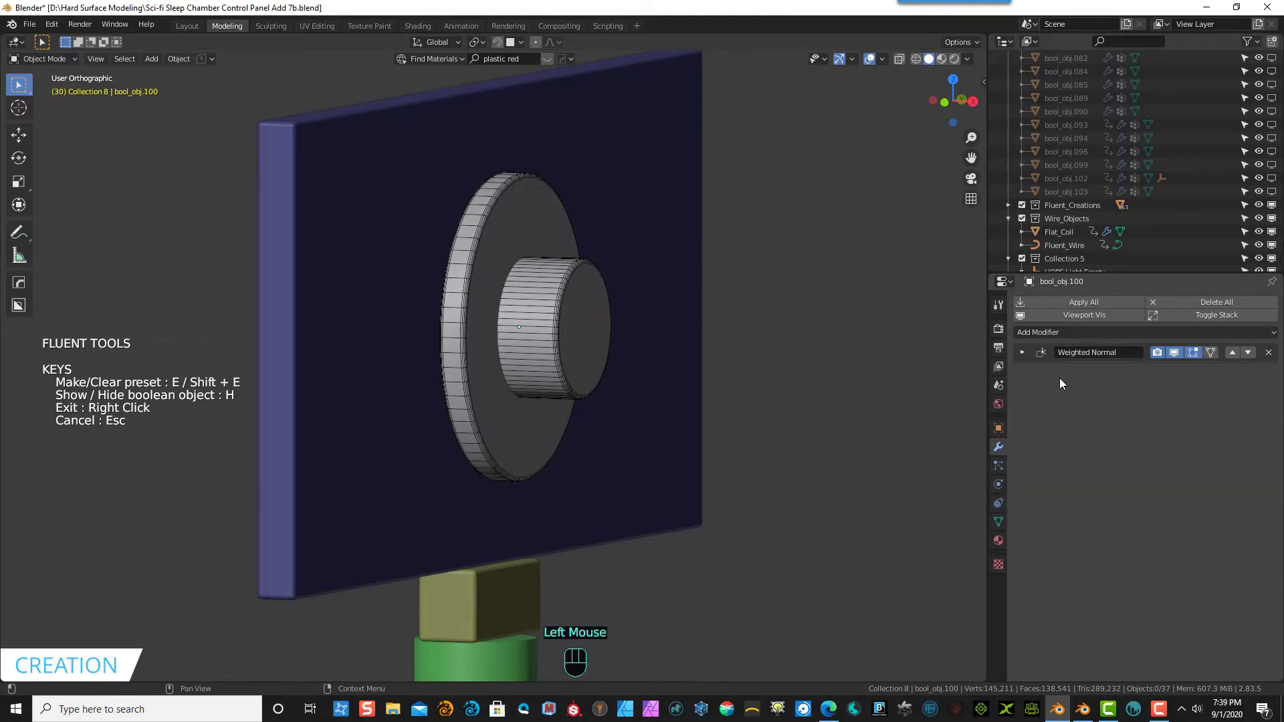
pyautogui.click(1021, 353)
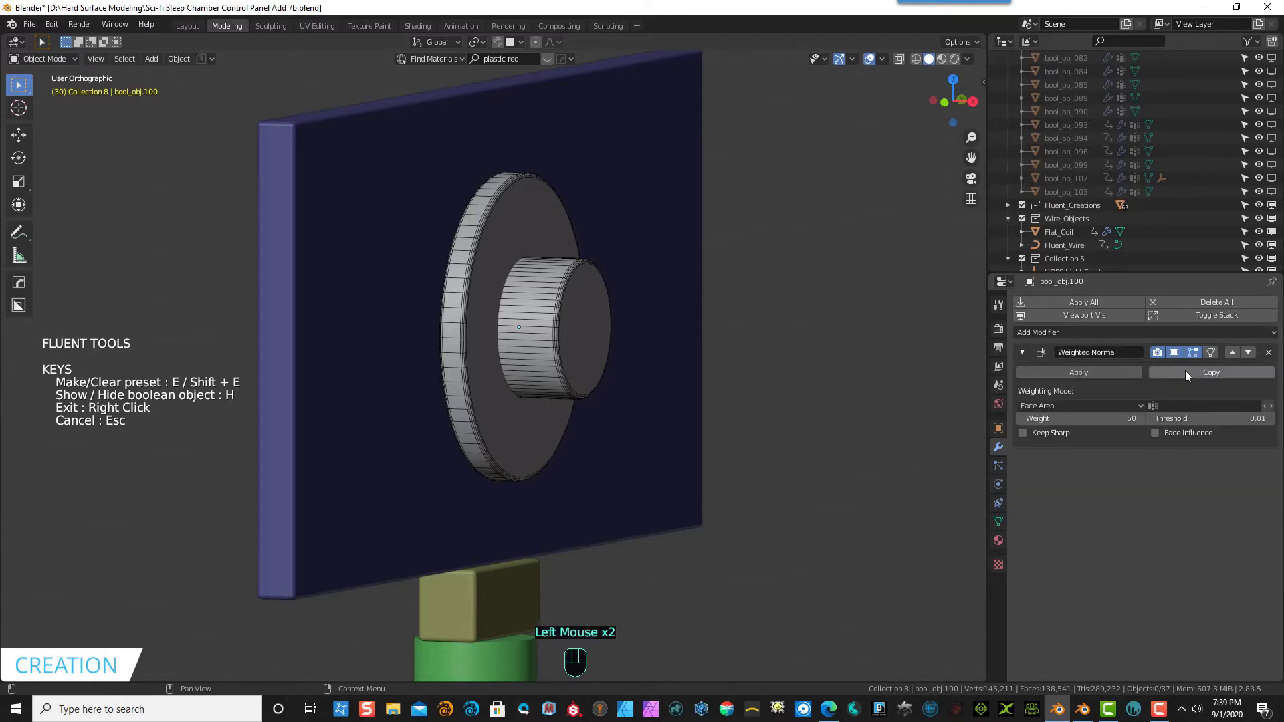
pyautogui.click(1270, 354)
# - In Edit Mode, add three loop cuts around the small cylinder: one mid-length, one nearer its outer end and one nearer the disc
pyautogui.click(45, 59)
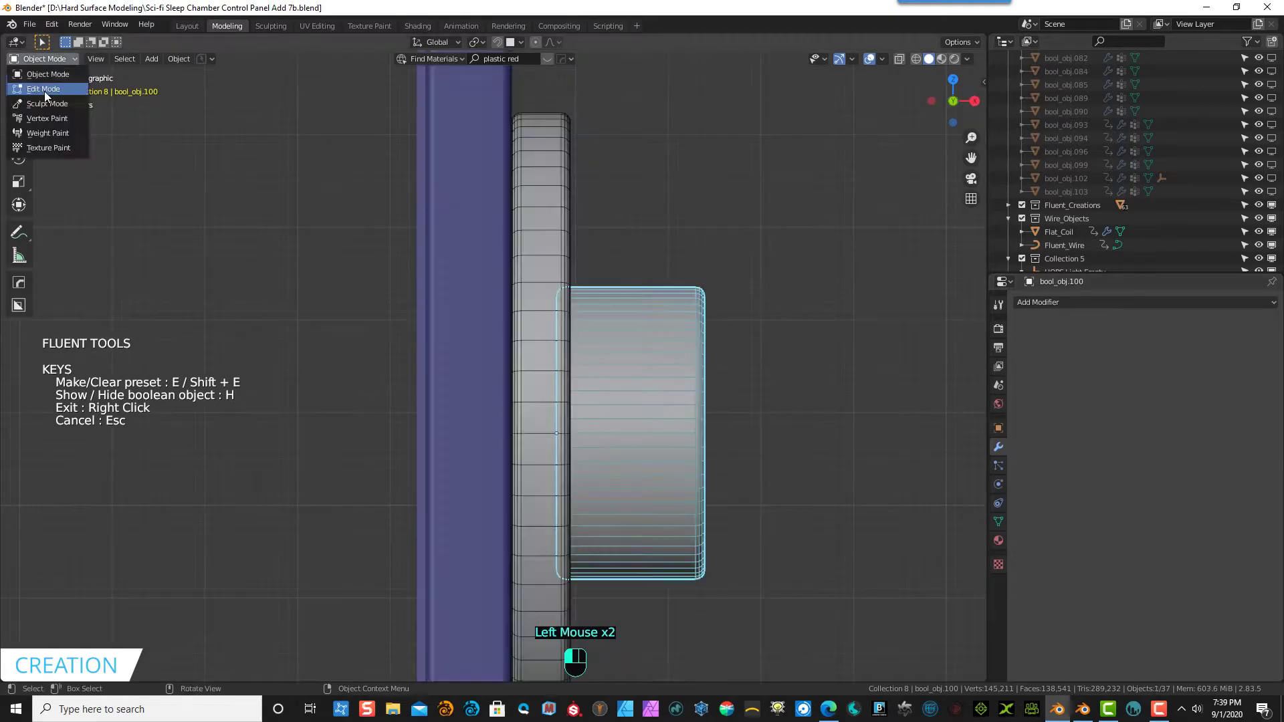
pyautogui.click(44, 91)
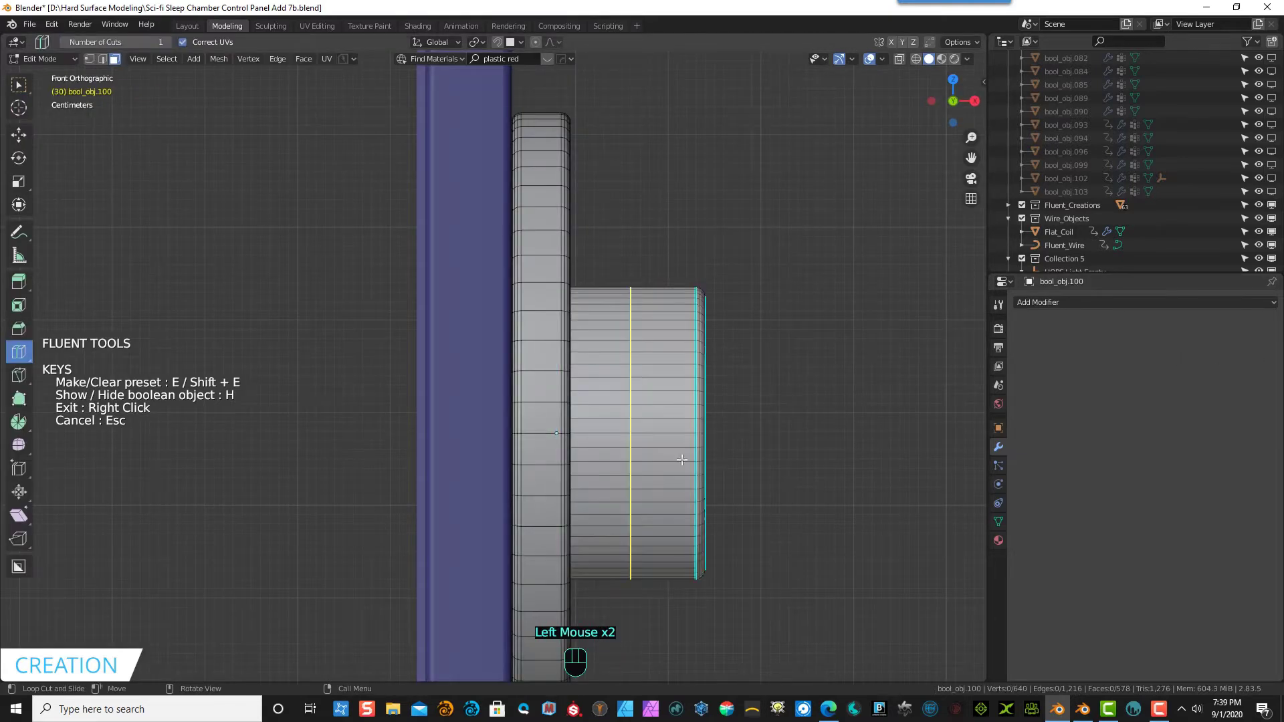
pyautogui.click(639, 400)
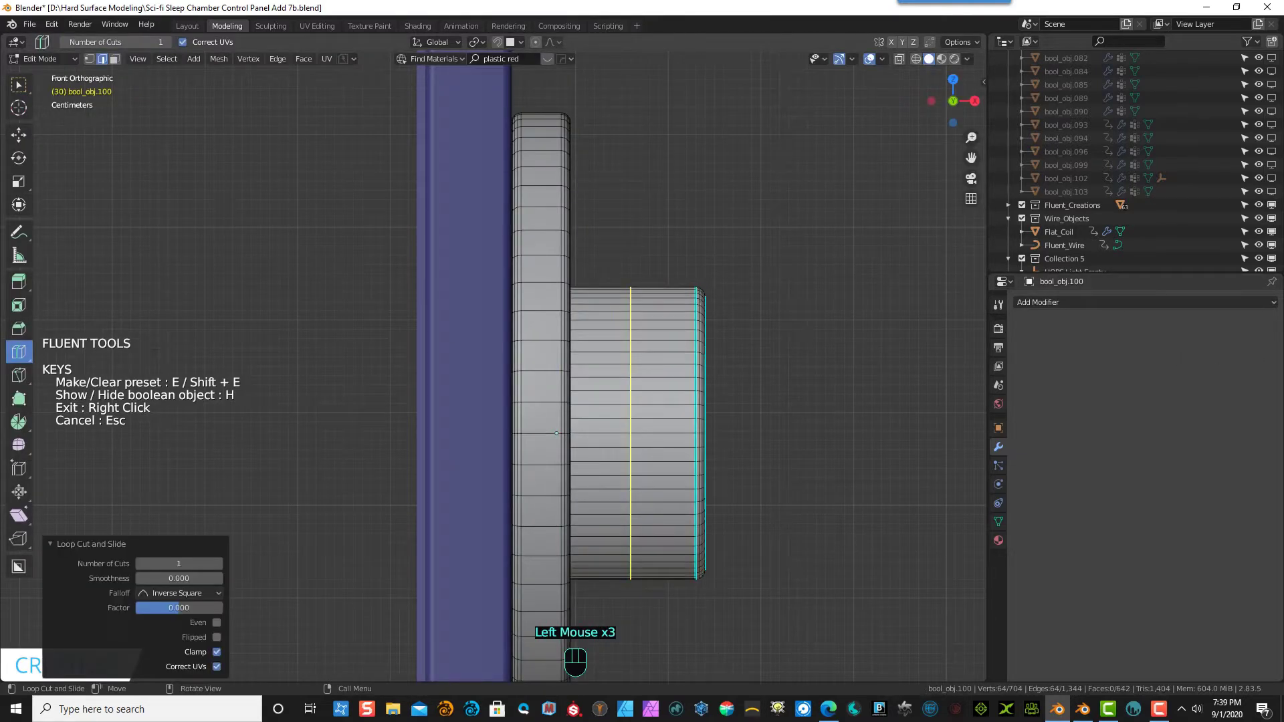
pyautogui.click(665, 365)
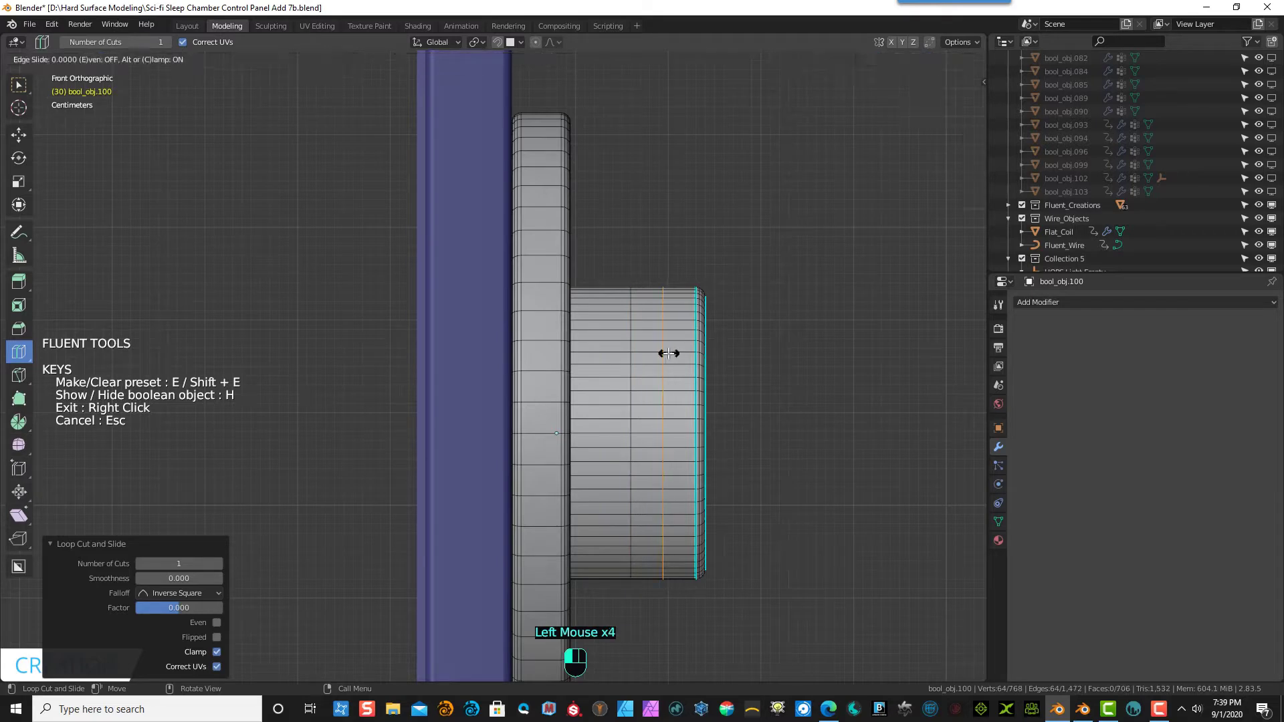
pyautogui.click(615, 376)
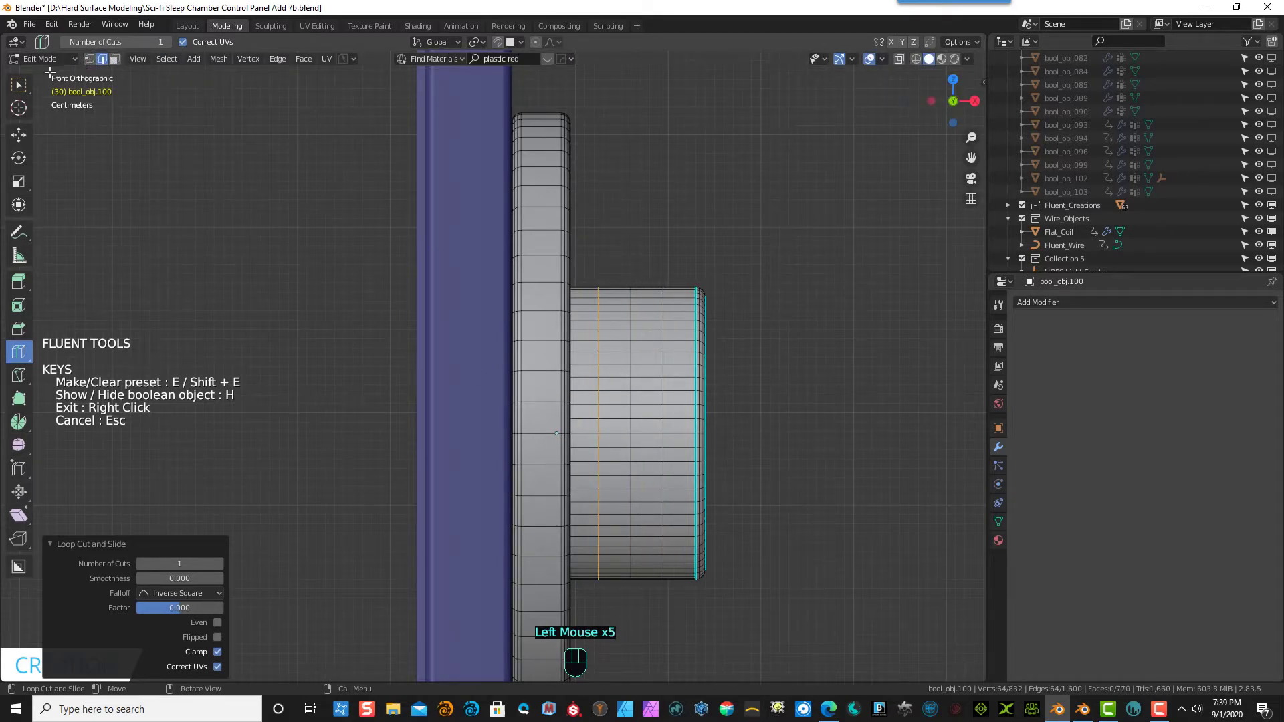
# - Select the two-by-four patch of faces at the front of the small cylinder's side and round it with LoopTools Circle
pyautogui.click(89, 59)
pyautogui.click(207, 149)
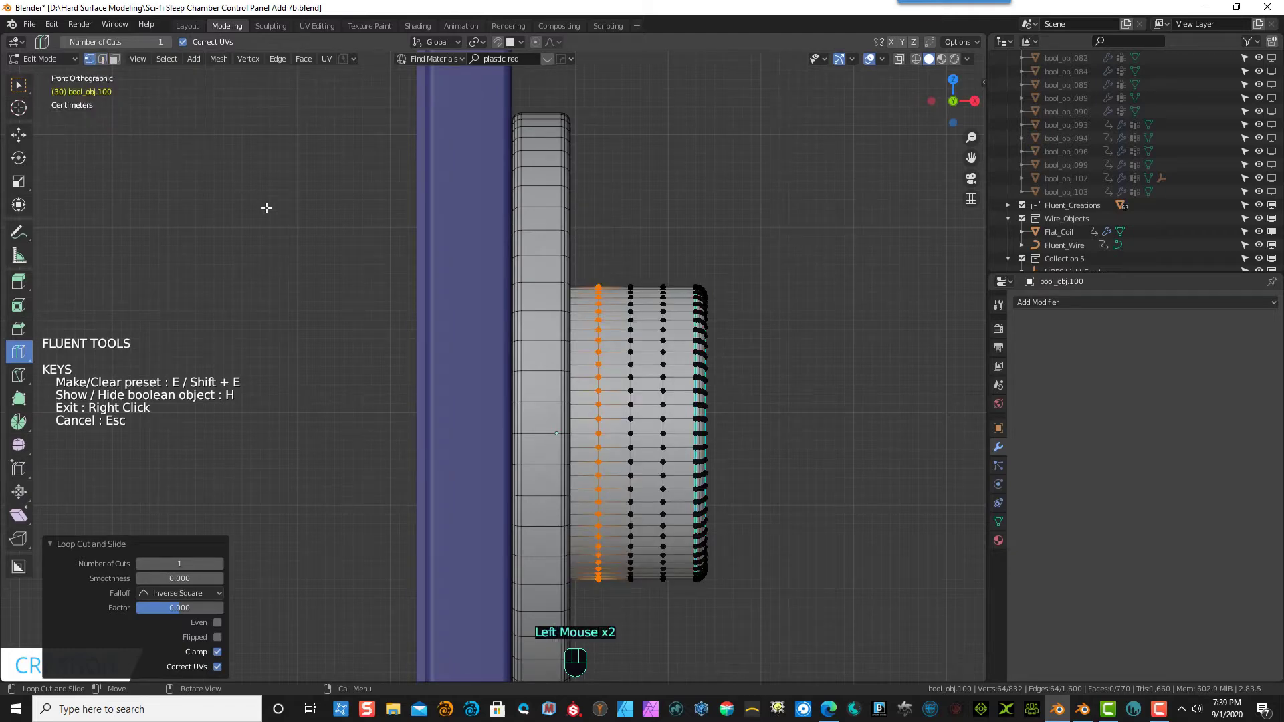
pyautogui.click(113, 60)
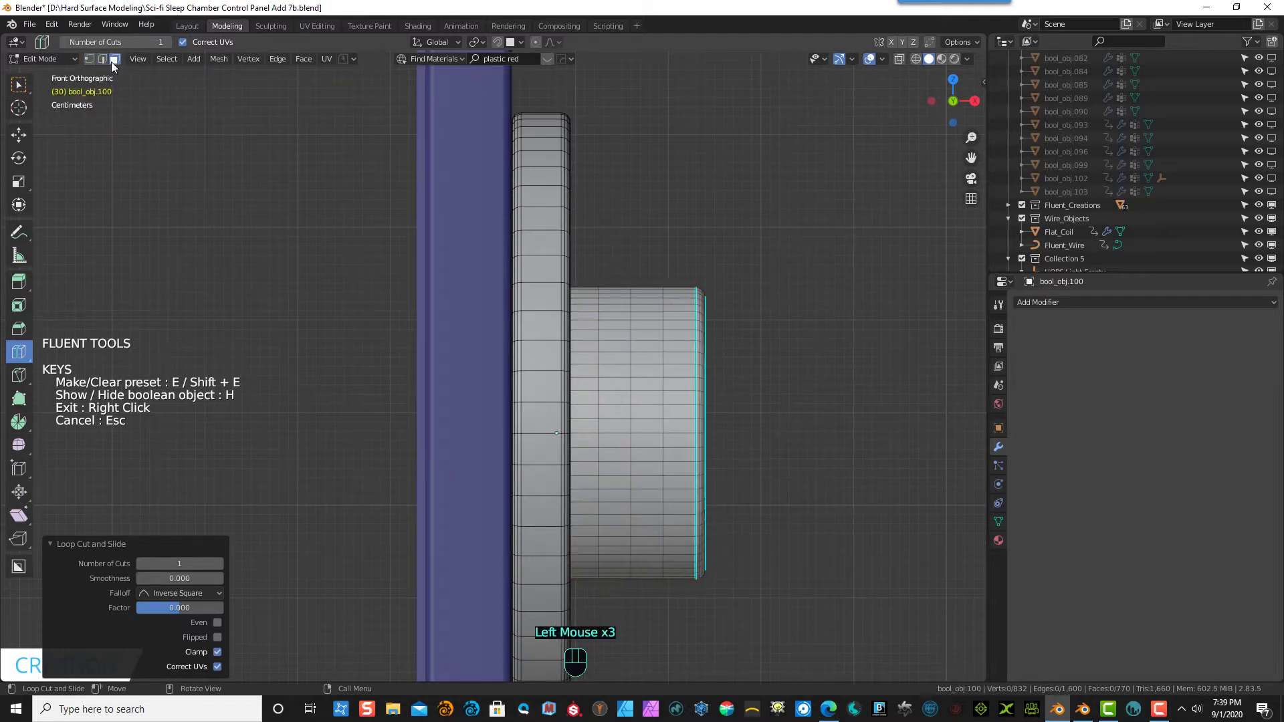
pyautogui.click(104, 60)
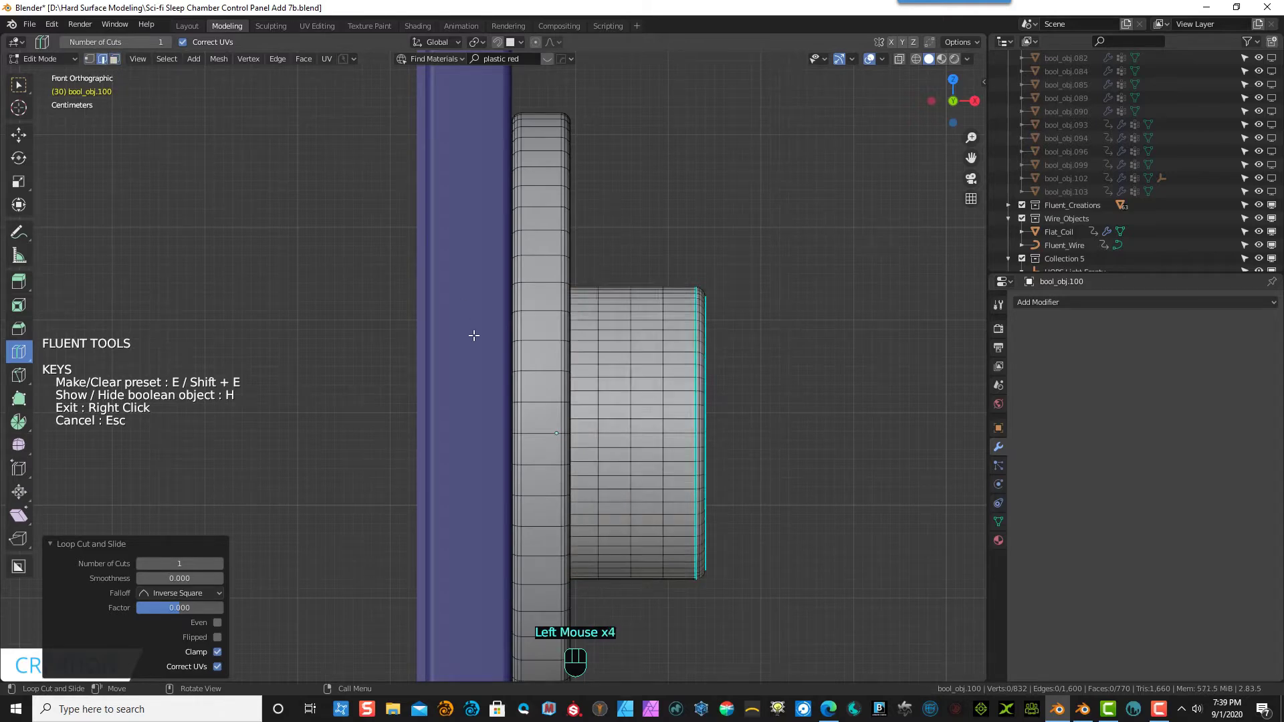
pyautogui.click(19, 84)
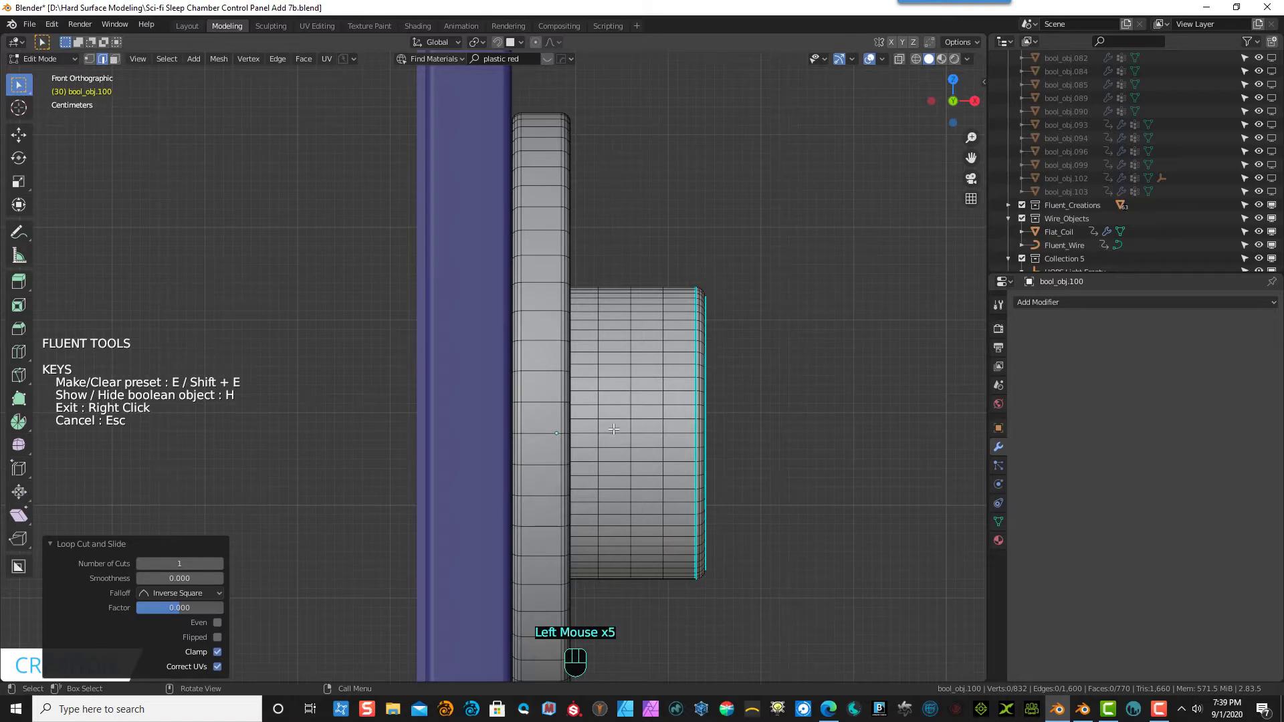
pyautogui.moveTo(593, 402); pyautogui.dragTo(666, 465)
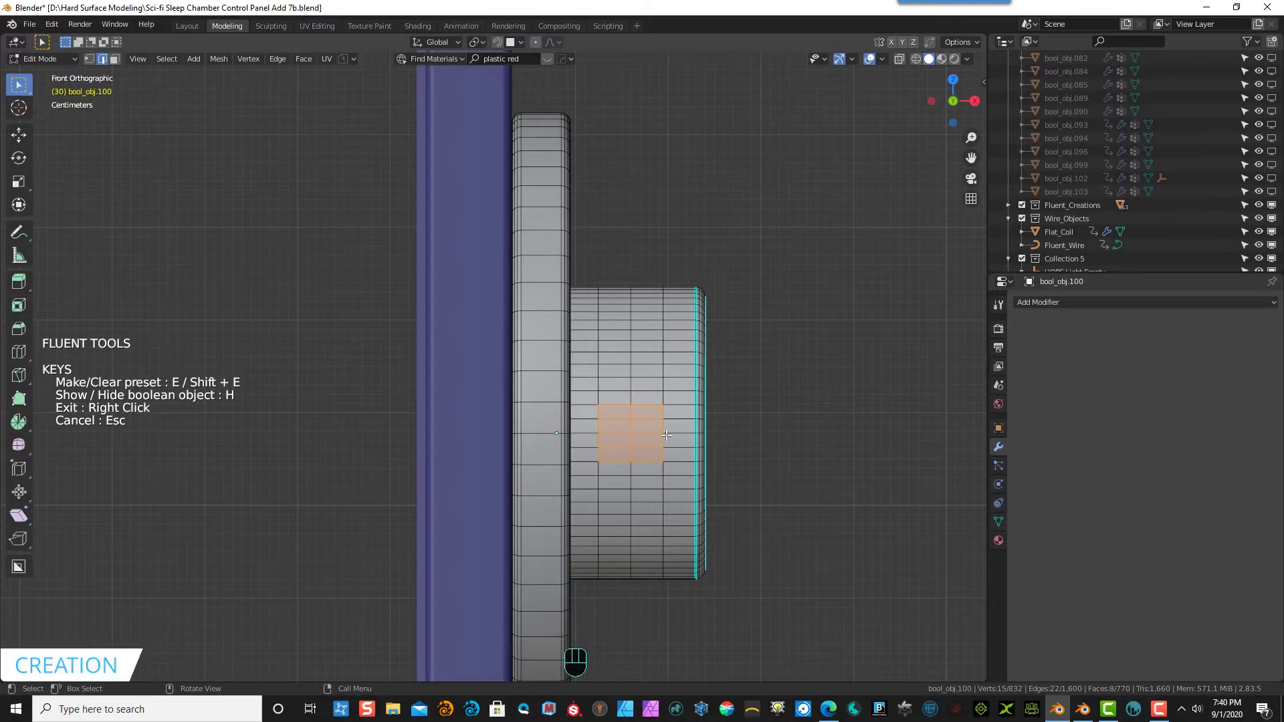
pyautogui.rightClick(624, 432)
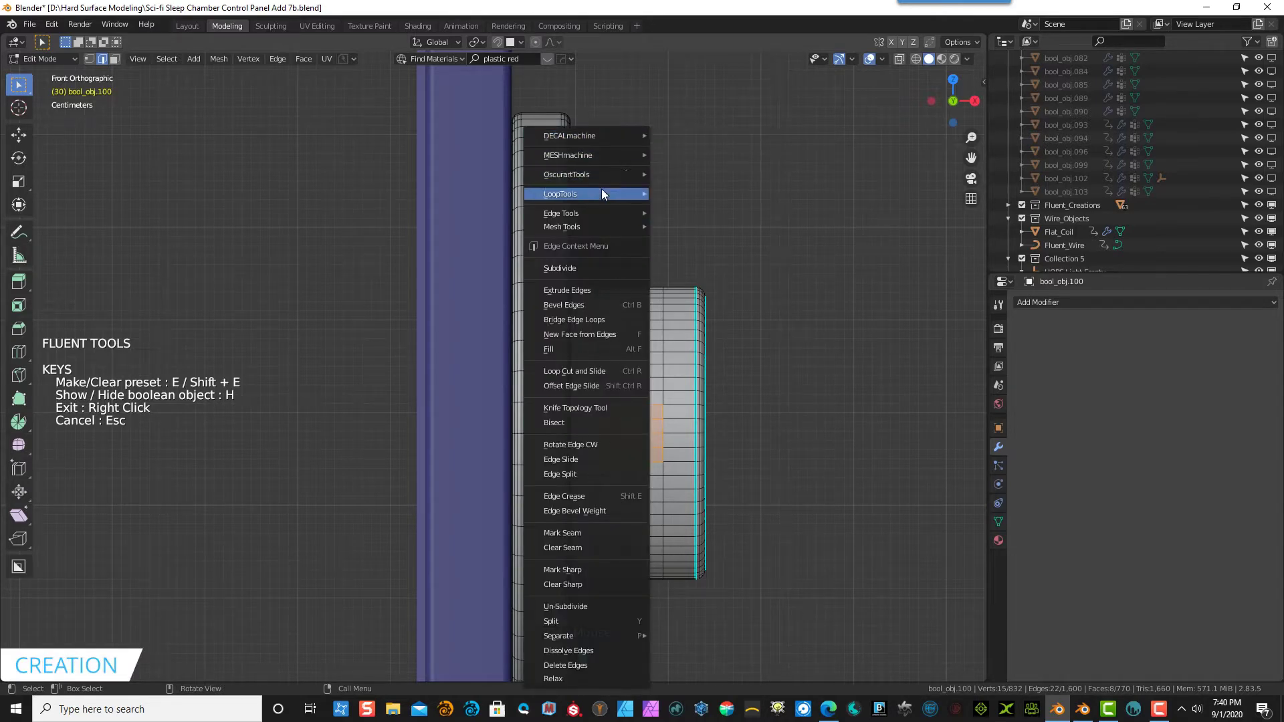
pyautogui.moveTo(602, 194)
pyautogui.click(708, 204)
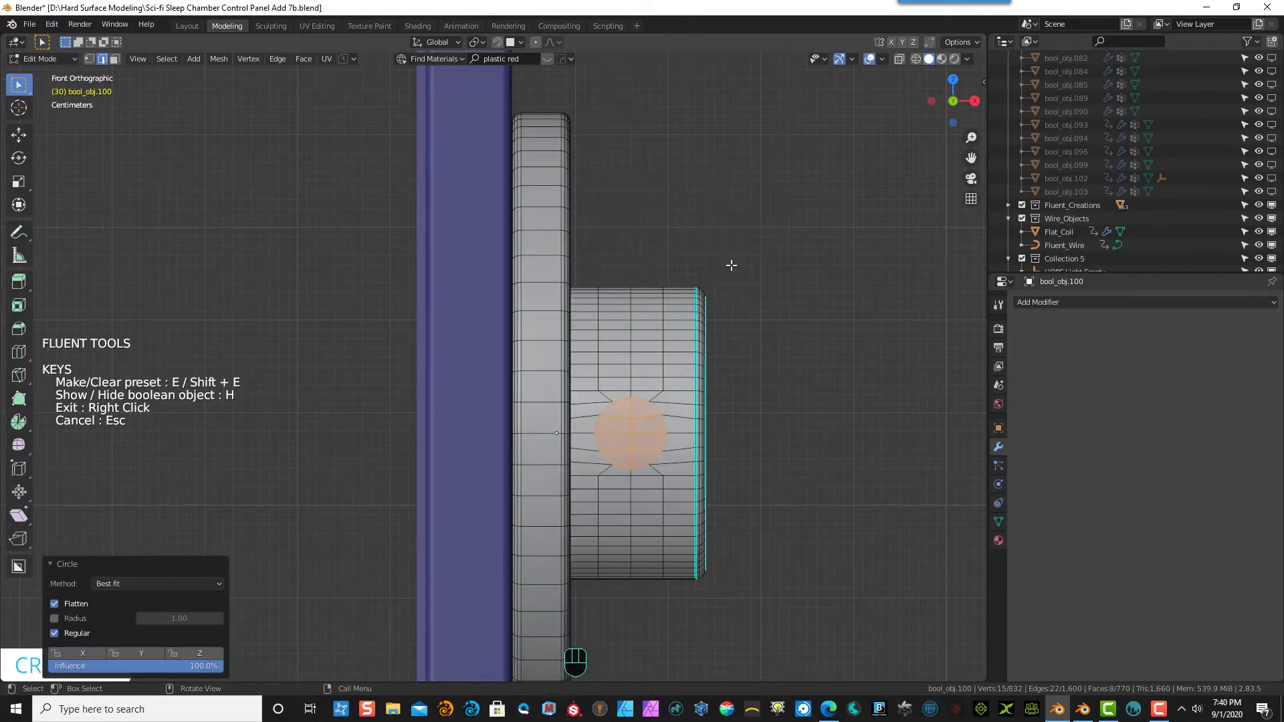
# - Select the matching patch of faces on the back of the small cylinder and reshape it with LoopTools Circle
pyautogui.moveTo(769, 416); pyautogui.dragTo(454, 429, button='middle')
pyautogui.press('KP_1')
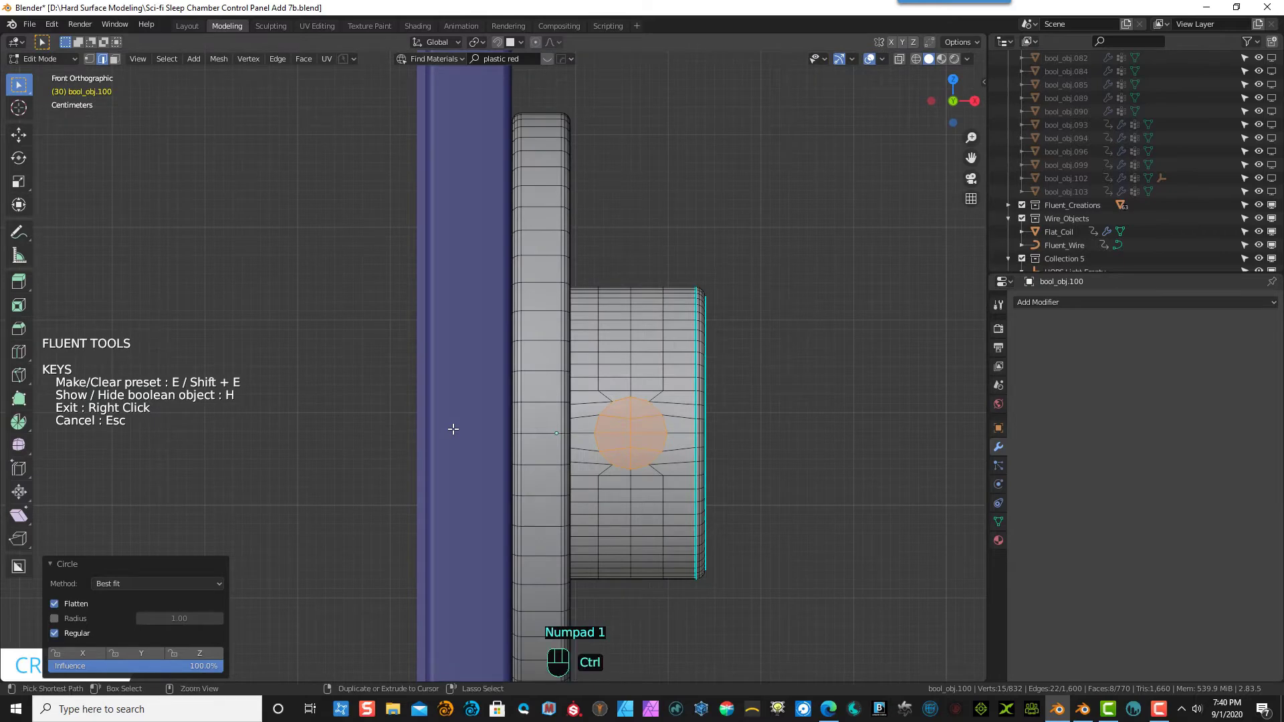
pyautogui.press('ctrl+KP_1')
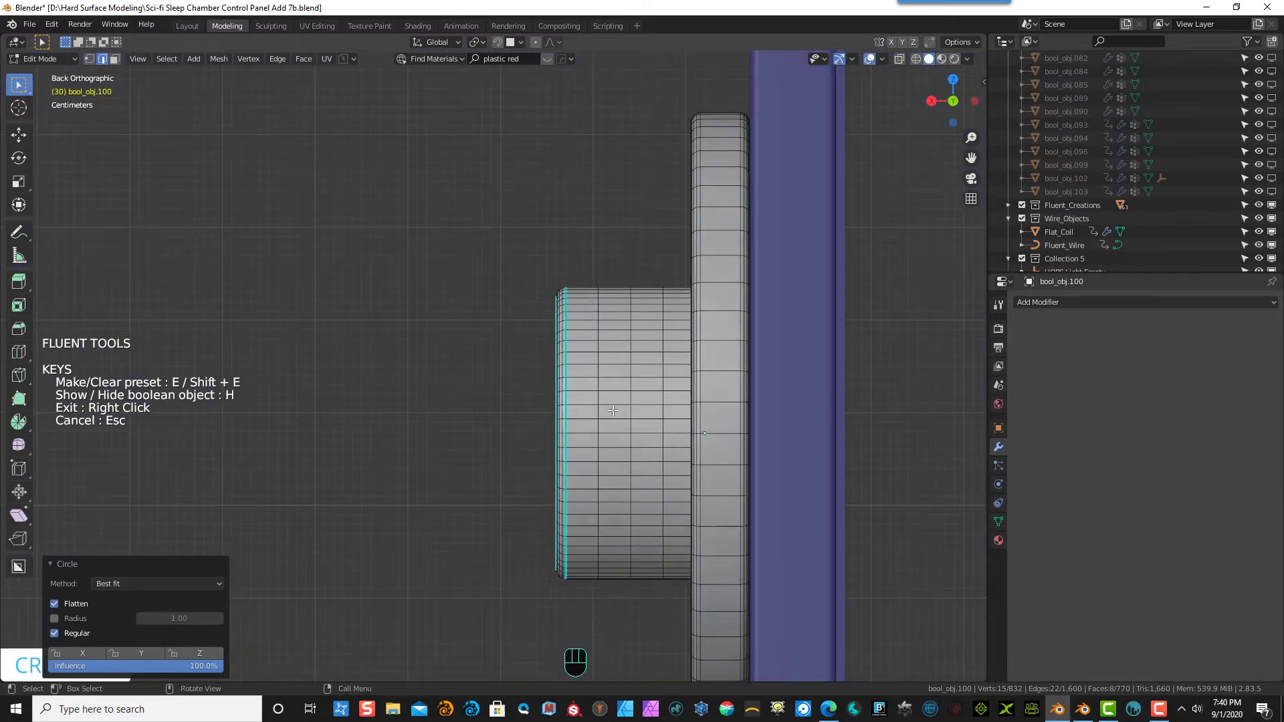
pyautogui.keyDown('shift'); pyautogui.moveTo(613, 410); pyautogui.dragTo(650, 455); pyautogui.keyUp('shift')
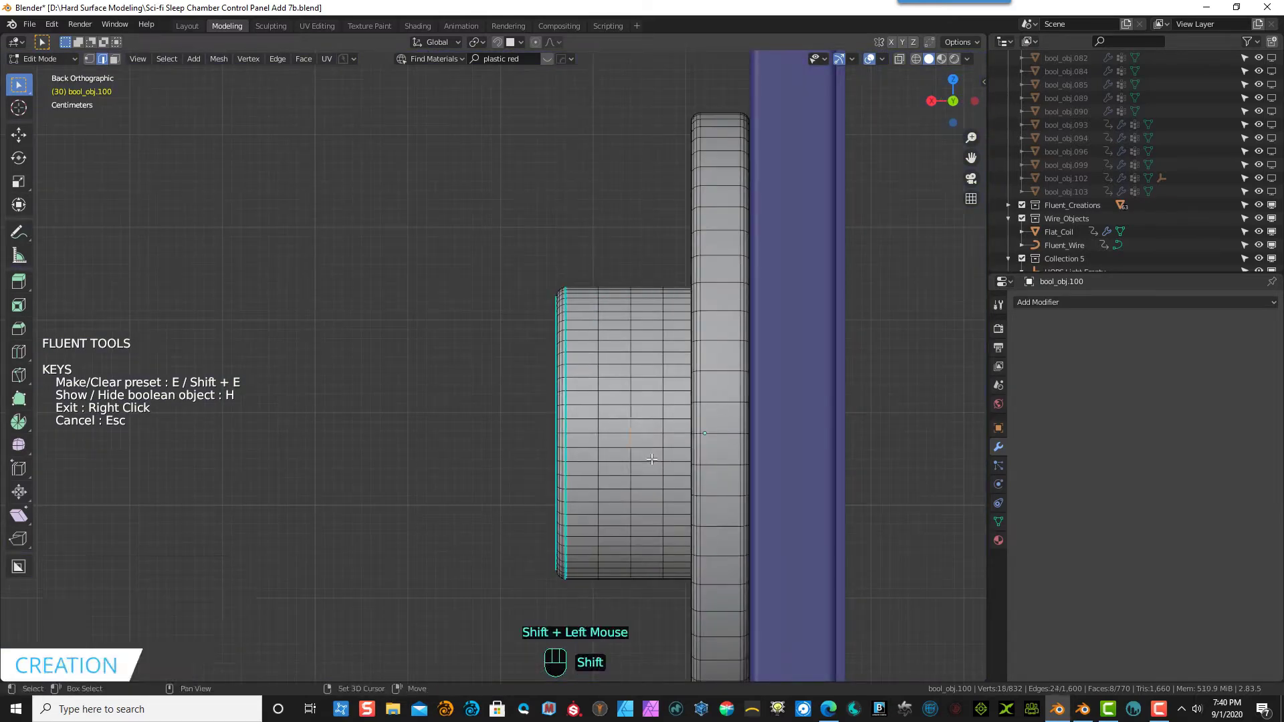
pyautogui.click(116, 60)
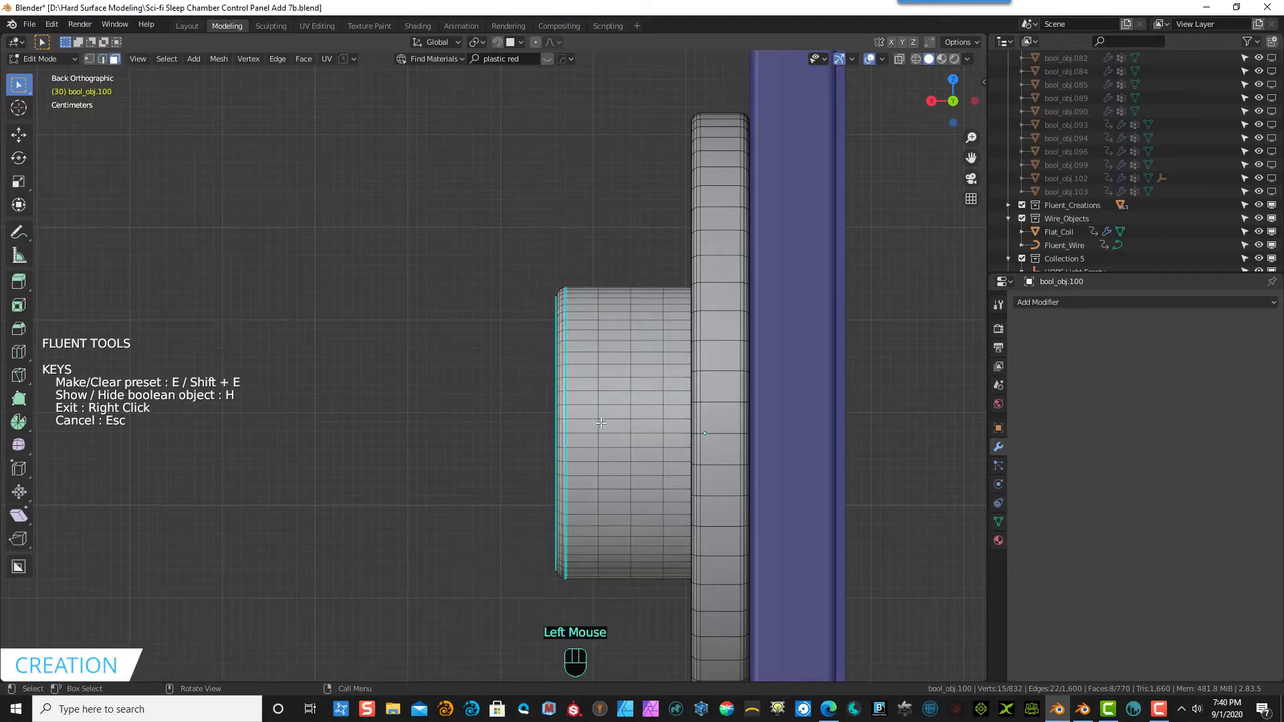
pyautogui.moveTo(606, 398); pyautogui.dragTo(655, 440)
pyautogui.moveTo(603, 461); pyautogui.dragTo(468, 472, button='middle')
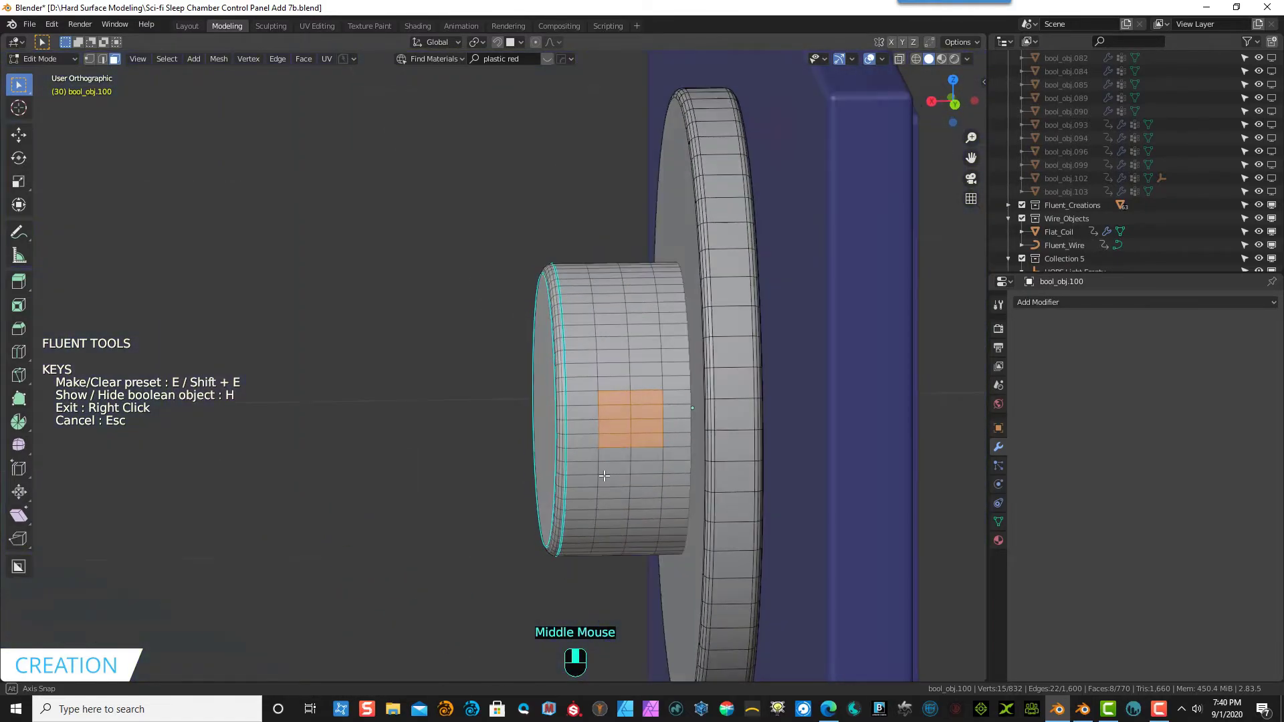
pyautogui.rightClick(383, 455)
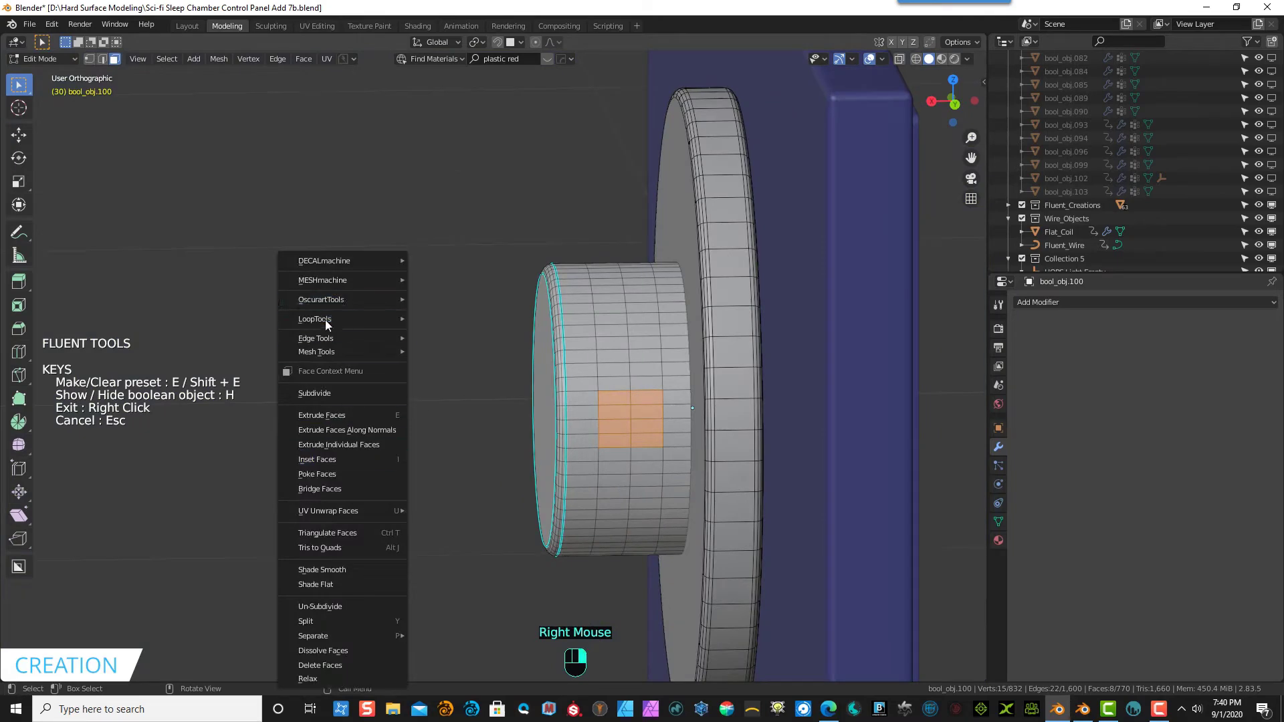
pyautogui.moveTo(331, 320)
pyautogui.click(451, 331)
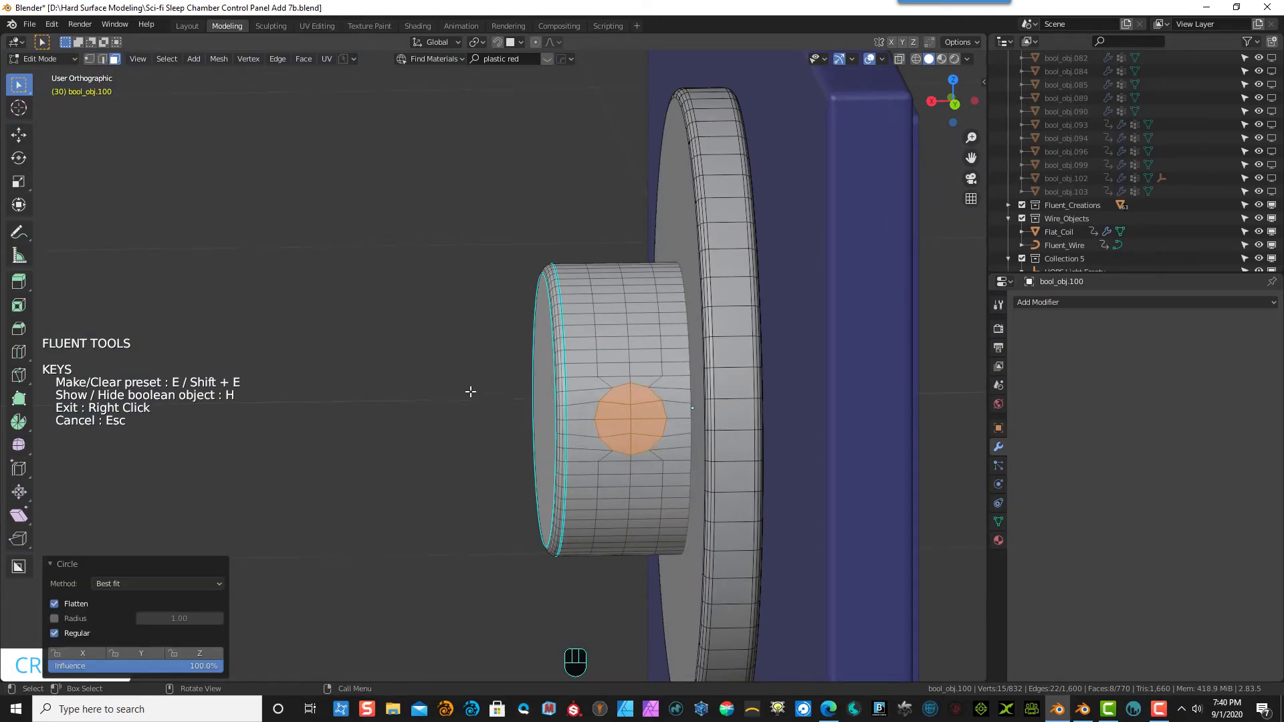
# - Extrude the front circular face patch about 0.062 m outward as a stub and add loop cuts near its base and outer end
pyautogui.moveTo(468, 393); pyautogui.dragTo(432, 452, button='middle')
pyautogui.keyDown('shift'); pyautogui.click(430, 452); pyautogui.keyUp('shift')
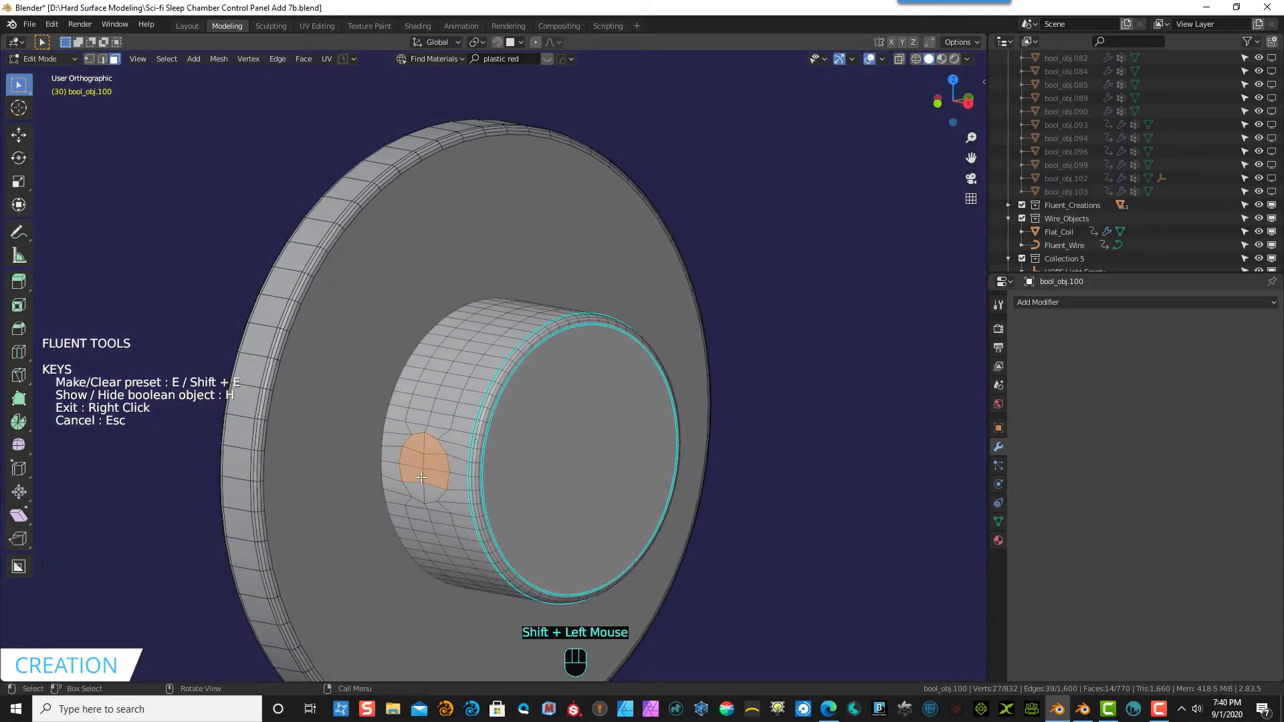
pyautogui.keyDown('shift'); pyautogui.click(434, 481); pyautogui.keyUp('shift')
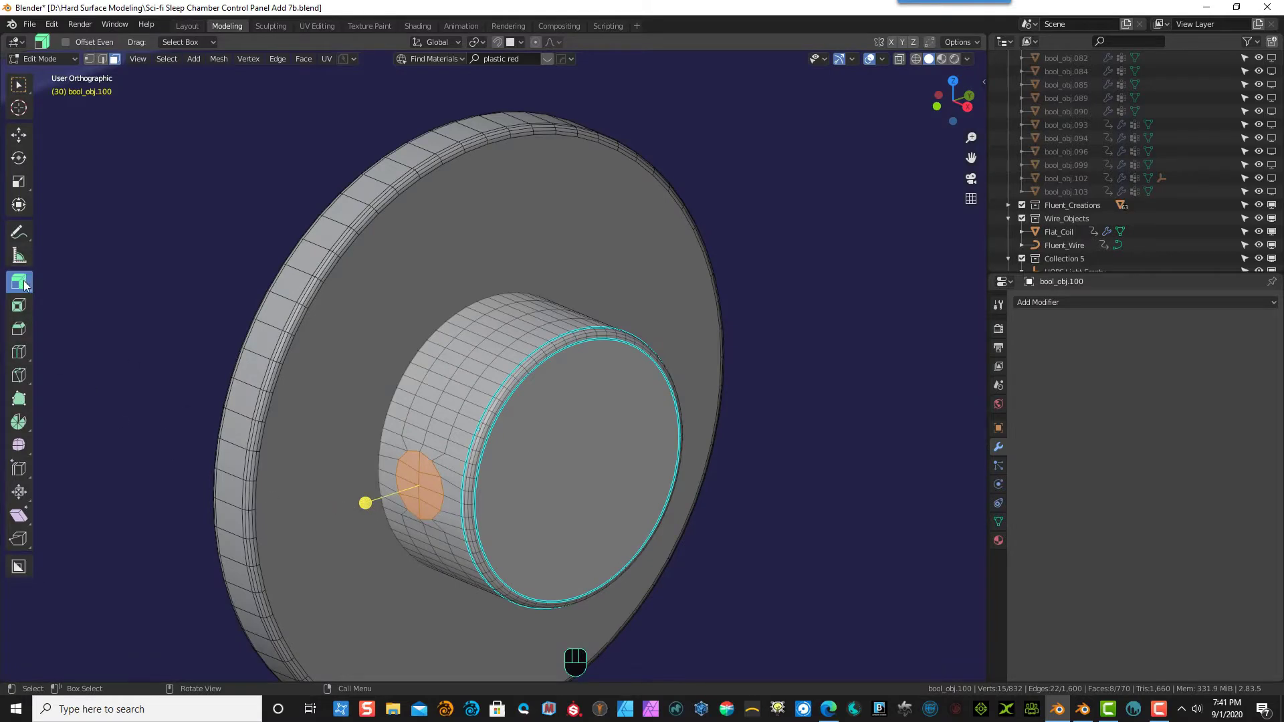
pyautogui.moveTo(24, 285); pyautogui.dragTo(55, 286)
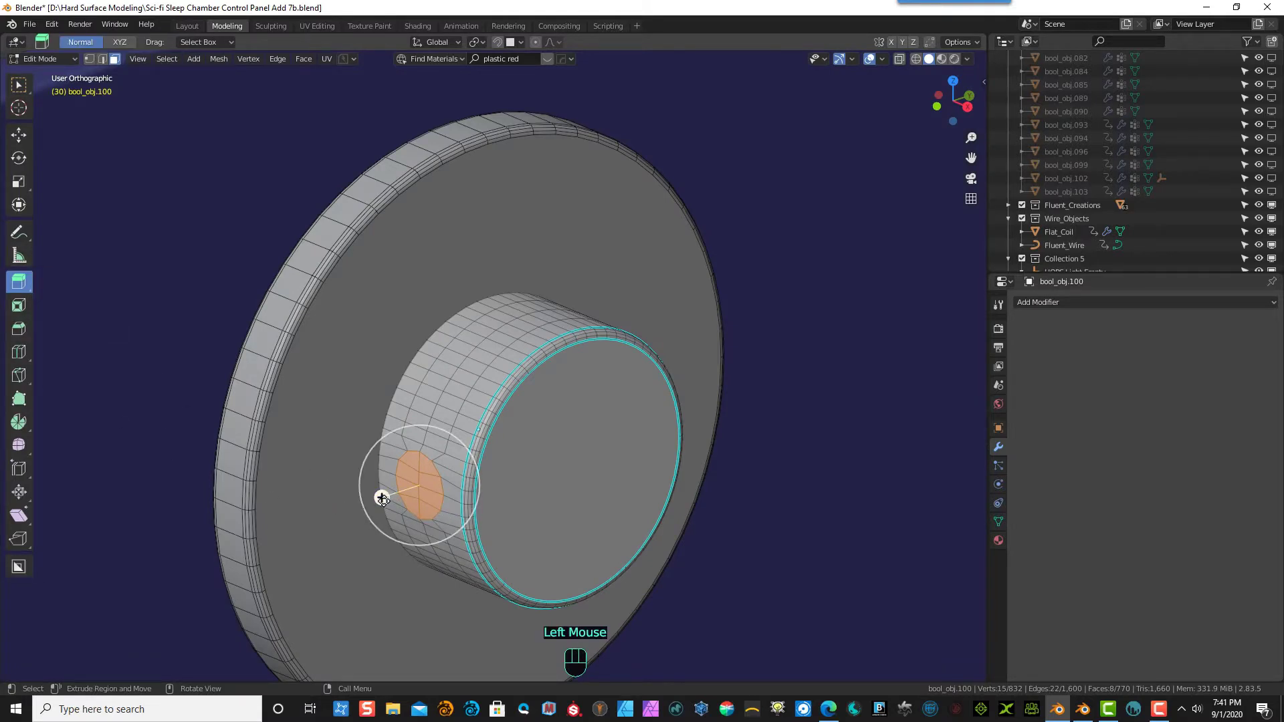
pyautogui.moveTo(382, 498); pyautogui.dragTo(343, 534)
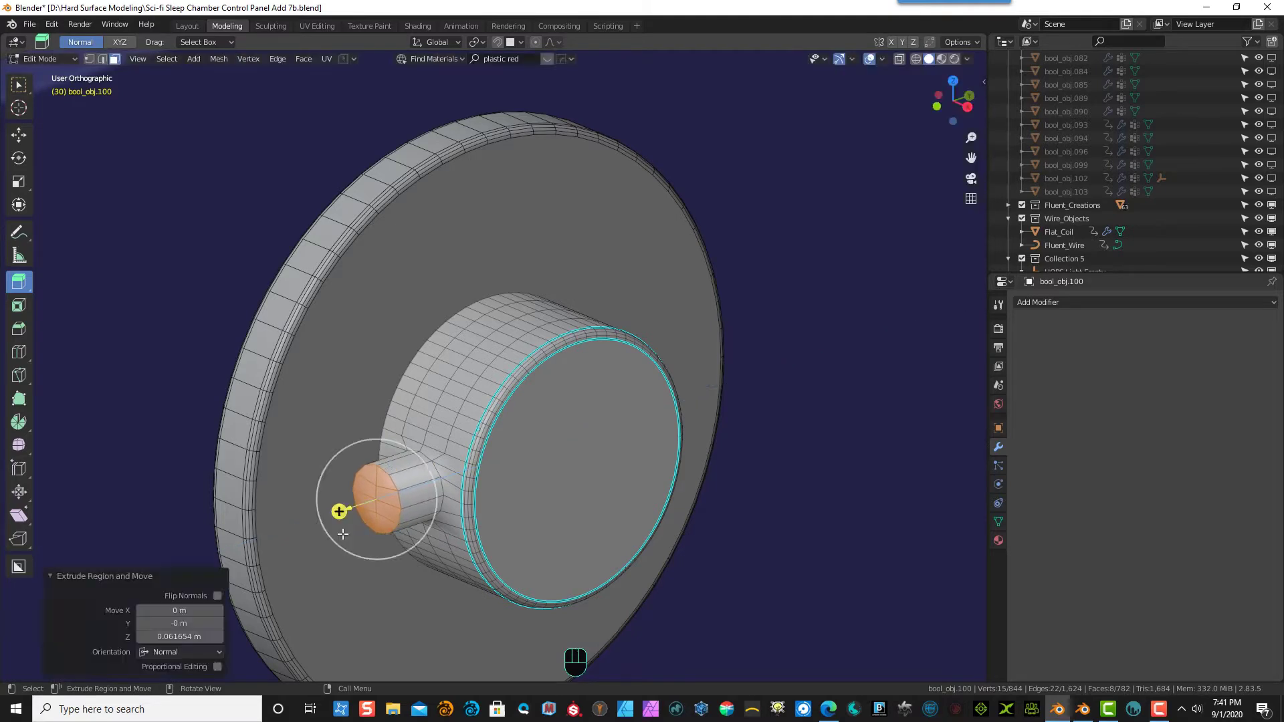
pyautogui.click(18, 352)
pyautogui.moveTo(416, 463); pyautogui.dragTo(379, 477)
# - Delete the faces that cap the outer end of the stub
pyautogui.click(115, 59)
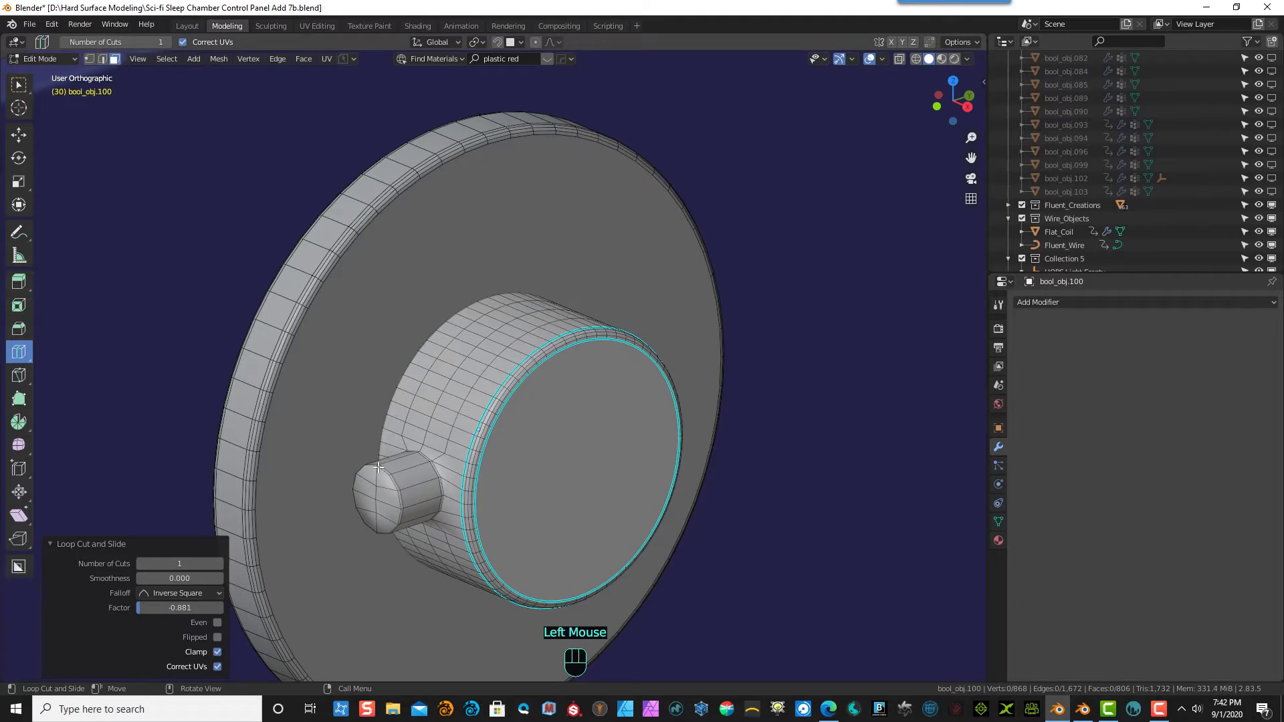
pyautogui.click(19, 84)
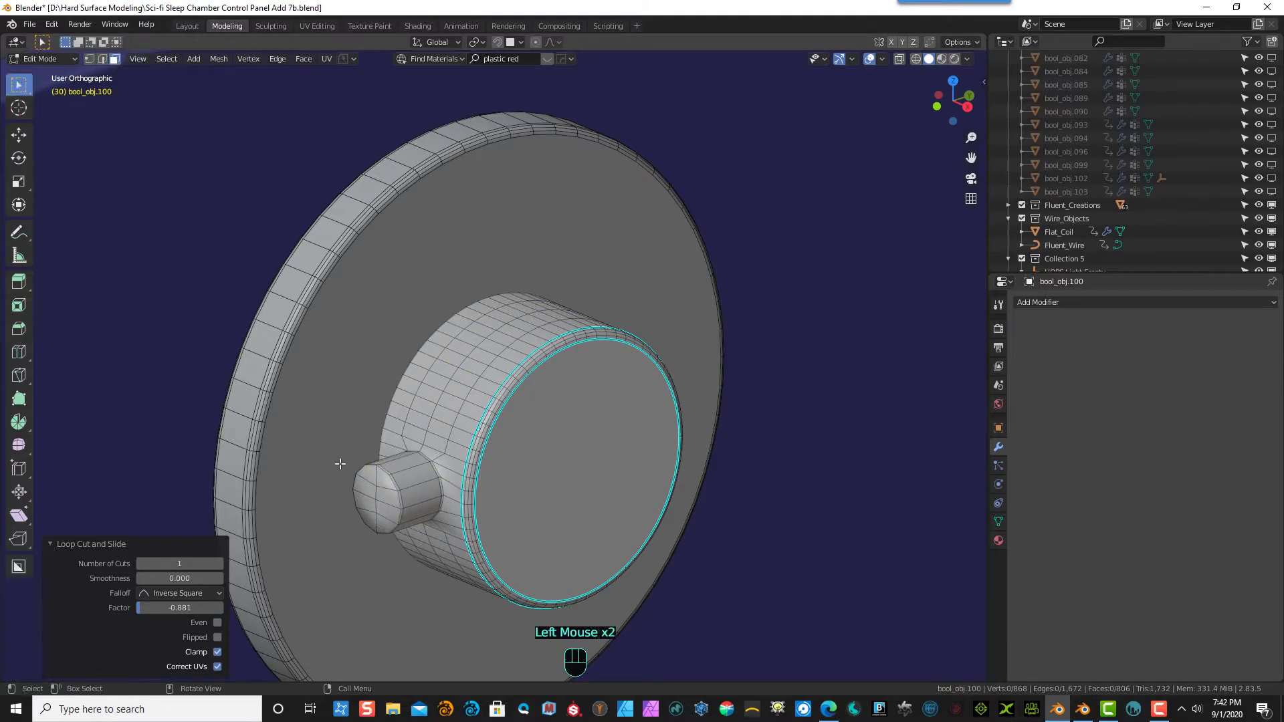
pyautogui.moveTo(367, 482); pyautogui.dragTo(392, 515)
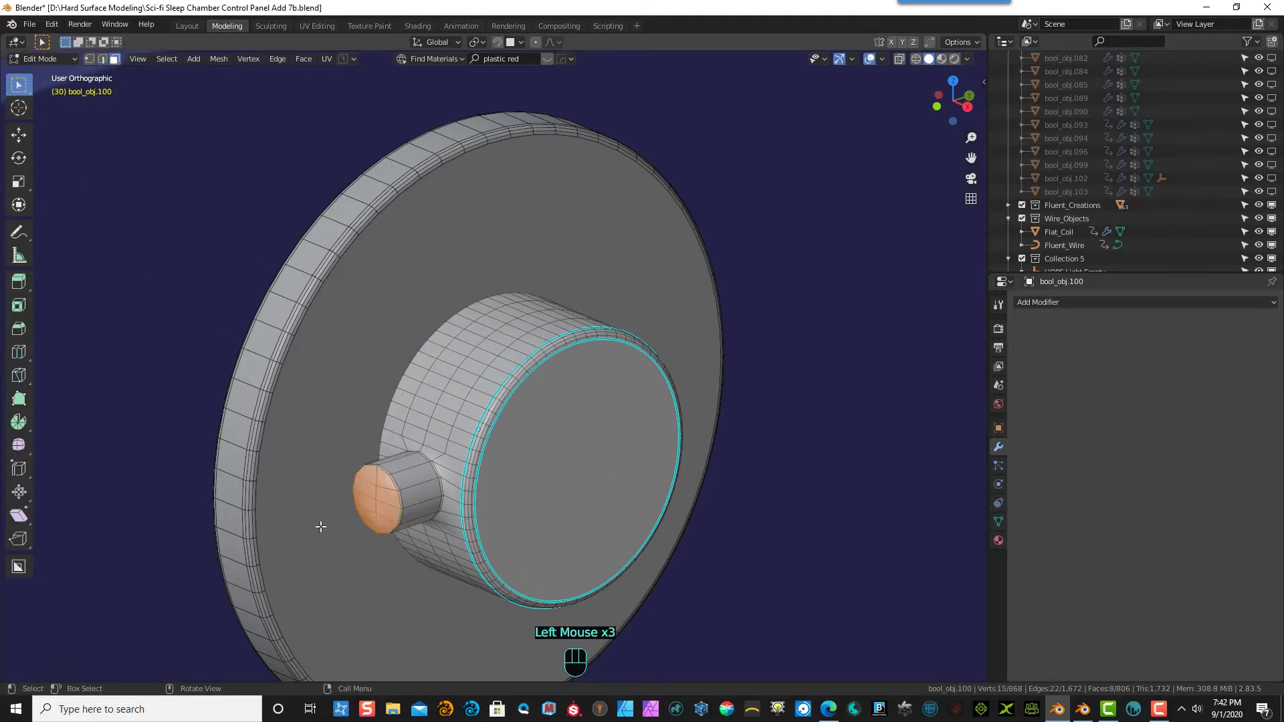
pyautogui.press('Delete')
pyautogui.click(269, 509)
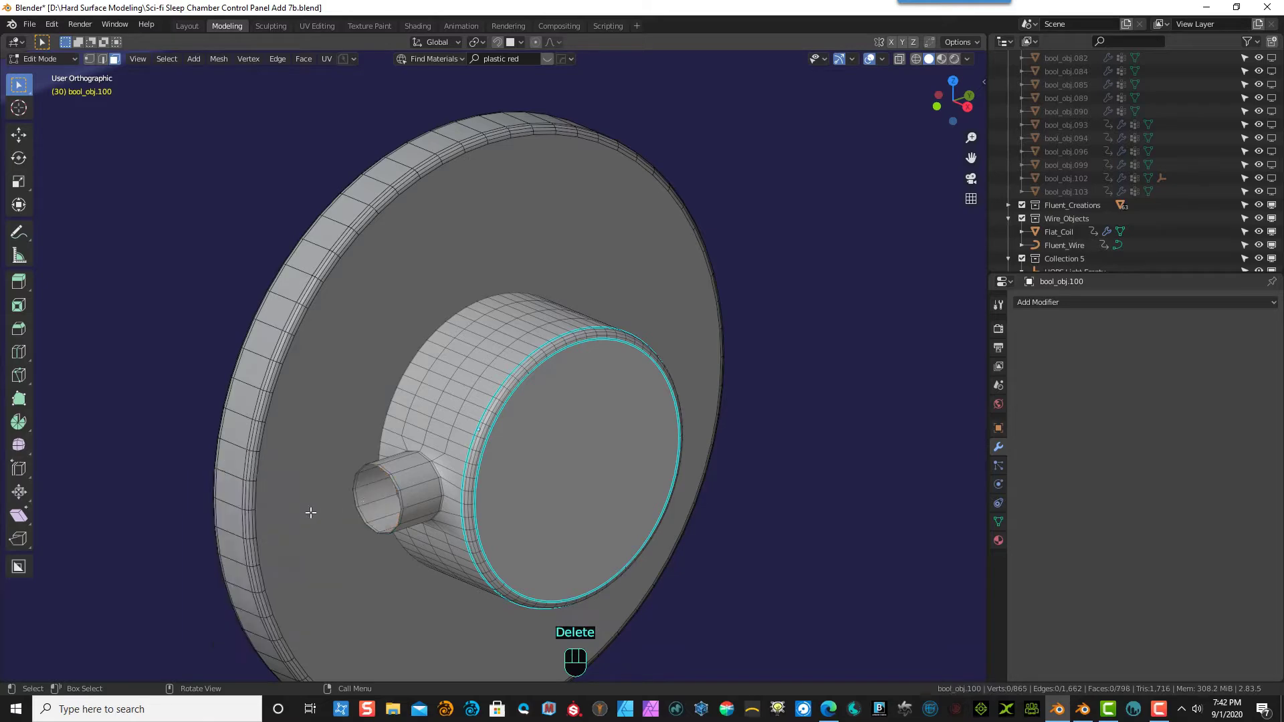
# - Select the edge loop around the stub's open end and fill it with a single face
pyautogui.scroll(3, 339, 477)
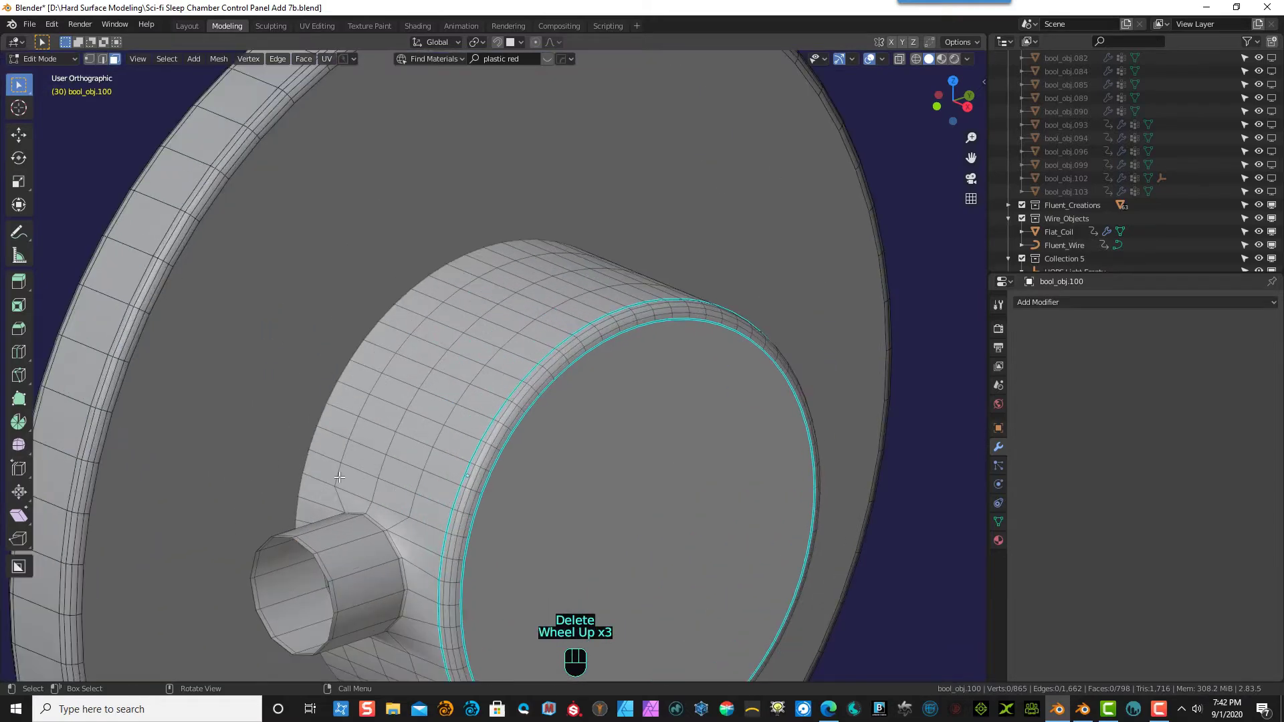
pyautogui.click(85, 58)
pyautogui.click(313, 552)
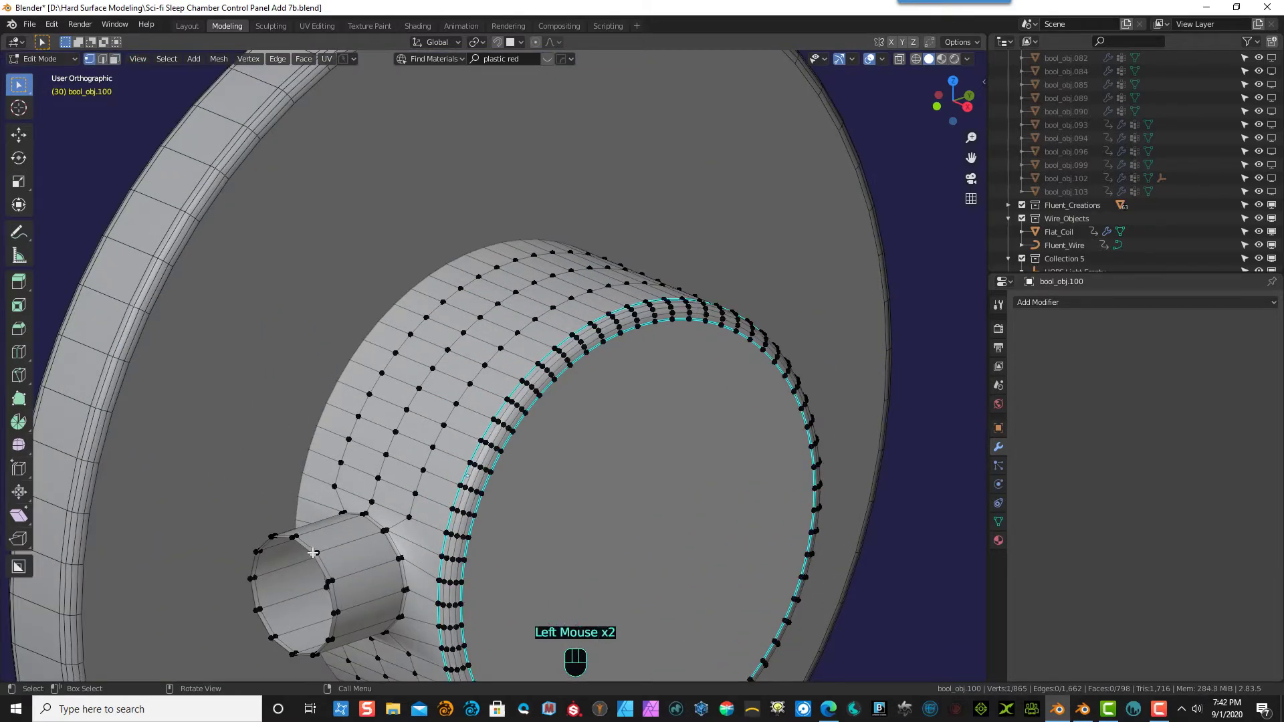
pyautogui.doubleClick(313, 552)
pyautogui.click(103, 60)
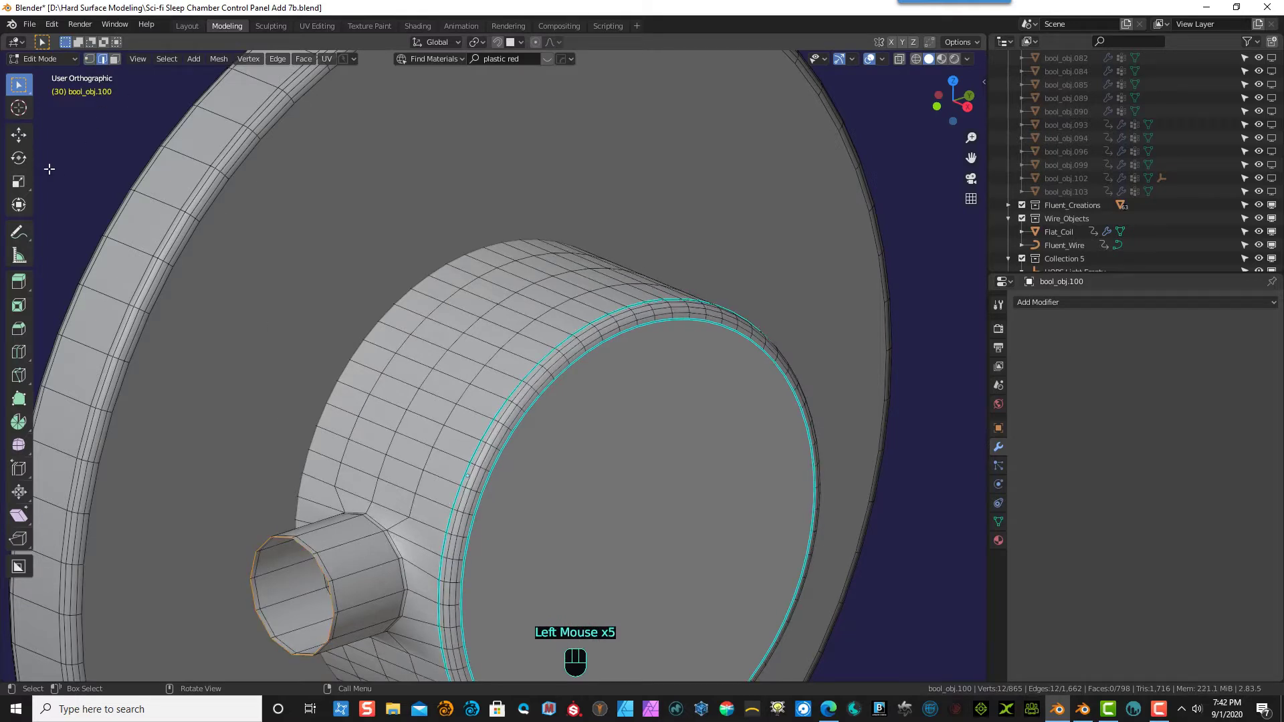
pyautogui.click(87, 60)
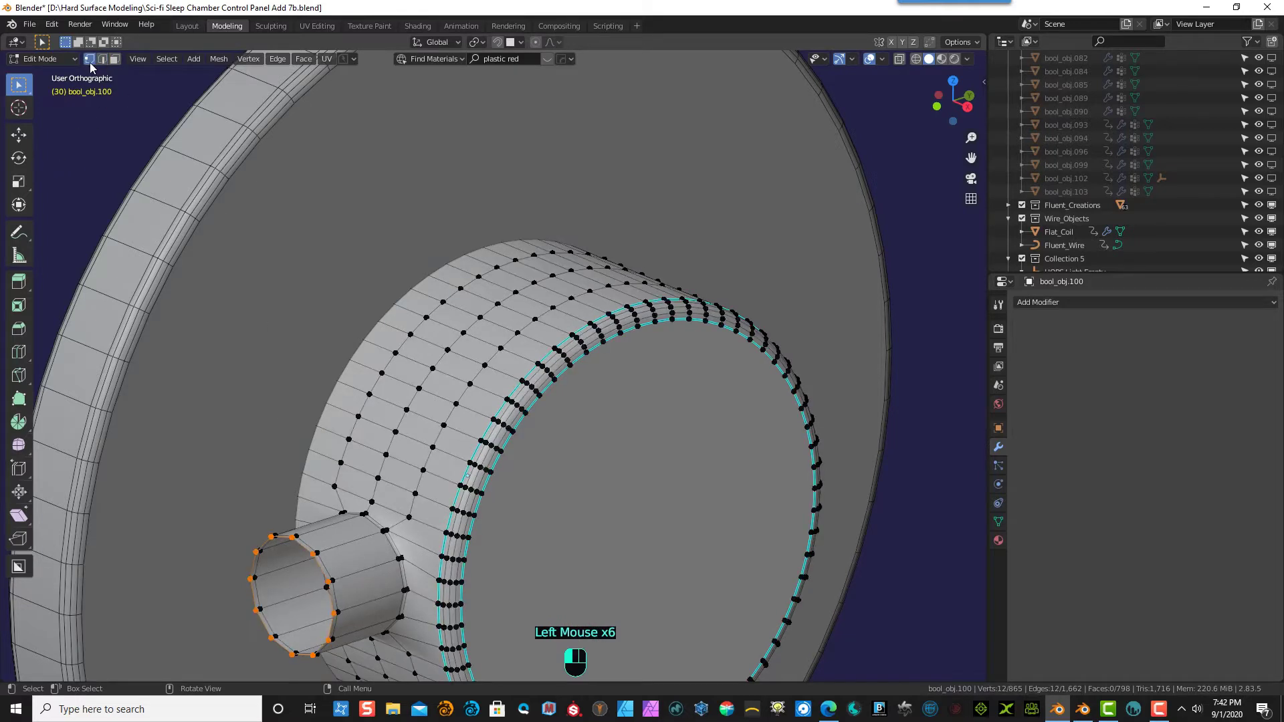
pyautogui.press('f')
# - Inset the stub's end face about 0.012 m and extrude the inner face about -0.031 m to form a recess
pyautogui.scroll(-2, 167, 279)
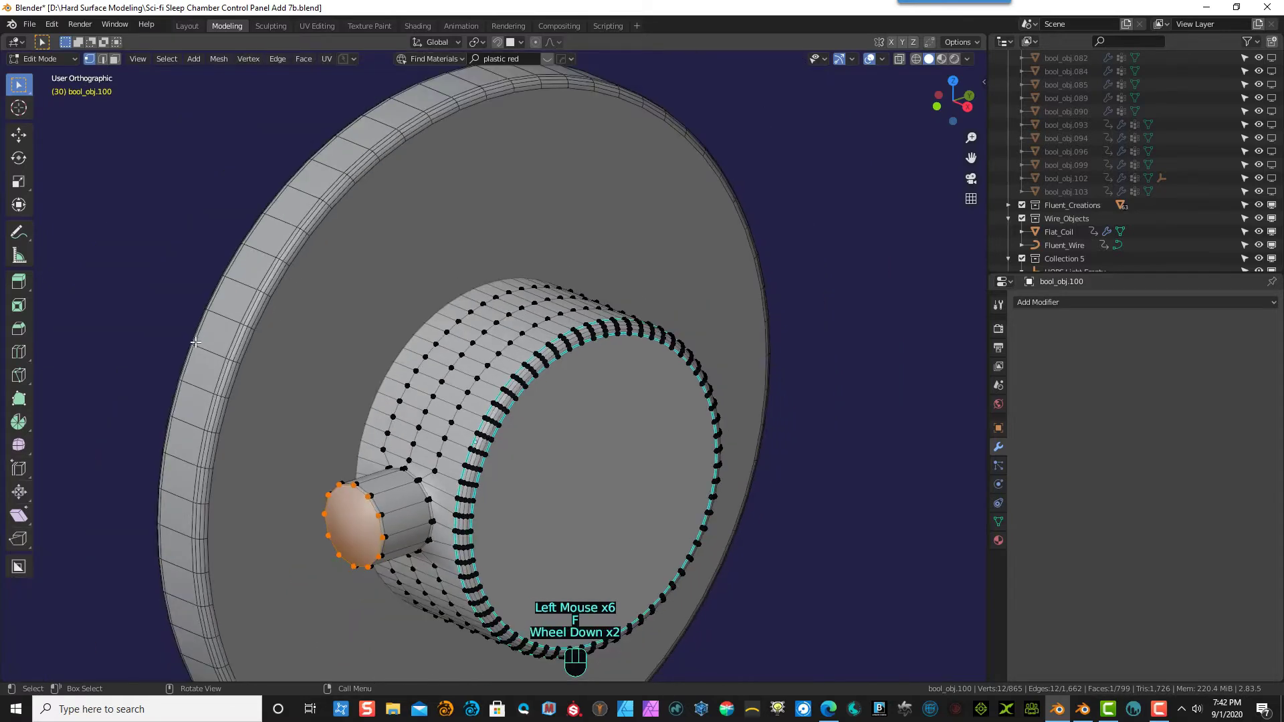
pyautogui.click(18, 305)
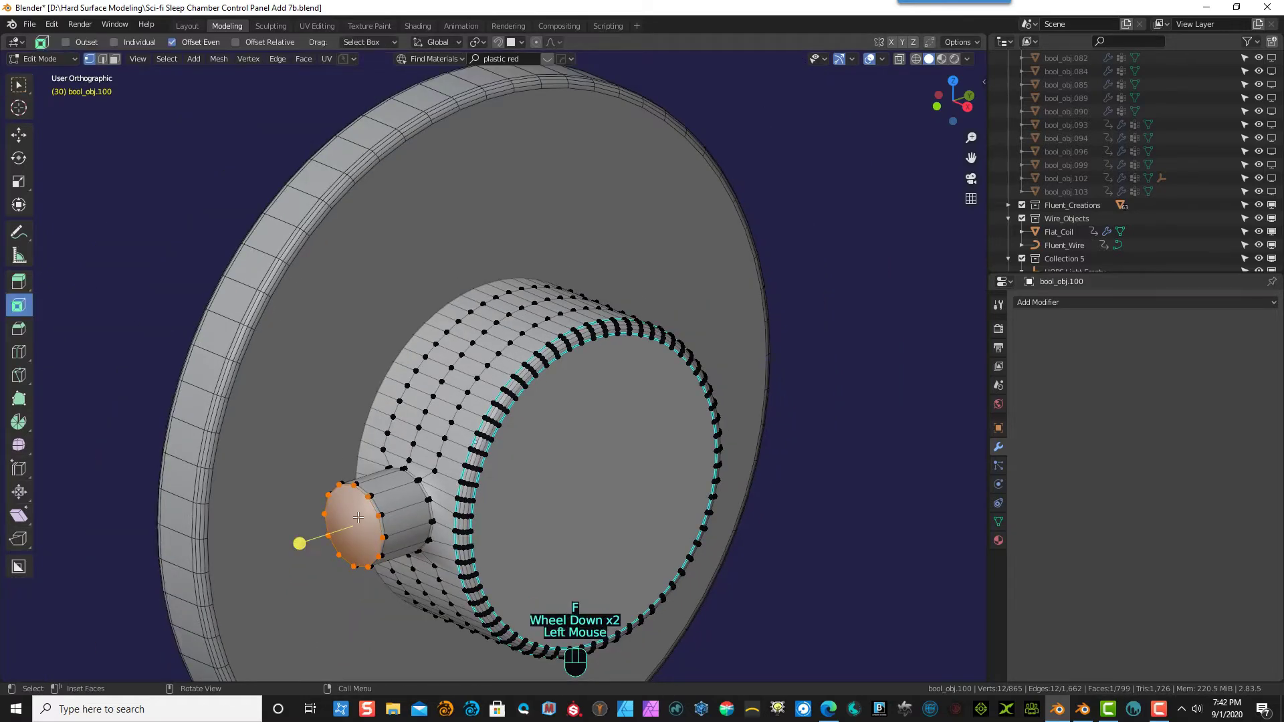
pyautogui.moveTo(303, 545); pyautogui.dragTo(318, 544)
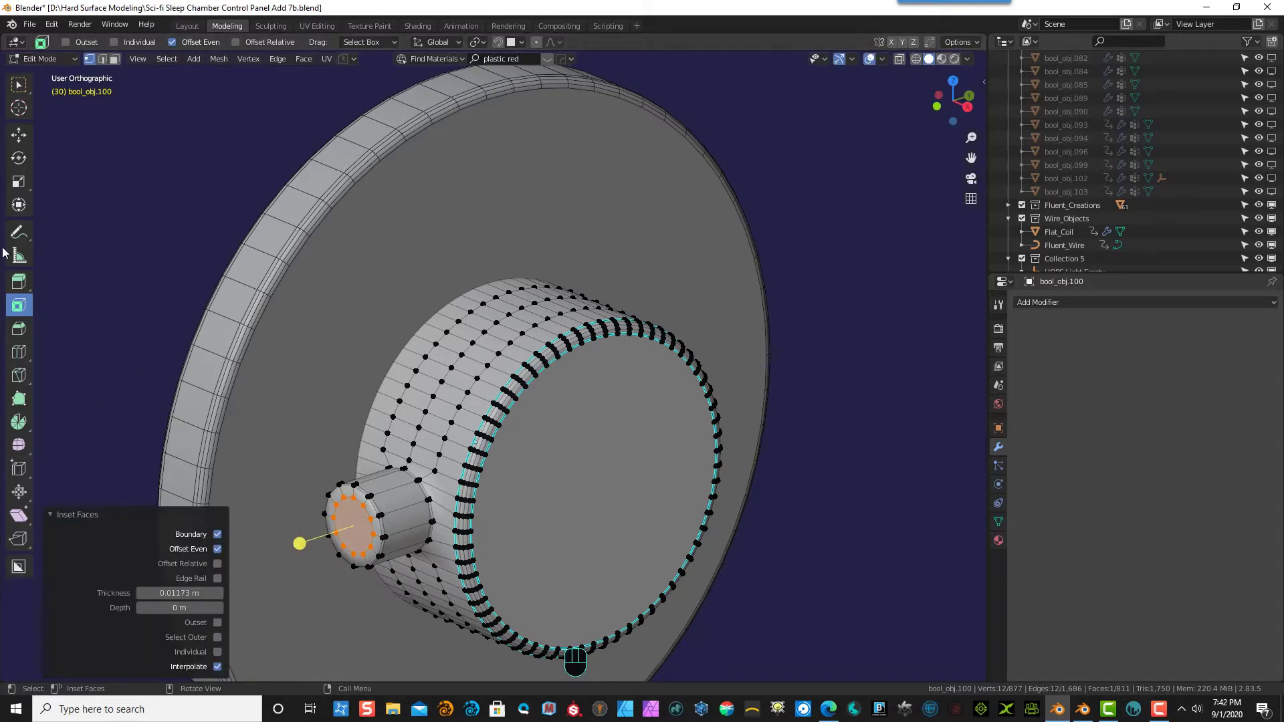
pyautogui.click(19, 282)
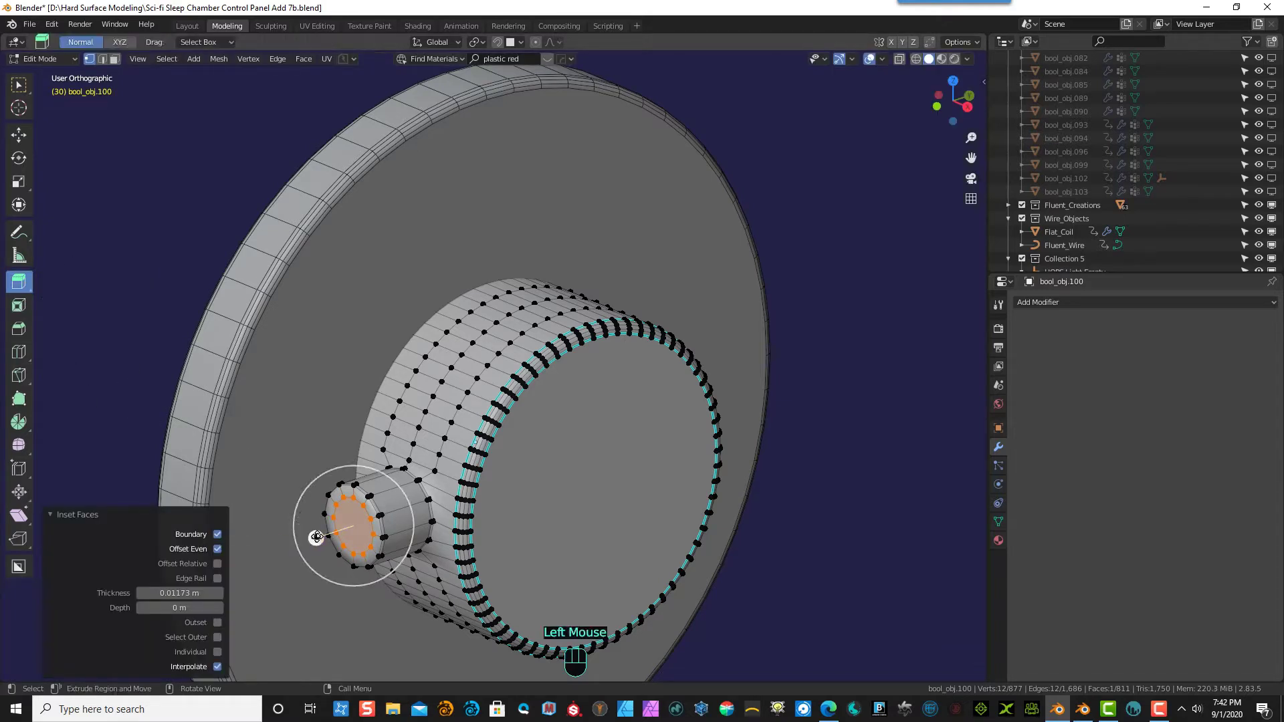
pyautogui.moveTo(318, 537); pyautogui.dragTo(340, 529)
pyautogui.scroll(2, 340, 529)
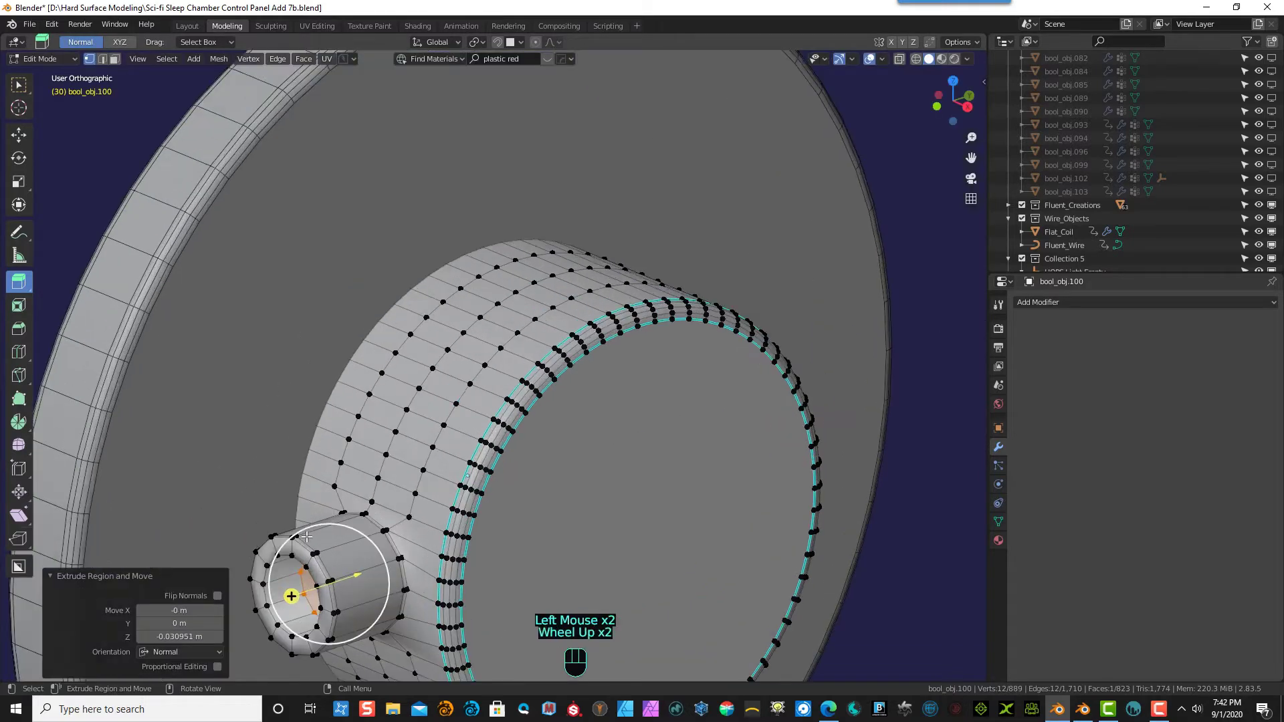
# - Inset the face at the bottom of the stub's recess by about 0.014 m
pyautogui.moveTo(341, 529); pyautogui.dragTo(247, 518, button='middle')
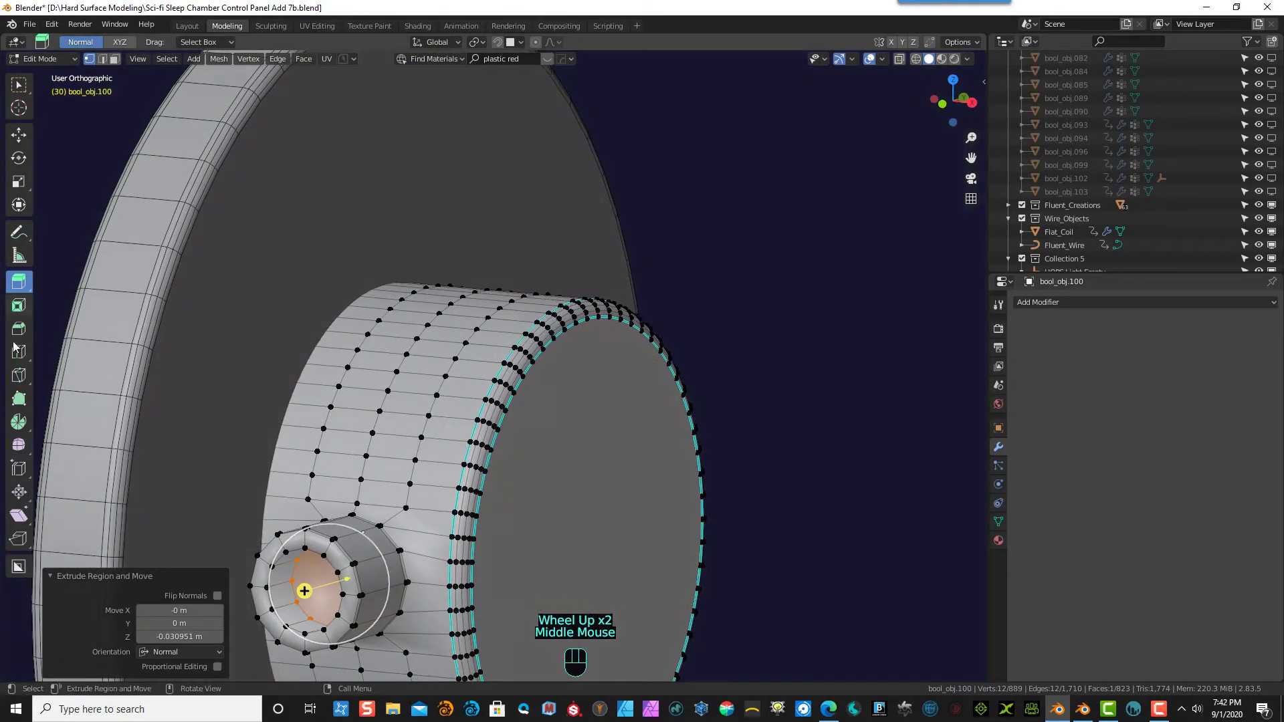
pyautogui.click(19, 305)
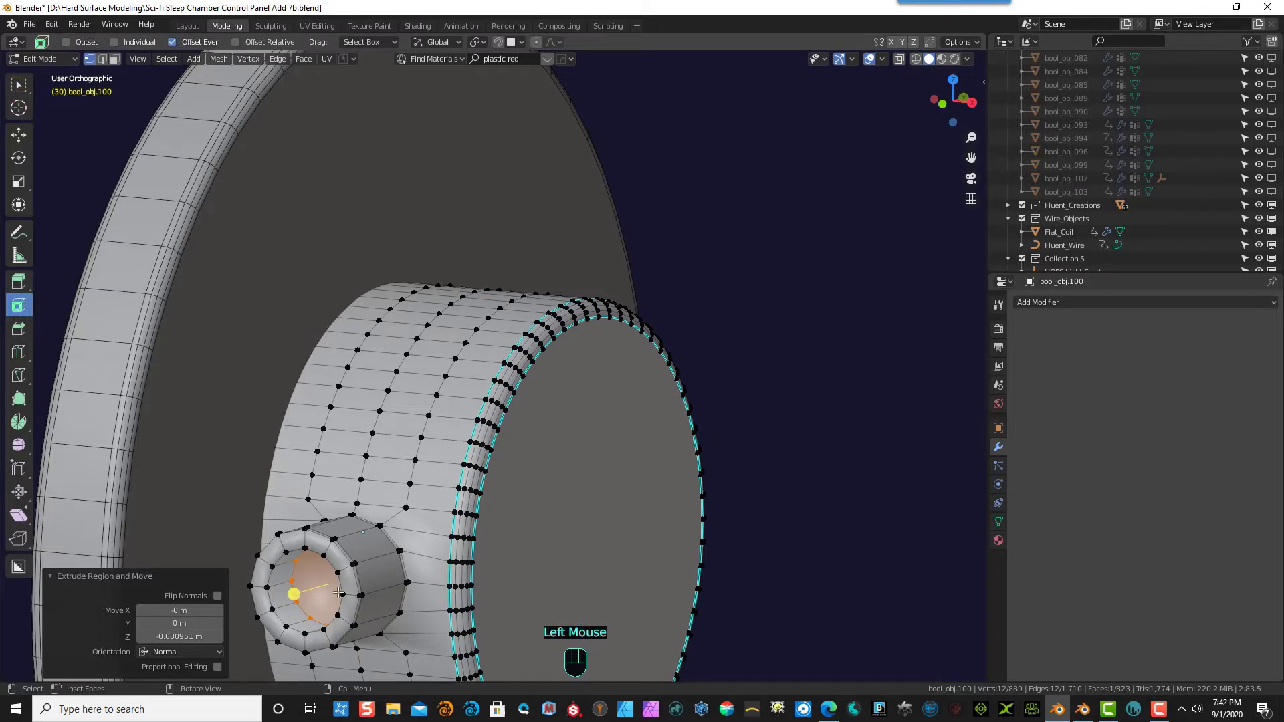
pyautogui.moveTo(294, 594); pyautogui.dragTo(320, 593)
# - Add single supporting edge loops around the stub's end rim and recess, sliding the last cut to a factor of 0.828
pyautogui.moveTo(321, 592); pyautogui.dragTo(358, 581, button='middle')
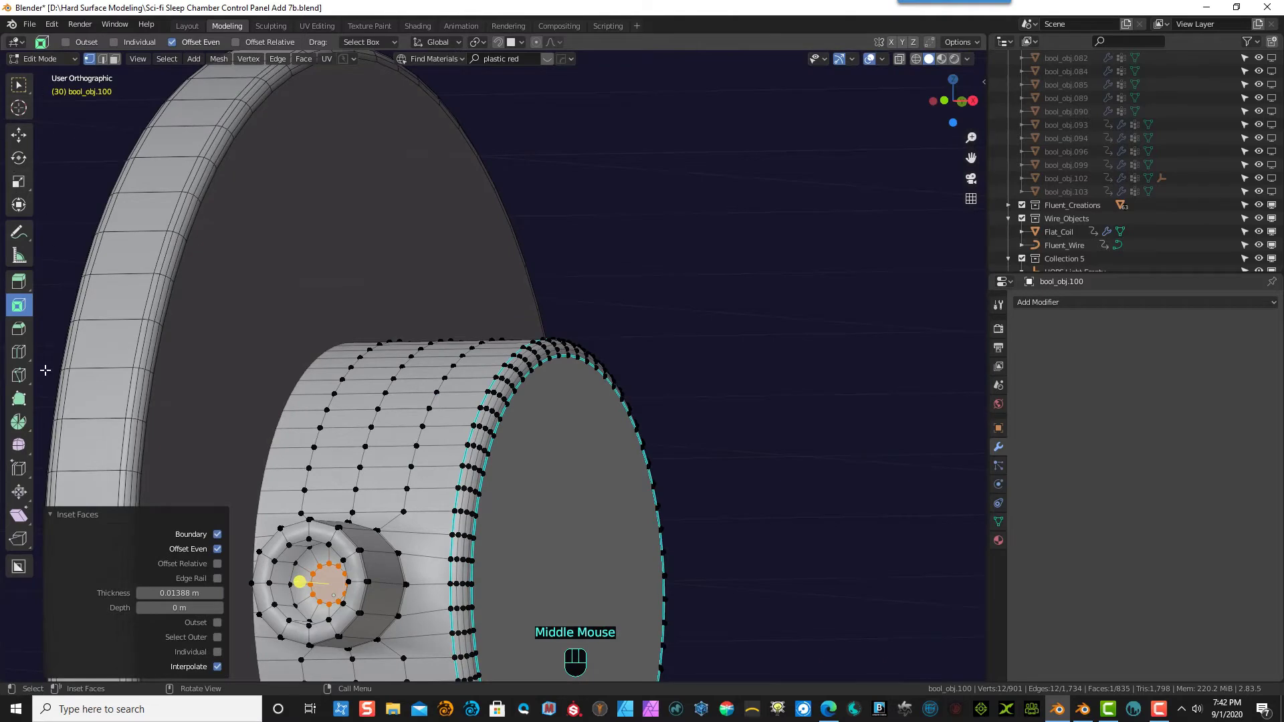
pyautogui.click(18, 352)
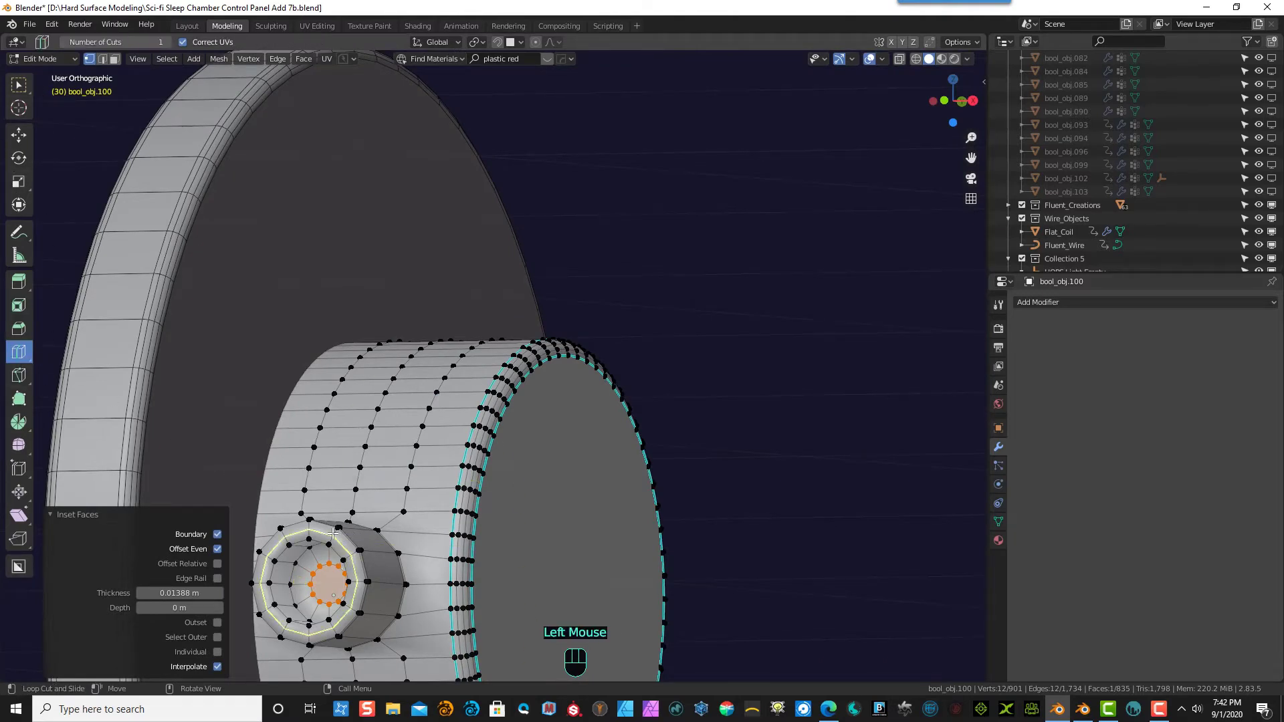
pyautogui.moveTo(333, 534); pyautogui.dragTo(274, 565)
pyautogui.scroll(3, 281, 562)
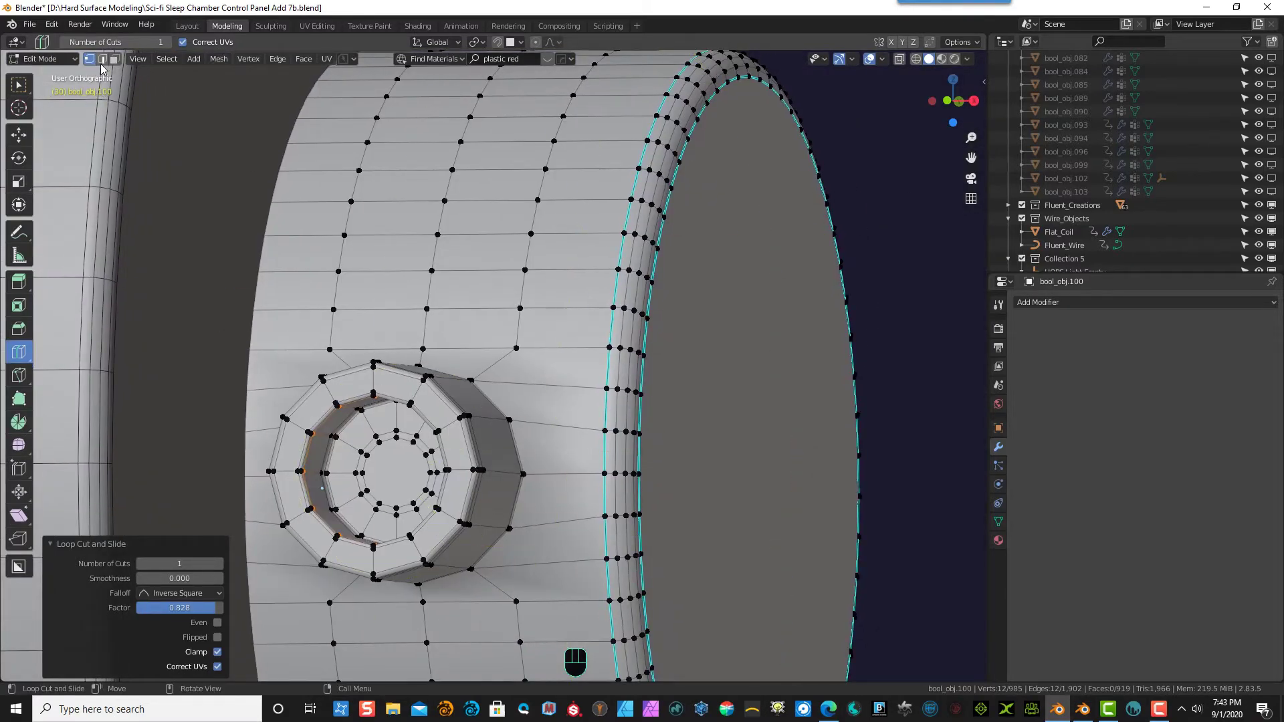
# - Select the circular face at the recess's bottom and knife it into quarters with one vertical and one horizontal cut between opposite rim vertices
pyautogui.click(18, 85)
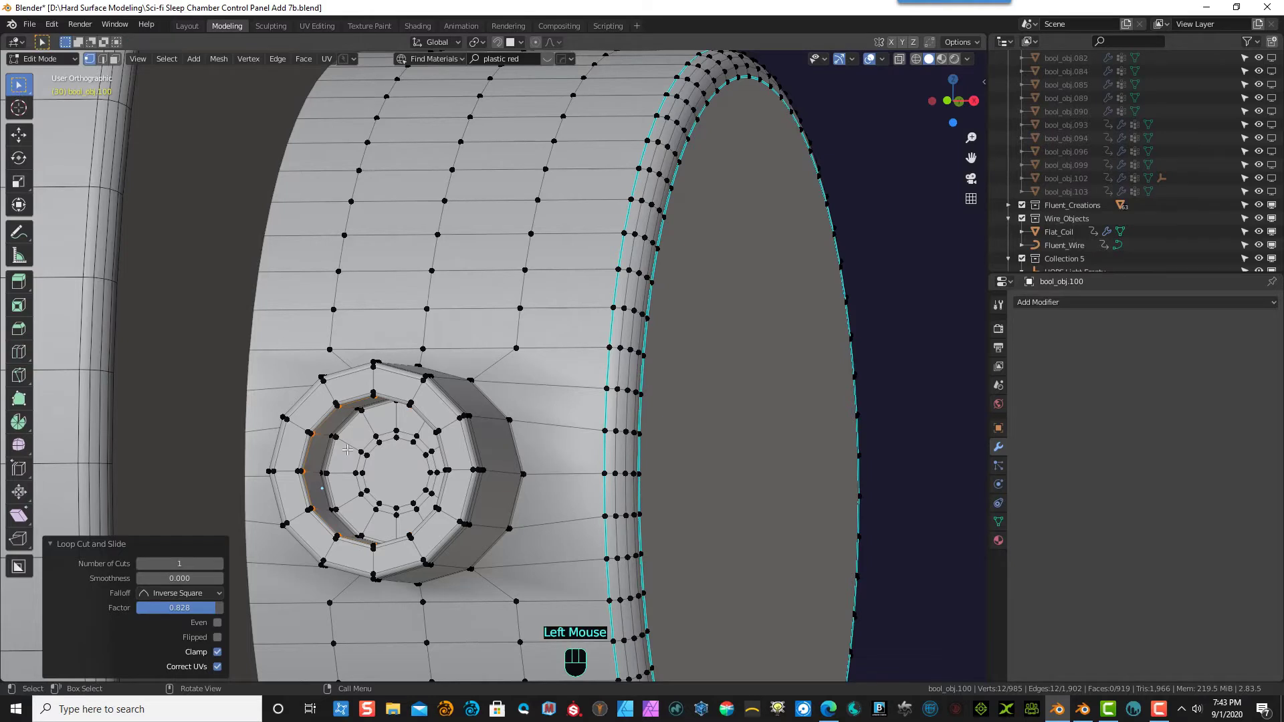
pyautogui.click(114, 60)
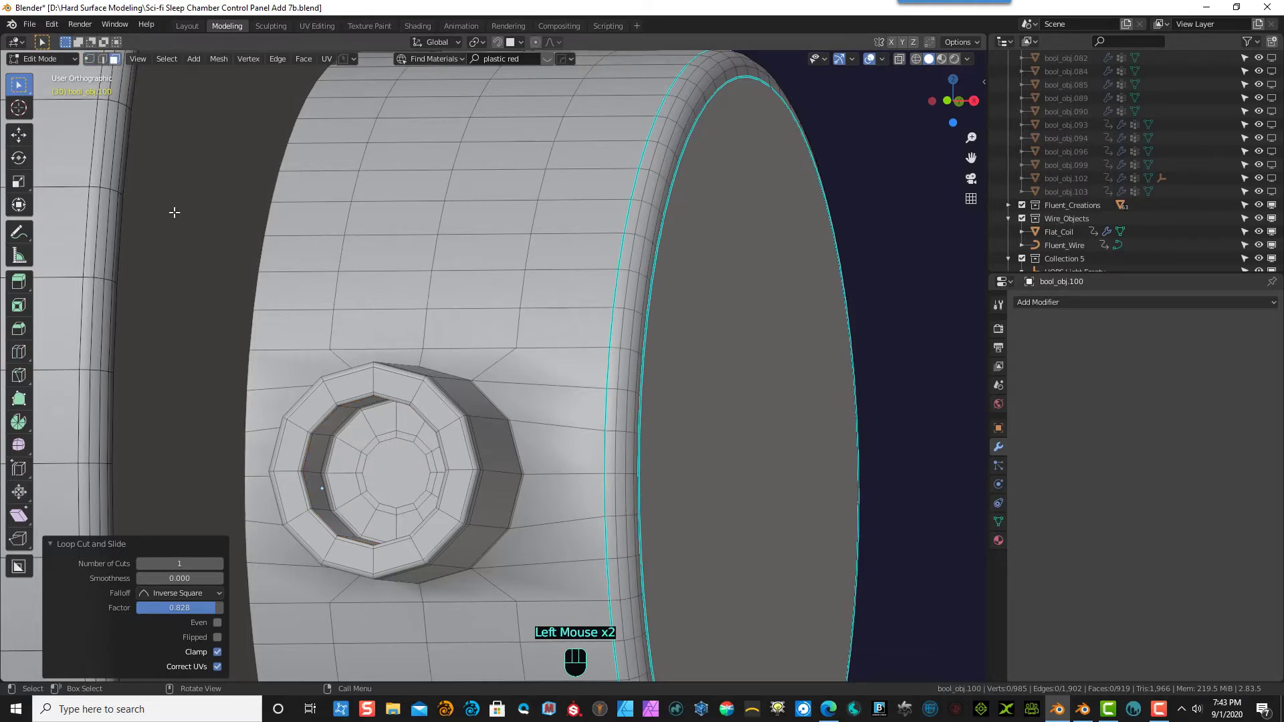
pyautogui.click(392, 467)
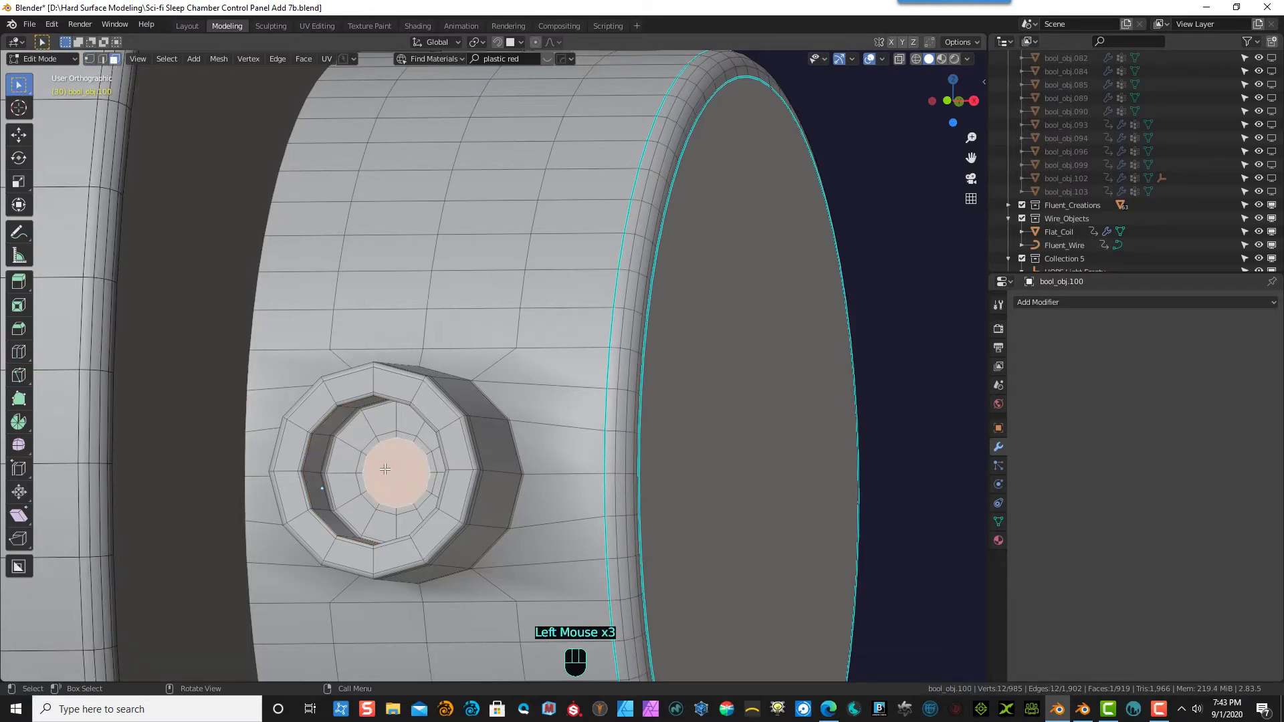
pyautogui.click(19, 375)
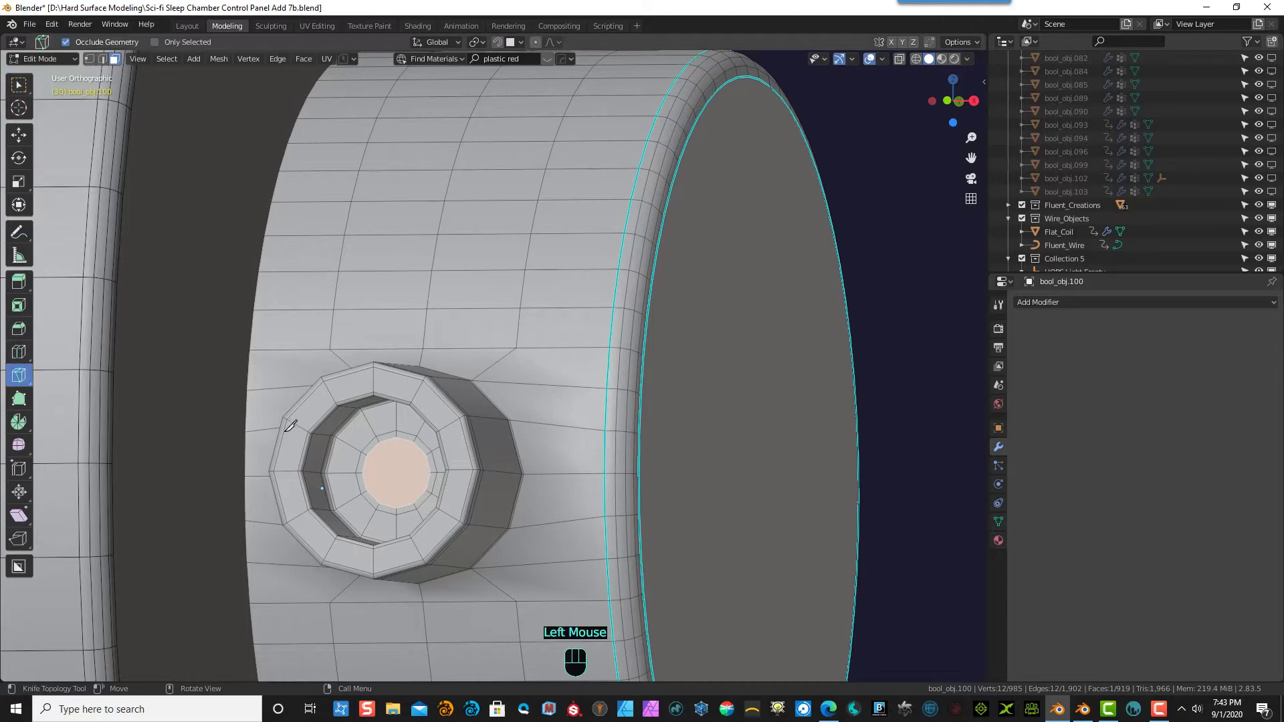
pyautogui.click(92, 59)
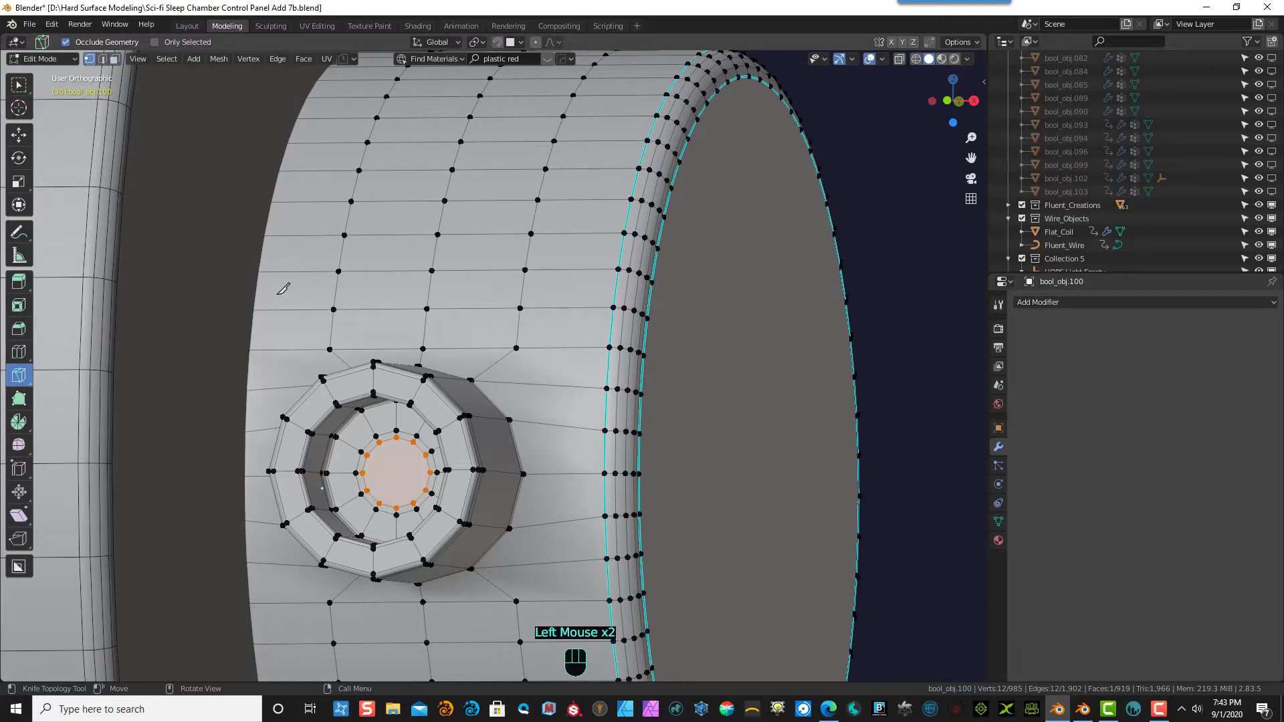
pyautogui.click(397, 437)
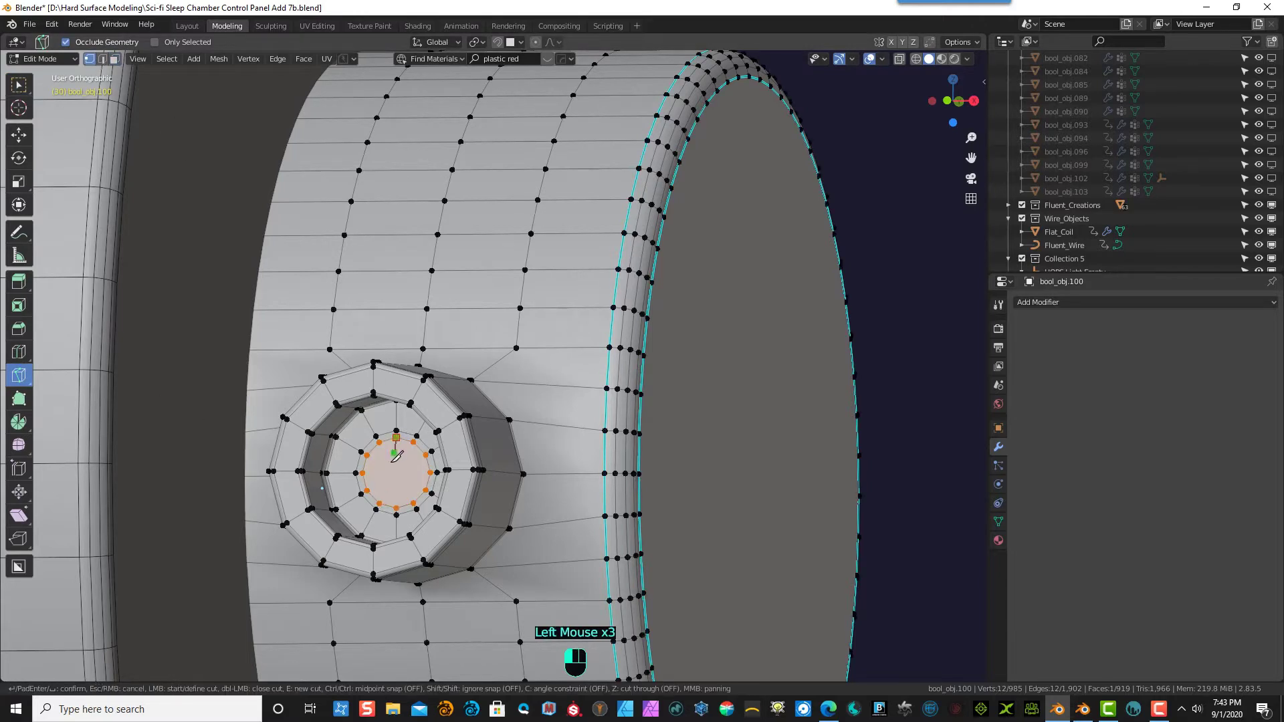
pyautogui.click(397, 508)
pyautogui.press('Return')
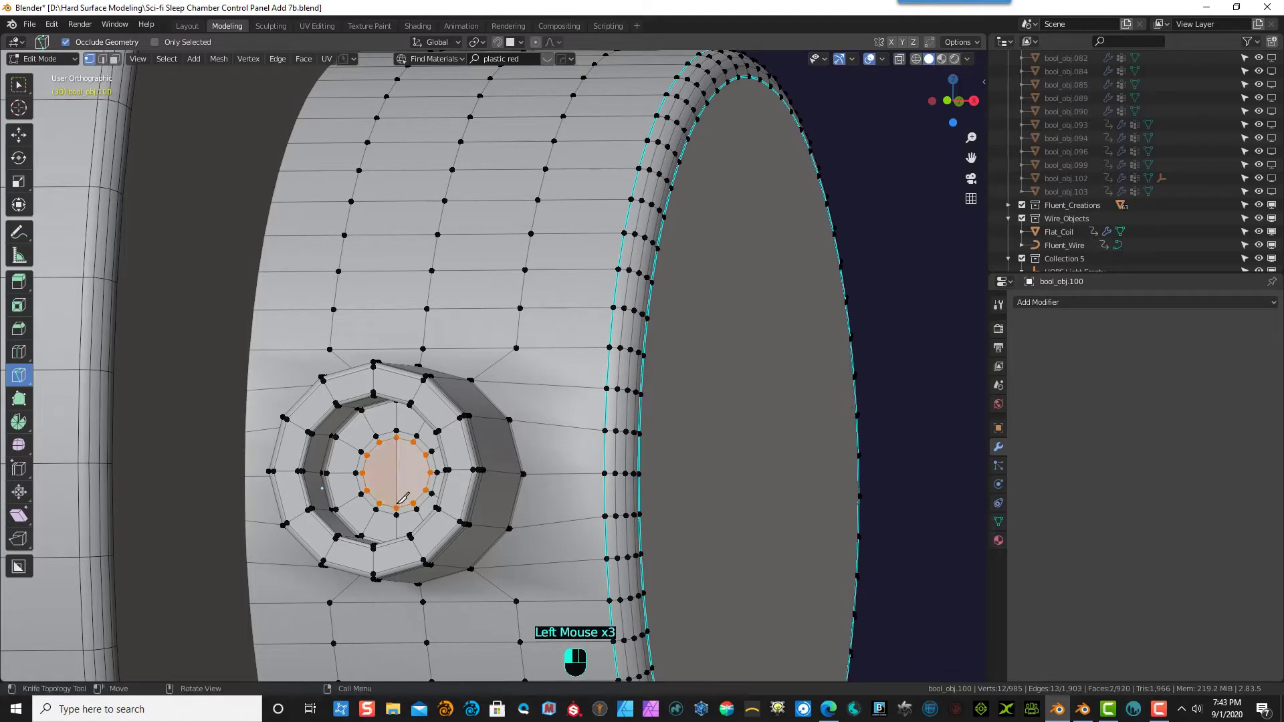
pyautogui.click(430, 472)
pyautogui.click(367, 470)
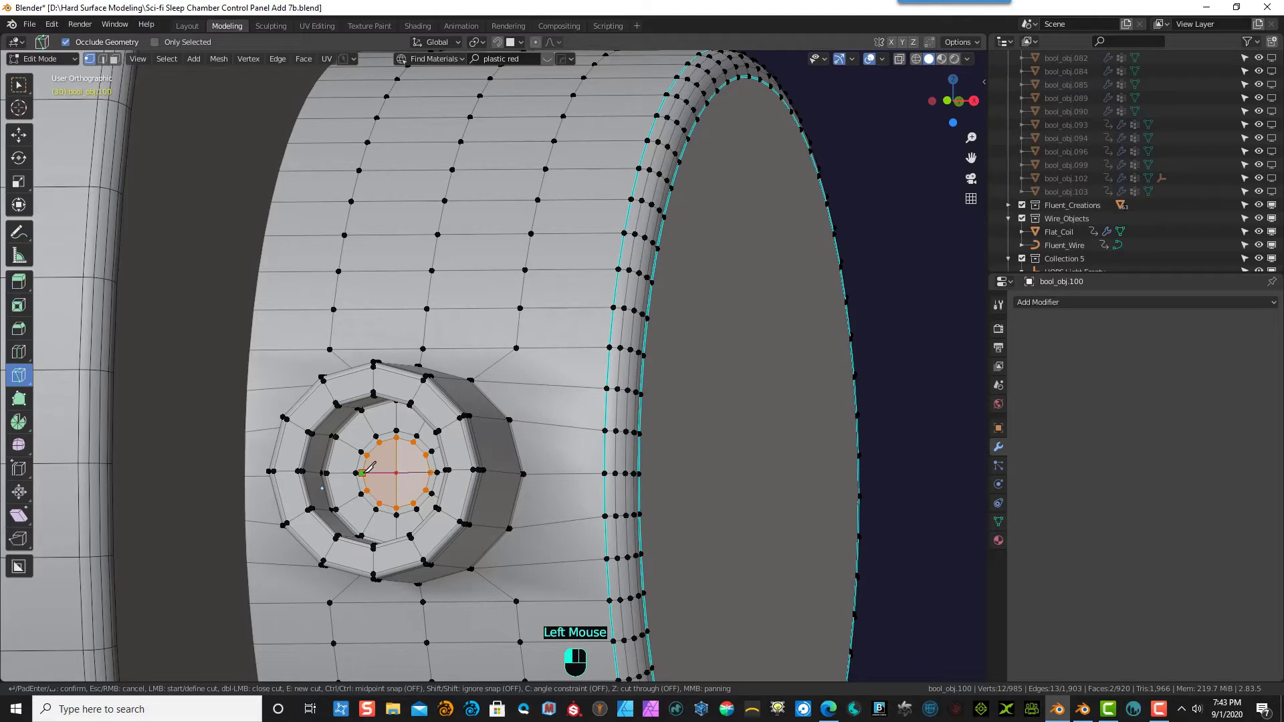
pyautogui.press('Return')
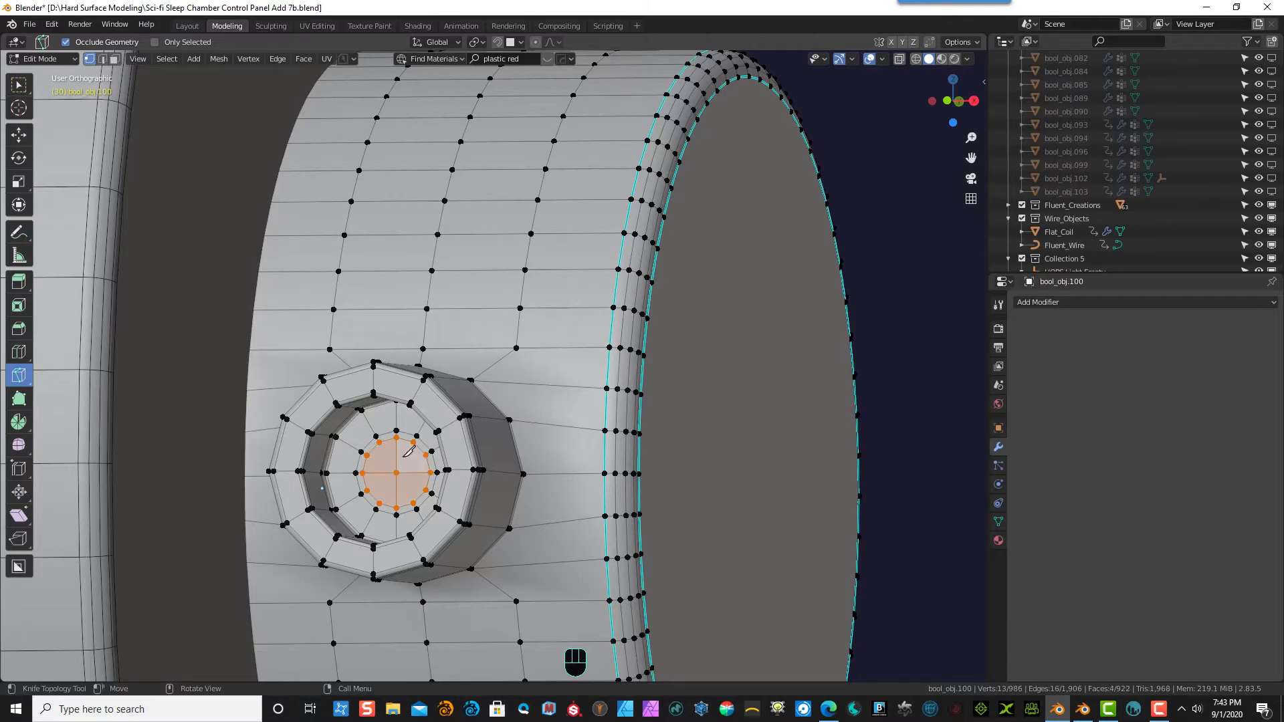
# - Knife diagonal cuts from the upper-left and upper-right vertices of the recess's bottom face to its centre, undoing the stray action
pyautogui.click(367, 455)
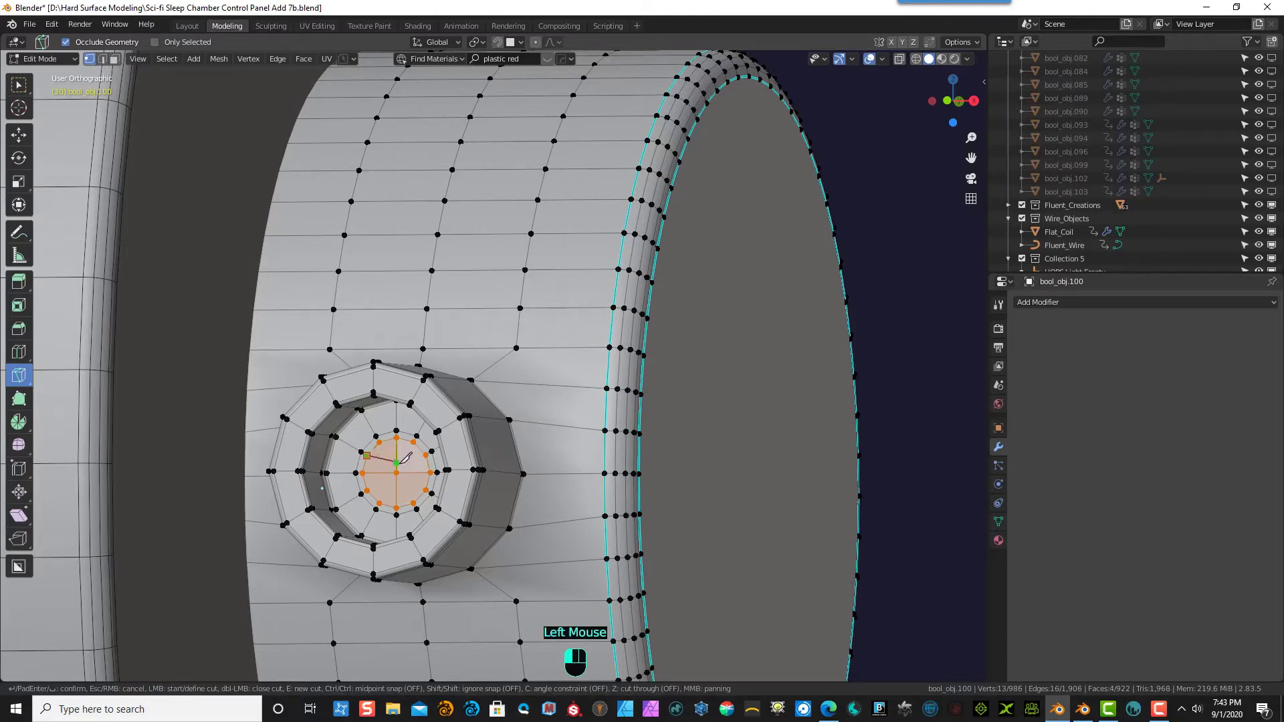
pyautogui.click(397, 473)
pyautogui.press('Return')
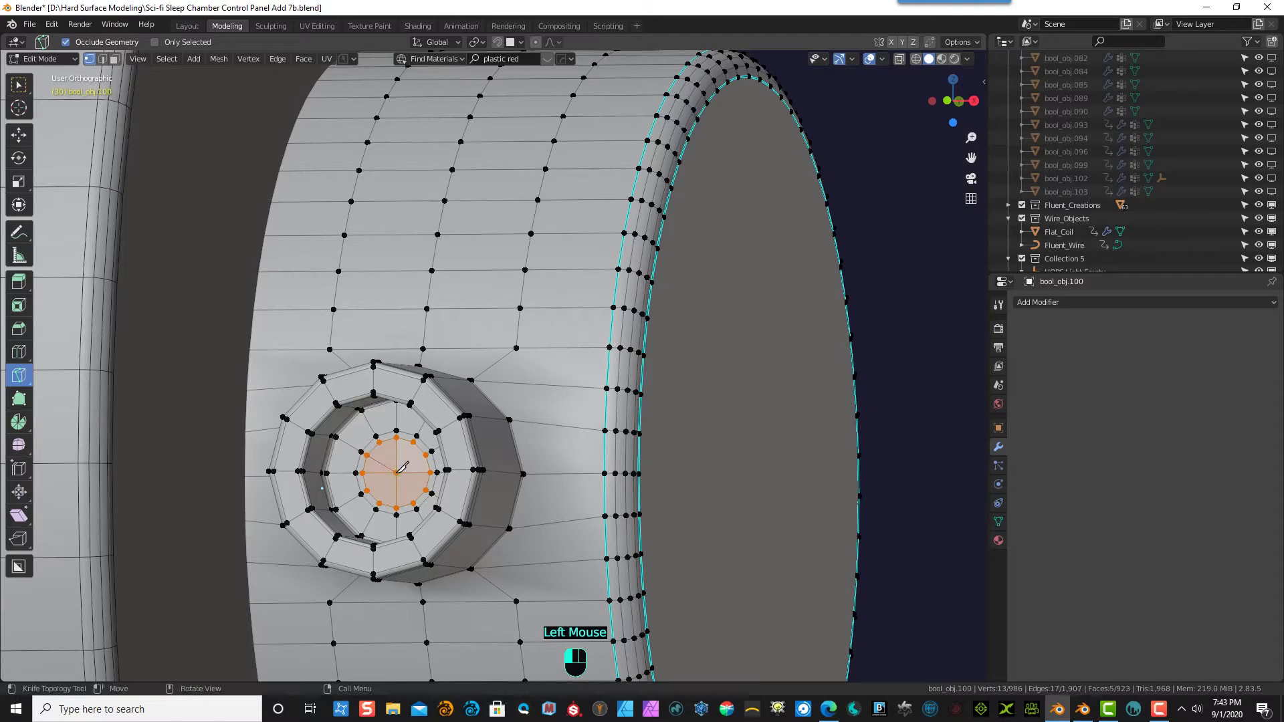
pyautogui.click(426, 456)
pyautogui.click(396, 473)
pyautogui.press('Return')
pyautogui.hotkey('ctrl', 'z')
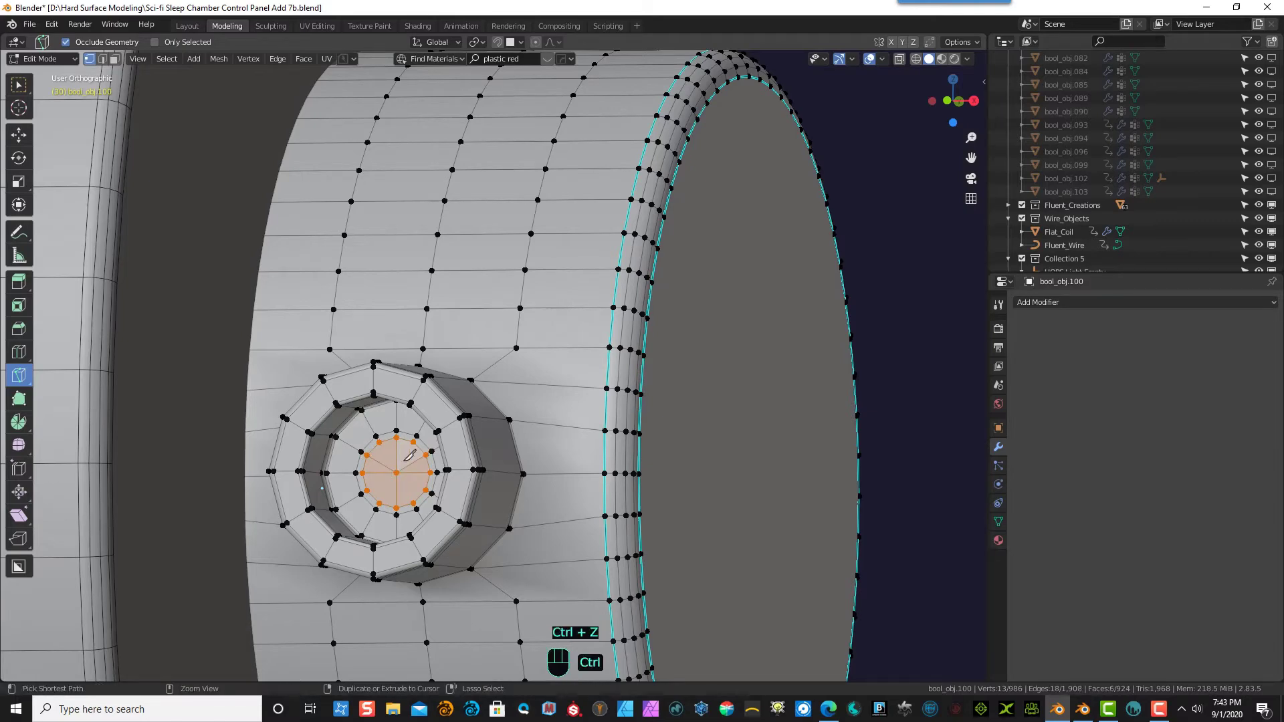
# - Knife diagonal cuts from the centre of the recess's bottom face to its lower-right and lower-left rim vertices
pyautogui.moveTo(412, 483); pyautogui.dragTo(415, 475, button='middle')
pyautogui.click(396, 473)
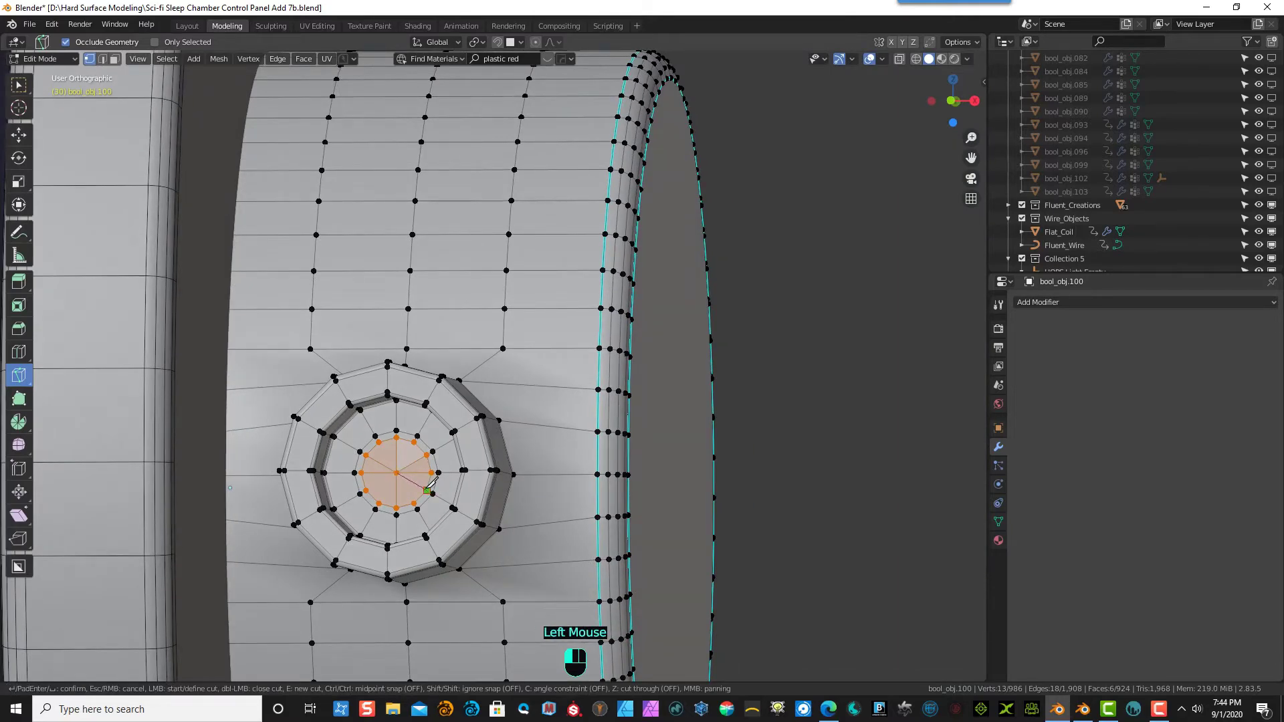
pyautogui.click(428, 489)
pyautogui.press('Return')
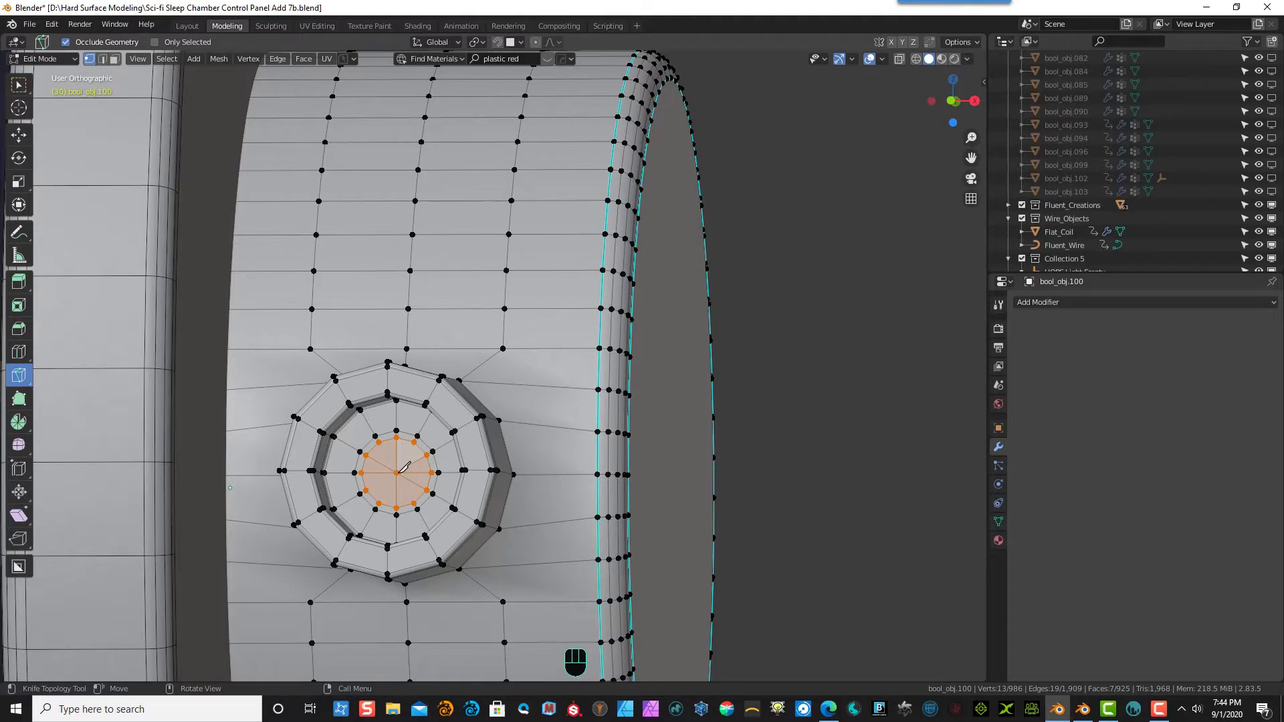
pyautogui.click(399, 471)
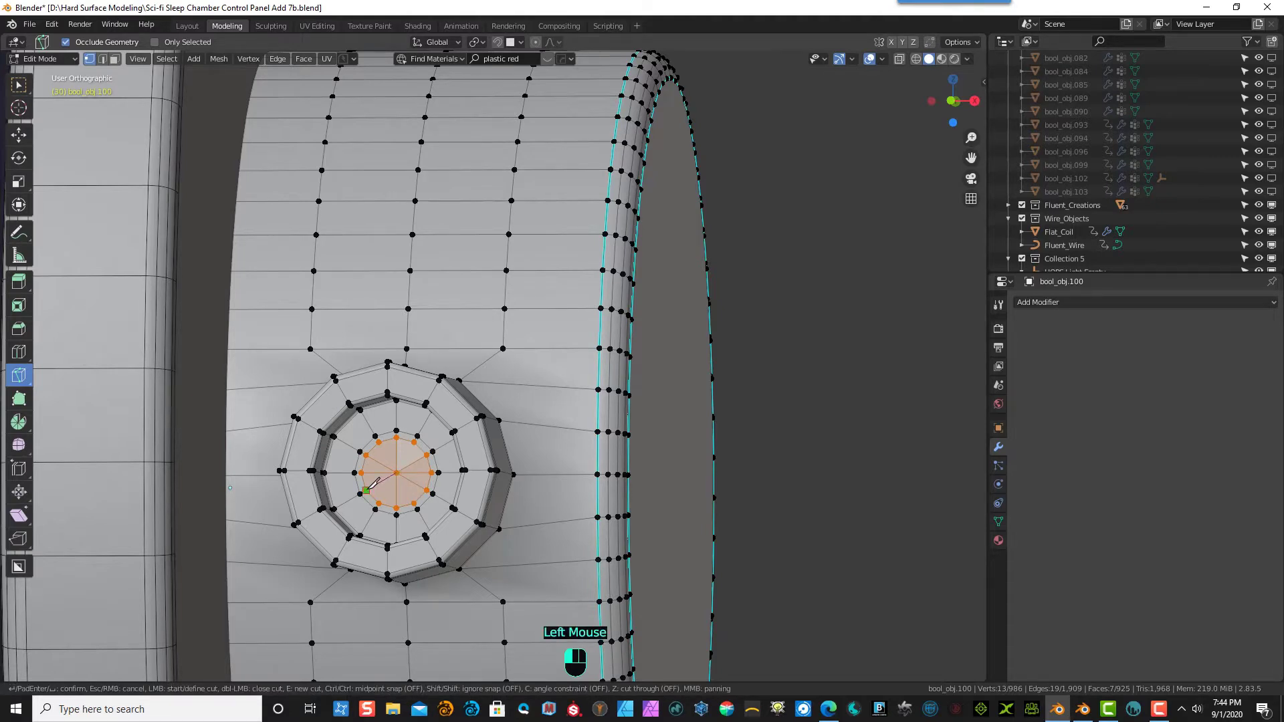
pyautogui.click(366, 490)
pyautogui.press('Return')
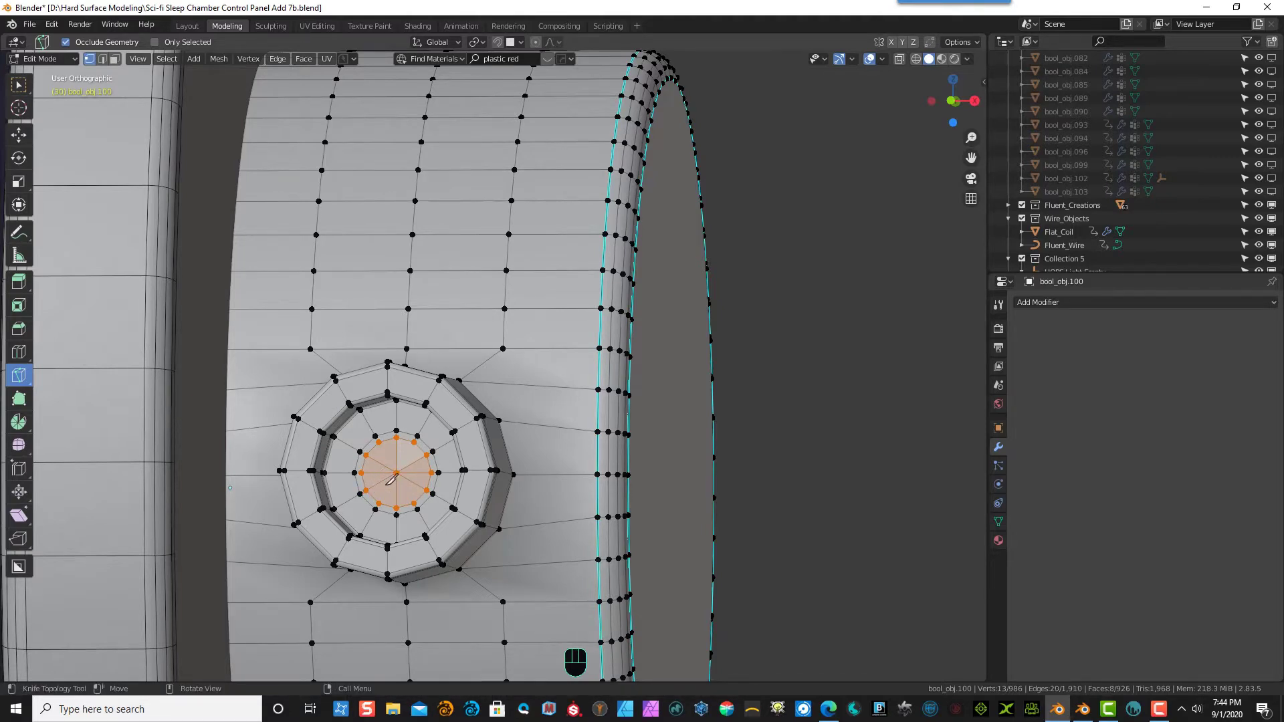
# - Select the two horizontal edges across the recess's bottom face and dissolve them
pyautogui.click(101, 59)
pyautogui.click(19, 85)
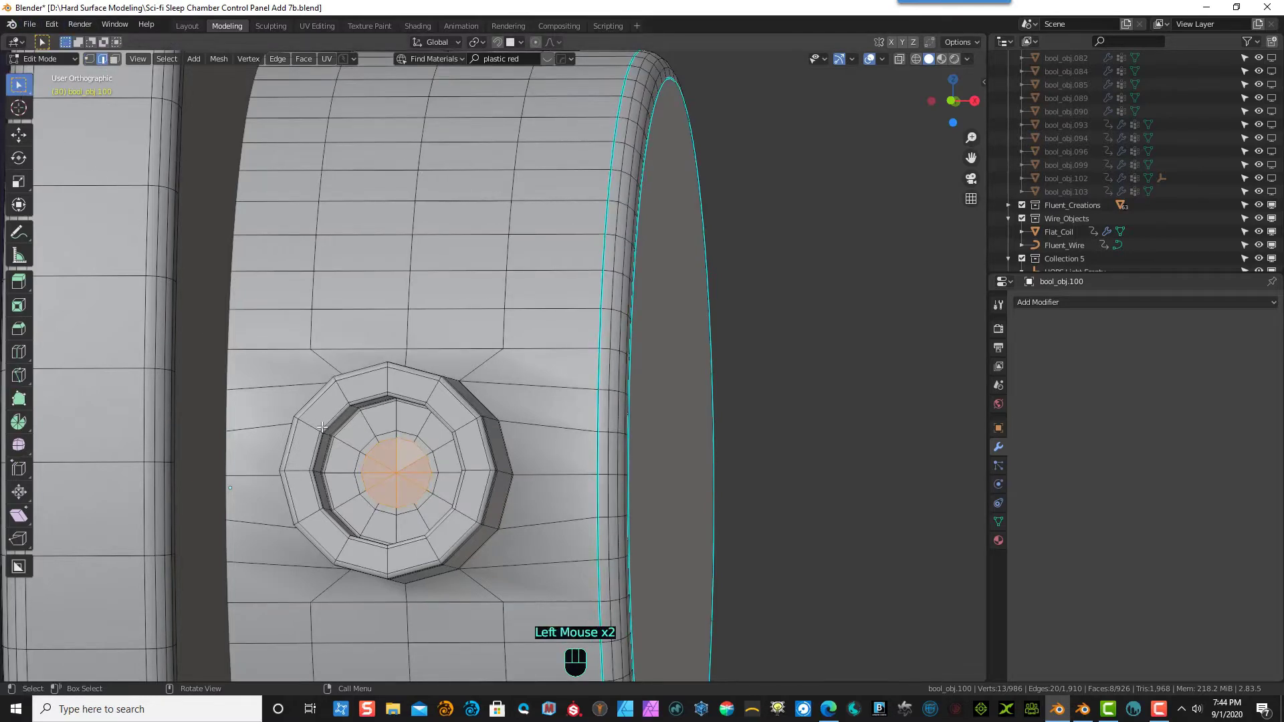
pyautogui.click(374, 480)
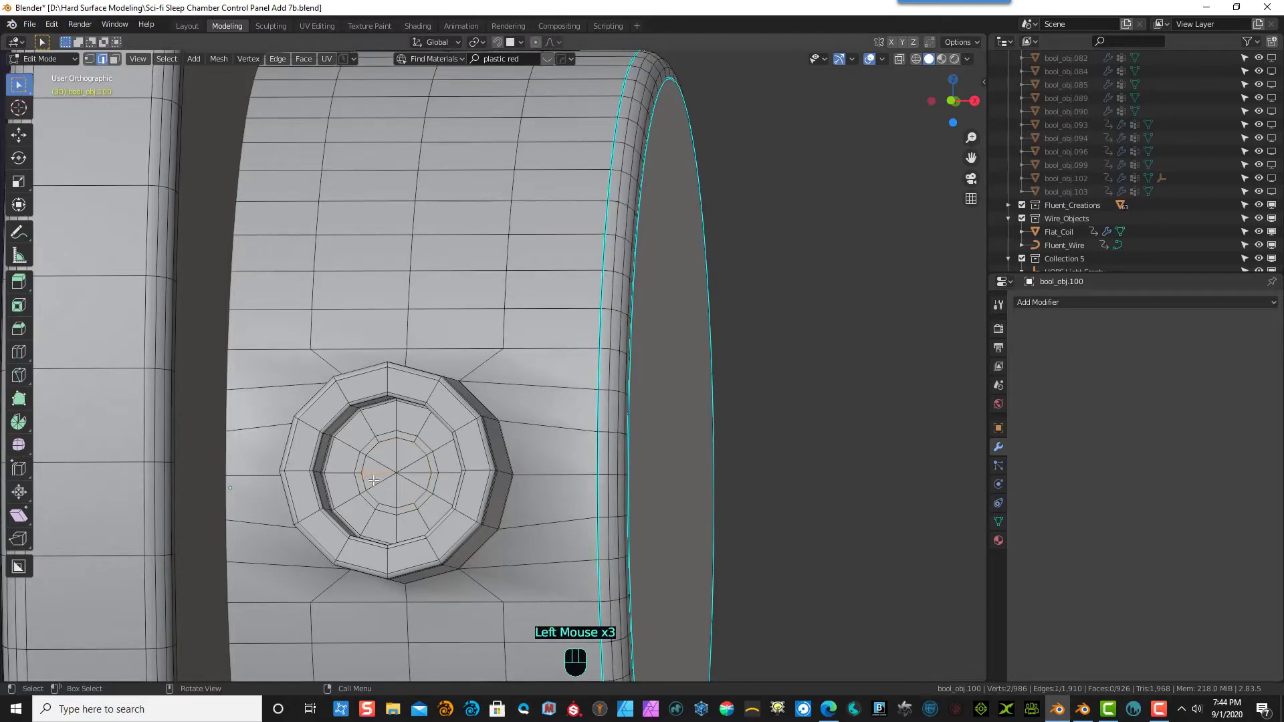
pyautogui.keyDown('shift'); pyautogui.click(420, 471); pyautogui.keyUp('shift')
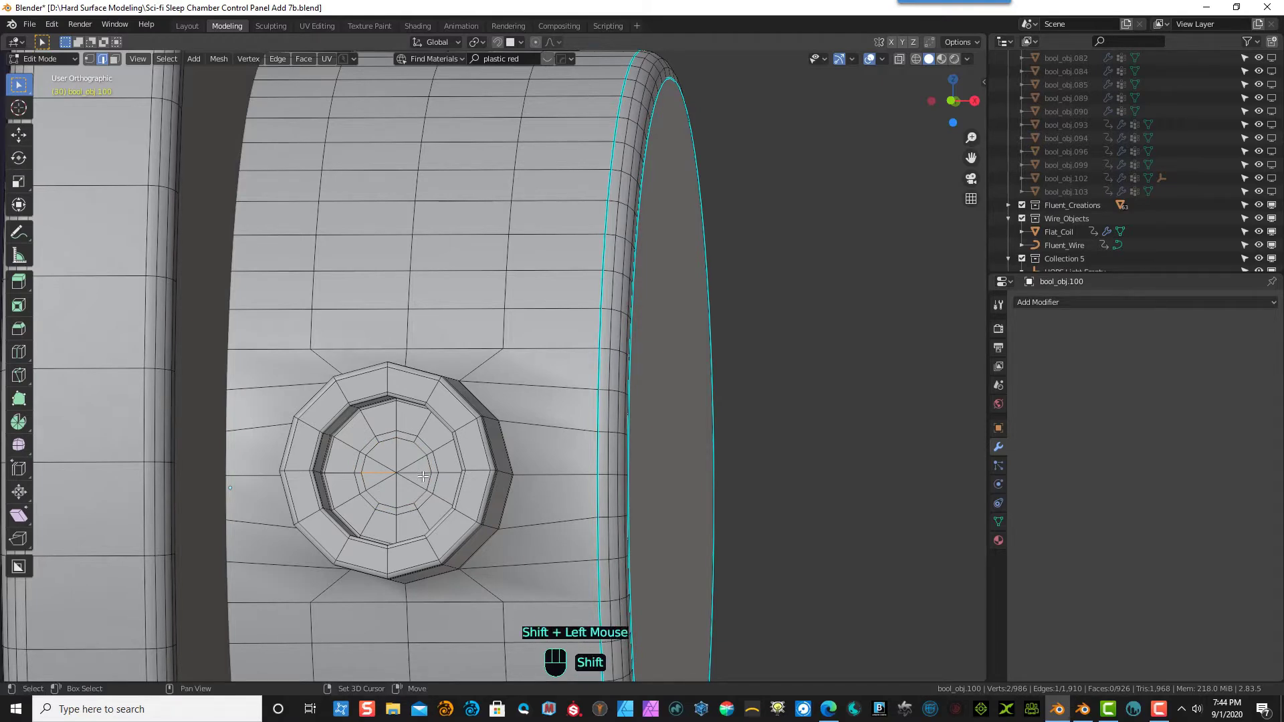
pyautogui.keyDown('shift'); pyautogui.click(425, 474); pyautogui.keyUp('shift')
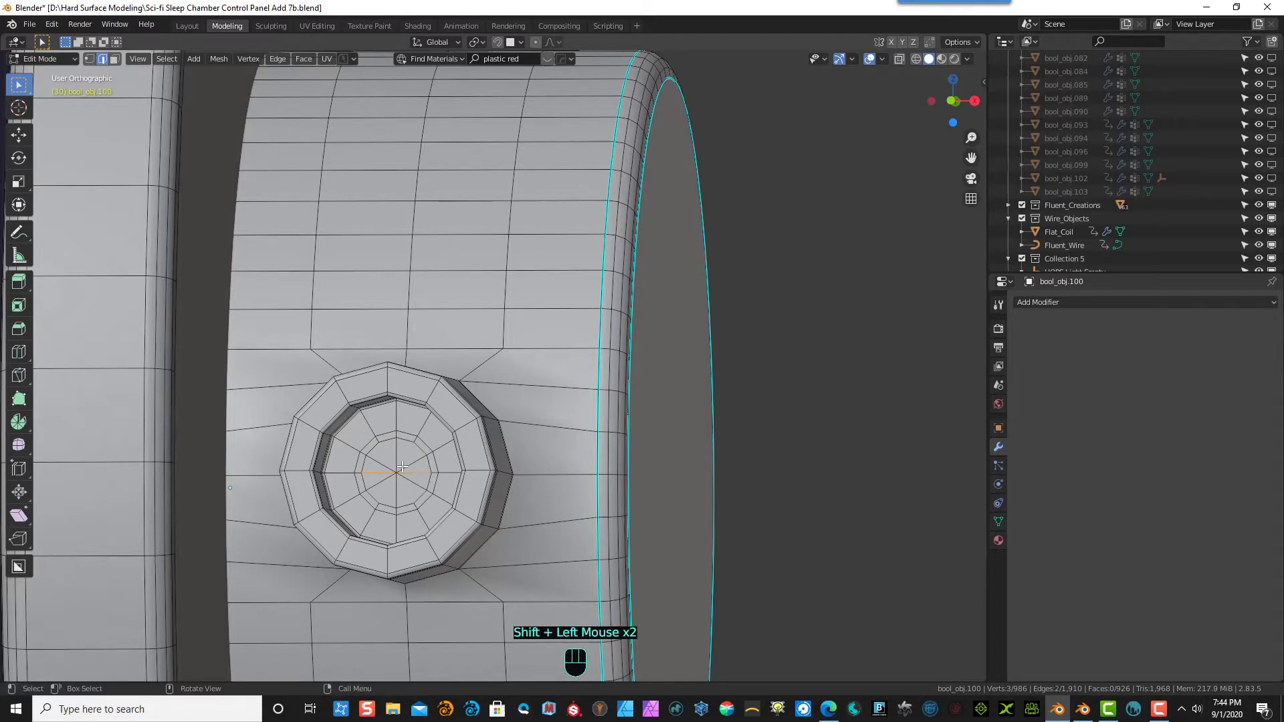
pyautogui.press('Delete')
pyautogui.click(372, 526)
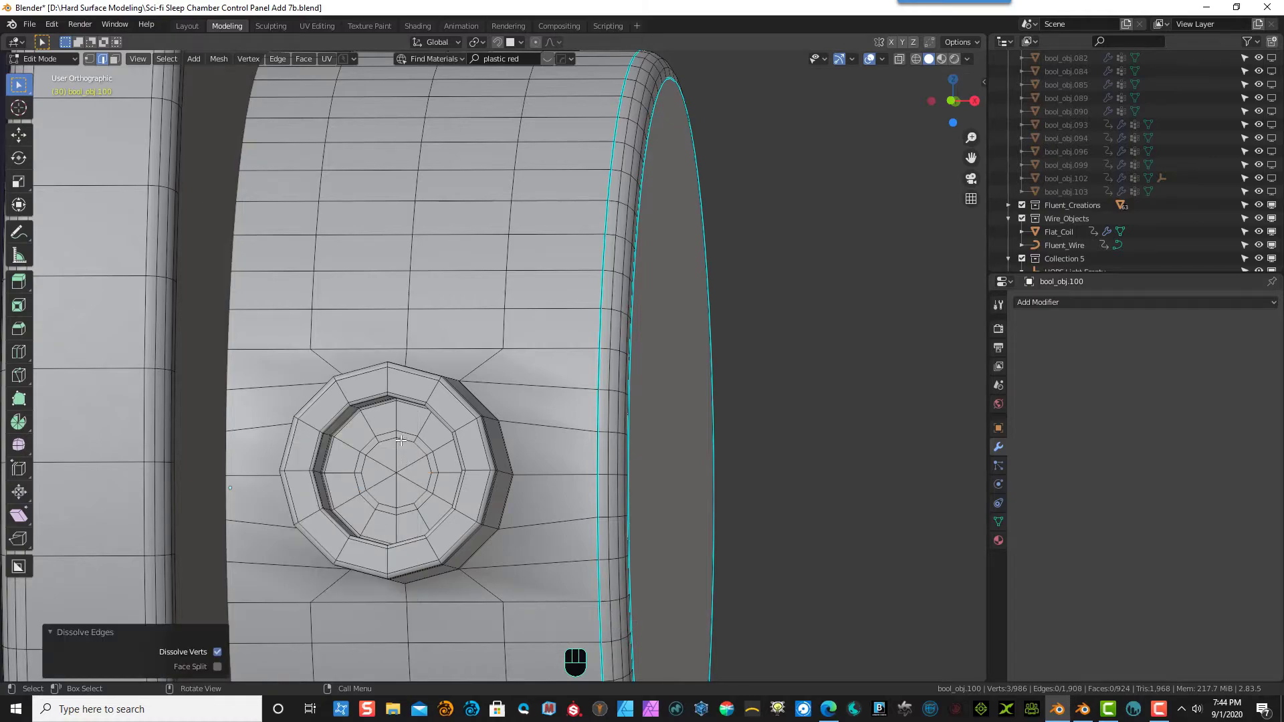
# - Add a Subdivision Surface modifier to the cylinder with the side stub
pyautogui.moveTo(400, 440); pyautogui.dragTo(356, 473, button='middle')
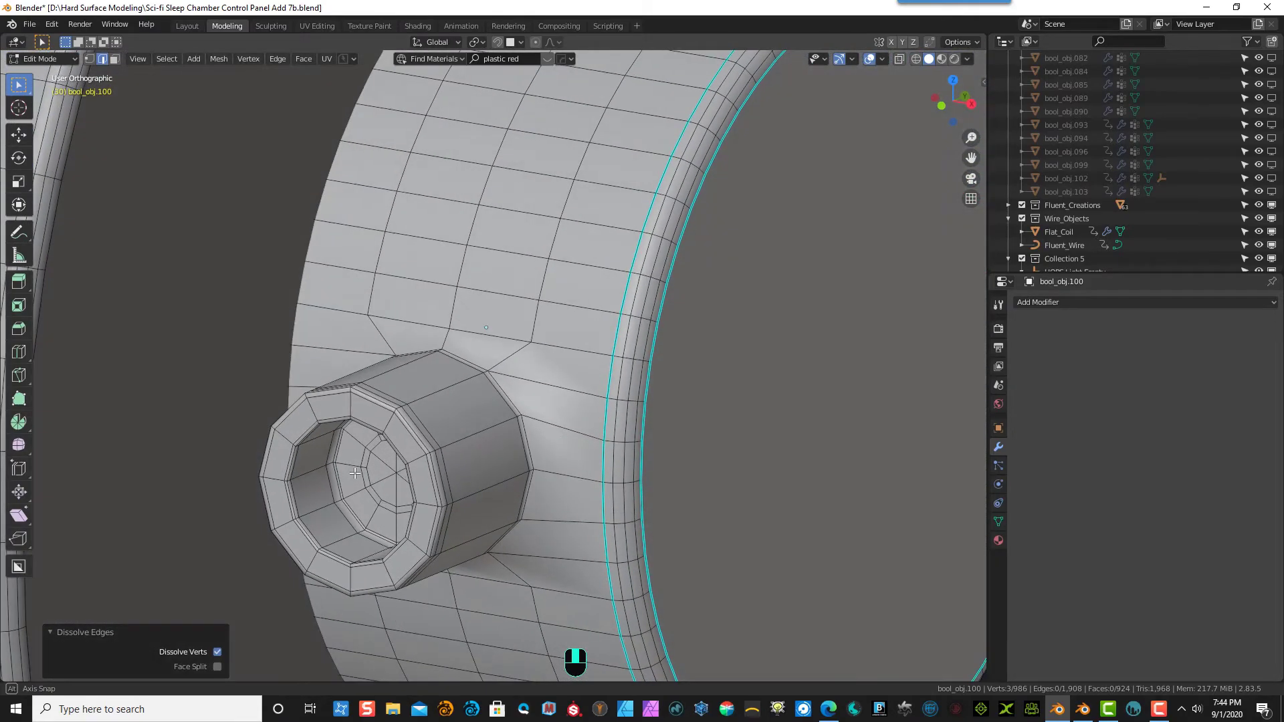
pyautogui.scroll(-3, 356, 473)
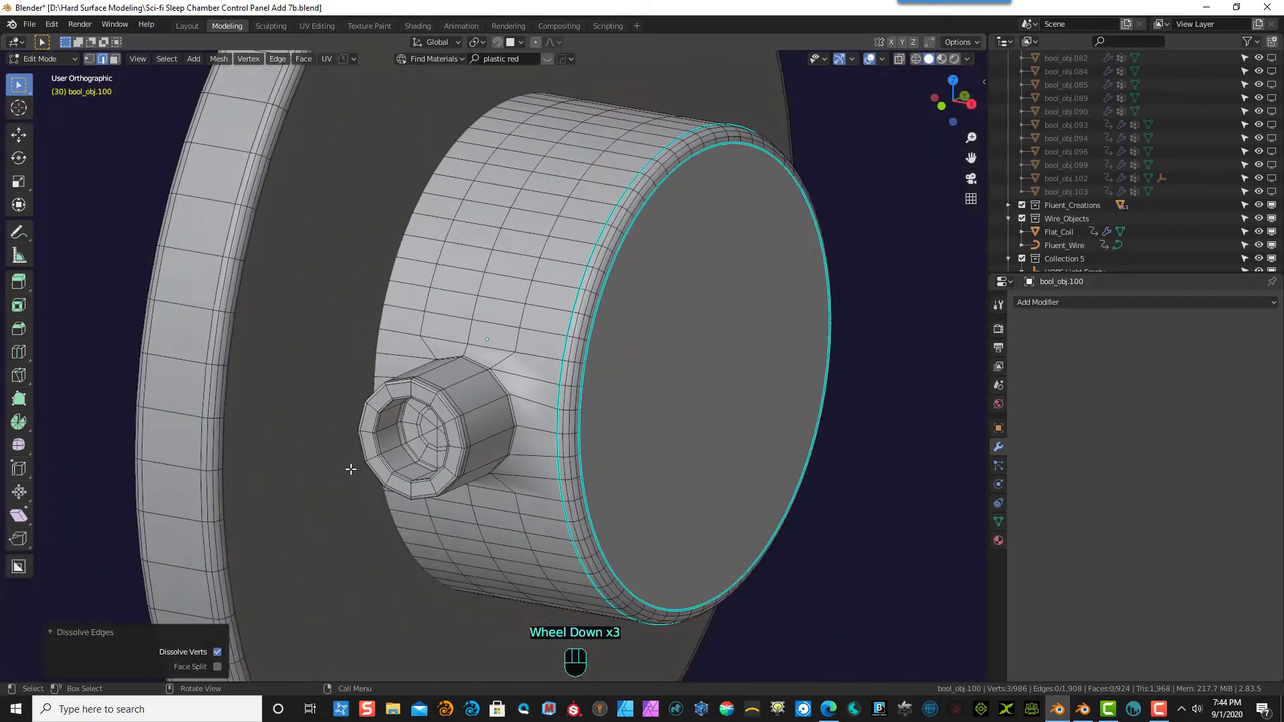
pyautogui.scroll(-2, 310, 427)
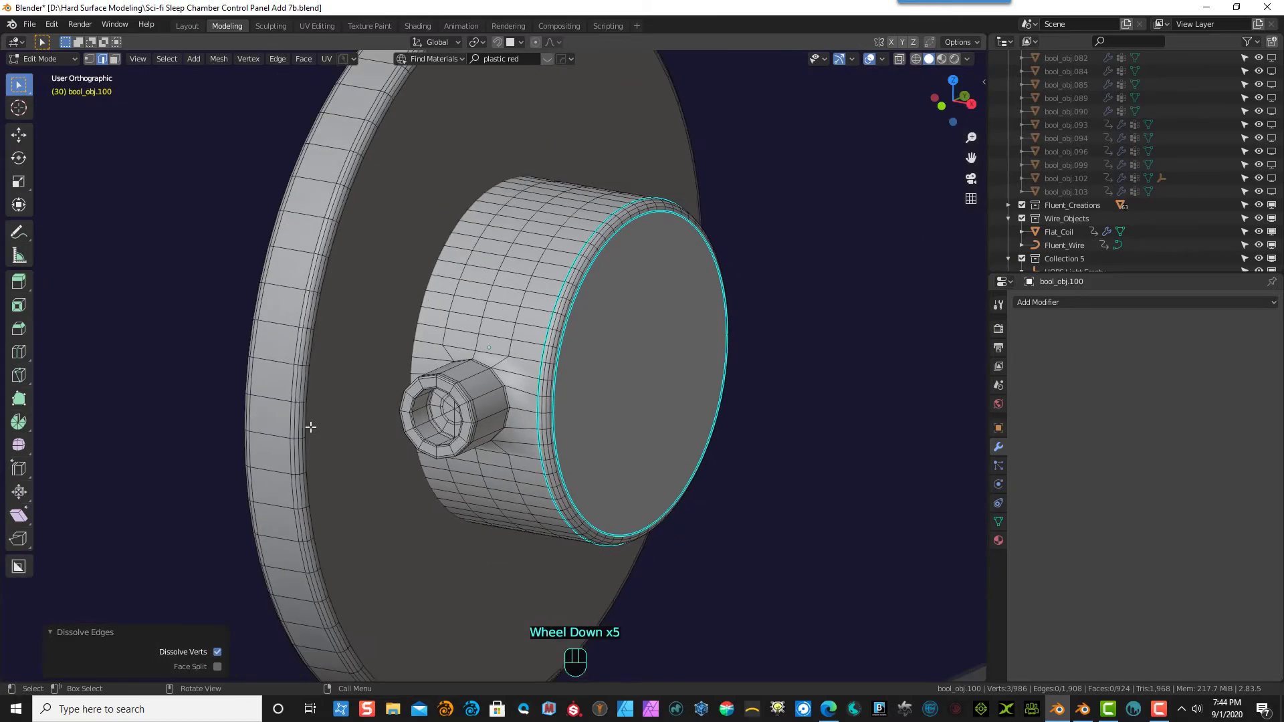
pyautogui.click(1033, 297)
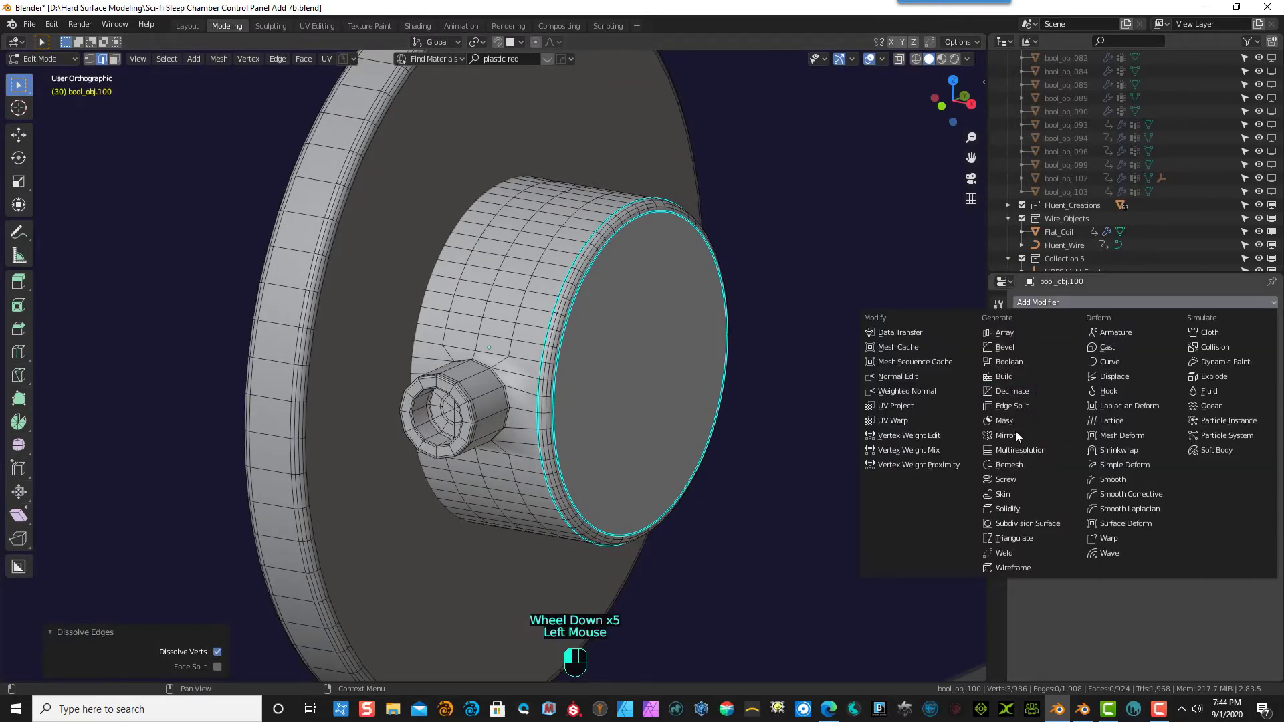
pyautogui.click(1023, 524)
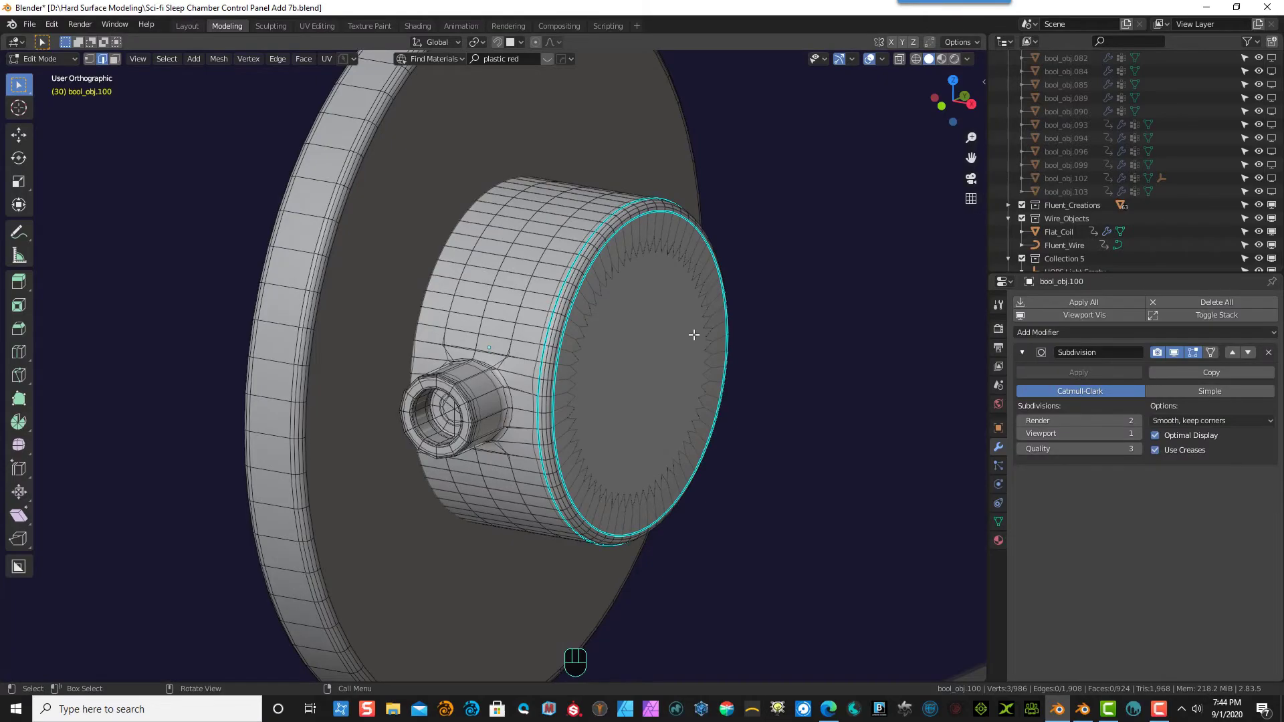
# - Return to Object Mode, select the cylinder and hide the viewport overlays to inspect the smoothed swivel mount
pyautogui.moveTo(693, 335)
pyautogui.mouseDown(button='middle')
pyautogui.moveTo(499, 308)
pyautogui.moveTo(674, 330)
pyautogui.mouseUp(button='middle')
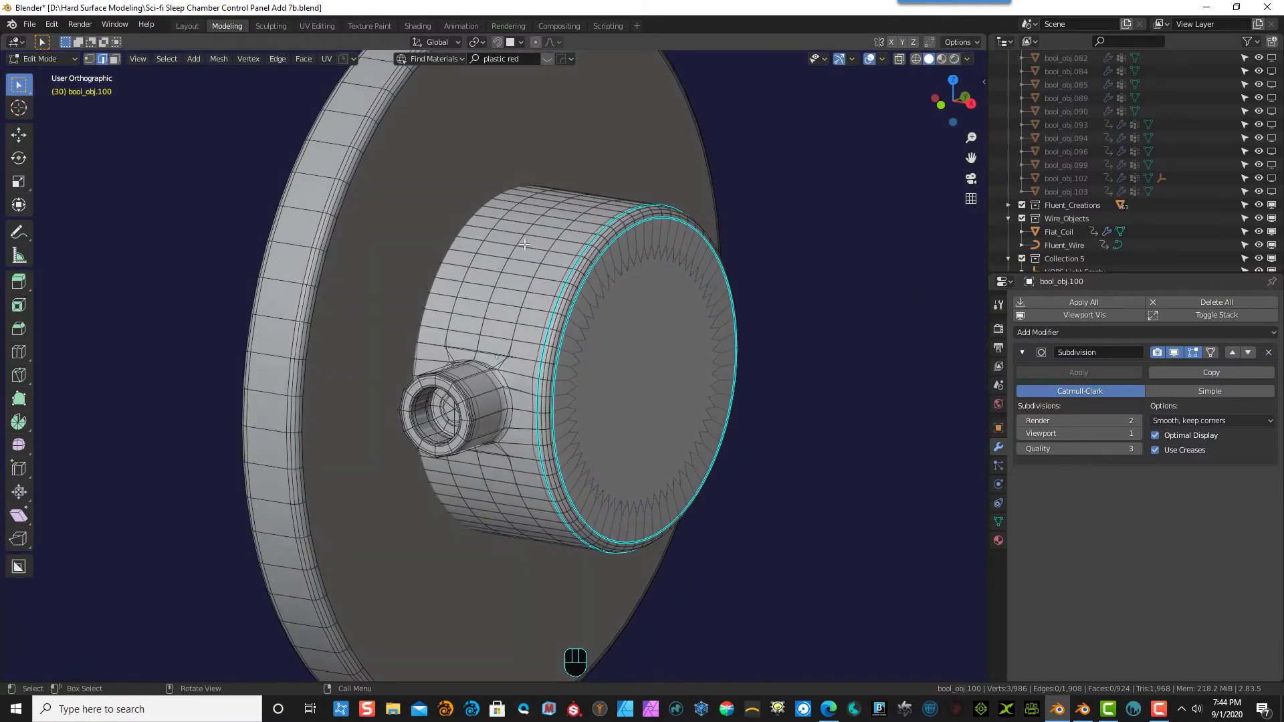
pyautogui.click(39, 59)
pyautogui.click(44, 79)
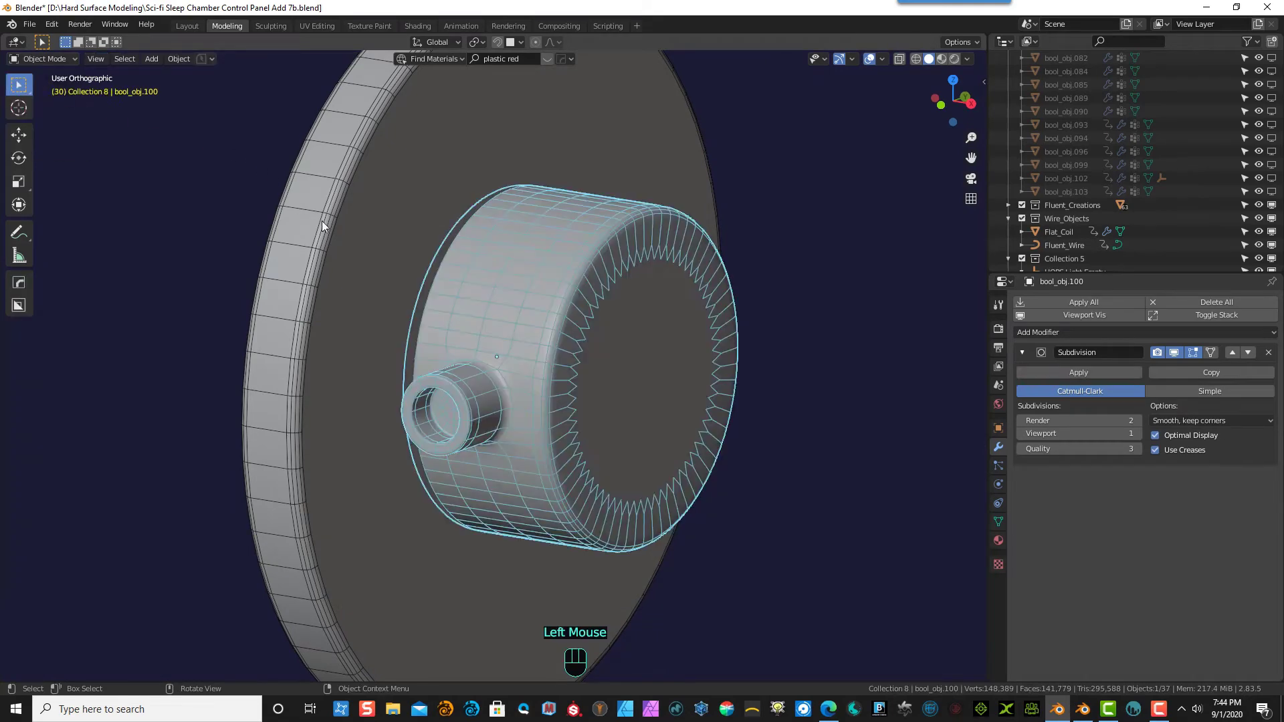
pyautogui.click(219, 212)
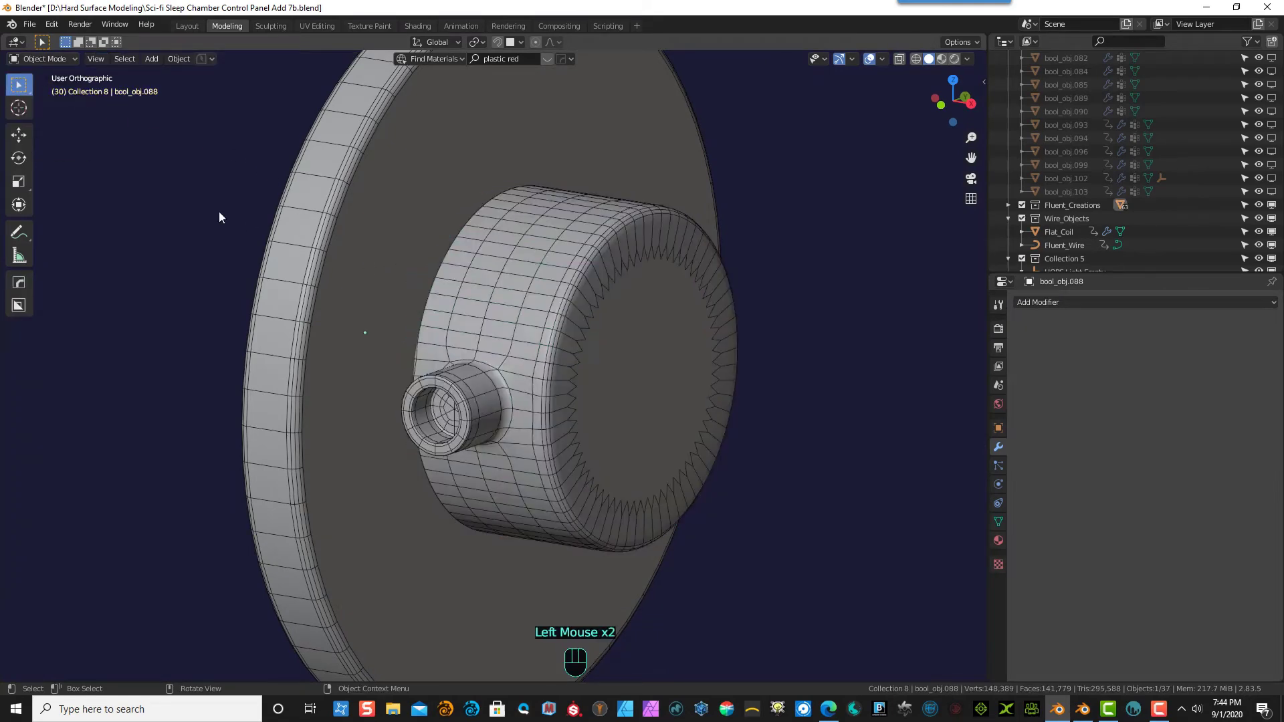
pyautogui.click(534, 292)
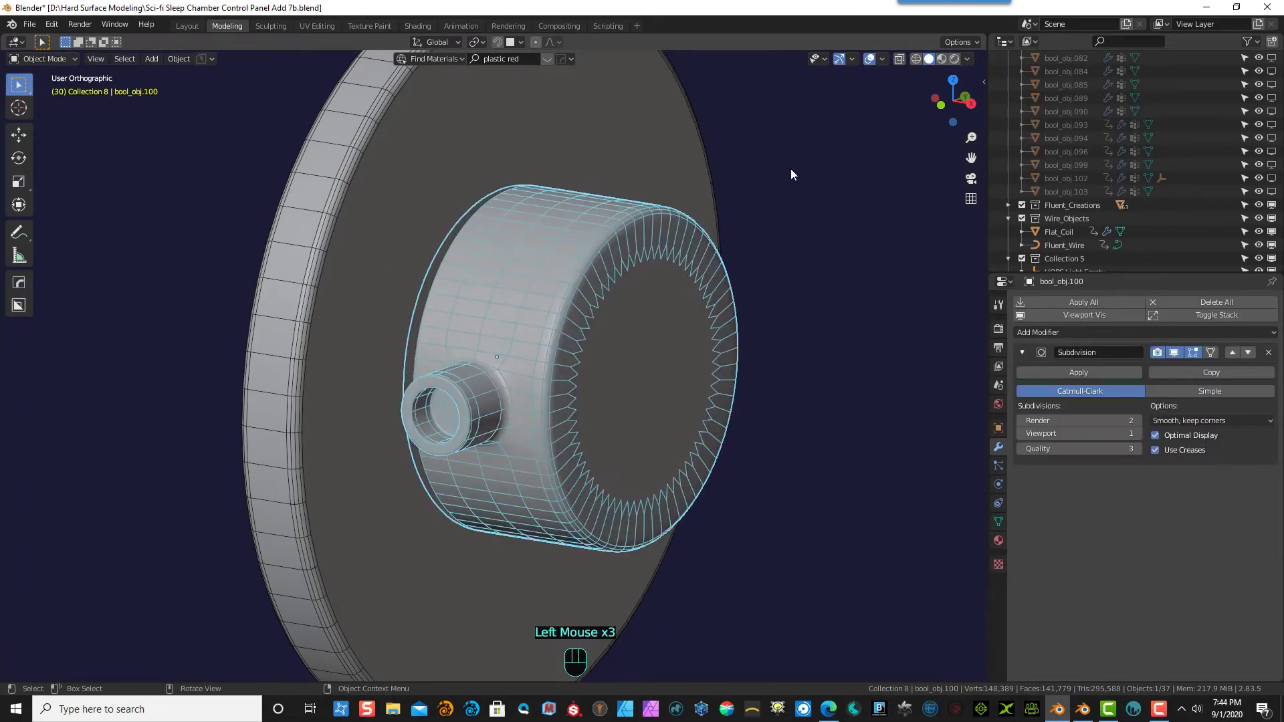
pyautogui.click(901, 60)
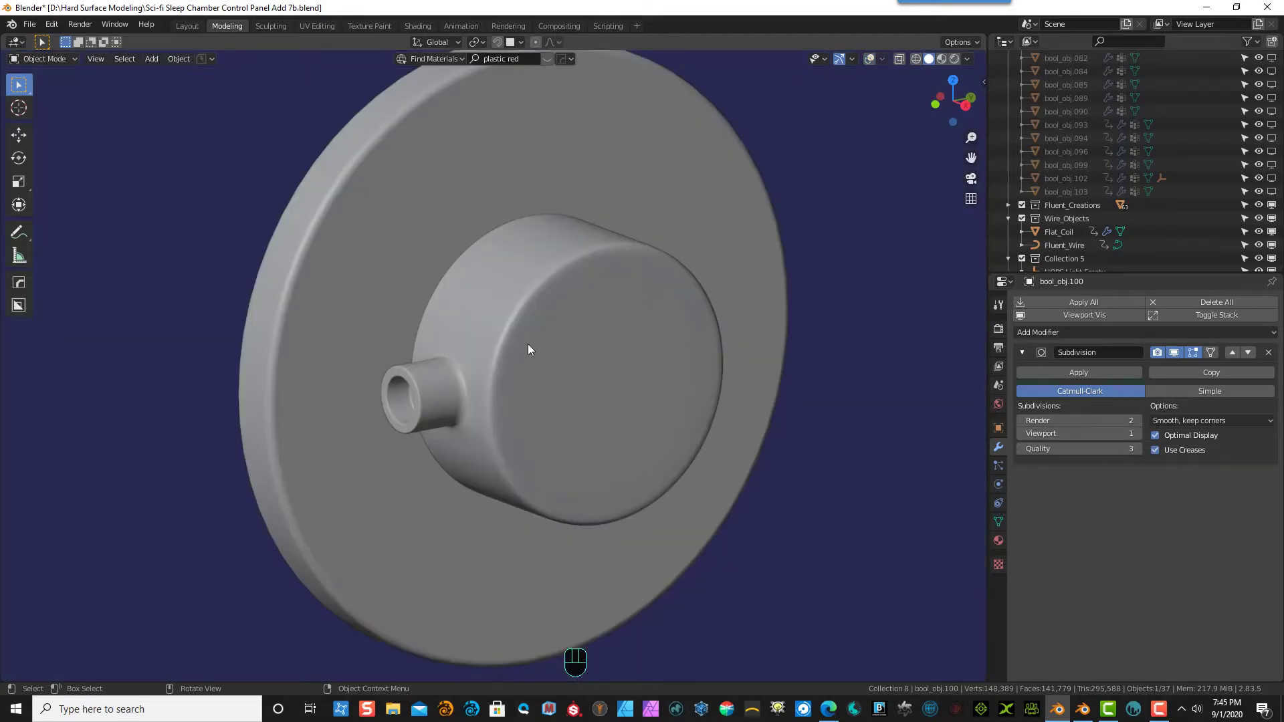
pyautogui.click(559, 346)
pyautogui.click(589, 356)
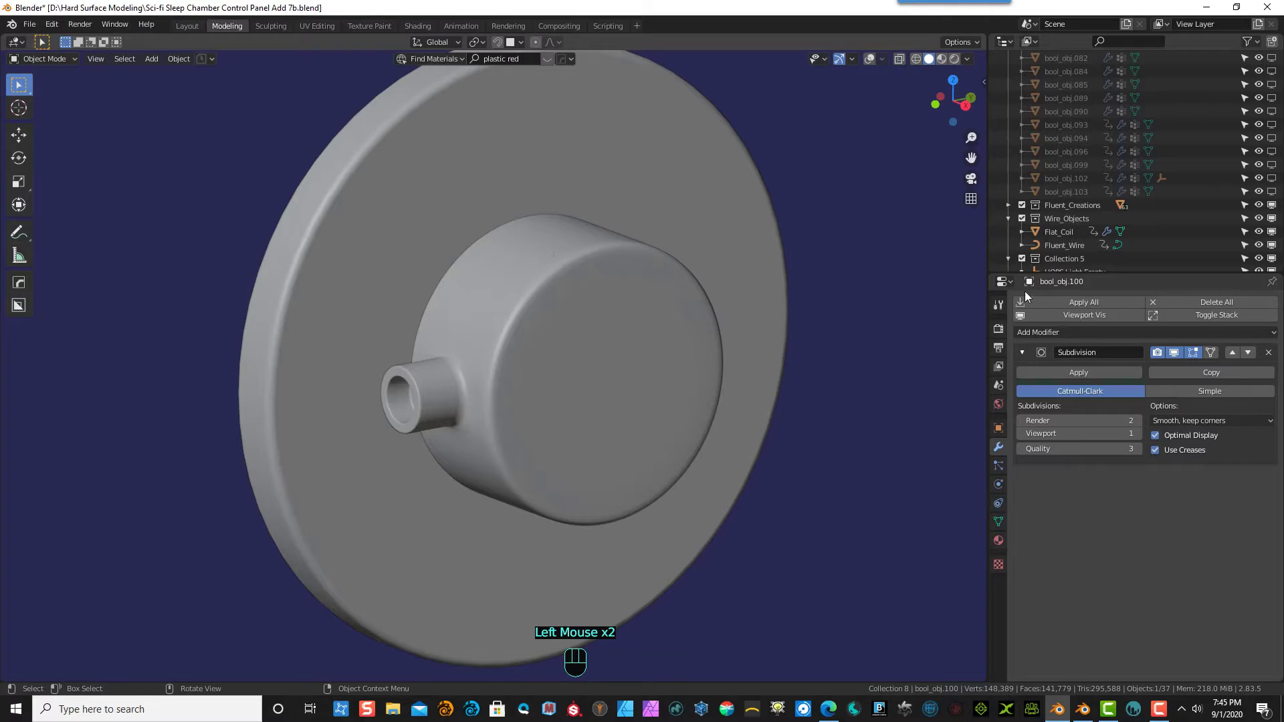
# - Remove the cylinder's Subdivision modifier and mirror its side stub along X to the opposite side with the Hard Ops mirror
pyautogui.click(1267, 352)
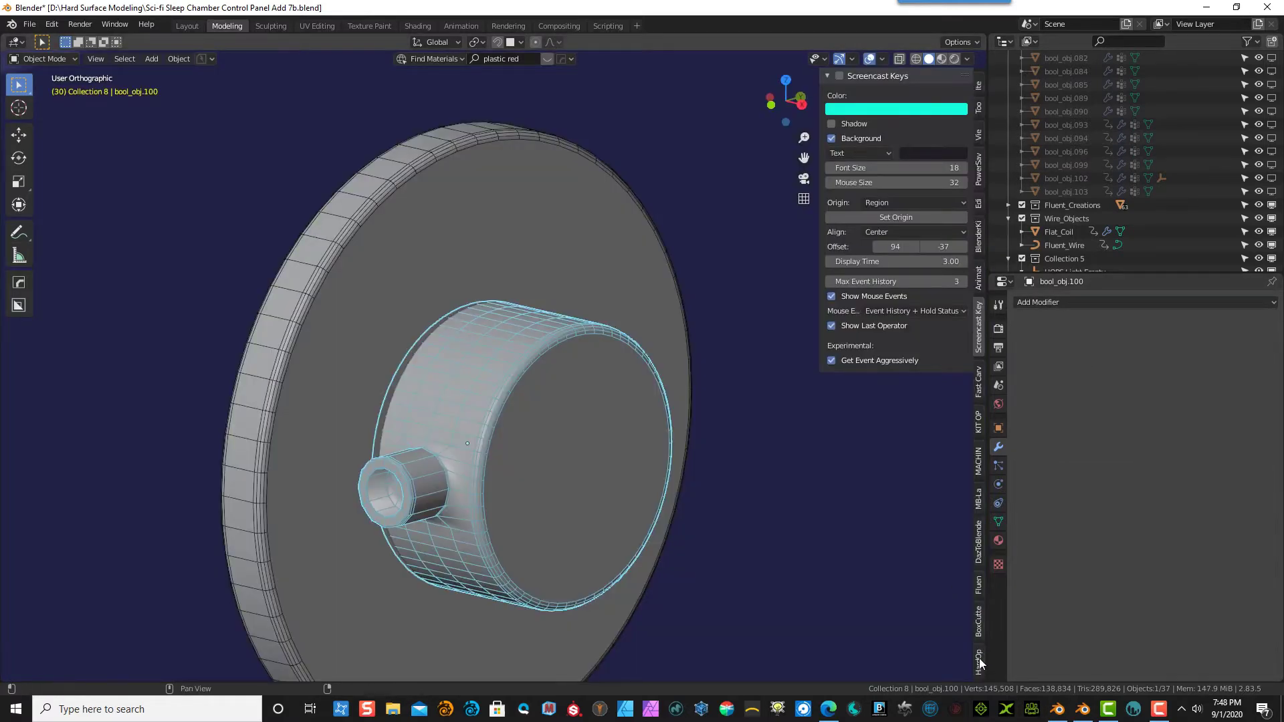
pyautogui.click(980, 664)
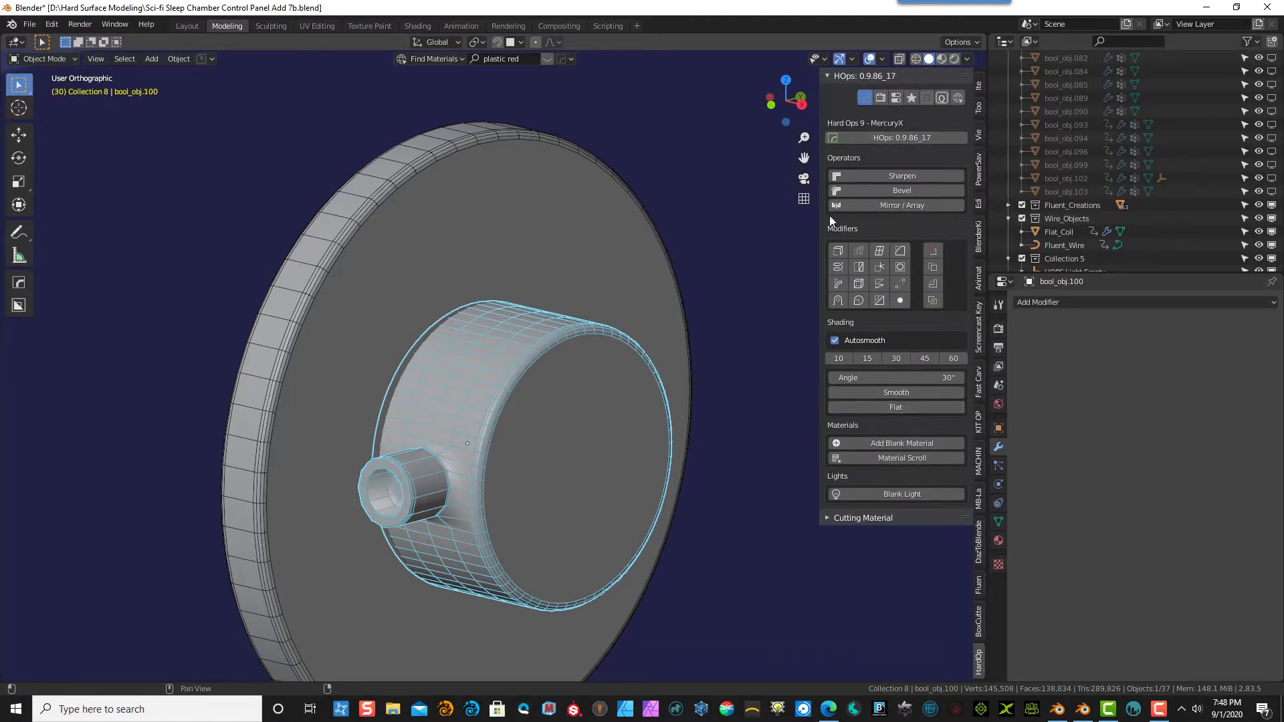
pyautogui.click(880, 207)
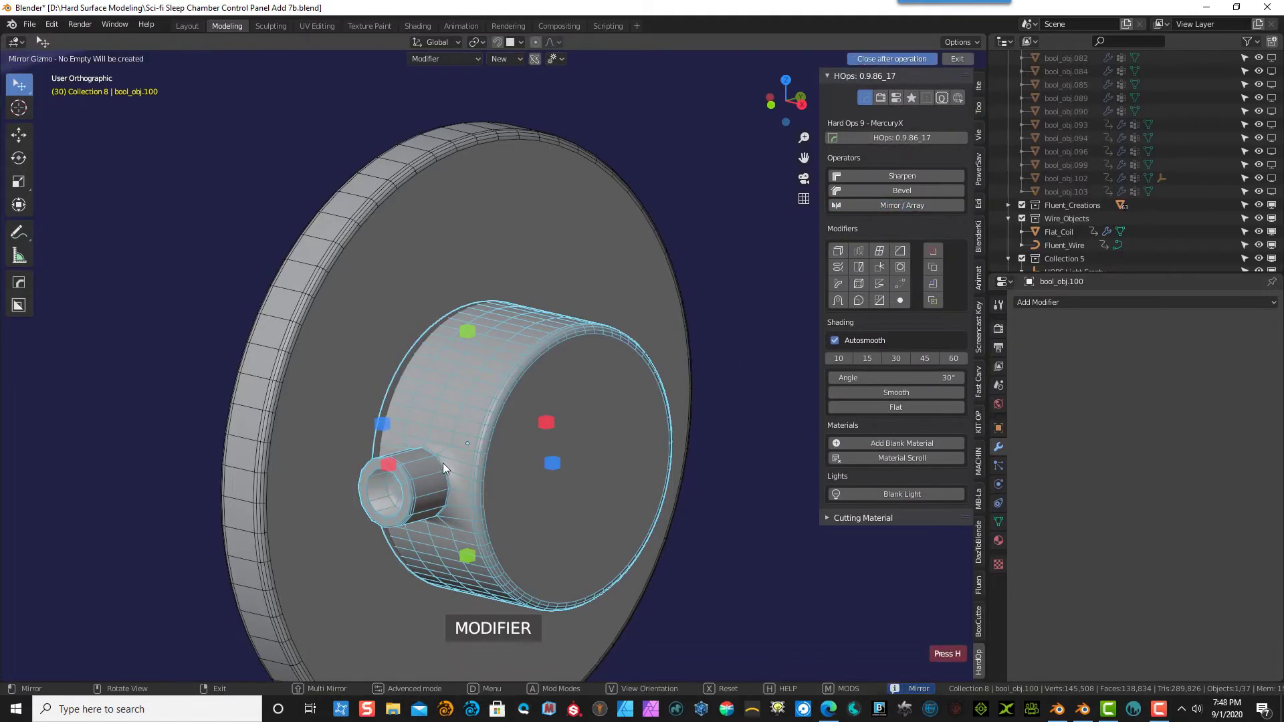
pyautogui.click(391, 465)
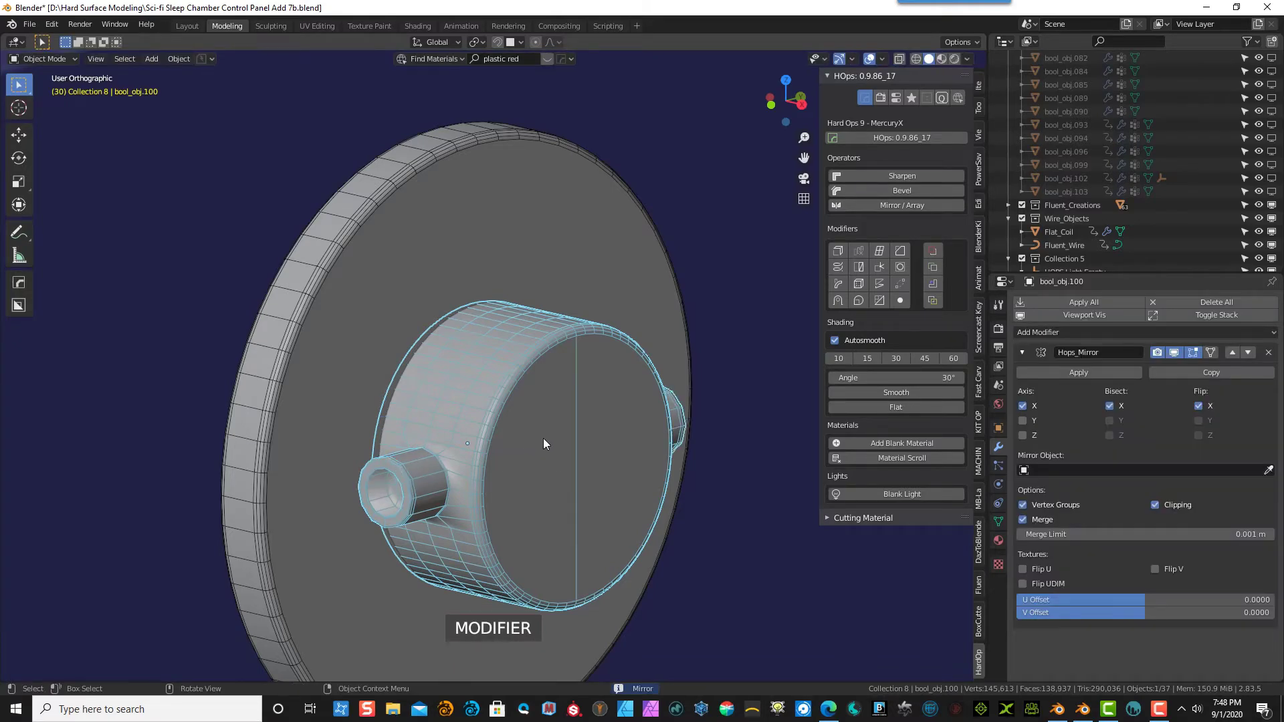
pyautogui.moveTo(543, 443)
pyautogui.mouseDown(button='middle')
pyautogui.moveTo(491, 455)
pyautogui.moveTo(412, 443)
pyautogui.moveTo(359, 356)
pyautogui.moveTo(321, 376)
pyautogui.moveTo(333, 418)
pyautogui.moveTo(475, 443)
pyautogui.moveTo(549, 439)
pyautogui.mouseUp(button='middle')
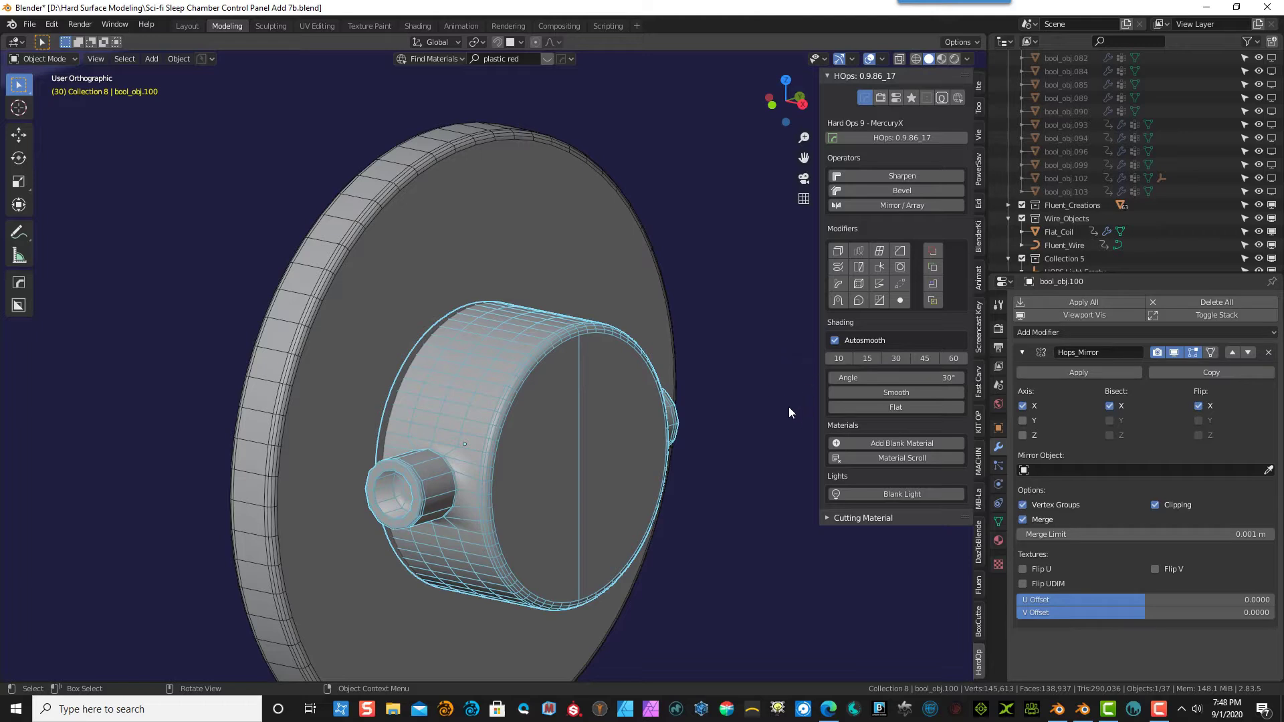
# - Apply the mirror modifier and reselect the cylinder with its two side stubs
pyautogui.click(1079, 373)
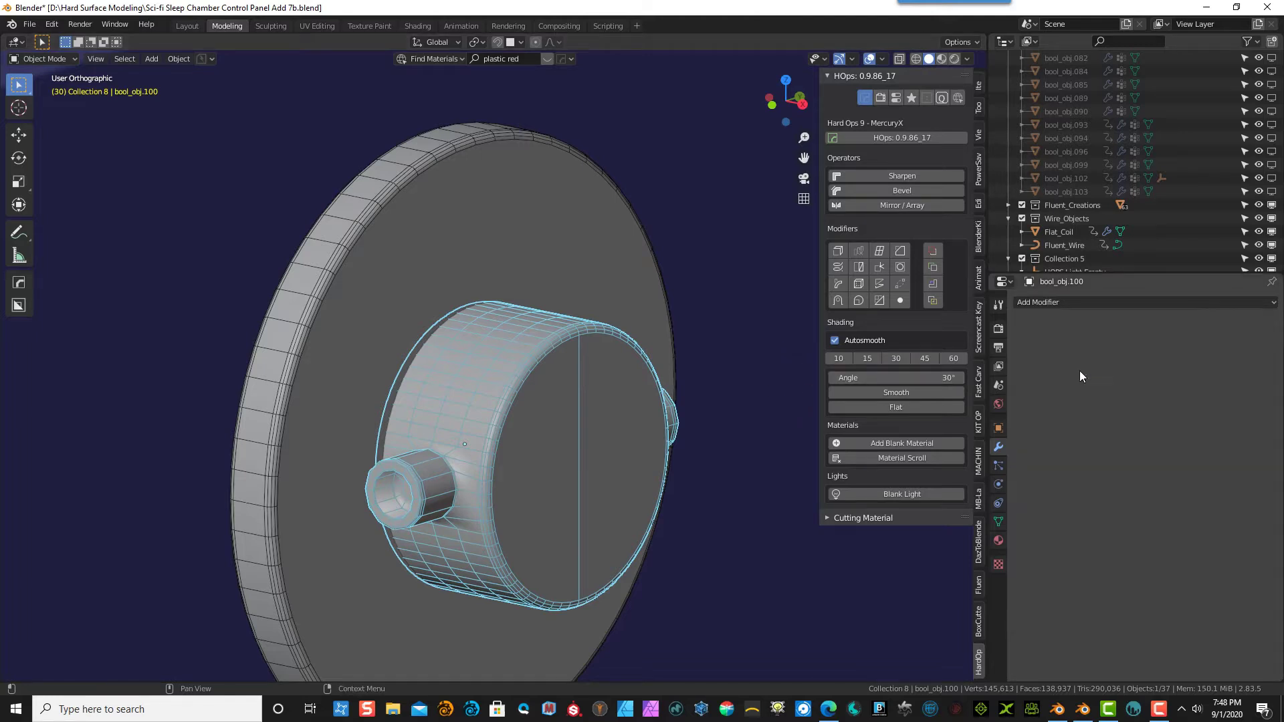
pyautogui.click(616, 396)
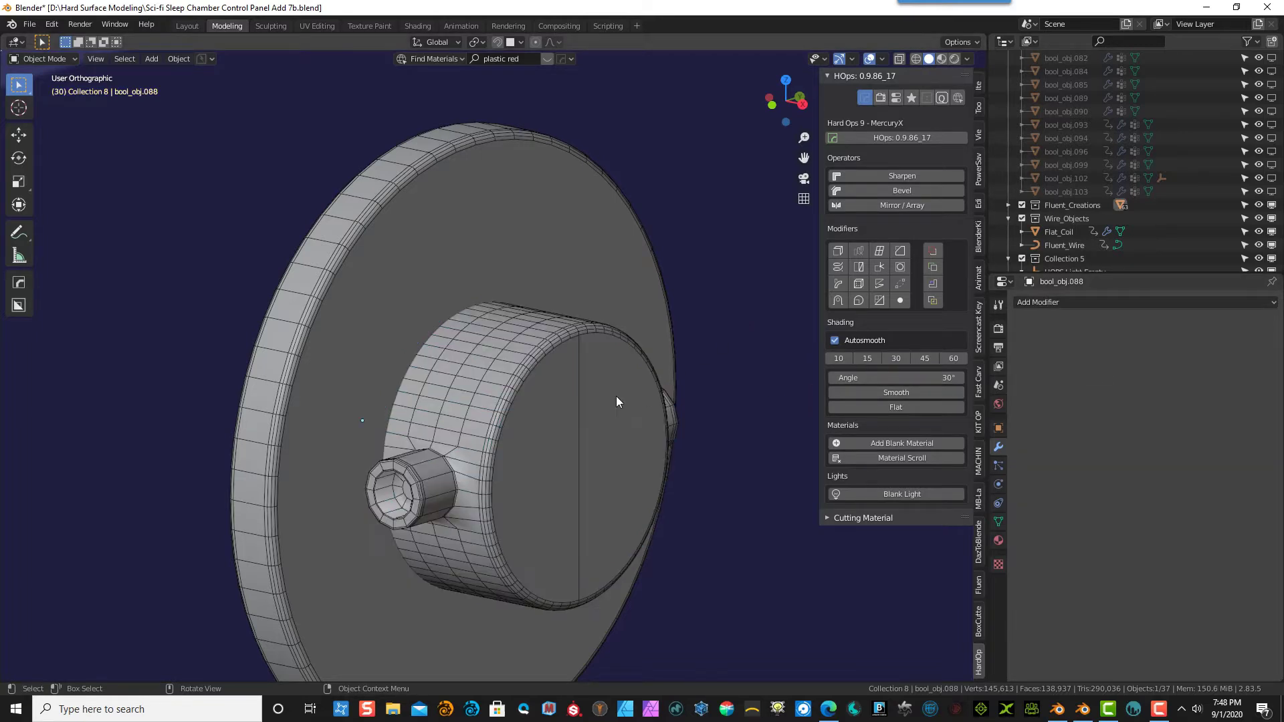
pyautogui.click(533, 435)
pyautogui.scroll(3, 468, 468)
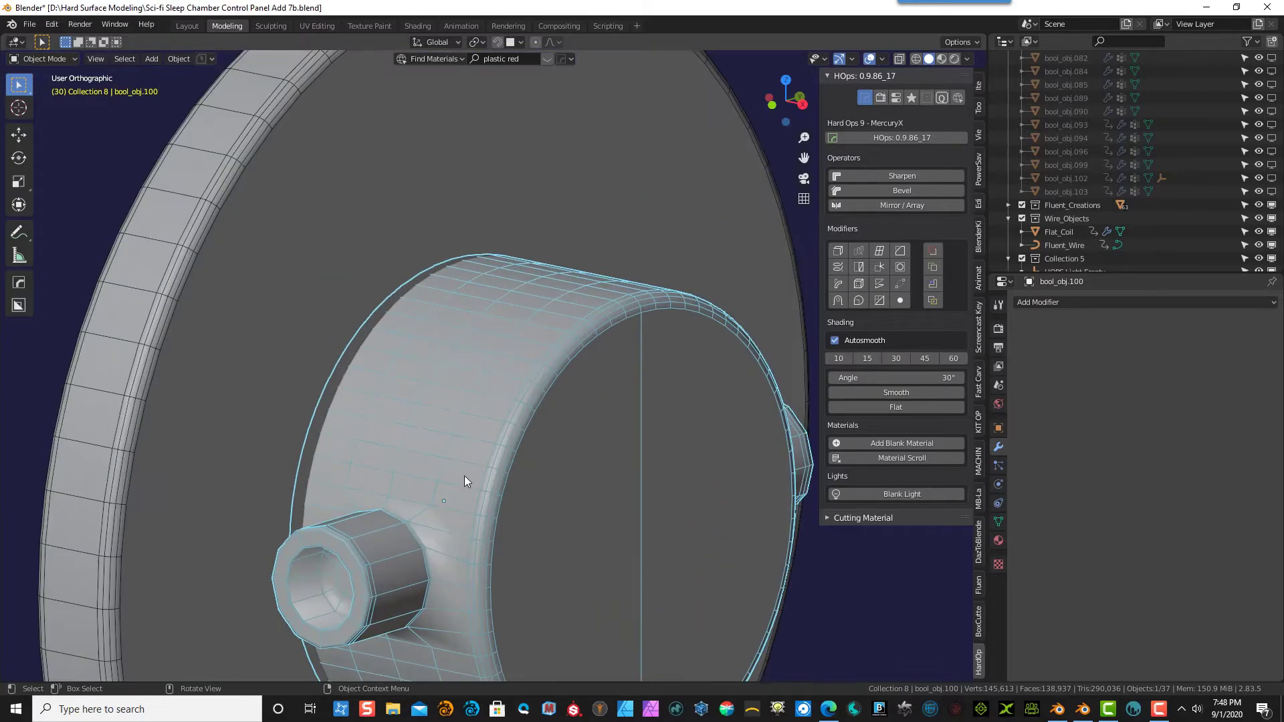
pyautogui.scroll(-4, 440, 498)
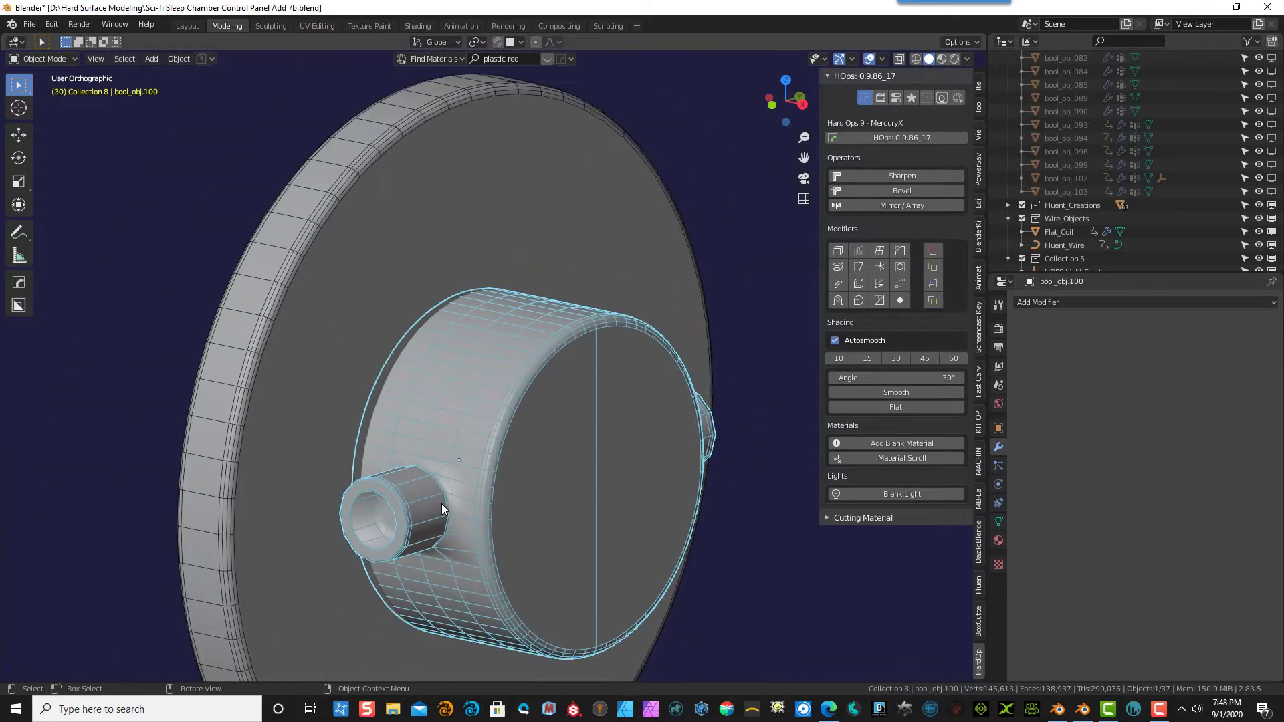
# - Select the disc together with the cylinder, enter Edit Mode on them and clear the vertex selection
pyautogui.keyDown('shift'); pyautogui.click(569, 445); pyautogui.keyUp('shift')
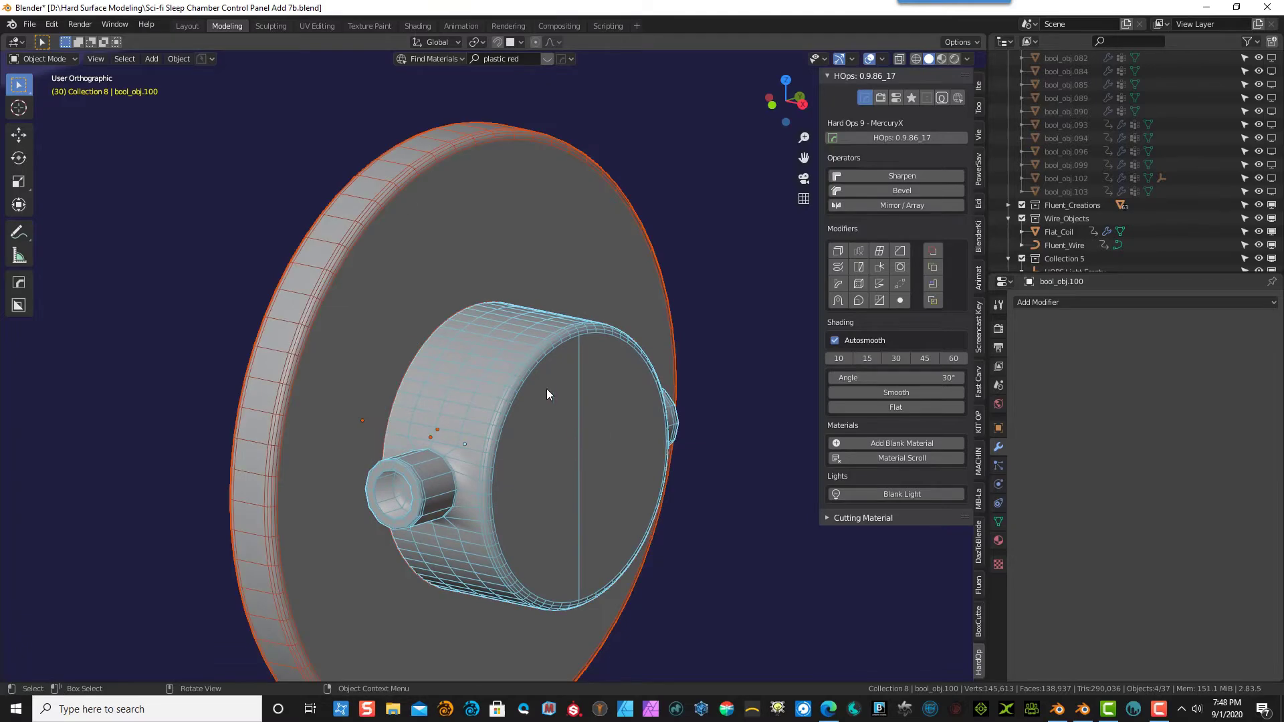
pyautogui.click(56, 59)
pyautogui.click(53, 88)
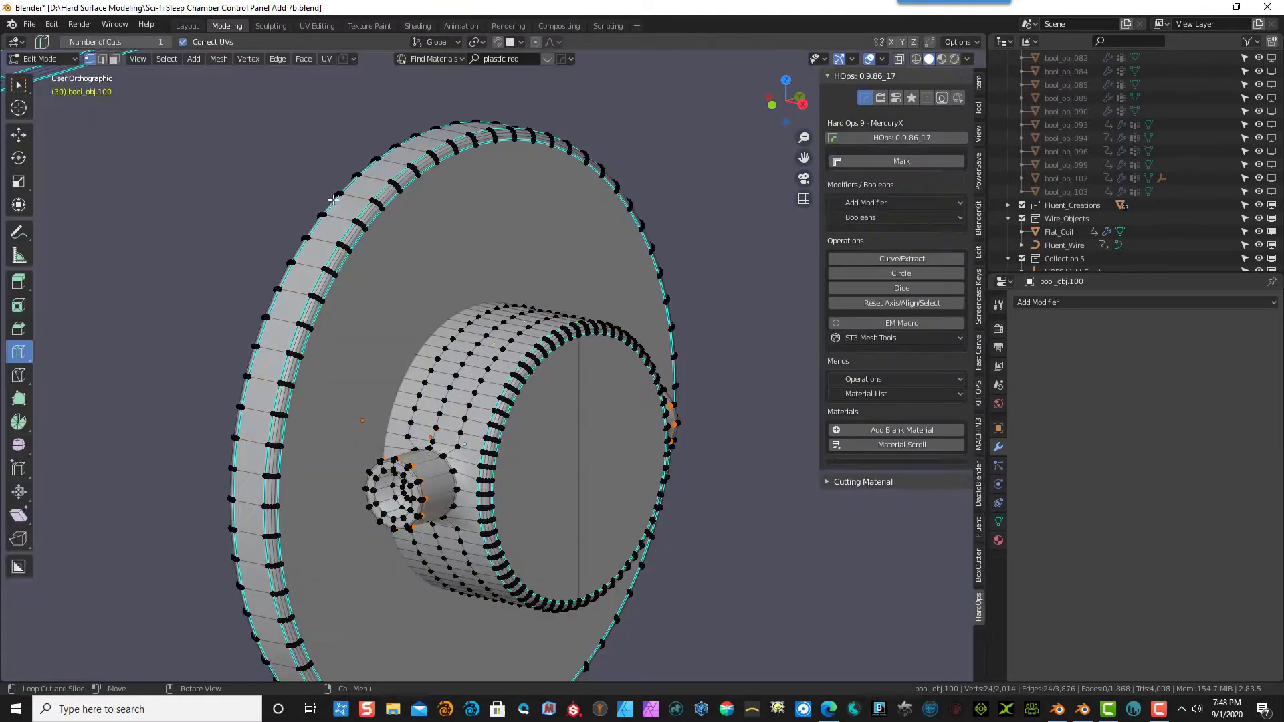
pyautogui.press('w')
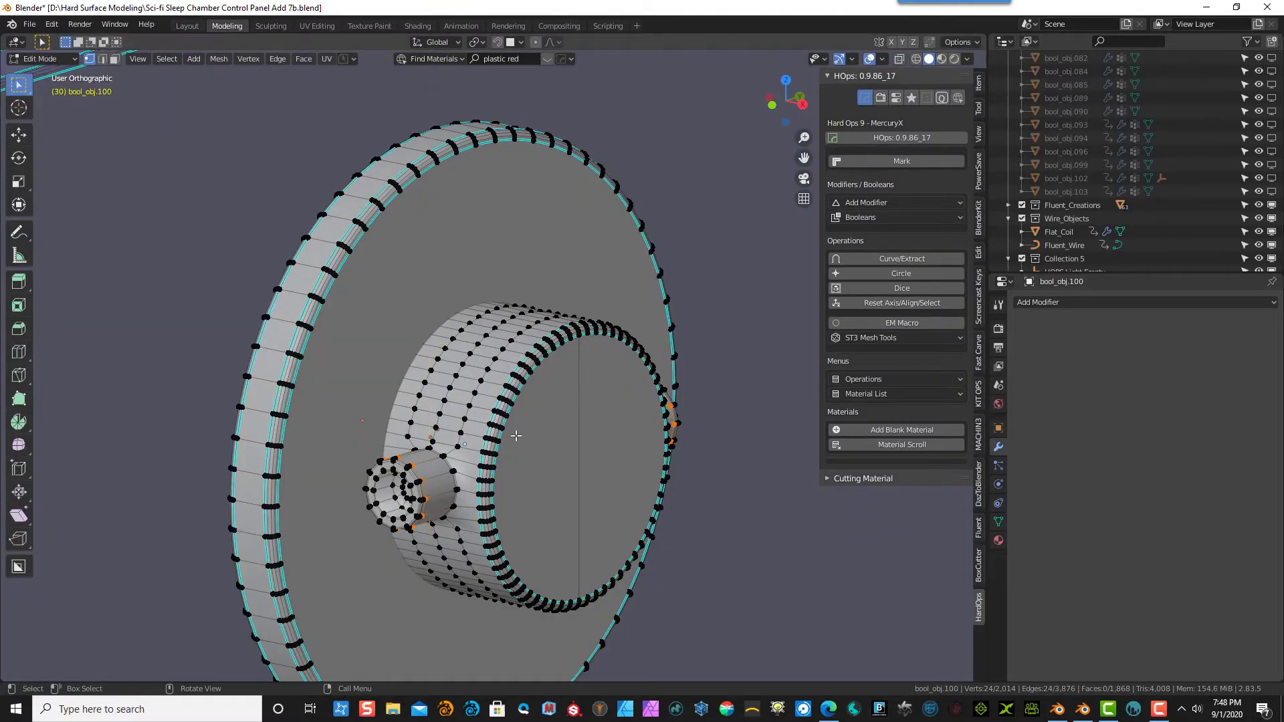
pyautogui.hotkey('alt', 'a')
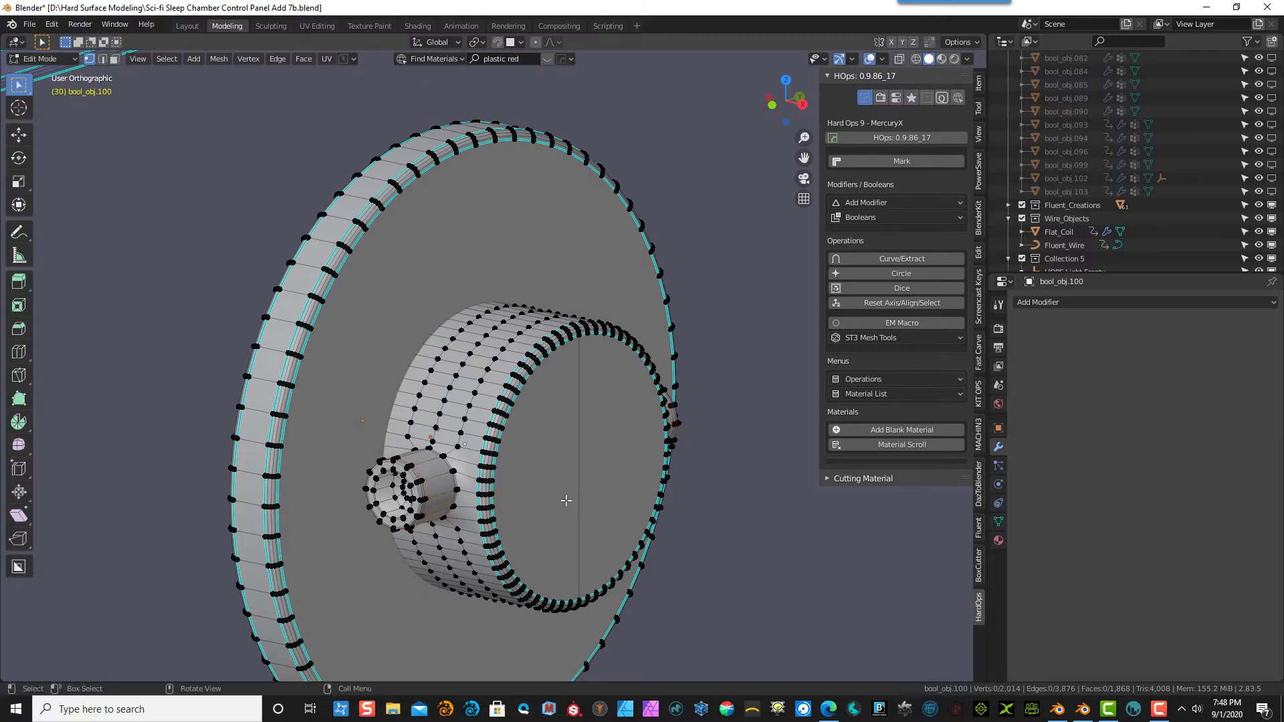
# - Delete the two half-circle faces that cap the cylinder's front end
pyautogui.click(115, 59)
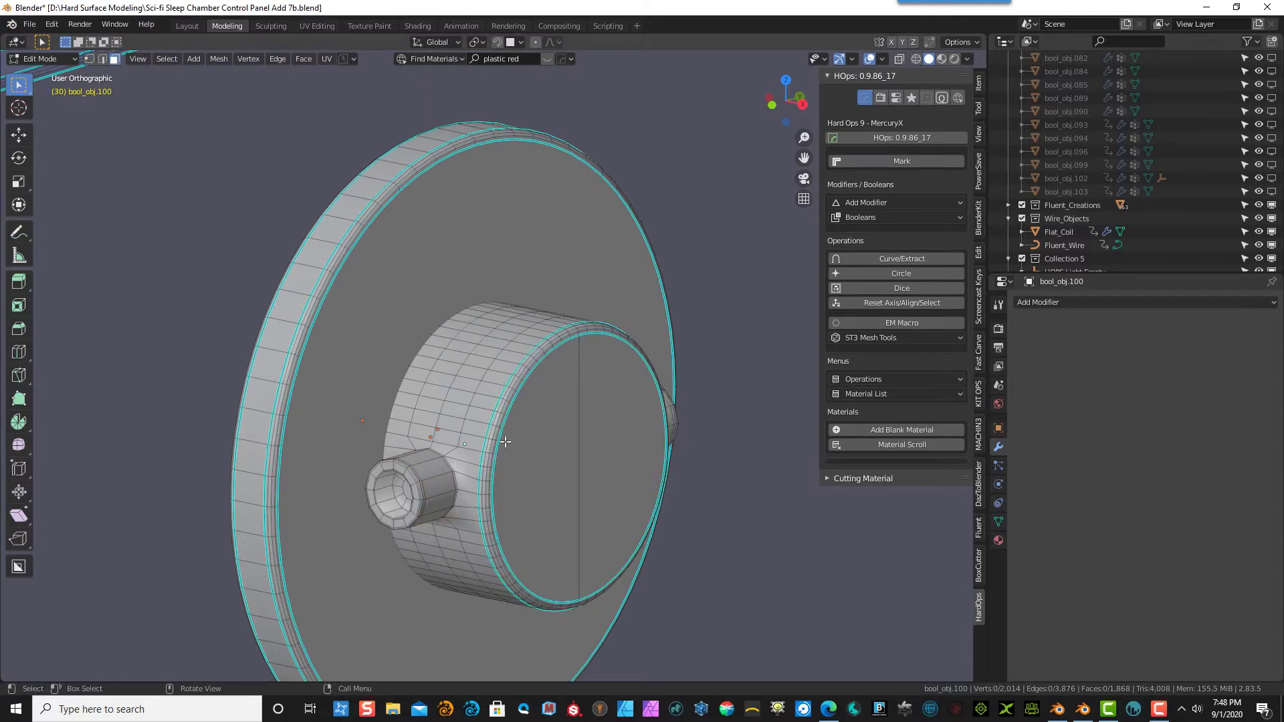
pyautogui.click(586, 489)
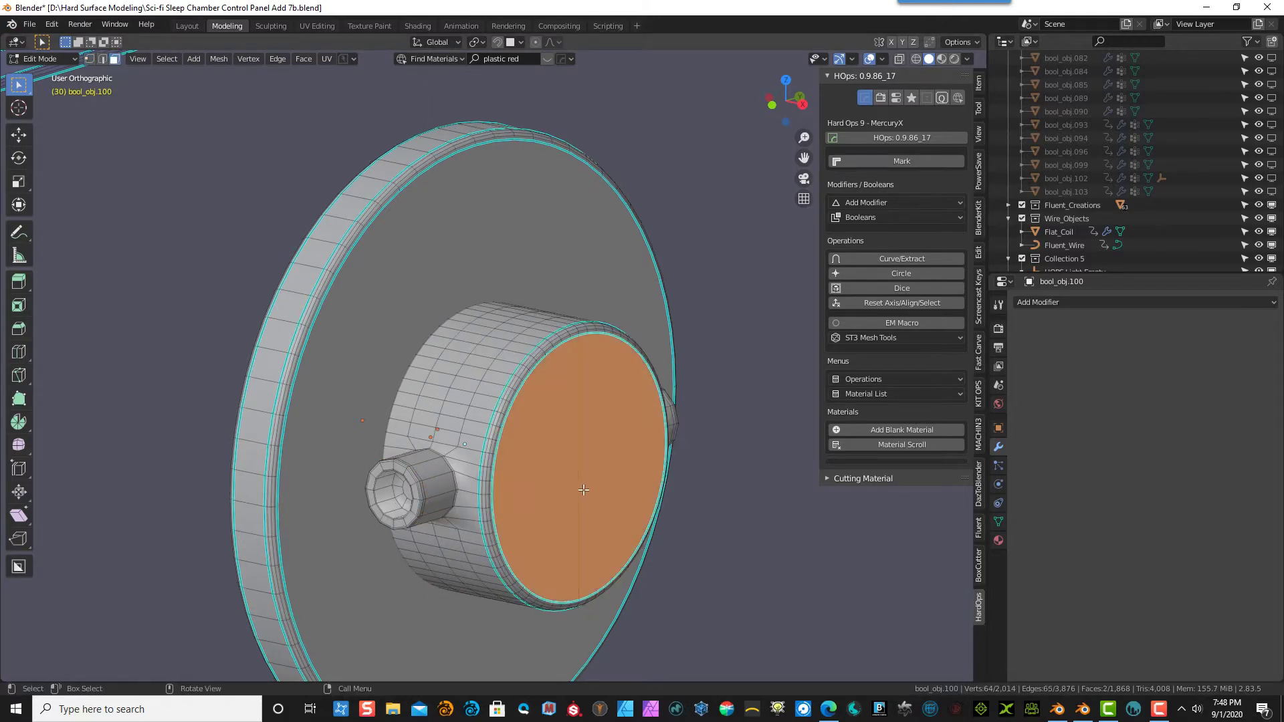
pyautogui.press('x')
pyautogui.click(543, 519)
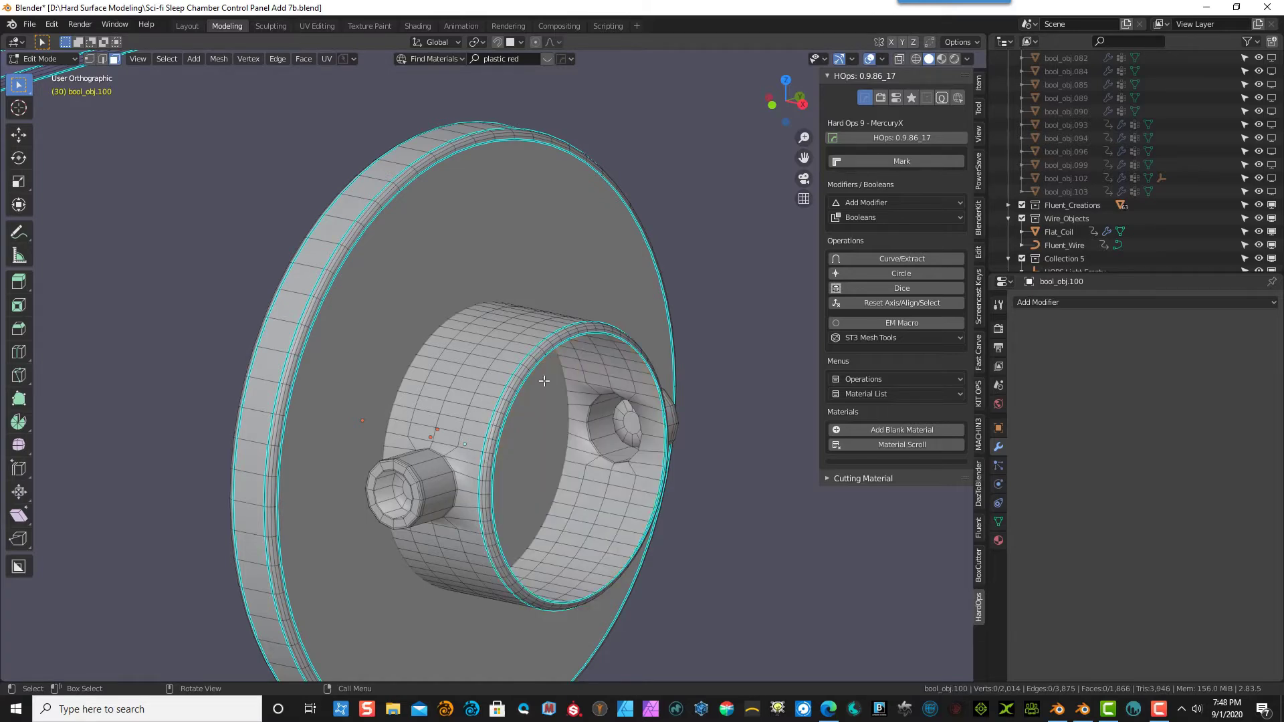
# - Select the inner edge loop of the cylinder's open front rim and fill it with a single face
pyautogui.scroll(2, 539, 355)
pyautogui.scroll(2, 539, 354)
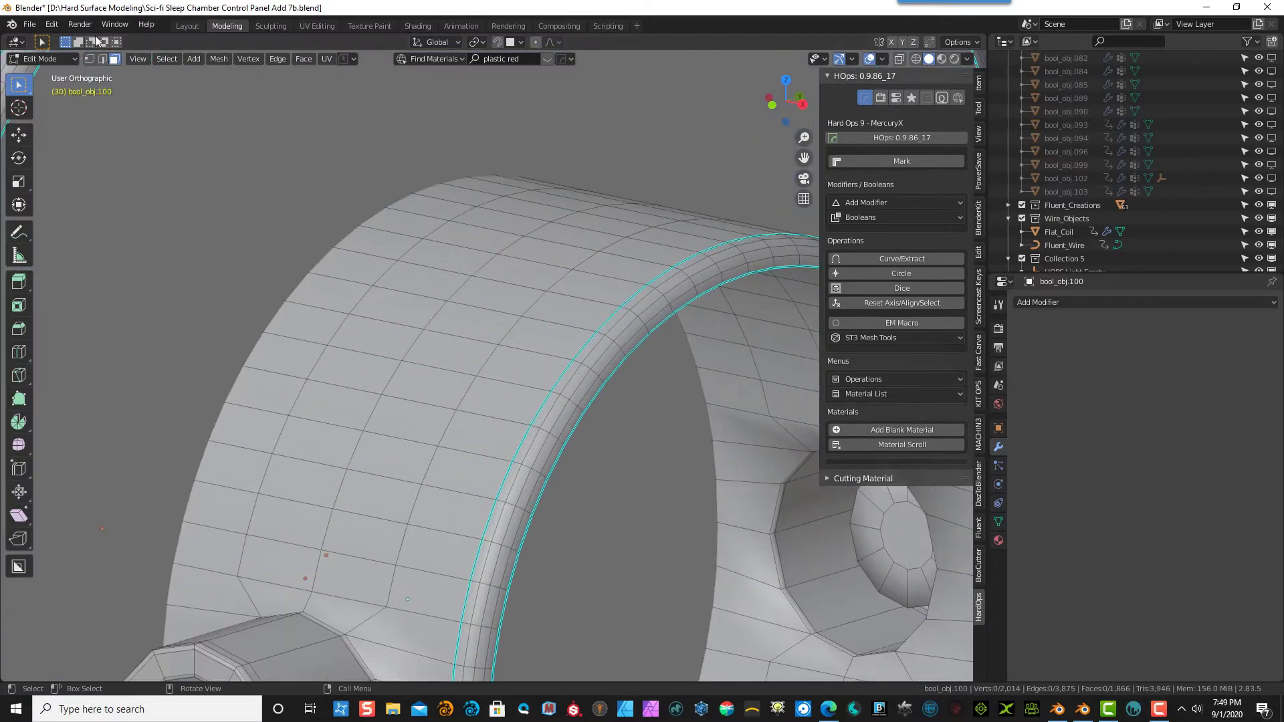
pyautogui.click(89, 58)
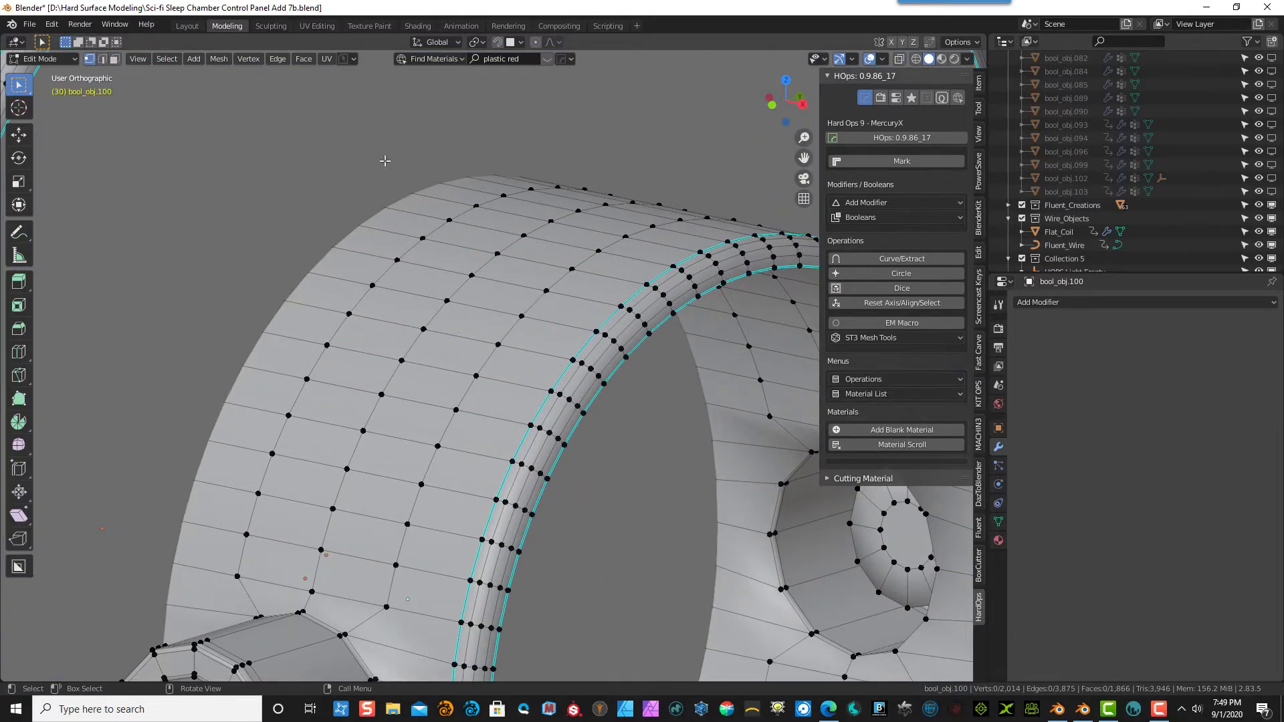
pyautogui.keyDown('alt'); pyautogui.click(638, 347); pyautogui.keyUp('alt')
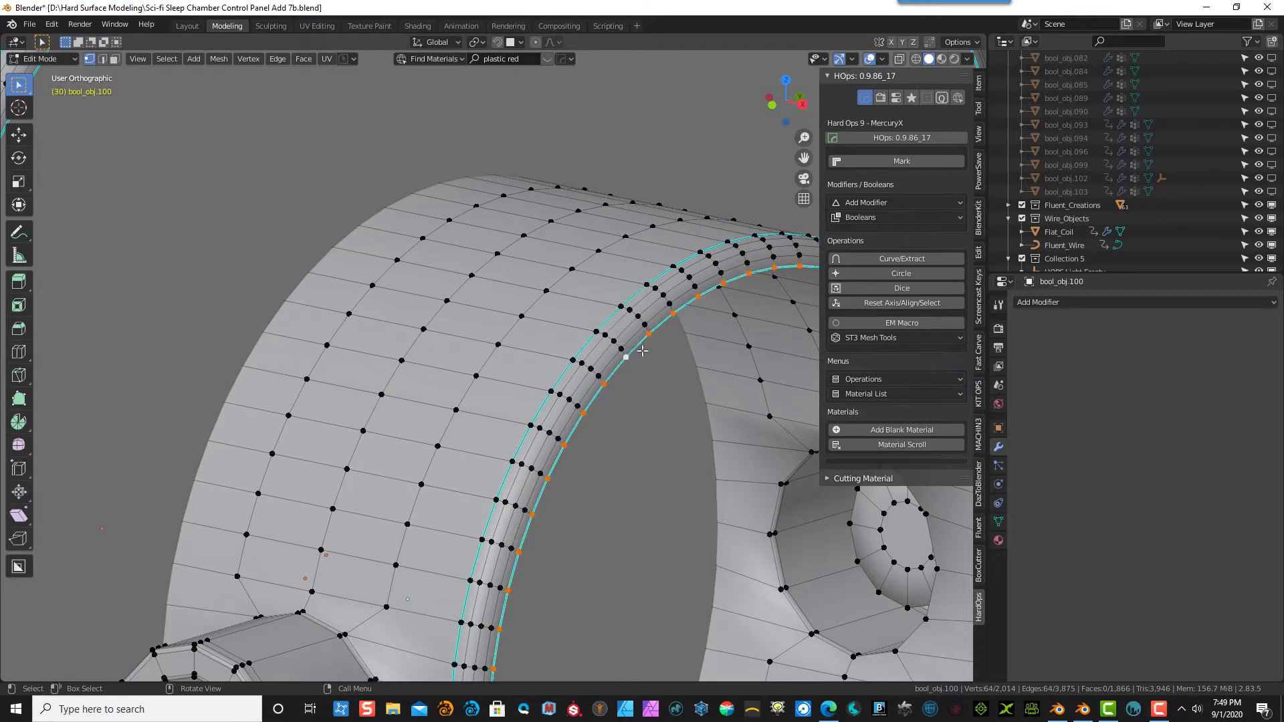
pyautogui.press('f')
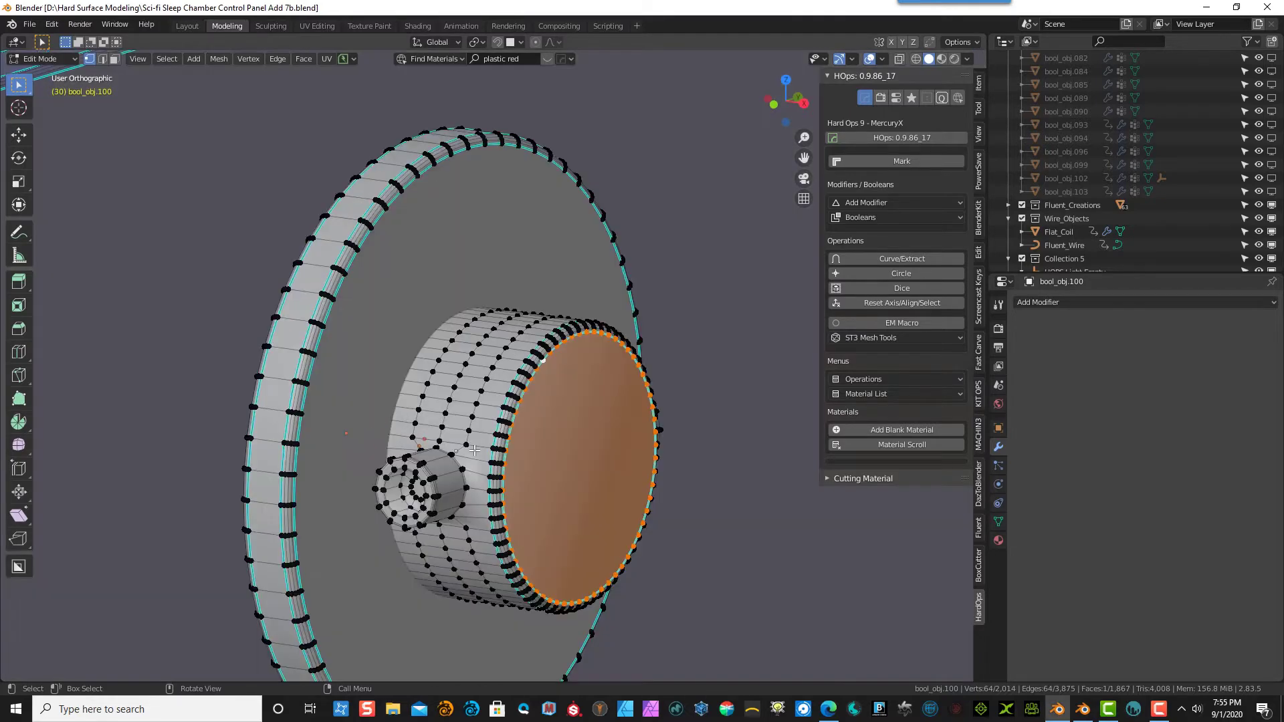
# - Inset the cylinder's new front face by about 0.013 m
pyautogui.moveTo(476, 450); pyautogui.dragTo(529, 474, button='middle')
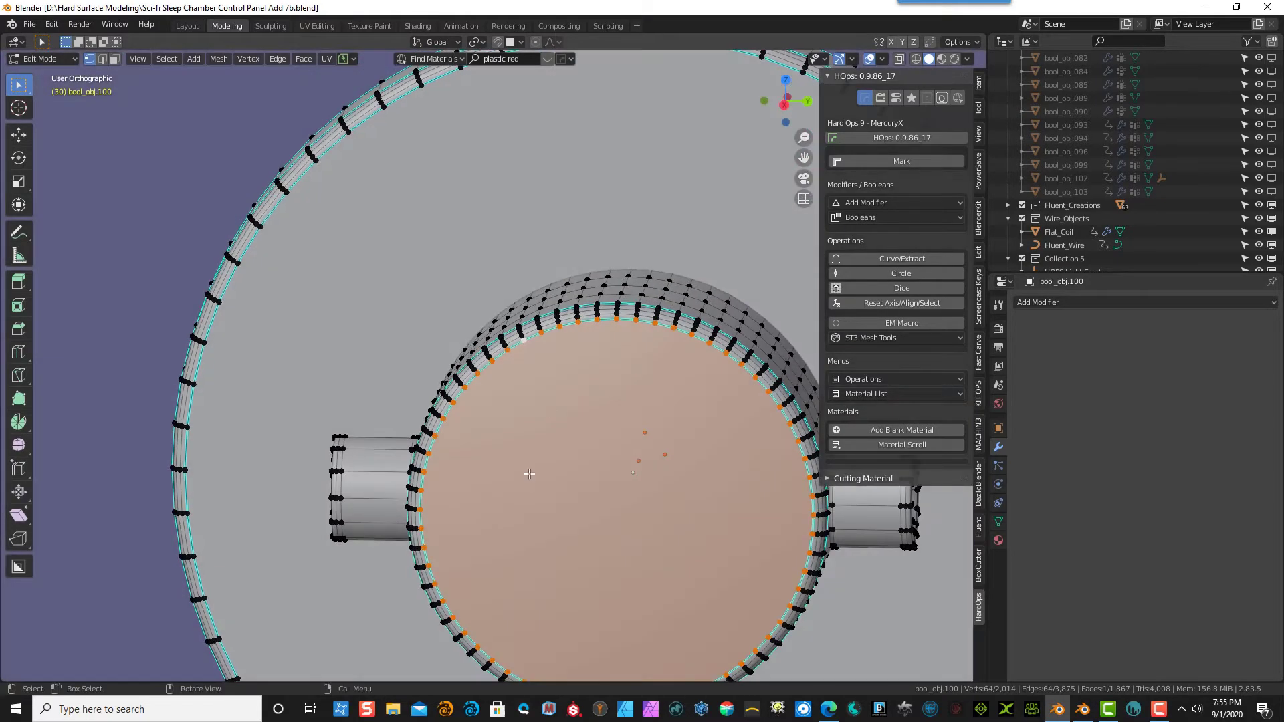
pyautogui.click(24, 309)
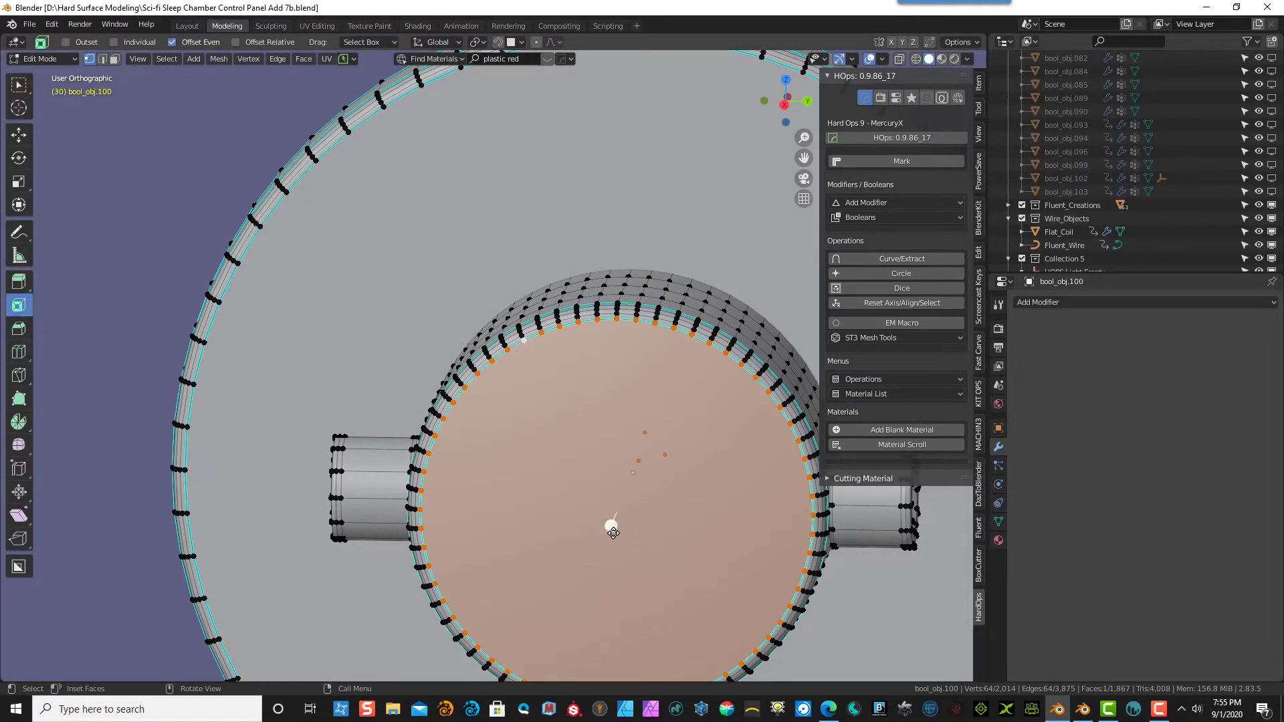
pyautogui.moveTo(613, 532)
pyautogui.mouseDown()
pyautogui.moveTo(639, 530)
pyautogui.moveTo(582, 530)
pyautogui.moveTo(642, 507)
pyautogui.moveTo(593, 513)
pyautogui.moveTo(616, 493)
pyautogui.moveTo(588, 507)
pyautogui.moveTo(632, 512)
pyautogui.moveTo(608, 508)
pyautogui.moveTo(622, 499)
pyautogui.moveTo(606, 506)
pyautogui.moveTo(618, 509)
pyautogui.moveTo(611, 525)
pyautogui.mouseUp()
pyautogui.moveTo(611, 525); pyautogui.dragTo(681, 519, button='middle')
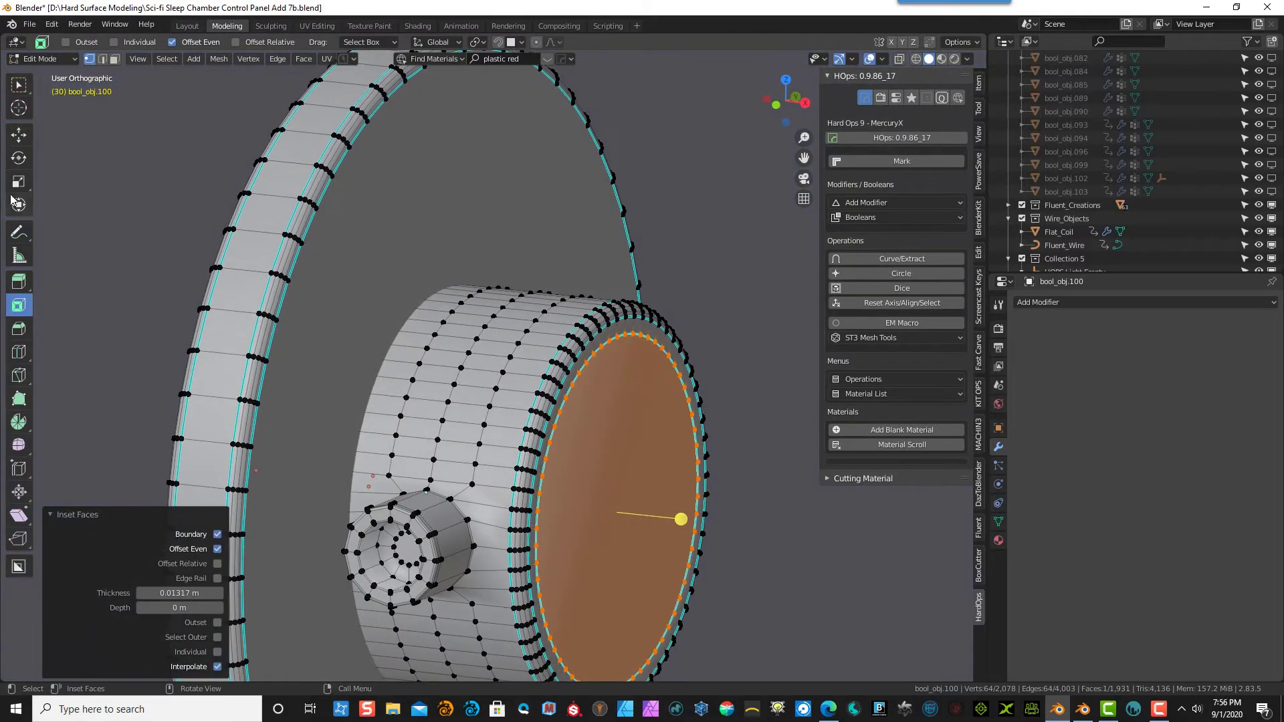
# - Extrude the inset front face about 0.04 m inward to form a round recess
pyautogui.click(19, 281)
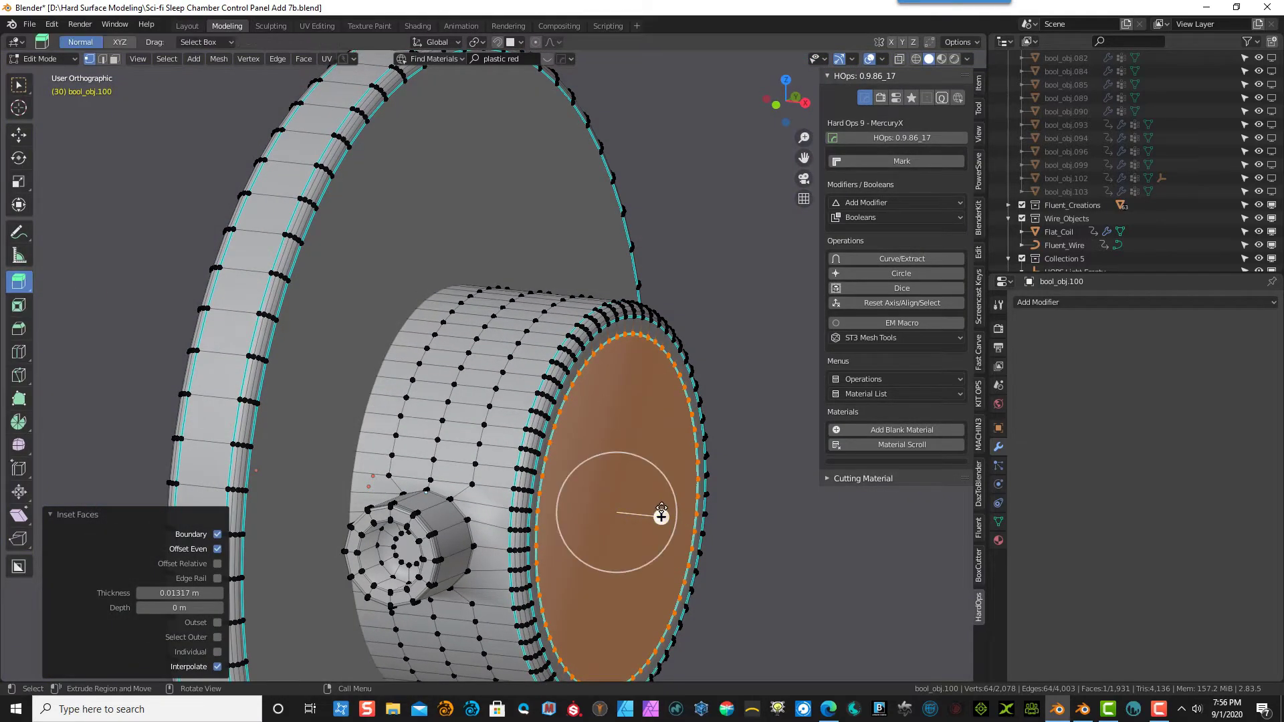
pyautogui.moveTo(662, 515); pyautogui.dragTo(638, 517)
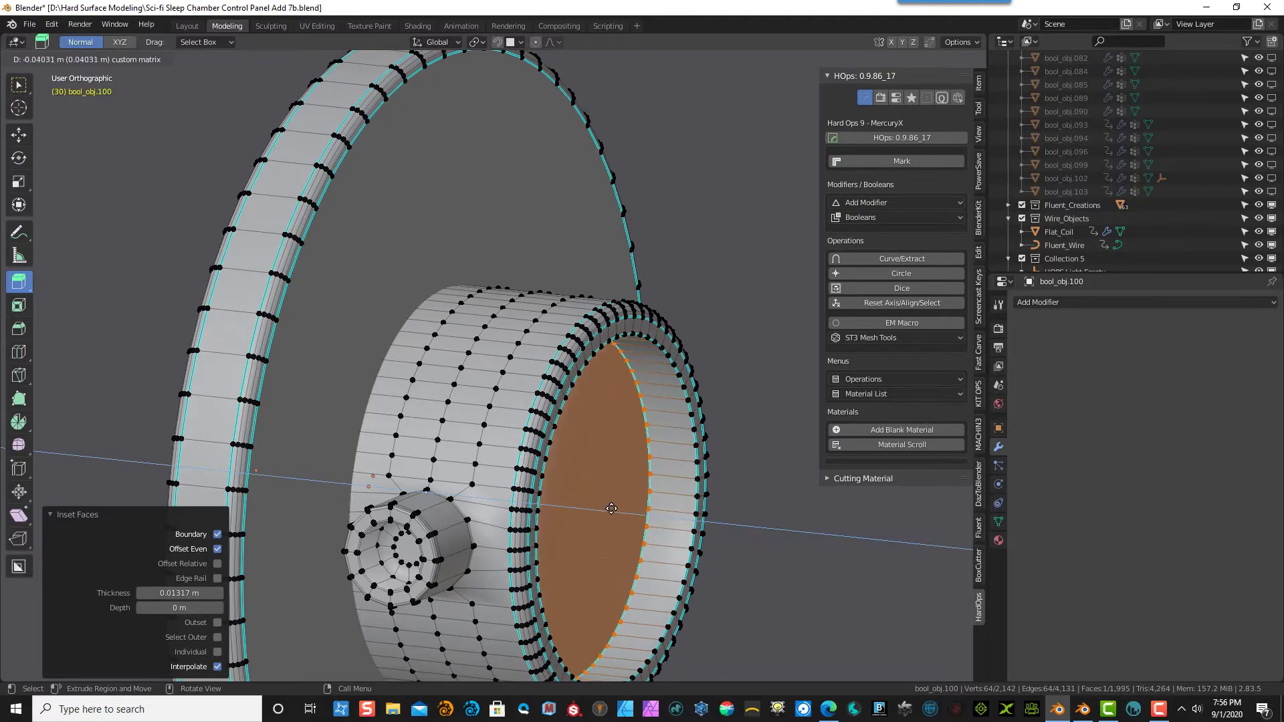
pyautogui.click(611, 508)
pyautogui.moveTo(734, 528); pyautogui.dragTo(643, 502, button='middle')
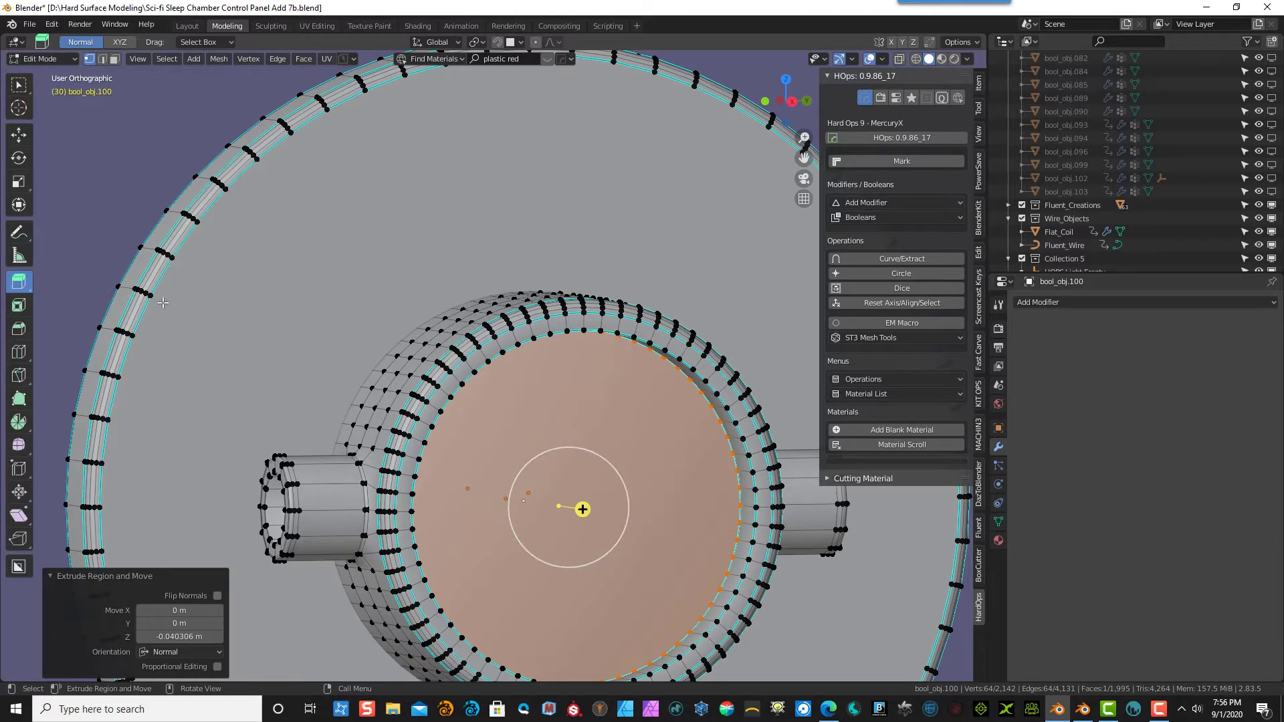
# - Inset the recess's bottom face by about 0.011 m and scale the inner face to about 0.473 in right view
pyautogui.click(18, 305)
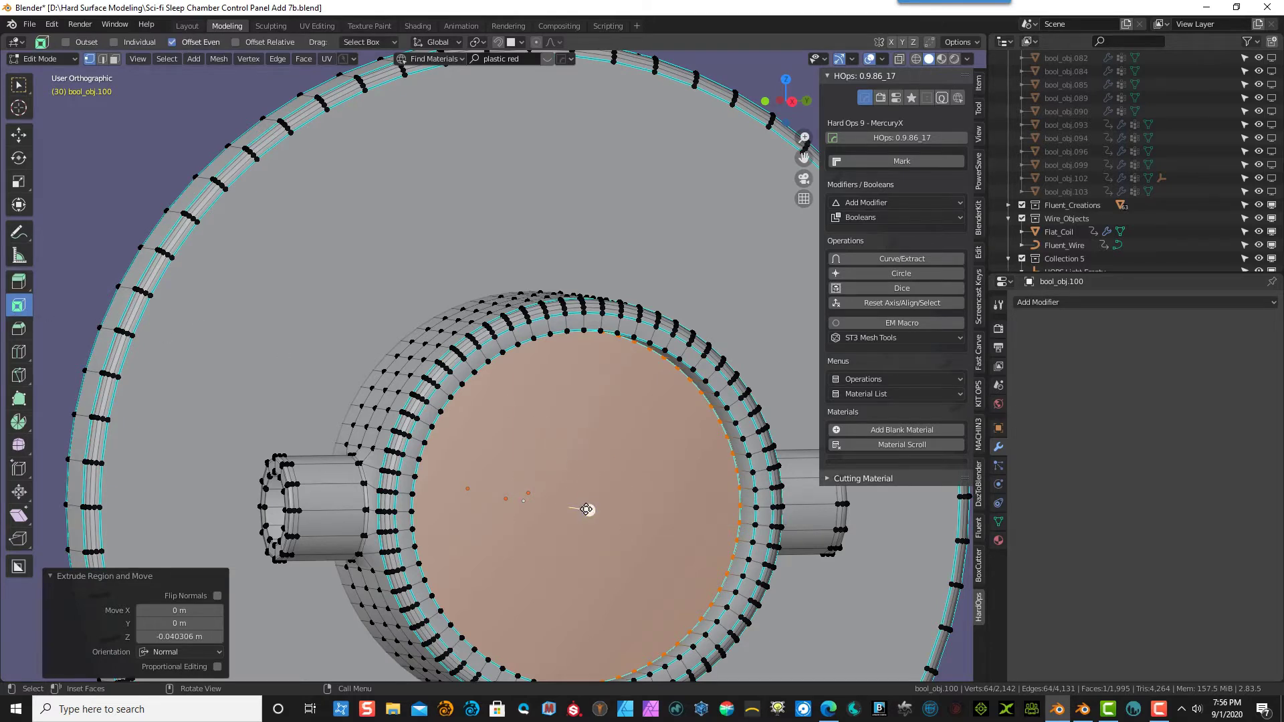
pyautogui.moveTo(587, 510); pyautogui.dragTo(561, 512)
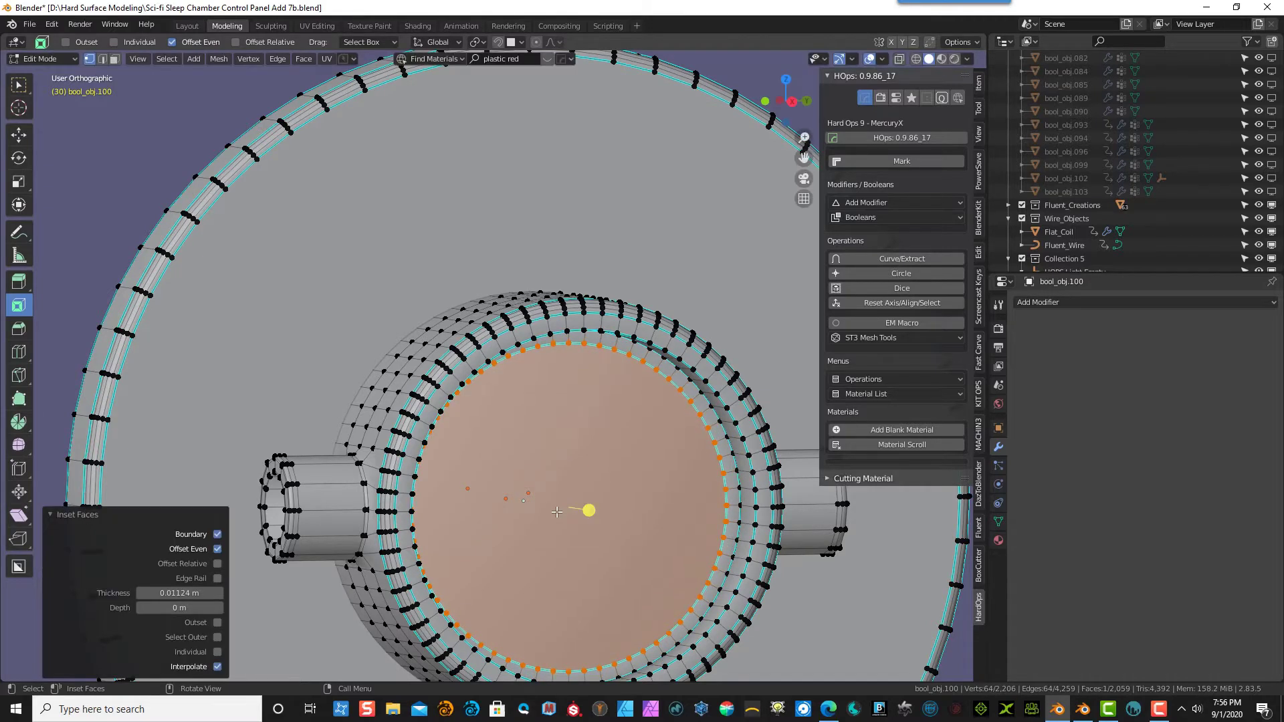
pyautogui.press('KP_3')
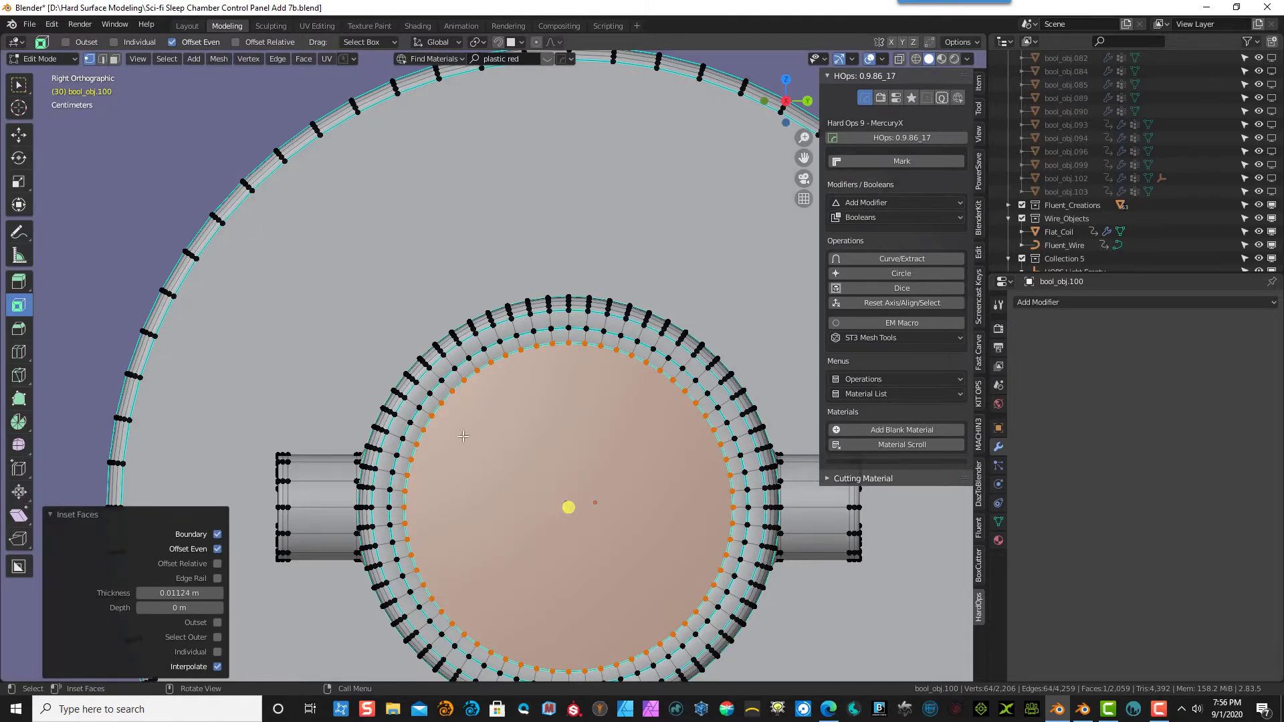
pyautogui.click(19, 181)
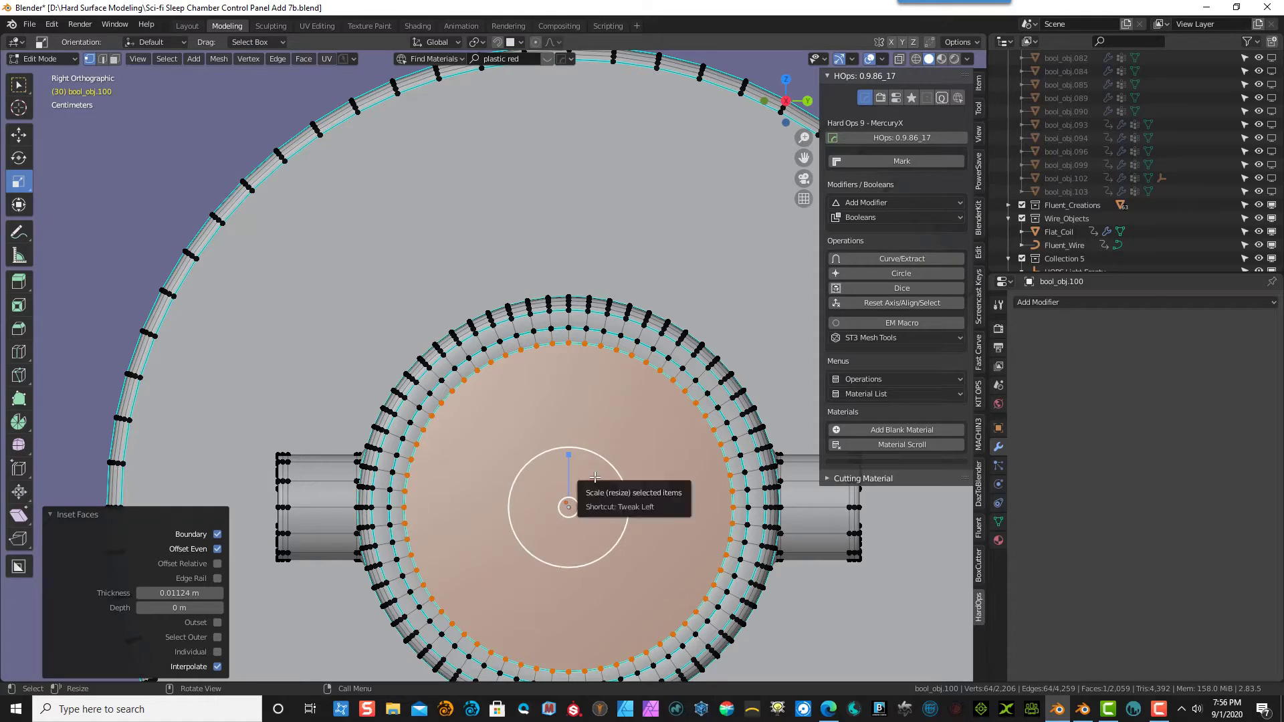
pyautogui.moveTo(596, 477); pyautogui.dragTo(584, 499)
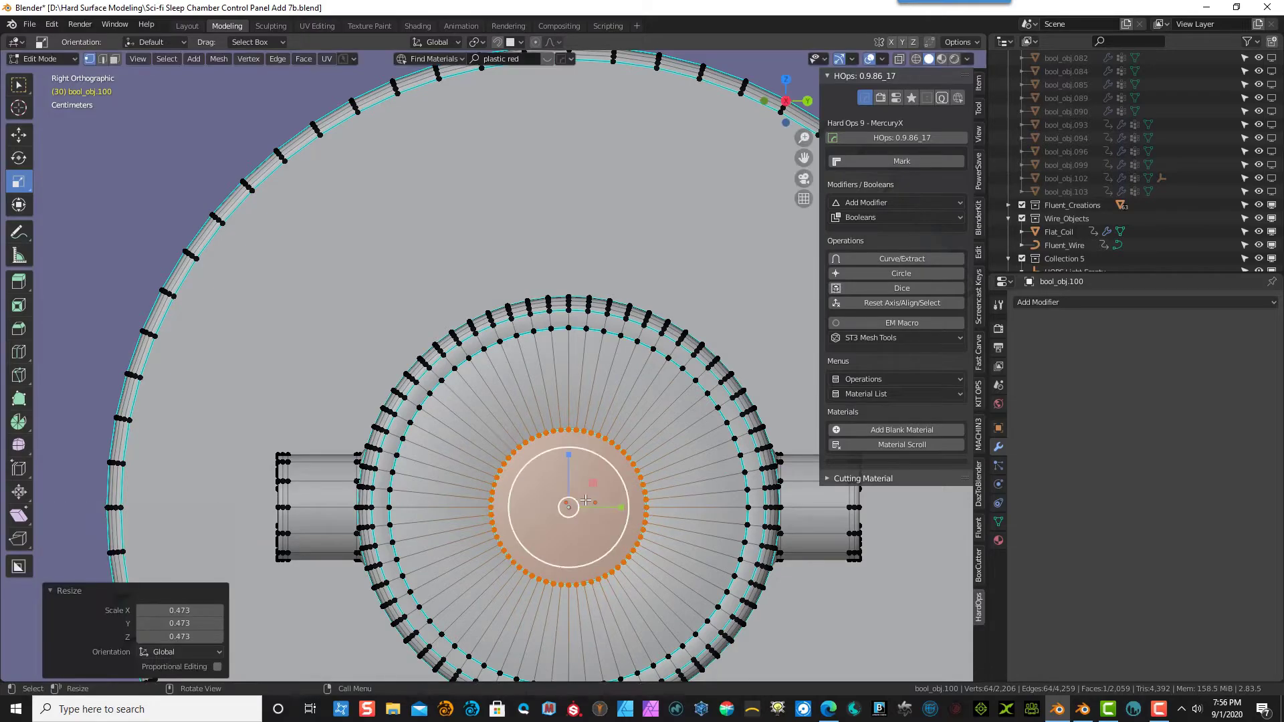
# - Knife-cut a horizontal edge through the centre of the recess's inner circular face in right view
pyautogui.moveTo(584, 499); pyautogui.dragTo(677, 517, button='middle')
pyautogui.moveTo(677, 517); pyautogui.dragTo(692, 519, button='middle')
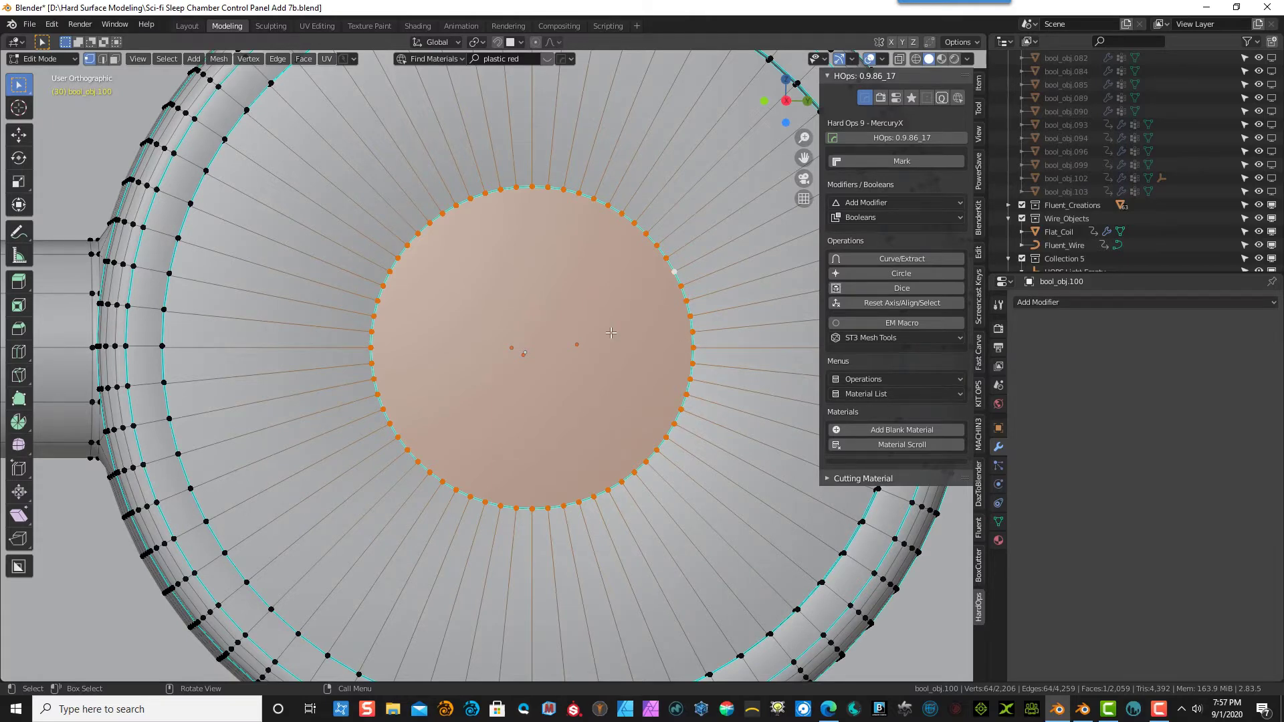
pyautogui.press('KP_3')
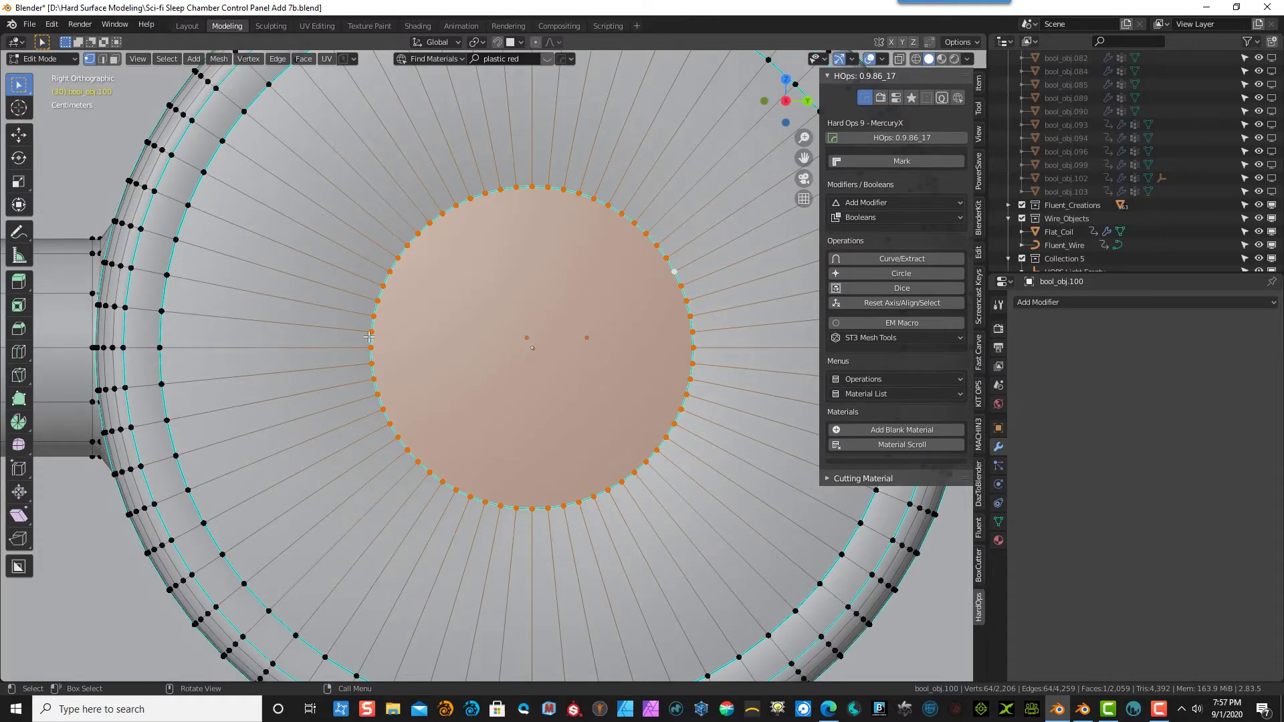
pyautogui.click(19, 379)
pyautogui.click(371, 348)
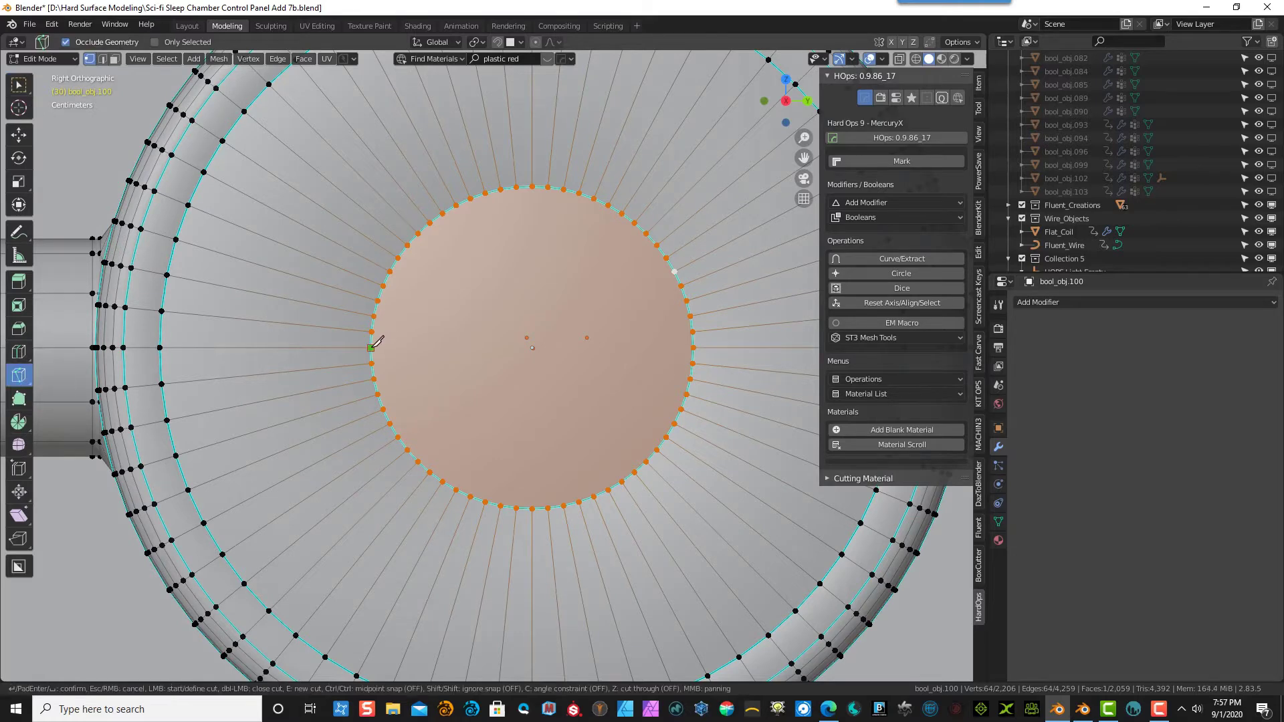
pyautogui.click(694, 345)
pyautogui.click(692, 346)
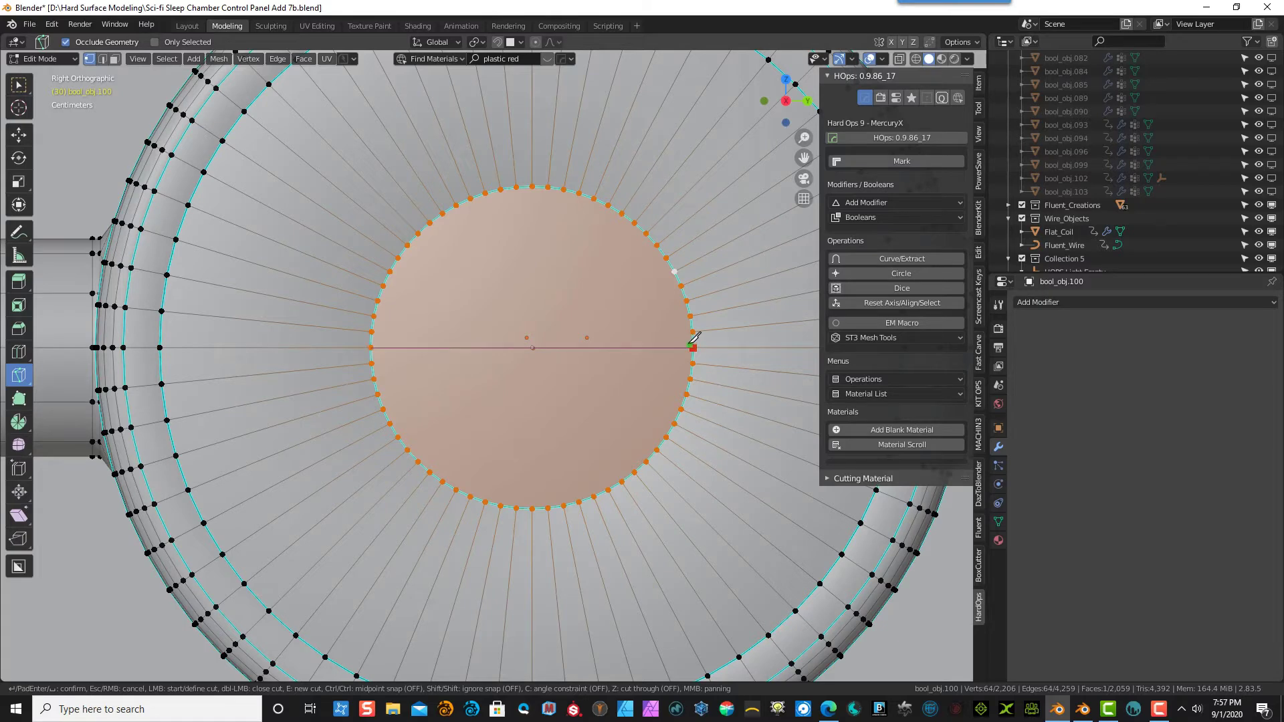
pyautogui.press('Return')
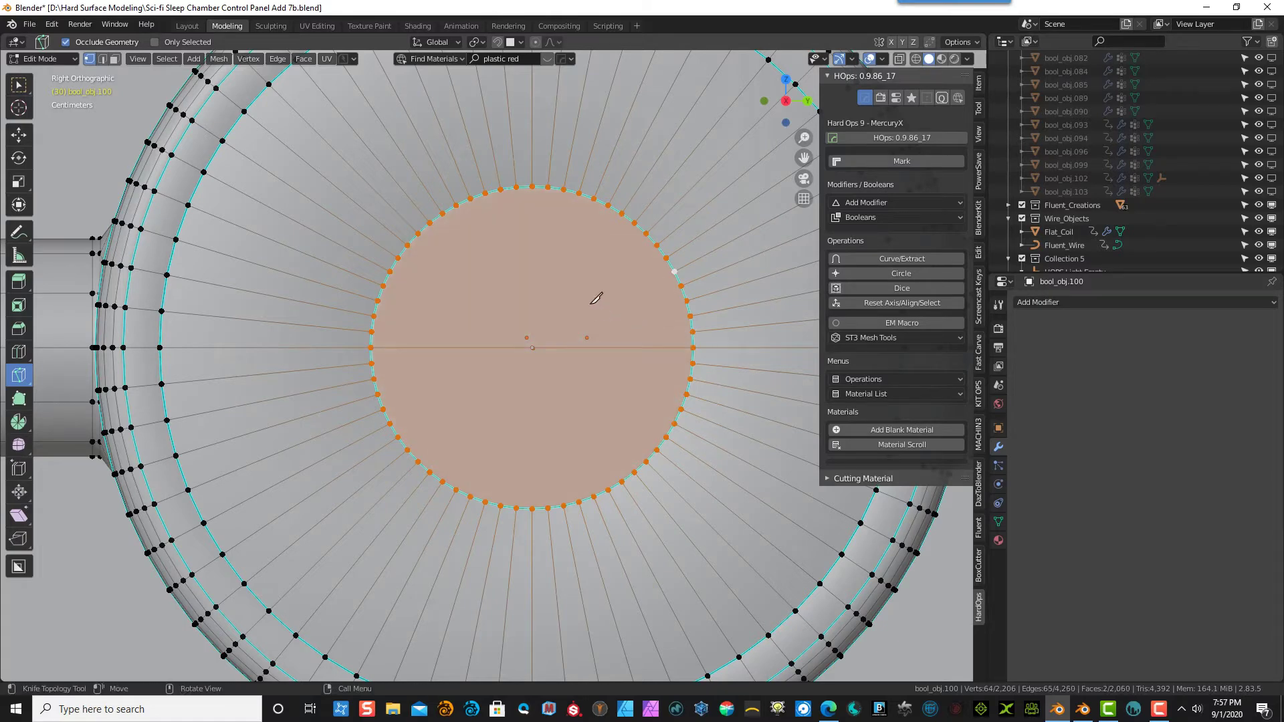
# - Knife-cut a vertical edge across the inner circular face between its topmost and bottommost rim vertices, crossing the horizontal cut
pyautogui.click(533, 186)
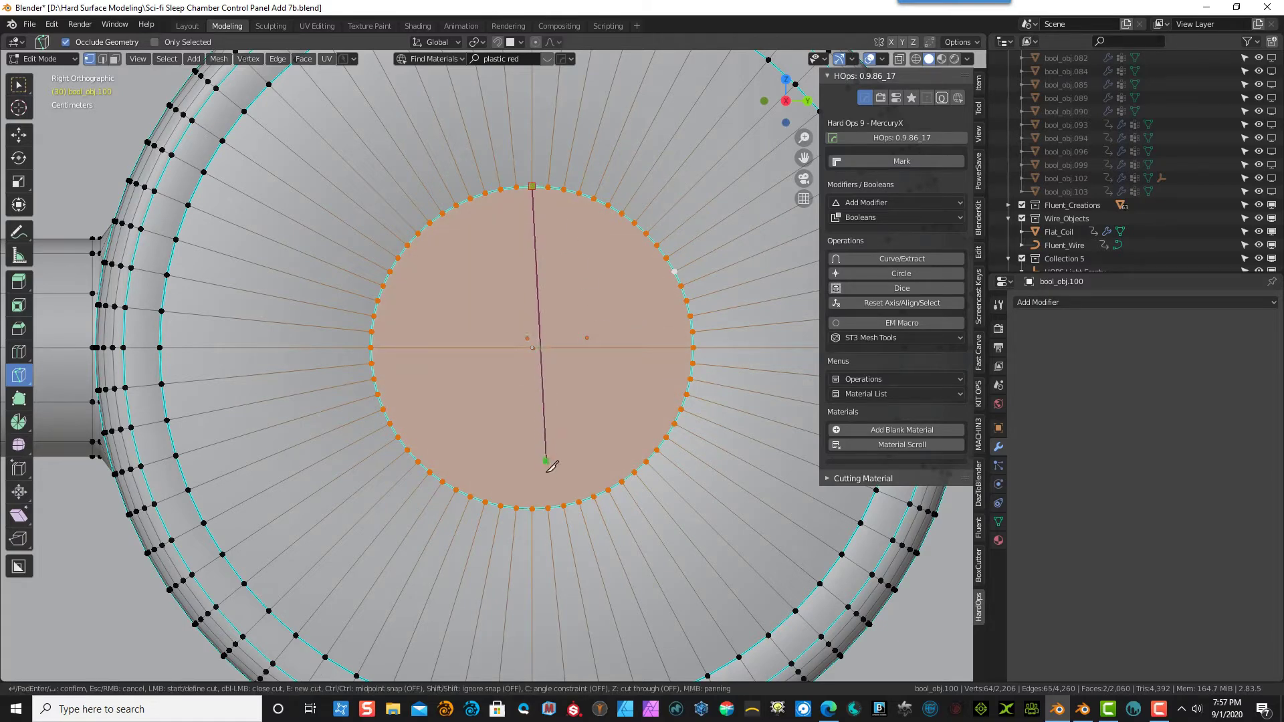
pyautogui.click(533, 505)
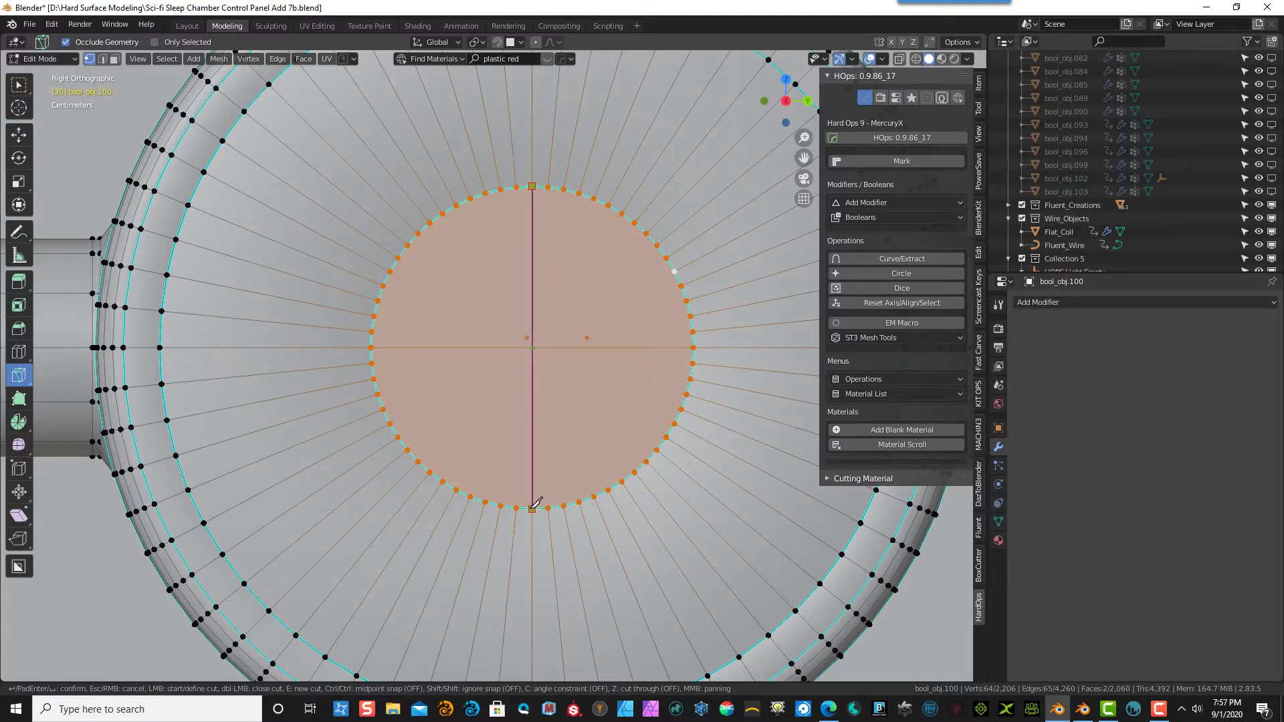
pyautogui.click(533, 508)
pyautogui.press('Return')
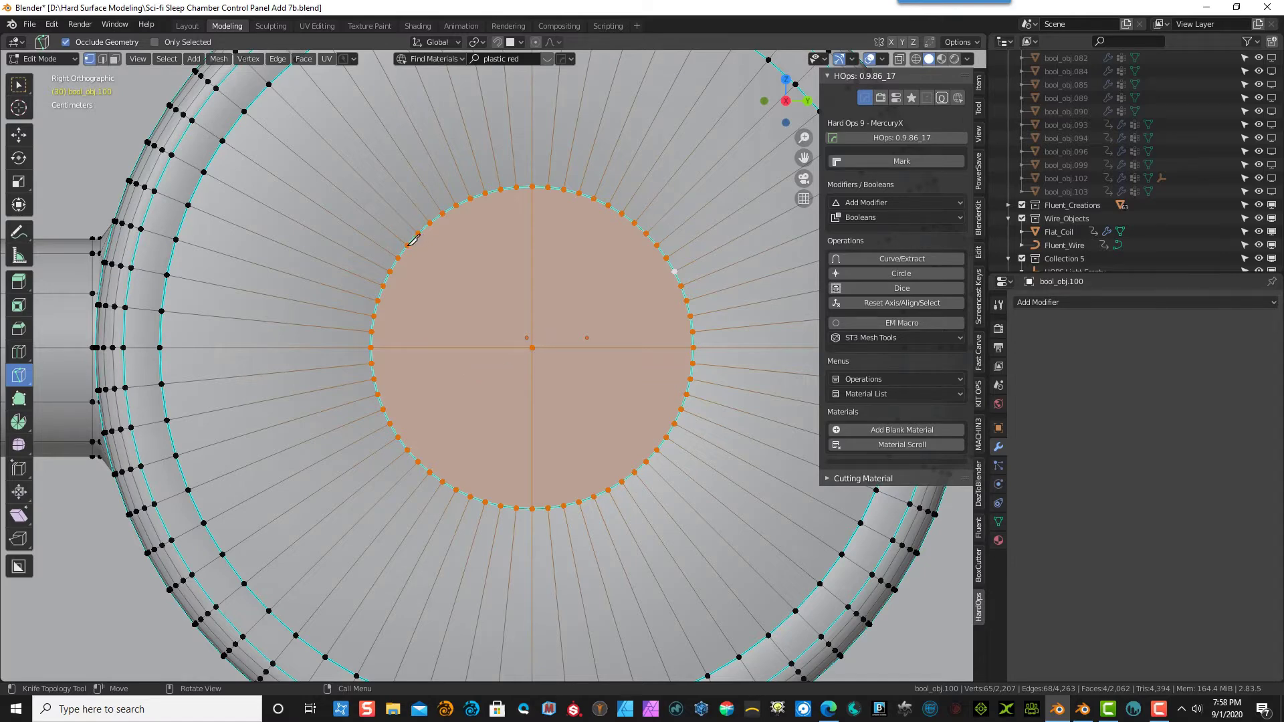
# - Knife-cut two diagonal spokes from the inner face's upper-left and upper-right rim vertices to the centre vertex
pyautogui.click(420, 232)
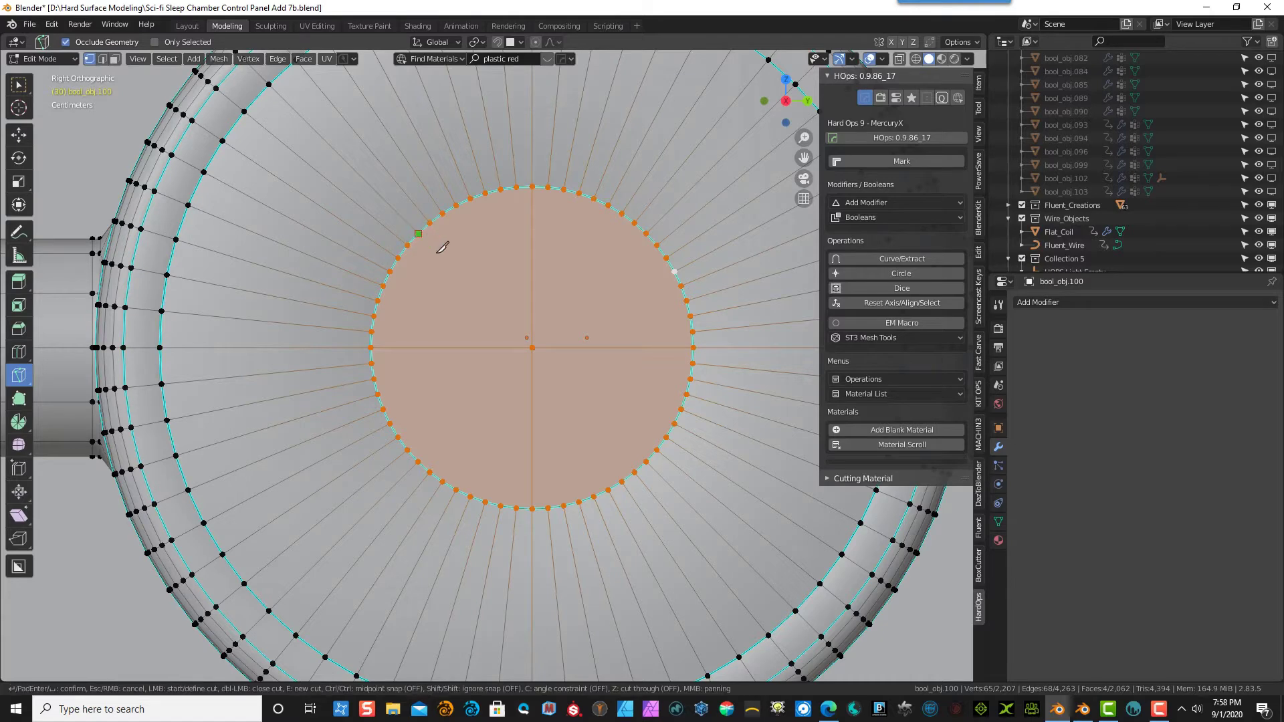
pyautogui.click(534, 345)
pyautogui.press('Return')
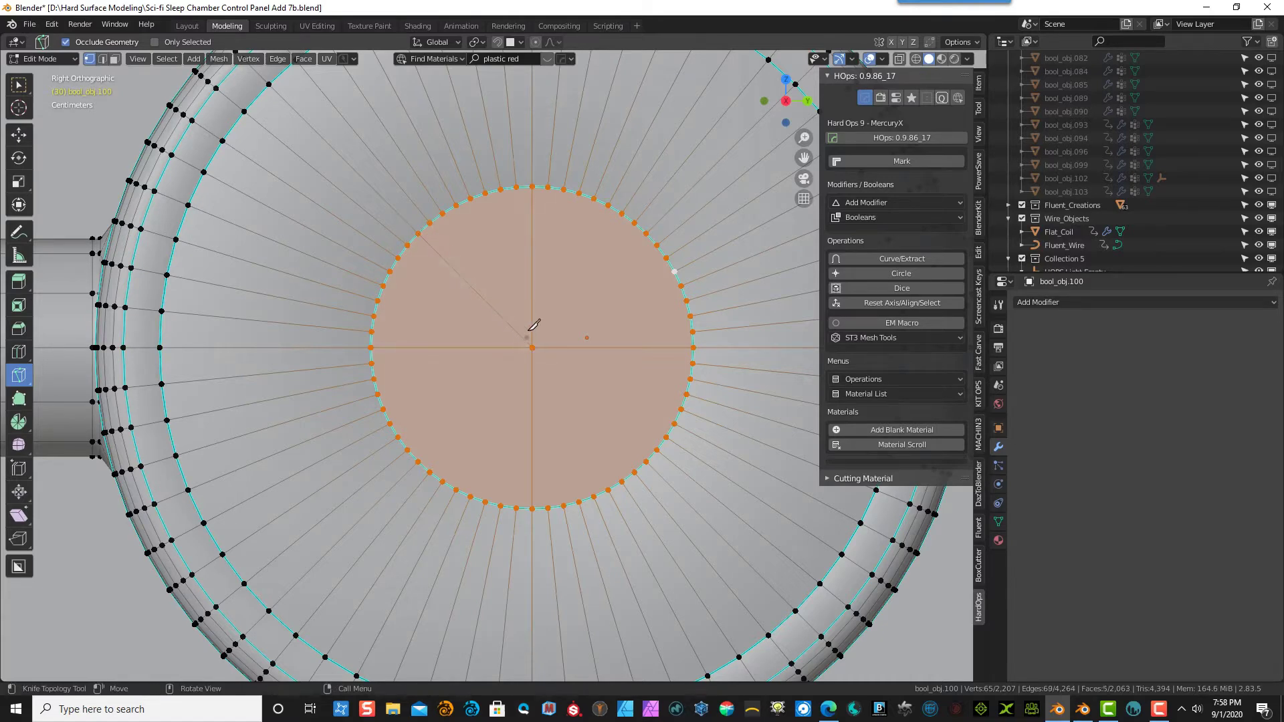
pyautogui.click(634, 223)
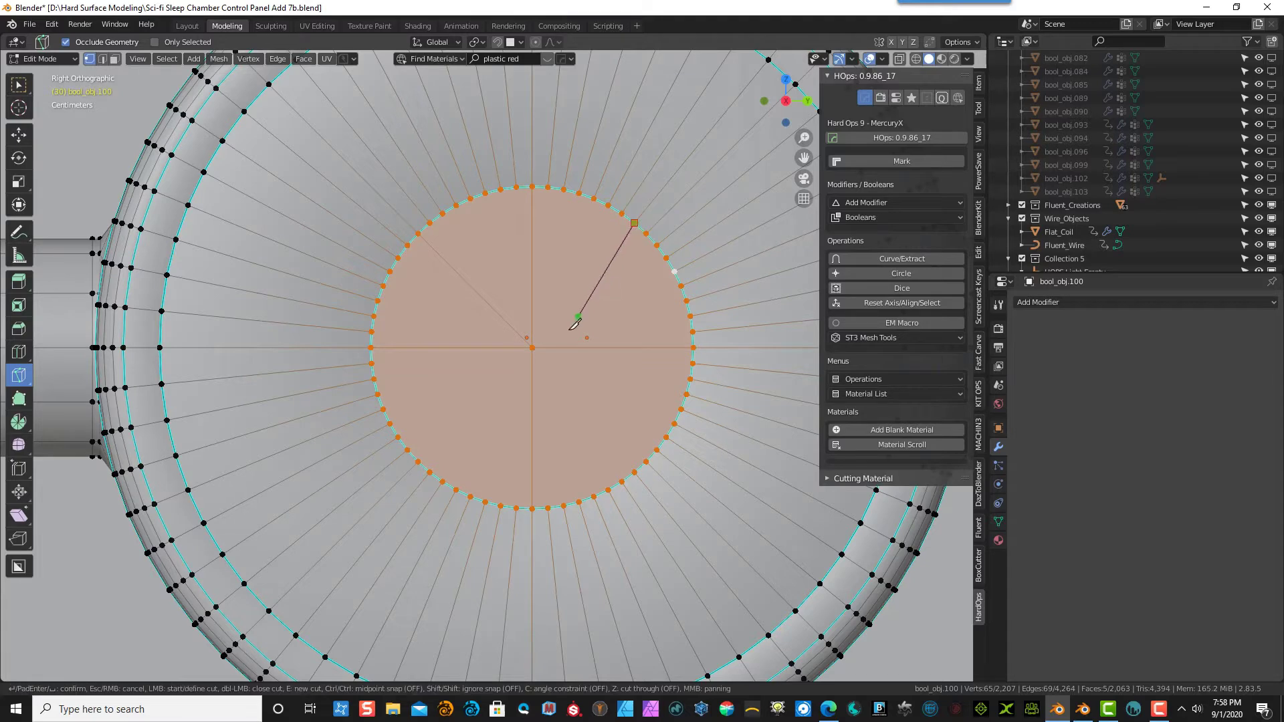
pyautogui.click(533, 346)
pyautogui.press('Return')
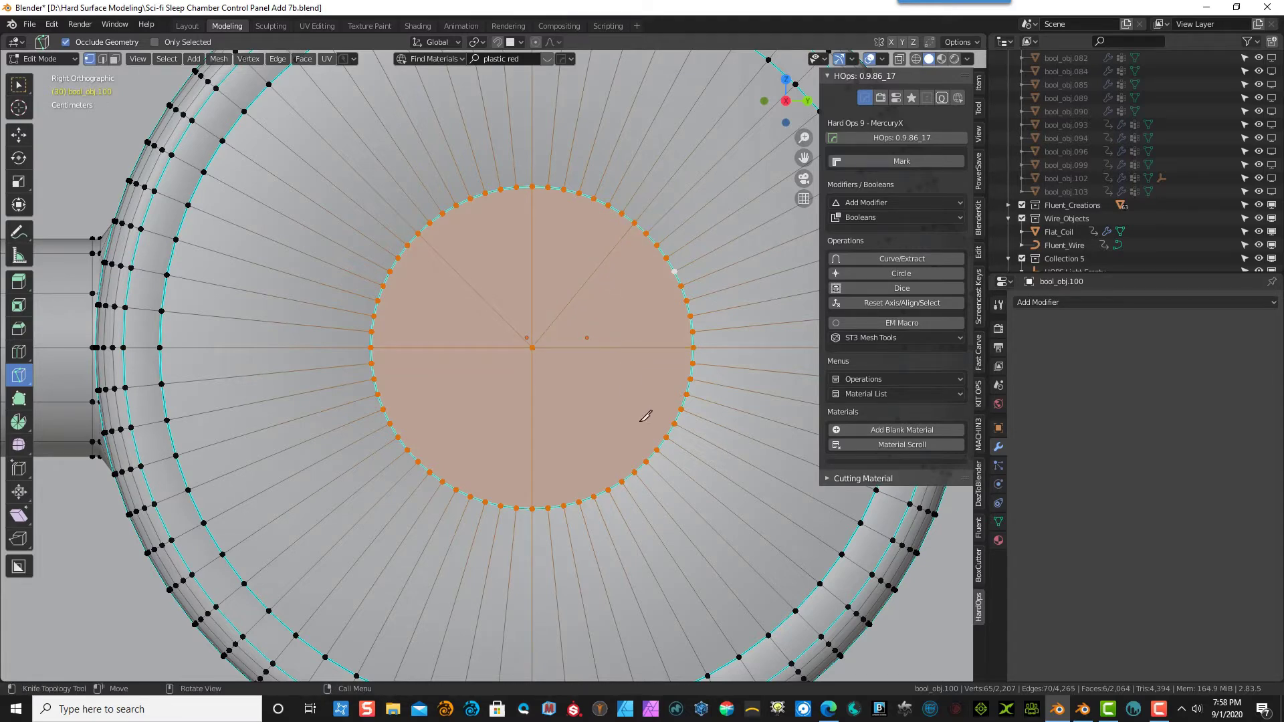
# - Knife-cut two diagonal spokes from the centre vertex to the inner face's lower-right and lower-left rim vertices
pyautogui.click(534, 346)
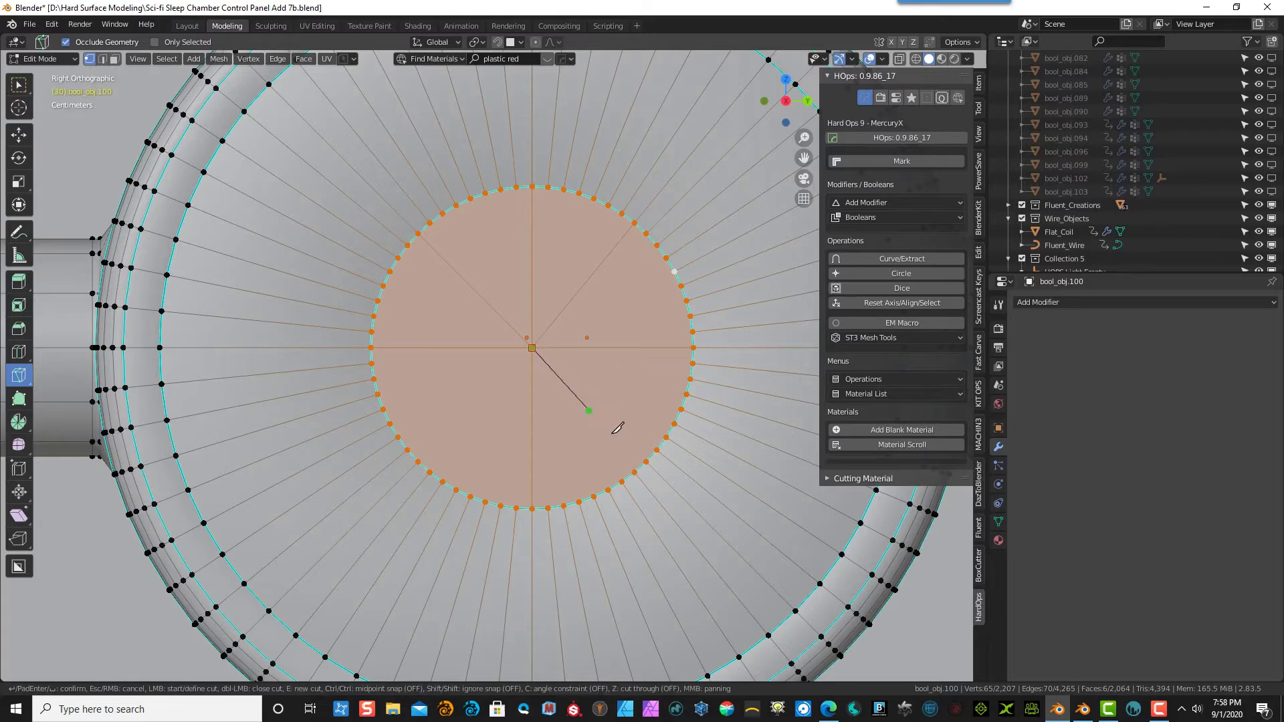
pyautogui.click(654, 453)
pyautogui.press('Return')
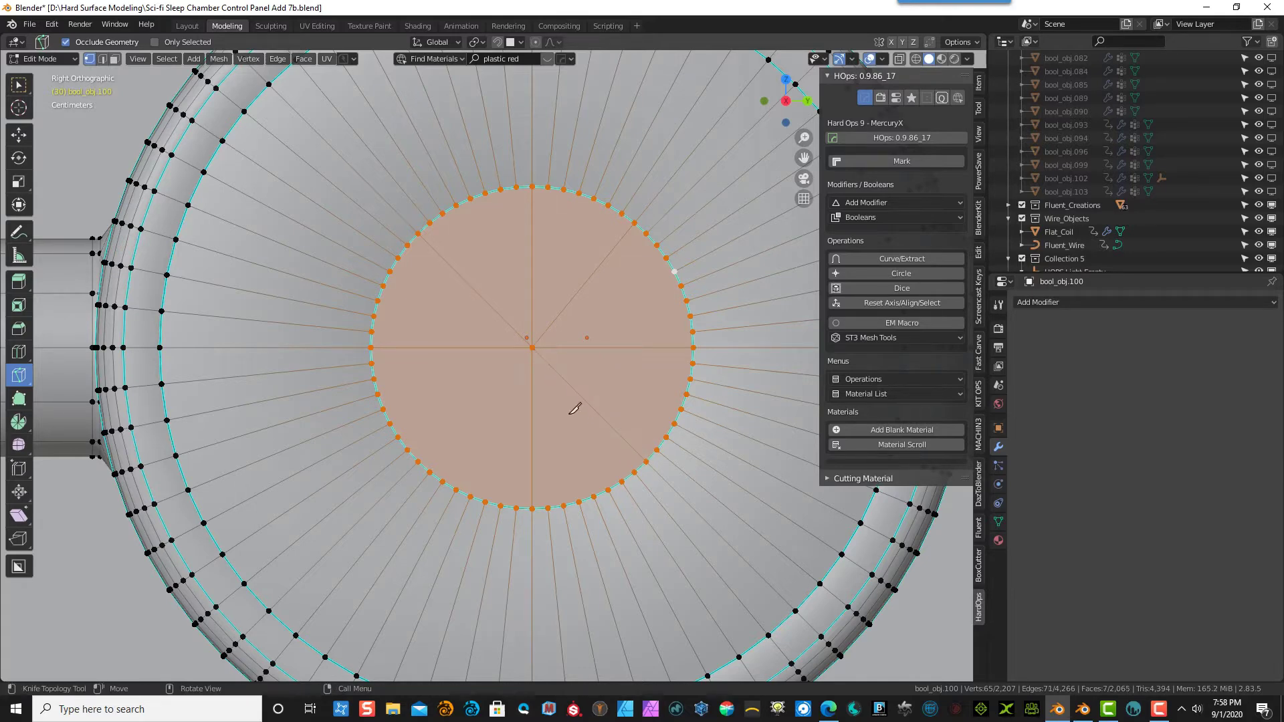
pyautogui.click(533, 346)
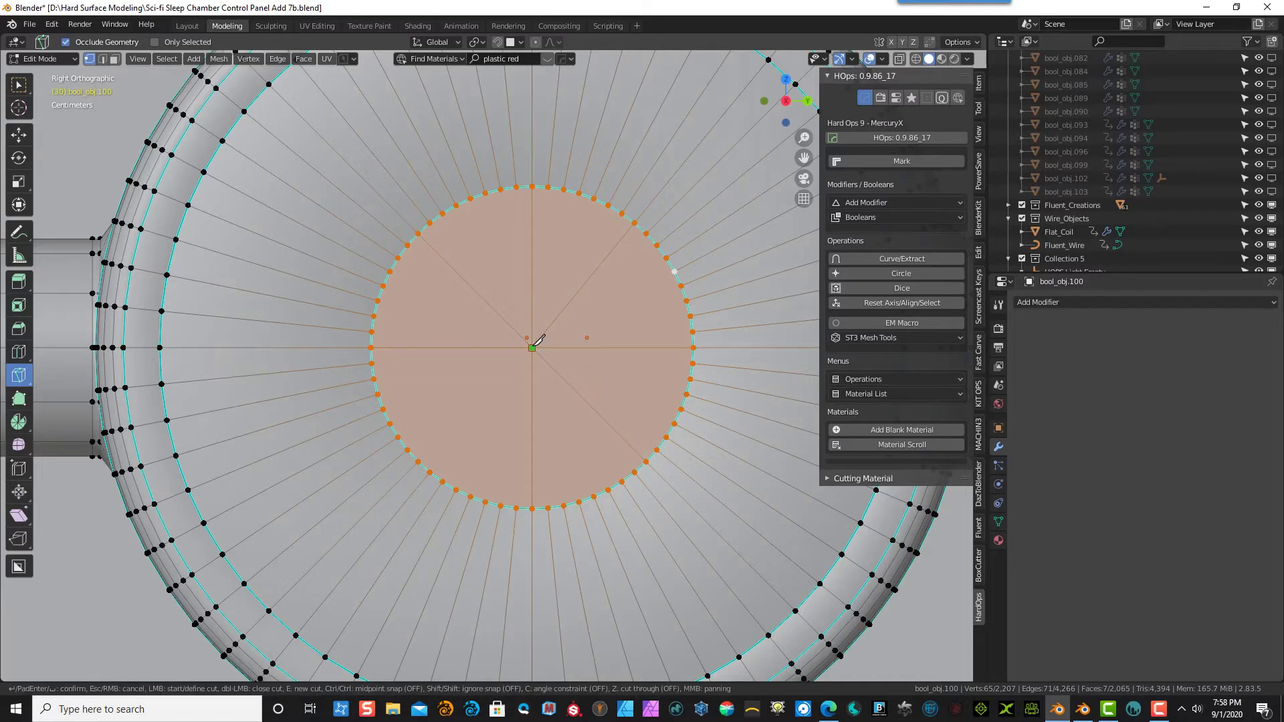
pyautogui.click(410, 447)
pyautogui.press('Return')
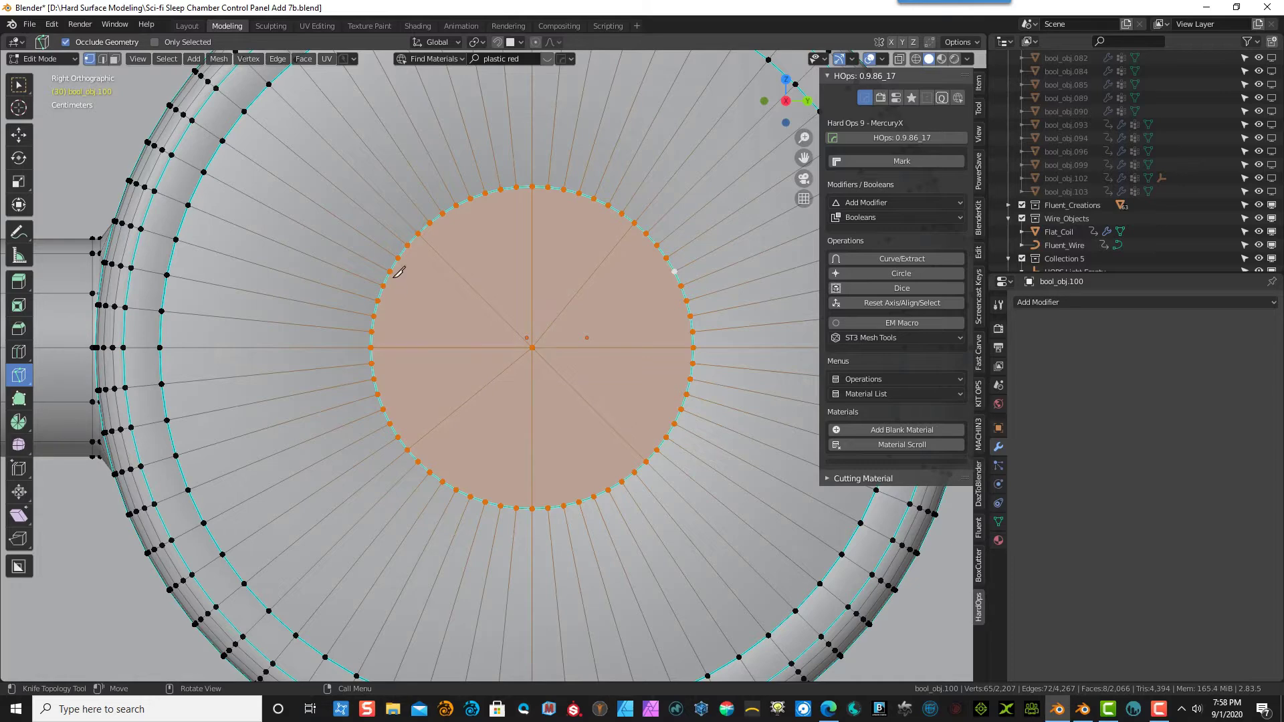
# - Knife-cut three spokes from every second rim vertex to the centre between the left horizontal edge and the upper-left diagonal
pyautogui.click(374, 316)
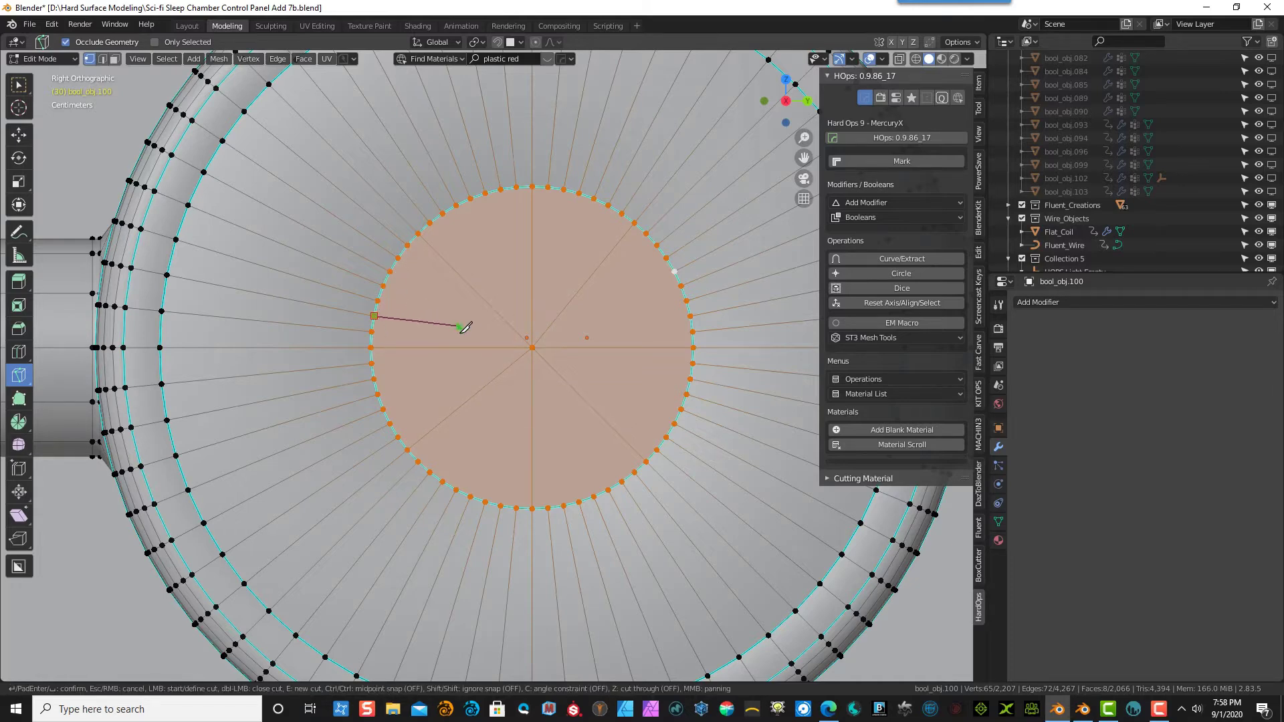
pyautogui.click(535, 347)
pyautogui.press('Return')
pyautogui.press('k')
pyautogui.click(383, 286)
pyautogui.click(532, 347)
pyautogui.press('Return')
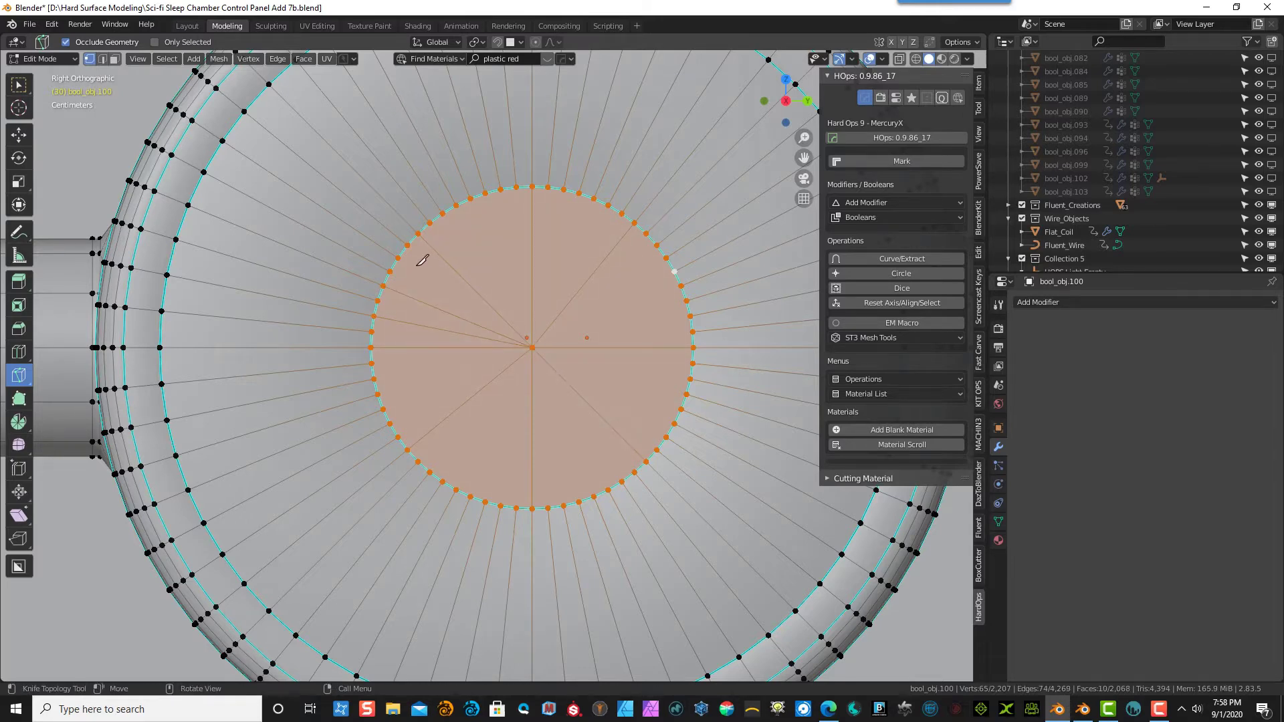
pyautogui.click(399, 258)
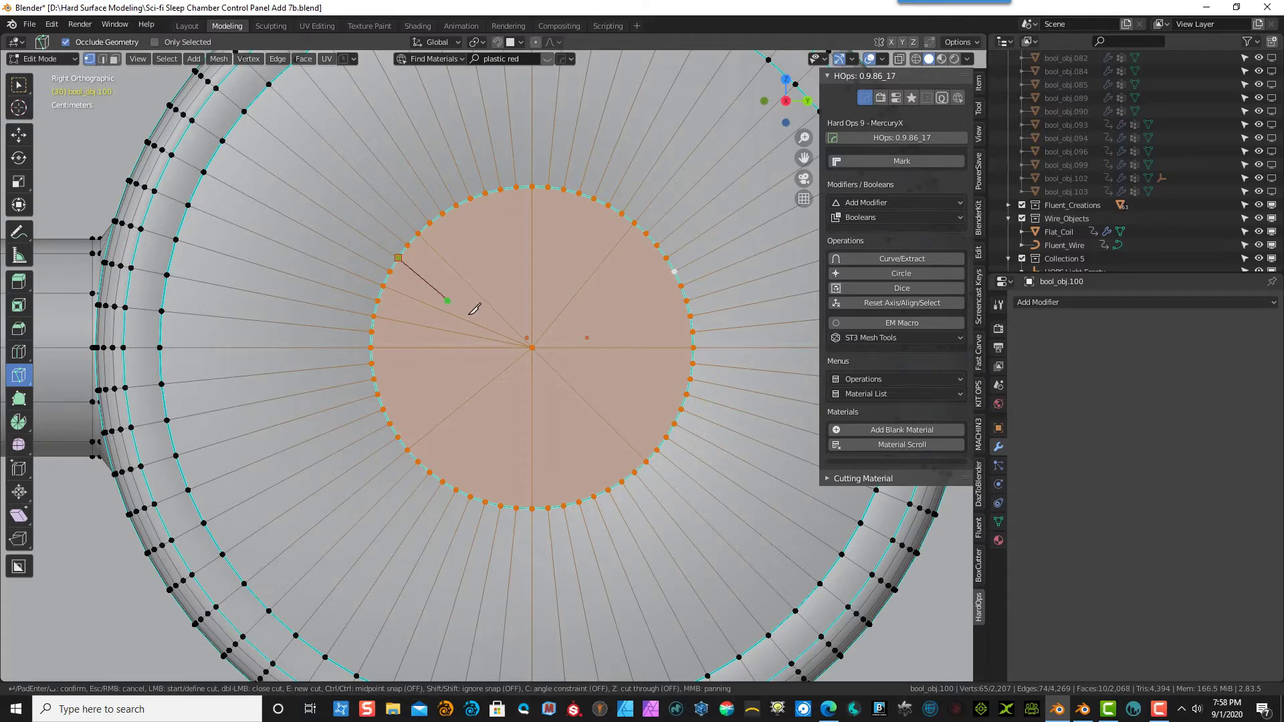
pyautogui.click(532, 347)
pyautogui.press('Return')
# - Knife-cut three spokes from every second rim vertex to the centre between the upper-left diagonal and the vertical edge
pyautogui.click(445, 210)
pyautogui.click(533, 347)
pyautogui.press('Return')
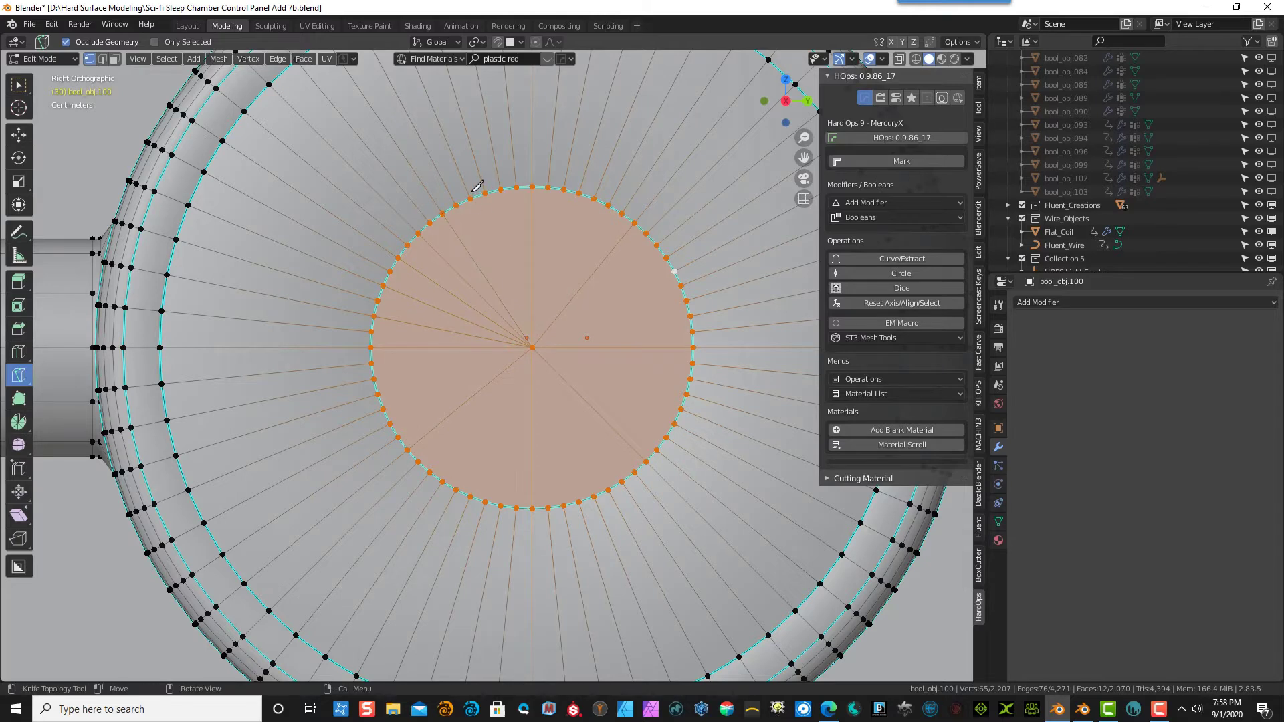
pyautogui.click(471, 199)
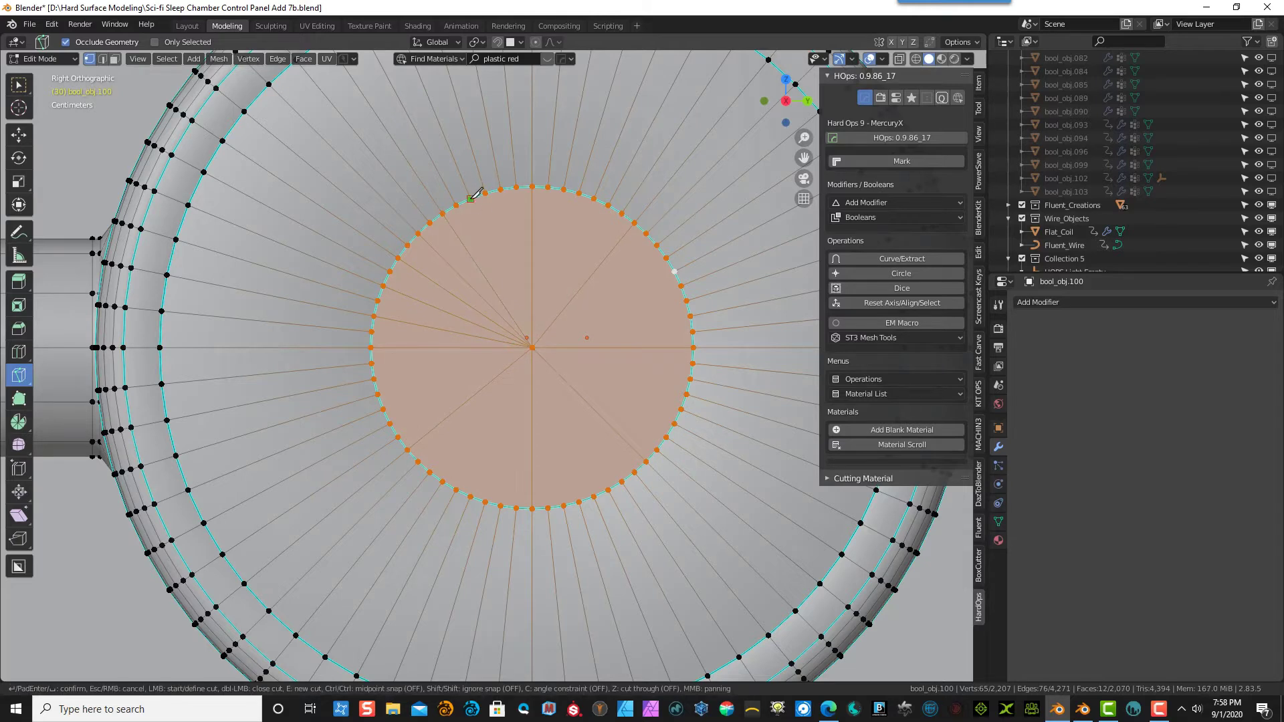
pyautogui.click(533, 347)
pyautogui.press('Return')
pyautogui.press('k')
pyautogui.click(501, 190)
pyautogui.click(532, 347)
pyautogui.press('Return')
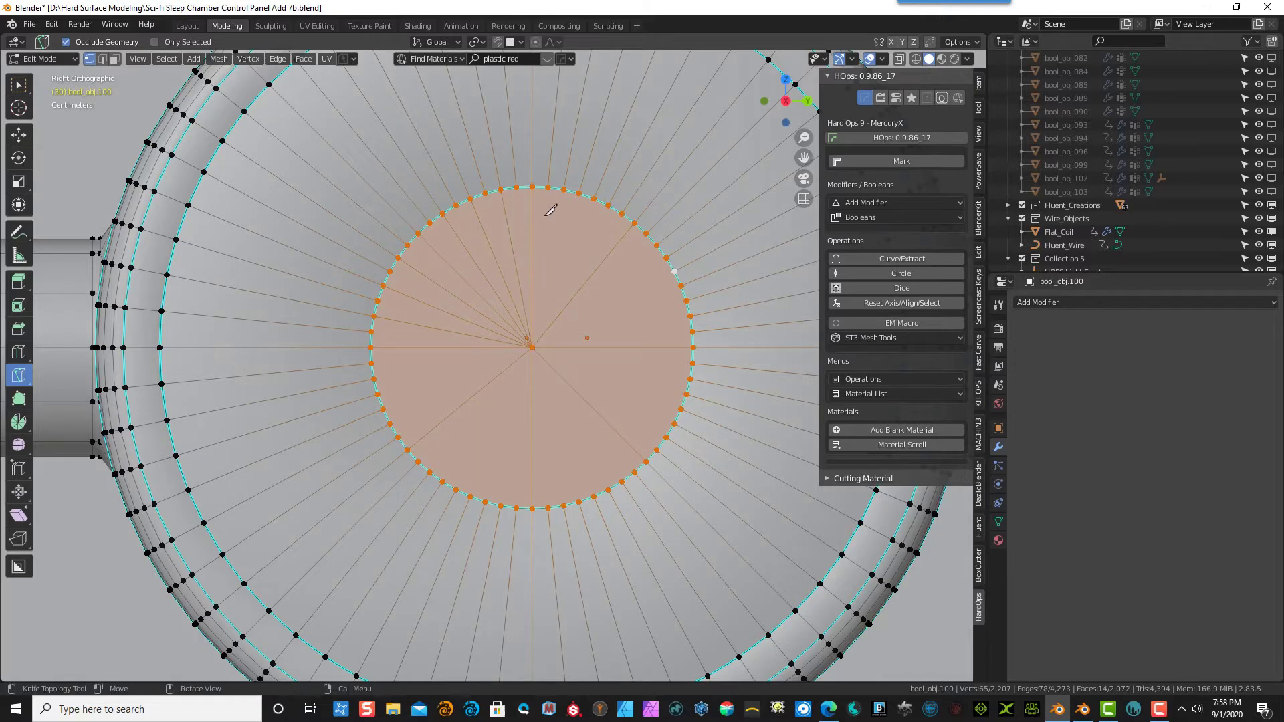
# - Knife-cut spokes from every second rim vertex to the centre through the upper-right sector and the rest of the inner face
pyautogui.press('k')
pyautogui.click(564, 190)
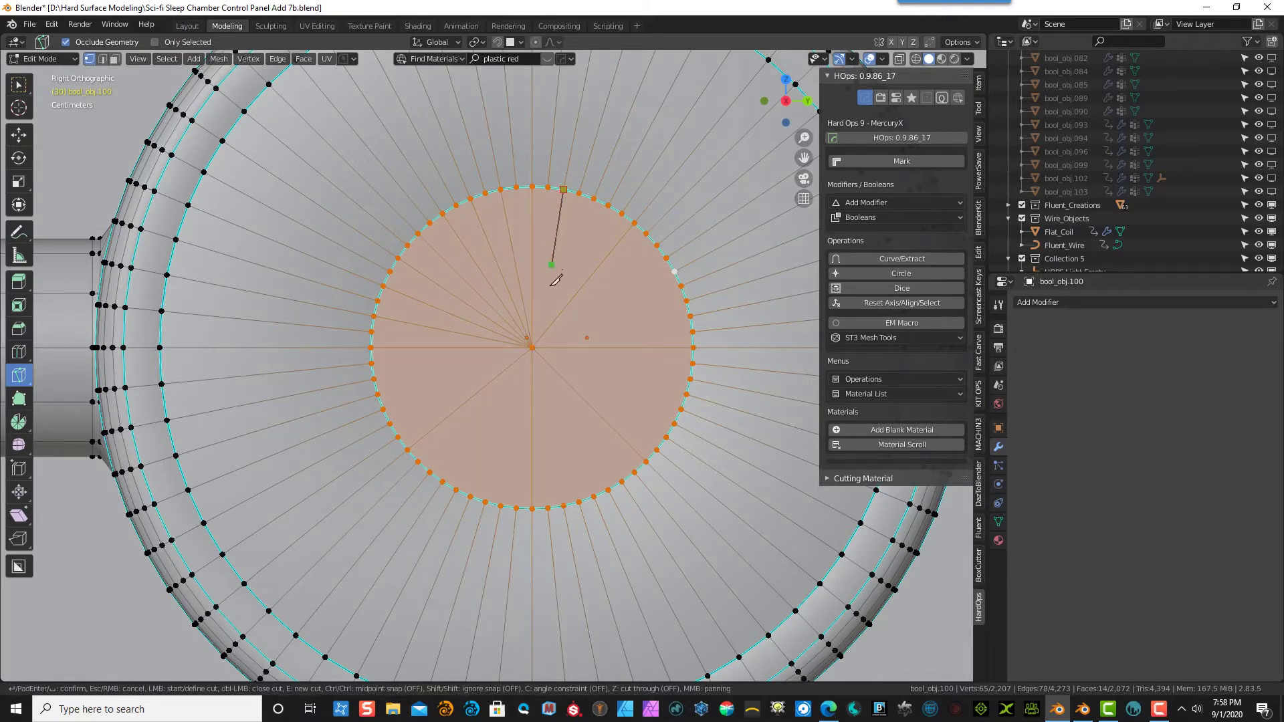
pyautogui.click(532, 347)
pyautogui.press('Return')
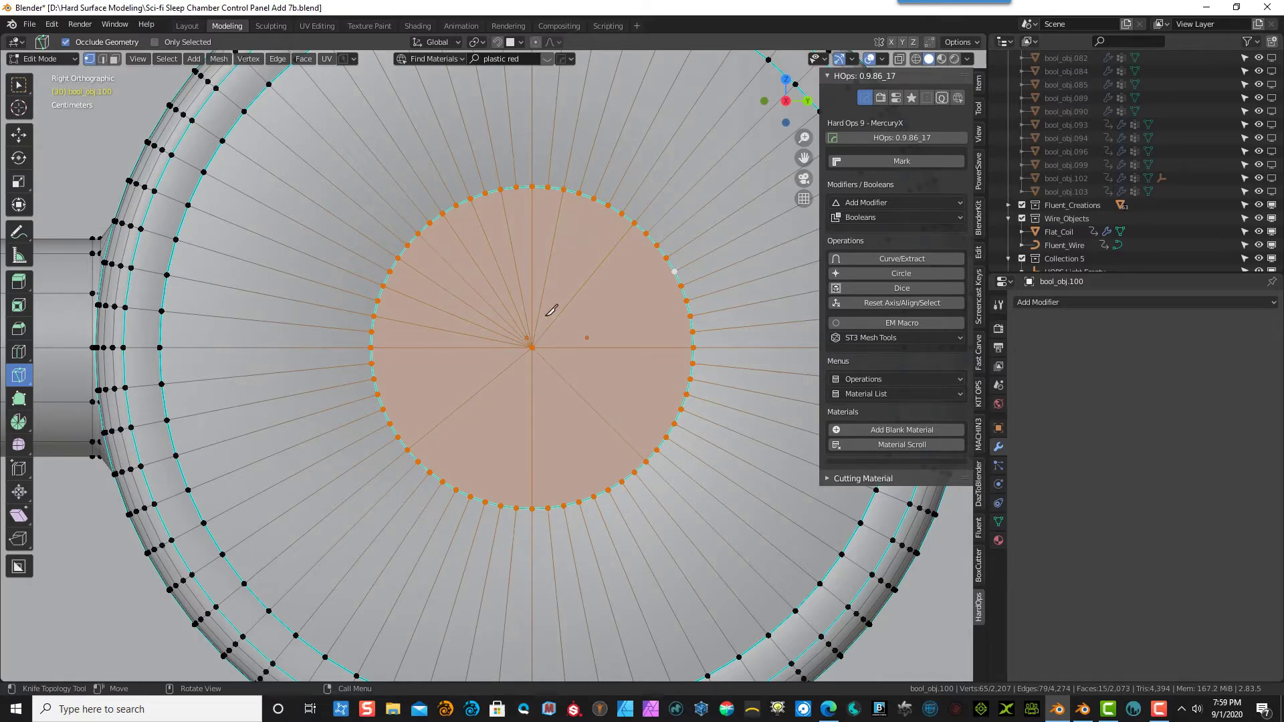
pyautogui.press('k')
pyautogui.click(593, 199)
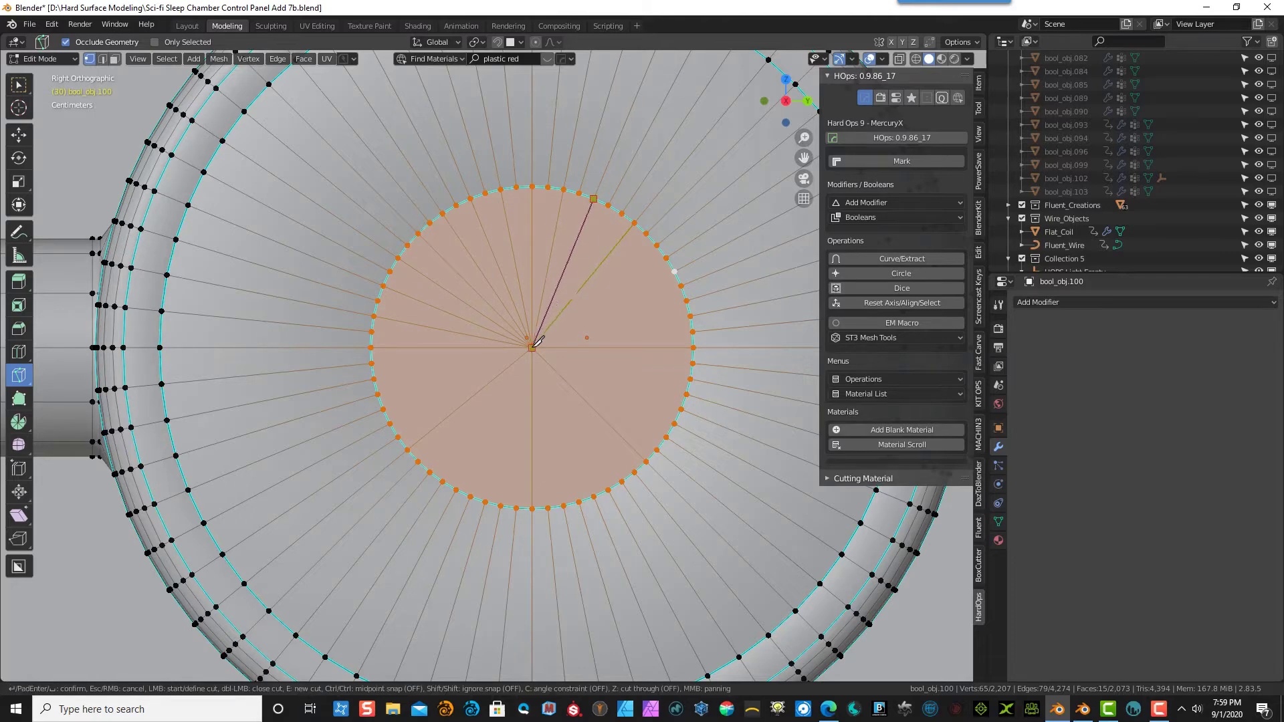
pyautogui.click(533, 347)
pyautogui.press('Return')
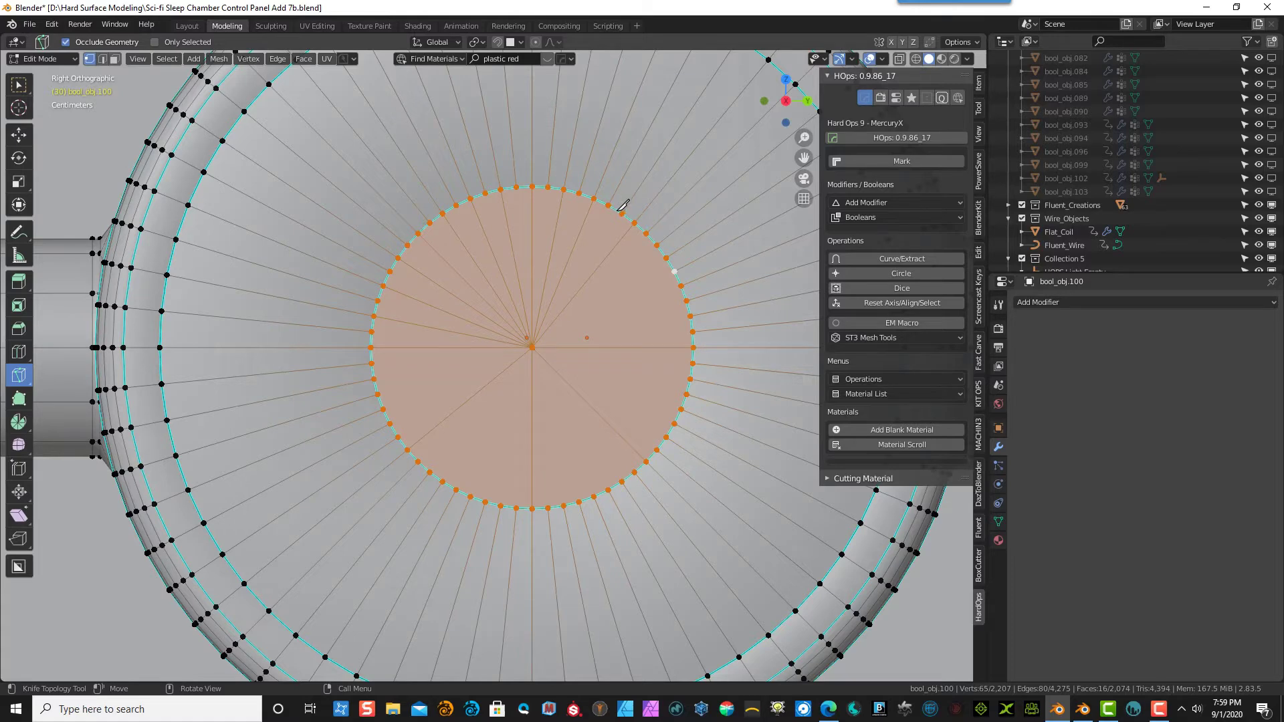
pyautogui.click(623, 214)
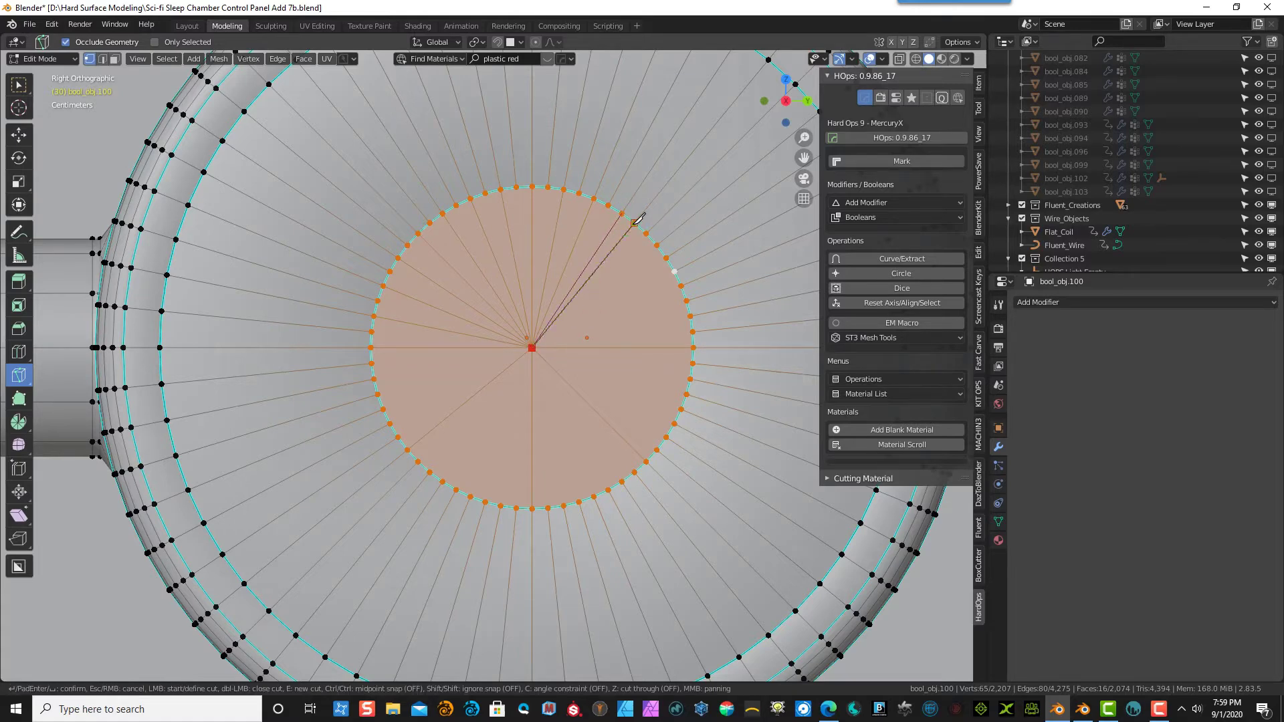
pyautogui.click(532, 348)
pyautogui.press('Return')
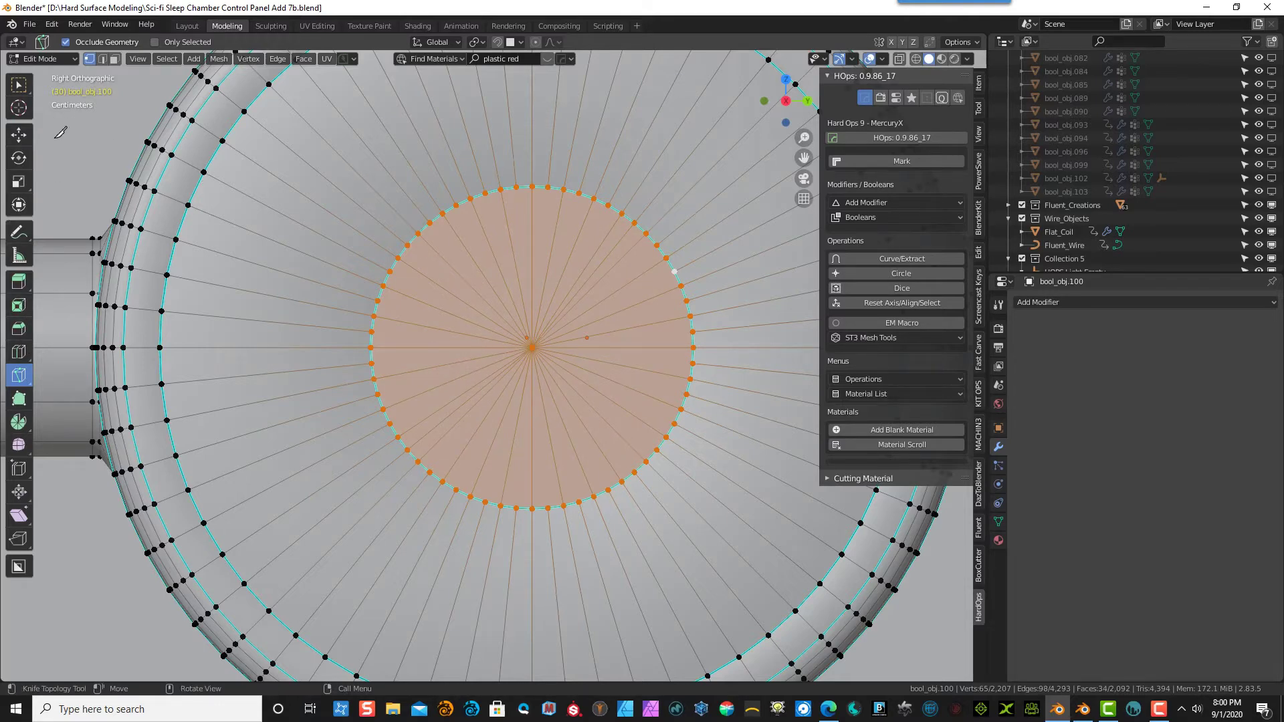
# - Dissolve the two surplus diagonal spoke edges in the inner face's lower-left and upper-right sectors
pyautogui.click(103, 59)
pyautogui.click(18, 85)
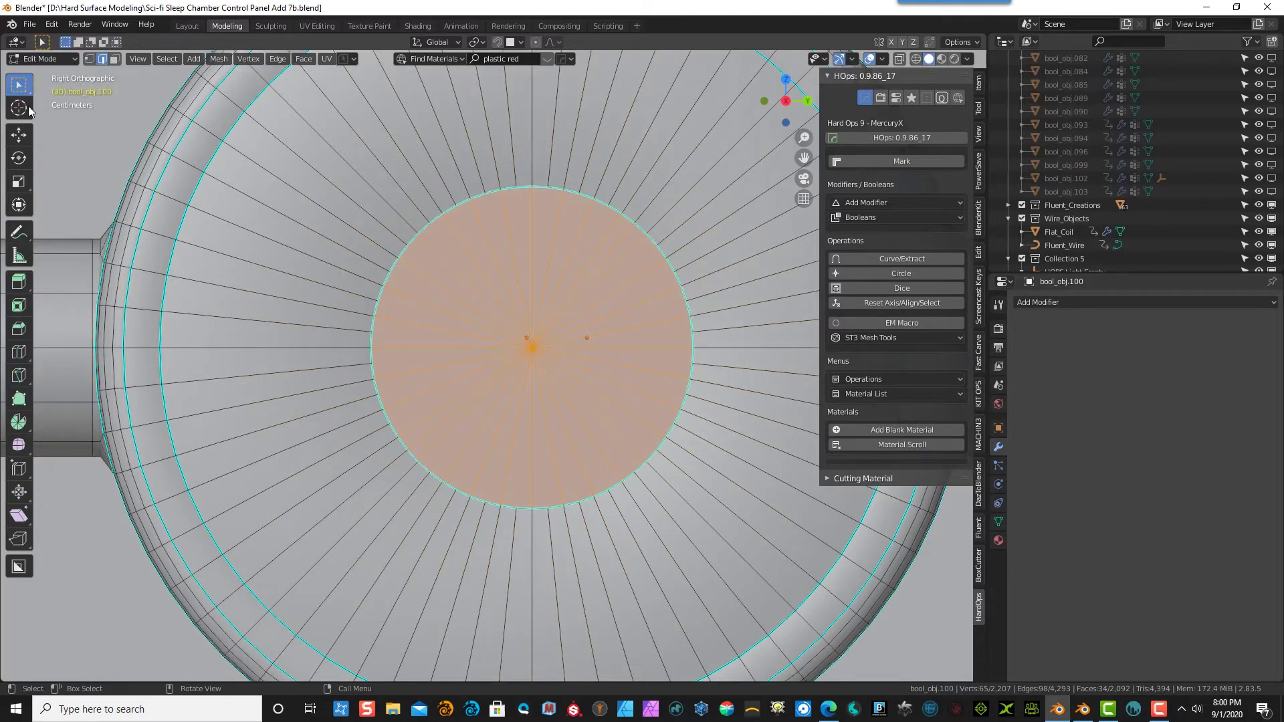
pyautogui.click(442, 424)
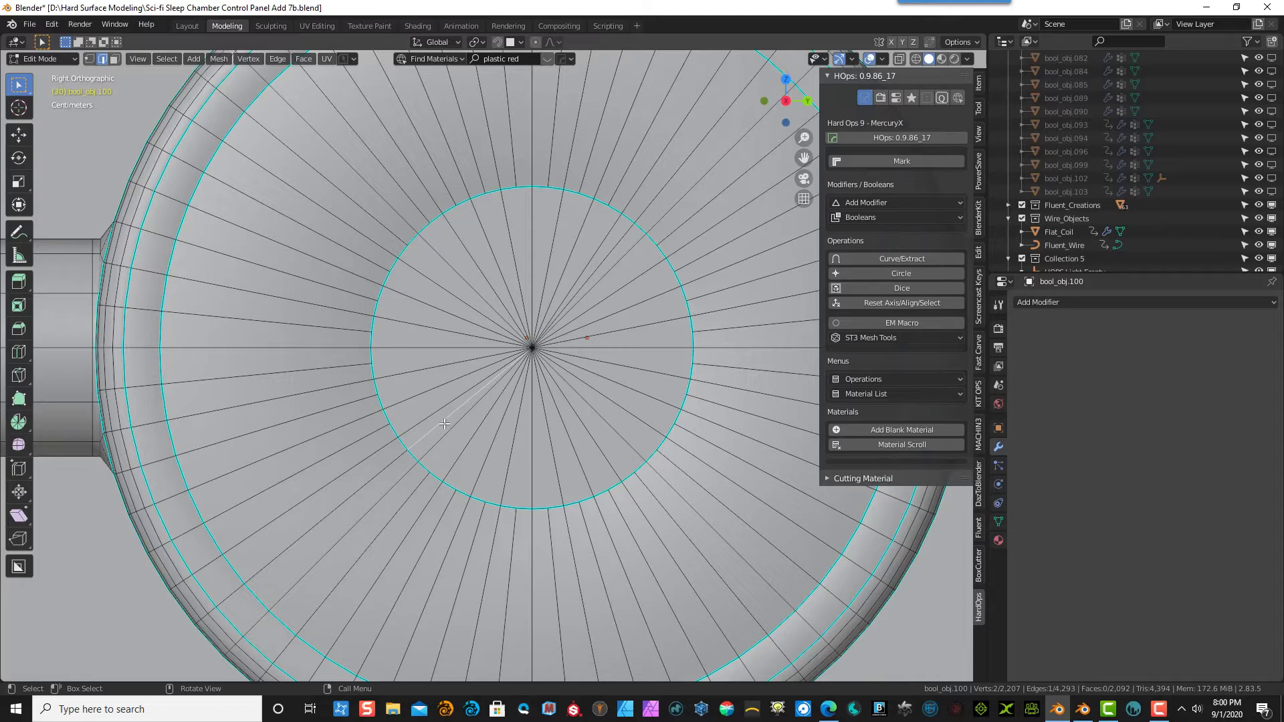
pyautogui.press('x')
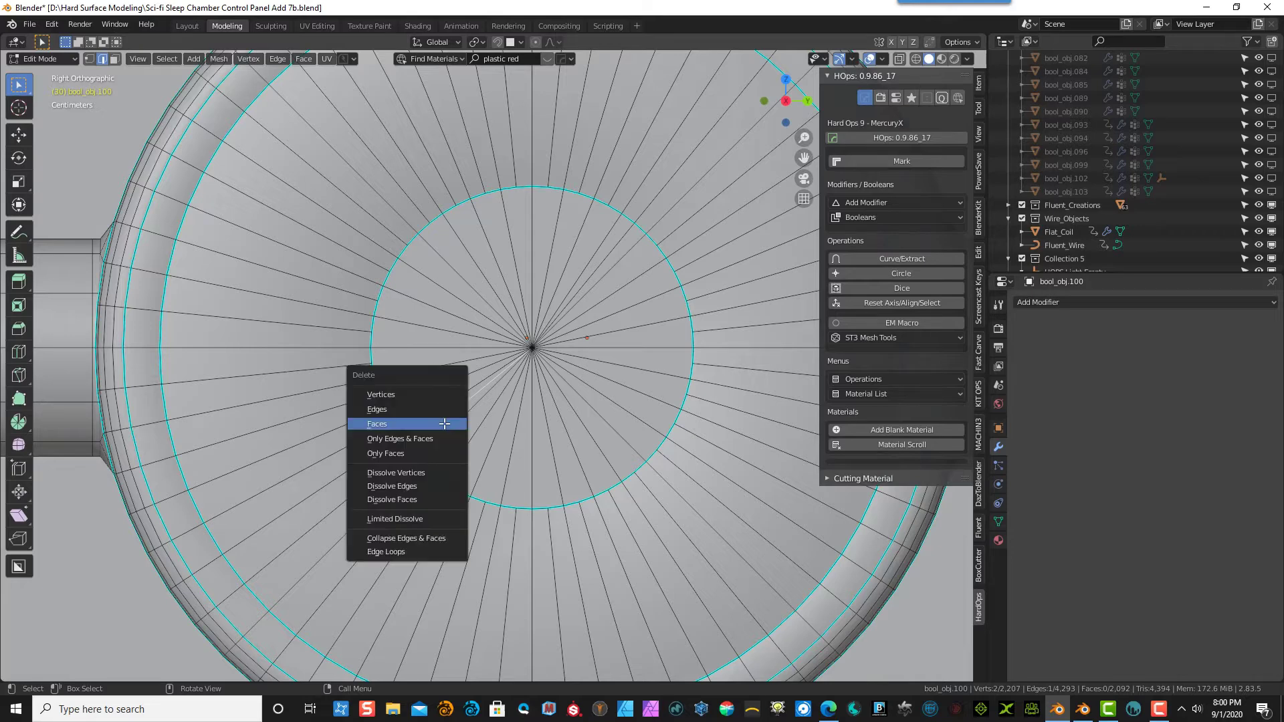
pyautogui.click(426, 484)
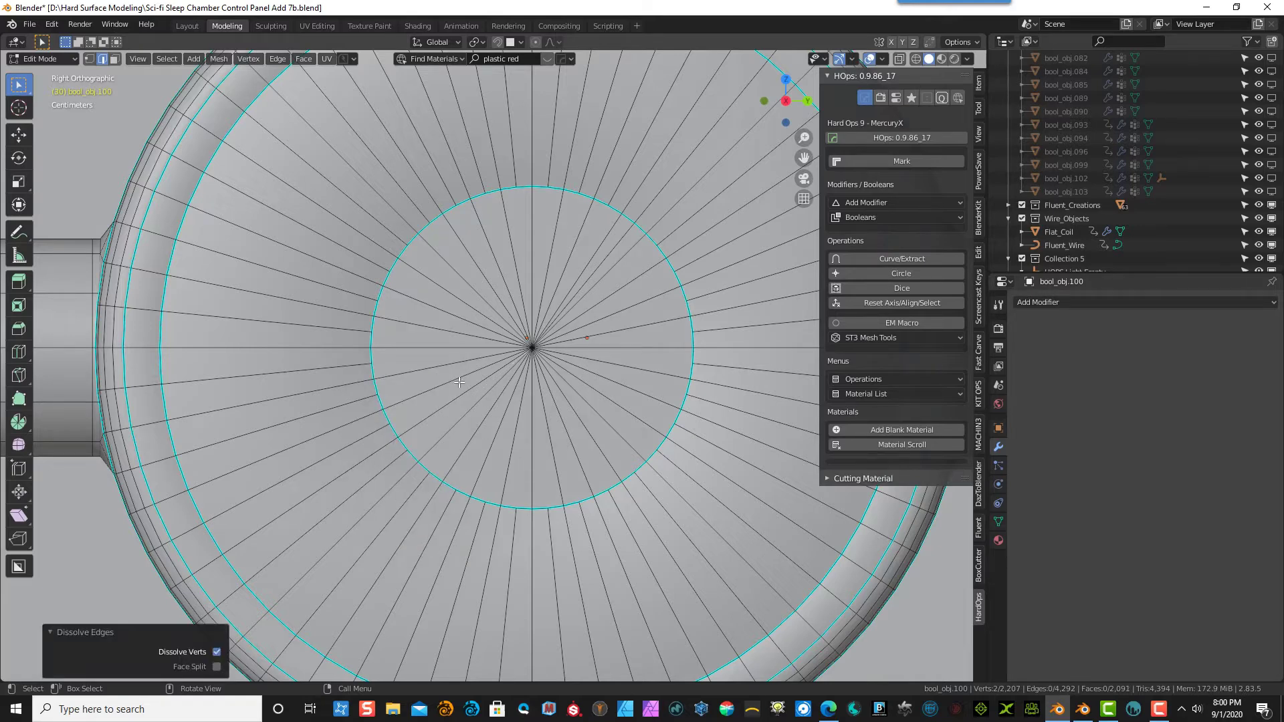
pyautogui.click(601, 265)
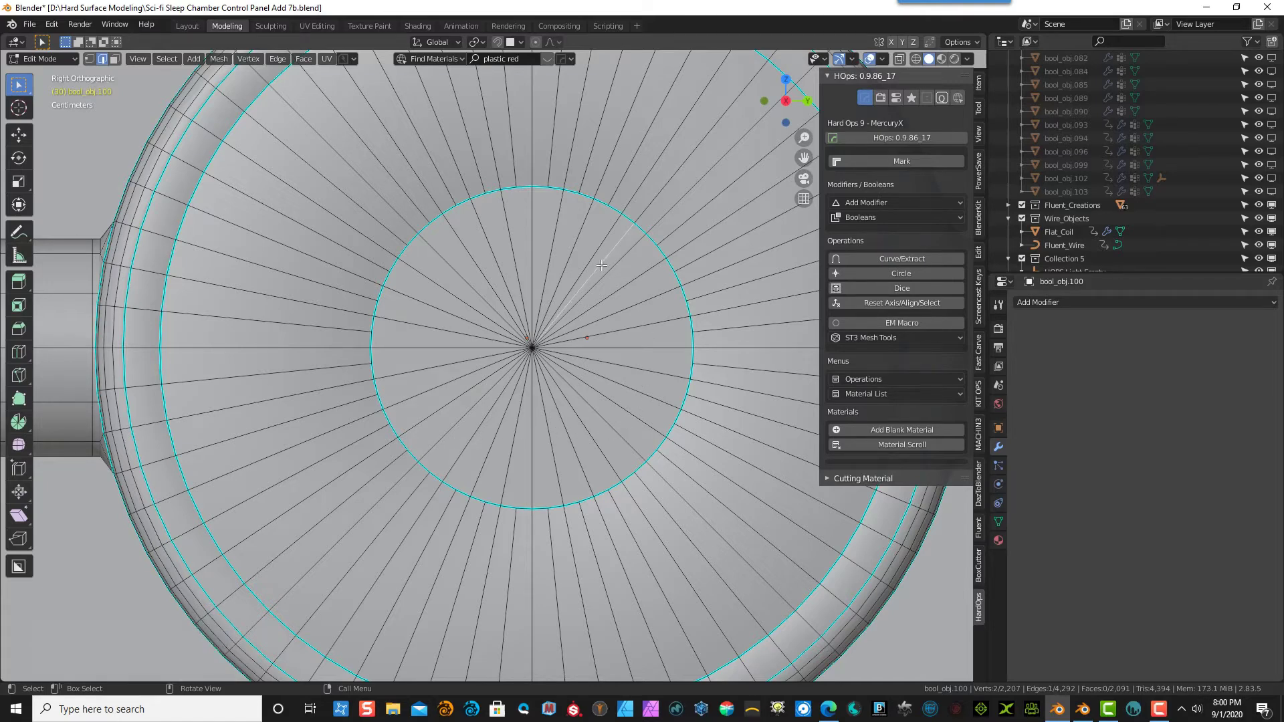
pyautogui.press('x')
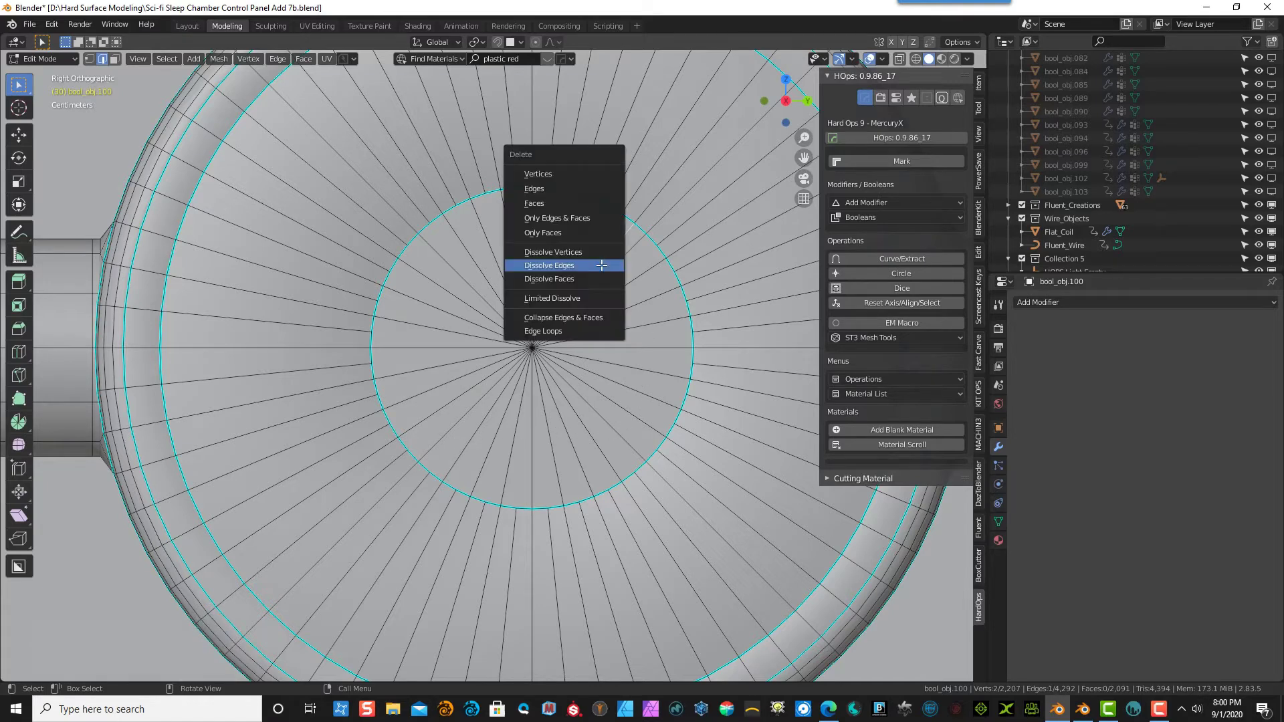
pyautogui.click(601, 266)
pyautogui.scroll(-5, 564, 302)
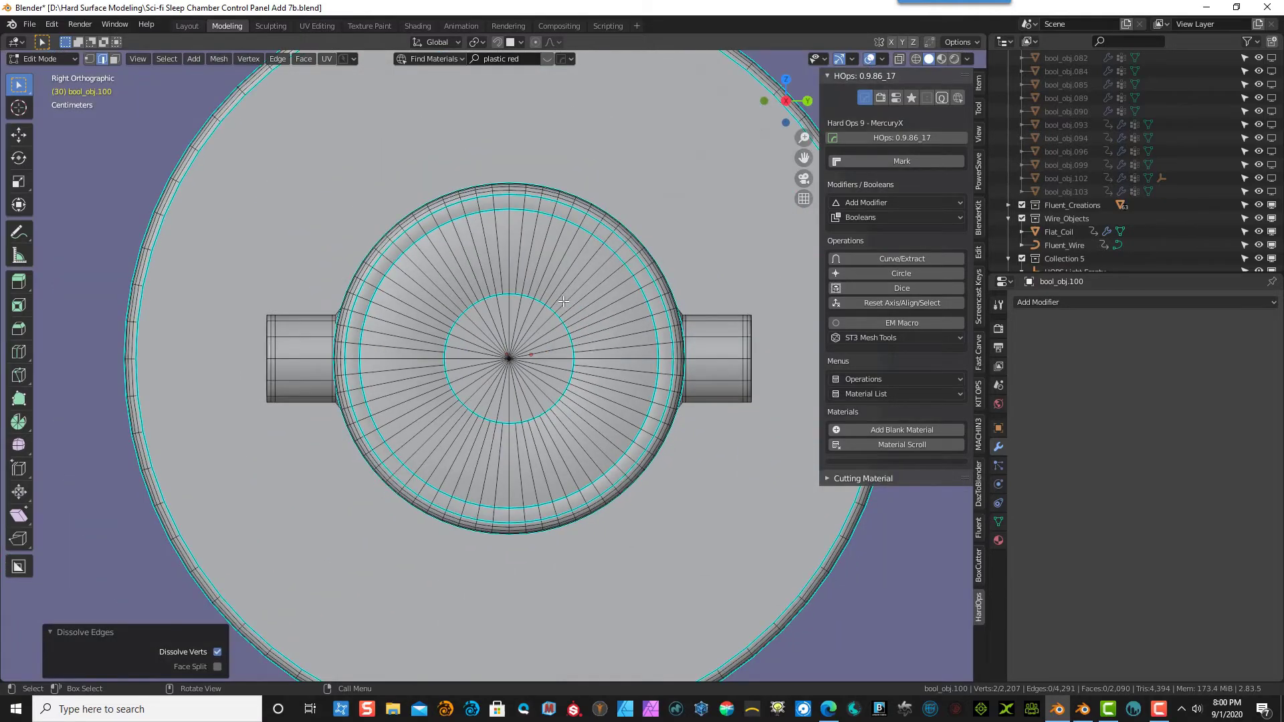
# - Add a Subdivision Surface modifier to the swivel mount and inspect its smoothed recess in Object Mode
pyautogui.moveTo(563, 301); pyautogui.dragTo(515, 315, button='middle')
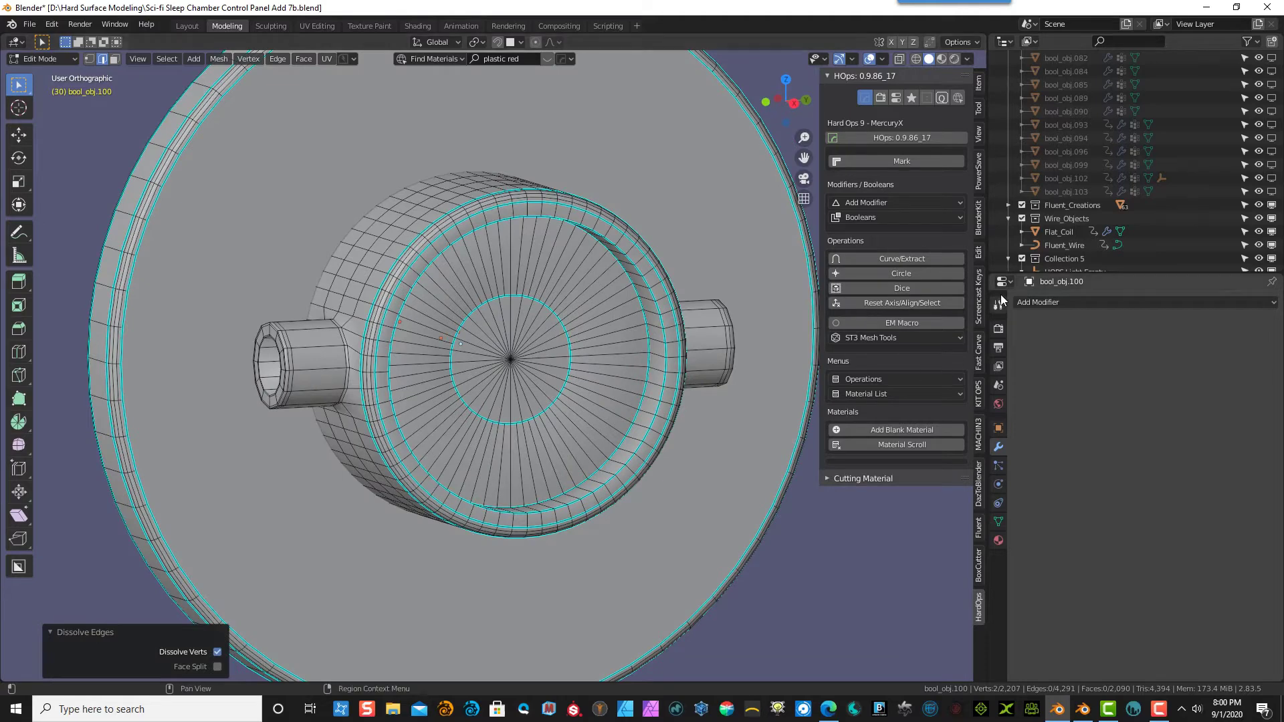
pyautogui.click(1023, 304)
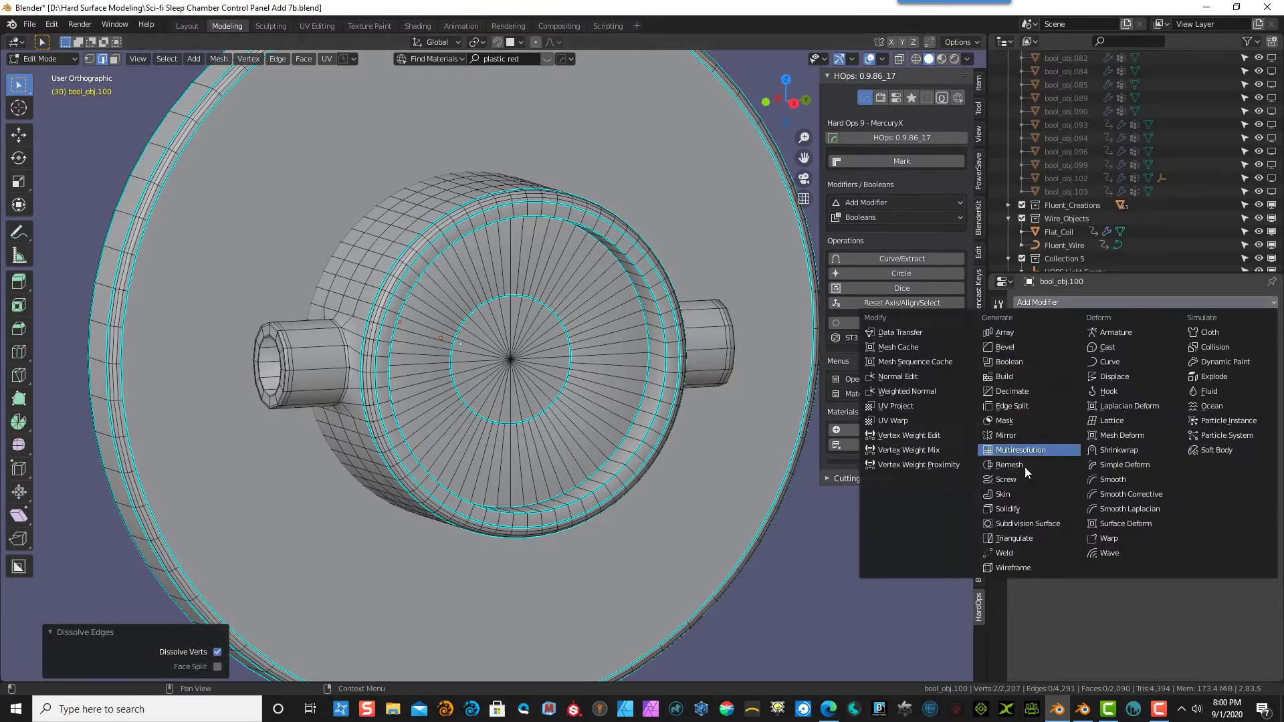
pyautogui.click(1020, 528)
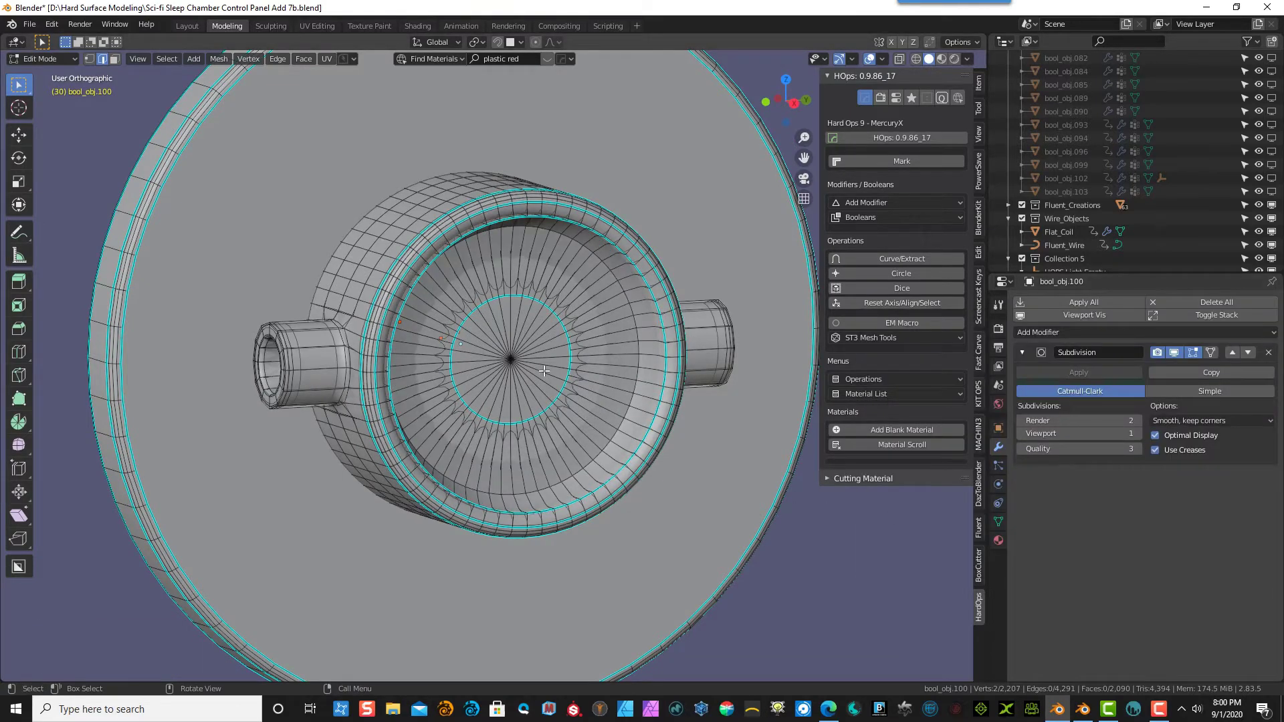
pyautogui.click(61, 59)
pyautogui.click(62, 70)
pyautogui.moveTo(375, 188); pyautogui.dragTo(346, 282, button='middle')
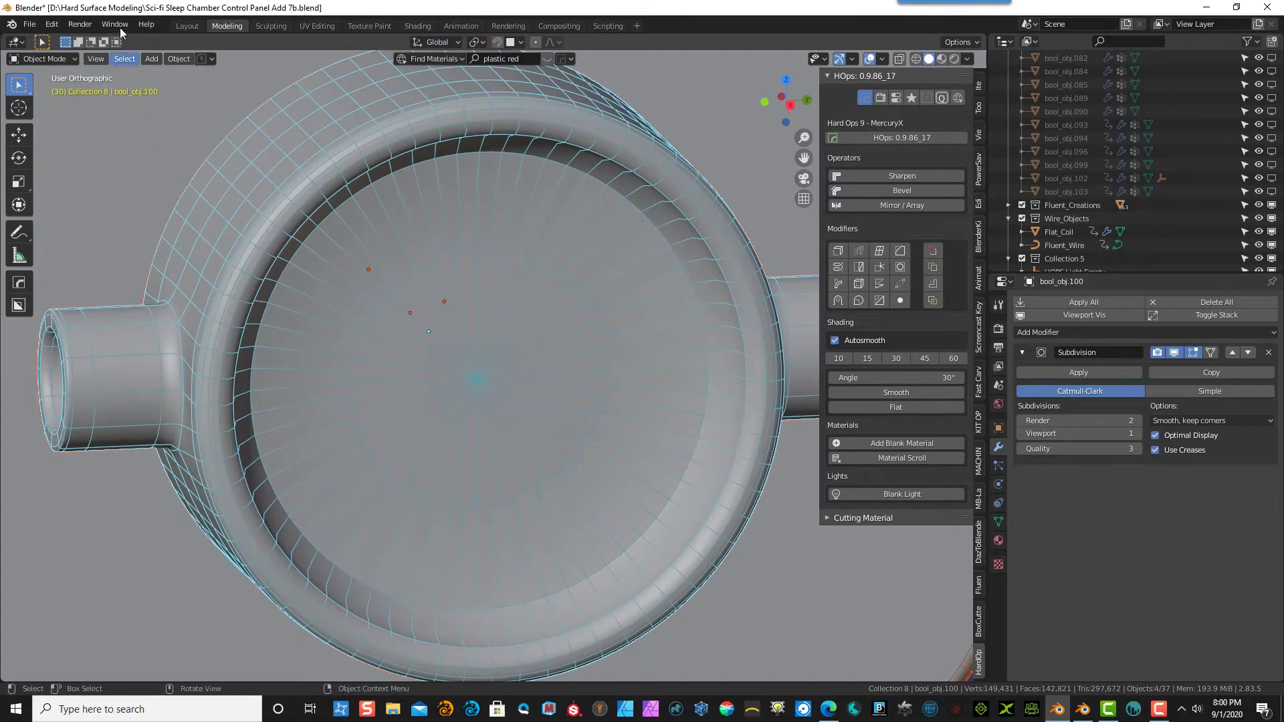
# - Return to editing the mount's mesh and remove its Subdivision modifier
pyautogui.click(43, 58)
pyautogui.click(41, 88)
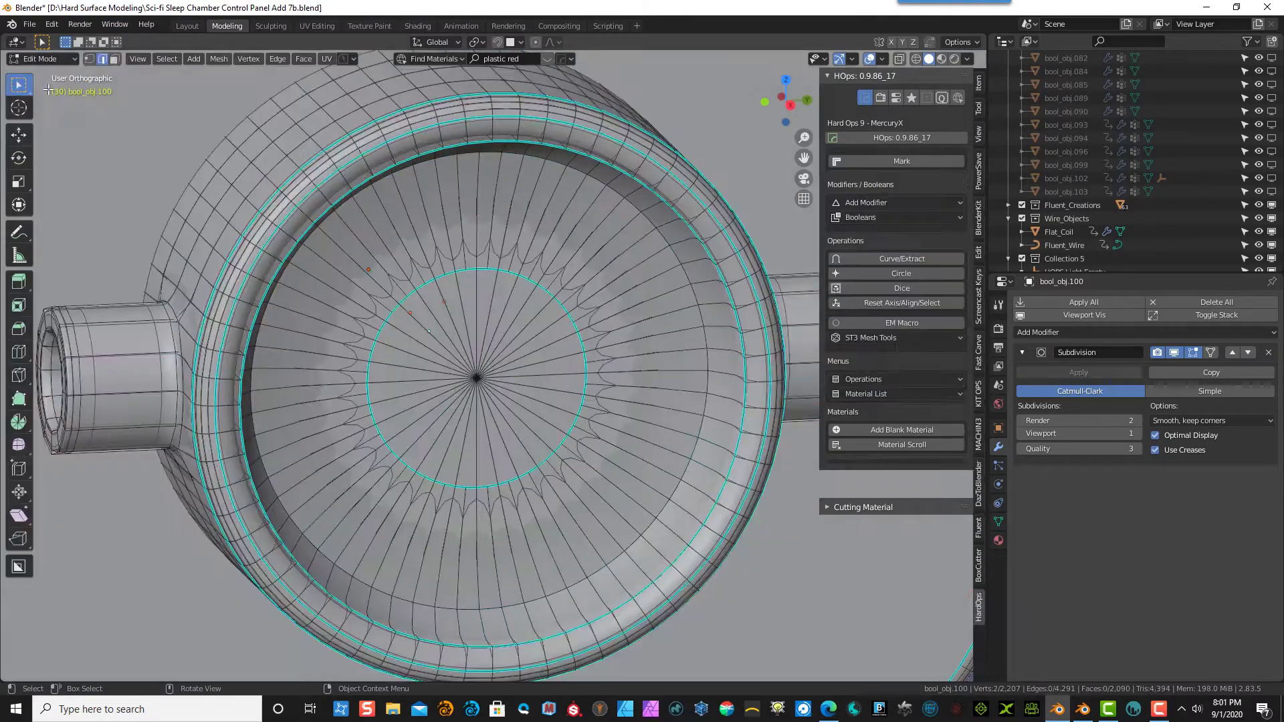
pyautogui.moveTo(322, 223); pyautogui.dragTo(378, 220, button='middle')
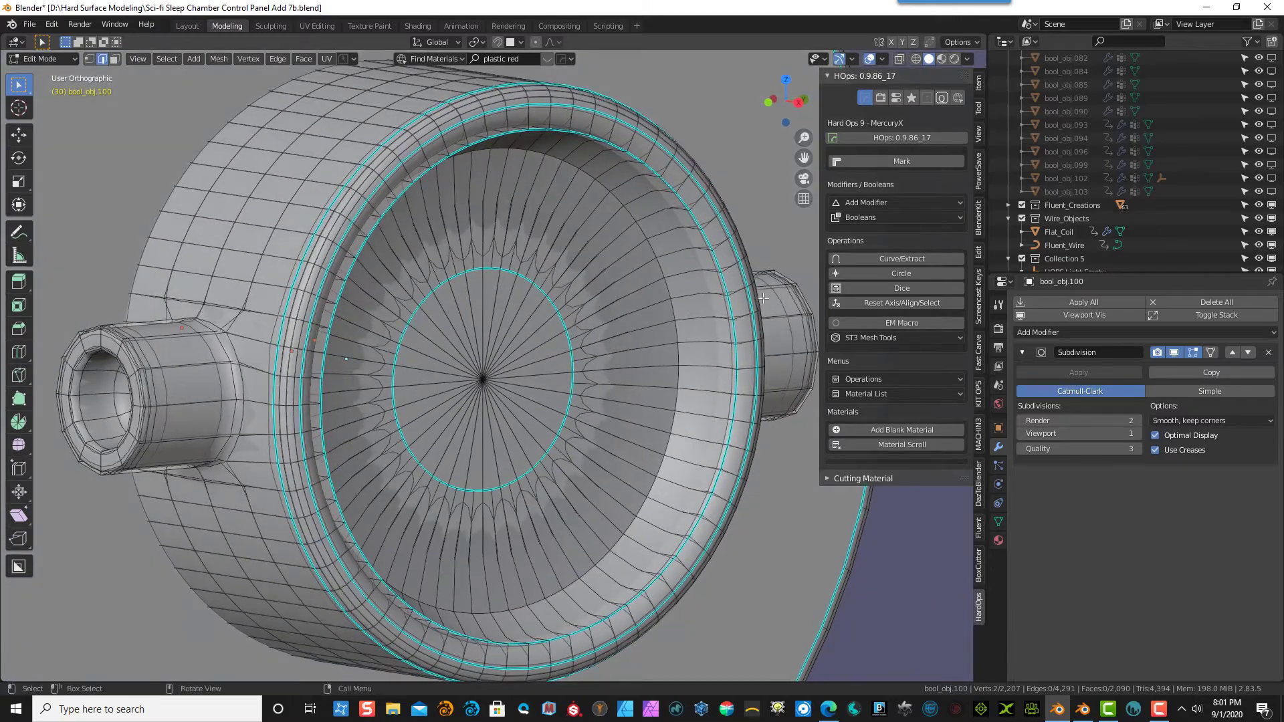
pyautogui.click(1268, 352)
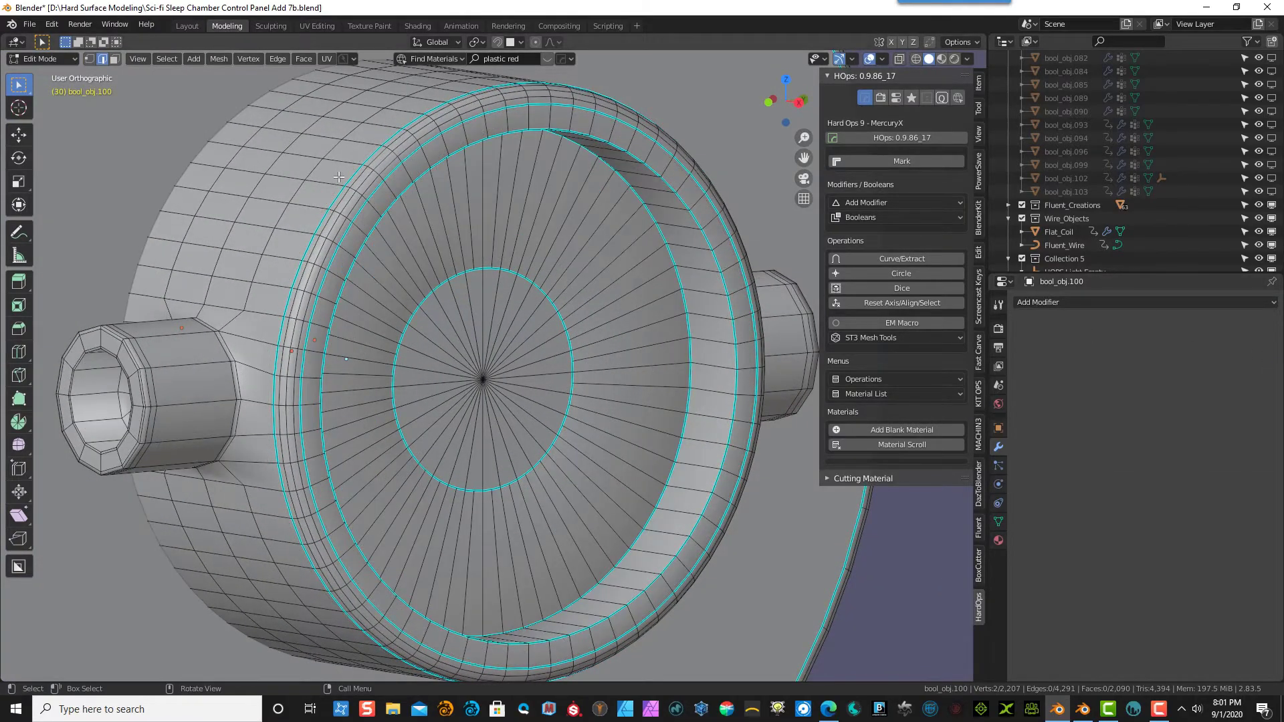
# - Add supporting loop cuts to the cylinder's recess wall, bottom face and outer wall, sliding each close to its neighbouring edge
pyautogui.moveTo(381, 236); pyautogui.dragTo(59, 119, button='middle')
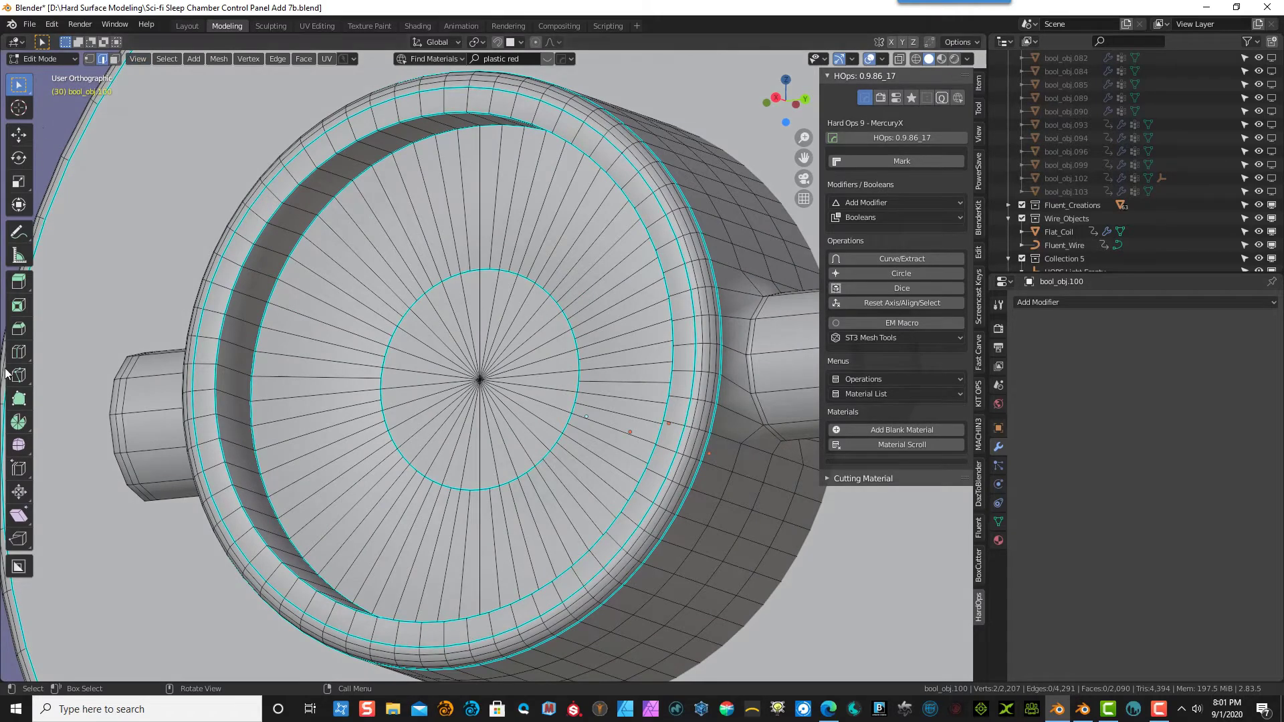
pyautogui.click(19, 352)
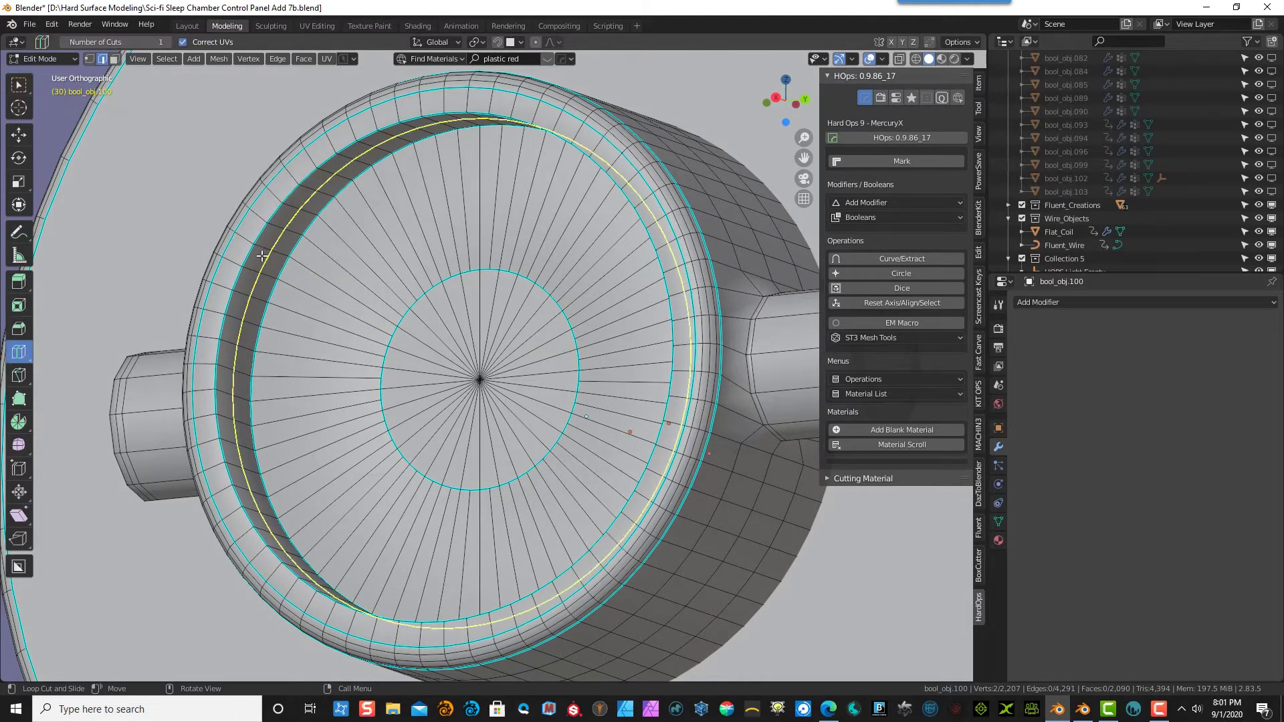
pyautogui.moveTo(278, 241)
pyautogui.mouseDown()
pyautogui.moveTo(247, 235)
pyautogui.moveTo(284, 243)
pyautogui.moveTo(290, 263)
pyautogui.mouseUp()
pyautogui.moveTo(259, 254); pyautogui.dragTo(251, 248)
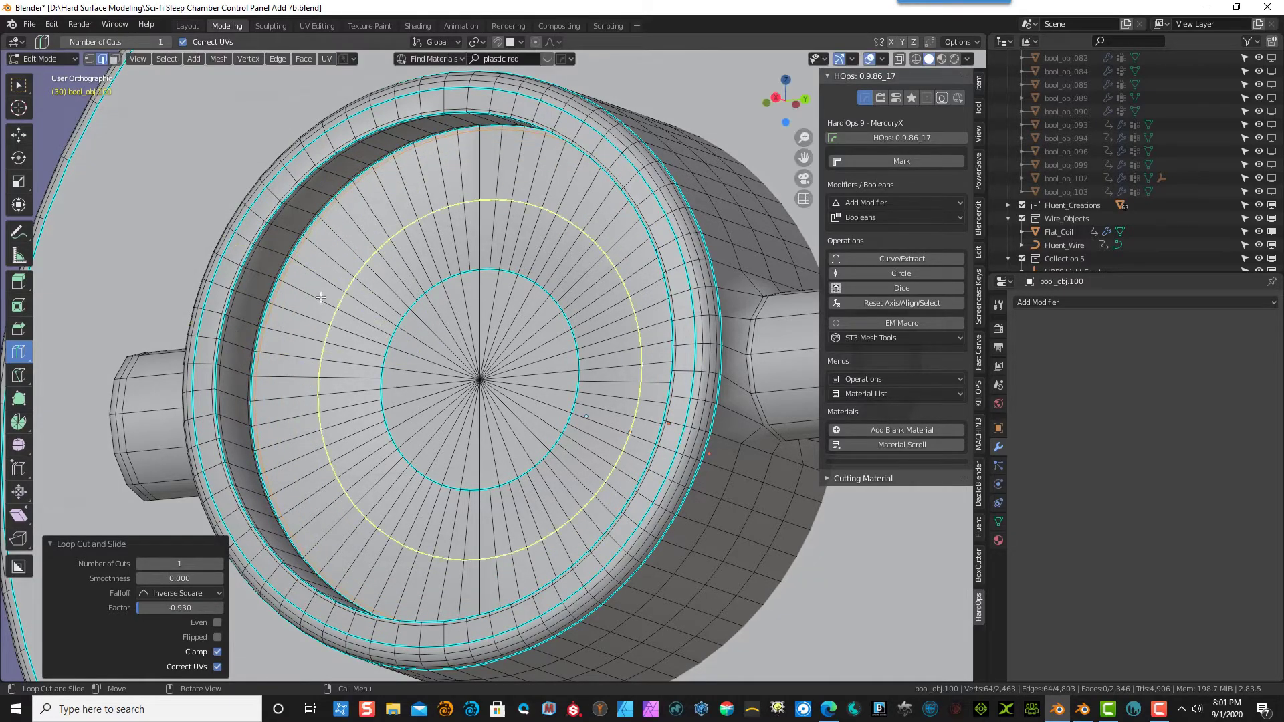
pyautogui.moveTo(390, 297); pyautogui.dragTo(433, 330)
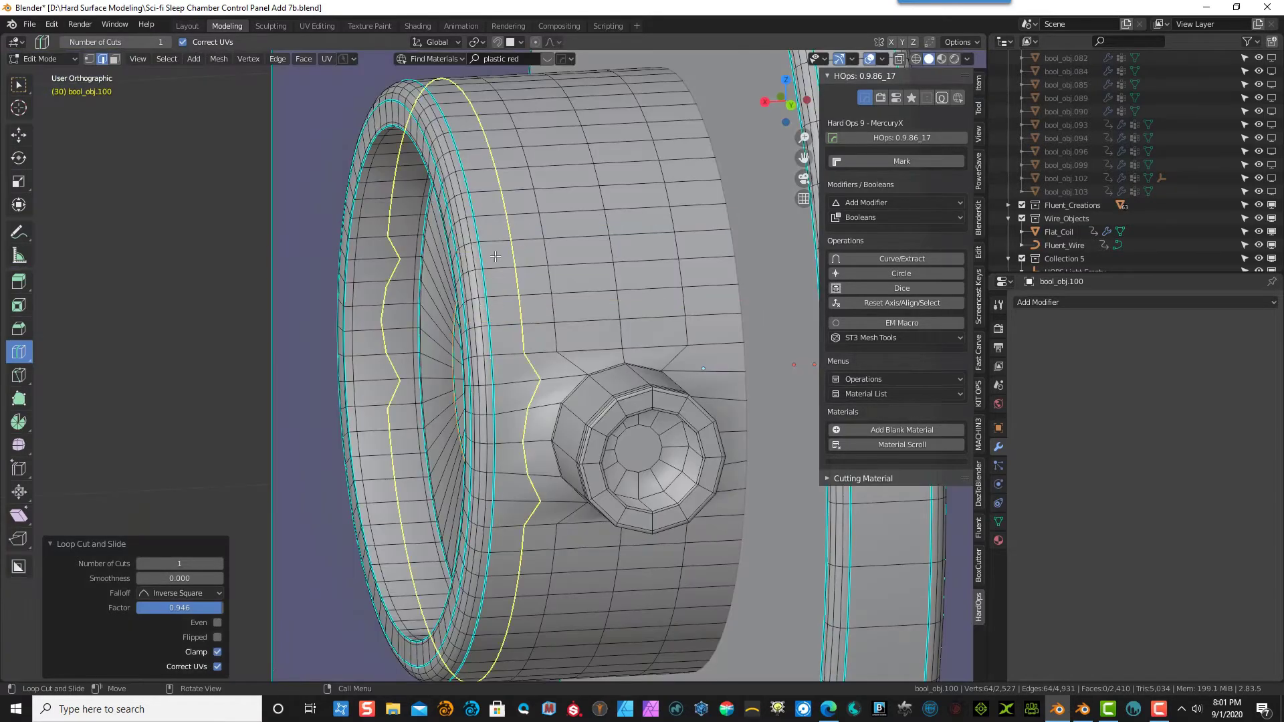
pyautogui.moveTo(491, 249); pyautogui.dragTo(473, 249)
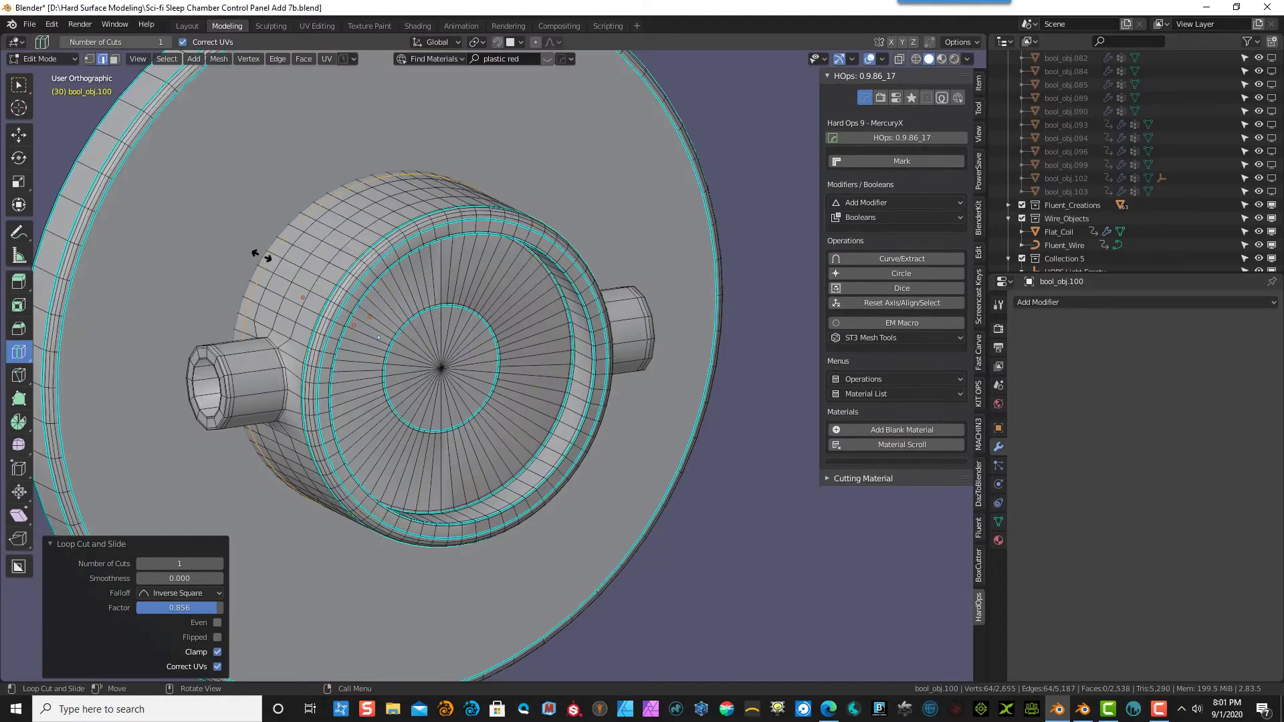
pyautogui.moveTo(258, 253); pyautogui.dragTo(254, 256)
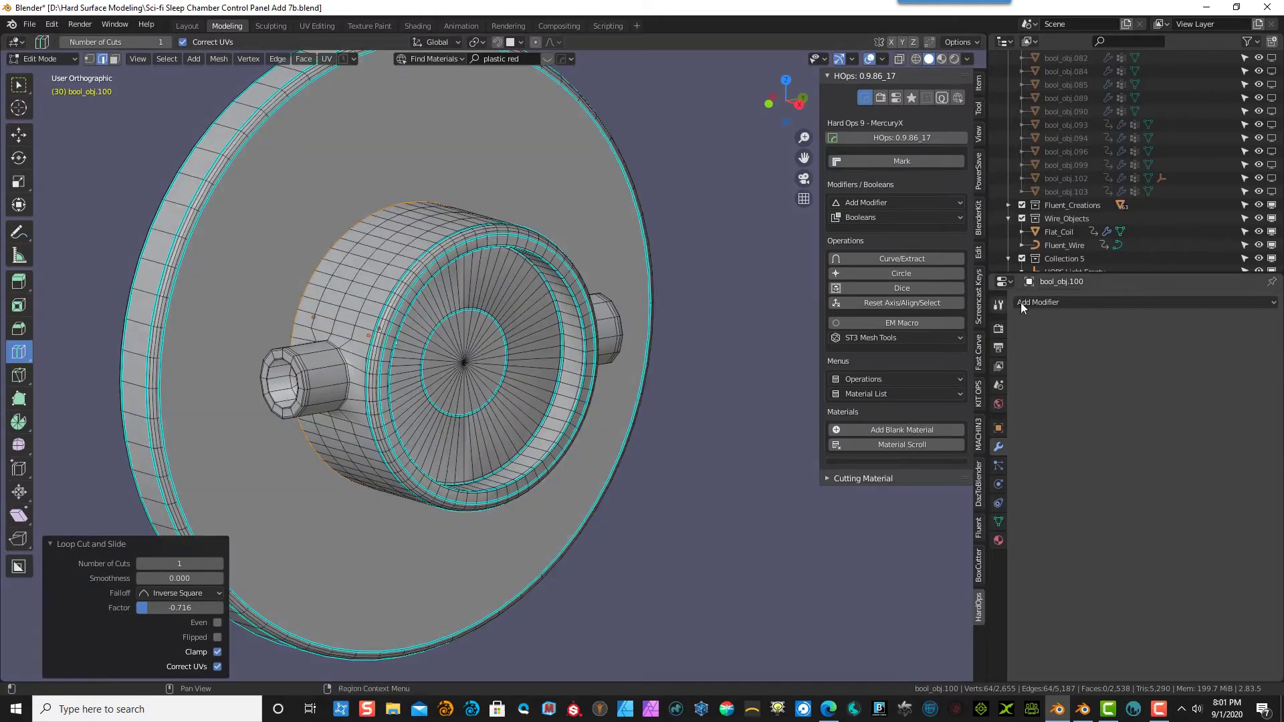
# - Apply smoothing to the mount with a new Subdivision Surface modifier and view it in Object Mode without viewport overlays
pyautogui.click(1021, 302)
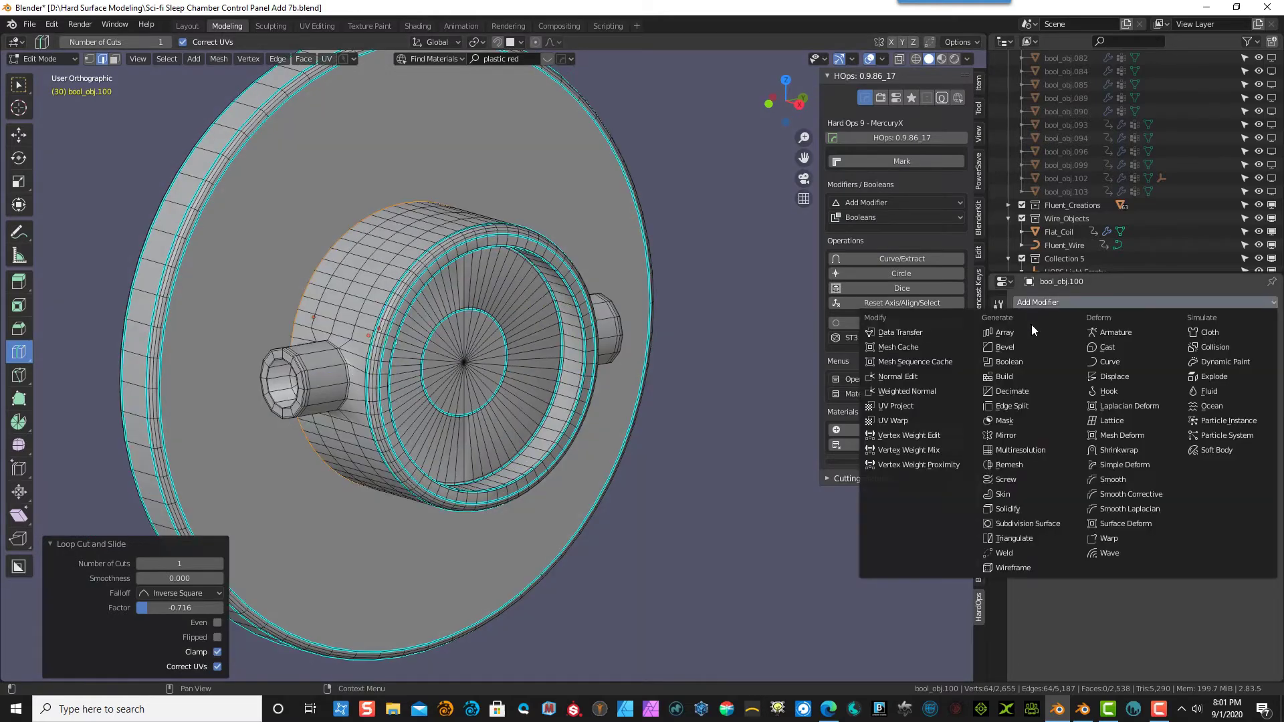
pyautogui.click(1014, 521)
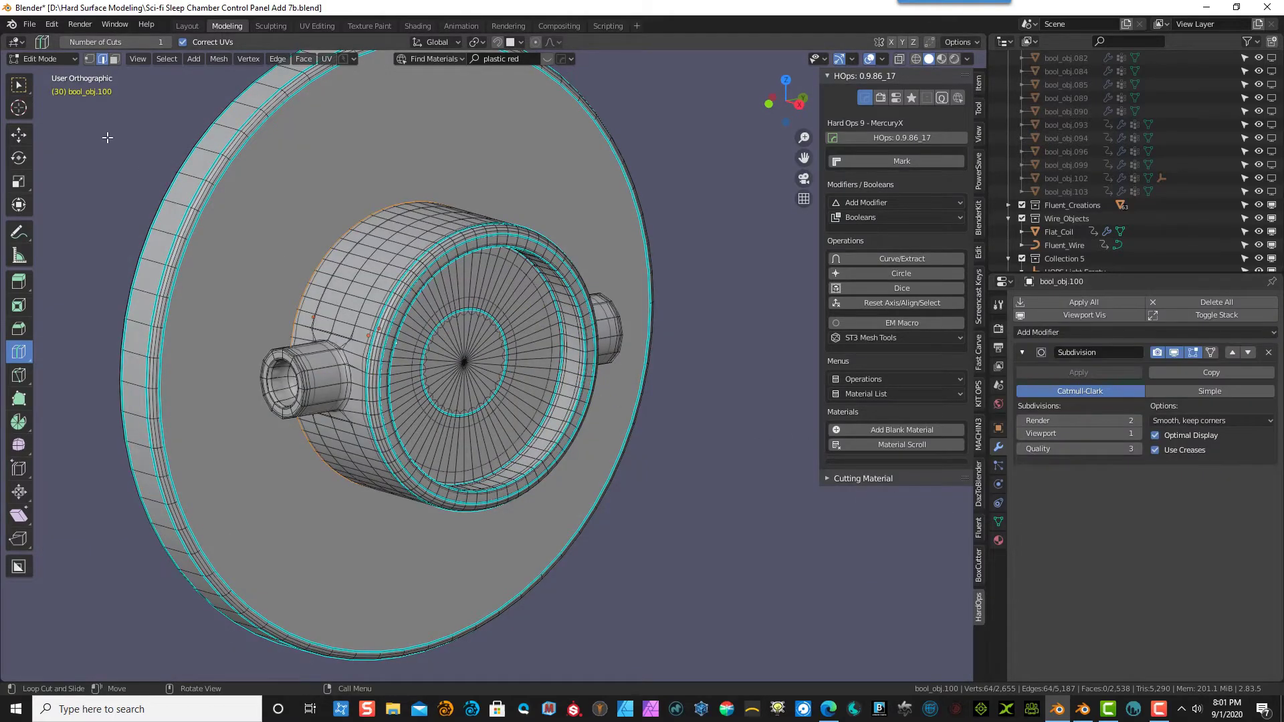
pyautogui.click(45, 59)
pyautogui.click(48, 74)
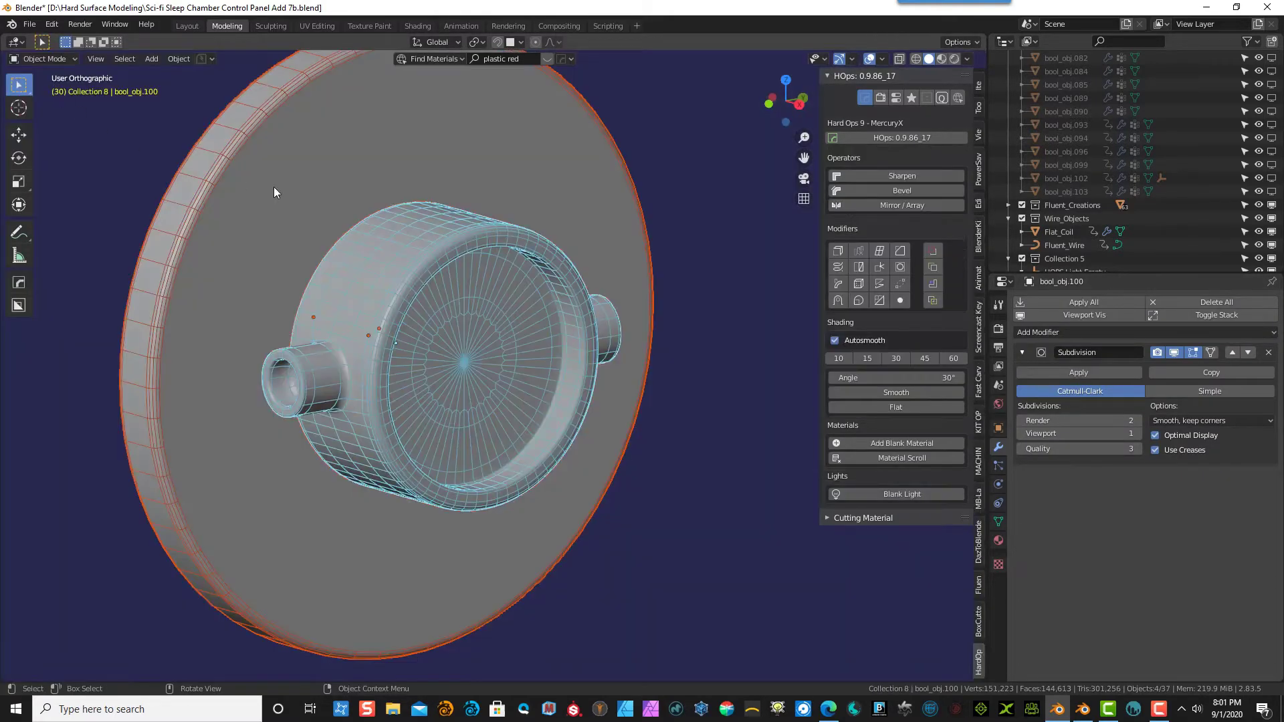
pyautogui.click(867, 57)
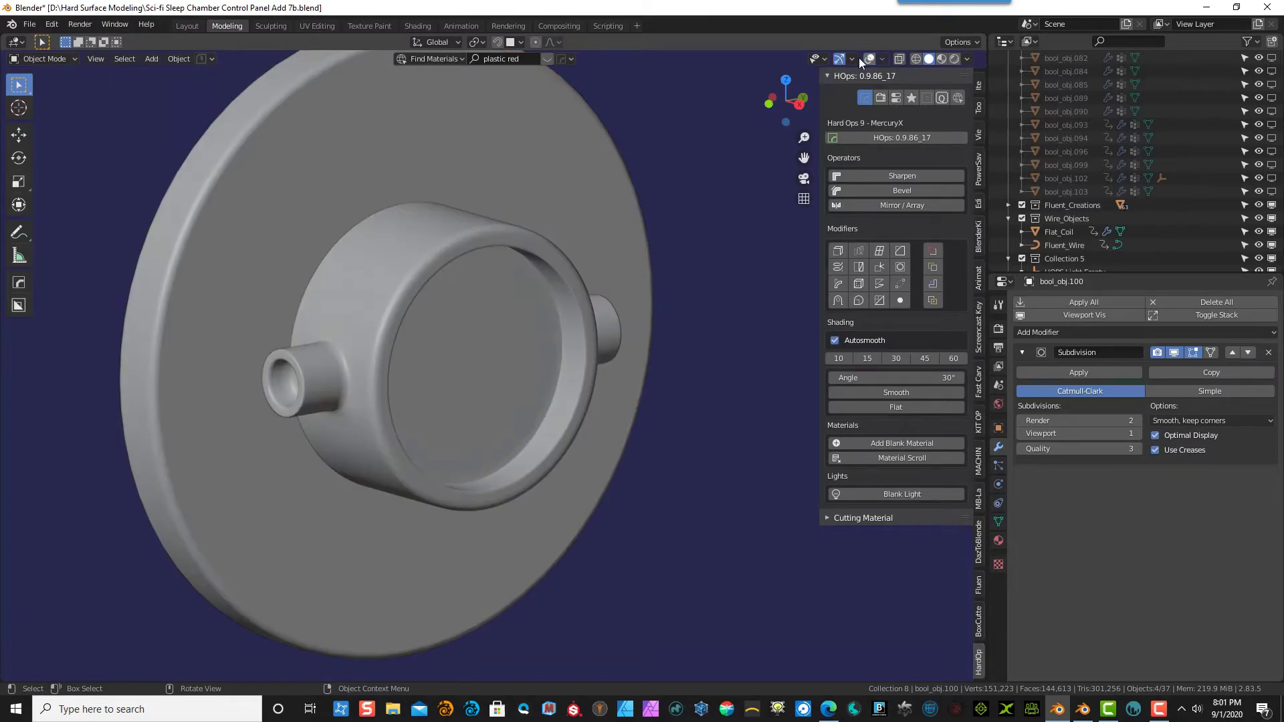
pyautogui.moveTo(716, 151); pyautogui.dragTo(680, 142, button='middle')
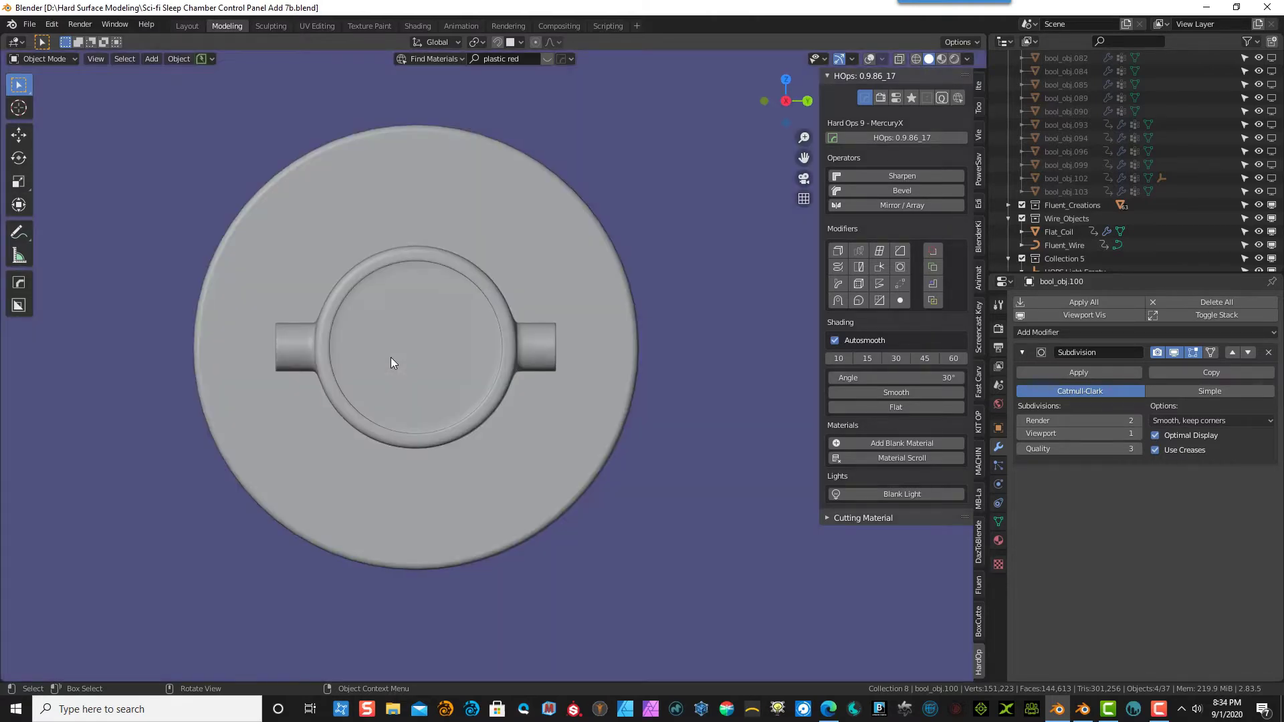
# - Check the side stub from the front, set the subdivision viewport level to 0, and remove the modifier from the mount
pyautogui.press('KP_1')
pyautogui.scroll(5, 411, 420)
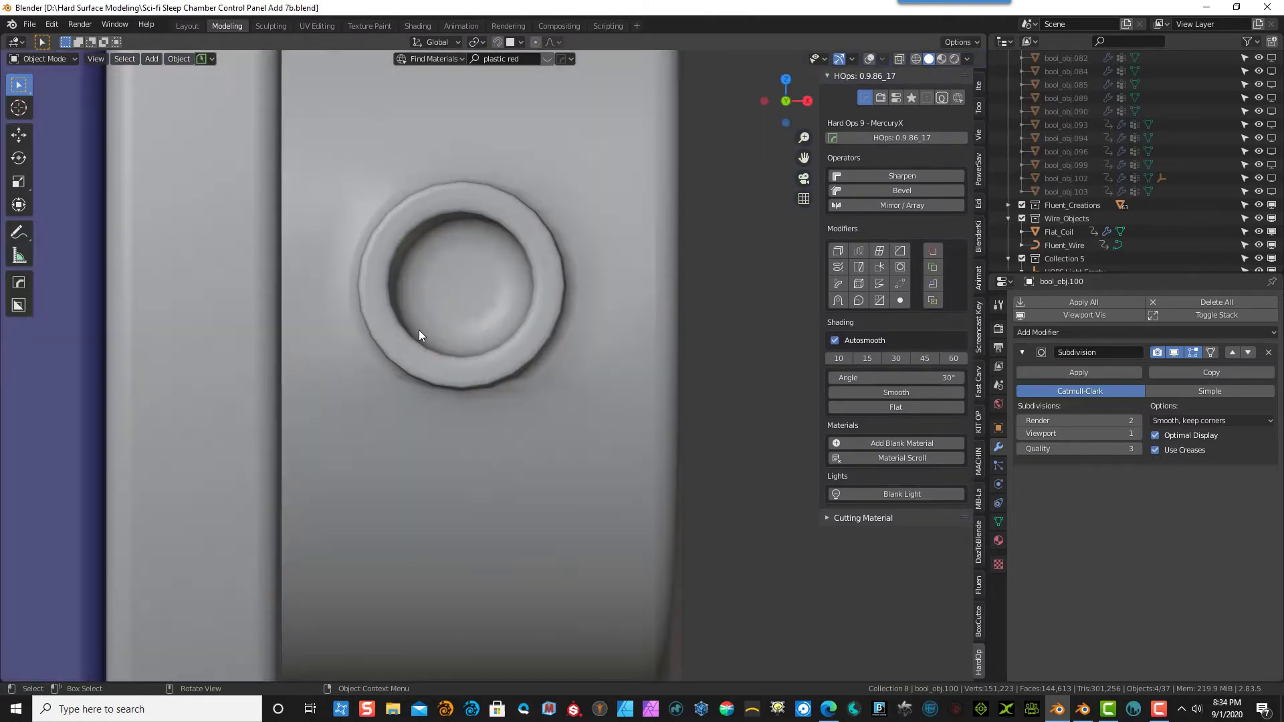
pyautogui.scroll(2, 411, 238)
pyautogui.scroll(-2, 472, 237)
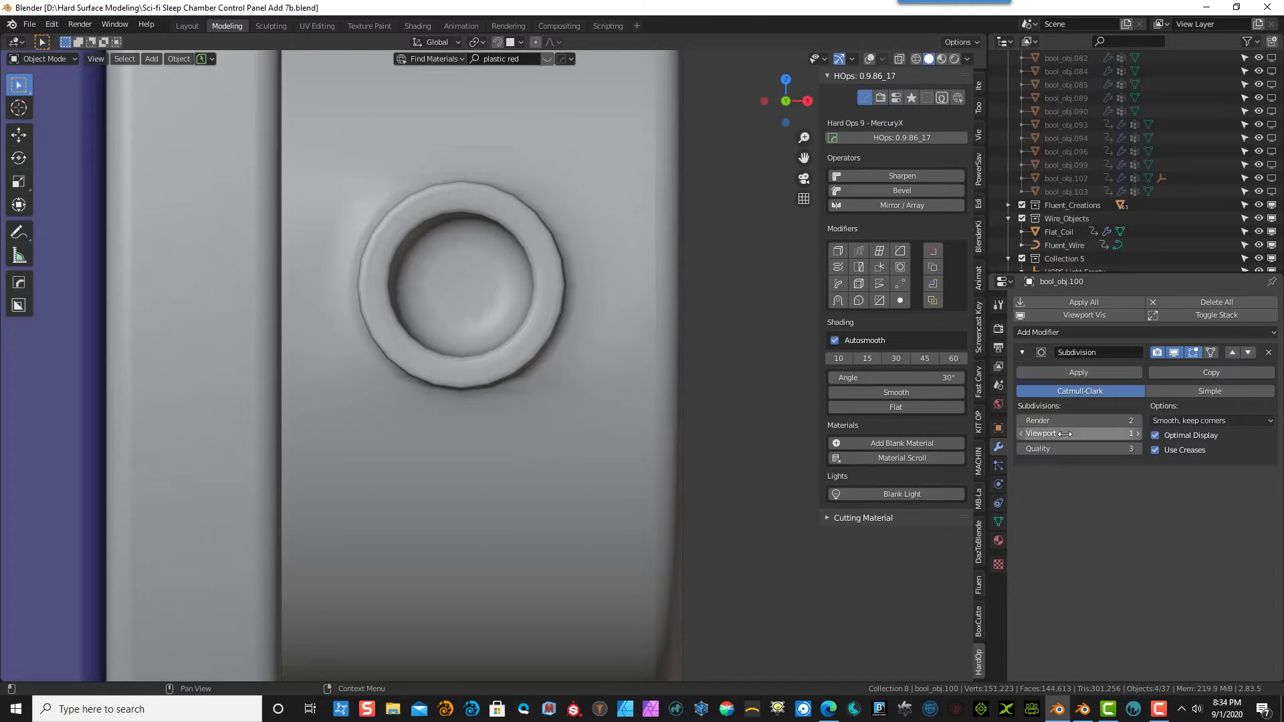
pyautogui.click(1021, 434)
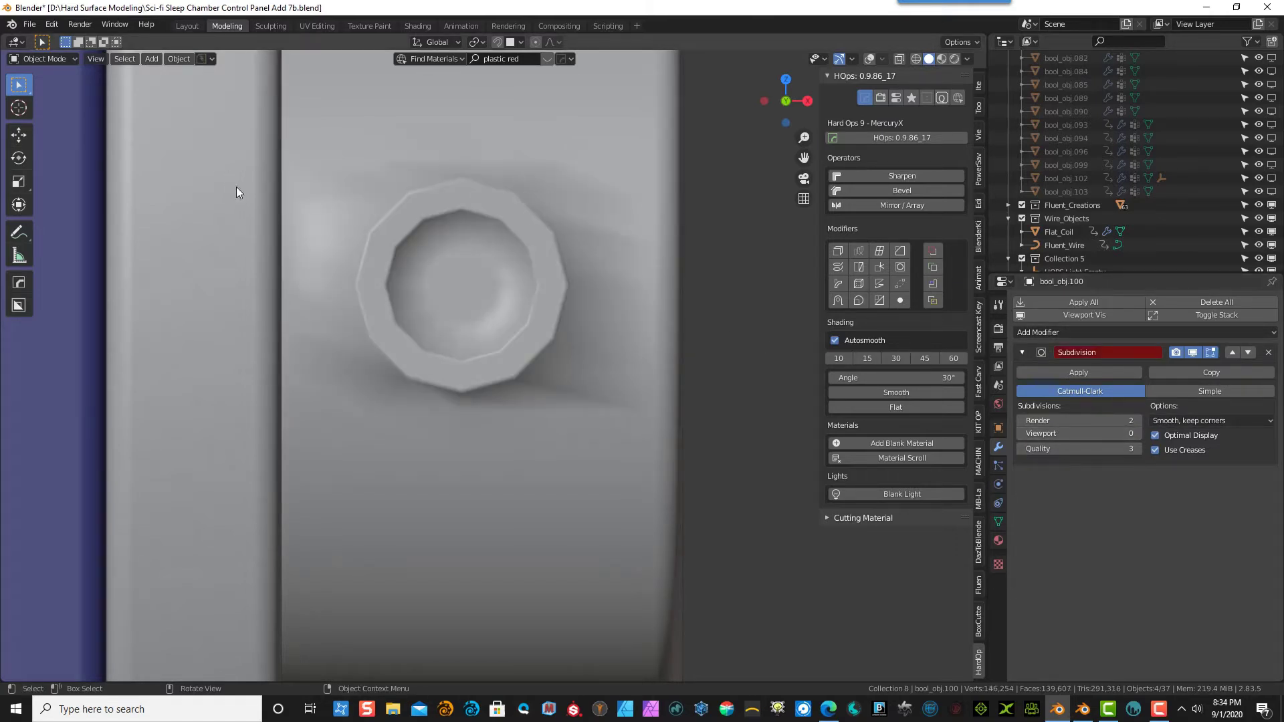
pyautogui.click(448, 301)
pyautogui.click(1269, 352)
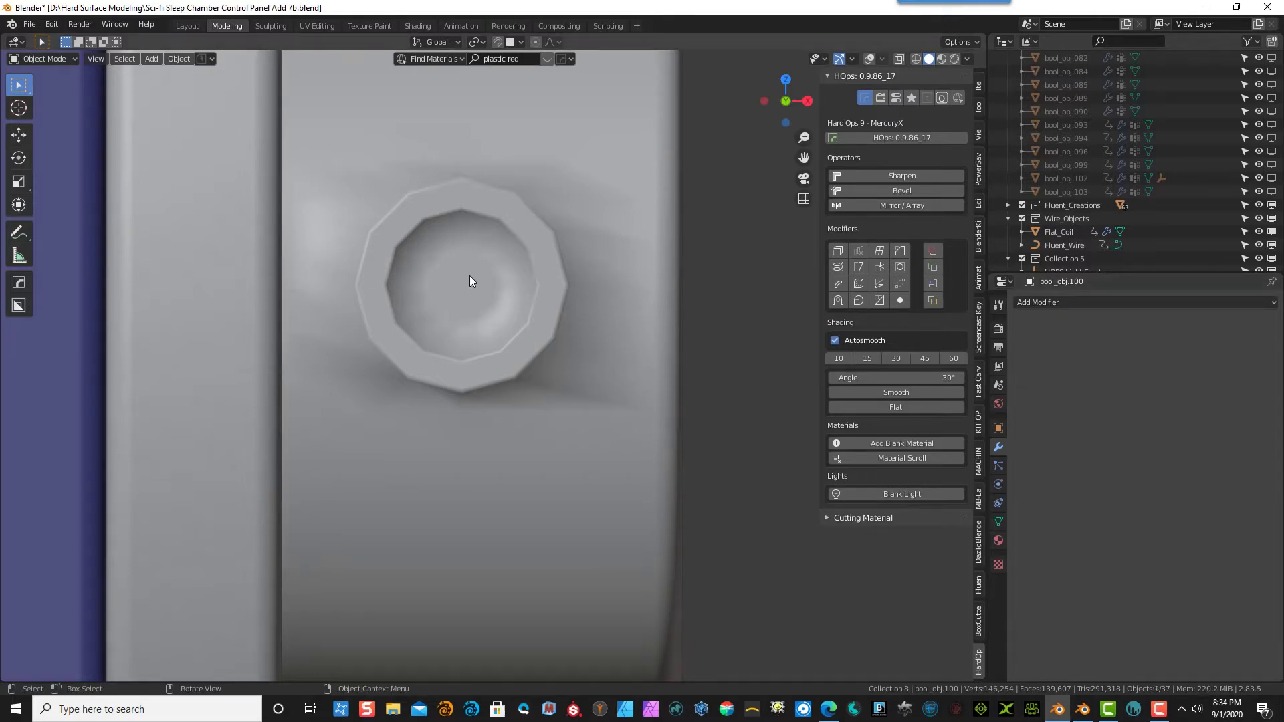
# - Create a round Fluent cap centred on the side stub's opening, with a radius of about 0.027 and solidify of about -0.033
pyautogui.moveTo(471, 276); pyautogui.dragTo(475, 298, button='middle')
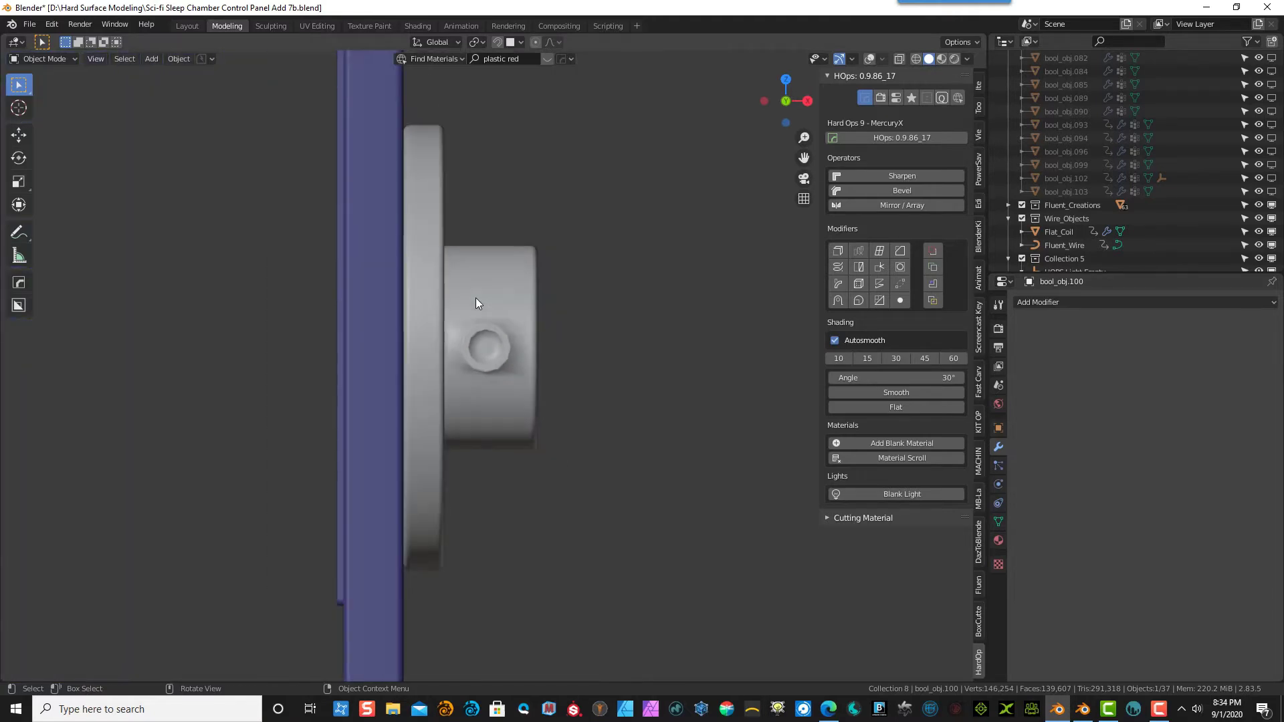
pyautogui.press('q')
pyautogui.press('f')
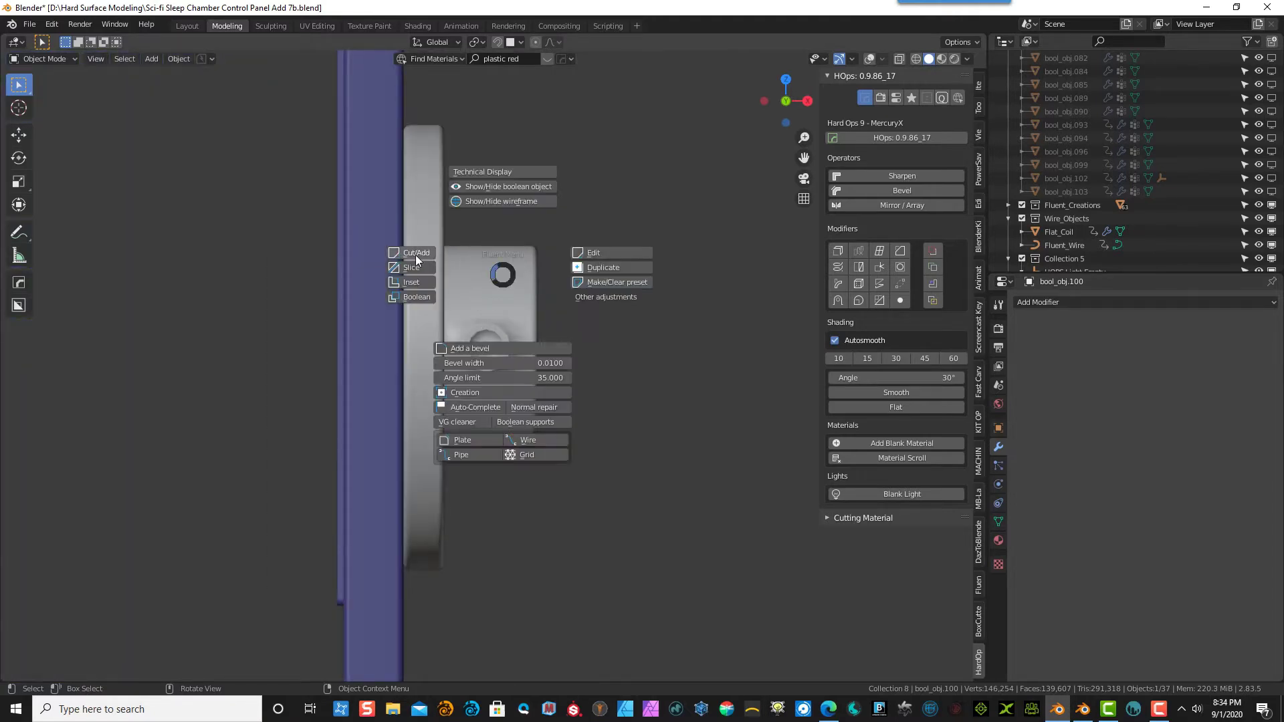
pyautogui.click(482, 392)
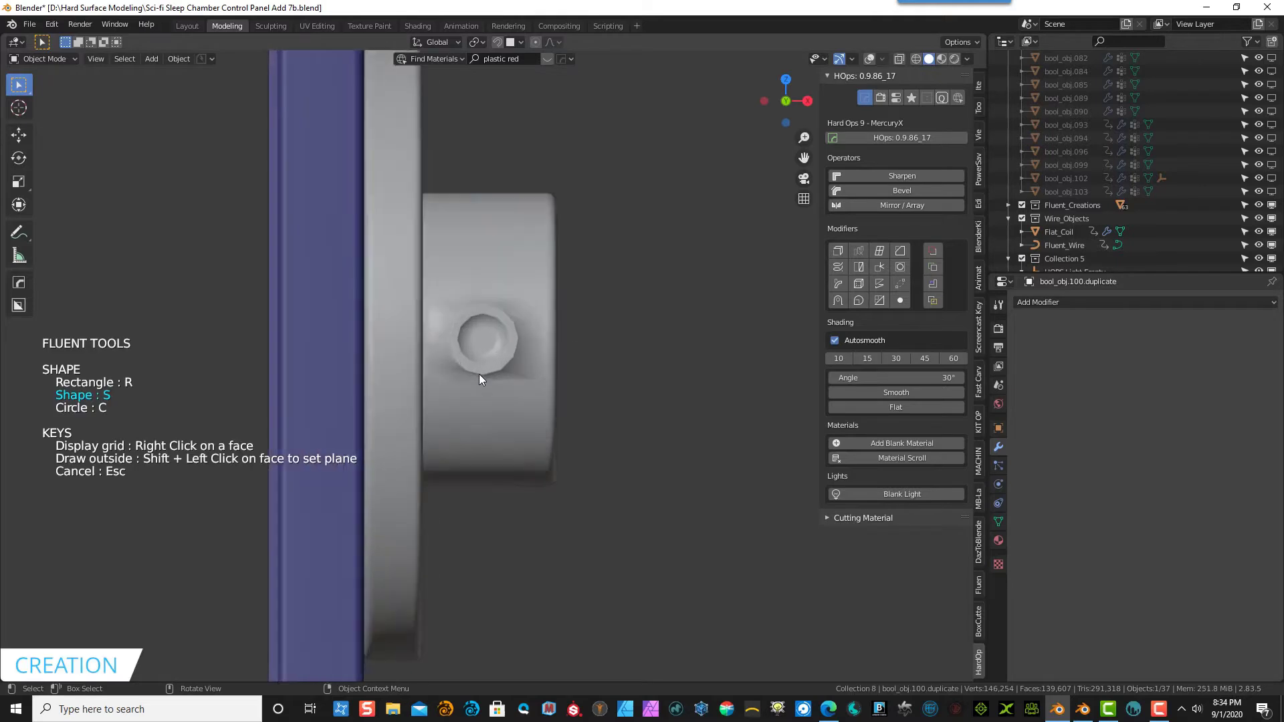
pyautogui.scroll(4, 452, 365)
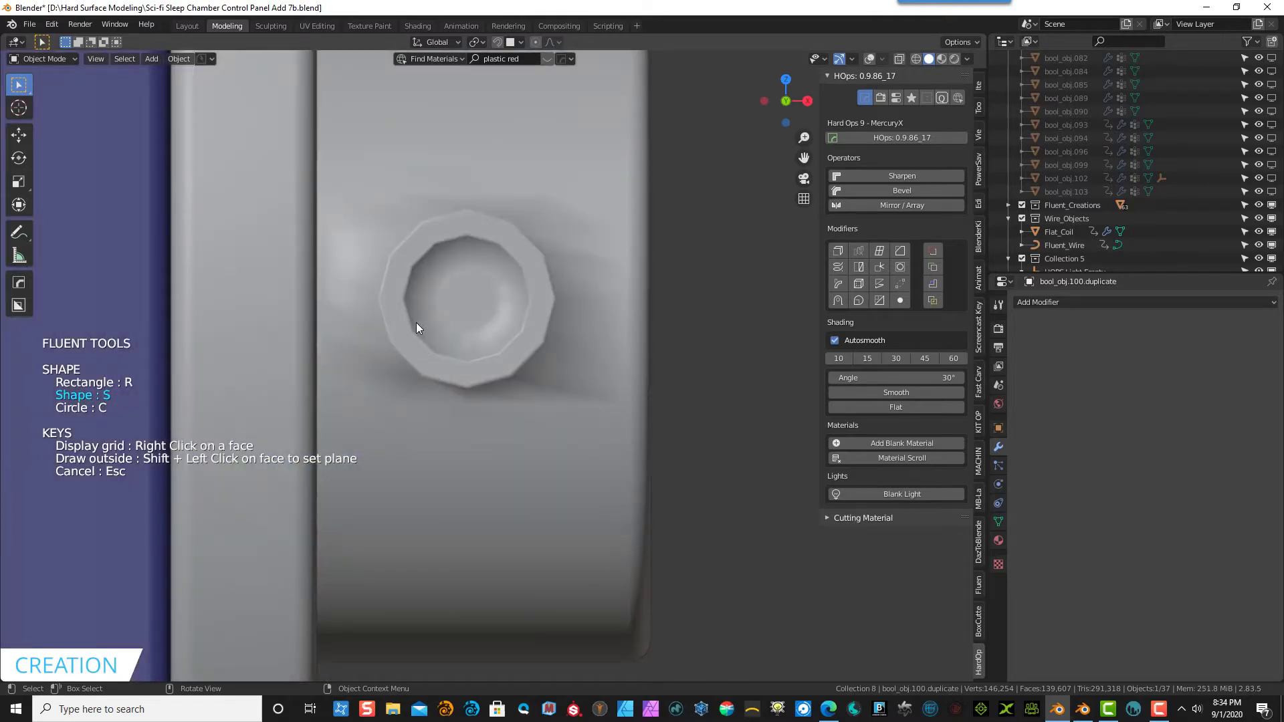
pyautogui.press('c')
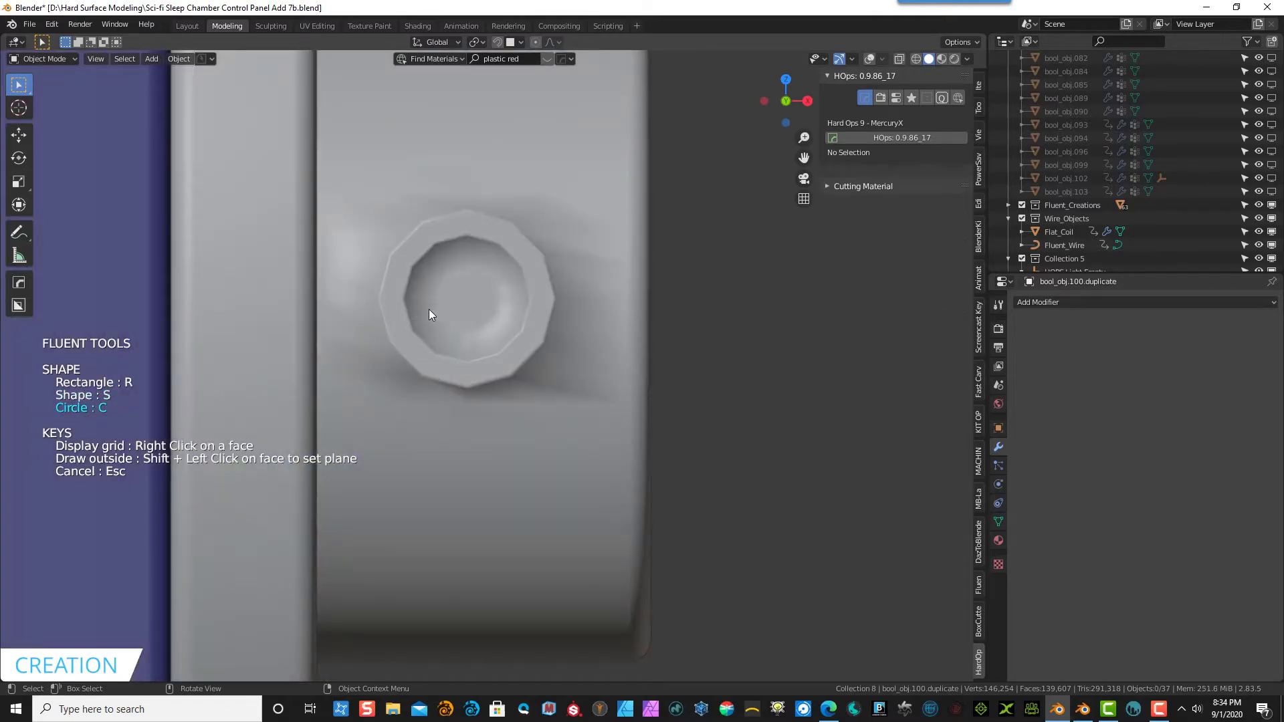
pyautogui.click(467, 300)
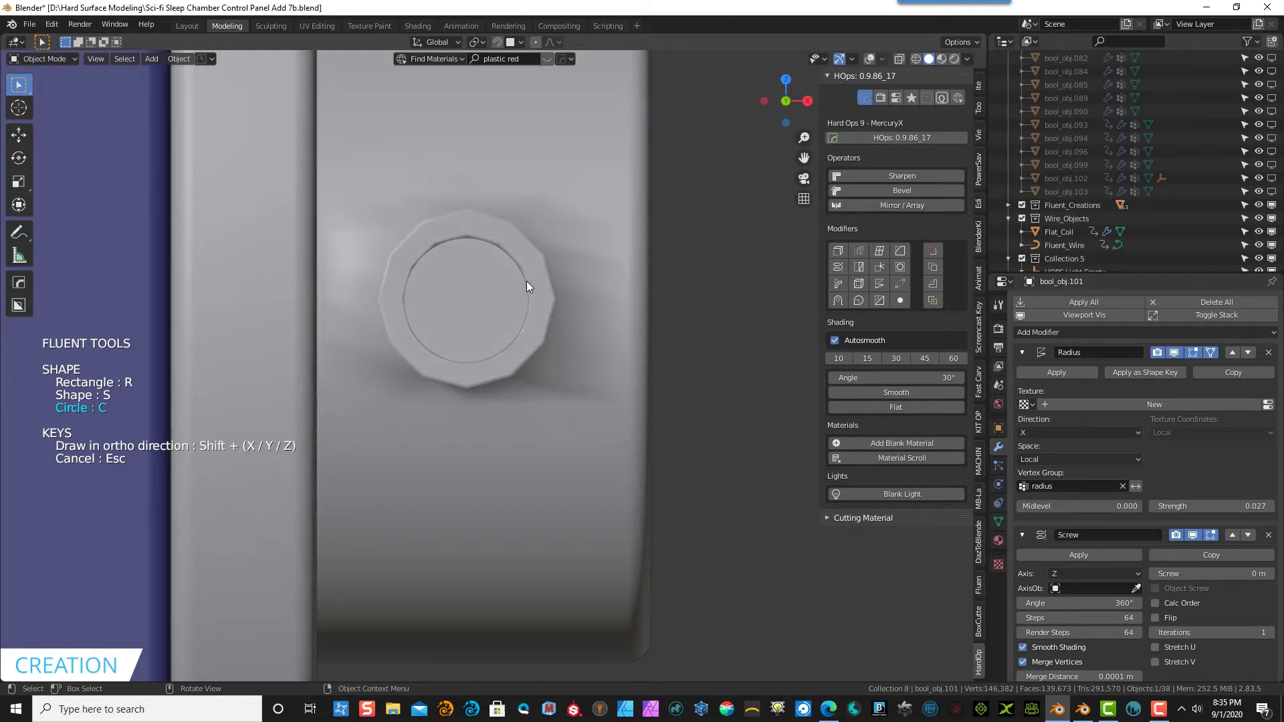
pyautogui.click(527, 284)
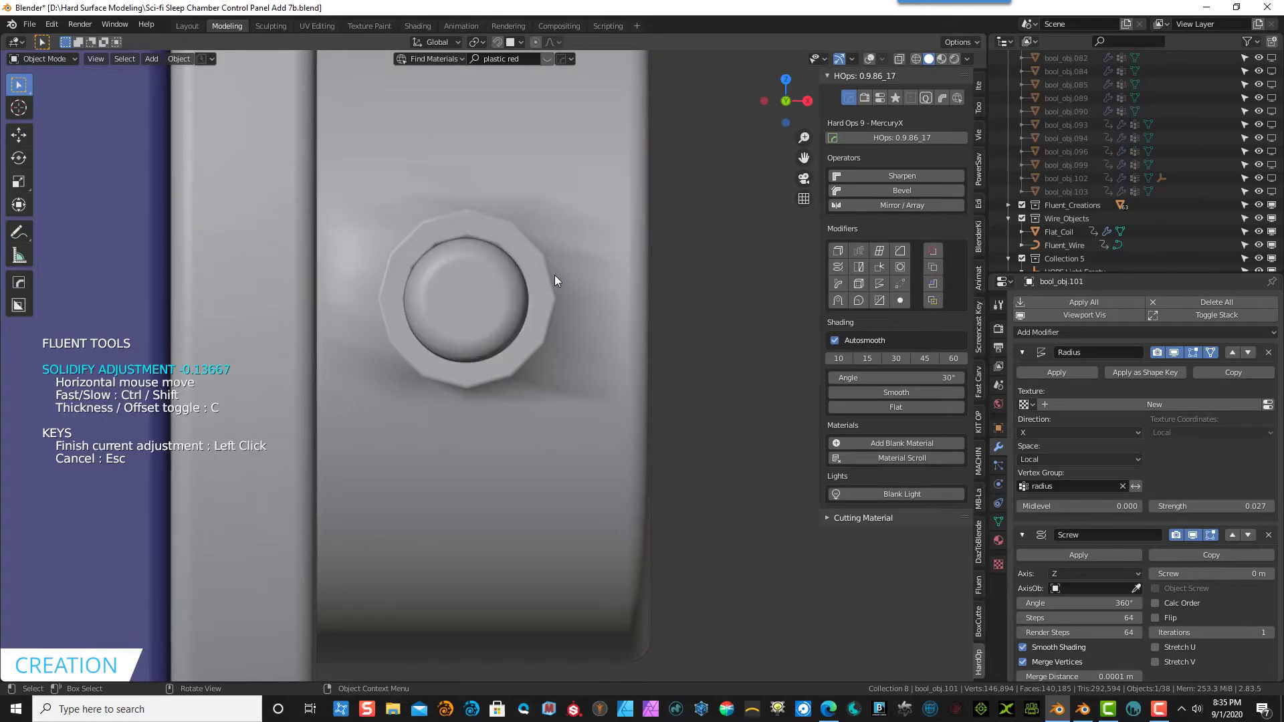
pyautogui.moveTo(556, 279); pyautogui.dragTo(430, 304, button='middle')
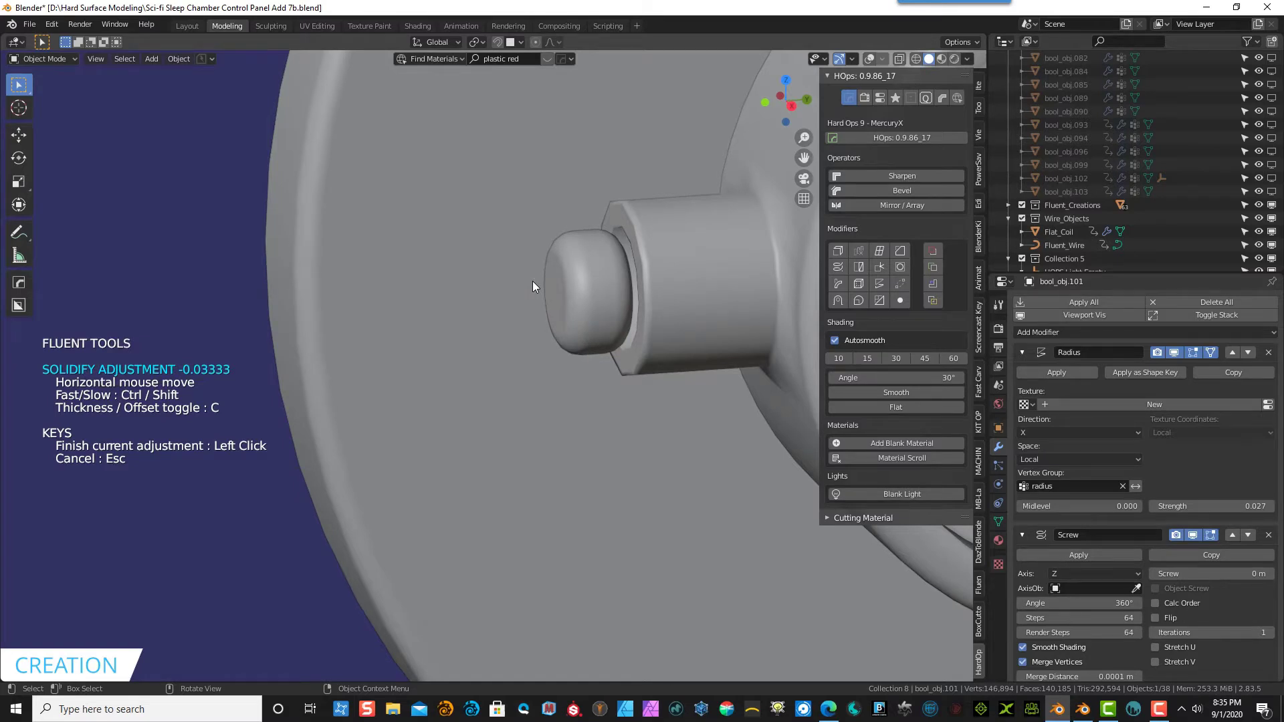
pyautogui.click(532, 282)
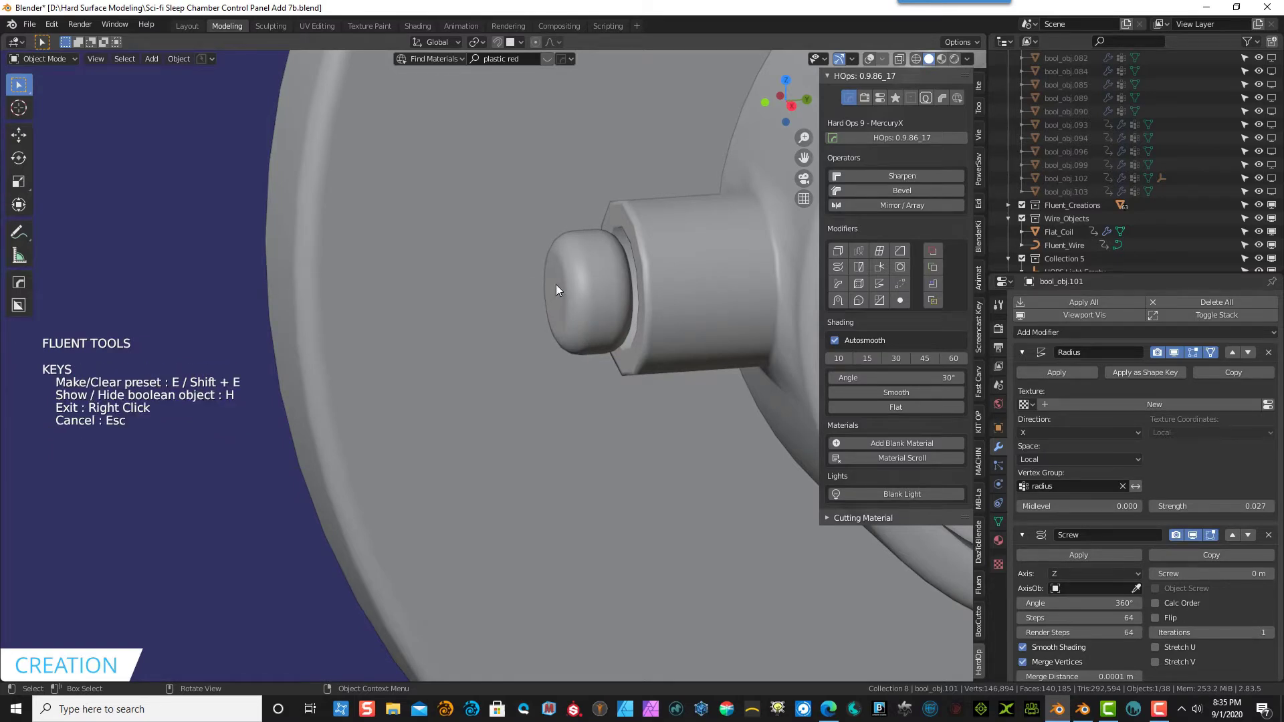
# - Increase the Fluent stub cap's radius to about 0.053
pyautogui.click(591, 285)
pyautogui.click(592, 285)
pyautogui.click(591, 285)
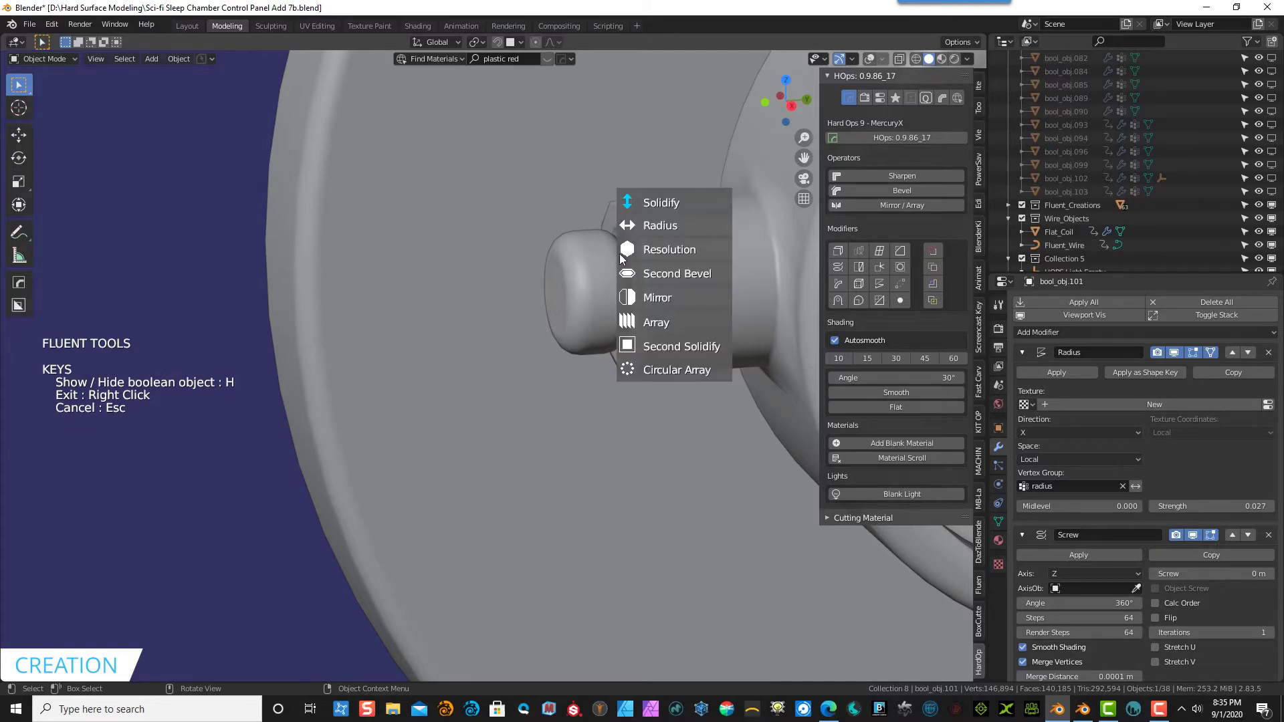
pyautogui.click(648, 228)
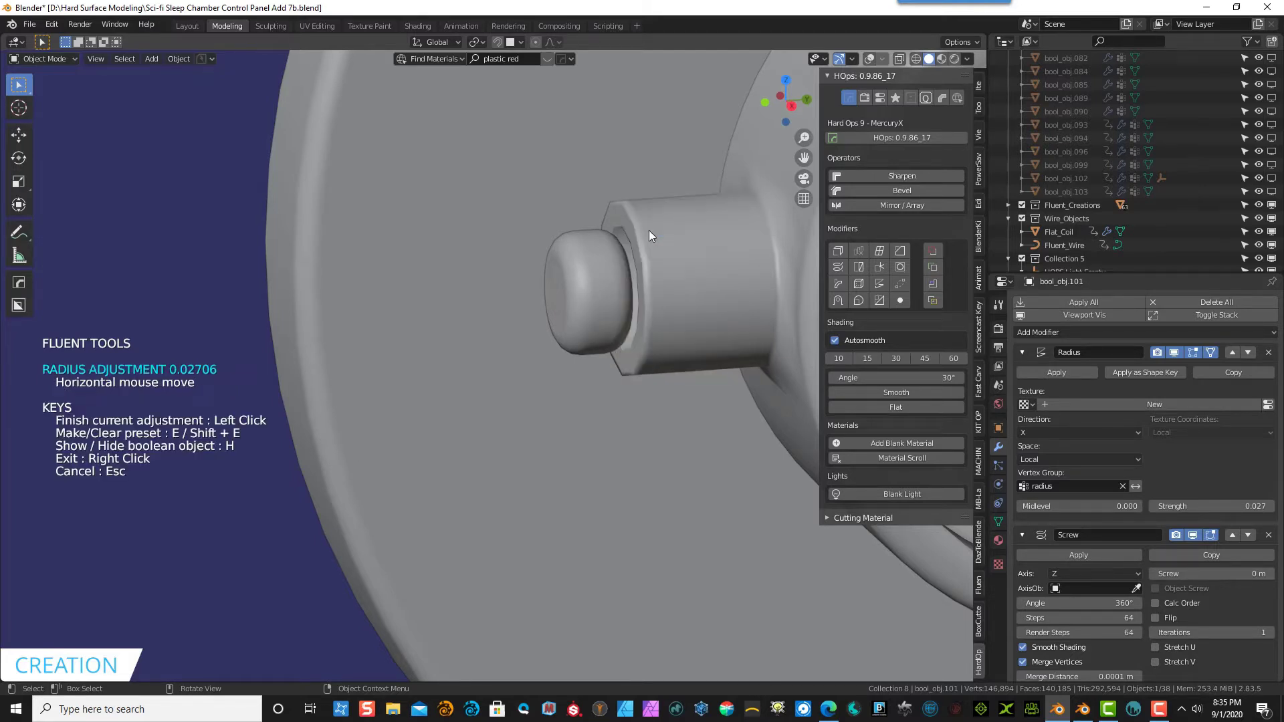
pyautogui.moveTo(652, 235)
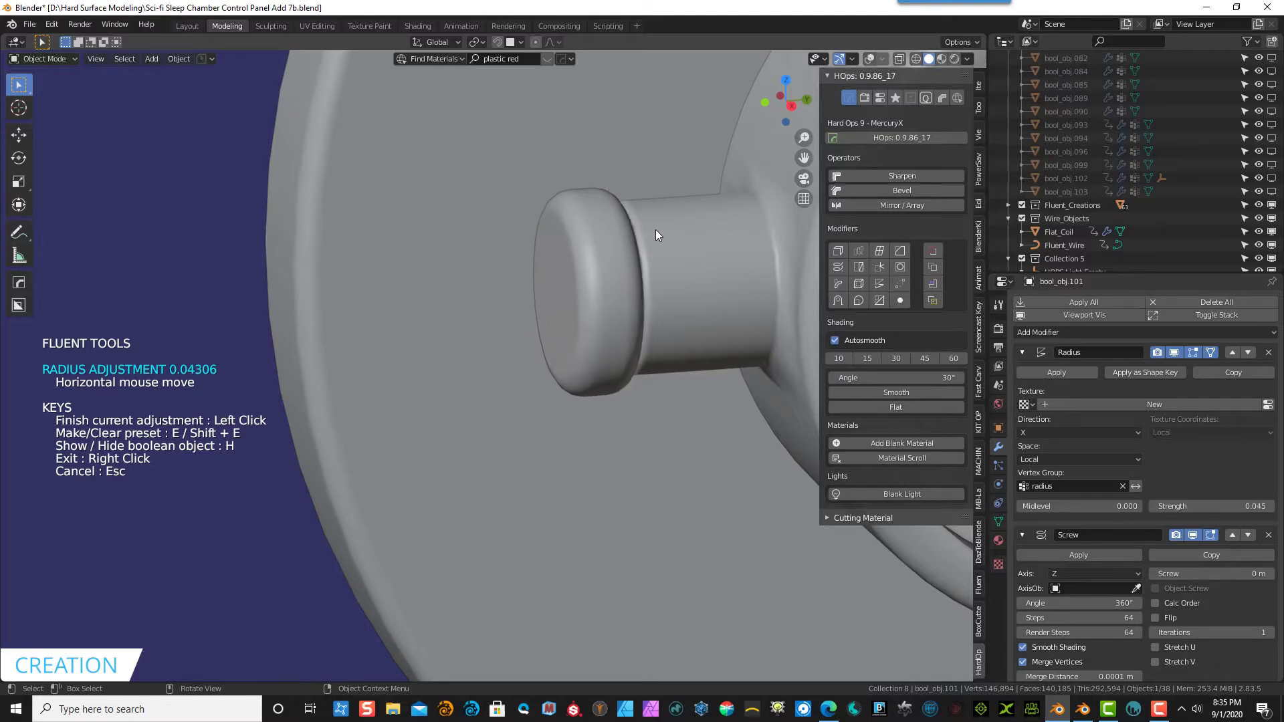
pyautogui.hotkey('ctrl', 's')
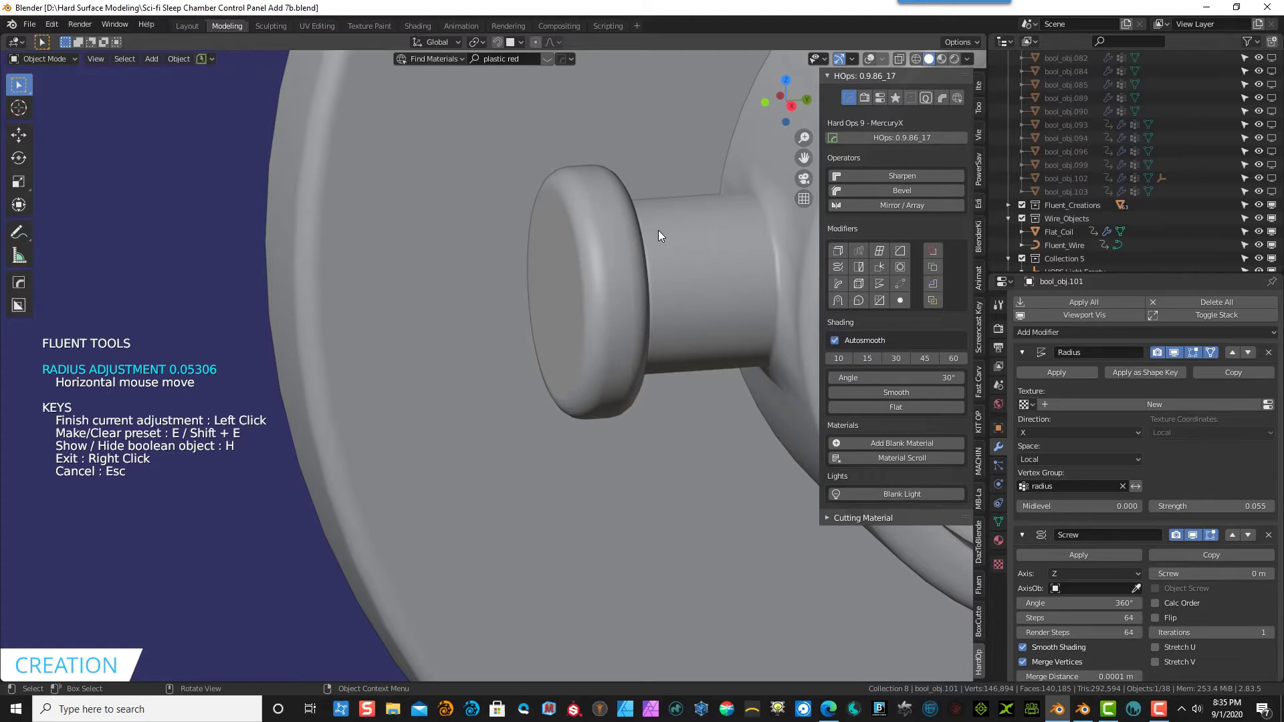
pyautogui.click(658, 230)
# - Add a second bevel to the stub cap with a width of about 0.524
pyautogui.moveTo(658, 230)
pyautogui.mouseDown(button='middle')
pyautogui.moveTo(570, 255)
pyautogui.moveTo(704, 241)
pyautogui.mouseUp(button='middle')
pyautogui.click(669, 242)
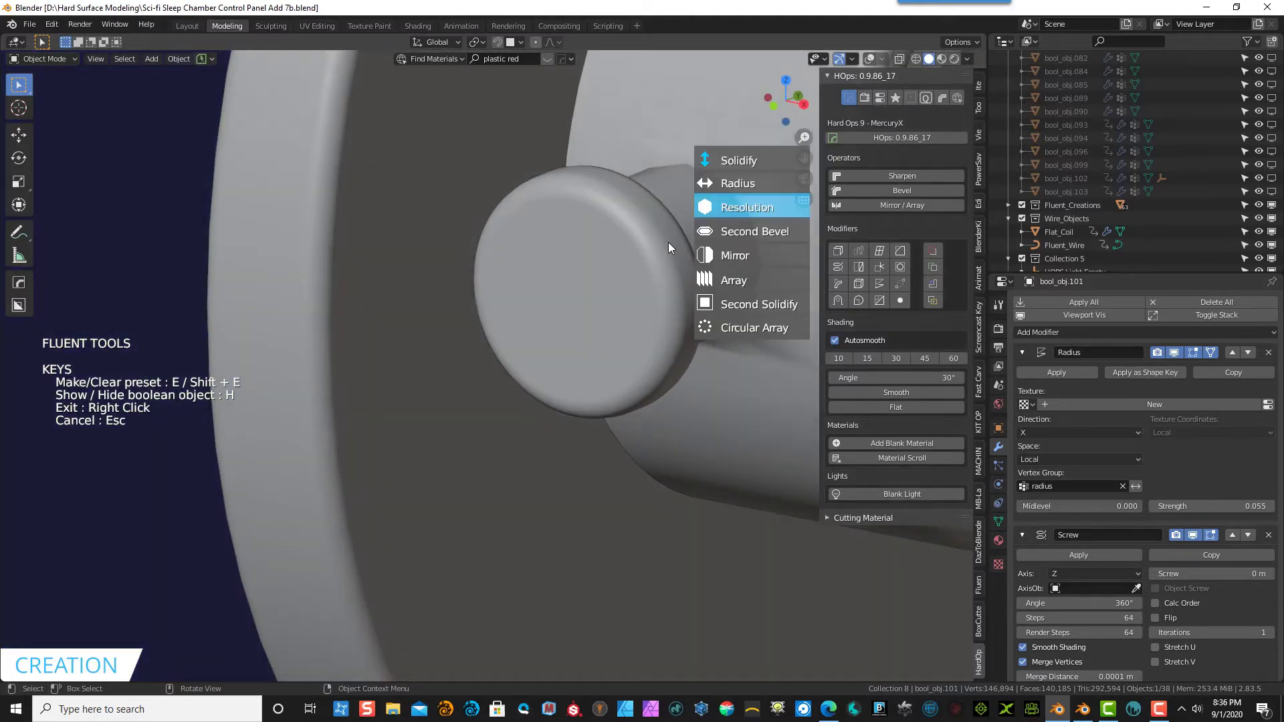
pyautogui.click(740, 232)
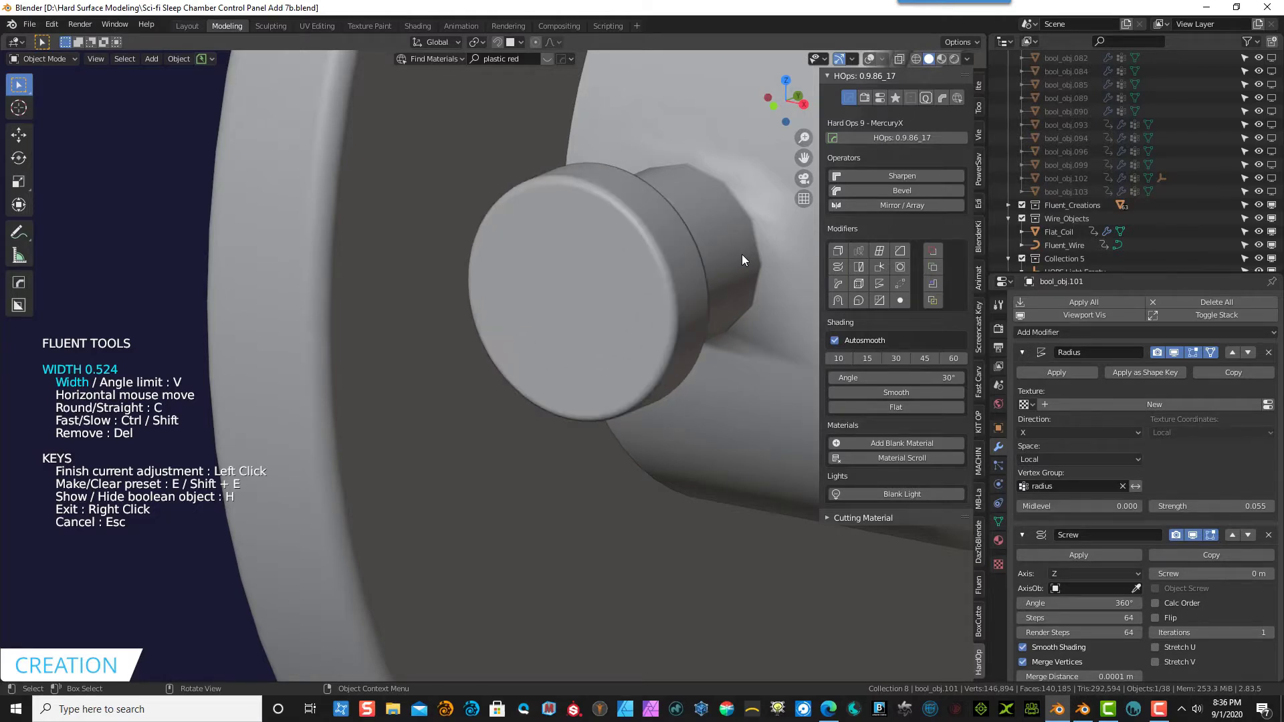
pyautogui.click(741, 255)
pyautogui.moveTo(741, 254); pyautogui.dragTo(696, 261, button='middle')
pyautogui.scroll(-4, 686, 272)
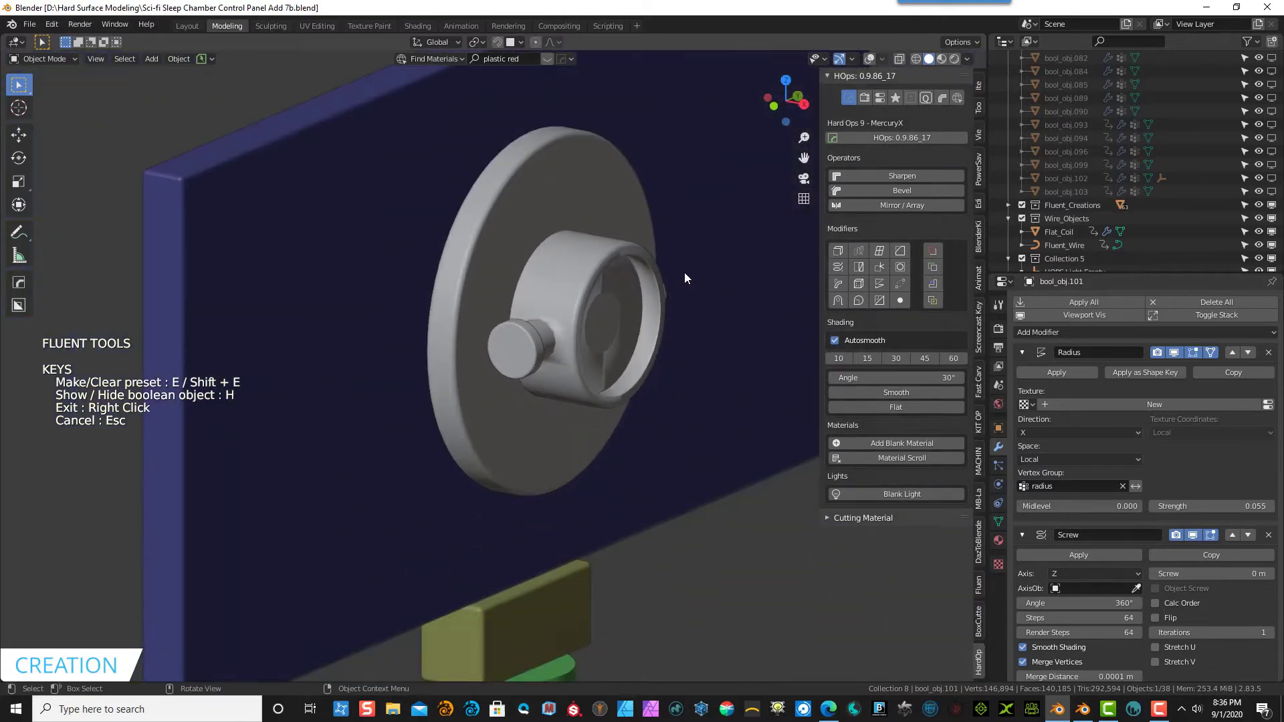
# - Mirror the stub cap onto the opposite side stub with Fluent
pyautogui.moveTo(606, 296); pyautogui.dragTo(506, 336, button='middle')
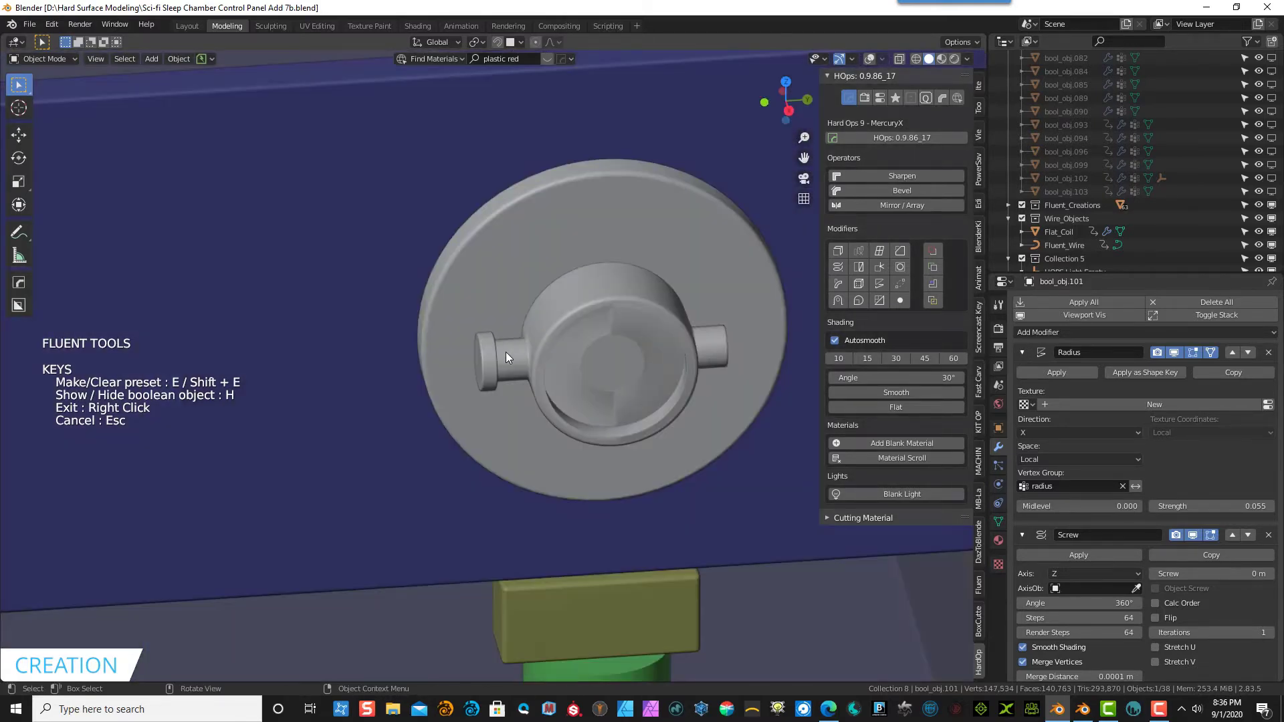
pyautogui.click(494, 359)
pyautogui.click(494, 358)
pyautogui.click(493, 359)
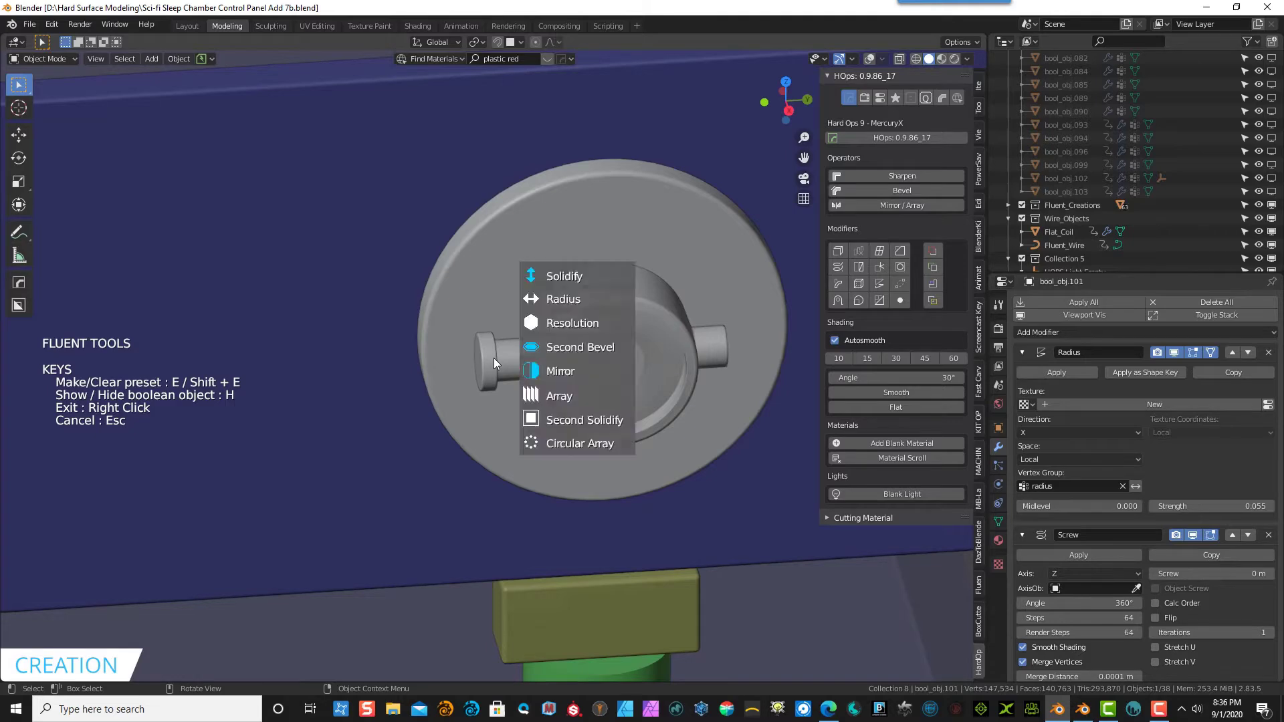
pyautogui.click(568, 371)
pyautogui.click(708, 328)
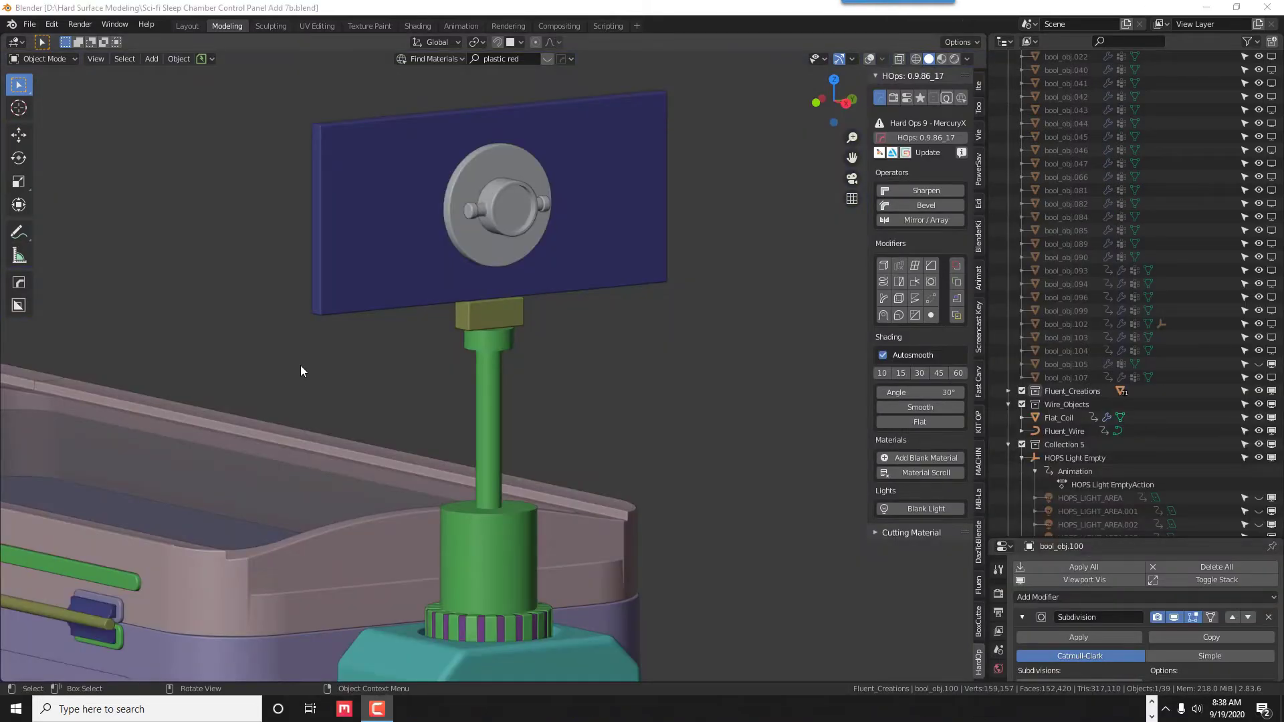
# - Turn the viewport overlays back on and delete the swivel cylinder, its stub caps and the disc from the control panel
pyautogui.click(491, 195)
pyautogui.click(491, 195)
pyautogui.click(492, 198)
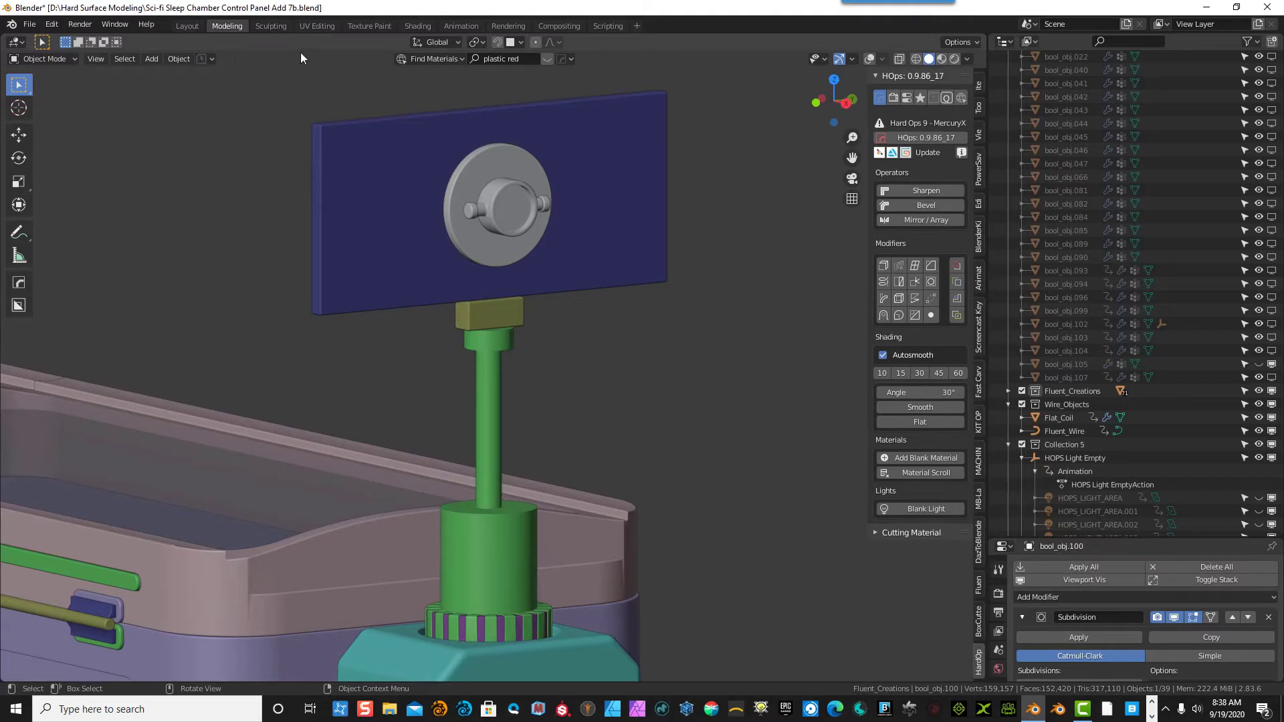
pyautogui.click(870, 59)
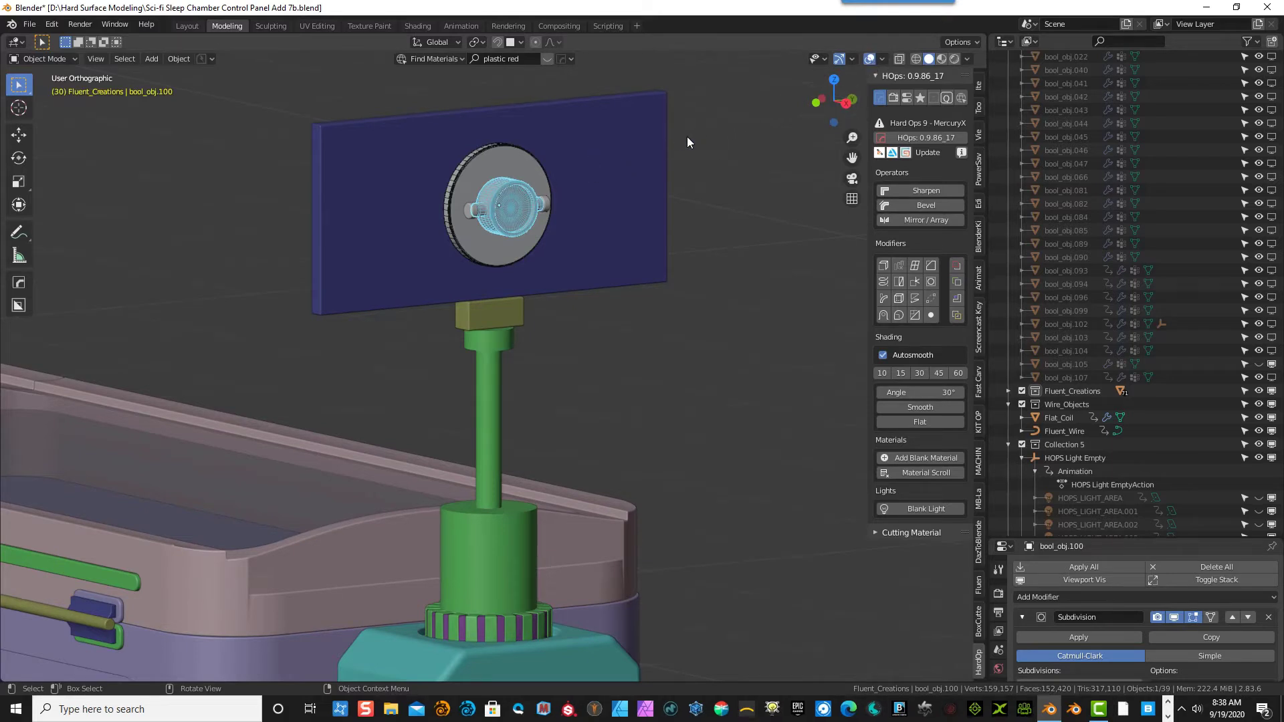
pyautogui.click(688, 137)
pyautogui.click(513, 206)
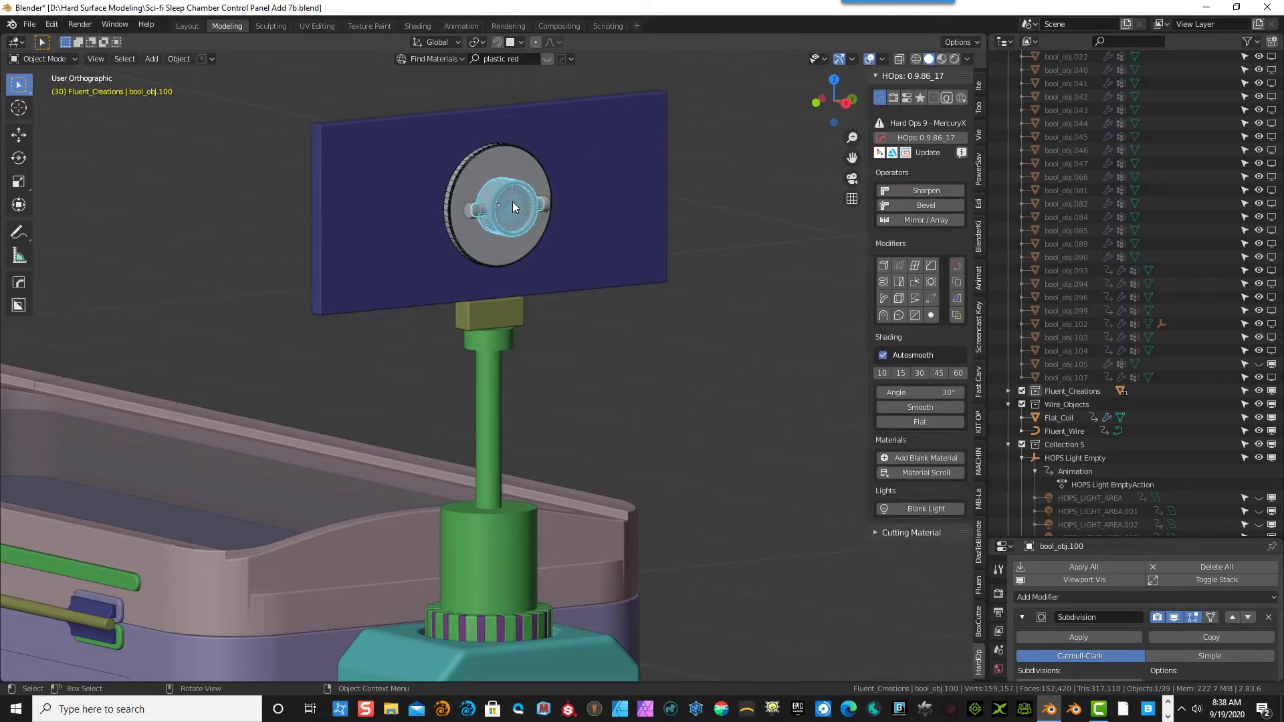
pyautogui.keyDown('shift'); pyautogui.click(469, 212); pyautogui.keyUp('shift')
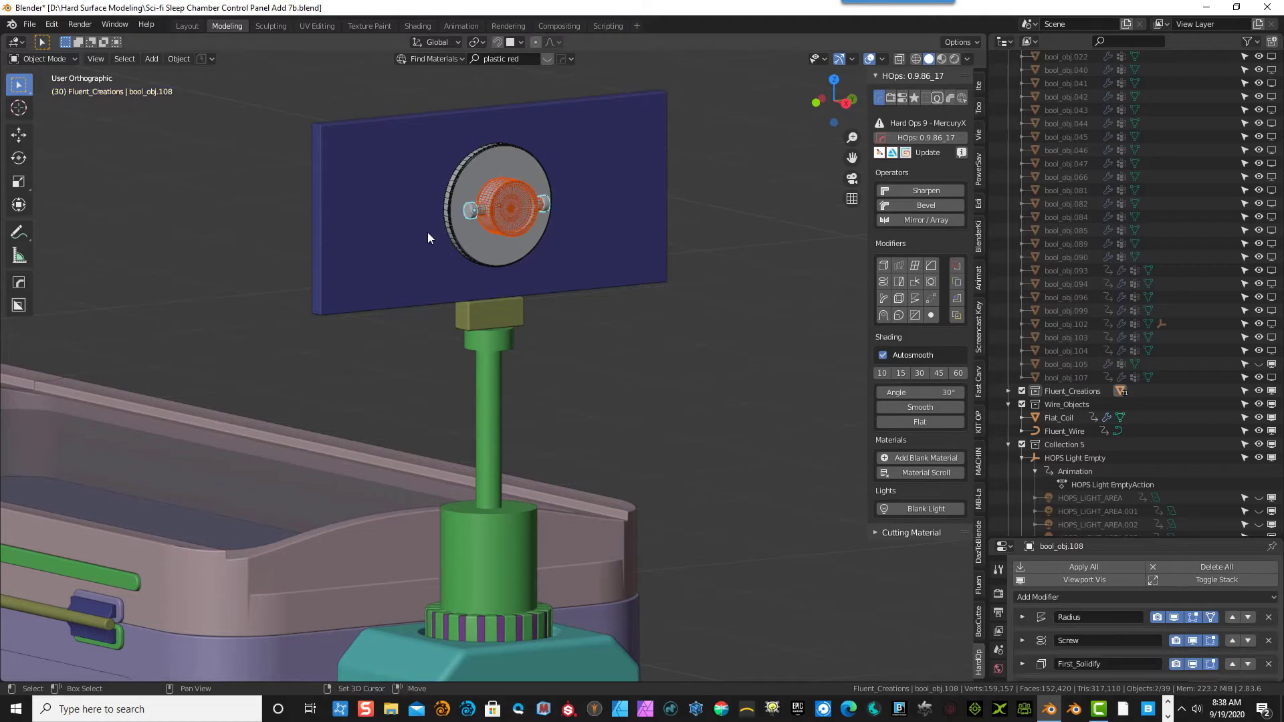
pyautogui.keyDown('shift'); pyautogui.click(487, 248); pyautogui.keyUp('shift')
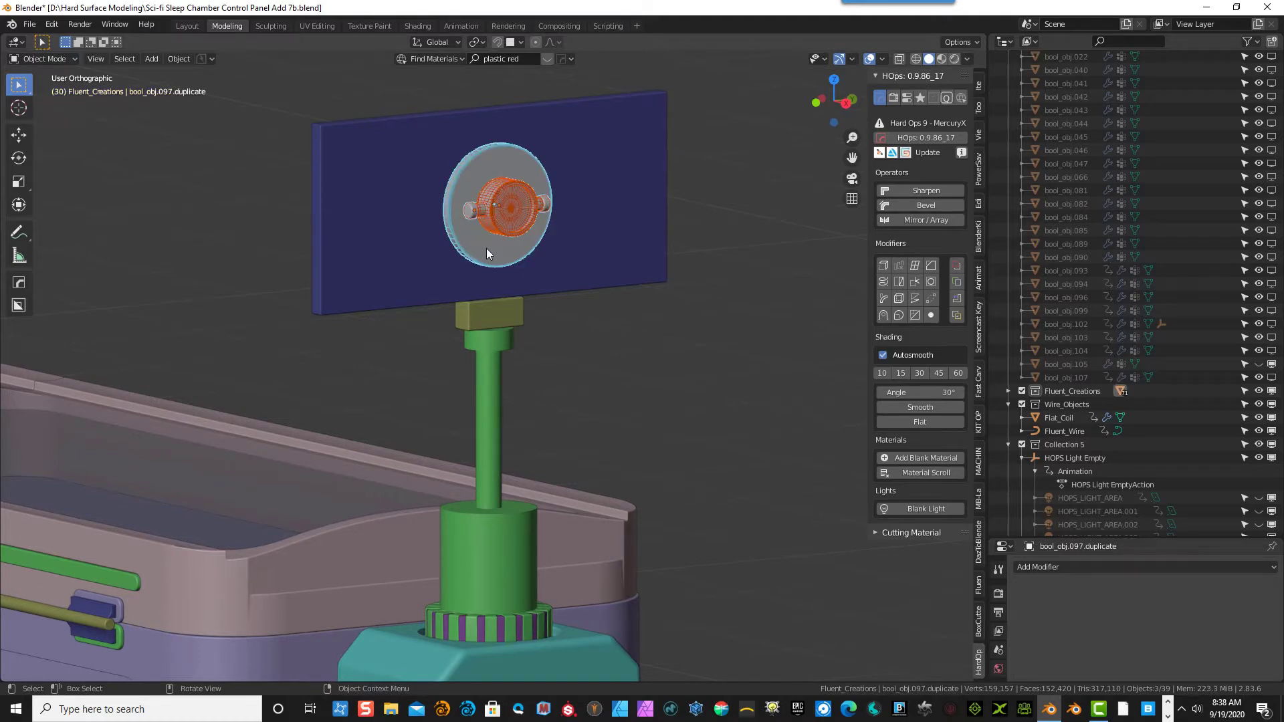
pyautogui.press('Delete')
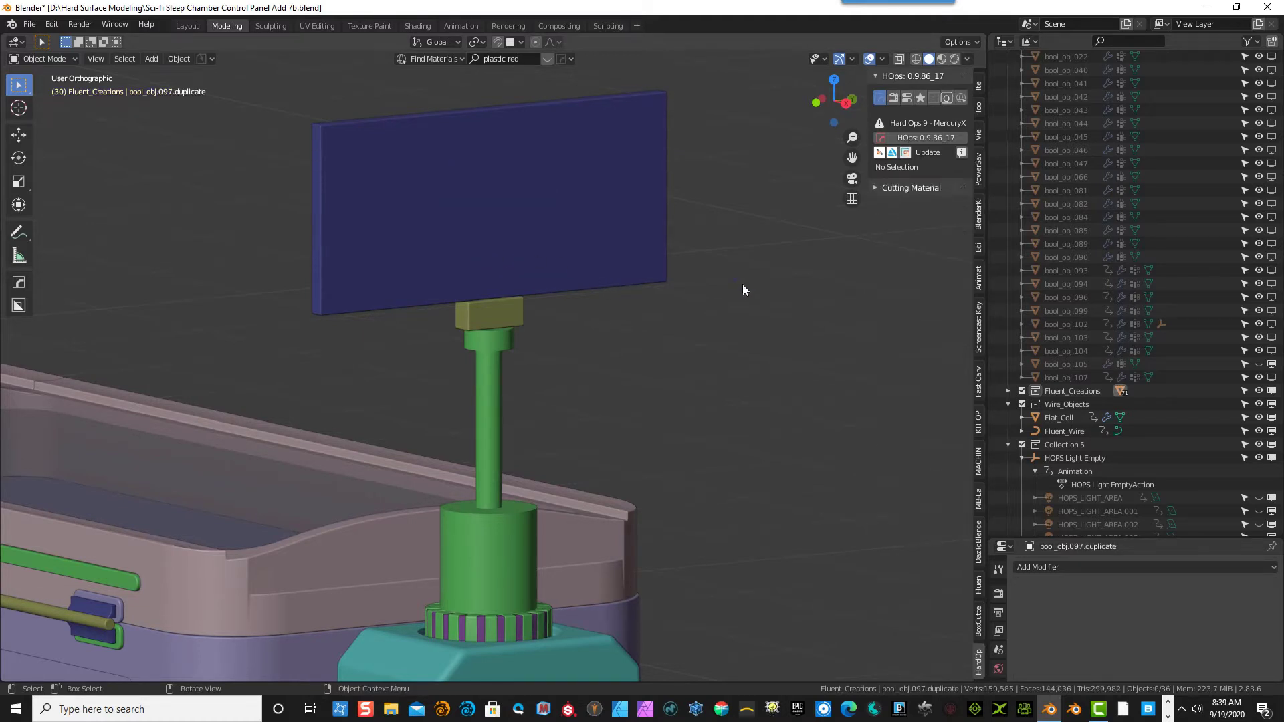
pyautogui.moveTo(726, 406); pyautogui.dragTo(727, 429, button='middle')
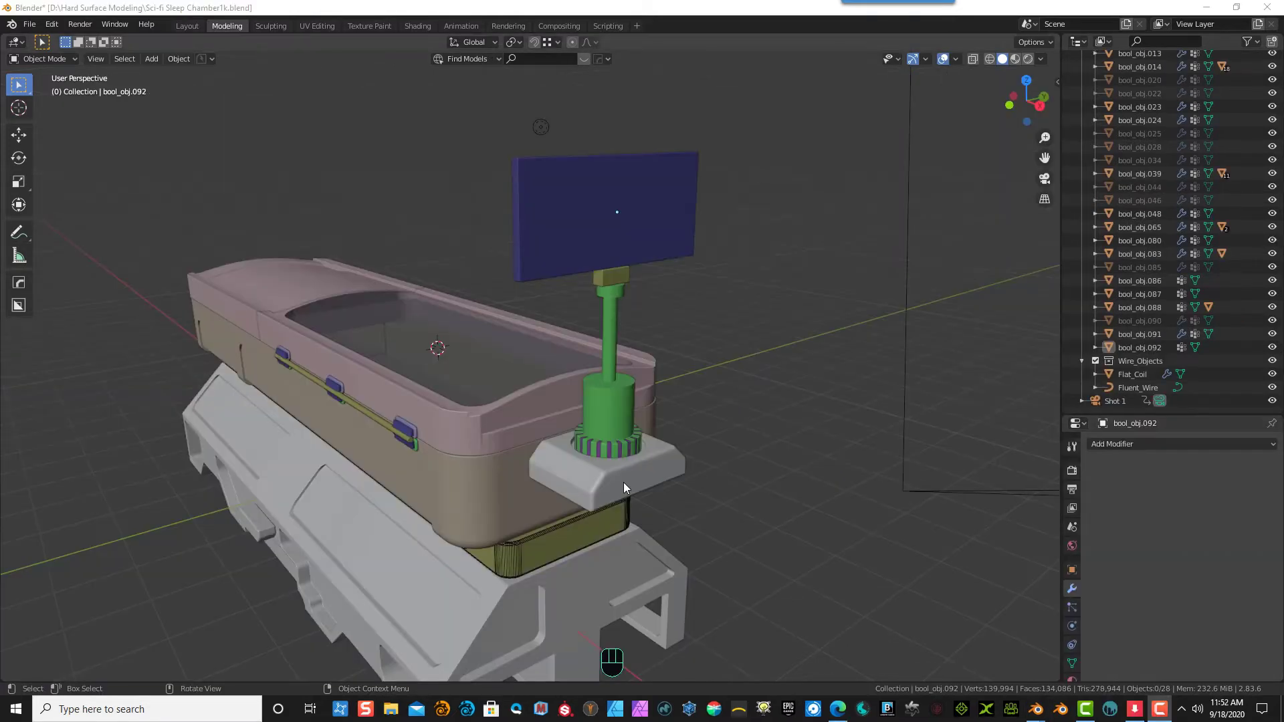
# - In the Sci-fi Sleep Chamber1k file, copy the stand's base, post, ring inserts, connector block, monitor frame and screen together
pyautogui.click(623, 483)
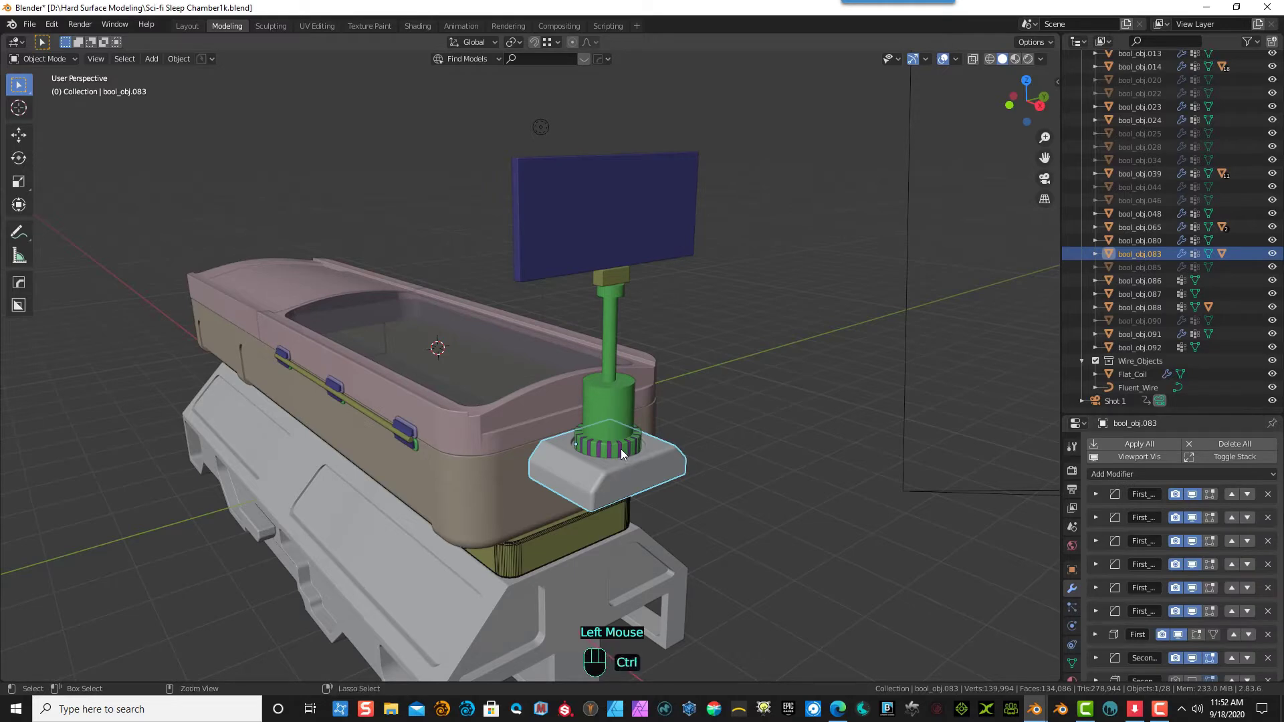
pyautogui.keyDown('ctrl'); pyautogui.click(619, 448); pyautogui.keyUp('ctrl')
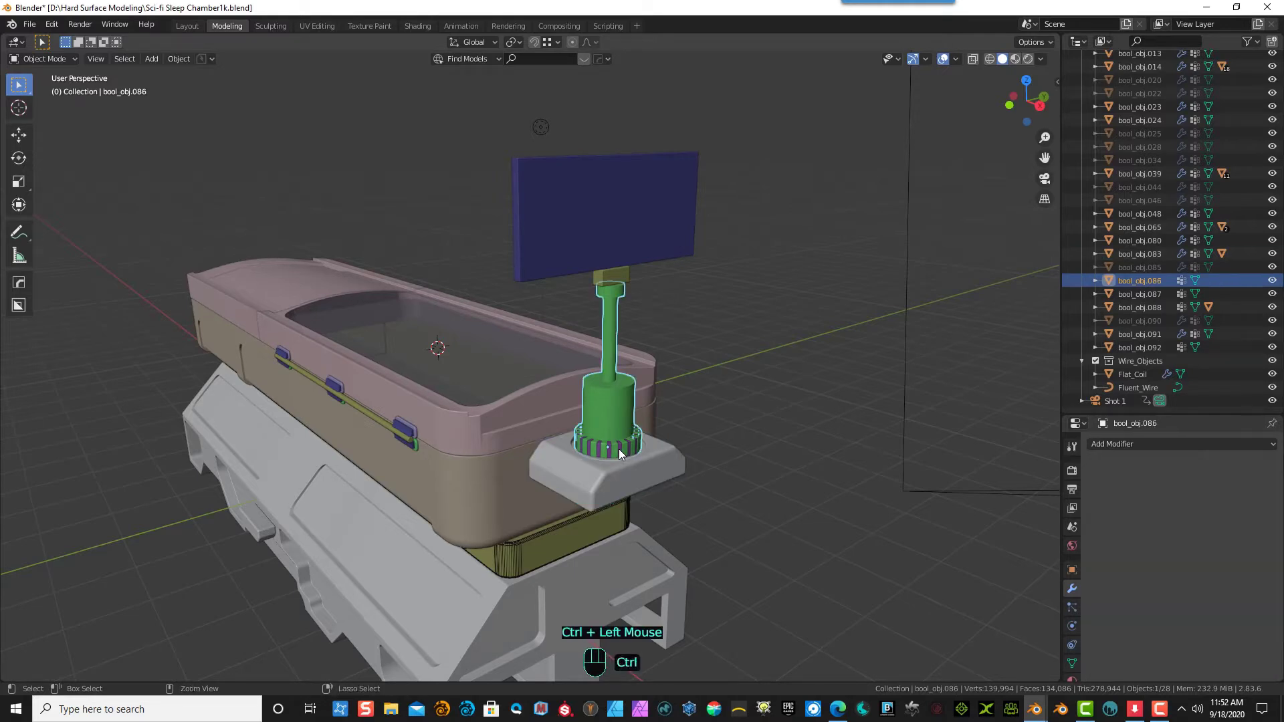
pyautogui.keyDown('ctrl'); pyautogui.click(620, 448); pyautogui.keyUp('ctrl')
pyautogui.keyDown('ctrl'); pyautogui.click(619, 448); pyautogui.keyUp('ctrl')
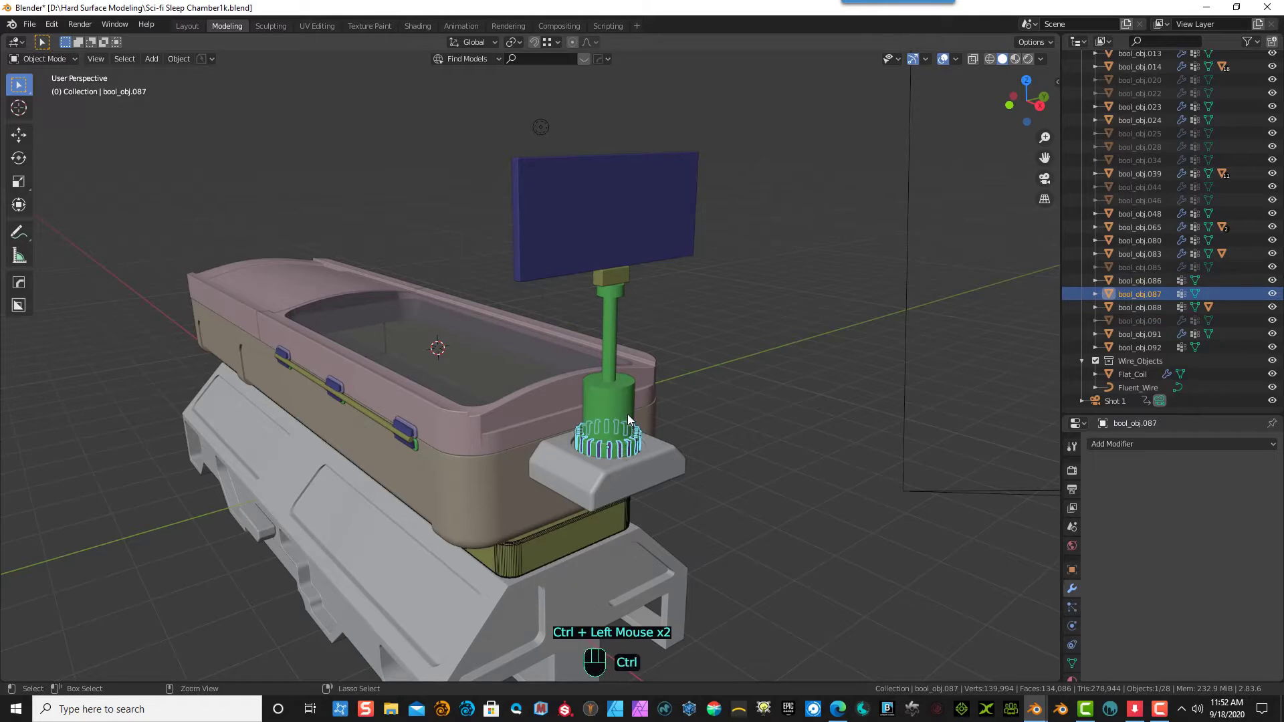
pyautogui.keyDown('shift'); pyautogui.click(620, 451); pyautogui.keyUp('shift')
pyautogui.keyDown('shift'); pyautogui.click(624, 469); pyautogui.keyUp('shift')
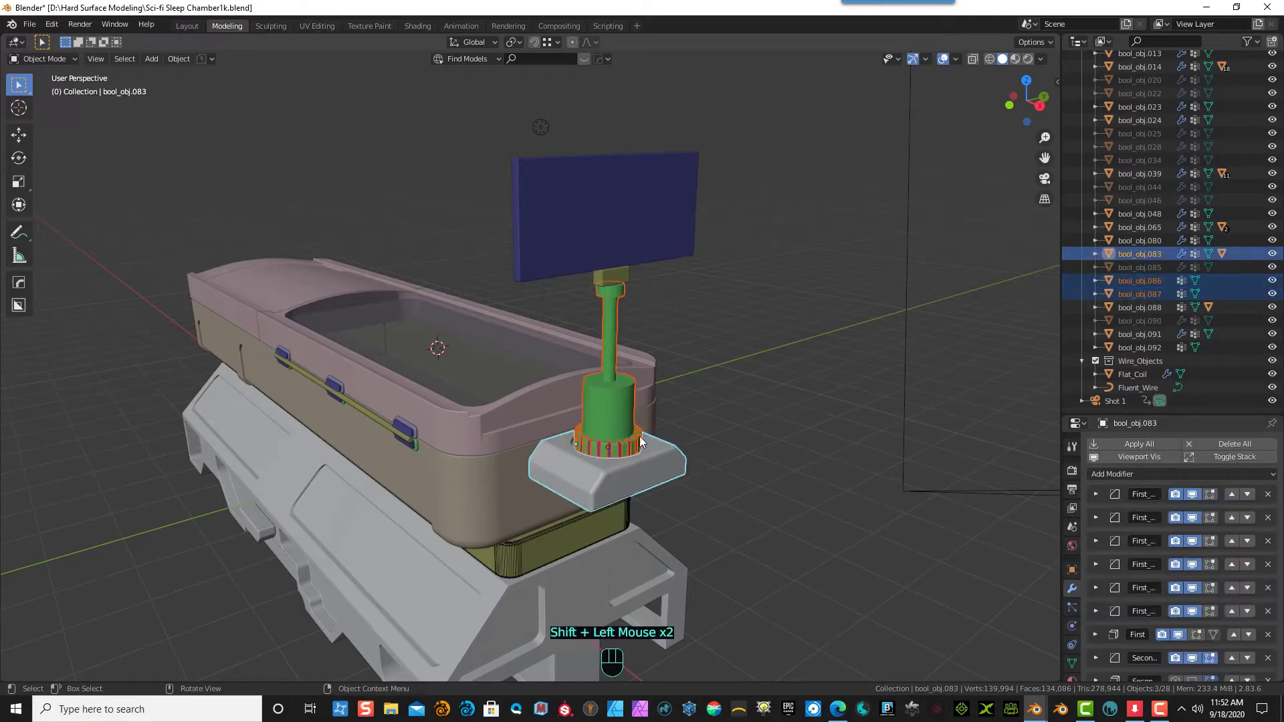
pyautogui.keyDown('shift'); pyautogui.click(619, 275); pyautogui.keyUp('shift')
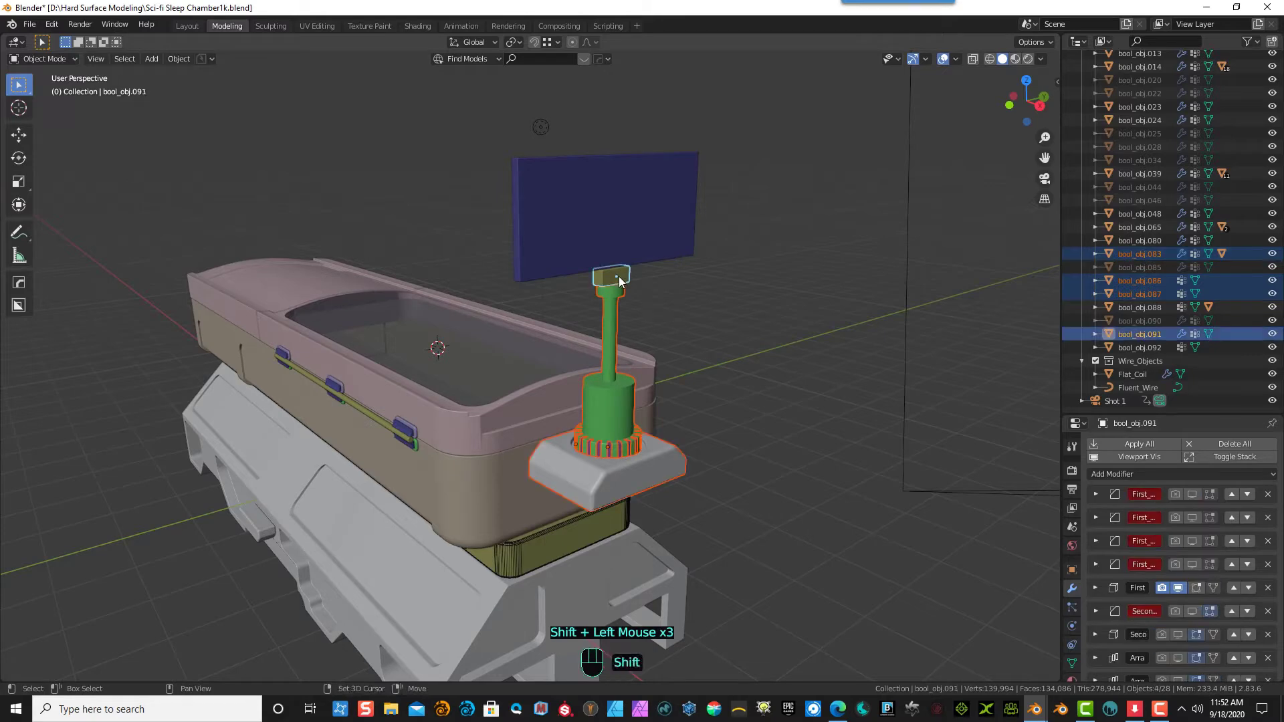
pyautogui.keyDown('shift'); pyautogui.click(649, 224); pyautogui.keyUp('shift')
pyautogui.moveTo(649, 224); pyautogui.dragTo(754, 278, button='middle')
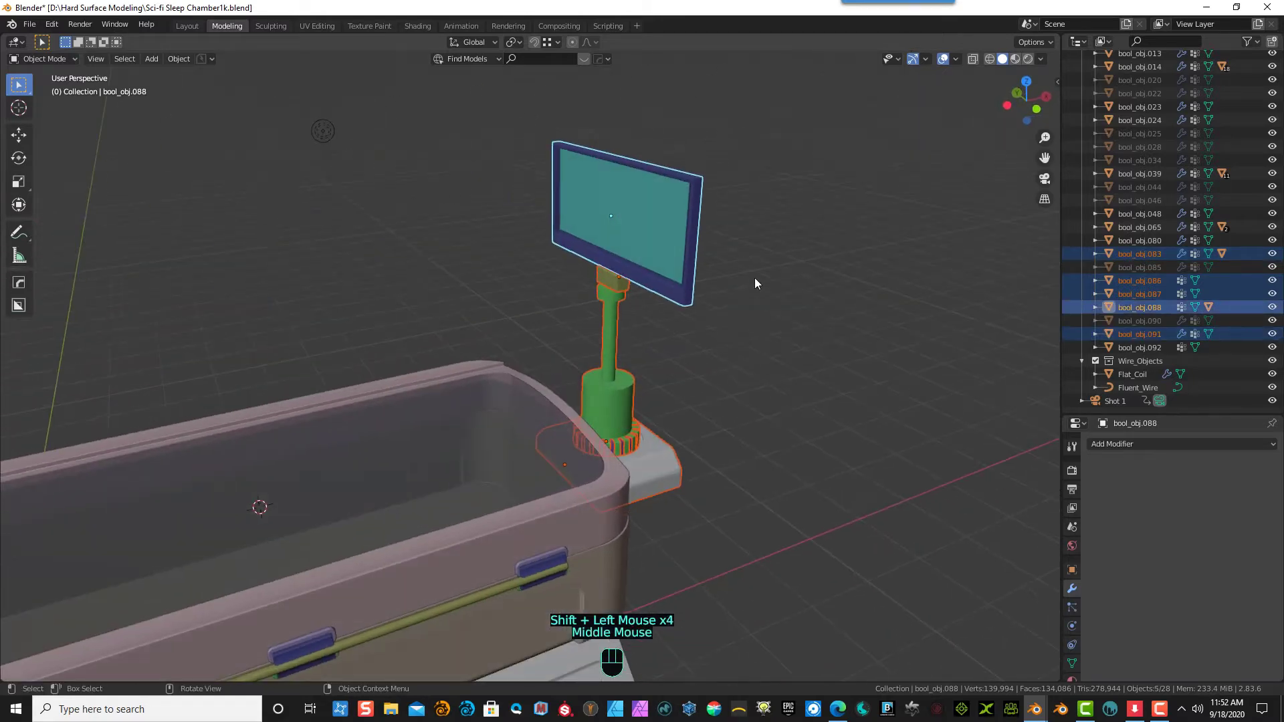
pyautogui.keyDown('shift'); pyautogui.click(667, 231); pyautogui.keyUp('shift')
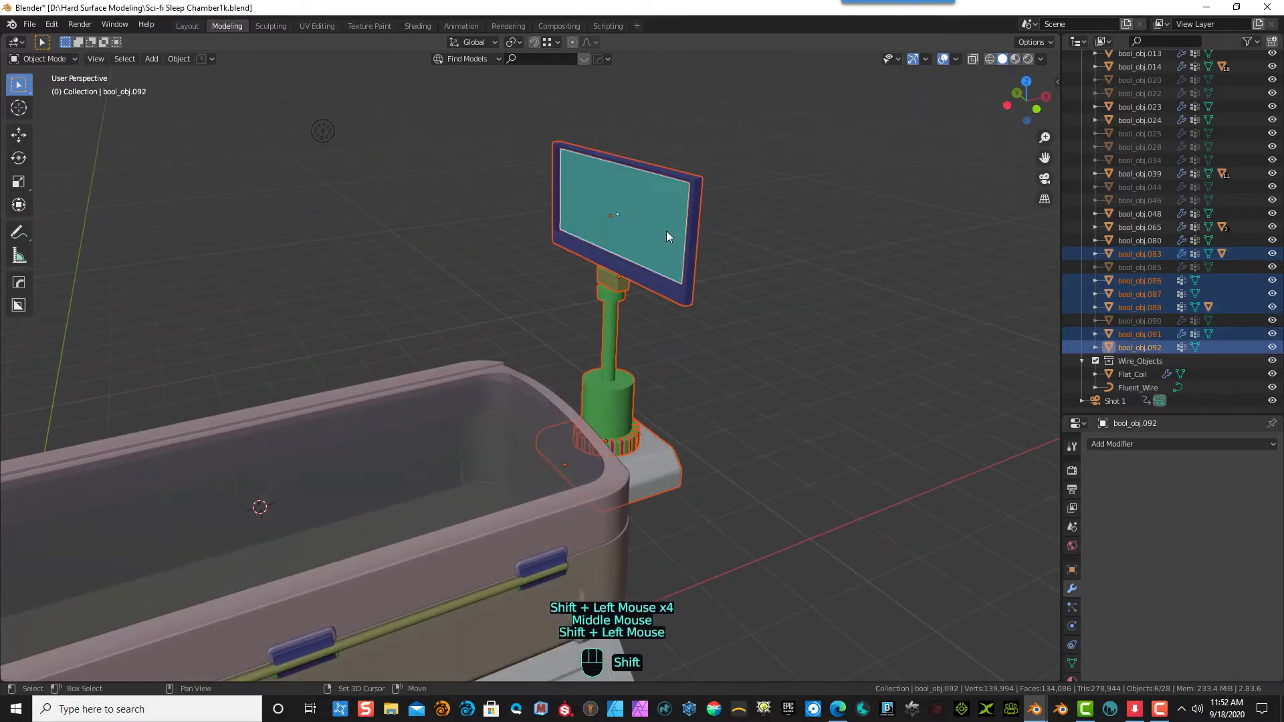
pyautogui.rightClick(1146, 254)
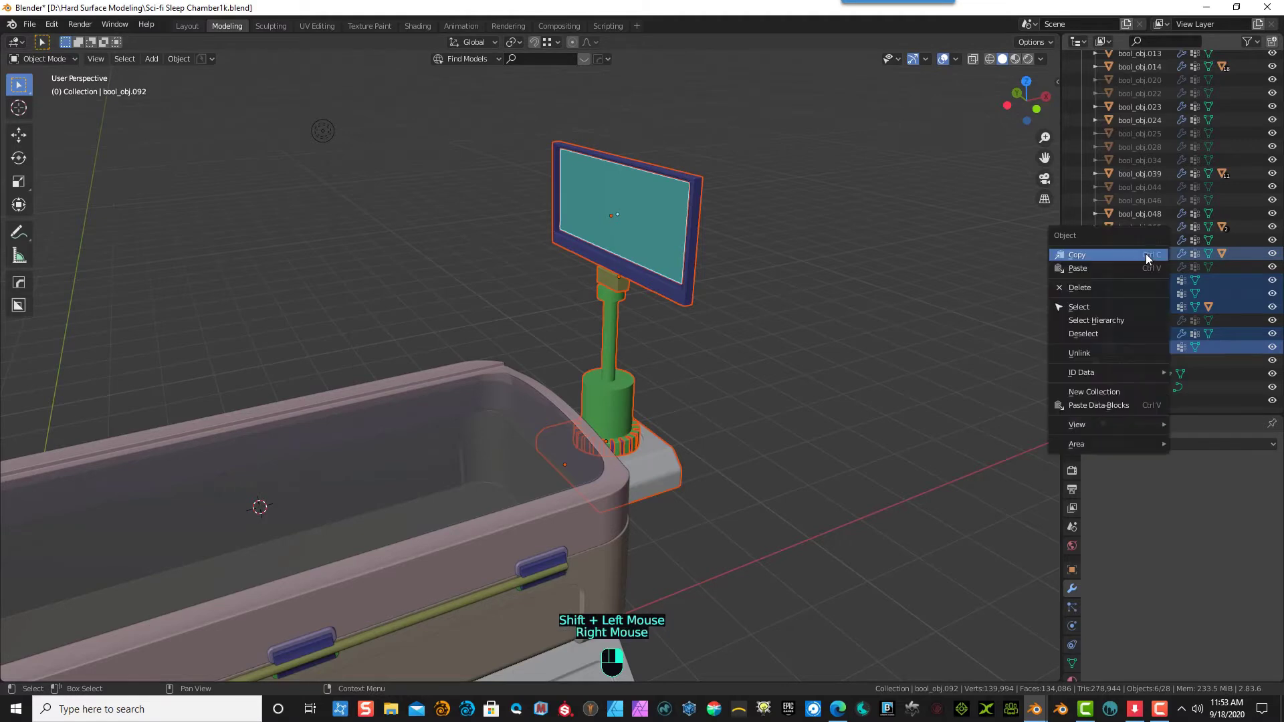
pyautogui.click(1077, 254)
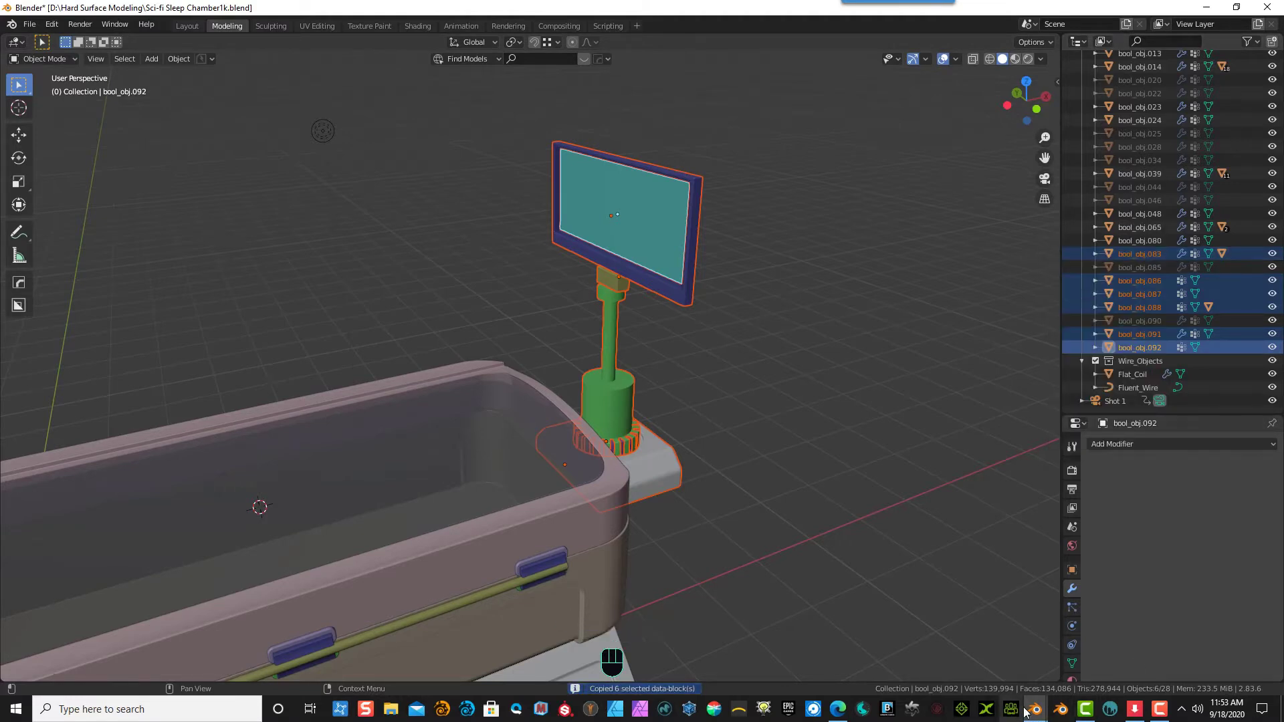
# - In a new Blender instance, delete the default cube and paste the copied stand parts into Collection
pyautogui.moveTo(1032, 711)
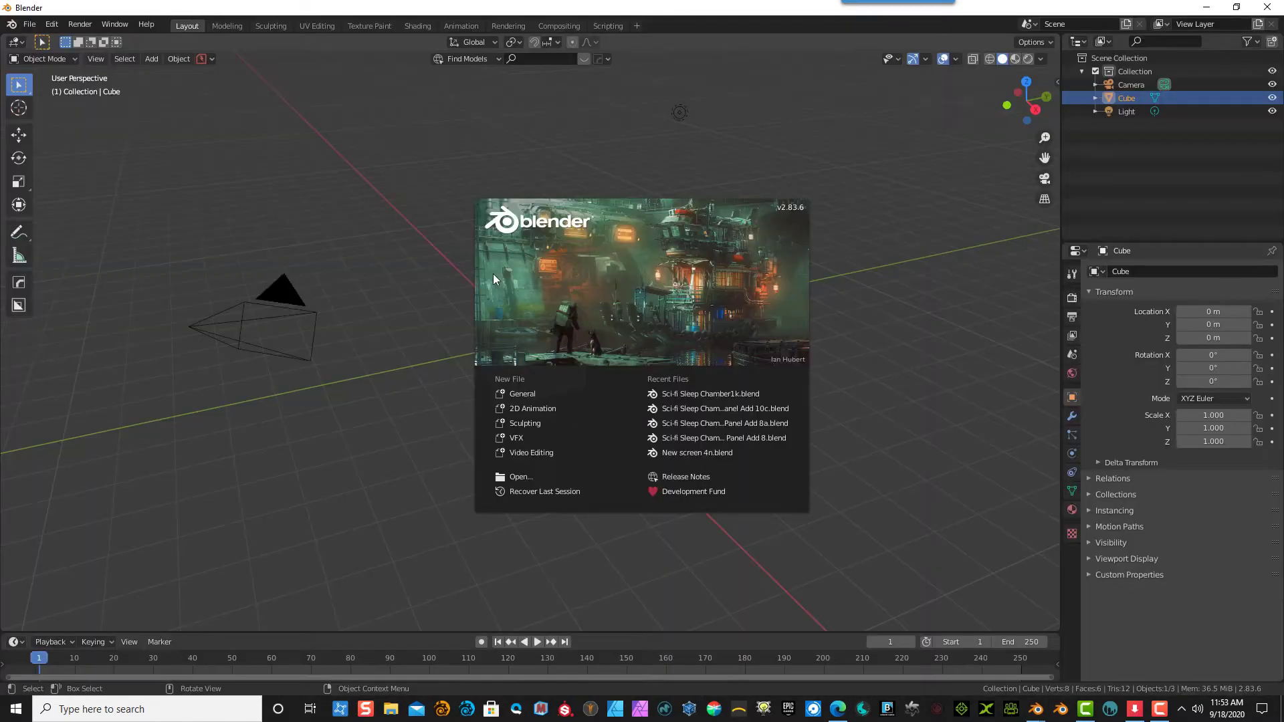
pyautogui.click(431, 268)
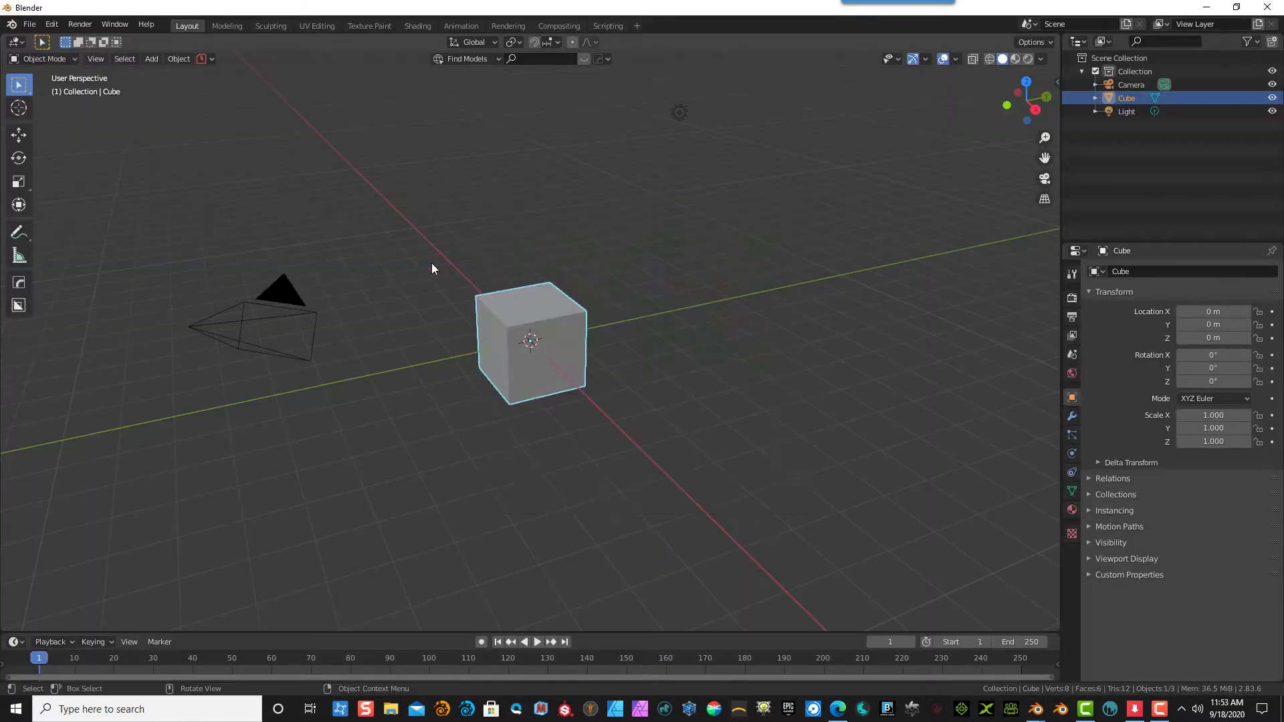
pyautogui.press('Delete')
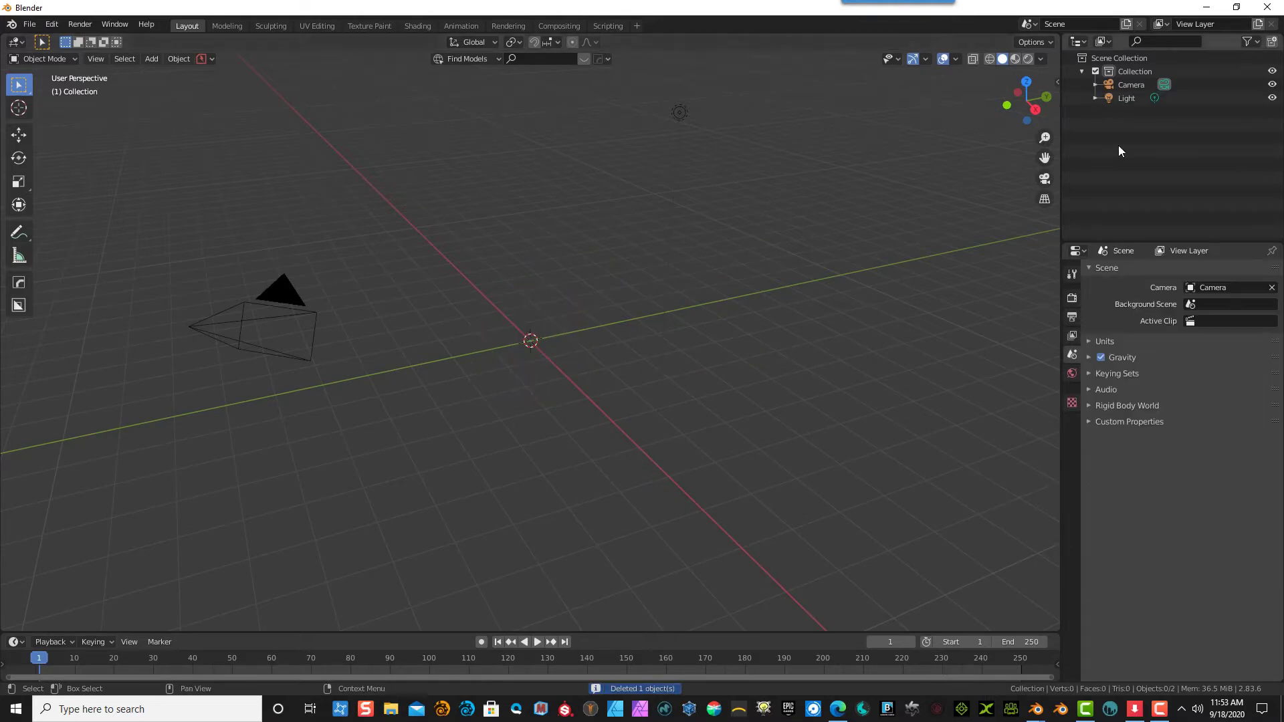
pyautogui.click(1130, 71)
pyautogui.rightClick(1131, 70)
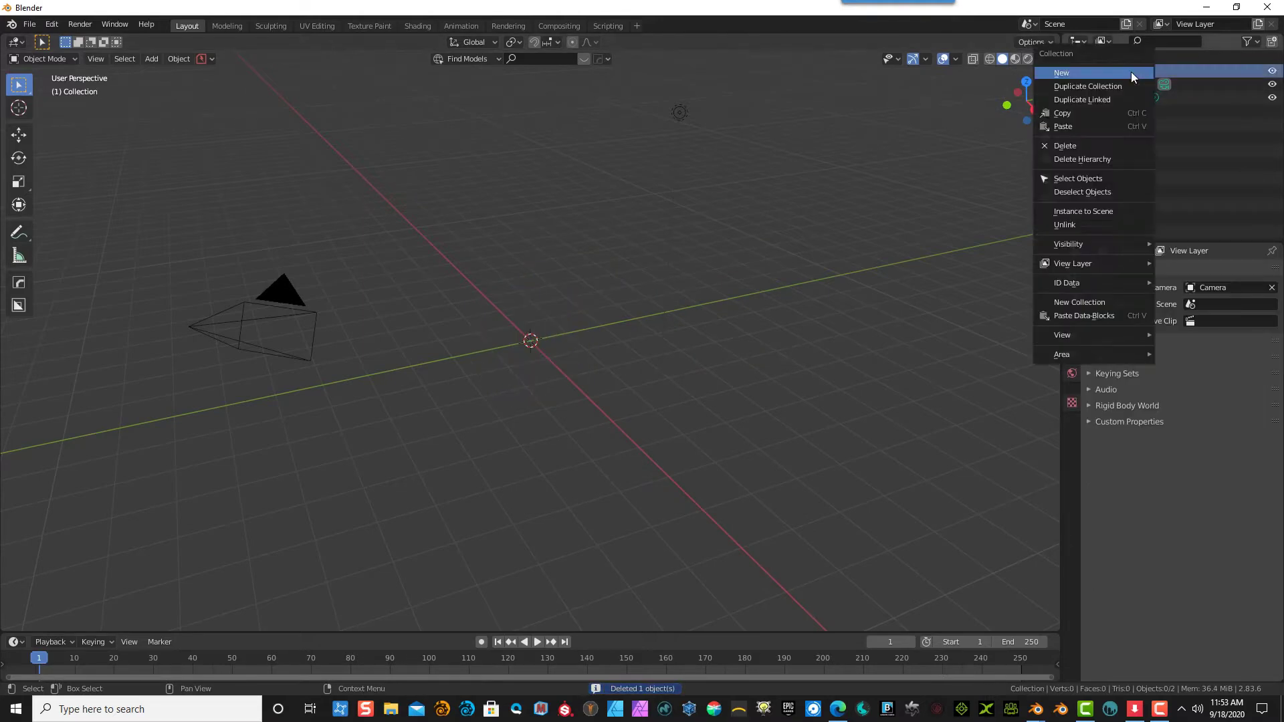
pyautogui.click(1082, 128)
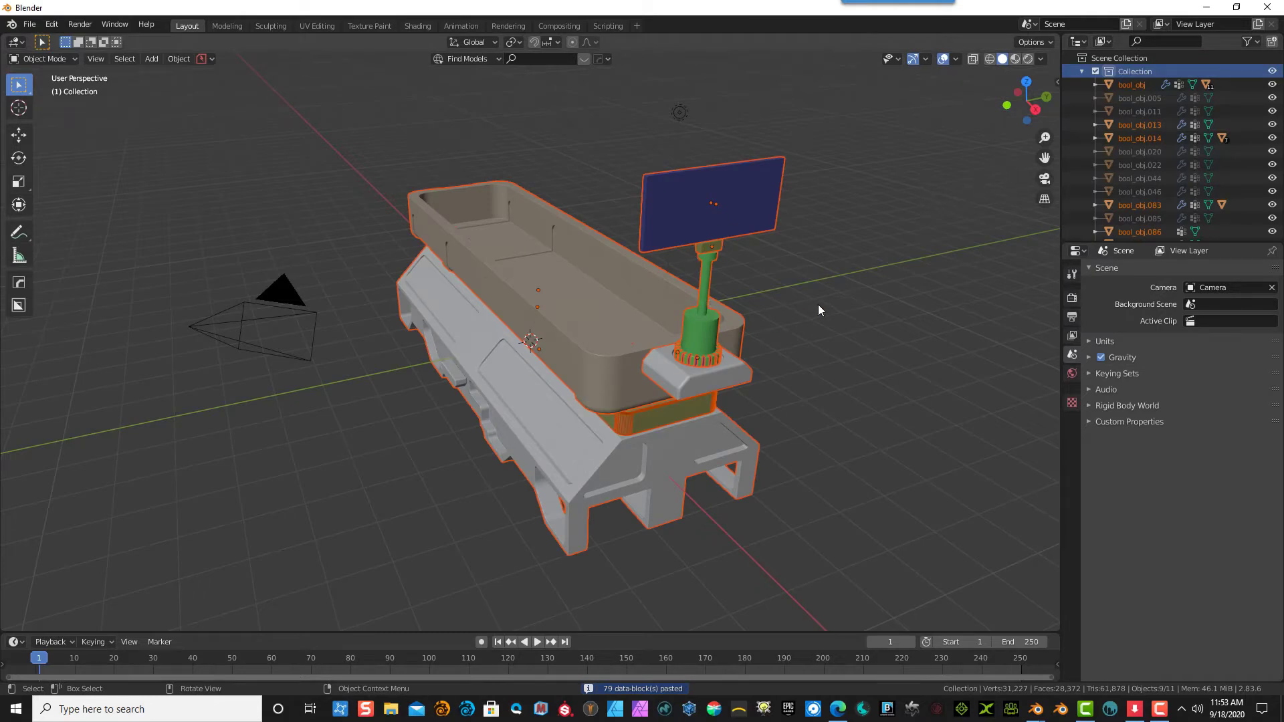
# - Delete the pasted sleep chamber bodies, leaving only the control panel and its stand
pyautogui.hotkey('alt', 'a')
pyautogui.moveTo(378, 491); pyautogui.dragTo(555, 221)
pyautogui.press('Delete')
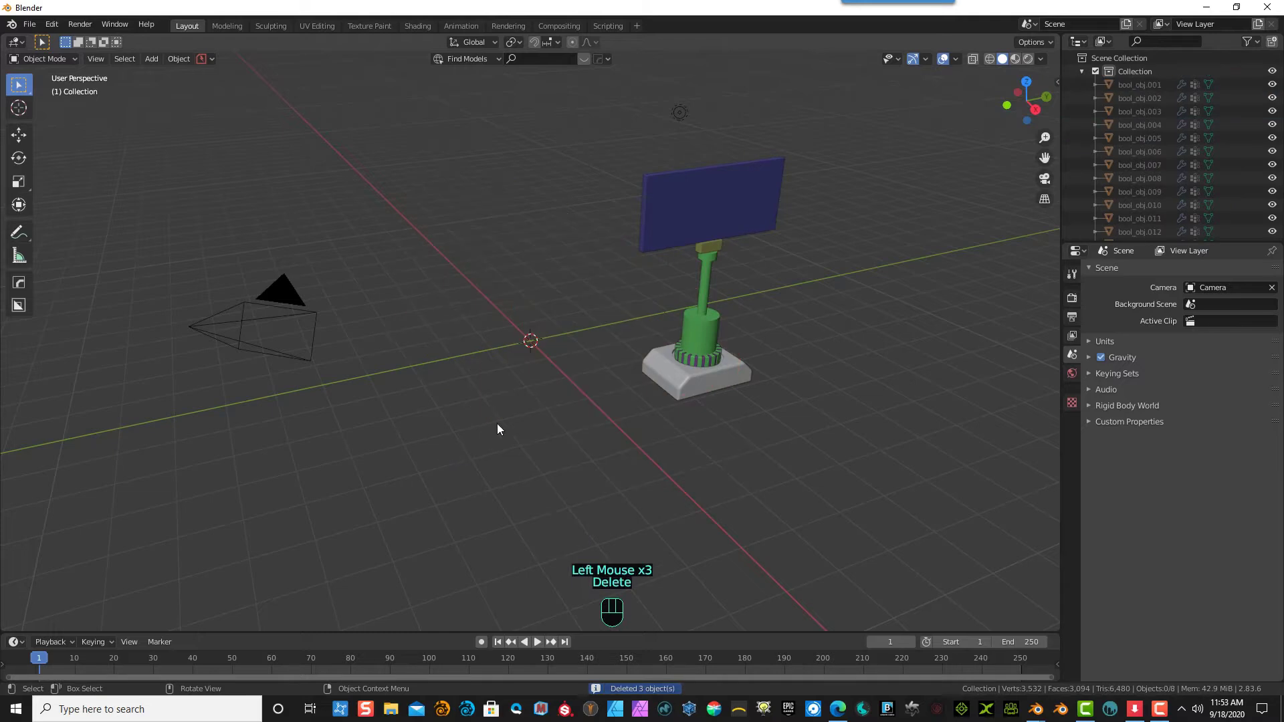
# - Select the disc and the swivel mount on the monitor's back and examine their placement from perspective and top views
pyautogui.moveTo(557, 367)
pyautogui.mouseDown(button='middle')
pyautogui.moveTo(664, 370)
pyautogui.moveTo(550, 362)
pyautogui.mouseUp(button='middle')
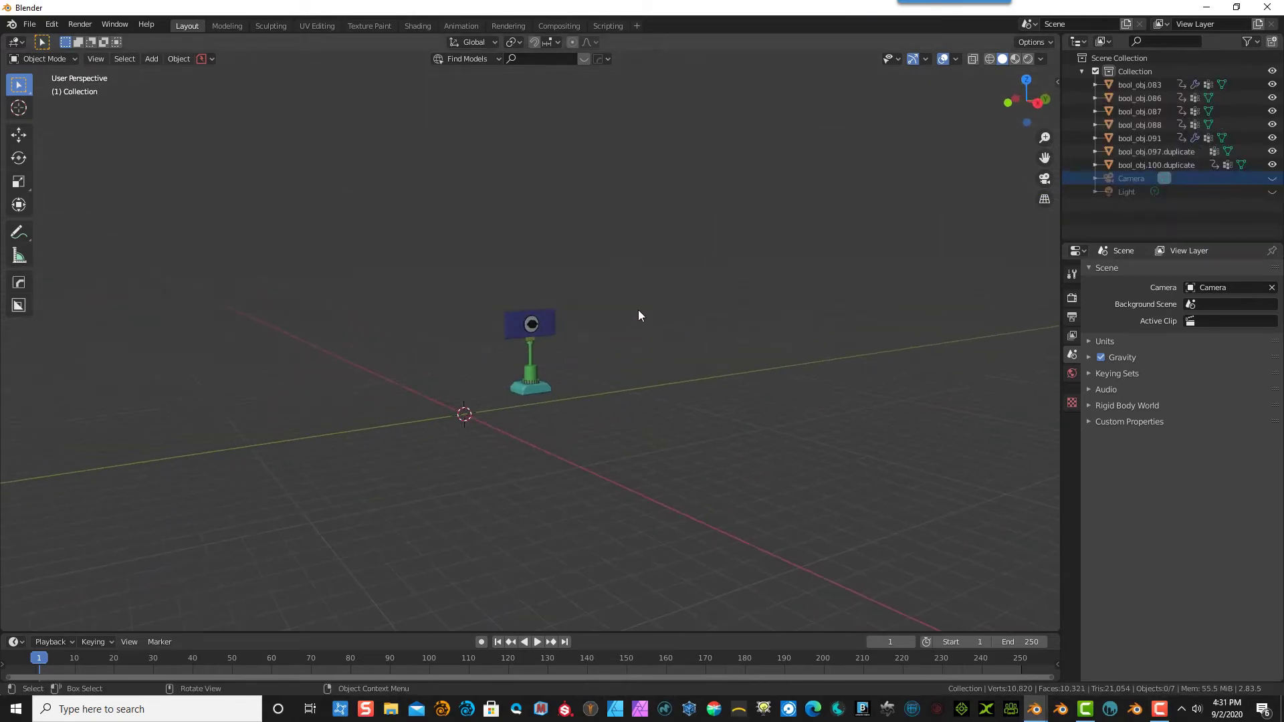
pyautogui.scroll(5, 630, 258)
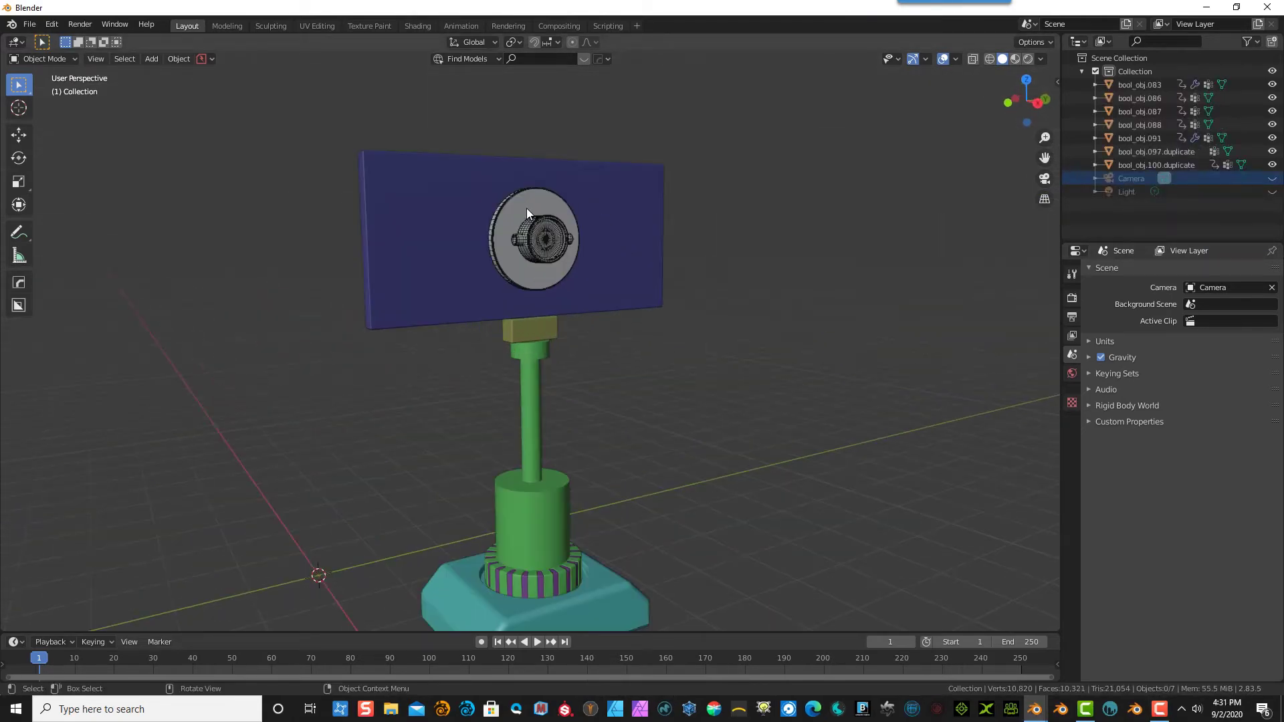
pyautogui.click(533, 254)
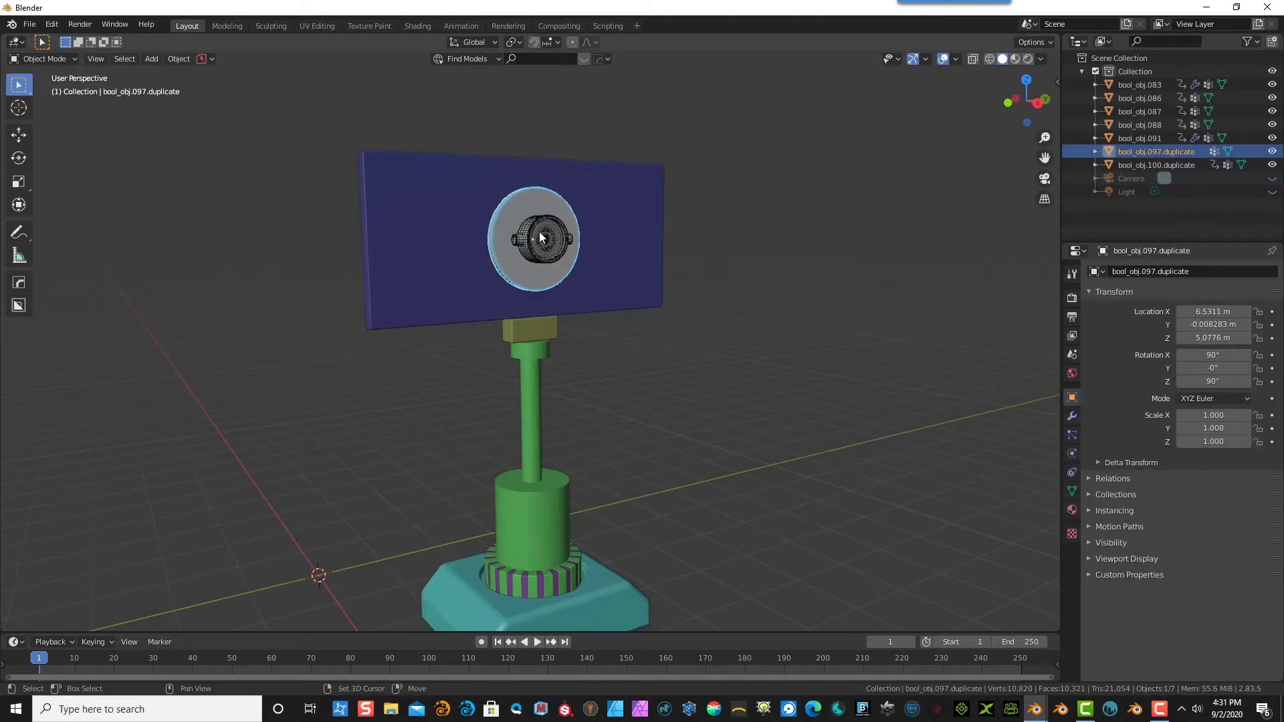
pyautogui.keyDown('shift'); pyautogui.click(556, 247); pyautogui.keyUp('shift')
pyautogui.scroll(5, 546, 218)
pyautogui.scroll(-3, 546, 219)
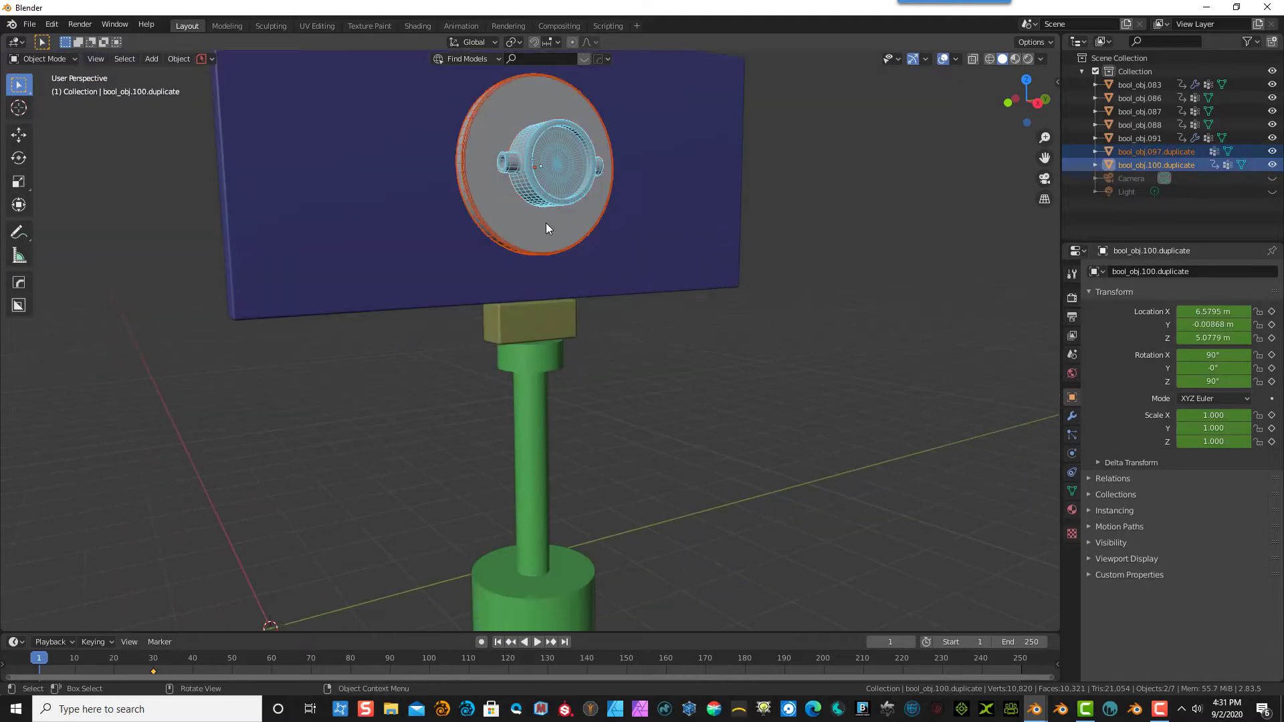
pyautogui.press('KP_7')
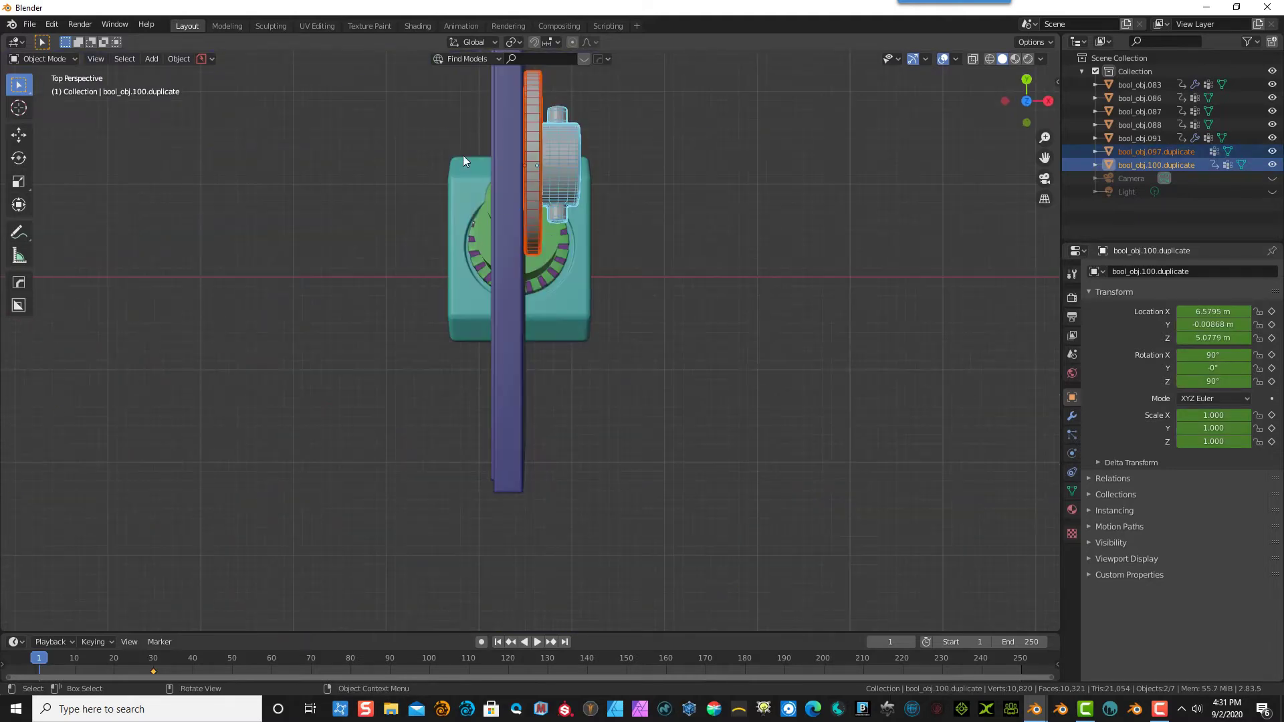
pyautogui.moveTo(464, 159); pyautogui.dragTo(508, 138, button='middle')
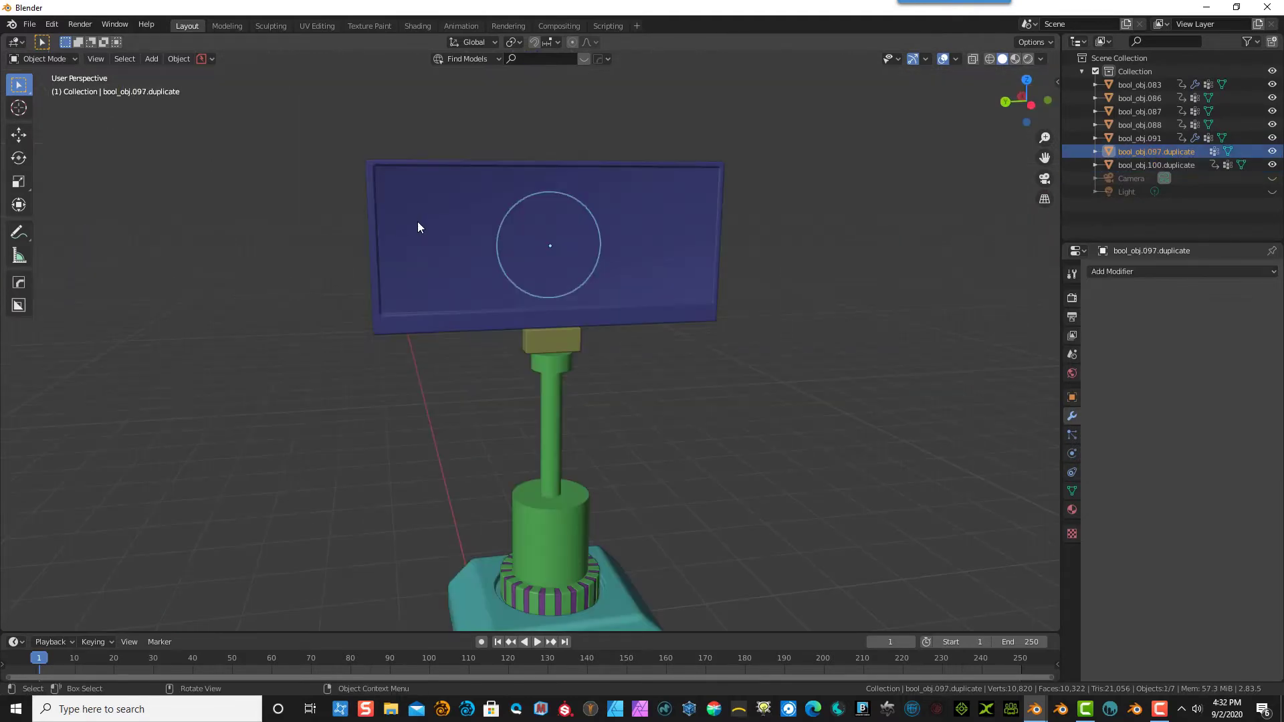
# - Separate the monitor's large front screen face into its own object, then return to Object Mode
pyautogui.click(419, 224)
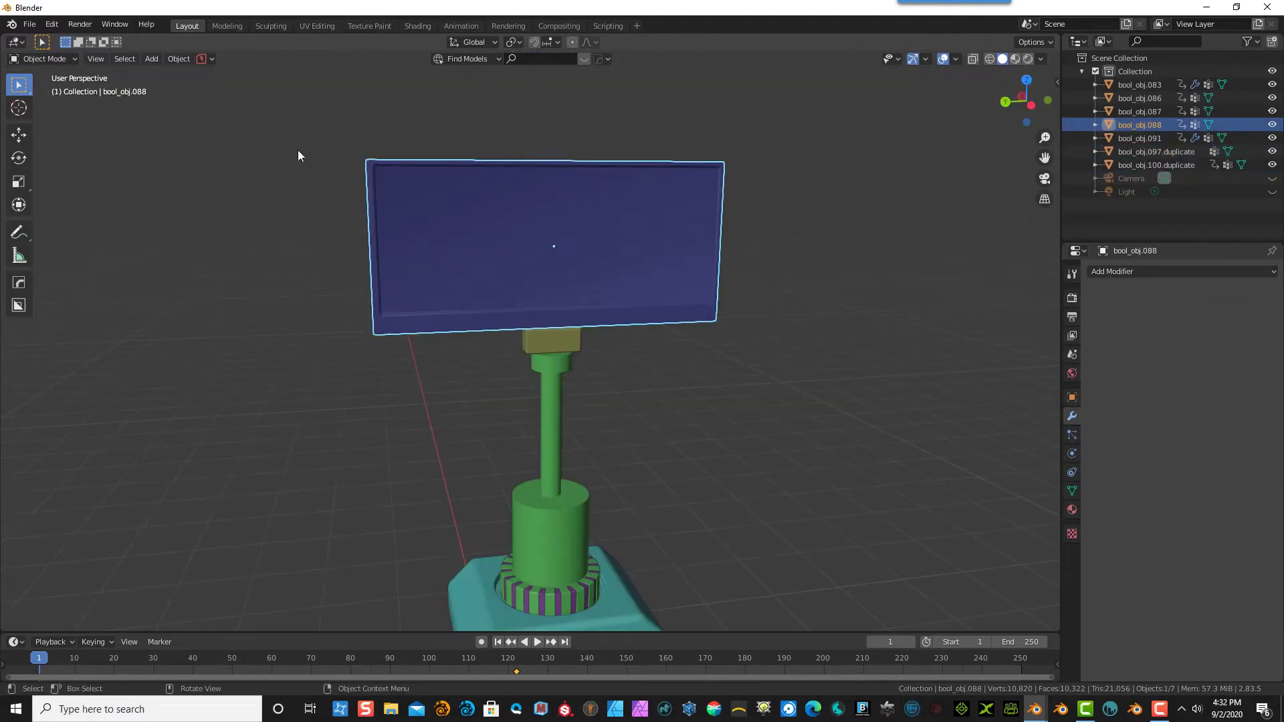
pyautogui.click(45, 59)
pyautogui.click(56, 87)
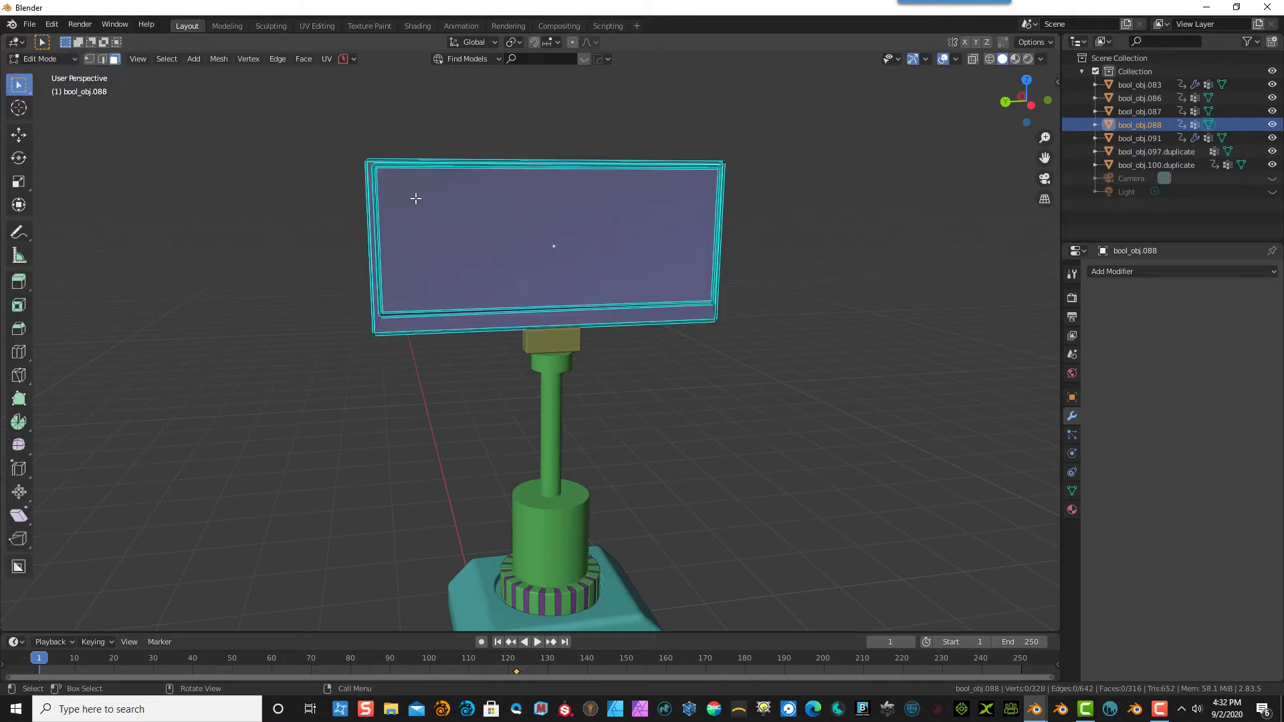
pyautogui.click(421, 210)
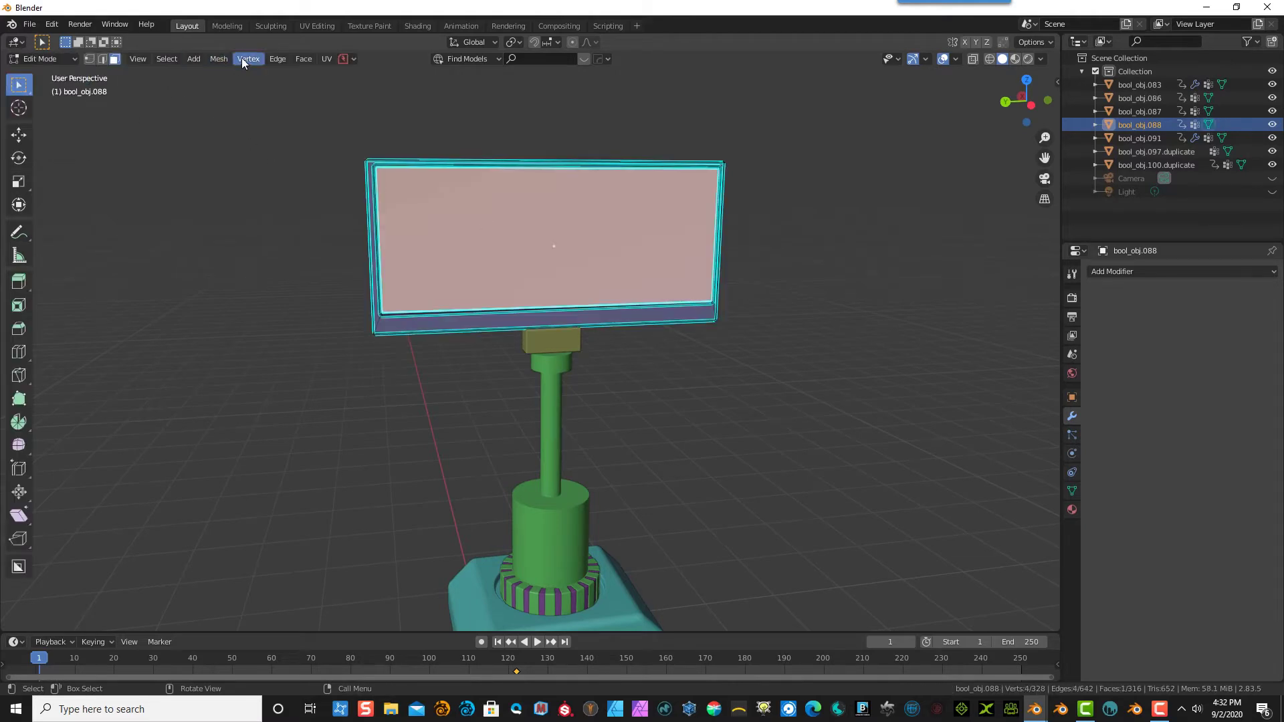
pyautogui.click(219, 59)
pyautogui.moveTo(247, 179)
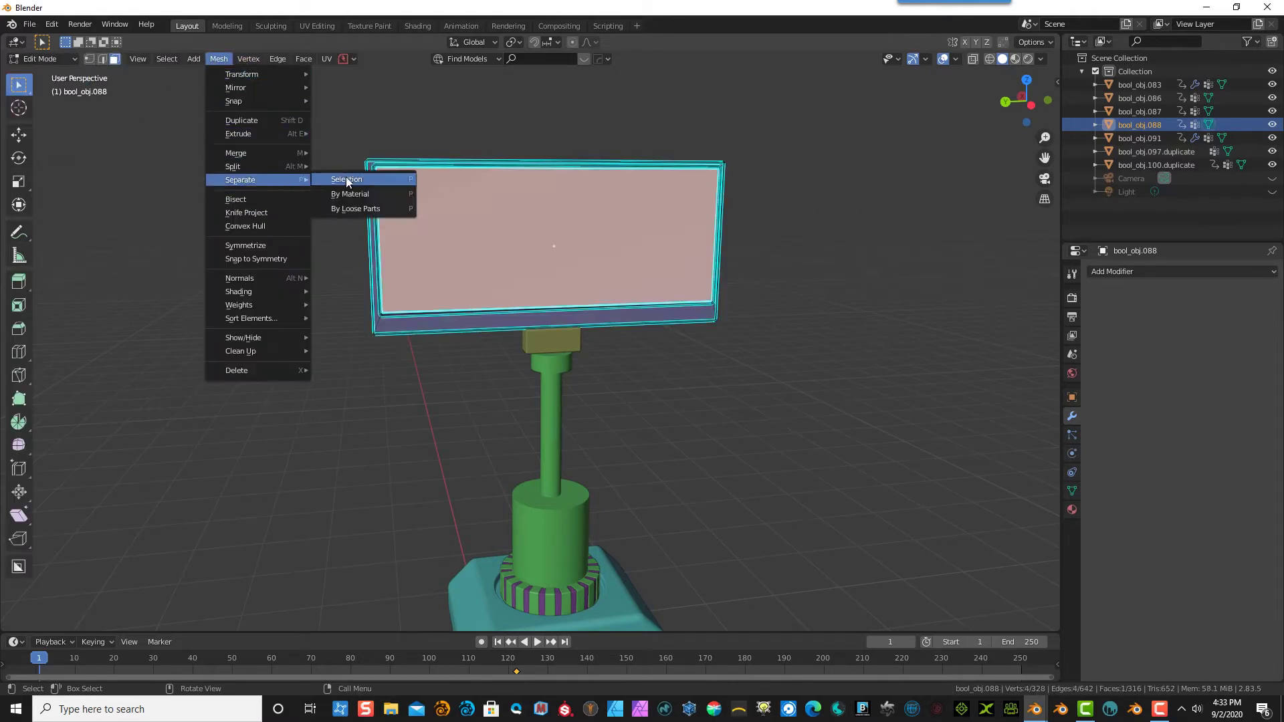
pyautogui.click(348, 178)
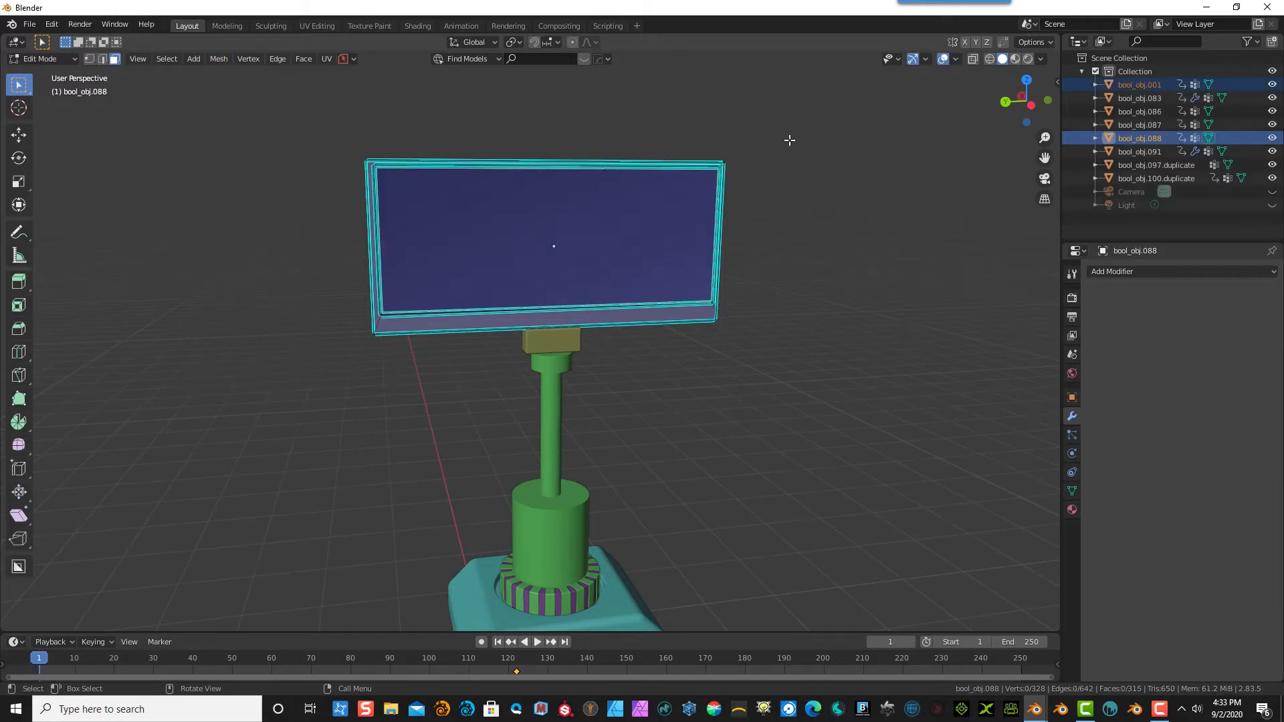
pyautogui.moveTo(788, 137); pyautogui.dragTo(674, 153, button='middle')
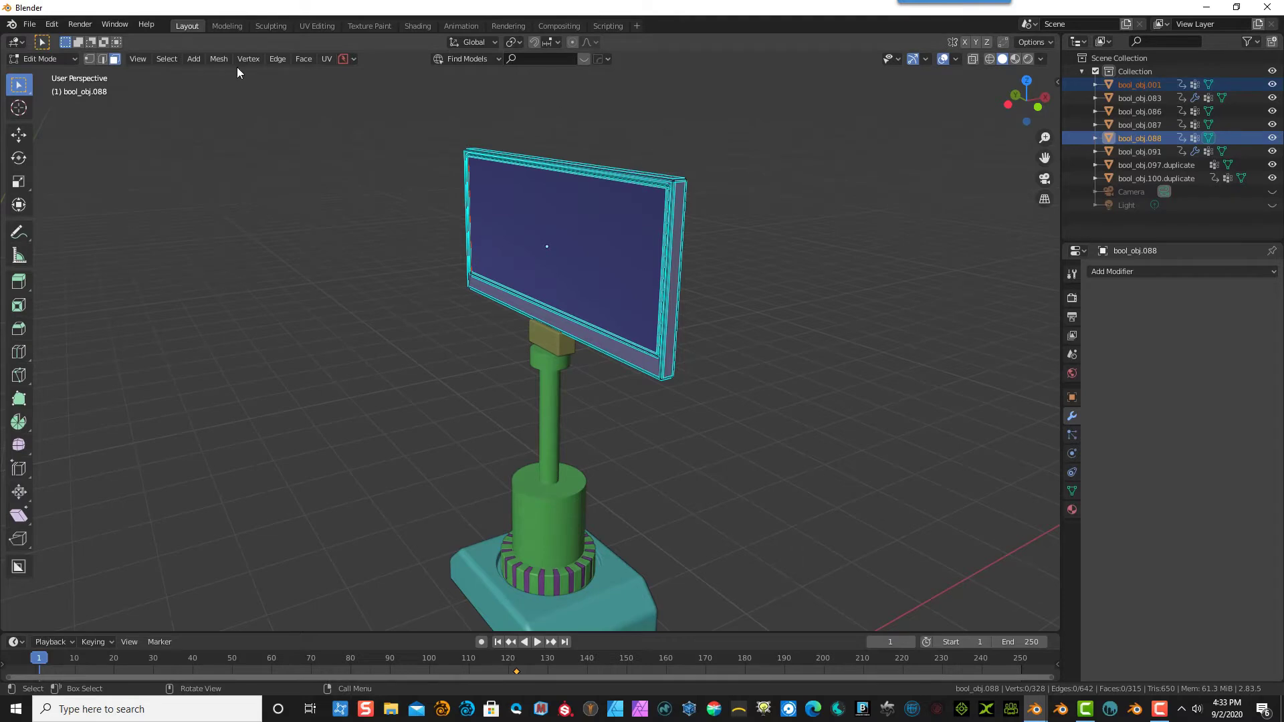
pyautogui.click(47, 59)
pyautogui.click(40, 67)
# - Select the monitor frame and the separated screen face in turn to check that they are independent objects
pyautogui.click(676, 207)
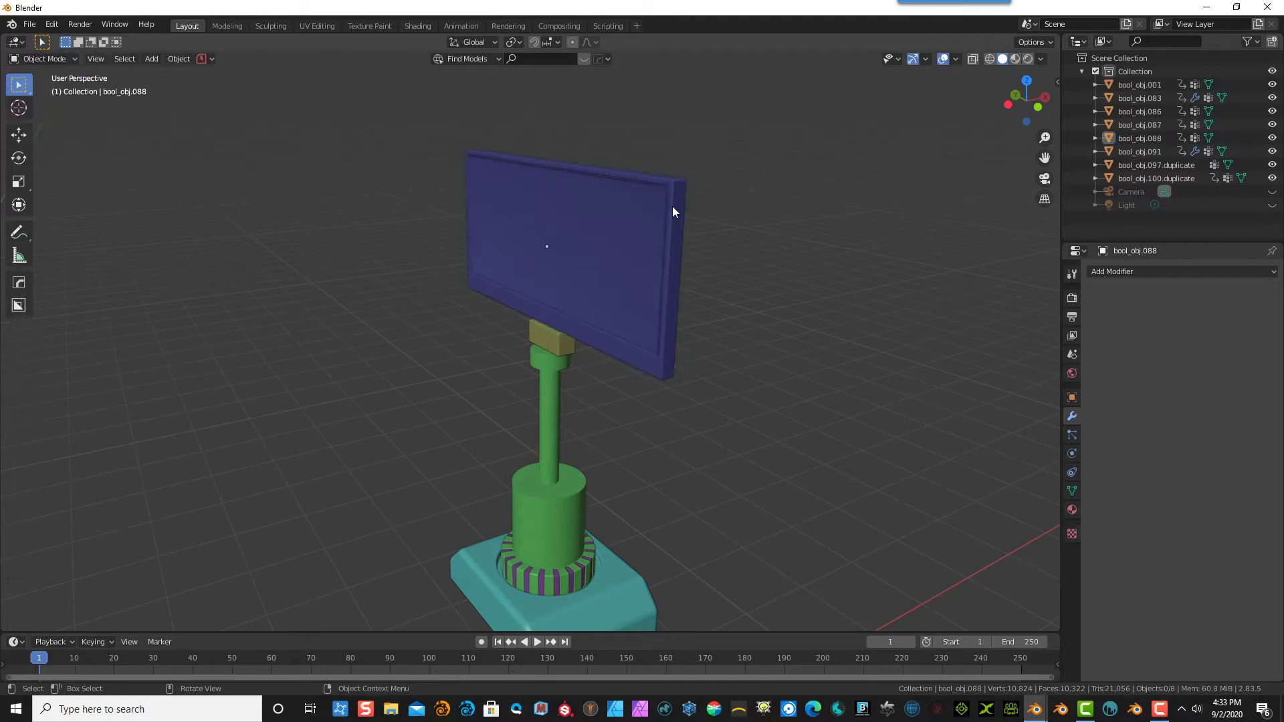
pyautogui.click(678, 208)
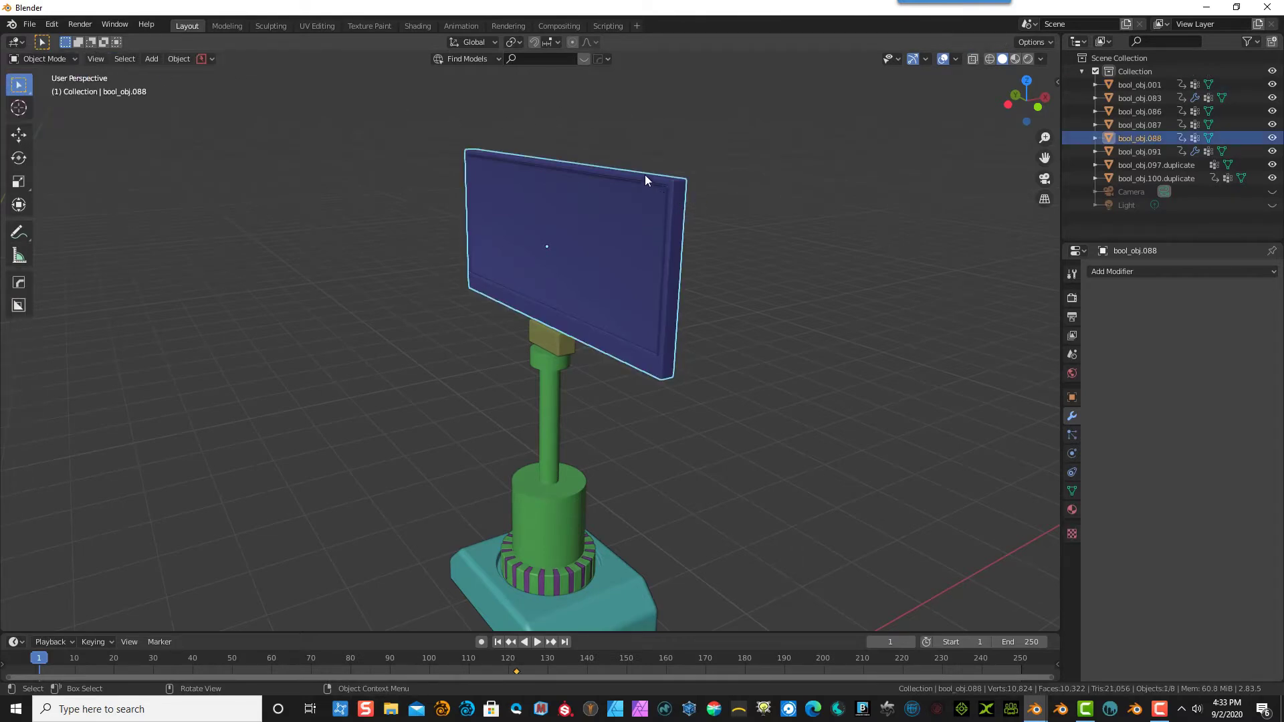
pyautogui.click(603, 208)
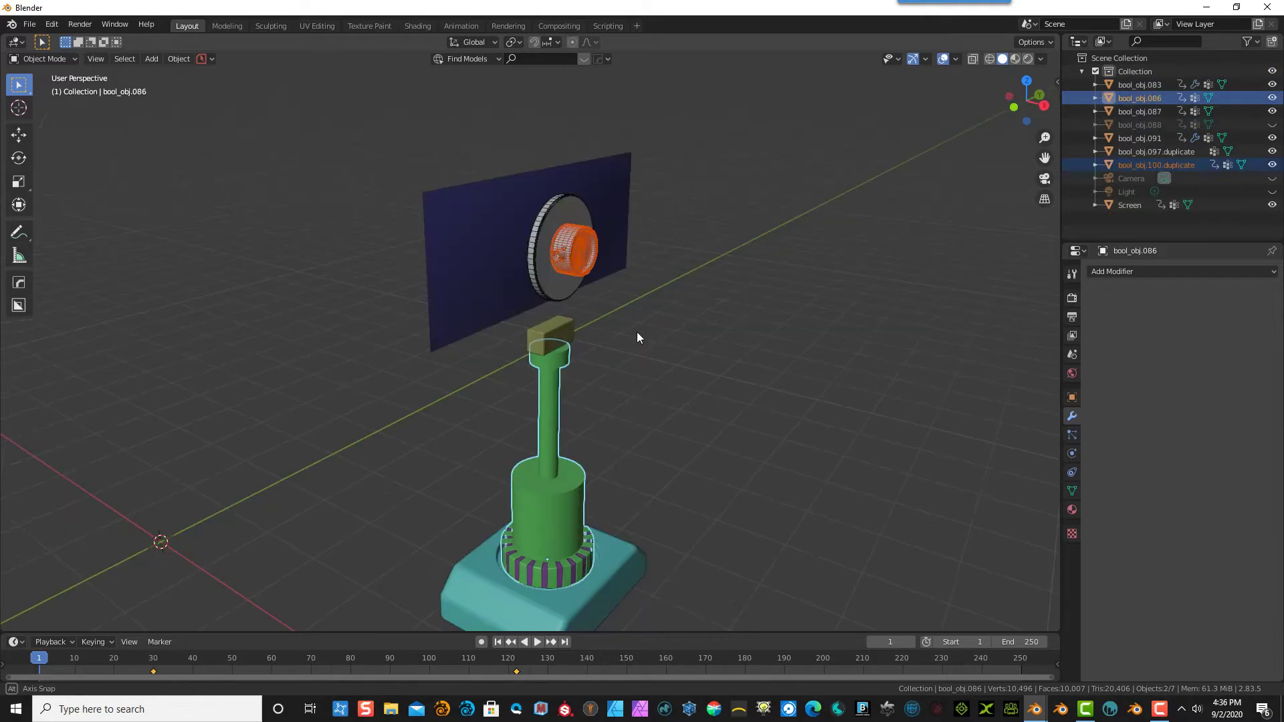
# - Invert the selection and hide everything except the green post and the swivel mount
pyautogui.moveTo(637, 331); pyautogui.dragTo(599, 282, button='middle')
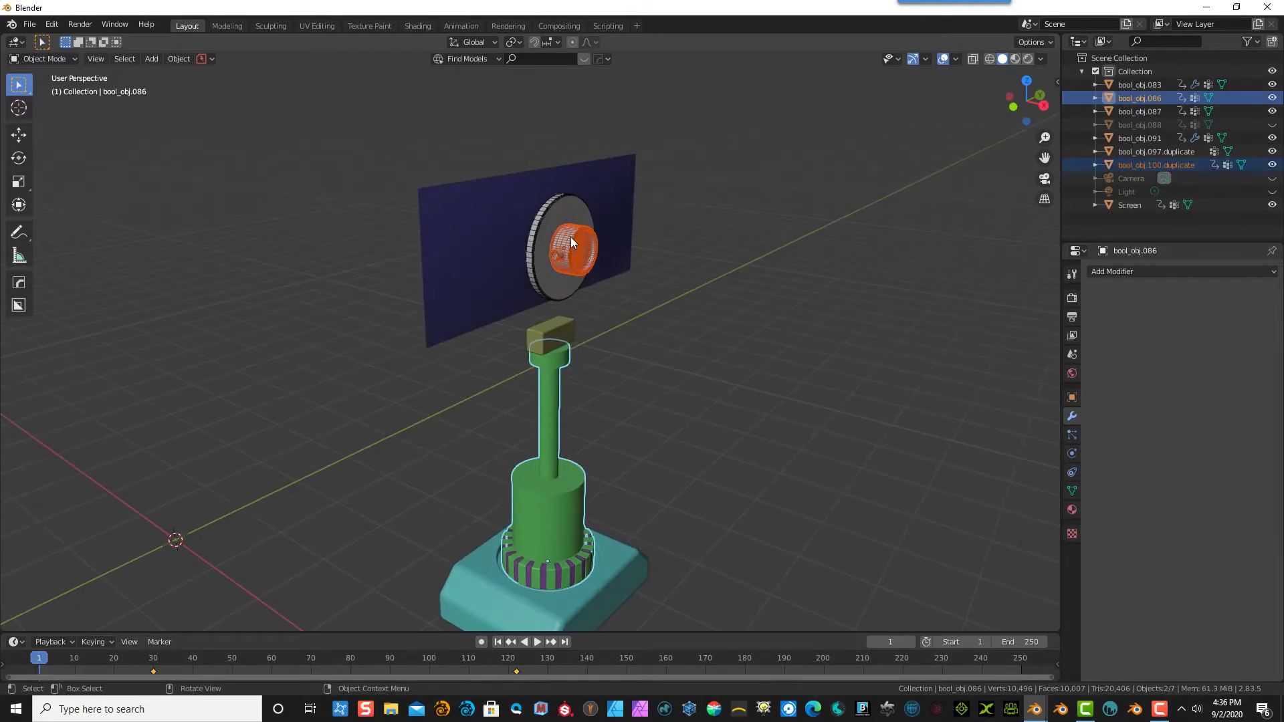
pyautogui.click(134, 61)
pyautogui.click(142, 101)
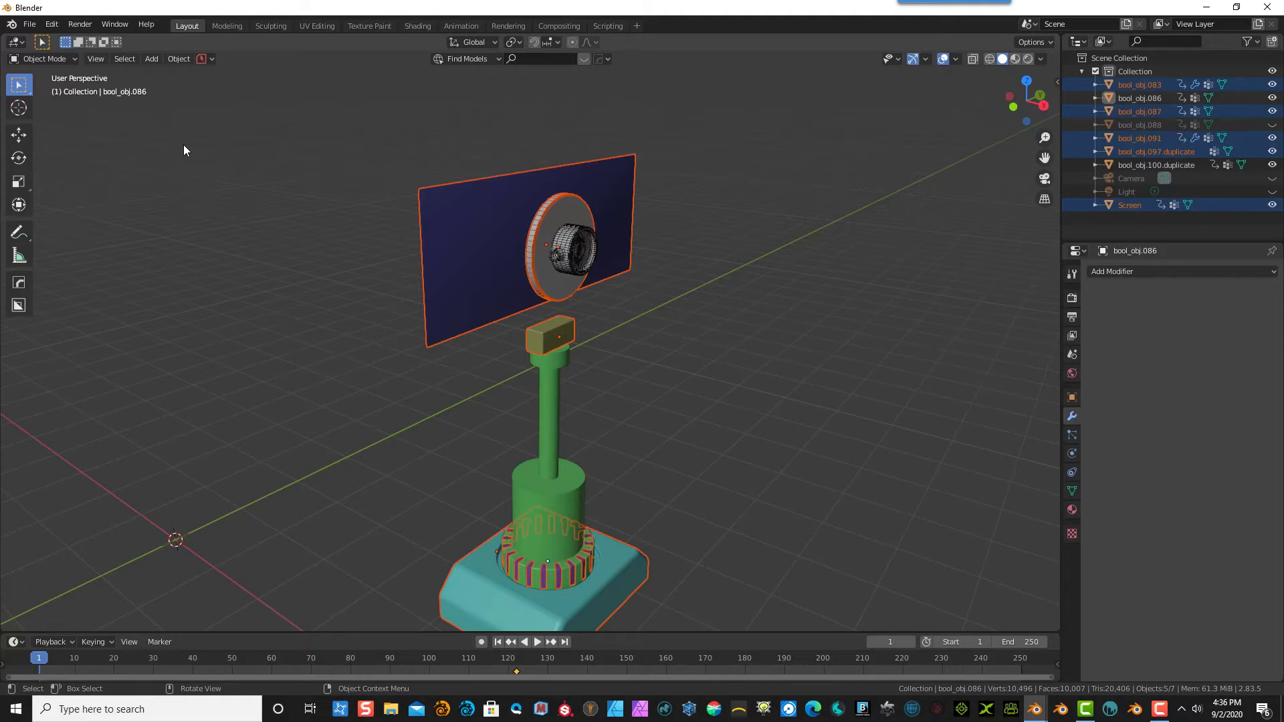
pyautogui.press('h')
# - In front orthographic view, annotate small joint circles on the post's wide cylinder and at two points beside the stand
pyautogui.moveTo(618, 270); pyautogui.dragTo(671, 360, button='middle')
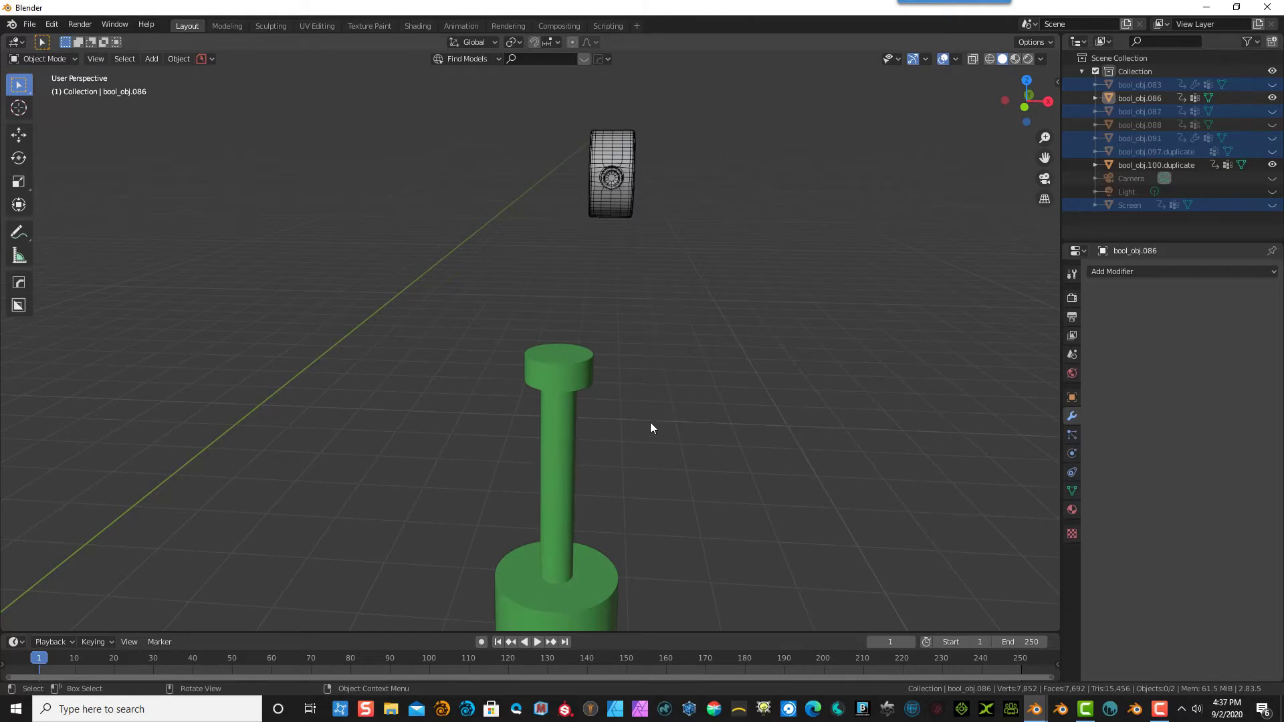
pyautogui.press('KP_1')
pyautogui.click(95, 59)
pyautogui.click(142, 162)
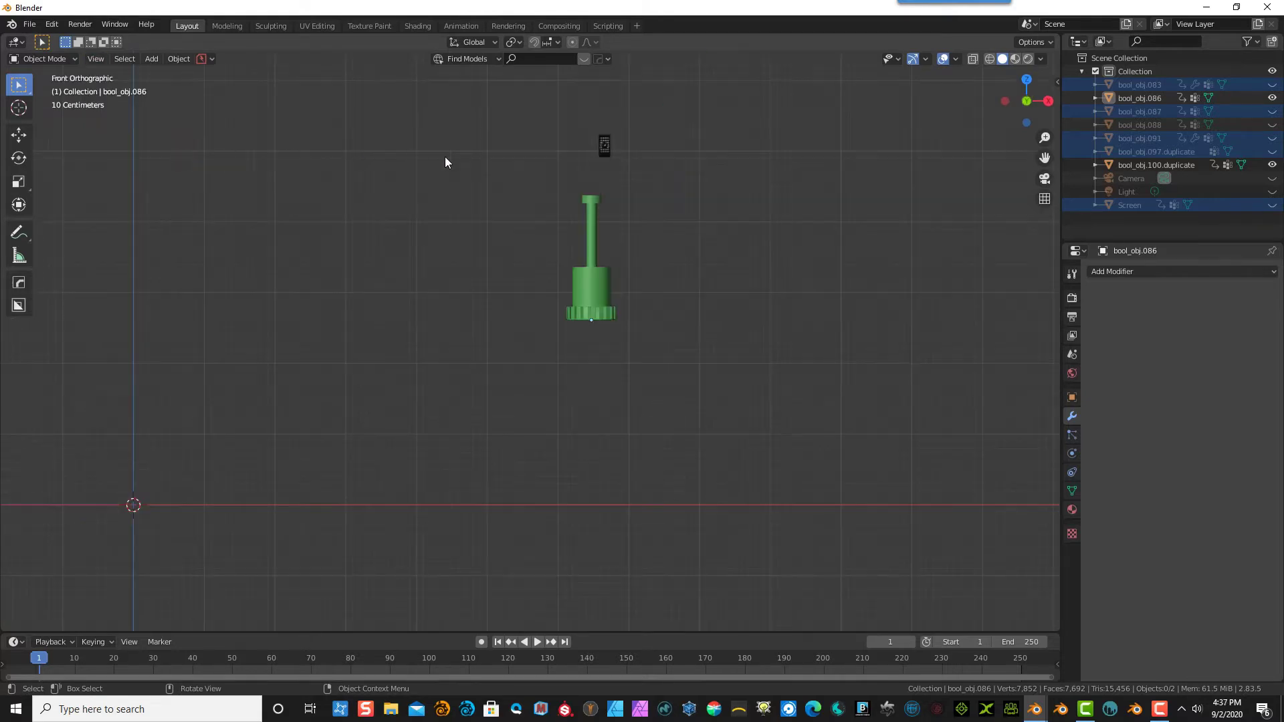
pyautogui.scroll(2, 586, 209)
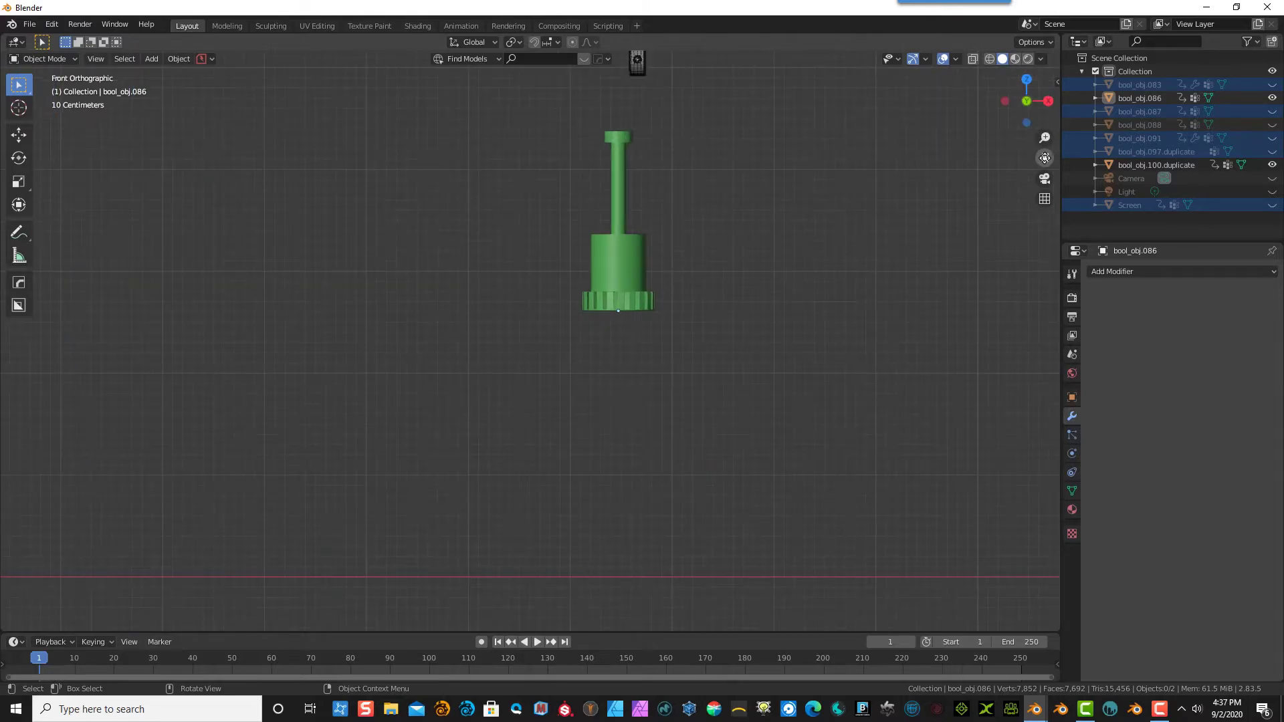
pyautogui.moveTo(1045, 158); pyautogui.dragTo(680, 340)
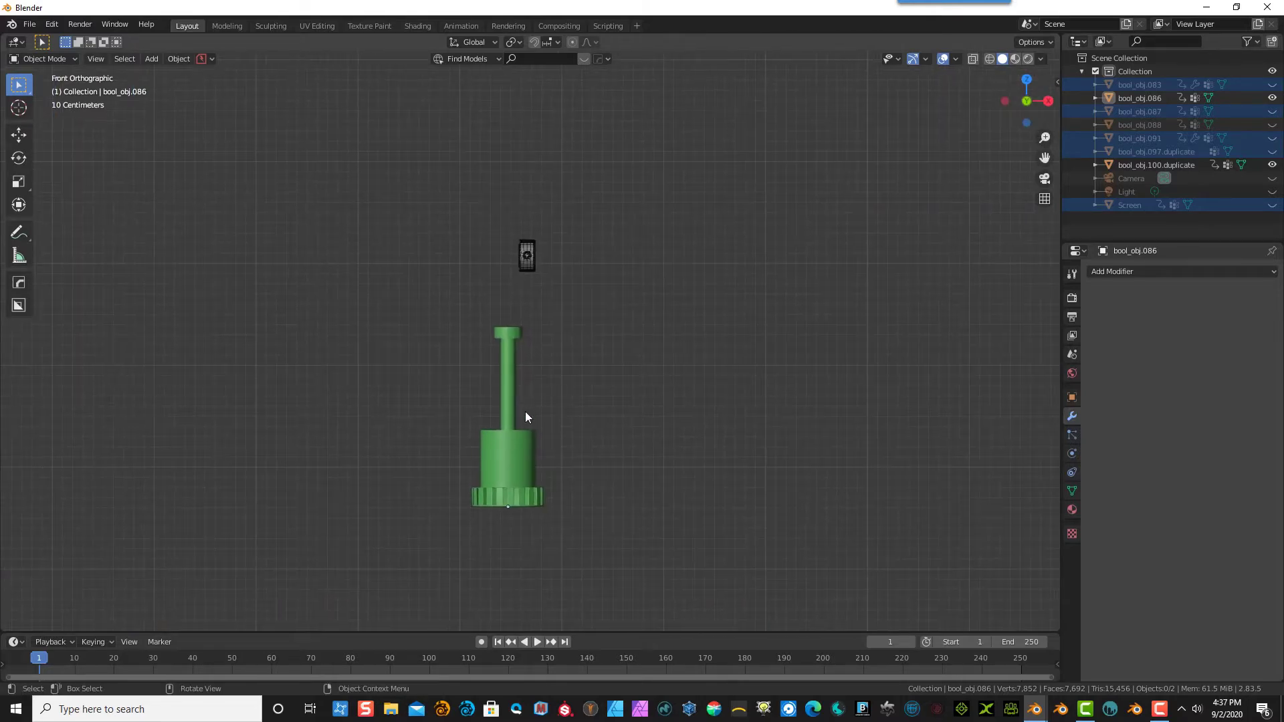
pyautogui.click(22, 236)
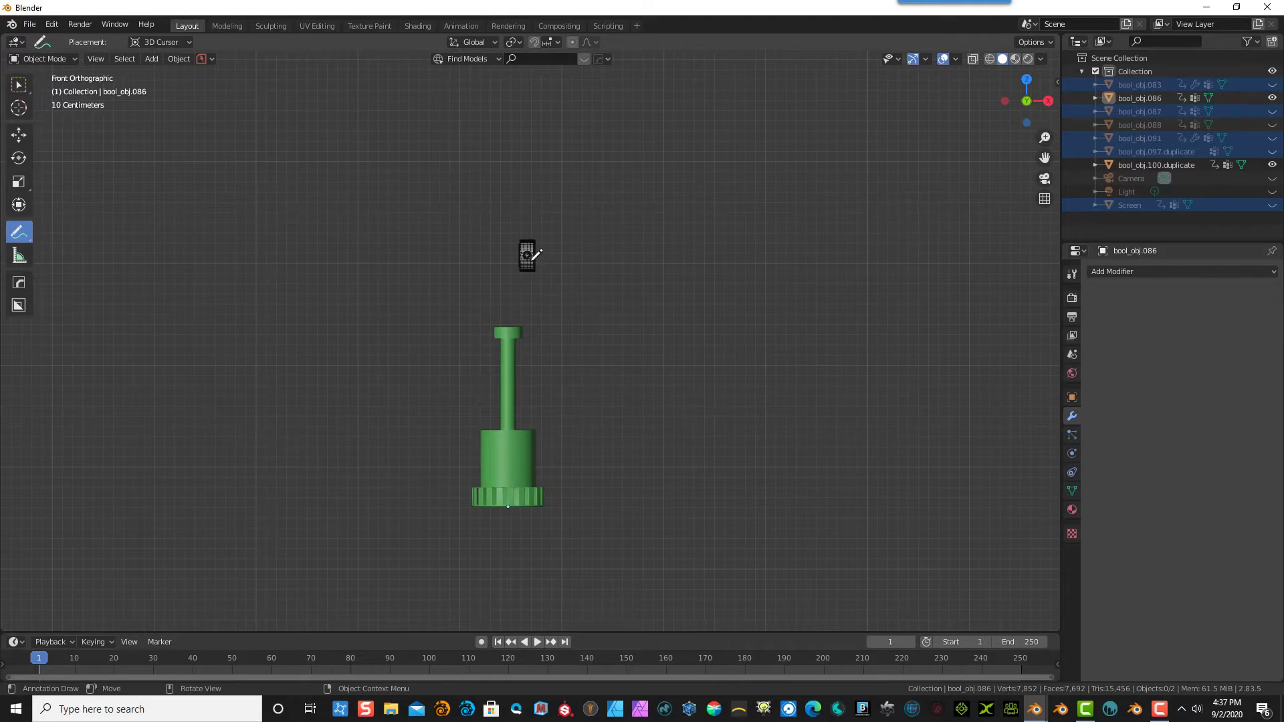
pyautogui.moveTo(509, 450)
pyautogui.mouseDown()
pyautogui.moveTo(512, 462)
pyautogui.moveTo(509, 451)
pyautogui.mouseUp()
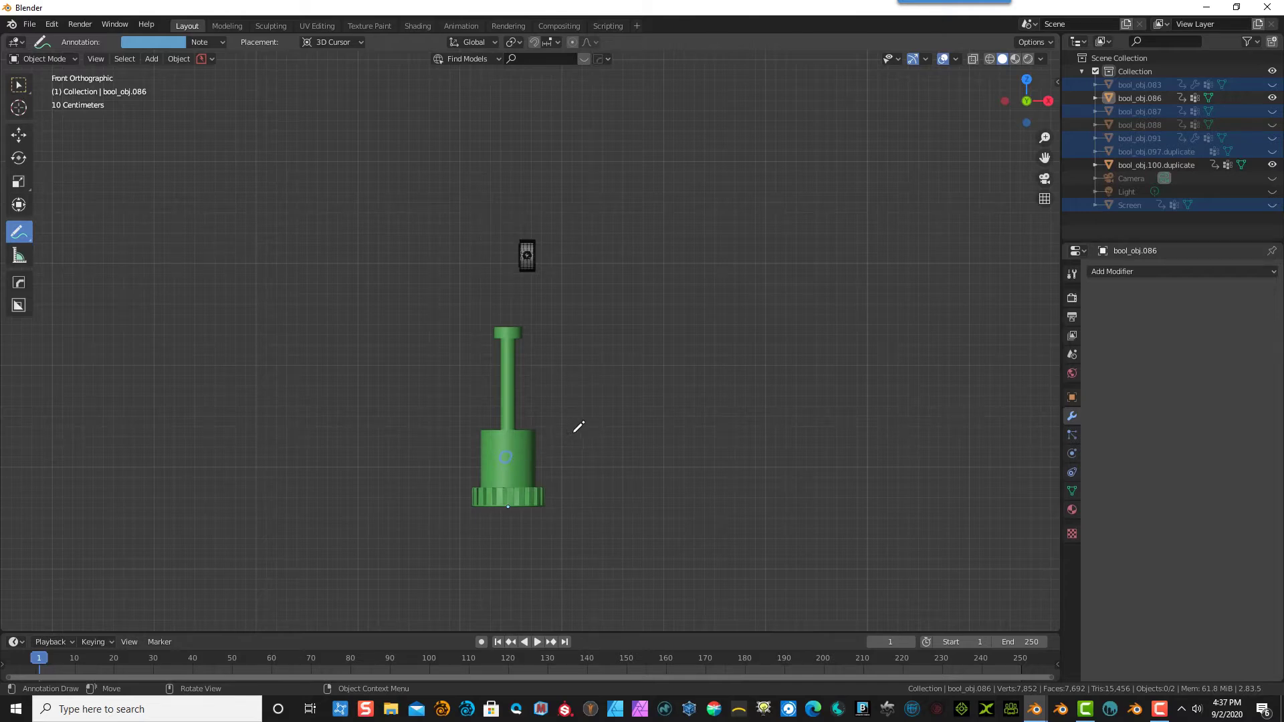
pyautogui.moveTo(576, 433); pyautogui.dragTo(580, 432)
pyautogui.moveTo(589, 330); pyautogui.dragTo(599, 329)
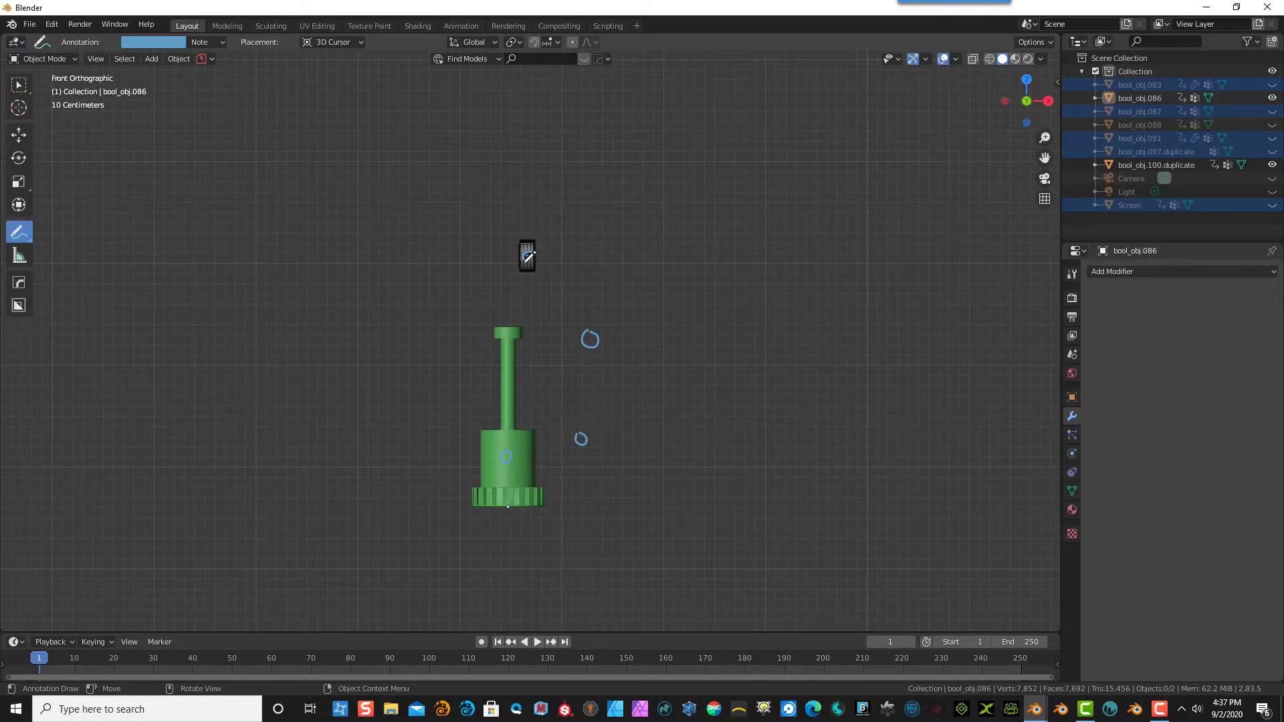
# - Annotate the outlines of three arm segments linking the swivel mount, the two outer joint circles and the post's wide cylinder
pyautogui.moveTo(527, 257); pyautogui.dragTo(587, 336)
pyautogui.moveTo(539, 253)
pyautogui.mouseDown()
pyautogui.moveTo(600, 335)
pyautogui.moveTo(586, 450)
pyautogui.moveTo(566, 401)
pyautogui.moveTo(584, 338)
pyautogui.mouseUp()
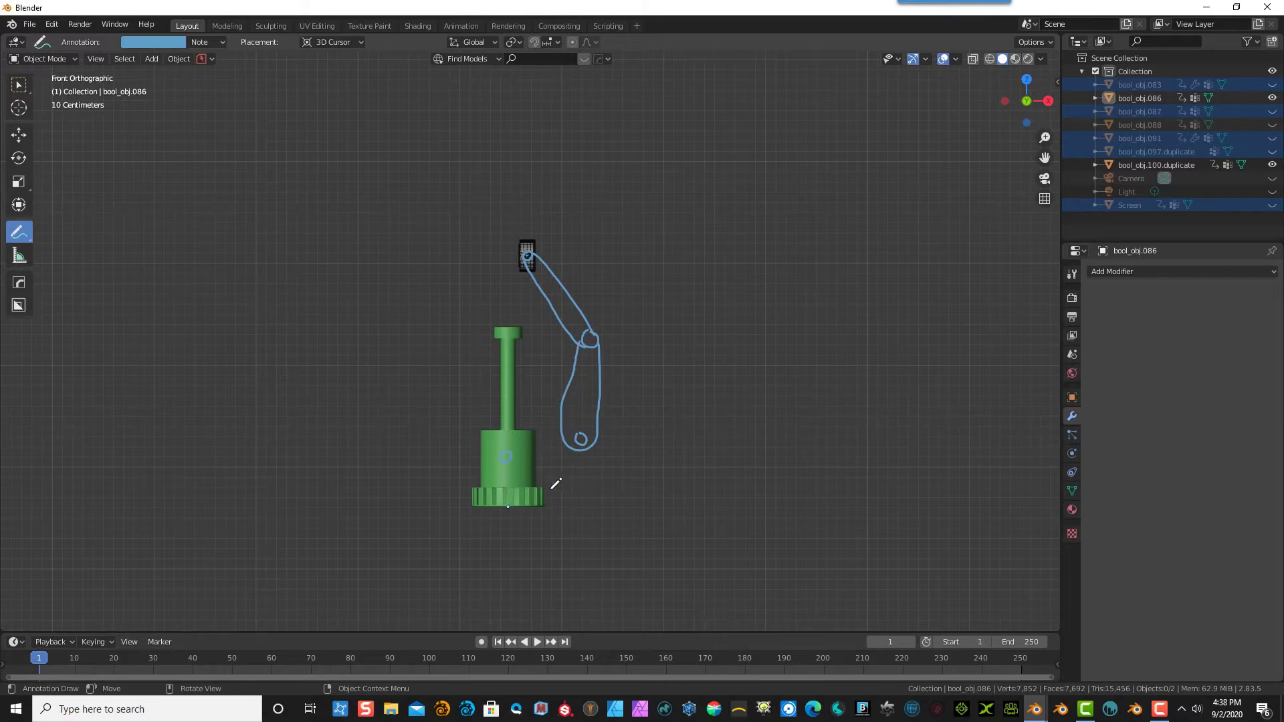
pyautogui.moveTo(507, 461)
pyautogui.mouseDown()
pyautogui.moveTo(567, 452)
pyautogui.moveTo(590, 429)
pyautogui.moveTo(510, 447)
pyautogui.moveTo(513, 460)
pyautogui.mouseUp()
# - Add a mesh circle at the 3D cursor under the post's ridged base, in front orthographic view
pyautogui.moveTo(681, 295); pyautogui.dragTo(630, 285, button='middle')
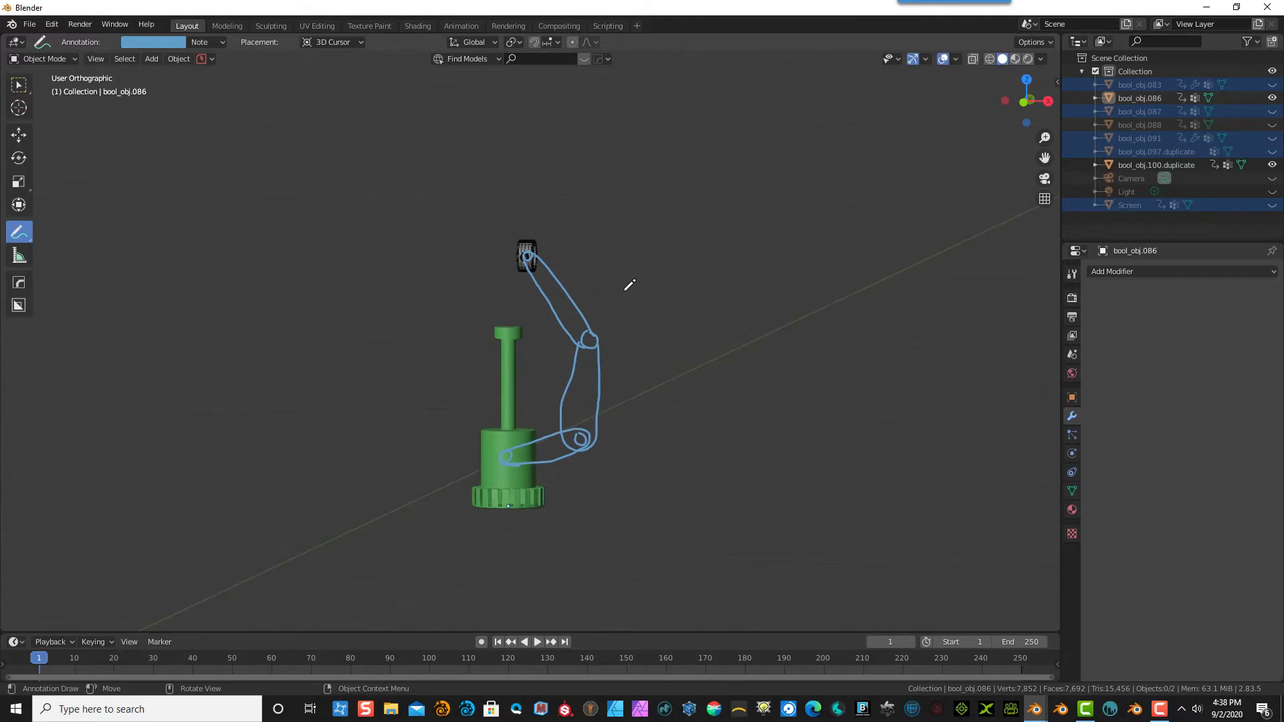
pyautogui.press('KP_1')
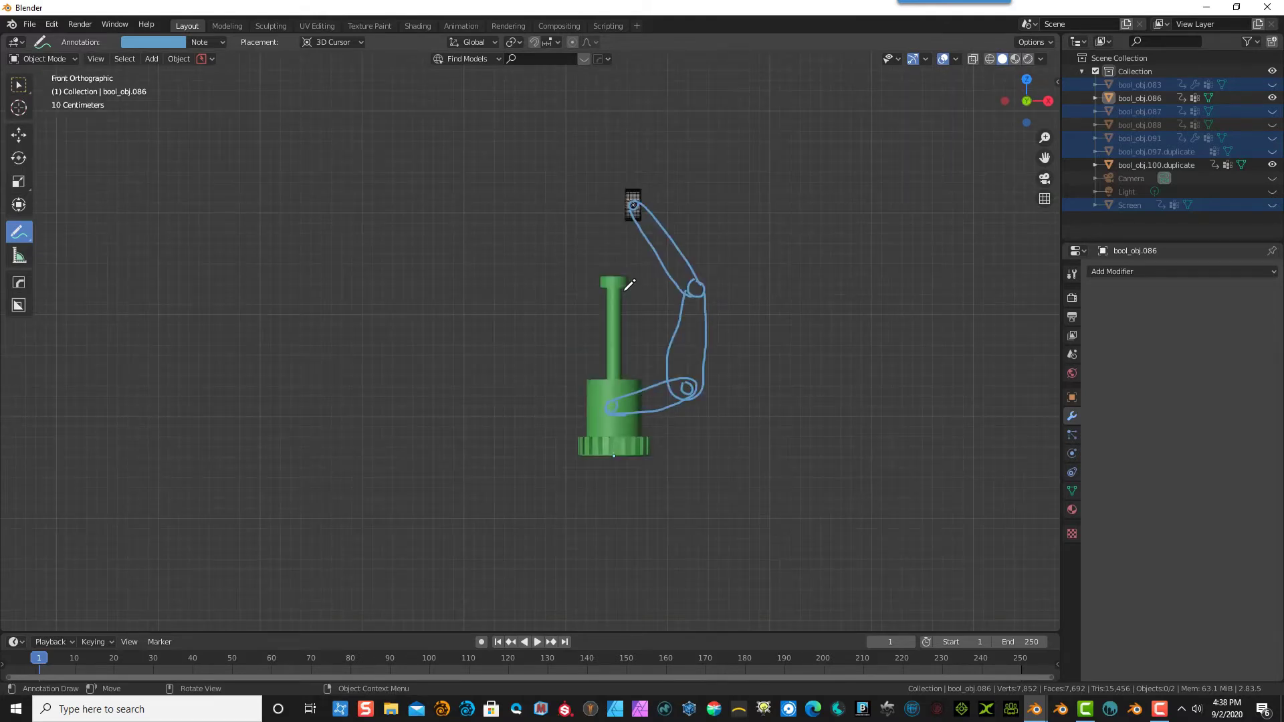
pyautogui.scroll(3, 737, 158)
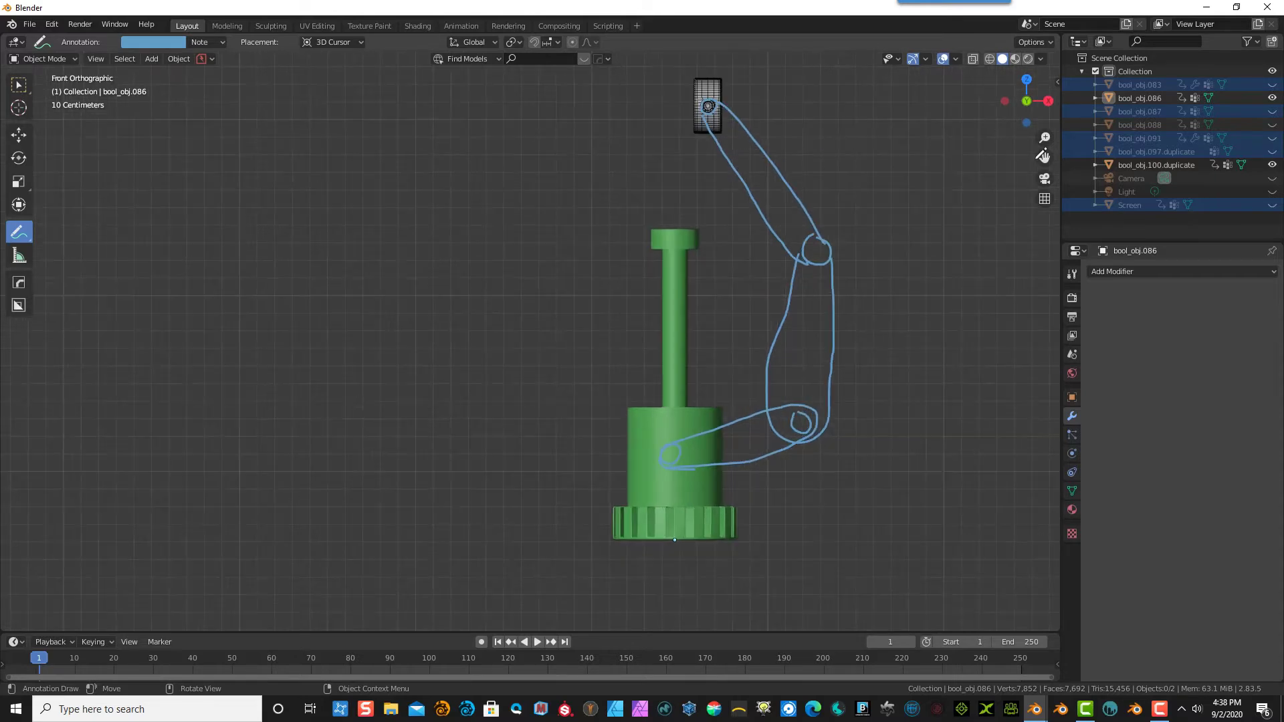
pyautogui.moveTo(1043, 156)
pyautogui.mouseDown()
pyautogui.moveTo(751, 179)
pyautogui.moveTo(801, 221)
pyautogui.mouseUp()
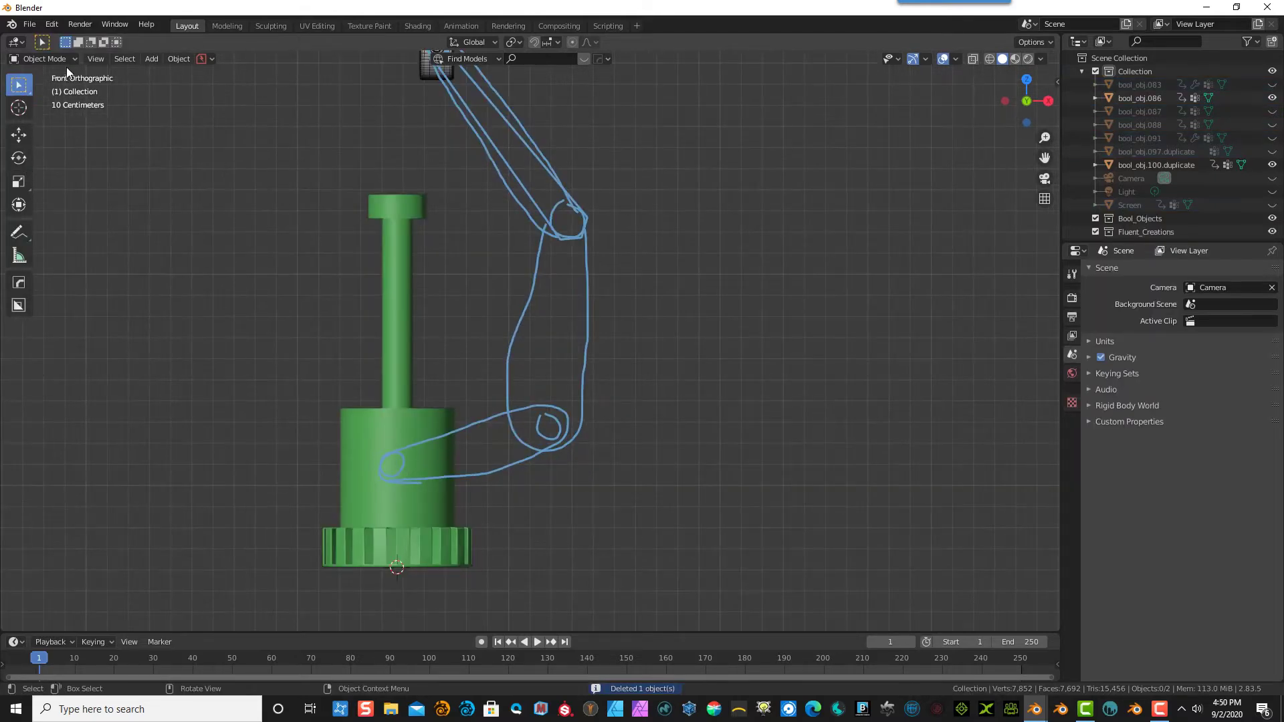
pyautogui.click(151, 59)
pyautogui.moveTo(203, 75)
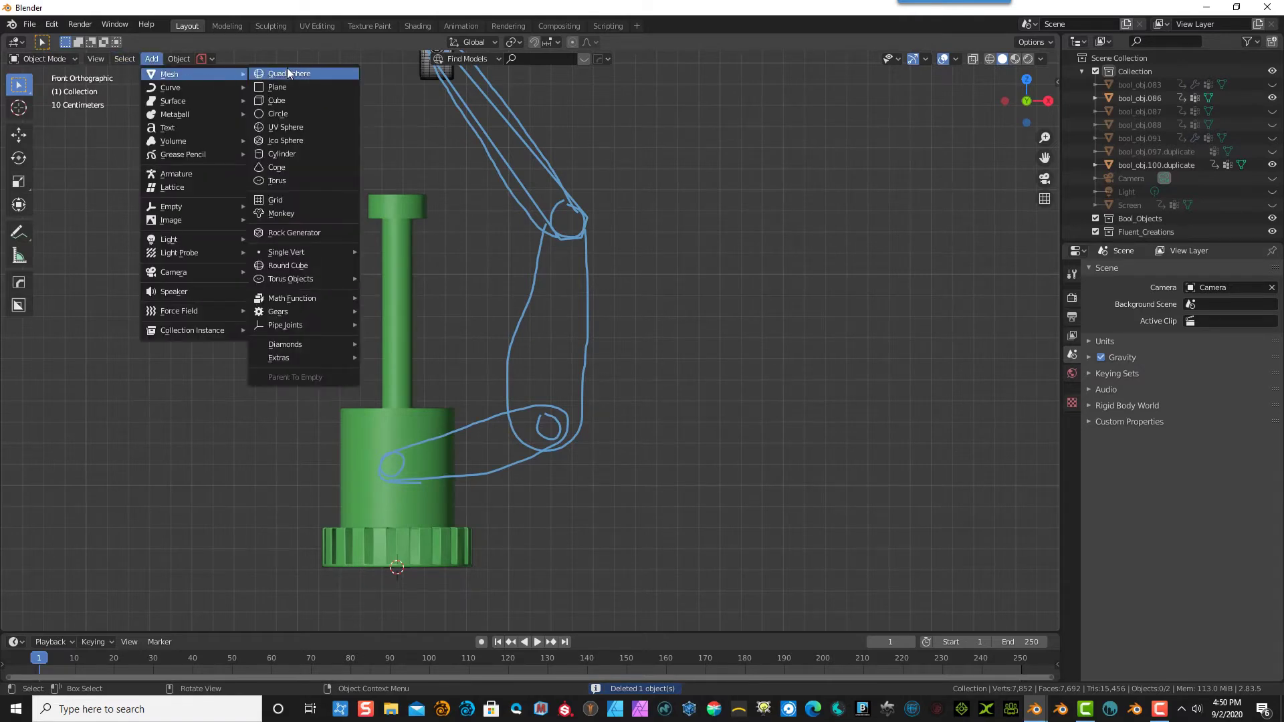
pyautogui.click(298, 115)
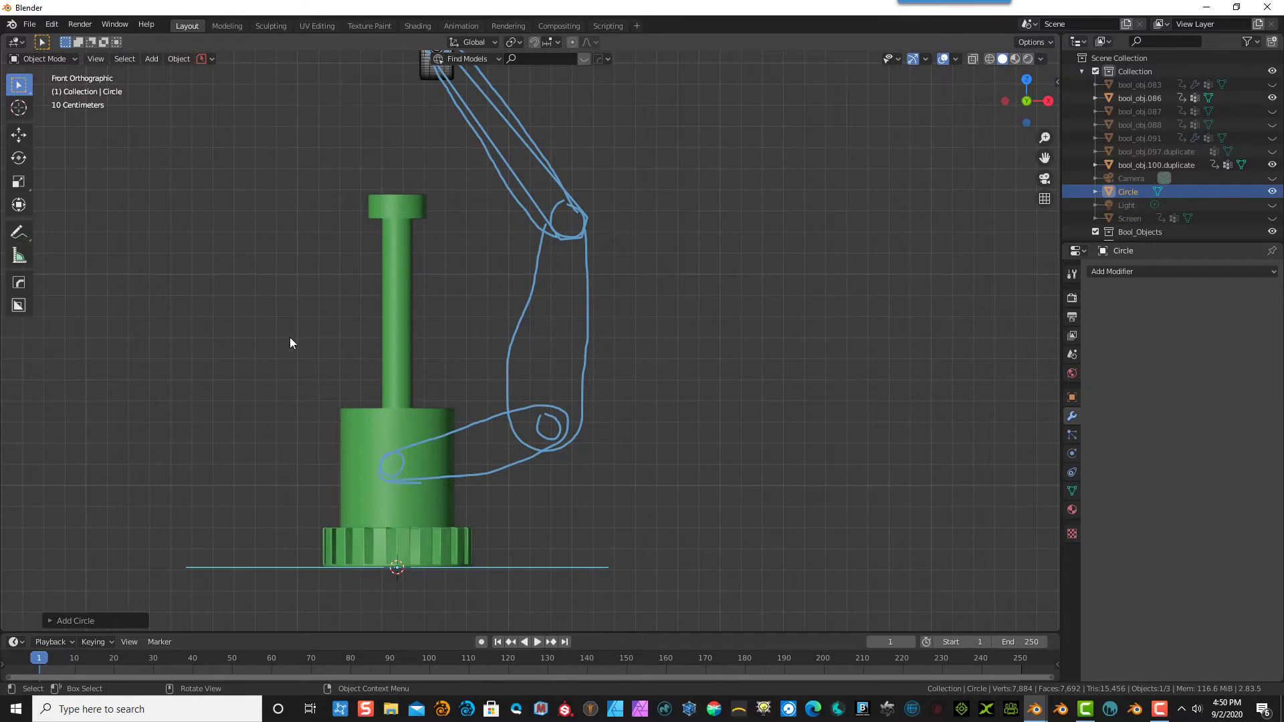
# - Rotate the new mesh circle 90° about the global X axis so it stands upright facing the front view
pyautogui.click(18, 158)
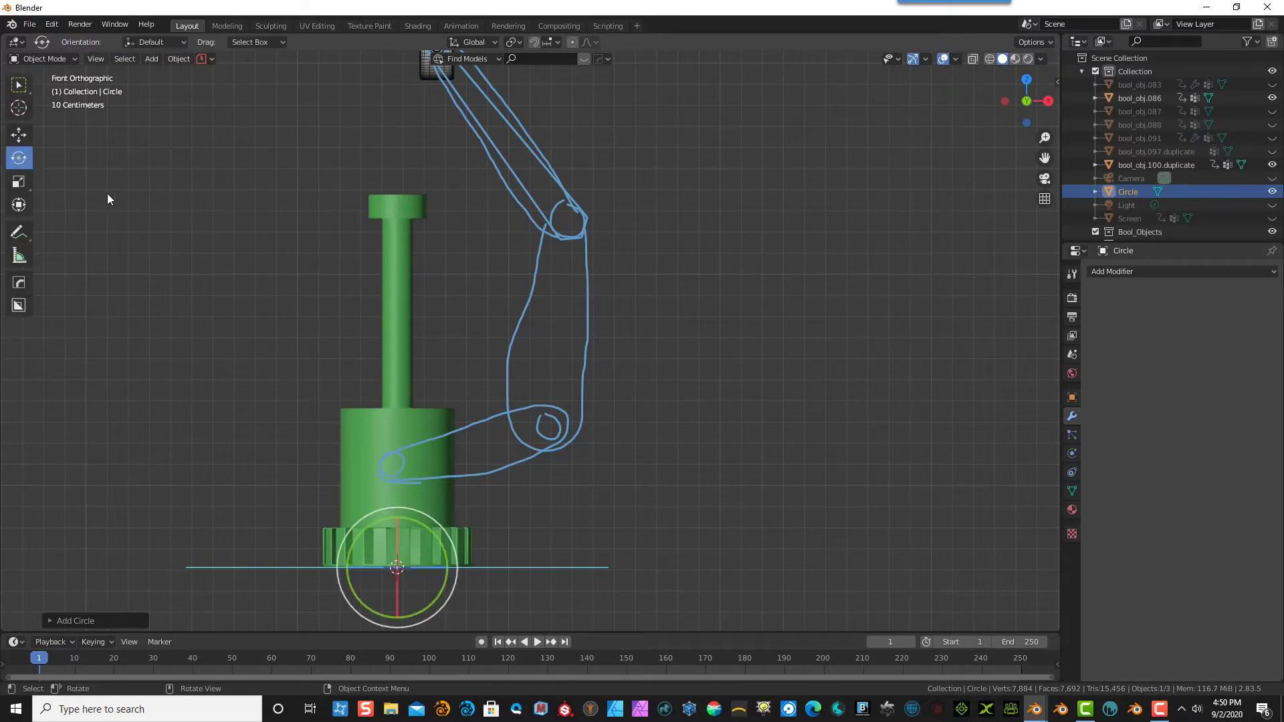
pyautogui.moveTo(570, 387); pyautogui.dragTo(499, 435, button='middle')
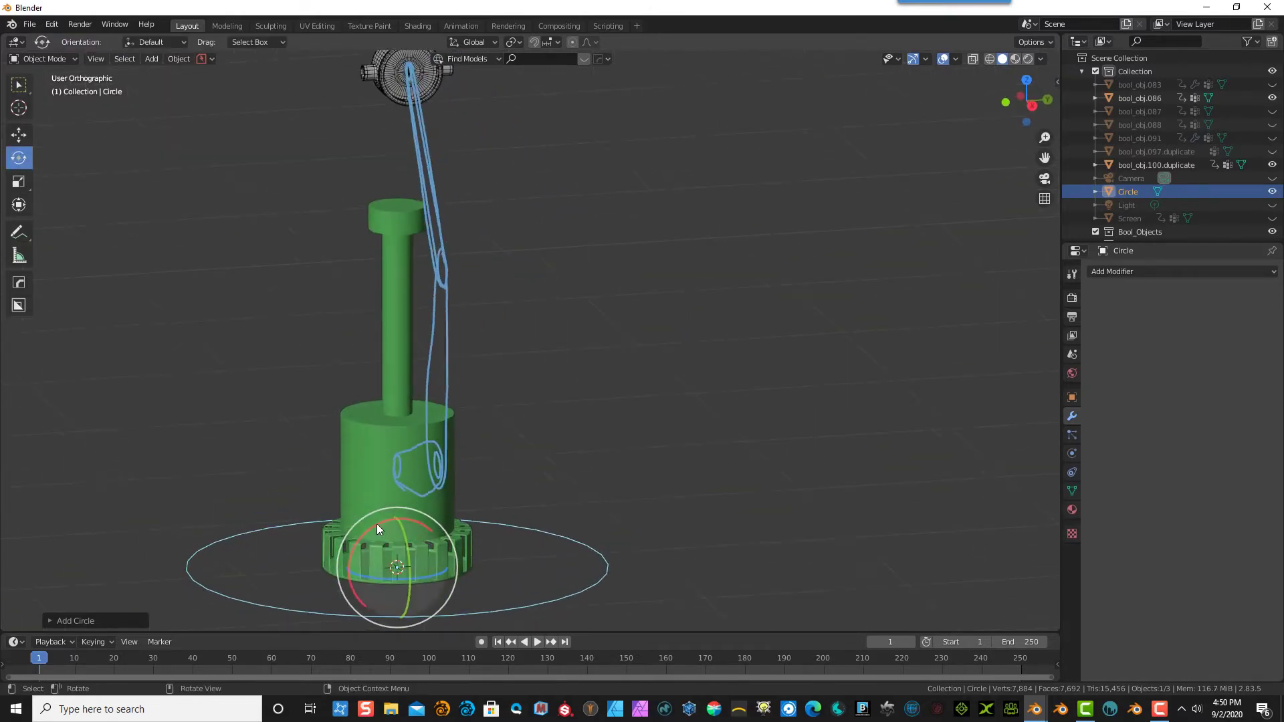
pyautogui.moveTo(375, 527); pyautogui.dragTo(244, 618)
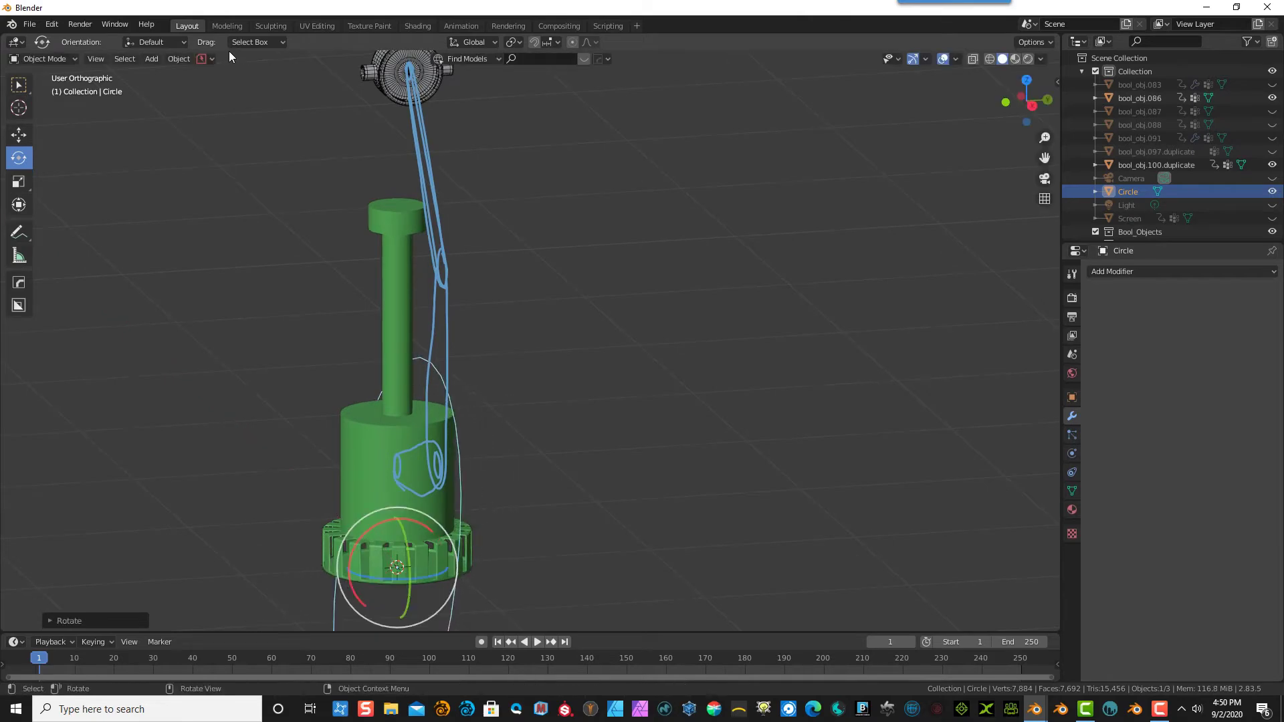
pyautogui.click(51, 621)
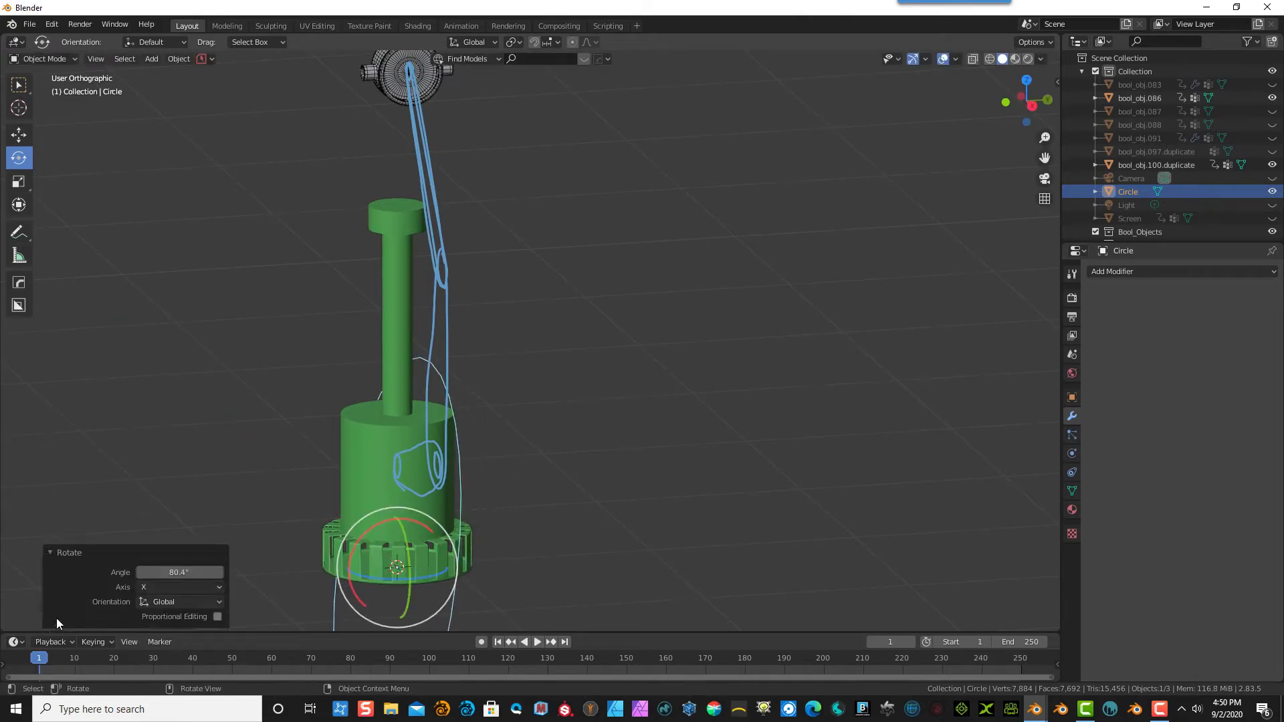
pyautogui.click(198, 572)
pyautogui.hotkey('ctrl', 'a')
pyautogui.write('90')
pyautogui.press('Return')
pyautogui.scroll(-1, 207, 484)
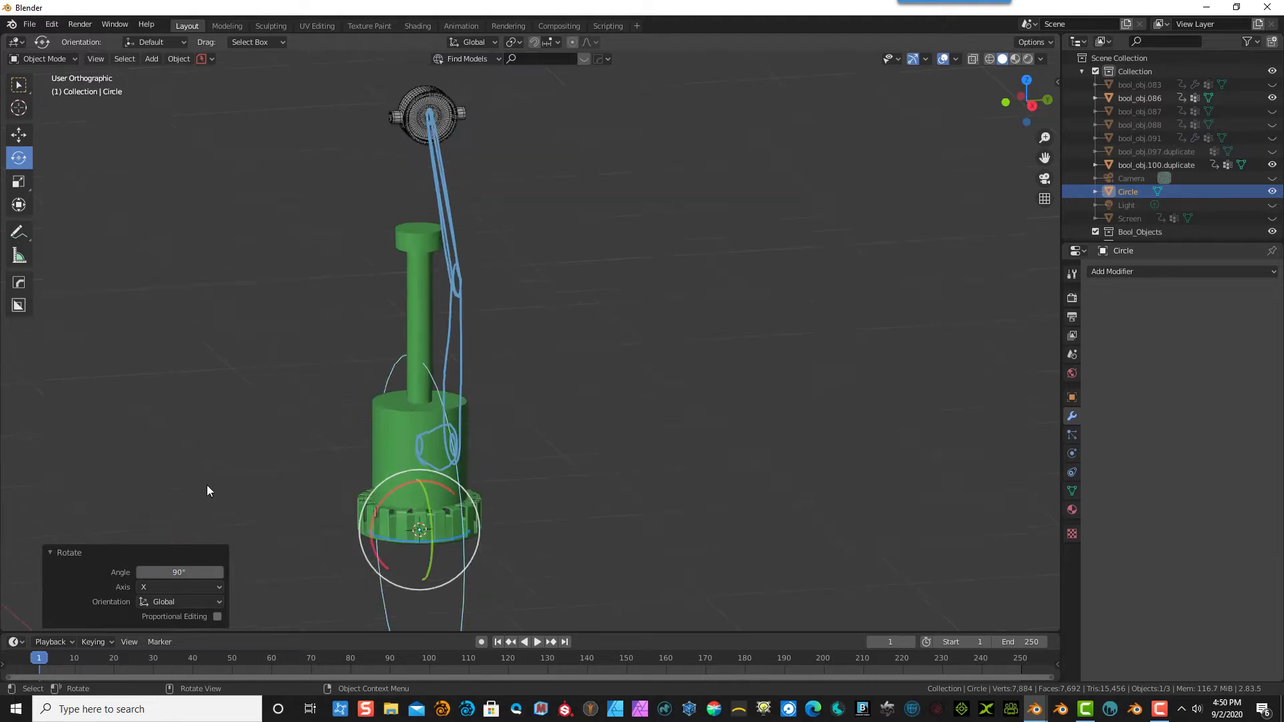
pyautogui.scroll(-2, 201, 491)
pyautogui.press('KP_1')
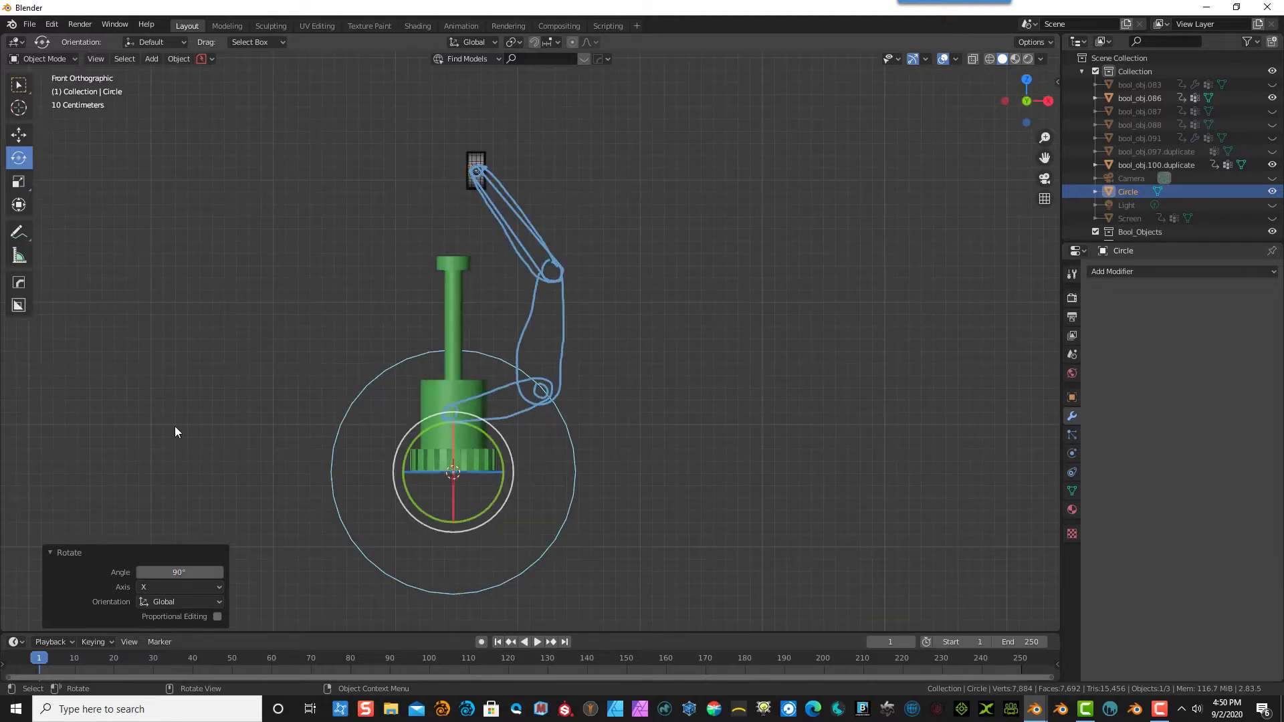
# - Scale the circle to about 0.122 and move it up onto the annotated joint on the post's wide cylinder
pyautogui.click(18, 181)
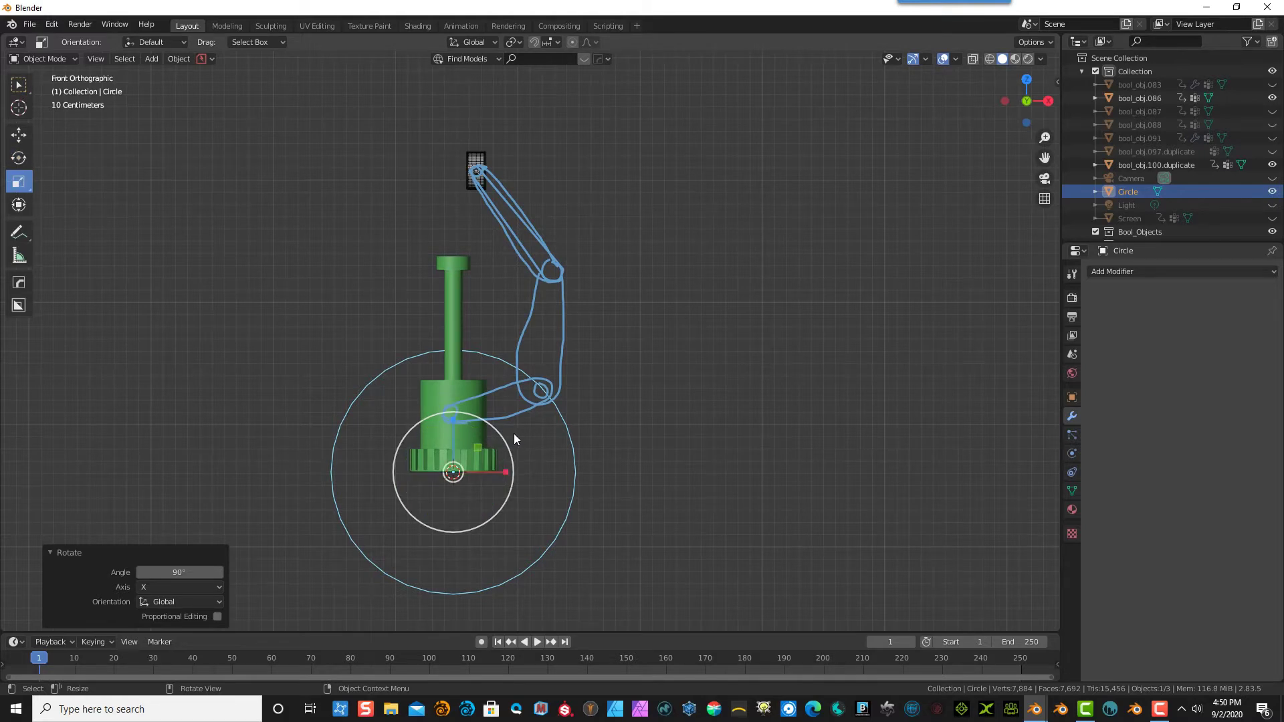
pyautogui.press('s')
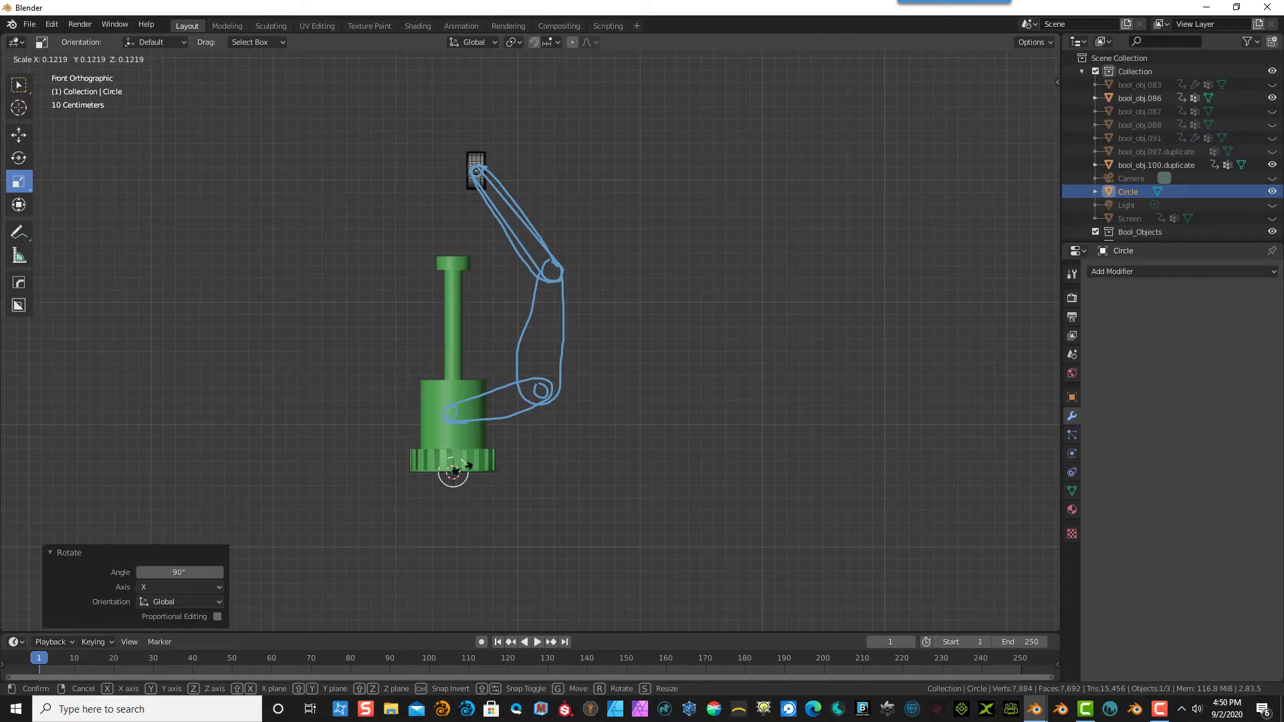
pyautogui.click(467, 467)
pyautogui.press('g')
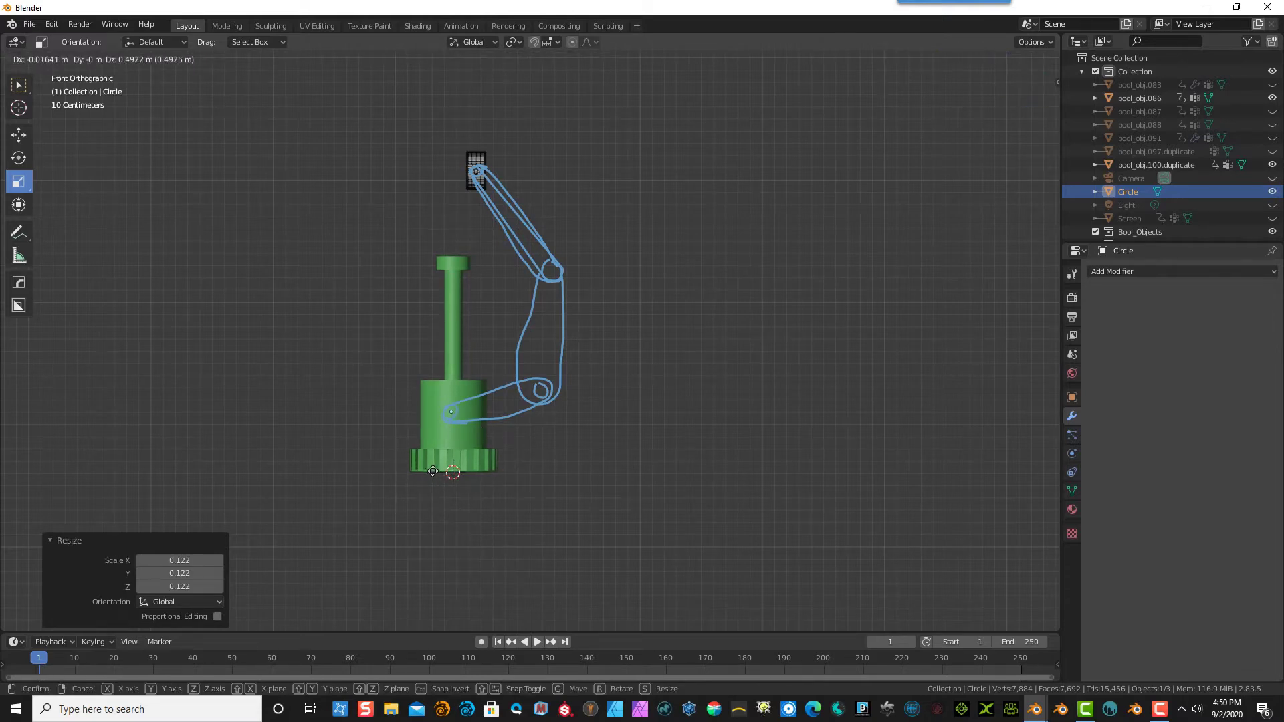
pyautogui.click(432, 471)
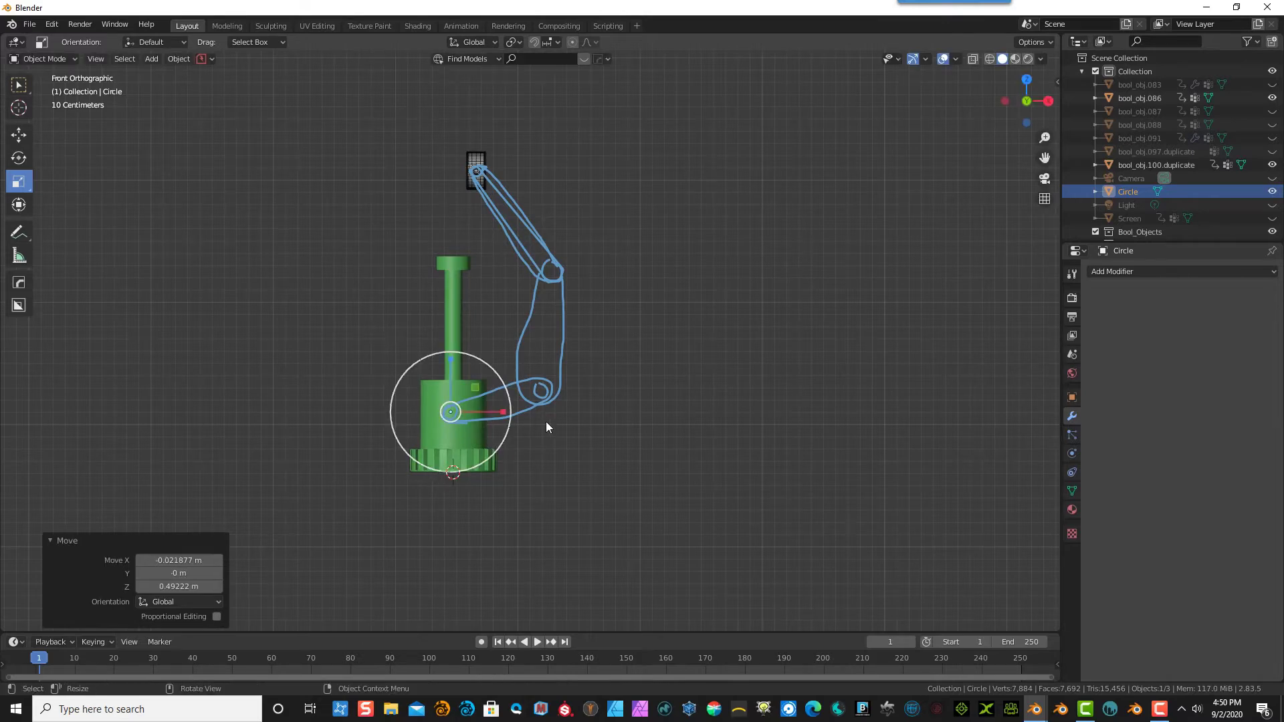
# - Switch to wireframe shading, scale the circle by about 0.628 and fit it around the annotated joint on the post
pyautogui.scroll(3, 443, 456)
pyautogui.scroll(2, 376, 559)
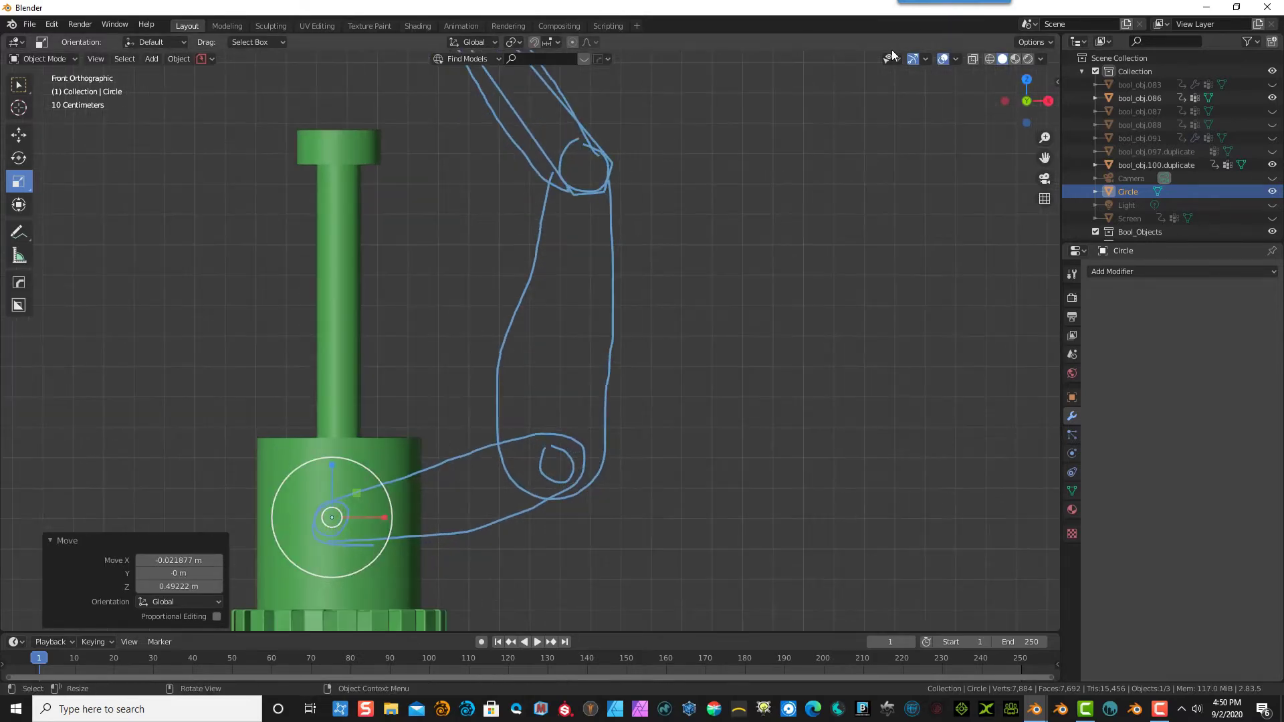
pyautogui.click(973, 59)
pyautogui.click(989, 59)
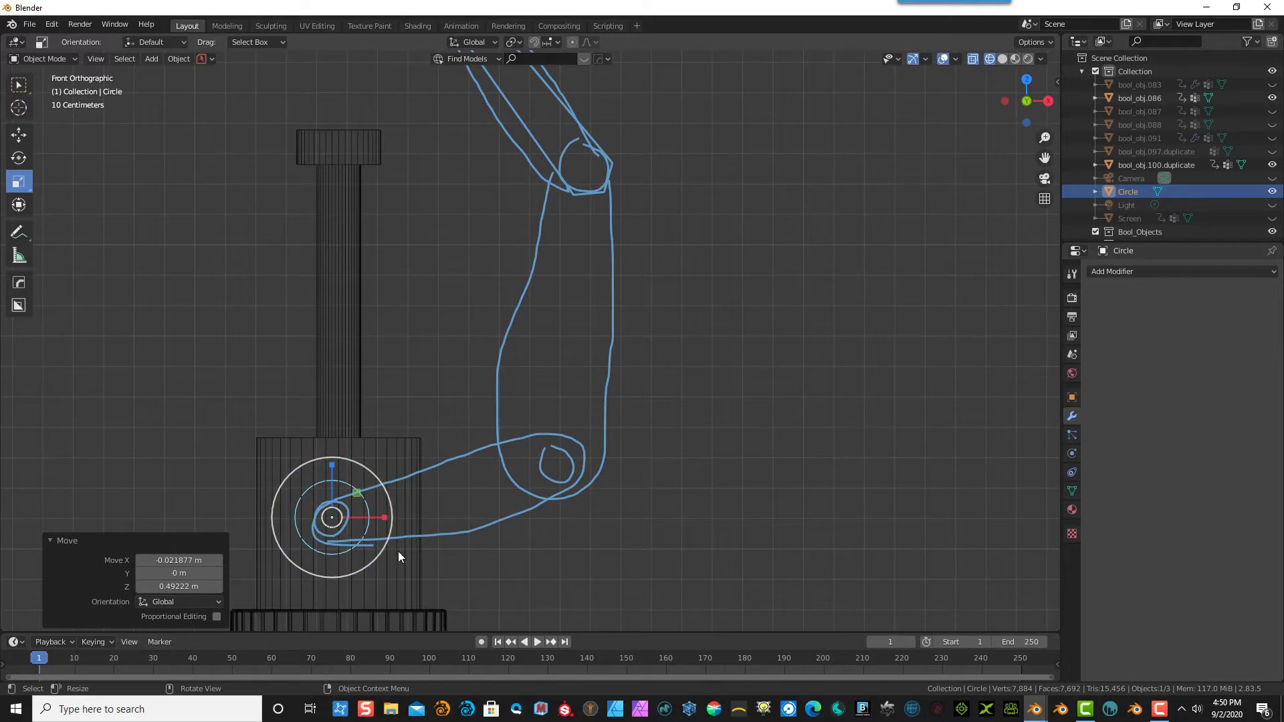
pyautogui.scroll(1, 414, 576)
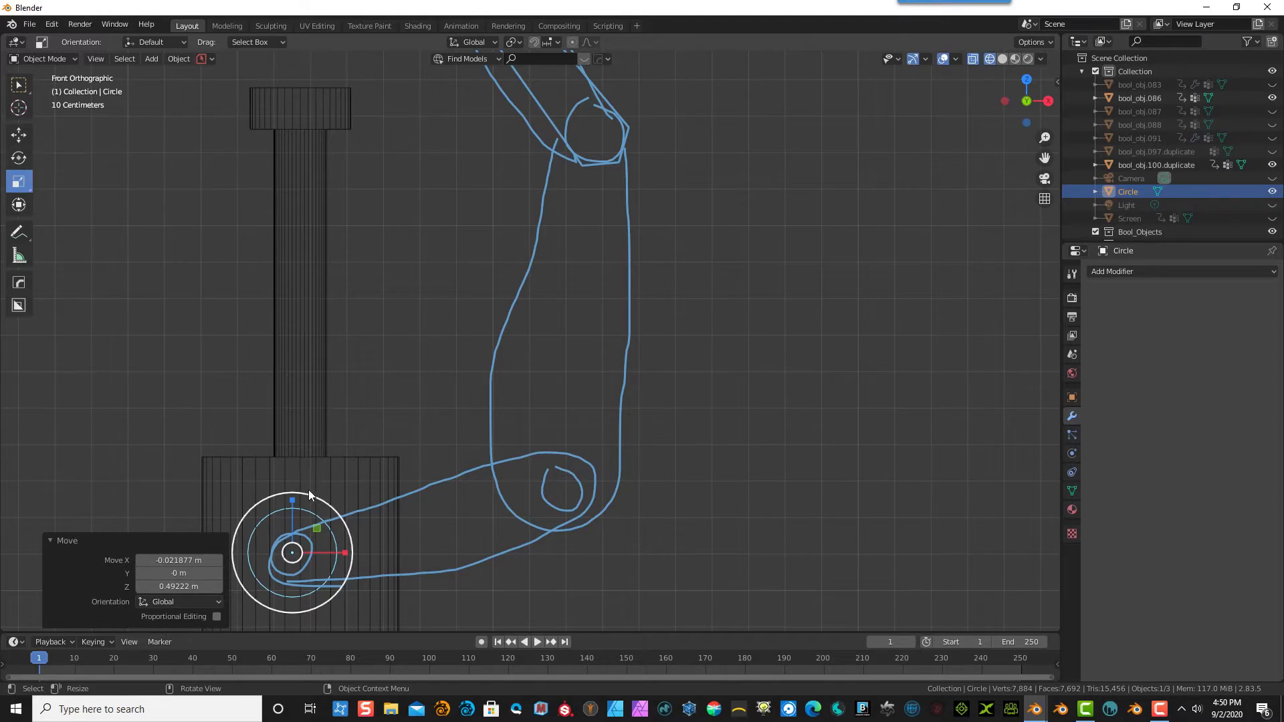
pyautogui.moveTo(309, 495)
pyautogui.mouseDown()
pyautogui.moveTo(290, 515)
pyautogui.moveTo(301, 513)
pyautogui.mouseUp()
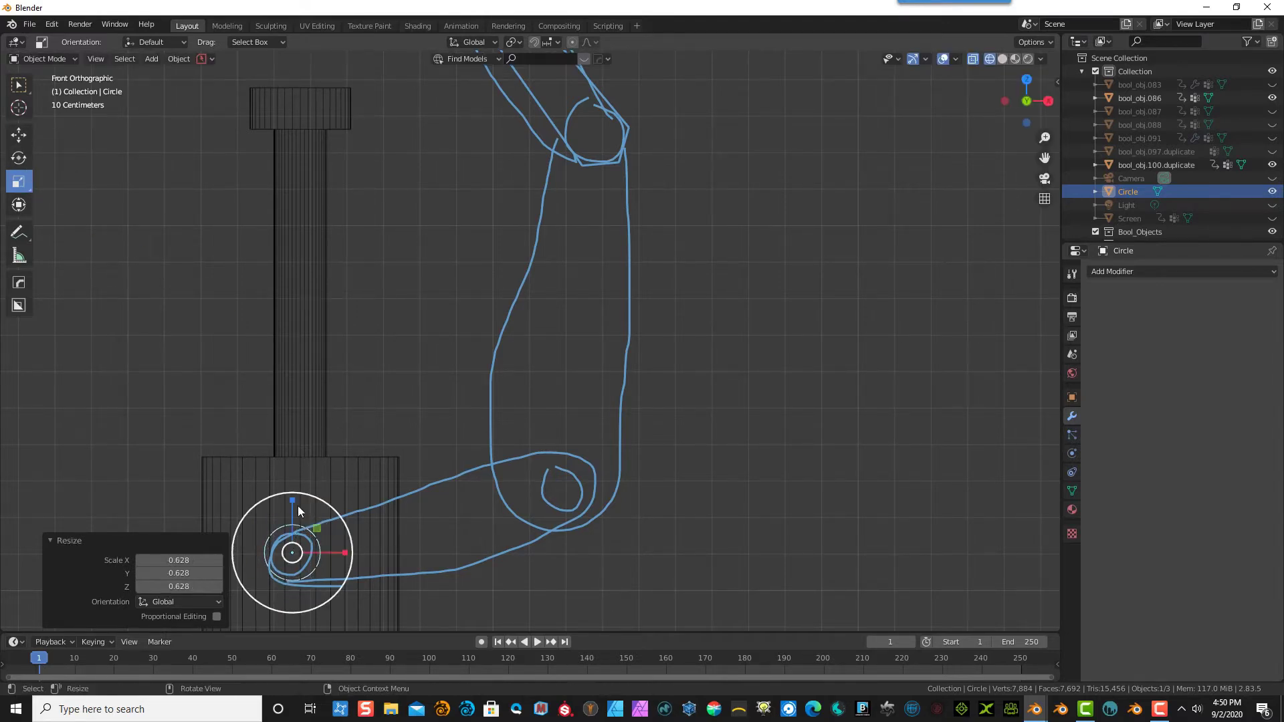
pyautogui.press('g')
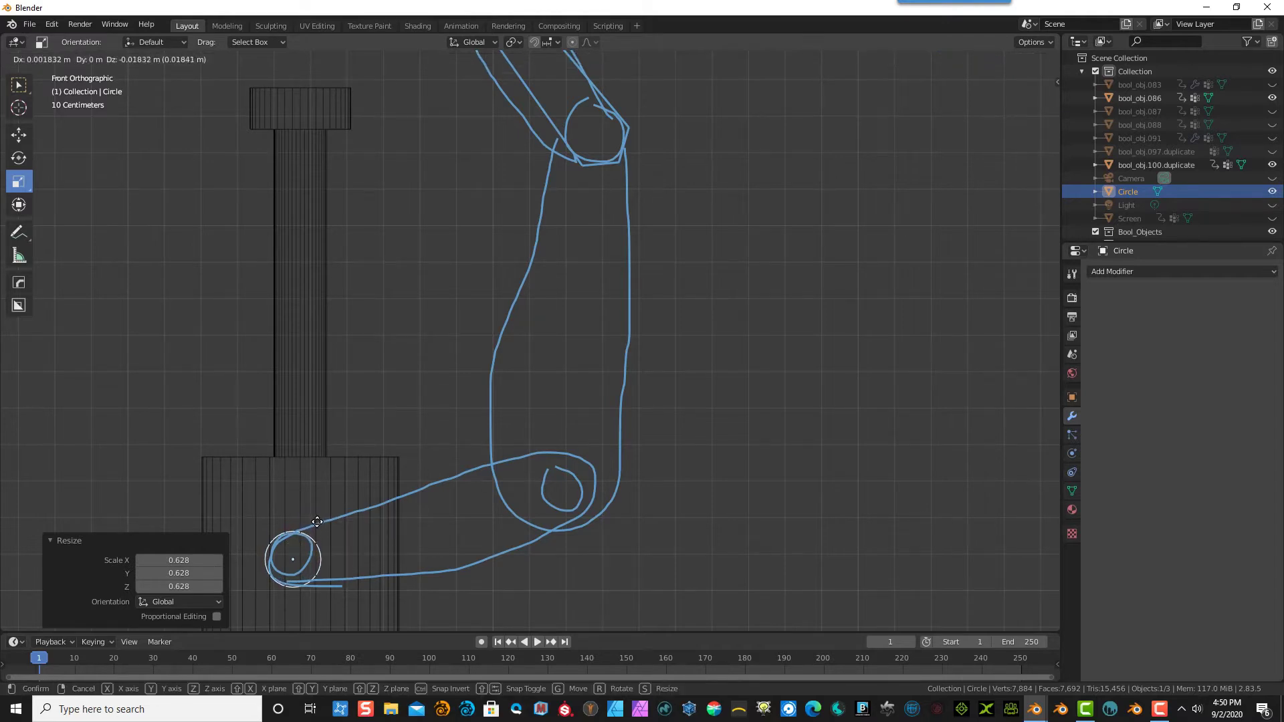
pyautogui.click(317, 521)
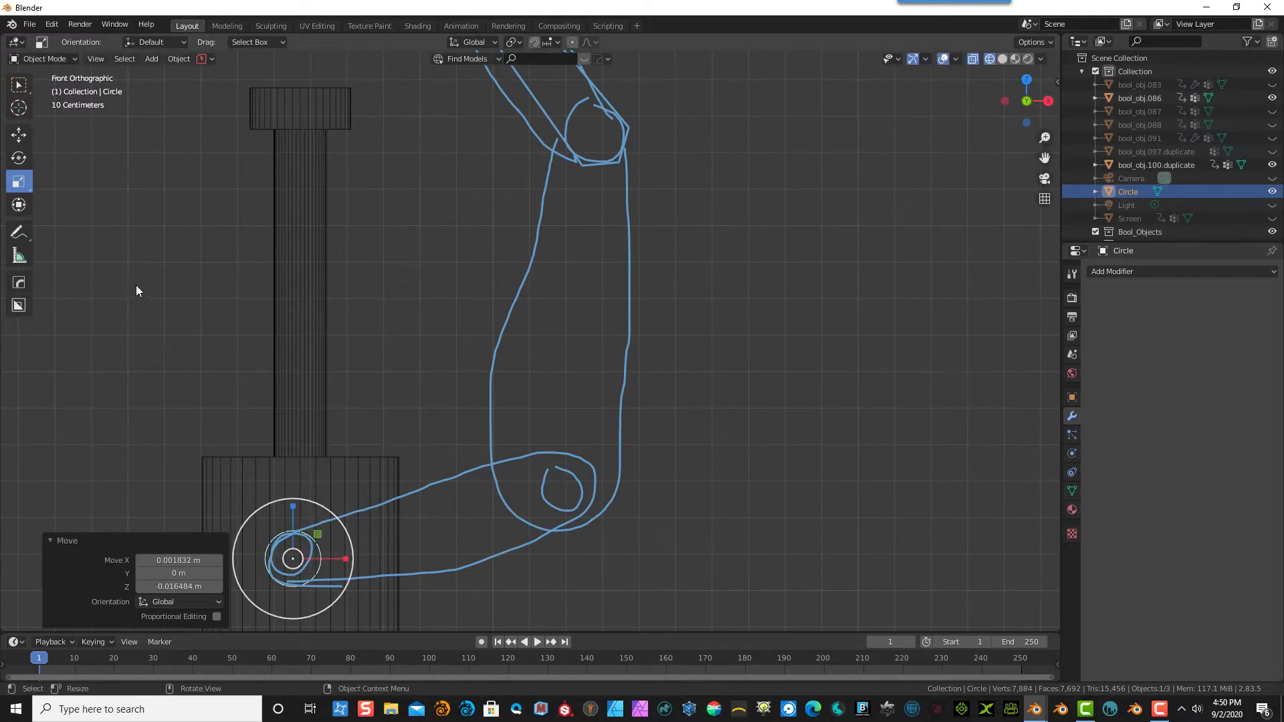
# - Duplicate the circle onto the lower outer joint beside the stand and scale the copy by about 1.357 to fit the arm's end
pyautogui.rightClick(1140, 195)
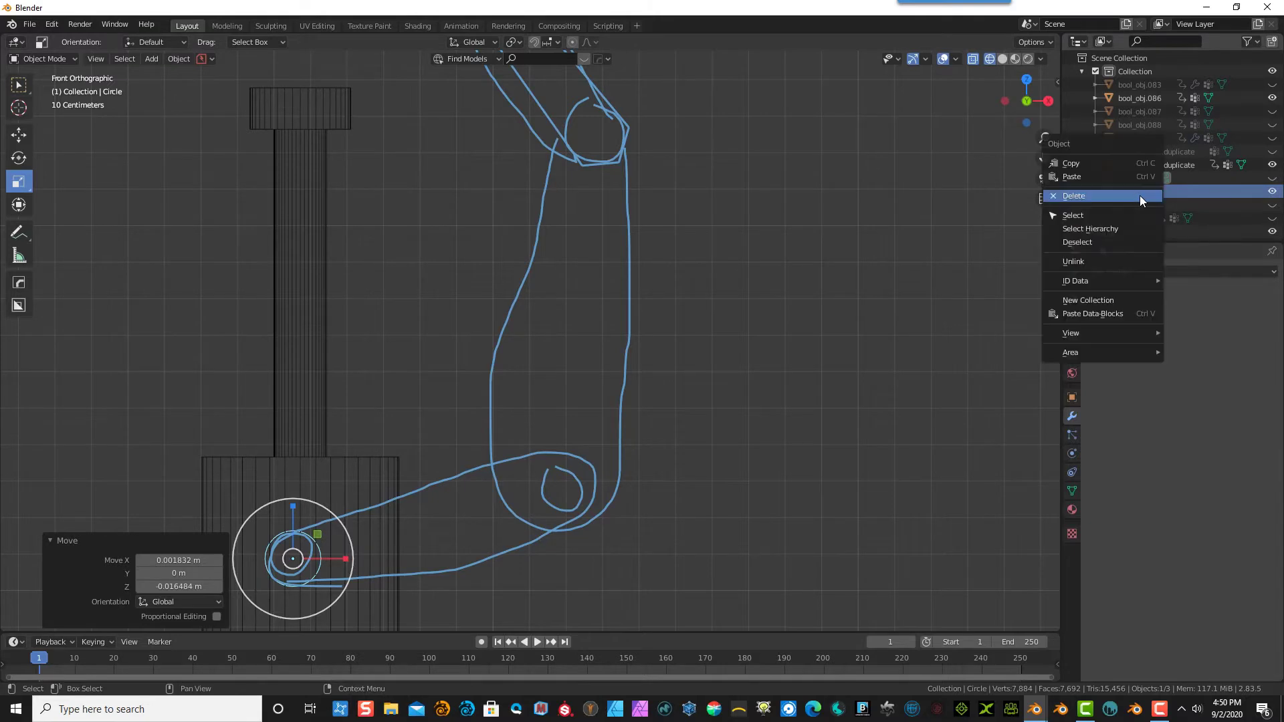
pyautogui.click(1072, 164)
pyautogui.rightClick(1122, 189)
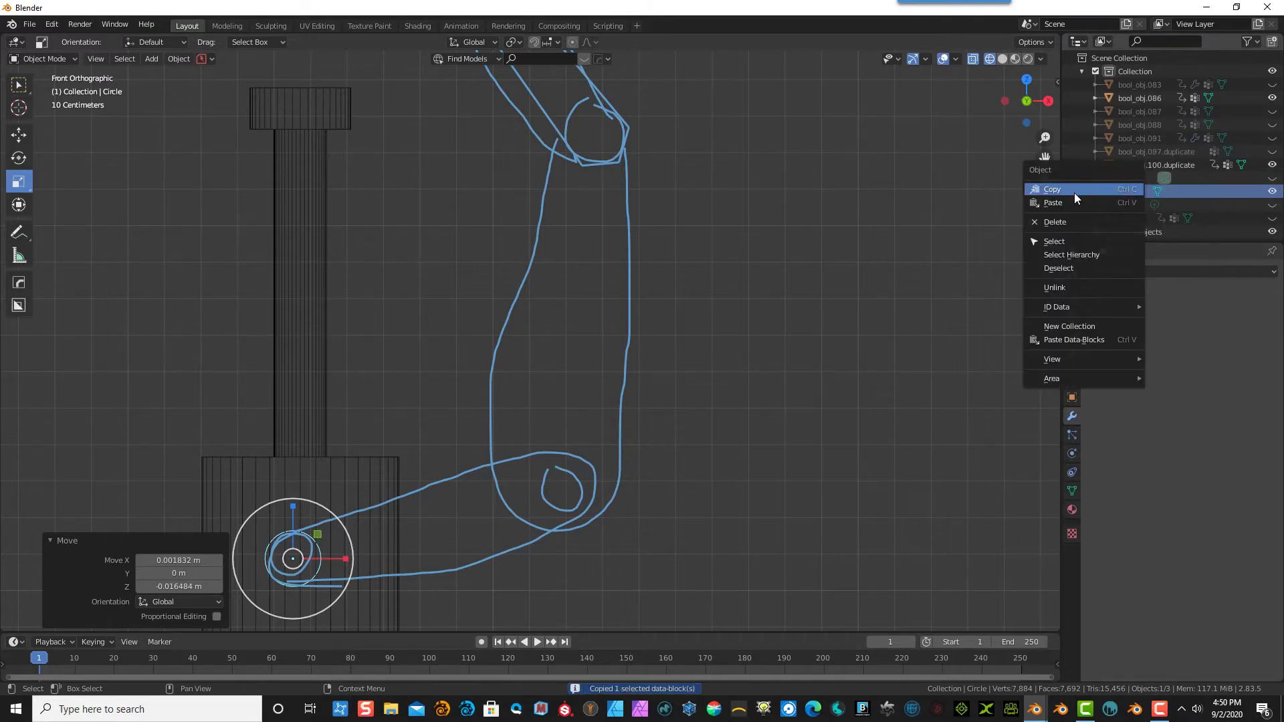
pyautogui.click(1063, 202)
pyautogui.press('g')
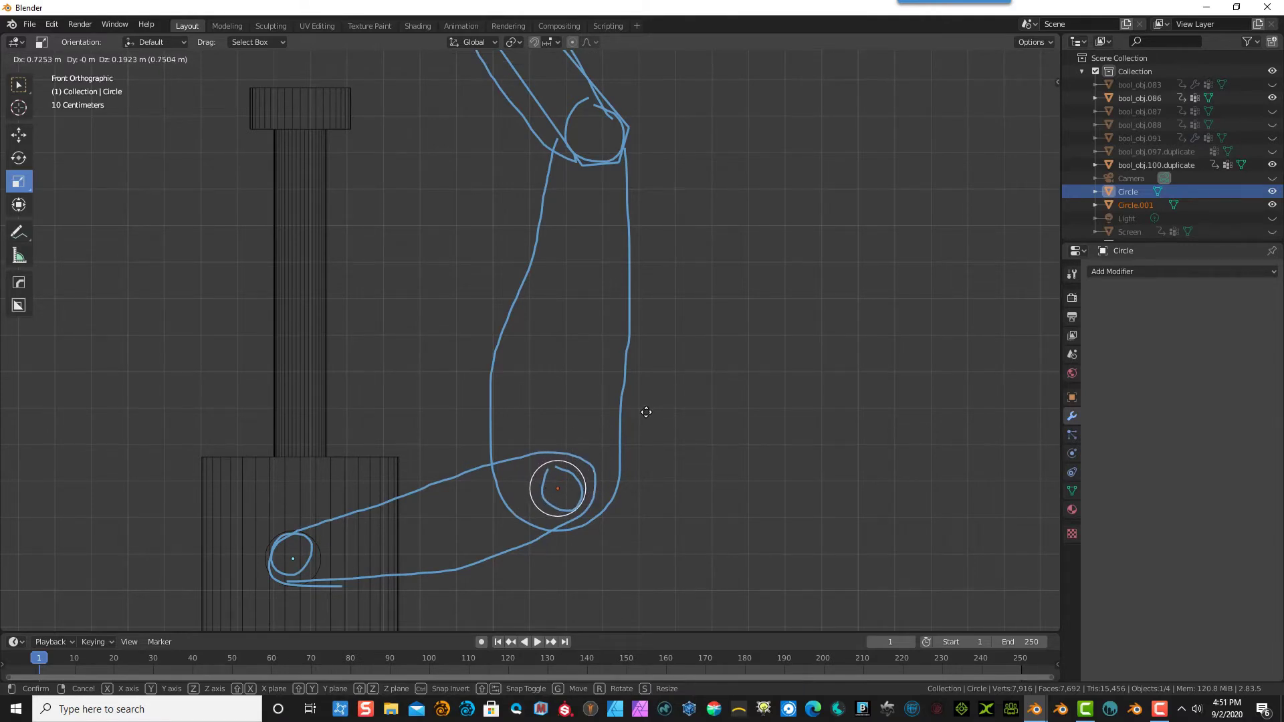
pyautogui.click(648, 411)
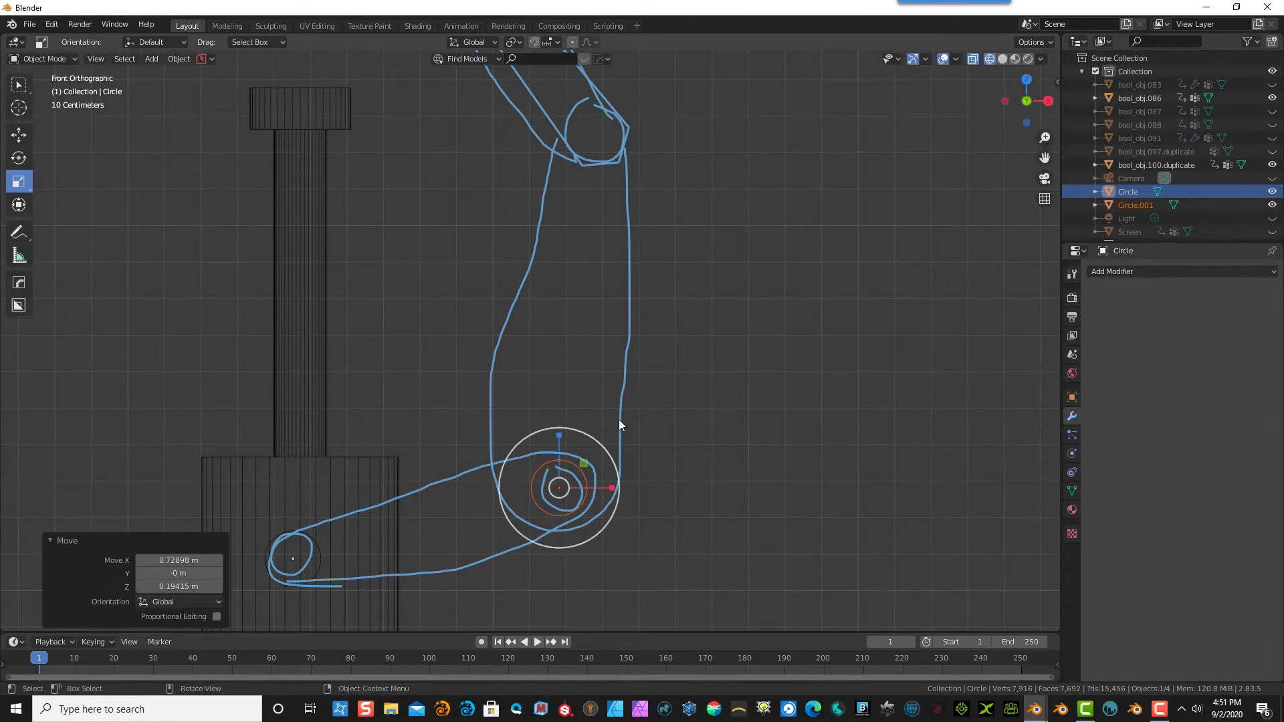
pyautogui.press('s')
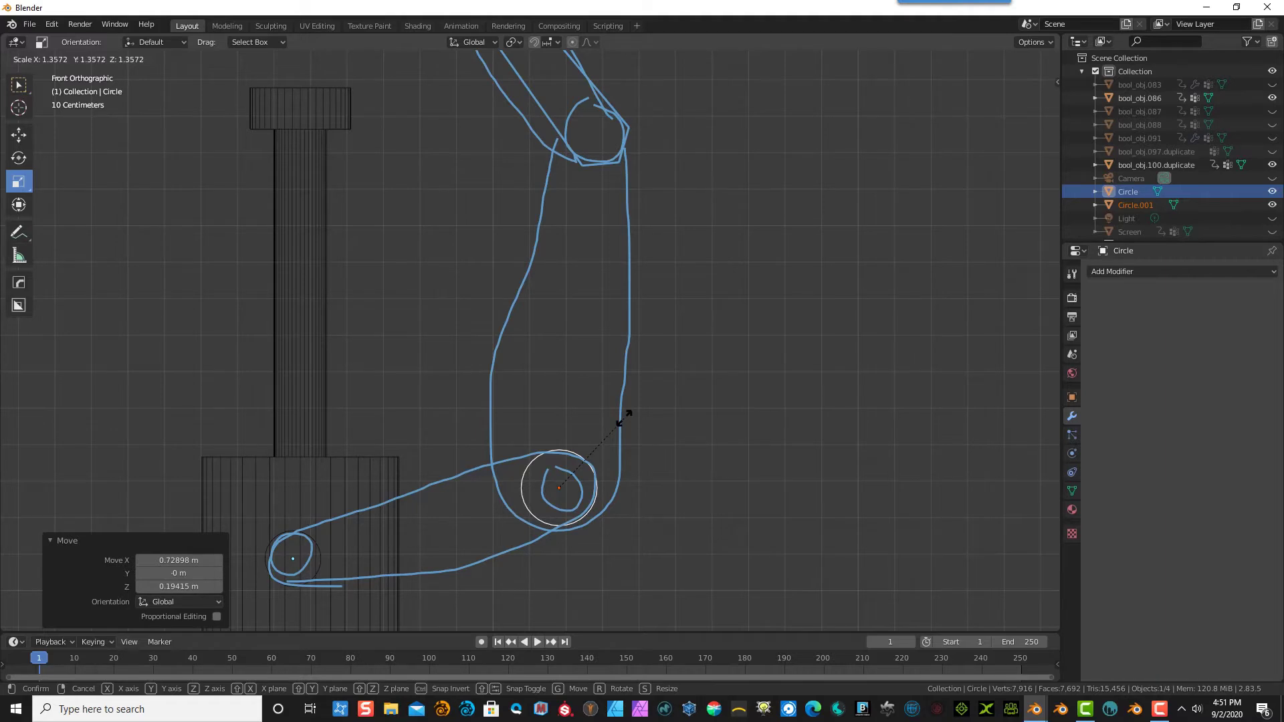
pyautogui.click(624, 418)
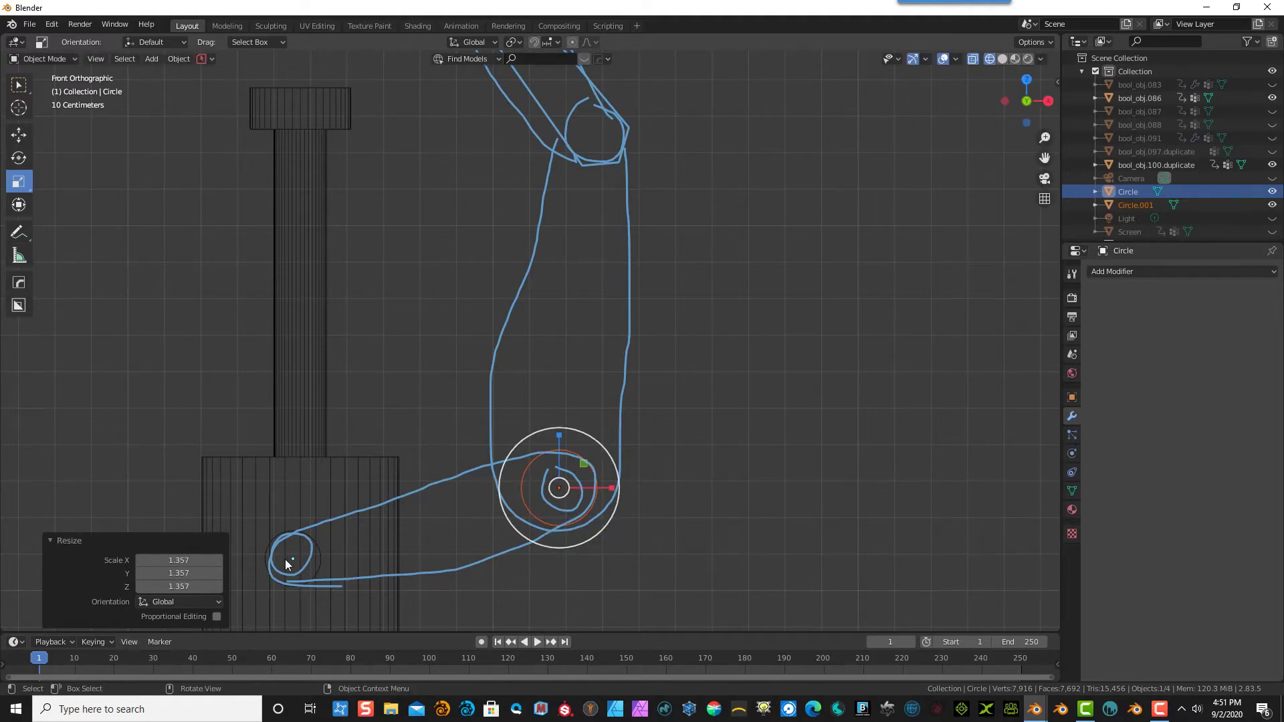
# - Duplicate the post's joint circle and place the copy on the upper outer joint of the annotated arm
pyautogui.click(318, 557)
pyautogui.click(319, 557)
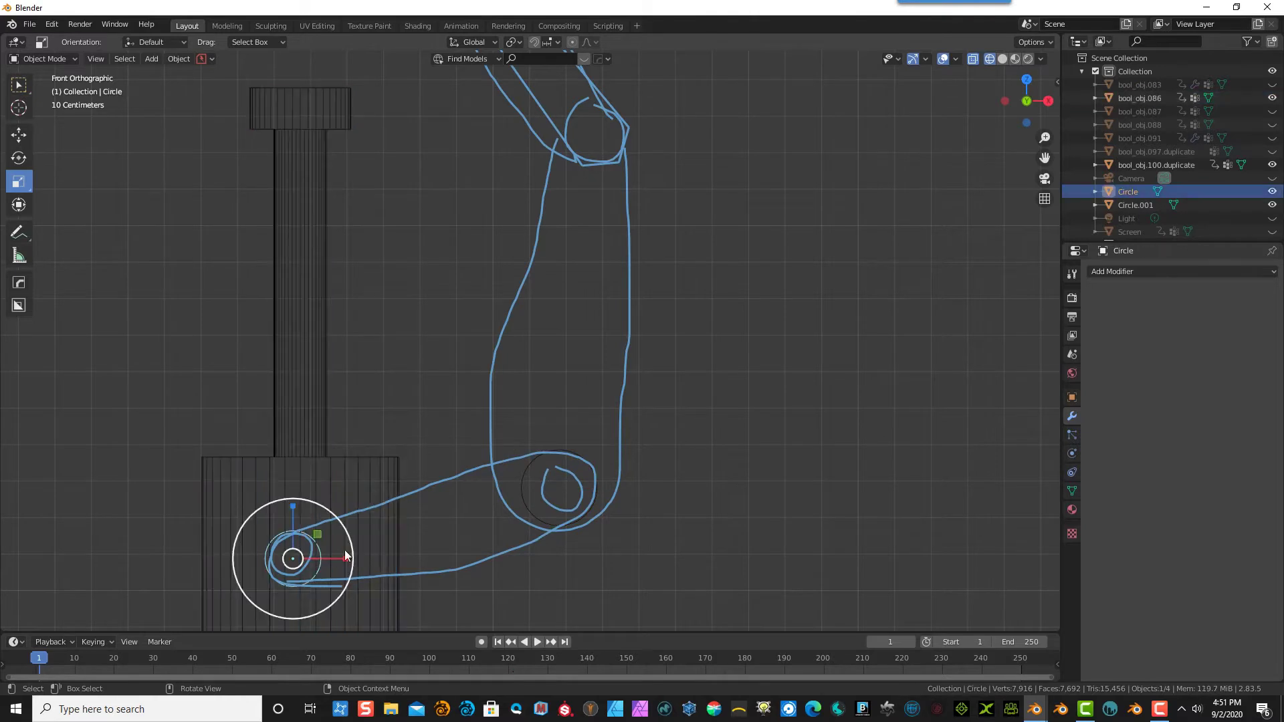
pyautogui.hotkey('ctrl', 'c')
pyautogui.hotkey('ctrl', 'v')
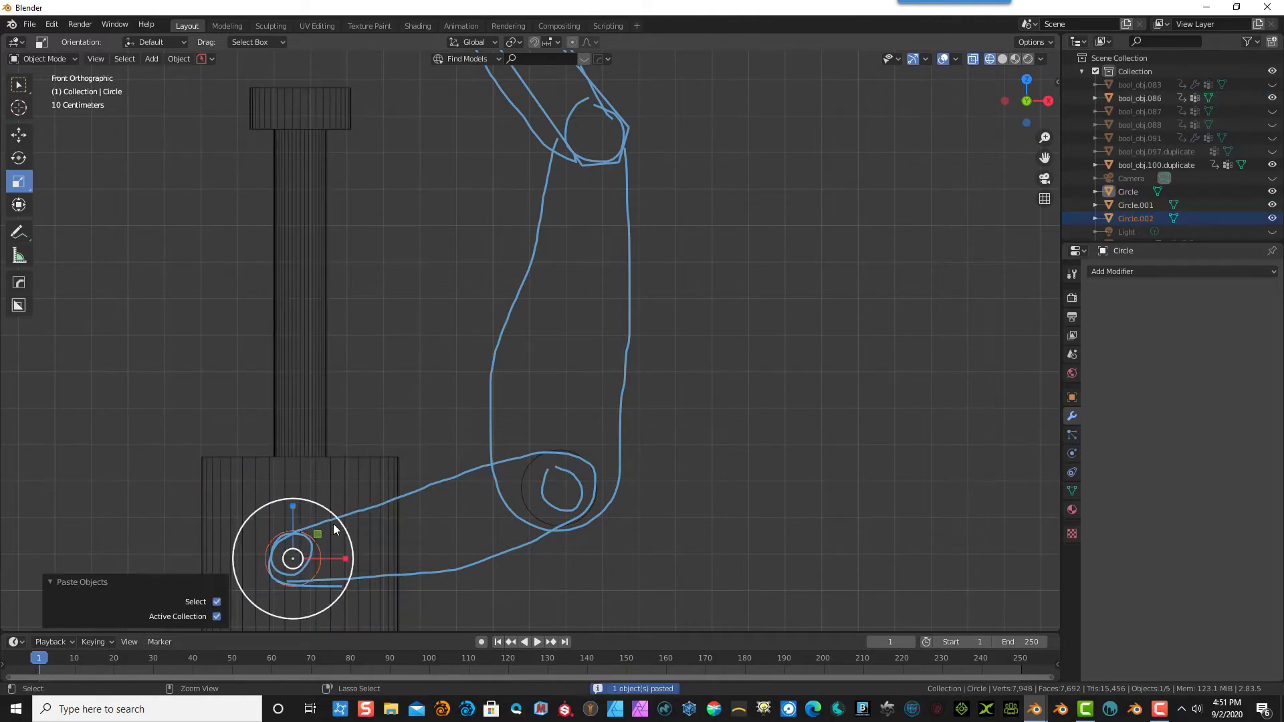
pyautogui.press('g')
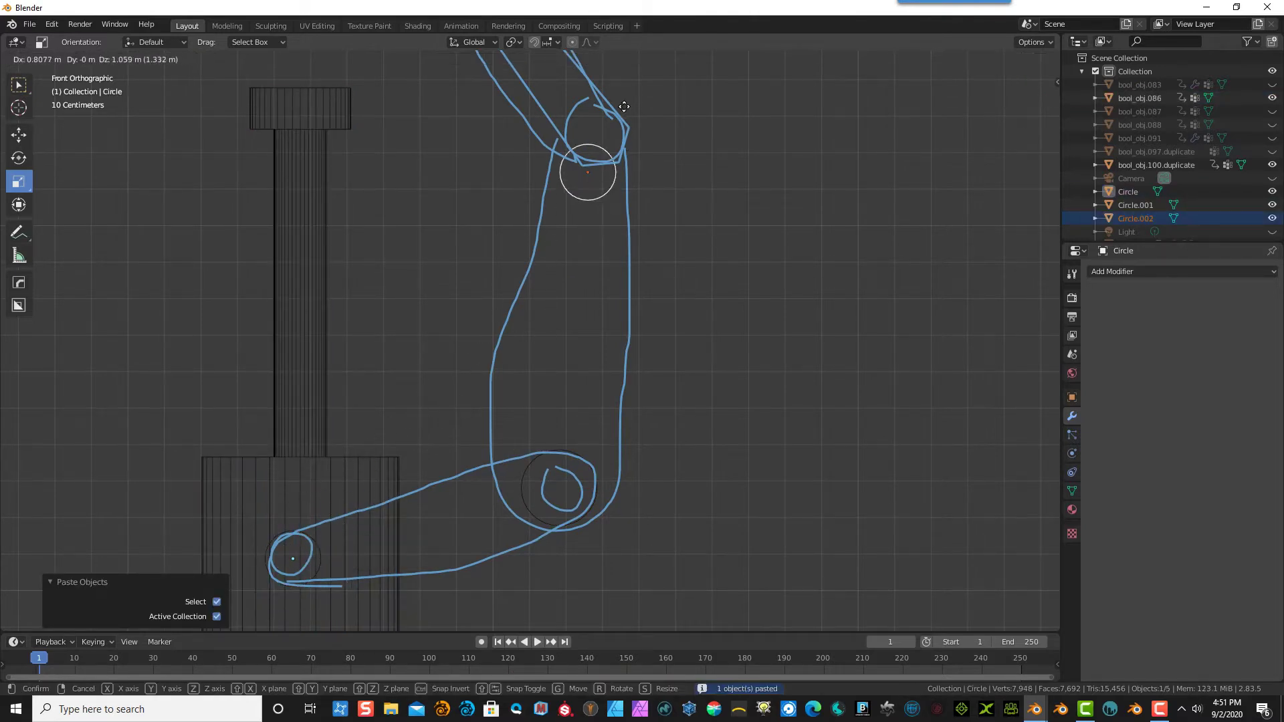
pyautogui.click(633, 77)
# - Duplicate the upper joint circle and move the copy onto the annotated joint at the swivel mount
pyautogui.scroll(-5, 625, 127)
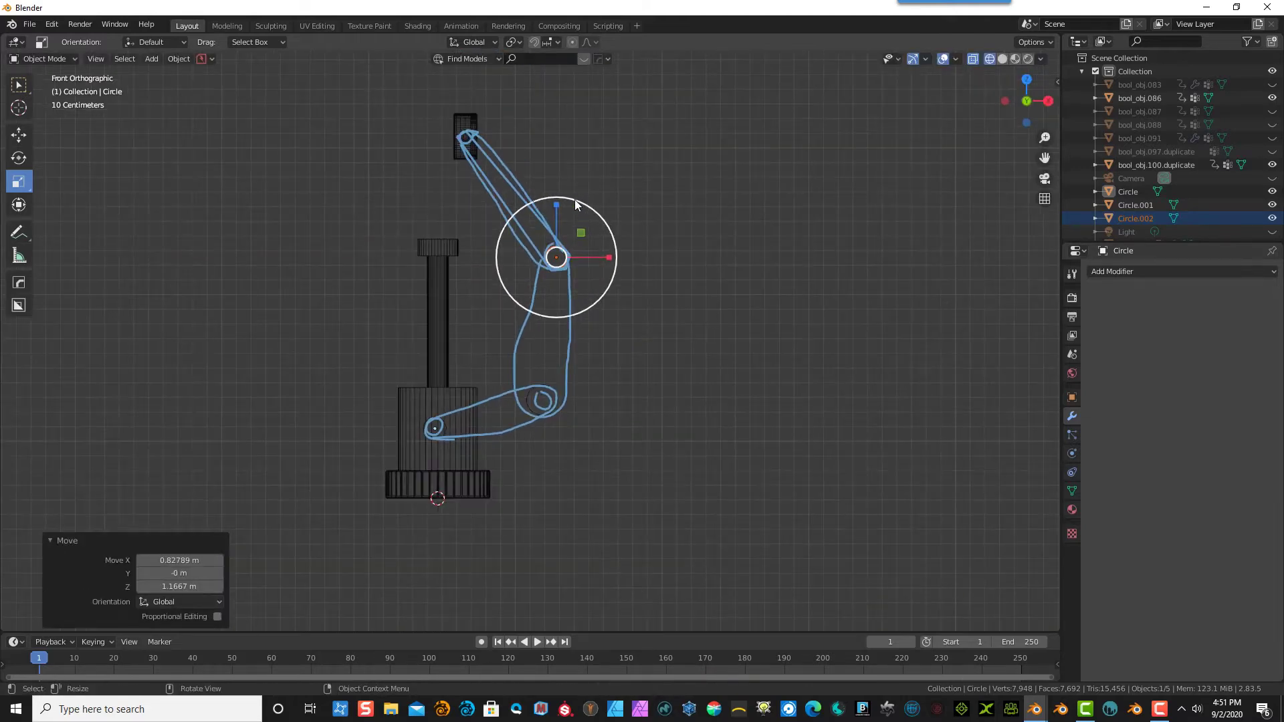
pyautogui.hotkey('ctrl', 'c')
pyautogui.hotkey('ctrl', 'v')
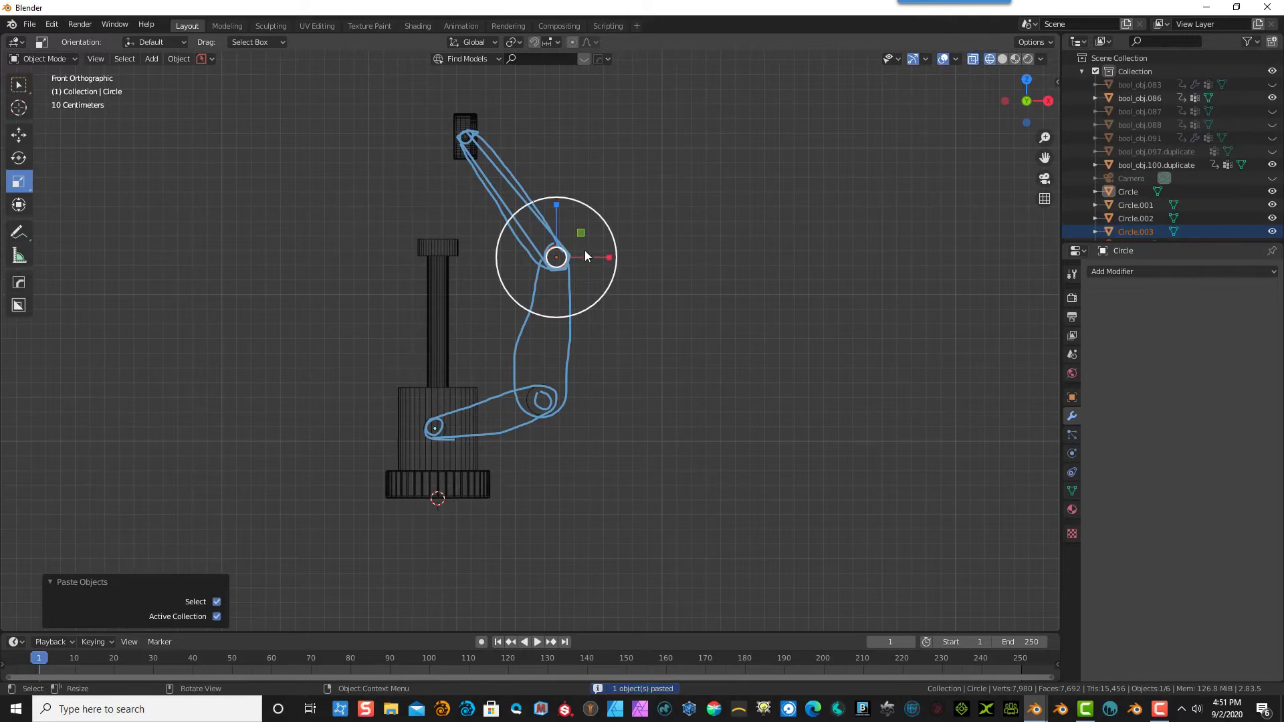
pyautogui.press('g')
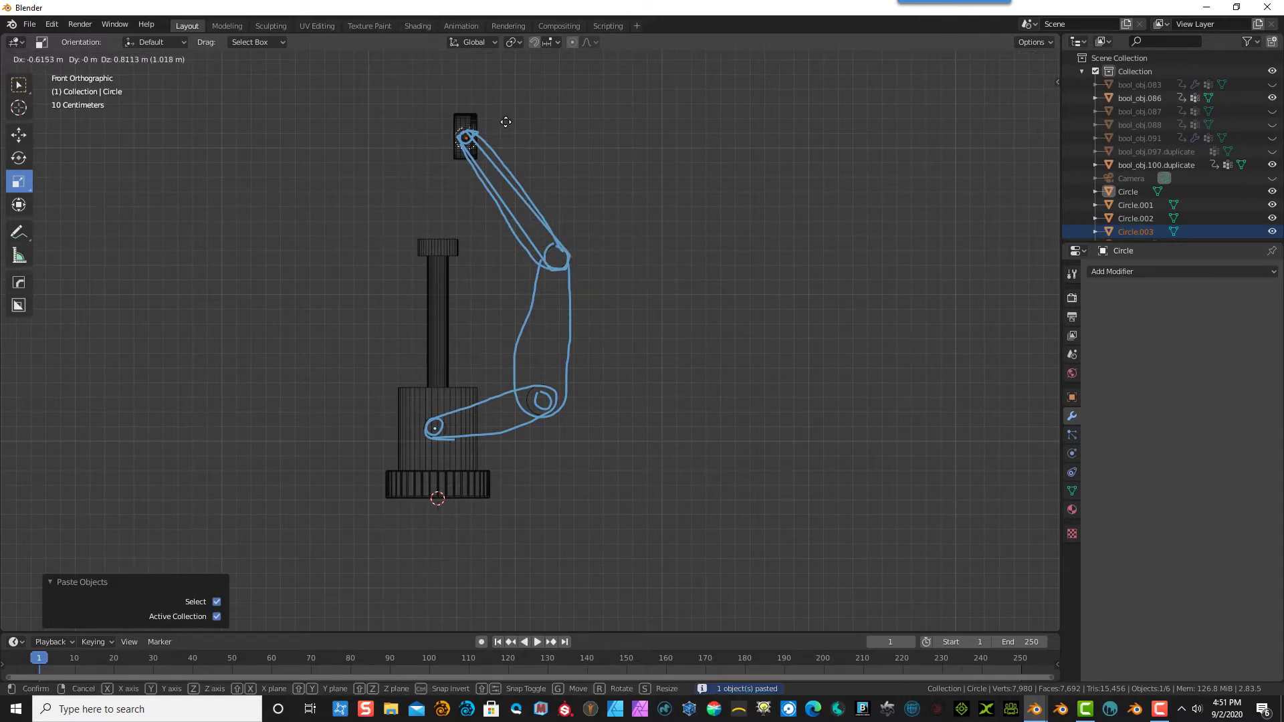
pyautogui.click(506, 122)
pyautogui.scroll(4, 591, 267)
pyautogui.scroll(2, 595, 163)
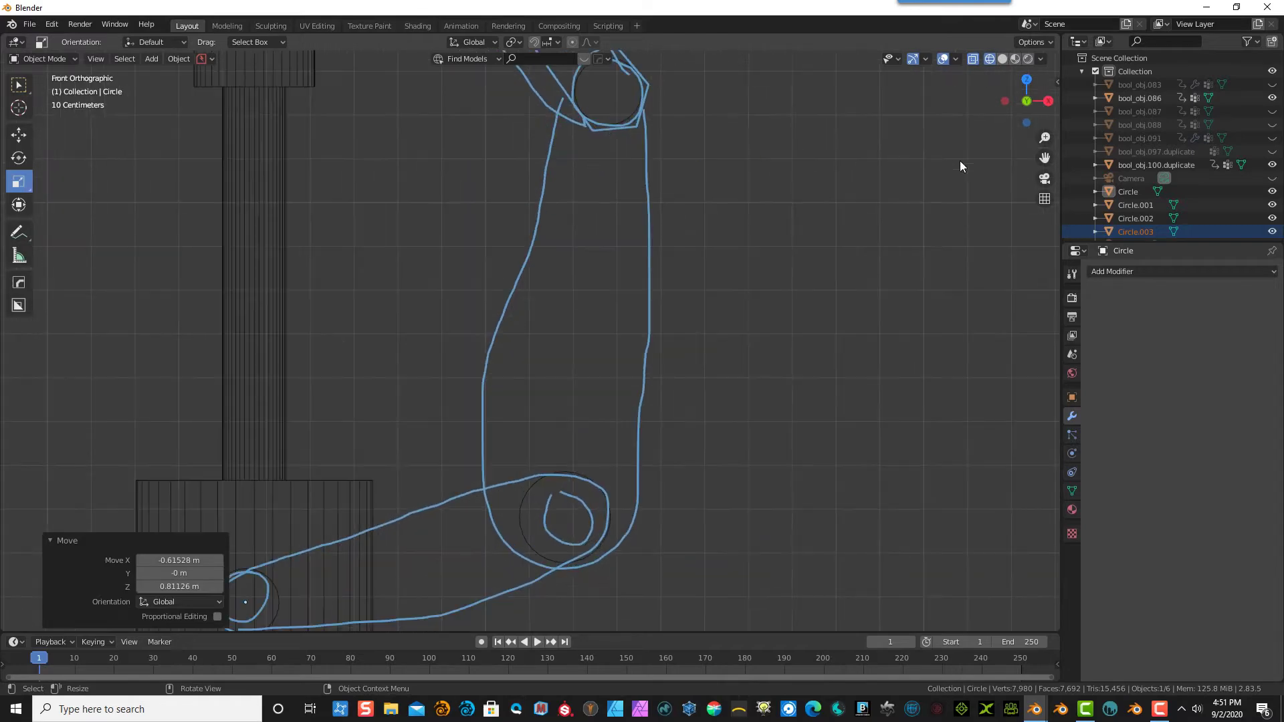
pyautogui.moveTo(1044, 154)
pyautogui.mouseDown()
pyautogui.moveTo(1045, 305)
pyautogui.moveTo(1274, 715)
pyautogui.moveTo(1220, 700)
pyautogui.mouseUp()
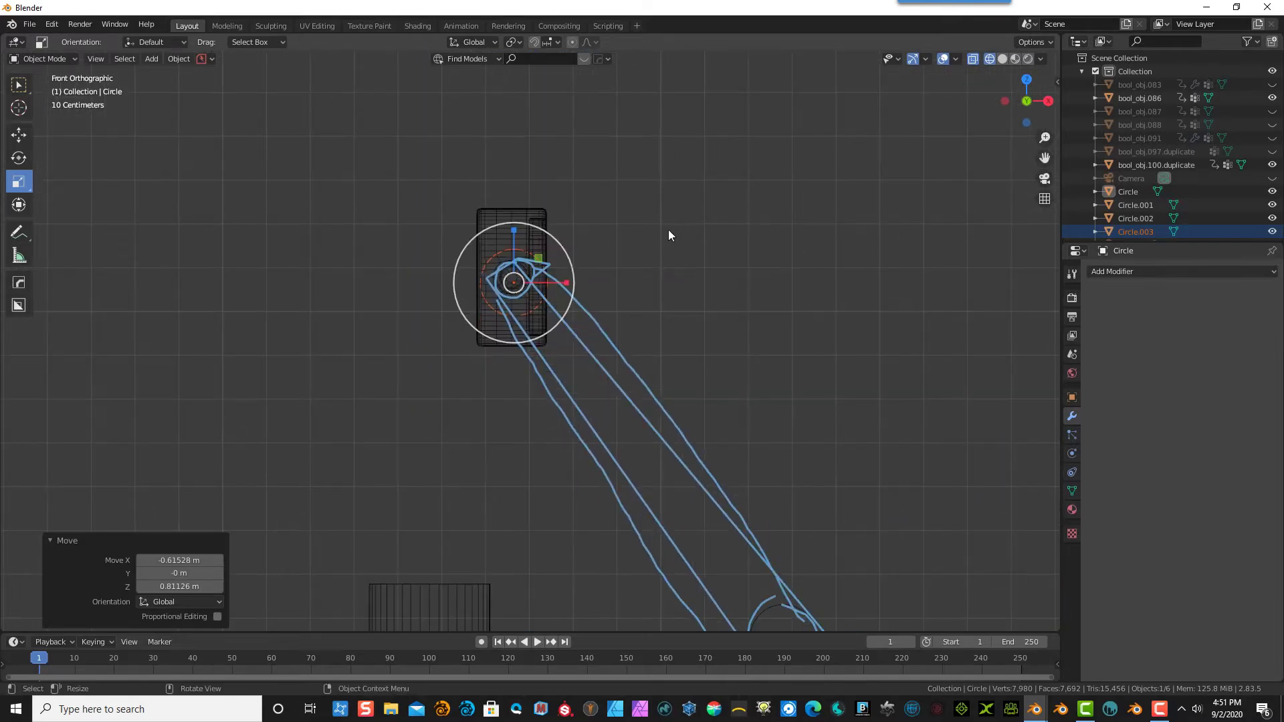
# - Scale the swivel mount's joint circle by 0.689 and move it up slightly around the annotated joint
pyautogui.press('s')
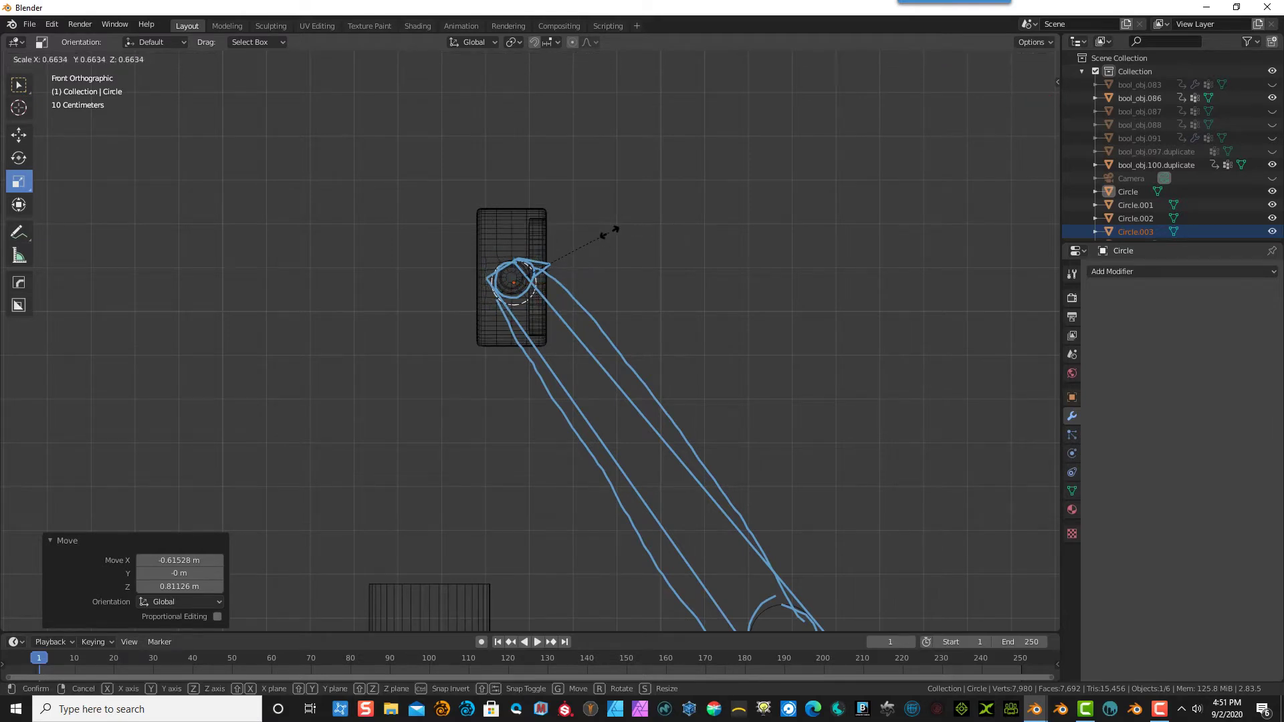
pyautogui.click(613, 233)
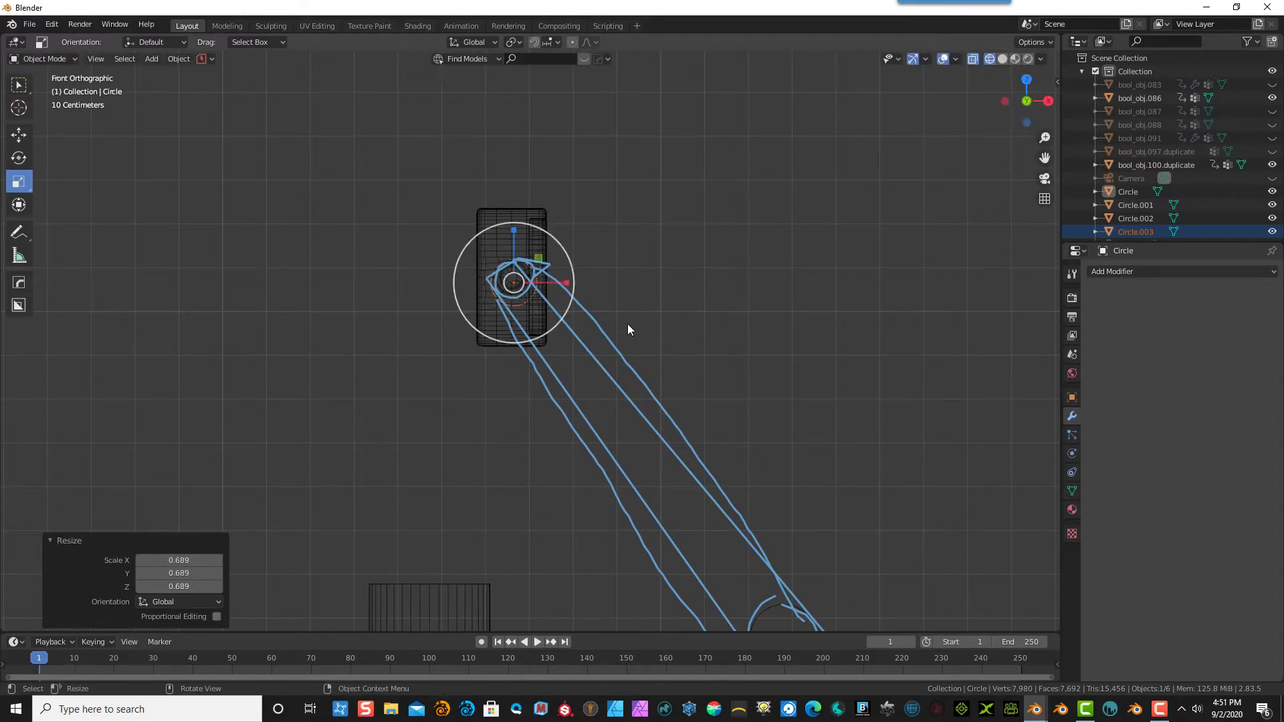
pyautogui.press('g')
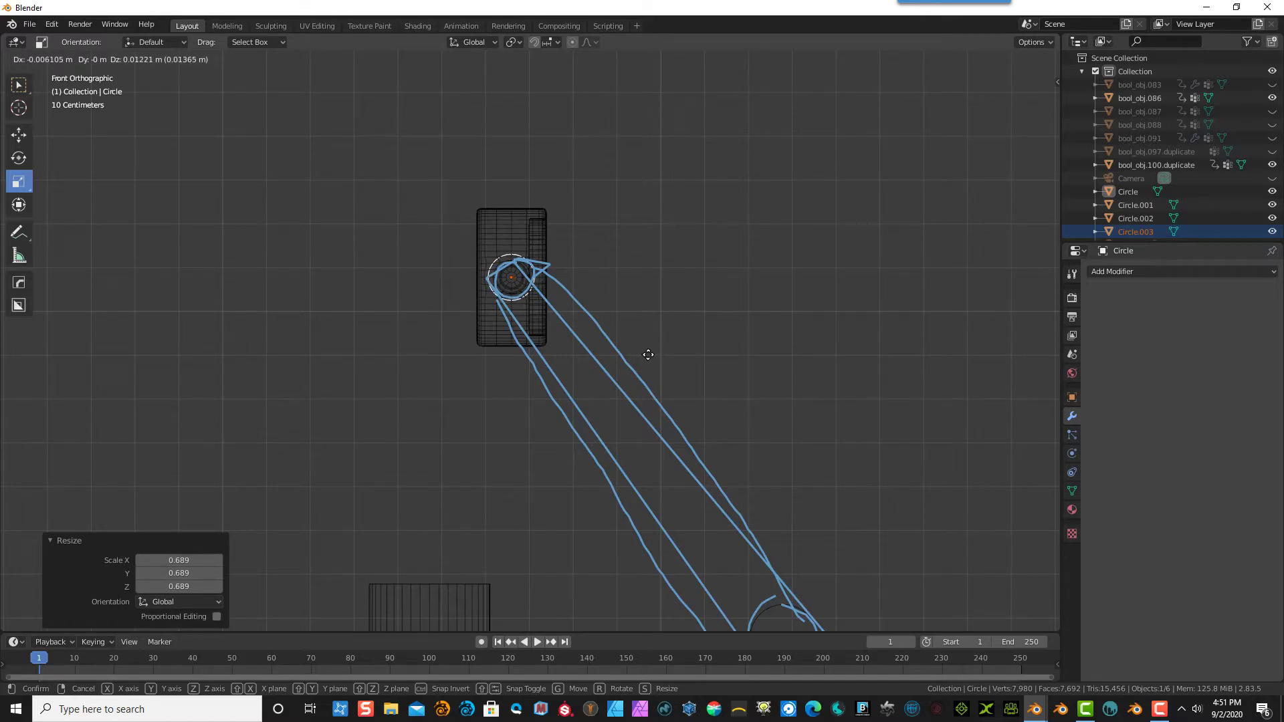
pyautogui.click(648, 355)
# - Nudge the circle by fractions of a millimetre until it is centred on the swivel mount's round socket
pyautogui.scroll(6, 635, 351)
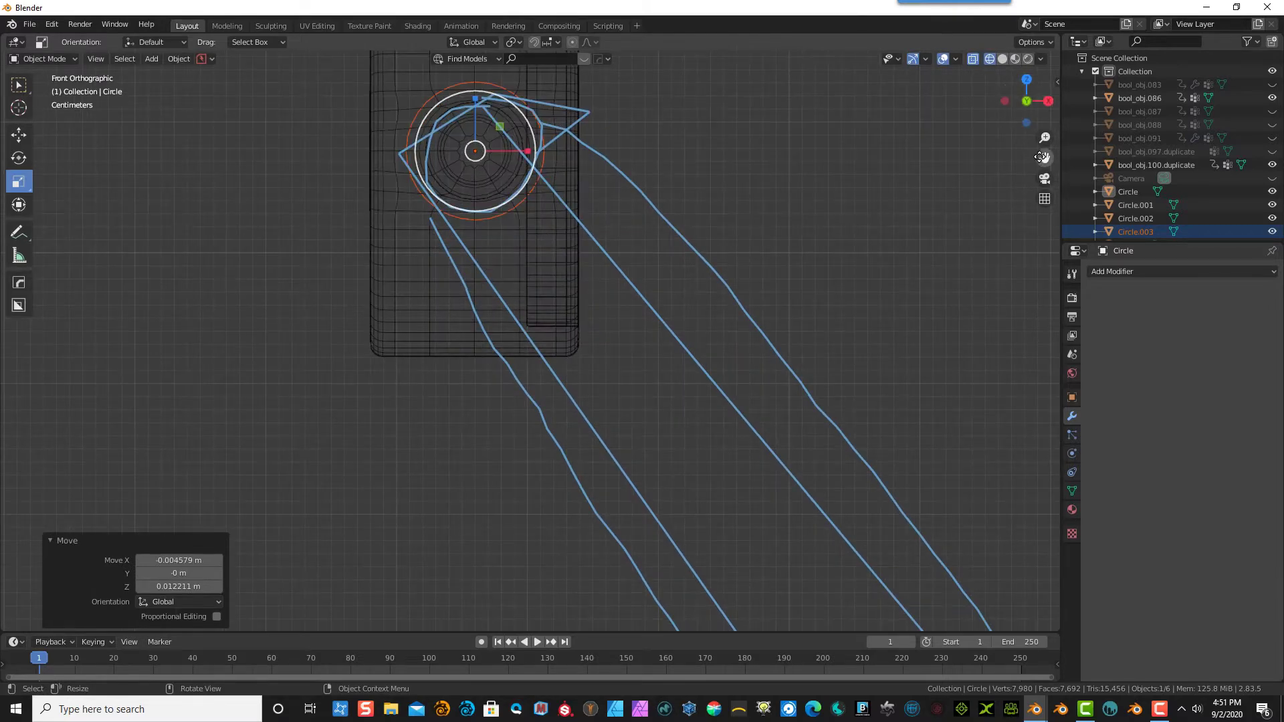
pyautogui.moveTo(1045, 158); pyautogui.dragTo(1045, 271)
pyautogui.scroll(8, 527, 298)
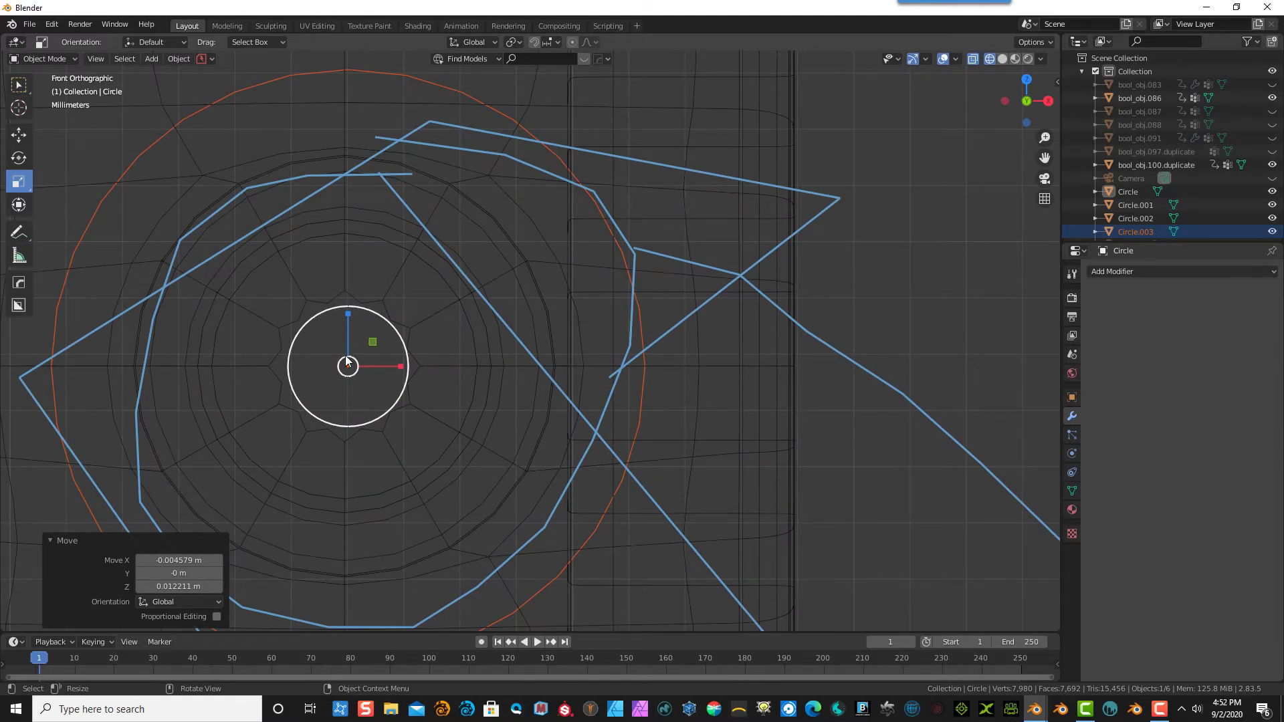
pyautogui.press('g')
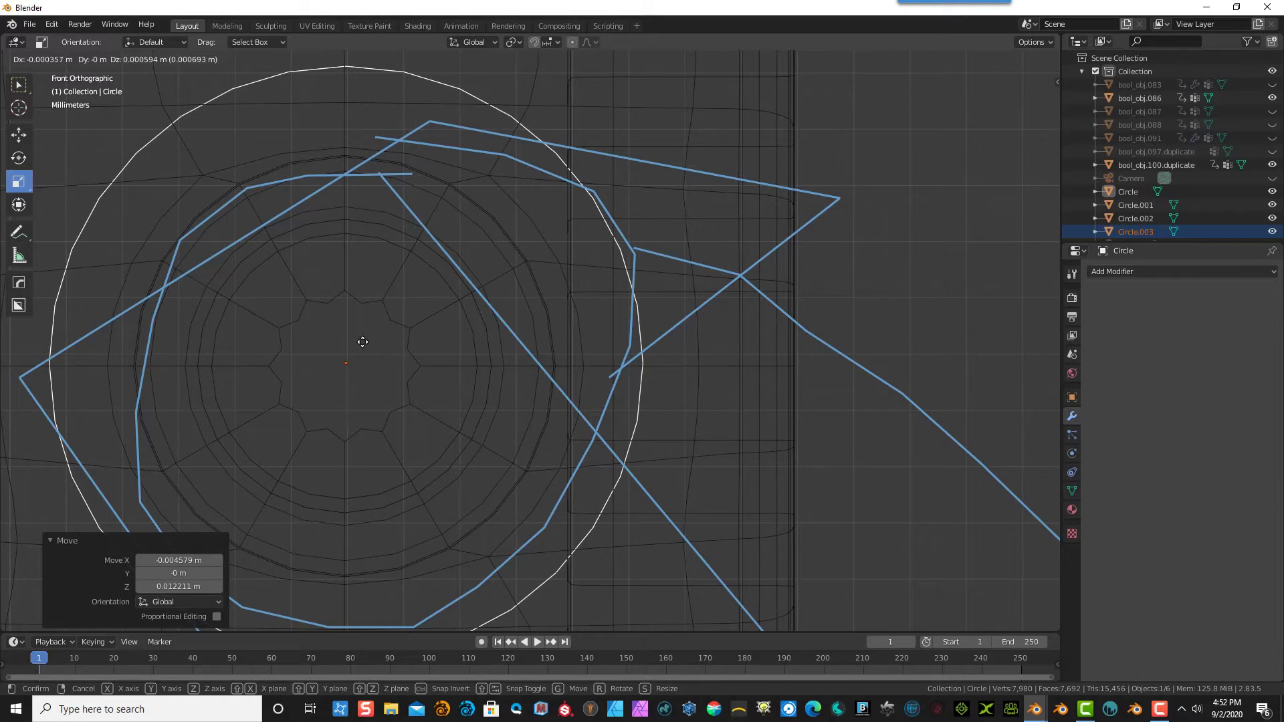
pyautogui.click(362, 342)
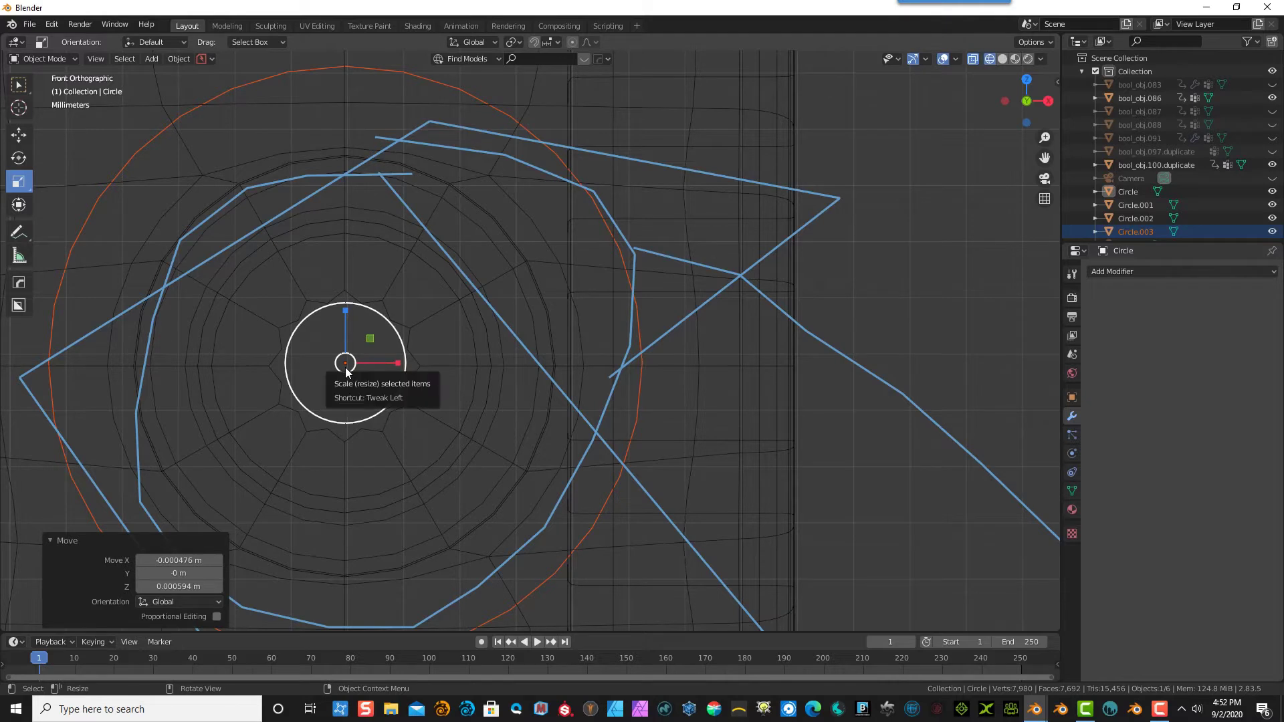
pyautogui.moveTo(346, 371); pyautogui.dragTo(344, 369)
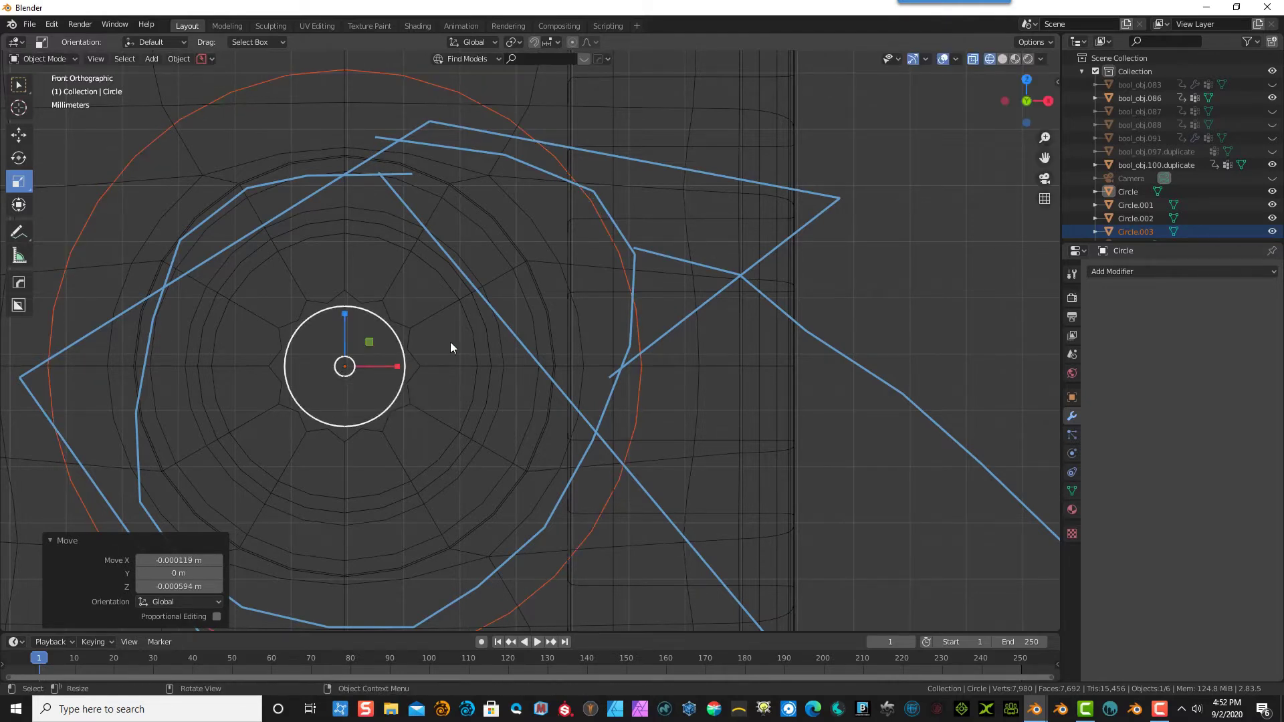
# - Scale the circle at the swivel mount by about 0.747 so it closely surrounds the round socket
pyautogui.scroll(-2, 362, 376)
pyautogui.scroll(-3, 363, 376)
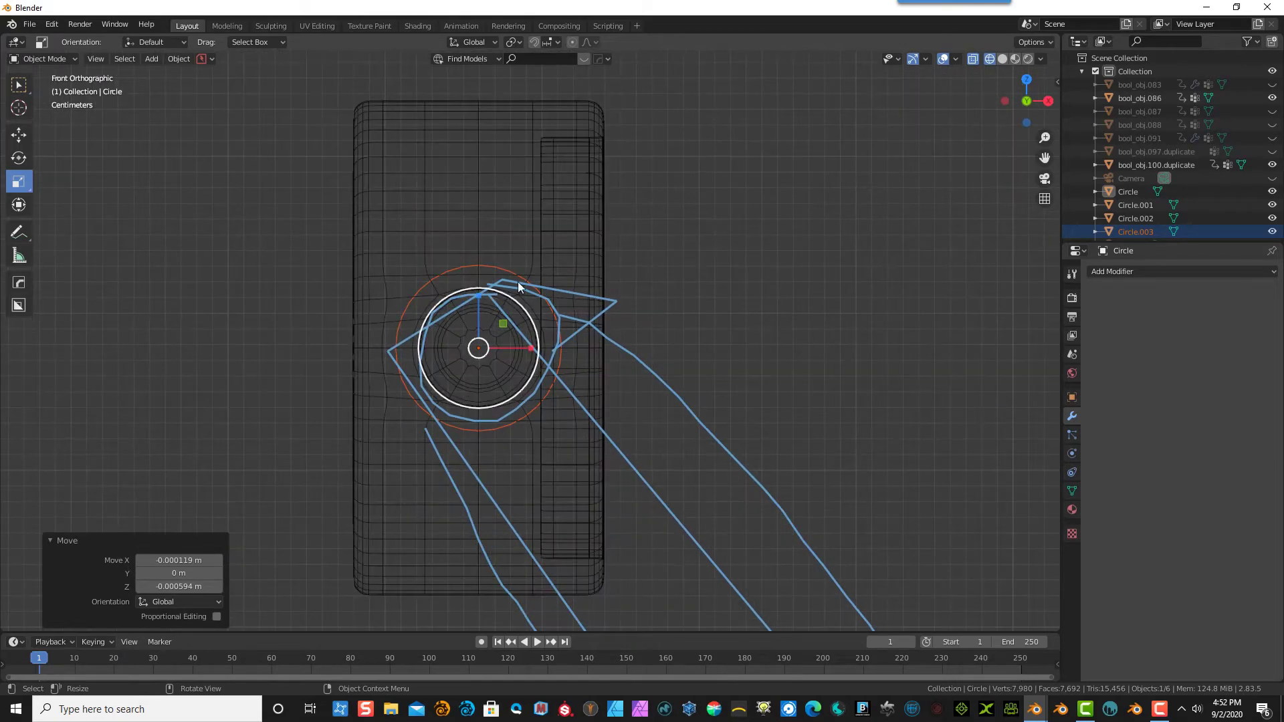
pyautogui.scroll(-2, 508, 288)
pyautogui.moveTo(467, 344); pyautogui.dragTo(474, 341)
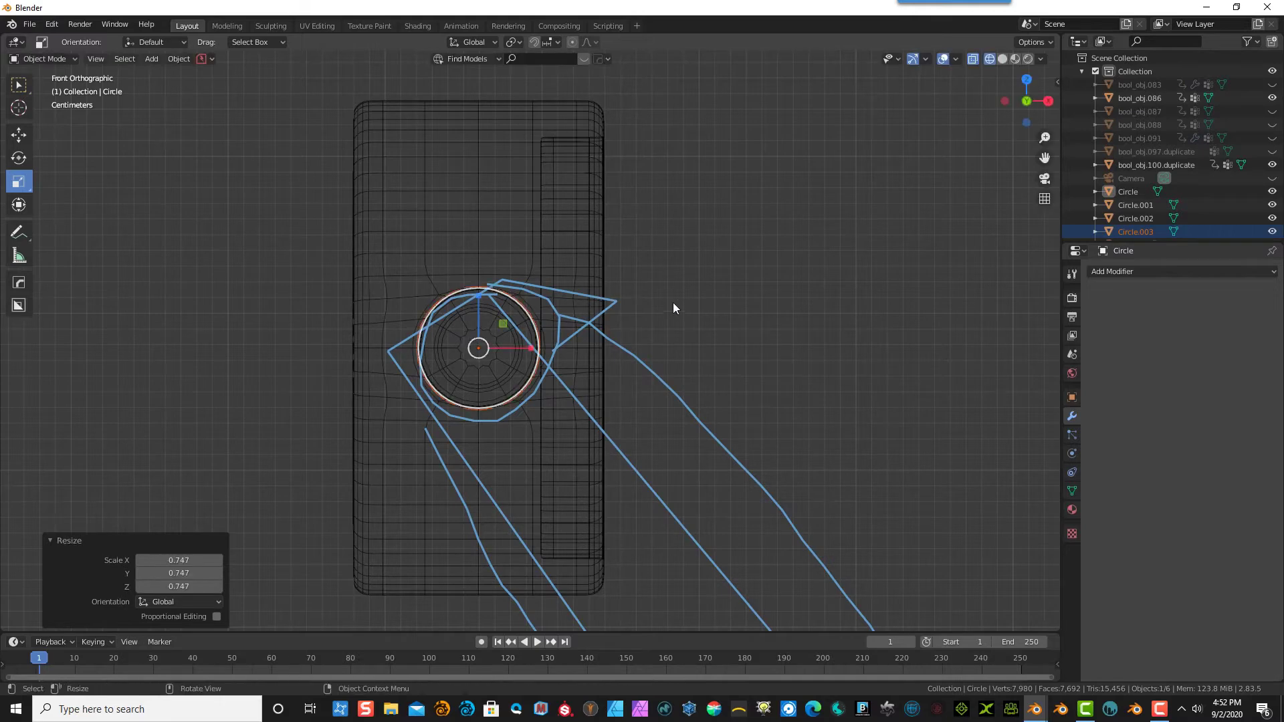
# - Erase all the annotation strokes of the sketched arm with the Annotate Eraser, keeping the mesh circles
pyautogui.scroll(-9, 693, 307)
pyautogui.scroll(-6, 697, 338)
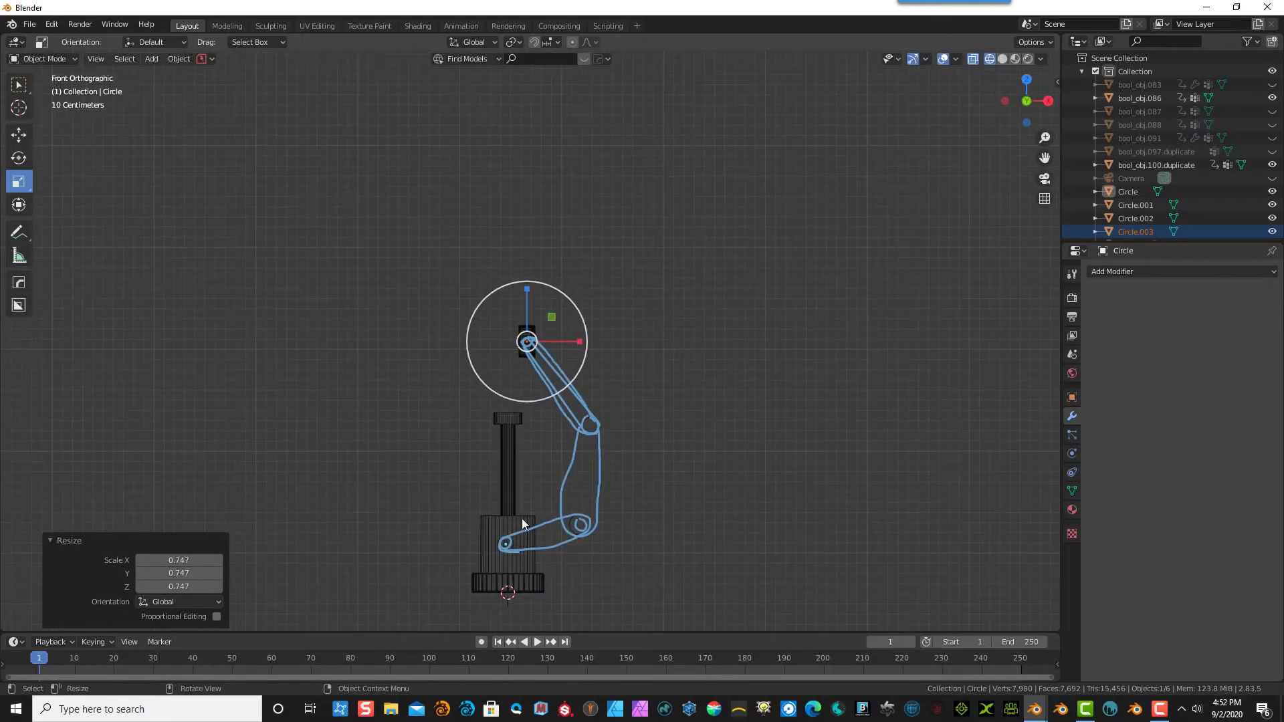
pyautogui.scroll(1, 562, 540)
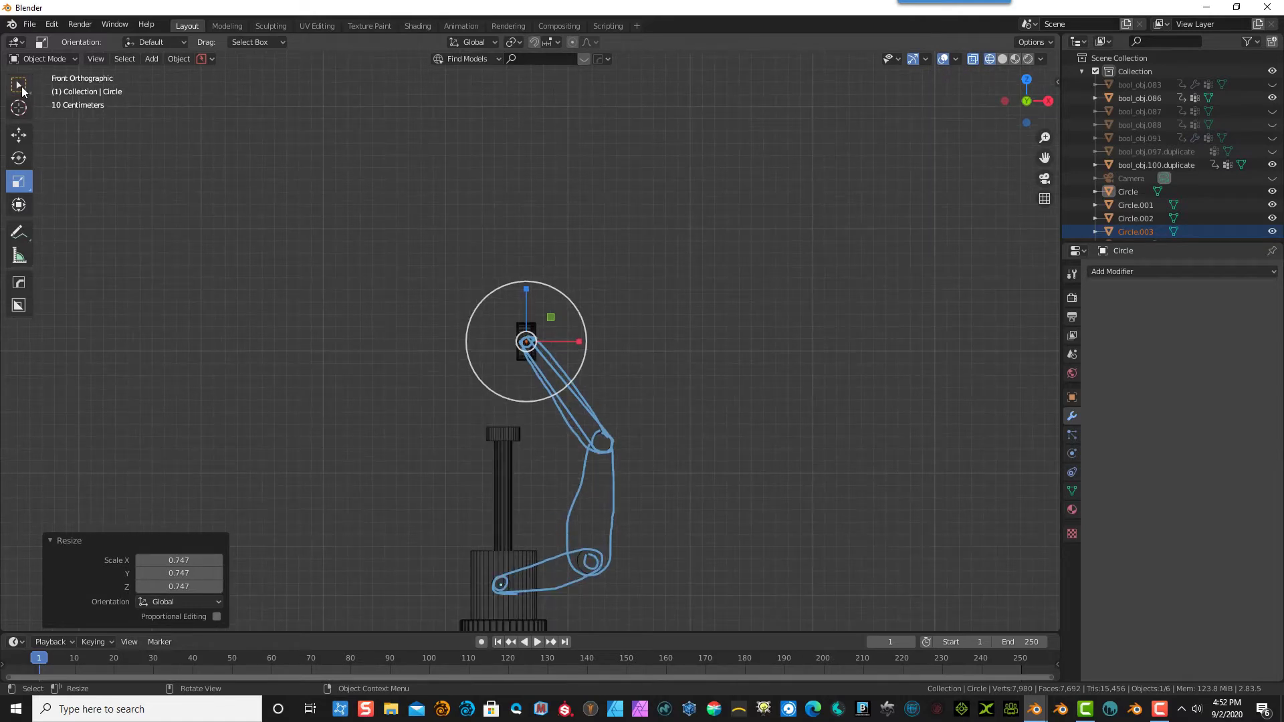
pyautogui.click(18, 231)
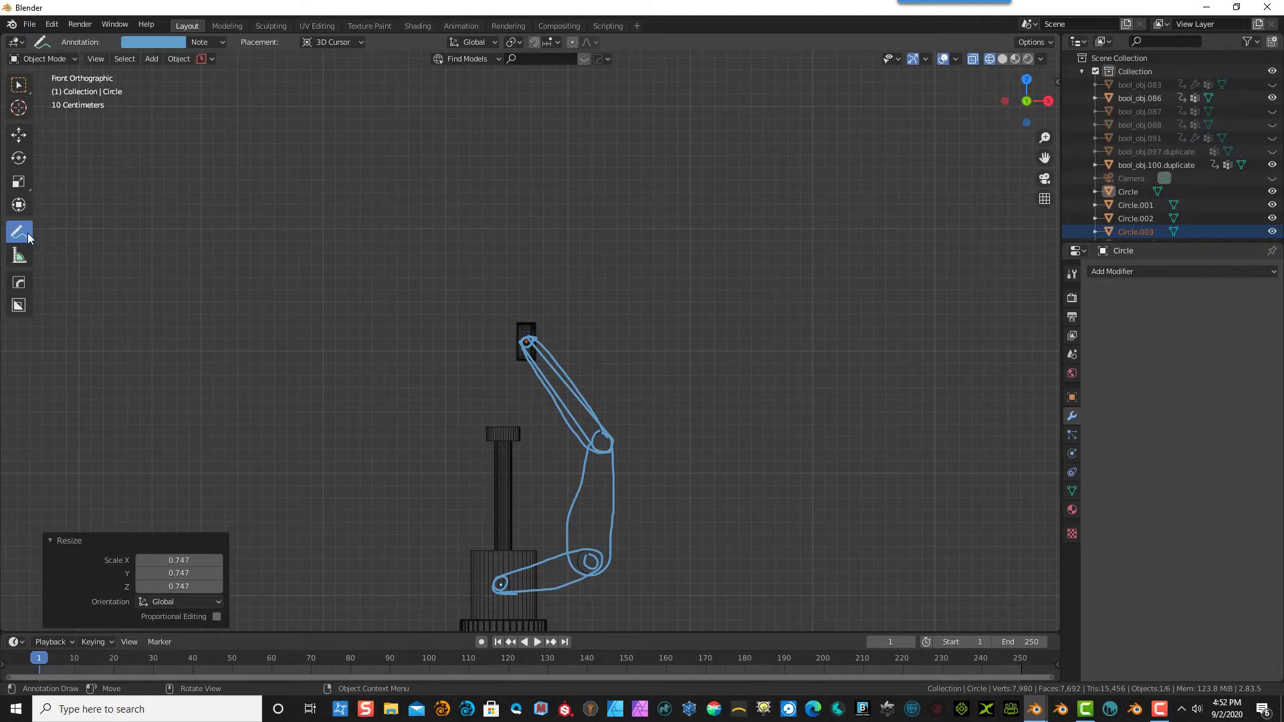
pyautogui.moveTo(27, 232)
pyautogui.mouseDown()
pyautogui.moveTo(40, 287)
pyautogui.moveTo(62, 268)
pyautogui.moveTo(92, 316)
pyautogui.mouseUp()
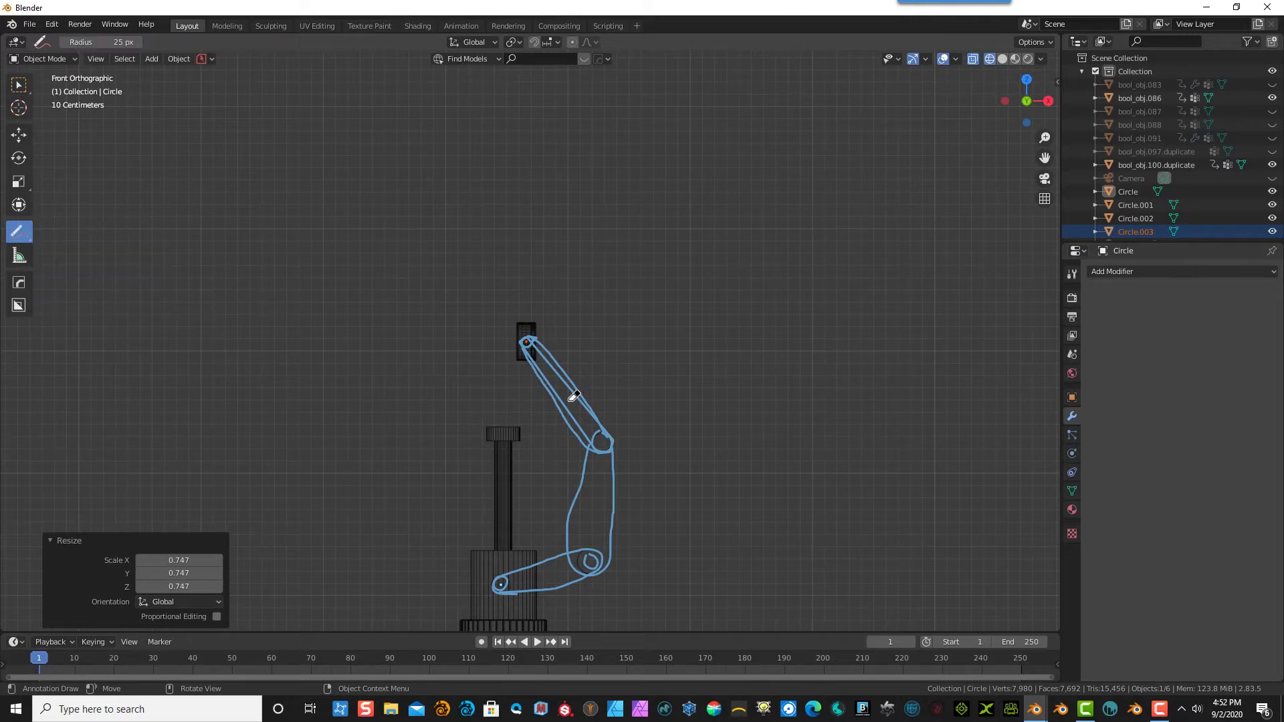
pyautogui.moveTo(574, 397)
pyautogui.mouseDown()
pyautogui.moveTo(533, 339)
pyautogui.moveTo(571, 433)
pyautogui.moveTo(596, 444)
pyautogui.moveTo(589, 556)
pyautogui.moveTo(629, 545)
pyautogui.moveTo(501, 583)
pyautogui.moveTo(532, 573)
pyautogui.mouseUp()
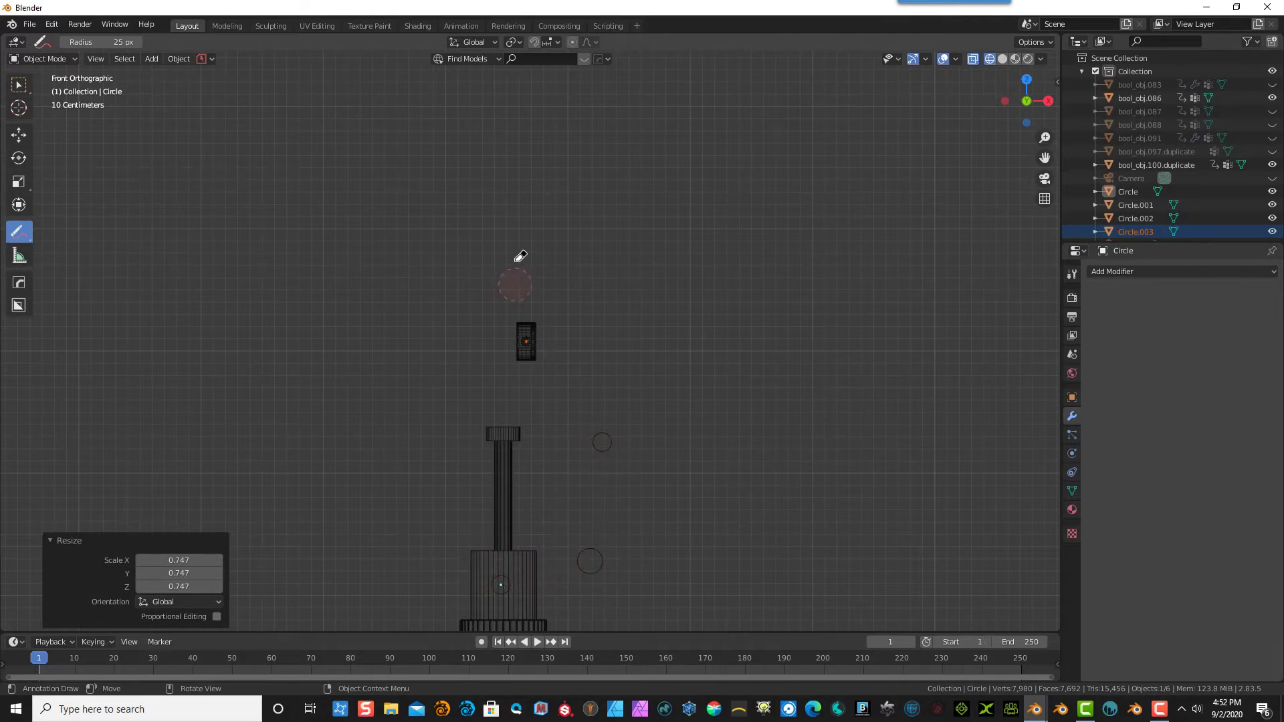
pyautogui.moveTo(516, 261); pyautogui.dragTo(526, 346)
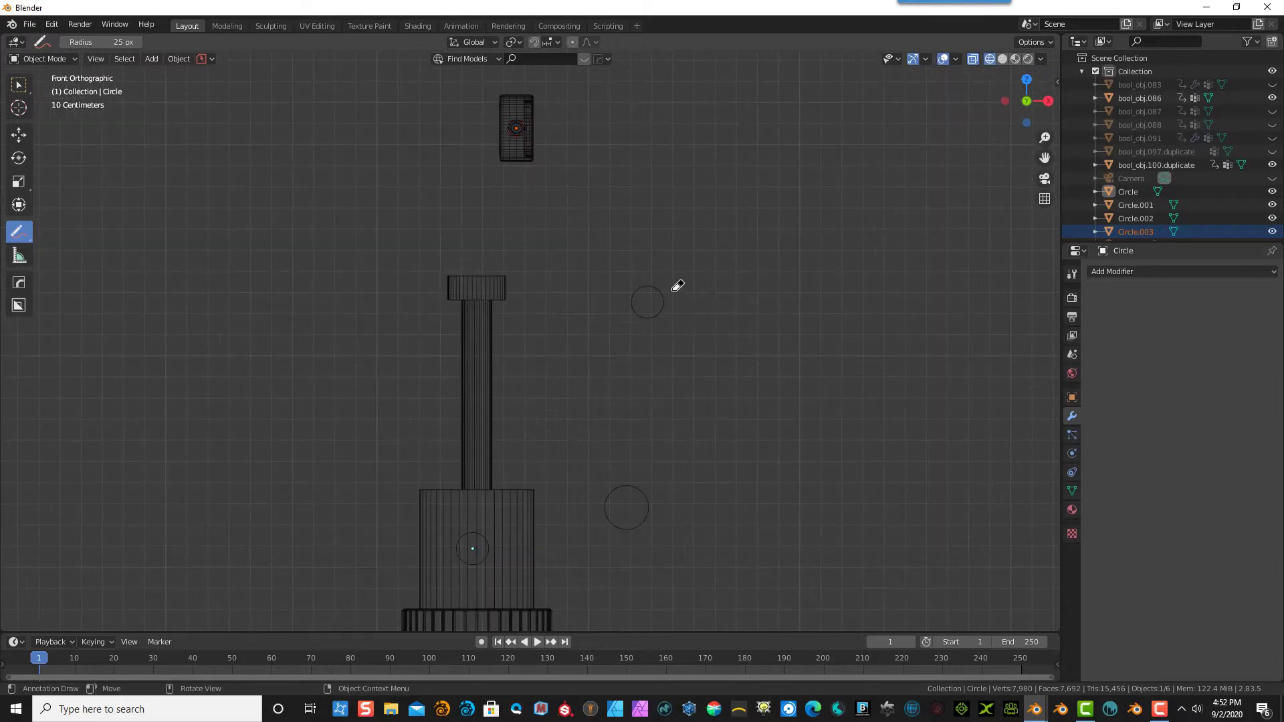
# - Move the joint circle on the post about 0.019 m along X and -0.003 m along Z to centre it
pyautogui.click(506, 465)
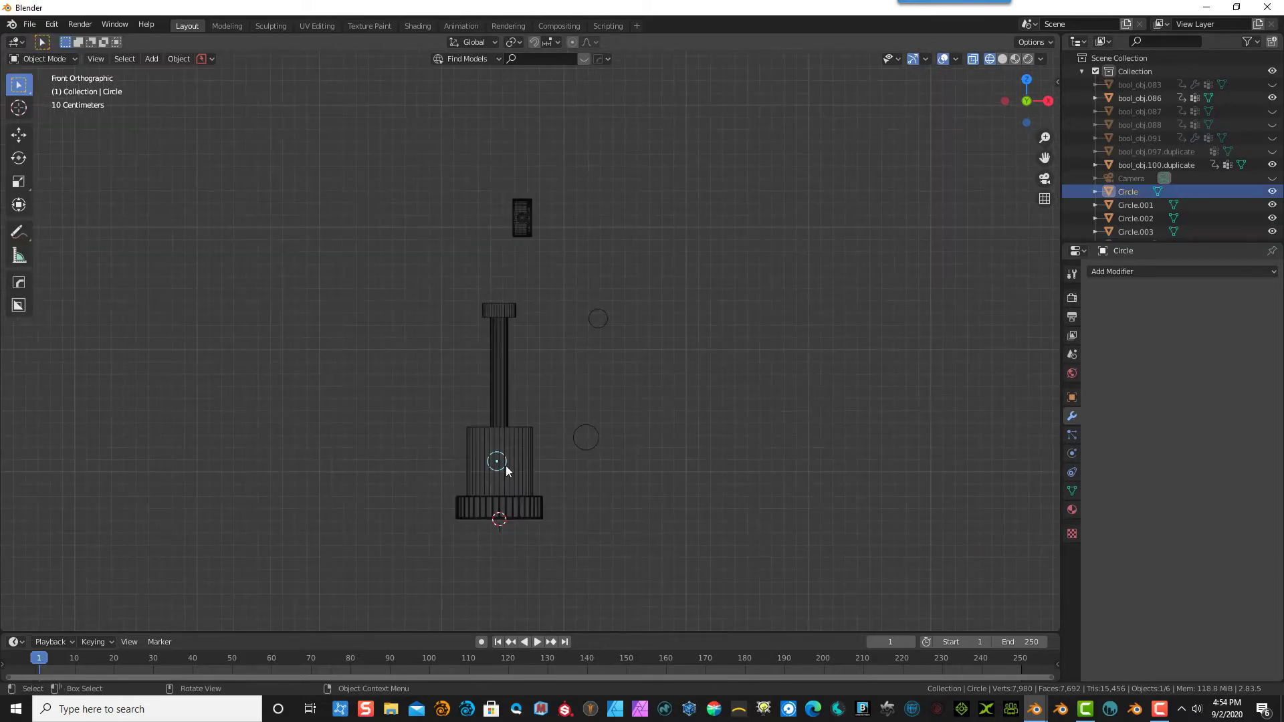
pyautogui.scroll(3, 491, 474)
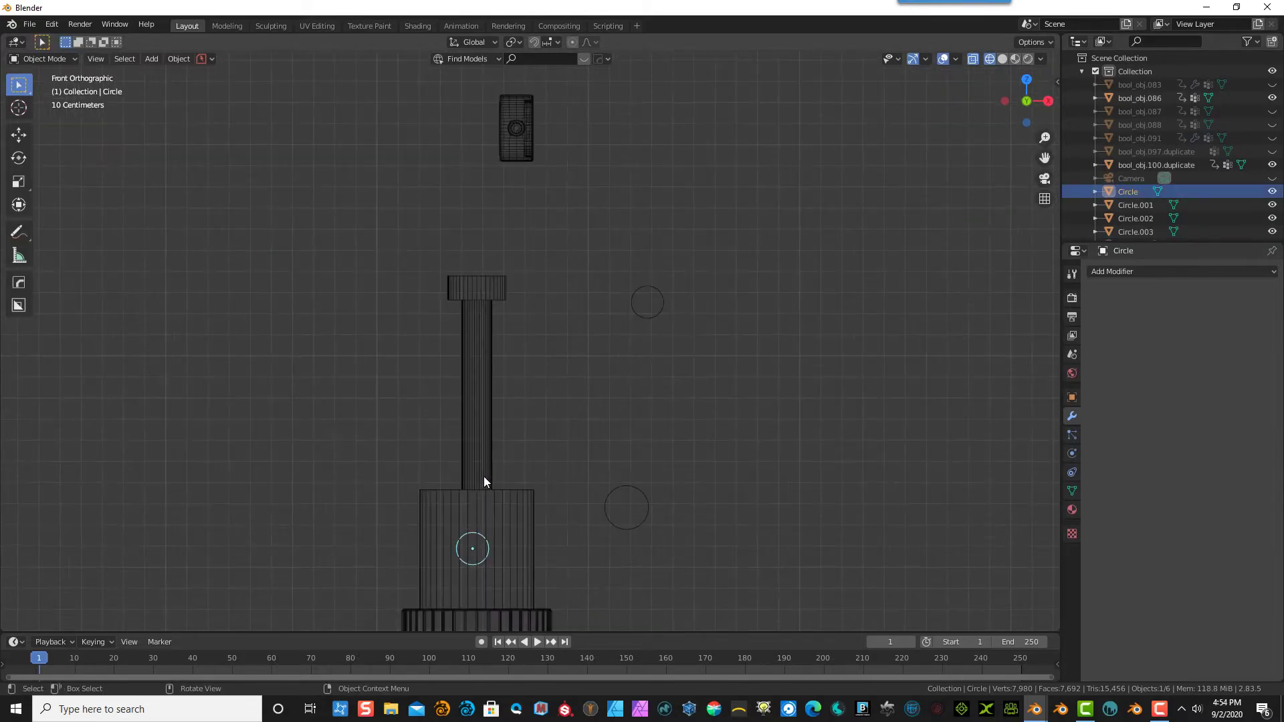
pyautogui.press('g')
pyautogui.click(488, 547)
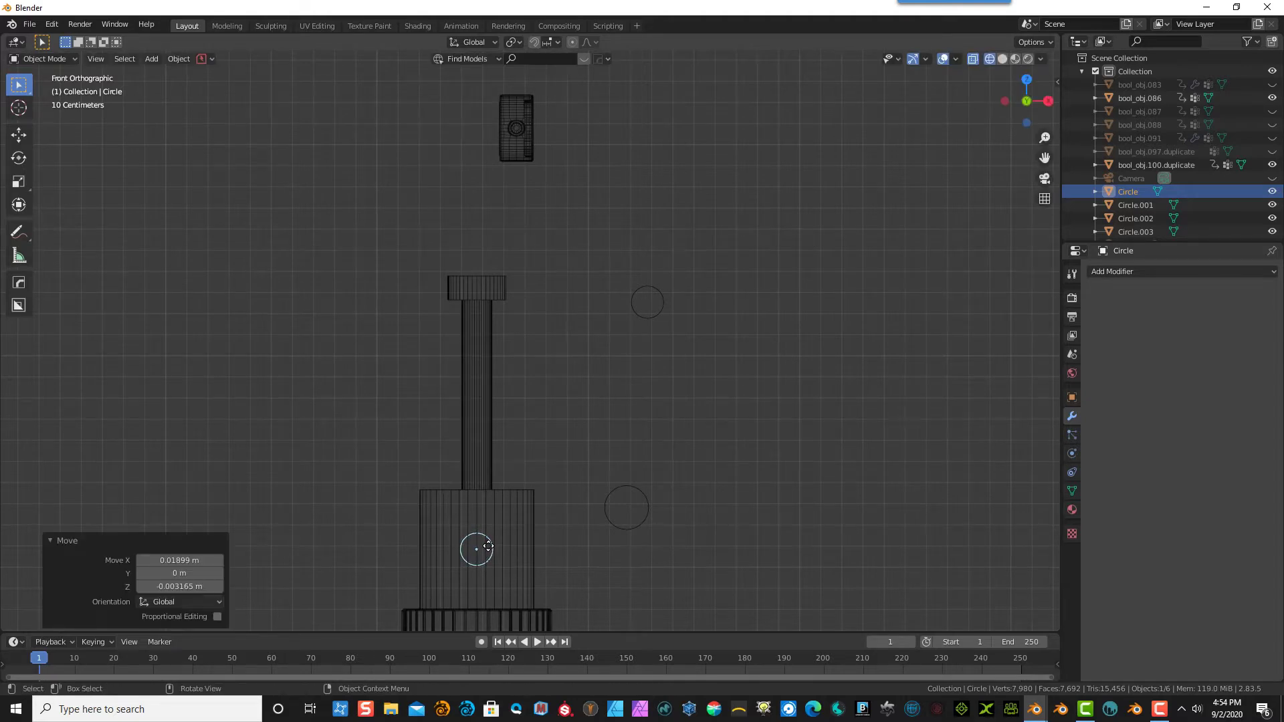
# - Add the two outer joint circles and the swivel mount circle to the selection, leaving out the mount itself
pyautogui.keyDown('shift'); pyautogui.click(620, 487); pyautogui.keyUp('shift')
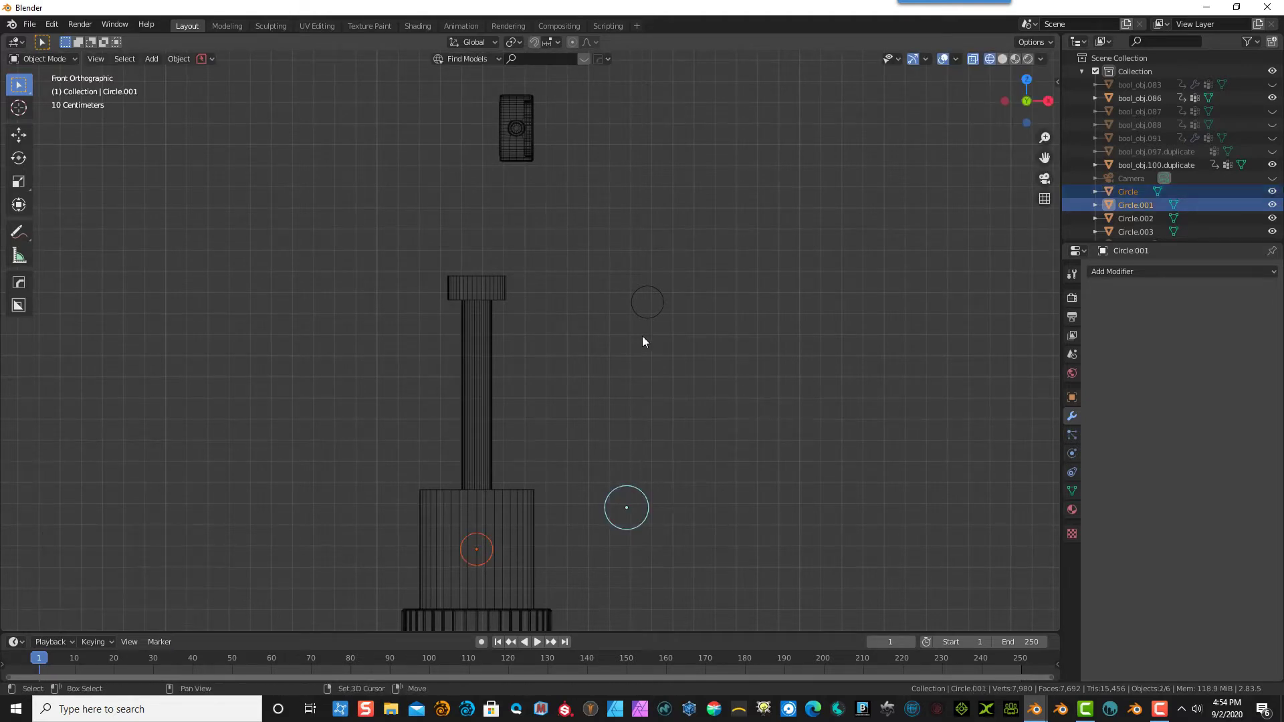
pyautogui.keyDown('shift'); pyautogui.click(635, 294); pyautogui.keyUp('shift')
pyautogui.scroll(2, 515, 101)
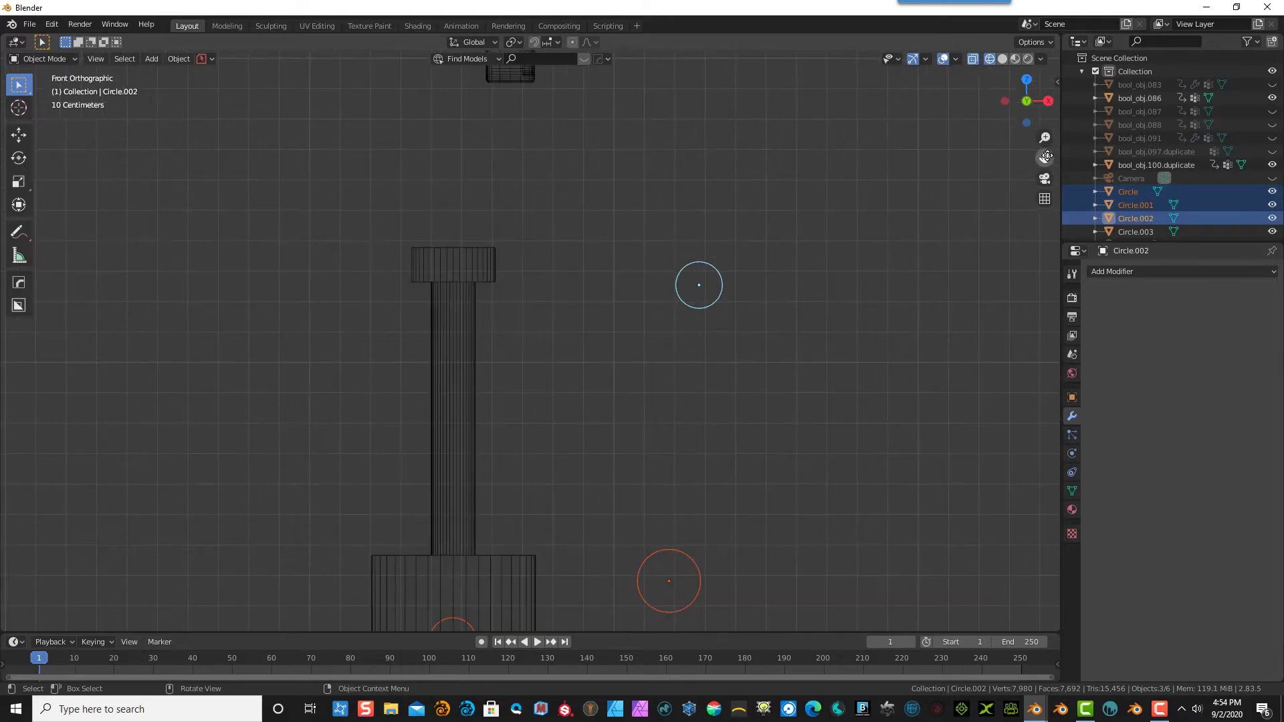
pyautogui.moveTo(1045, 157); pyautogui.dragTo(1036, 452)
pyautogui.scroll(12, 623, 467)
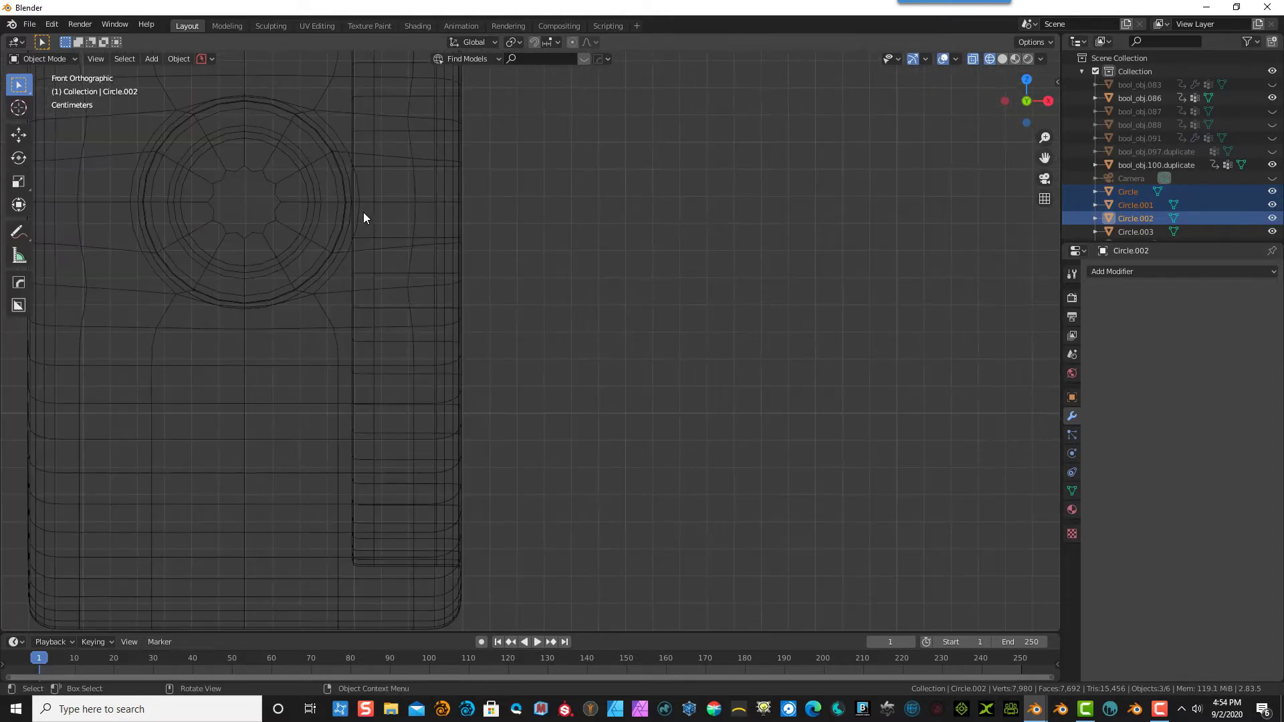
pyautogui.keyDown('shift'); pyautogui.click(318, 139); pyautogui.keyUp('shift')
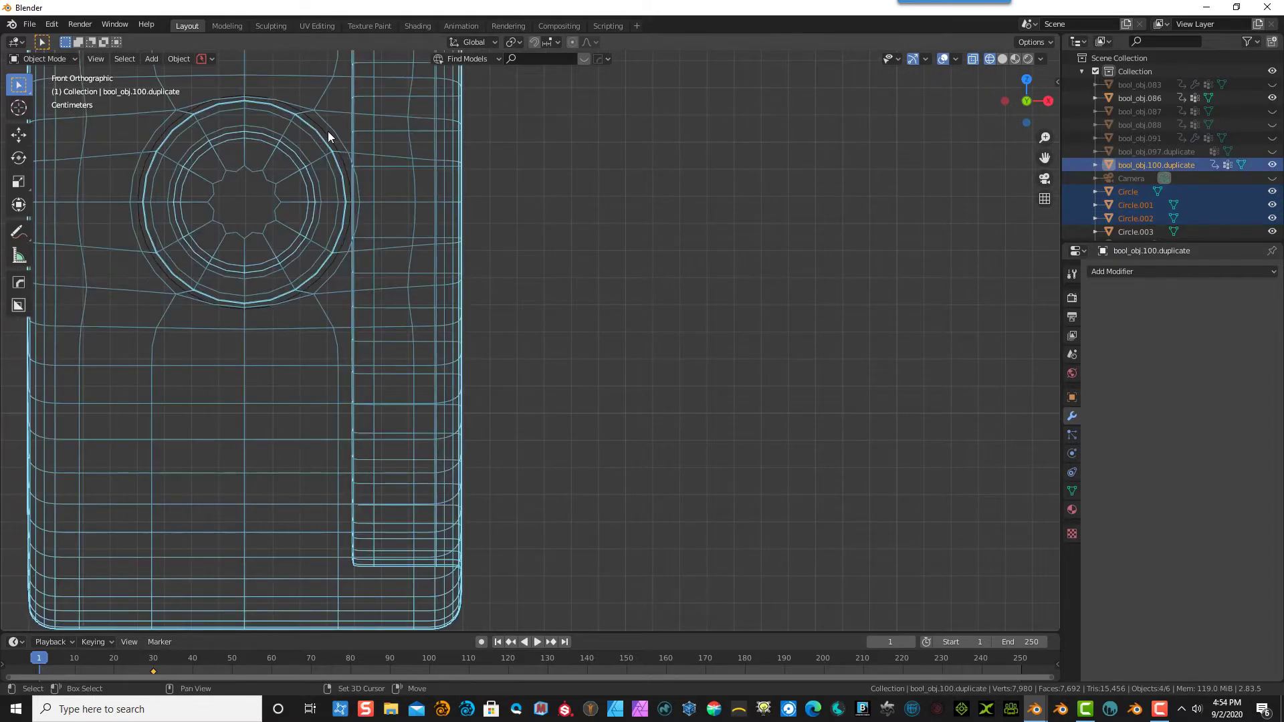
pyautogui.keyDown('shift'); pyautogui.click(327, 131); pyautogui.keyUp('shift')
pyautogui.keyDown('shift'); pyautogui.click(392, 160); pyautogui.keyUp('shift')
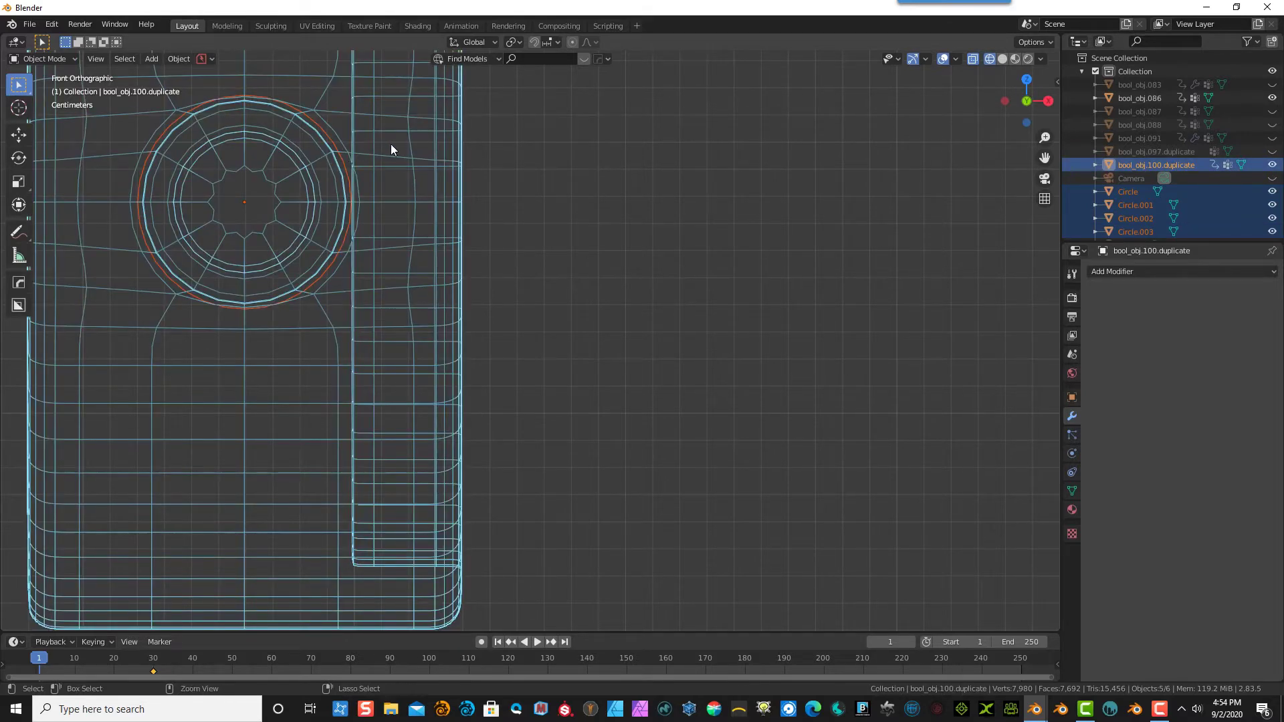
pyautogui.keyDown('shift'); pyautogui.click(379, 216); pyautogui.keyUp('shift')
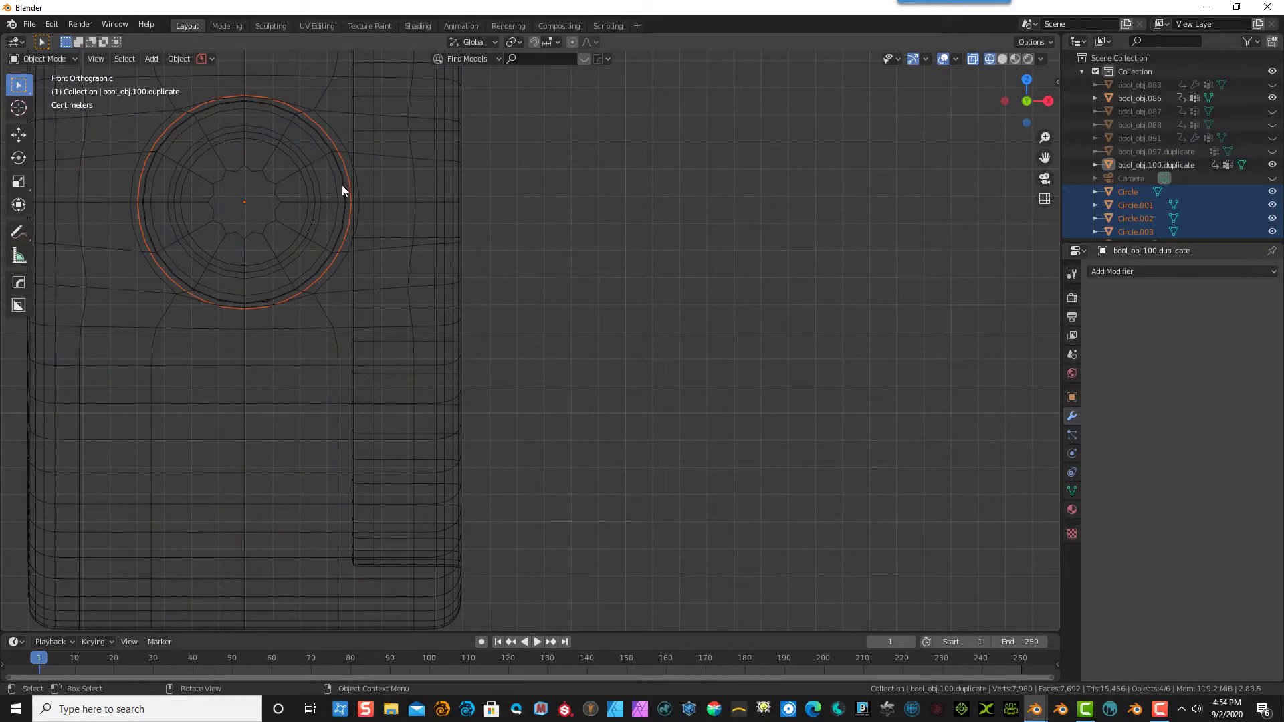
pyautogui.scroll(-6, 534, 433)
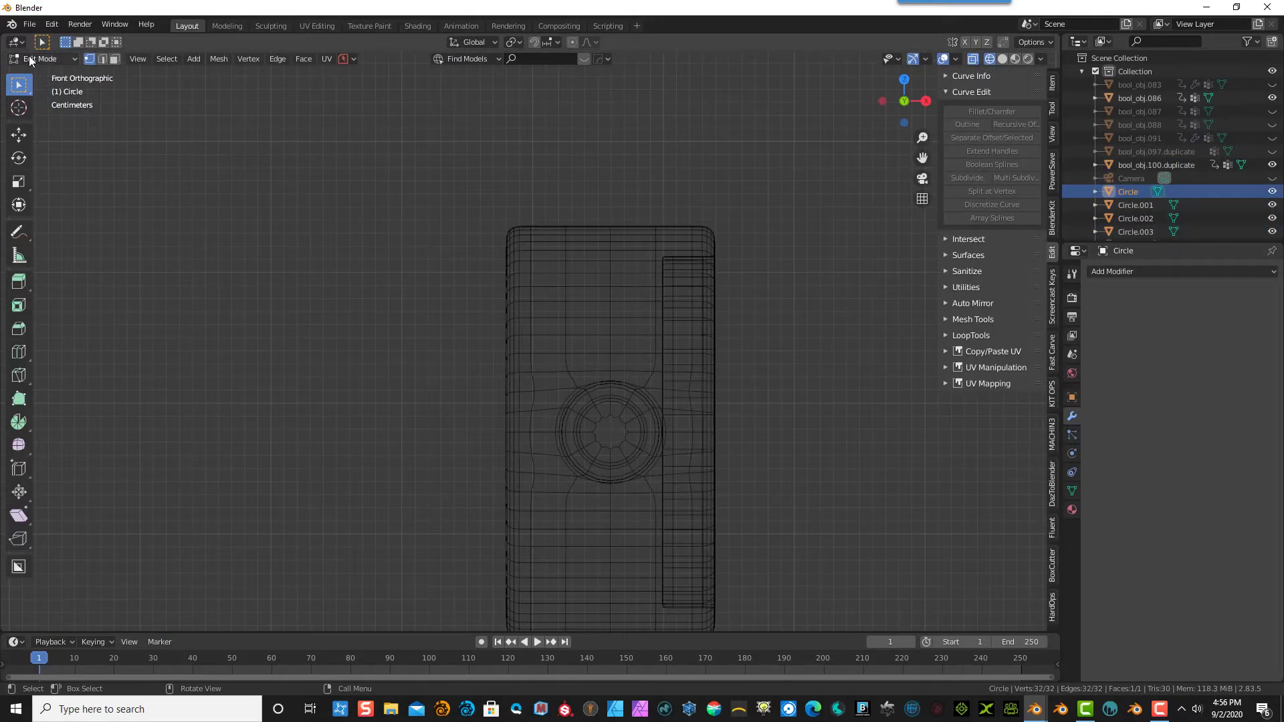
# - Fill the swivel mount's circle (Circle.003) with a face in Edit Mode and switch to face selection
pyautogui.click(30, 56)
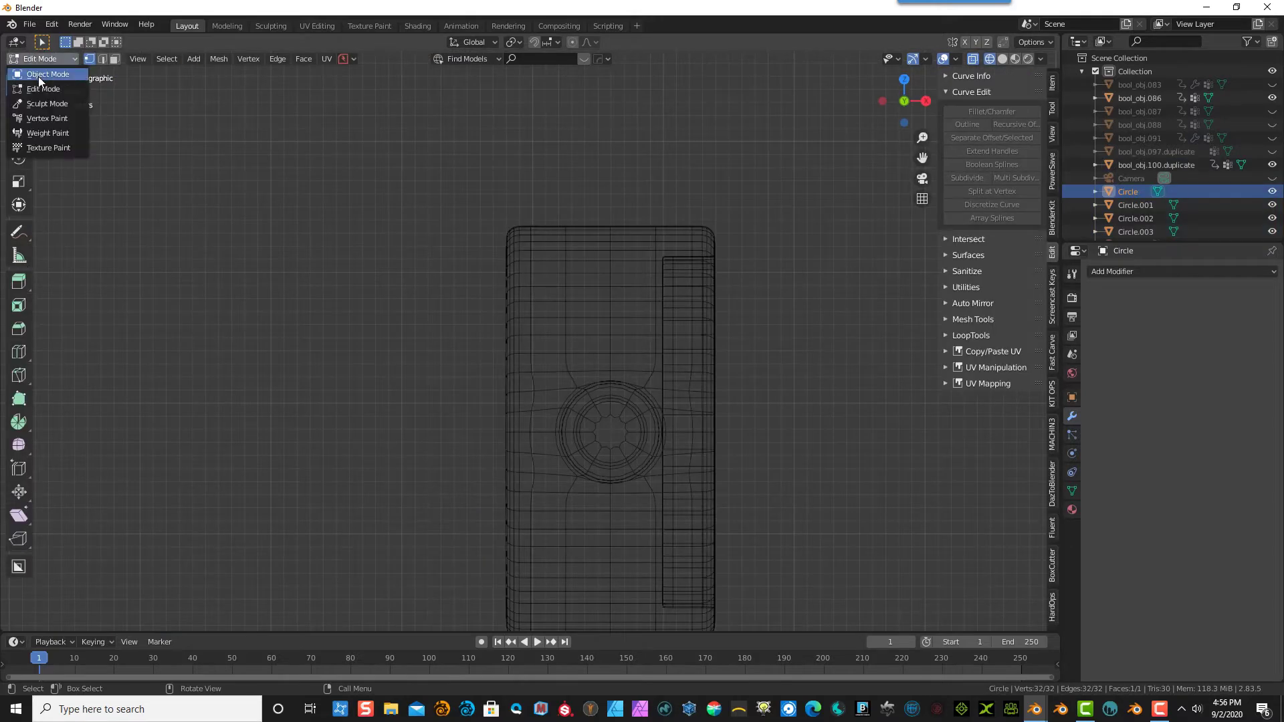
pyautogui.click(38, 75)
pyautogui.click(609, 388)
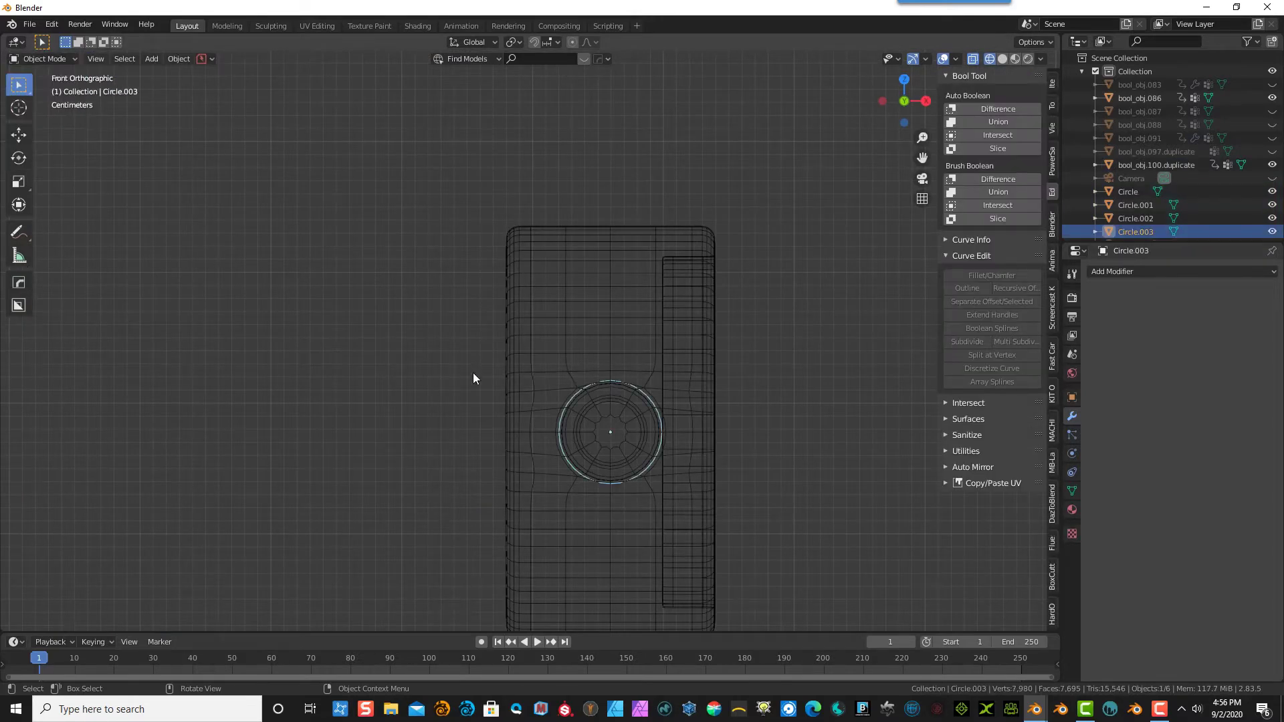
pyautogui.click(56, 59)
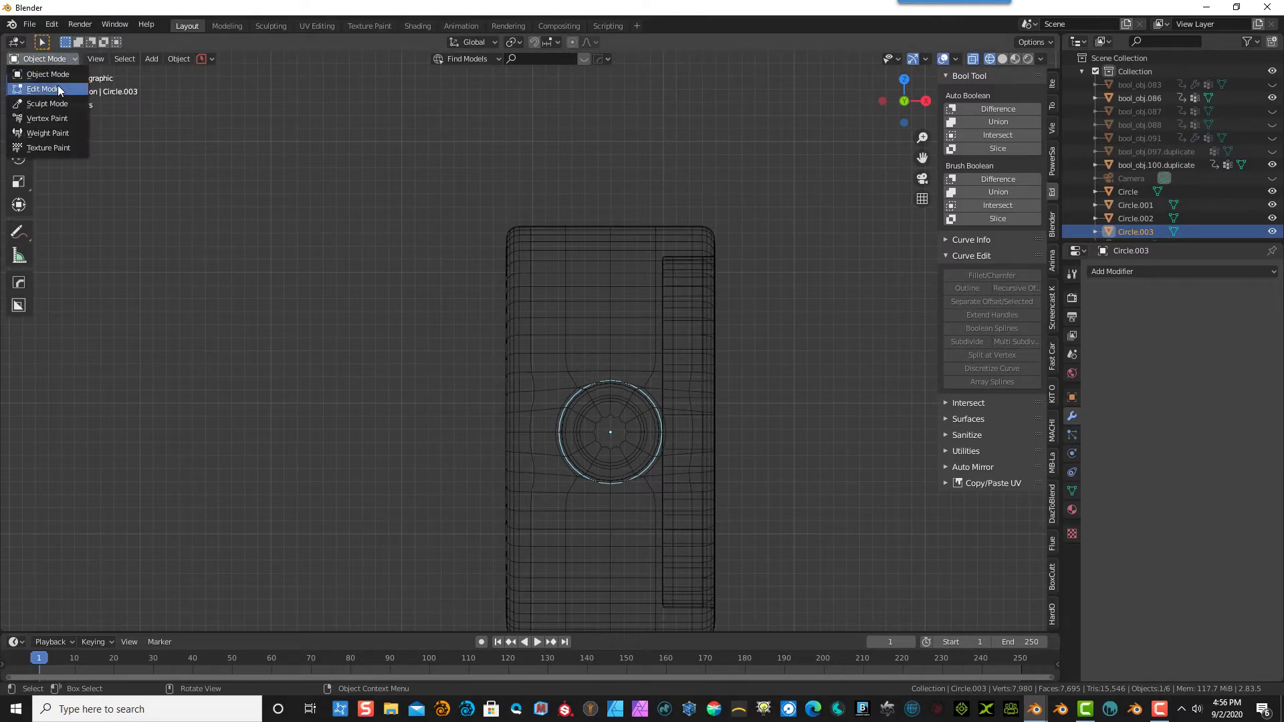
pyautogui.click(57, 86)
pyautogui.press('f')
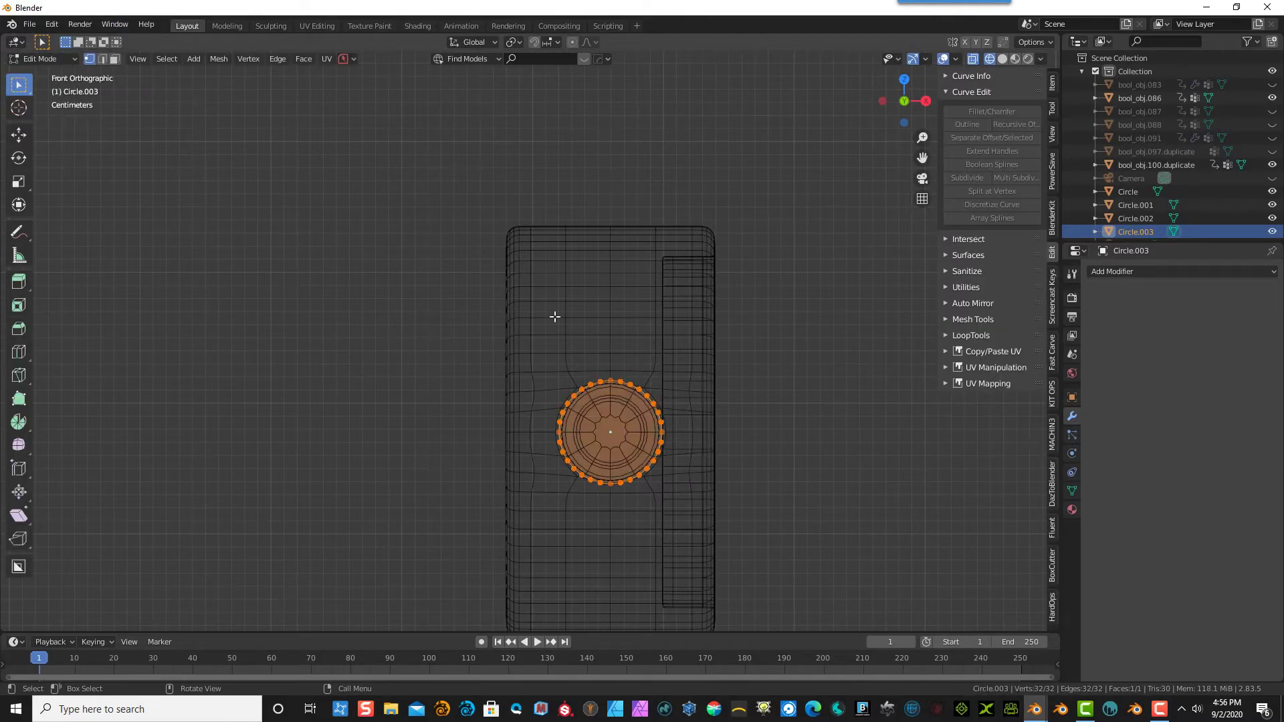
pyautogui.scroll(-10, 558, 340)
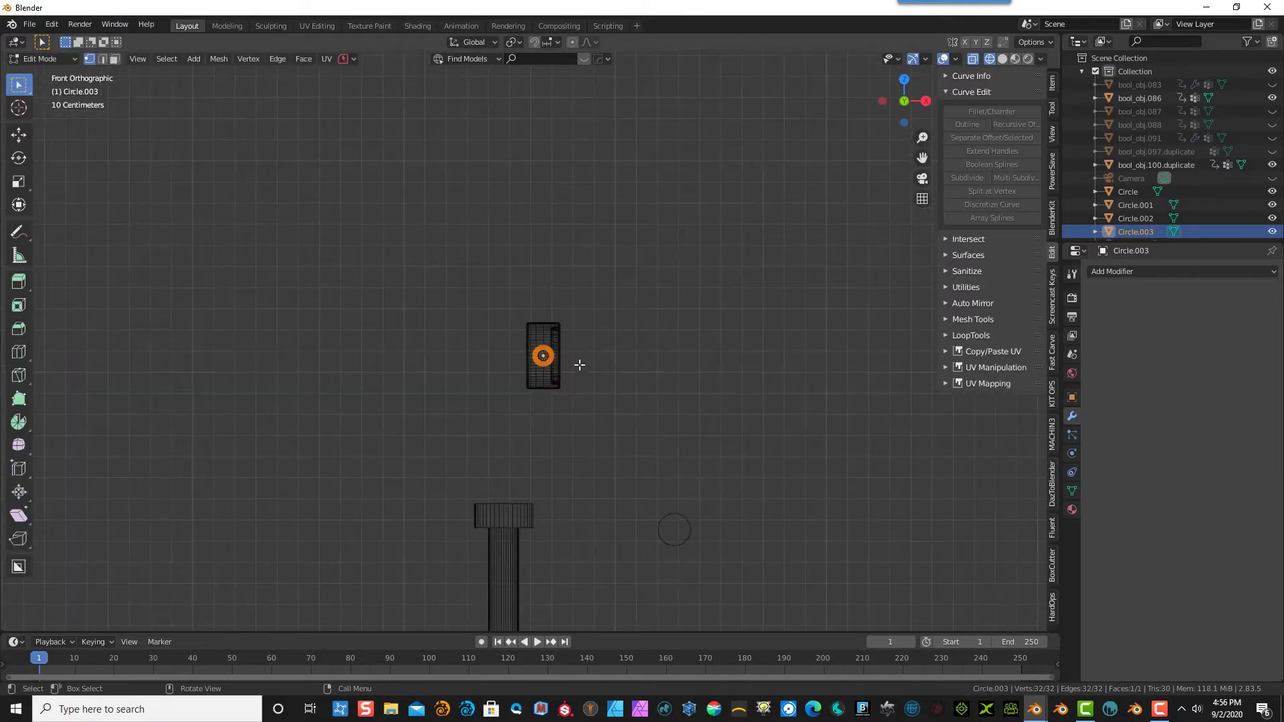
pyautogui.scroll(10, 579, 364)
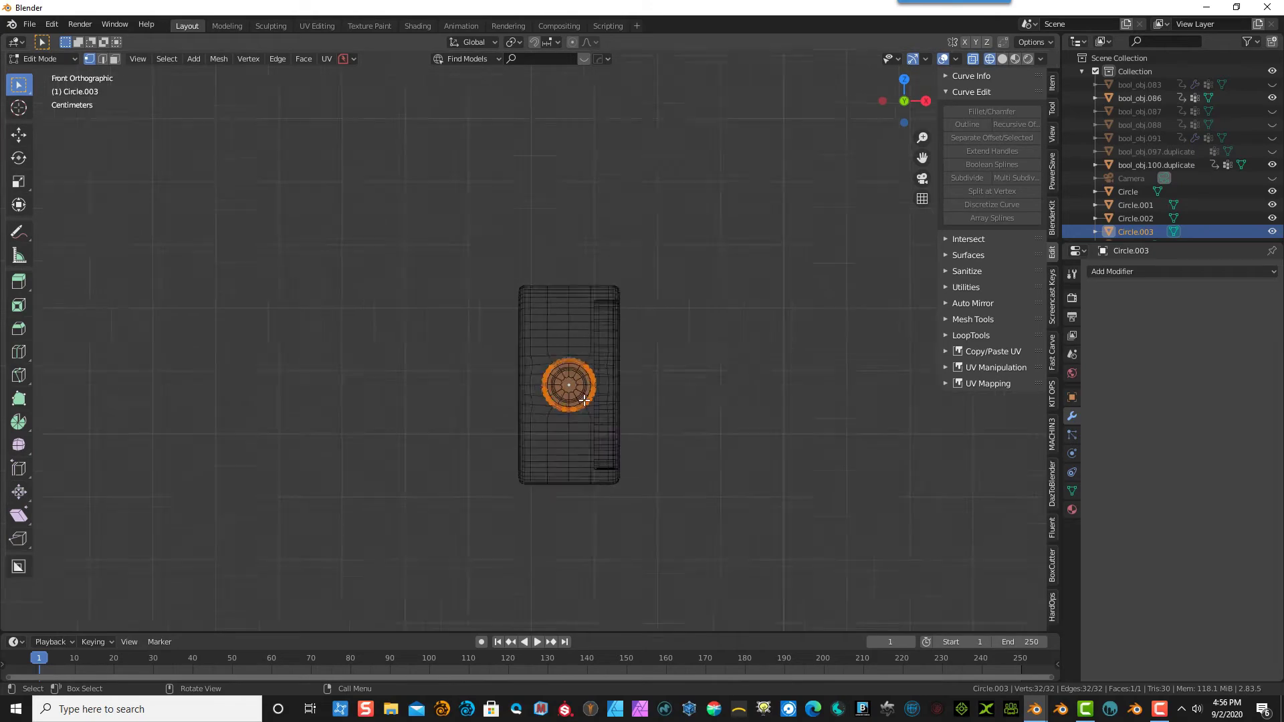
pyautogui.click(112, 63)
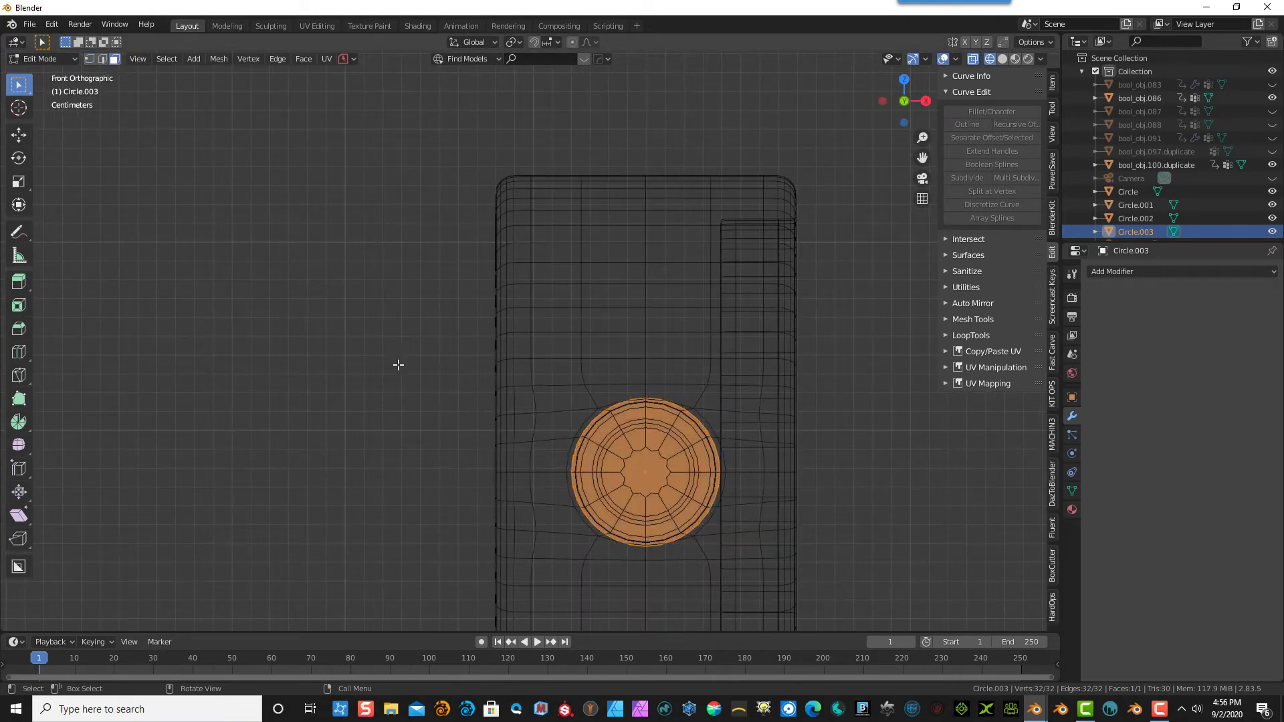
# - Return to Object Mode and combine the swivel mount circle with the upper outer joint circle using an Auto Boolean Union
pyautogui.scroll(-15, 422, 416)
pyautogui.press('Tab')
pyautogui.keyDown('shift'); pyautogui.click(616, 458); pyautogui.keyUp('shift')
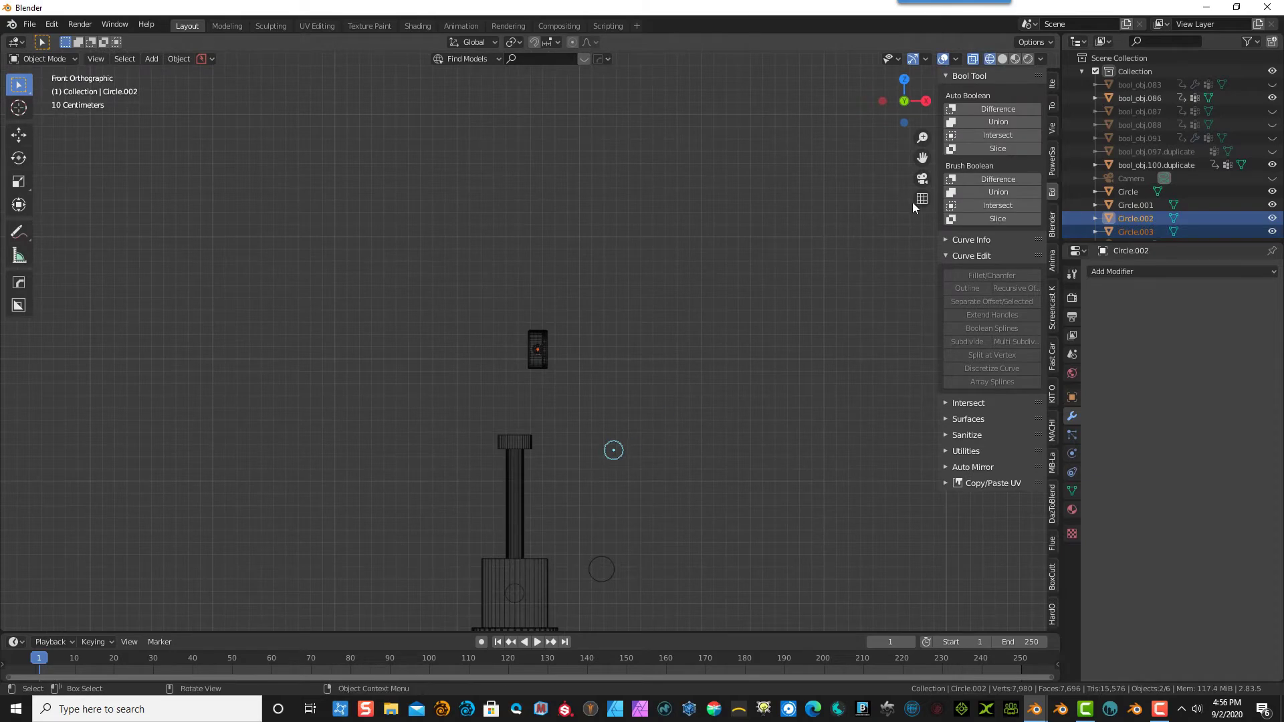
pyautogui.click(999, 123)
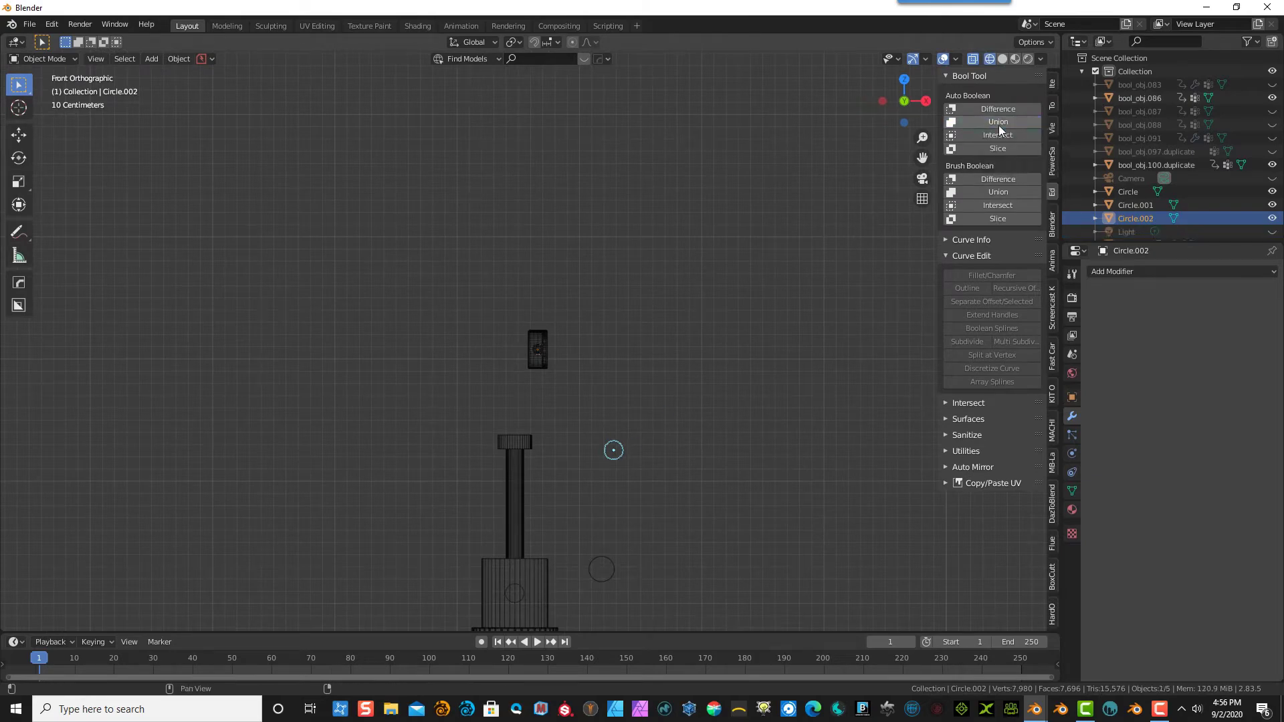
# - Combine the upper outer joint circle with the lower outer joint circle using an Auto Boolean Union
pyautogui.scroll(6, 561, 365)
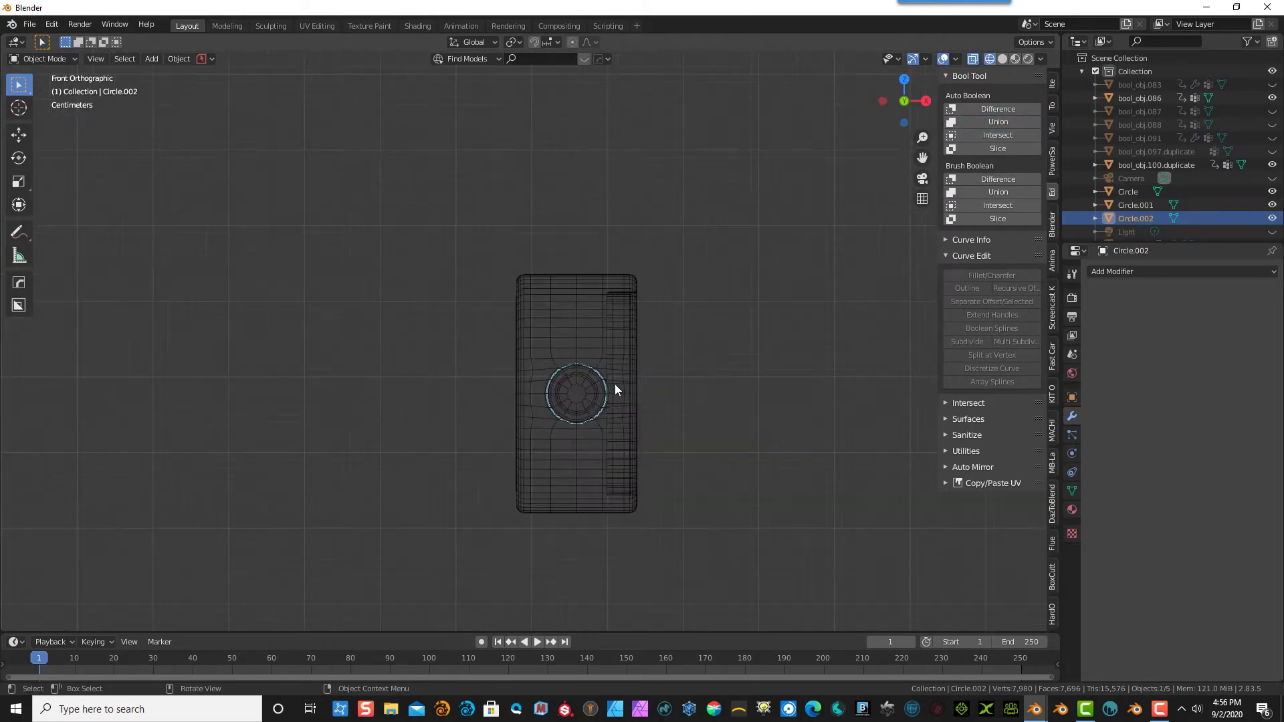
pyautogui.scroll(-6, 616, 384)
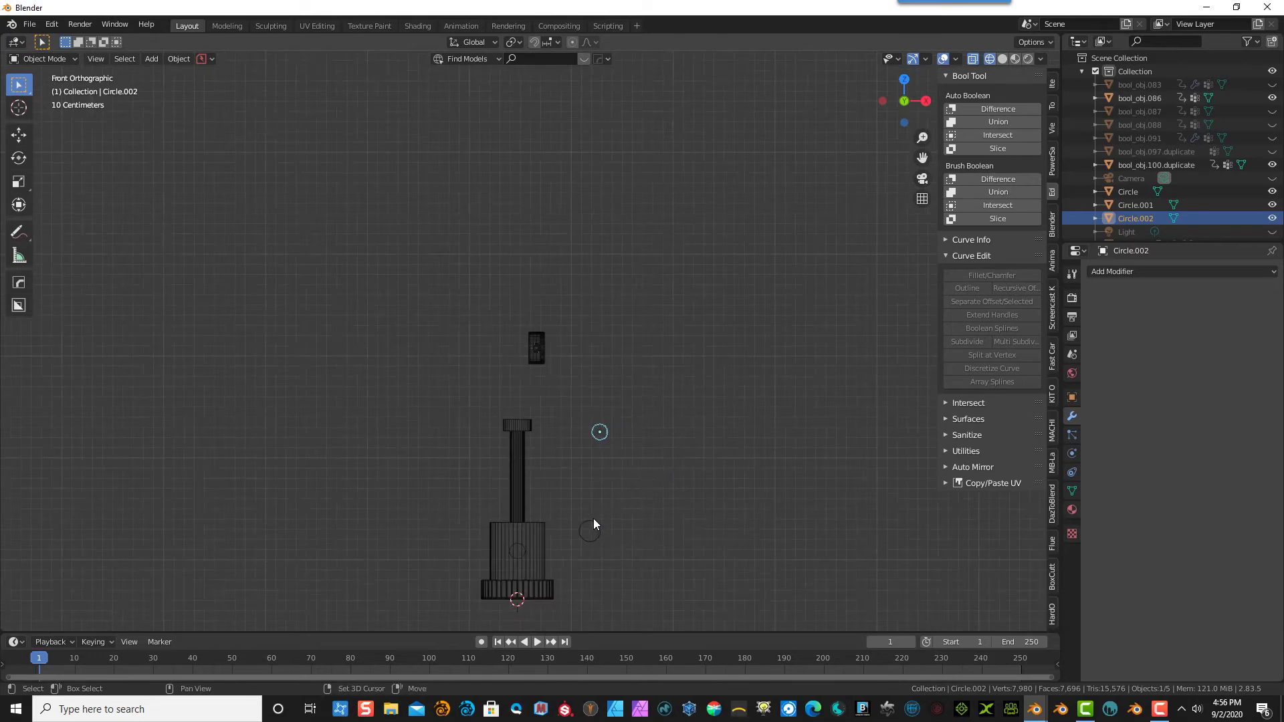
pyautogui.keyDown('shift'); pyautogui.click(592, 521); pyautogui.keyUp('shift')
pyautogui.click(997, 123)
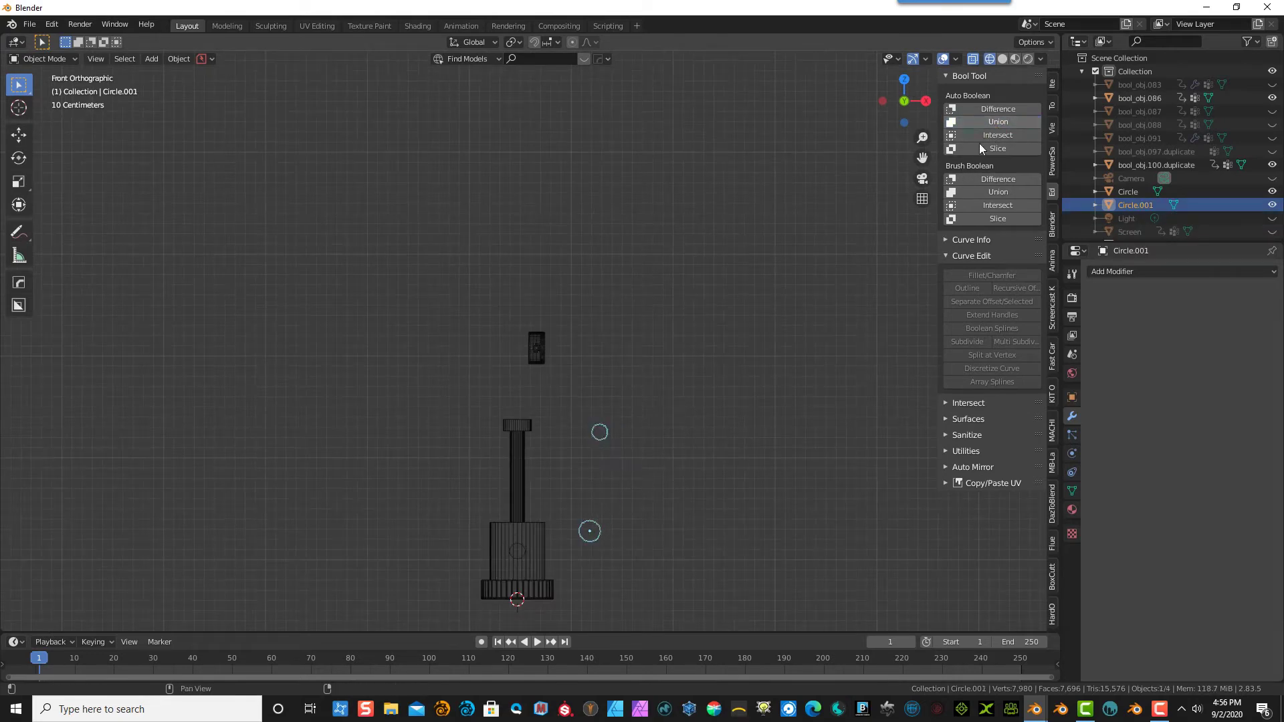
pyautogui.keyDown('shift'); pyautogui.click(521, 555); pyautogui.keyUp('shift')
pyautogui.keyDown('shift'); pyautogui.click(521, 555); pyautogui.keyUp('shift')
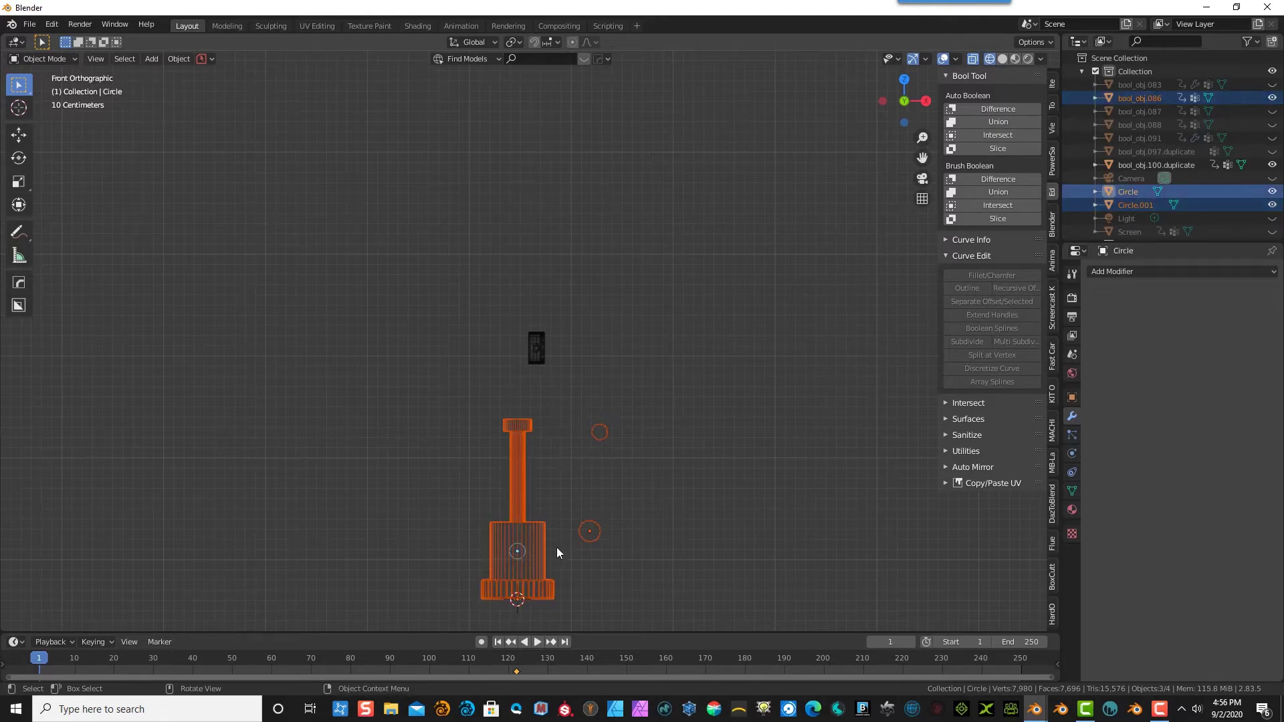
pyautogui.click(567, 489)
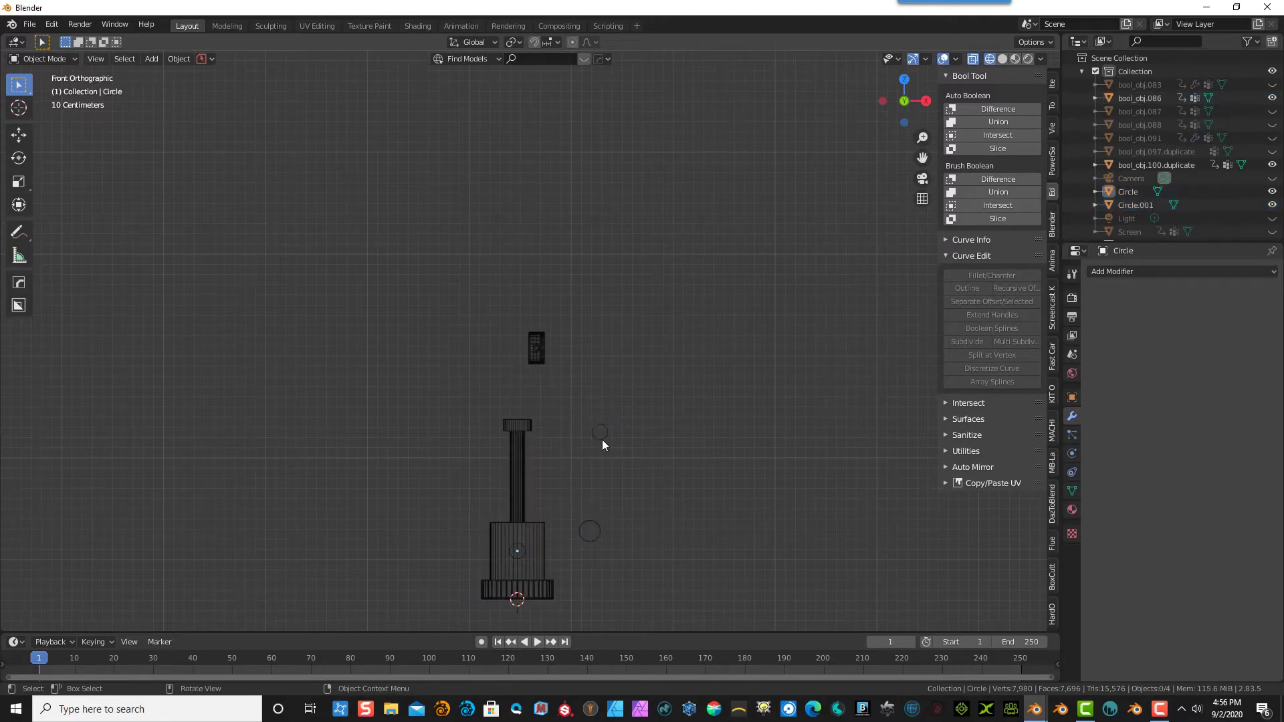
# - Join the combined outer circles (Circle.001) with the post's joint circle (Circle) using an Auto Boolean Union
pyautogui.click(590, 531)
pyautogui.scroll(5, 515, 591)
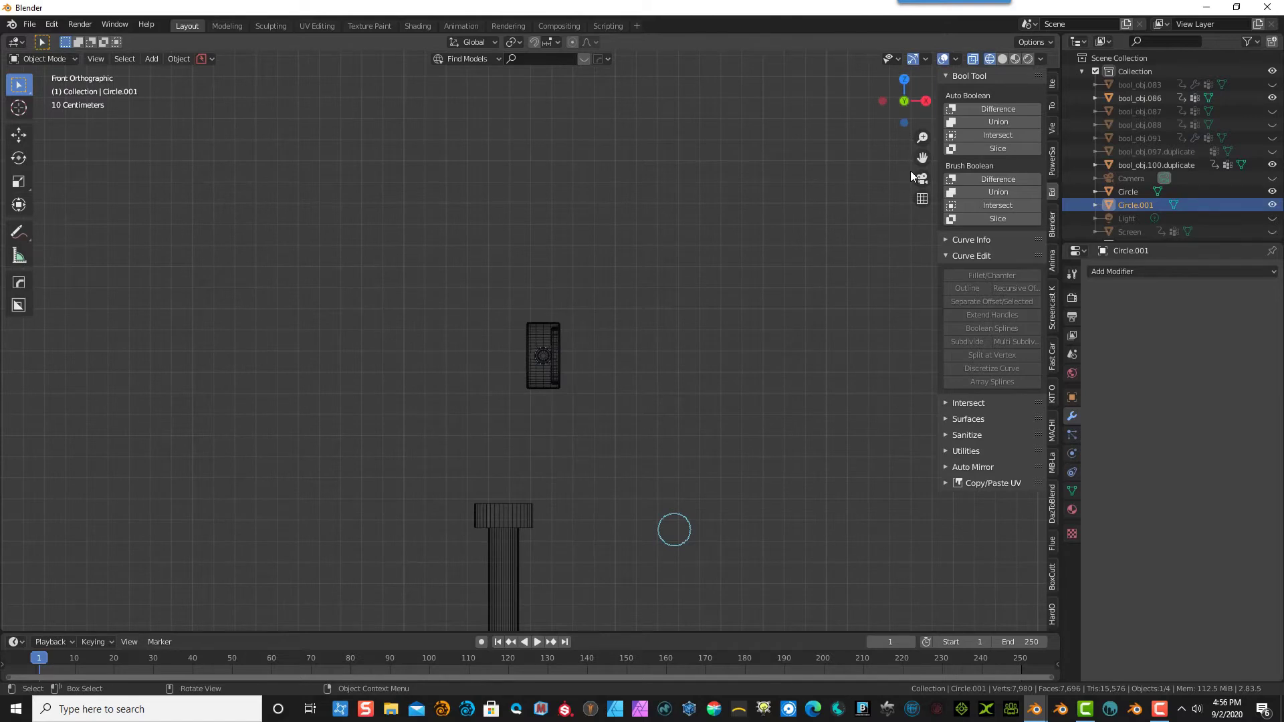
pyautogui.moveTo(923, 158); pyautogui.dragTo(786, 525)
pyautogui.scroll(6, 579, 559)
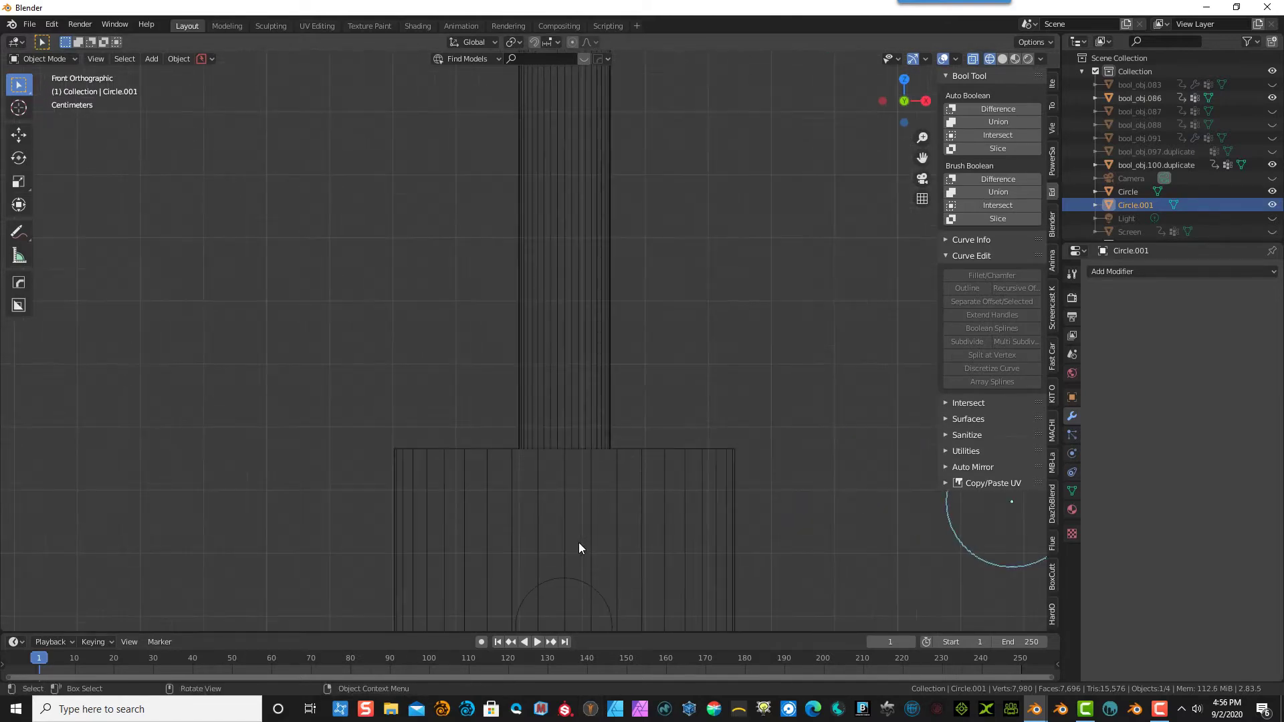
pyautogui.keyDown('shift'); pyautogui.click(577, 587); pyautogui.keyUp('shift')
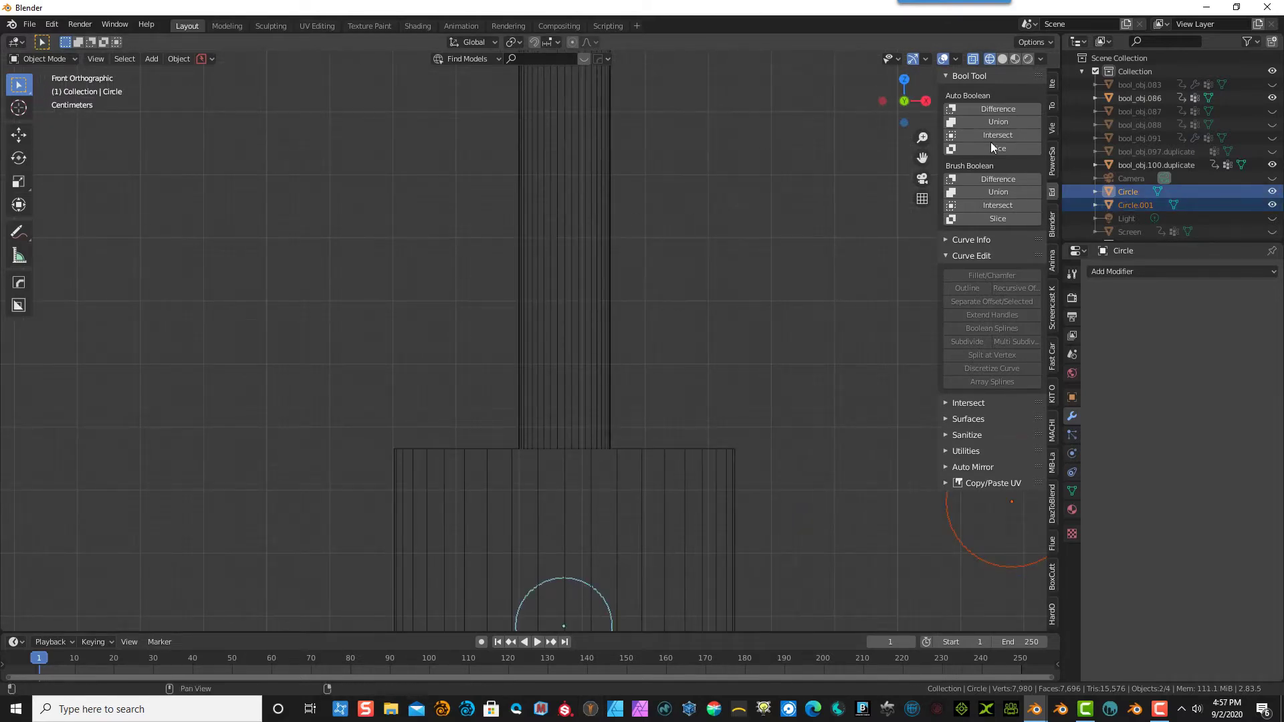
pyautogui.click(994, 122)
# - Hide the control panel's post and the swivel mount, leaving only the joined joint circles in view
pyautogui.scroll(-9, 705, 359)
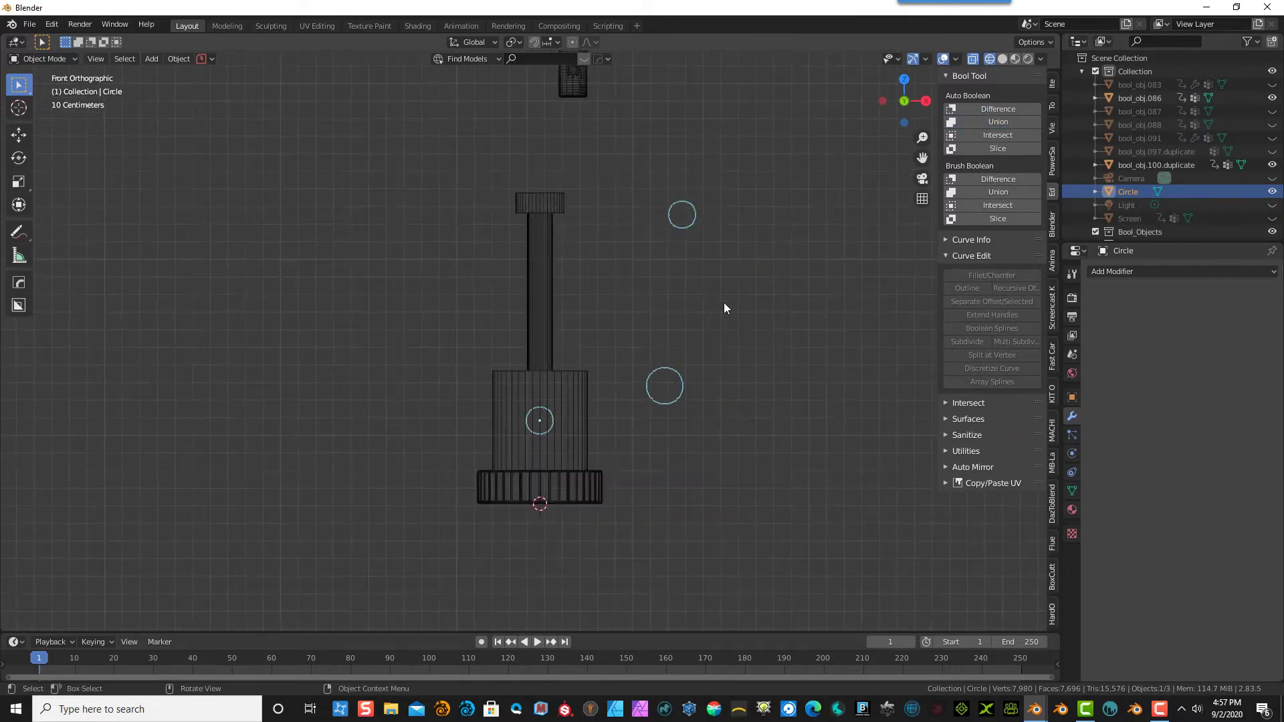
pyautogui.click(525, 335)
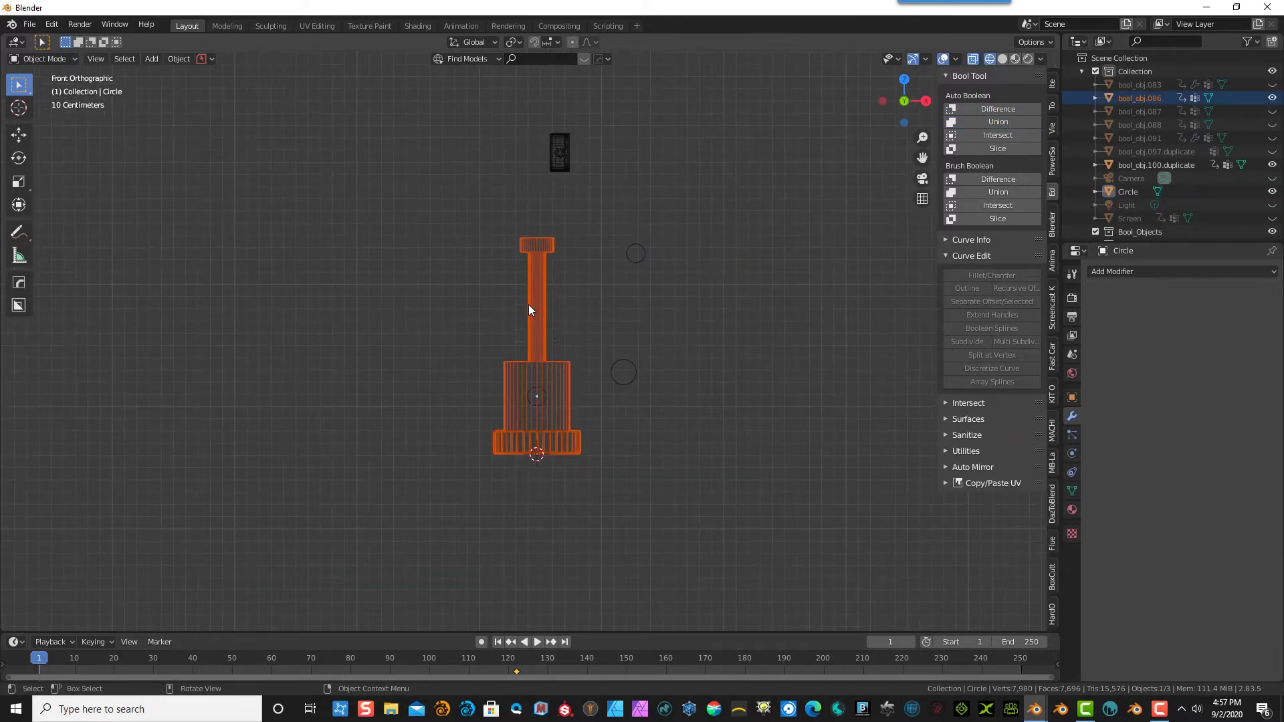
pyautogui.press('h')
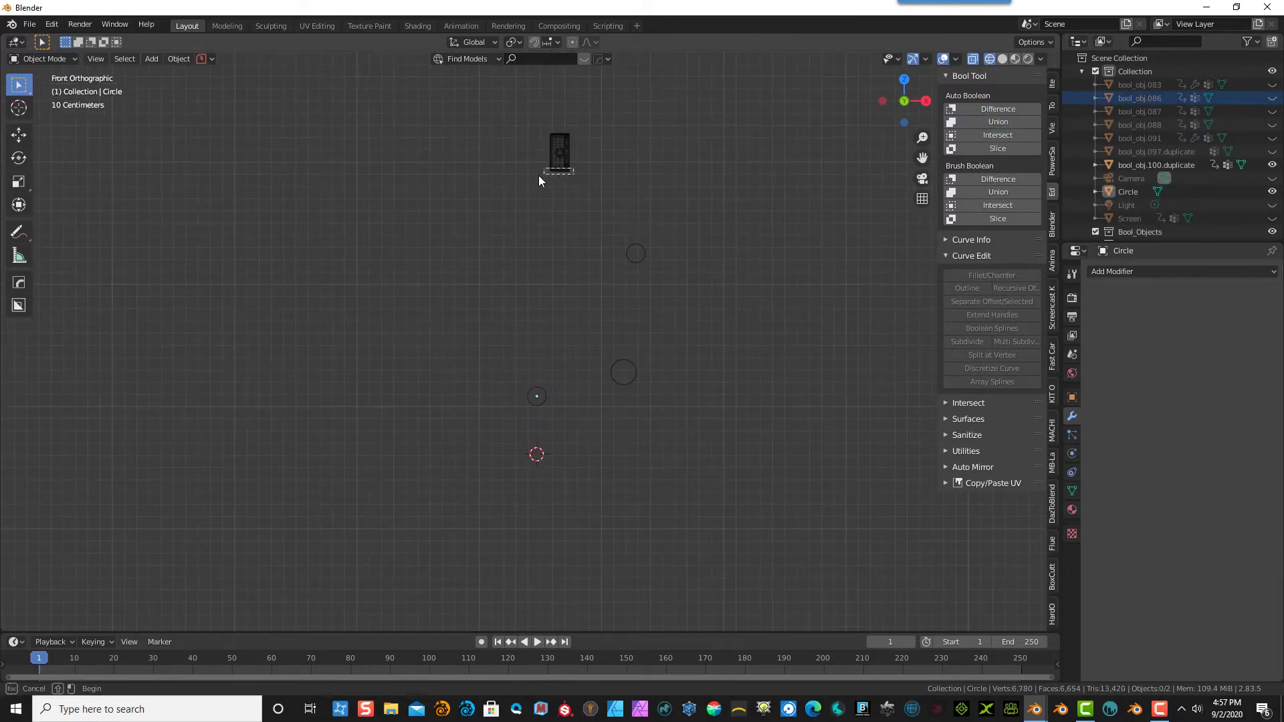
pyautogui.click(543, 176)
pyautogui.press('h')
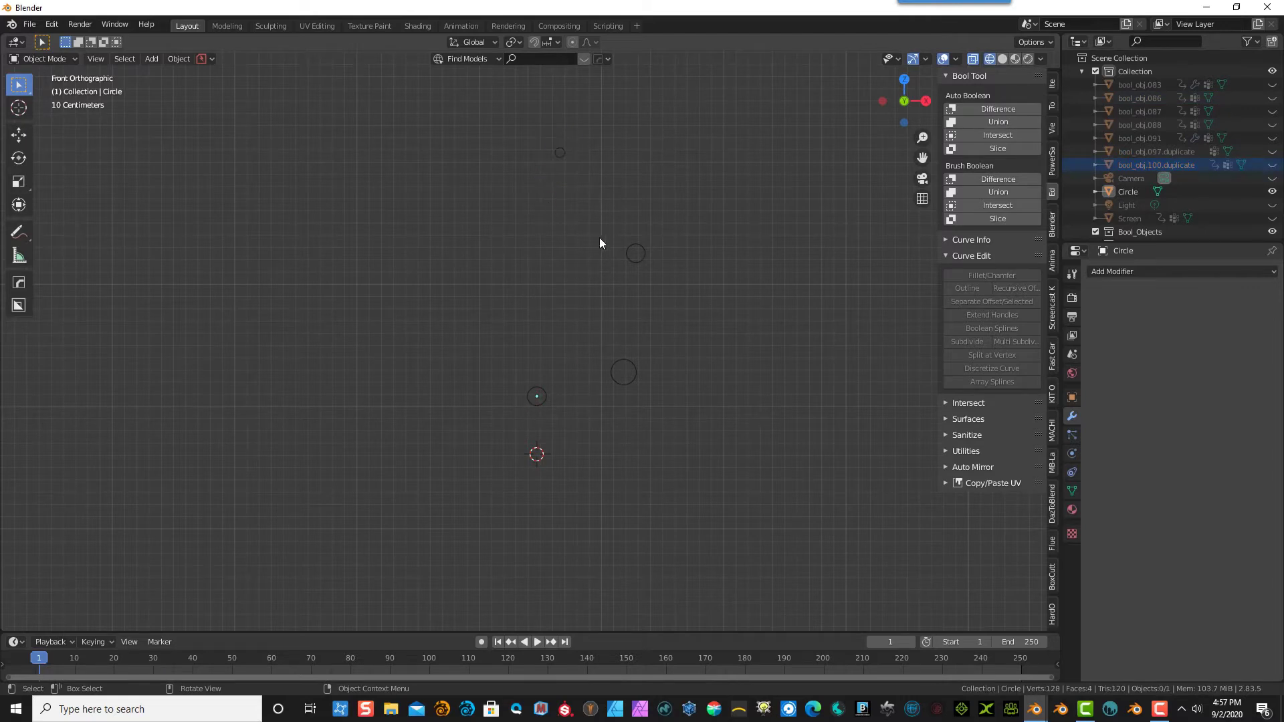
# - Select the joined joint circles object and switch it to Edit Mode
pyautogui.scroll(6, 622, 448)
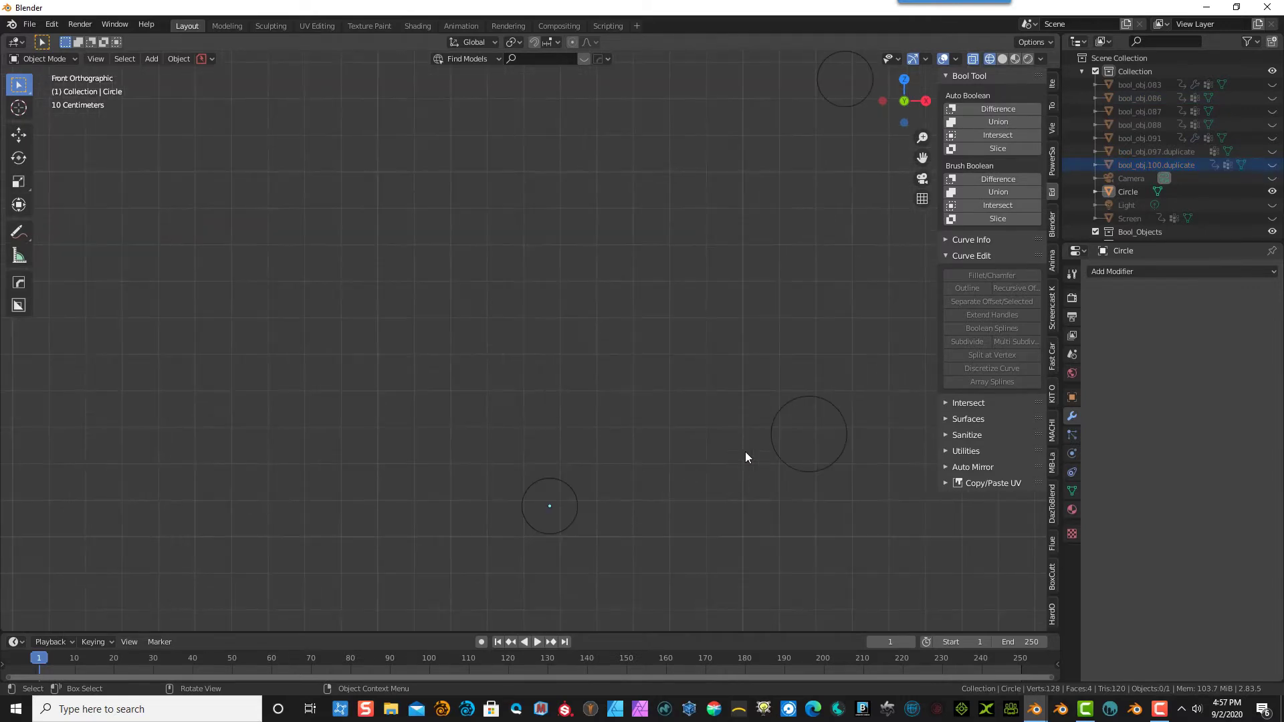
pyautogui.moveTo(788, 435); pyautogui.dragTo(562, 522)
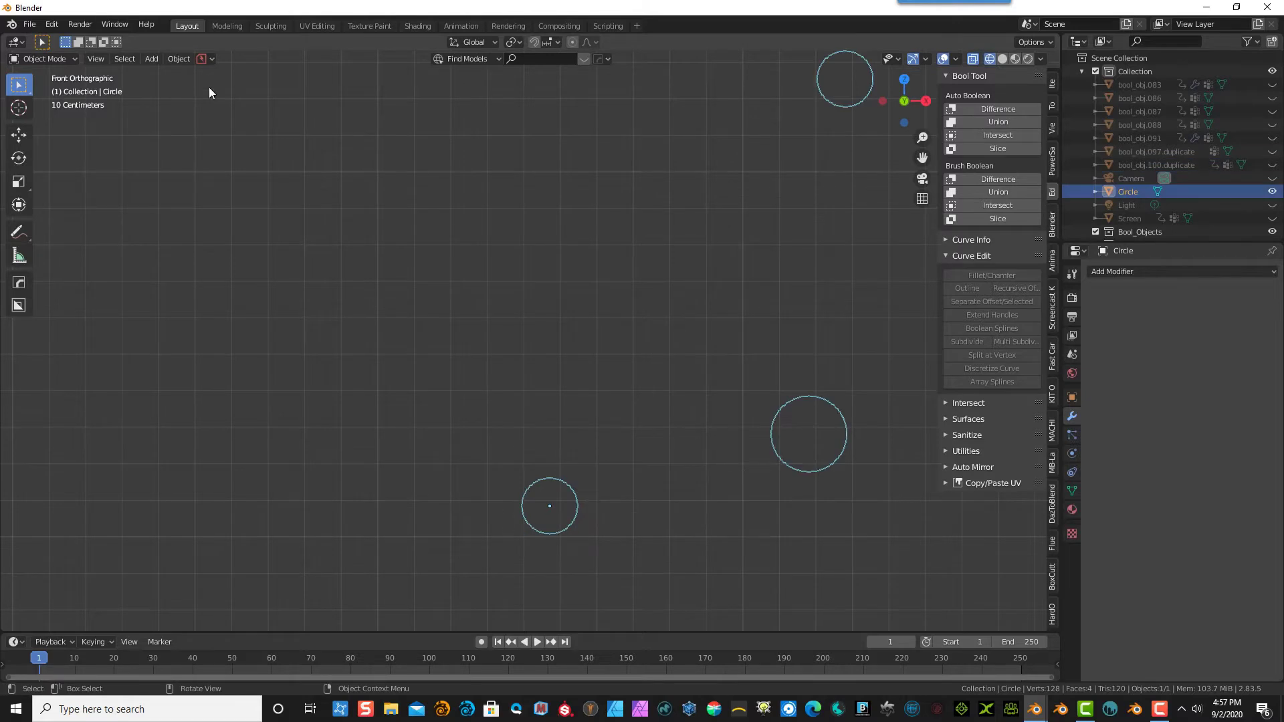
pyautogui.click(65, 59)
pyautogui.click(58, 89)
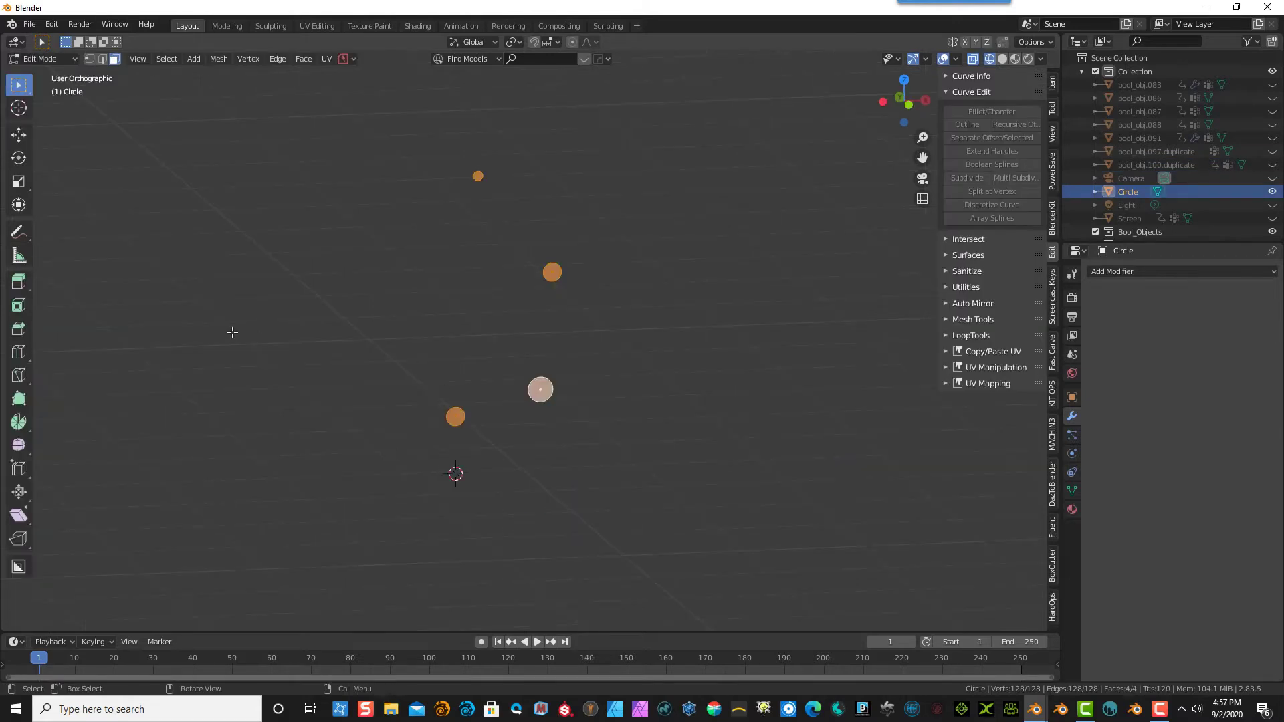
# - Extrude all four filled joint circles a short distance in depth with the Extrude Region tool
pyautogui.click(19, 283)
pyautogui.moveTo(192, 358); pyautogui.dragTo(543, 325, button='middle')
pyautogui.moveTo(553, 324); pyautogui.dragTo(535, 324)
pyautogui.moveTo(535, 324)
pyautogui.mouseDown(button='middle')
pyautogui.moveTo(644, 243)
pyautogui.moveTo(474, 240)
pyautogui.moveTo(465, 252)
pyautogui.moveTo(534, 270)
pyautogui.moveTo(602, 239)
pyautogui.mouseUp(button='middle')
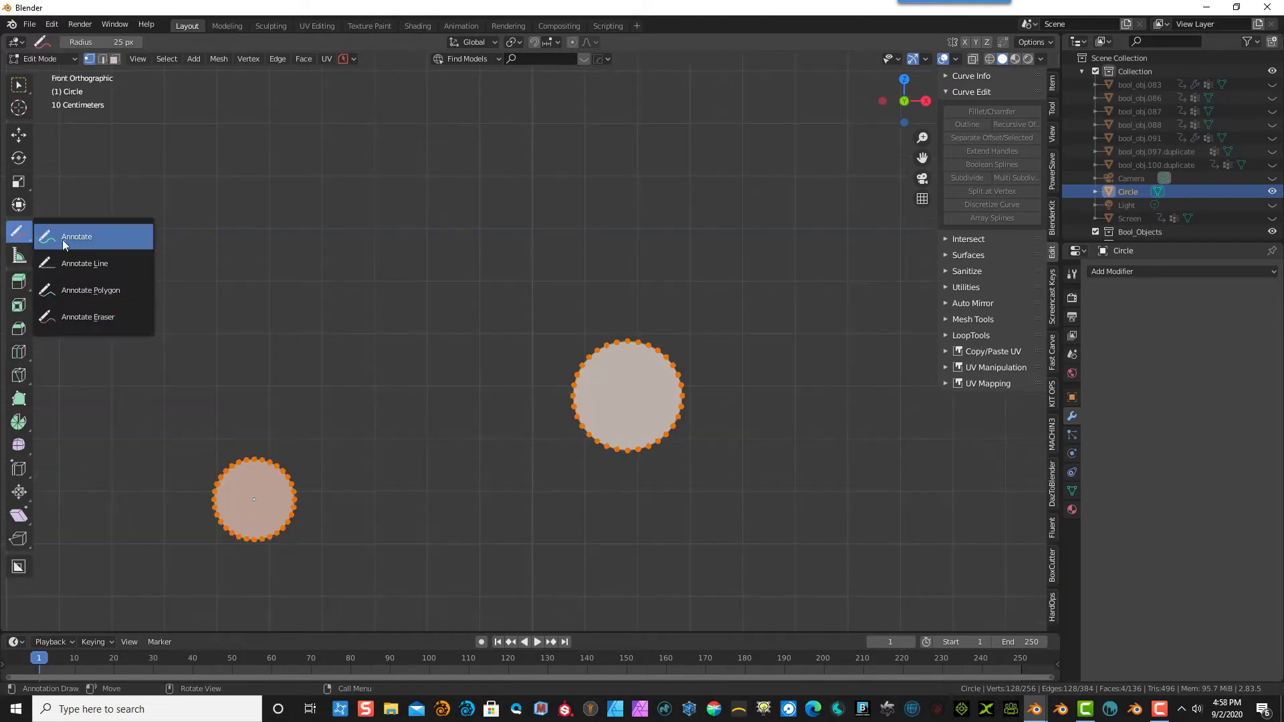
# - Draw a straight annotation line from the upper edge of the post's joint circle to the upper edge of the lower outer joint circle
pyautogui.click(81, 239)
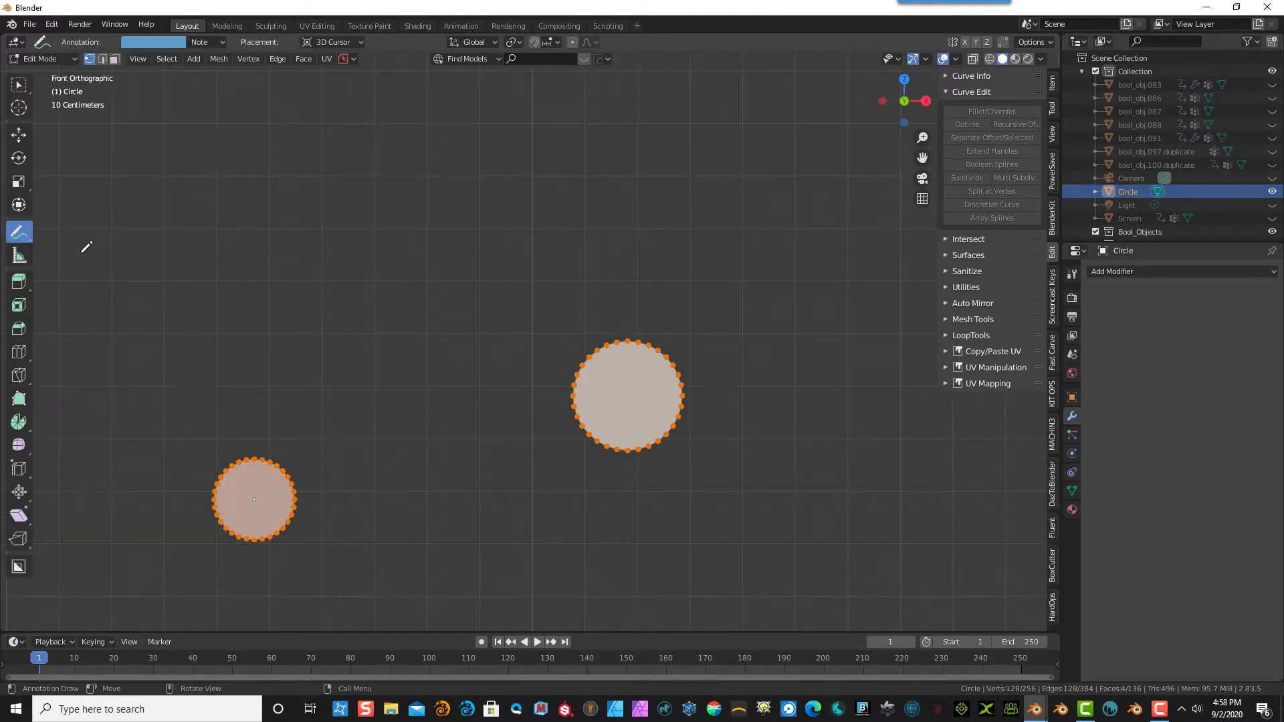
pyautogui.click(22, 238)
pyautogui.click(80, 264)
pyautogui.click(240, 460)
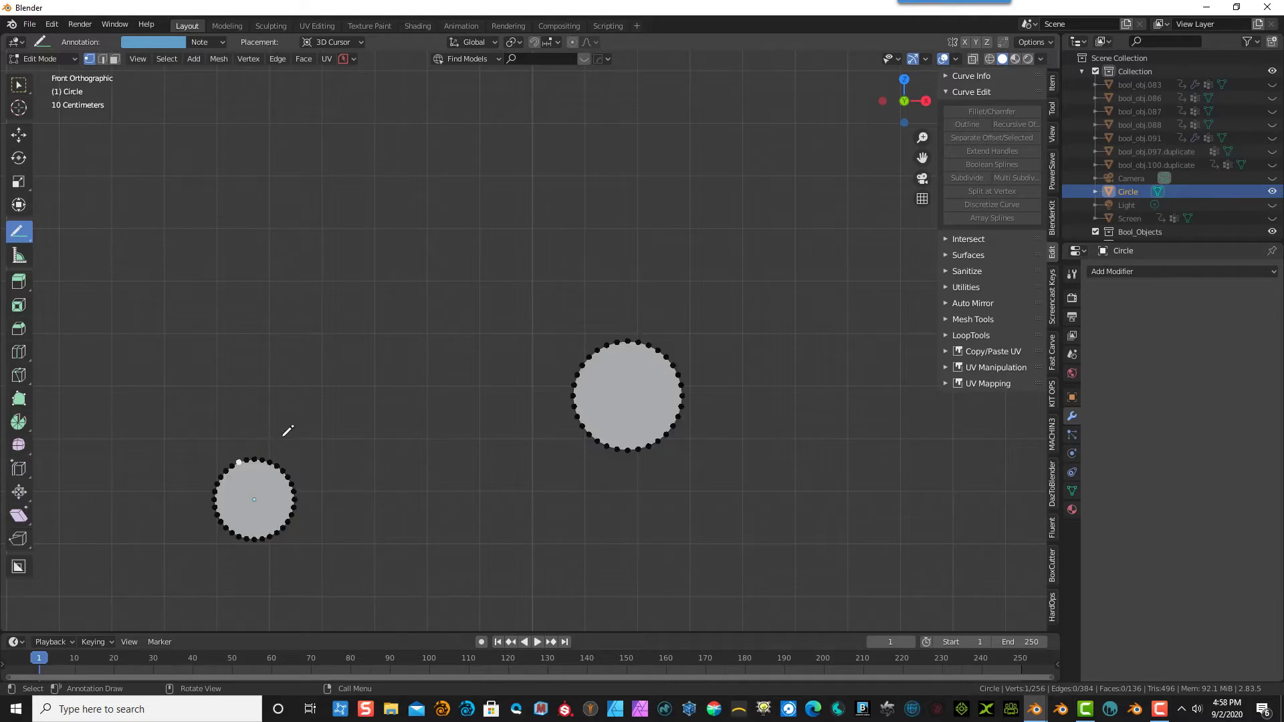
pyautogui.moveTo(240, 461); pyautogui.dragTo(611, 342)
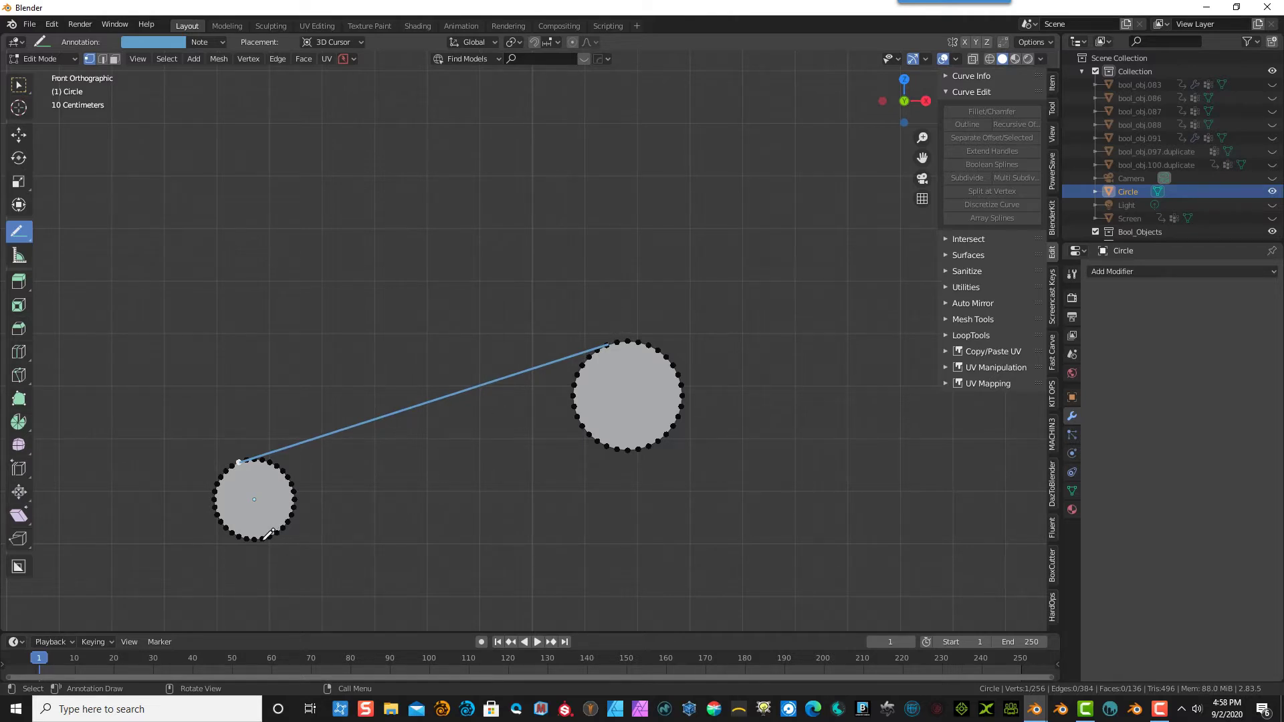
# - Annotate the missing lower tangent line between the two bottom circles and both tangent lines from the larger one to the upper joint circle
pyautogui.moveTo(268, 540)
pyautogui.mouseDown()
pyautogui.moveTo(447, 510)
pyautogui.moveTo(651, 447)
pyautogui.mouseUp()
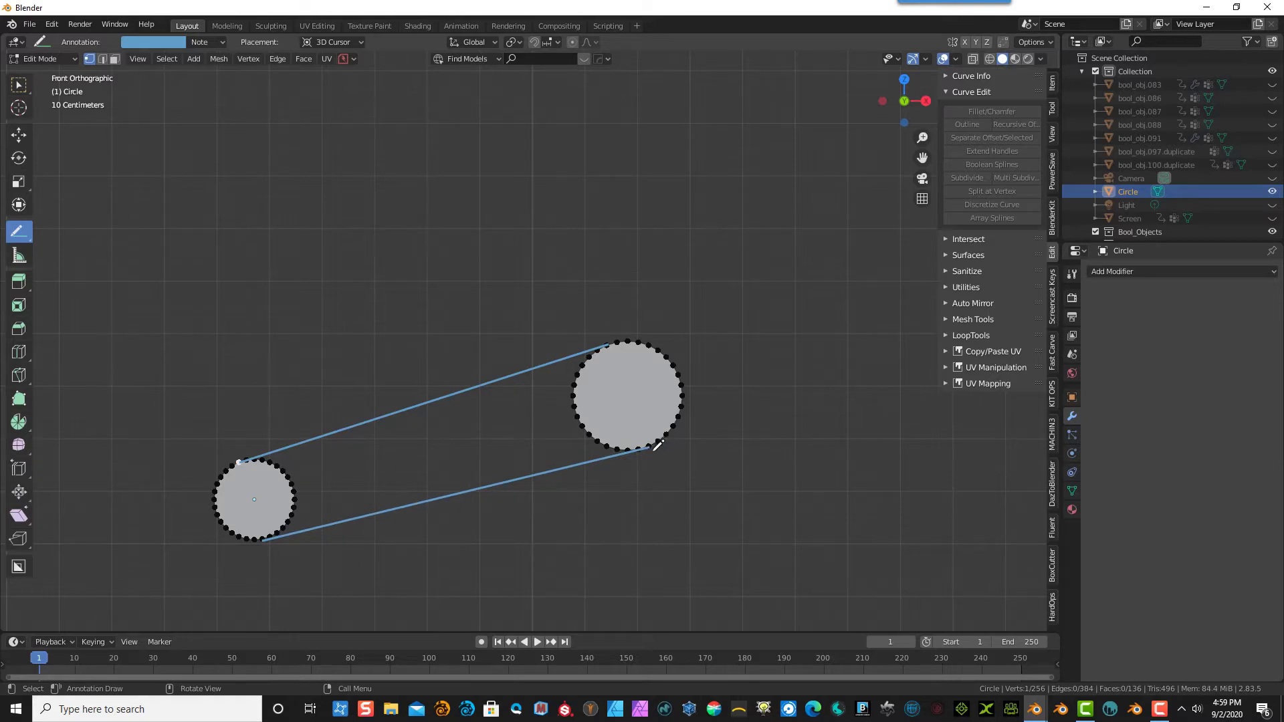
pyautogui.scroll(-4, 650, 448)
pyautogui.keyDown('shift'); pyautogui.moveTo(560, 247); pyautogui.dragTo(520, 399, button='middle'); pyautogui.keyUp('shift')
pyautogui.scroll(2, 605, 293)
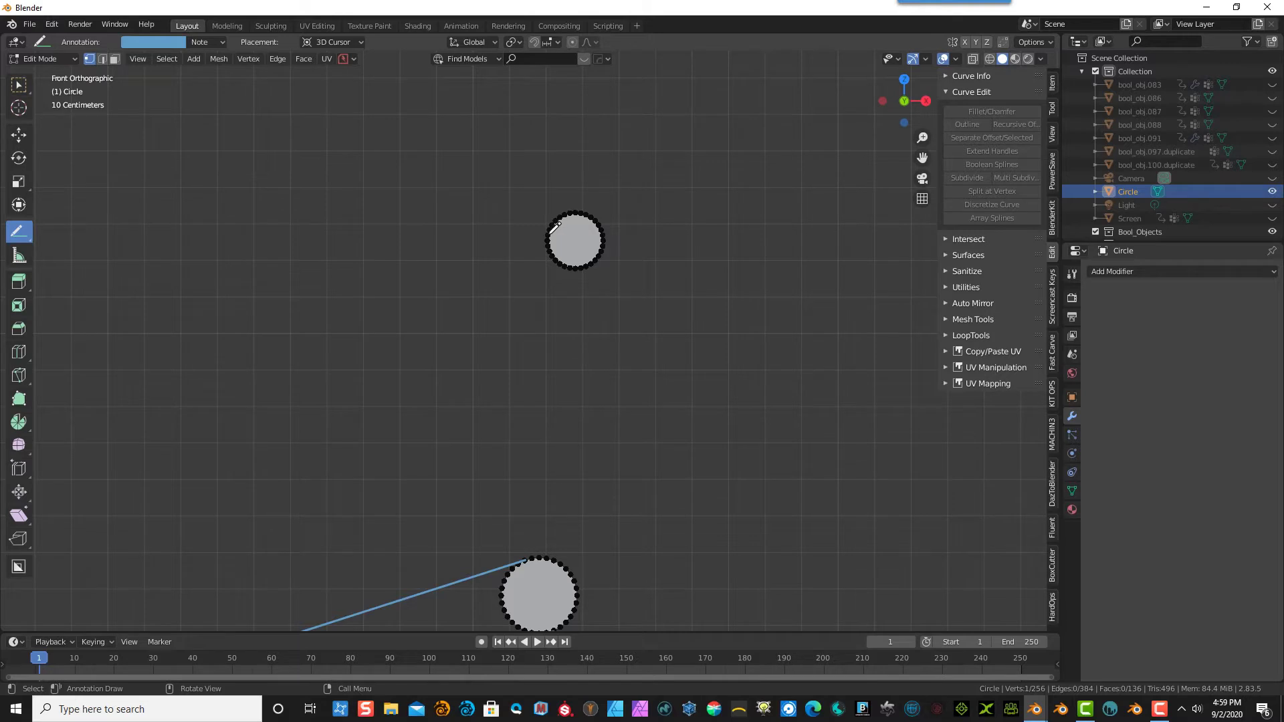
pyautogui.moveTo(550, 233); pyautogui.dragTo(508, 588)
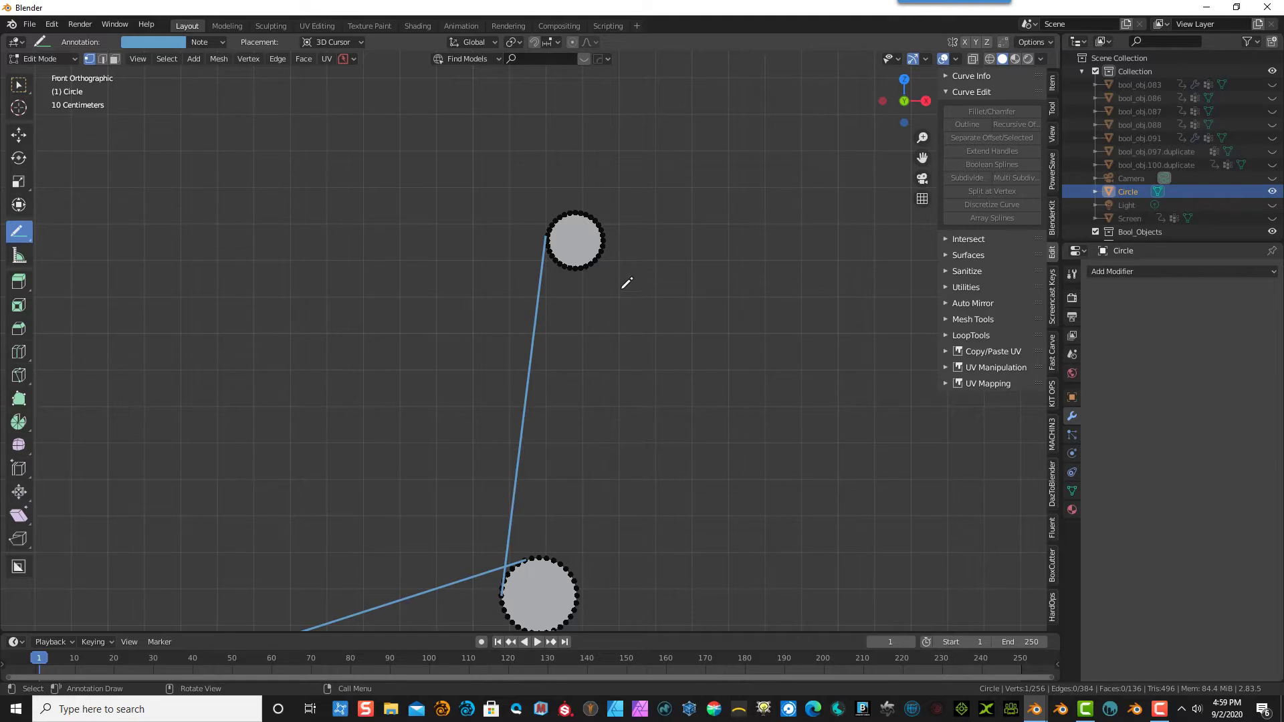
pyautogui.moveTo(604, 243); pyautogui.dragTo(577, 603)
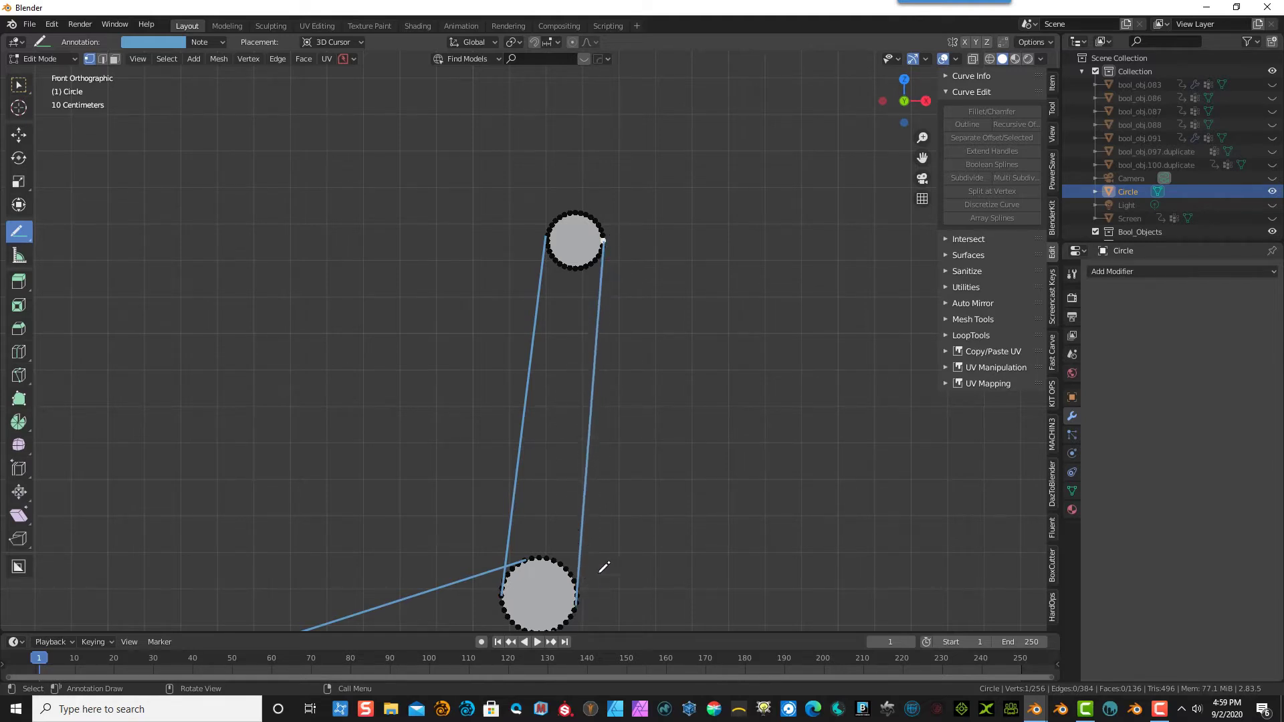
# - Annotate two straight tangent lines joining both sides of the small topmost circle to the upper joint circle
pyautogui.scroll(-5, 636, 482)
pyautogui.scroll(4, 542, 146)
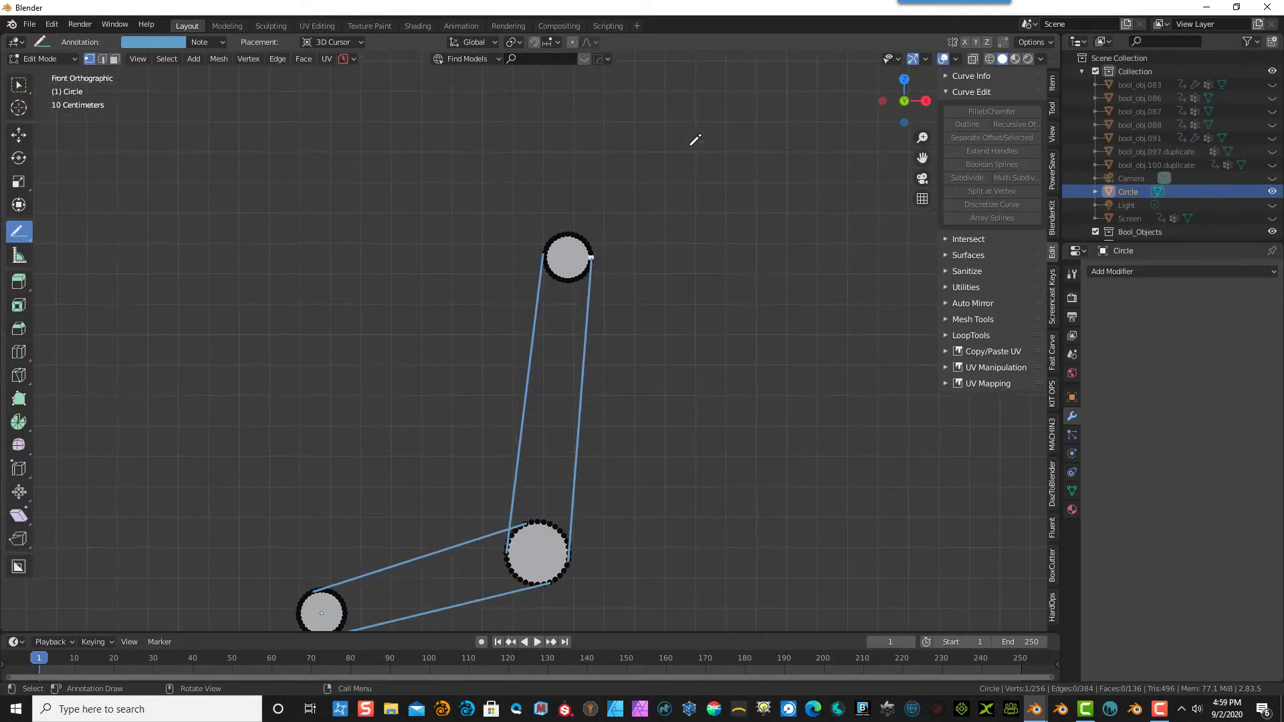
pyautogui.moveTo(923, 159); pyautogui.dragTo(897, 362)
pyautogui.scroll(1, 538, 440)
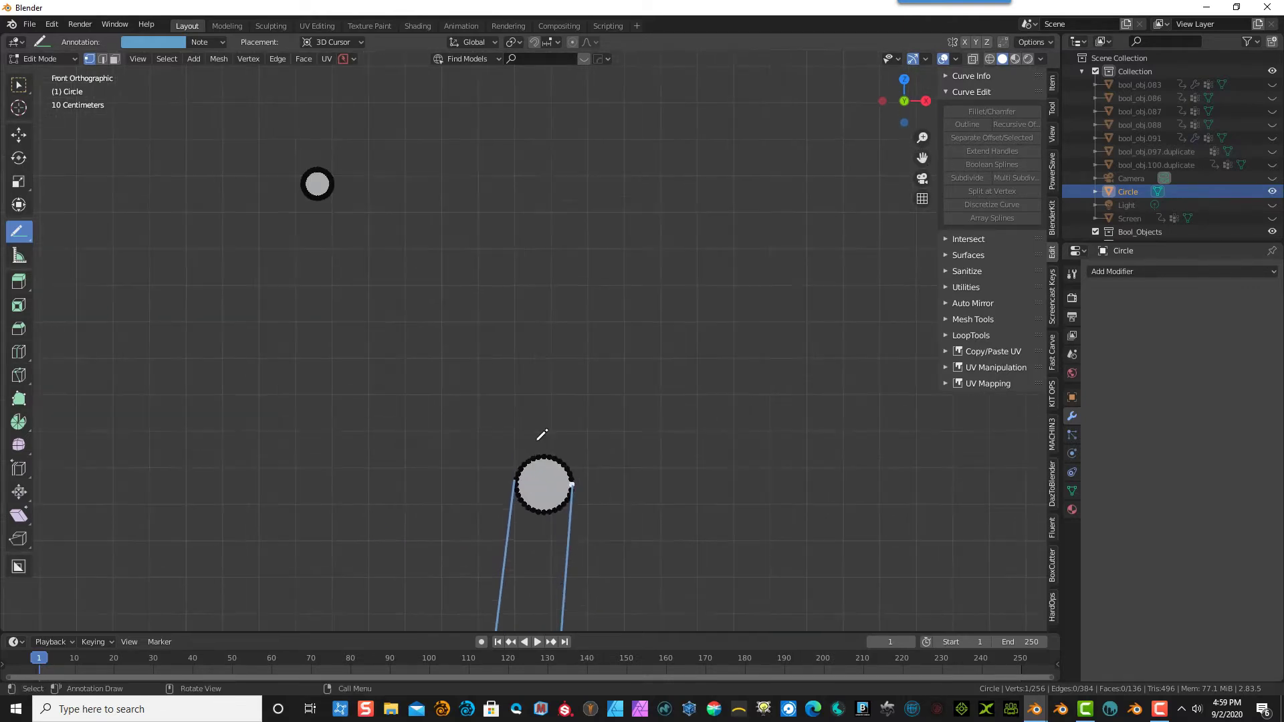
pyautogui.scroll(1, 541, 435)
pyautogui.scroll(1, 280, 134)
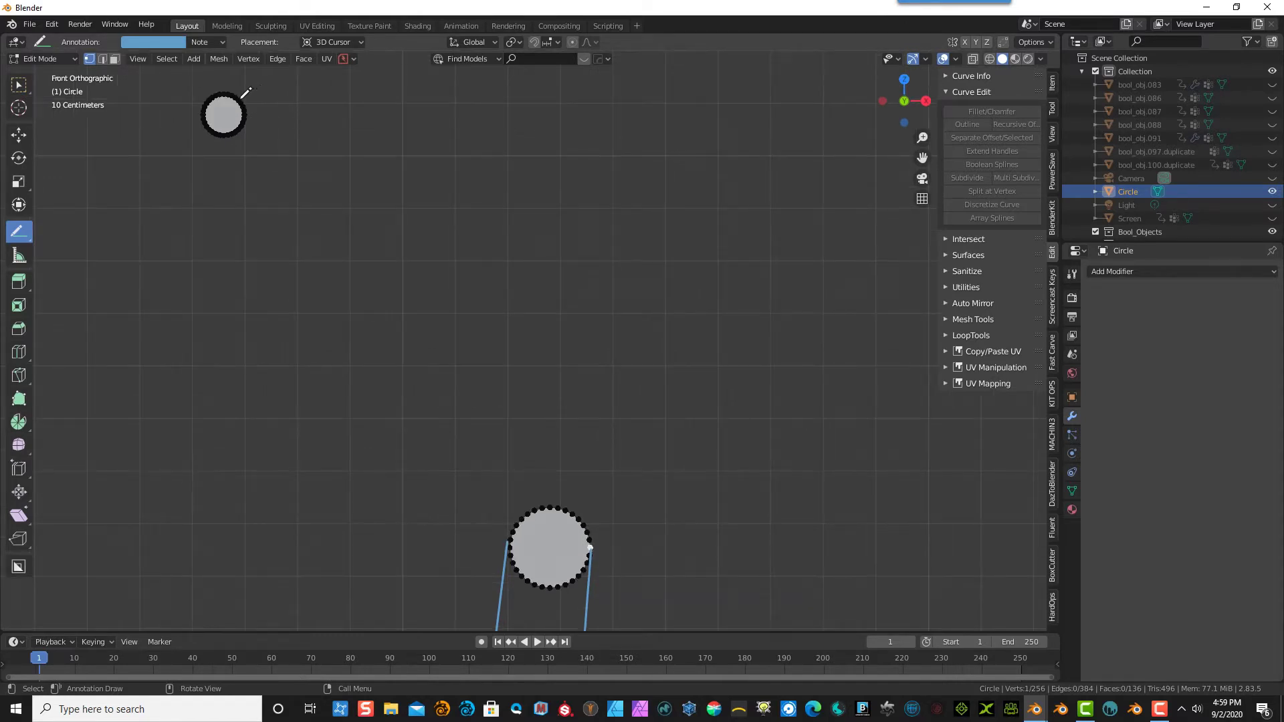
pyautogui.moveTo(239, 102)
pyautogui.mouseDown()
pyautogui.moveTo(470, 313)
pyautogui.moveTo(591, 478)
pyautogui.moveTo(573, 511)
pyautogui.mouseUp()
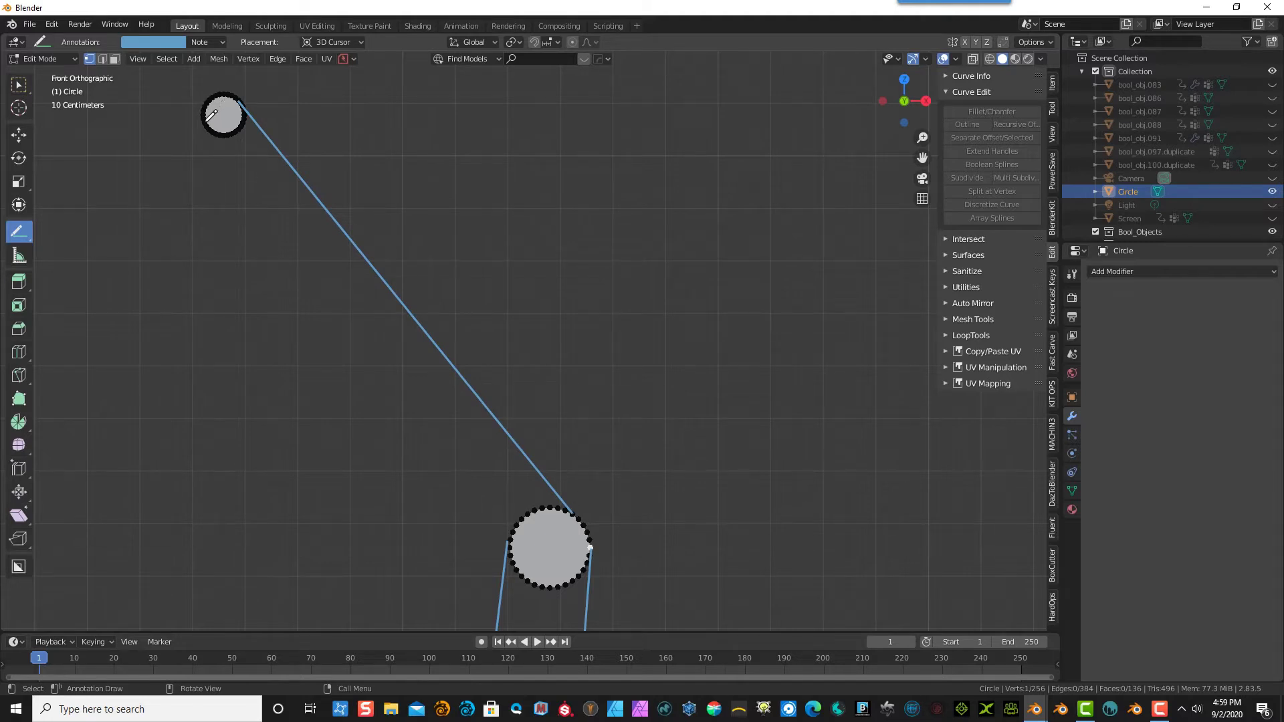
pyautogui.moveTo(204, 123)
pyautogui.mouseDown()
pyautogui.moveTo(267, 258)
pyautogui.moveTo(535, 589)
pyautogui.moveTo(525, 572)
pyautogui.moveTo(550, 545)
pyautogui.mouseUp()
# - Try to box-select the vertices on the inner half of the smaller bottom circle, between its two tangent points
pyautogui.scroll(-8, 565, 510)
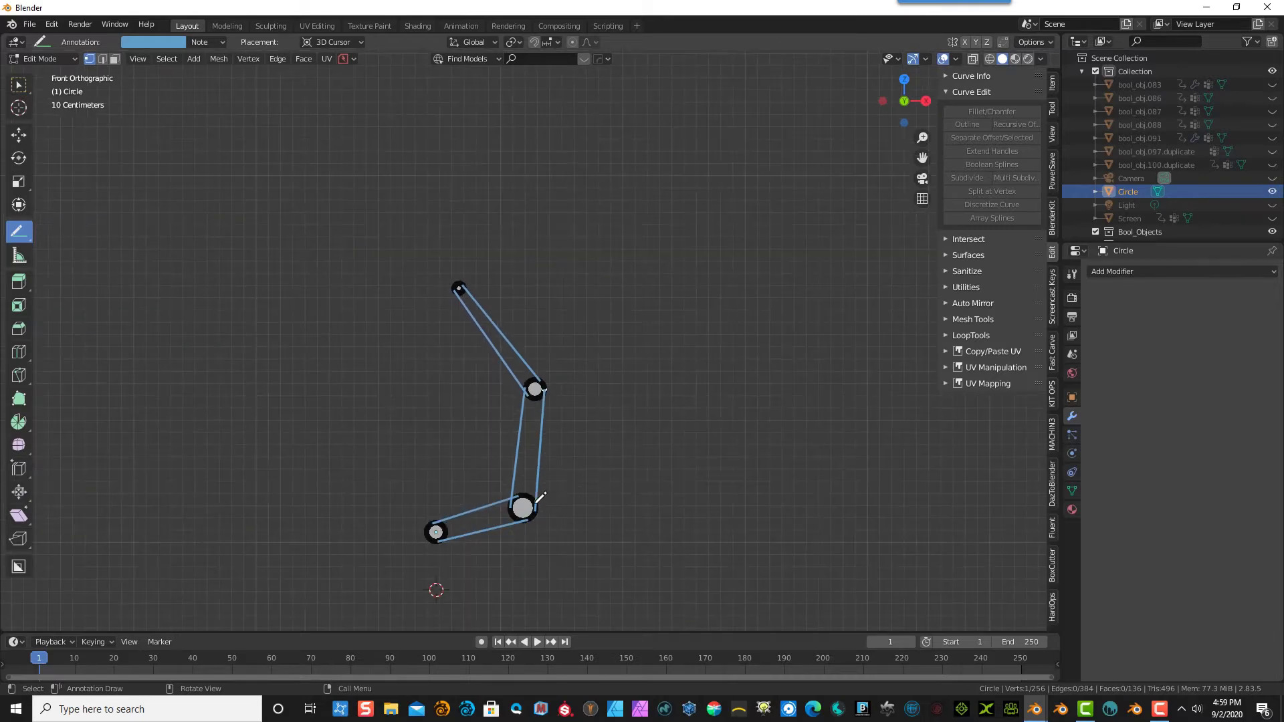
pyautogui.scroll(7, 541, 498)
pyautogui.moveTo(918, 163); pyautogui.dragTo(913, 24)
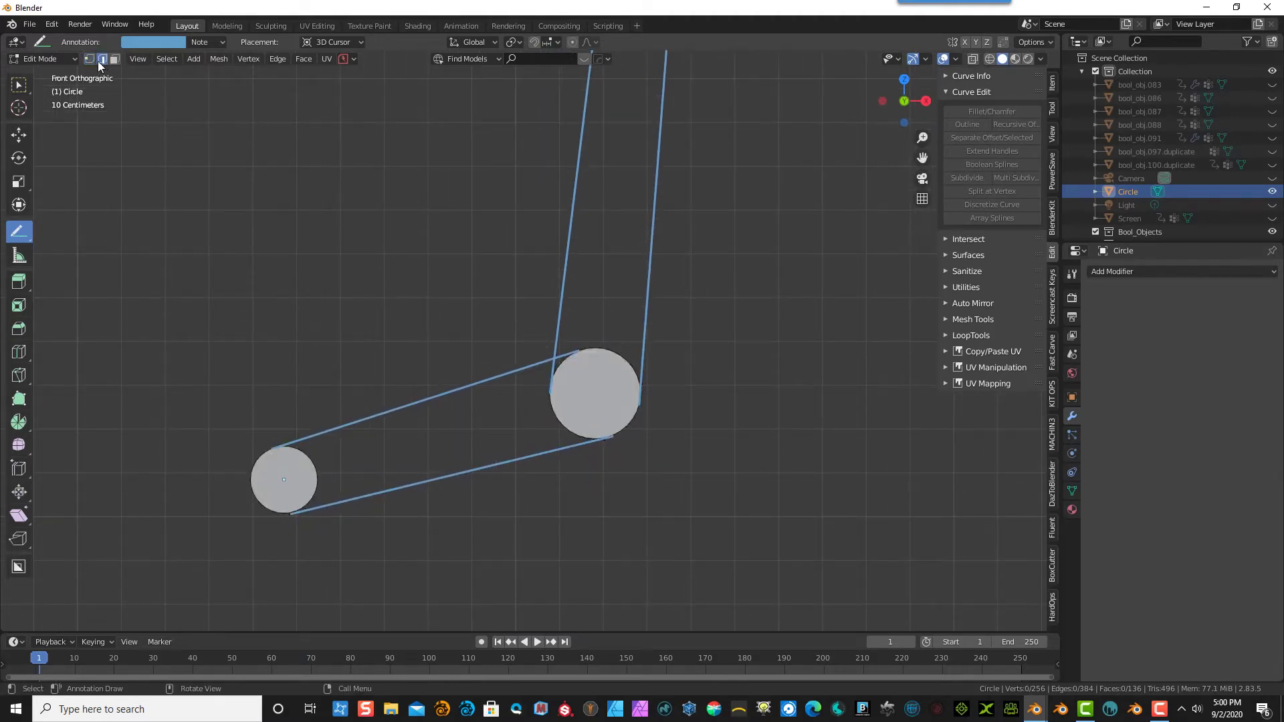
pyautogui.press('w')
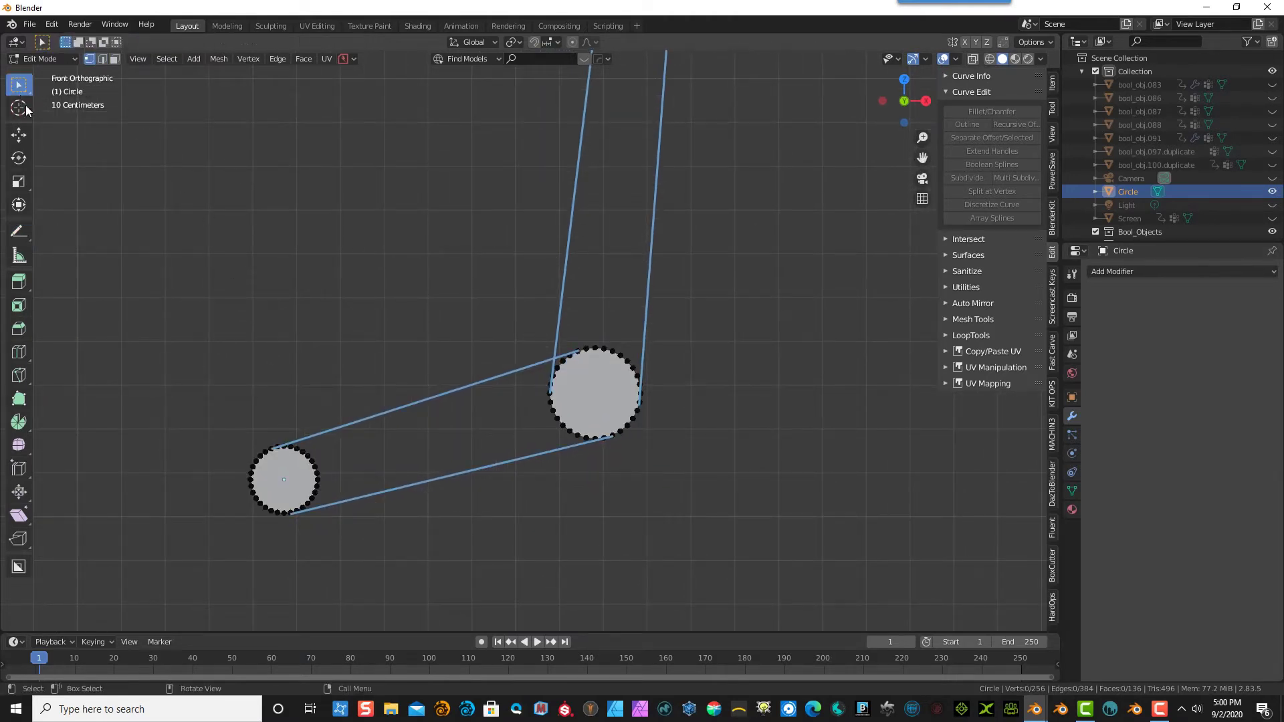
pyautogui.moveTo(320, 399); pyautogui.dragTo(305, 565)
pyautogui.scroll(1, 311, 534)
pyautogui.scroll(2, 311, 534)
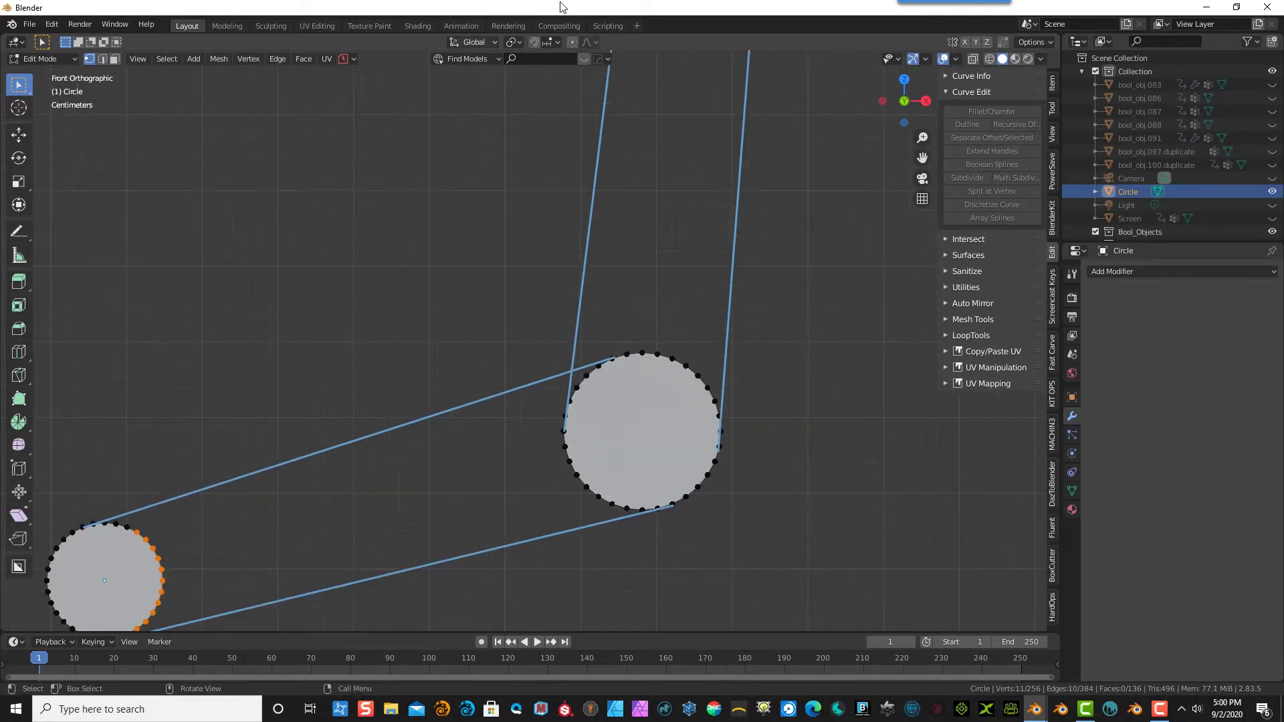
pyautogui.moveTo(923, 158); pyautogui.dragTo(1011, 0)
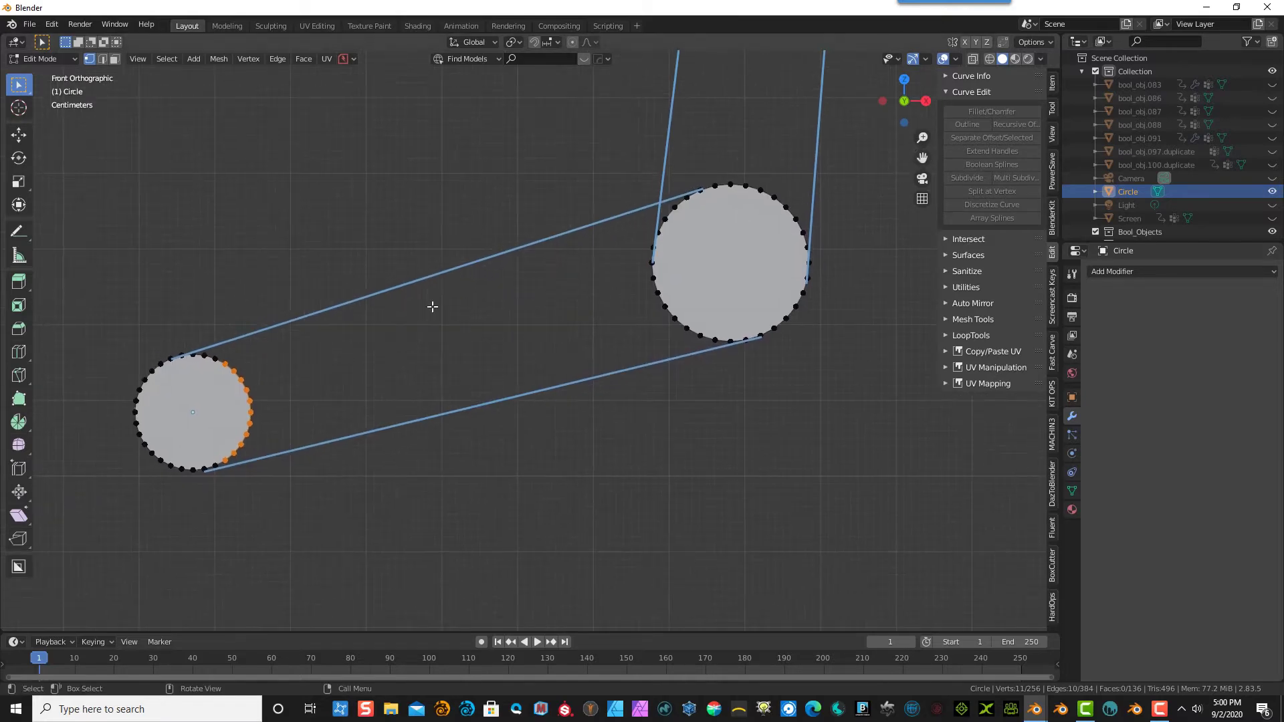
pyautogui.keyDown('shift'); pyautogui.moveTo(227, 327); pyautogui.dragTo(177, 375); pyautogui.keyUp('shift')
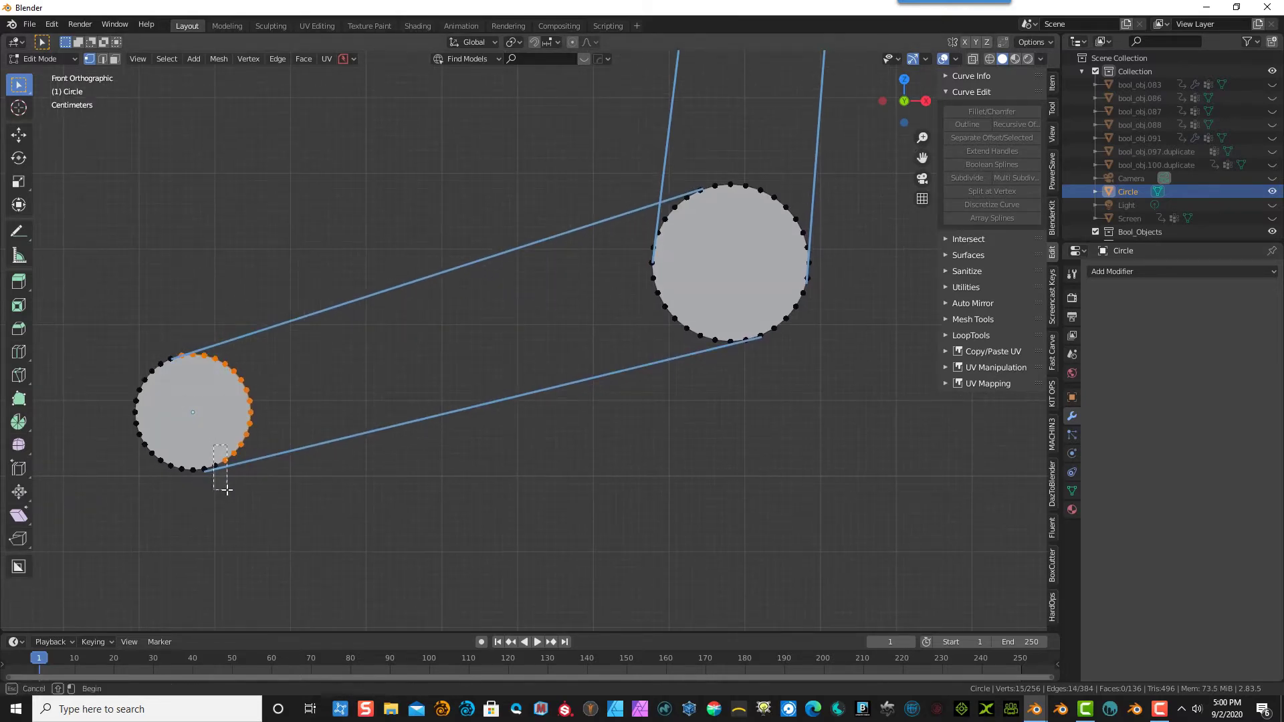
pyautogui.keyDown('shift'); pyautogui.click(221, 472); pyautogui.keyUp('shift')
# - Lasso-select the smaller bottom circle's inner half through its full depth with see-through display, and delete the selected edges
pyautogui.moveTo(21, 94); pyautogui.dragTo(70, 170)
pyautogui.moveTo(914, 77); pyautogui.dragTo(945, 71)
pyautogui.click(974, 59)
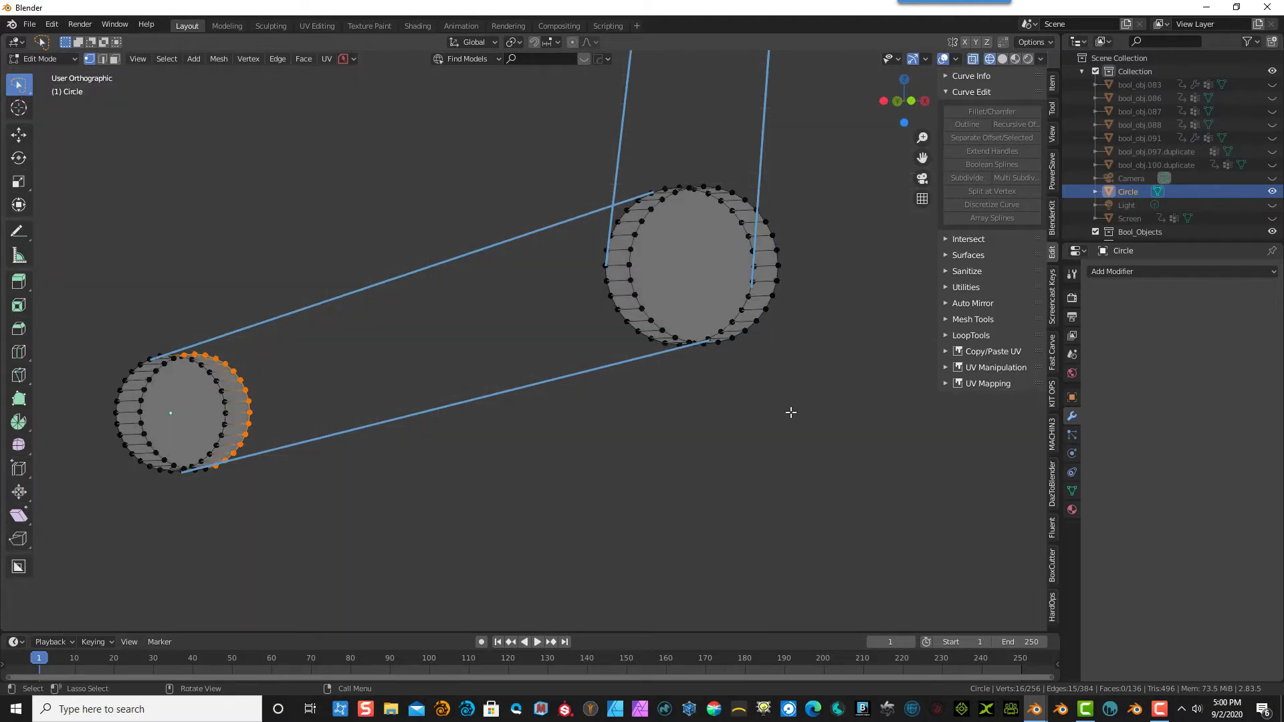
pyautogui.press('KP_1')
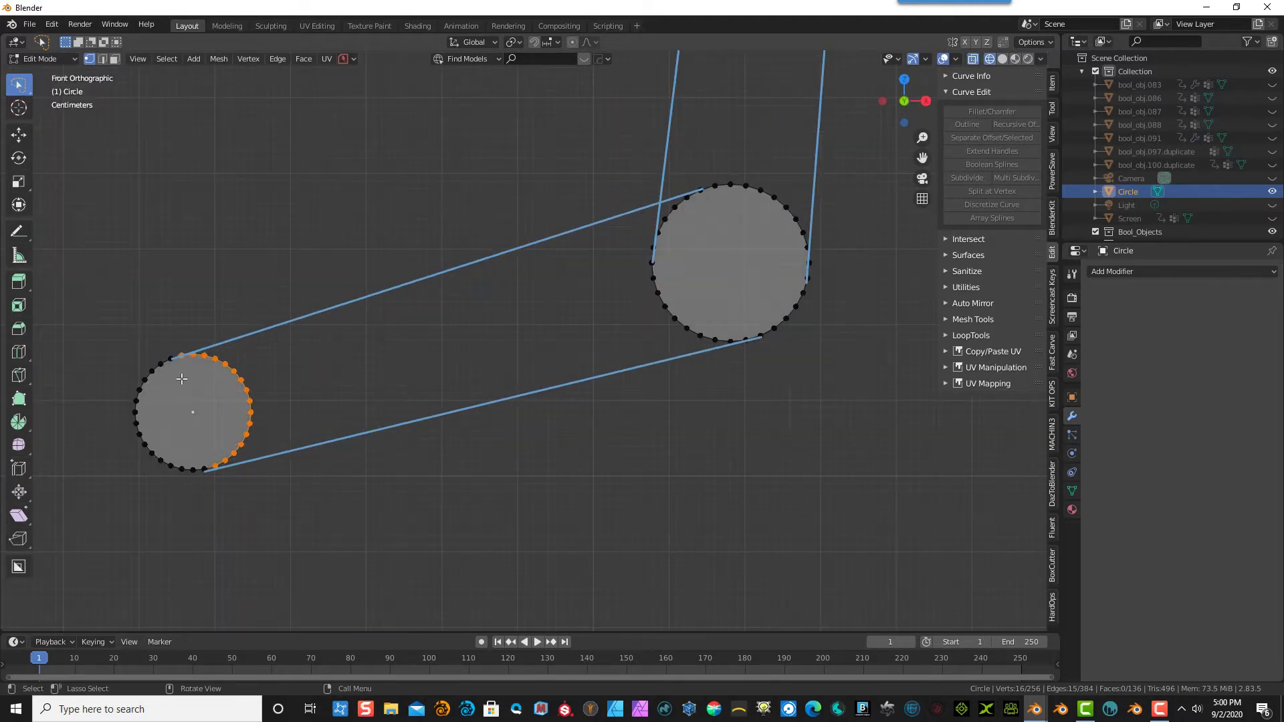
pyautogui.moveTo(179, 362)
pyautogui.mouseDown()
pyautogui.moveTo(246, 301)
pyautogui.moveTo(298, 559)
pyautogui.moveTo(235, 571)
pyautogui.mouseUp()
pyautogui.moveTo(304, 513); pyautogui.dragTo(261, 537, button='middle')
pyautogui.press('x')
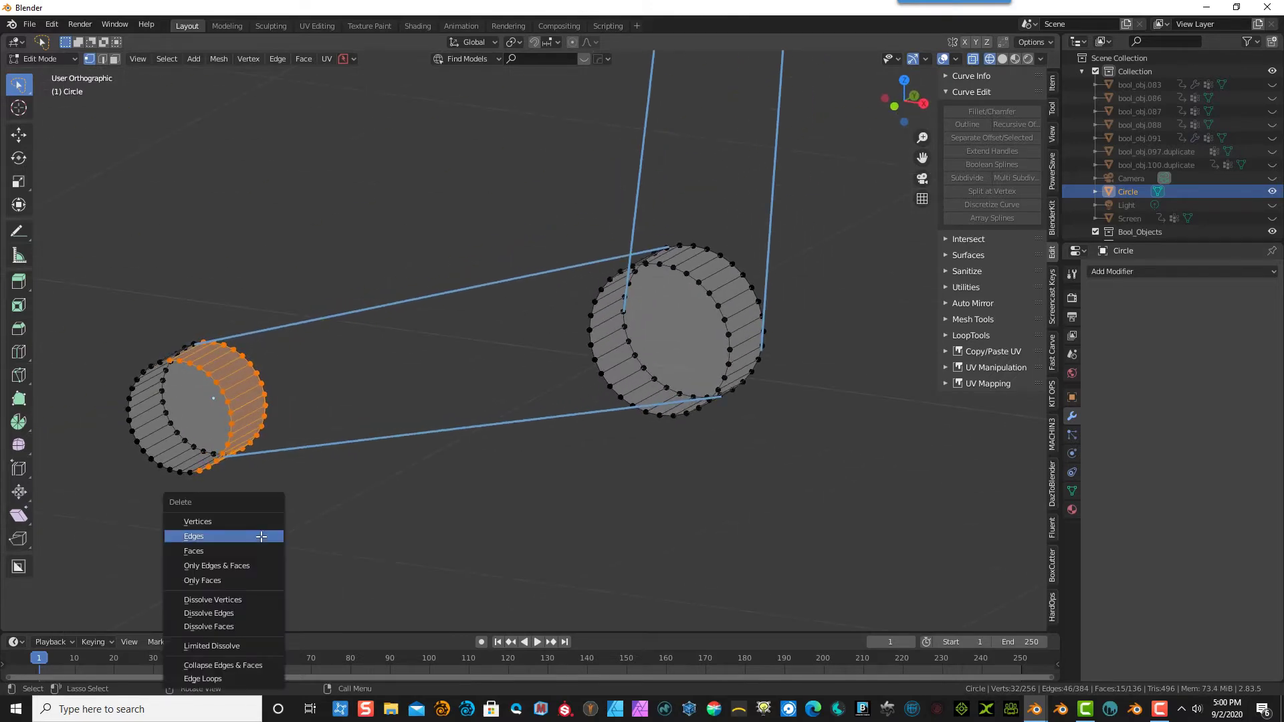
pyautogui.click(226, 538)
# - Delete the leftover loose vertices at both open ends of the smaller bottom circle's remaining arc
pyautogui.moveTo(303, 505); pyautogui.dragTo(349, 483, button='middle')
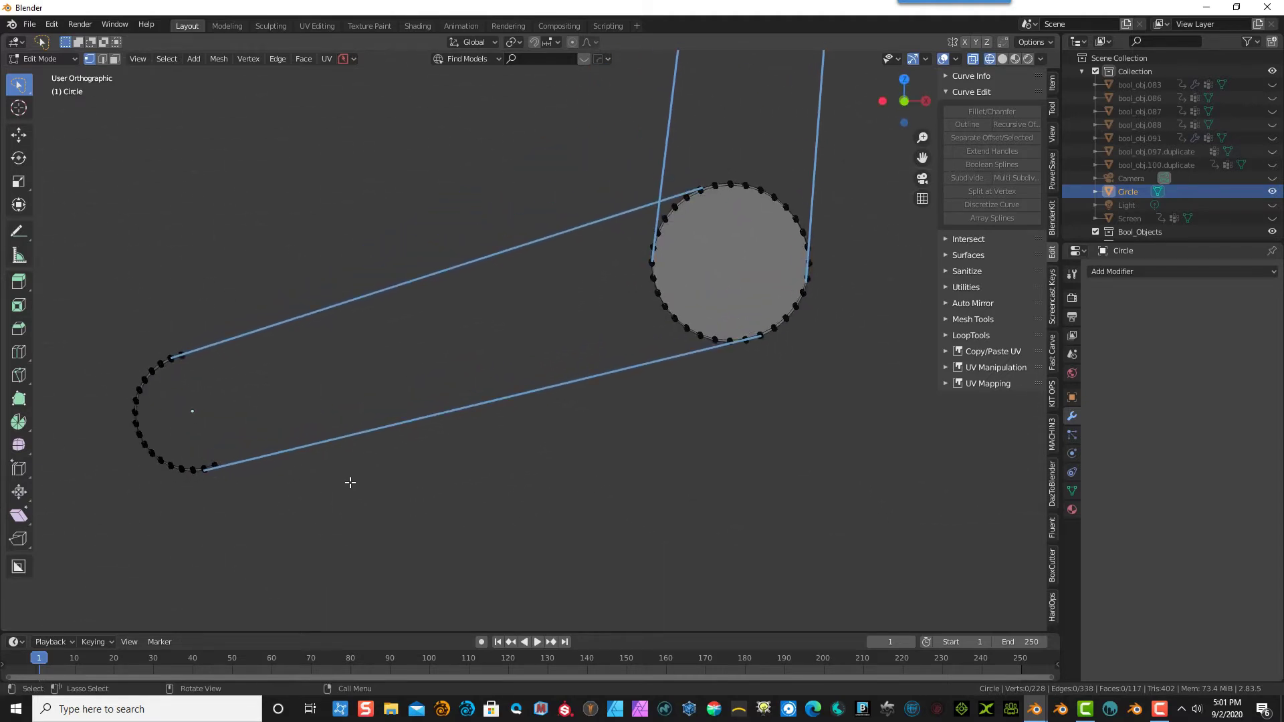
pyautogui.press('KP_1')
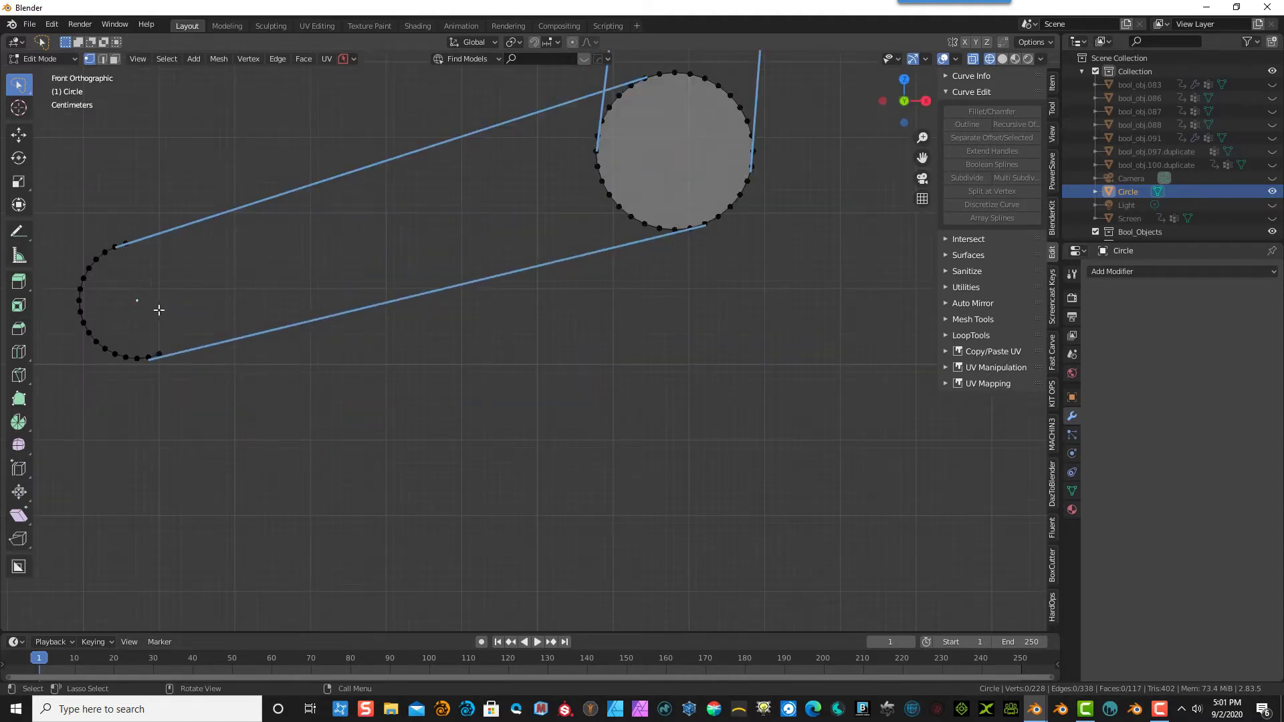
pyautogui.moveTo(164, 310)
pyautogui.mouseDown()
pyautogui.moveTo(163, 360)
pyautogui.moveTo(159, 330)
pyautogui.mouseUp()
pyautogui.moveTo(152, 261)
pyautogui.keyDown('shift'); pyautogui.mouseDown()
pyautogui.moveTo(125, 229)
pyautogui.moveTo(144, 269)
pyautogui.mouseUp(); pyautogui.keyUp('shift')
pyautogui.press('x')
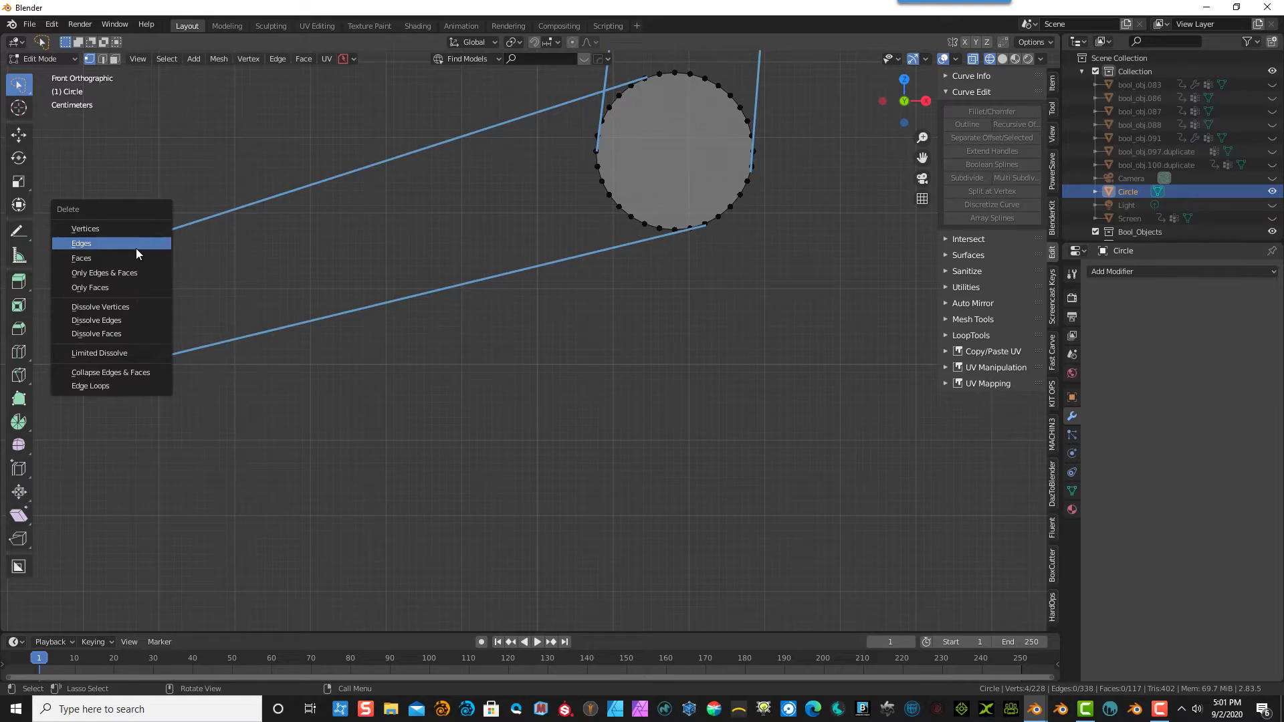
pyautogui.click(135, 246)
pyautogui.moveTo(167, 320)
pyautogui.keyDown('shift'); pyautogui.mouseDown()
pyautogui.moveTo(149, 360)
pyautogui.moveTo(172, 377)
pyautogui.mouseUp(); pyautogui.keyUp('shift')
pyautogui.press('x')
pyautogui.click(160, 367)
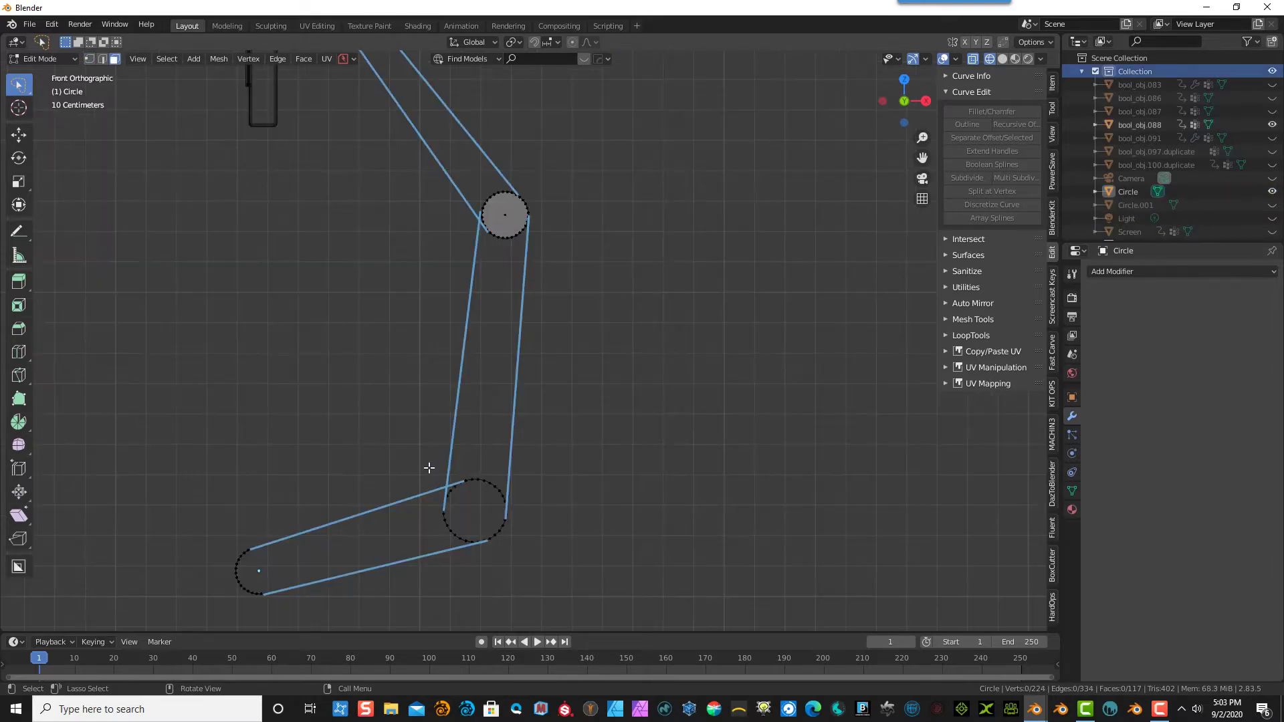
# - Try deleting only the faces on the larger bottom circle's inner half, undo it, and delete that half's edges instead
pyautogui.moveTo(415, 472)
pyautogui.mouseDown()
pyautogui.moveTo(442, 462)
pyautogui.moveTo(463, 480)
pyautogui.moveTo(484, 527)
pyautogui.moveTo(478, 554)
pyautogui.moveTo(404, 472)
pyautogui.mouseUp()
pyautogui.moveTo(370, 436); pyautogui.dragTo(397, 445, button='middle')
pyautogui.press('x')
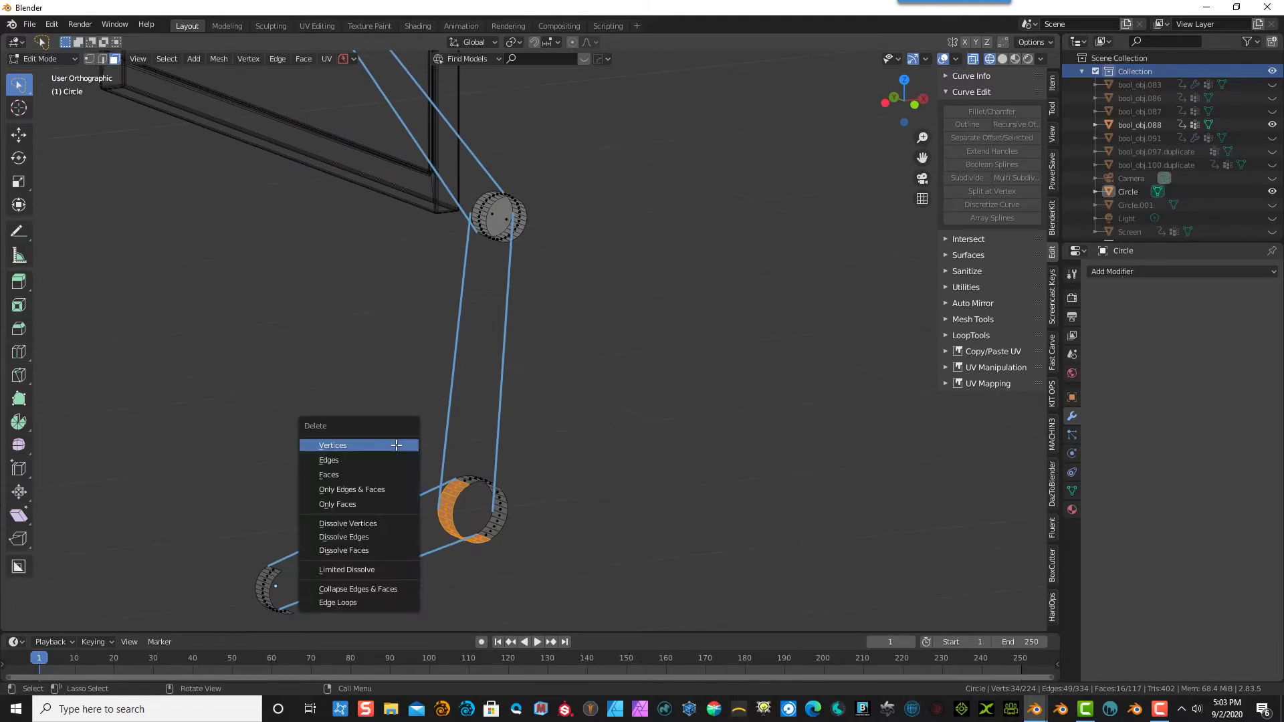
pyautogui.click(360, 475)
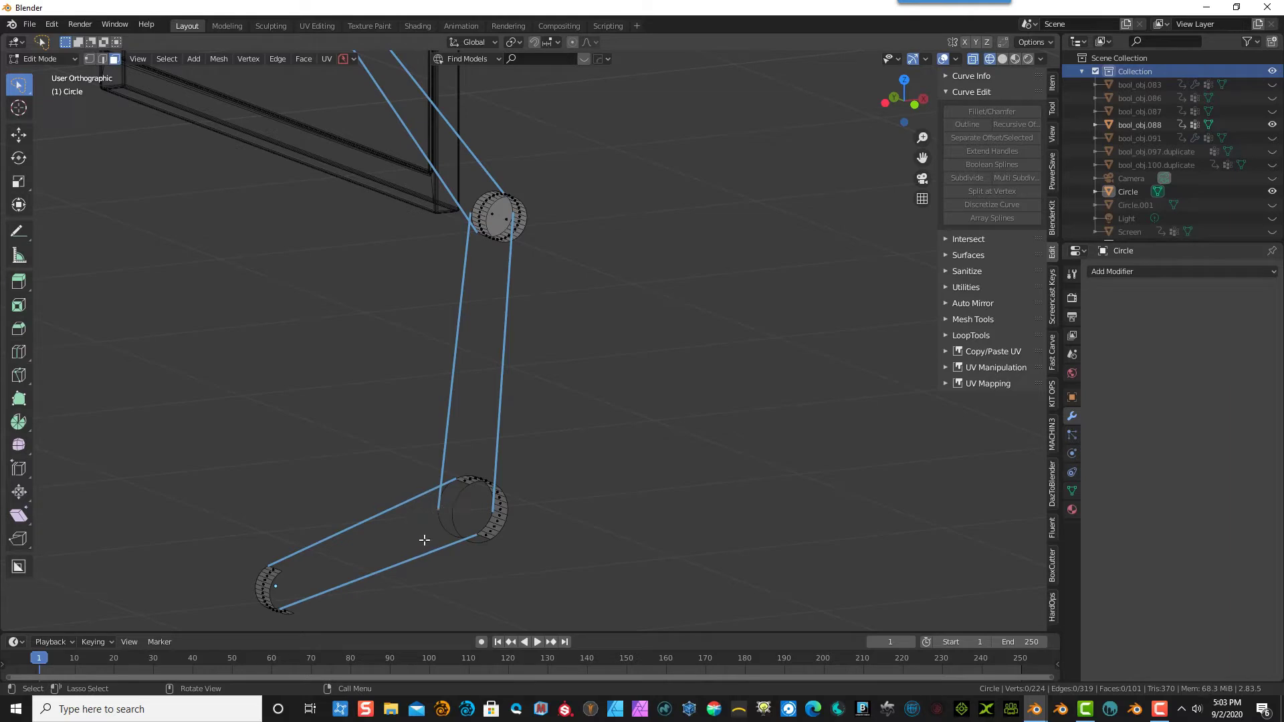
pyautogui.hotkey('ctrl', 'z')
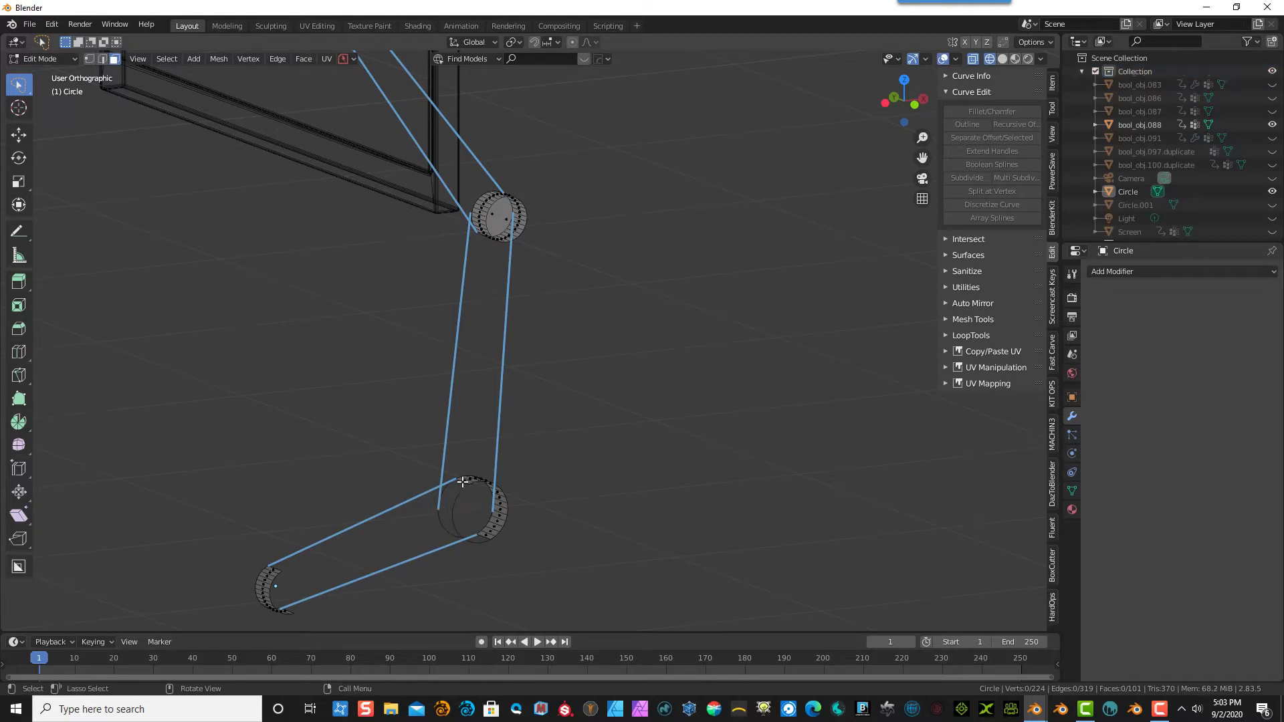
pyautogui.keyDown('alt'); pyautogui.click(463, 482); pyautogui.keyUp('alt')
pyautogui.press('x')
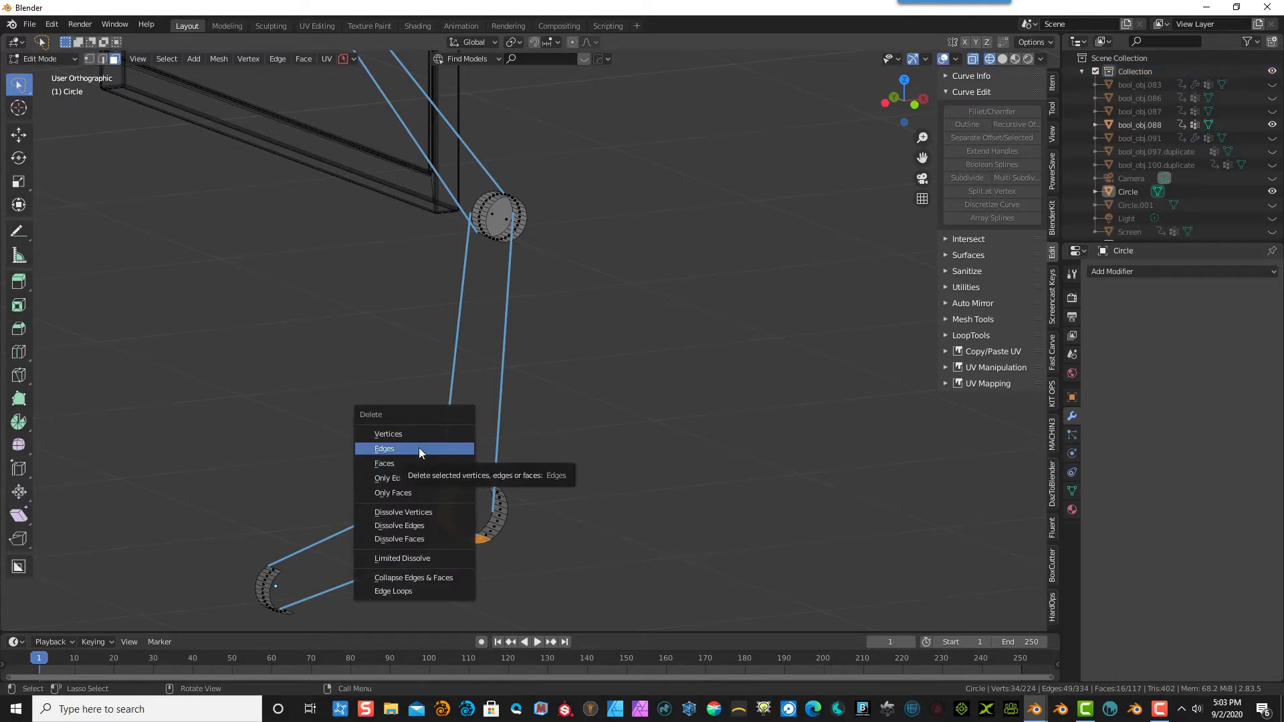
pyautogui.click(419, 449)
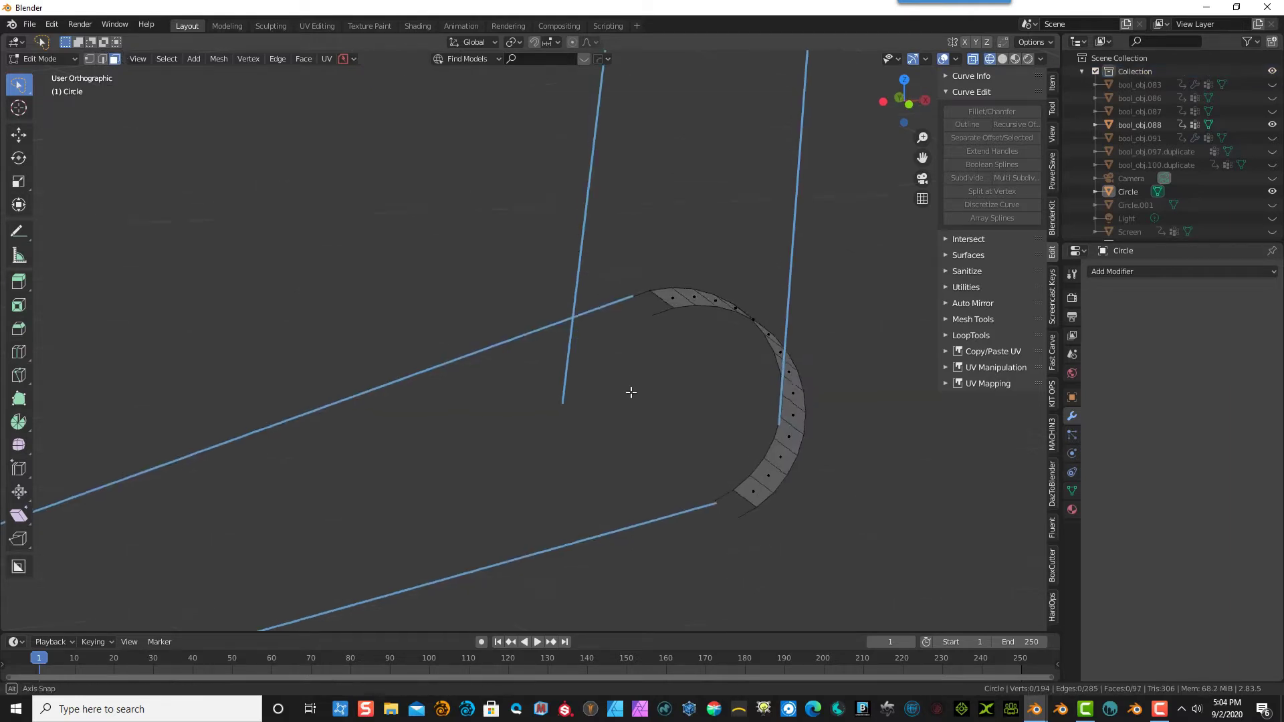
# - Select the stray edges protruding from both ends of the larger bottom circle's remaining arc and delete them
pyautogui.moveTo(631, 392); pyautogui.dragTo(612, 391, button='middle')
pyautogui.click(646, 288)
pyautogui.press('2')
pyautogui.click(644, 259)
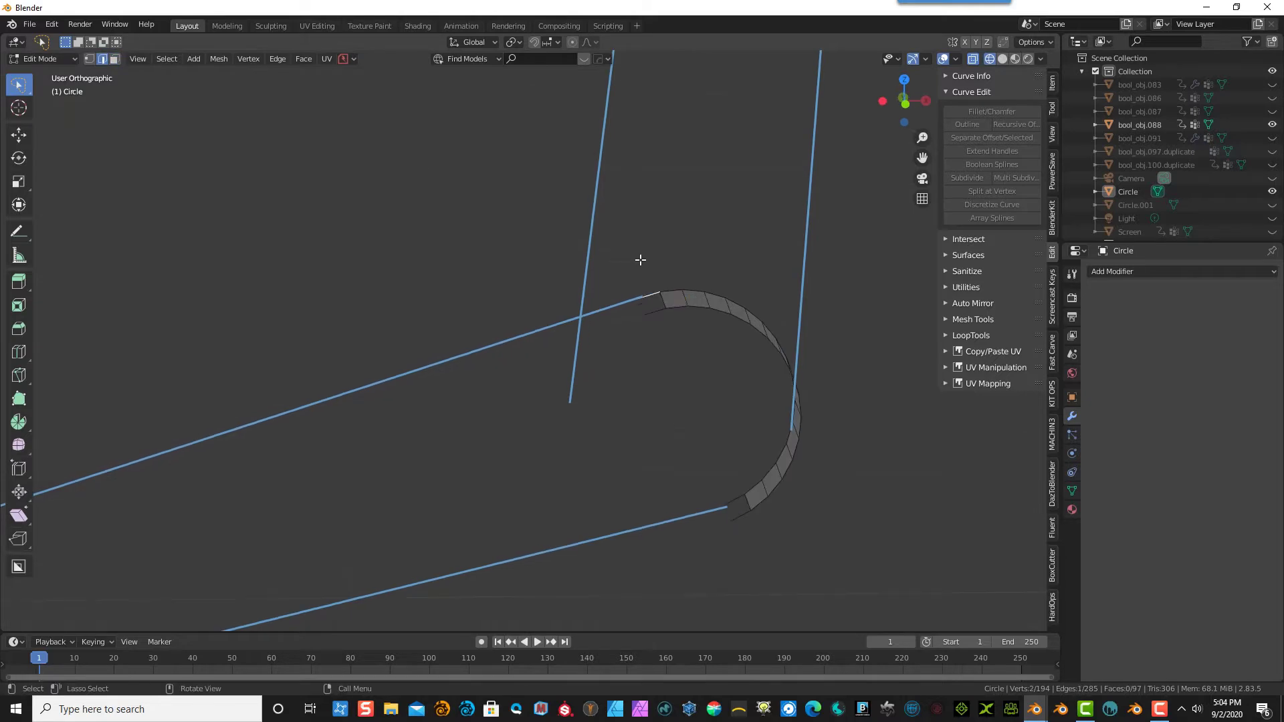
pyautogui.moveTo(640, 263); pyautogui.dragTo(674, 319)
pyautogui.keyDown('shift'); pyautogui.click(666, 300); pyautogui.keyUp('shift')
pyautogui.keyDown('shift'); pyautogui.click(666, 300); pyautogui.keyUp('shift')
pyautogui.moveTo(720, 487)
pyautogui.keyDown('shift'); pyautogui.mouseDown()
pyautogui.moveTo(736, 547)
pyautogui.moveTo(757, 482)
pyautogui.moveTo(712, 467)
pyautogui.mouseUp(); pyautogui.keyUp('shift')
pyautogui.keyDown('shift'); pyautogui.click(749, 503); pyautogui.keyUp('shift')
pyautogui.keyDown('shift'); pyautogui.click(748, 503); pyautogui.keyUp('shift')
pyautogui.press('x')
pyautogui.click(650, 414)
# - Bridge the upper end edges of the two bottom arcs with a face along the upper guide line
pyautogui.scroll(-3, 619, 344)
pyautogui.click(99, 507)
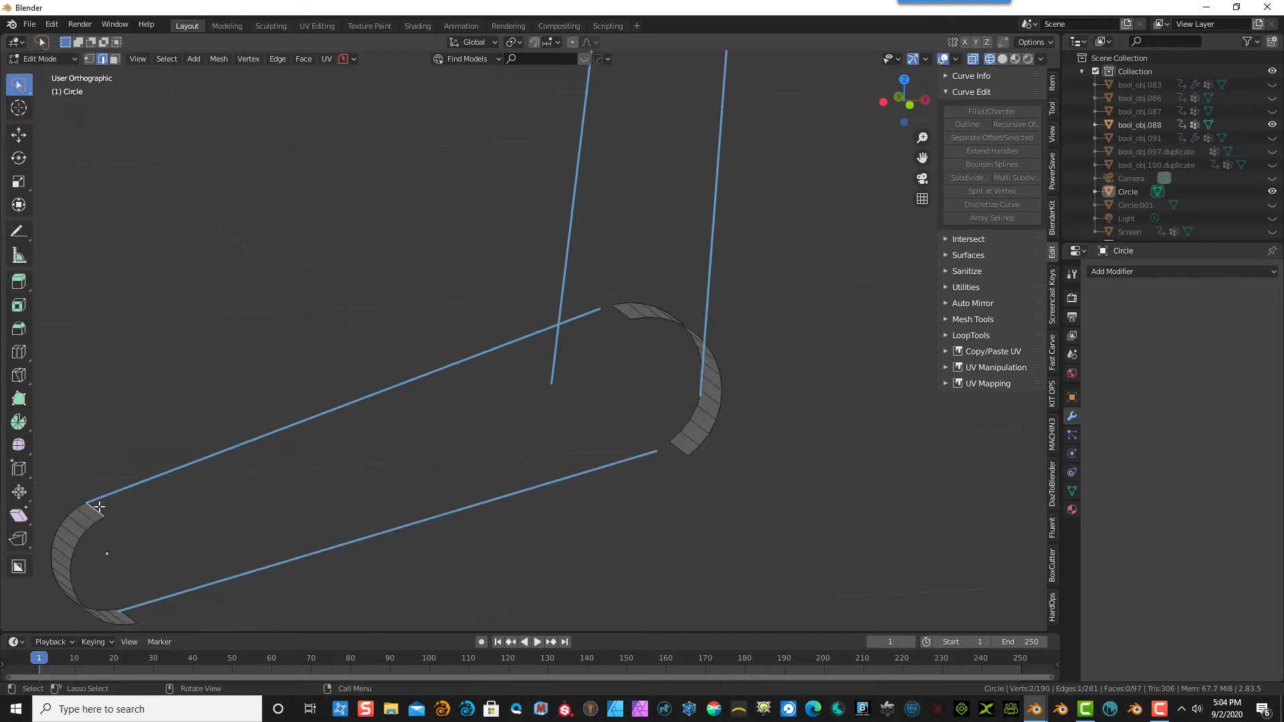
pyautogui.keyDown('shift'); pyautogui.click(627, 311); pyautogui.keyUp('shift')
pyautogui.click(278, 59)
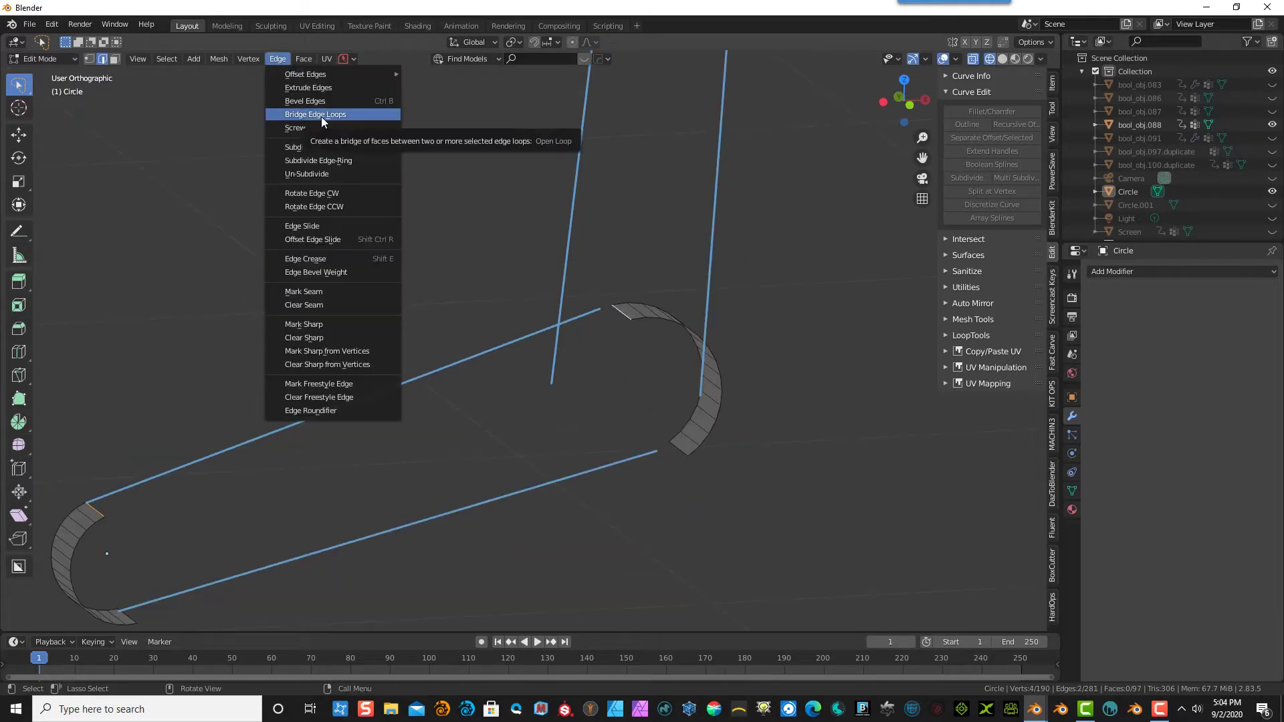
pyautogui.click(321, 116)
# - Bridge the lower end edges of the two bottom arcs to close the link's outline
pyautogui.click(436, 245)
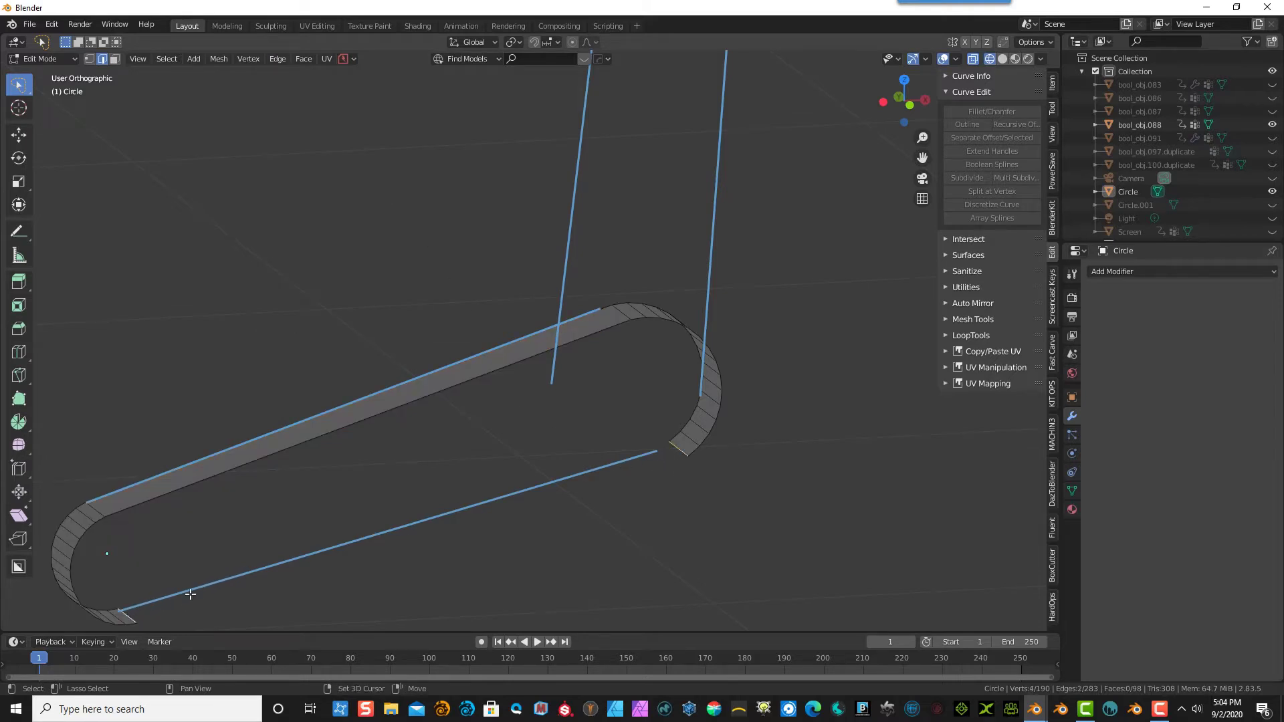
pyautogui.click(277, 59)
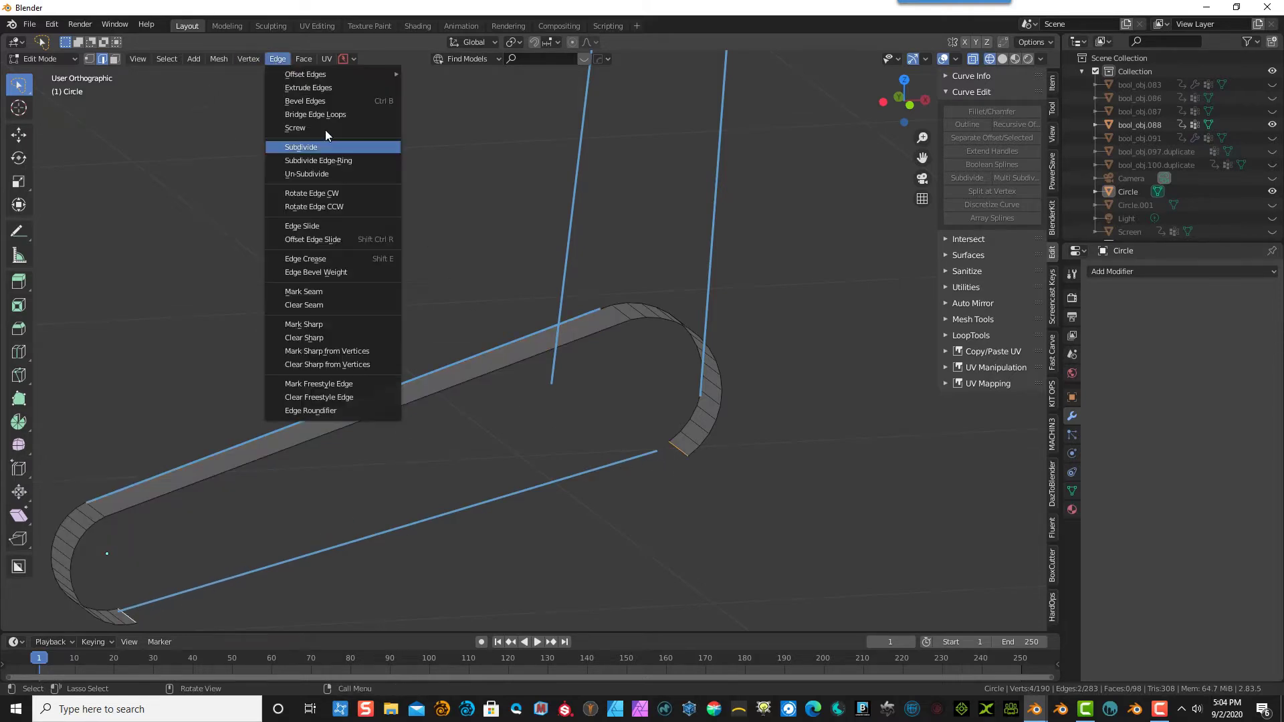
pyautogui.click(325, 114)
# - Select the open boundary loop on one side of the bottom link and fill it with a face
pyautogui.moveTo(516, 166); pyautogui.dragTo(98, 61, button='middle')
pyautogui.click(94, 58)
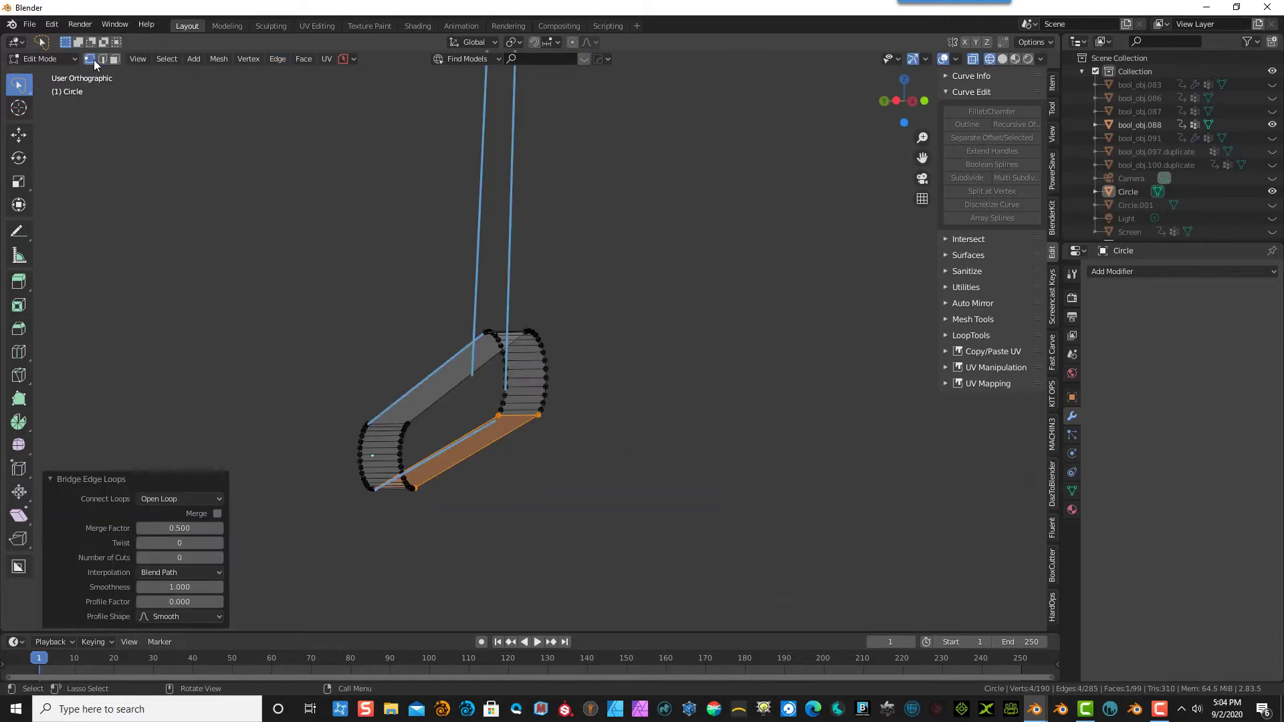
pyautogui.click(102, 59)
pyautogui.keyDown('alt'); pyautogui.click(435, 402); pyautogui.keyUp('alt')
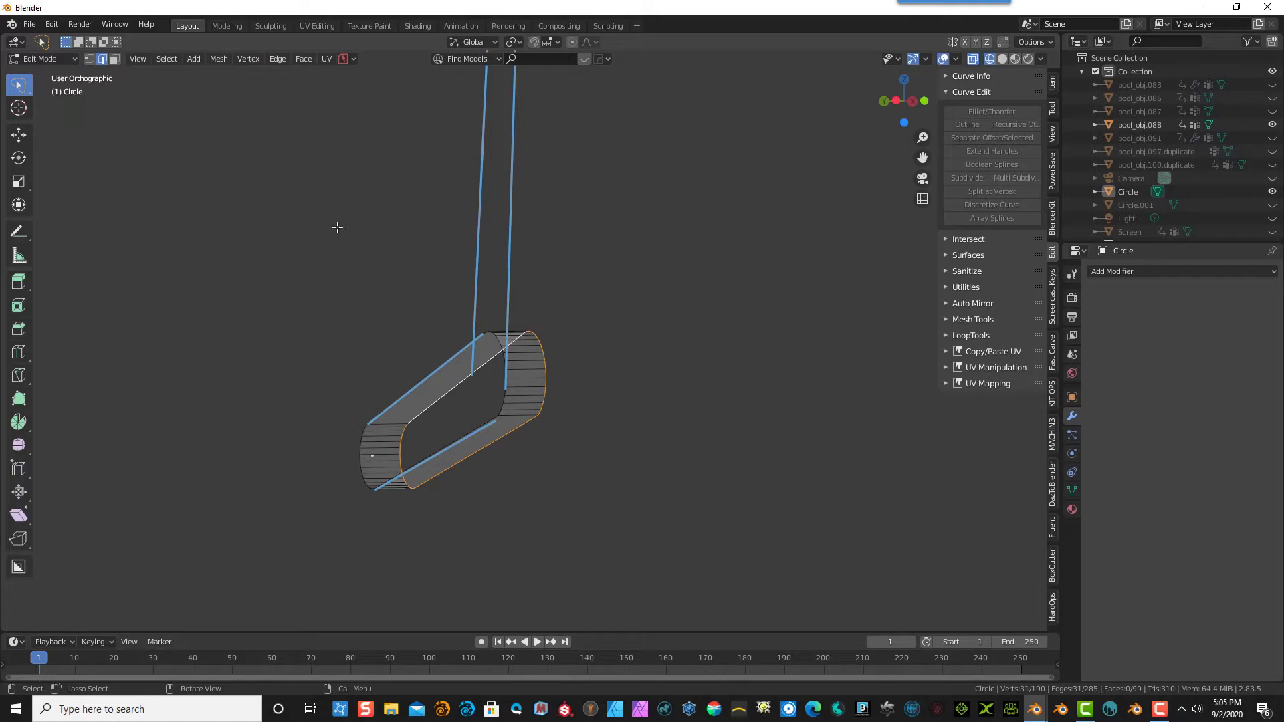
pyautogui.click(89, 58)
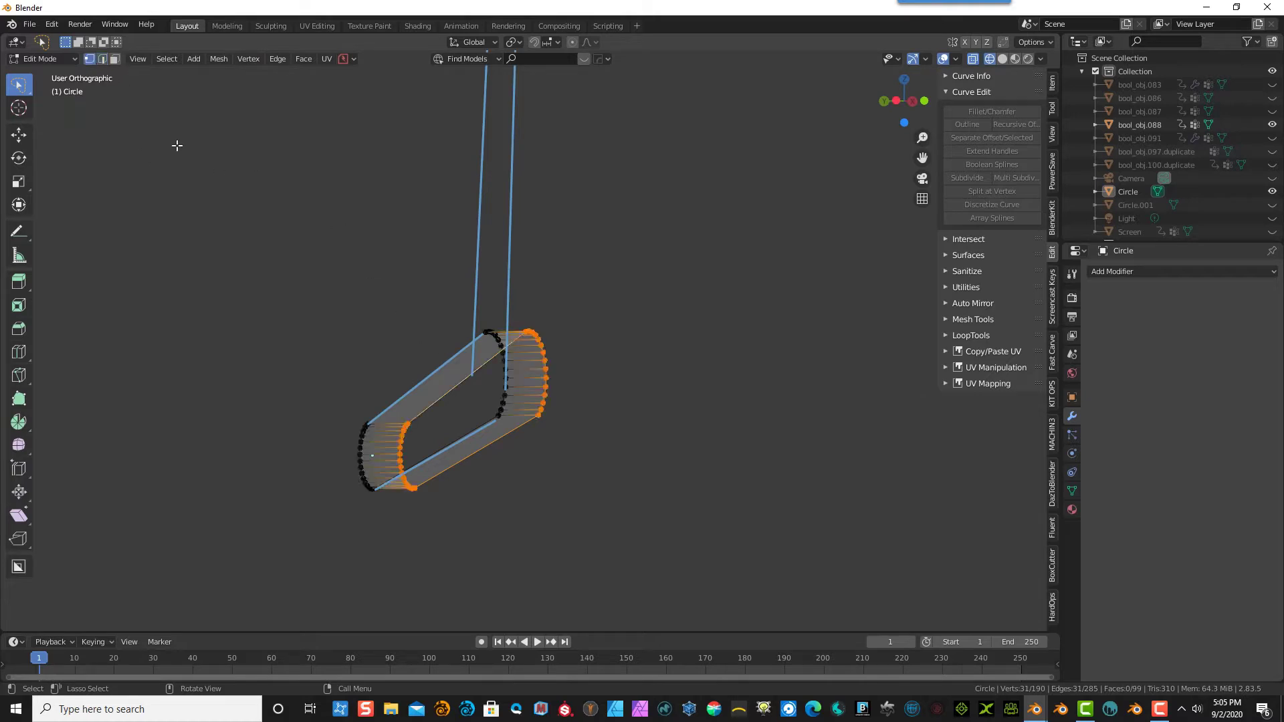
pyautogui.press('f')
pyautogui.click(243, 234)
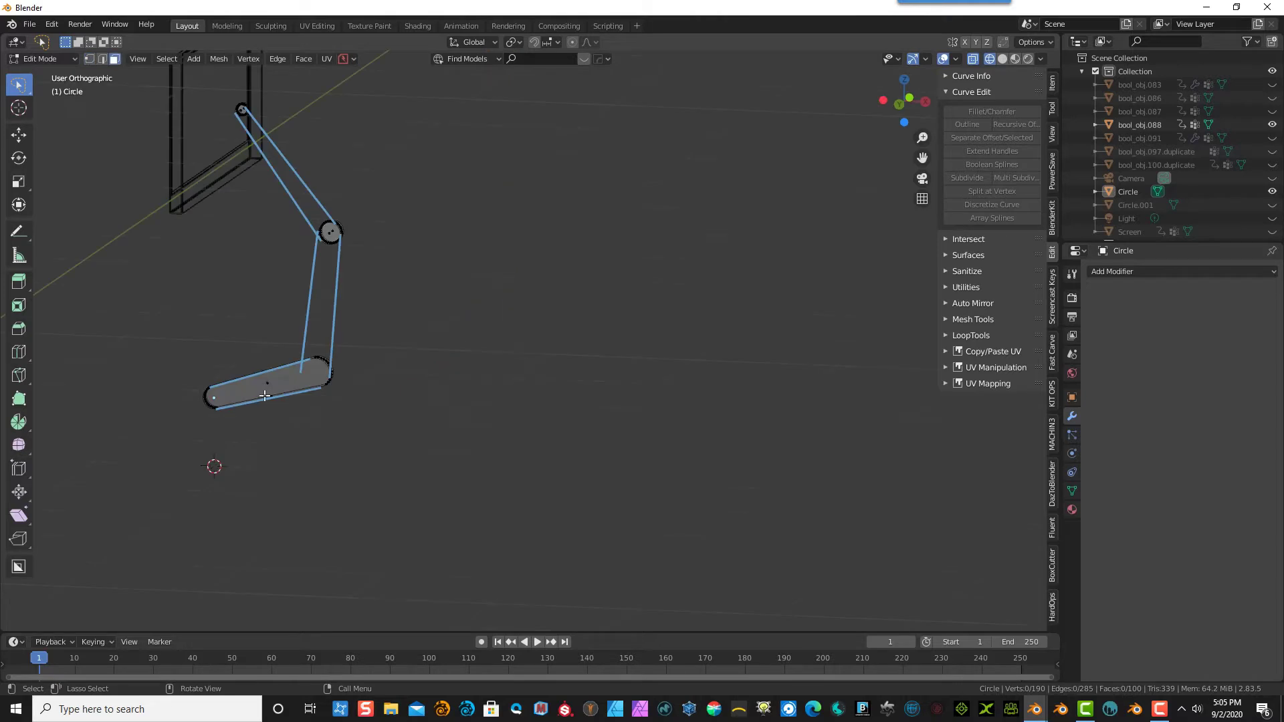
# - Select the filled side face of the bottom link and separate it from the mesh as its own object
pyautogui.click(263, 396)
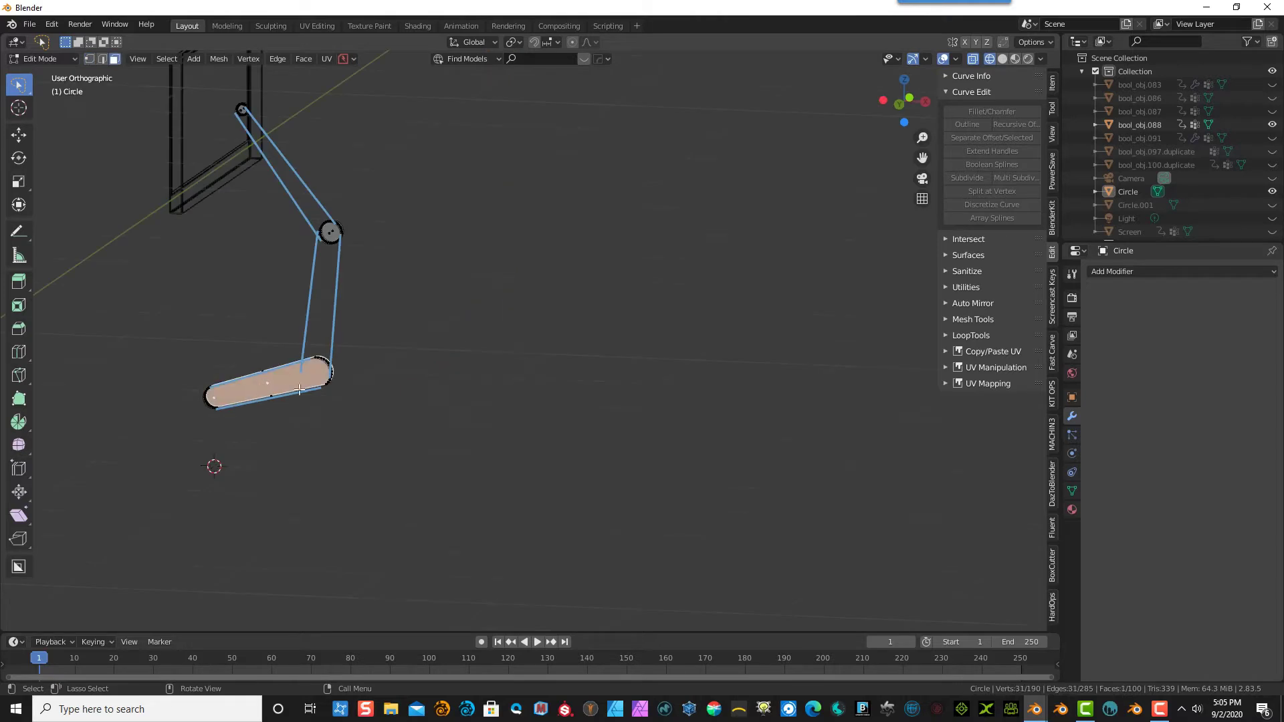
pyautogui.moveTo(299, 390); pyautogui.dragTo(343, 391, button='middle')
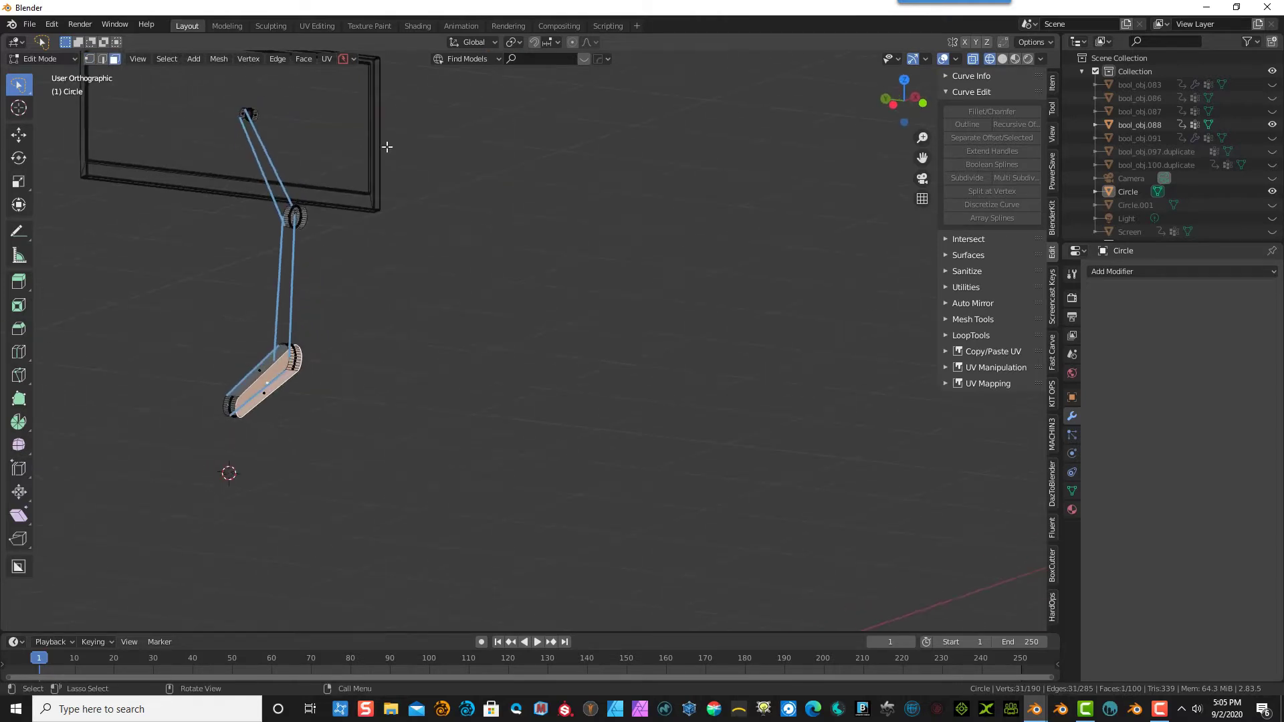
pyautogui.click(220, 59)
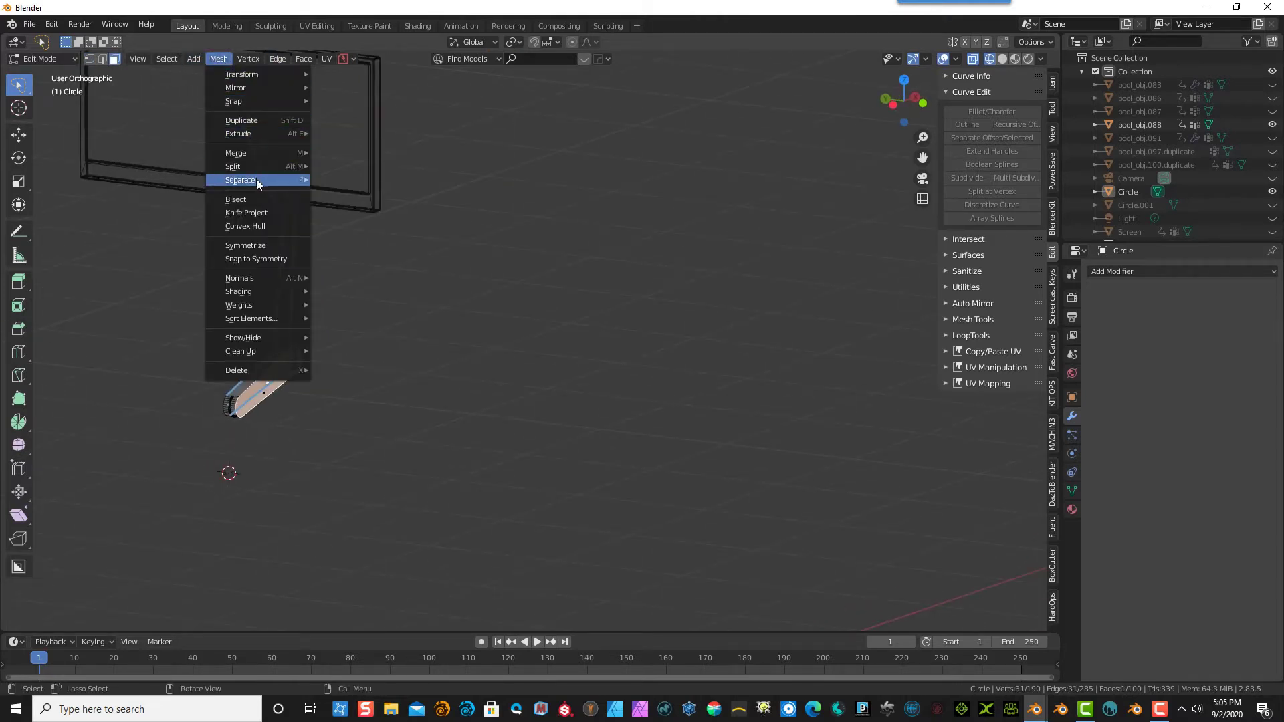
pyautogui.moveTo(259, 179)
pyautogui.click(343, 178)
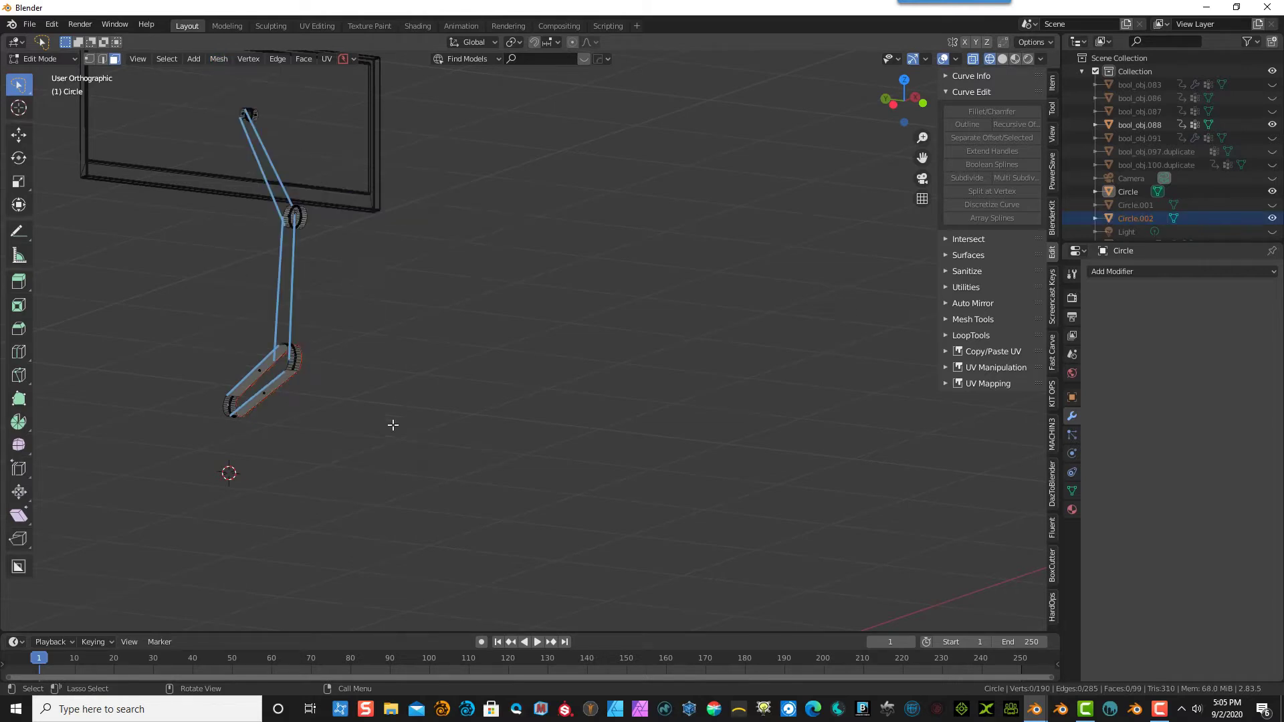
# - Select the separated bottom link face object and switch it to Edit Mode
pyautogui.moveTo(229, 362); pyautogui.dragTo(263, 375)
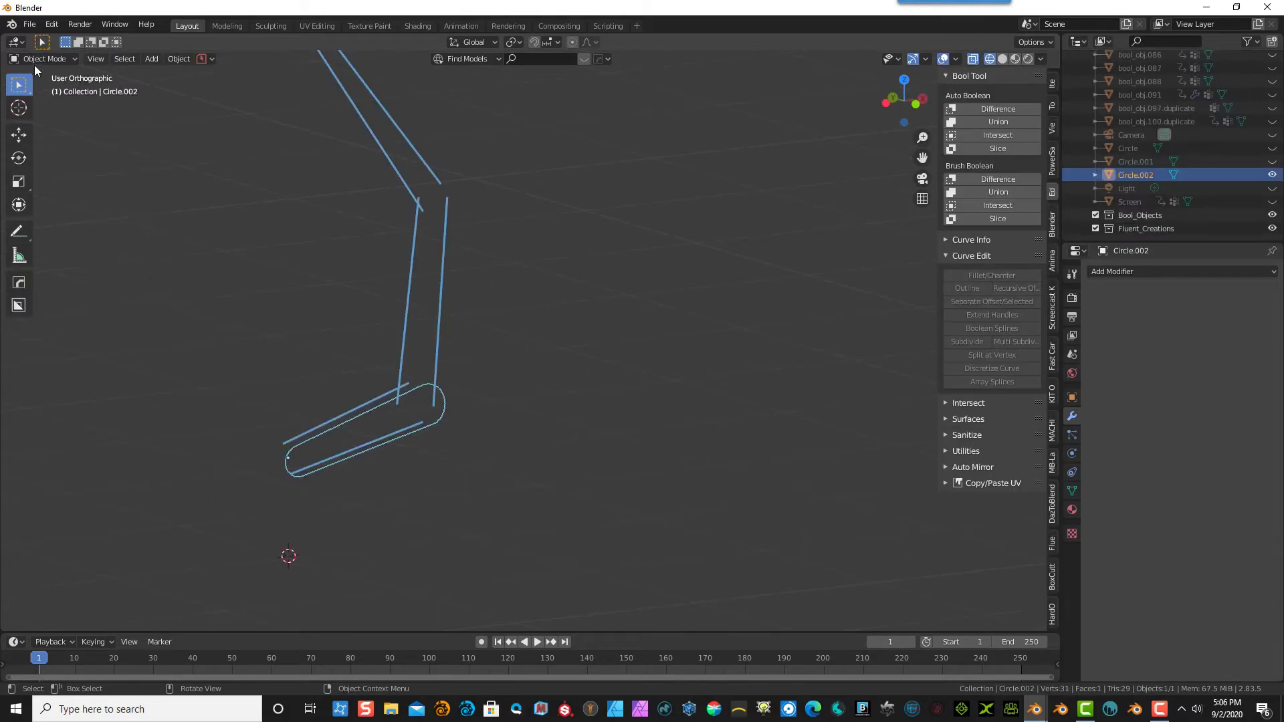
pyautogui.click(39, 59)
pyautogui.click(50, 88)
pyautogui.moveTo(421, 483); pyautogui.dragTo(341, 484, button='middle')
pyautogui.scroll(3, 301, 495)
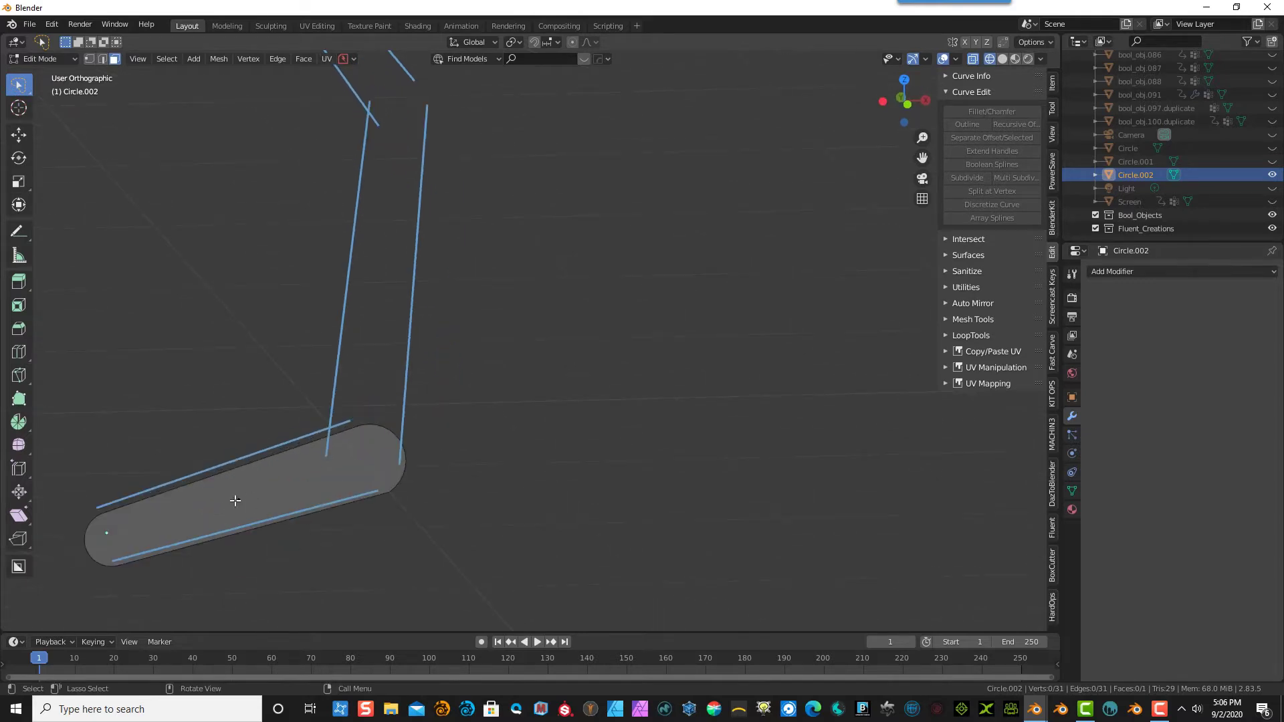
# - Select the entire link face in the front view and copy its object
pyautogui.press('a')
pyautogui.press('KP_1')
pyautogui.hotkey('ctrl', 'c')
pyautogui.press('g')
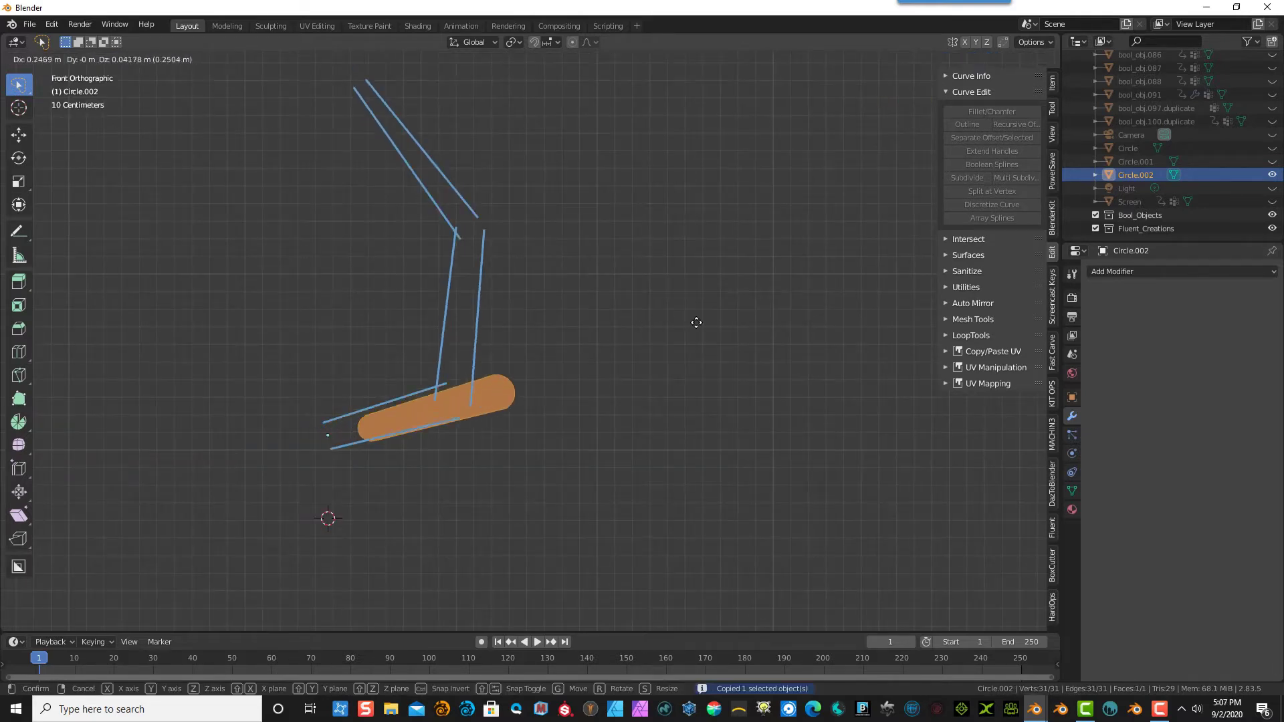
pyautogui.rightClick(737, 338)
pyautogui.scroll(3, 1196, 166)
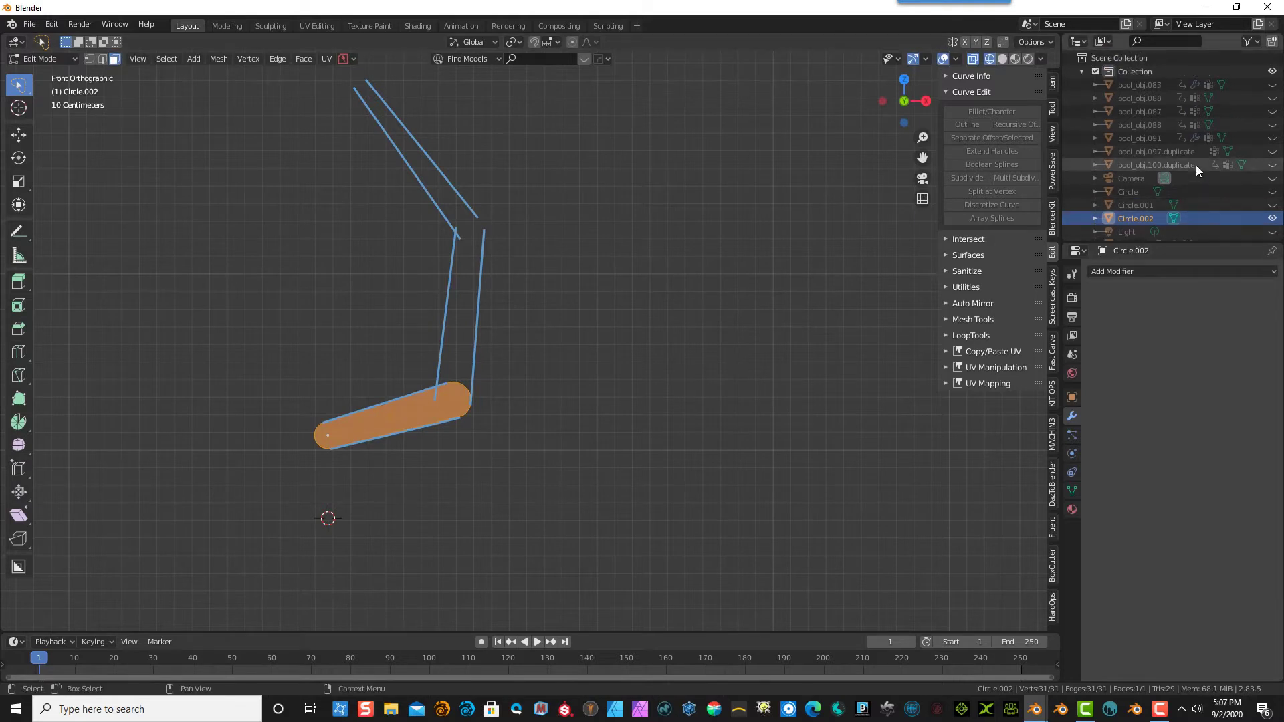
# - Paste the copied link into Collection and move the selected link face about 0.85 m along X and 0.38 m along Z
pyautogui.rightClick(1145, 72)
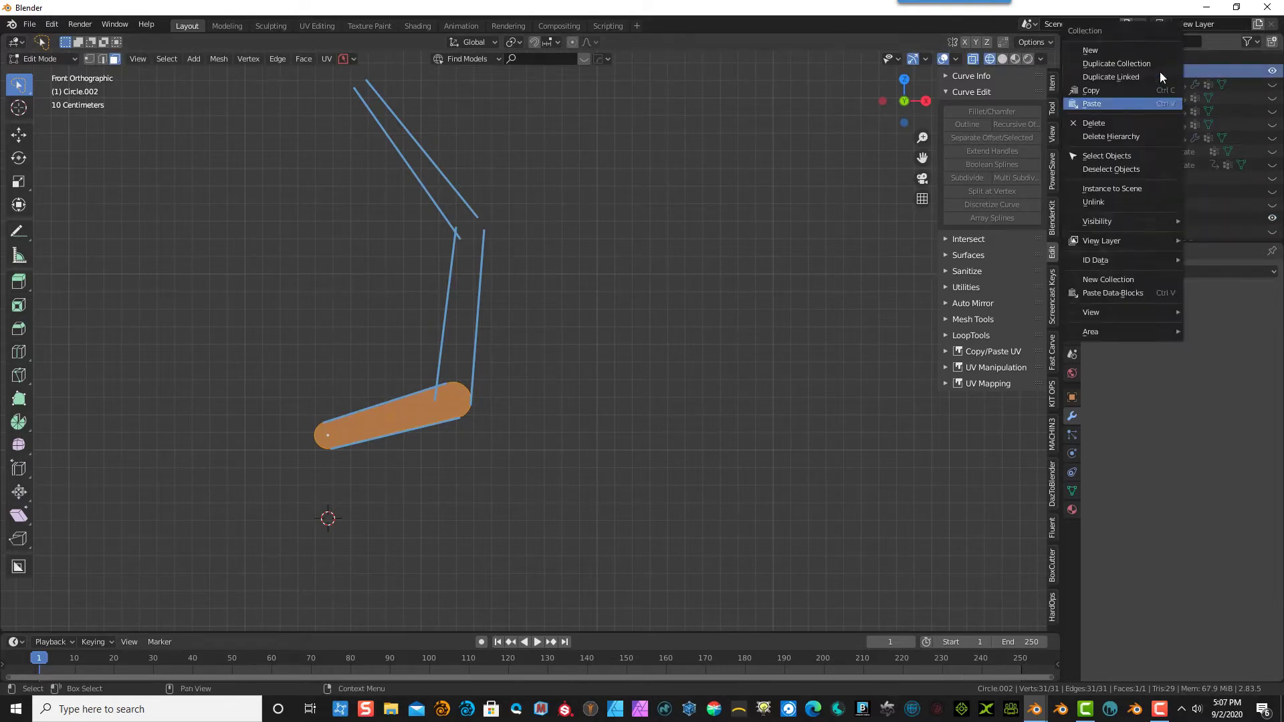
pyautogui.click(1115, 103)
pyautogui.press('g')
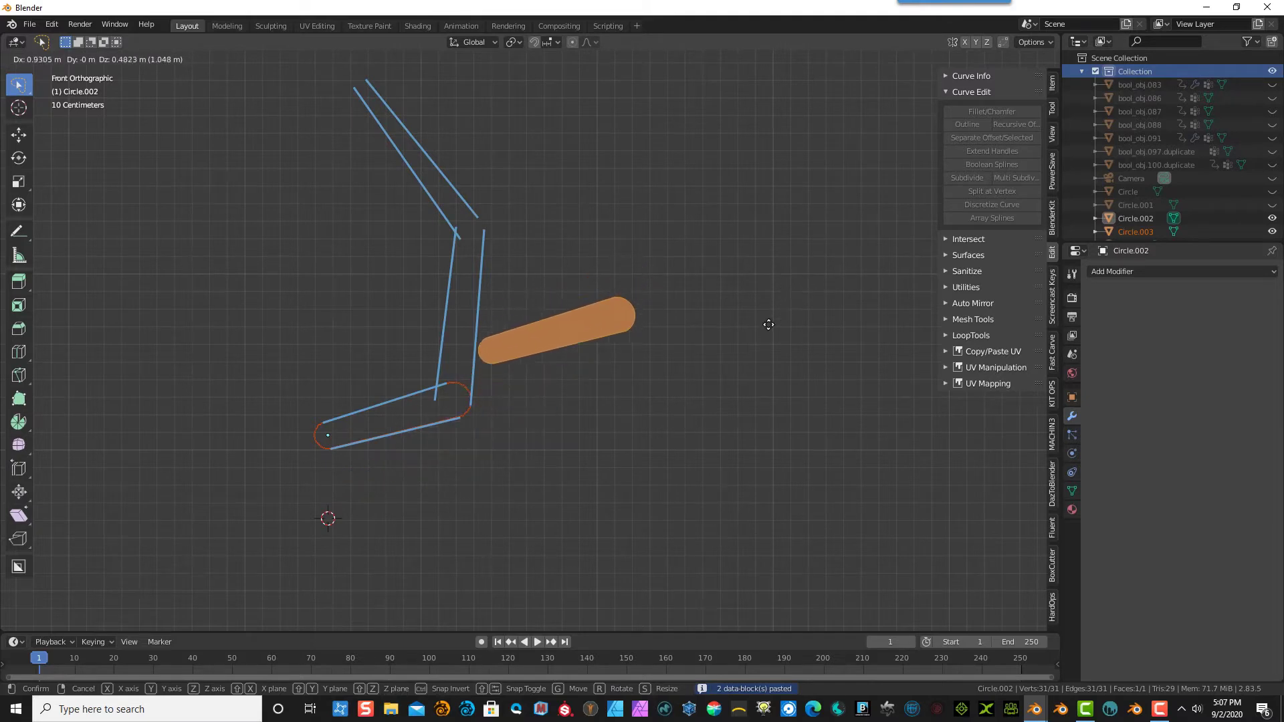
pyautogui.click(733, 338)
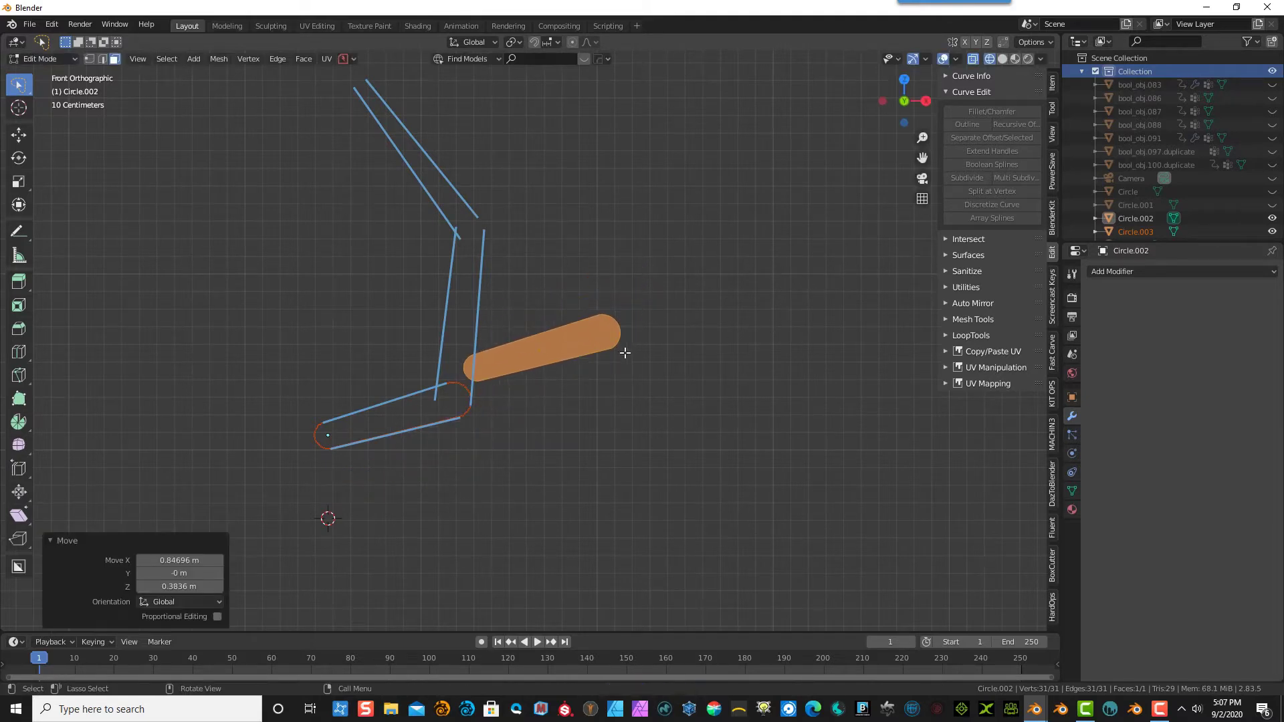
# - Rotate the moved link face about 106° to stand upright and scale it uniformly by about 1.25
pyautogui.press('r')
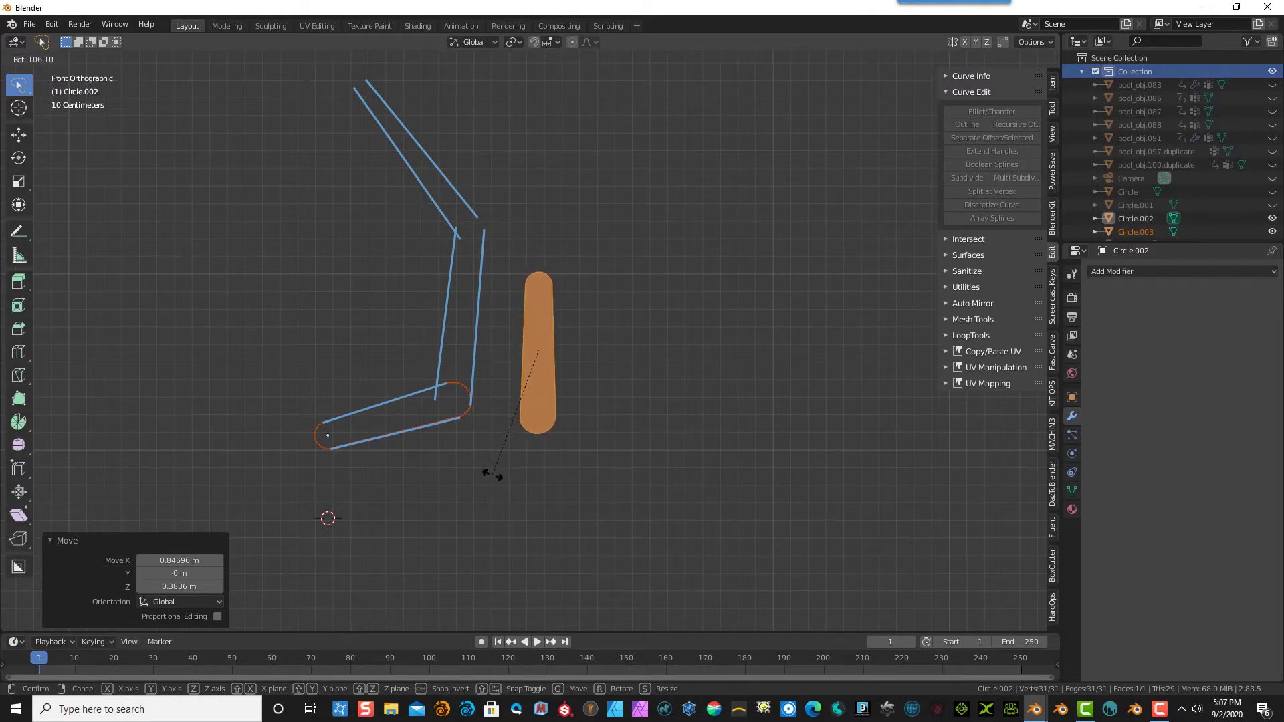
pyautogui.click(493, 475)
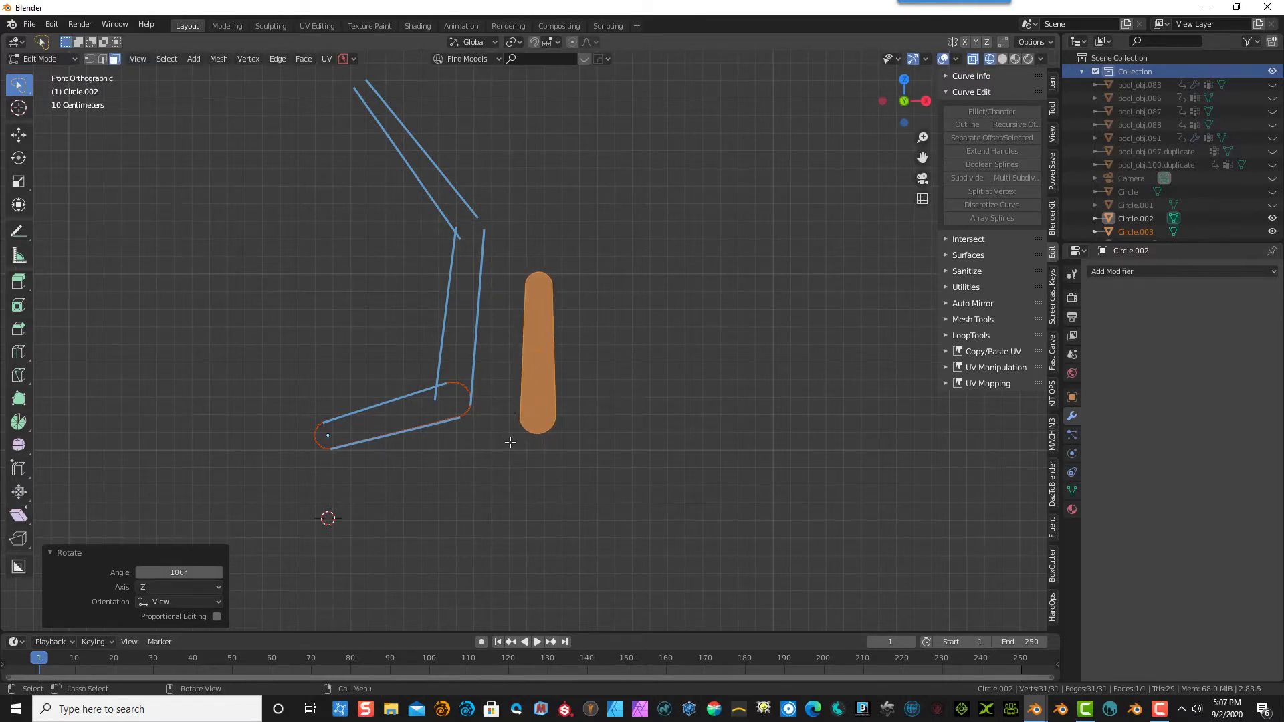
pyautogui.press('g')
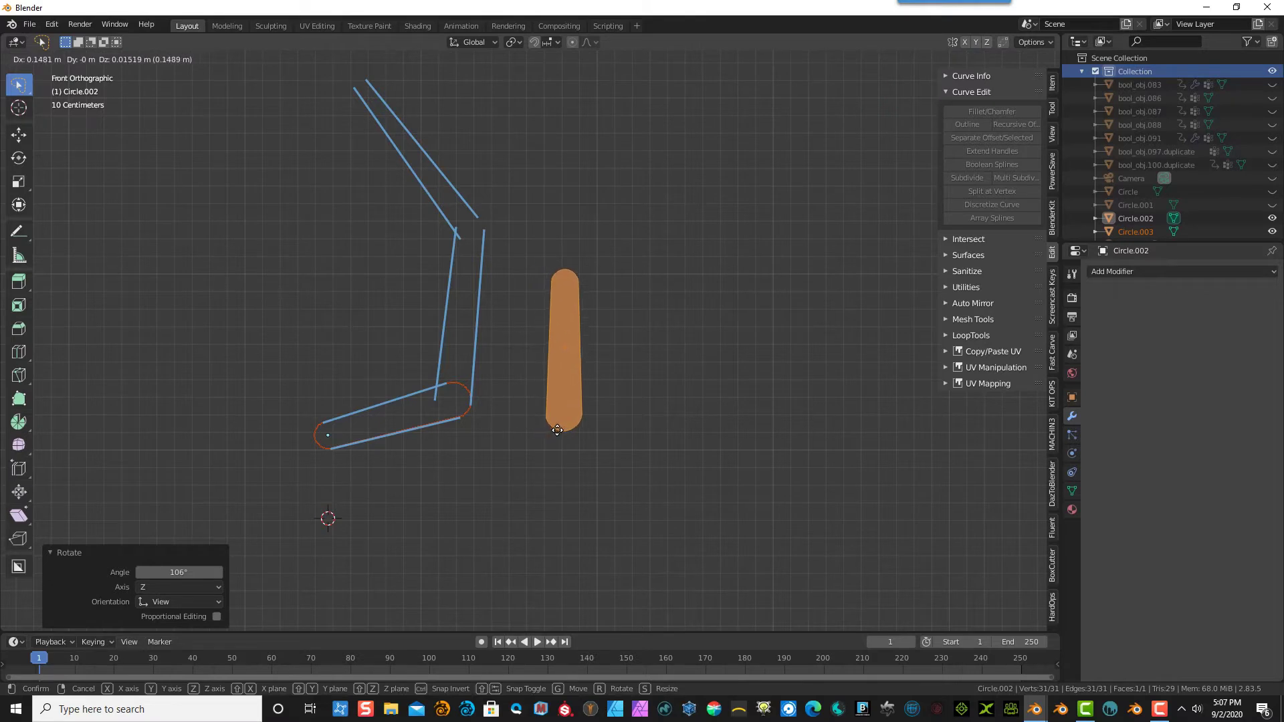
pyautogui.rightClick(558, 431)
pyautogui.press('s')
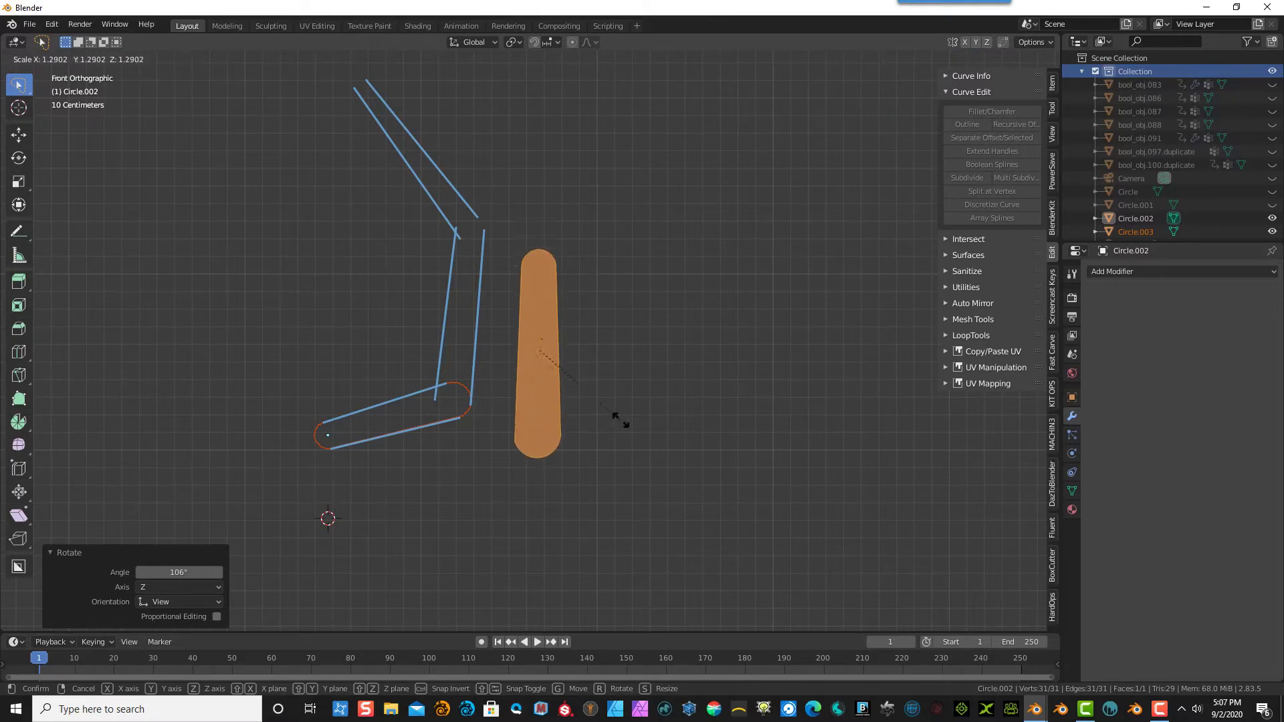
pyautogui.click(612, 425)
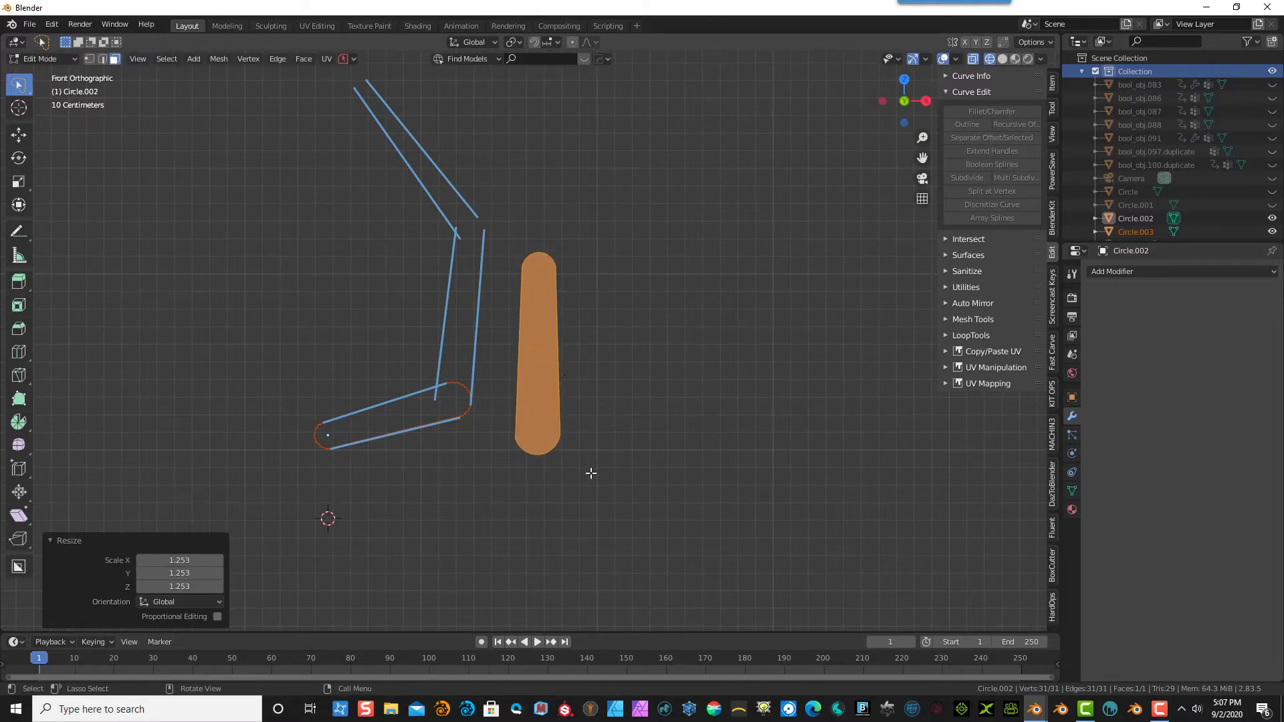
# - Move the upright link face onto the middle guide lines, about -0.50 m along X and 0.19 m along Z
pyautogui.press('t')
pyautogui.press('g')
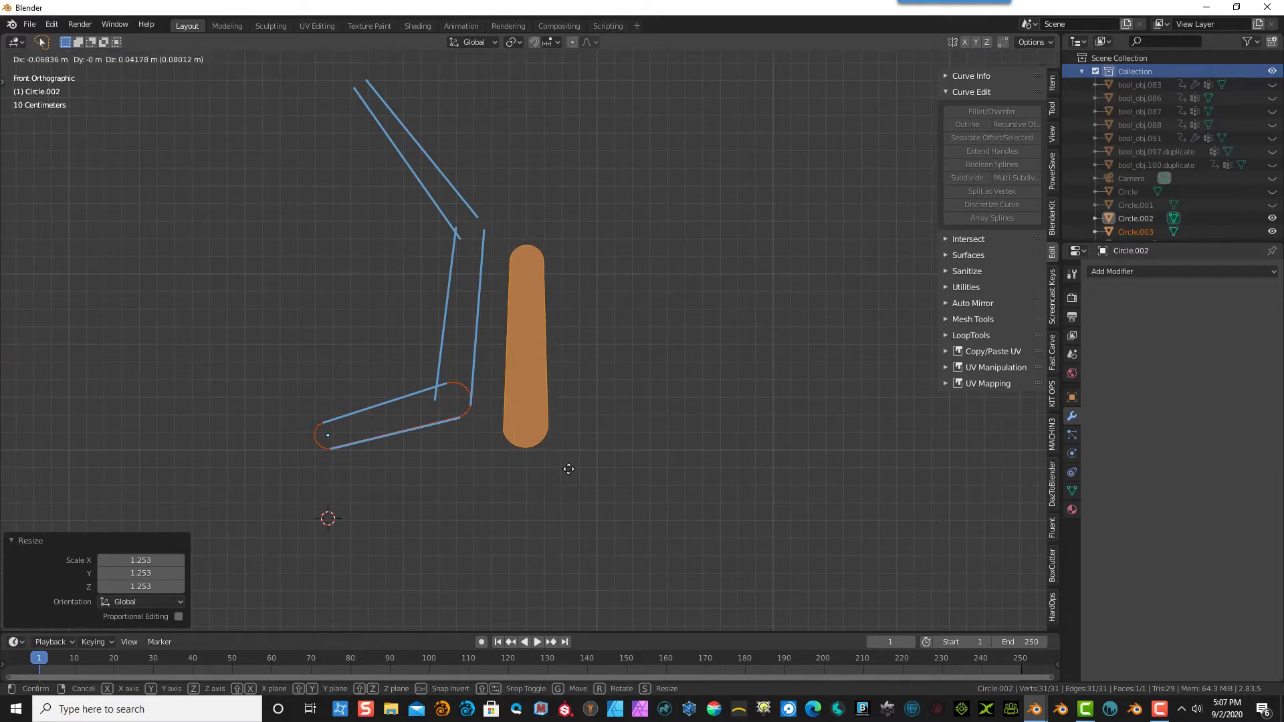
pyautogui.click(494, 443)
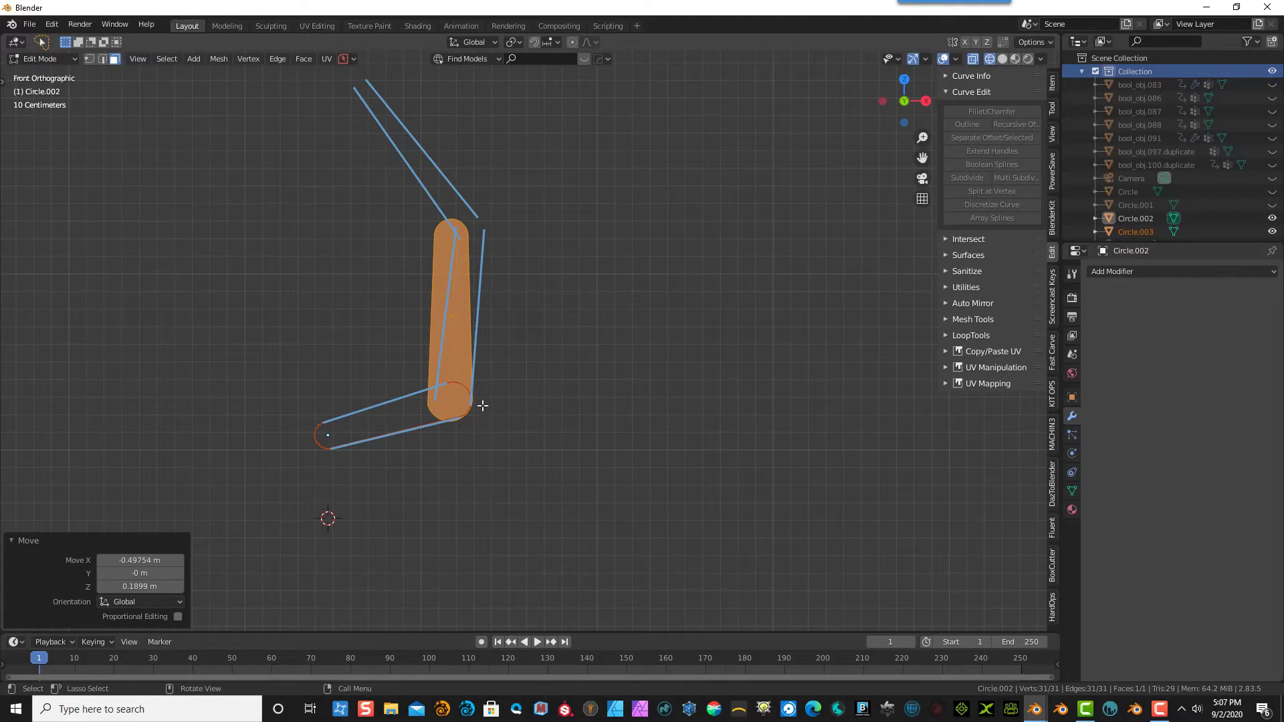
pyautogui.press('r')
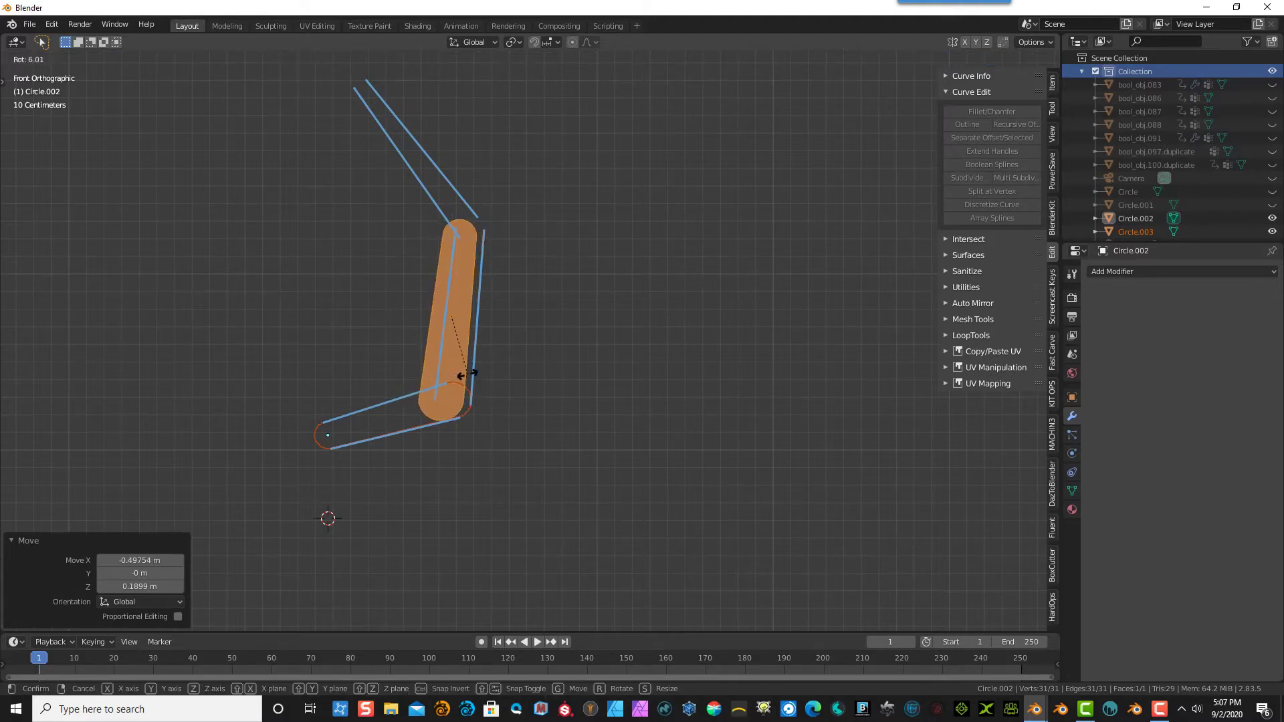
pyautogui.press('Escape')
# - Nudge the middle link face about 0.01 m along X and tilt it about 6.3° to follow the guide lines
pyautogui.press('g')
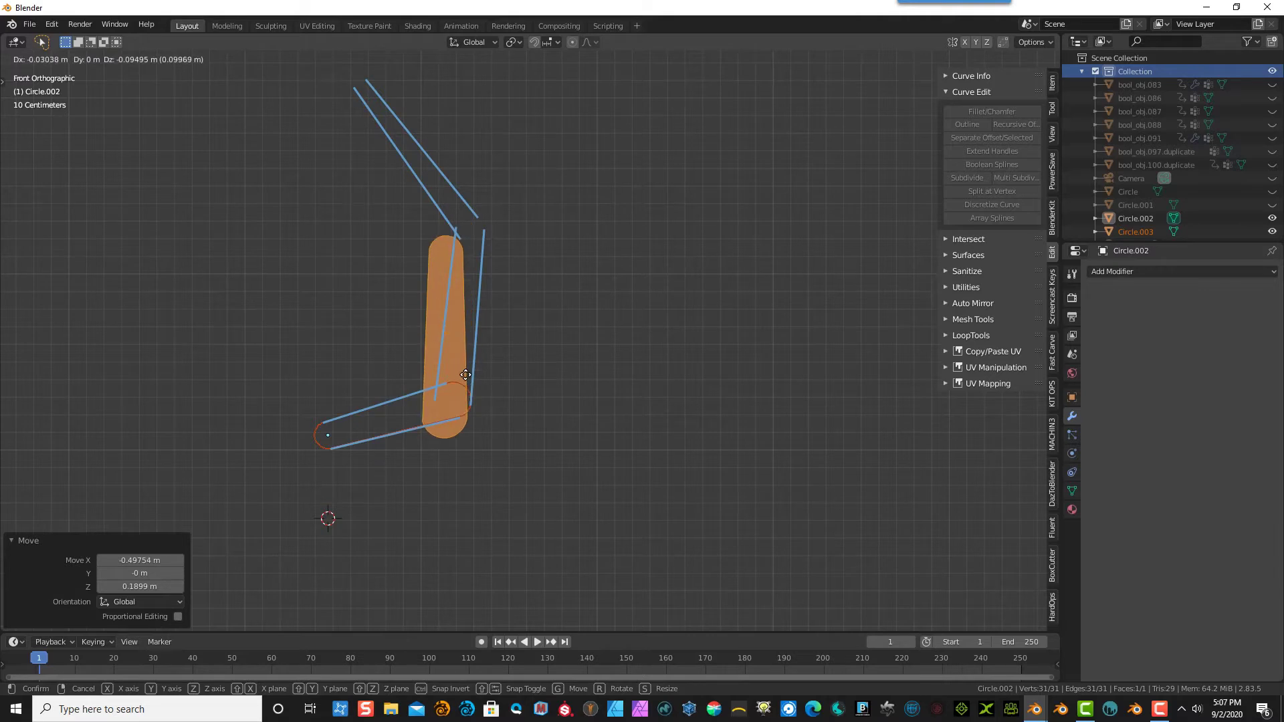
pyautogui.click(473, 358)
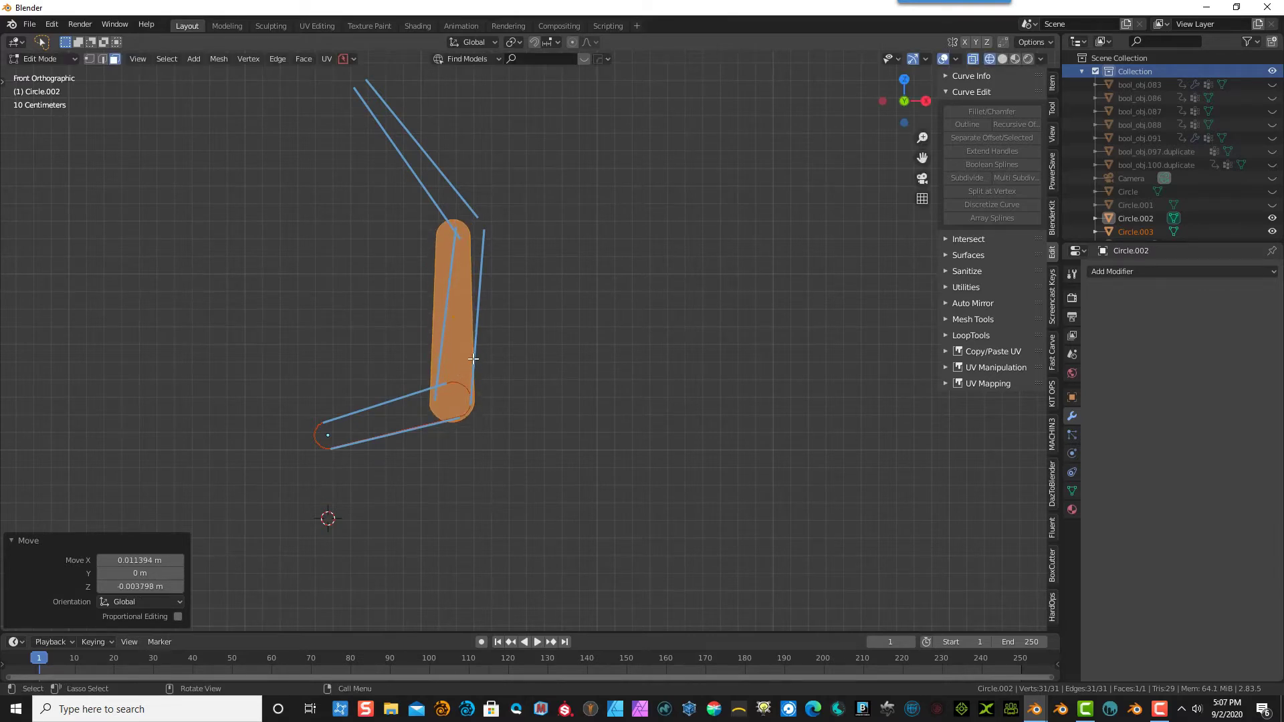
pyautogui.press('r')
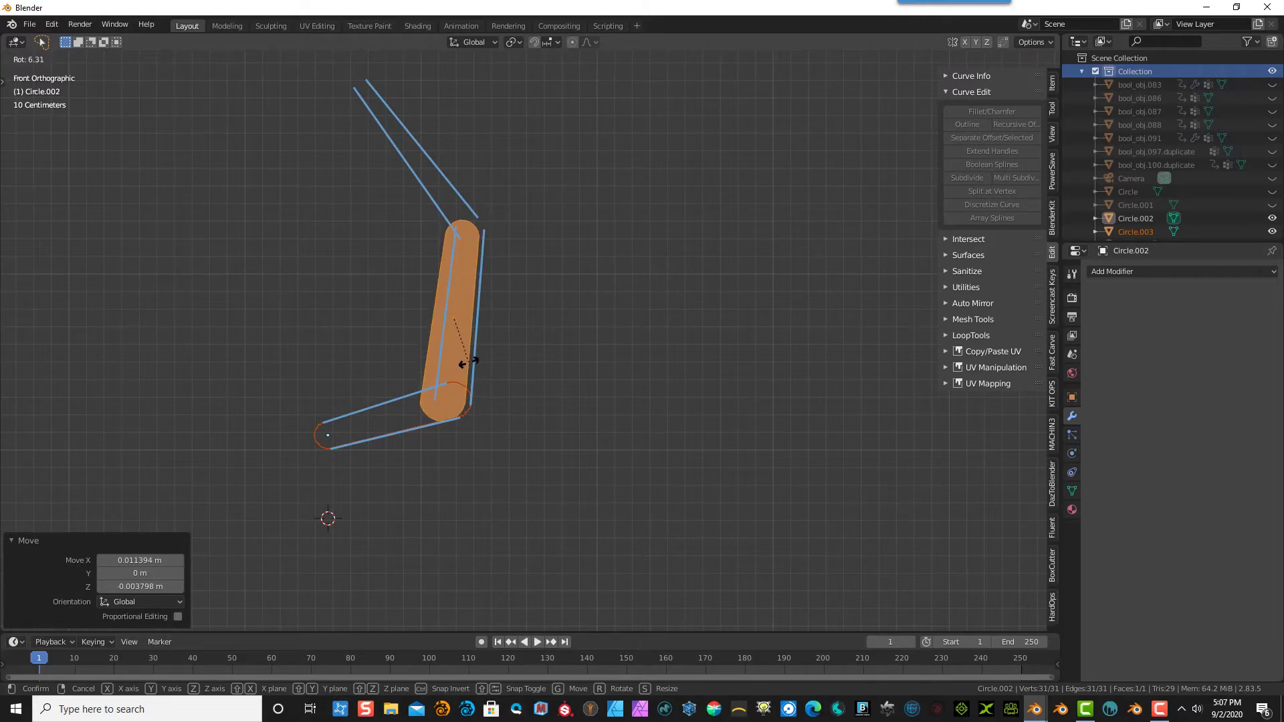
pyautogui.click(469, 362)
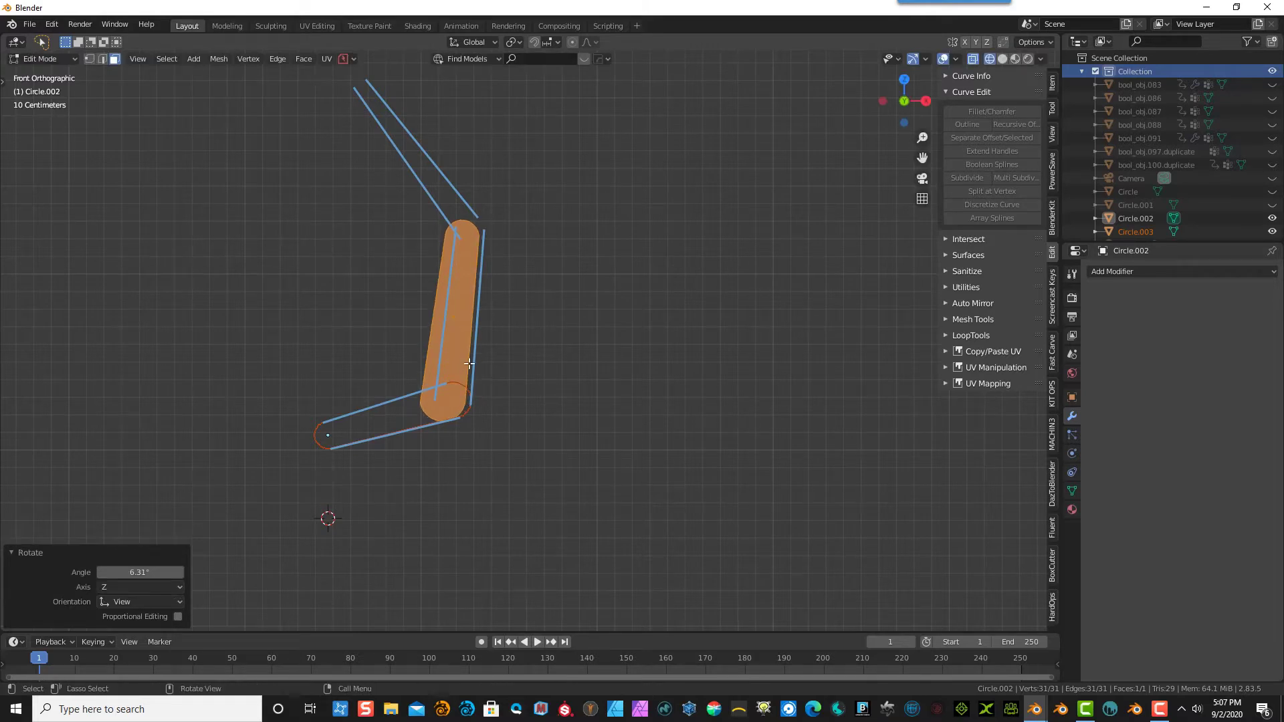
pyautogui.press('r')
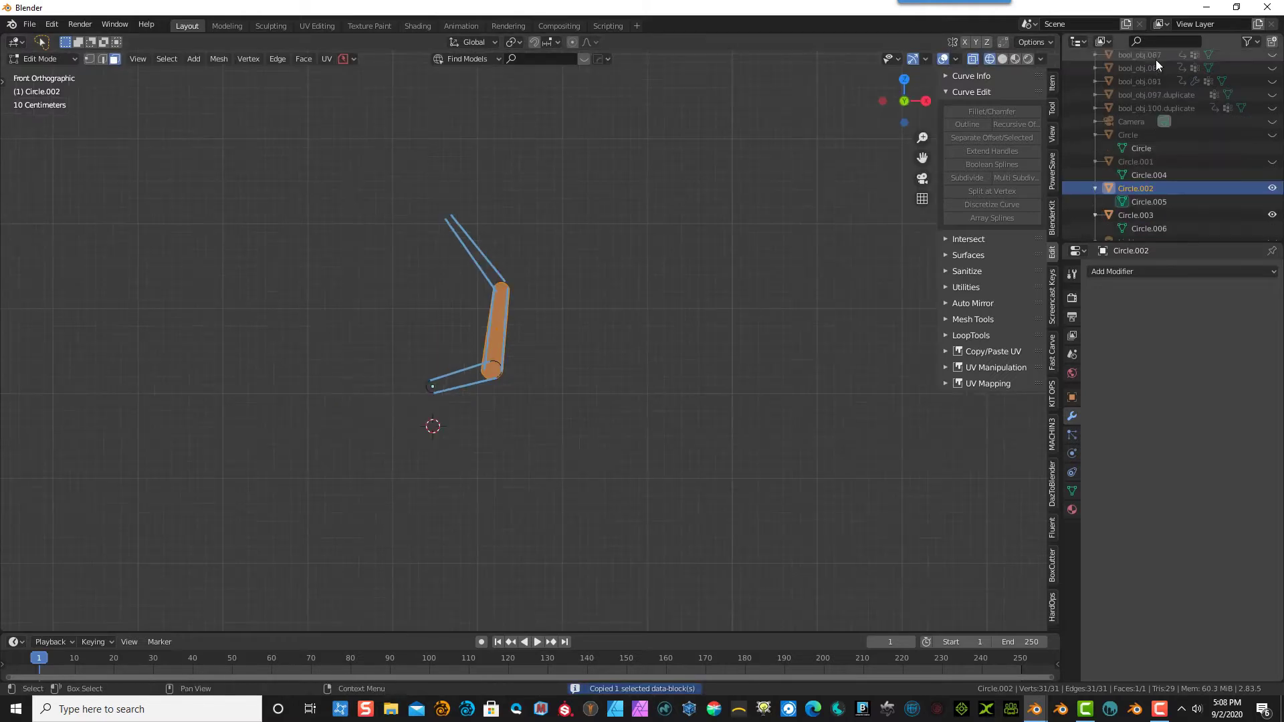
# - Paste another copied link into Collection and move the selected link face about 0.11 m along X and 0.95 m along Z
pyautogui.scroll(-5, 1154, 87)
pyautogui.rightClick(1136, 71)
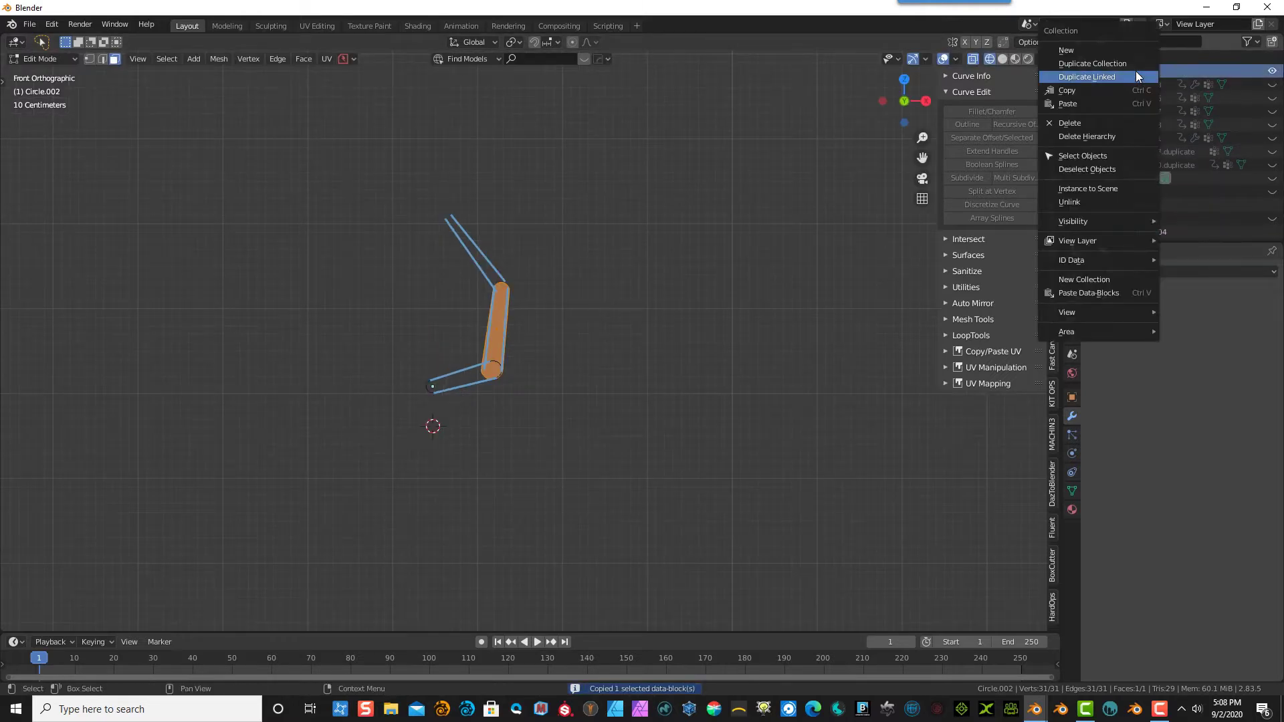
pyautogui.click(1068, 103)
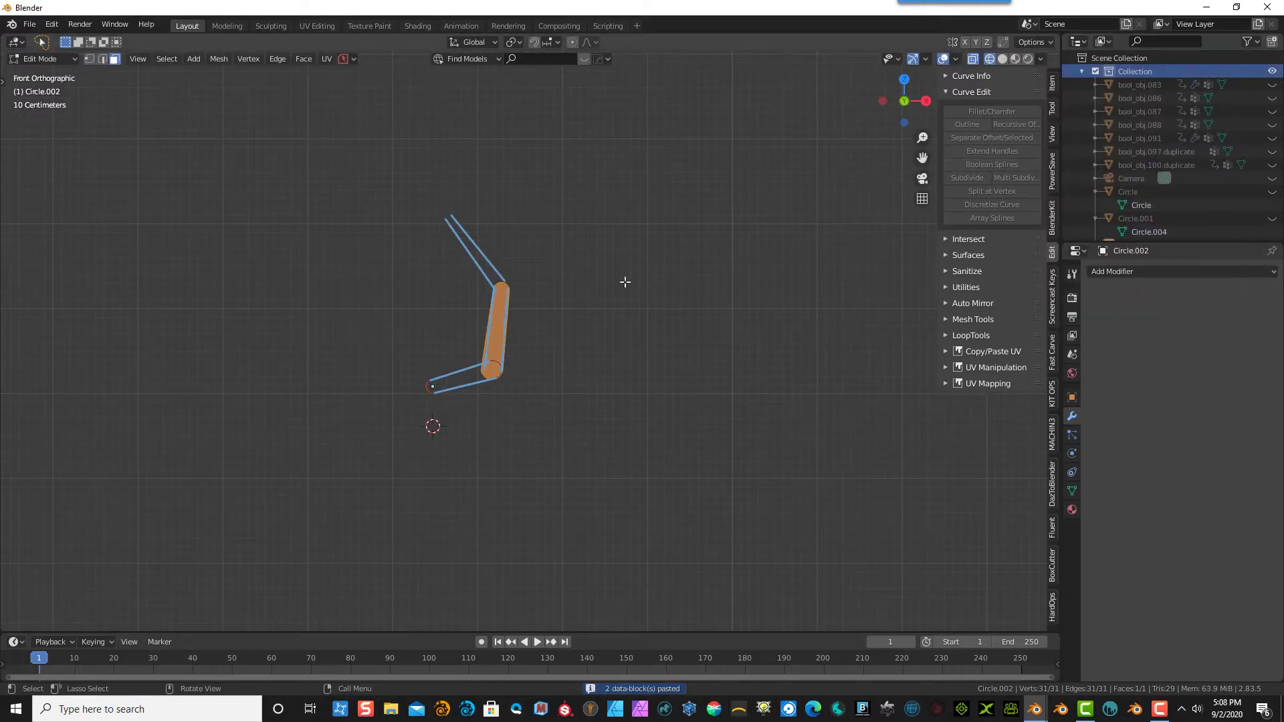
pyautogui.press('g')
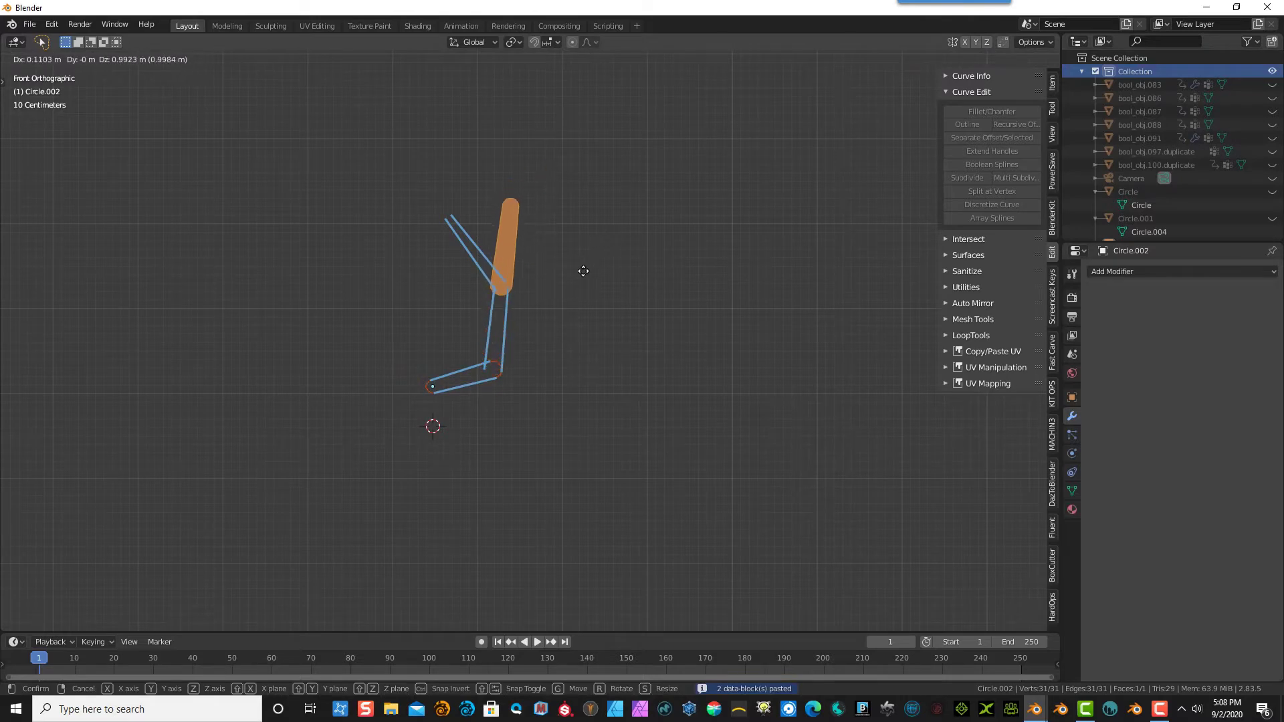
pyautogui.click(588, 274)
# - Rotate the raised link face about -47° and move it onto the upper guide lines, about -0.39 m along X and -0.04 m along Z
pyautogui.press('r')
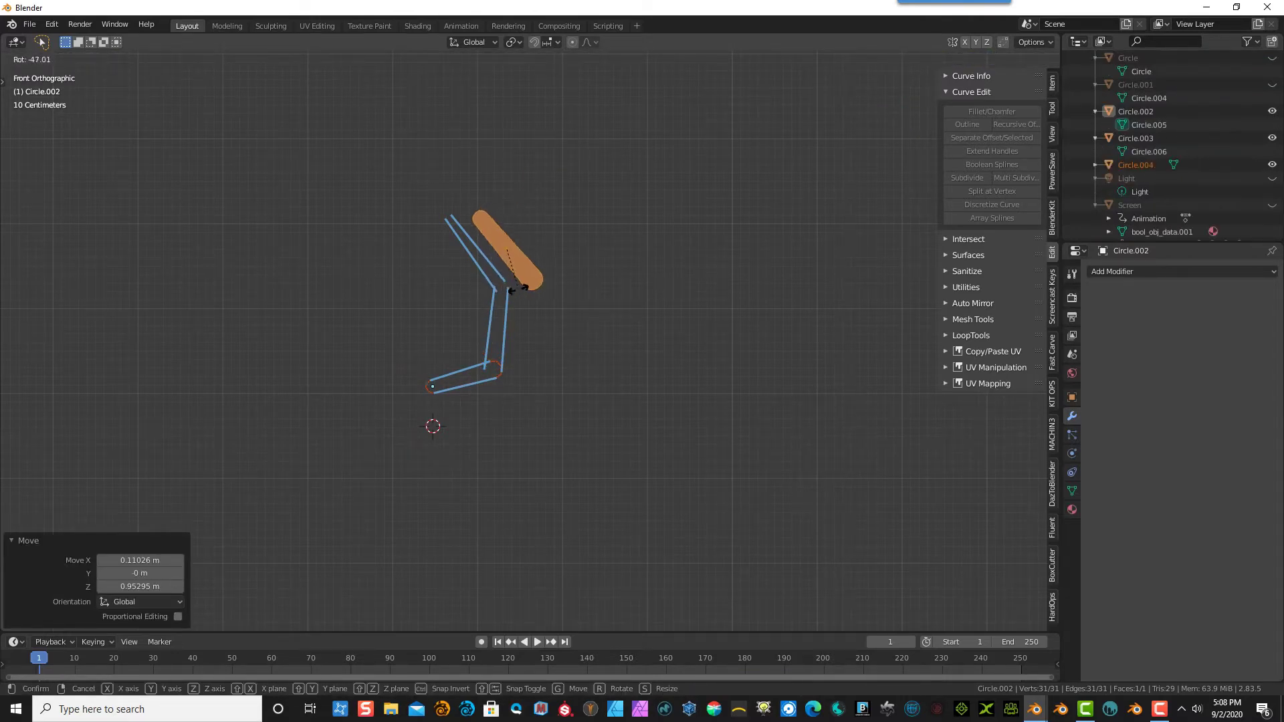
pyautogui.click(522, 288)
pyautogui.press('g')
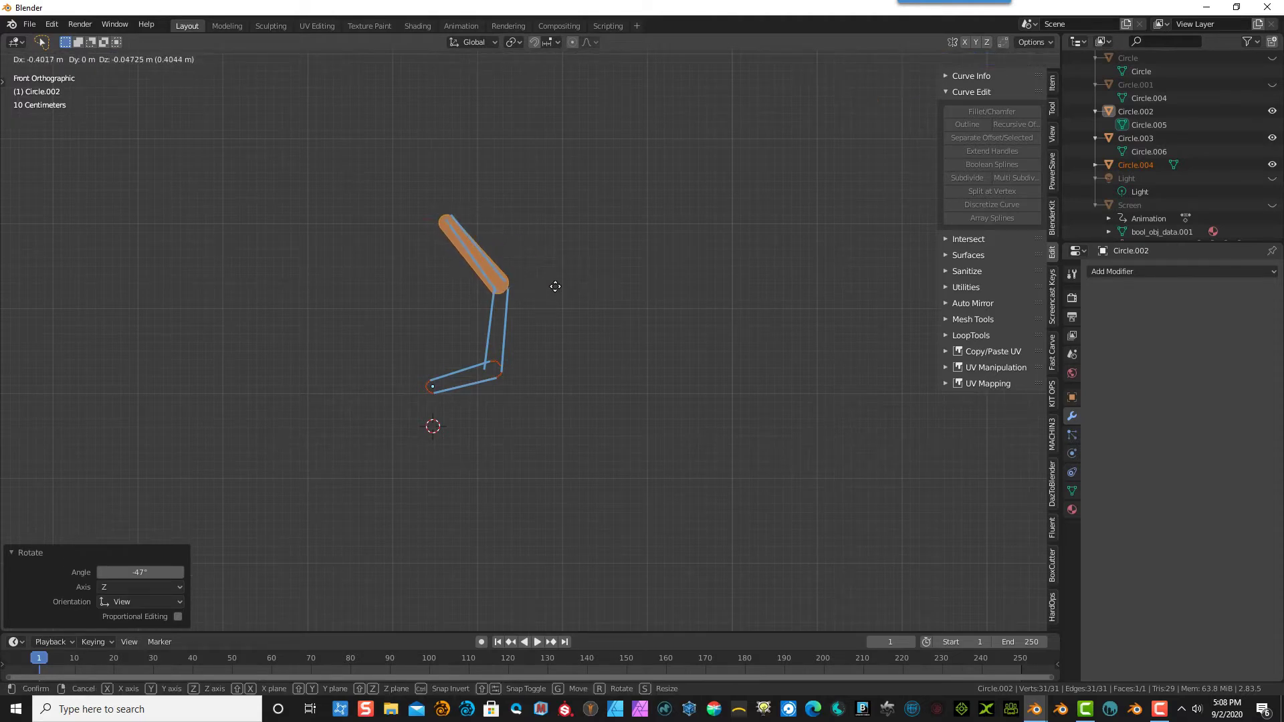
pyautogui.click(555, 287)
# - Fine-tune the upper link face by rotating it about 0.9° and nudging it along X over the guide lines
pyautogui.scroll(1, 429, 283)
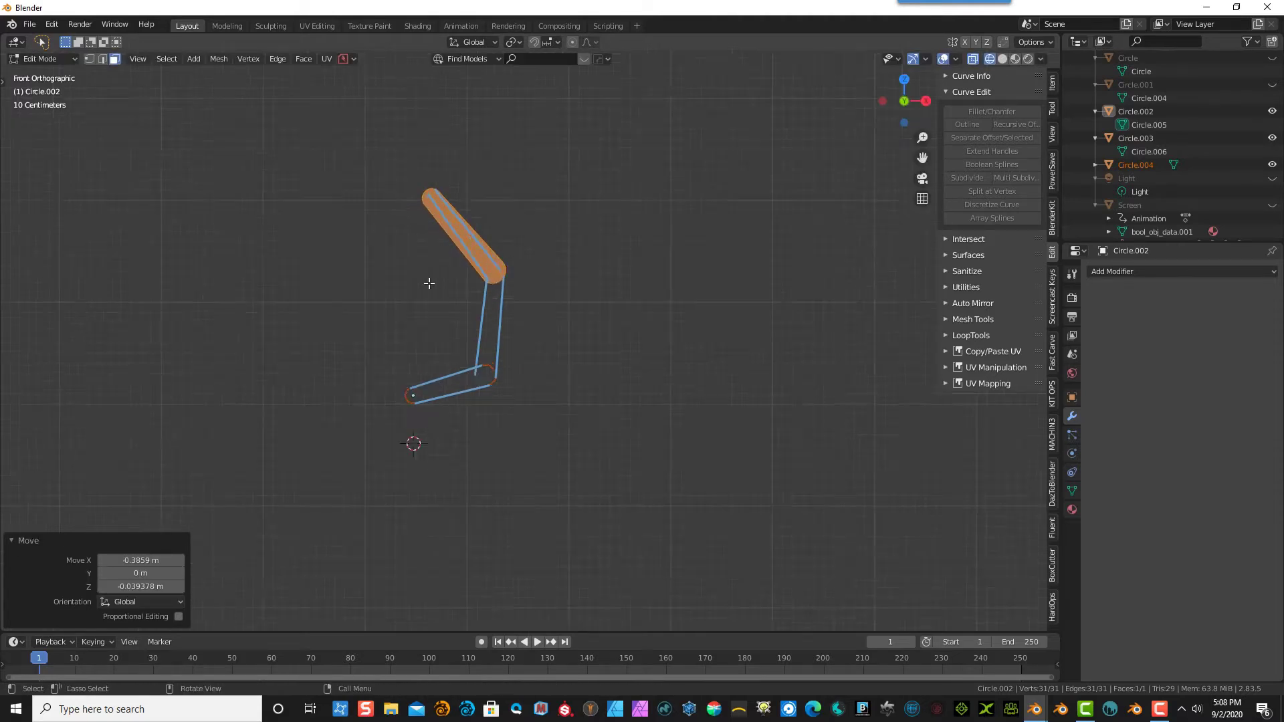
pyautogui.scroll(2, 428, 283)
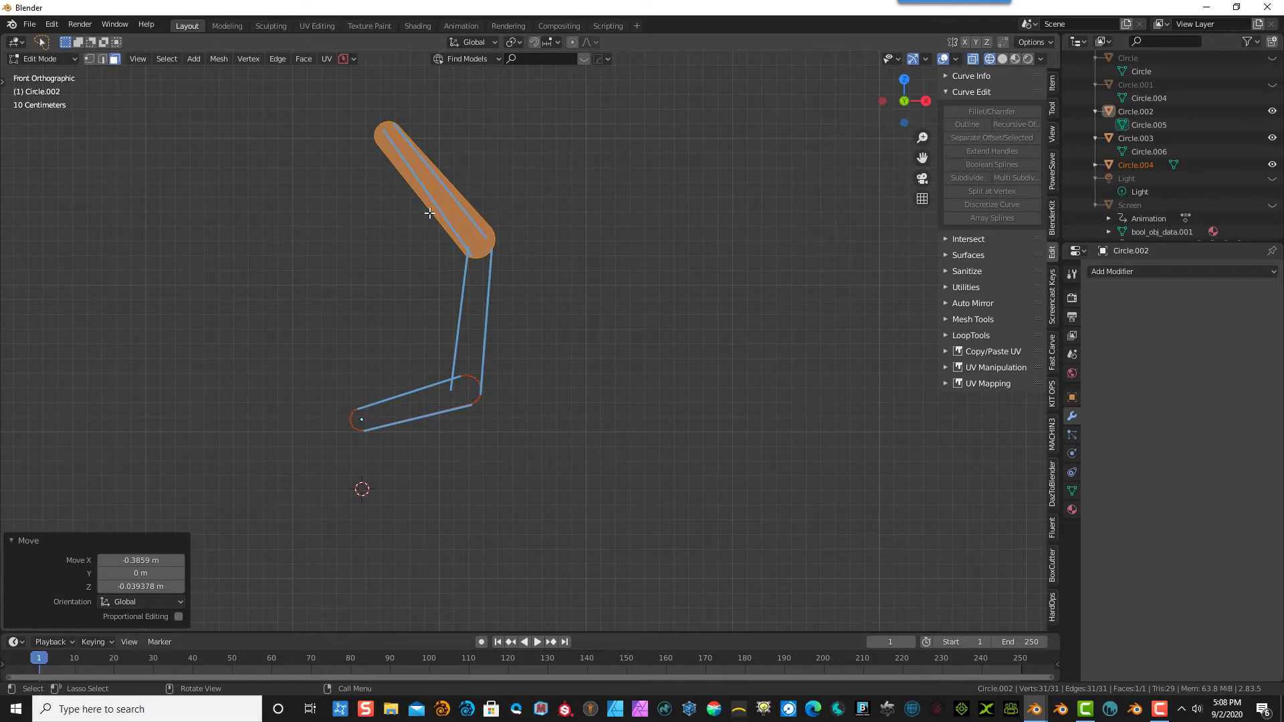
pyautogui.press('r')
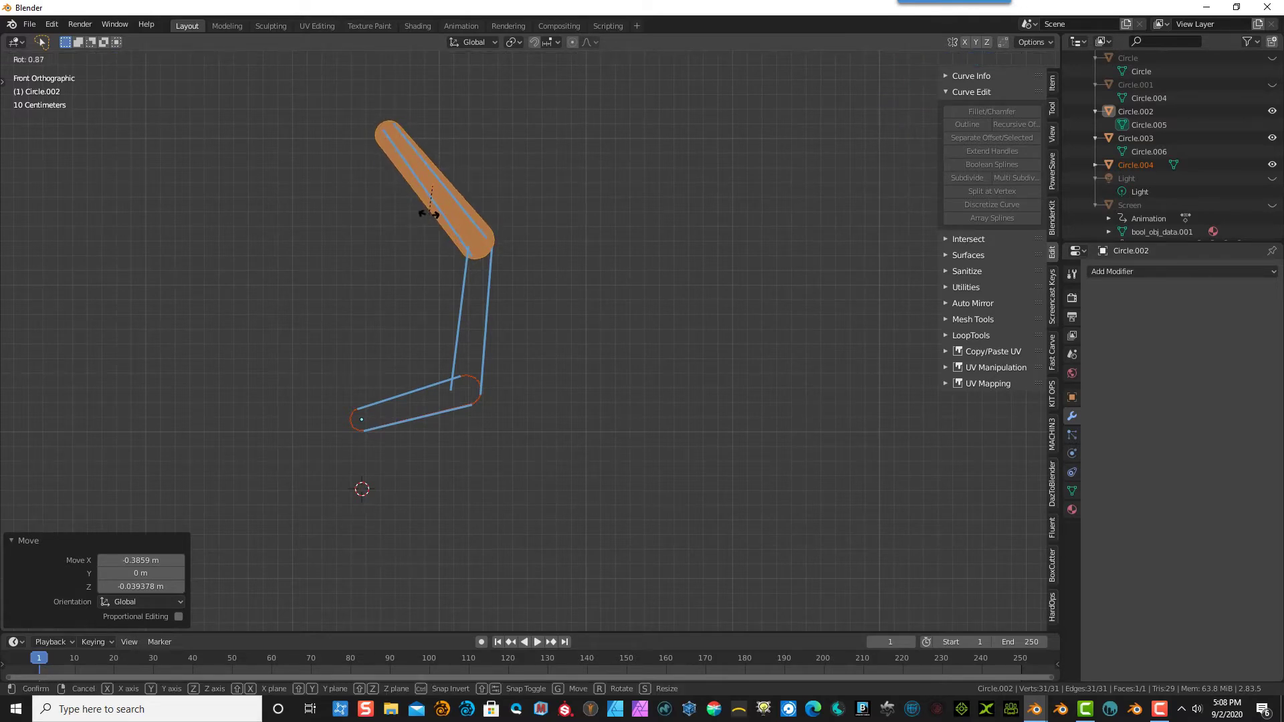
pyautogui.click(428, 214)
pyautogui.press('g')
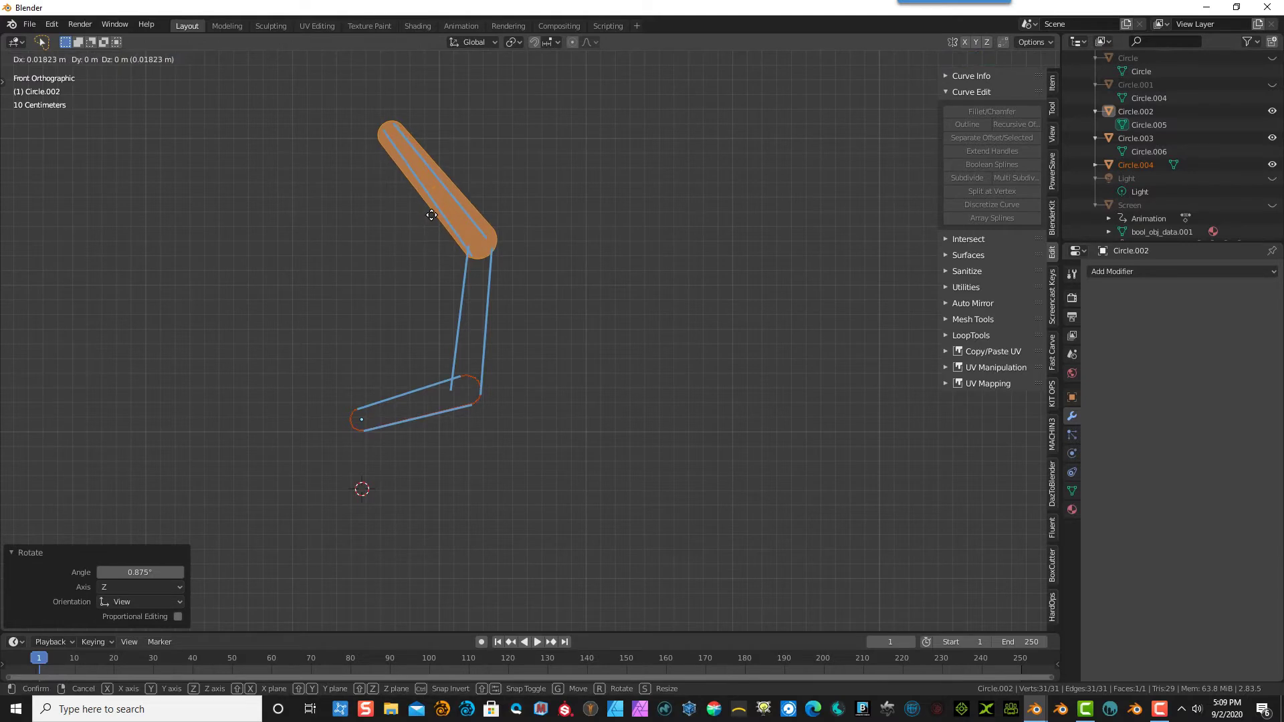
pyautogui.click(431, 215)
# - Expand Circle.004 in the object list and make it the active object for mesh editing
pyautogui.click(1096, 165)
pyautogui.click(1149, 178)
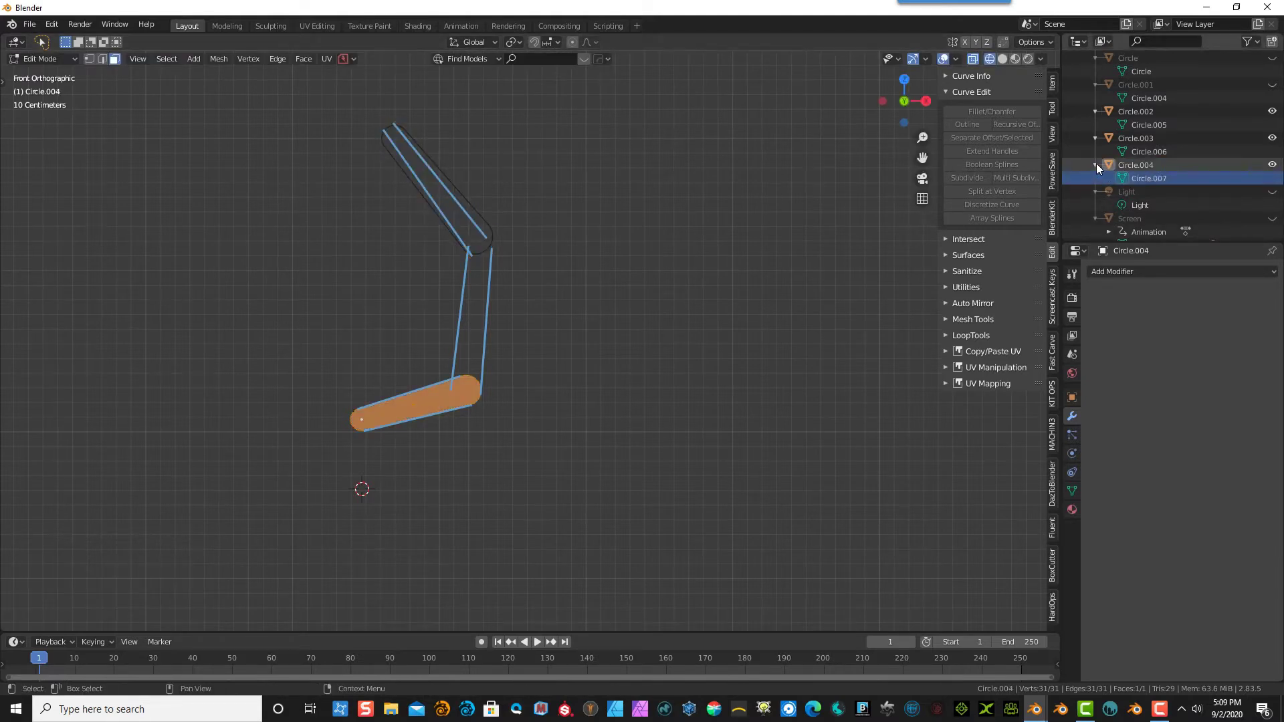
pyautogui.click(1178, 164)
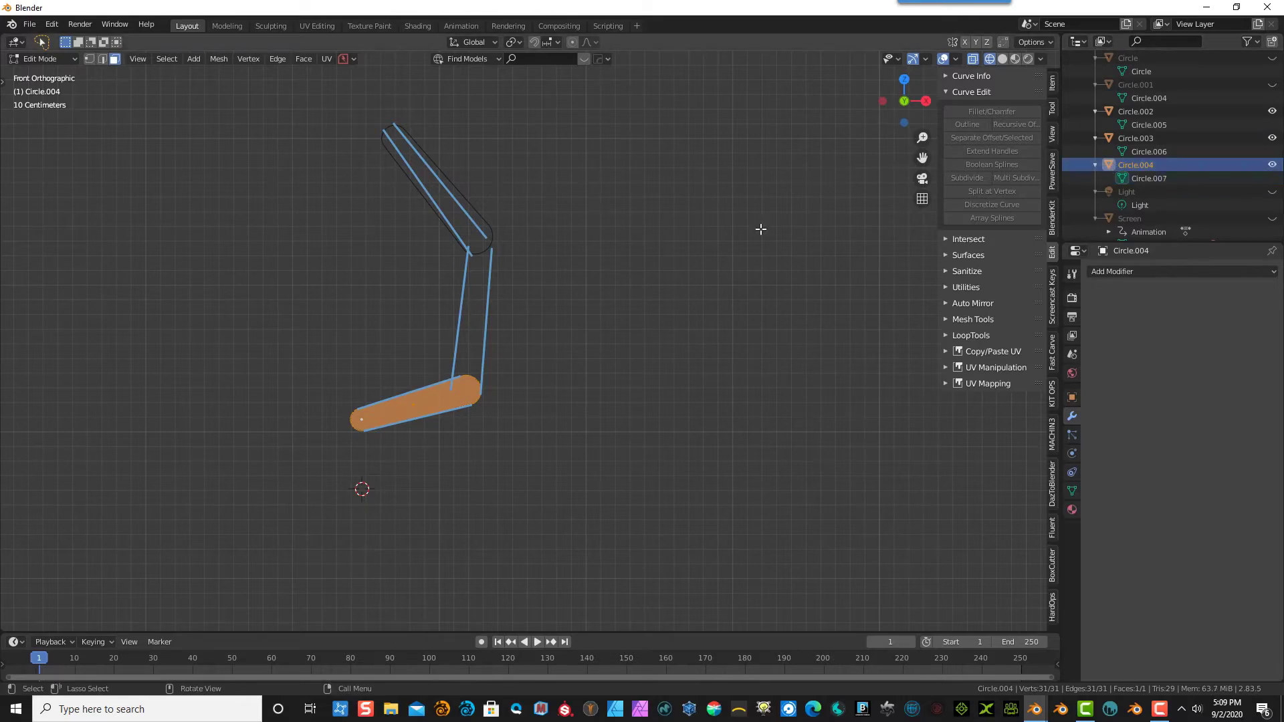
# - Deselect the link face, show the toolbar, return to Object Mode and select the upper link
pyautogui.hotkey('alt', 'a')
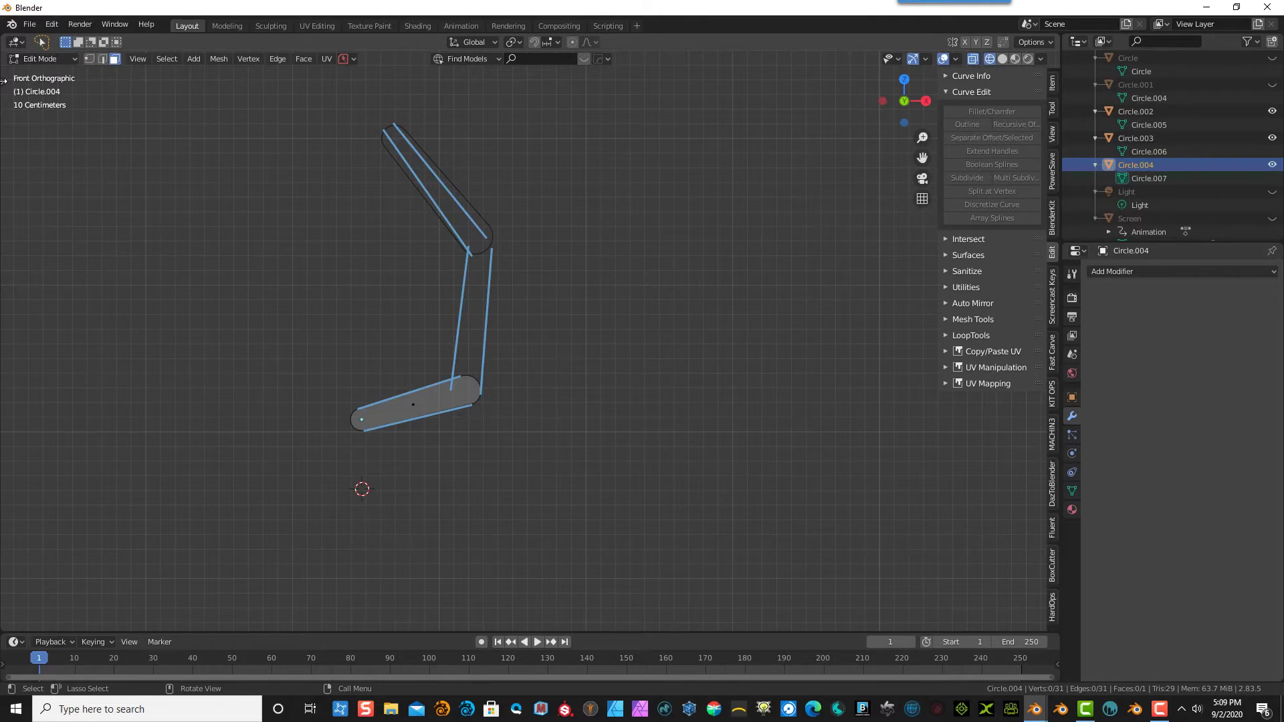
pyautogui.press('t')
pyautogui.click(55, 59)
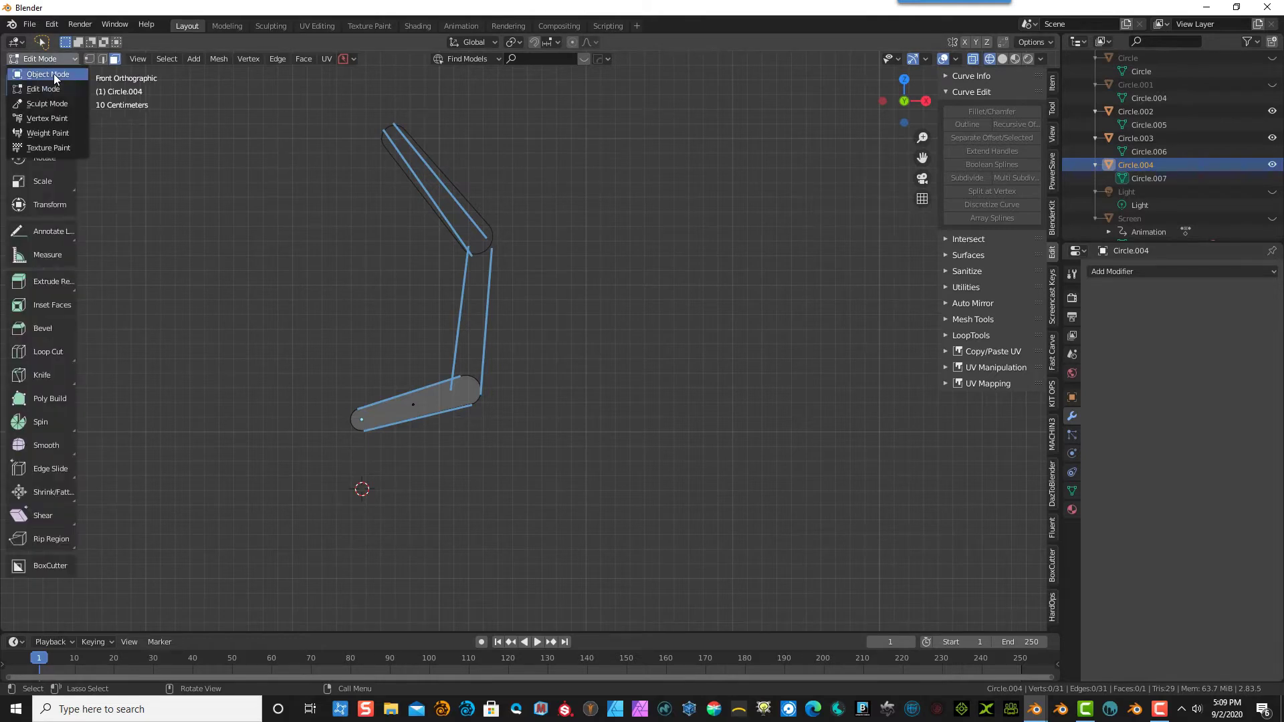
pyautogui.click(54, 74)
pyautogui.click(487, 222)
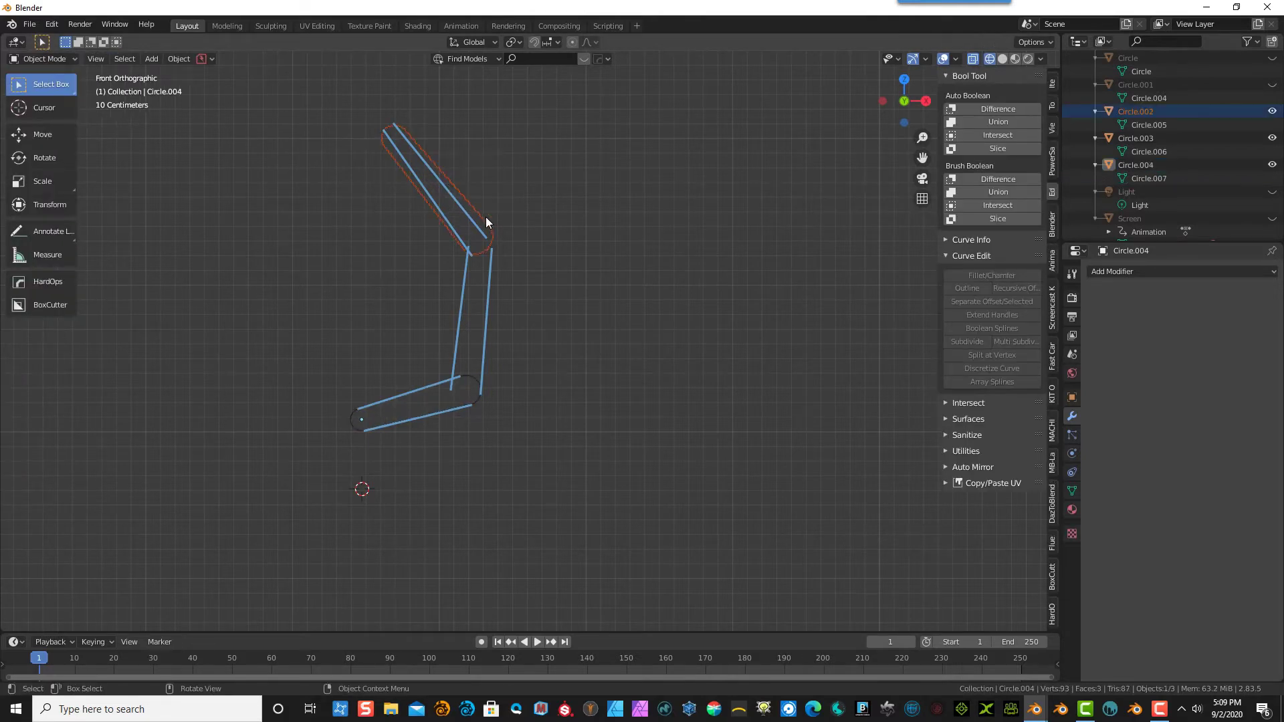
# - Unhide Circle and Circle.001 and select Circle's mesh data in the object list
pyautogui.scroll(5, 1177, 150)
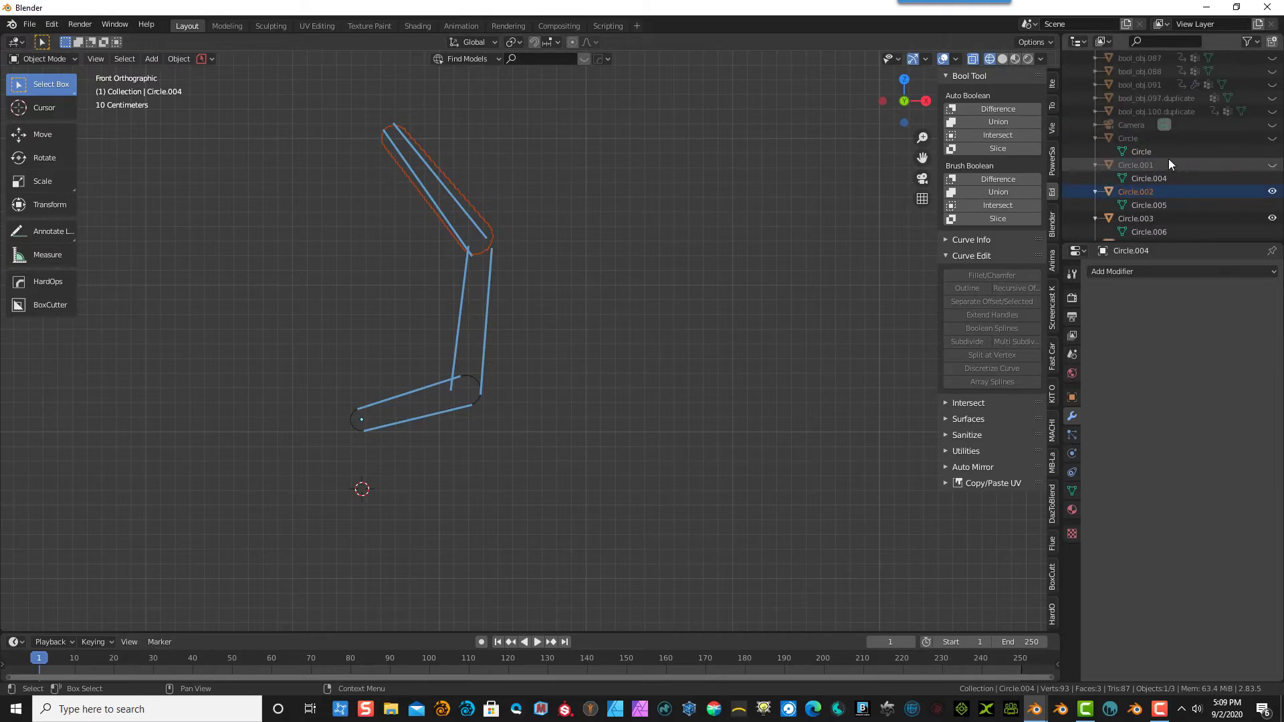
pyautogui.click(1166, 152)
pyautogui.scroll(3, 1165, 152)
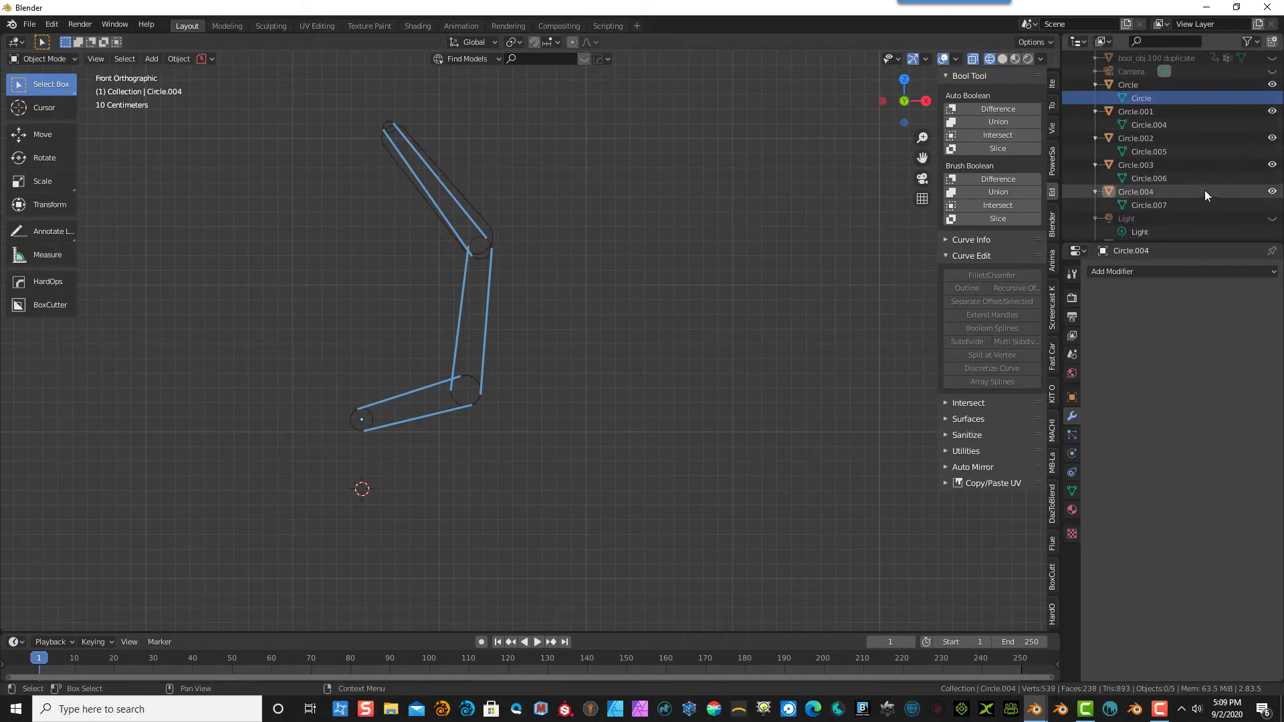
# - Move the lowest spare link copy about -1.98 m along X and 0.52 m along Z, and rotate it 113°
pyautogui.click(694, 416)
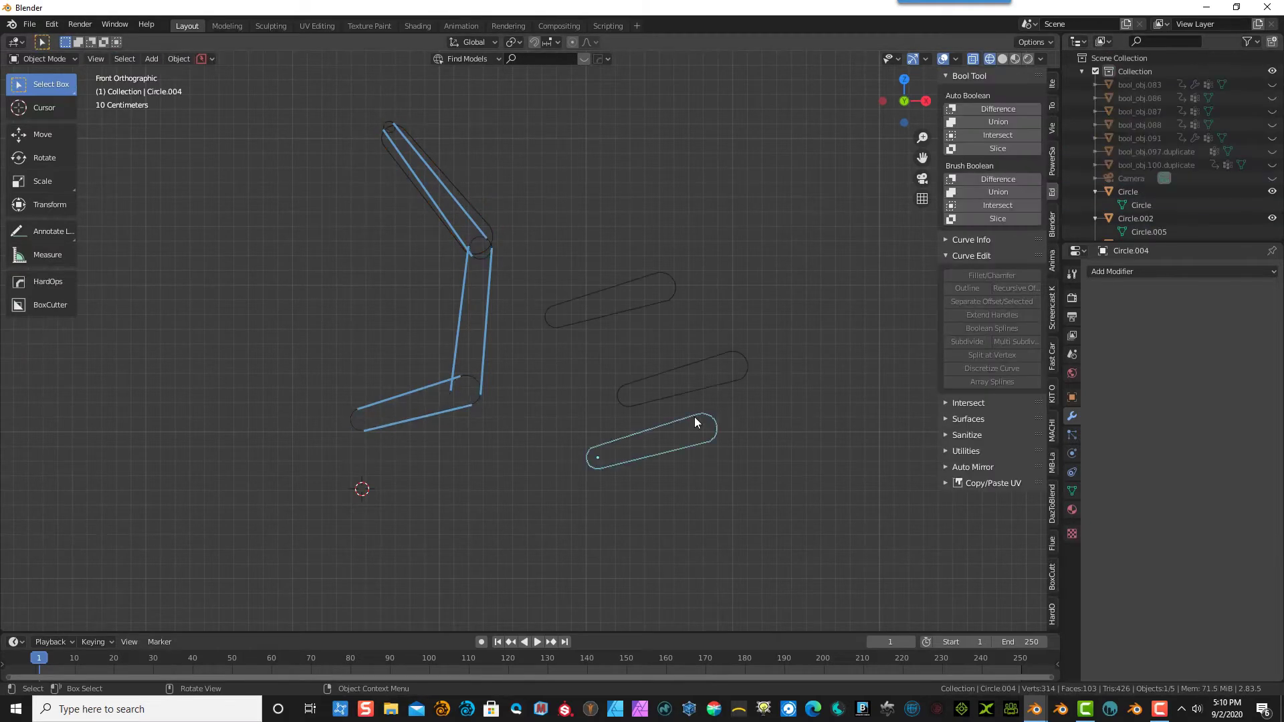
pyautogui.moveTo(724, 420); pyautogui.dragTo(435, 344)
pyautogui.press('r')
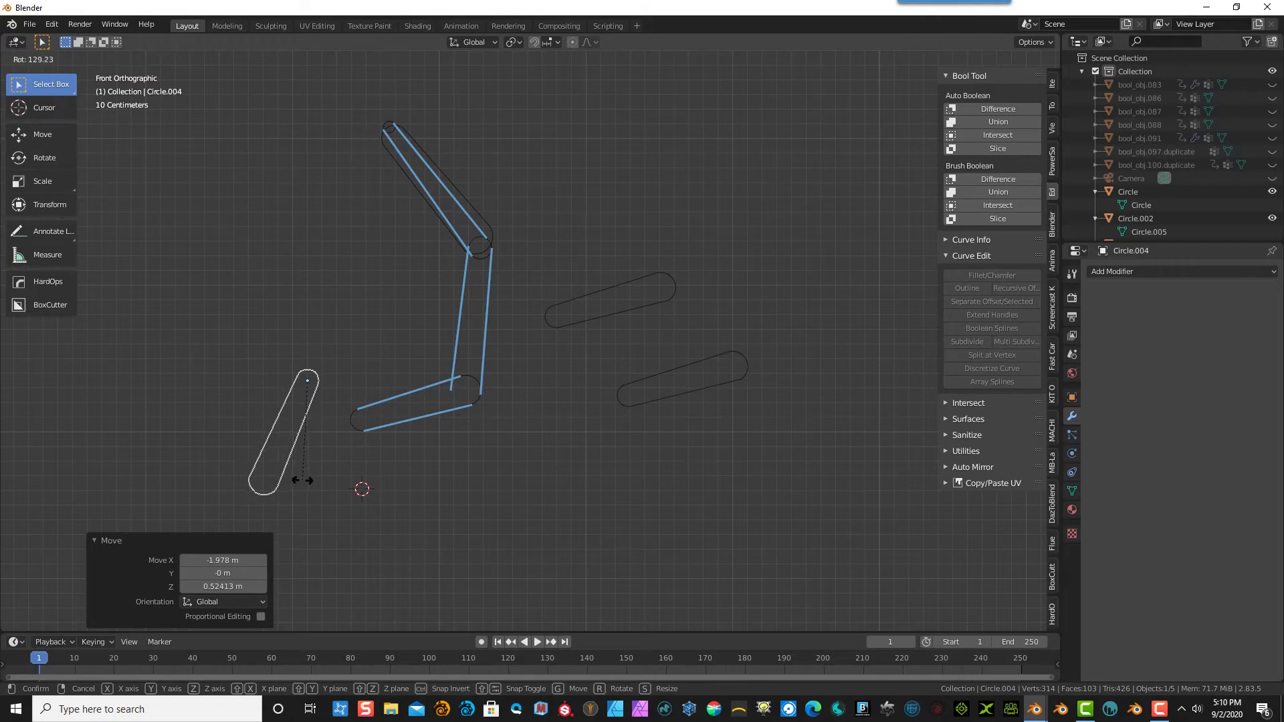
pyautogui.click(333, 481)
# - Fit the link between the middle guide lines, moving it about 1.17 m along X and 0.76 m along Z overall and rotating it -1.88°
pyautogui.press('g')
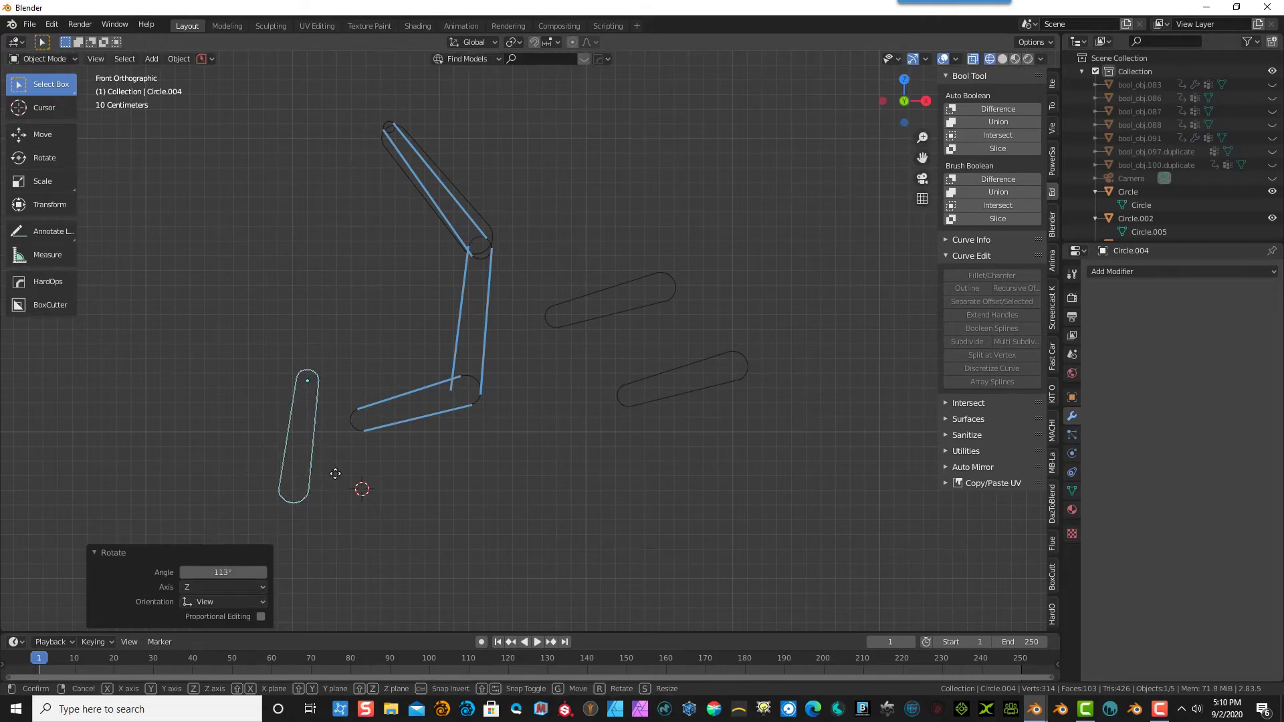
pyautogui.click(505, 376)
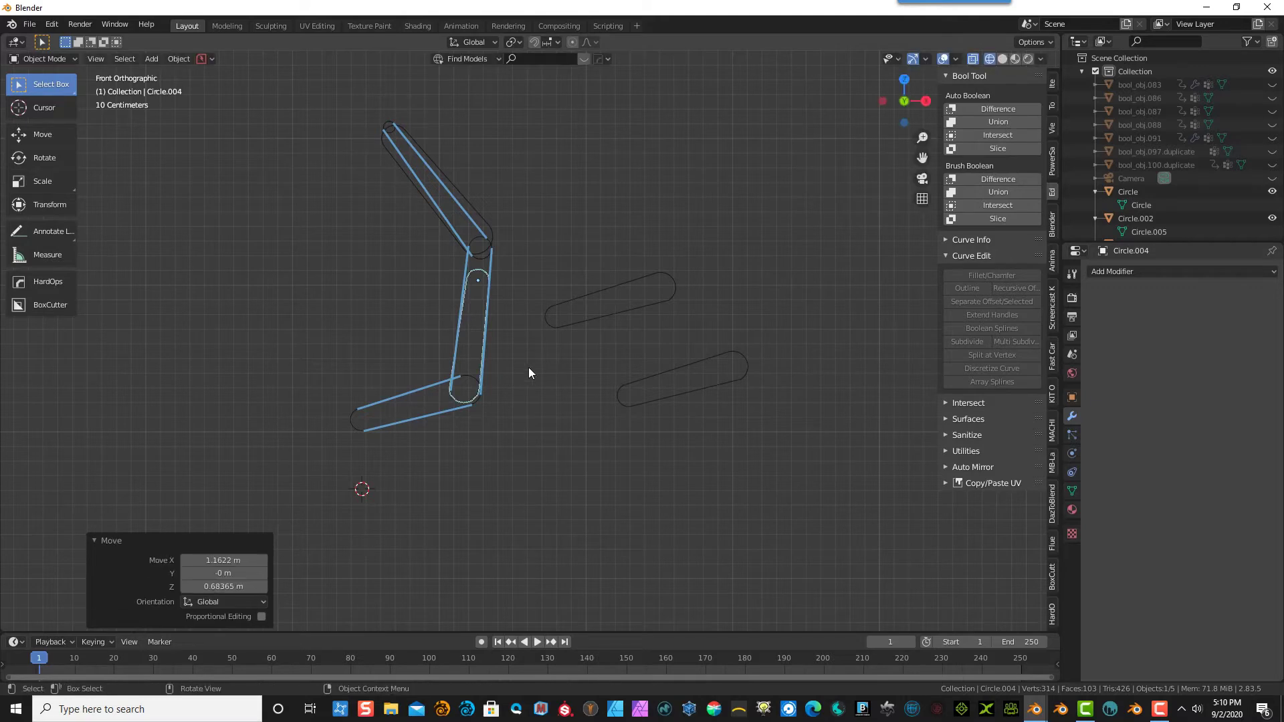
pyautogui.press('r')
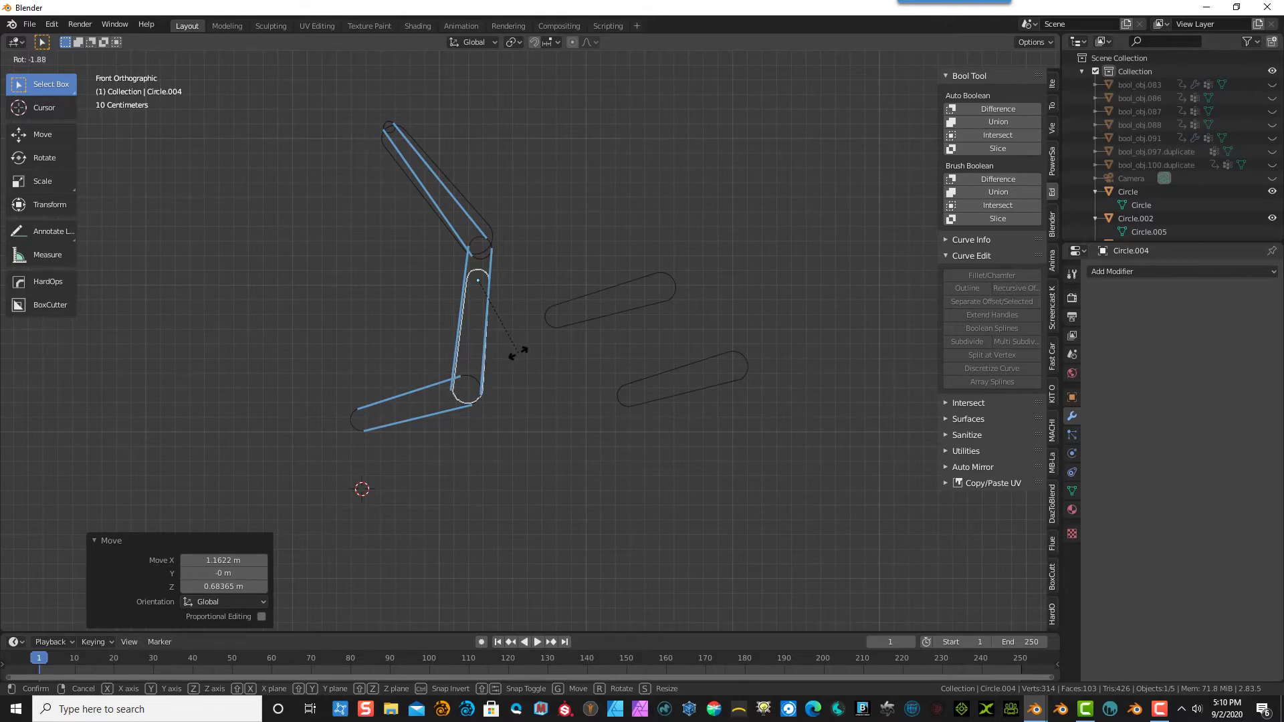
pyautogui.click(519, 375)
pyautogui.press('g')
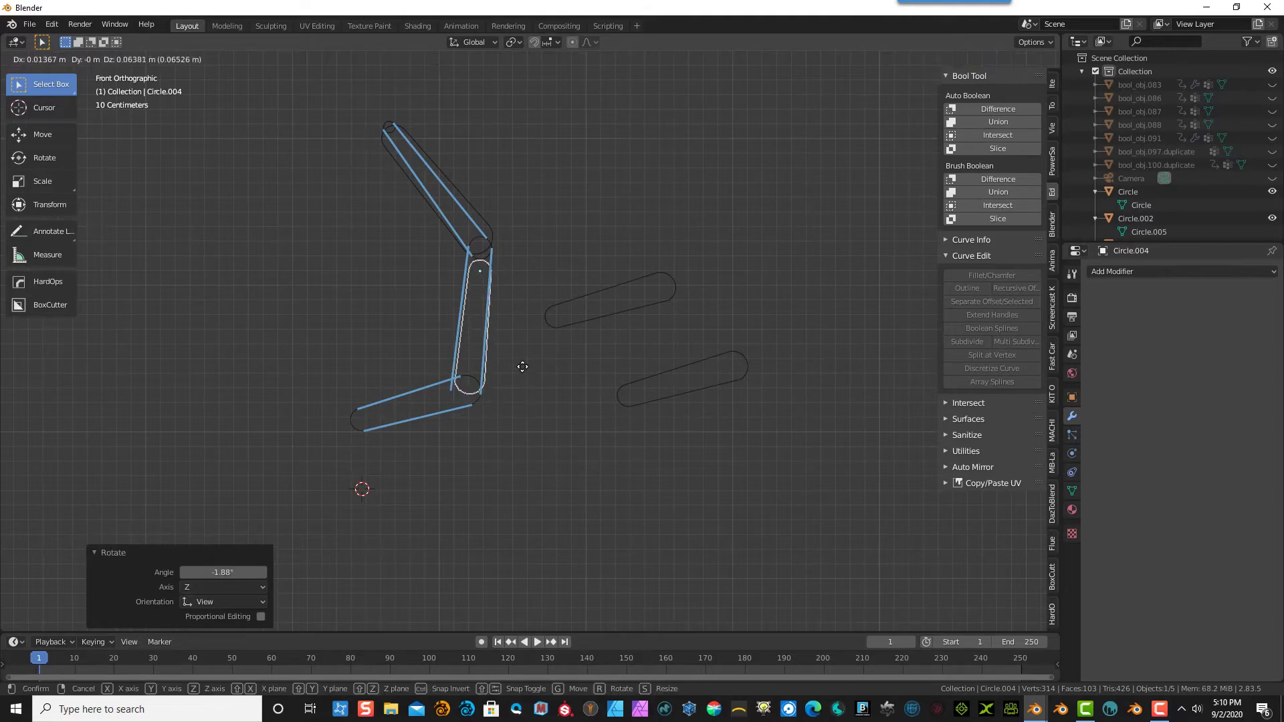
pyautogui.click(522, 368)
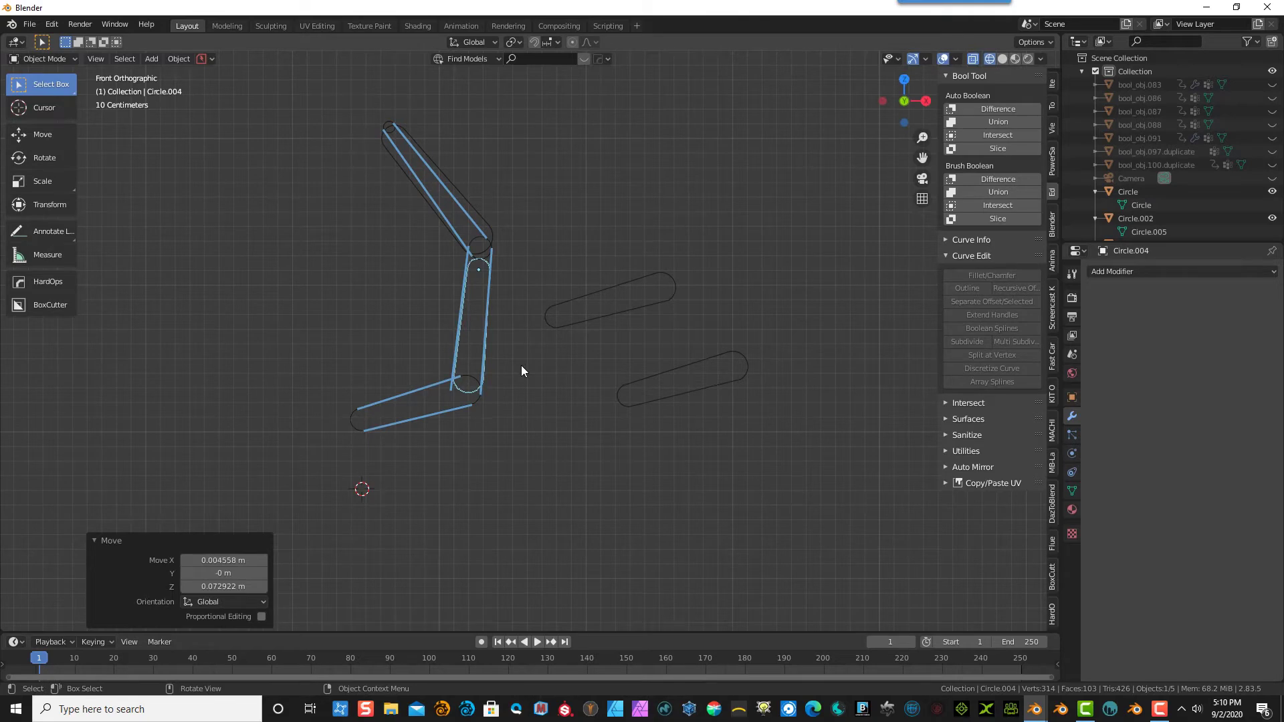
# - Scale the middle link uniformly by about 1.223 and raise it about 0.11 m along Z to span both joints
pyautogui.press('s')
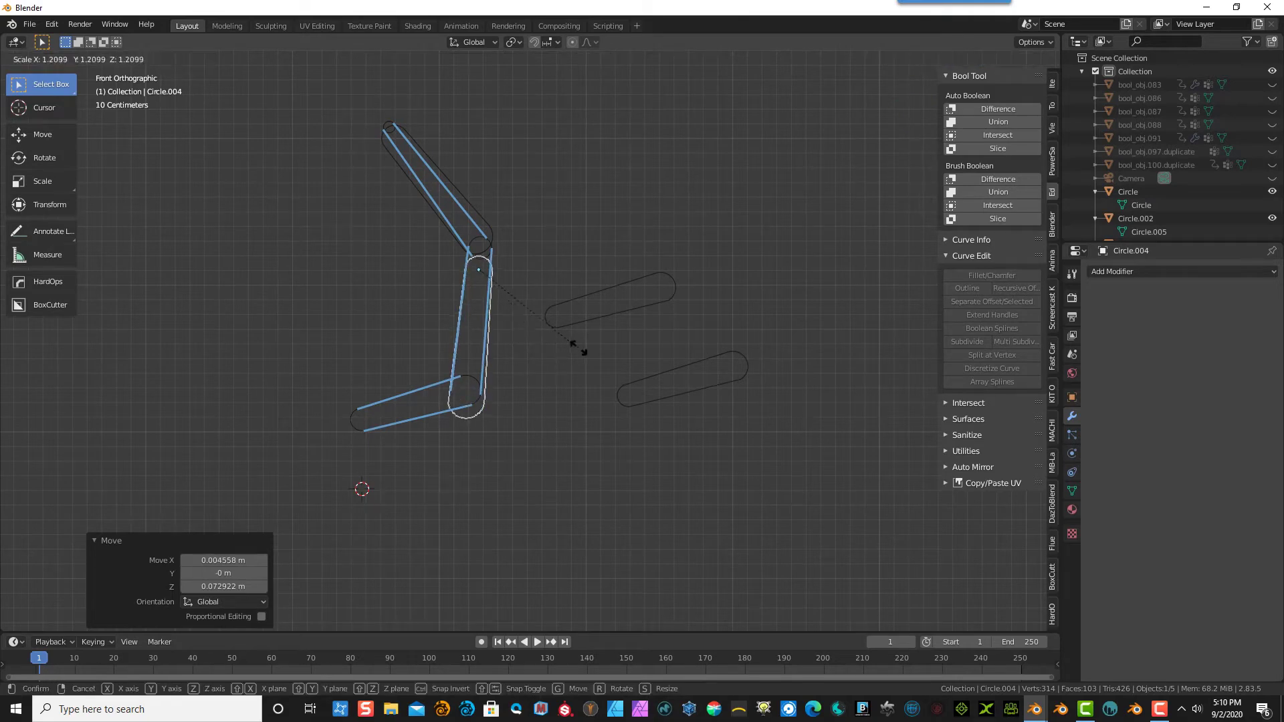
pyautogui.click(576, 348)
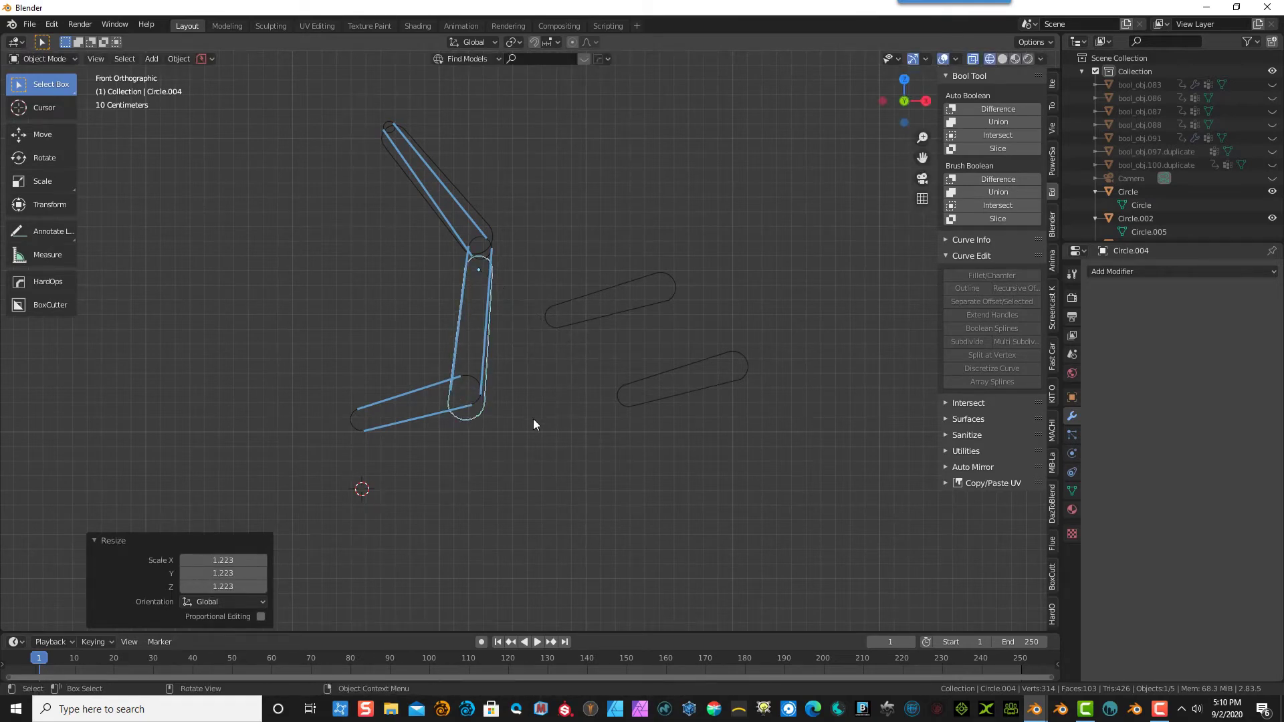
pyautogui.press('g')
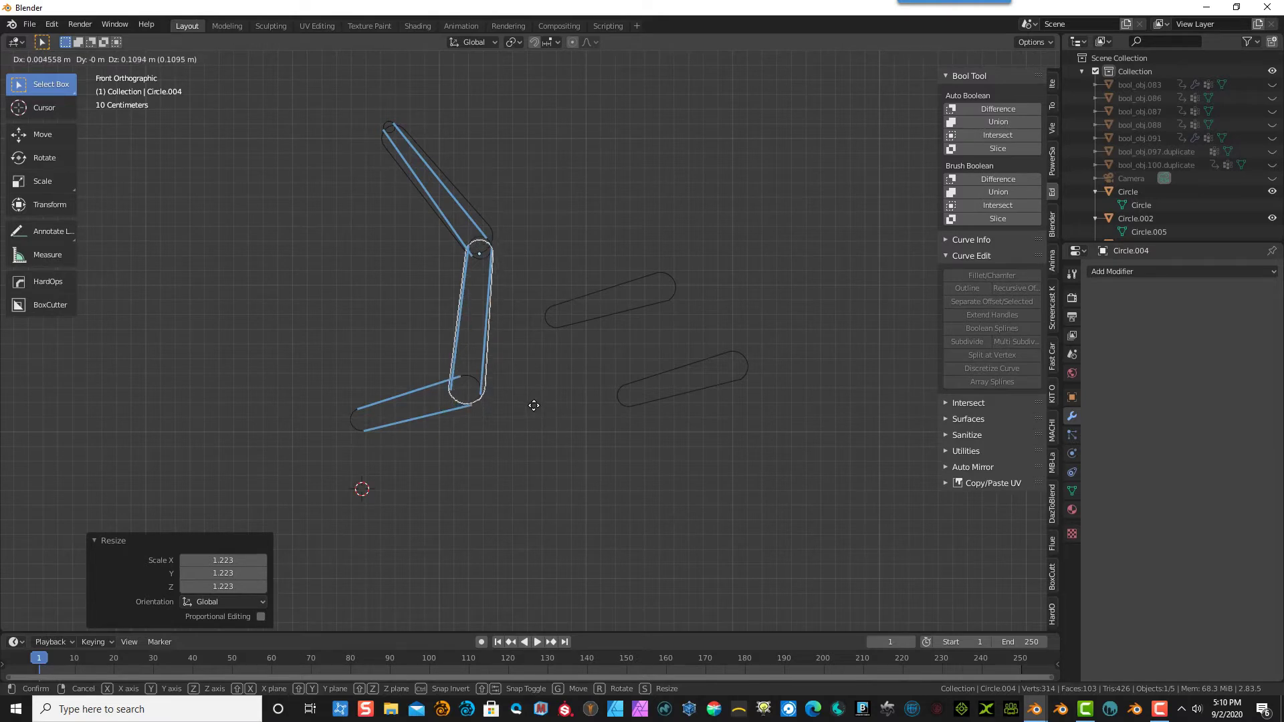
pyautogui.click(534, 405)
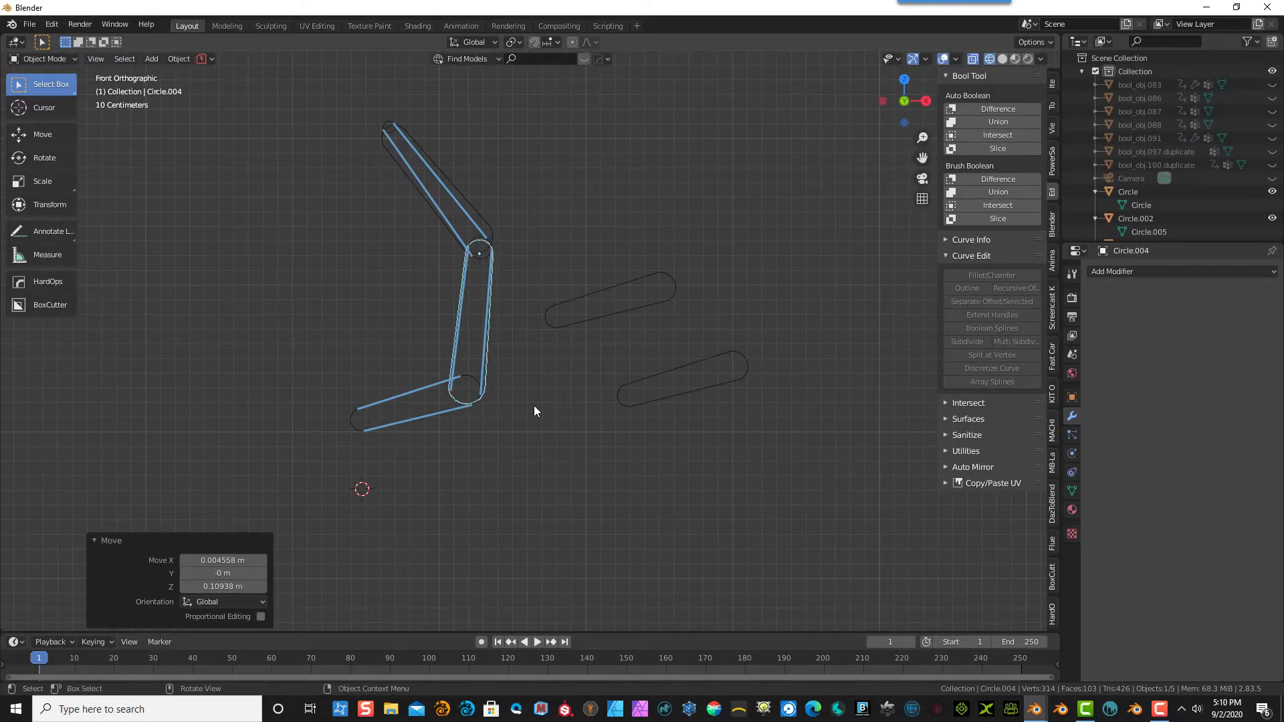
# - Enlarge the middle link by a further factor of about 1.068 and raise it about 0.05 m along Z
pyautogui.press('s')
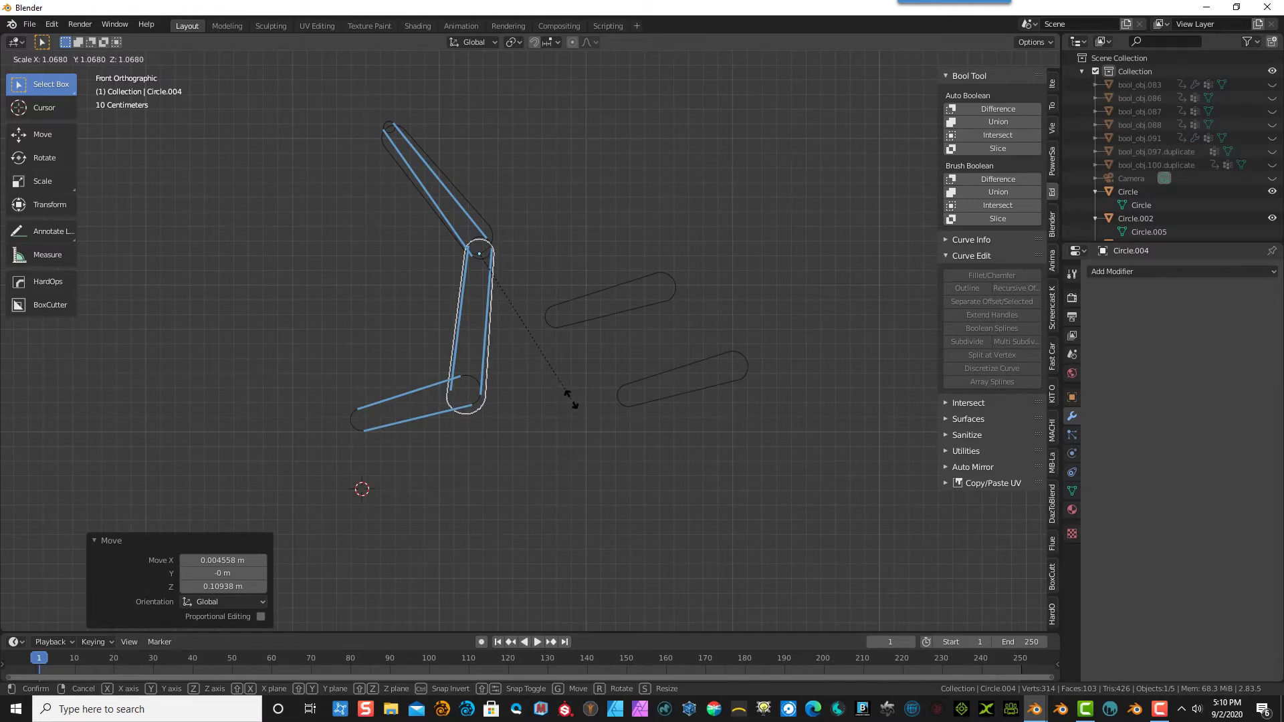
pyautogui.click(554, 410)
pyautogui.press('g')
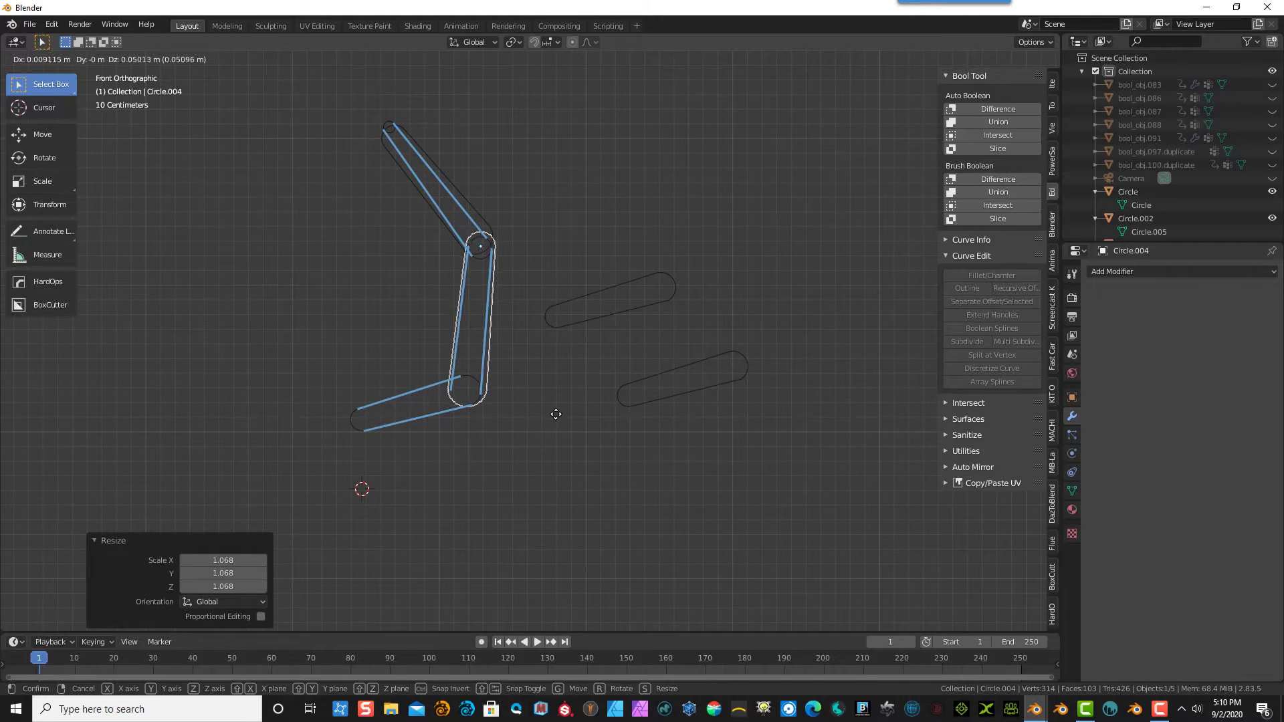
pyautogui.click(555, 414)
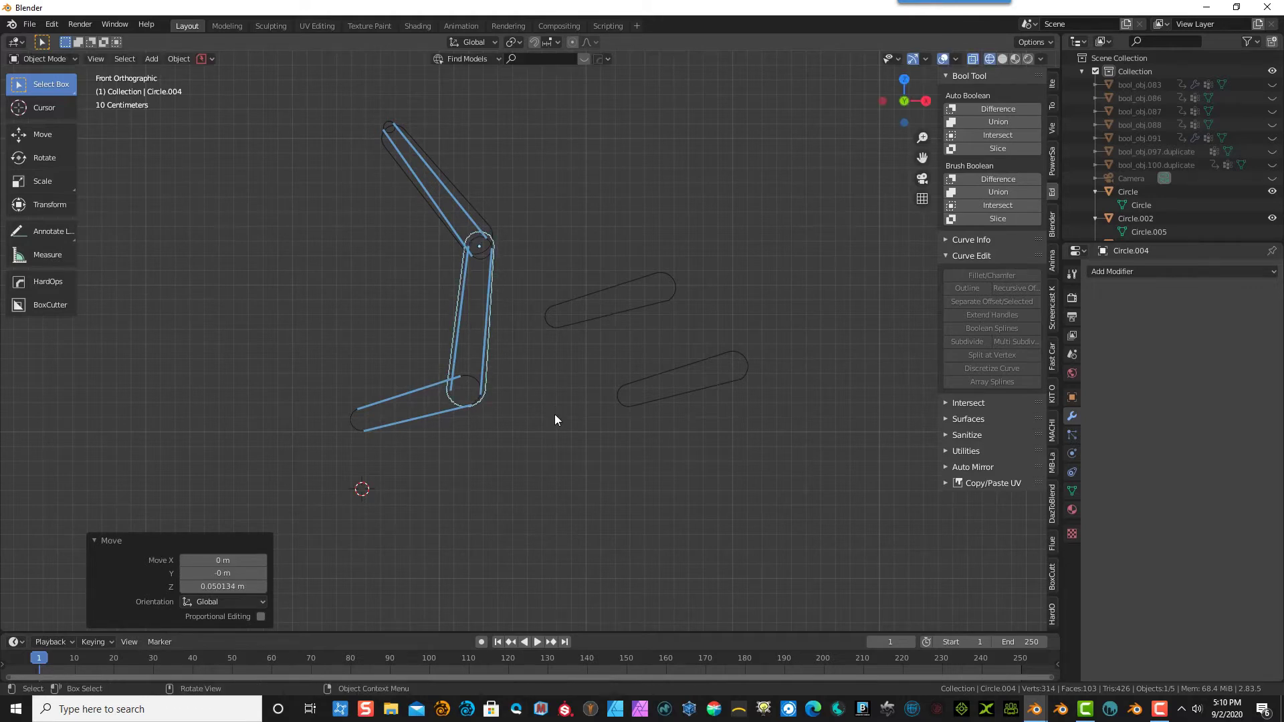
# - Delete the two spare link copies beside the arm
pyautogui.click(351, 426)
pyautogui.moveTo(594, 259); pyautogui.dragTo(710, 430)
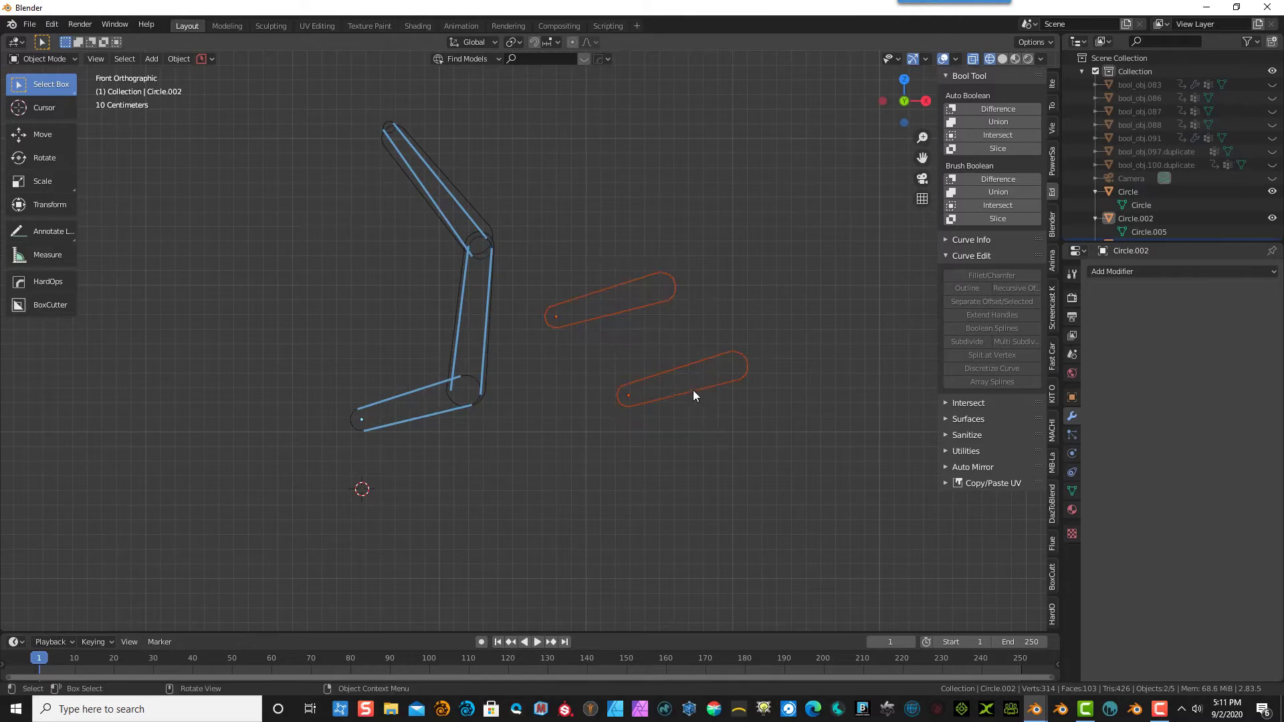
pyautogui.press('Delete')
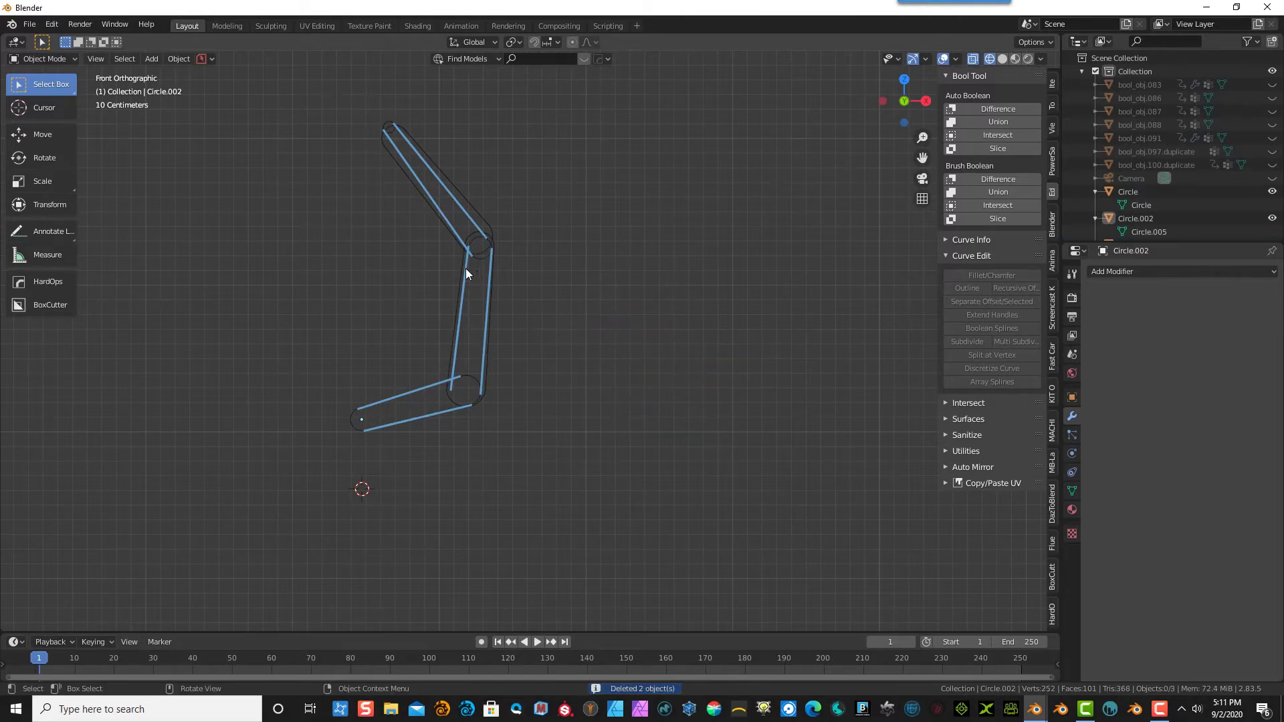
# - Scale the upper link Circle.002 by about 1.058 and move it about -0.03 m along X and -0.10 m along Z
pyautogui.click(480, 247)
pyautogui.click(481, 255)
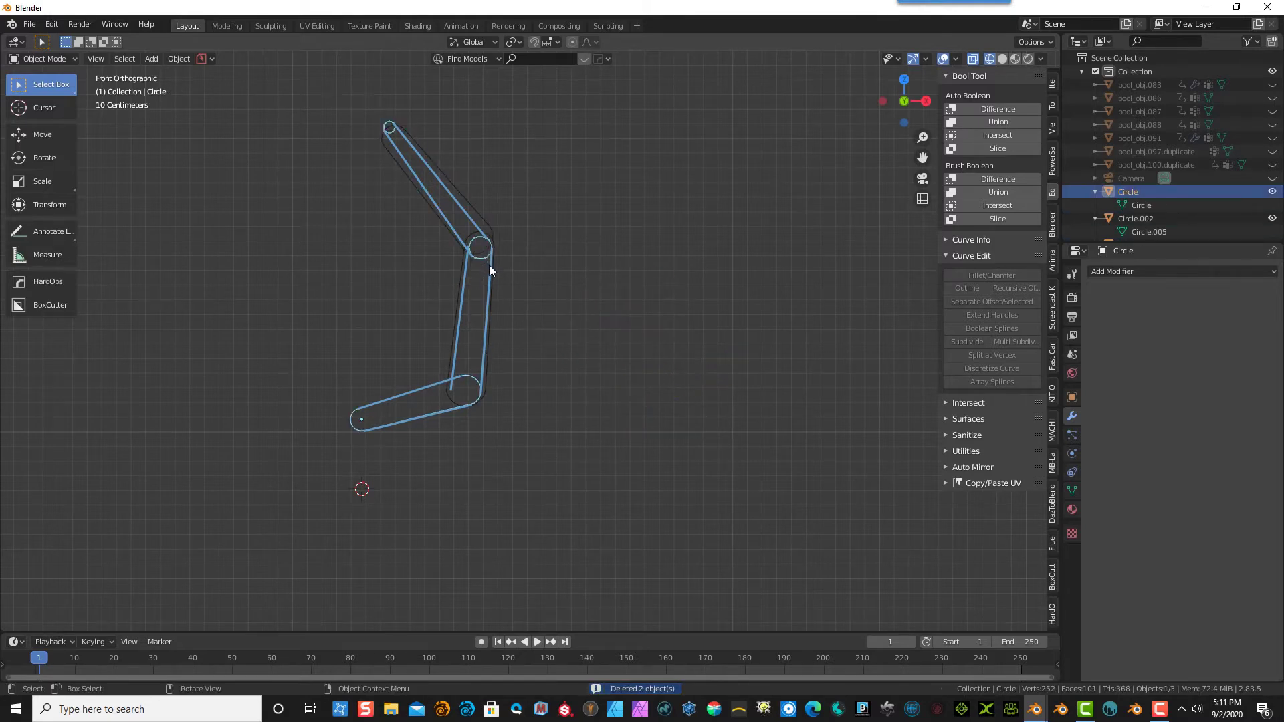
pyautogui.click(460, 208)
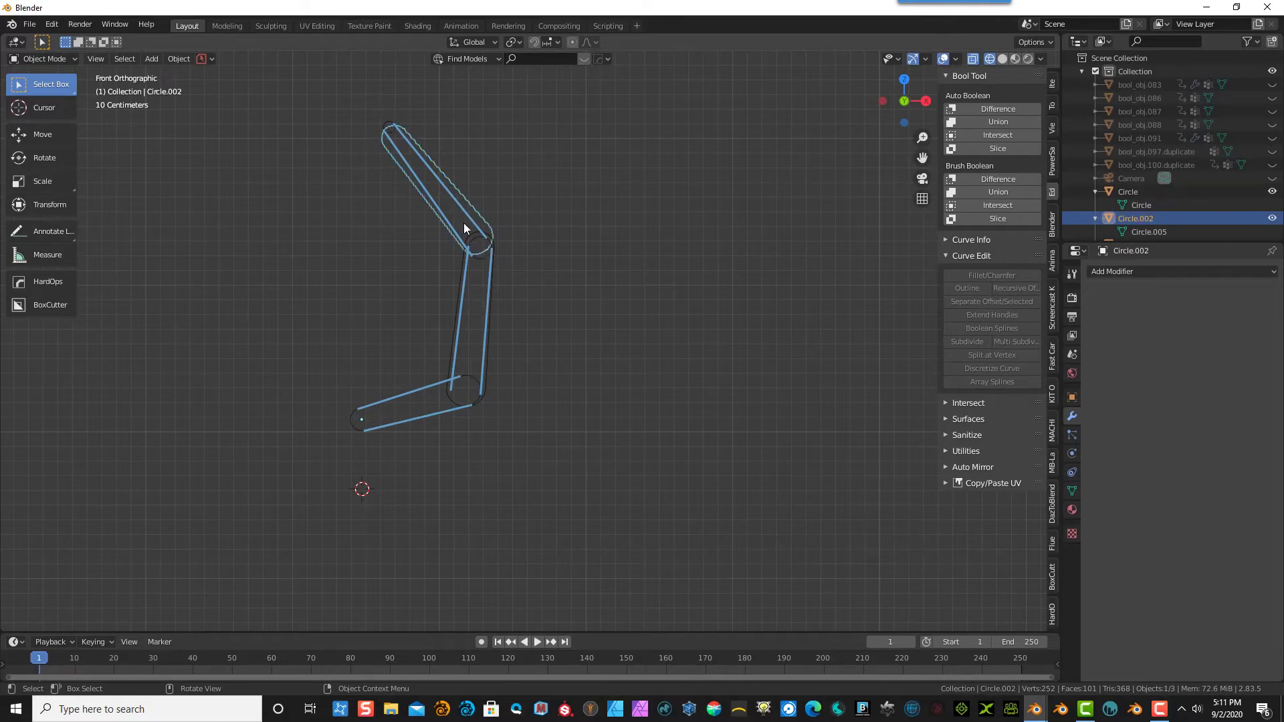
pyautogui.press('s')
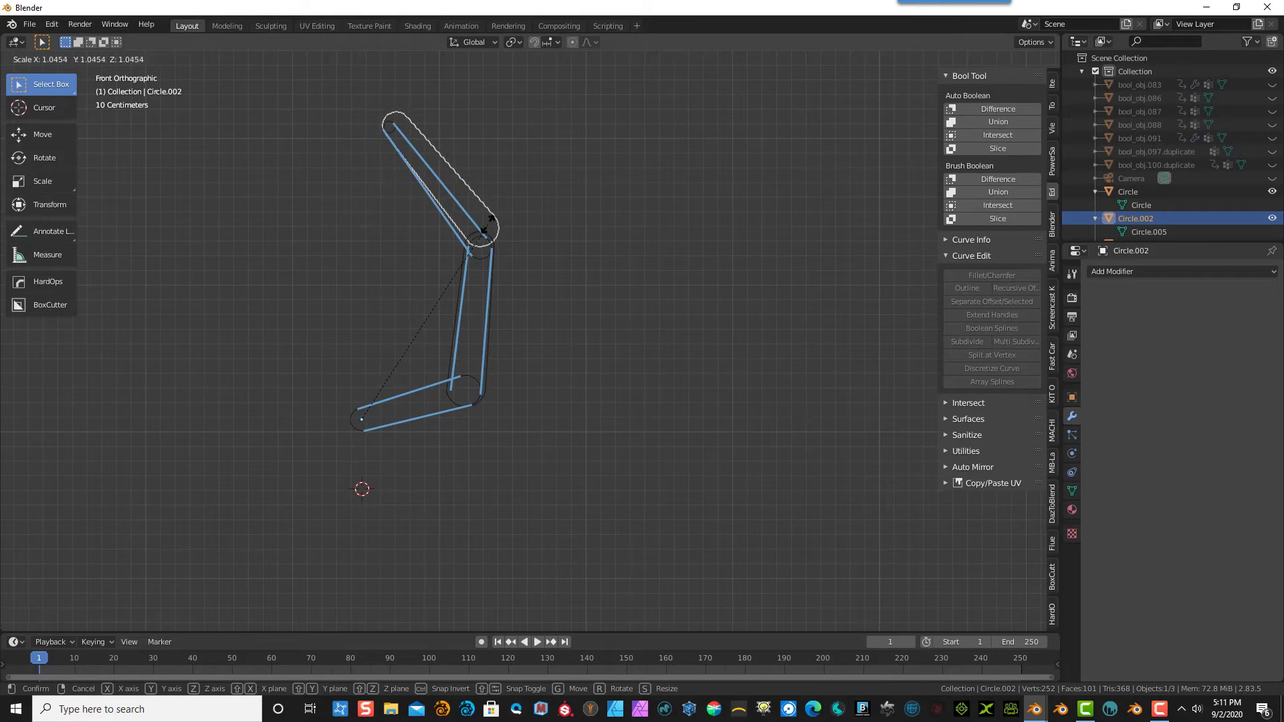
pyautogui.click(493, 223)
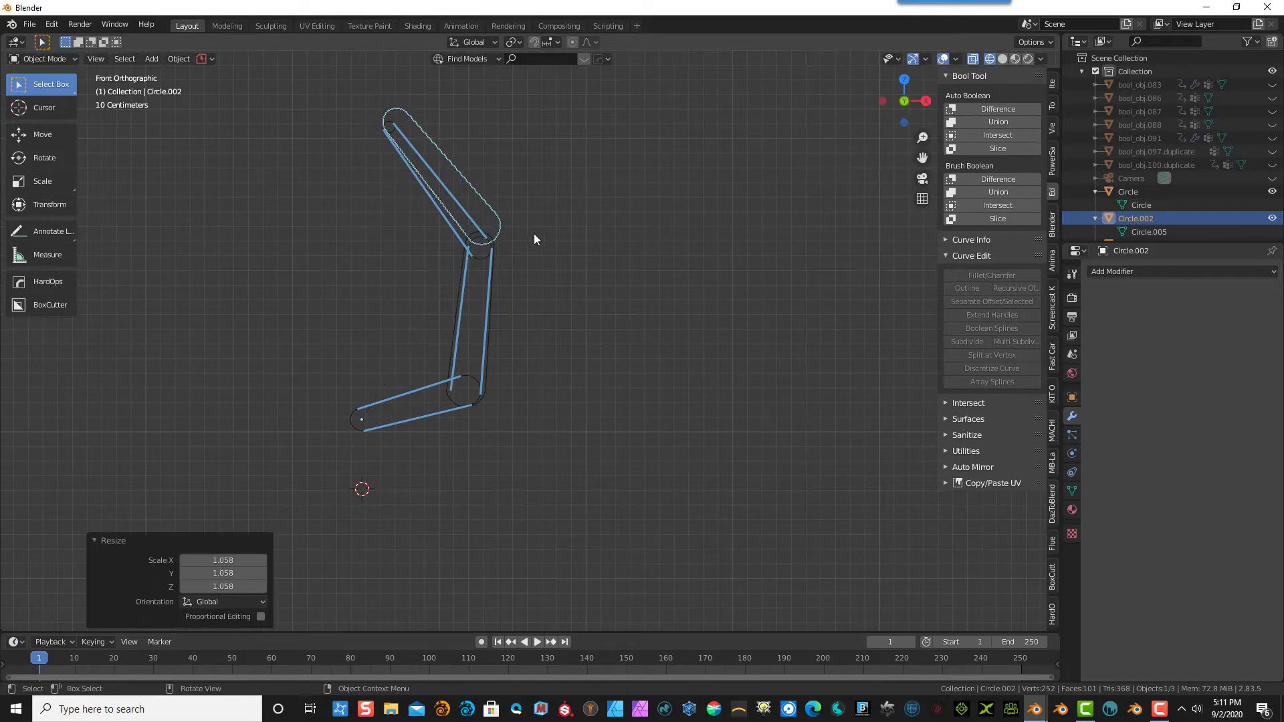
pyautogui.press('g')
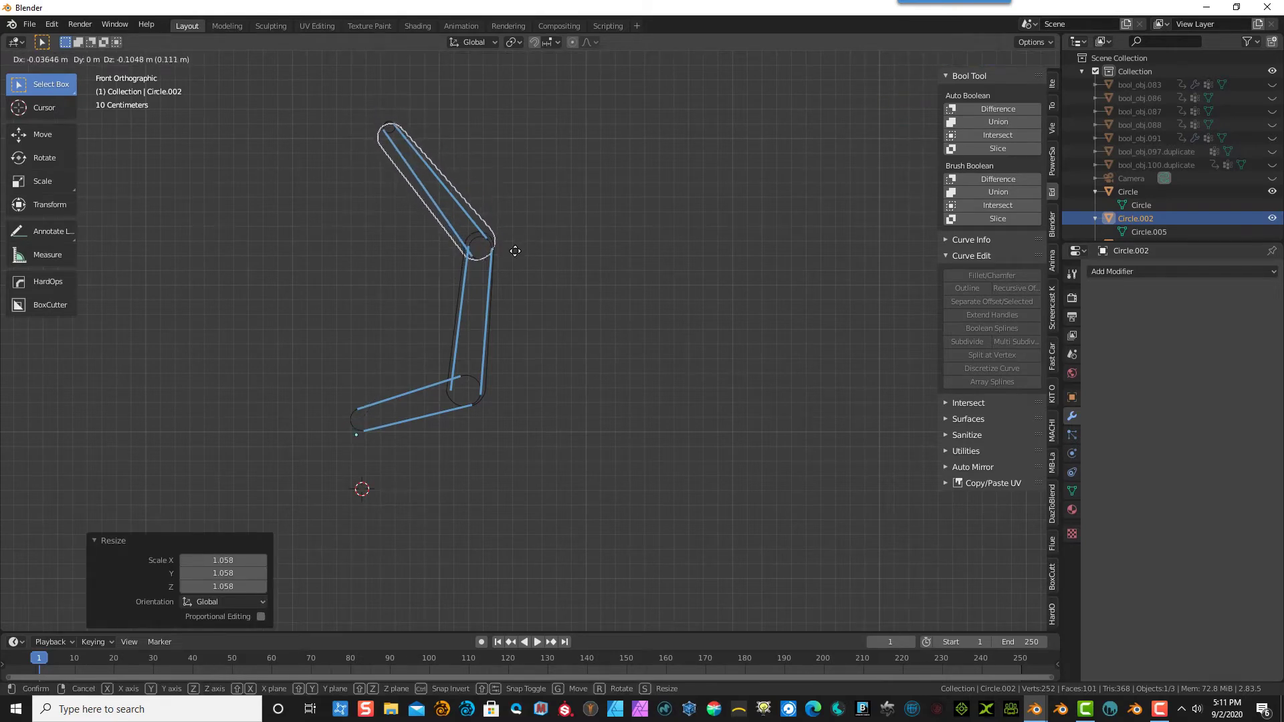
pyautogui.click(516, 251)
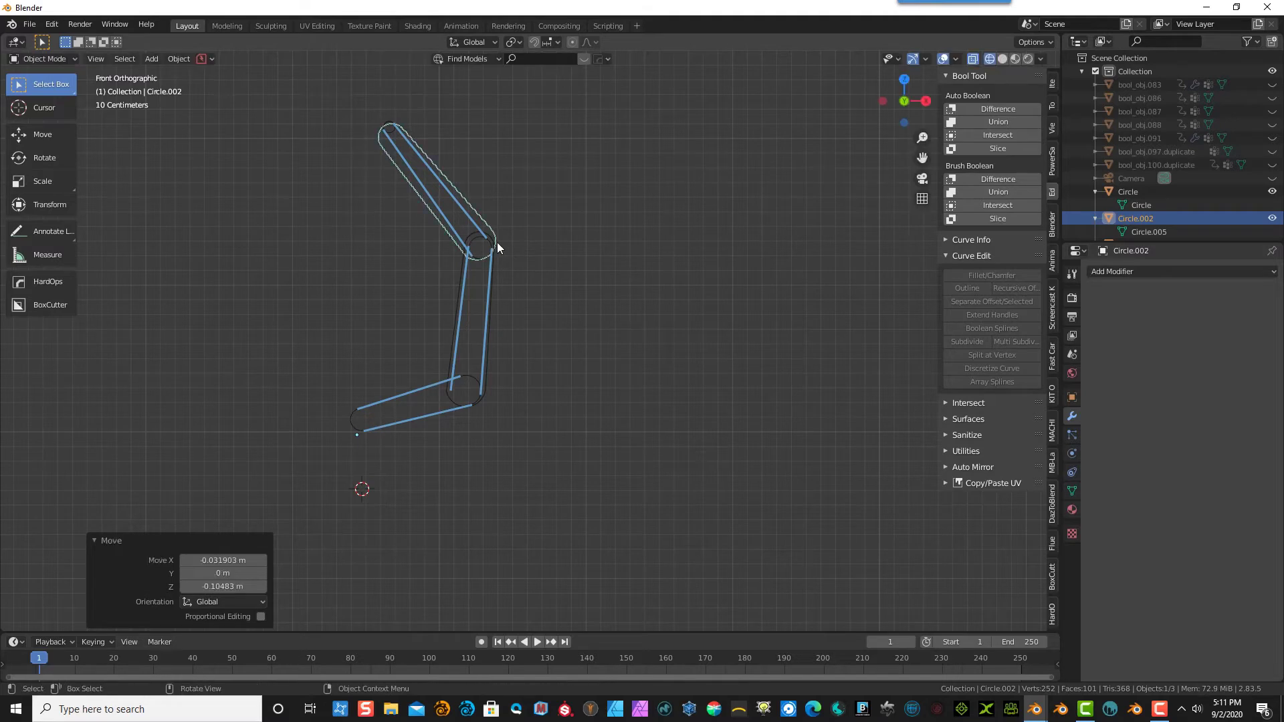
# - Scale the upper link by about 1.071 and shift it about -0.06 m along X and -0.10 m along Z overall
pyautogui.press('g')
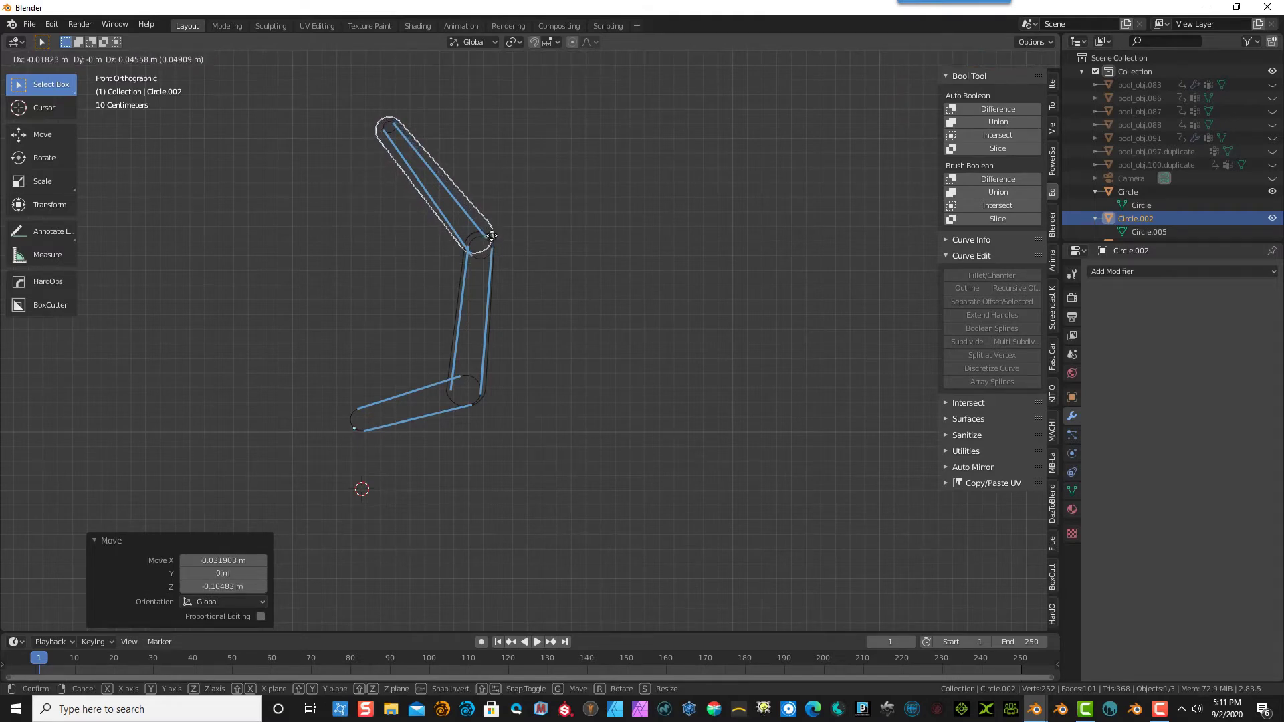
pyautogui.click(492, 235)
pyautogui.press('s')
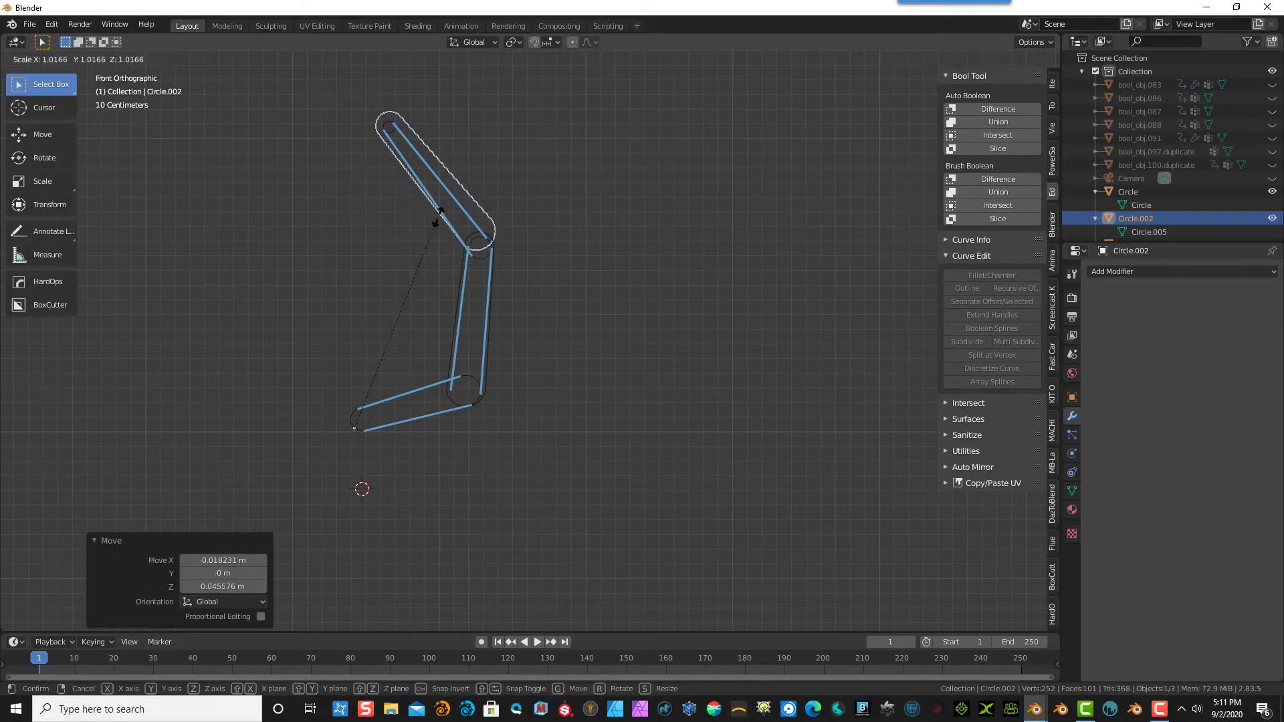
pyautogui.click(463, 217)
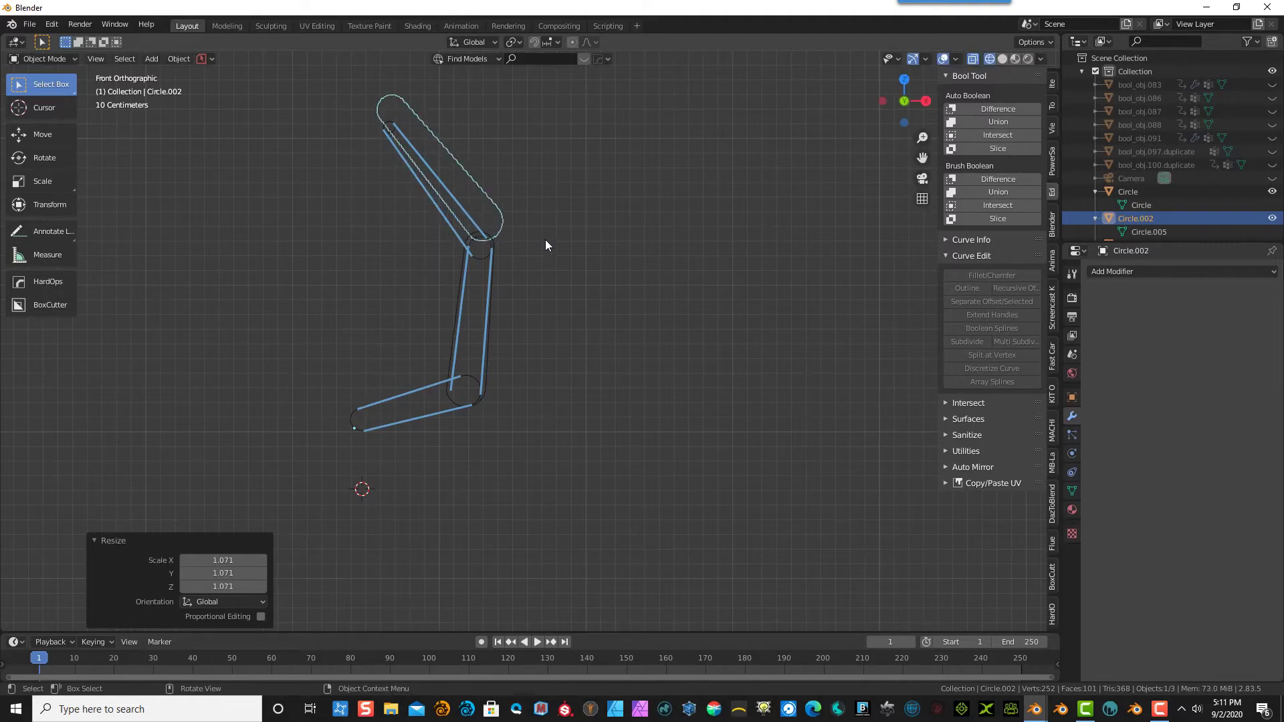
pyautogui.press('g')
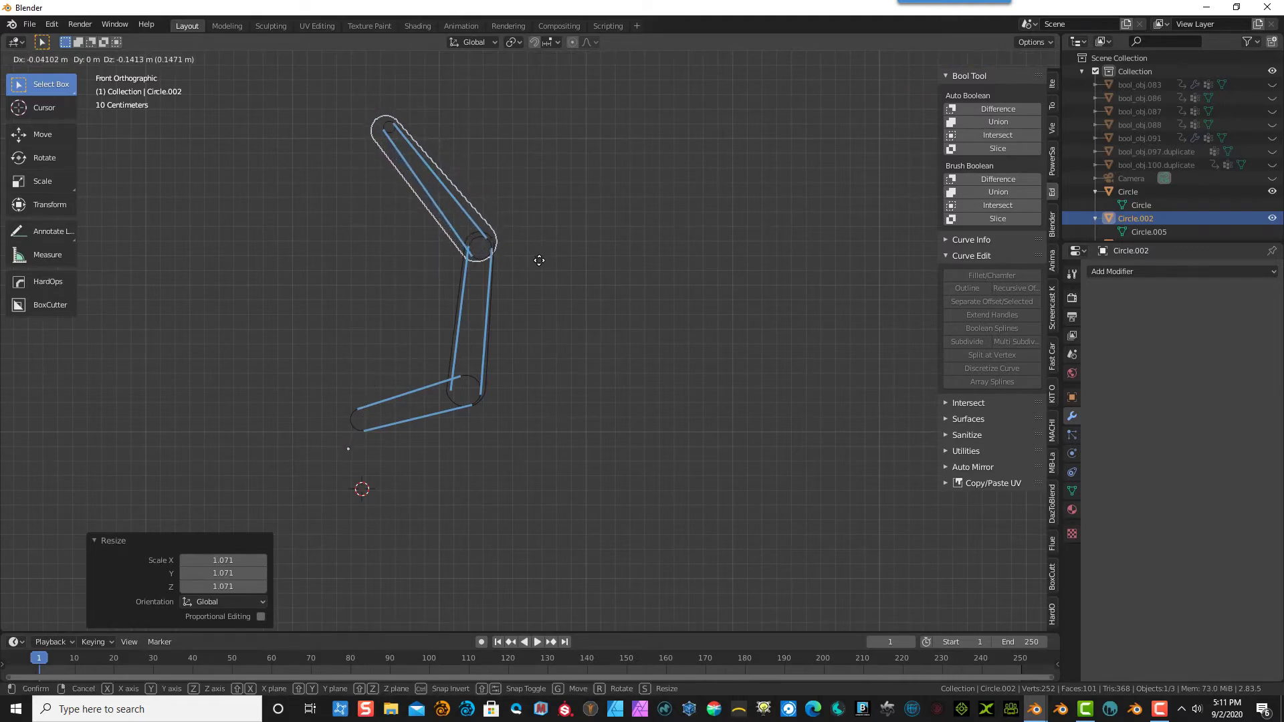
pyautogui.click(539, 260)
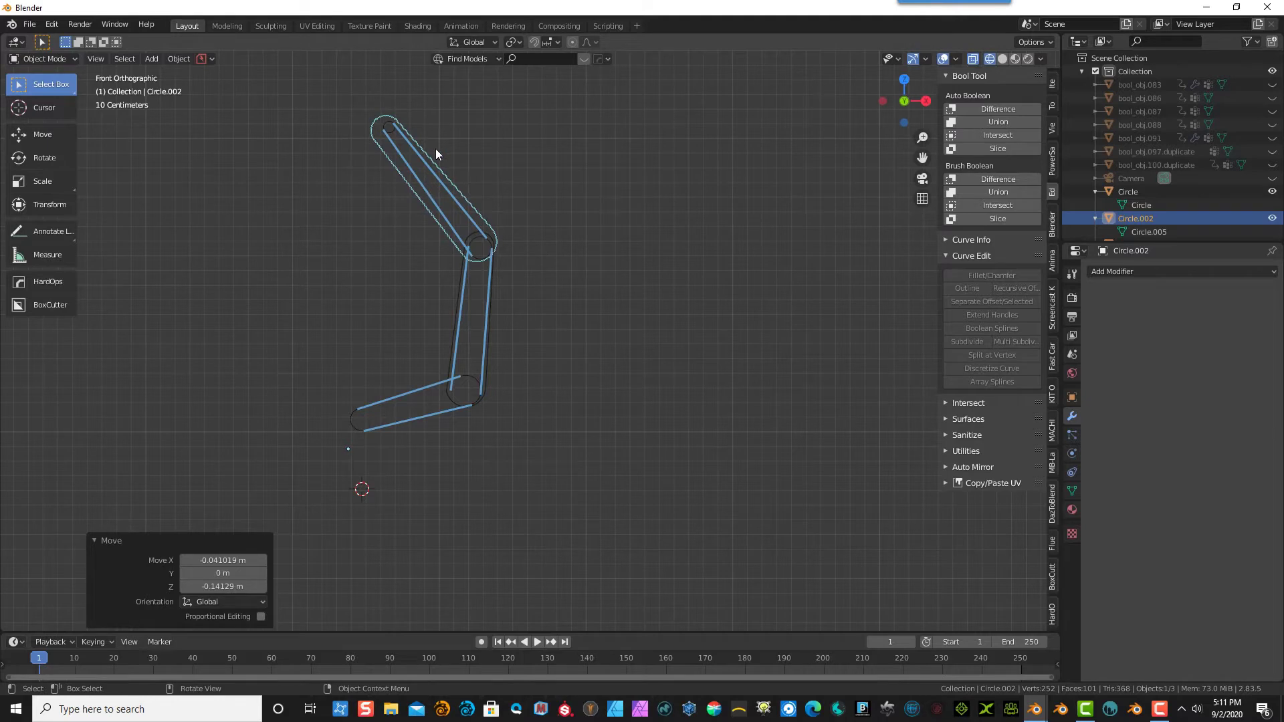
# - Rotate the upper link about 1.74° and move it over the upper guide lines
pyautogui.press('r')
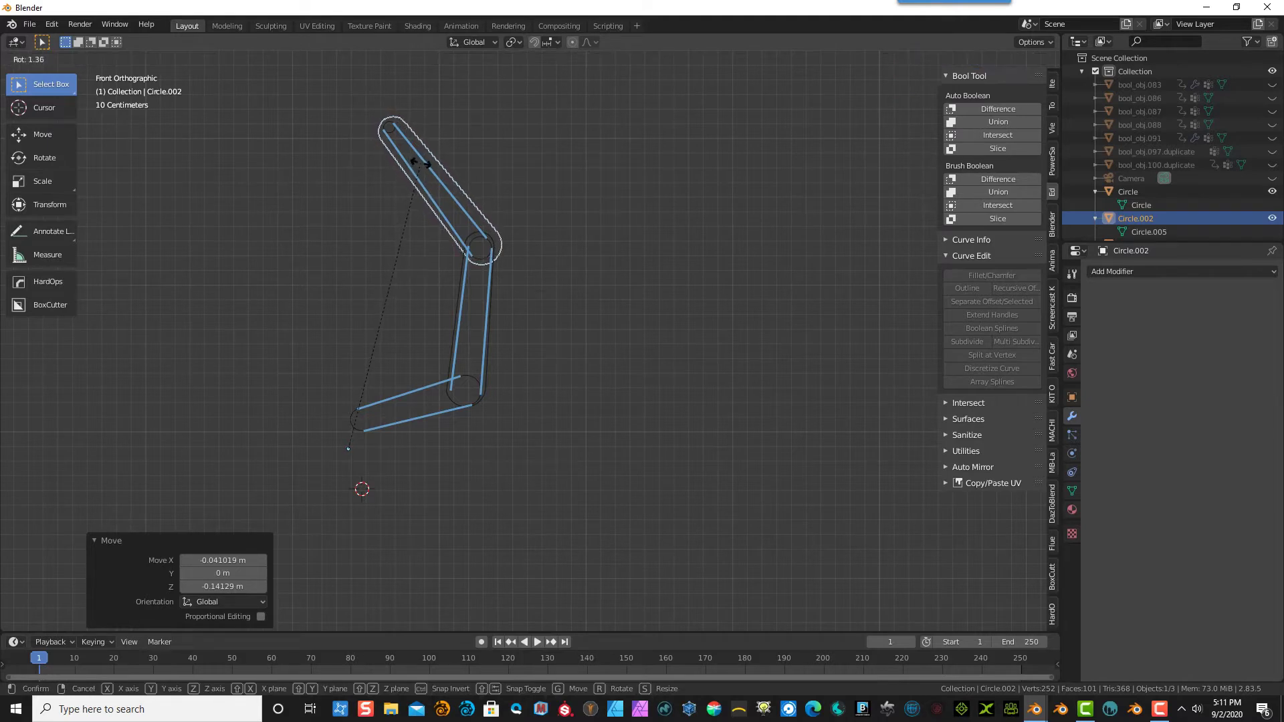
pyautogui.click(422, 163)
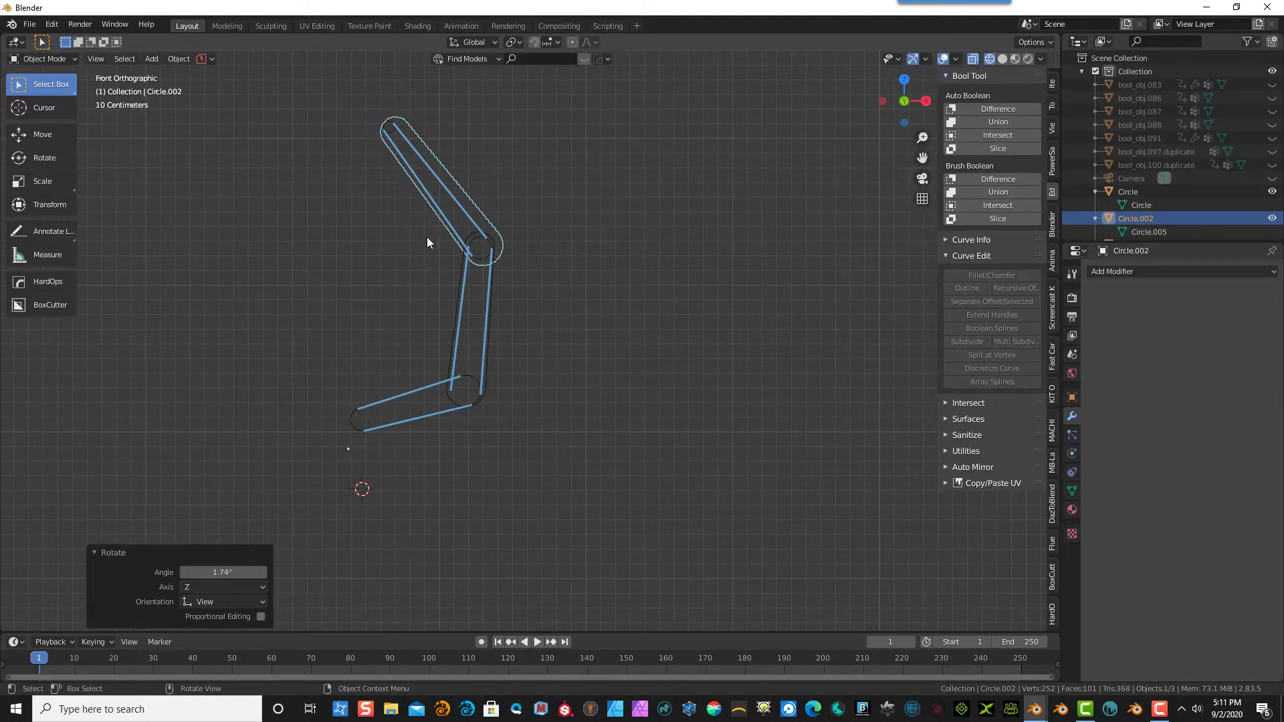
pyautogui.press('g')
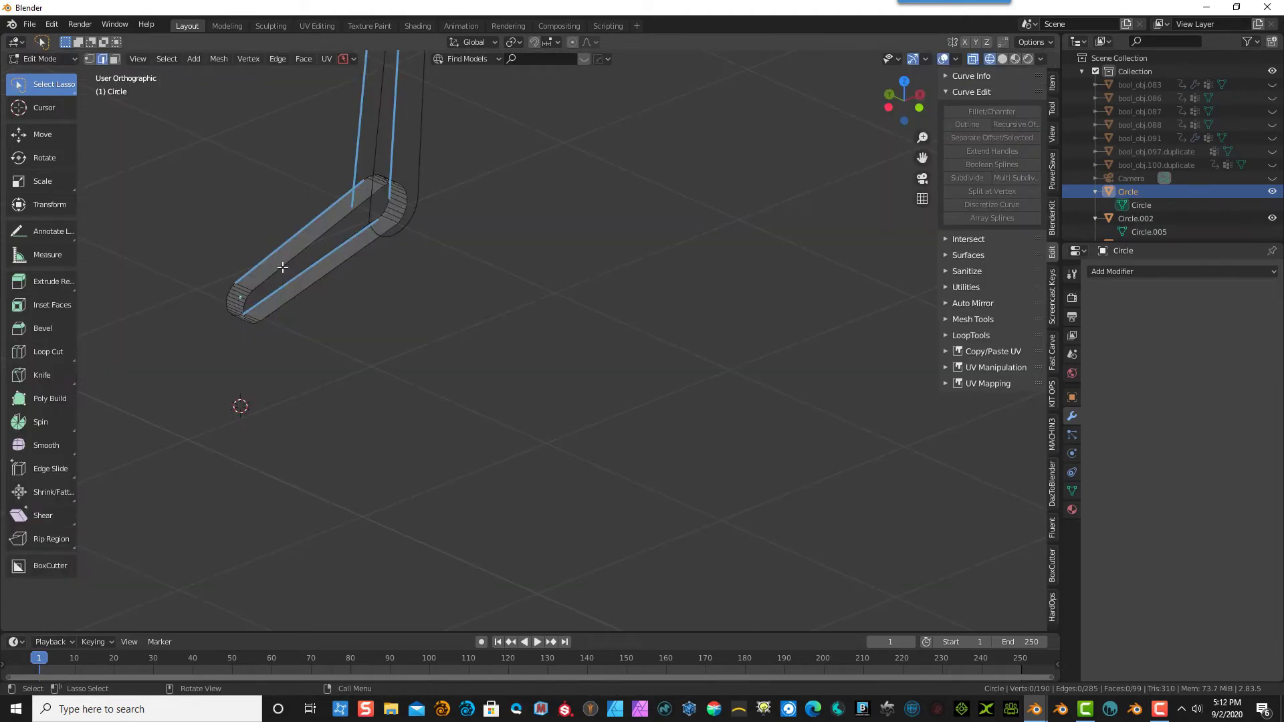
# - Fill the open front rim of the lower link Circle with a single face
pyautogui.keyDown('alt'); pyautogui.click(286, 266); pyautogui.keyUp('alt')
pyautogui.click(88, 58)
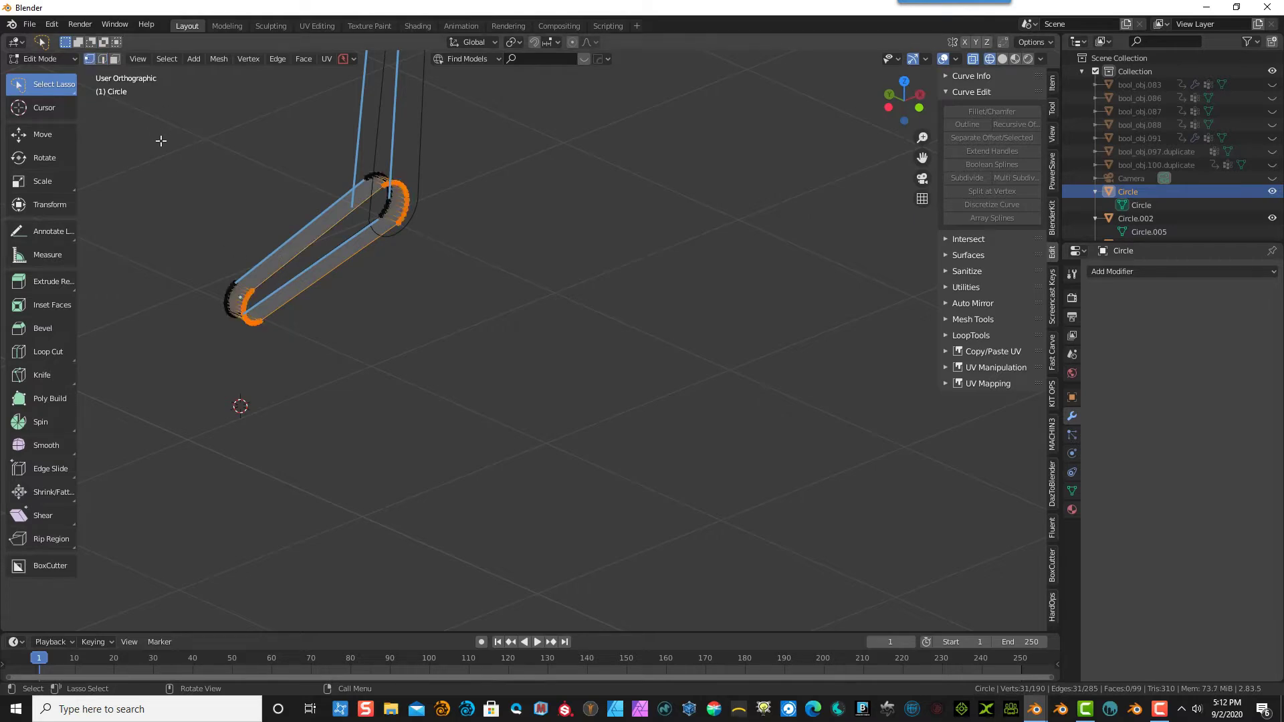
pyautogui.press('f')
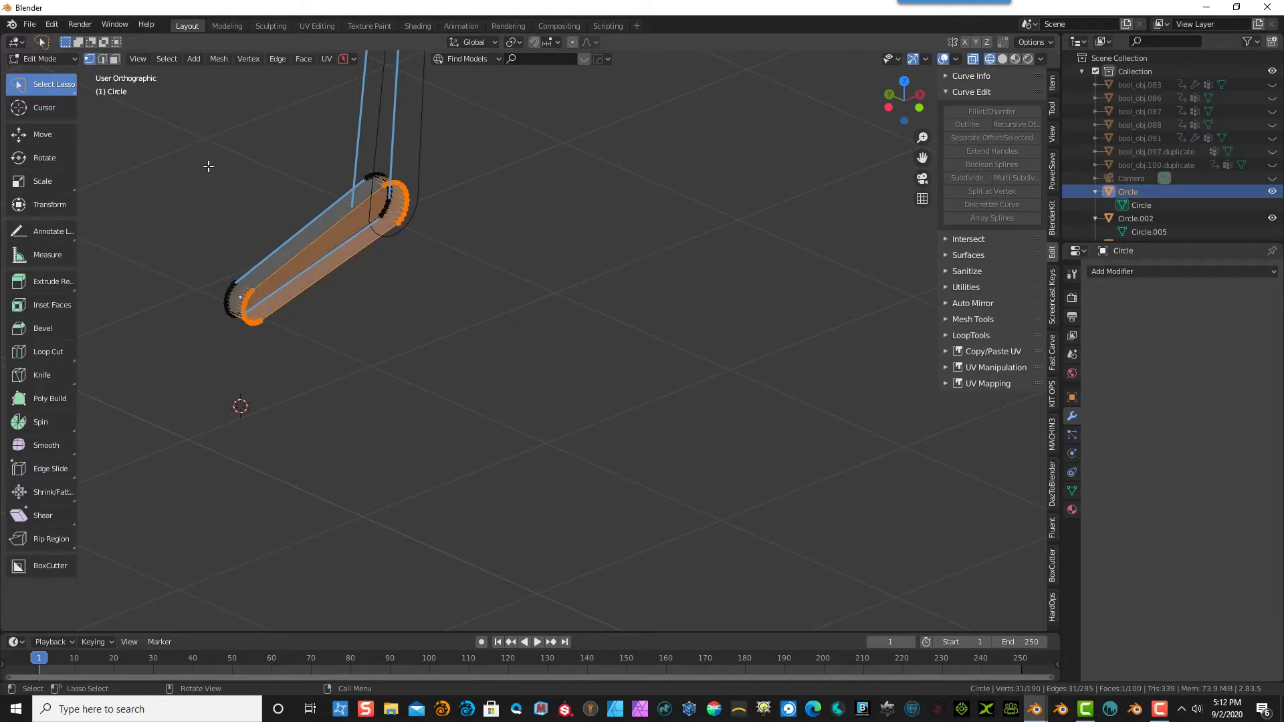
# - Separate the lower link's new front face into its own object
pyautogui.click(114, 60)
pyautogui.click(192, 166)
pyautogui.click(341, 240)
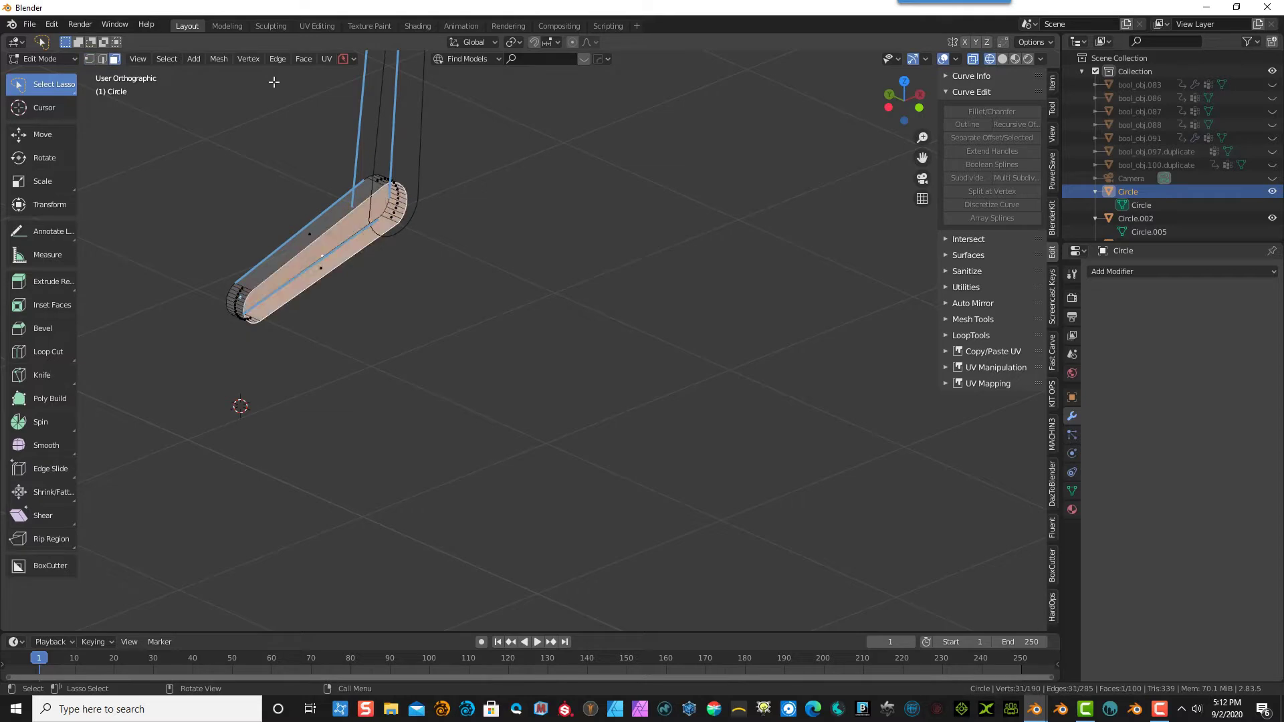
pyautogui.click(220, 60)
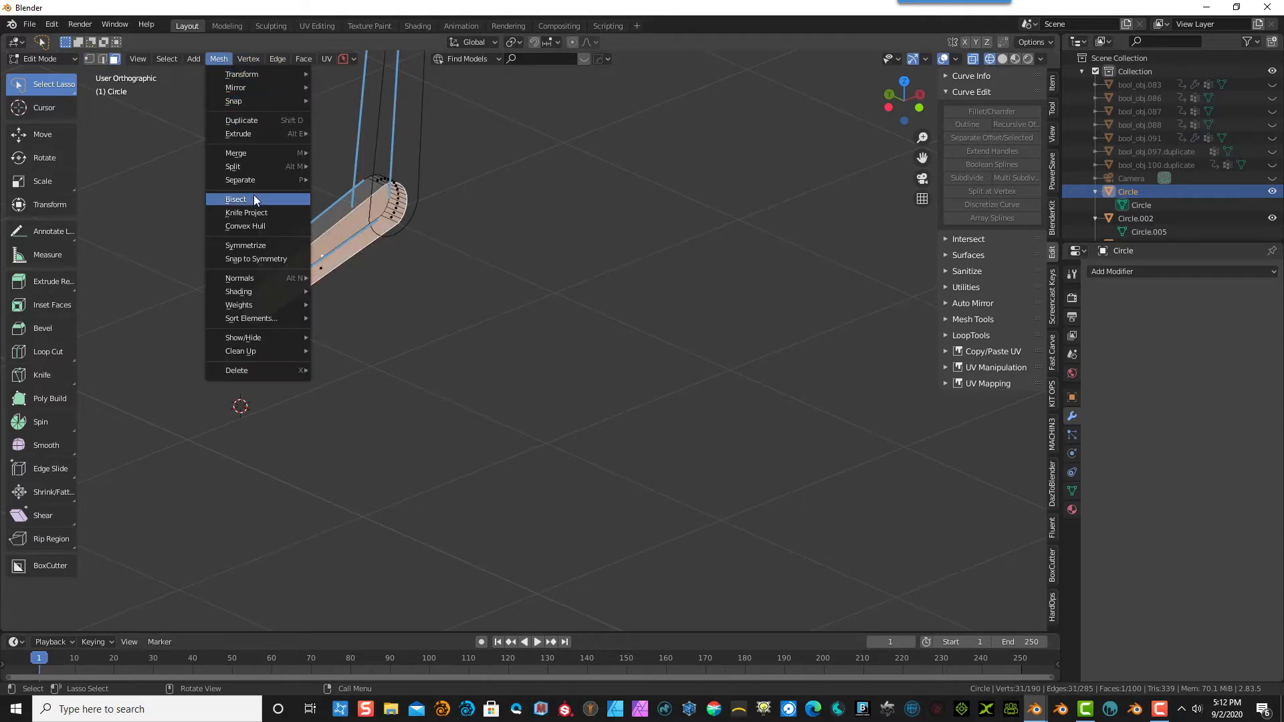
pyautogui.moveTo(268, 180)
pyautogui.click(337, 178)
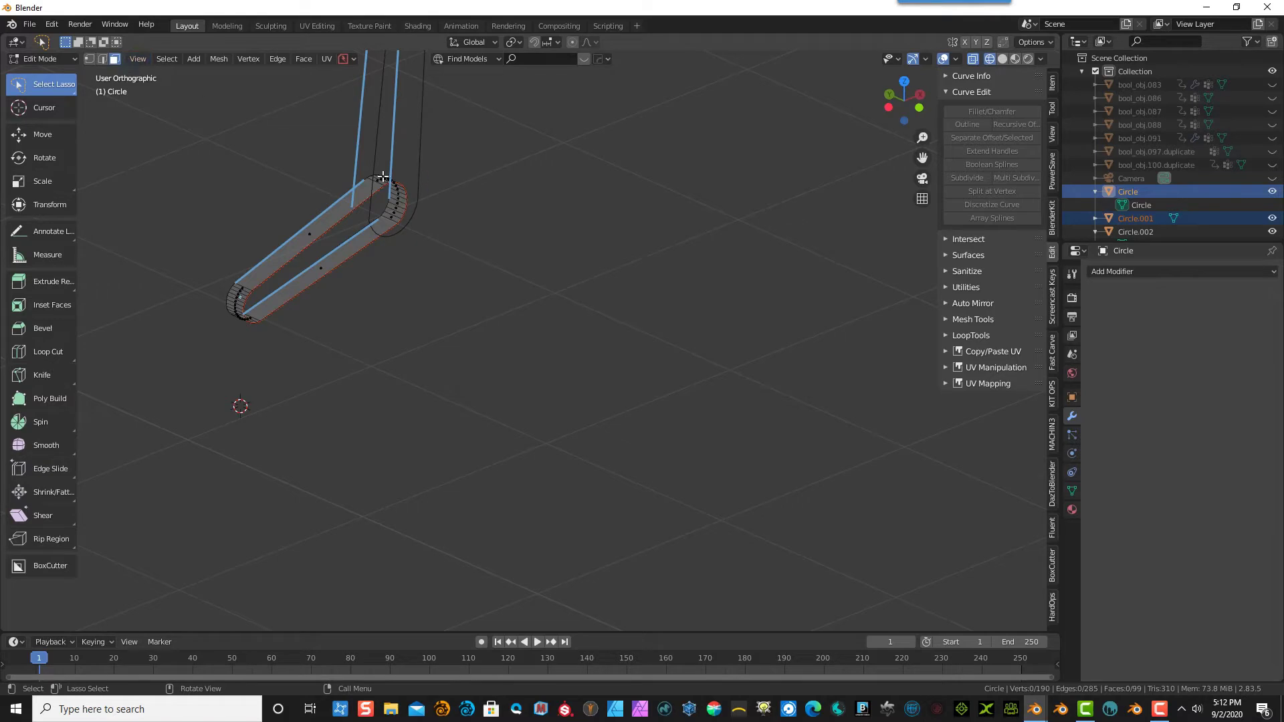
# - Delete the original link mesh Circle in Object Mode, keeping only the three flat link faces by inverting their selection
pyautogui.scroll(-2, 456, 184)
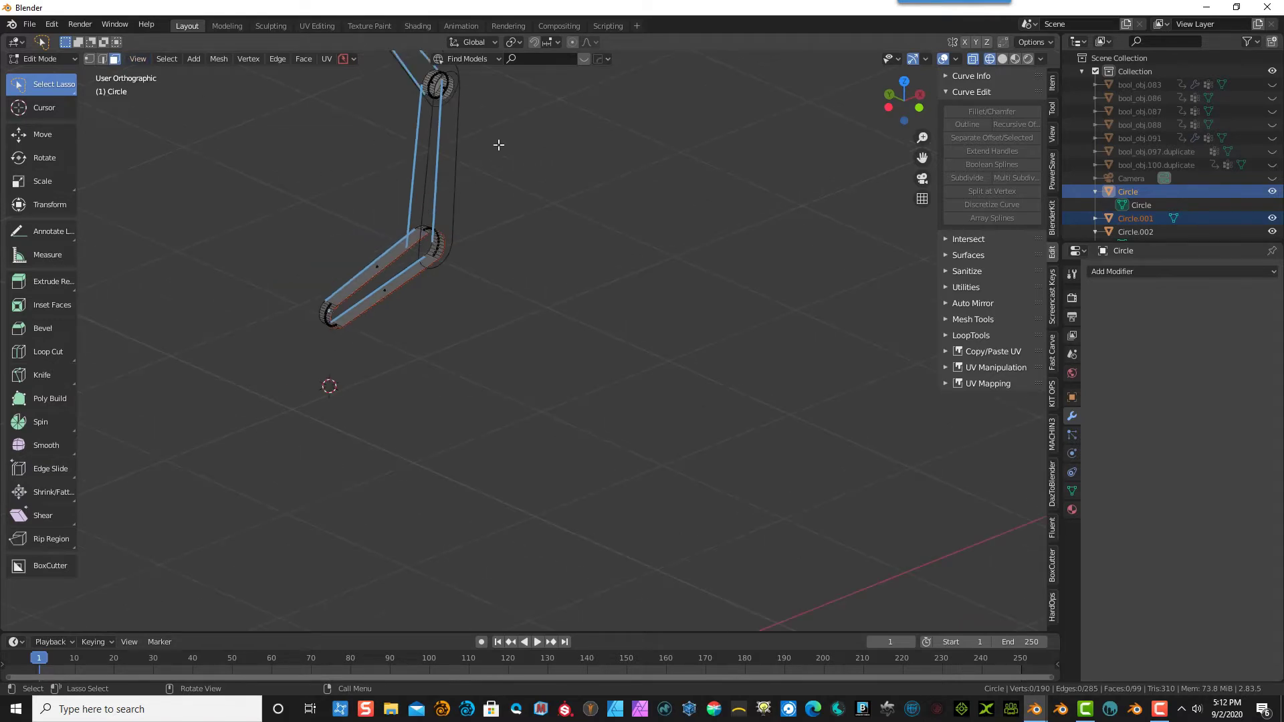
pyautogui.moveTo(499, 144); pyautogui.dragTo(464, 129, button='middle')
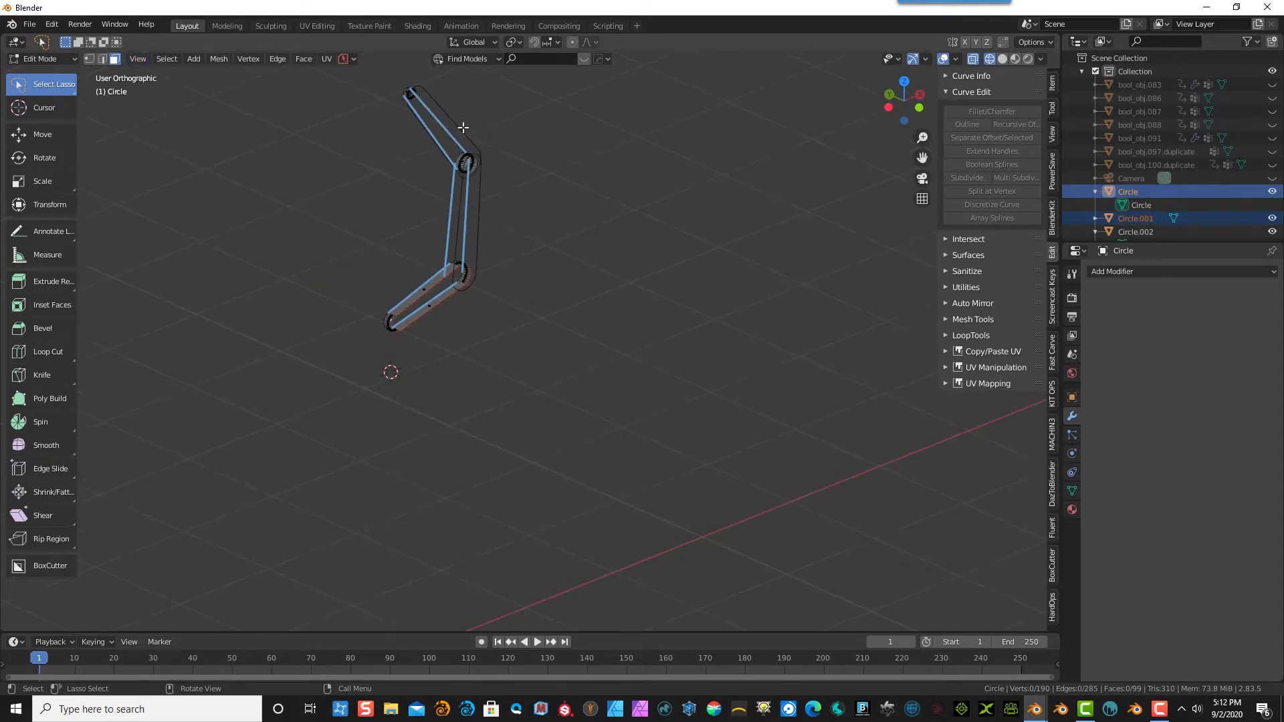
pyautogui.click(65, 57)
pyautogui.click(63, 71)
pyautogui.click(440, 106)
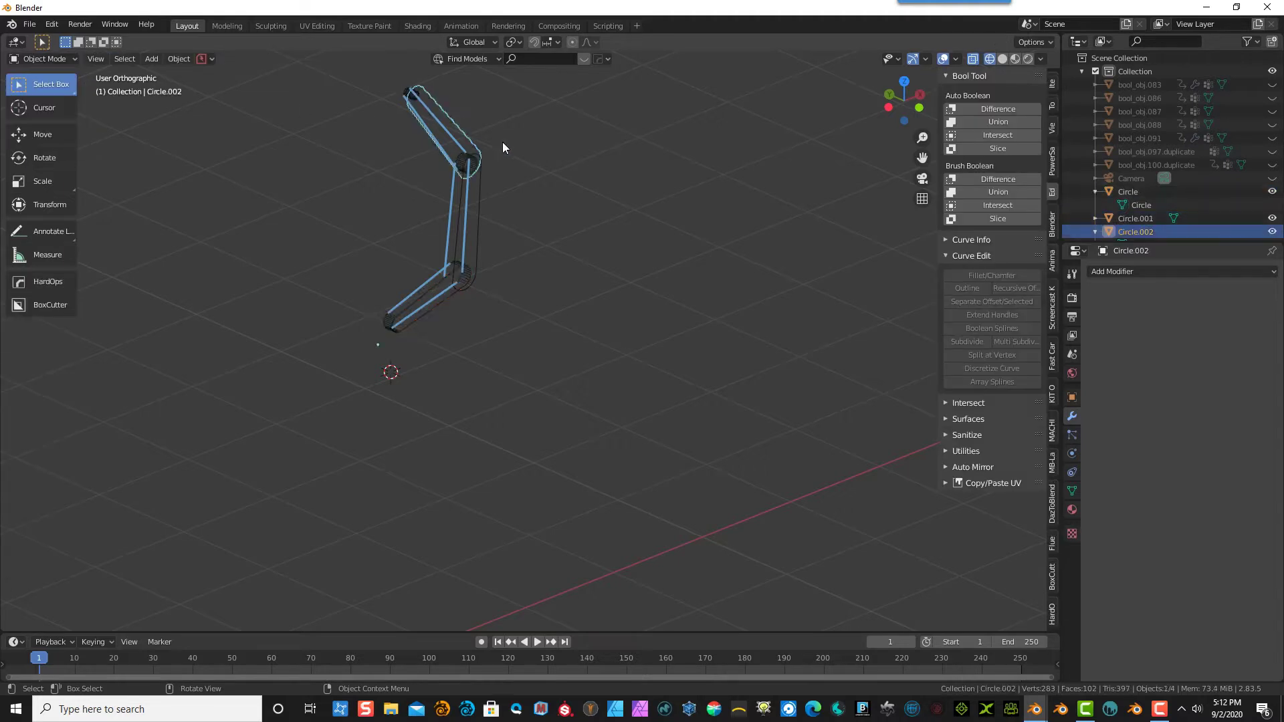
pyautogui.keyDown('shift'); pyautogui.click(484, 198); pyautogui.keyUp('shift')
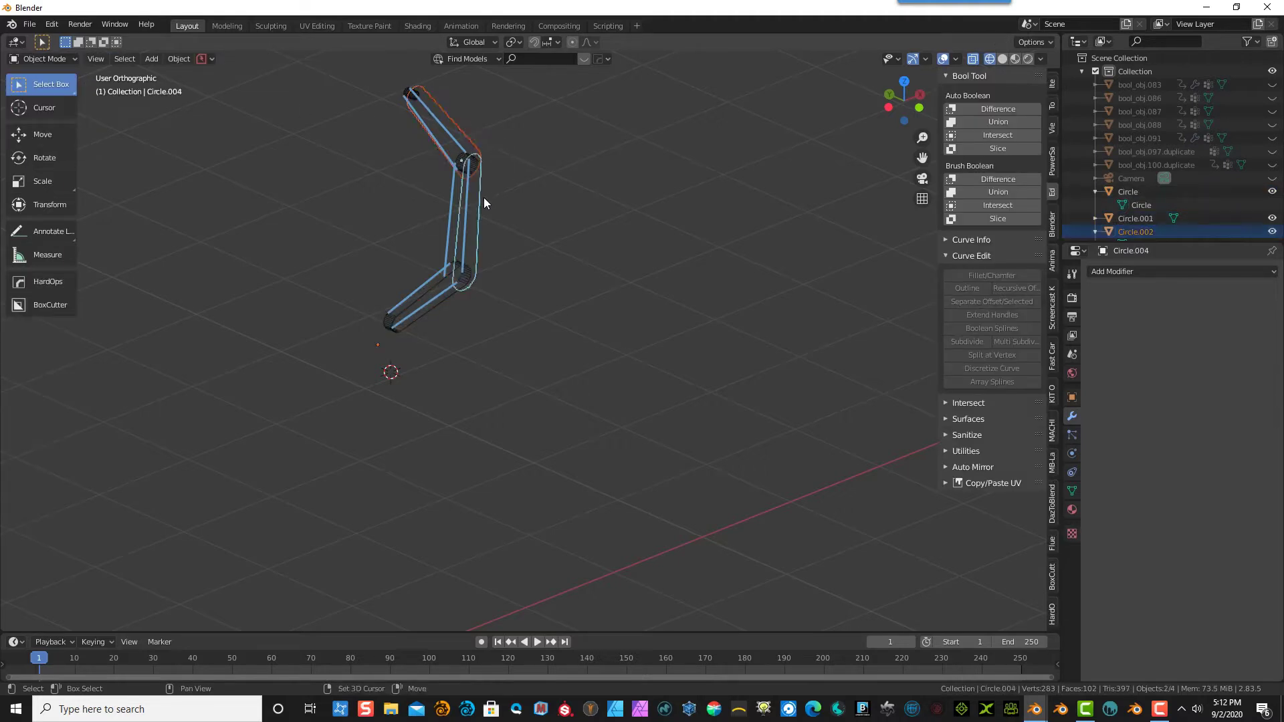
pyautogui.keyDown('shift'); pyautogui.click(451, 294); pyautogui.keyUp('shift')
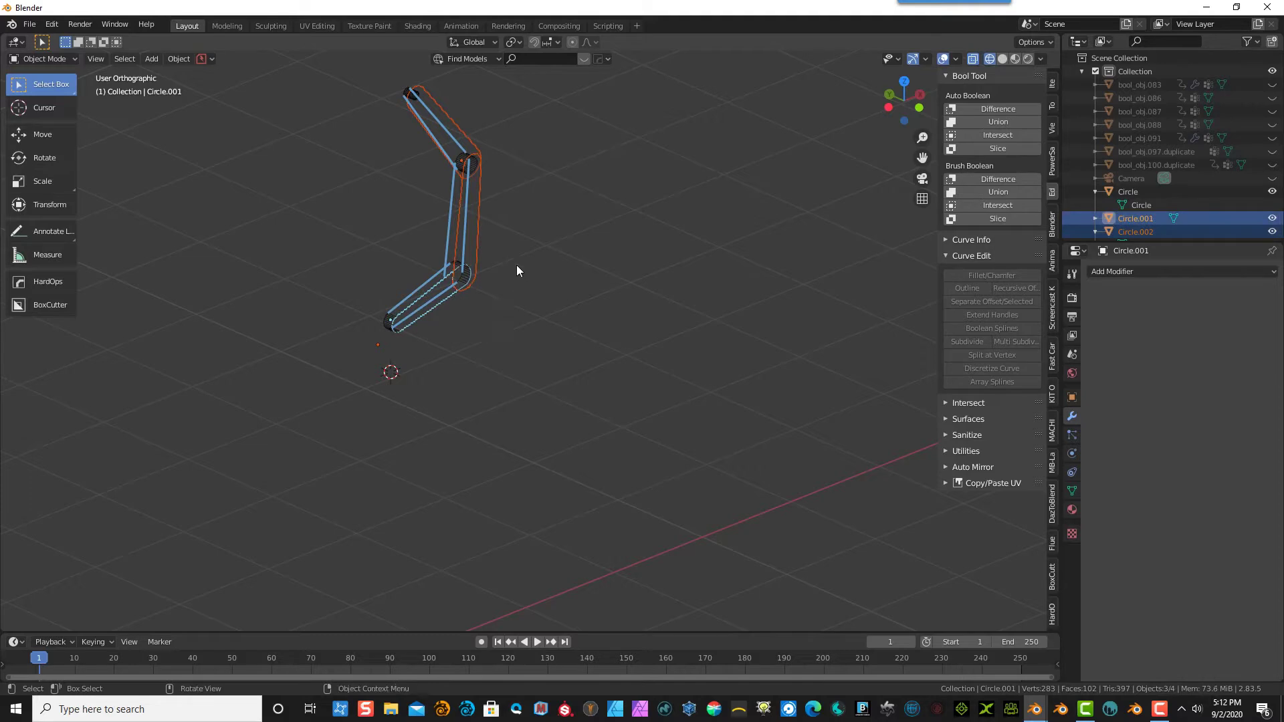
pyautogui.click(127, 58)
pyautogui.click(146, 95)
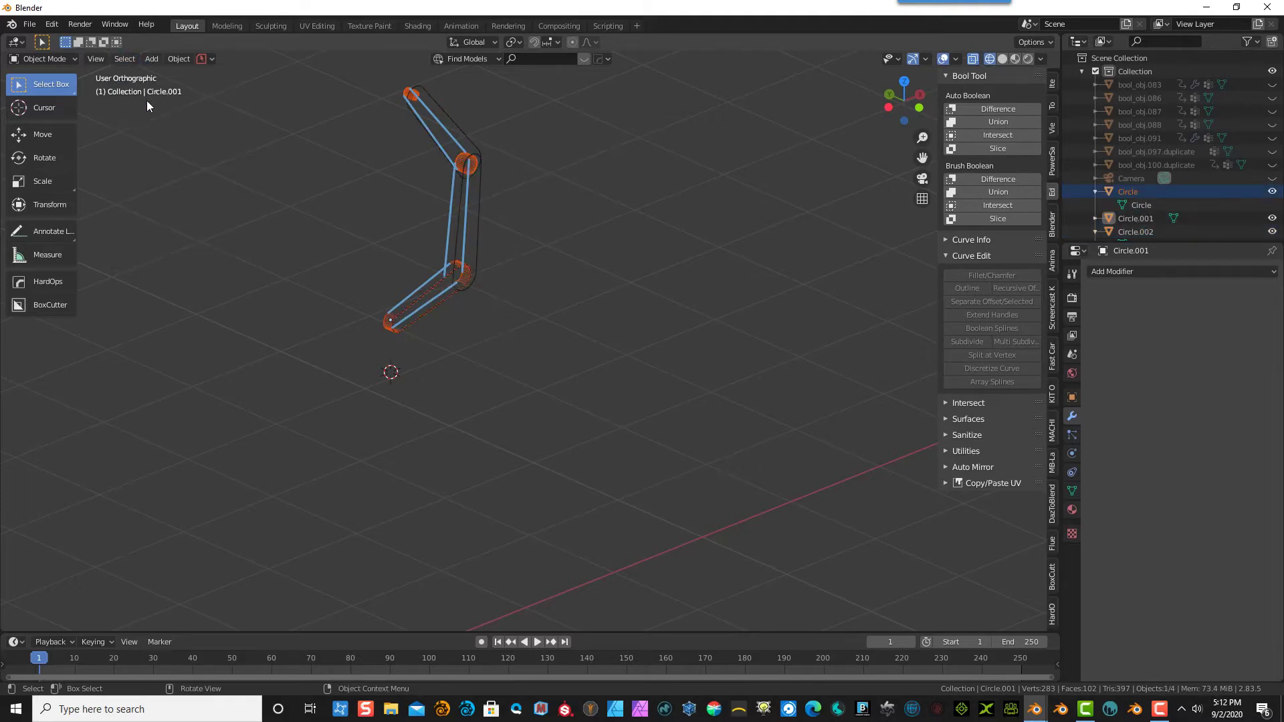
pyautogui.press('Delete')
# - Erase the blue annotation guide lines along the arm with the Annotate Eraser
pyautogui.moveTo(159, 104); pyautogui.dragTo(181, 120, button='middle')
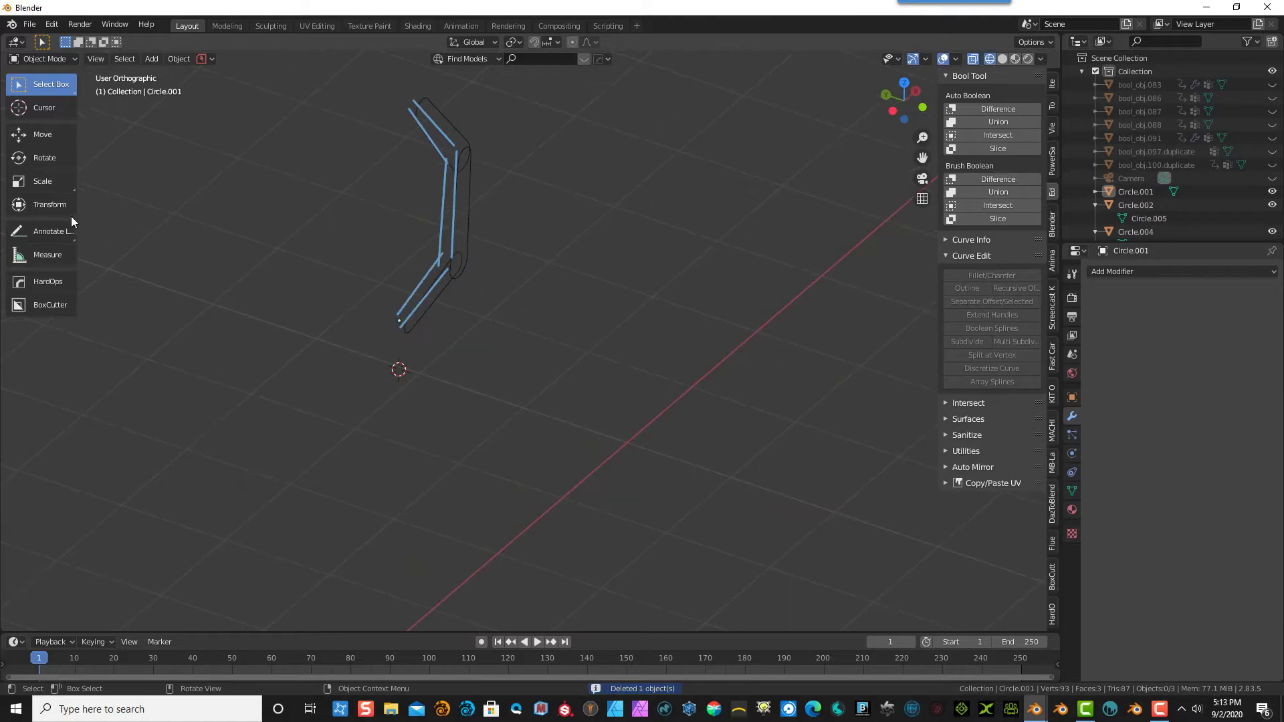
pyautogui.click(40, 230)
pyautogui.click(54, 342)
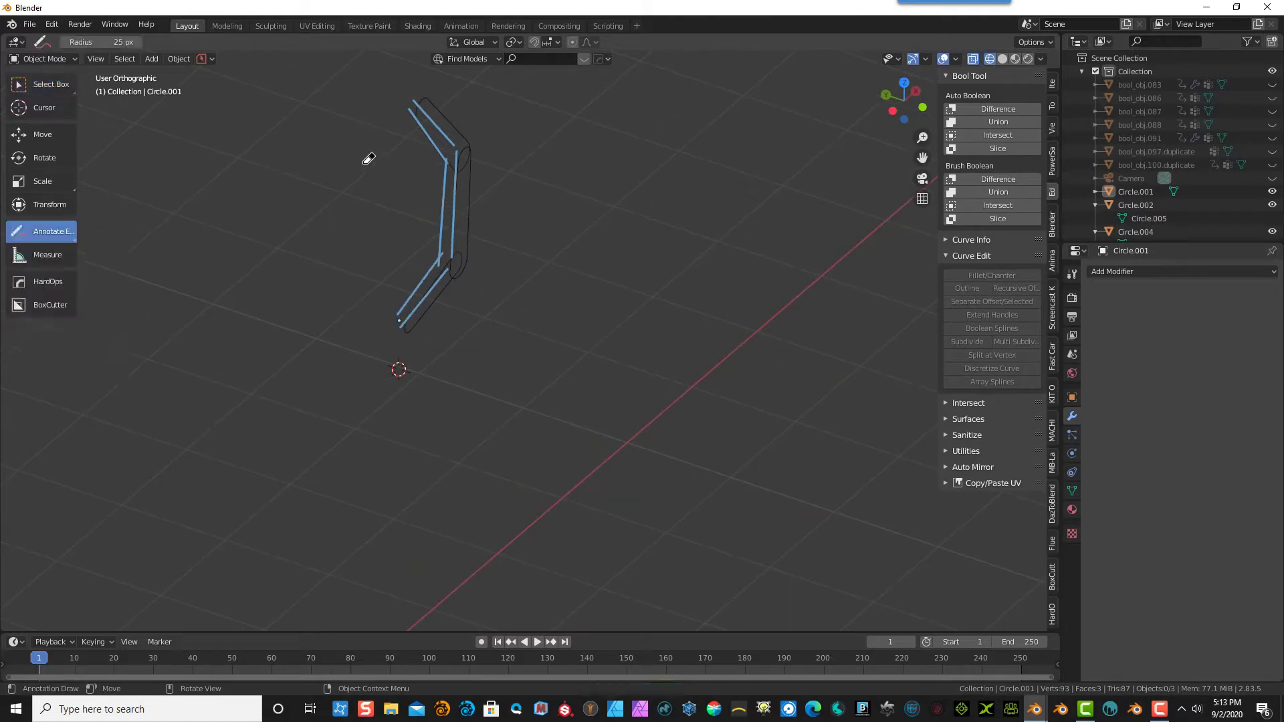
pyautogui.moveTo(412, 99)
pyautogui.mouseDown()
pyautogui.moveTo(431, 110)
pyautogui.moveTo(441, 275)
pyautogui.moveTo(359, 324)
pyautogui.mouseUp()
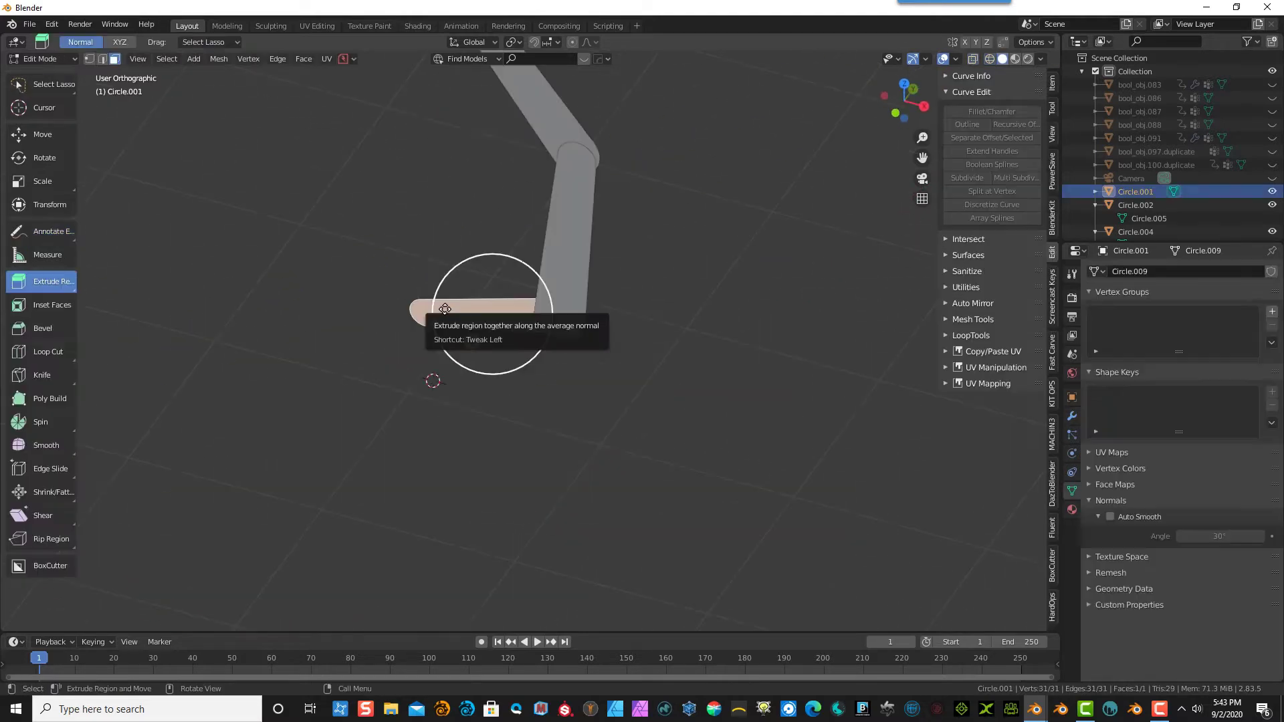
# - Move the lower link face Circle.001 about -0.094 m along Y in top view and return to Object Mode
pyautogui.press('KP_7')
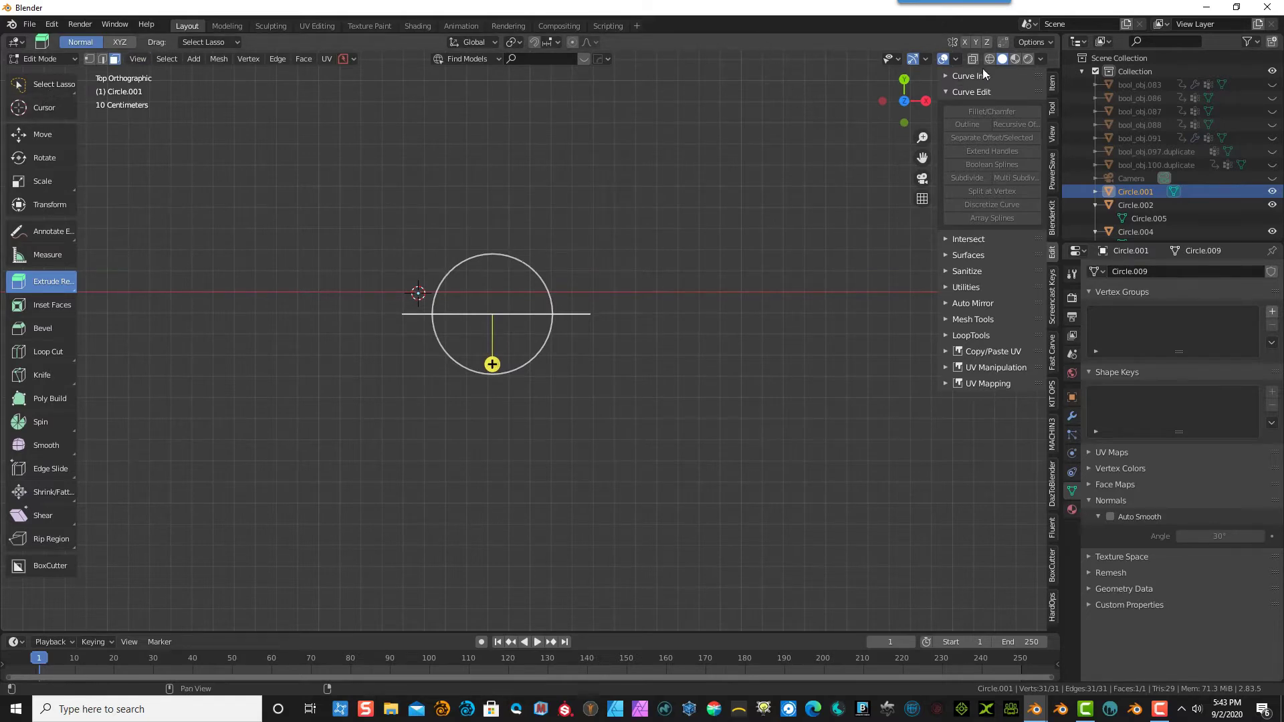
pyautogui.scroll(3, 493, 370)
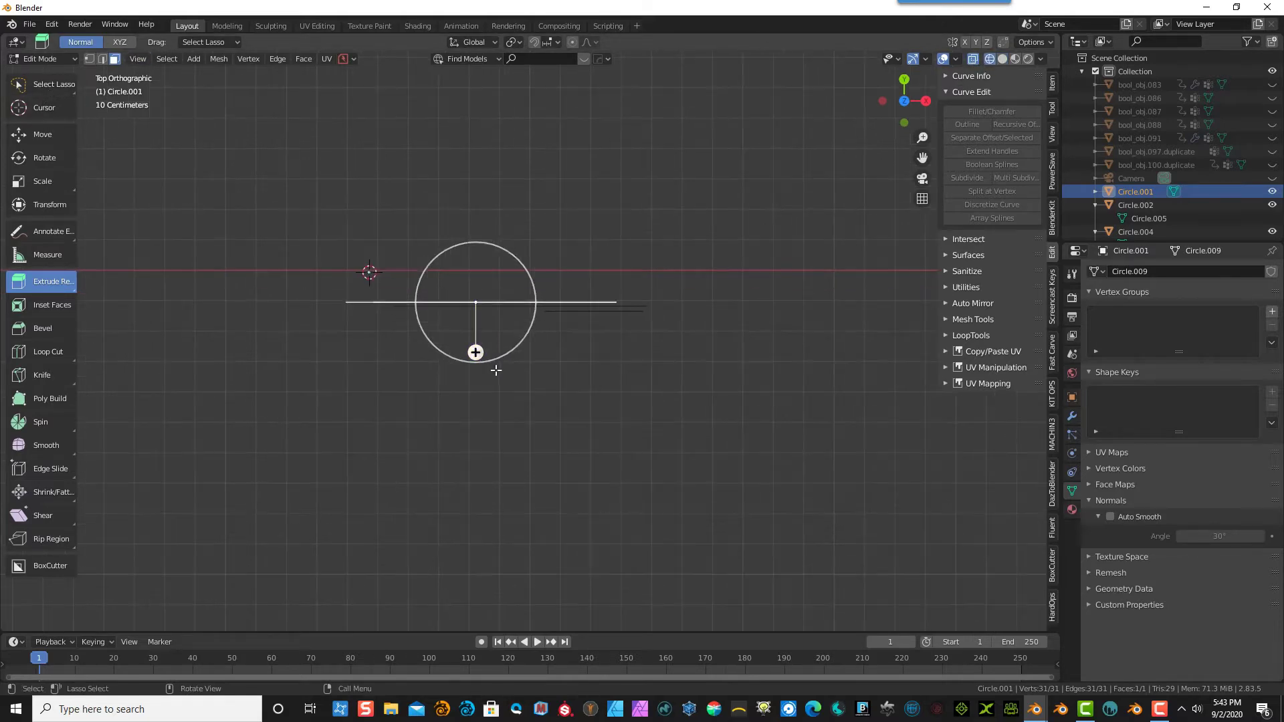
pyautogui.scroll(3, 473, 309)
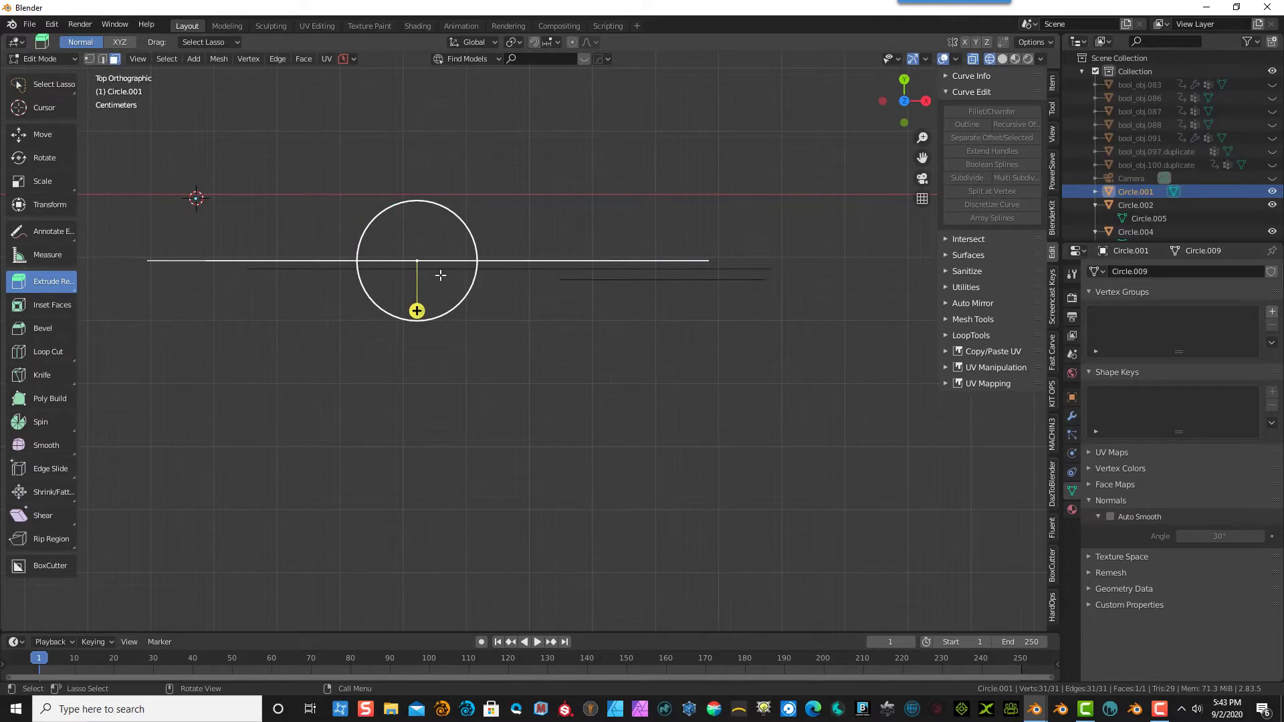
pyautogui.press('g')
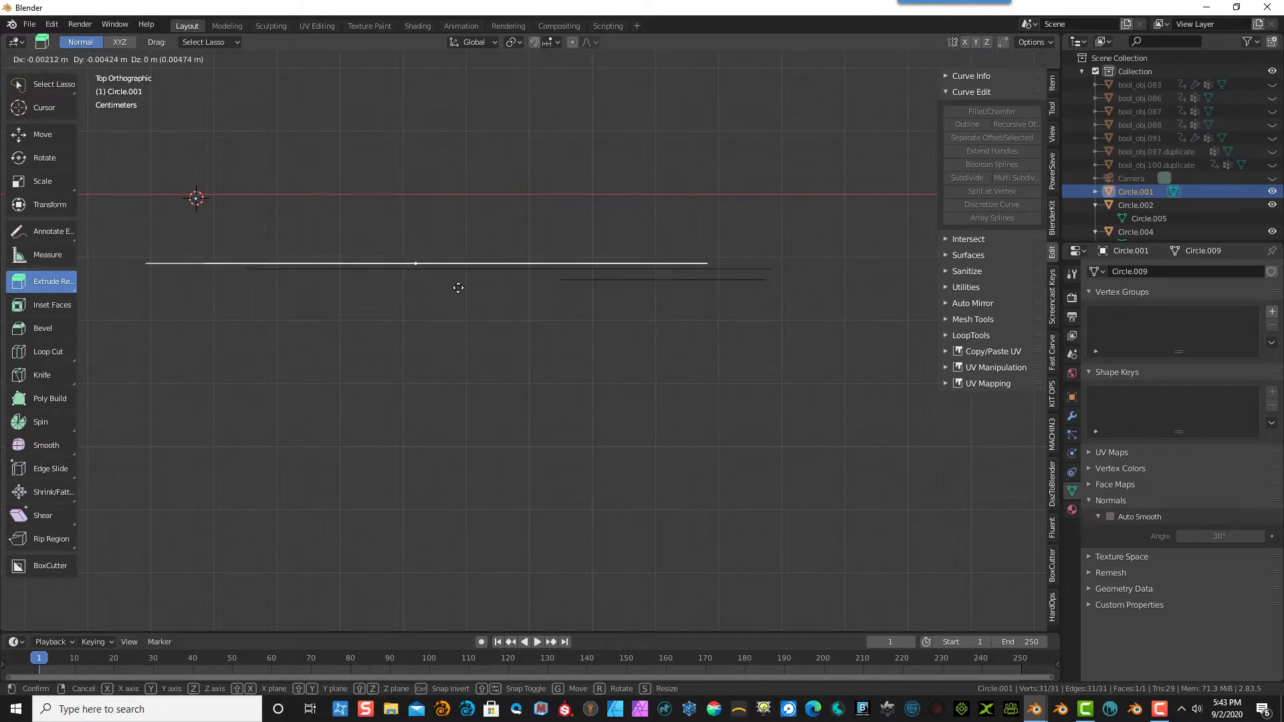
pyautogui.press('y')
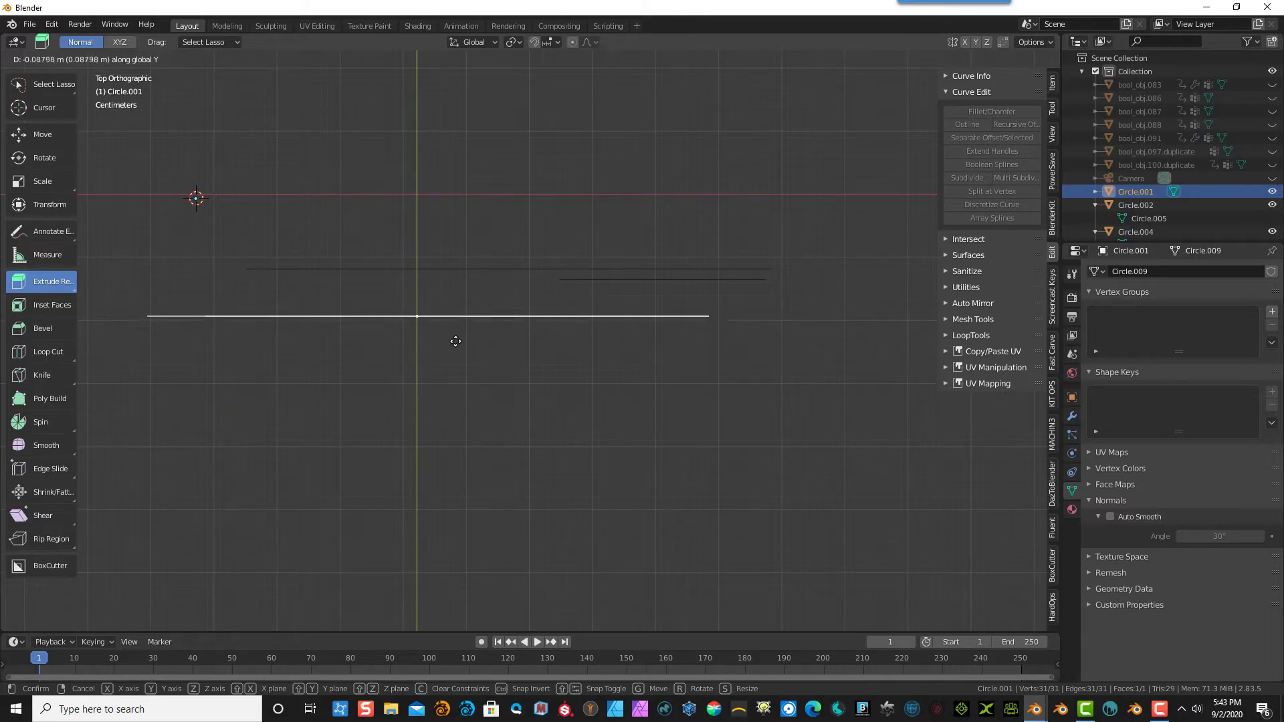
pyautogui.click(455, 345)
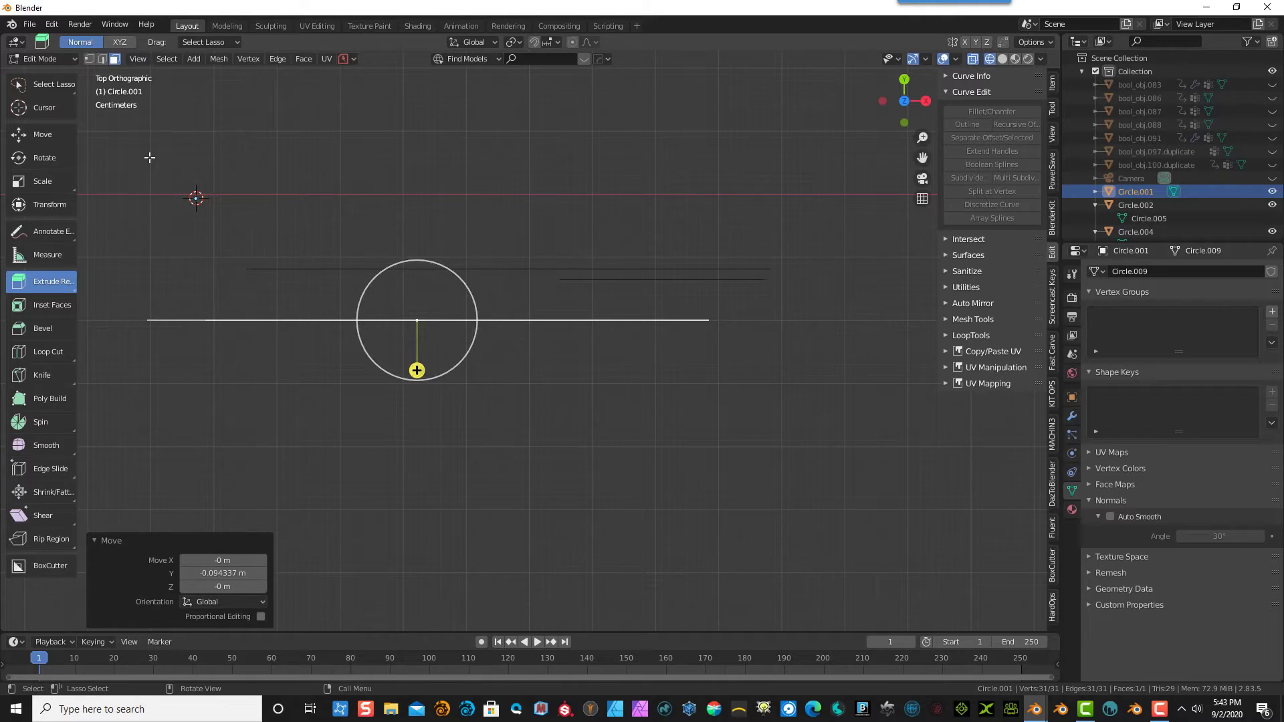
pyautogui.click(60, 59)
pyautogui.click(62, 72)
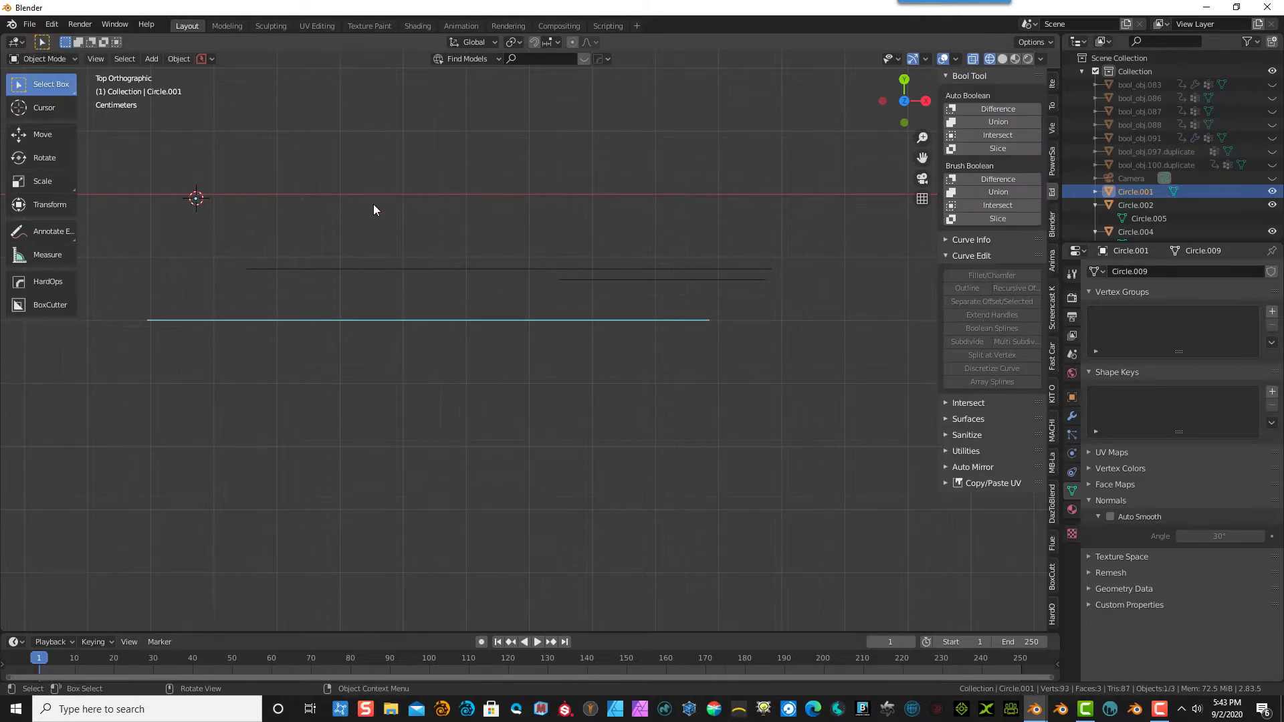
# - Move the middle link Circle.004 about -0.020 m along Y
pyautogui.click(567, 281)
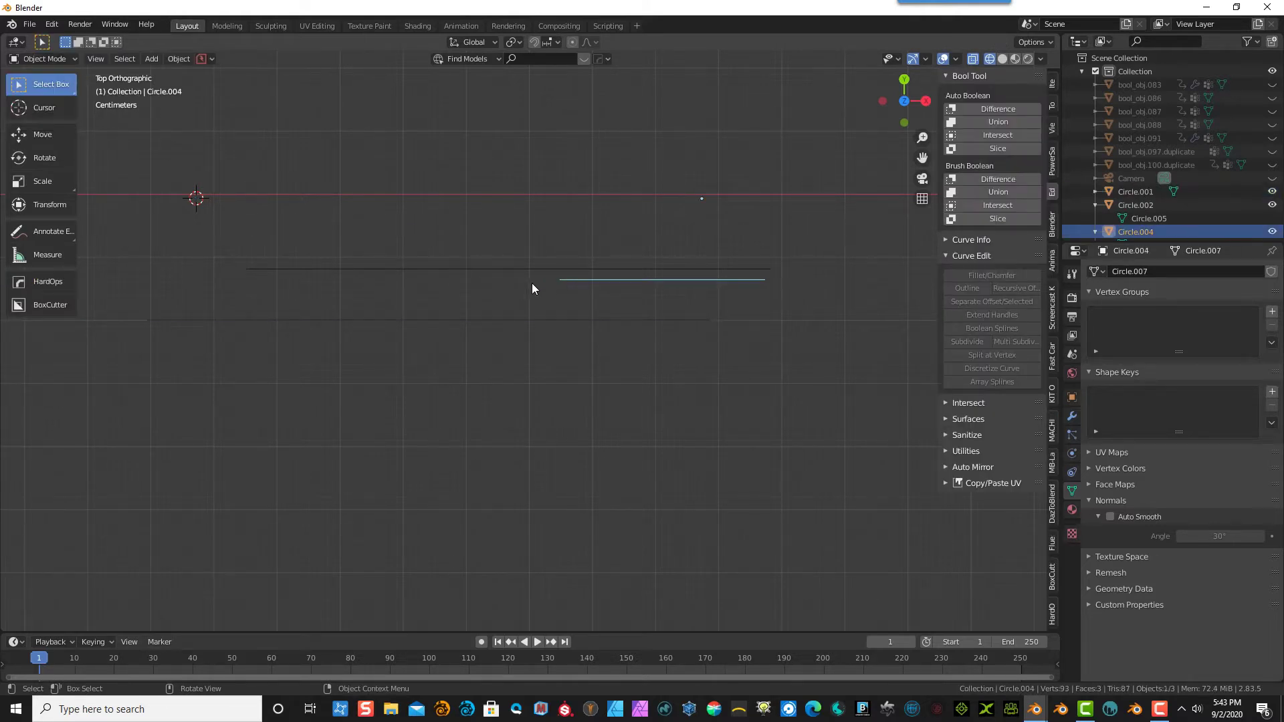
pyautogui.press('g')
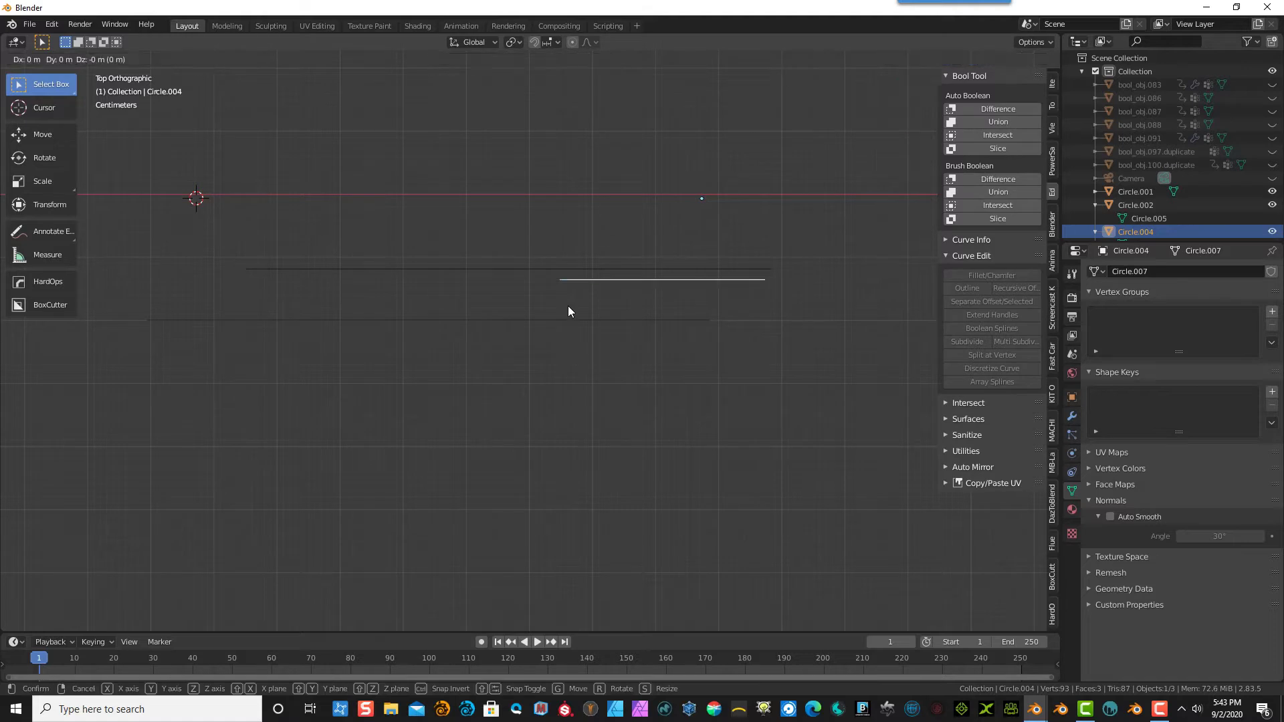
pyautogui.press('y')
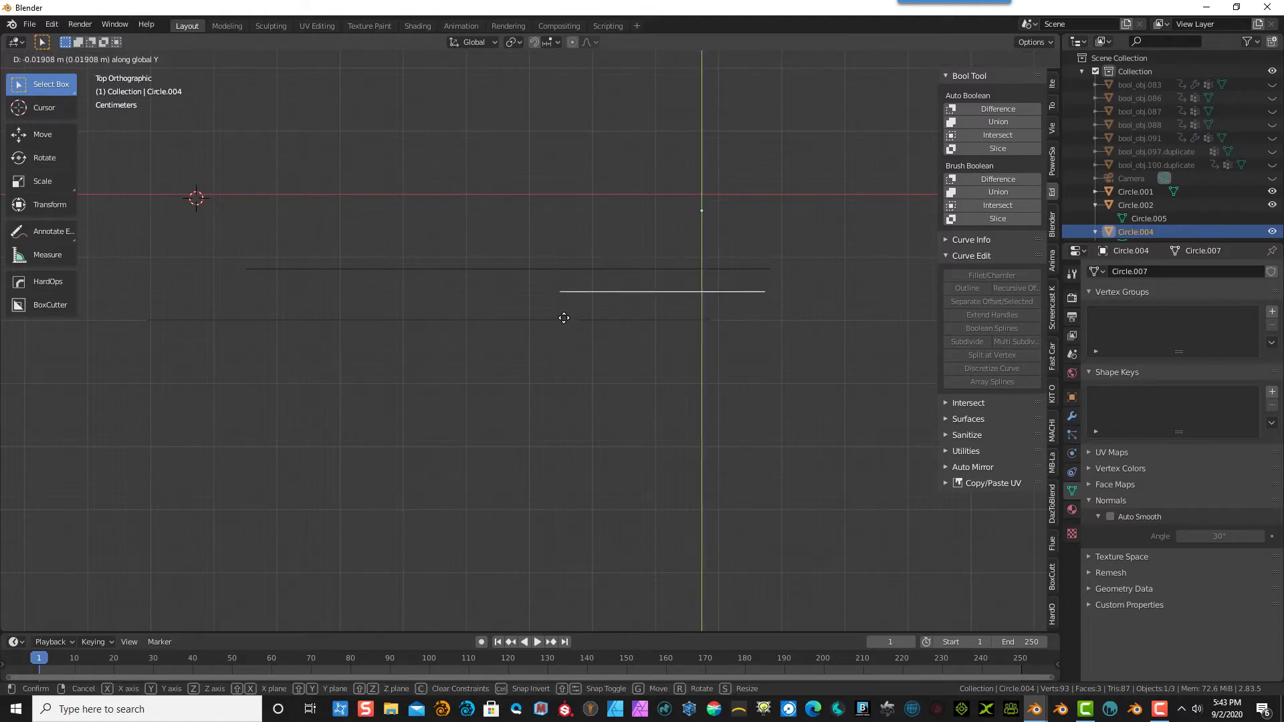
pyautogui.click(568, 320)
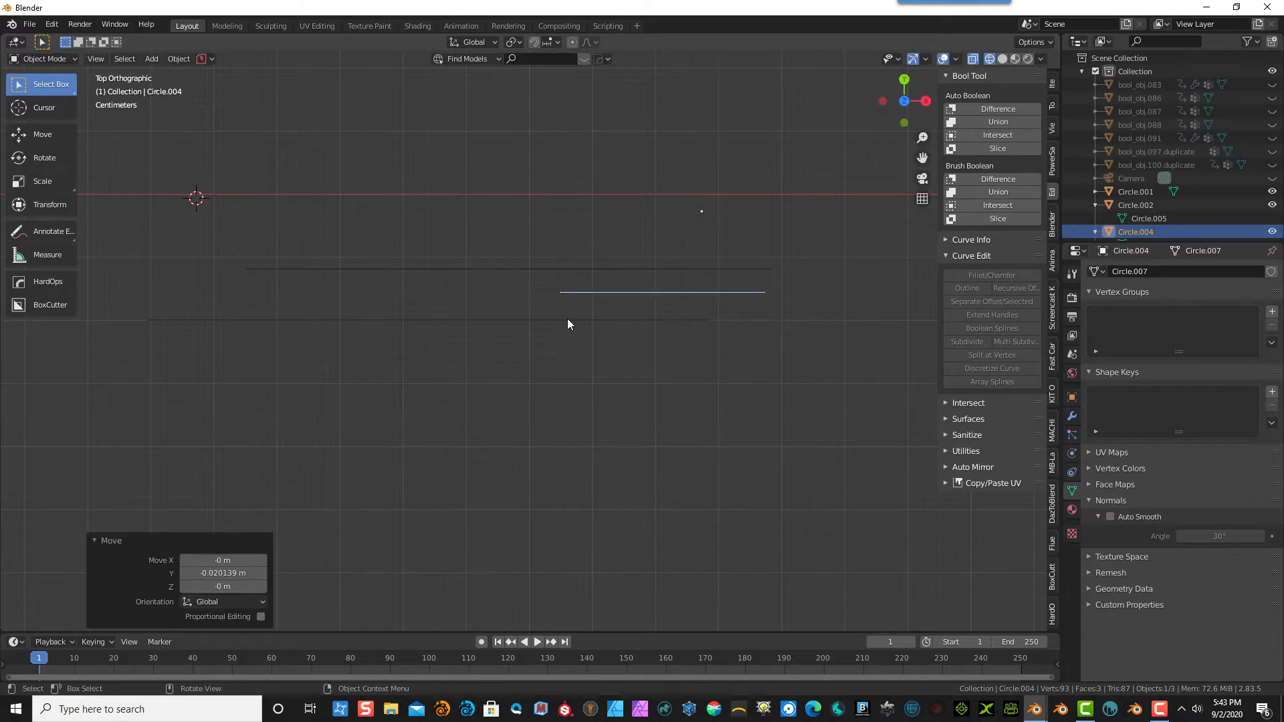
# - Move the upper link Circle.002 about -0.083 m along Y, level with the lower link
pyautogui.click(581, 269)
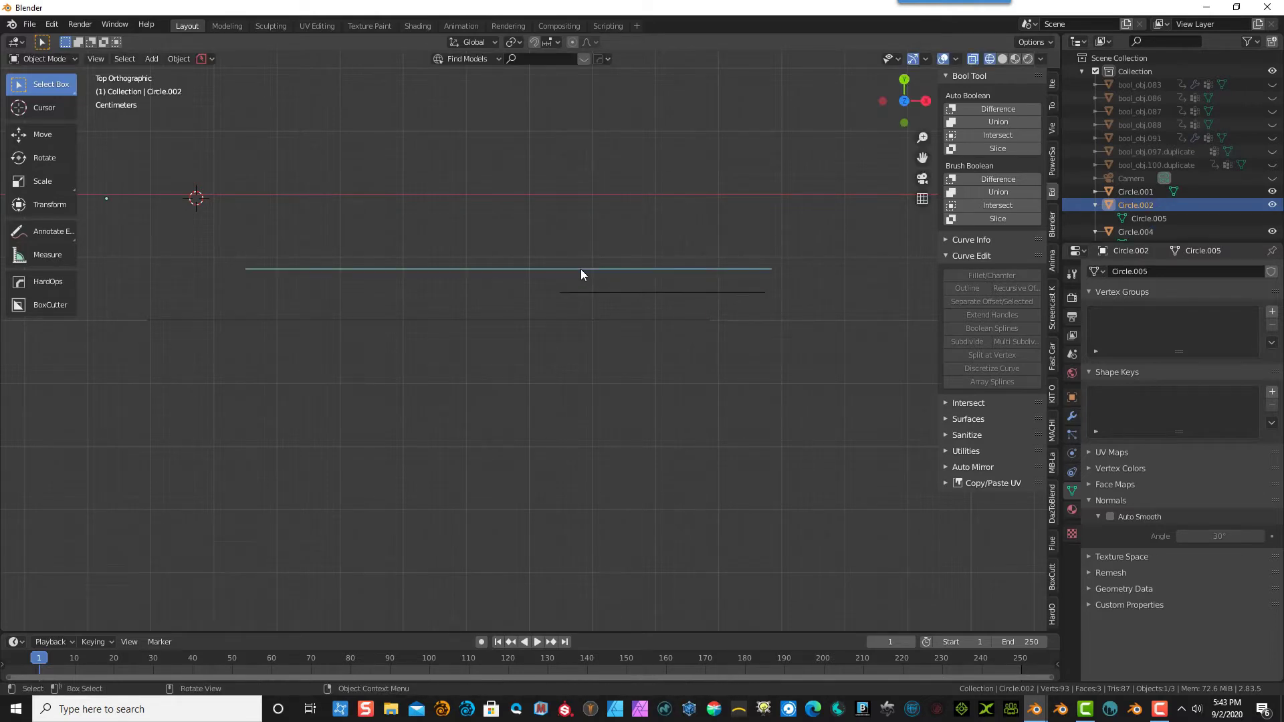
pyautogui.press('g')
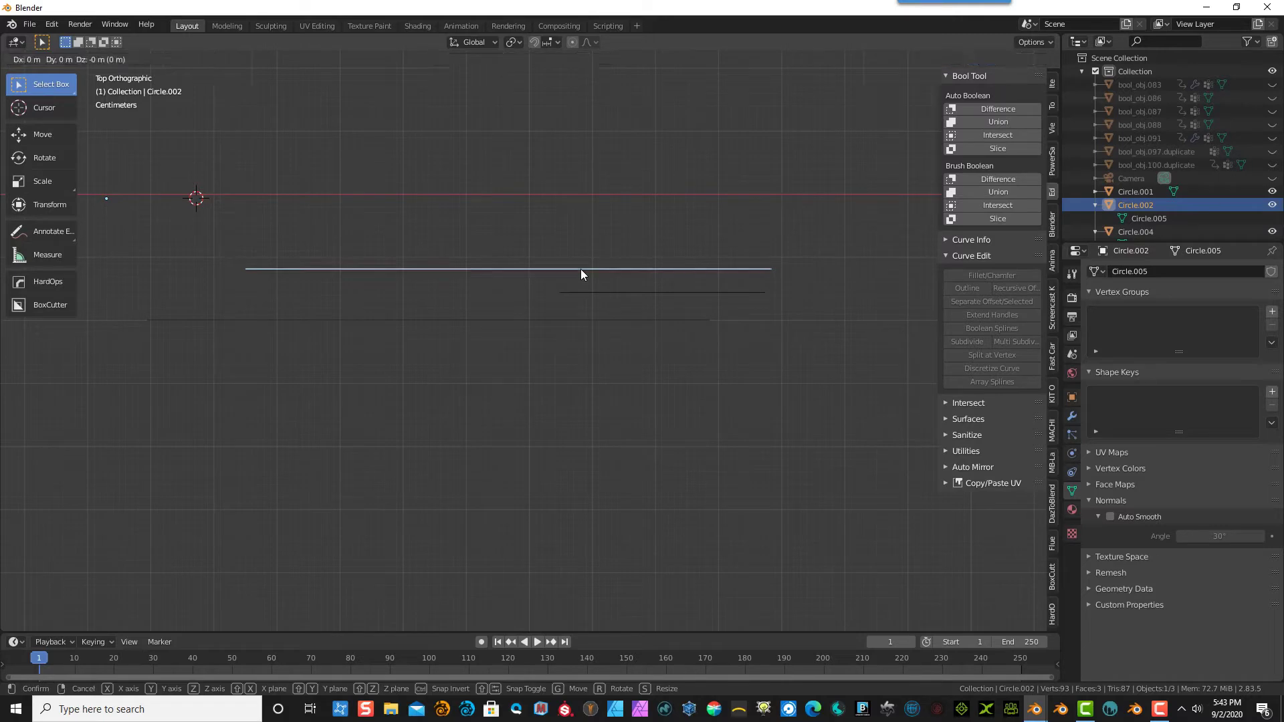
pyautogui.press('y')
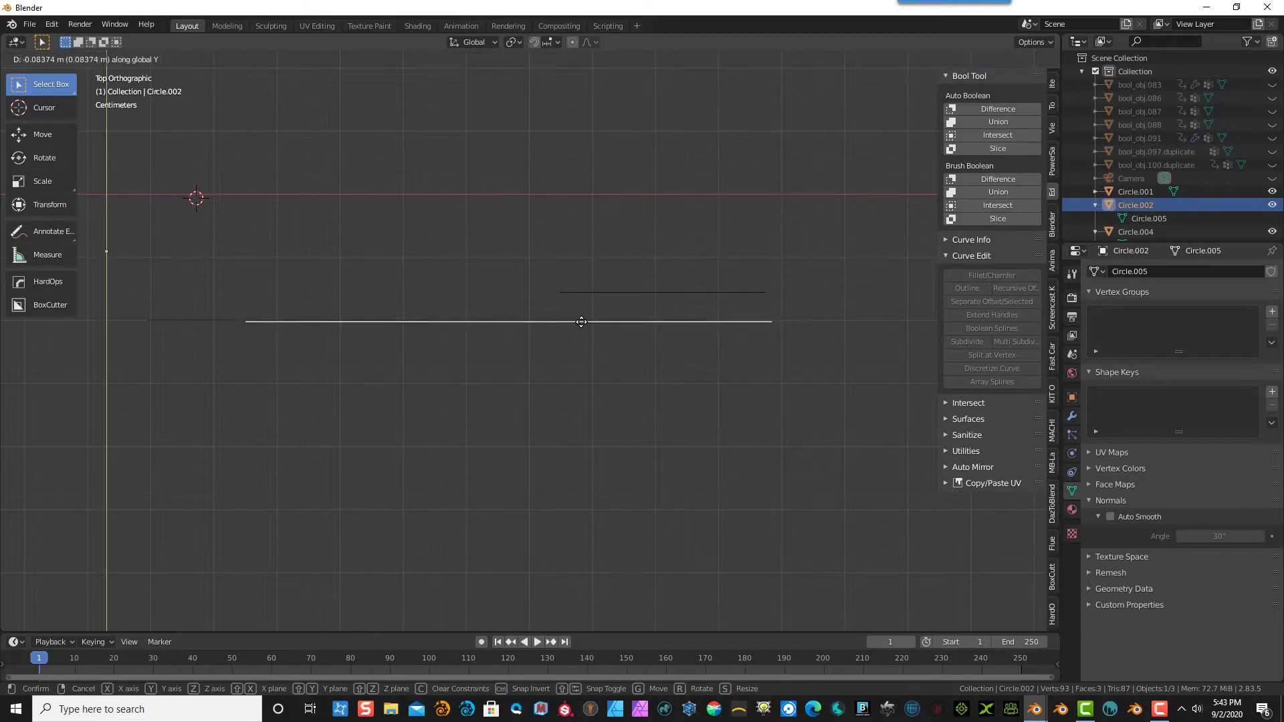
pyautogui.click(588, 321)
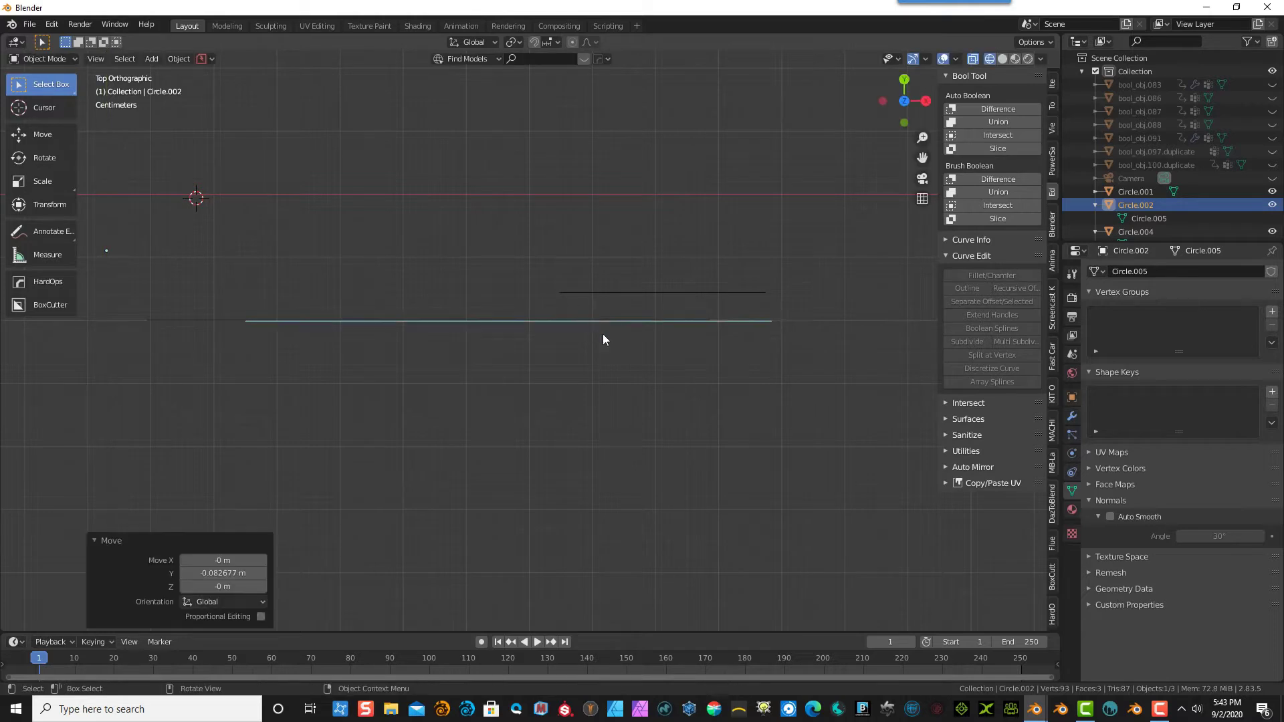
# - Combine the upper link Circle.002 with the lower link Circle.001 using an auto boolean Union
pyautogui.moveTo(603, 335)
pyautogui.mouseDown(button='middle')
pyautogui.moveTo(635, 367)
pyautogui.moveTo(624, 319)
pyautogui.mouseUp(button='middle')
pyautogui.scroll(-6, 623, 321)
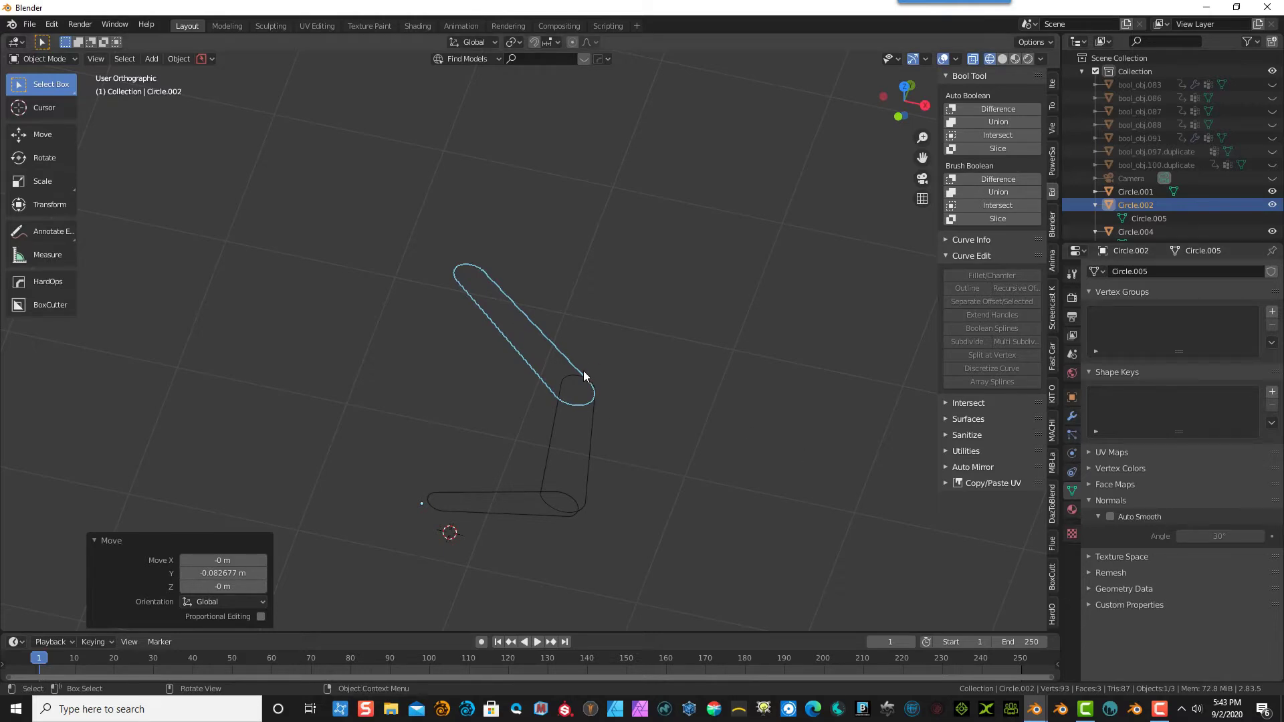
pyautogui.keyDown('shift'); pyautogui.click(501, 492); pyautogui.keyUp('shift')
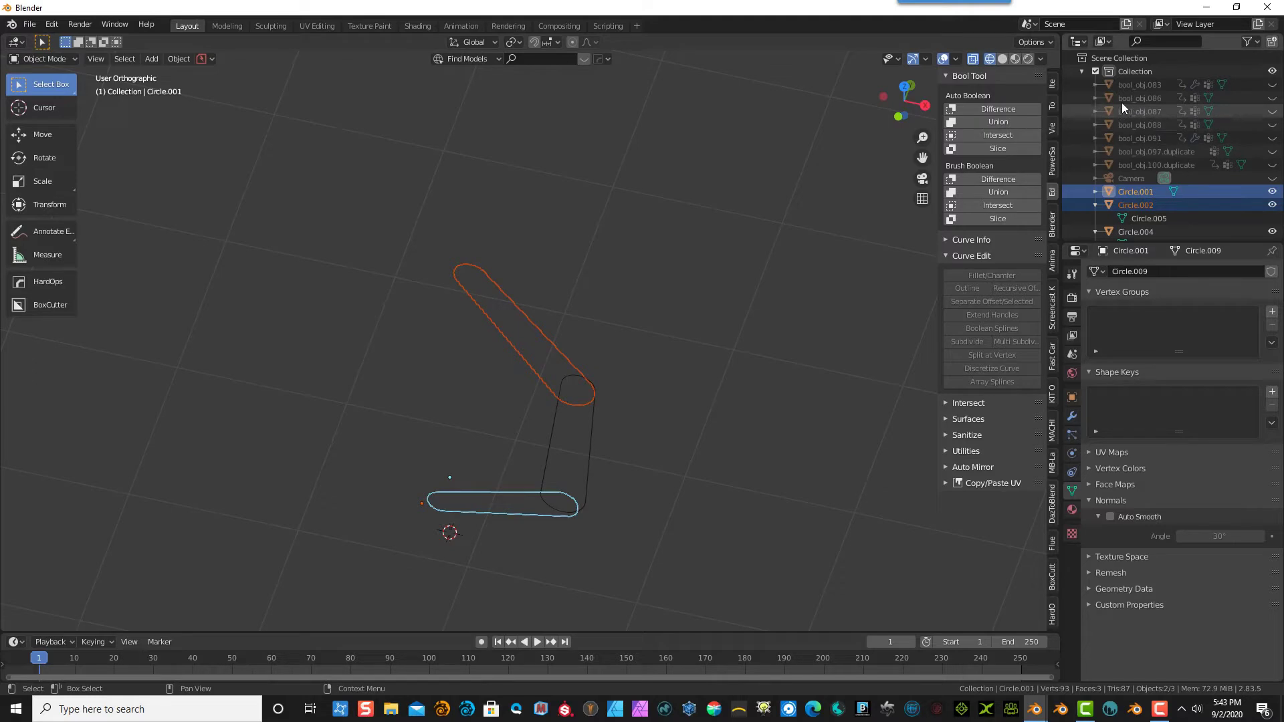
pyautogui.click(1008, 121)
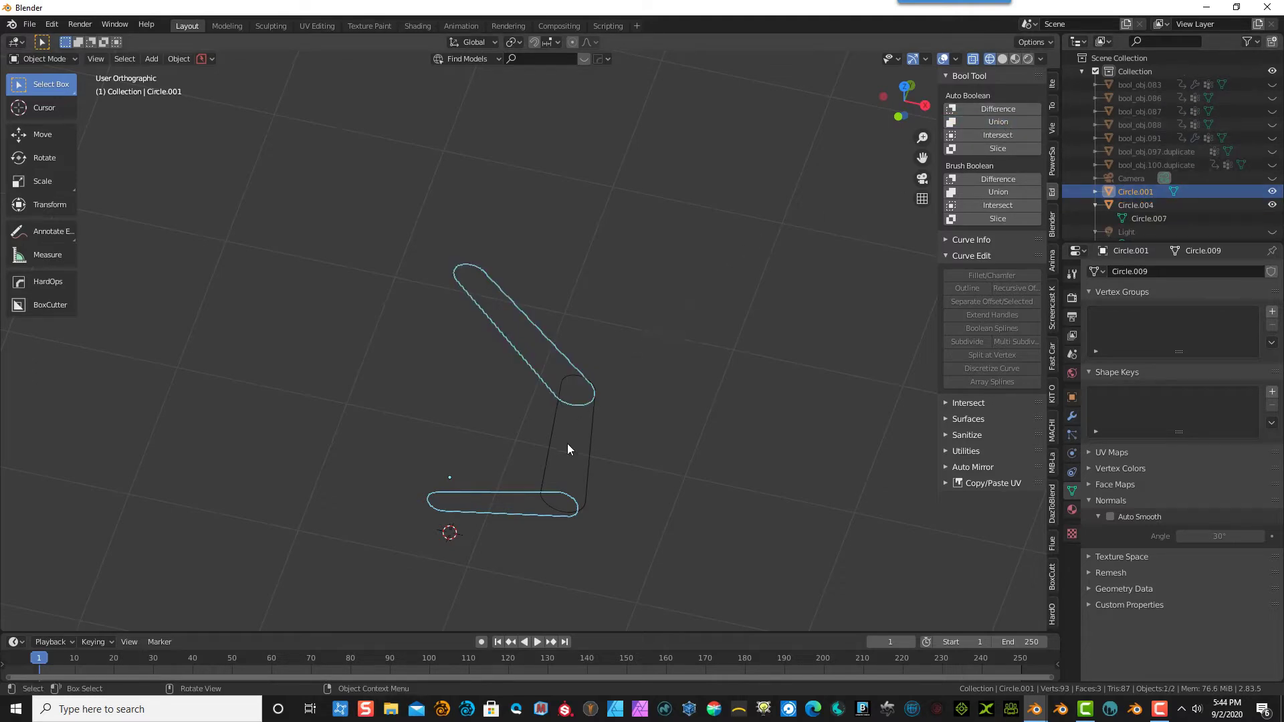
# - Select both link faces of Circle.001 in Edit Mode and extrude them about 0.070 m along their normal
pyautogui.click(612, 411)
pyautogui.click(557, 404)
pyautogui.click(43, 59)
pyautogui.click(47, 86)
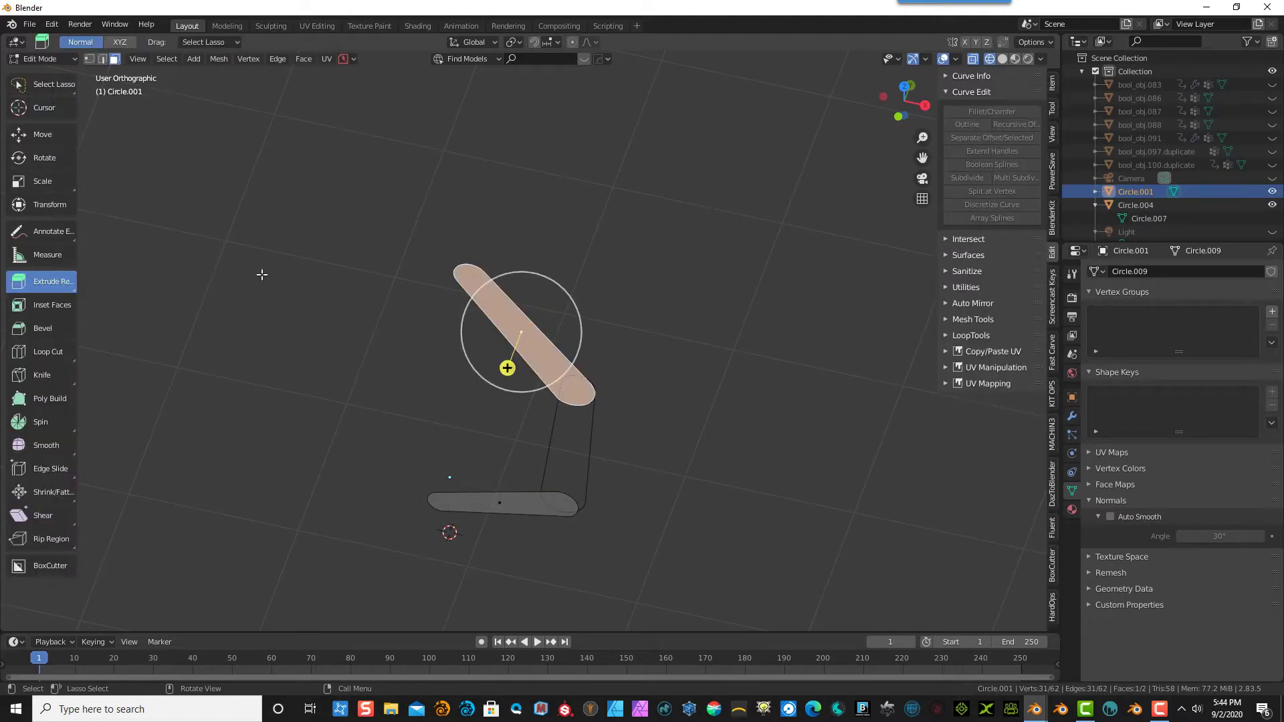
pyautogui.click(166, 60)
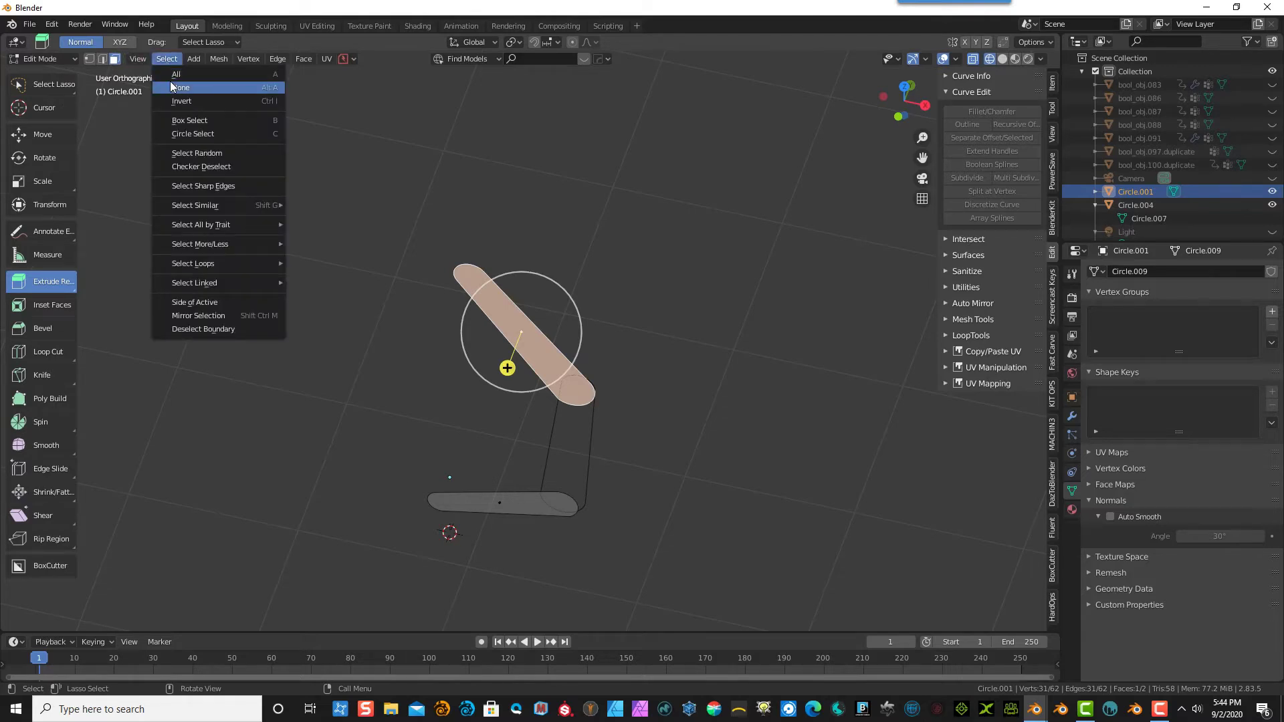
pyautogui.click(170, 79)
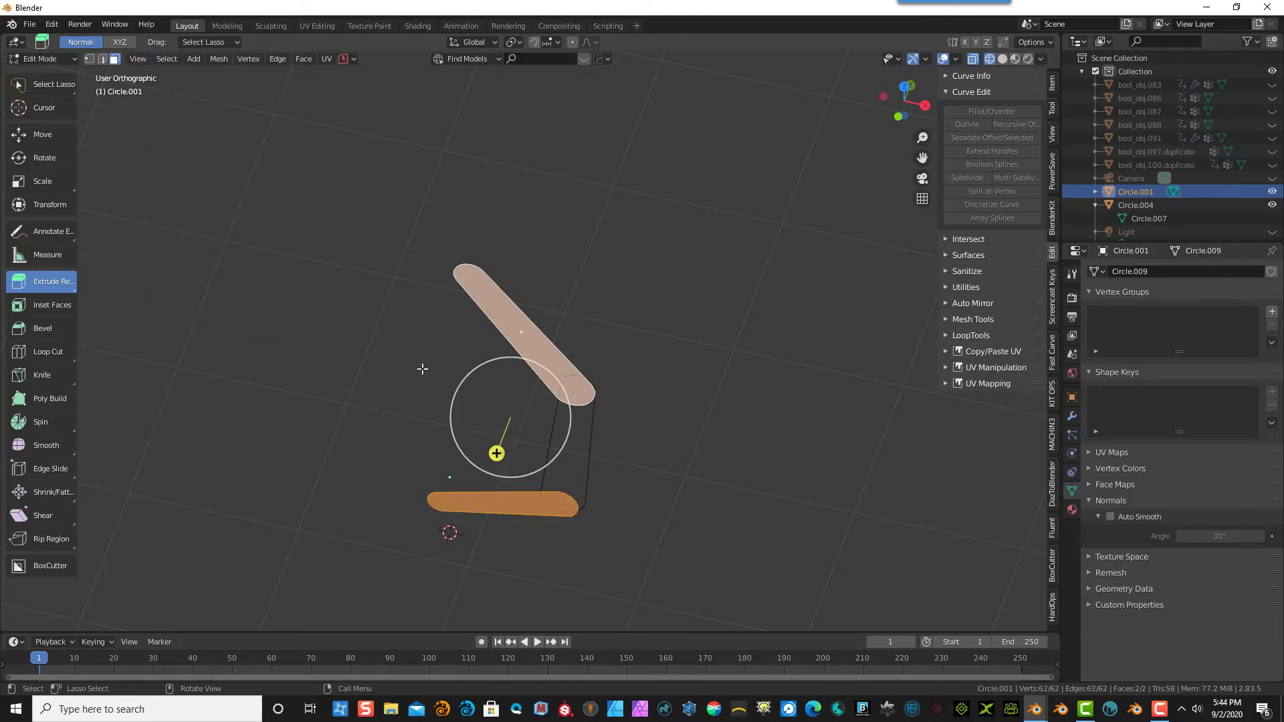
pyautogui.moveTo(425, 367); pyautogui.dragTo(570, 406, button='middle')
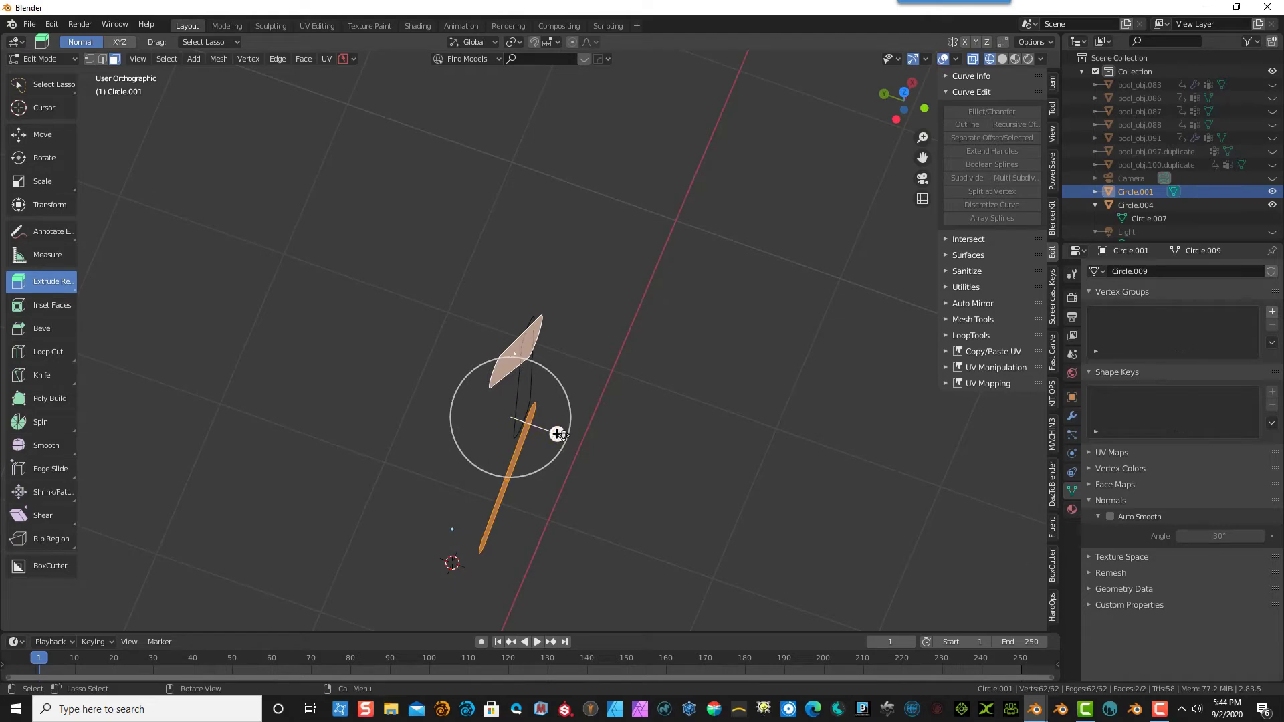
pyautogui.moveTo(558, 433); pyautogui.dragTo(573, 435)
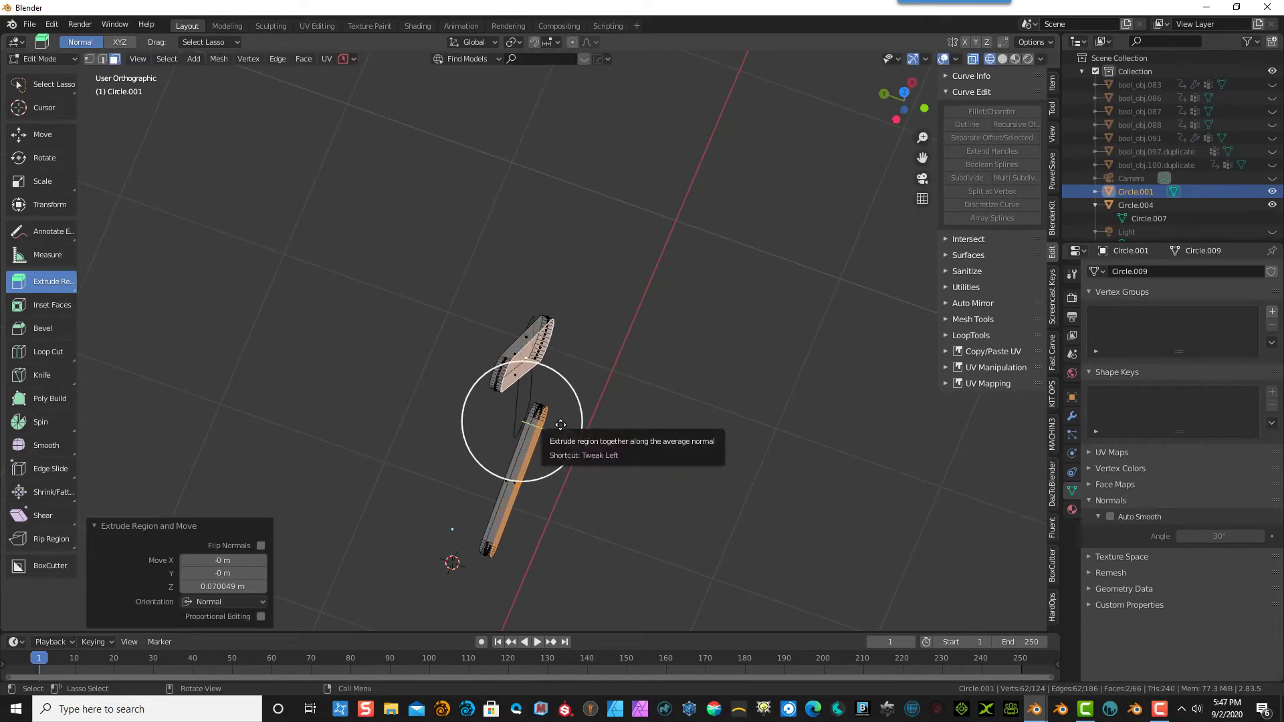
pyautogui.moveTo(688, 318); pyautogui.dragTo(595, 224, button='middle')
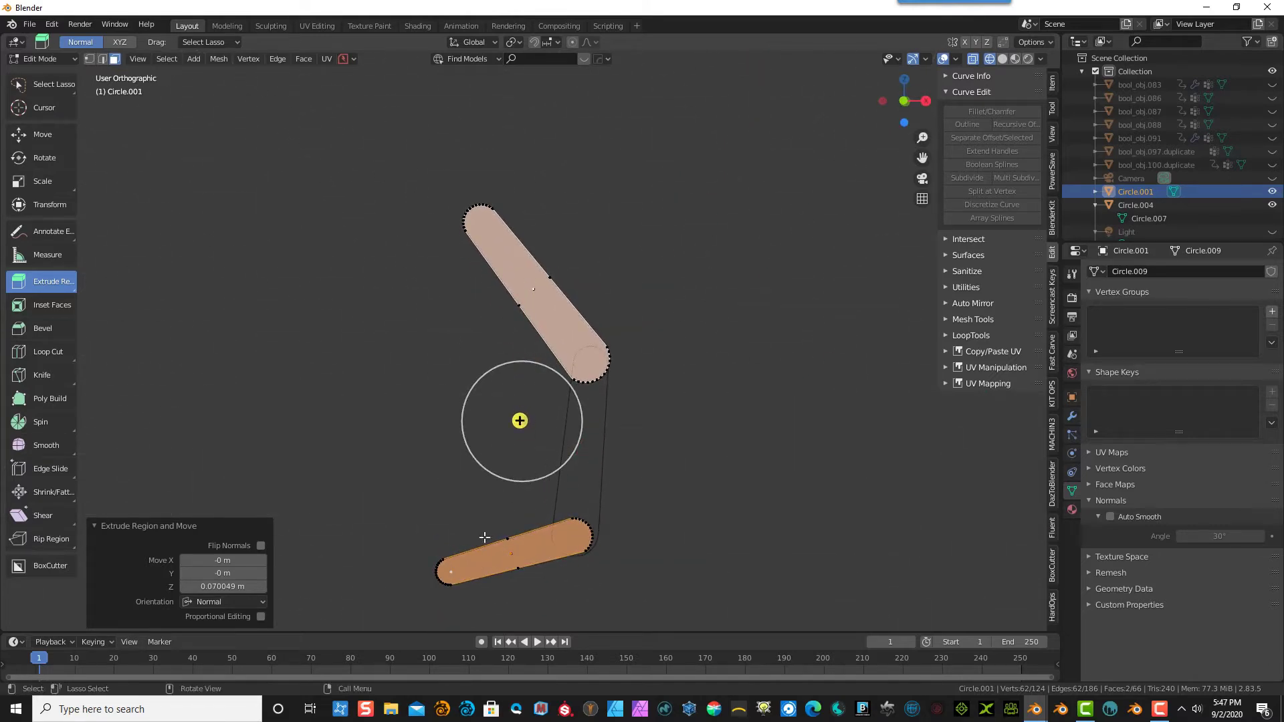
# - Return to Object Mode and display the links in solid shading with X-ray off
pyautogui.click(39, 59)
pyautogui.click(43, 75)
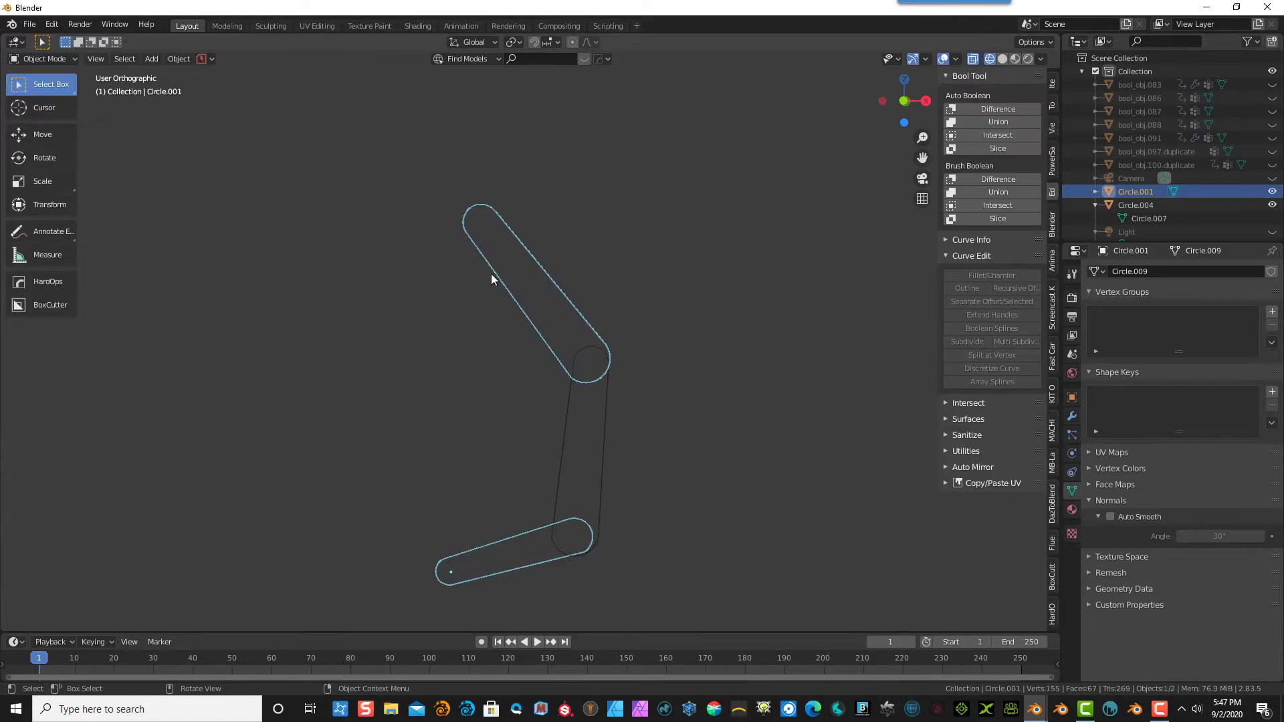
pyautogui.click(1001, 59)
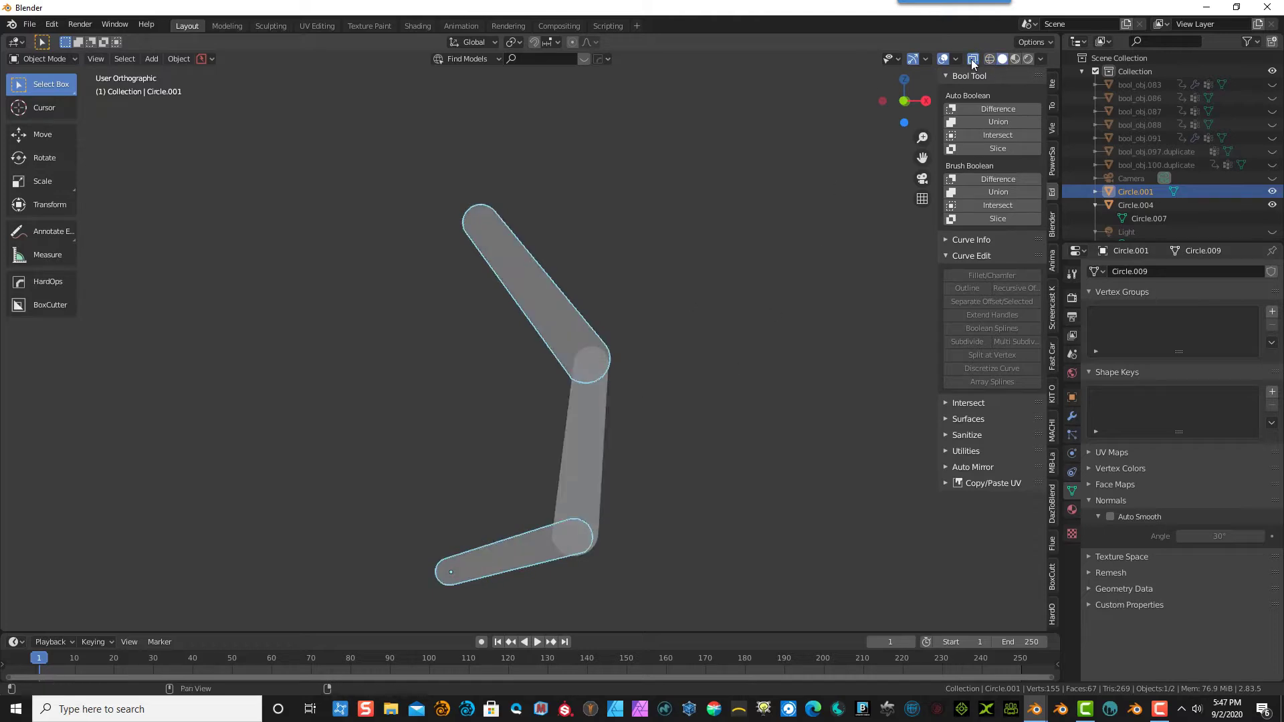
pyautogui.click(973, 59)
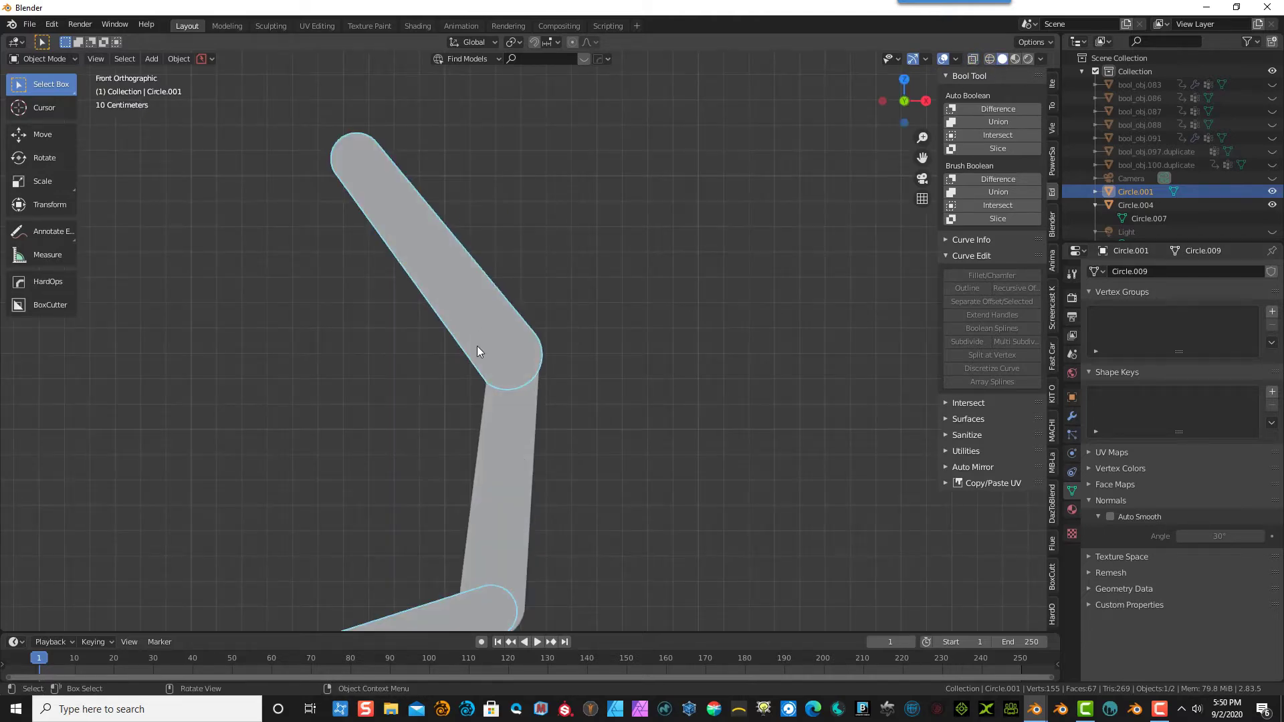
# - Draw a circular Fluent cut at the upper link's lower joint and give the cutter depth through the link
pyautogui.press('f')
pyautogui.click(380, 325)
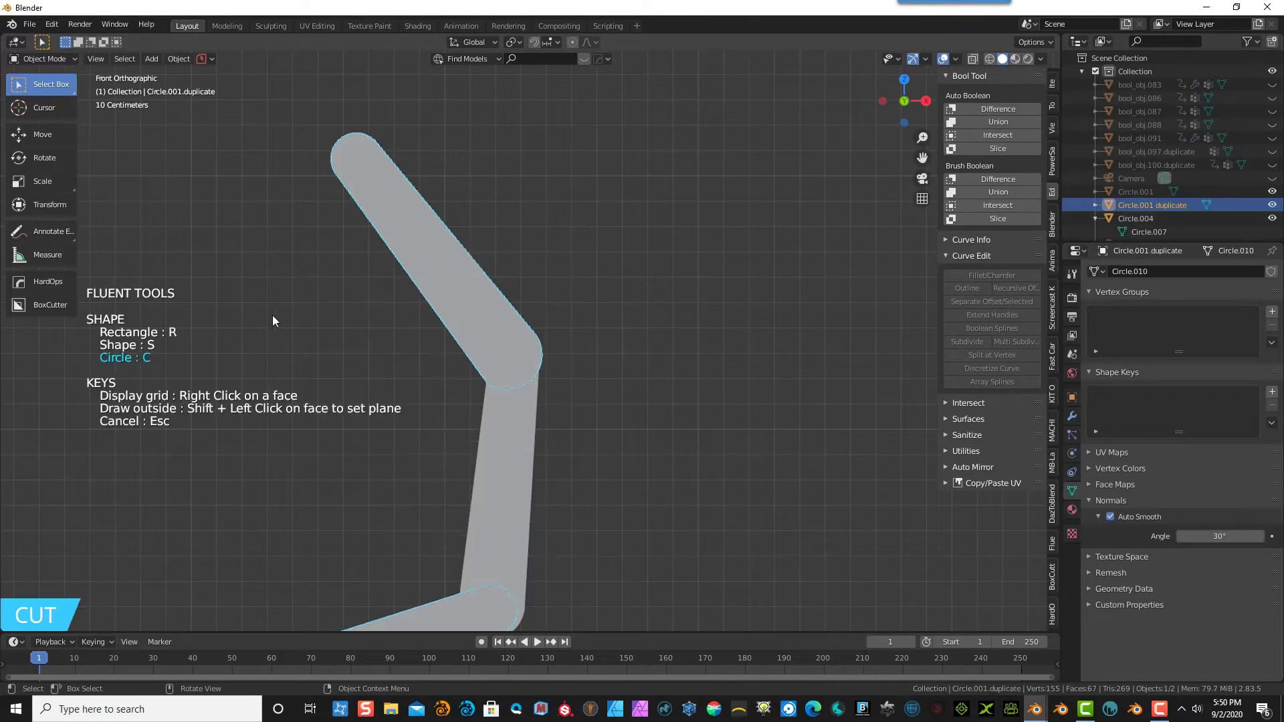
pyautogui.click(511, 357)
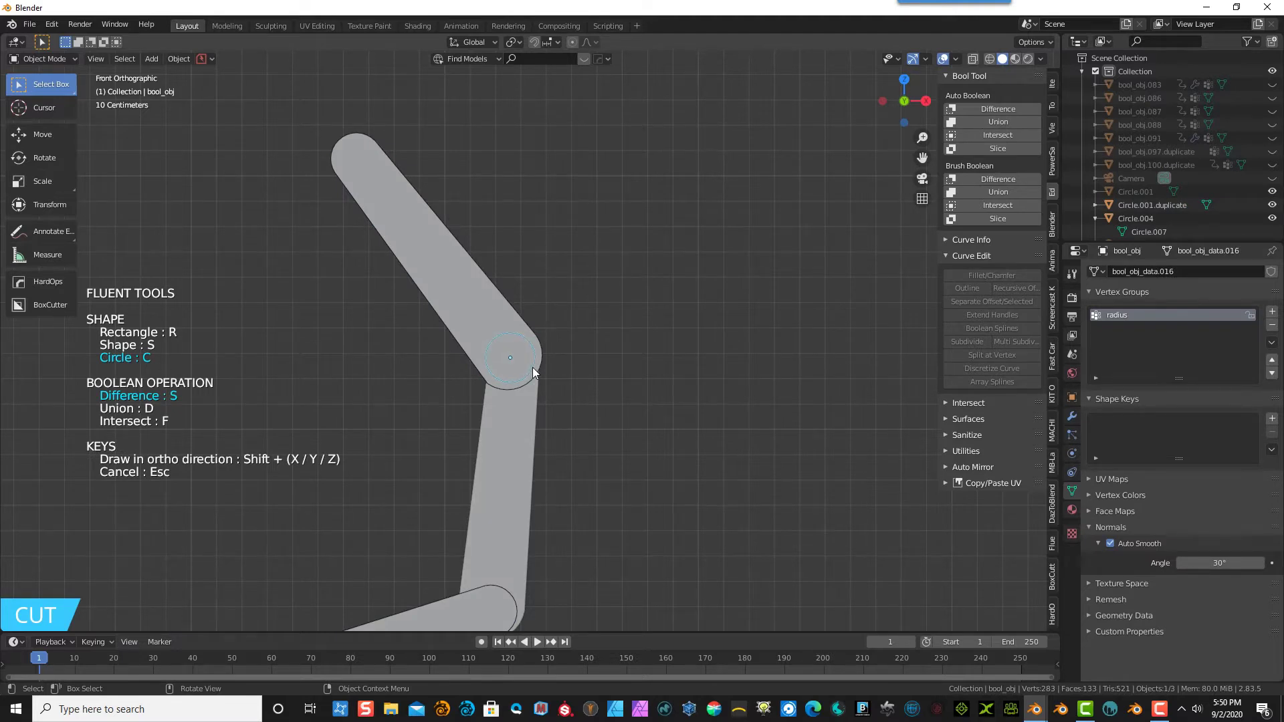
pyautogui.press('s')
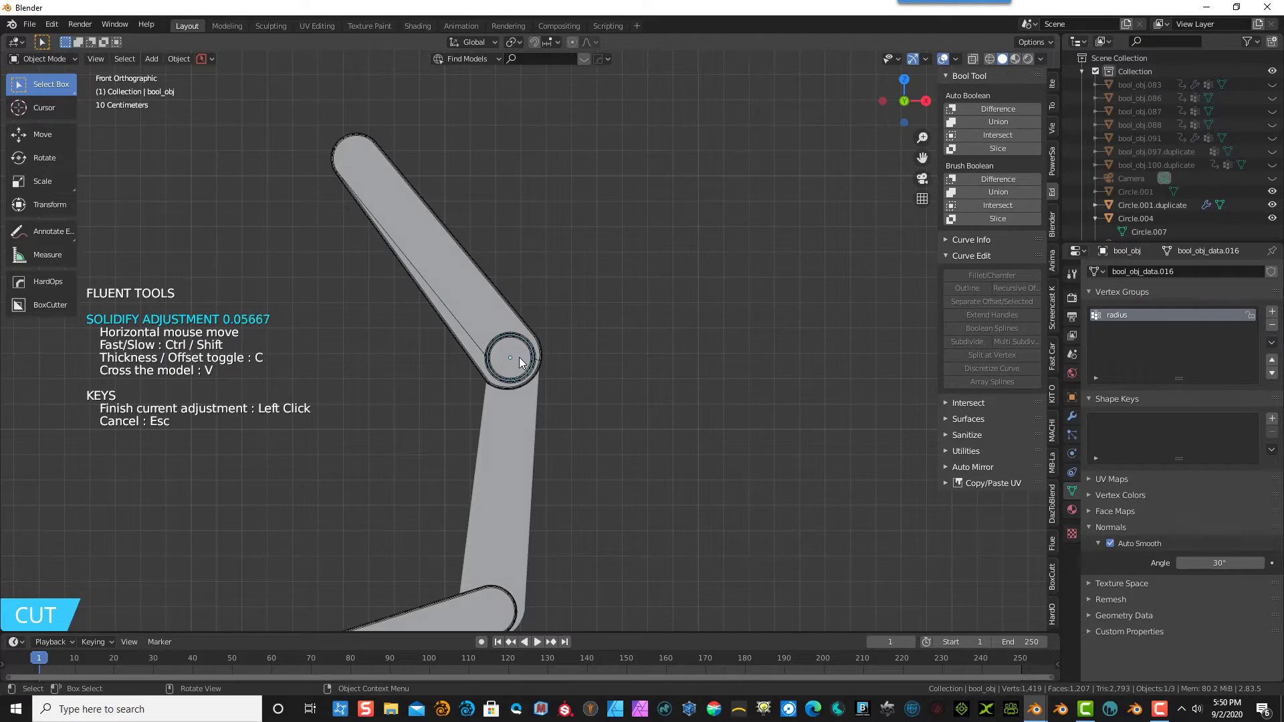
pyautogui.moveTo(594, 395); pyautogui.dragTo(725, 426, button='middle')
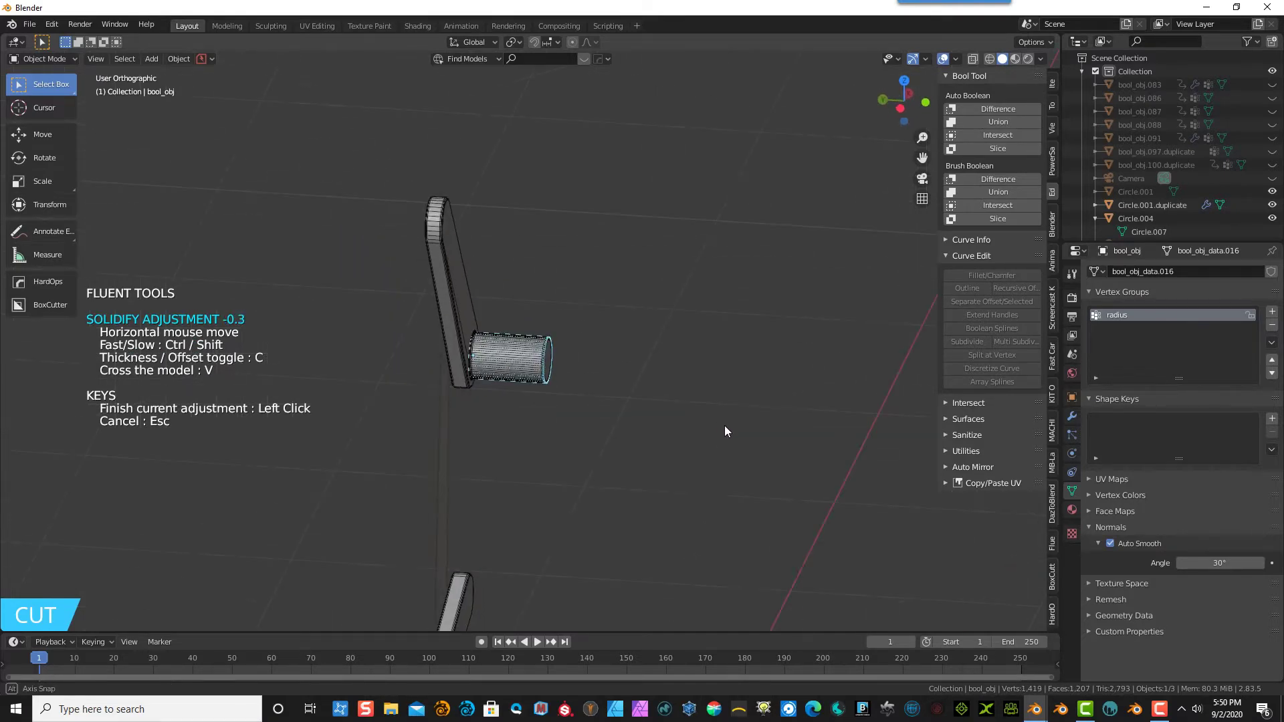
pyautogui.click(429, 388)
pyautogui.moveTo(545, 386); pyautogui.dragTo(375, 379, button='middle')
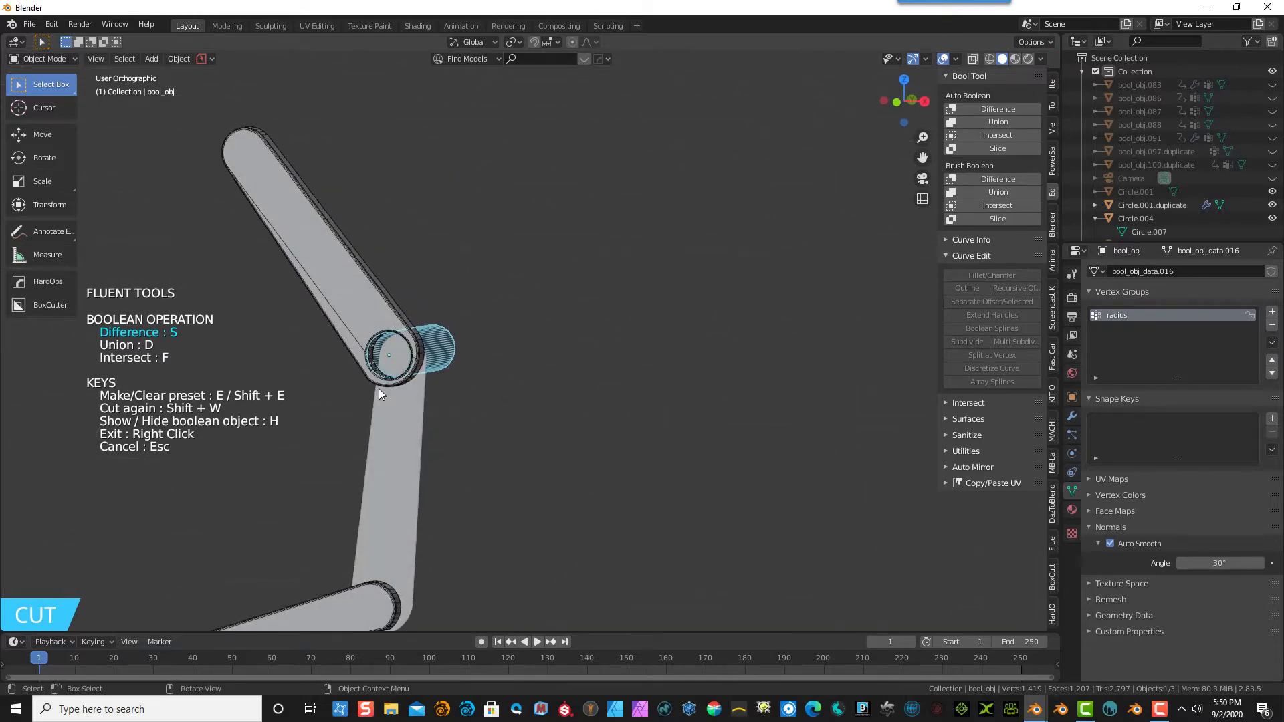
# - Move the circular cutter about -0.013 m in X and 0.018 m in Z to centre it in the link's rounded end
pyautogui.press('KP_1')
pyautogui.scroll(4, 366, 442)
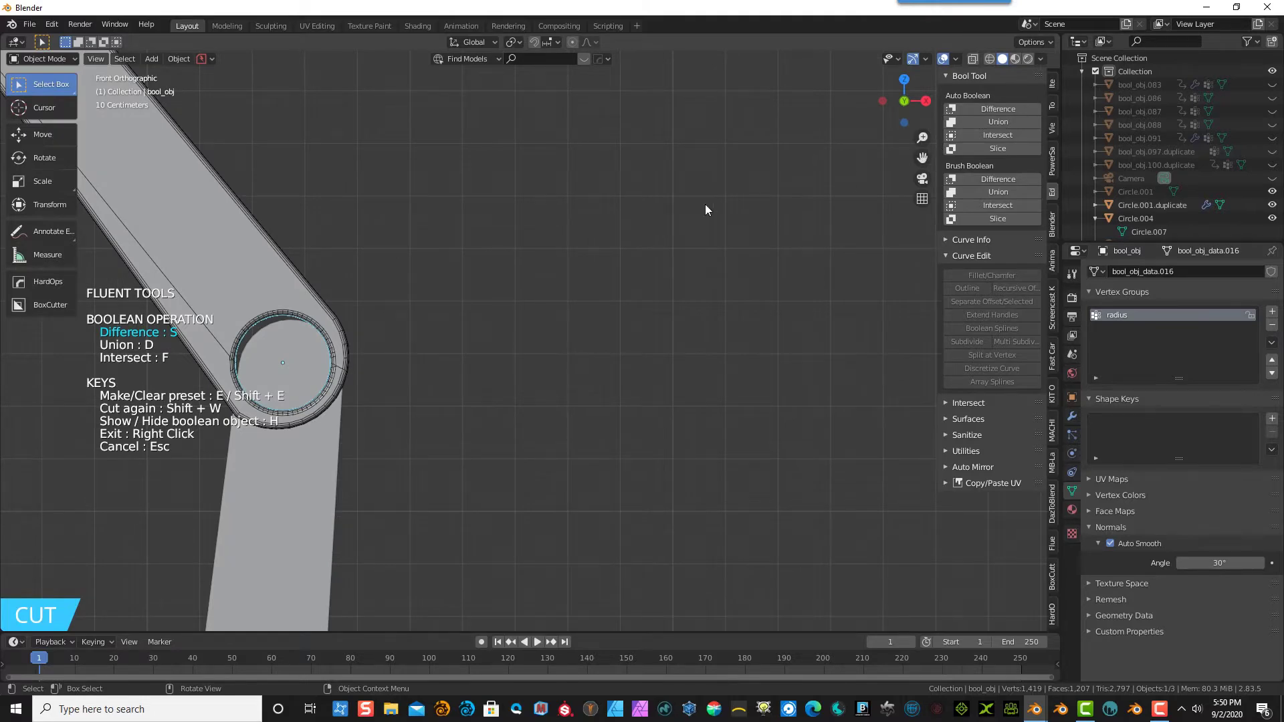
pyautogui.scroll(-3, 468, 277)
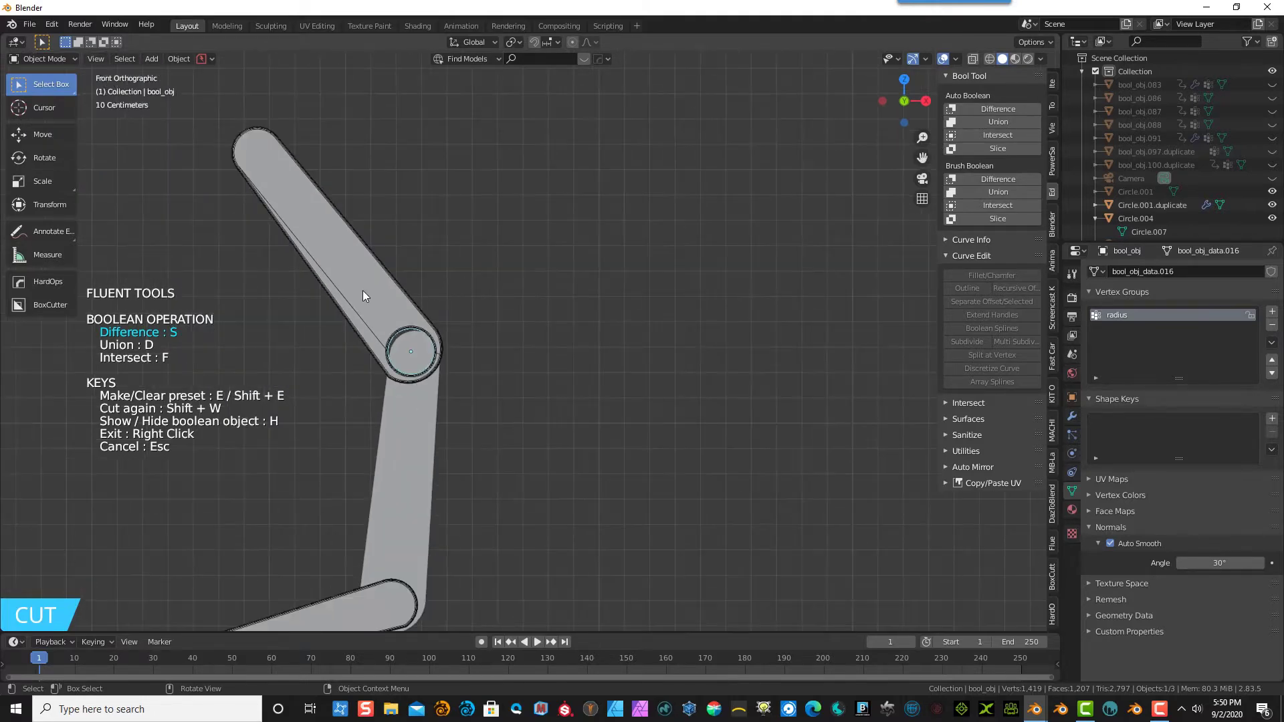
pyautogui.scroll(2, 324, 272)
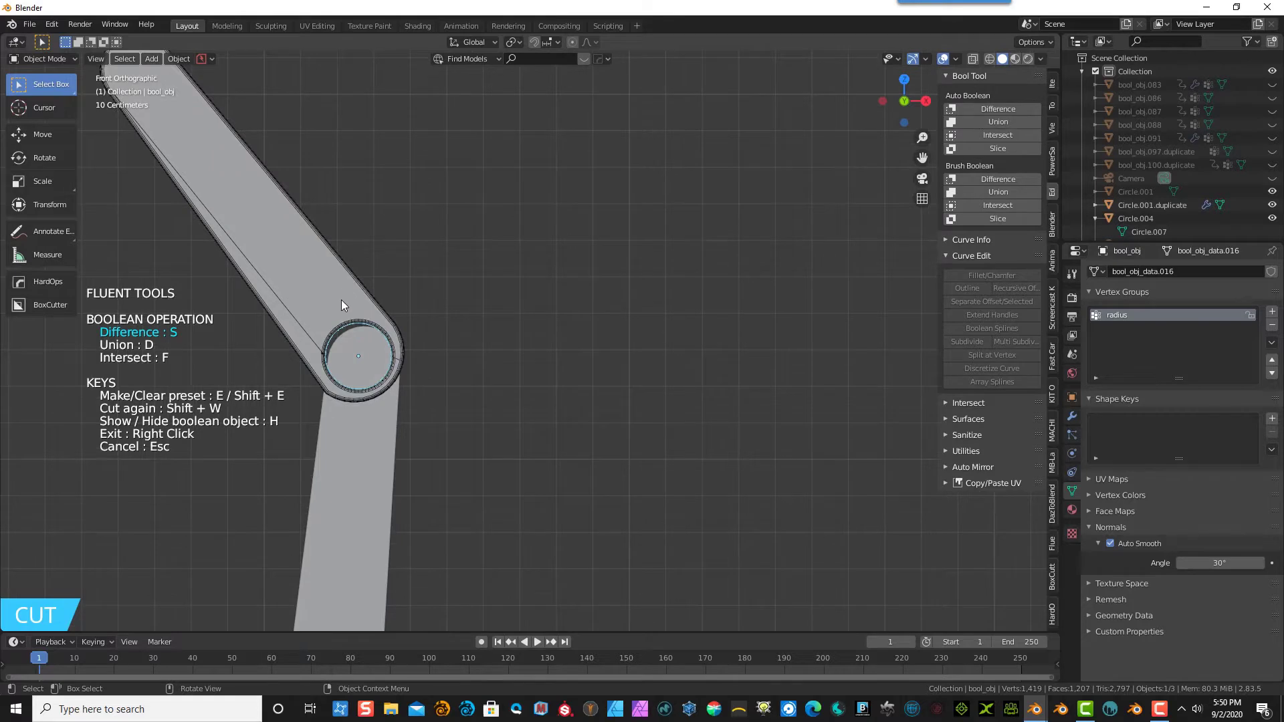
pyautogui.press('g')
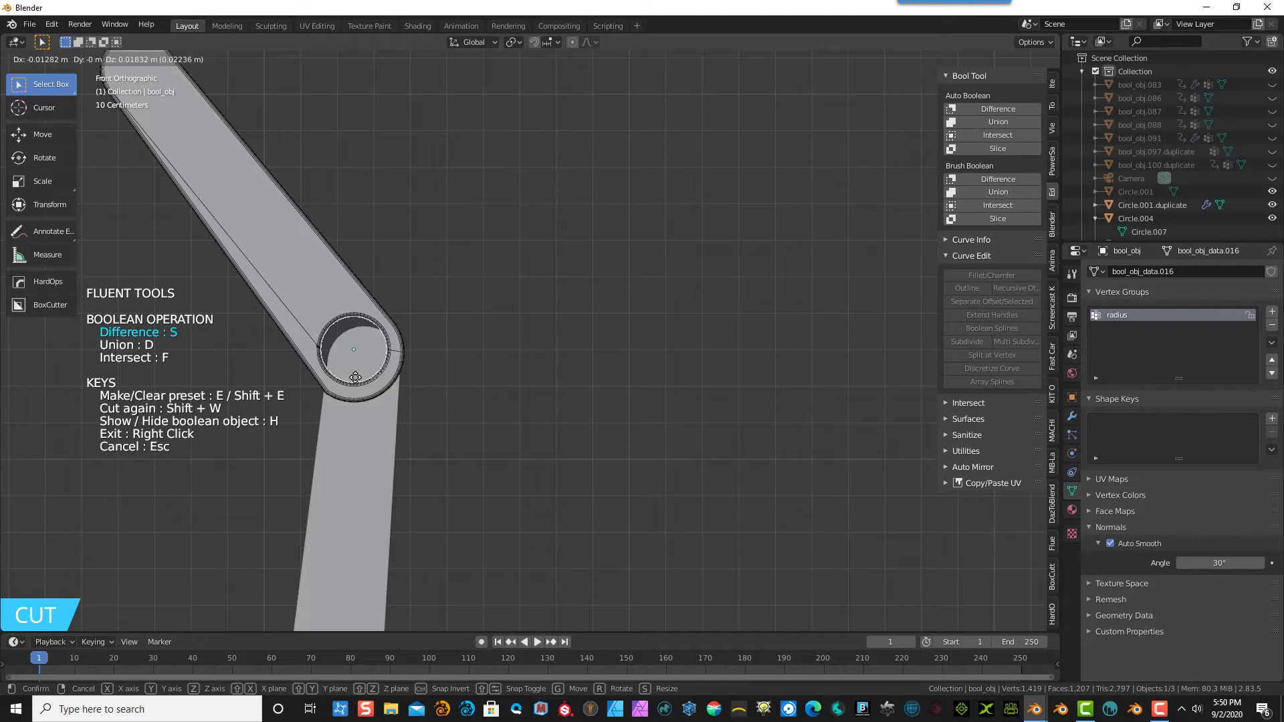
pyautogui.click(355, 377)
pyautogui.moveTo(444, 364); pyautogui.dragTo(511, 384, button='middle')
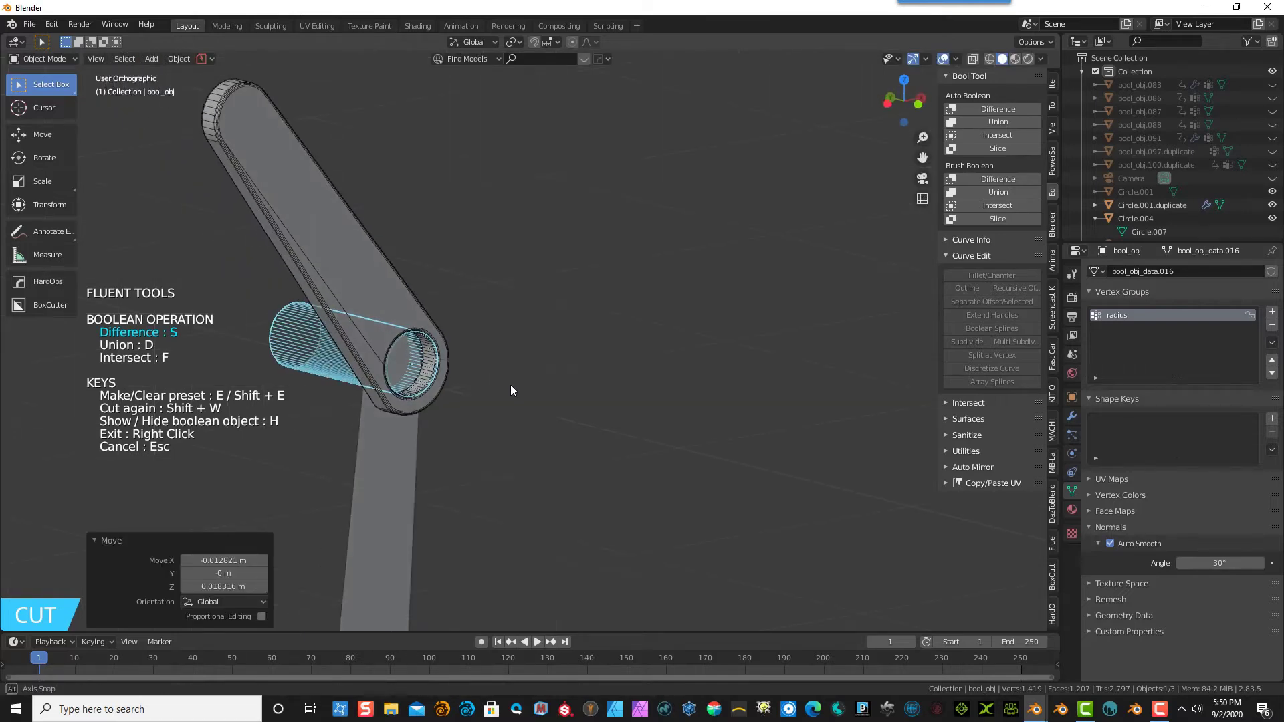
# - Set the circular cutter's radius to about 0.105 and lower its resolution
pyautogui.click(386, 299)
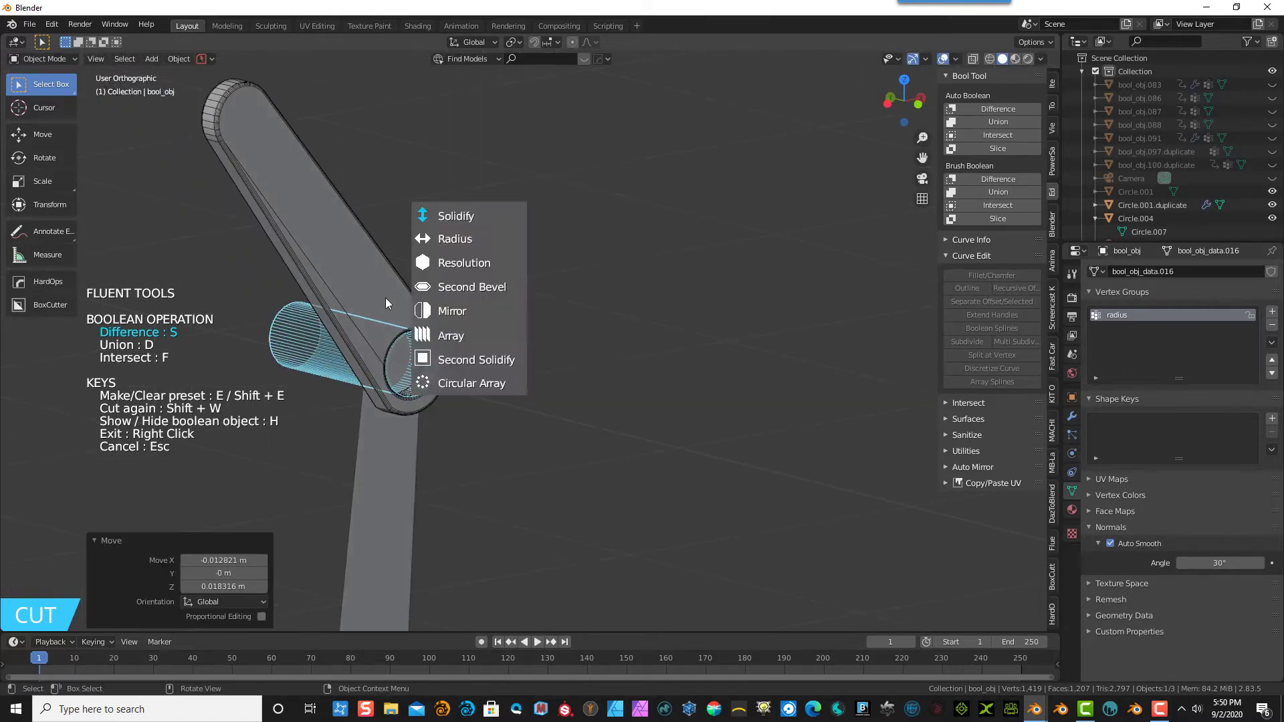
pyautogui.click(447, 241)
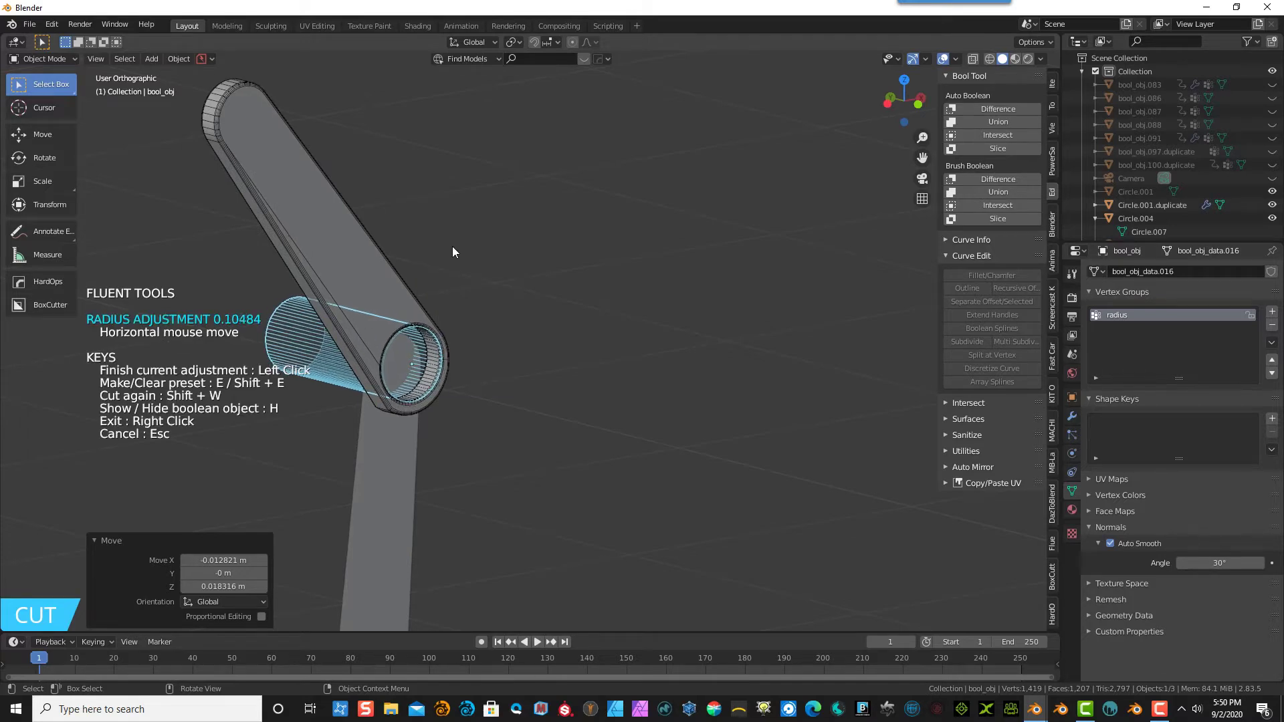
pyautogui.click(453, 247)
pyautogui.click(406, 322)
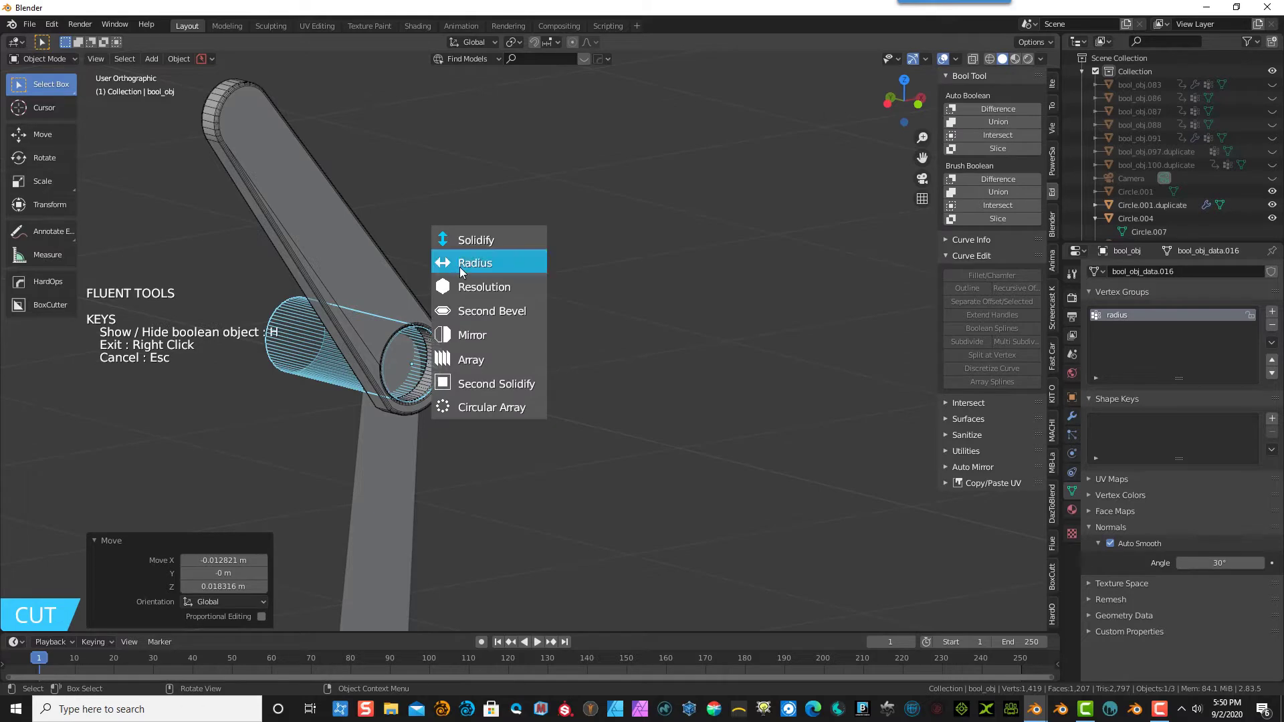
pyautogui.click(472, 288)
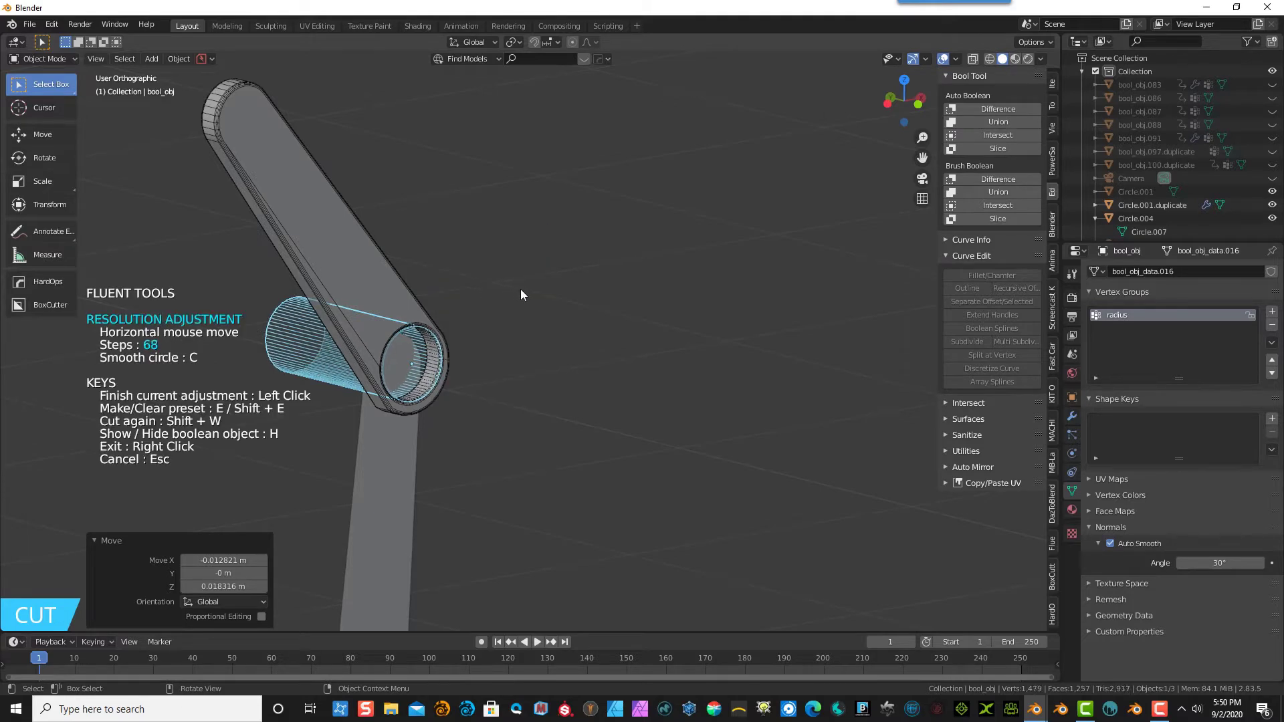
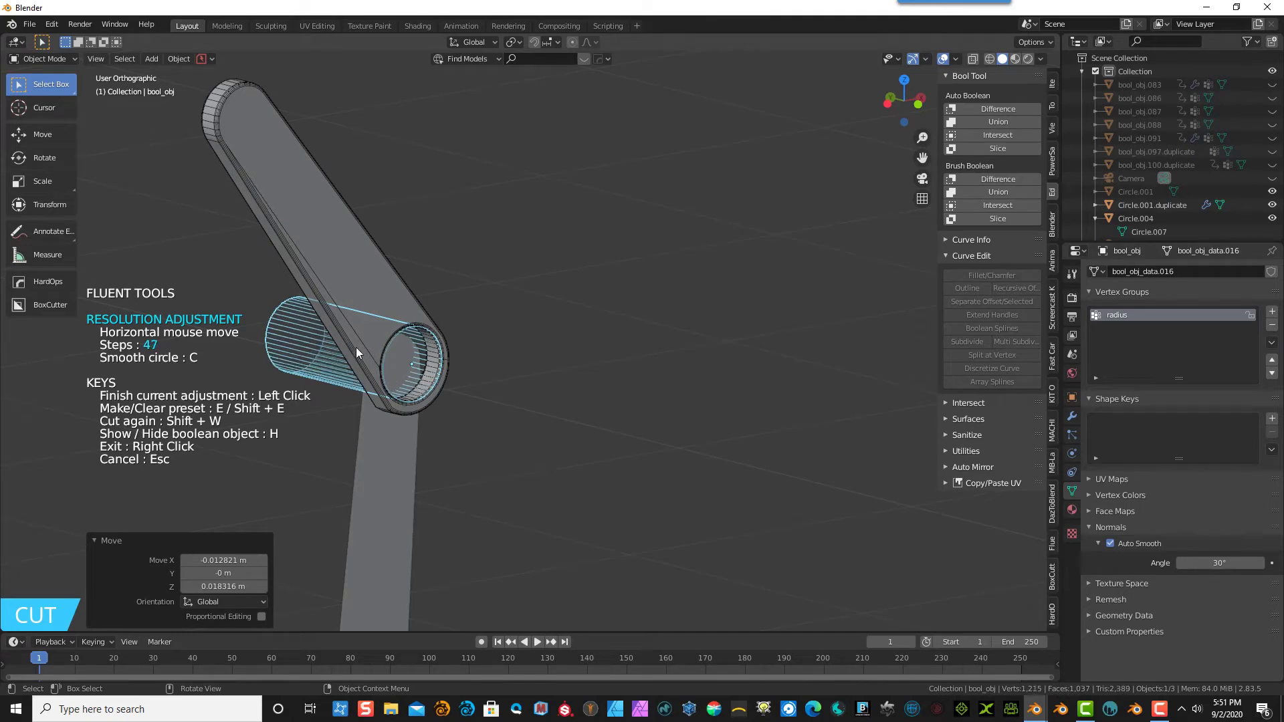
pyautogui.click(315, 357)
pyautogui.rightClick(391, 353)
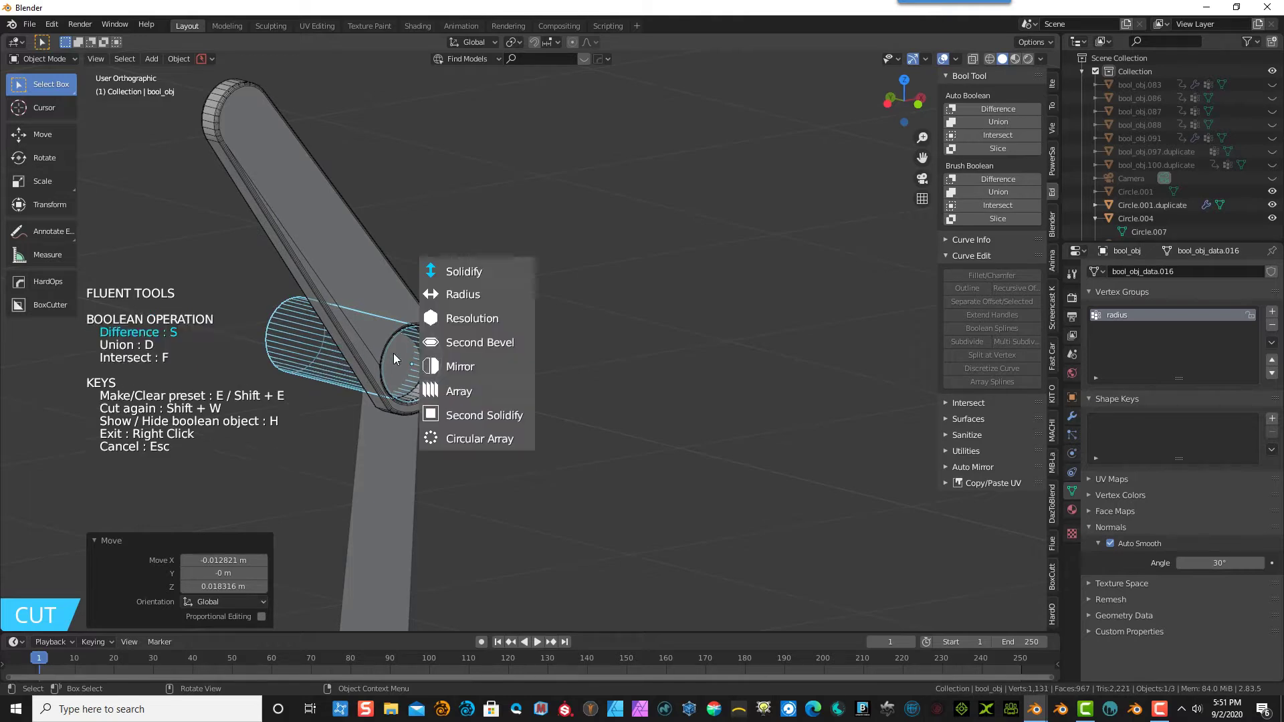
# - Add a second bevel about 0.524 wide to the circular cutter and finish the difference cut
pyautogui.click(467, 341)
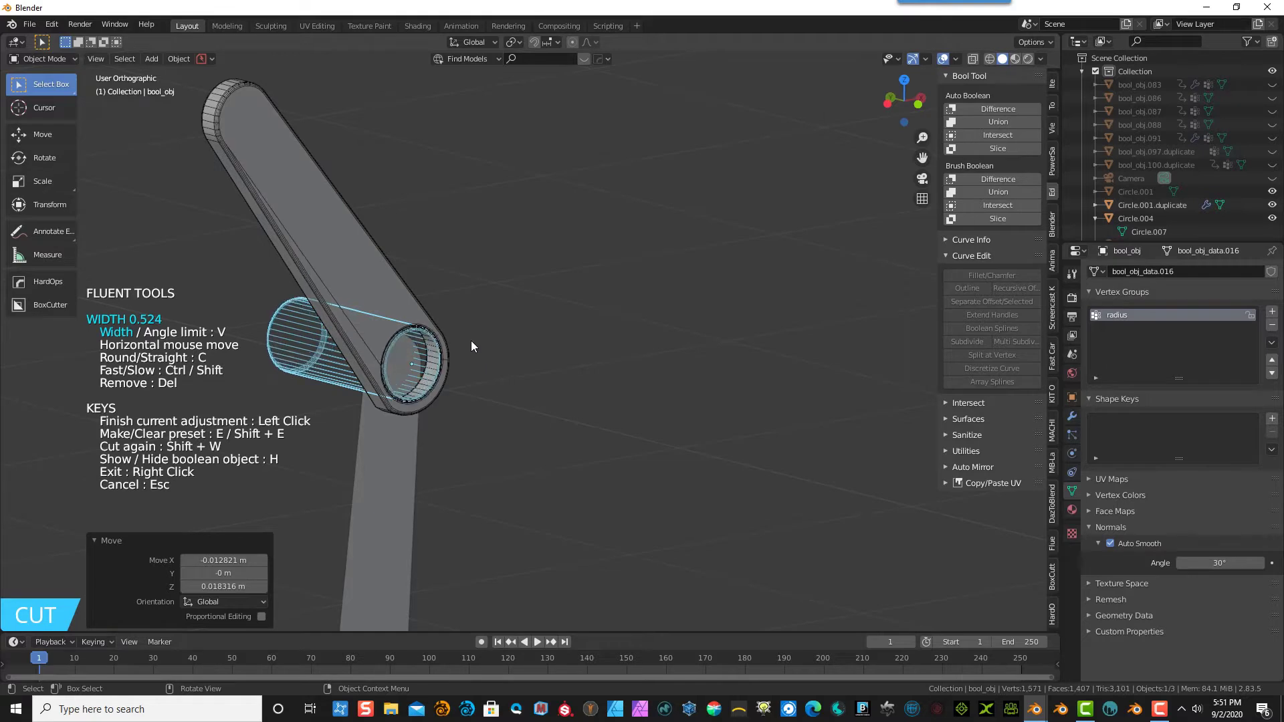
pyautogui.rightClick(472, 342)
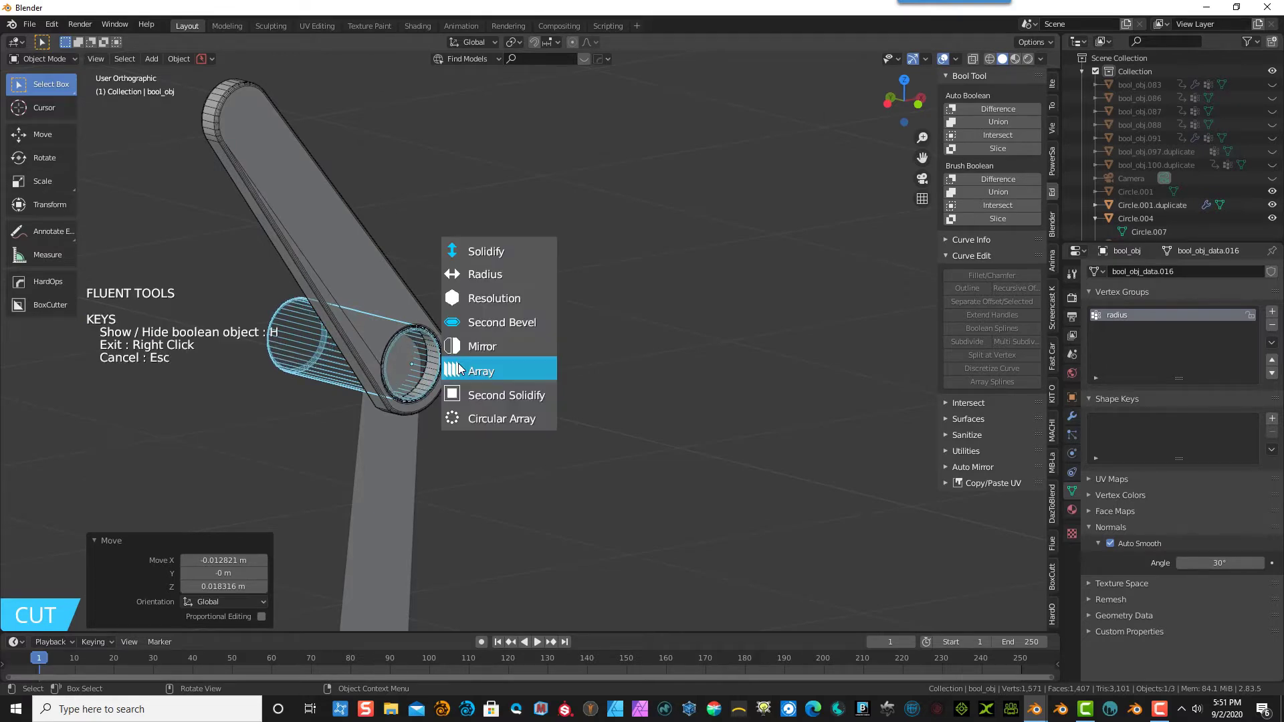
pyautogui.moveTo(696, 369); pyautogui.dragTo(614, 369, button='middle')
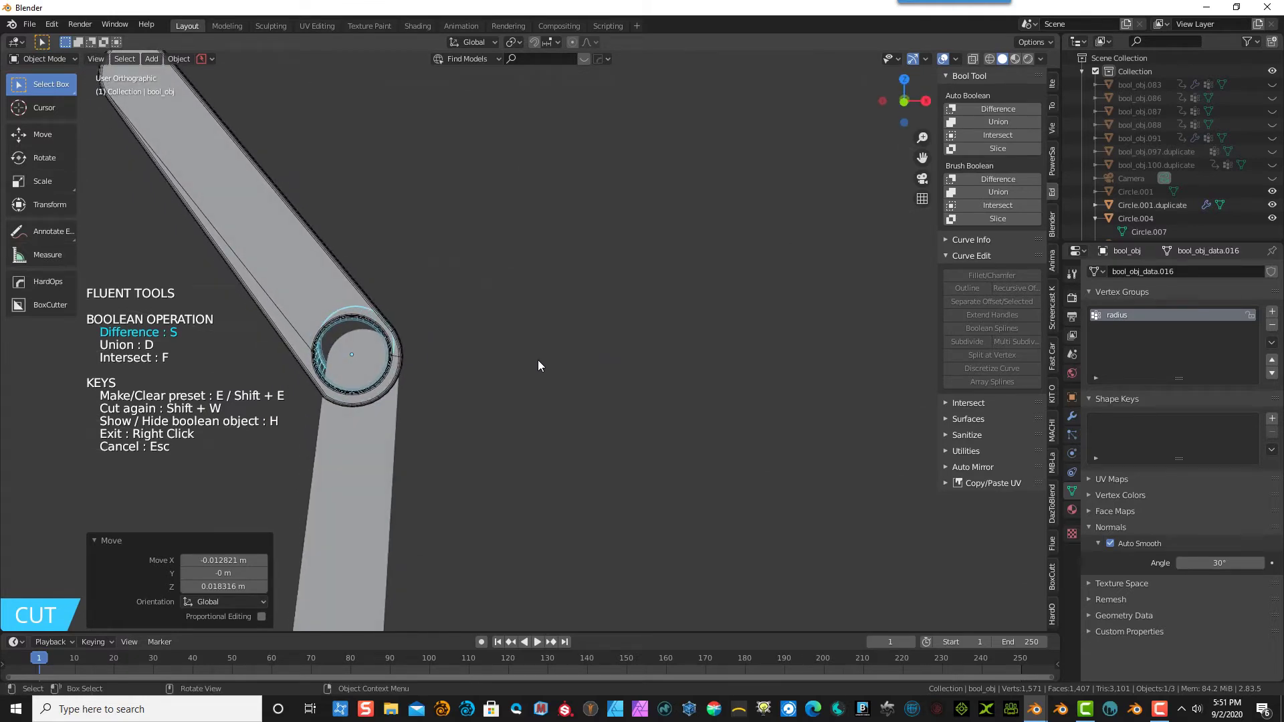
pyautogui.press('s')
pyautogui.moveTo(527, 350)
pyautogui.mouseDown(button='middle')
pyautogui.moveTo(360, 355)
pyautogui.moveTo(548, 351)
pyautogui.moveTo(552, 398)
pyautogui.moveTo(516, 341)
pyautogui.mouseUp(button='middle')
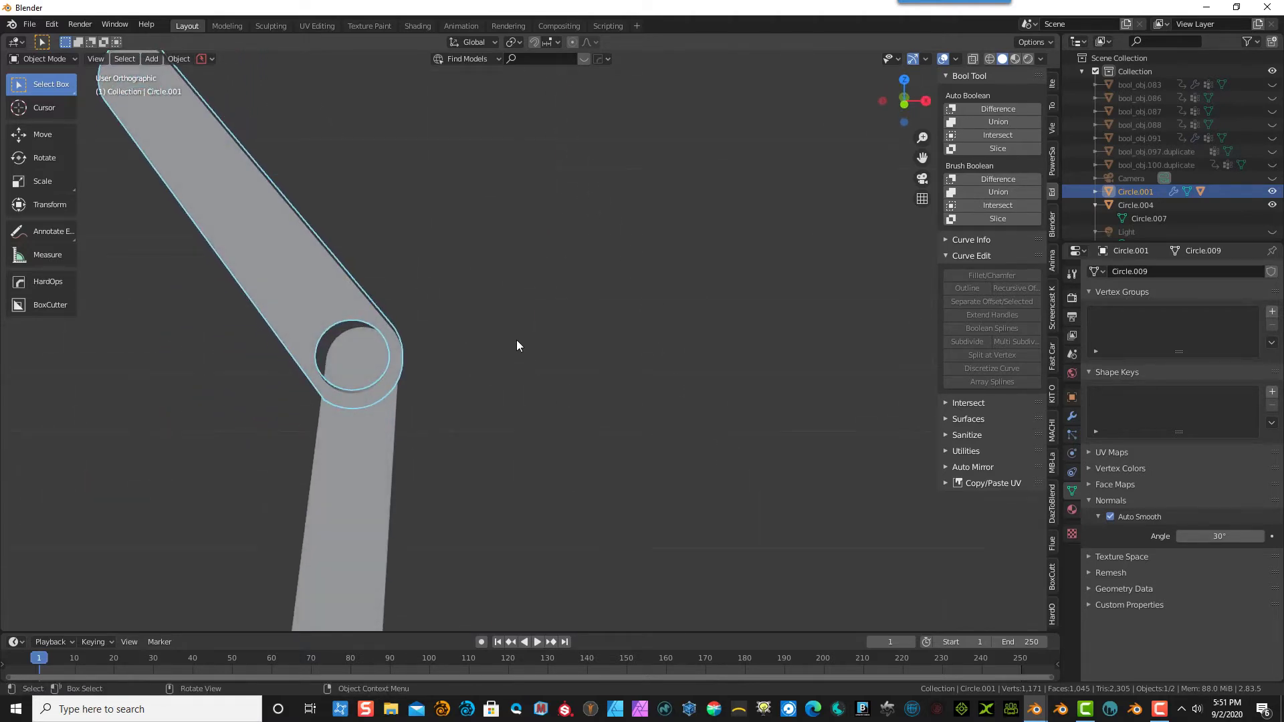
# - Cut a circular hole about 0.44 deep through the upper end of the upper link and adjust its position within the rounded end
pyautogui.press('KP_1')
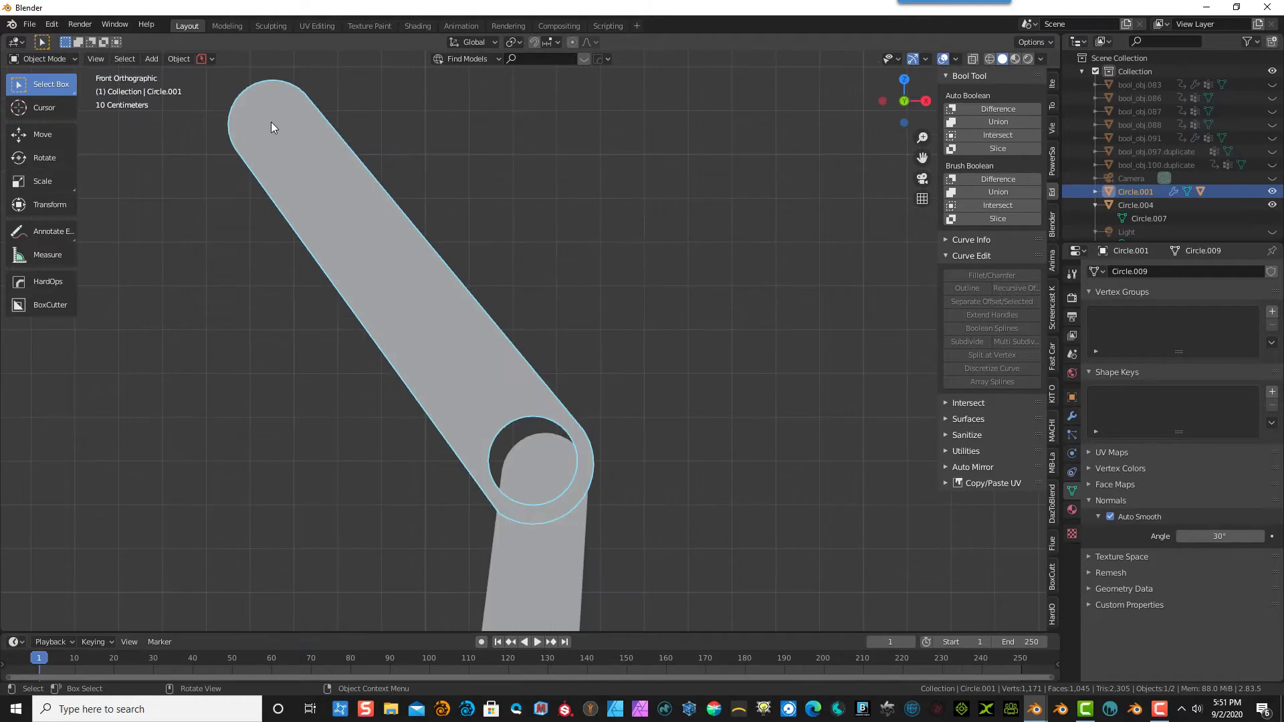
pyautogui.press('f')
pyautogui.click(185, 111)
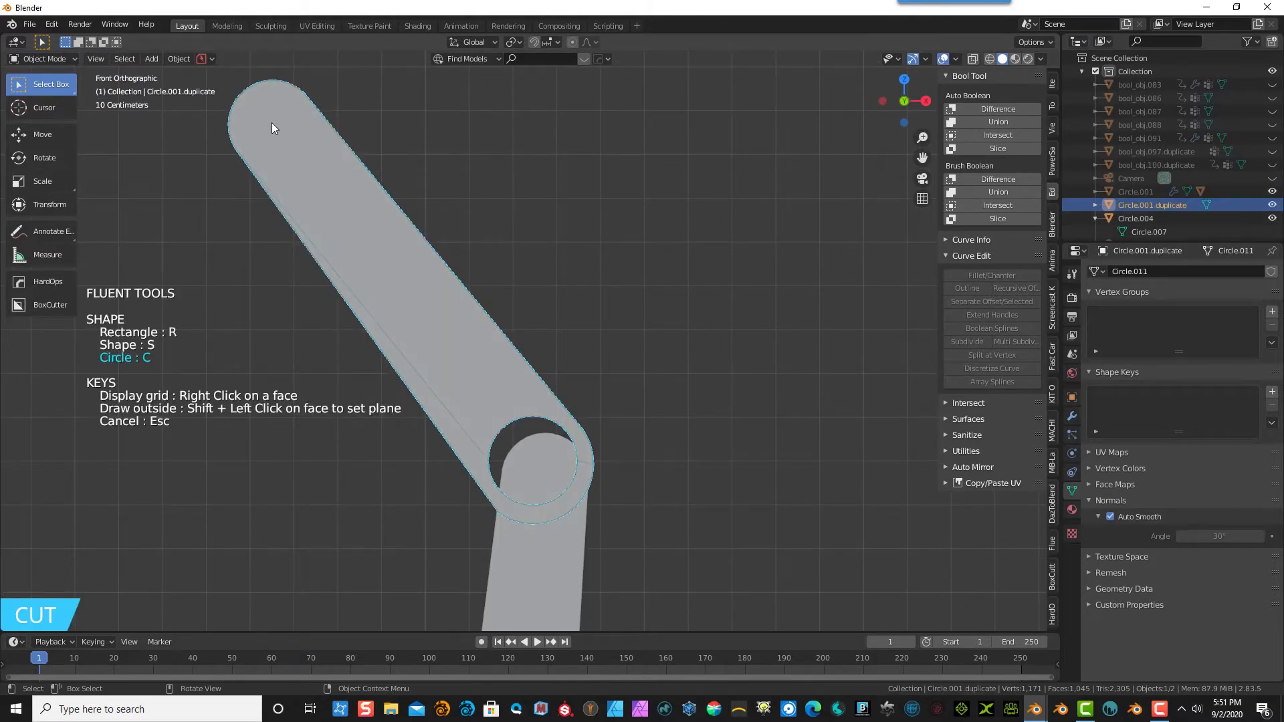
pyautogui.click(273, 122)
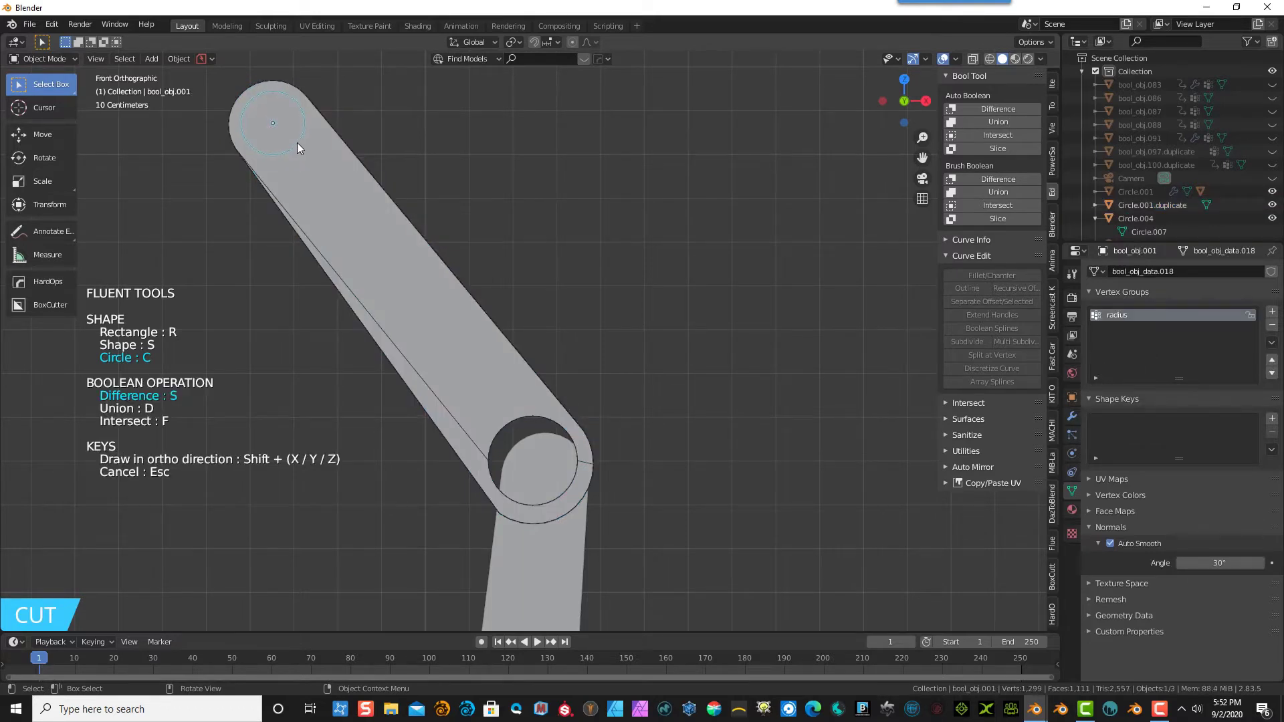
pyautogui.click(297, 142)
pyautogui.moveTo(301, 150); pyautogui.dragTo(363, 166, button='middle')
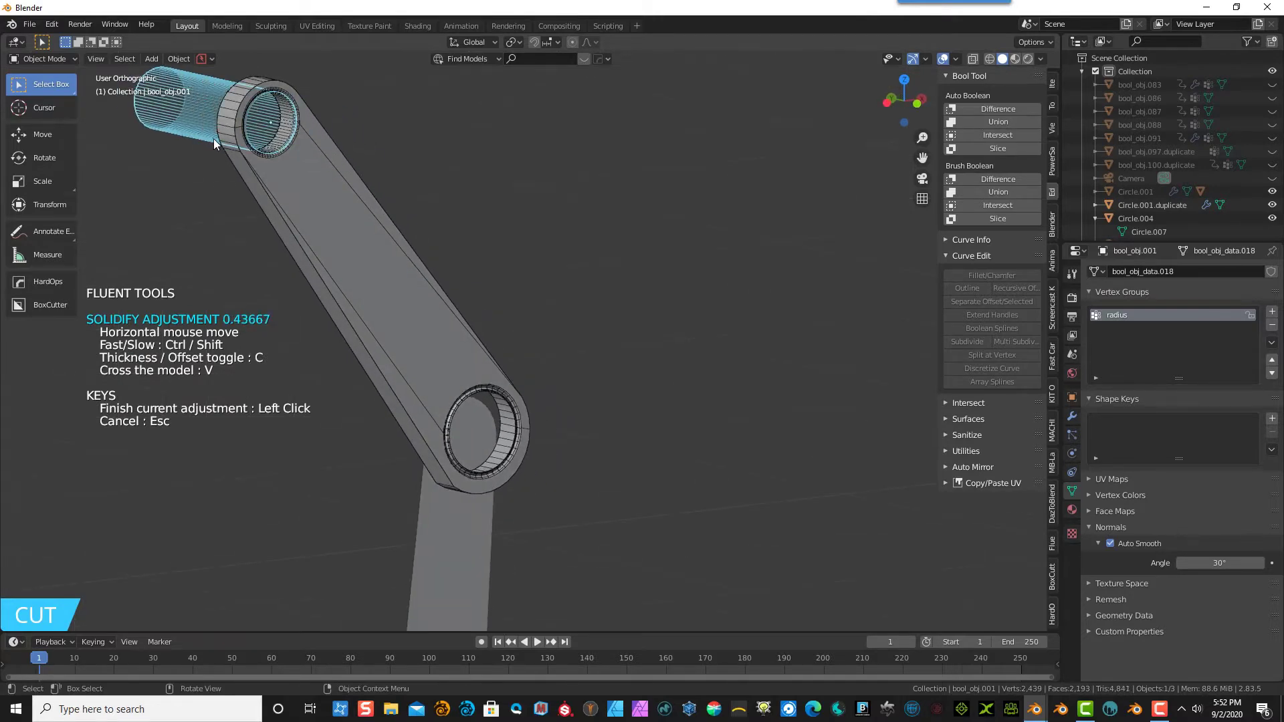
pyautogui.click(217, 143)
pyautogui.press('KP_1')
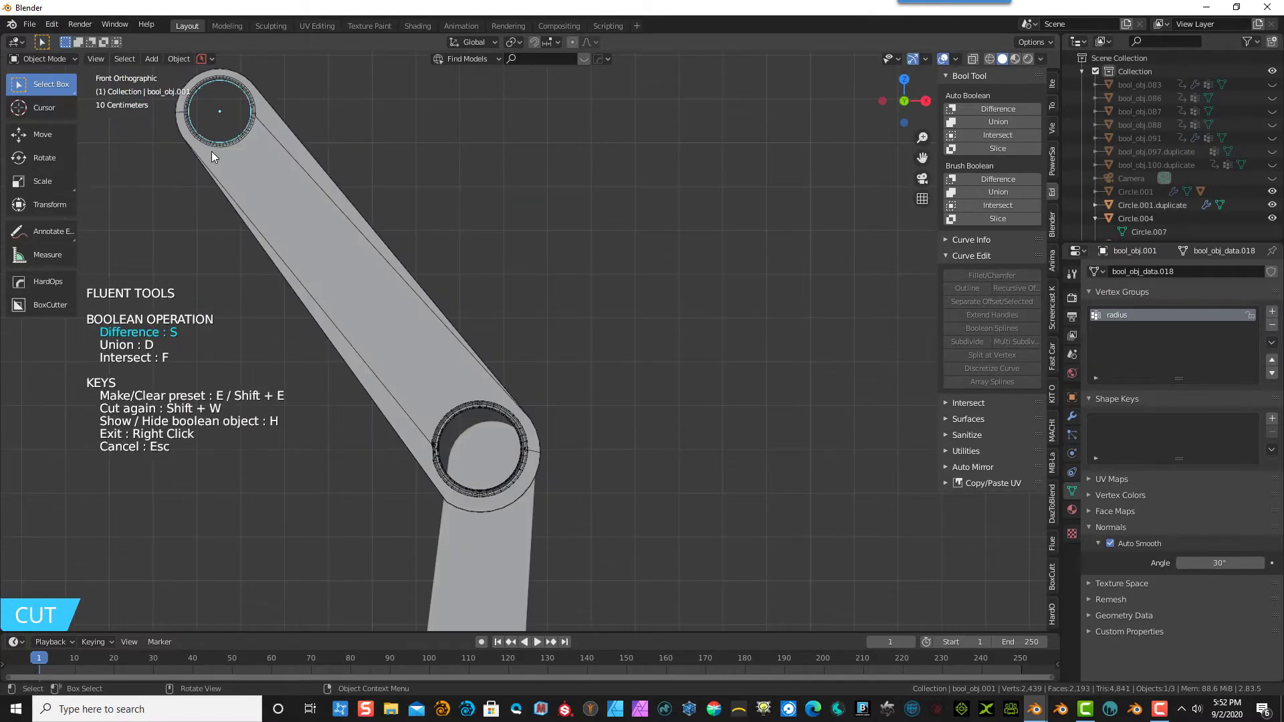
pyautogui.press('g')
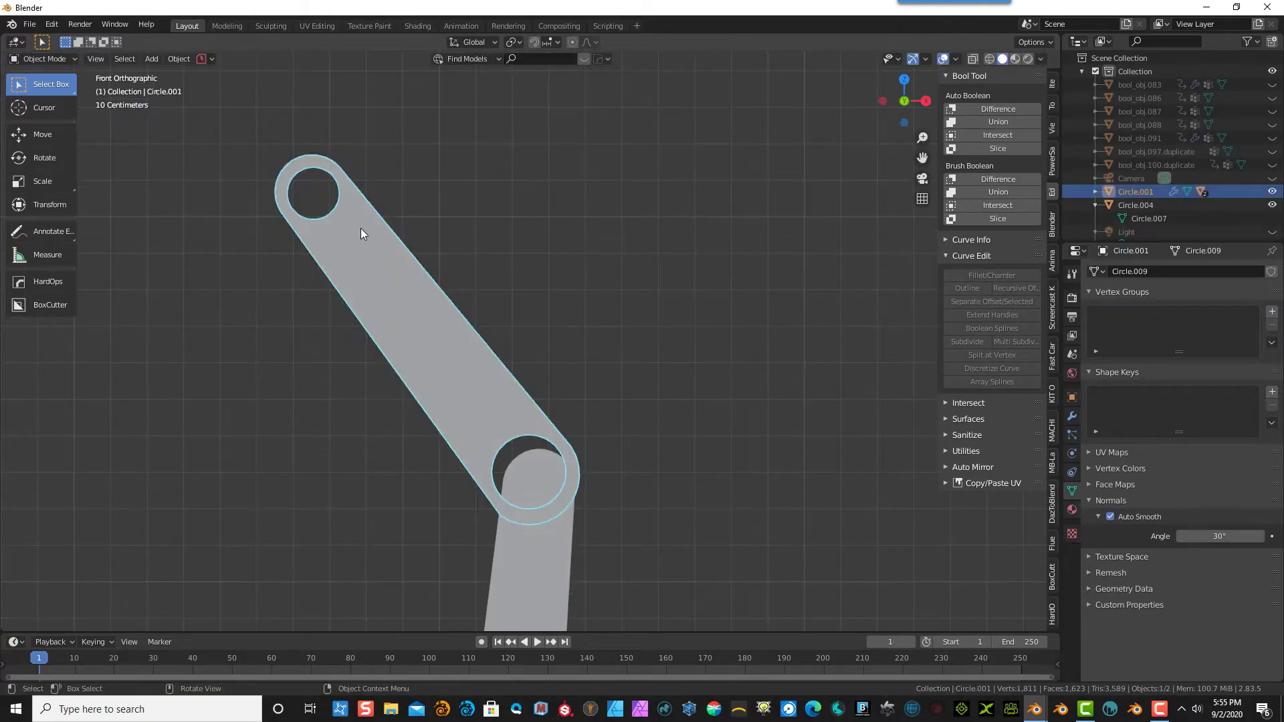
# - Draw a four-point difference cutter over the upper-right edge of the upper link, just below the small pivot hole, in front view
pyautogui.press('f')
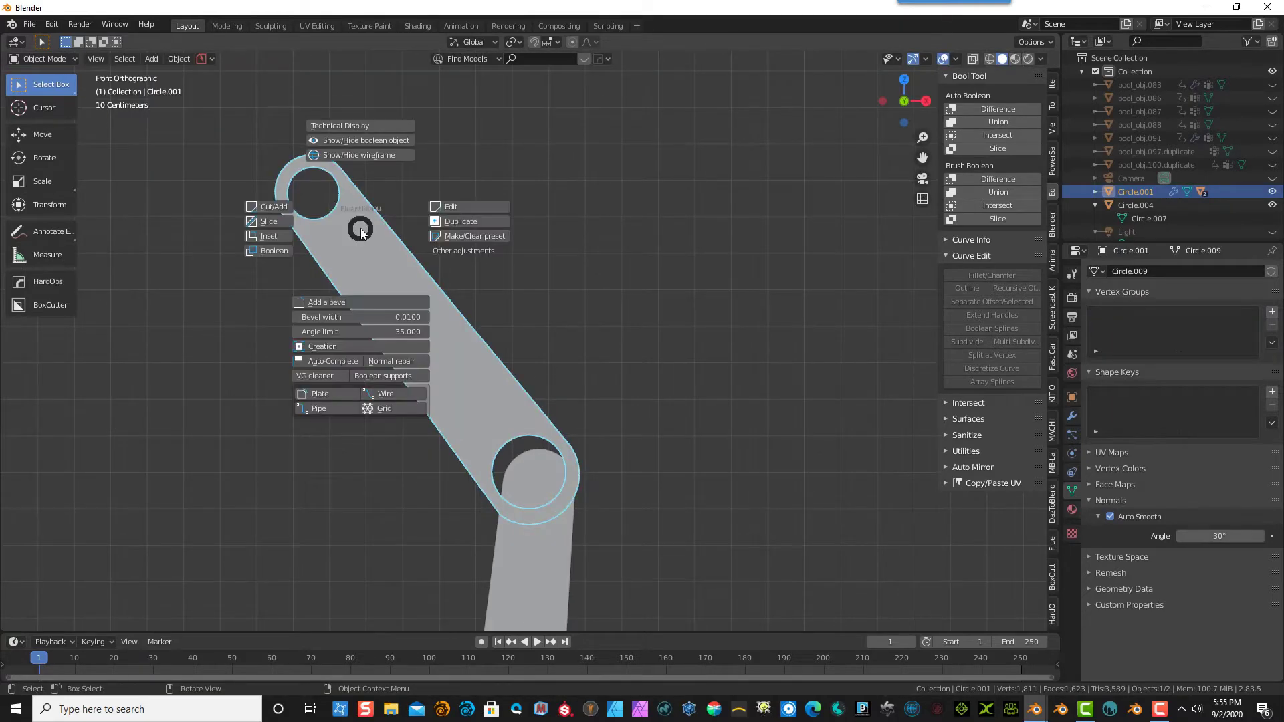
pyautogui.click(269, 207)
pyautogui.click(363, 187)
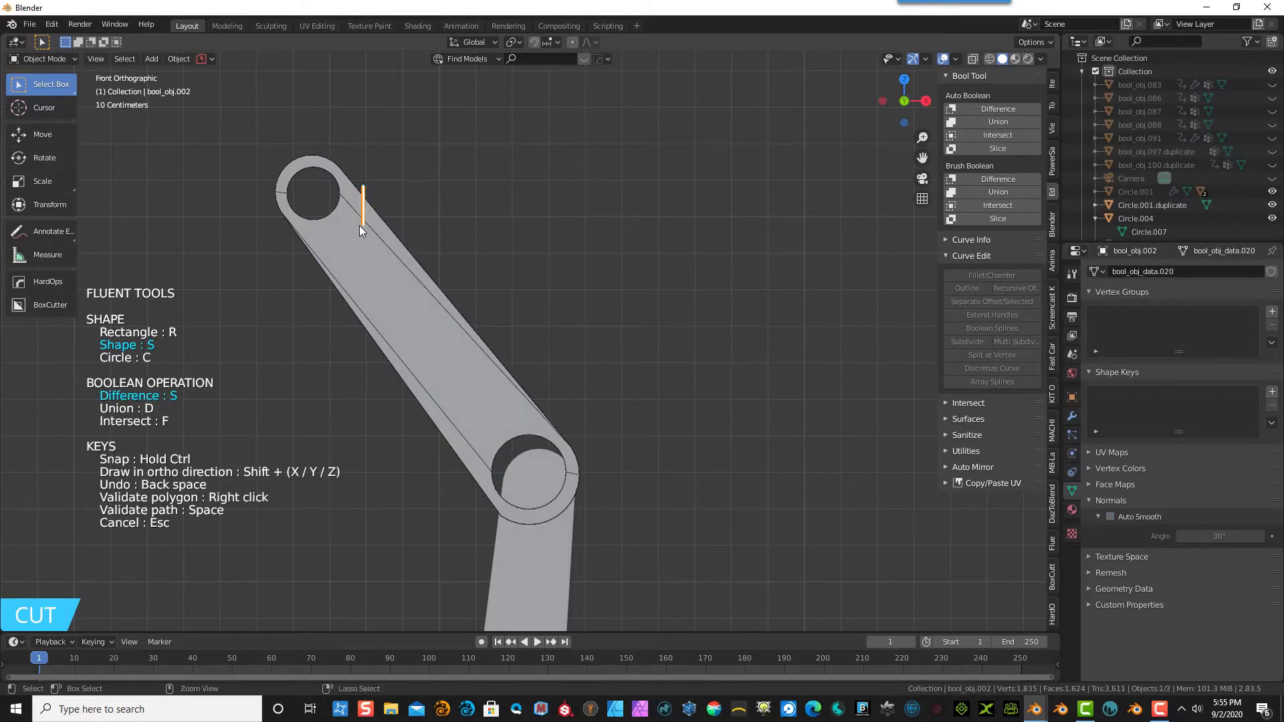
pyautogui.click(361, 226)
pyautogui.click(400, 270)
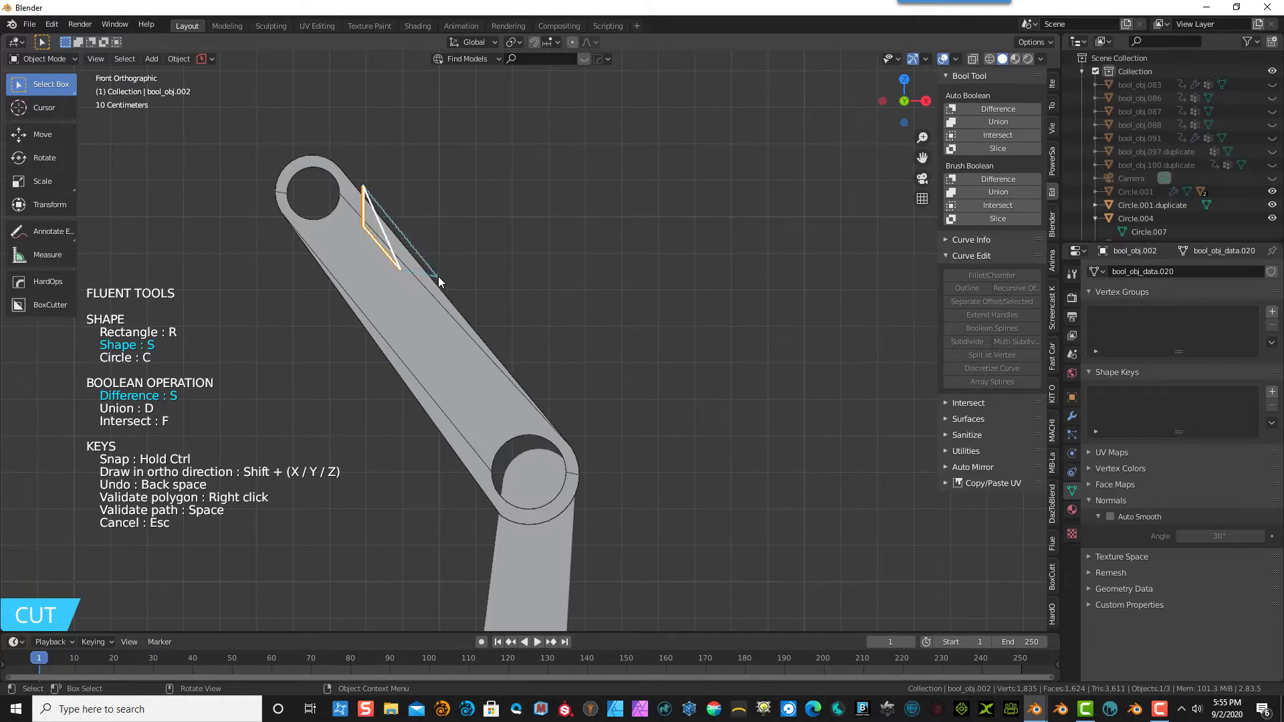
pyautogui.click(439, 276)
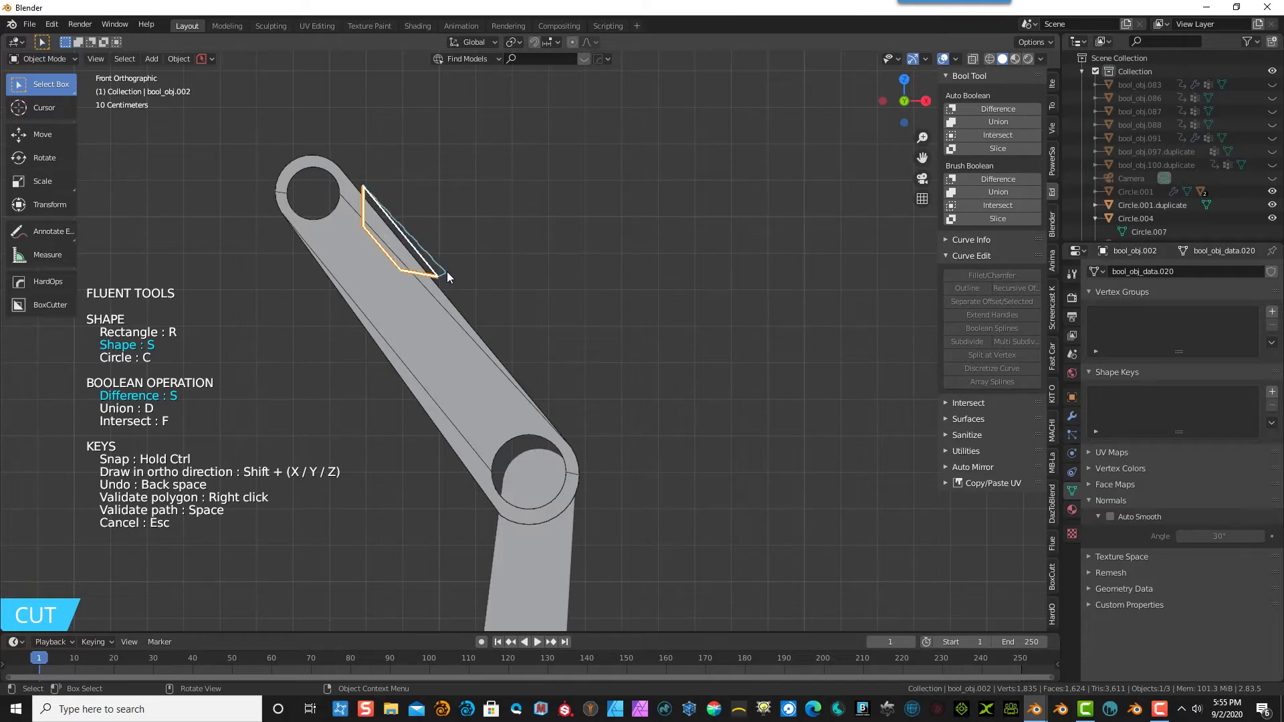
pyautogui.rightClick(448, 267)
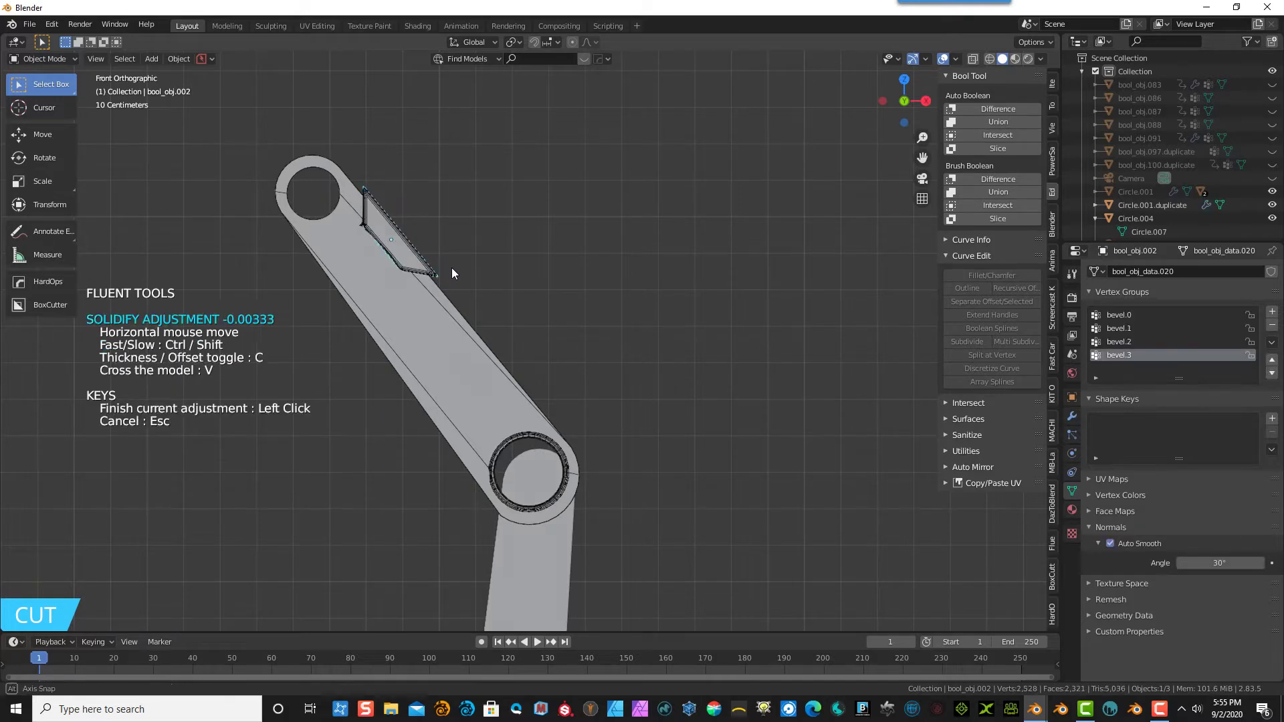
# - Extend the four-point cutter through the full thickness of the upper link and finish the notch
pyautogui.moveTo(452, 268); pyautogui.dragTo(516, 319, button='middle')
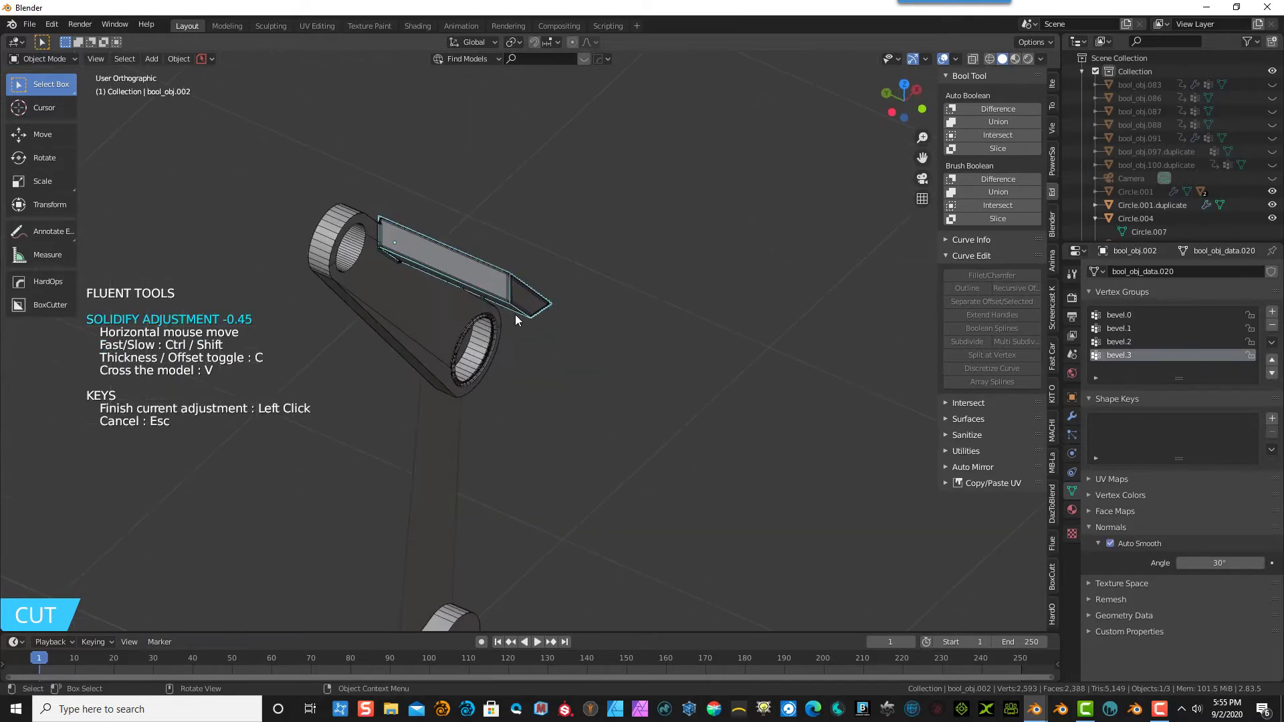
pyautogui.click(302, 246)
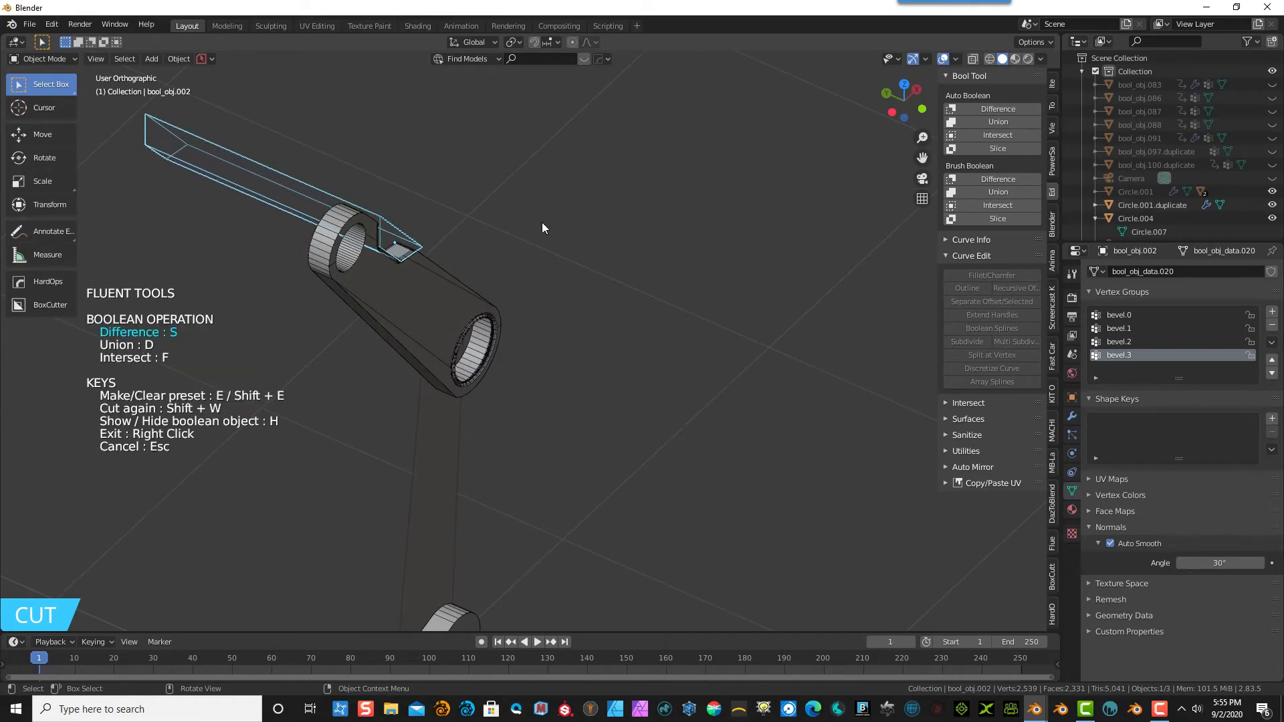
pyautogui.moveTo(542, 222); pyautogui.dragTo(447, 171, button='middle')
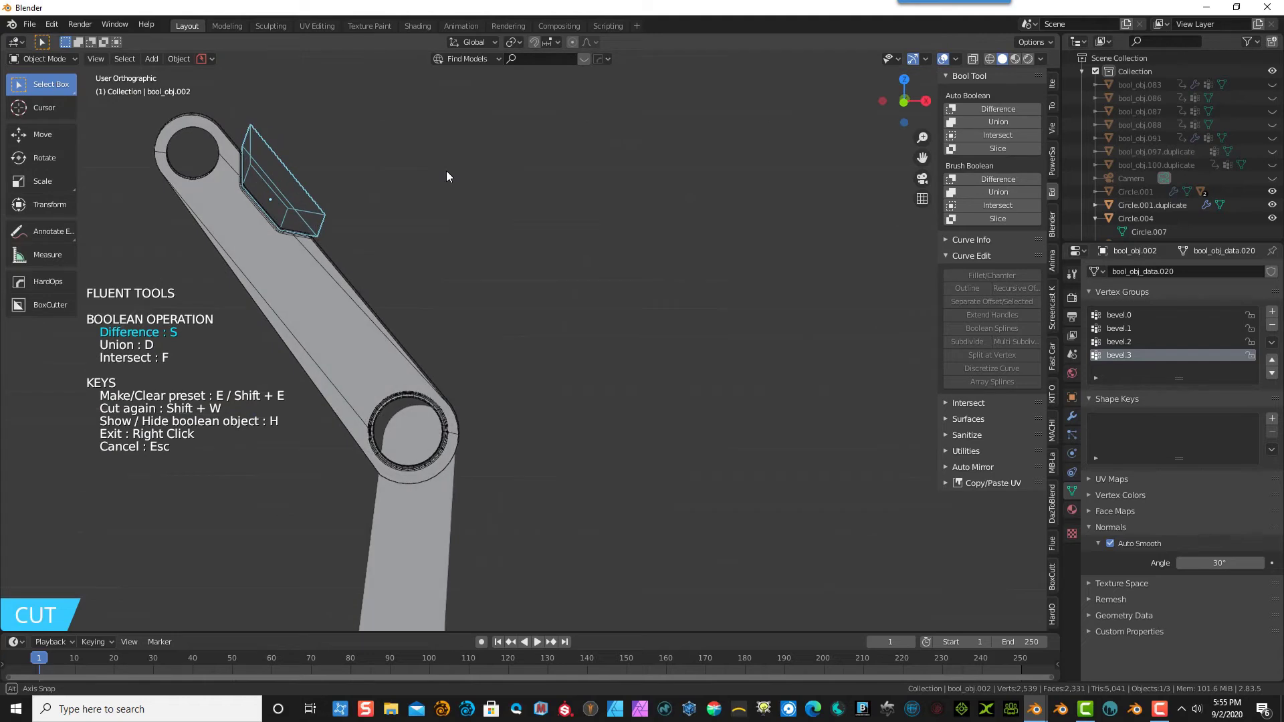
pyautogui.rightClick(426, 218)
# - Draw a rectangular difference cutter in top view along the link's whole length, overlapping a thin strip of its rear side
pyautogui.moveTo(475, 243); pyautogui.dragTo(307, 263, button='middle')
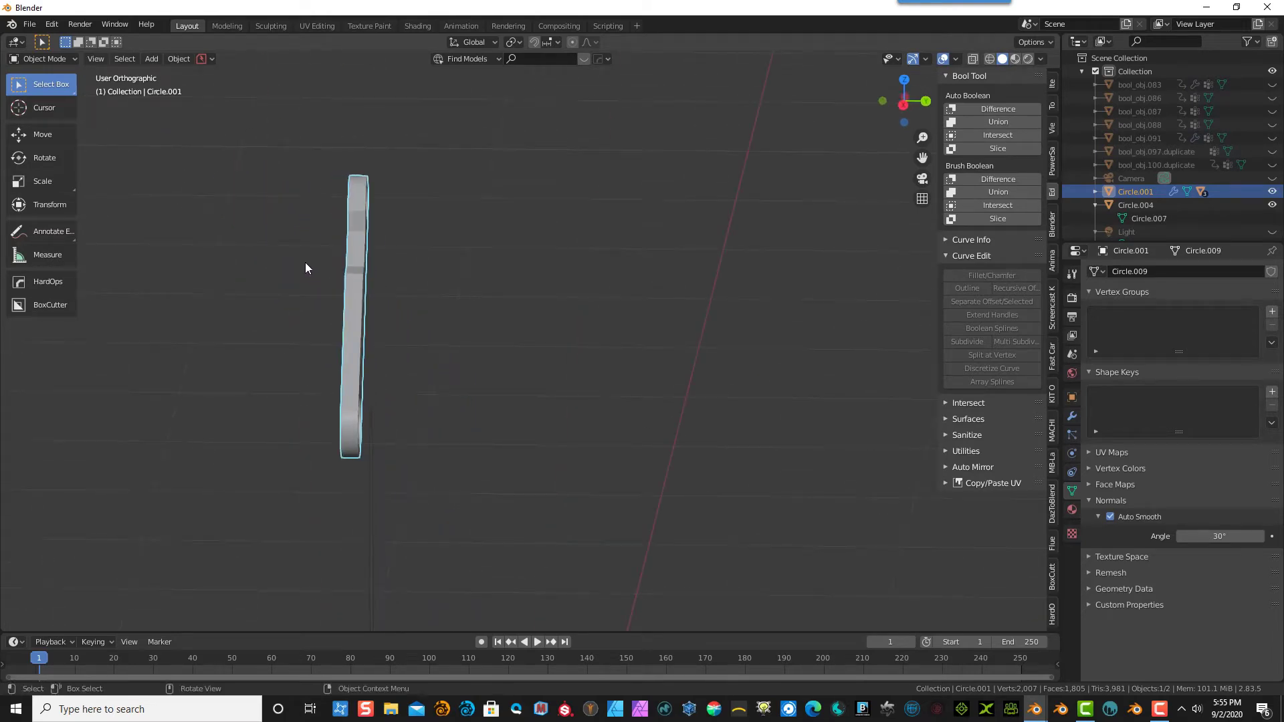
pyautogui.press('KP_7')
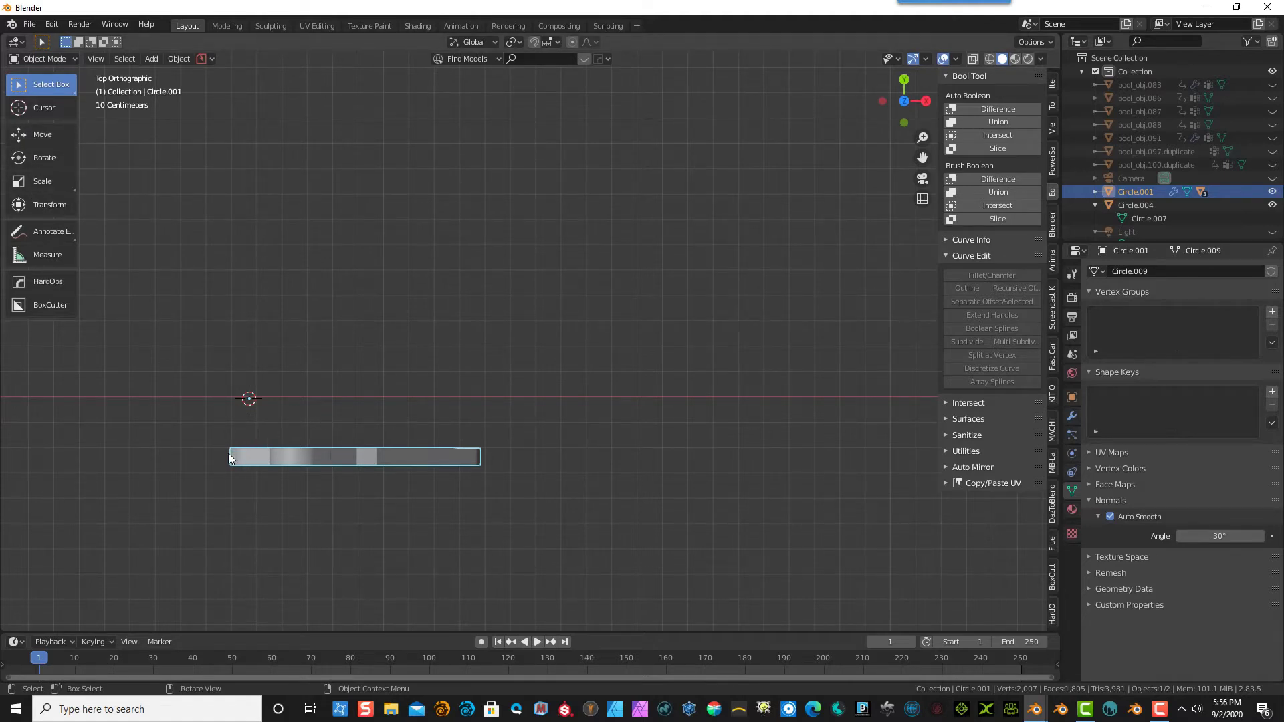
pyautogui.press('f')
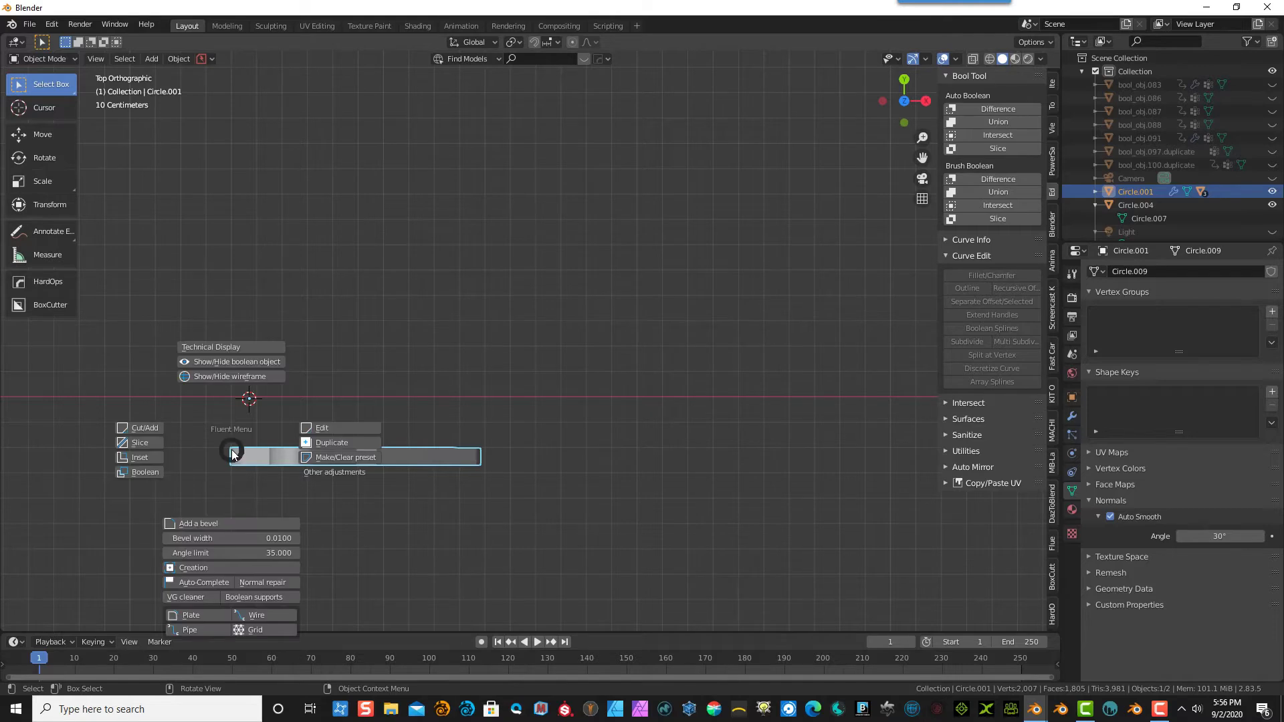
pyautogui.click(146, 429)
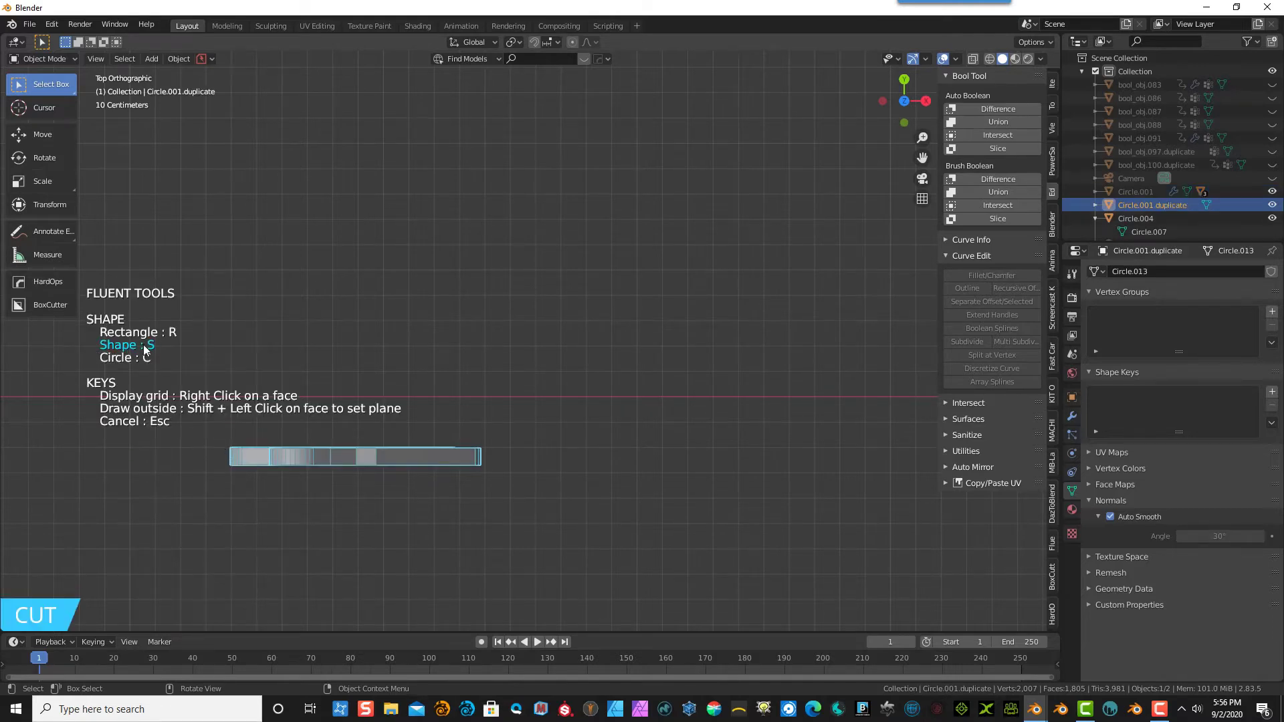
pyautogui.press('r')
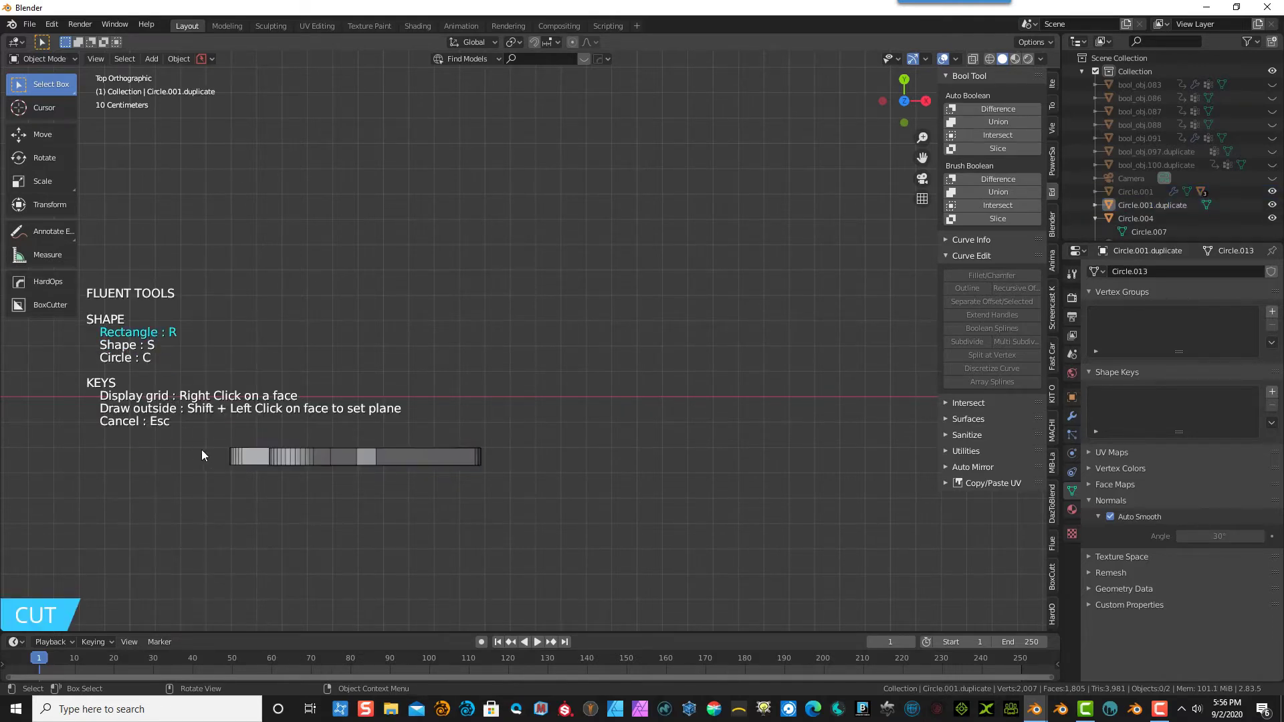
pyautogui.moveTo(215, 453); pyautogui.dragTo(501, 426)
# - Extend the rectangular cutter down past the full height of the arm and finish the difference cut
pyautogui.moveTo(517, 432); pyautogui.dragTo(288, 628, button='middle')
pyautogui.scroll(-6, 276, 604)
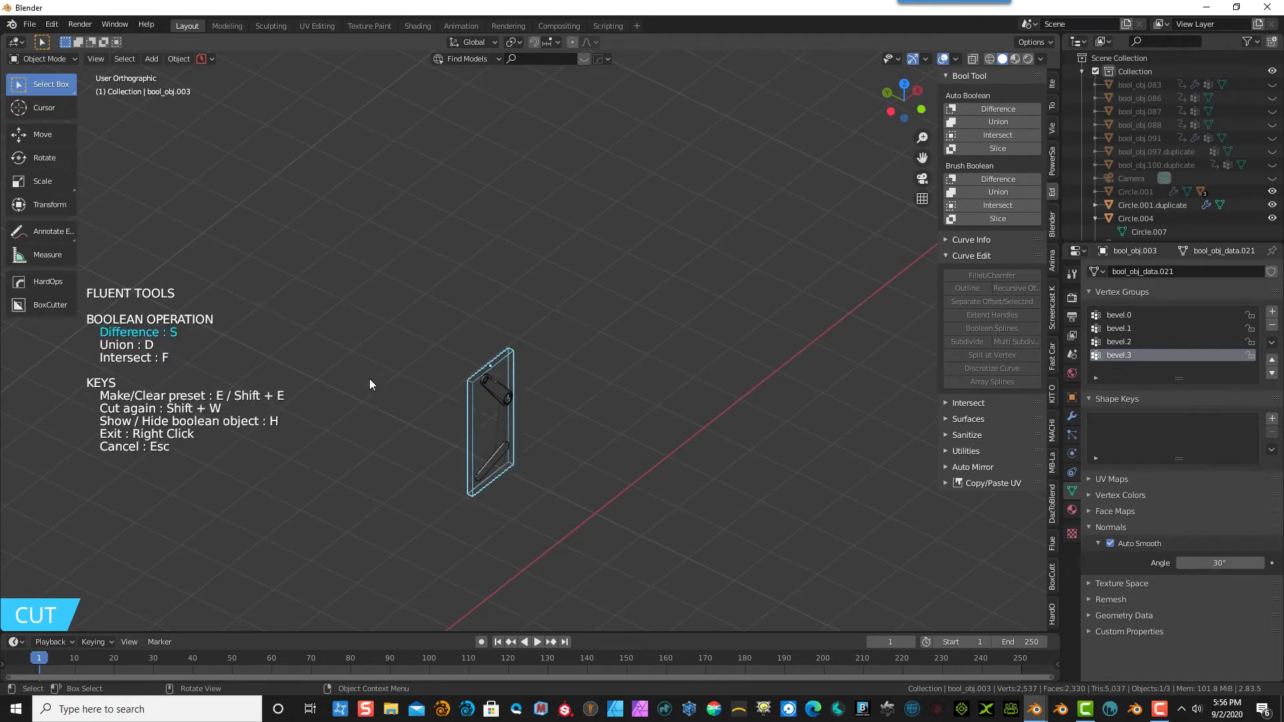
pyautogui.moveTo(584, 387); pyautogui.dragTo(527, 400, button='middle')
pyautogui.scroll(4, 539, 464)
pyautogui.scroll(-5, 502, 414)
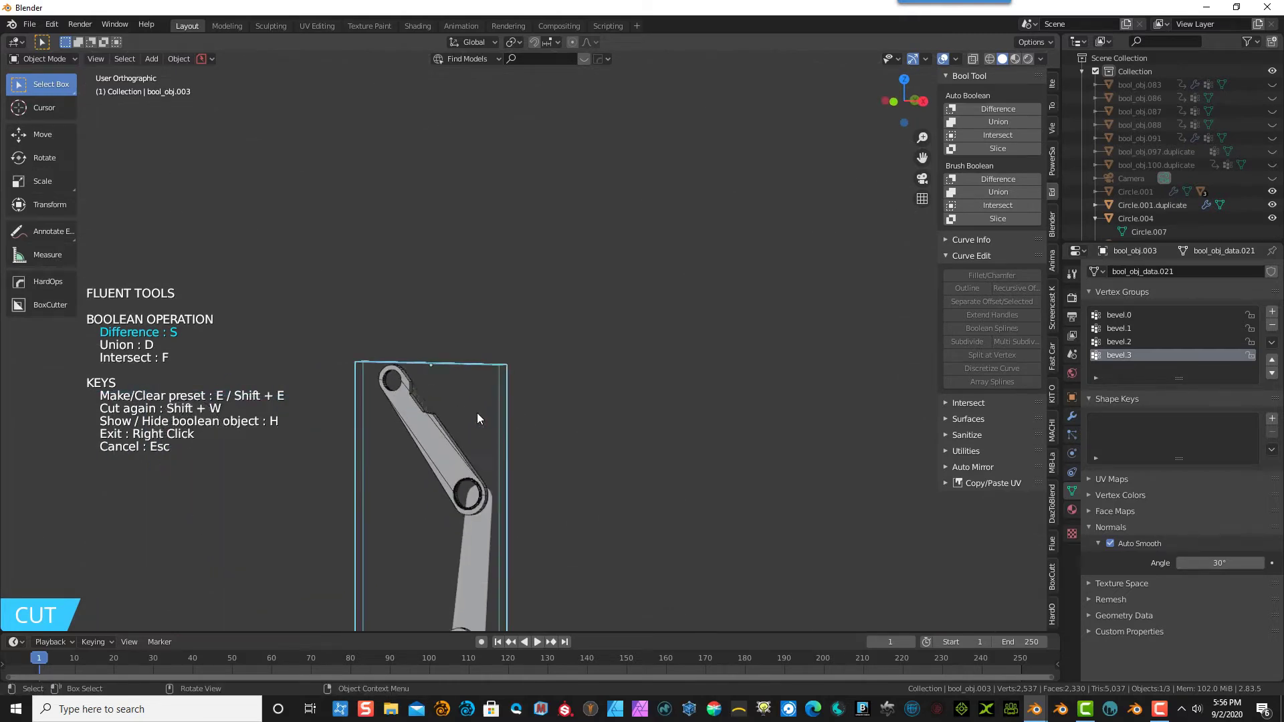
pyautogui.scroll(2, 468, 420)
pyautogui.scroll(1, 455, 440)
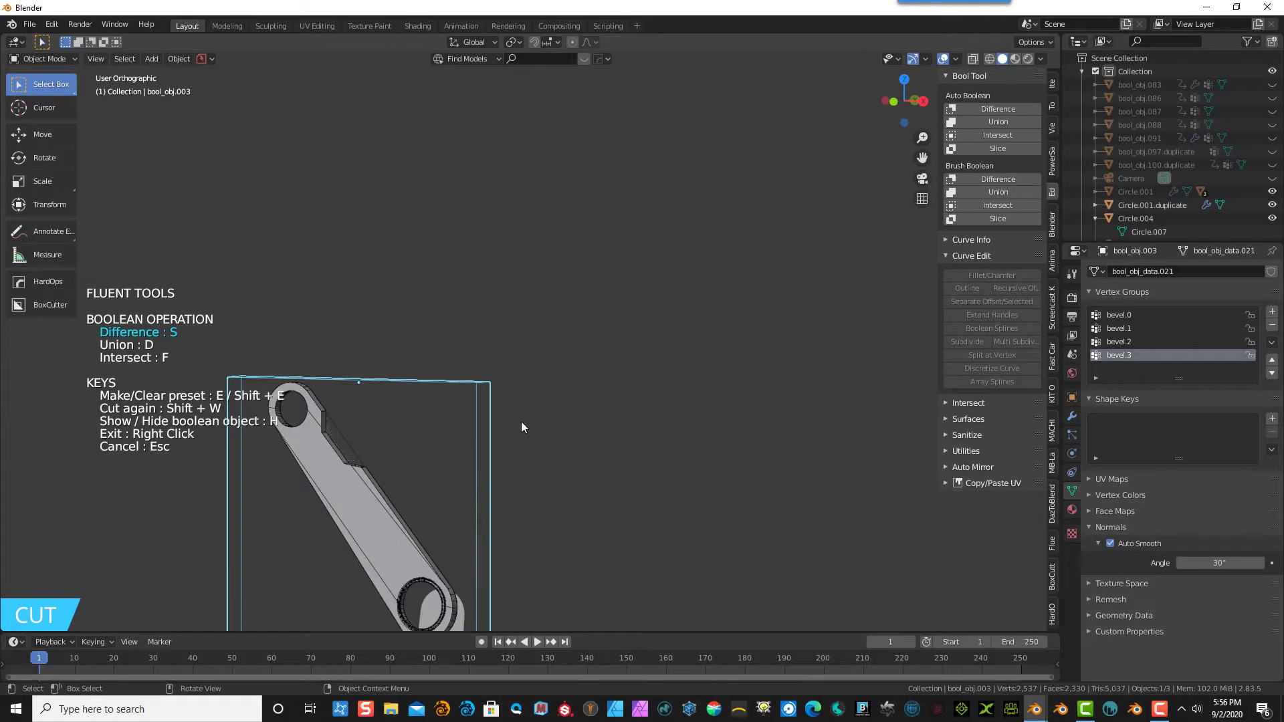
pyautogui.moveTo(560, 443); pyautogui.dragTo(501, 447, button='middle')
pyautogui.rightClick(578, 444)
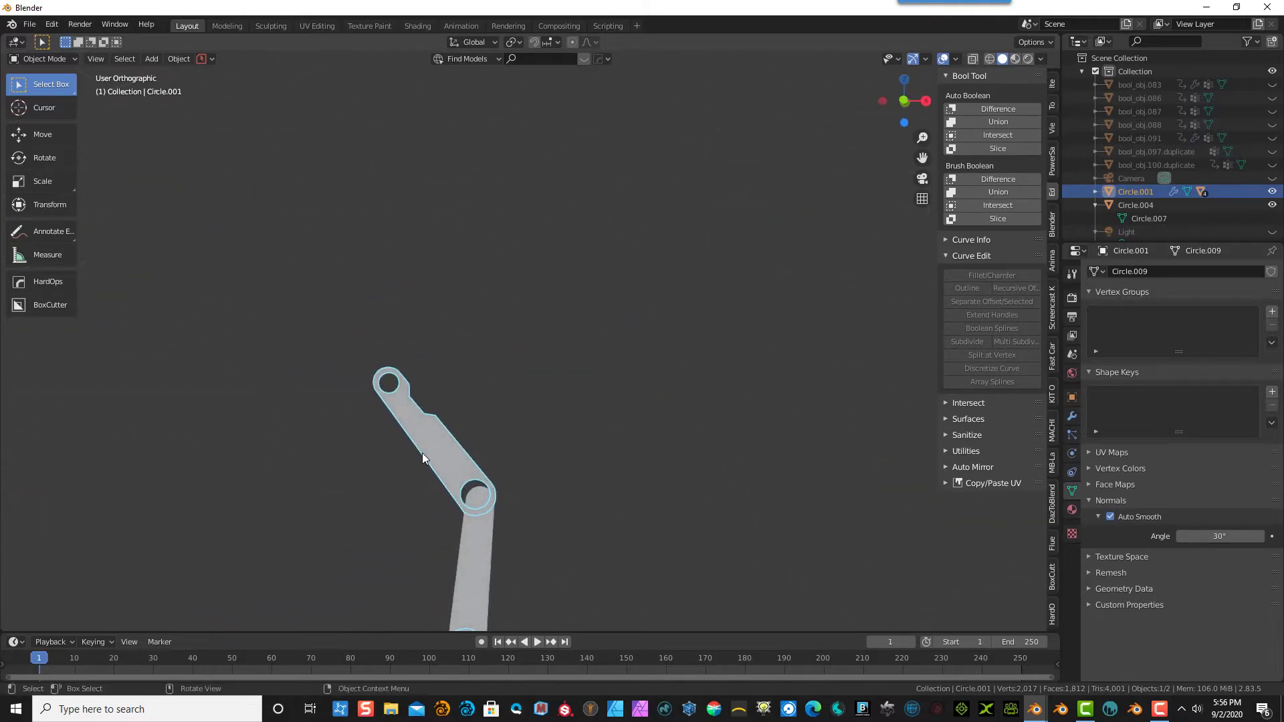
# - Draw a four-point difference cutter over the upper link's lower-left edge, opposite the existing notch, in front view
pyautogui.press('KP_1')
pyautogui.scroll(4, 416, 452)
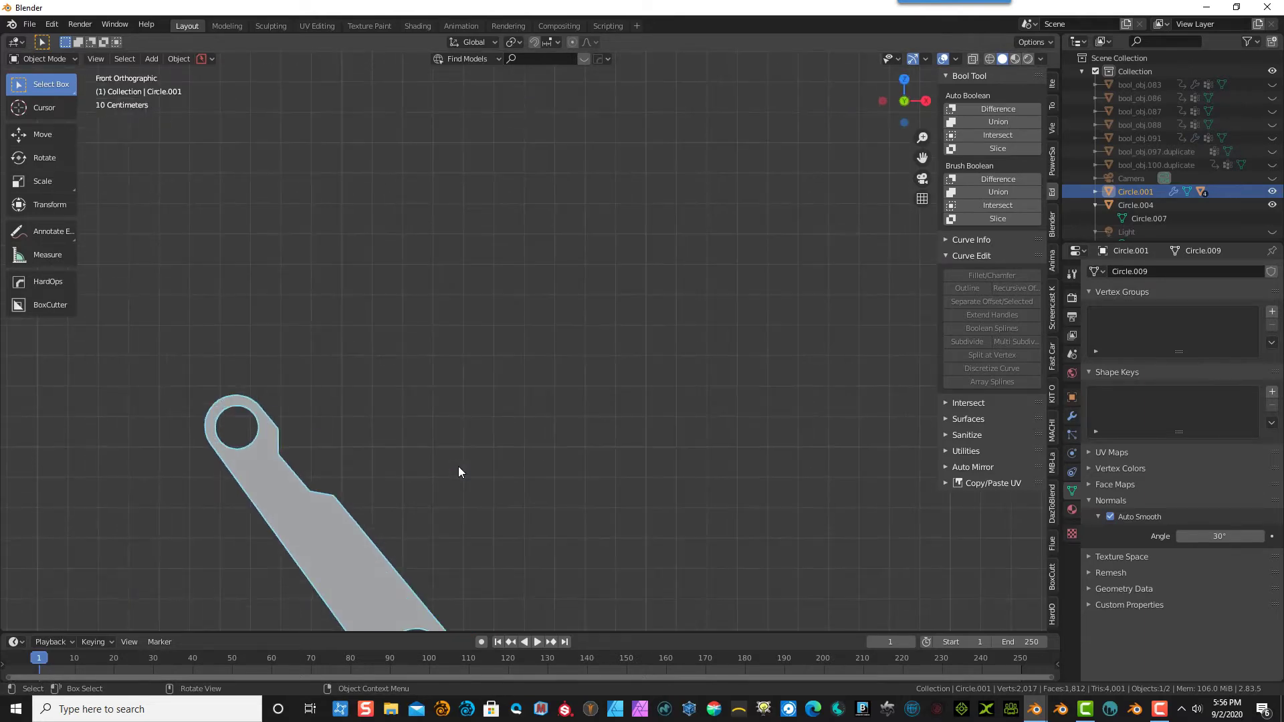
pyautogui.moveTo(923, 158); pyautogui.dragTo(1108, 450)
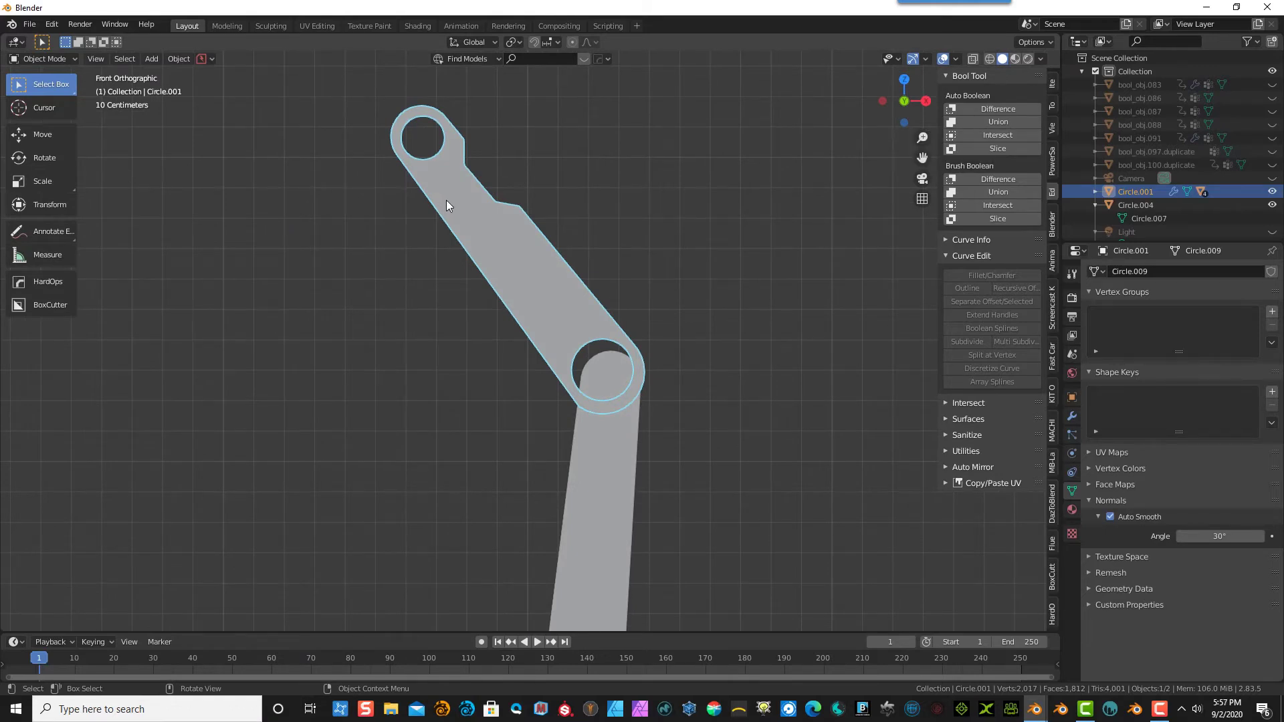
pyautogui.press('f')
pyautogui.click(359, 178)
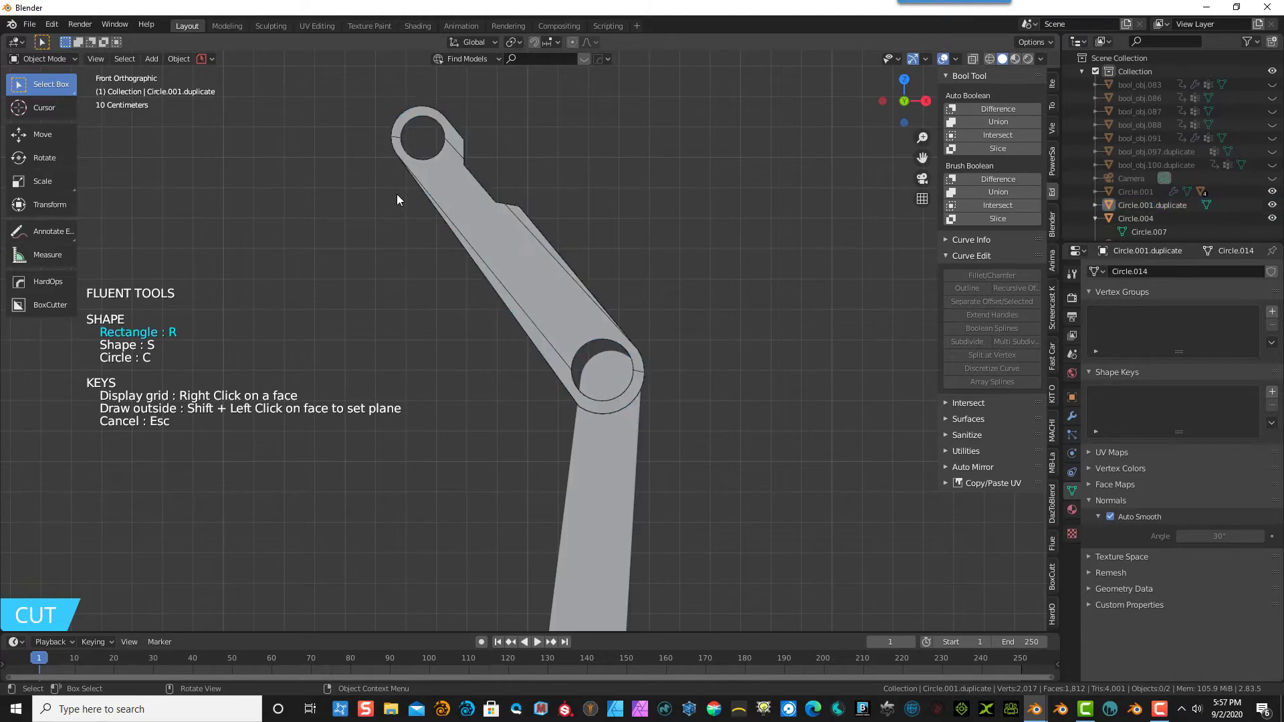
pyautogui.press('s')
pyautogui.click(405, 175)
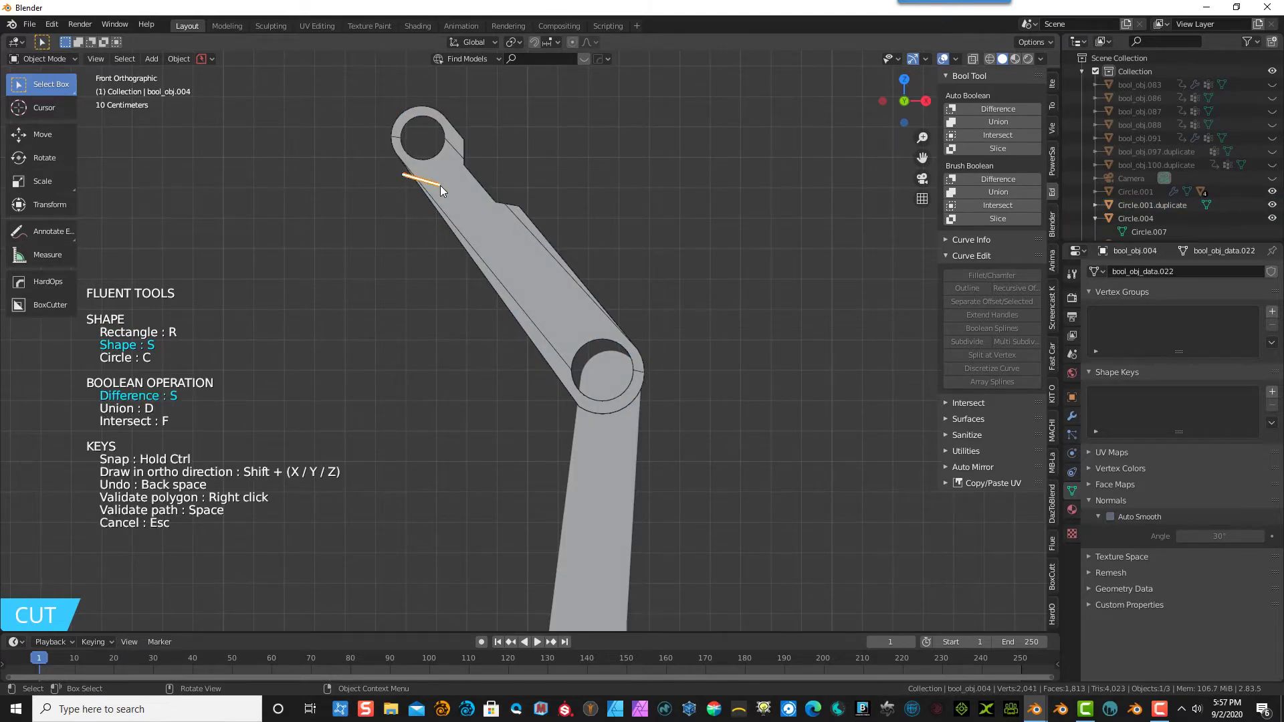
pyautogui.click(435, 180)
pyautogui.click(478, 236)
pyautogui.rightClick(471, 271)
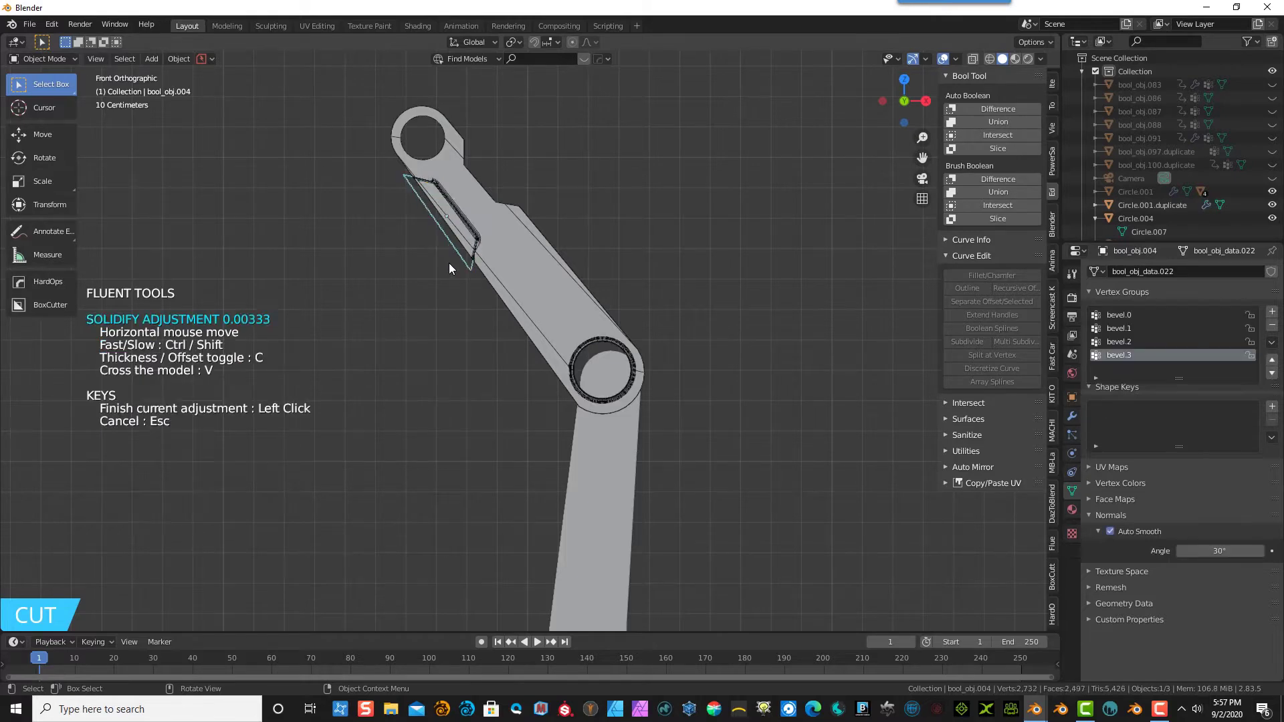
# - Extend the second notch cutter through the link's thickness and finish the difference cut
pyautogui.moveTo(467, 278); pyautogui.dragTo(330, 239, button='middle')
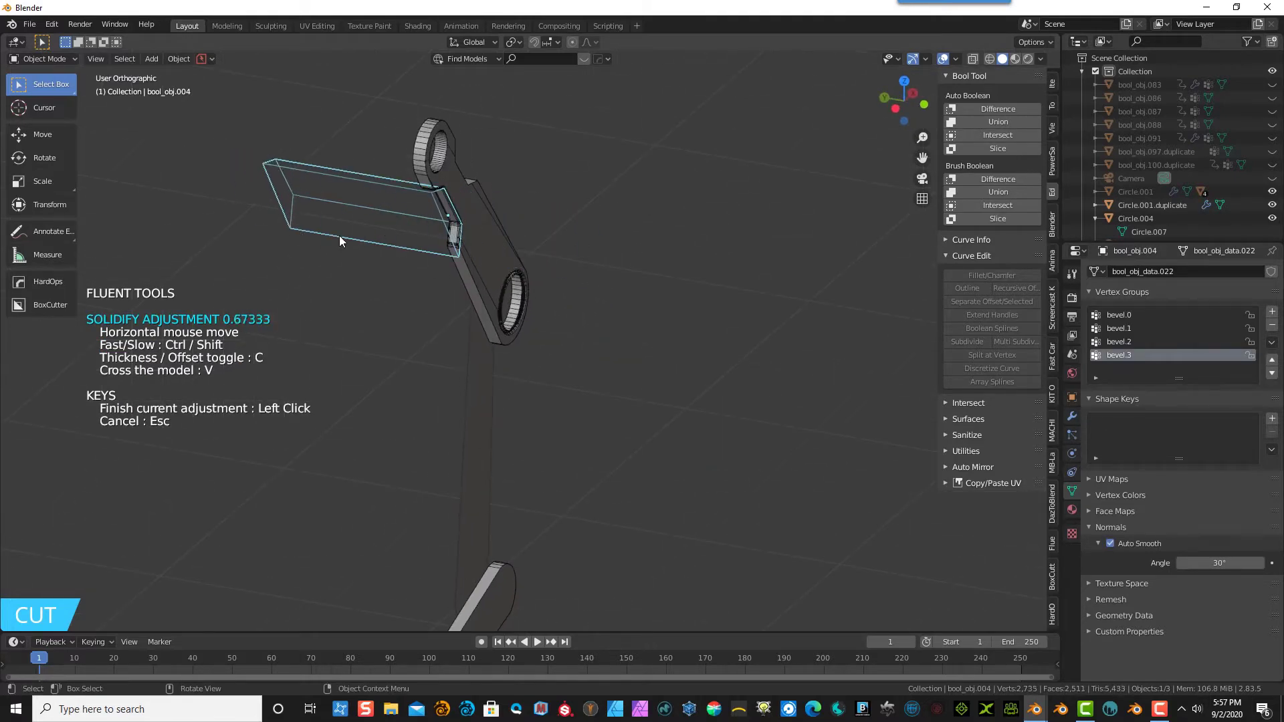
pyautogui.click(366, 247)
pyautogui.press('s')
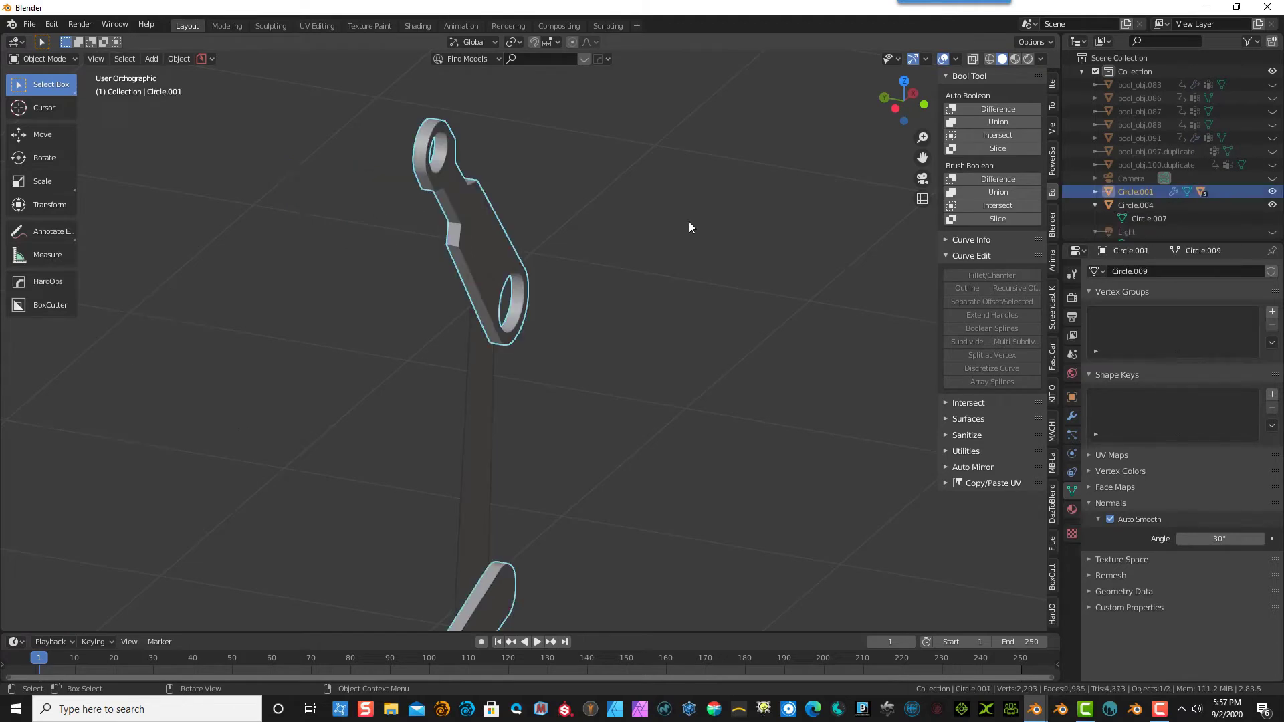
# - Draw an eleven-point closed cutter outline inside the wide part of the upper link, between the notches and the large hole
pyautogui.moveTo(701, 226); pyautogui.dragTo(573, 183, button='middle')
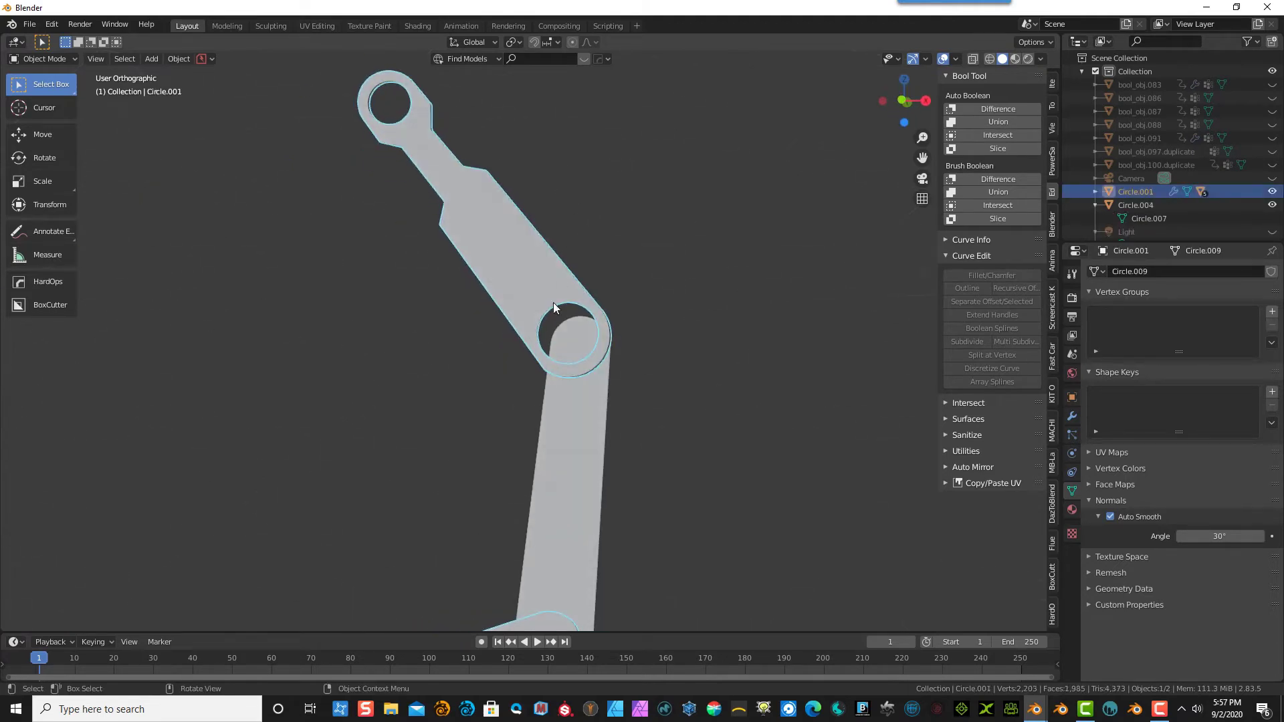
pyautogui.press('KP_1')
pyautogui.press('f')
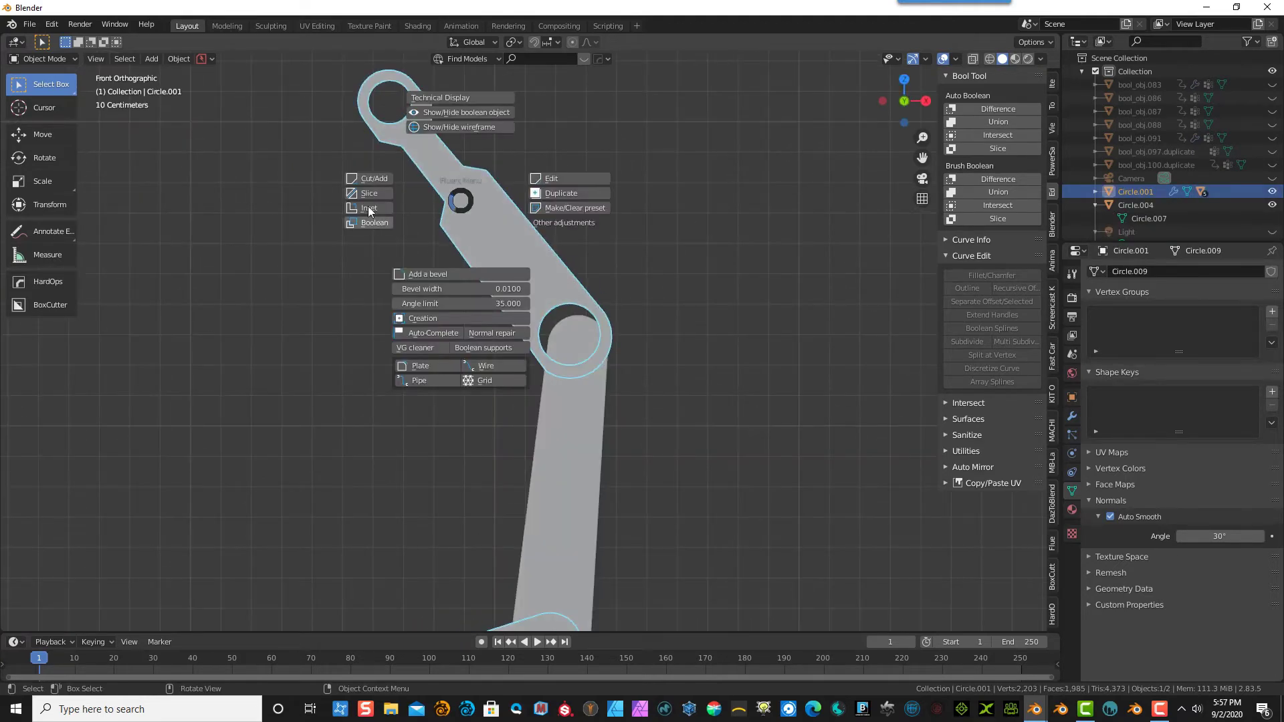
pyautogui.click(379, 192)
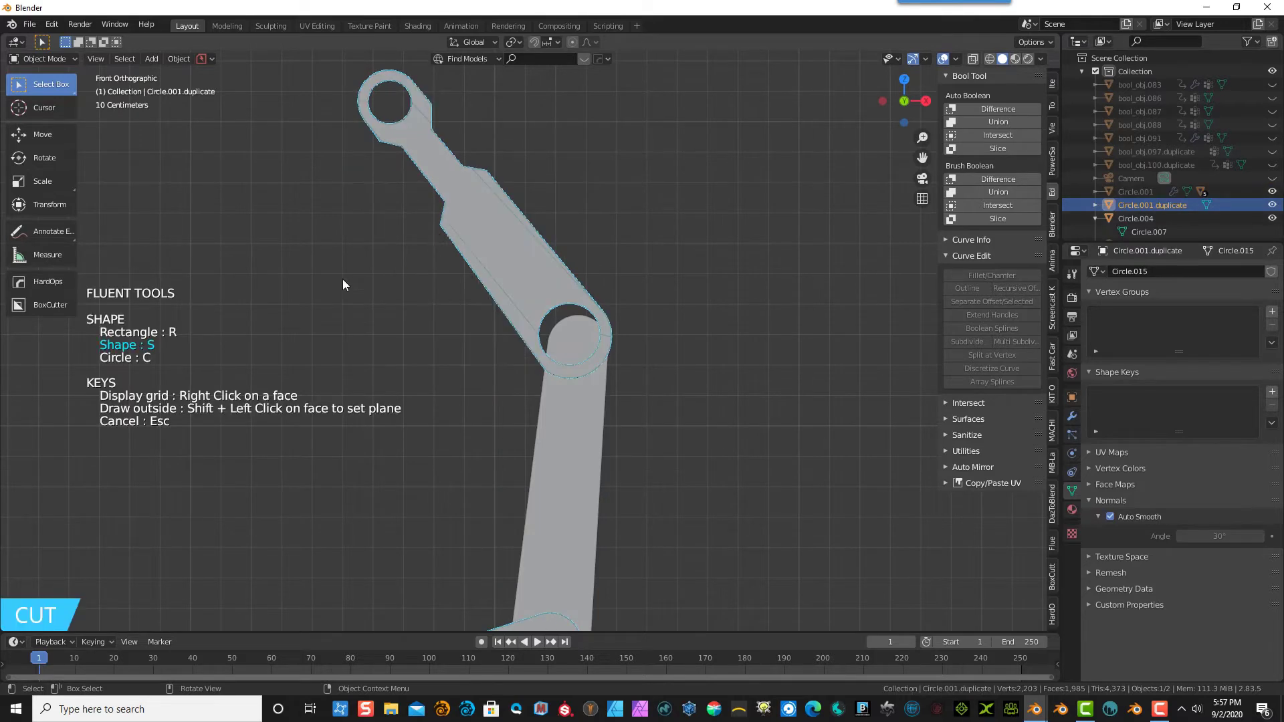
pyautogui.click(453, 202)
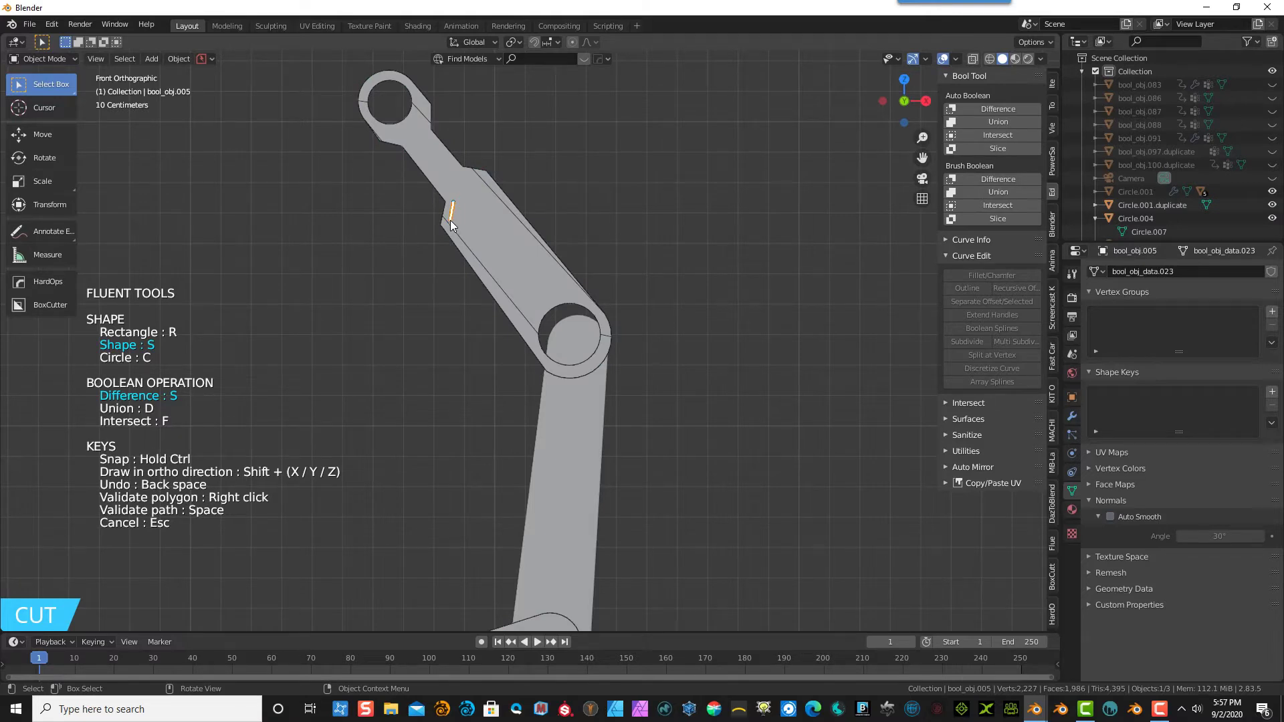
pyautogui.rightClick(496, 278)
pyautogui.click(518, 280)
pyautogui.click(540, 305)
pyautogui.click(555, 295)
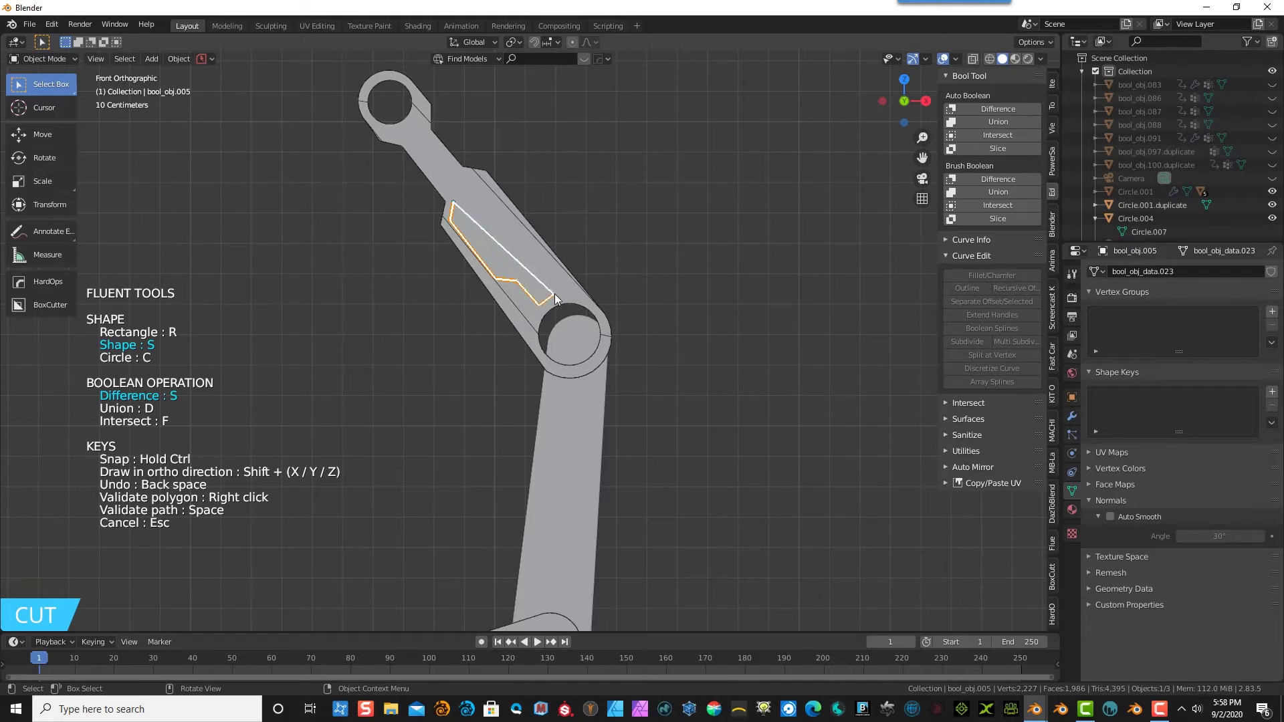
pyautogui.click(537, 250)
pyautogui.click(479, 181)
pyautogui.click(459, 178)
pyautogui.rightClick(468, 193)
# - Extend the interior cutter through the link's thickness to open a window in the upper link
pyautogui.moveTo(500, 211)
pyautogui.mouseDown(button='middle')
pyautogui.moveTo(587, 235)
pyautogui.moveTo(492, 232)
pyautogui.mouseUp(button='middle')
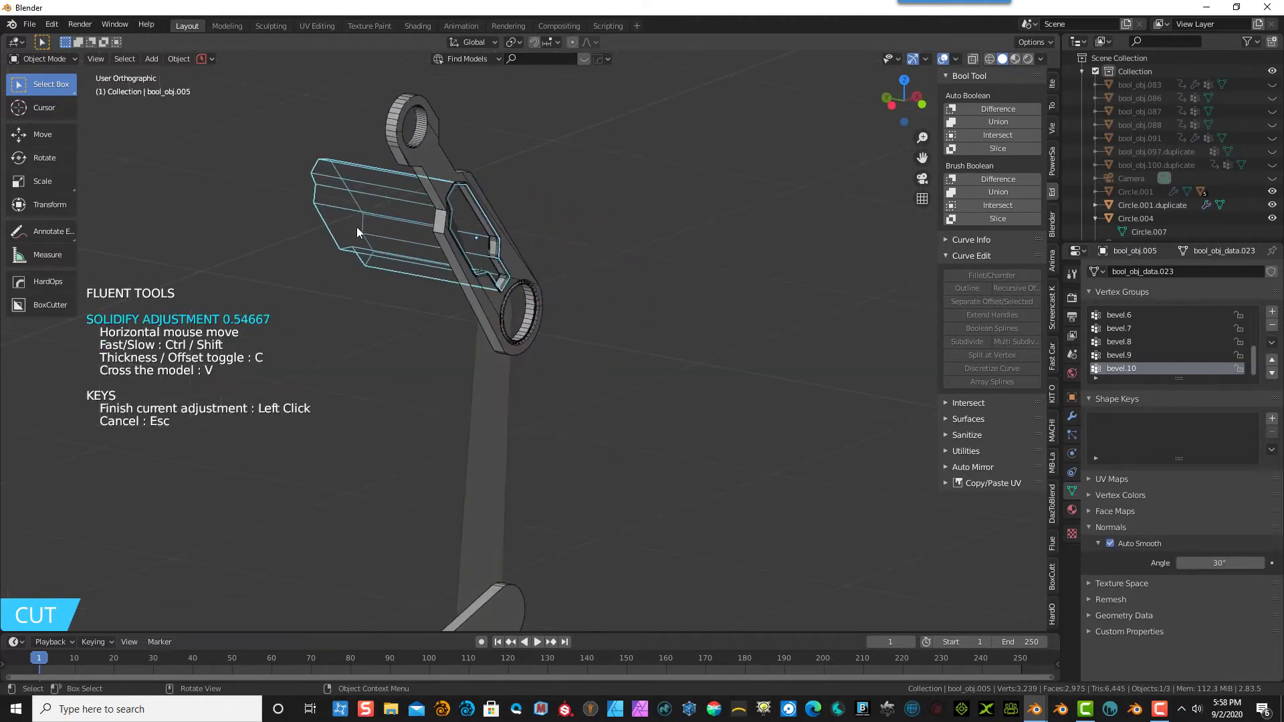
pyautogui.click(289, 270)
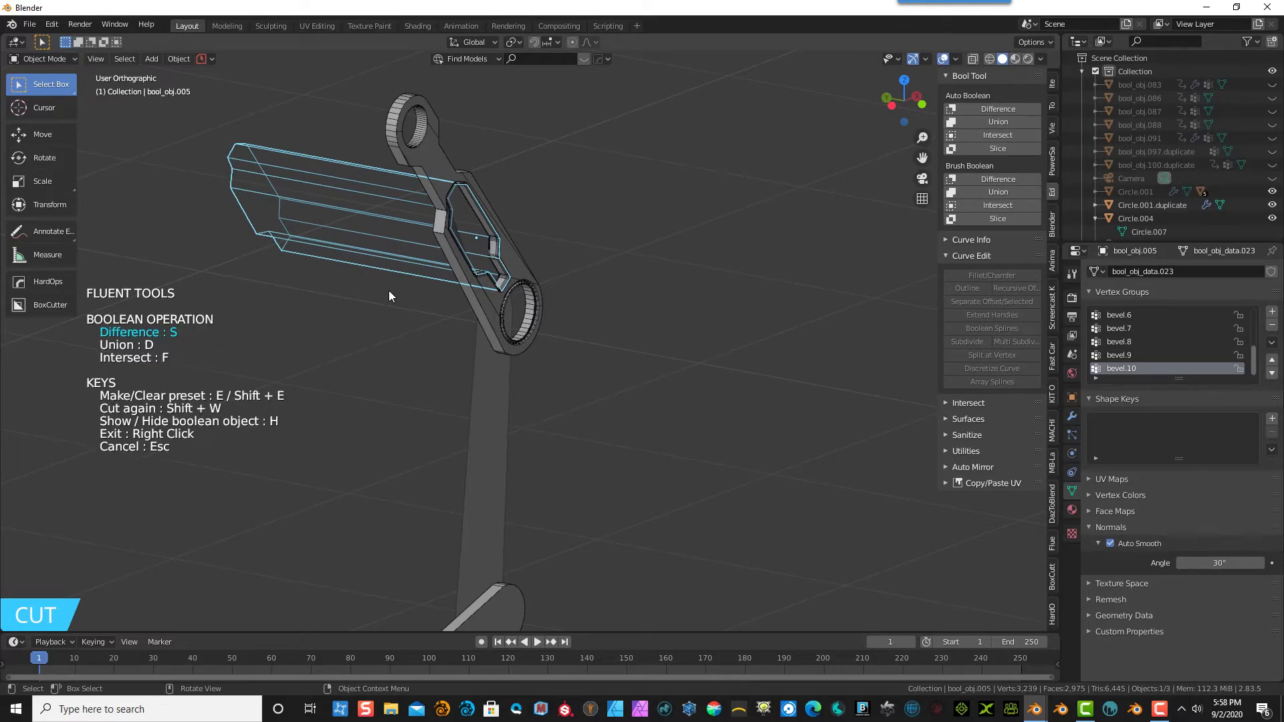
pyautogui.moveTo(379, 307); pyautogui.dragTo(431, 250, button='middle')
pyautogui.scroll(1, 431, 246)
pyautogui.scroll(1, 745, 195)
pyautogui.scroll(-1, 829, 186)
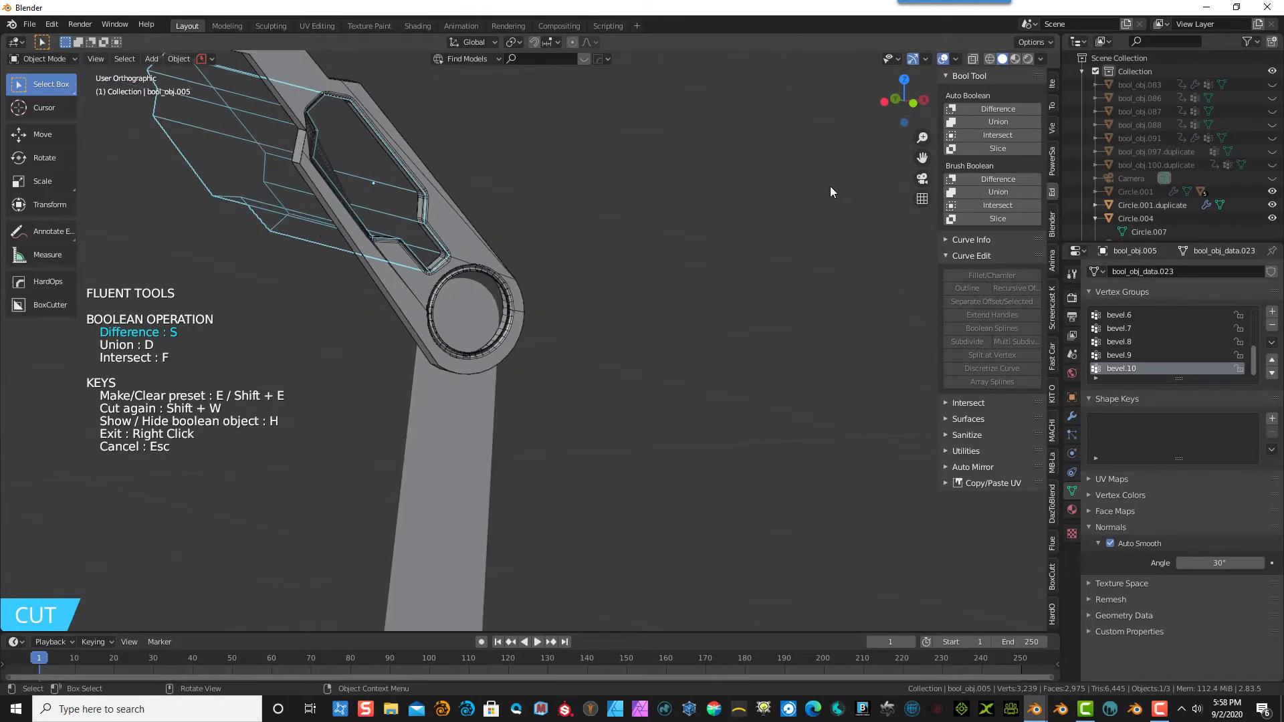
pyautogui.moveTo(484, 186); pyautogui.dragTo(367, 176, button='middle')
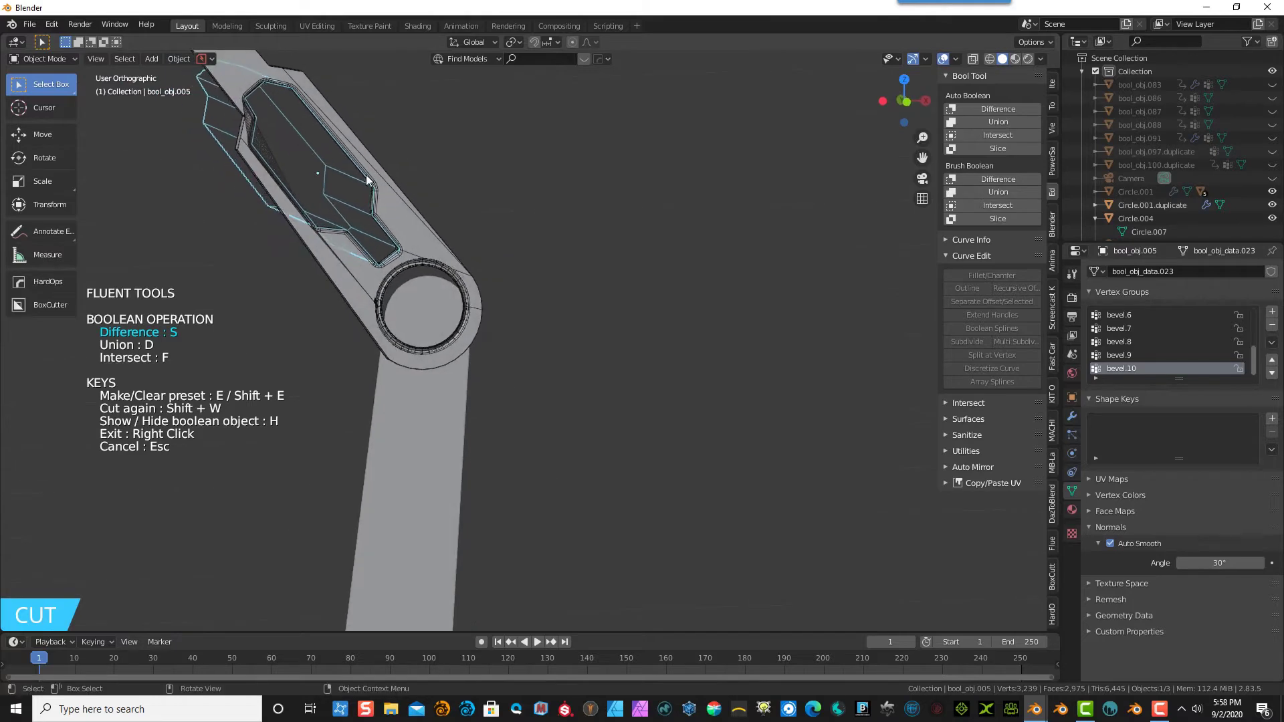
# - Round all corners of the interior window cutter with a bevel of about 0.022
pyautogui.rightClick(330, 184)
pyautogui.click(399, 119)
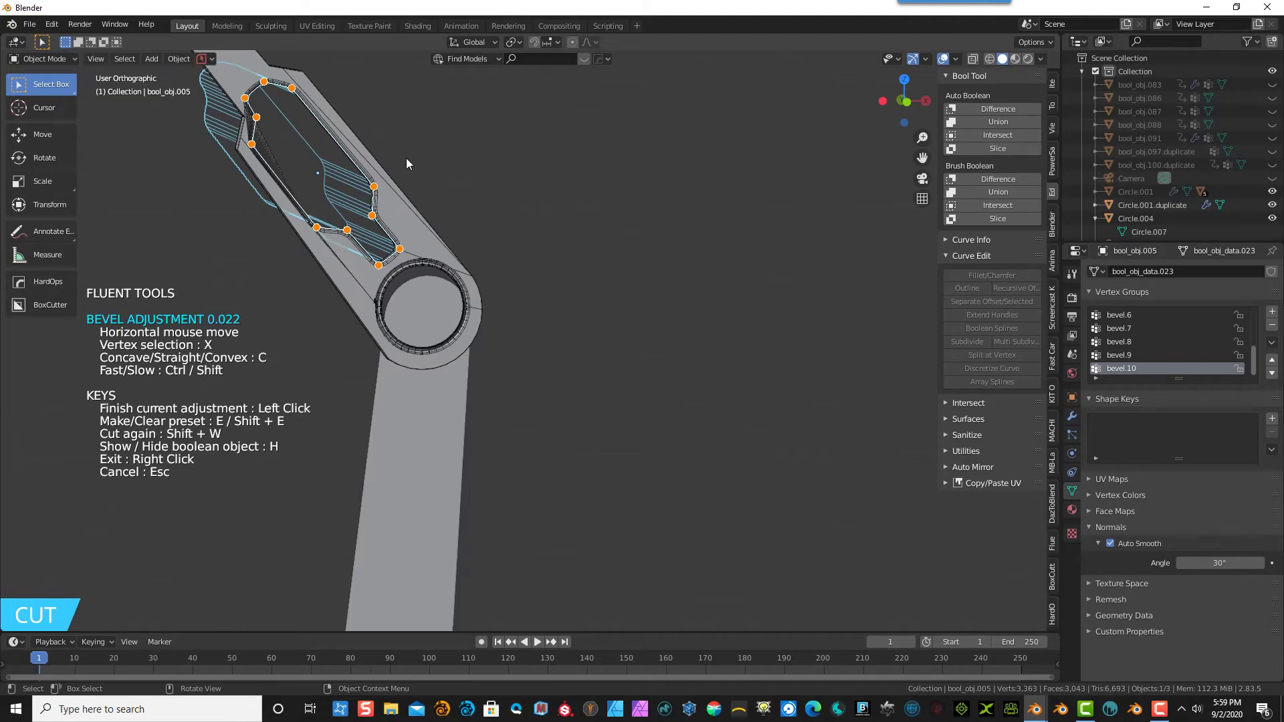
pyautogui.click(407, 158)
pyautogui.moveTo(453, 159); pyautogui.dragTo(591, 199, button='middle')
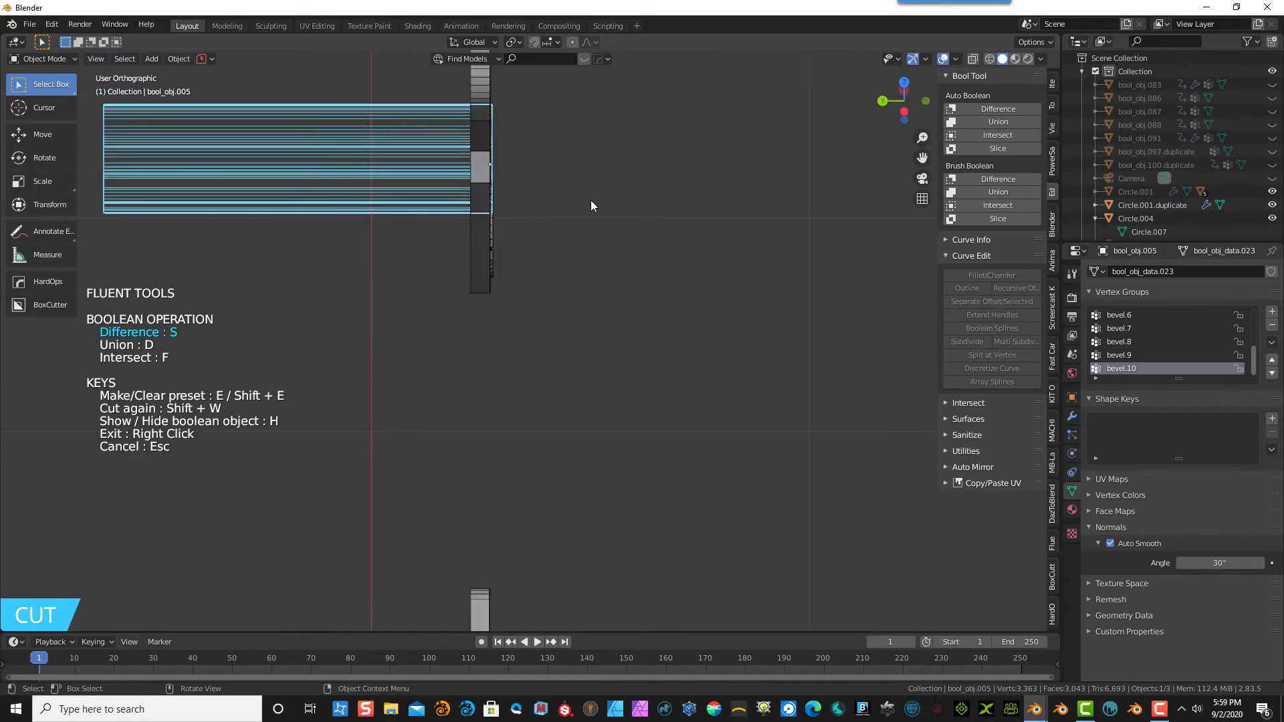
# - Move the interior window cutter about -0.05 m along Y so it passes through the upper link, and finish the cut
pyautogui.press('KP_7')
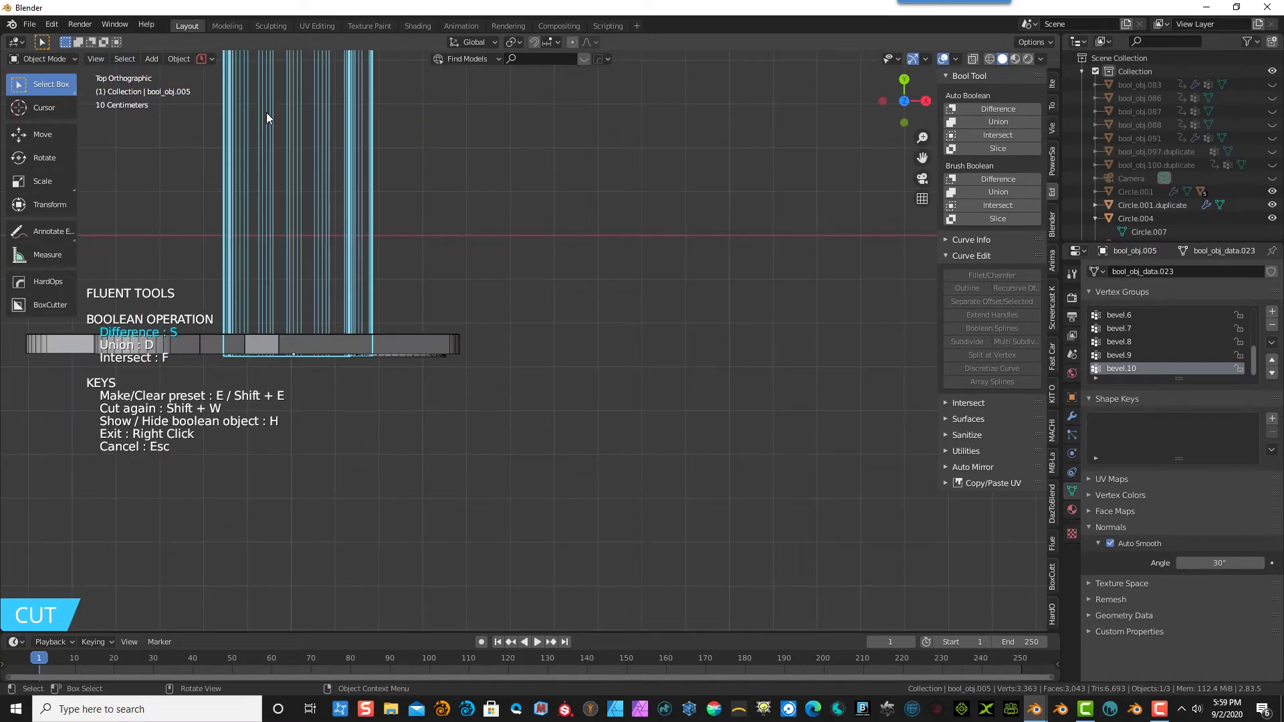
pyautogui.press('g')
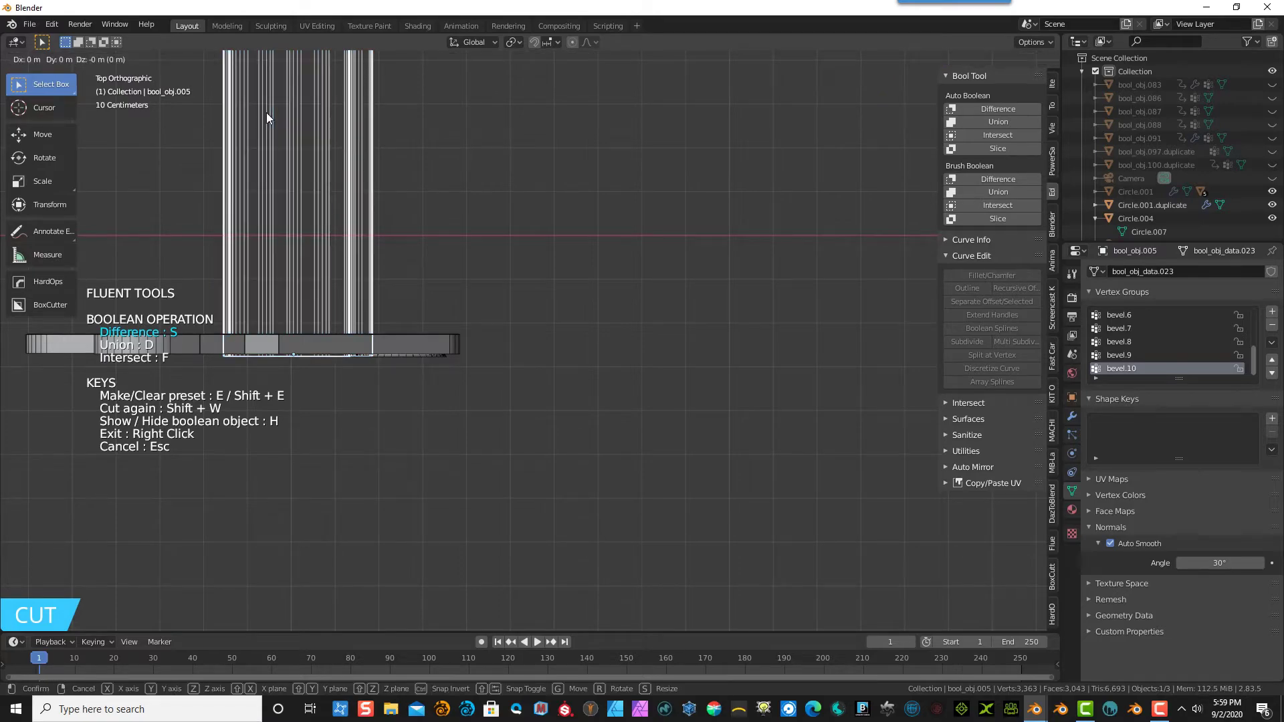
pyautogui.press('y')
pyautogui.click(274, 140)
pyautogui.moveTo(275, 140); pyautogui.dragTo(511, 224, button='middle')
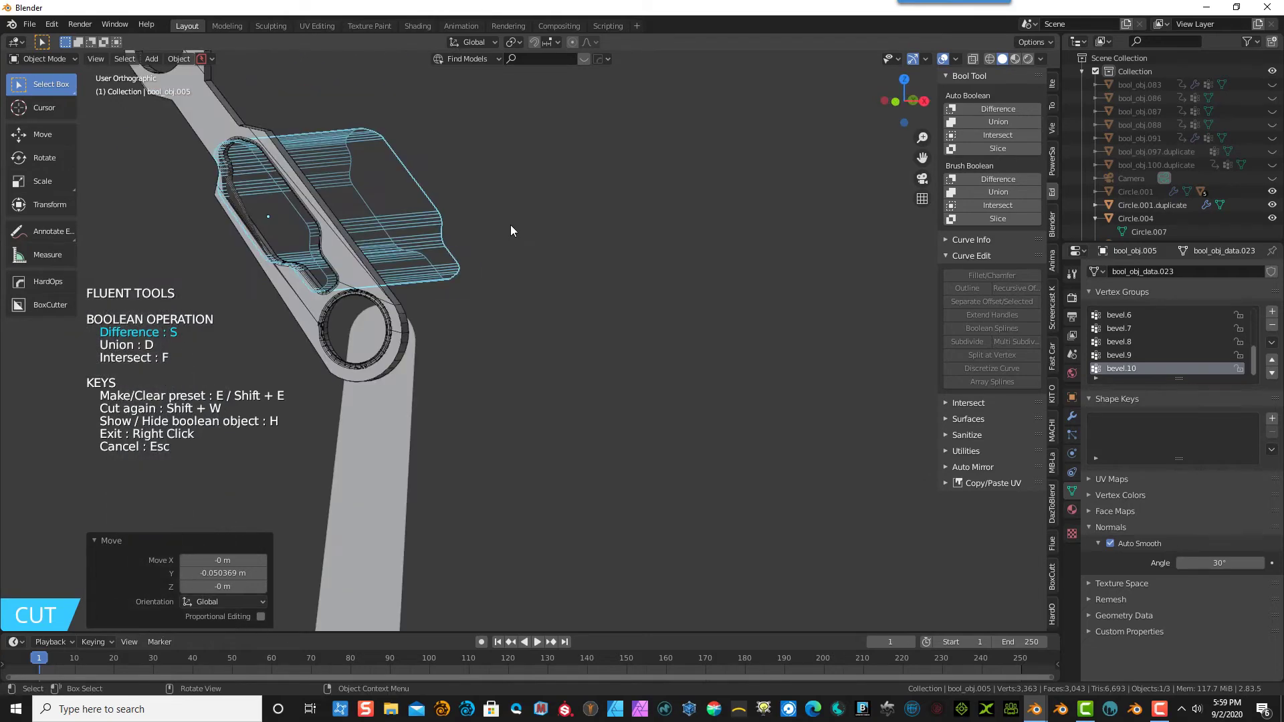
pyautogui.rightClick(511, 225)
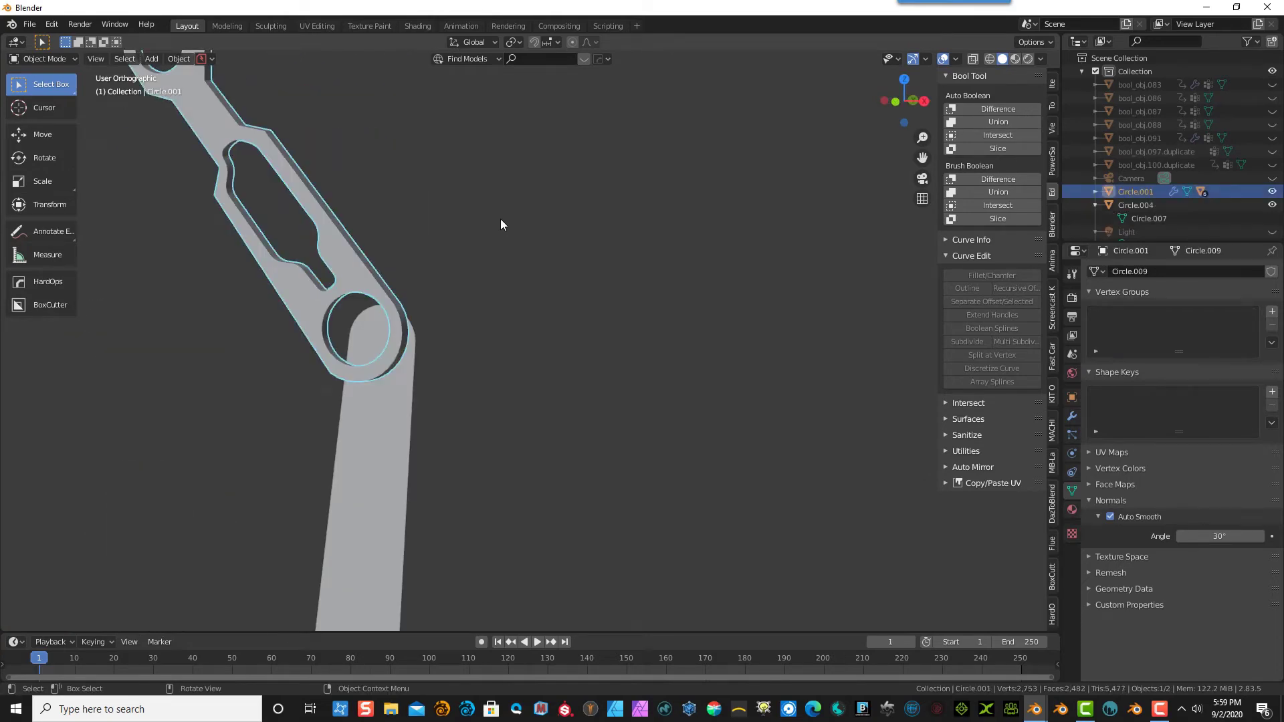
# - Unhide the Screen object and the bool_obj.100.duplicate roller mount beside the upper link's end
pyautogui.moveTo(500, 218); pyautogui.dragTo(431, 235, button='middle')
pyautogui.scroll(-3, 421, 248)
pyautogui.moveTo(419, 289)
pyautogui.mouseDown(button='middle')
pyautogui.moveTo(424, 273)
pyautogui.moveTo(329, 270)
pyautogui.moveTo(432, 293)
pyautogui.moveTo(481, 269)
pyautogui.moveTo(493, 281)
pyautogui.moveTo(341, 263)
pyautogui.moveTo(428, 267)
pyautogui.mouseUp(button='middle')
pyautogui.scroll(-2, 498, 288)
pyautogui.scroll(-6, 1156, 104)
pyautogui.click(1273, 82)
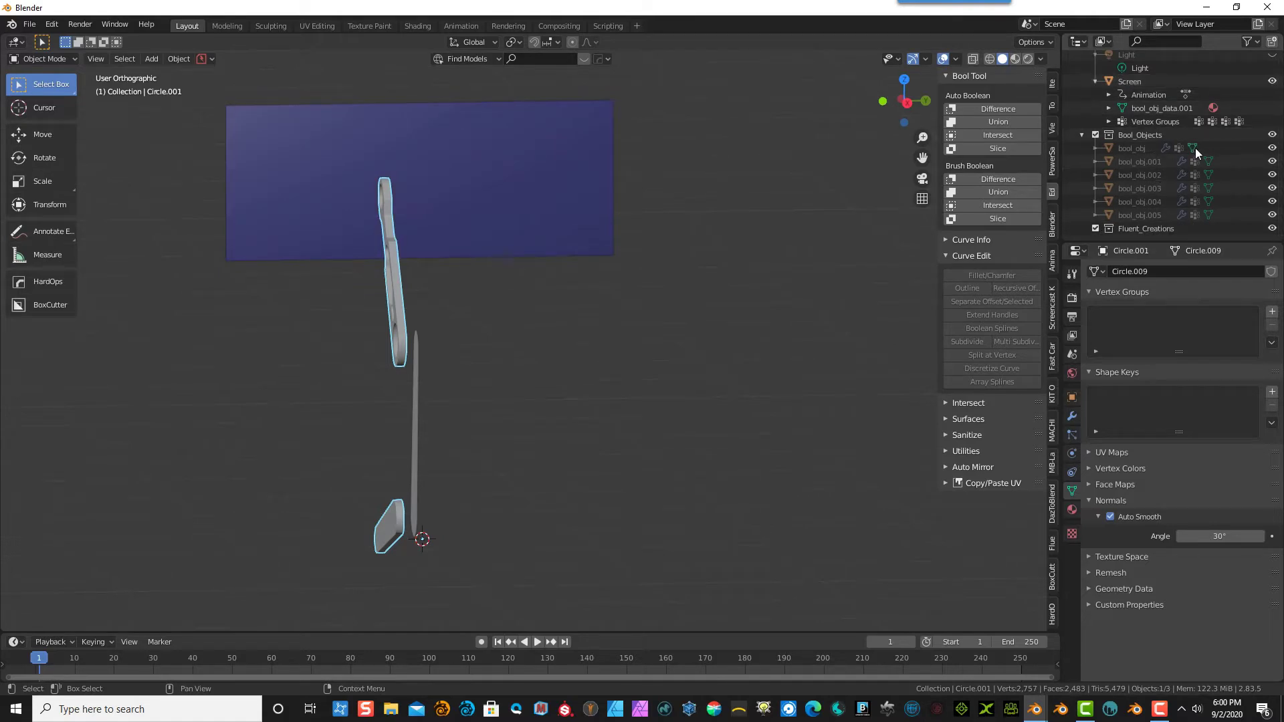
pyautogui.scroll(2, 1182, 127)
pyautogui.scroll(5, 1170, 100)
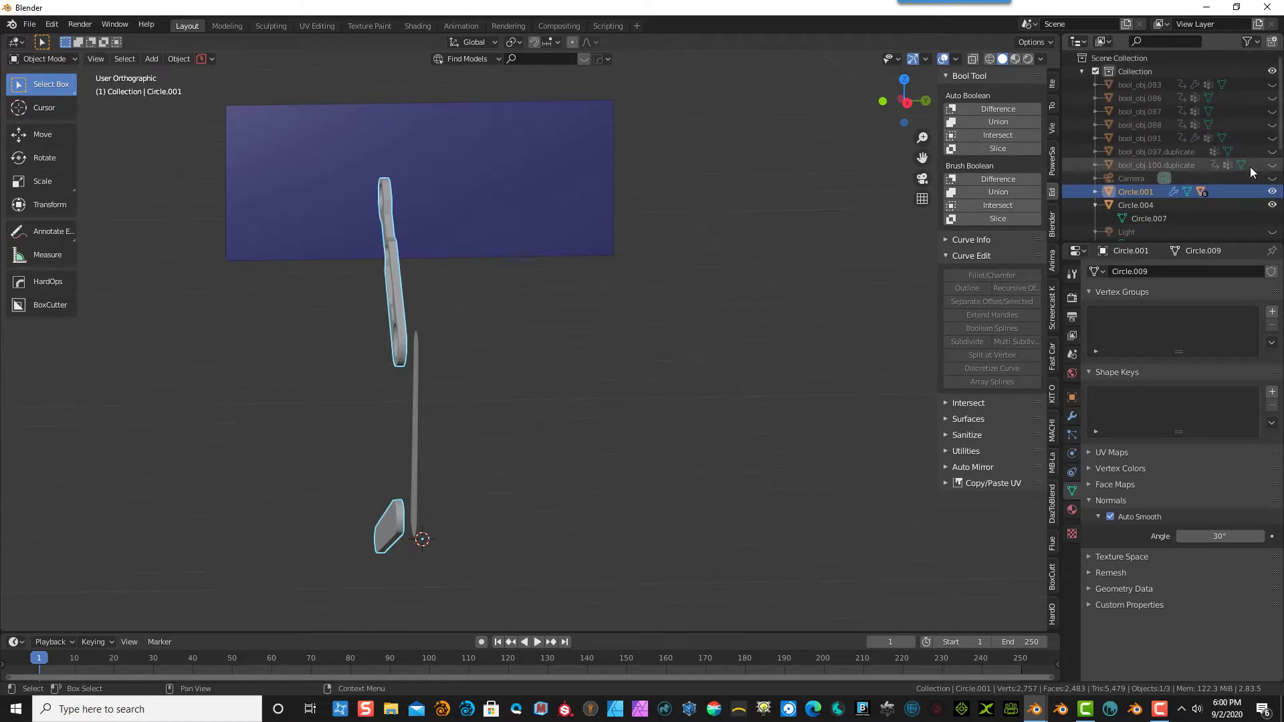
pyautogui.click(1272, 165)
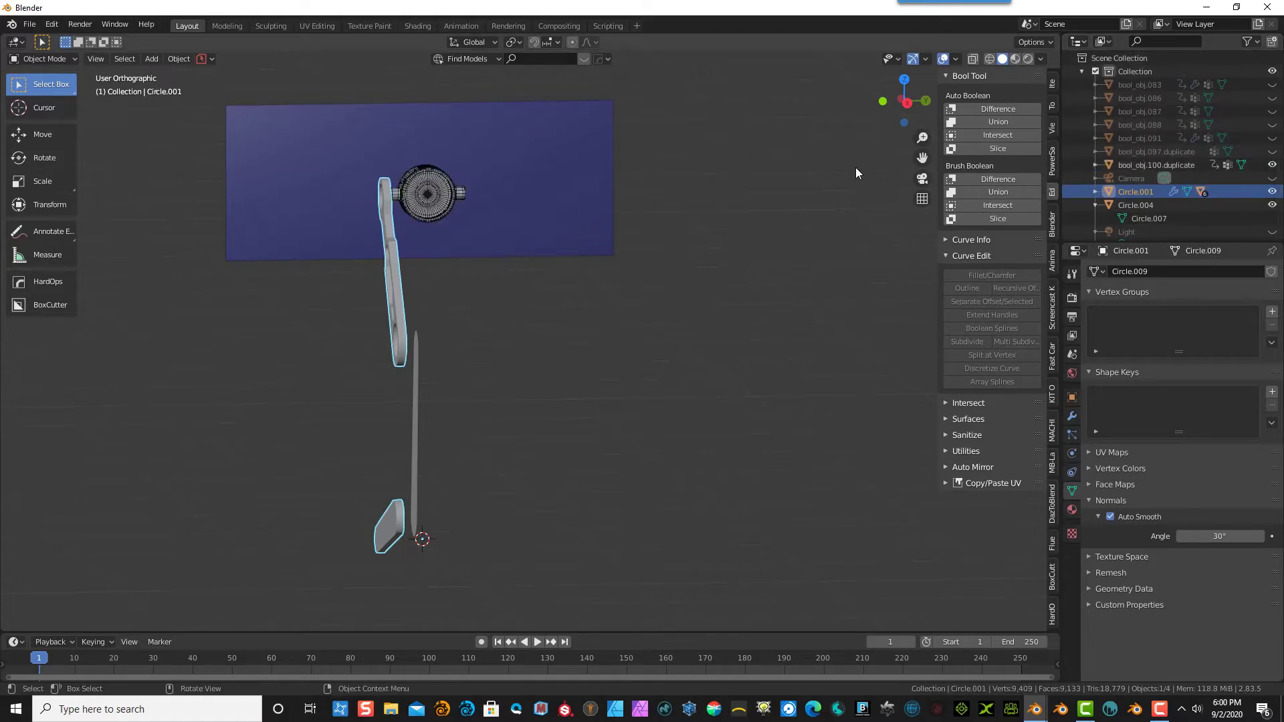
pyautogui.scroll(-1, 857, 167)
pyautogui.scroll(2, 854, 174)
pyautogui.moveTo(820, 178); pyautogui.dragTo(772, 135, button='middle')
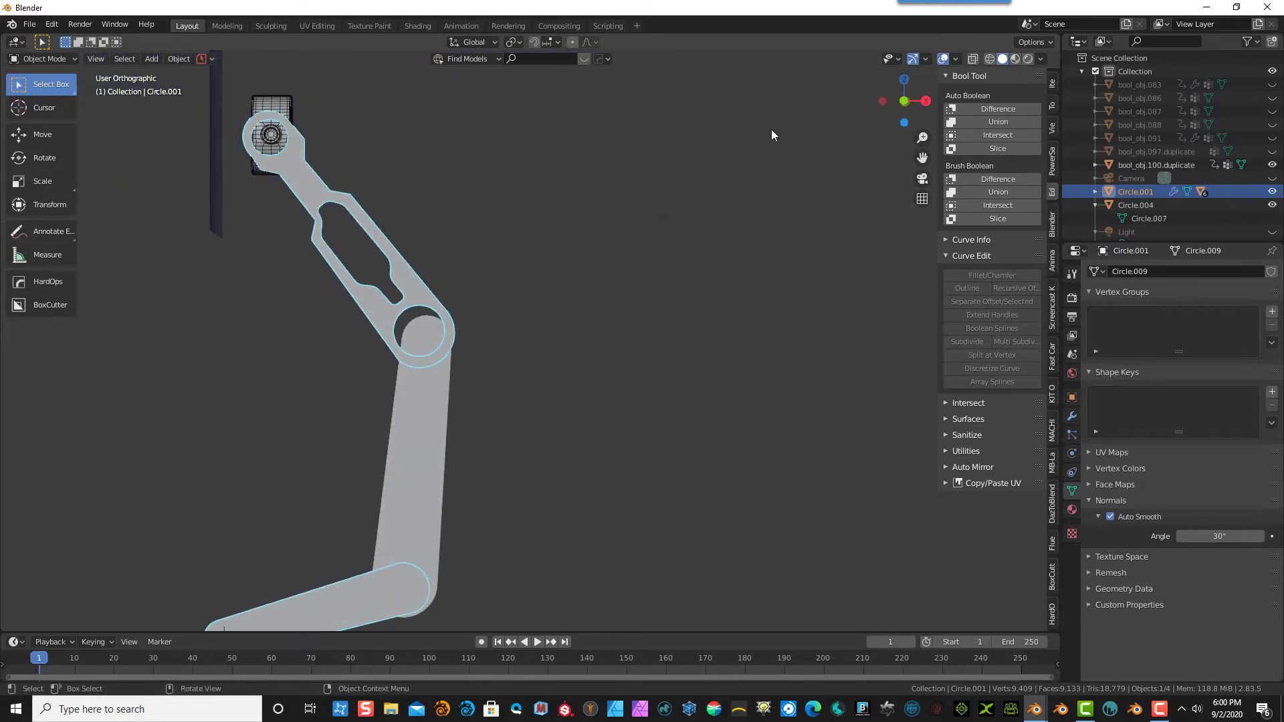
# - Move the arm link object about 0.055 m along Y, onto the end of the roller mount's pin
pyautogui.press('KP_7')
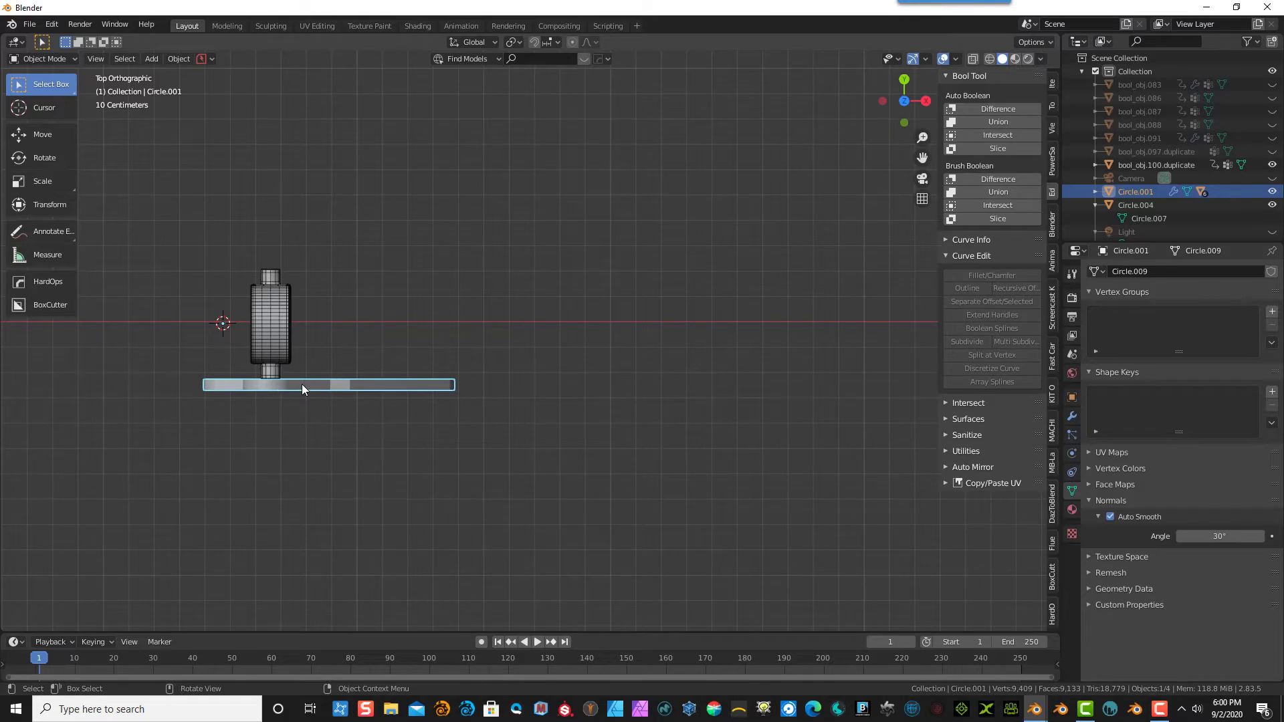
pyautogui.press('g')
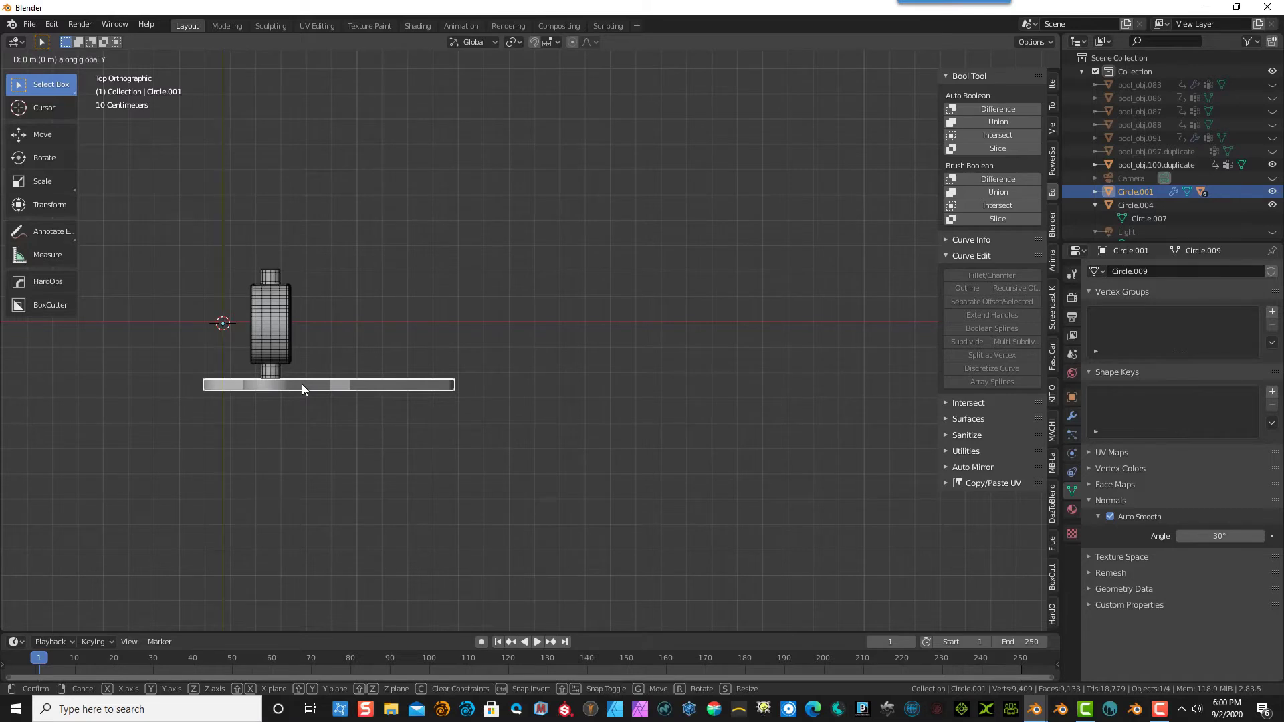
pyautogui.press('y')
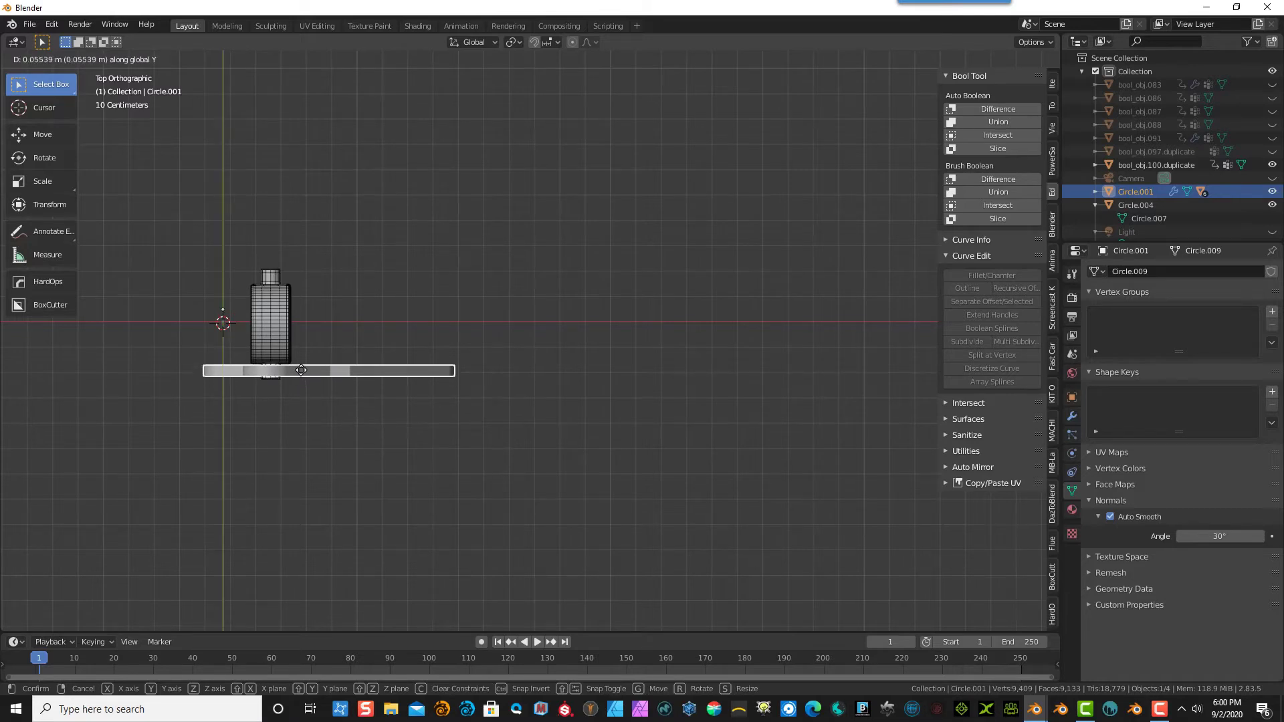
pyautogui.click(301, 370)
pyautogui.moveTo(339, 400); pyautogui.dragTo(346, 277, button='middle')
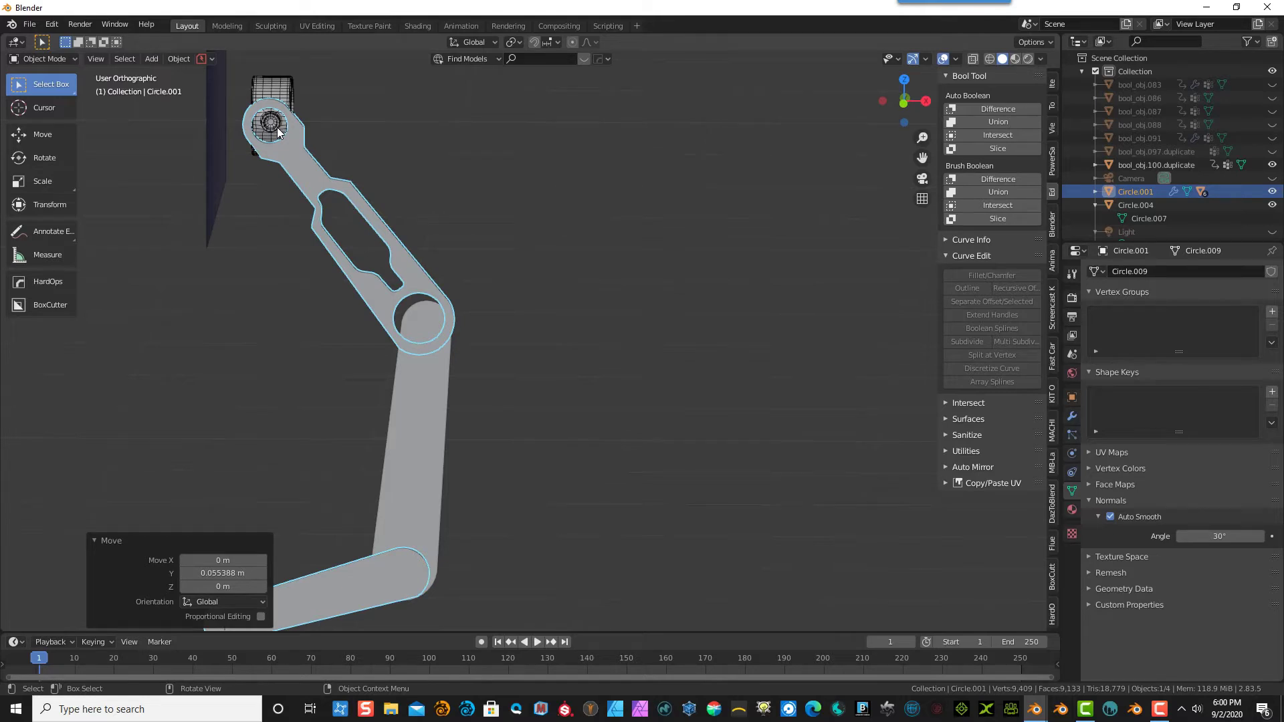
# - Shift the link object about 0.006 m in X and 0.008 m in Z to centre its end hole on the pin
pyautogui.press('KP_7')
pyautogui.press('KP_1')
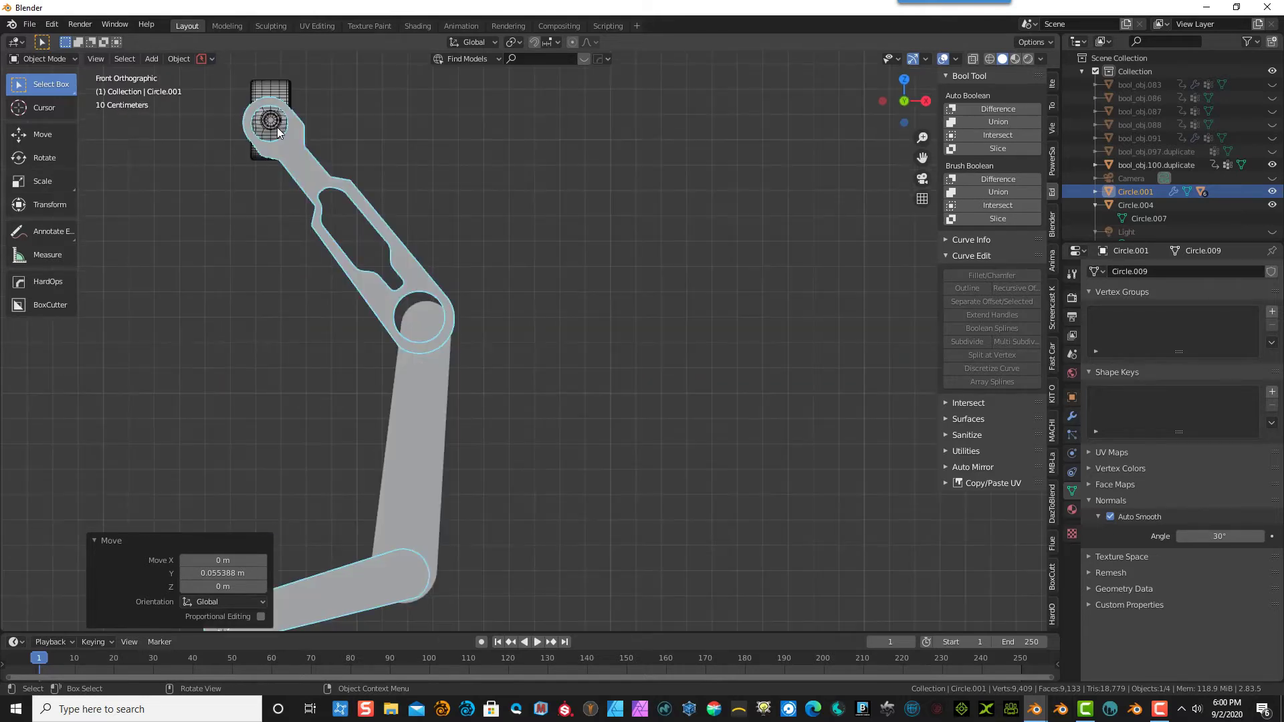
pyautogui.moveTo(922, 158); pyautogui.dragTo(1203, 249)
pyautogui.scroll(6, 780, 186)
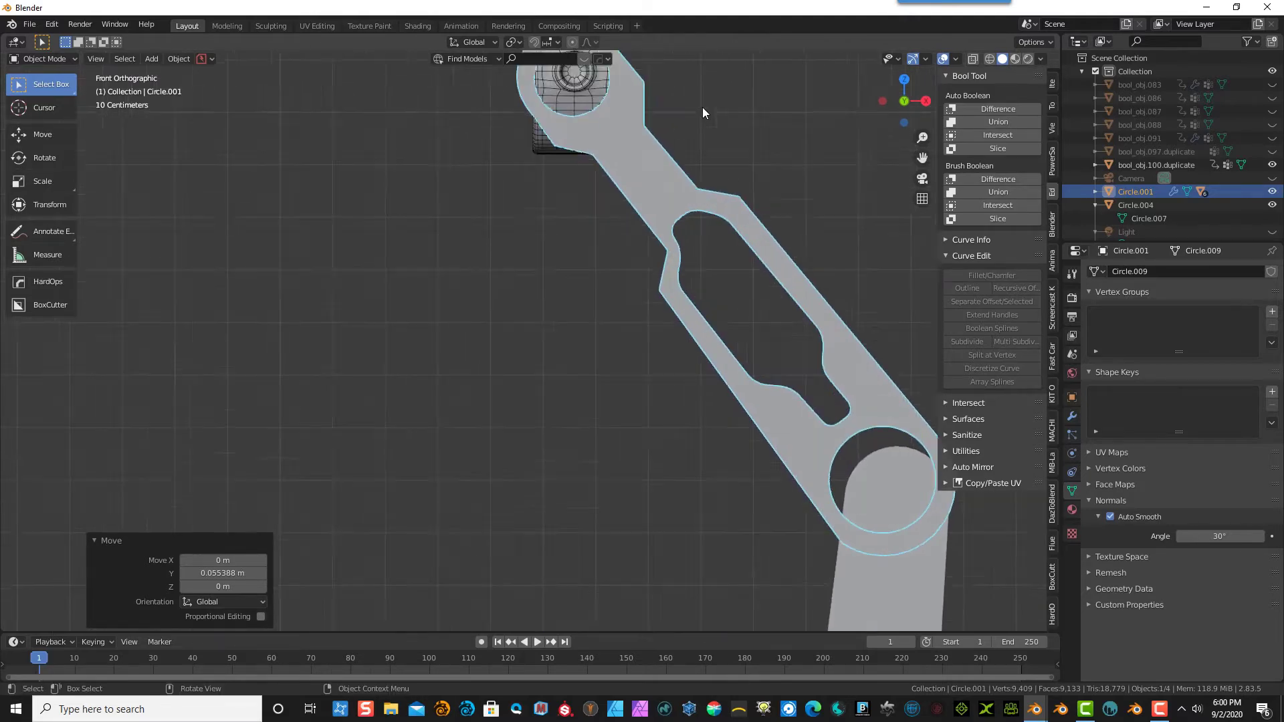
pyautogui.moveTo(922, 157); pyautogui.dragTo(821, 409)
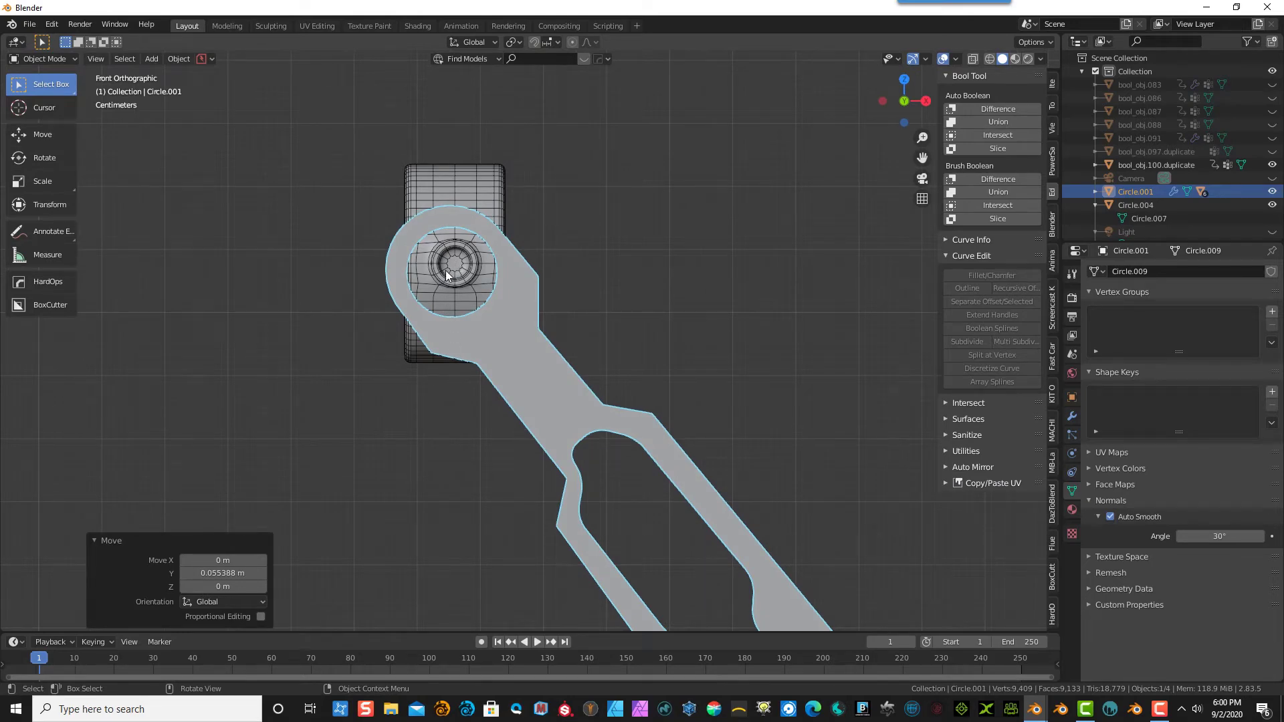
pyautogui.press('g')
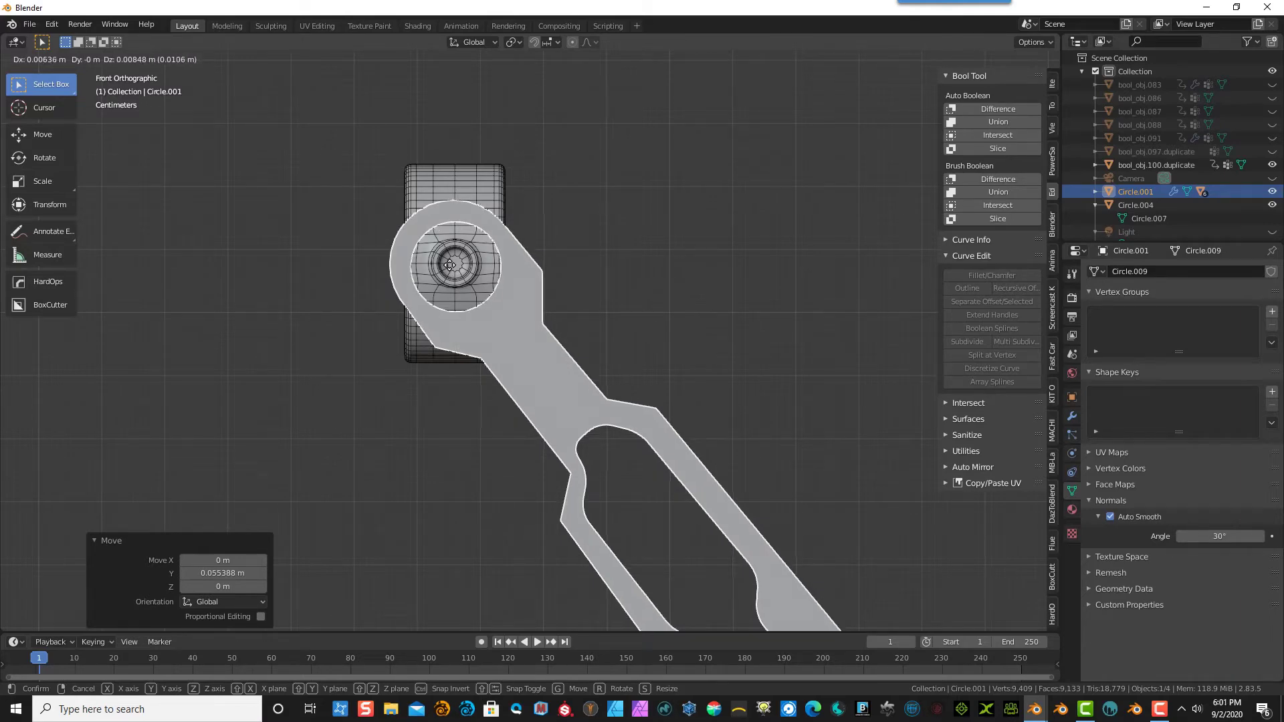
pyautogui.click(449, 265)
# - Show the bool_obj.001 cutter that forms the upper link's end hole, leaving the other cutters hidden
pyautogui.moveTo(610, 238)
pyautogui.mouseDown(button='middle')
pyautogui.moveTo(604, 258)
pyautogui.moveTo(519, 259)
pyautogui.moveTo(608, 241)
pyautogui.moveTo(604, 231)
pyautogui.moveTo(636, 239)
pyautogui.mouseUp(button='middle')
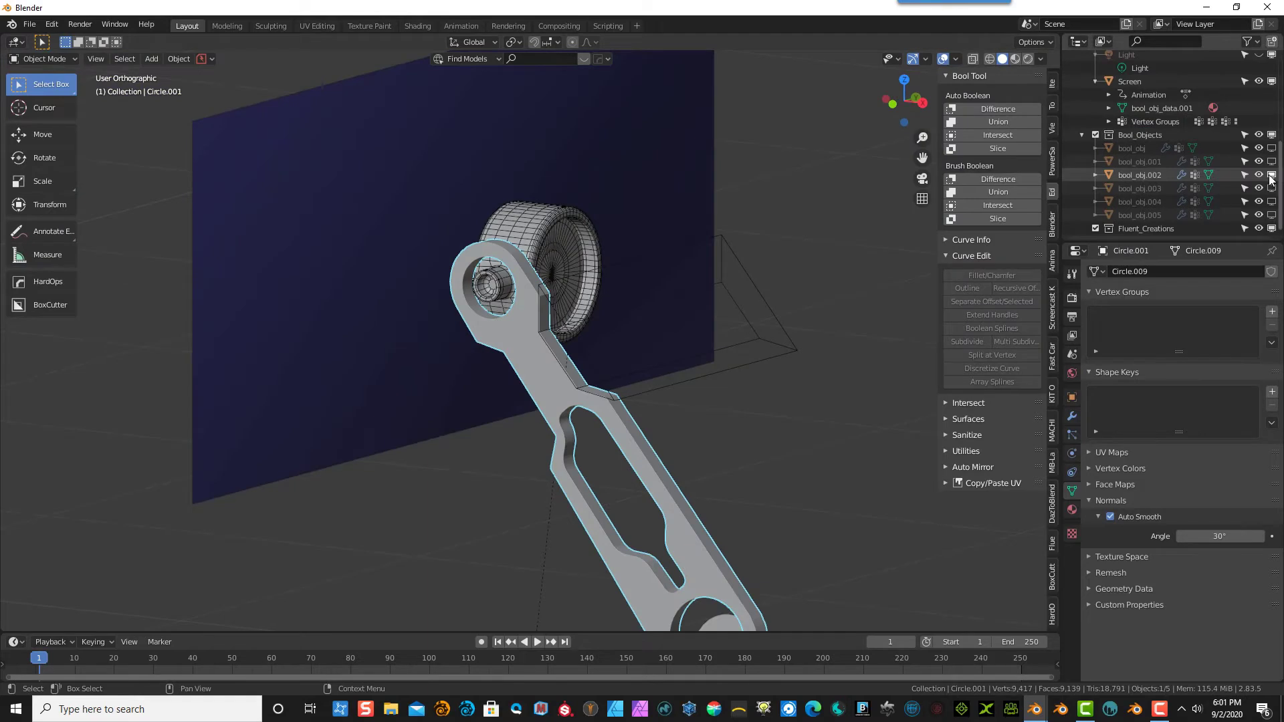
pyautogui.click(1270, 175)
pyautogui.click(1270, 162)
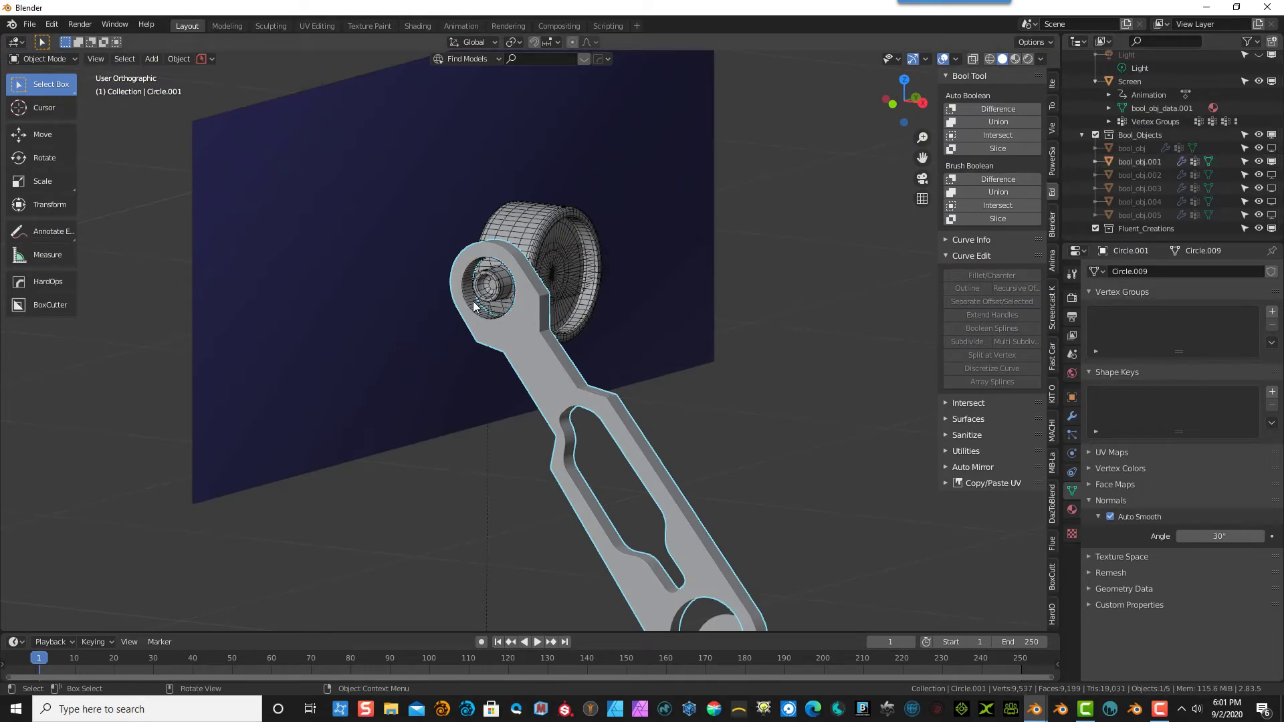
# - Scale the link object by about 1.005 and then 0.997 to fine-tune its end hole around the pin
pyautogui.press('KP_1')
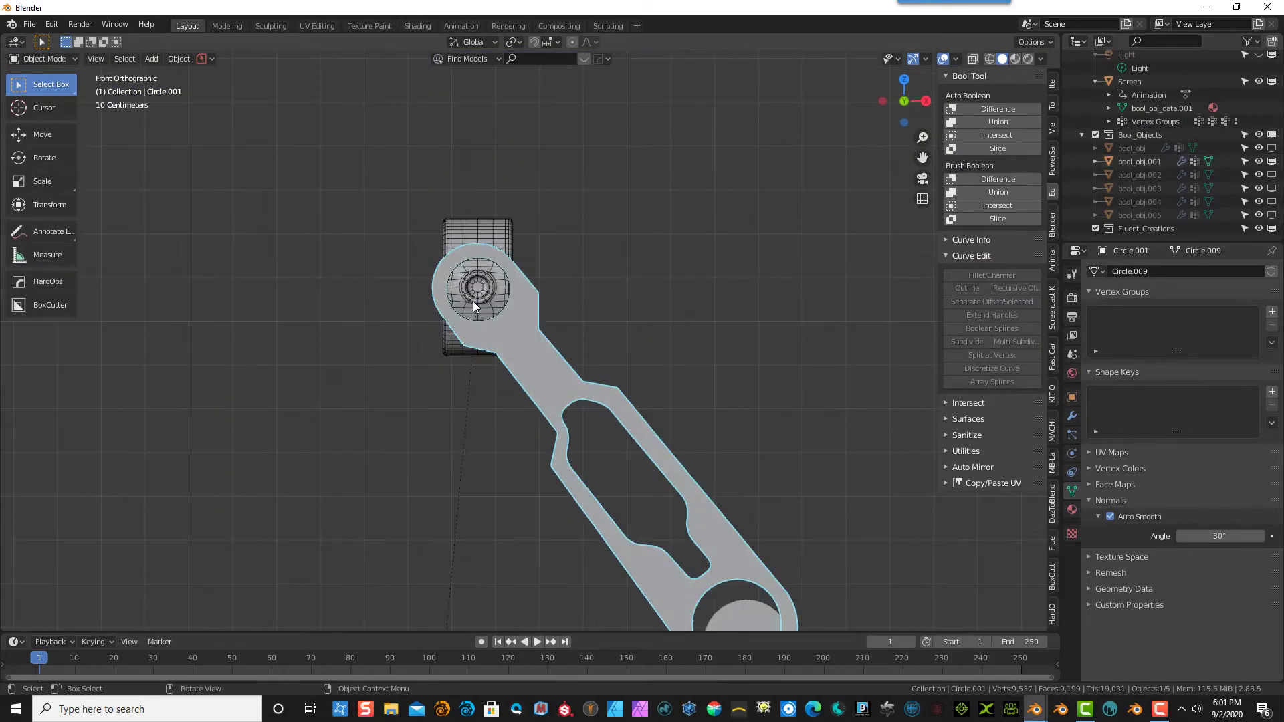
pyautogui.scroll(5, 451, 271)
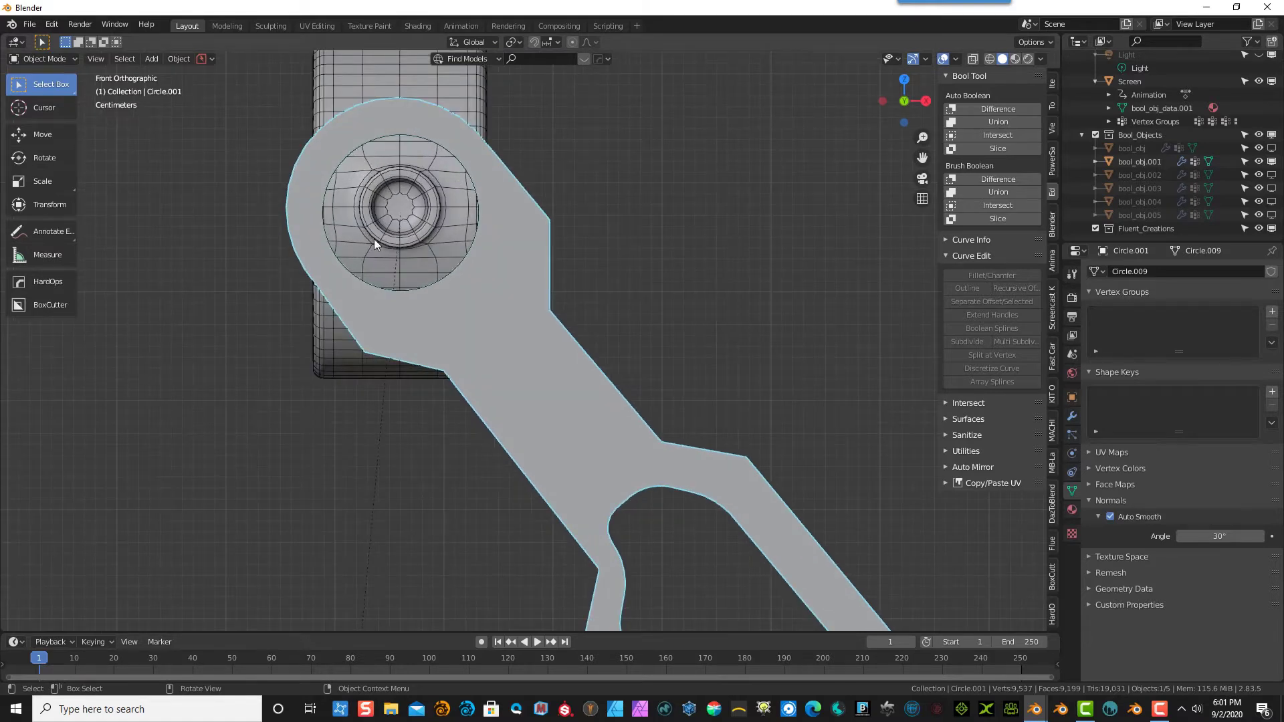
pyautogui.press('s')
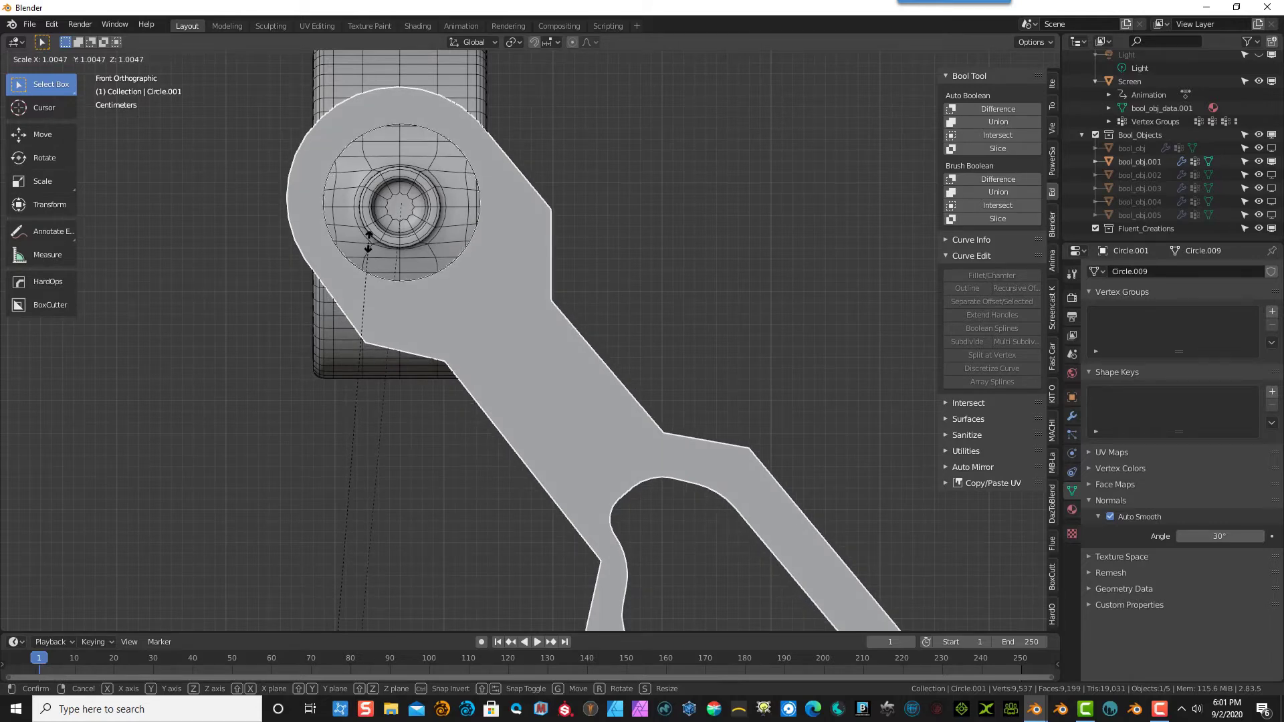
pyautogui.click(368, 244)
pyautogui.press('s')
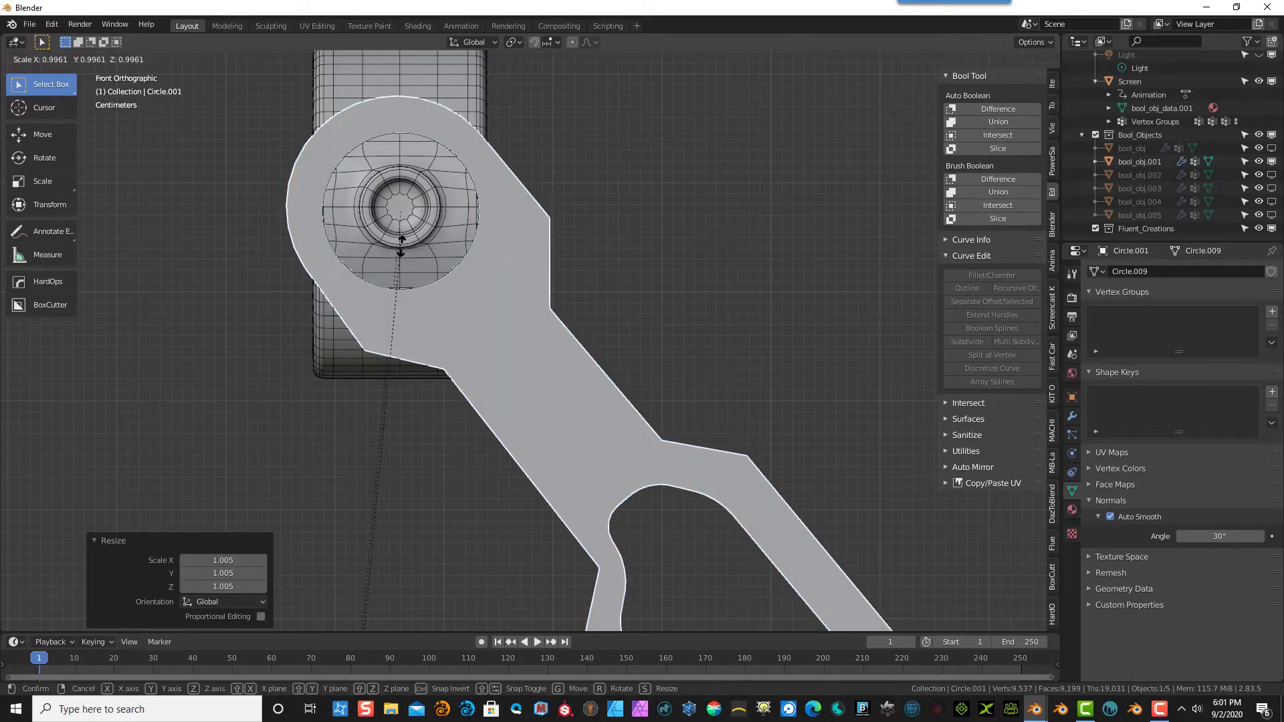
pyautogui.click(401, 241)
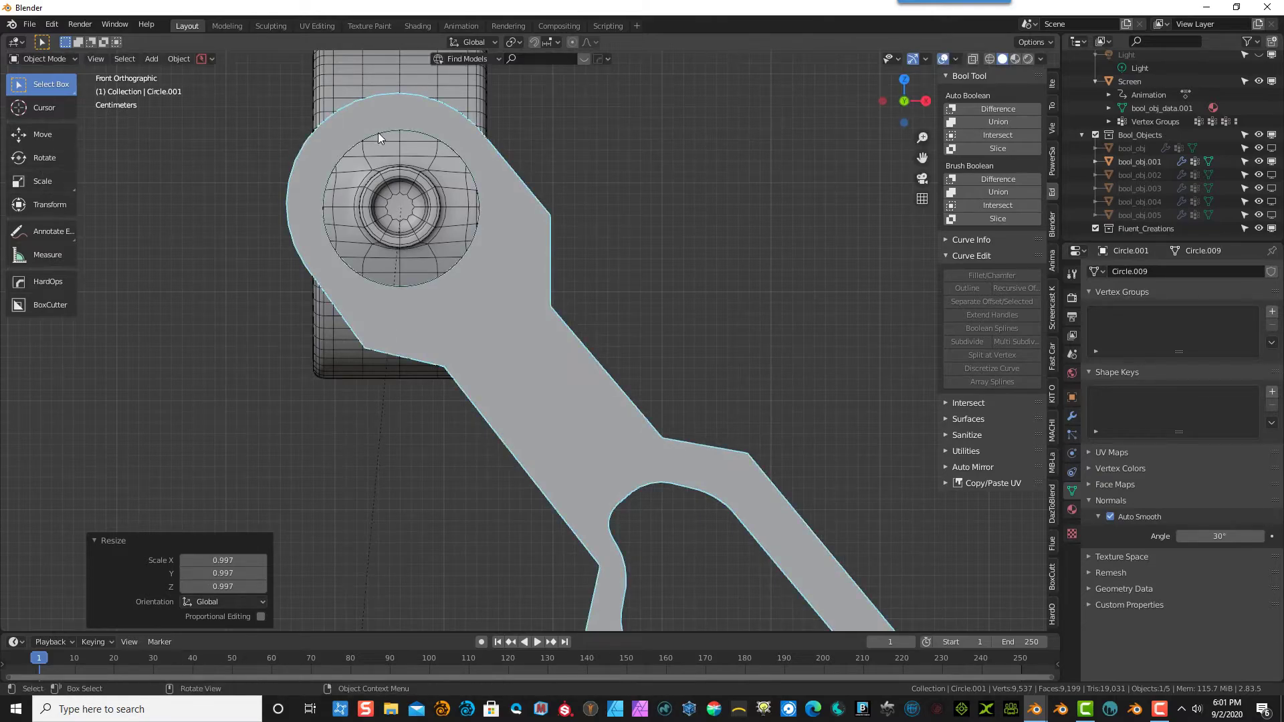
# - Scale the end-hole cutter bool_obj.001 to about 0.624 so the upper link's hole fits closely around the pin
pyautogui.moveTo(627, 123); pyautogui.dragTo(521, 133, button='middle')
pyautogui.click(517, 123)
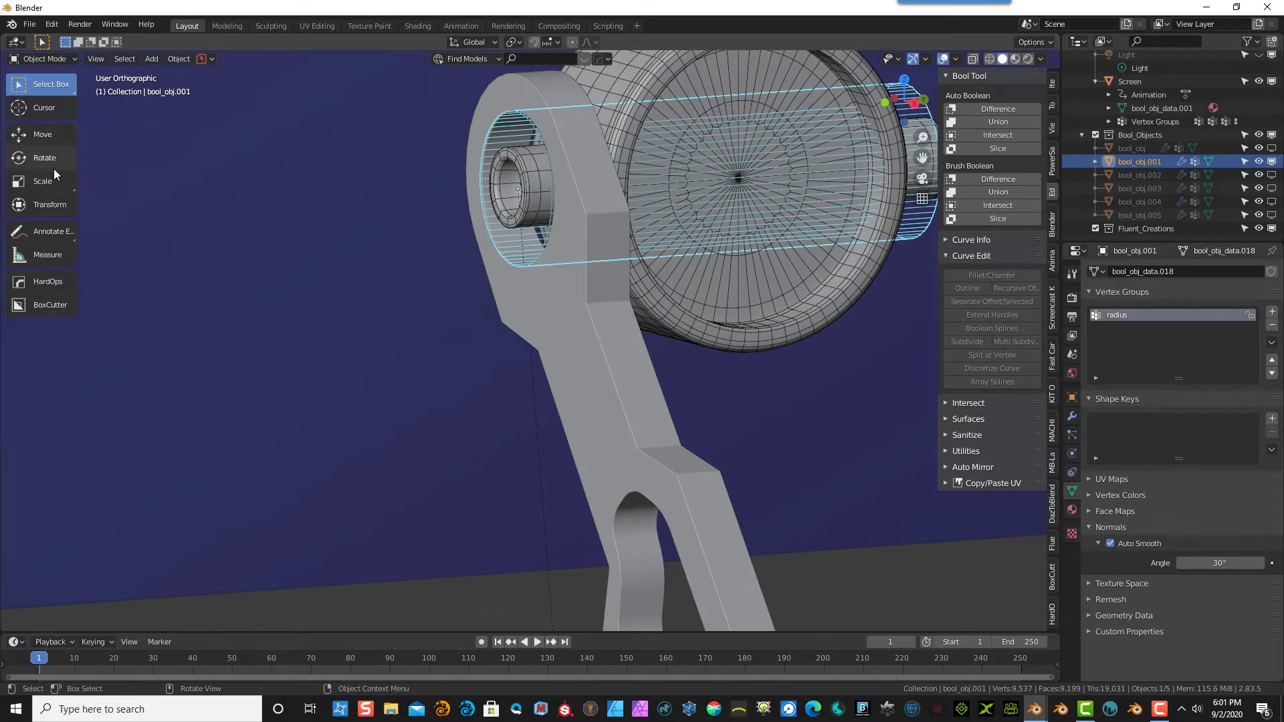
pyautogui.click(70, 181)
pyautogui.moveTo(360, 227); pyautogui.dragTo(422, 225, button='middle')
pyautogui.press('KP_1')
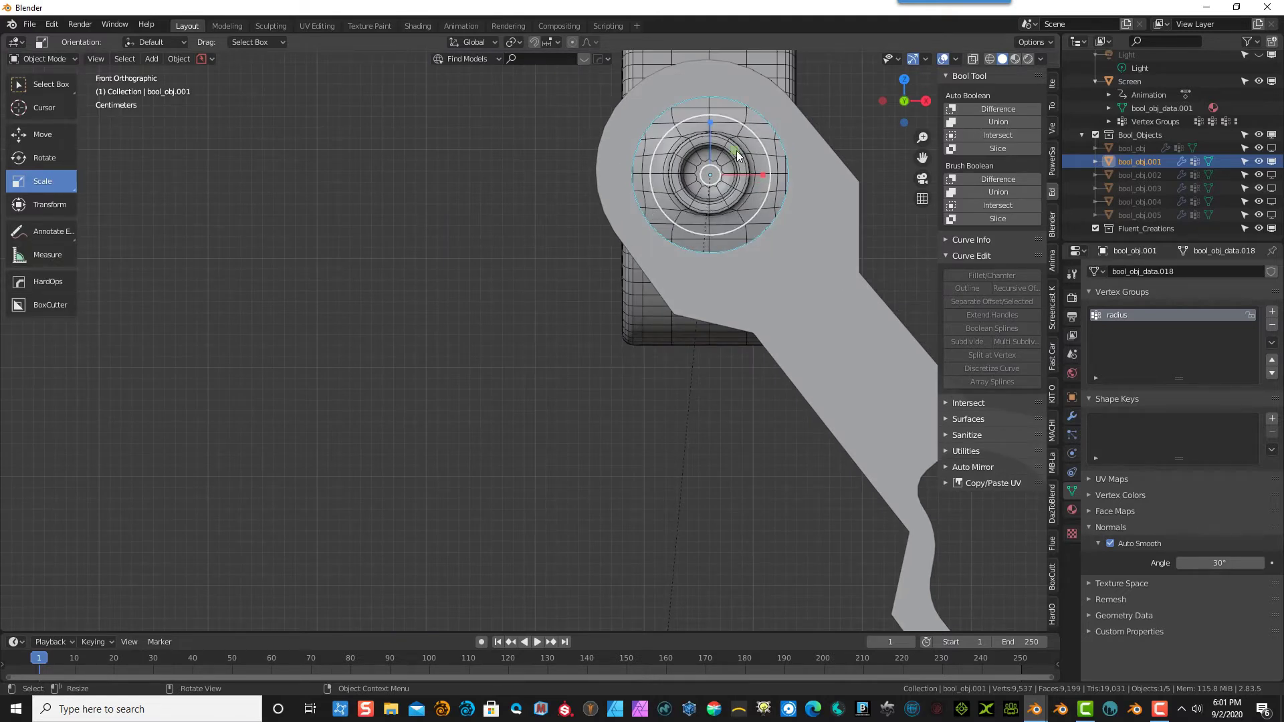
pyautogui.press('s')
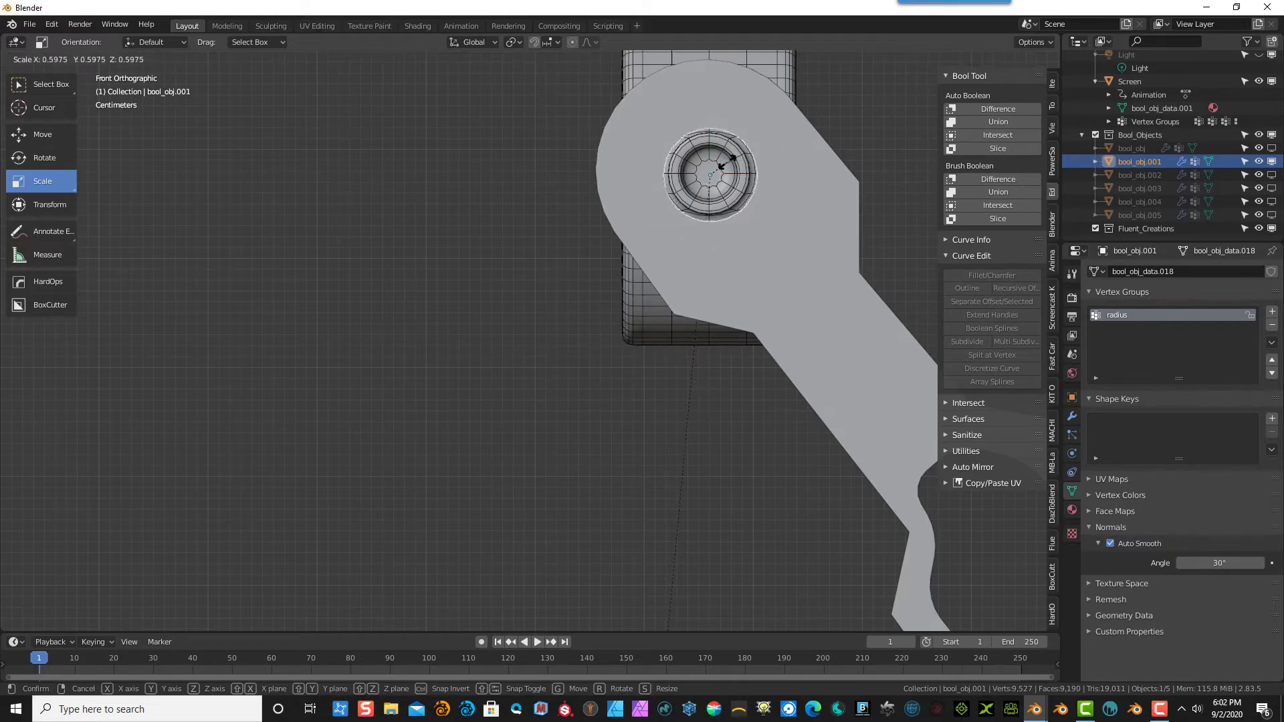
pyautogui.click(731, 158)
pyautogui.moveTo(732, 157); pyautogui.dragTo(633, 198, button='middle')
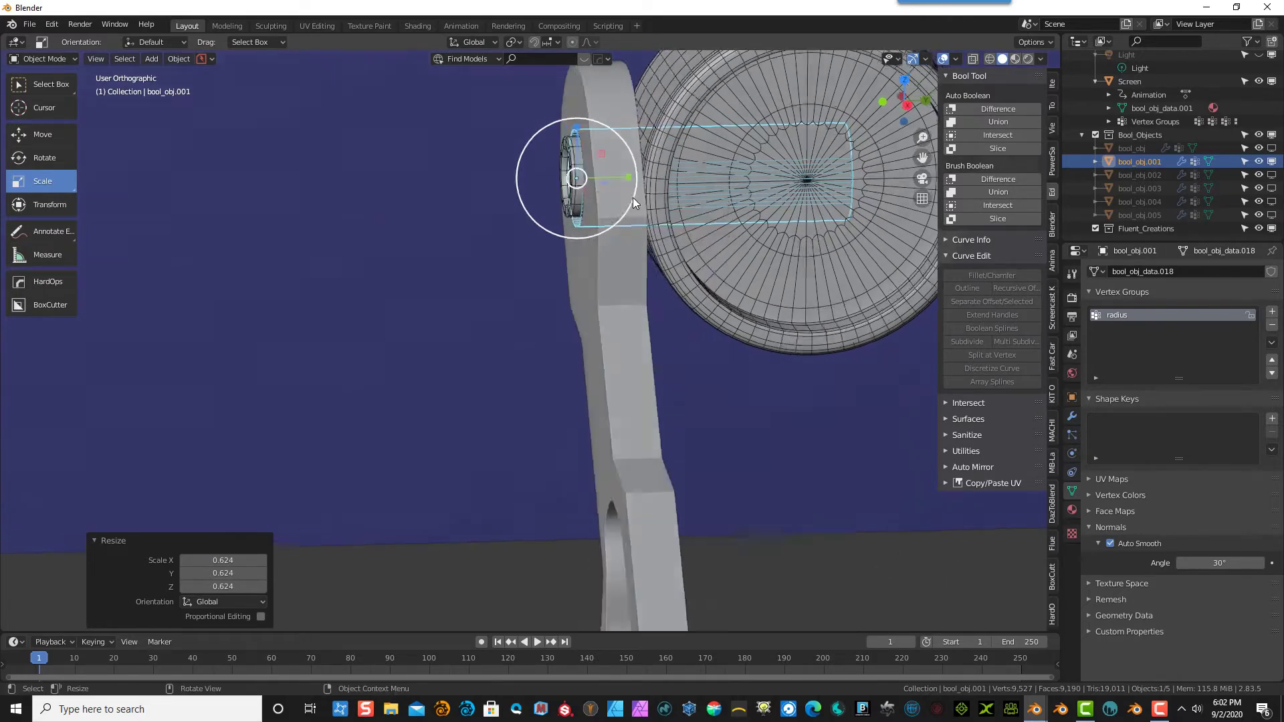
pyautogui.press('KP_1')
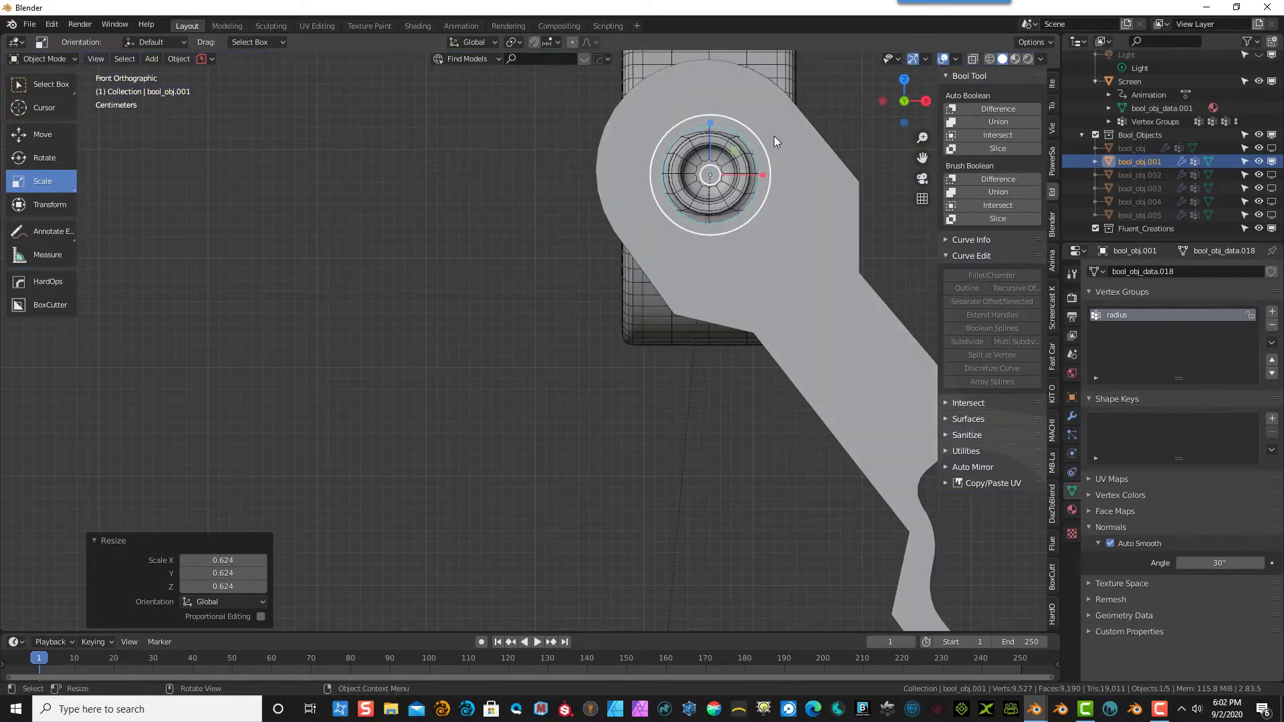
pyautogui.scroll(-6, 774, 135)
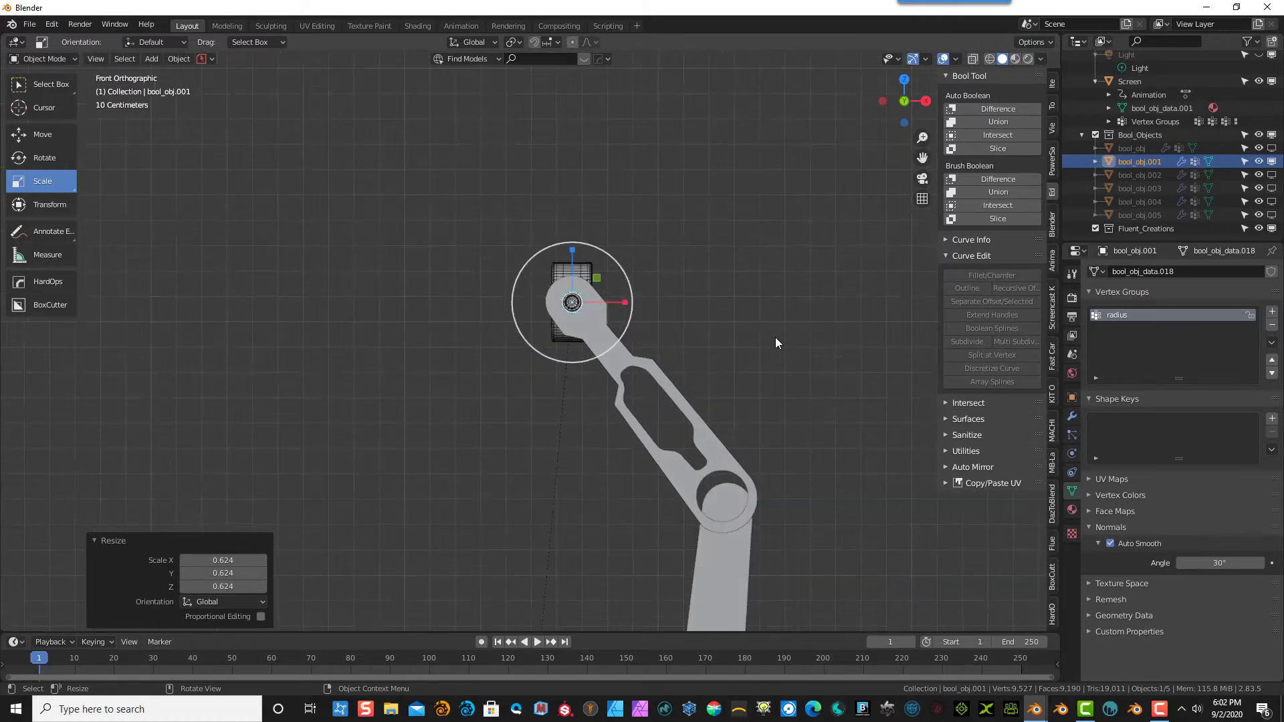
# - Start a Fluent cut on the upper link and draw a small polygon over the lower-left edge of its rounded end
pyautogui.click(732, 327)
pyautogui.moveTo(741, 320); pyautogui.dragTo(677, 354, button='middle')
pyautogui.keyDown('shift'); pyautogui.moveTo(717, 151); pyautogui.dragTo(556, 263, button='middle'); pyautogui.keyUp('shift')
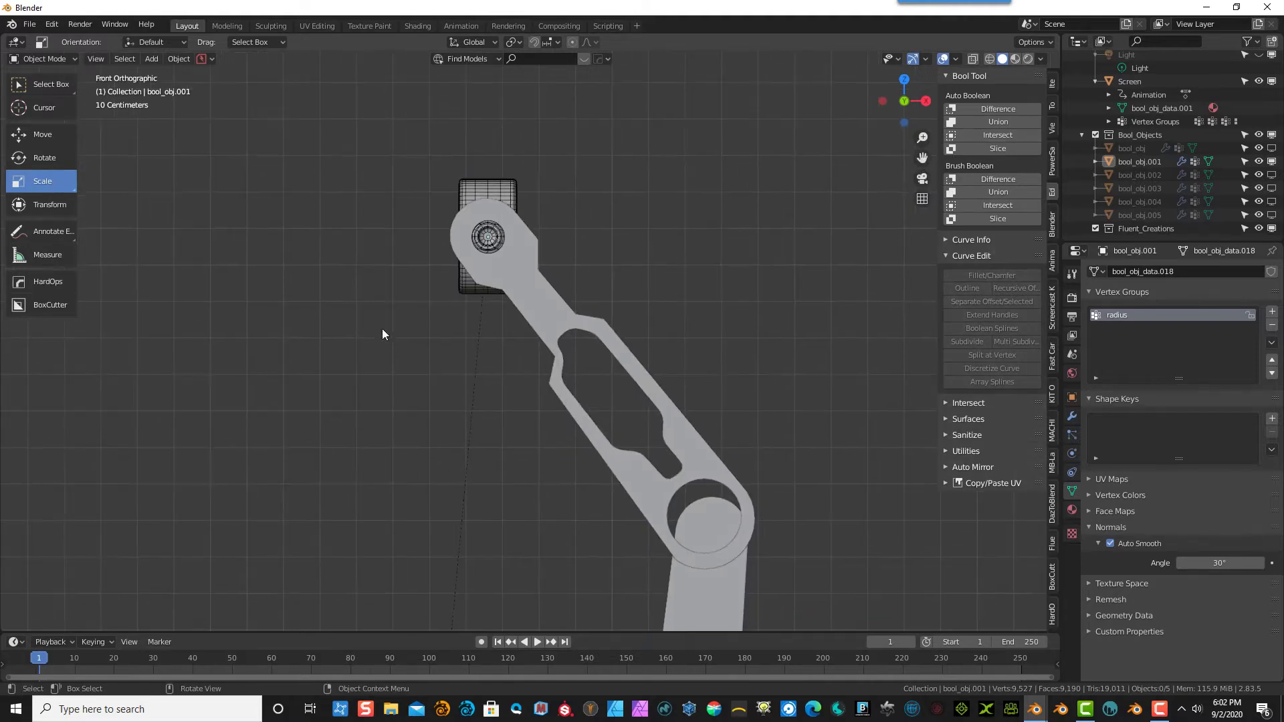
pyautogui.click(504, 267)
pyautogui.scroll(3, 456, 218)
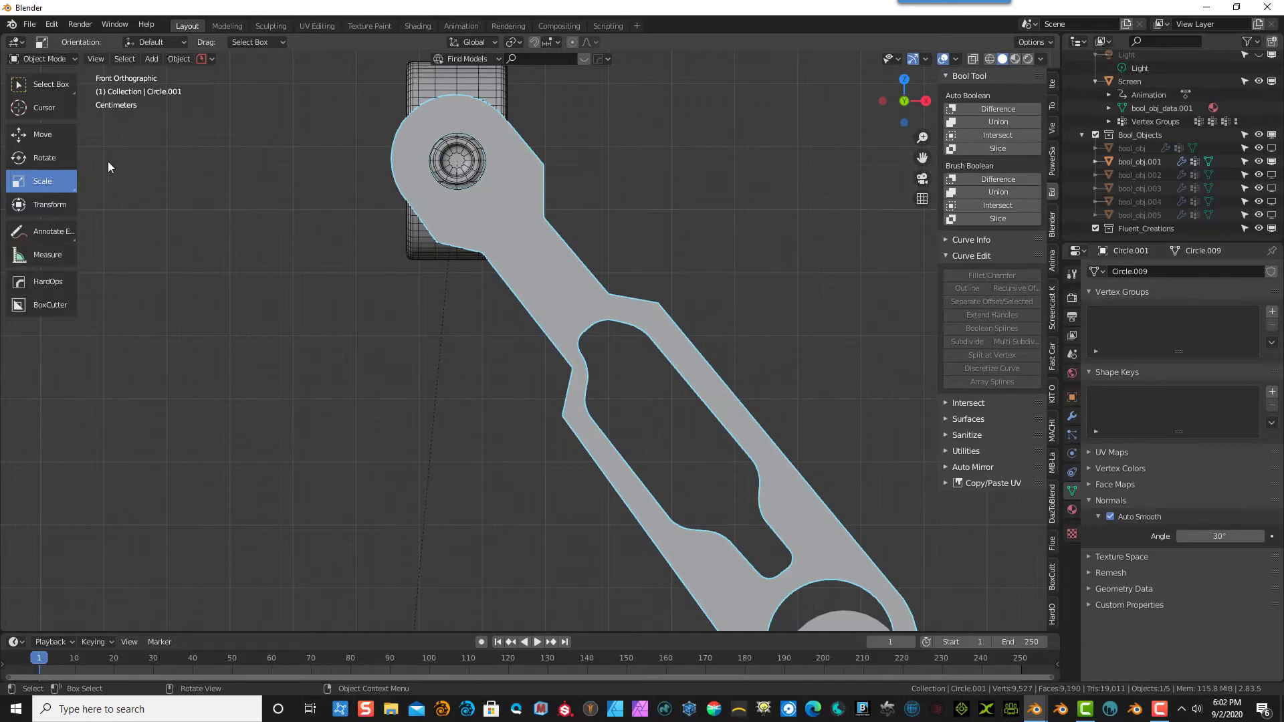
pyautogui.press('f')
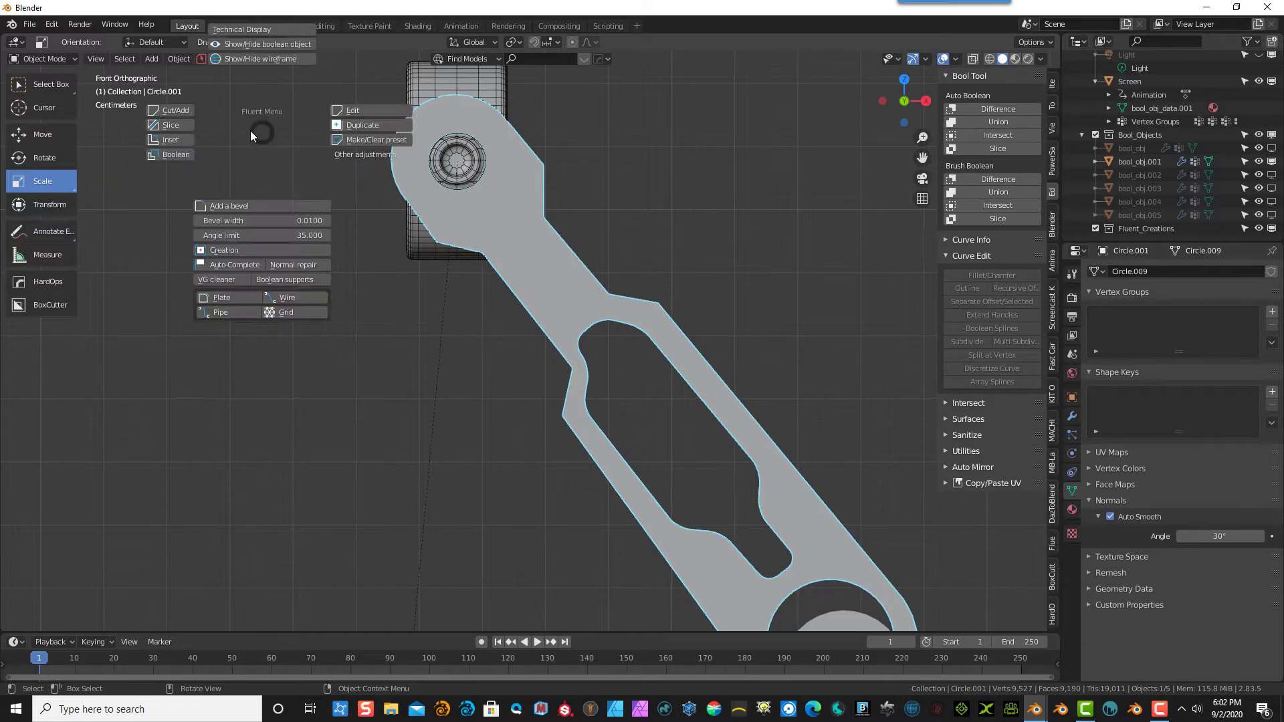
pyautogui.click(172, 111)
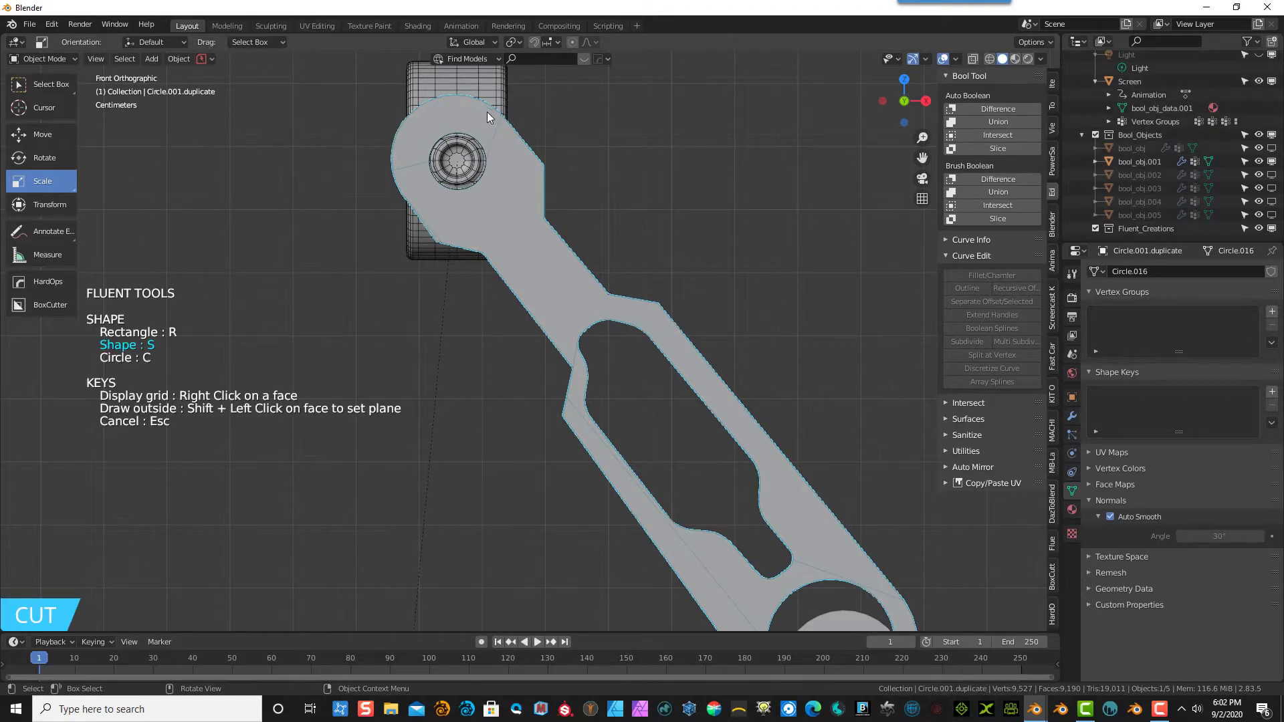
pyautogui.click(387, 190)
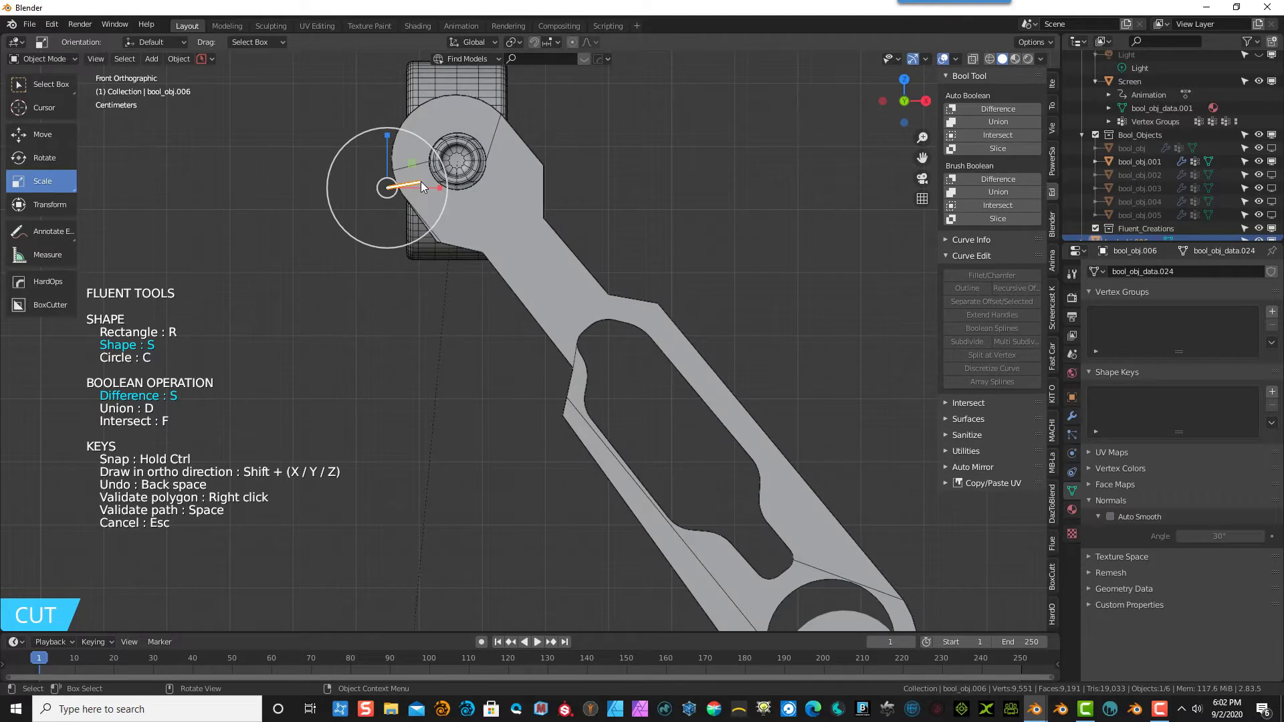
pyautogui.click(440, 210)
pyautogui.rightClick(401, 270)
# - Set the polygon cutter's thickness to about 0.27 through the link and finish the notch as a difference cut
pyautogui.moveTo(405, 270); pyautogui.dragTo(451, 347, button='middle')
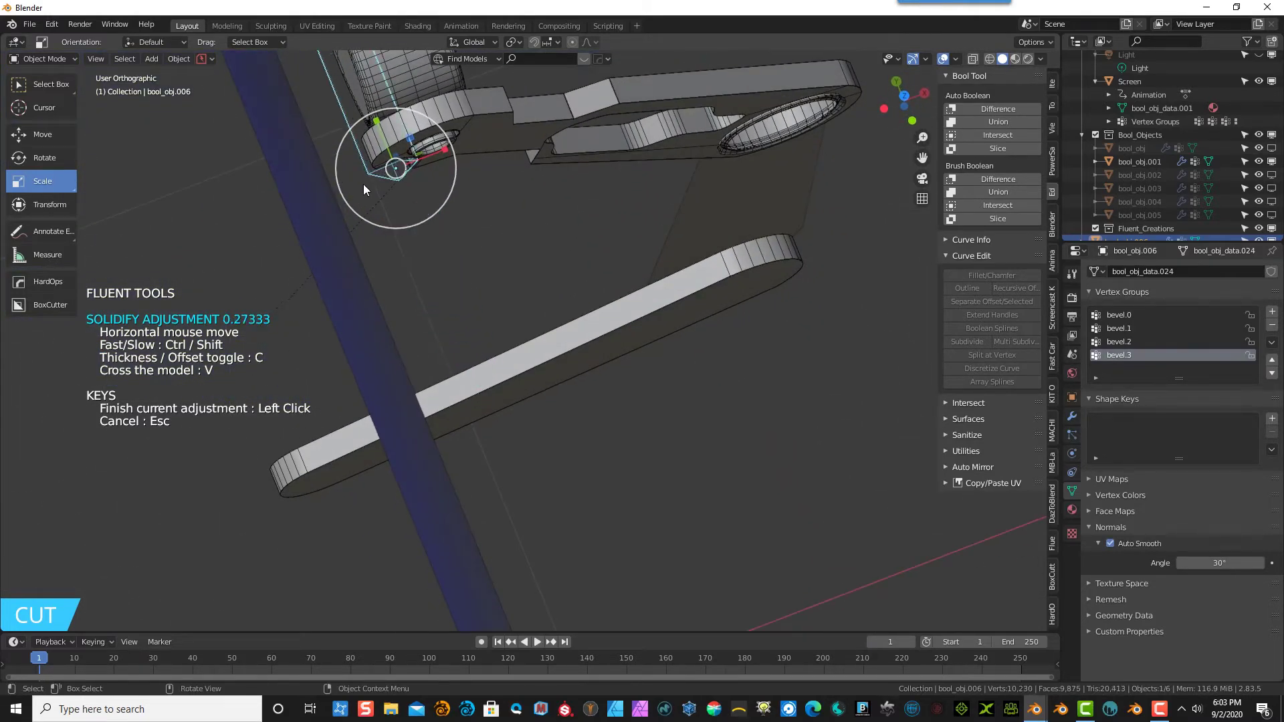
pyautogui.click(368, 186)
pyautogui.press('s')
pyautogui.moveTo(368, 186); pyautogui.dragTo(472, 154, button='middle')
pyautogui.moveTo(592, 108); pyautogui.dragTo(607, 138, button='middle')
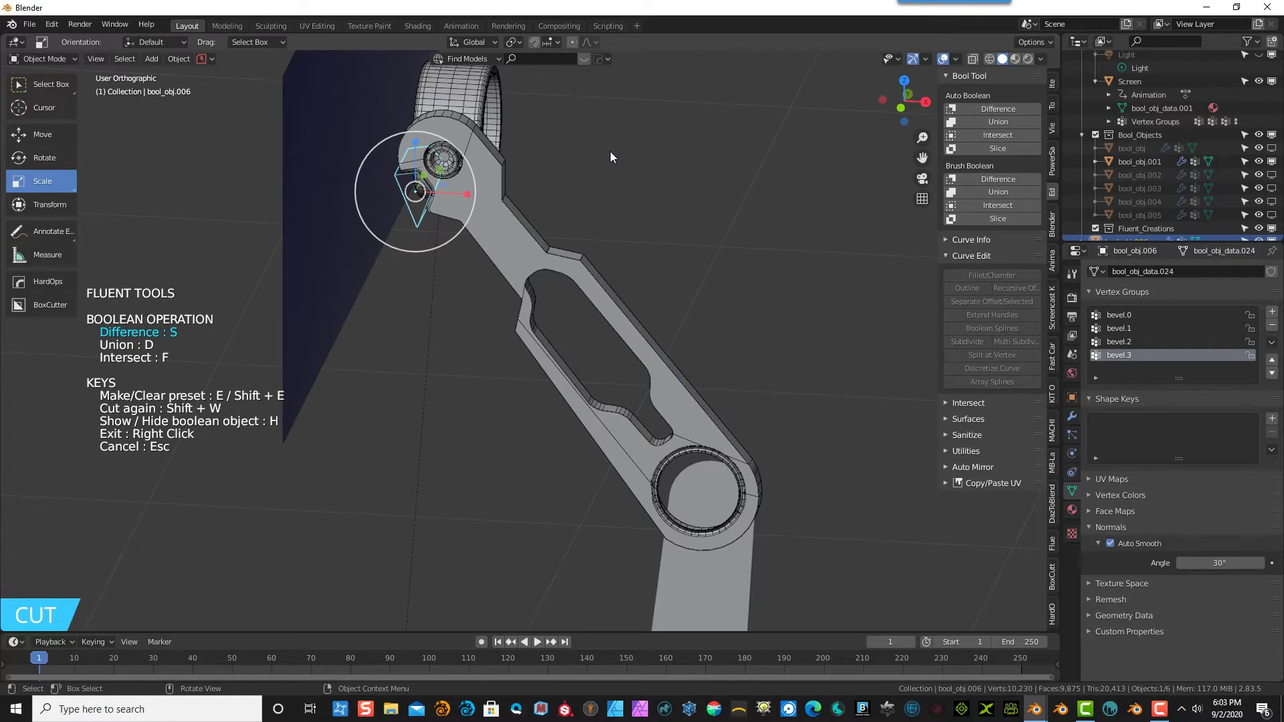
pyautogui.rightClick(610, 152)
# - Start another Fluent cut and draw a narrow four-point polygon over the upper-right edge of the link's rounded end
pyautogui.moveTo(609, 142); pyautogui.dragTo(625, 123, button='middle')
pyautogui.press('f')
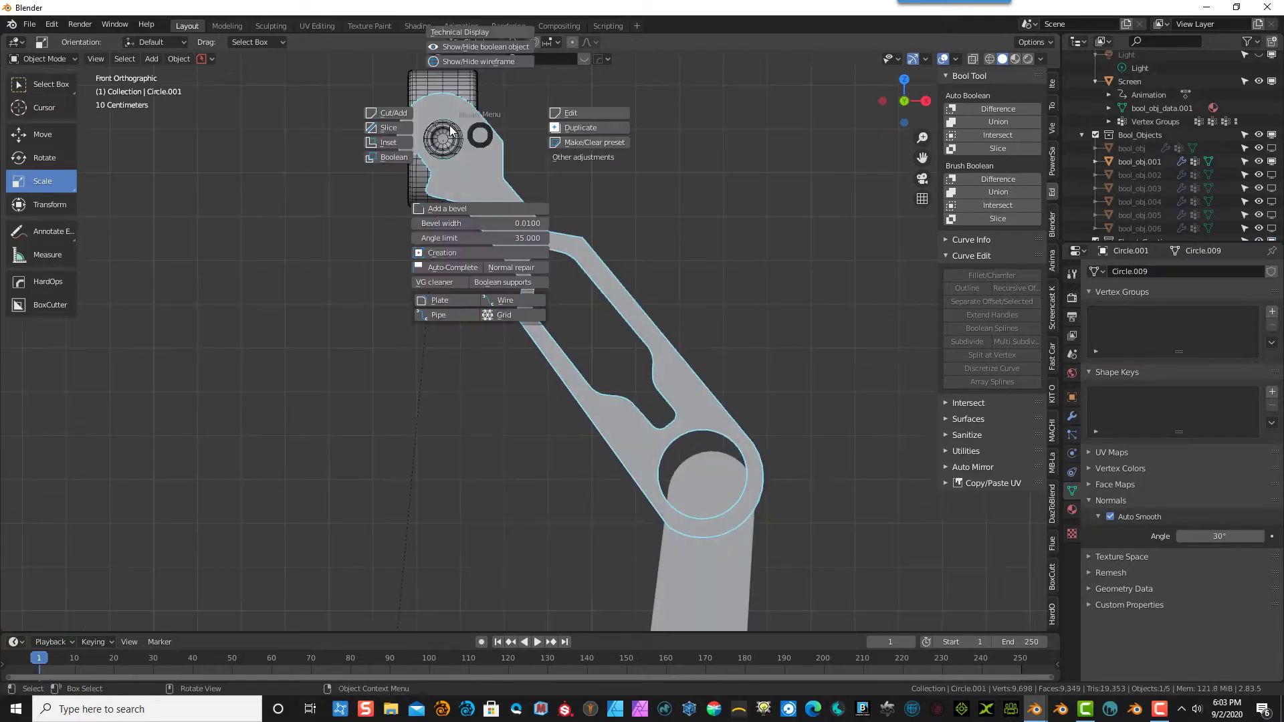
pyautogui.click(398, 114)
pyautogui.press('f')
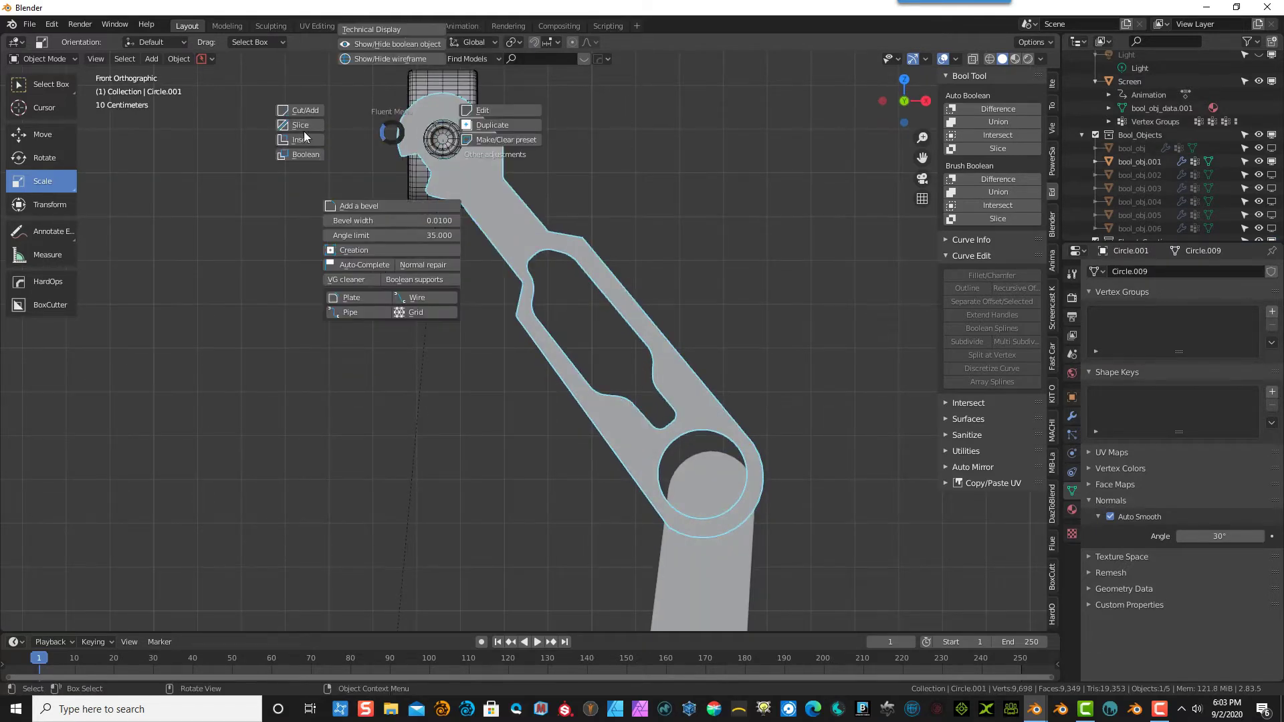
pyautogui.click(298, 111)
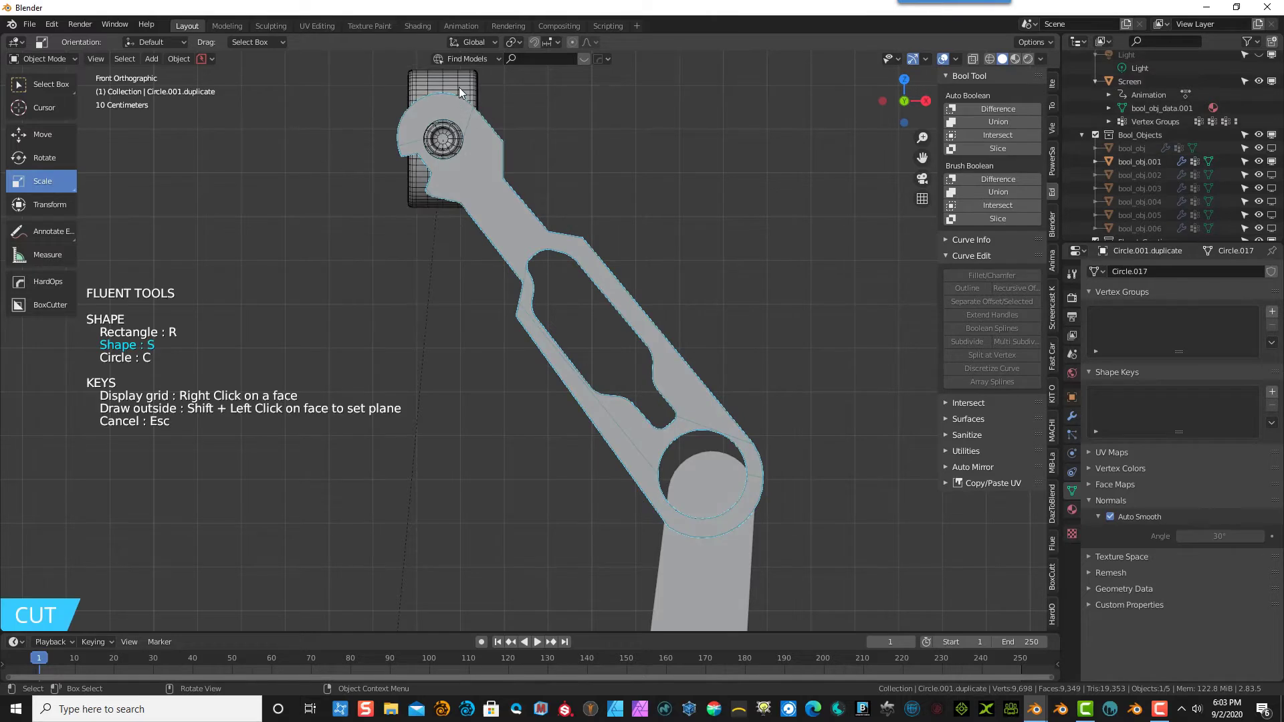
pyautogui.click(455, 85)
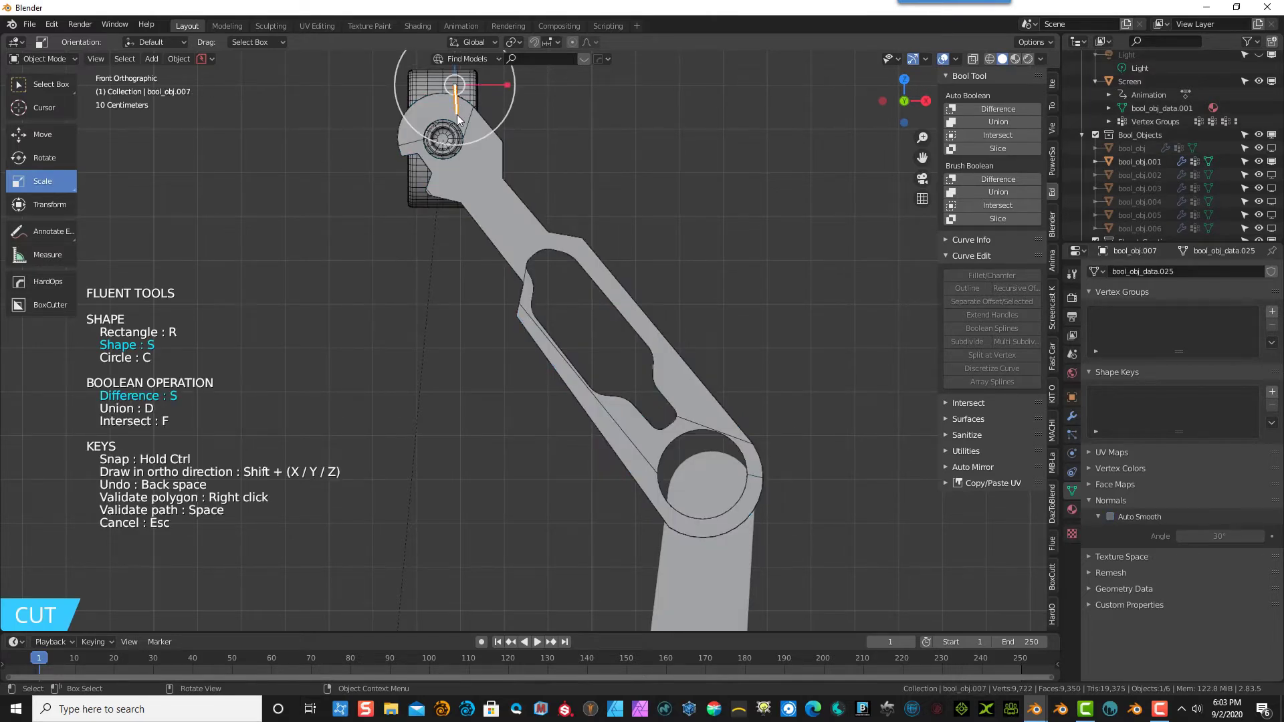
pyautogui.click(480, 141)
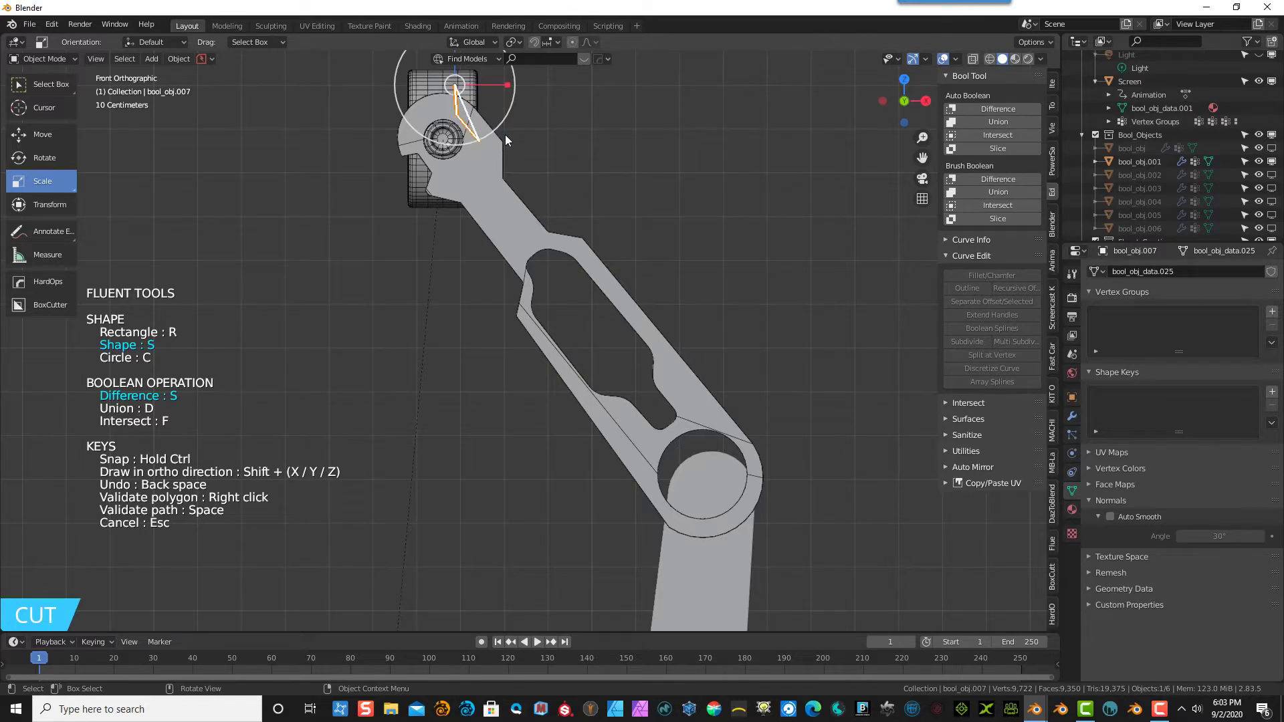
pyautogui.click(540, 146)
pyautogui.rightClick(518, 124)
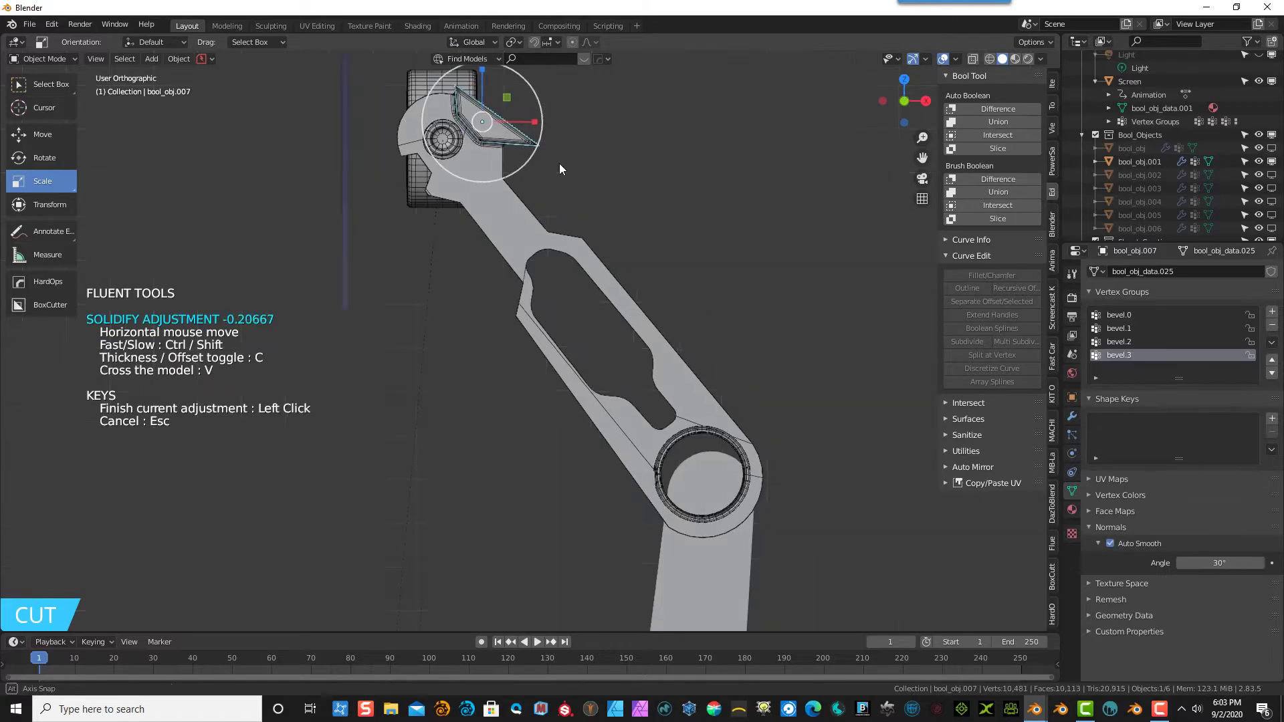
# - Extend the narrow polygon cutter through the link's thickness and finish it as a difference cut
pyautogui.moveTo(559, 164); pyautogui.dragTo(503, 166, button='middle')
pyautogui.click(444, 148)
pyautogui.press('s')
pyautogui.rightClick(743, 129)
pyautogui.rightClick(735, 131)
# - Start a further Fluent cut and draw a larger polygon over the remaining corner to the right of the pin hole
pyautogui.press('f')
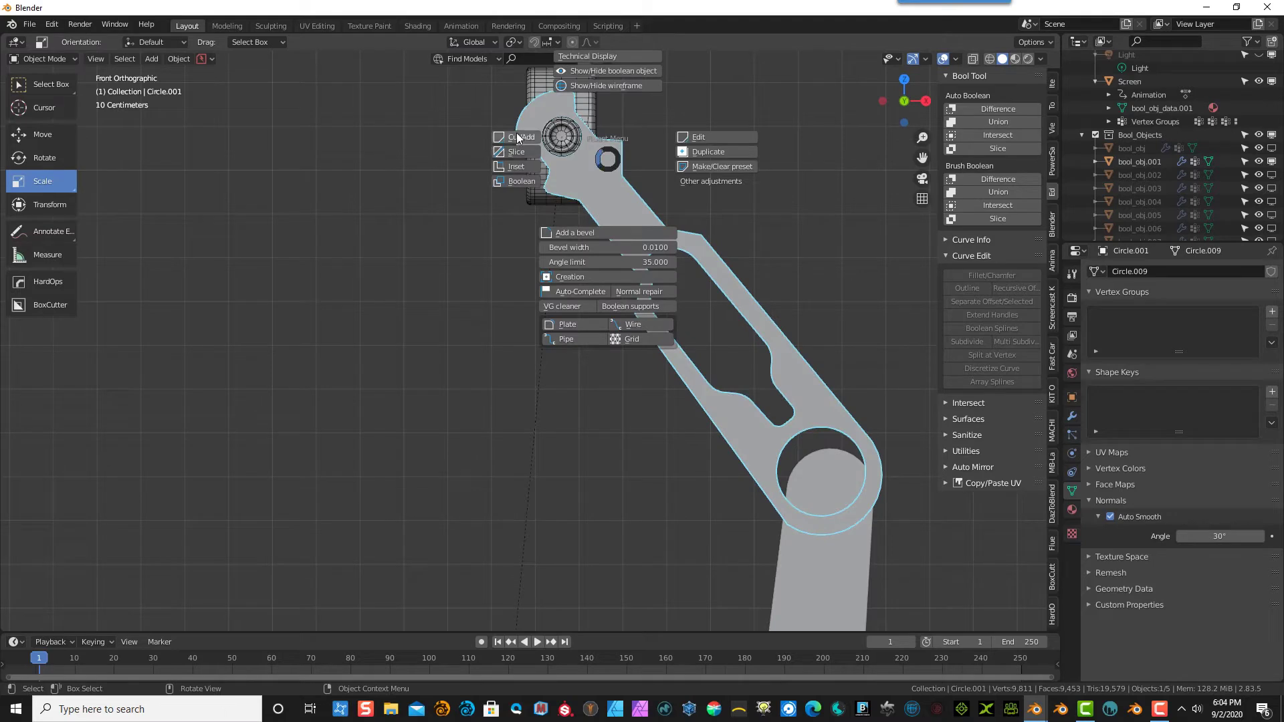
pyautogui.click(584, 128)
pyautogui.click(593, 124)
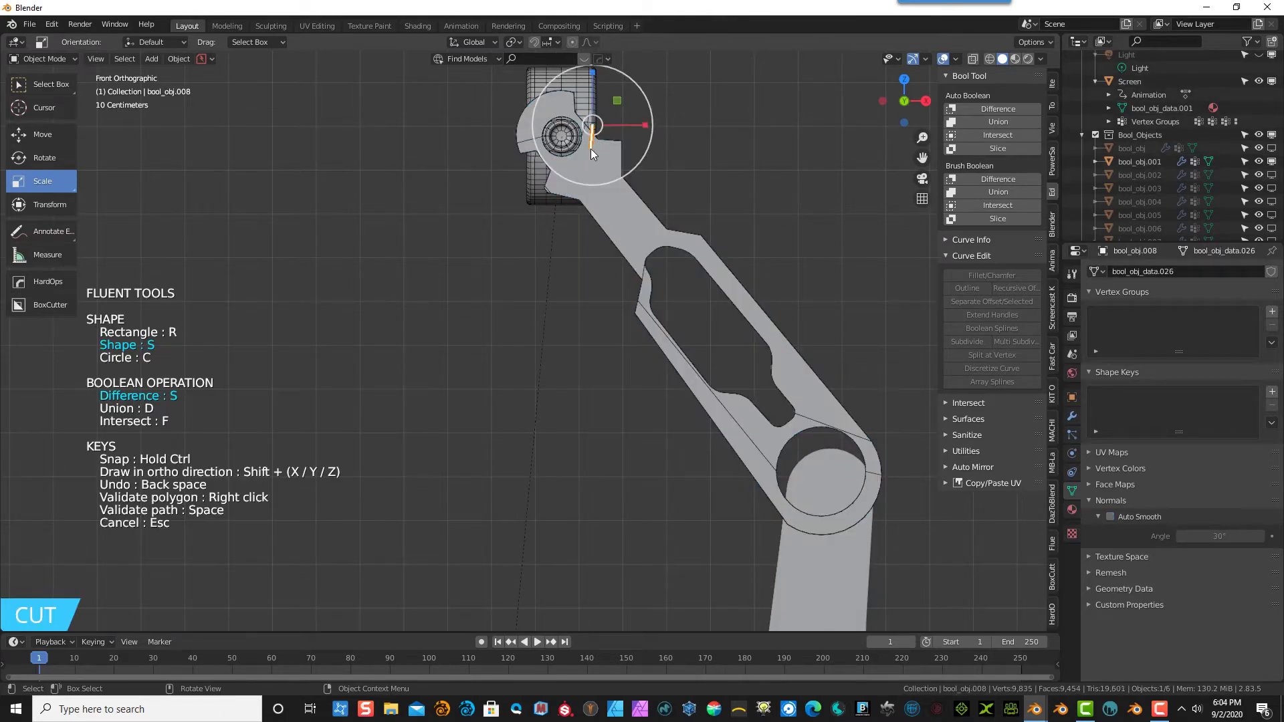
pyautogui.click(624, 192)
pyautogui.click(663, 190)
pyautogui.click(689, 118)
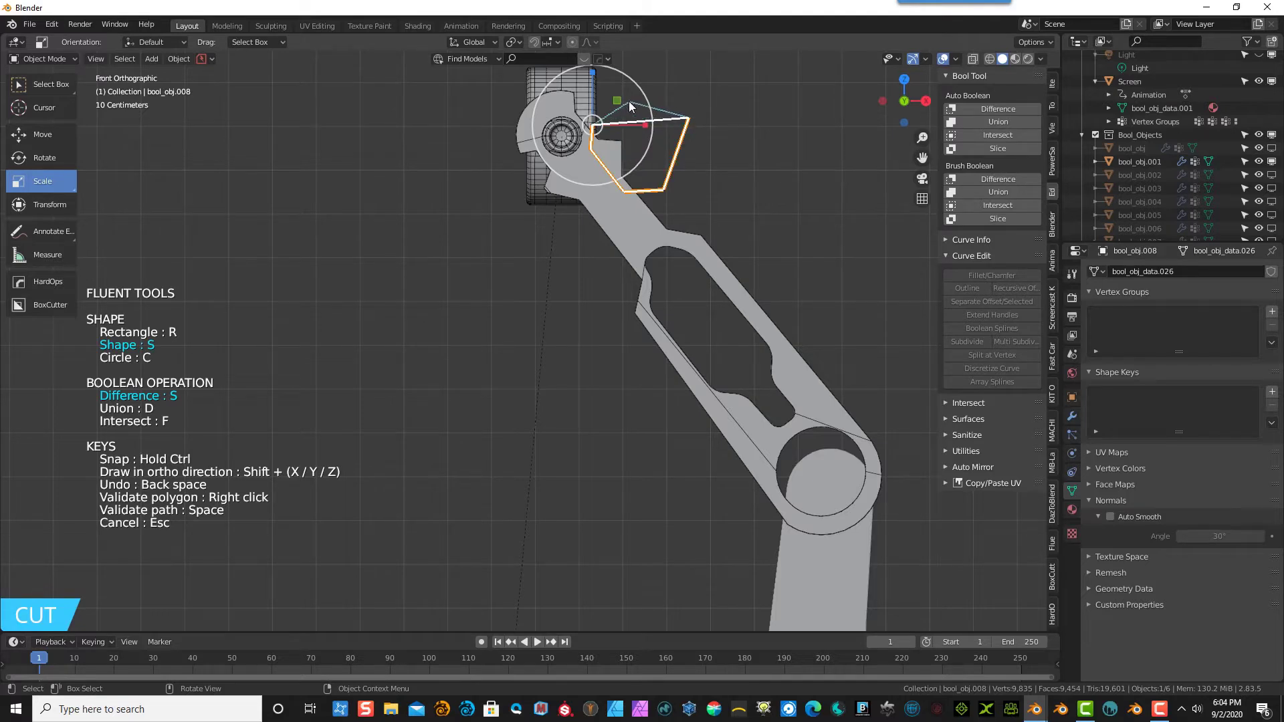
pyautogui.click(630, 99)
pyautogui.rightClick(633, 102)
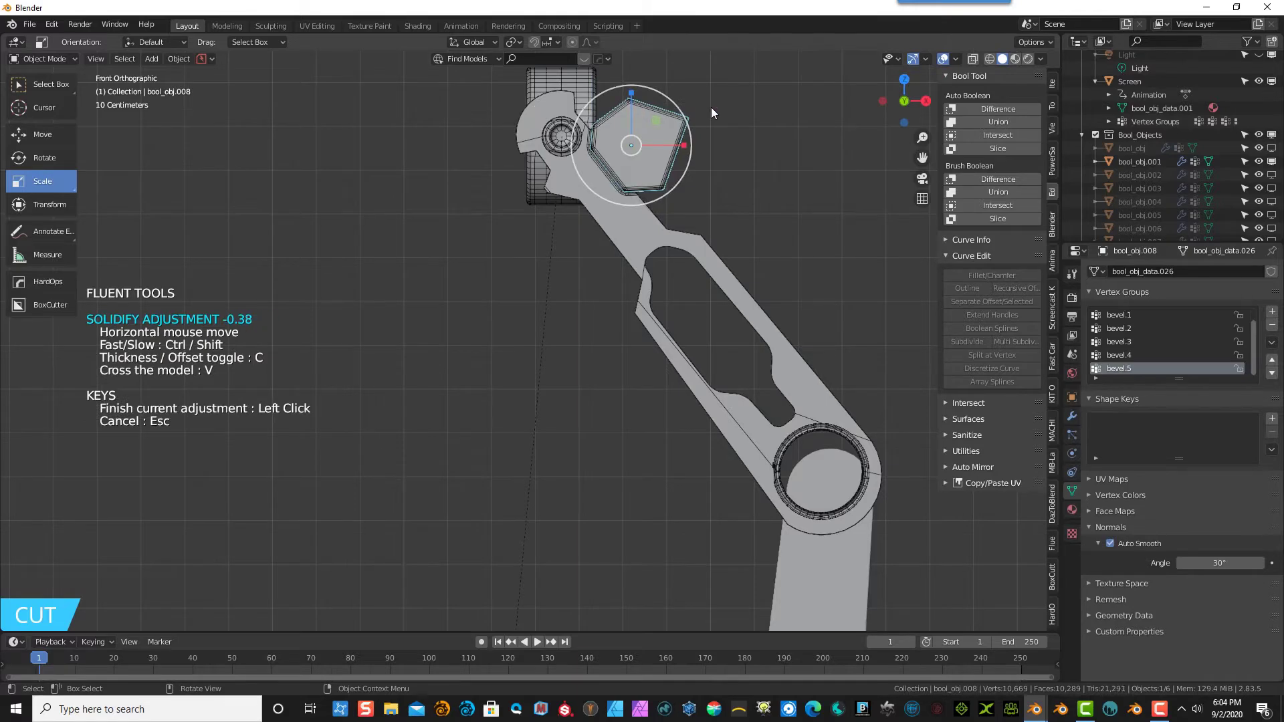
# - Extend the larger polygon cutter through the link's thickness and finish the difference cut that slims its neck
pyautogui.moveTo(712, 107); pyautogui.dragTo(564, 143, button='middle')
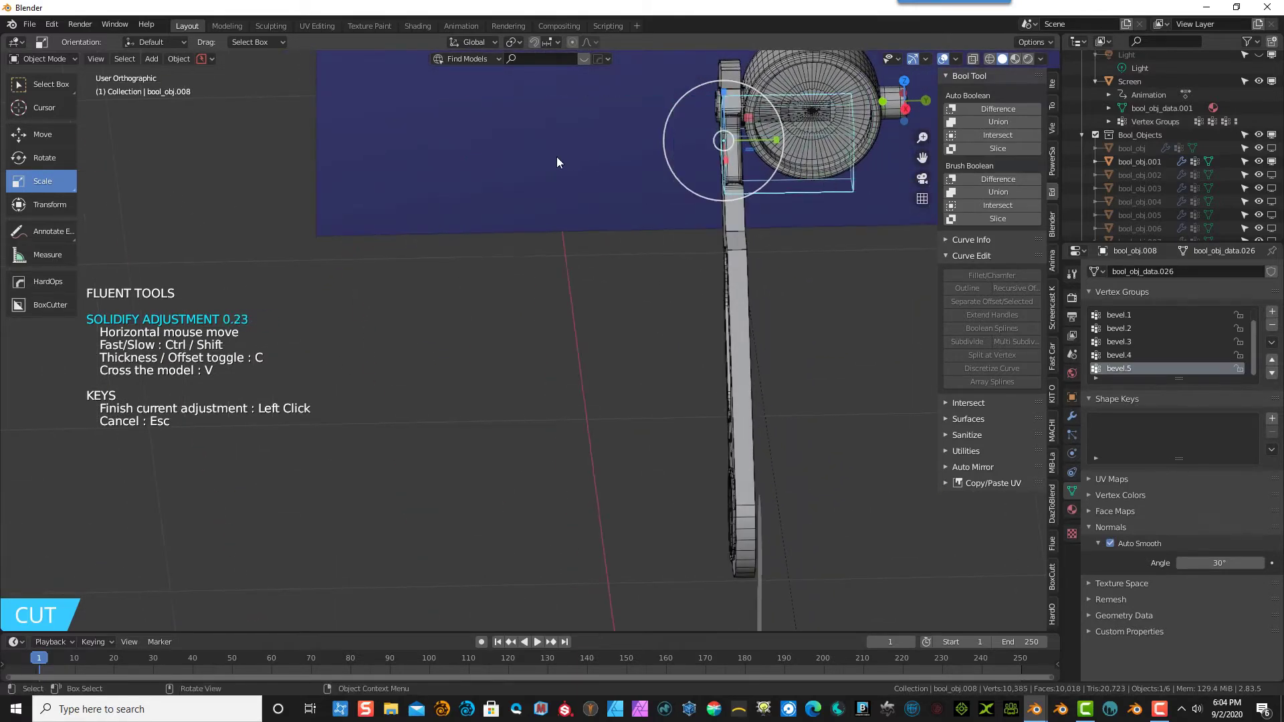
pyautogui.click(548, 155)
pyautogui.moveTo(586, 229); pyautogui.dragTo(736, 202, button='middle')
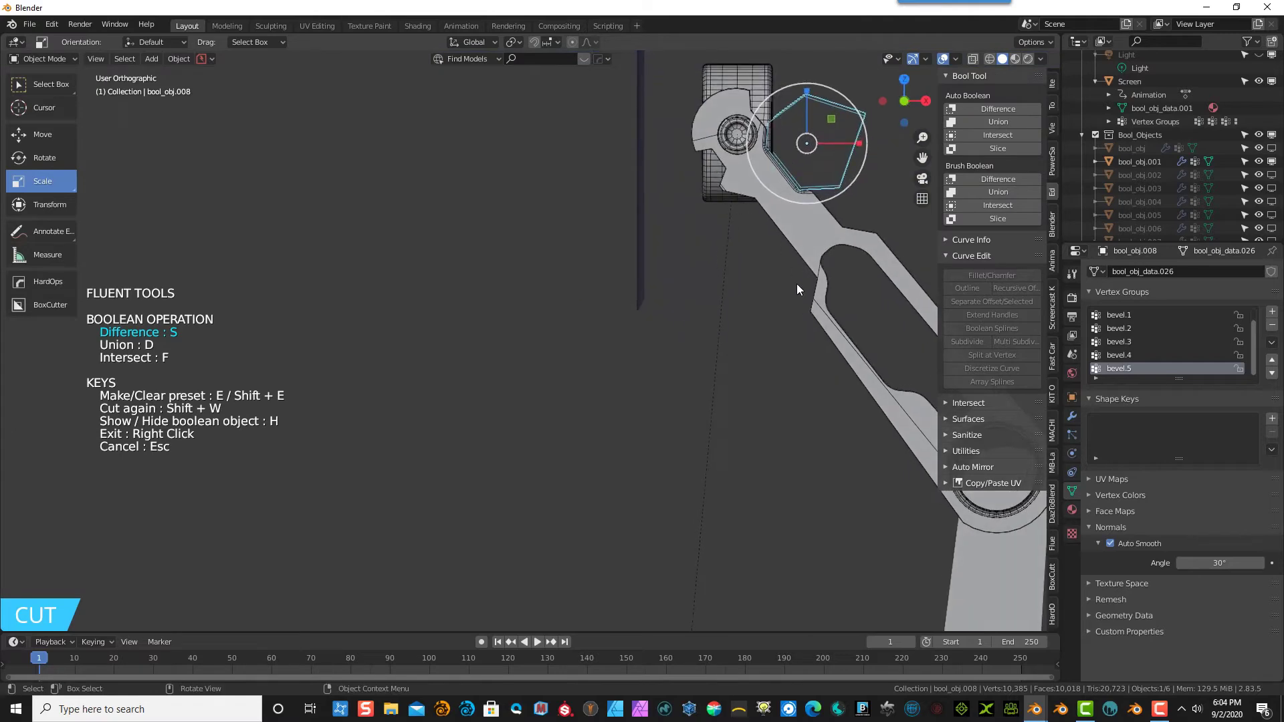
pyautogui.rightClick(769, 298)
pyautogui.moveTo(765, 275)
pyautogui.mouseDown(button='middle')
pyautogui.moveTo(711, 292)
pyautogui.moveTo(634, 290)
pyautogui.moveTo(760, 282)
pyautogui.mouseUp(button='middle')
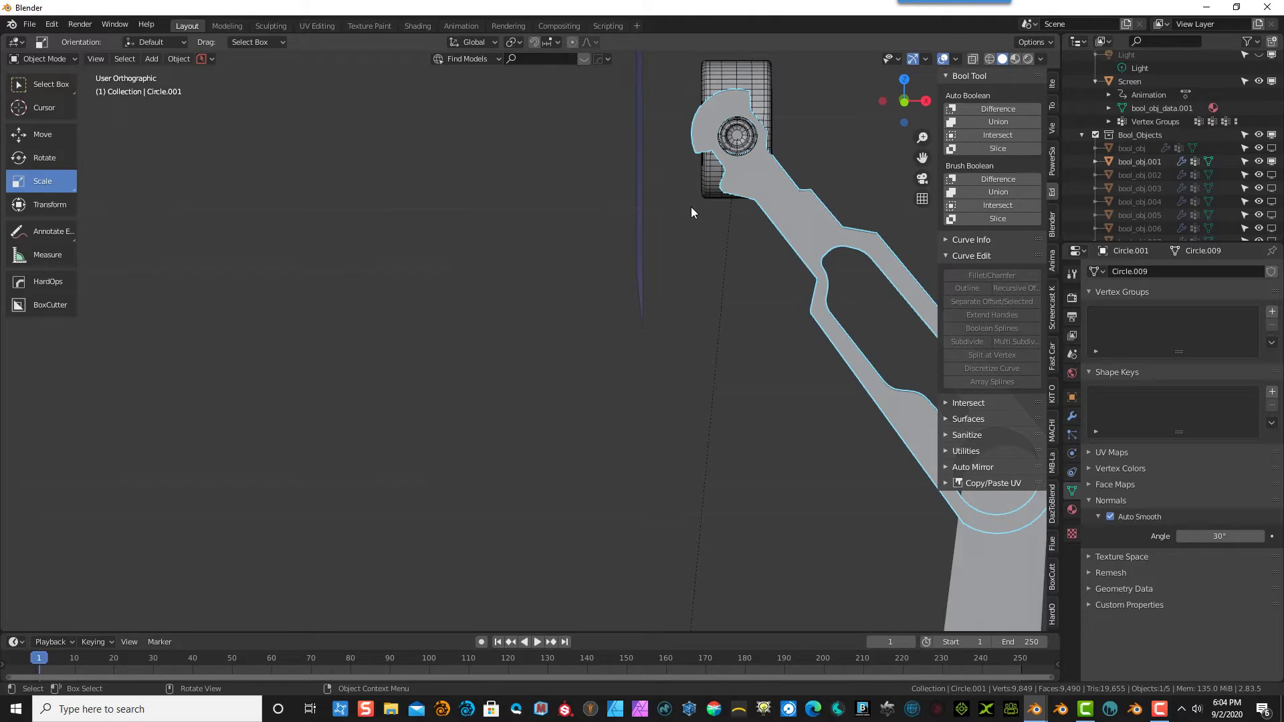
# - Examine the reshaped upper link from the side and at an angle to check how it sits against the roller mount
pyautogui.scroll(-3, 691, 208)
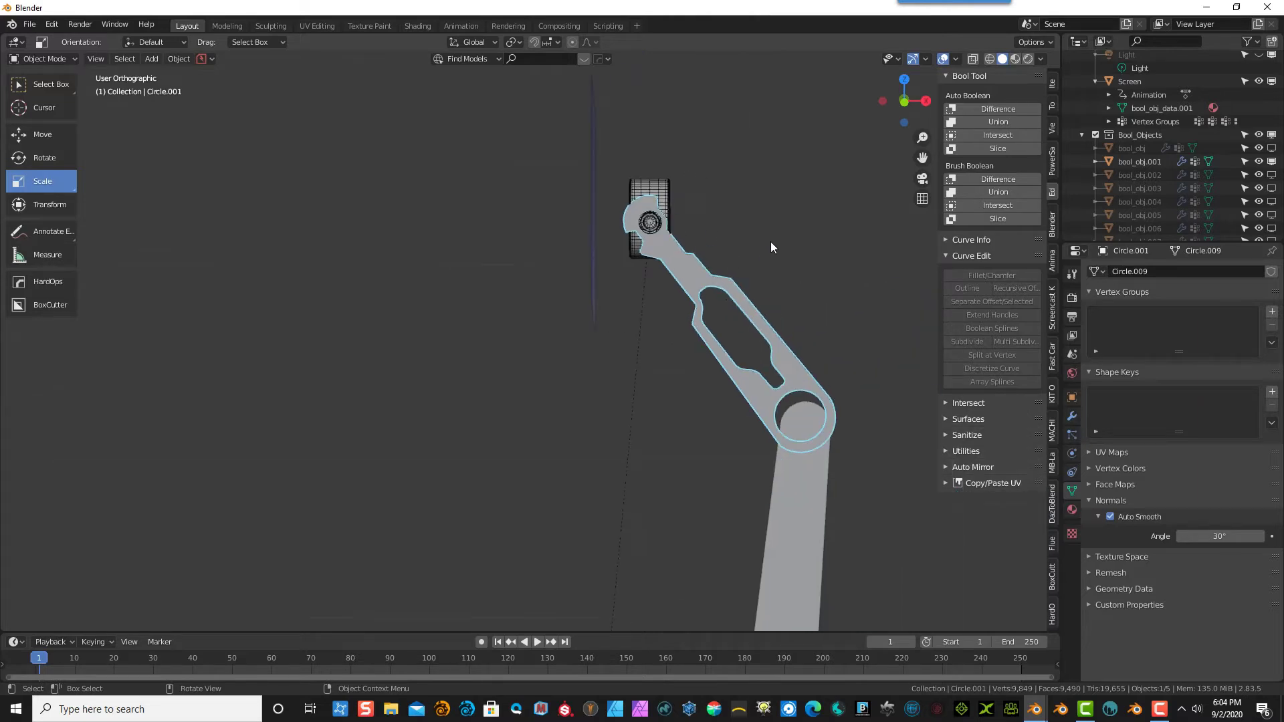
pyautogui.moveTo(772, 247); pyautogui.dragTo(713, 296, button='middle')
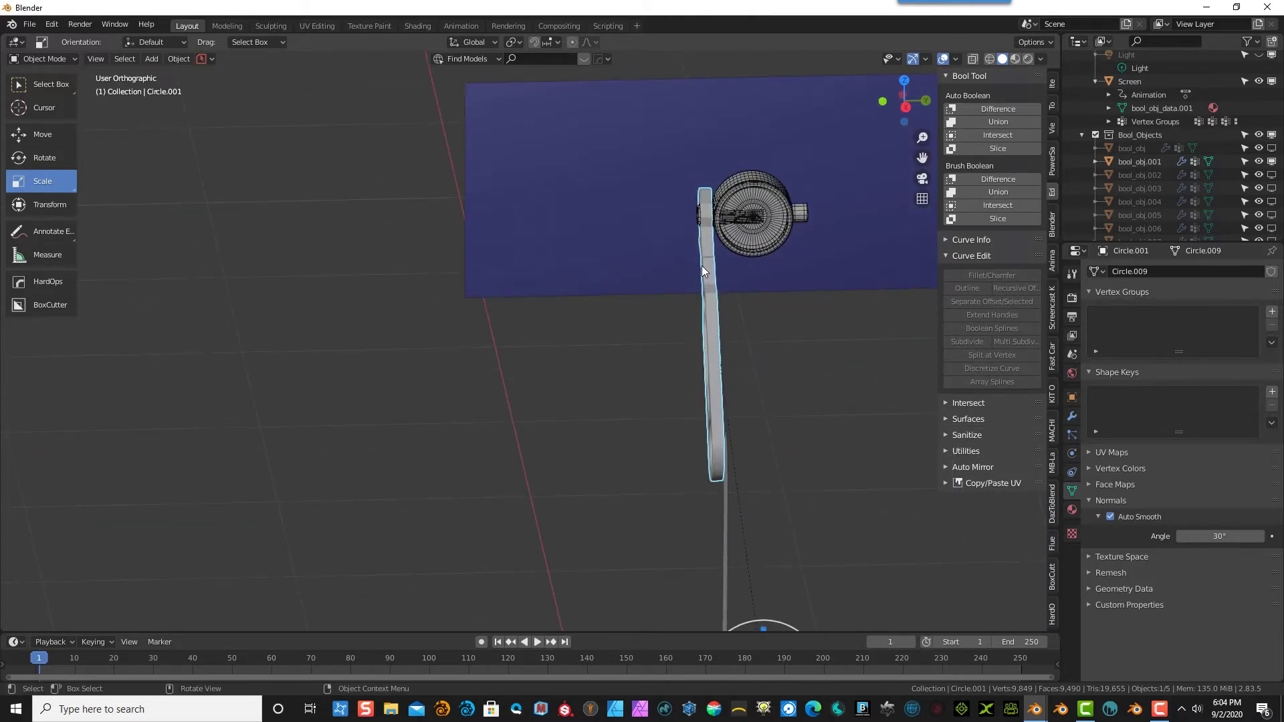
pyautogui.click(588, 269)
pyautogui.click(708, 313)
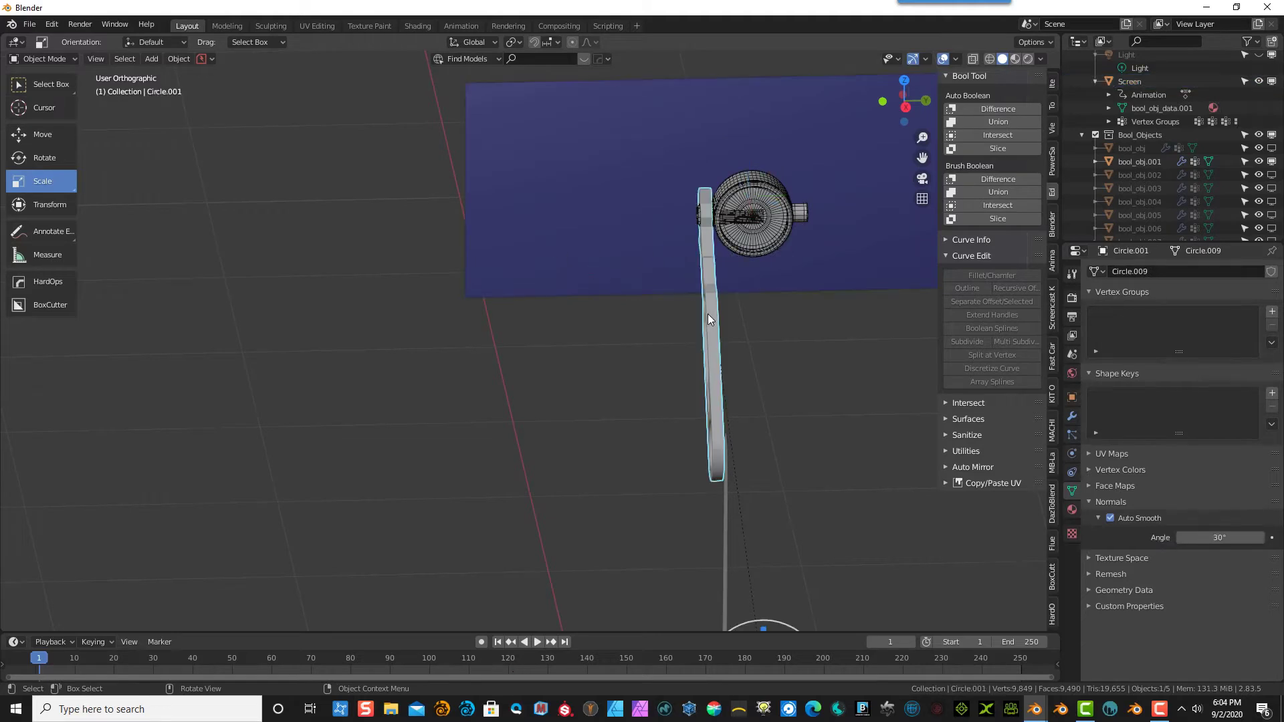
pyautogui.scroll(-2, 666, 378)
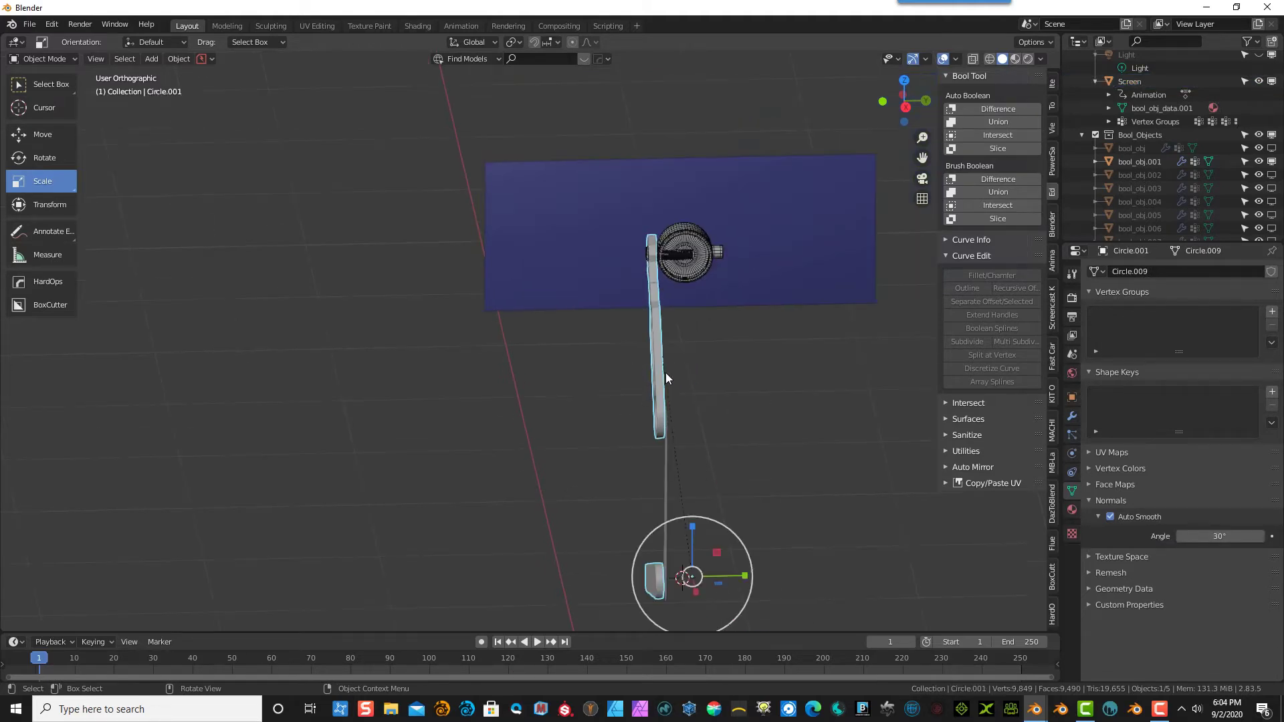
pyautogui.moveTo(655, 322); pyautogui.dragTo(685, 331, button='middle')
pyautogui.rightClick(674, 335)
pyautogui.click(673, 333)
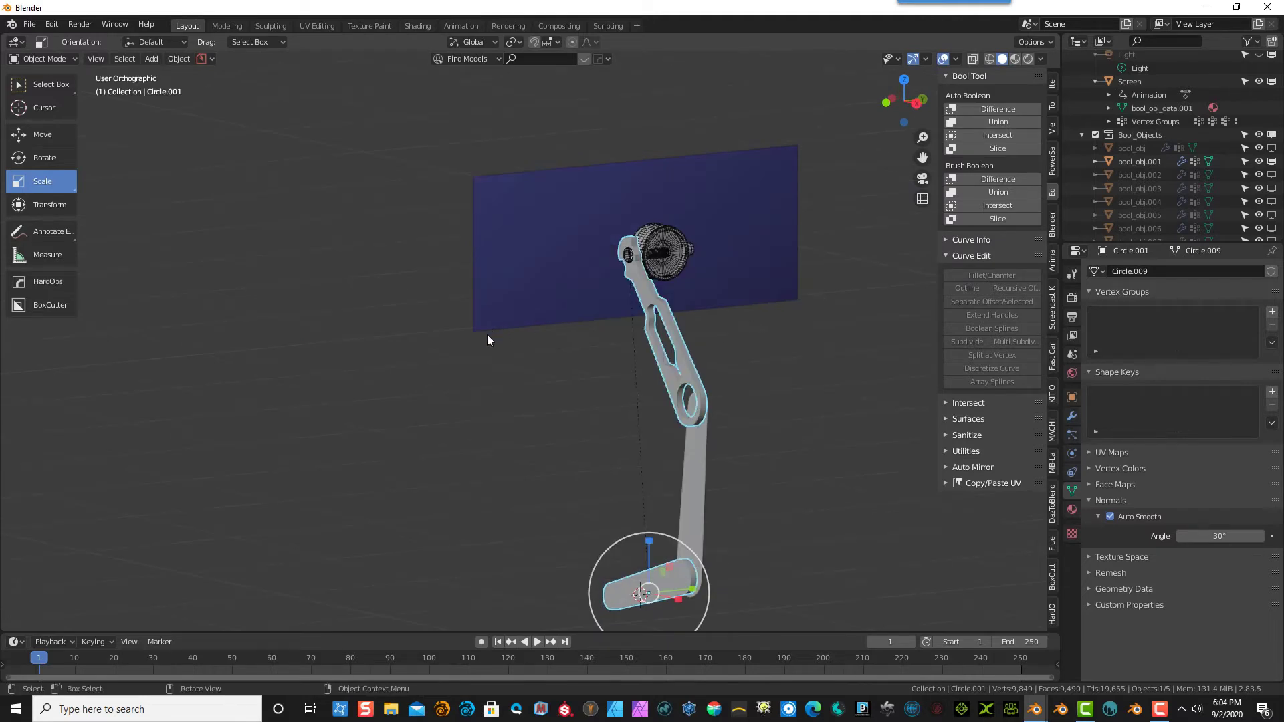
# - Mirror the link object across its Z axis with the HardOps mirror to create the opposite upper link
pyautogui.press('f')
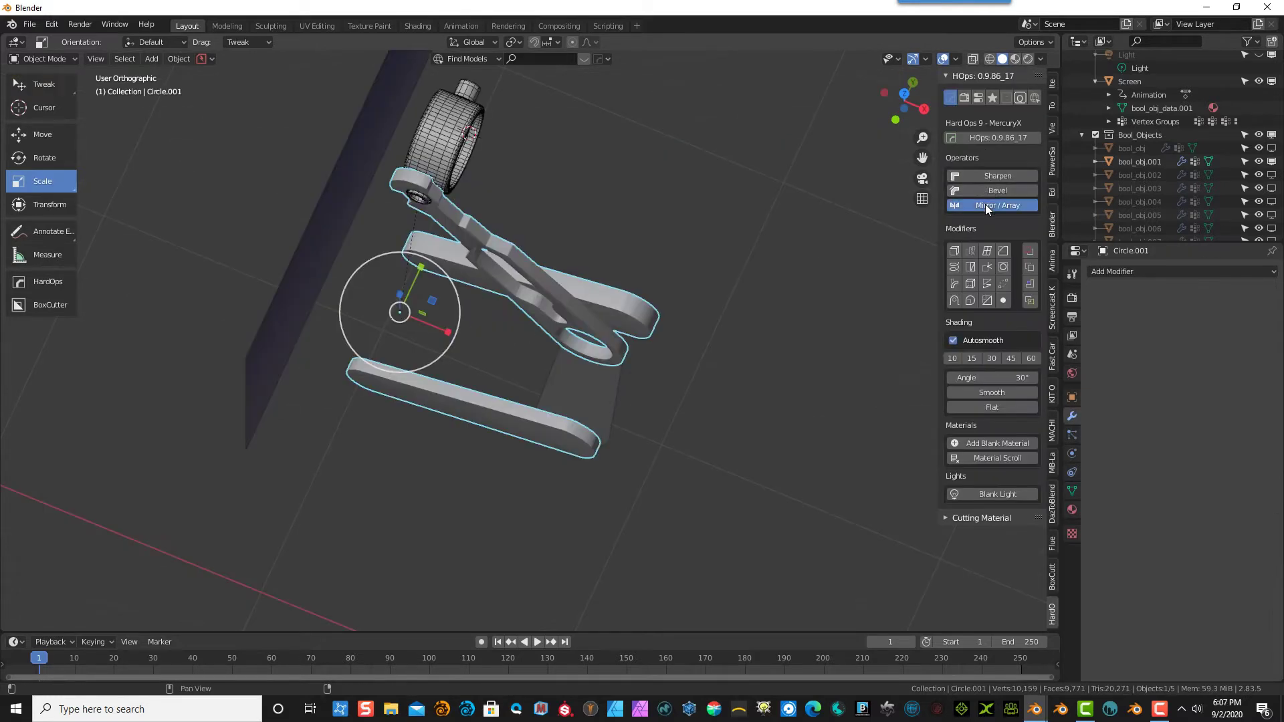
pyautogui.click(985, 205)
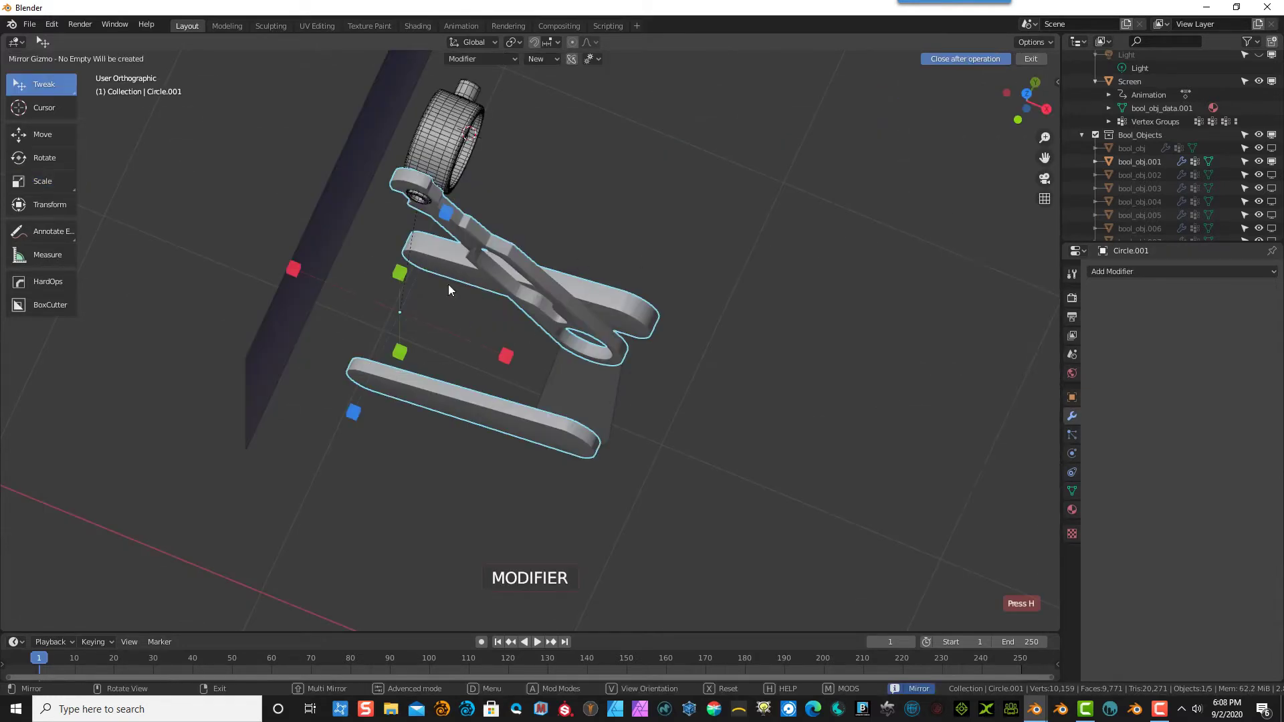
pyautogui.click(357, 413)
pyautogui.moveTo(665, 265); pyautogui.dragTo(644, 230, button='middle')
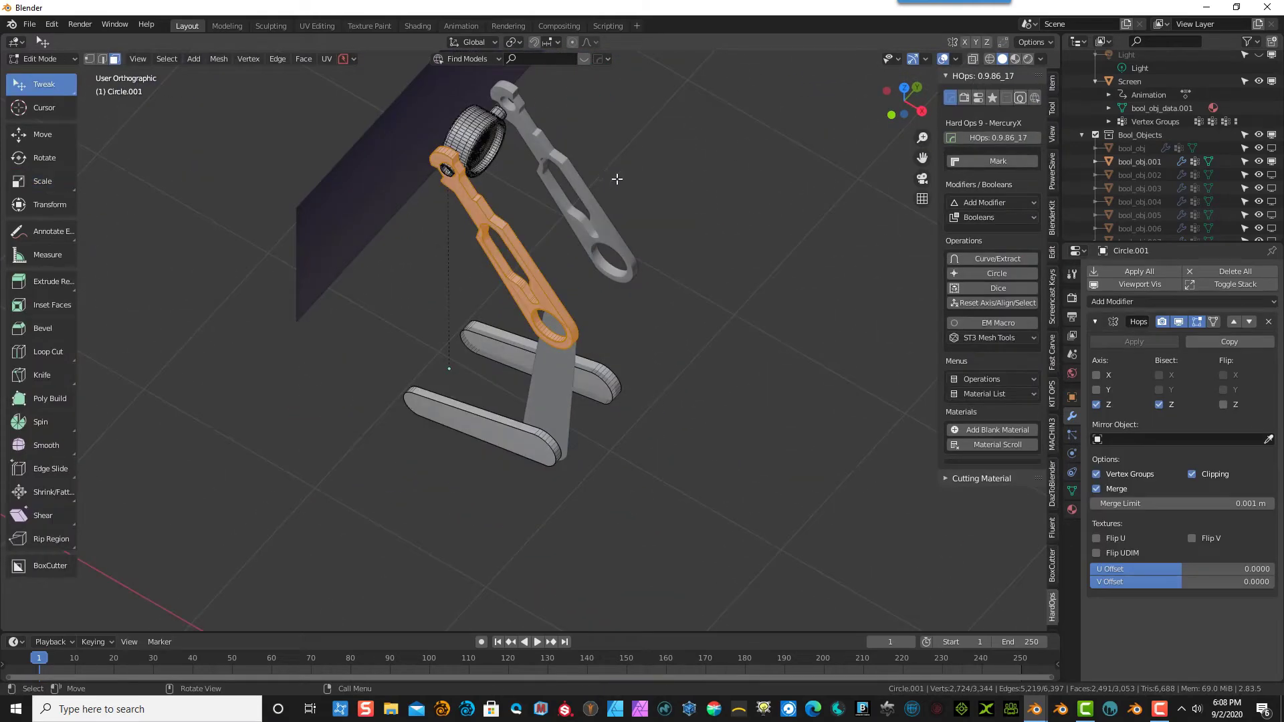
# - Return to Object Mode and apply the link object's mirror modifier
pyautogui.click(614, 198)
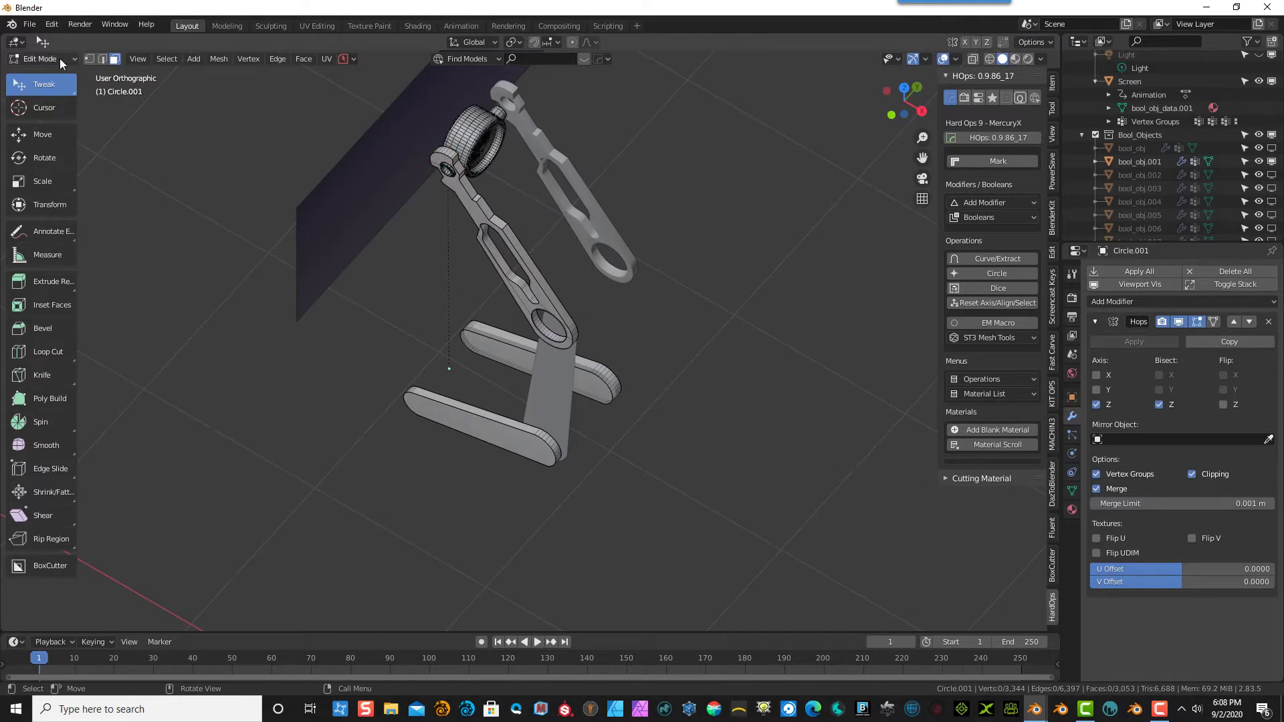
pyautogui.click(61, 63)
pyautogui.click(37, 47)
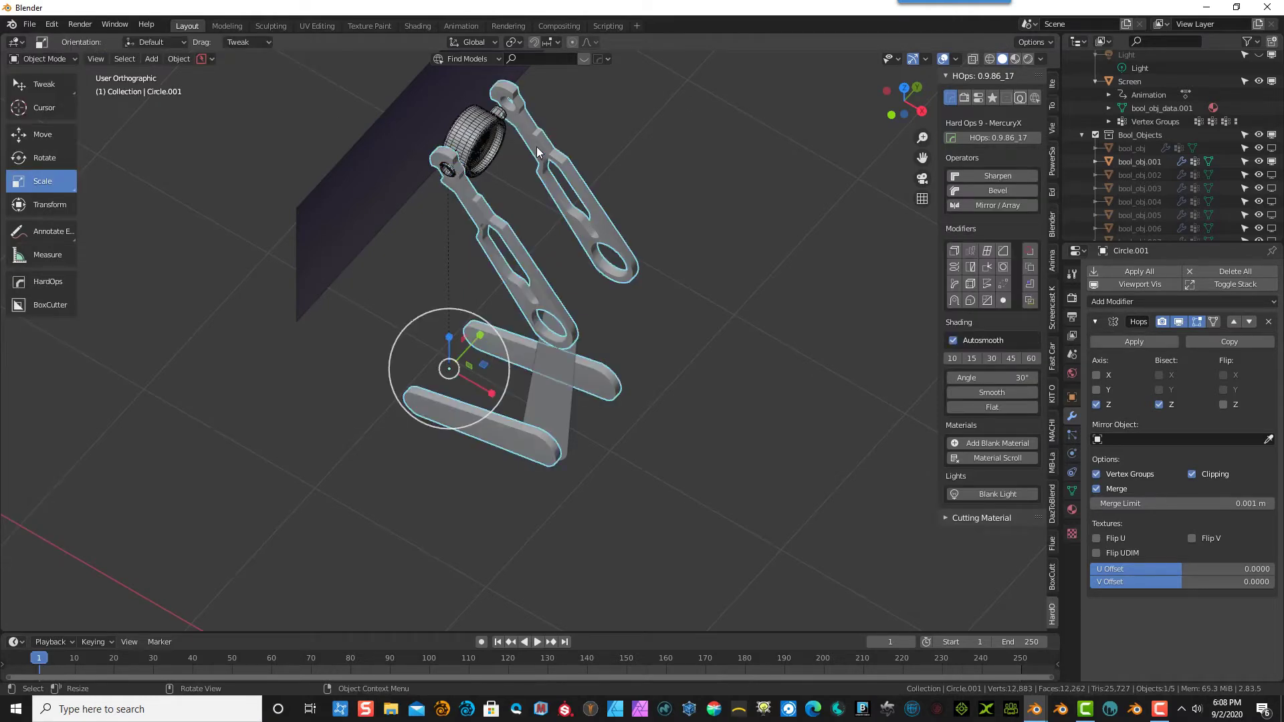
pyautogui.click(1150, 341)
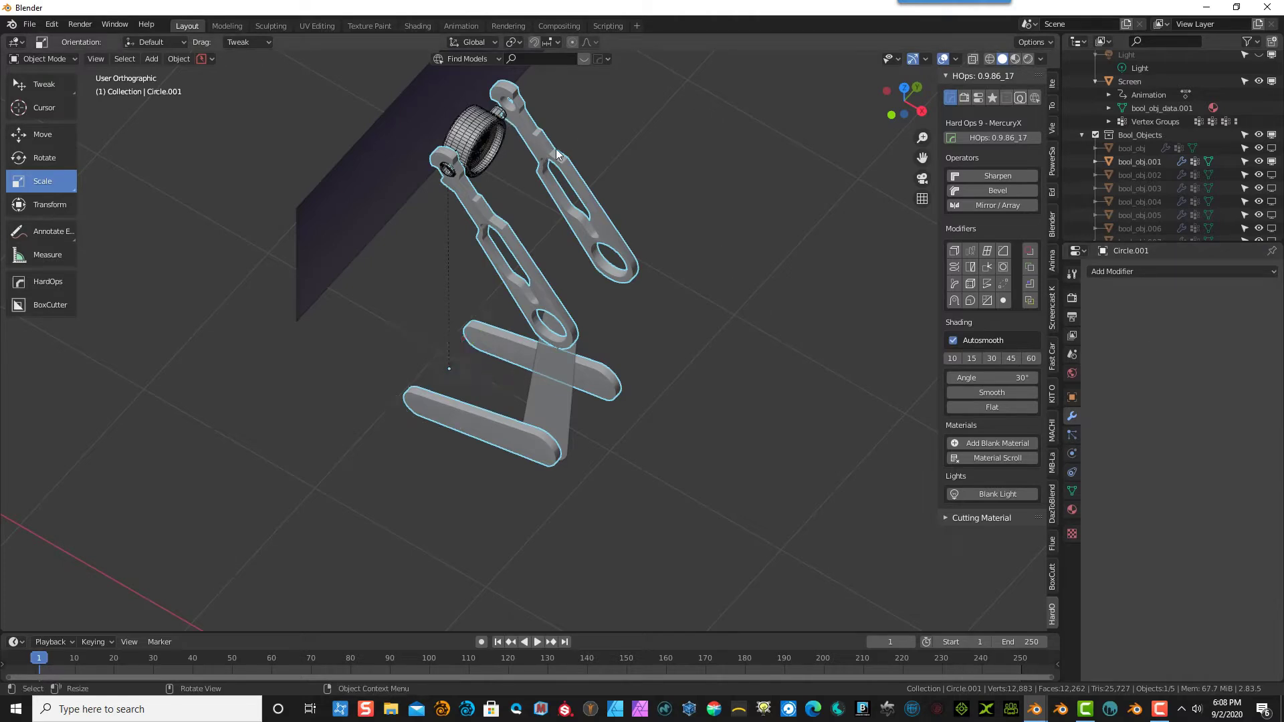
# - In Edit Mode, select the entire mirrored upper link by picking one of its faces and growing the selection
pyautogui.click(41, 59)
pyautogui.click(51, 86)
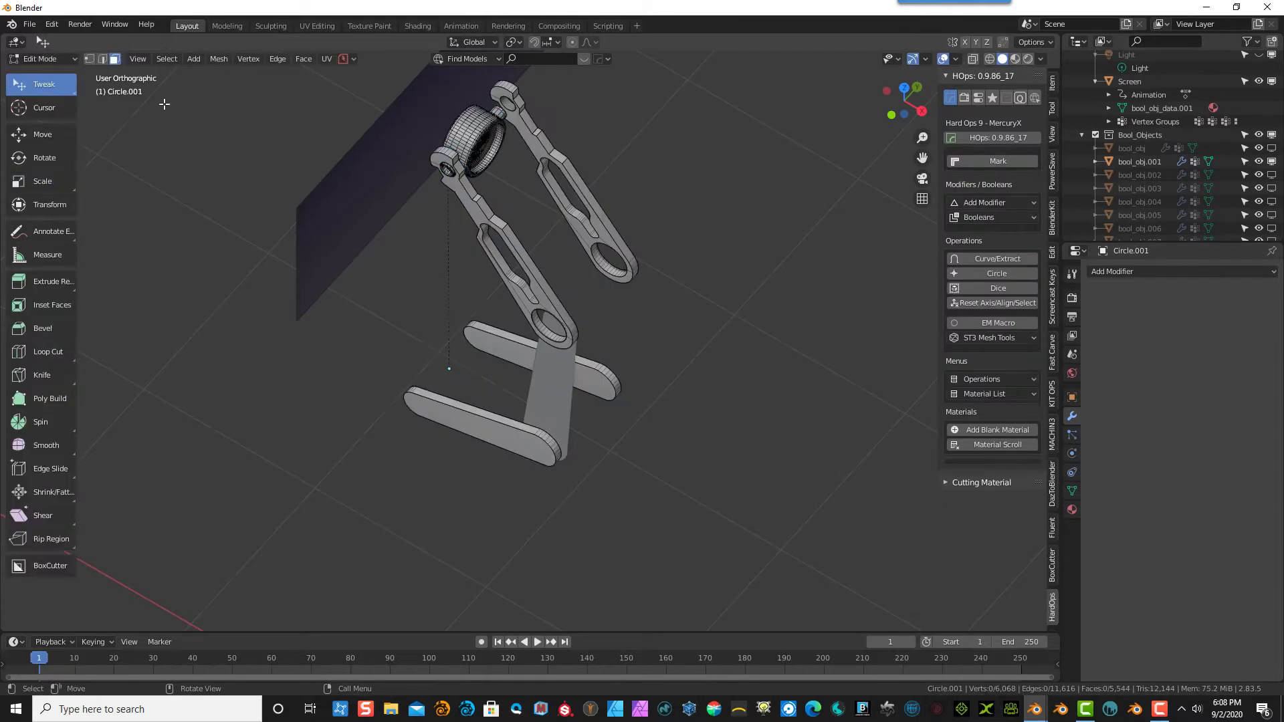
pyautogui.click(575, 170)
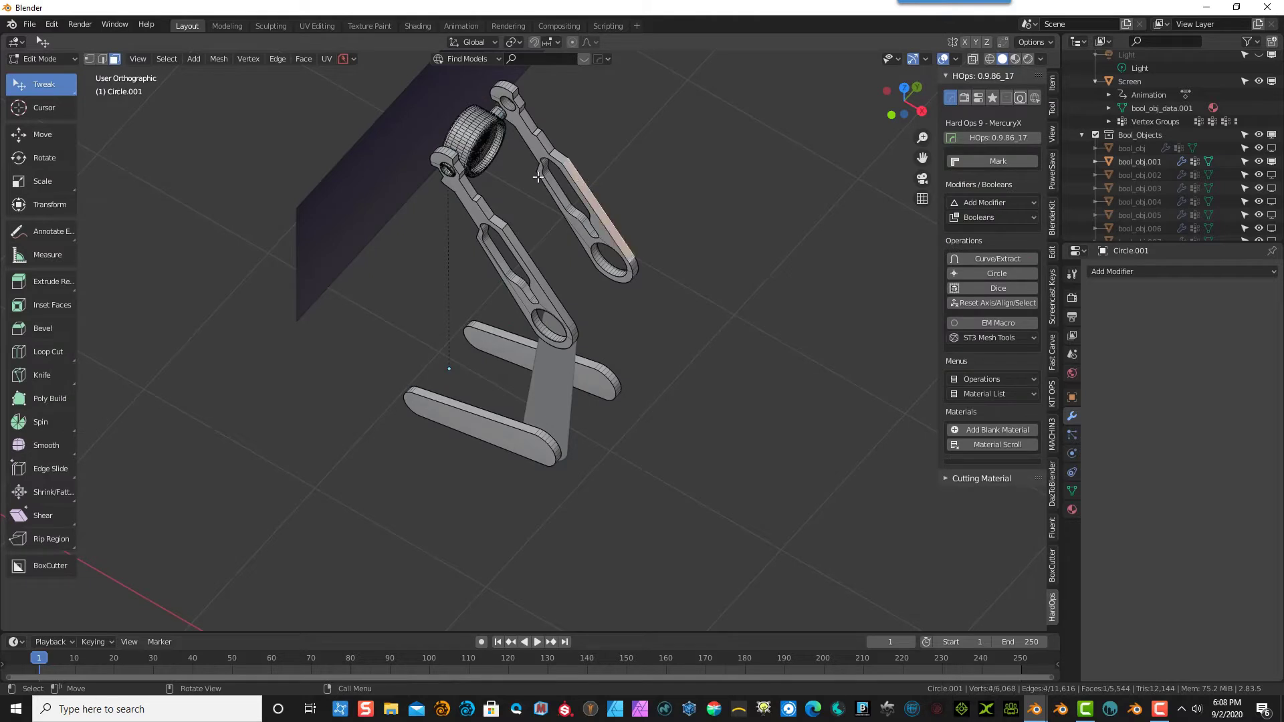
pyautogui.press('ctrl')
pyautogui.press('ctrl')
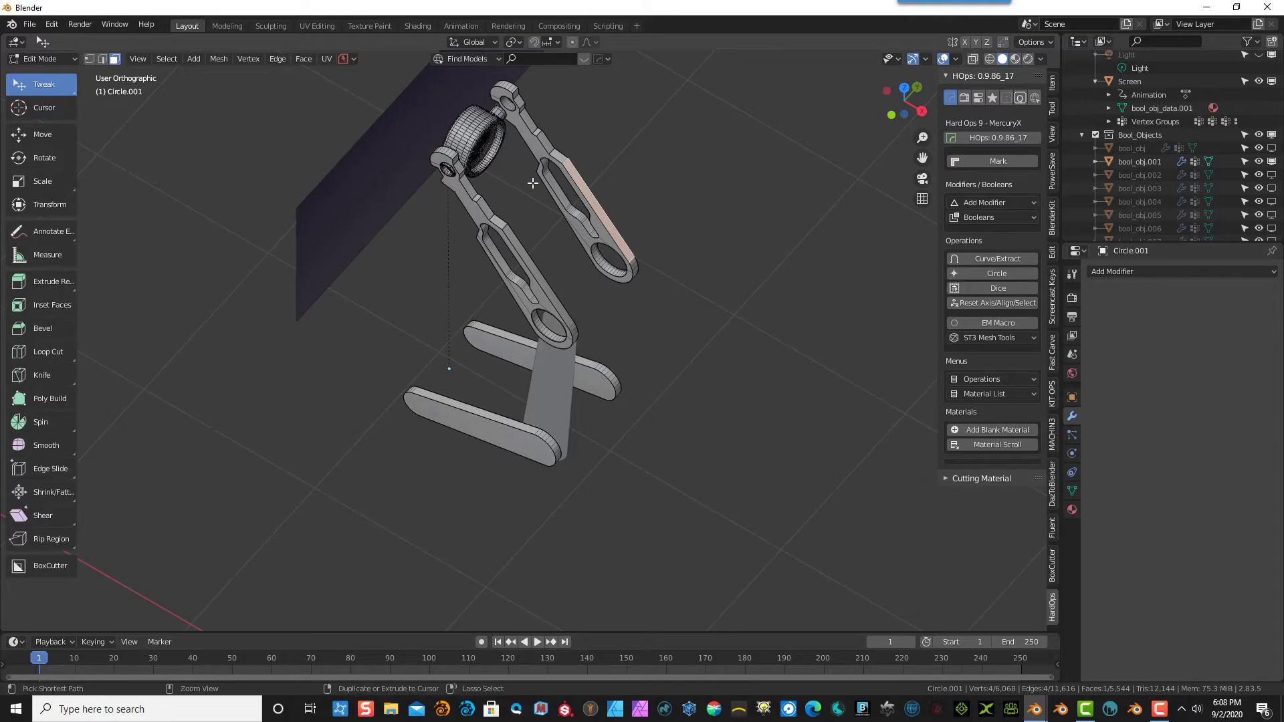
pyautogui.press('ctrl+KP_Add')
pyautogui.press('ctrl+KP_Add')
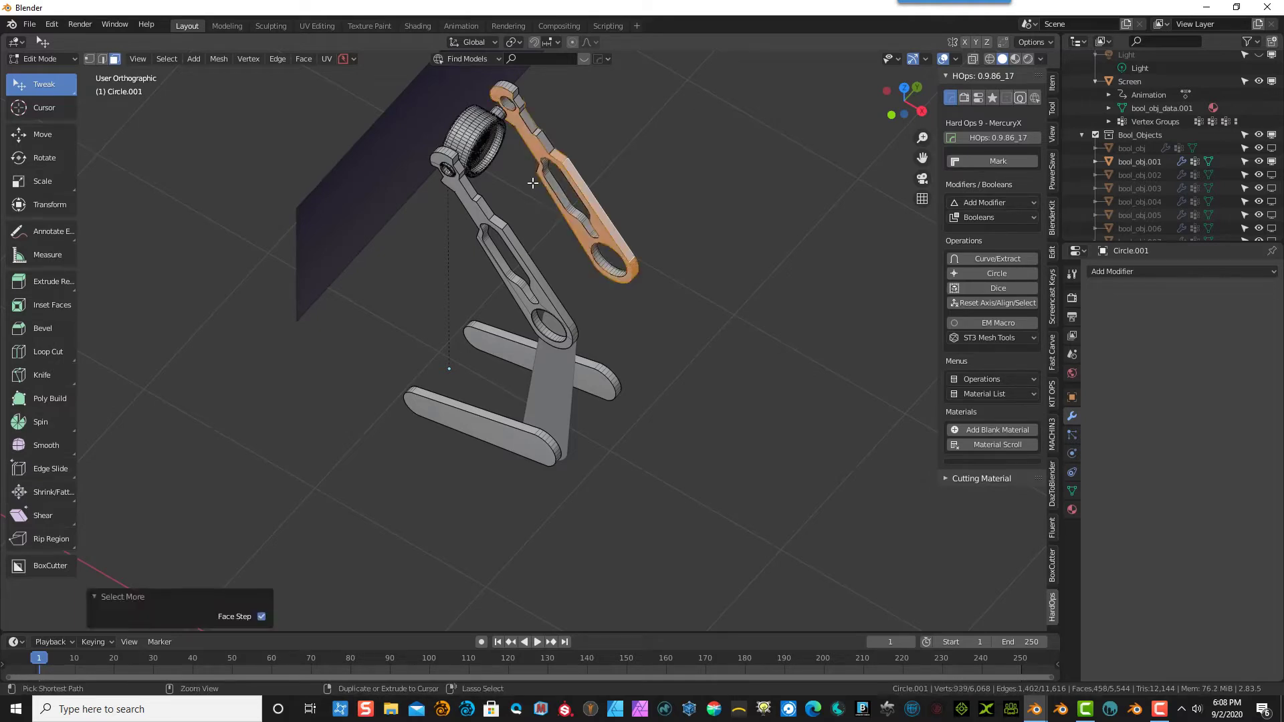
# - Move the selected mirrored link about -0.117 m along the global Y axis, in against the roller mount
pyautogui.press('KP_1')
pyautogui.press('KP_7')
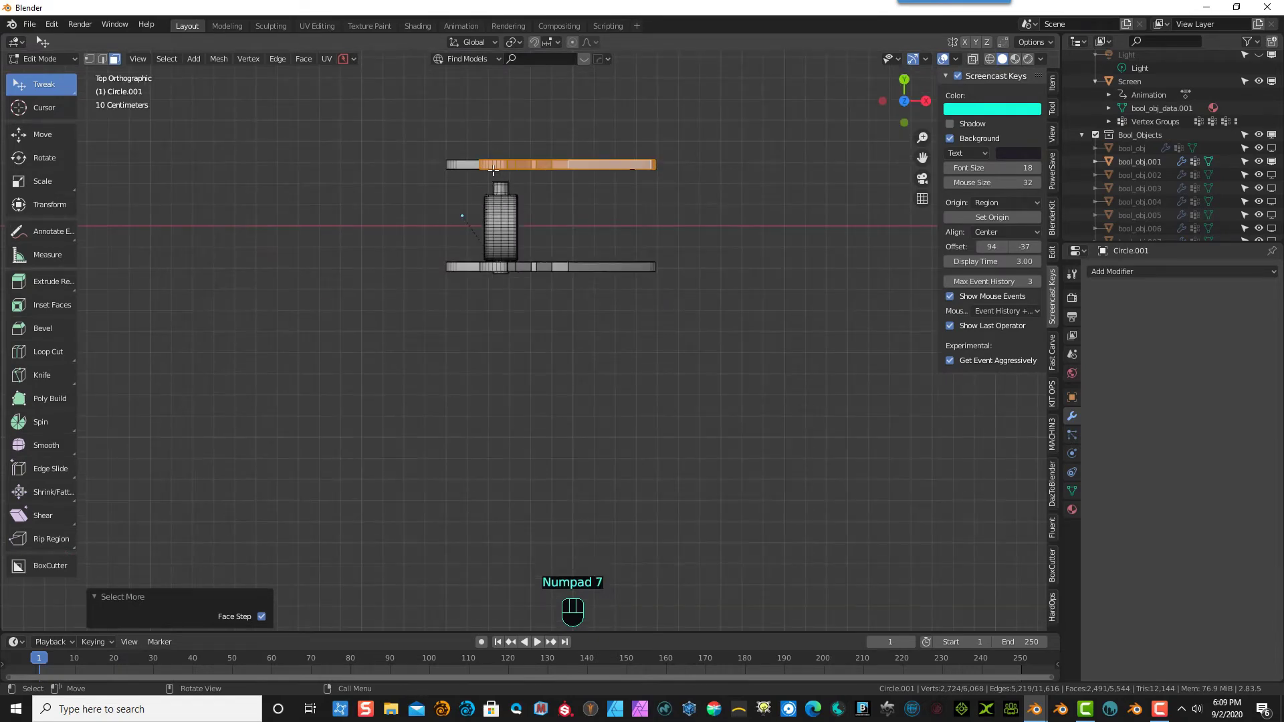
pyautogui.press('g')
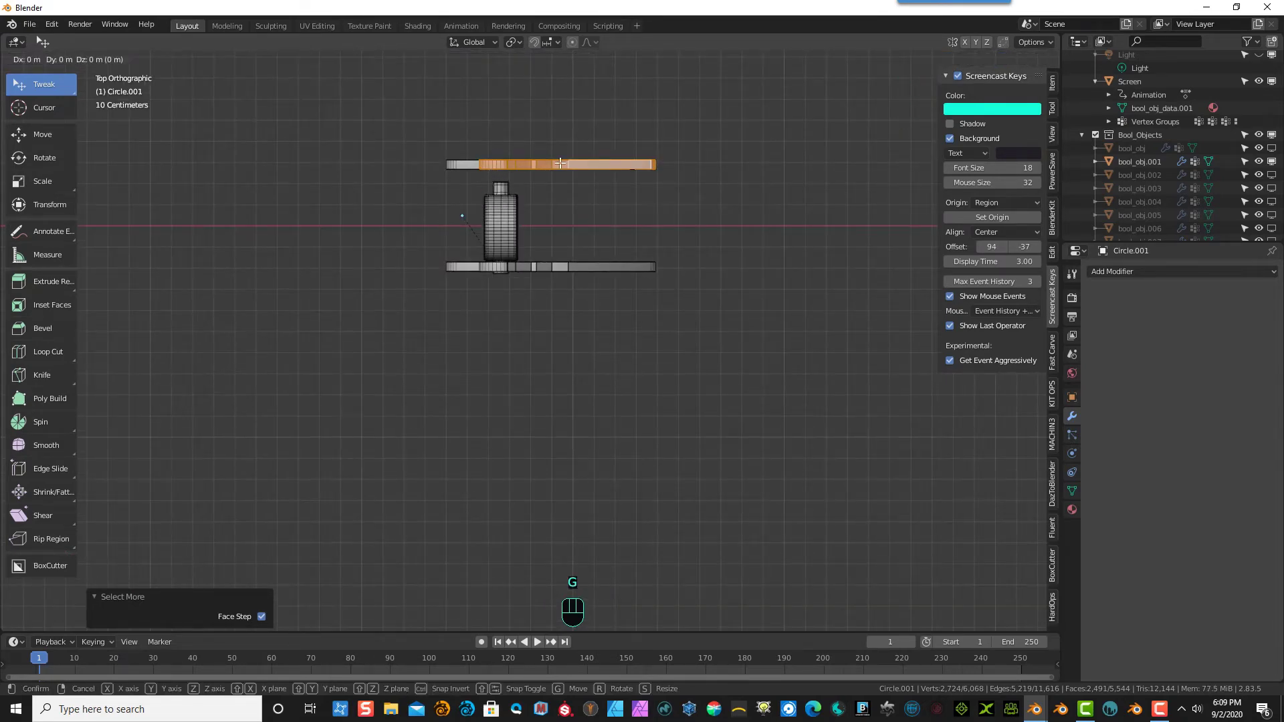
pyautogui.press('y')
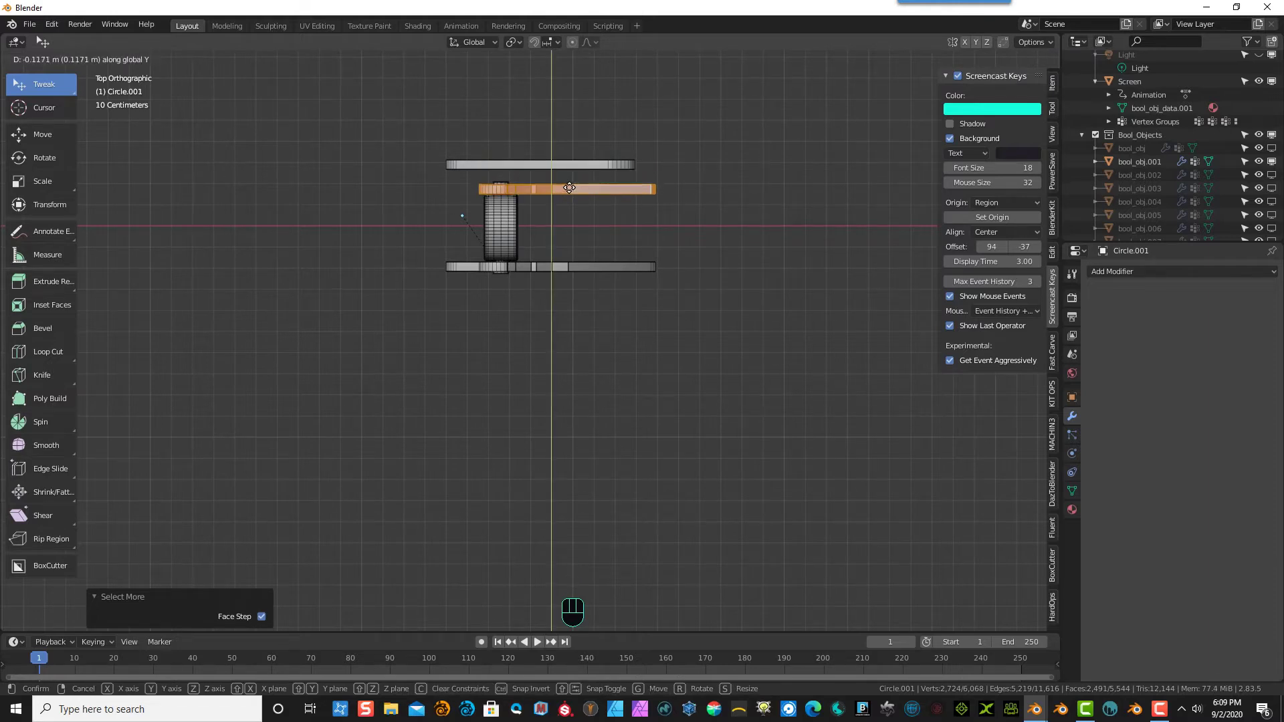
pyautogui.click(569, 188)
# - Return to Object Mode from a close front view of the pivot and select the roller mount
pyautogui.moveTo(656, 289); pyautogui.dragTo(629, 297, button='middle')
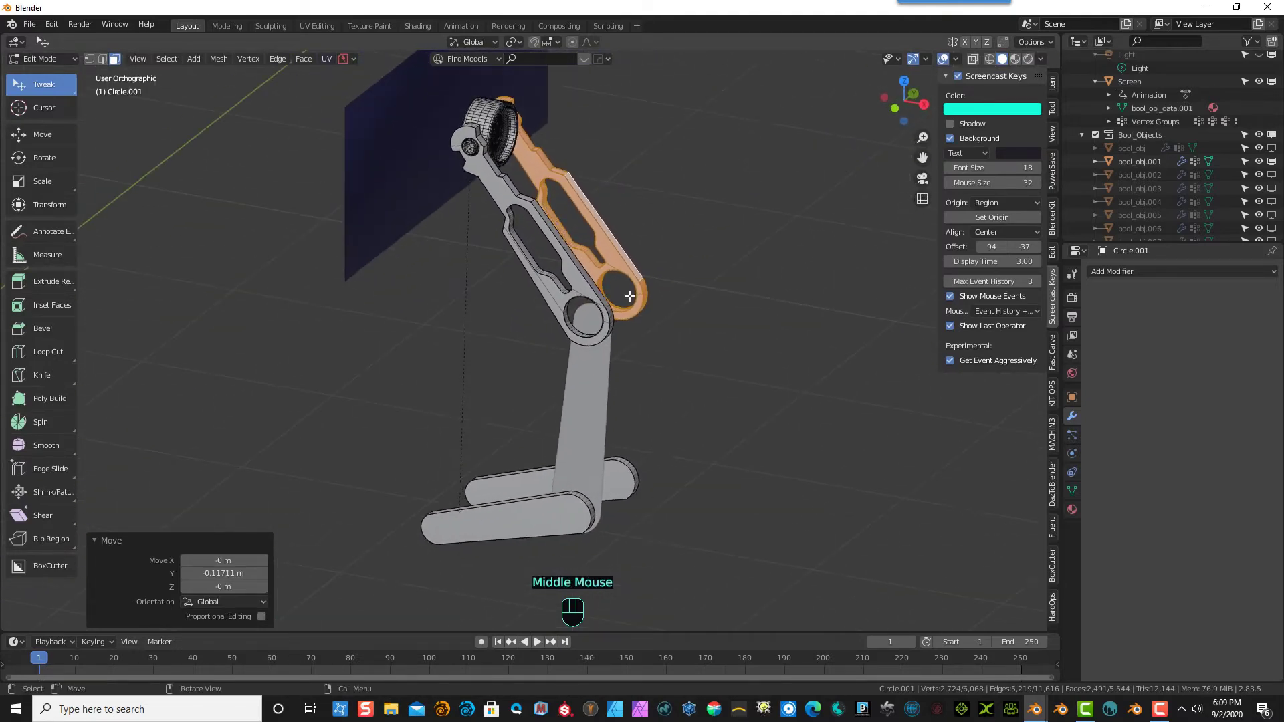
pyautogui.scroll(3, 630, 297)
pyautogui.scroll(3, 615, 289)
pyautogui.scroll(-4, 605, 287)
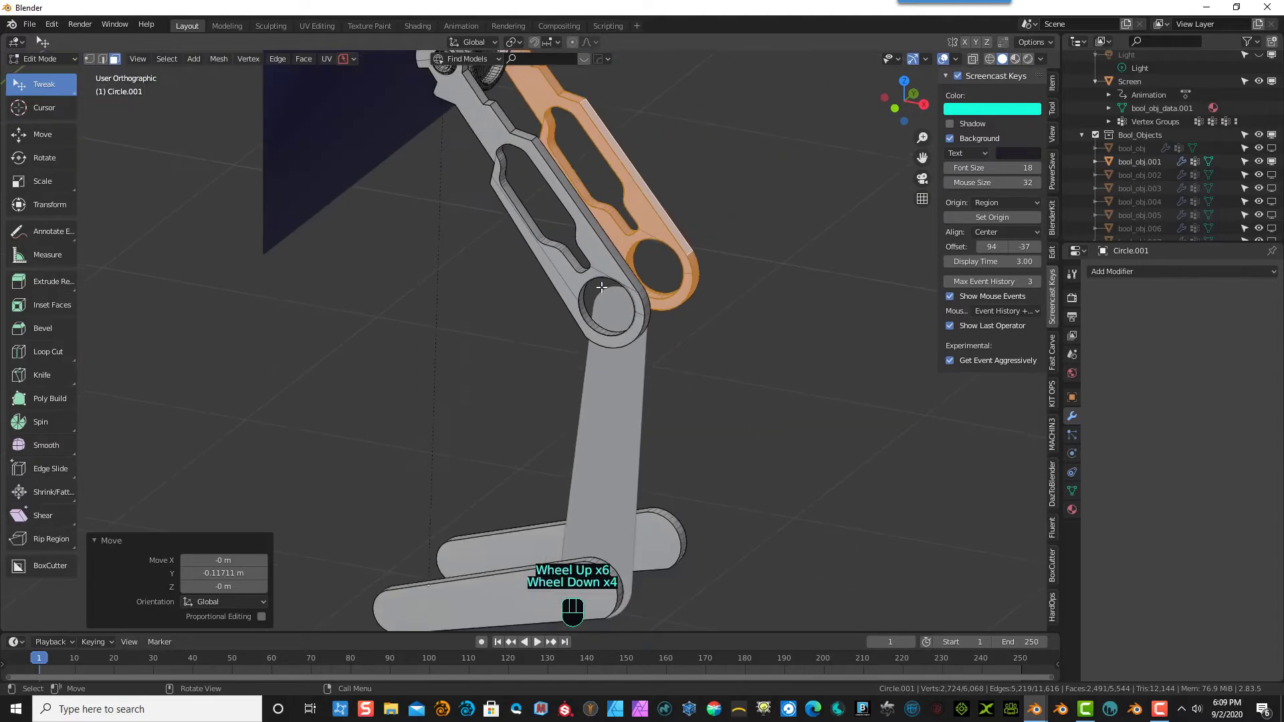
pyautogui.scroll(3, 415, 160)
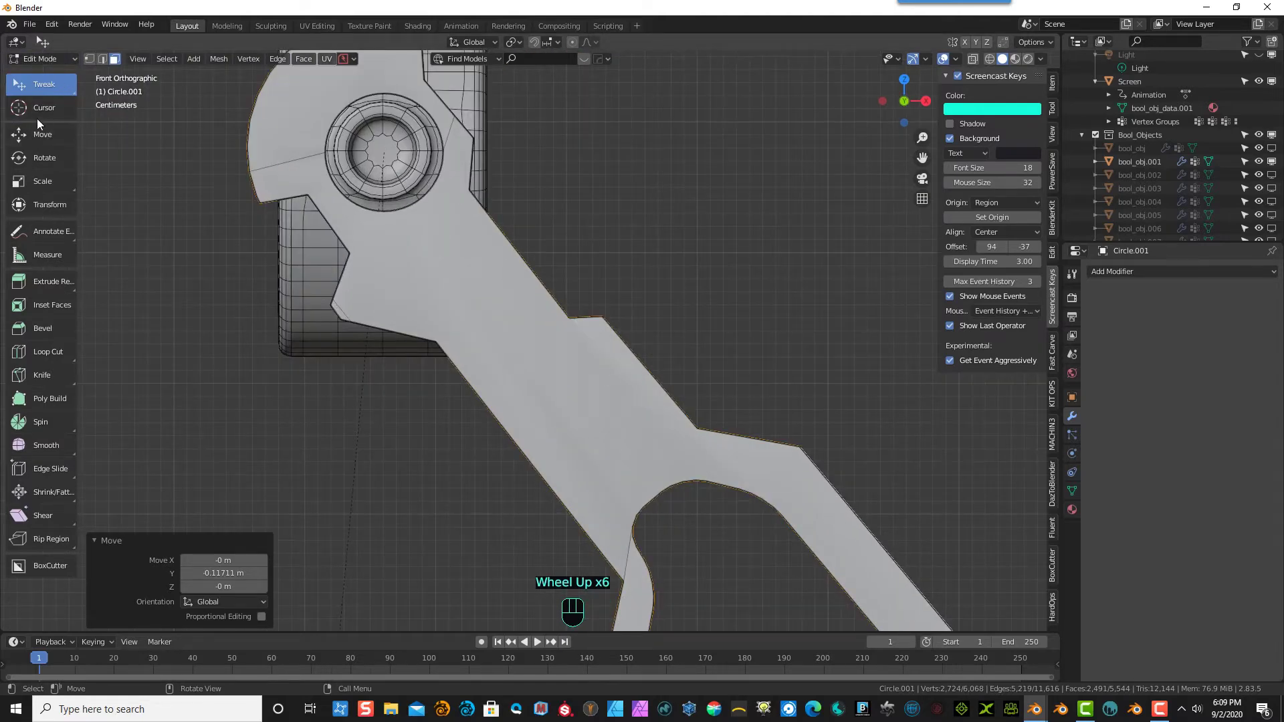
pyautogui.click(42, 59)
pyautogui.click(46, 70)
pyautogui.click(399, 145)
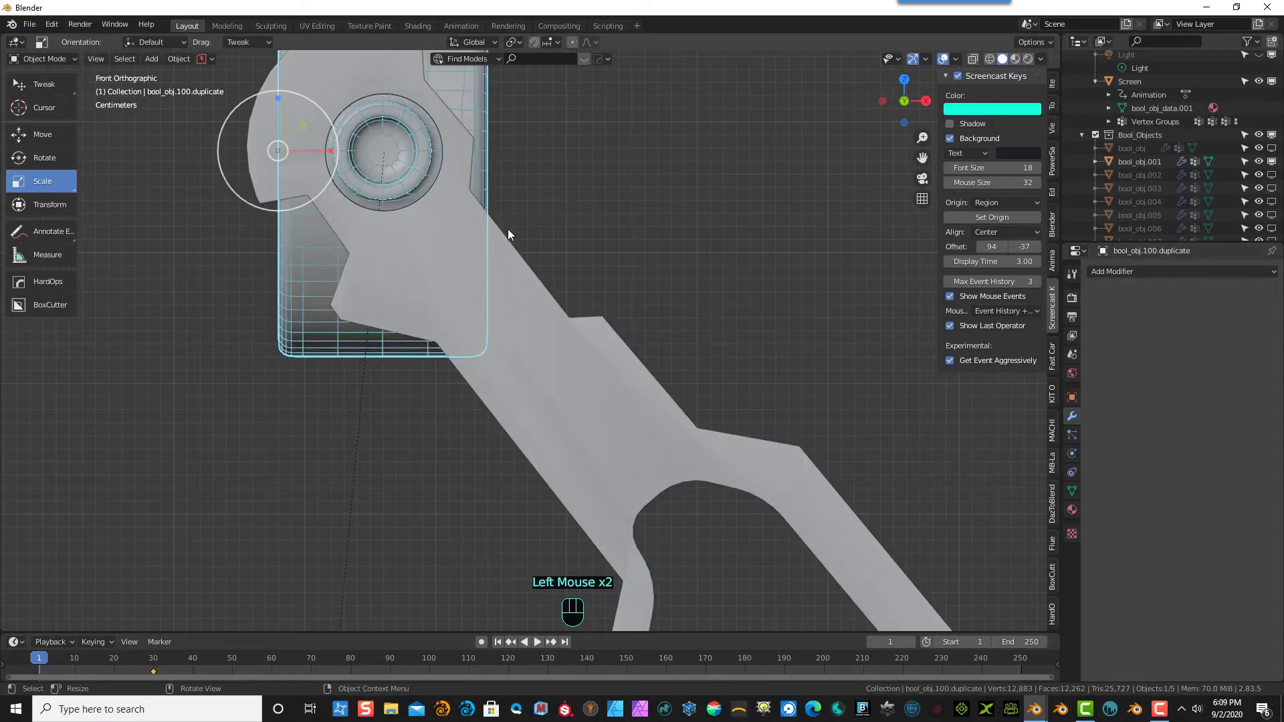
# - Create a Fluent circle centred on the roller mount's axle, about 0.046 m in radius, and solidify it to -0.04667 as an end cap
pyautogui.press('f')
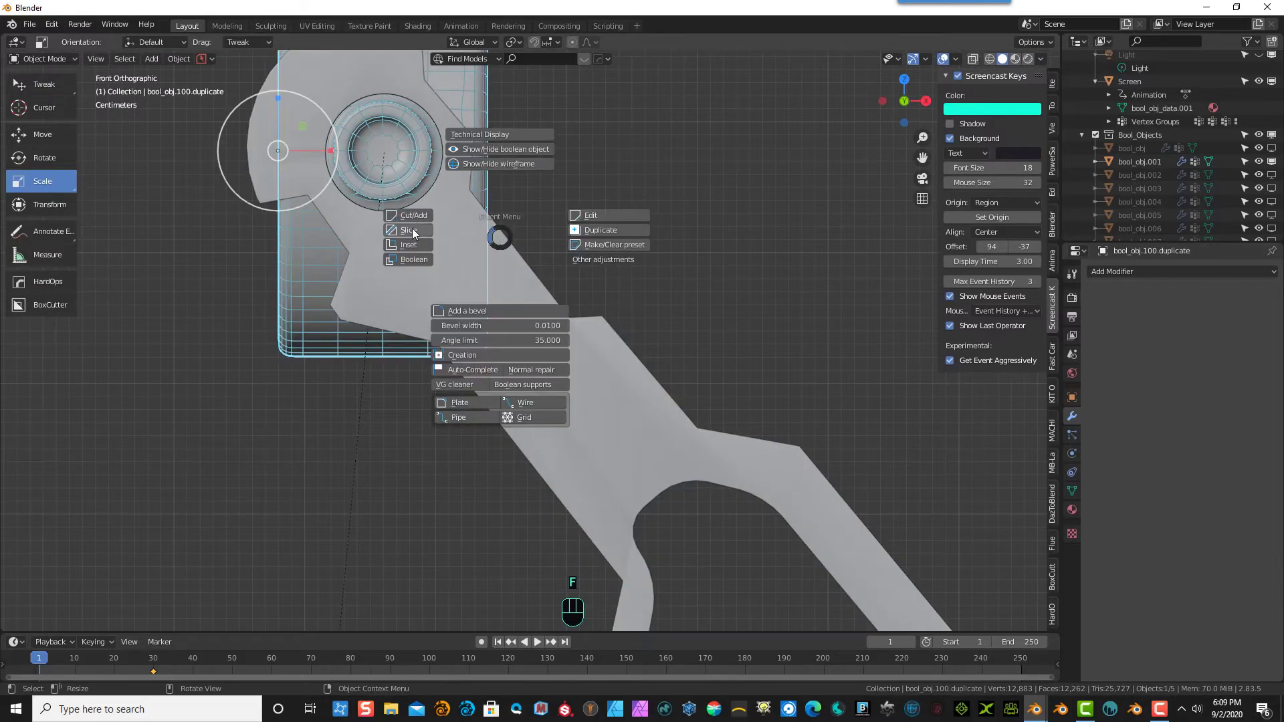
pyautogui.click(462, 356)
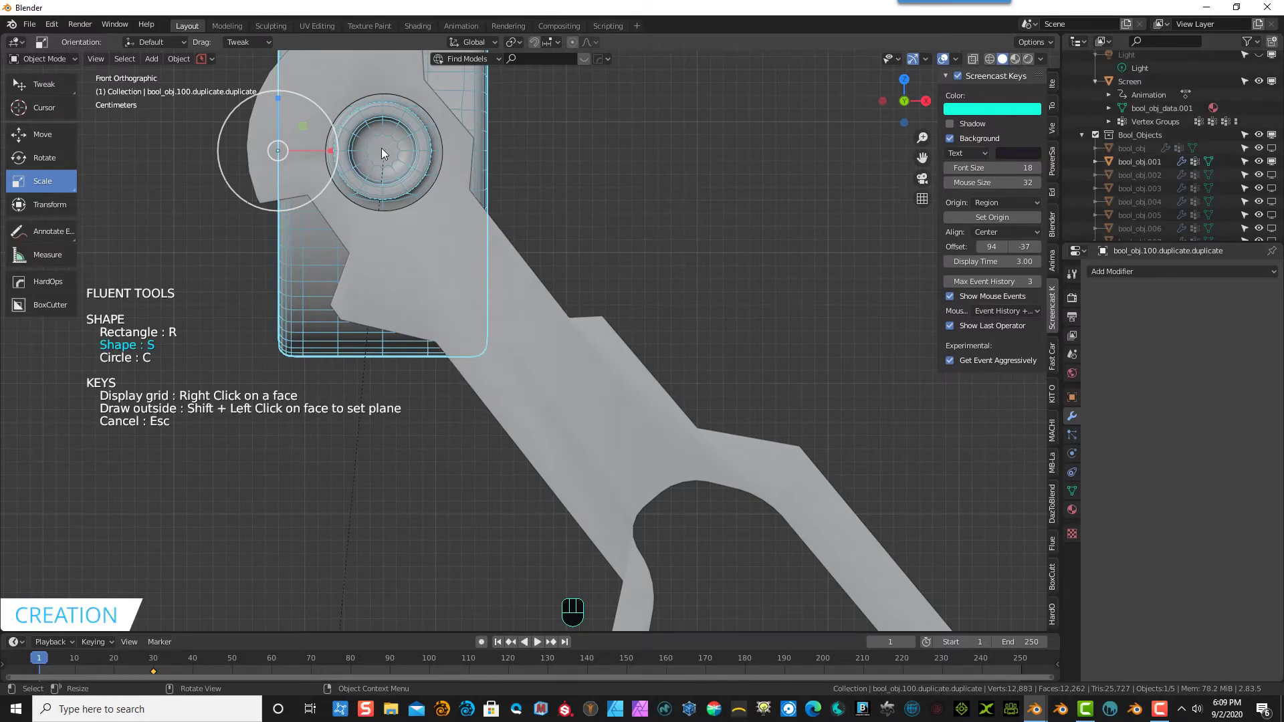
pyautogui.press('c')
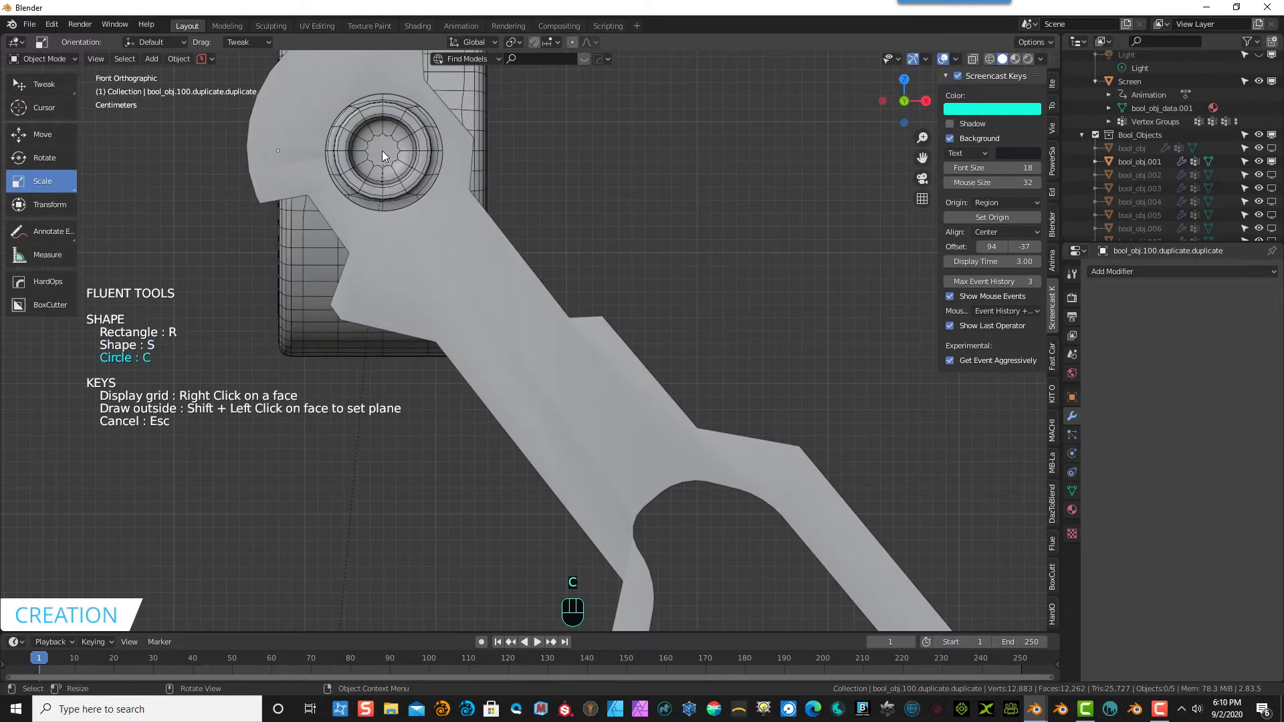
pyautogui.click(382, 153)
pyautogui.moveTo(400, 160); pyautogui.dragTo(439, 173)
pyautogui.moveTo(483, 167); pyautogui.dragTo(415, 191, button='middle')
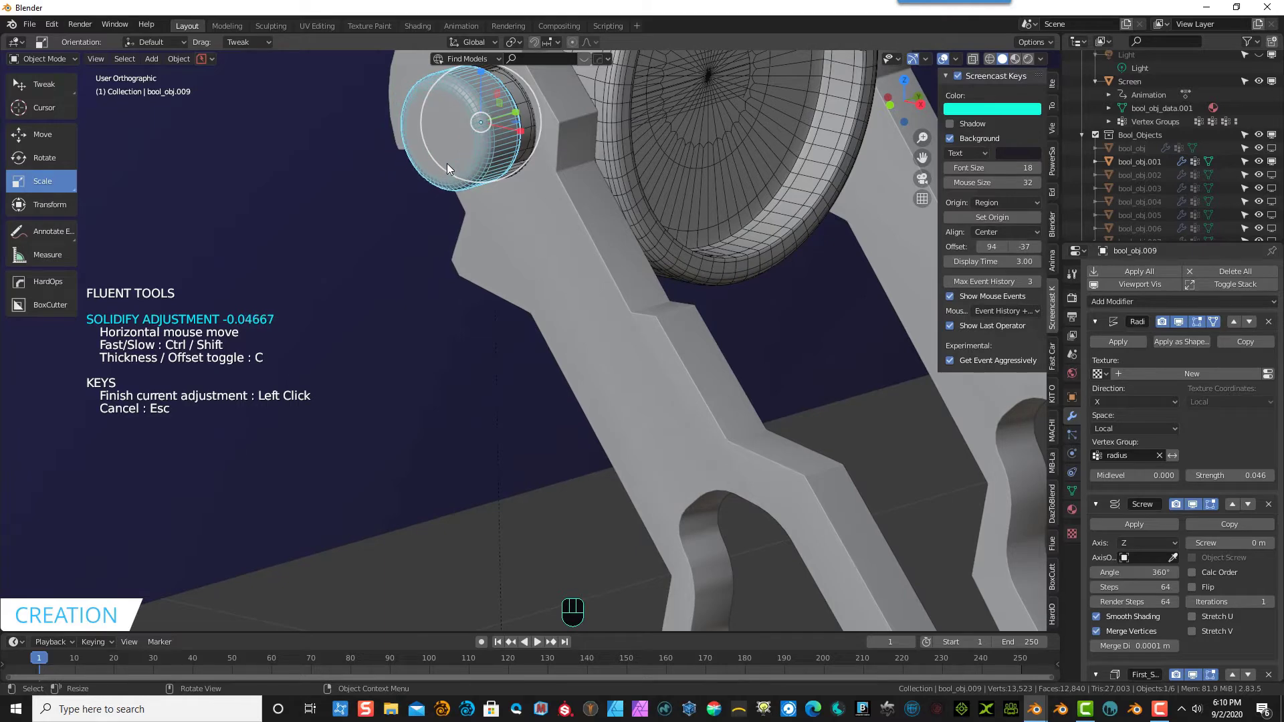
pyautogui.moveTo(447, 163); pyautogui.dragTo(388, 167, button='middle')
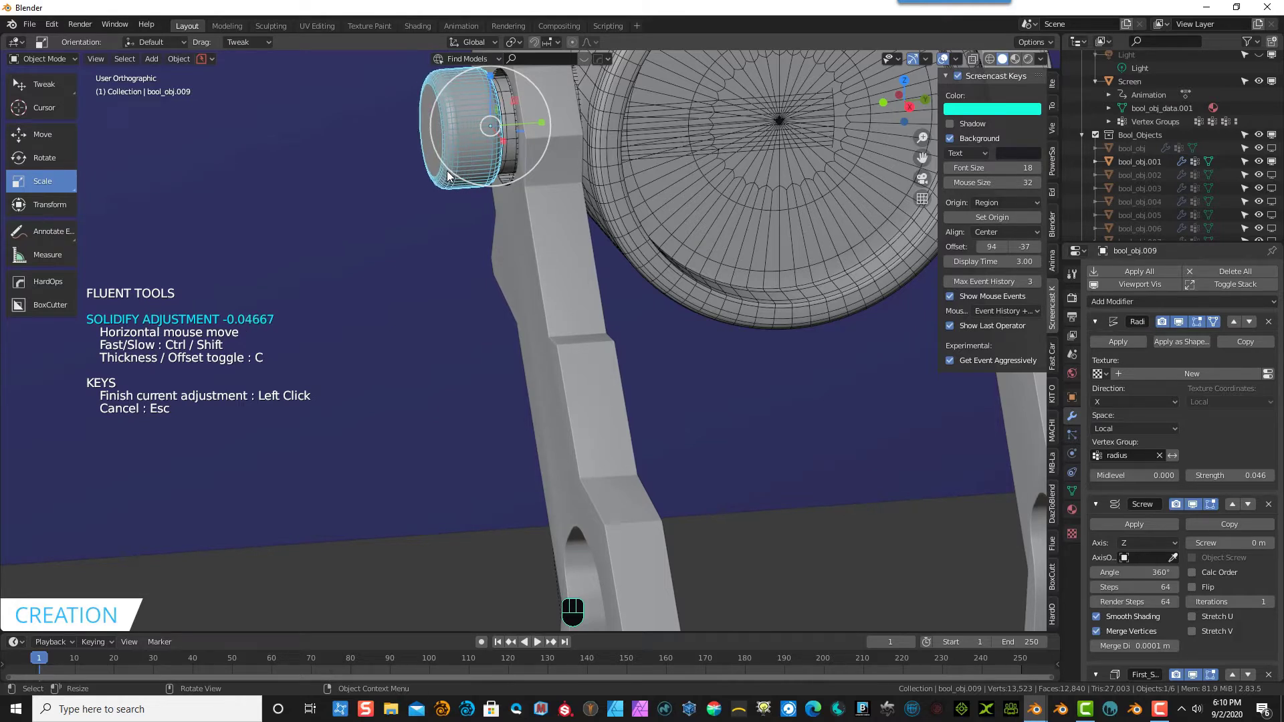
pyautogui.click(447, 176)
pyautogui.moveTo(541, 171); pyautogui.dragTo(648, 208, button='middle')
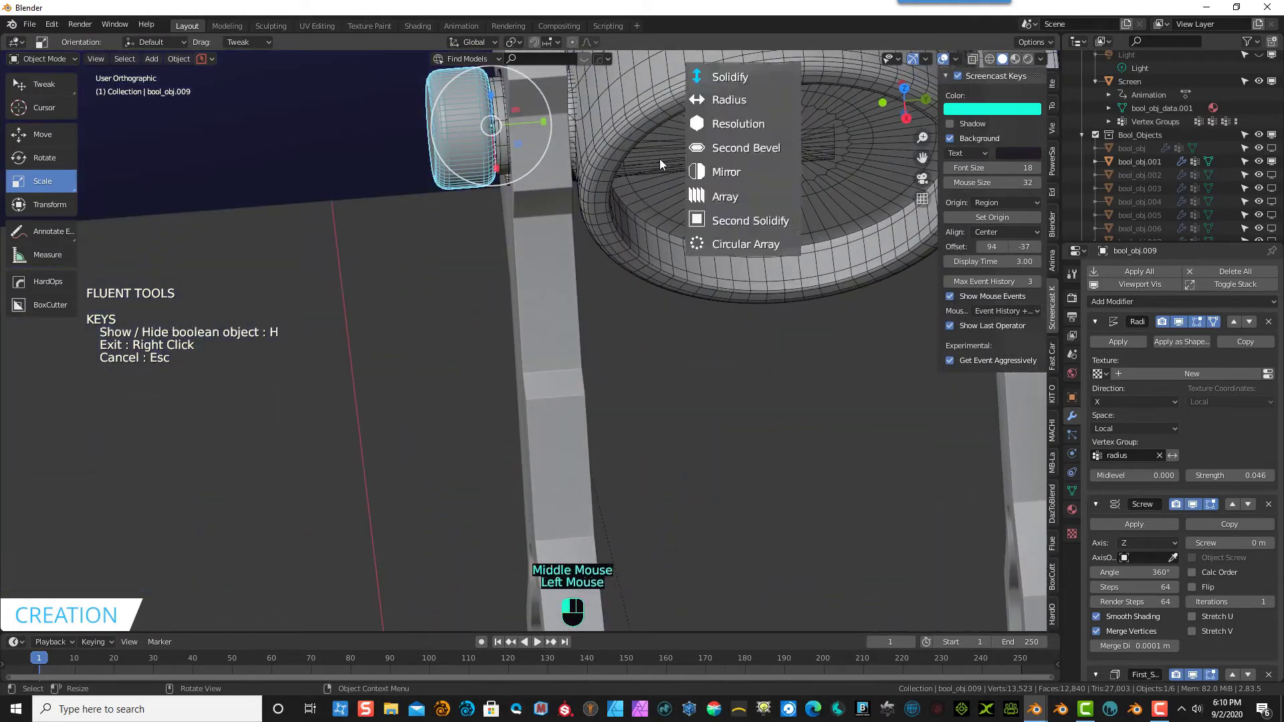
pyautogui.click(646, 146)
pyautogui.rightClick(311, 213)
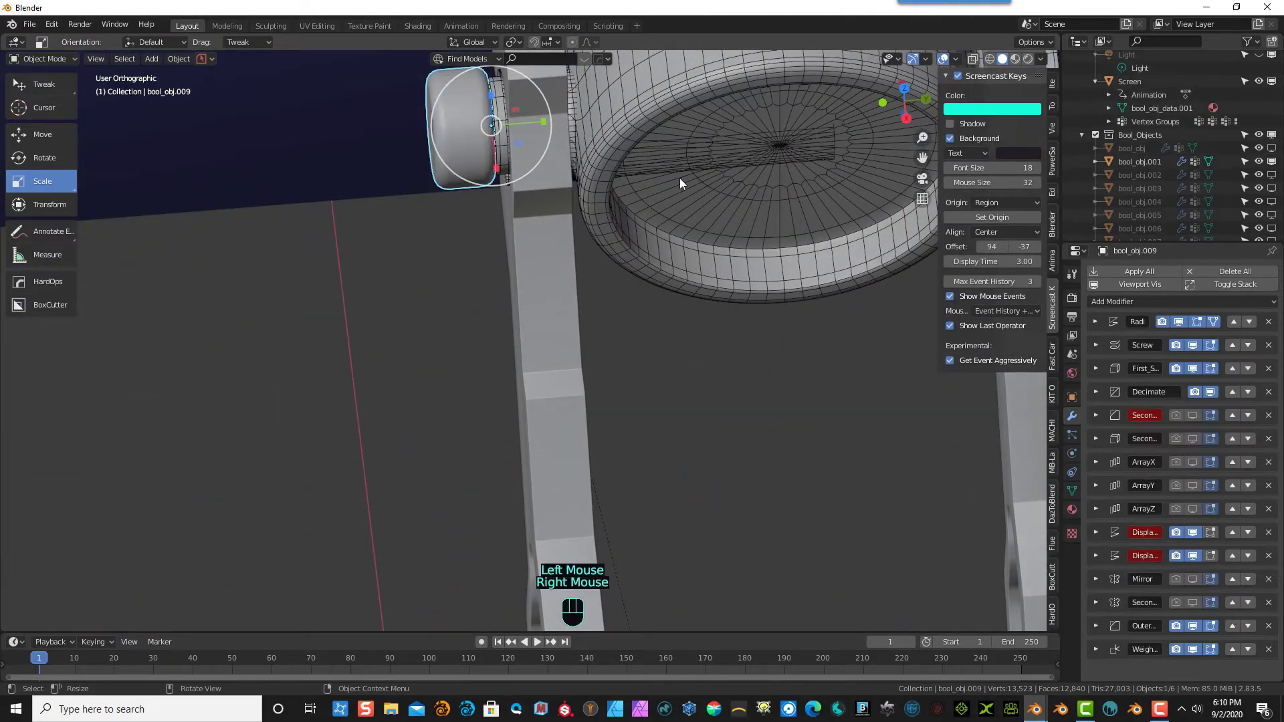
# - Hide the cylindrical boolean object bool_obj.001 that runs through the roller mount
pyautogui.click(673, 157)
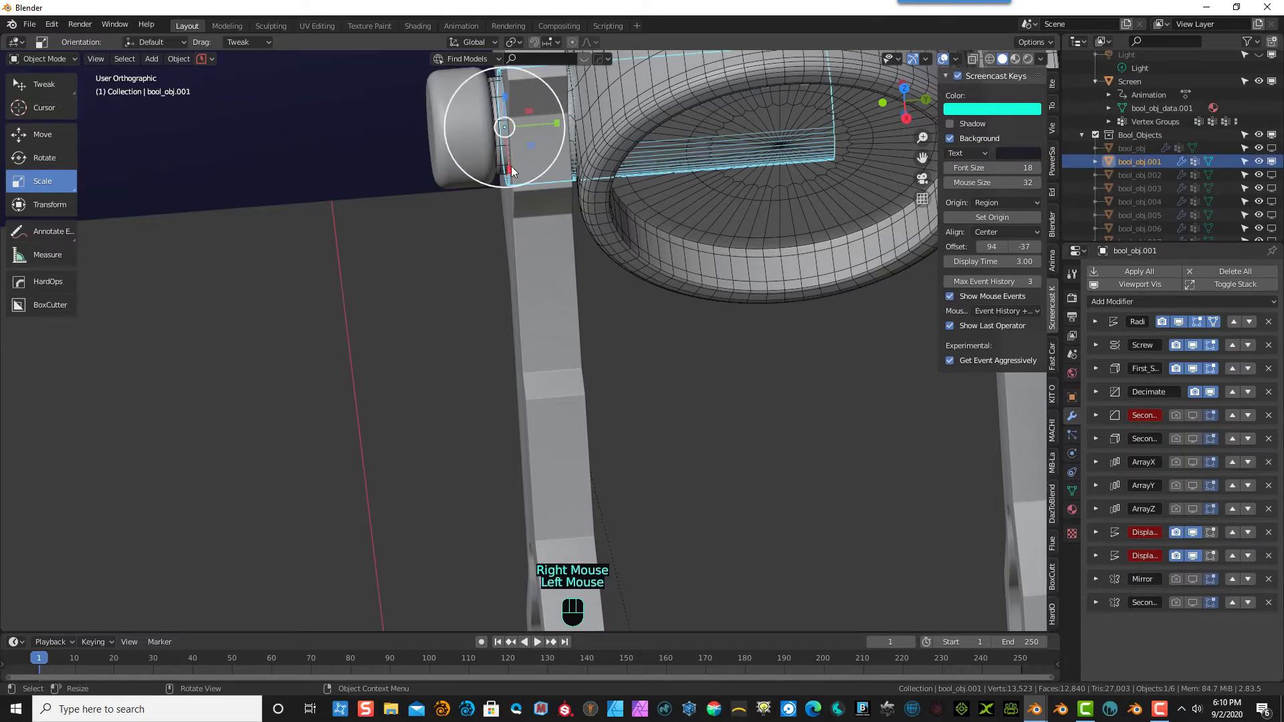
pyautogui.moveTo(467, 216); pyautogui.dragTo(483, 172, button='middle')
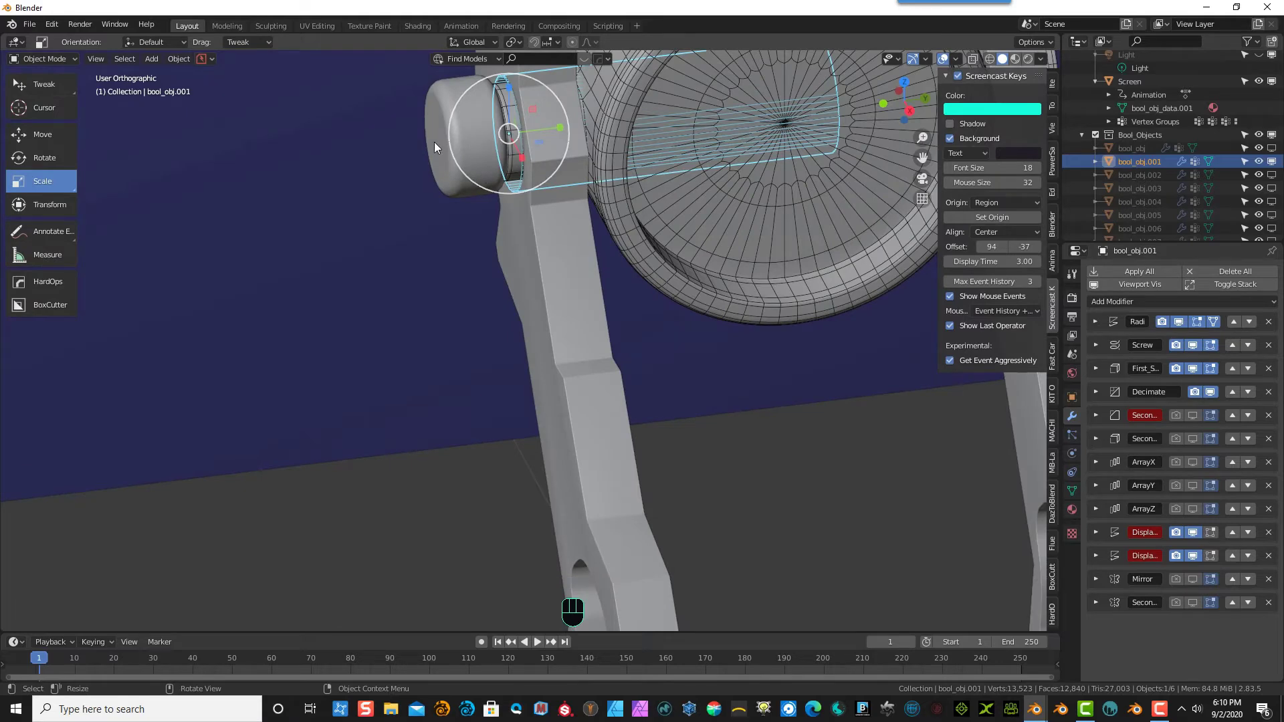
pyautogui.press('h')
pyautogui.click(477, 117)
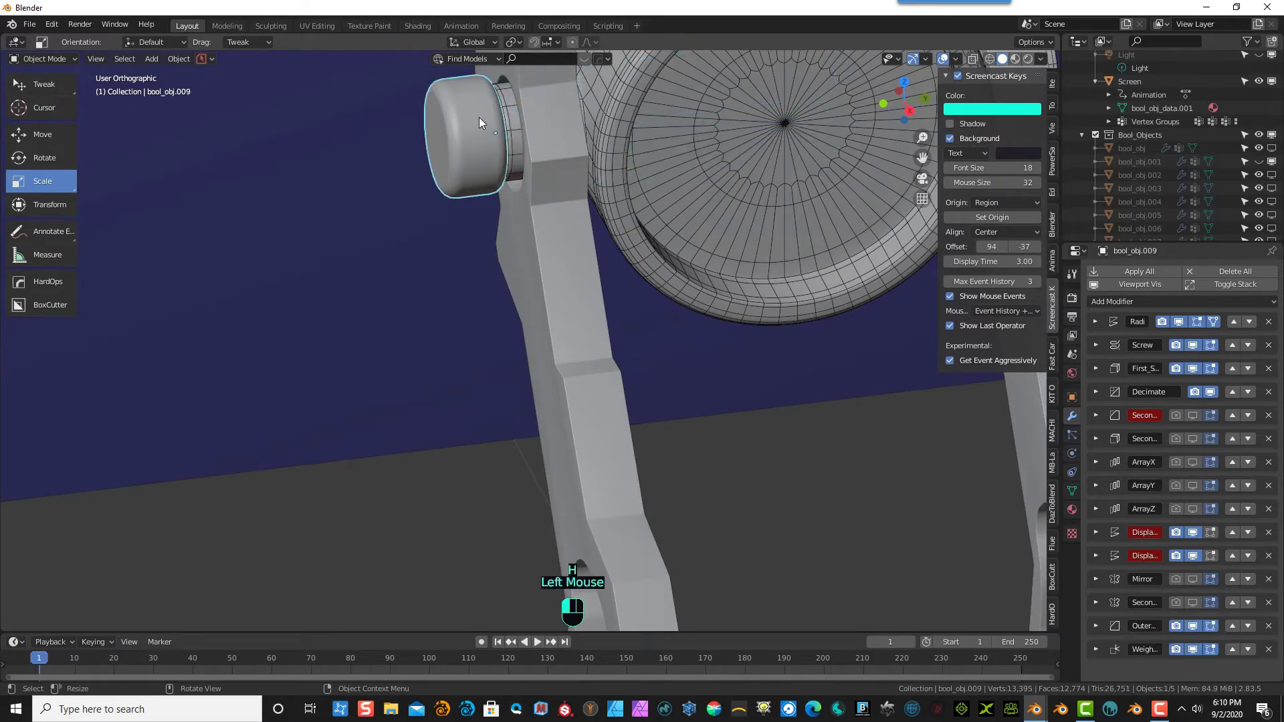
pyautogui.moveTo(542, 142); pyautogui.dragTo(513, 113, button='middle')
# - Move the link object about -0.0098 m along the global Y axis so the link meets the new end cap
pyautogui.click(530, 129)
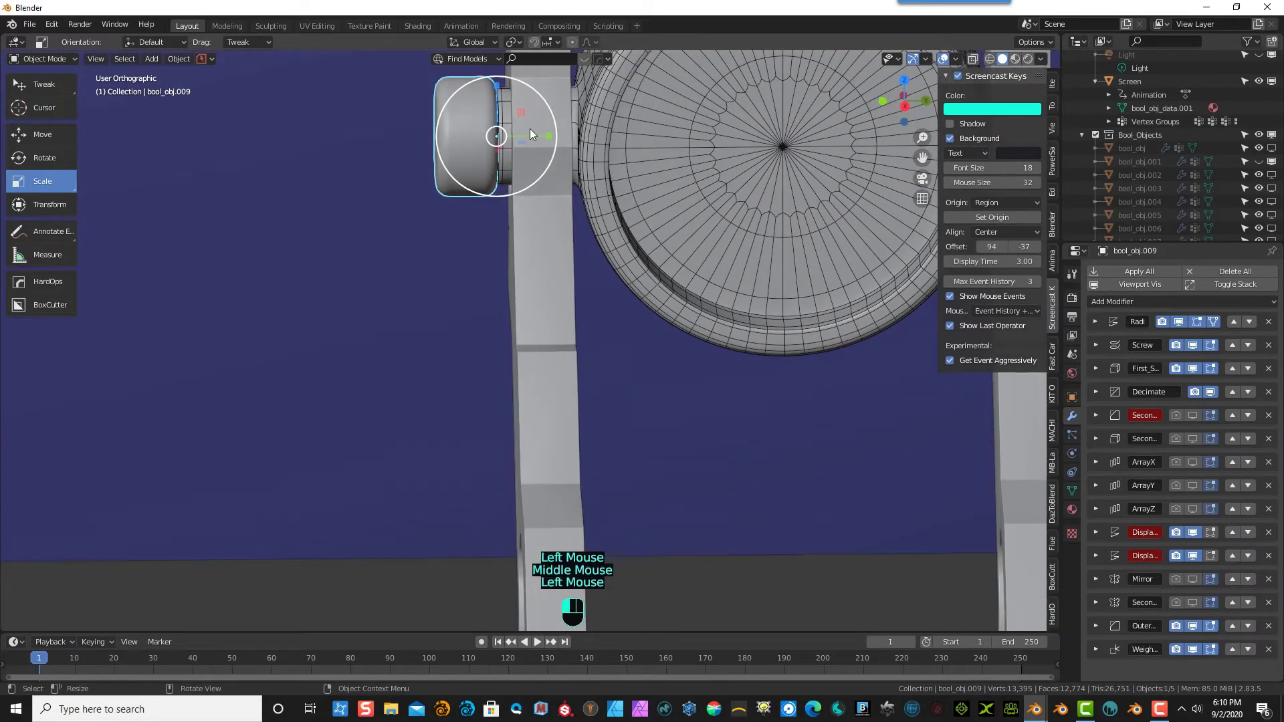
pyautogui.scroll(-5, 568, 238)
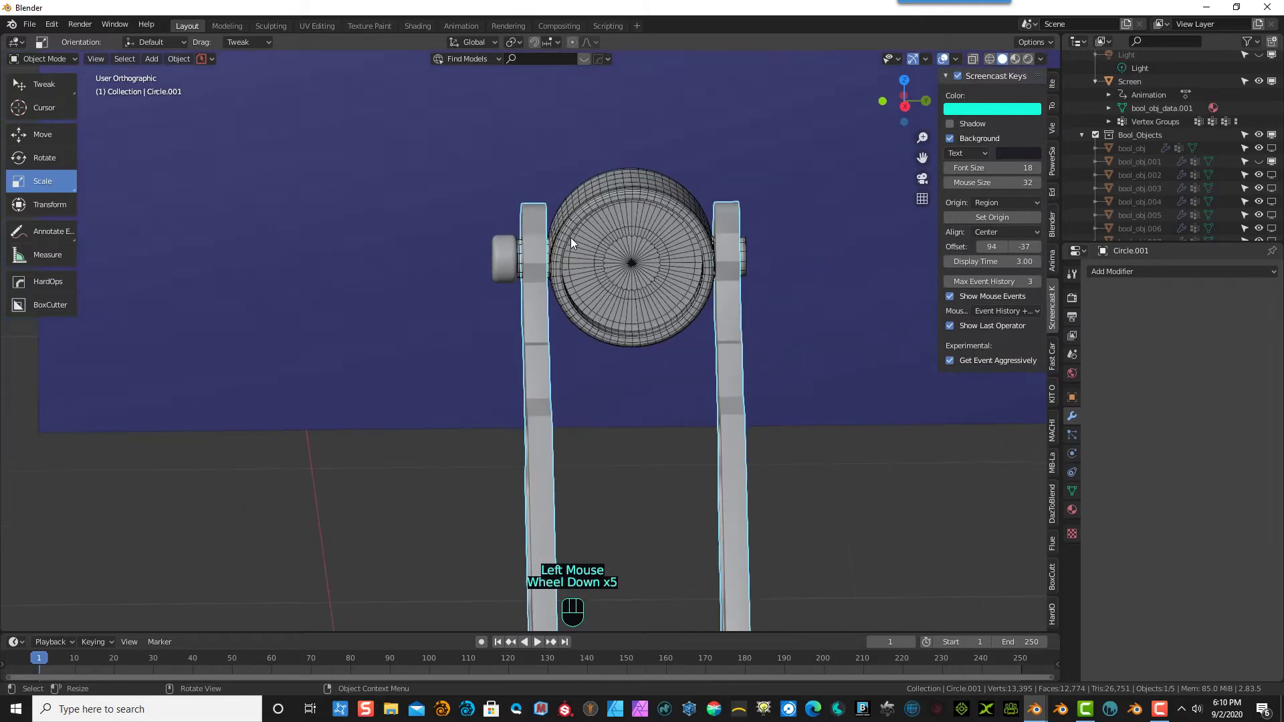
pyautogui.press('g')
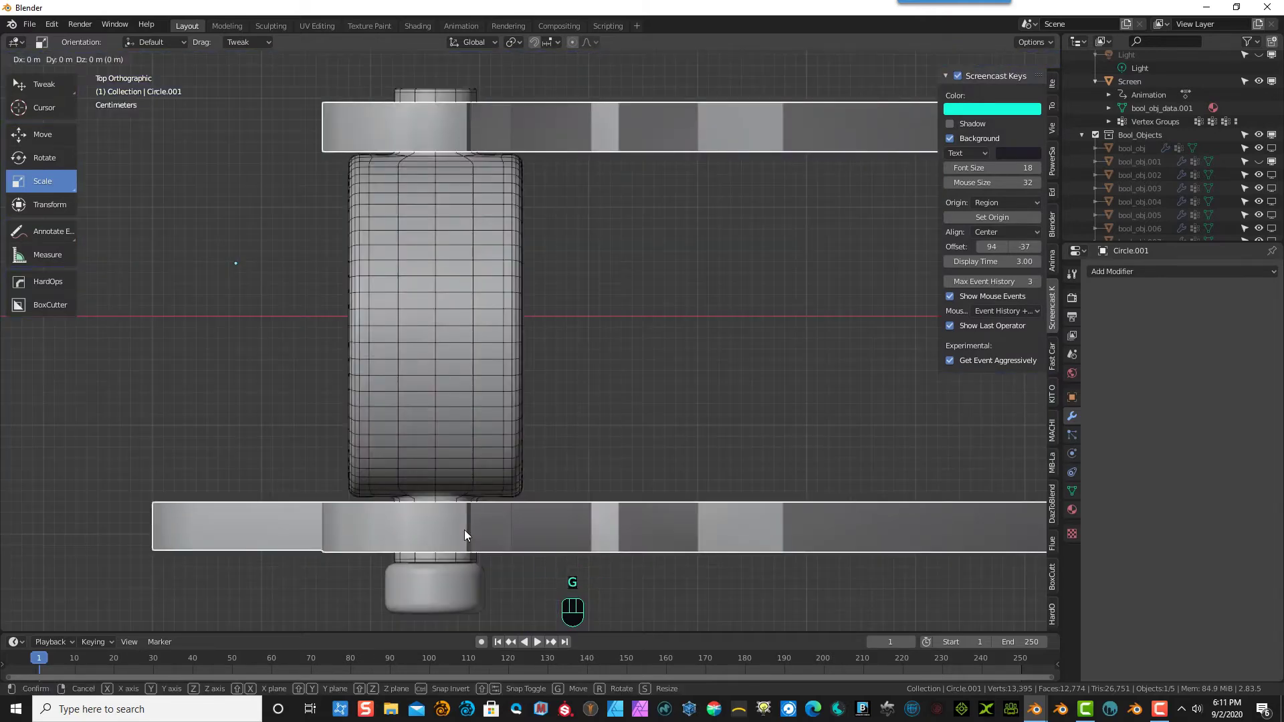
pyautogui.press('y')
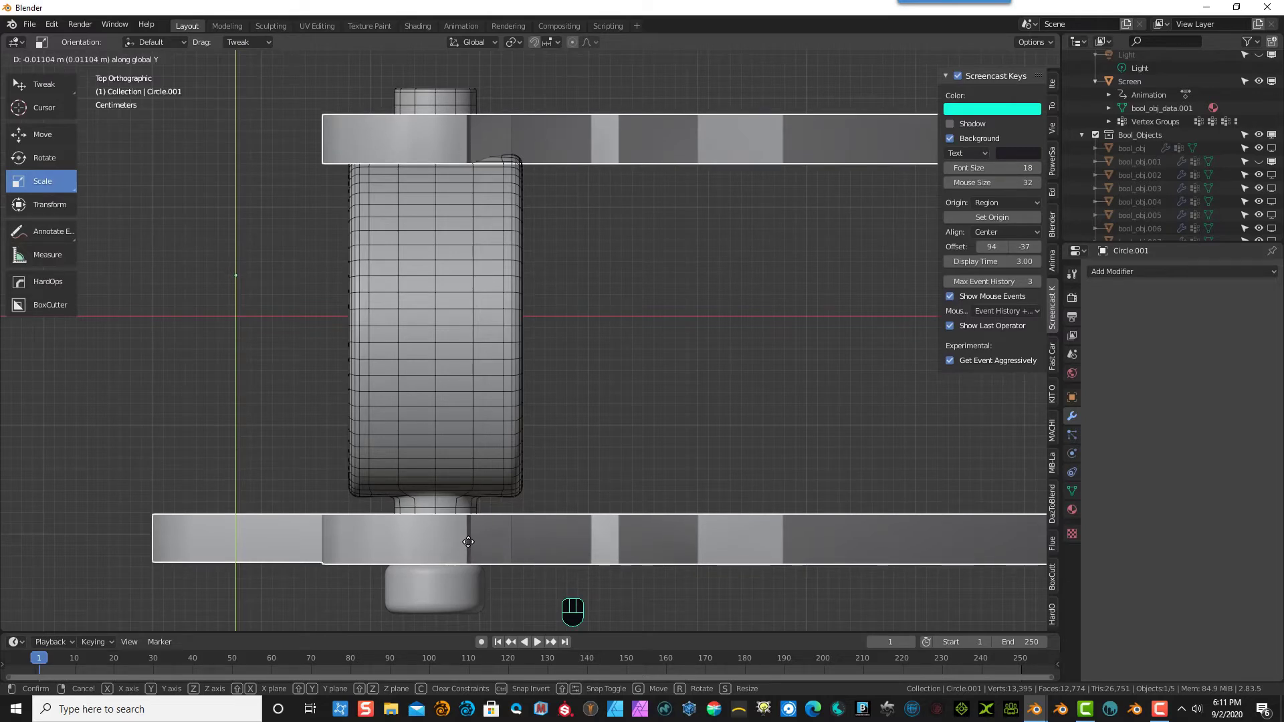
pyautogui.click(468, 541)
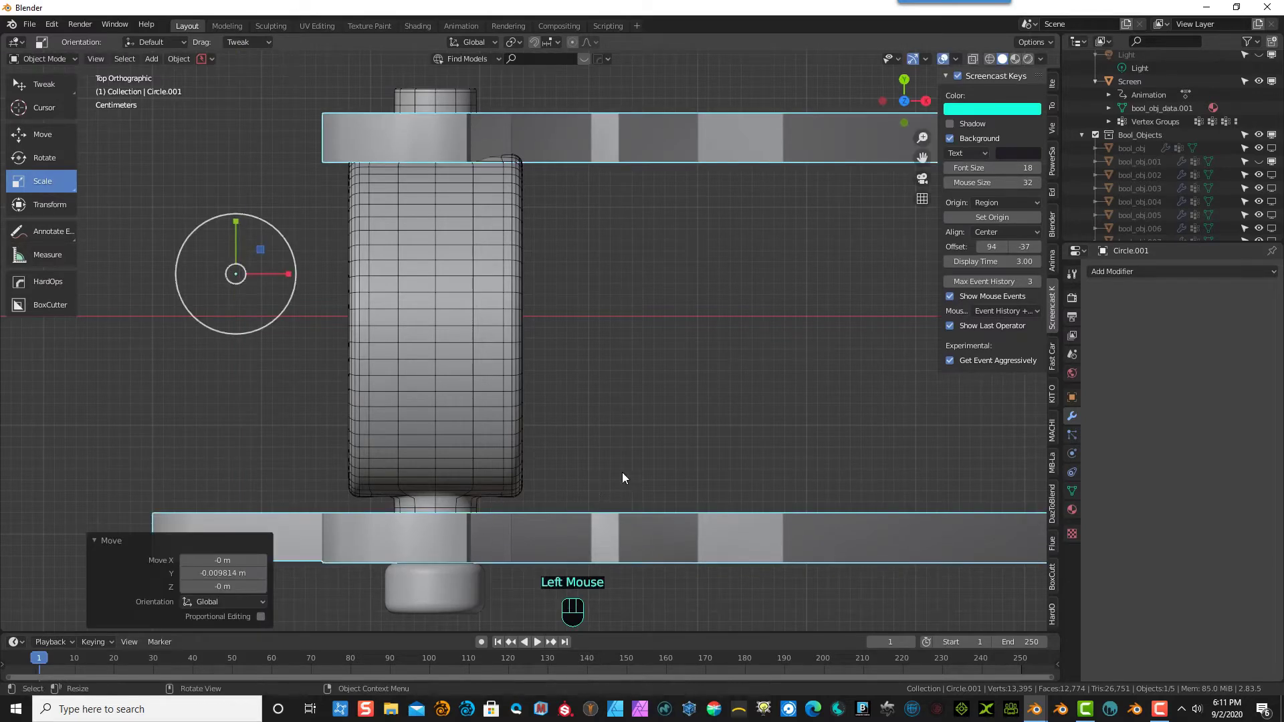
# - Try scaling the link object uniformly by 0.953, and undo the resize
pyautogui.click(579, 233)
pyautogui.moveTo(635, 142); pyautogui.dragTo(624, 194)
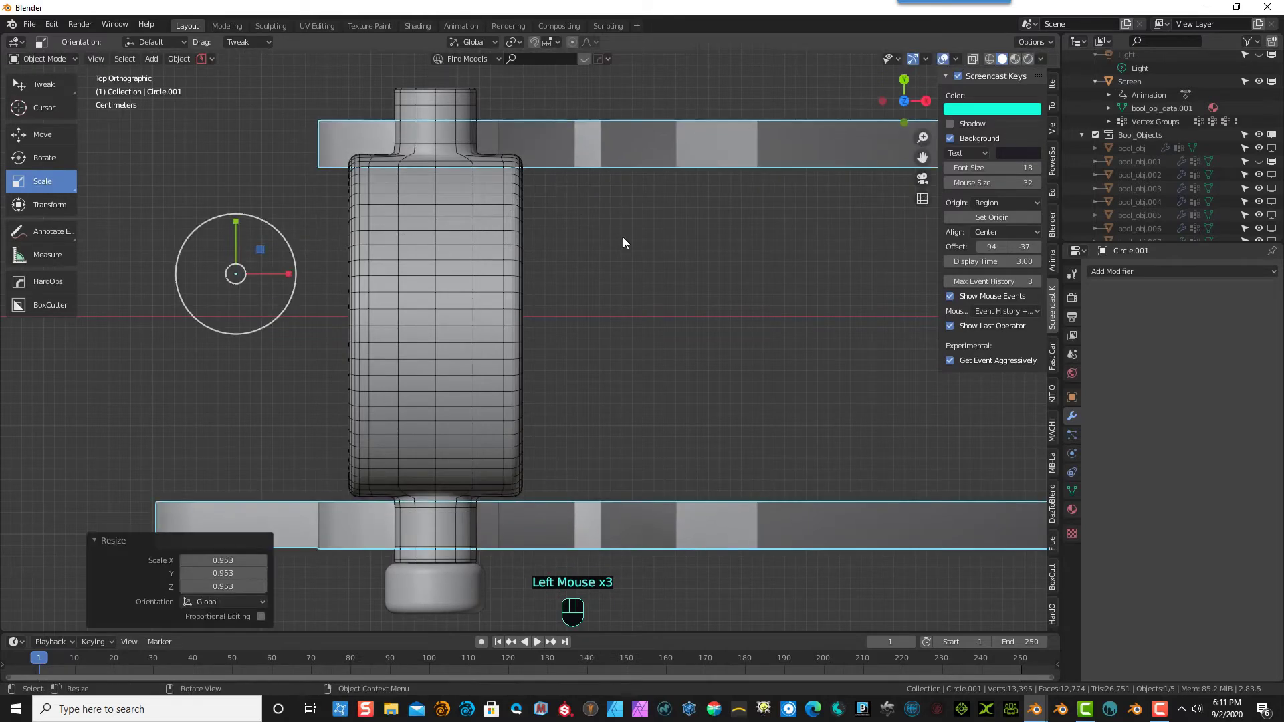
pyautogui.hotkey('ctrl', 'z')
# - Select the roller mount and scale it up uniformly by 1.049 in top view
pyautogui.moveTo(693, 280); pyautogui.dragTo(561, 146, button='middle')
pyautogui.scroll(-6, 620, 271)
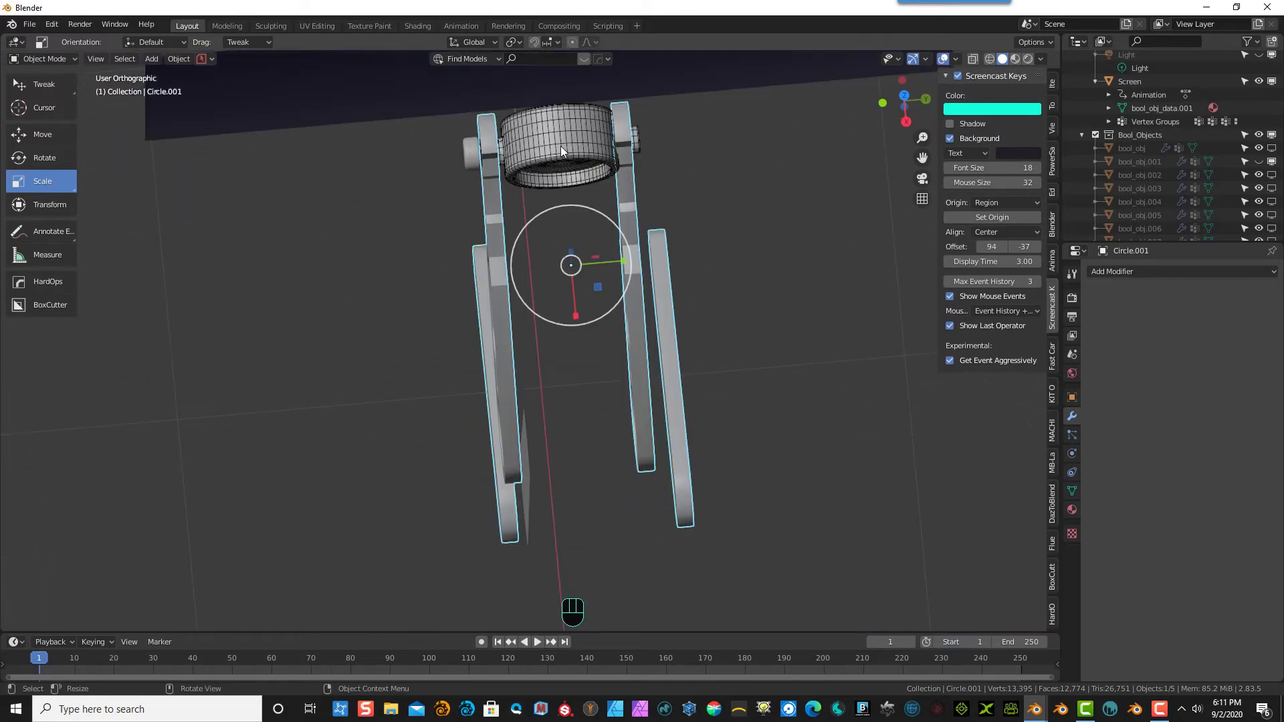
pyautogui.click(561, 146)
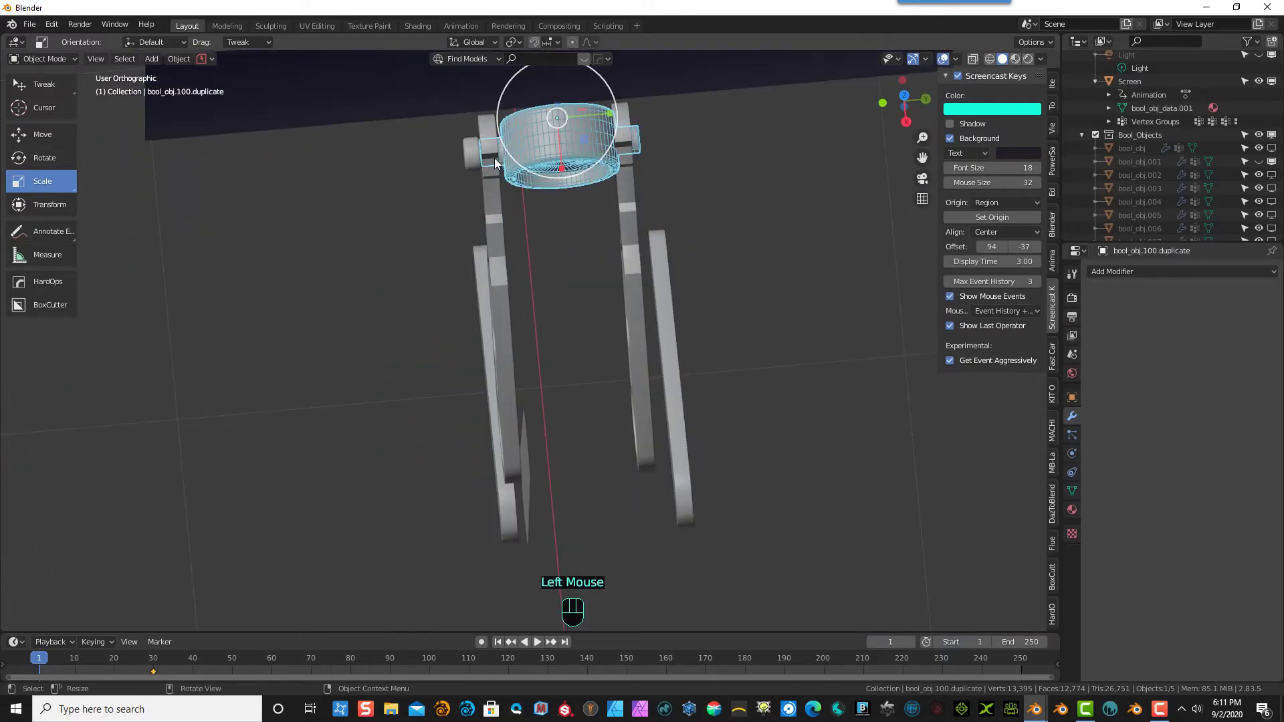
pyautogui.press('KP_7')
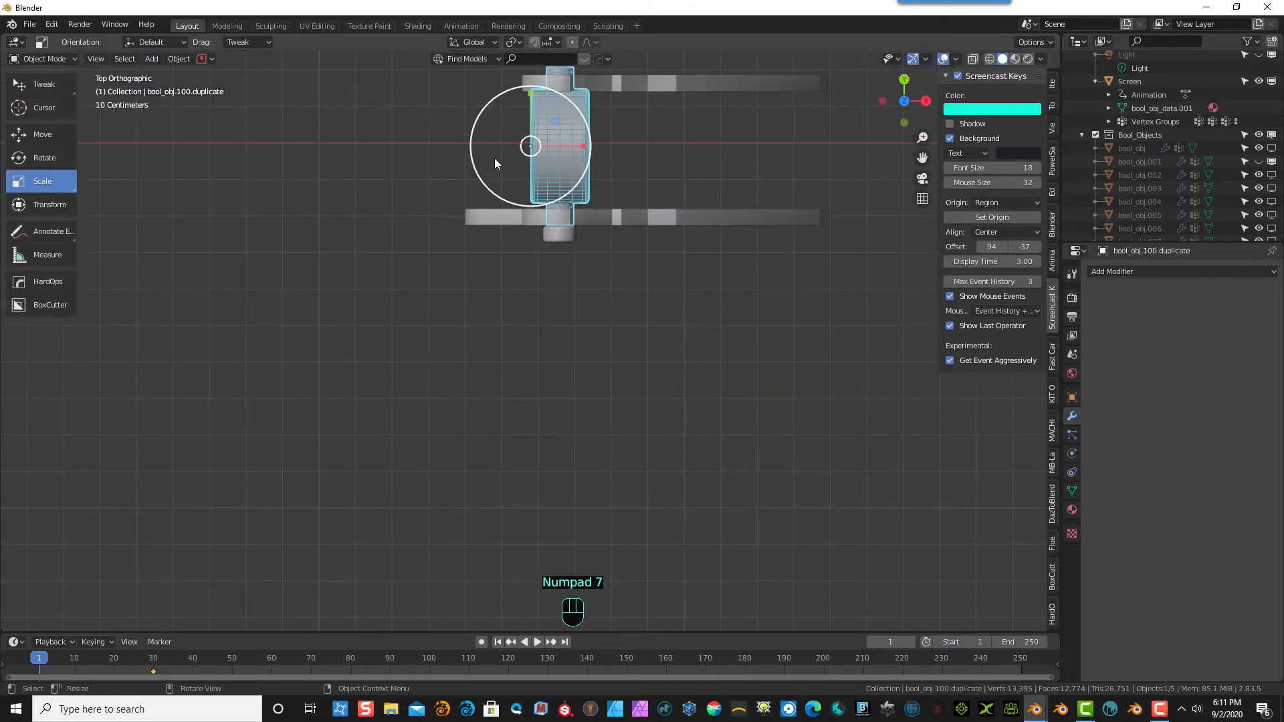
pyautogui.moveTo(922, 156); pyautogui.dragTo(727, 251)
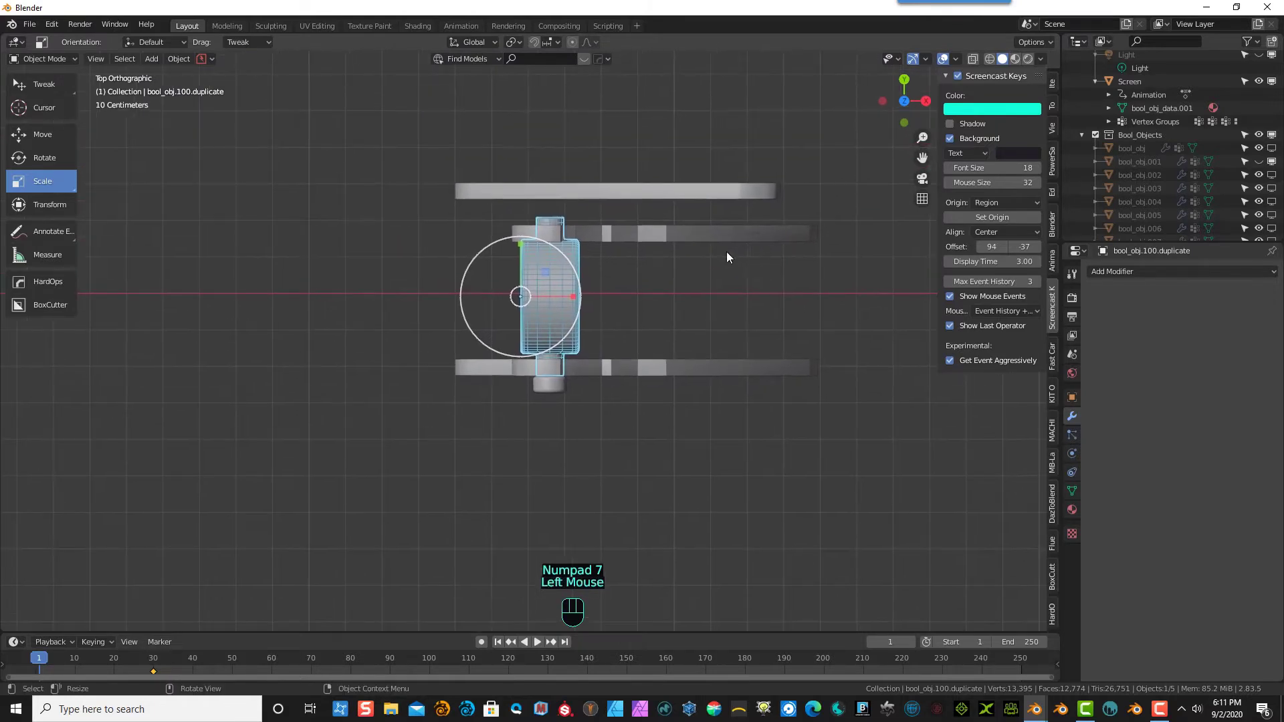
pyautogui.scroll(4, 688, 230)
pyautogui.scroll(1, 688, 223)
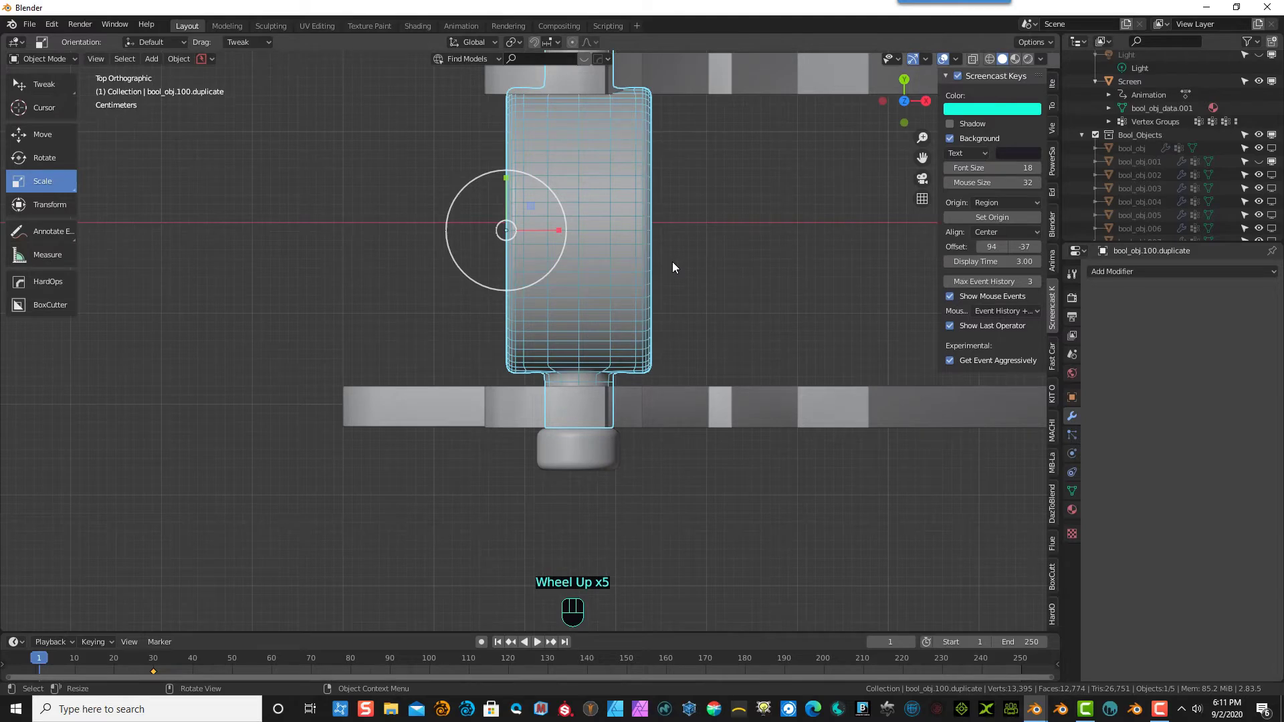
pyautogui.press('s')
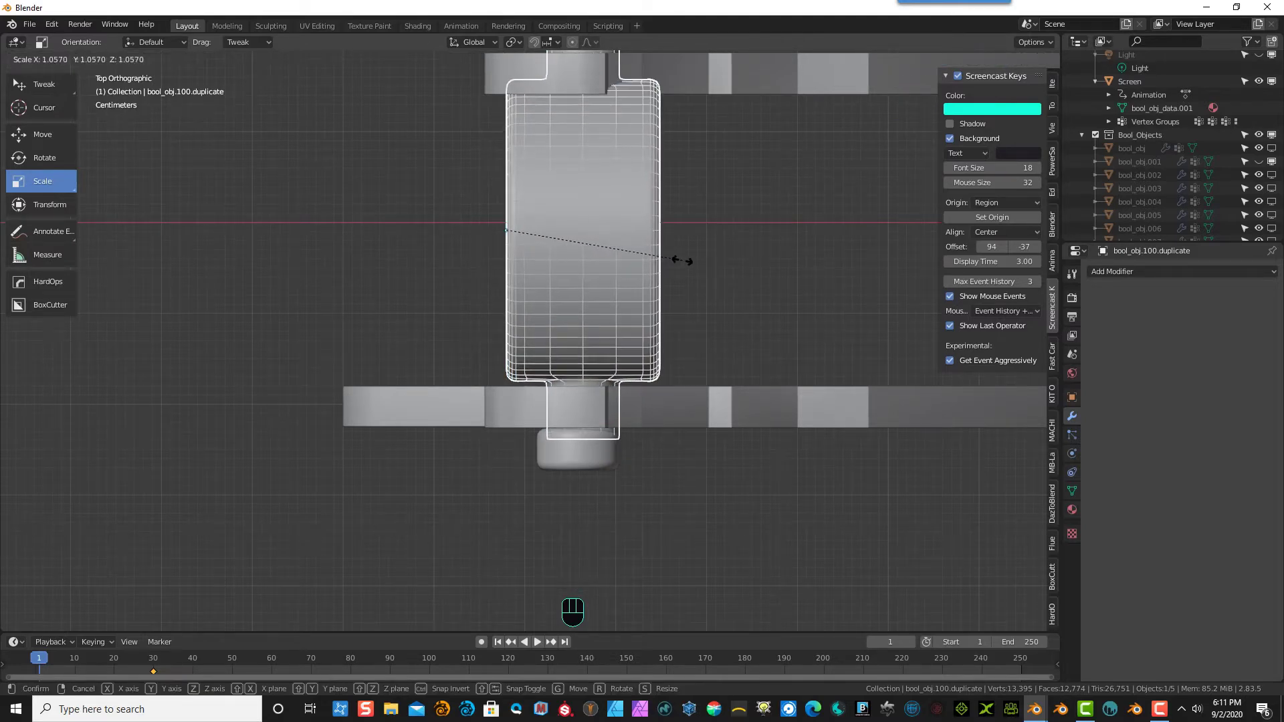
pyautogui.click(681, 261)
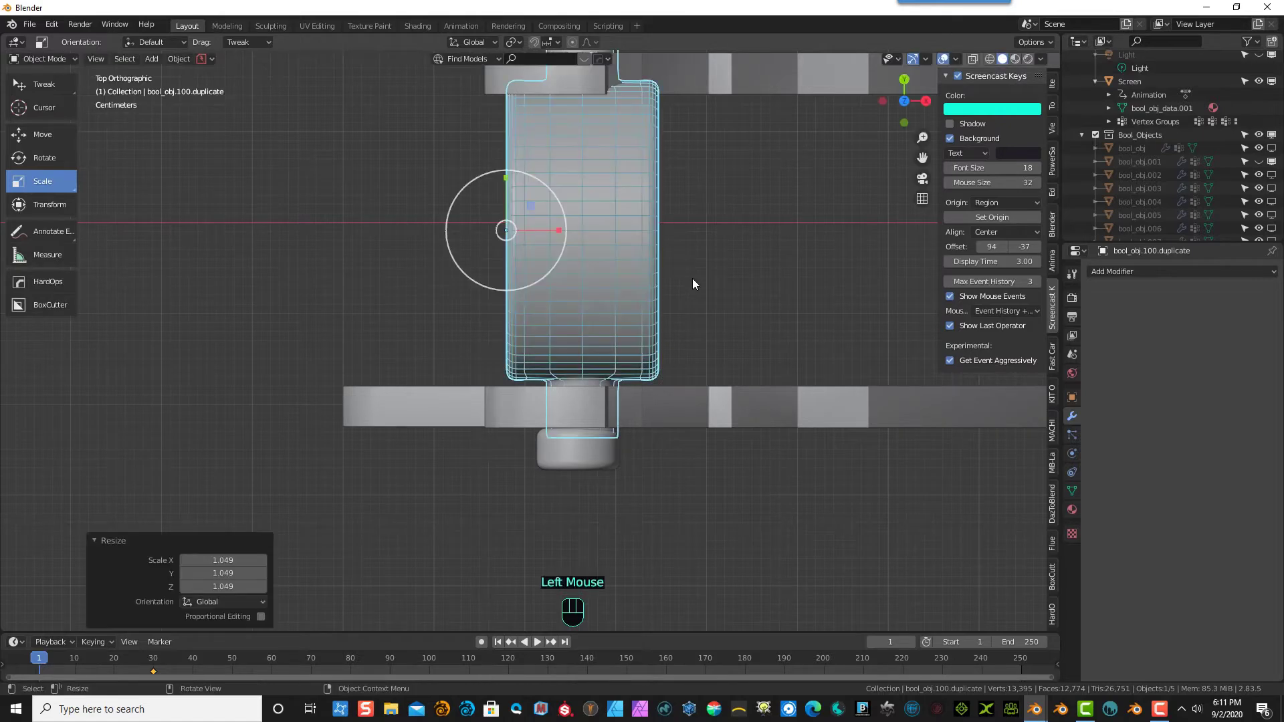
# - Move the scaled roller mount about -0.0059 m along the global X axis to centre it on the axle end cap
pyautogui.press('g')
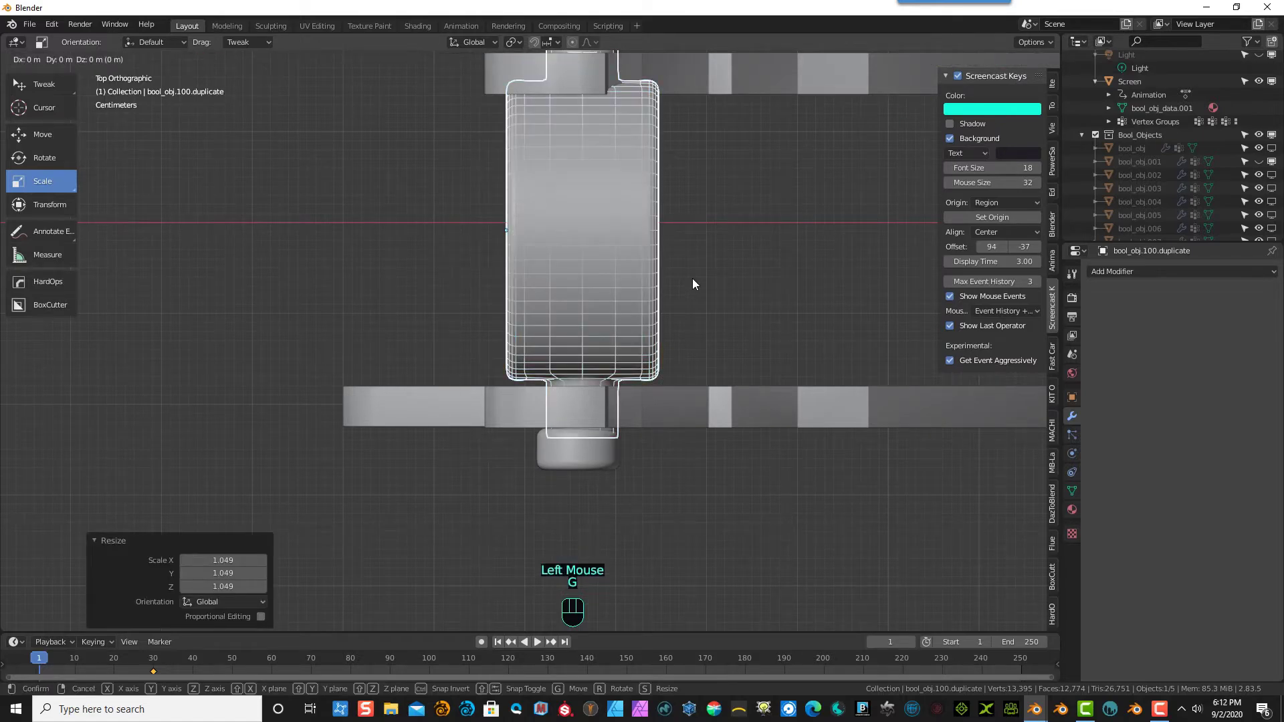
pyautogui.press('x')
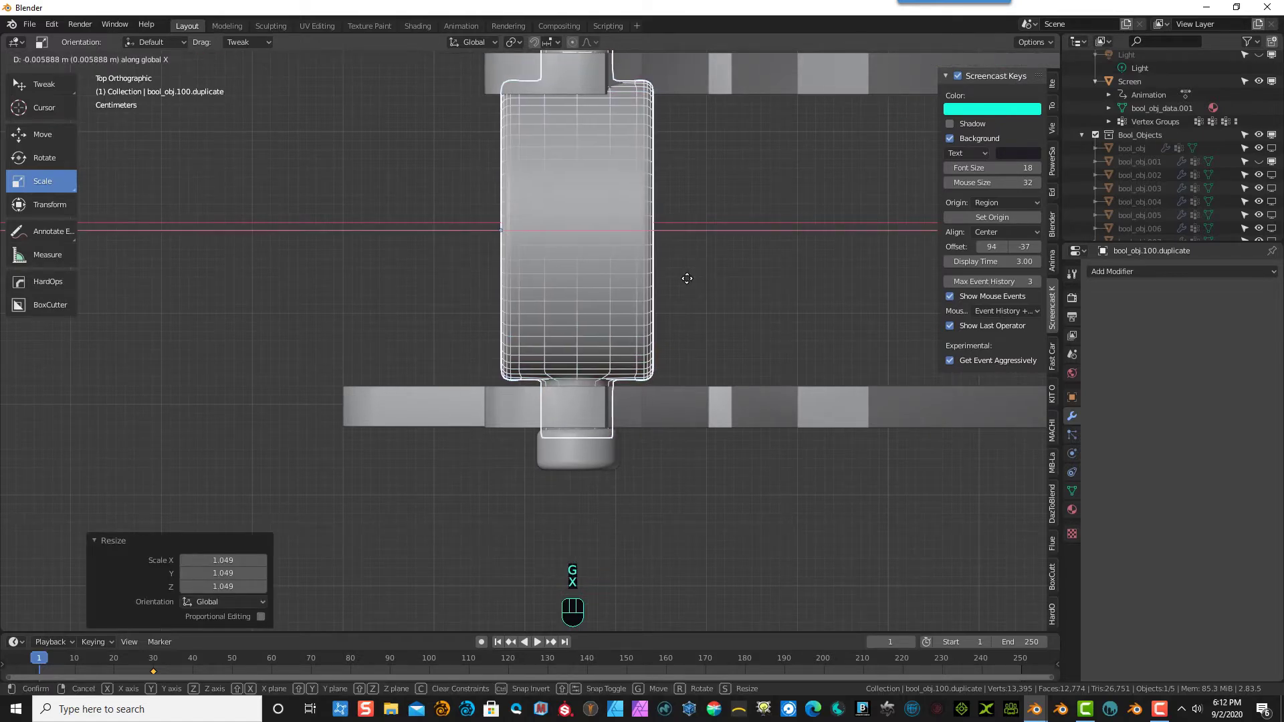
pyautogui.click(687, 279)
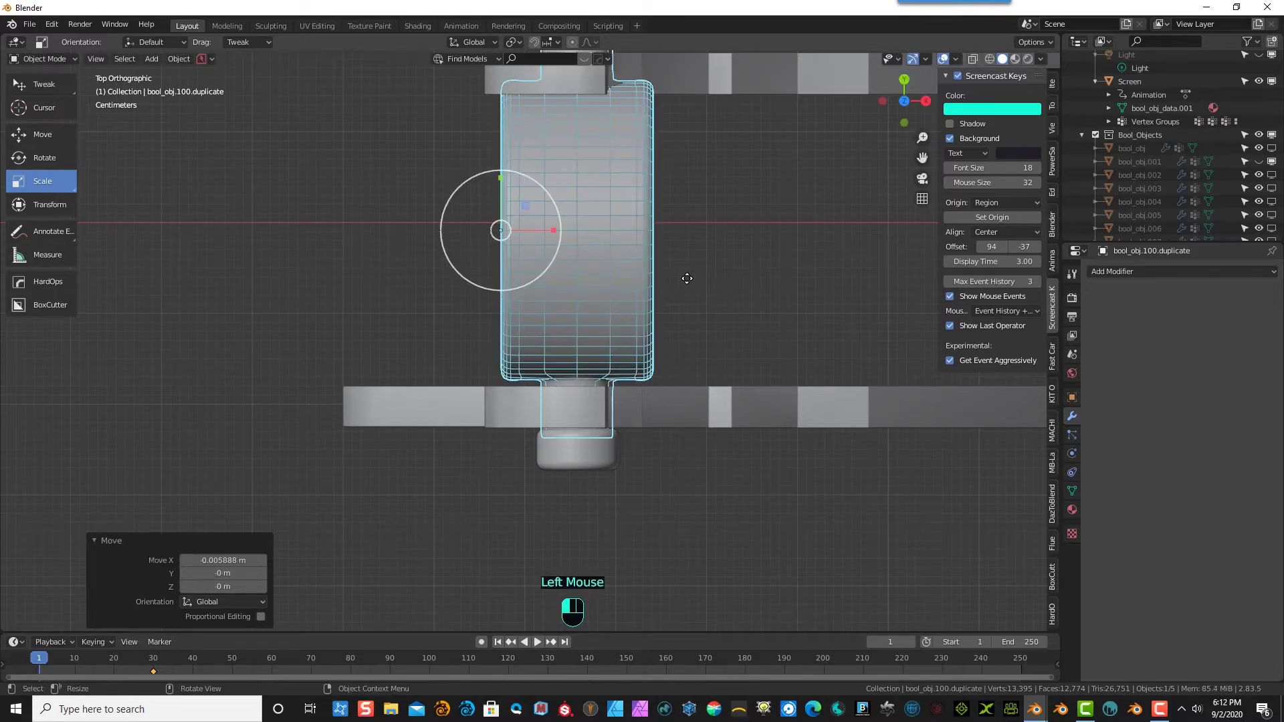
# - In Edit Mode, move the far upper link's selected mesh about 0.0198 m along the global Y axis, outward from the roller mount
pyautogui.moveTo(740, 292); pyautogui.dragTo(650, 207, button='middle')
pyautogui.scroll(2, 635, 211)
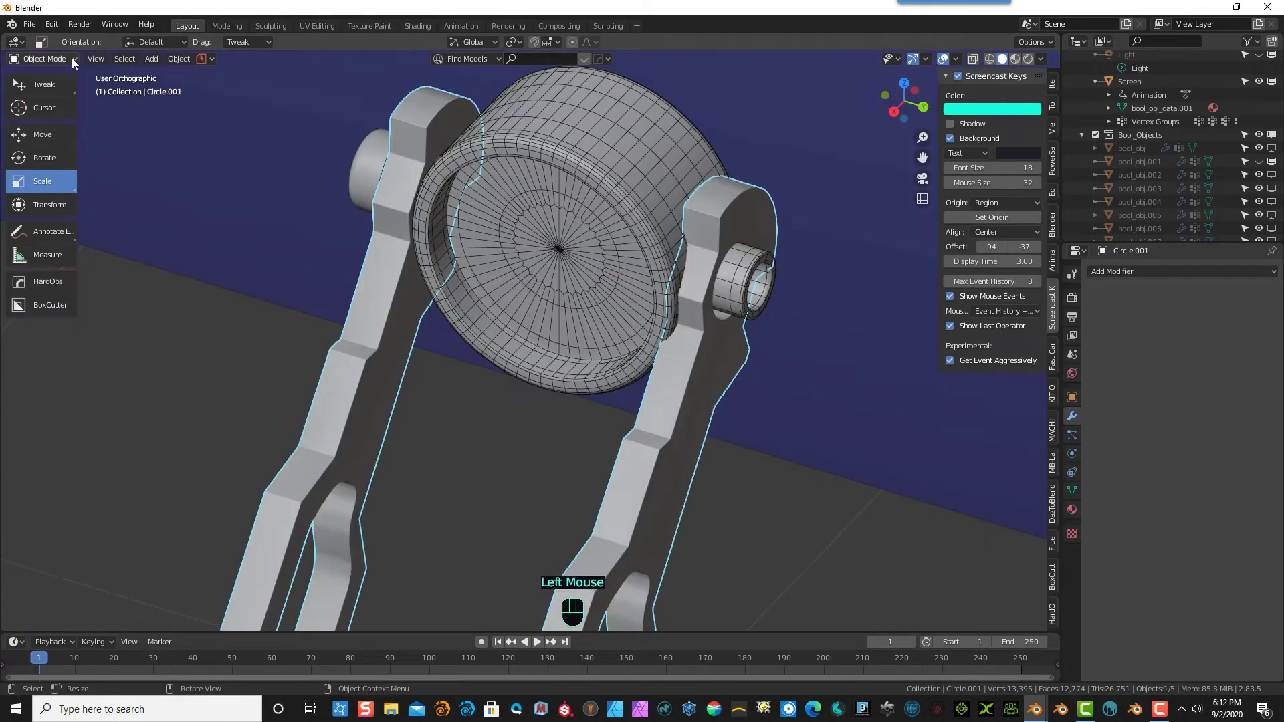
pyautogui.click(71, 58)
pyautogui.click(61, 89)
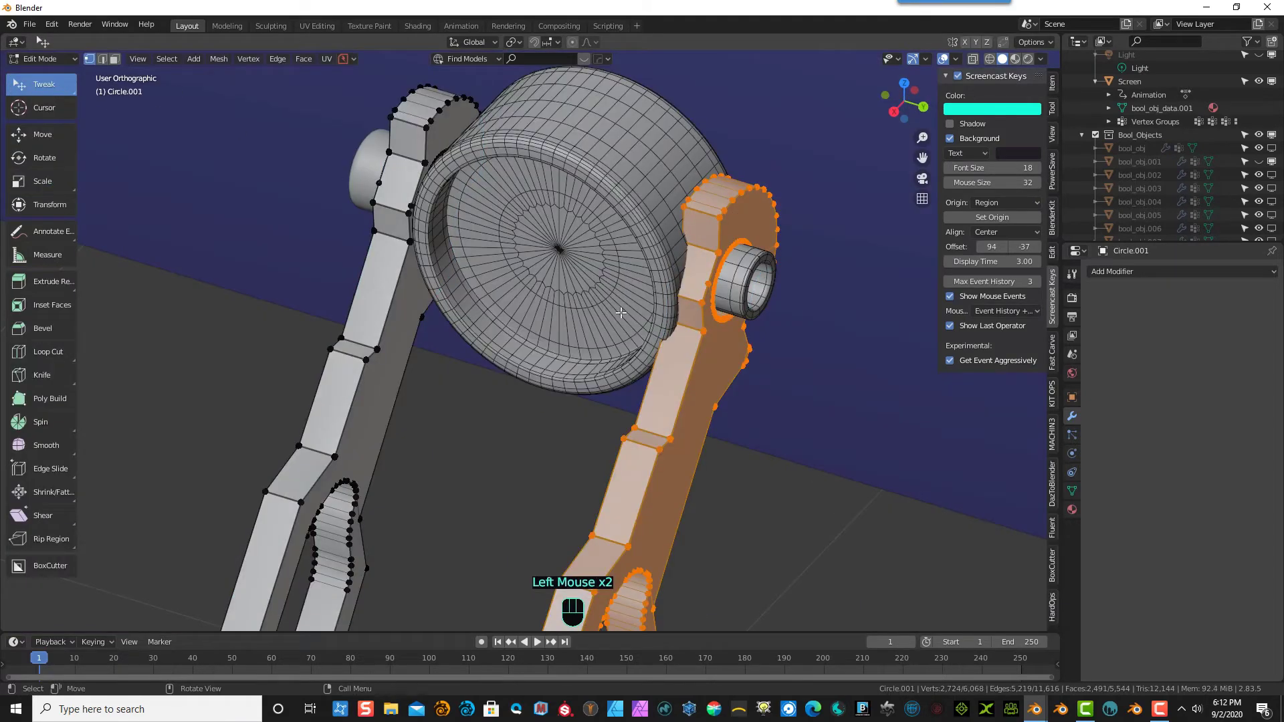
pyautogui.press('KP_7')
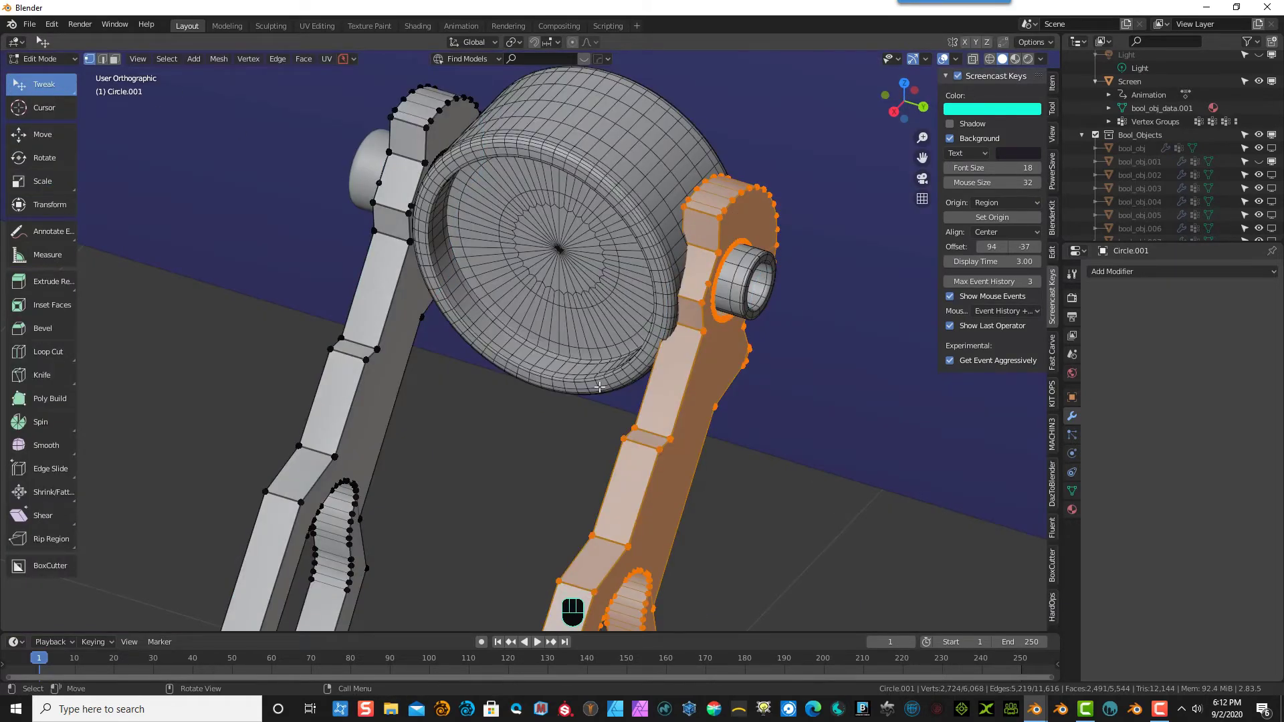
pyautogui.scroll(-4, 573, 421)
pyautogui.scroll(-2, 540, 524)
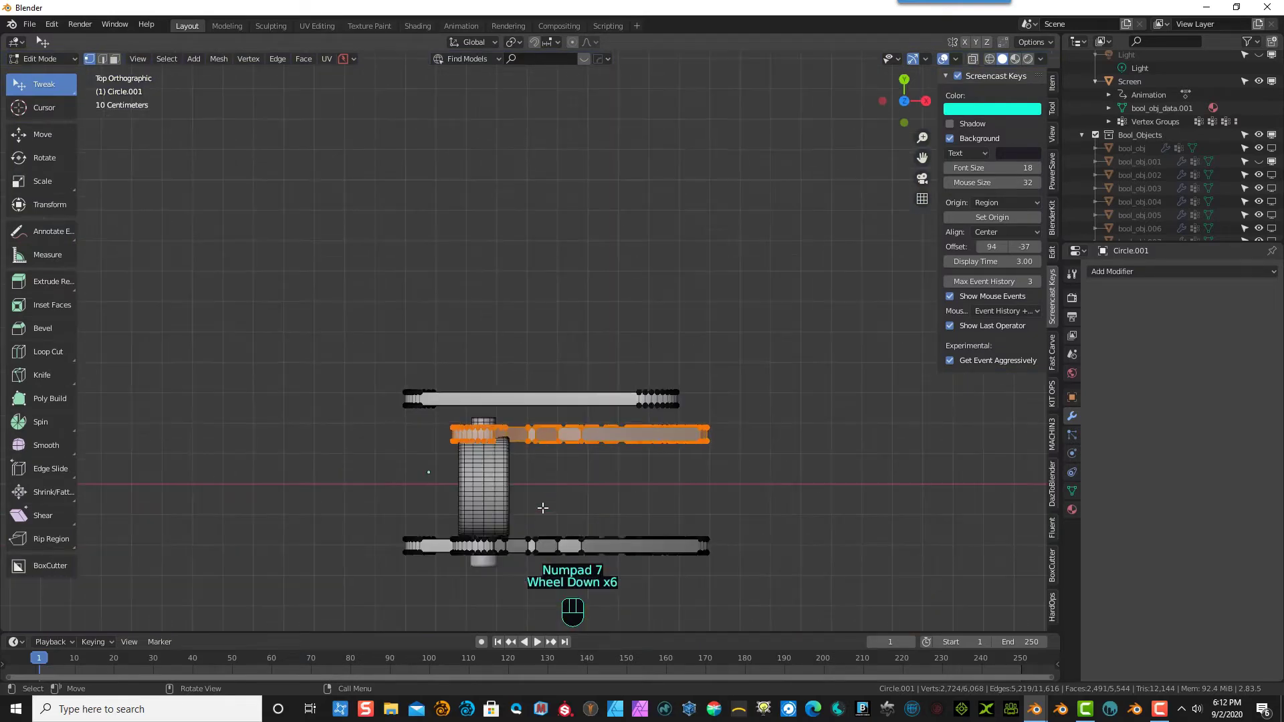
pyautogui.press('g')
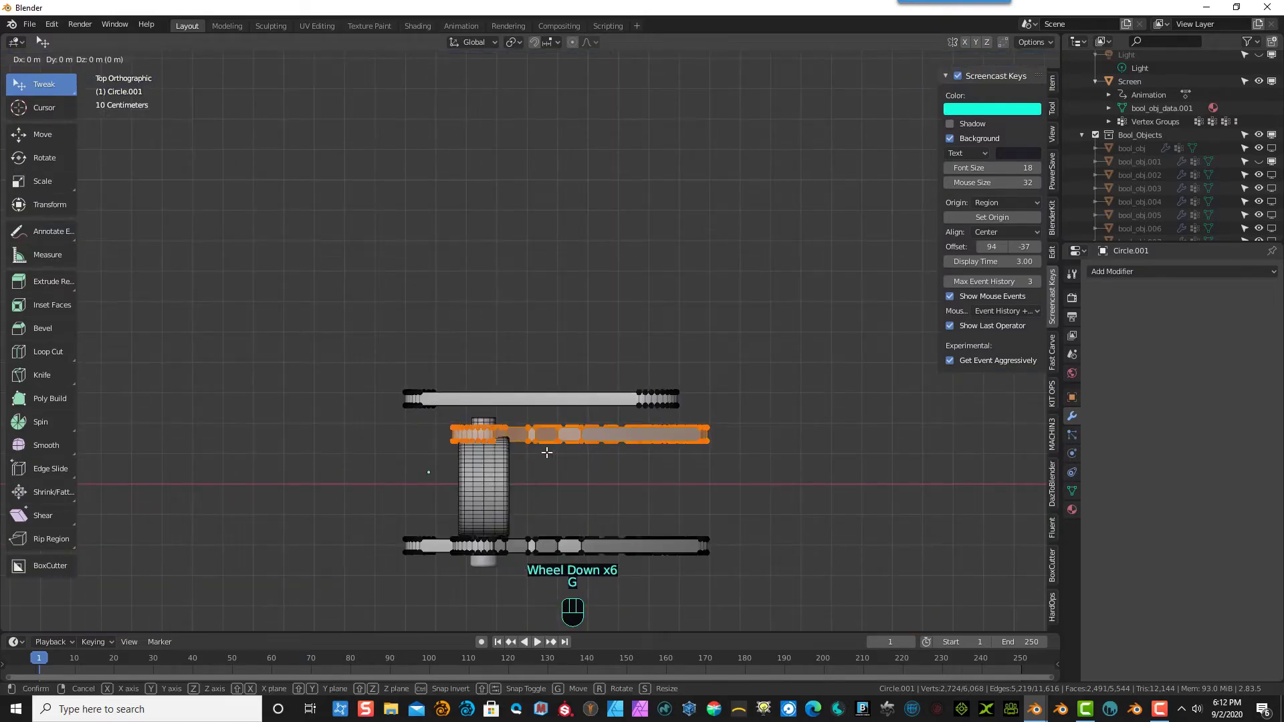
pyautogui.press('y')
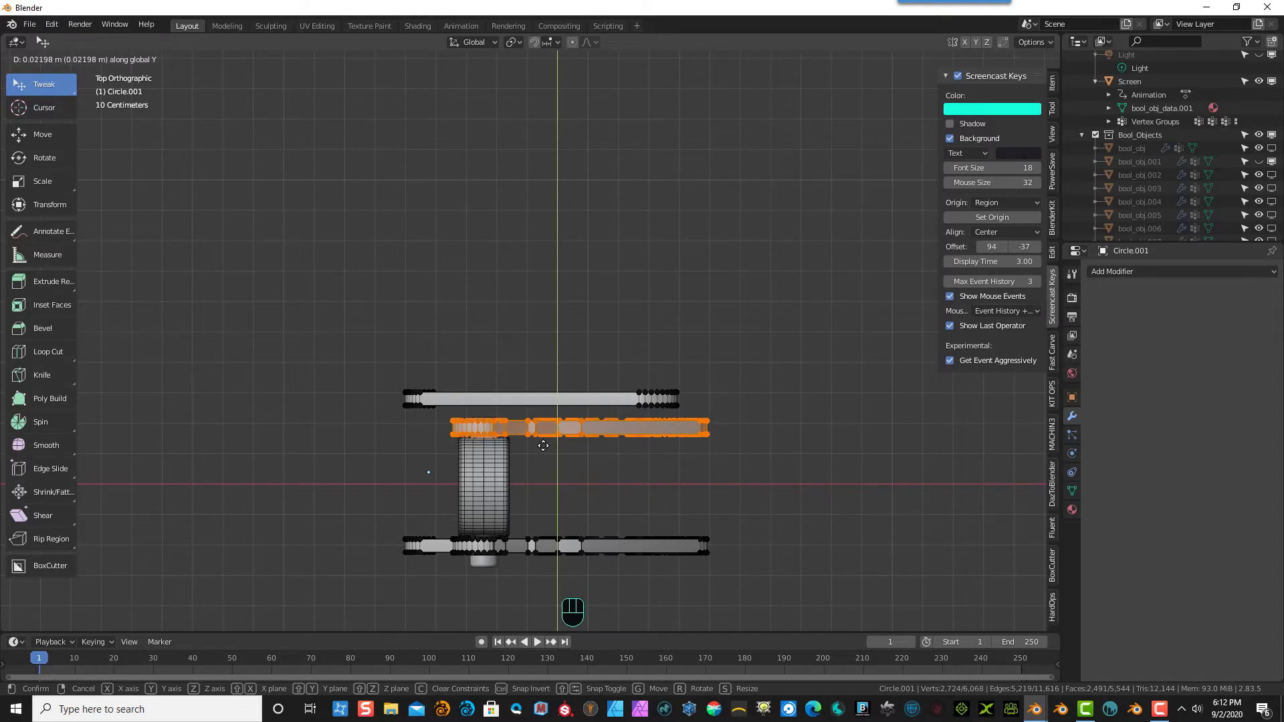
pyautogui.click(543, 446)
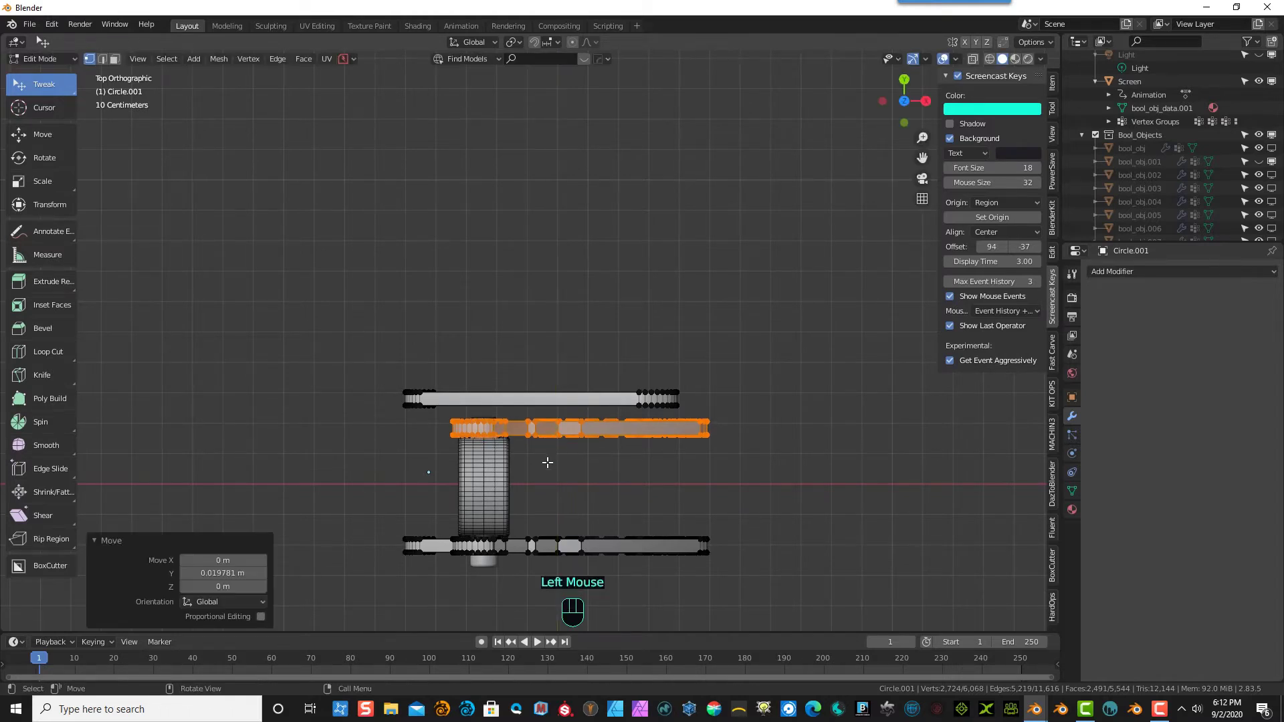
# - Return to Object Mode and open the axle end cap in Fluent's Edit mode with its Mirror adjustment active
pyautogui.moveTo(536, 600); pyautogui.dragTo(495, 509, button='middle')
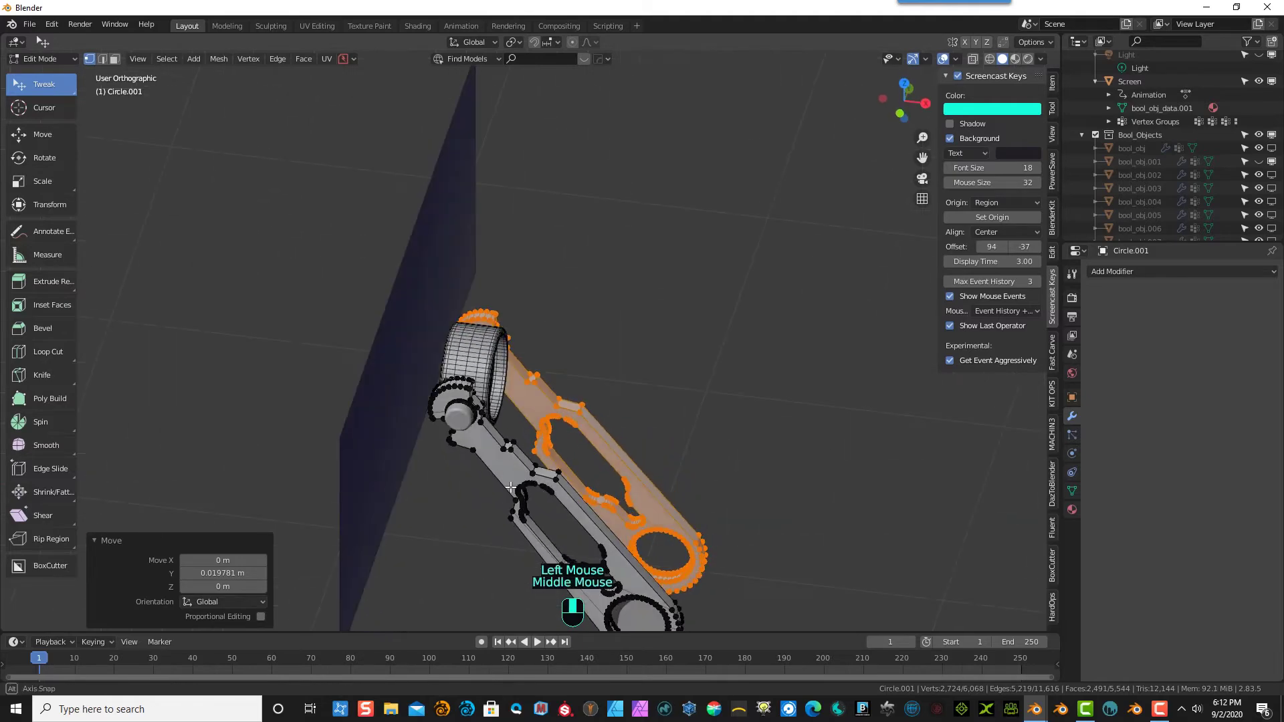
pyautogui.click(48, 59)
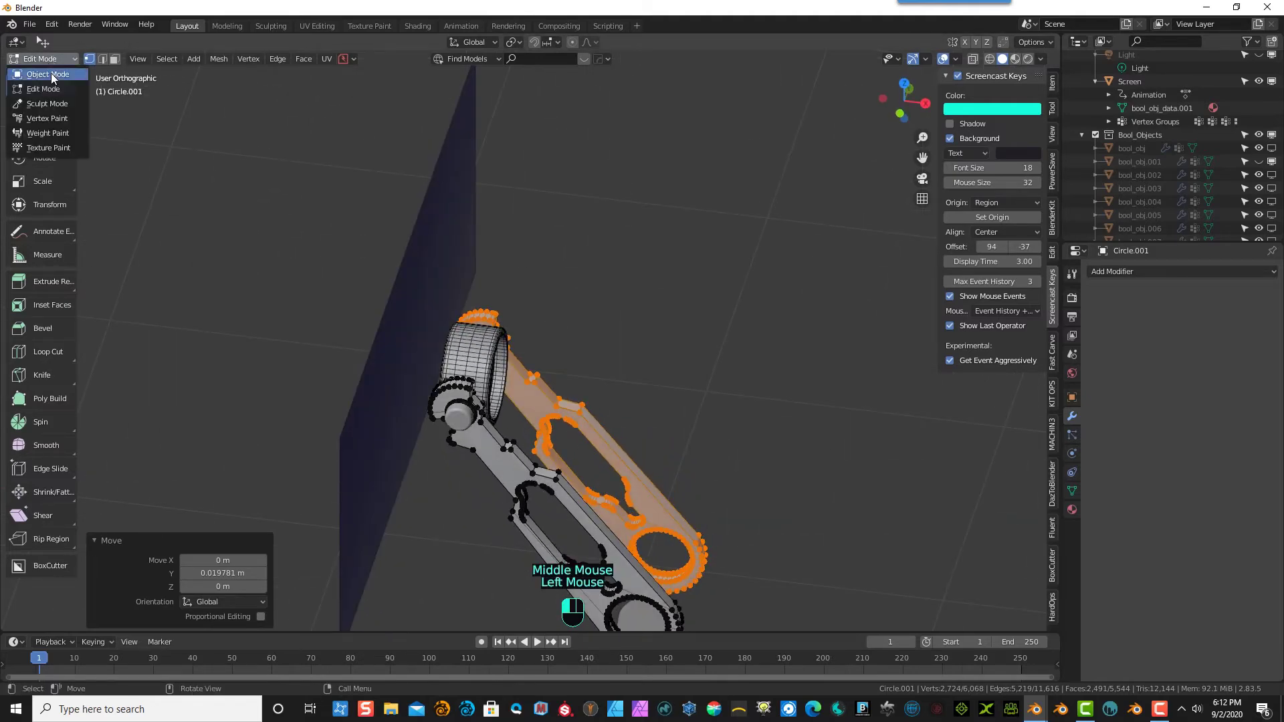
pyautogui.click(51, 75)
pyautogui.click(462, 421)
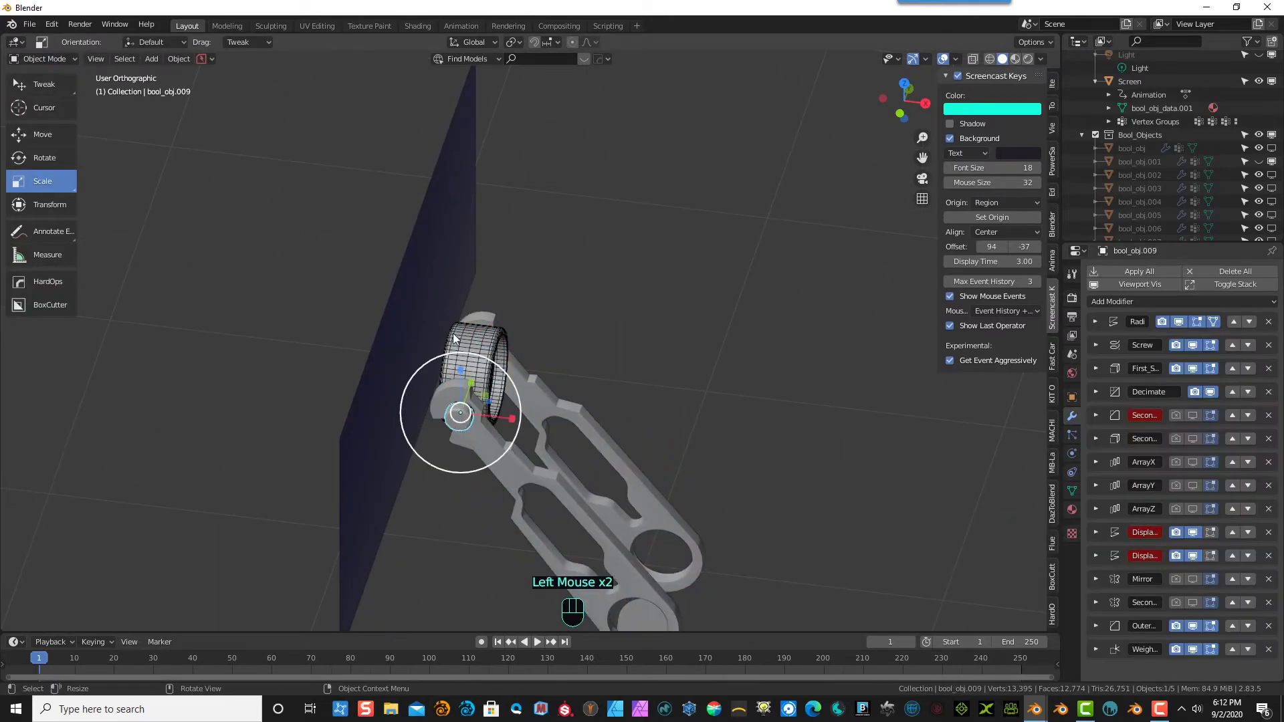
pyautogui.press('f')
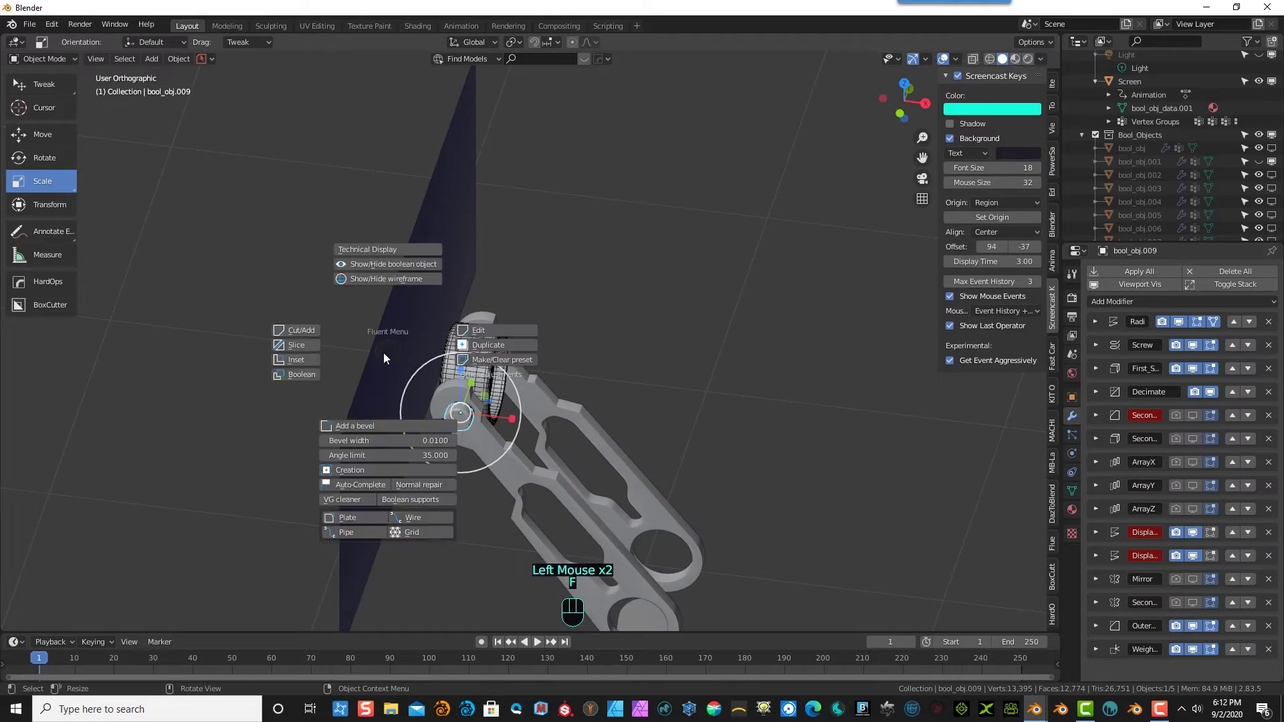
pyautogui.click(511, 329)
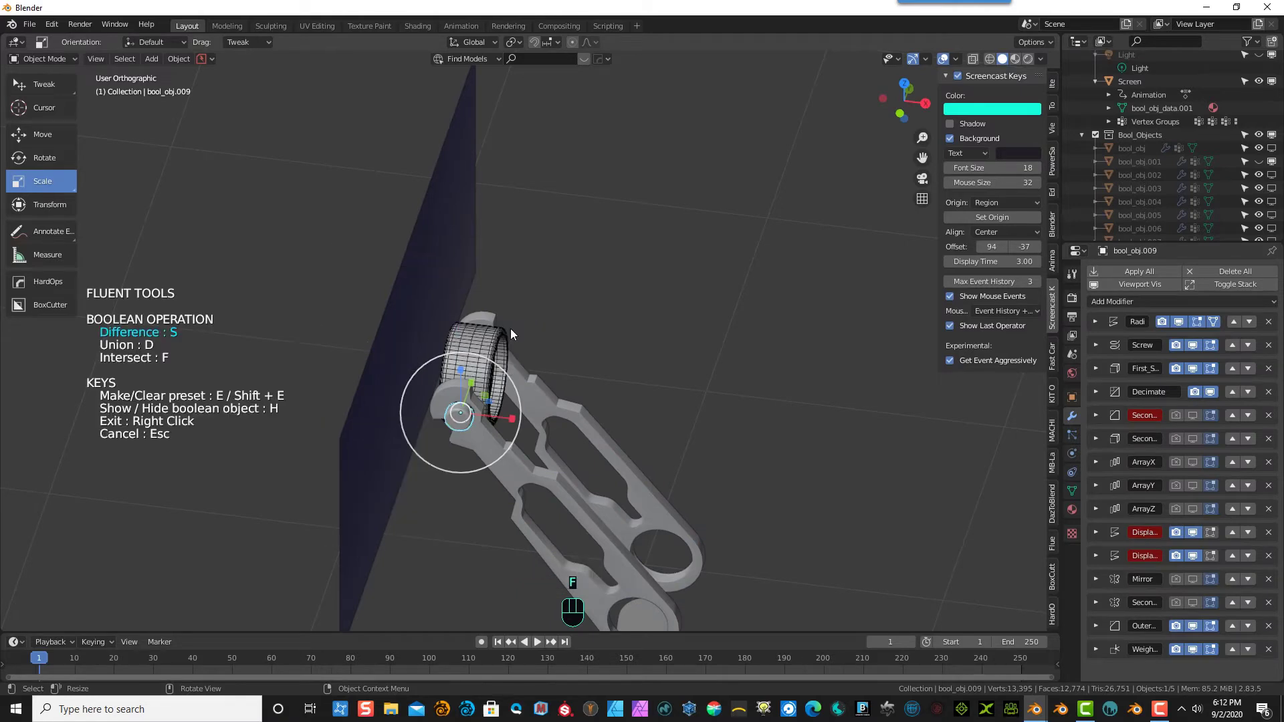
pyautogui.click(453, 416)
pyautogui.click(530, 428)
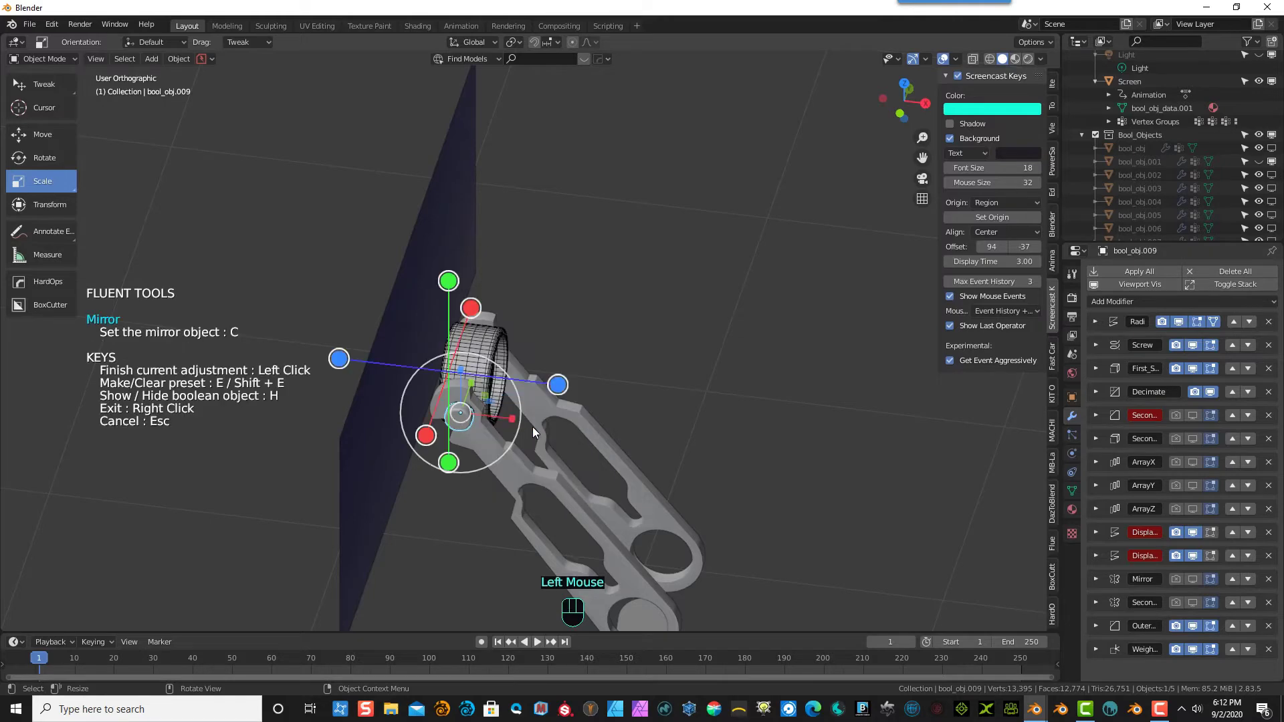
# - Mirror the axle end cap to the outer side of the opposite upper link and finish the Fluent edit
pyautogui.moveTo(532, 427); pyautogui.dragTo(521, 391, button='middle')
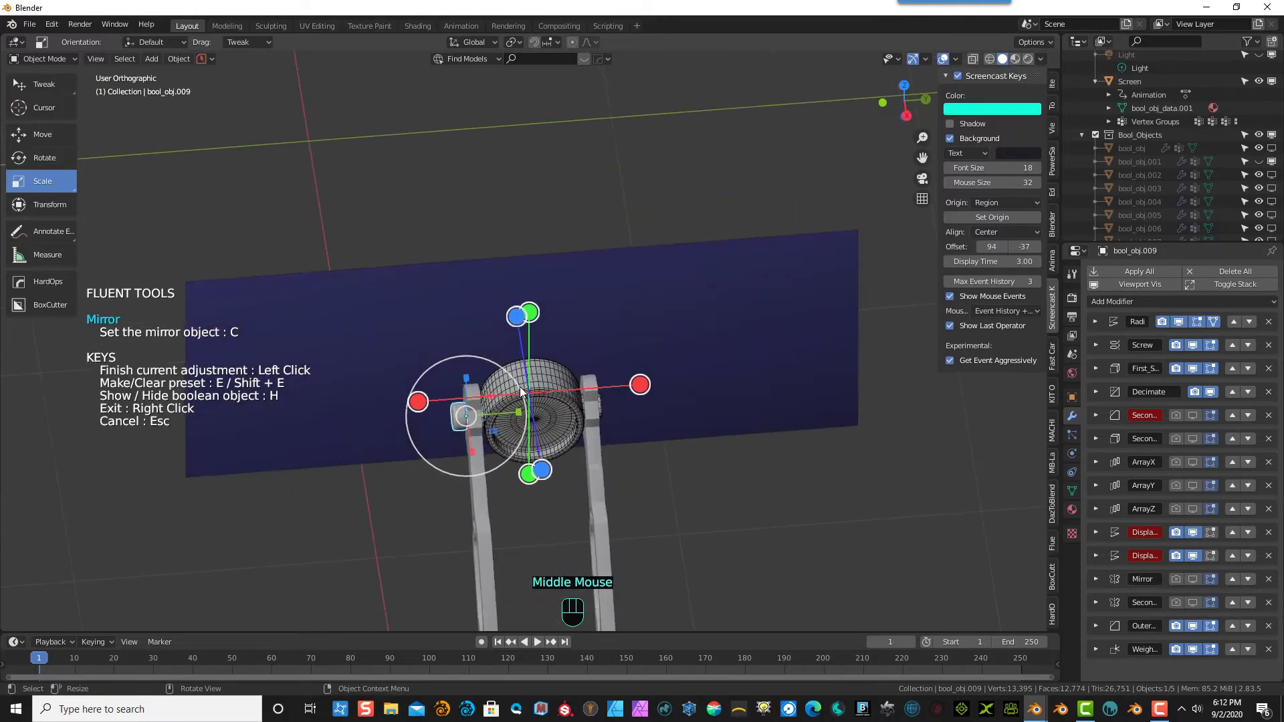
pyautogui.click(416, 402)
pyautogui.click(416, 403)
pyautogui.click(640, 385)
pyautogui.moveTo(668, 430); pyautogui.dragTo(736, 426, button='middle')
pyautogui.rightClick(739, 480)
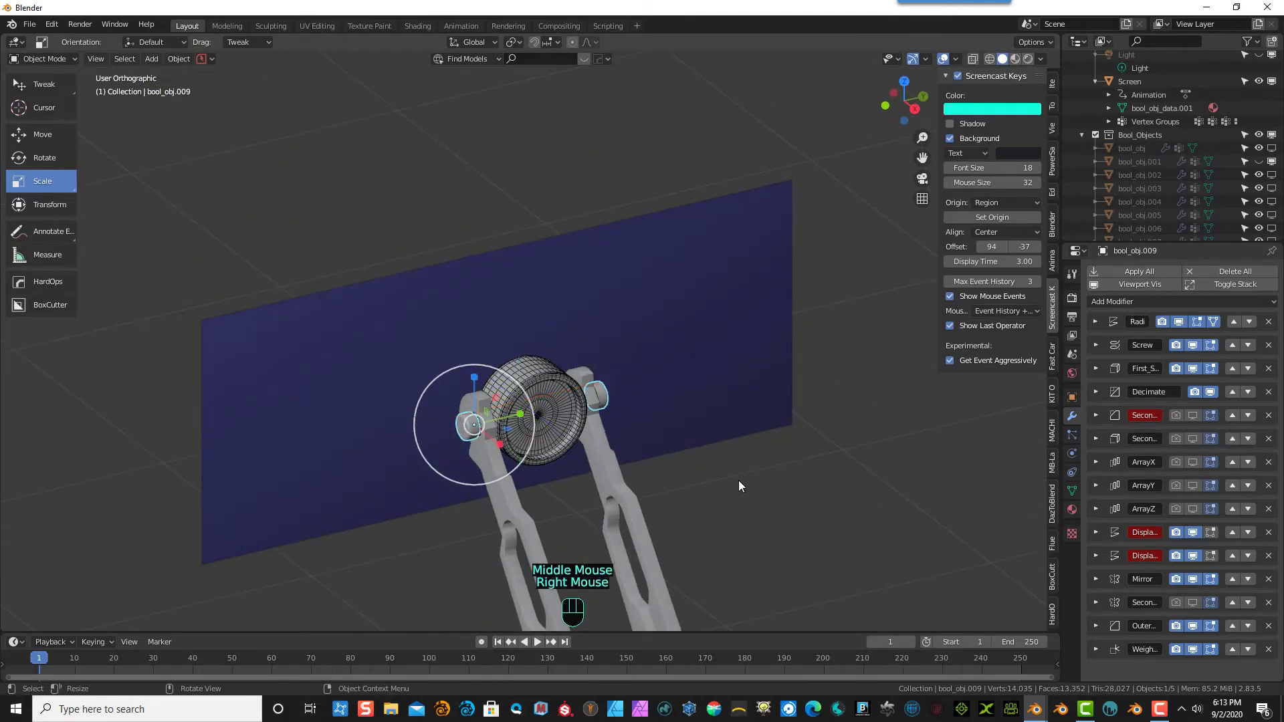
pyautogui.click(713, 476)
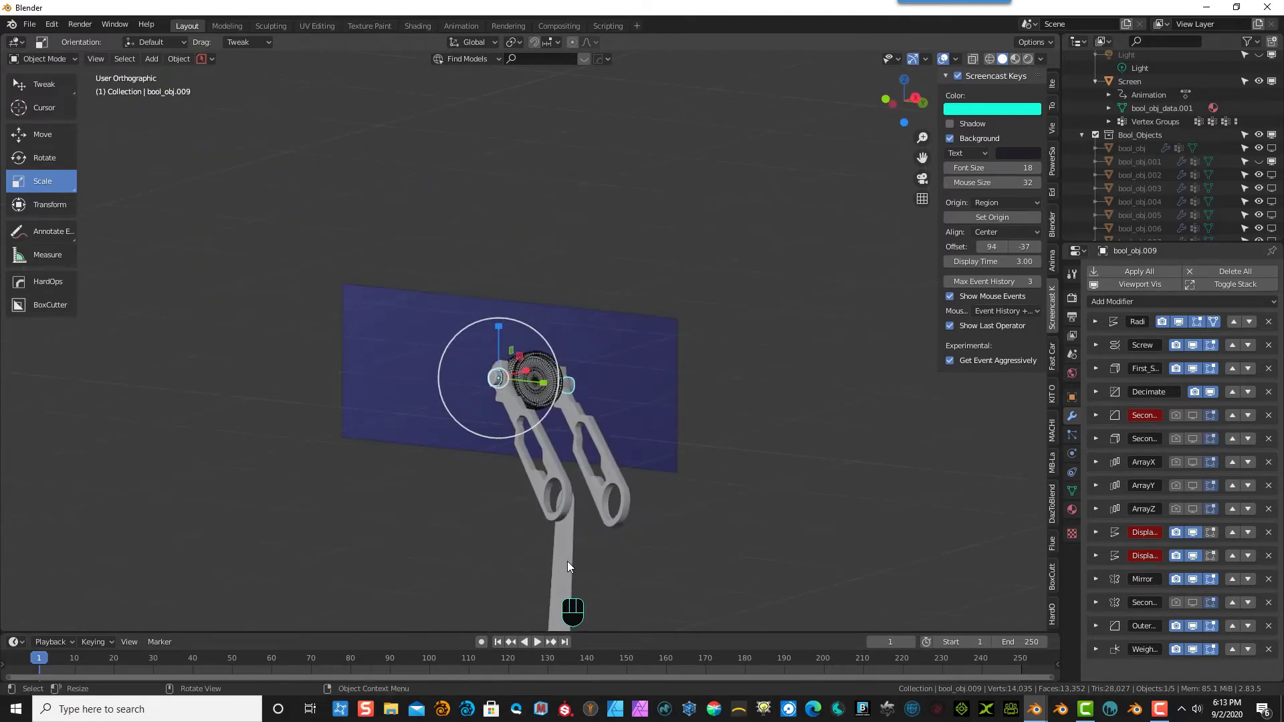
# - Select the plain arm below the upper links and examine its shape and joints in front view
pyautogui.click(568, 560)
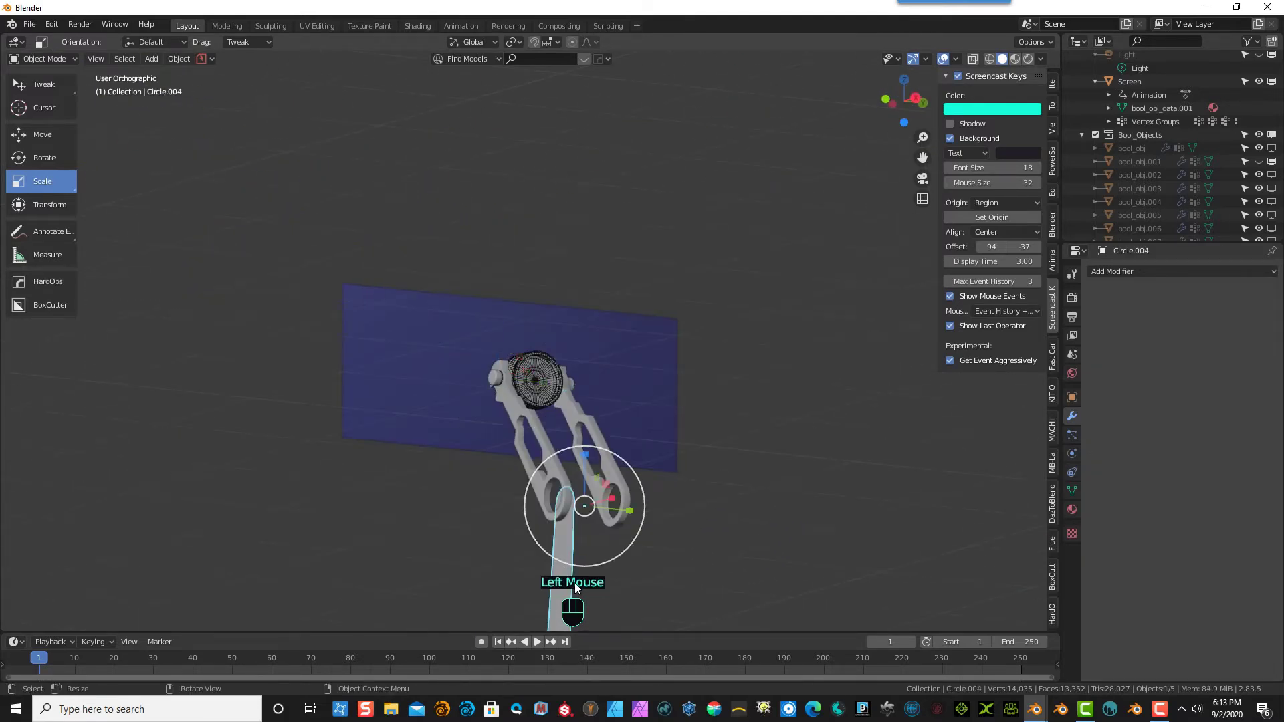
pyautogui.moveTo(567, 507); pyautogui.dragTo(611, 550, button='middle')
pyautogui.press('KP_1')
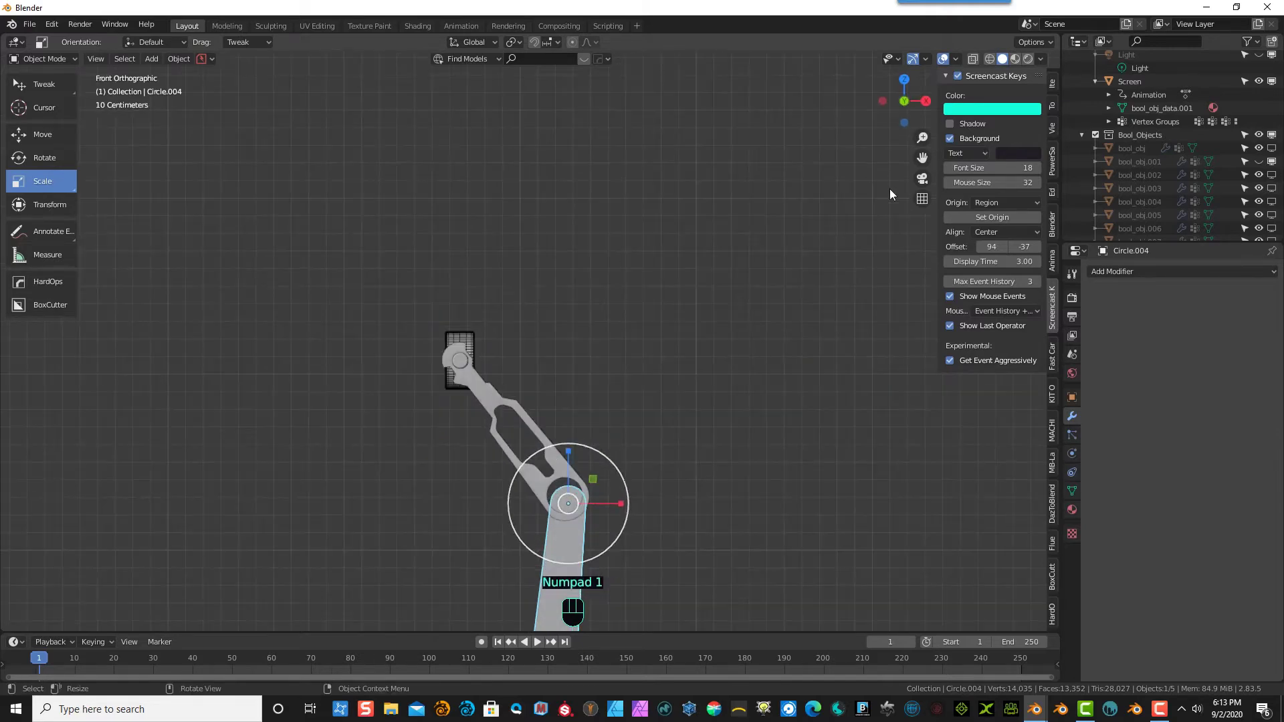
pyautogui.moveTo(922, 157); pyautogui.dragTo(891, 104)
pyautogui.scroll(1, 697, 650)
pyautogui.scroll(1, 697, 651)
pyautogui.scroll(2, 684, 573)
pyautogui.scroll(2, 604, 462)
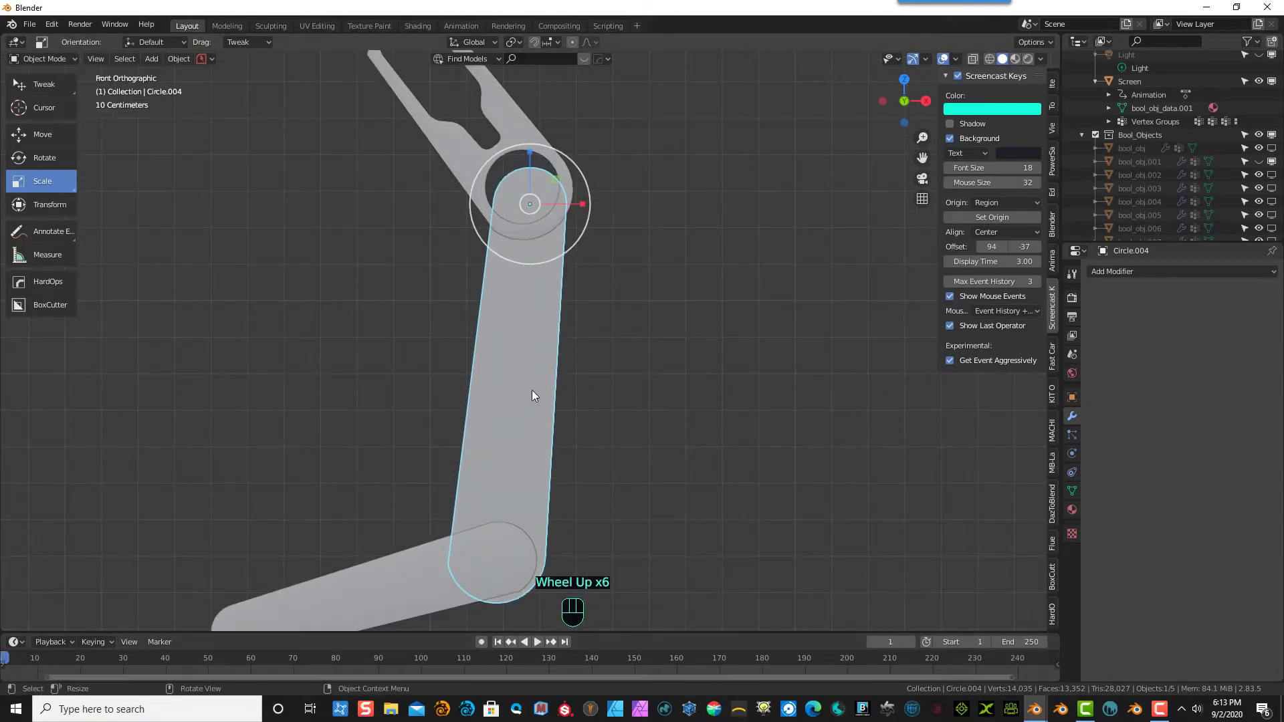
pyautogui.press('g')
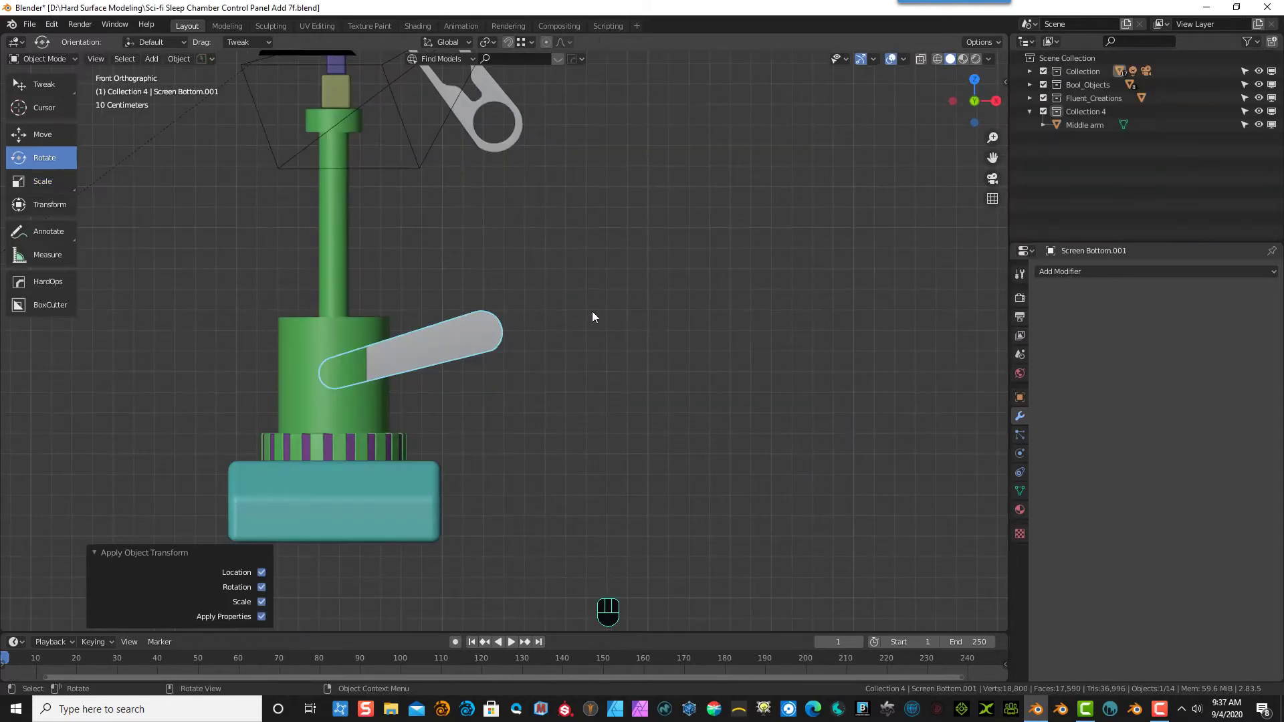
# - Open the Middle arm object in Edit Mode and select its entire mesh
pyautogui.scroll(-8, 567, 339)
pyautogui.click(573, 355)
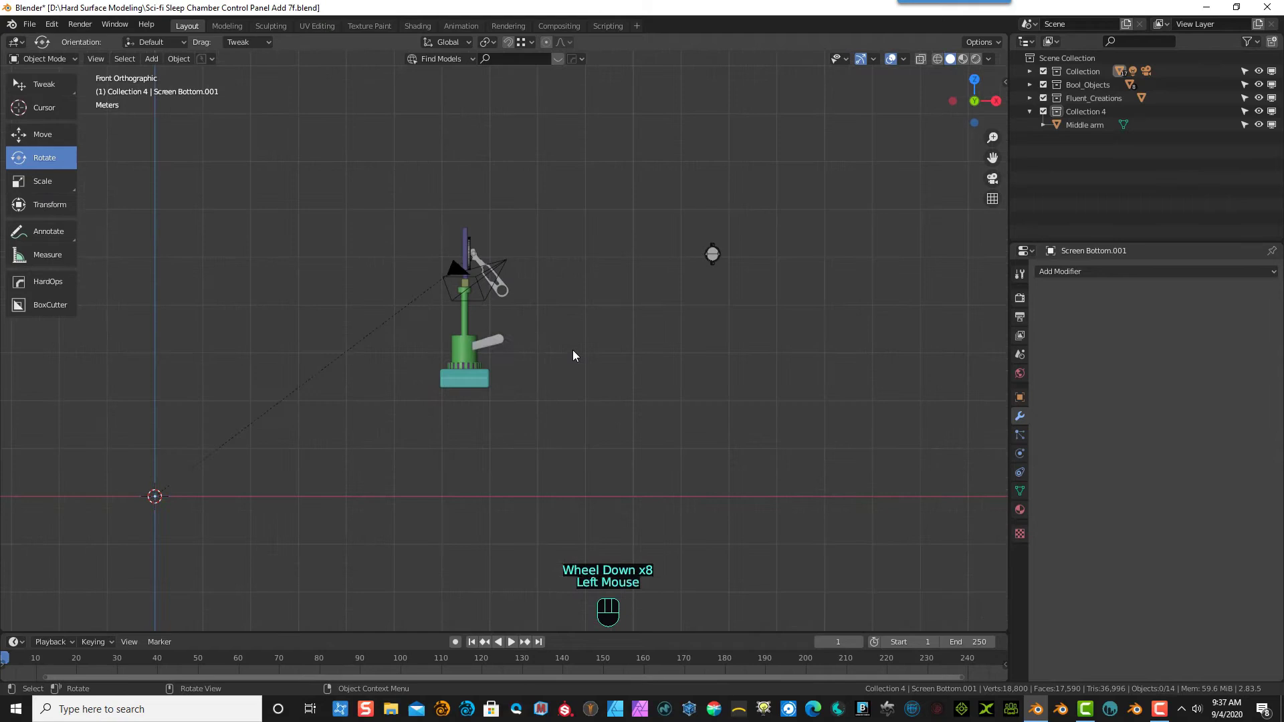
pyautogui.click(496, 341)
pyautogui.scroll(8, 478, 374)
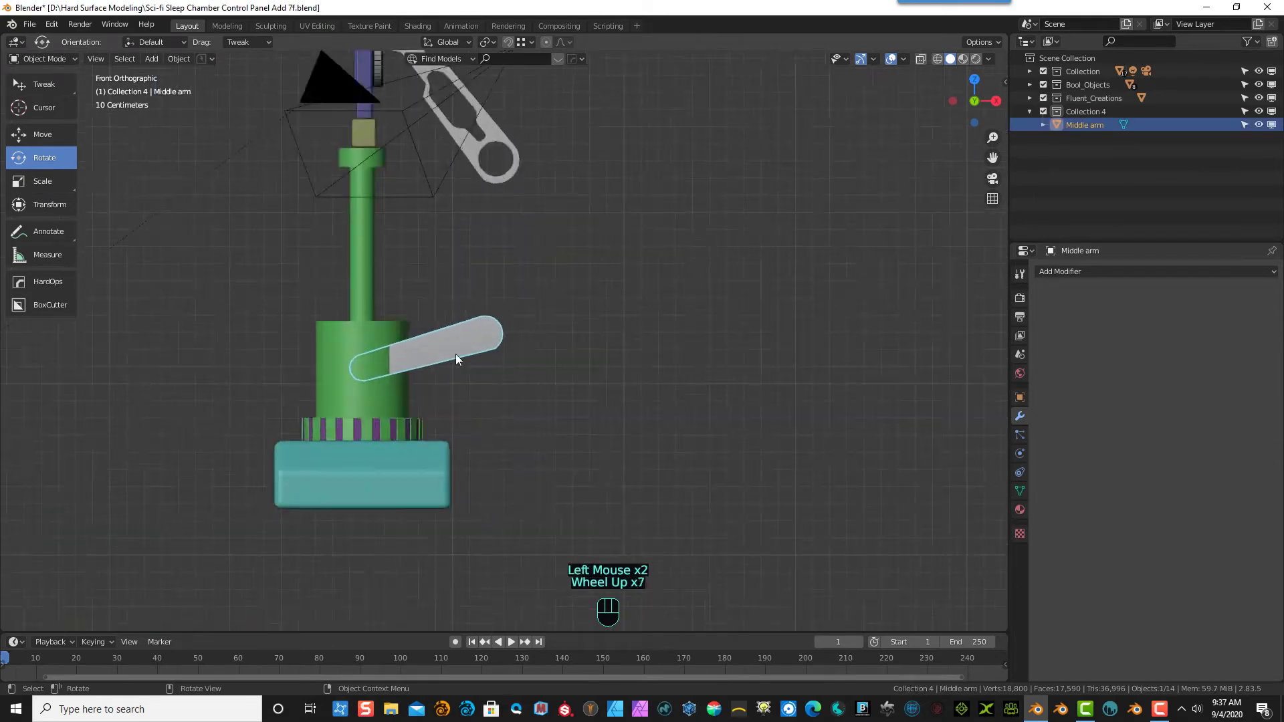
pyautogui.click(29, 58)
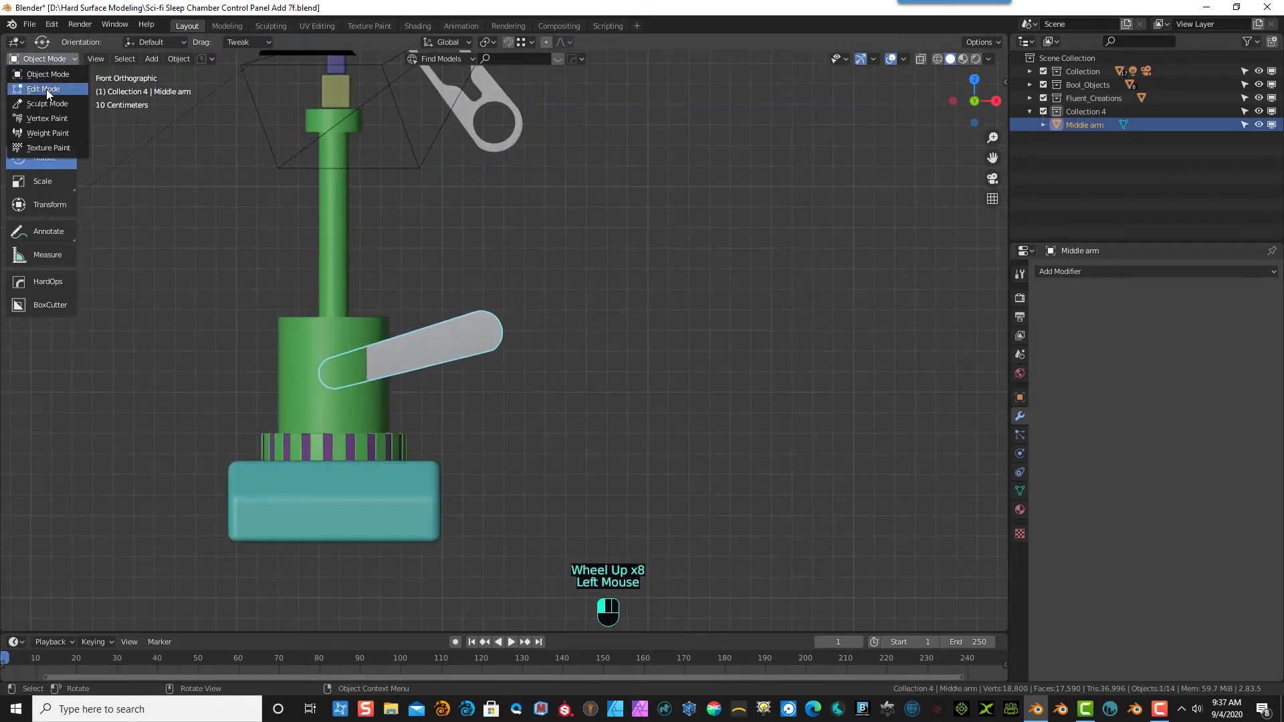
pyautogui.click(46, 89)
pyautogui.click(168, 59)
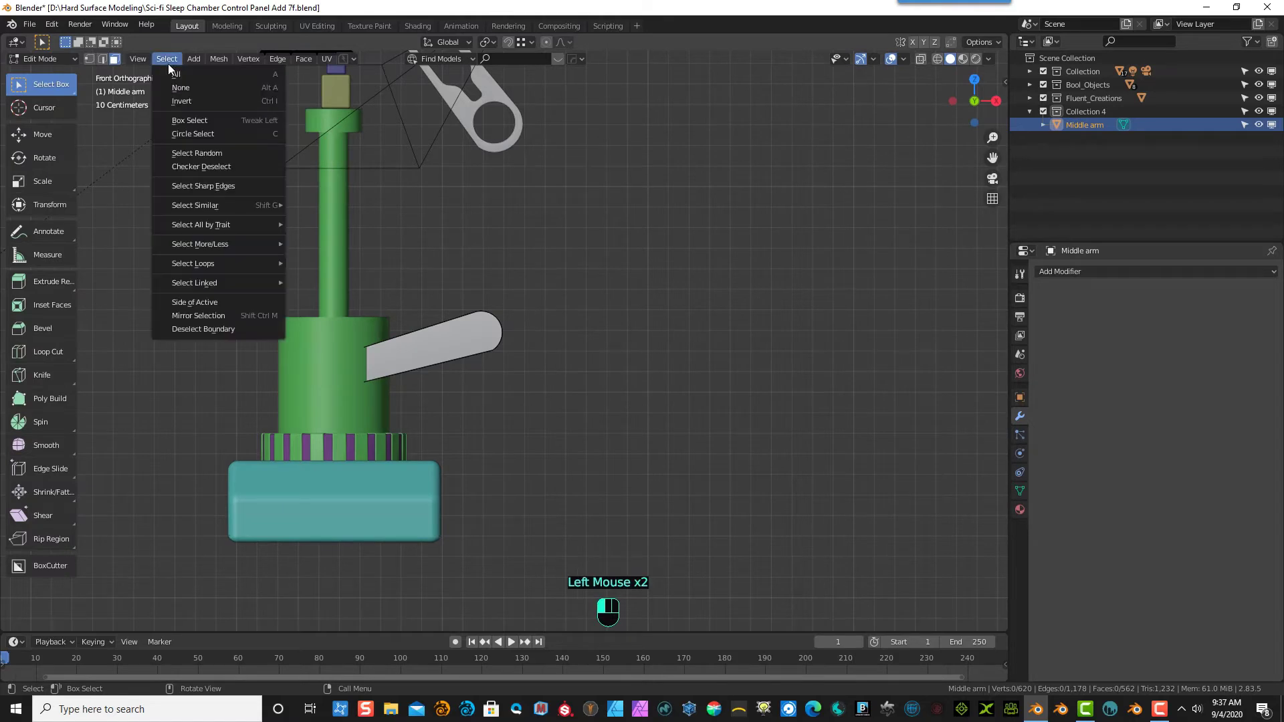
pyautogui.click(177, 75)
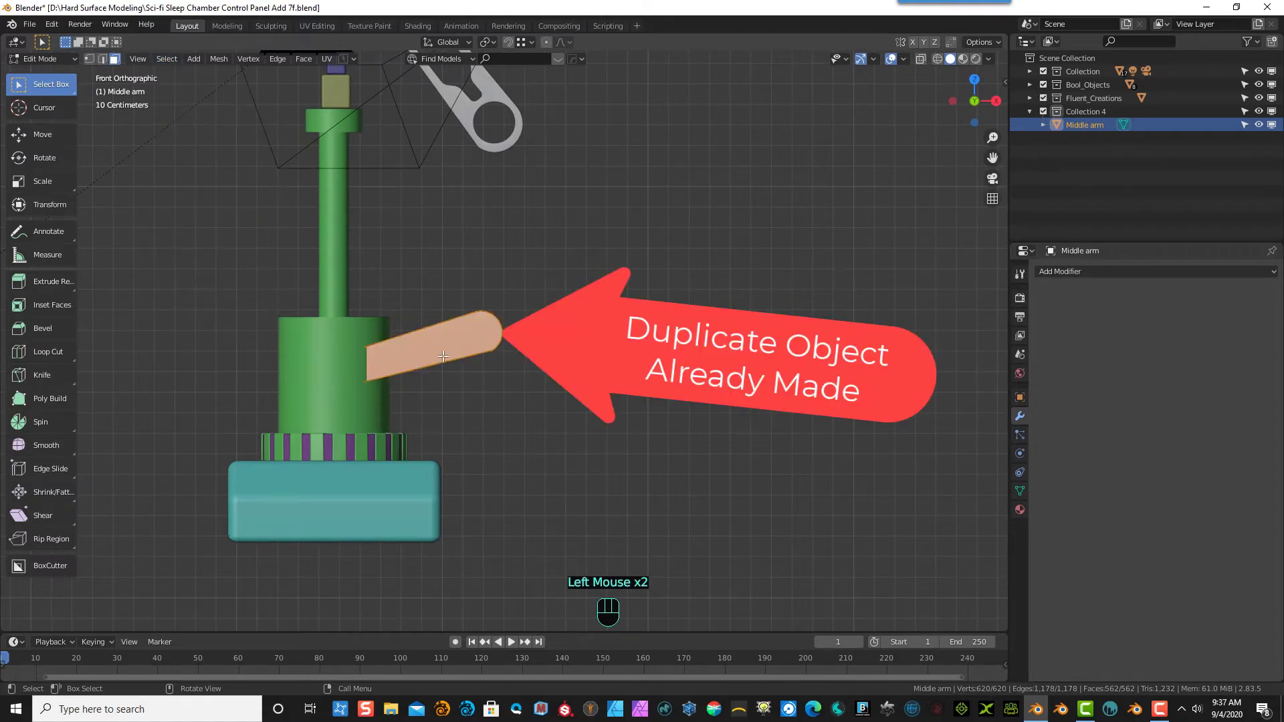
# - Rotate the middle arm mesh 115° about the global Y axis and move it 0.4259 m in X and 0.46816 m in Z
pyautogui.click(43, 158)
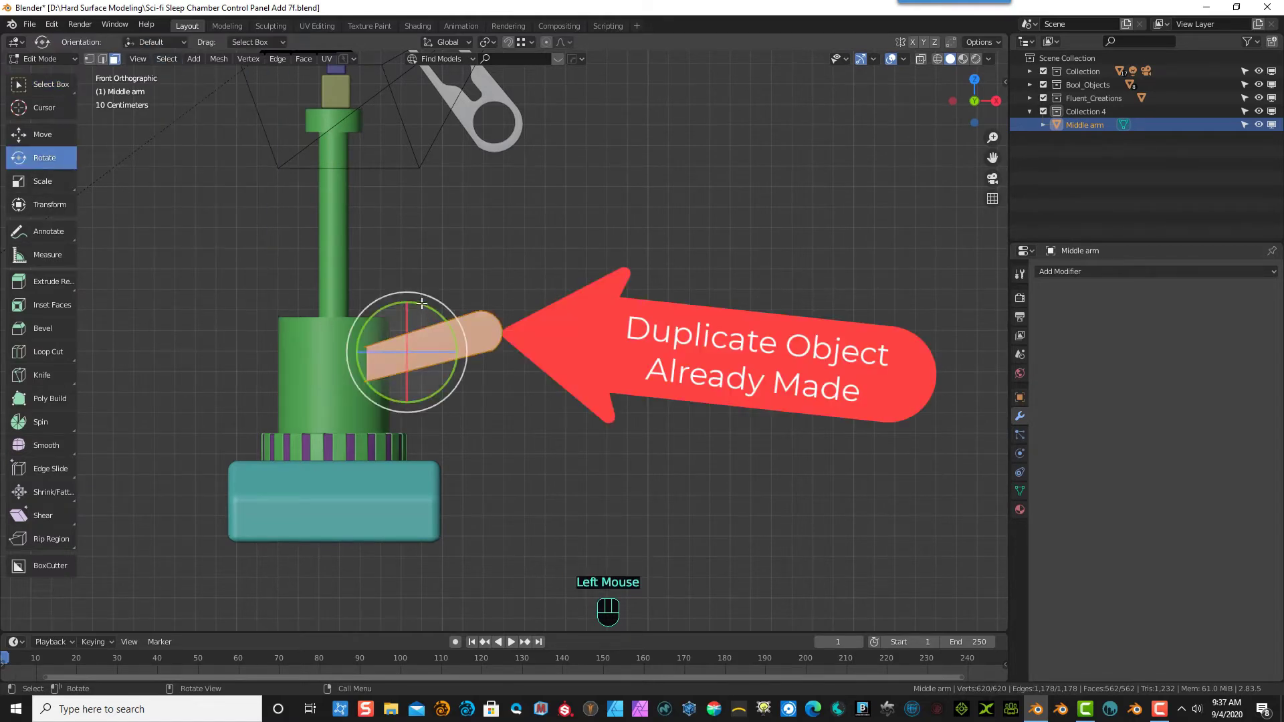
pyautogui.moveTo(419, 302); pyautogui.dragTo(458, 396)
pyautogui.press('g')
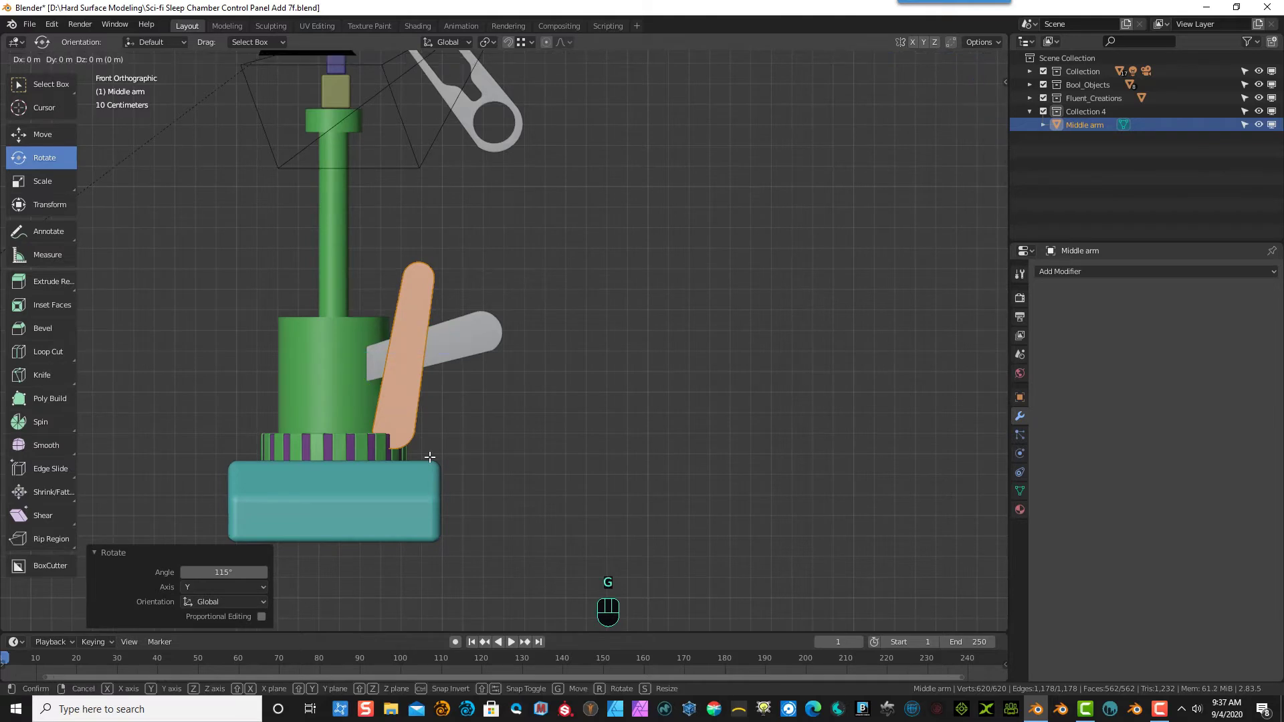
pyautogui.click(516, 361)
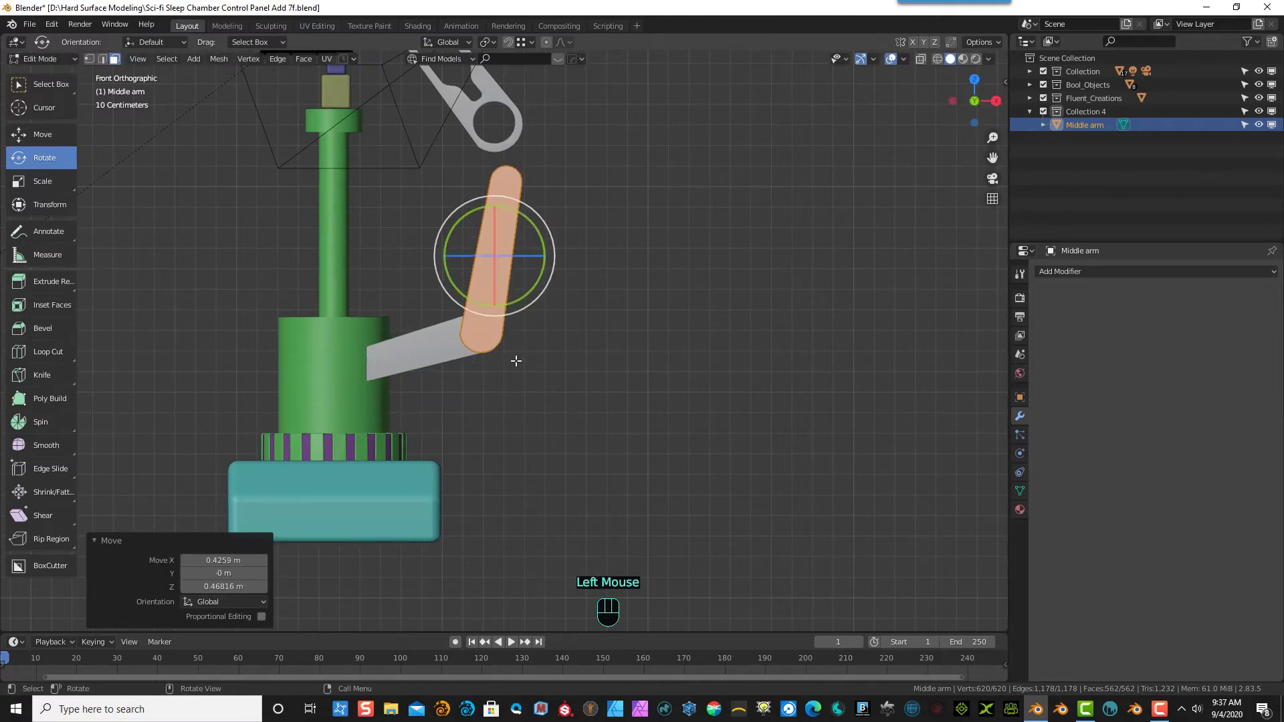
# - Scale the middle arm mesh uniformly by 1.373 and move it about 0.0098 m in X and 0.1658 m in Z
pyautogui.press('s')
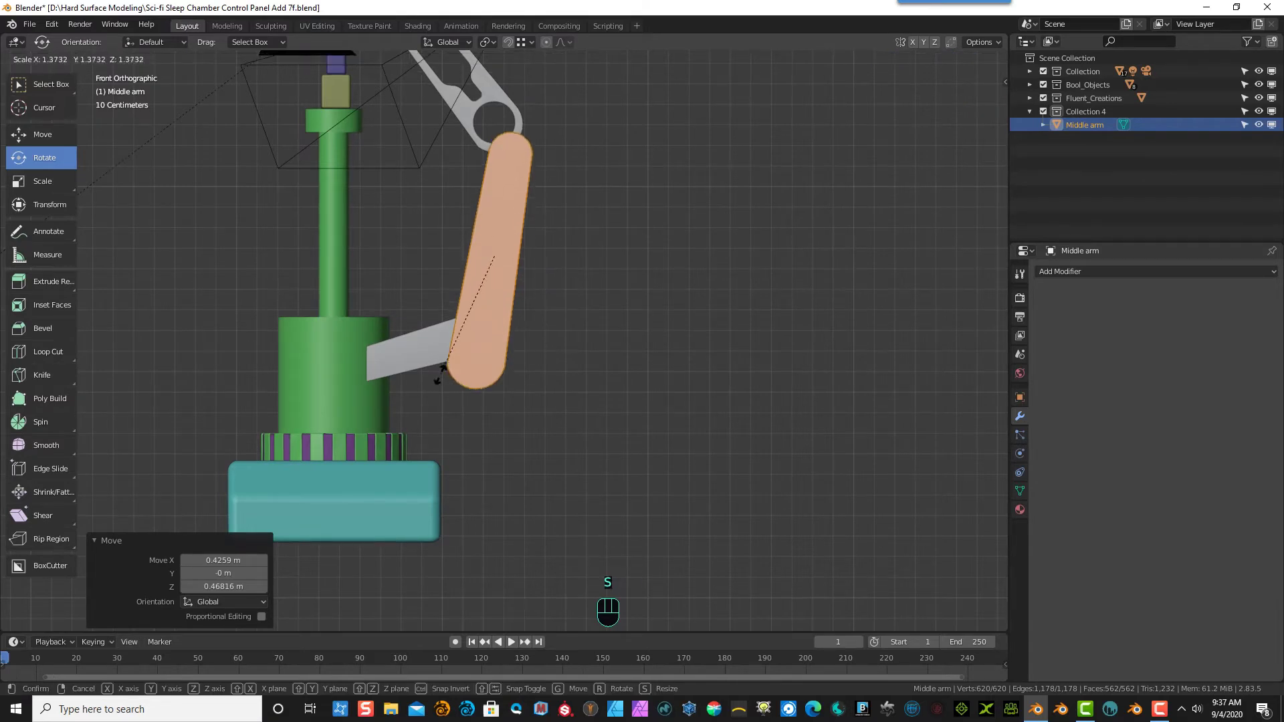
pyautogui.click(439, 371)
pyautogui.press('g')
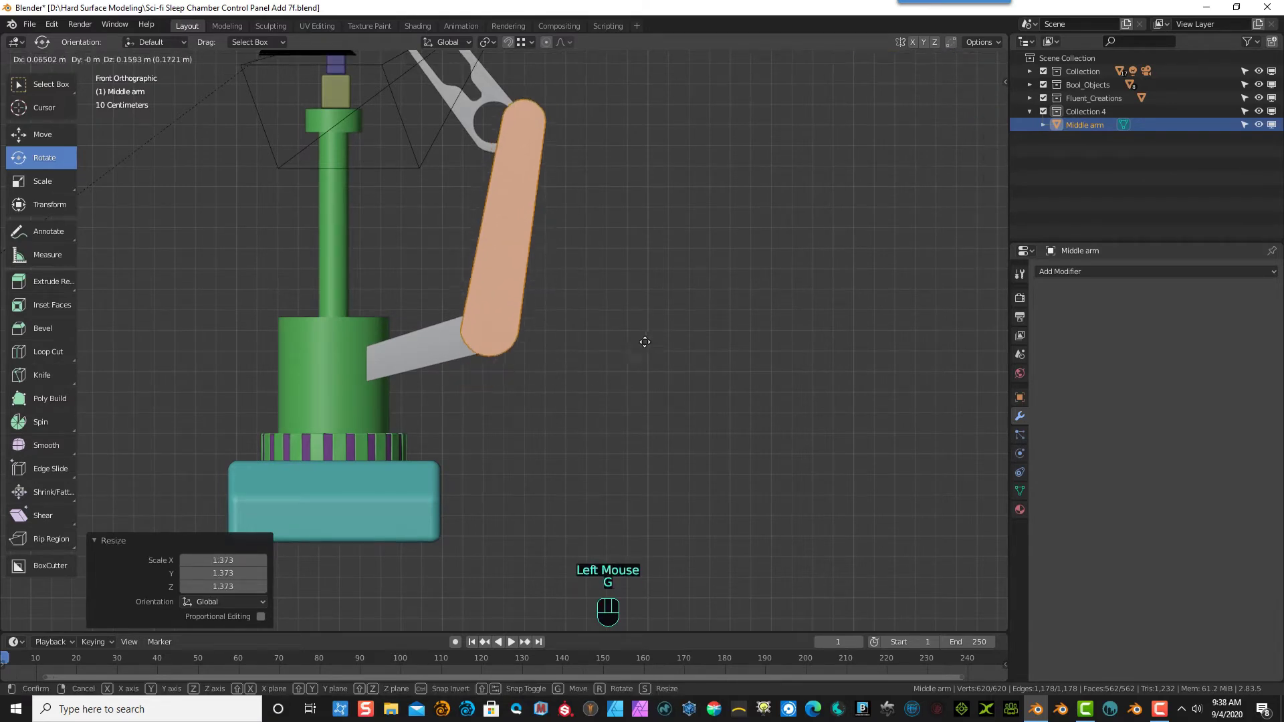
pyautogui.click(628, 353)
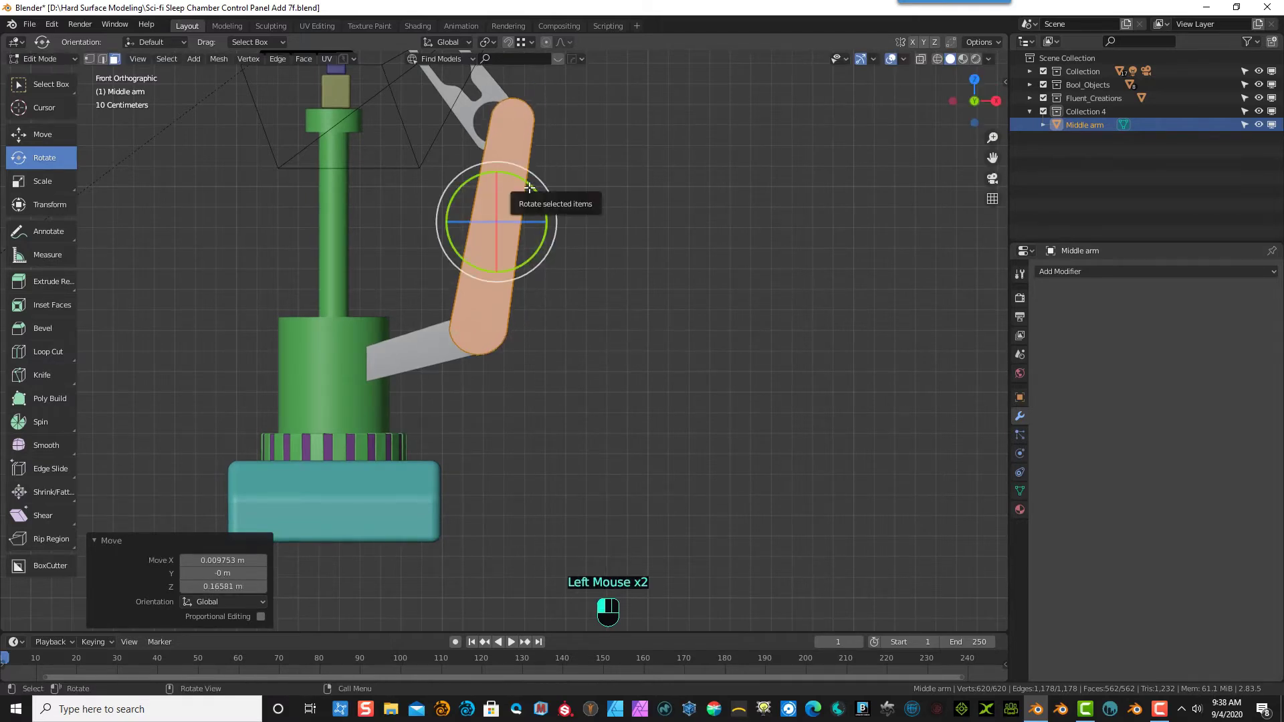
# - Rotate the middle arm mesh -8.44° about the global Y axis and move it about -0.0163 m in X
pyautogui.moveTo(530, 188); pyautogui.dragTo(518, 188)
pyautogui.press('g')
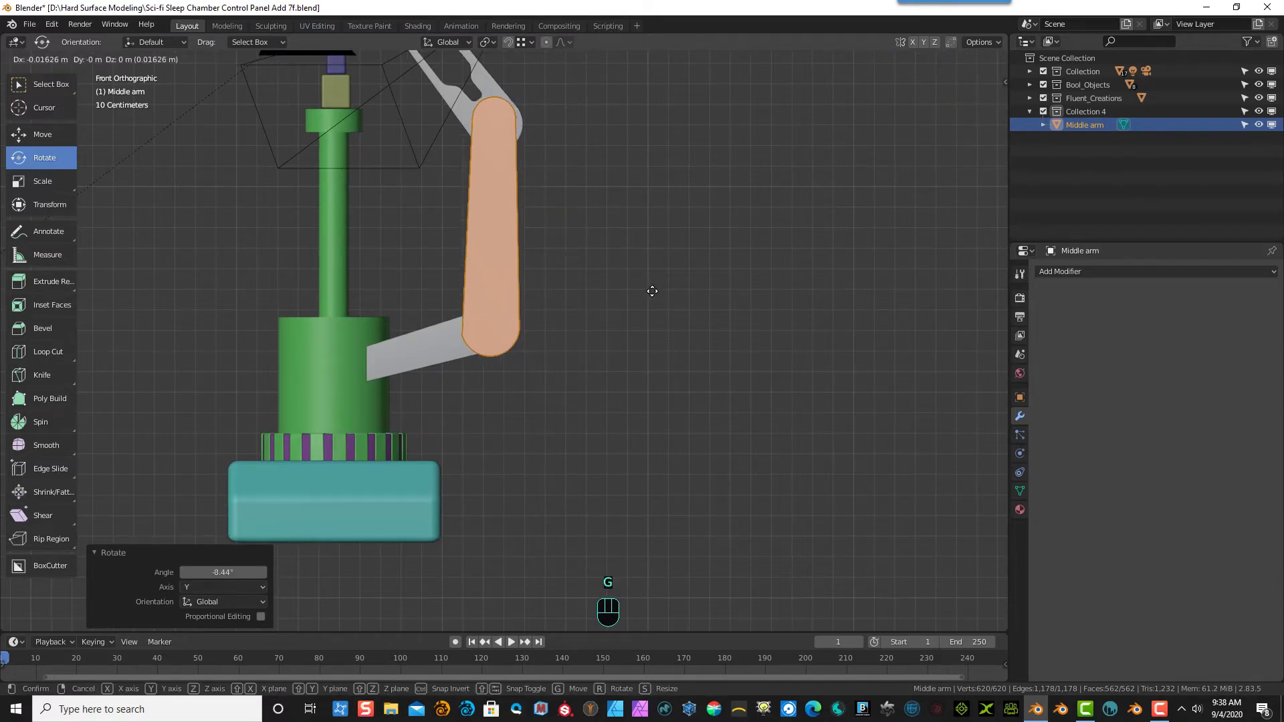
pyautogui.click(652, 291)
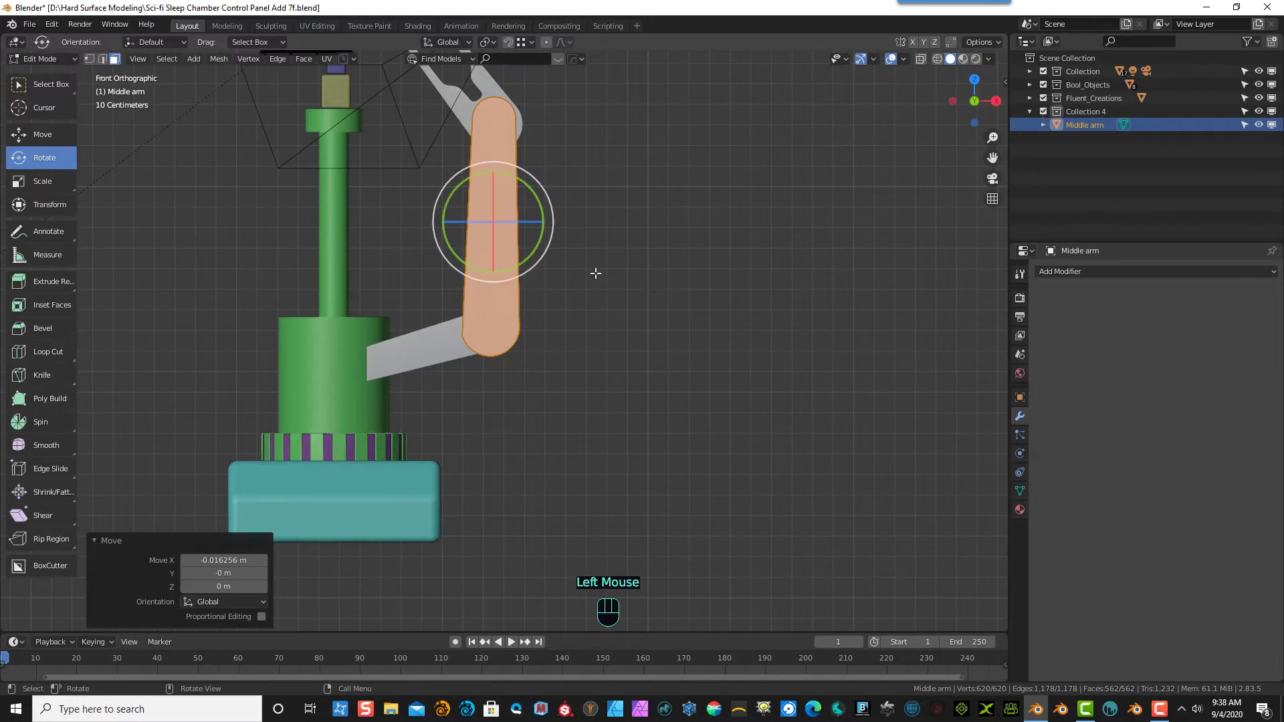
# - Scale the middle arm mesh uniformly by 0.959 and move it about 0.0098 m in Z
pyautogui.press('s')
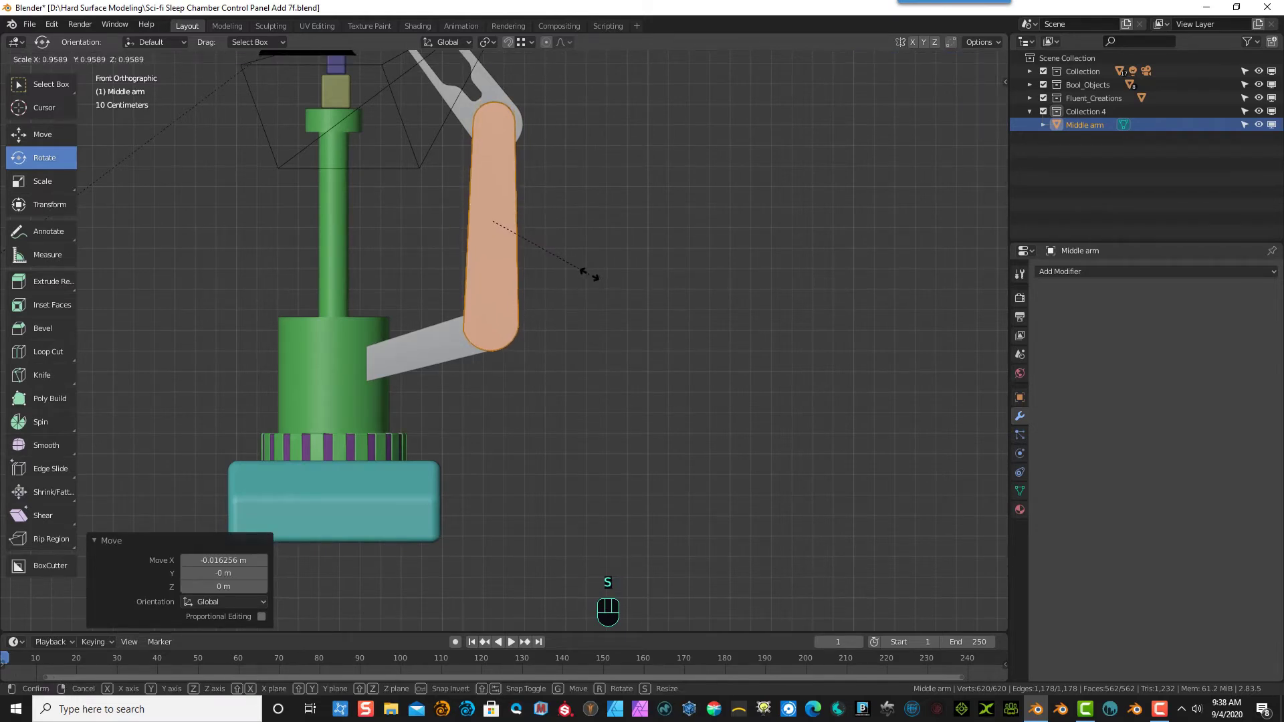
pyautogui.click(589, 274)
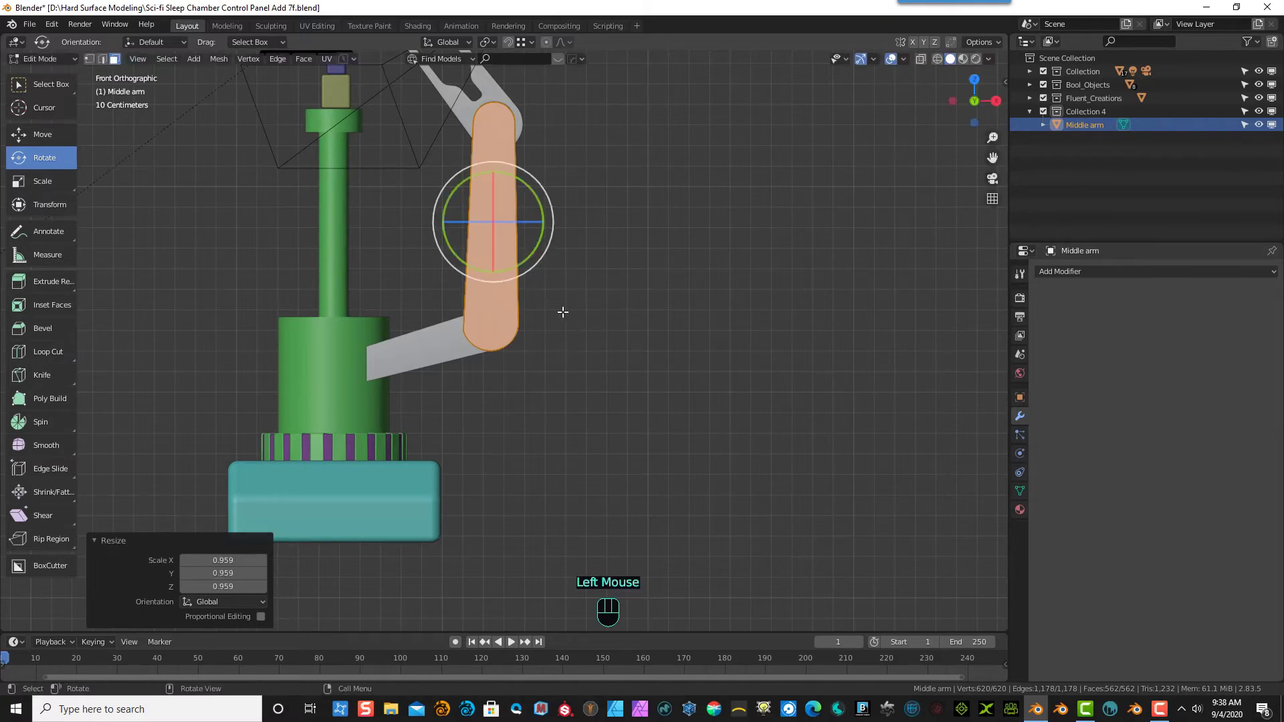
pyautogui.press('g')
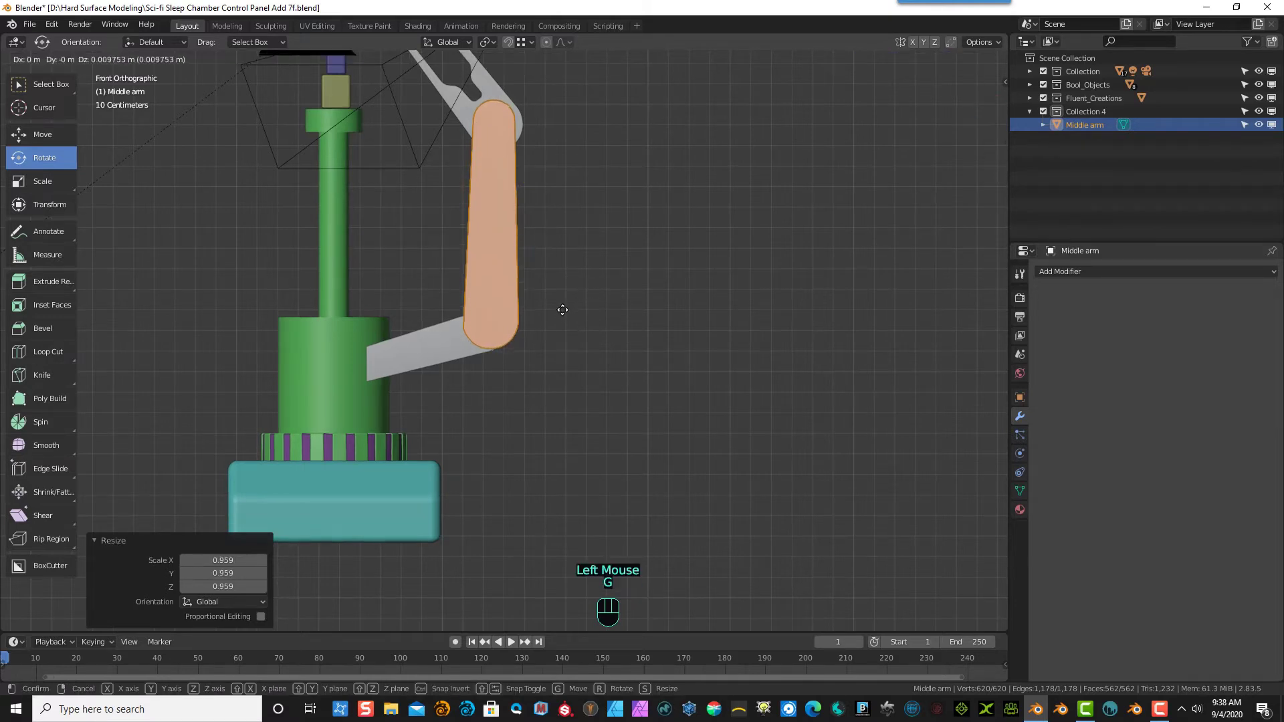
pyautogui.click(563, 310)
# - Rotate the middle arm mesh 3.4° about the global Y axis and move it about -0.026 m in X in front view
pyautogui.moveTo(562, 310); pyautogui.dragTo(468, 187, button='middle')
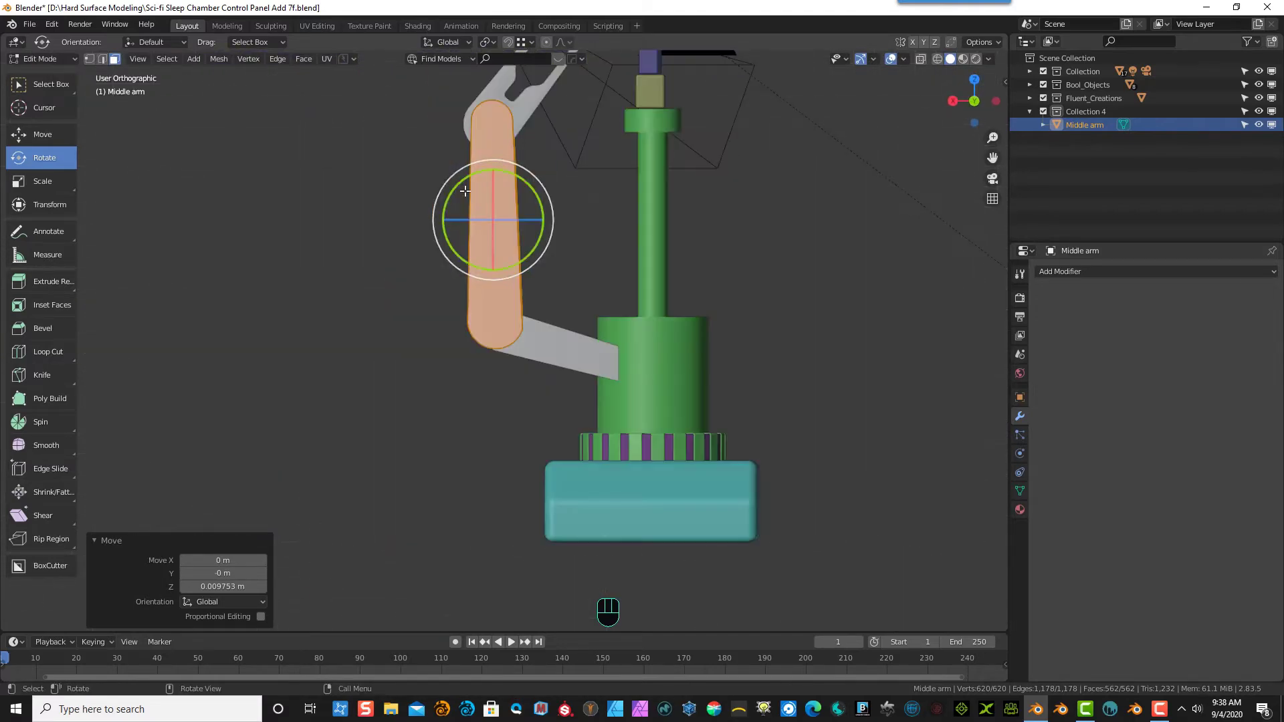
pyautogui.moveTo(466, 180); pyautogui.dragTo(461, 200)
pyautogui.press('KP_1')
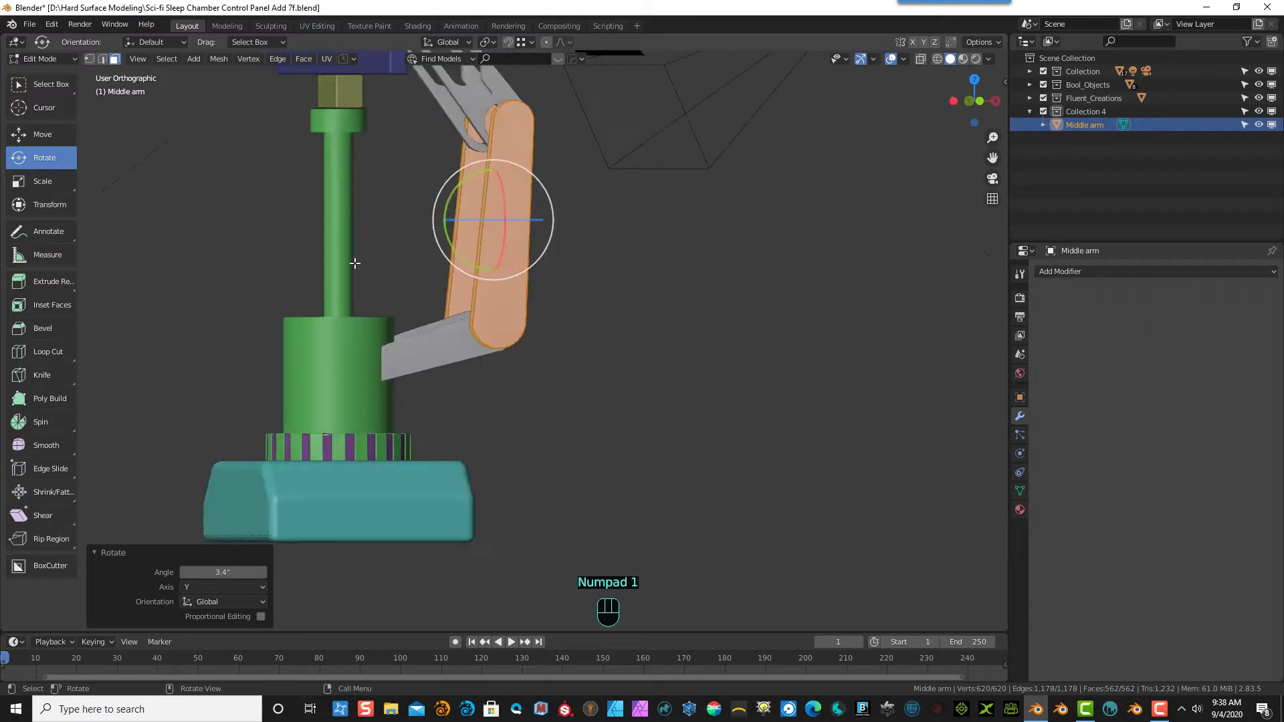
pyautogui.press('g')
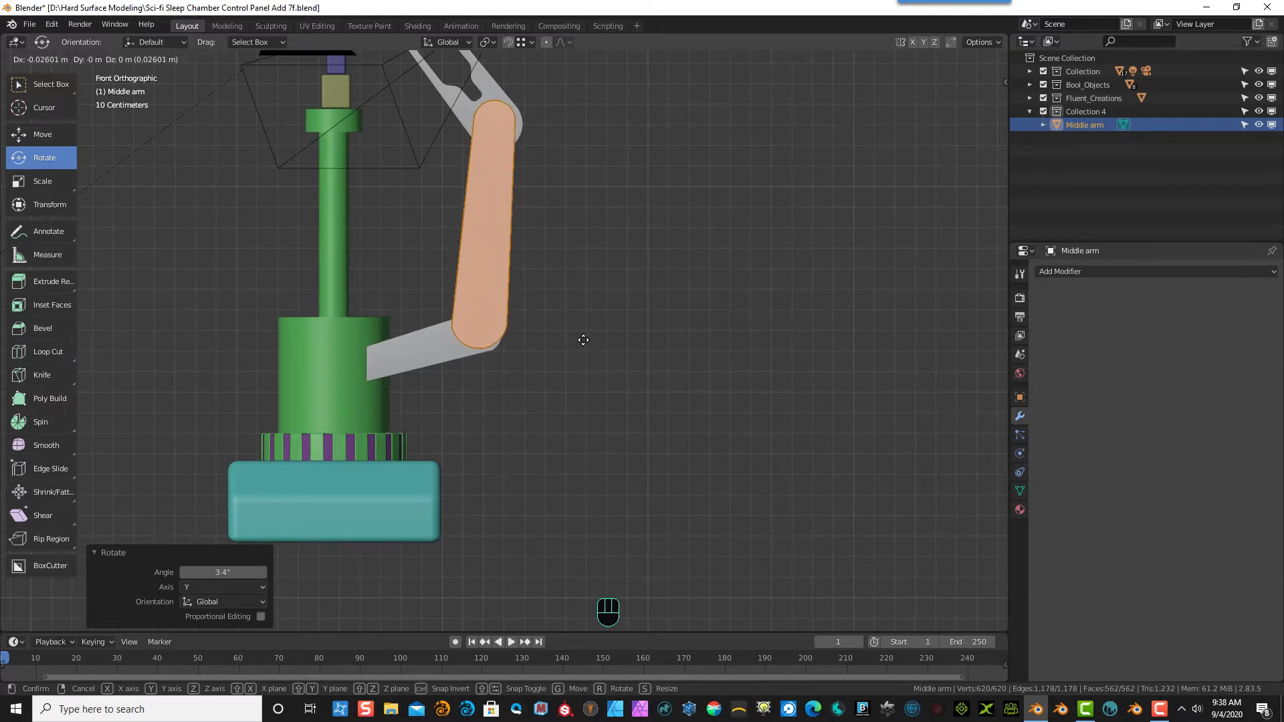
# - Examine up close how the middle arm's rounded lower end meets the lower arm
pyautogui.moveTo(533, 251); pyautogui.dragTo(511, 266, button='middle')
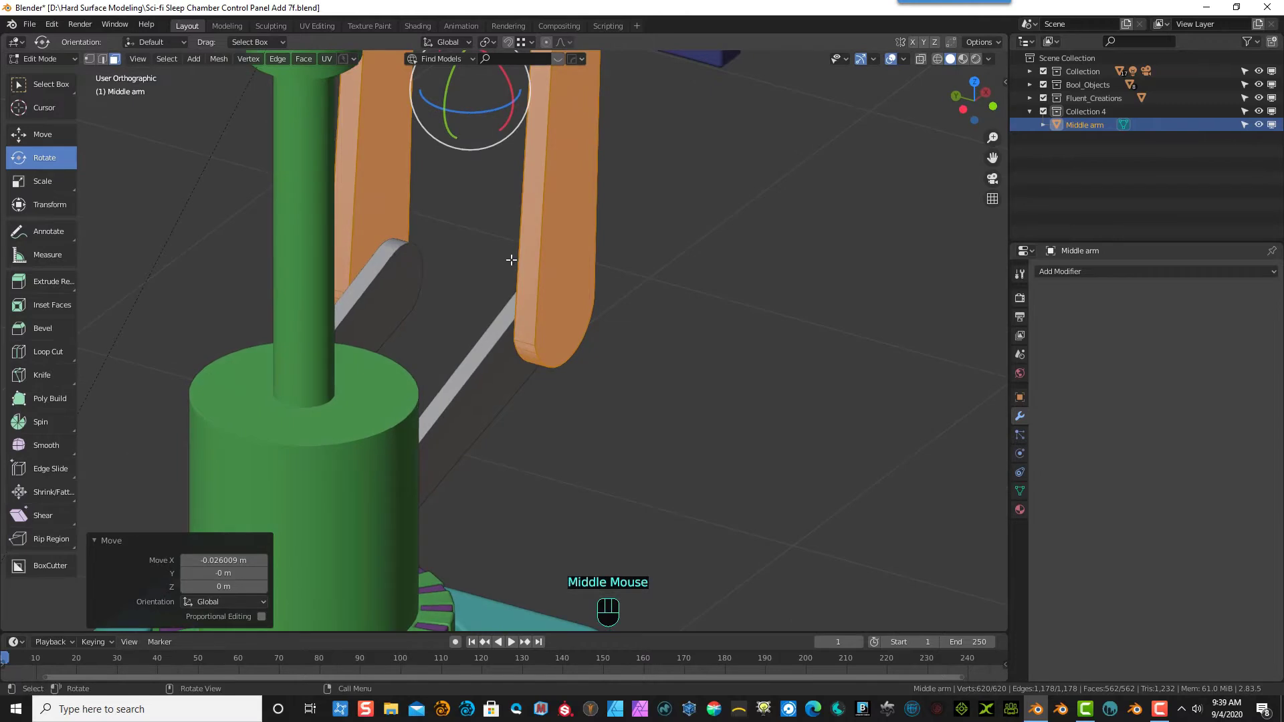
pyautogui.scroll(-3, 511, 260)
pyautogui.scroll(11, 602, 264)
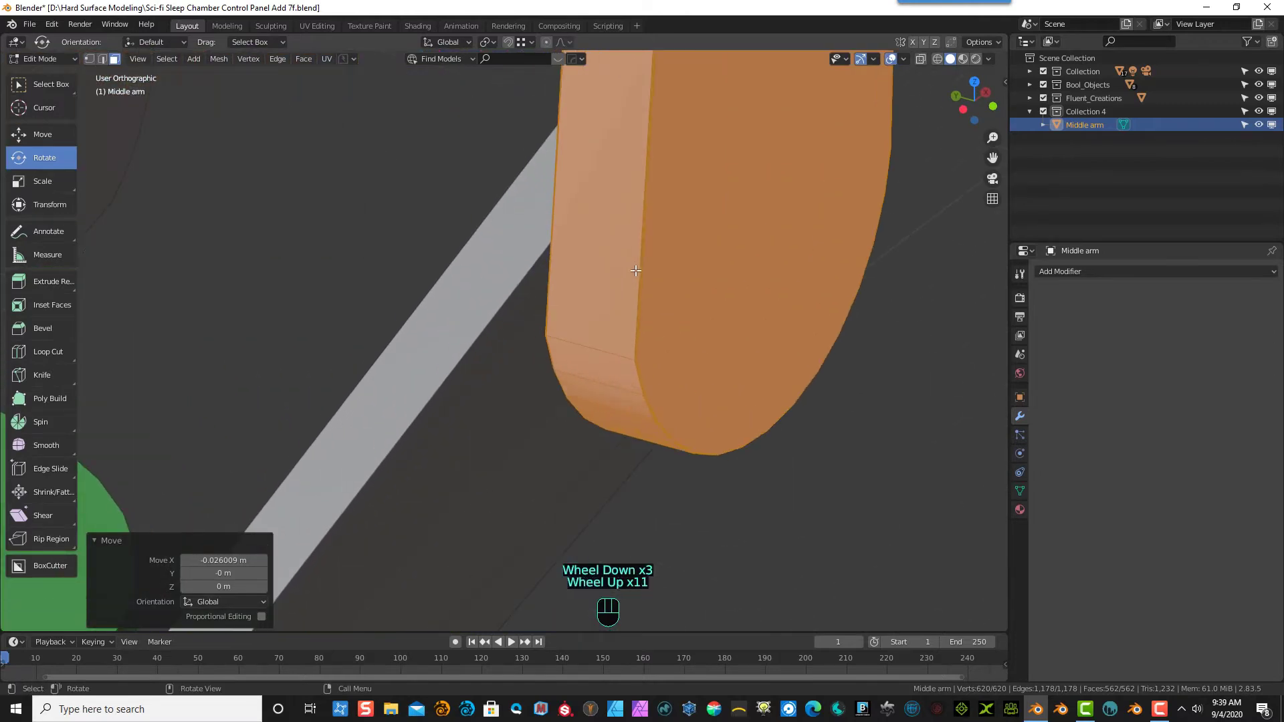
pyautogui.scroll(3, 656, 287)
pyautogui.moveTo(716, 313); pyautogui.dragTo(694, 315, button='middle')
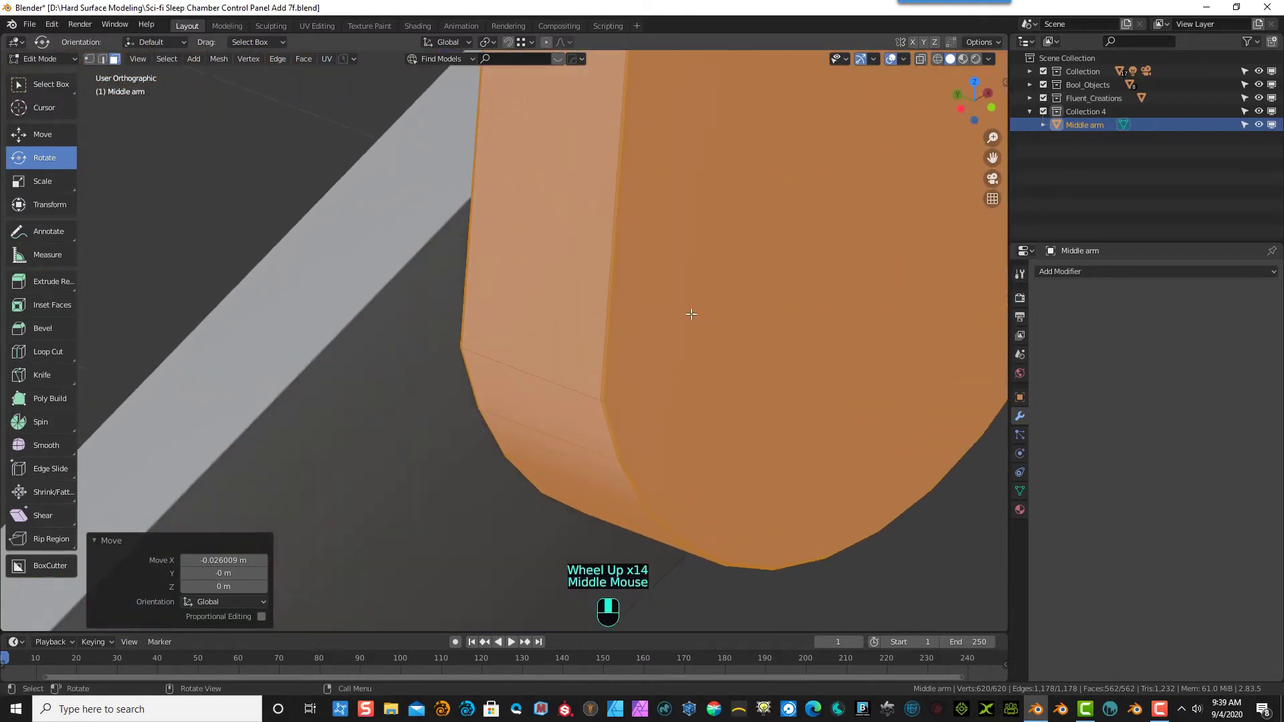
# - Switch the Middle arm mesh to edge selection with the Select Box tool and clear the current selection
pyautogui.scroll(-9, 602, 295)
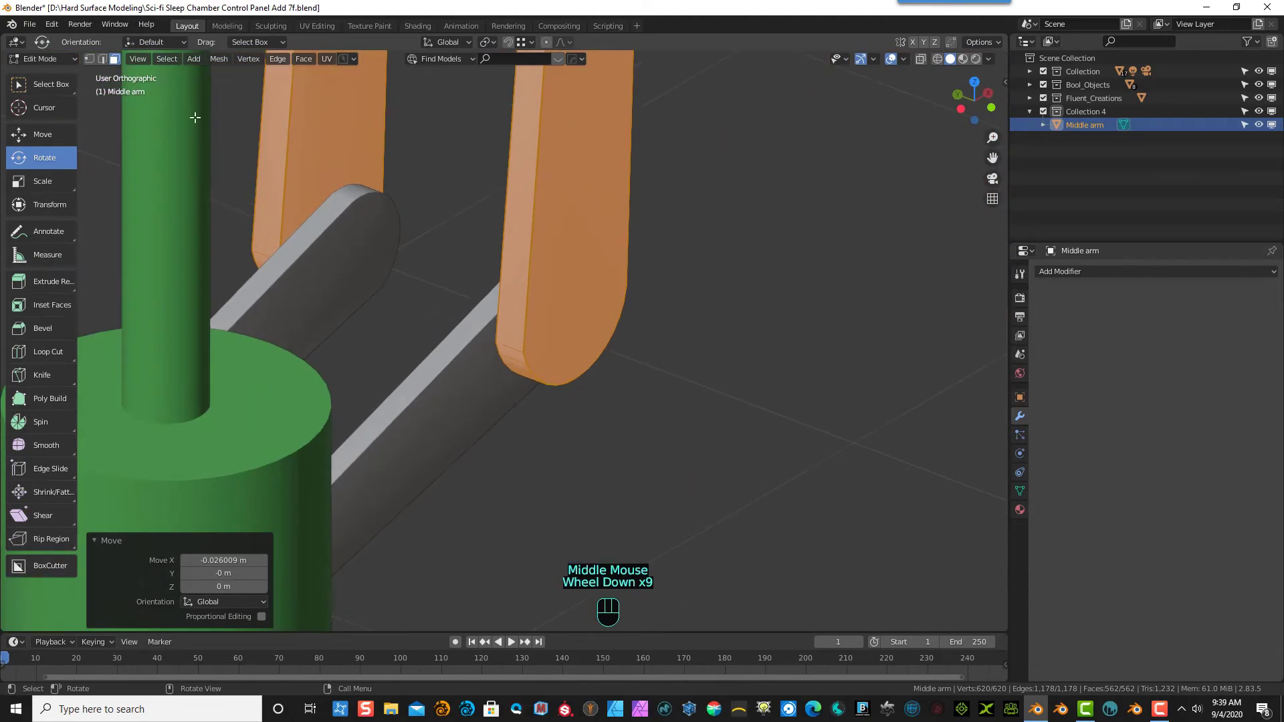
pyautogui.click(46, 81)
pyautogui.click(102, 60)
pyautogui.scroll(6, 803, 328)
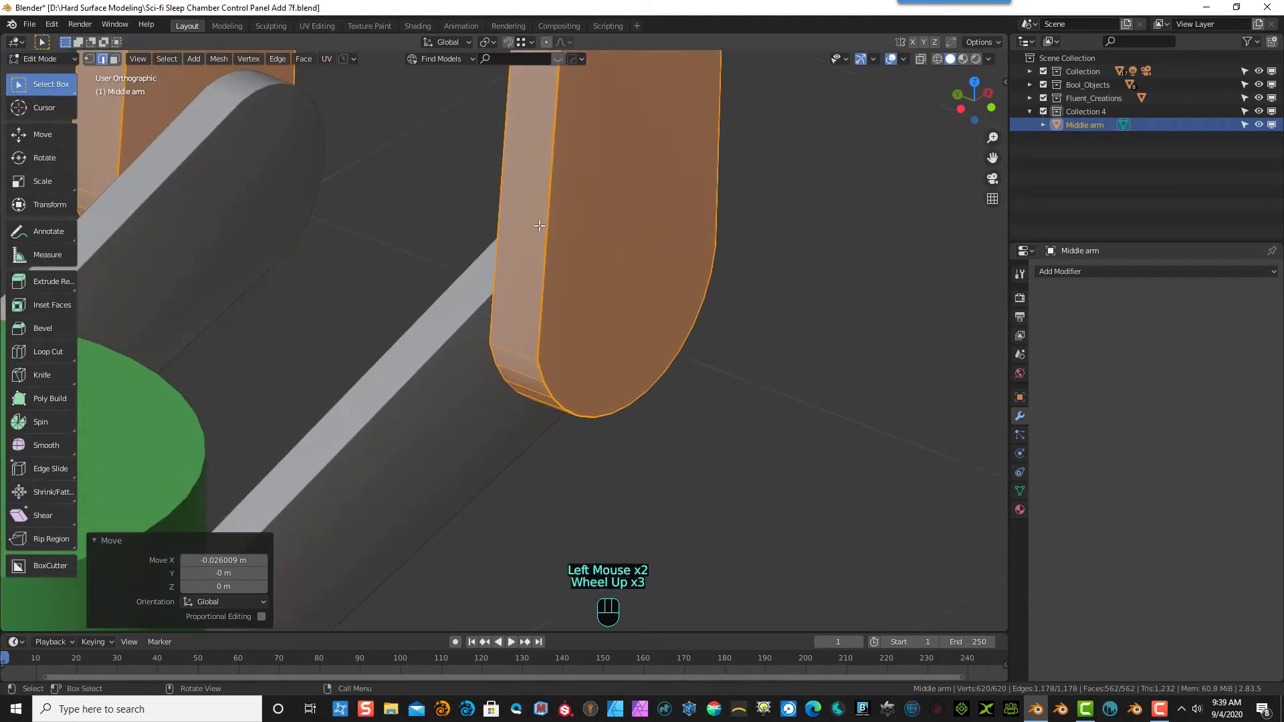
pyautogui.click(404, 224)
# - Select three of the closely spaced bevel edge loops running around one side face of the arm
pyautogui.scroll(4, 632, 378)
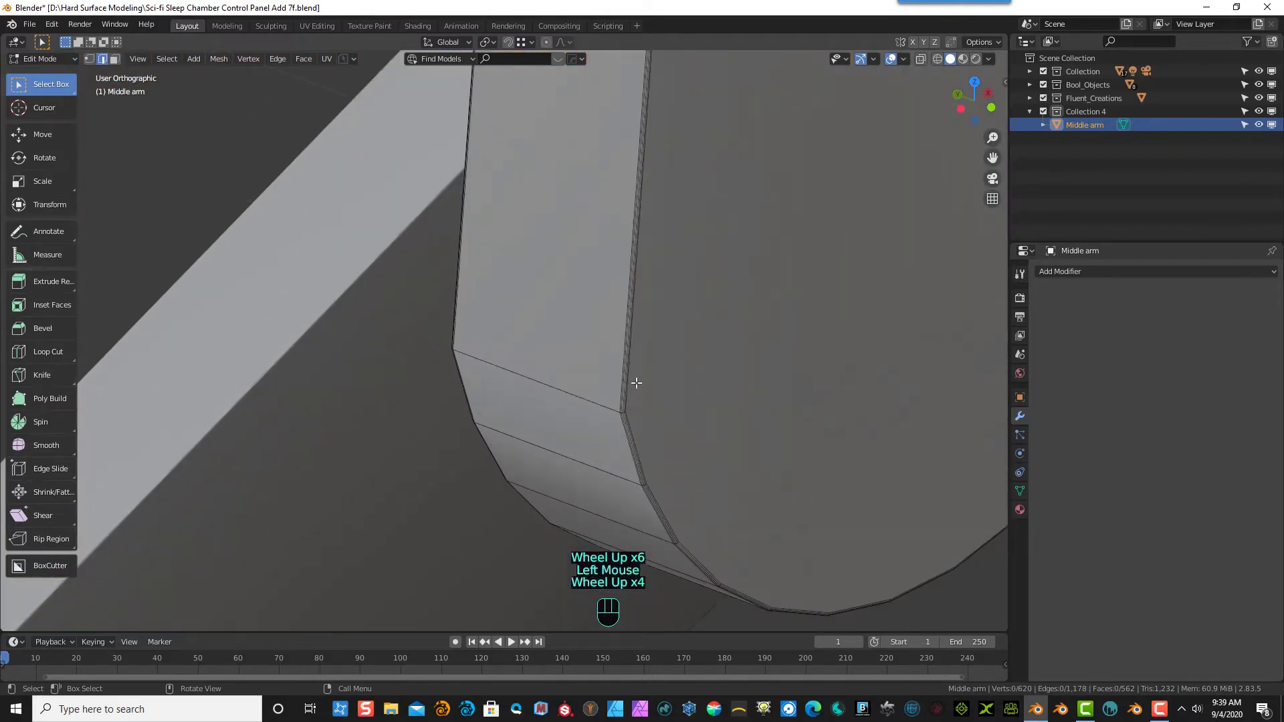
pyautogui.scroll(1, 661, 385)
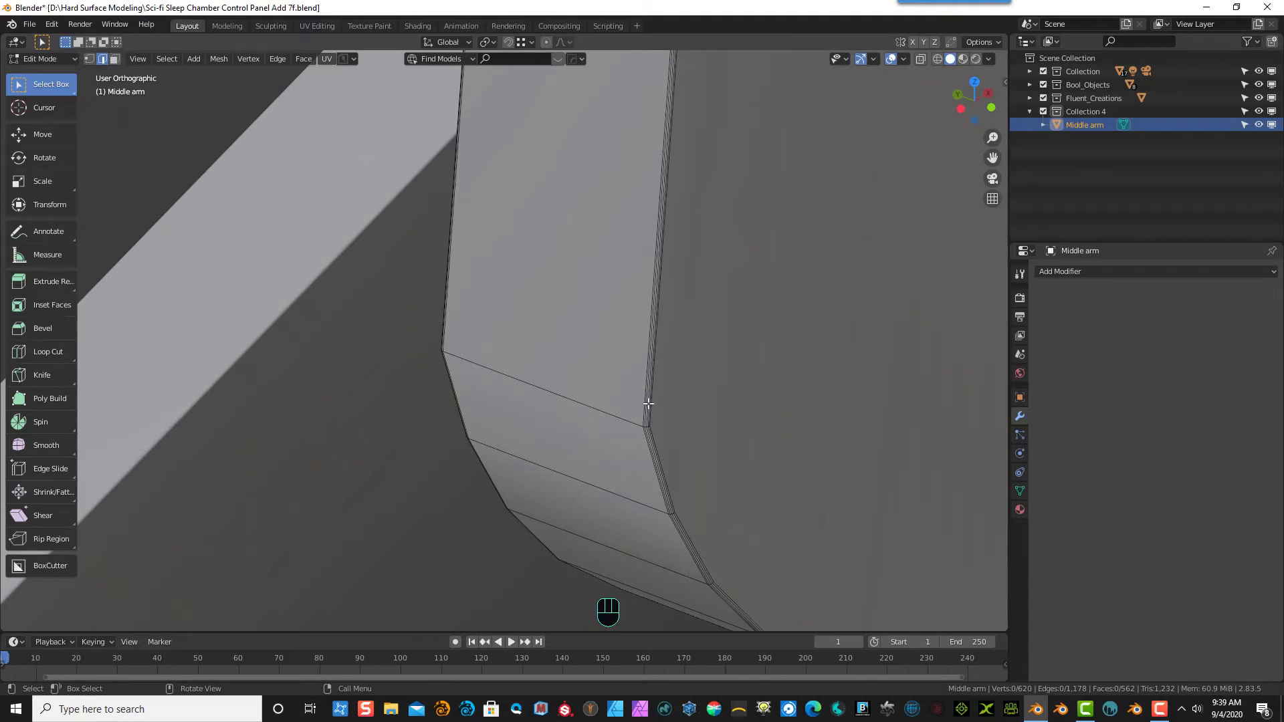
pyautogui.scroll(3, 648, 404)
pyautogui.doubleClick(746, 435)
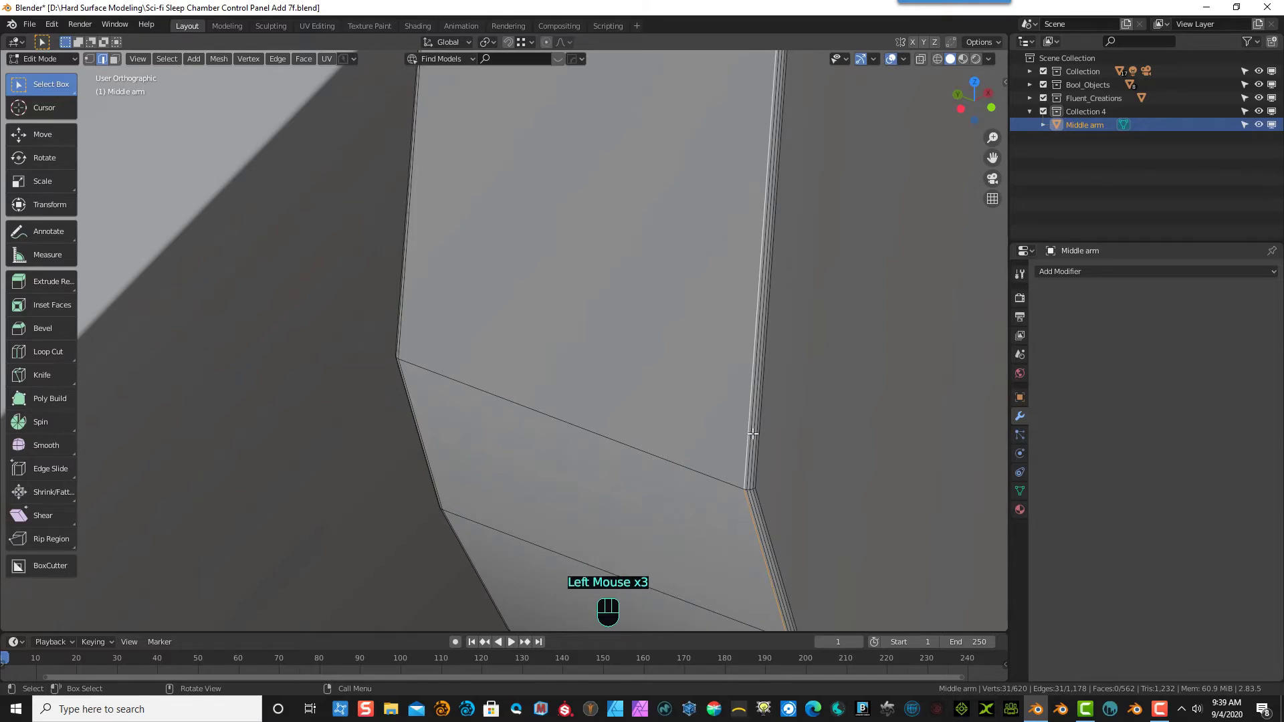
pyautogui.keyDown('shift'); pyautogui.doubleClick(751, 434); pyautogui.keyUp('shift')
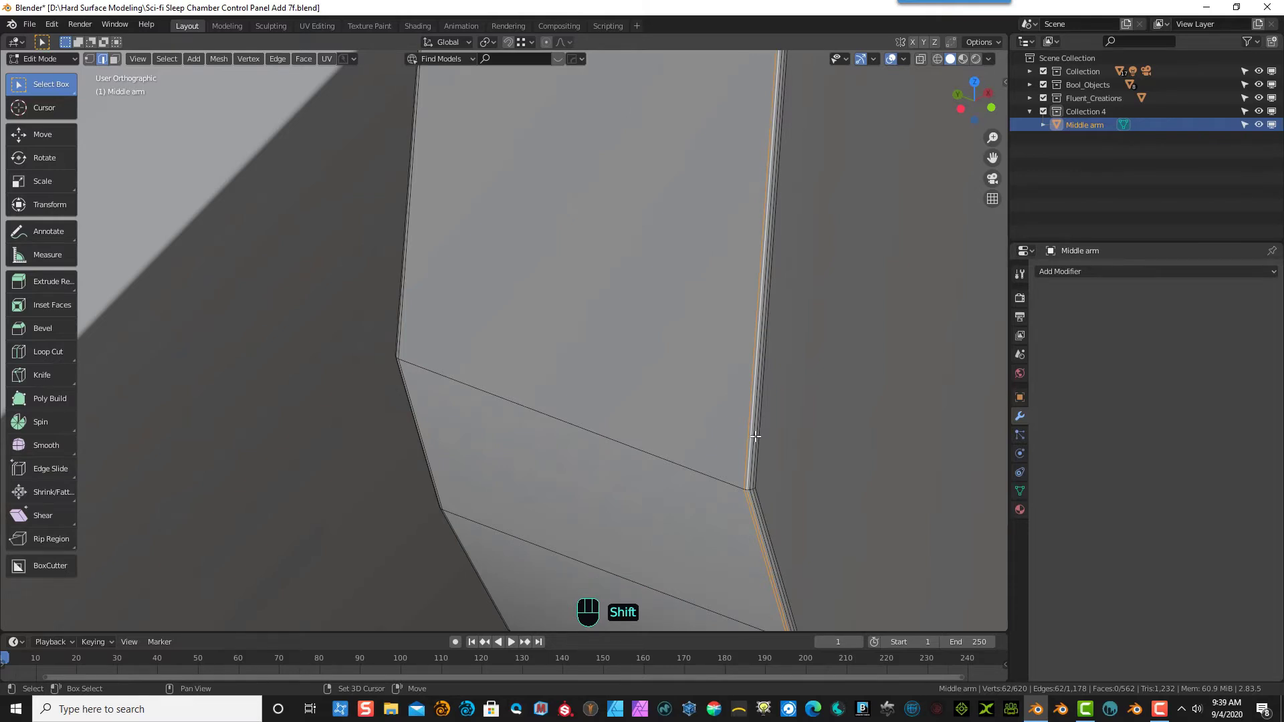
pyautogui.scroll(3, 791, 461)
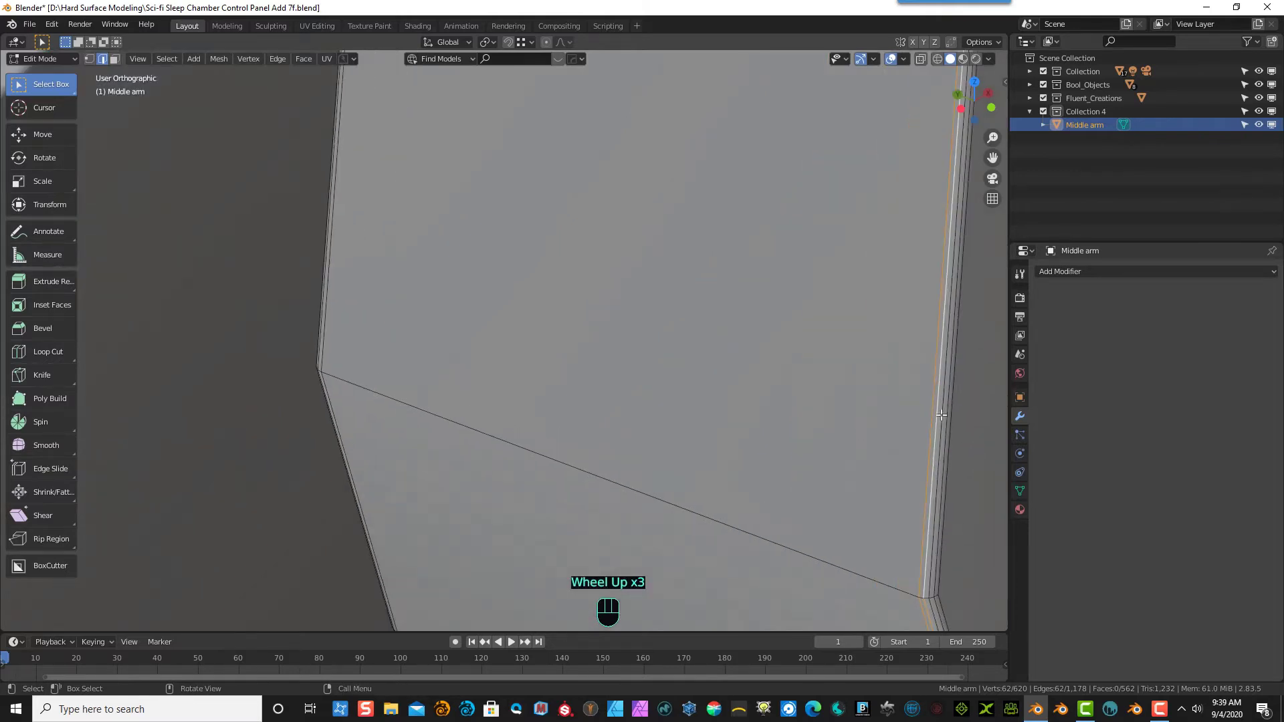
pyautogui.press('shift')
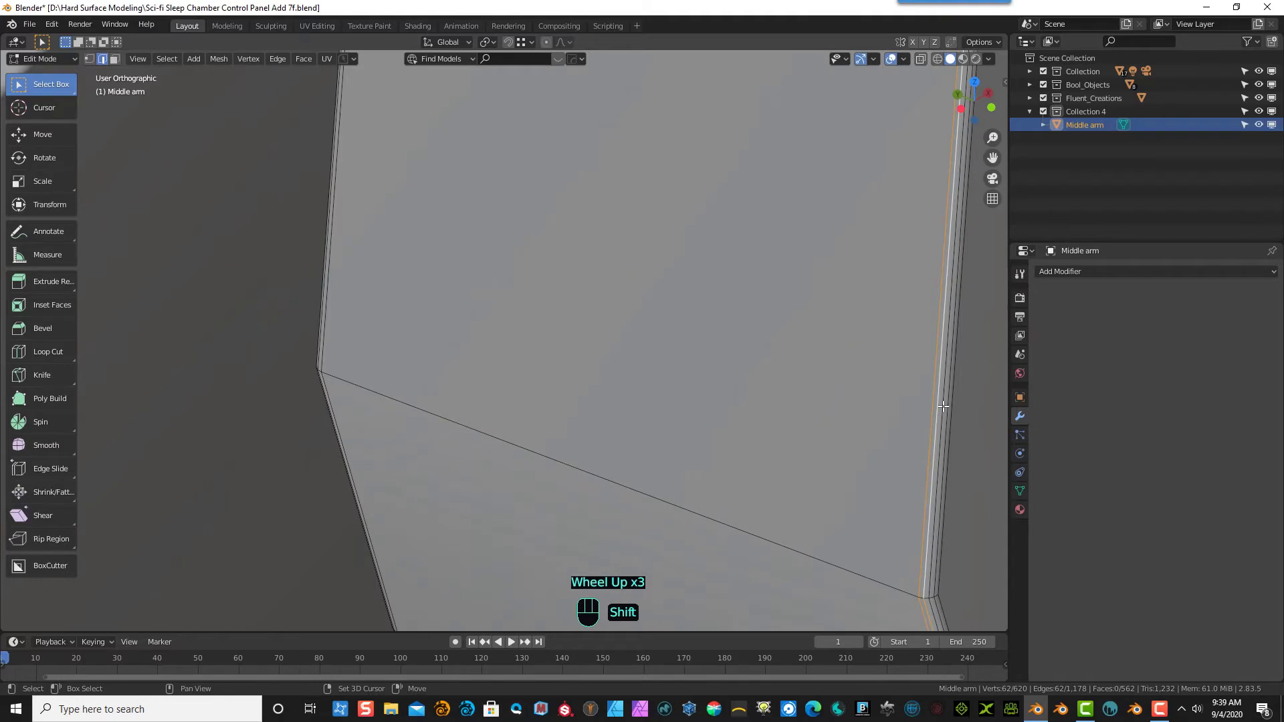
pyautogui.keyDown('shift'); pyautogui.click(943, 406); pyautogui.keyUp('shift')
pyautogui.keyDown('shift'); pyautogui.doubleClick(943, 406); pyautogui.keyUp('shift')
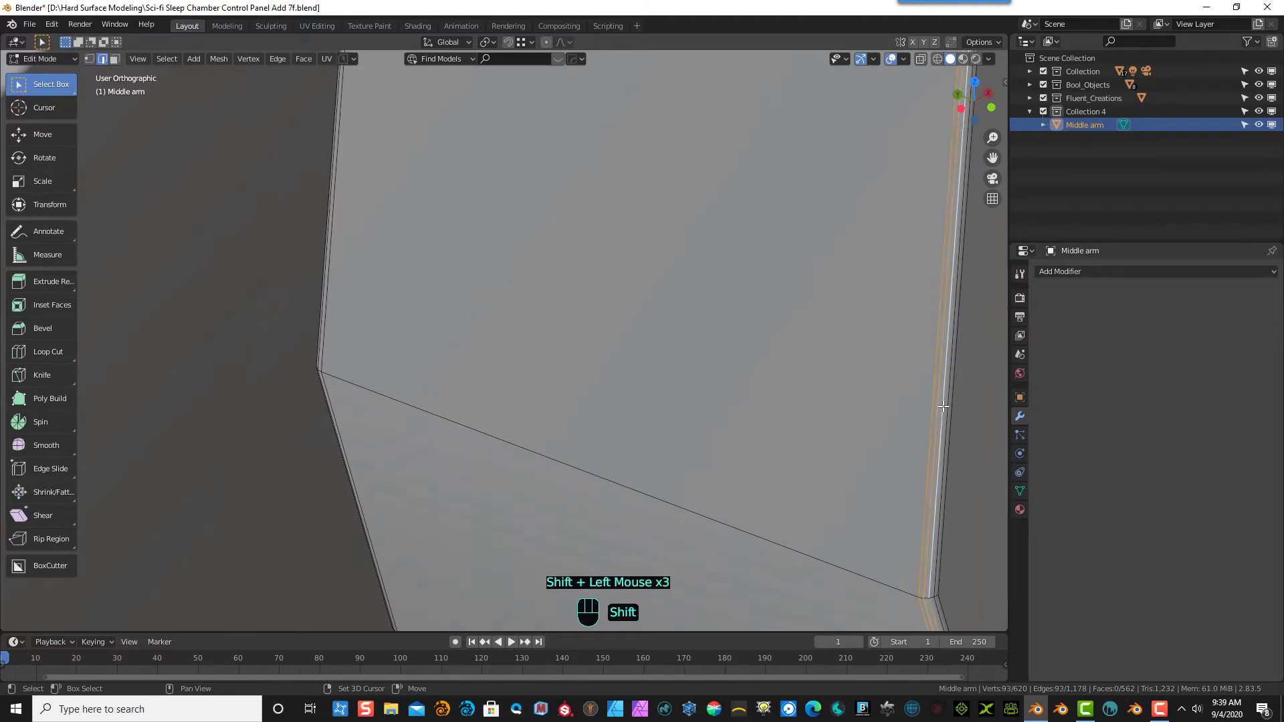
# - Add the four closely spaced bevel edge loops around the arm's opposite side face to the selection
pyautogui.moveTo(801, 406); pyautogui.dragTo(760, 373, button='middle')
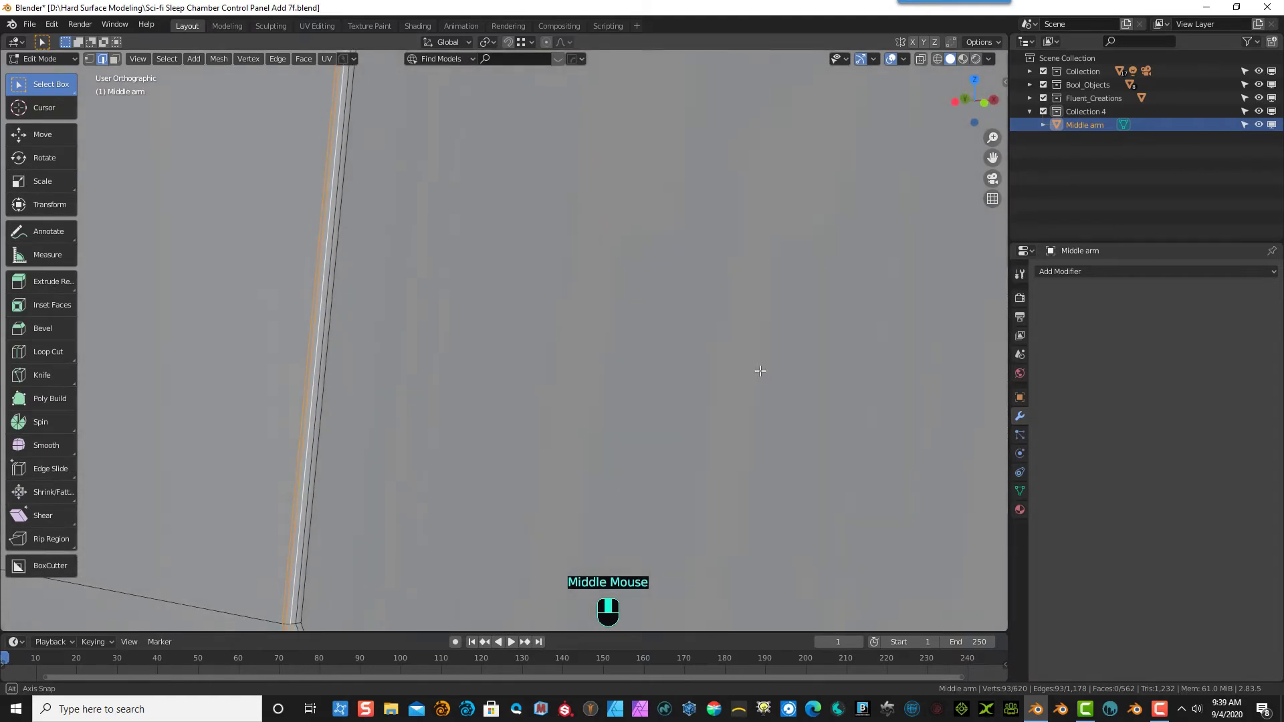
pyautogui.scroll(-1, 754, 384)
pyautogui.scroll(-4, 749, 408)
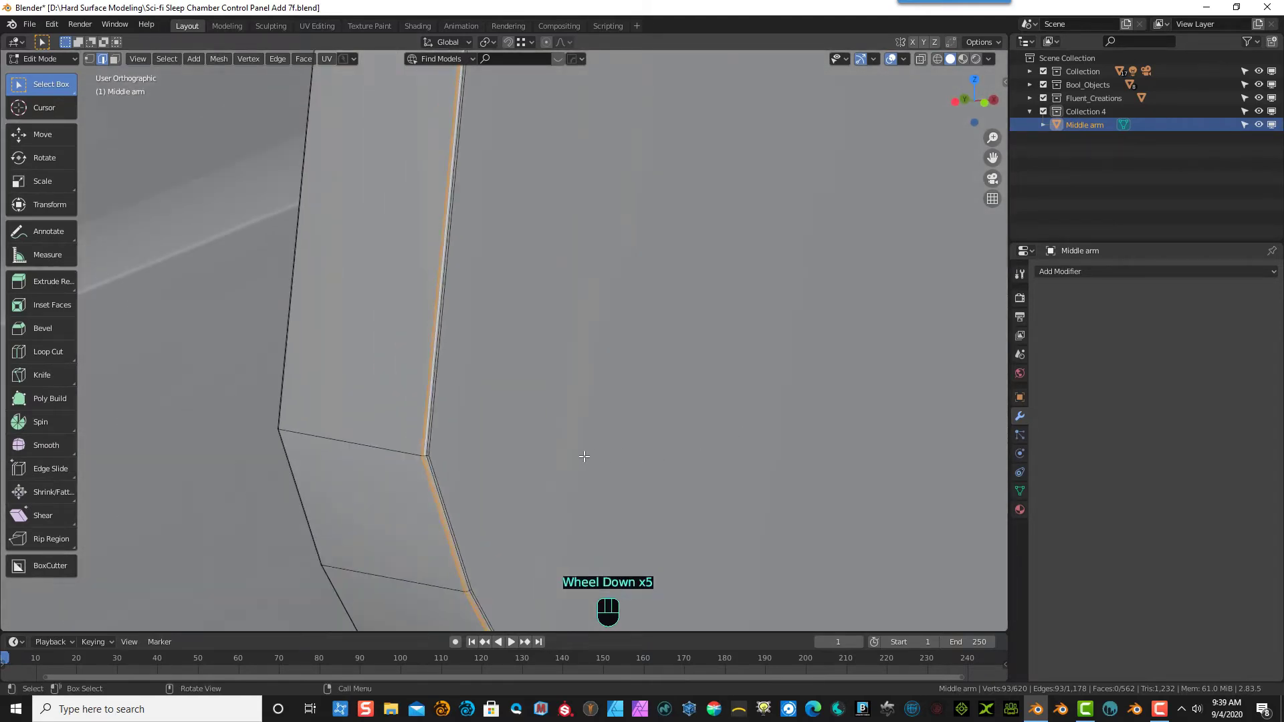
pyautogui.moveTo(584, 456); pyautogui.dragTo(910, 443, button='middle')
pyautogui.scroll(4, 943, 418)
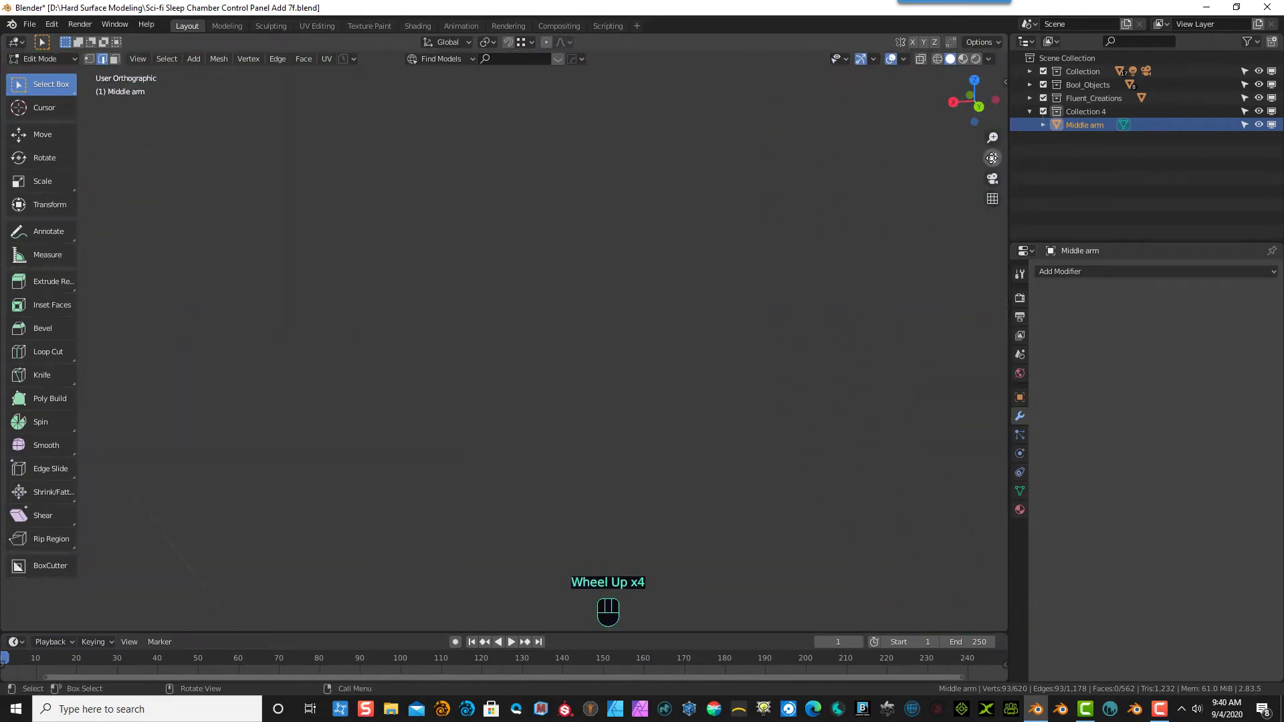
pyautogui.moveTo(993, 158); pyautogui.dragTo(476, 309)
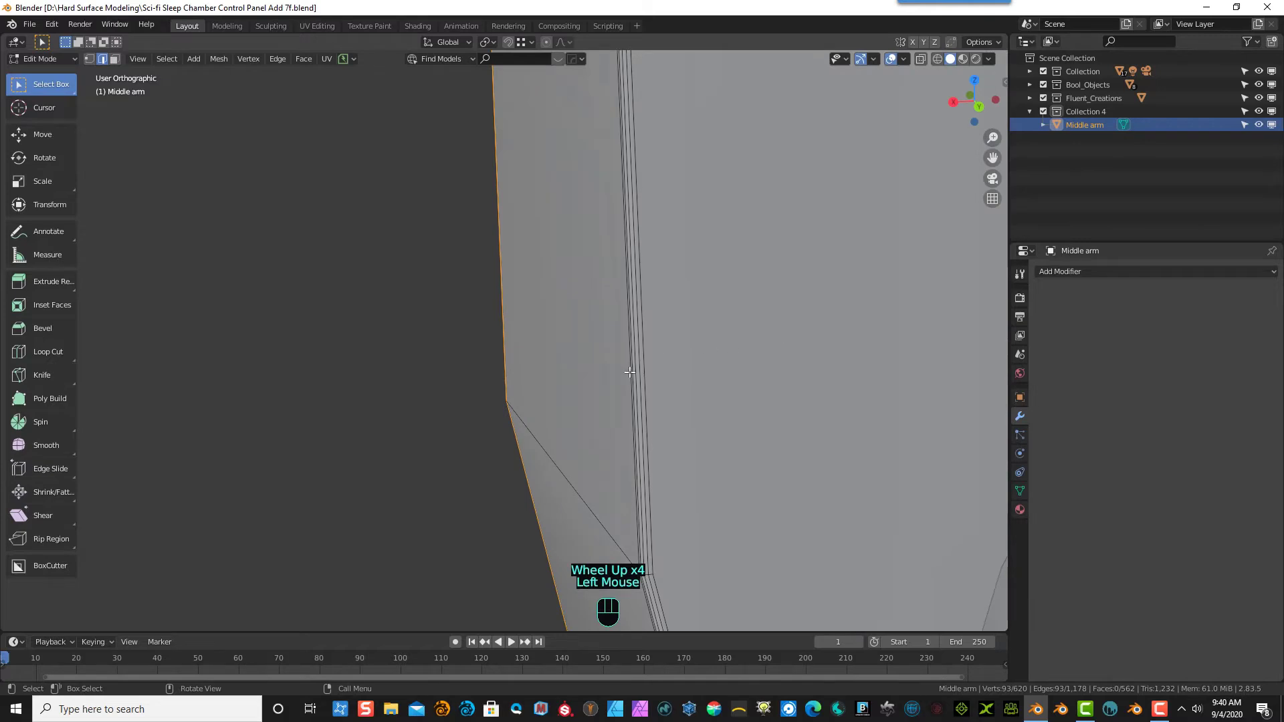
pyautogui.moveTo(664, 409); pyautogui.dragTo(757, 405, button='middle')
pyautogui.keyDown('shift'); pyautogui.click(810, 414); pyautogui.keyUp('shift')
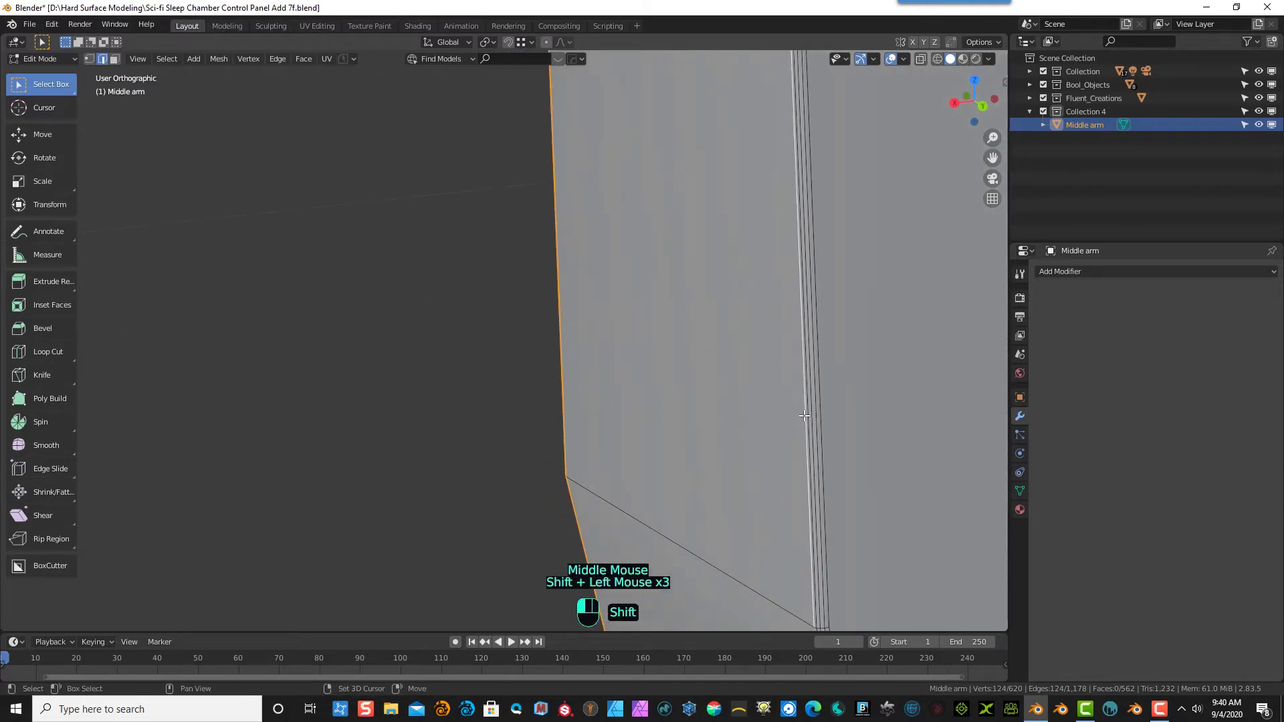
pyautogui.keyDown('shift'); pyautogui.click(808, 416); pyautogui.keyUp('shift')
pyautogui.keyDown('shift'); pyautogui.click(811, 416); pyautogui.keyUp('shift')
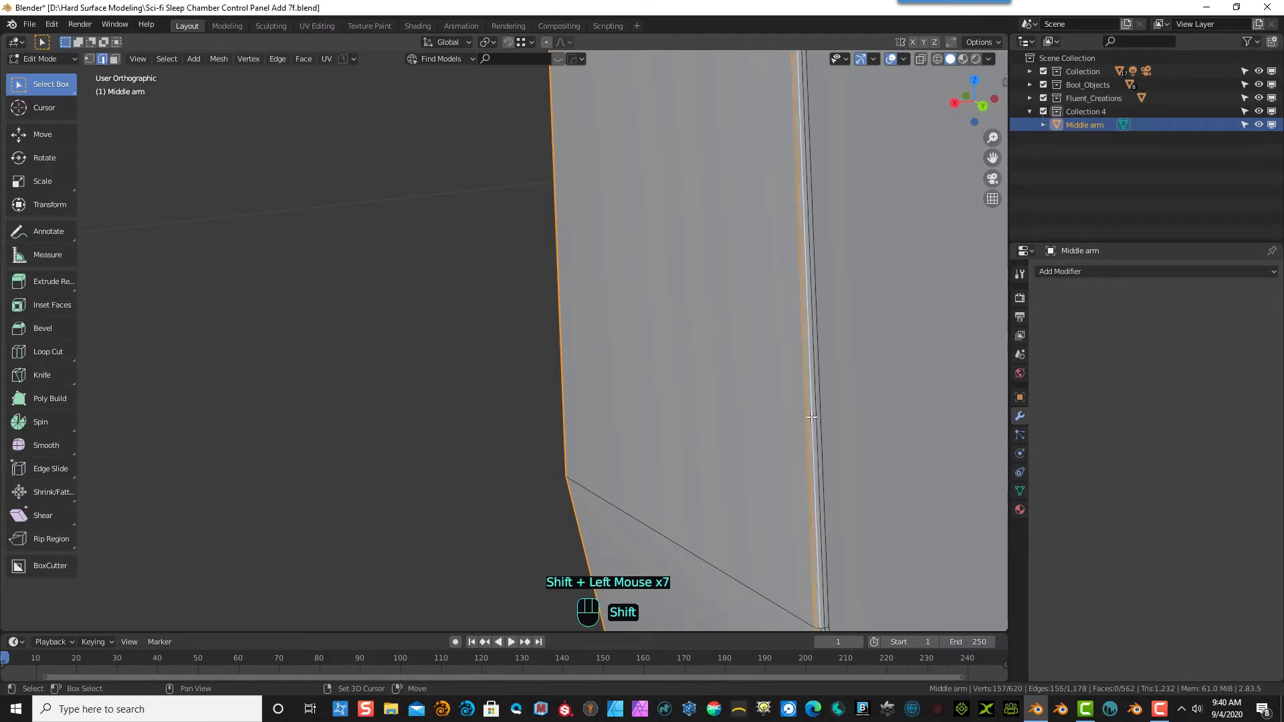
pyautogui.keyDown('shift'); pyautogui.click(816, 420); pyautogui.keyUp('shift')
pyautogui.keyDown('shift'); pyautogui.click(816, 420); pyautogui.keyUp('shift')
pyautogui.keyDown('shift'); pyautogui.click(816, 420); pyautogui.keyUp('shift')
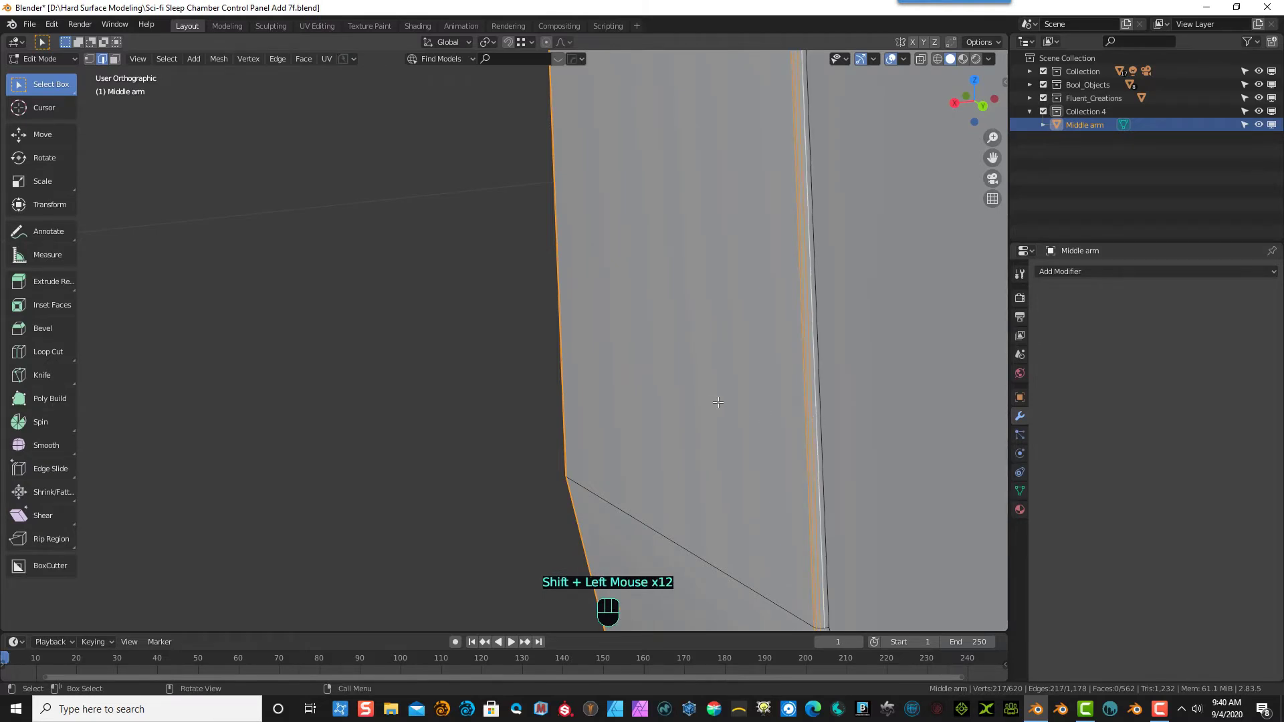
# - Add the one missing bevel edge loop on the arm's rim to the selected loops
pyautogui.moveTo(816, 420); pyautogui.dragTo(848, 392, button='middle')
pyautogui.scroll(-9, 843, 416)
pyautogui.scroll(-3, 843, 416)
pyautogui.scroll(4, 843, 416)
pyautogui.scroll(3, 871, 392)
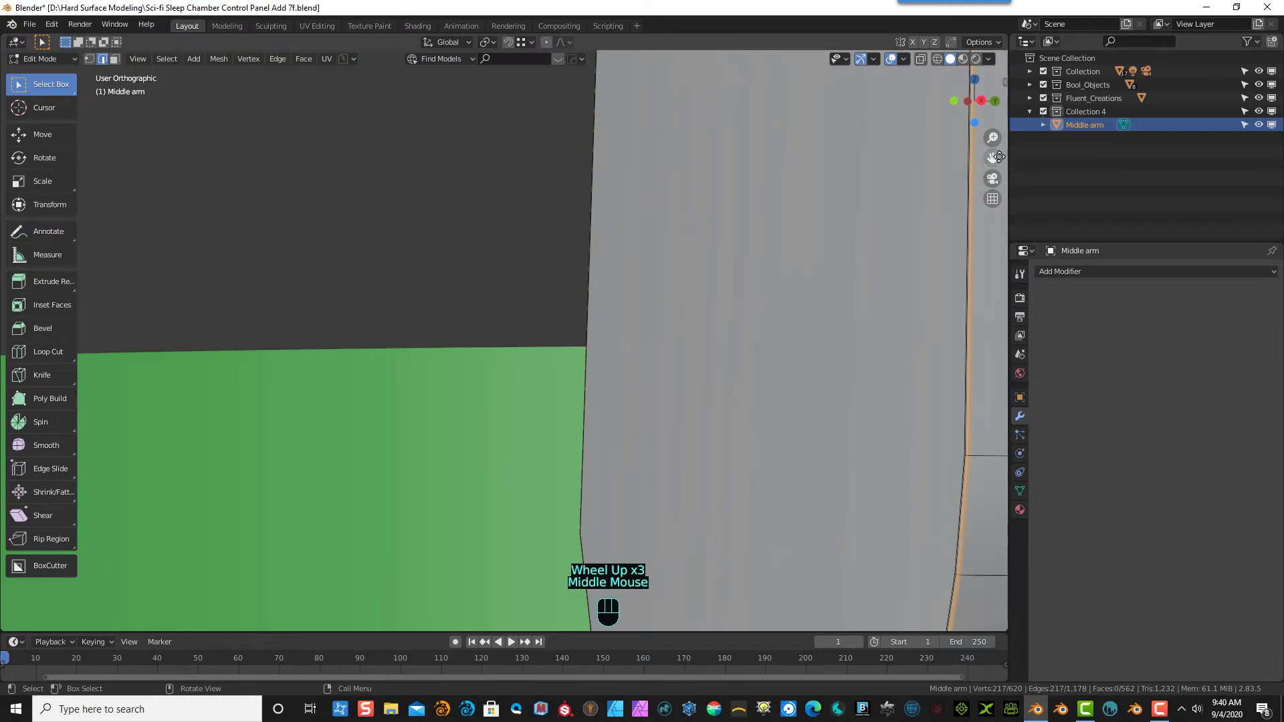
pyautogui.moveTo(999, 156); pyautogui.dragTo(517, 388)
pyautogui.scroll(7, 517, 388)
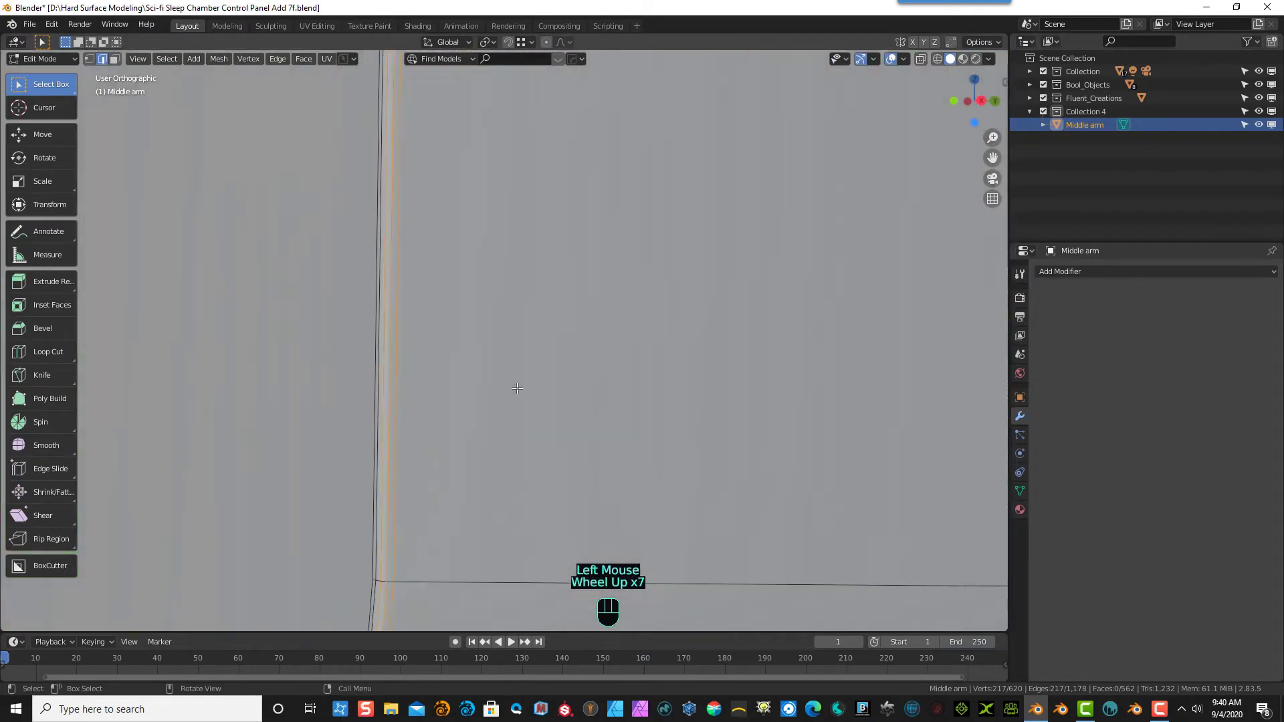
pyautogui.moveTo(517, 388); pyautogui.dragTo(535, 389, button='middle')
pyautogui.scroll(1, 550, 388)
pyautogui.press('shift')
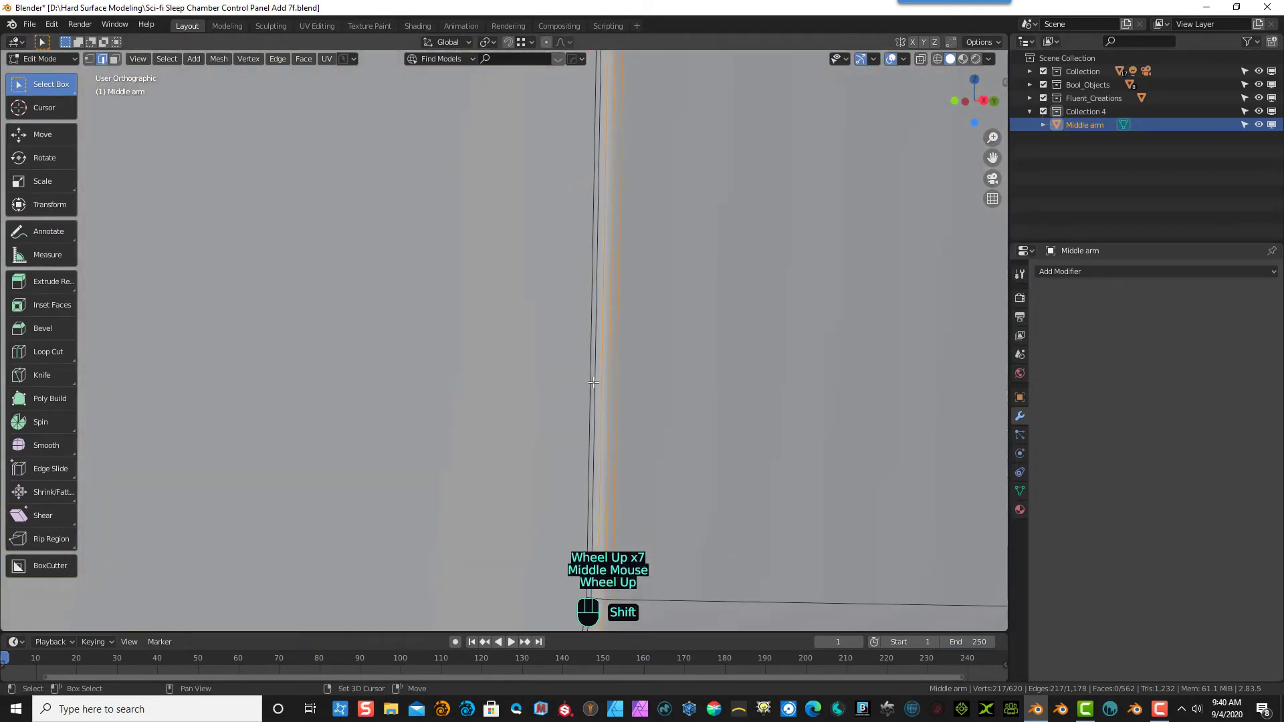
pyautogui.keyDown('shift'); pyautogui.tripleClick(596, 388); pyautogui.keyUp('shift')
# - Dissolve the selected bevel edge loops on both sides of the arm with Dissolve Edges
pyautogui.scroll(-3, 610, 410)
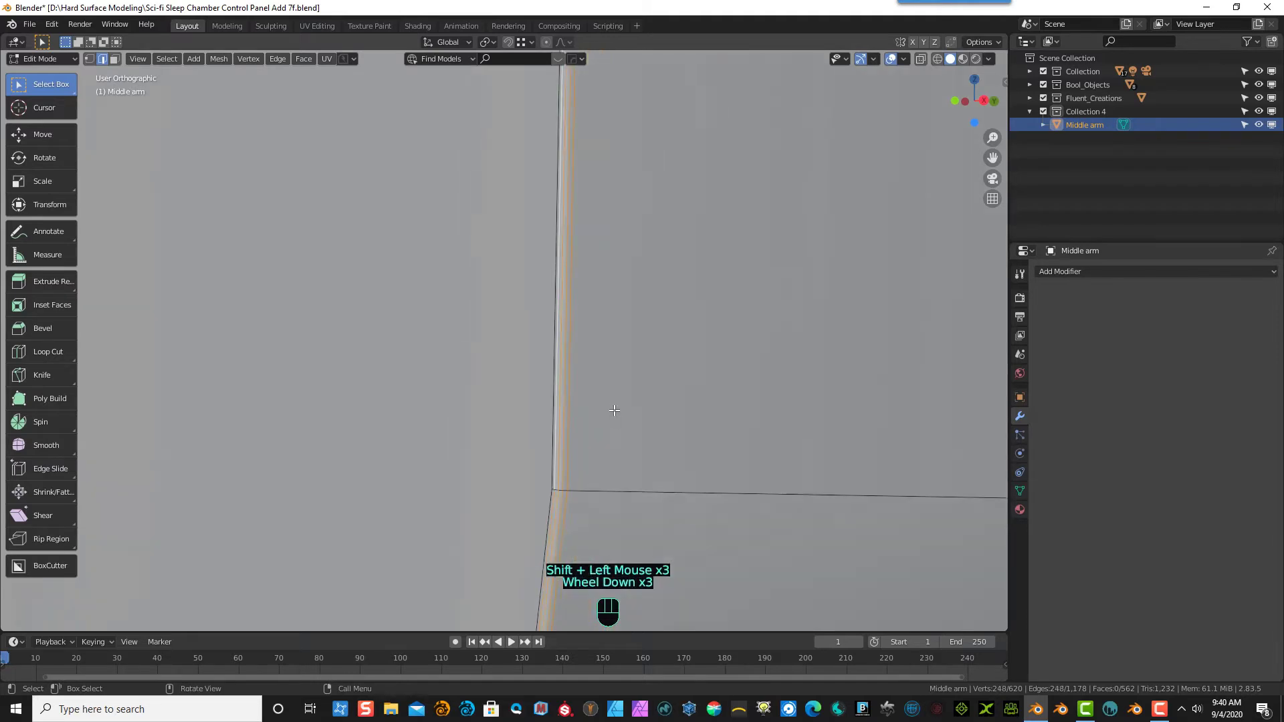
pyautogui.scroll(-10, 562, 424)
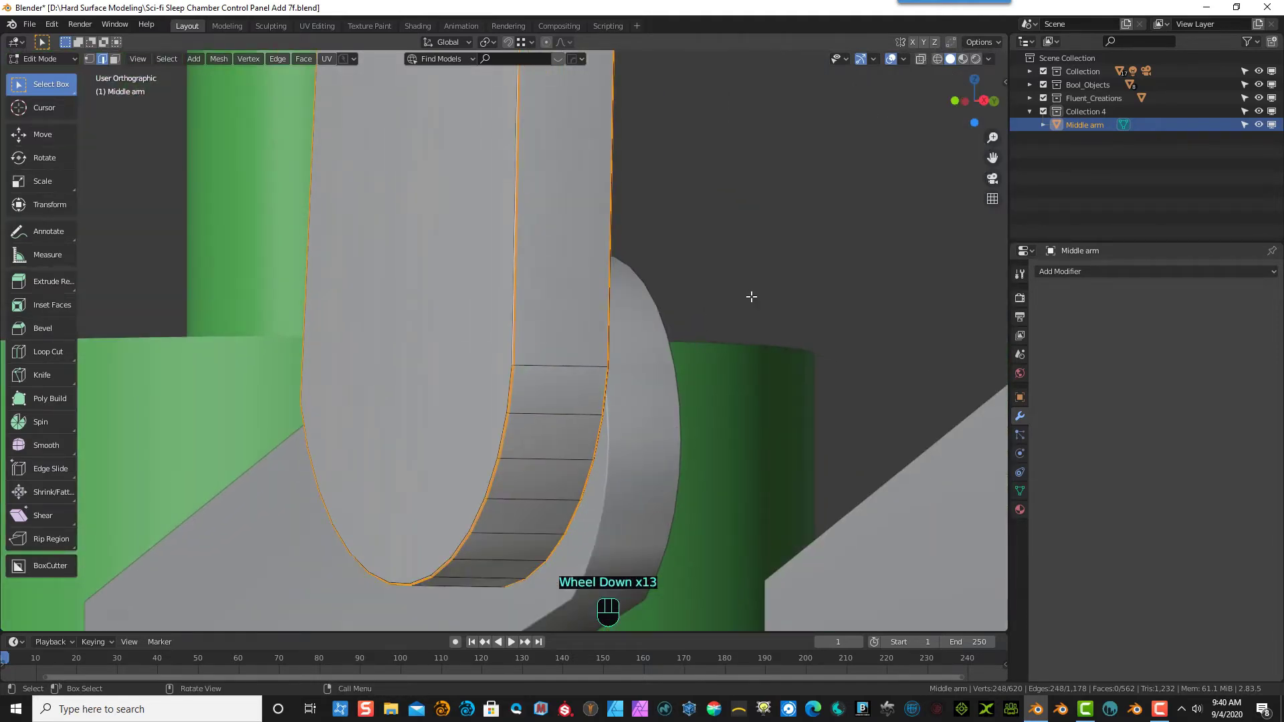
pyautogui.press('Delete')
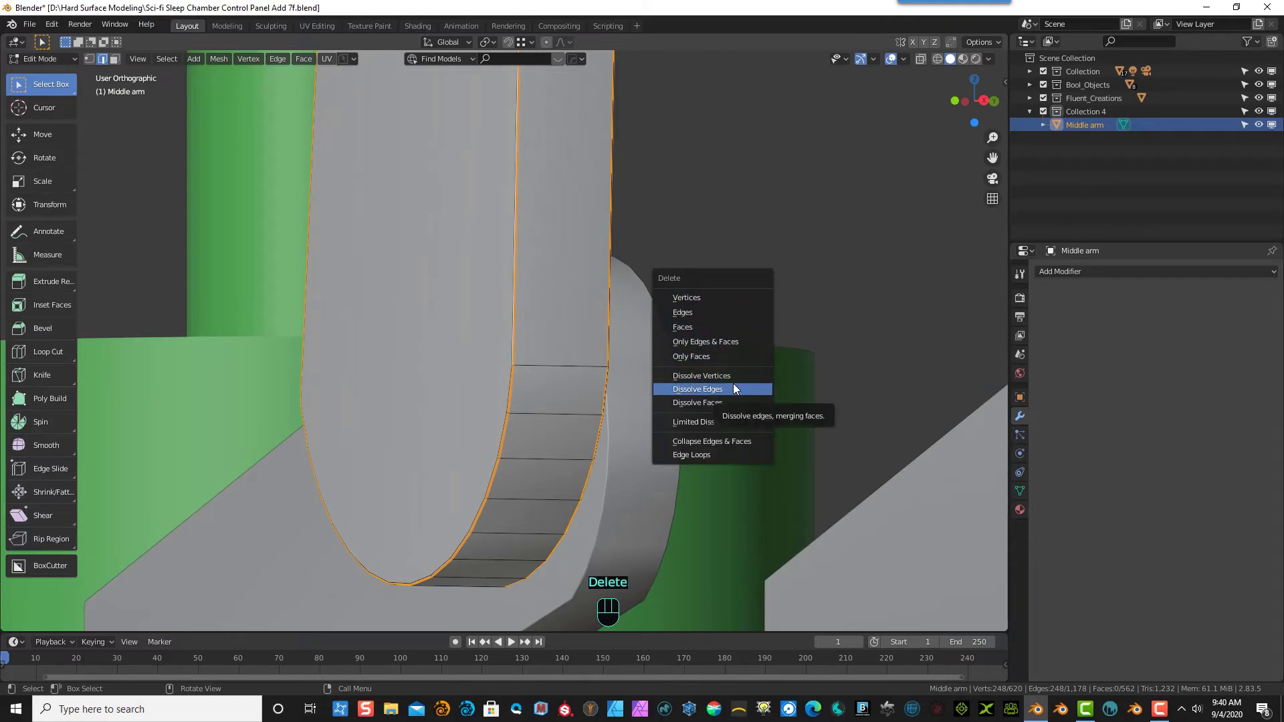
pyautogui.click(735, 389)
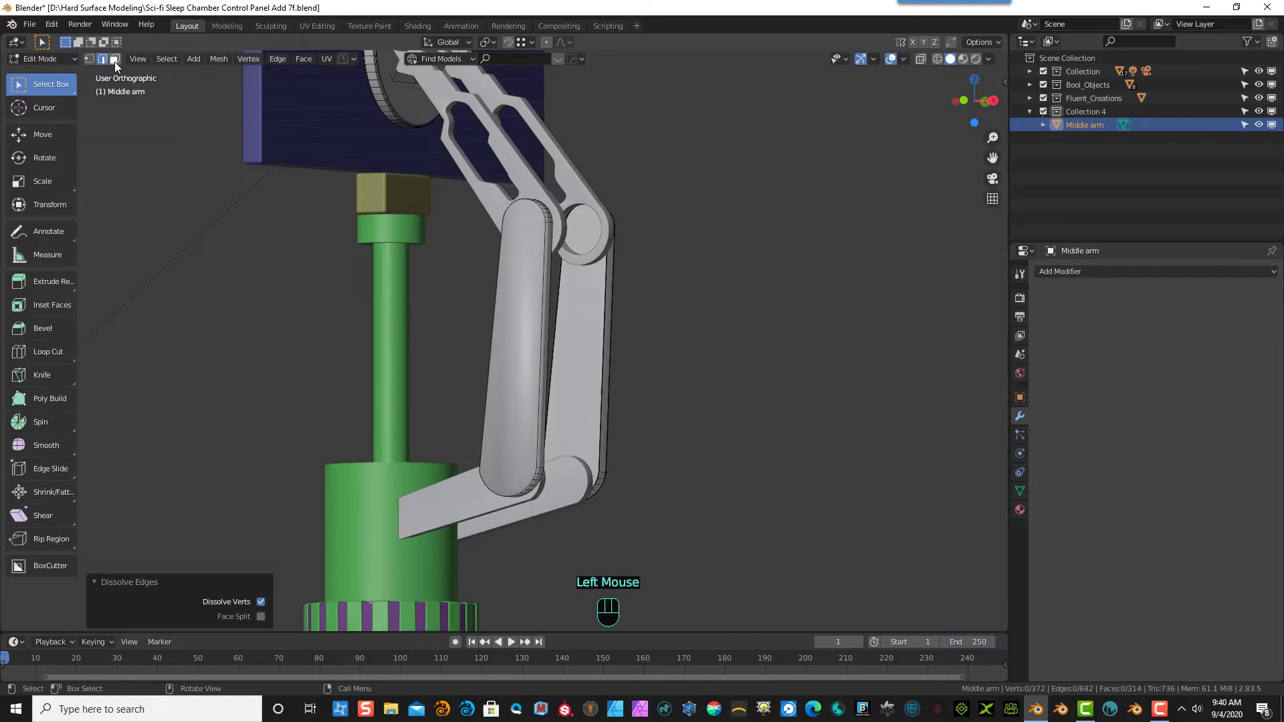
# - Switch to face selection and select the large outer face of the same arm
pyautogui.click(115, 59)
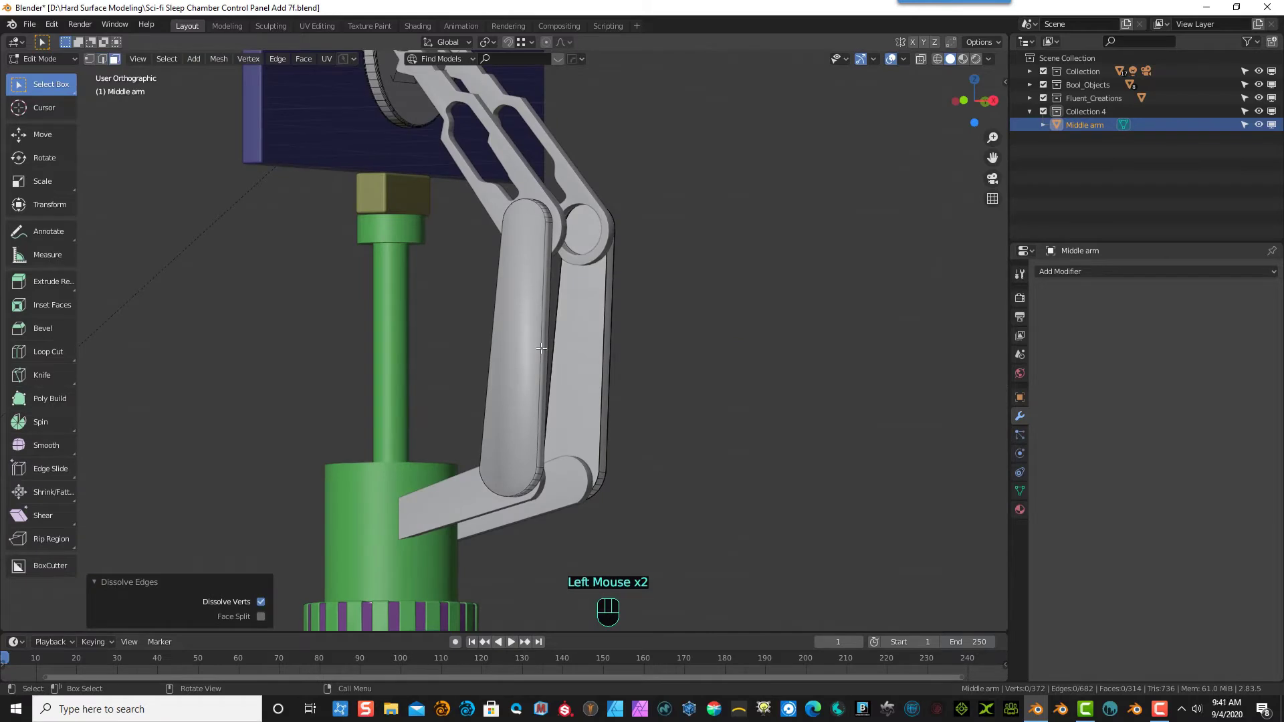
pyautogui.click(526, 349)
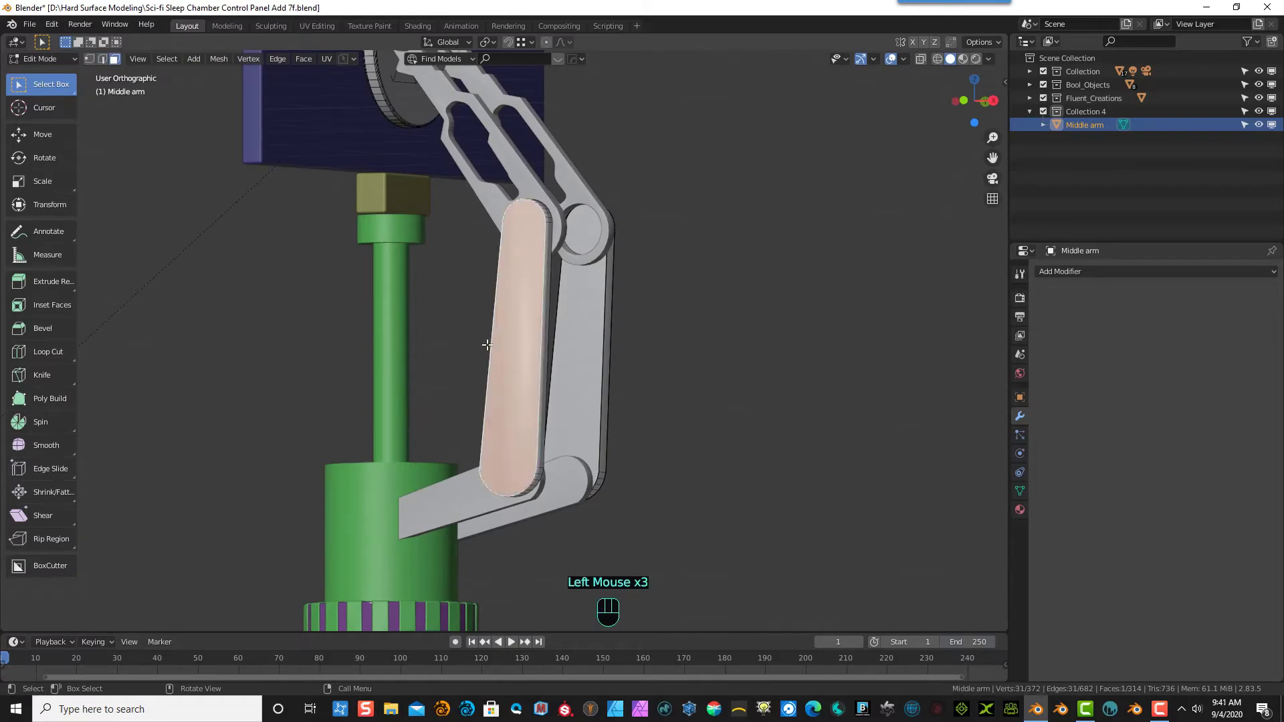
pyautogui.moveTo(487, 345); pyautogui.dragTo(436, 404, button='middle')
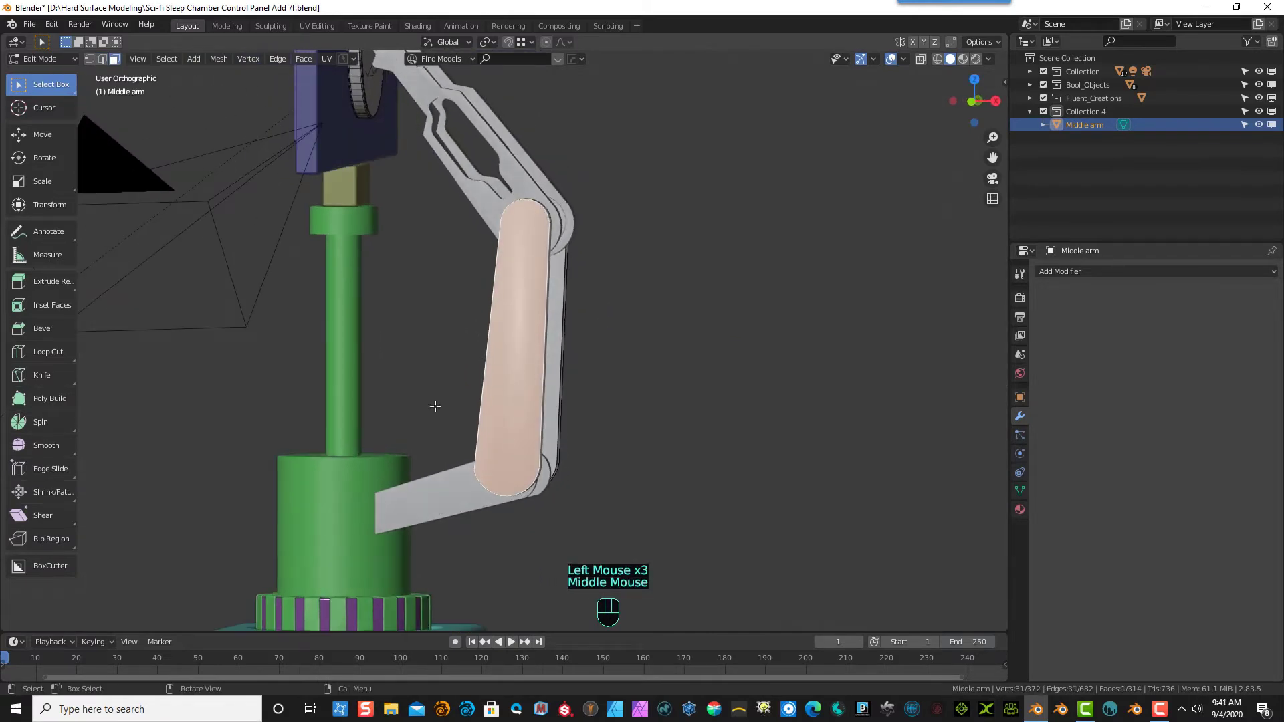
pyautogui.click(31, 307)
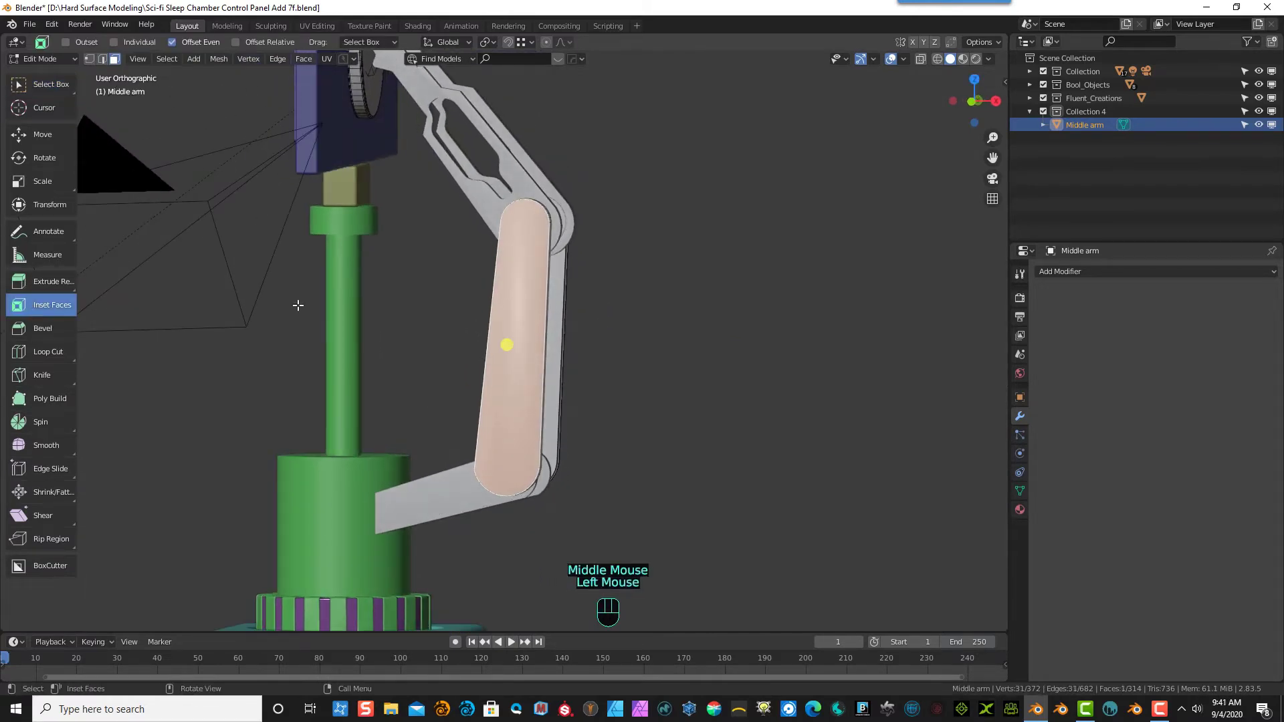
pyautogui.scroll(2, 509, 351)
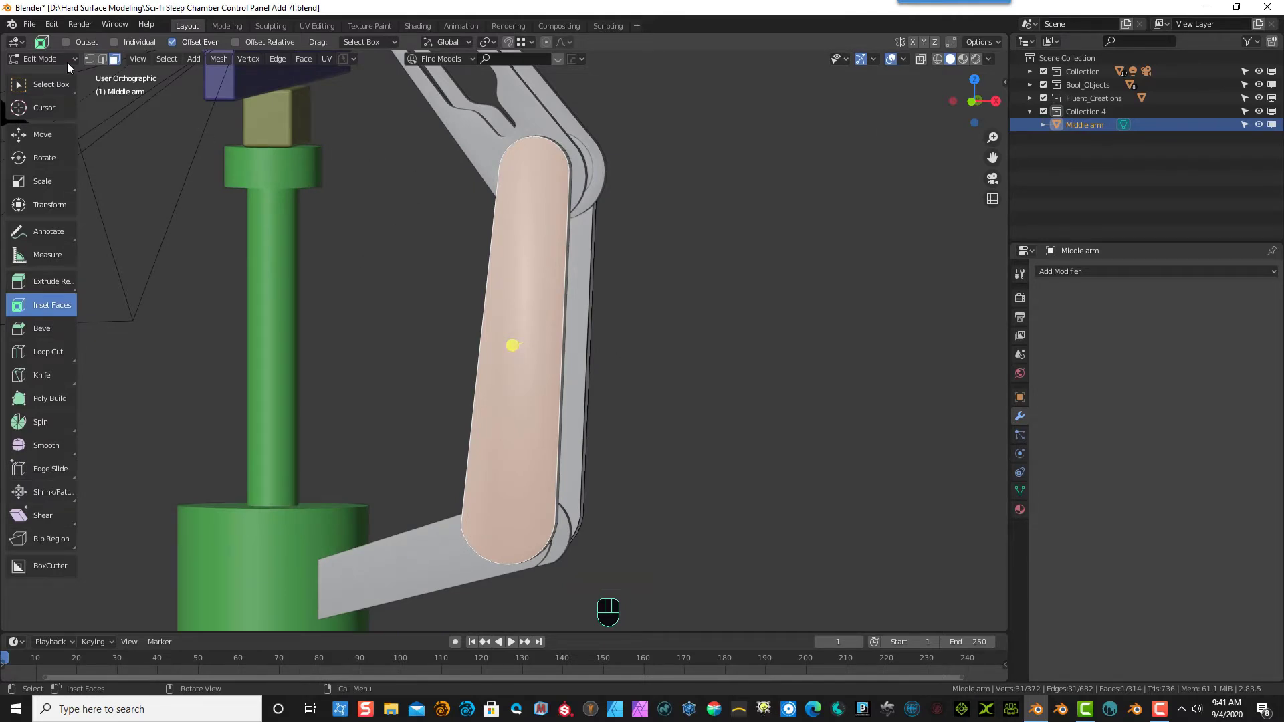
pyautogui.click(50, 58)
pyautogui.click(51, 75)
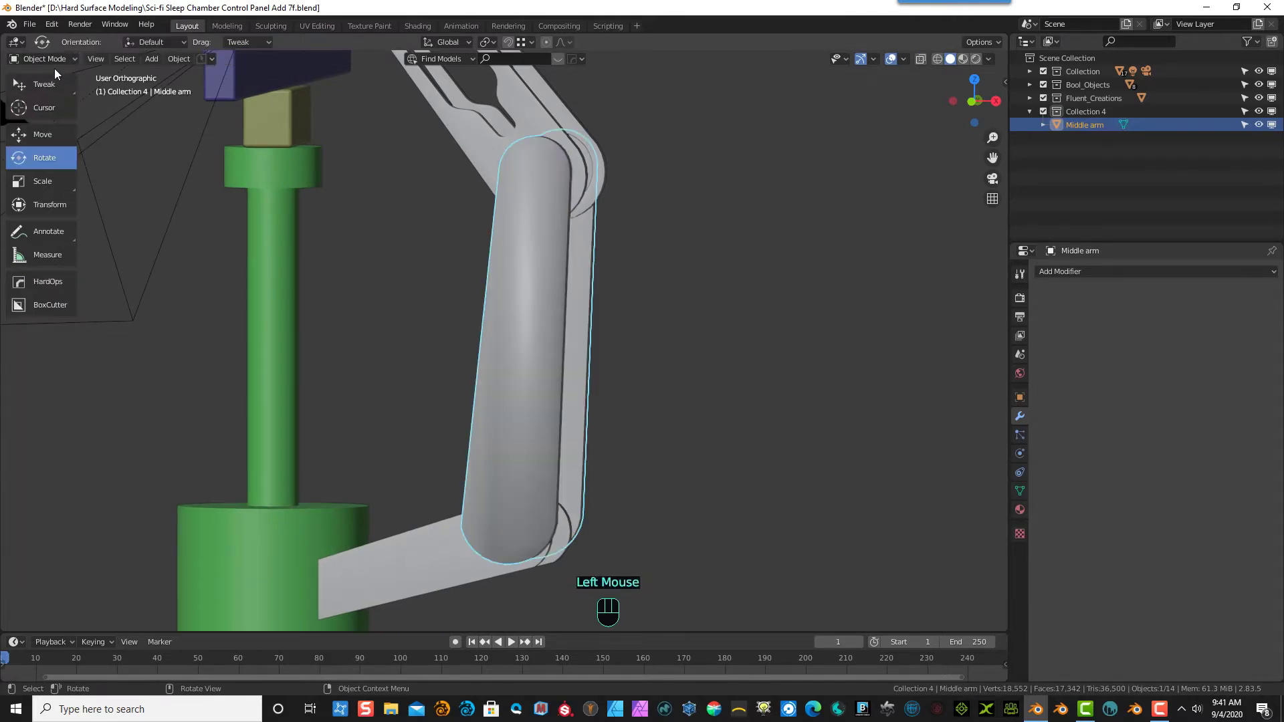
pyautogui.click(54, 64)
pyautogui.click(58, 88)
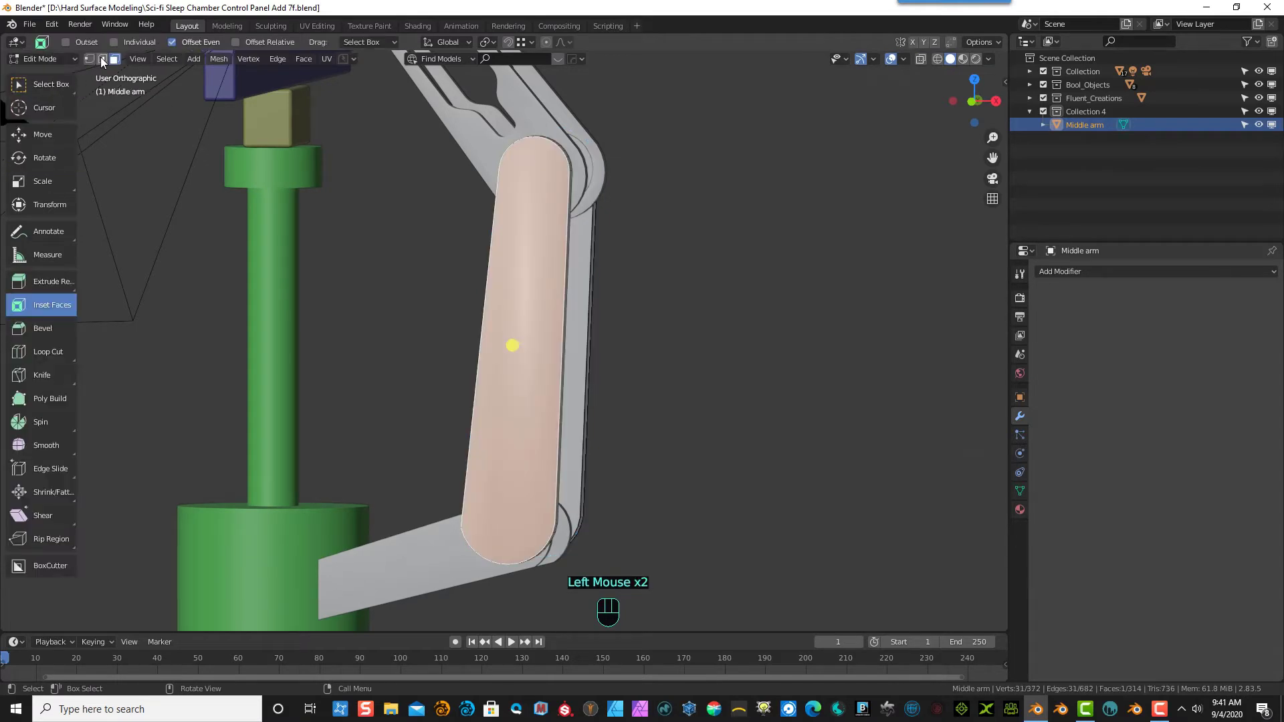
pyautogui.click(102, 59)
pyautogui.click(113, 59)
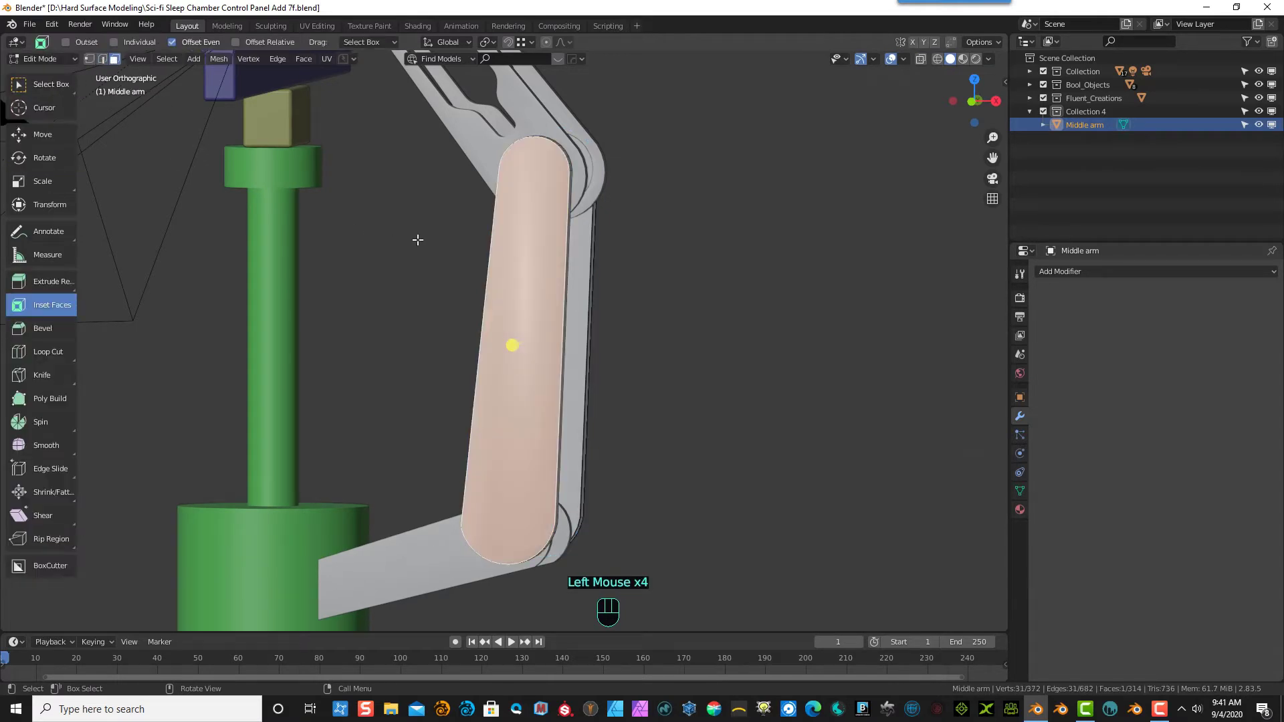
# - Return to the Select Box tool and add the arm's opposite inner face to the selection
pyautogui.click(42, 84)
pyautogui.moveTo(469, 266); pyautogui.dragTo(440, 306, button='middle')
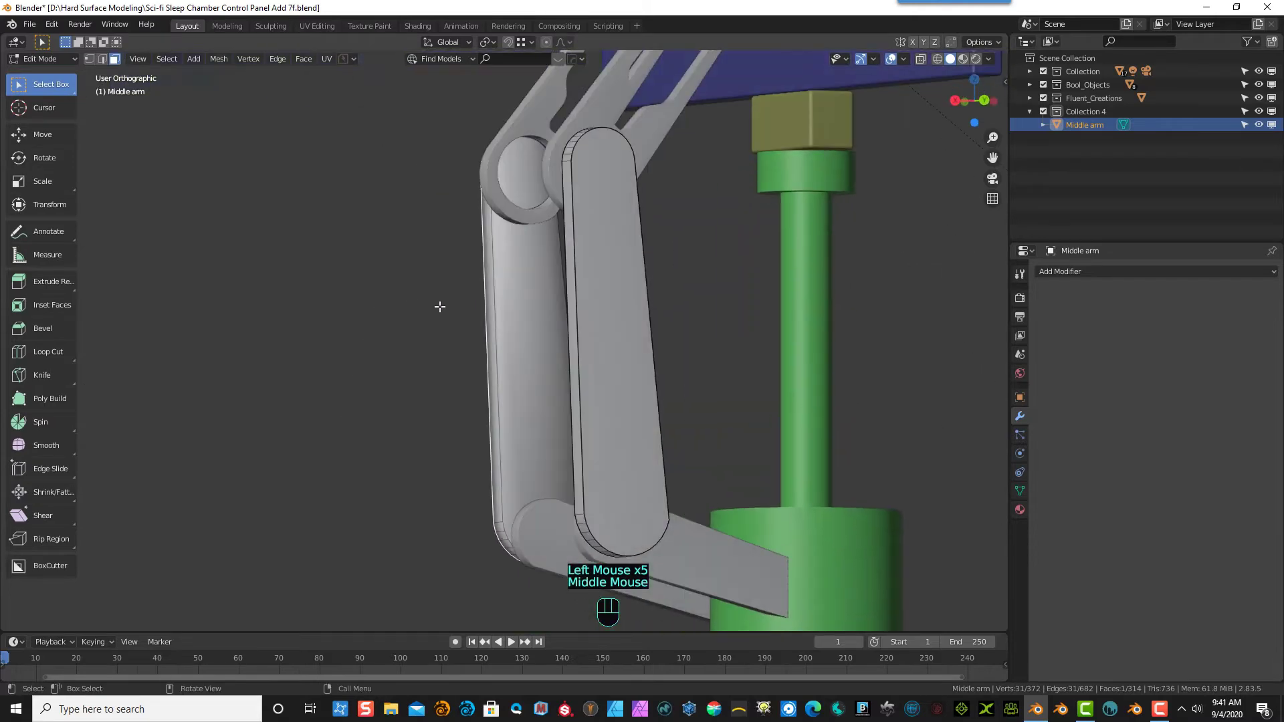
pyautogui.keyDown('shift'); pyautogui.click(543, 316); pyautogui.keyUp('shift')
pyautogui.moveTo(364, 321); pyautogui.dragTo(568, 311, button='middle')
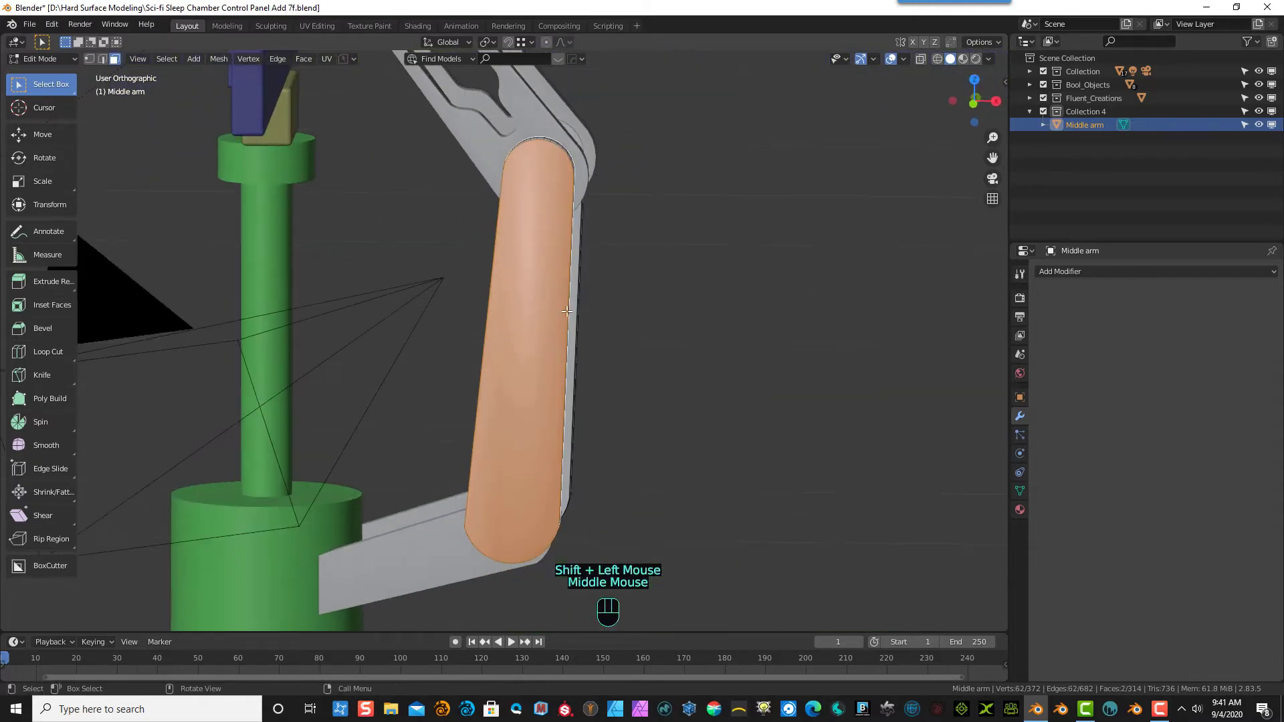
# - Inset the two selected side faces of the arm by about 0.019 m
pyautogui.click(58, 307)
pyautogui.moveTo(506, 274); pyautogui.dragTo(512, 281)
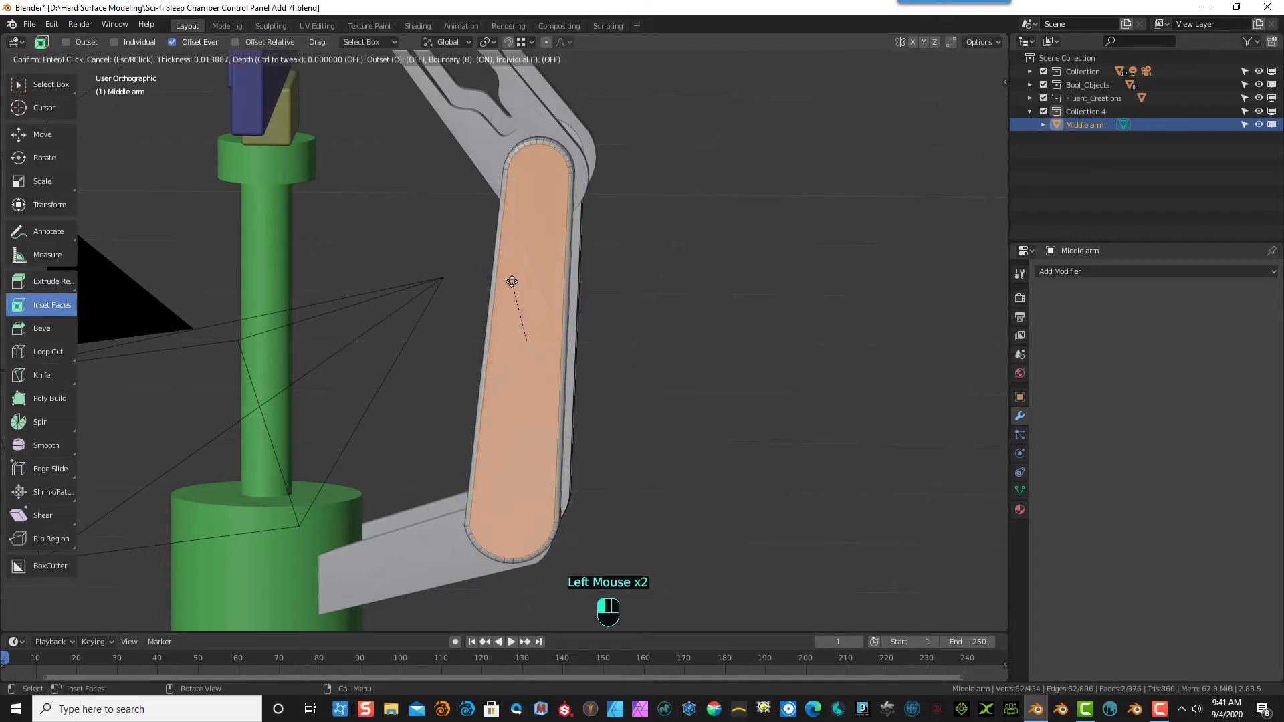
pyautogui.moveTo(511, 281); pyautogui.dragTo(486, 281)
pyautogui.moveTo(645, 284); pyautogui.dragTo(594, 267, button='middle')
pyautogui.scroll(4, 602, 176)
pyautogui.scroll(-1, 633, 173)
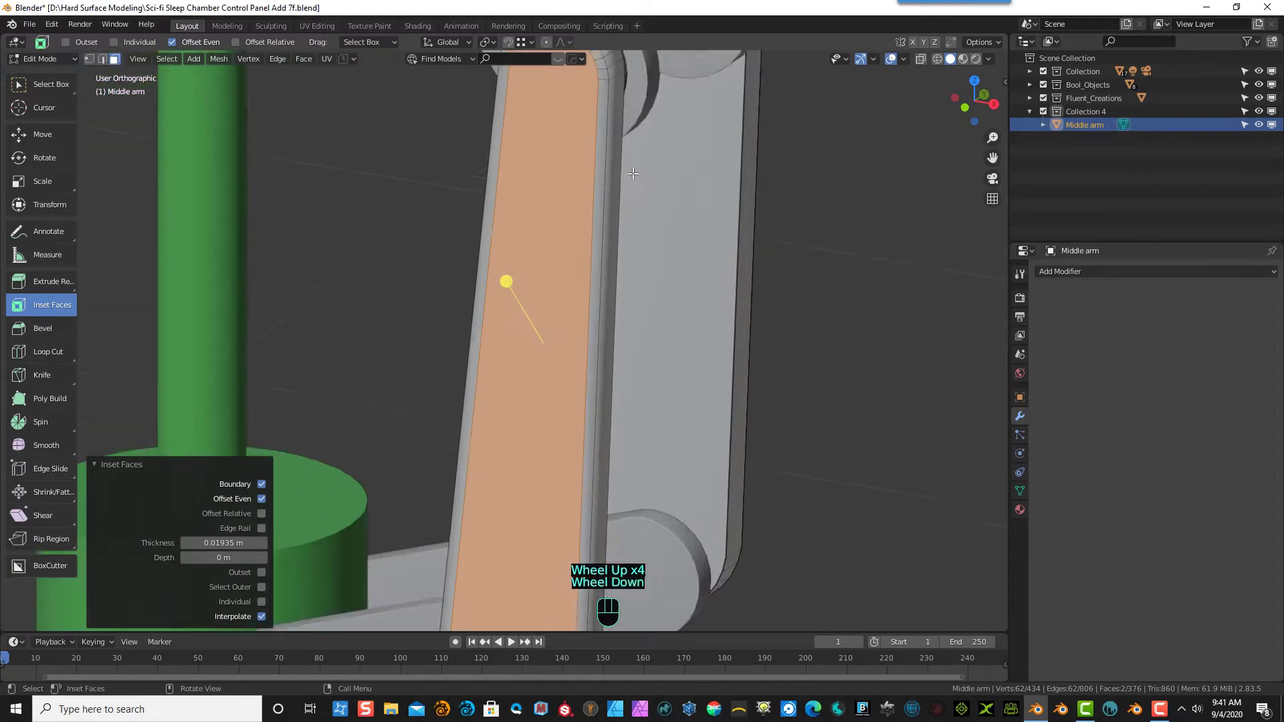
# - Select the far twin of the middle arm, grow the selection over its whole shell with Select More, and delete its faces
pyautogui.click(115, 60)
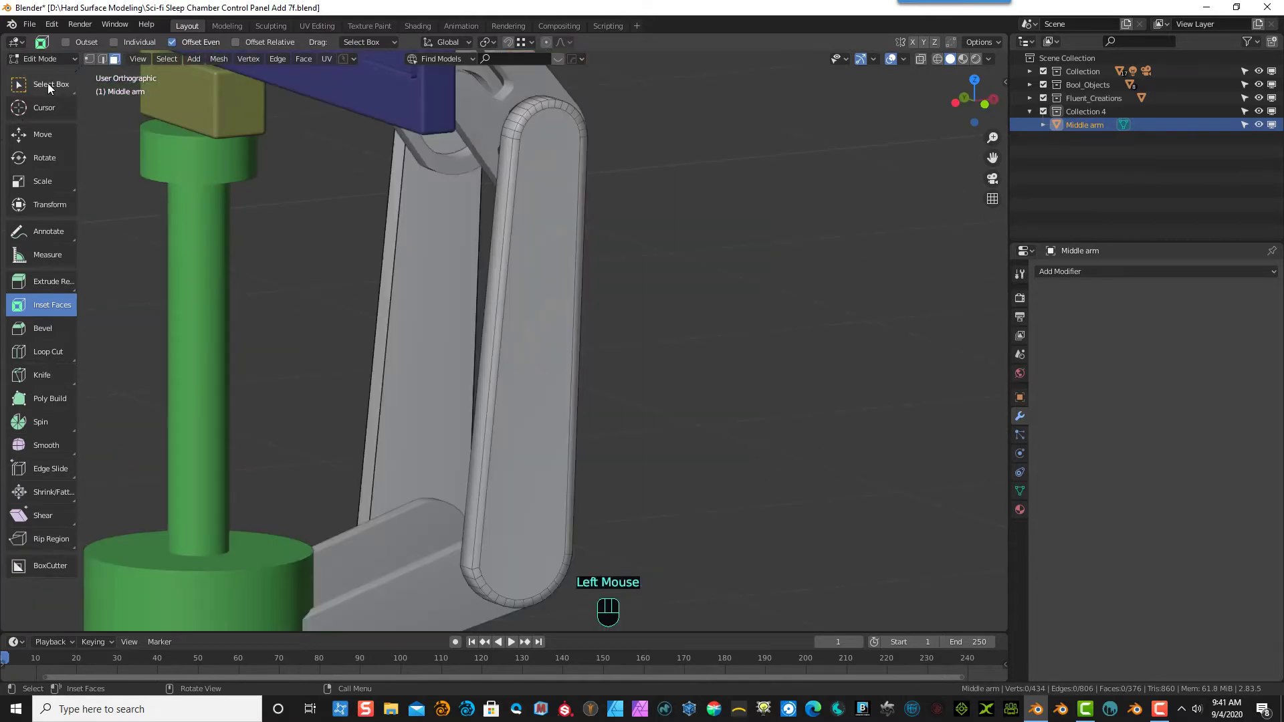
pyautogui.click(49, 84)
pyautogui.moveTo(388, 202); pyautogui.dragTo(408, 241)
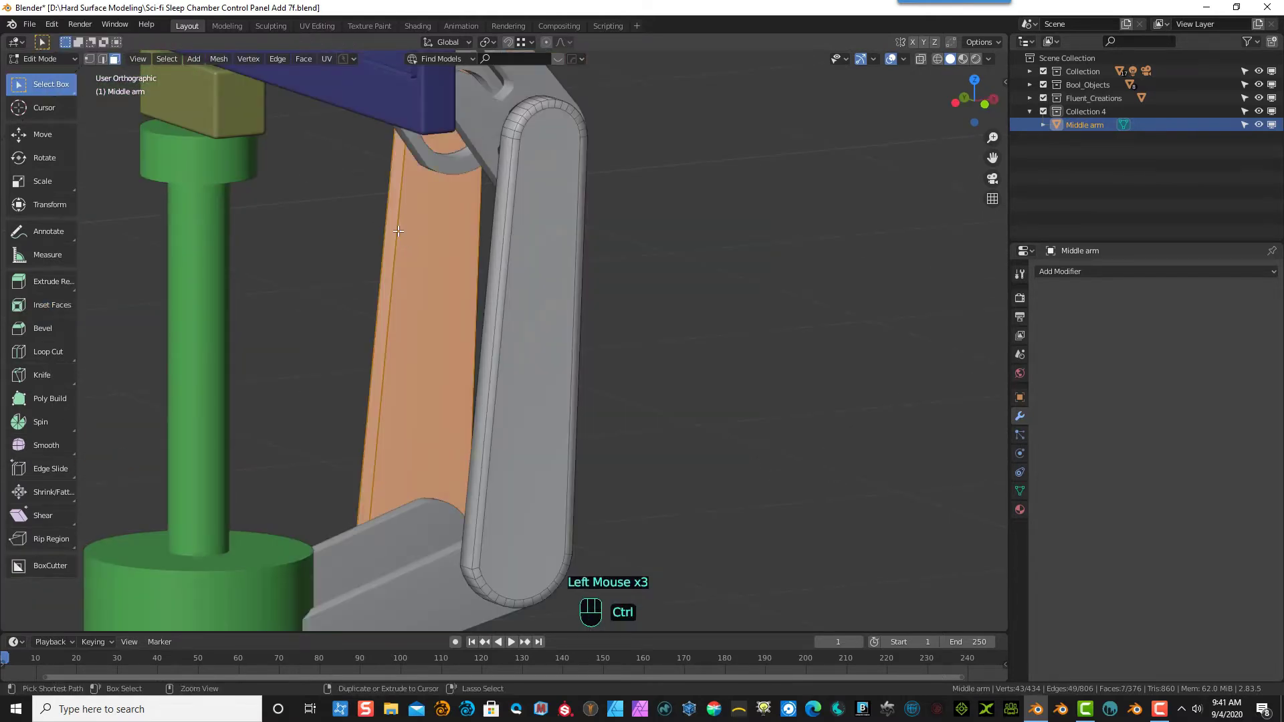
pyautogui.press('ctrl+KP_Add')
pyautogui.press('ctrl+KP_Add')
pyautogui.press('ctrl+KP_Add')
pyautogui.press('ctrl+KP_Add')
pyautogui.press('ctrl+KP_Add')
pyautogui.press('ctrl+KP_Add')
pyautogui.press('ctrl+KP_Add')
pyautogui.press('ctrl+KP_Add')
pyautogui.press('ctrl+KP_Add')
pyautogui.press('ctrl+KP_Add')
pyautogui.press('ctrl+KP_Add')
pyautogui.press('ctrl+KP_Add')
pyautogui.press('ctrl+KP_Add')
pyautogui.press('ctrl+KP_Add')
pyautogui.press('ctrl+KP_Add')
pyautogui.press('ctrl+KP_Add')
pyautogui.press('ctrl+KP_Add')
pyautogui.press('ctrl+KP_Add')
pyautogui.press('ctrl+KP_Add')
pyautogui.press('ctrl+KP_Add')
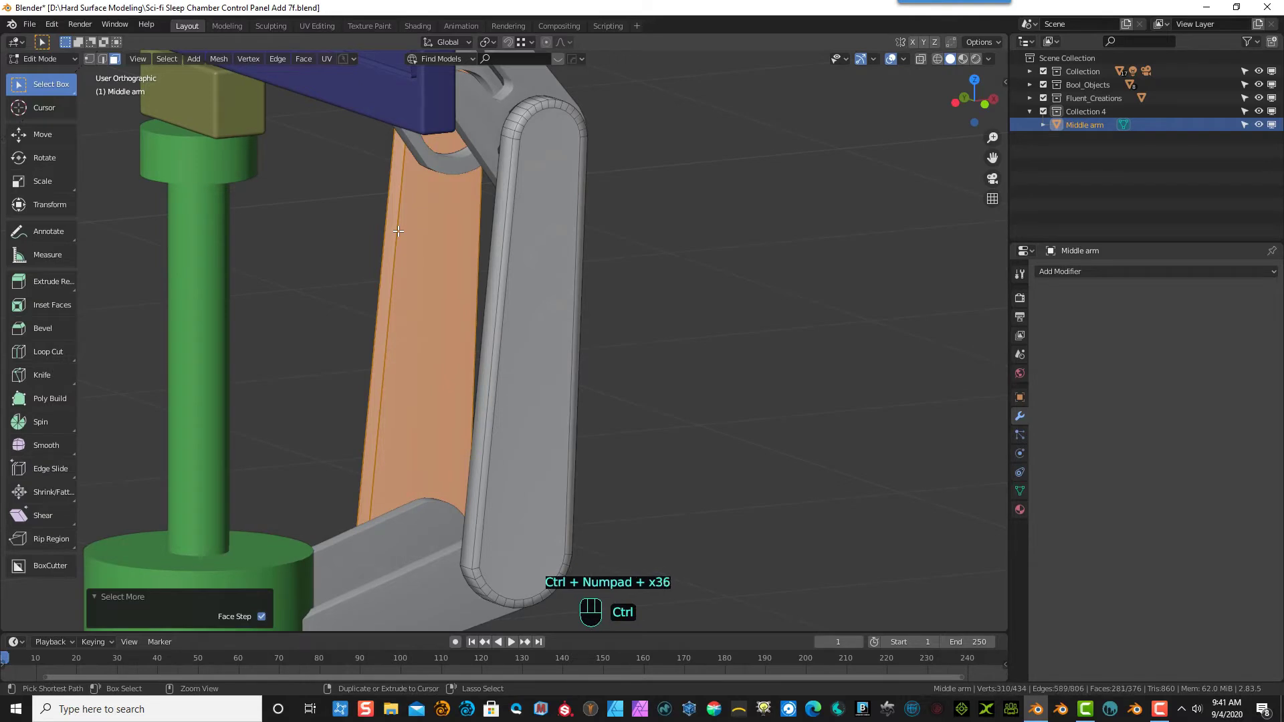
pyautogui.press('ctrl+KP_Add')
pyautogui.press('ctrl+KP_Add')
pyautogui.press('ctrl+KP_Add')
pyautogui.press('ctrl+KP_Add')
pyautogui.press('ctrl+KP_Add')
pyautogui.press('ctrl+KP_Add')
pyautogui.press('ctrl+KP_Add')
pyautogui.press('Delete')
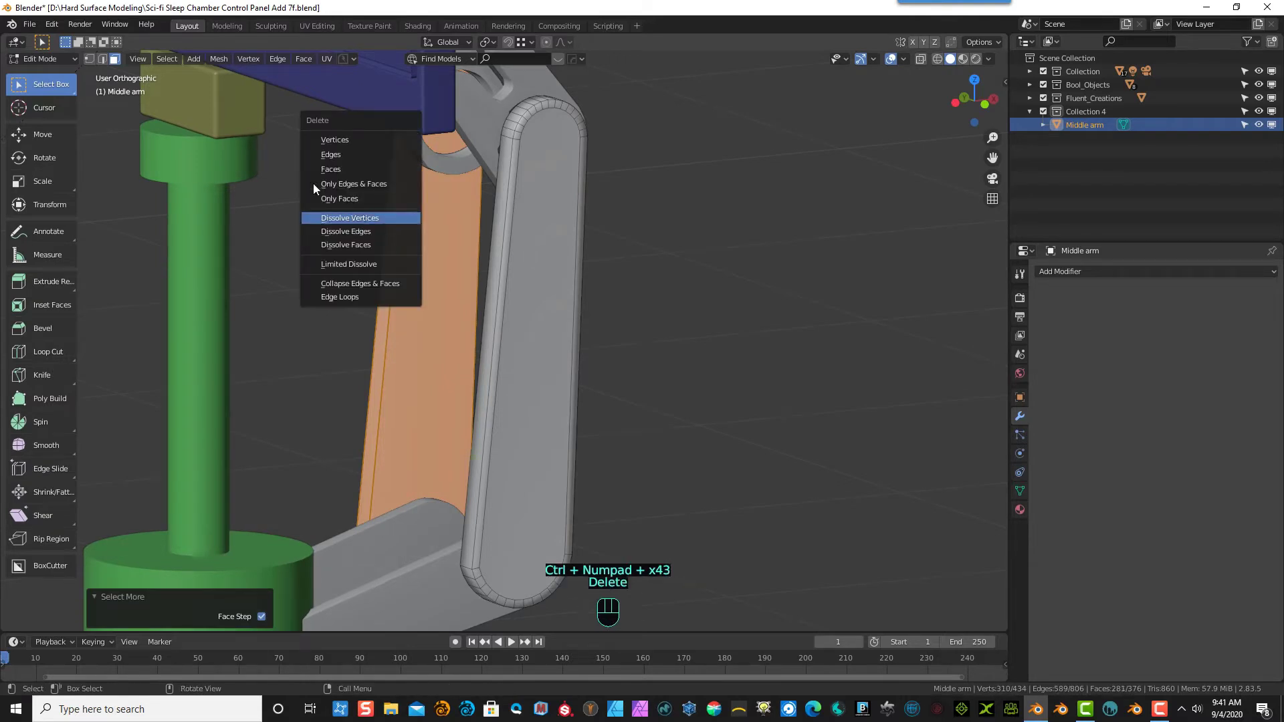
pyautogui.click(332, 170)
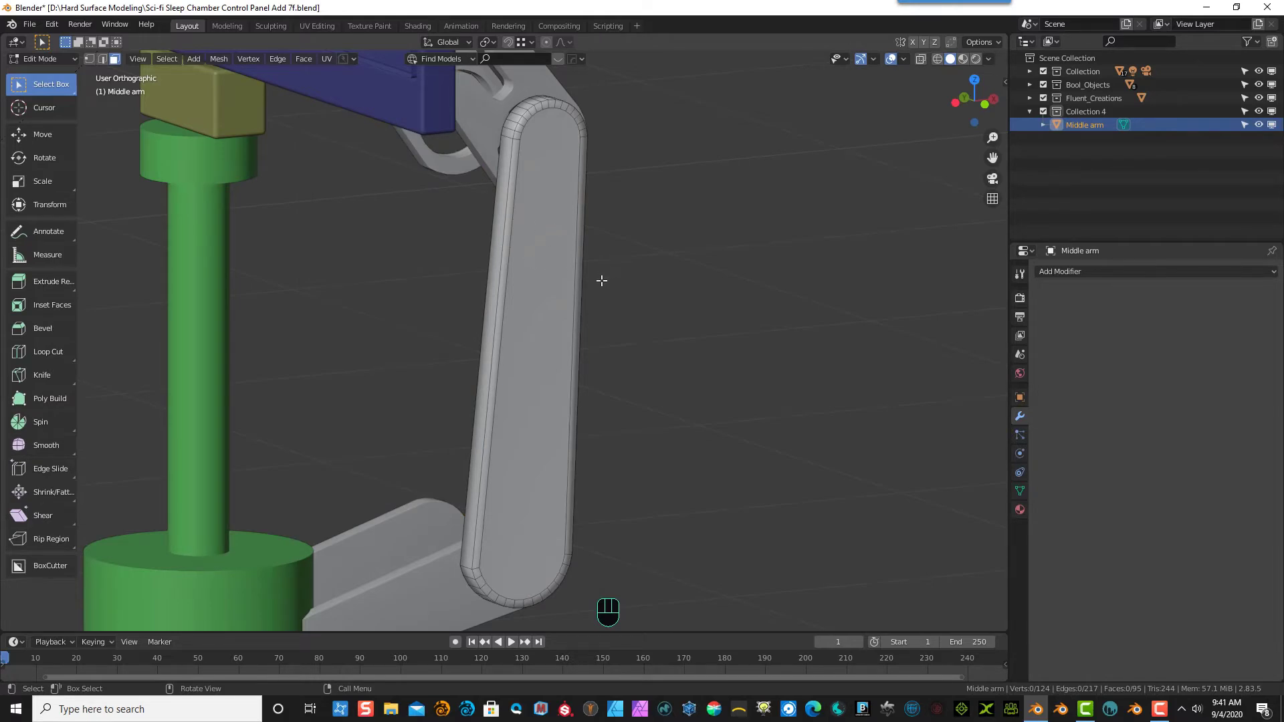
# - Box-select faces on the remaining arm and grow the selection with Select More until the whole arm is selected
pyautogui.moveTo(601, 280); pyautogui.dragTo(437, 322)
pyautogui.press('ctrl')
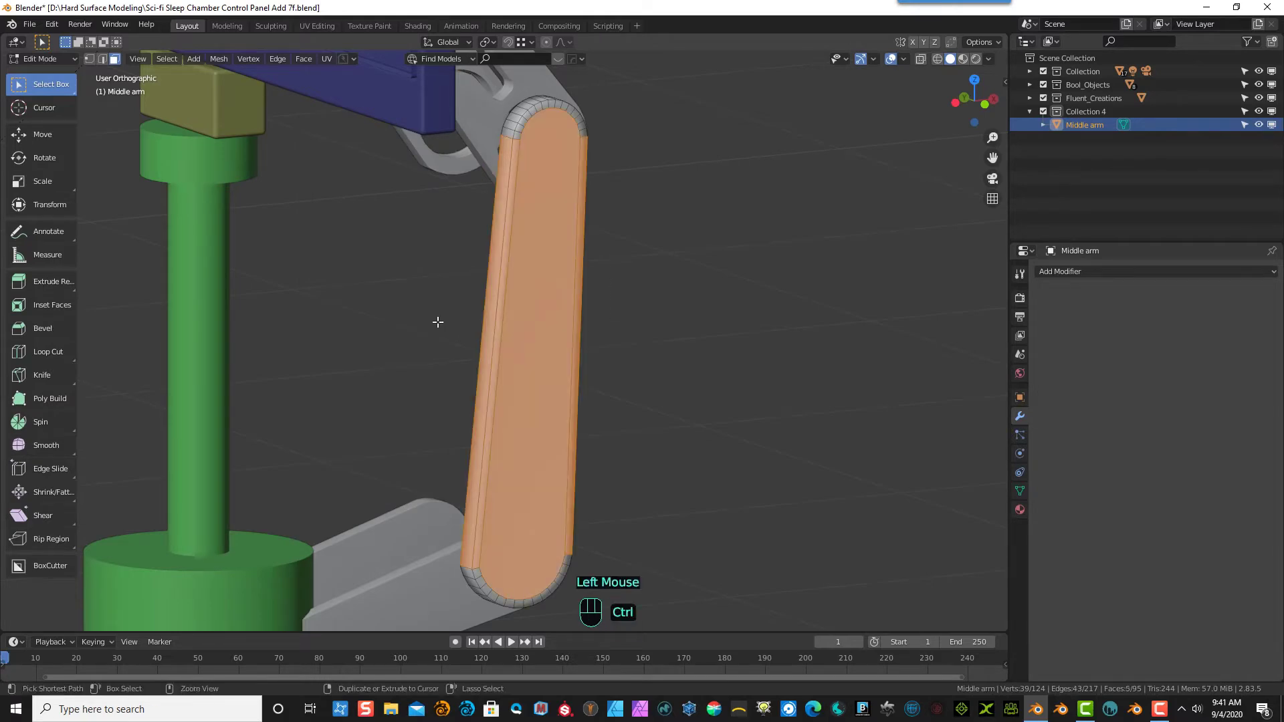
pyautogui.press('ctrl+KP_Add')
pyautogui.press('ctrl+KP_Add')
pyautogui.press('ctrl+KP_Add')
pyautogui.press('ctrl+KP_Add')
pyautogui.press('ctrl+KP_Add')
pyautogui.press('ctrl+KP_Add')
pyautogui.press('ctrl+KP_Add')
pyautogui.press('ctrl+KP_Add')
pyautogui.press('ctrl+KP_Add')
pyautogui.press('ctrl+KP_Add')
pyautogui.press('ctrl+KP_Add')
pyautogui.press('ctrl+KP_Add')
pyautogui.press('ctrl+KP_Add')
pyautogui.press('ctrl+KP_Add')
pyautogui.press('ctrl+KP_Add')
pyautogui.press('ctrl+KP_Add')
pyautogui.press('ctrl+KP_Add')
pyautogui.press('ctrl+KP_Add')
pyautogui.press('ctrl+KP_Add')
pyautogui.press('ctrl+KP_Add')
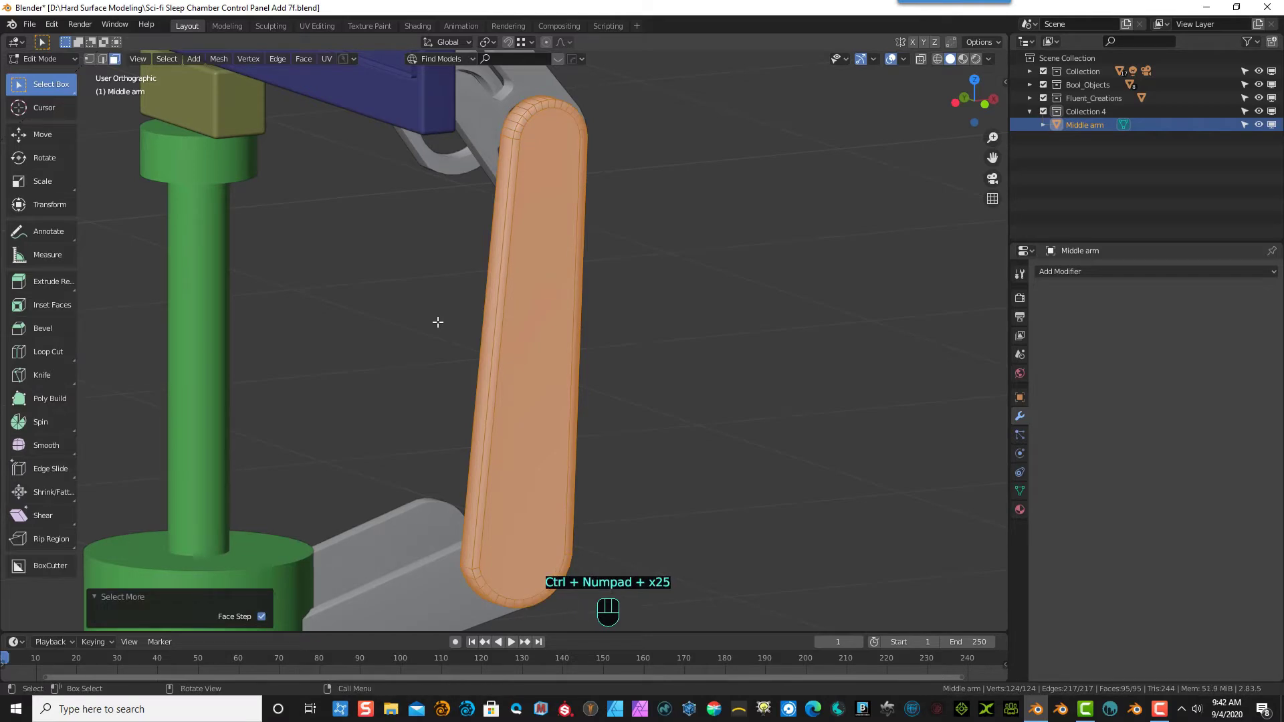
# - In front view, knife a crosswise cut through the arm just below its upper rounded end, with cut through on
pyautogui.press('KP_3')
pyautogui.press('KP_1')
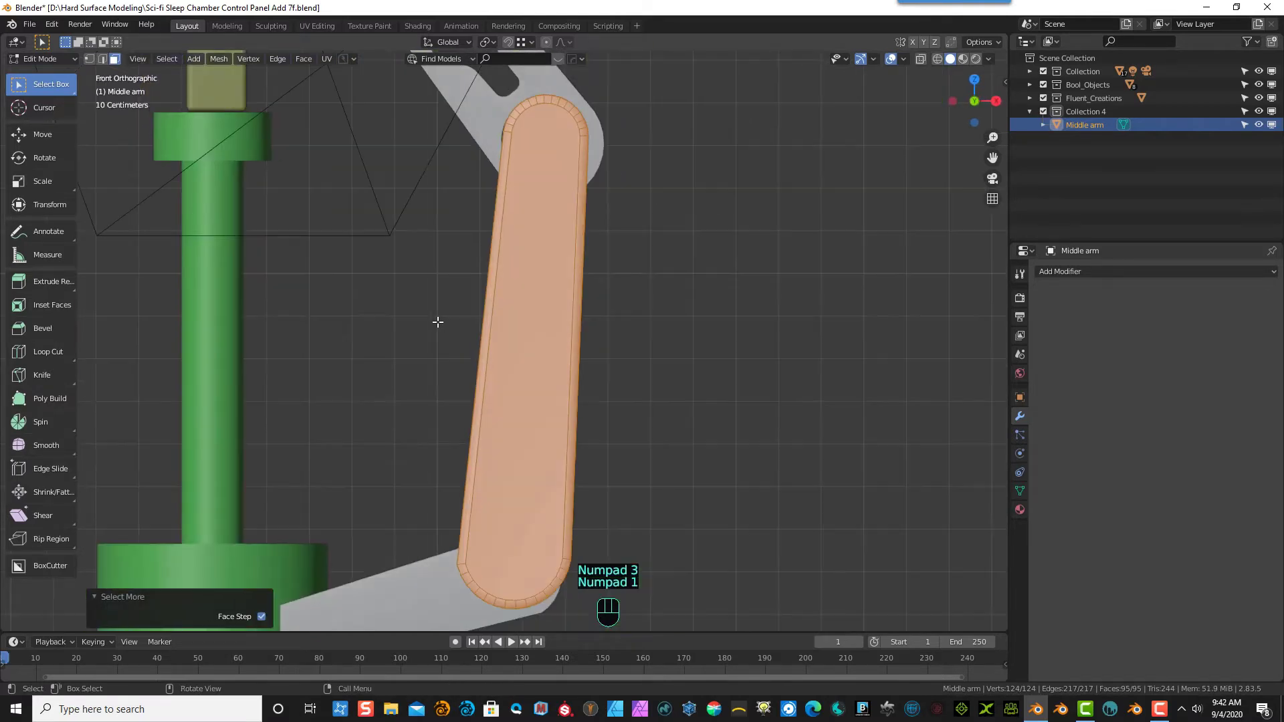
pyautogui.click(22, 379)
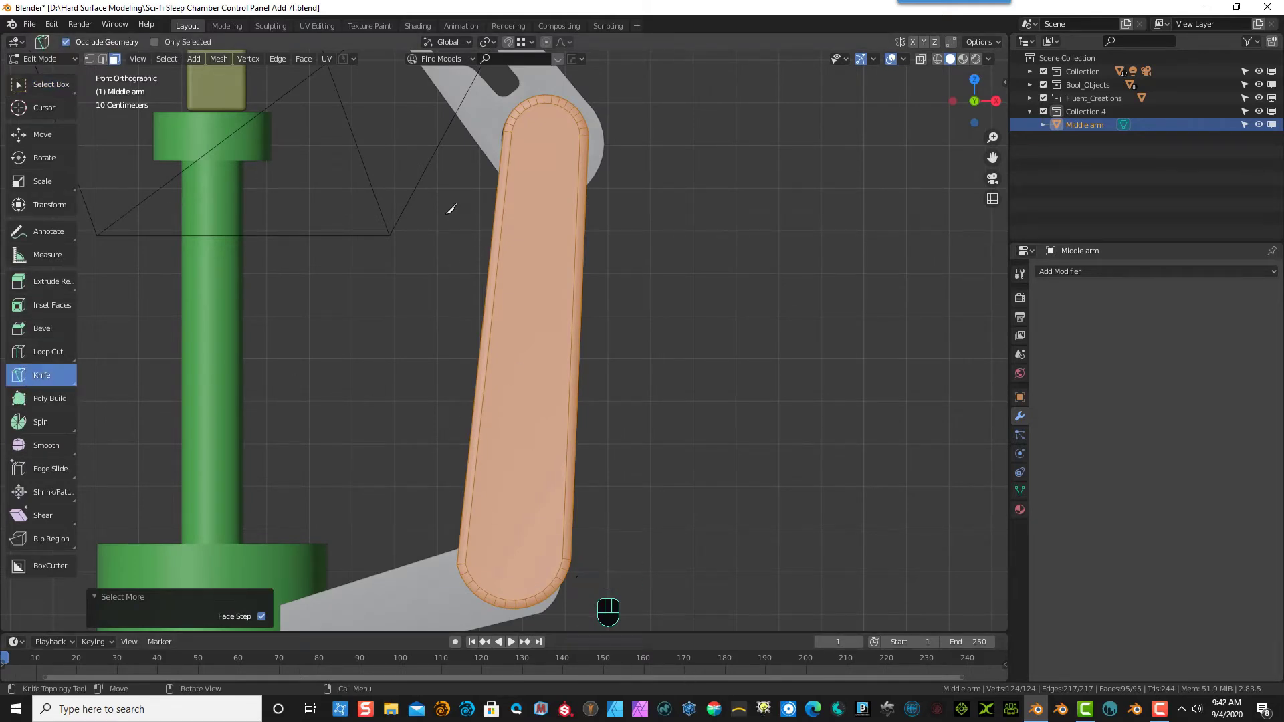
pyautogui.moveTo(447, 214); pyautogui.dragTo(639, 223)
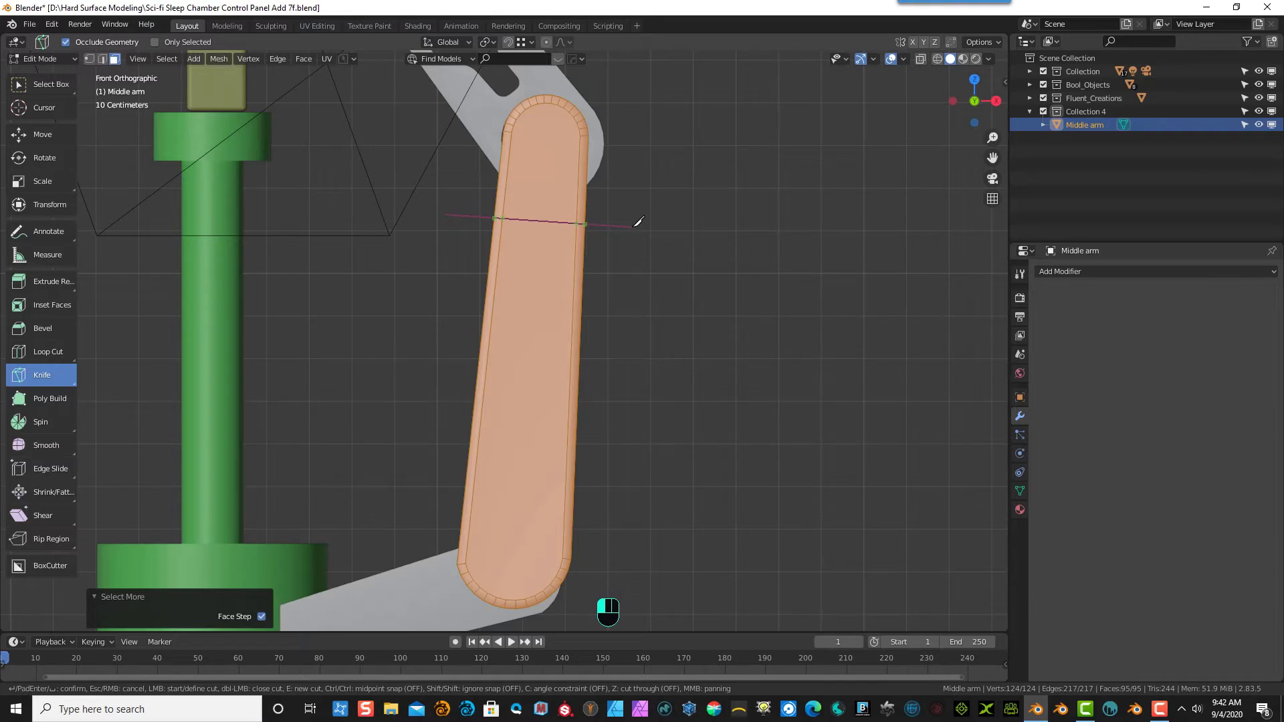
pyautogui.press('z')
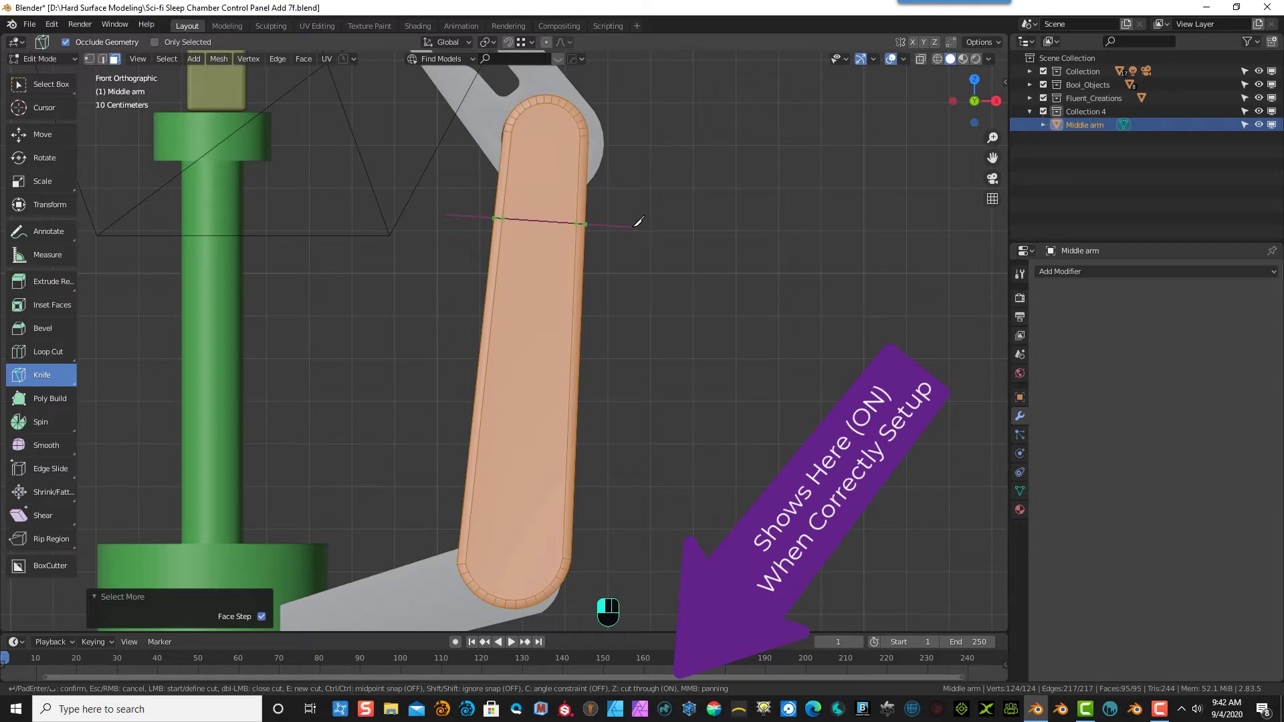
pyautogui.press('Return')
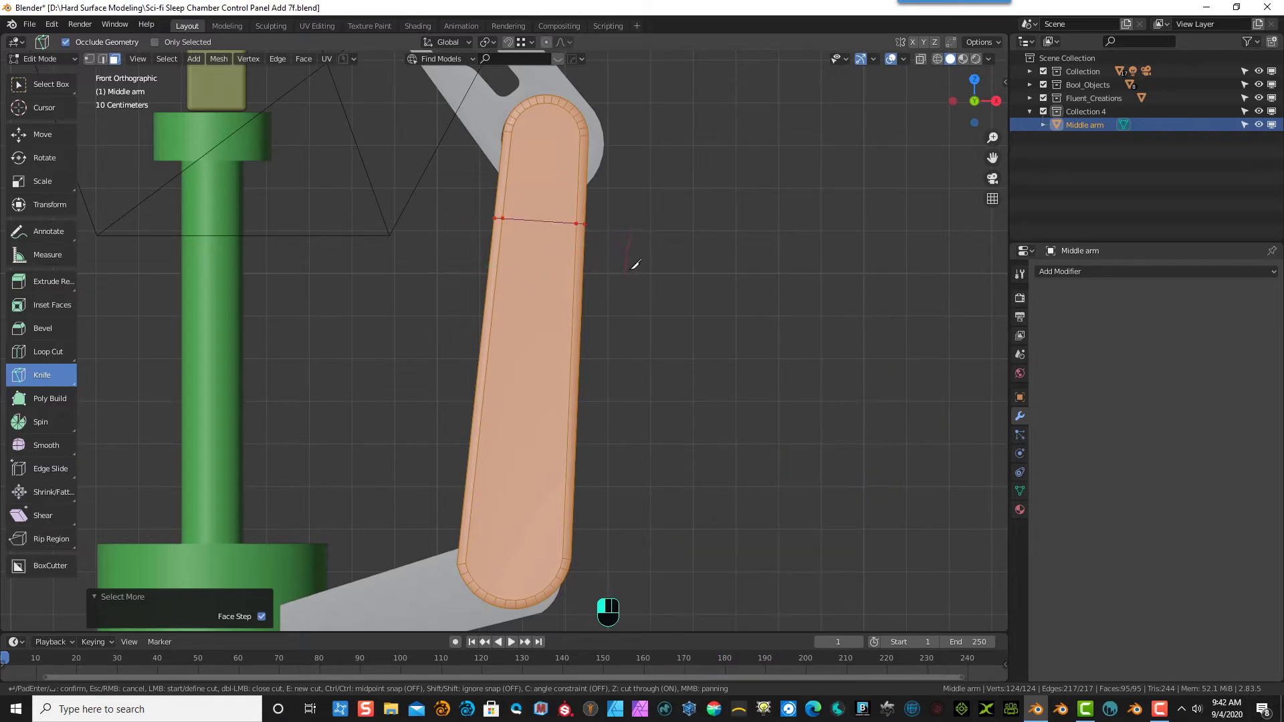
pyautogui.press('Return')
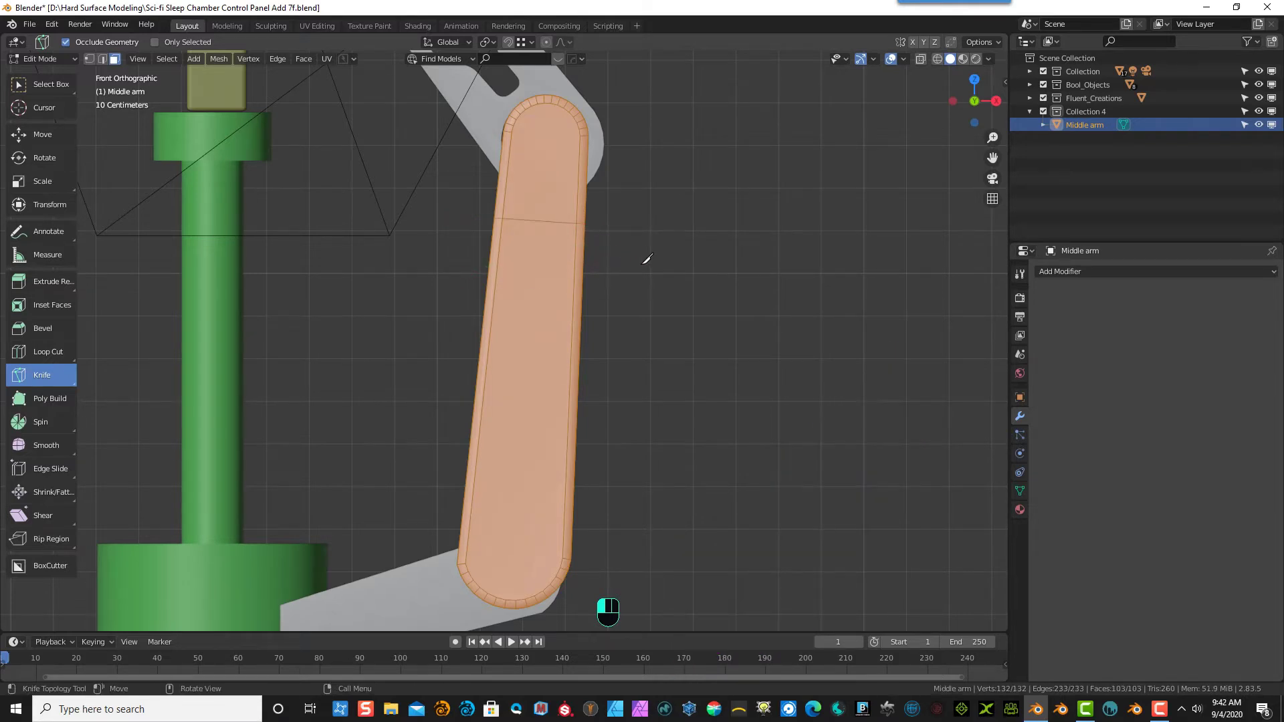
# - In front view, knife a second crosswise cut just above the arm's lower rounded end, with cut through on
pyautogui.click(62, 58)
pyautogui.moveTo(159, 84); pyautogui.dragTo(593, 174, button='middle')
pyautogui.scroll(3, 602, 201)
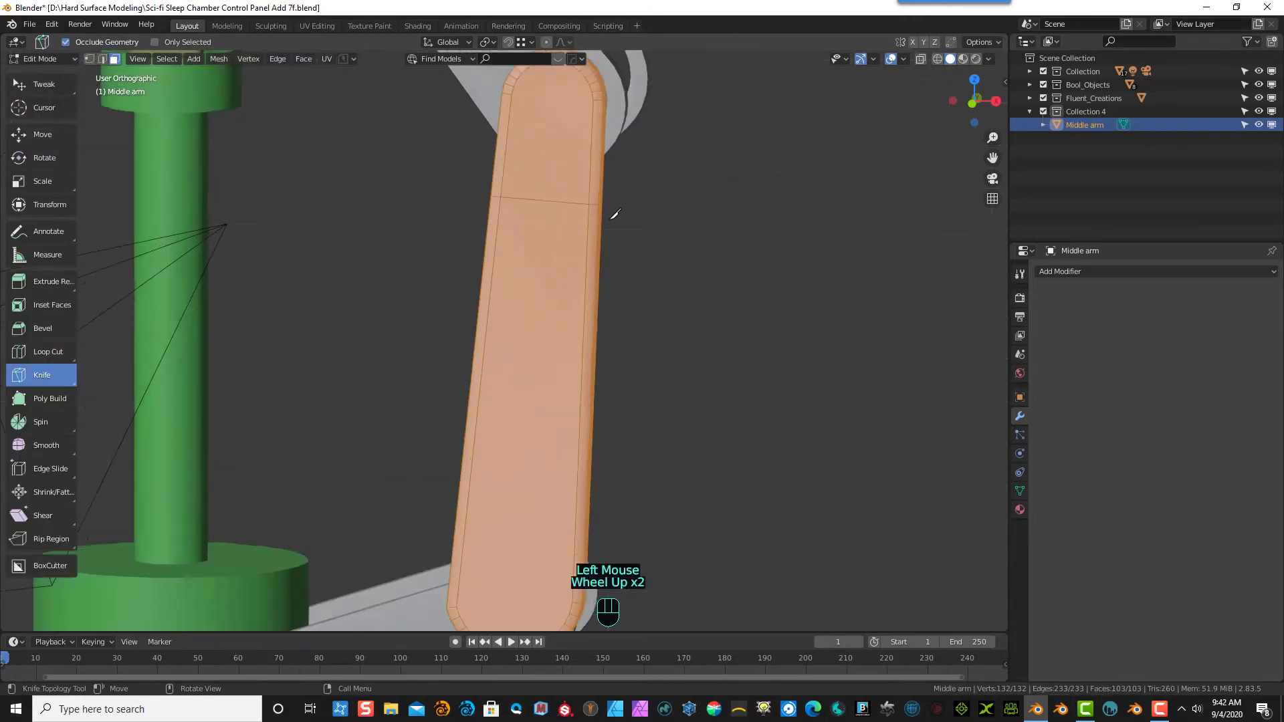
pyautogui.scroll(-3, 605, 221)
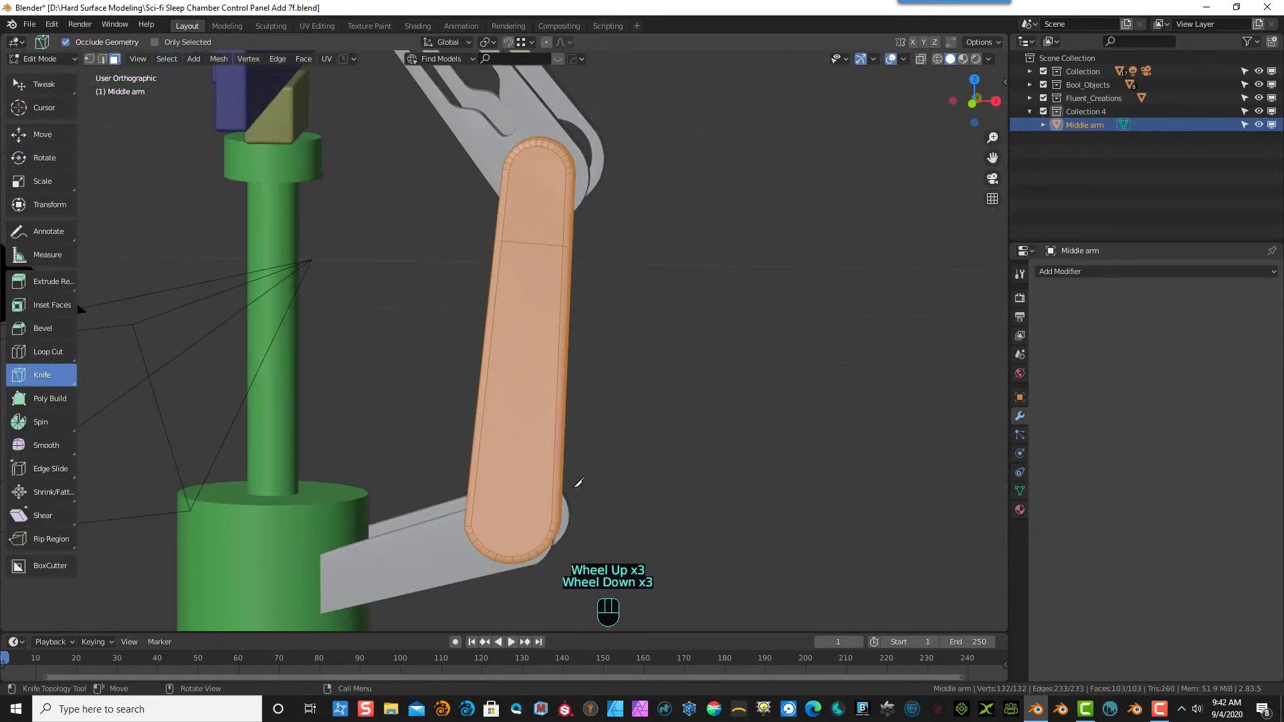
pyautogui.moveTo(602, 479)
pyautogui.mouseDown(button='middle')
pyautogui.moveTo(622, 476)
pyautogui.moveTo(614, 467)
pyautogui.mouseUp(button='middle')
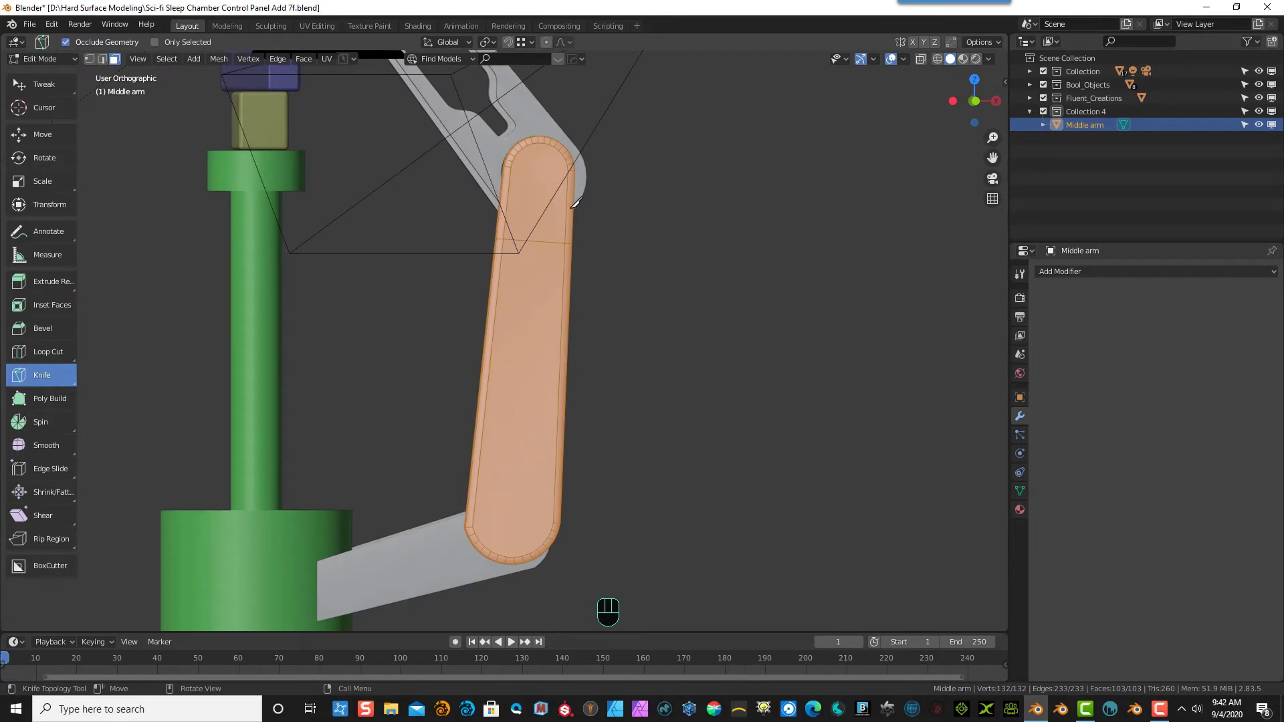
pyautogui.press('KP_3')
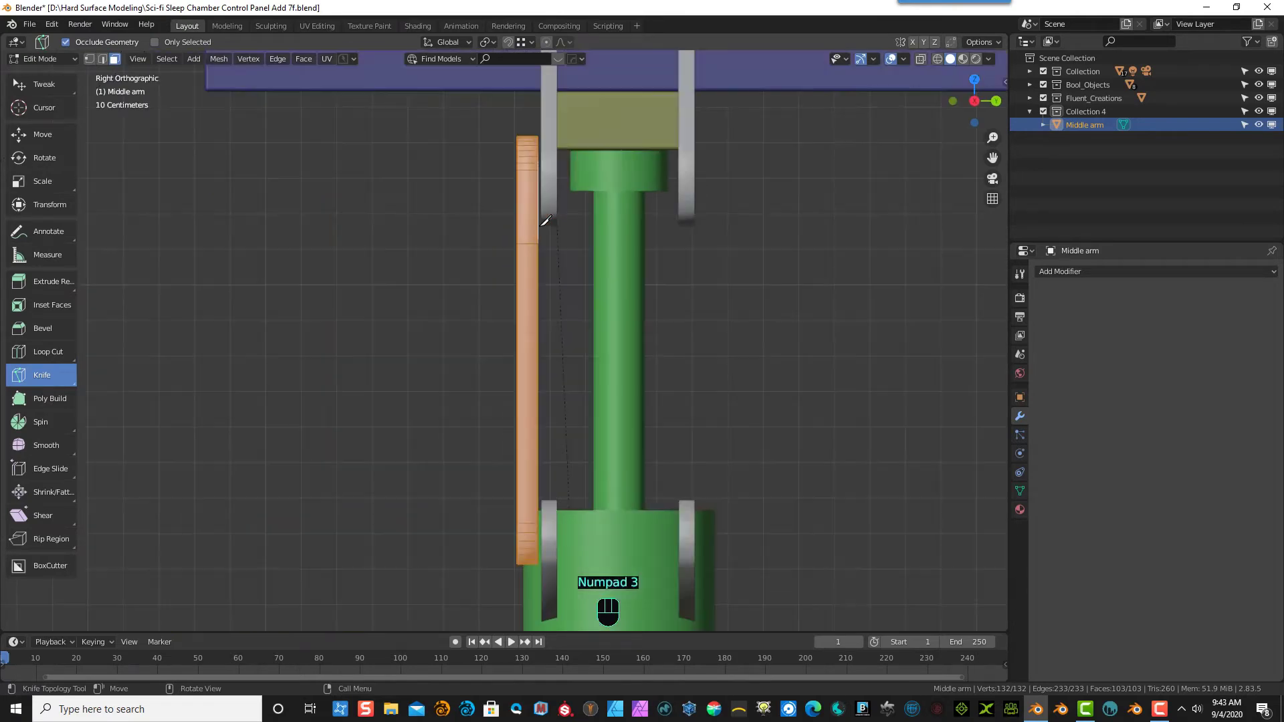
pyautogui.press('KP_1')
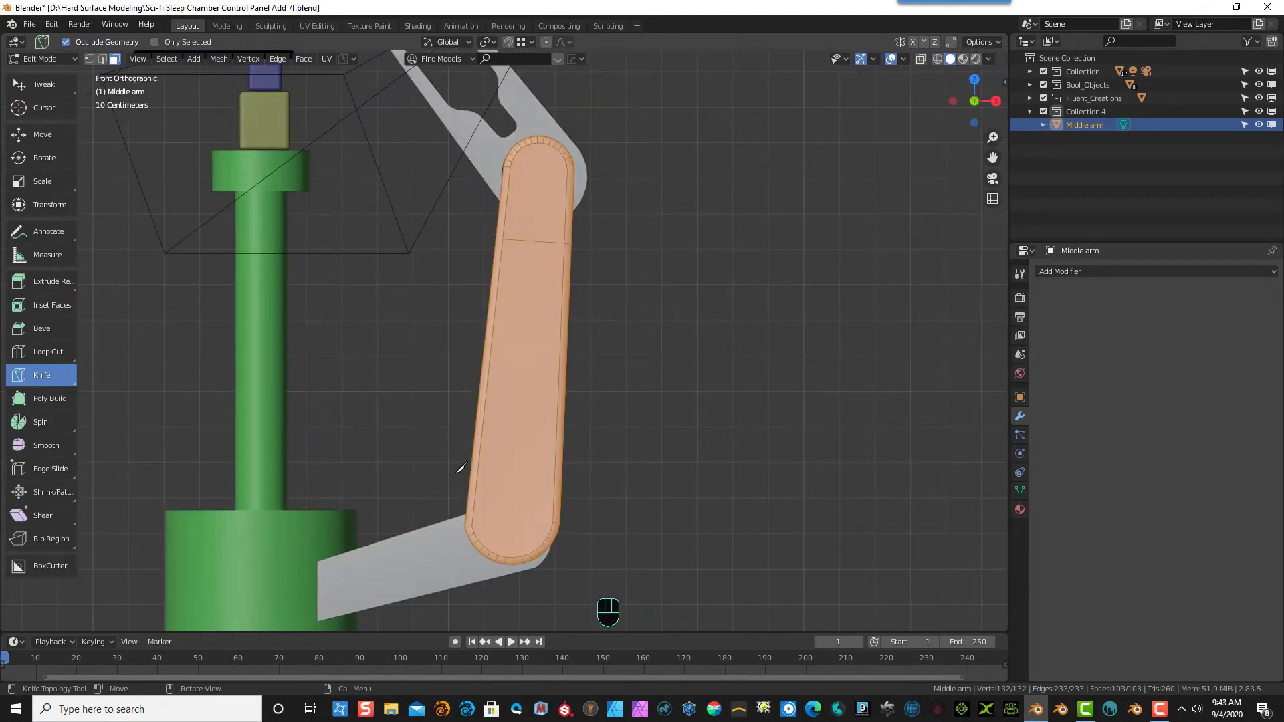
pyautogui.moveTo(460, 469); pyautogui.dragTo(614, 481)
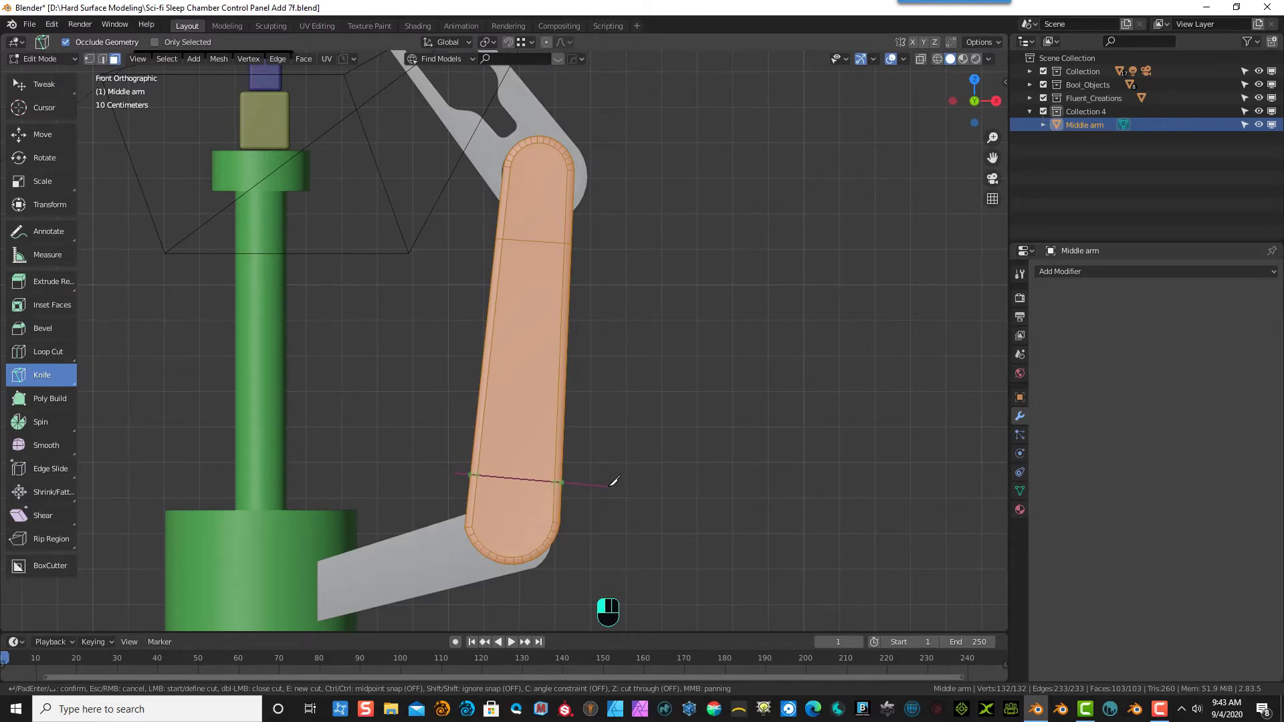
pyautogui.press('z')
pyautogui.click(614, 477)
pyautogui.press('Return')
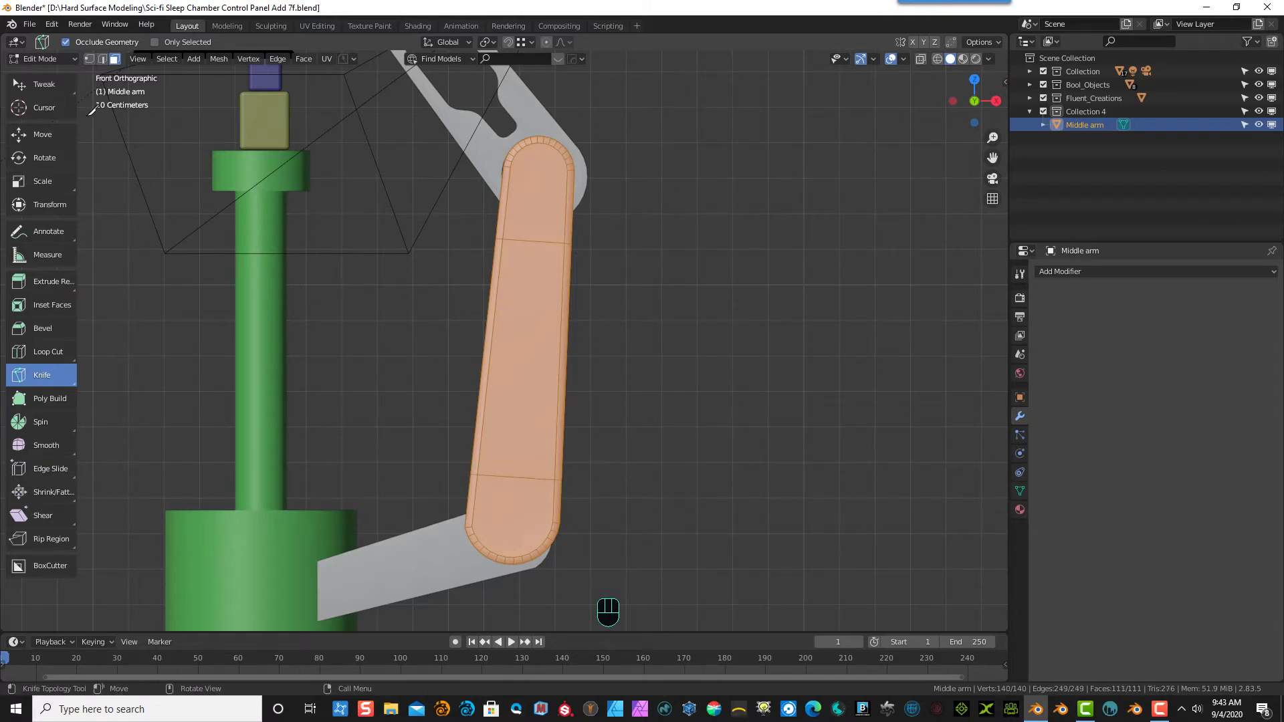
# - In vertex selection, knife a cut from the upper rounded end's centre vertex down to the middle of the upper crosswise cut
pyautogui.click(89, 59)
pyautogui.scroll(1, 573, 126)
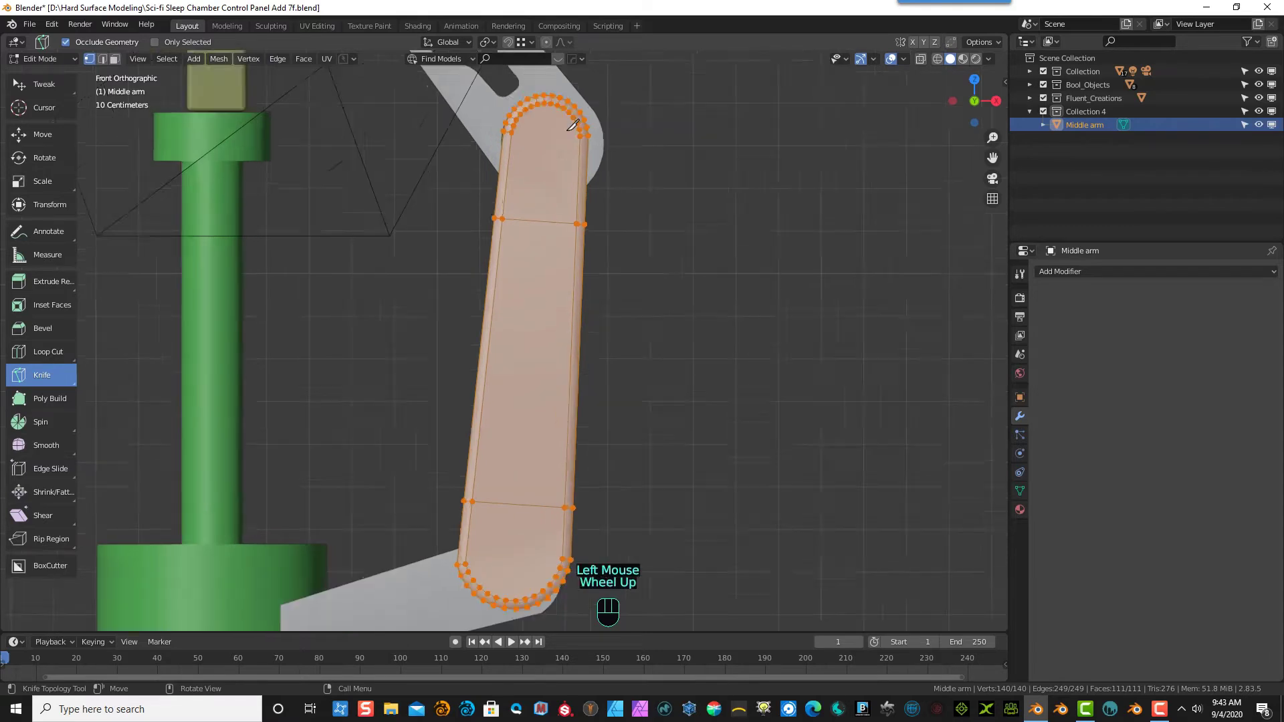
pyautogui.scroll(1, 574, 125)
pyautogui.moveTo(992, 158); pyautogui.dragTo(1012, 302)
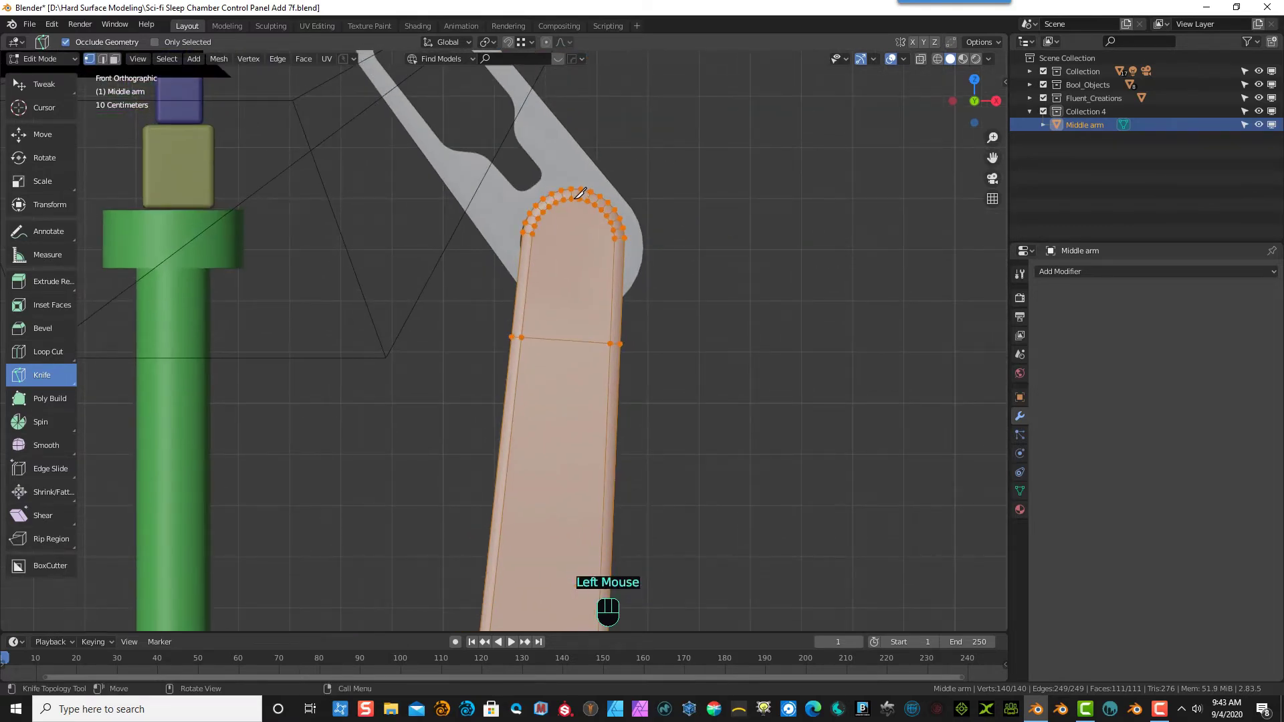
pyautogui.moveTo(578, 194); pyautogui.dragTo(568, 333)
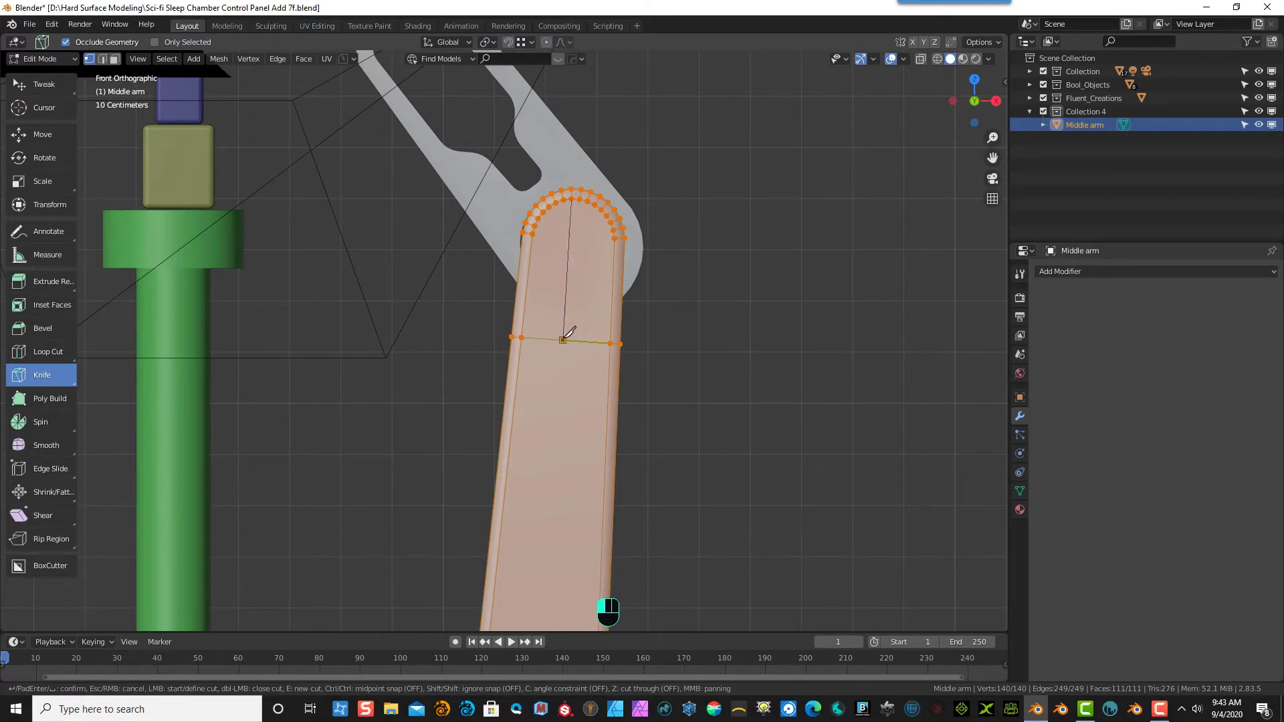
pyautogui.press('Return')
# - Knife the centre line onward from the upper crosswise cut, across the lower one, to the lower rounded end's centre vertex
pyautogui.scroll(-5, 569, 335)
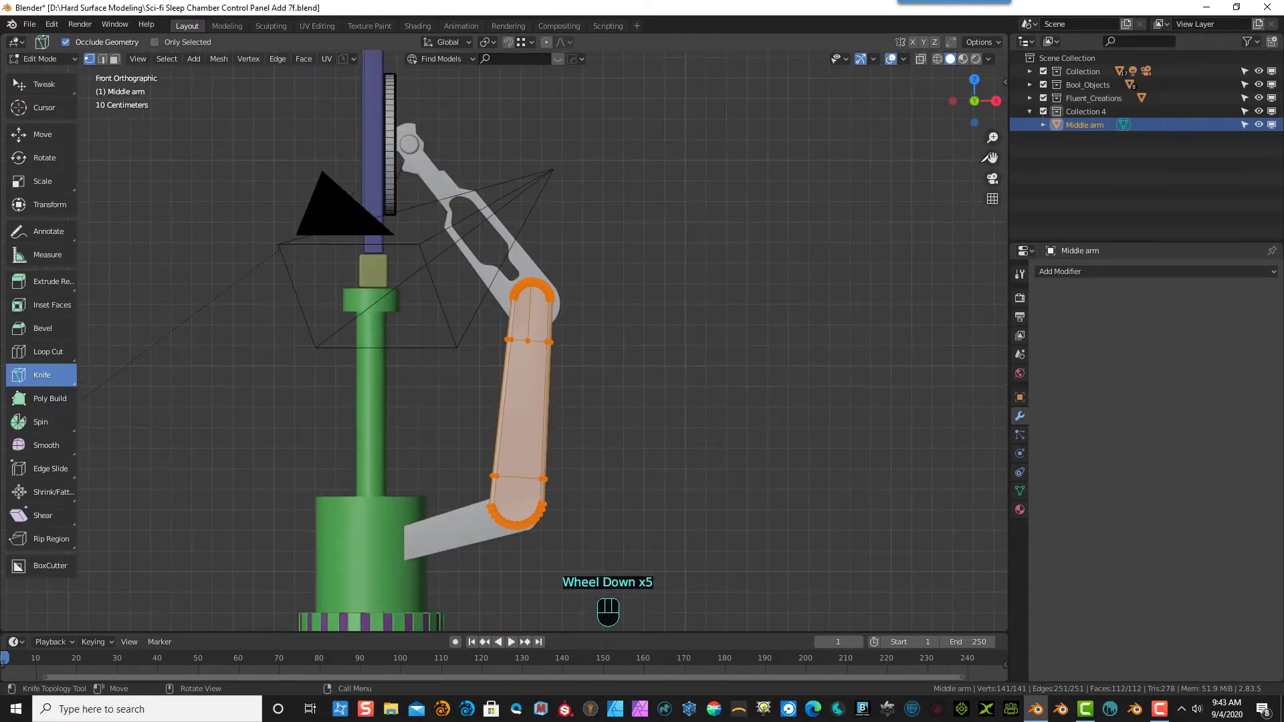
pyautogui.moveTo(993, 158); pyautogui.dragTo(830, 237)
pyautogui.scroll(2, 826, 211)
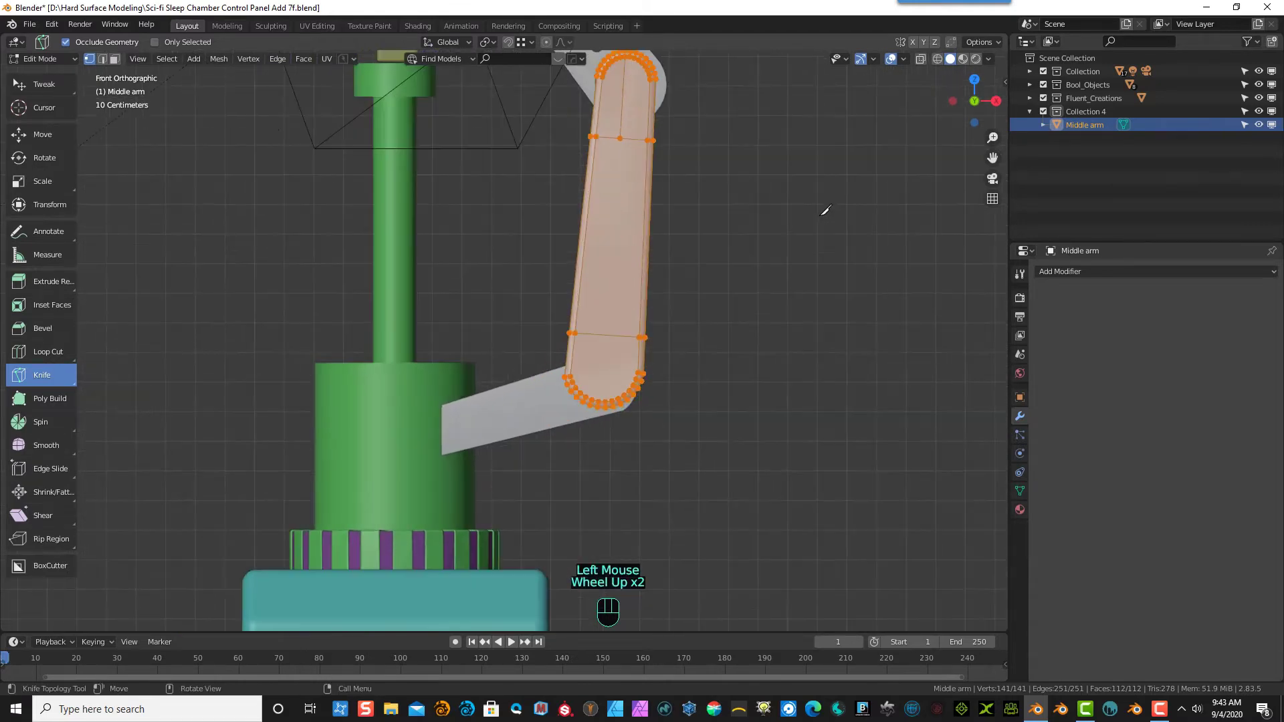
pyautogui.scroll(2, 796, 167)
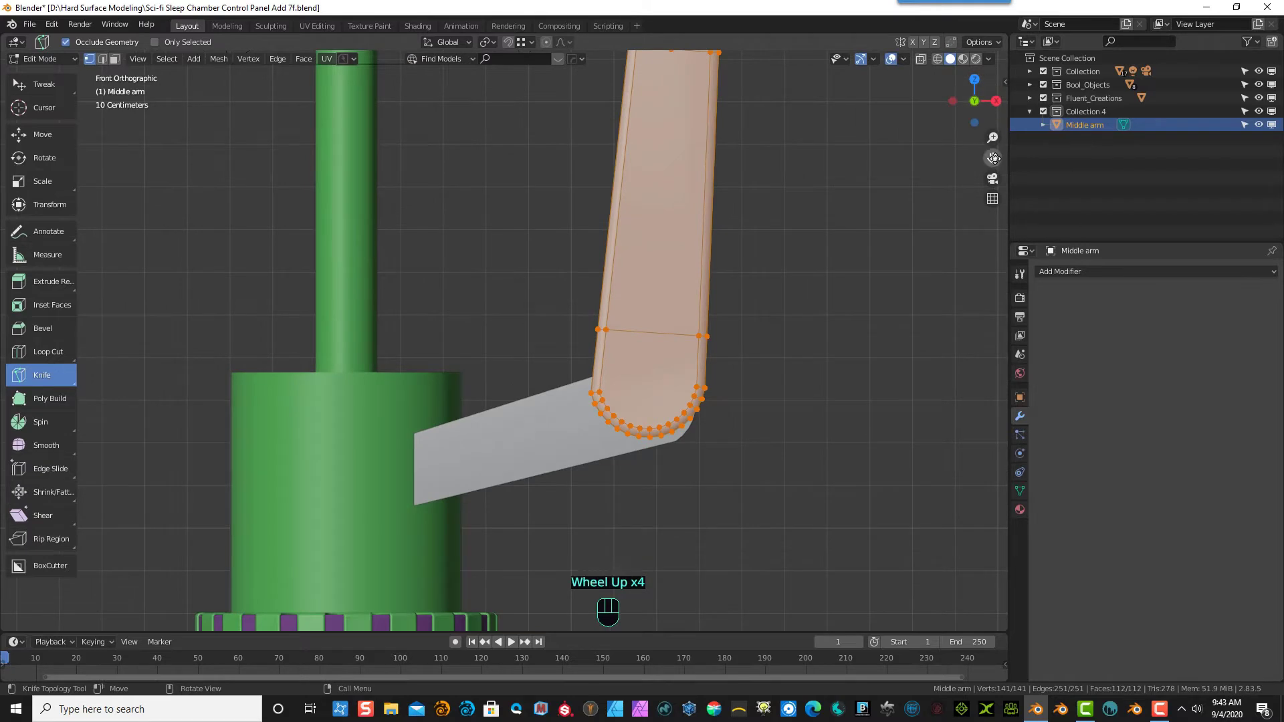
pyautogui.moveTo(993, 158); pyautogui.dragTo(977, 152)
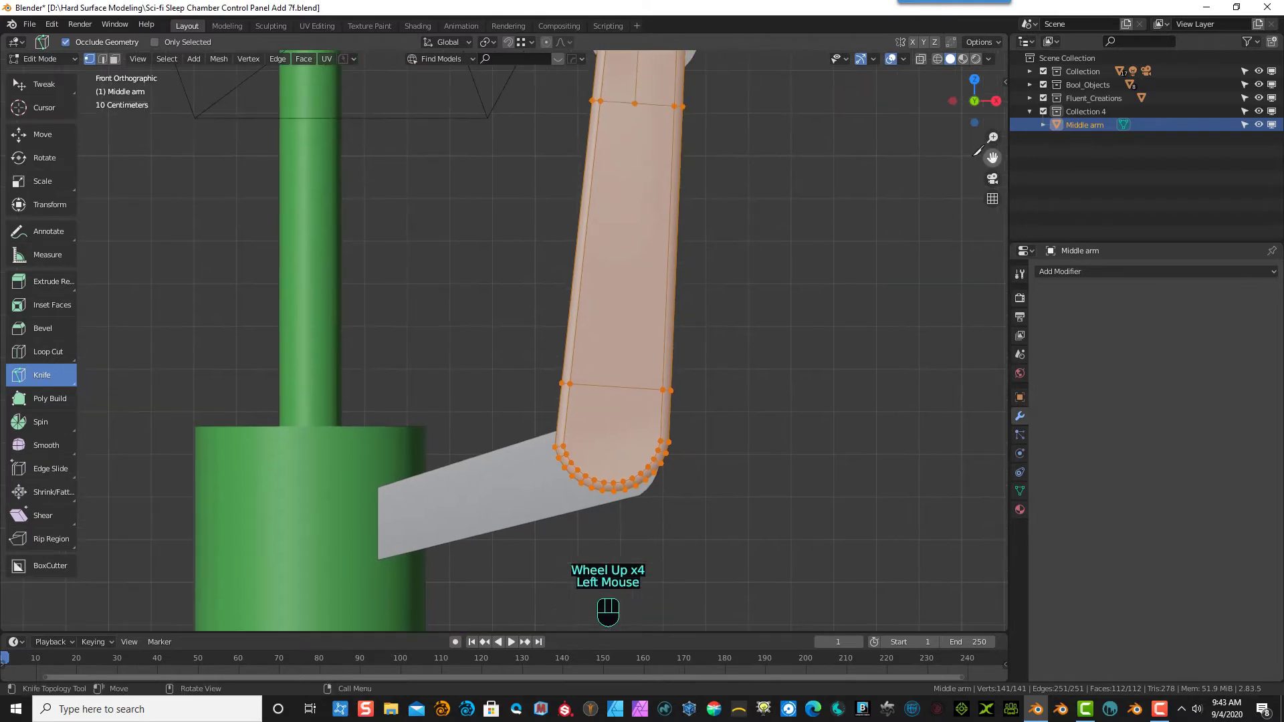
pyautogui.click(642, 96)
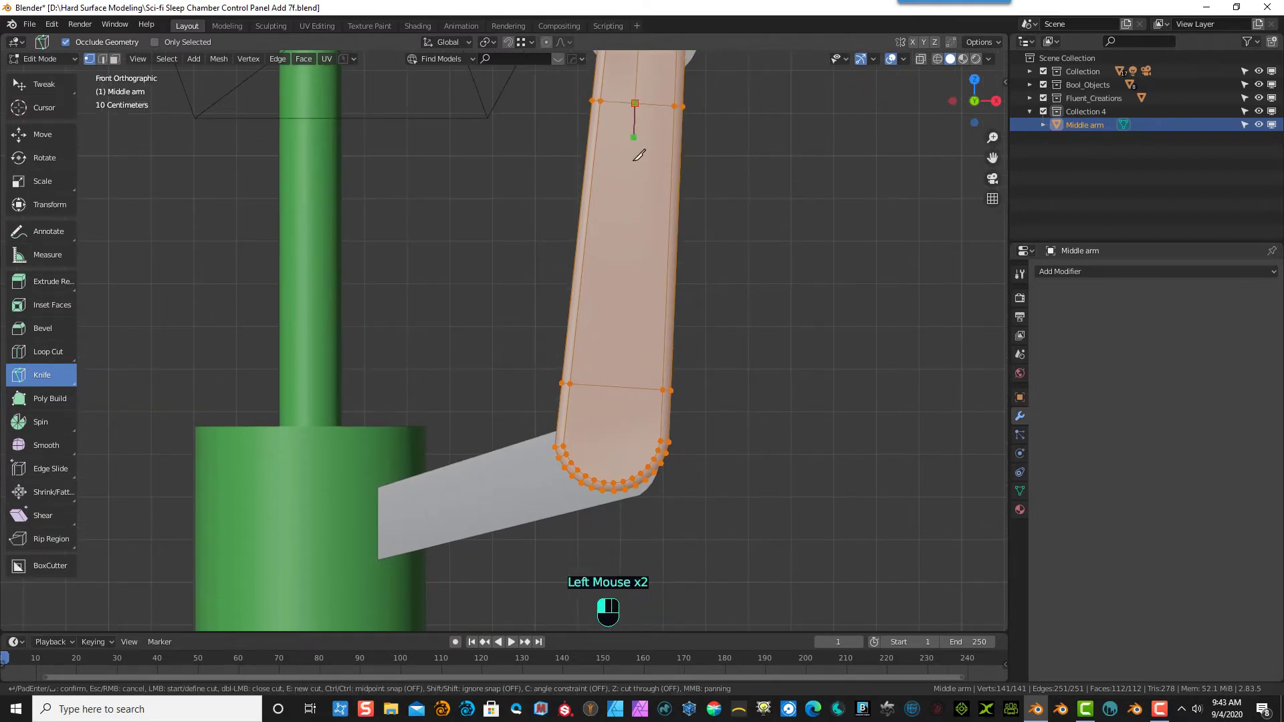
pyautogui.click(616, 387)
pyautogui.click(604, 482)
pyautogui.press('Return')
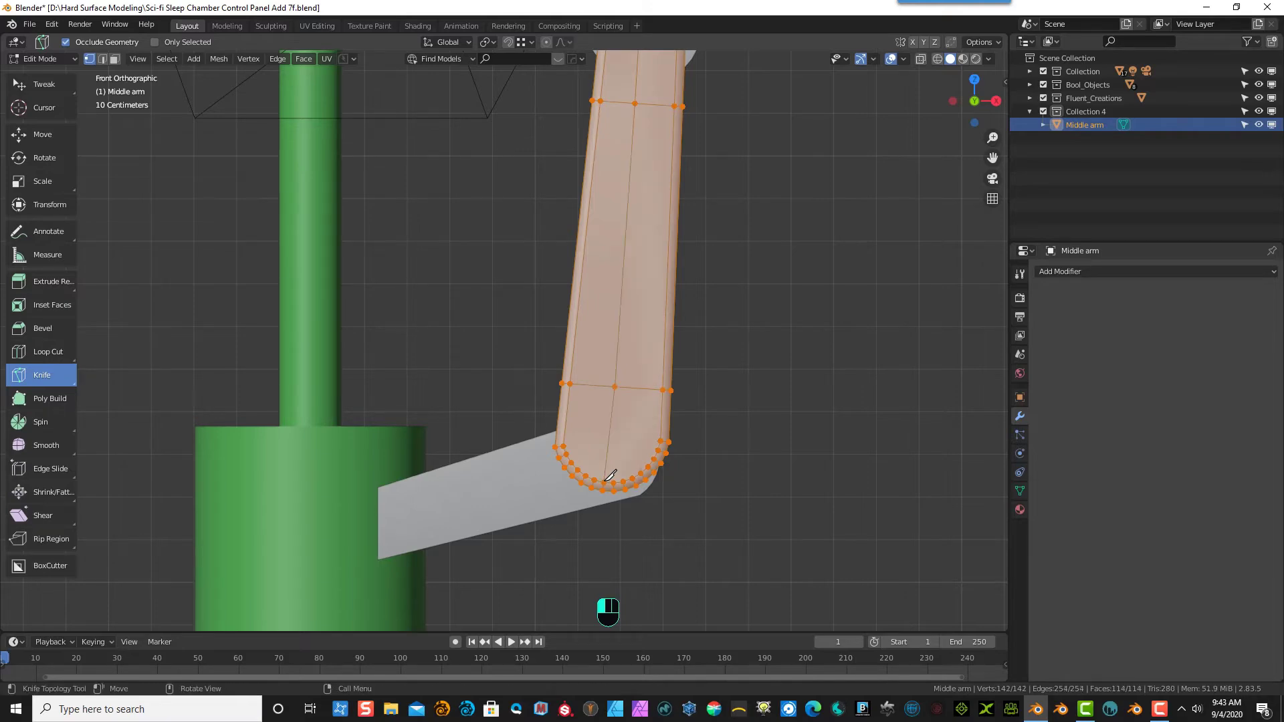
# - In Object Mode, hide the slotted upper arms and the lower arms, and select the middle arm
pyautogui.moveTo(786, 352); pyautogui.dragTo(496, 341, button='middle')
pyautogui.scroll(-3, 551, 220)
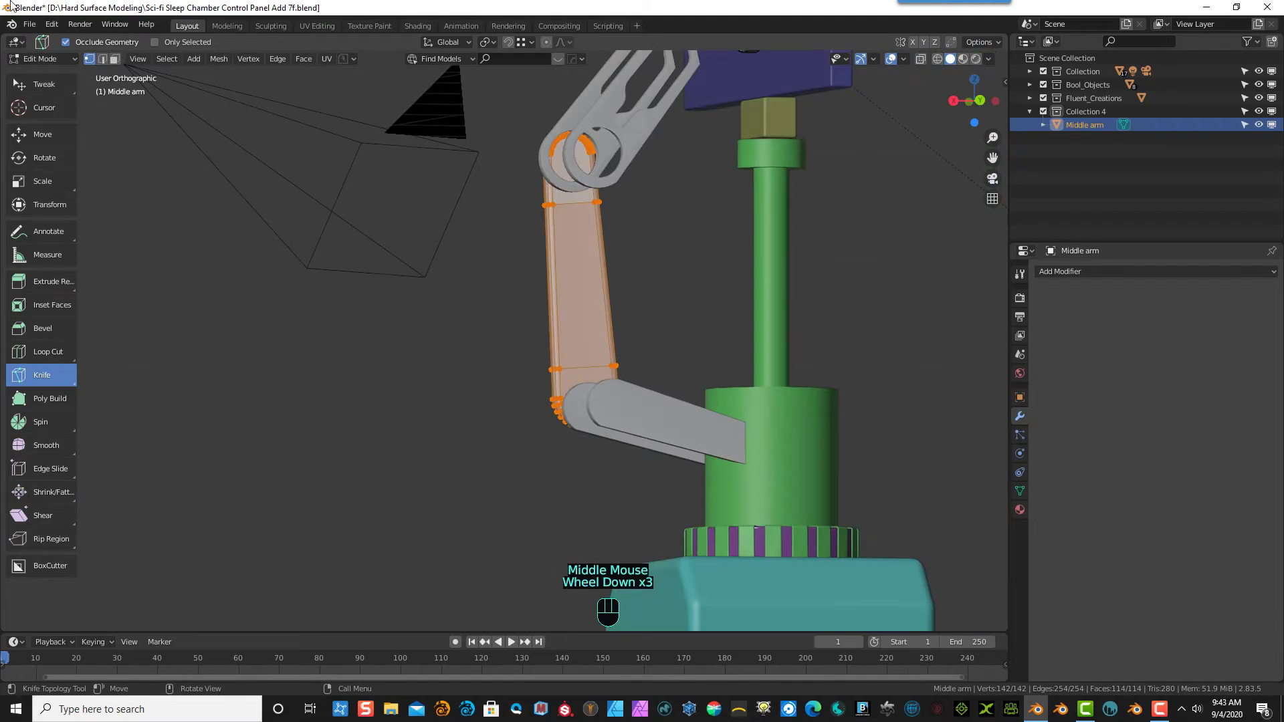
pyautogui.click(75, 58)
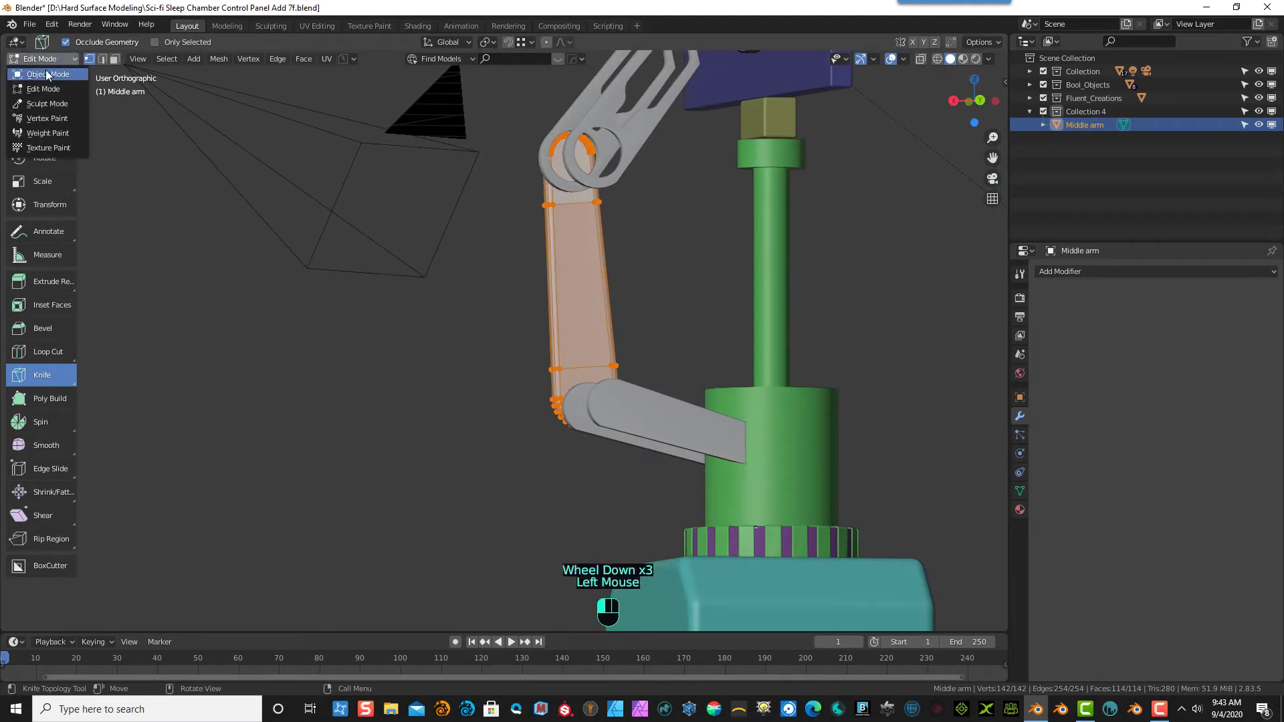
pyautogui.click(46, 69)
pyautogui.click(605, 91)
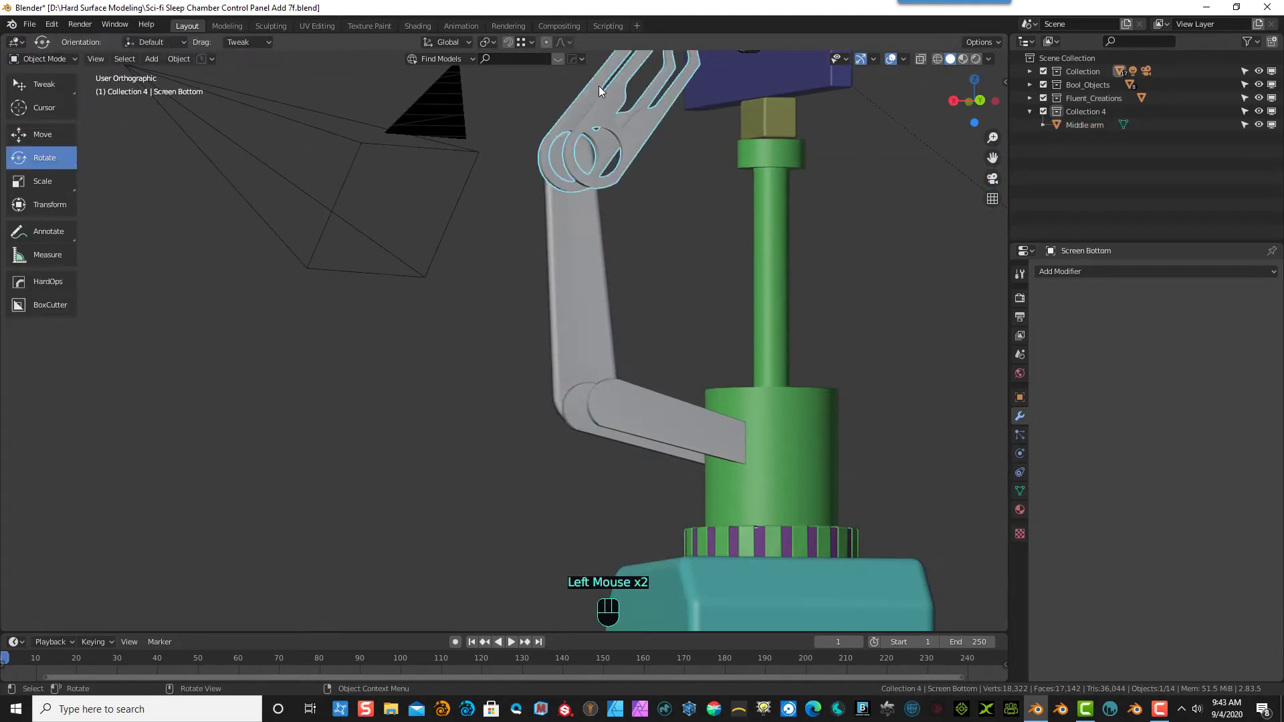
pyautogui.press('h')
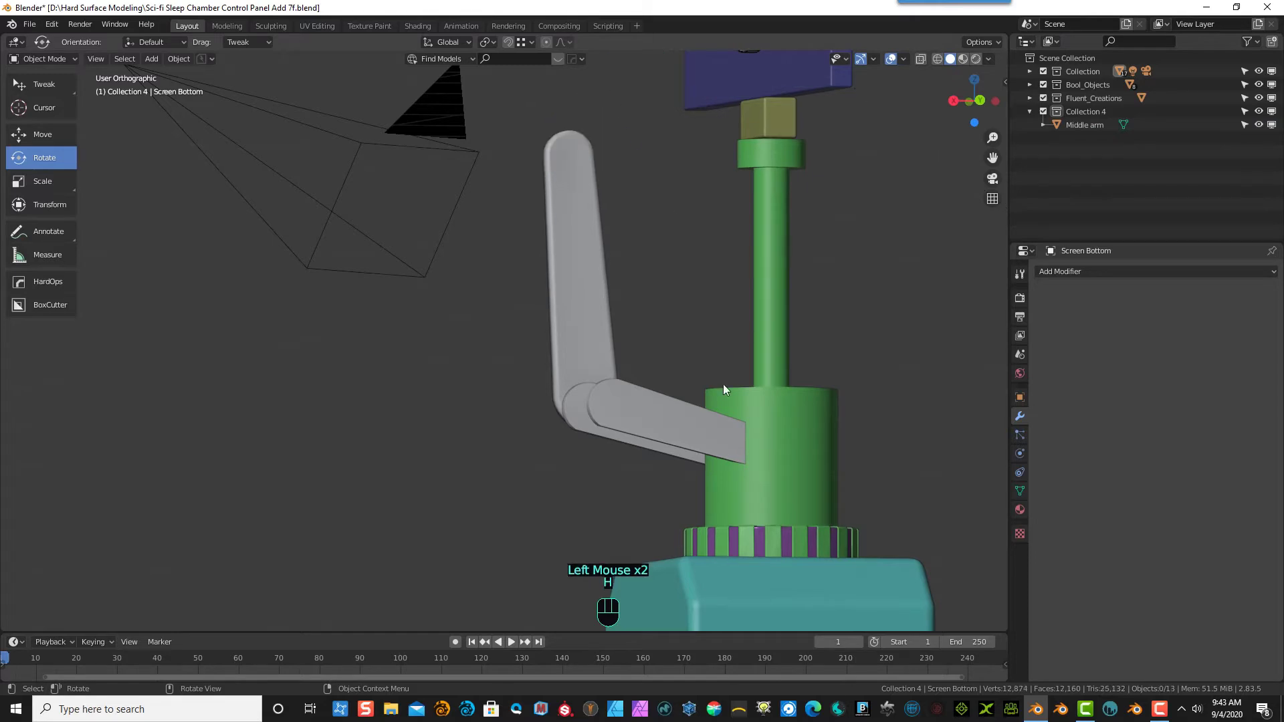
pyautogui.click(682, 411)
pyautogui.press('h')
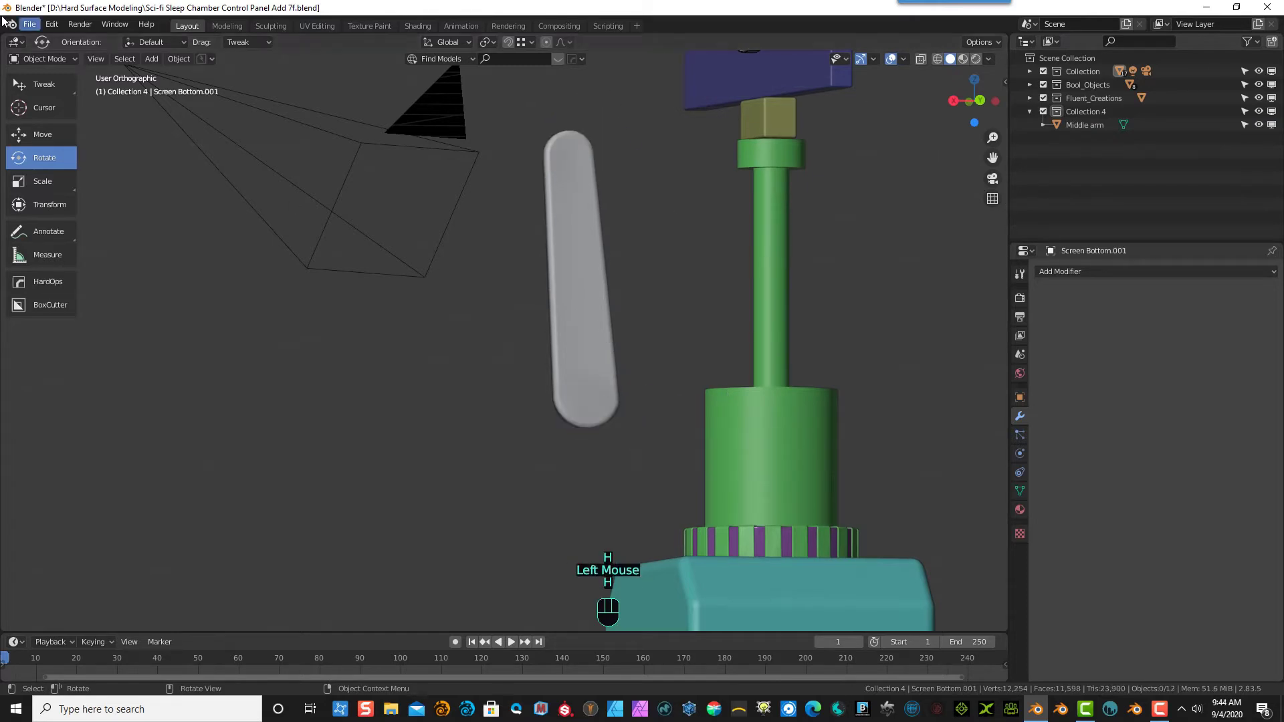
pyautogui.click(562, 176)
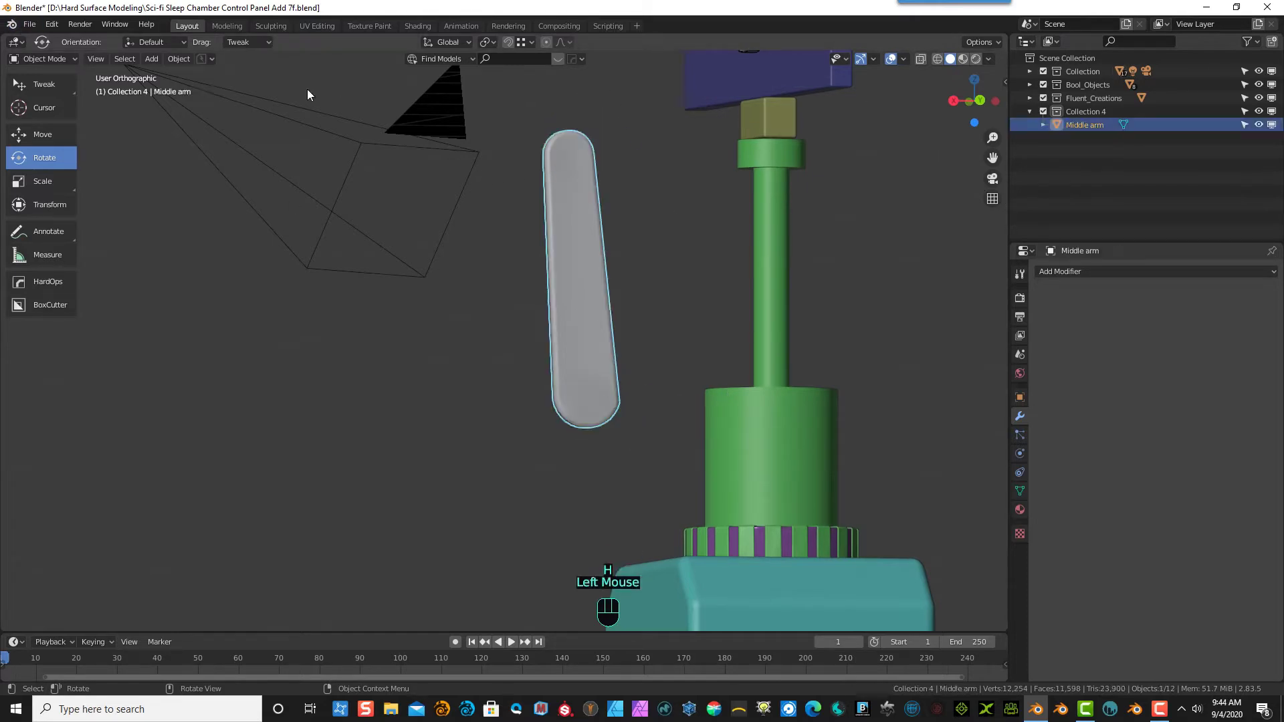
# - In Edit Mode, knife the arm's other side face from the upper rounded end's centre vertex to the middle of the upper crosswise cut
pyautogui.click(59, 53)
pyautogui.click(63, 89)
pyautogui.scroll(2, 698, 167)
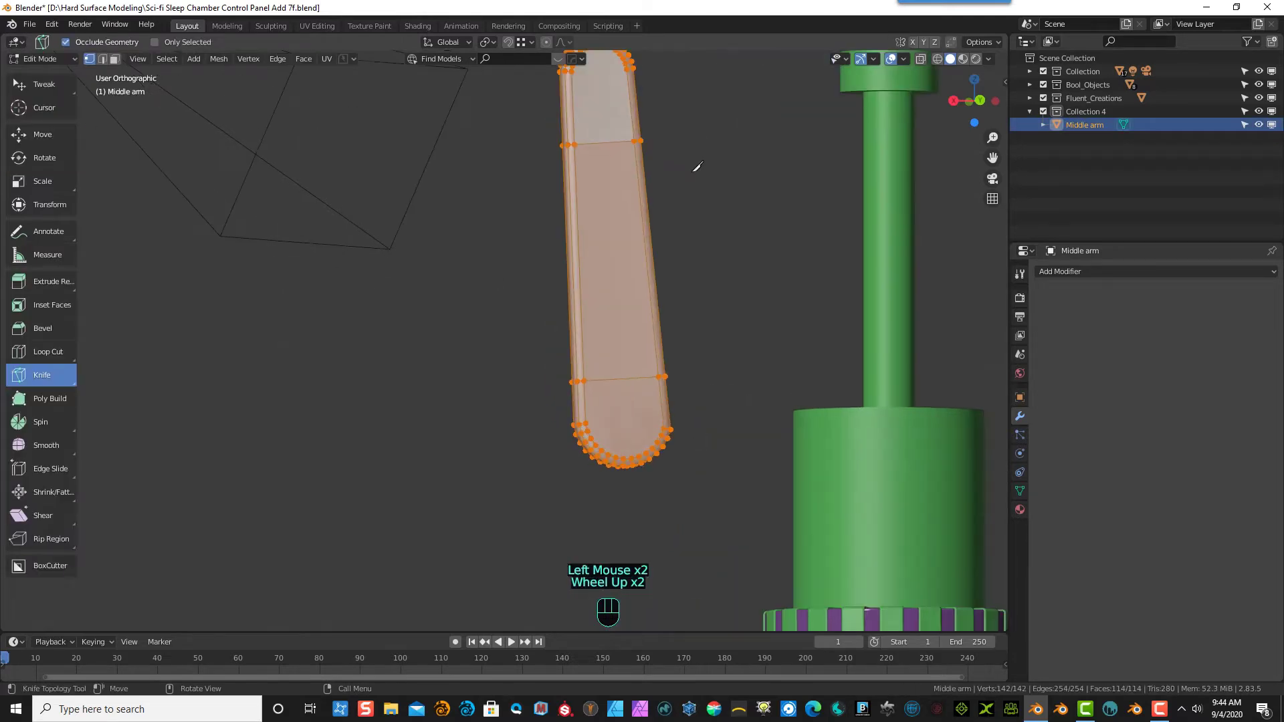
pyautogui.scroll(-1, 642, 98)
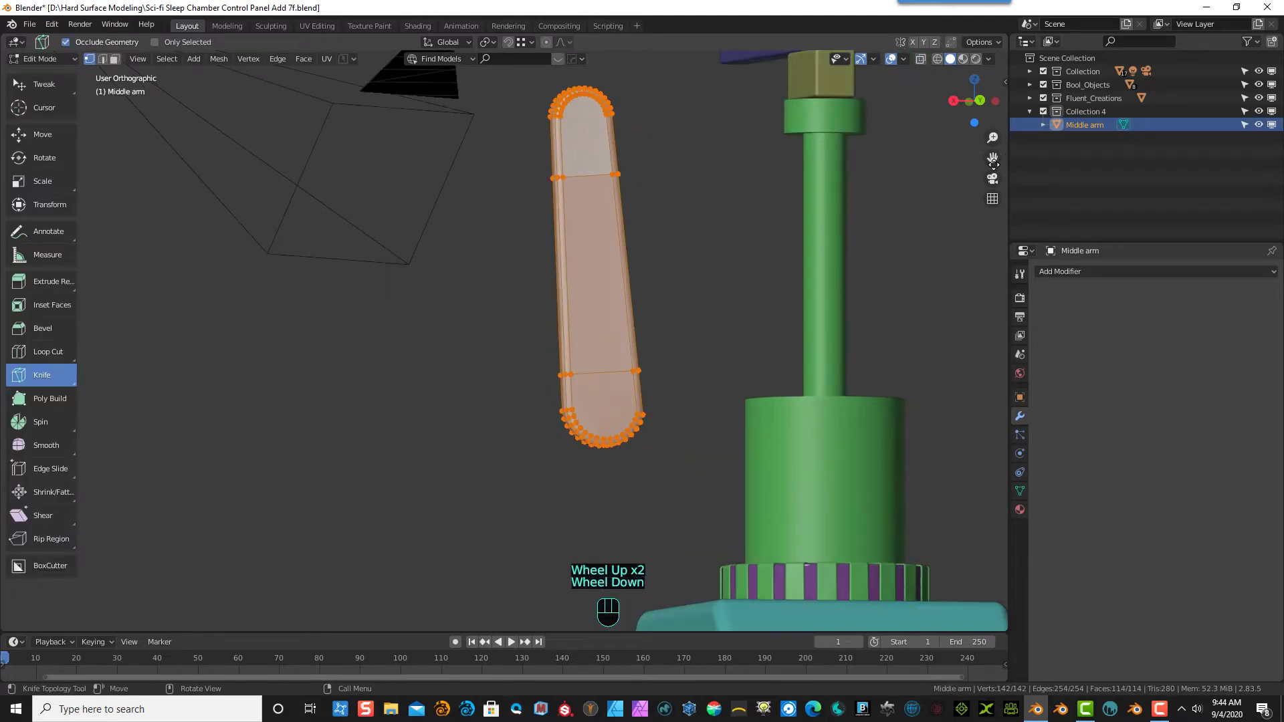
pyautogui.moveTo(993, 158); pyautogui.dragTo(936, 200)
pyautogui.scroll(6, 642, 144)
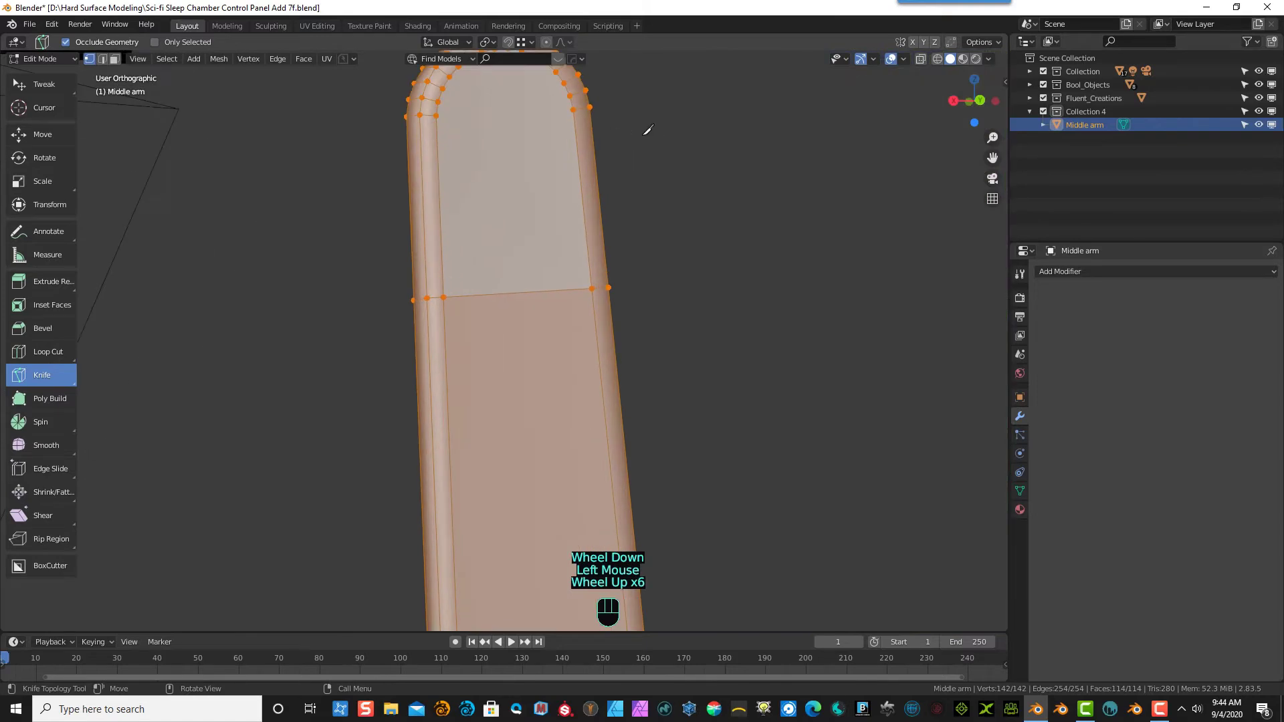
pyautogui.moveTo(647, 126); pyautogui.dragTo(625, 192, button='middle')
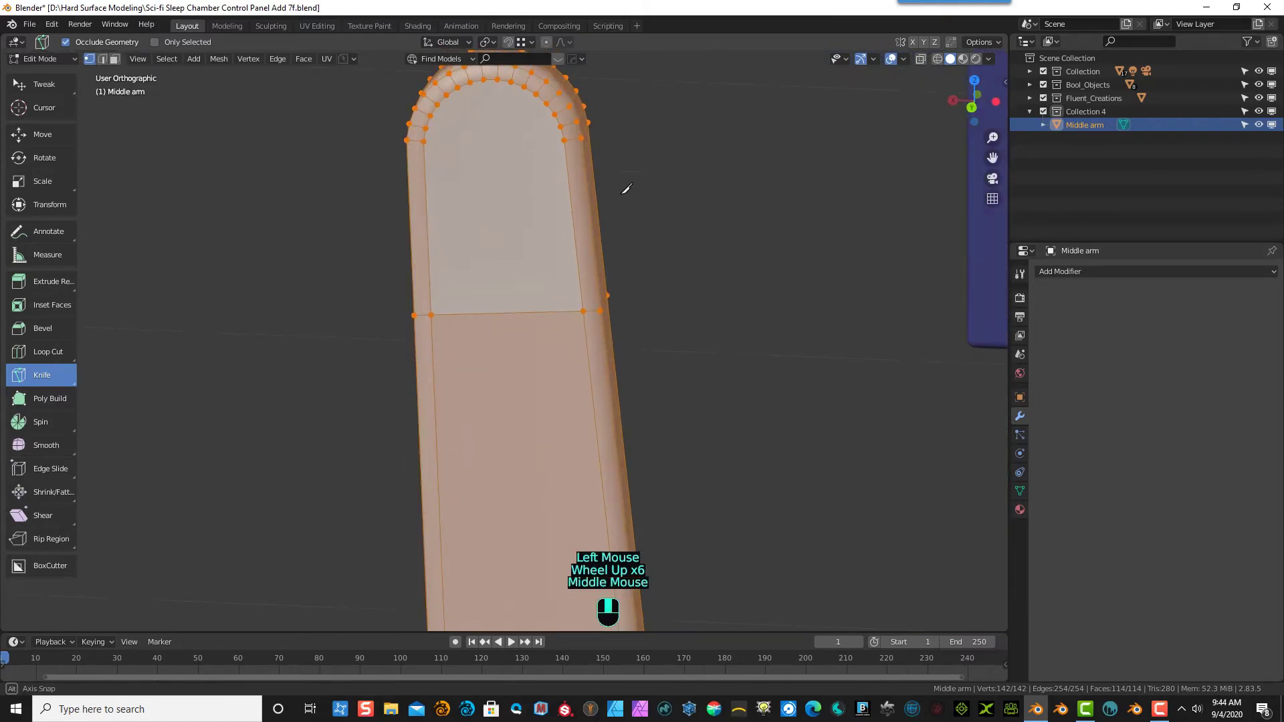
pyautogui.click(483, 80)
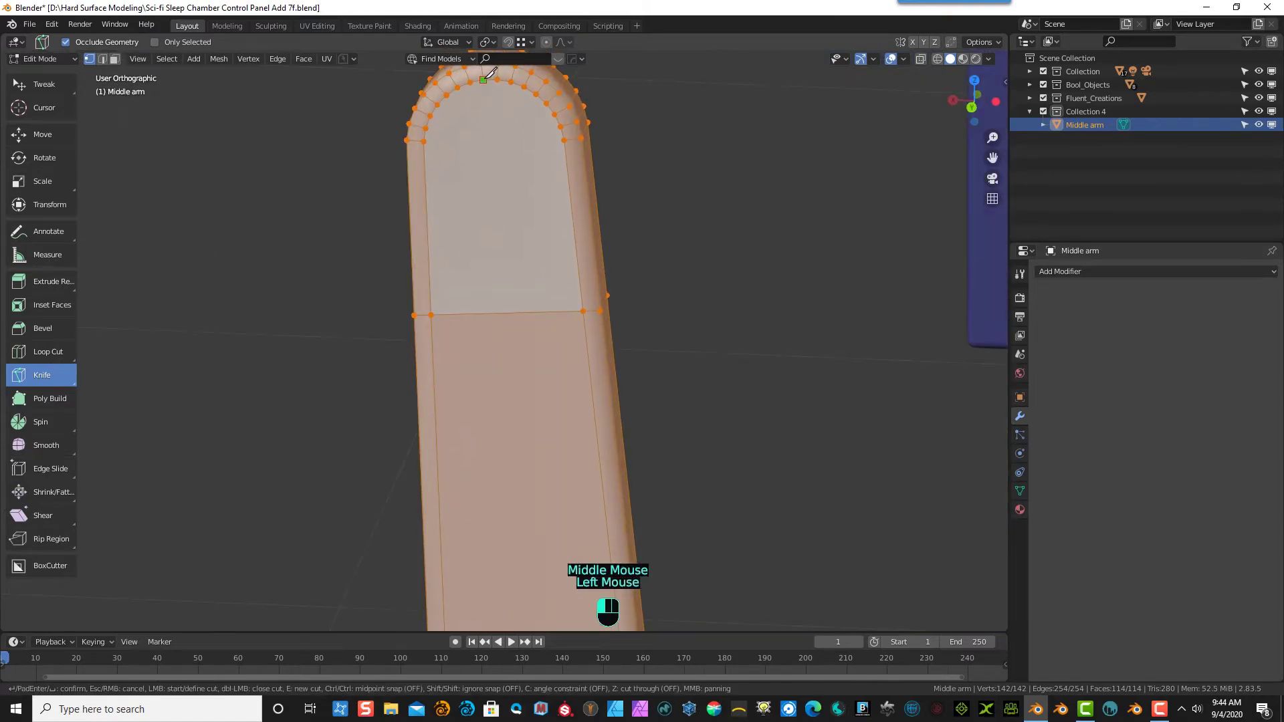
pyautogui.click(499, 312)
pyautogui.press('Return')
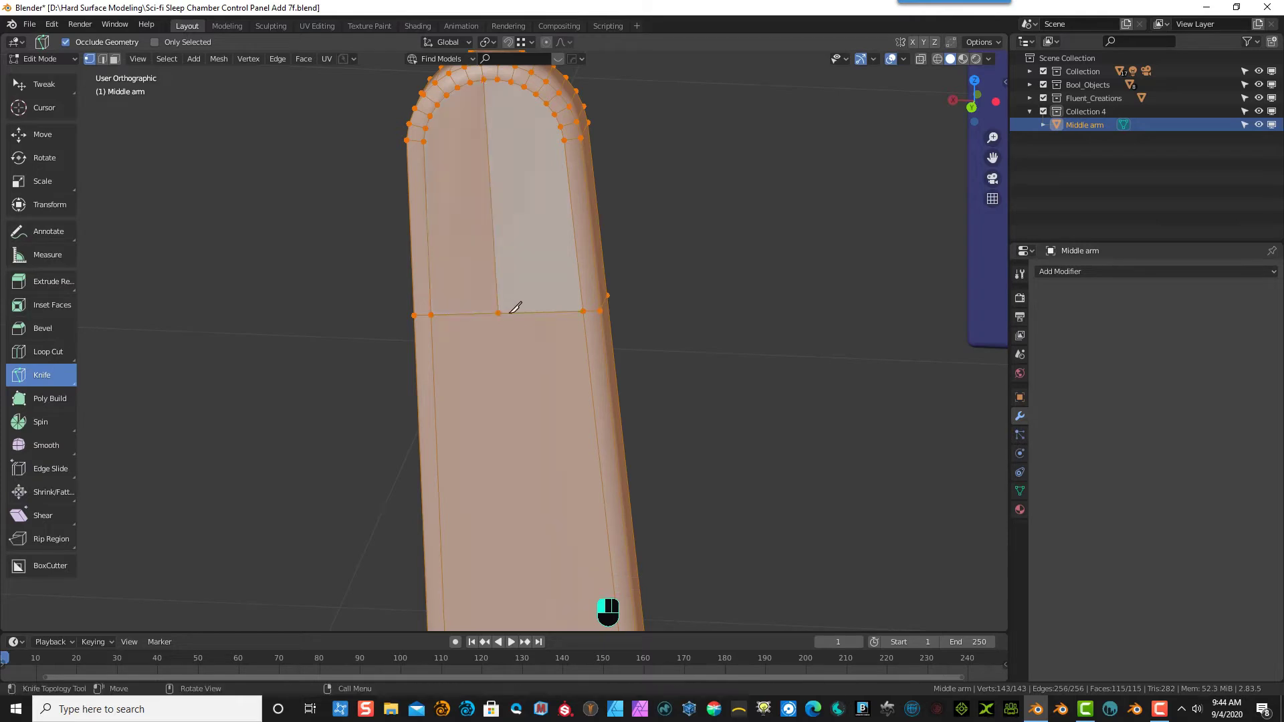
# - Knife that face's centre line on across the lower crosswise cut to the lower rounded end's centre vertex, and return to Object Mode
pyautogui.scroll(-3, 688, 430)
pyautogui.moveTo(689, 430); pyautogui.dragTo(711, 386, button='middle')
pyautogui.scroll(-2, 711, 386)
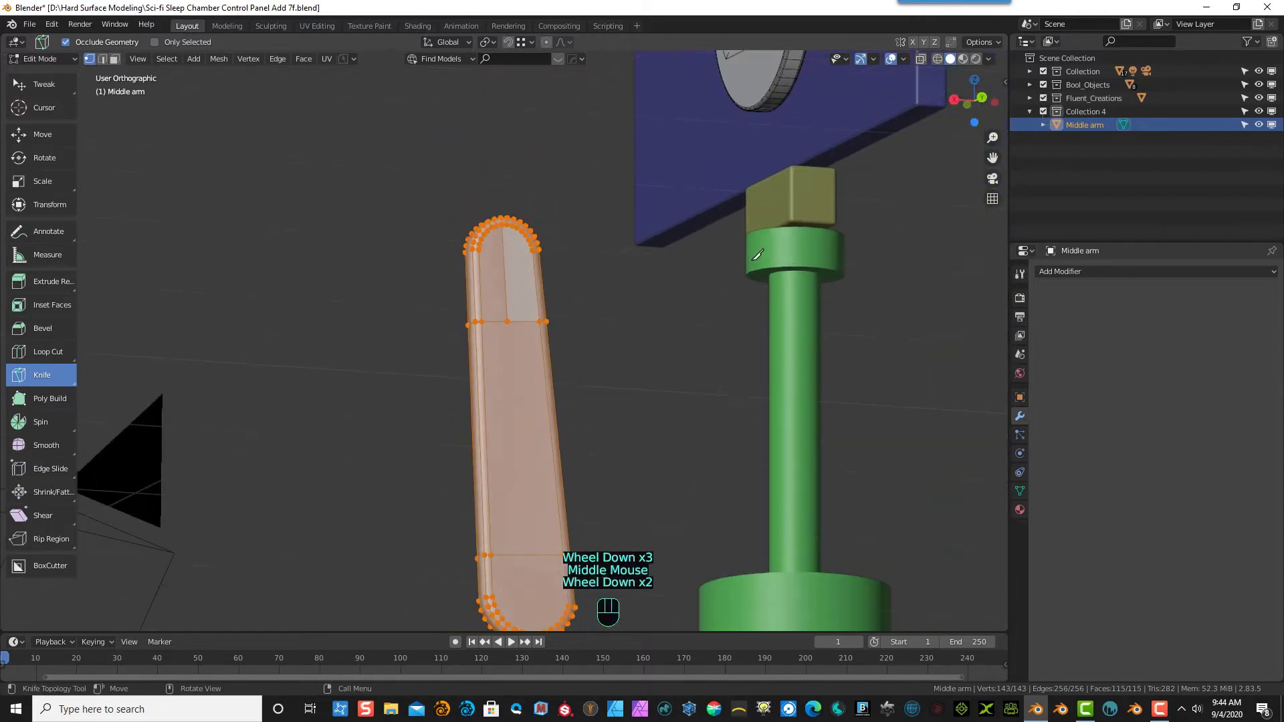
pyautogui.moveTo(992, 157); pyautogui.dragTo(954, 4)
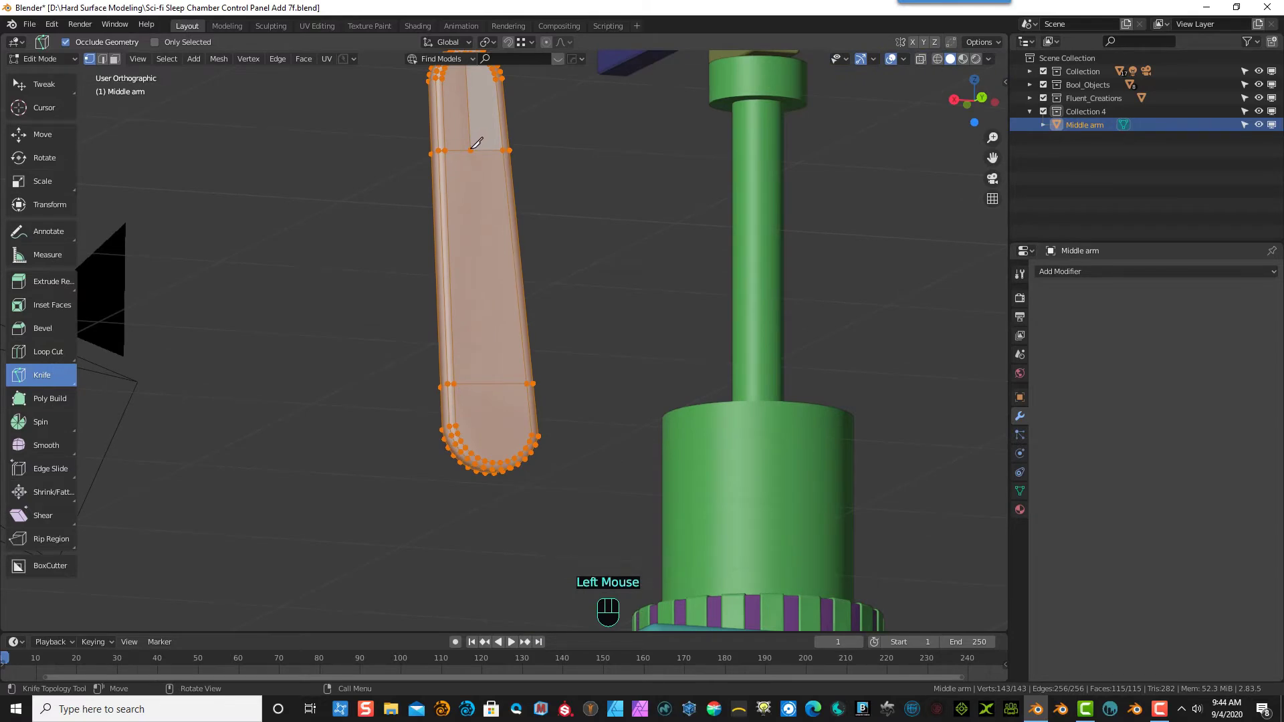
pyautogui.moveTo(472, 149); pyautogui.dragTo(501, 453)
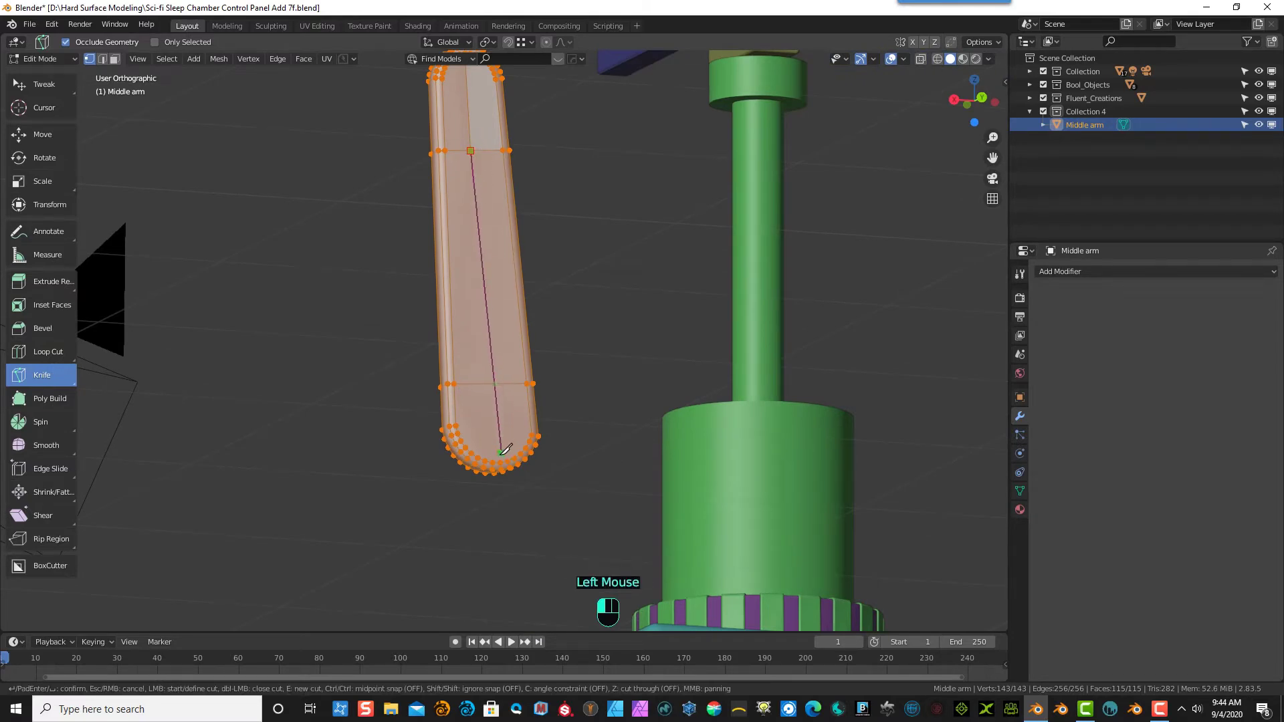
pyautogui.click(491, 384)
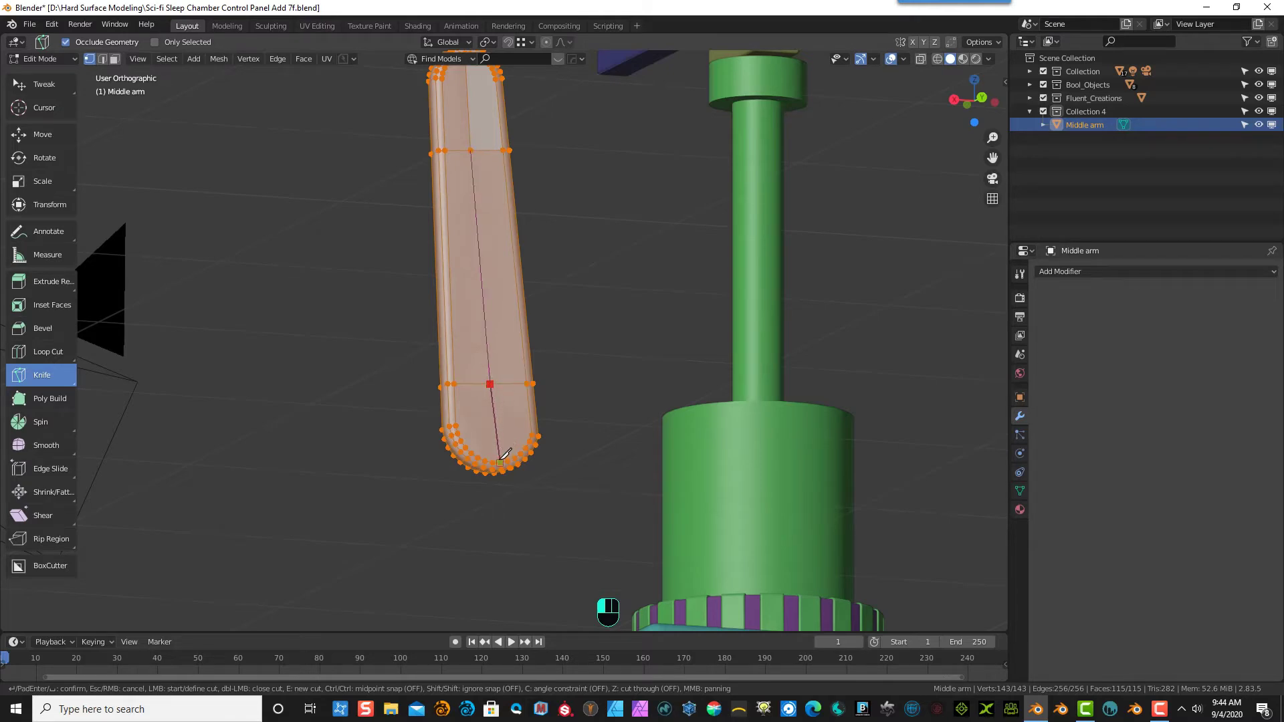
pyautogui.click(500, 462)
pyautogui.press('Return')
pyautogui.scroll(-3, 582, 329)
pyautogui.moveTo(405, 323)
pyautogui.mouseDown(button='middle')
pyautogui.moveTo(447, 290)
pyautogui.moveTo(665, 275)
pyautogui.moveTo(636, 288)
pyautogui.mouseUp(button='middle')
pyautogui.click(47, 59)
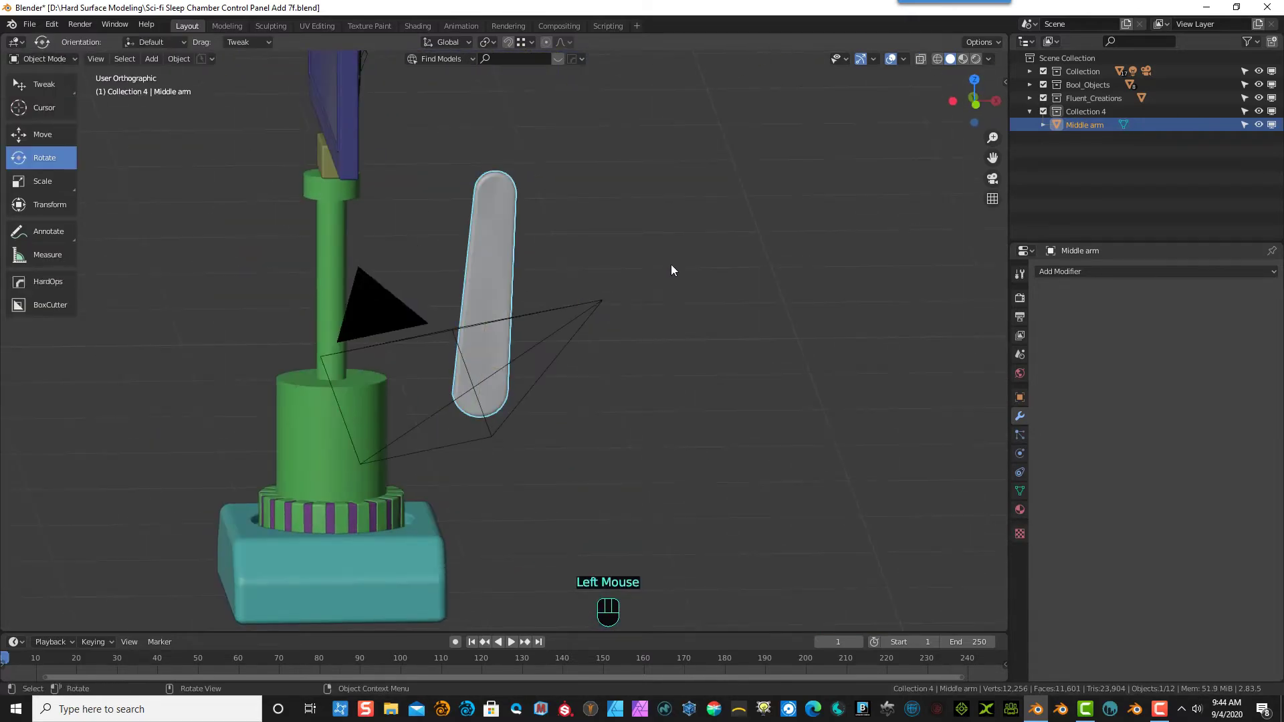
pyautogui.scroll(3, 671, 264)
pyautogui.click(35, 59)
pyautogui.click(40, 75)
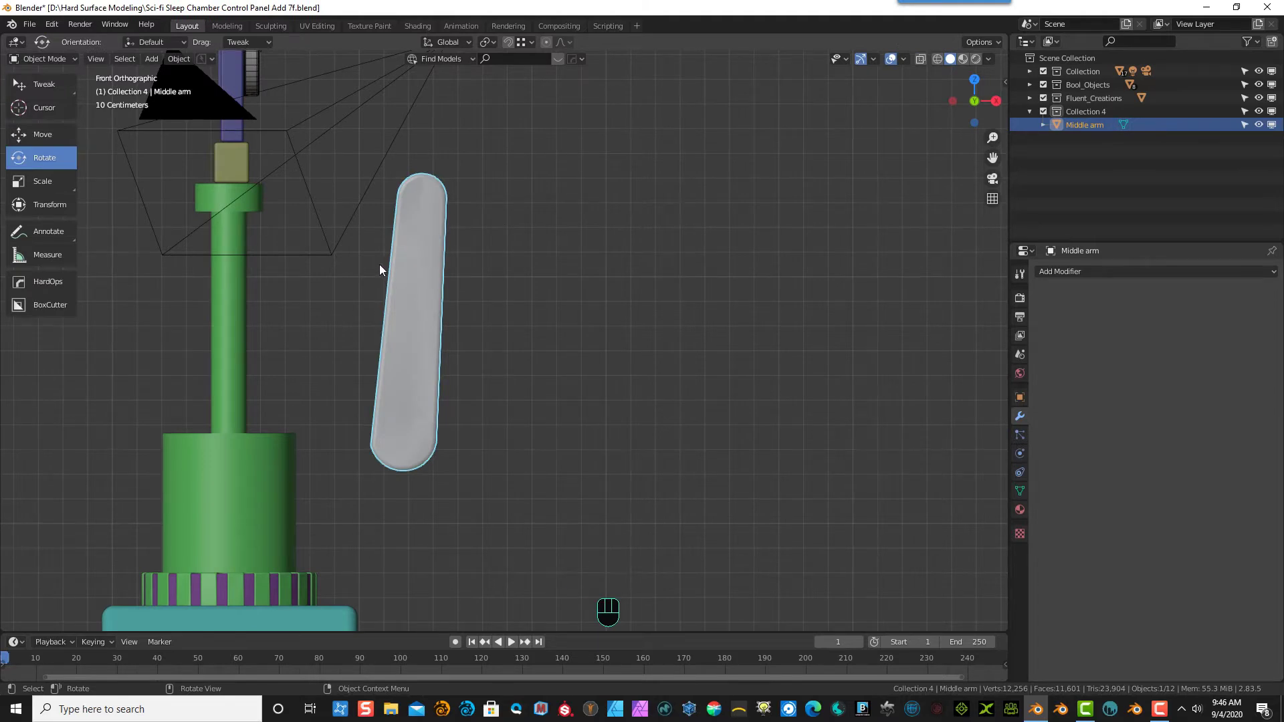
# - With Fluent's Cut/Add in front view, outline a four-point slanted notch over the arm's upper edge facing the green column
pyautogui.press('f')
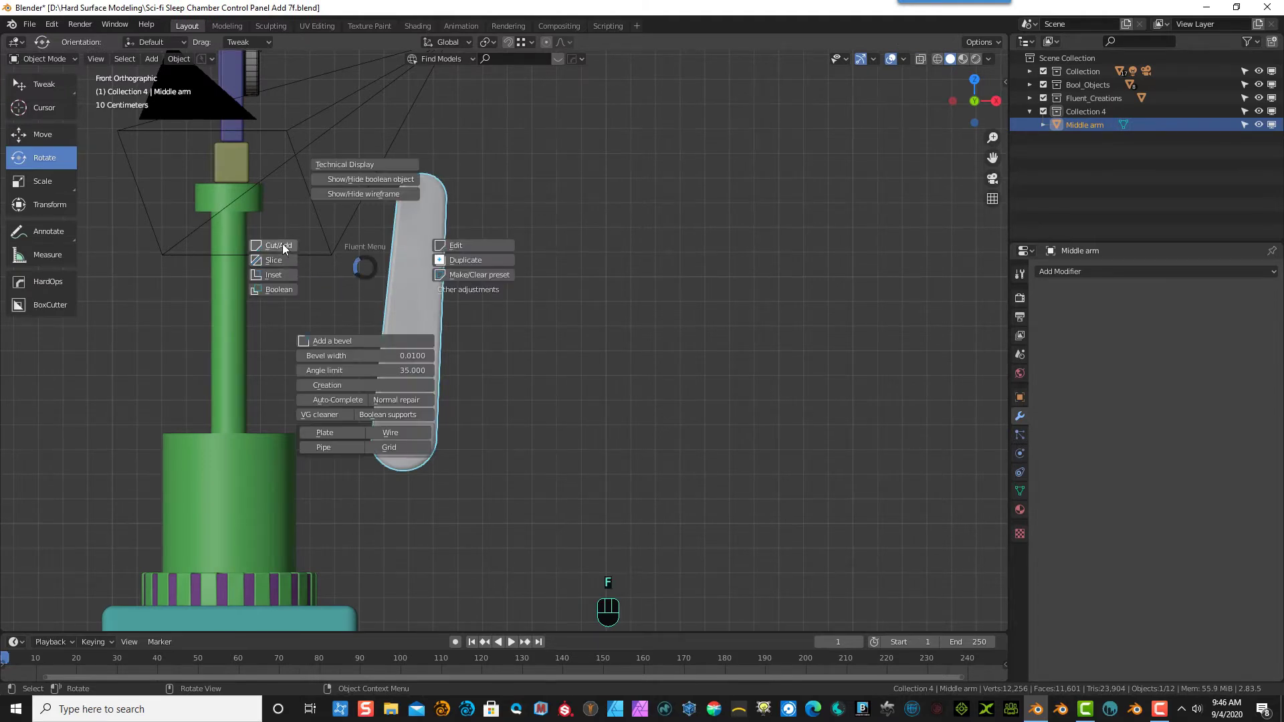
pyautogui.click(283, 245)
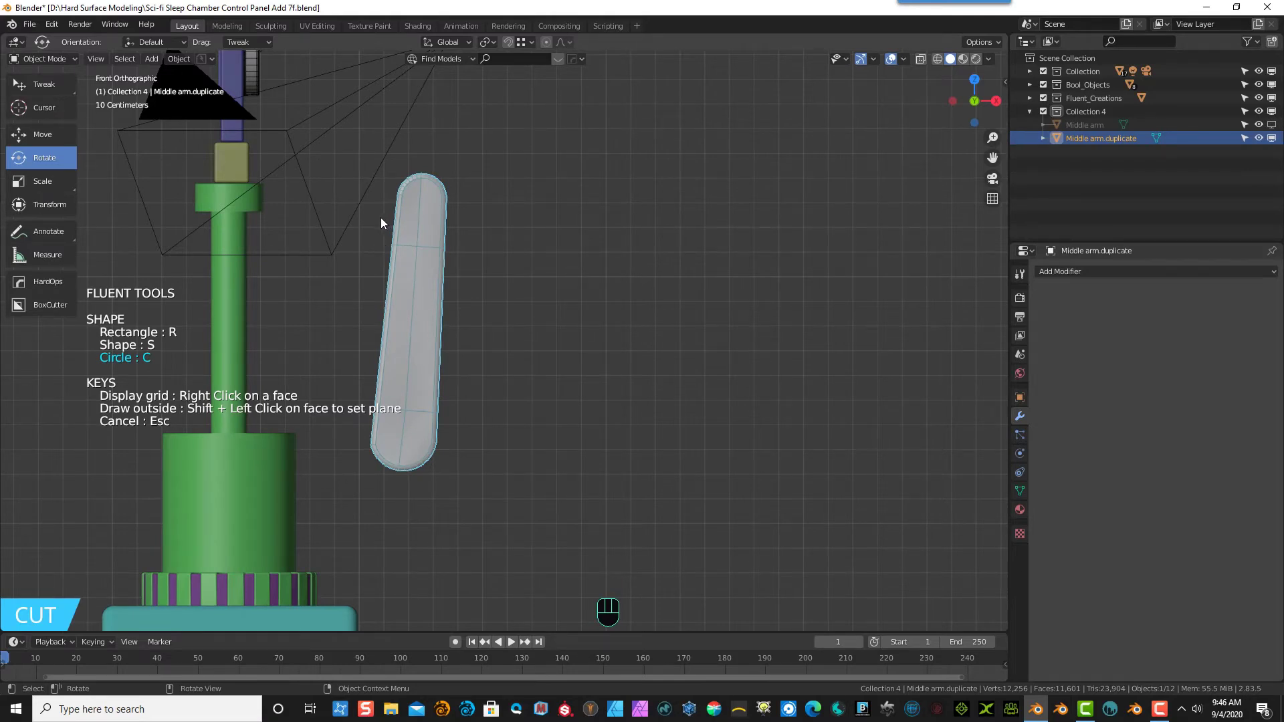
pyautogui.press('s')
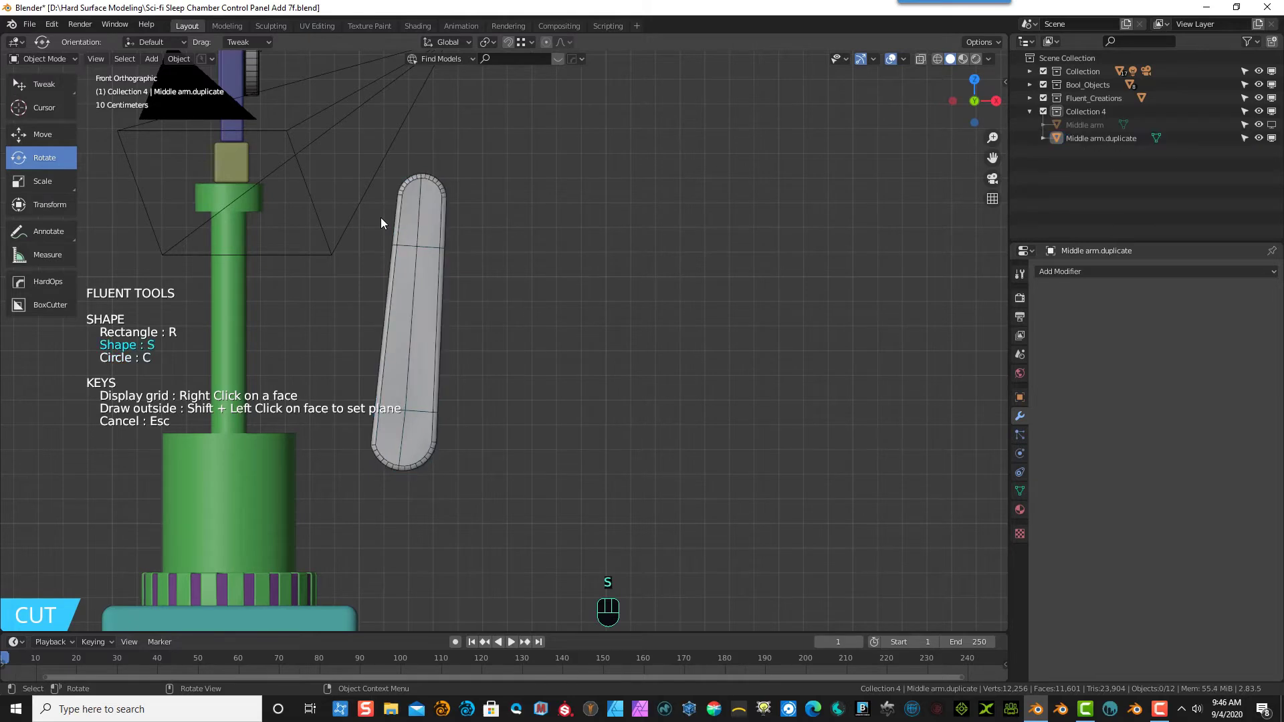
pyautogui.click(381, 219)
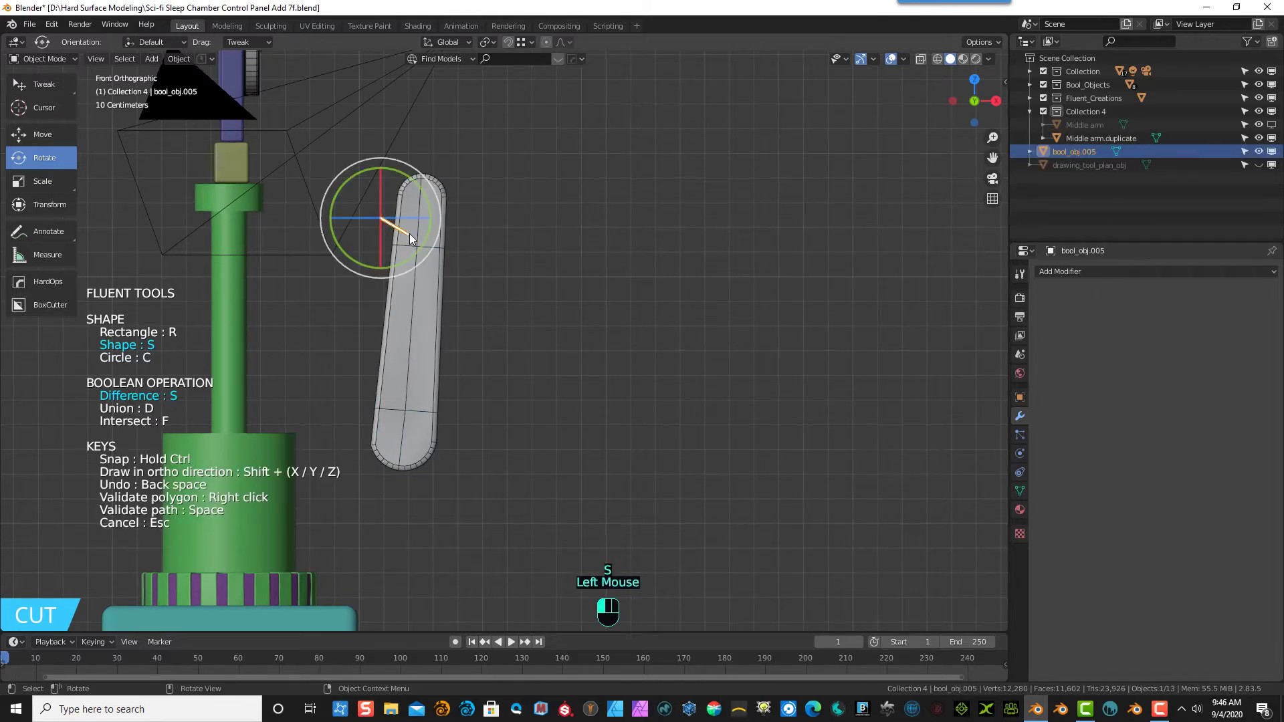
pyautogui.press('ctrl')
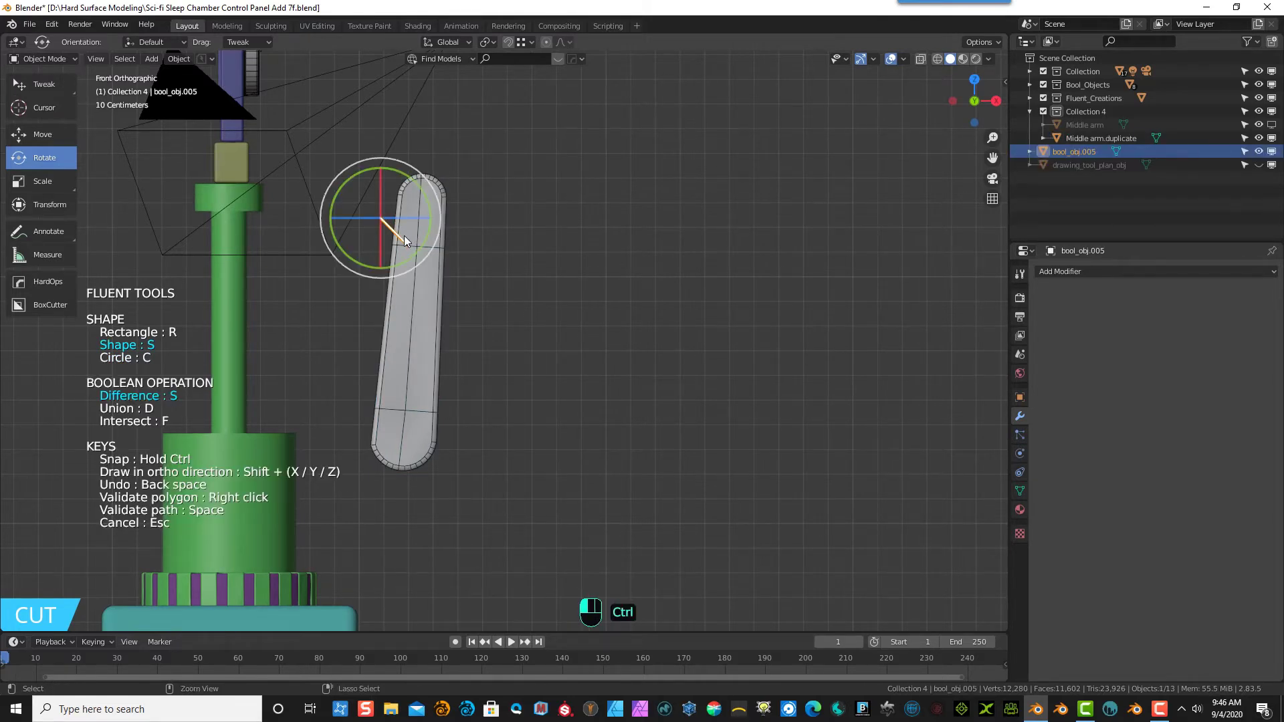
pyautogui.keyDown('ctrl'); pyautogui.click(400, 235); pyautogui.keyUp('ctrl')
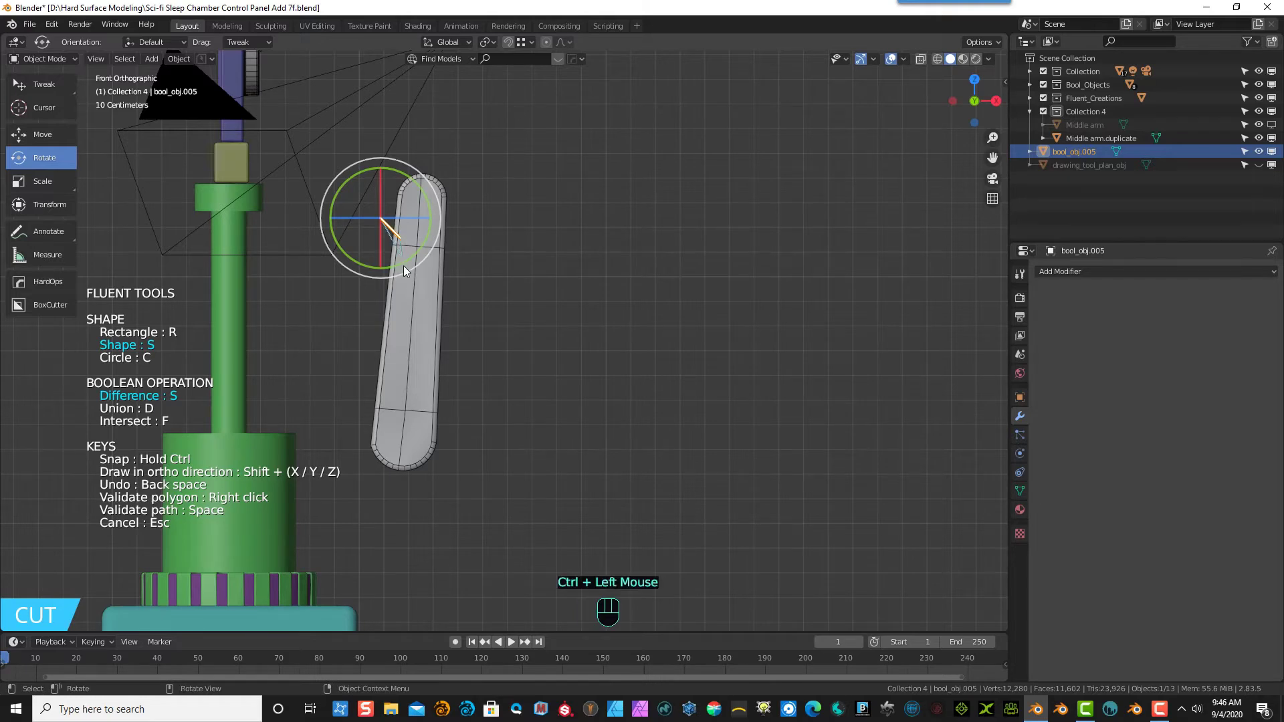
pyautogui.click(391, 324)
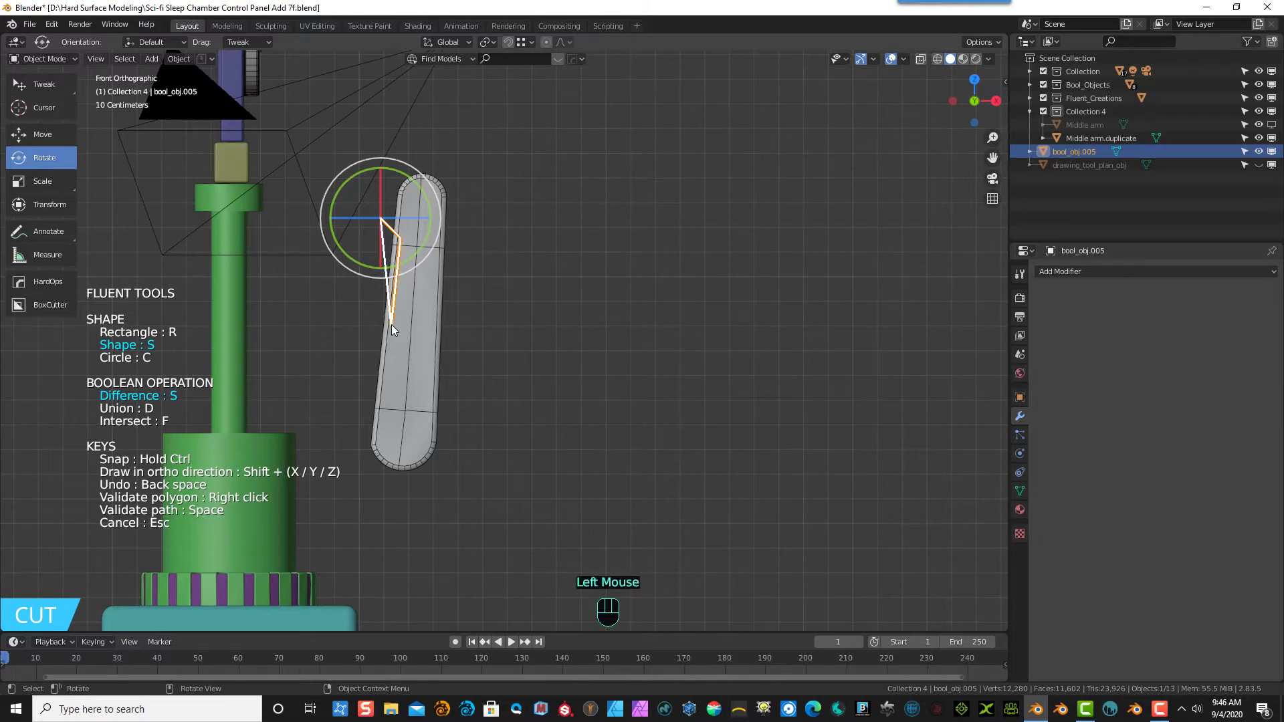
pyautogui.keyDown('ctrl'); pyautogui.click(363, 348); pyautogui.keyUp('ctrl')
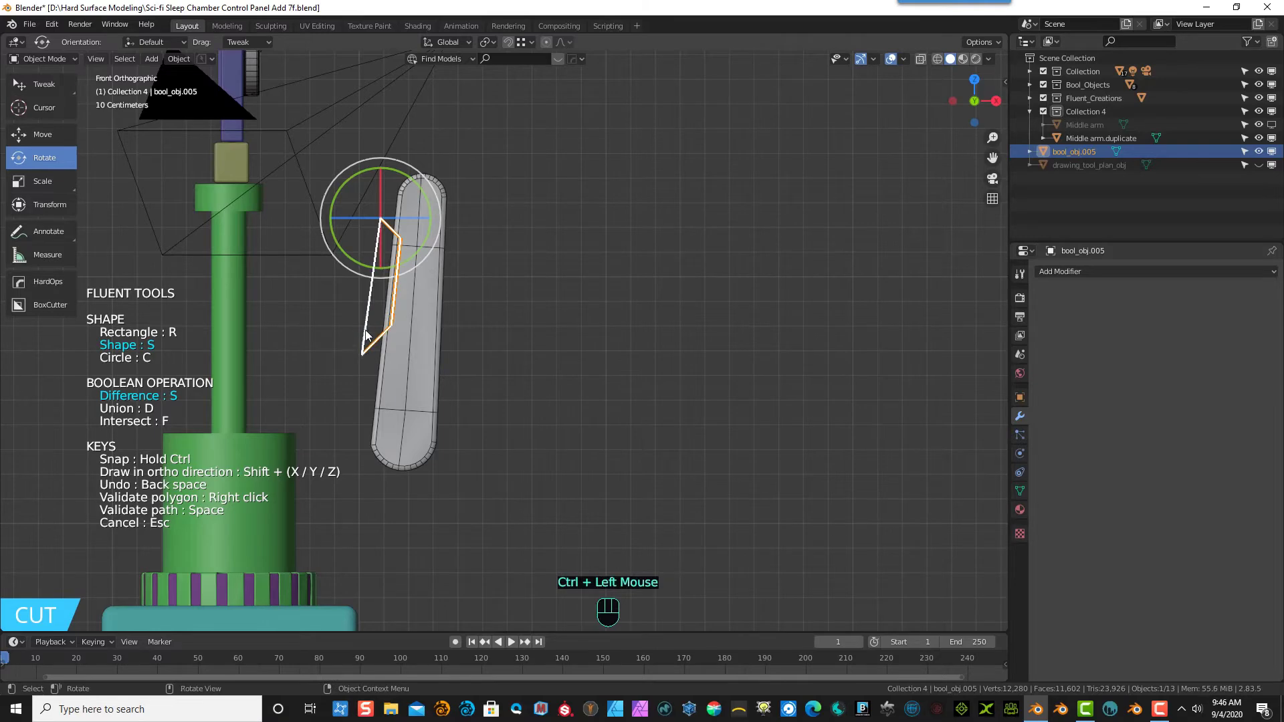
pyautogui.rightClick(366, 335)
# - Extend the notch cutter through the arm's full thickness and finish the difference cut
pyautogui.moveTo(430, 323); pyautogui.dragTo(577, 363, button='middle')
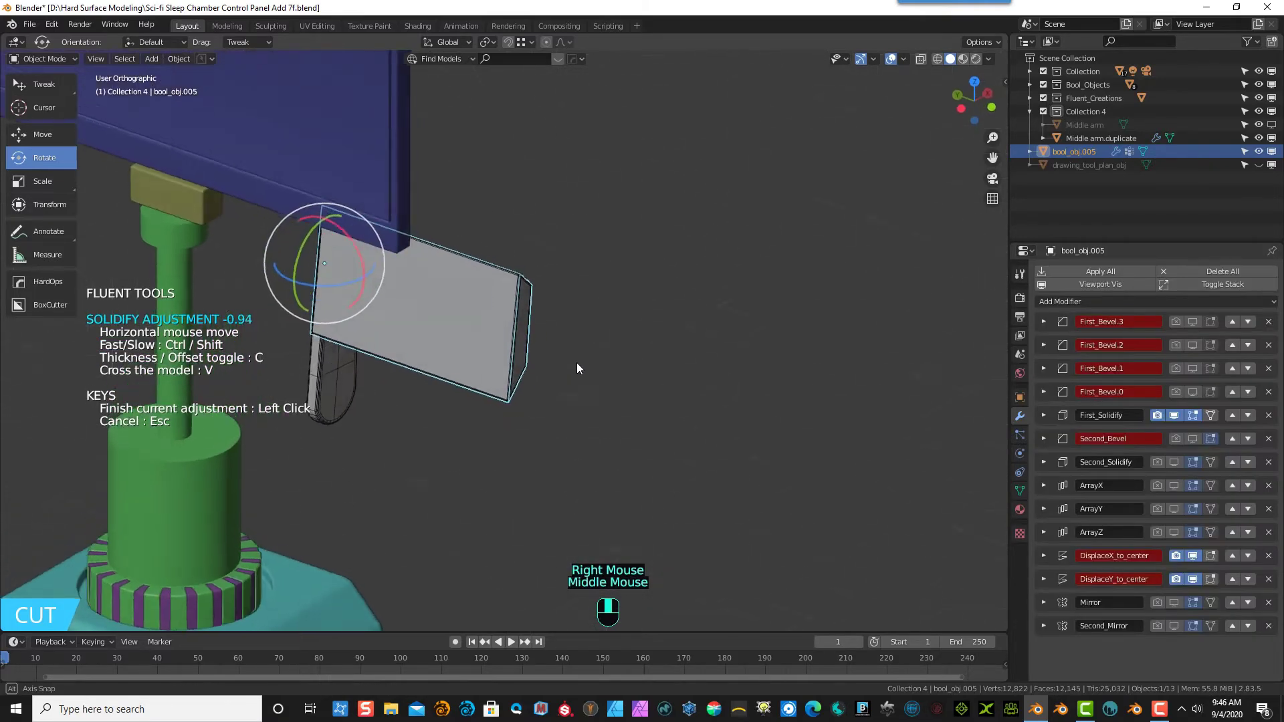
pyautogui.click(273, 348)
pyautogui.scroll(4, 441, 297)
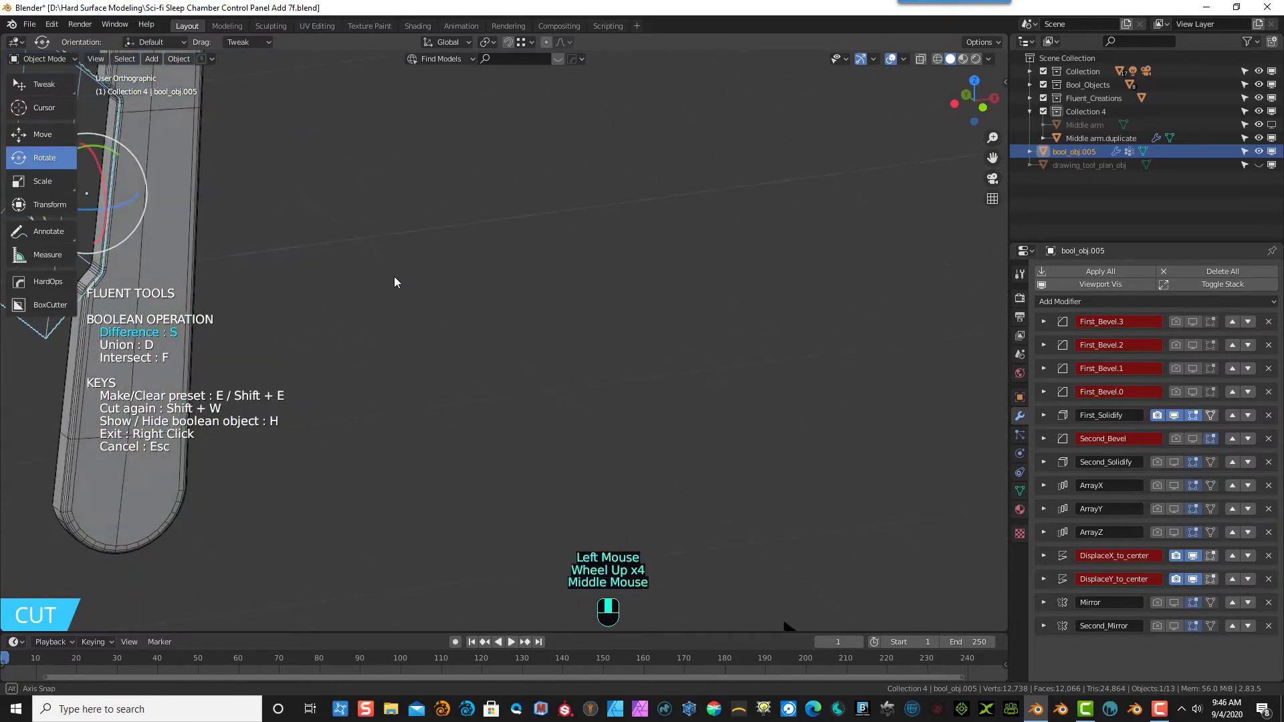
pyautogui.moveTo(394, 282); pyautogui.dragTo(428, 267, button='middle')
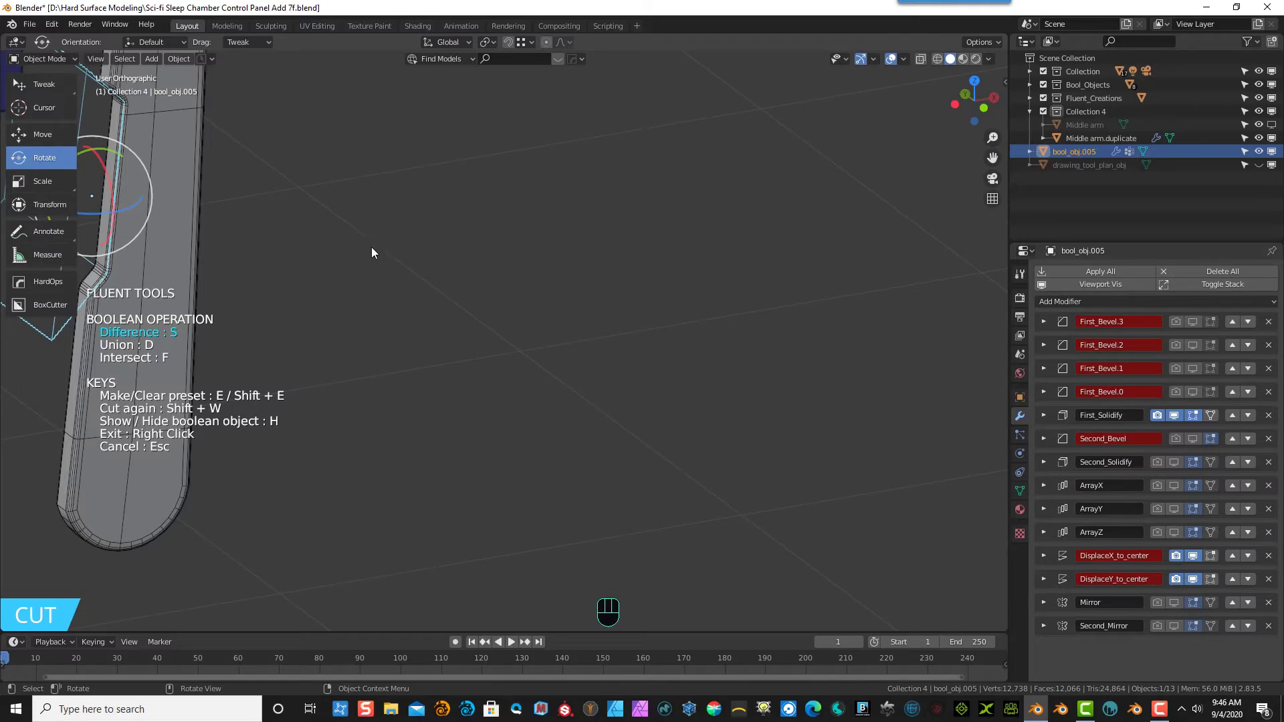
pyautogui.scroll(2, 281, 244)
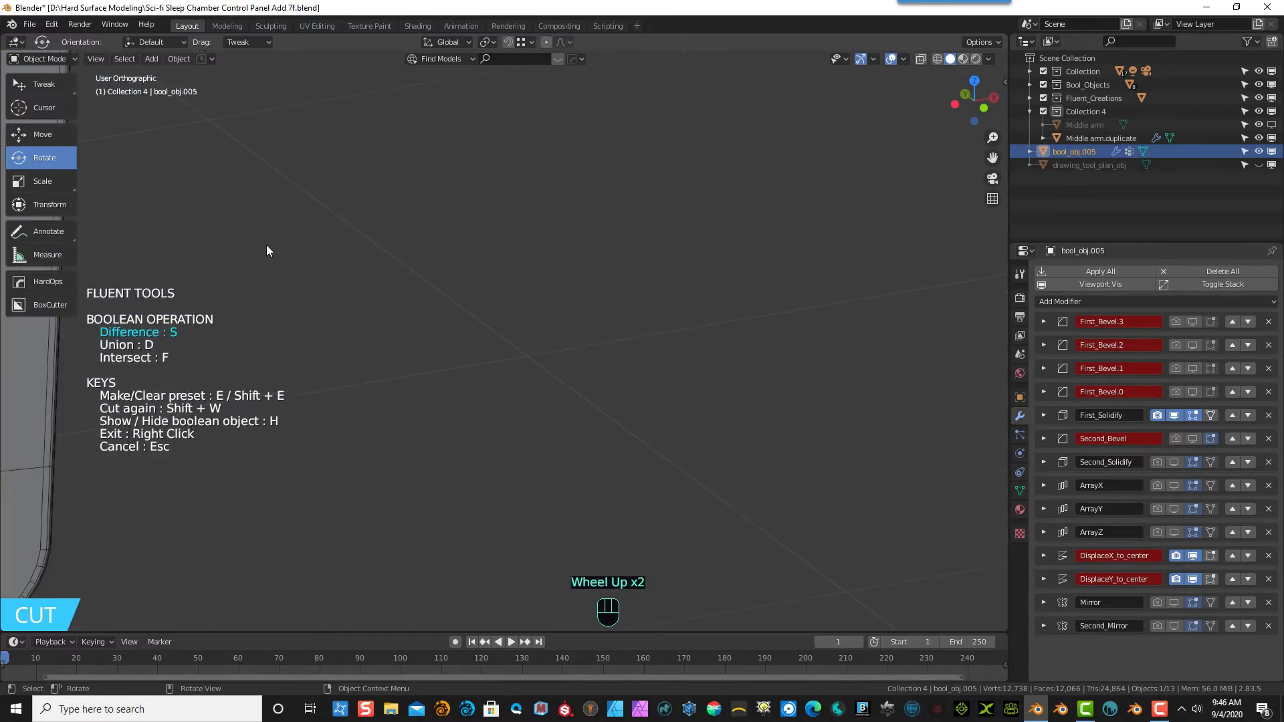
pyautogui.scroll(-5, 298, 242)
pyautogui.moveTo(353, 218); pyautogui.dragTo(299, 191, button='middle')
pyautogui.rightClick(169, 183)
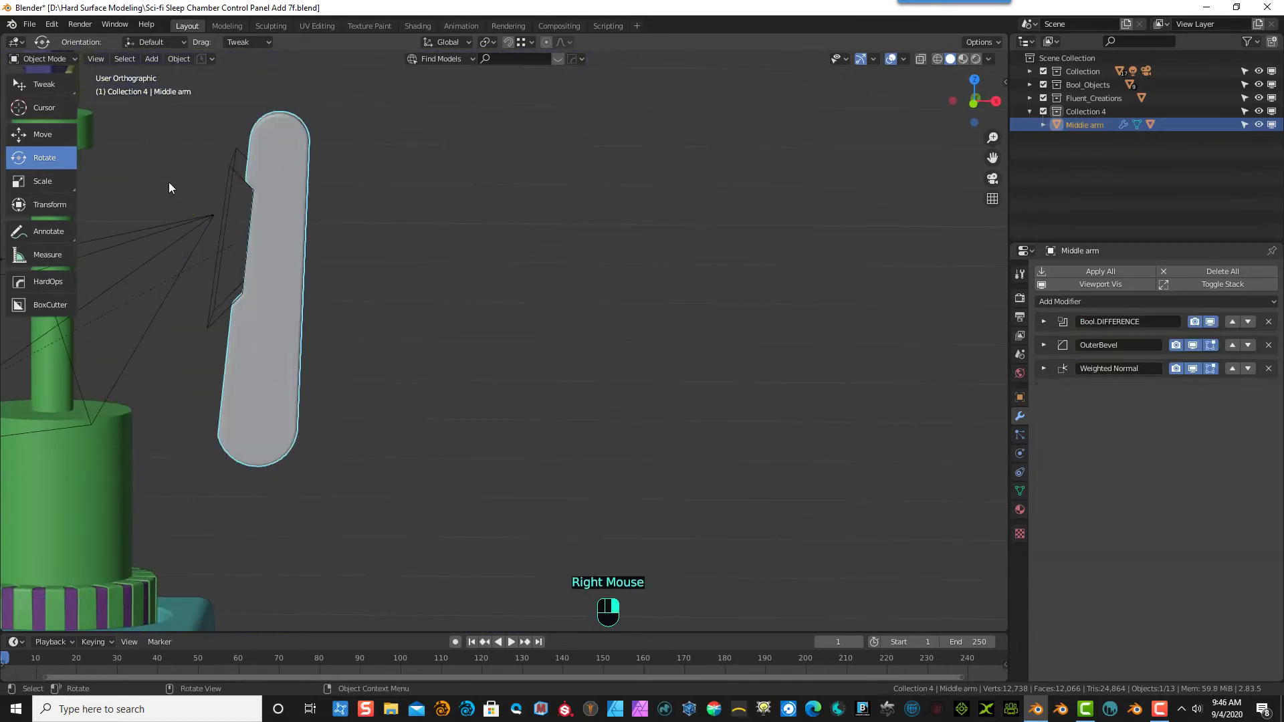
# - In front view, outline a second four-point Fluent Cut/Add notch over the arm's opposite edge, spanning the upper crosswise cut
pyautogui.moveTo(993, 158); pyautogui.dragTo(580, 205)
pyautogui.scroll(6, 543, 179)
pyautogui.moveTo(543, 180); pyautogui.dragTo(691, 175, button='middle')
pyautogui.moveTo(617, 175); pyautogui.dragTo(523, 178, button='middle')
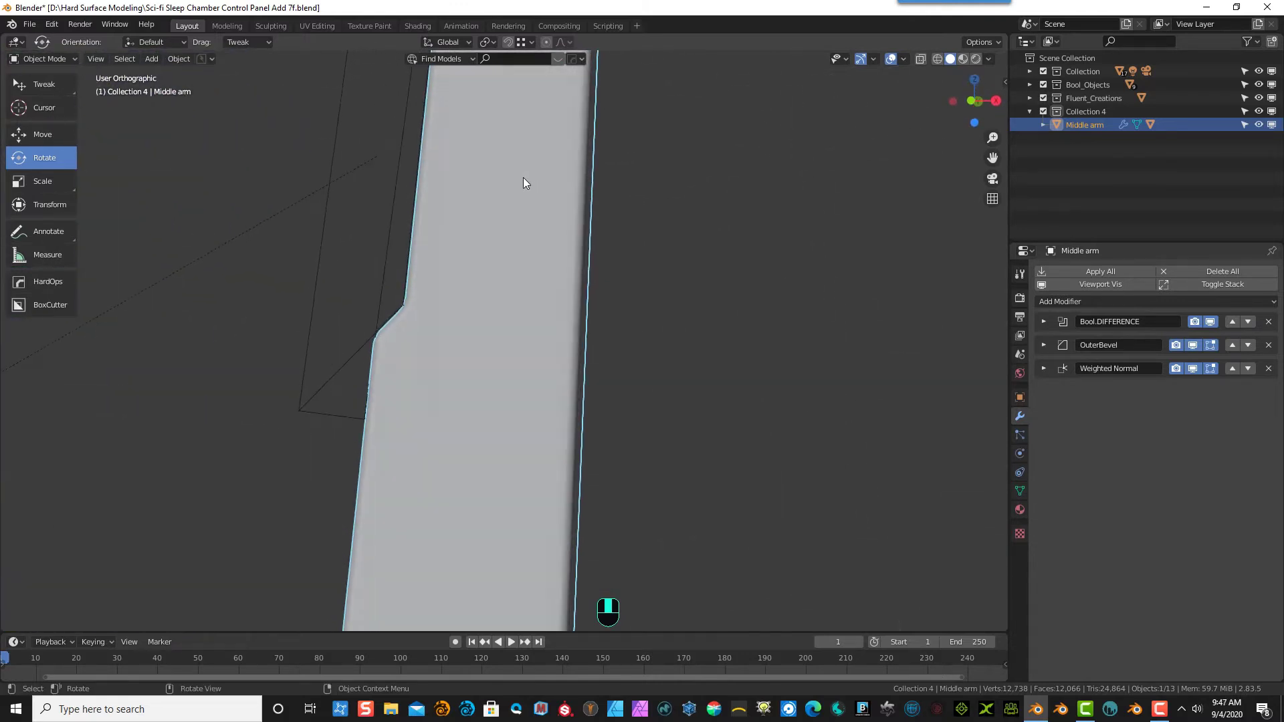
pyautogui.press('KP_1')
pyautogui.scroll(-4, 518, 194)
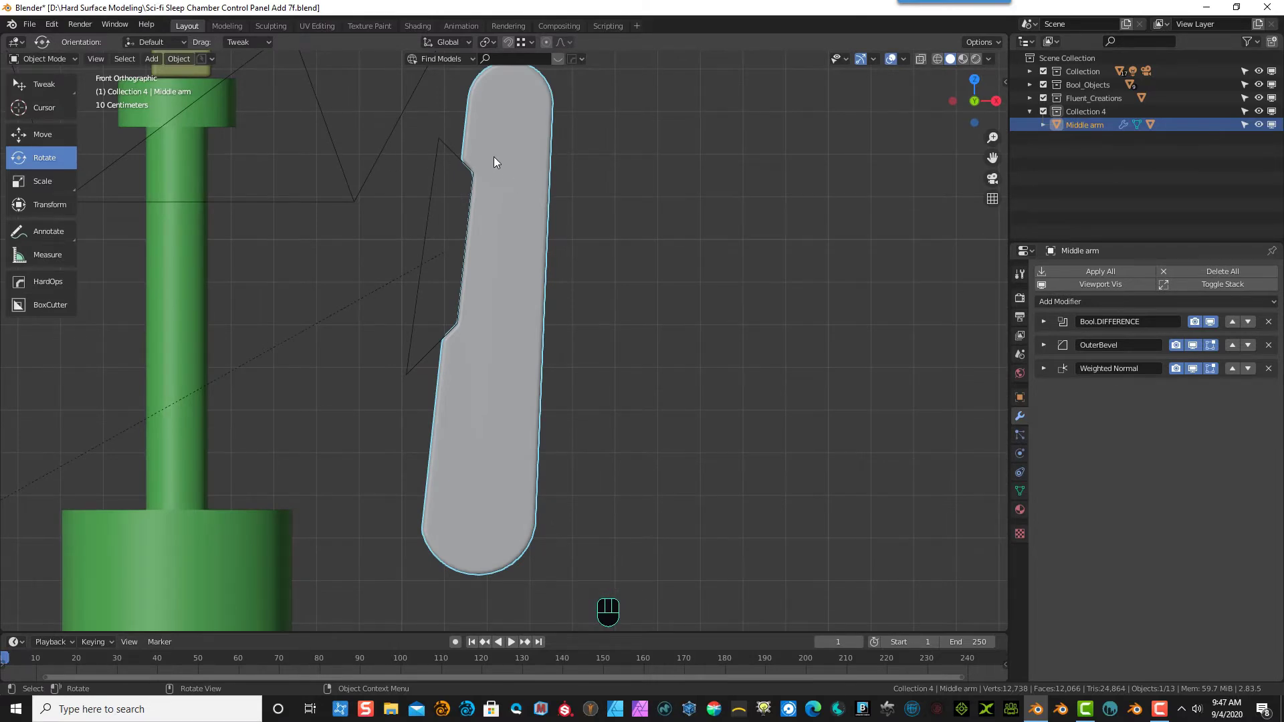
pyautogui.press('f')
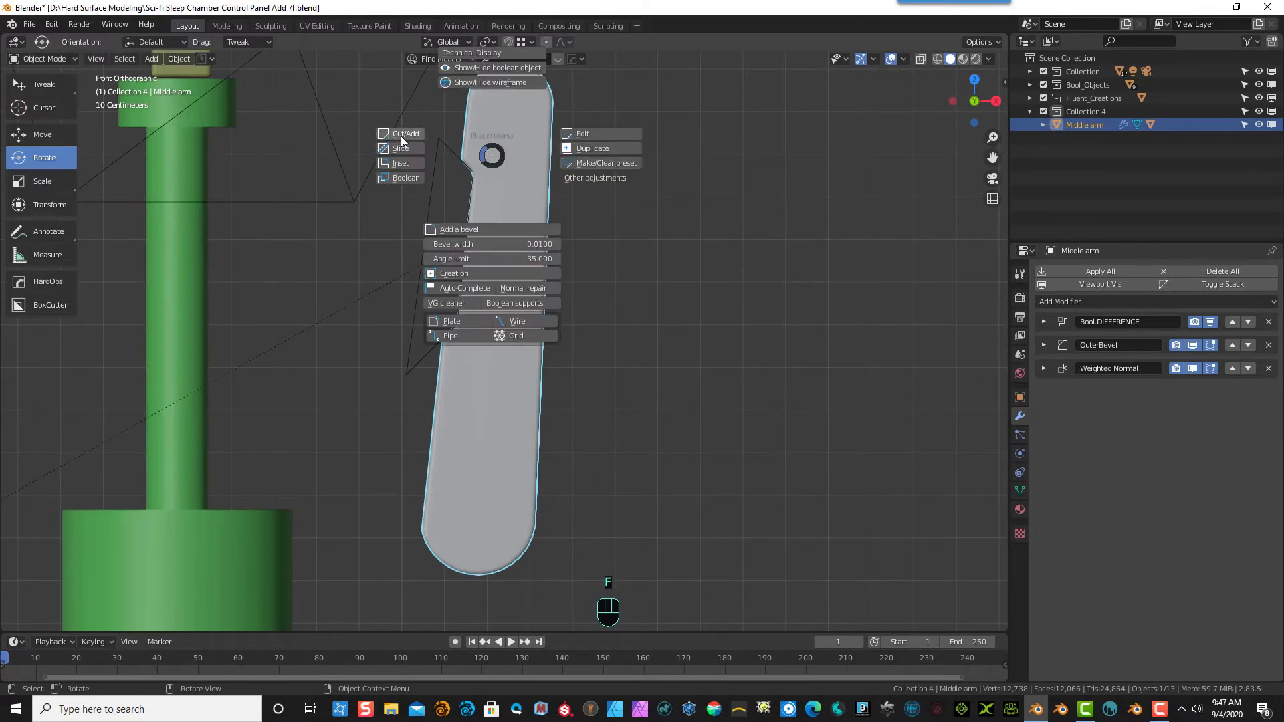
pyautogui.click(401, 134)
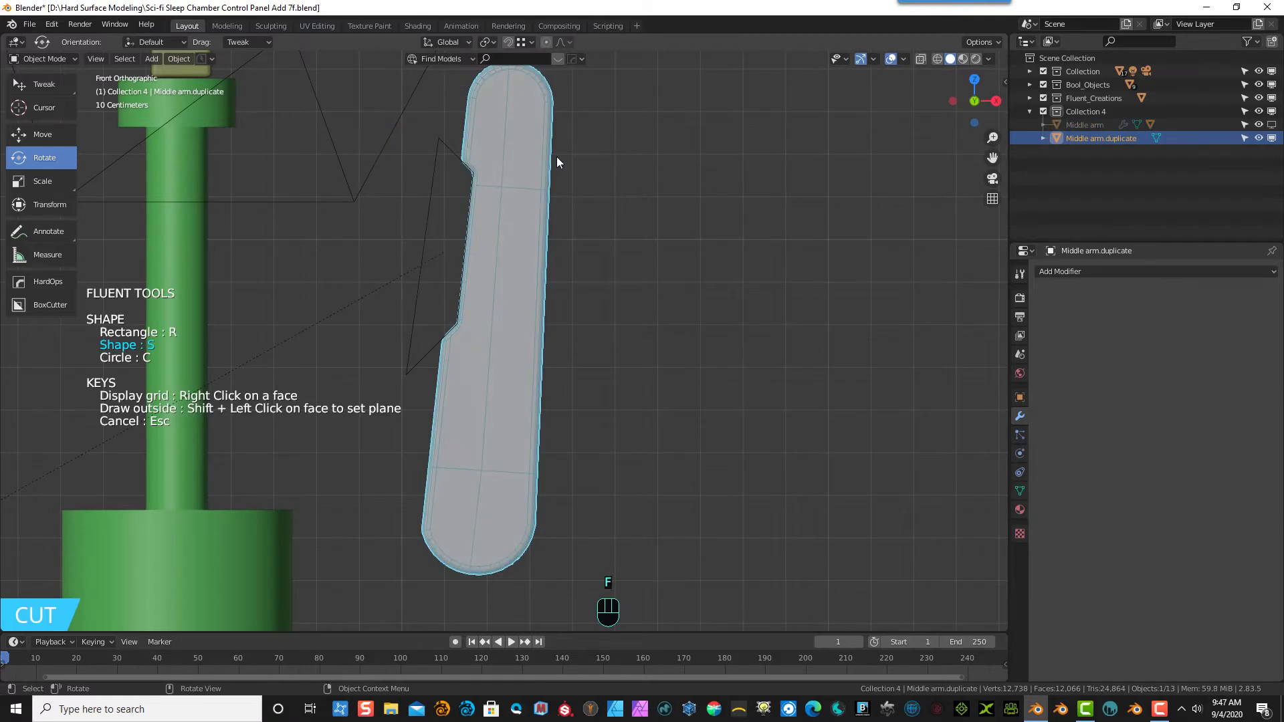
pyautogui.click(559, 117)
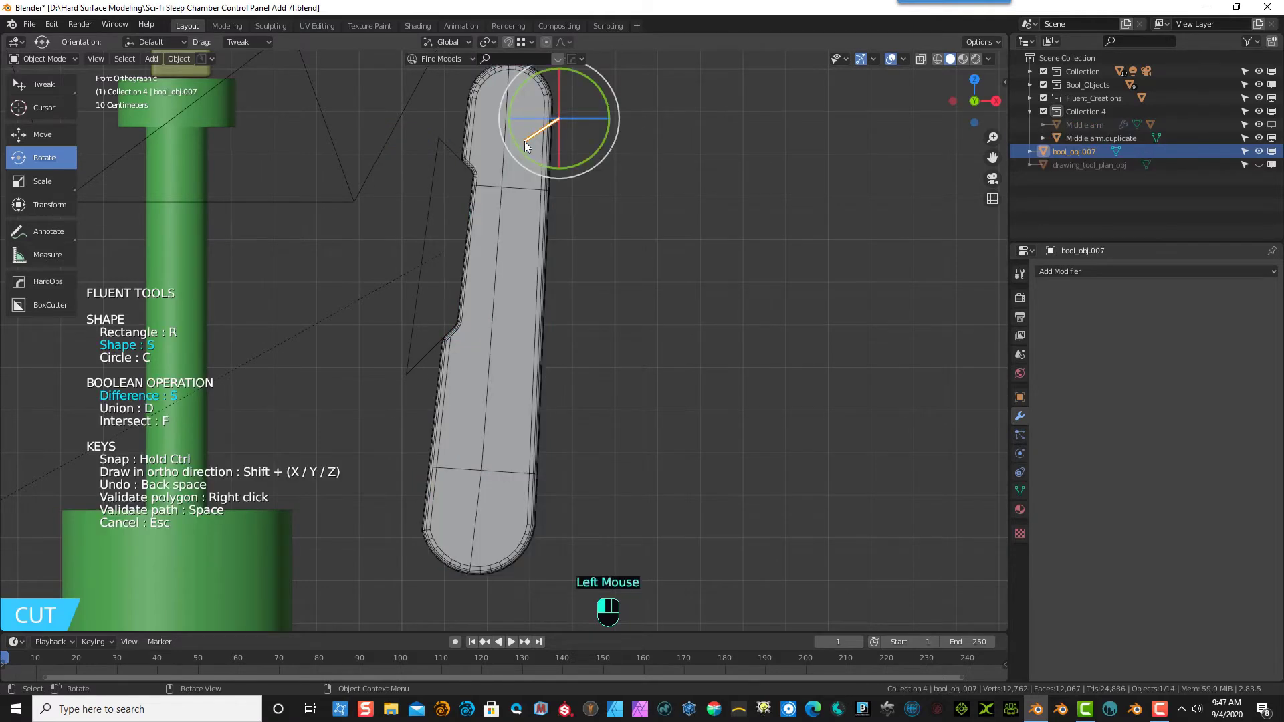
pyautogui.click(524, 142)
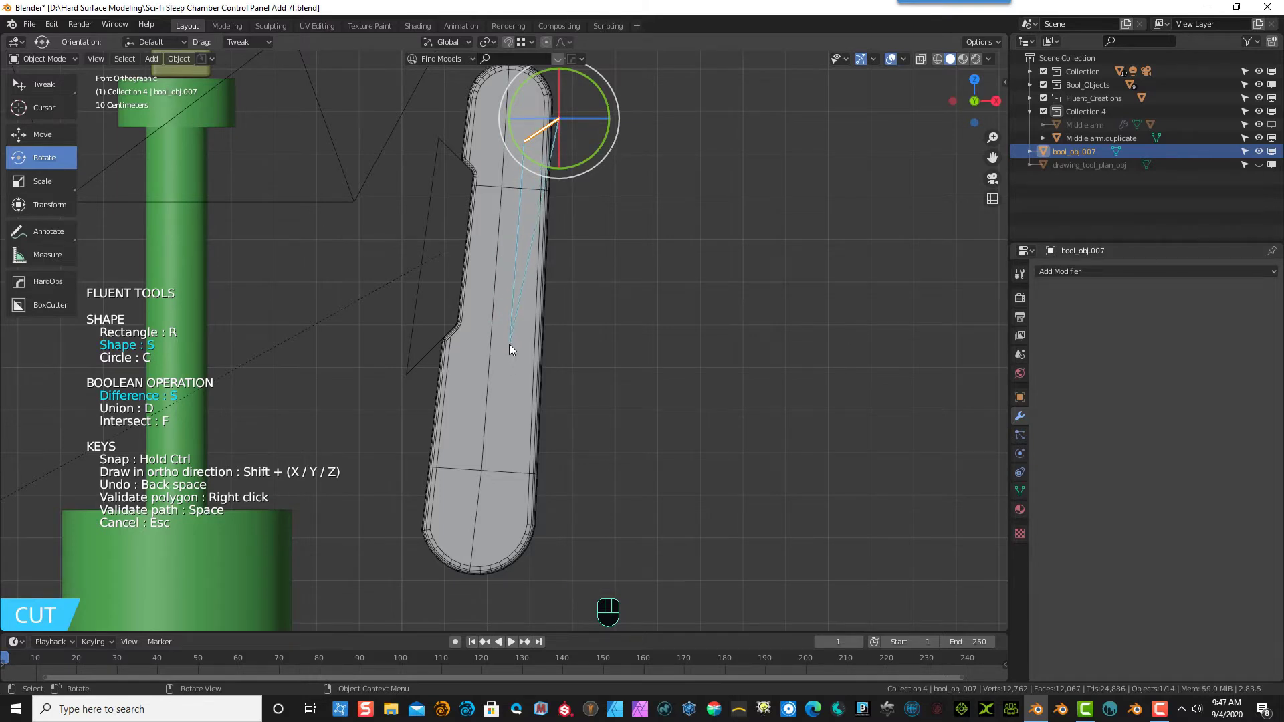
pyautogui.click(516, 263)
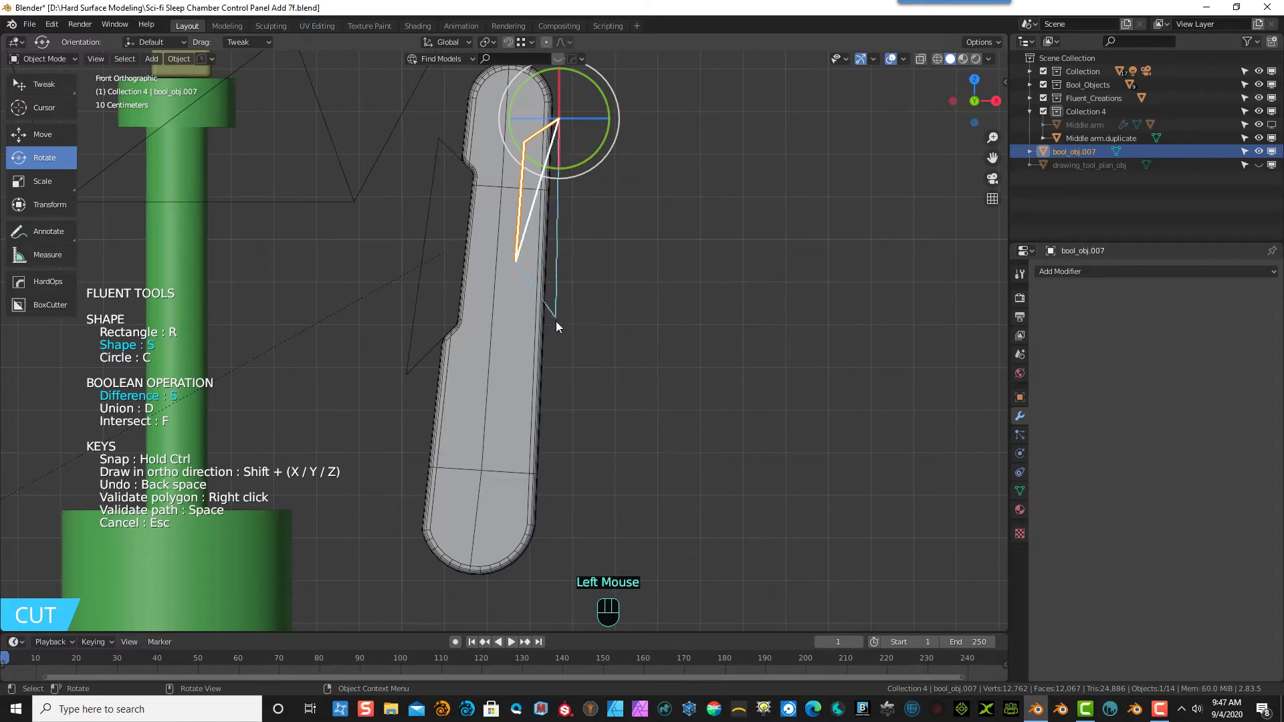
pyautogui.click(557, 322)
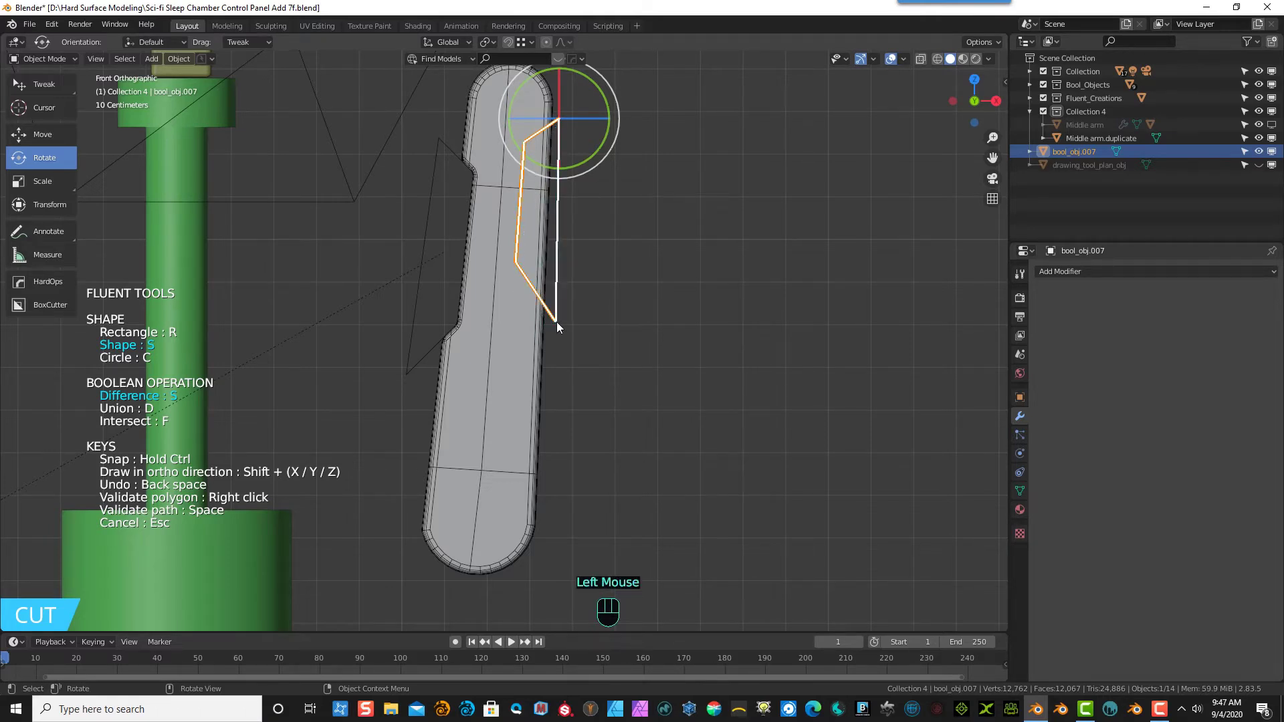
pyautogui.rightClick(585, 322)
# - Extend the second notch cutter through the arm's full thickness and finish the difference cut
pyautogui.moveTo(586, 315); pyautogui.dragTo(487, 351, button='middle')
pyautogui.click(496, 342)
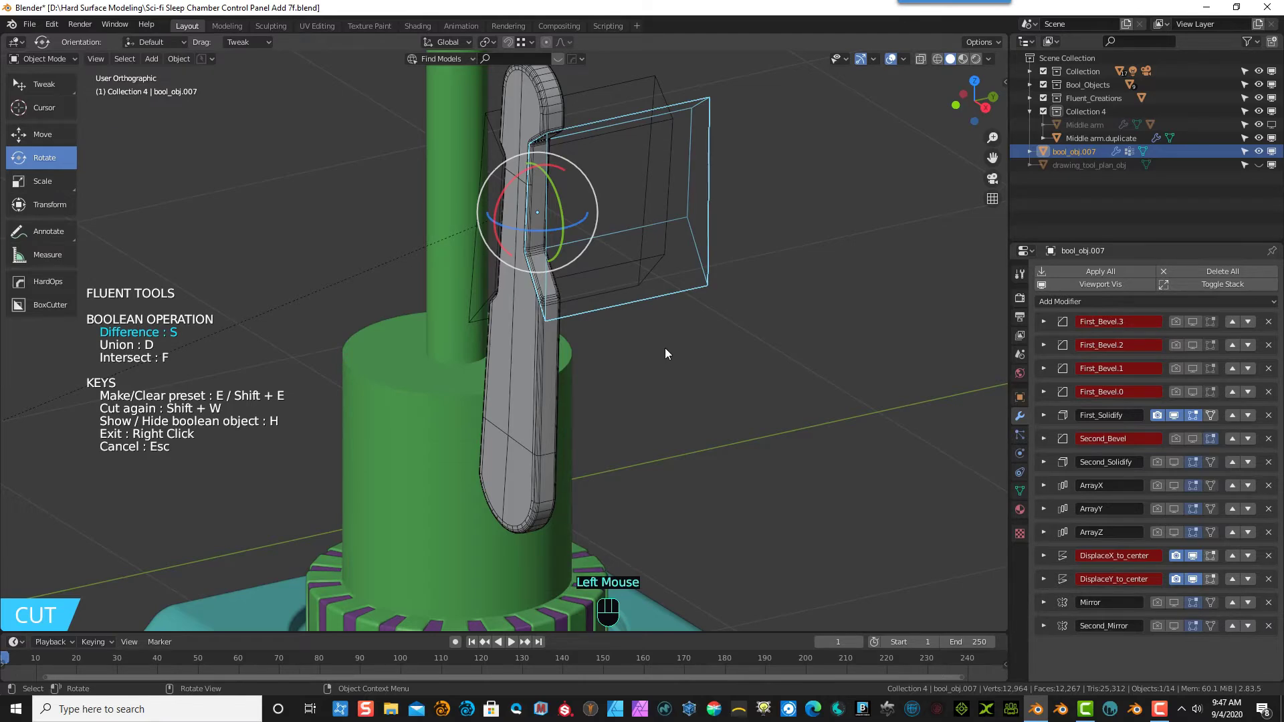
pyautogui.moveTo(676, 353); pyautogui.dragTo(741, 341, button='middle')
pyautogui.rightClick(690, 360)
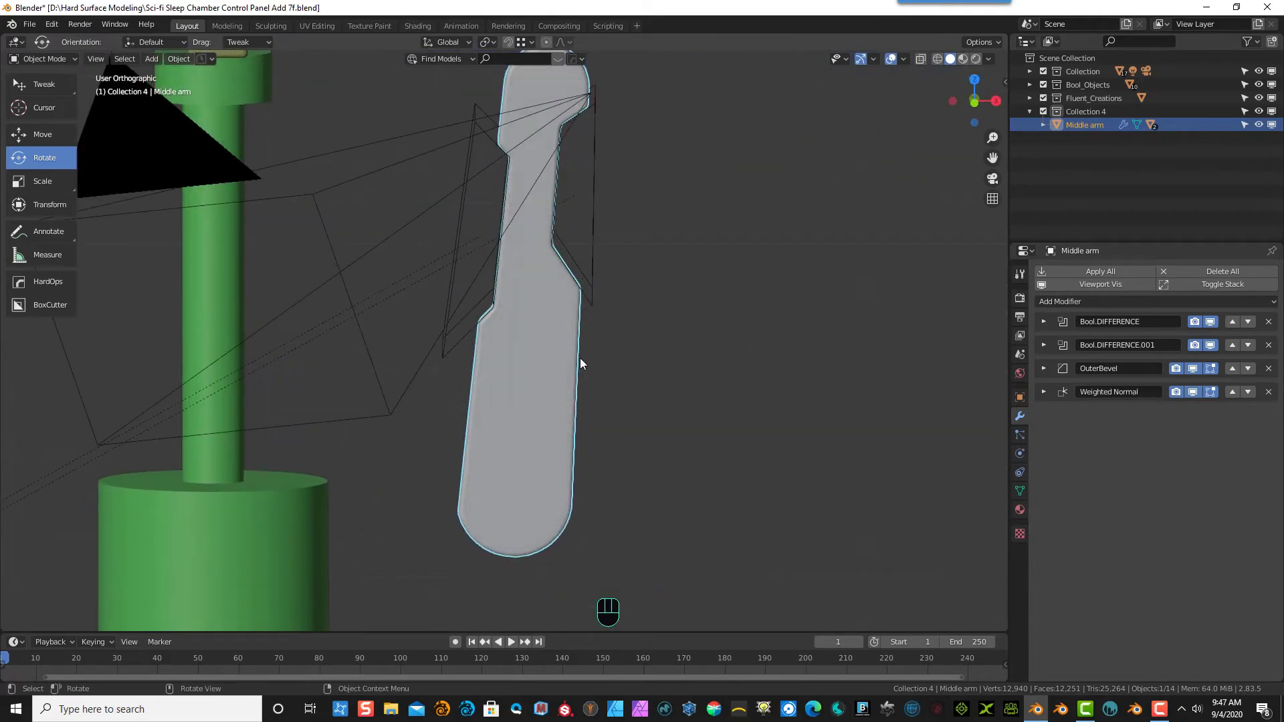
# - In front view, rotate the second notch's cutter slightly so it tilts more closely along the arm's edge, and deselect it
pyautogui.press('KP_3')
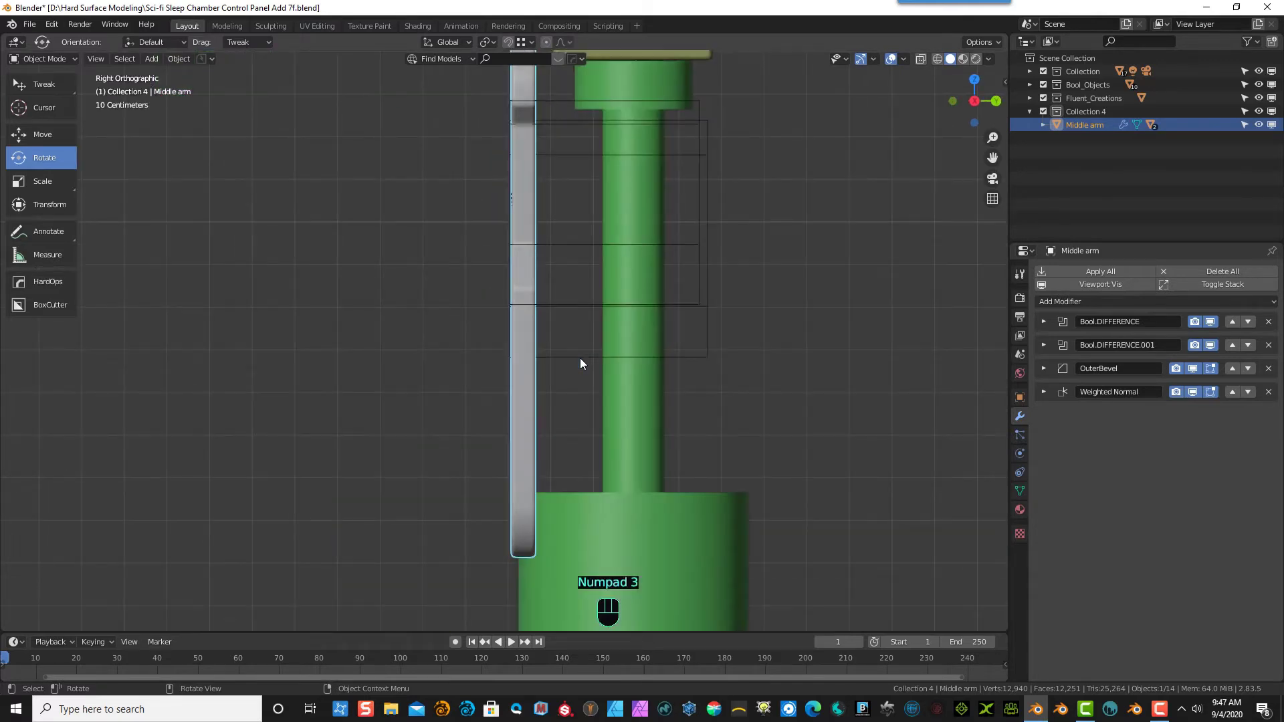
pyautogui.press('KP_1')
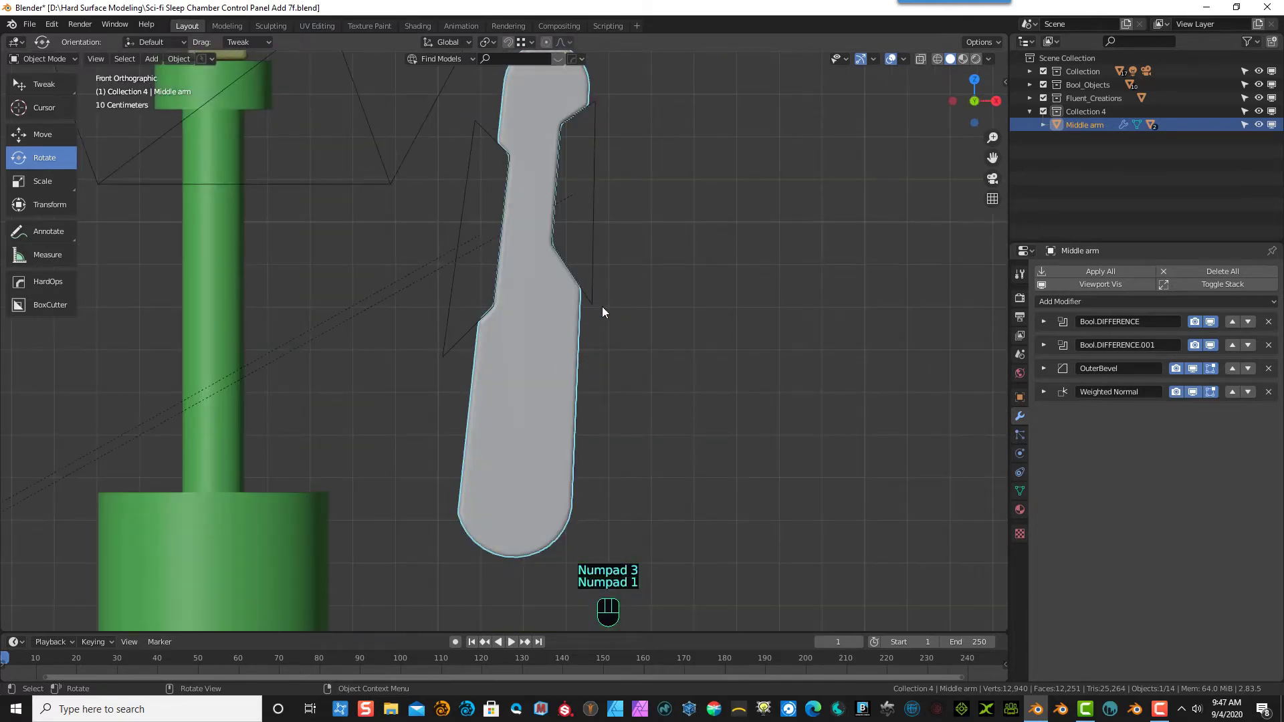
pyautogui.moveTo(603, 308); pyautogui.dragTo(594, 311)
pyautogui.click(632, 331)
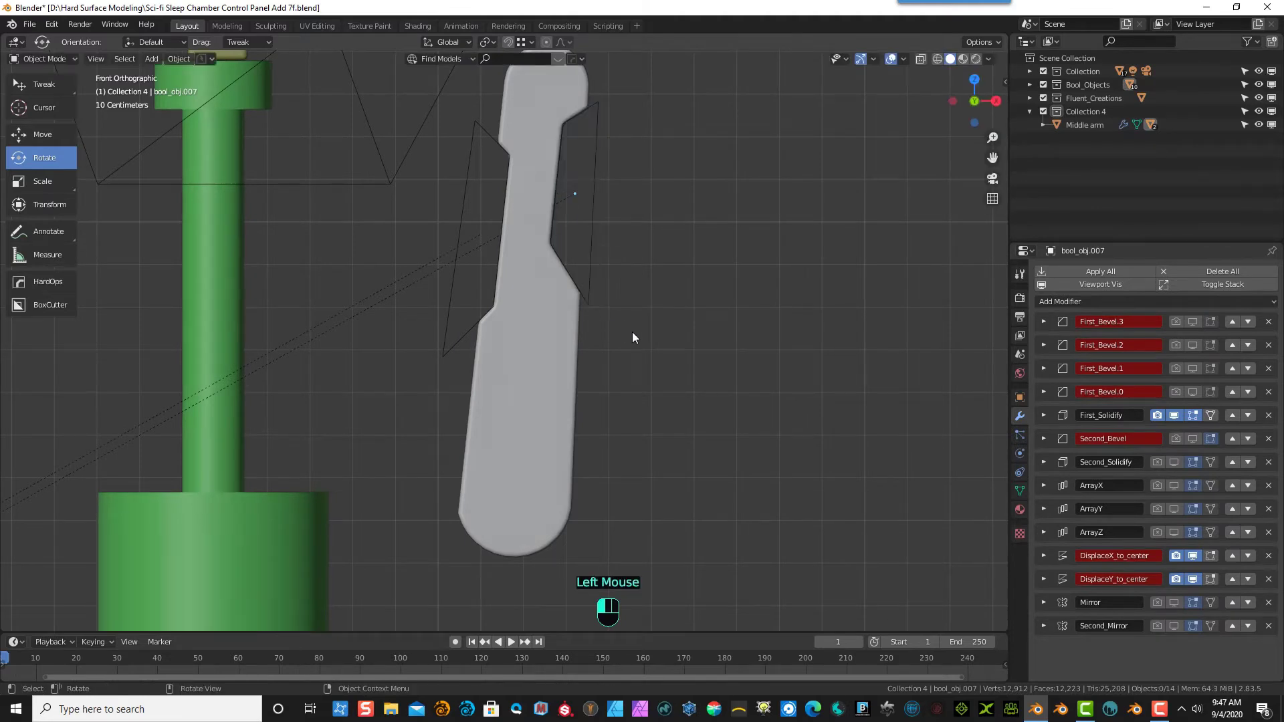
# - With Fluent's Cut/Add on the middle arm, outline a small four-point notch over the outer edge just below the second notch
pyautogui.doubleClick(566, 334)
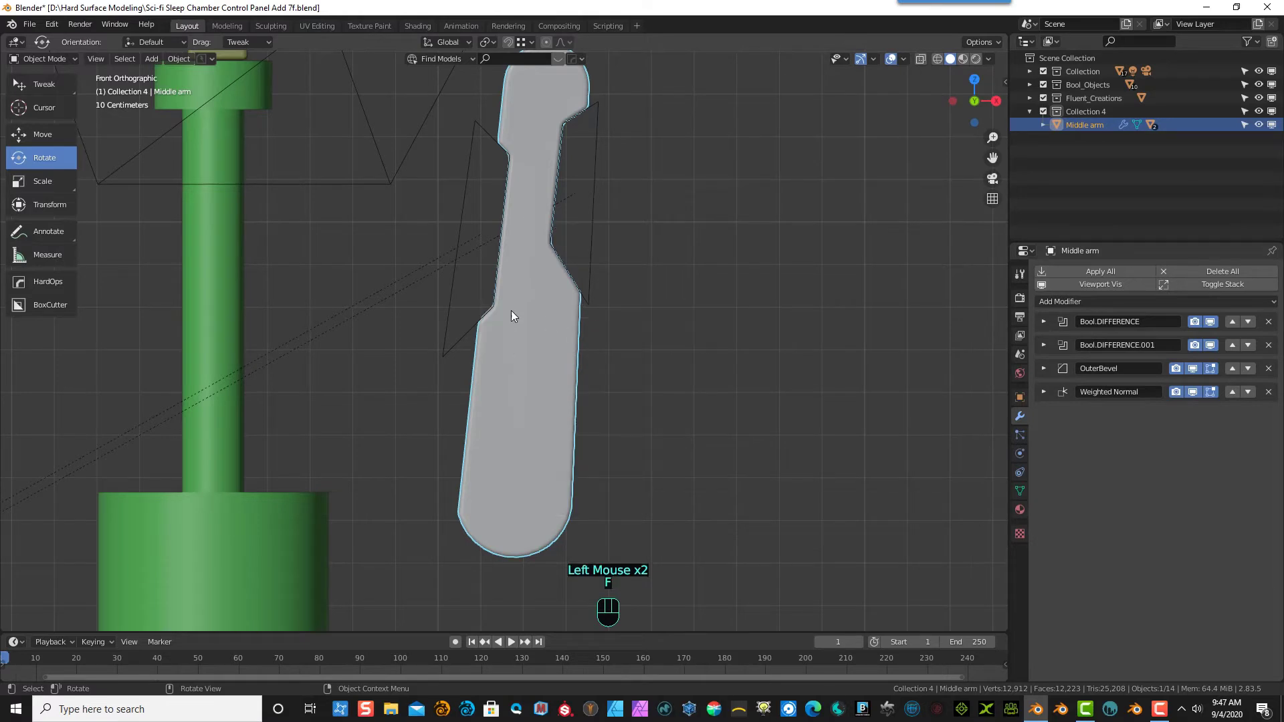
pyautogui.press('f')
pyautogui.press('f')
pyautogui.press('f')
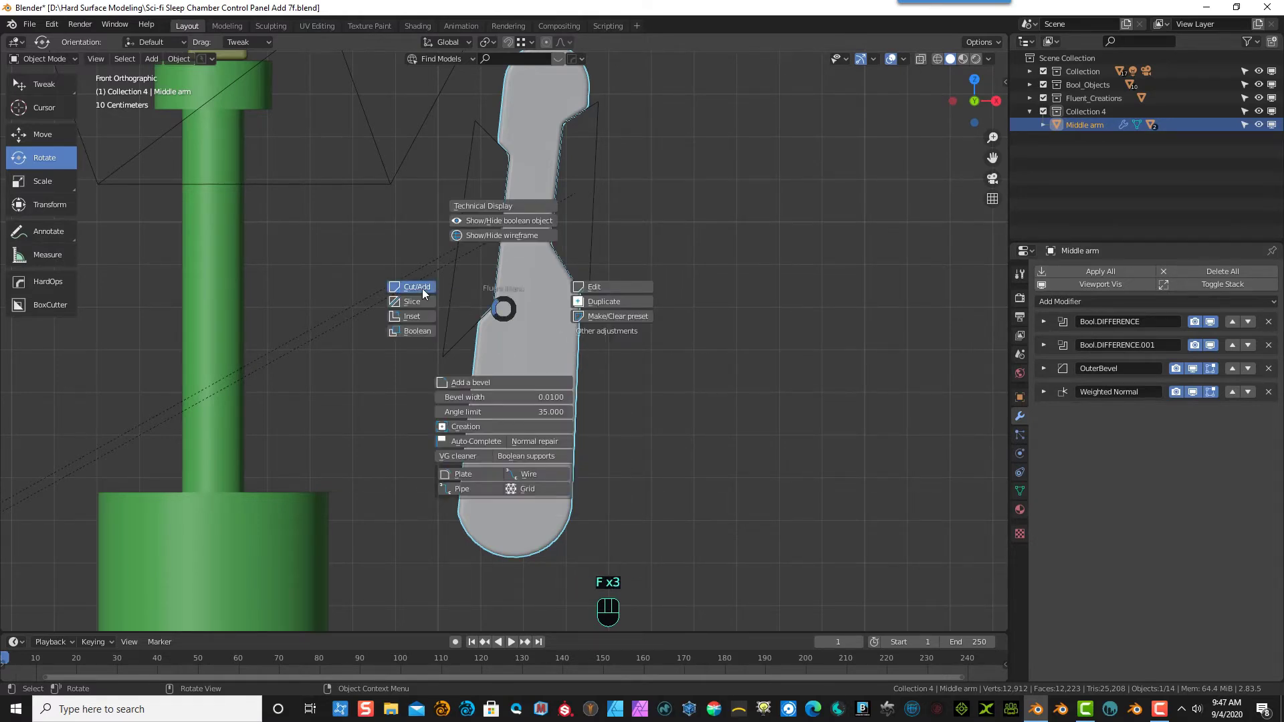
pyautogui.click(423, 288)
pyautogui.click(592, 314)
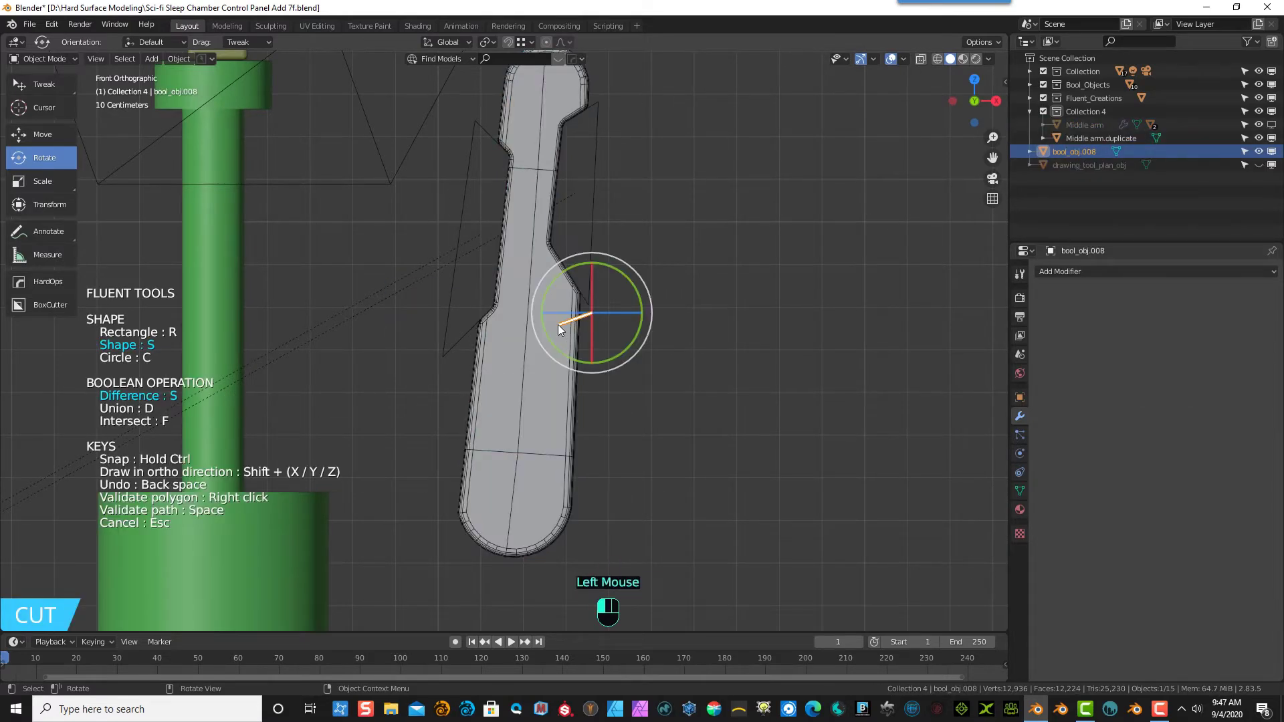
pyautogui.click(560, 324)
pyautogui.click(557, 358)
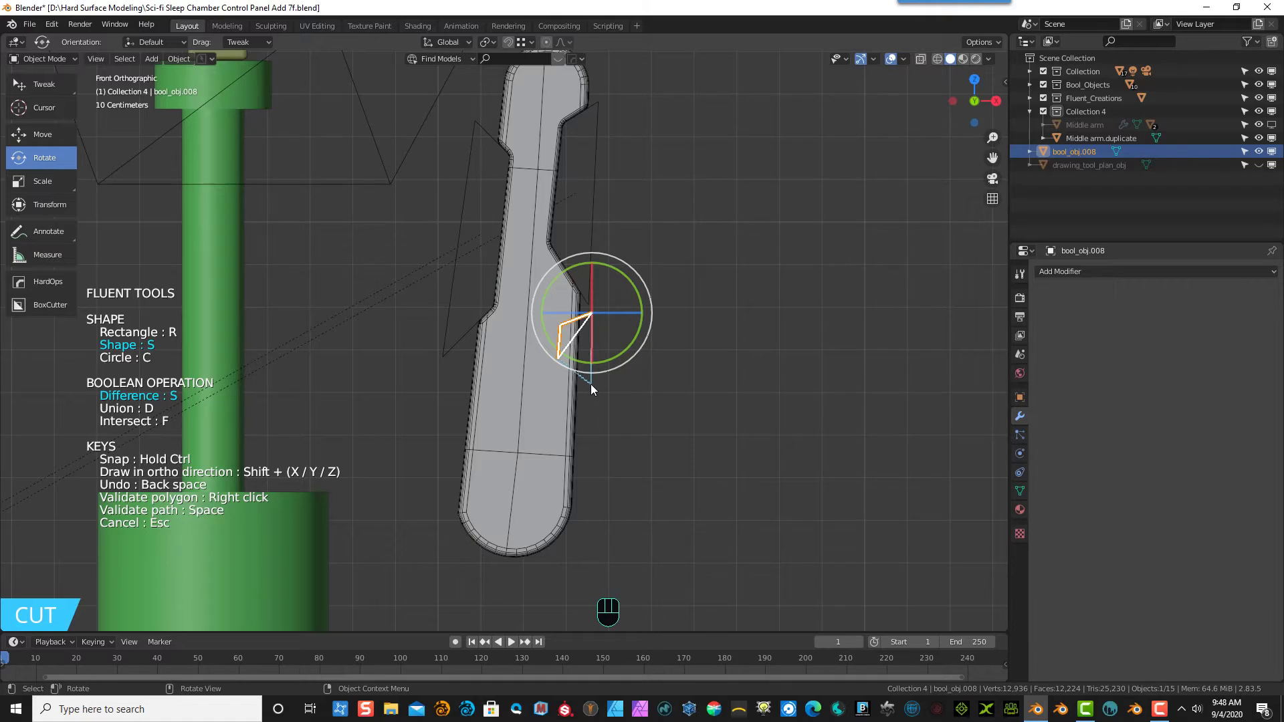
pyautogui.click(592, 384)
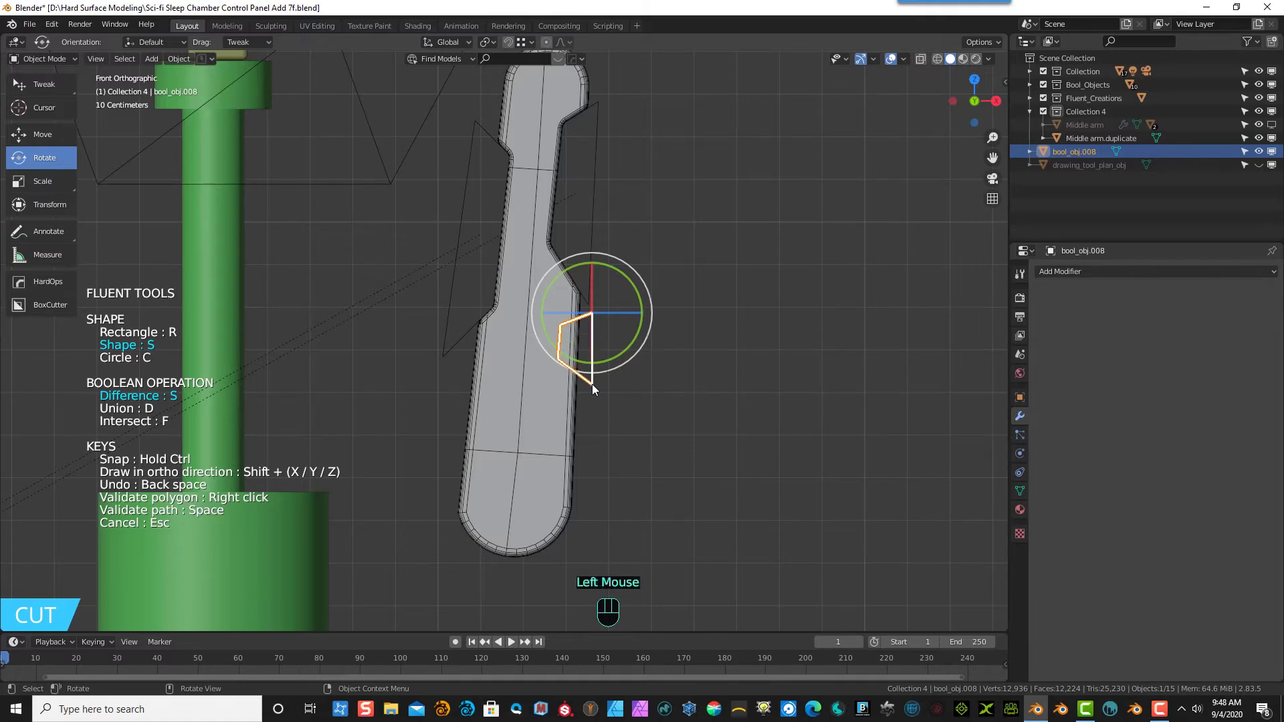
pyautogui.rightClick(616, 347)
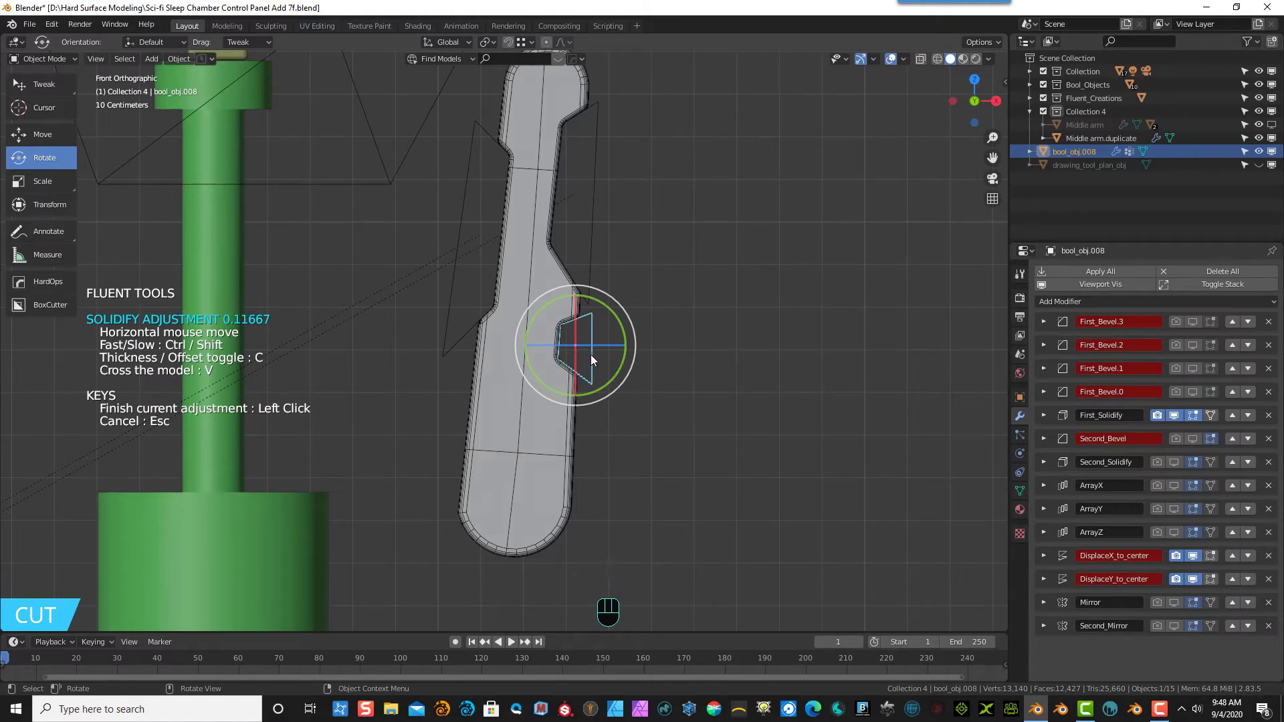
# - Accept the small notch cutter's thickness at about 0.117 and array it along Y with a count of 2
pyautogui.click(592, 355)
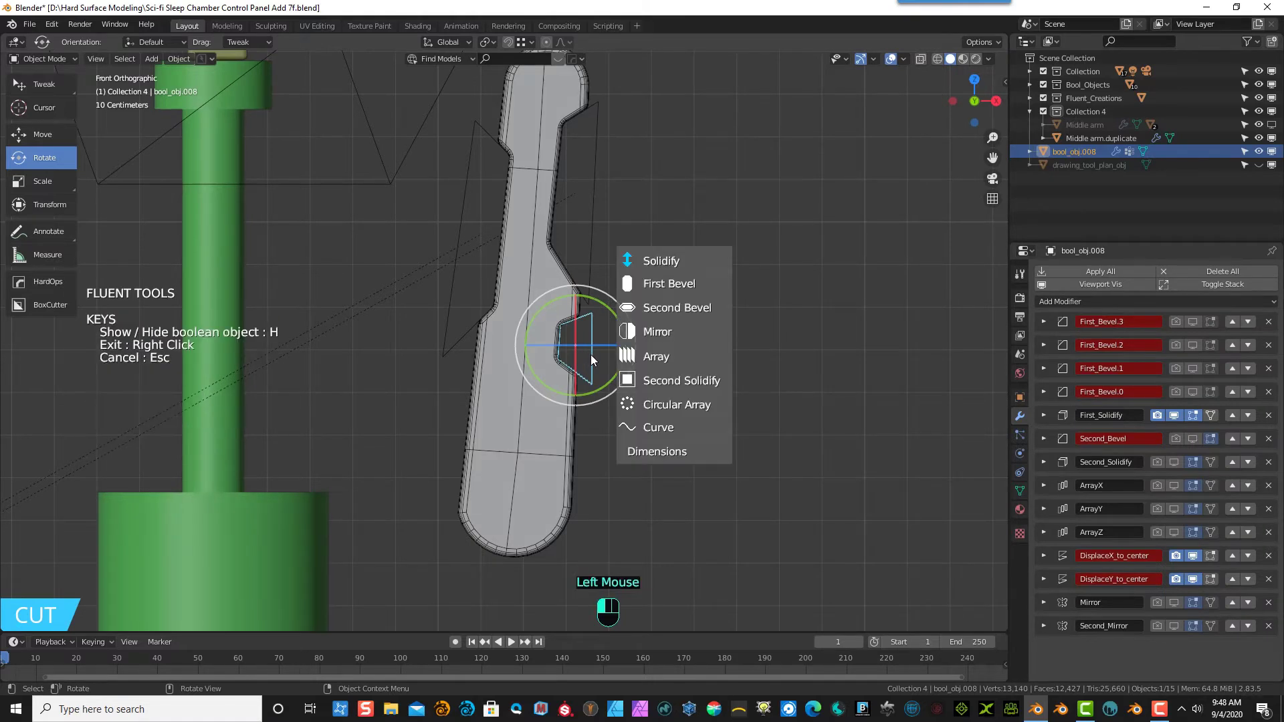
pyautogui.click(643, 357)
pyautogui.click(575, 239)
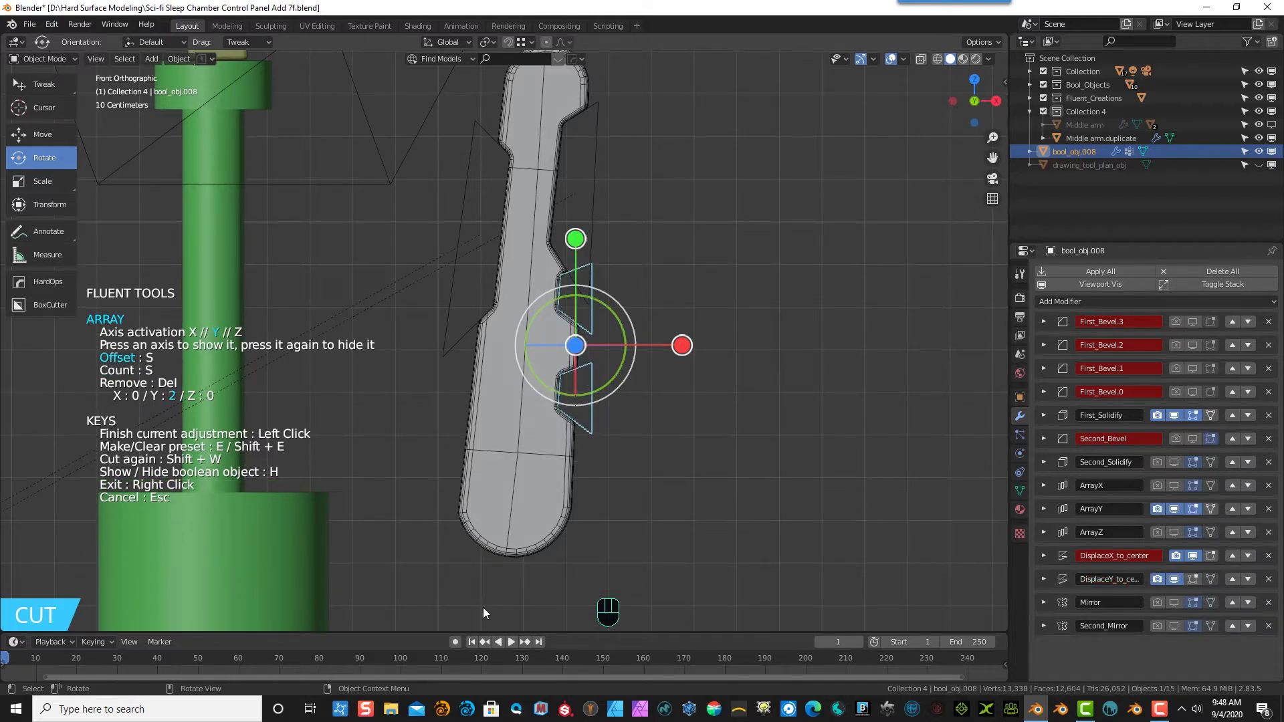
pyautogui.click(568, 570)
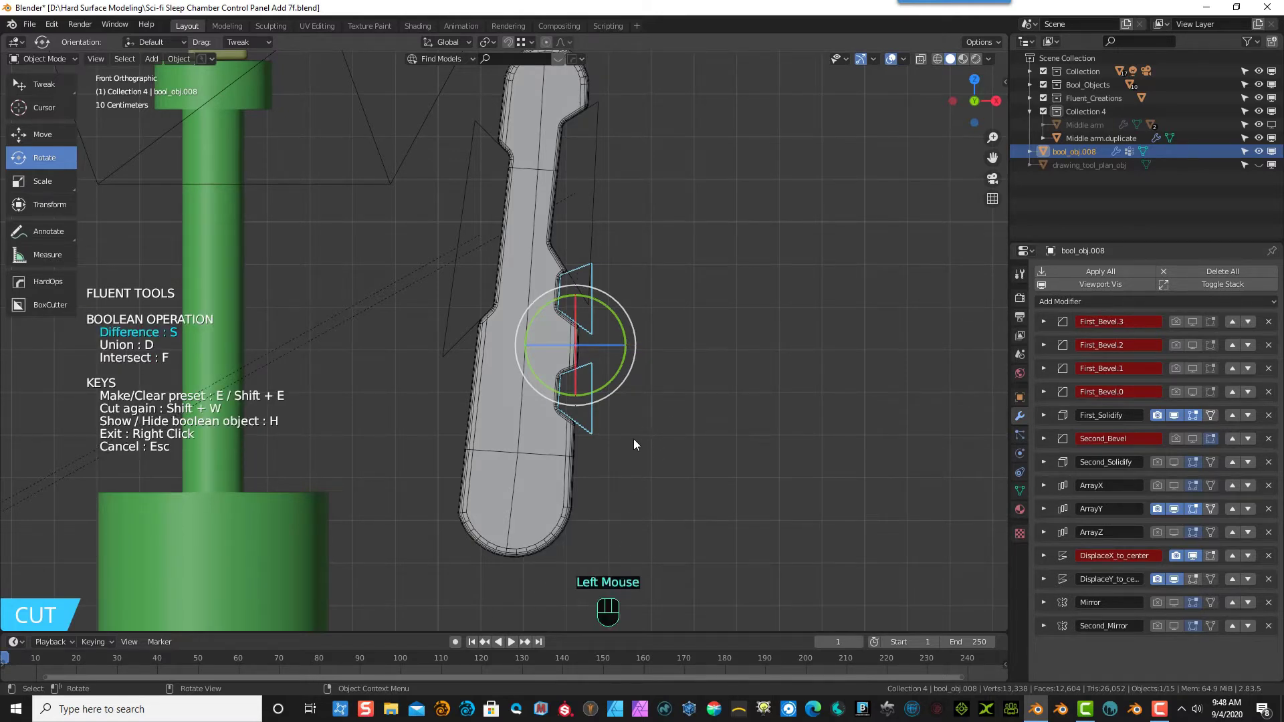
# - Move the arrayed notch cutters about -0.020 m in X and -0.091 m in Z, and finish the difference cut
pyautogui.press('g')
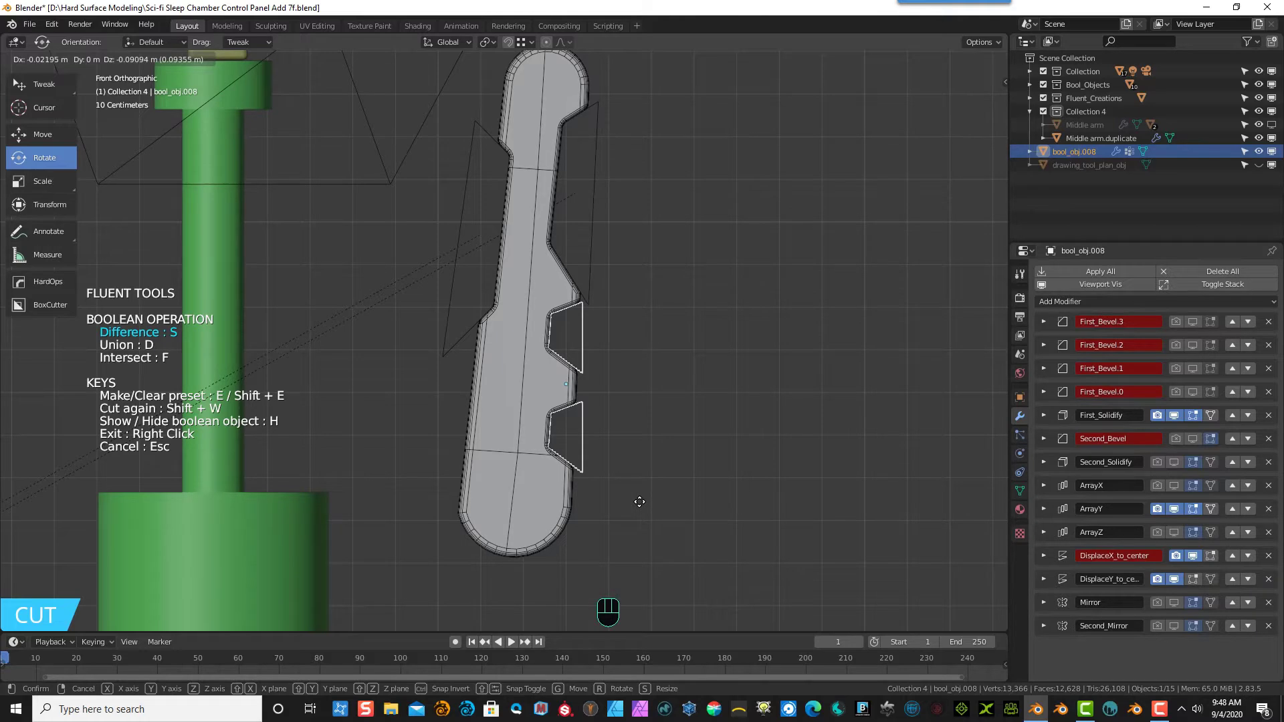
pyautogui.click(643, 505)
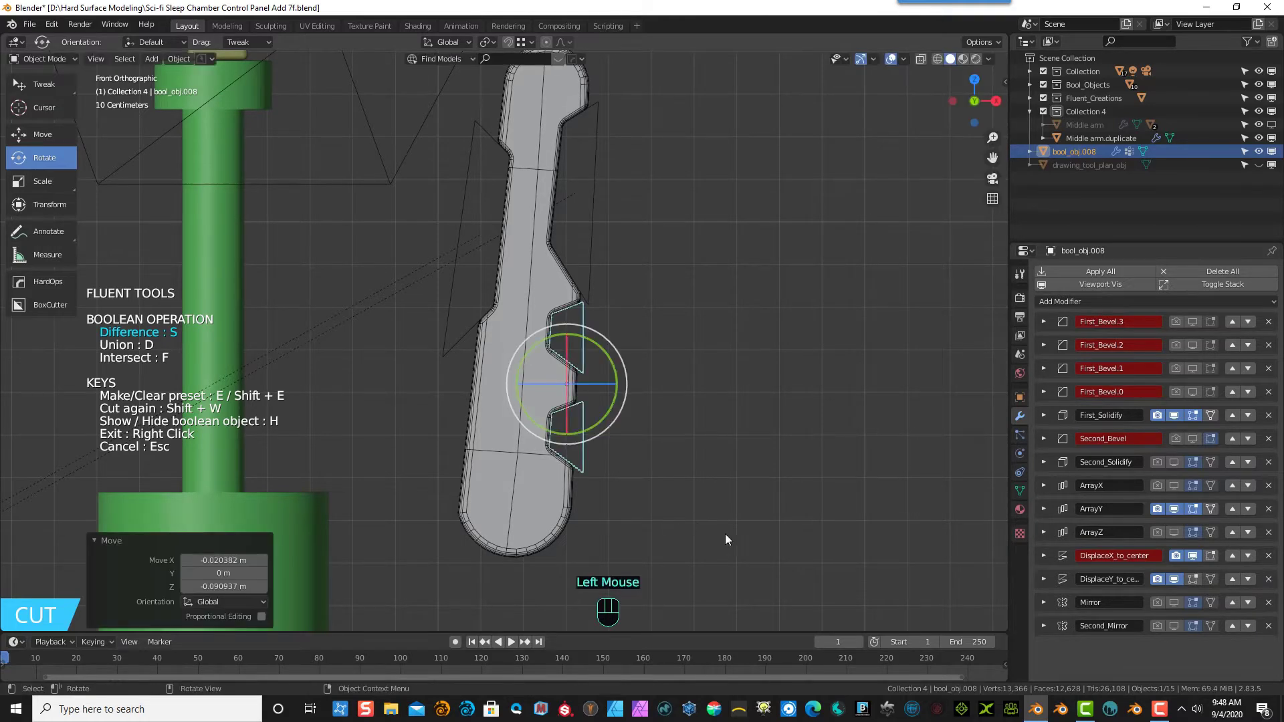
pyautogui.moveTo(725, 534)
pyautogui.mouseDown(button='middle')
pyautogui.moveTo(561, 522)
pyautogui.moveTo(444, 535)
pyautogui.moveTo(600, 539)
pyautogui.moveTo(723, 513)
pyautogui.moveTo(724, 542)
pyautogui.mouseUp(button='middle')
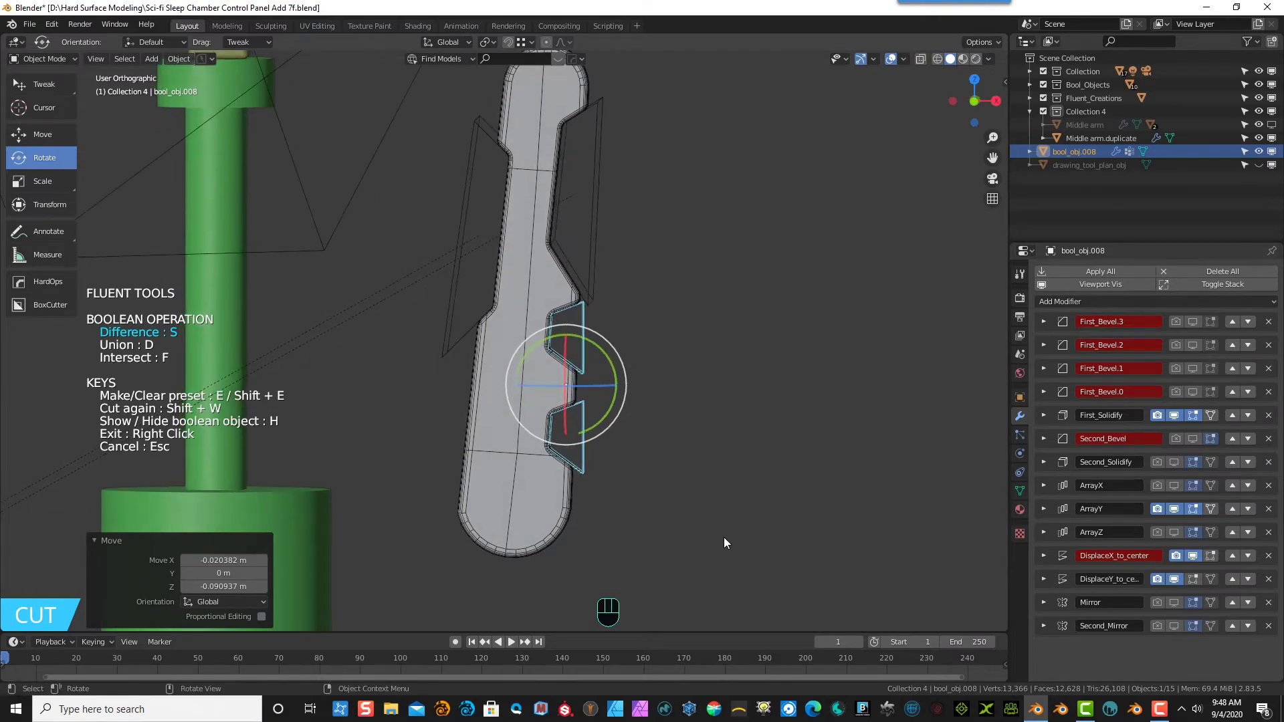
pyautogui.rightClick(723, 441)
pyautogui.moveTo(724, 440)
pyautogui.mouseDown(button='middle')
pyautogui.moveTo(533, 444)
pyautogui.moveTo(721, 440)
pyautogui.mouseUp(button='middle')
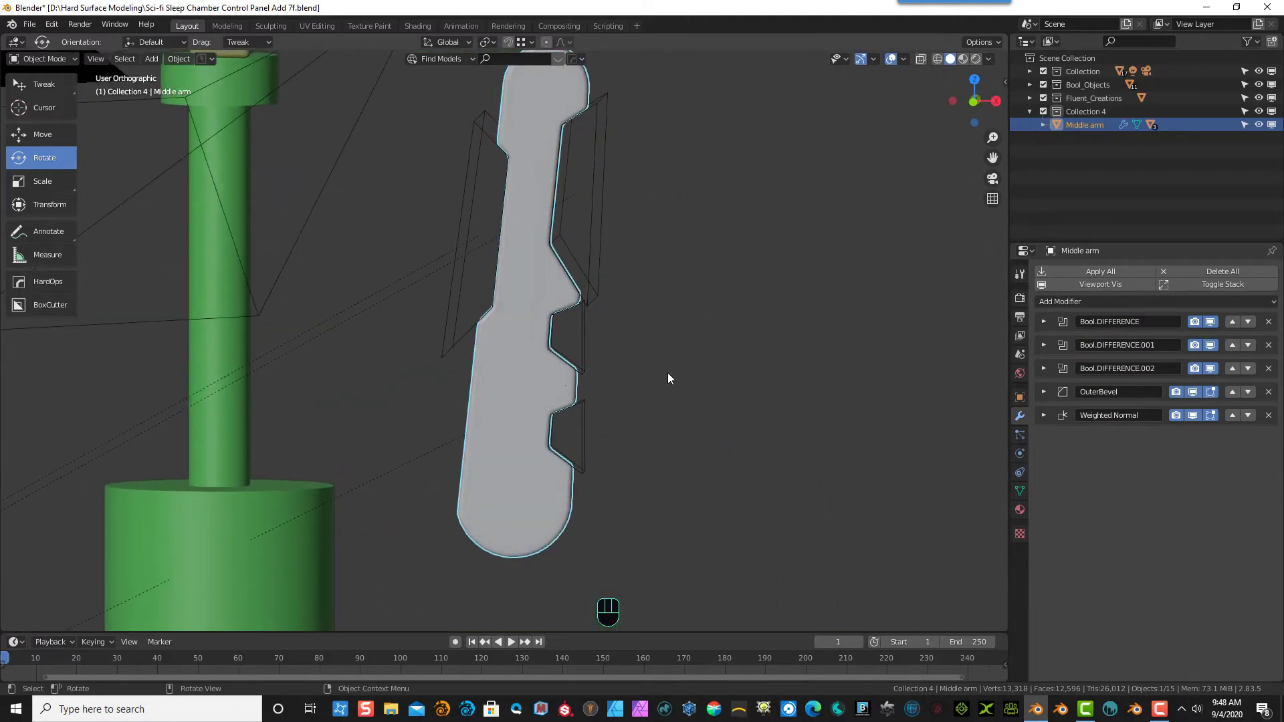
pyautogui.scroll(-4, 650, 367)
pyautogui.moveTo(640, 370); pyautogui.dragTo(649, 367, button='middle')
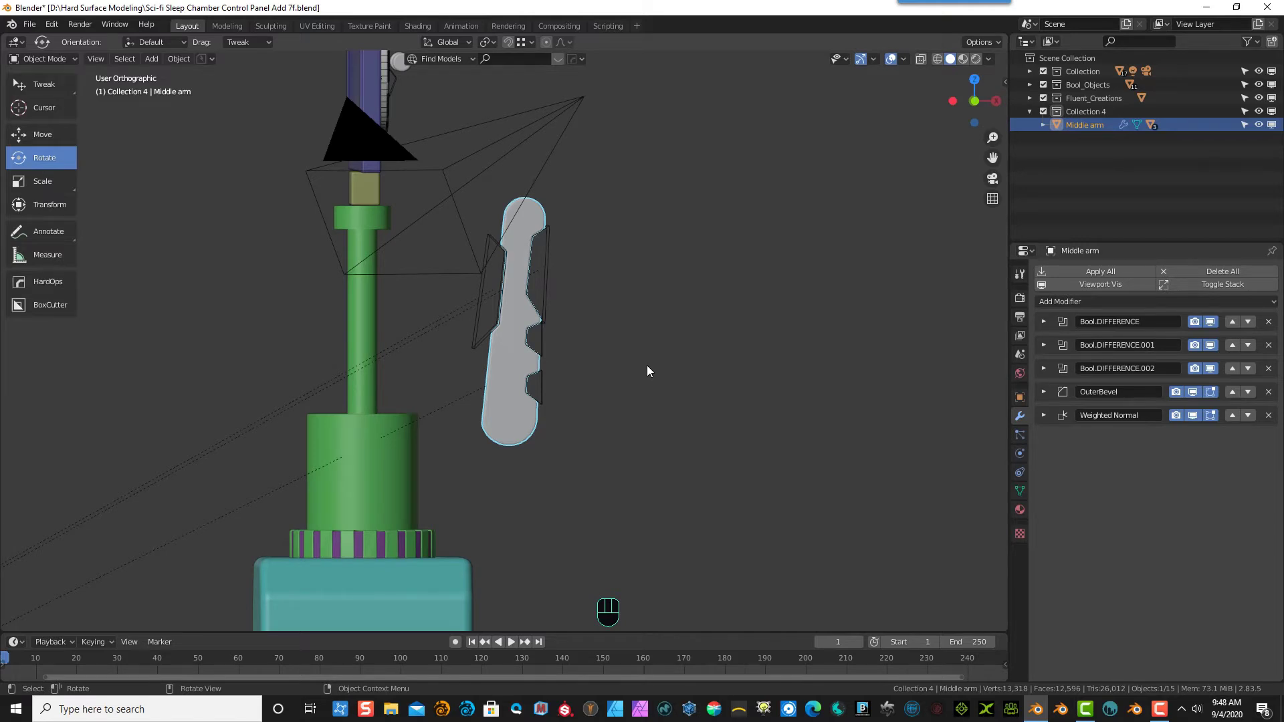
# - Save the project as a new file named "Sci-fi Sleep Chamber Control Panel Add 7g.blend"
pyautogui.click(29, 24)
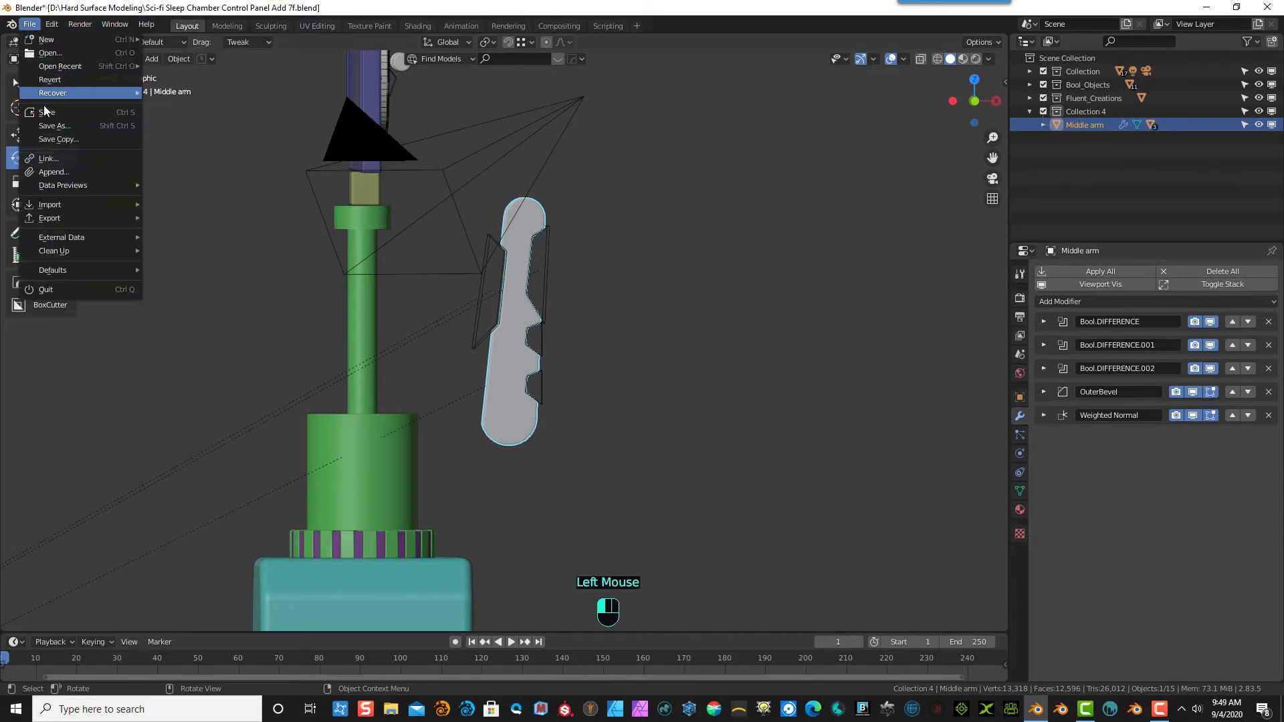
pyautogui.click(52, 126)
pyautogui.click(582, 567)
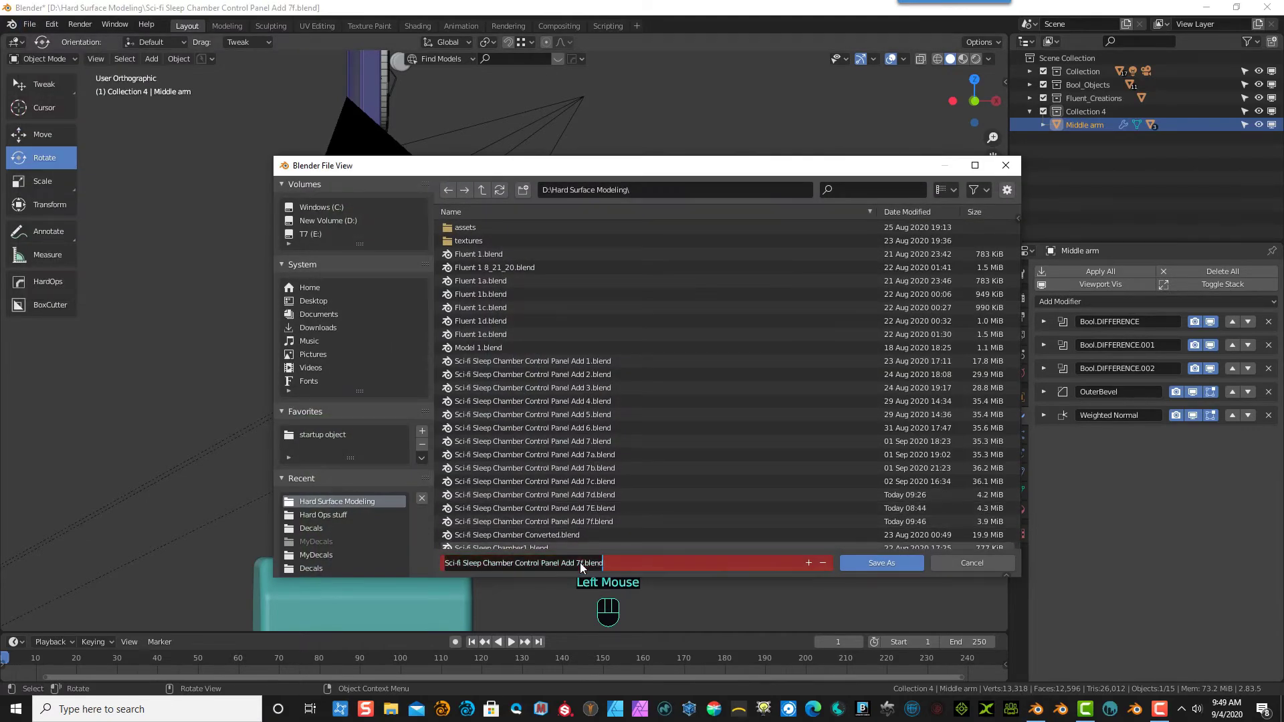
pyautogui.click(582, 565)
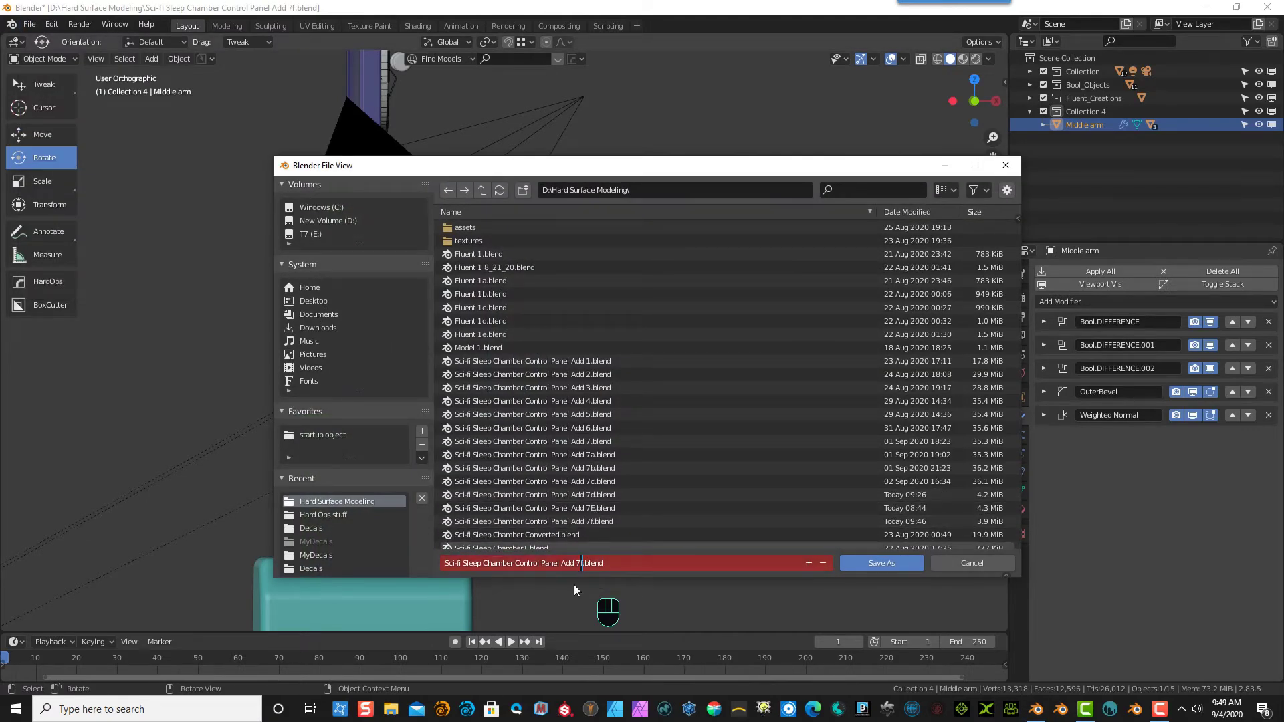
pyautogui.press('Delete')
pyautogui.write('g')
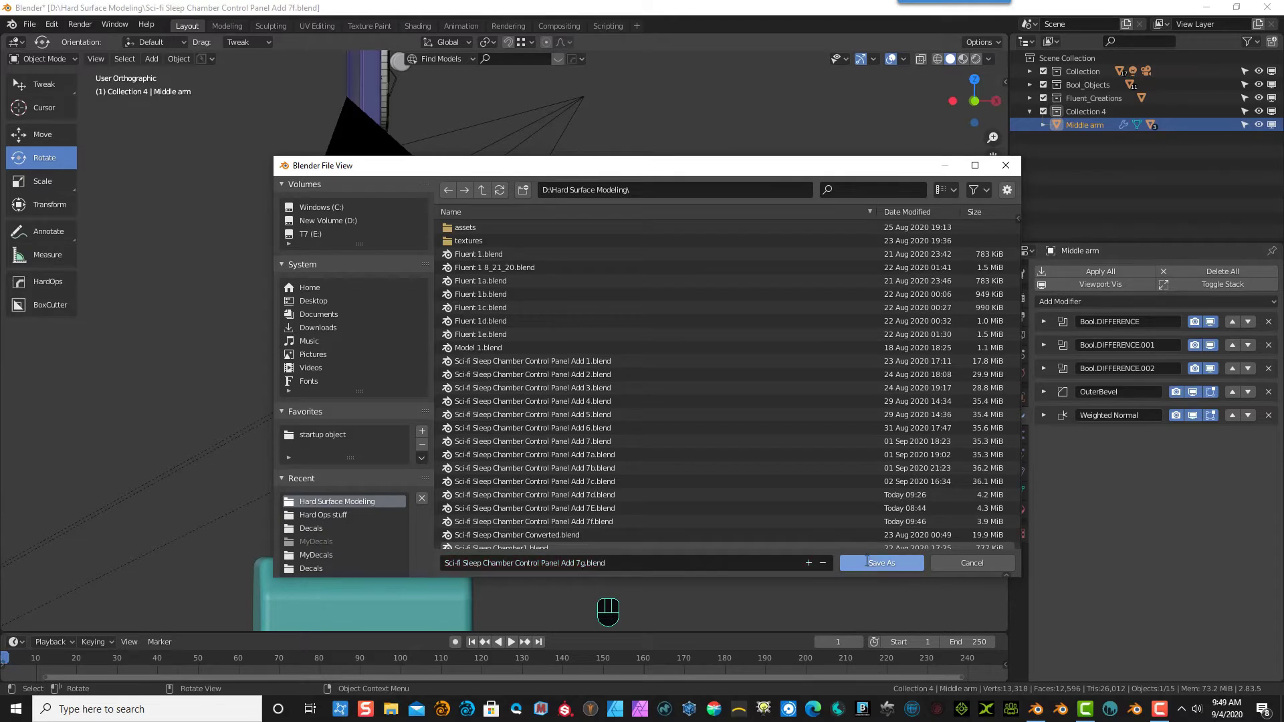
pyautogui.click(866, 562)
# - In front view, outline a four-point Fluent Cut/Add notch over the arm's lower edge facing the green column
pyautogui.scroll(4, 547, 366)
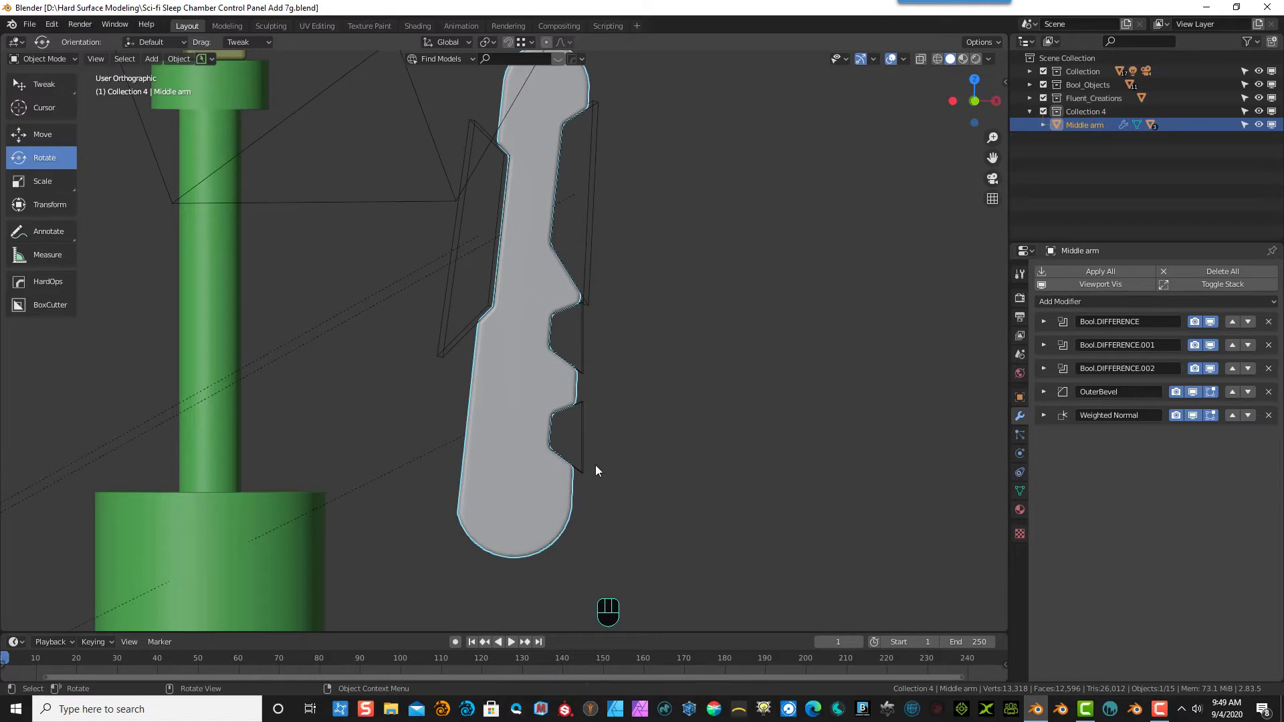
pyautogui.press('KP_1')
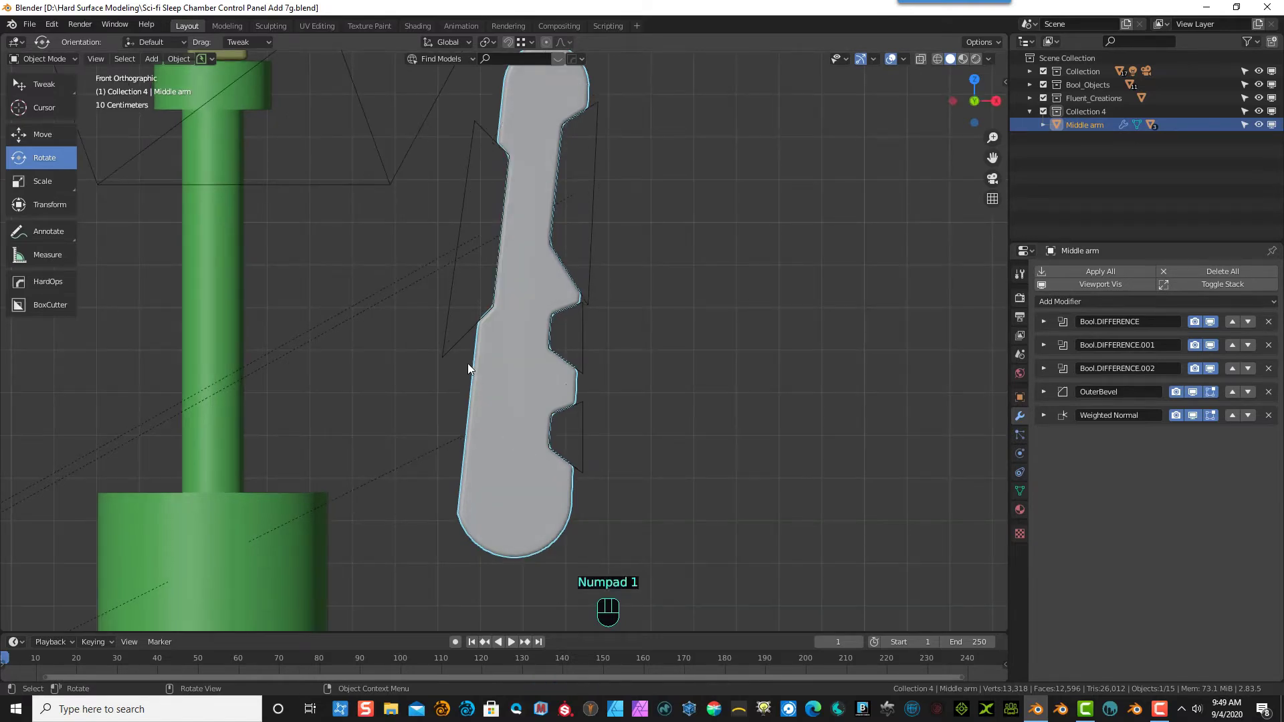
pyautogui.press('f')
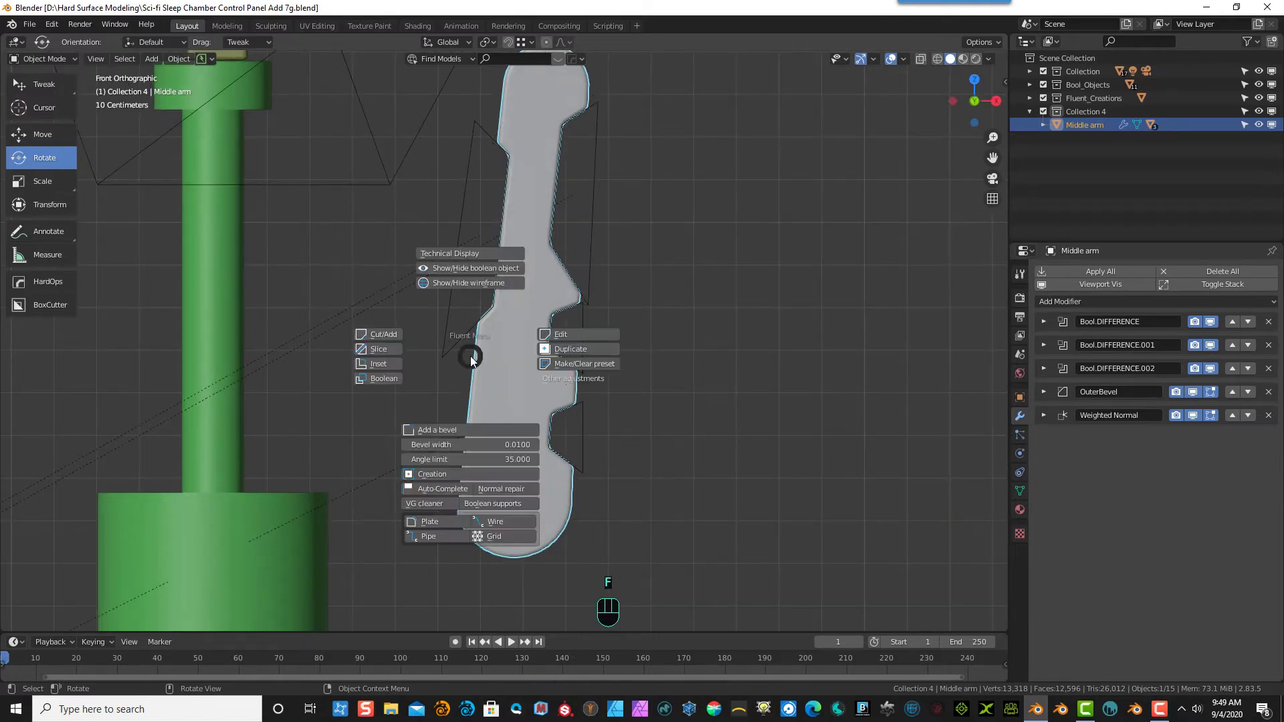
pyautogui.click(391, 338)
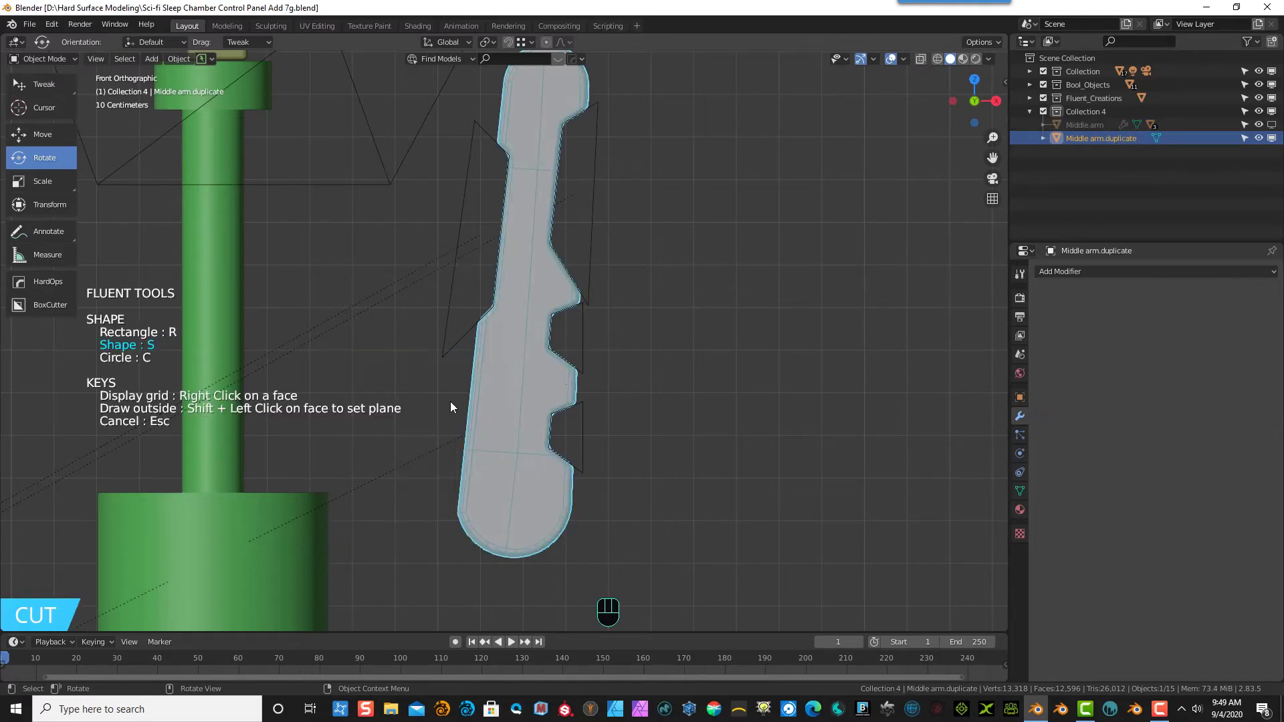
pyautogui.click(463, 356)
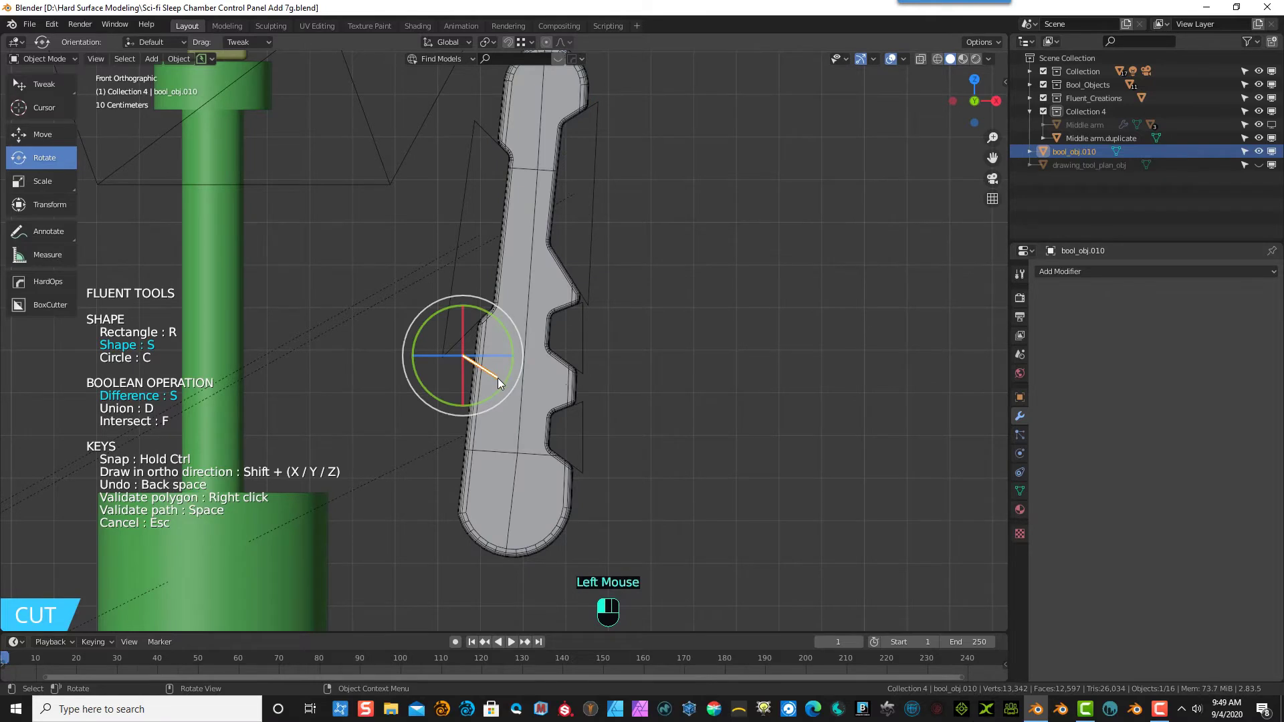
pyautogui.click(498, 378)
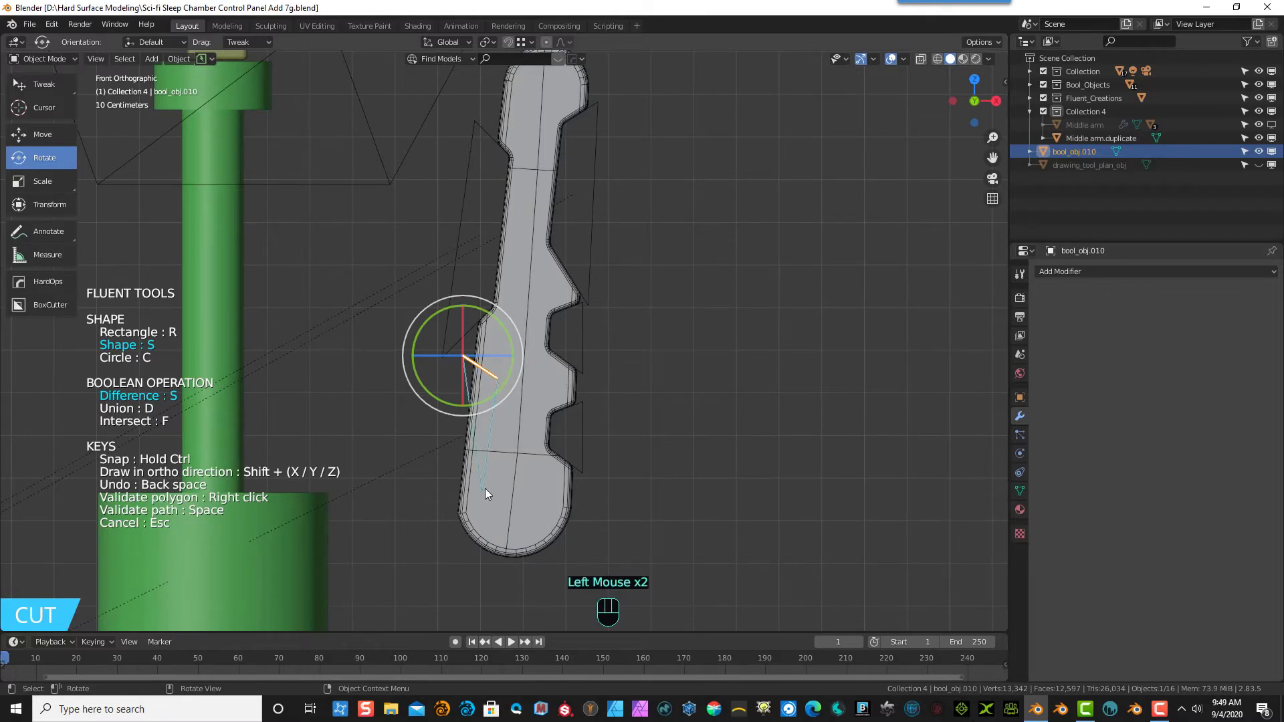
pyautogui.click(484, 468)
pyautogui.click(439, 491)
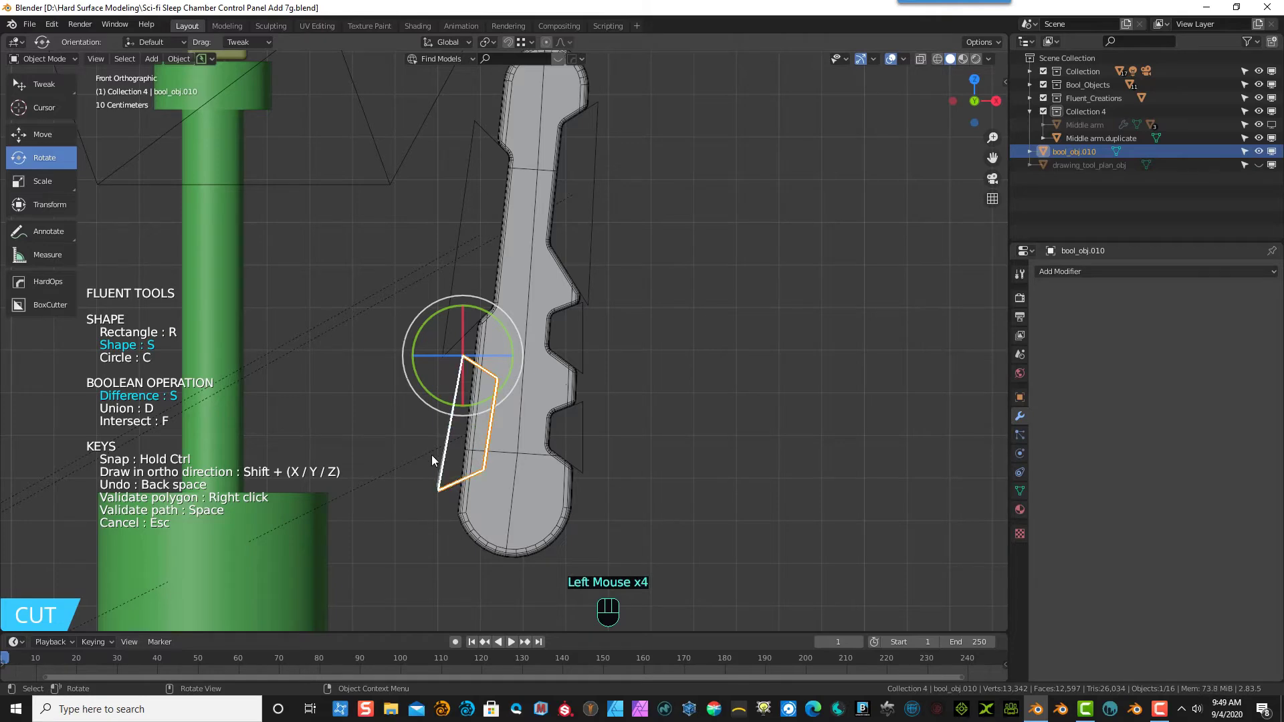
pyautogui.rightClick(428, 441)
# - Extend the lower notch cutter through the arm's full thickness and finish the difference cut
pyautogui.moveTo(616, 530); pyautogui.dragTo(384, 468, button='middle')
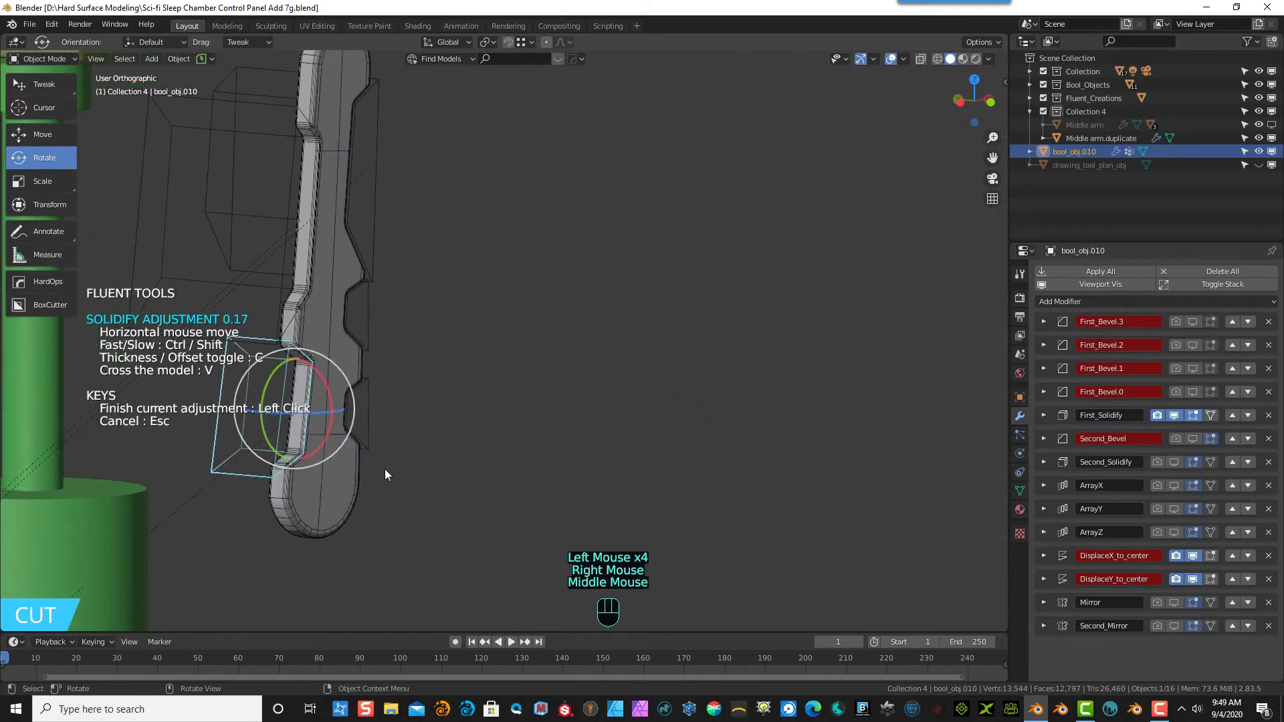
pyautogui.click(404, 532)
pyautogui.rightClick(613, 424)
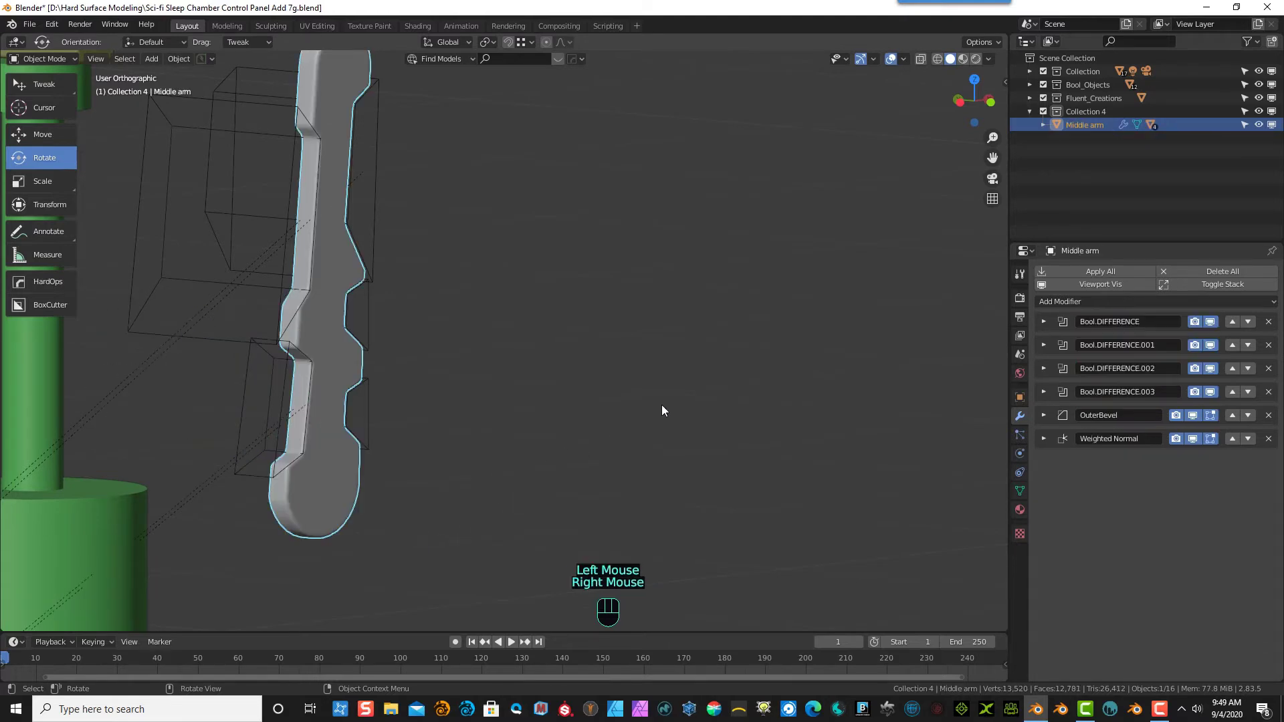
pyautogui.moveTo(661, 404); pyautogui.dragTo(591, 381, button='middle')
pyautogui.scroll(-3, 551, 402)
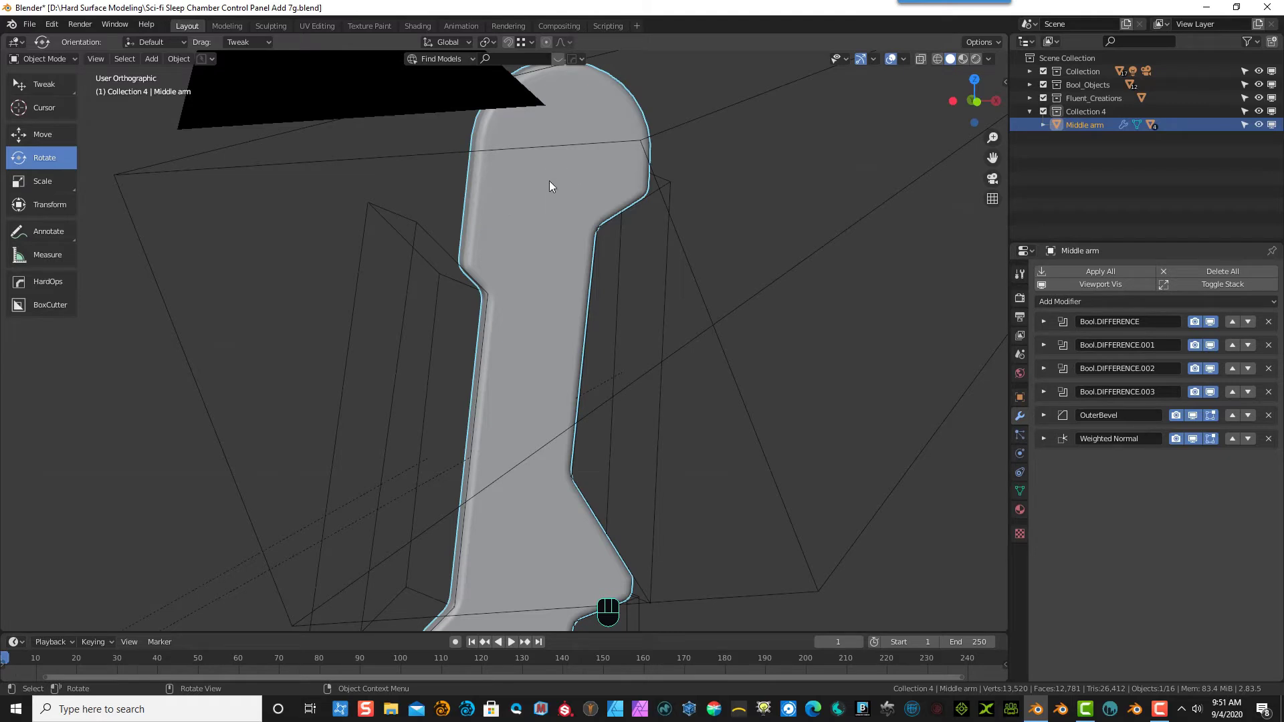
# - In front view, unhide all hidden objects around the middle arm and clear the selection
pyautogui.press('KP_1')
pyautogui.scroll(-2, 548, 182)
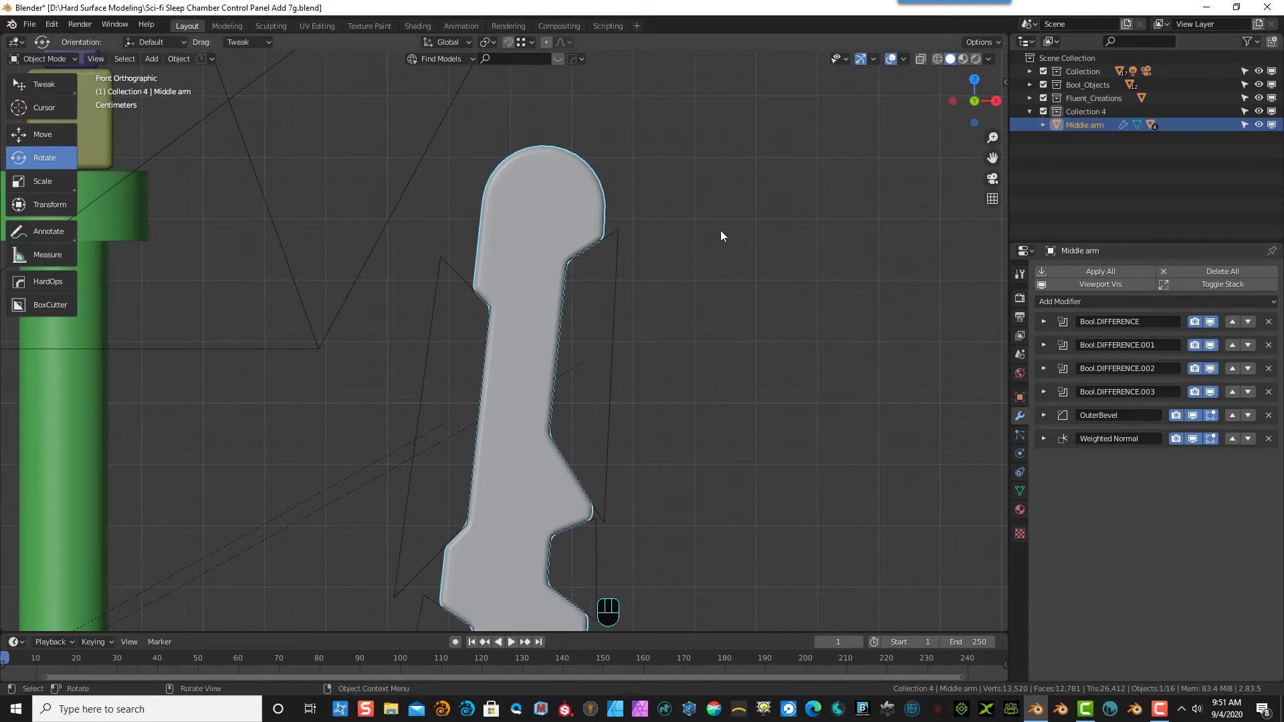
pyautogui.hotkey('alt', 'h')
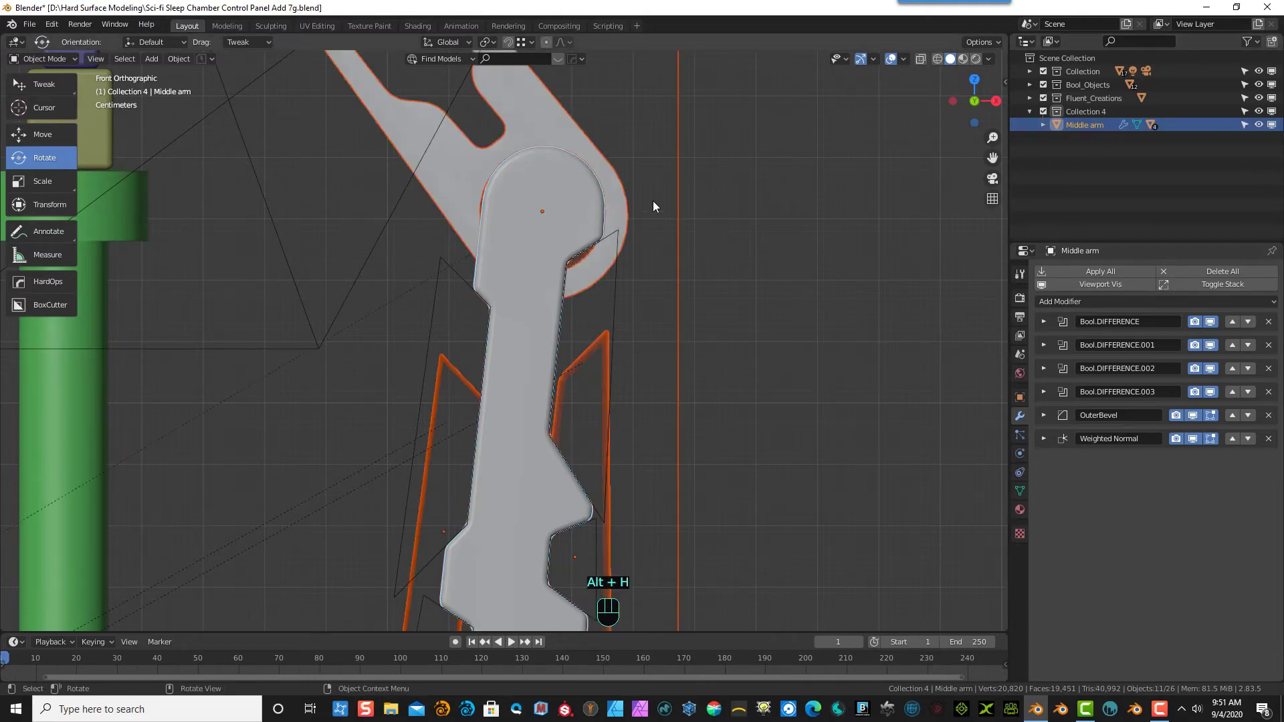
pyautogui.scroll(-4, 681, 213)
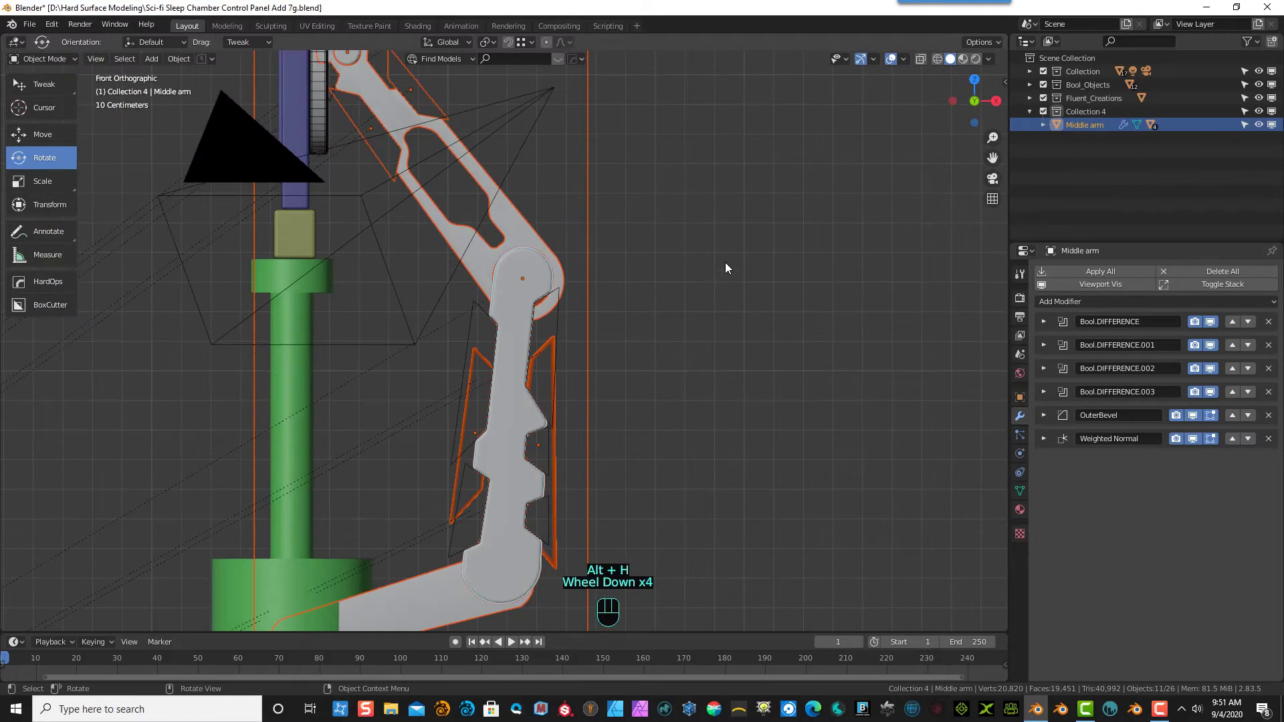
pyautogui.click(721, 261)
pyautogui.click(616, 355)
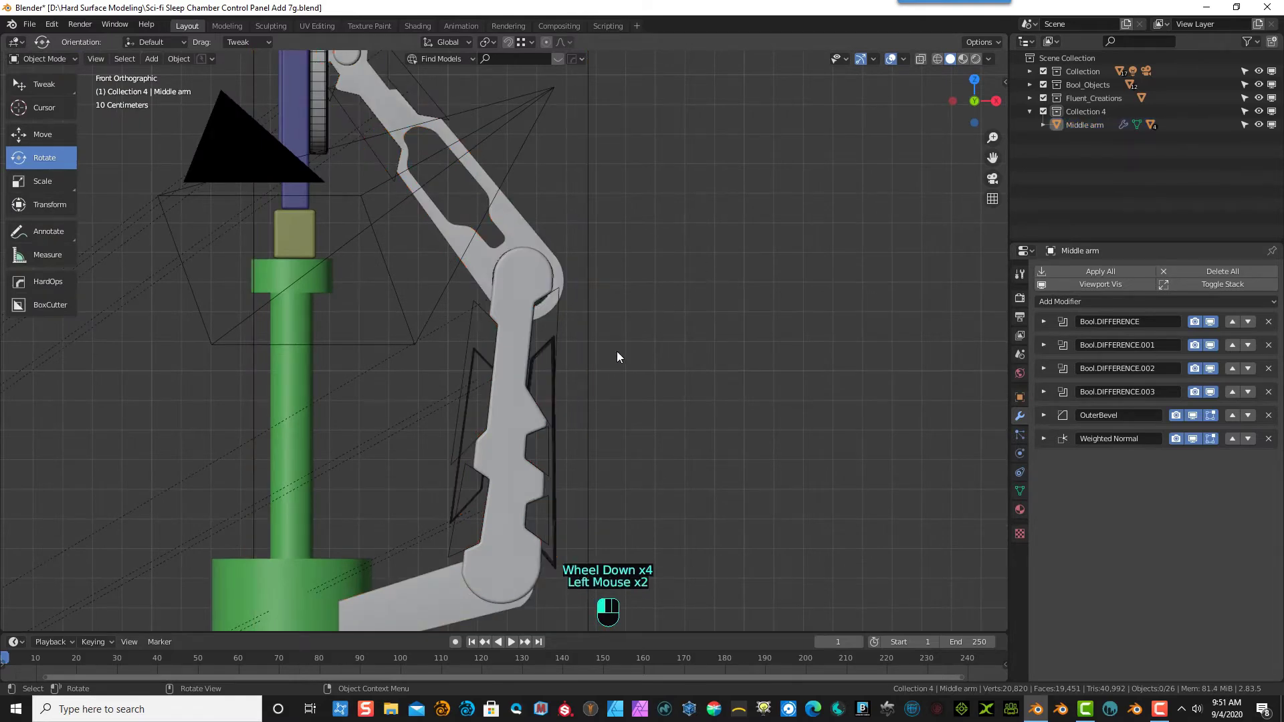
# - Hide the boolean cutter objects one by one around both long edges of the middle arm
pyautogui.click(553, 355)
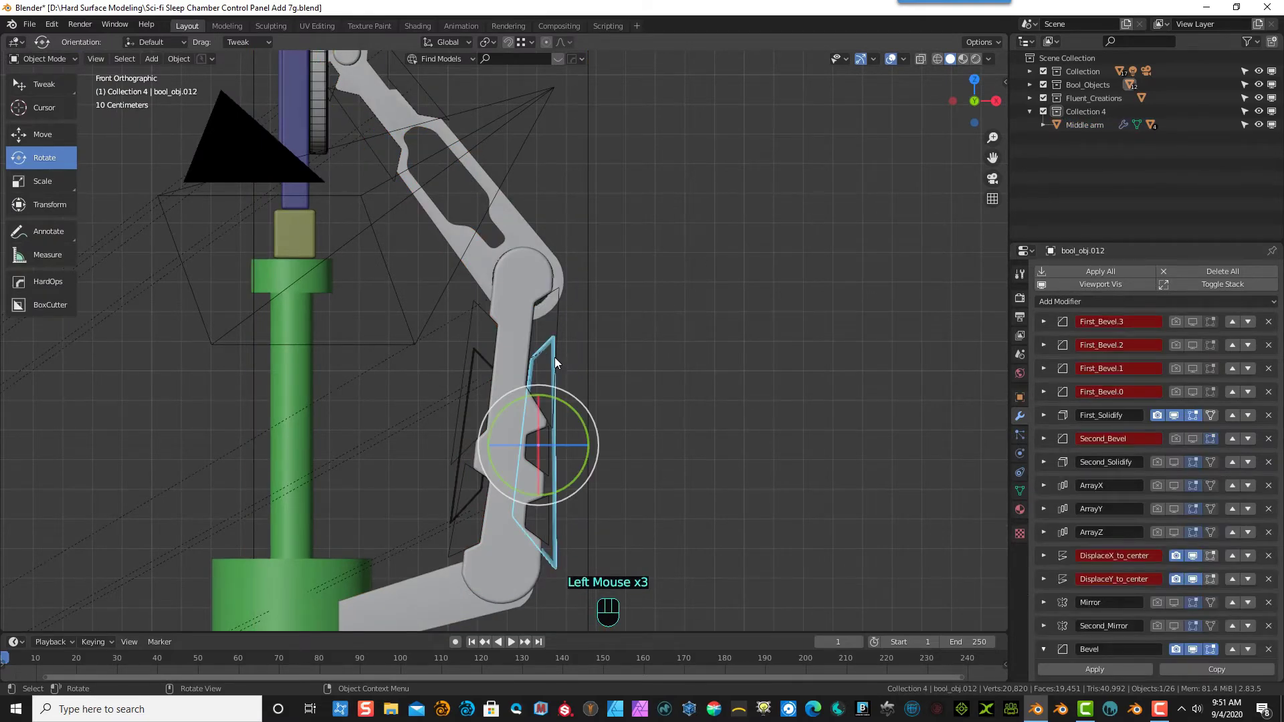
pyautogui.press('h')
pyautogui.click(486, 356)
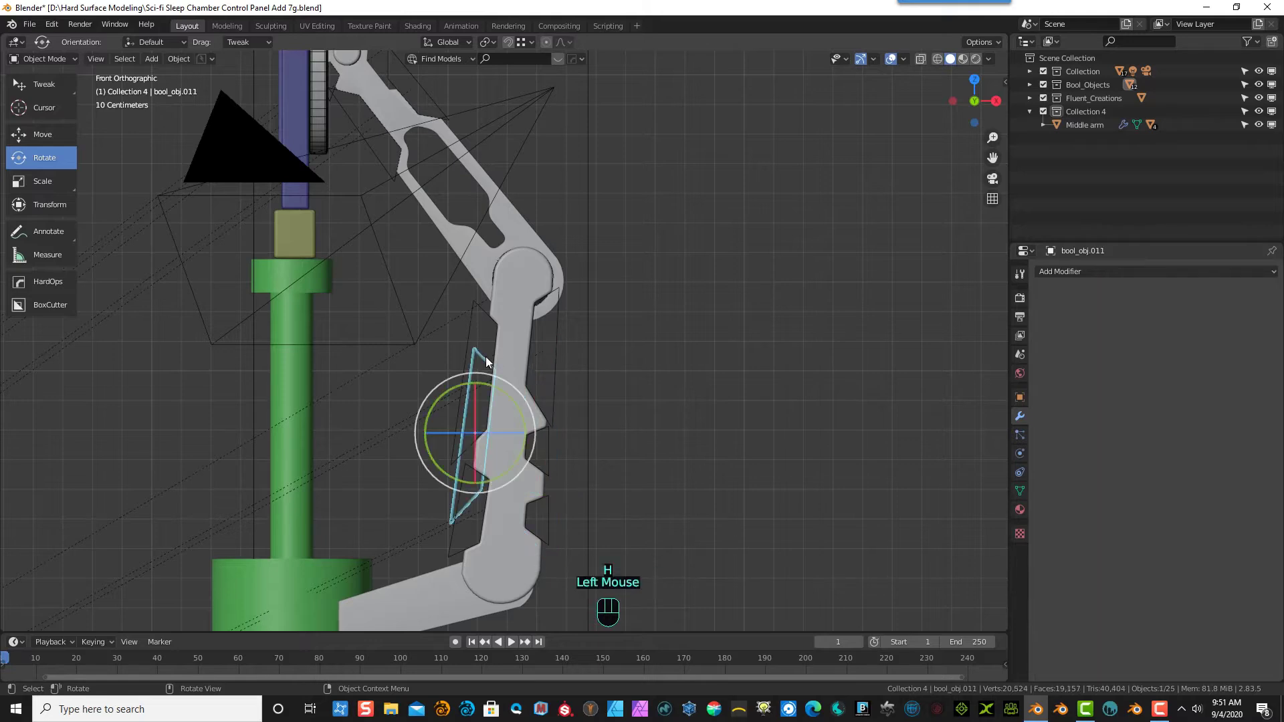
pyautogui.press('h')
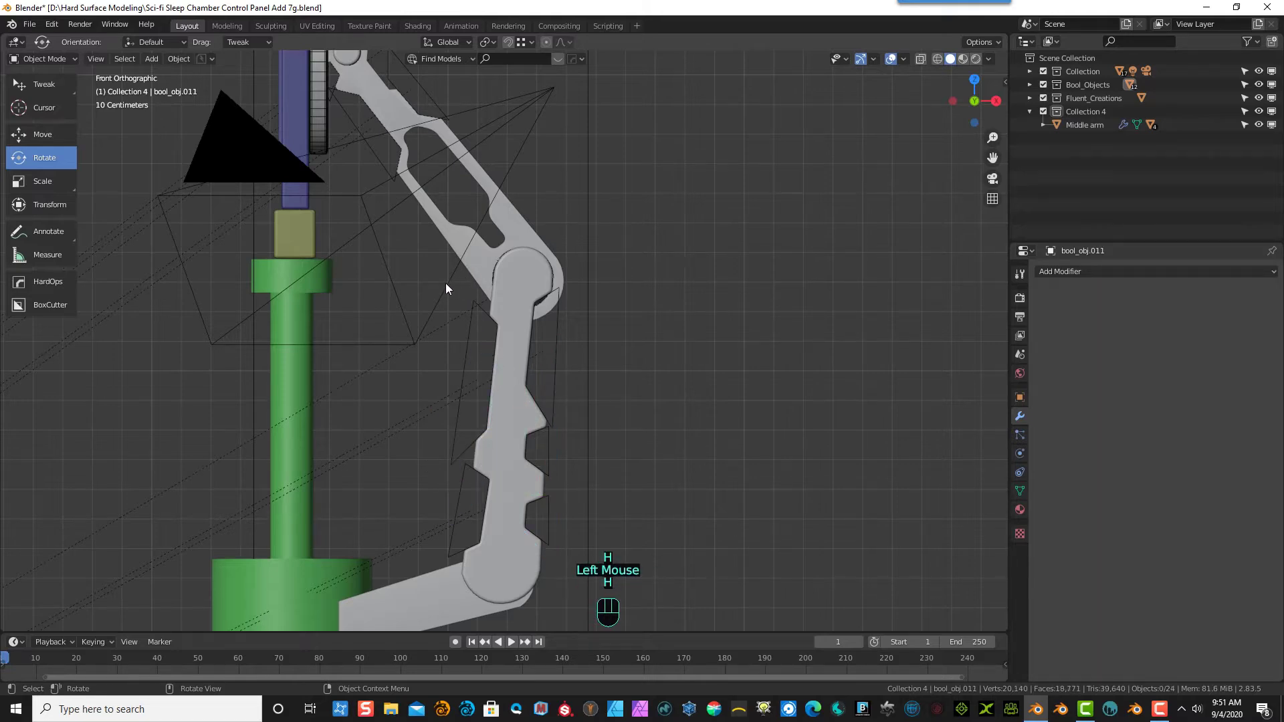
pyautogui.click(446, 283)
pyautogui.press('h')
pyautogui.click(472, 327)
pyautogui.press('h')
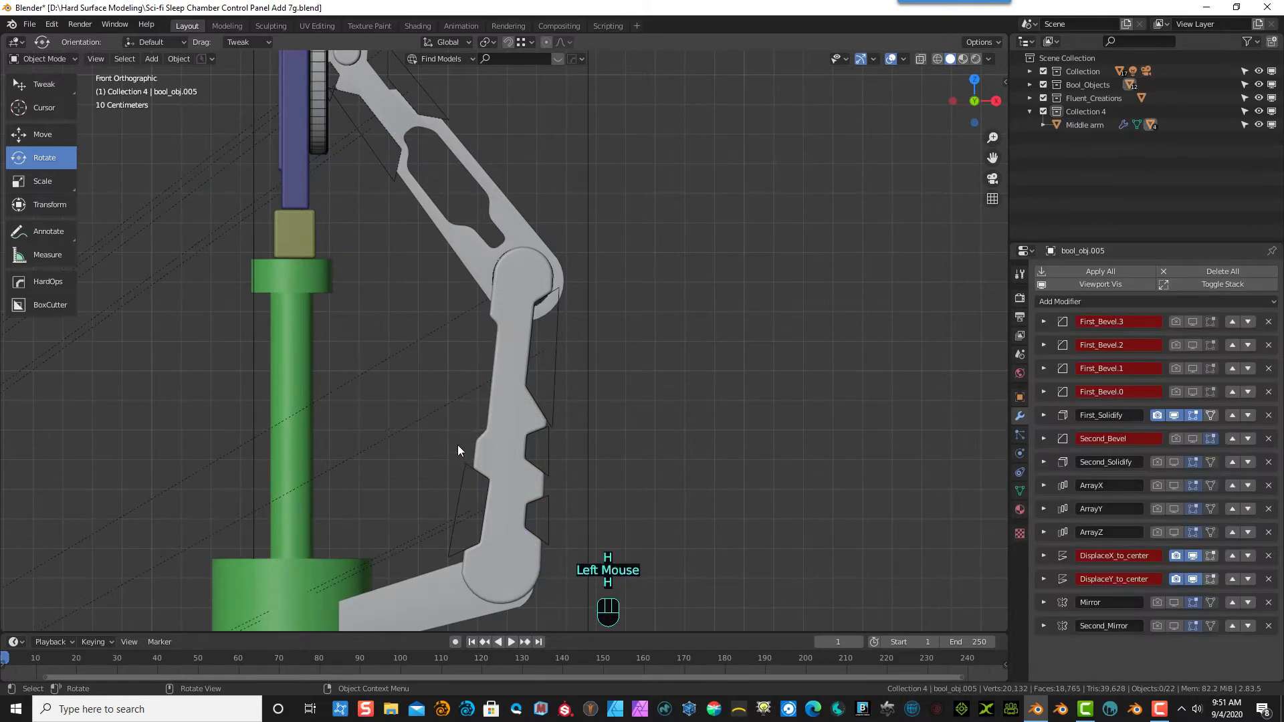
pyautogui.click(463, 477)
pyautogui.press('h')
pyautogui.click(554, 444)
pyautogui.press('h')
pyautogui.click(555, 395)
pyautogui.press('h')
# - In front view, move the middle arm down by 0.004515 m to align it with the upper arm's joint
pyautogui.moveTo(608, 300); pyautogui.dragTo(564, 319, button='middle')
pyautogui.click(511, 387)
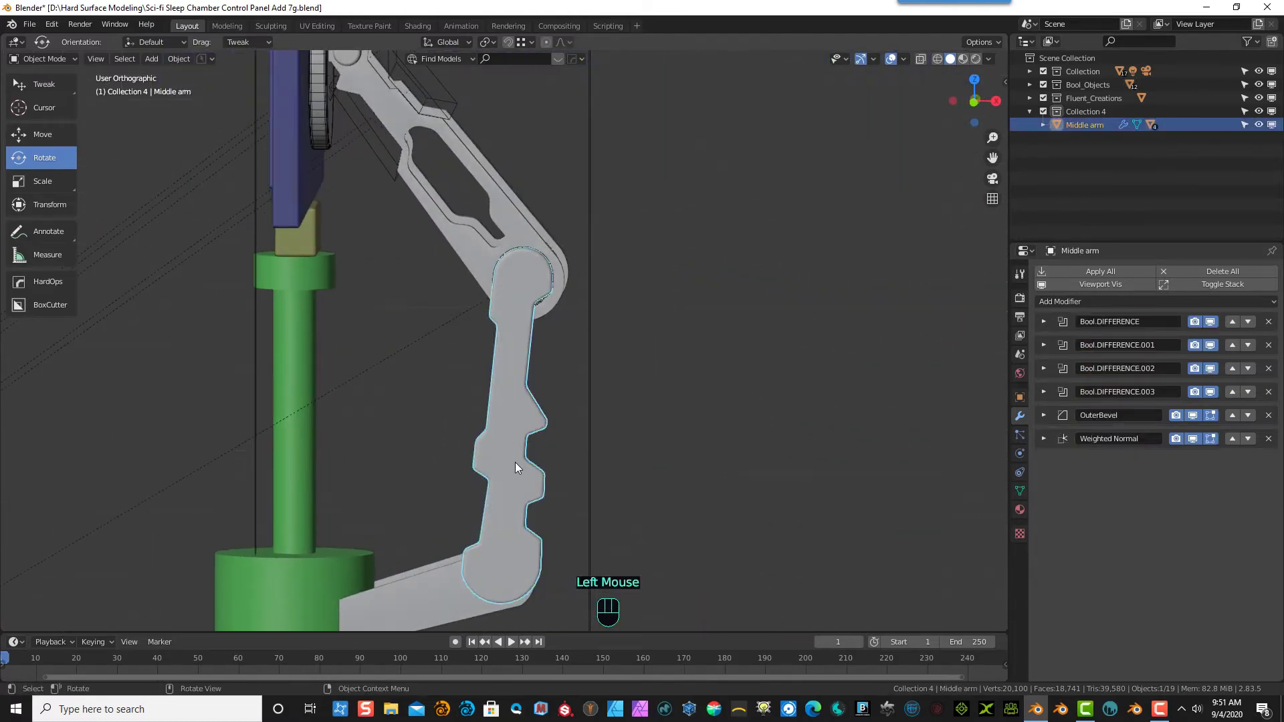
pyautogui.press('KP_1')
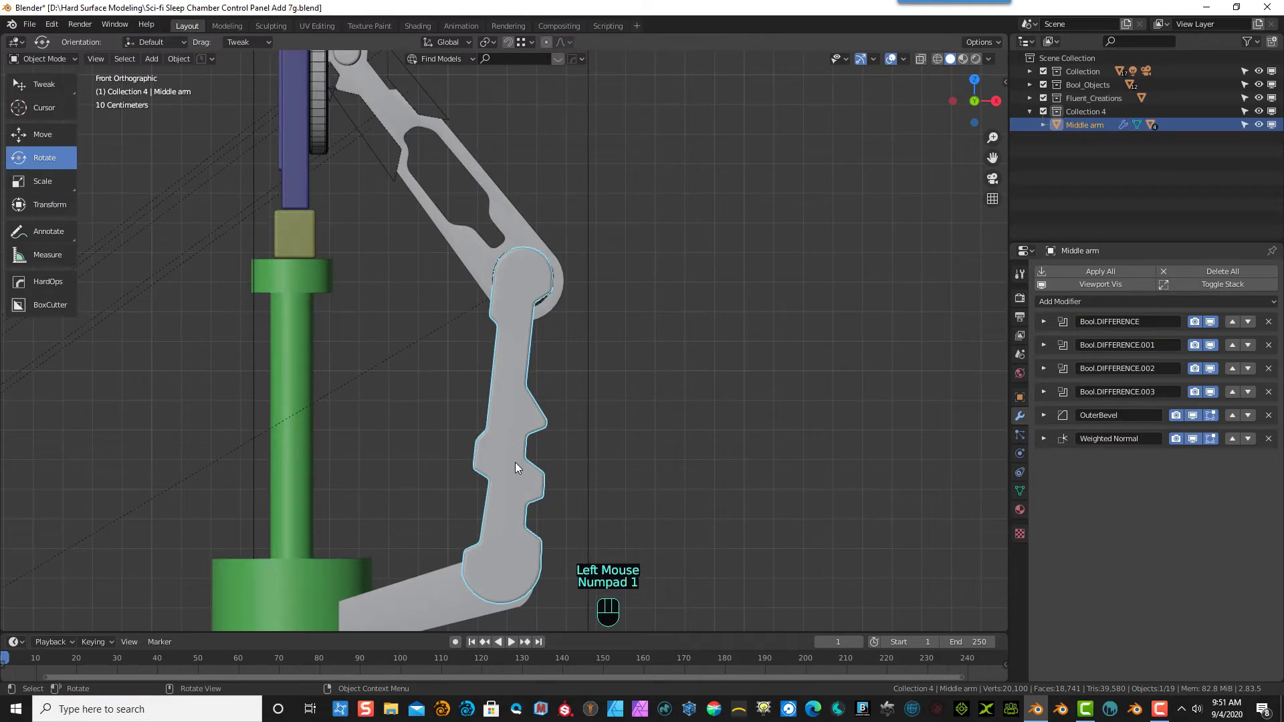
pyautogui.press('g')
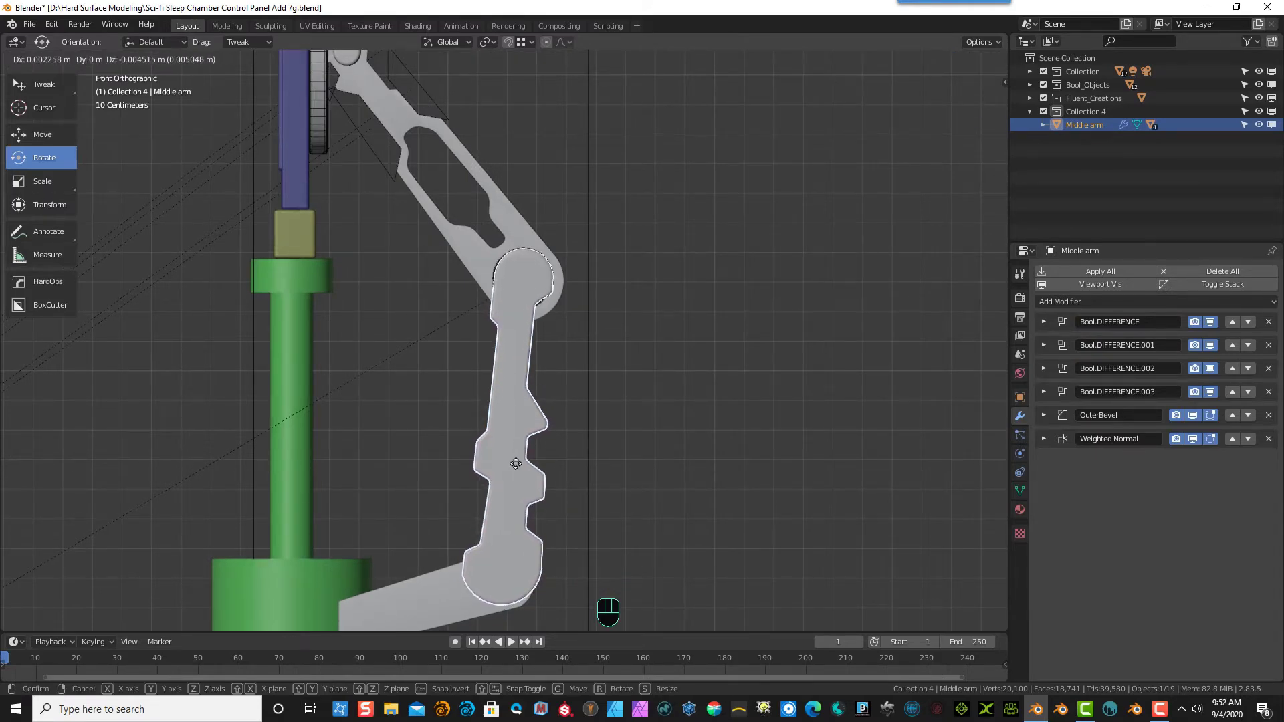
pyautogui.click(515, 463)
pyautogui.press('KP_1')
# - In X-ray wireframe display, draw a circular Fluent Cut/Add cutter about 0.048 m in radius, centred on the arm's upper joint
pyautogui.scroll(4, 552, 210)
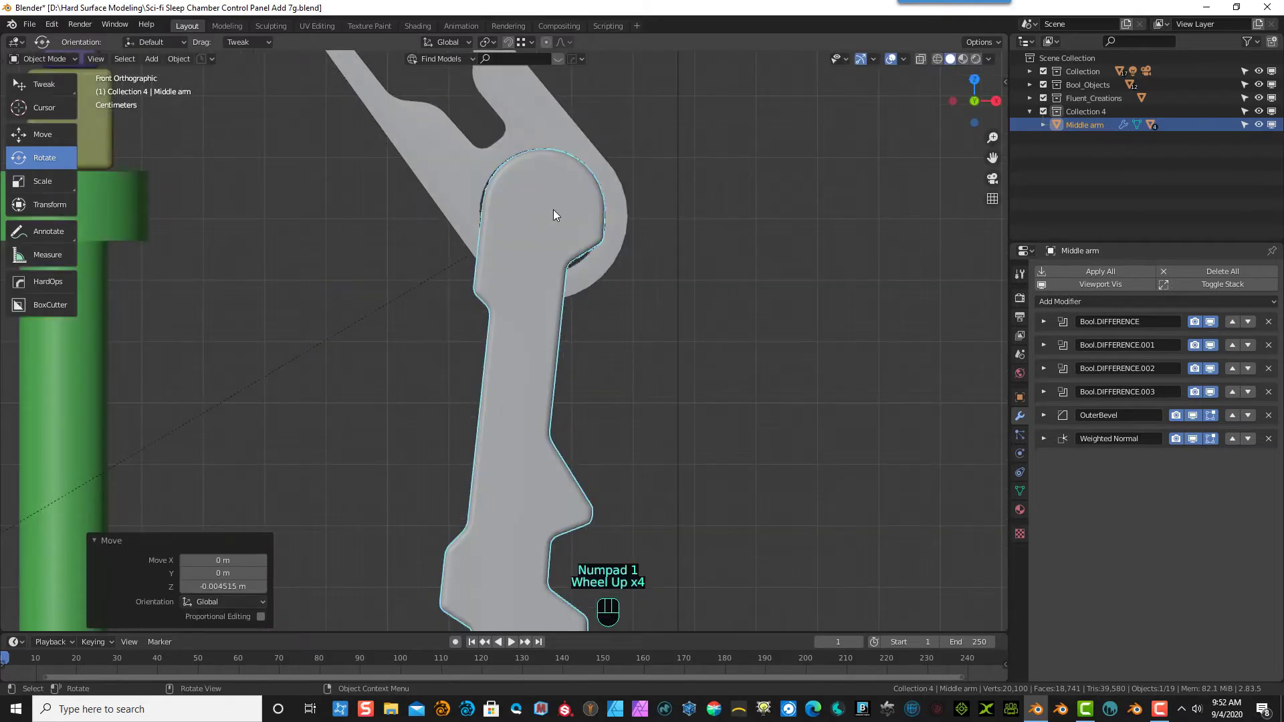
pyautogui.click(920, 60)
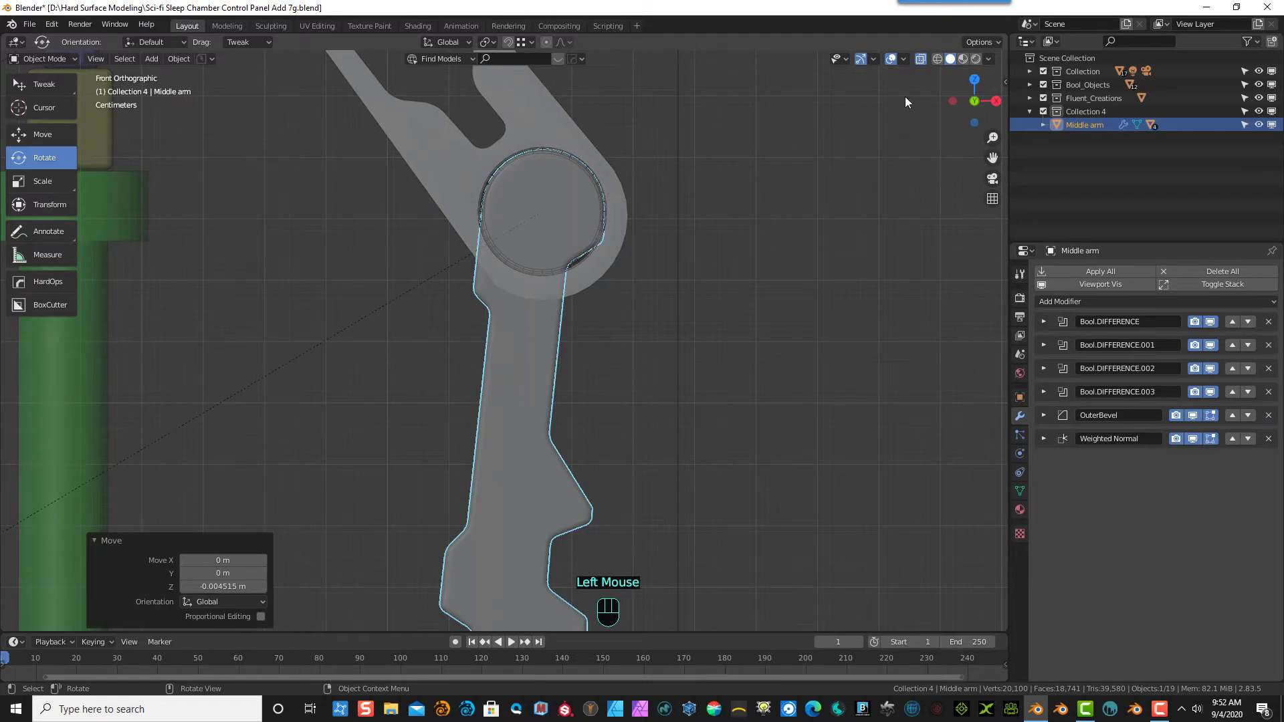
pyautogui.click(938, 61)
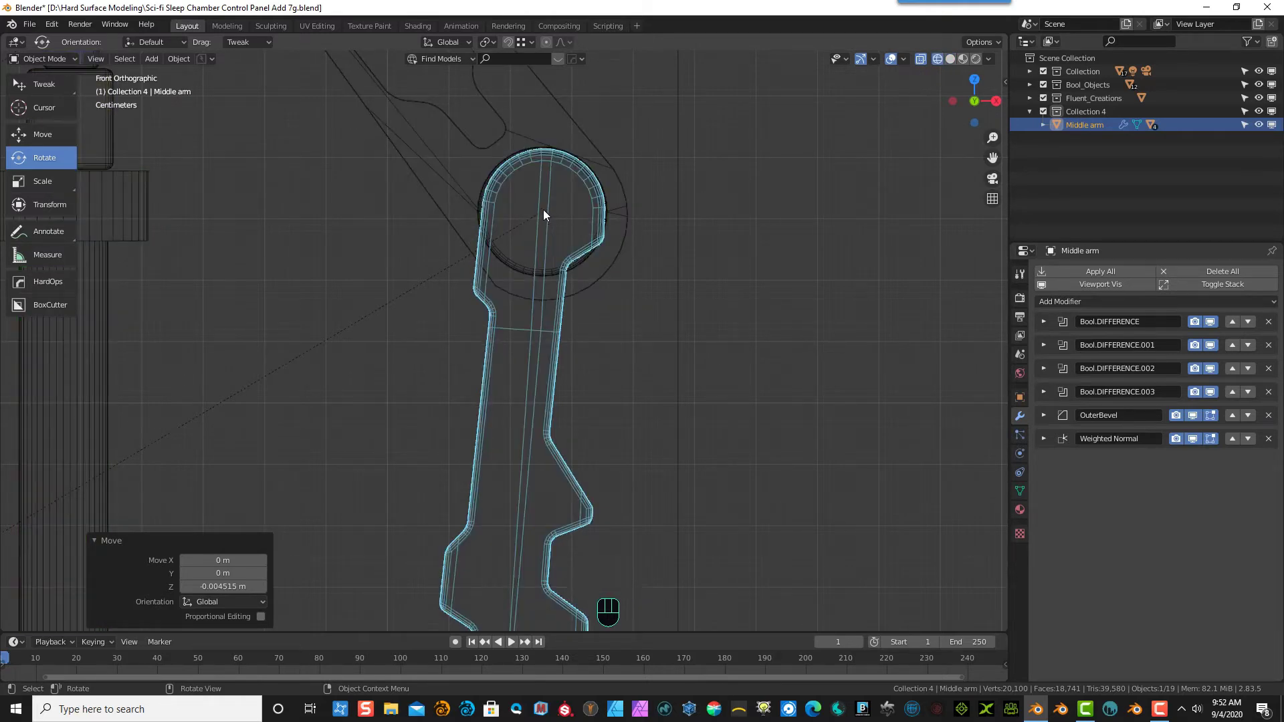
pyautogui.press('f')
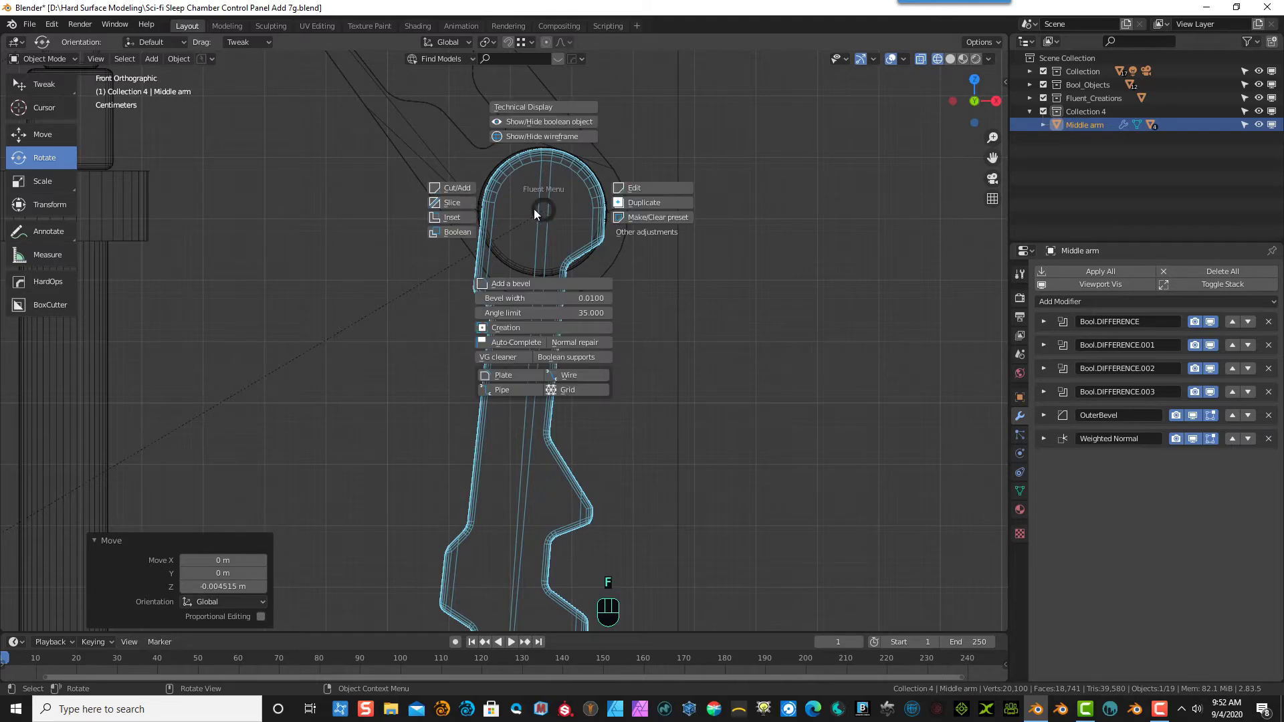
pyautogui.click(463, 187)
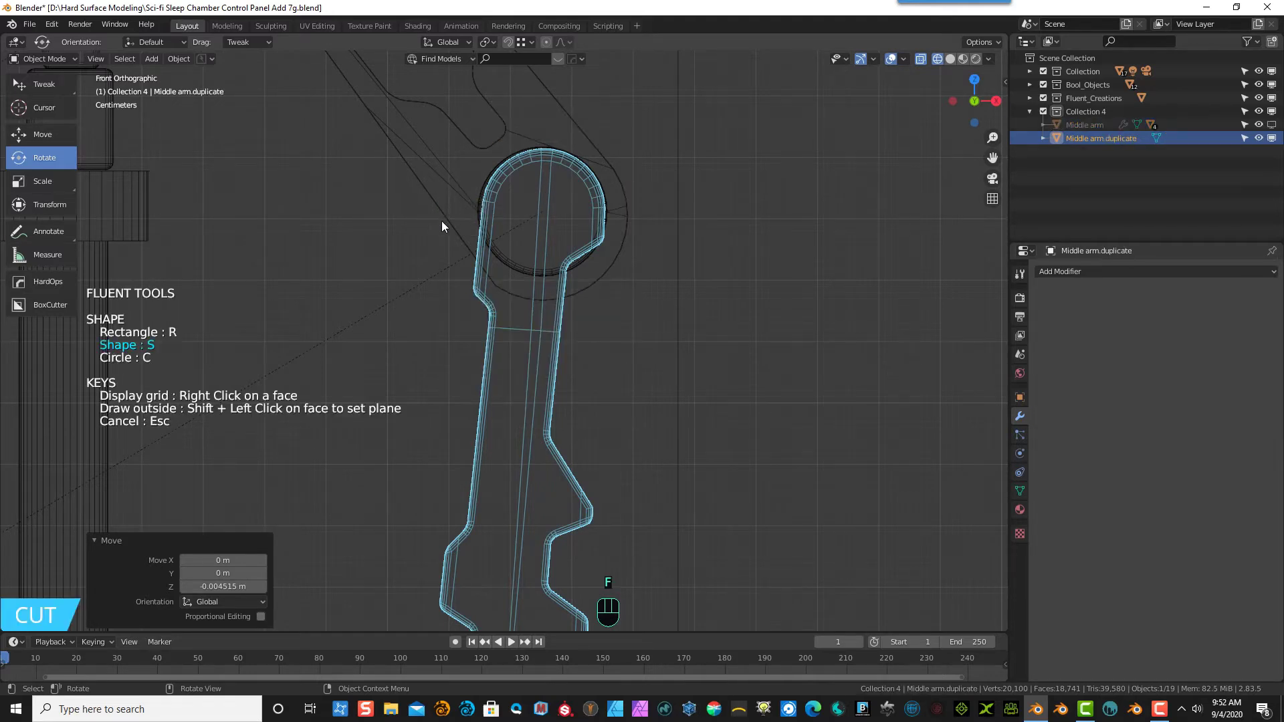
pyautogui.press('c')
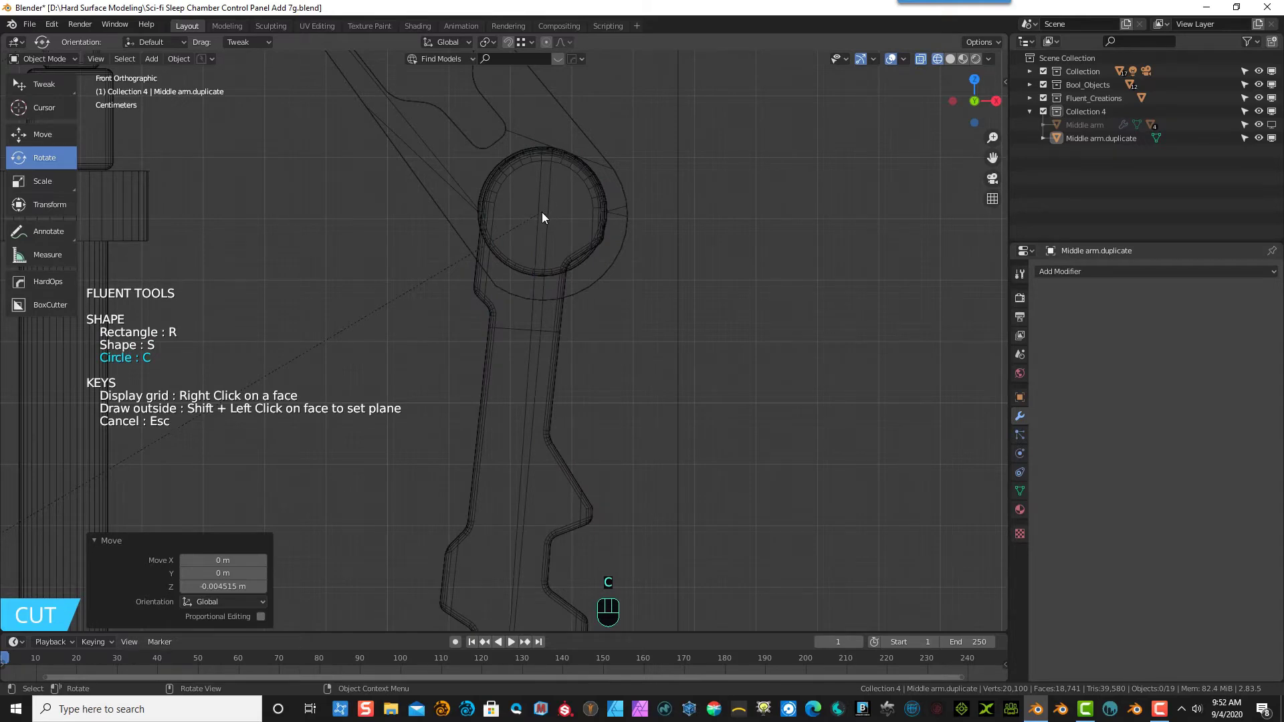
pyautogui.click(542, 217)
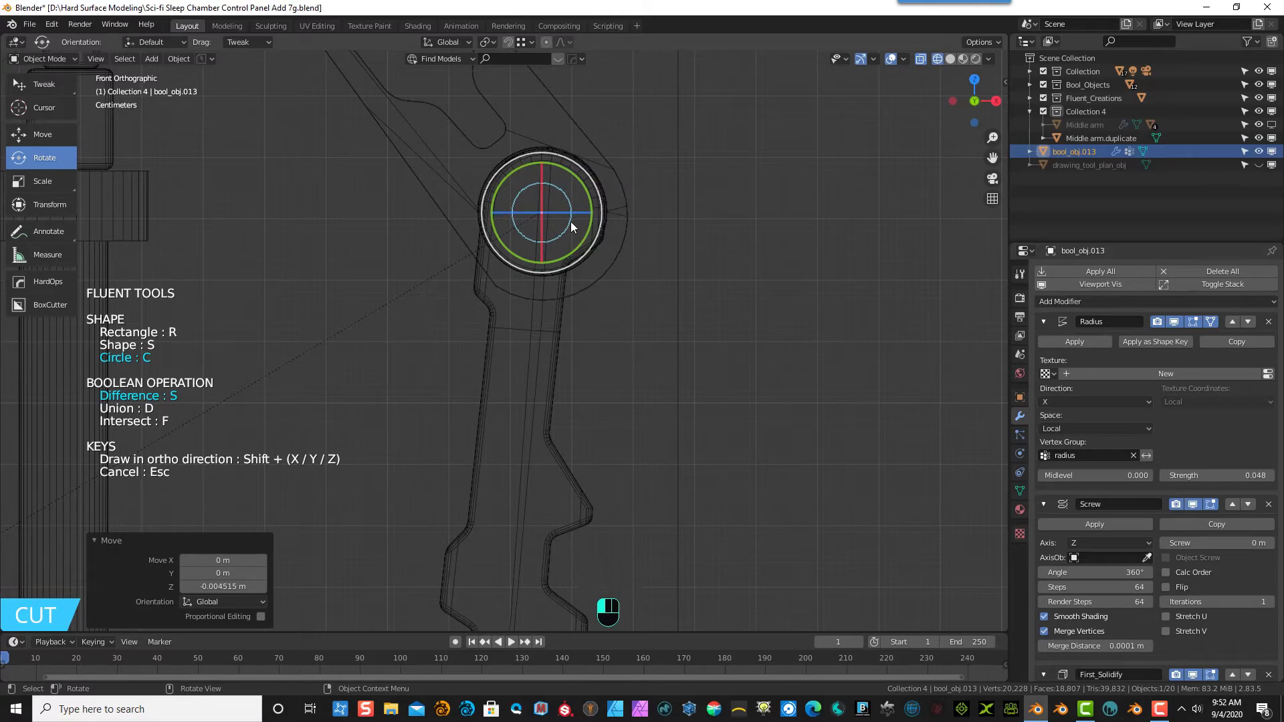
pyautogui.click(571, 222)
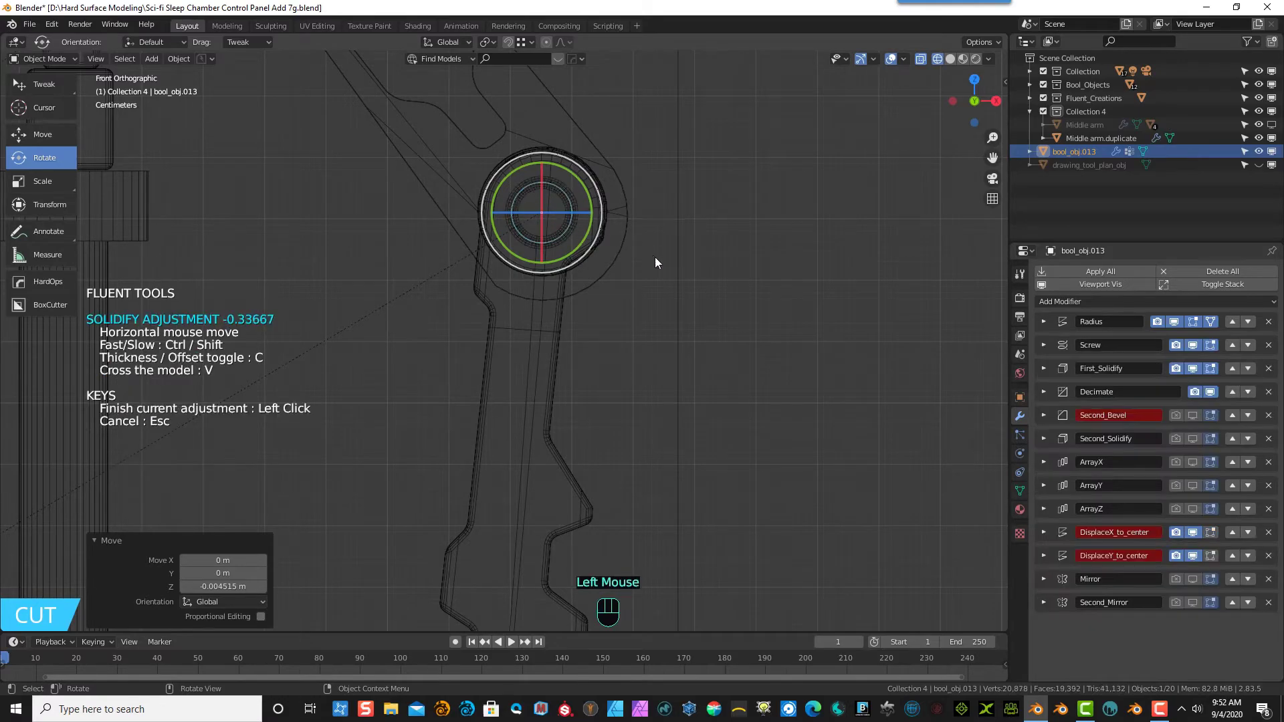
# - Extend the circular cutter through the arm's full thickness and finish the difference cut
pyautogui.moveTo(655, 257); pyautogui.dragTo(542, 275, button='middle')
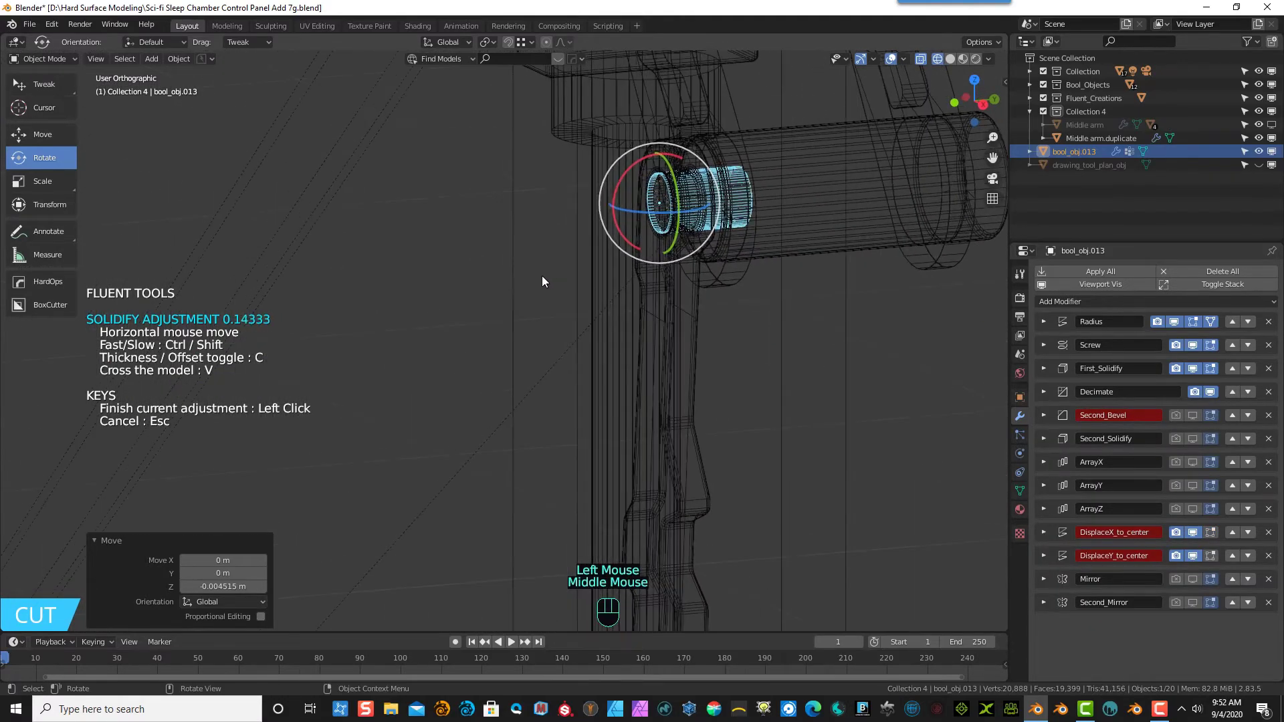
pyautogui.click(355, 272)
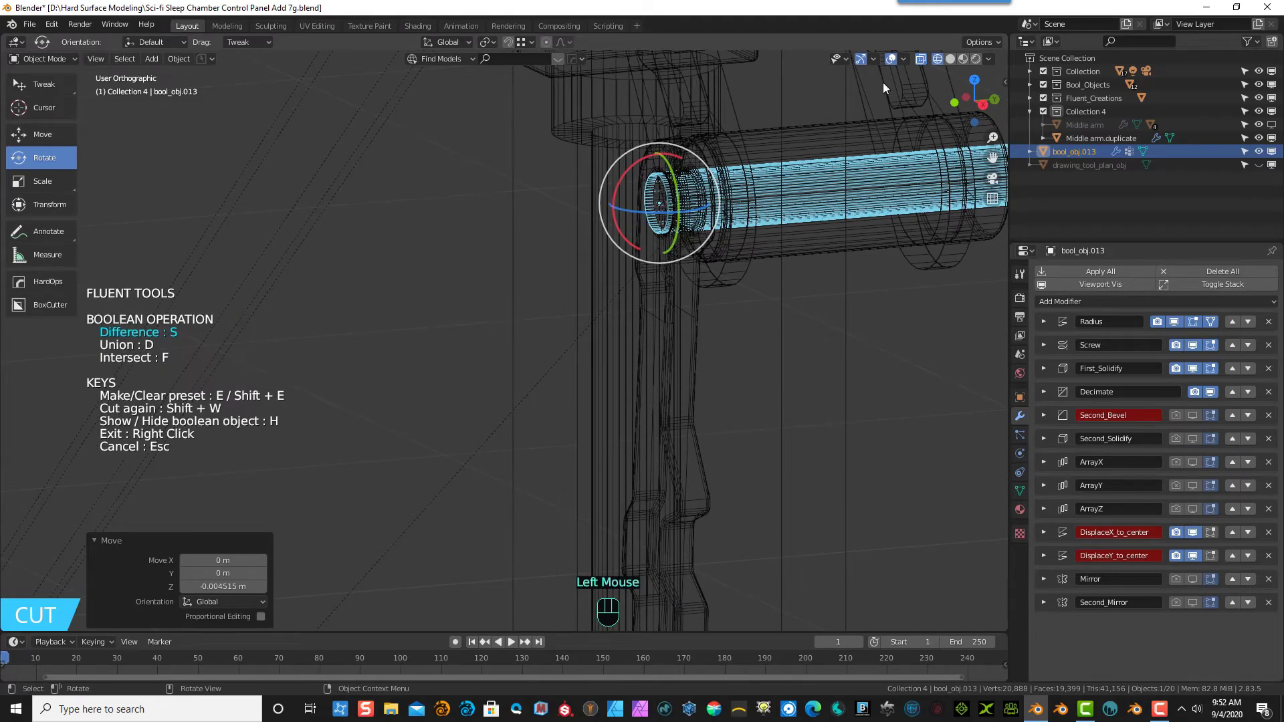
pyautogui.click(953, 59)
pyautogui.rightClick(437, 233)
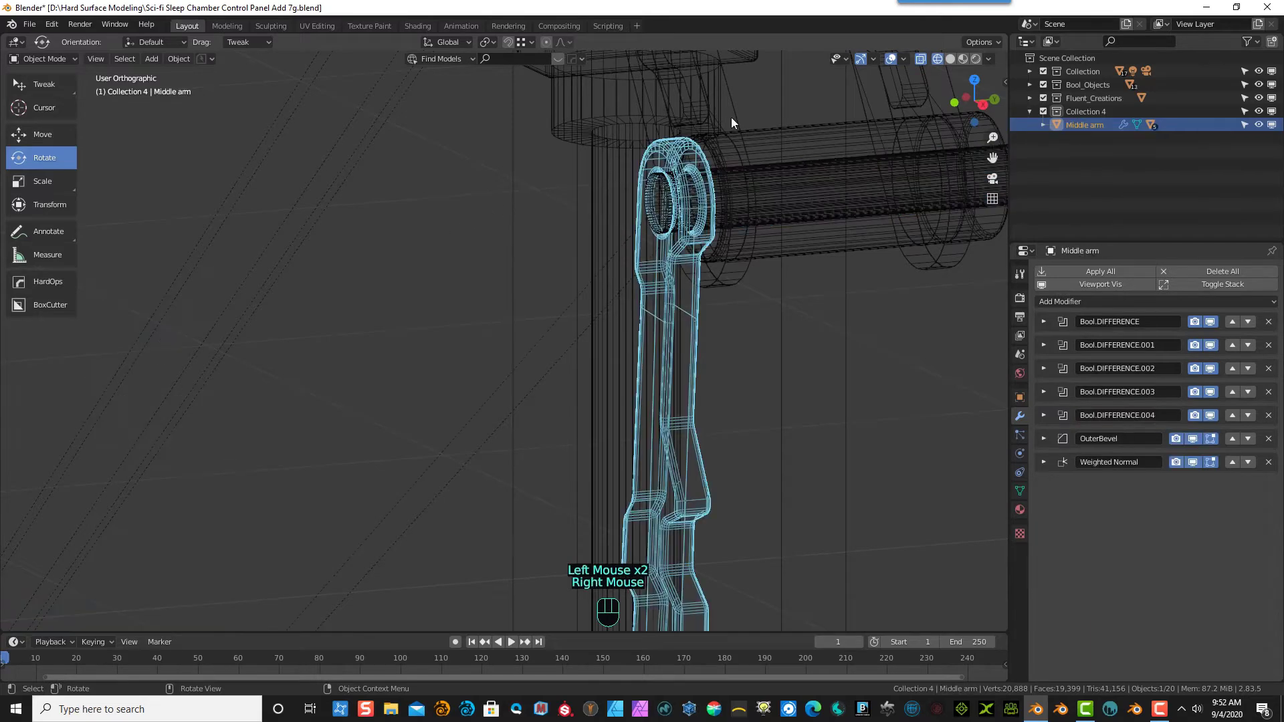
# - Return the viewport to solid shading with X-ray turned off and view the arm's new pivot hole
pyautogui.click(950, 59)
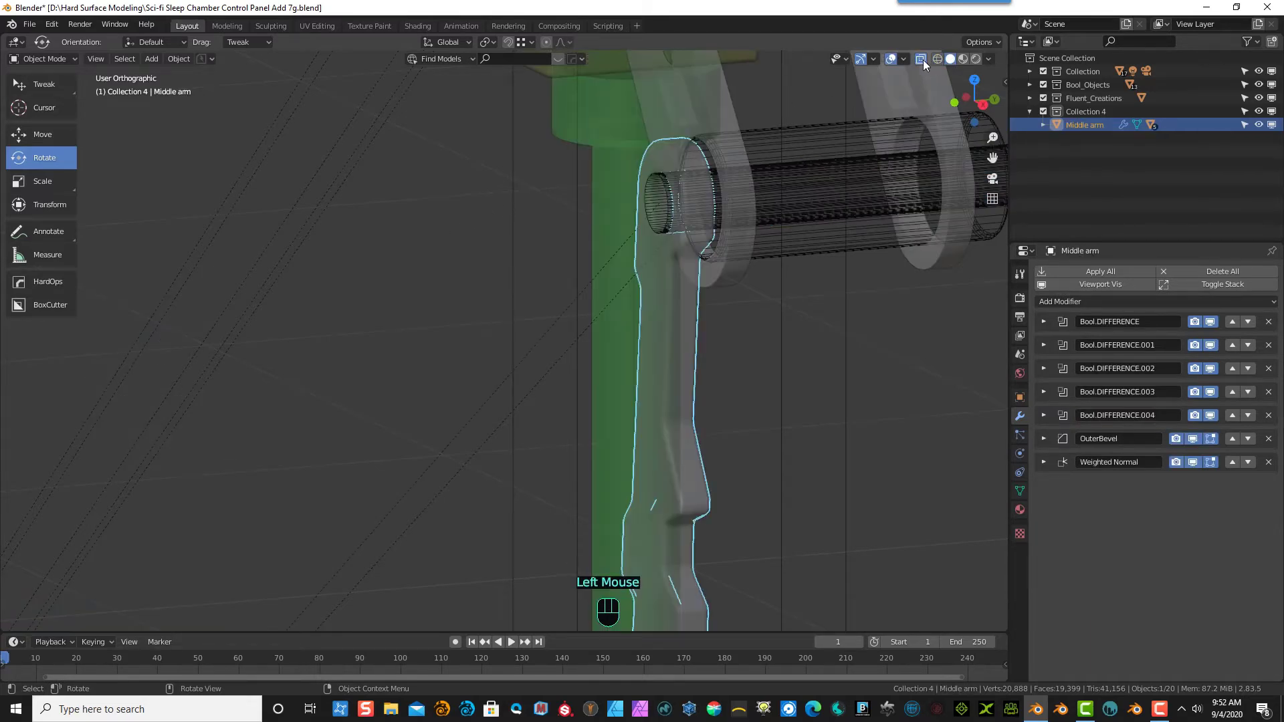
pyautogui.click(922, 59)
pyautogui.scroll(-5, 781, 384)
pyautogui.moveTo(781, 384); pyautogui.dragTo(766, 400, button='middle')
pyautogui.scroll(4, 765, 400)
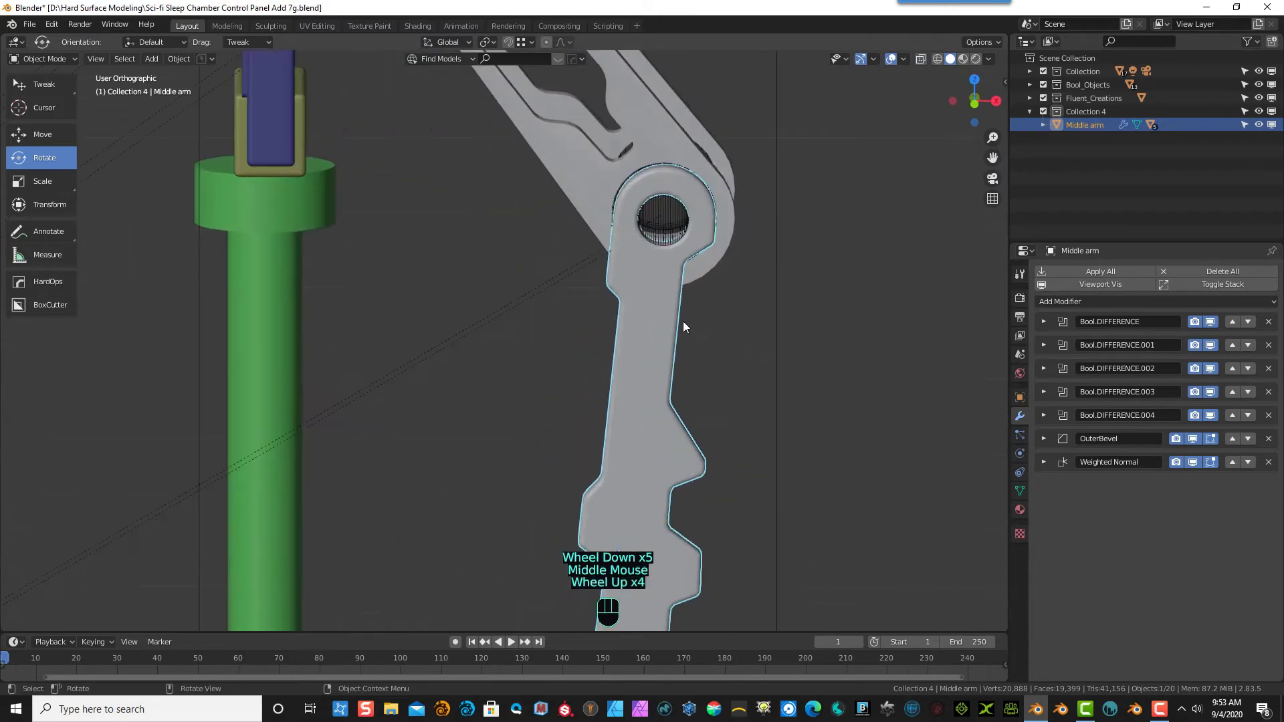
# - Expand the middle arm's OuterBevel and Weighted Normal modifiers to examine their settings
pyautogui.click(662, 285)
pyautogui.click(642, 363)
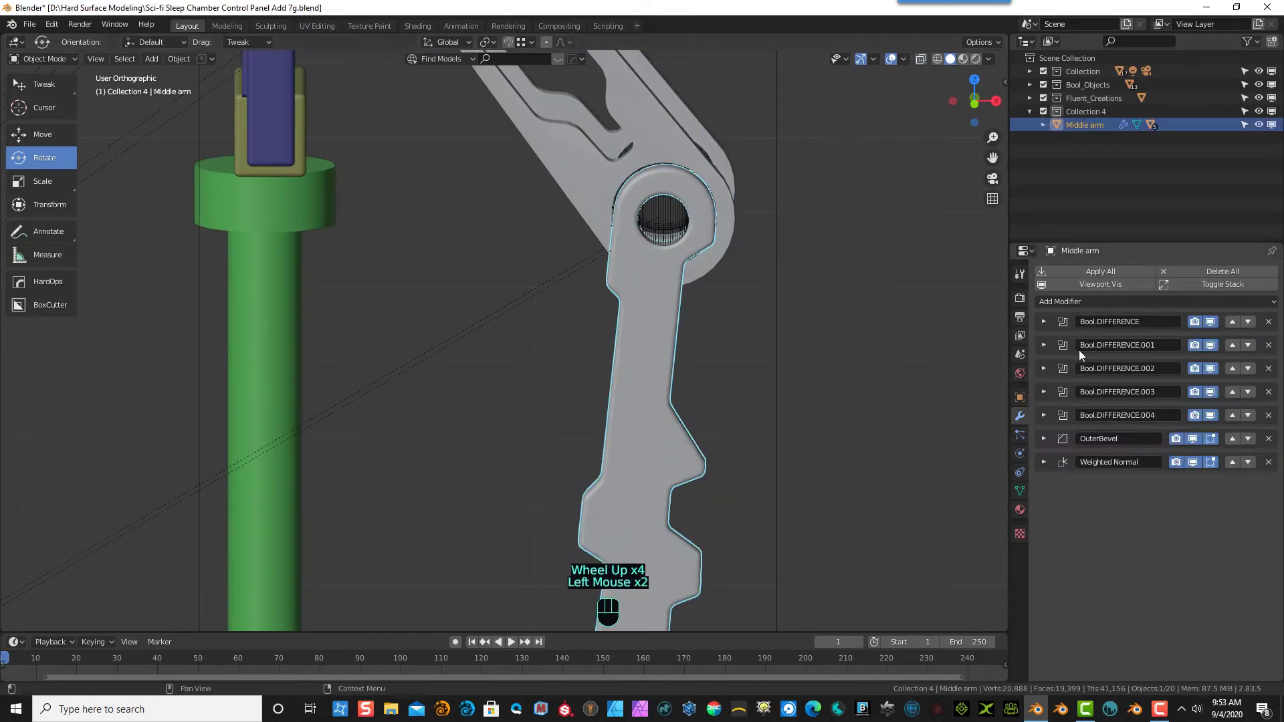
pyautogui.click(1045, 439)
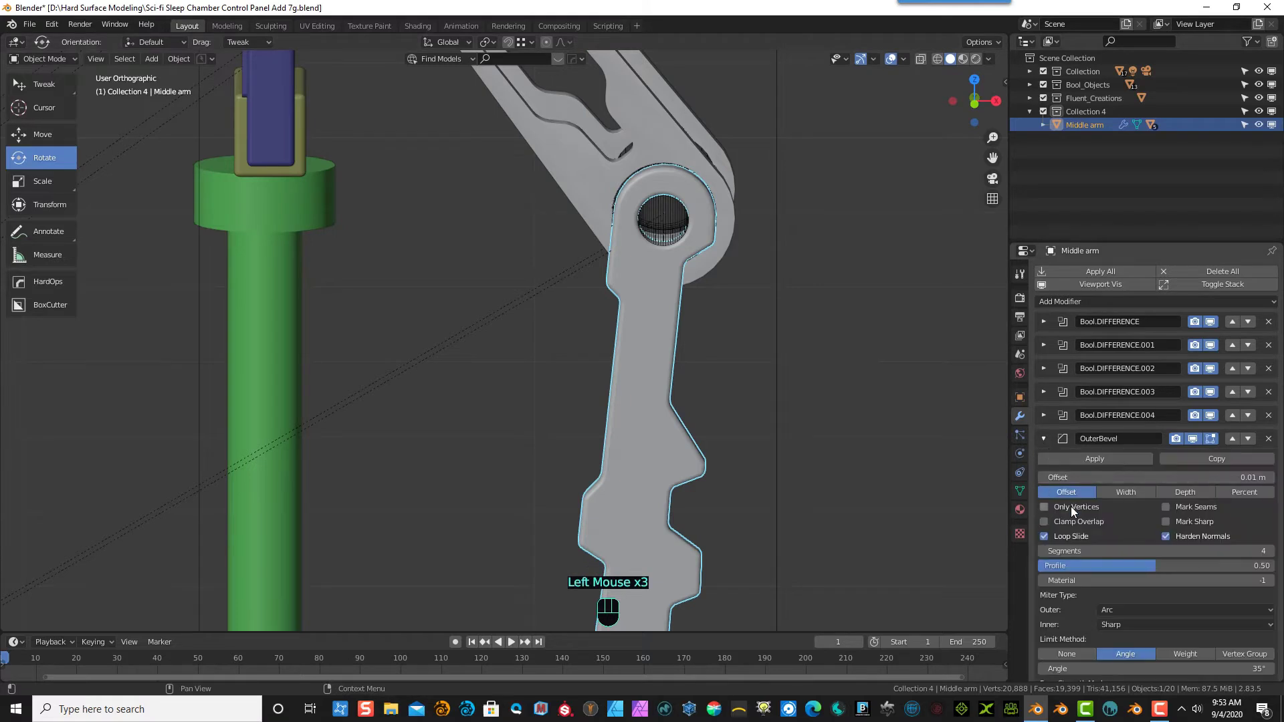
pyautogui.scroll(-5, 1067, 533)
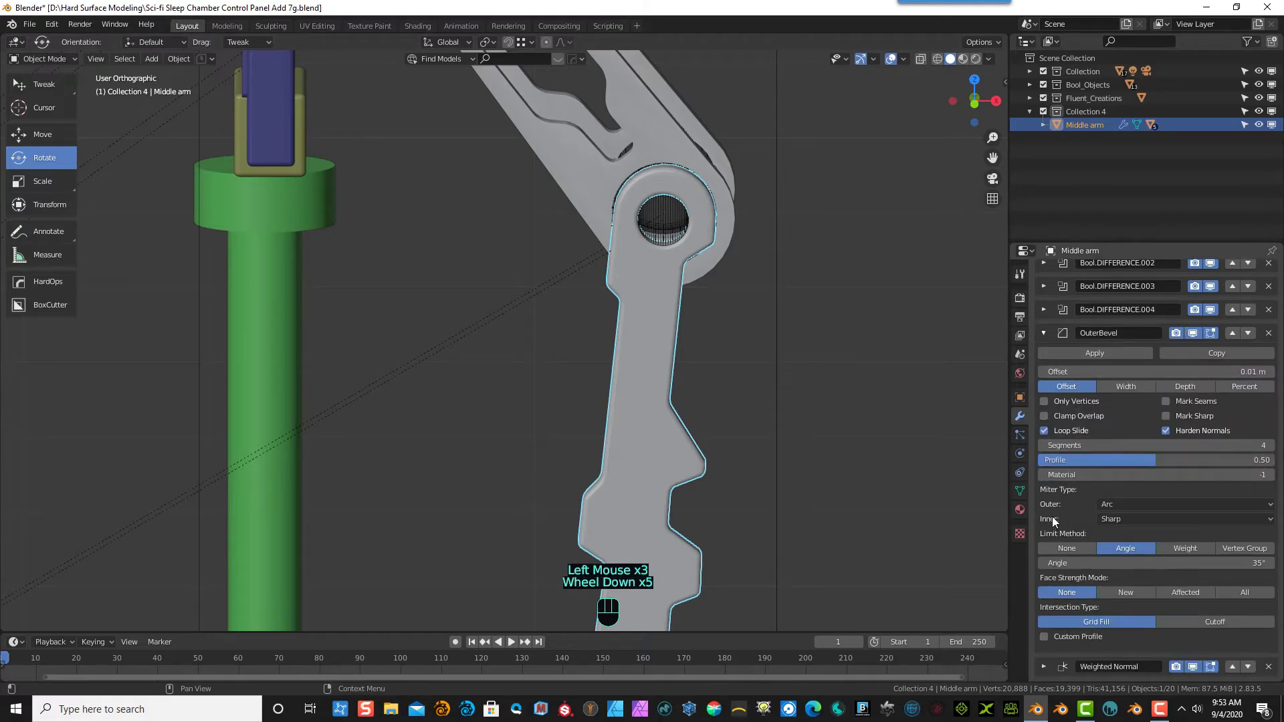
pyautogui.scroll(-4, 1052, 518)
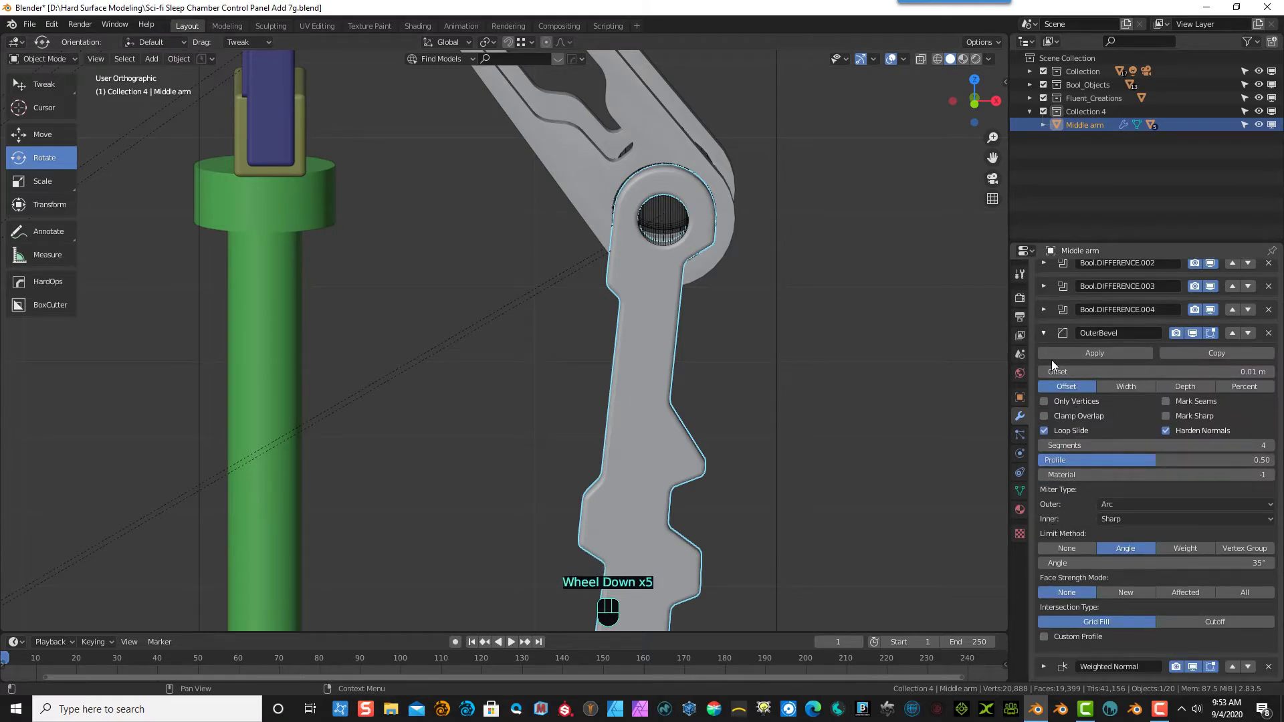
pyautogui.click(1044, 666)
pyautogui.scroll(-9, 1078, 595)
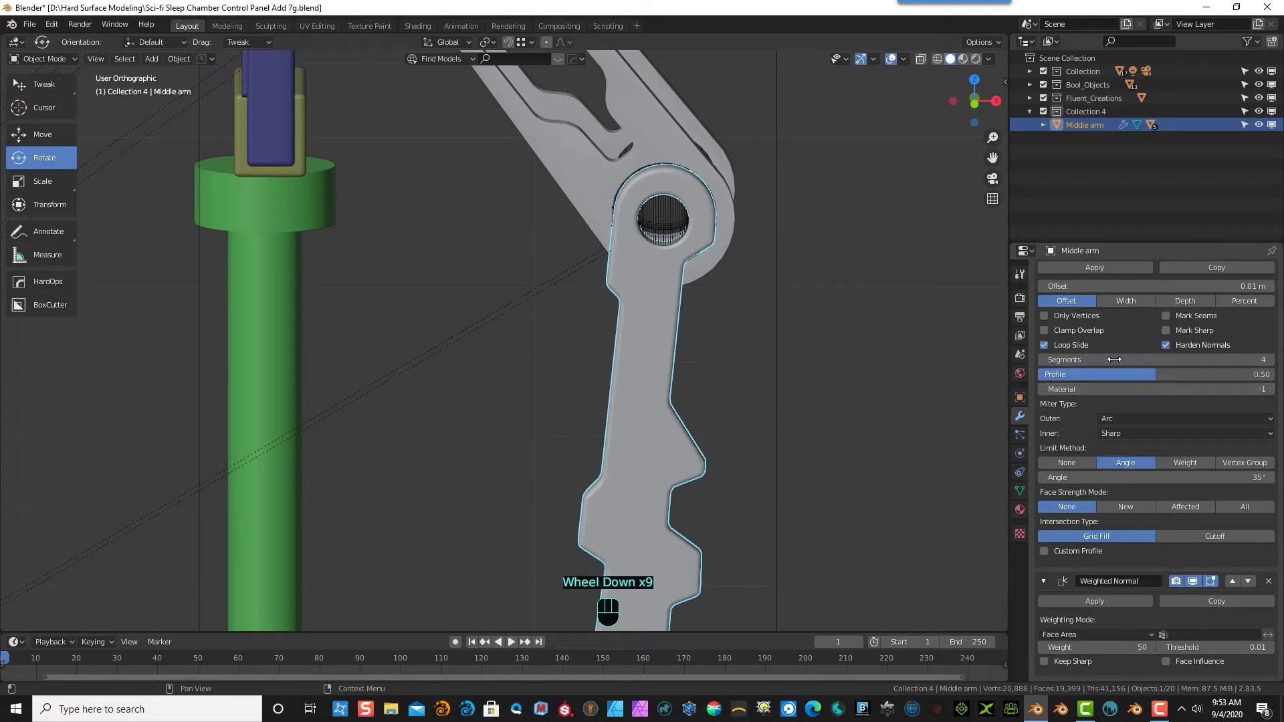
# - Set the offset of the middle arm's OuterBevel modifier to 0.005 m
pyautogui.scroll(1, 1177, 373)
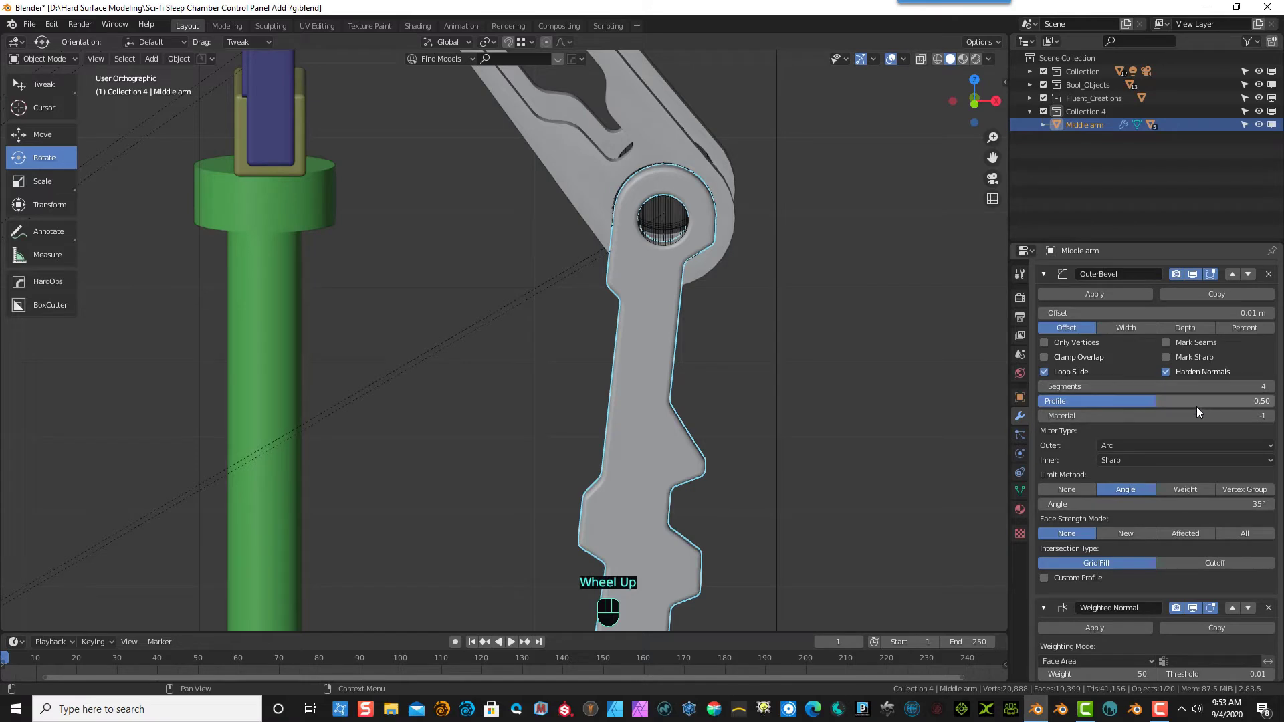
pyautogui.scroll(3, 1197, 407)
pyautogui.click(1248, 393)
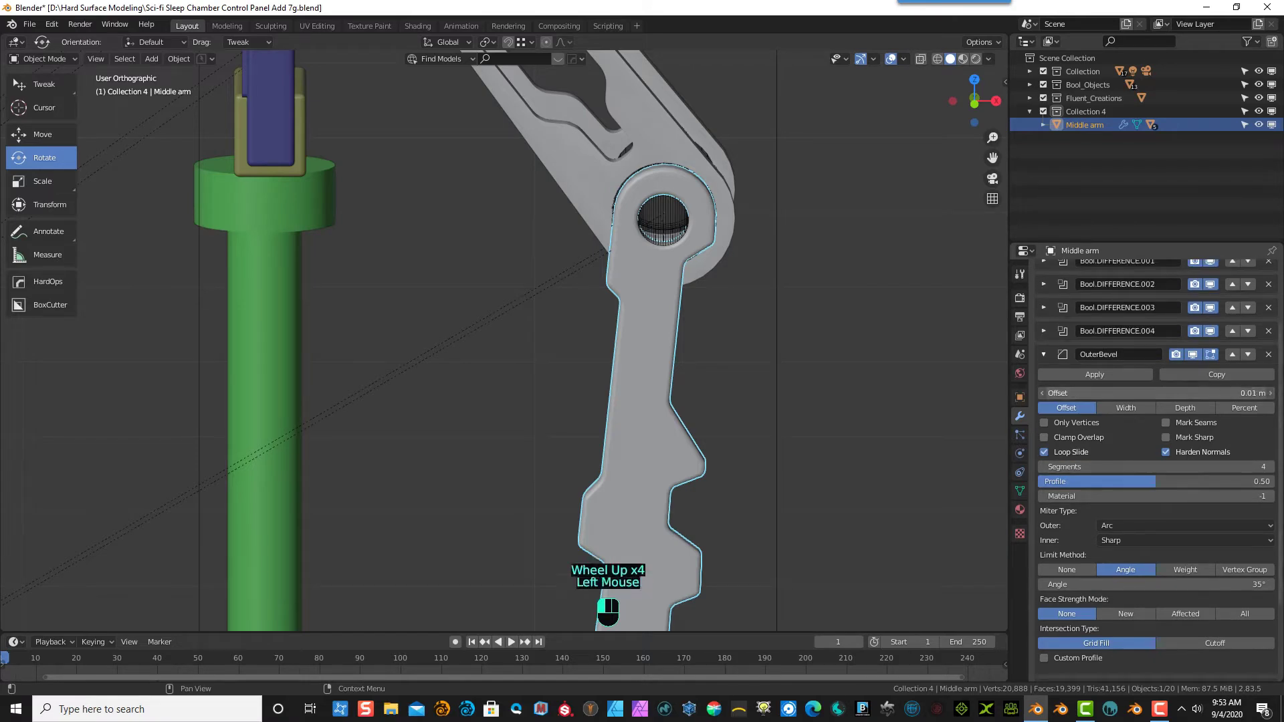
pyautogui.click(1056, 395)
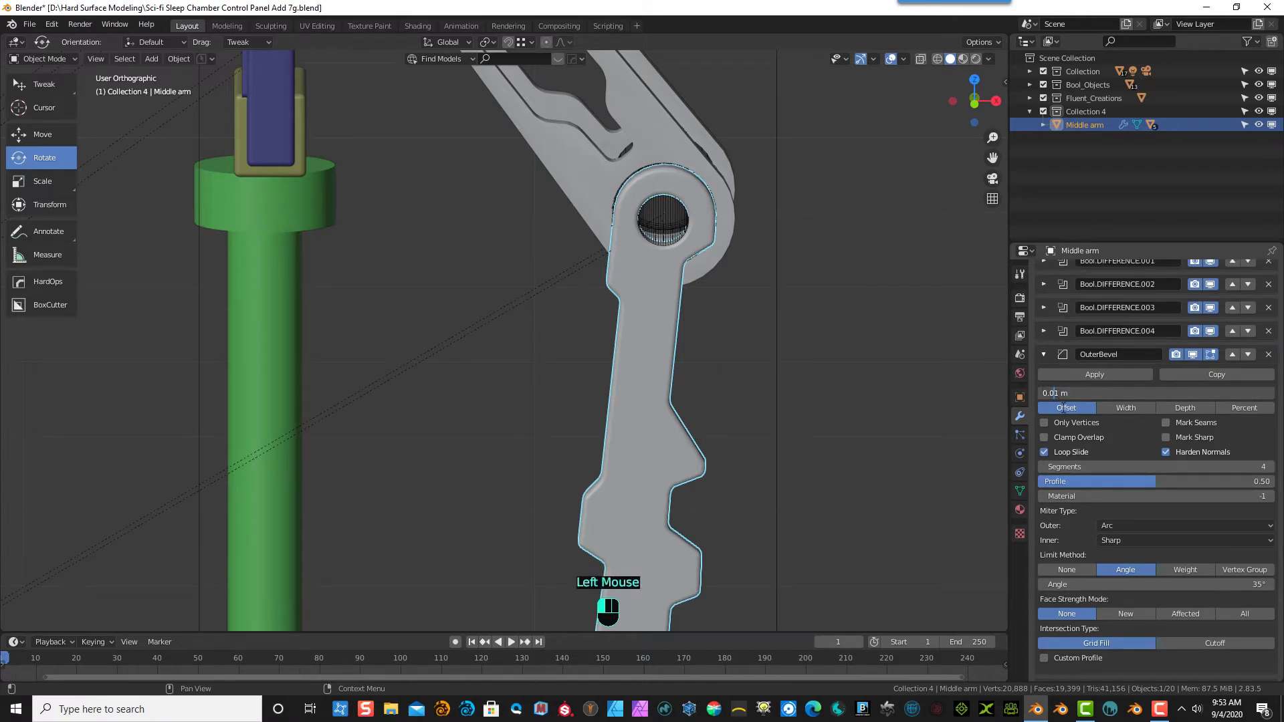
pyautogui.press('Delete')
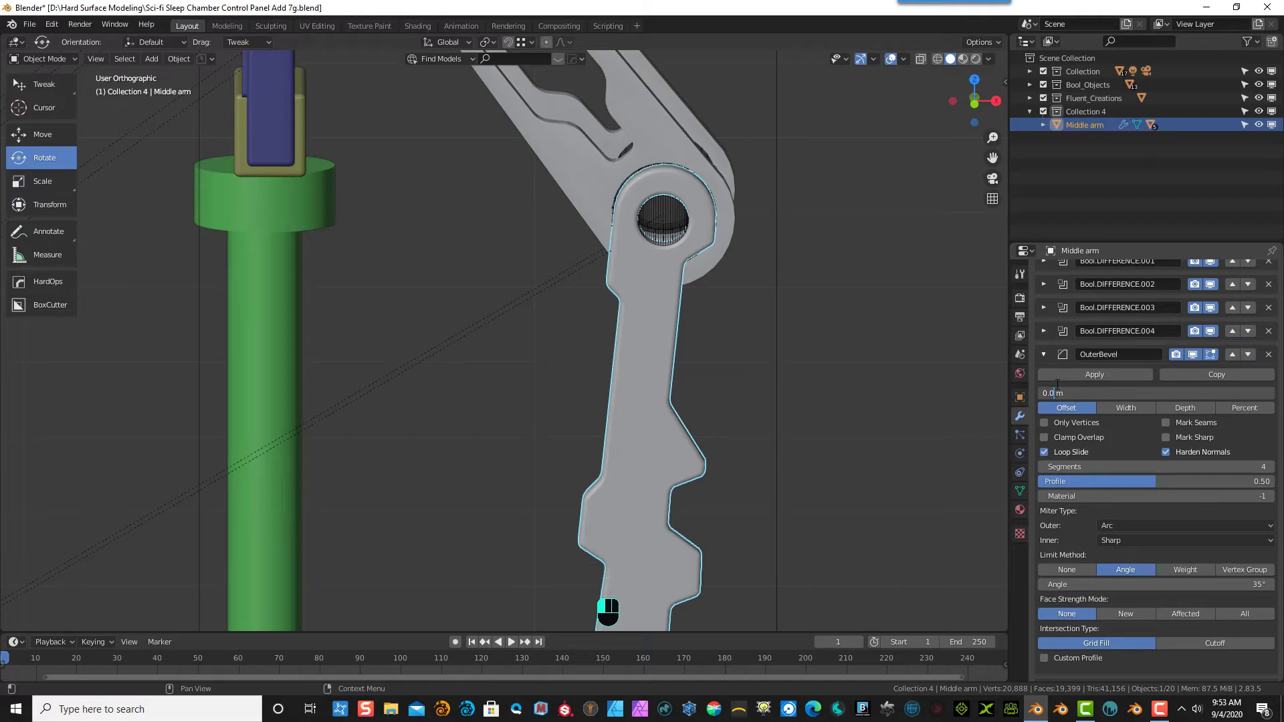
pyautogui.write('05')
pyautogui.press('Return')
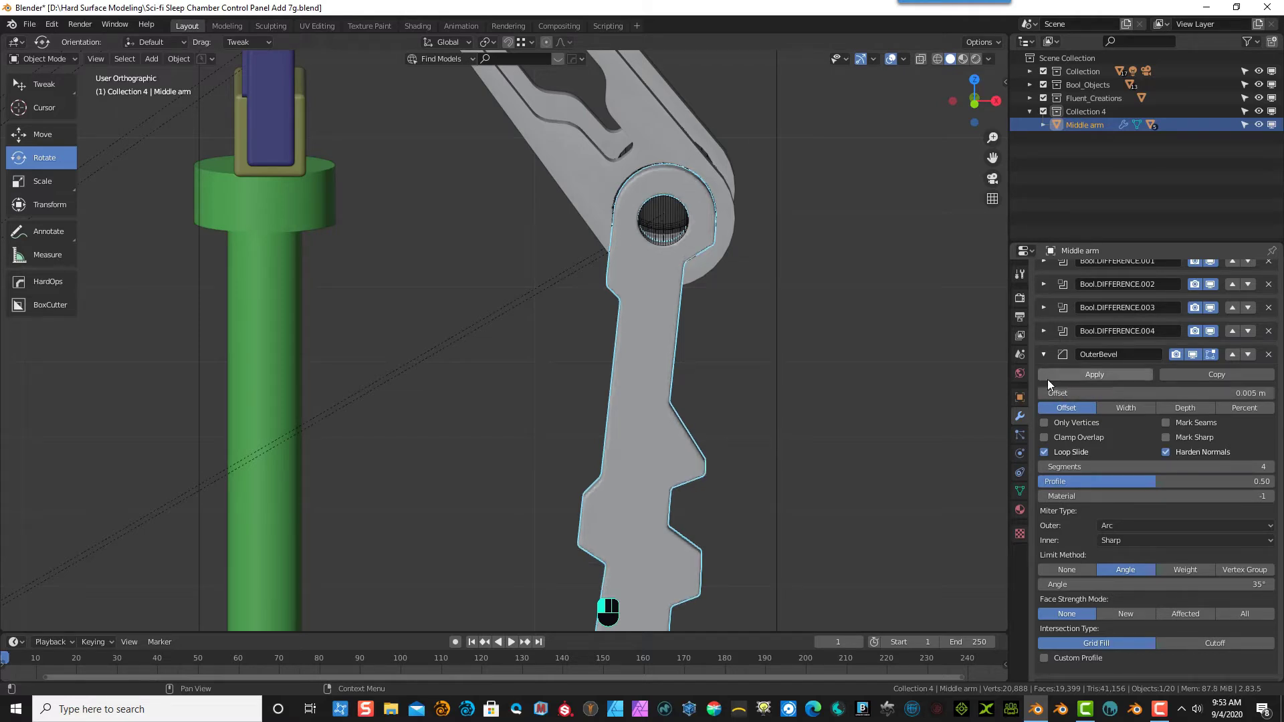
# - Examine the middle arm's bevelled edges and pivot hole from front and angled views, and reselect the arm
pyautogui.moveTo(927, 307); pyautogui.dragTo(738, 341, button='middle')
pyautogui.press('KP_1')
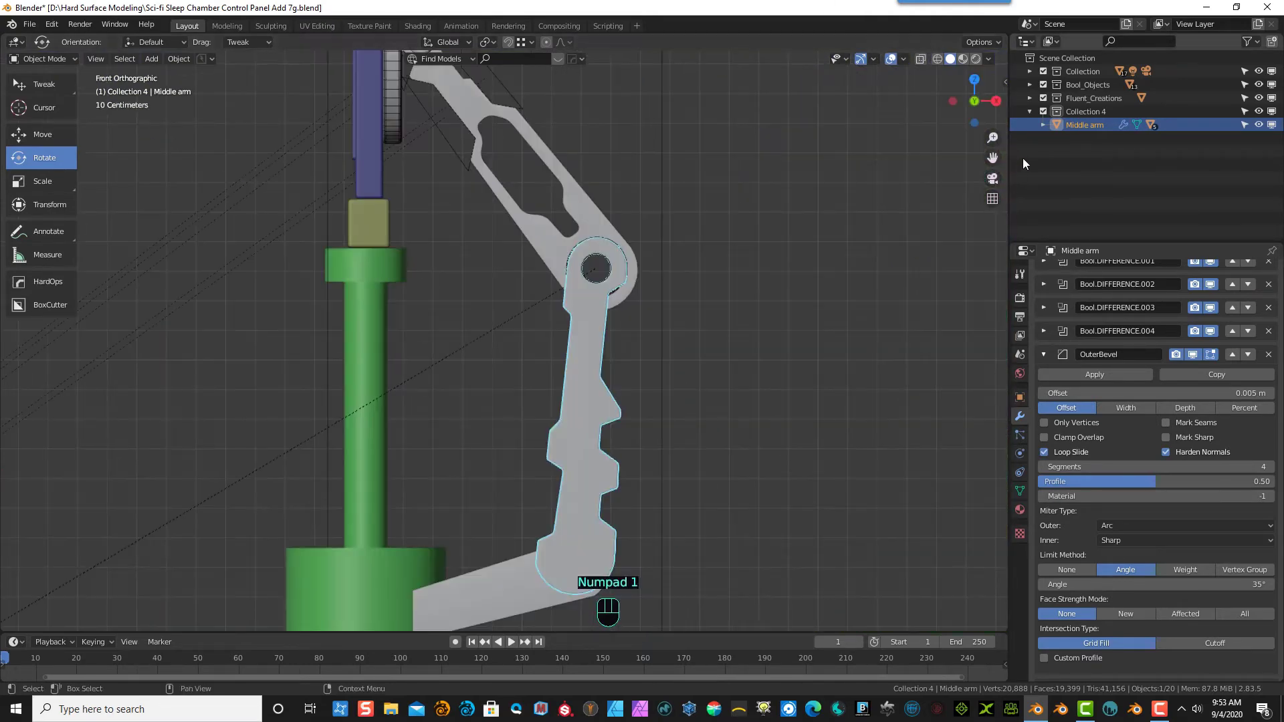
pyautogui.scroll(4, 749, 126)
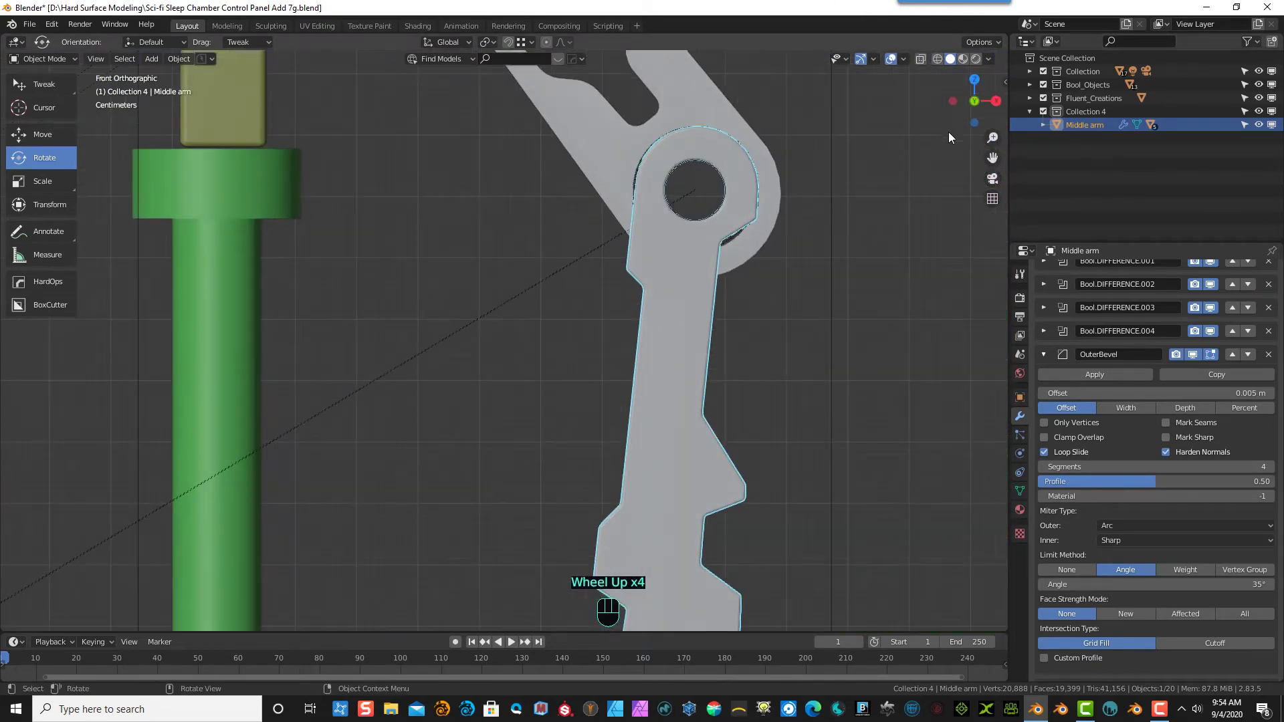
pyautogui.moveTo(993, 158); pyautogui.dragTo(961, 237)
pyautogui.scroll(3, 725, 222)
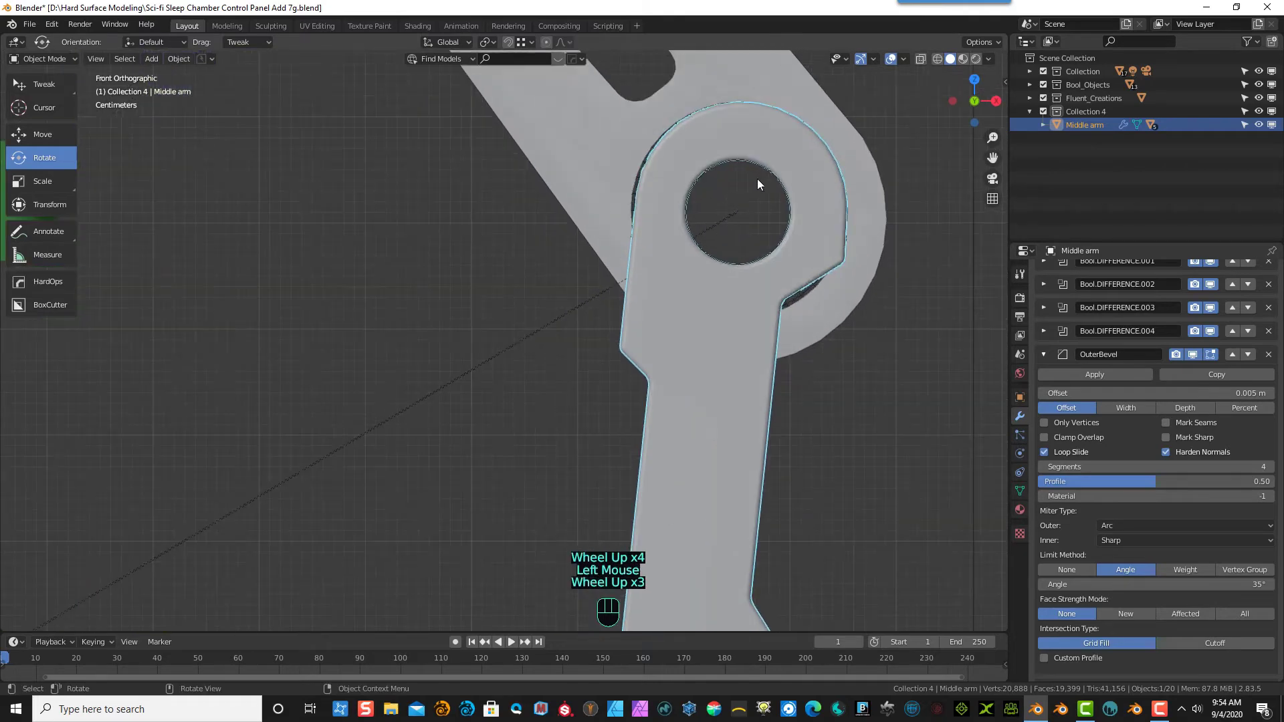
pyautogui.click(542, 224)
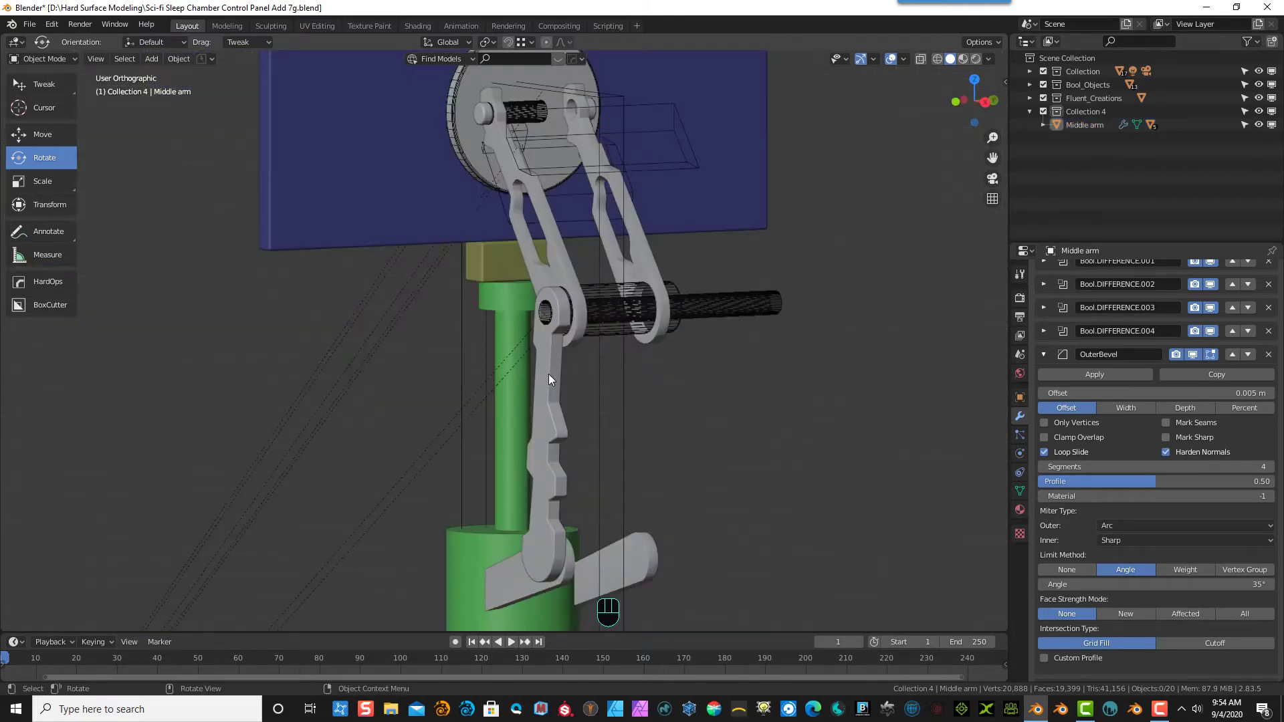
pyautogui.click(548, 375)
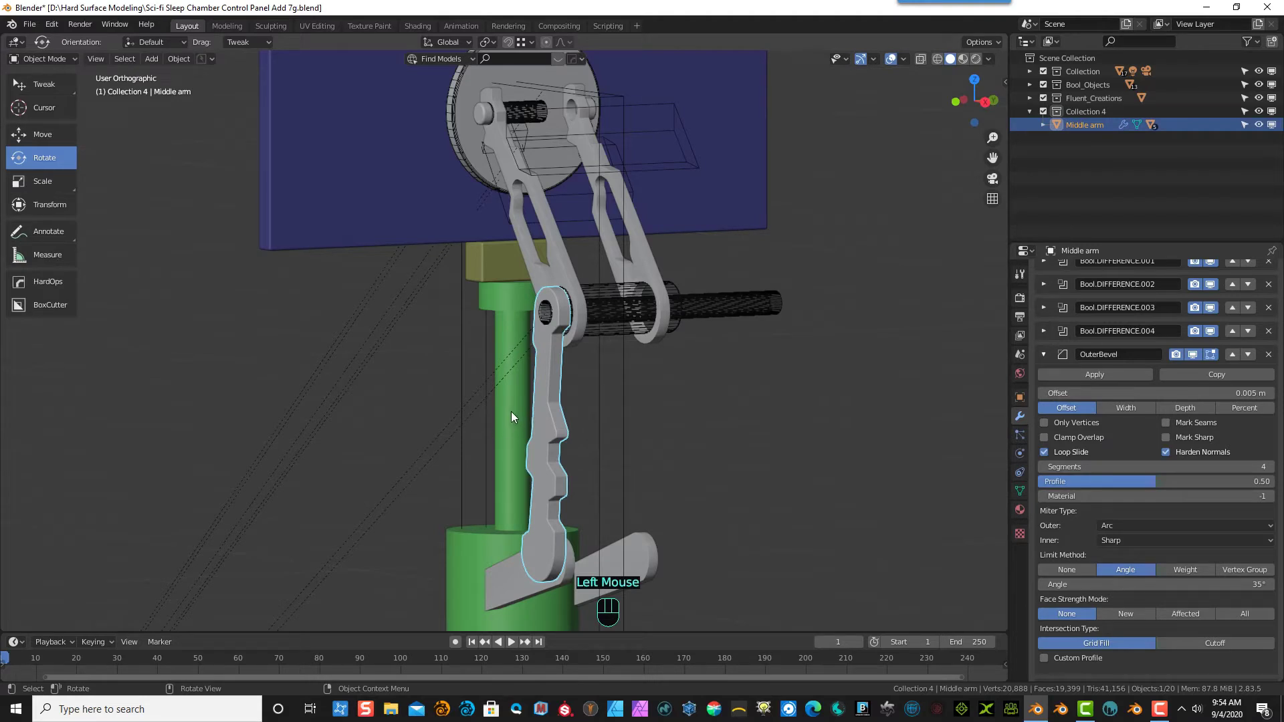
# - Hide the middle arm and draw a Fluent creation circle about 0.119 m in radius centred on the upper arms' lower hole
pyautogui.press('h')
pyautogui.click(569, 335)
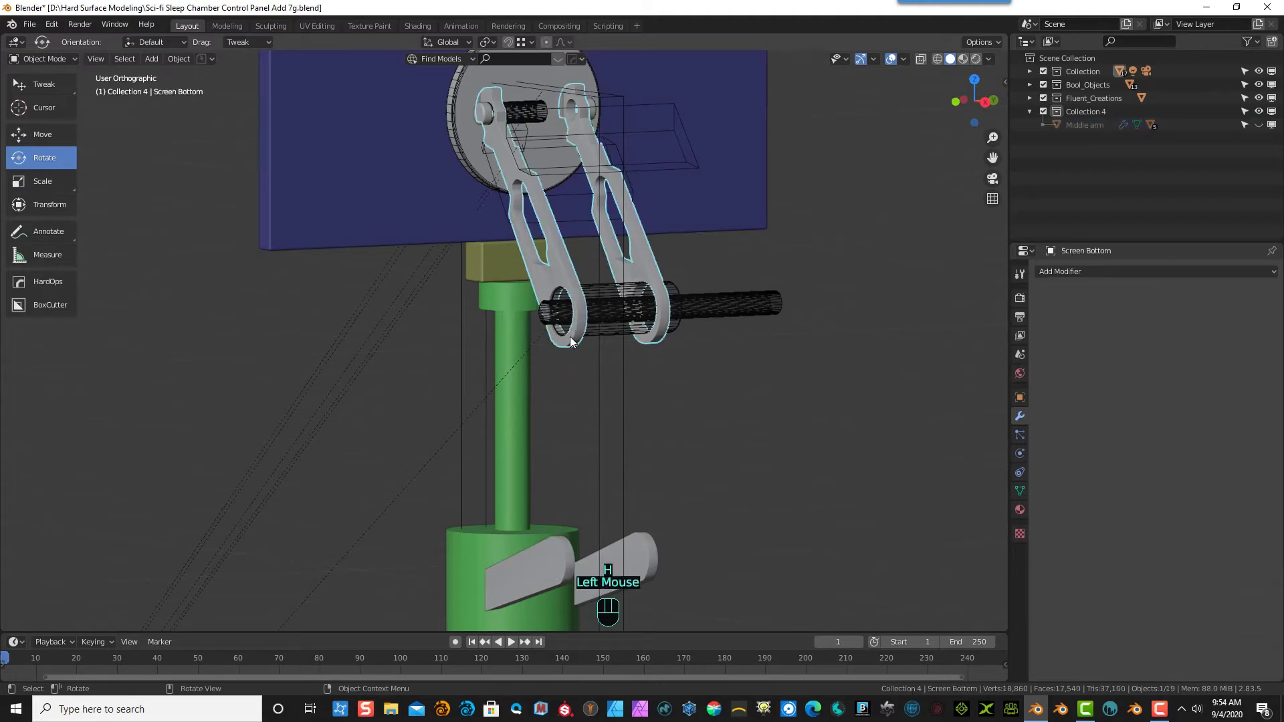
pyautogui.press('KP_3')
pyautogui.press('KP_1')
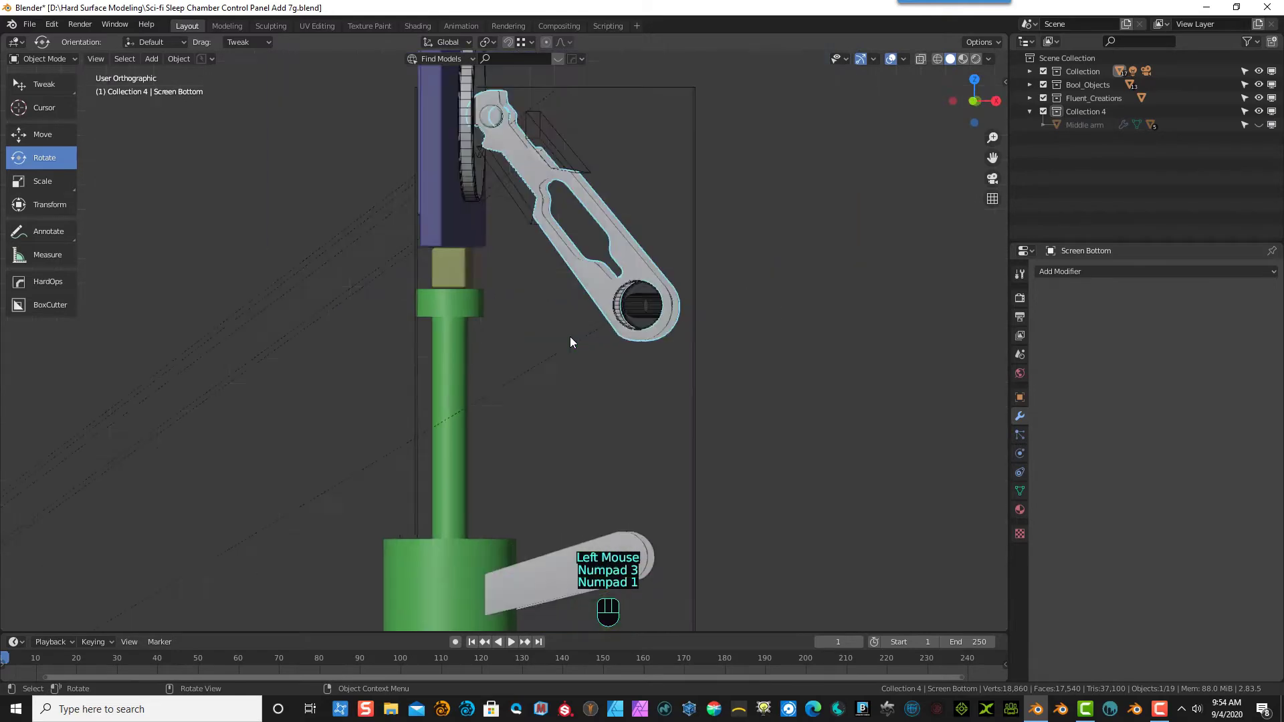
pyautogui.scroll(5, 774, 283)
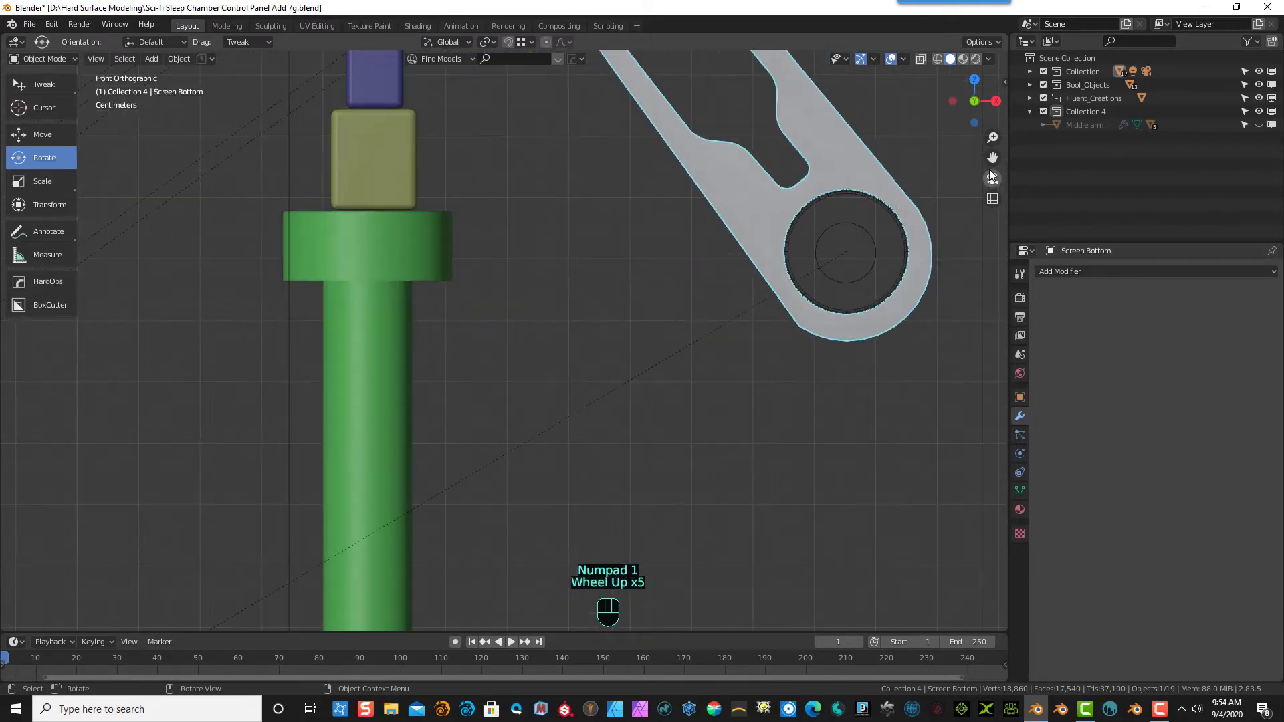
pyautogui.moveTo(992, 157); pyautogui.dragTo(641, 227)
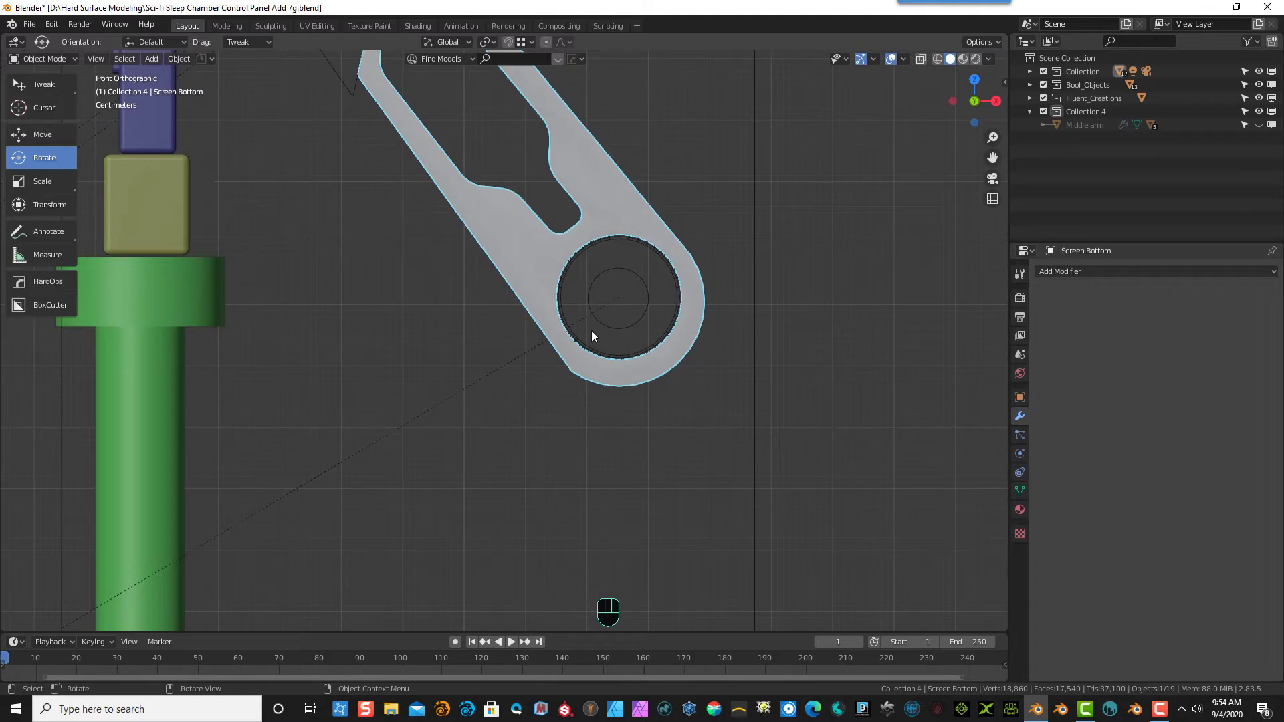
pyautogui.press('f')
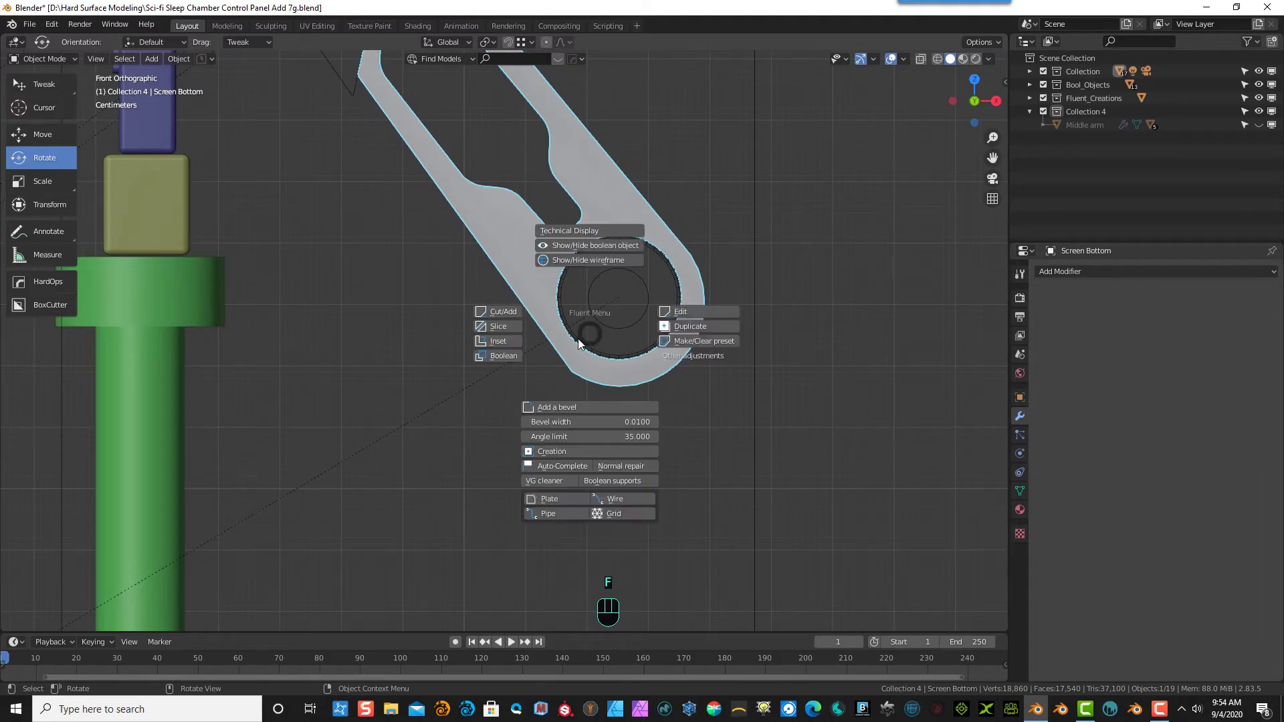
pyautogui.click(589, 451)
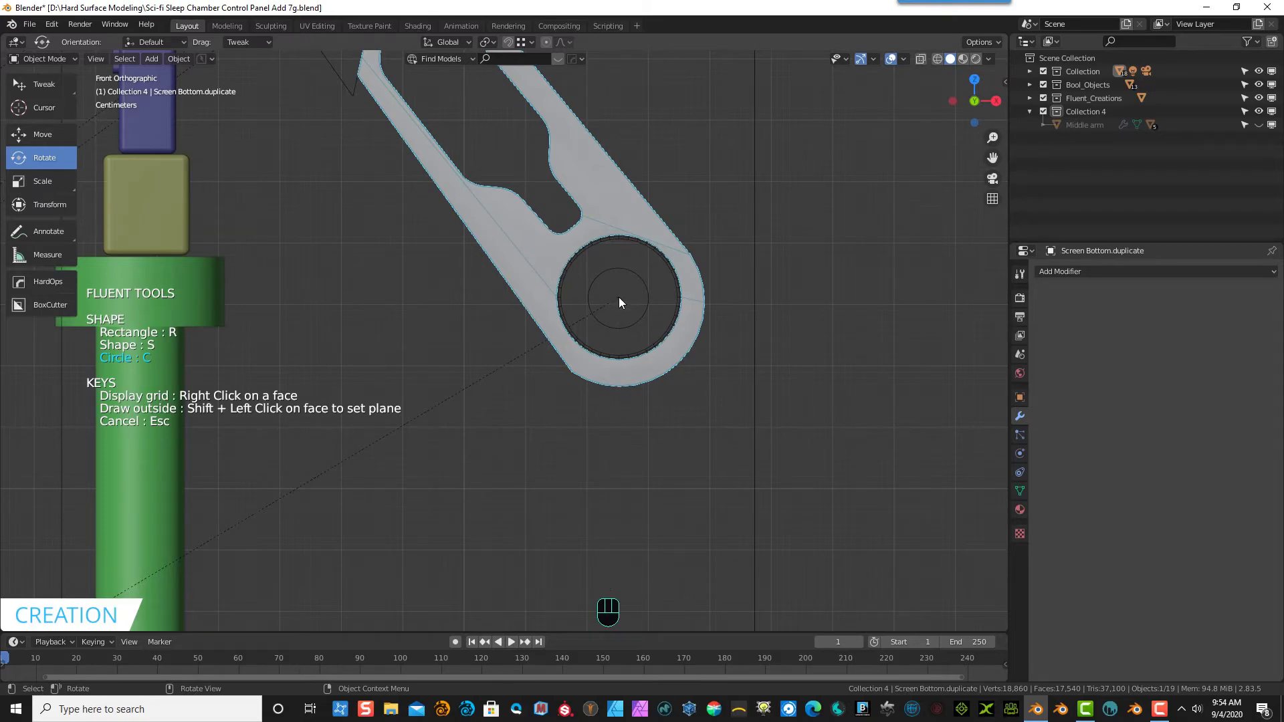
pyautogui.moveTo(619, 298); pyautogui.dragTo(677, 340)
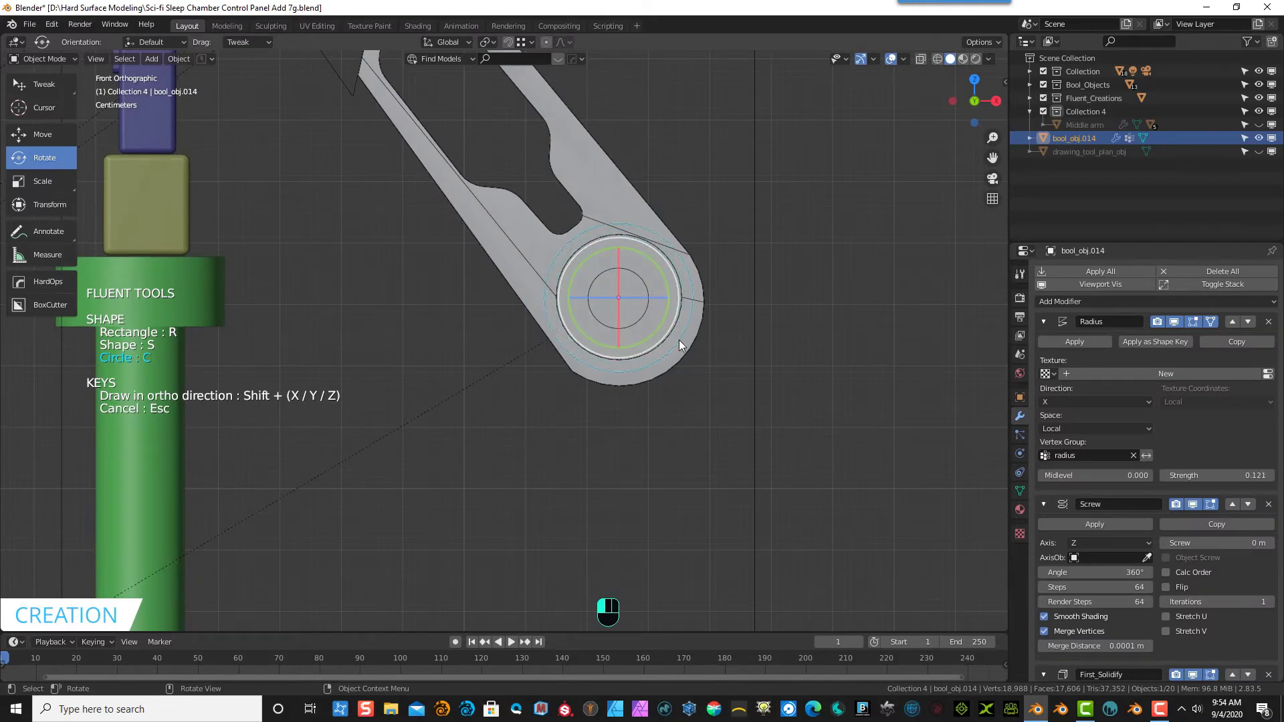
pyautogui.moveTo(678, 340); pyautogui.dragTo(678, 340)
pyautogui.click(678, 340)
# - Set the pivot cylinder's solidify thickness to about 0.493 so it spans both upper arms, and save the file
pyautogui.moveTo(728, 351); pyautogui.dragTo(616, 391, button='middle')
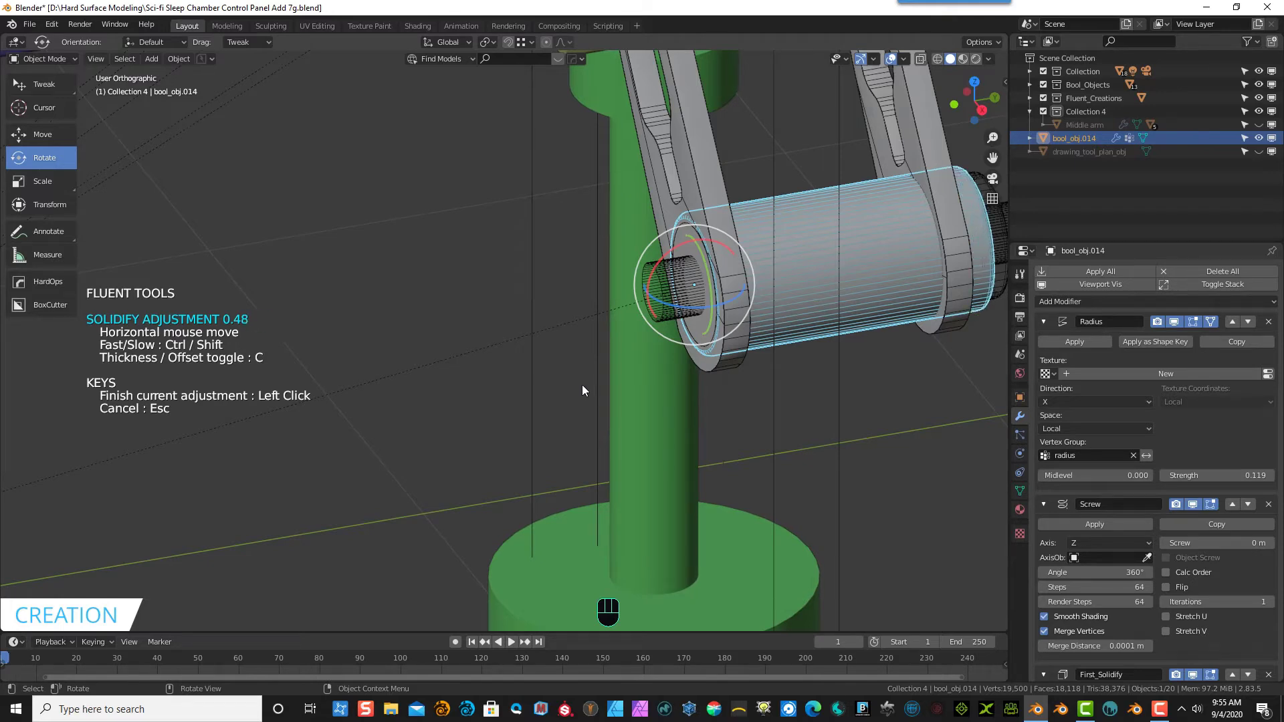
pyautogui.hotkey('ctrl', 's')
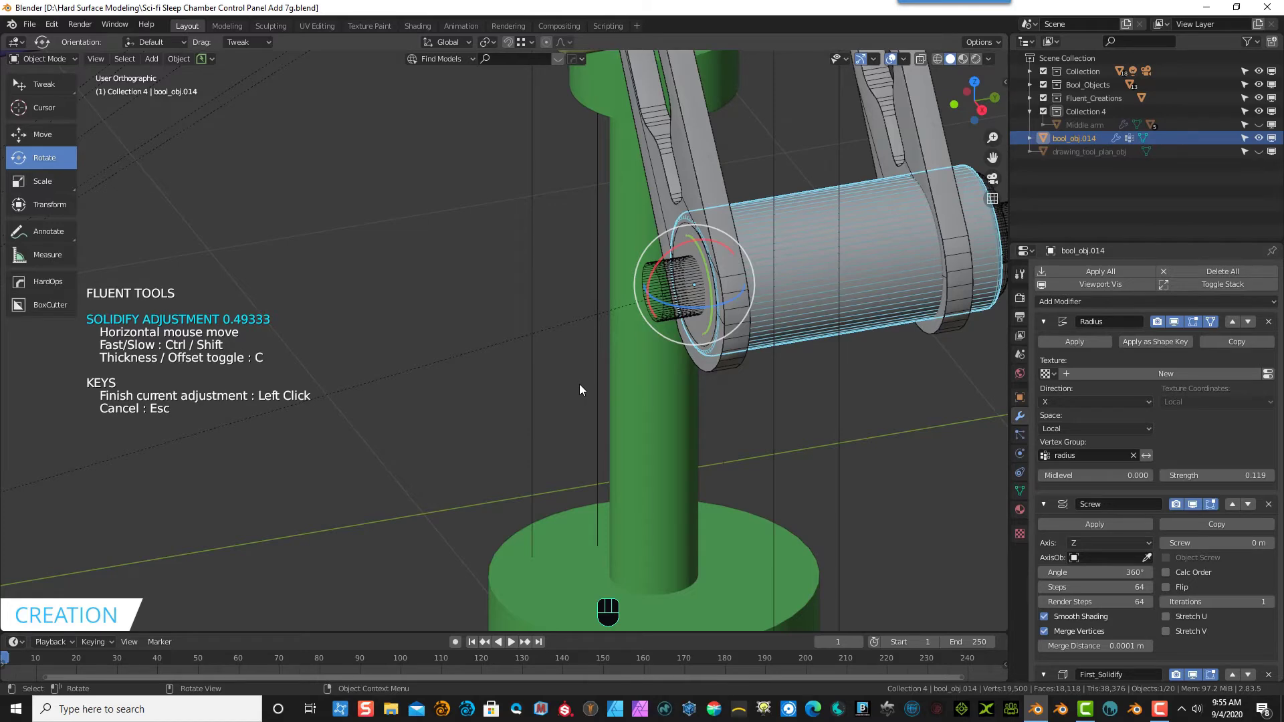
pyautogui.click(580, 384)
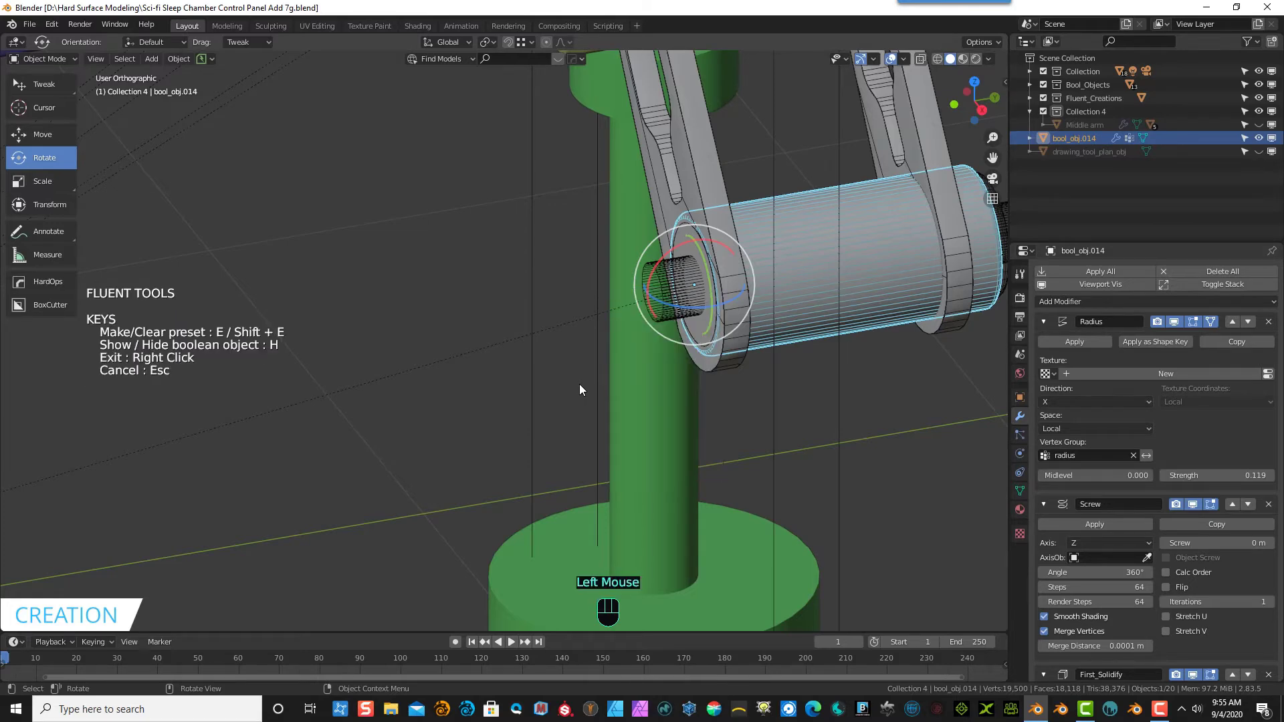
# - Move the pivot cylinder about 0.031 m in the negative Y direction to centre it between the upper arms
pyautogui.scroll(-2, 756, 392)
pyautogui.moveTo(778, 395); pyautogui.dragTo(736, 380, button='middle')
pyautogui.press('KP_7')
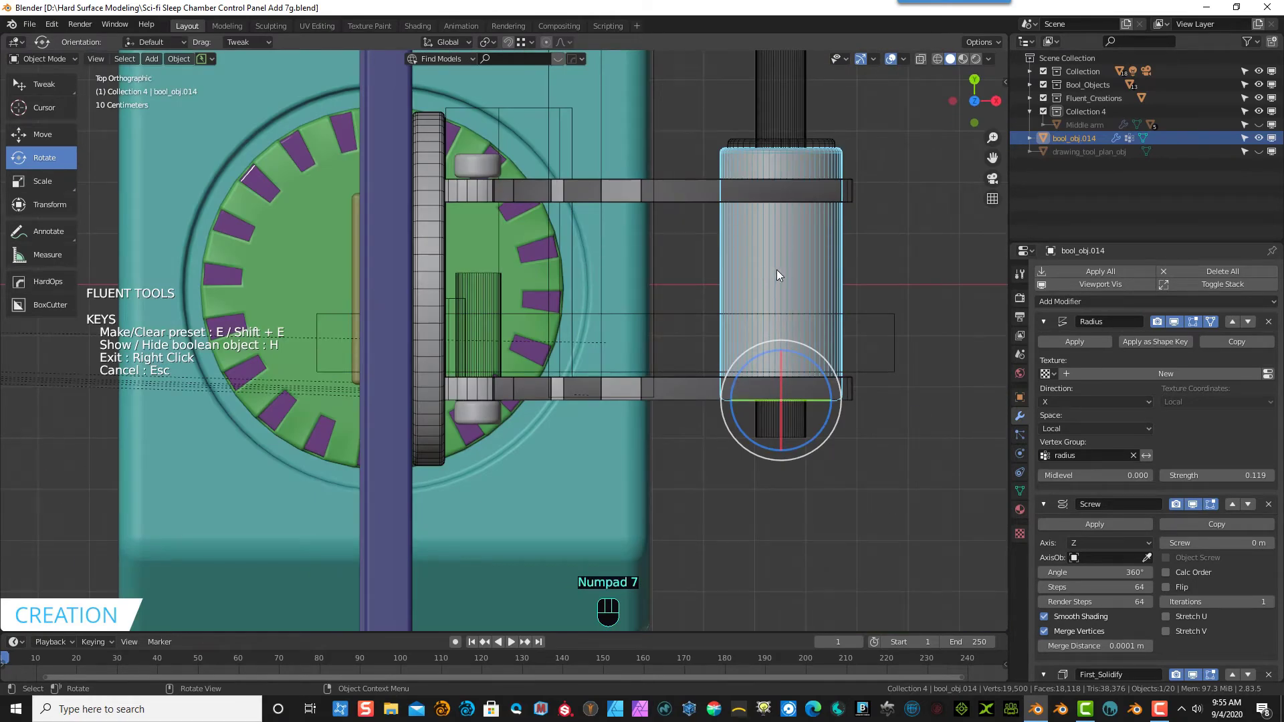
pyautogui.press('g')
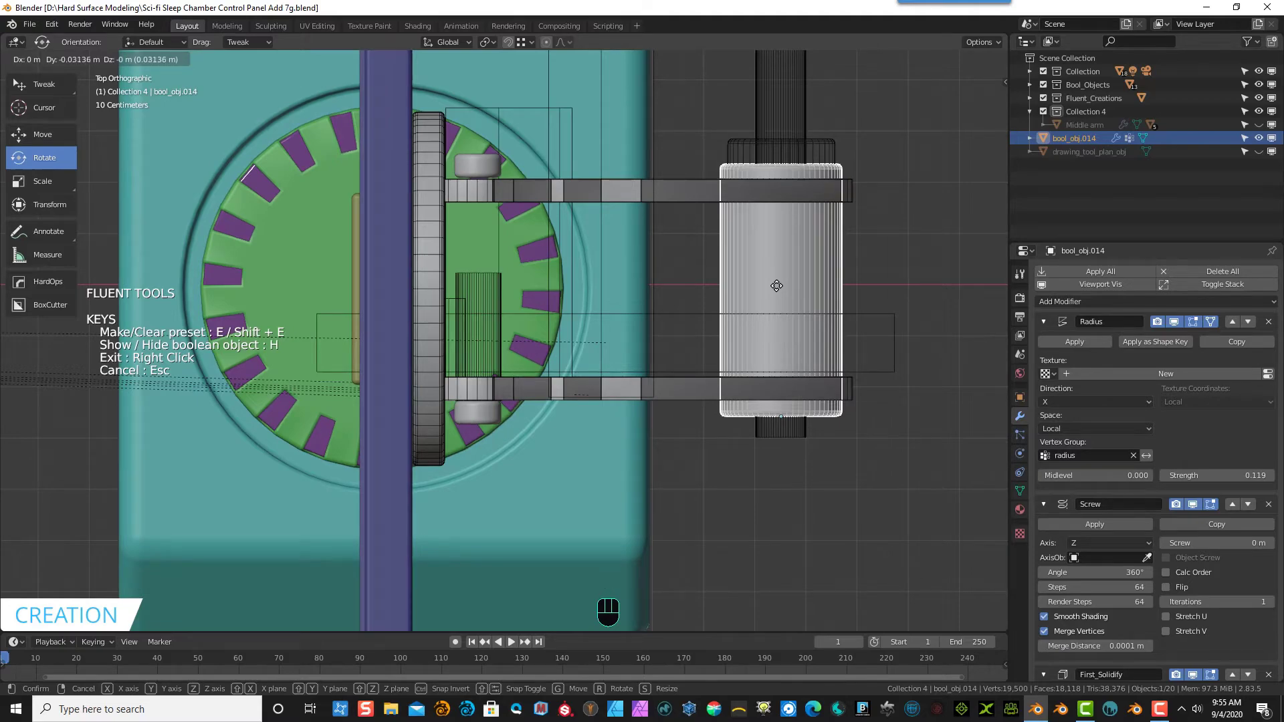
pyautogui.click(776, 286)
# - Reveal all hidden objects and finish the Fluent creation of the pivot cylinder
pyautogui.moveTo(844, 343); pyautogui.dragTo(797, 398, button='middle')
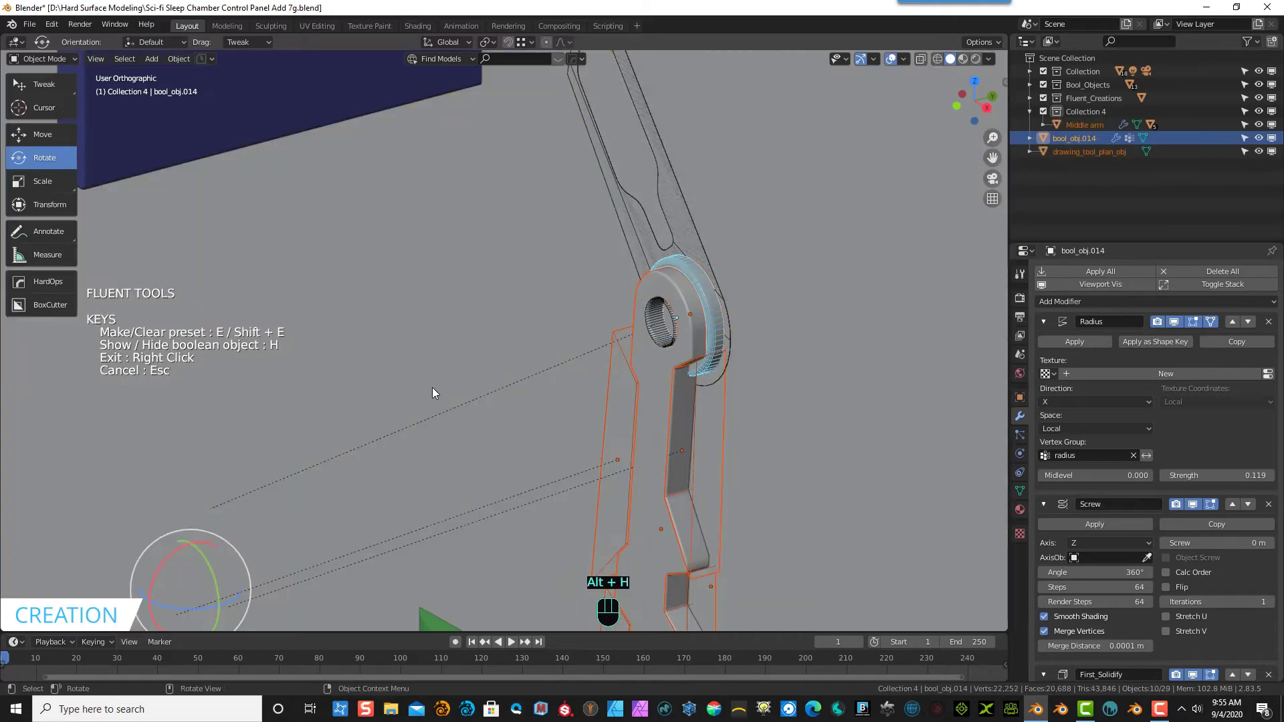
pyautogui.scroll(-2, 535, 382)
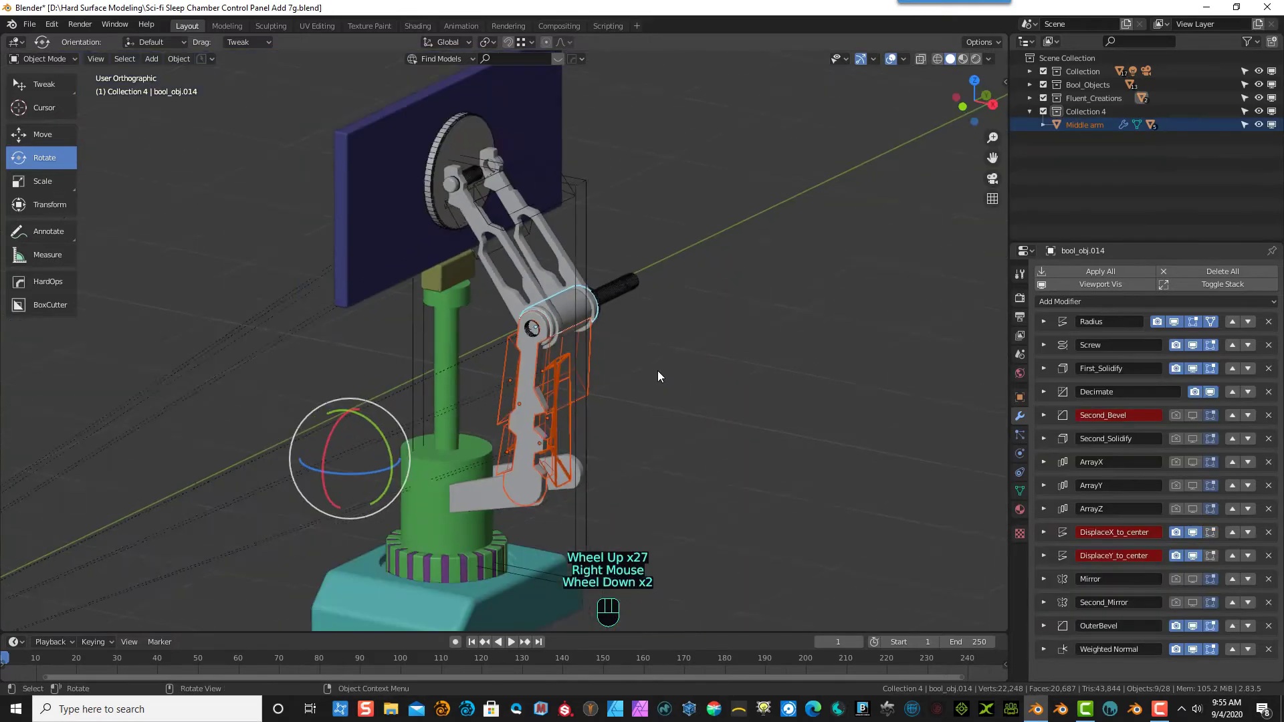
pyautogui.scroll(-13, 658, 376)
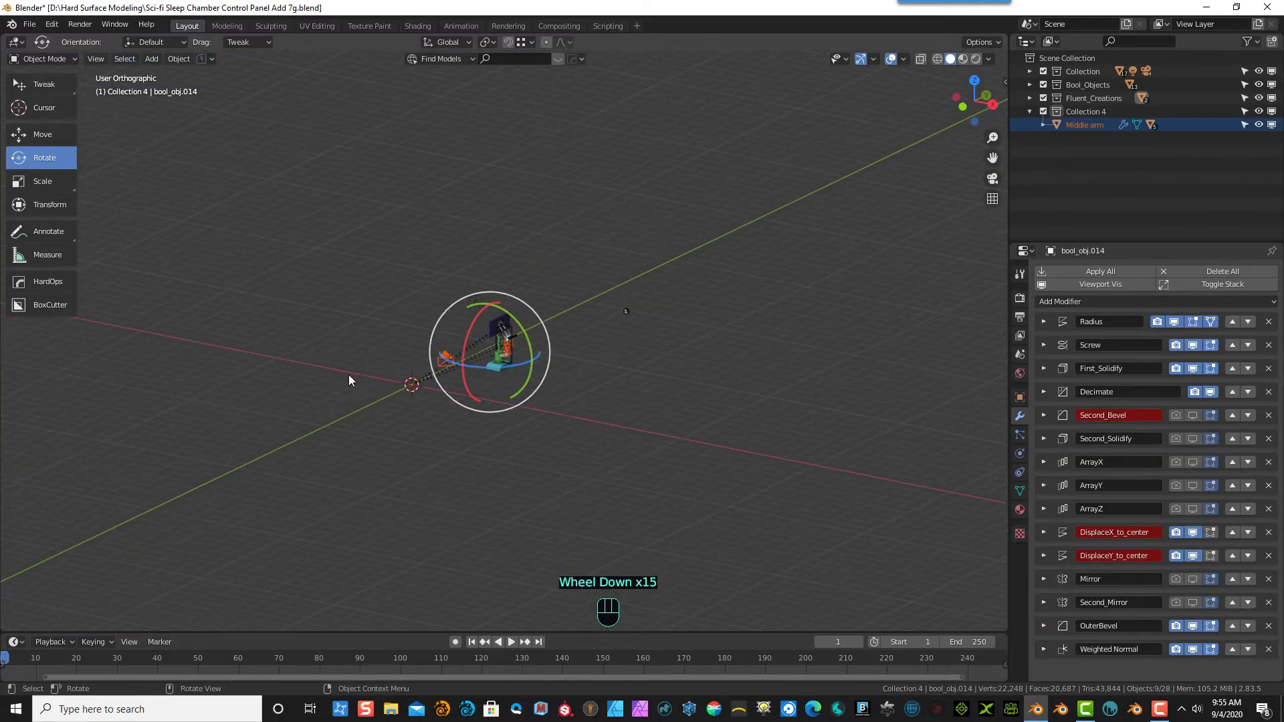
pyautogui.scroll(-1, 564, 360)
pyautogui.scroll(15, 564, 360)
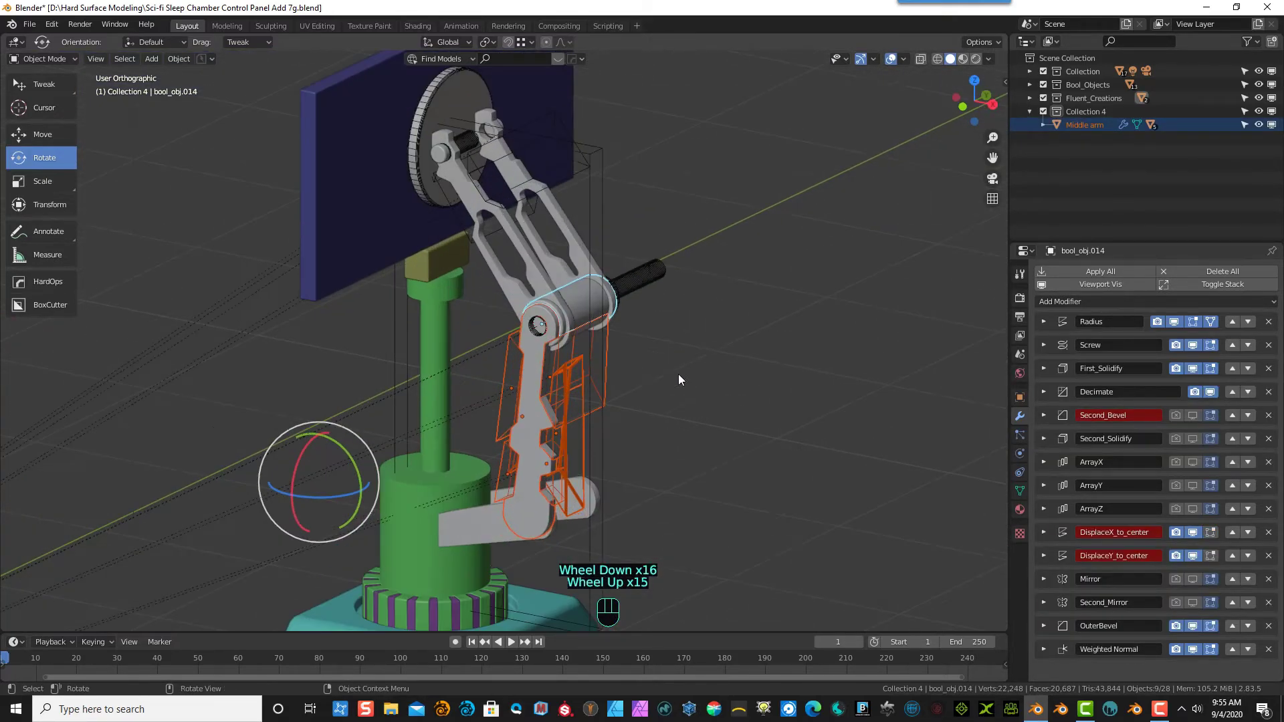
# - Hide the large wireframe boolean cutters surrounding the control panel's arms
pyautogui.click(599, 379)
pyautogui.click(600, 379)
pyautogui.scroll(2, 665, 401)
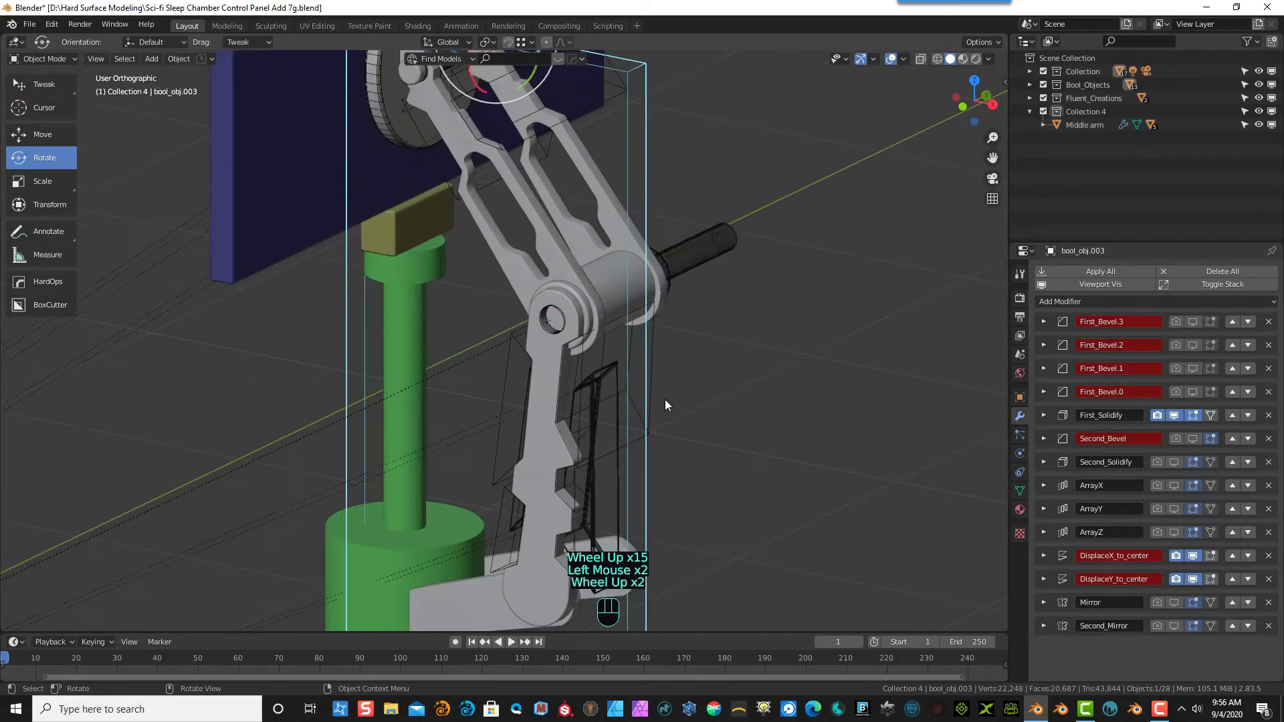
pyautogui.moveTo(699, 407)
pyautogui.mouseDown(button='middle')
pyautogui.moveTo(643, 389)
pyautogui.moveTo(669, 389)
pyautogui.moveTo(677, 407)
pyautogui.mouseUp(button='middle')
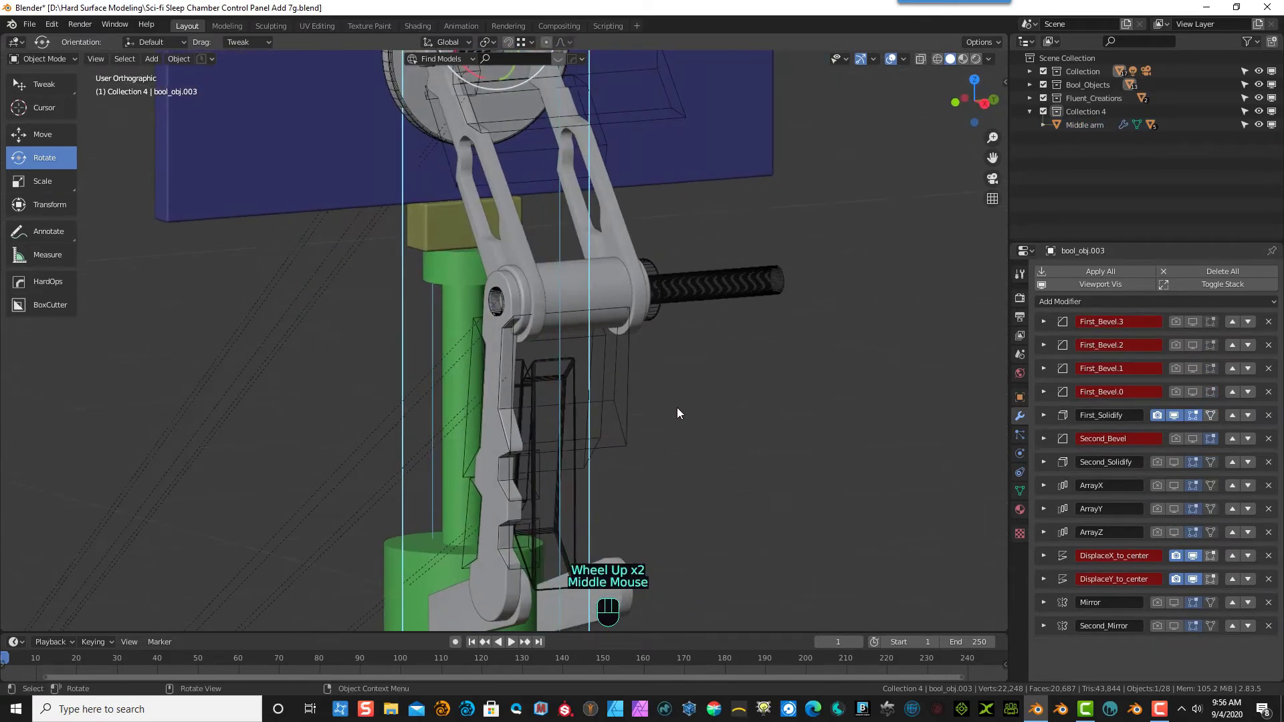
pyautogui.click(624, 425)
pyautogui.click(582, 424)
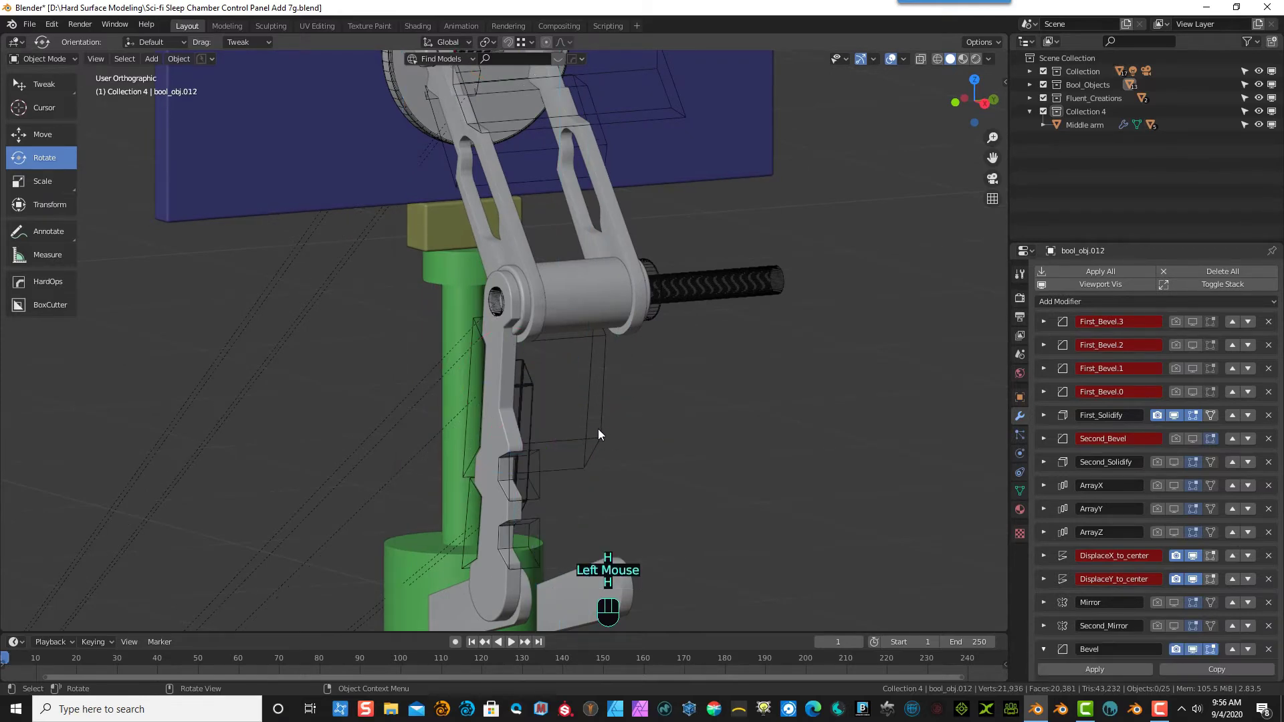
pyautogui.click(596, 433)
pyautogui.press('h')
pyautogui.click(561, 454)
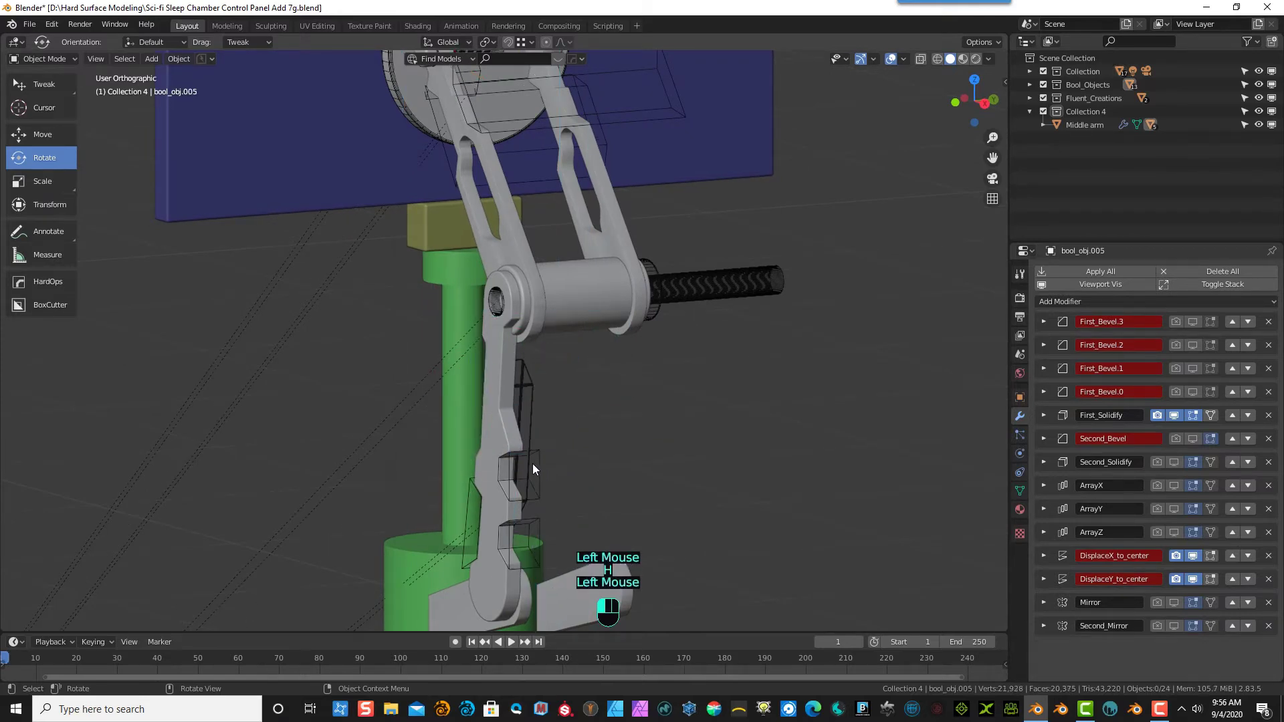
# - Hide the remaining small boolean cutters along the middle arm's notched edges
pyautogui.click(528, 448)
pyautogui.press('h')
pyautogui.click(532, 437)
pyautogui.press('h')
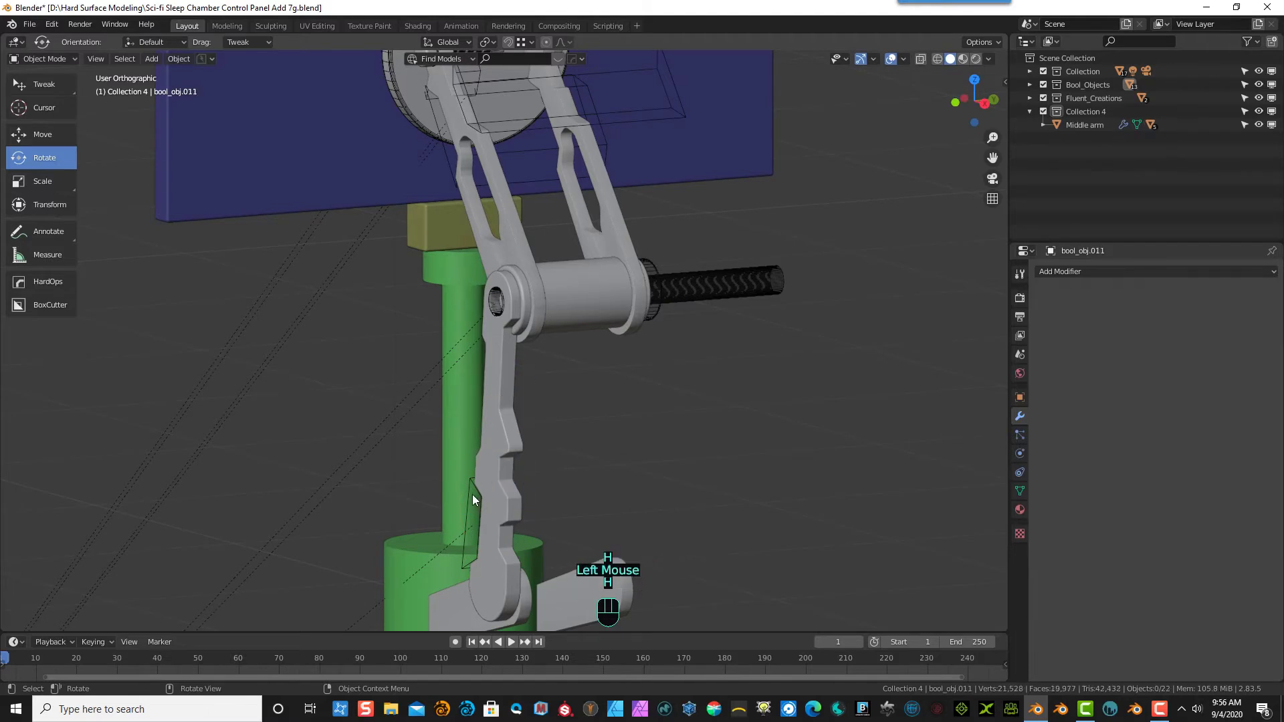
pyautogui.click(466, 487)
pyautogui.press('h')
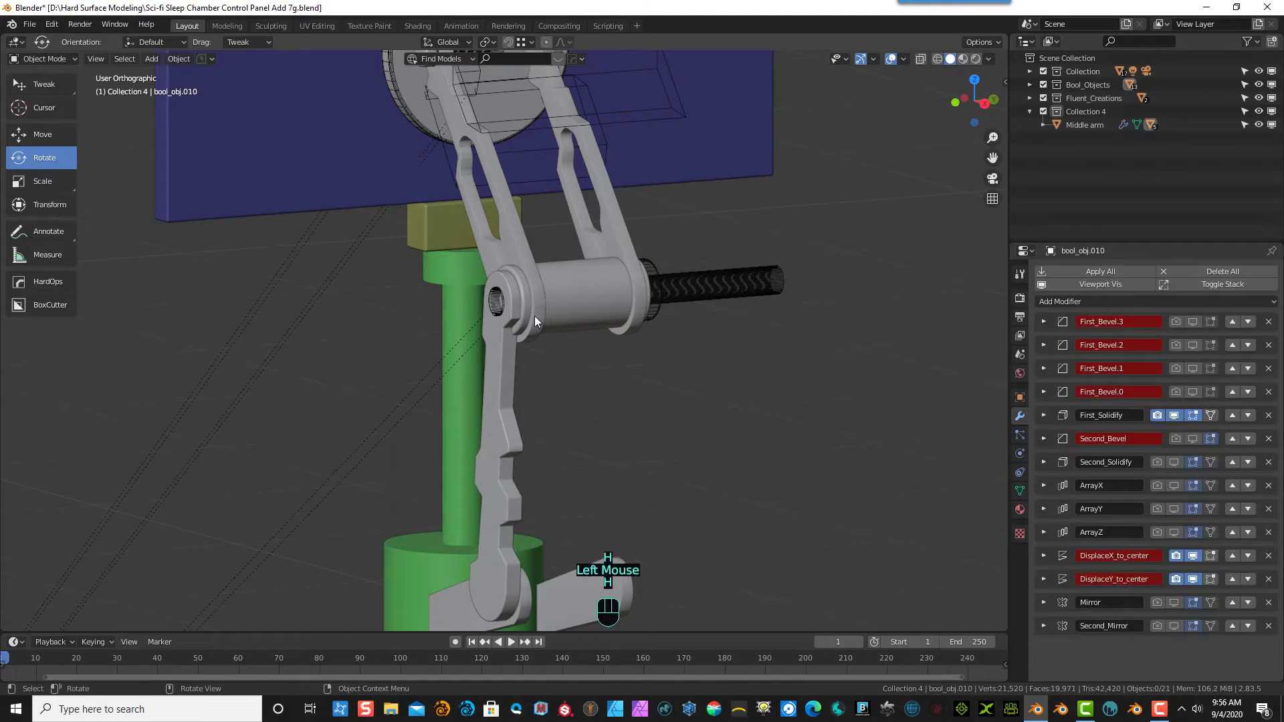
# - Hide the long pivot-hole cutter and the round cutter through the upper arms' lower holes
pyautogui.click(705, 286)
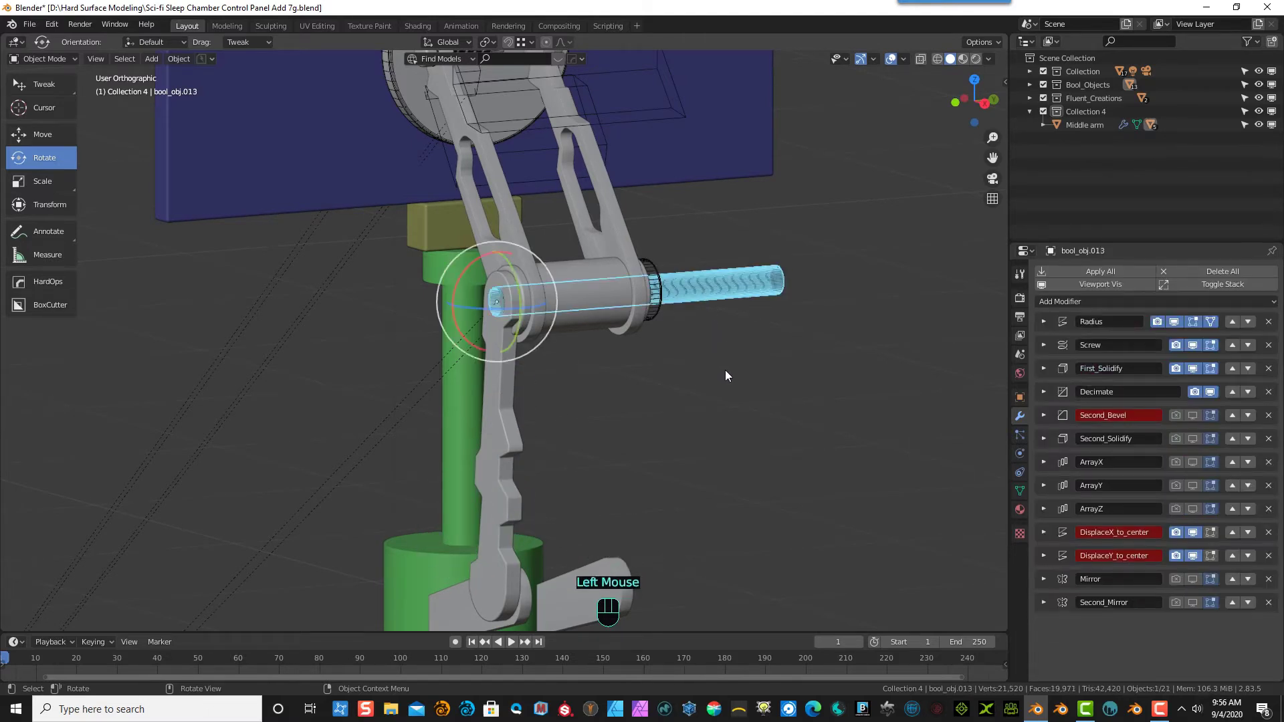
pyautogui.press('h')
pyautogui.moveTo(726, 375); pyautogui.dragTo(620, 339, button='middle')
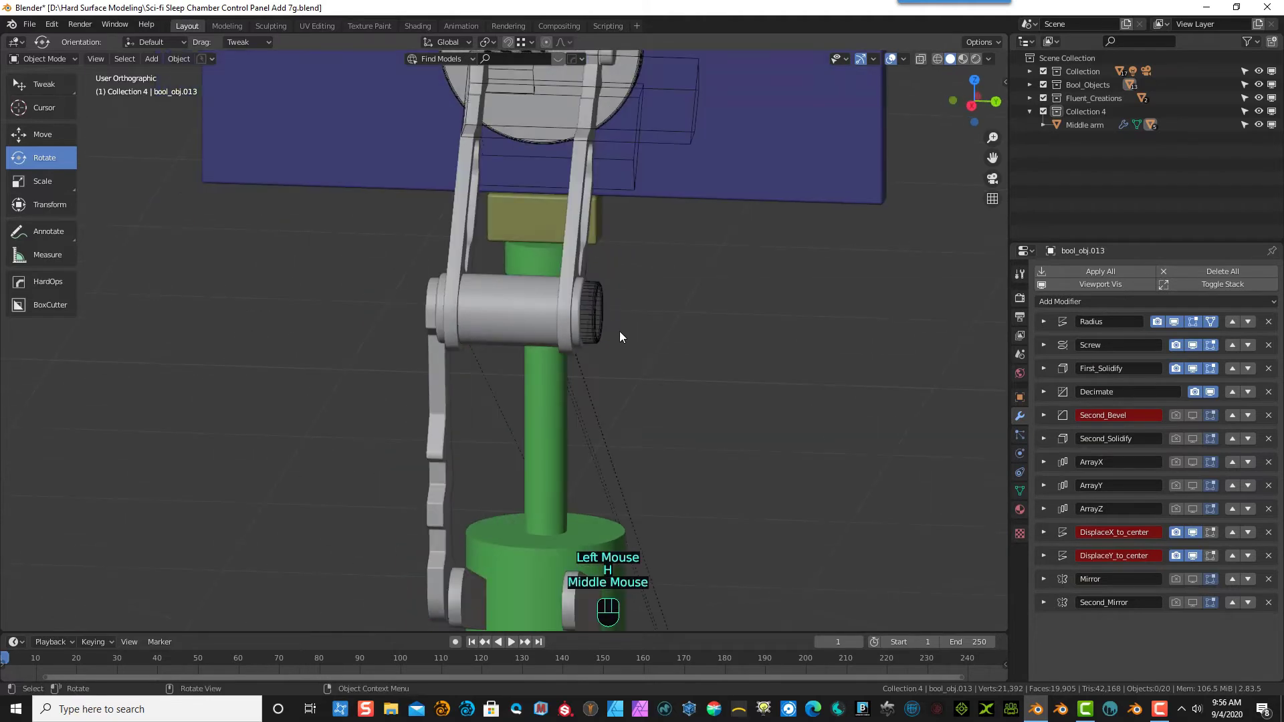
pyautogui.click(596, 307)
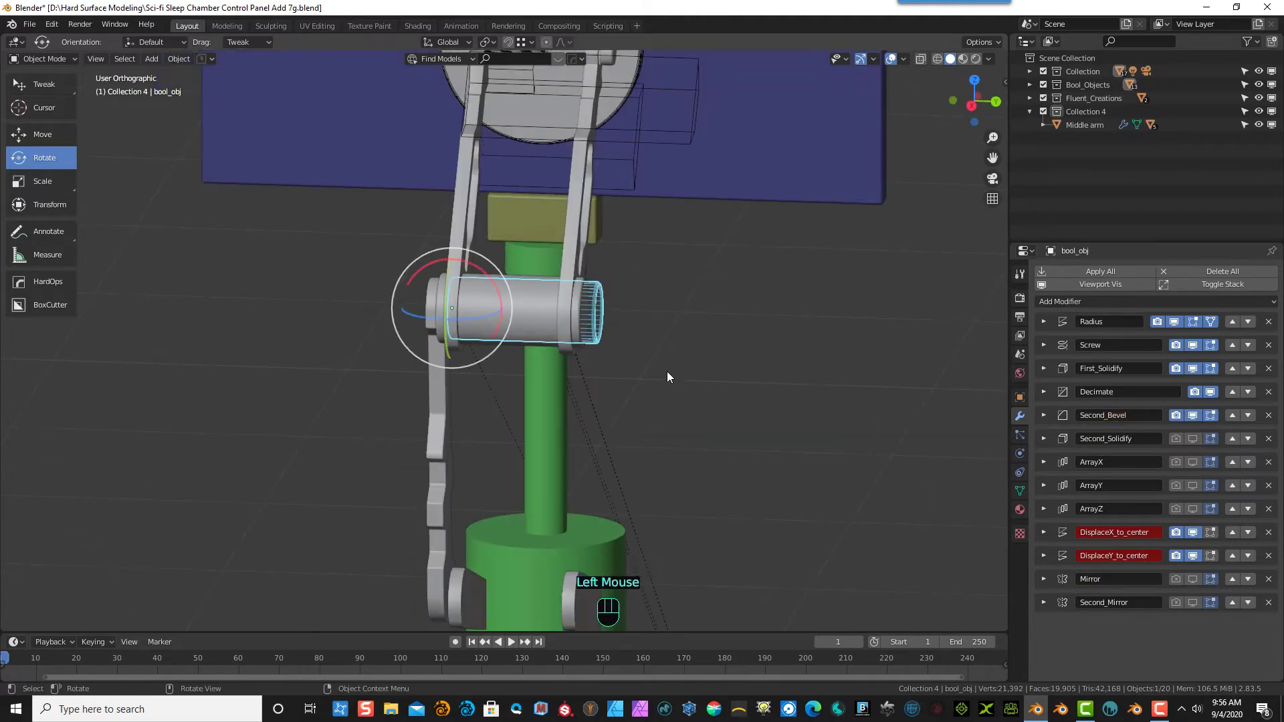
pyautogui.press('h')
pyautogui.moveTo(668, 375); pyautogui.dragTo(694, 384, button='middle')
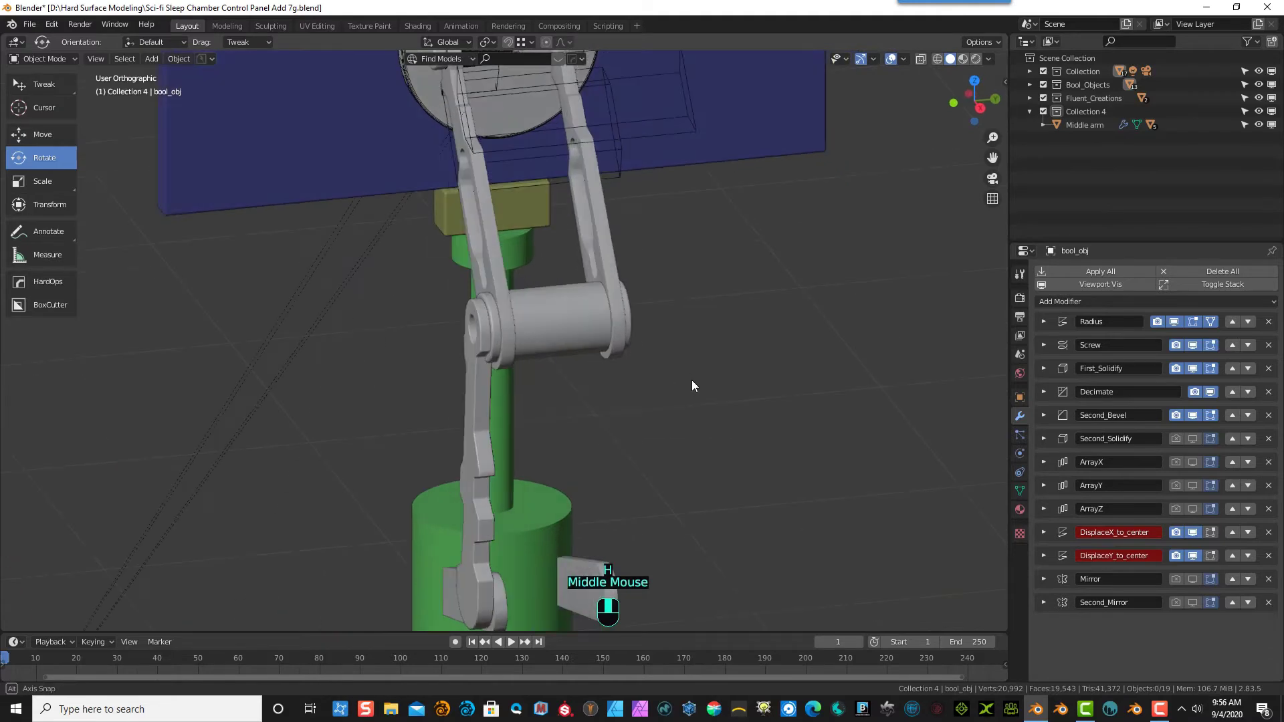
# - Inspect the pivot cylinder from above and at an angle, and select it with the Scale tool active
pyautogui.scroll(3, 550, 388)
pyautogui.moveTo(551, 390); pyautogui.dragTo(525, 410, button='middle')
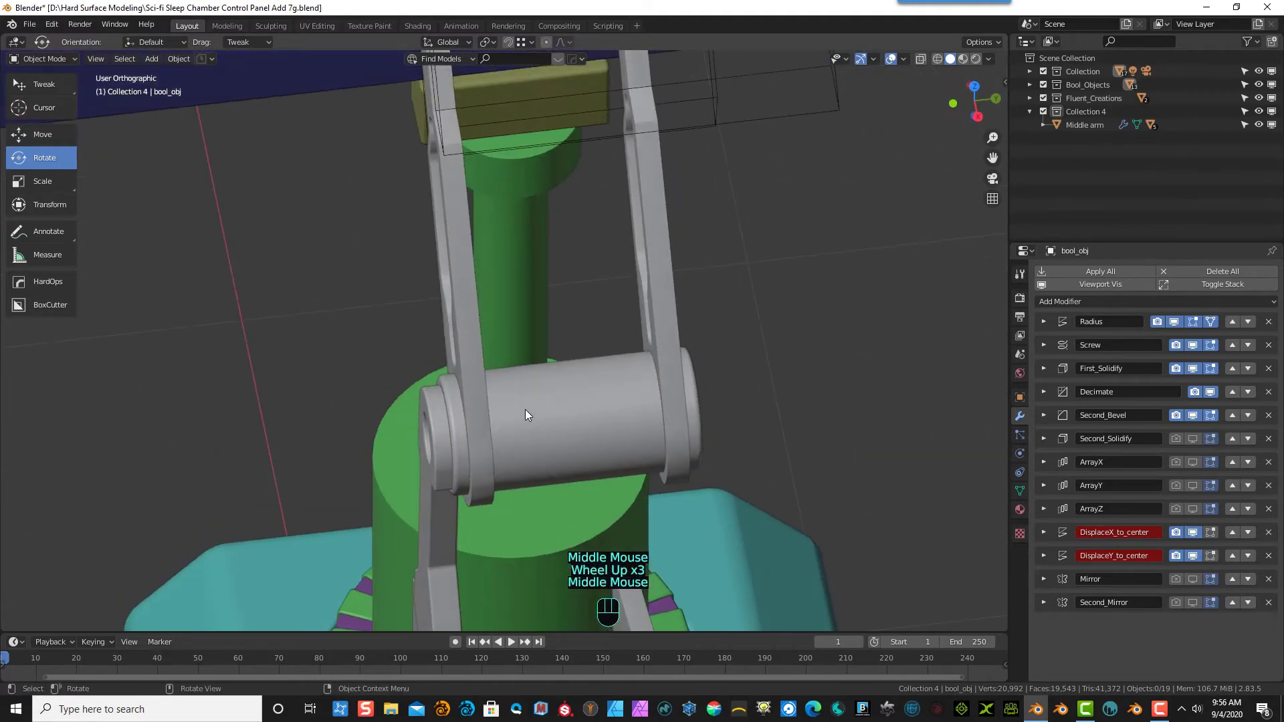
pyautogui.press('KP_7')
pyautogui.scroll(-14, 524, 409)
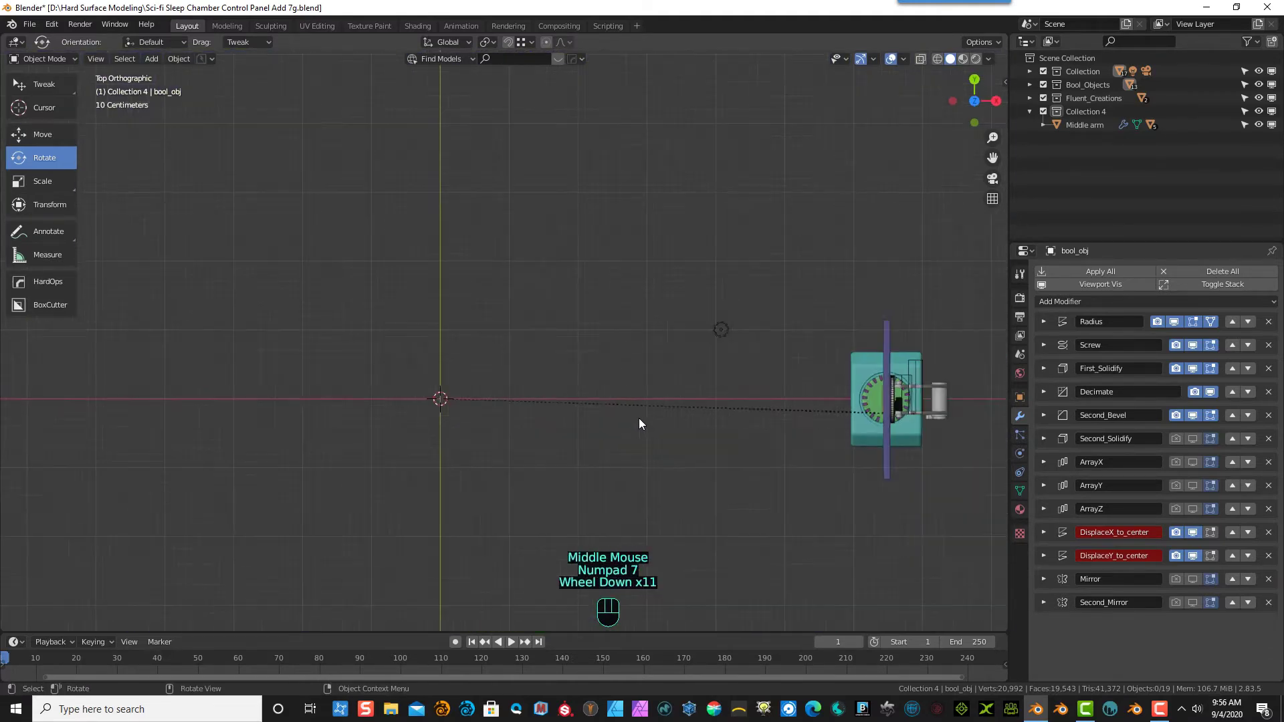
pyautogui.scroll(8, 859, 386)
pyautogui.moveTo(992, 157); pyautogui.dragTo(74, 83)
pyautogui.scroll(1, 671, 496)
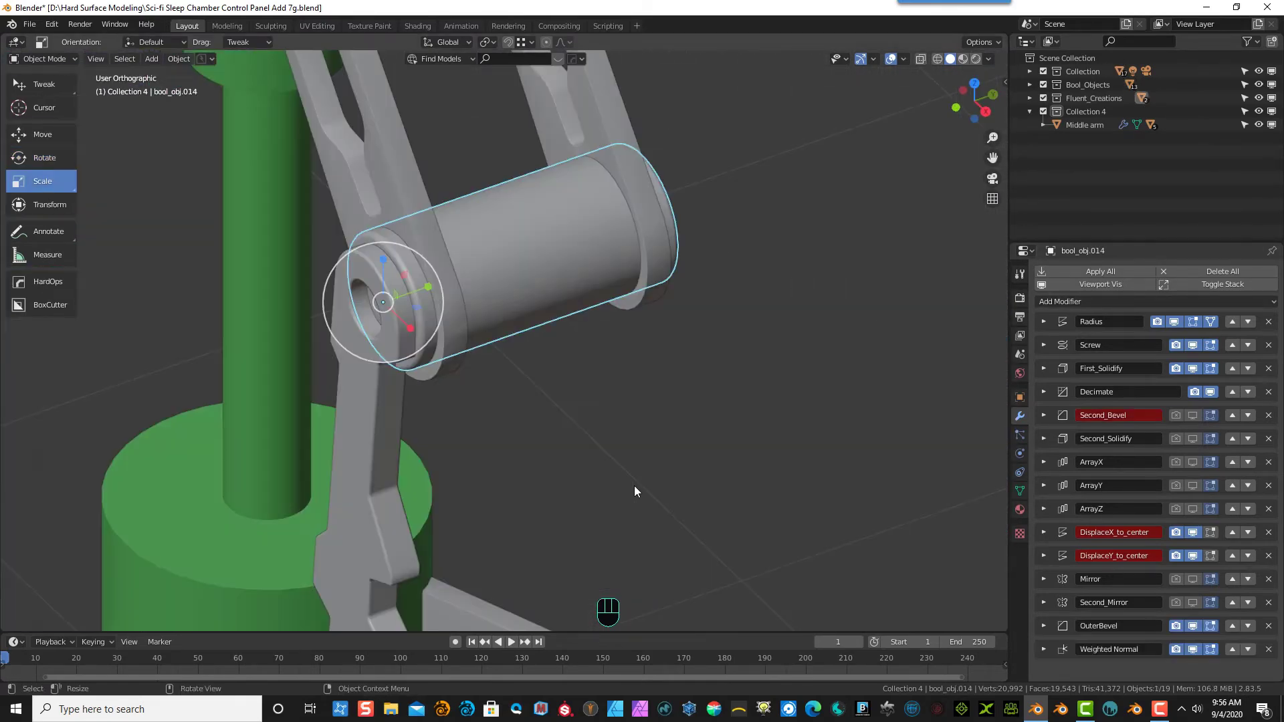
# - Run the HardOps Smart Apply operation on the pivot cylinder to bake its modifiers
pyautogui.press('q')
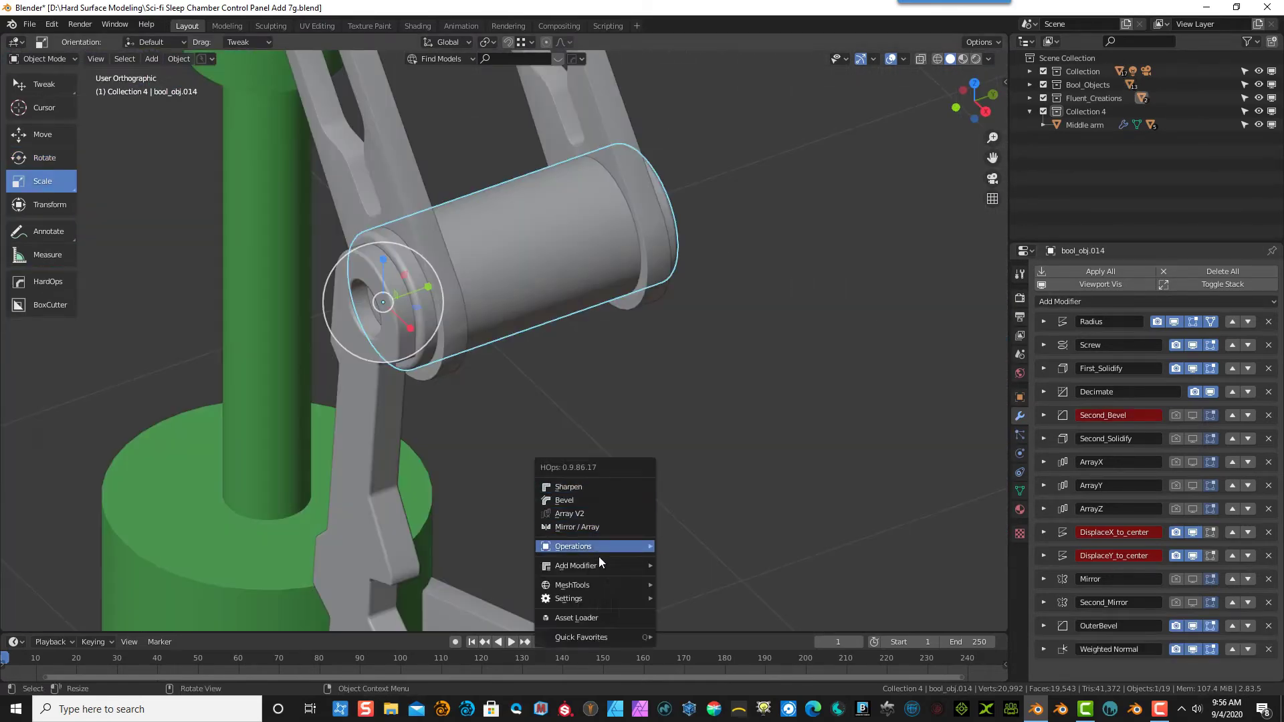
pyautogui.moveTo(607, 550)
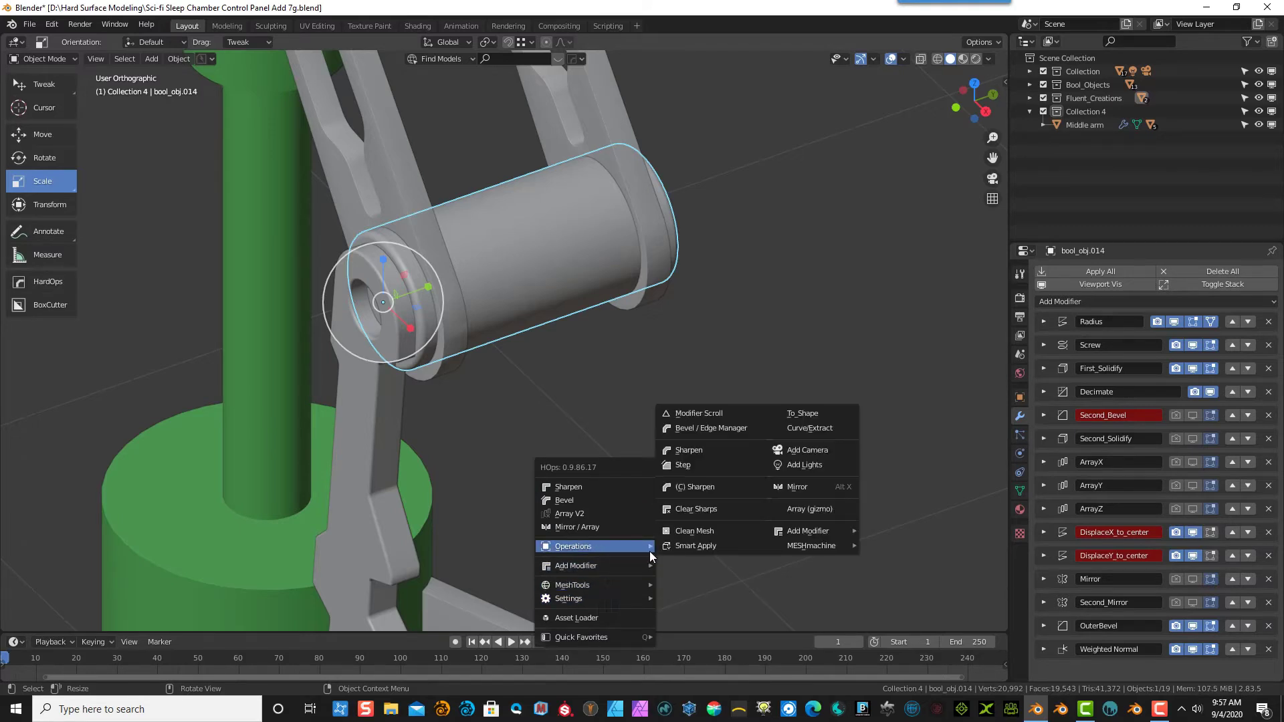
pyautogui.click(718, 547)
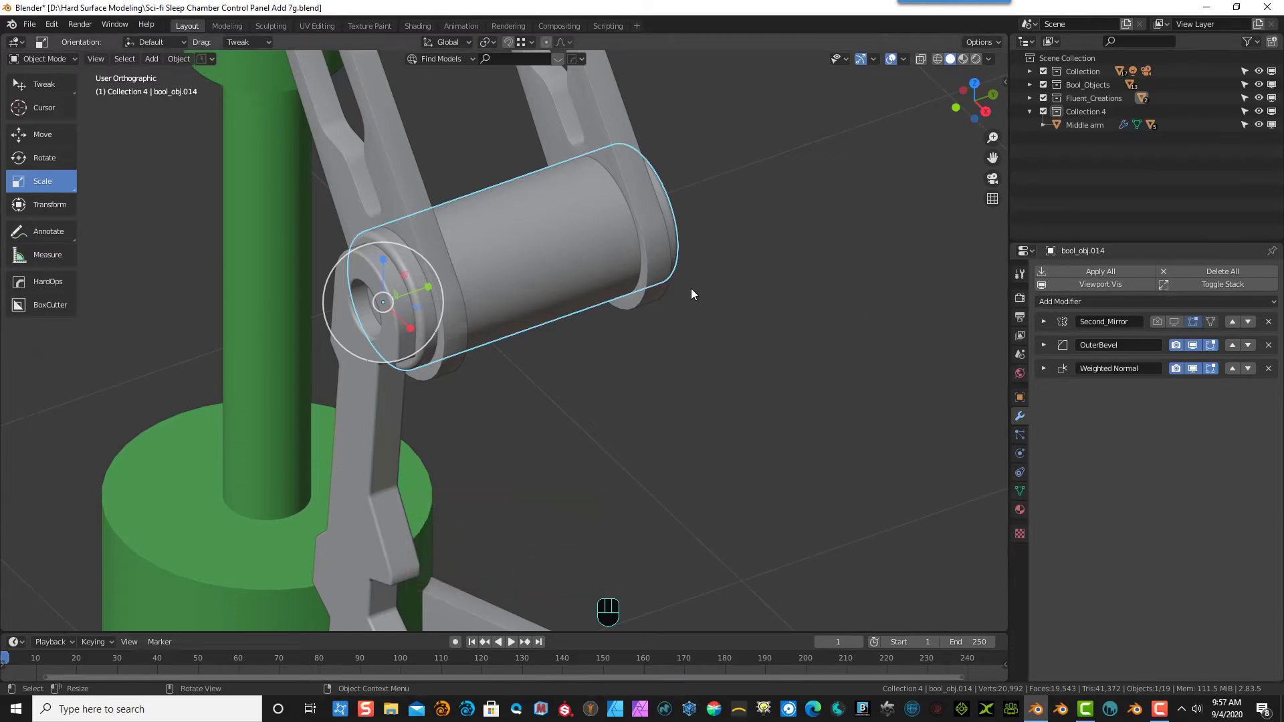
# - Remove the Second_Mirror and Weighted Normal modifiers from the pivot cylinder
pyautogui.scroll(1, 393, 256)
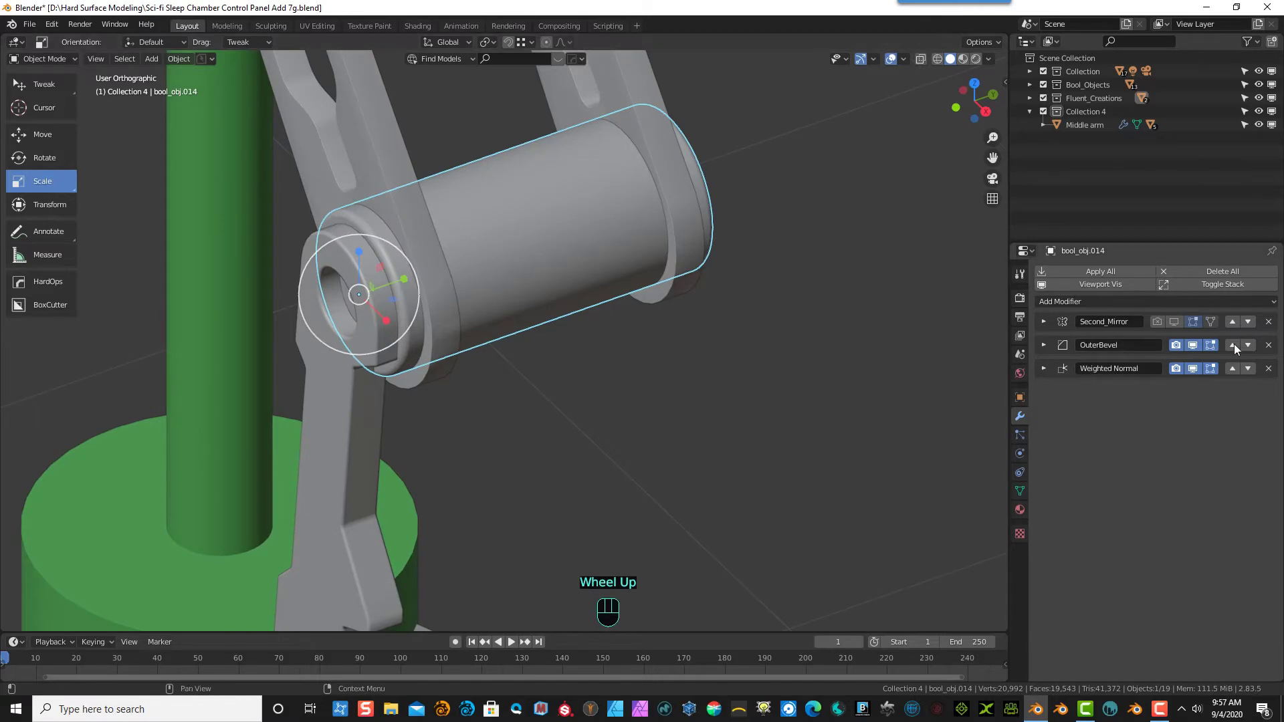
pyautogui.click(1269, 322)
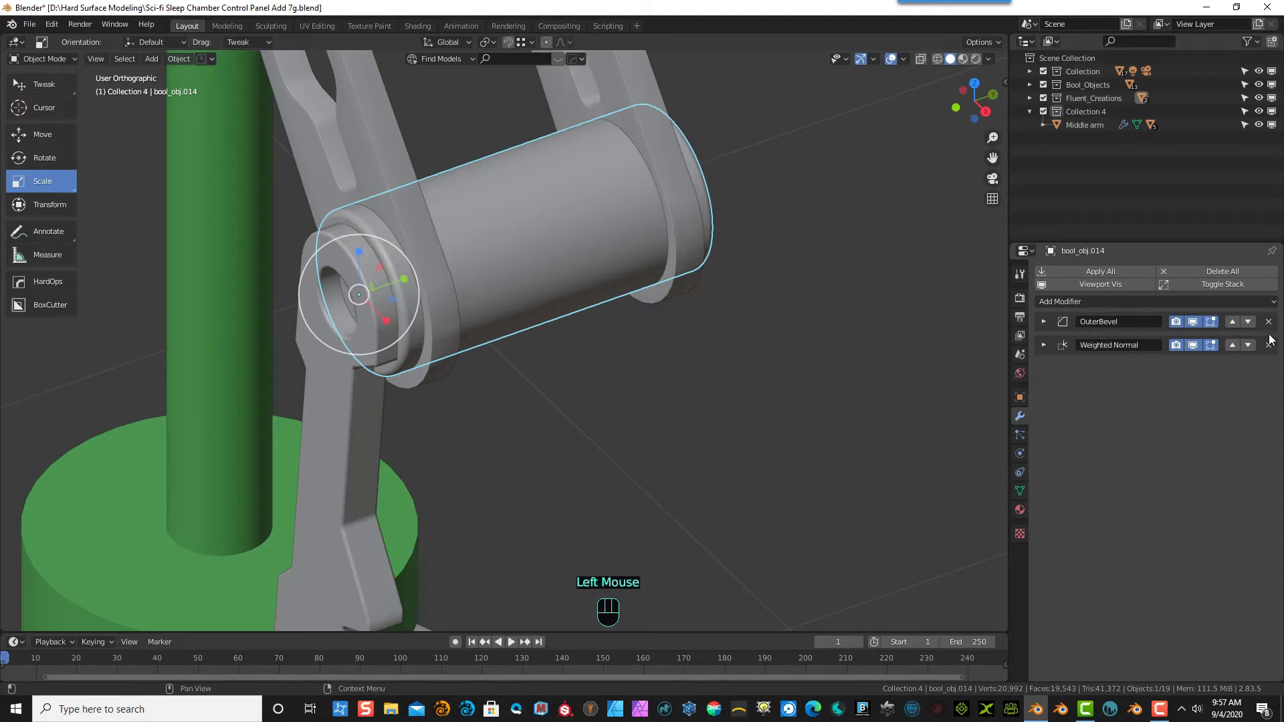
pyautogui.click(1194, 346)
pyautogui.click(1267, 345)
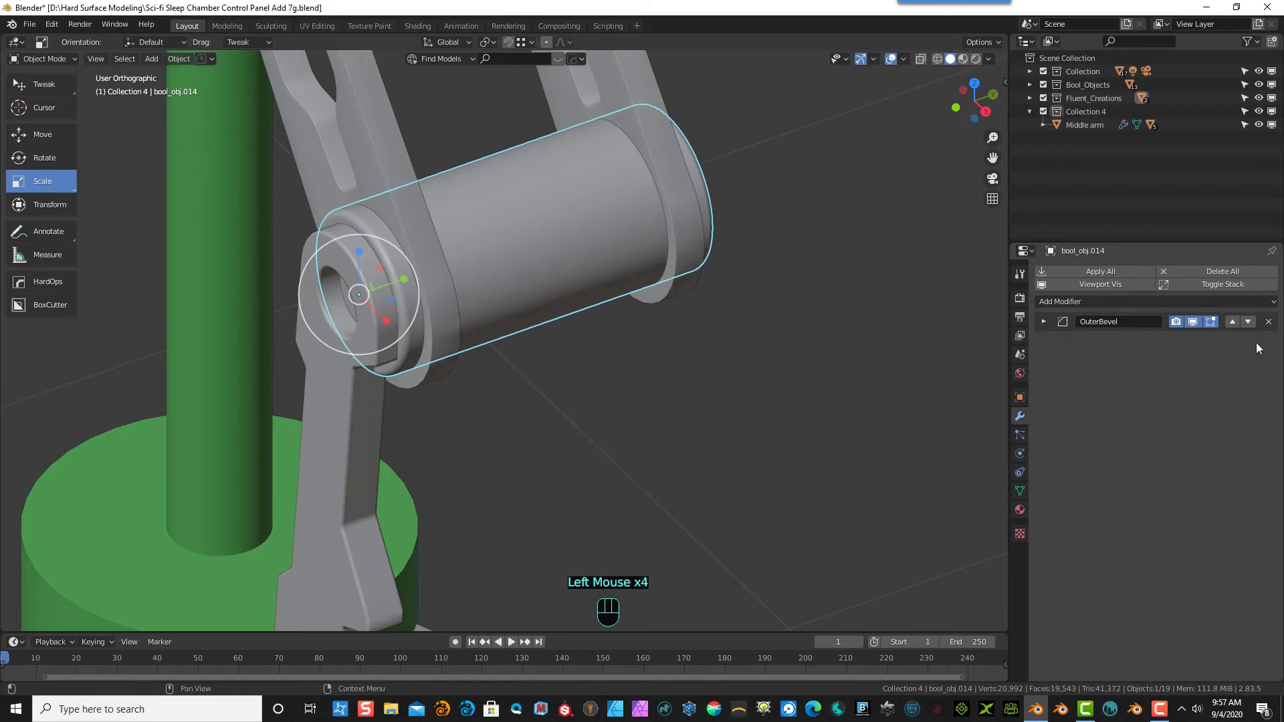
# - Set the pivot cylinder's OuterBevel offset to 0.003 m and apply the modifier
pyautogui.click(1049, 323)
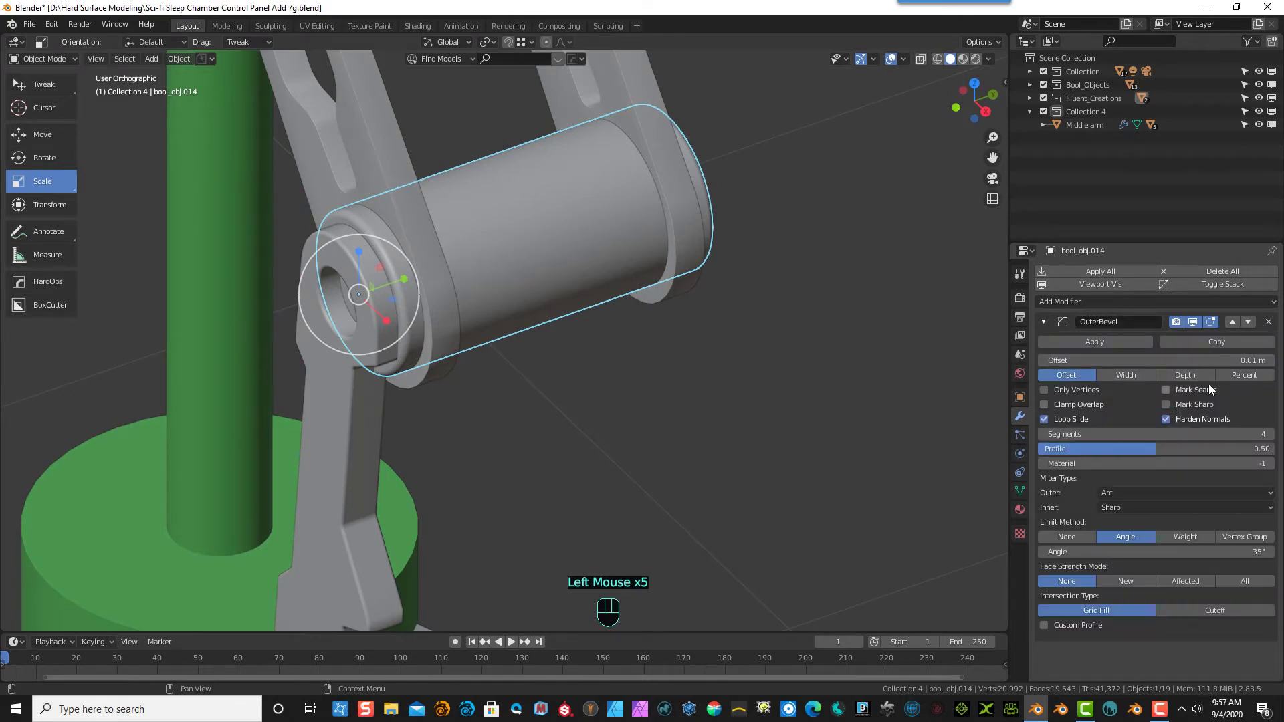
pyautogui.click(1211, 361)
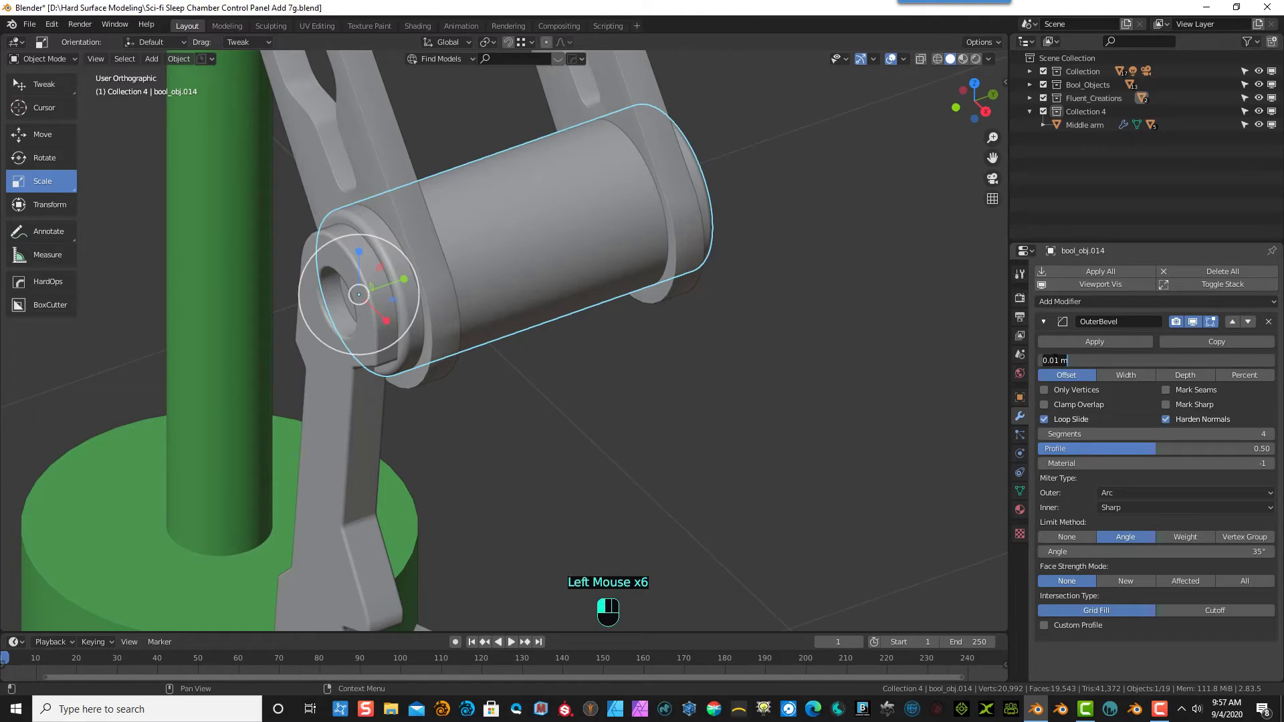
pyautogui.click(1056, 359)
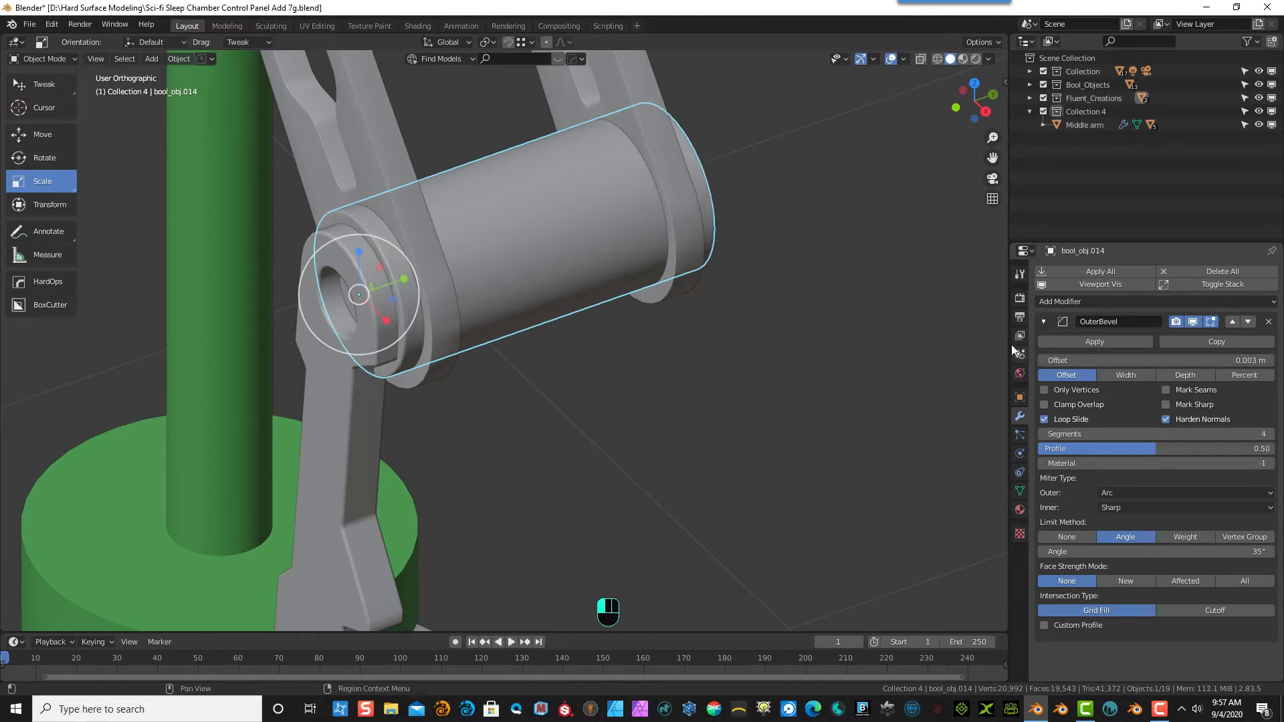
pyautogui.moveTo(839, 356); pyautogui.dragTo(905, 356, button='middle')
pyautogui.click(1098, 343)
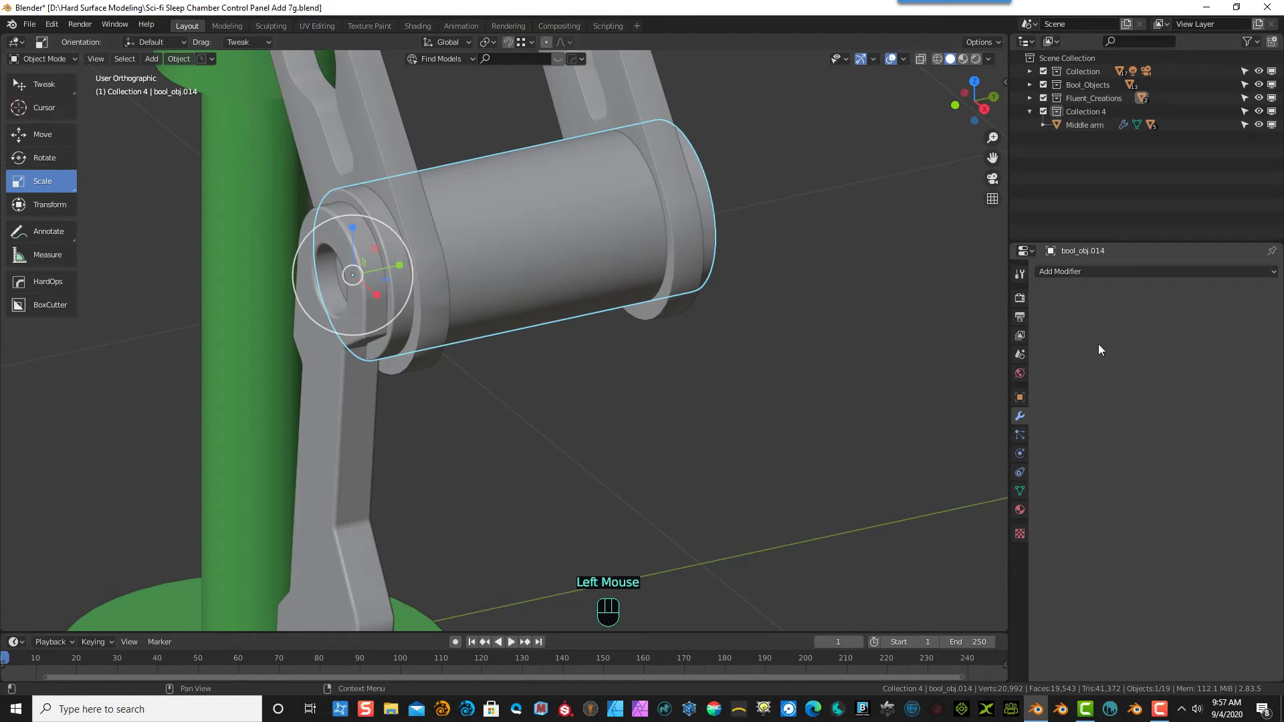
# - Scale the pivot cylinder's whole mesh along Y to about 0.910 so its ends protrude less past the upper arms
pyautogui.click(558, 261)
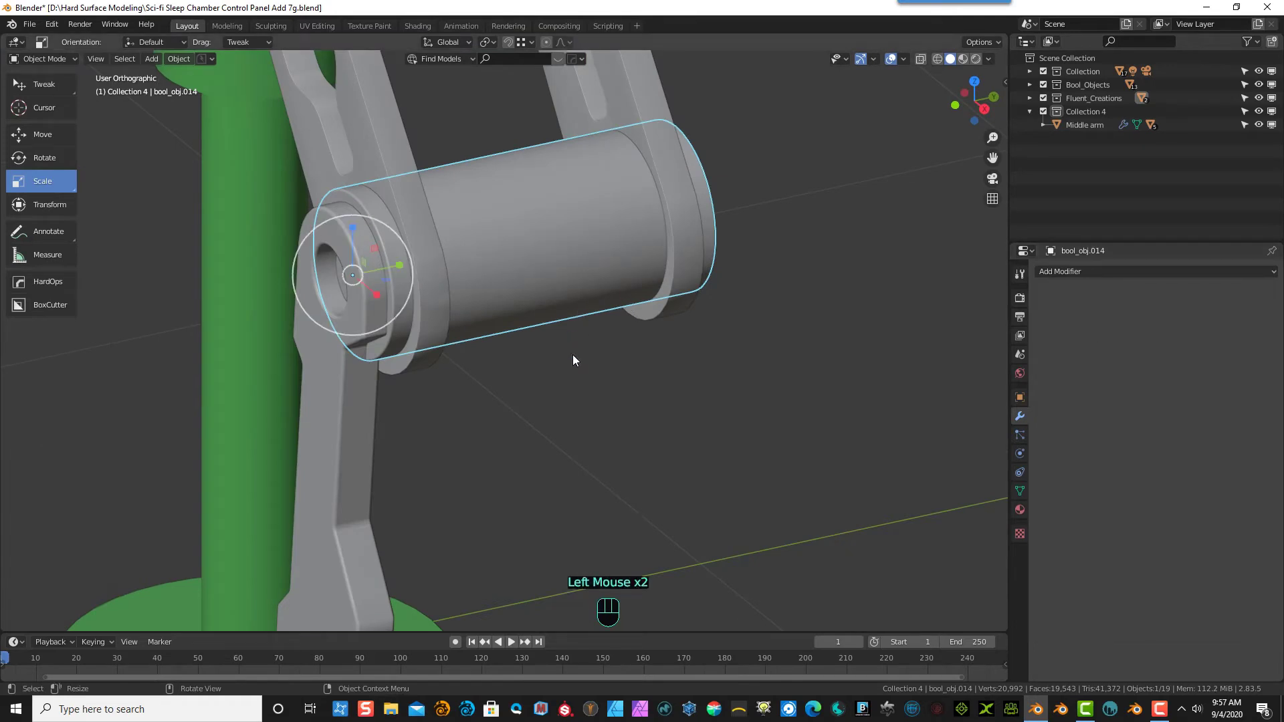
pyautogui.press('KP_7')
pyautogui.click(43, 59)
pyautogui.click(44, 89)
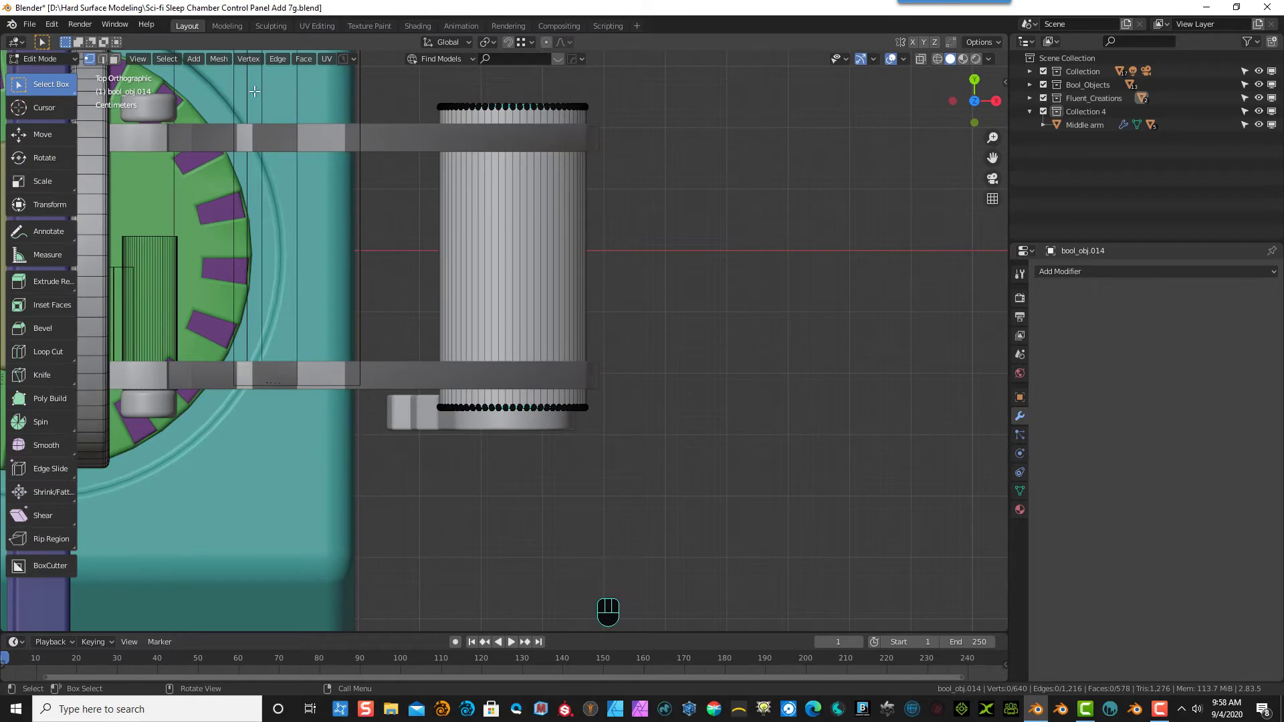
pyautogui.click(168, 58)
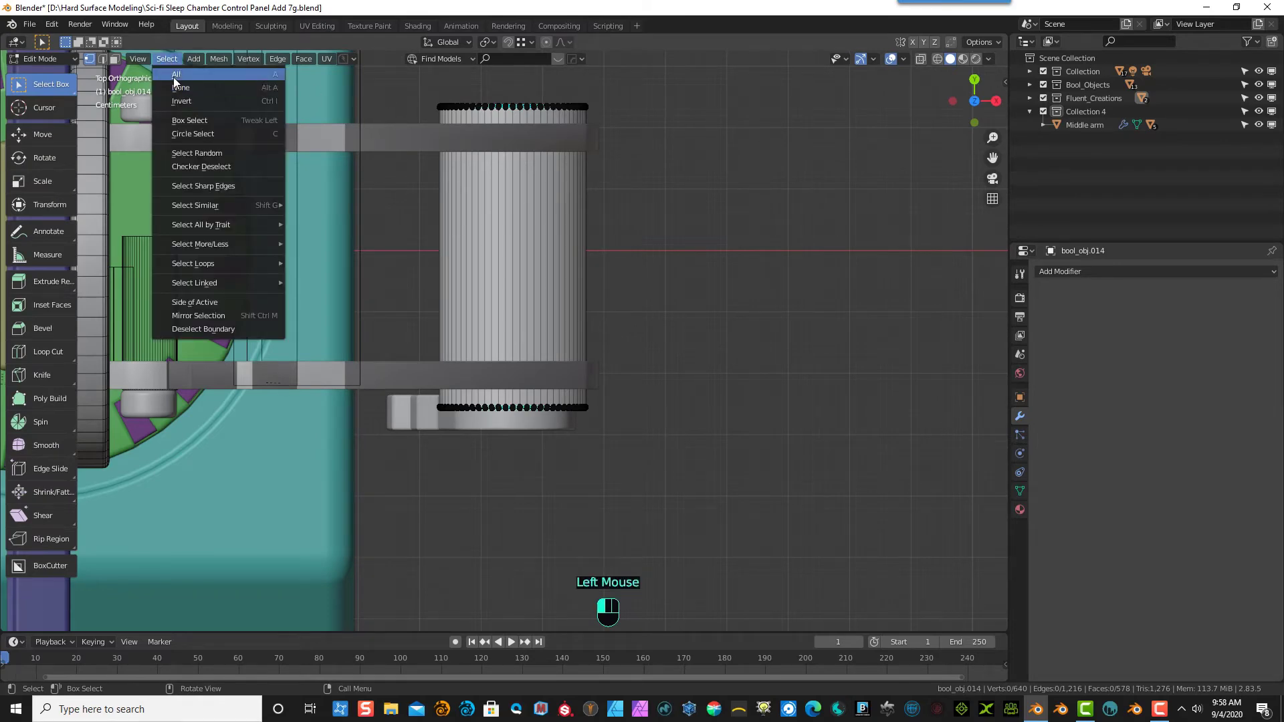
pyautogui.click(177, 75)
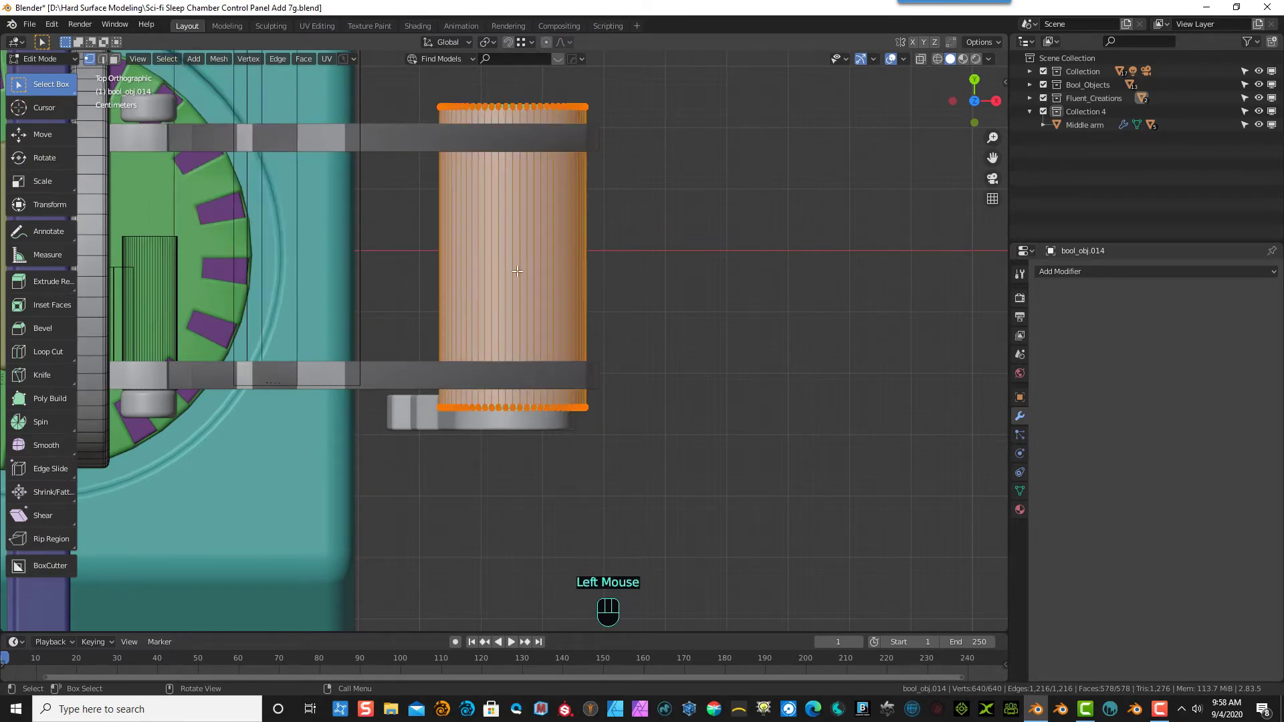
pyautogui.click(49, 181)
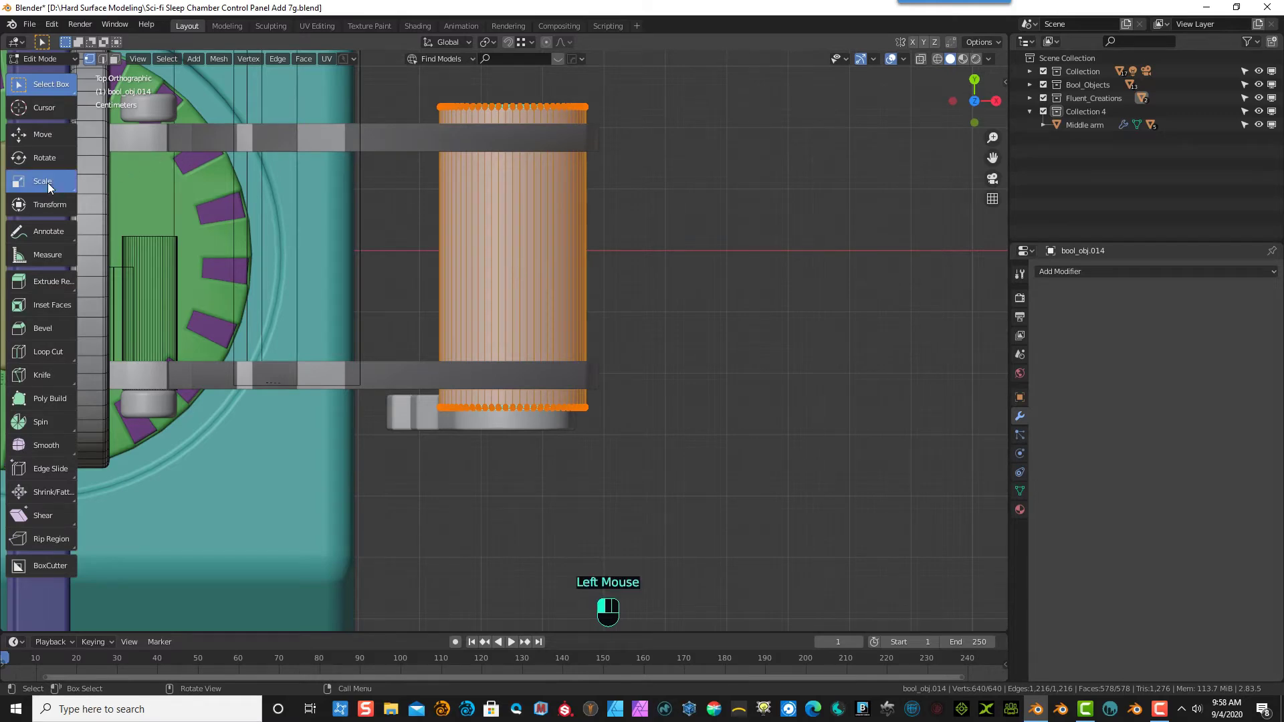
pyautogui.moveTo(509, 205); pyautogui.dragTo(508, 208)
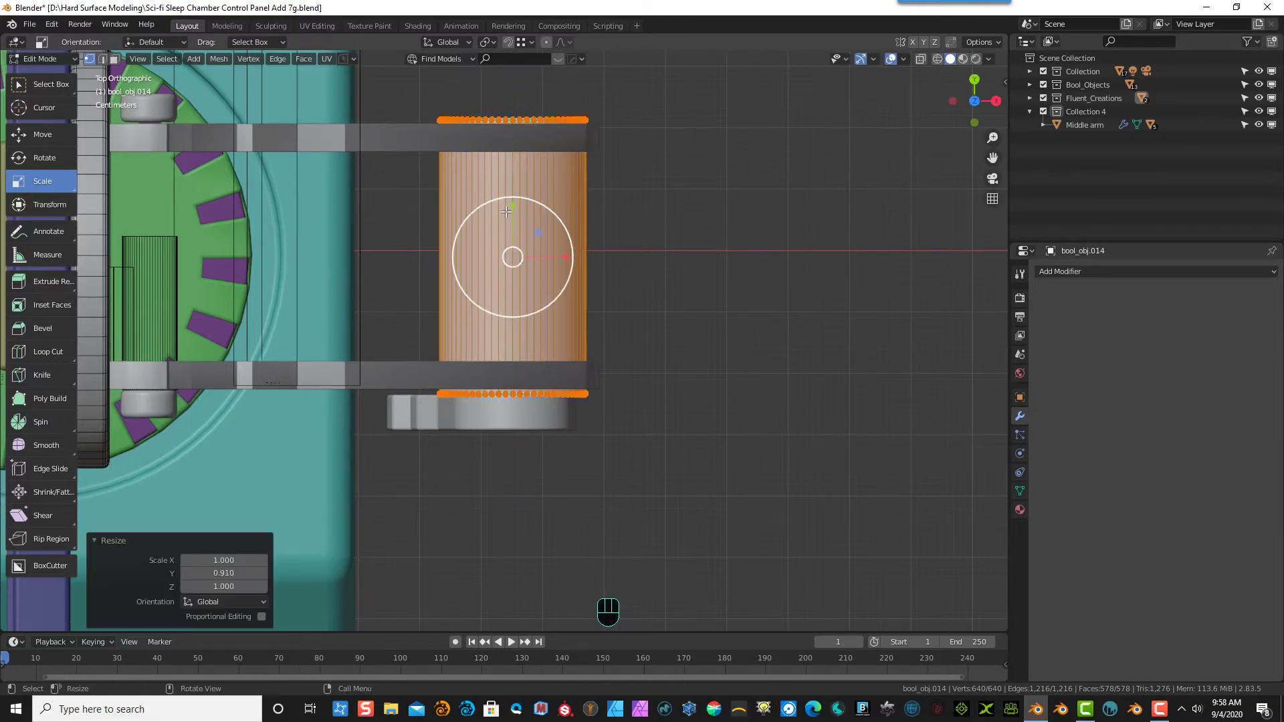
pyautogui.moveTo(645, 379); pyautogui.dragTo(582, 300, button='middle')
pyautogui.scroll(4, 582, 300)
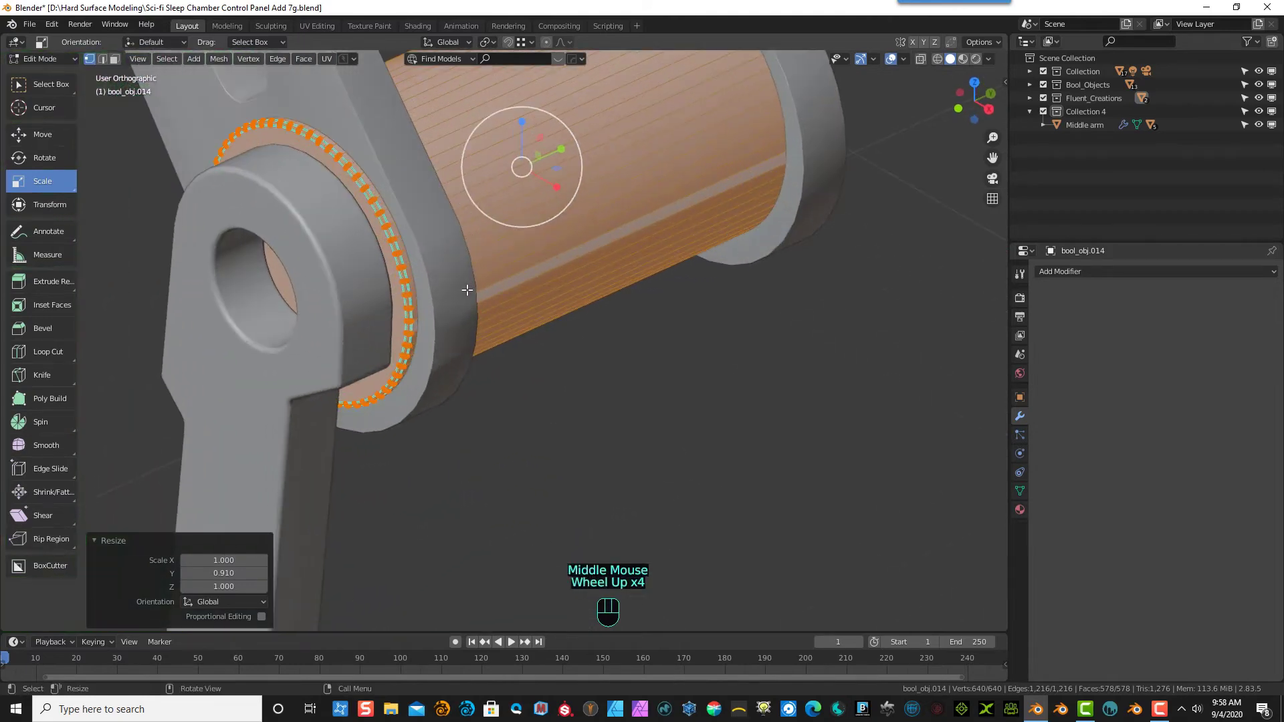
pyautogui.moveTo(489, 248); pyautogui.dragTo(577, 303, button='middle')
pyautogui.scroll(-5, 578, 304)
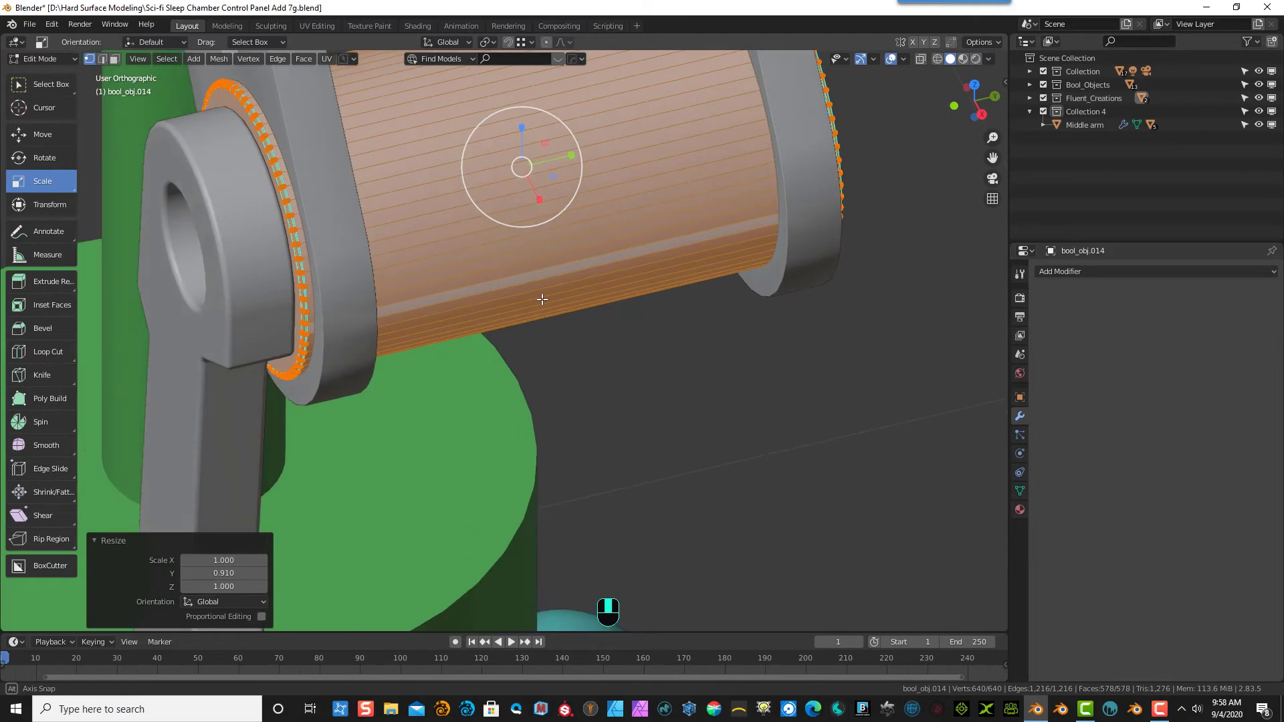
pyautogui.moveTo(602, 355); pyautogui.dragTo(550, 341, button='middle')
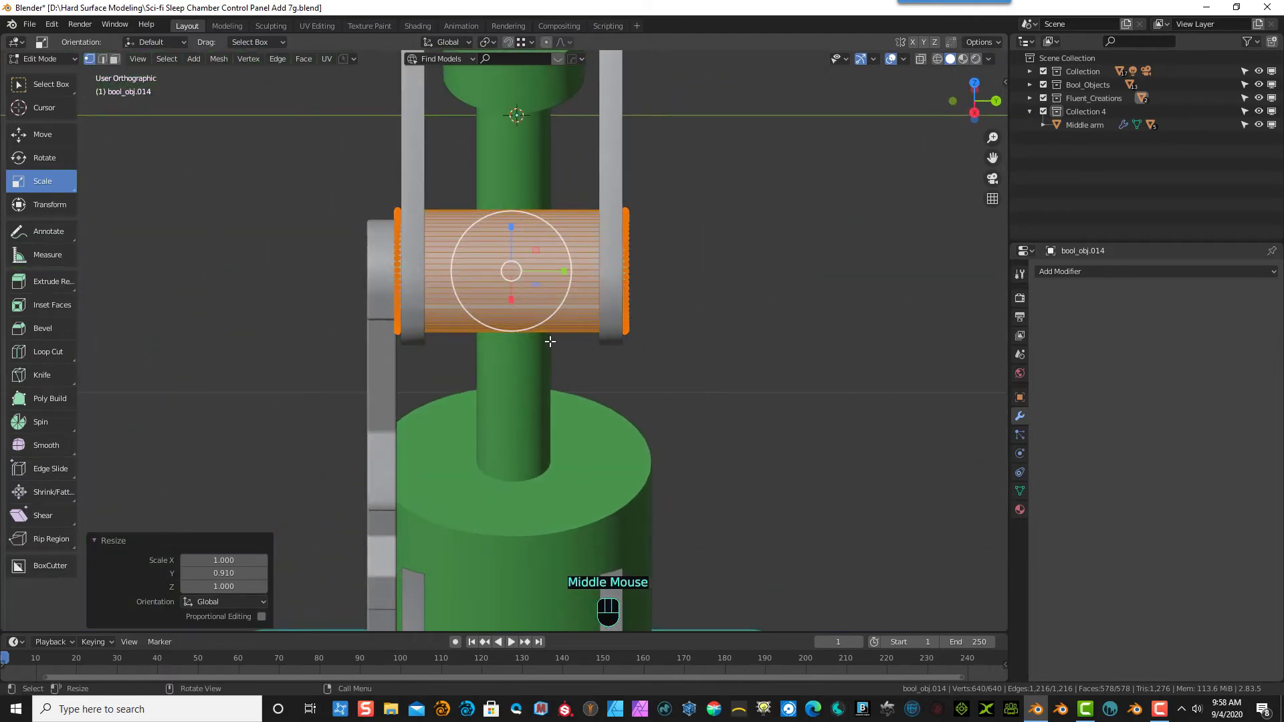
# - Add an edge loop around the pivot cylinder at the inner face of the upper arm farthest from the middle arm, factor about -0.769
pyautogui.press('KP_7')
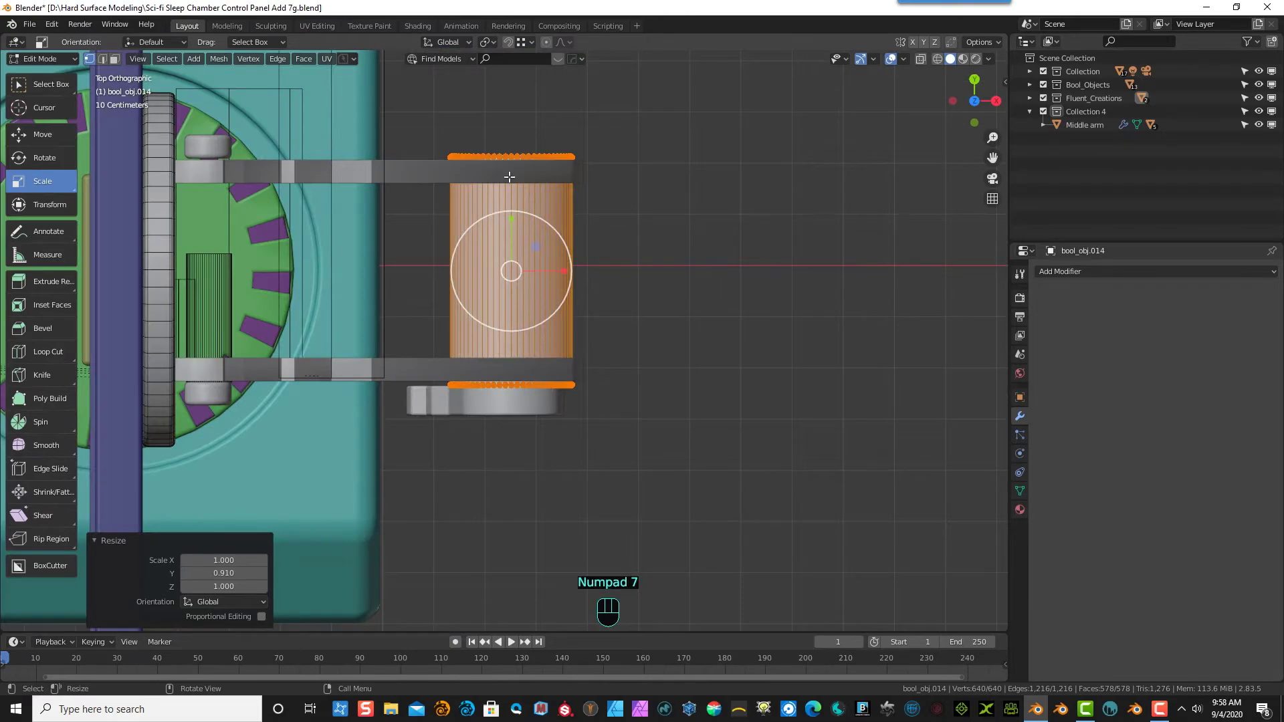
pyautogui.moveTo(993, 158); pyautogui.dragTo(970, 160)
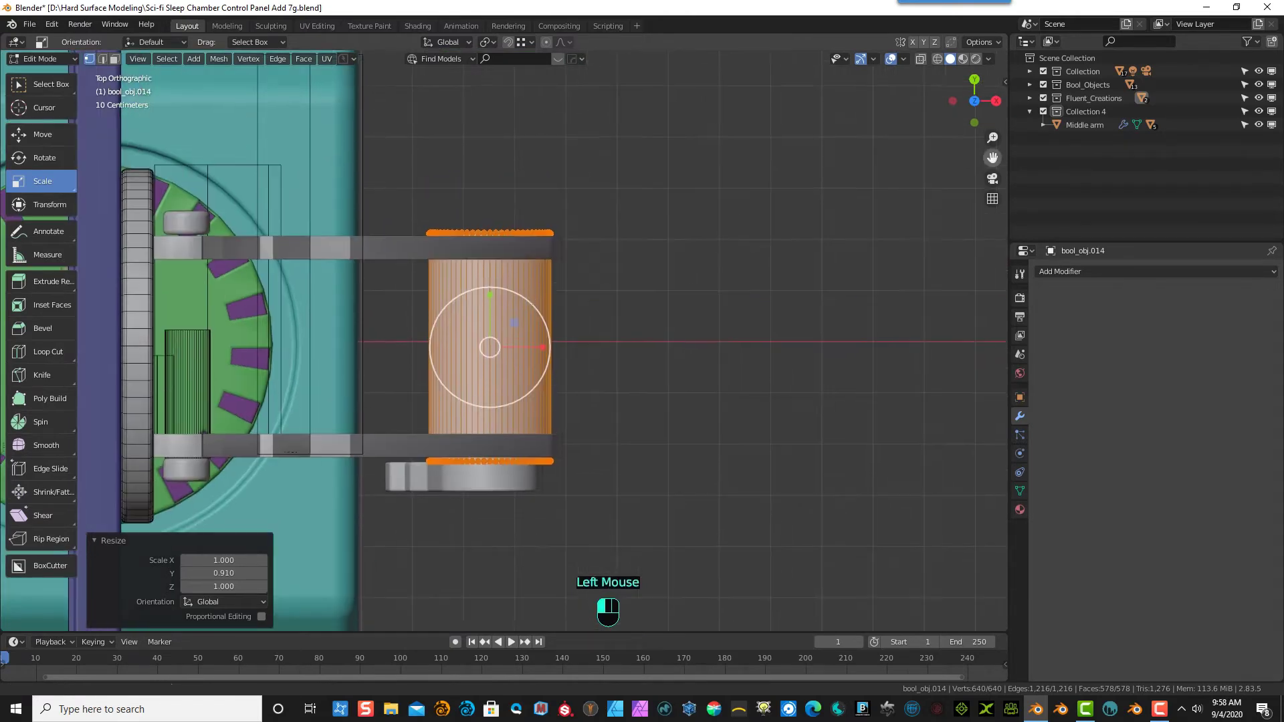
pyautogui.scroll(4, 654, 275)
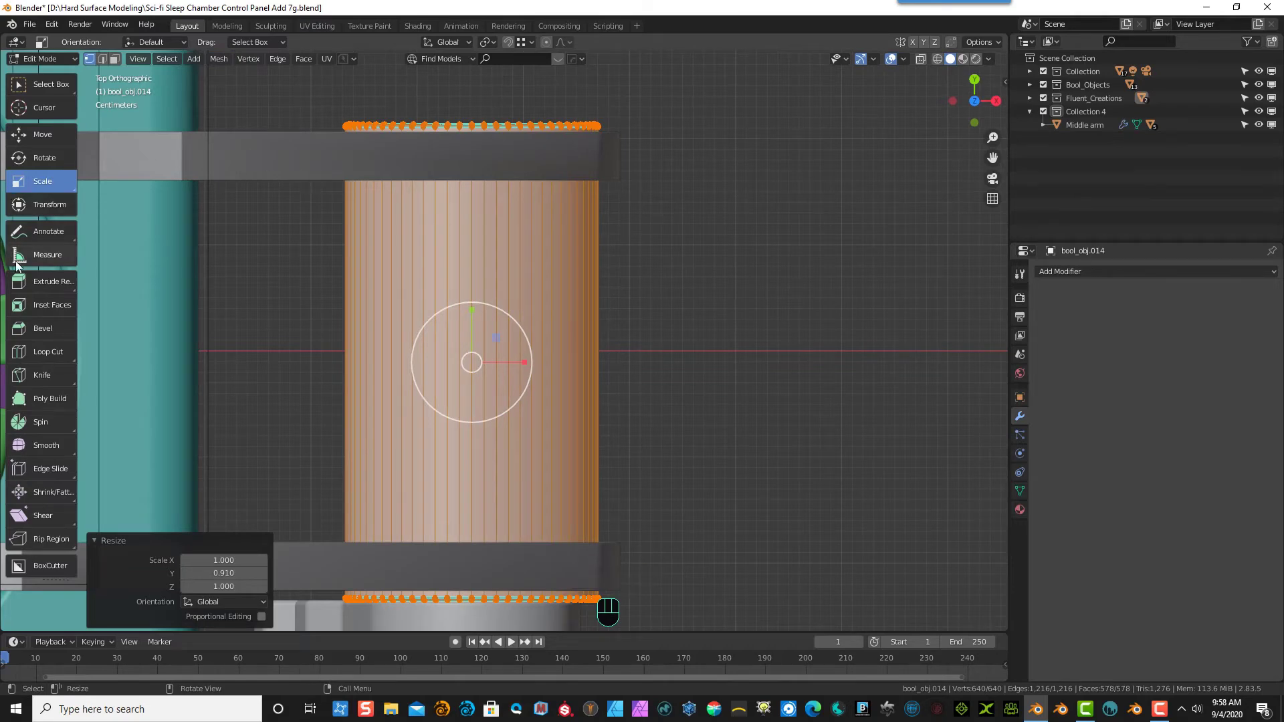
pyautogui.scroll(2, 449, 87)
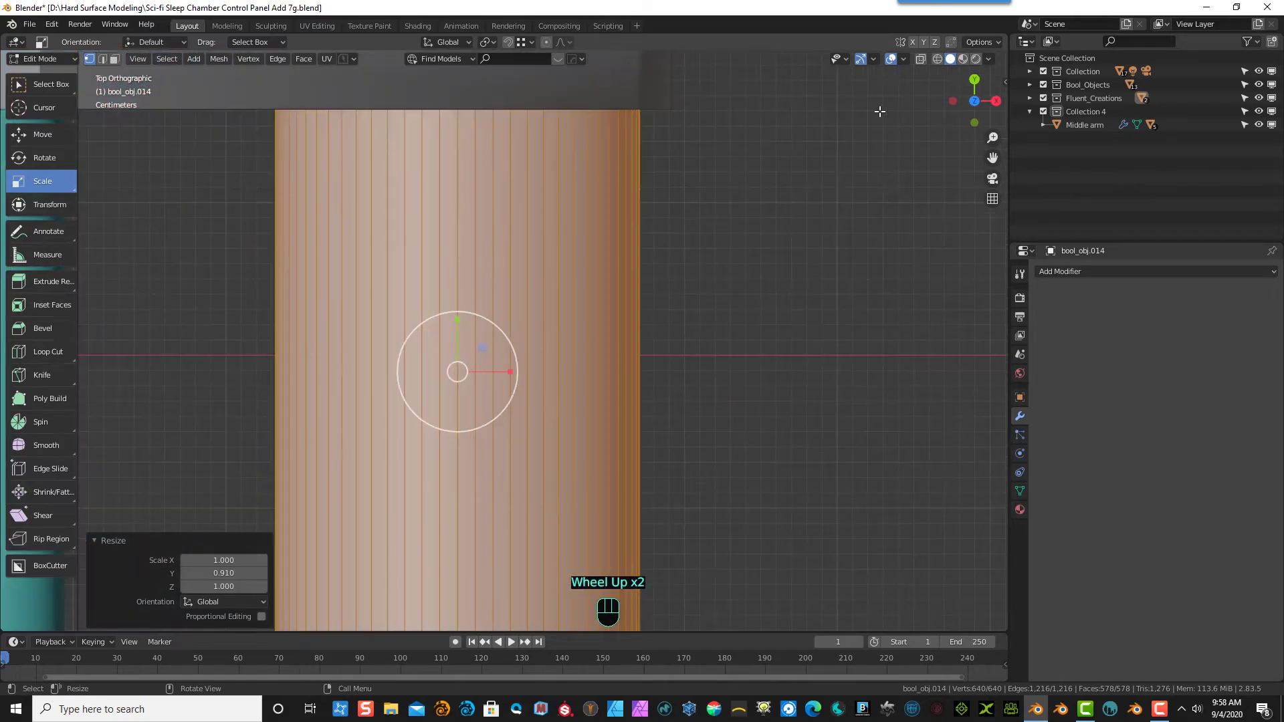
pyautogui.moveTo(993, 158); pyautogui.dragTo(1010, 445)
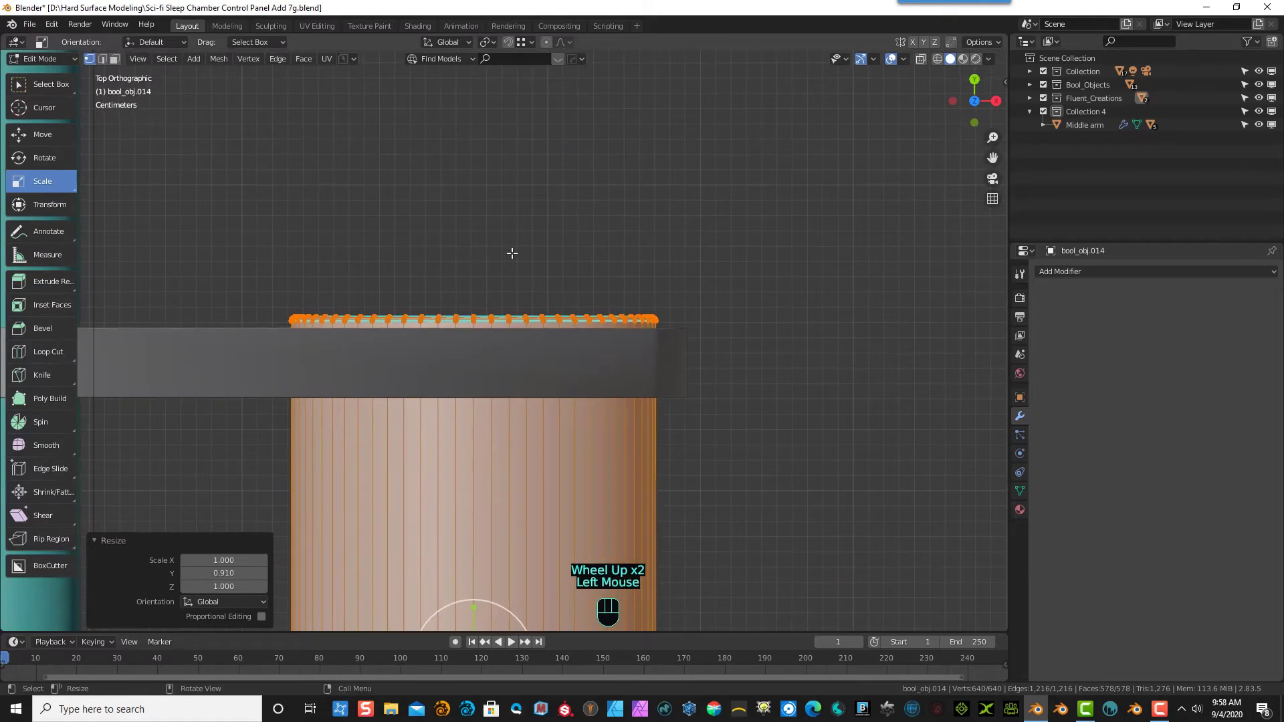
pyautogui.scroll(3, 511, 267)
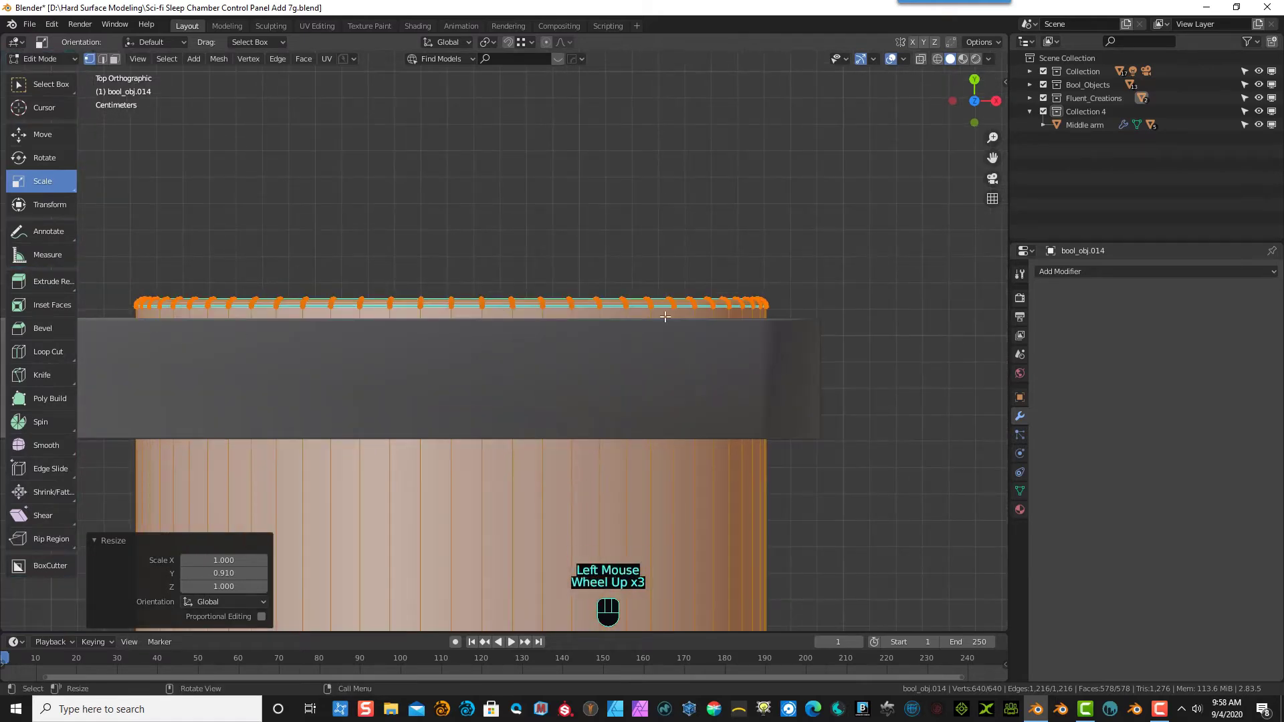
pyautogui.click(47, 352)
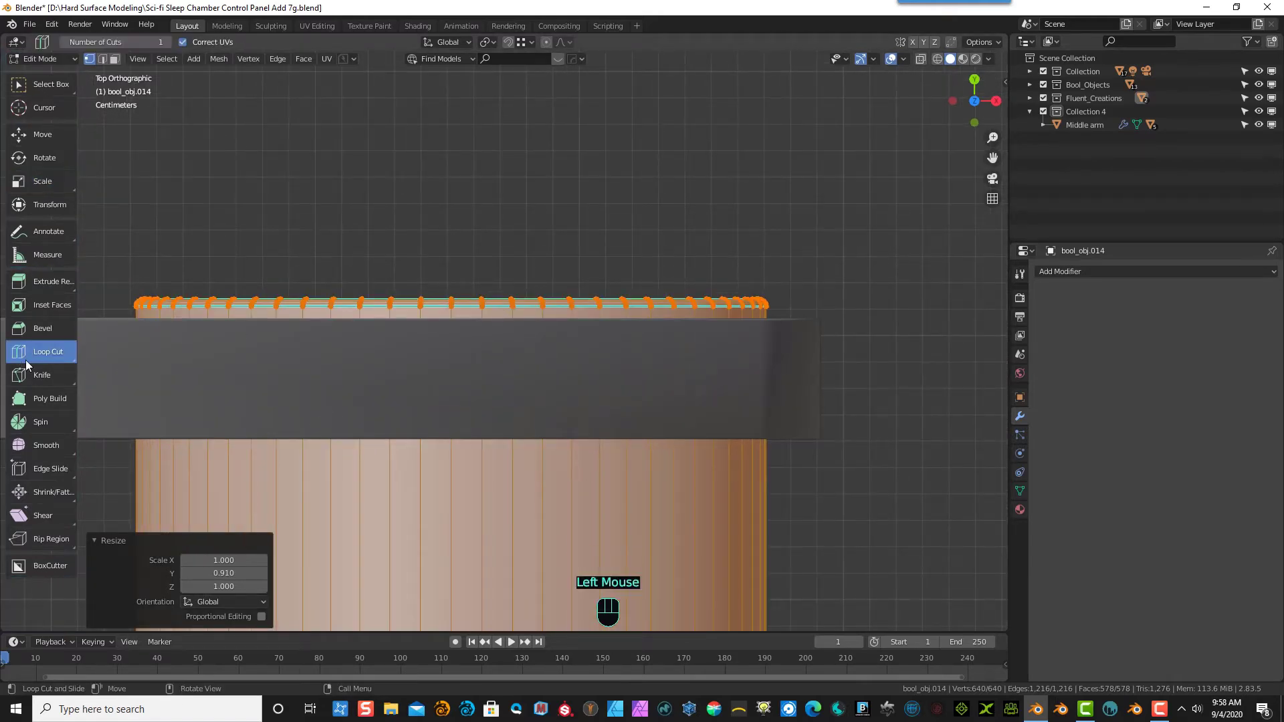
pyautogui.scroll(-5, 475, 564)
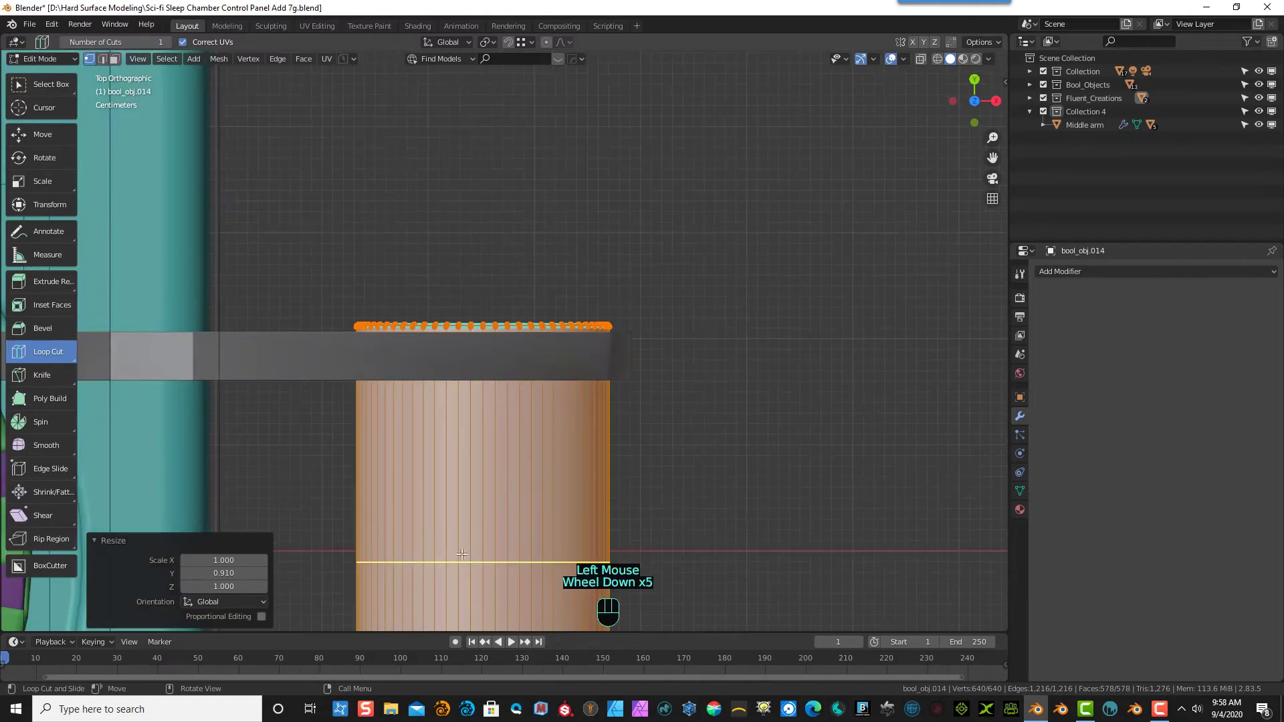
pyautogui.moveTo(471, 561); pyautogui.dragTo(472, 379)
# - Add an edge loop around the pivot cylinder at that same upper arm's outer face, with a slide factor of about -0.835
pyautogui.scroll(6, 472, 334)
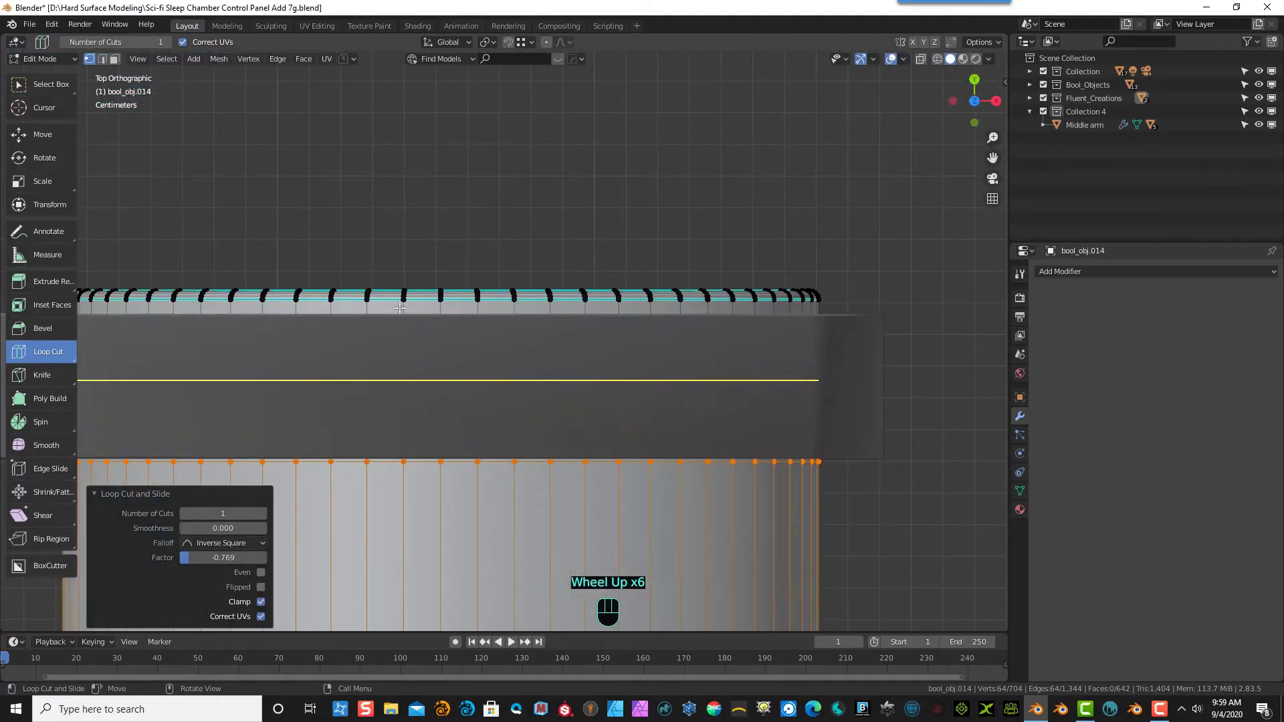
pyautogui.moveTo(400, 309); pyautogui.dragTo(414, 245)
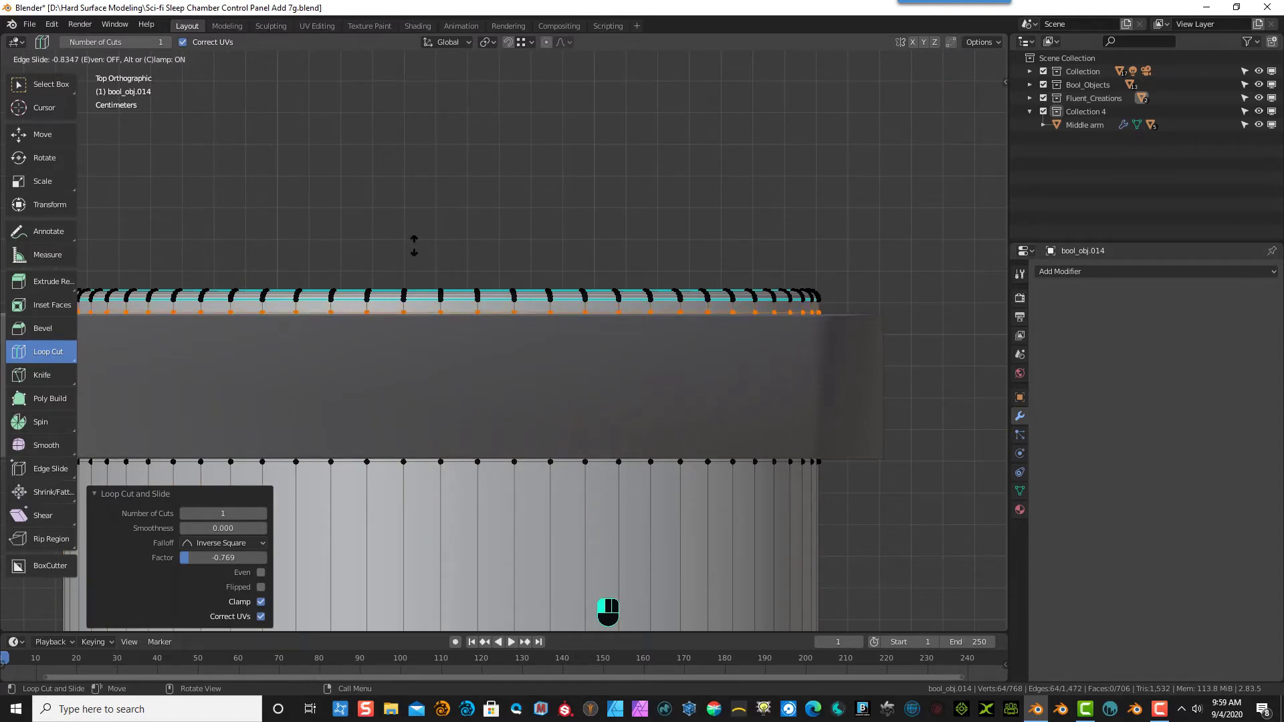
pyautogui.moveTo(414, 245); pyautogui.dragTo(414, 245)
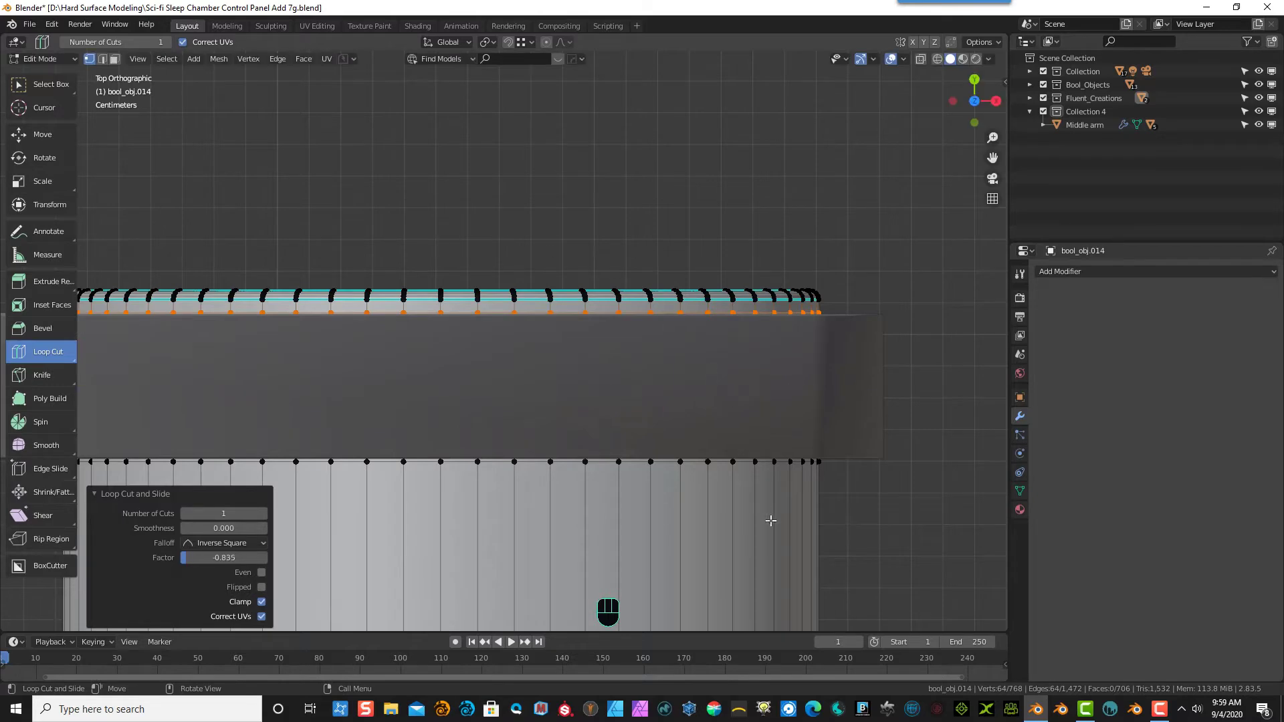
# - Add an edge loop around the pivot cylinder at the inner face of the upper arm beside the middle arm, factor about 0.727
pyautogui.scroll(-11, 771, 521)
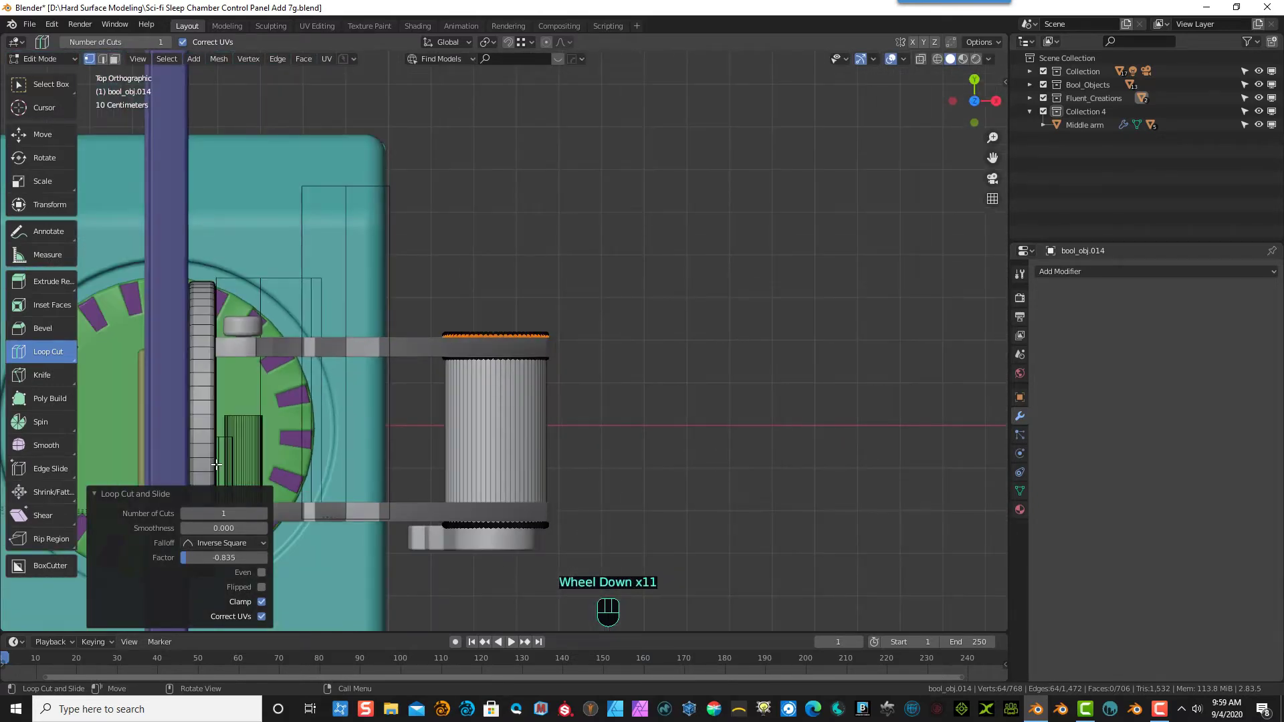
pyautogui.moveTo(993, 158); pyautogui.dragTo(63, 506)
pyautogui.scroll(2, 687, 232)
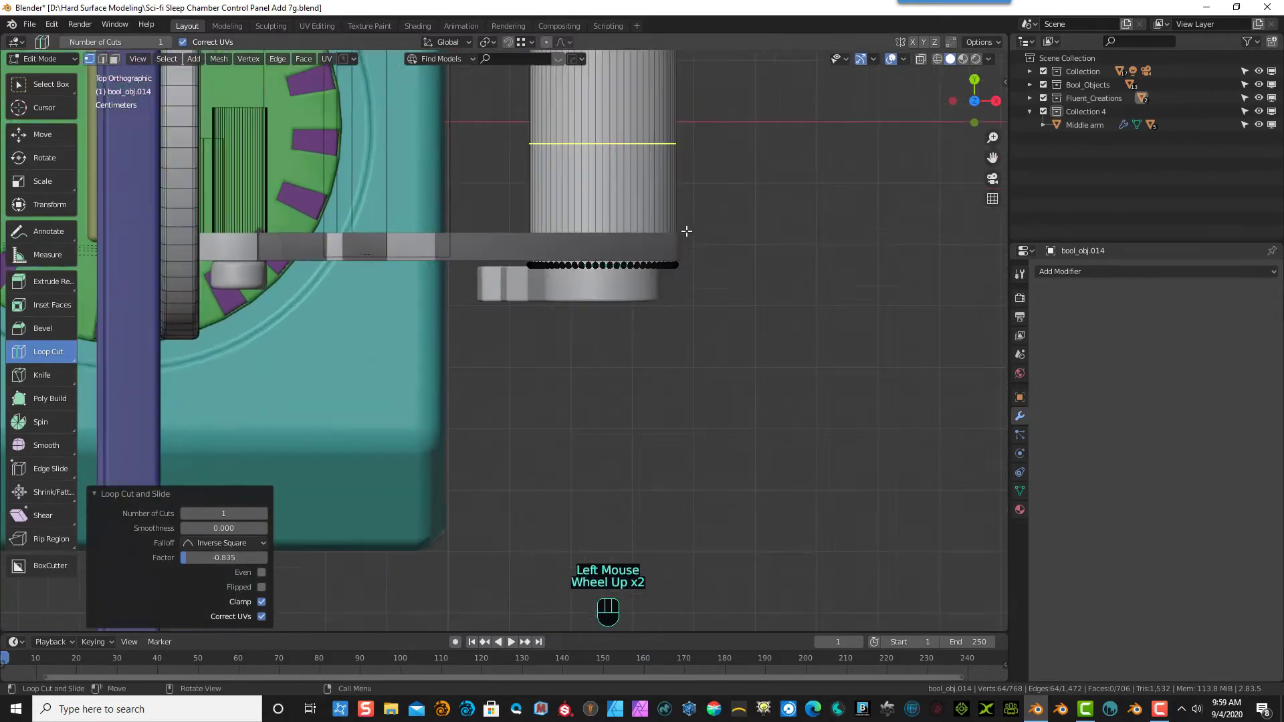
pyautogui.scroll(1, 687, 231)
pyautogui.moveTo(646, 127); pyautogui.dragTo(636, 229)
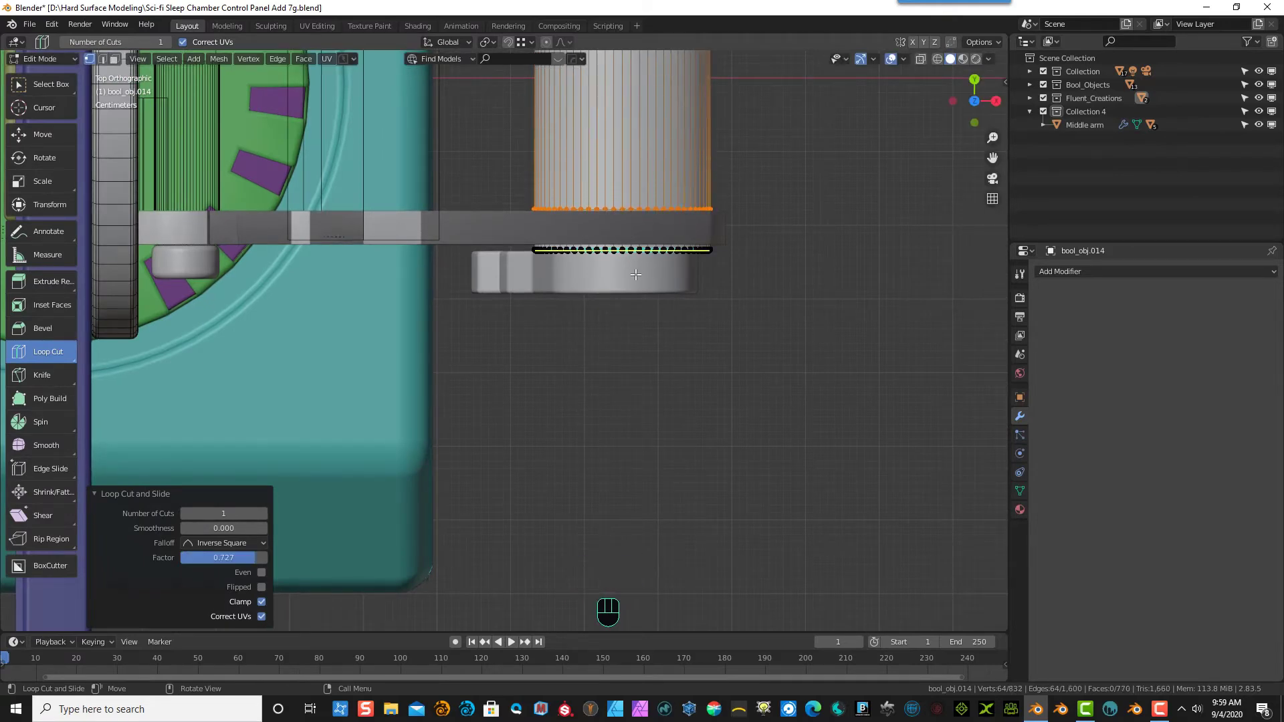
# - Add an edge loop at the outer face of the upper arm beside the middle arm, with a slide factor of about 0.804
pyautogui.scroll(3, 699, 174)
pyautogui.moveTo(707, 161); pyautogui.dragTo(713, 186)
pyautogui.scroll(-4, 843, 243)
# - Return to Object Mode and hide the two upper arms to expose the pivot cylinder
pyautogui.moveTo(806, 244); pyautogui.dragTo(689, 154, button='middle')
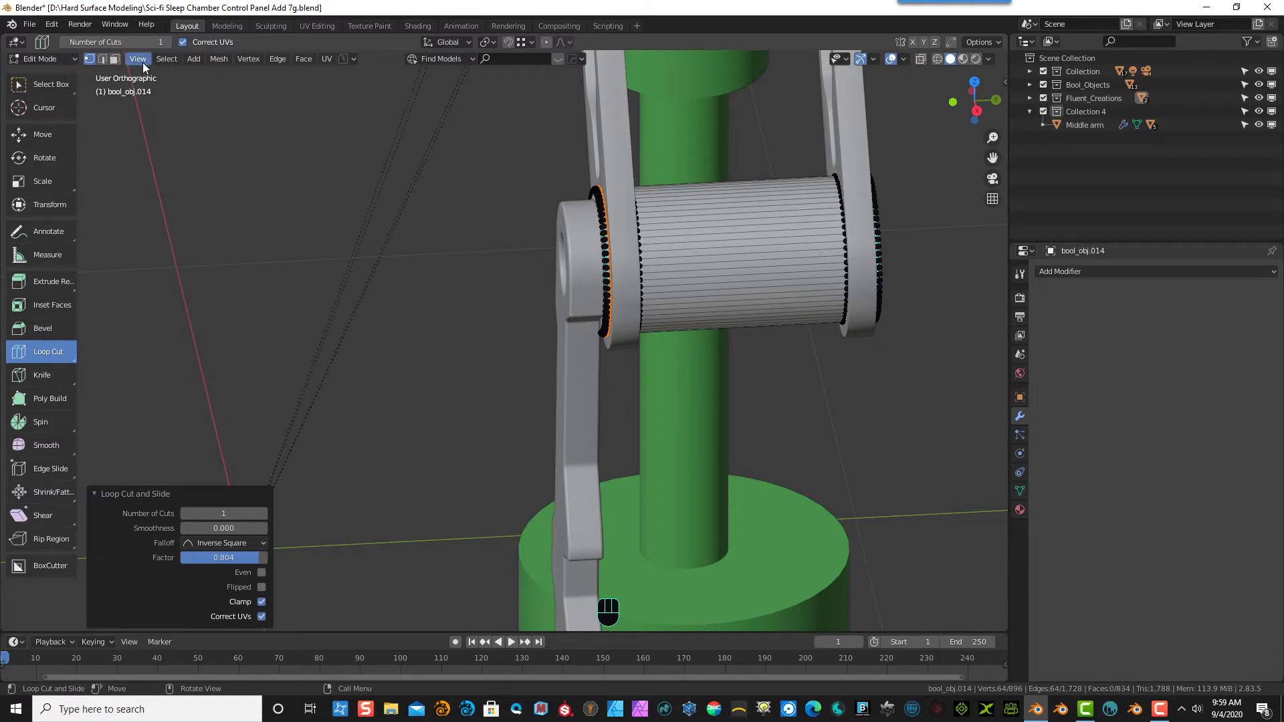
pyautogui.click(59, 61)
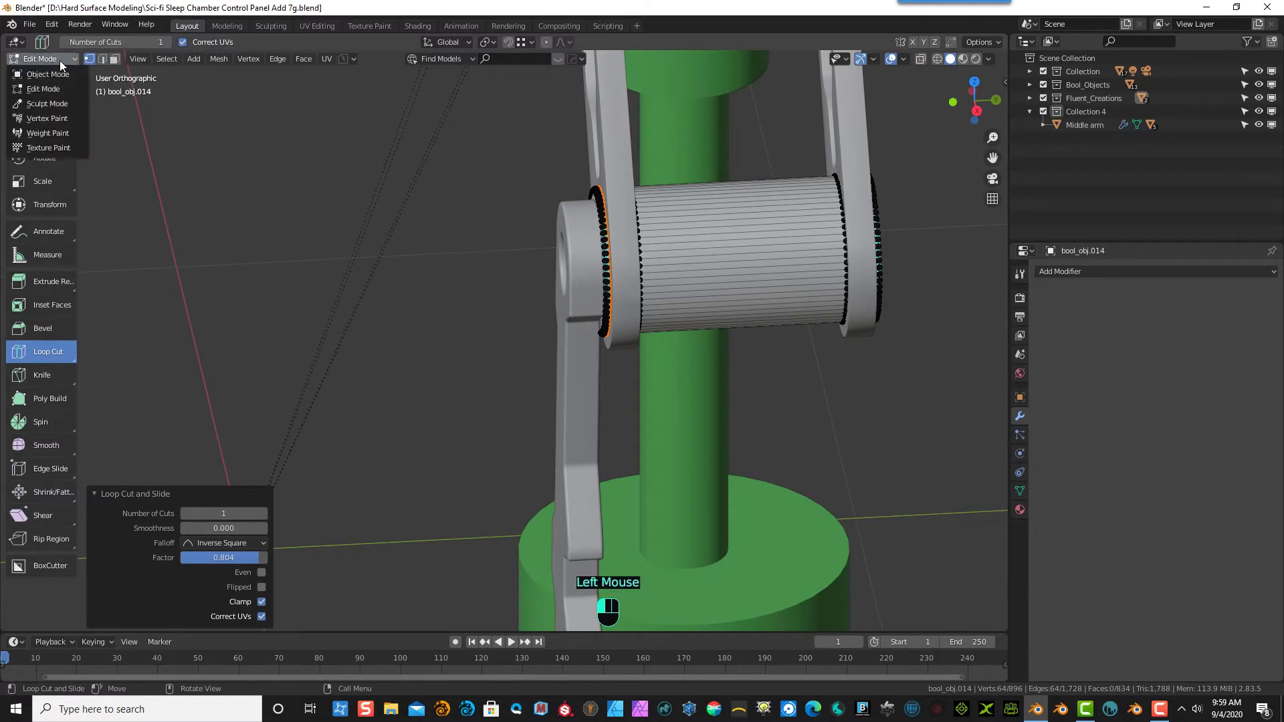
pyautogui.click(56, 73)
pyautogui.click(617, 130)
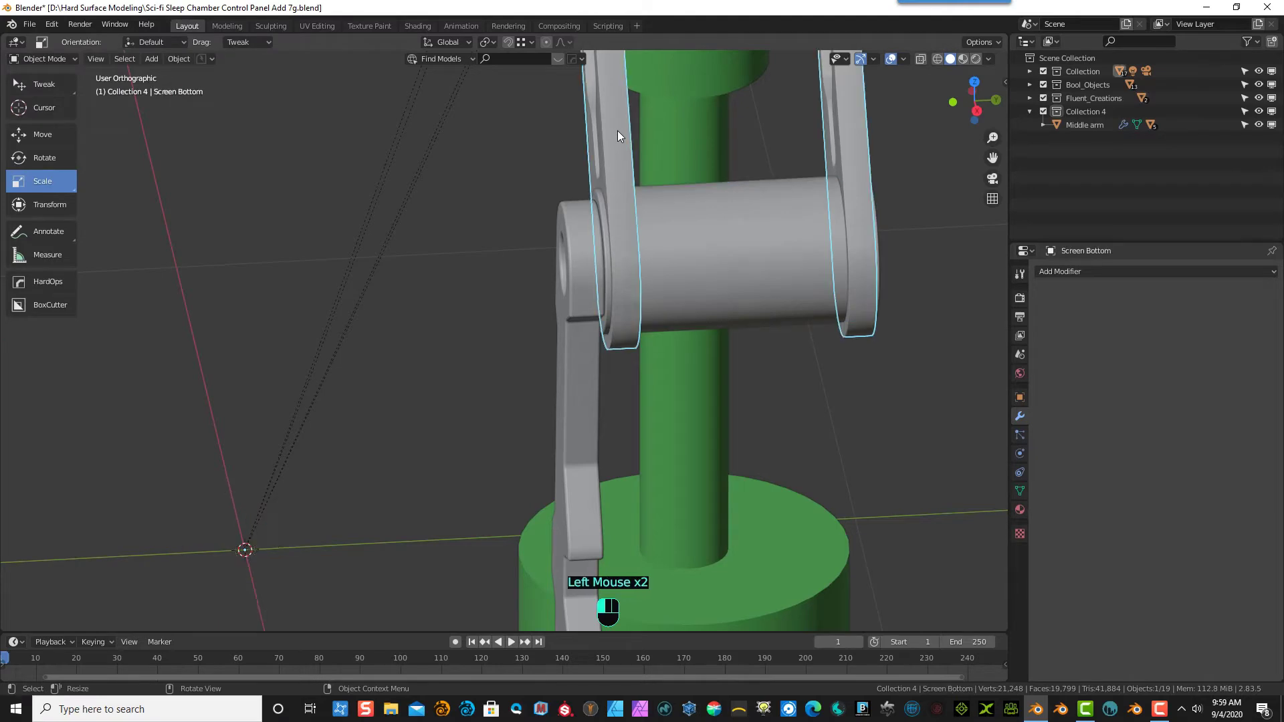
pyautogui.press('h')
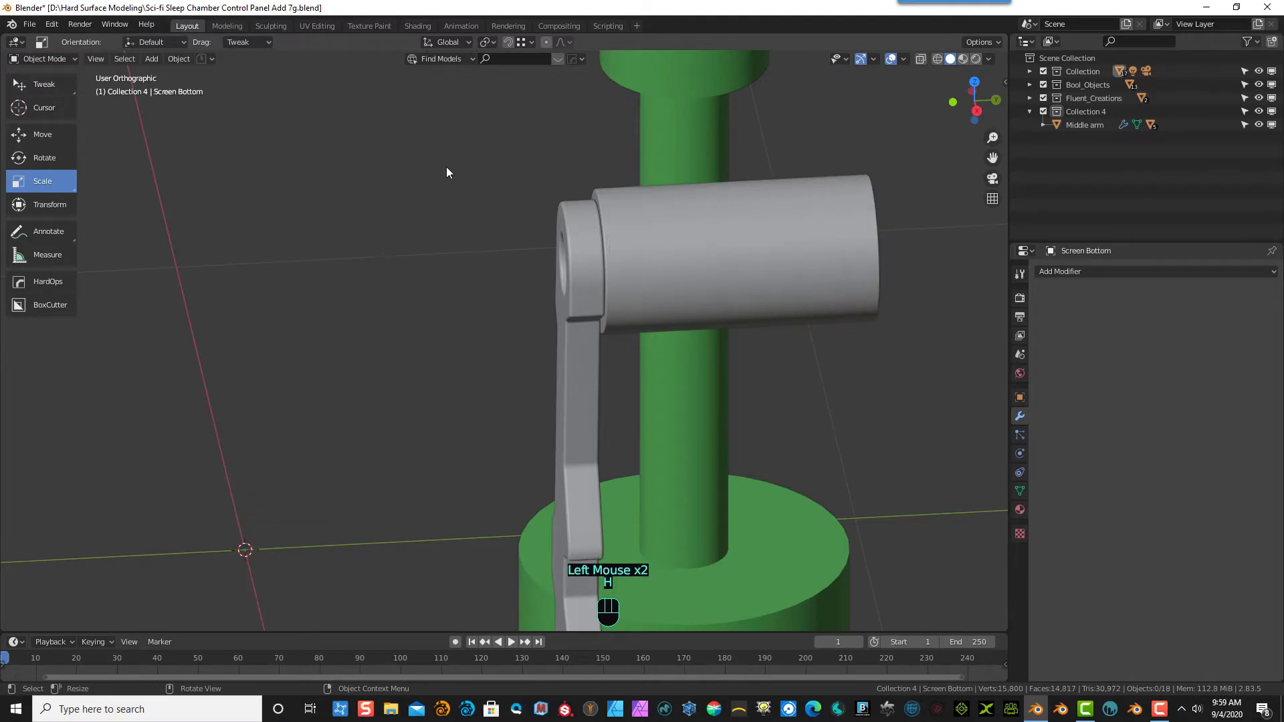
# - Enter Edit Mode on the pivot cylinder and switch to face selection with the Select Box tool
pyautogui.click(661, 225)
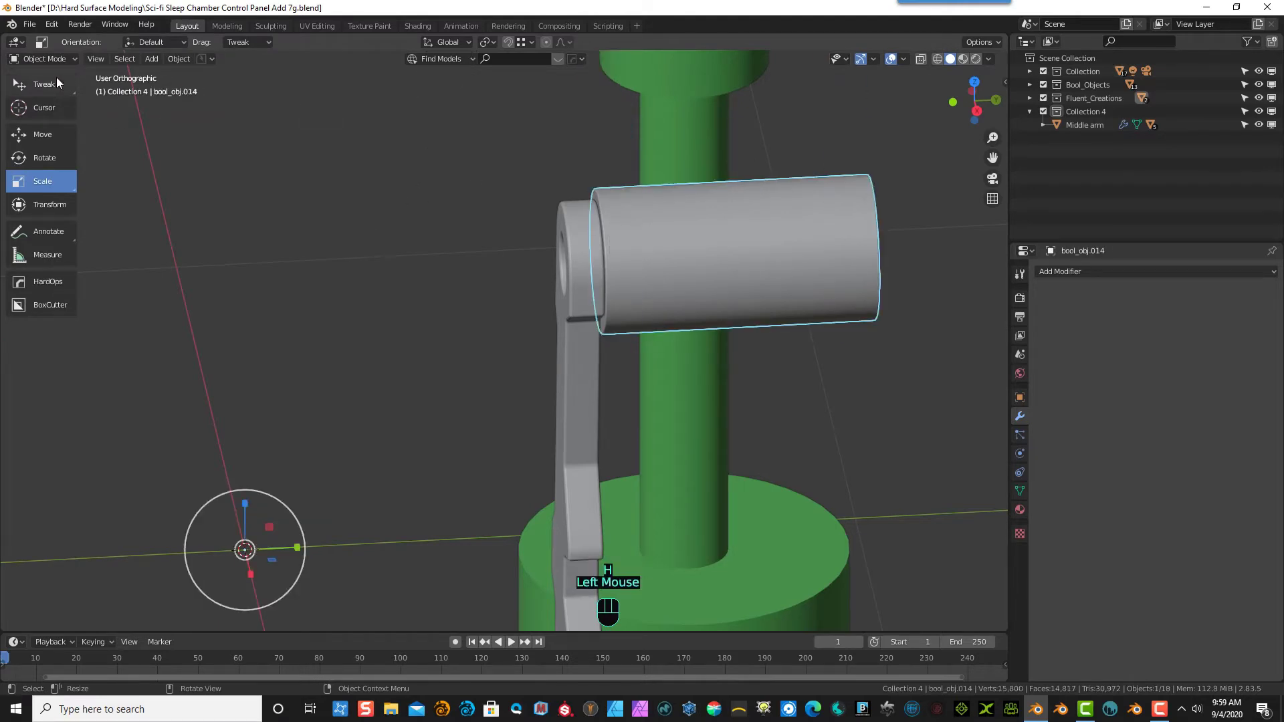
pyautogui.click(48, 59)
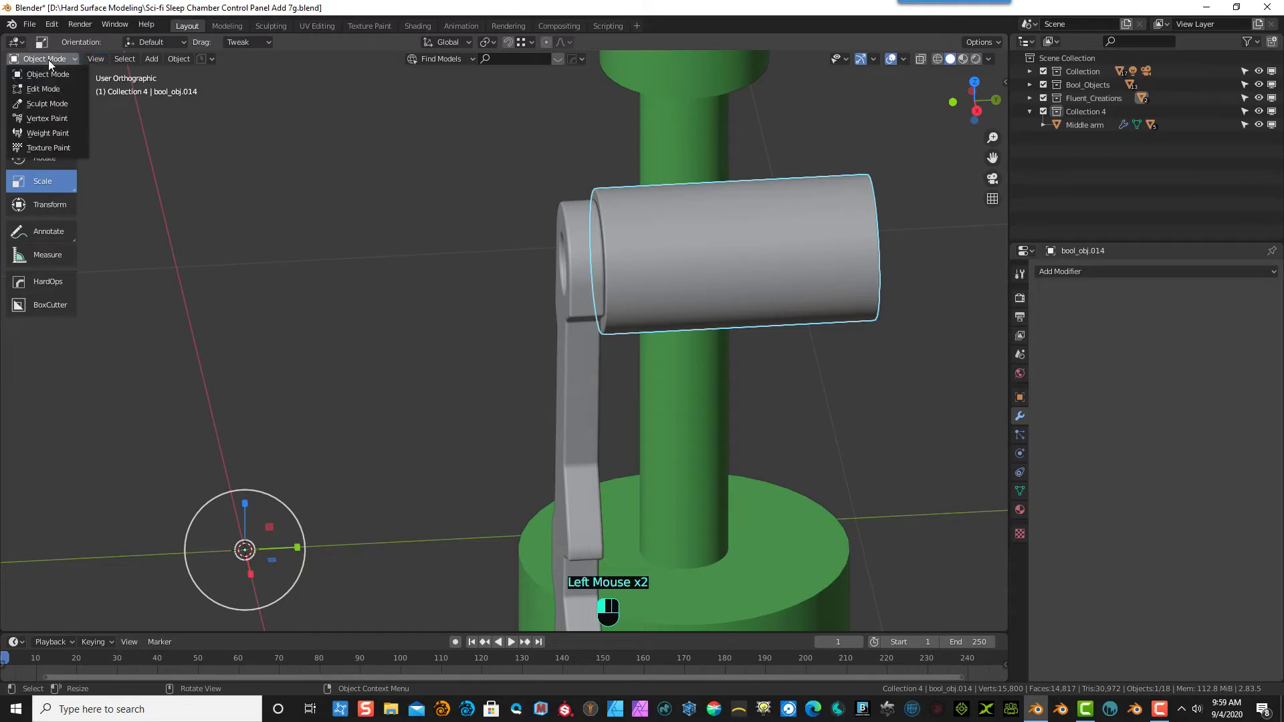
pyautogui.click(40, 89)
pyautogui.scroll(3, 638, 202)
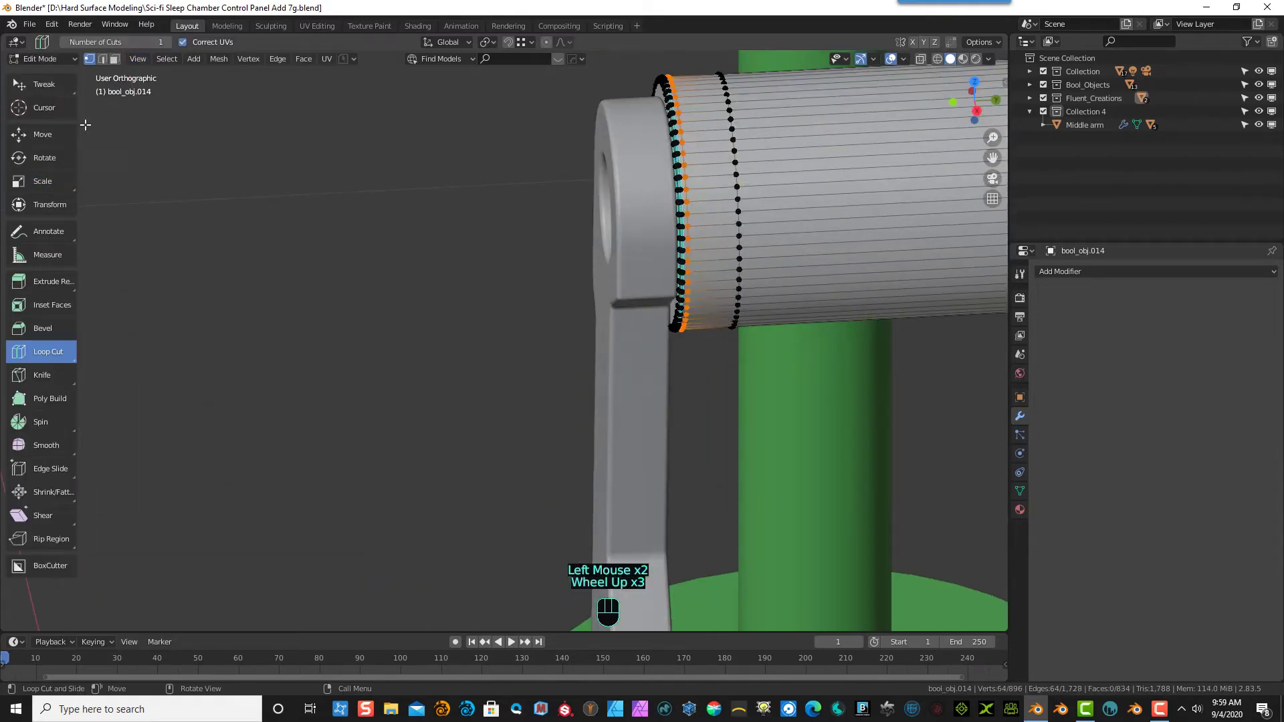
pyautogui.click(112, 60)
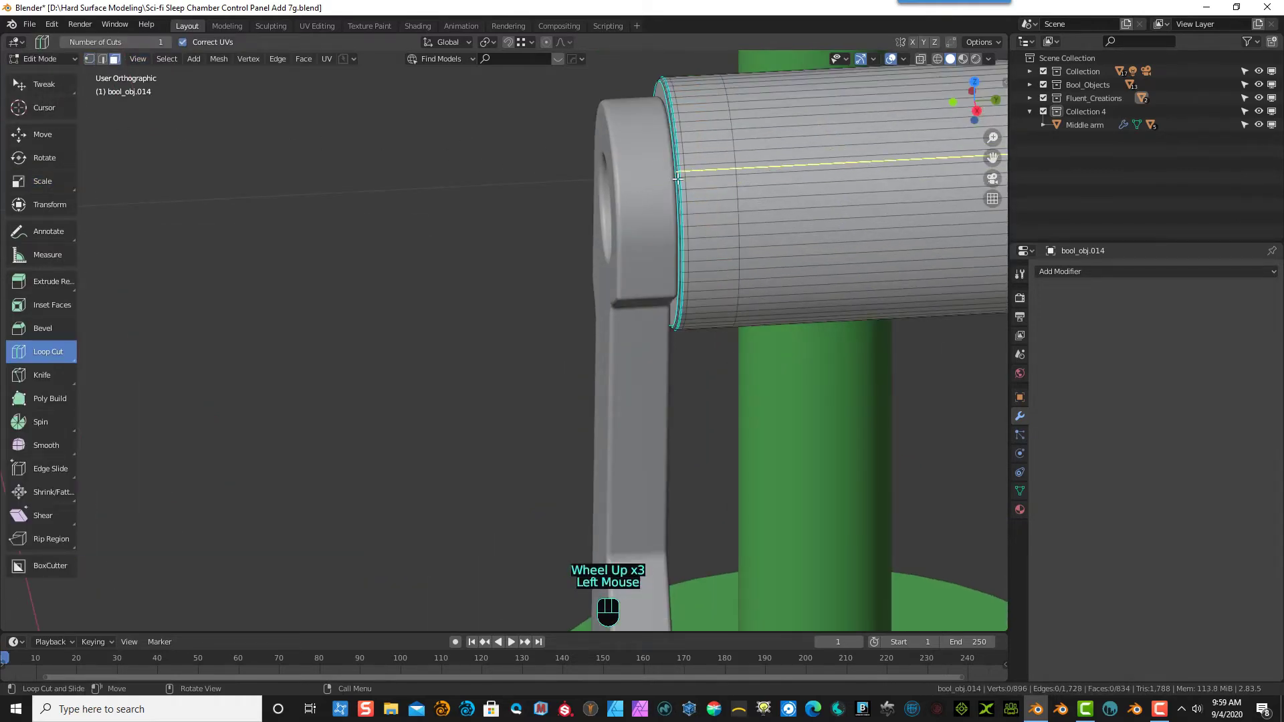
pyautogui.click(44, 84)
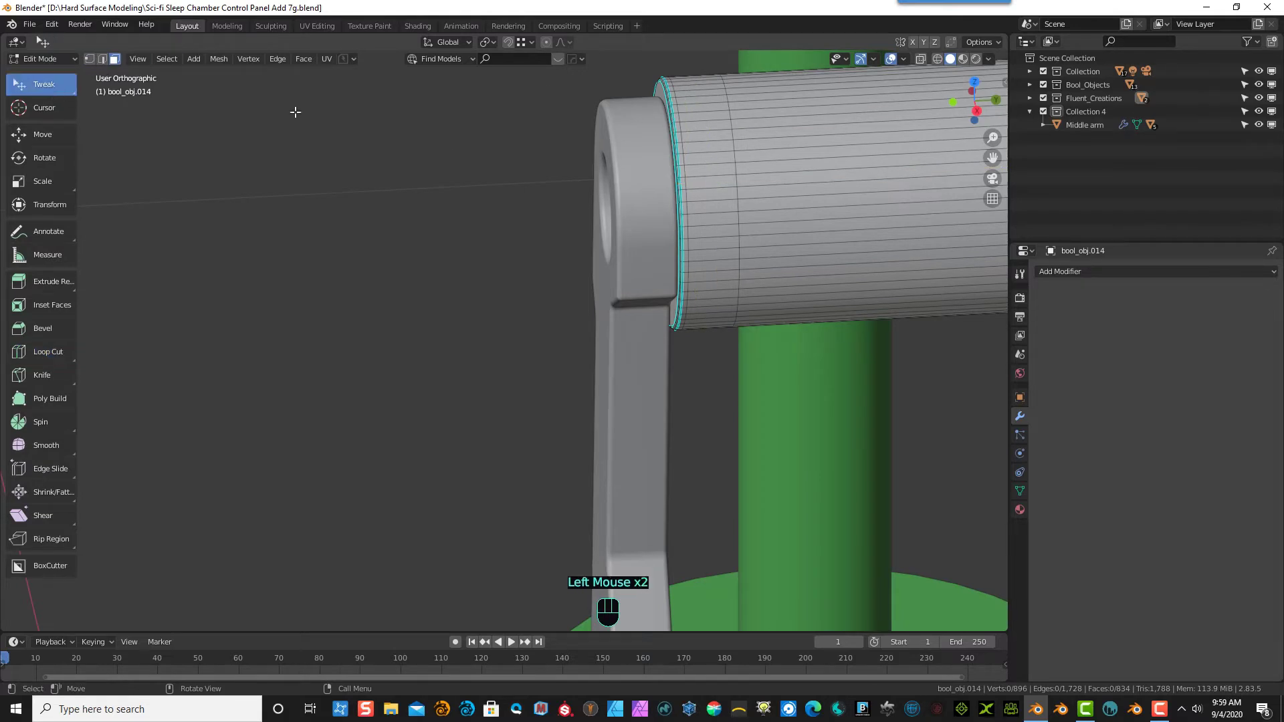
pyautogui.click(39, 96)
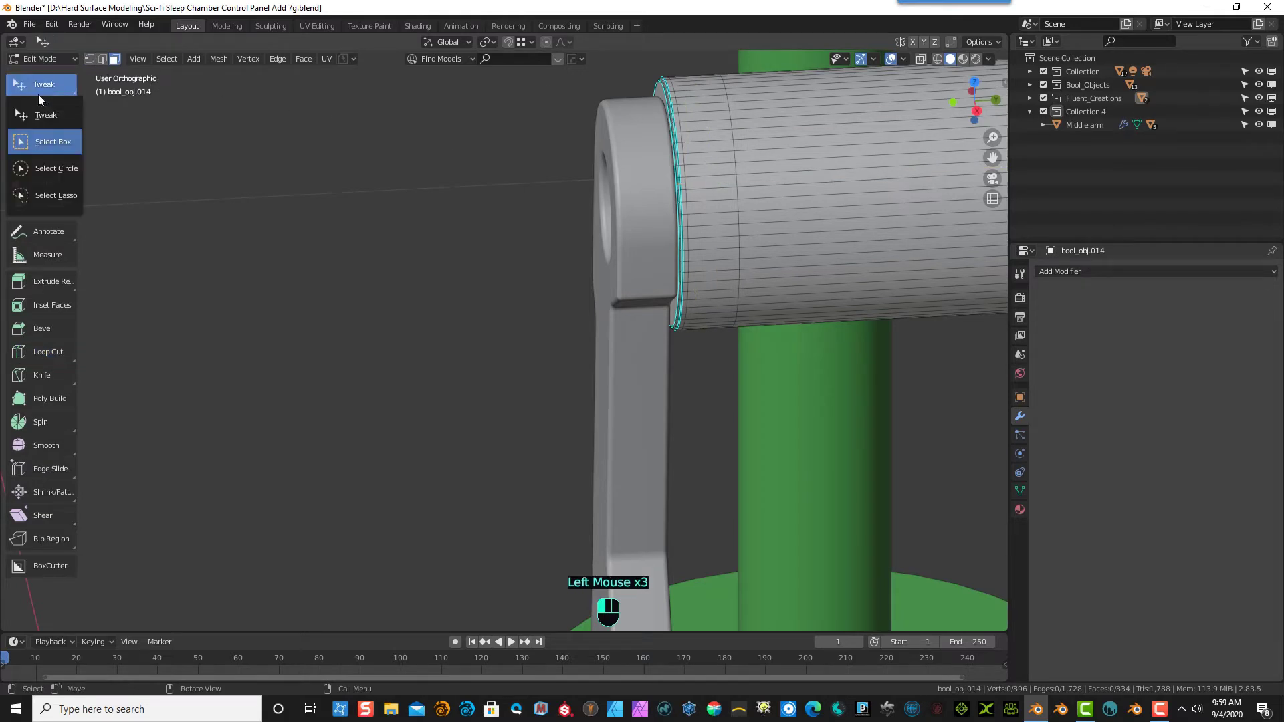
pyautogui.click(46, 143)
# - Select the narrow face bands running around the pivot cylinder near both of its ends
pyautogui.click(711, 152)
pyautogui.doubleClick(711, 154)
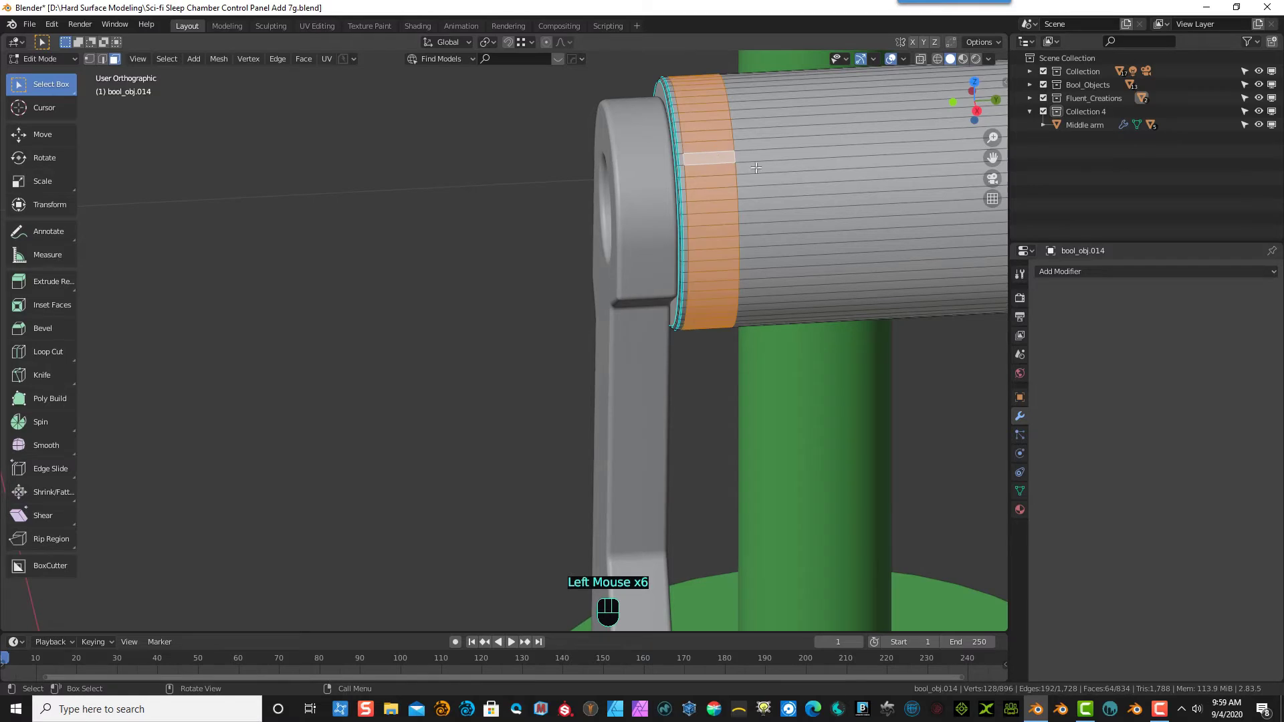
pyautogui.scroll(-2, 766, 169)
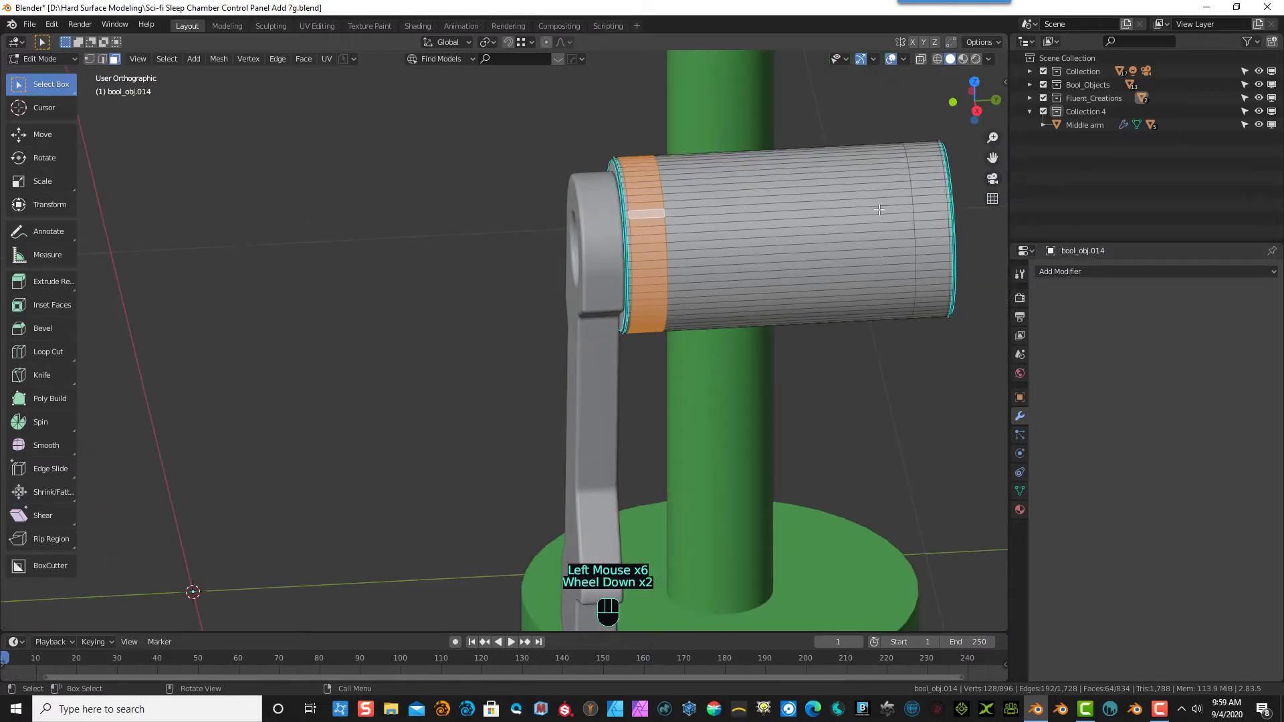
pyautogui.keyDown('shift'); pyautogui.click(935, 194); pyautogui.keyUp('shift')
pyautogui.keyDown('shift'); pyautogui.doubleClick(934, 194); pyautogui.keyUp('shift')
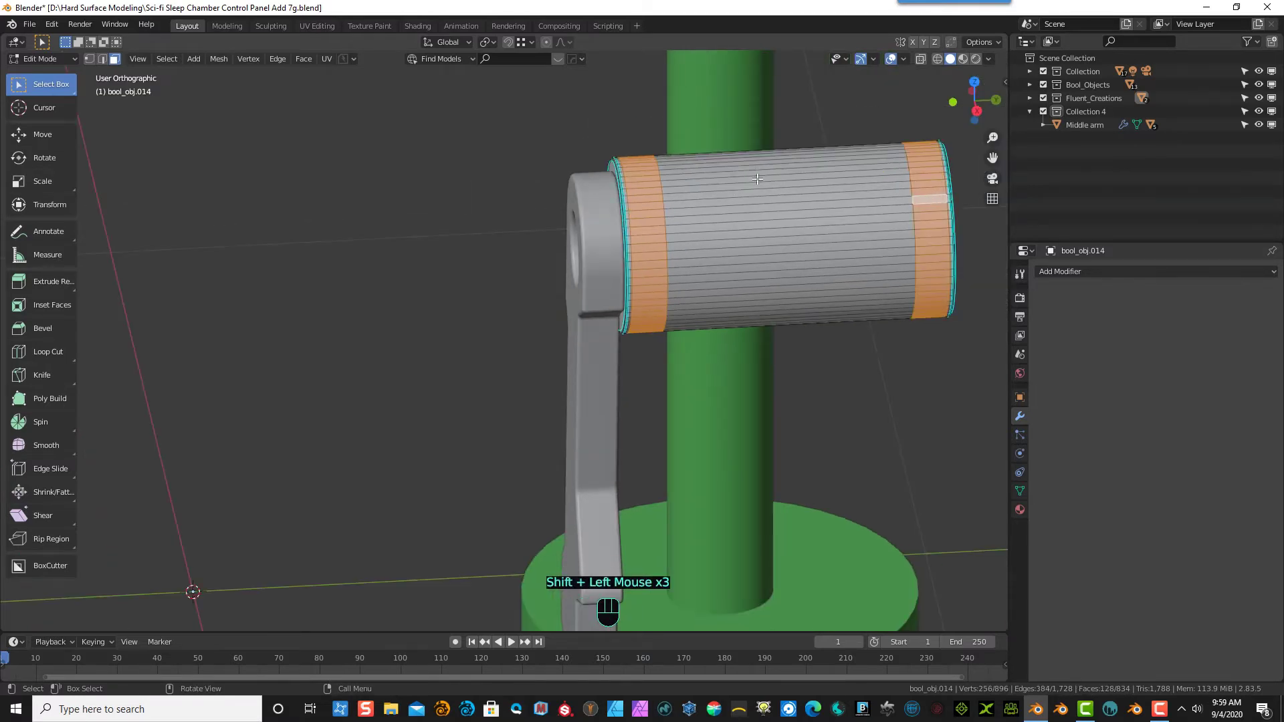
# - Inset the two selected face bands with a thickness of about 0.0017 m
pyautogui.scroll(2, 926, 127)
pyautogui.moveTo(993, 157); pyautogui.dragTo(125, 207)
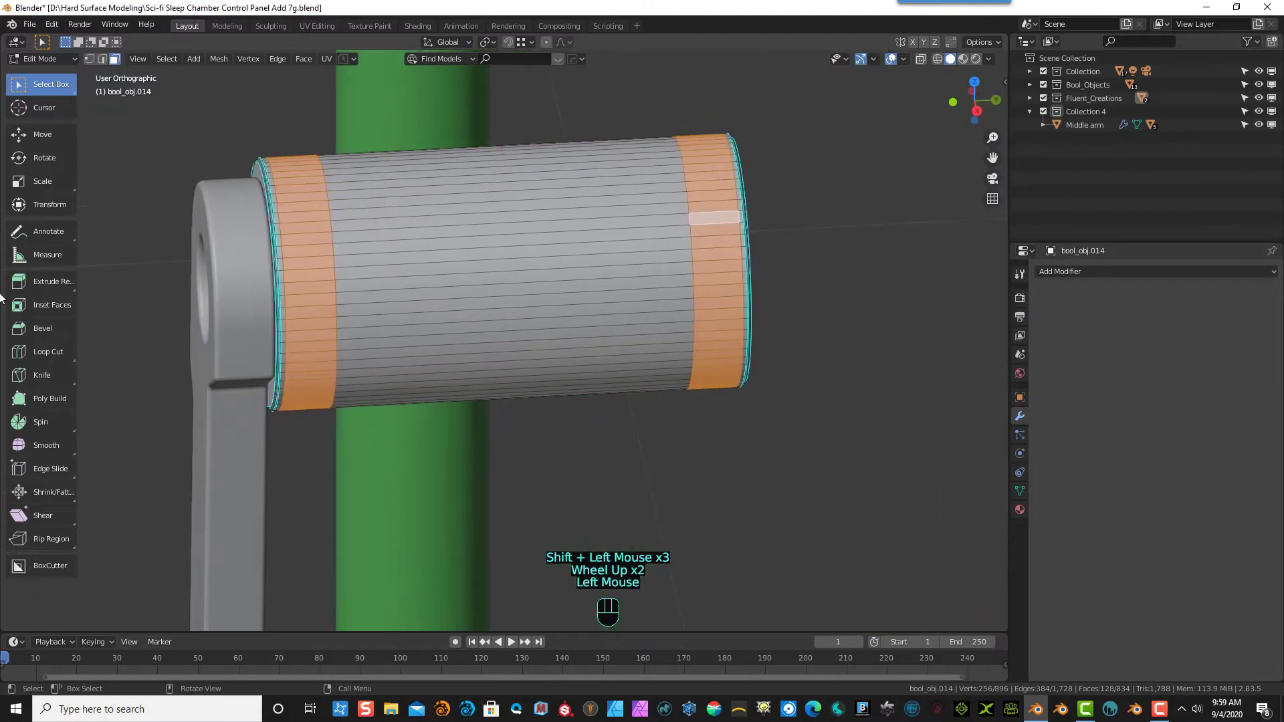
pyautogui.scroll(3, 125, 208)
pyautogui.scroll(-2, 94, 209)
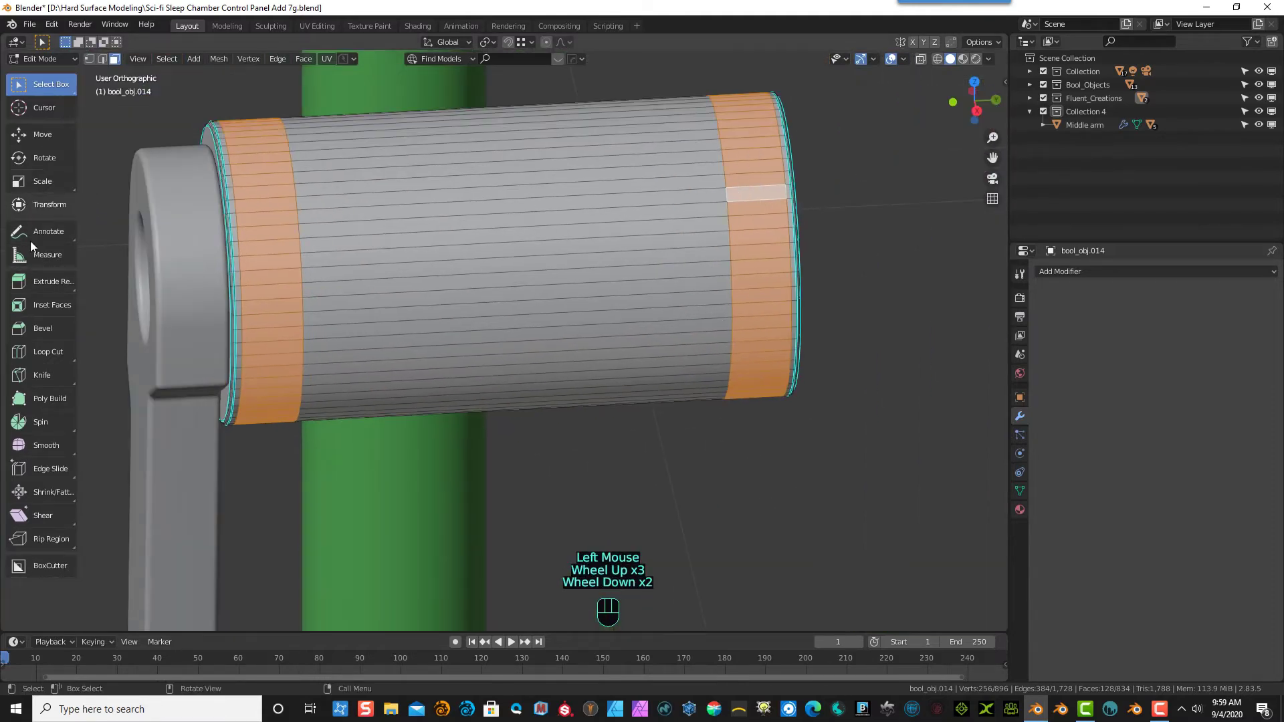
pyautogui.click(42, 305)
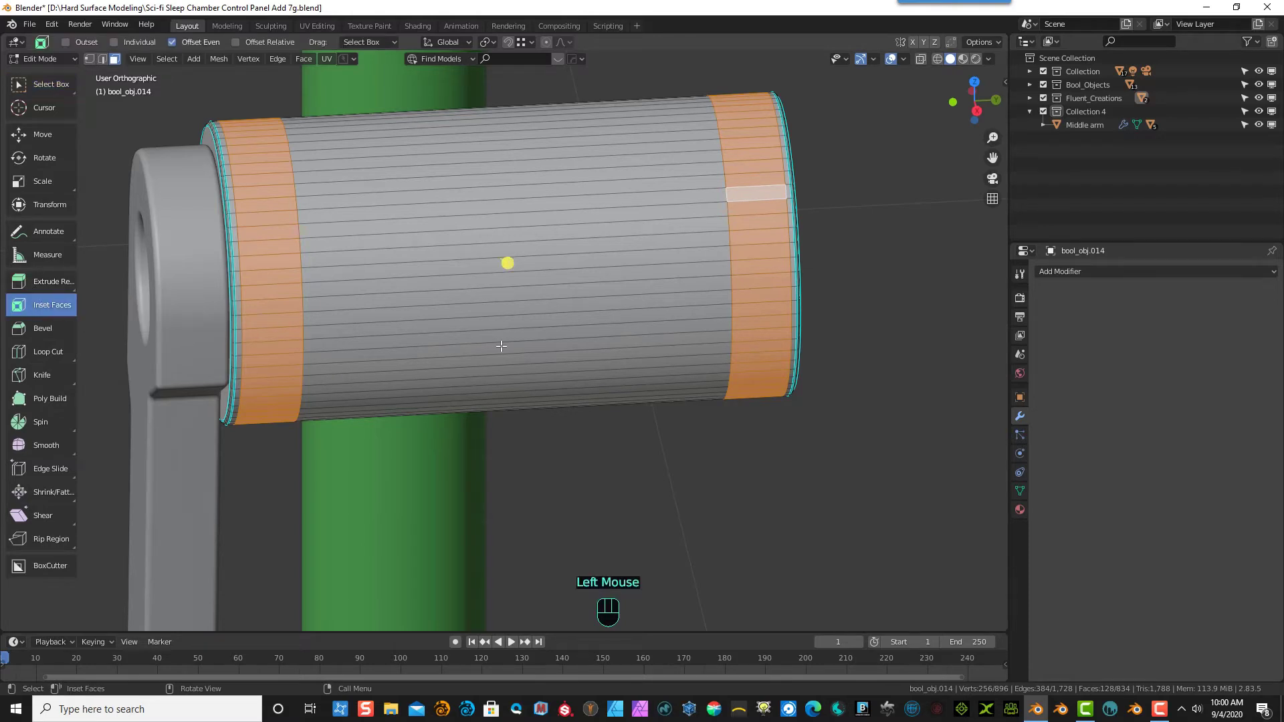
pyautogui.click(511, 265)
pyautogui.moveTo(511, 265)
pyautogui.mouseDown()
pyautogui.moveTo(493, 241)
pyautogui.moveTo(499, 252)
pyautogui.mouseUp()
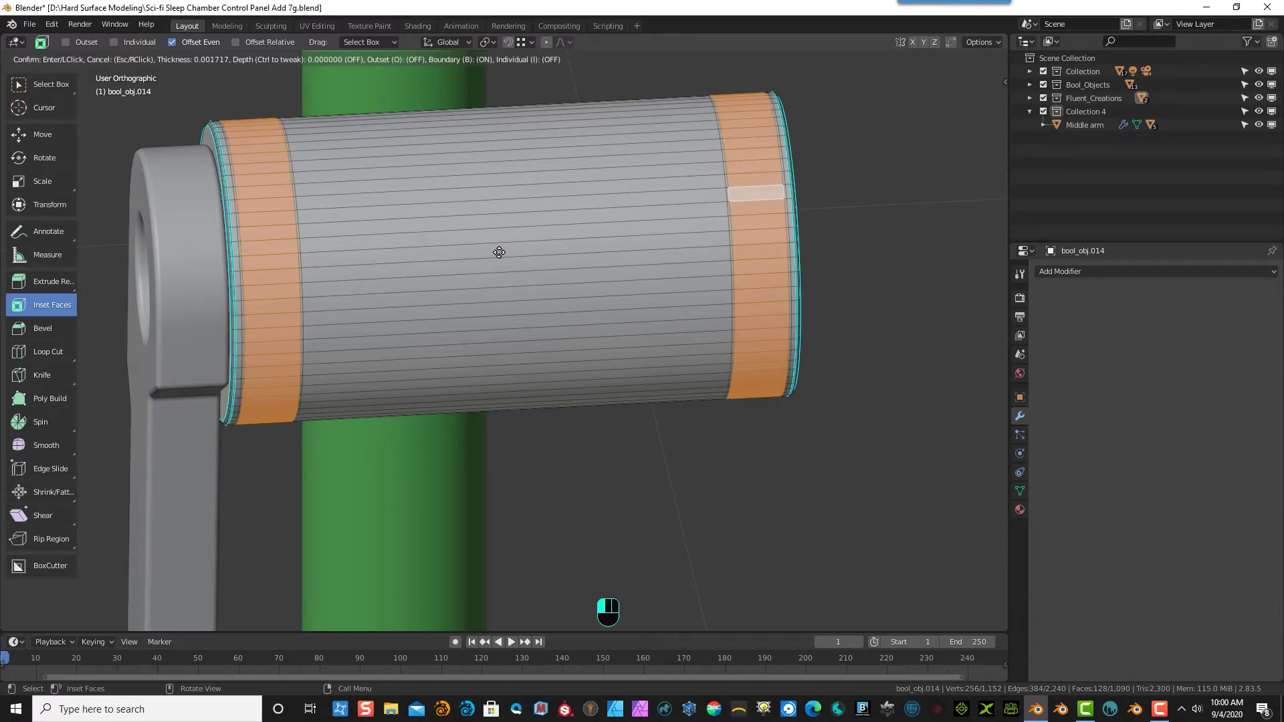
pyautogui.click(503, 248)
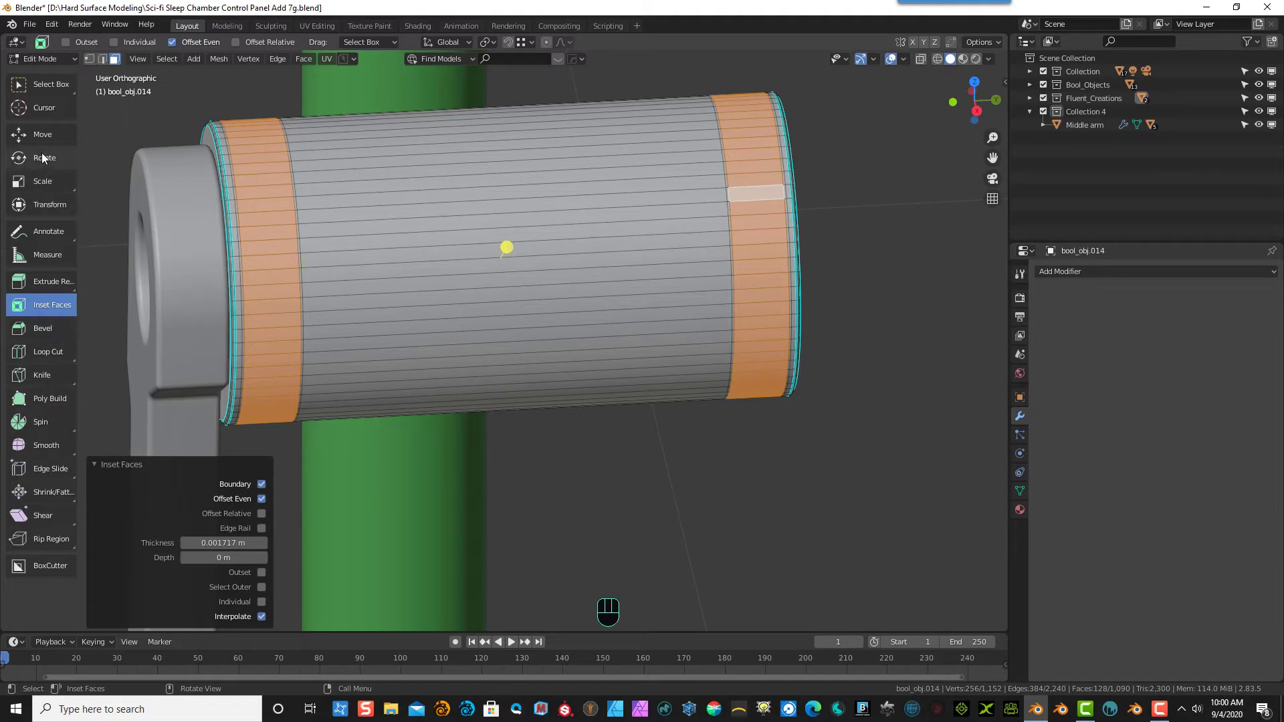
# - Scale the inset bands to 0.7 in X and Z, keeping Y at 1.0, to recess grooves around the cylinder
pyautogui.click(44, 182)
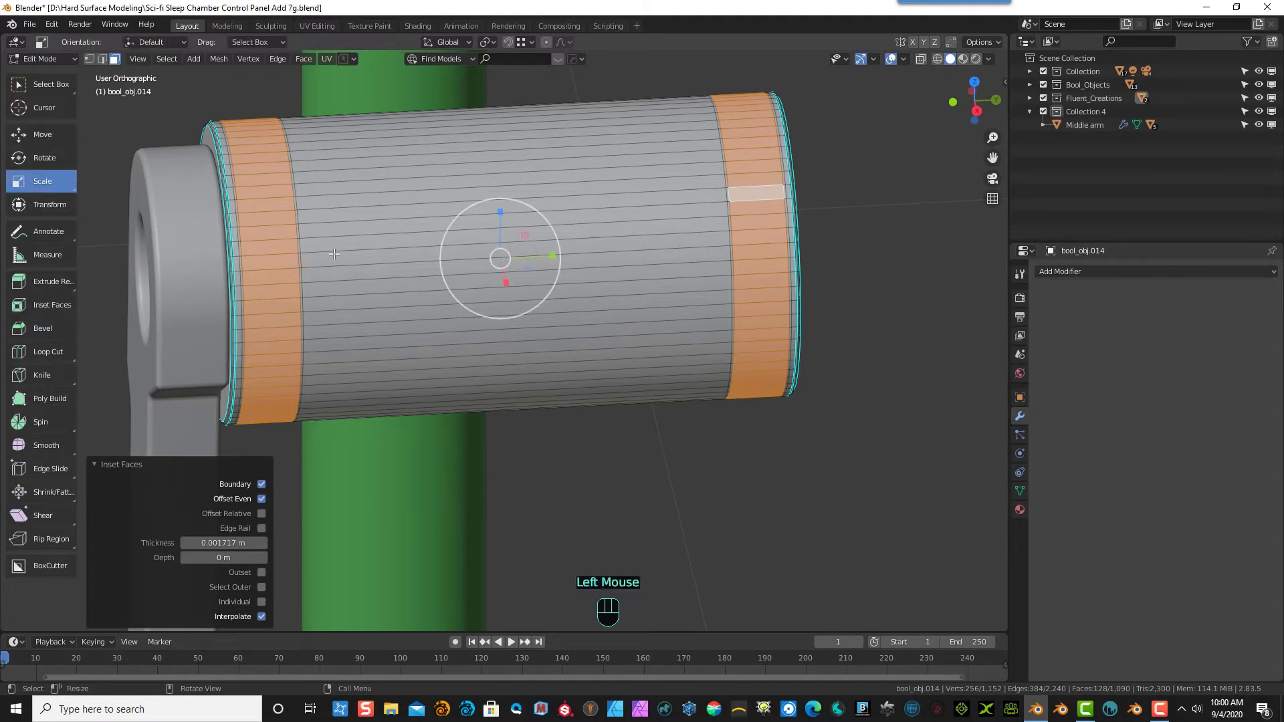
pyautogui.press('KP_1')
pyautogui.moveTo(515, 260); pyautogui.dragTo(537, 258)
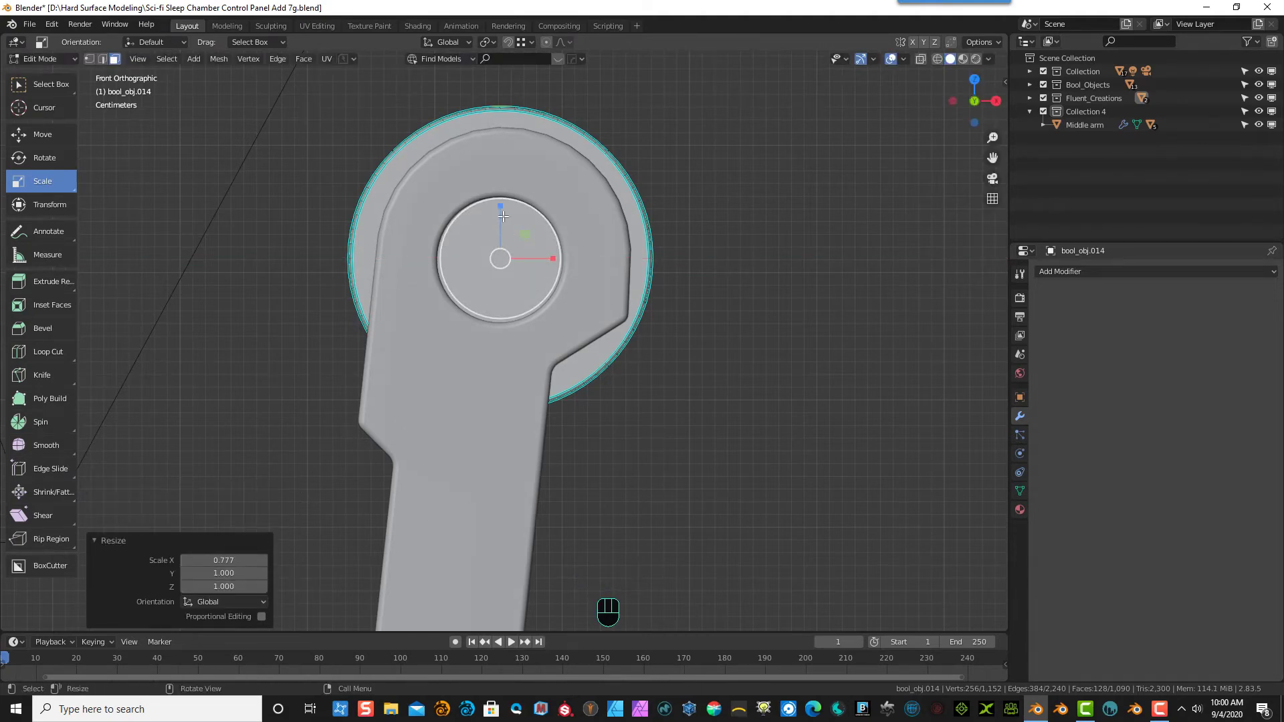
pyautogui.click(231, 560)
pyautogui.moveTo(220, 560); pyautogui.dragTo(196, 561)
pyautogui.write('700')
pyautogui.click(241, 586)
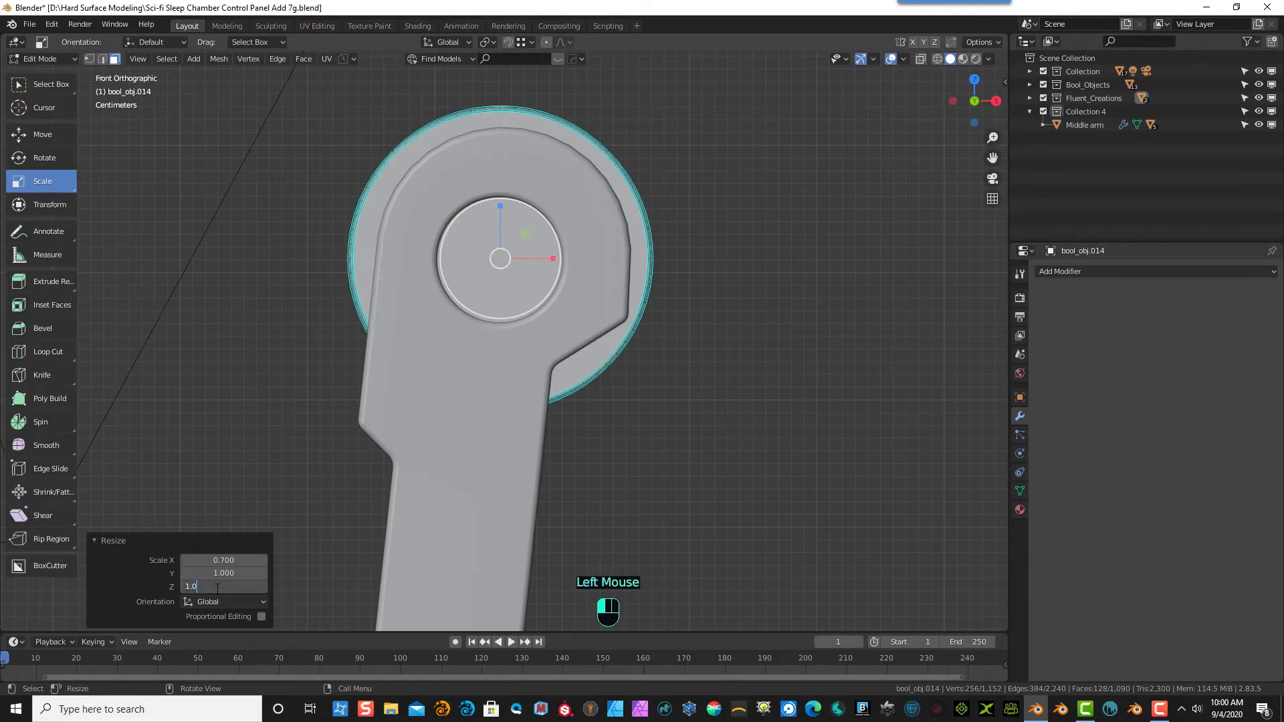
pyautogui.press('BackSpace')
pyautogui.write('.7')
pyautogui.press('Tab')
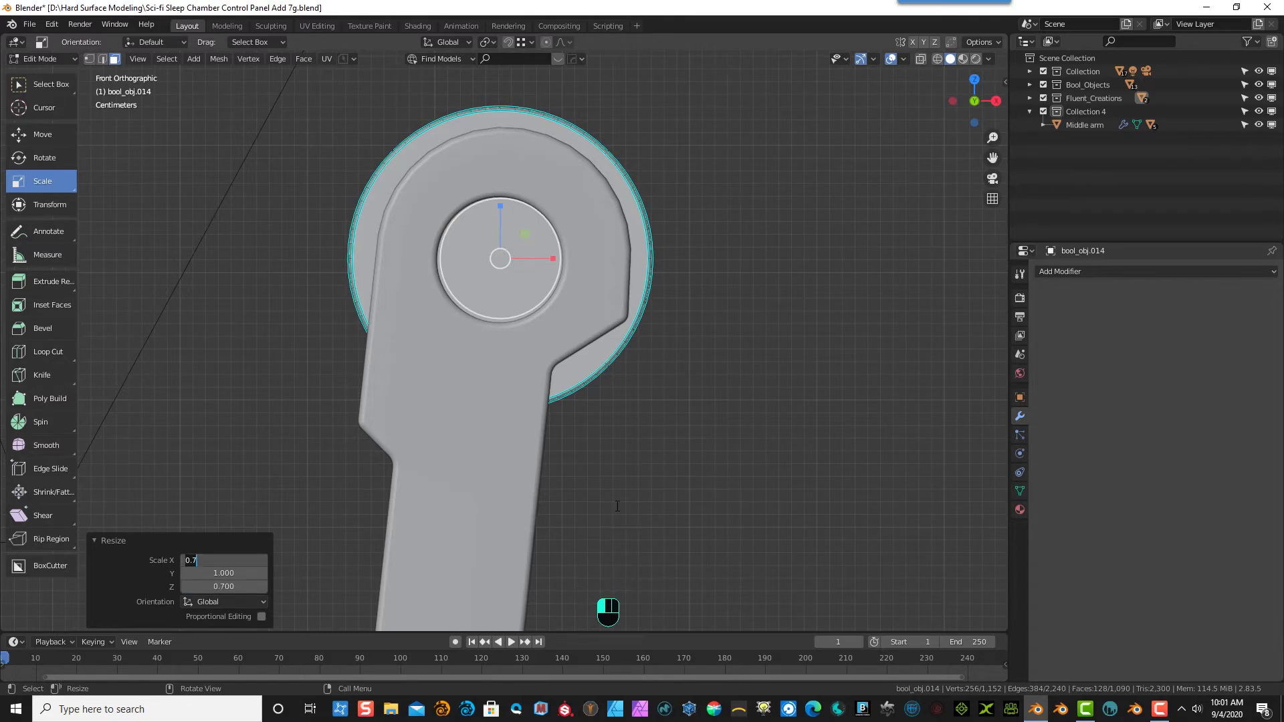
pyautogui.press('Tab')
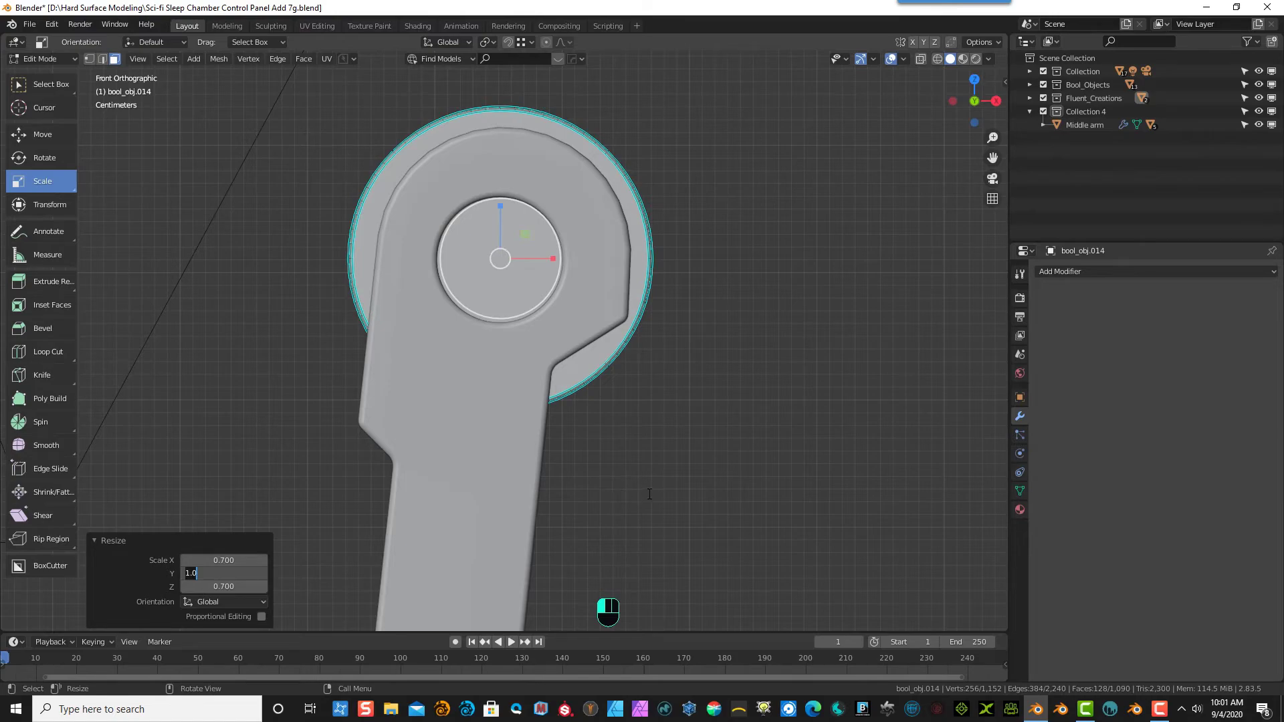
pyautogui.press('Return')
# - Add supporting edge loops at the groove beside the middle arm, sliding the flange wall loop toward the groove floor, factor about 0.906
pyautogui.moveTo(696, 476); pyautogui.dragTo(381, 403, button='middle')
pyautogui.scroll(2, 379, 405)
pyautogui.scroll(-1, 174, 207)
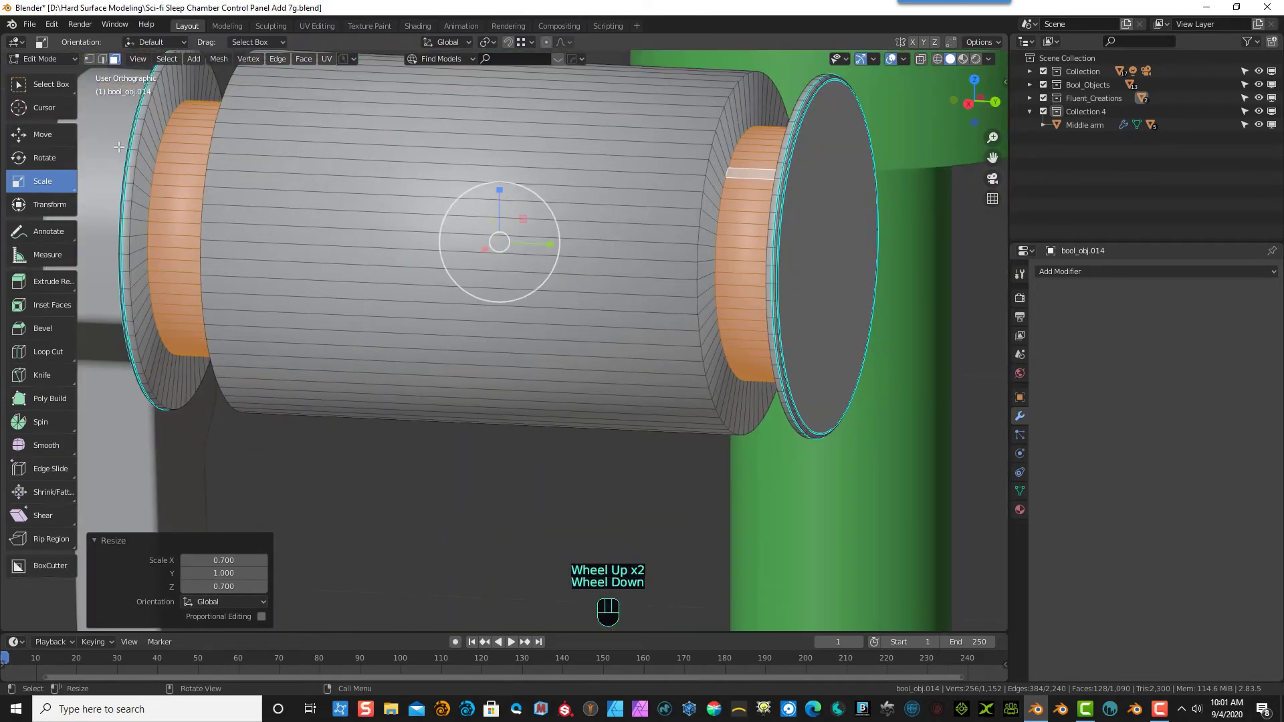
pyautogui.click(30, 350)
pyautogui.moveTo(133, 268); pyautogui.dragTo(141, 229)
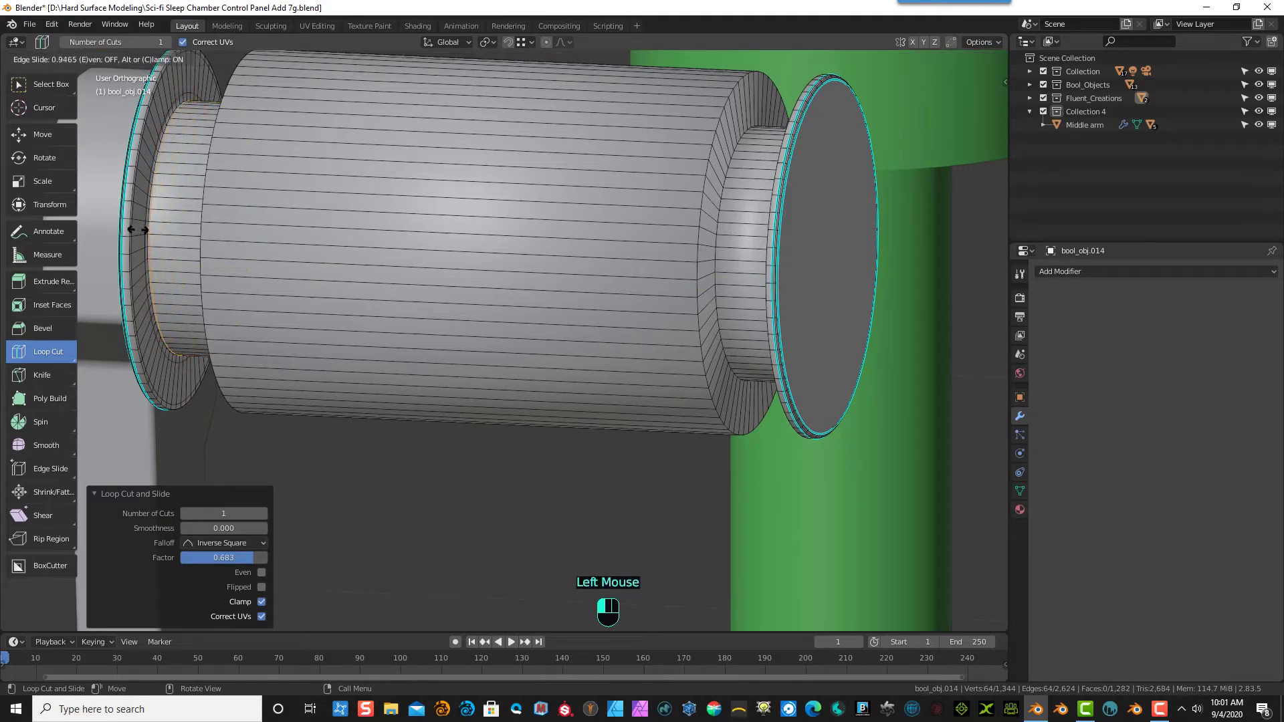
pyautogui.click(137, 229)
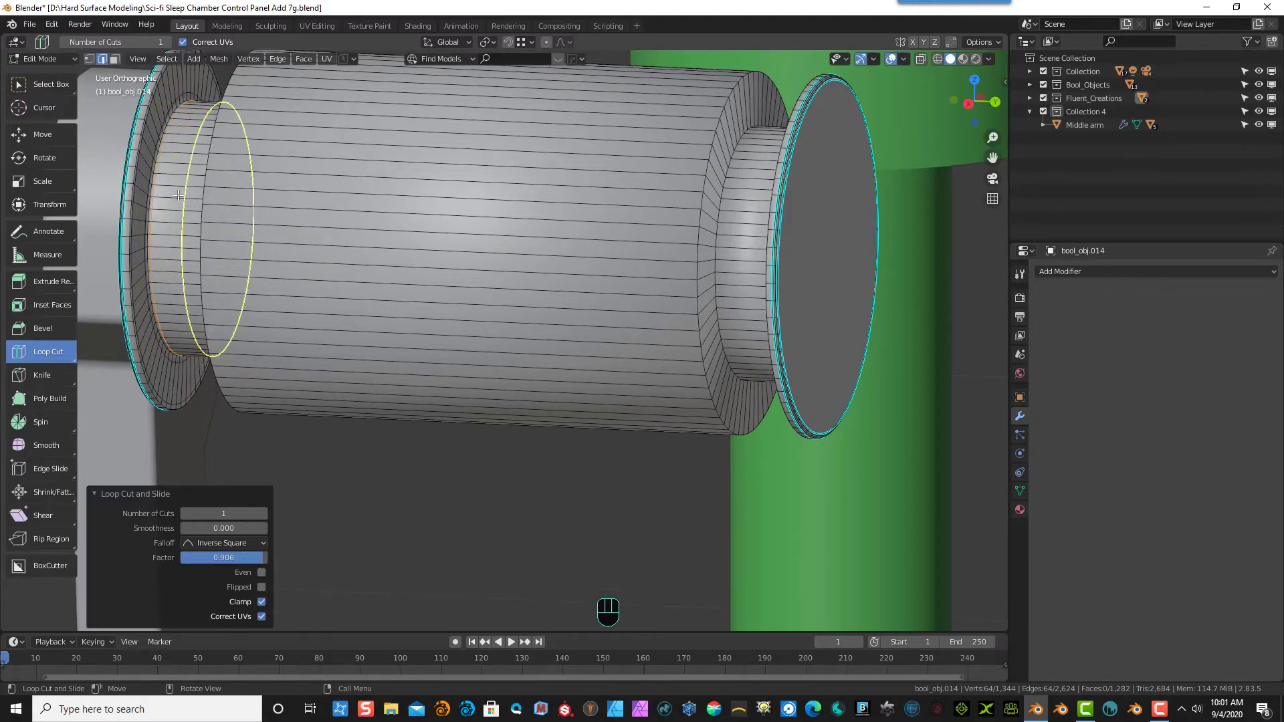
# - Add supporting edge loops on the body side of that groove, sliding the last toward the wall's outer edge, factor about -0.680
pyautogui.moveTo(179, 194); pyautogui.dragTo(261, 190, button='middle')
pyautogui.moveTo(271, 186); pyautogui.dragTo(304, 159)
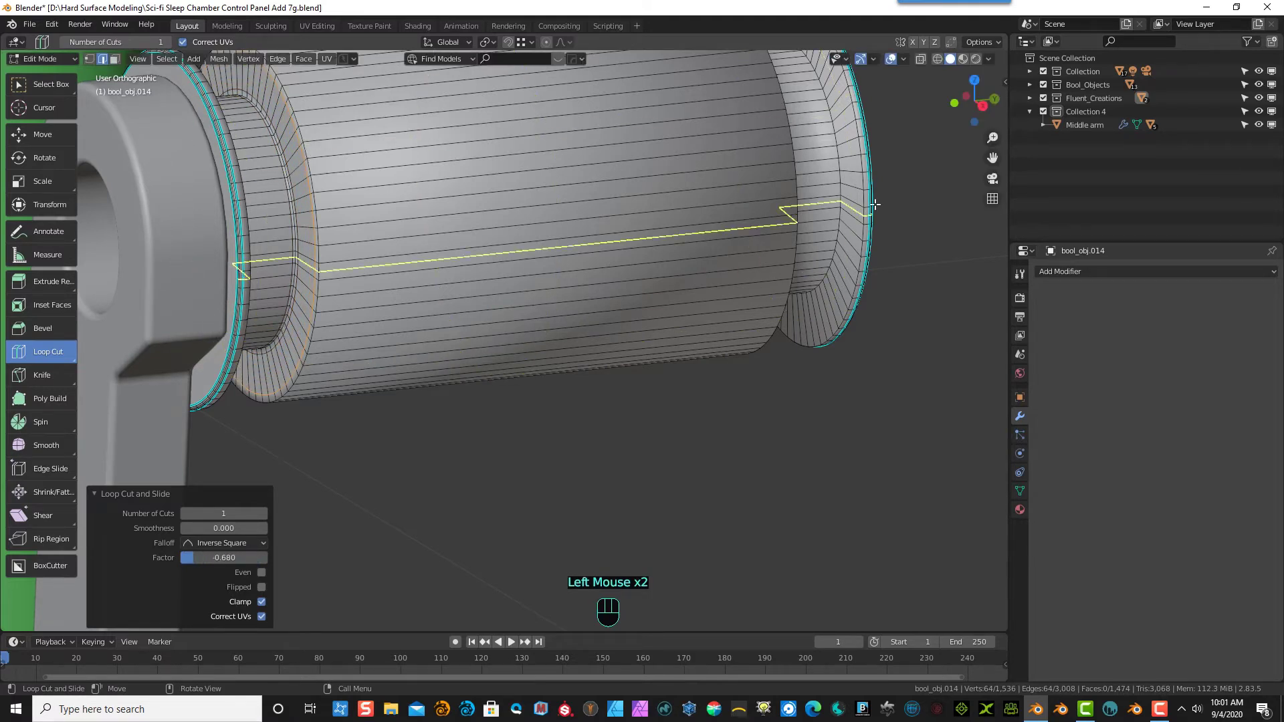
pyautogui.moveTo(805, 381)
pyautogui.mouseDown(button='middle')
pyautogui.moveTo(796, 322)
pyautogui.moveTo(749, 355)
pyautogui.moveTo(802, 378)
pyautogui.mouseUp(button='middle')
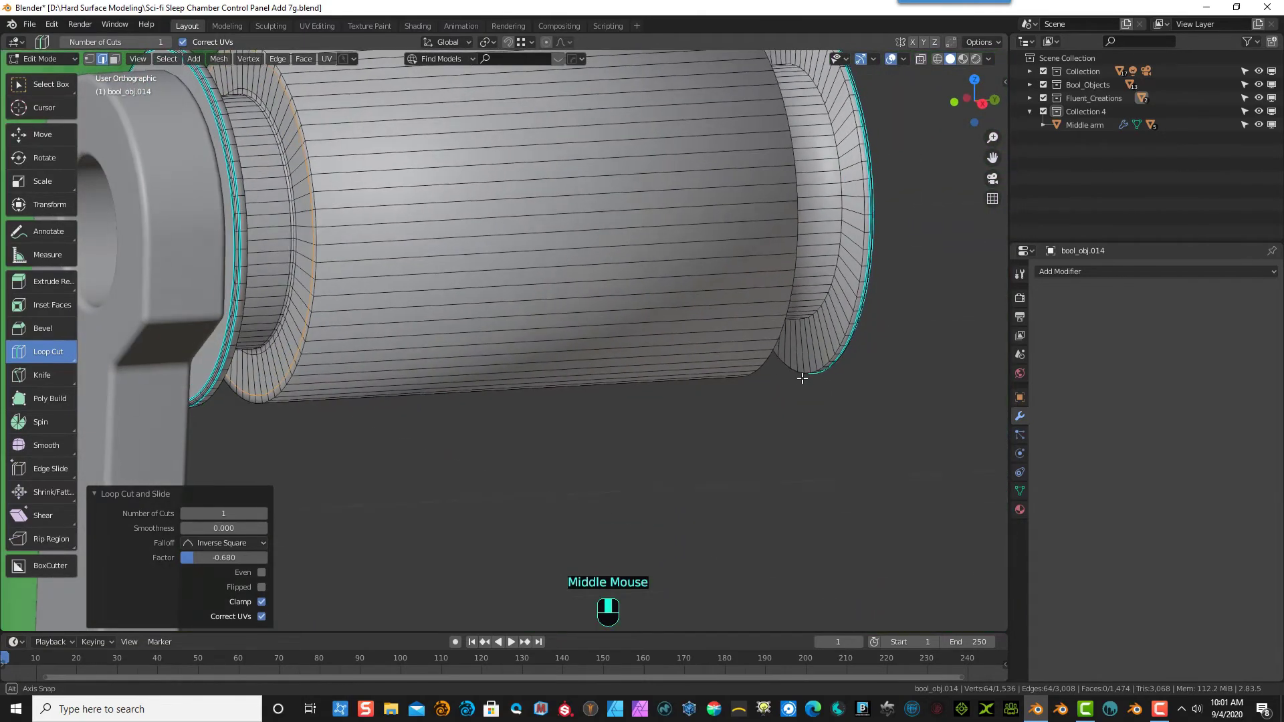
# - Return to Object Mode and mirror the pivot cylinder's detailing across -Y with Fast Carve
pyautogui.click(34, 58)
pyautogui.click(43, 72)
pyautogui.scroll(-1, 299, 183)
pyautogui.scroll(-1, 299, 183)
pyautogui.moveTo(383, 183)
pyautogui.mouseDown(button='middle')
pyautogui.moveTo(319, 171)
pyautogui.moveTo(323, 154)
pyautogui.moveTo(432, 178)
pyautogui.moveTo(311, 158)
pyautogui.moveTo(335, 157)
pyautogui.moveTo(372, 187)
pyautogui.mouseUp(button='middle')
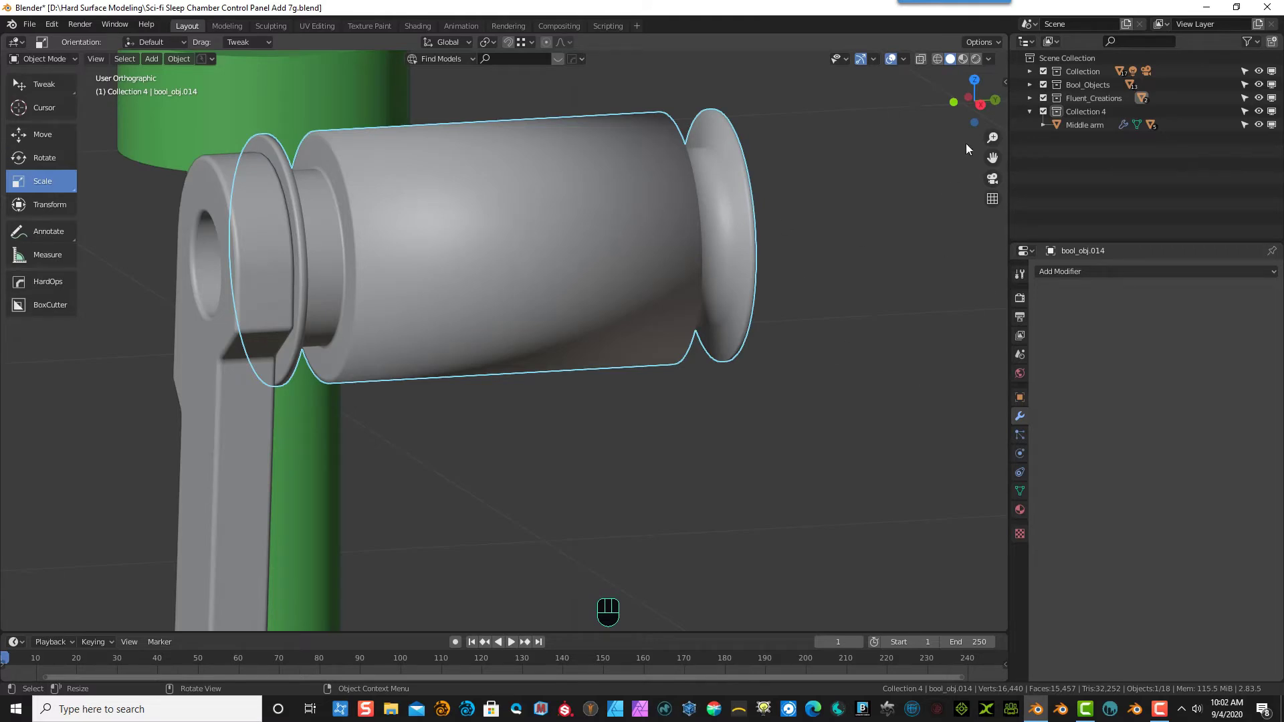
pyautogui.moveTo(1005, 81); pyautogui.dragTo(980, 93)
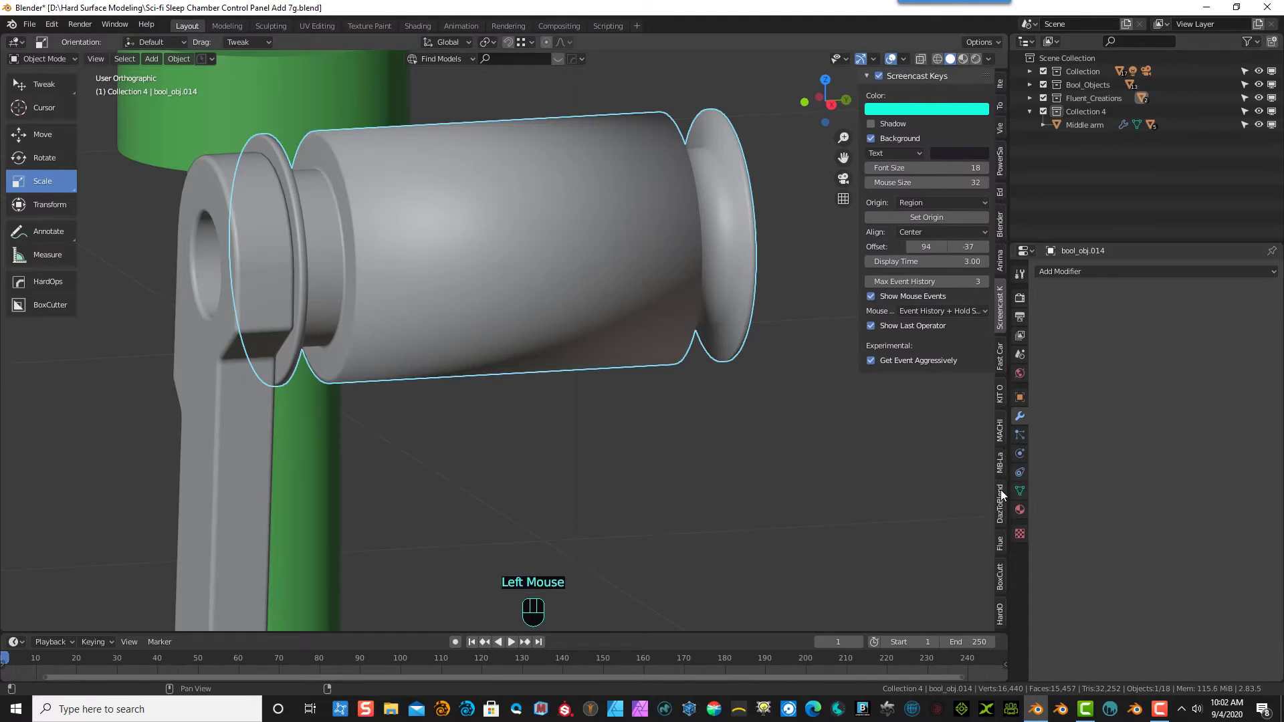
pyautogui.click(999, 355)
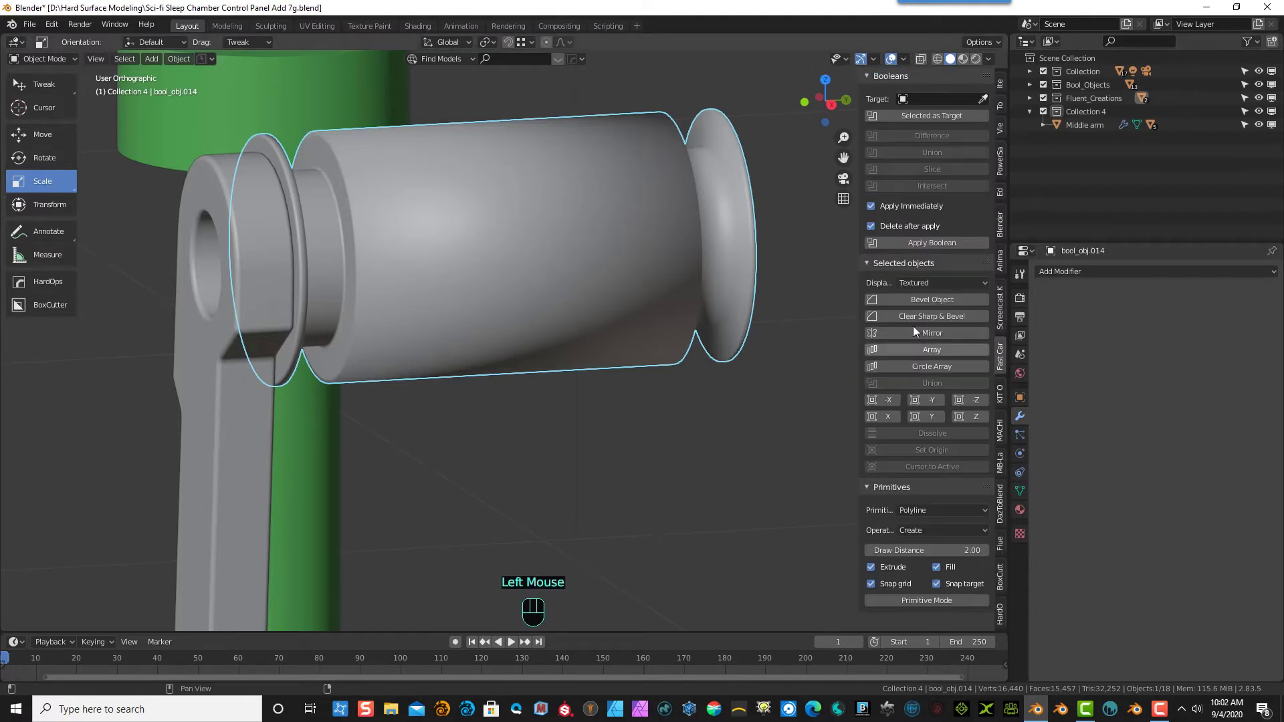
pyautogui.click(926, 400)
pyautogui.moveTo(770, 436)
pyautogui.mouseDown(button='middle')
pyautogui.moveTo(724, 428)
pyautogui.moveTo(796, 433)
pyautogui.moveTo(792, 447)
pyautogui.mouseUp(button='middle')
pyautogui.scroll(2, 608, 374)
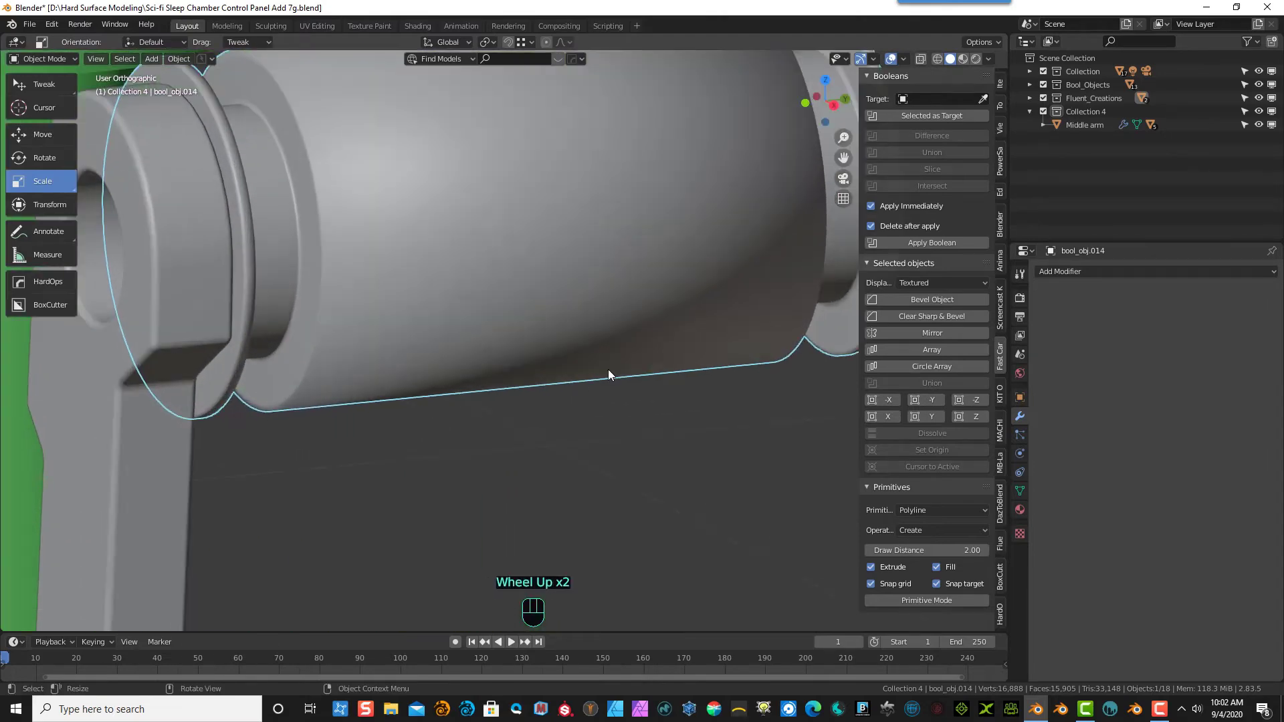
# - Add edge loops on the cylinder body close to both grooves in Edit Mode, with slide factors of about 0.962 and 0.978
pyautogui.click(51, 60)
pyautogui.click(59, 90)
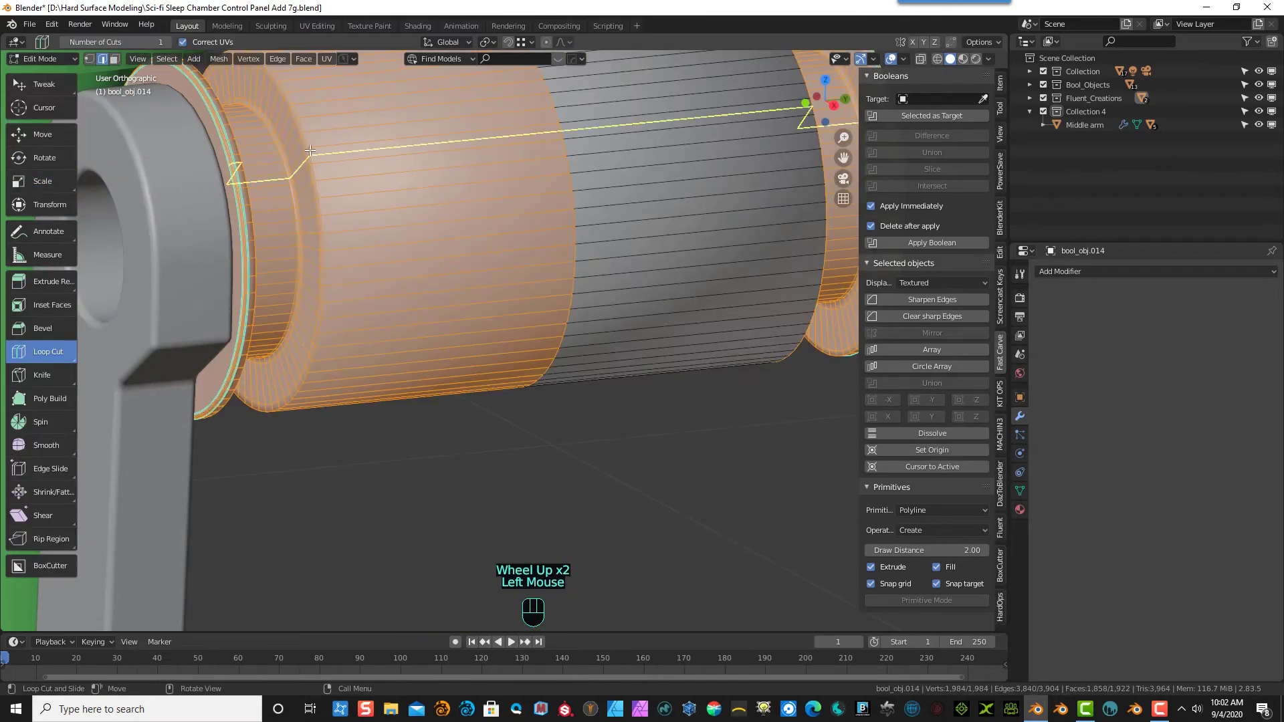
pyautogui.scroll(-1, 455, 228)
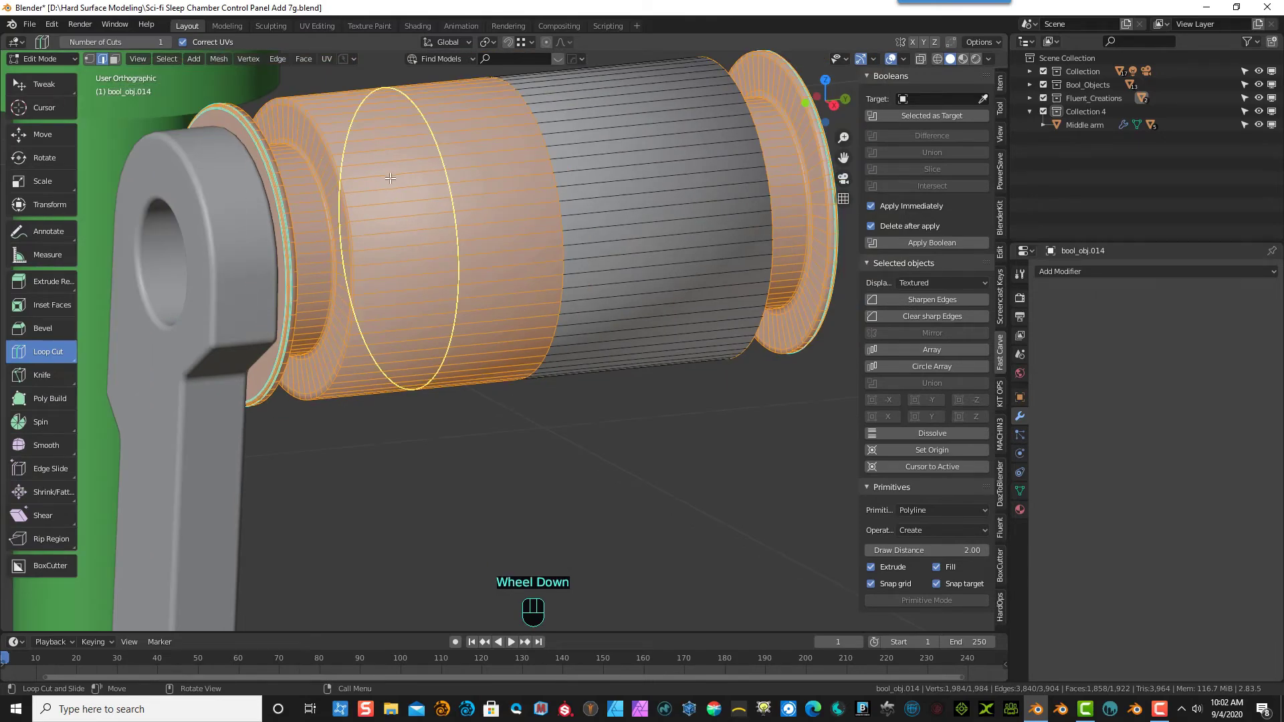
pyautogui.scroll(2, 343, 186)
pyautogui.moveTo(392, 176); pyautogui.dragTo(286, 193)
pyautogui.scroll(-2, 321, 201)
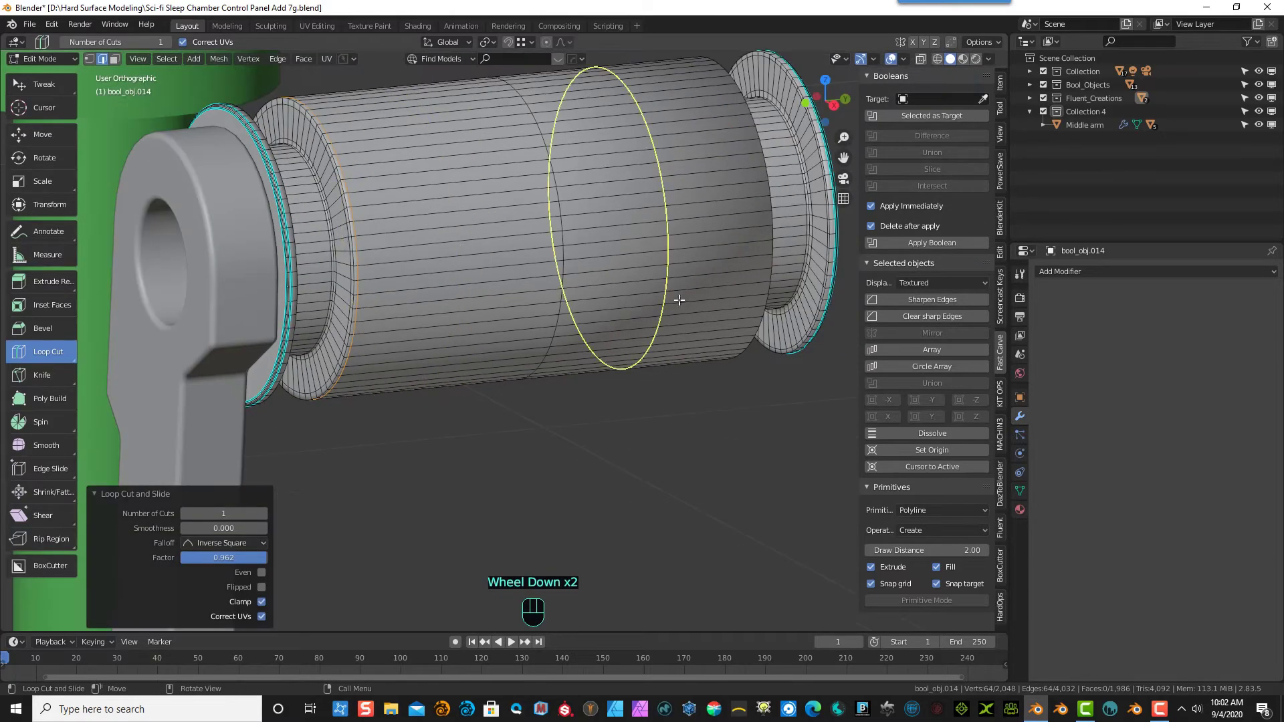
pyautogui.moveTo(679, 240); pyautogui.dragTo(779, 219)
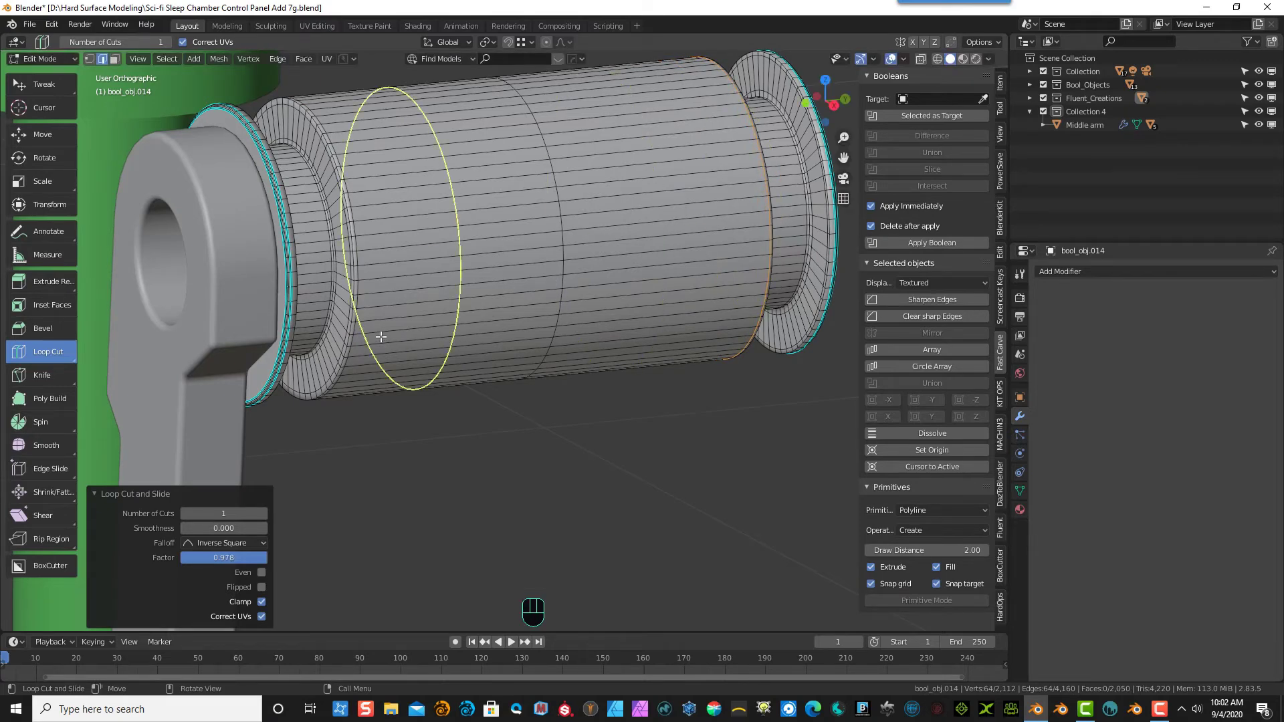
# - Add a supporting edge loop around the flange rim beside the arm, with a slide factor of about -0.317
pyautogui.scroll(2, 301, 226)
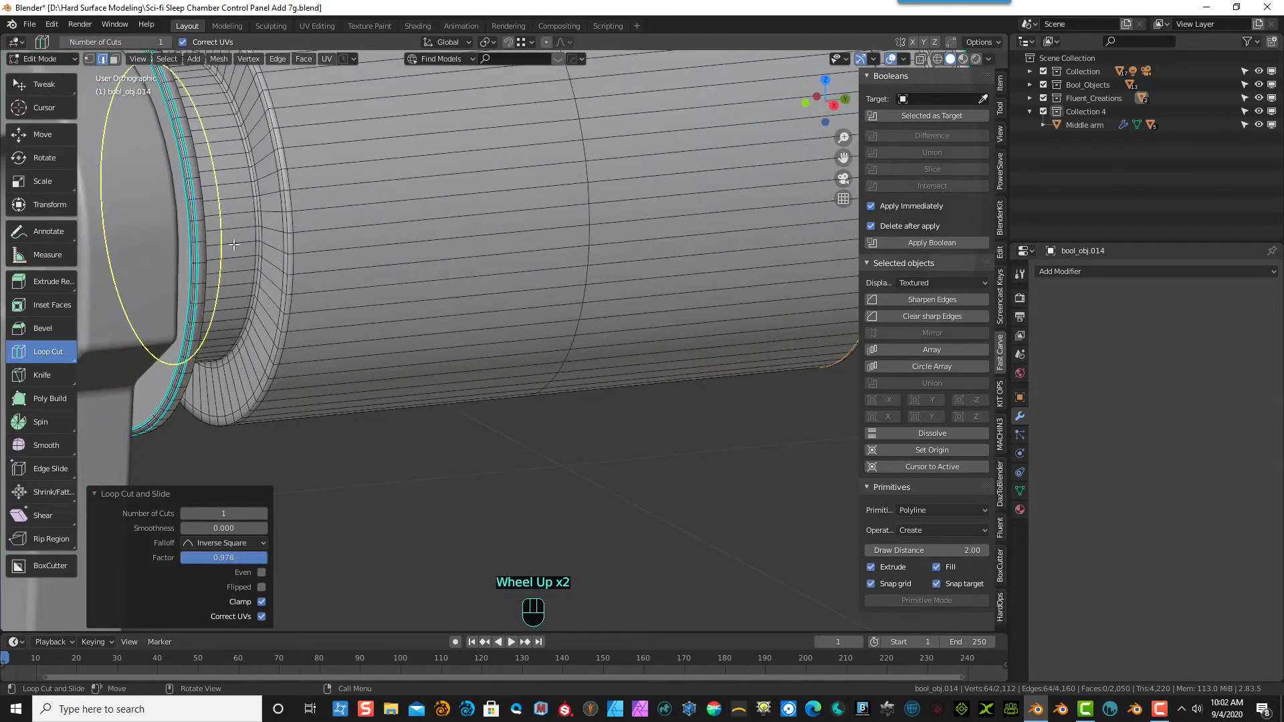
pyautogui.moveTo(236, 247); pyautogui.dragTo(121, 222, button='middle')
pyautogui.scroll(2, 115, 220)
pyautogui.scroll(1, 114, 220)
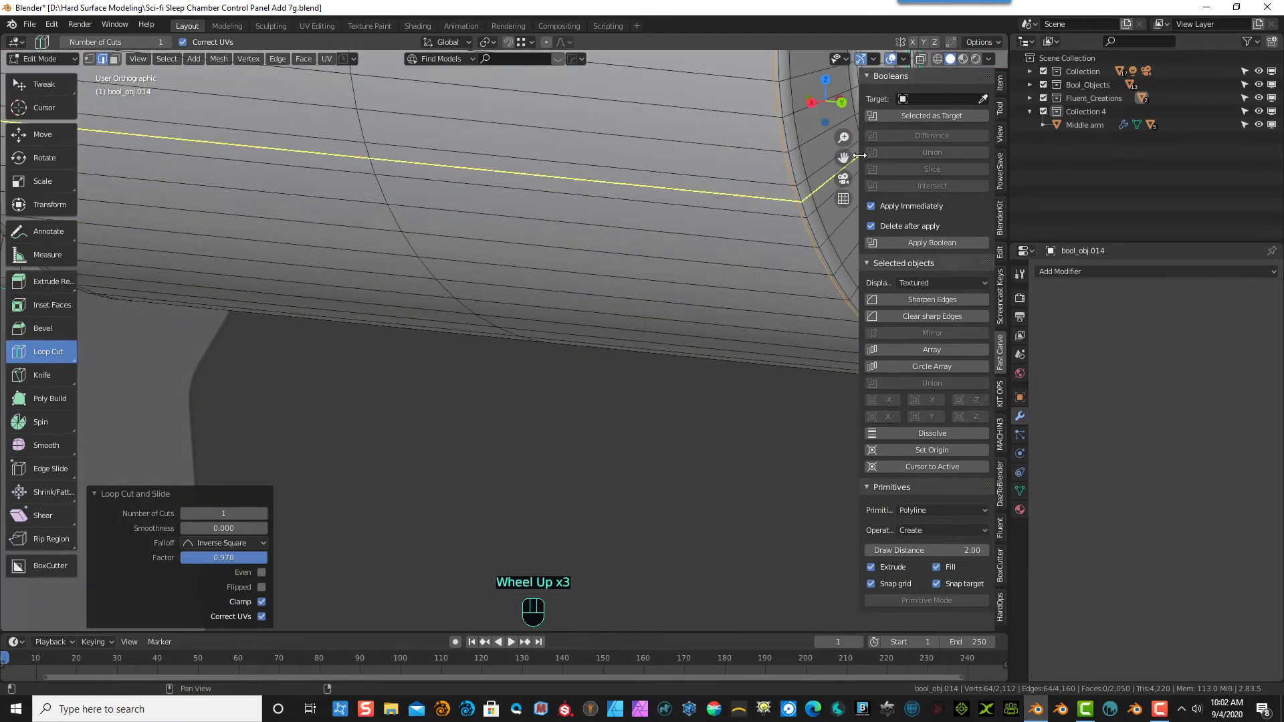
pyautogui.moveTo(843, 158); pyautogui.dragTo(980, 183)
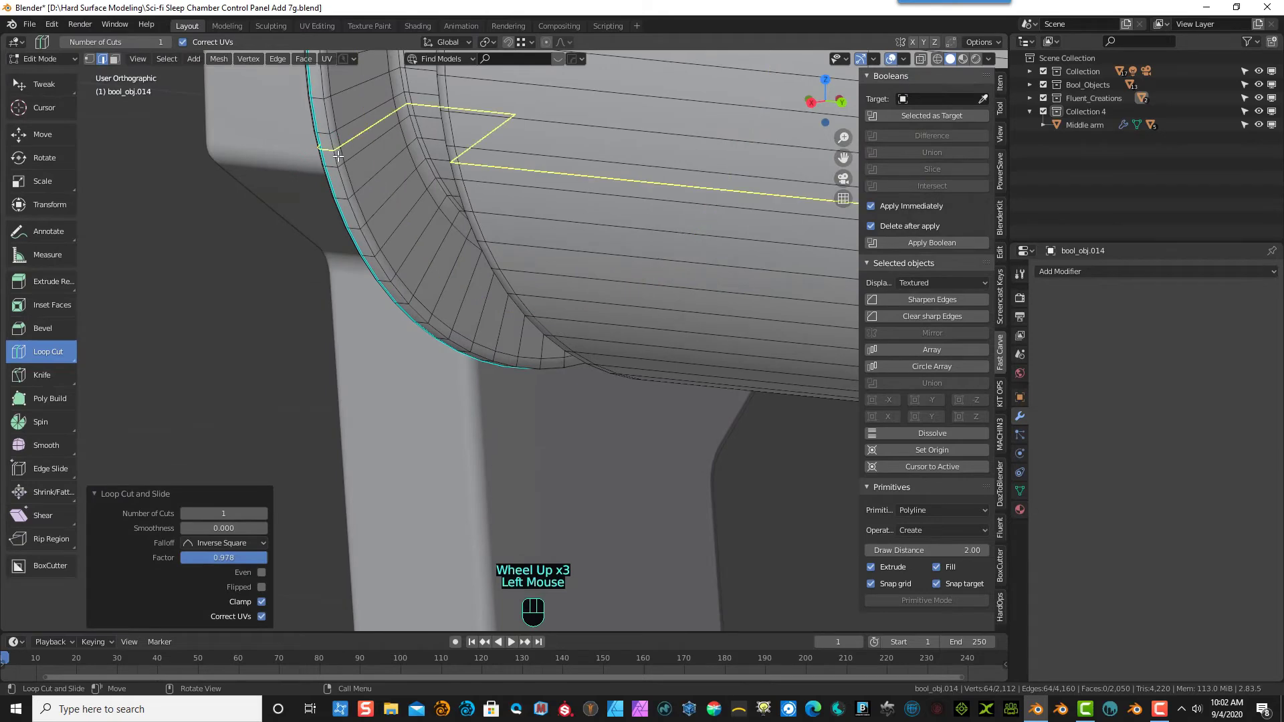
pyautogui.moveTo(321, 133); pyautogui.dragTo(326, 131)
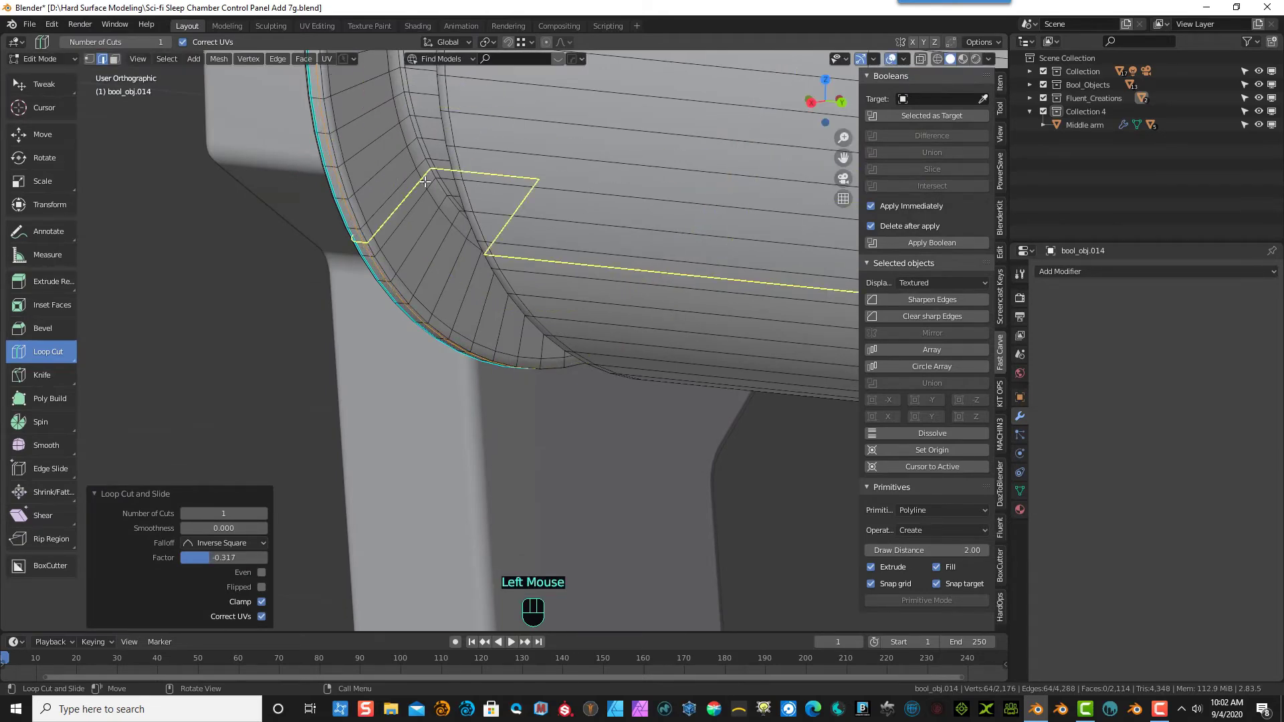
pyautogui.scroll(-7, 333, 235)
pyautogui.moveTo(332, 235); pyautogui.dragTo(602, 247, button='middle')
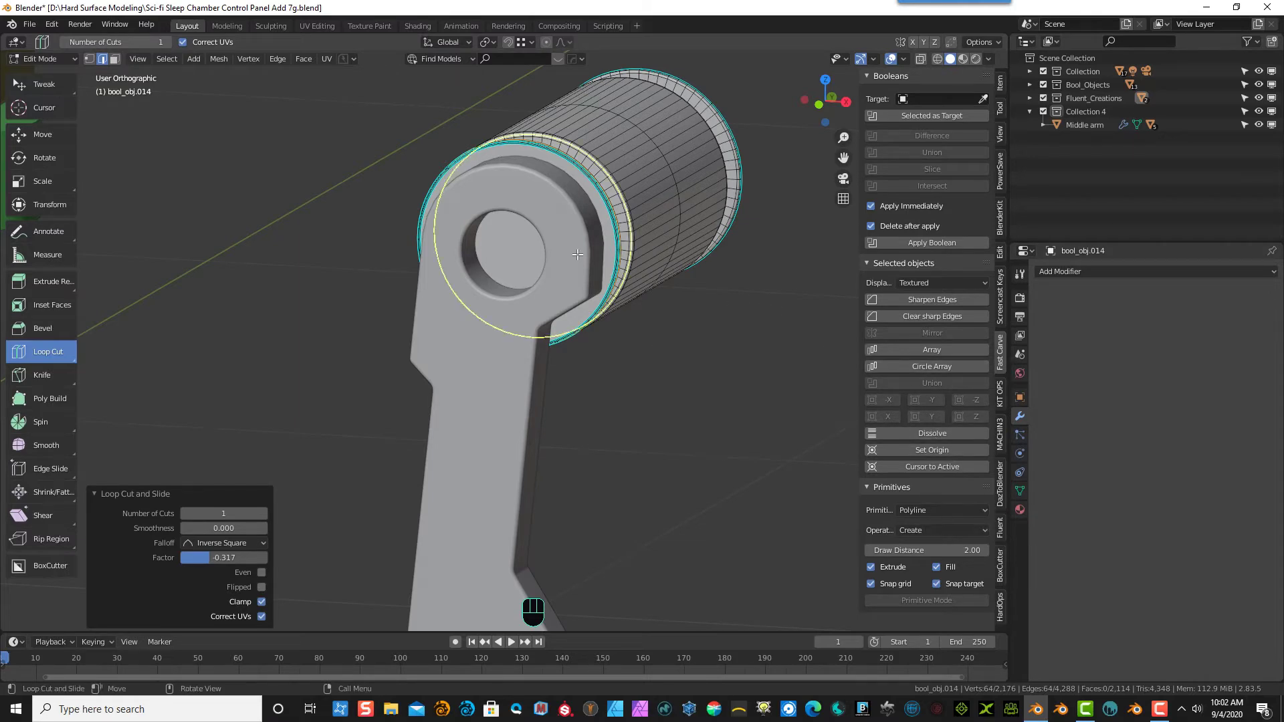
# - Return to Object Mode and mirror the new flange rim loop across -Y with Fast Carve
pyautogui.click(50, 59)
pyautogui.click(50, 71)
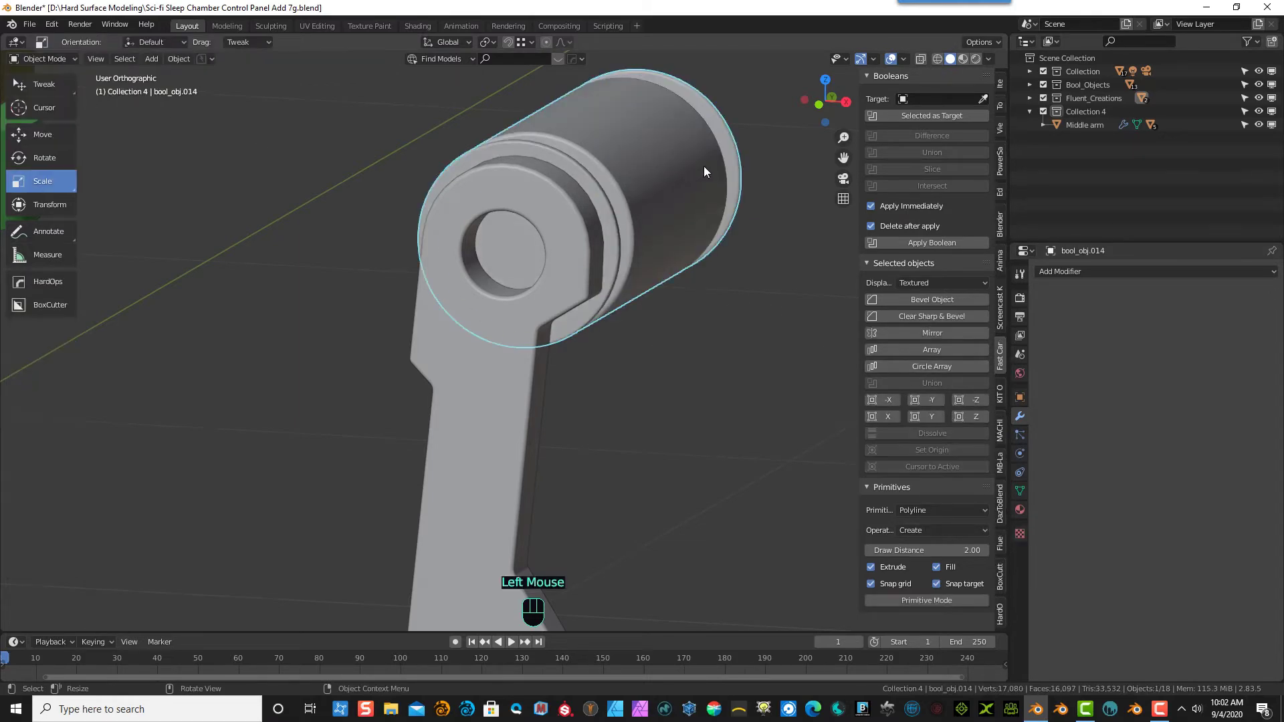
pyautogui.moveTo(703, 166); pyautogui.dragTo(687, 198, button='middle')
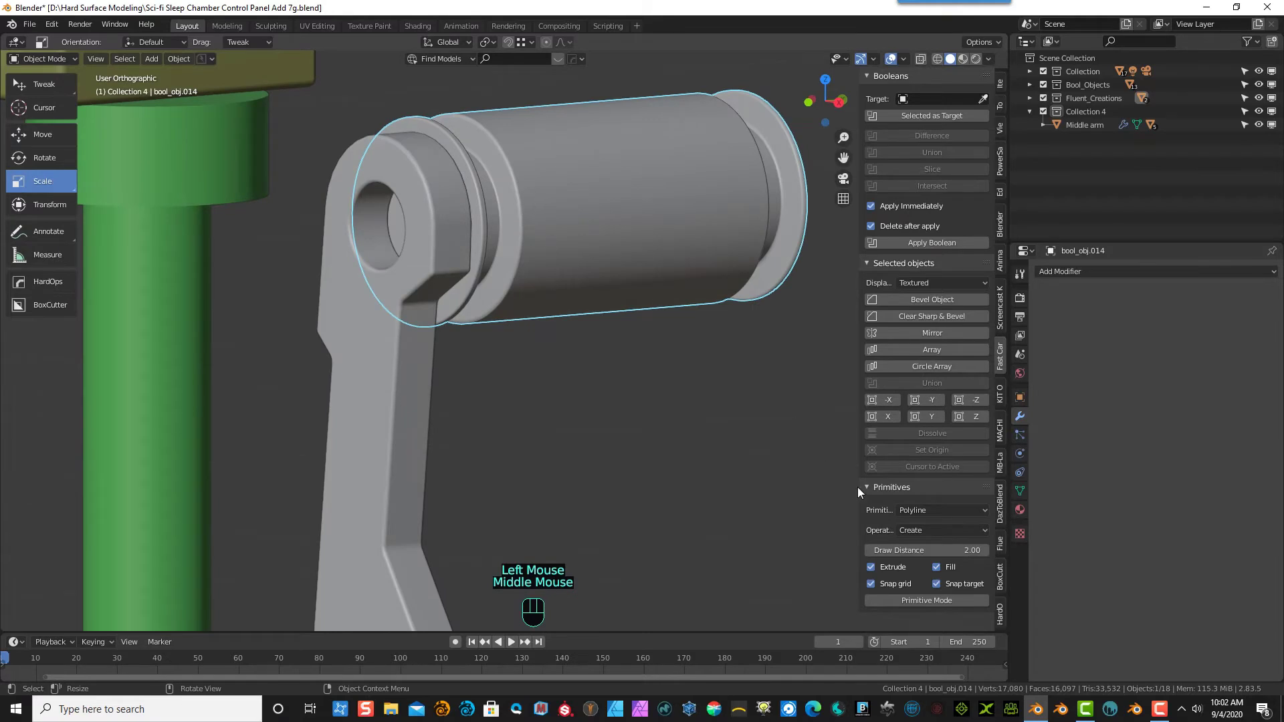
pyautogui.click(936, 401)
pyautogui.moveTo(707, 326); pyautogui.dragTo(806, 376, button='middle')
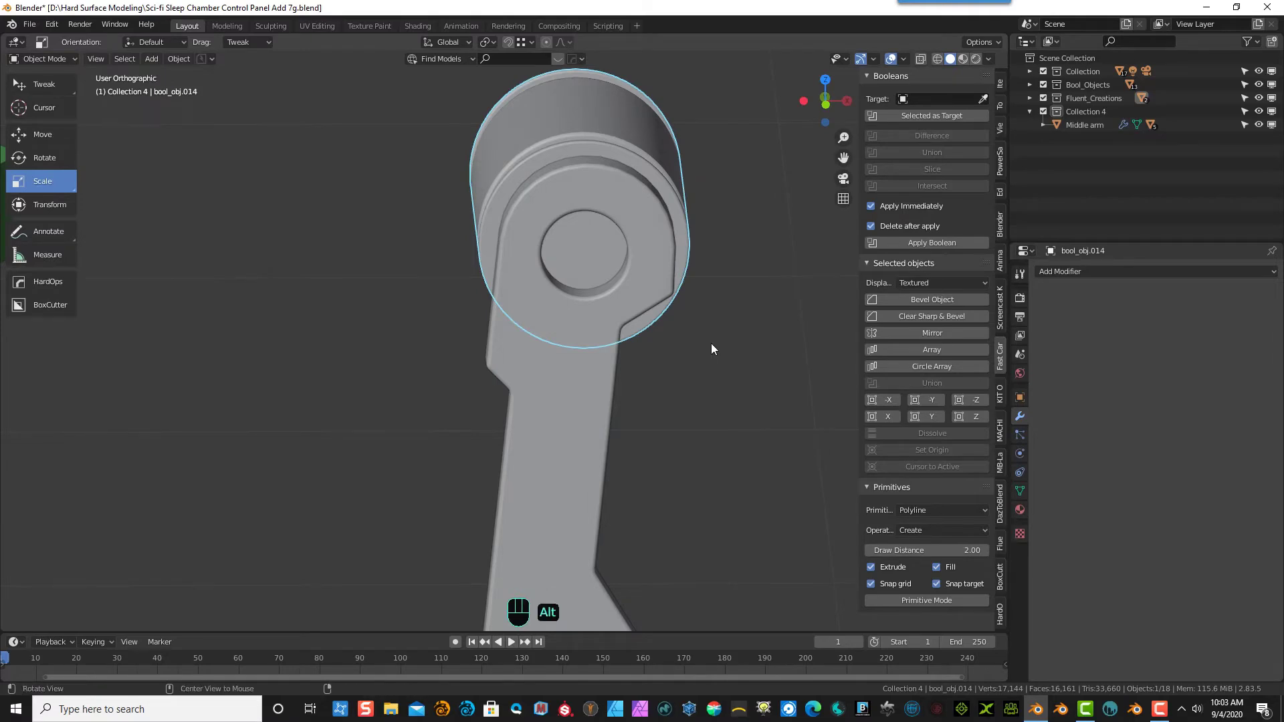
# - Reveal all hidden objects and select the pivot cylinder between the arms
pyautogui.hotkey('alt', 'h')
pyautogui.scroll(-2, 749, 345)
pyautogui.moveTo(749, 343); pyautogui.dragTo(425, 193, button='middle')
pyautogui.click(466, 302)
pyautogui.click(429, 227)
pyautogui.scroll(2, 399, 191)
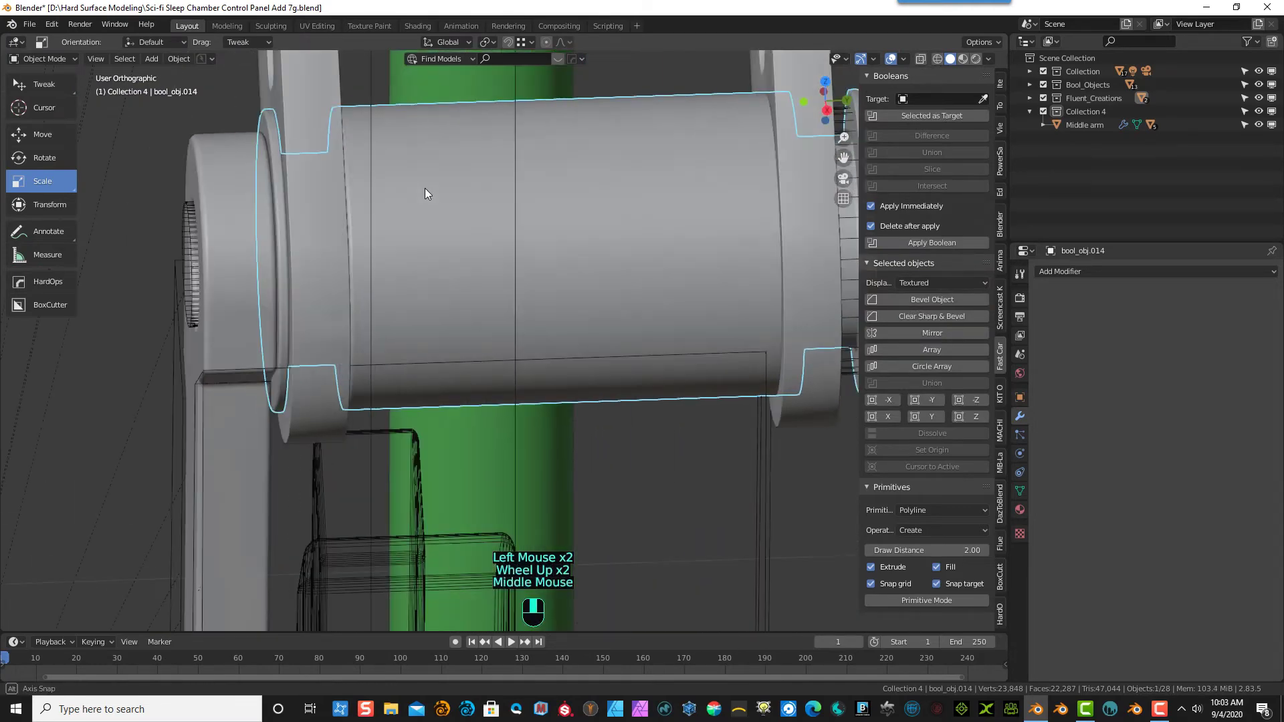
# - Put the pivot cylinder in Edit Mode with vertex selection and the Tweak tool, and deselect all its geometry
pyautogui.click(61, 58)
pyautogui.click(44, 88)
pyautogui.moveTo(73, 87); pyautogui.dragTo(127, 93, button='middle')
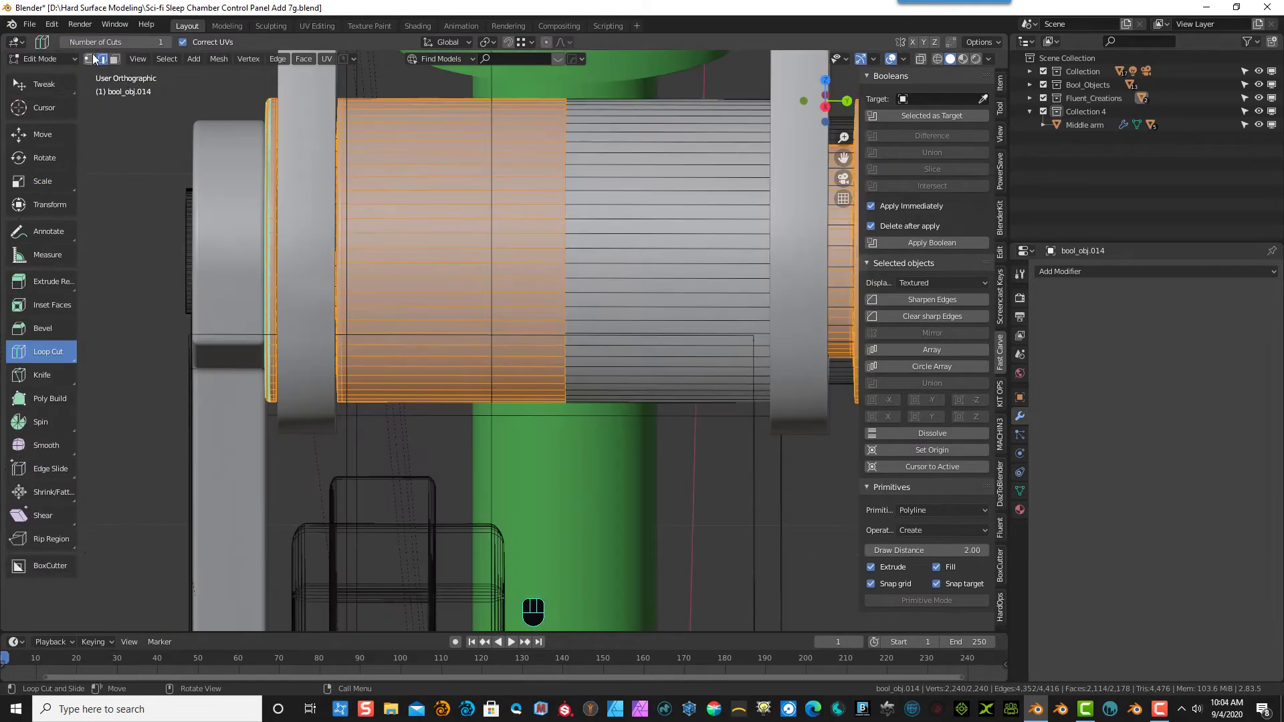
pyautogui.click(166, 181)
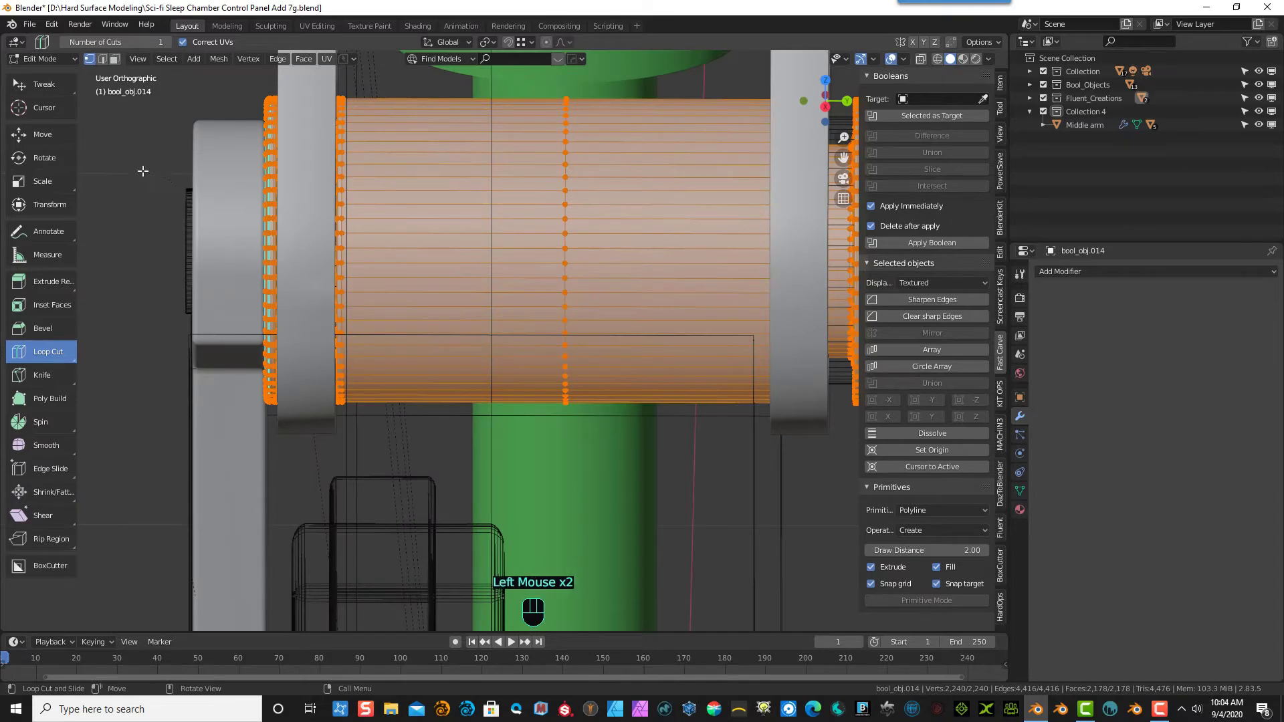
pyautogui.click(41, 86)
pyautogui.click(141, 153)
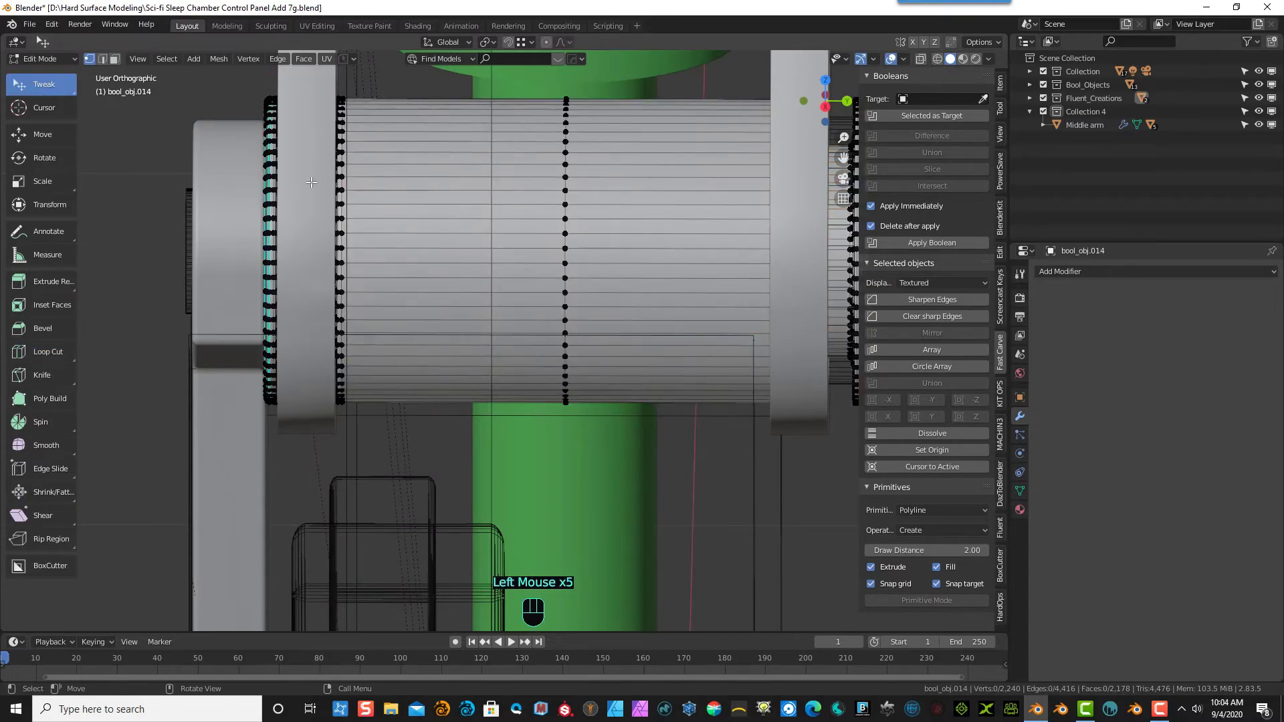
# - Select the narrow ring of faces on the cylinder body right beside the groove, using face selection
pyautogui.scroll(3, 311, 182)
pyautogui.moveTo(313, 178)
pyautogui.mouseDown(button='middle')
pyautogui.moveTo(326, 154)
pyautogui.moveTo(326, 173)
pyautogui.mouseUp(button='middle')
pyautogui.scroll(2, 214, 210)
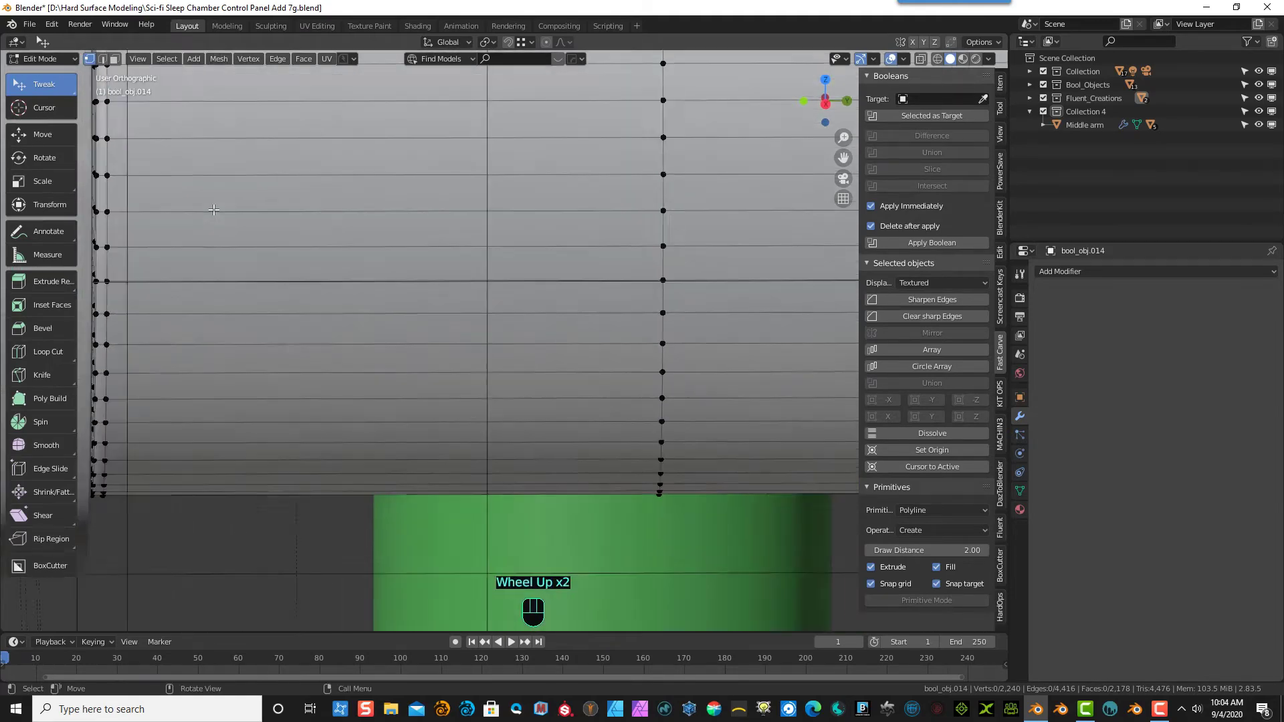
pyautogui.scroll(1, 213, 209)
pyautogui.scroll(-1, 150, 199)
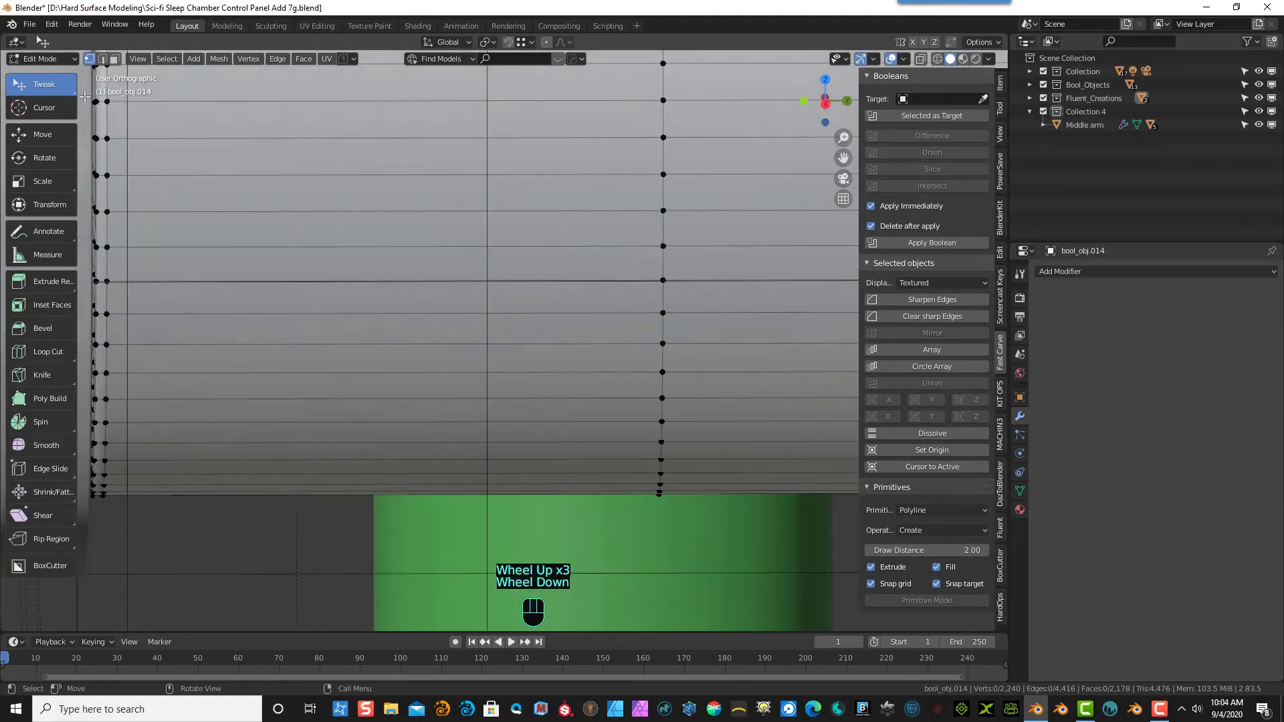
pyautogui.click(114, 59)
pyautogui.click(102, 141)
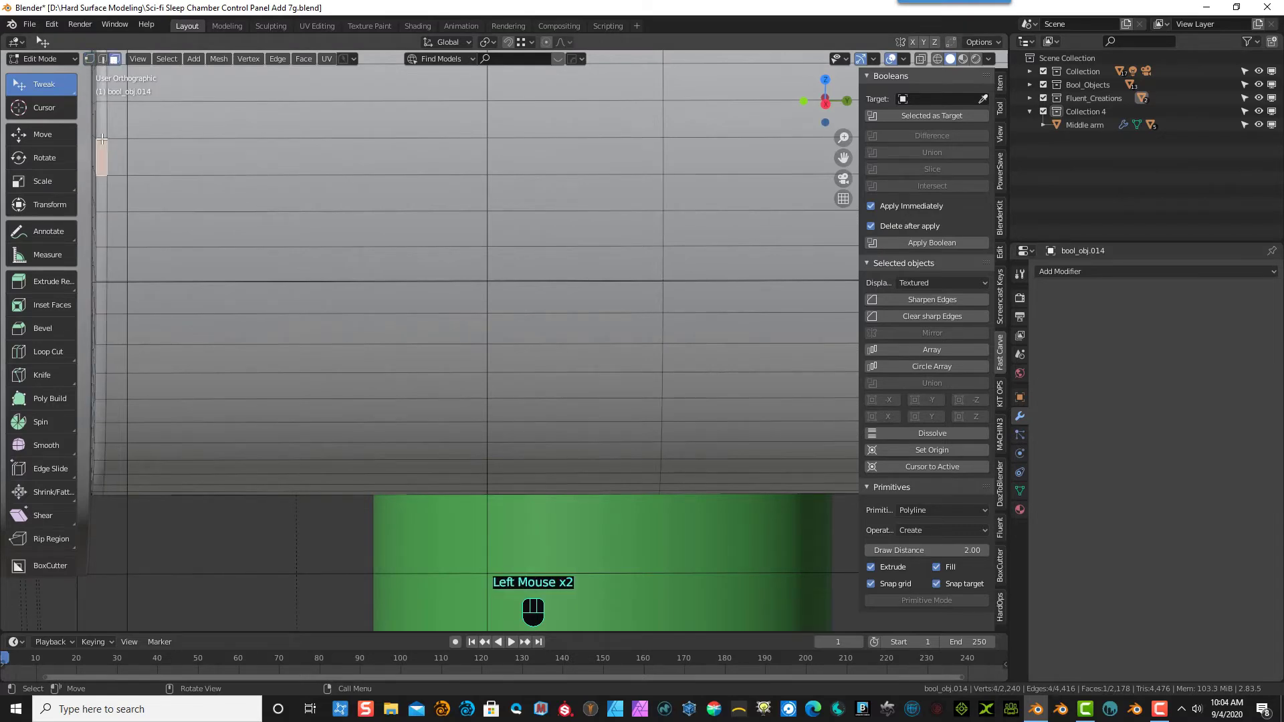
pyautogui.doubleClick(101, 138)
pyautogui.scroll(-5, 180, 224)
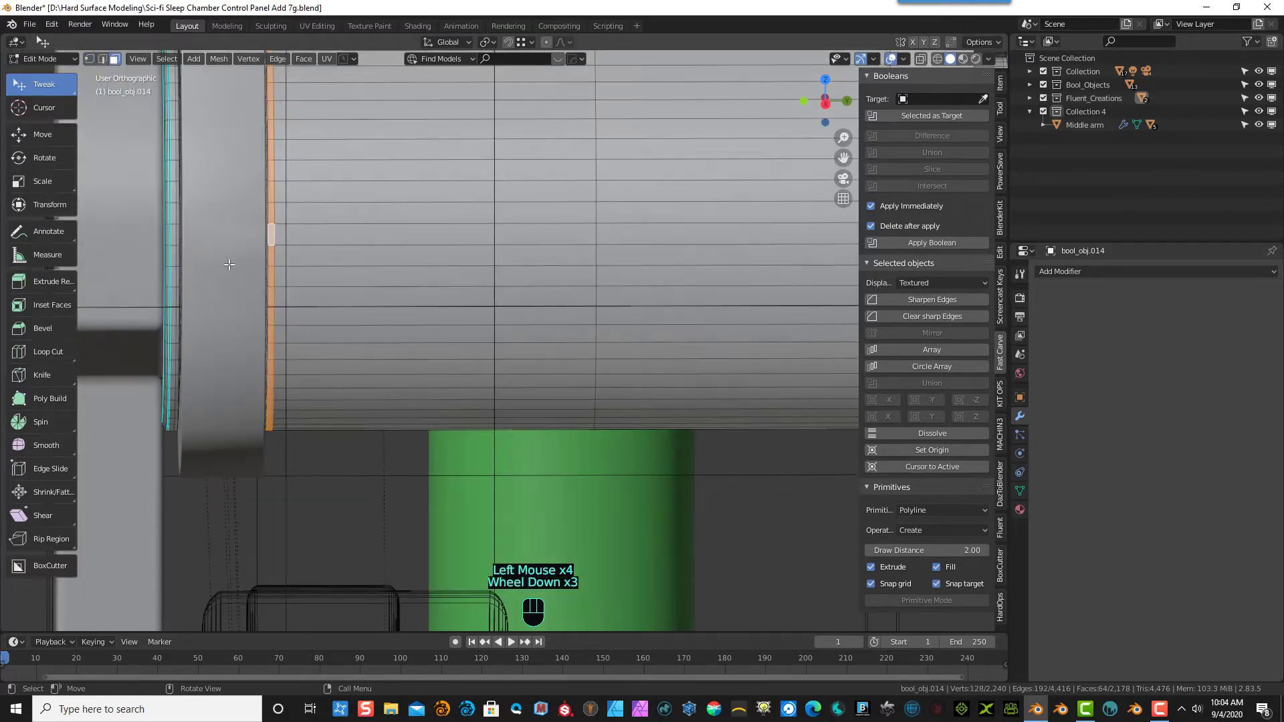
# - Move the selected face ring about 0.0021 m along Y in the right orthographic view, and return to Object Mode
pyautogui.press('KP_1')
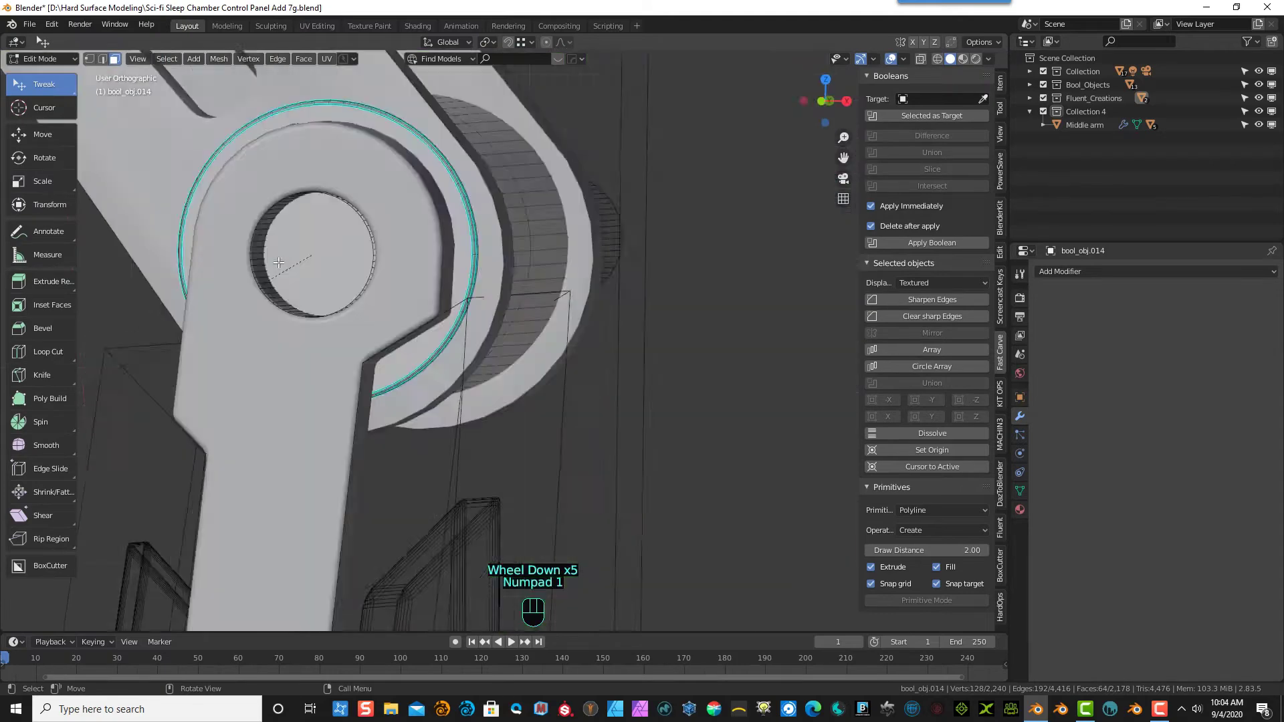
pyautogui.press('KP_3')
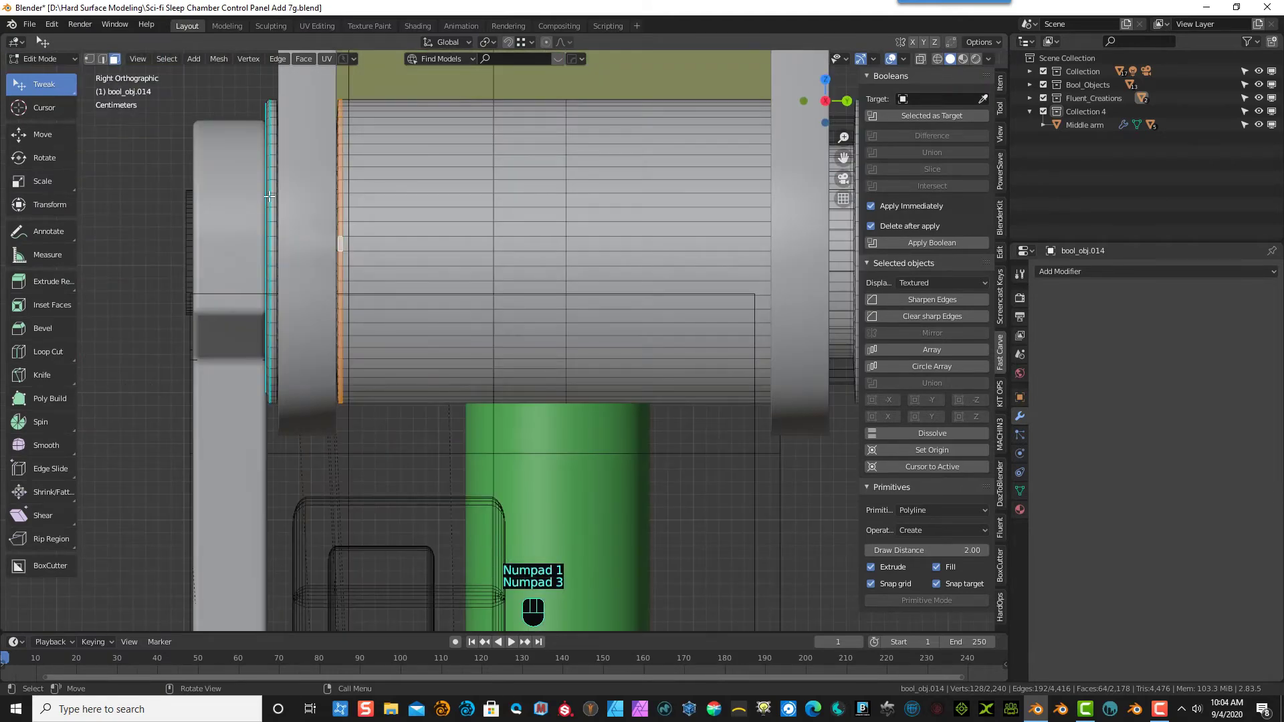
pyautogui.scroll(1, 342, 157)
pyautogui.scroll(-1, 344, 194)
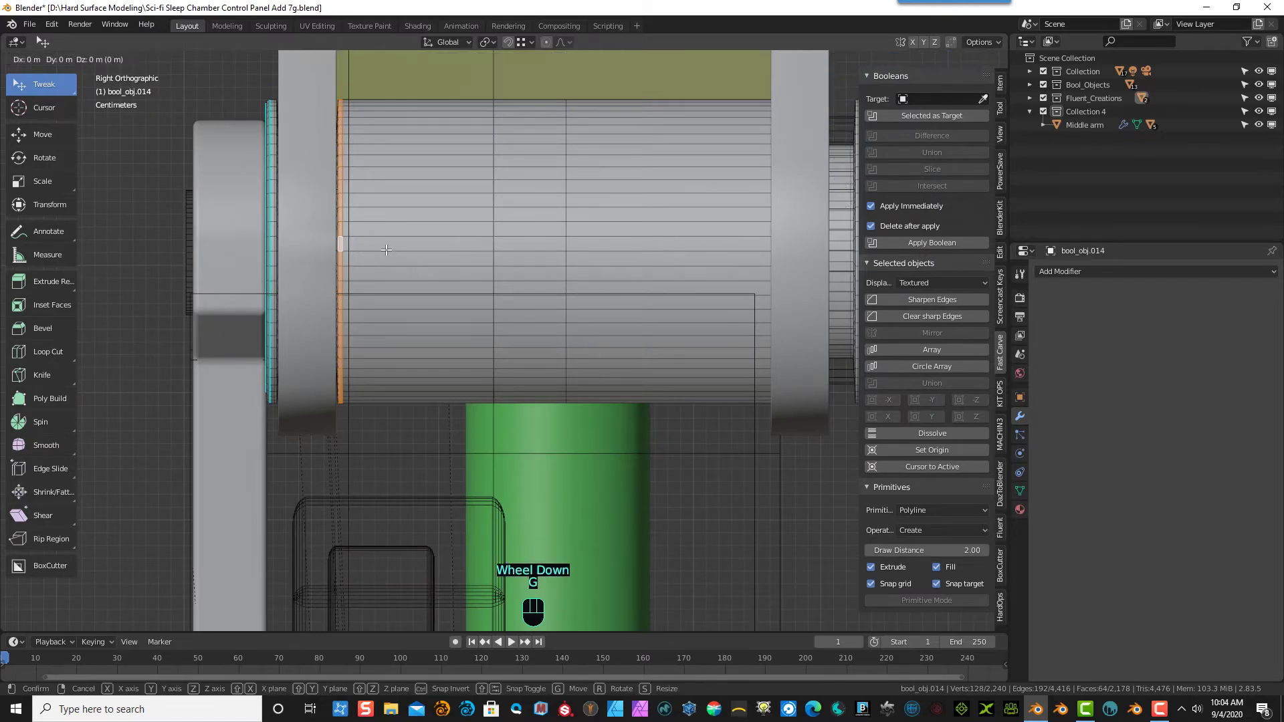
pyautogui.press('g')
pyautogui.press('z')
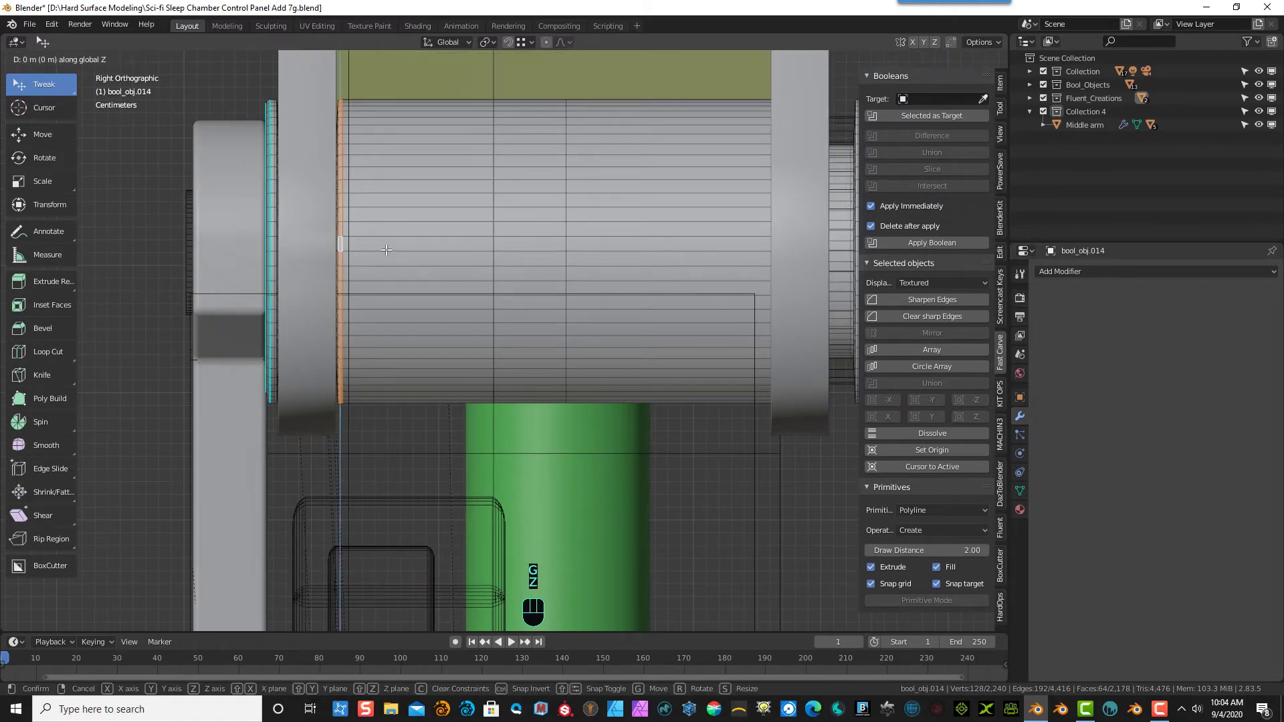
pyautogui.press('x')
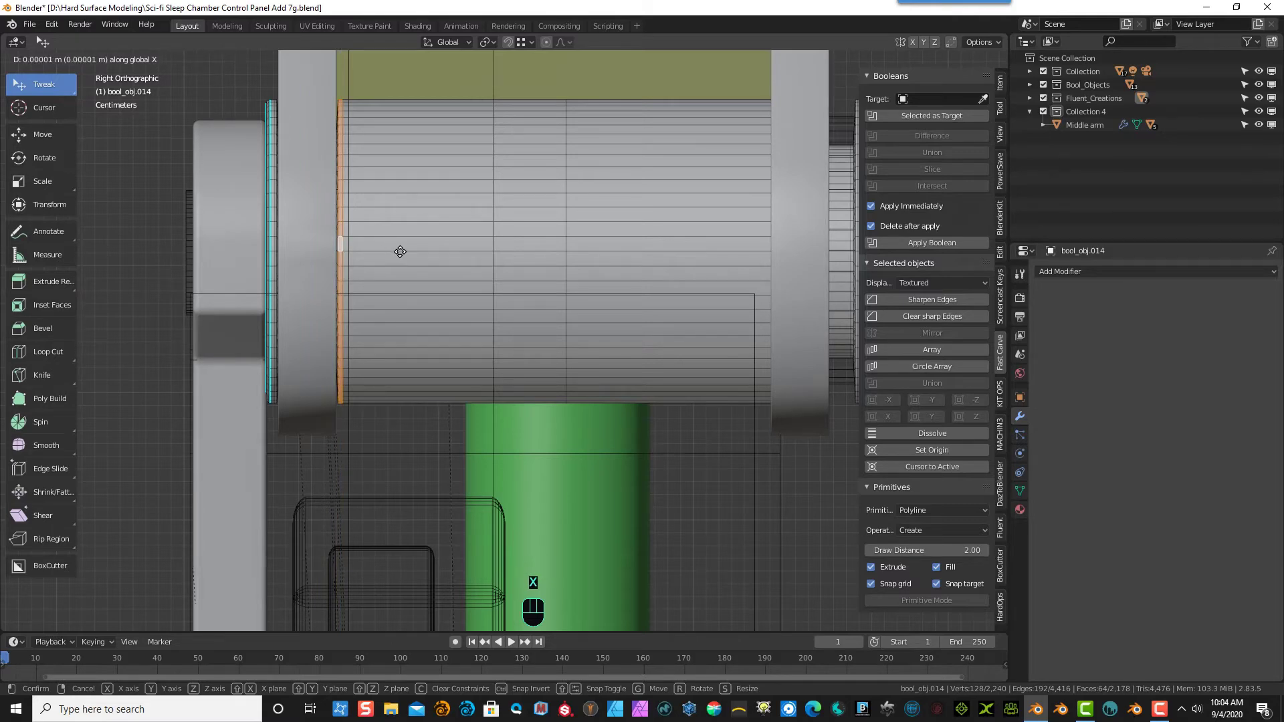
pyautogui.press('y')
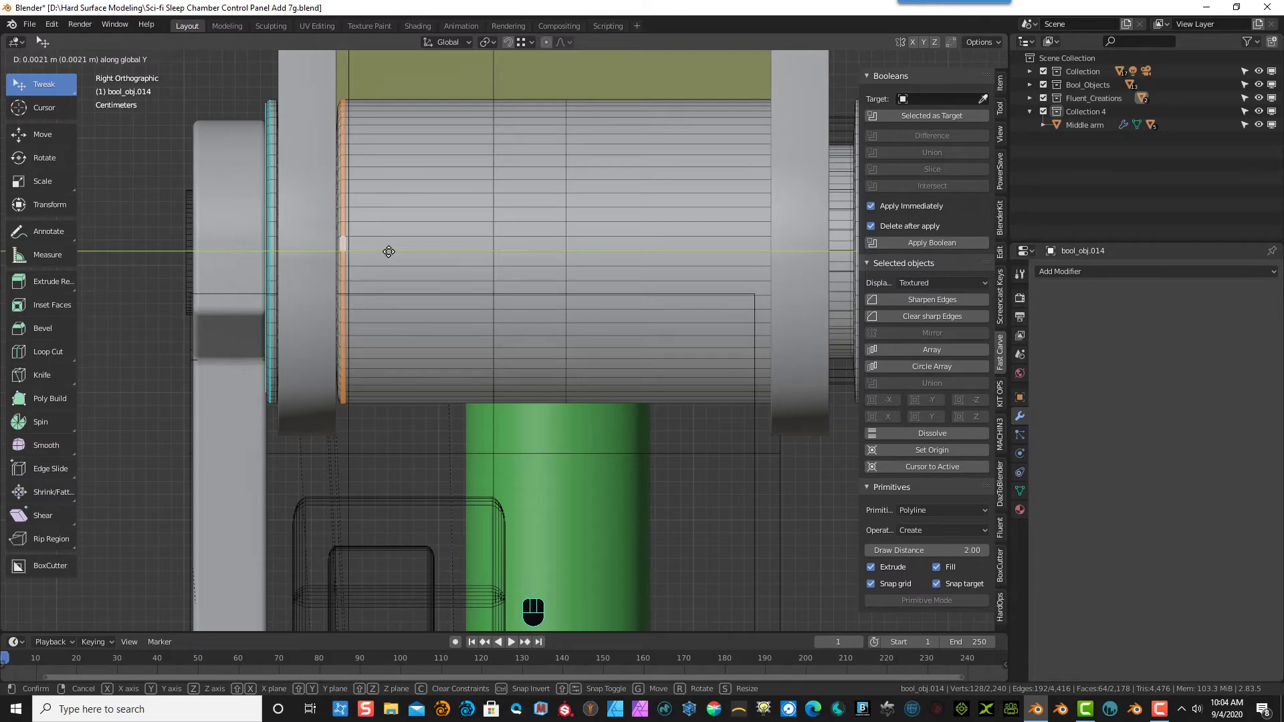
pyautogui.click(389, 252)
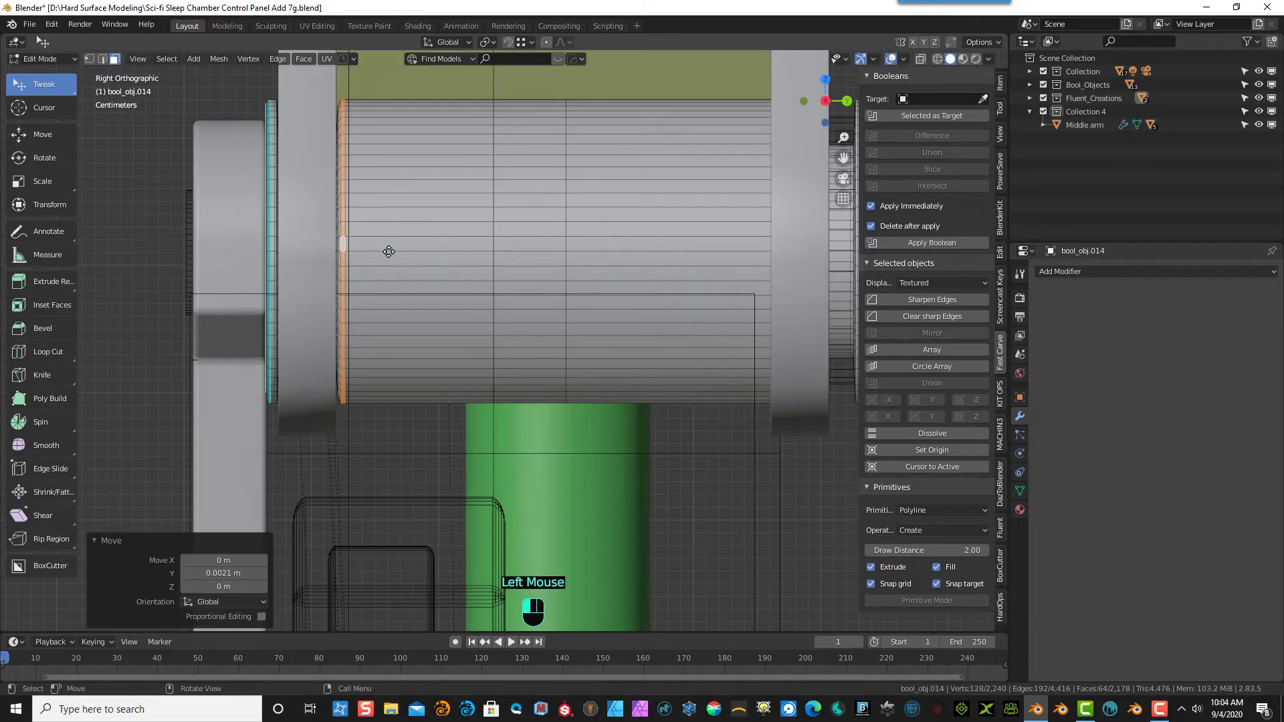
pyautogui.click(55, 58)
pyautogui.click(55, 73)
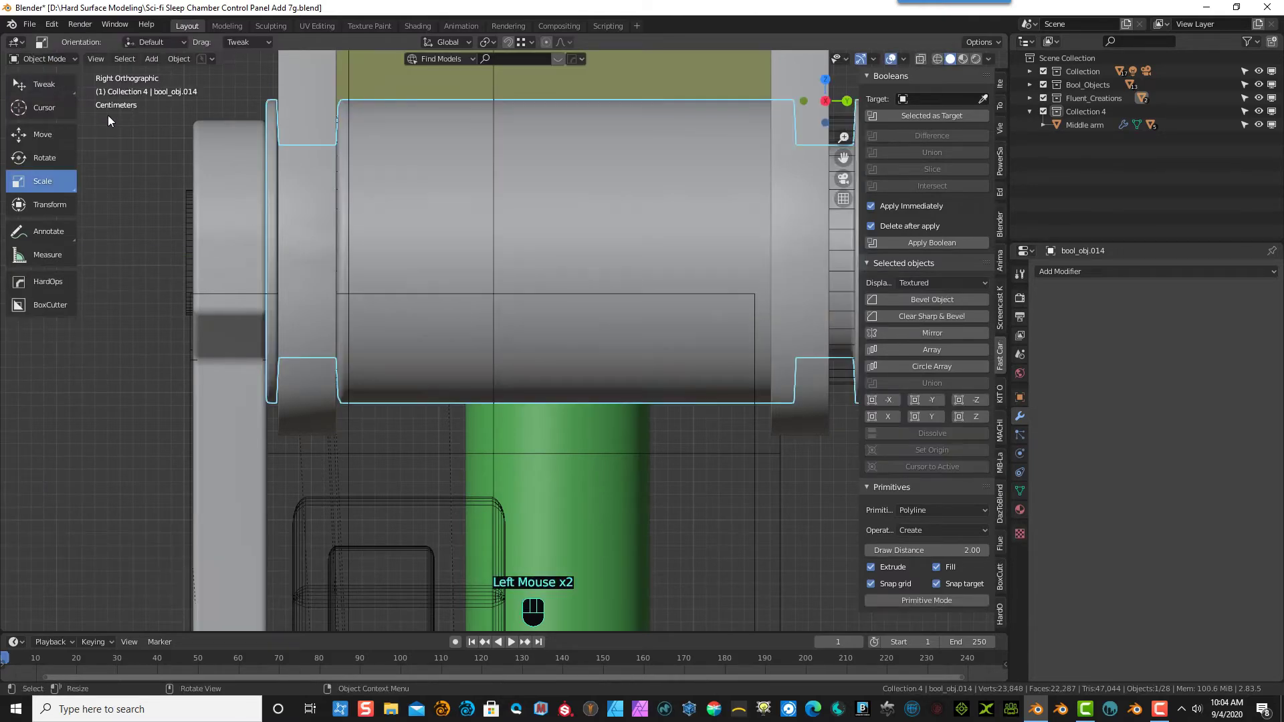
# - Show the cylinder and arms from the top in wireframe display with X-ray enabled
pyautogui.moveTo(141, 154); pyautogui.dragTo(765, 259, button='middle')
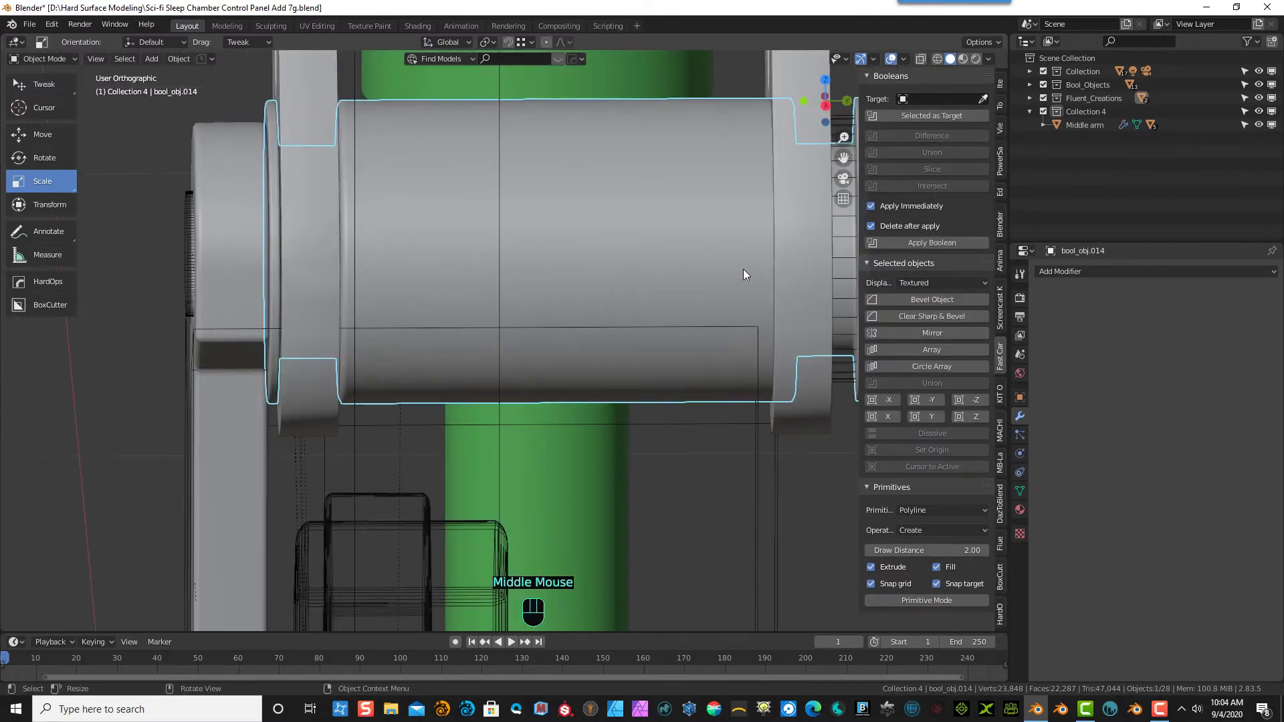
pyautogui.press('KP_7')
pyautogui.scroll(-2, 732, 257)
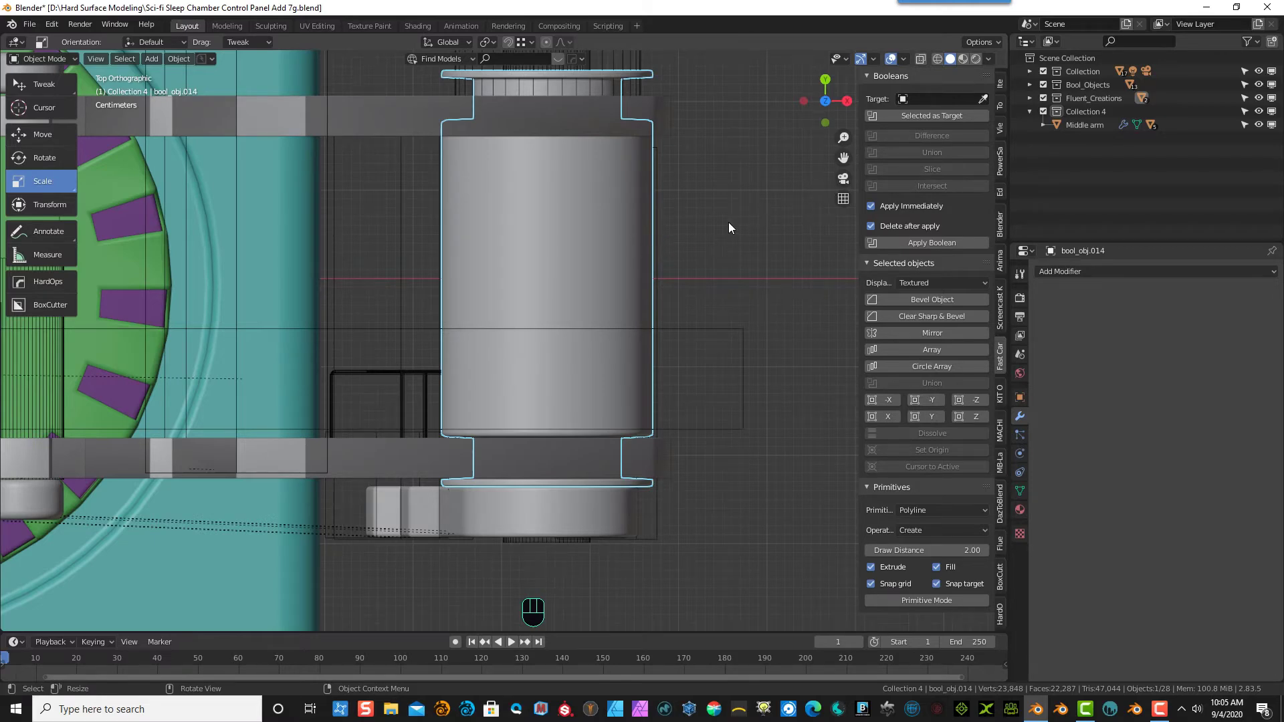
pyautogui.press('KP_7')
pyautogui.click(922, 59)
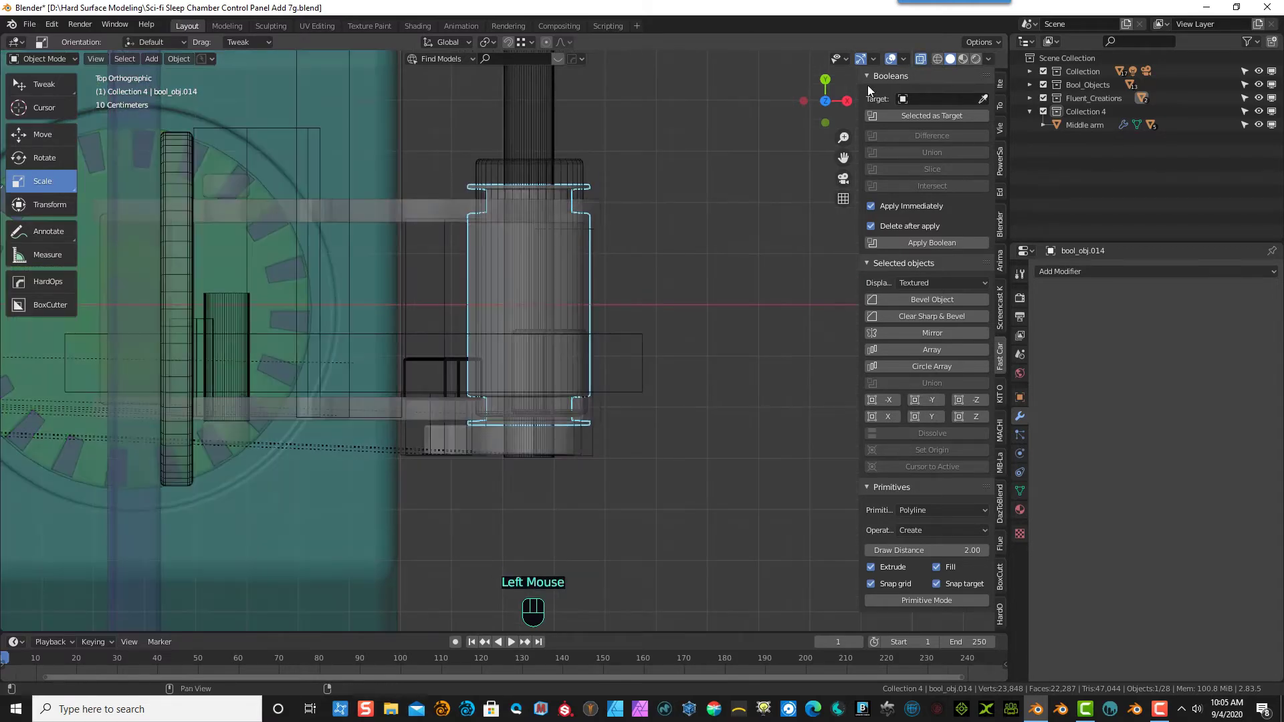
pyautogui.click(937, 58)
# - In Edit Mode, box-select only the flange and groove geometry at the cylinder's +Y end
pyautogui.click(41, 83)
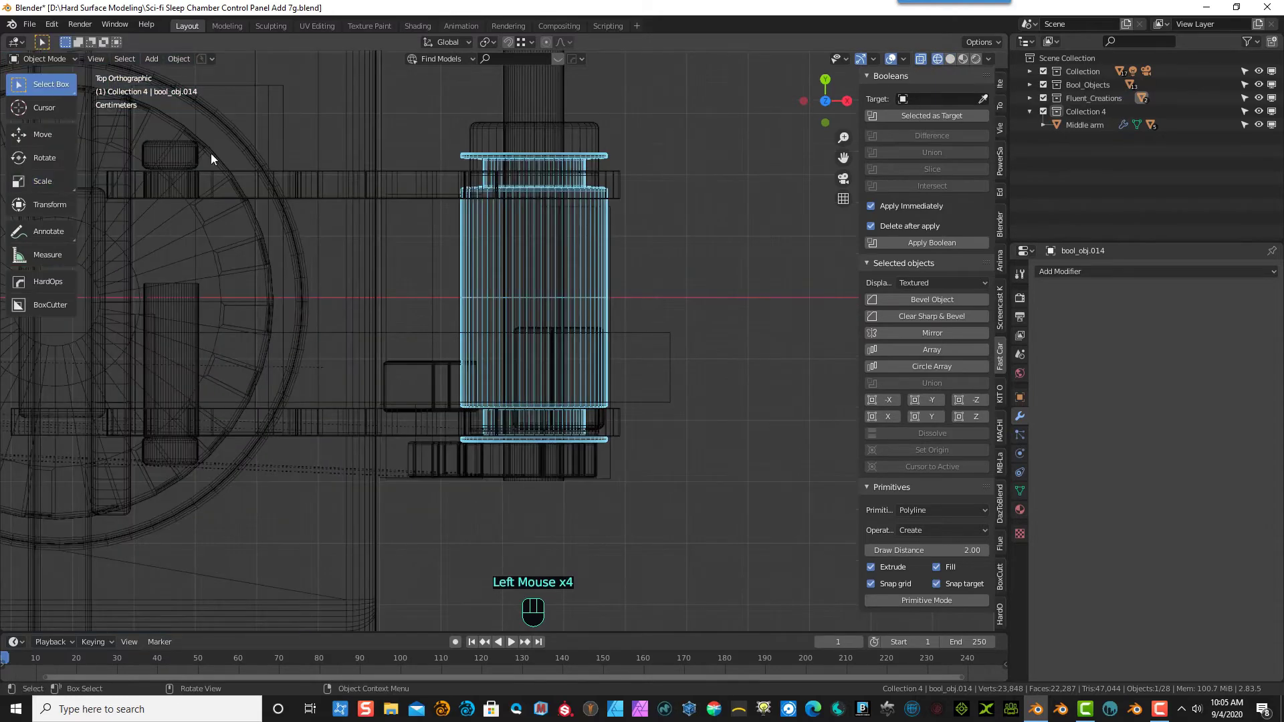
pyautogui.moveTo(39, 58); pyautogui.dragTo(45, 85)
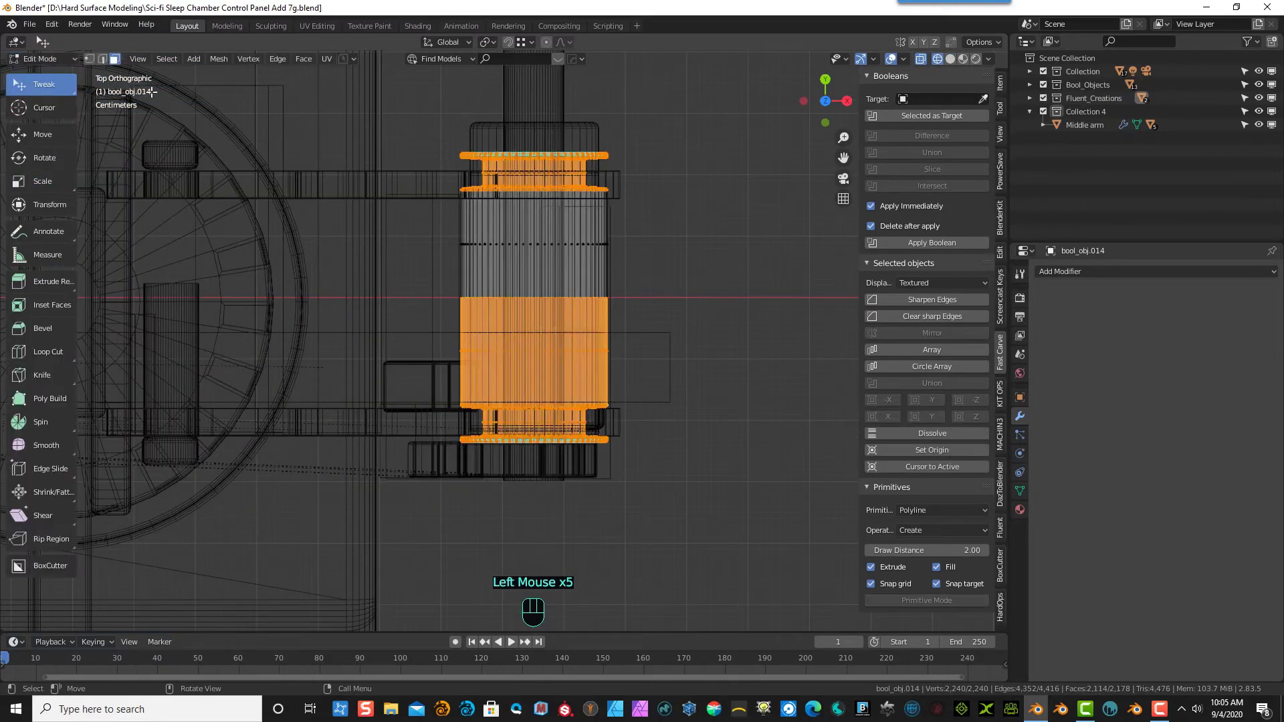
pyautogui.click(415, 102)
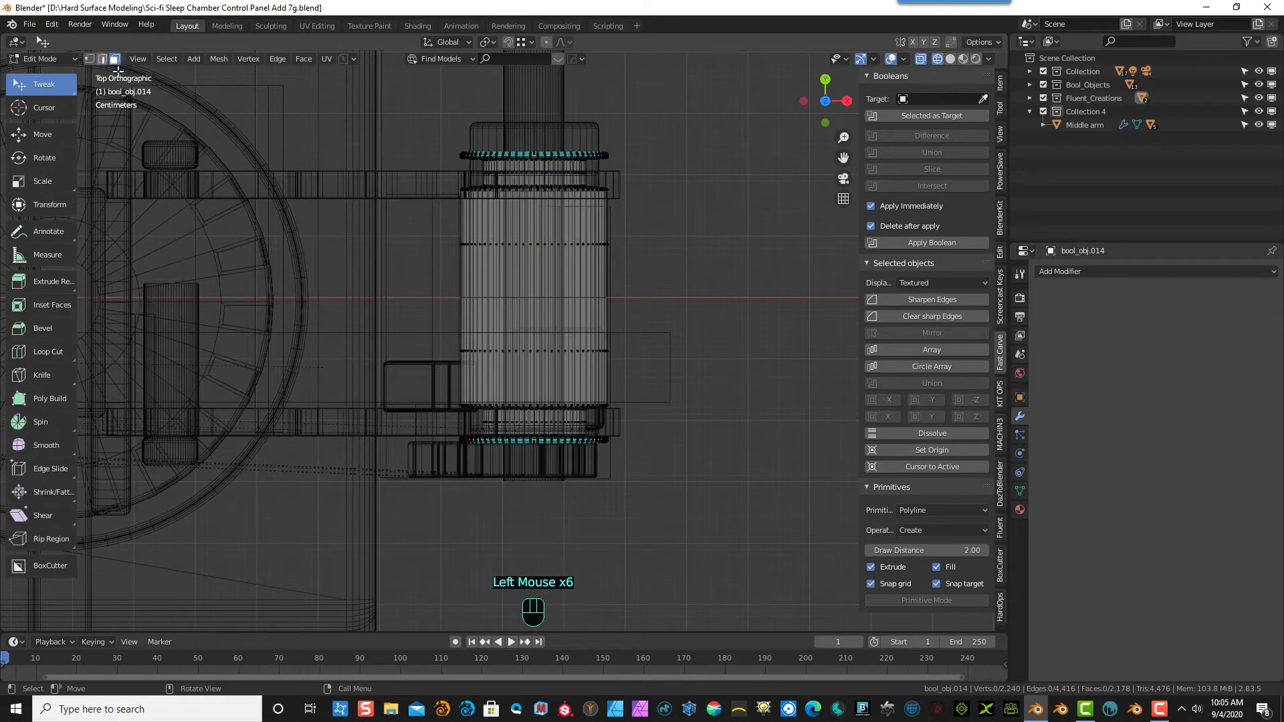
pyautogui.moveTo(423, 117); pyautogui.dragTo(633, 192)
pyautogui.moveTo(50, 89); pyautogui.dragTo(54, 142)
pyautogui.moveTo(383, 110); pyautogui.dragTo(678, 196)
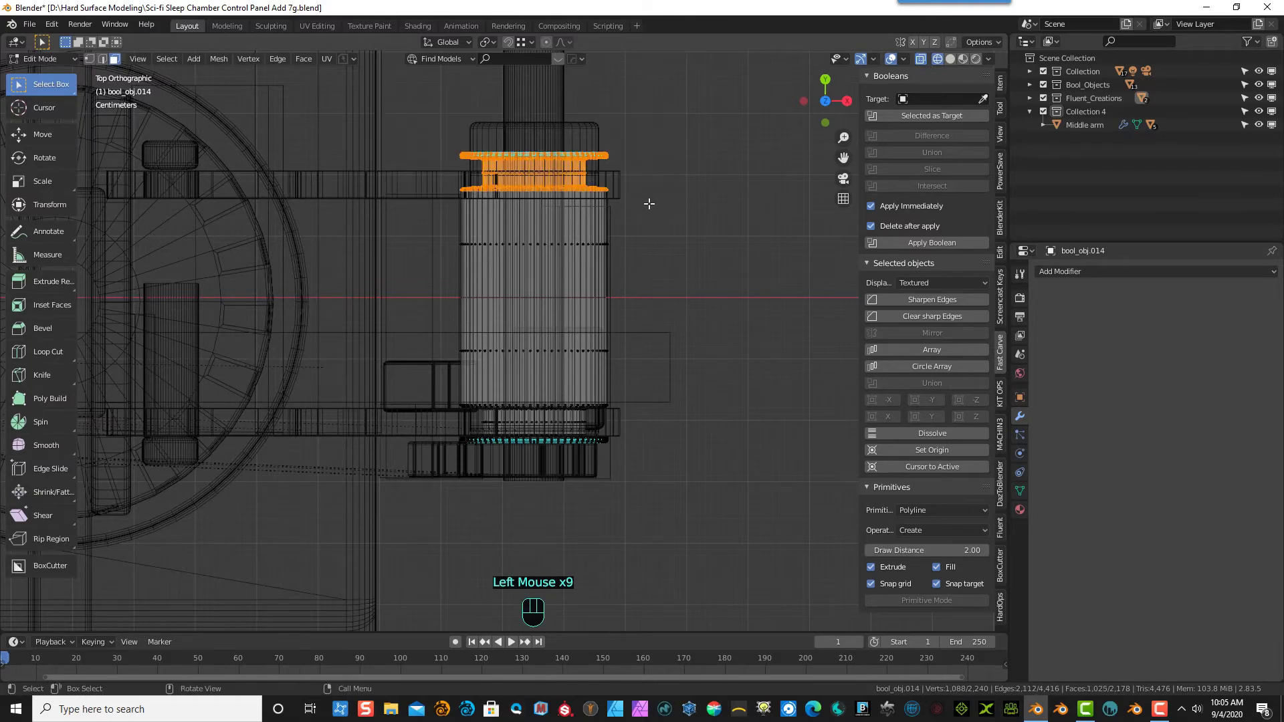
# - Move the selected flange and groove geometry -0.0189 m along global Y to line up with the arm plate, then deselect it
pyautogui.scroll(4, 642, 194)
pyautogui.moveTo(842, 158); pyautogui.dragTo(761, 368)
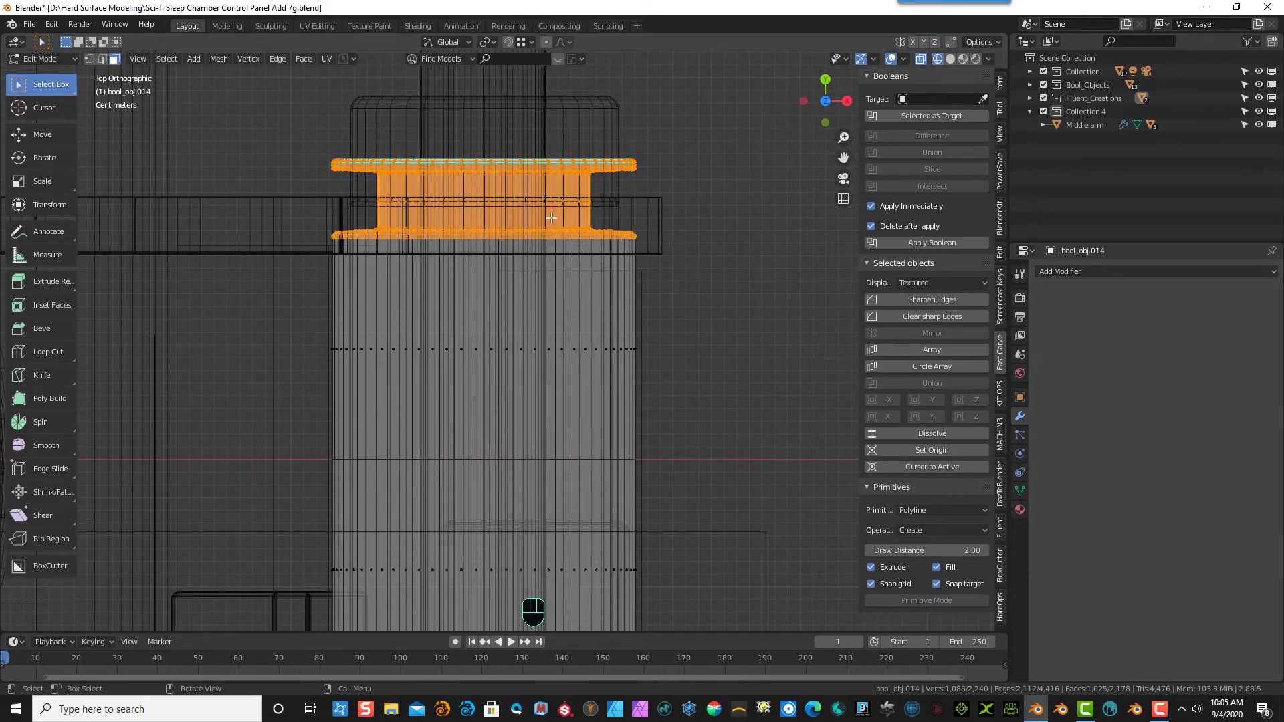
pyautogui.press('g')
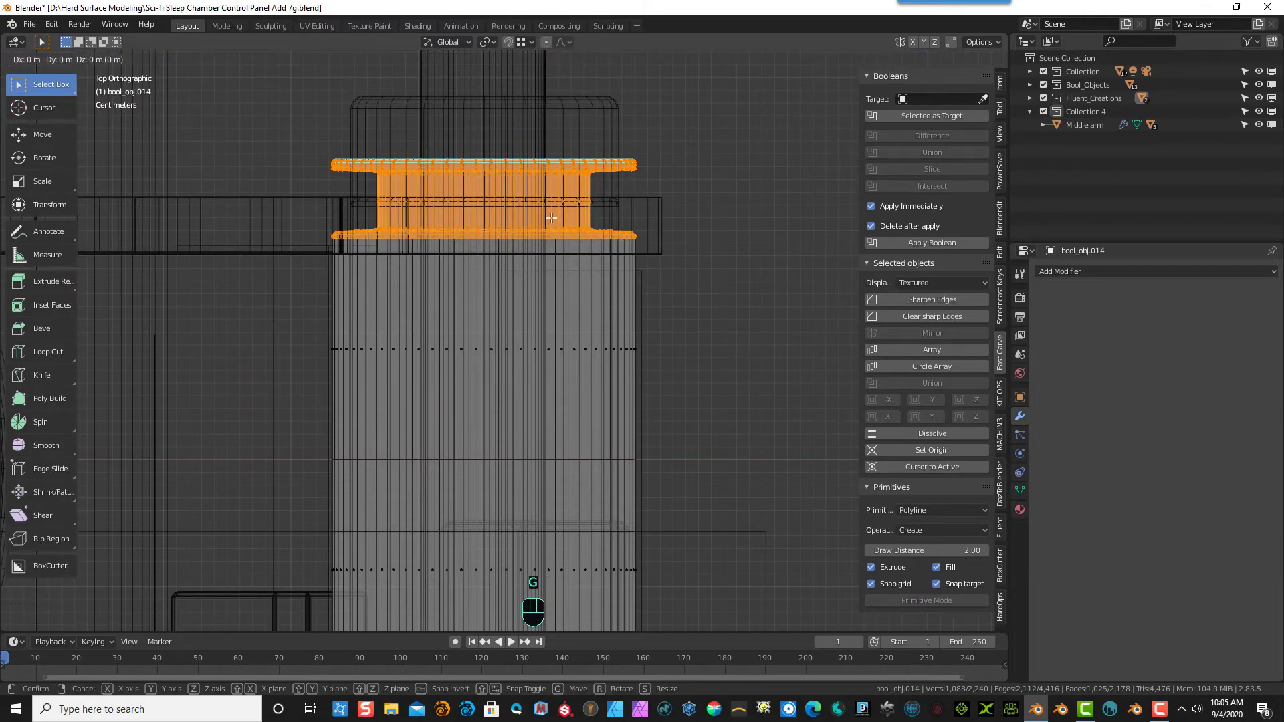
pyautogui.press('x')
pyautogui.press('z')
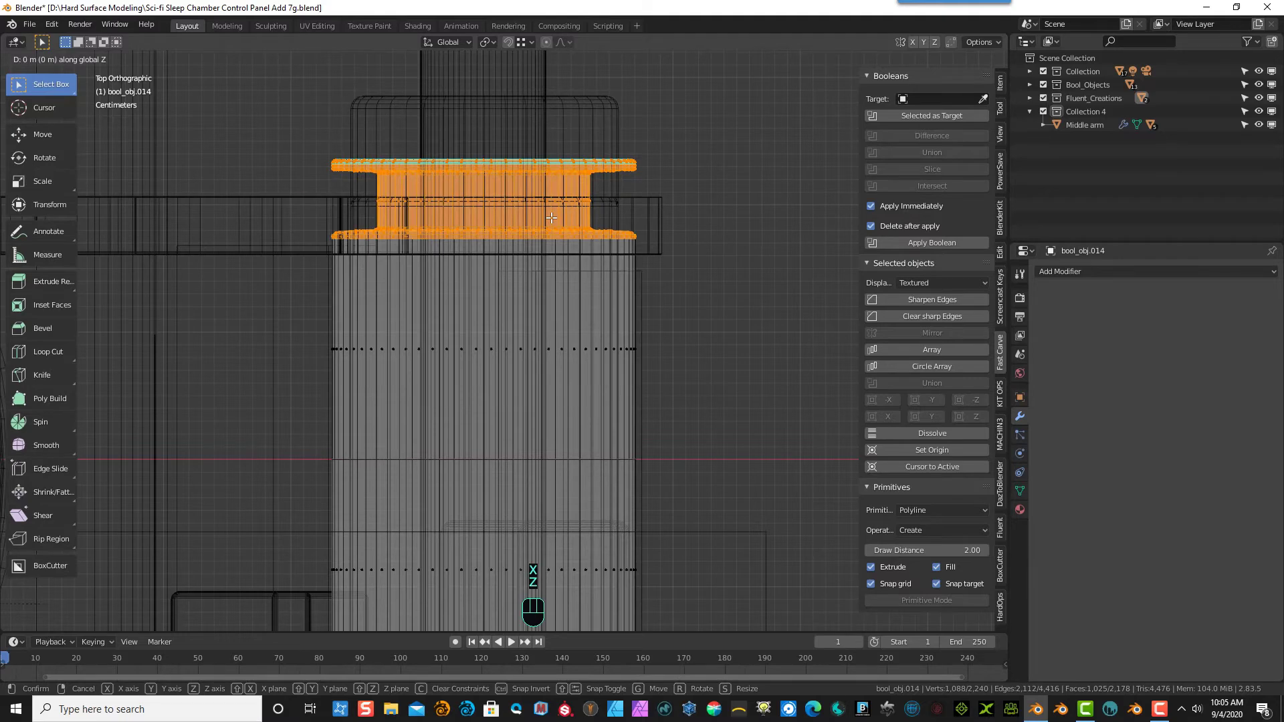
pyautogui.press('y')
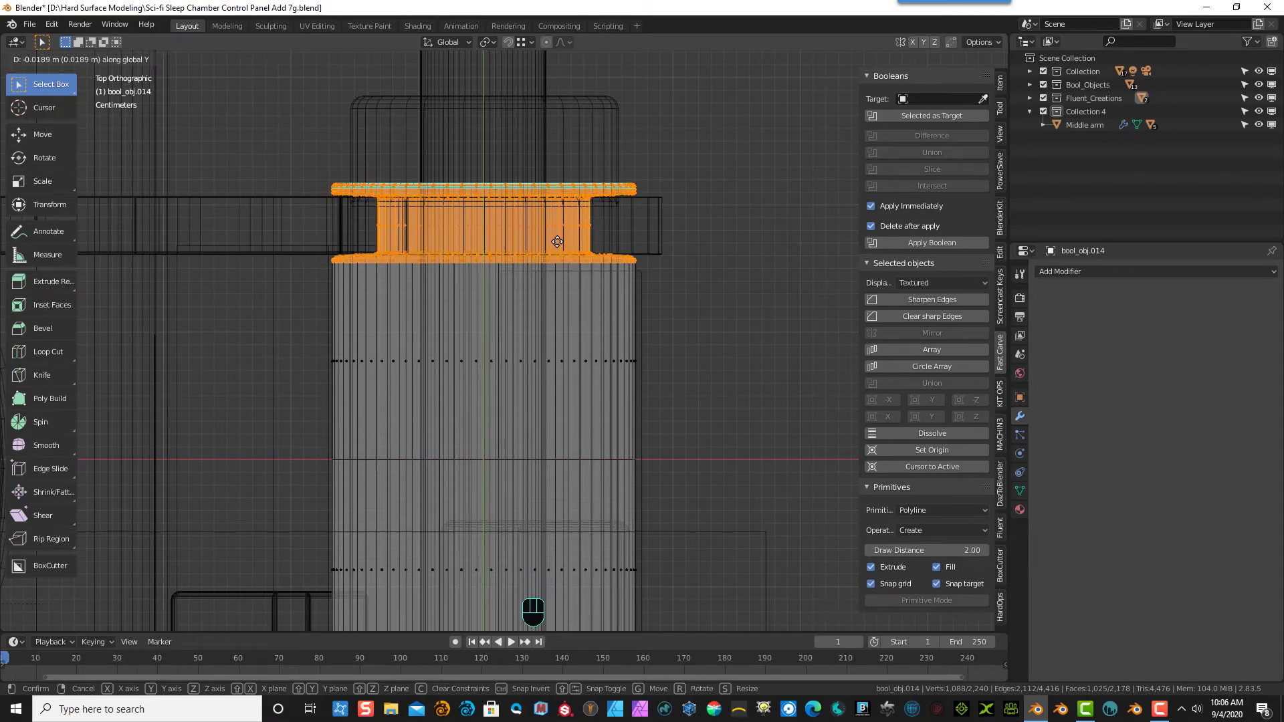
pyautogui.click(558, 242)
pyautogui.click(680, 227)
# - Return to Object Mode and display the model in solid shading with X-ray turned off
pyautogui.moveTo(725, 238); pyautogui.dragTo(553, 180, button='middle')
pyautogui.scroll(-6, 415, 247)
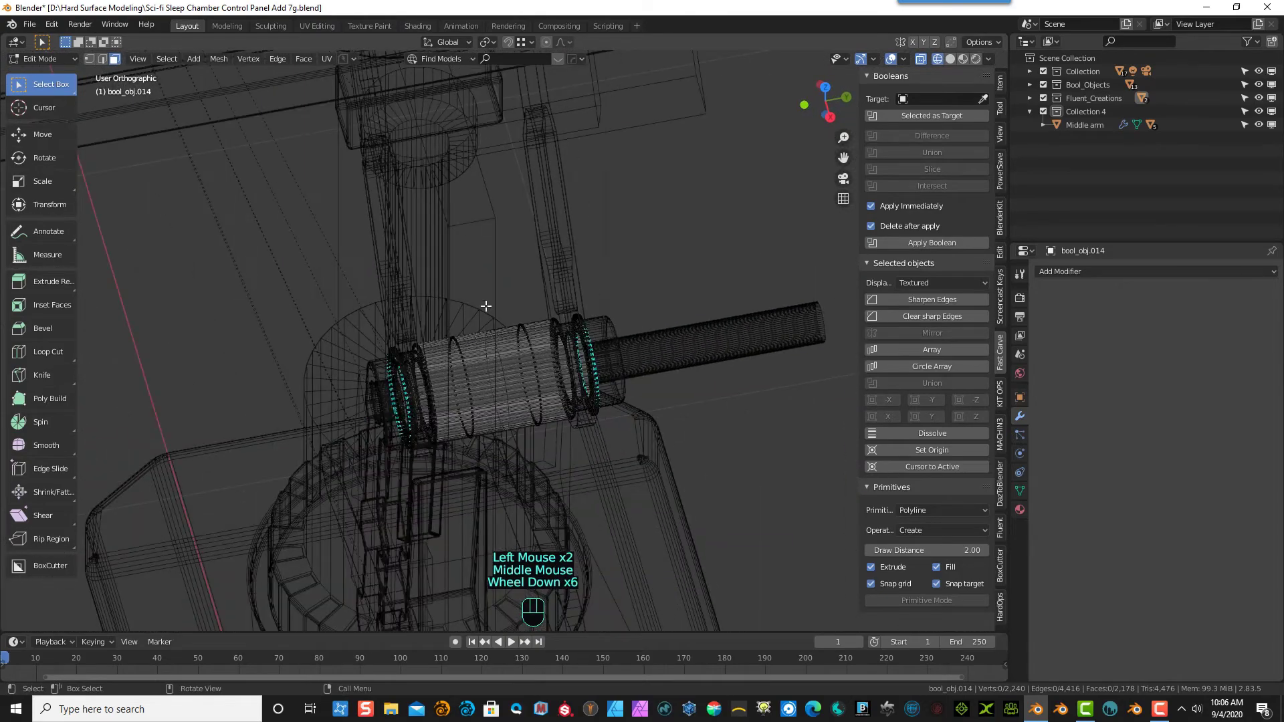
pyautogui.click(40, 59)
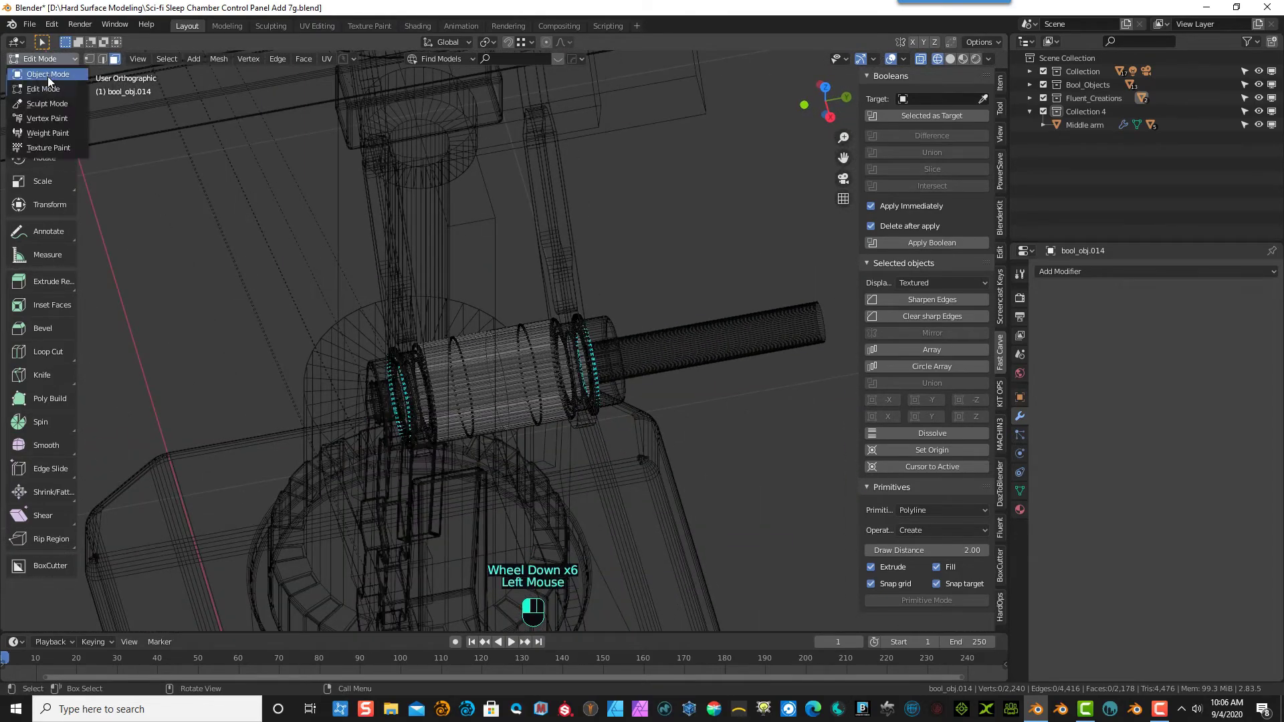
pyautogui.click(36, 76)
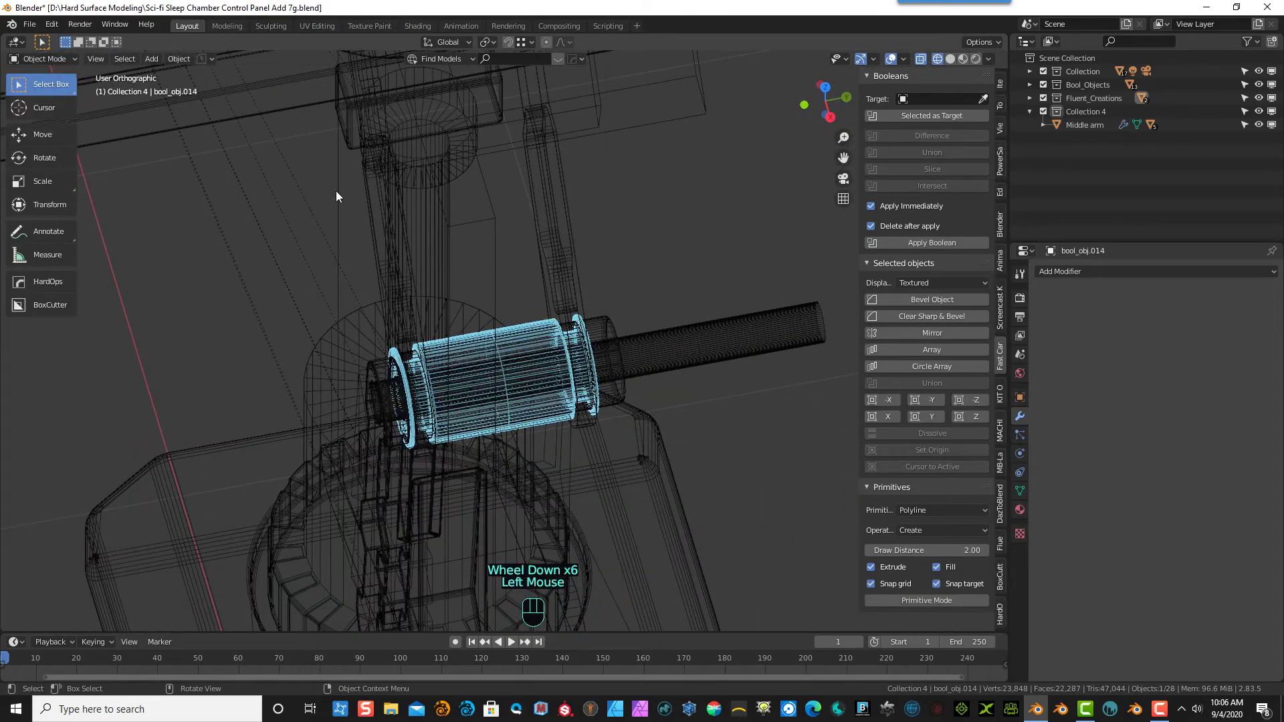
pyautogui.click(951, 59)
pyautogui.click(921, 60)
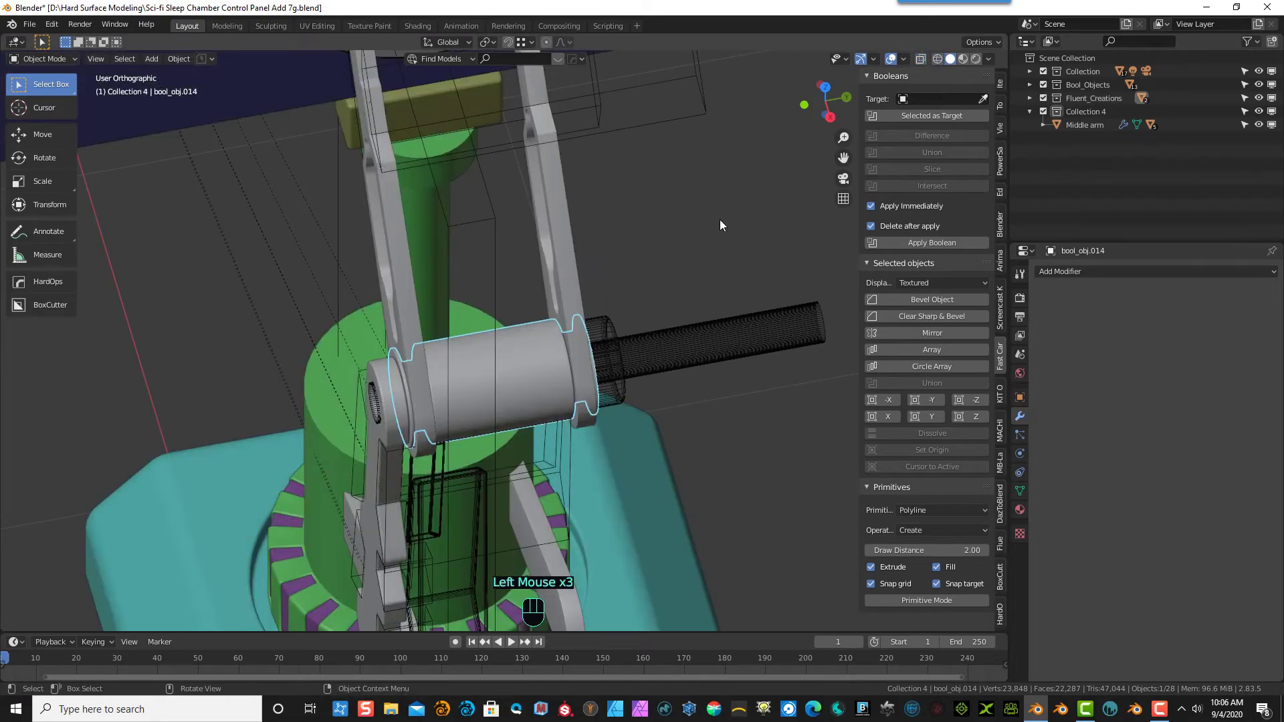
pyautogui.moveTo(719, 220)
pyautogui.mouseDown(button='middle')
pyautogui.moveTo(700, 223)
pyautogui.moveTo(689, 174)
pyautogui.moveTo(717, 145)
pyautogui.moveTo(746, 159)
pyautogui.moveTo(740, 175)
pyautogui.moveTo(694, 186)
pyautogui.mouseUp(button='middle')
# - Hide the two wireframe boolean cutters, bool_obj and bool_obj.013, that protrude from the pivot cylinder's end
pyautogui.click(505, 351)
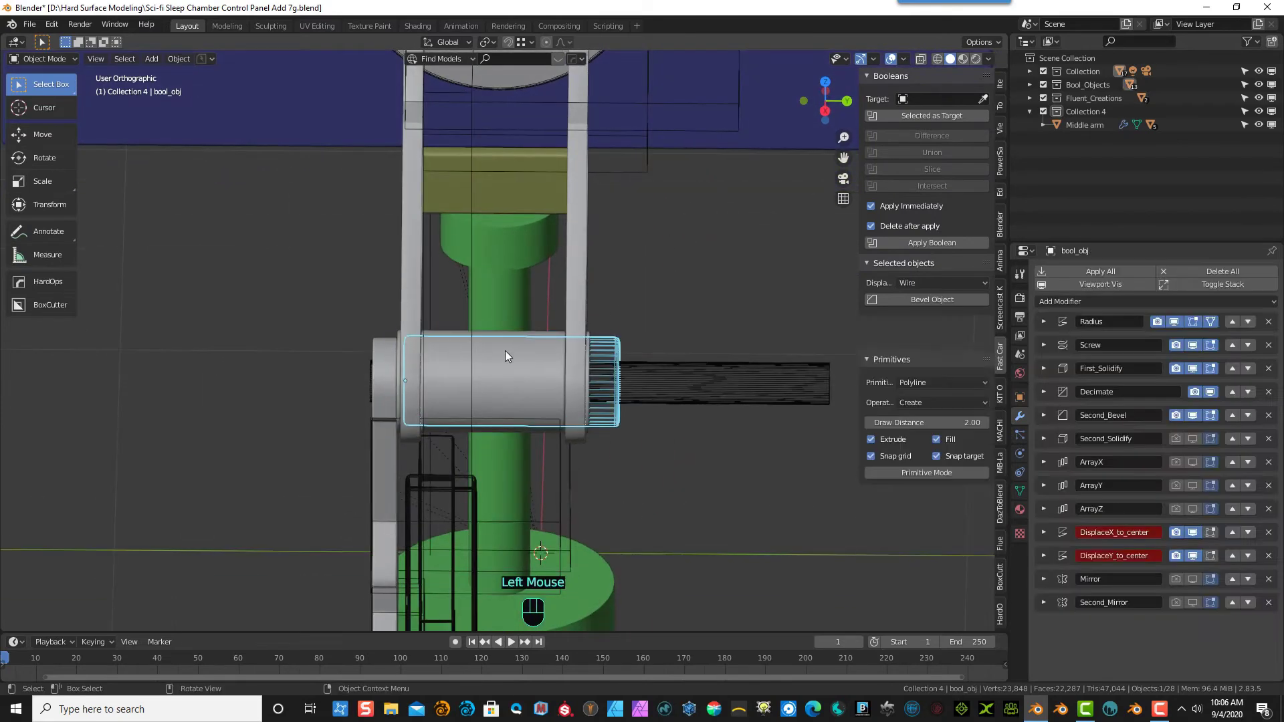
pyautogui.click(475, 329)
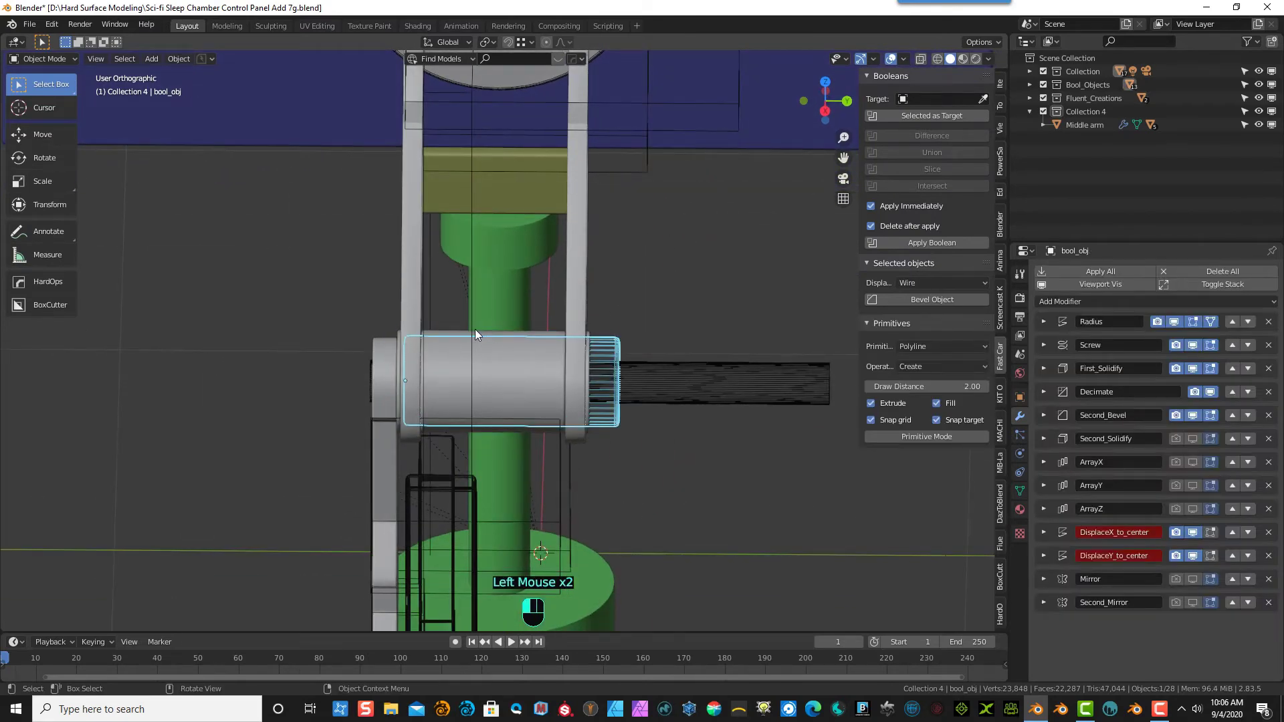
pyautogui.click(620, 343)
pyautogui.press('h')
pyautogui.click(656, 367)
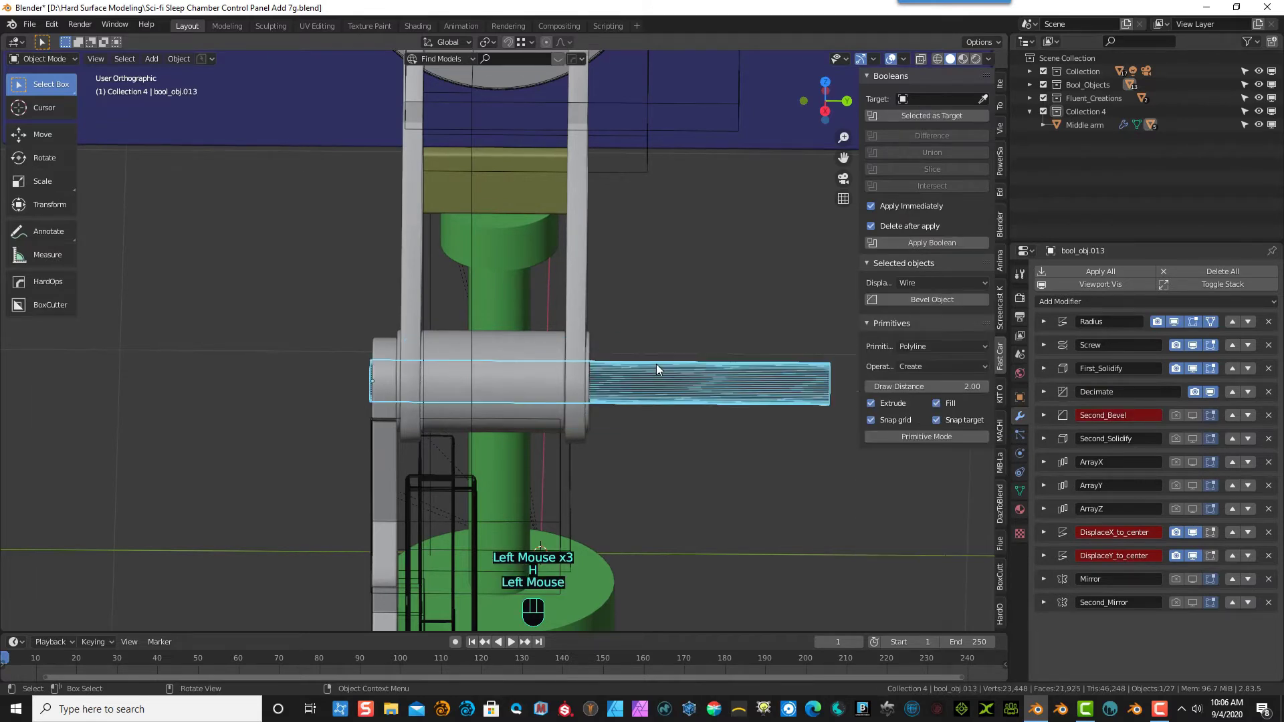
pyautogui.press('h')
# - Select the grooved pivot cylinder between the arm plates and enter Edit Mode on it
pyautogui.click(488, 347)
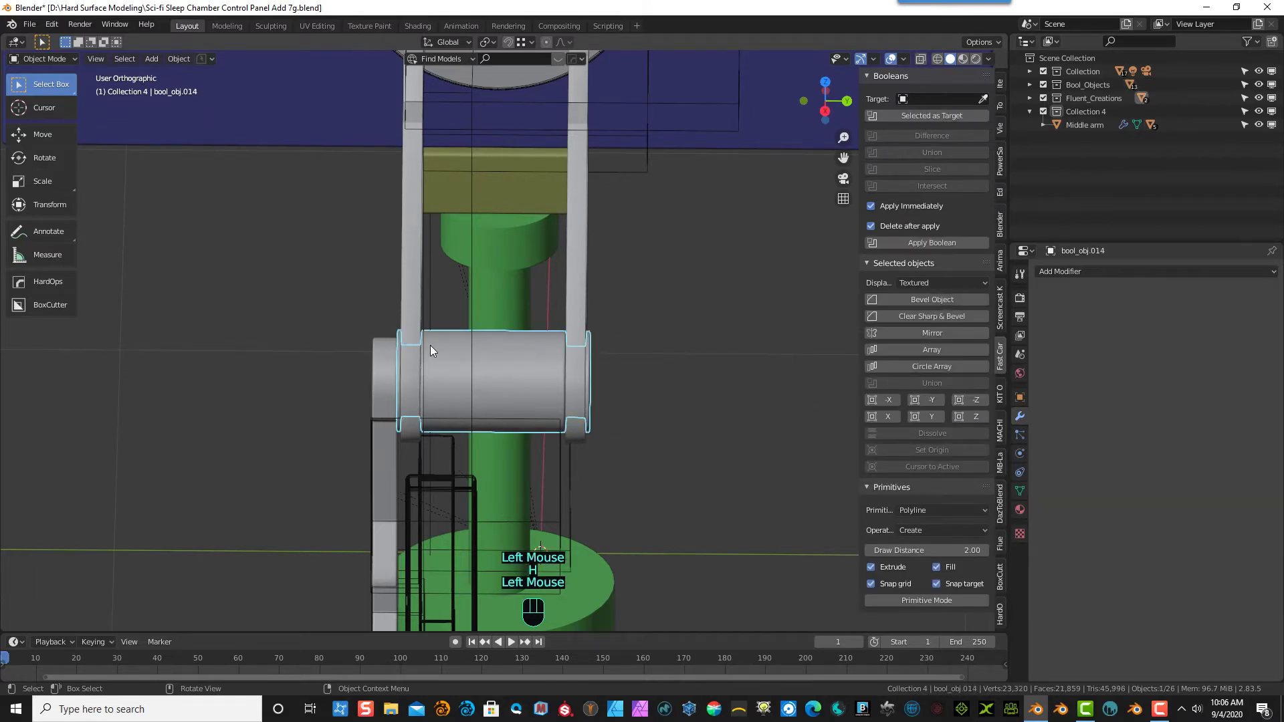
pyautogui.click(59, 61)
pyautogui.click(56, 89)
pyautogui.scroll(4, 528, 434)
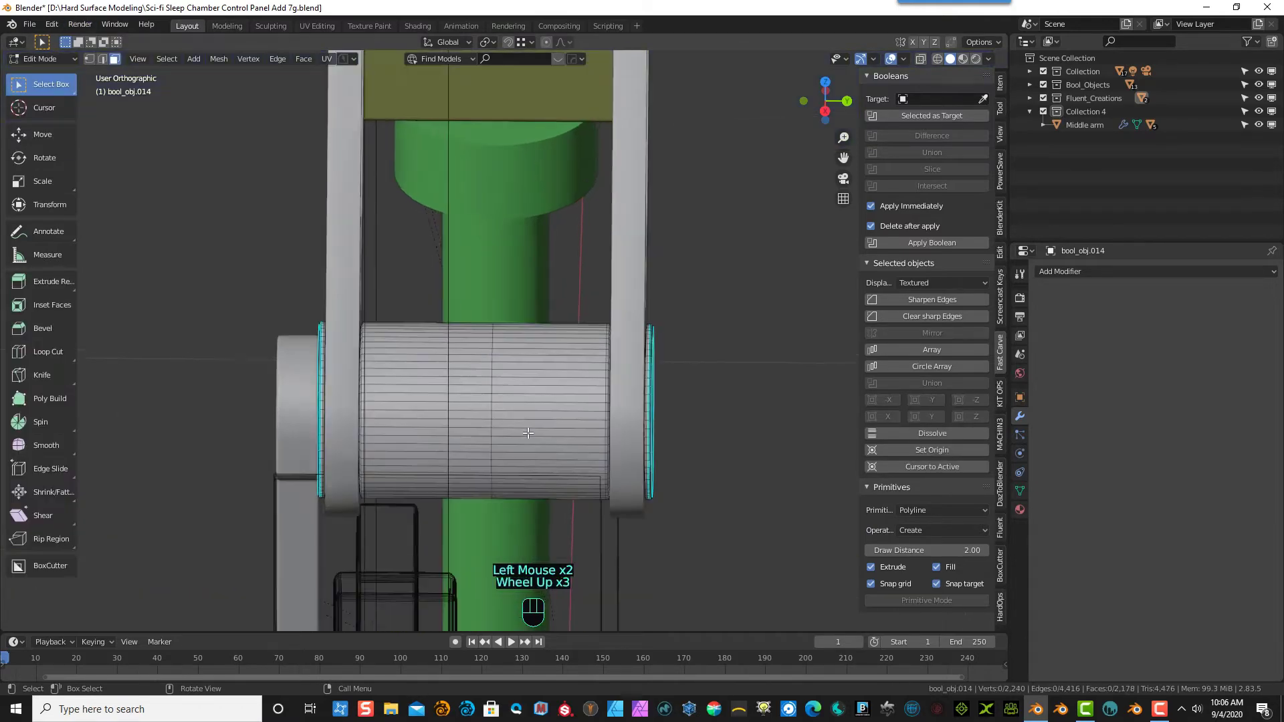
pyautogui.scroll(2, 596, 400)
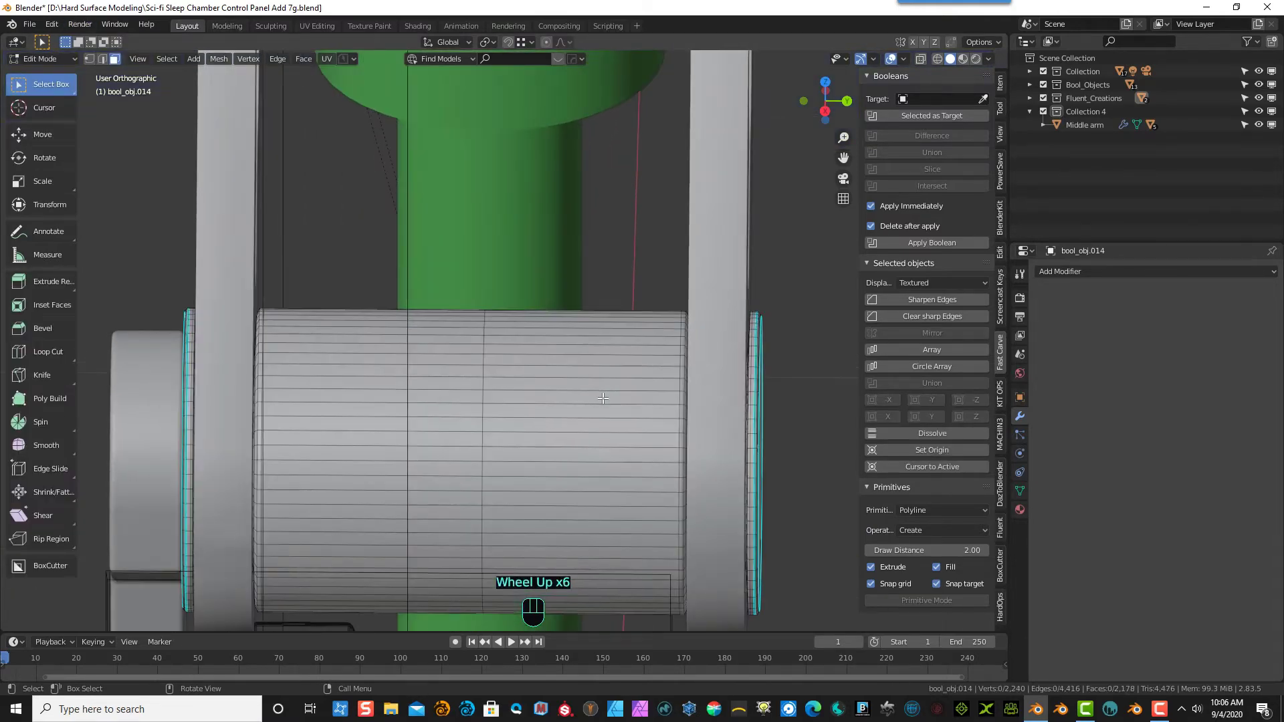
# - Select every other lengthwise face strip around the pivot cylinder's body, including the faces on both sides of the central edge loop
pyautogui.moveTo(603, 399); pyautogui.dragTo(443, 372, button='middle')
pyautogui.scroll(2, 442, 373)
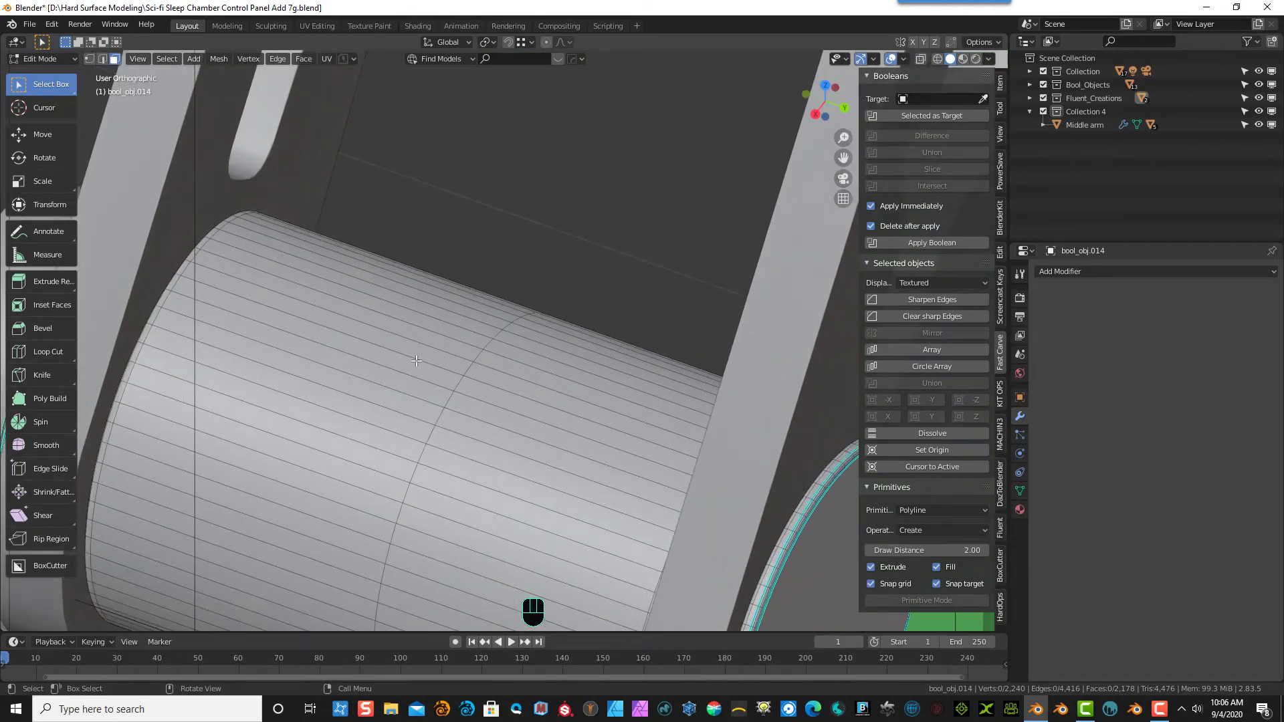
pyautogui.click(451, 402)
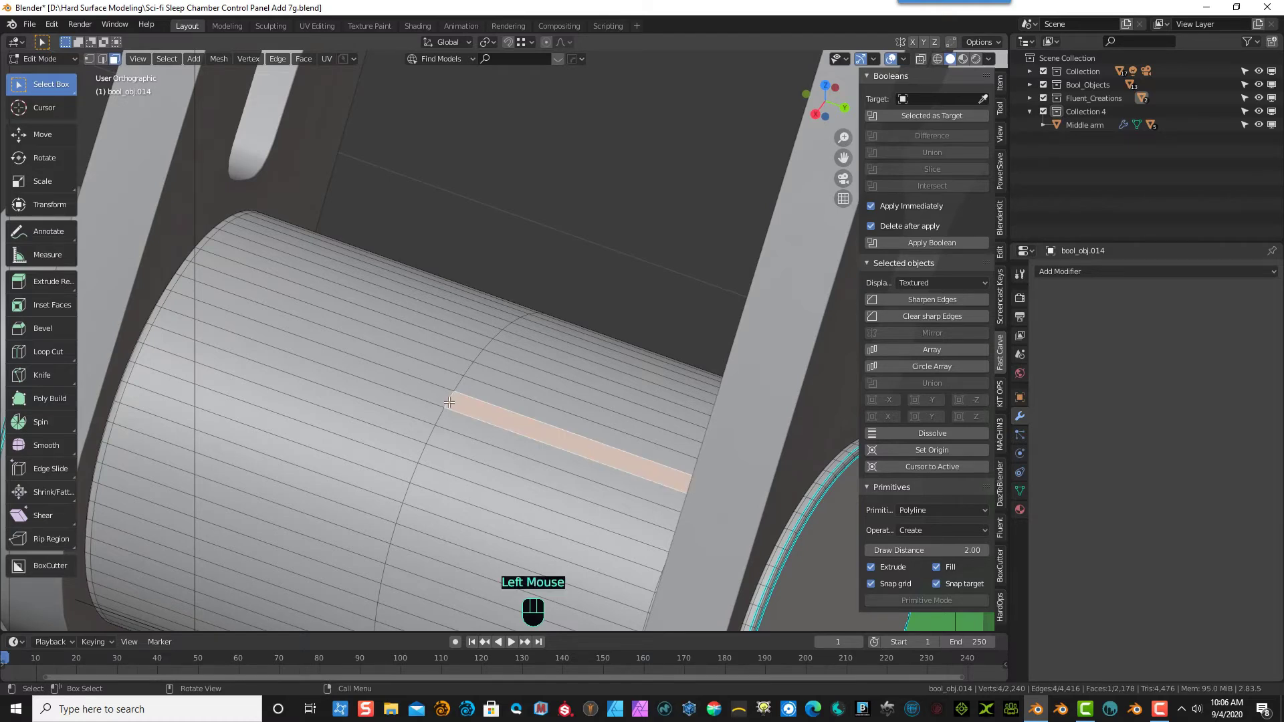
pyautogui.keyDown('shift'); pyautogui.click(440, 396); pyautogui.keyUp('shift')
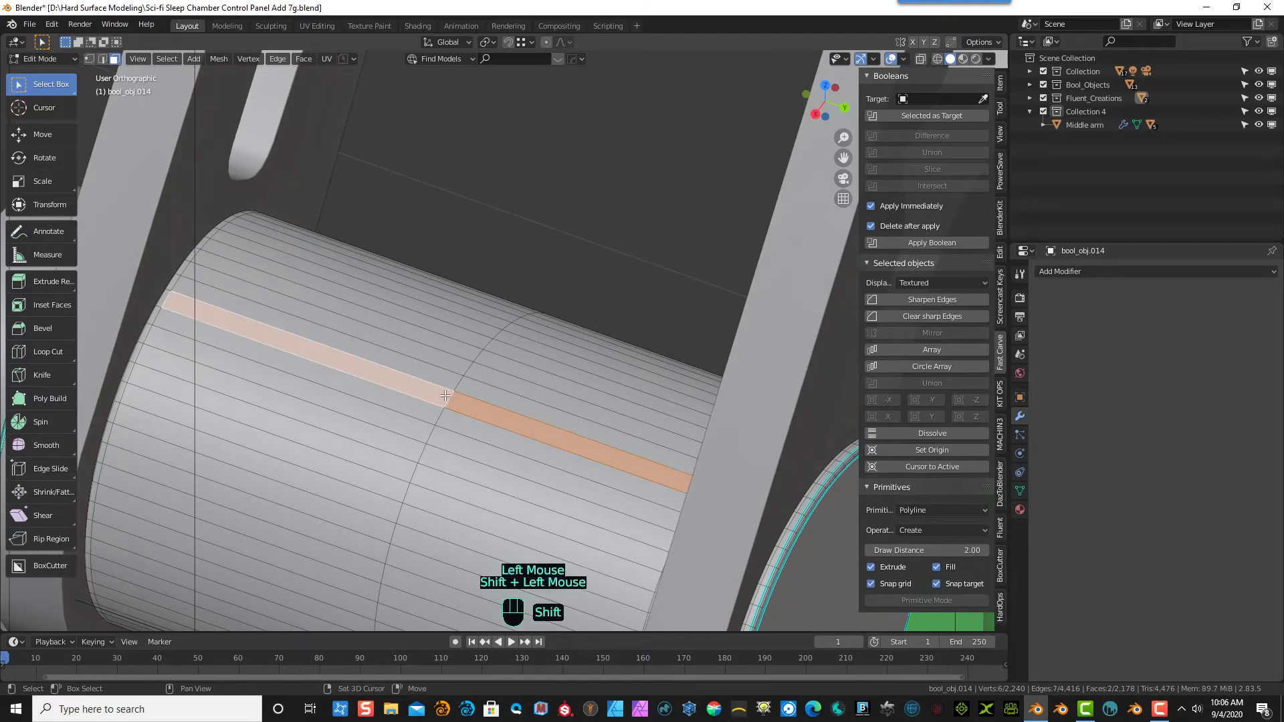
pyautogui.keyDown('shift'); pyautogui.click(471, 367); pyautogui.keyUp('shift')
pyautogui.keyDown('shift'); pyautogui.click(467, 367); pyautogui.keyUp('shift')
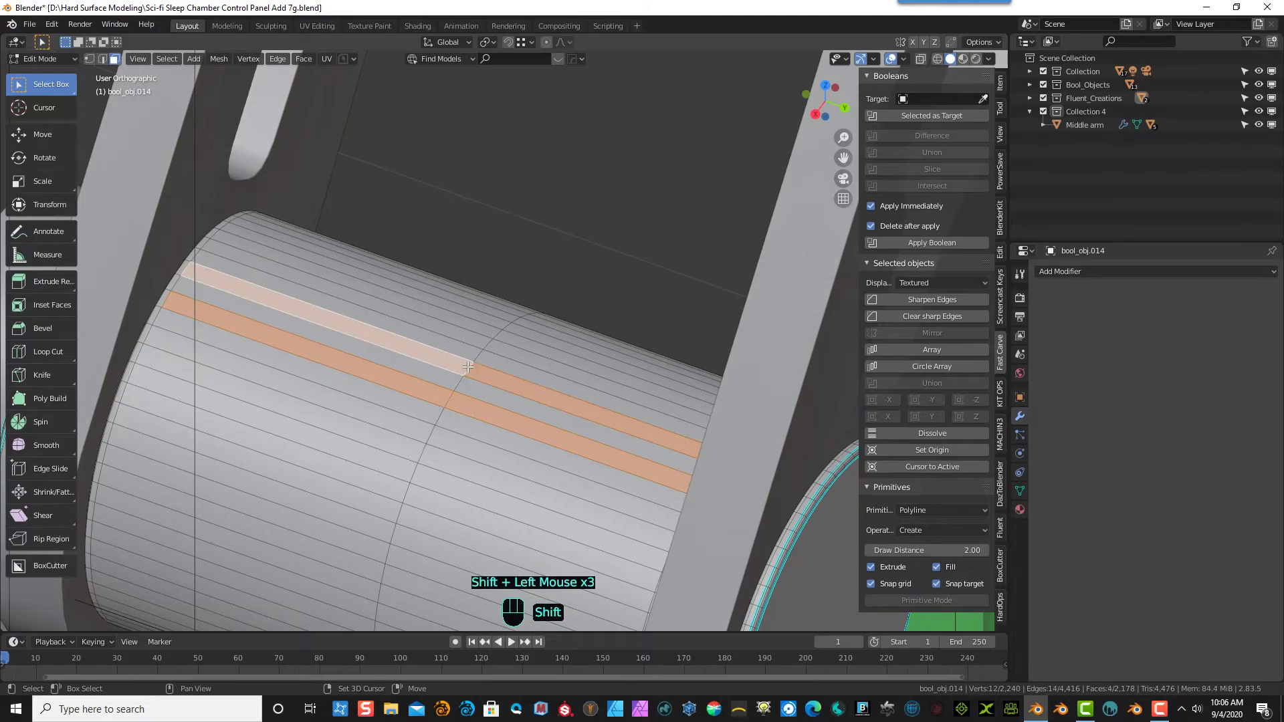
pyautogui.keyDown('shift'); pyautogui.click(487, 342); pyautogui.keyUp('shift')
pyautogui.keyDown('shift'); pyautogui.click(508, 323); pyautogui.keyUp('shift')
pyautogui.moveTo(508, 322); pyautogui.dragTo(392, 432, button='middle')
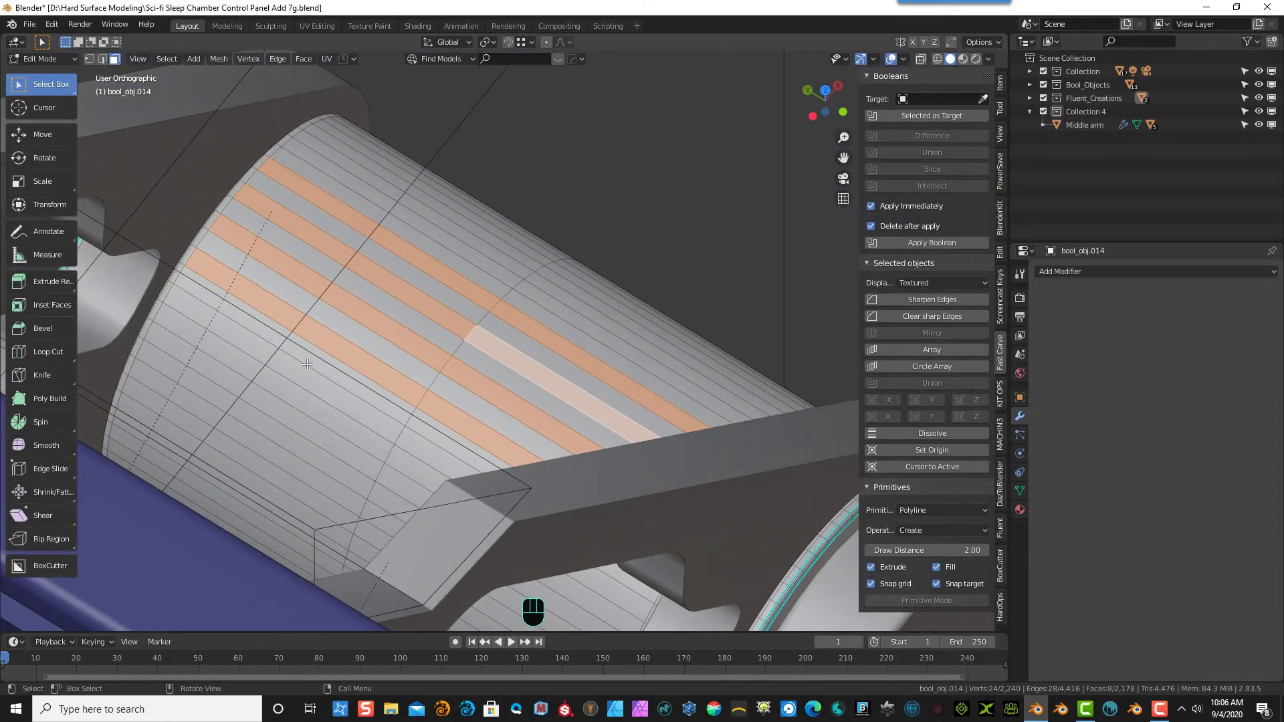
pyautogui.keyDown('shift'); pyautogui.click(404, 438); pyautogui.keyUp('shift')
pyautogui.keyDown('shift'); pyautogui.click(377, 467); pyautogui.keyUp('shift')
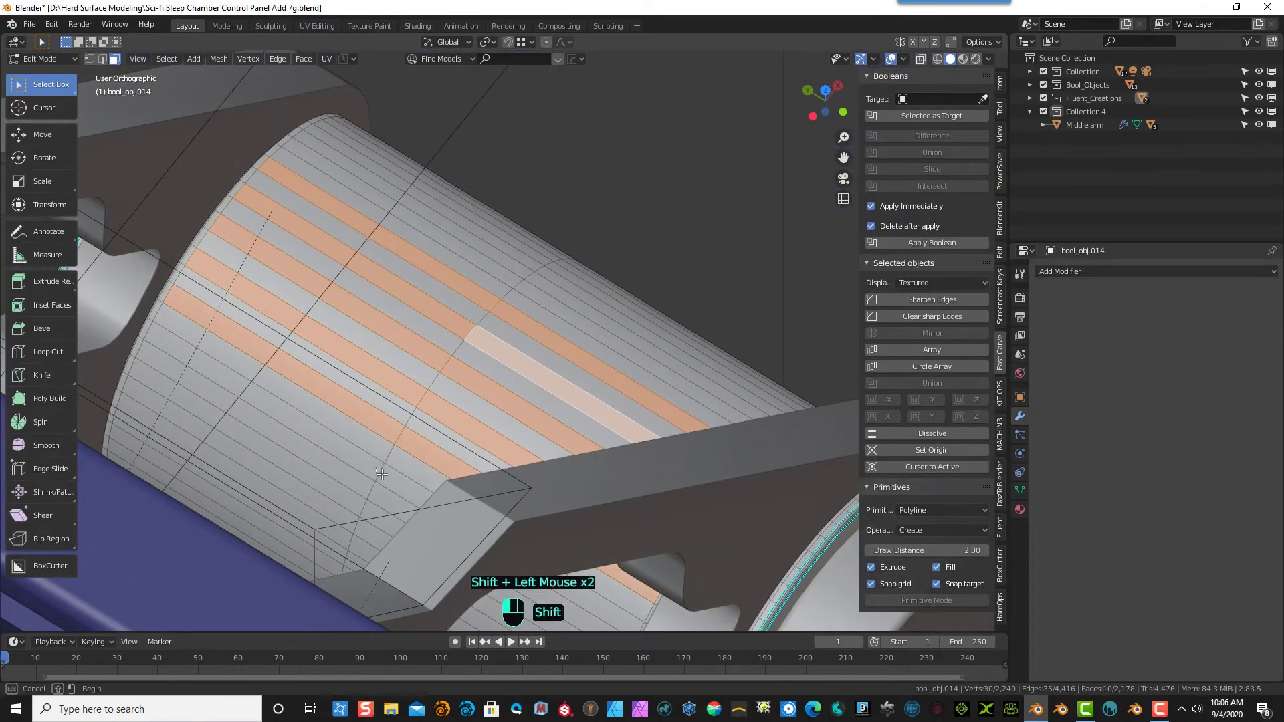
pyautogui.keyDown('shift'); pyautogui.click(365, 510); pyautogui.keyUp('shift')
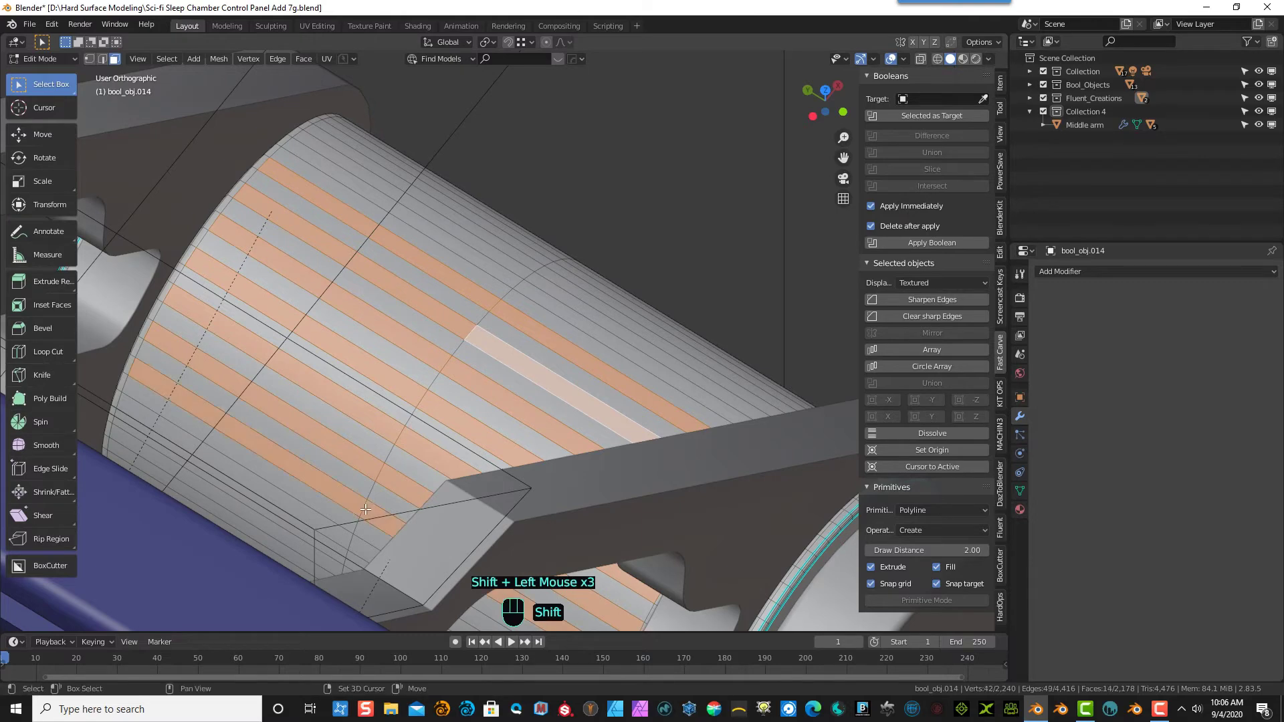
pyautogui.keyDown('shift'); pyautogui.click(355, 544); pyautogui.keyUp('shift')
pyautogui.moveTo(375, 531); pyautogui.dragTo(343, 534, button='middle')
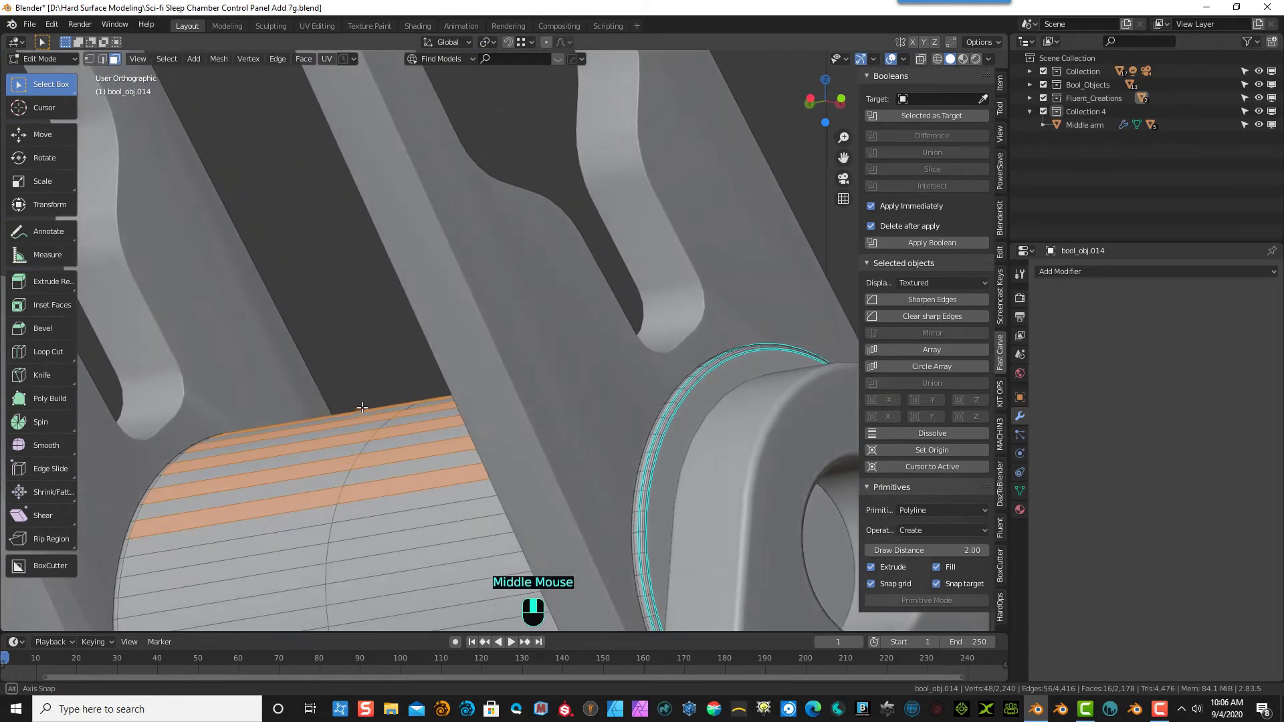
pyautogui.keyDown('shift'); pyautogui.click(343, 534); pyautogui.keyUp('shift')
pyautogui.keyDown('shift'); pyautogui.click(325, 568); pyautogui.keyUp('shift')
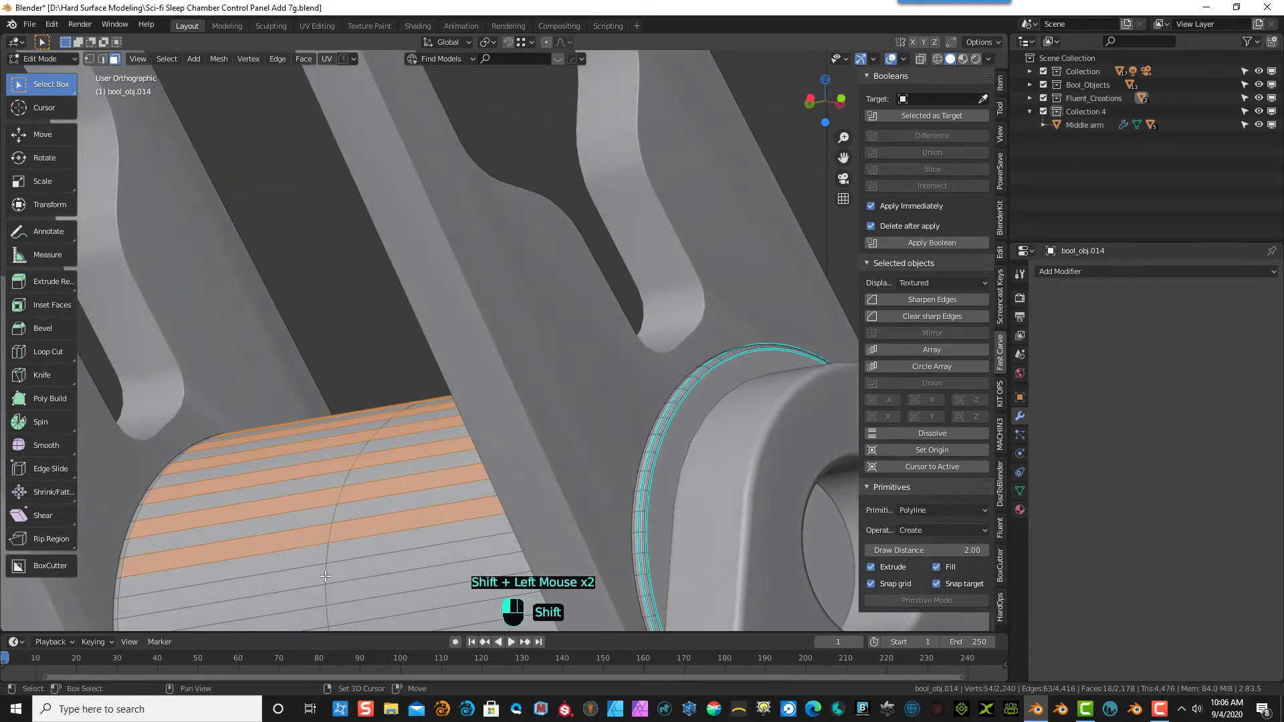
pyautogui.scroll(-1, 337, 594)
pyautogui.keyDown('shift'); pyautogui.click(358, 579); pyautogui.keyUp('shift')
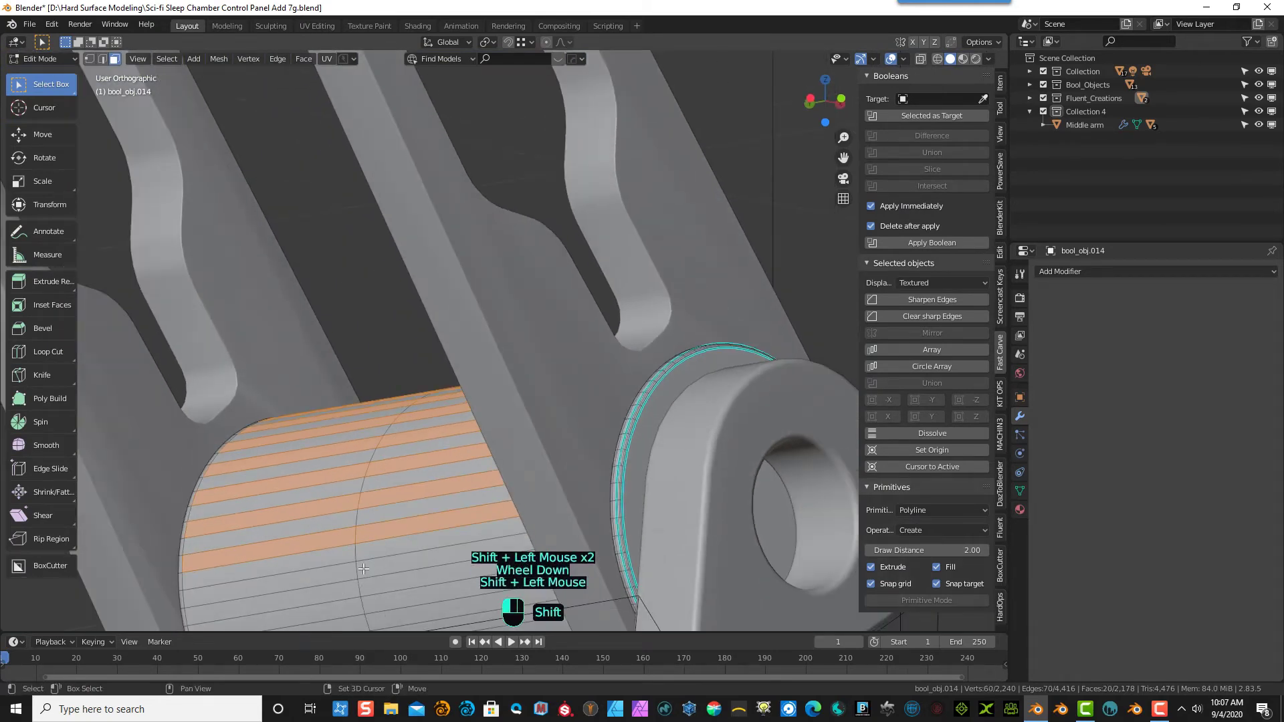
pyautogui.keyDown('shift'); pyautogui.click(366, 602); pyautogui.keyUp('shift')
pyautogui.scroll(-2, 396, 603)
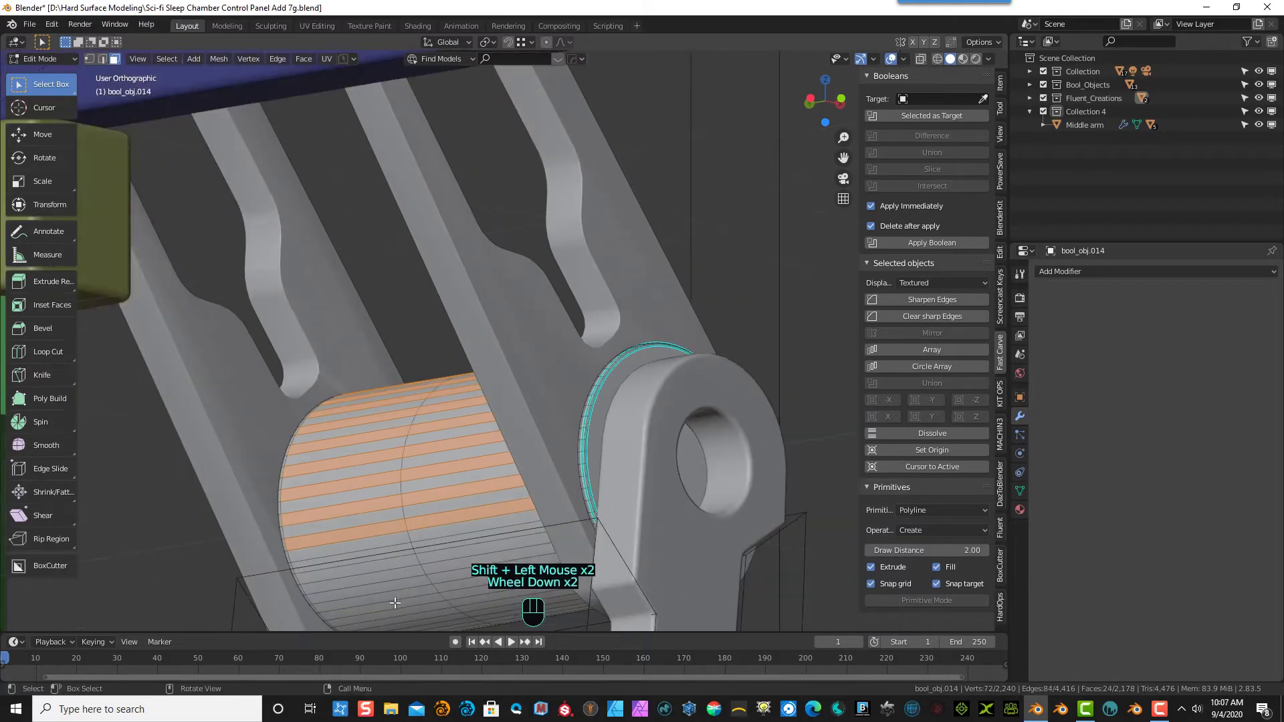
pyautogui.moveTo(414, 568); pyautogui.dragTo(419, 511, button='middle')
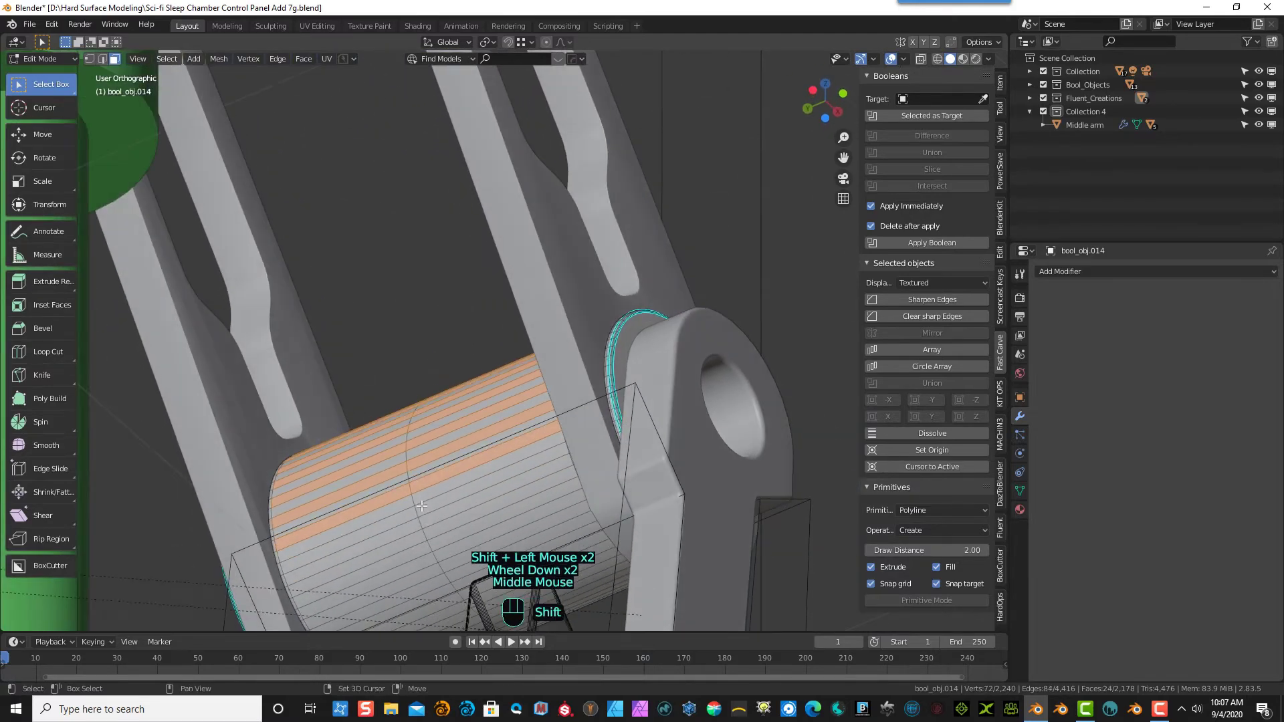
pyautogui.keyDown('shift'); pyautogui.click(419, 511); pyautogui.keyUp('shift')
pyautogui.keyDown('shift'); pyautogui.click(436, 547); pyautogui.keyUp('shift')
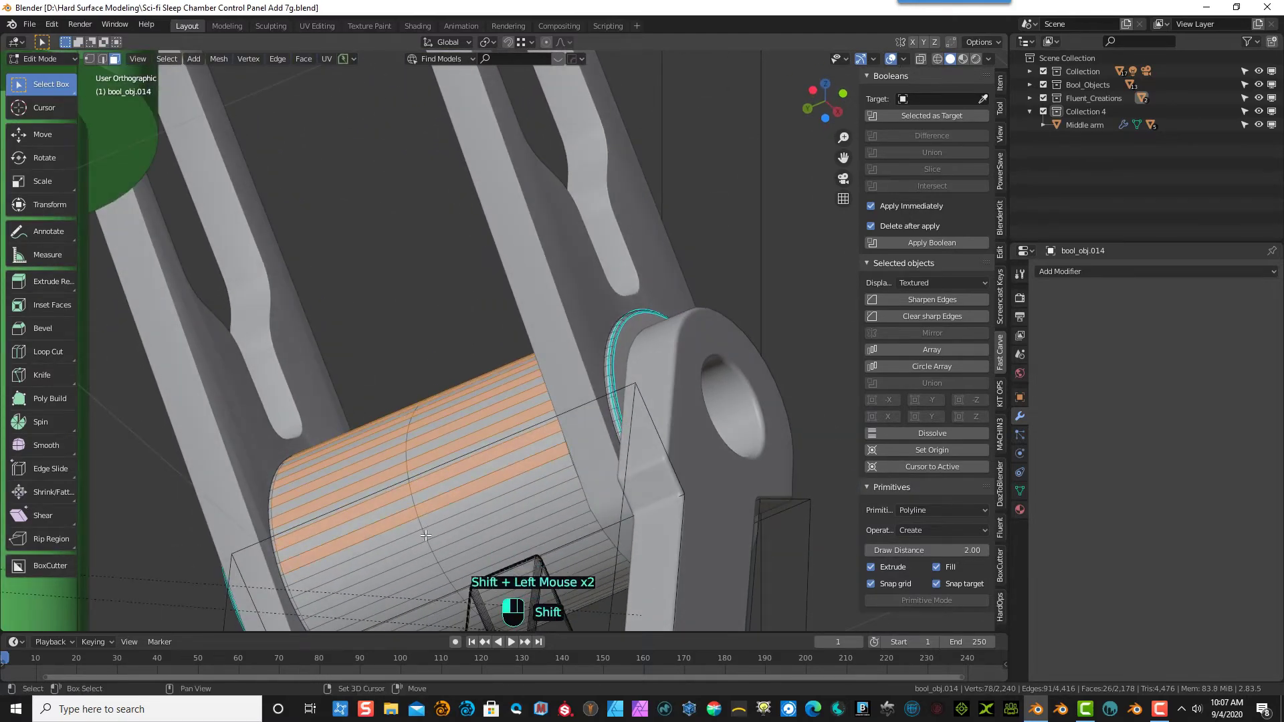
pyautogui.keyDown('shift'); pyautogui.click(444, 569); pyautogui.keyUp('shift')
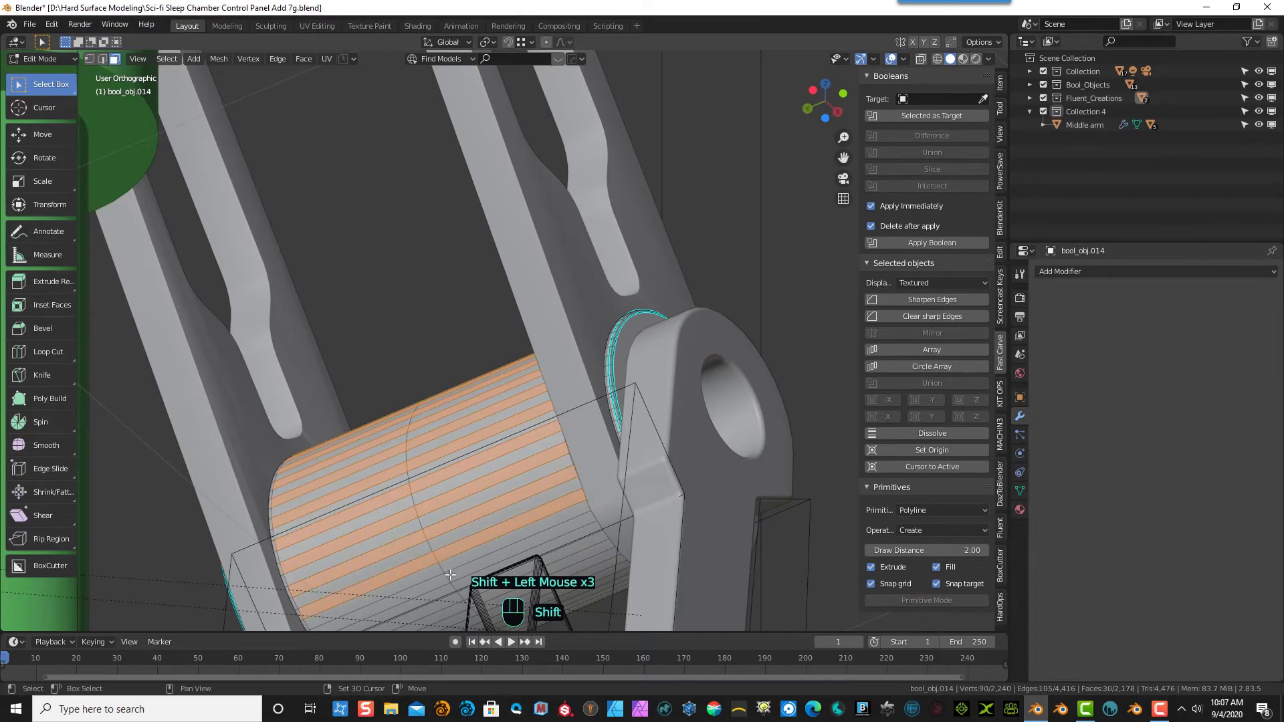
pyautogui.keyDown('shift'); pyautogui.click(446, 580); pyautogui.keyUp('shift')
pyautogui.moveTo(455, 589); pyautogui.dragTo(543, 491, button='middle')
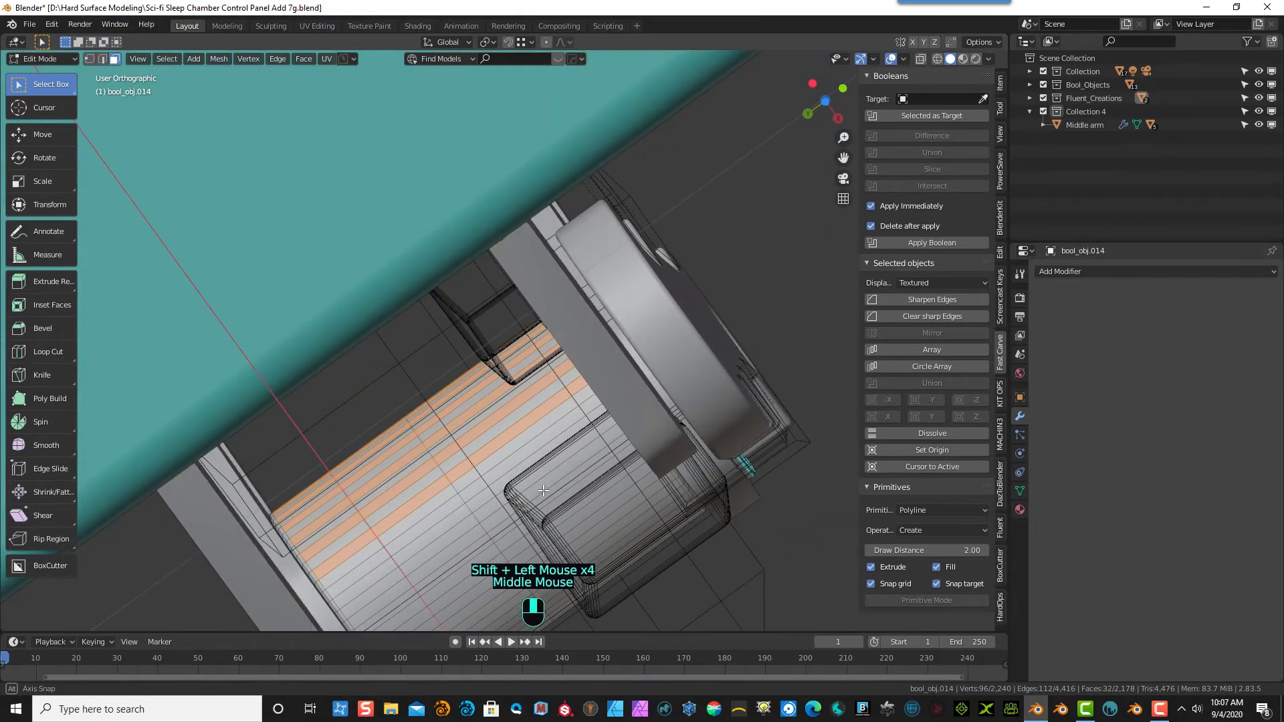
pyautogui.keyDown('shift'); pyautogui.click(459, 500); pyautogui.keyUp('shift')
pyautogui.keyDown('shift'); pyautogui.moveTo(458, 501); pyautogui.dragTo(472, 511); pyautogui.keyUp('shift')
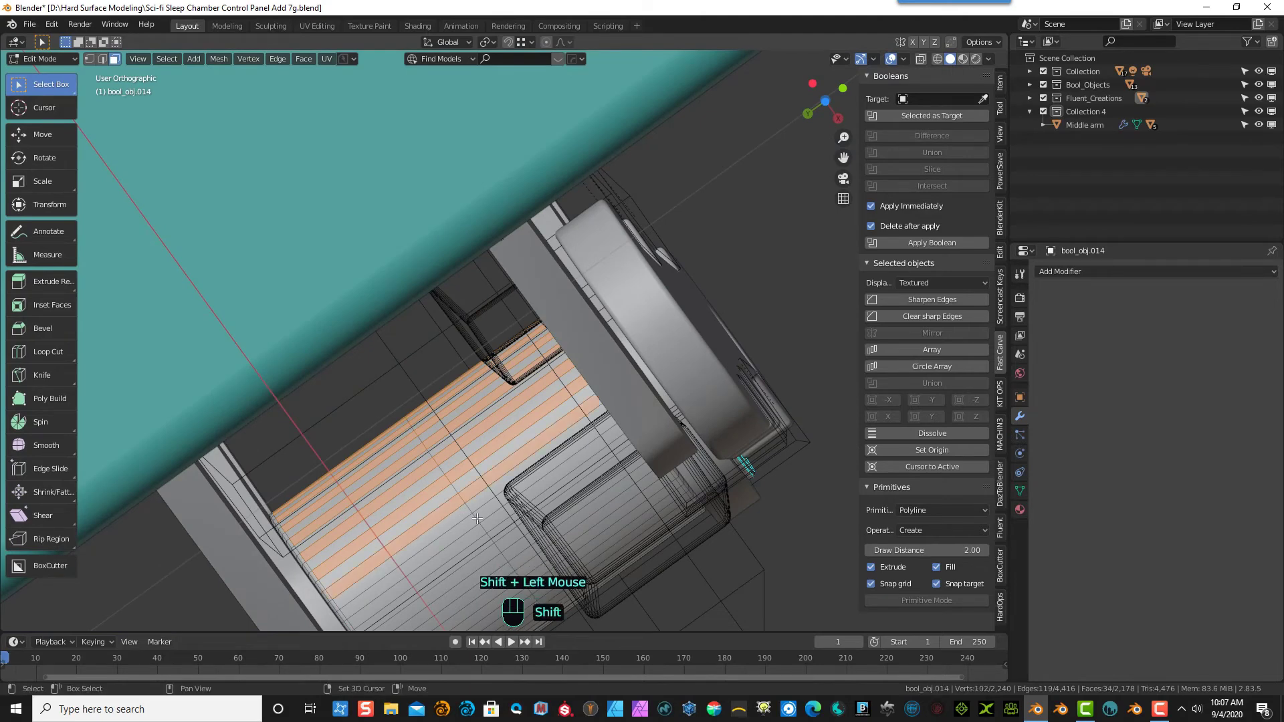
pyautogui.keyDown('shift'); pyautogui.doubleClick(479, 522); pyautogui.keyUp('shift')
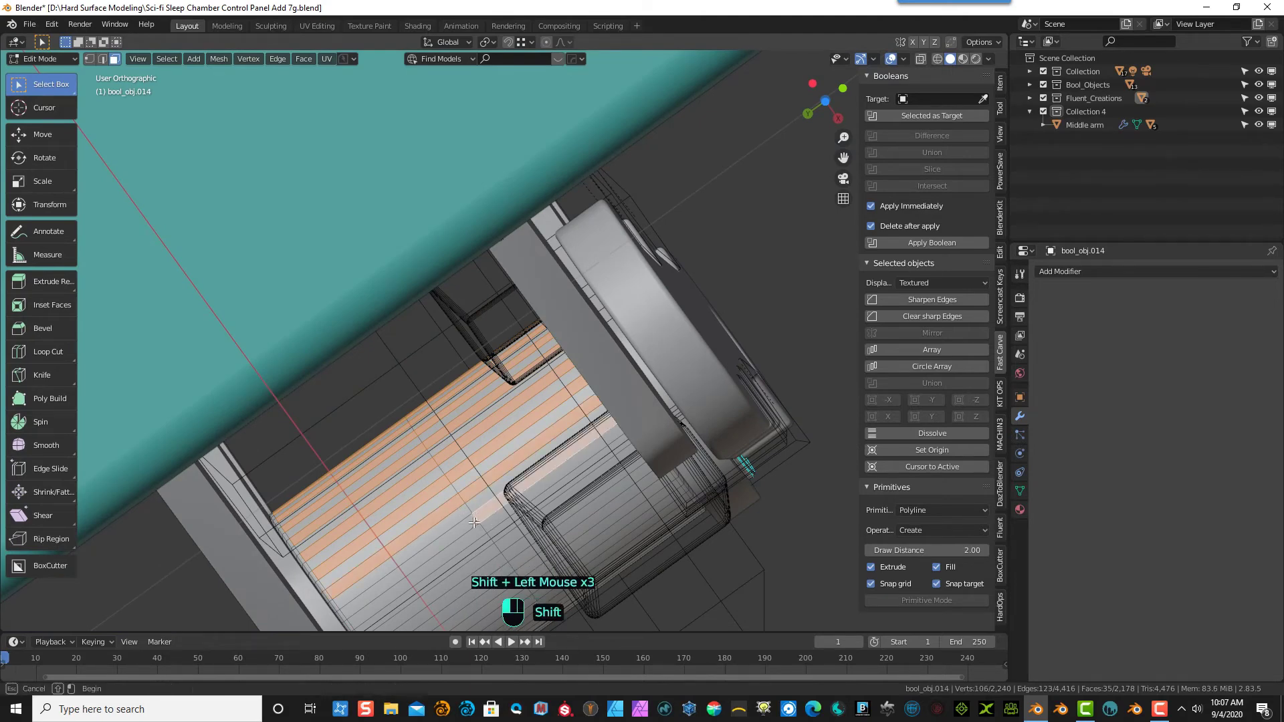
pyautogui.keyDown('shift'); pyautogui.click(492, 541); pyautogui.keyUp('shift')
pyautogui.moveTo(500, 548); pyautogui.dragTo(503, 485, button='middle')
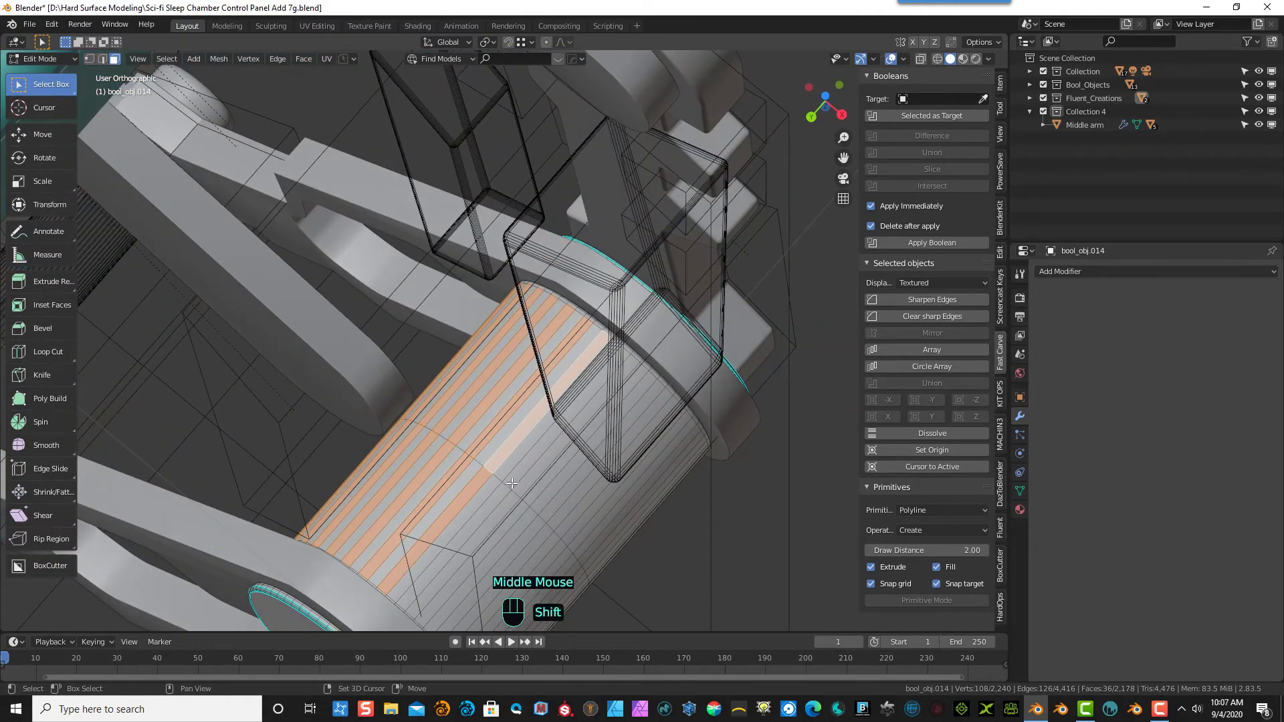
pyautogui.keyDown('shift'); pyautogui.click(504, 485); pyautogui.keyUp('shift')
pyautogui.keyDown('shift'); pyautogui.click(537, 516); pyautogui.keyUp('shift')
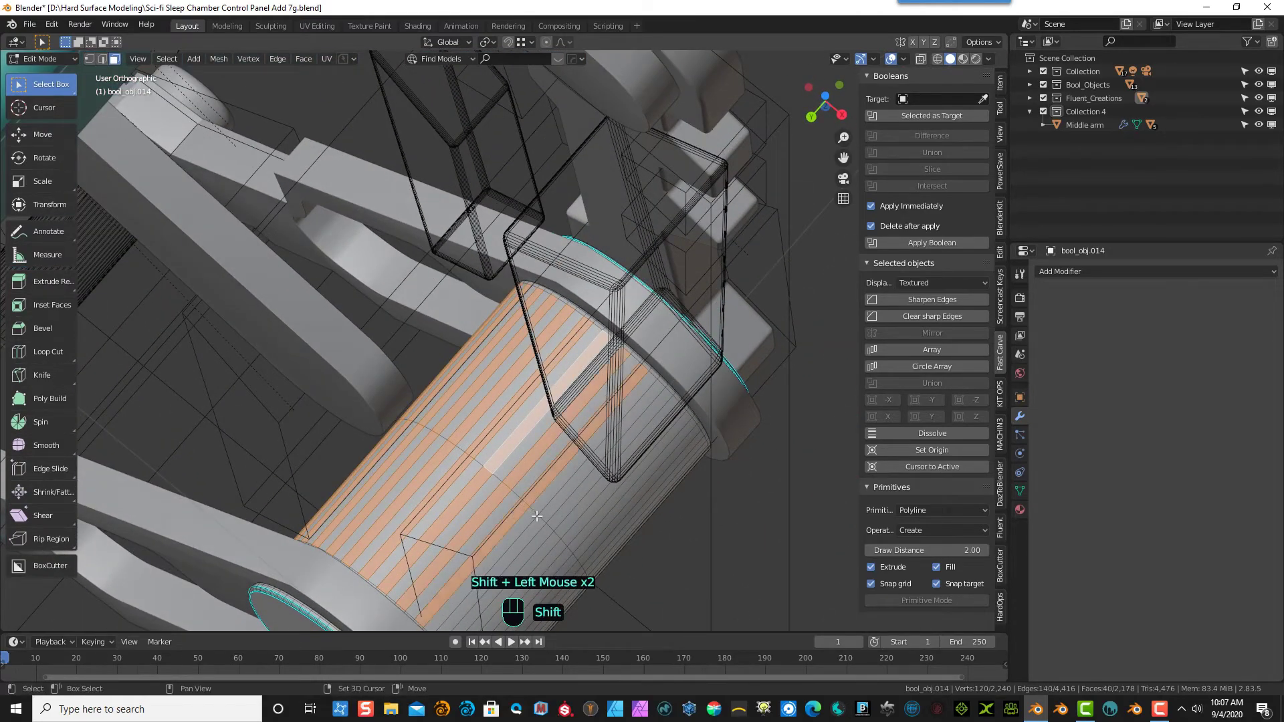
pyautogui.keyDown('shift'); pyautogui.click(555, 534); pyautogui.keyUp('shift')
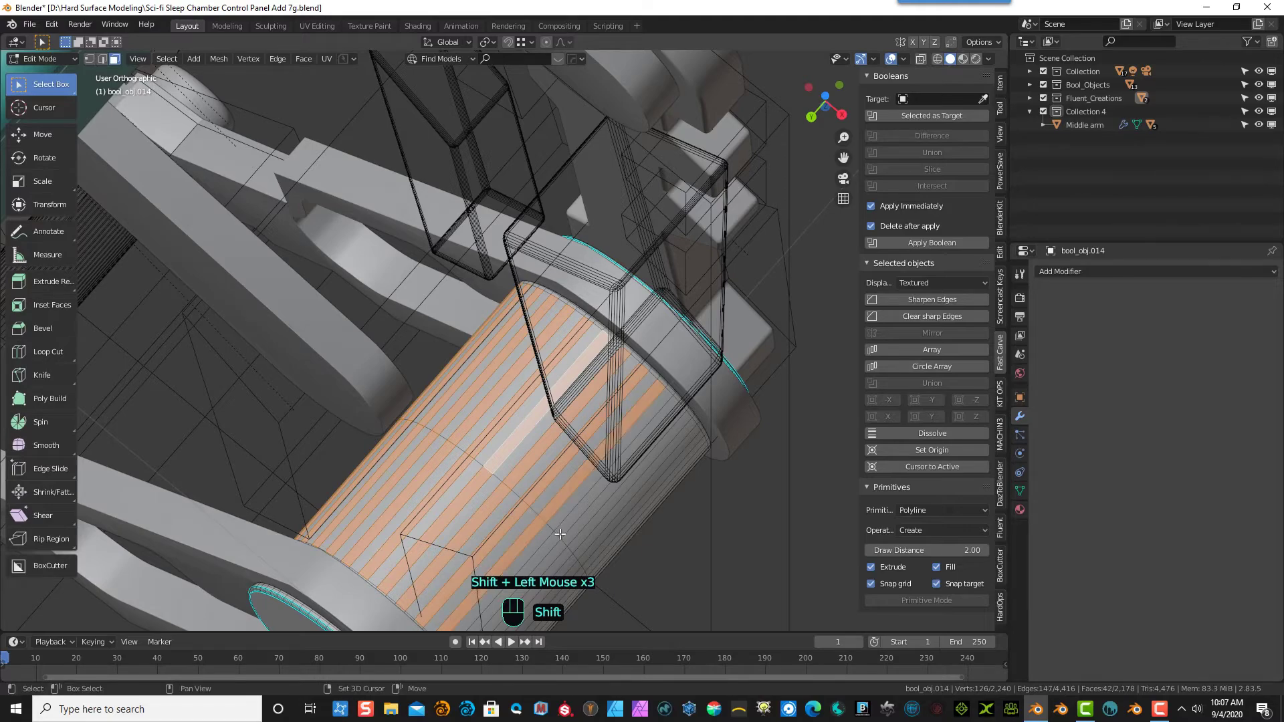
pyautogui.keyDown('shift'); pyautogui.click(558, 535); pyautogui.keyUp('shift')
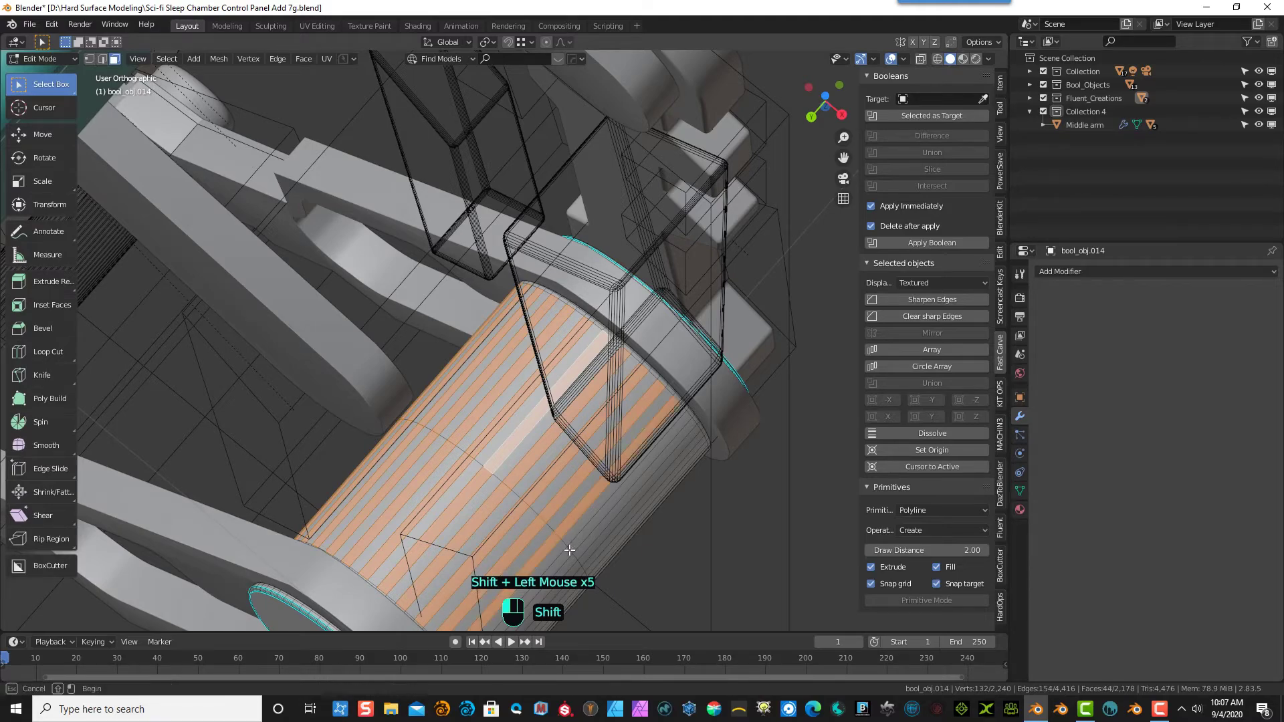
# - Extend the alternating face selection around the pivot cylinder's remaining side, adding both halves of every second lengthwise strip
pyautogui.keyDown('shift'); pyautogui.click(573, 548); pyautogui.keyUp('shift')
pyautogui.moveTo(574, 547); pyautogui.dragTo(566, 471, button='middle')
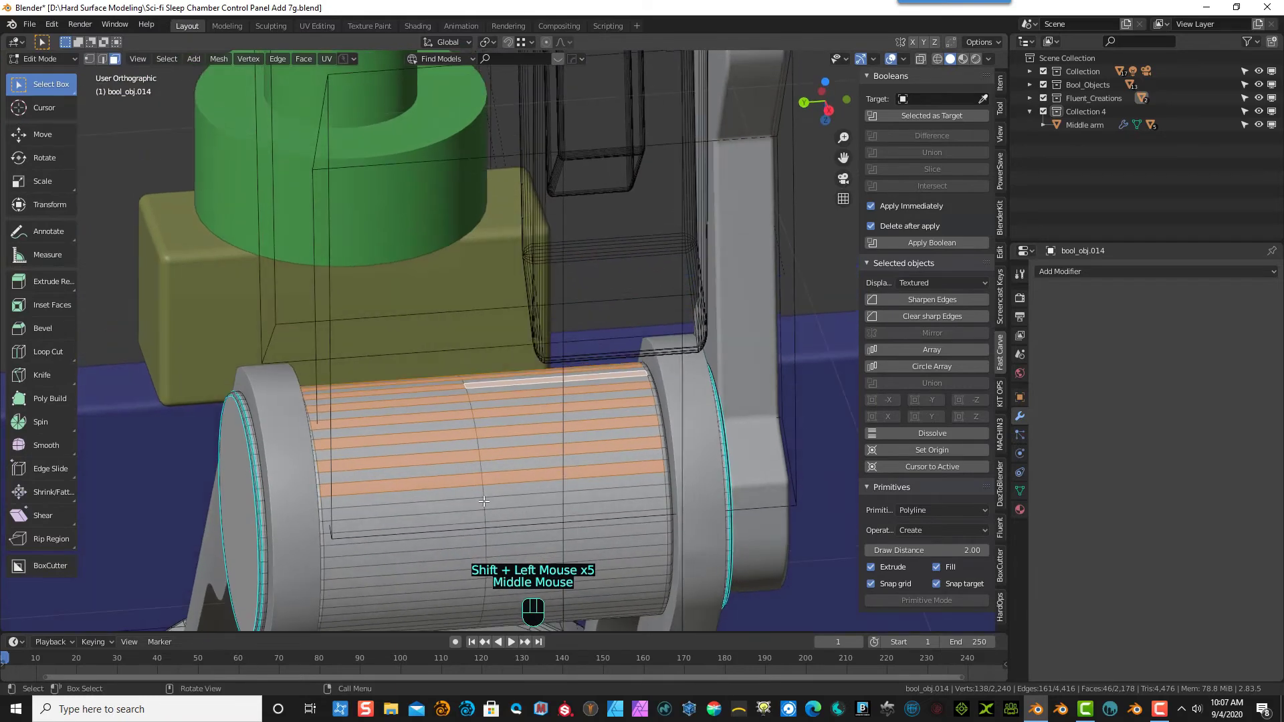
pyautogui.keyDown('shift'); pyautogui.click(485, 505); pyautogui.keyUp('shift')
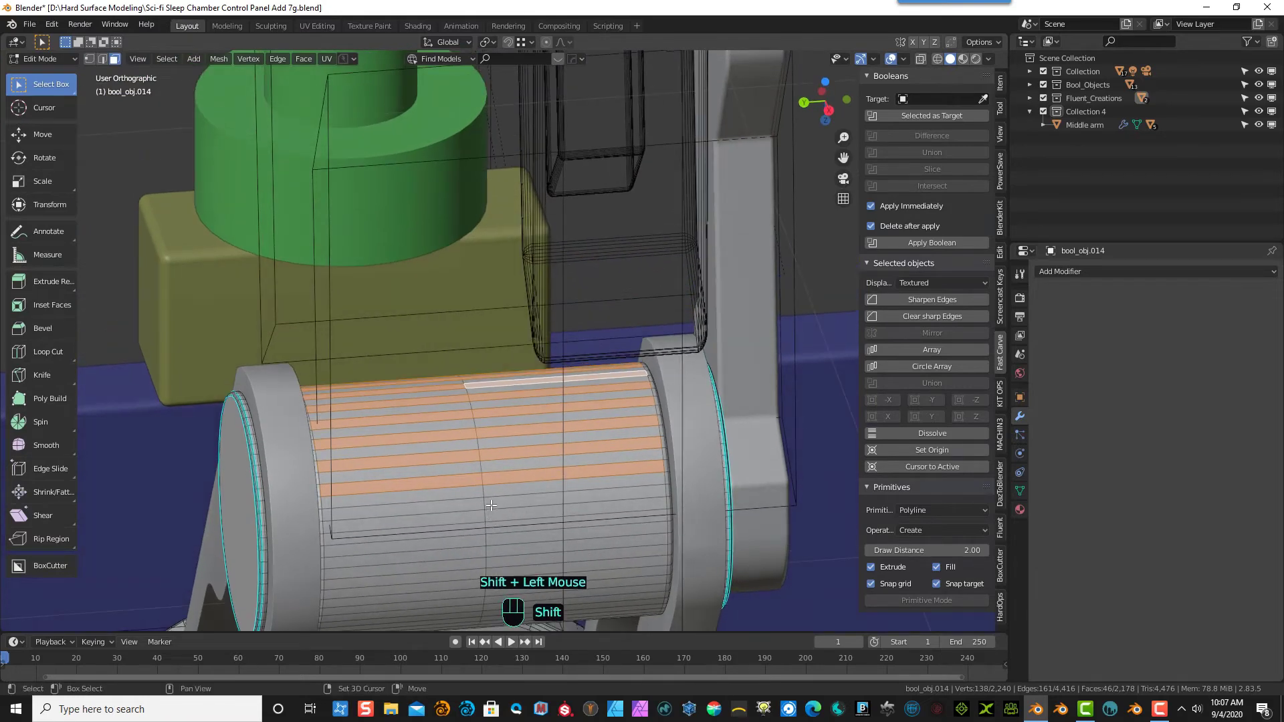
pyautogui.keyDown('shift'); pyautogui.click(490, 523); pyautogui.keyUp('shift')
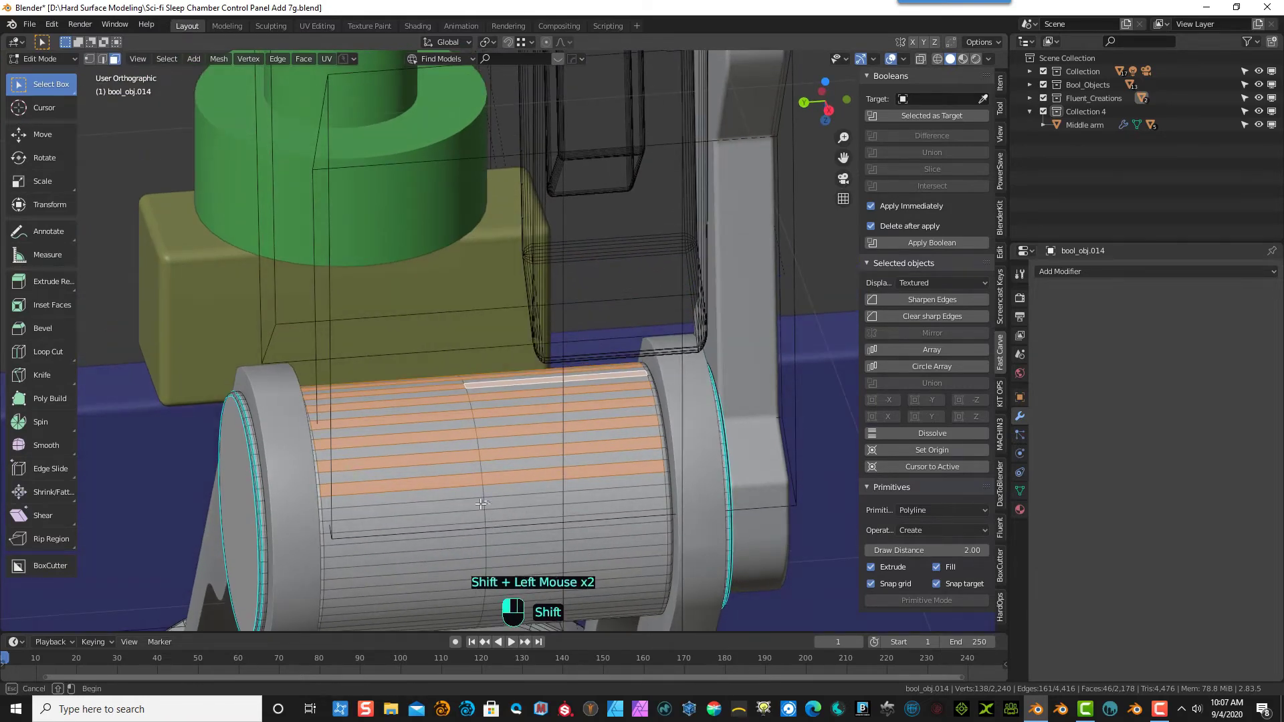
pyautogui.keyDown('shift'); pyautogui.click(491, 540); pyautogui.keyUp('shift')
pyautogui.keyDown('shift'); pyautogui.click(489, 561); pyautogui.keyUp('shift')
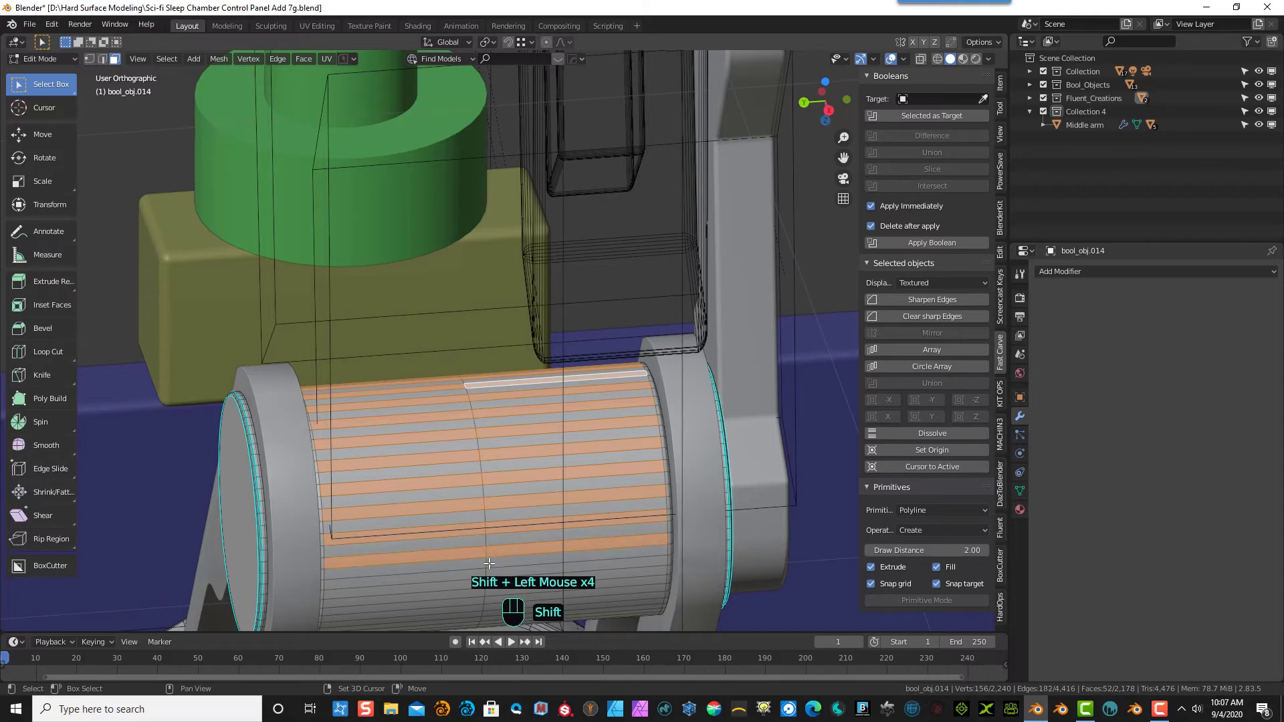
pyautogui.keyDown('shift'); pyautogui.click(492, 579); pyautogui.keyUp('shift')
pyautogui.moveTo(492, 584); pyautogui.dragTo(493, 493, button='middle')
pyautogui.keyDown('shift'); pyautogui.click(493, 493); pyautogui.keyUp('shift')
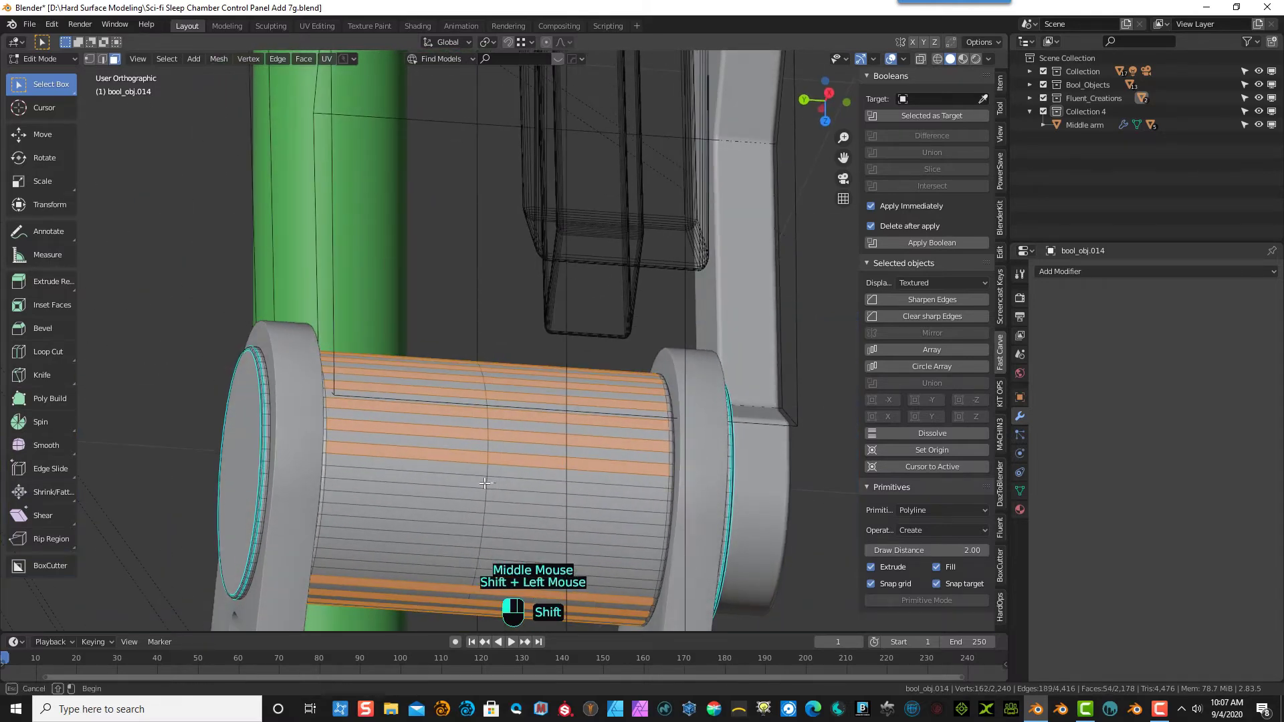
pyautogui.keyDown('shift'); pyautogui.click(492, 485); pyautogui.keyUp('shift')
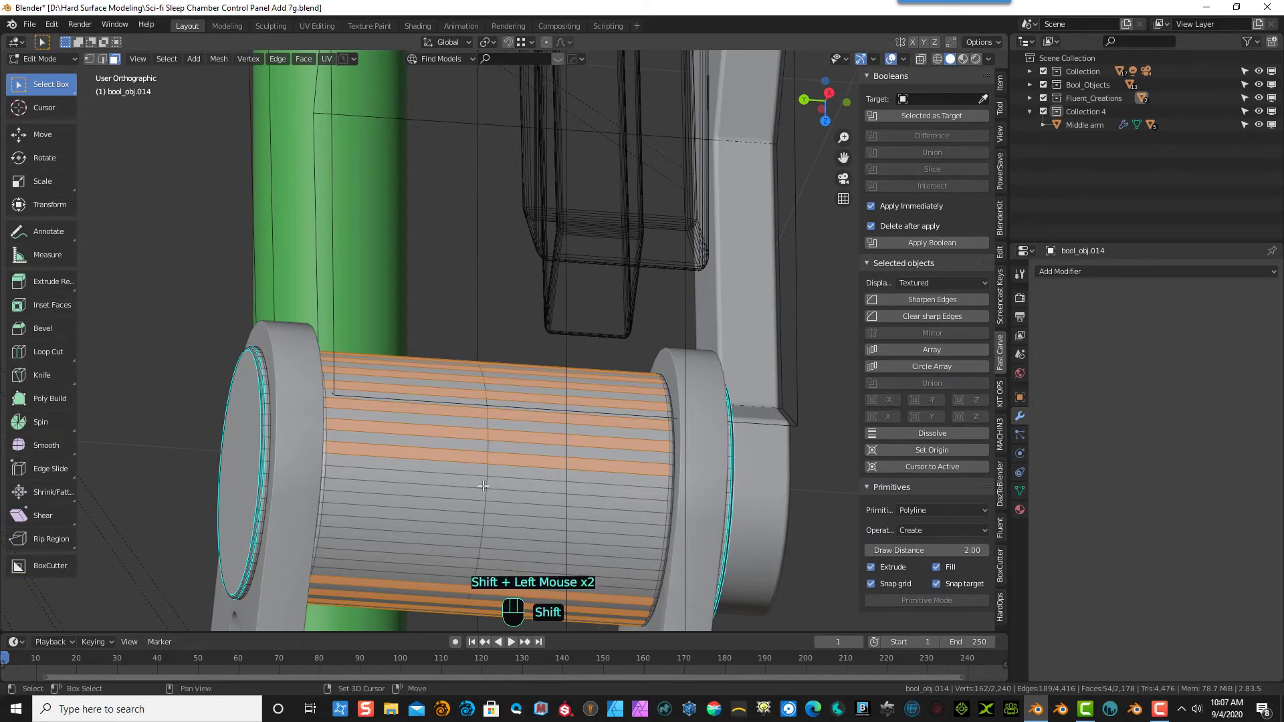
pyautogui.keyDown('shift'); pyautogui.click(491, 483); pyautogui.keyUp('shift')
pyautogui.keyDown('shift'); pyautogui.click(495, 506); pyautogui.keyUp('shift')
pyautogui.keyDown('shift'); pyautogui.click(485, 505); pyautogui.keyUp('shift')
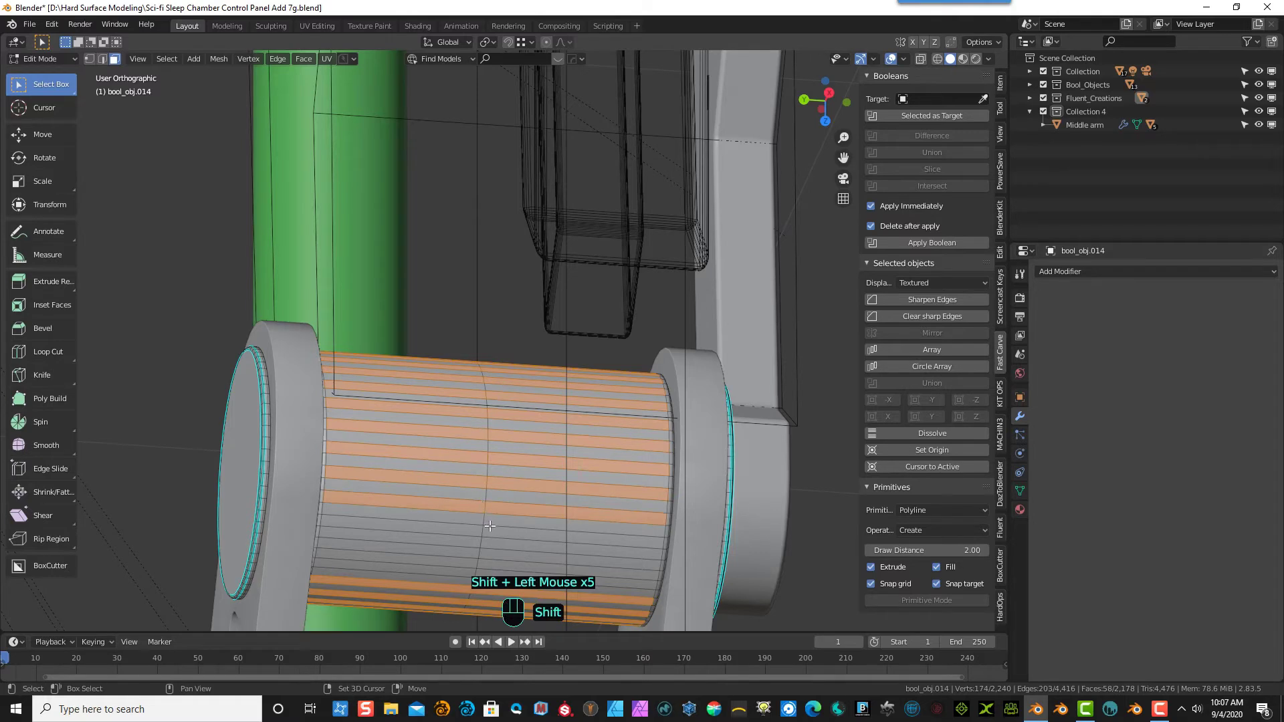
# - Add the remaining alternate lengthwise face strips on the lower part of the cylinder to the face selection
pyautogui.keyDown('shift'); pyautogui.click(482, 534); pyautogui.keyUp('shift')
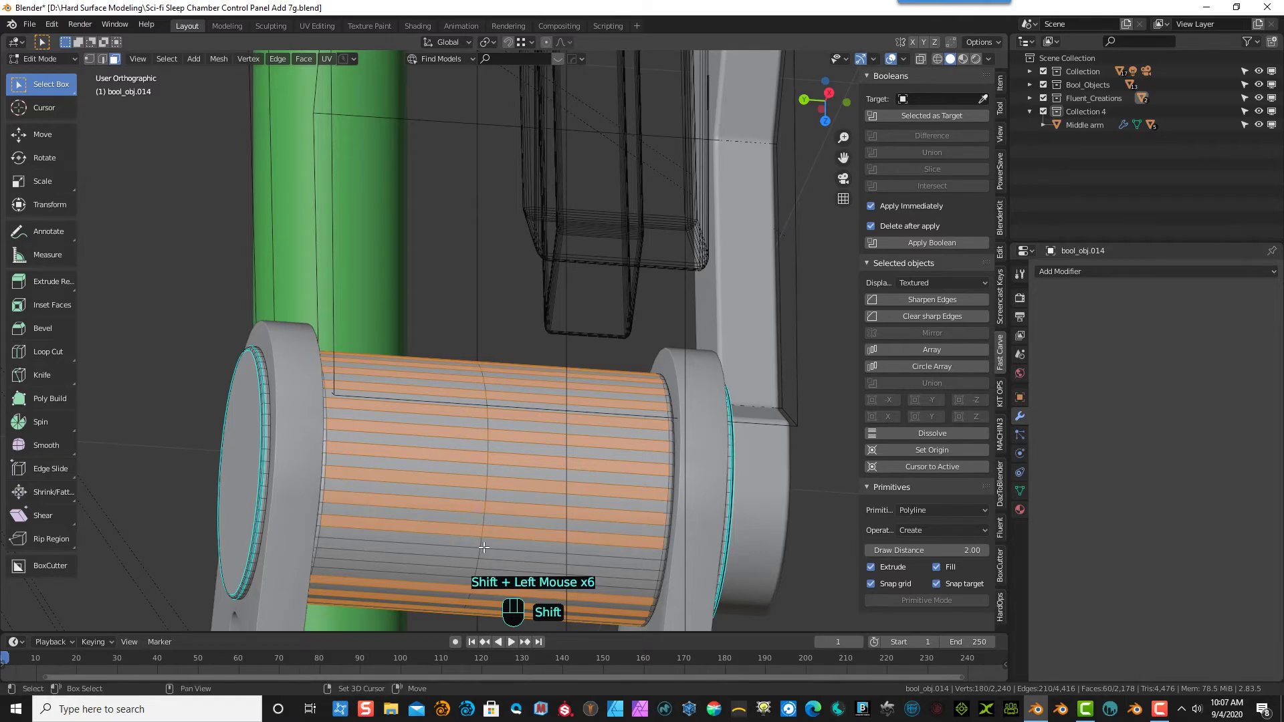
pyautogui.keyDown('shift'); pyautogui.click(479, 553); pyautogui.keyUp('shift')
pyautogui.keyDown('shift'); pyautogui.click(489, 561); pyautogui.keyUp('shift')
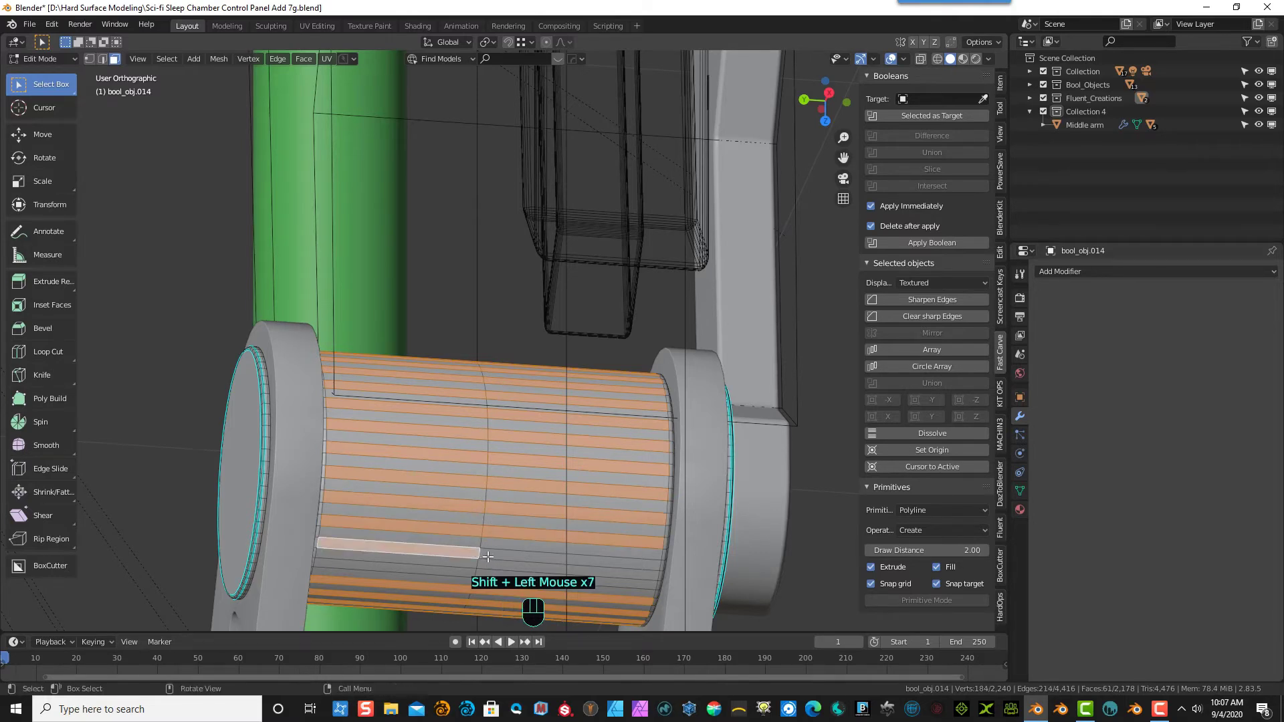
pyautogui.moveTo(493, 562); pyautogui.dragTo(473, 514, button='middle')
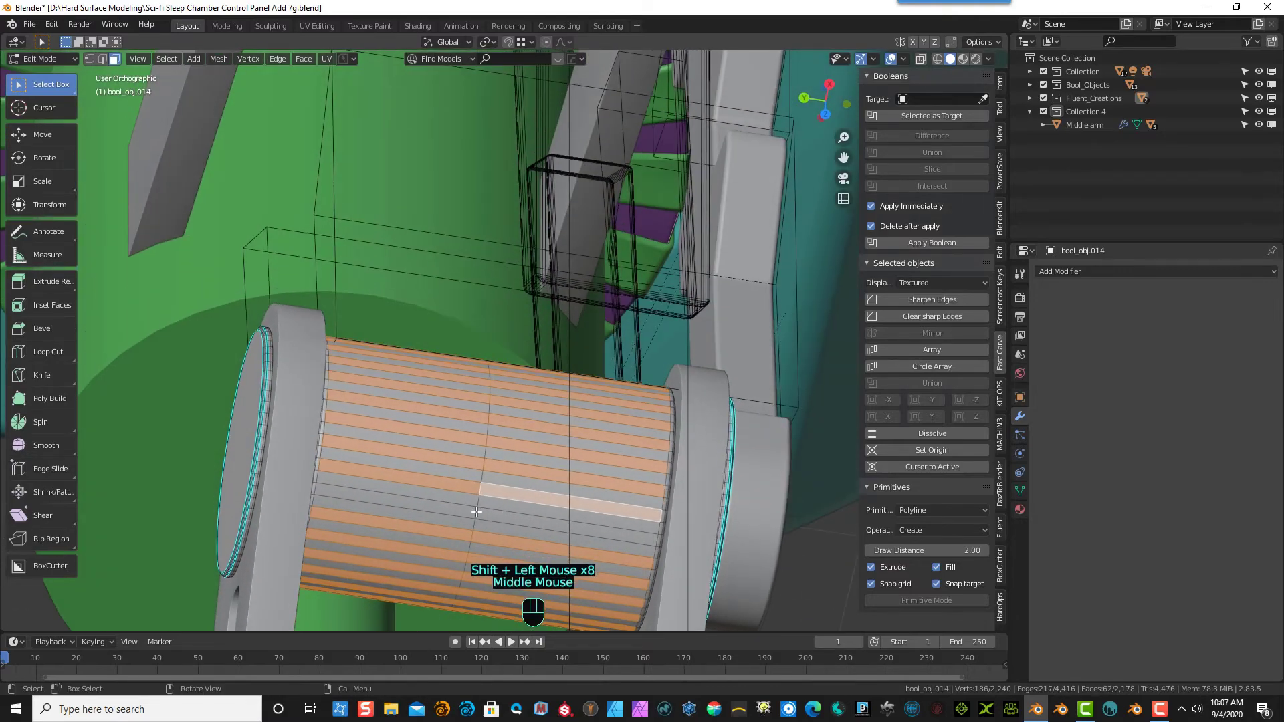
pyautogui.keyDown('shift'); pyautogui.click(473, 514); pyautogui.keyUp('shift')
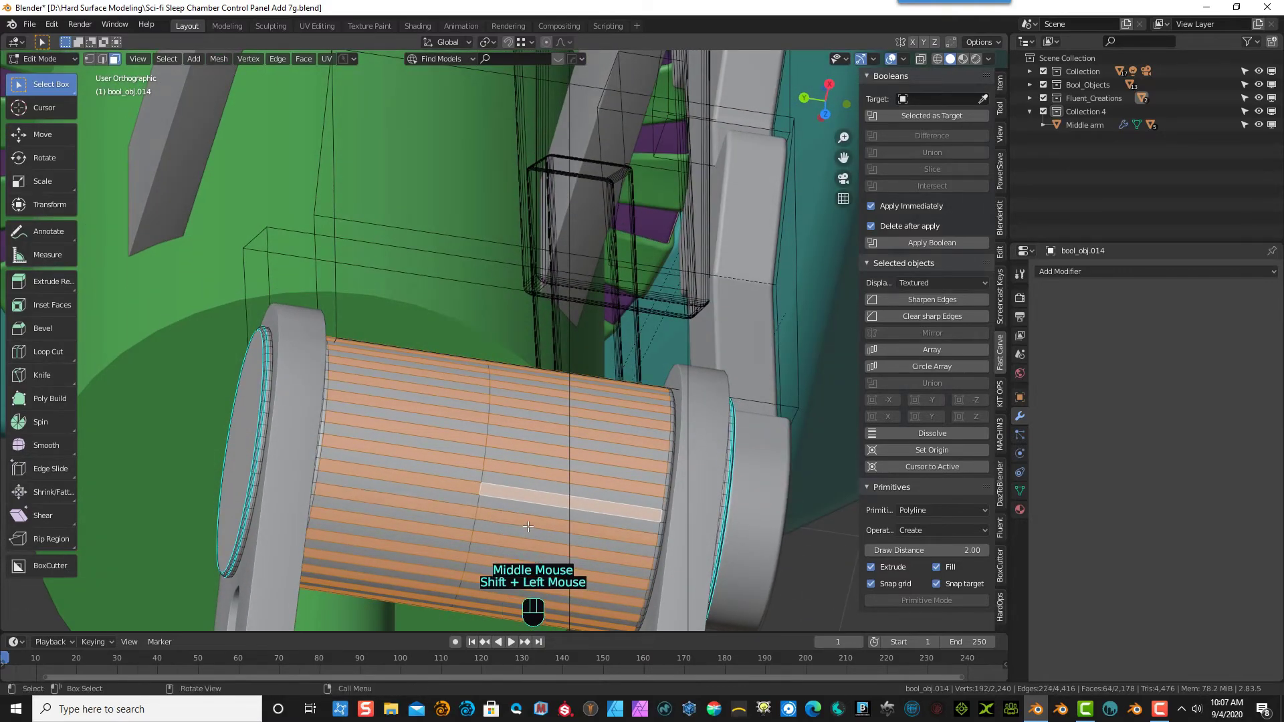
# - Inset the selected cylinder face strips with a thickness of about 0.0024 m and Offset Even enabled
pyautogui.scroll(-1, 515, 519)
pyautogui.moveTo(501, 498); pyautogui.dragTo(366, 407, button='middle')
pyautogui.scroll(-1, 468, 477)
pyautogui.scroll(2, 468, 477)
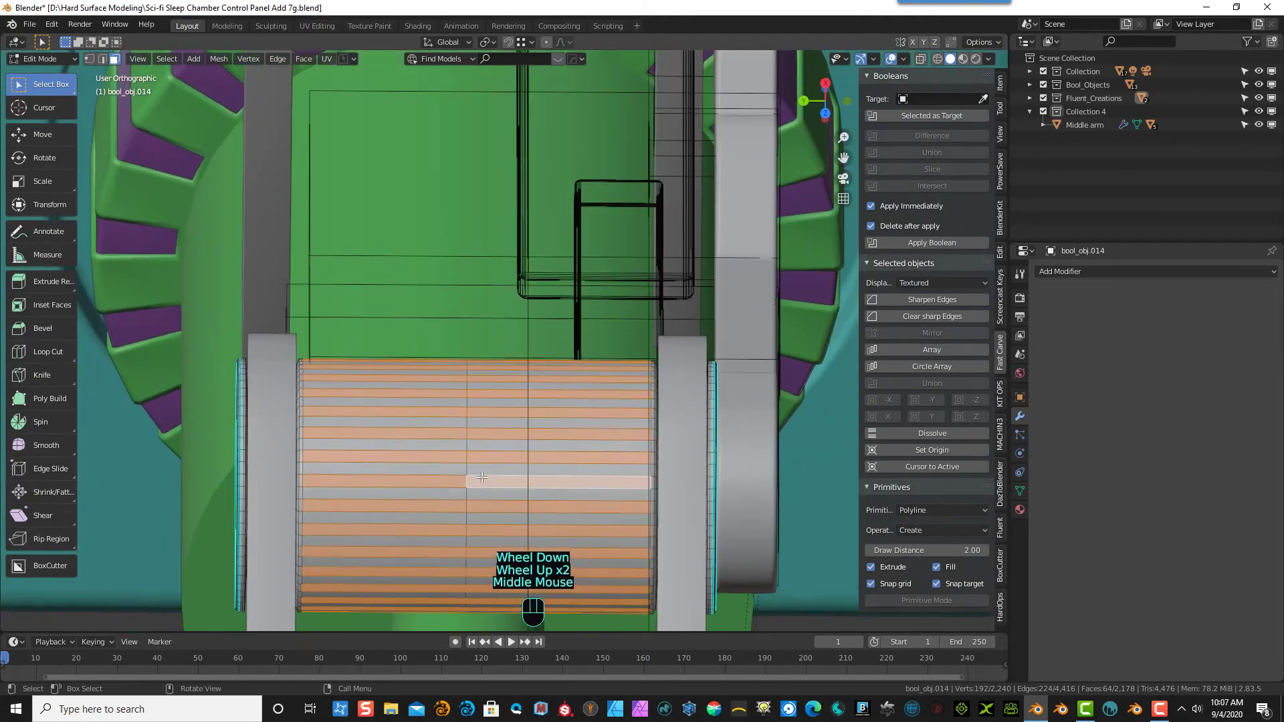
pyautogui.scroll(3, 366, 407)
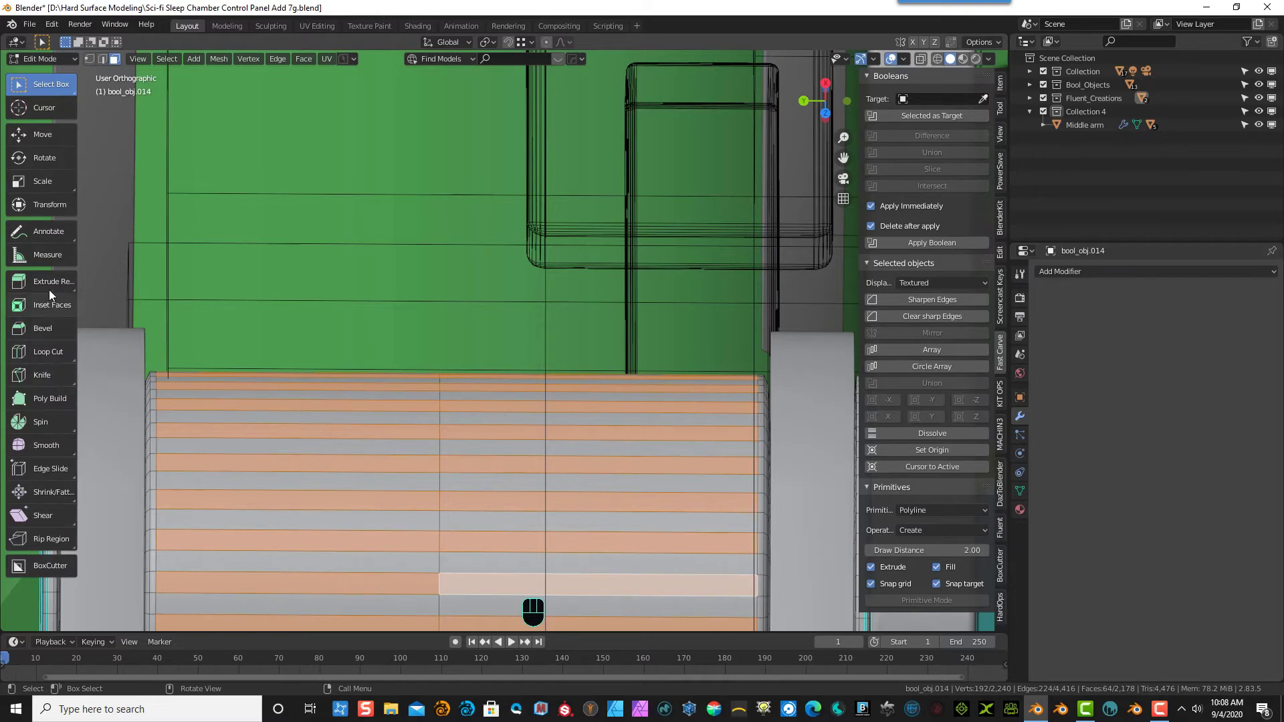
pyautogui.click(50, 307)
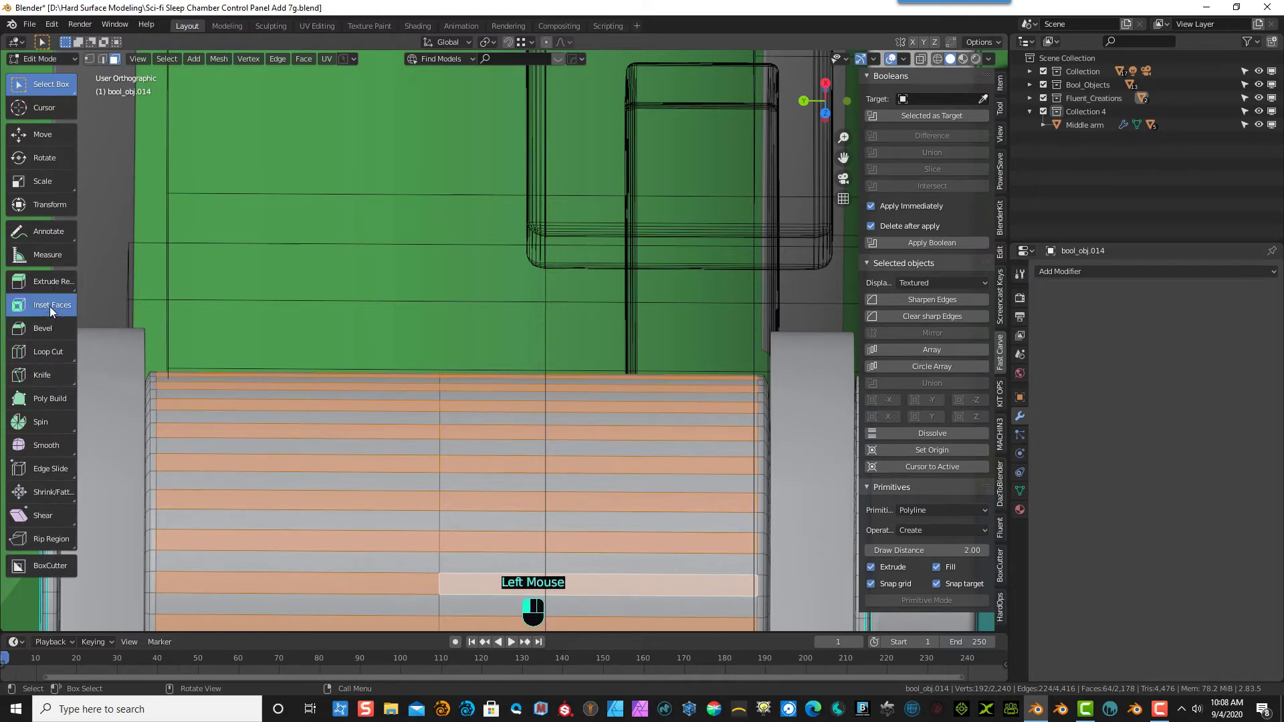
pyautogui.click(455, 519)
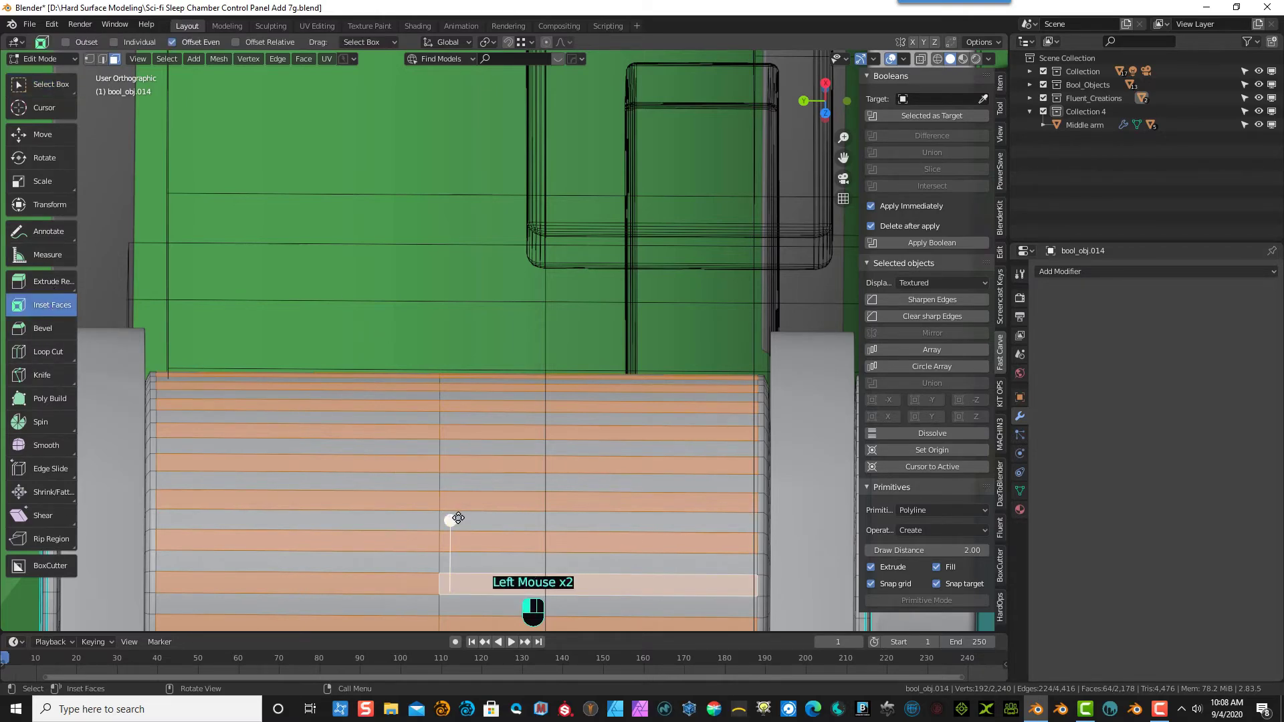
pyautogui.moveTo(459, 519); pyautogui.dragTo(462, 523)
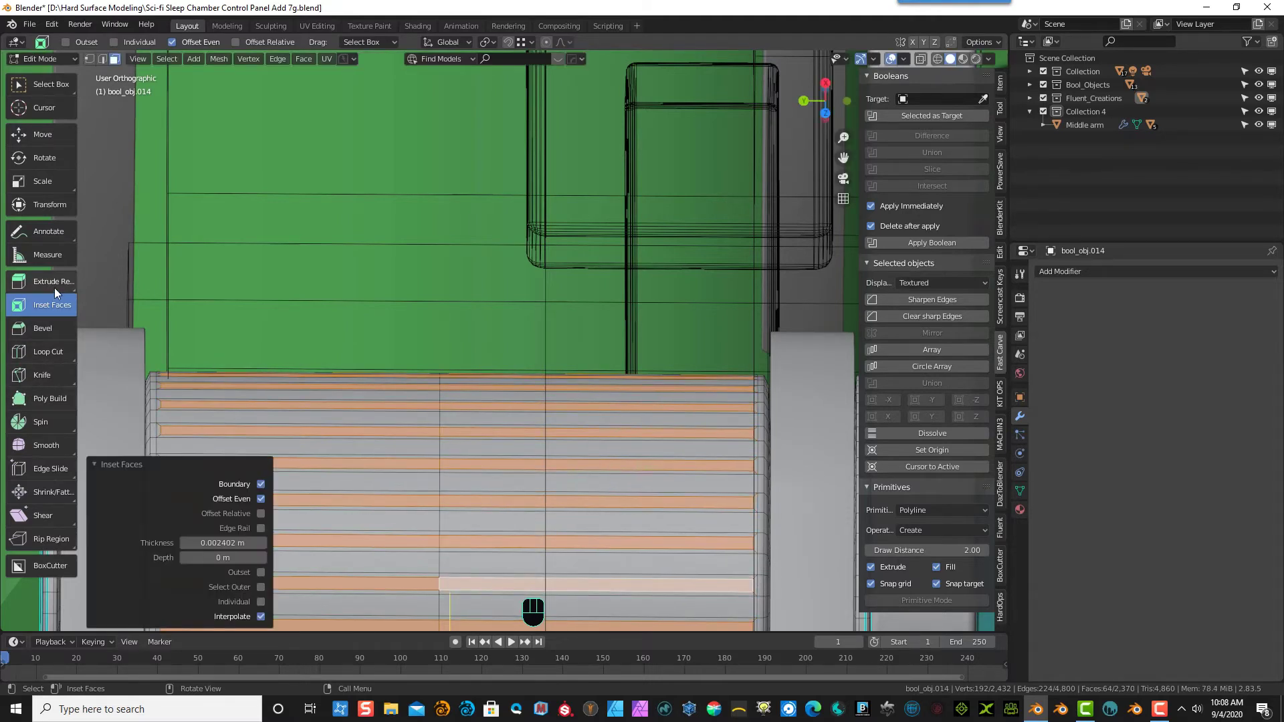
# - Extrude the inset strips along their normals by about 0.0025 m to form recessed grooves around the cylinder
pyautogui.moveTo(54, 287); pyautogui.dragTo(70, 335)
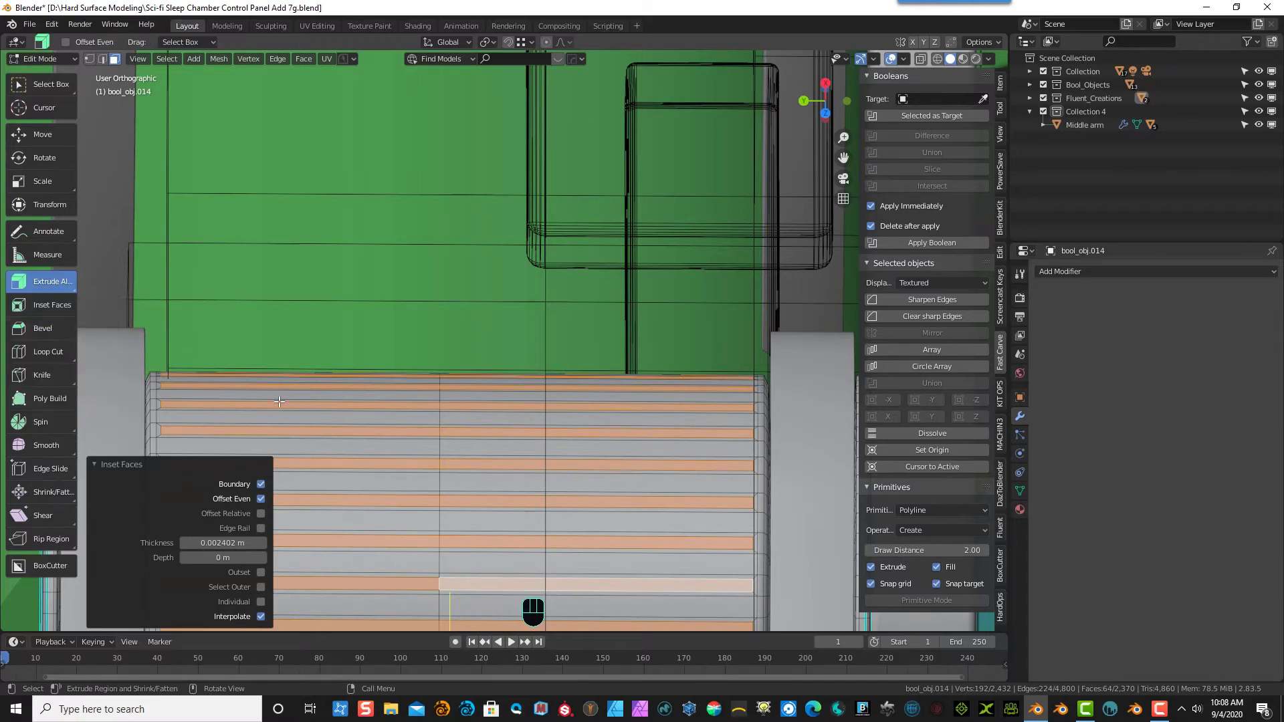
pyautogui.moveTo(462, 457); pyautogui.dragTo(490, 542, button='middle')
pyautogui.scroll(-5, 432, 495)
pyautogui.scroll(2, 490, 542)
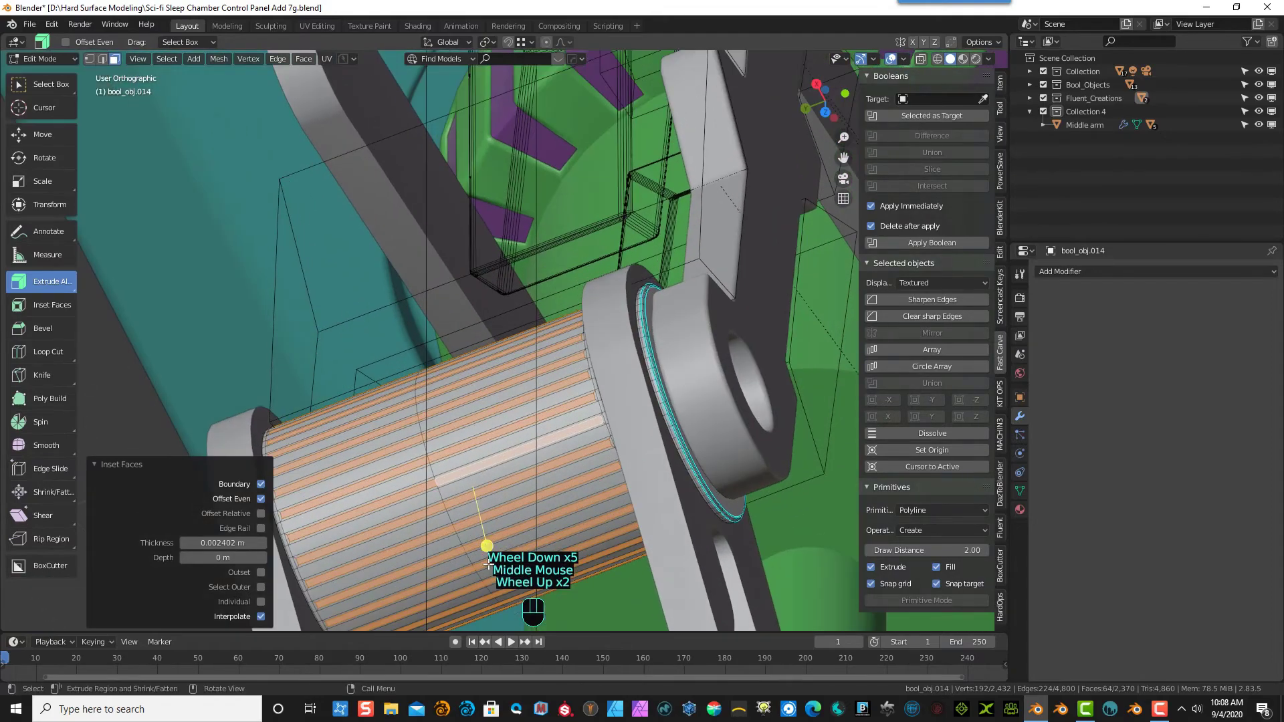
pyautogui.moveTo(491, 542); pyautogui.dragTo(476, 549)
pyautogui.scroll(1, 476, 549)
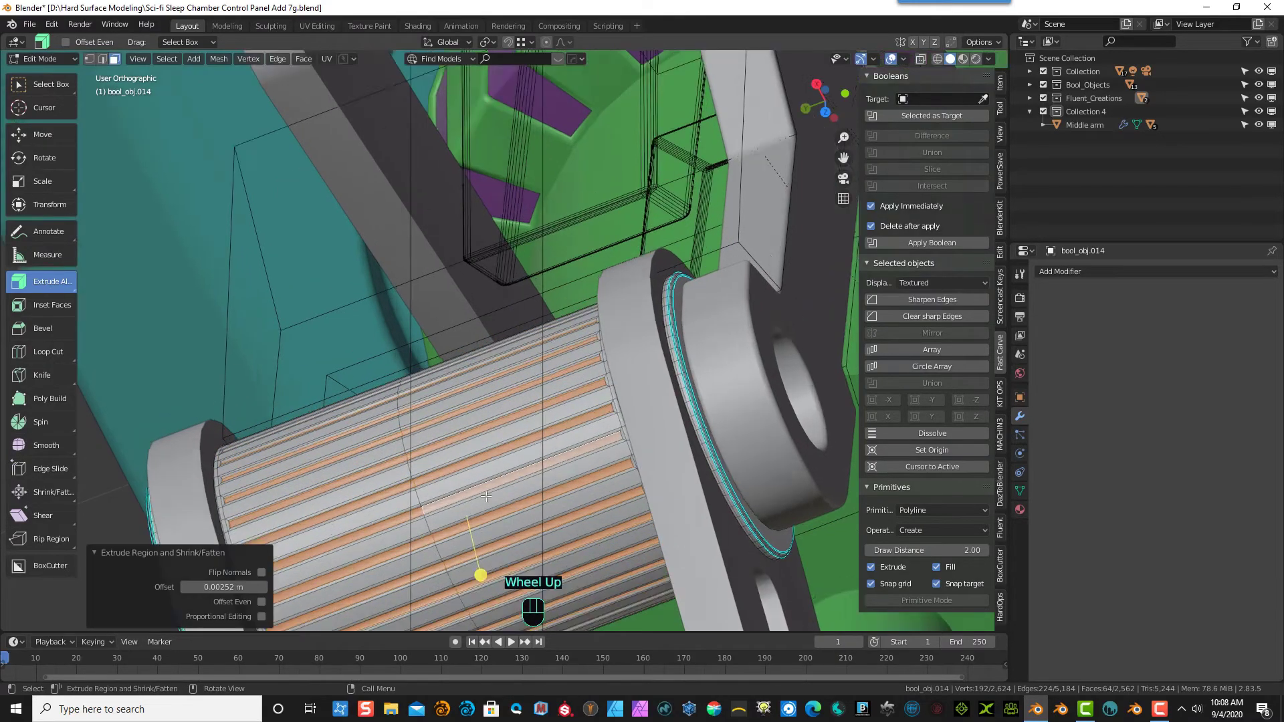
# - Clear the face selection and examine the grooved cylinder's shading in Object Mode, especially at the groove ends
pyautogui.moveTo(477, 550); pyautogui.dragTo(555, 588, button='middle')
pyautogui.scroll(3, 618, 515)
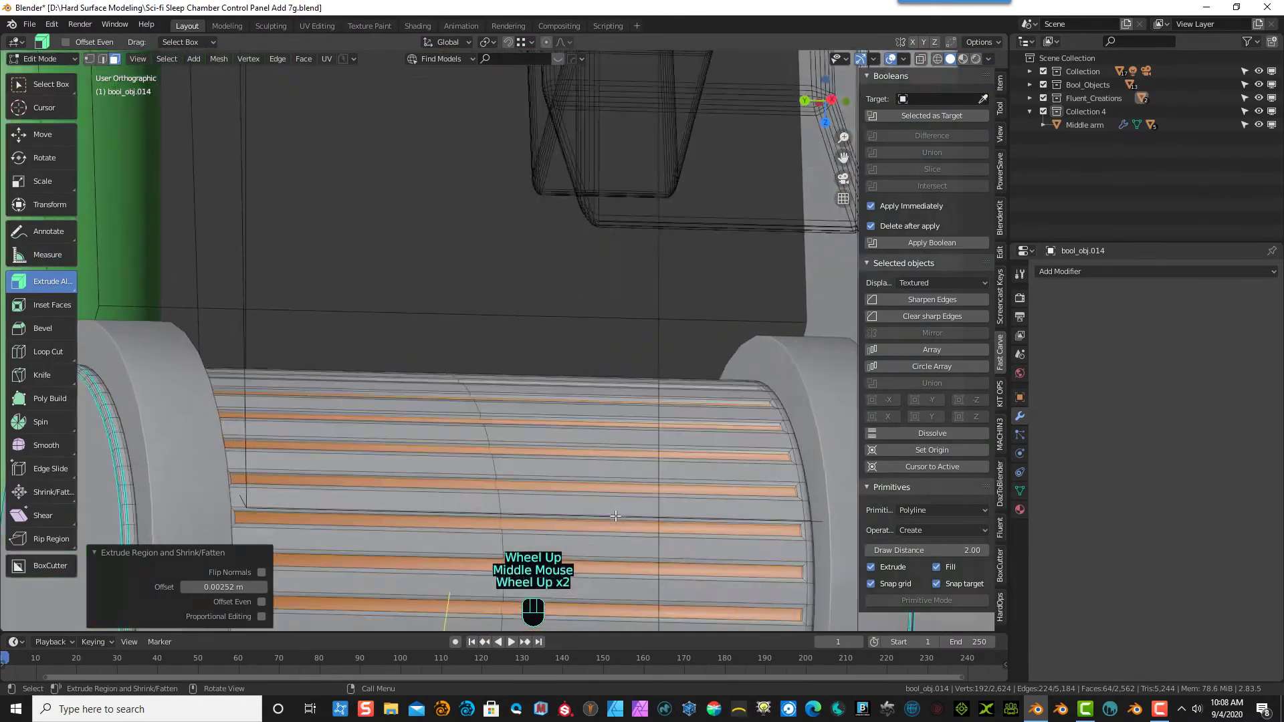
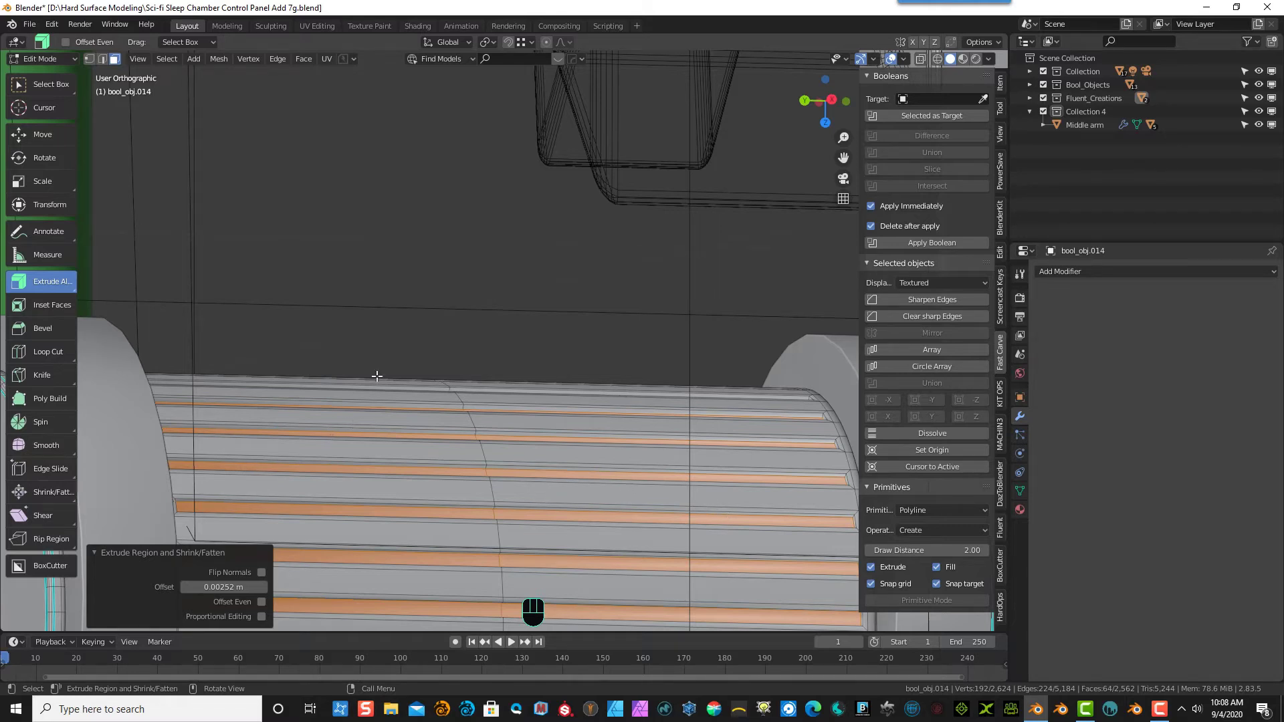
pyautogui.click(387, 338)
pyautogui.scroll(-5, 404, 364)
pyautogui.moveTo(404, 364); pyautogui.dragTo(79, 93, button='middle')
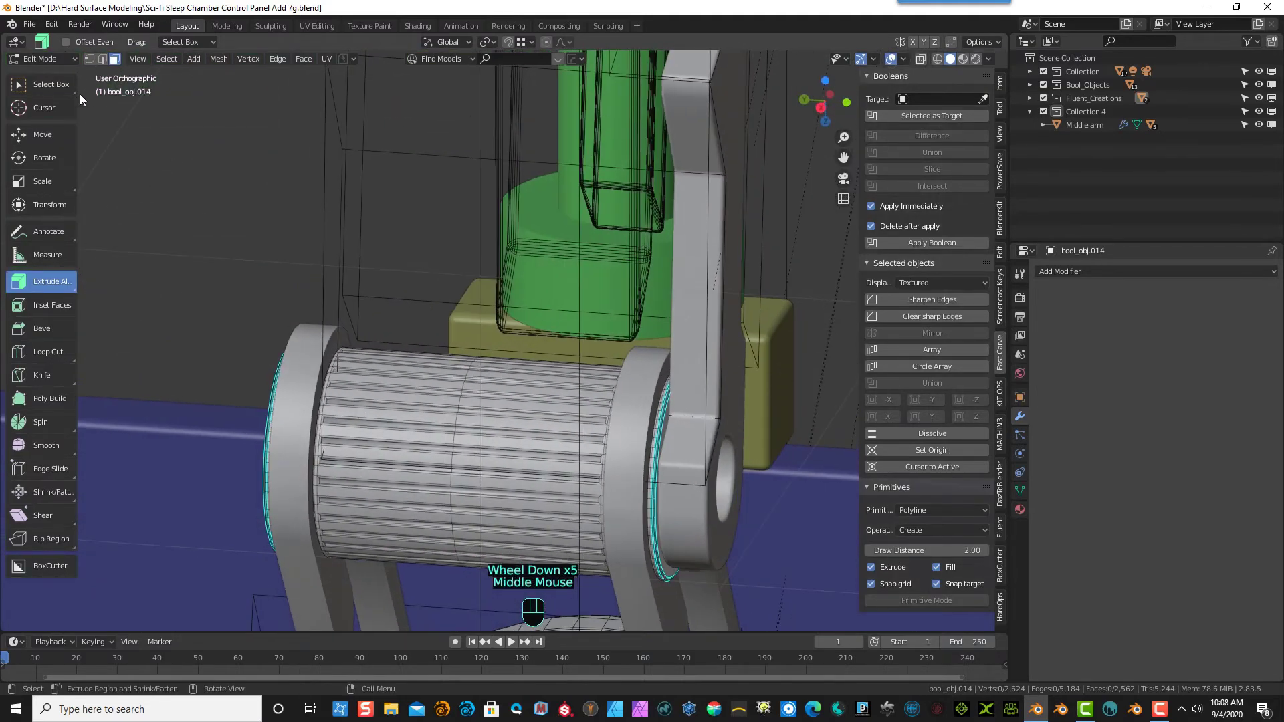
pyautogui.click(45, 61)
pyautogui.click(43, 73)
pyautogui.moveTo(97, 219)
pyautogui.mouseDown(button='middle')
pyautogui.moveTo(175, 223)
pyautogui.moveTo(83, 211)
pyautogui.moveTo(186, 223)
pyautogui.moveTo(187, 237)
pyautogui.moveTo(115, 219)
pyautogui.mouseUp(button='middle')
pyautogui.scroll(2, 115, 219)
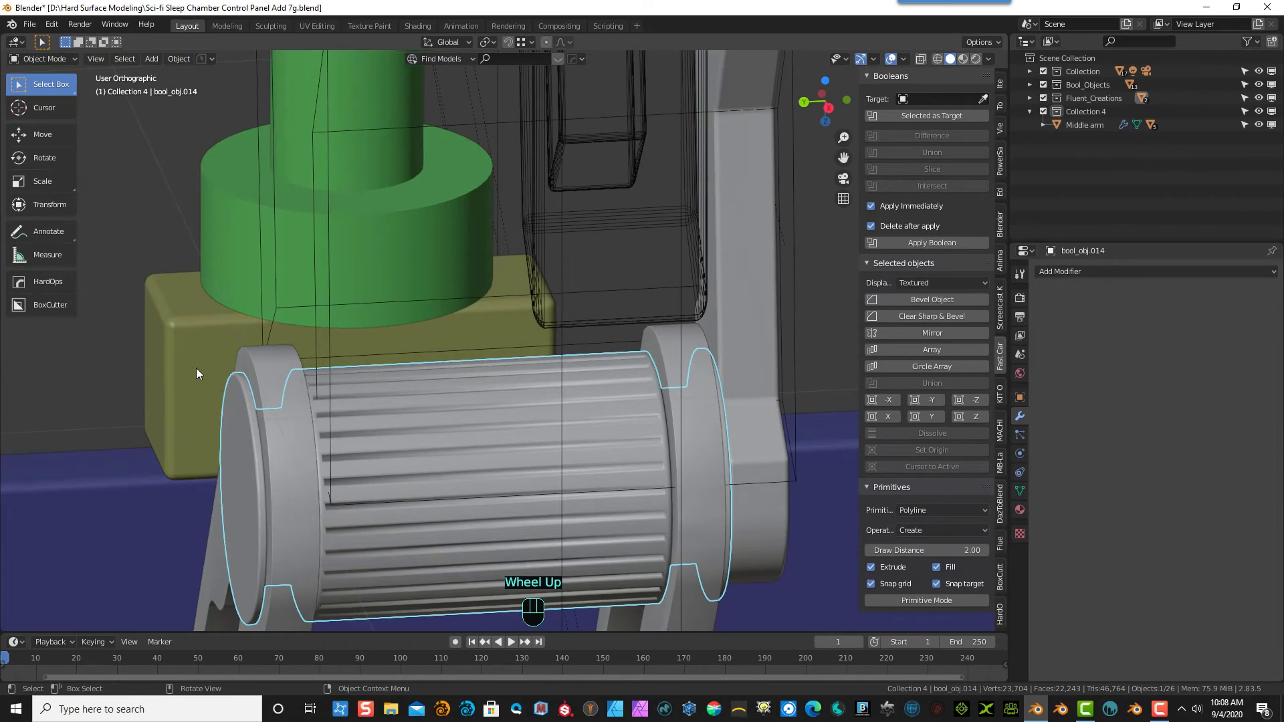
pyautogui.scroll(4, 223, 517)
pyautogui.moveTo(225, 514); pyautogui.dragTo(115, 430, button='middle')
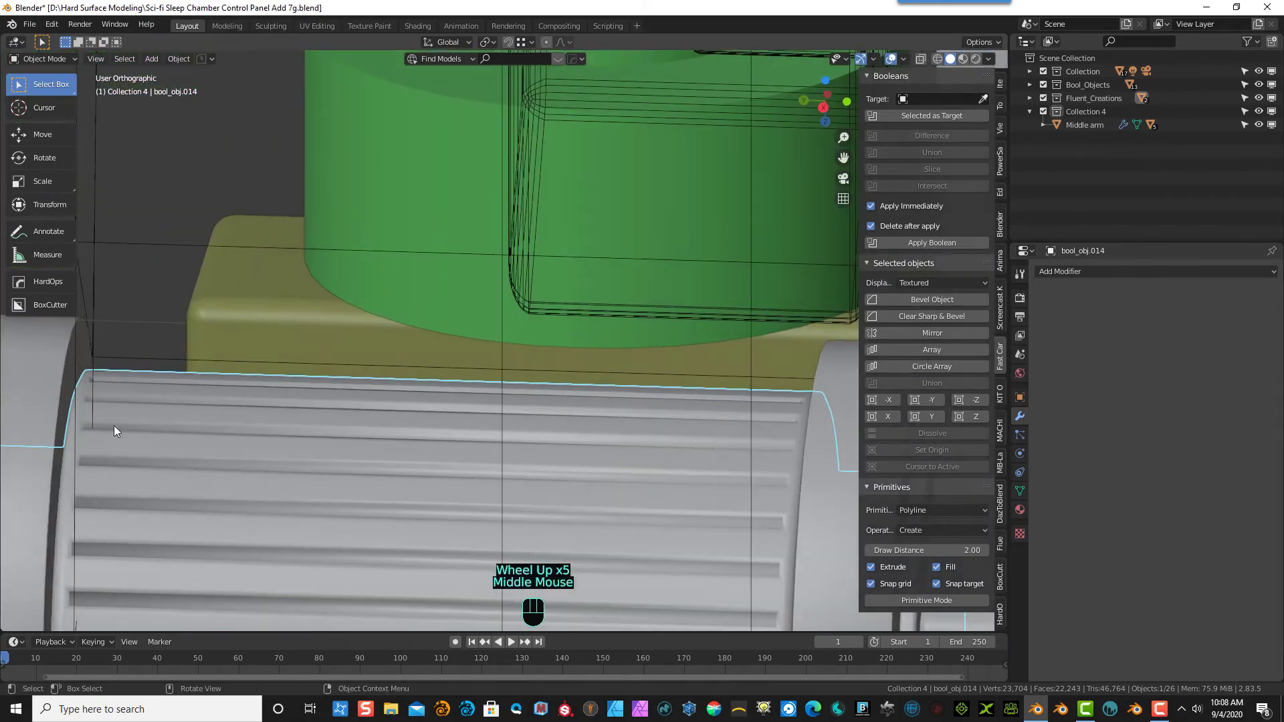
pyautogui.scroll(-1, 468, 410)
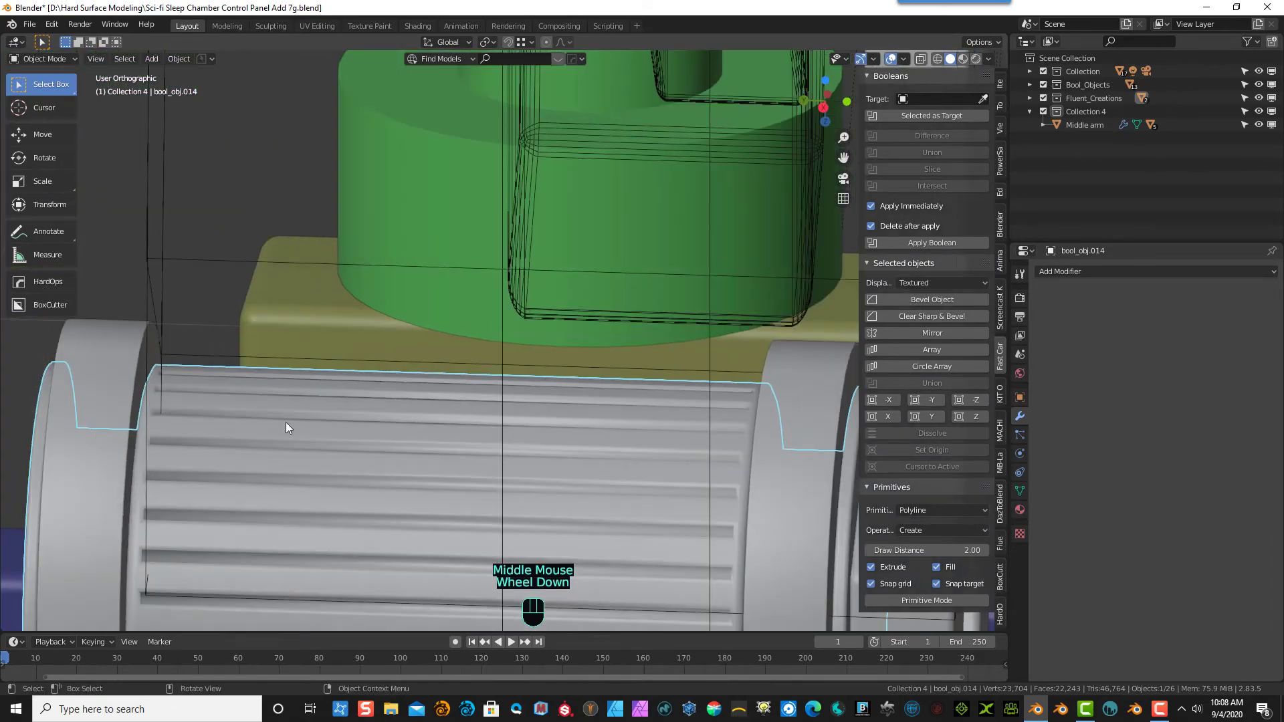
# - Return to Edit Mode and add a single loop cut around the cylinder's right end beside the groove ends, with a factor of -0.667
pyautogui.click(40, 59)
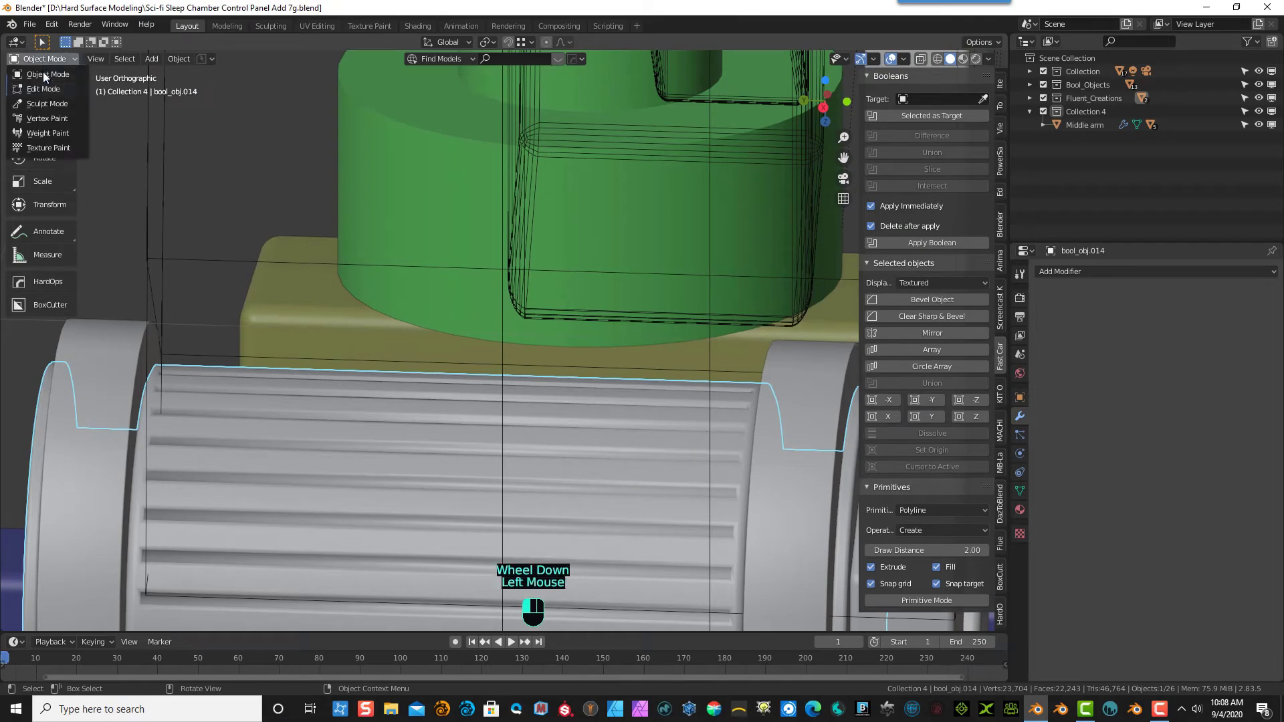
pyautogui.click(46, 88)
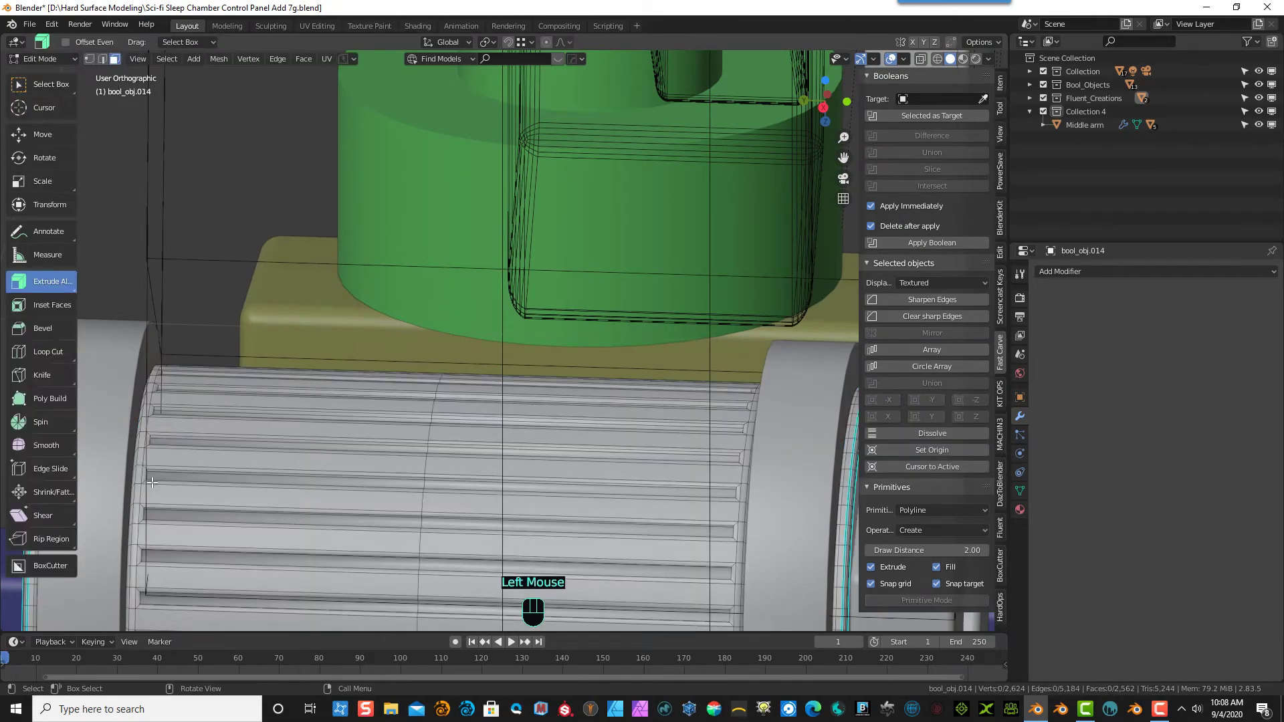
pyautogui.scroll(1, 153, 482)
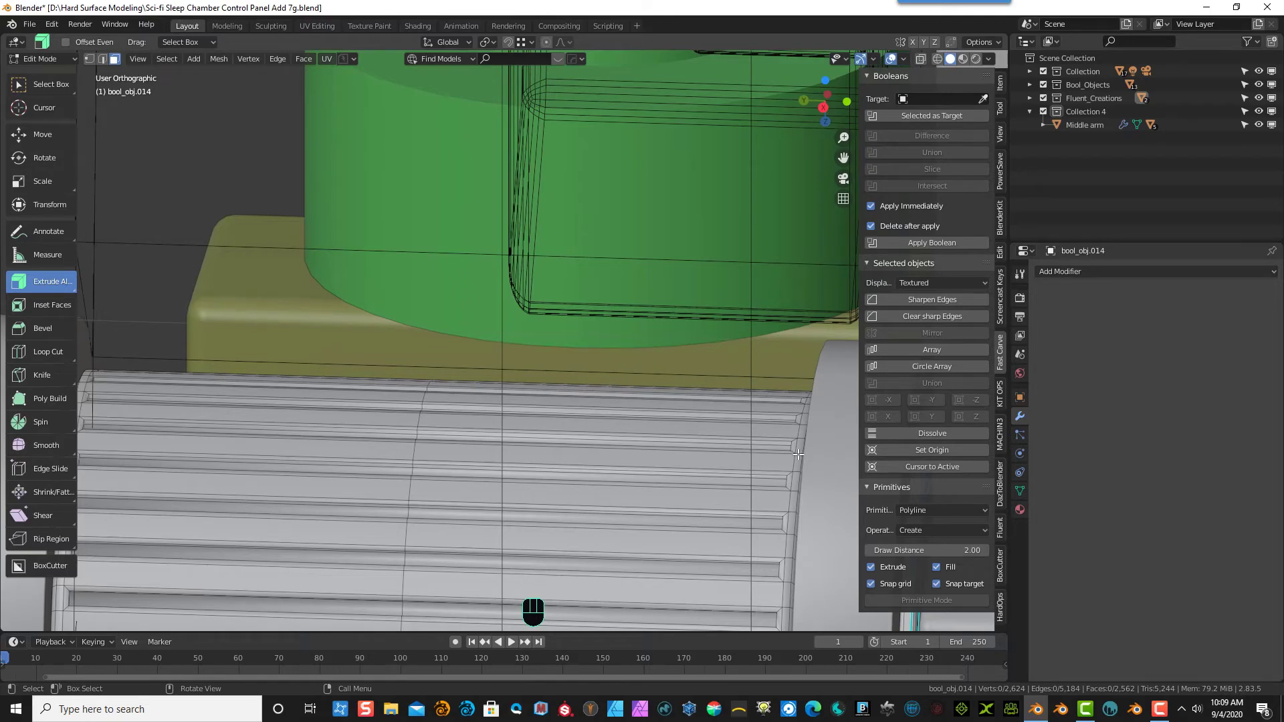
pyautogui.click(42, 352)
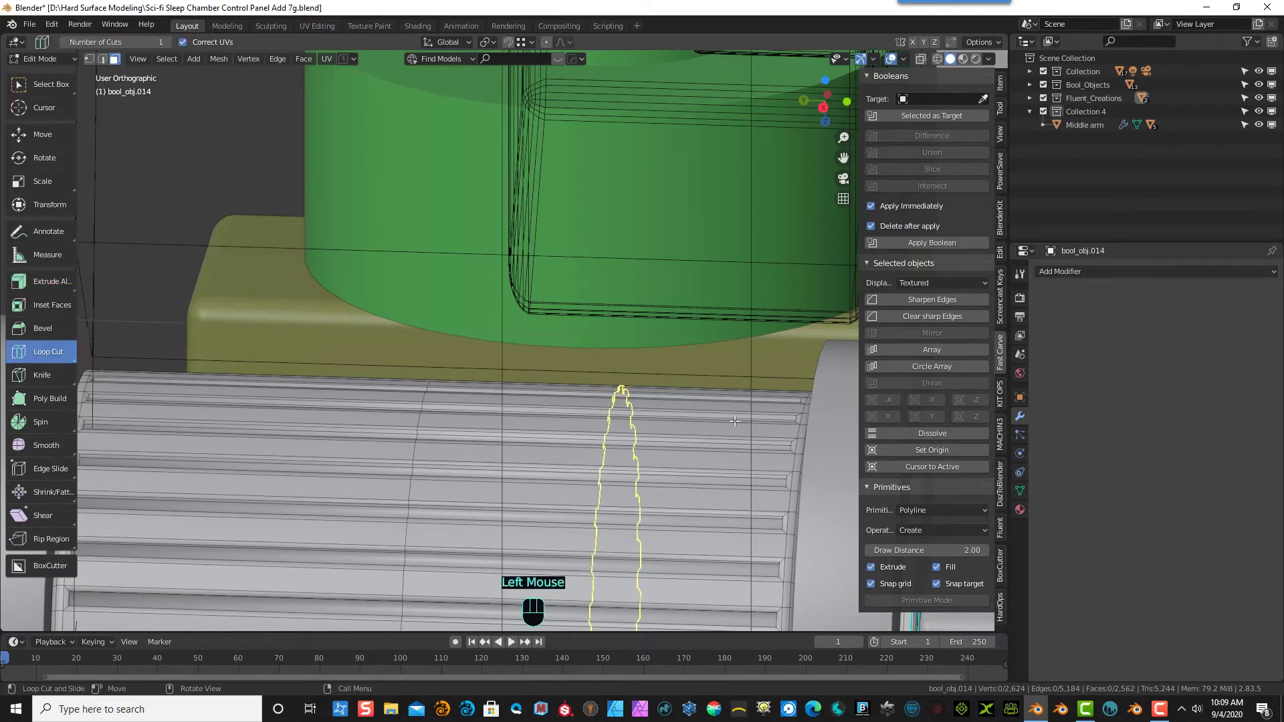
pyautogui.moveTo(800, 454); pyautogui.dragTo(797, 453)
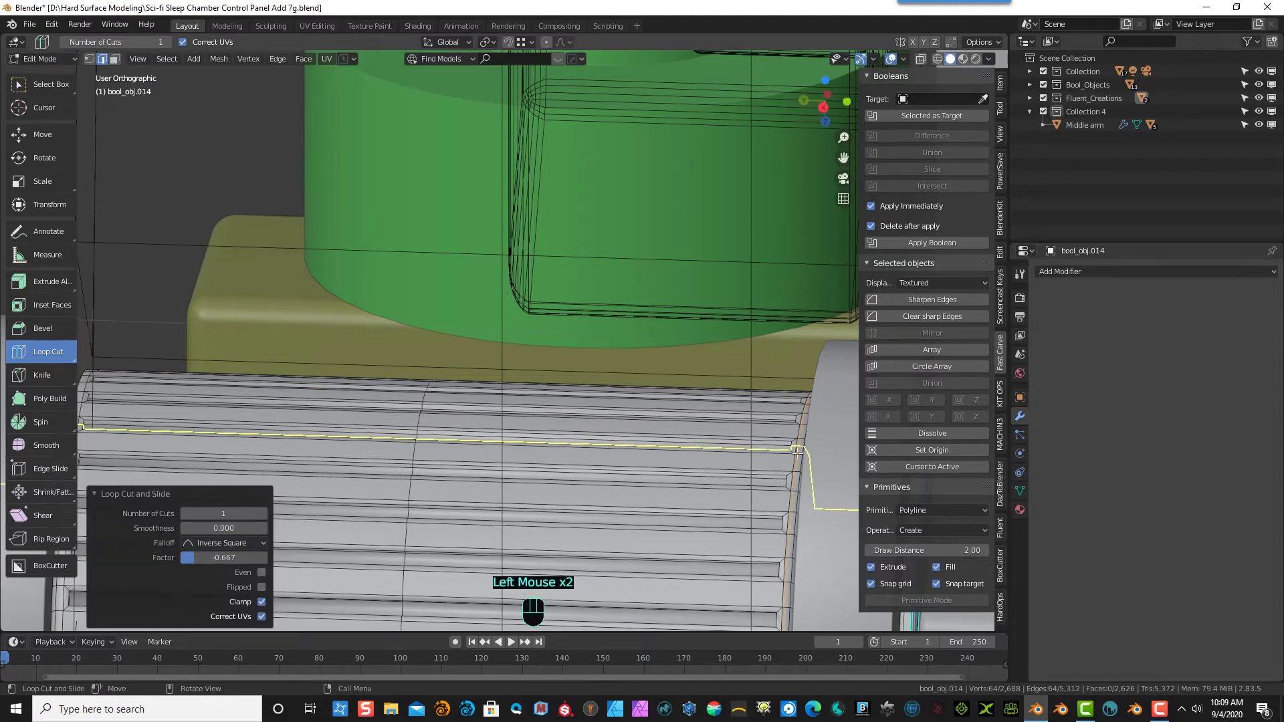
# - Add a matching loop cut around the cylinder's left end with a factor of -0.625, and return to Object Mode
pyautogui.scroll(-2, 629, 418)
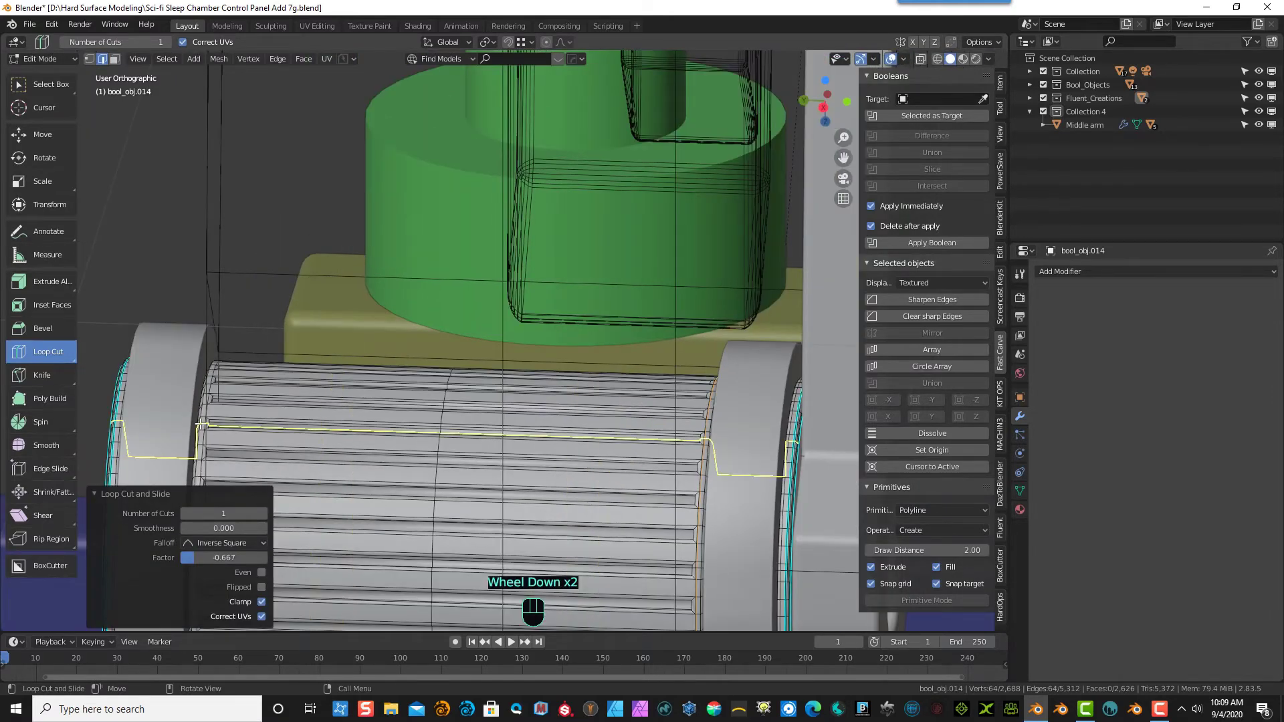
pyautogui.moveTo(228, 432); pyautogui.dragTo(233, 424, button='middle')
pyautogui.scroll(2, 233, 424)
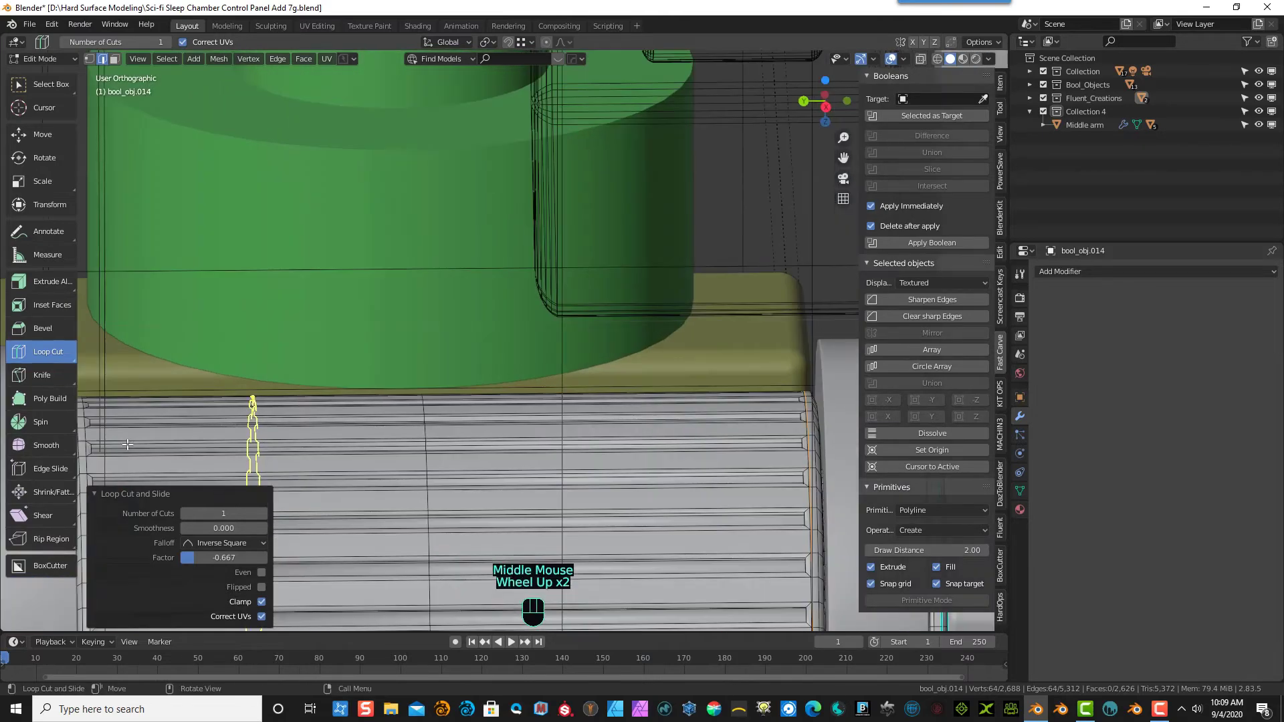
pyautogui.moveTo(85, 441); pyautogui.dragTo(85, 441)
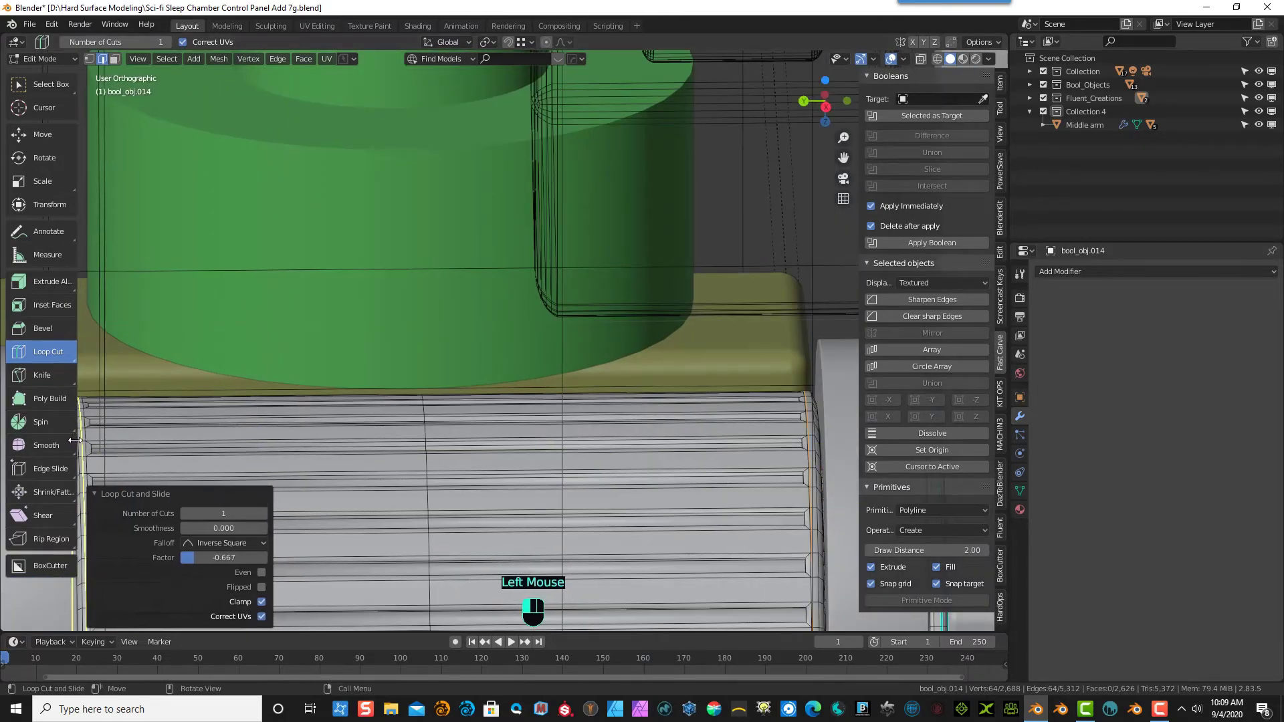
pyautogui.scroll(2, 254, 435)
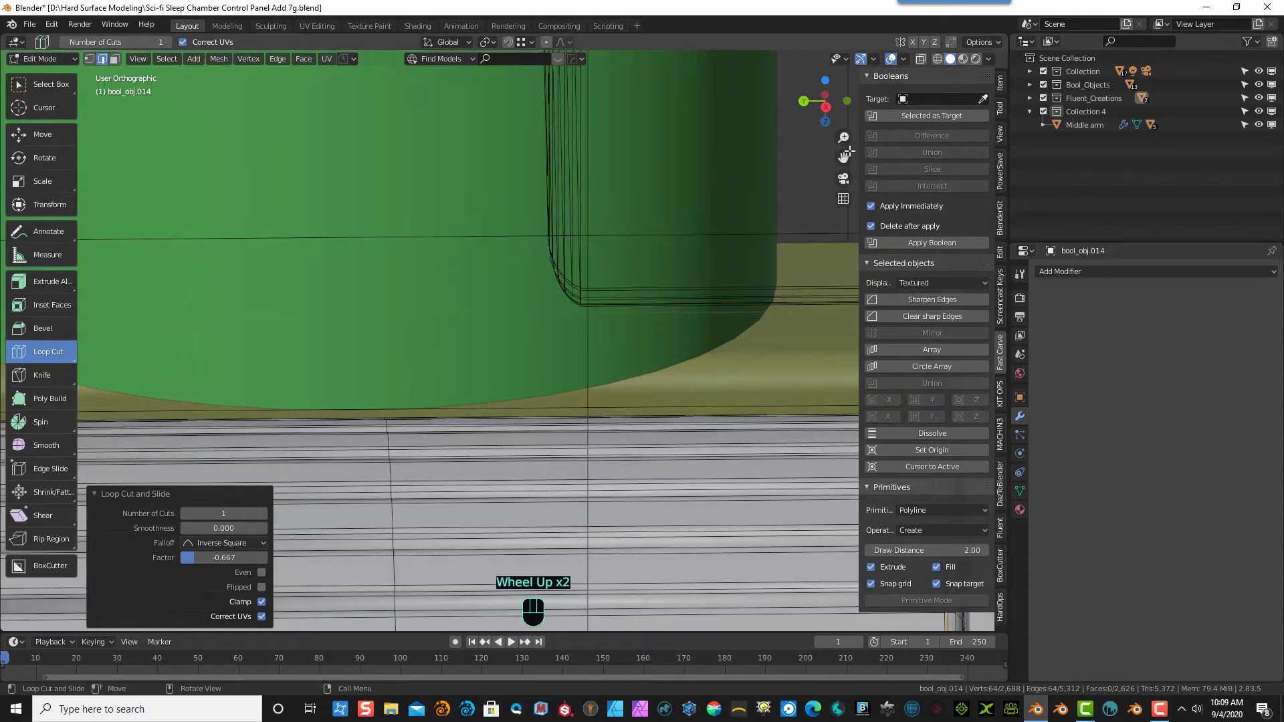
pyautogui.moveTo(844, 158); pyautogui.dragTo(613, 12)
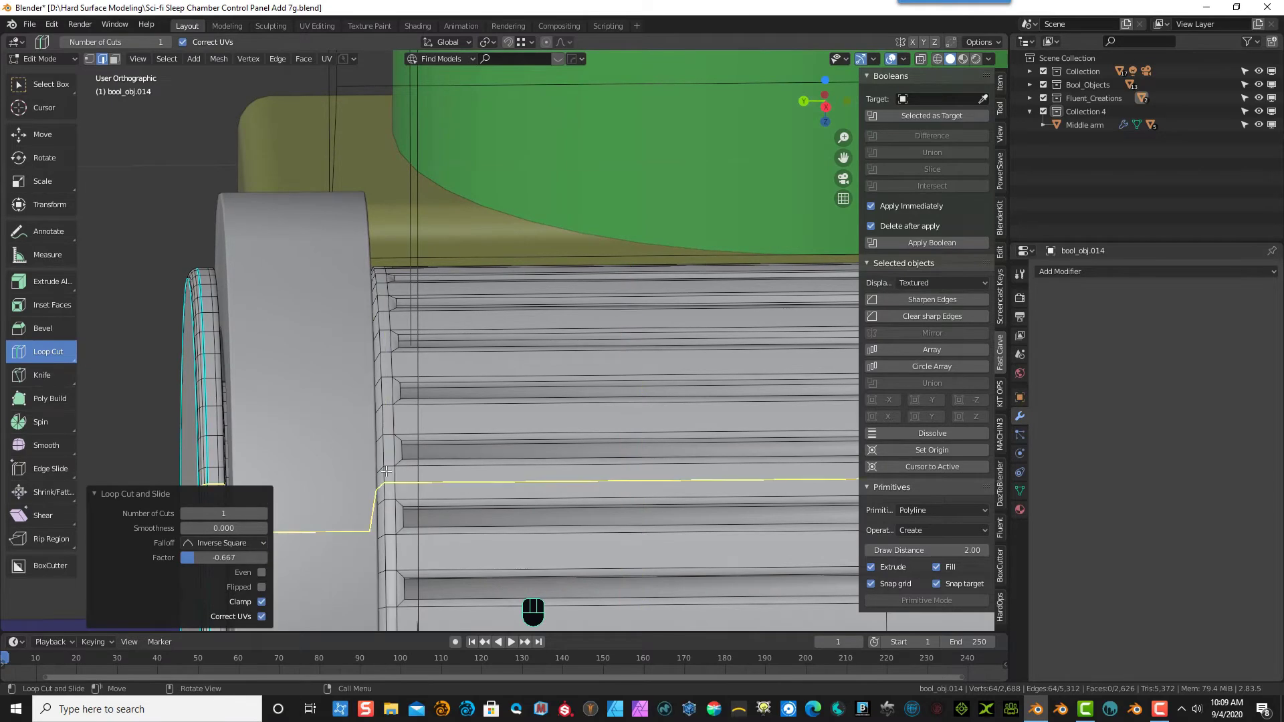
pyautogui.moveTo(387, 468); pyautogui.dragTo(392, 467)
pyautogui.scroll(-3, 392, 466)
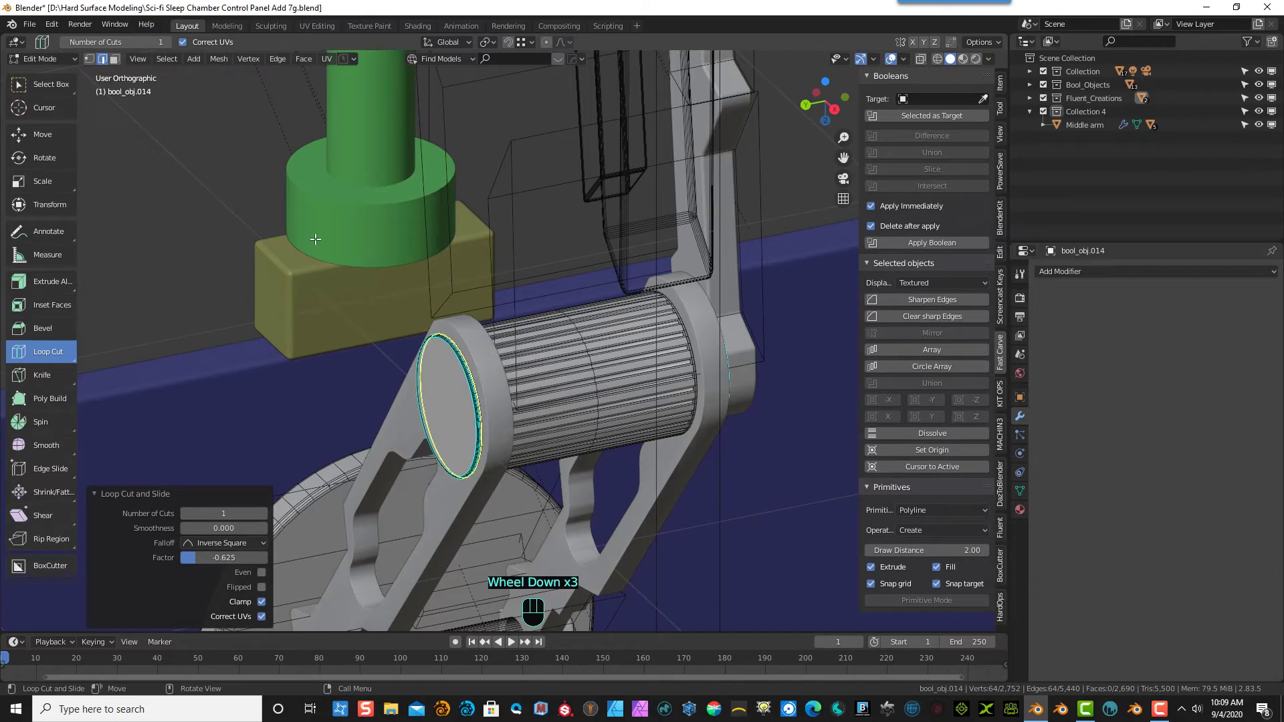
pyautogui.click(56, 72)
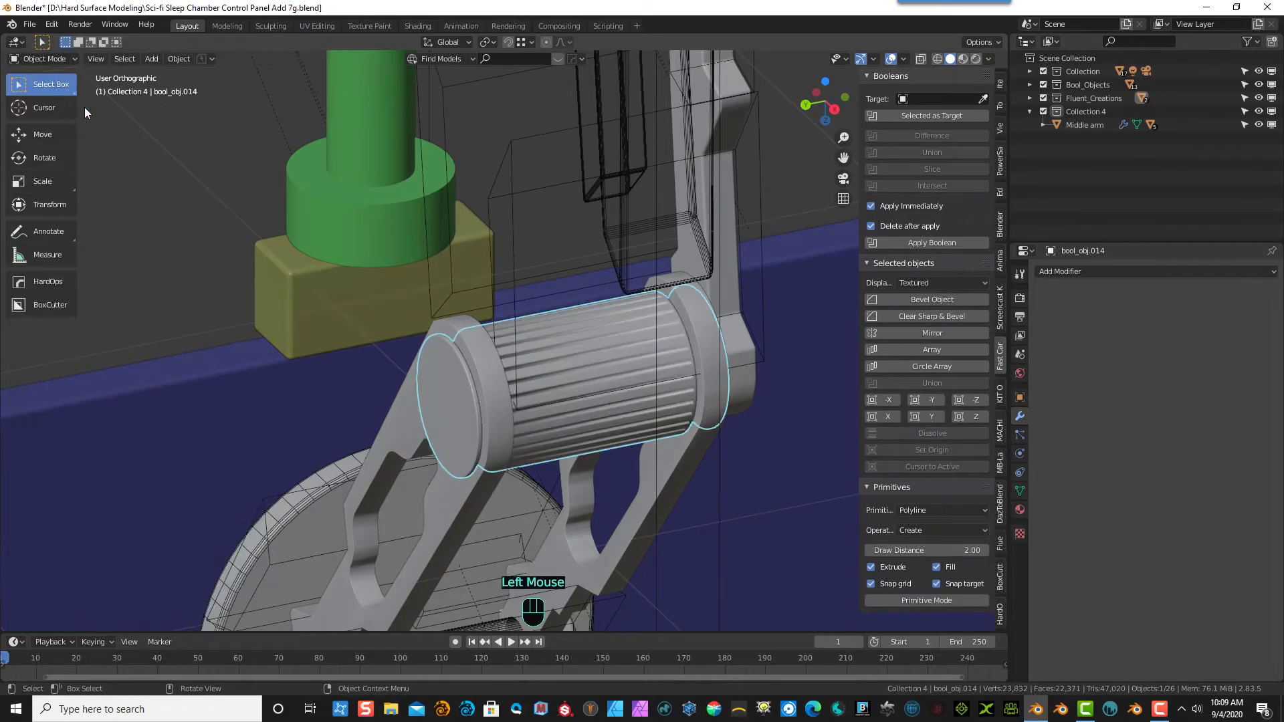
# - Hide the four large wireframe box cutters surrounding the arm above the grooved cylinder joint
pyautogui.scroll(-4, 143, 171)
pyautogui.moveTo(162, 214); pyautogui.dragTo(94, 186, button='middle')
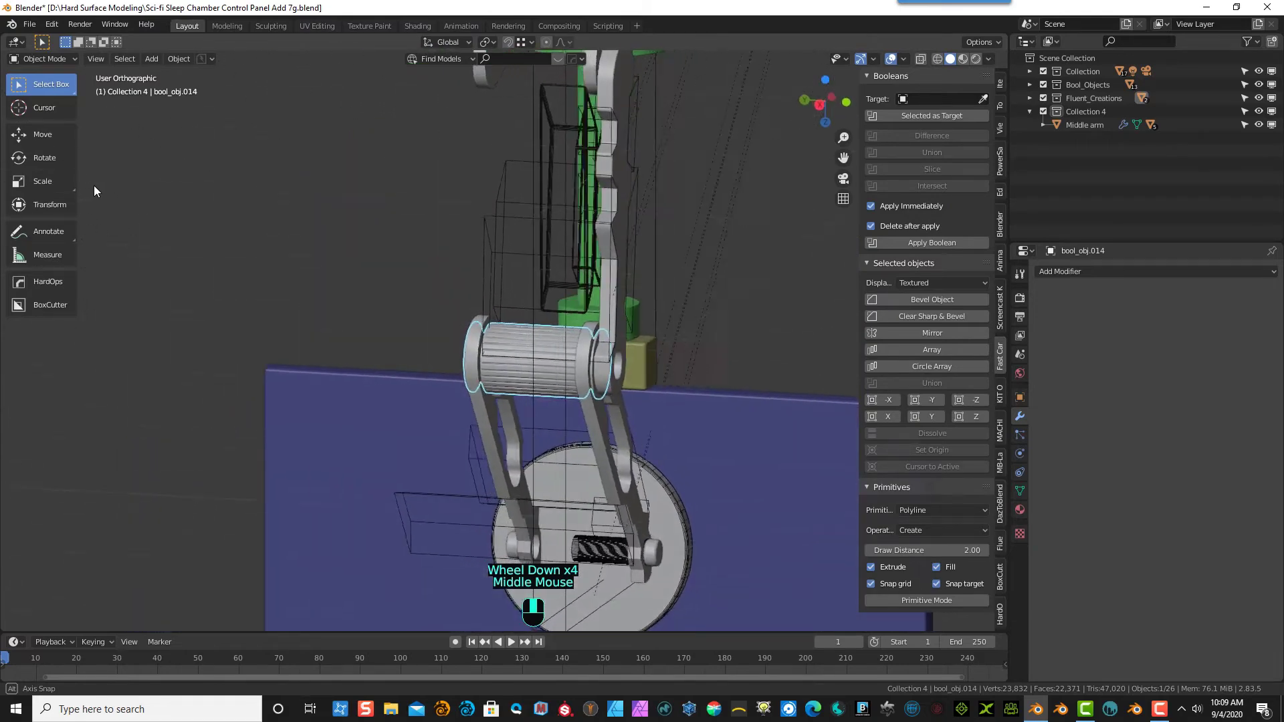
pyautogui.scroll(2, 453, 159)
pyautogui.click(454, 160)
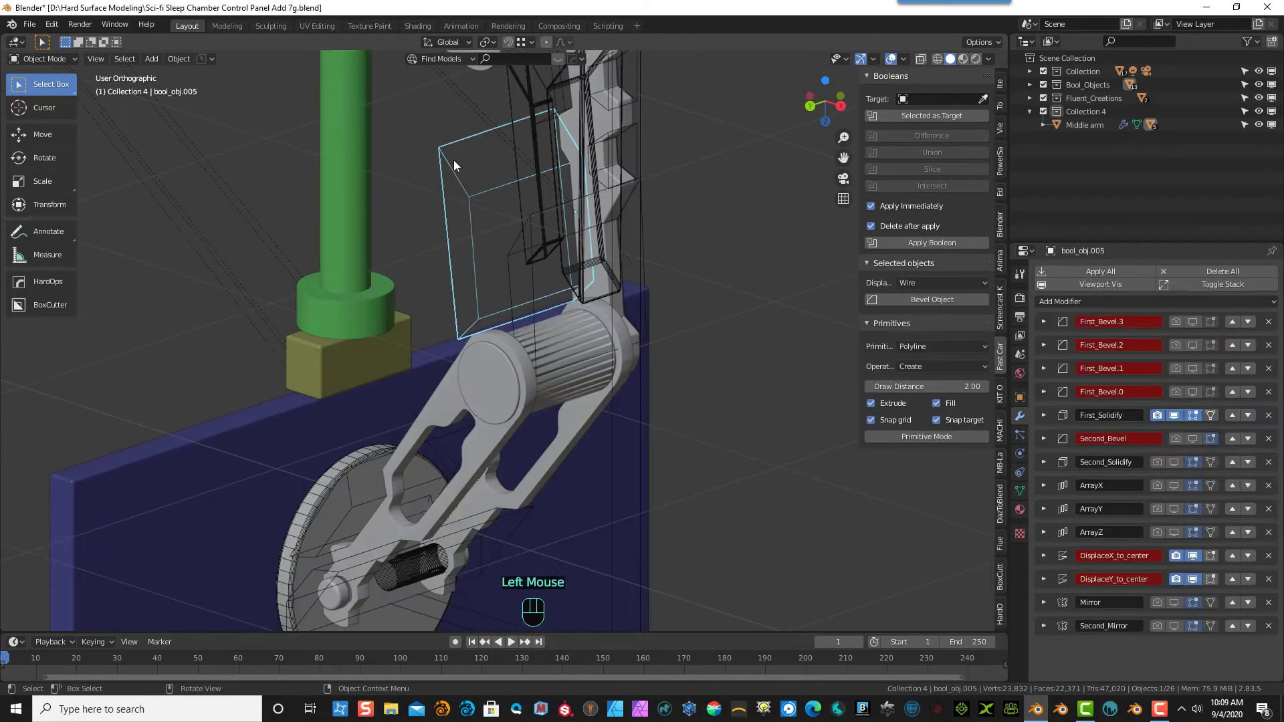
pyautogui.press('h')
pyautogui.click(513, 240)
pyautogui.press('h')
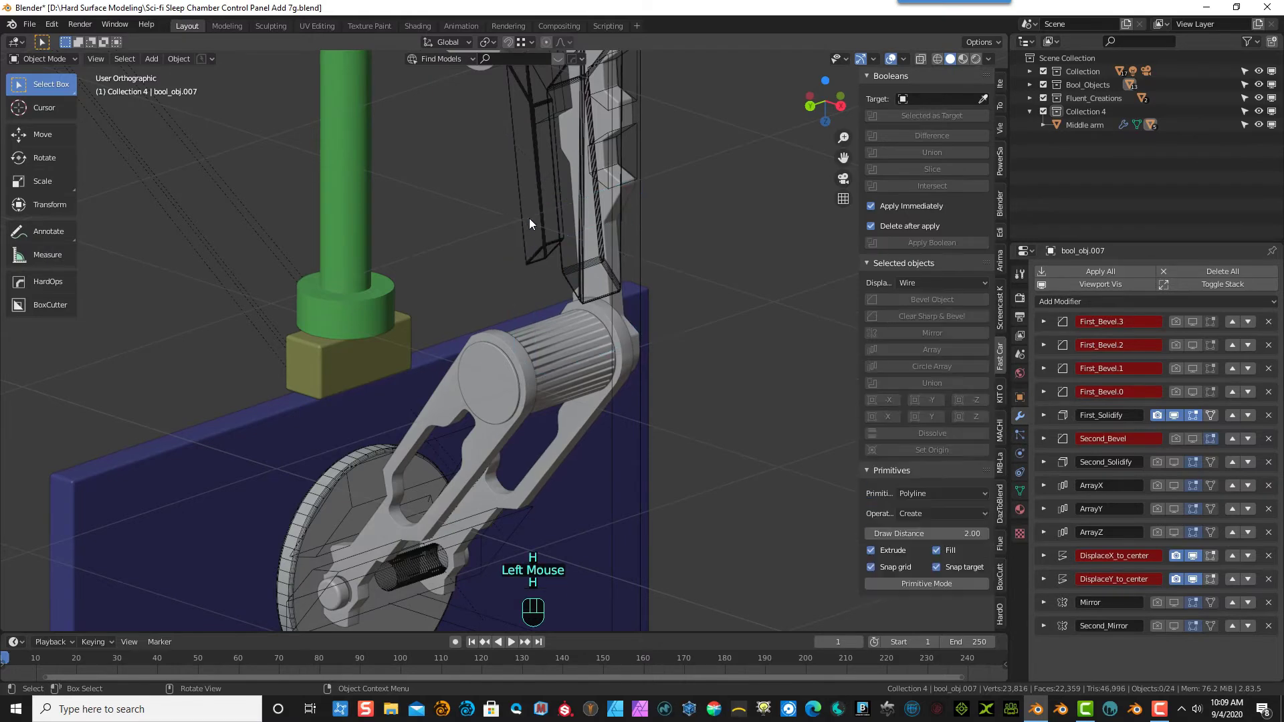
pyautogui.click(537, 194)
pyautogui.press('h')
pyautogui.click(558, 206)
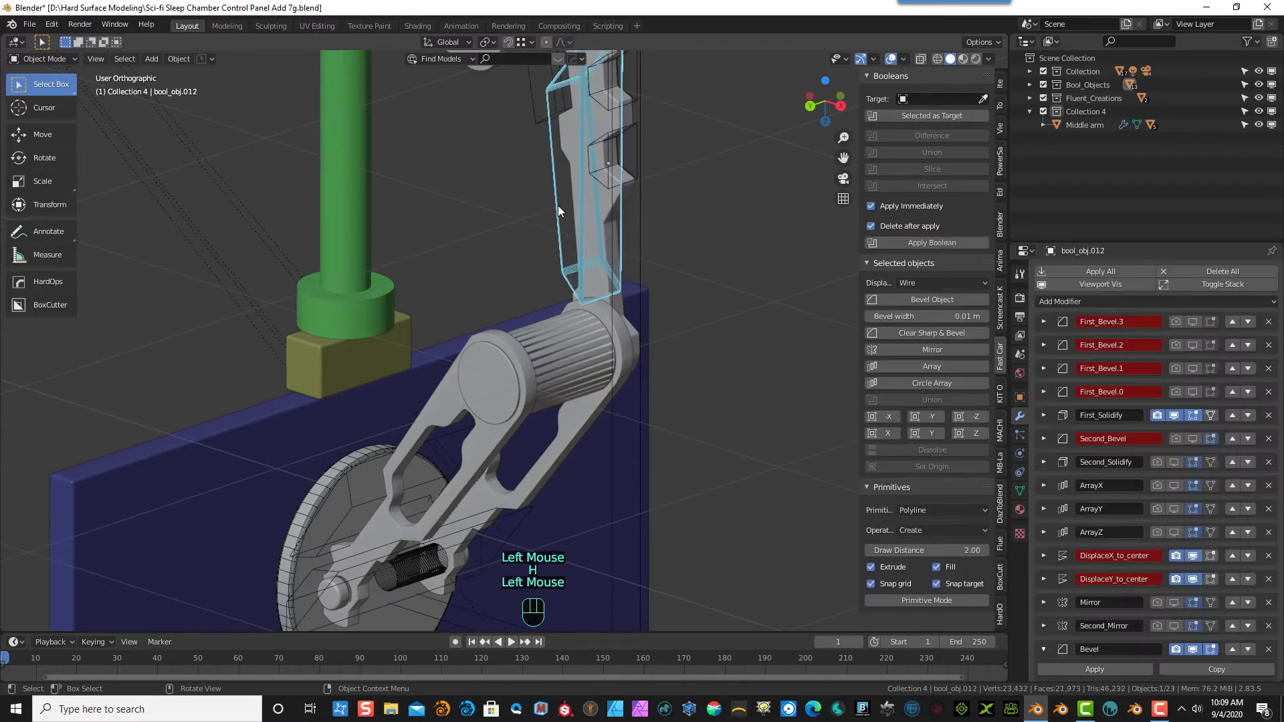
pyautogui.press('h')
# - Hide the tall box cutter, the notch cutters along the middle arm and the small box cutter beside it
pyautogui.click(644, 218)
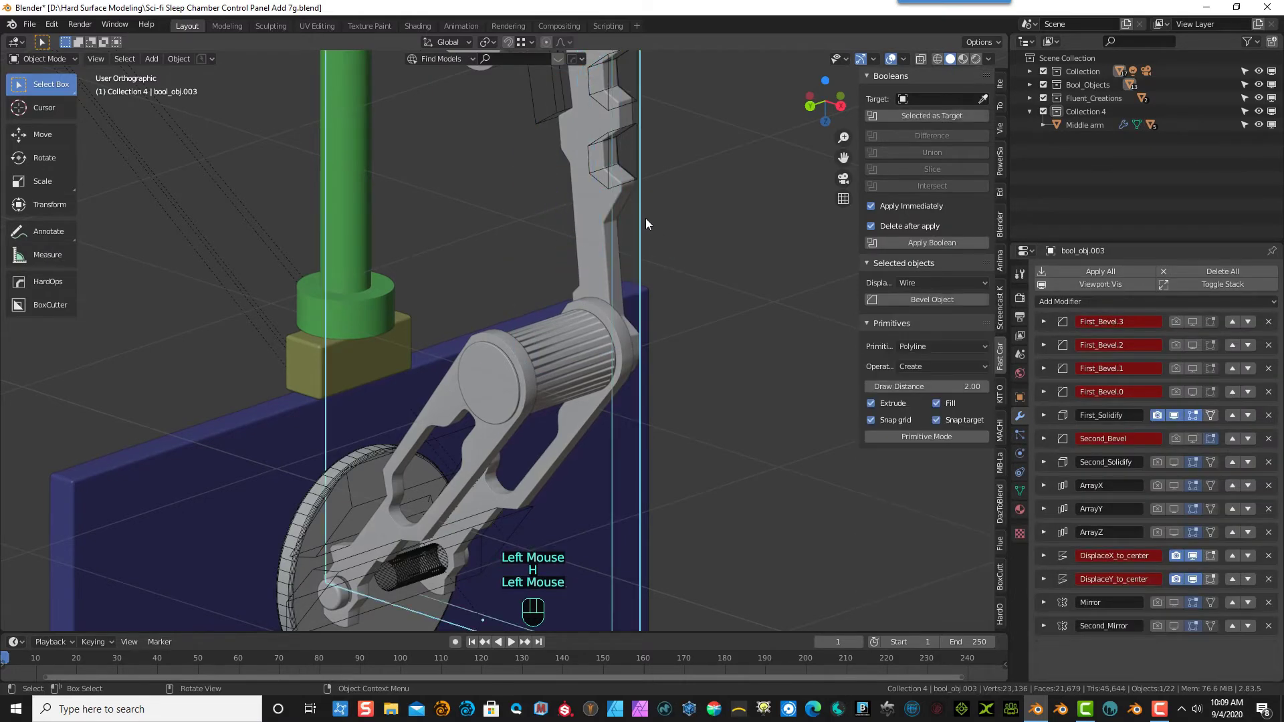
pyautogui.press('h')
pyautogui.click(636, 150)
pyautogui.press('h')
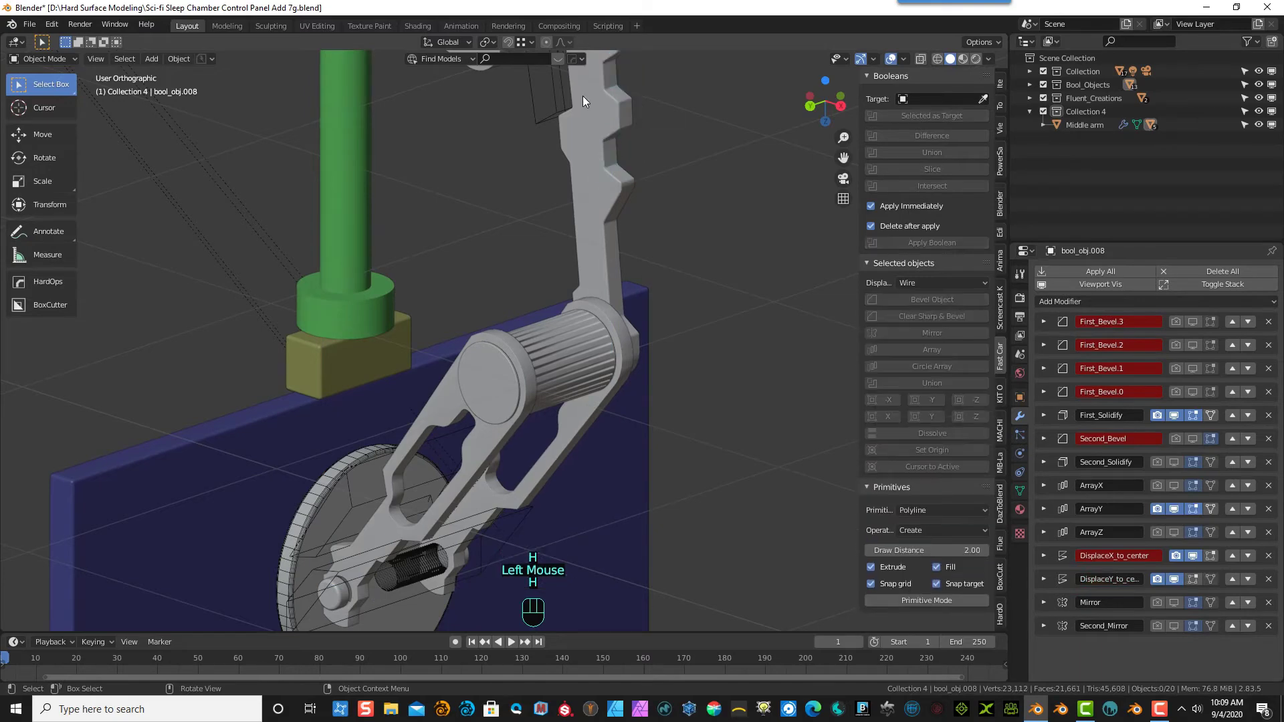
pyautogui.click(539, 115)
pyautogui.press('h')
# - Hide the remaining wireframe box cutter and the dark cylindrical cutter near the round disc on the panel
pyautogui.moveTo(732, 191); pyautogui.dragTo(359, 308, button='middle')
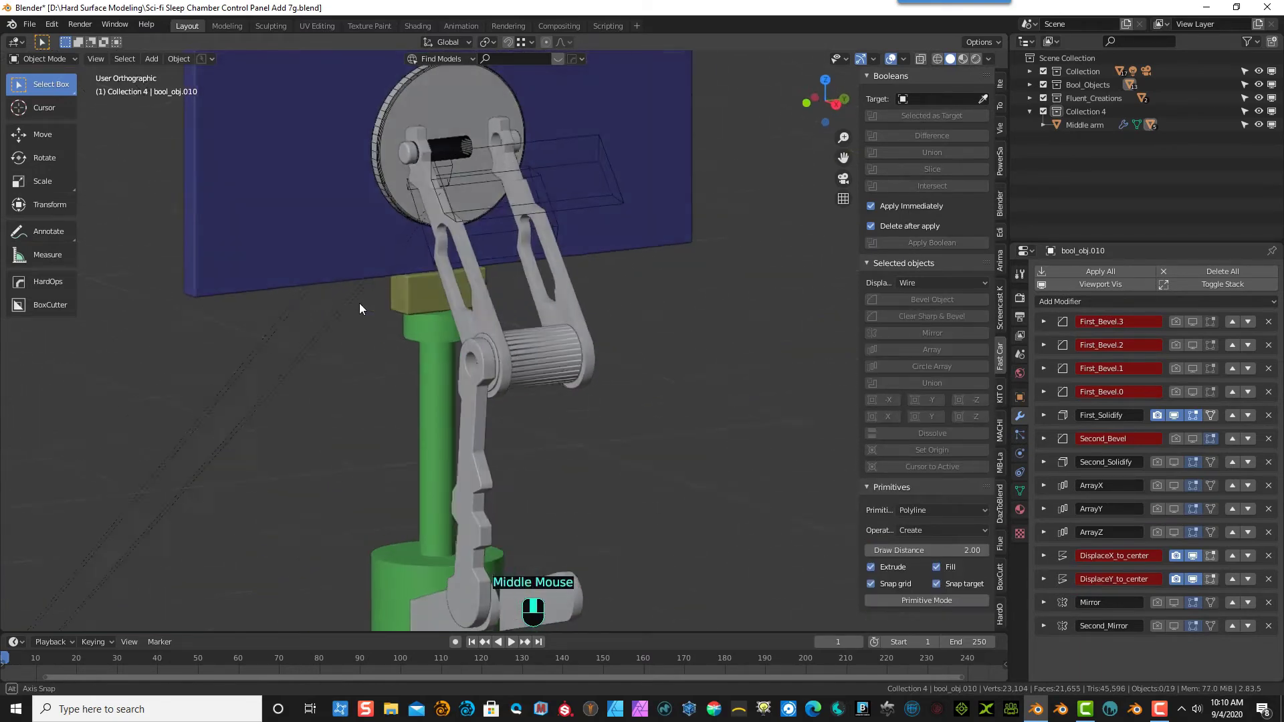
pyautogui.scroll(7, 602, 385)
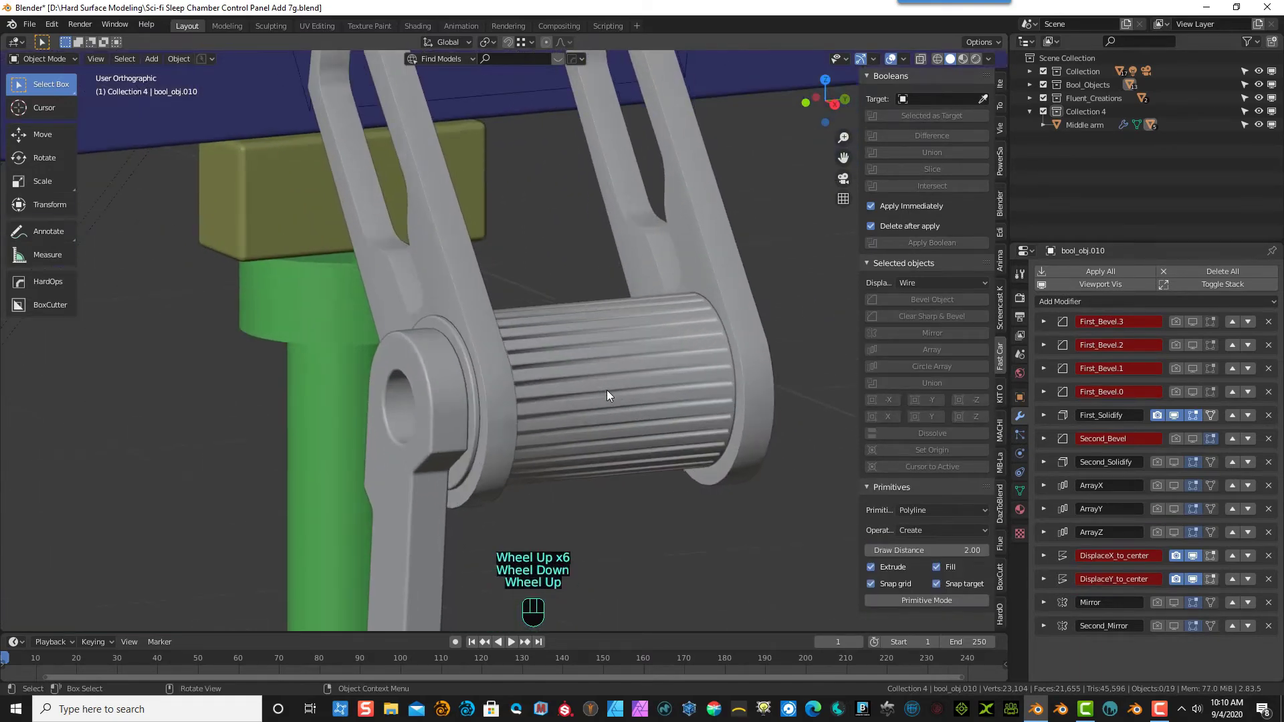
pyautogui.scroll(4, 608, 381)
pyautogui.moveTo(608, 376); pyautogui.dragTo(541, 364, button='middle')
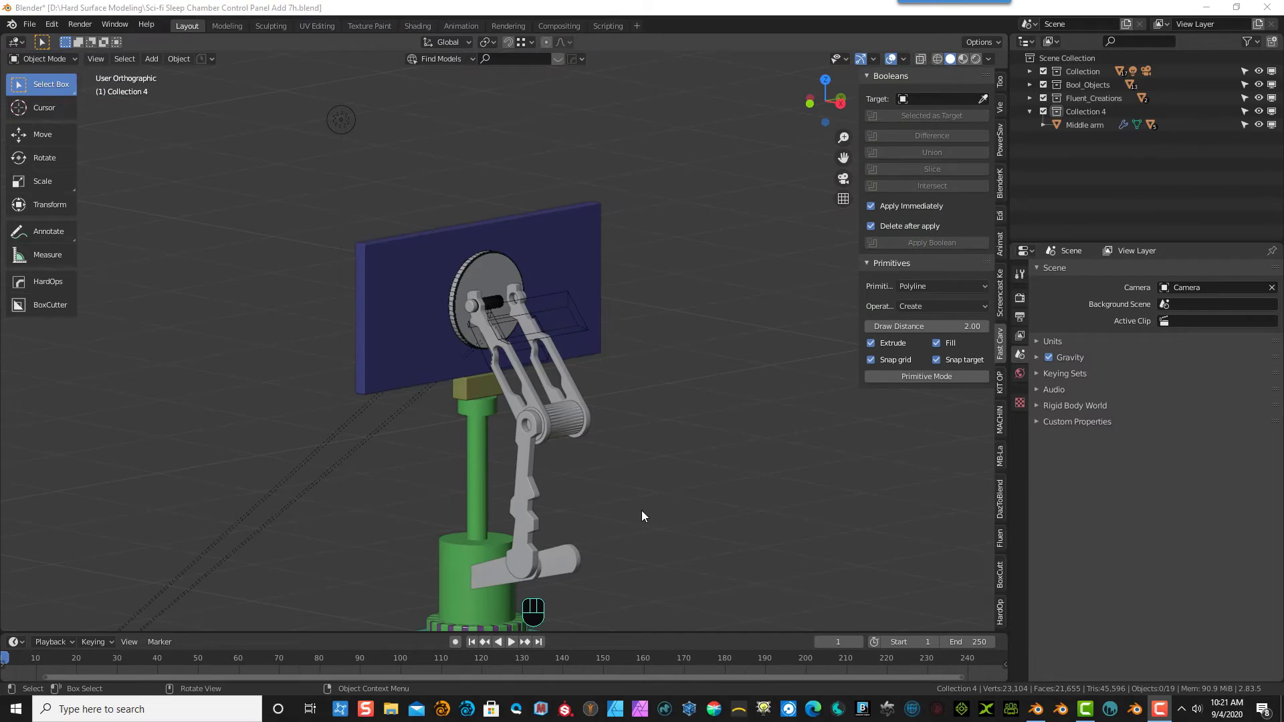
pyautogui.click(579, 326)
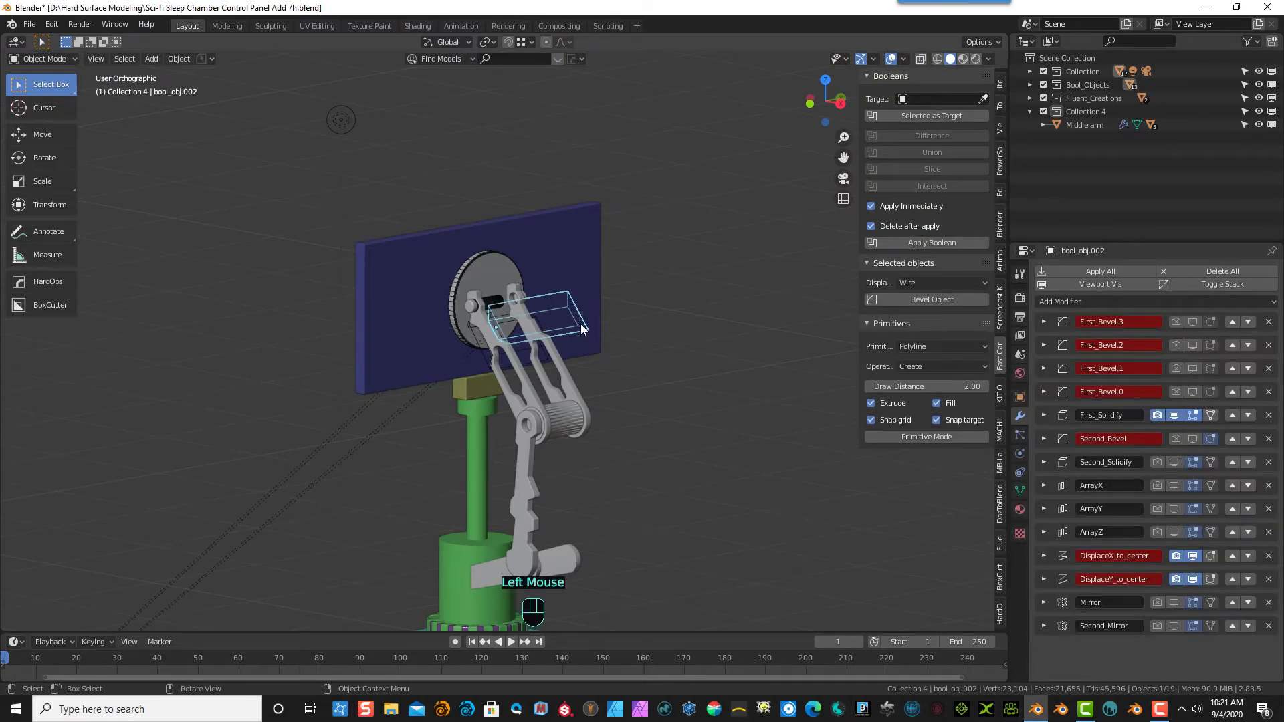
pyautogui.press('h')
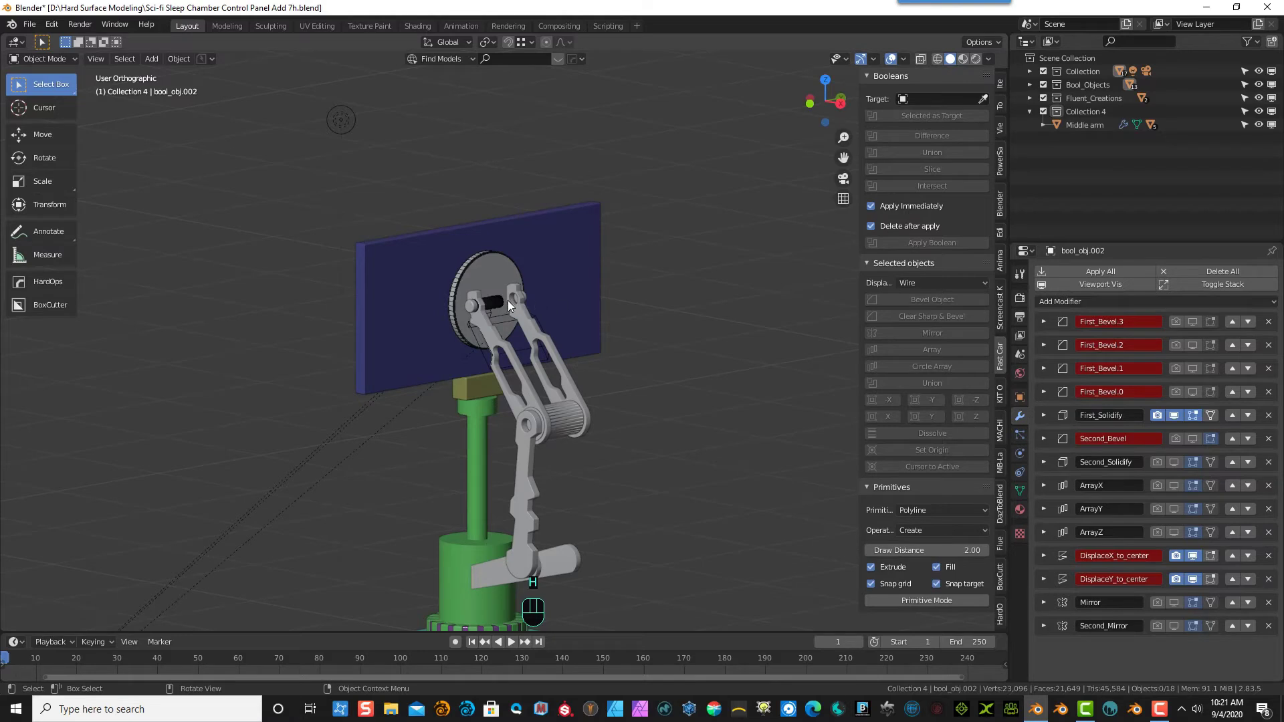
pyautogui.click(500, 301)
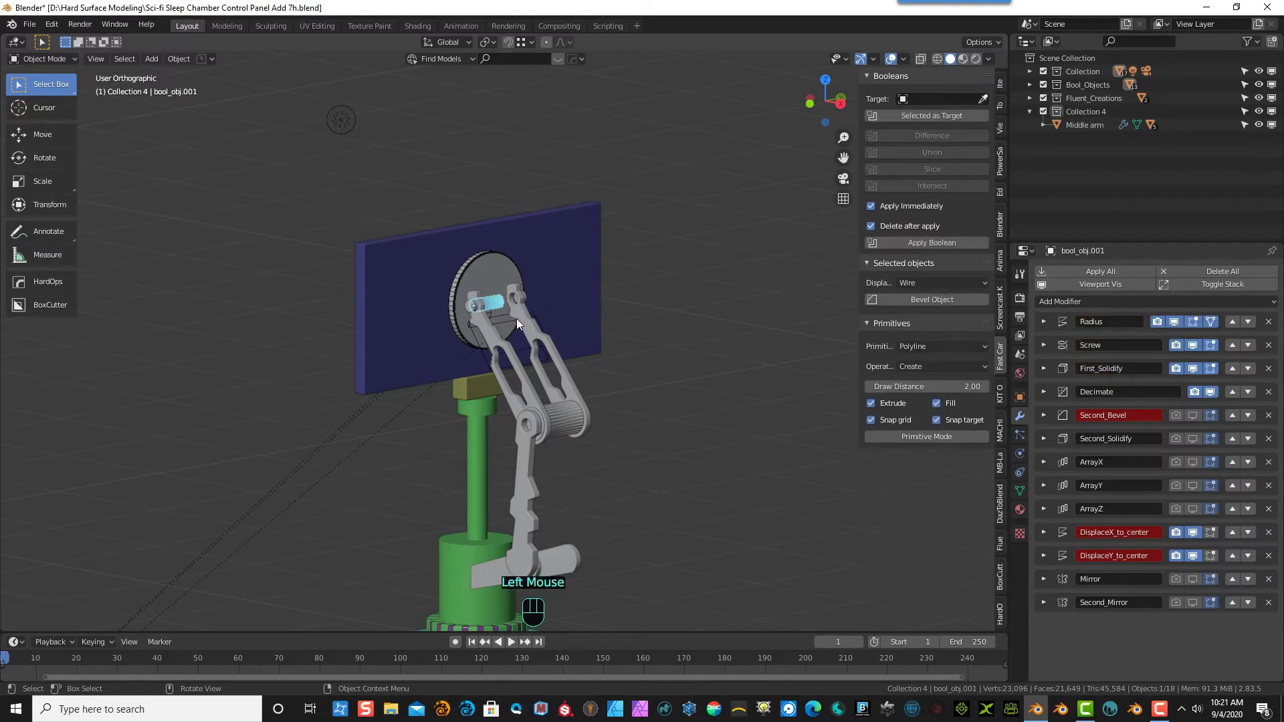
pyautogui.press('h')
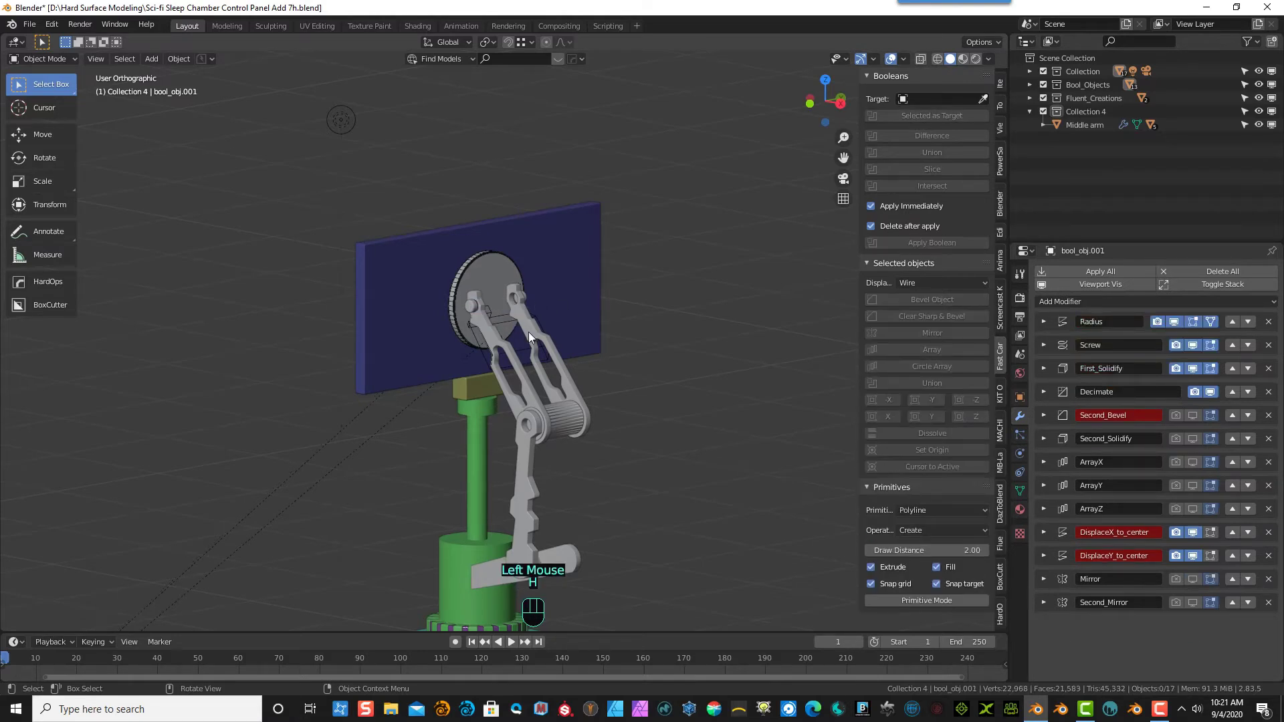
# - Start a Fluent Creation circle on the middle arm and draw it centred over the upper joint hole with a radius of about 0.053 m
pyautogui.click(527, 428)
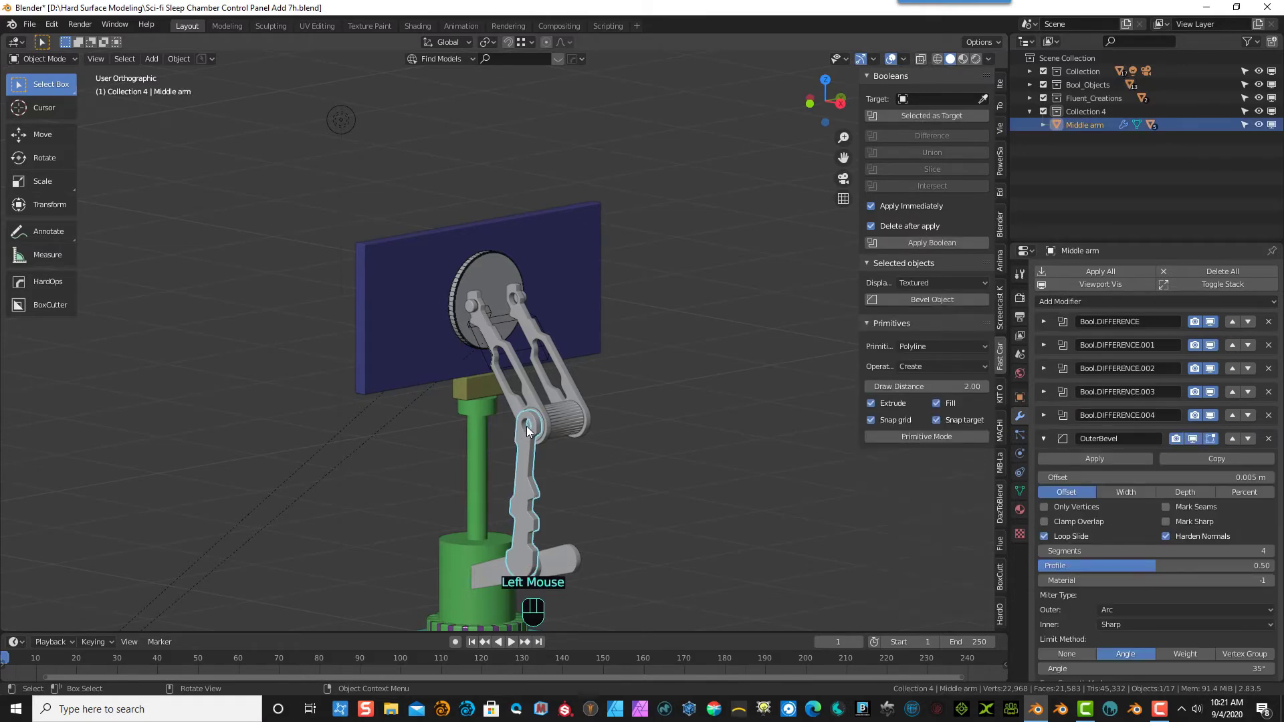
pyautogui.press('KP_1')
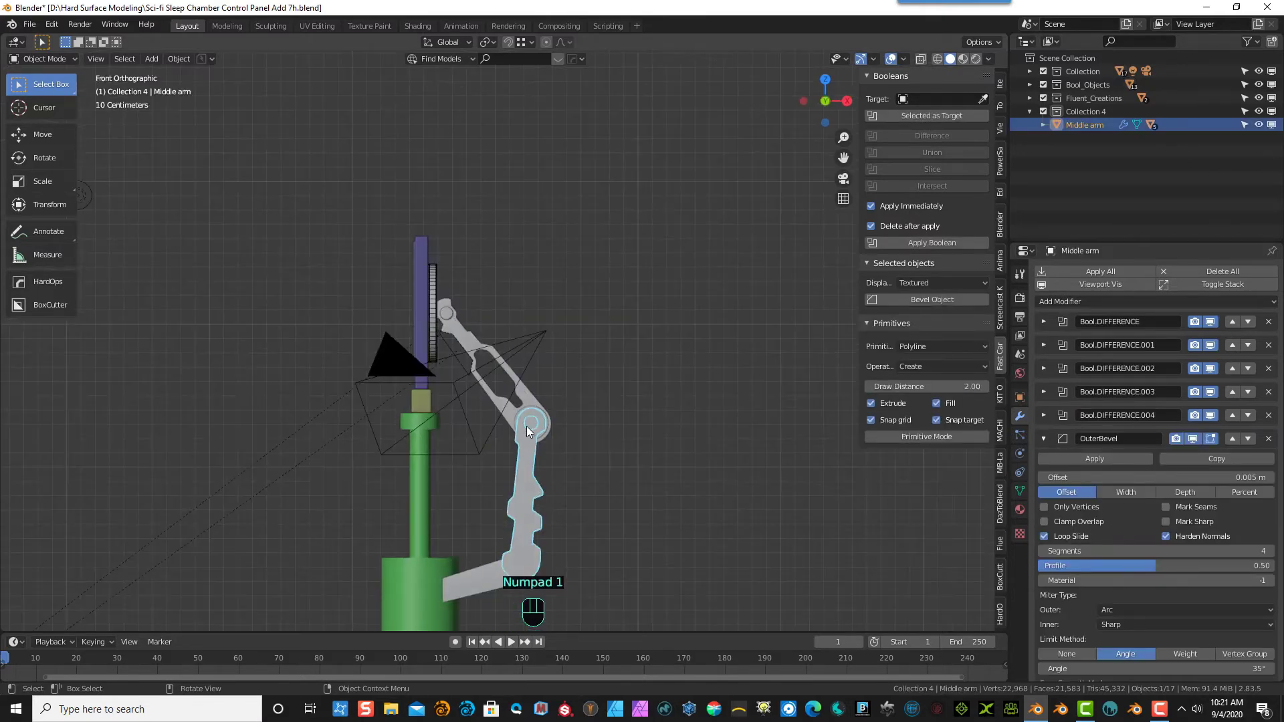
pyautogui.click(94, 59)
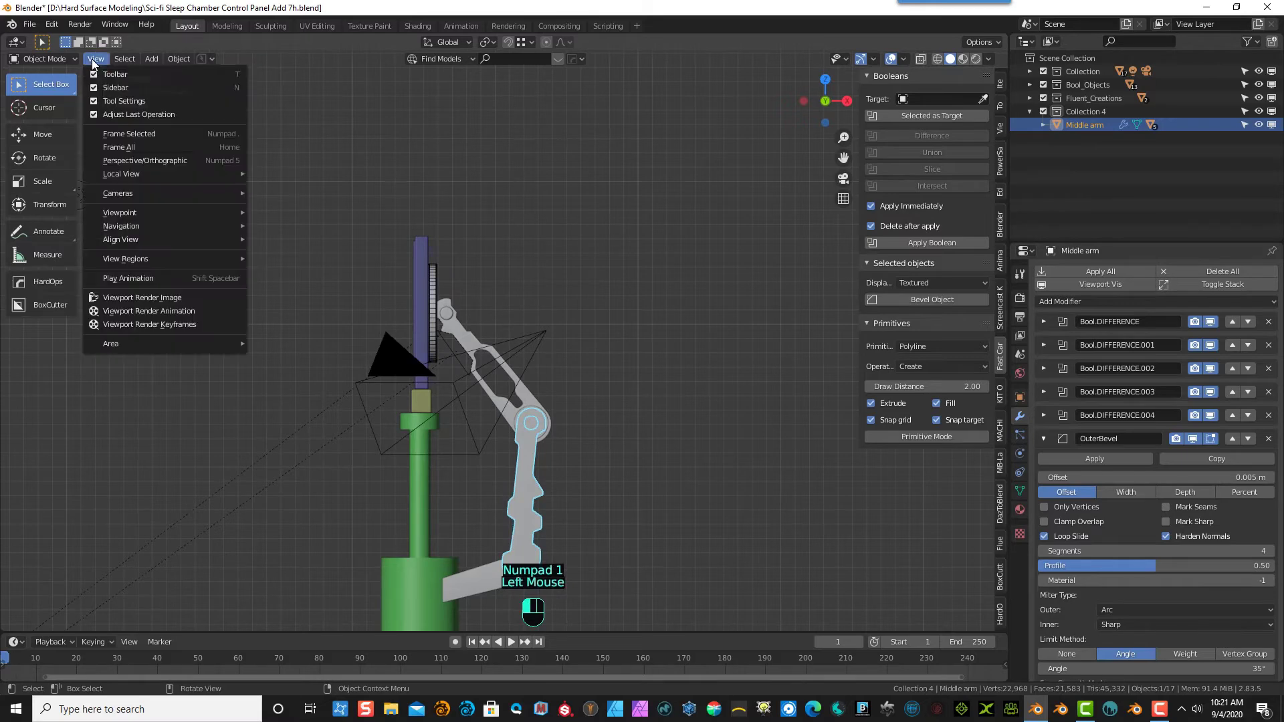
pyautogui.click(127, 135)
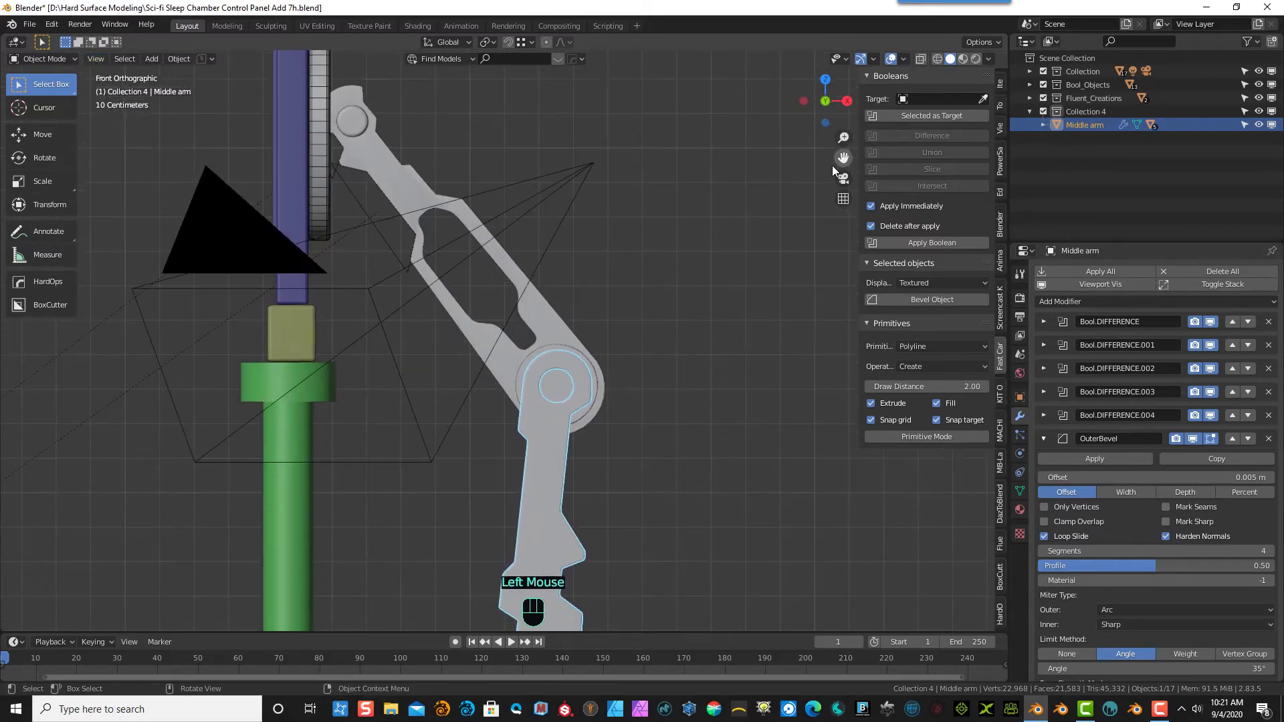
pyautogui.scroll(4, 515, 527)
pyautogui.scroll(2, 668, 548)
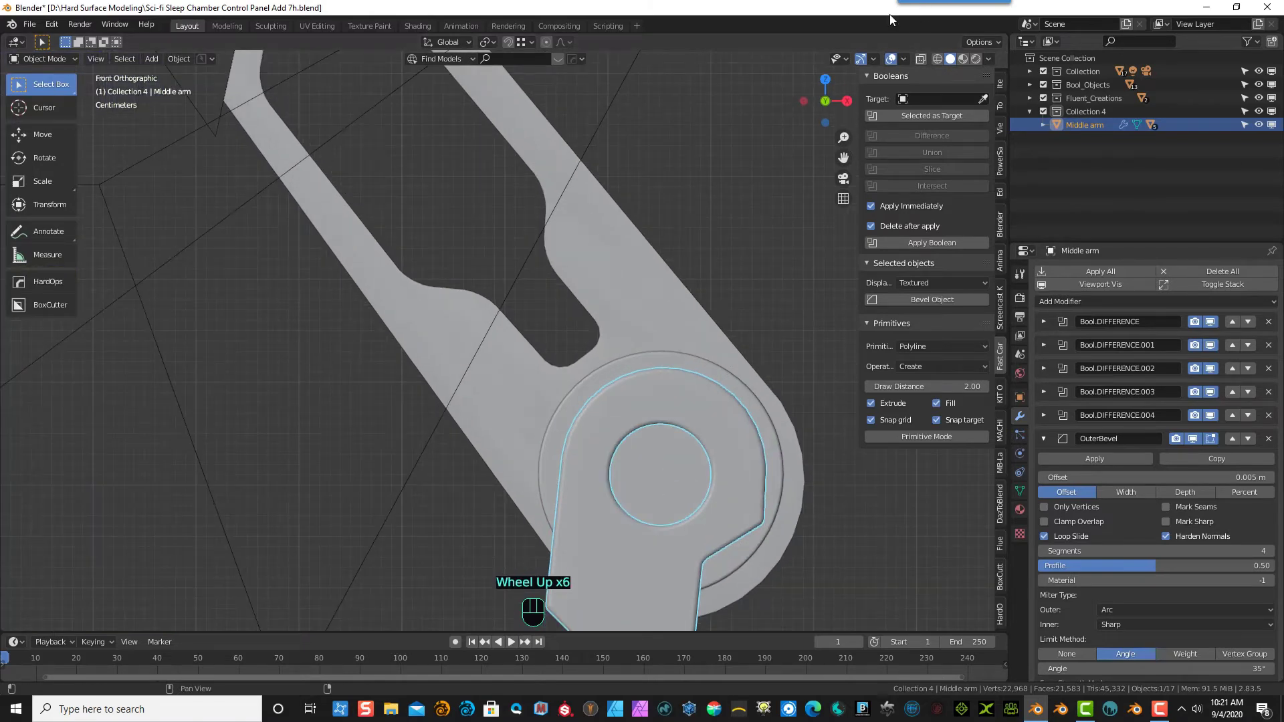
pyautogui.scroll(1, 732, 485)
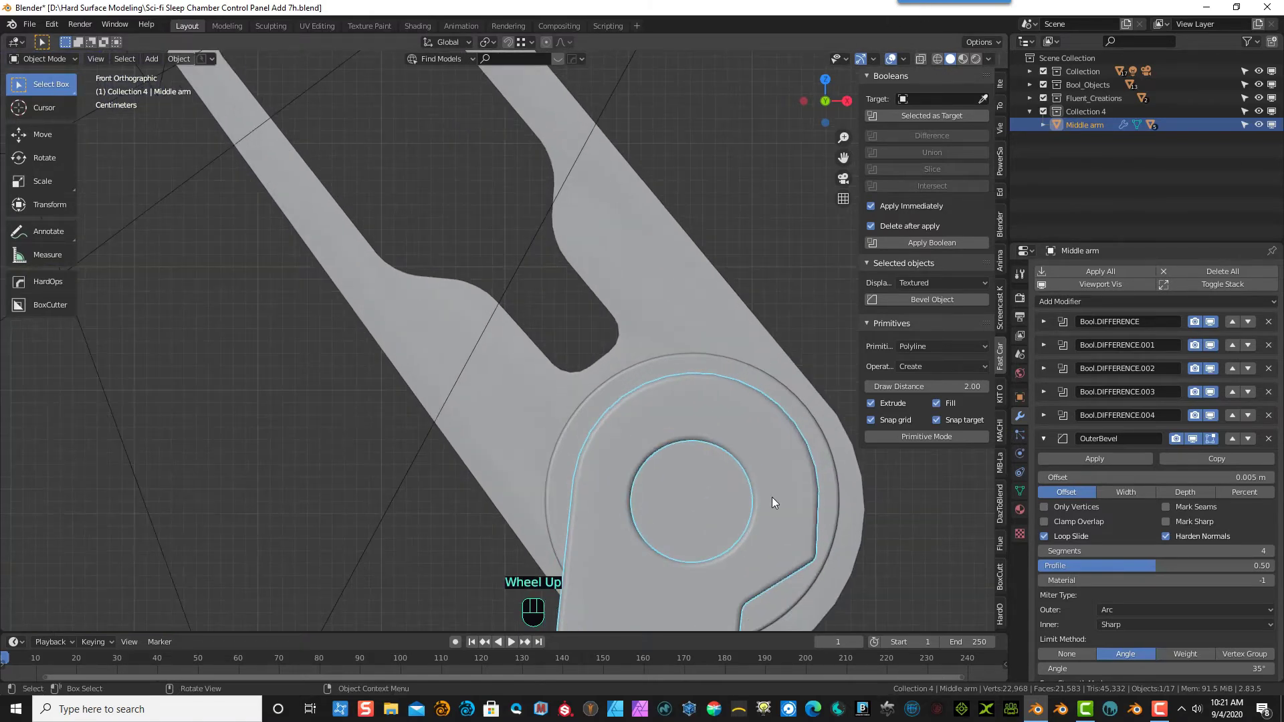
pyautogui.scroll(-1, 772, 497)
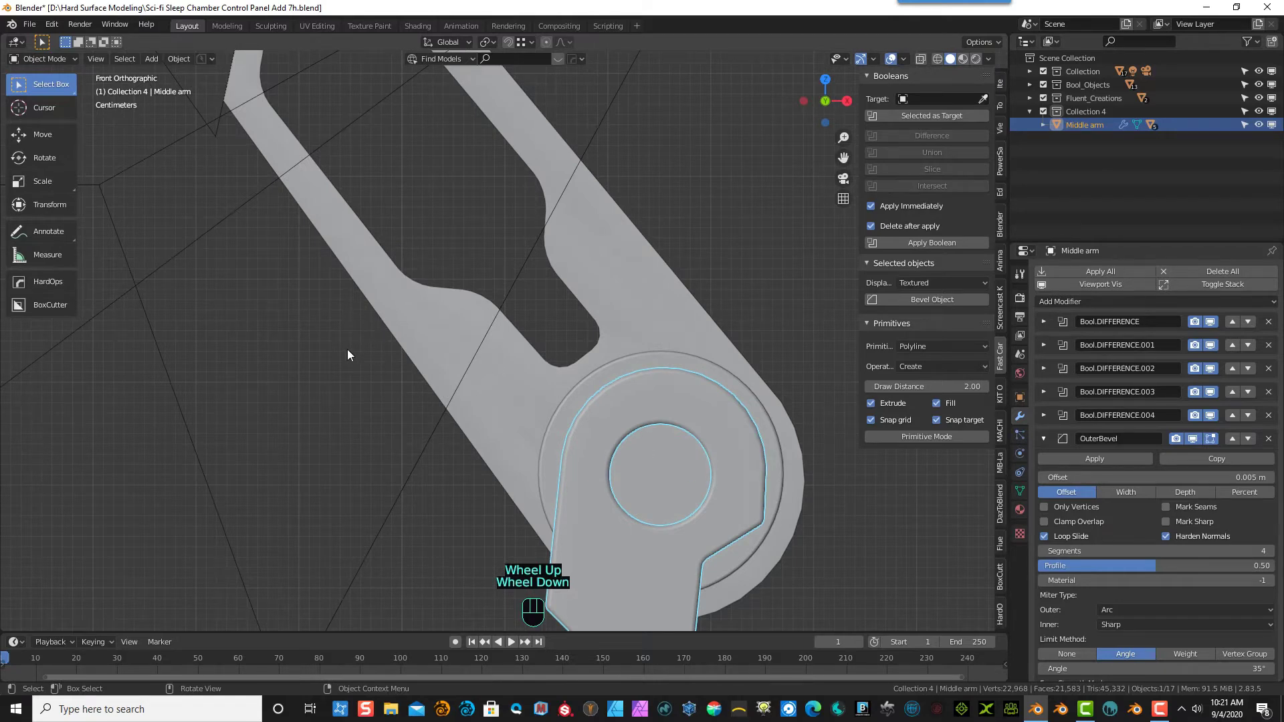
pyautogui.press('f')
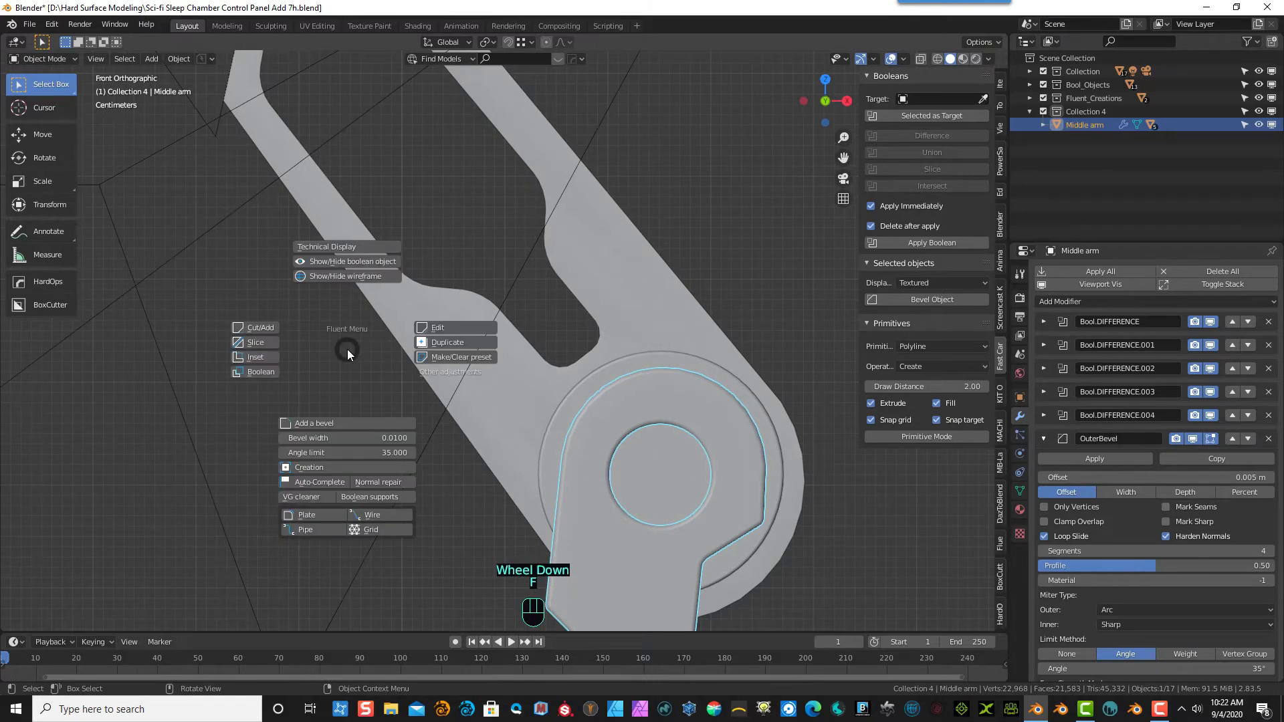
pyautogui.click(316, 467)
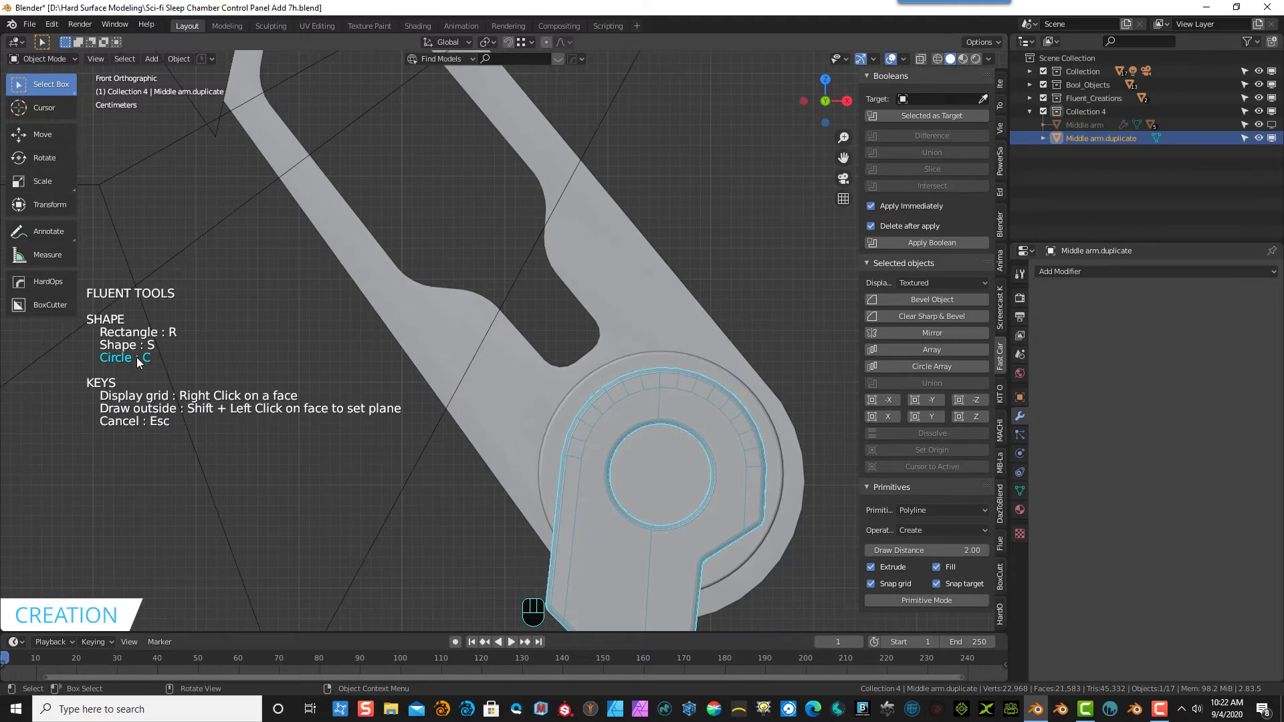
pyautogui.click(663, 474)
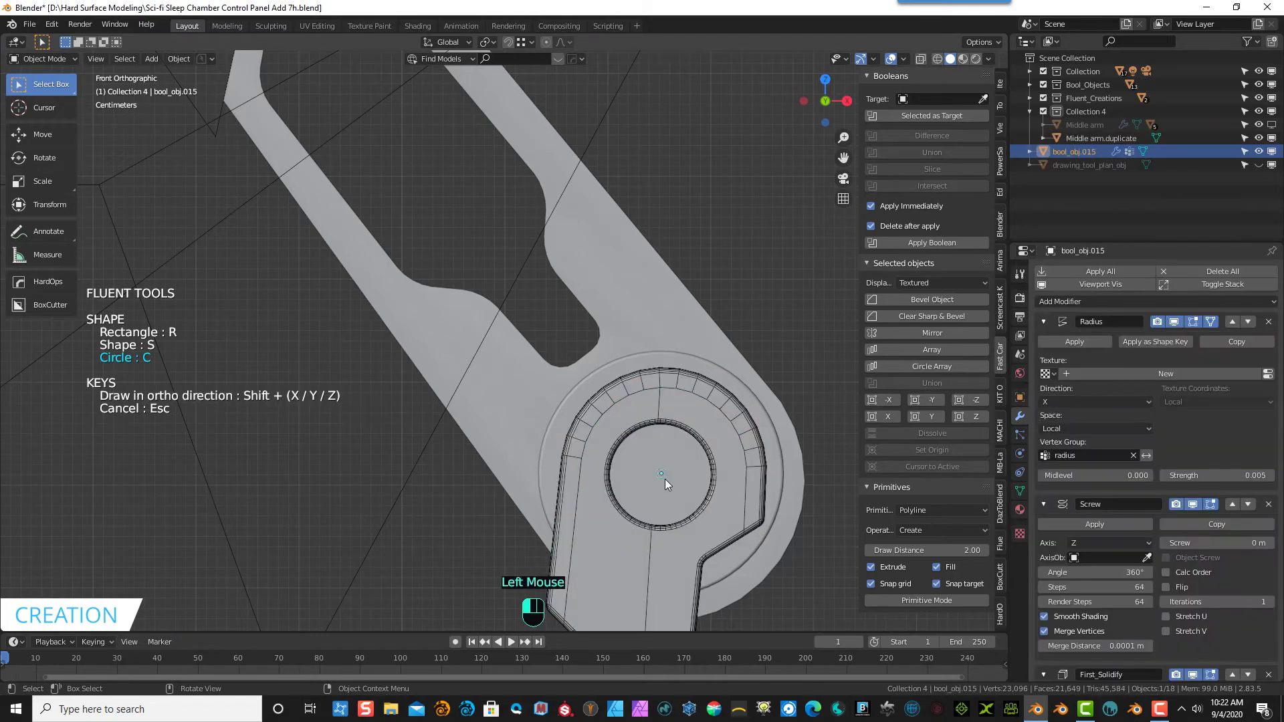
pyautogui.click(709, 499)
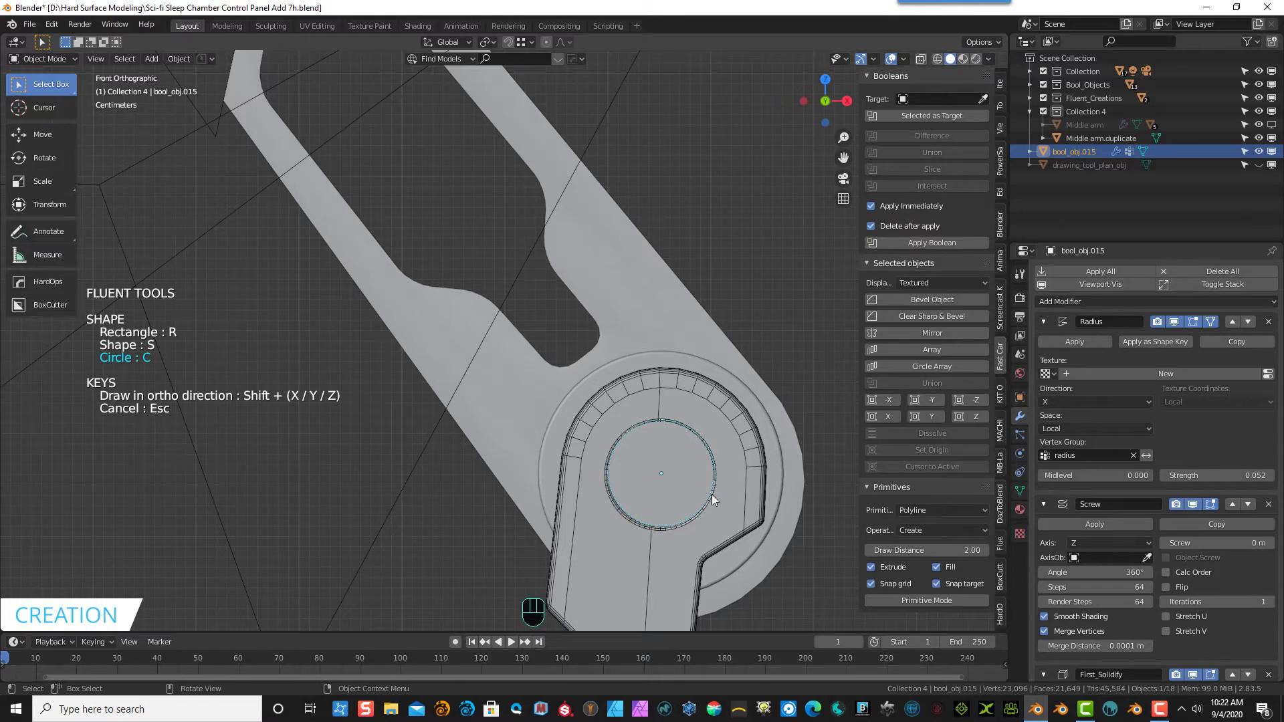
pyautogui.click(712, 495)
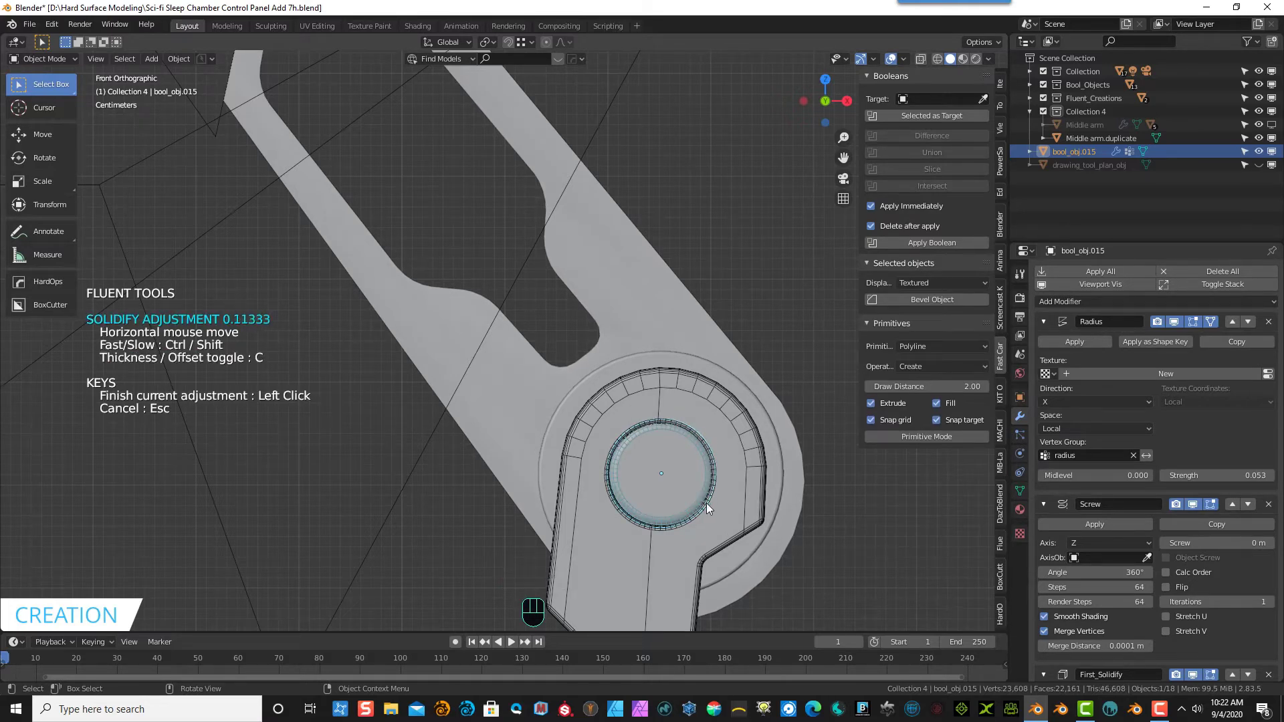
# - Thicken the circle outward into a short pin cap with a rounded rim at the joint hole, and finish the creation
pyautogui.moveTo(680, 503); pyautogui.dragTo(527, 512, button='middle')
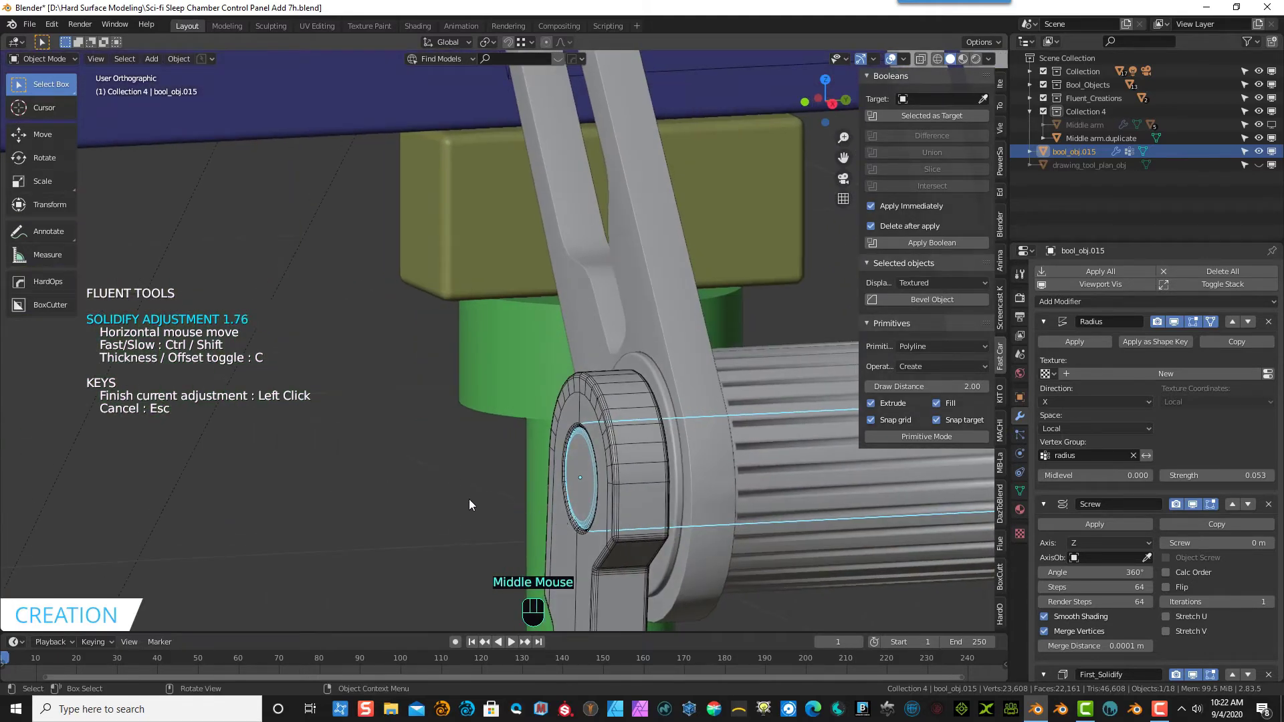
pyautogui.click(721, 517)
pyautogui.scroll(2, 632, 515)
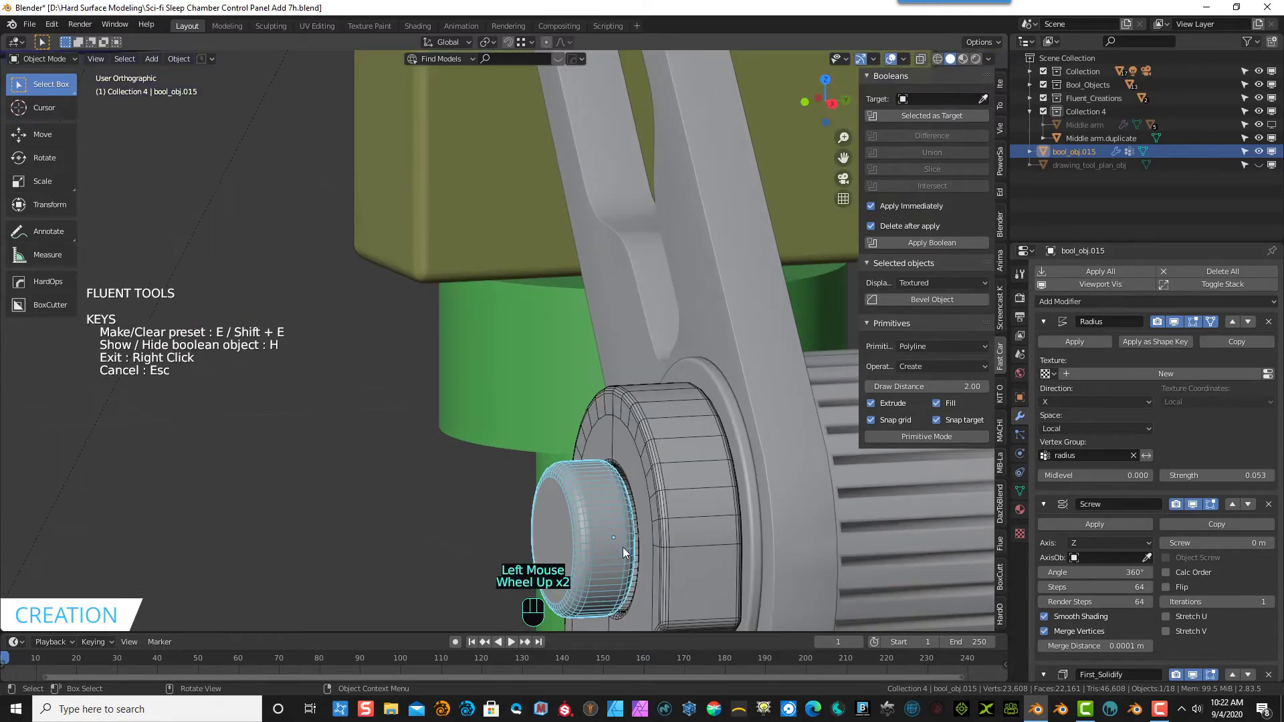
pyautogui.press('KP_1')
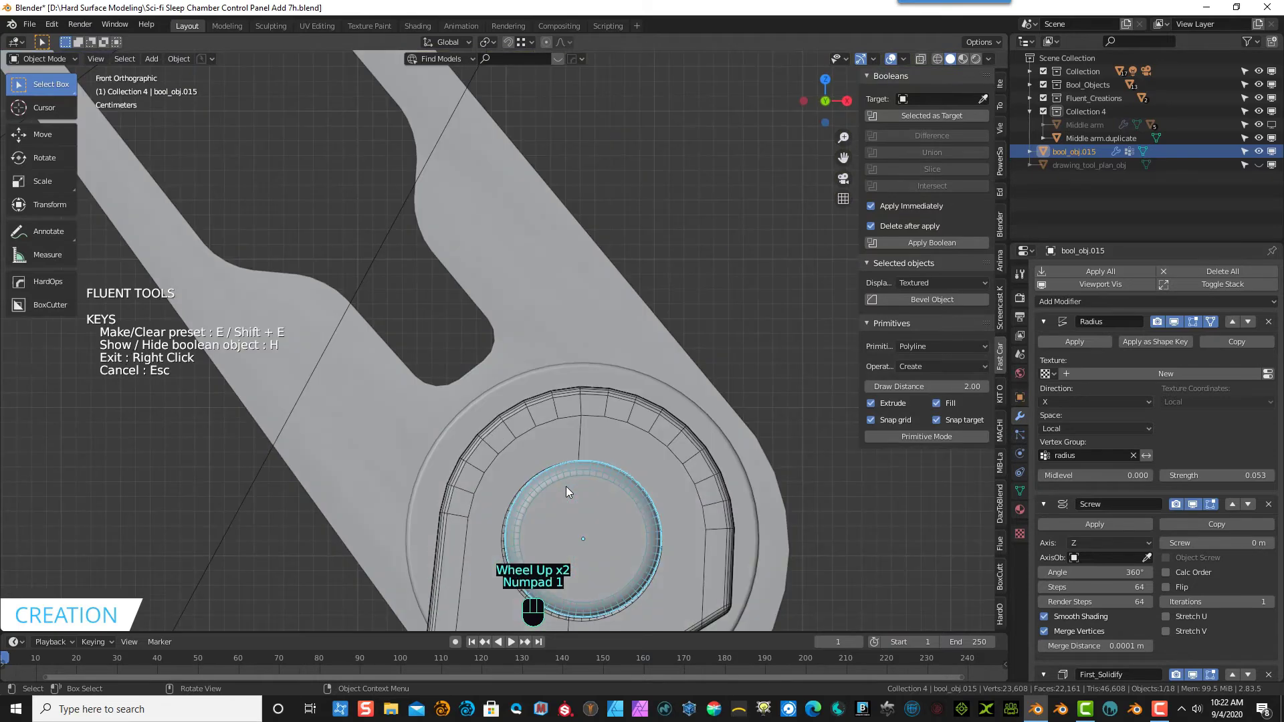
pyautogui.rightClick(561, 419)
# - Select the new pin cap and move it about 0.009 m along global Y so it sinks slightly into the middle arm
pyautogui.click(635, 534)
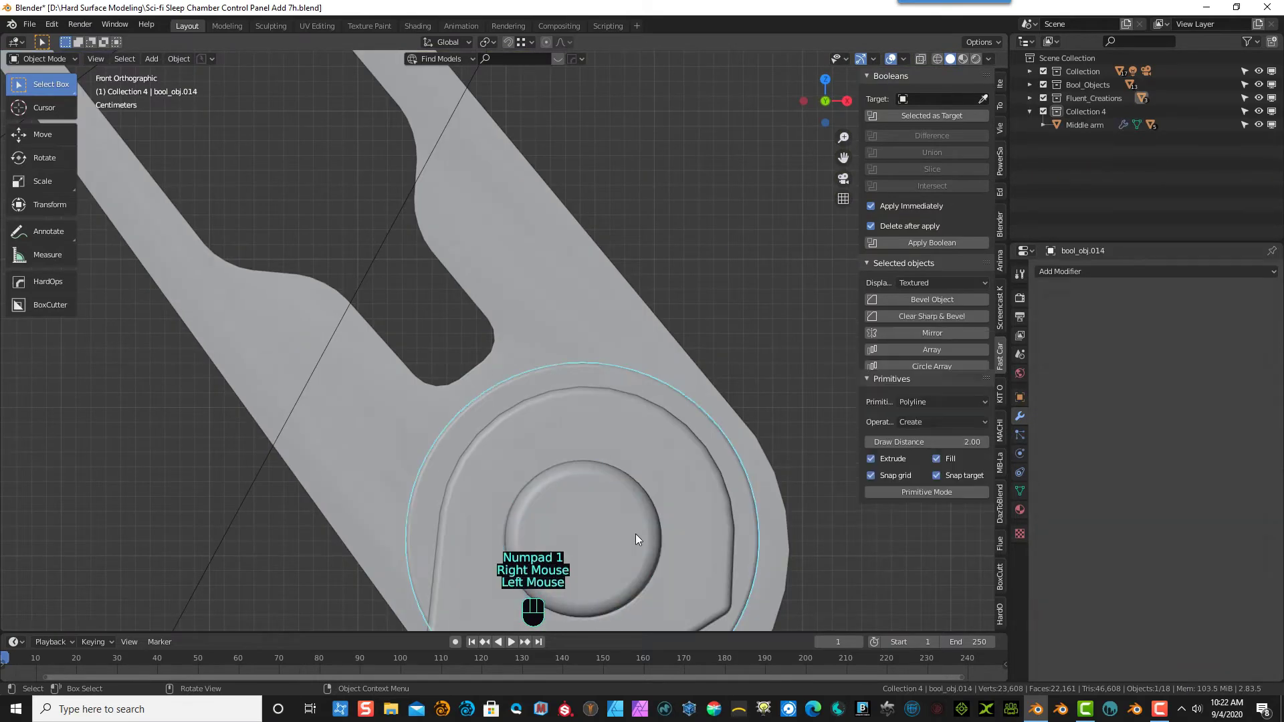
pyautogui.moveTo(674, 535); pyautogui.dragTo(556, 541, button='middle')
pyautogui.click(278, 543)
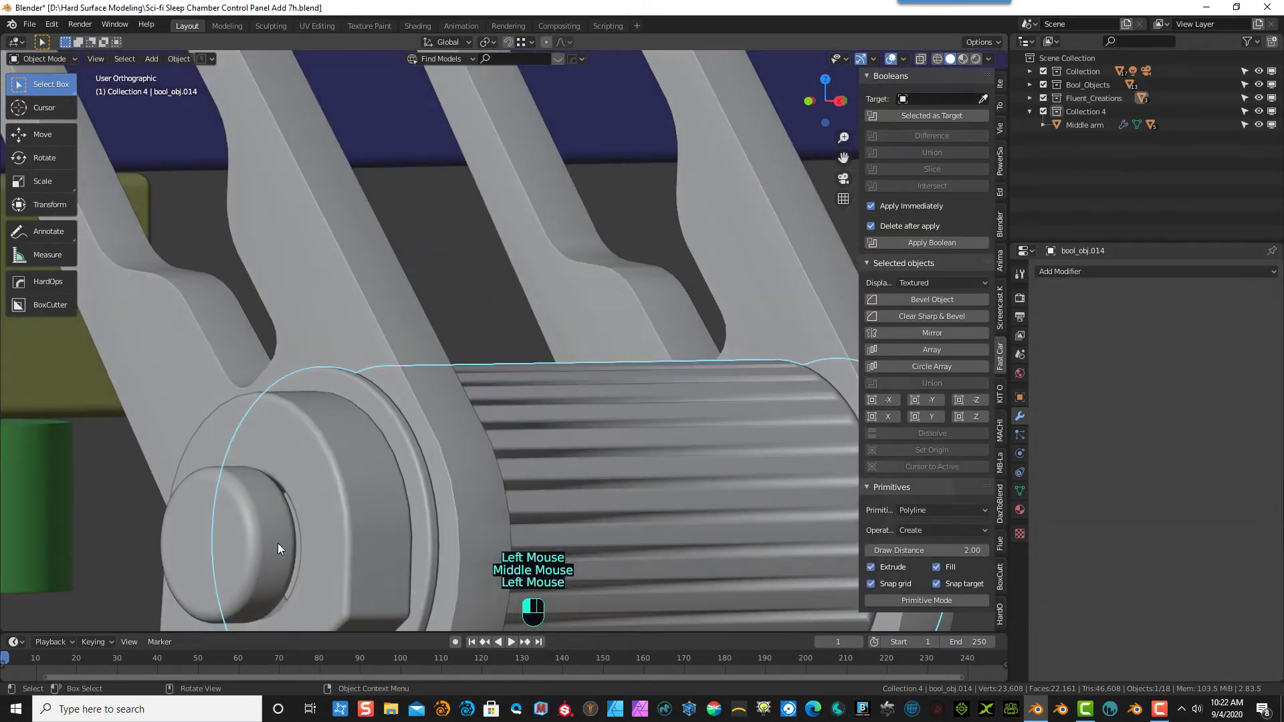
pyautogui.press('KP_7')
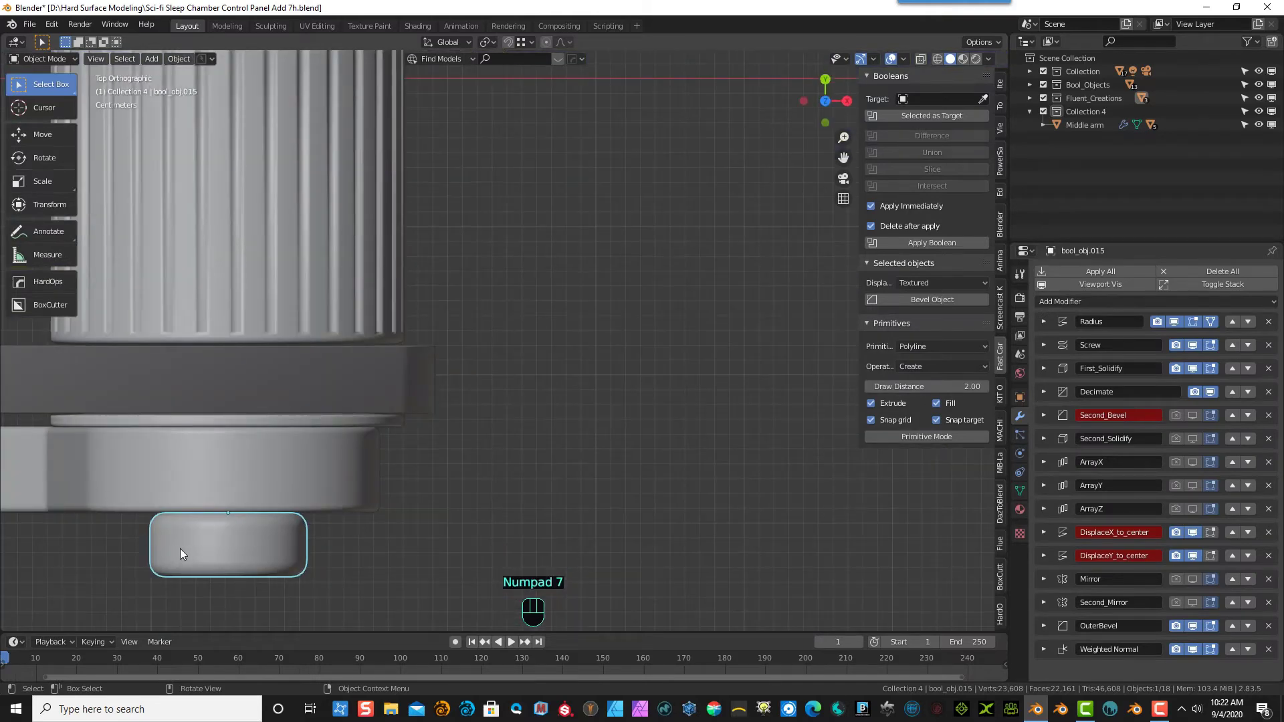
pyautogui.press('g')
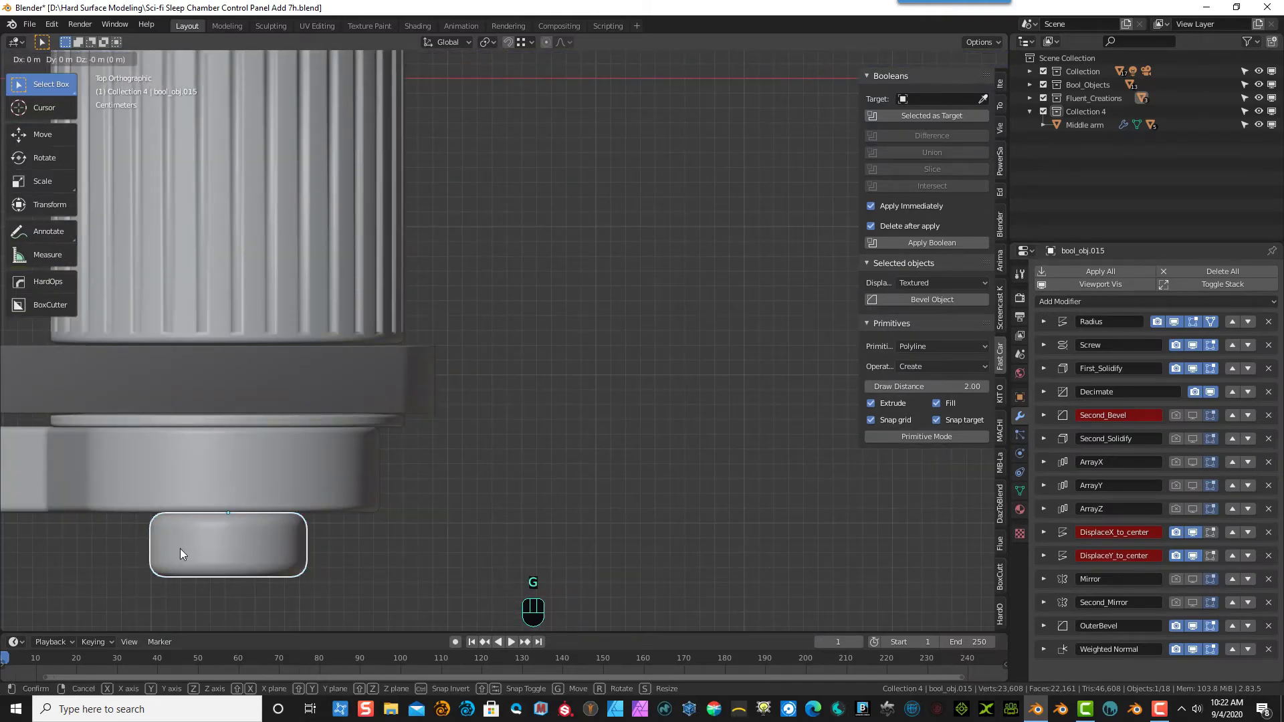
pyautogui.press('y')
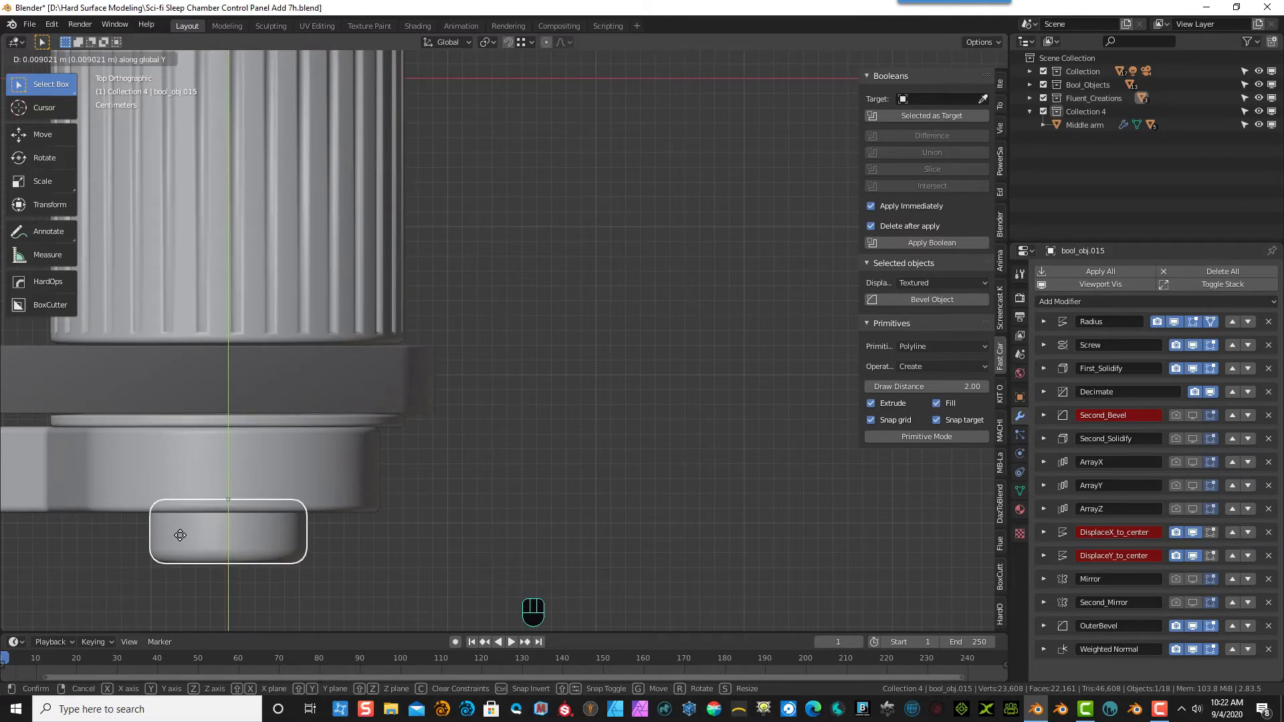
pyautogui.click(180, 536)
pyautogui.moveTo(179, 535); pyautogui.dragTo(307, 432, button='middle')
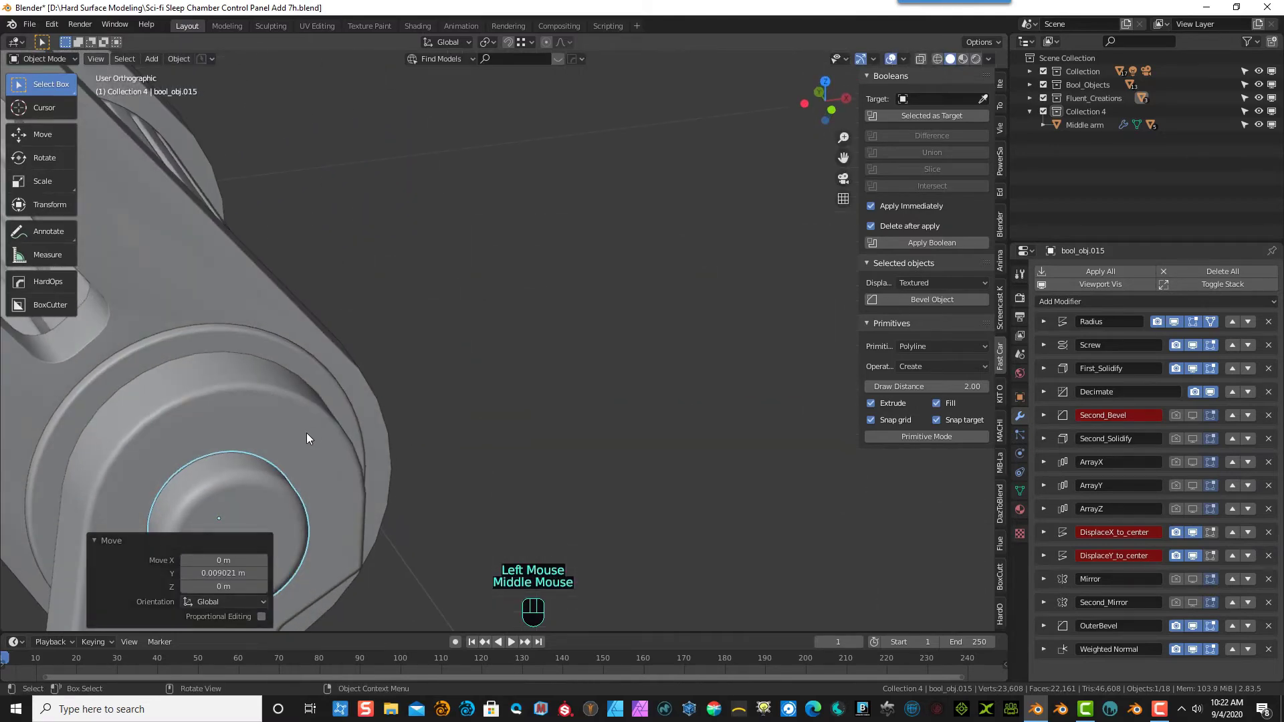
pyautogui.press('KP_1')
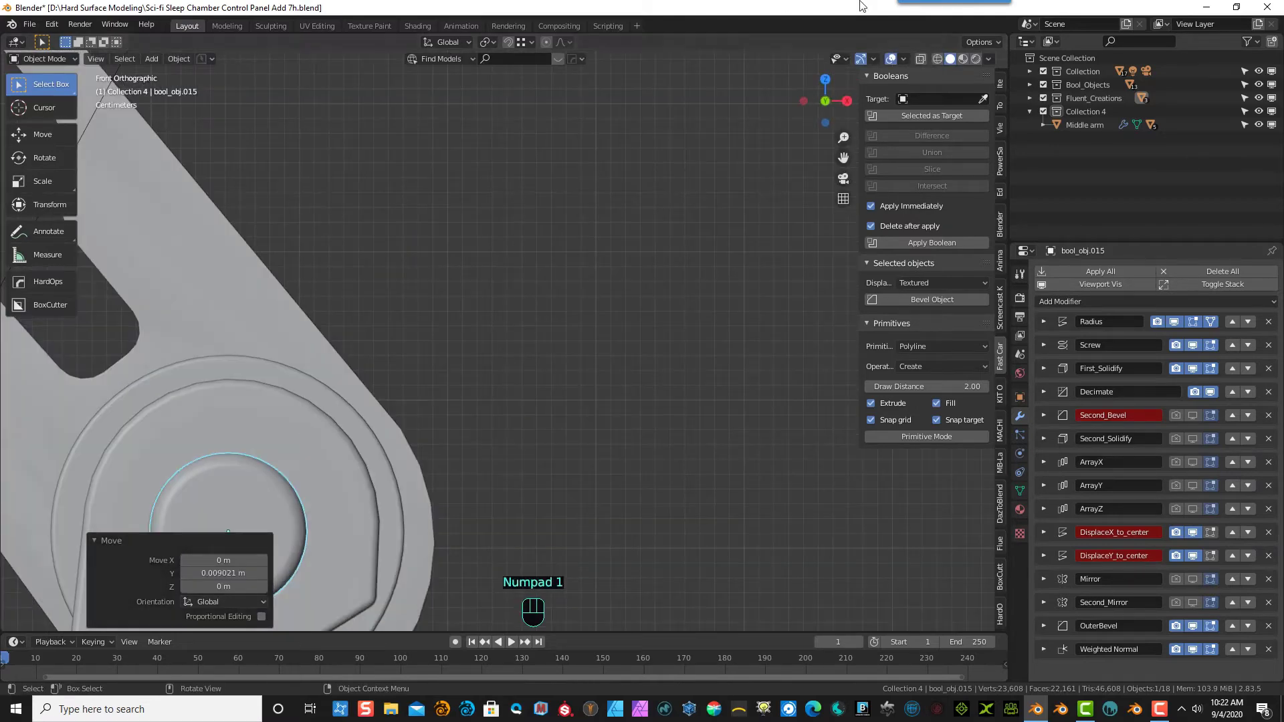
# - In front wireframe view, centre the pin cap on the joint hole by moving it about -0.0009 m in X and -0.0013 m in Z, then restore solid shading
pyautogui.click(920, 59)
pyautogui.click(937, 59)
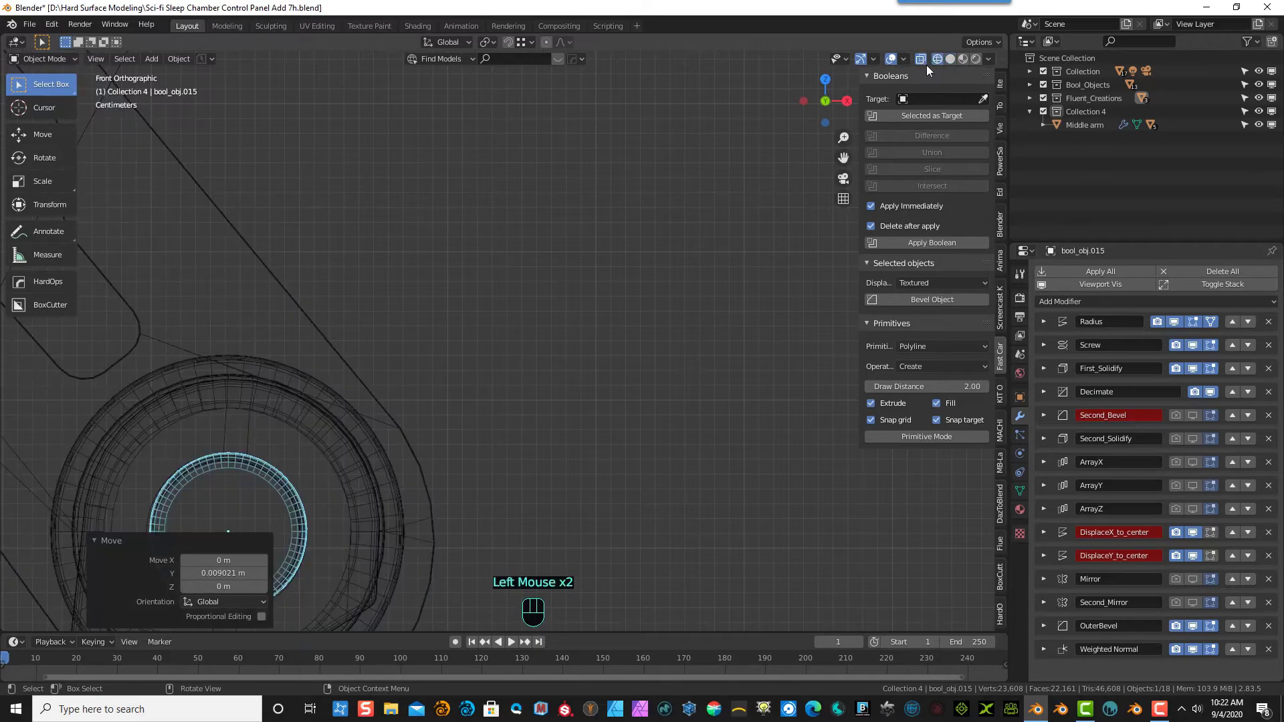
pyautogui.press('KP_1')
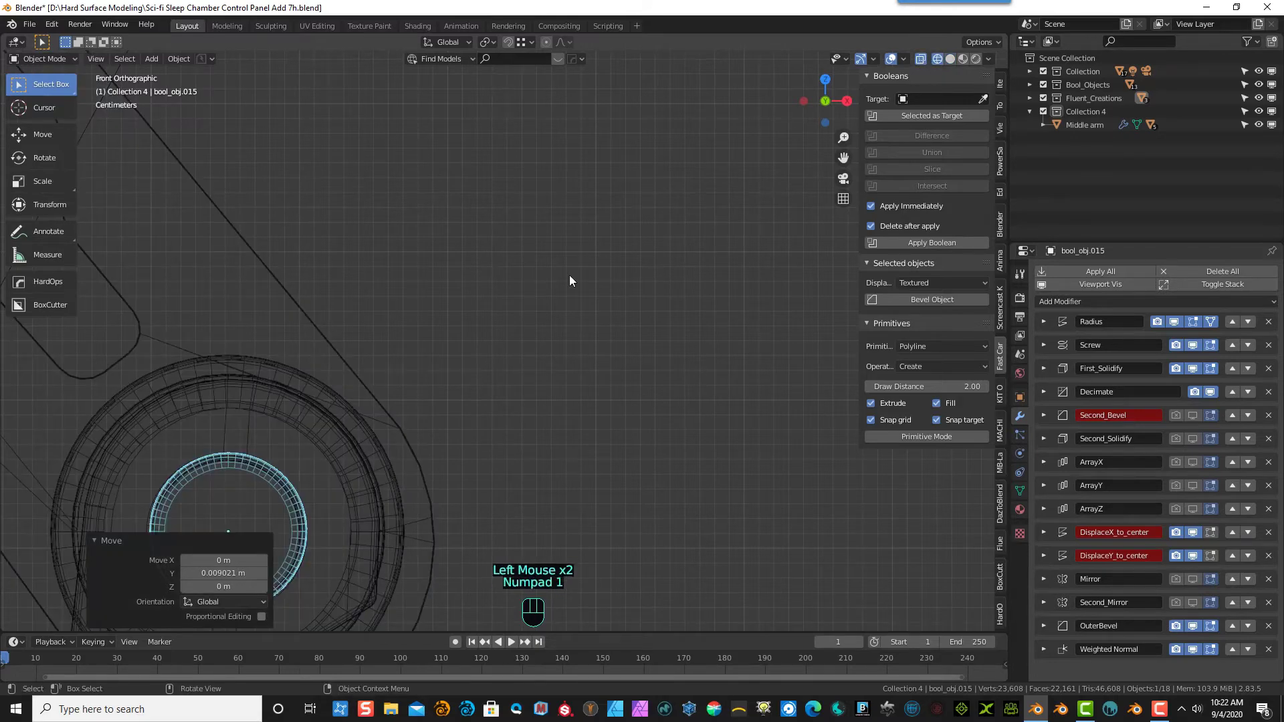
pyautogui.scroll(-3, 499, 341)
pyautogui.scroll(4, 283, 536)
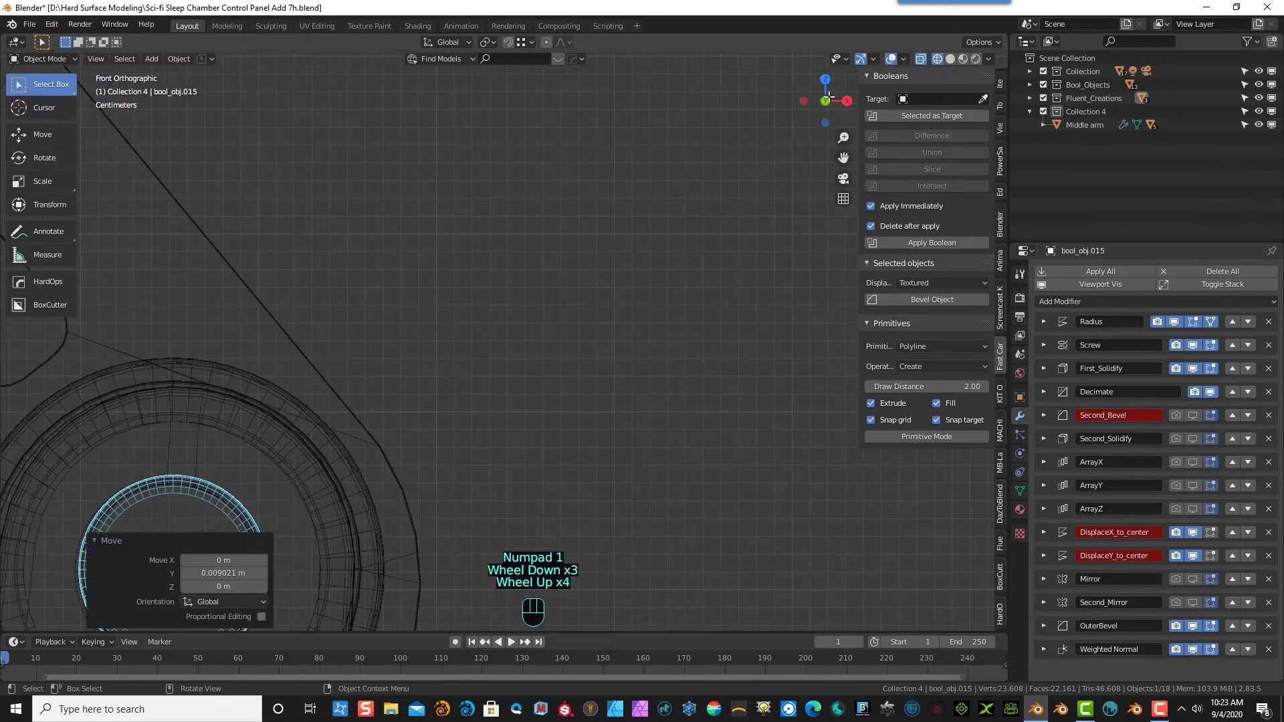
pyautogui.moveTo(844, 157); pyautogui.dragTo(45, 584)
pyautogui.scroll(5, 426, 544)
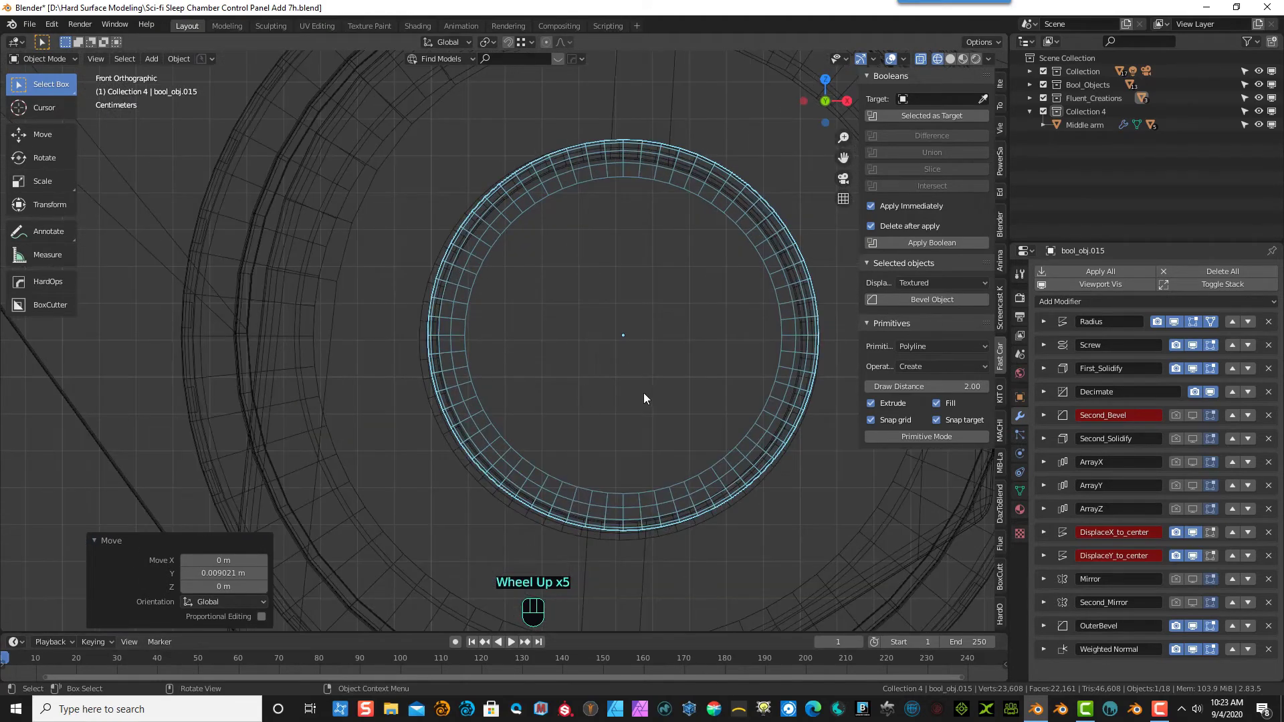
pyautogui.press('g')
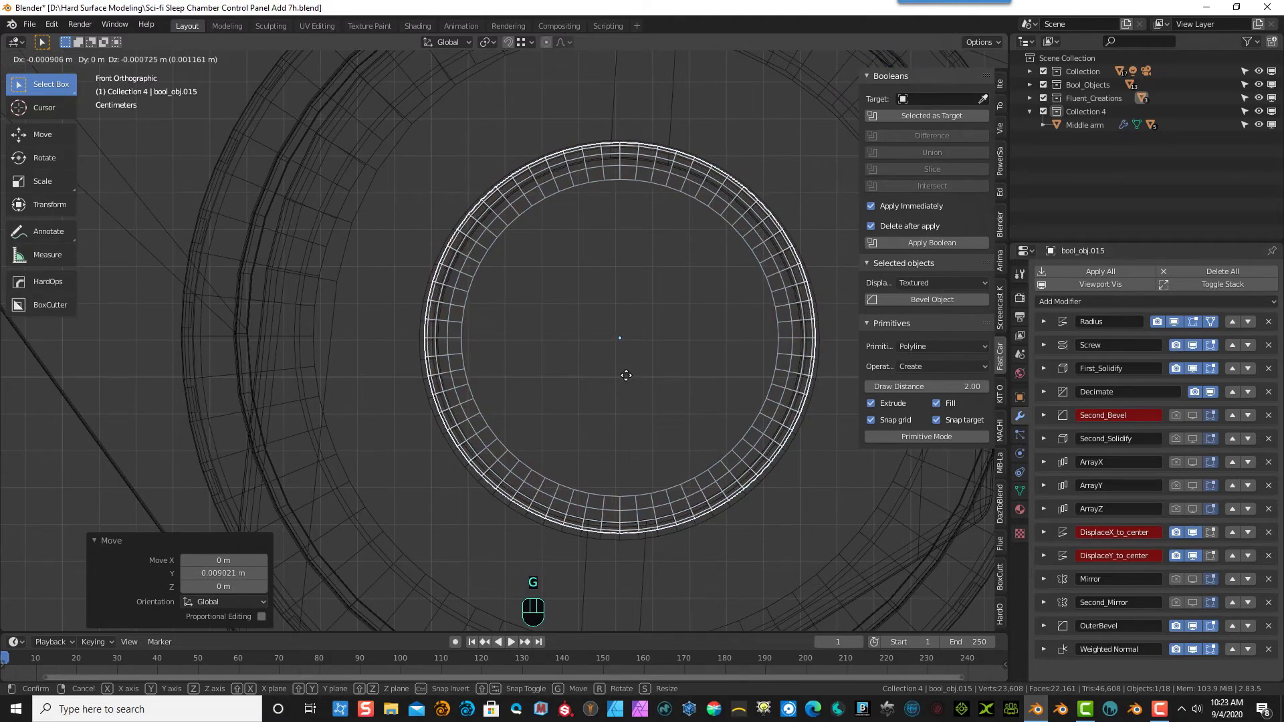
pyautogui.click(626, 376)
pyautogui.moveTo(626, 375); pyautogui.dragTo(168, 238, button='middle')
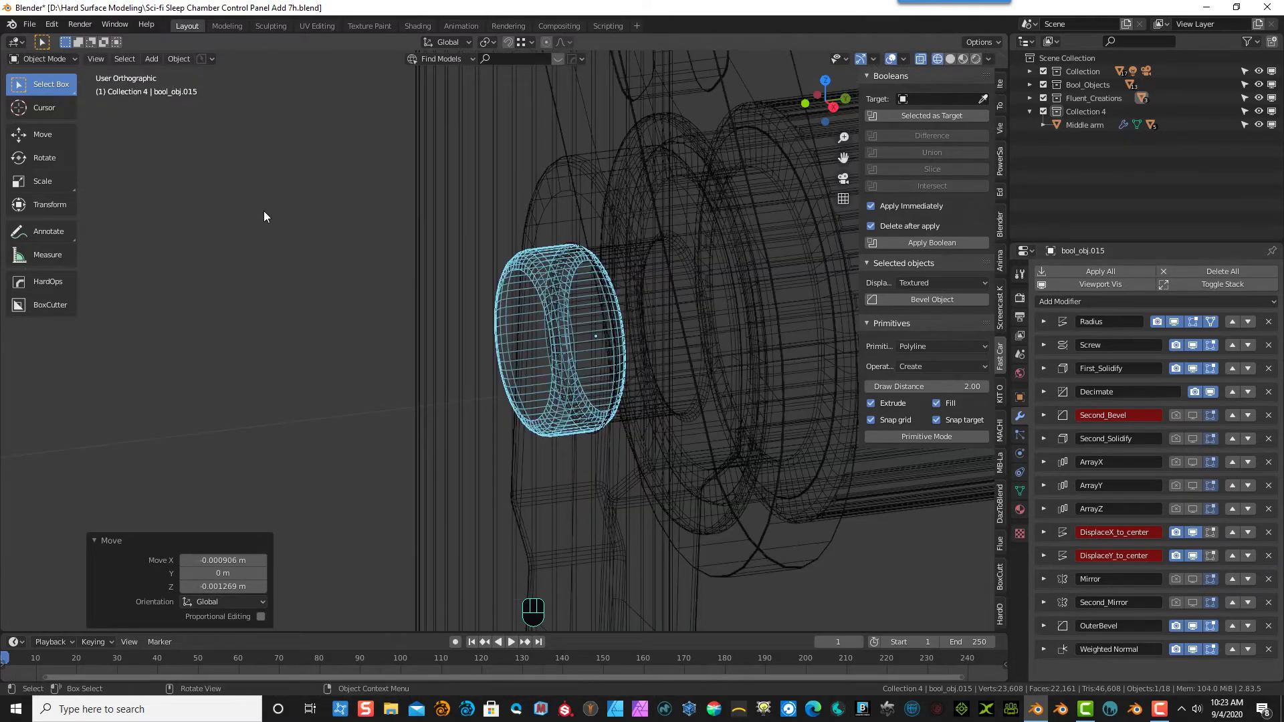
pyautogui.click(950, 59)
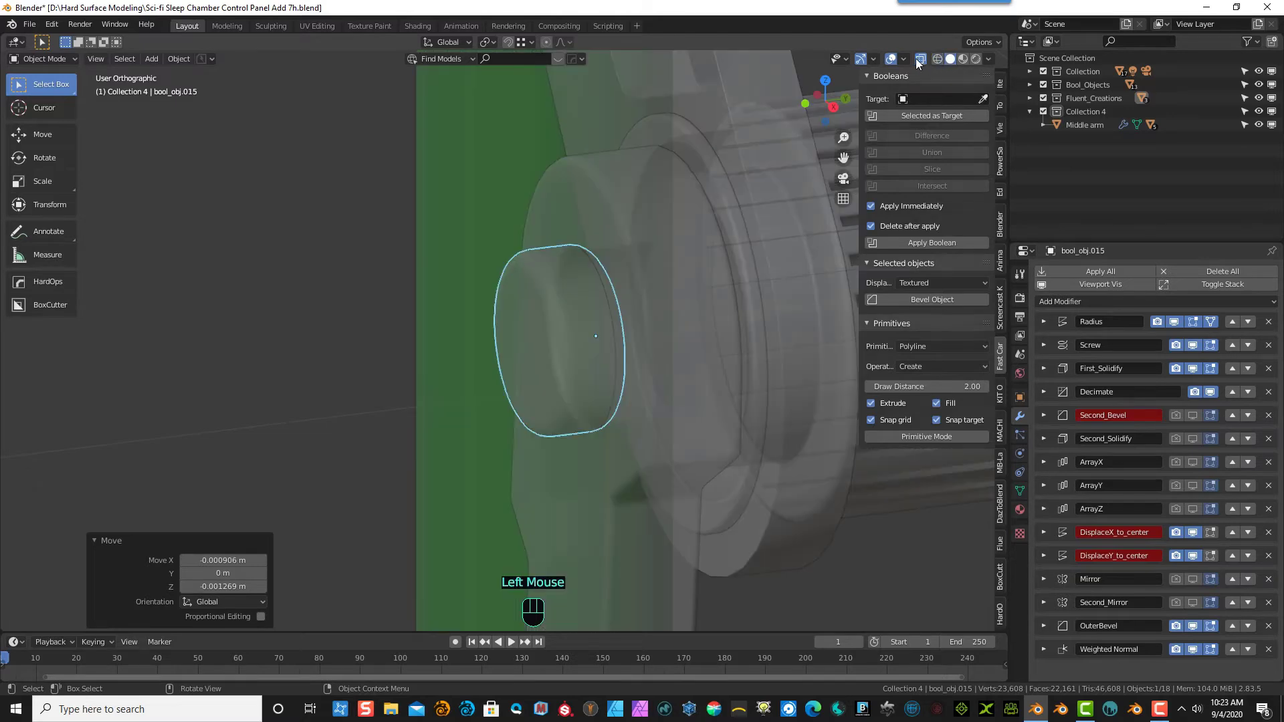
pyautogui.click(920, 58)
pyautogui.hotkey('ctrl', 's')
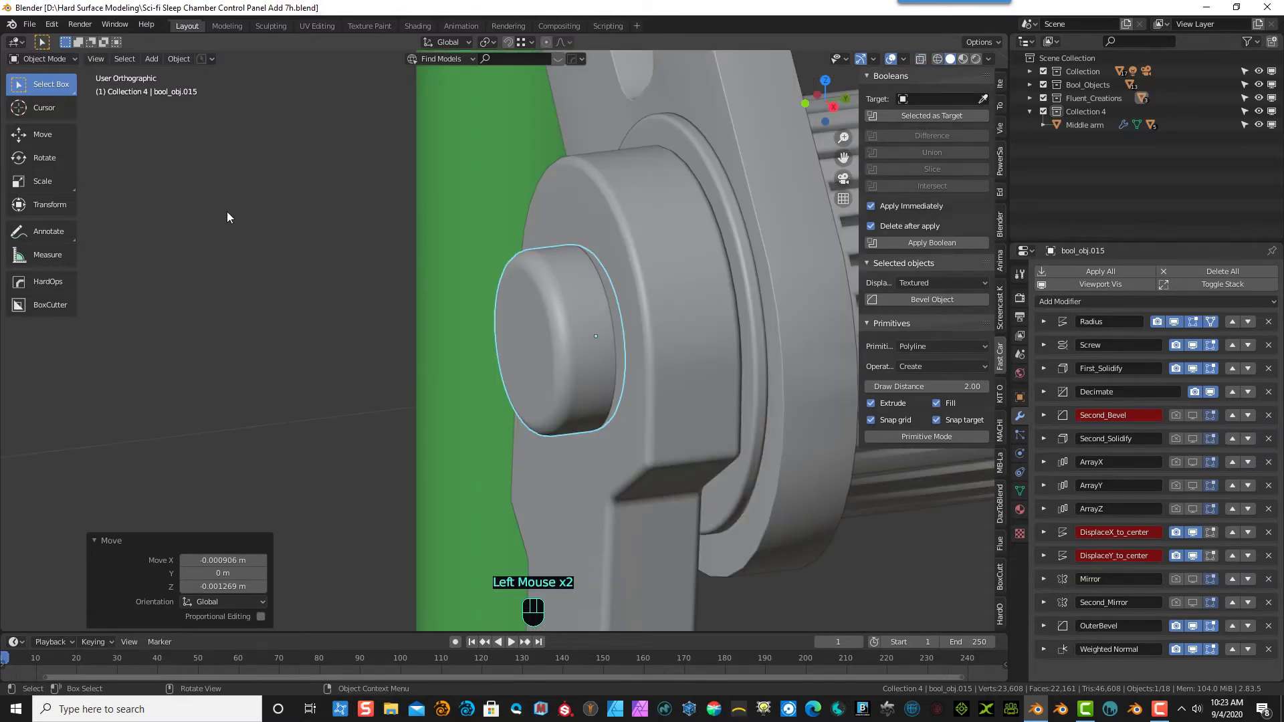
# - Run HardOps Smart Apply on the pin cap and remove its leftover Weighted Normal and Second_Mirror modifiers
pyautogui.press('q')
pyautogui.moveTo(227, 212)
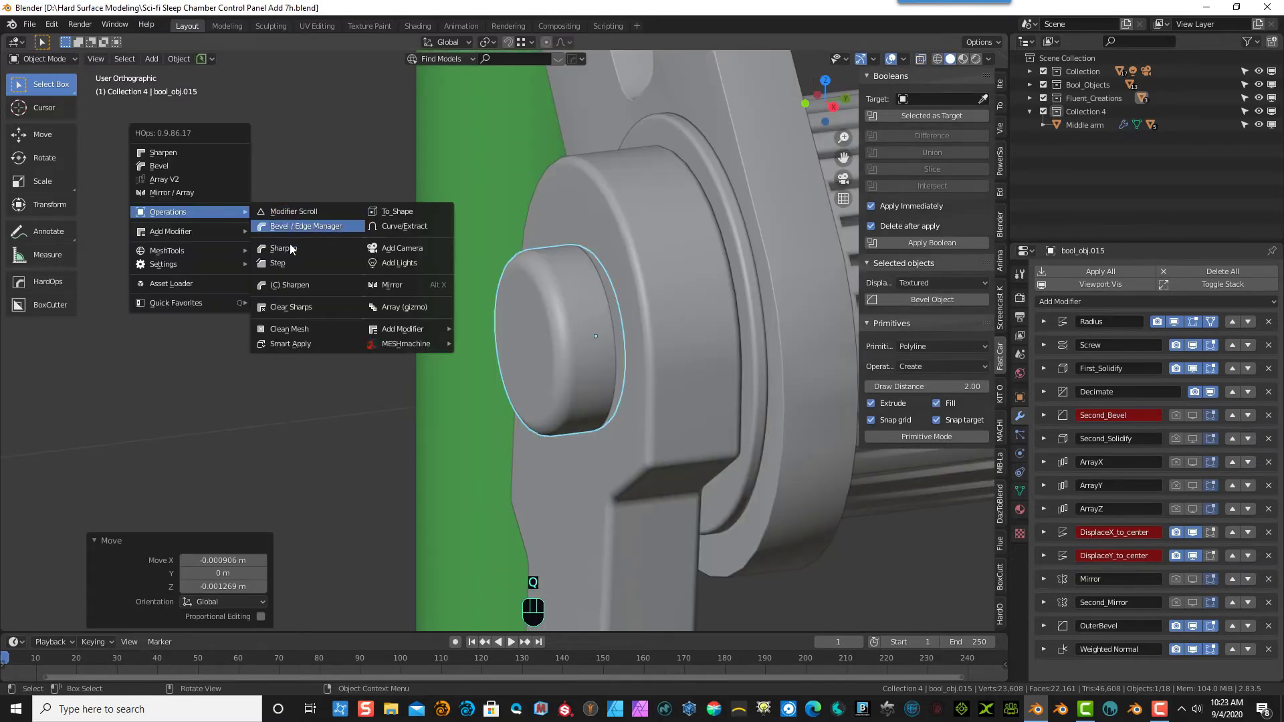
pyautogui.click(291, 343)
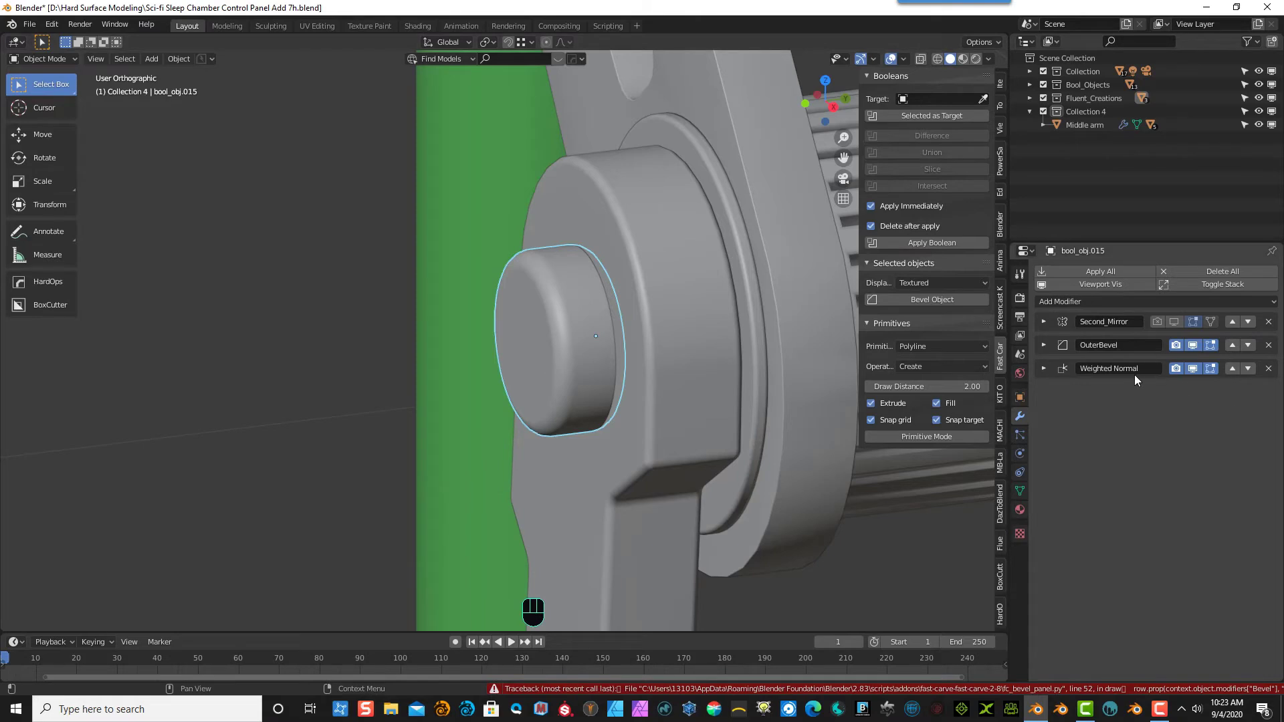
pyautogui.click(1269, 370)
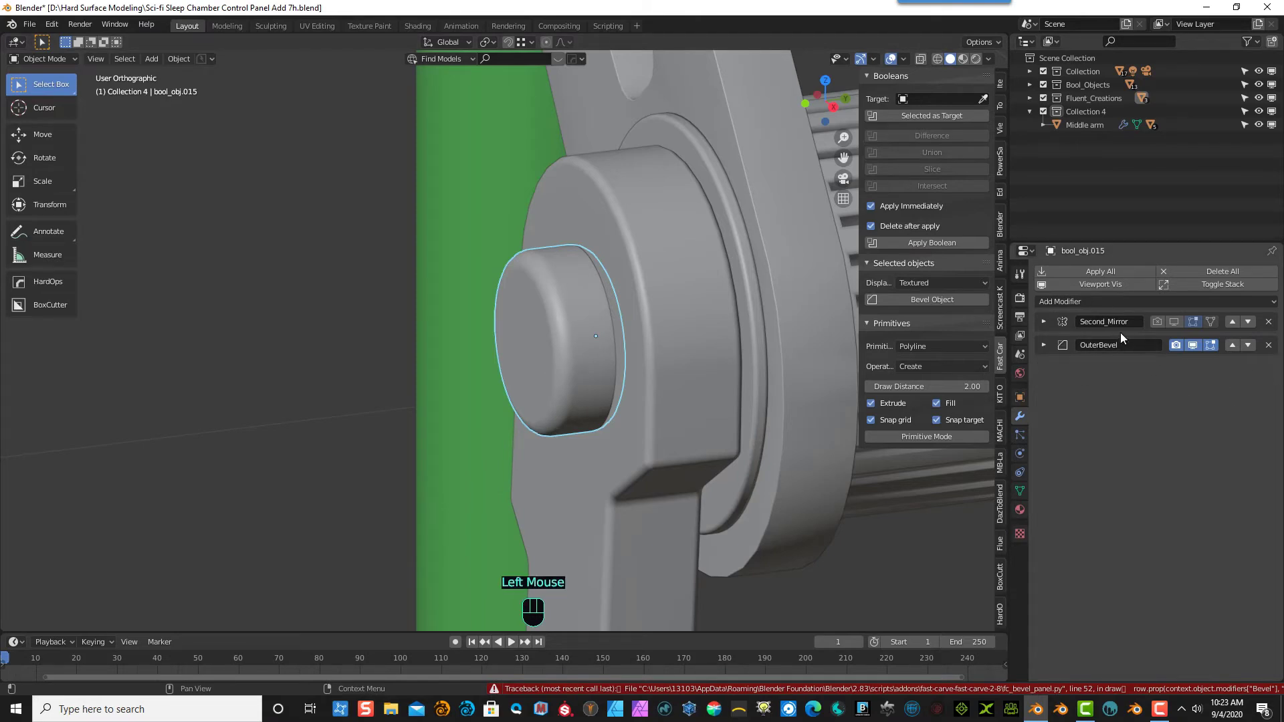
pyautogui.click(1269, 321)
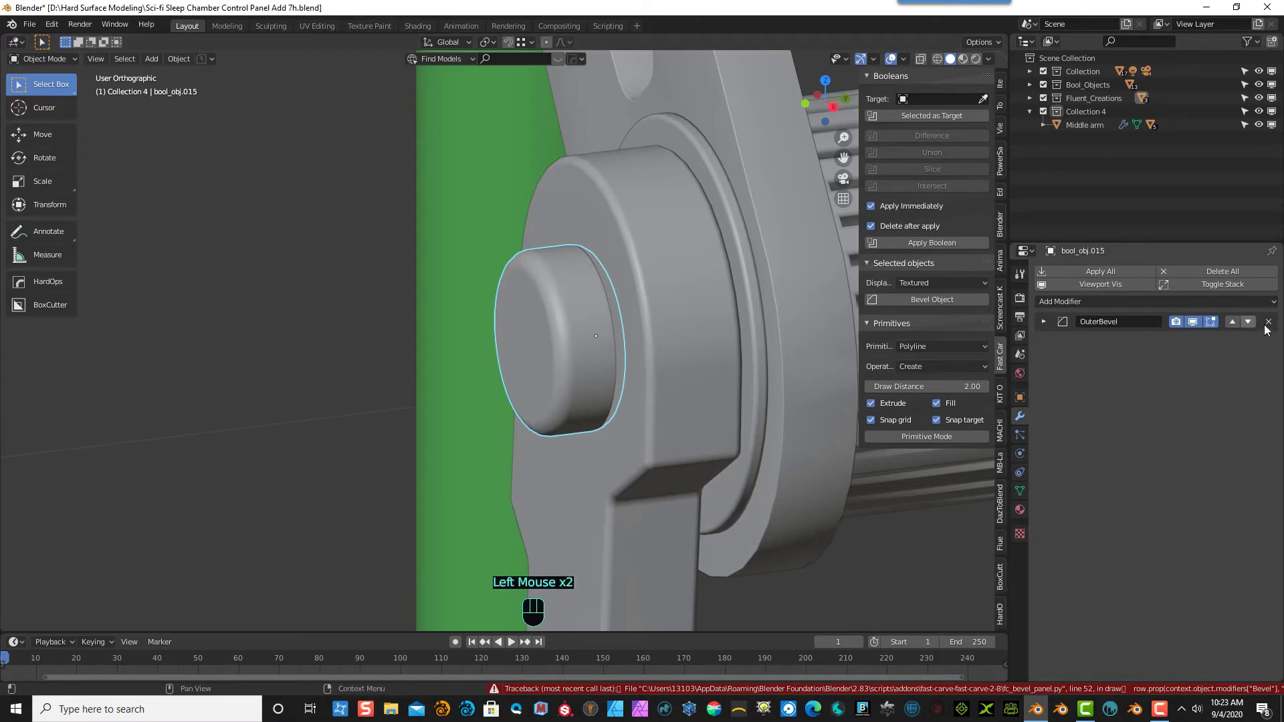
# - Set the pin cap's OuterBevel offset to 0.005 m and apply the modifier
pyautogui.click(1044, 323)
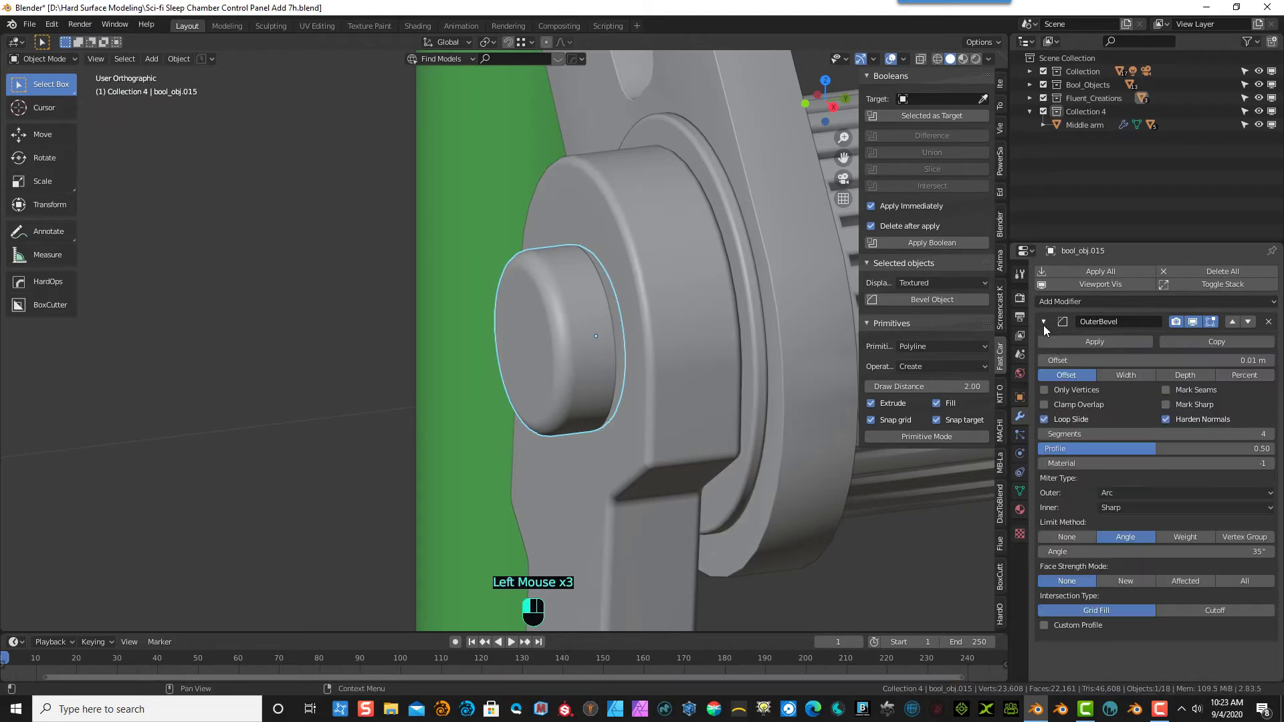
pyautogui.click(1240, 361)
pyautogui.click(1062, 360)
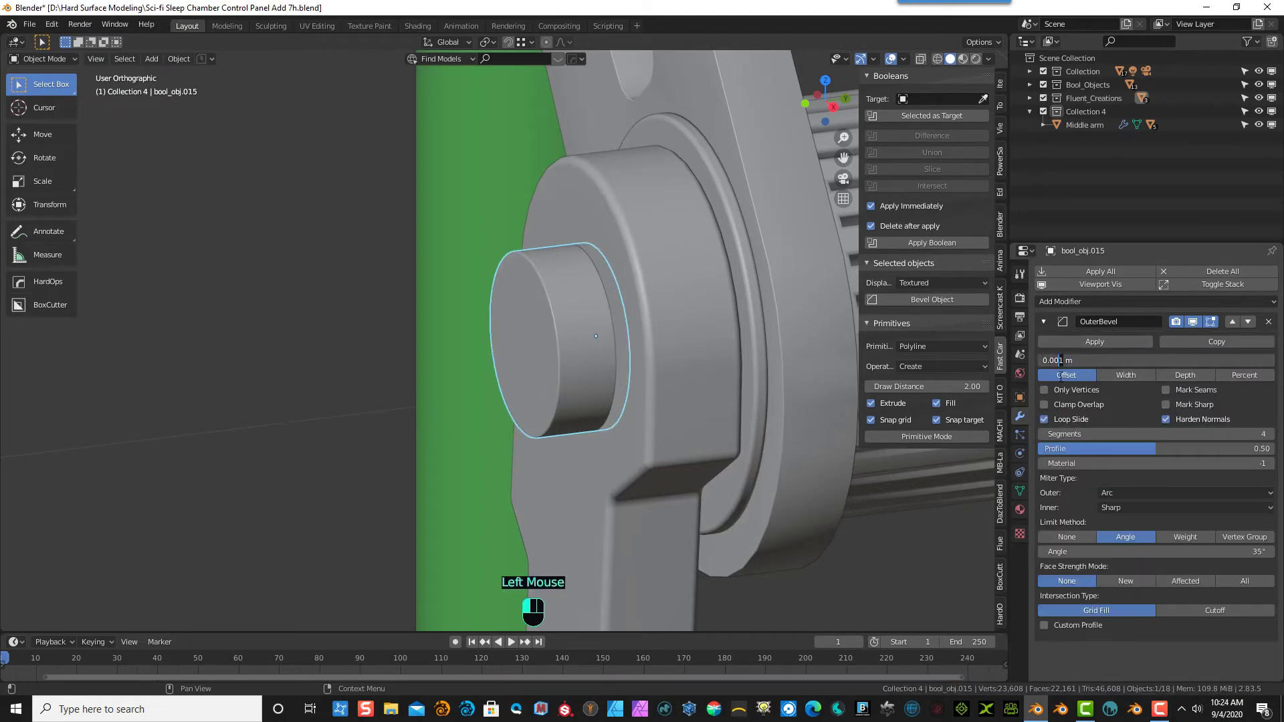
pyautogui.press('BackSpace')
pyautogui.write('5')
pyautogui.press('Return')
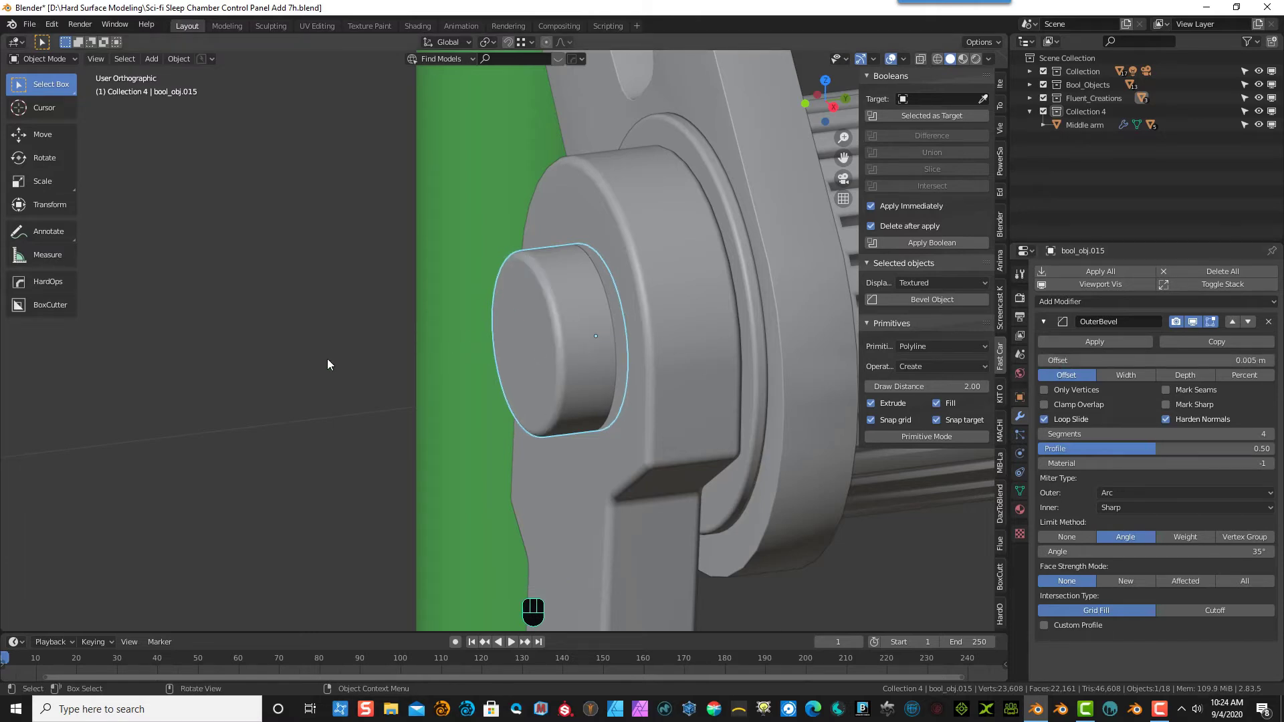
pyautogui.click(328, 360)
pyautogui.click(568, 345)
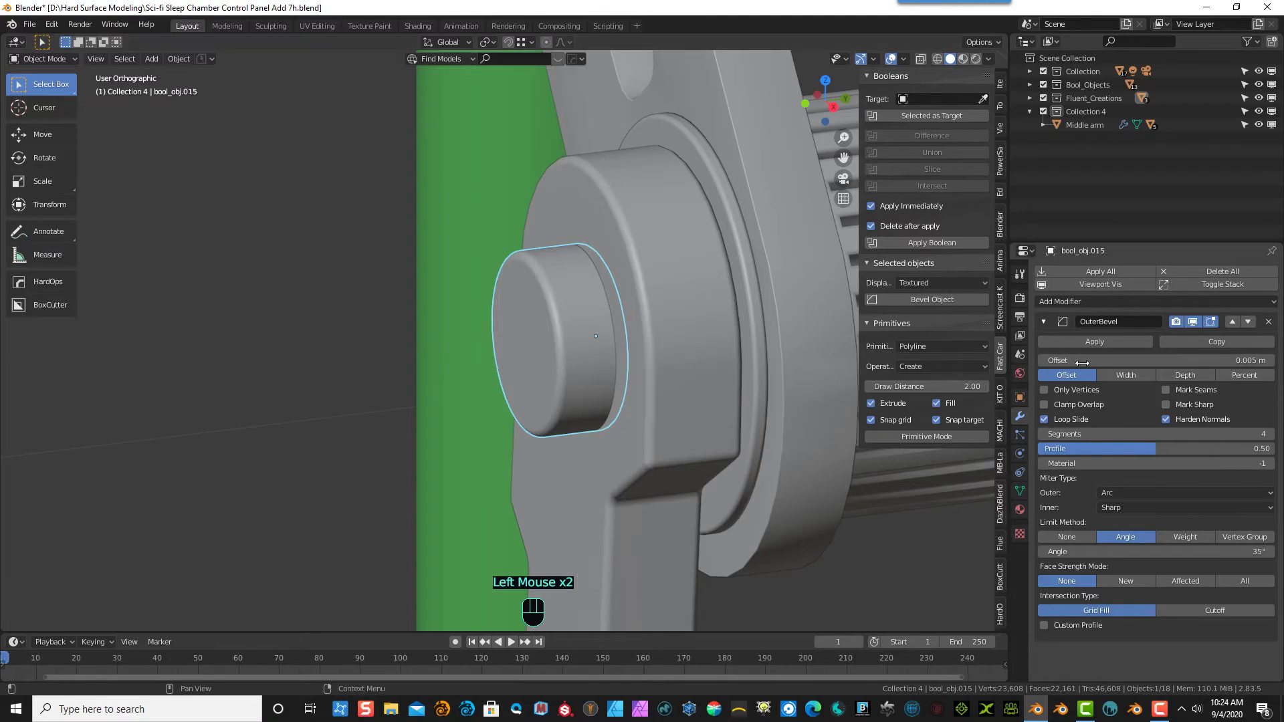
pyautogui.click(1095, 342)
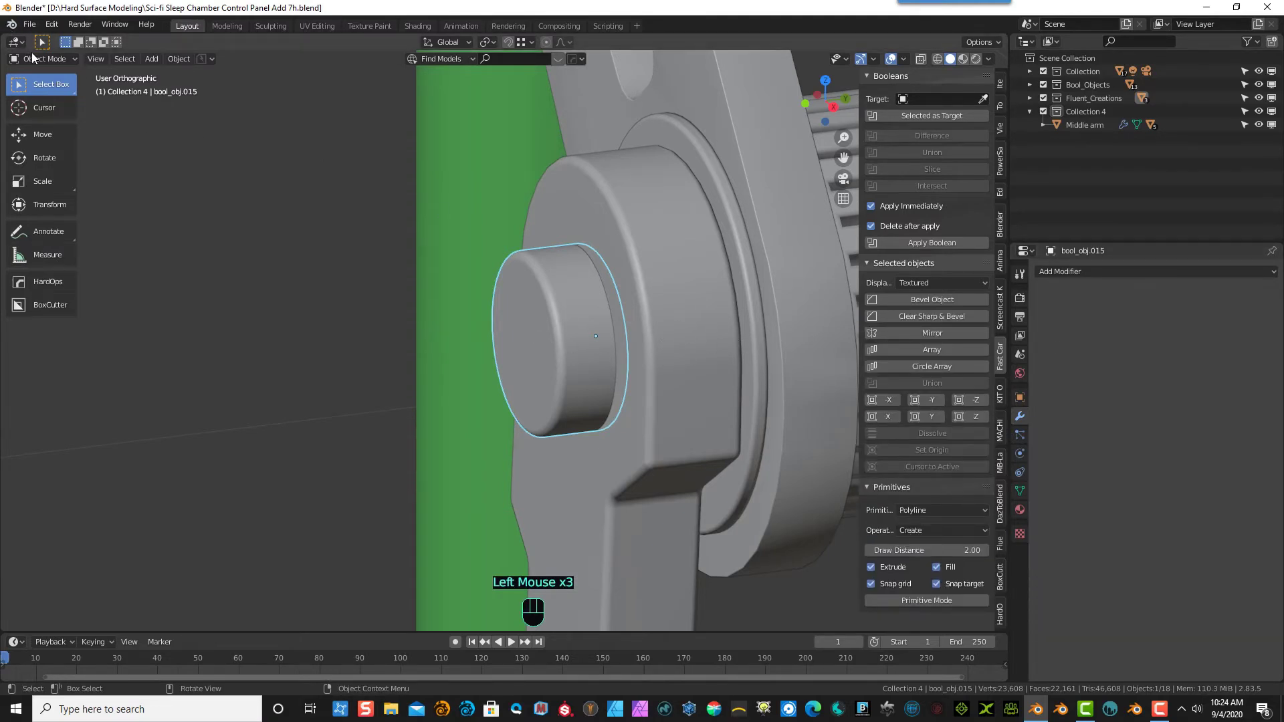
# - In Edit Mode, inset the cap's front face by about 0.0097 m and extrude it about 0.015 m inward to form a recess
pyautogui.moveTo(528, 324); pyautogui.dragTo(590, 307, button='middle')
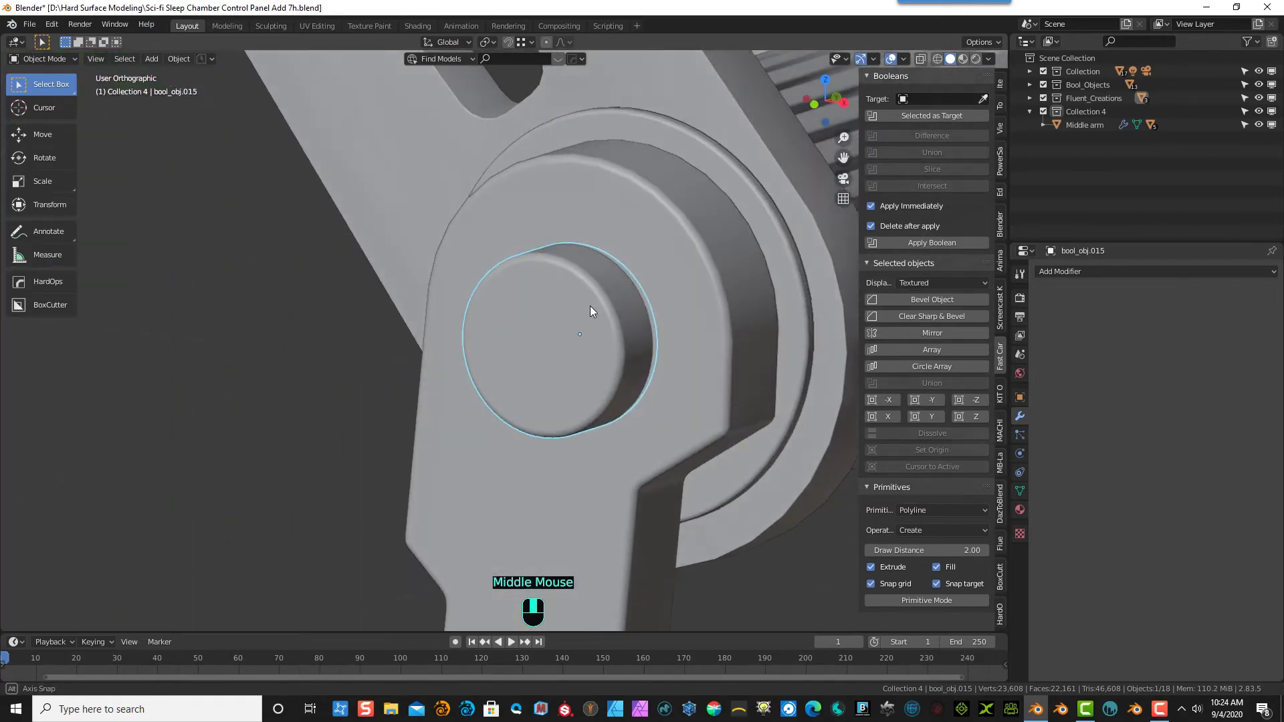
pyautogui.click(41, 59)
pyautogui.click(37, 85)
pyautogui.scroll(2, 629, 288)
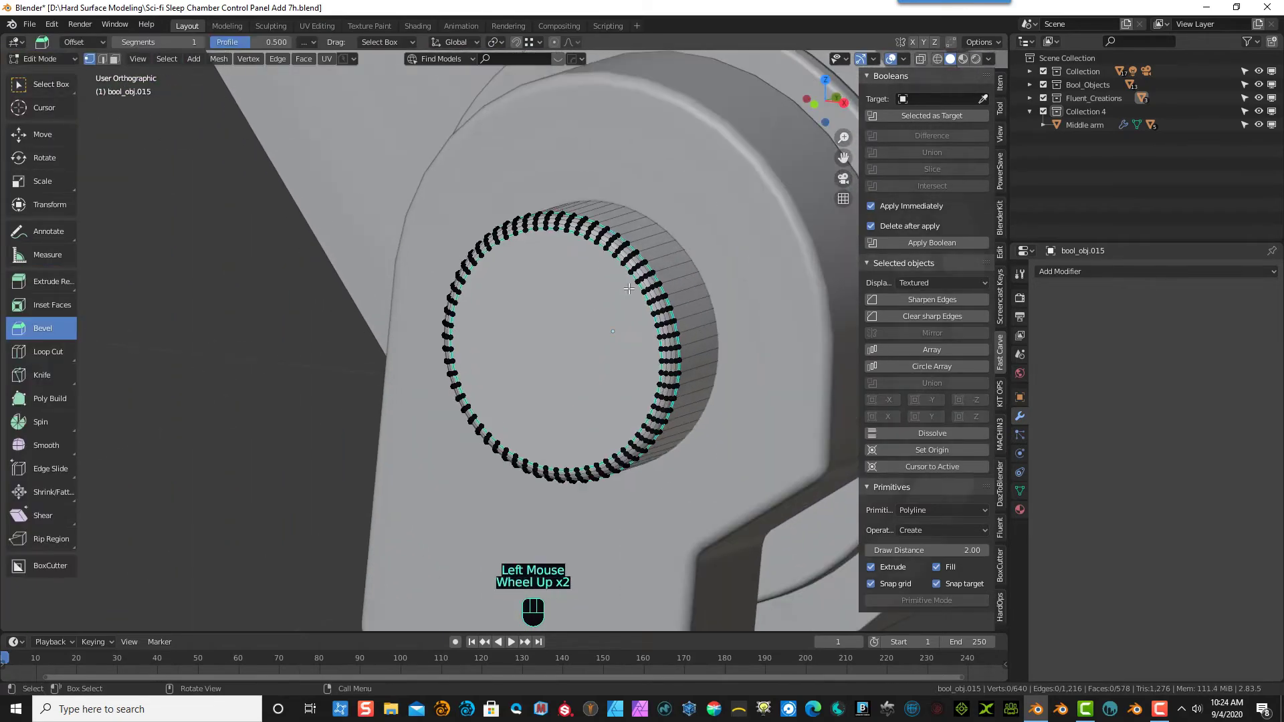
pyautogui.click(115, 59)
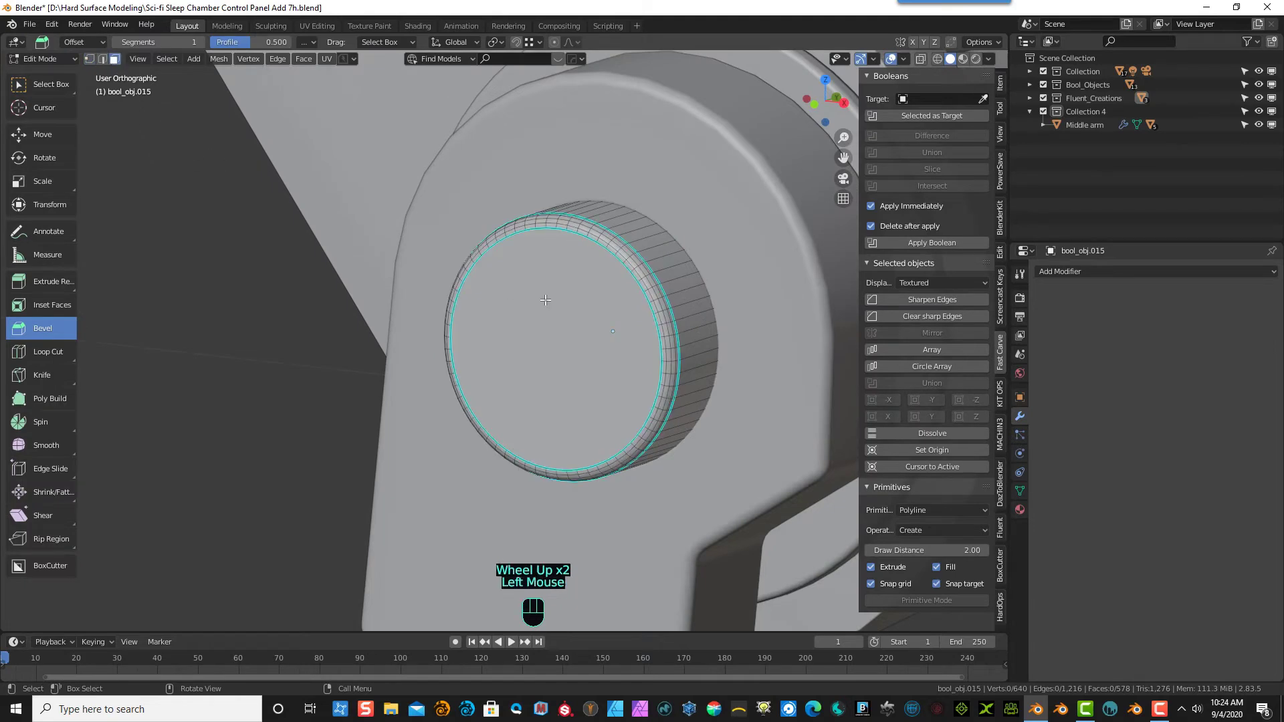
pyautogui.click(551, 303)
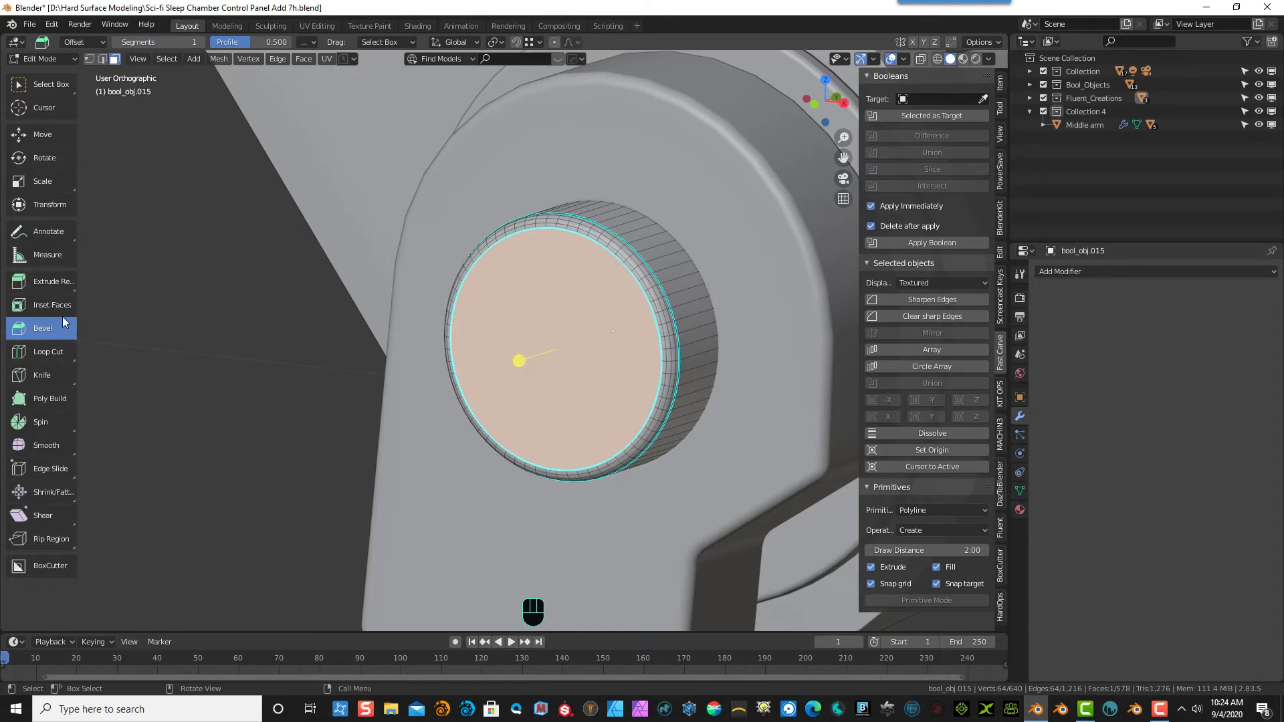
pyautogui.click(43, 306)
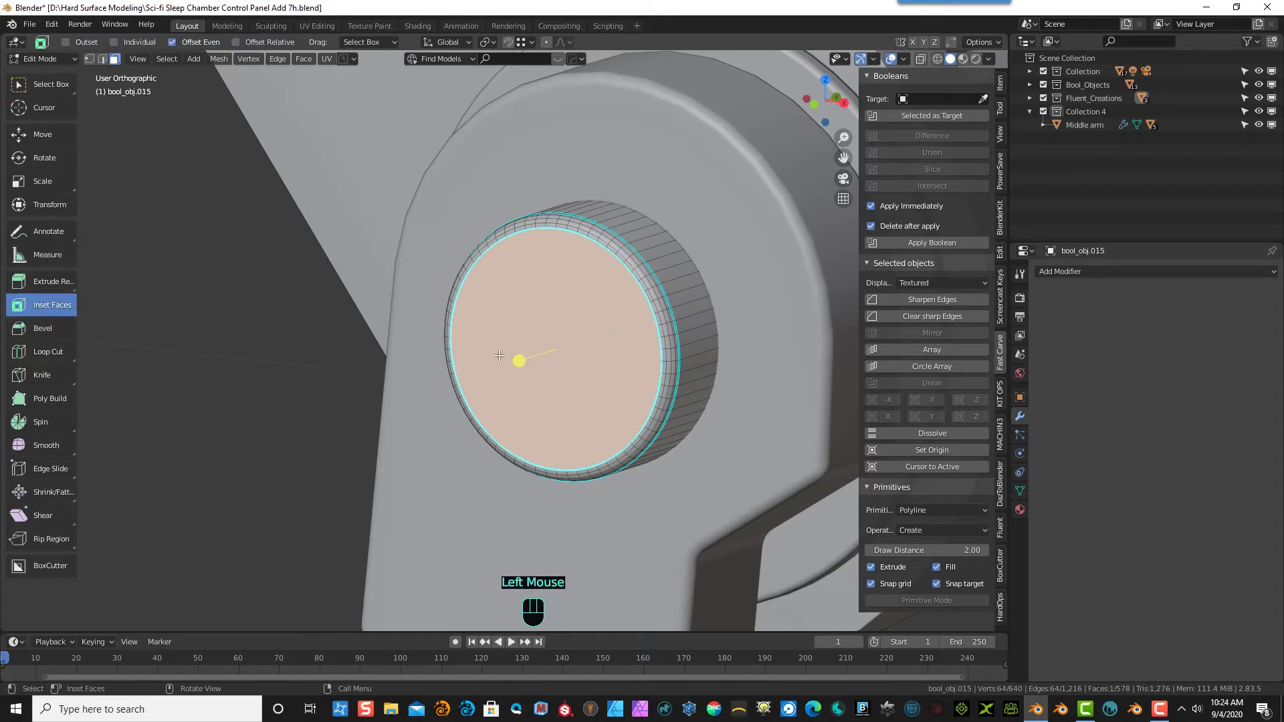
pyautogui.moveTo(519, 355); pyautogui.dragTo(551, 360)
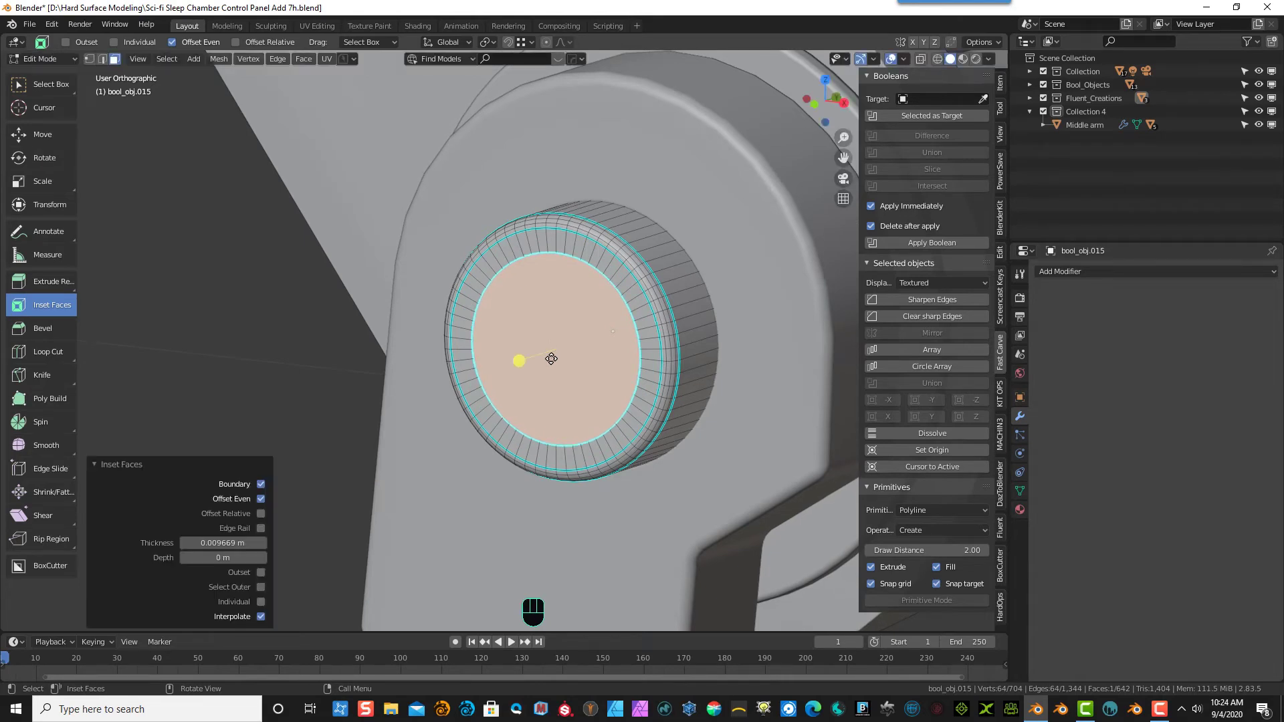
pyautogui.click(20, 281)
pyautogui.moveTo(522, 359); pyautogui.dragTo(545, 353)
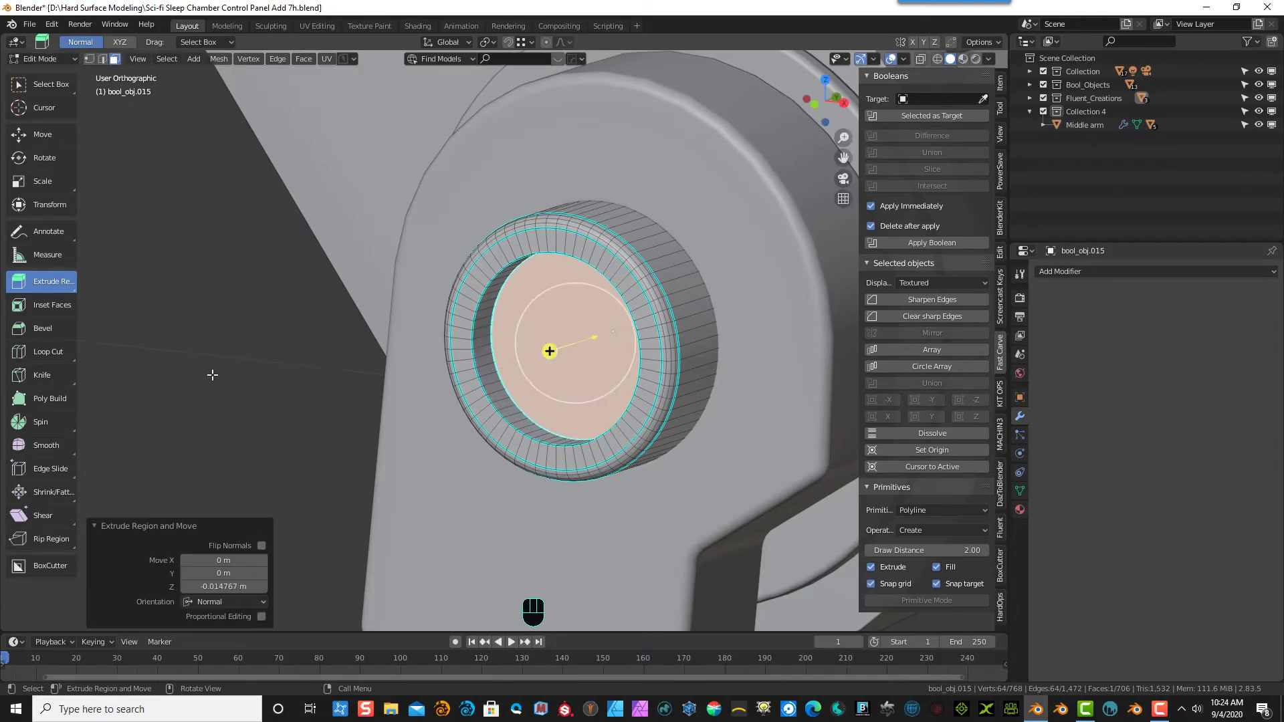
# - Inset the recessed face of the cap again and extrude the inner circle outward as a central boss
pyautogui.moveTo(237, 344); pyautogui.dragTo(325, 344, button='middle')
pyautogui.click(58, 308)
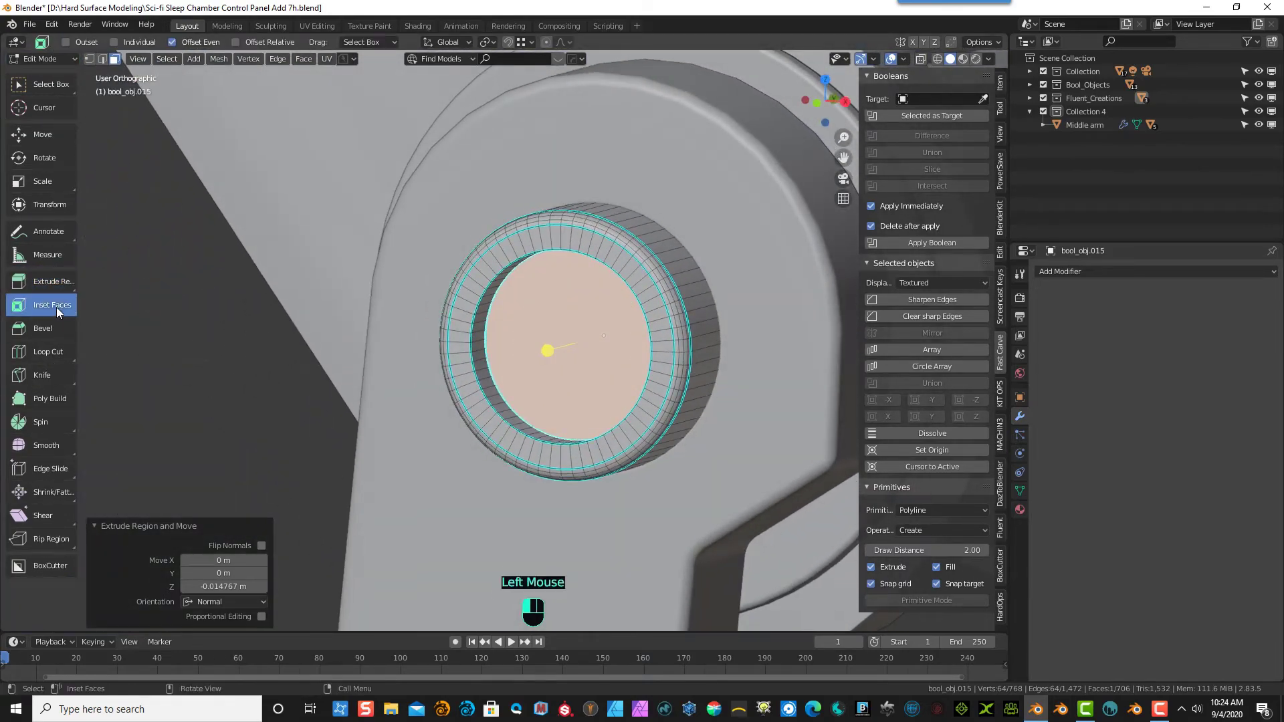
pyautogui.moveTo(547, 350)
pyautogui.mouseDown()
pyautogui.moveTo(567, 344)
pyautogui.moveTo(519, 350)
pyautogui.moveTo(530, 355)
pyautogui.mouseUp()
pyautogui.click(54, 280)
pyautogui.click(230, 387)
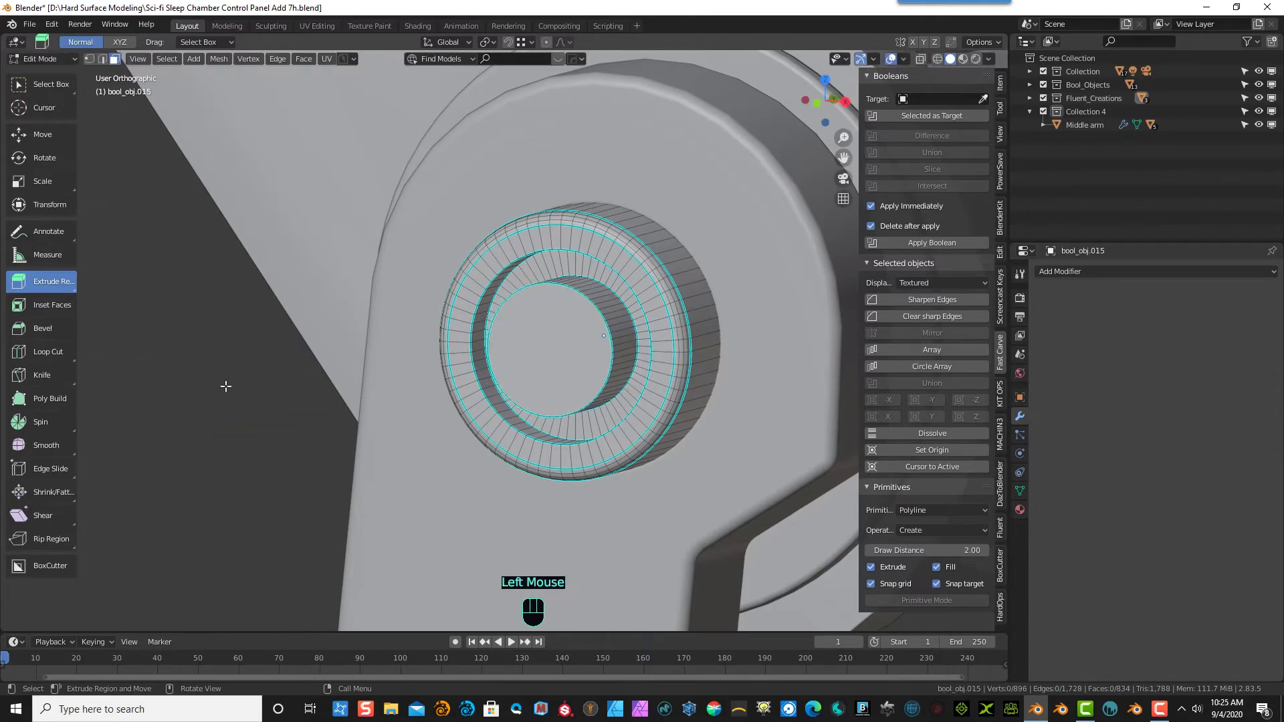
# - Bevel the front edge loop of the central boss by about 0.0055 m with 7 segments
pyautogui.moveTo(225, 385); pyautogui.dragTo(151, 381, button='middle')
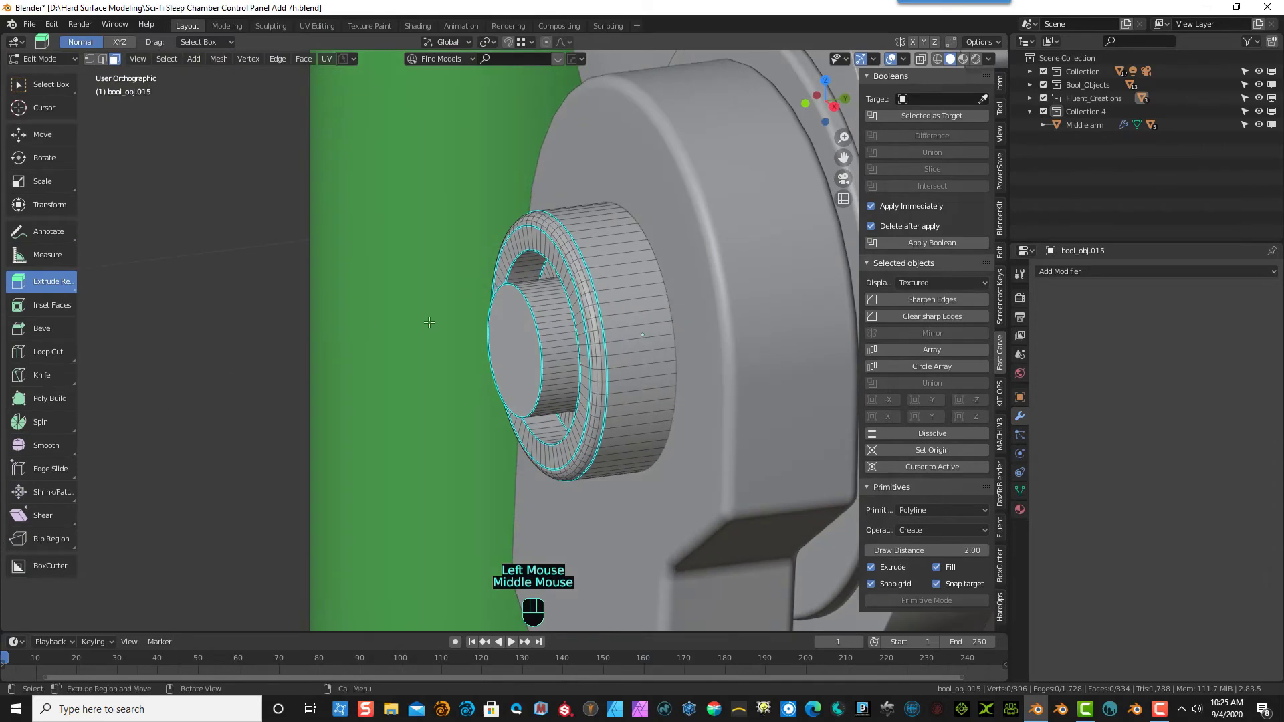
pyautogui.scroll(4, 561, 312)
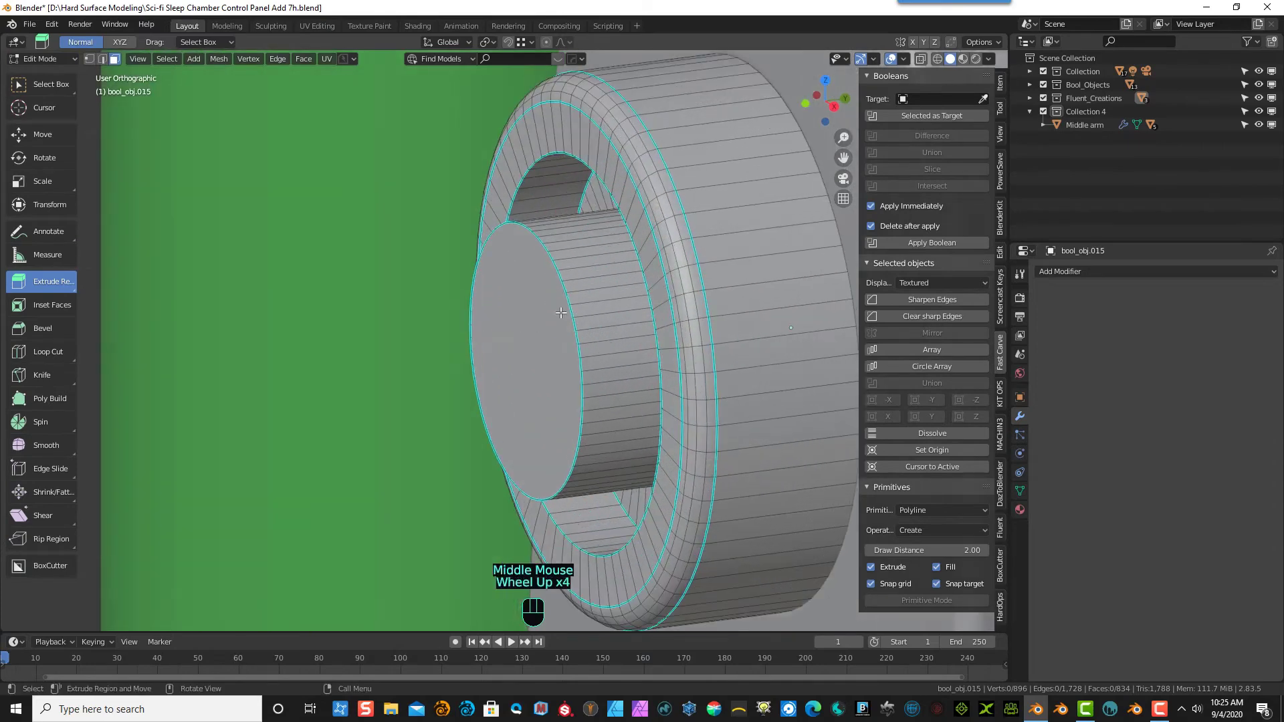
pyautogui.click(102, 59)
pyautogui.click(52, 89)
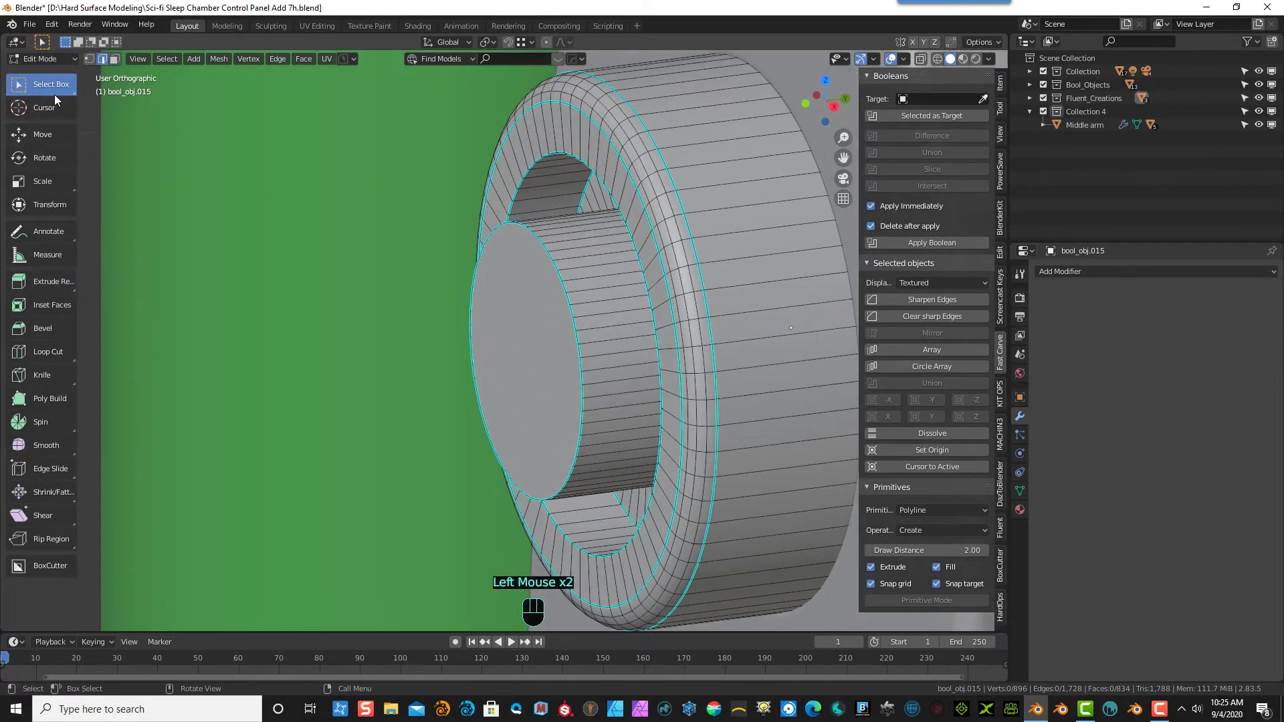
pyautogui.doubleClick(558, 265)
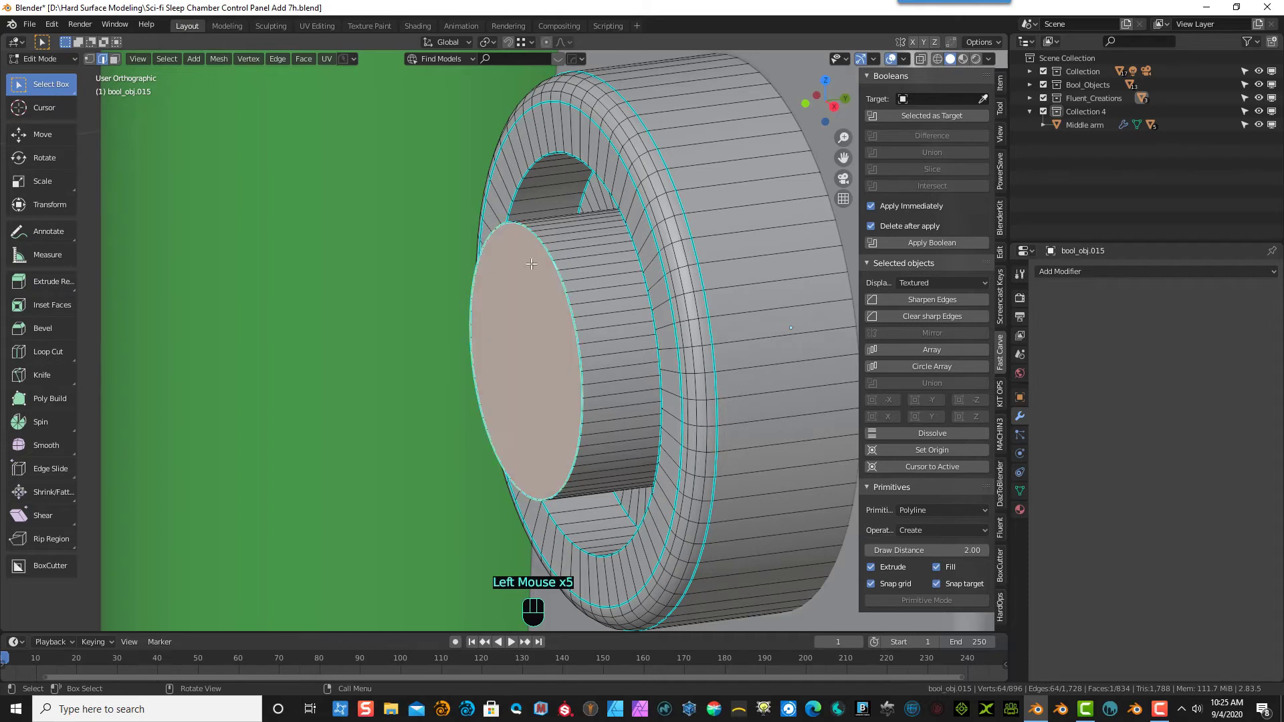
pyautogui.click(46, 325)
pyautogui.moveTo(472, 365); pyautogui.dragTo(430, 371)
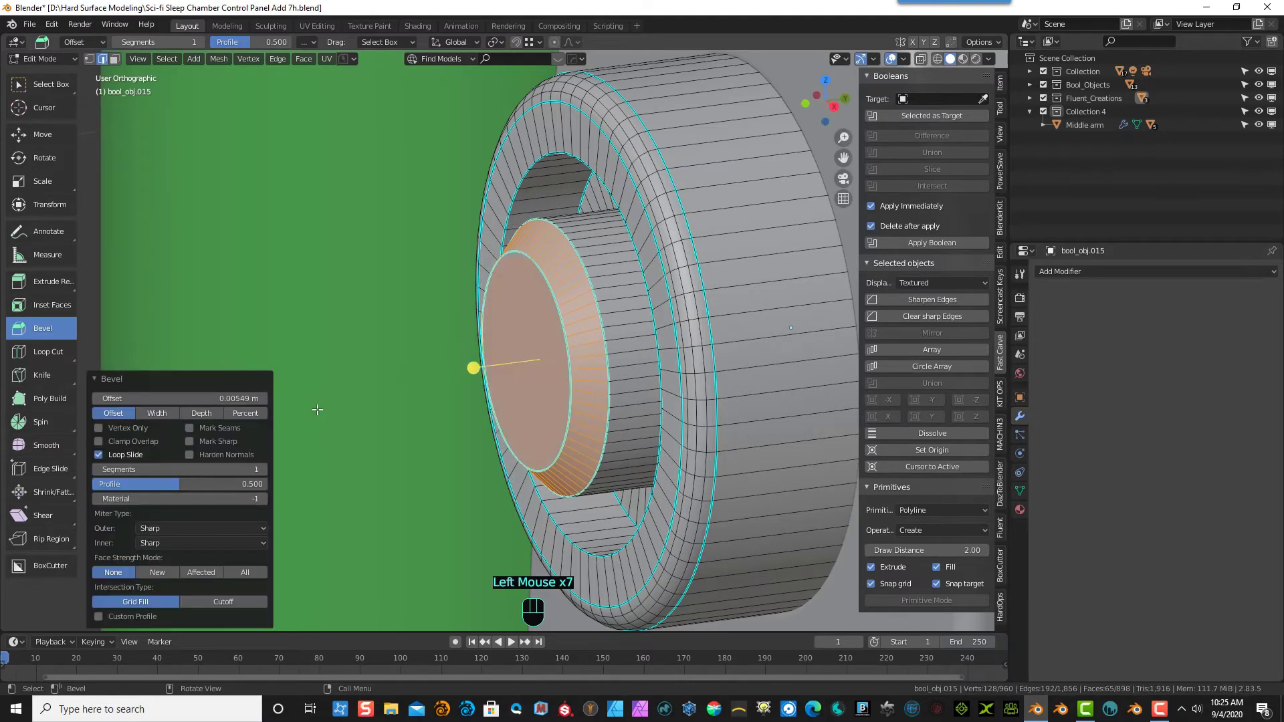
pyautogui.click(265, 470)
pyautogui.click(265, 470)
pyautogui.click(265, 471)
pyautogui.click(265, 470)
pyautogui.click(265, 471)
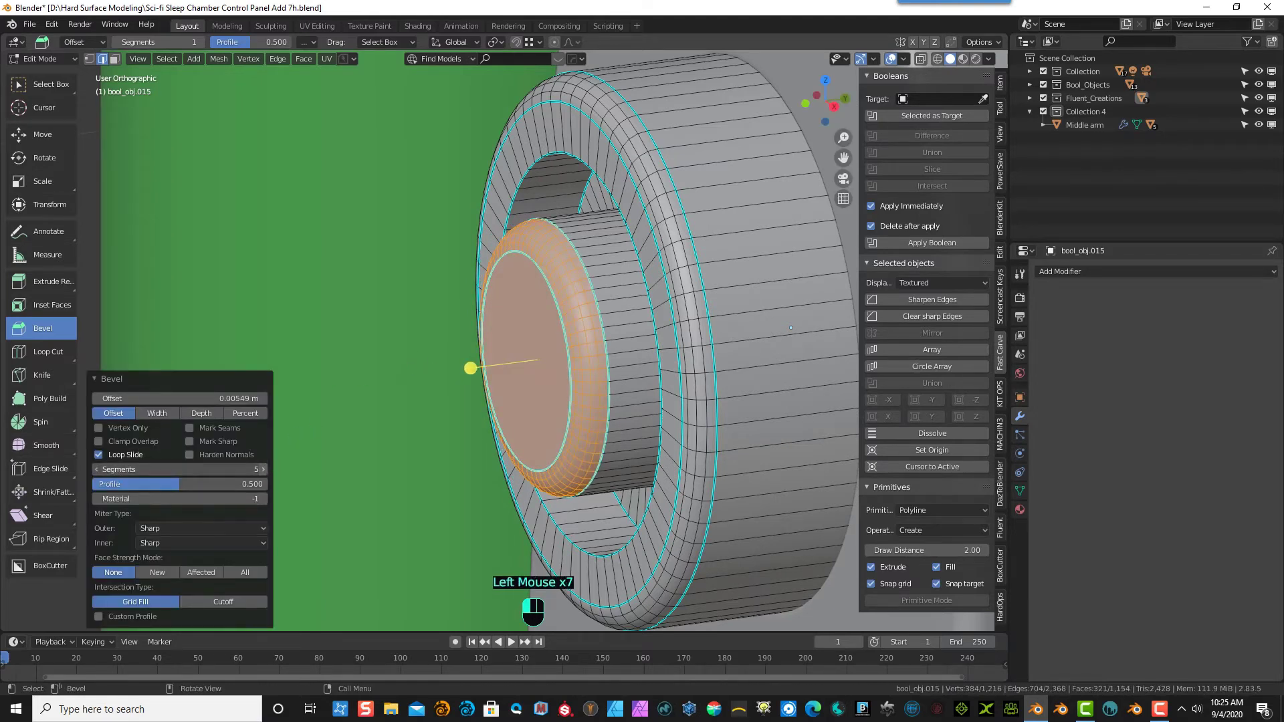
pyautogui.click(265, 470)
pyautogui.click(309, 272)
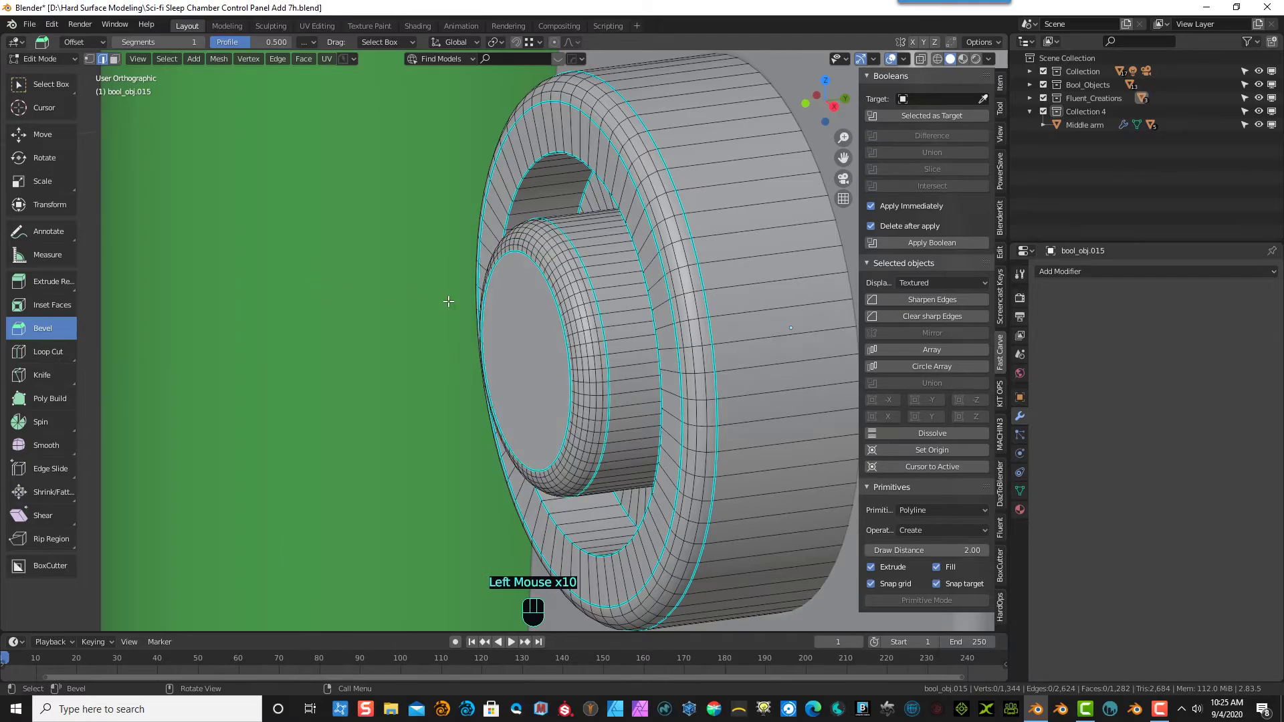
# - Bevel the recess's outer rim loop on the pin cap by about 0.00226 m with multiple segments and return to Object Mode
pyautogui.moveTo(396, 310); pyautogui.dragTo(453, 271, button='middle')
pyautogui.click(475, 218)
pyautogui.doubleClick(474, 218)
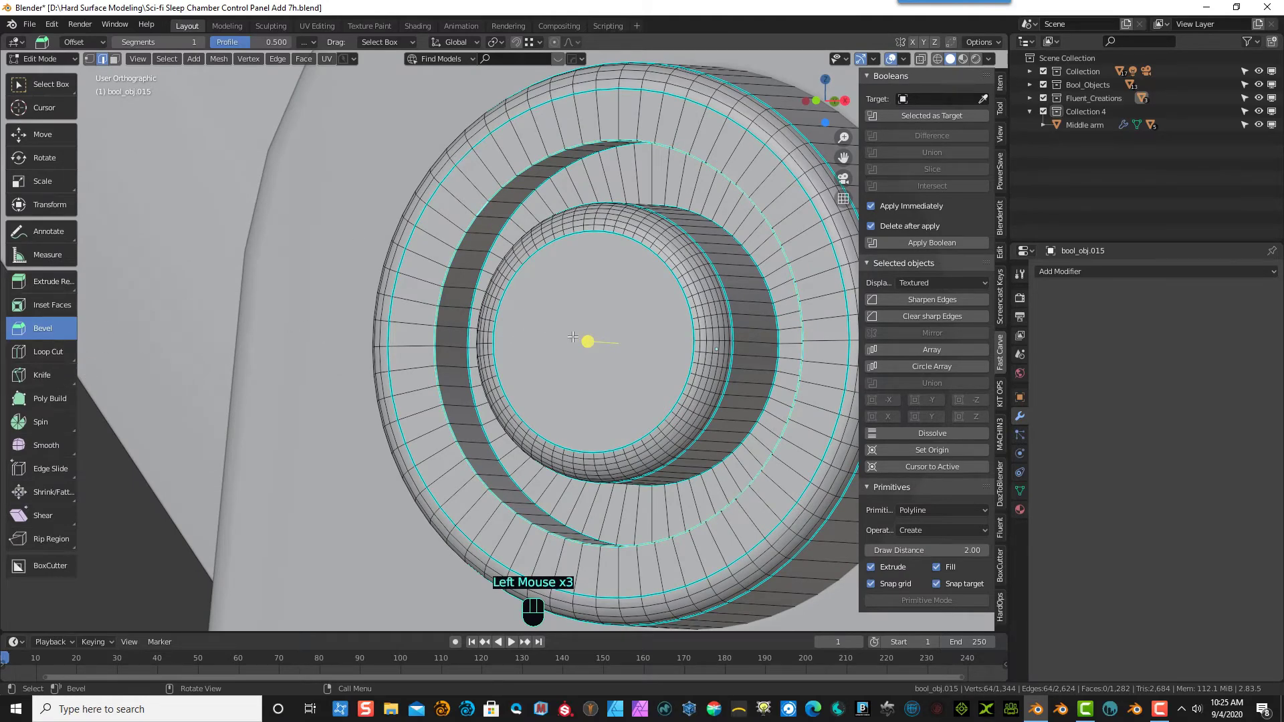
pyautogui.moveTo(587, 342)
pyautogui.mouseDown()
pyautogui.moveTo(610, 339)
pyautogui.moveTo(572, 347)
pyautogui.mouseUp()
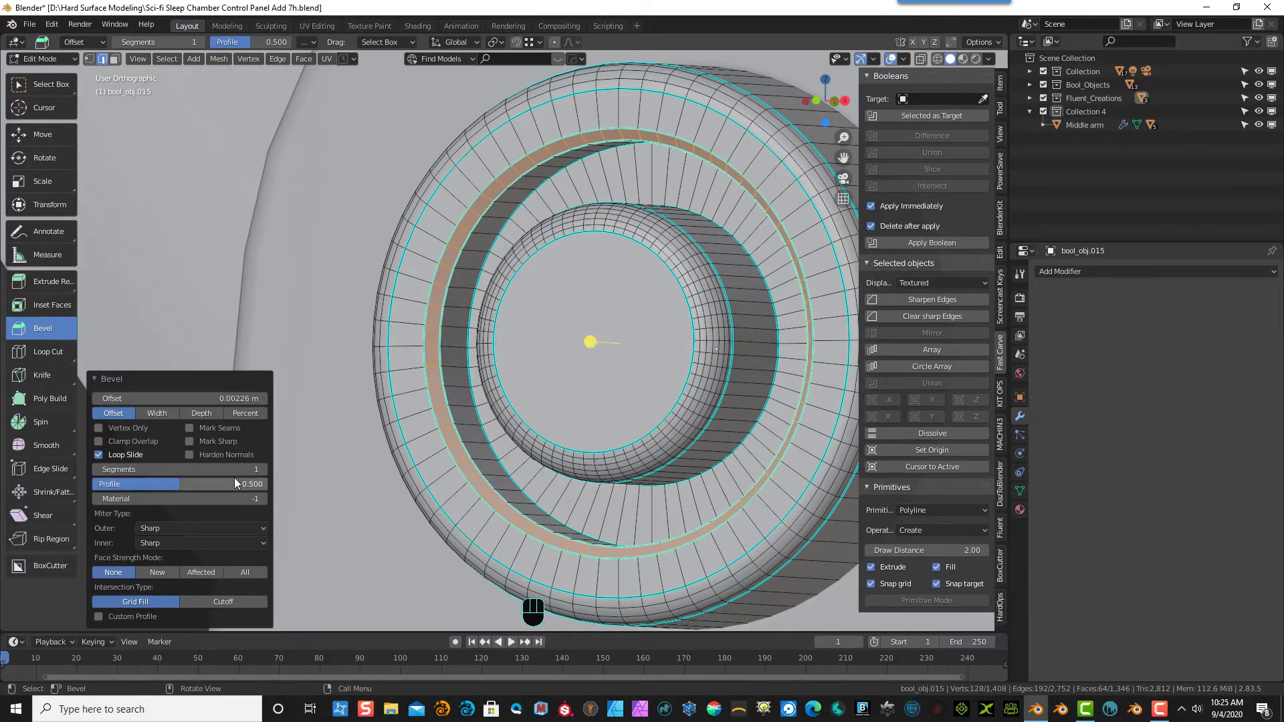
pyautogui.click(262, 470)
pyautogui.click(262, 470)
pyautogui.click(263, 470)
pyautogui.click(263, 470)
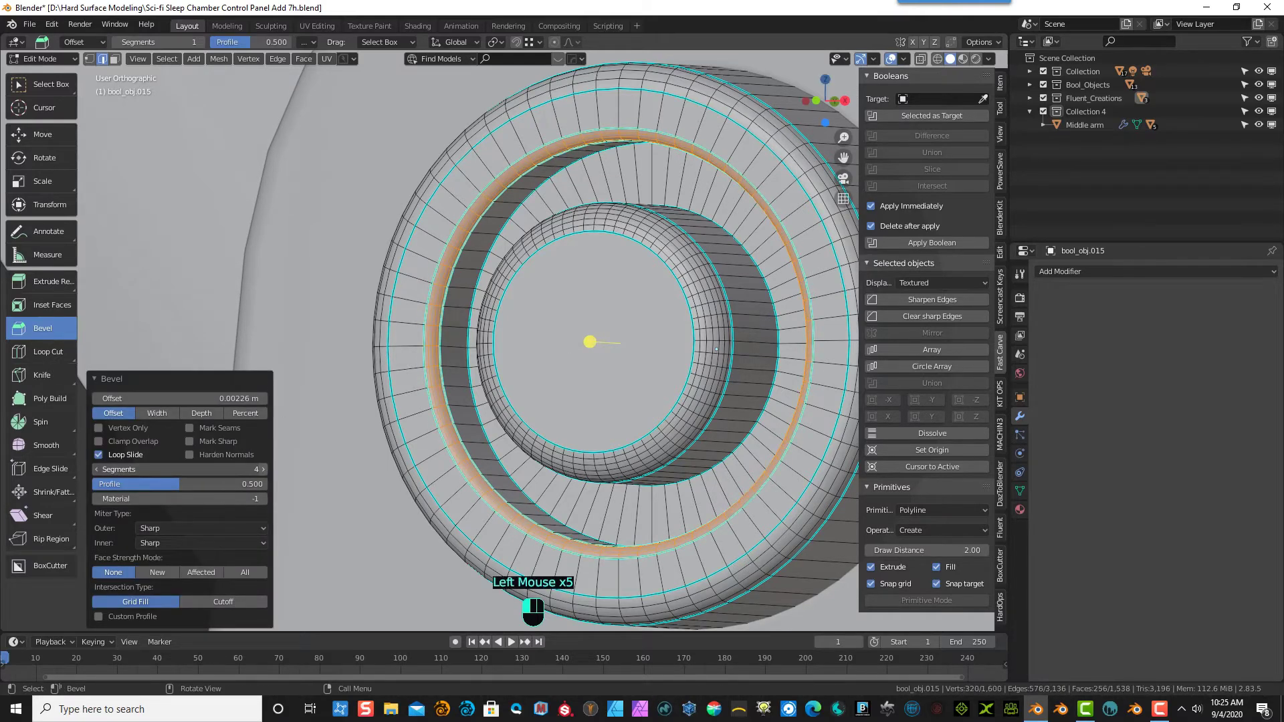
pyautogui.click(263, 469)
pyautogui.click(264, 300)
pyautogui.scroll(-4, 277, 301)
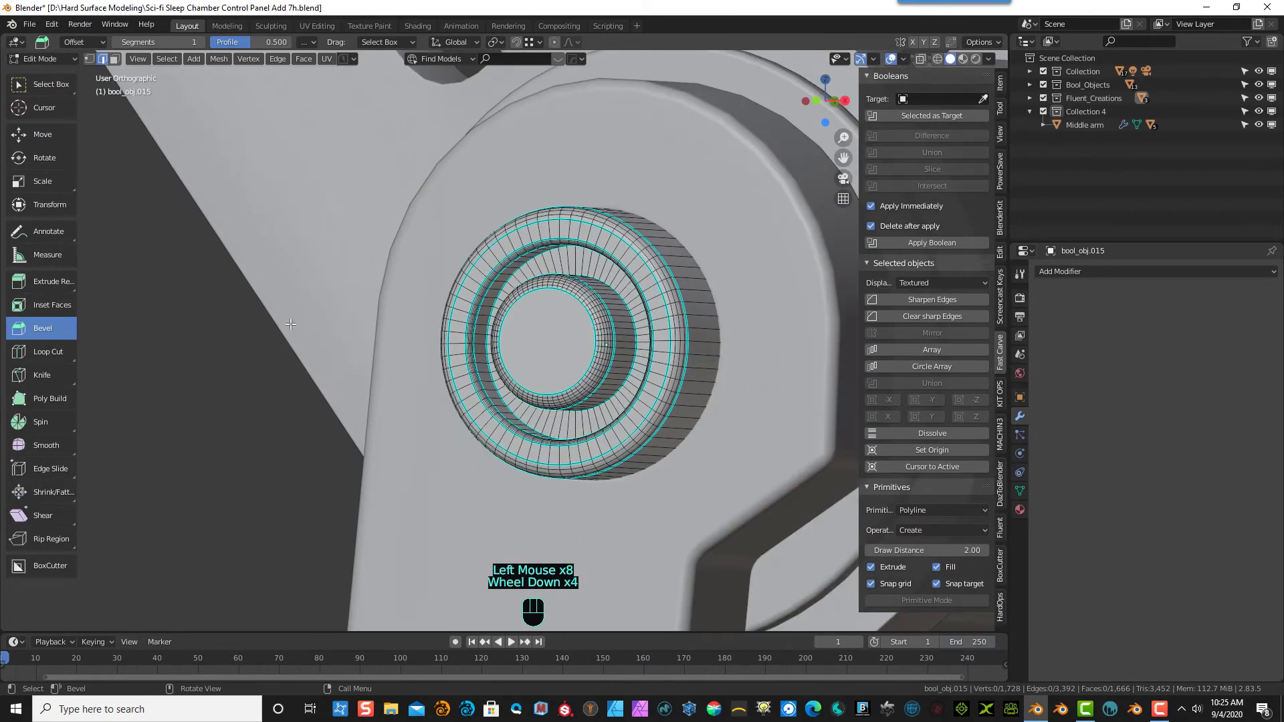
pyautogui.moveTo(291, 325); pyautogui.dragTo(259, 329, button='middle')
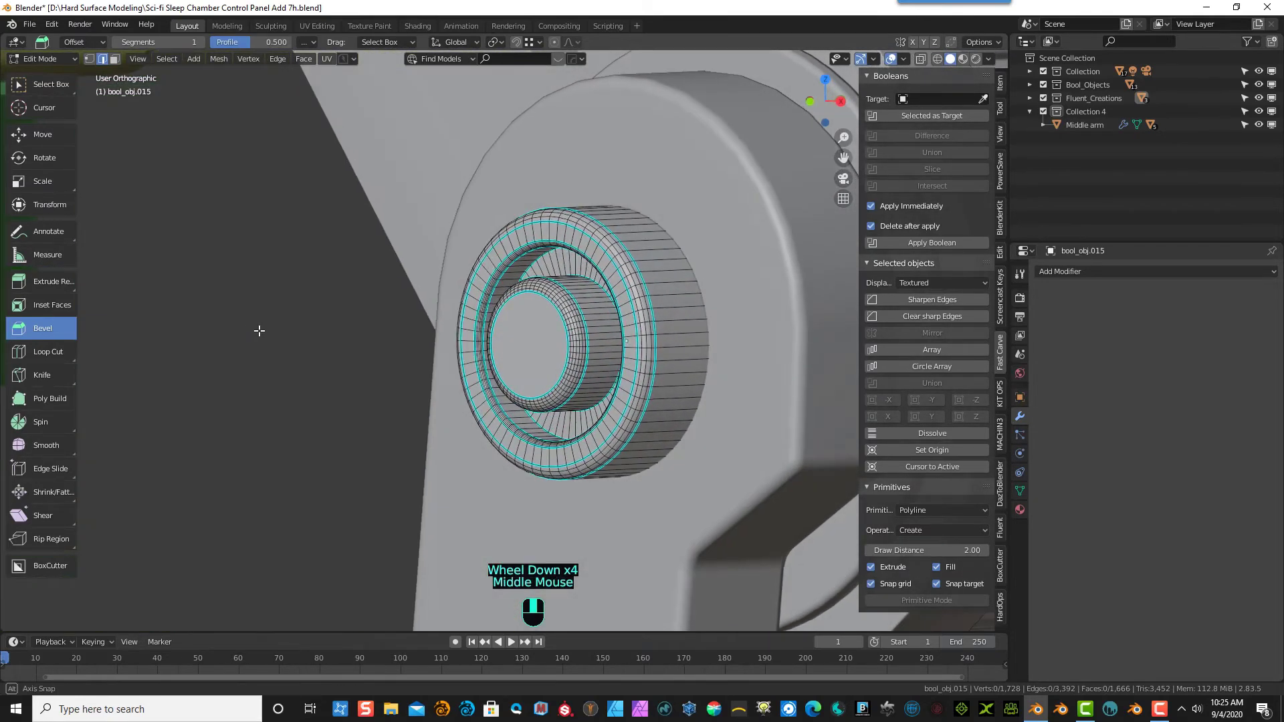
pyautogui.click(12, 56)
pyautogui.click(37, 42)
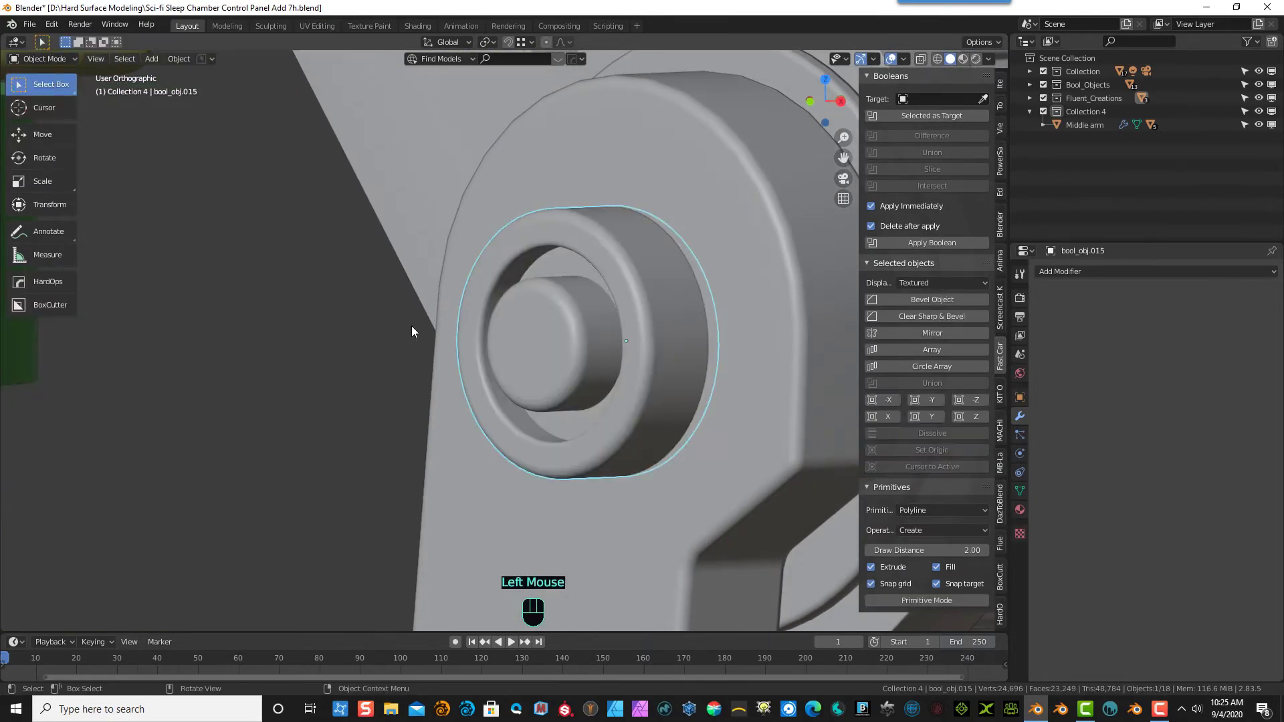
# - Show the pin cap in X-ray wireframe shading from the top orthographic view
pyautogui.scroll(-3, 412, 327)
pyautogui.moveTo(396, 335); pyautogui.dragTo(355, 341, button='middle')
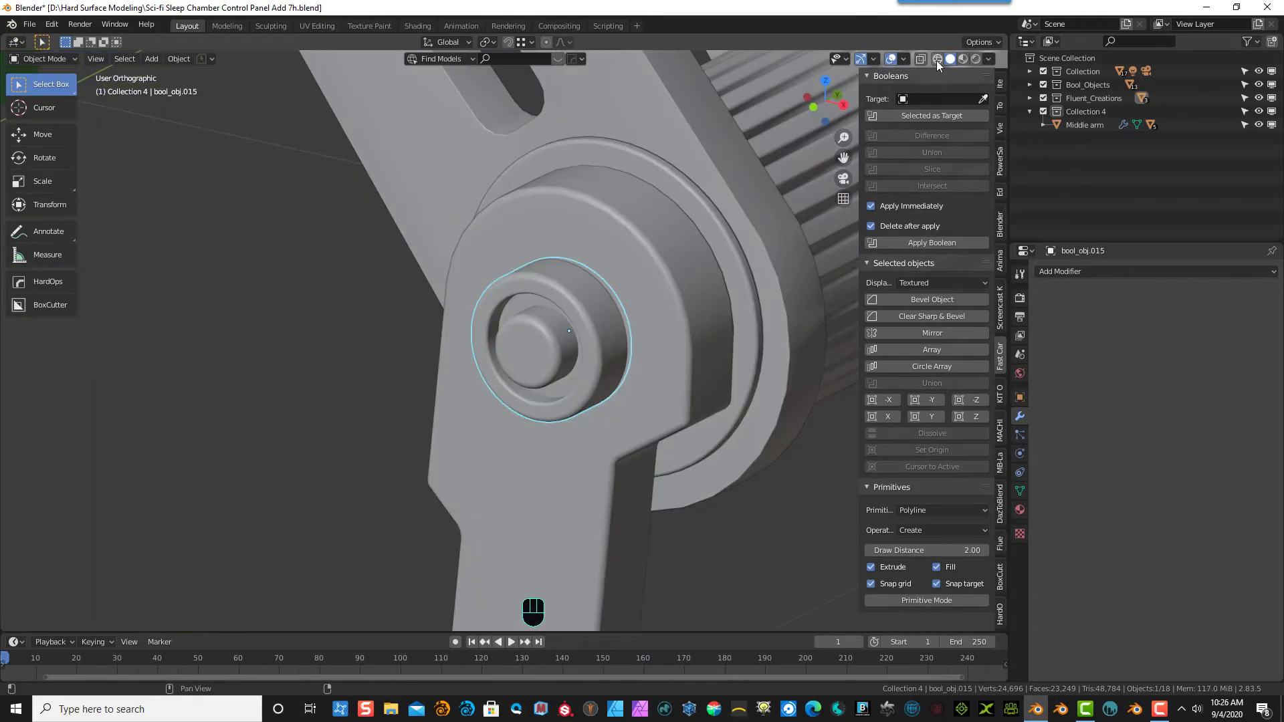
pyautogui.click(924, 60)
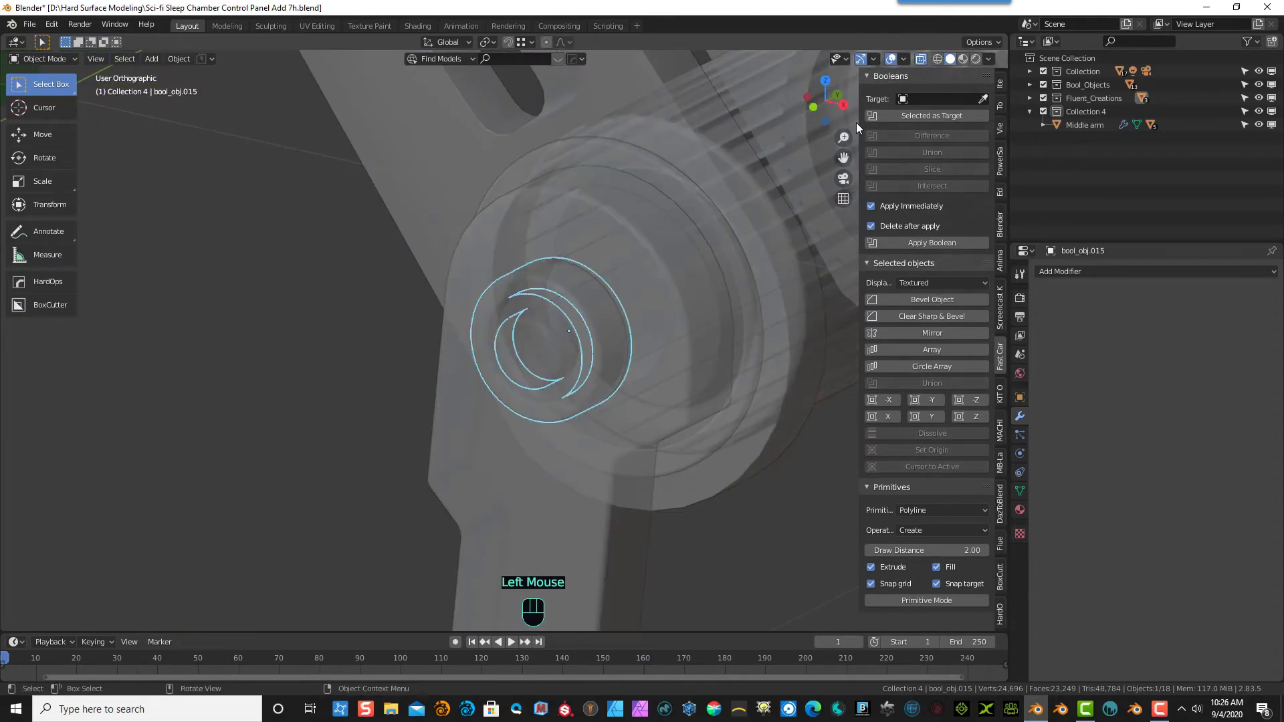
pyautogui.click(938, 59)
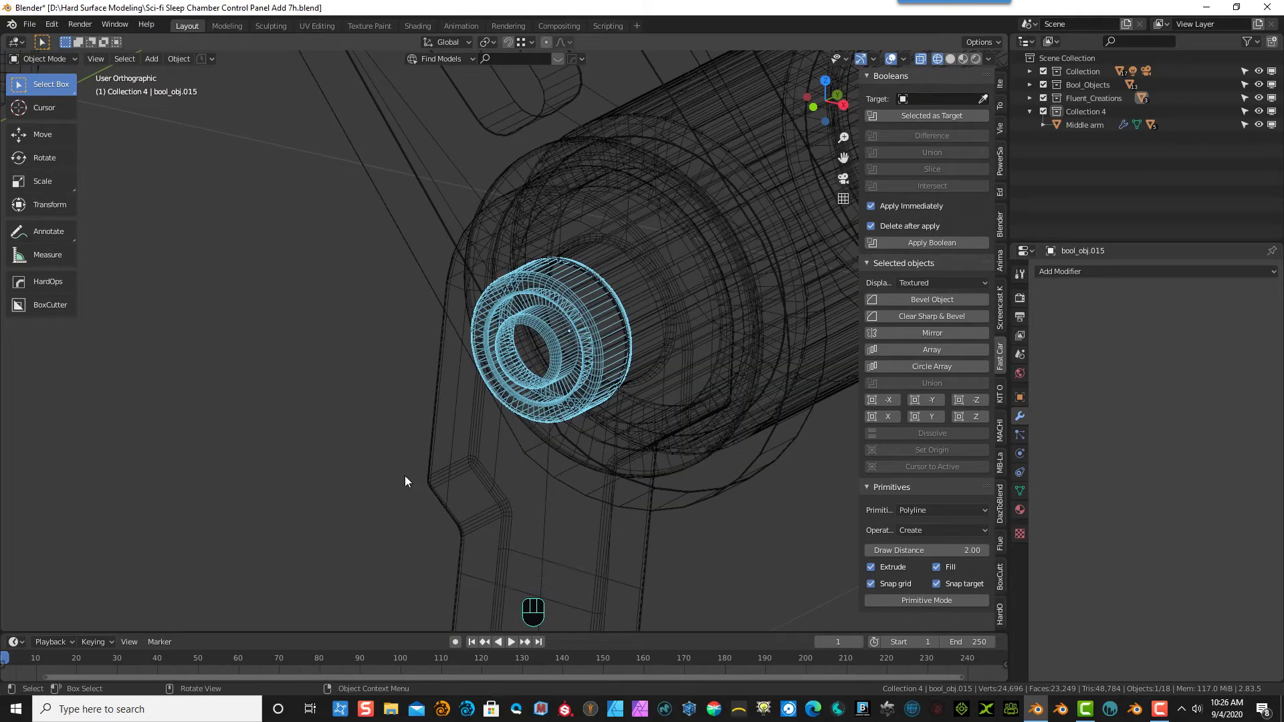
pyautogui.press('KP_1')
pyautogui.press('KP_7')
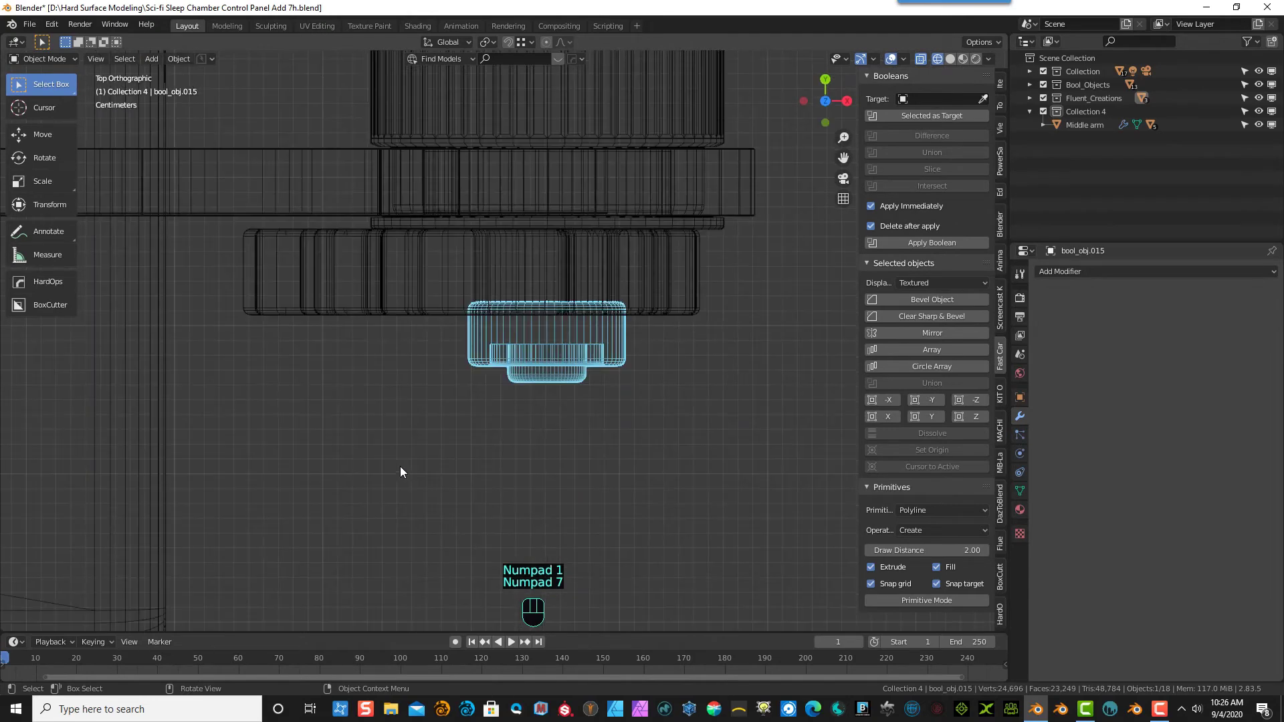
pyautogui.scroll(6, 548, 305)
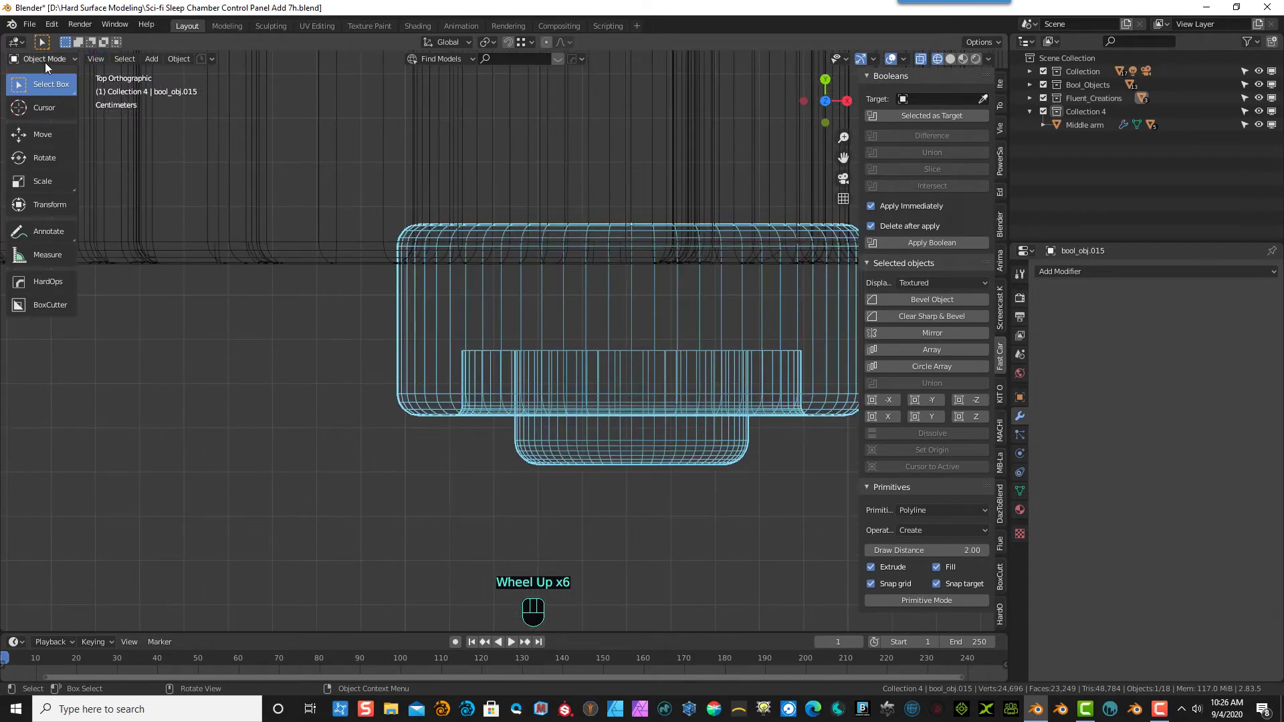
# - In Edit Mode, delete the faces of the pin cap's rounded back end embedded in the arm
pyautogui.moveTo(840, 156); pyautogui.dragTo(710, 244)
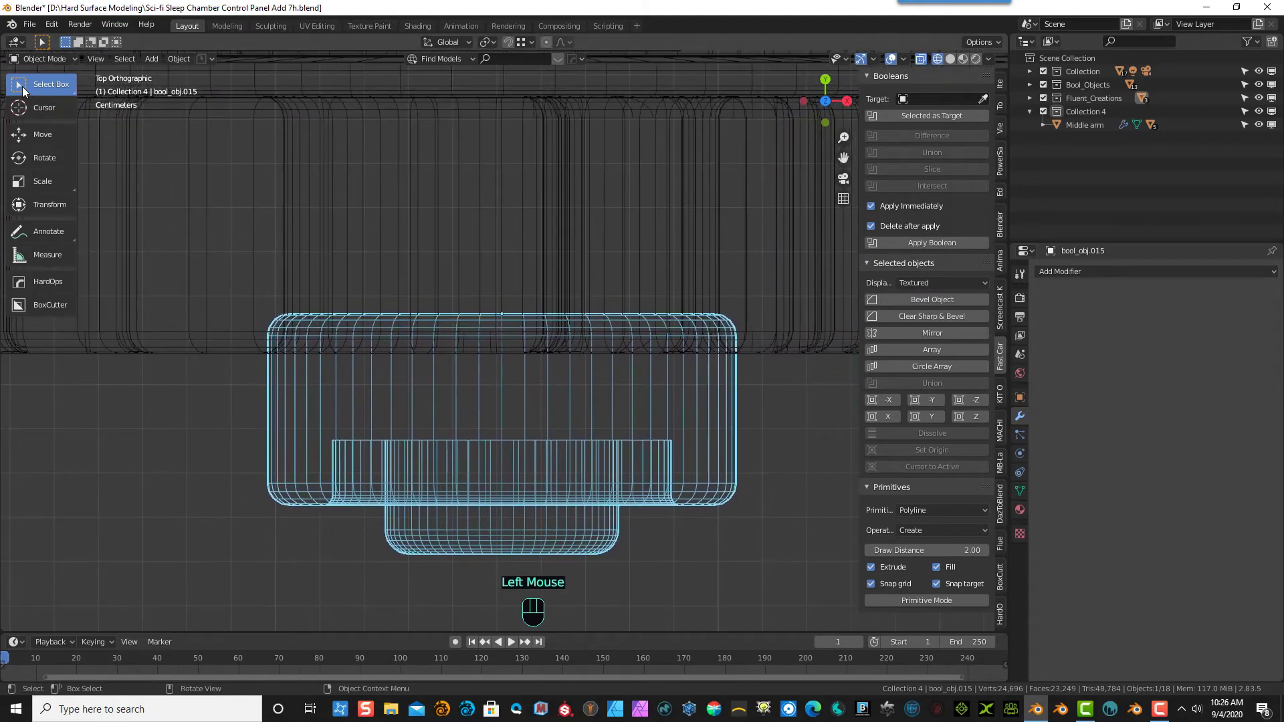
pyautogui.click(42, 60)
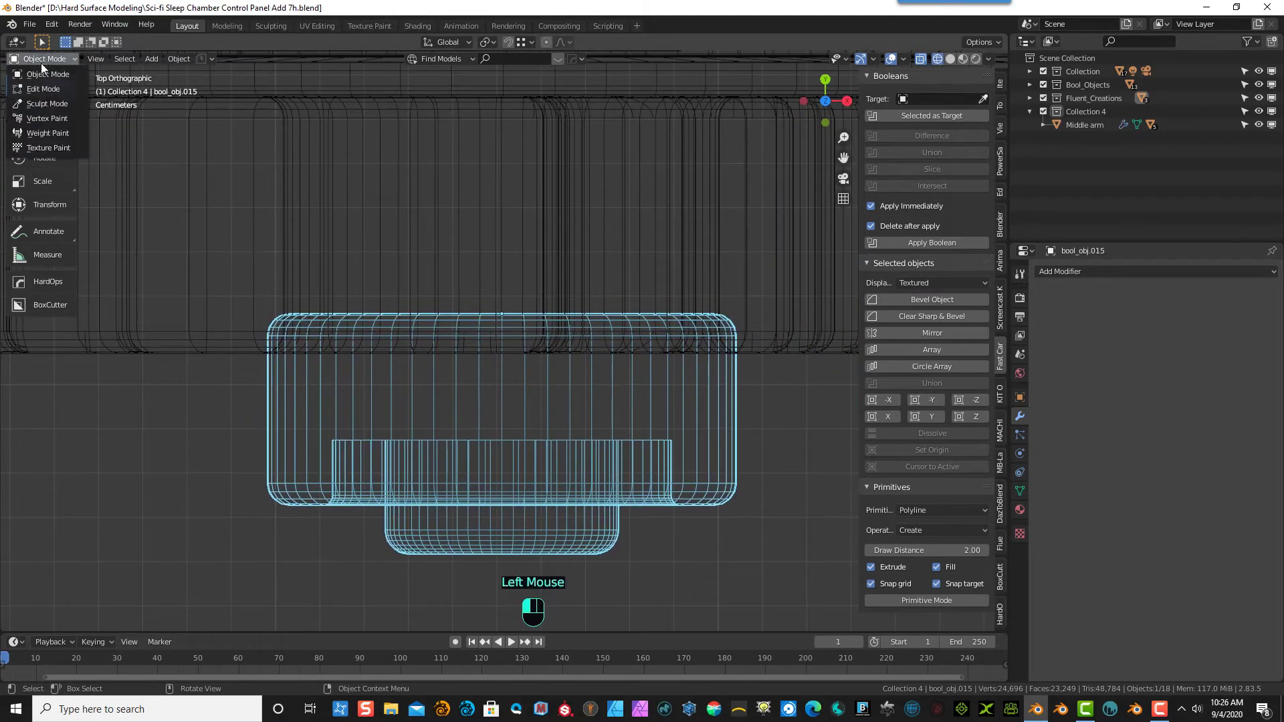
pyautogui.click(37, 82)
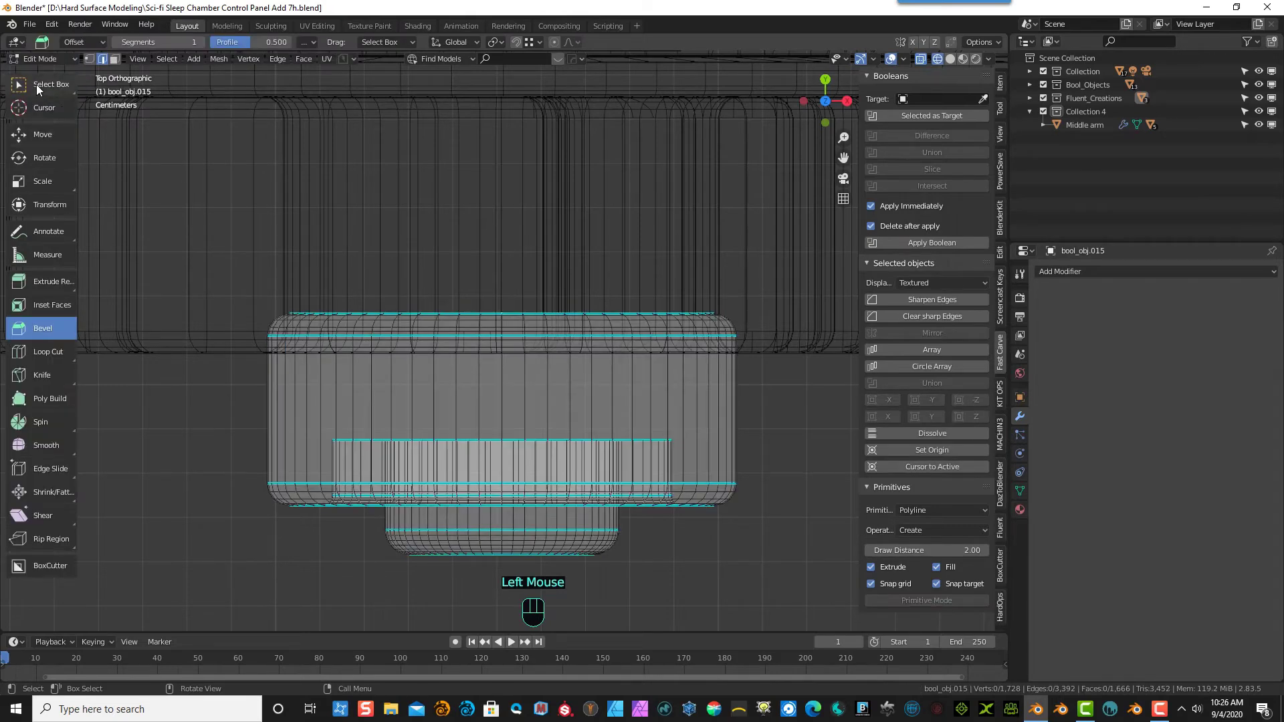
pyautogui.click(51, 85)
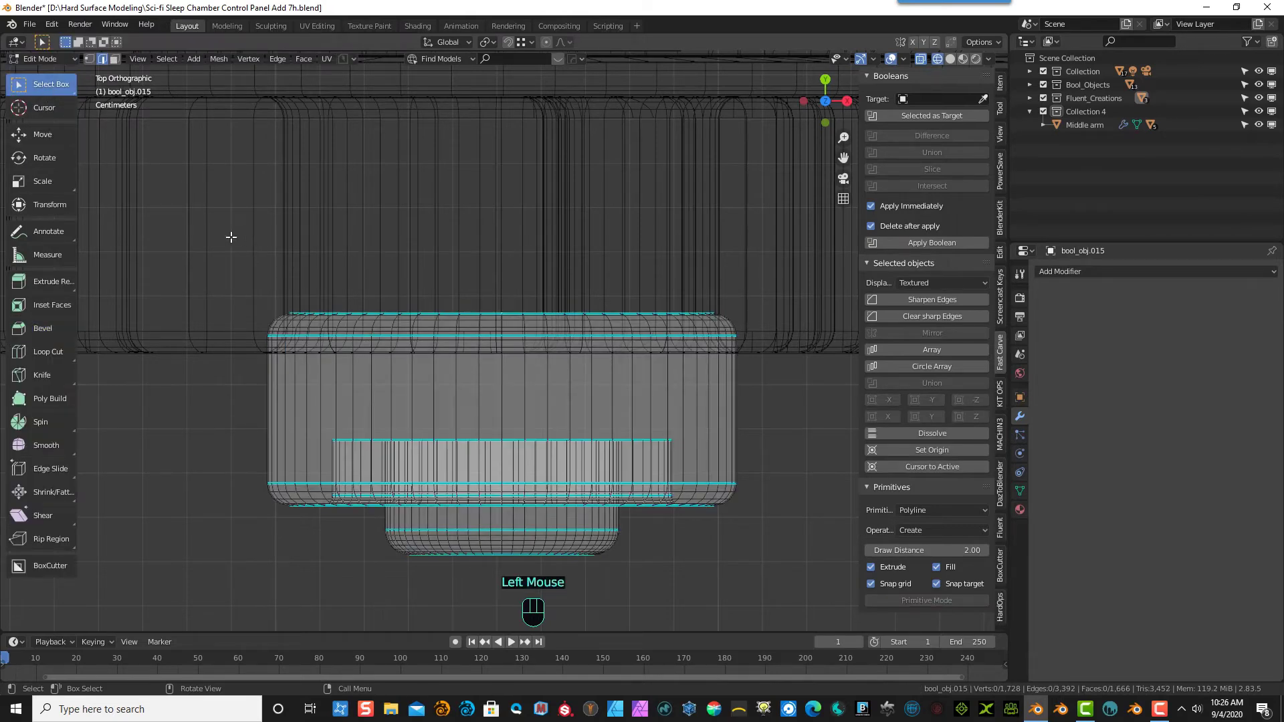
pyautogui.moveTo(219, 212); pyautogui.dragTo(776, 337)
pyautogui.moveTo(786, 327); pyautogui.dragTo(616, 230, button='middle')
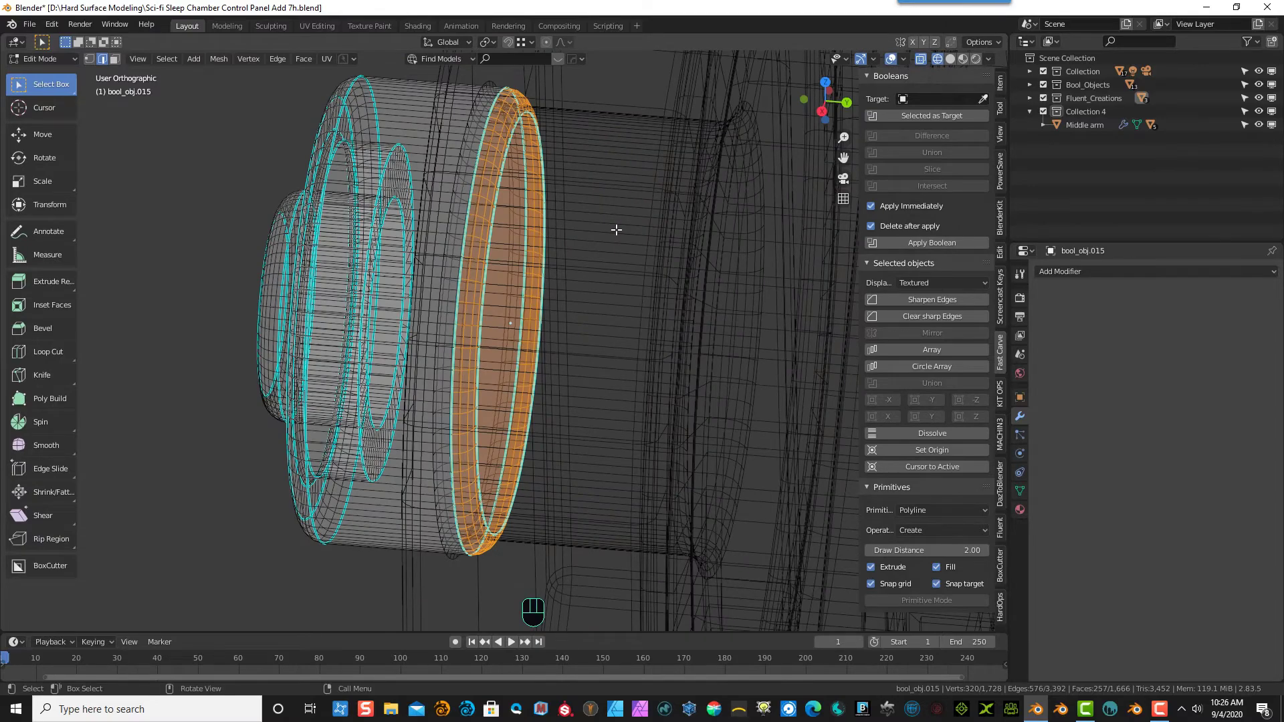
pyautogui.press('x')
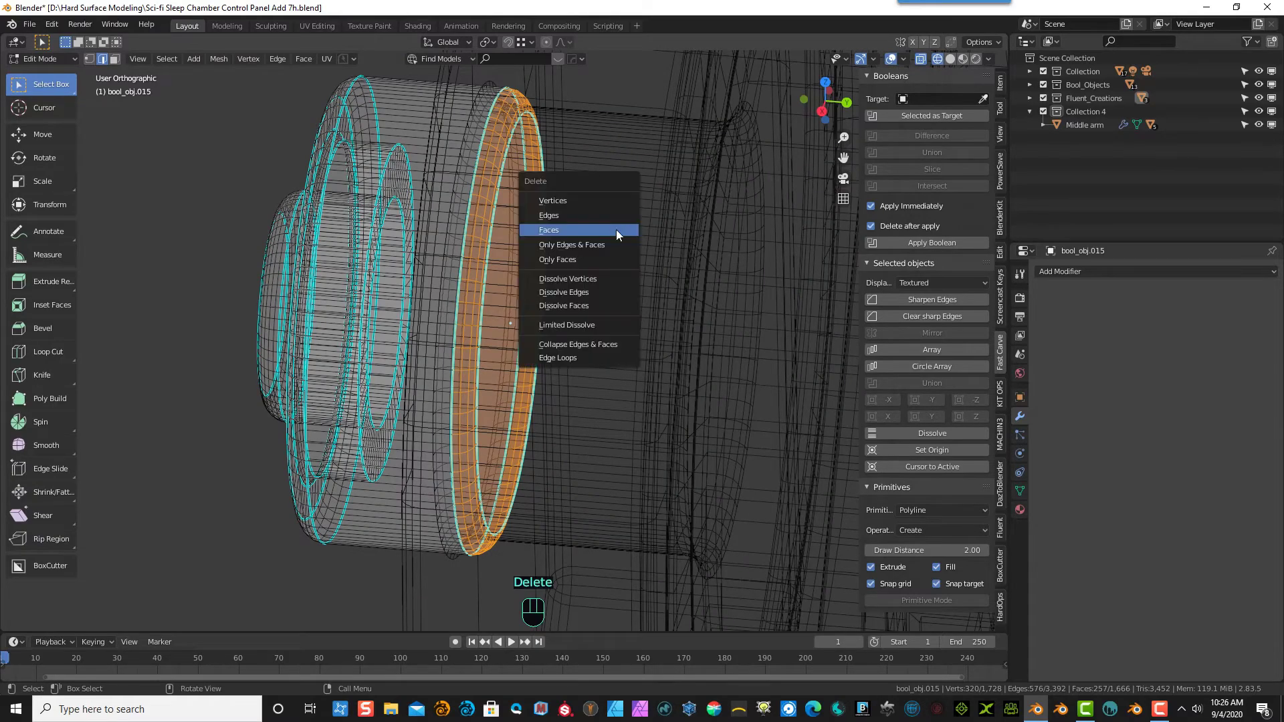
pyautogui.click(616, 230)
# - Fill the open edge loop at the back of the pin cap with a single face
pyautogui.moveTo(573, 207); pyautogui.dragTo(351, 41, button='middle')
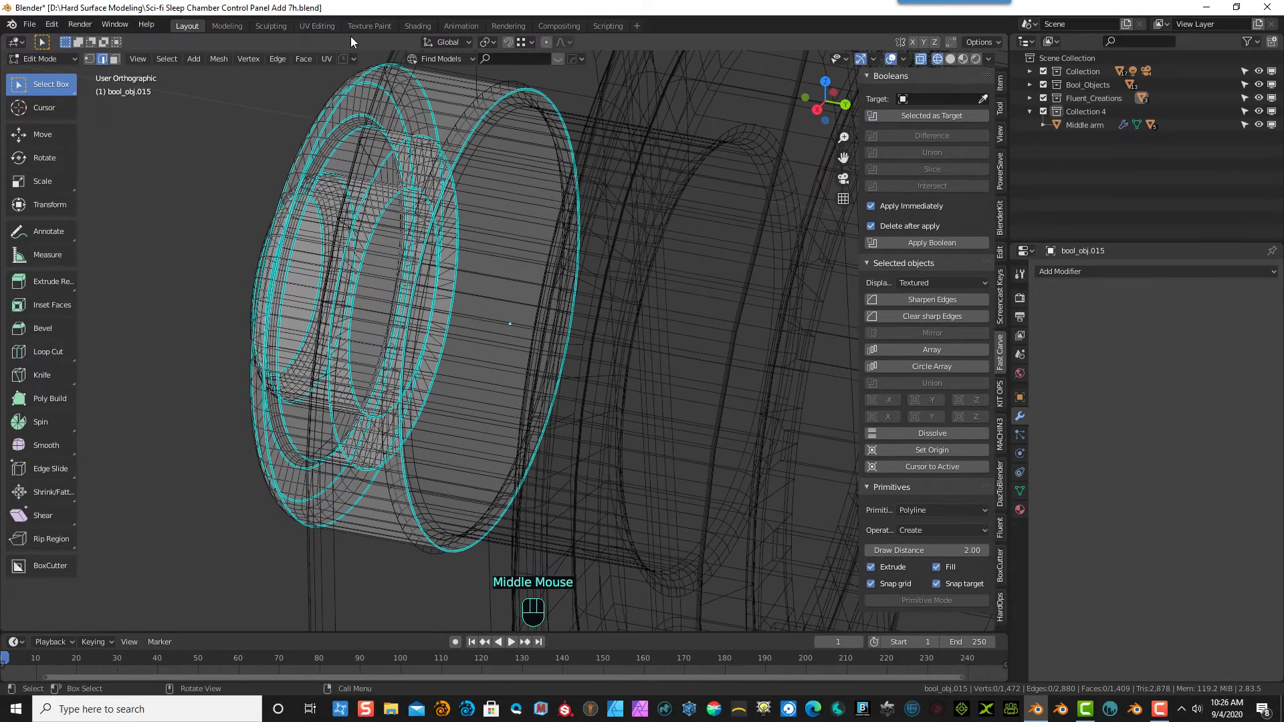
pyautogui.click(89, 59)
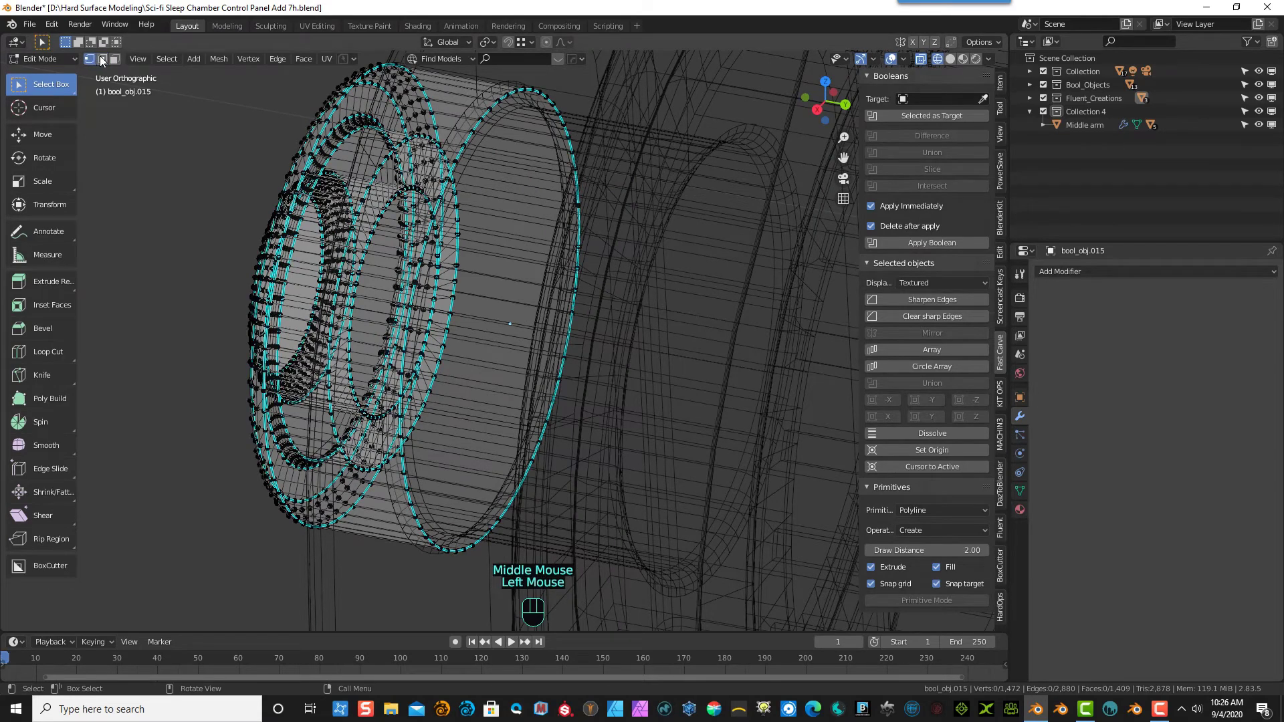
pyautogui.click(102, 59)
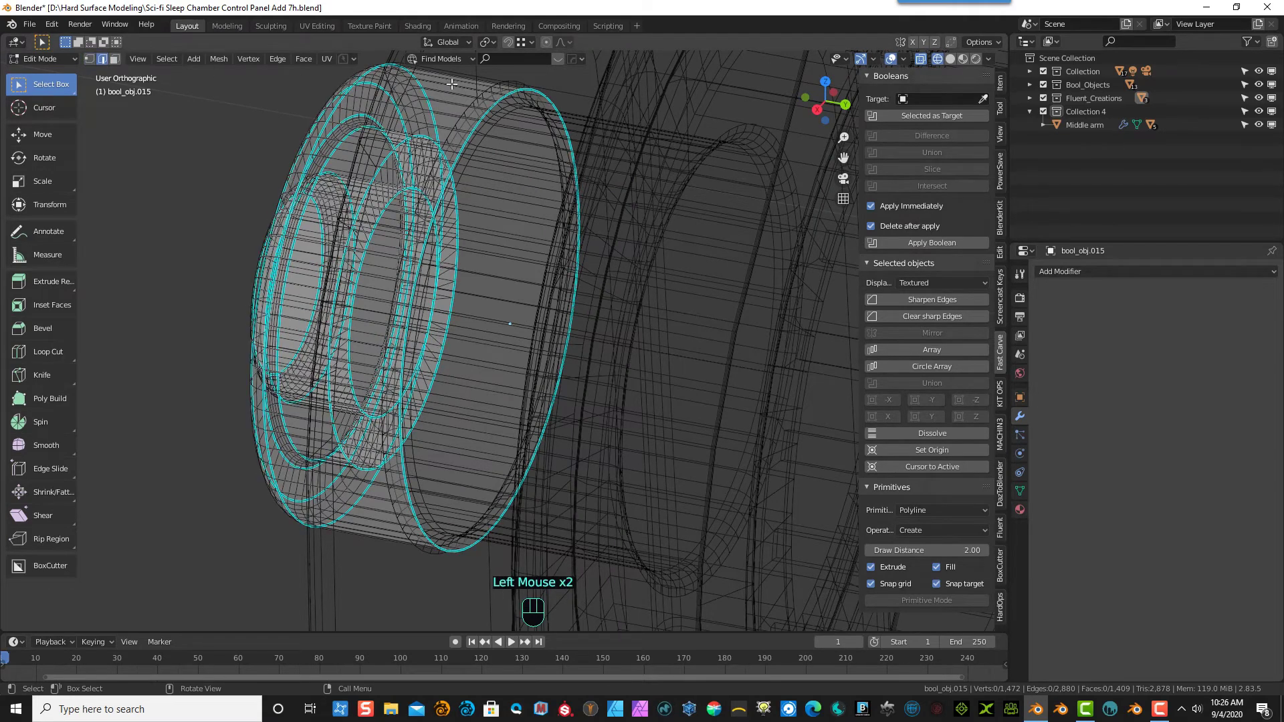
pyautogui.click(507, 96)
pyautogui.doubleClick(507, 96)
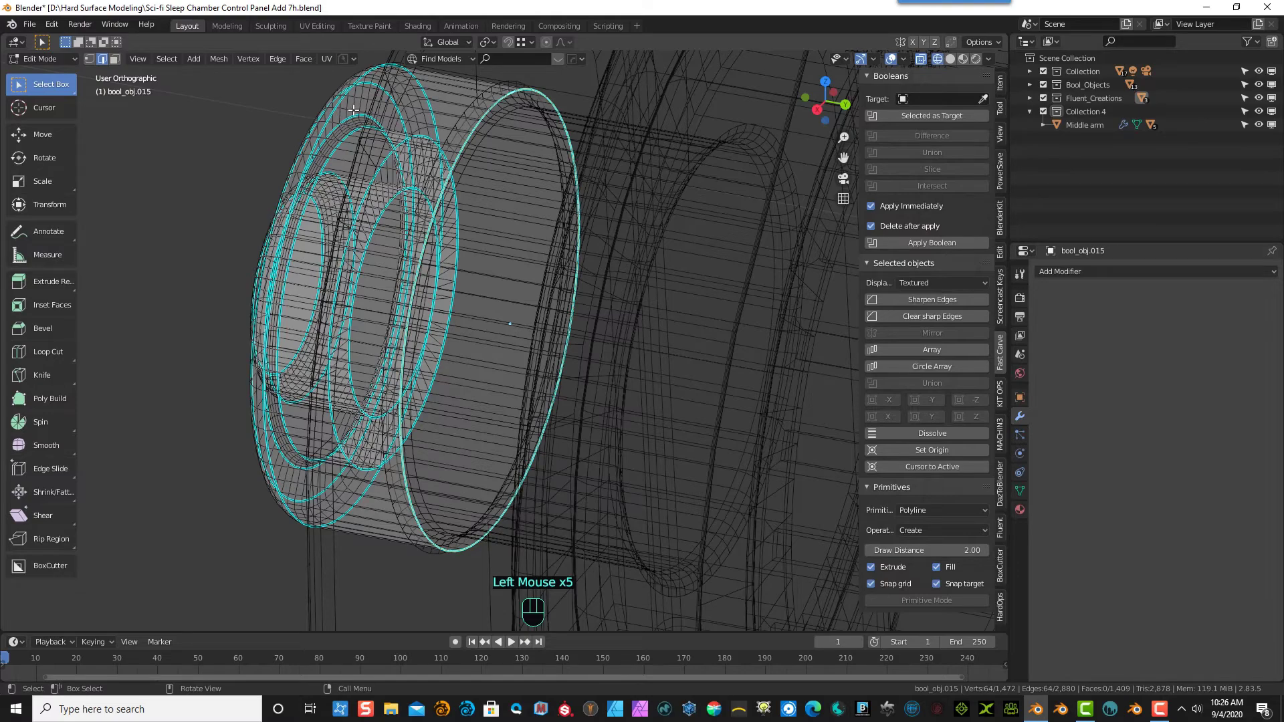
pyautogui.press('f')
pyautogui.click(207, 162)
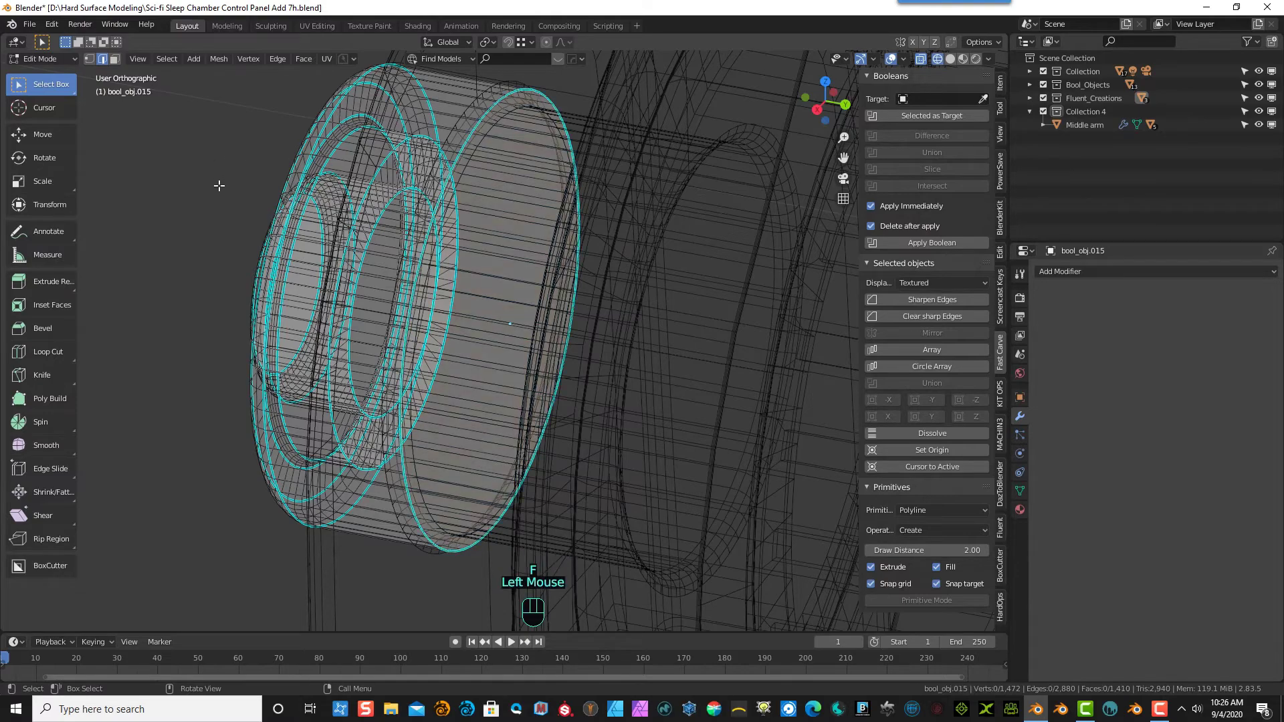
# - Return to Object Mode and restore solid shading with X-ray off
pyautogui.press('Tab')
pyautogui.scroll(-2, 162, 182)
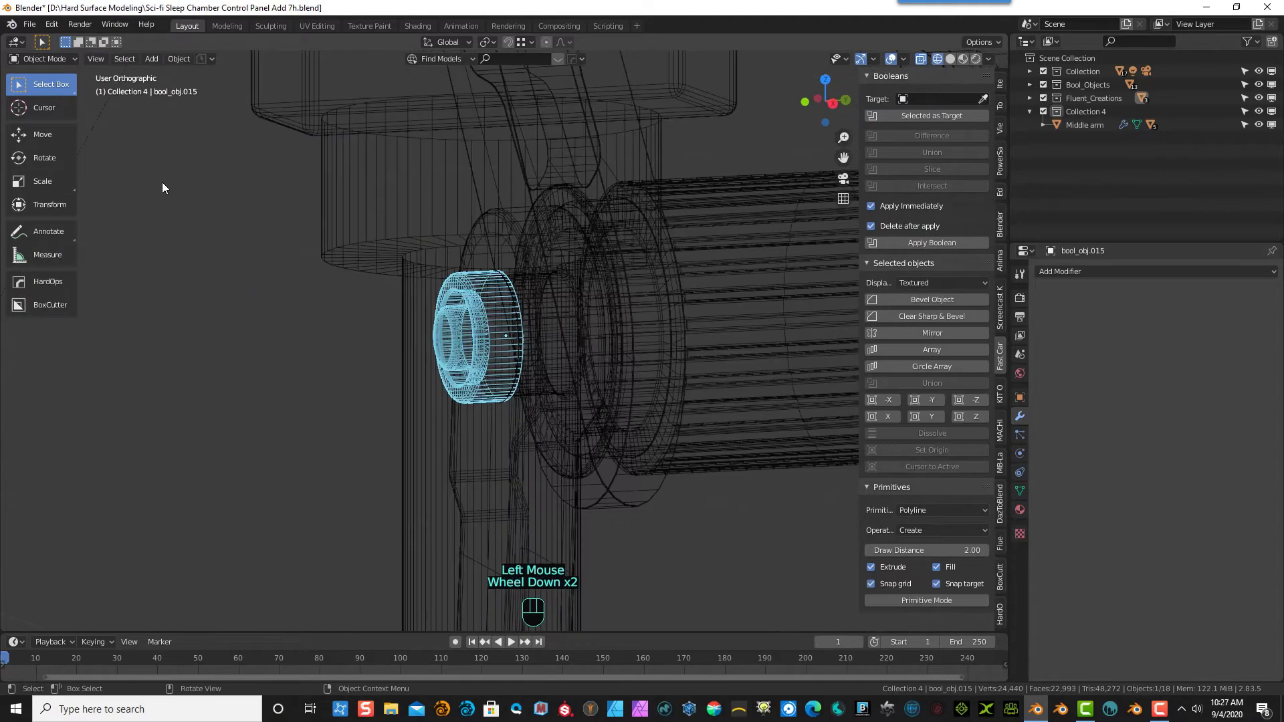
pyautogui.click(950, 59)
pyautogui.click(924, 59)
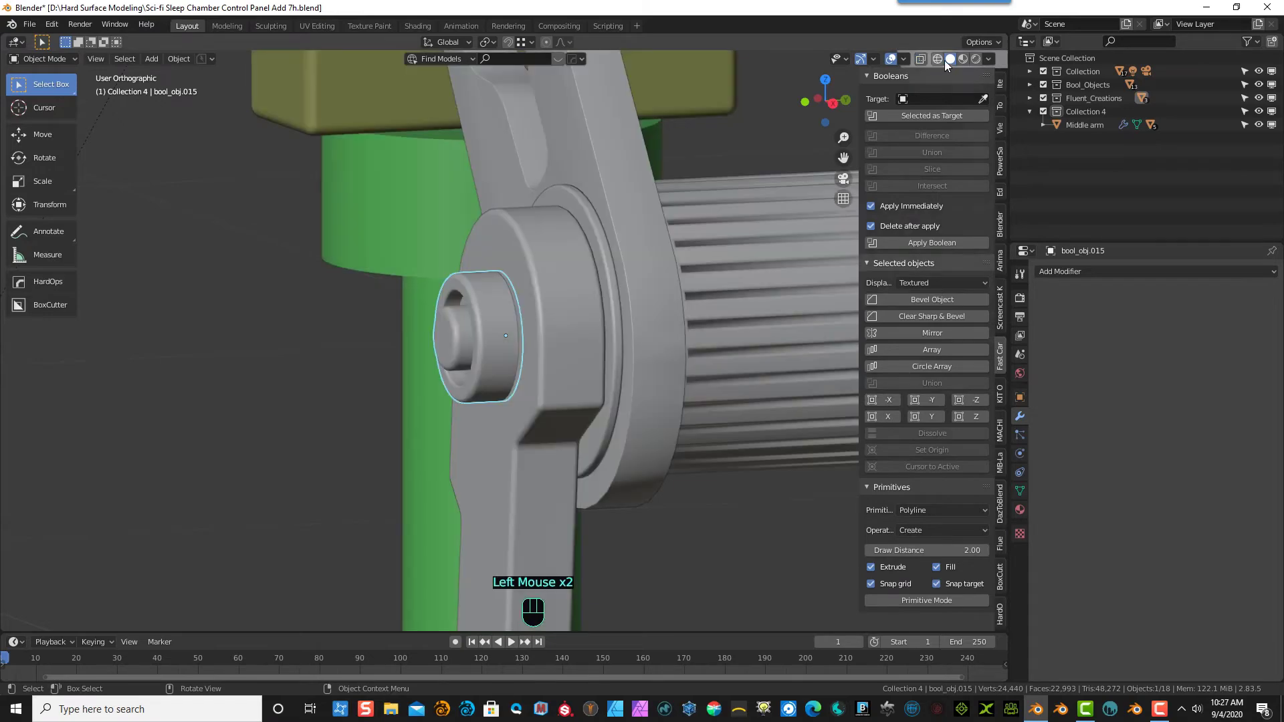
pyautogui.scroll(-2, 494, 259)
pyautogui.moveTo(494, 259); pyautogui.dragTo(508, 297, button='middle')
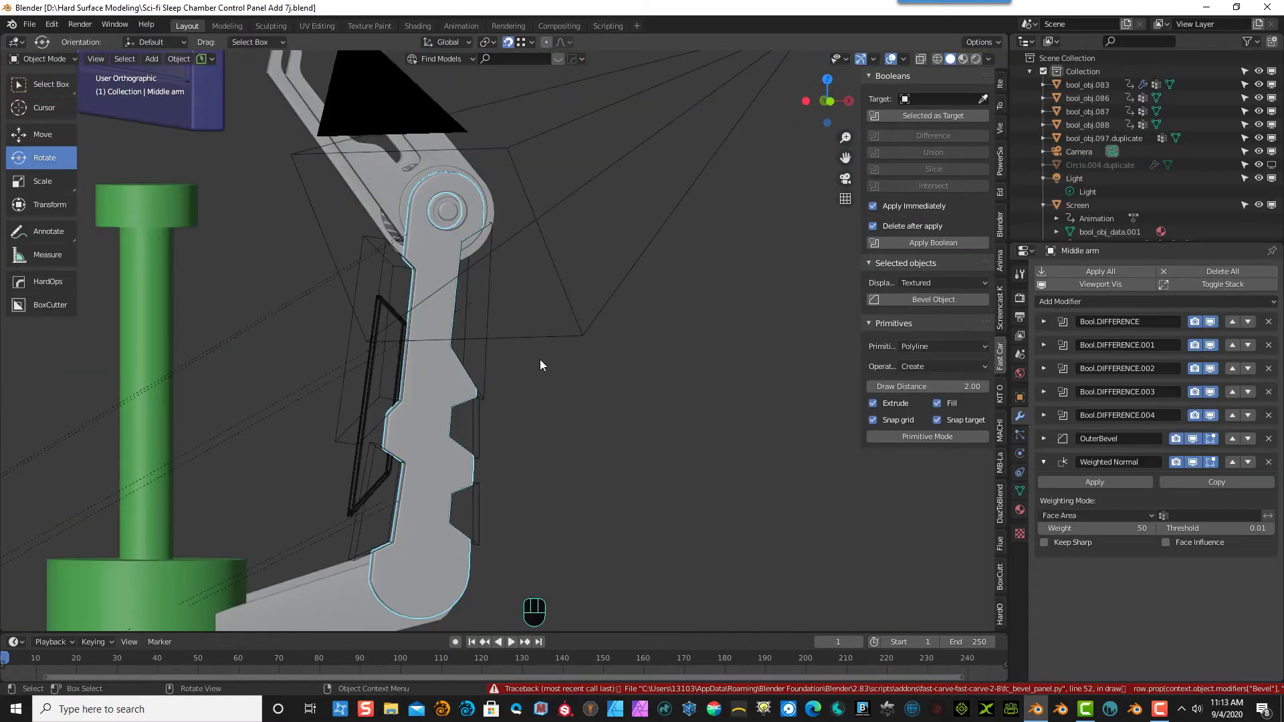
# - Apply the middle arm's five Boolean difference modifiers with the HardOps Smart Apply operation
pyautogui.press('q')
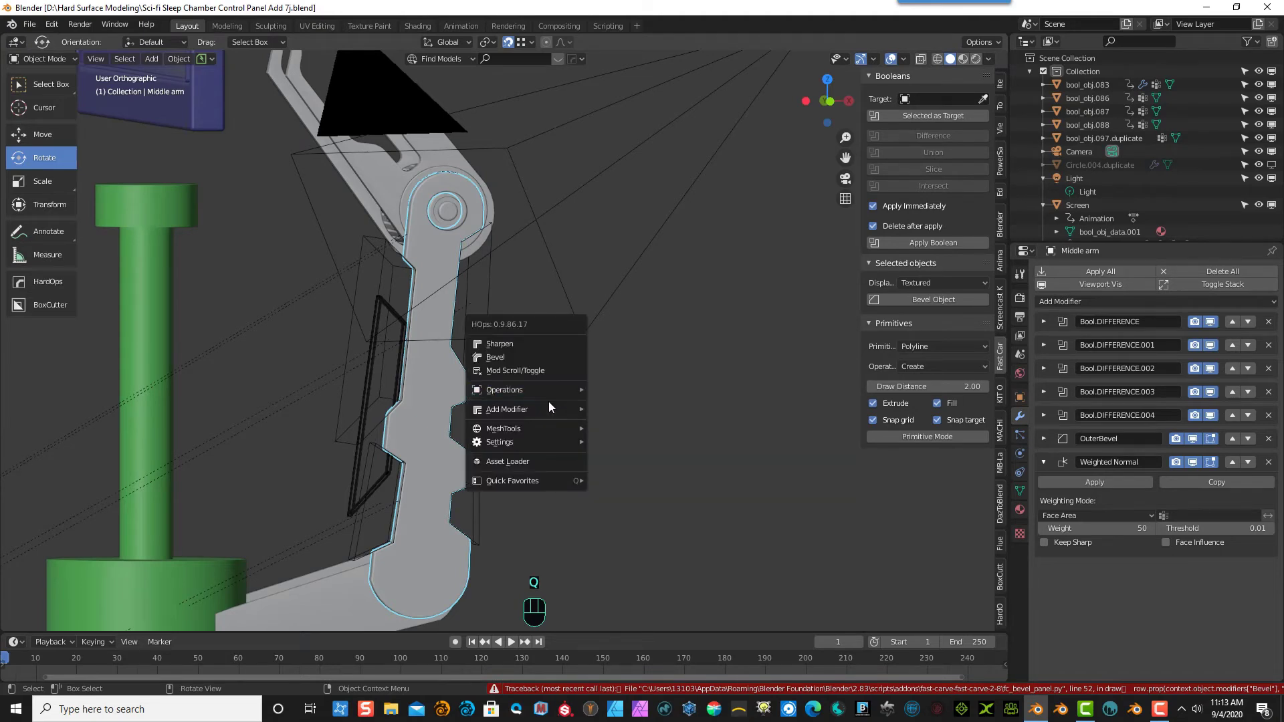
pyautogui.moveTo(555, 394)
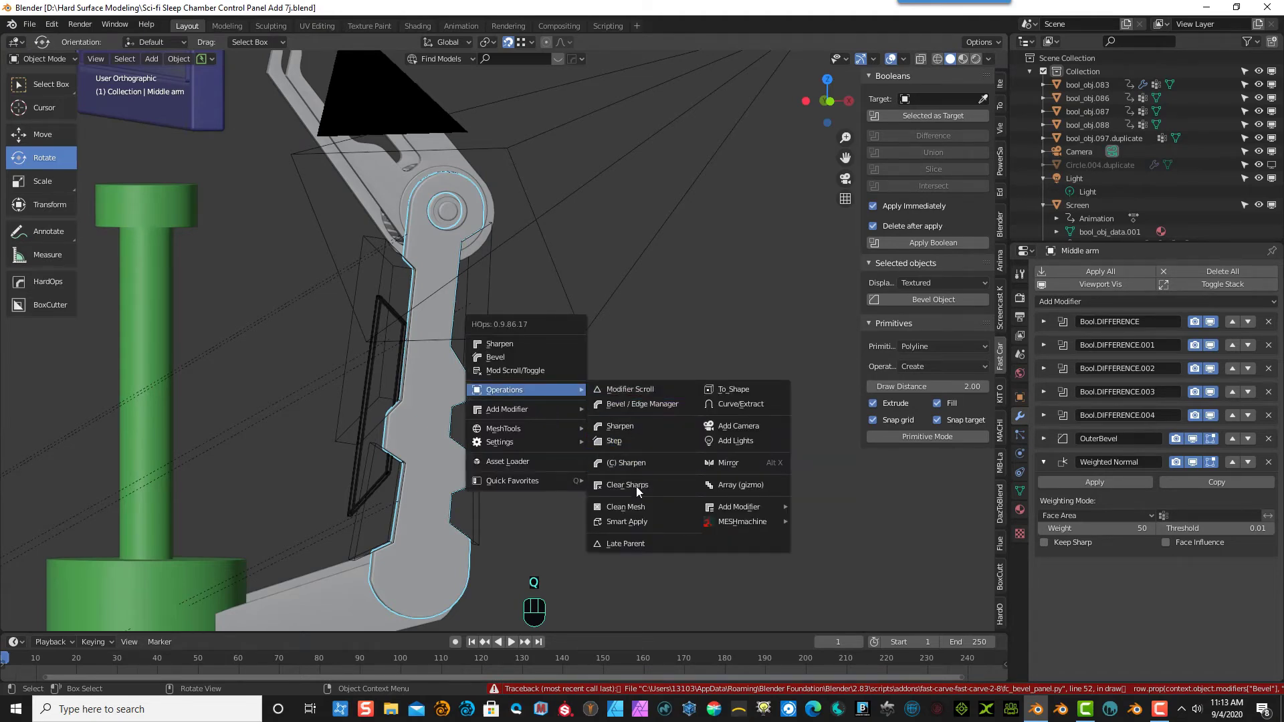
pyautogui.click(665, 523)
pyautogui.click(703, 447)
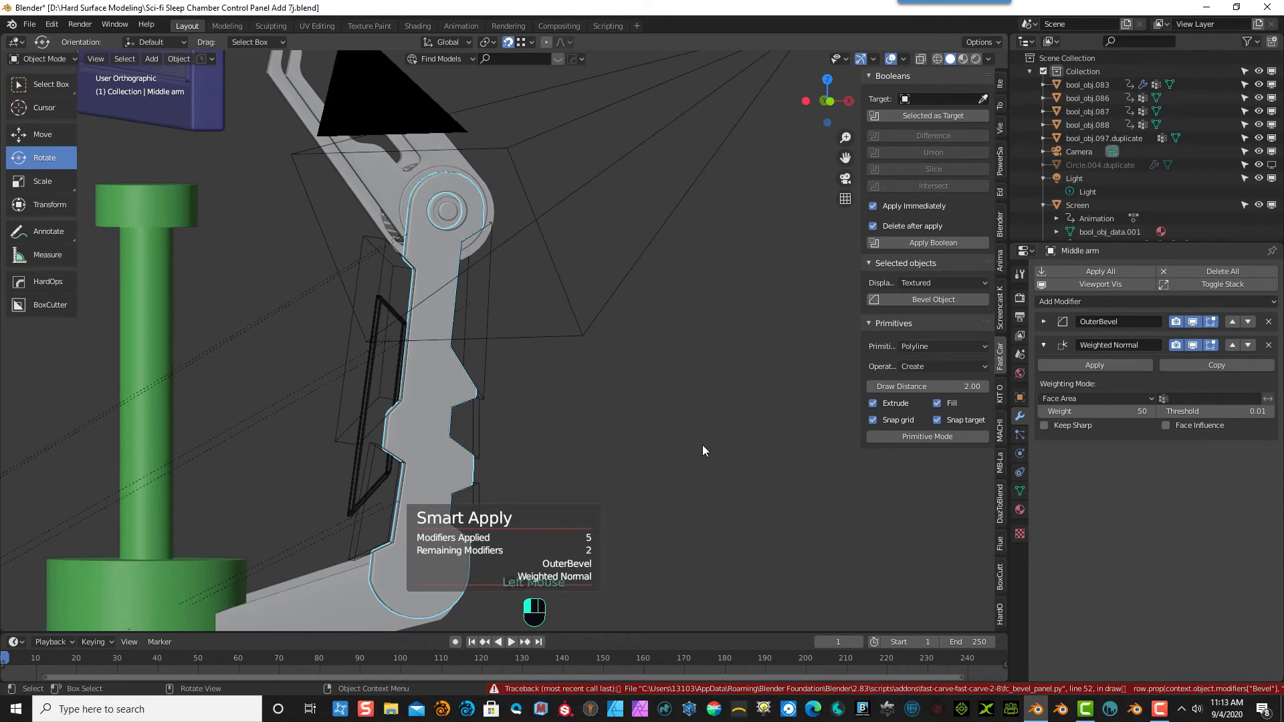
pyautogui.click(668, 447)
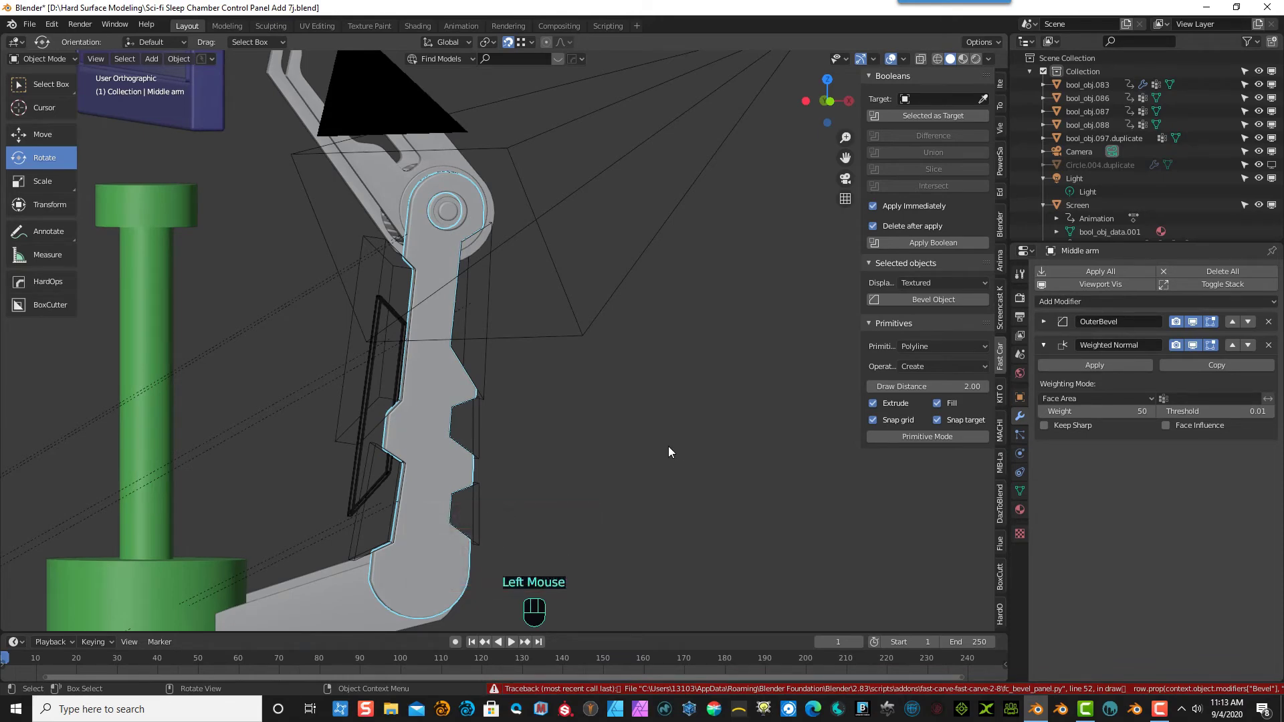
# - Try removing the Weighted Normal modifier from the middle arm, undo the removal, and collapse the modifier's settings
pyautogui.click(539, 463)
pyautogui.click(452, 483)
pyautogui.moveTo(707, 436); pyautogui.dragTo(669, 438, button='middle')
pyautogui.click(1267, 348)
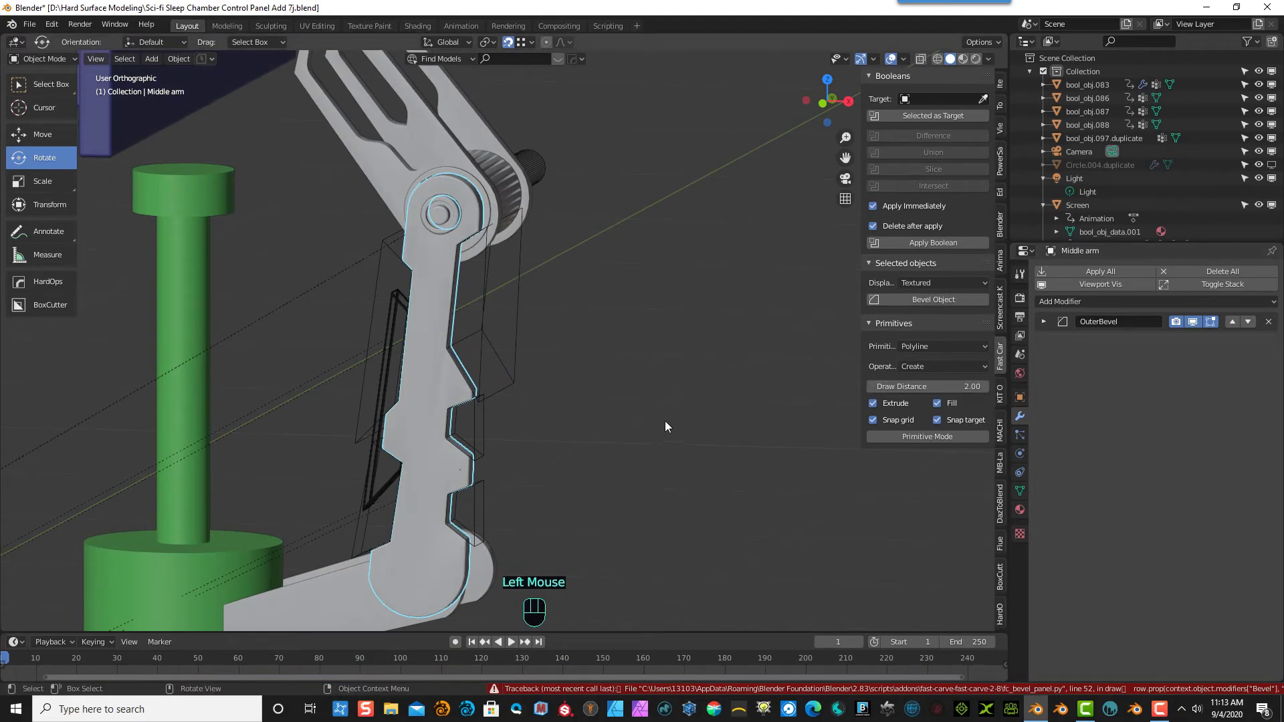
pyautogui.hotkey('ctrl', 'z')
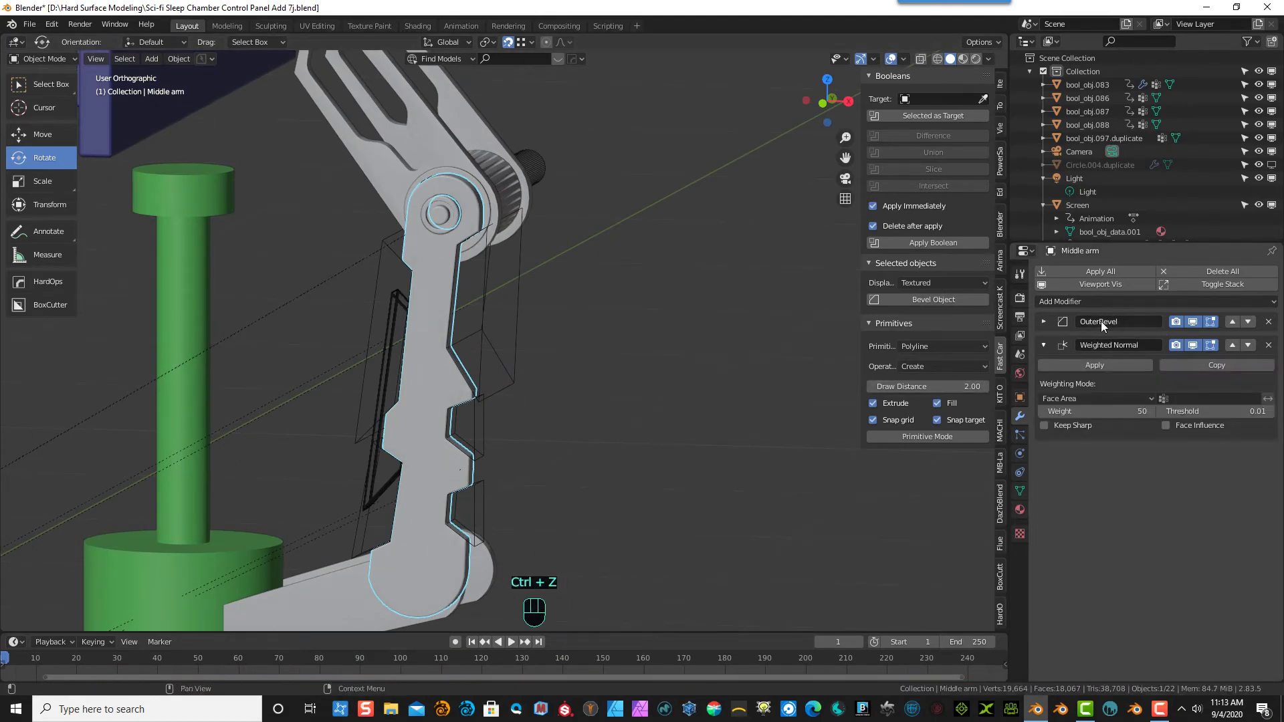
pyautogui.click(1044, 346)
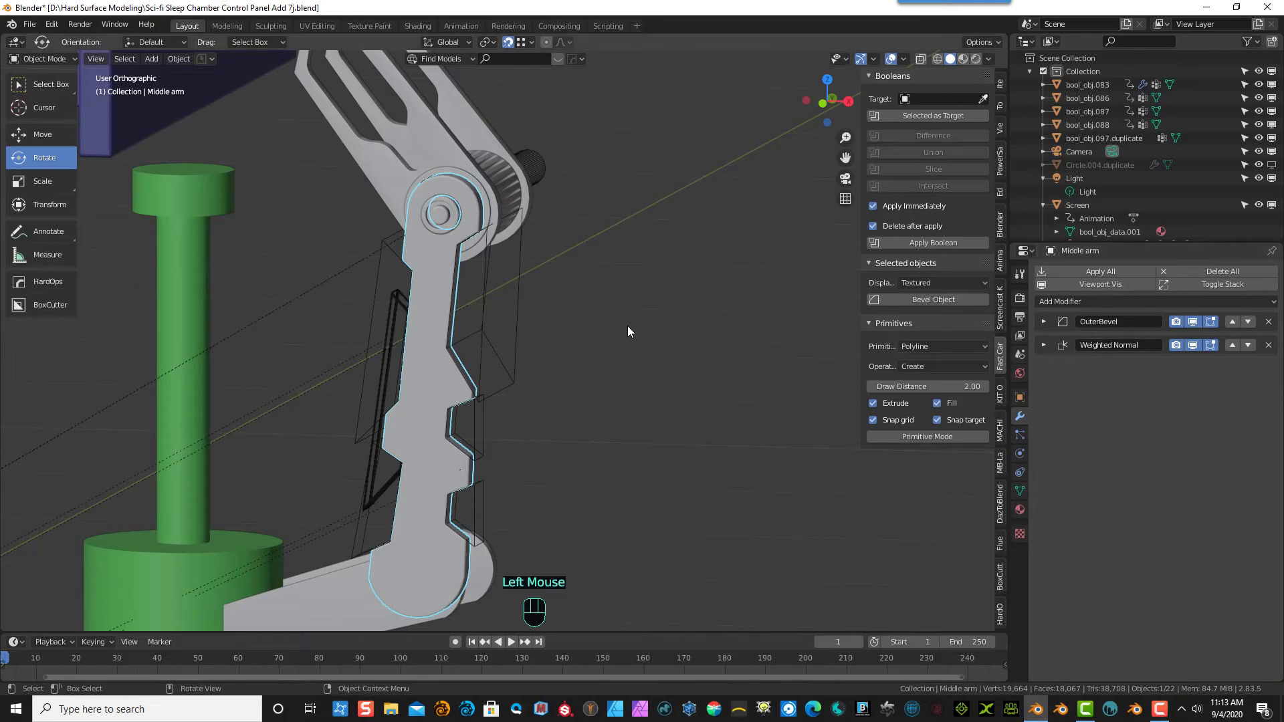
# - Delete the leftover wireframe cutter objects along the middle arm's notched edge, starting with the uppermost one
pyautogui.doubleClick(523, 305)
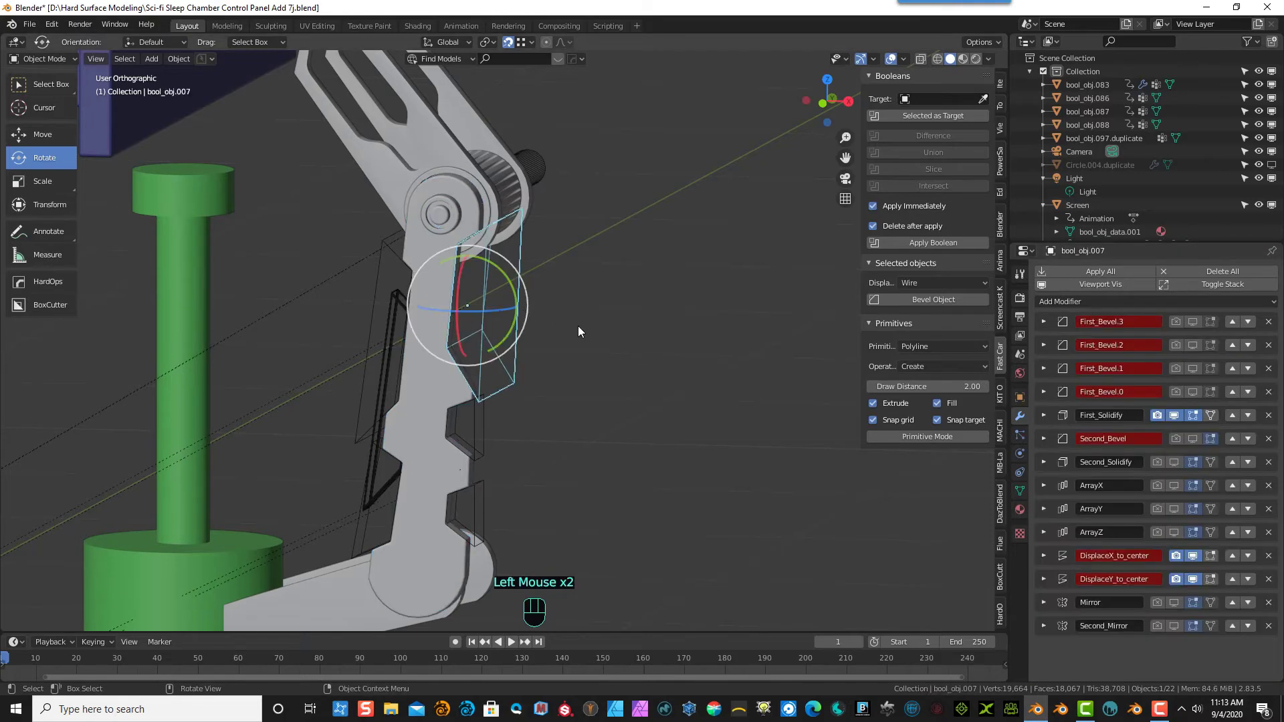
pyautogui.press('Delete')
pyautogui.moveTo(576, 323); pyautogui.dragTo(419, 325, button='middle')
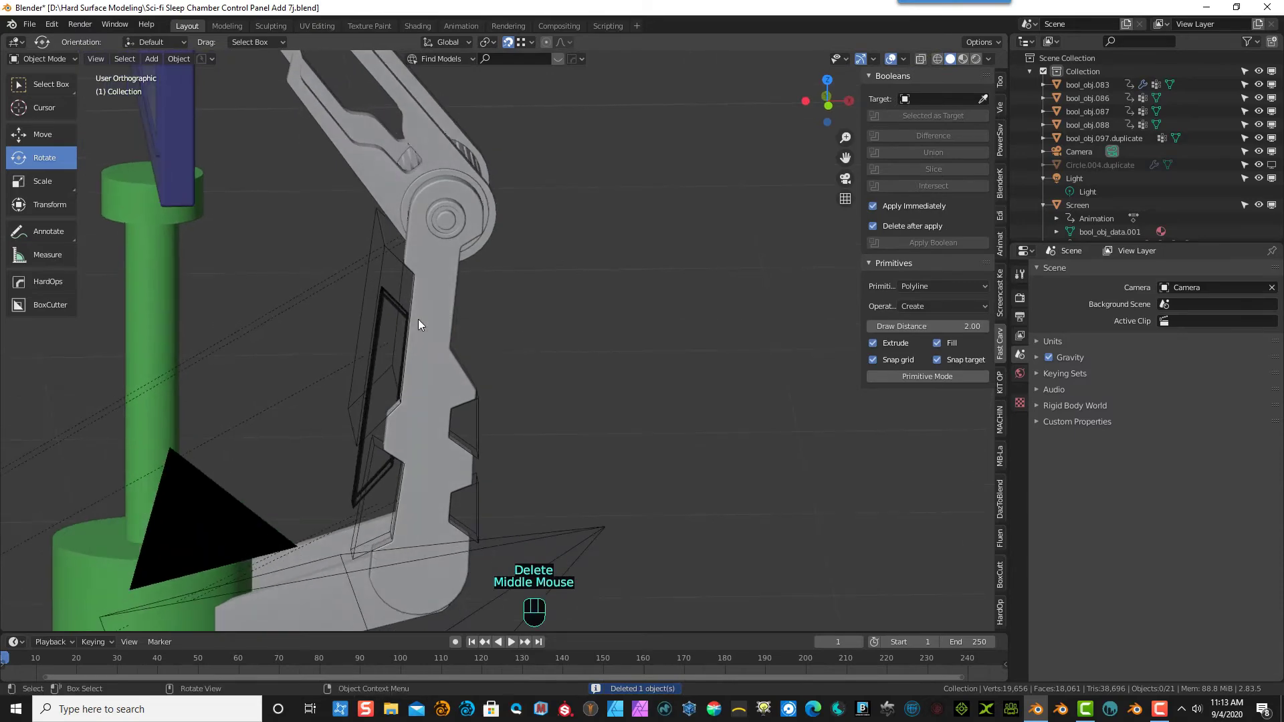
pyautogui.click(471, 420)
pyautogui.press('Delete')
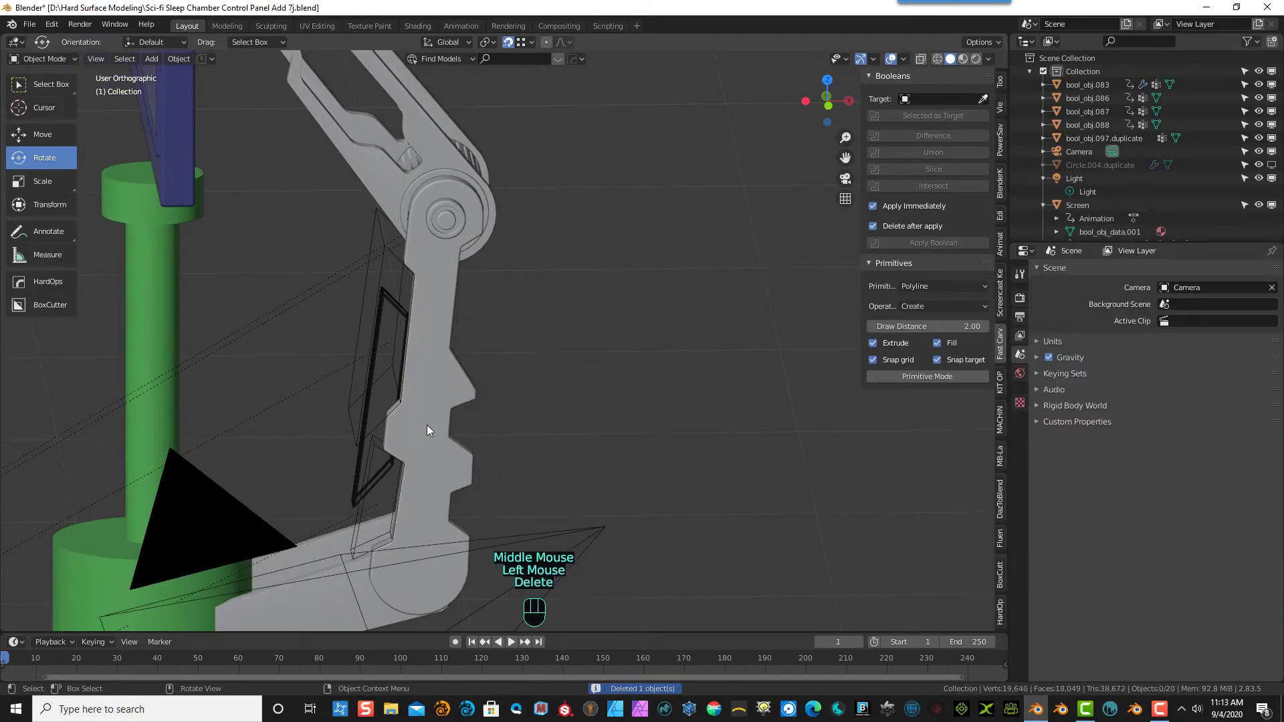
# - Delete the remaining wireframe cutter objects beside the middle arm, from the lowest one up to the narrow slot cutter
pyautogui.click(356, 531)
pyautogui.press('Delete')
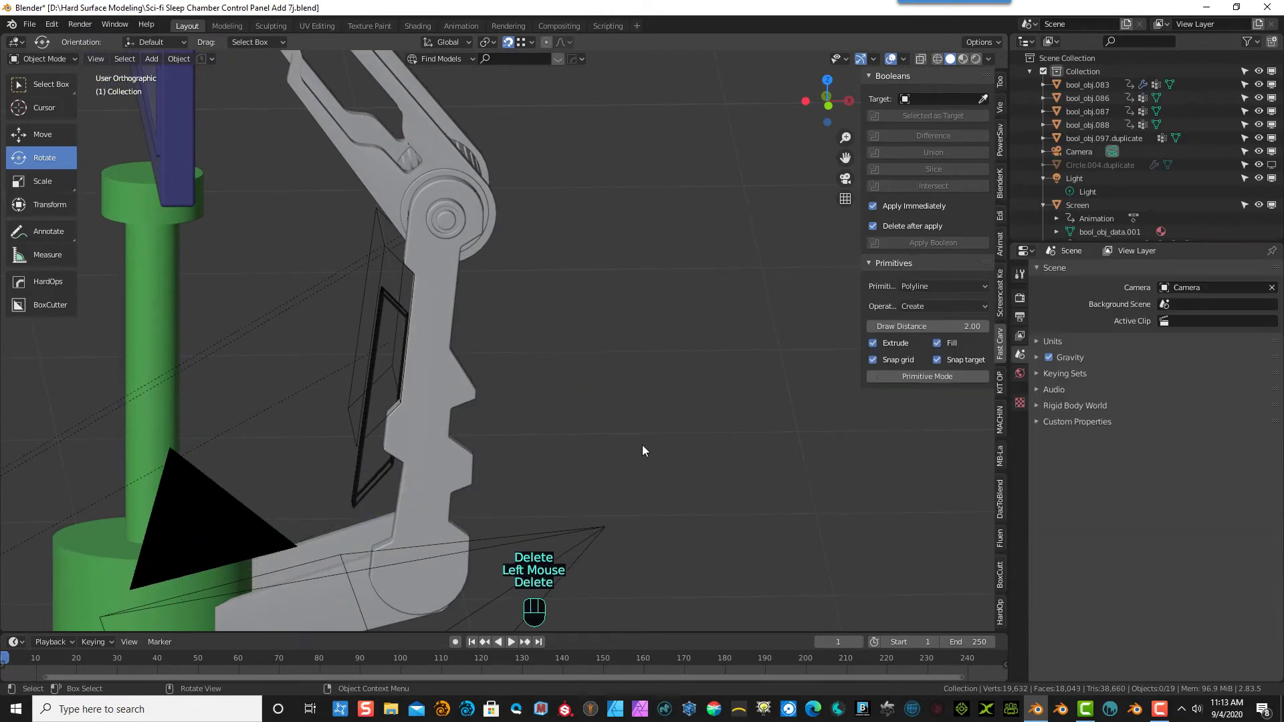
pyautogui.moveTo(642, 444); pyautogui.dragTo(655, 448, button='middle')
pyautogui.click(309, 367)
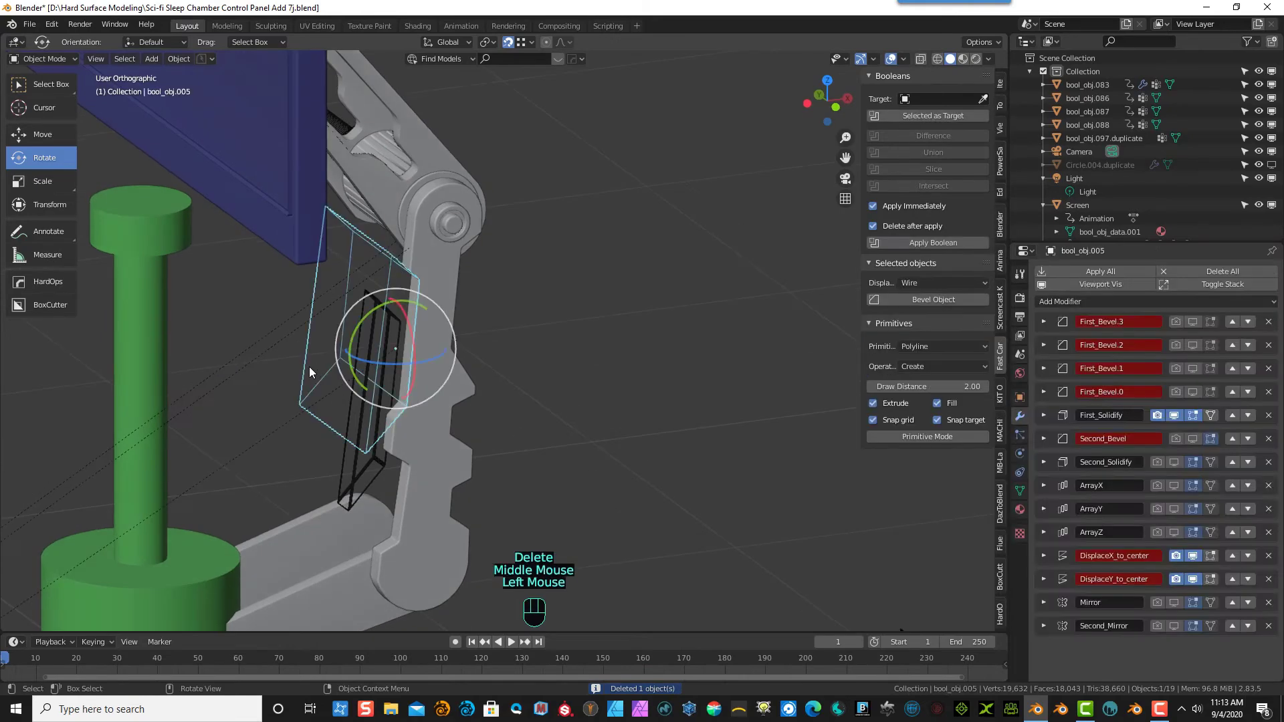
pyautogui.press('Delete')
pyautogui.click(360, 395)
pyautogui.press('Delete')
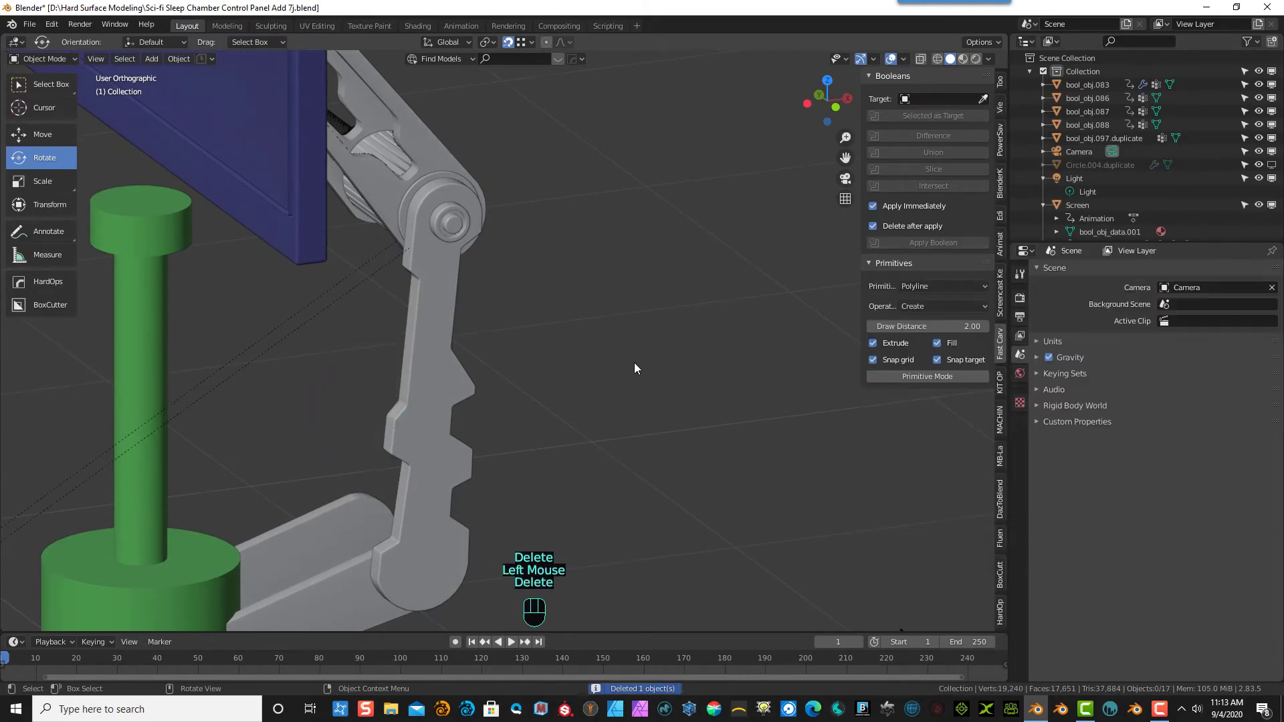
# - Delete the long cylindrical wireframe cutter running through the joint pin at the top of the middle arm
pyautogui.scroll(-1, 649, 379)
pyautogui.scroll(-1, 649, 381)
pyautogui.moveTo(645, 380); pyautogui.dragTo(459, 238, button='middle')
pyautogui.scroll(5, 459, 238)
pyautogui.scroll(-3, 435, 139)
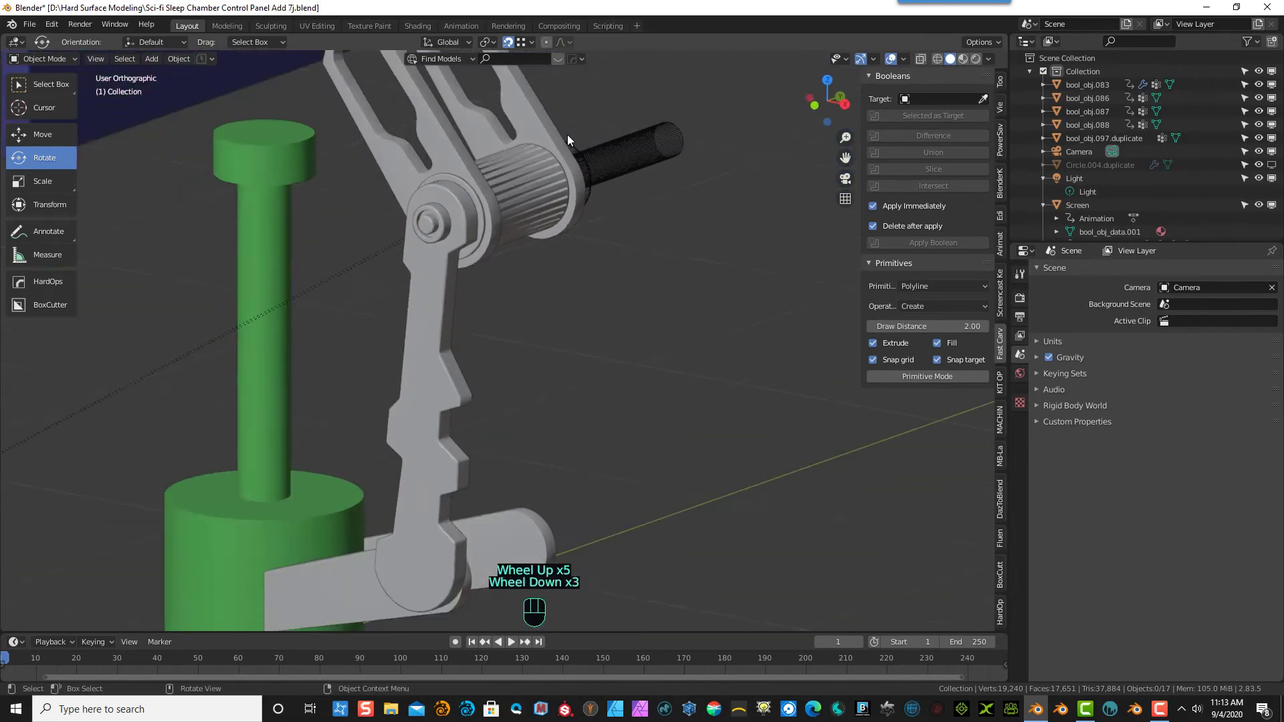
pyautogui.click(626, 148)
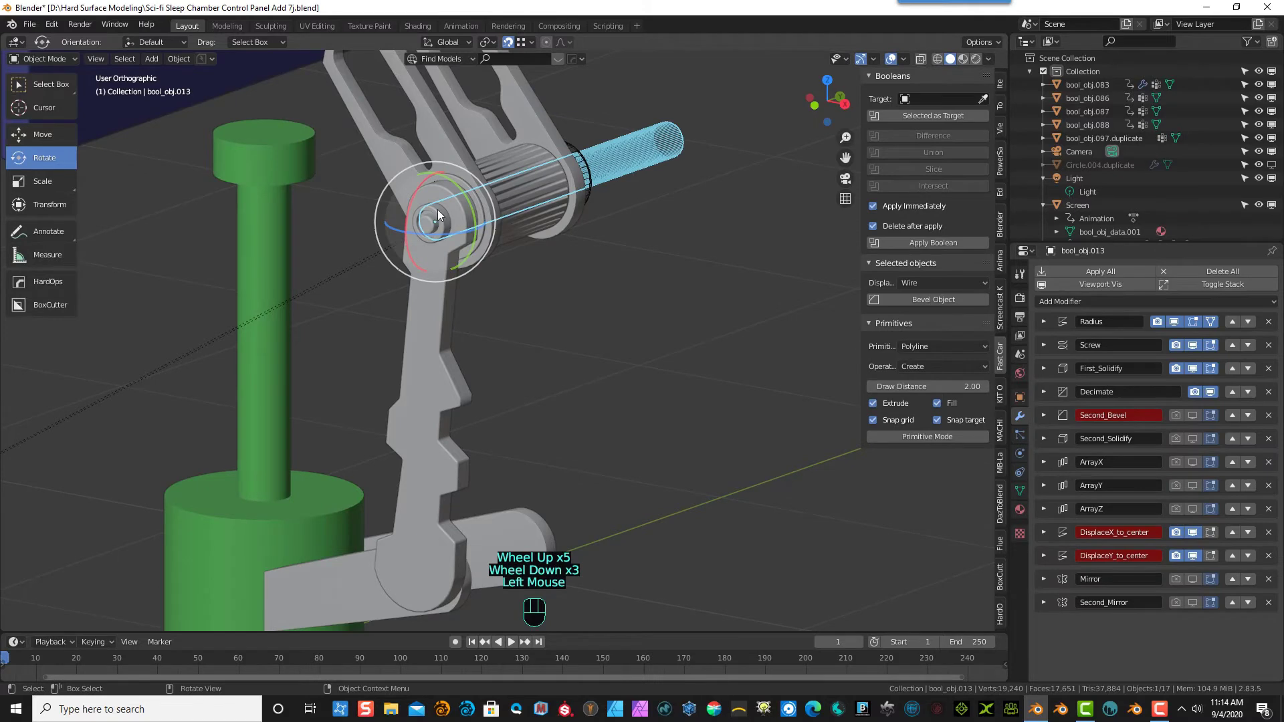
pyautogui.click(451, 211)
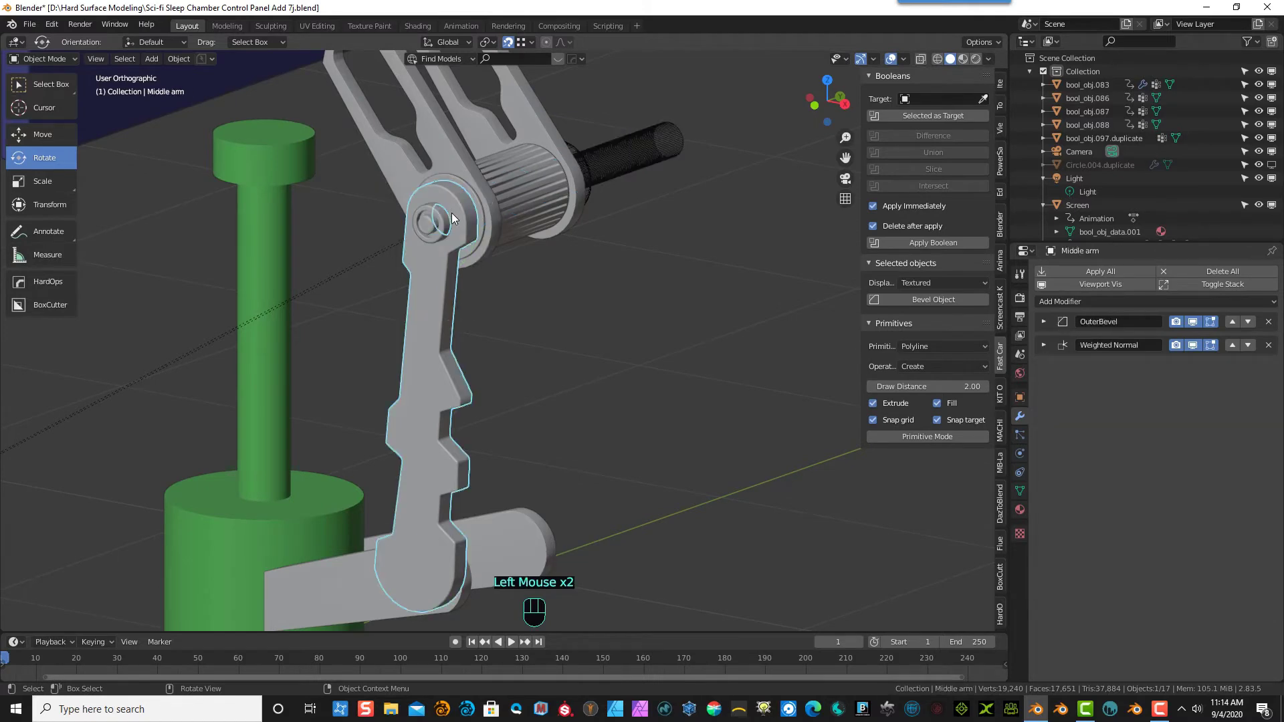
pyautogui.click(441, 221)
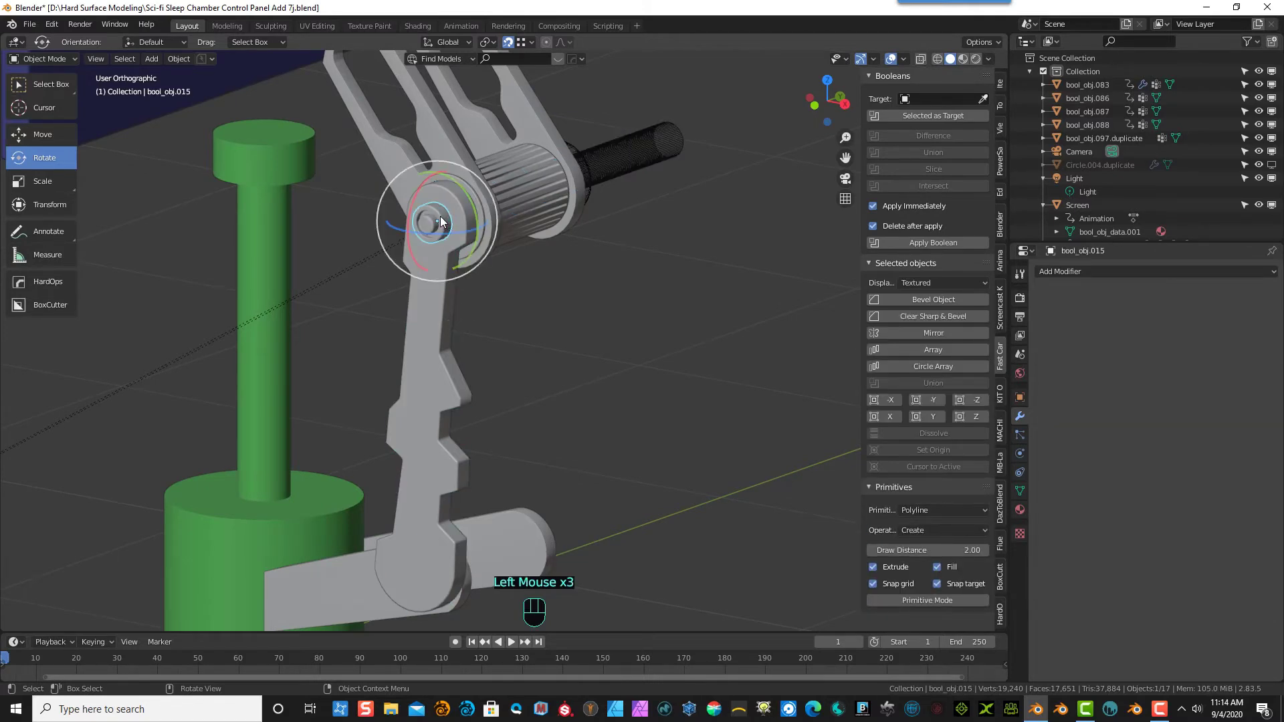
pyautogui.click(617, 155)
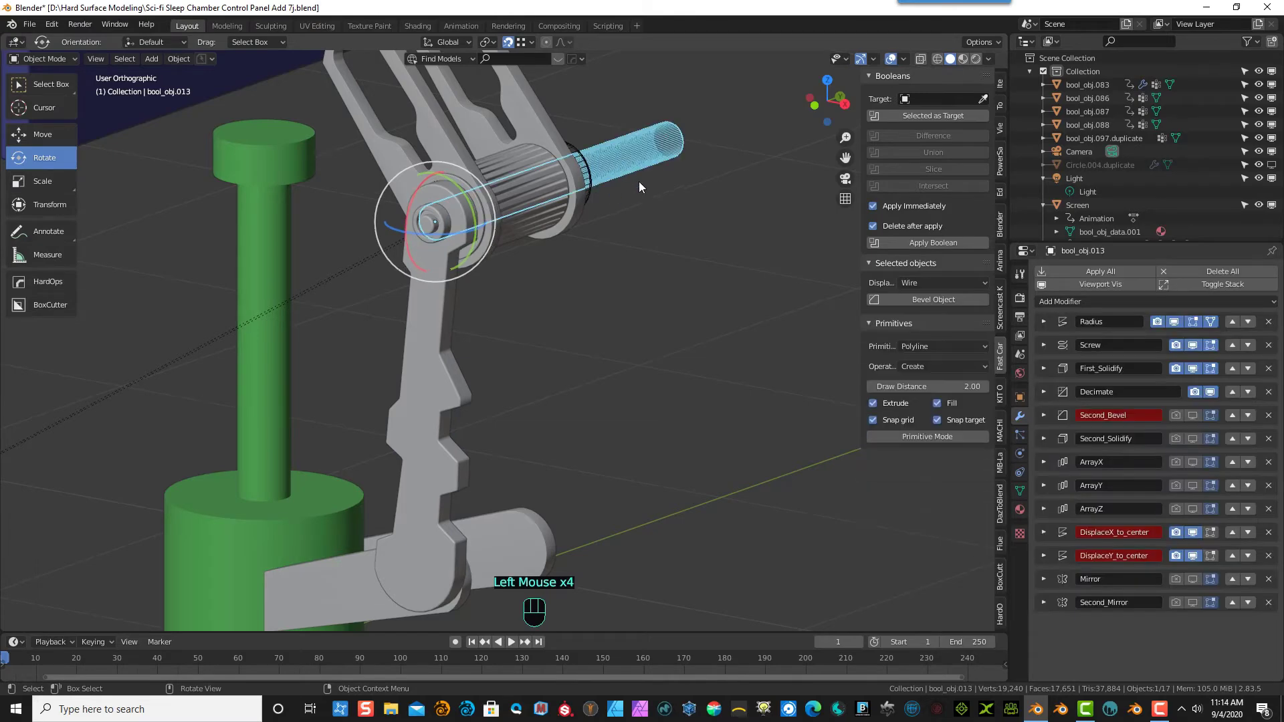
pyautogui.press('Delete')
# - Delete the wider round wireframe cutter surrounding the ribbed joint cylinder
pyautogui.click(591, 166)
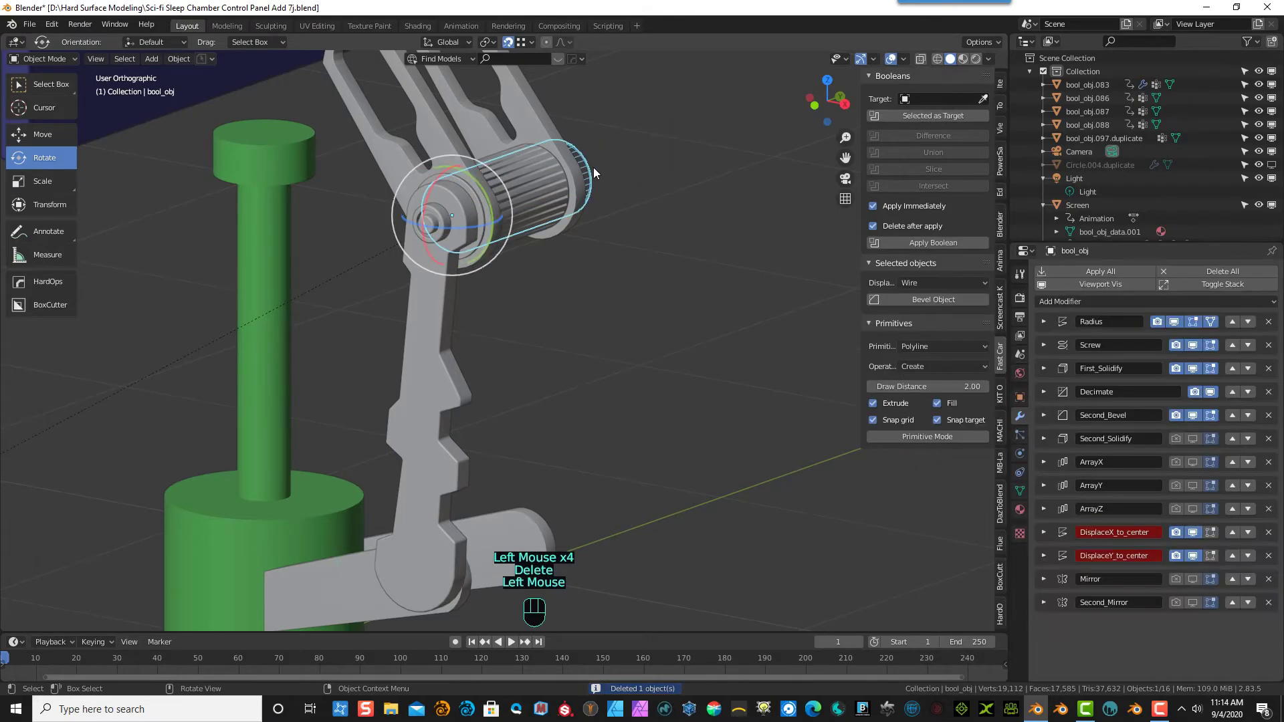
pyautogui.click(539, 182)
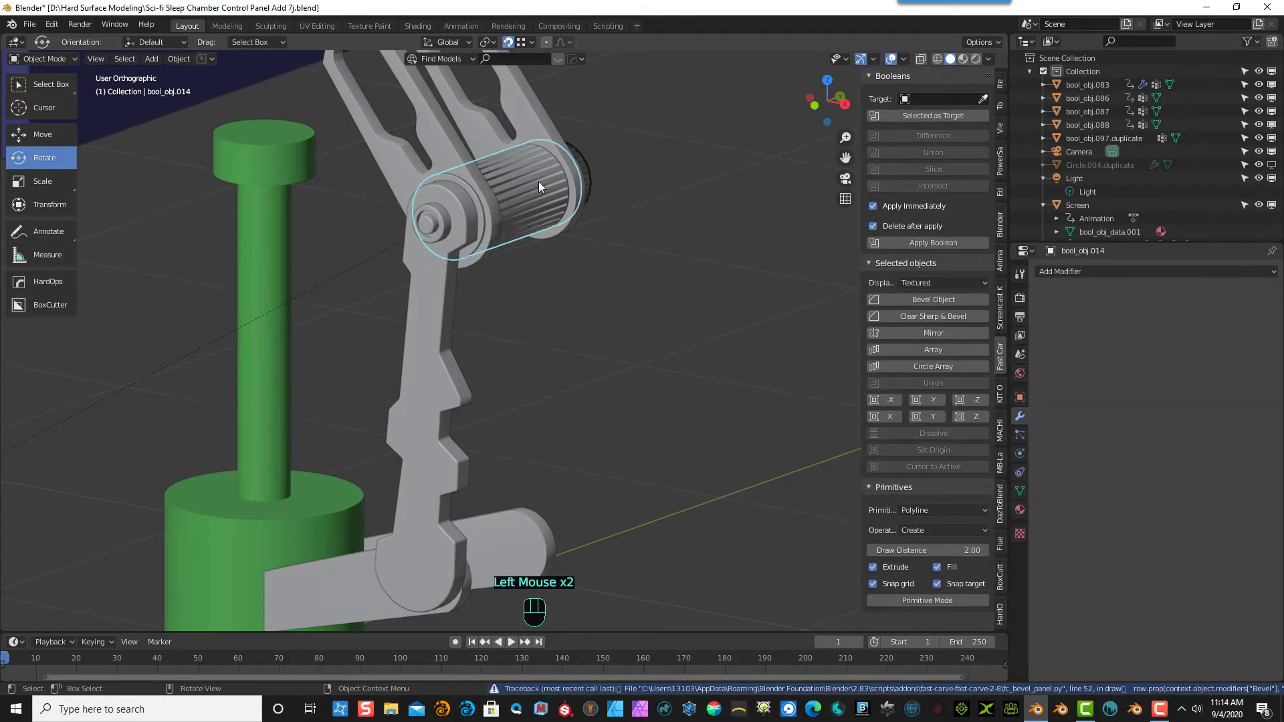
pyautogui.click(589, 172)
pyautogui.press('Delete')
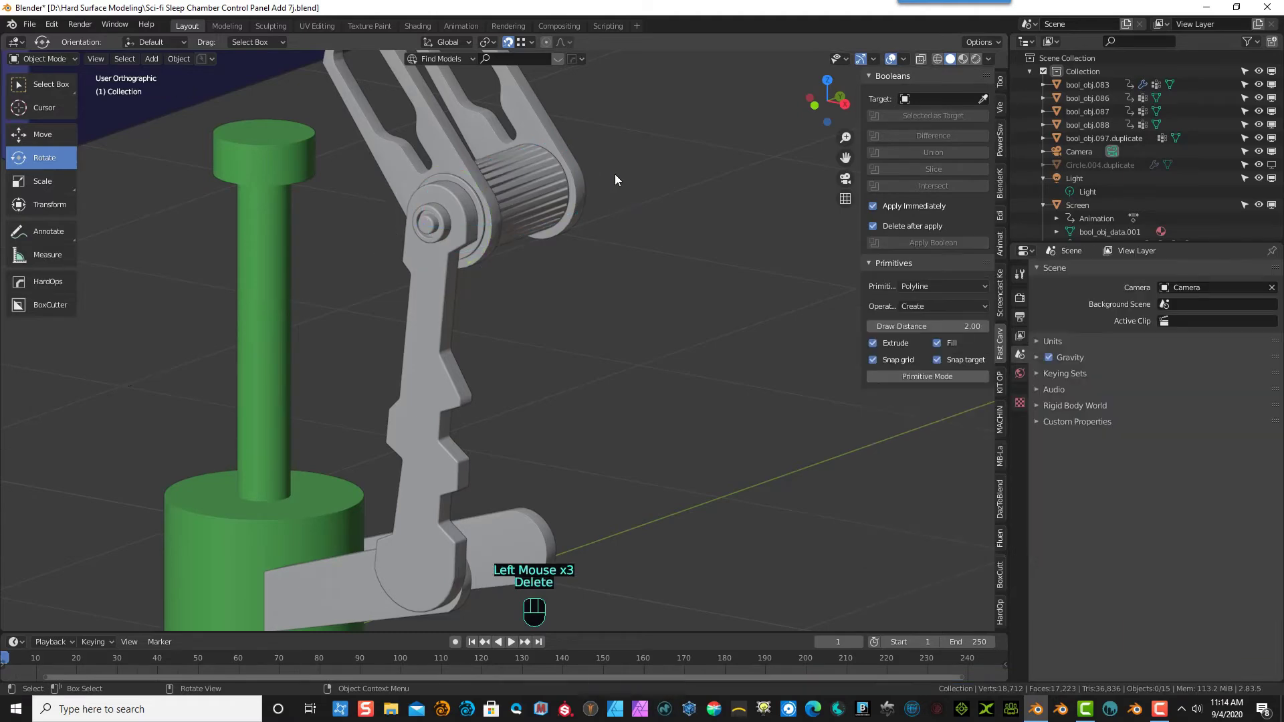
# - Add a Mirror modifier to the middle arm and enable its Y axis
pyautogui.moveTo(640, 174); pyautogui.dragTo(552, 175, button='middle')
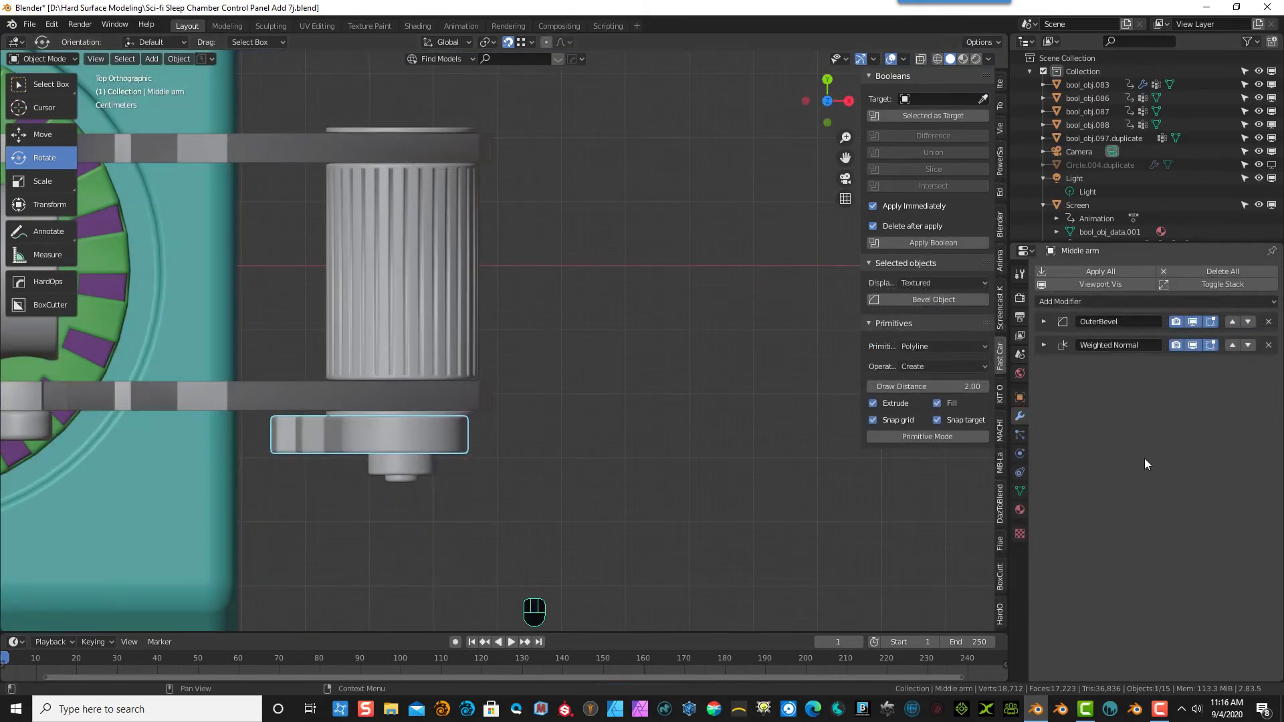
pyautogui.click(1077, 301)
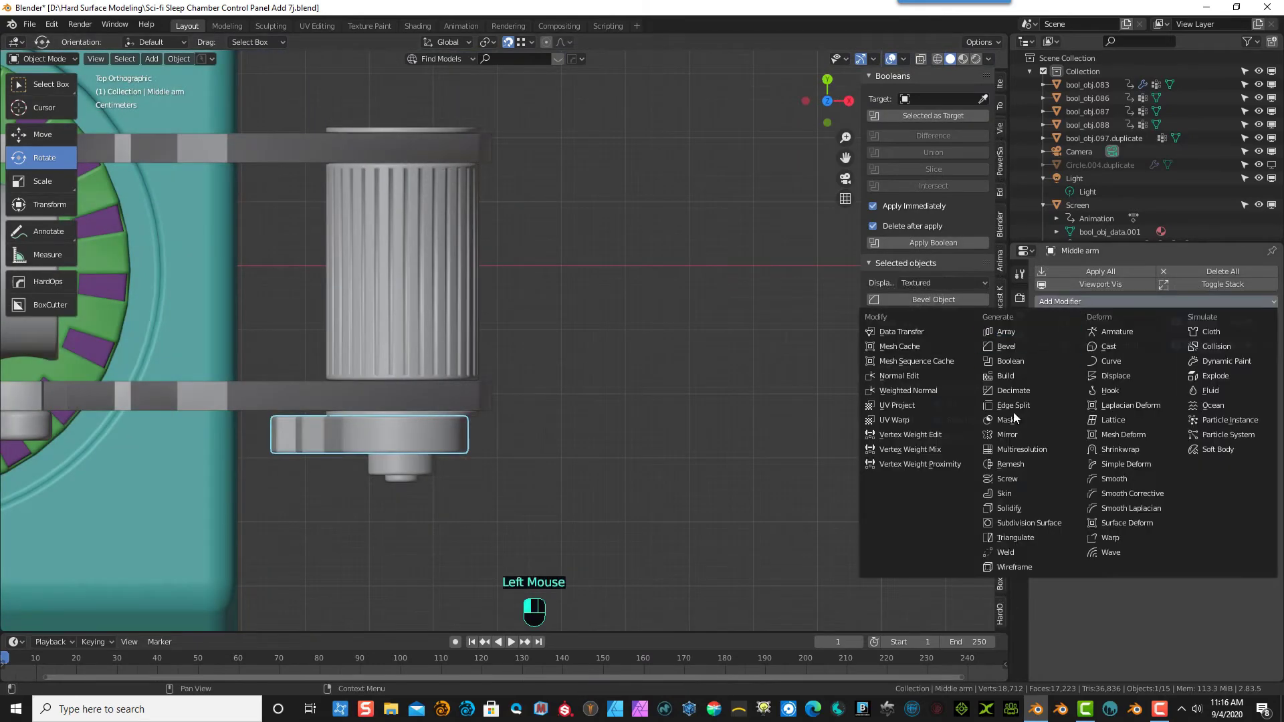
pyautogui.click(1013, 432)
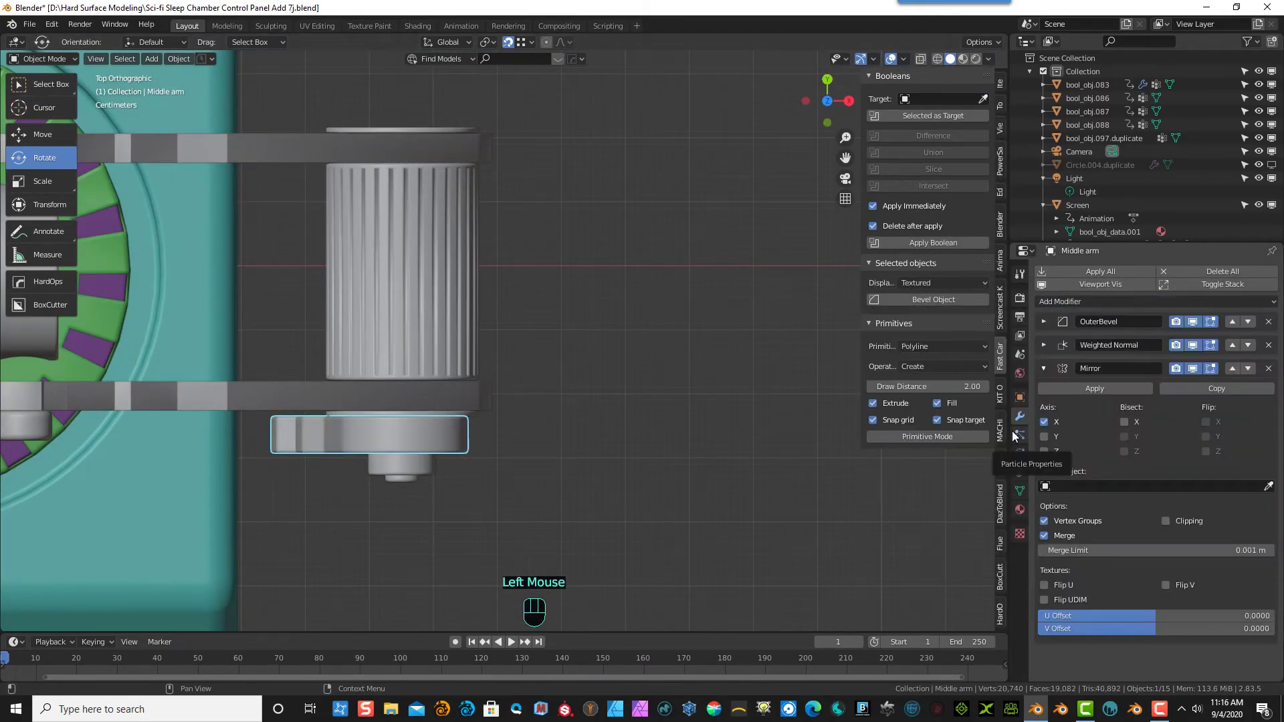
pyautogui.scroll(-7, 471, 447)
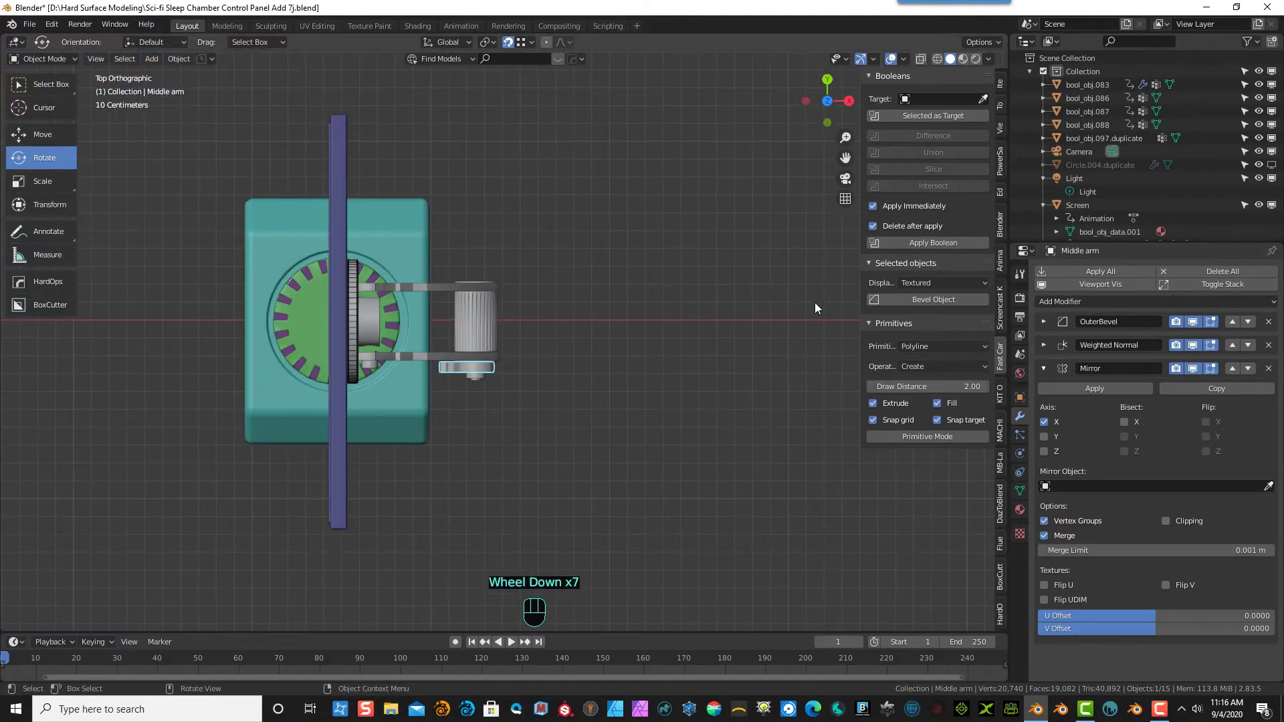
pyautogui.click(1044, 437)
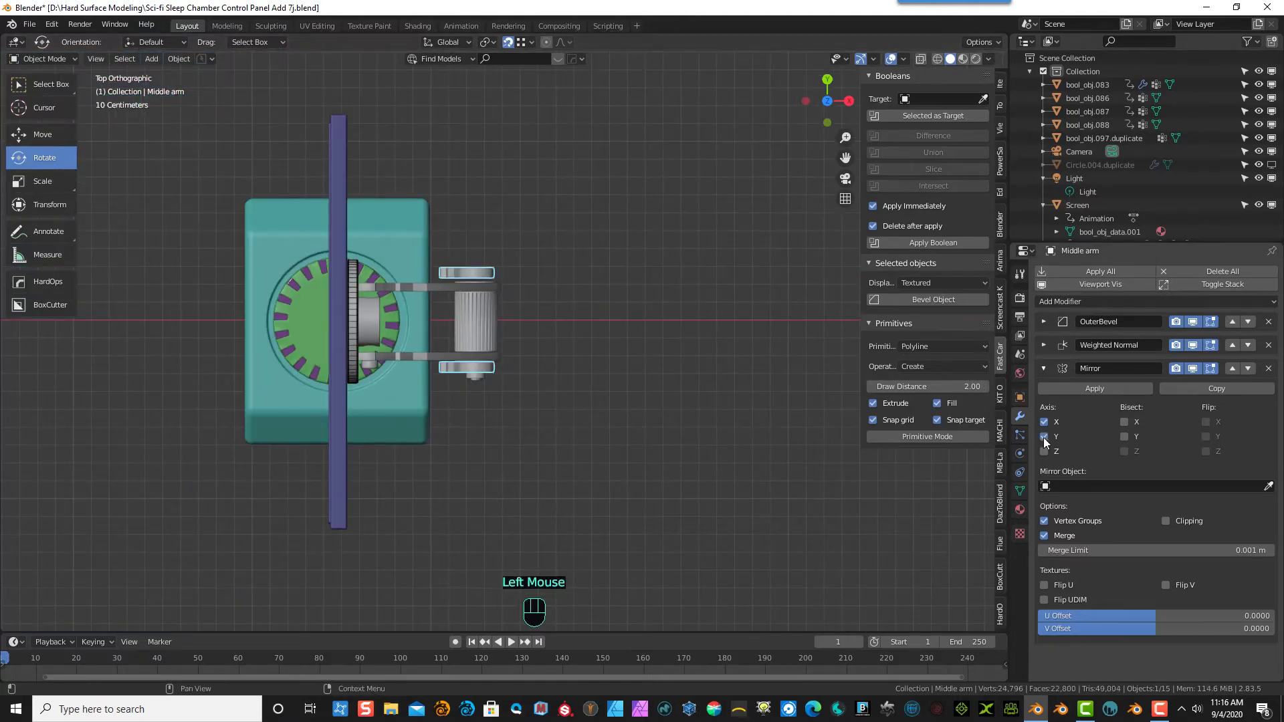
# - Disable the X axis in the middle arm's Mirror modifier to remove the stray distant copies
pyautogui.moveTo(714, 392); pyautogui.dragTo(614, 440, button='middle')
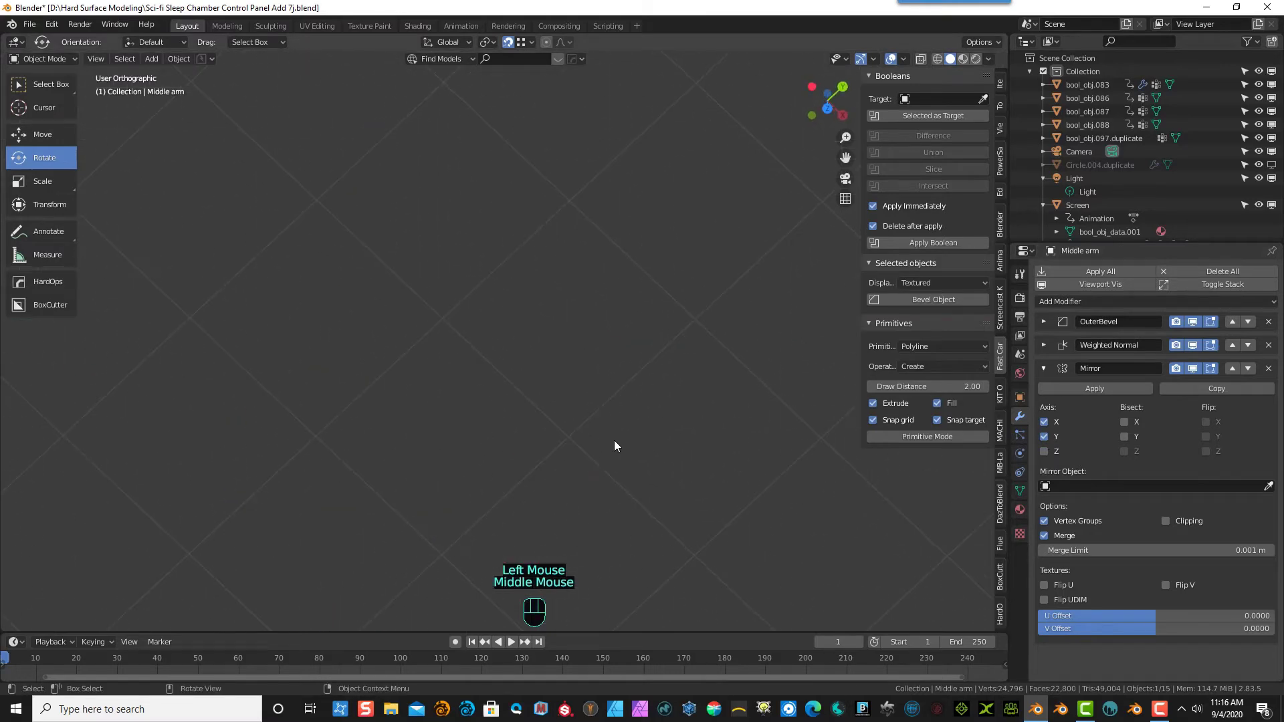
pyautogui.scroll(-6, 464, 469)
pyautogui.scroll(-3, 439, 498)
pyautogui.moveTo(440, 497); pyautogui.dragTo(430, 384, button='middle')
pyautogui.scroll(6, 443, 469)
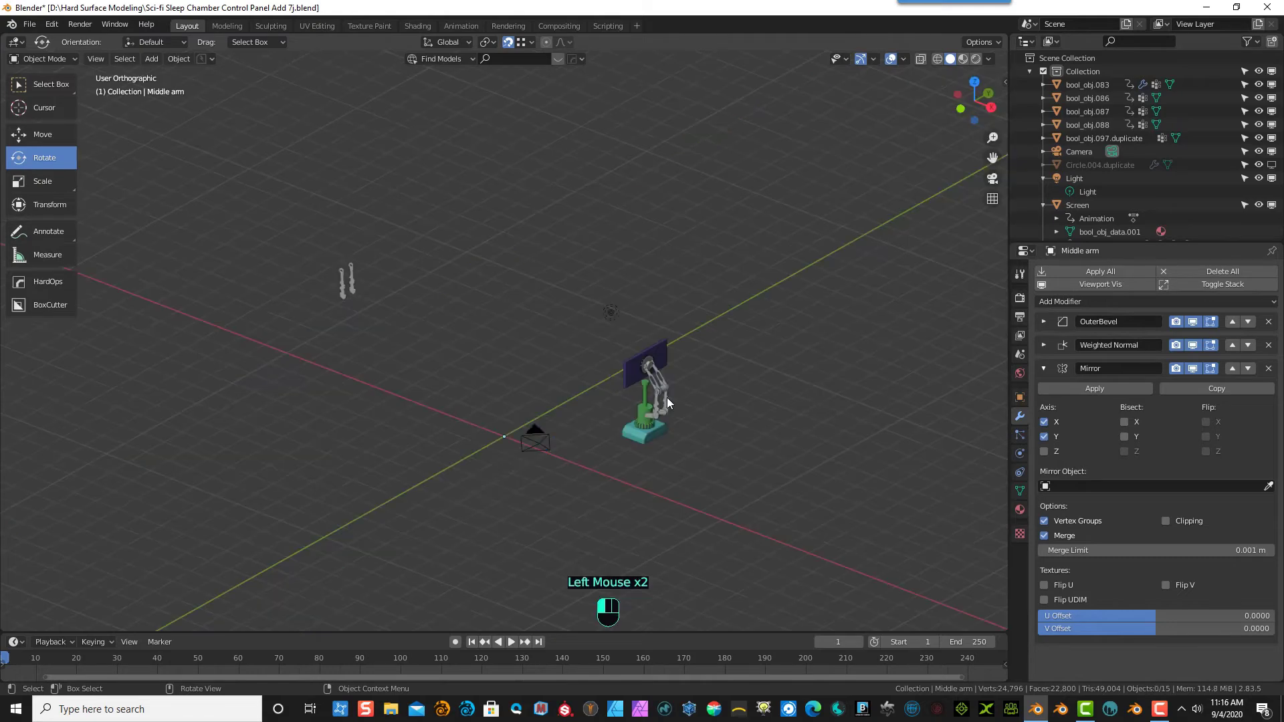
pyautogui.click(668, 398)
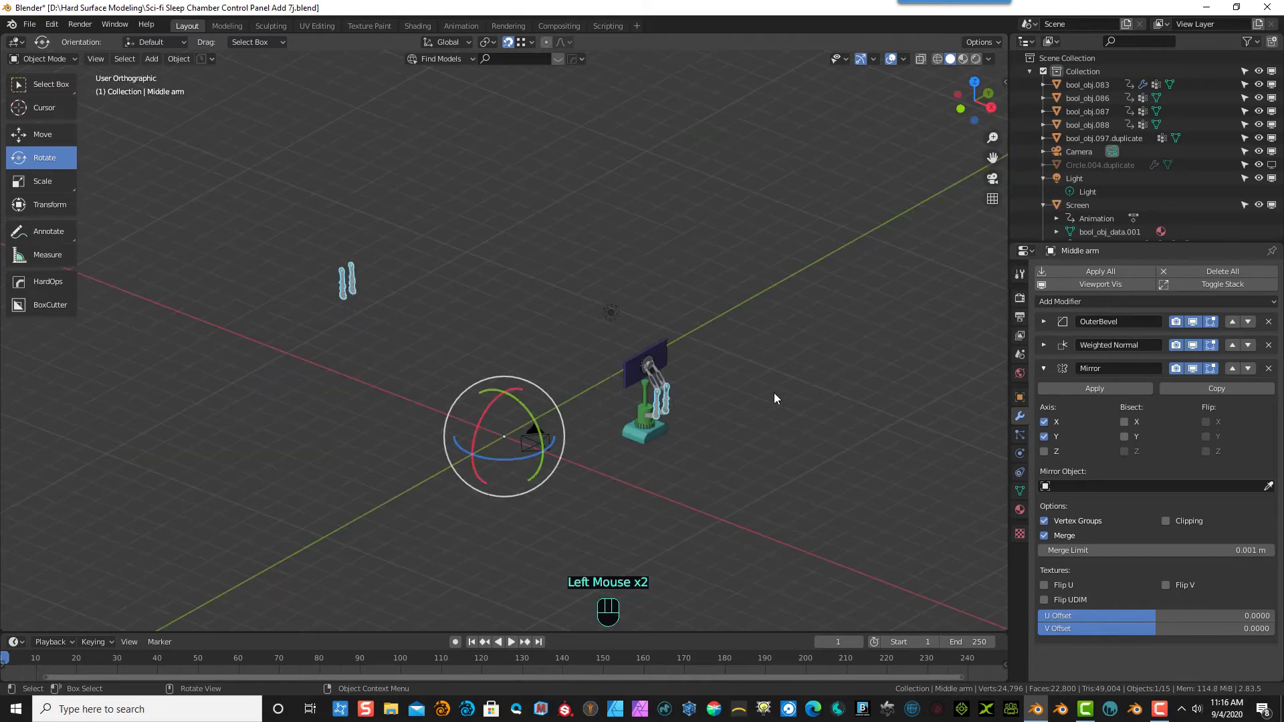
pyautogui.click(1042, 423)
# - Frame the mirrored middle arms in the viewport and apply the Mirror modifier
pyautogui.click(106, 62)
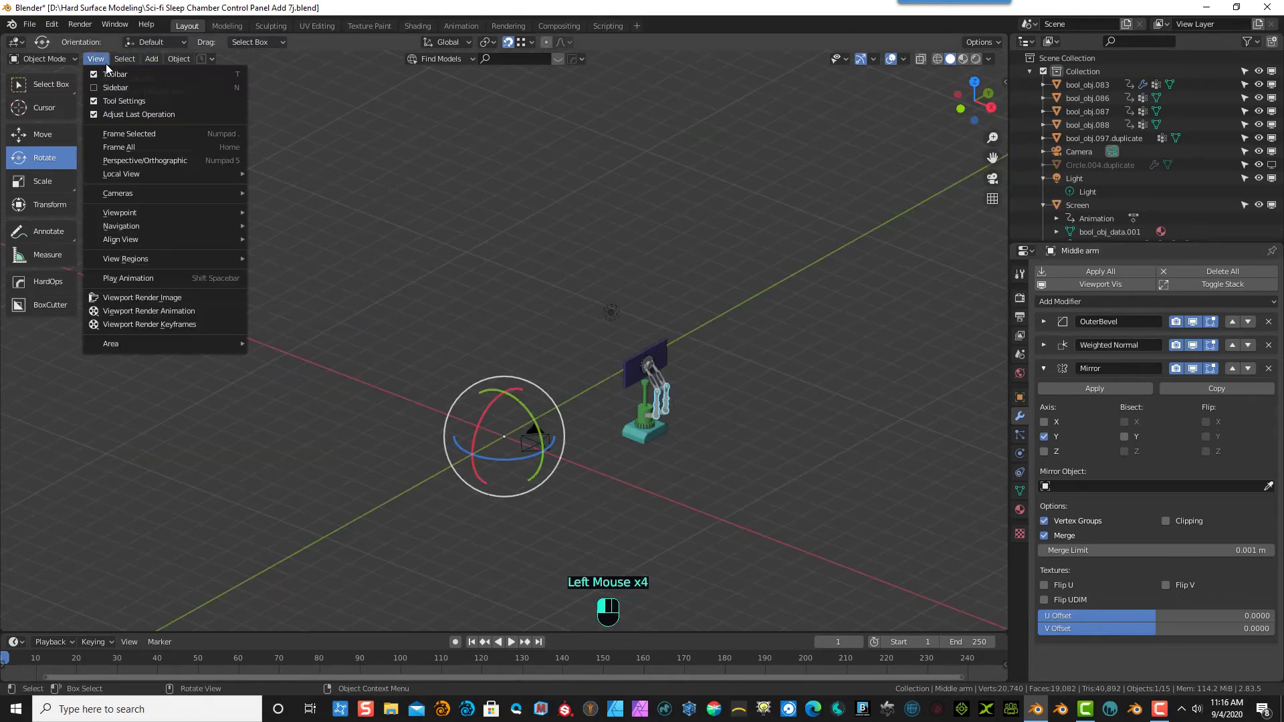
pyautogui.click(149, 138)
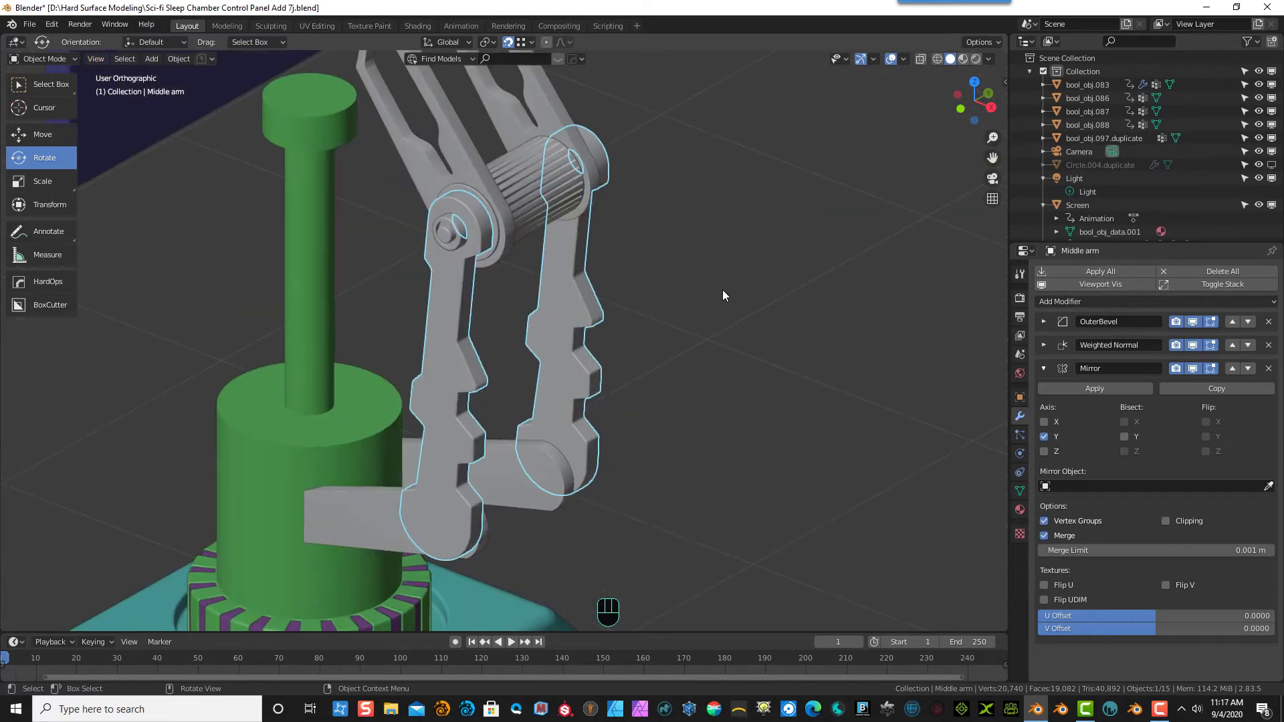
pyautogui.moveTo(732, 184); pyautogui.dragTo(647, 194, button='middle')
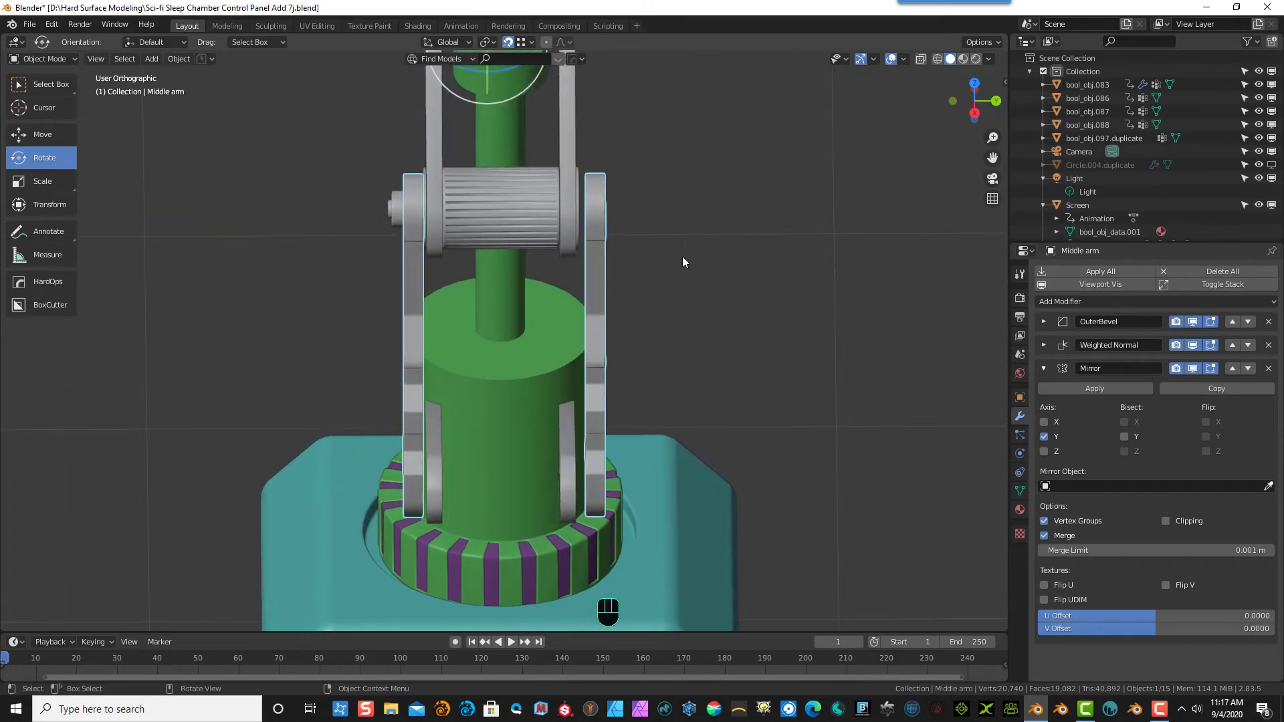
pyautogui.click(1095, 388)
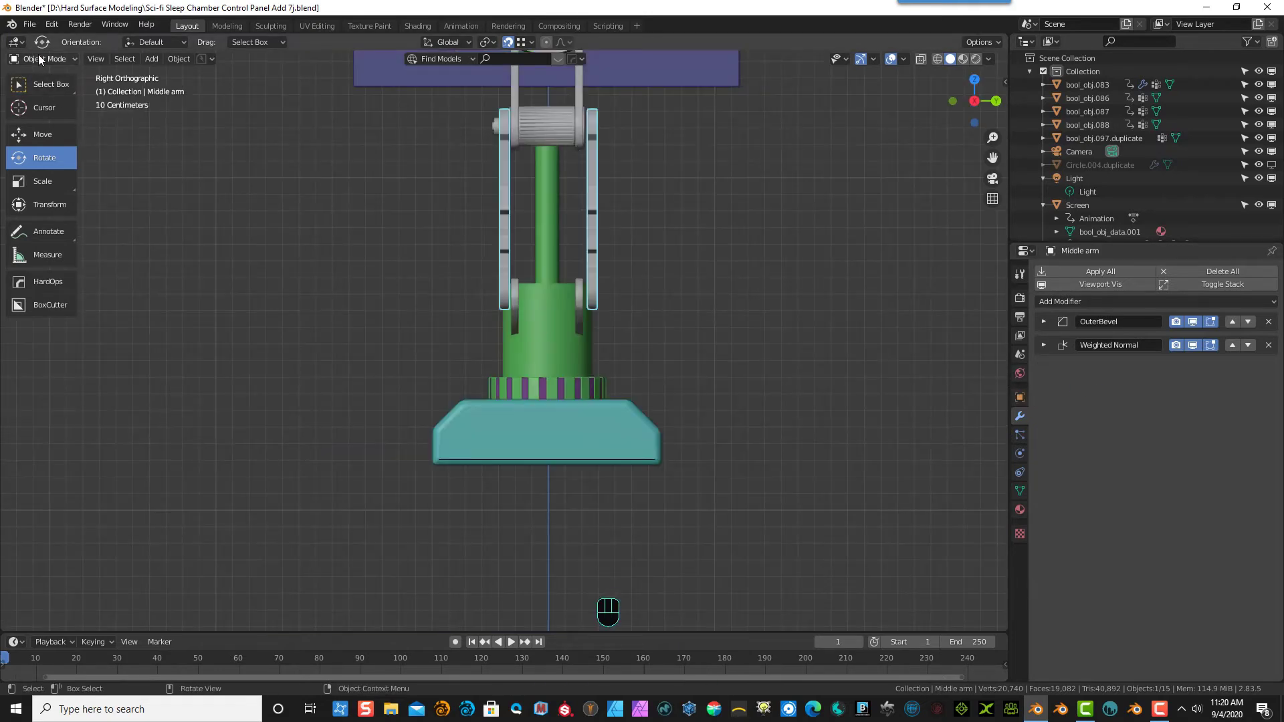
# - In Edit Mode, box-select part of the mirrored middle arm and grow the selection until that whole copy is selected
pyautogui.click(40, 59)
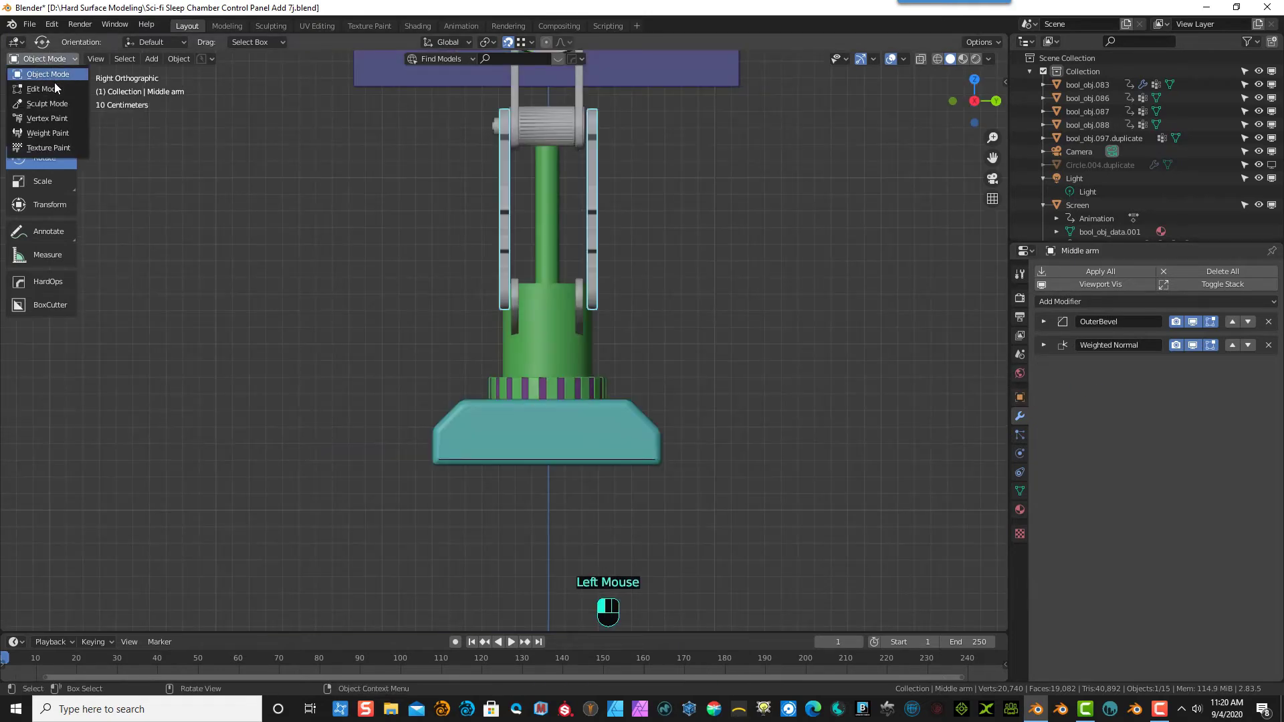
pyautogui.click(55, 84)
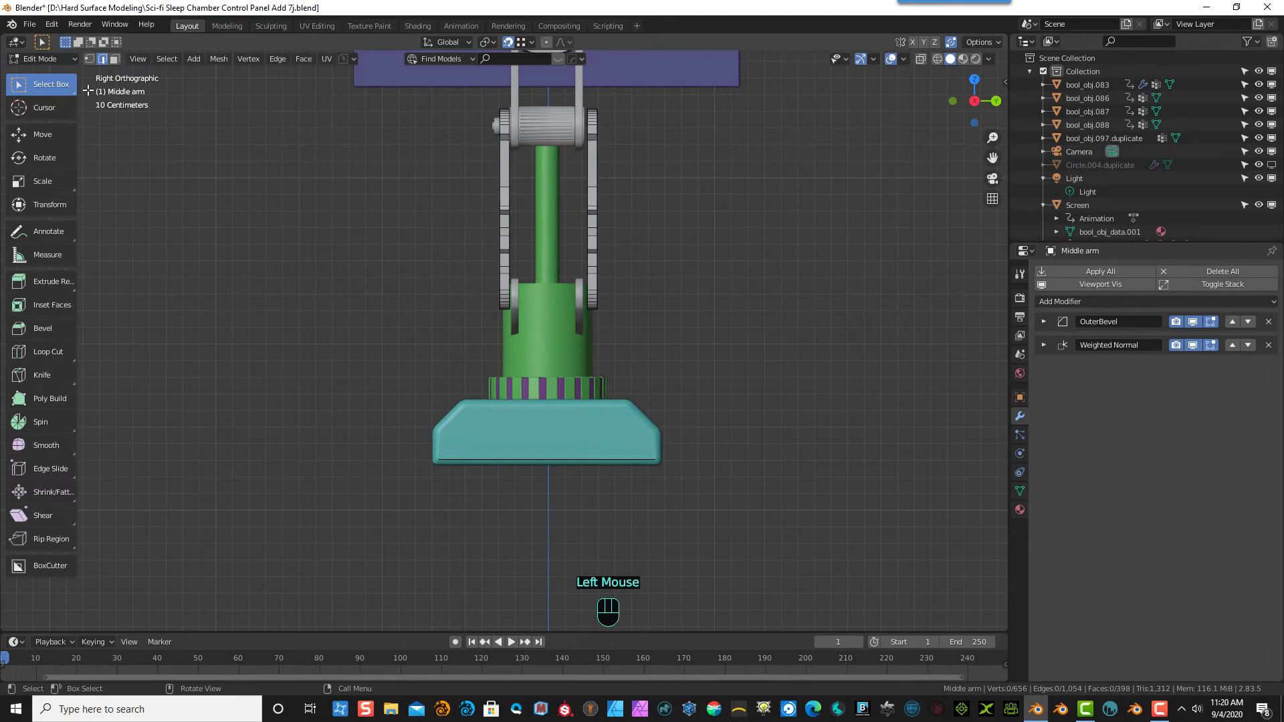
pyautogui.moveTo(634, 185); pyautogui.dragTo(584, 231)
pyautogui.press('ctrl+KP_Add')
pyautogui.press('ctrl+KP_Add')
pyautogui.press('ctrl+KP_Add')
pyautogui.press('ctrl+KP_Add')
pyautogui.press('ctrl+KP_Add')
pyautogui.press('ctrl+KP_Add')
pyautogui.press('ctrl+KP_Add')
pyautogui.press('ctrl+KP_Add')
pyautogui.press('ctrl+KP_Add')
pyautogui.press('ctrl+KP_Add')
pyautogui.press('ctrl+KP_Add')
pyautogui.press('ctrl+KP_Add')
pyautogui.press('ctrl+KP_Add')
pyautogui.press('ctrl+KP_Add')
pyautogui.press('ctrl+KP_Add')
pyautogui.press('ctrl+KP_Add')
pyautogui.press('ctrl+KP_Add')
pyautogui.press('ctrl+KP_Add')
pyautogui.press('ctrl+KP_Add')
pyautogui.press('ctrl+KP_Add')
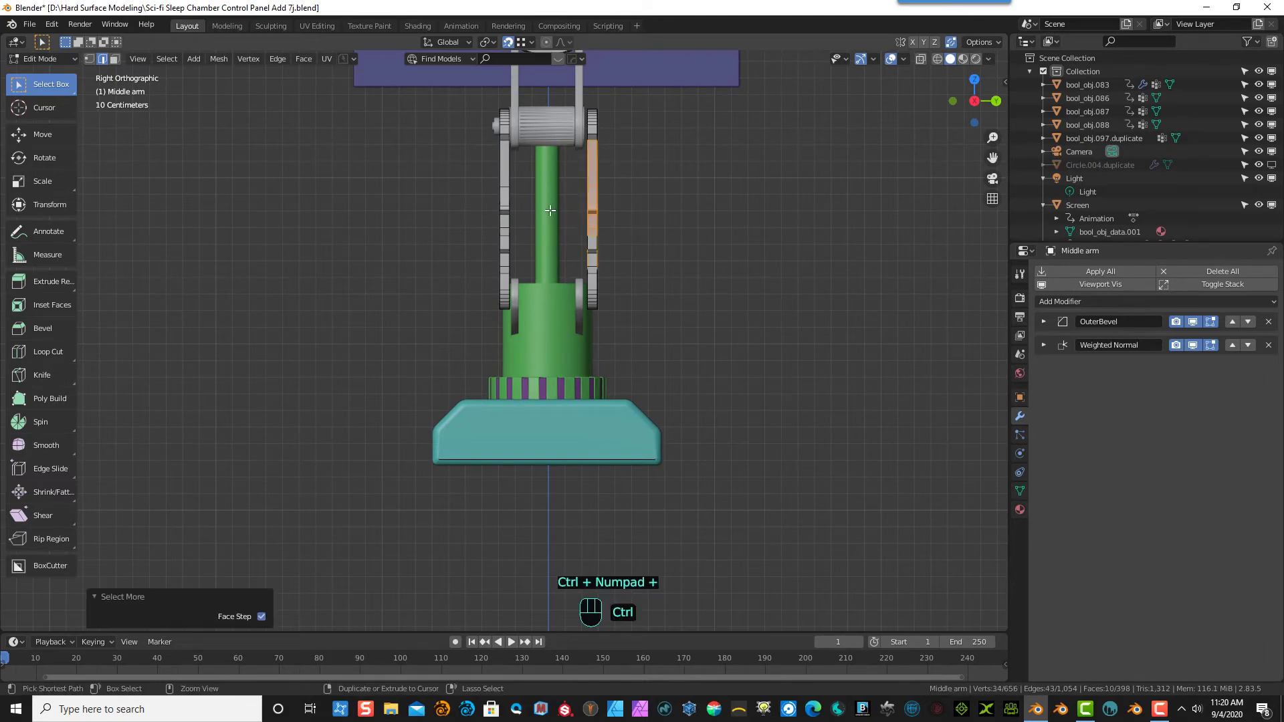
pyautogui.press('ctrl+KP_Add')
pyautogui.press('ctrl+KP_Add')
pyautogui.press('ctrl+KP_Add')
pyautogui.press('ctrl+KP_Add')
pyautogui.press('ctrl+KP_Add')
pyautogui.press('ctrl+KP_Add')
pyautogui.press('ctrl+KP_Add')
pyautogui.press('ctrl+KP_Add')
pyautogui.press('ctrl+KP_Add')
pyautogui.press('ctrl+KP_Add')
pyautogui.press('ctrl+KP_Add')
pyautogui.press('ctrl+KP_Add')
pyautogui.press('ctrl+KP_Add')
pyautogui.press('ctrl+KP_Add')
pyautogui.press('ctrl+KP_Add')
pyautogui.press('ctrl+KP_Add')
pyautogui.press('ctrl+KP_Add')
pyautogui.press('ctrl+KP_Add')
pyautogui.press('ctrl+KP_Add')
pyautogui.press('ctrl+KP_Add')
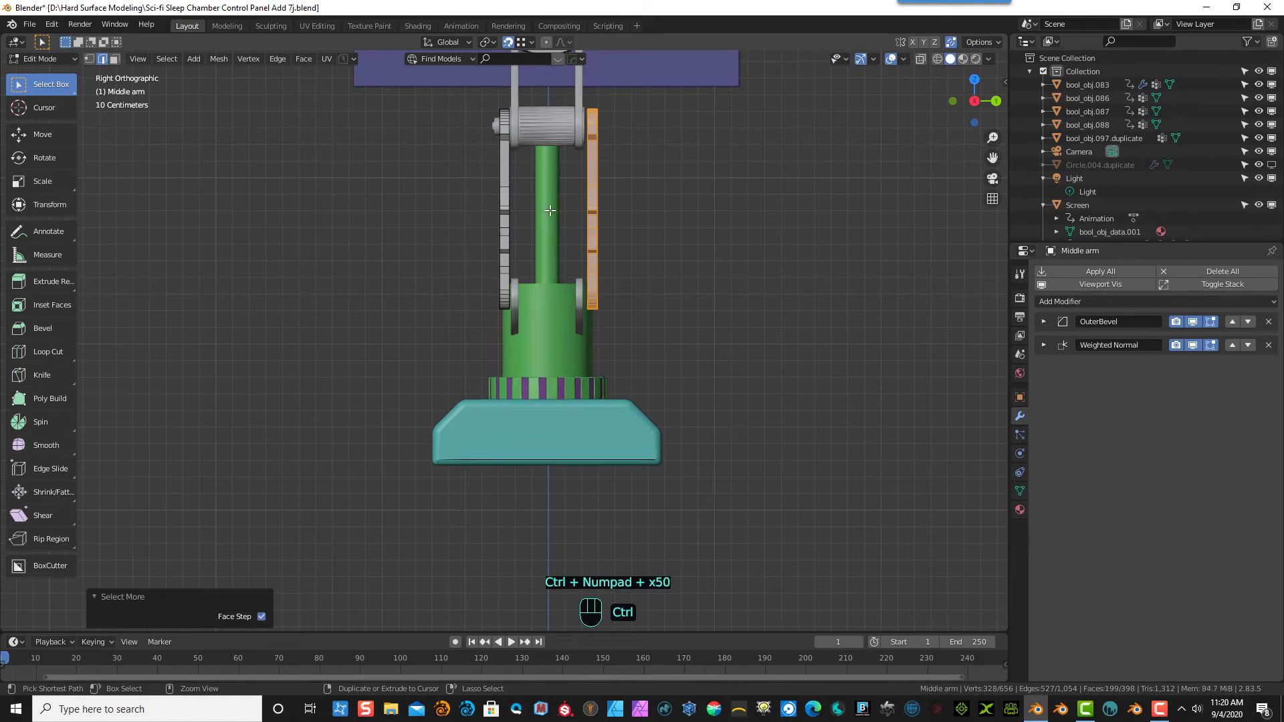
# - Move the selected arm copy about 0.018 m in the negative Y direction so it sits against the joint
pyautogui.scroll(-2, 567, 190)
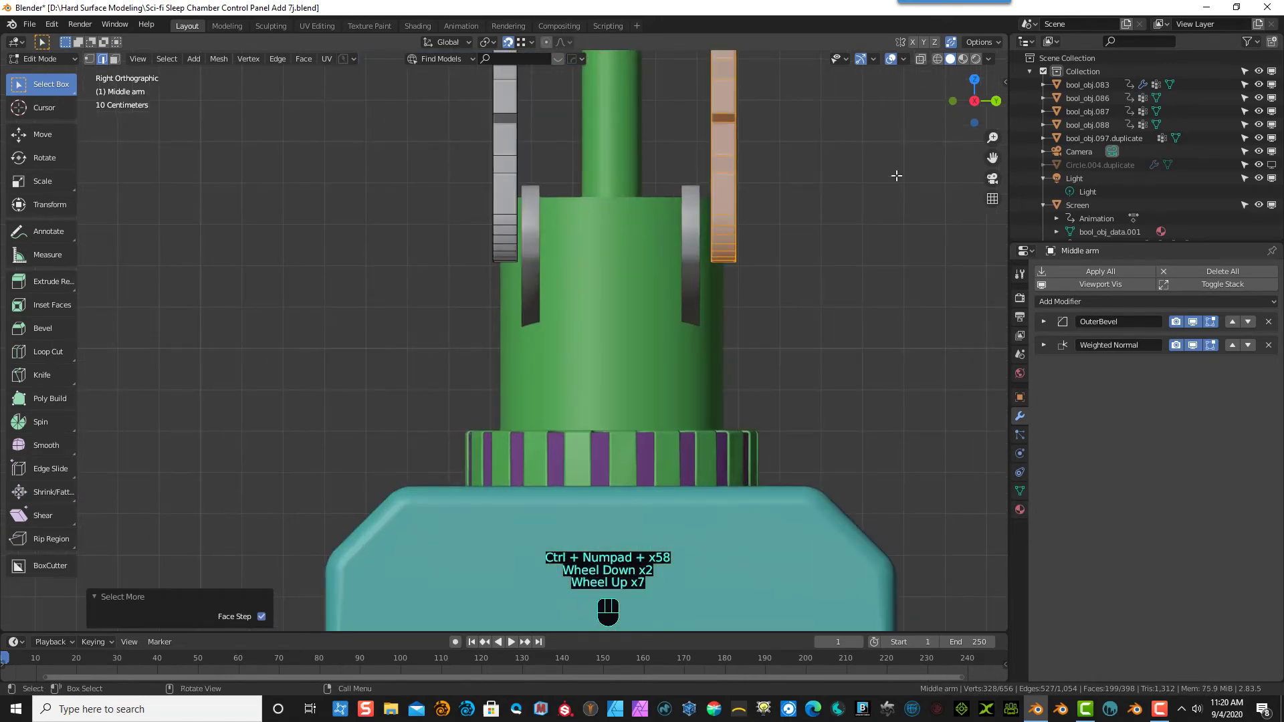
pyautogui.moveTo(993, 157); pyautogui.dragTo(936, 582)
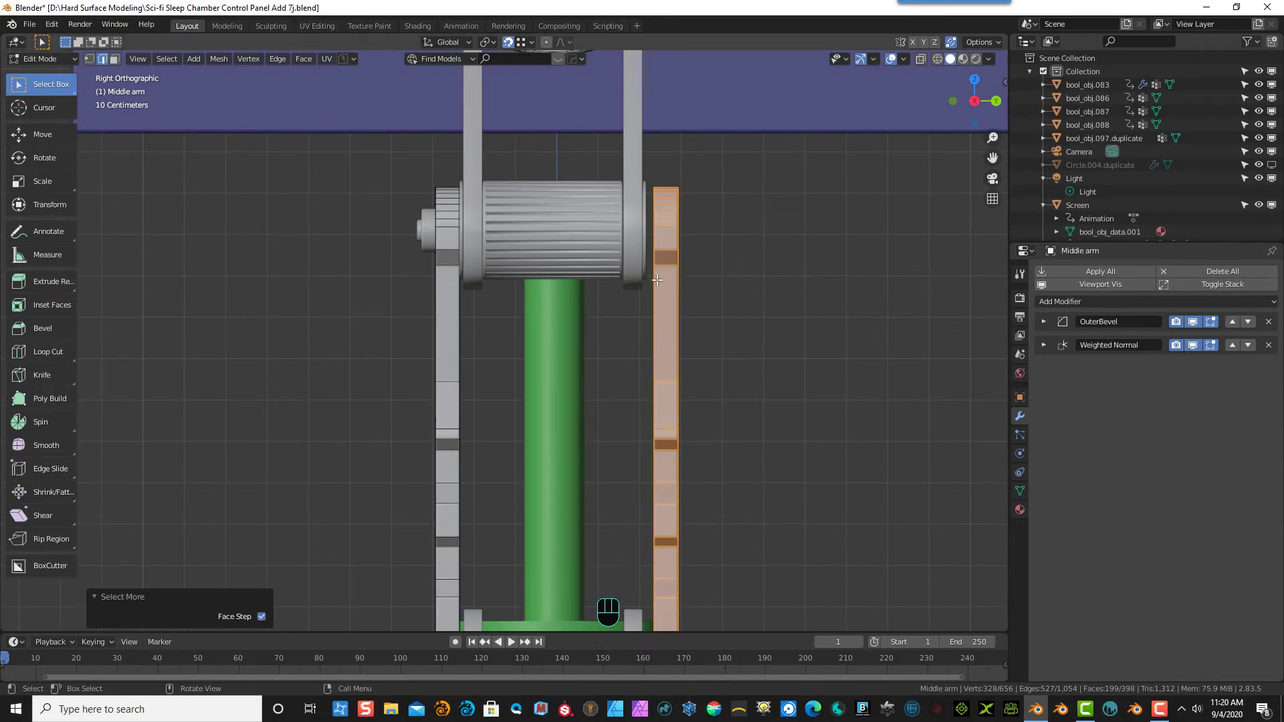
pyautogui.press('g')
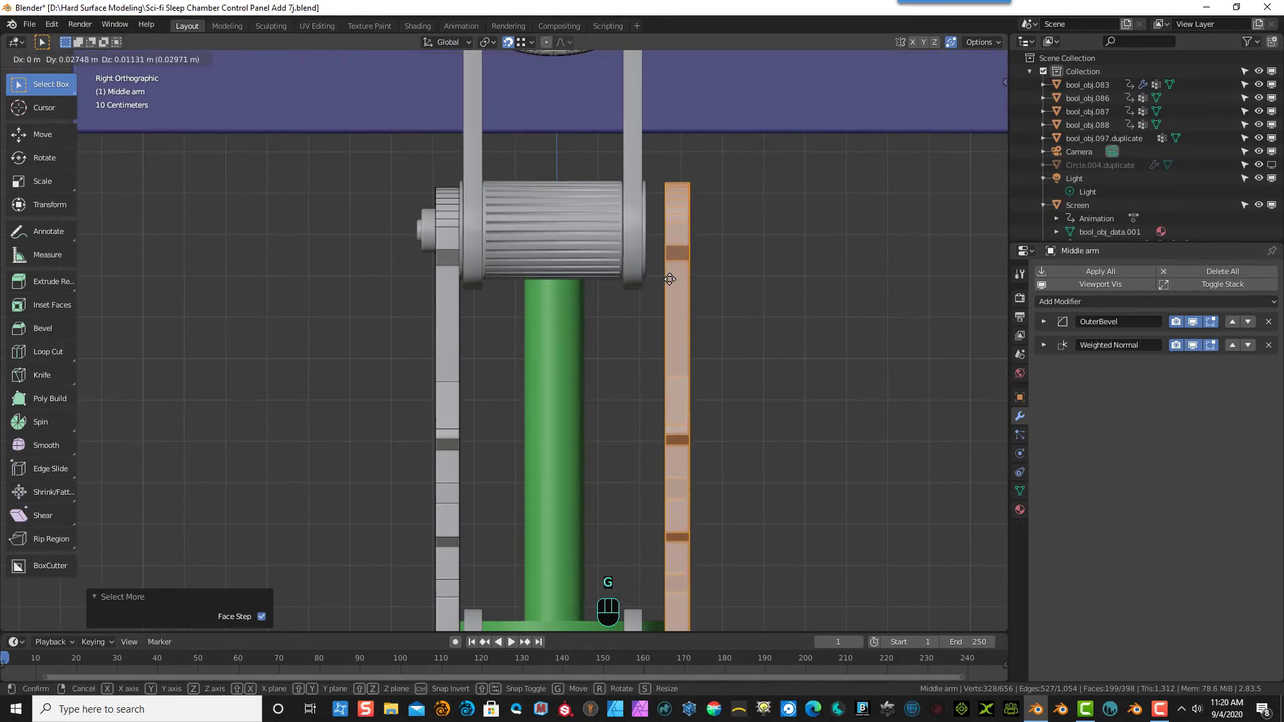
pyautogui.press('z')
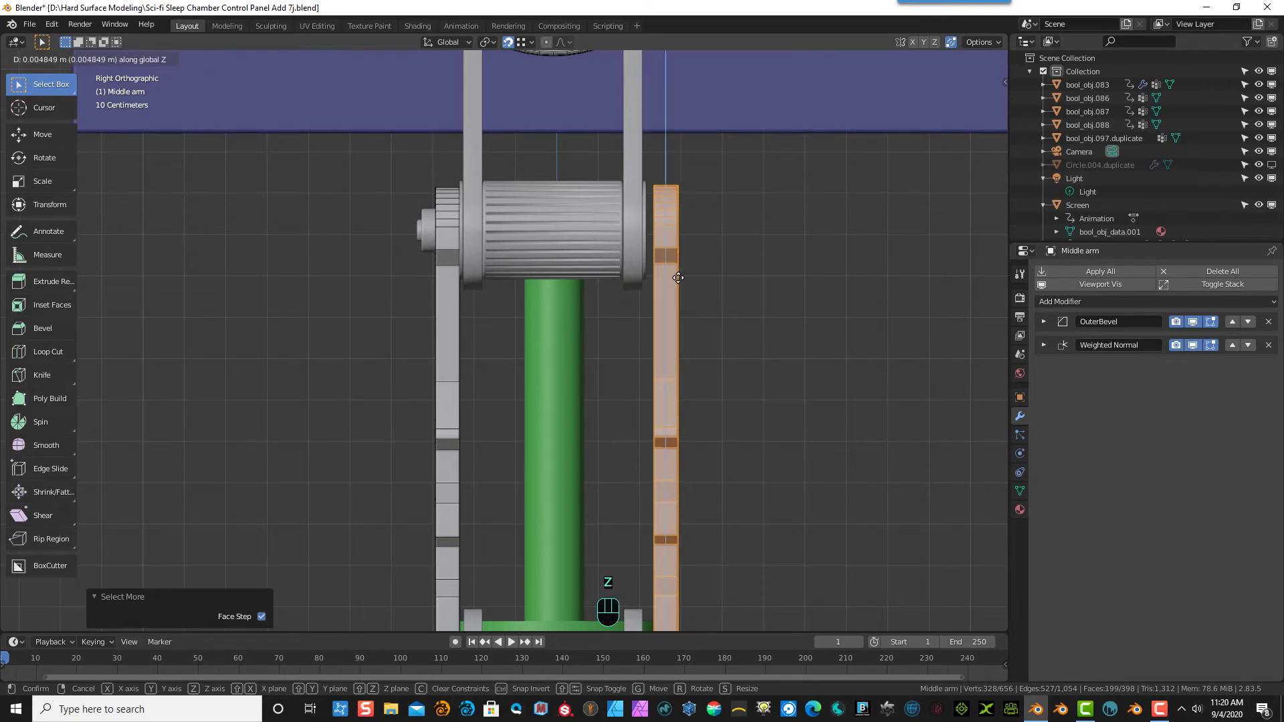
pyautogui.press('y')
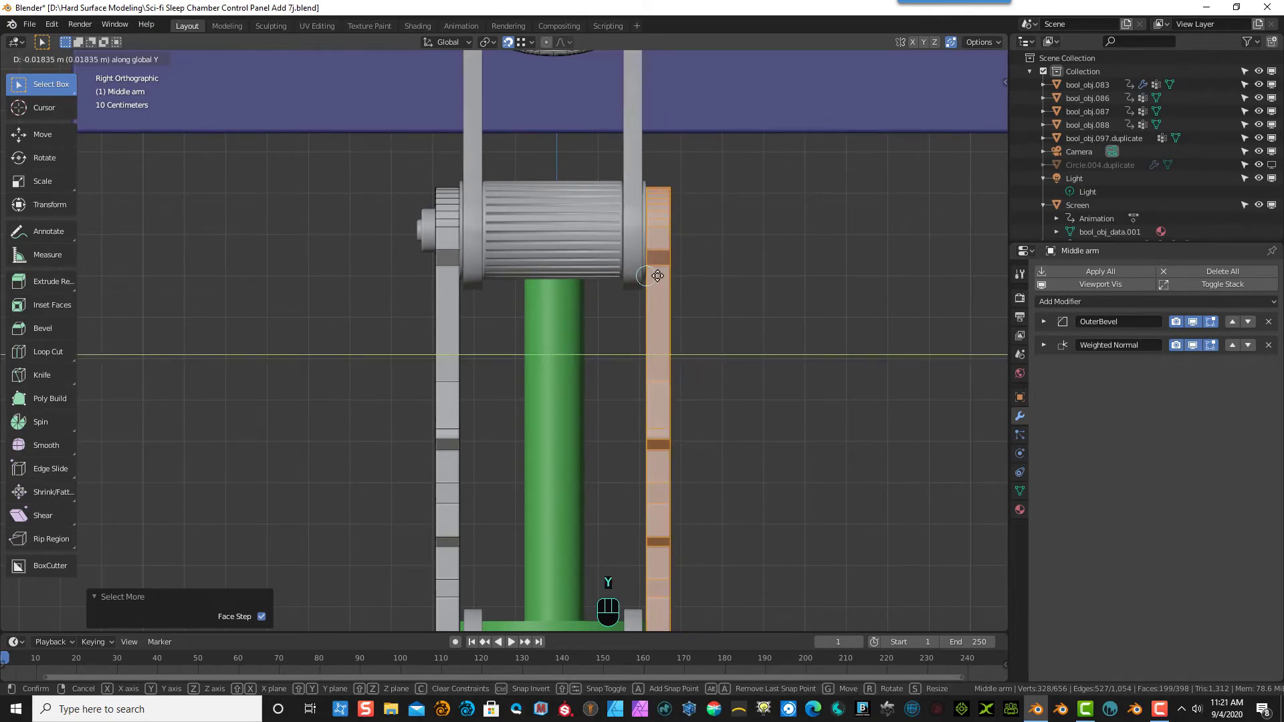
pyautogui.click(657, 276)
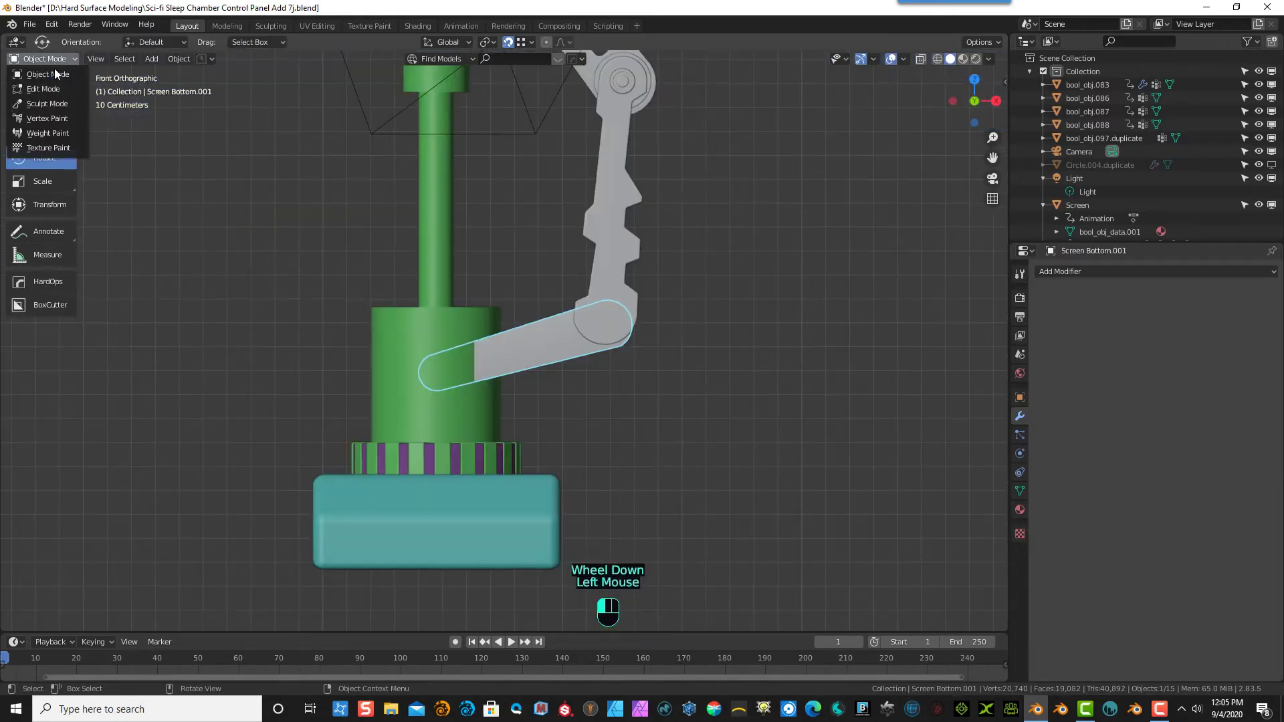
# - In Edit Mode, select all of the lower arm's geometry and rotate it slightly about the Y axis
pyautogui.click(59, 82)
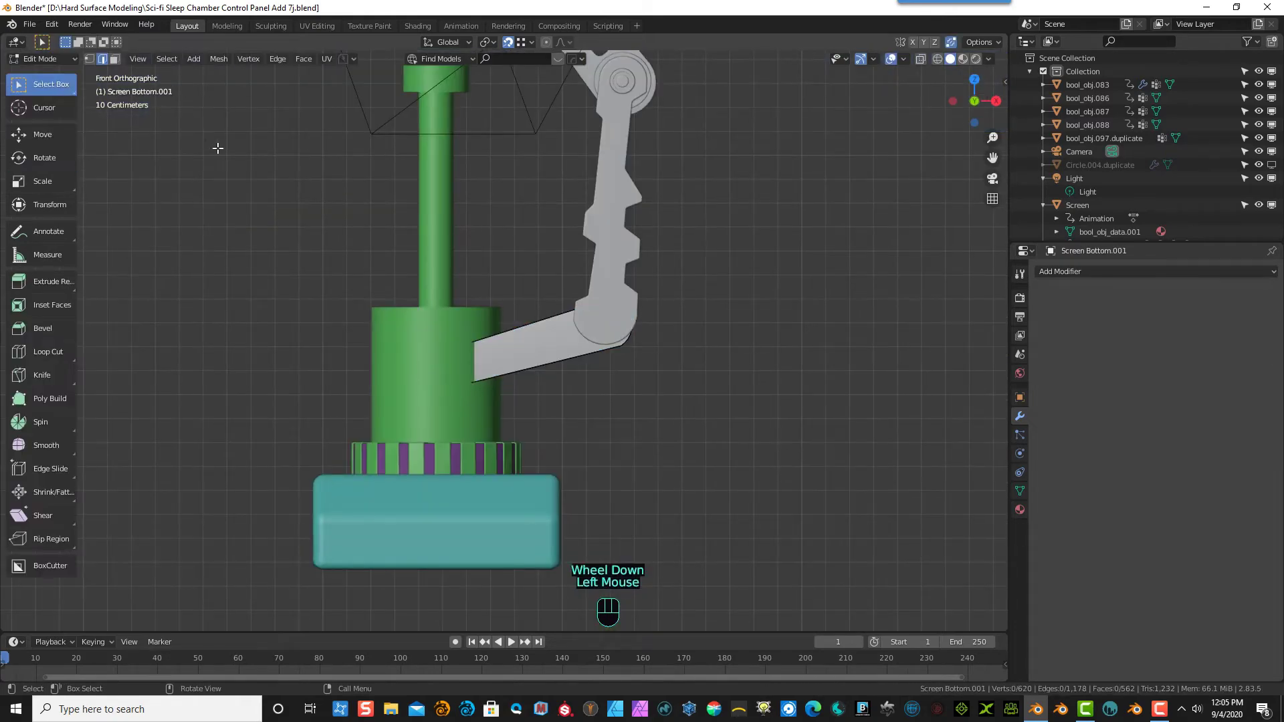
pyautogui.click(166, 59)
pyautogui.click(182, 74)
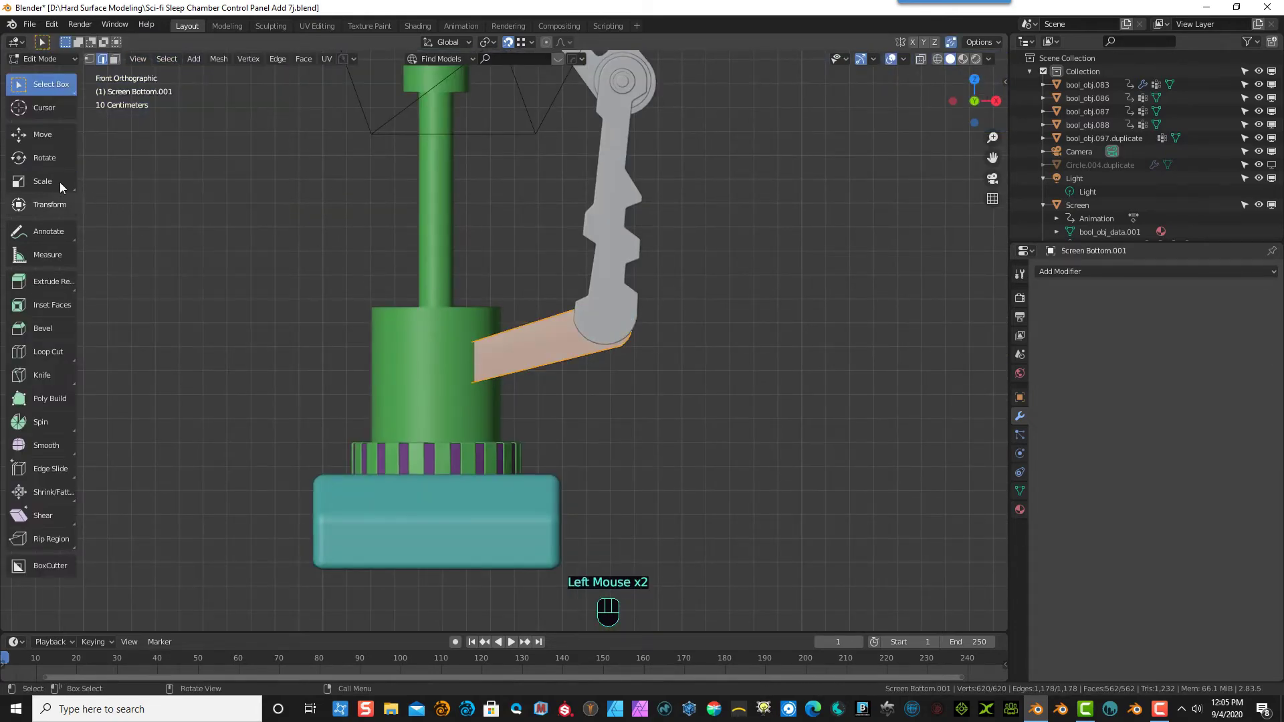
pyautogui.click(42, 155)
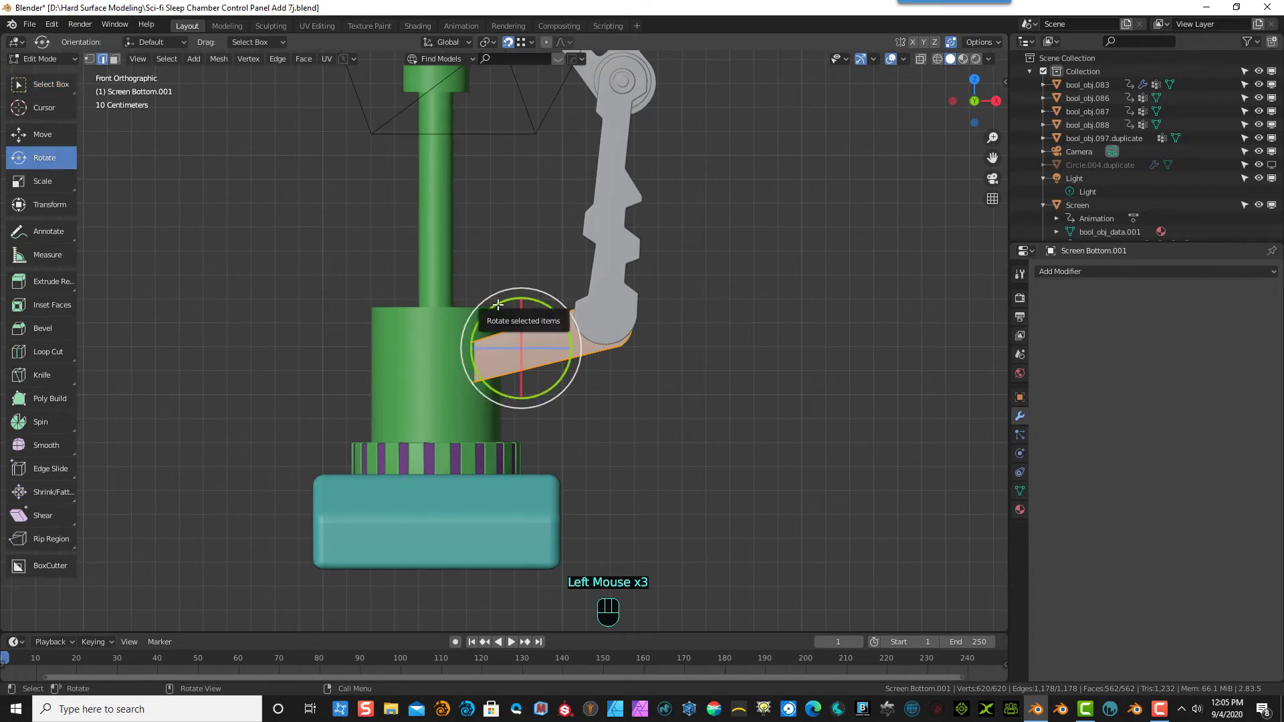
pyautogui.moveTo(498, 305); pyautogui.dragTo(489, 308)
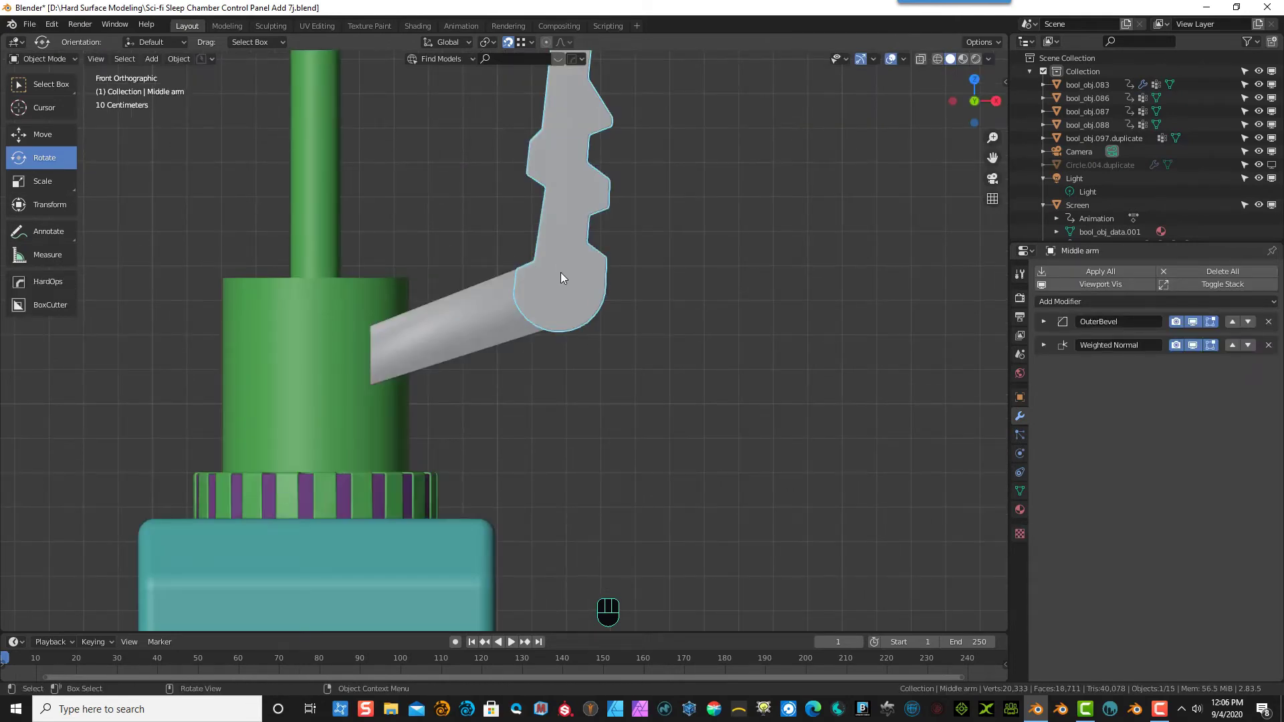
# - Cut a circular hole through the lower joint of both middle arm copies with a Fluent circle cut
pyautogui.press('f')
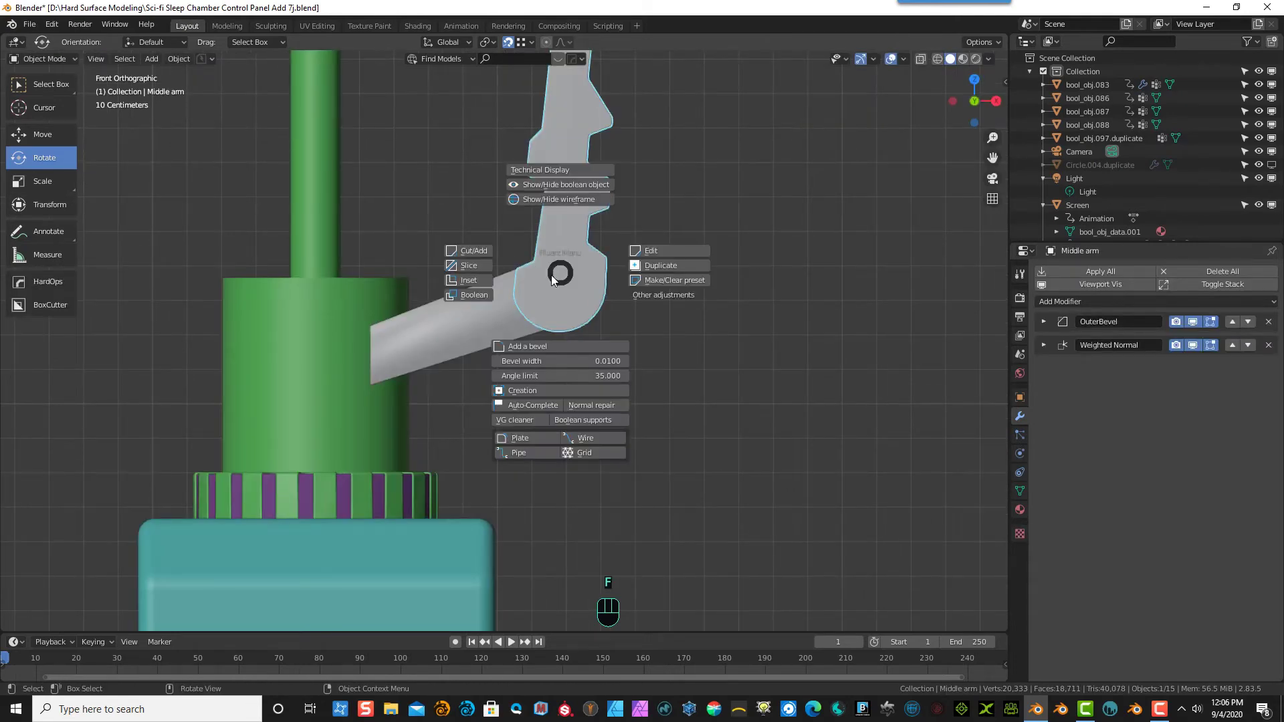
pyautogui.click(473, 255)
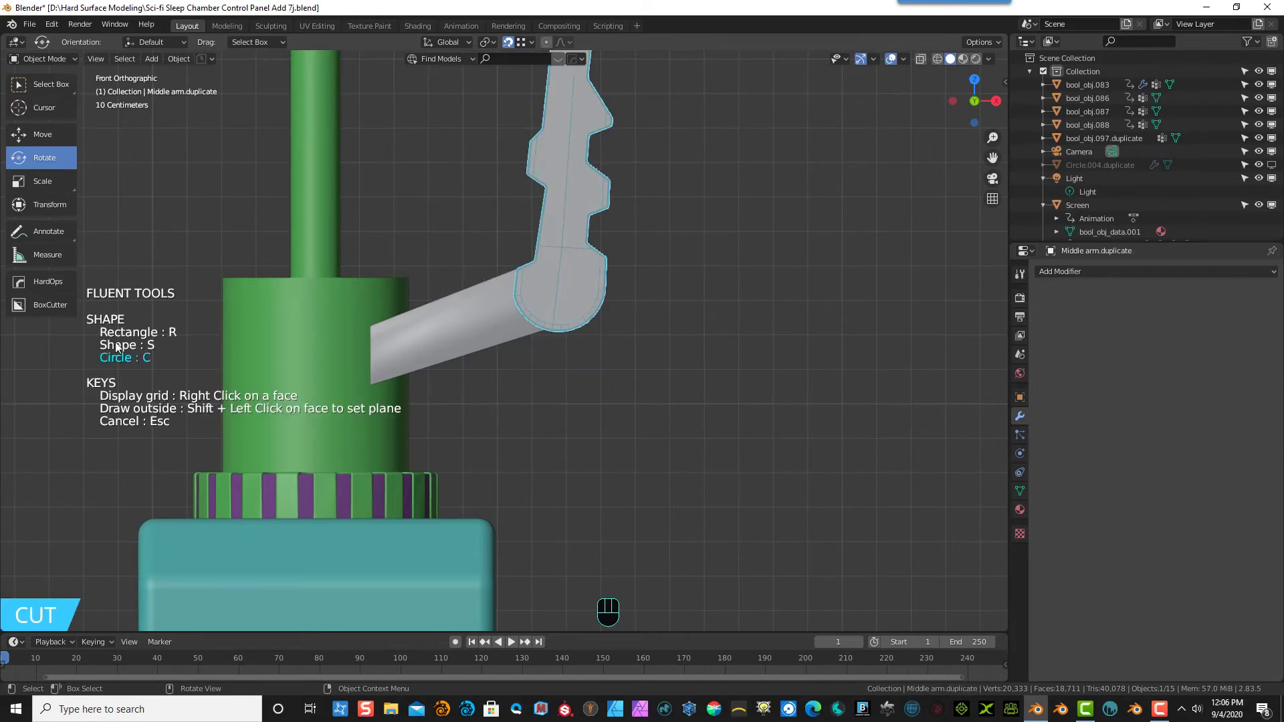
pyautogui.click(561, 291)
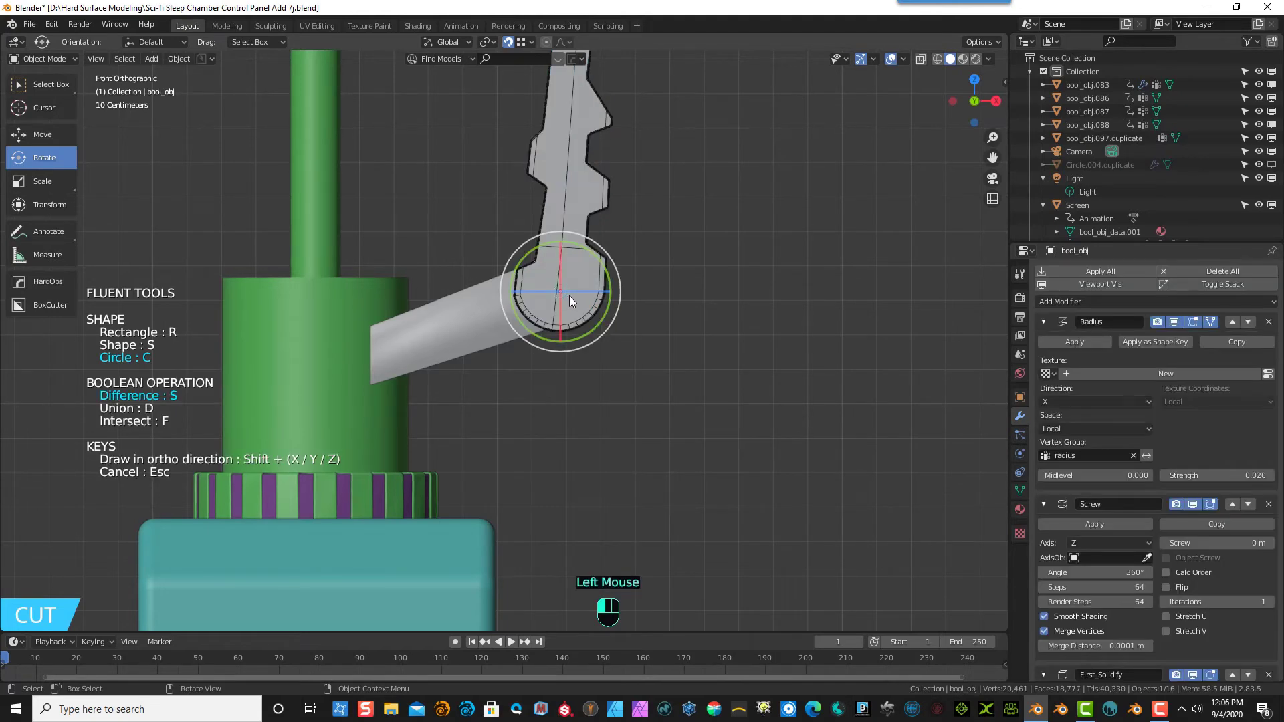
pyautogui.moveTo(570, 300); pyautogui.dragTo(576, 305)
pyautogui.click(578, 302)
pyautogui.moveTo(653, 296); pyautogui.dragTo(532, 322, button='middle')
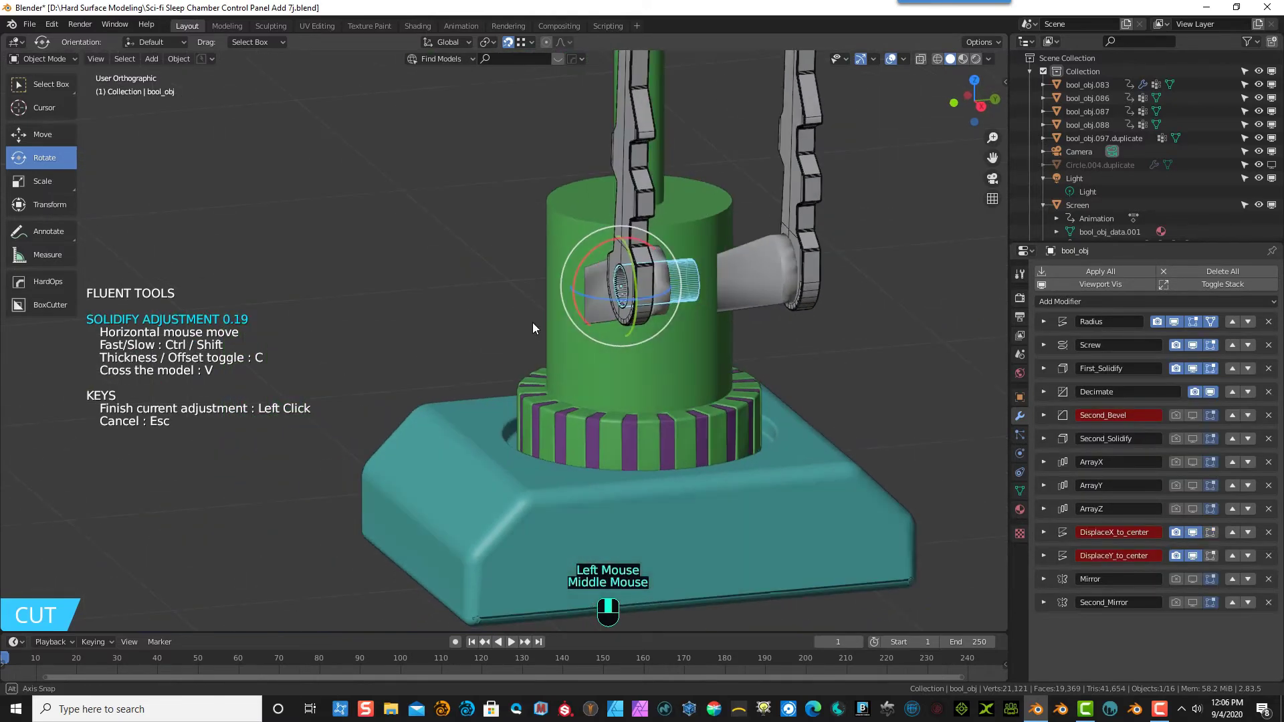
pyautogui.click(376, 310)
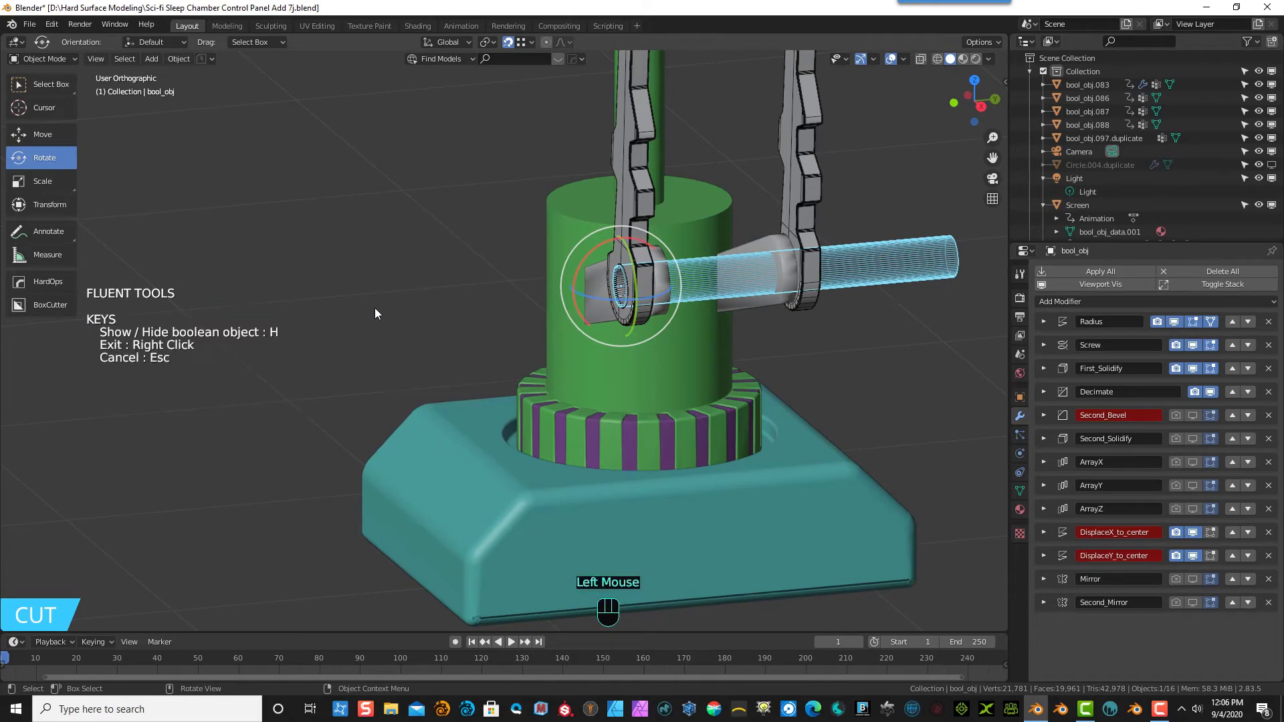
pyautogui.click(423, 243)
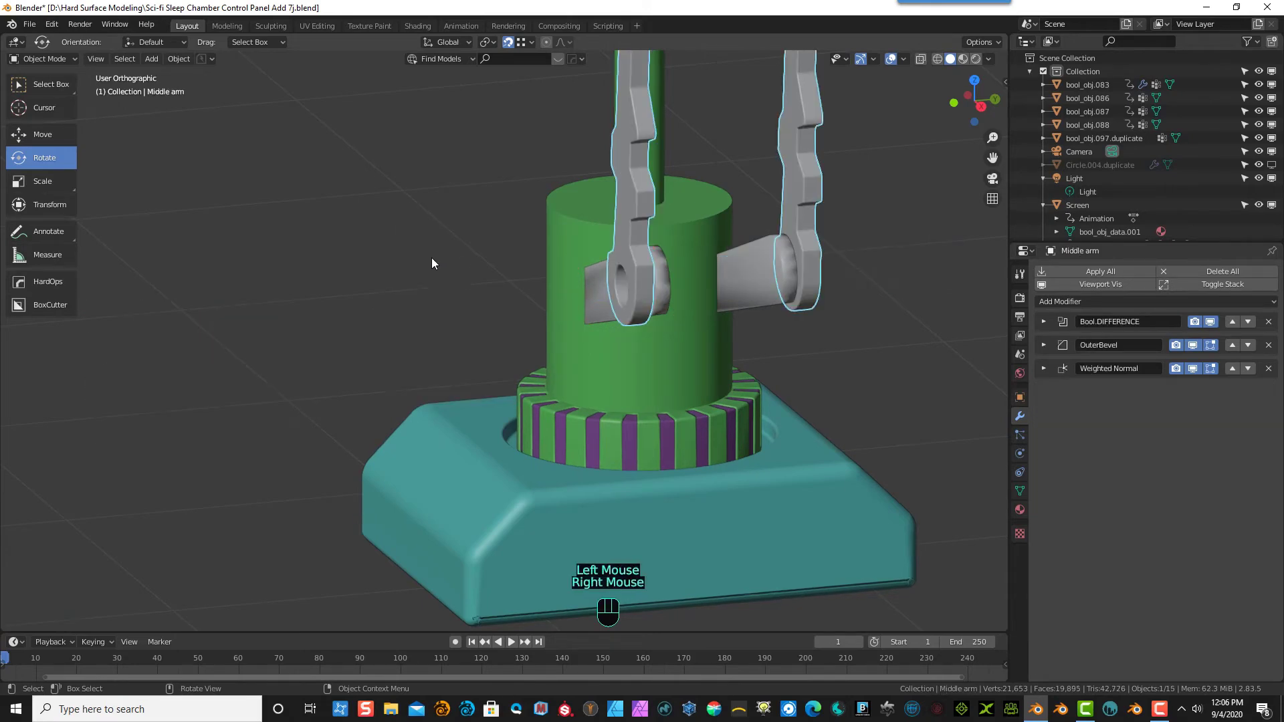
# - Start a Fluent Creation circle over the lower joint hole, drawn with a radius of about 0.066 m
pyautogui.press('KP_1')
pyautogui.scroll(7, 844, 318)
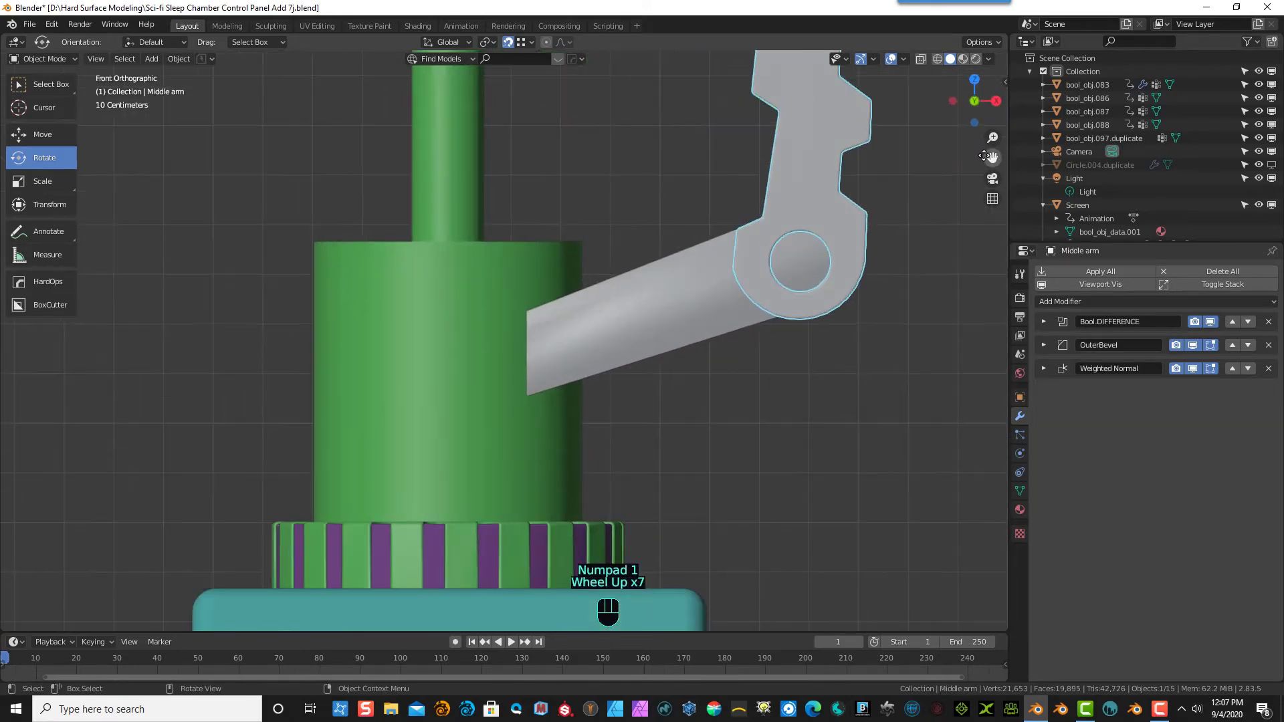
pyautogui.moveTo(993, 157); pyautogui.dragTo(968, 206)
pyautogui.scroll(4, 869, 235)
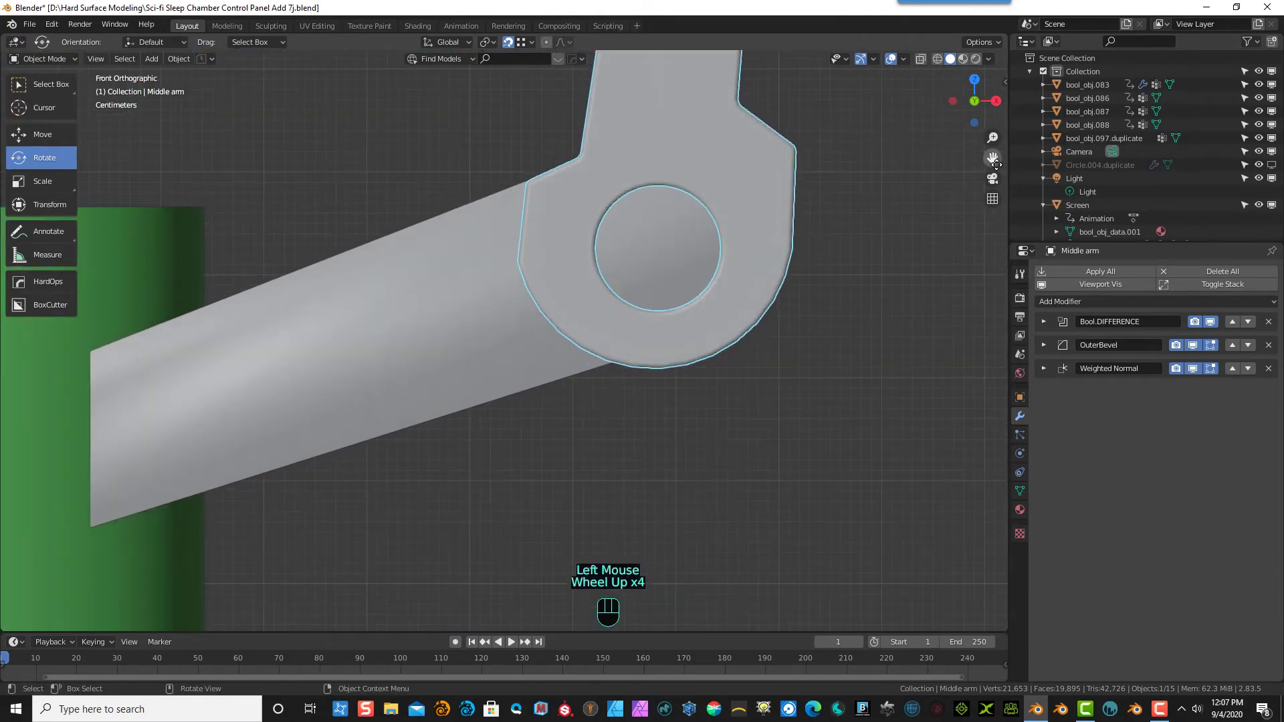
pyautogui.moveTo(993, 157); pyautogui.dragTo(938, 182)
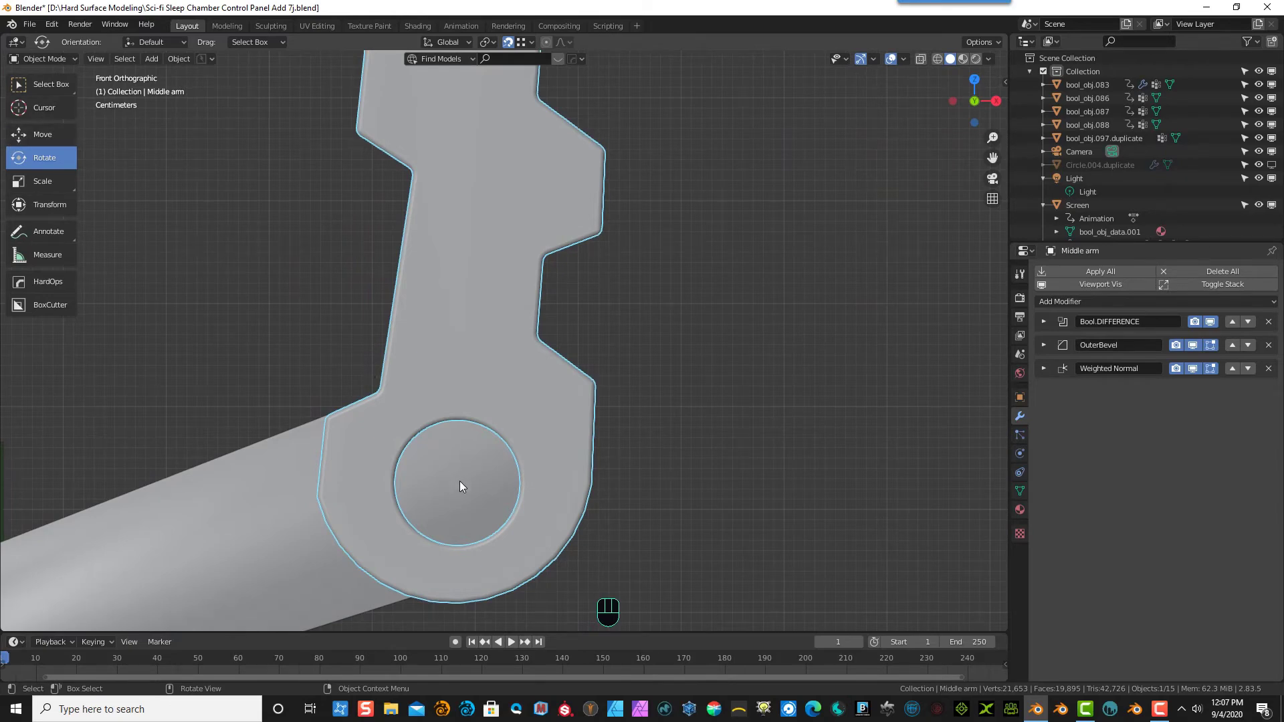
pyautogui.press('f')
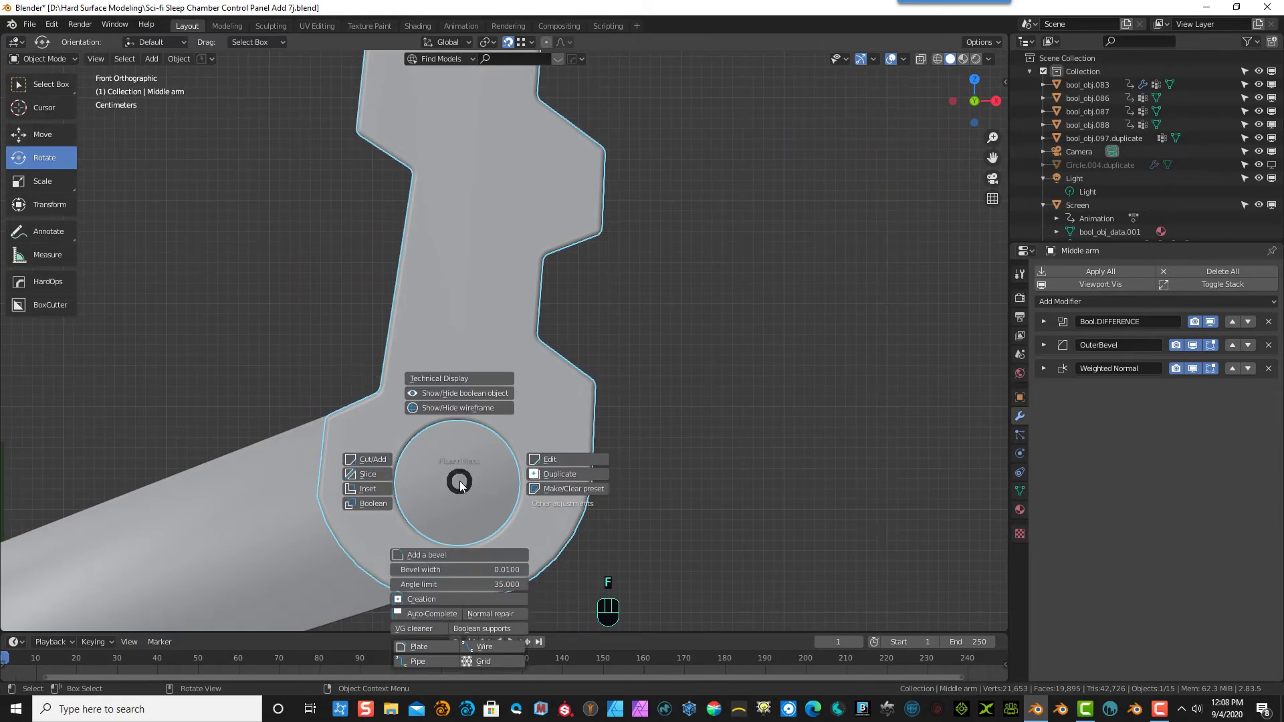
pyautogui.click(439, 600)
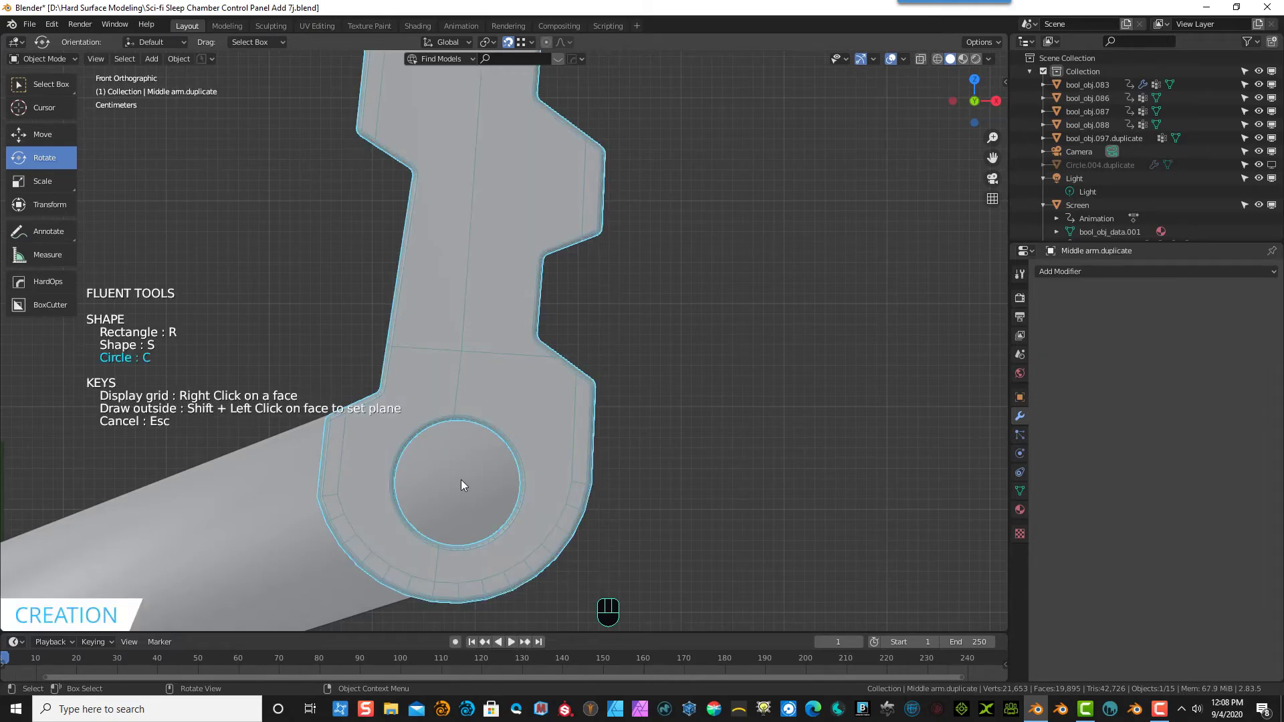
pyautogui.moveTo(459, 479); pyautogui.dragTo(524, 498)
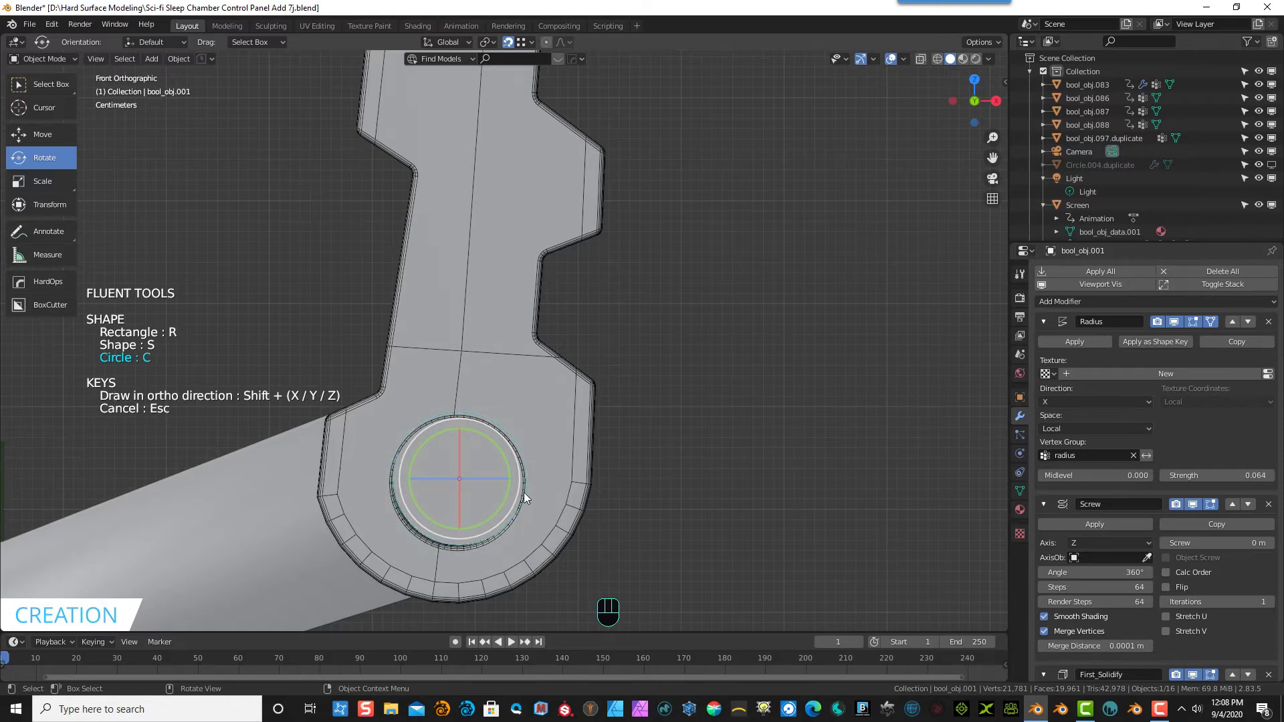
pyautogui.click(527, 493)
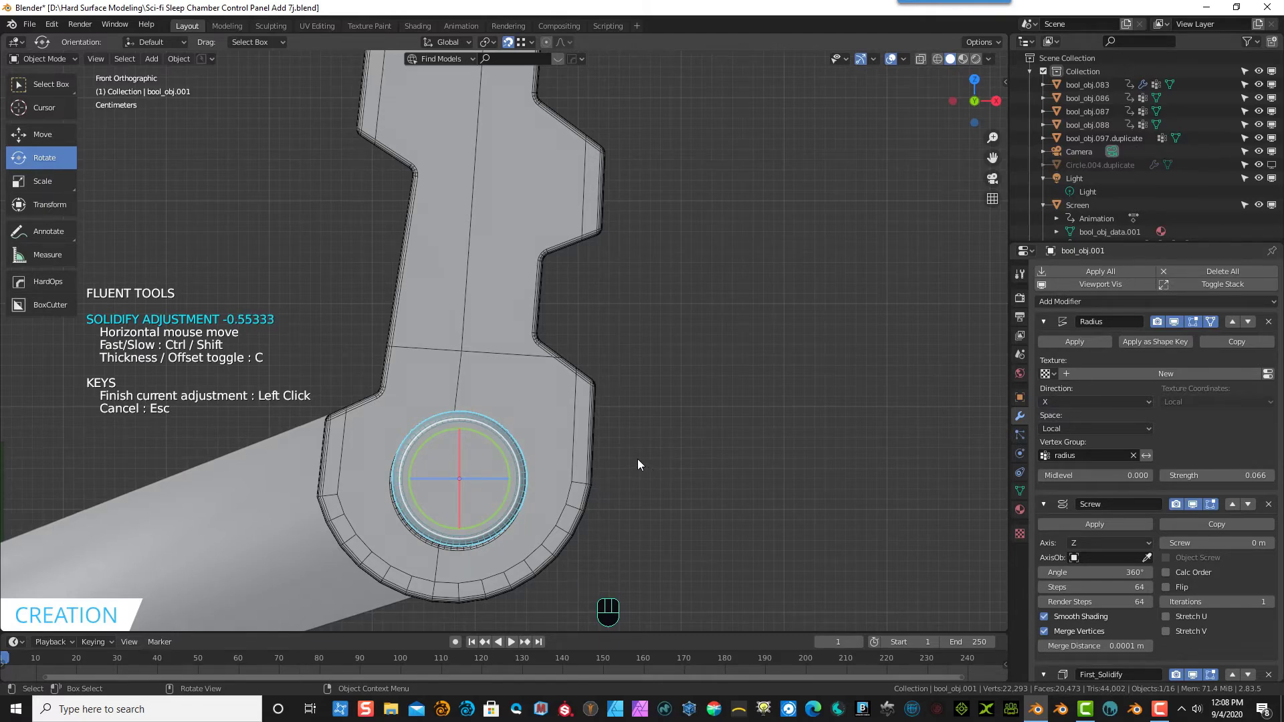
# - Adjust the circle's solidify so it forms a raised pin in the joint hole, finish the creation and keep the pin selected
pyautogui.press('KP_1')
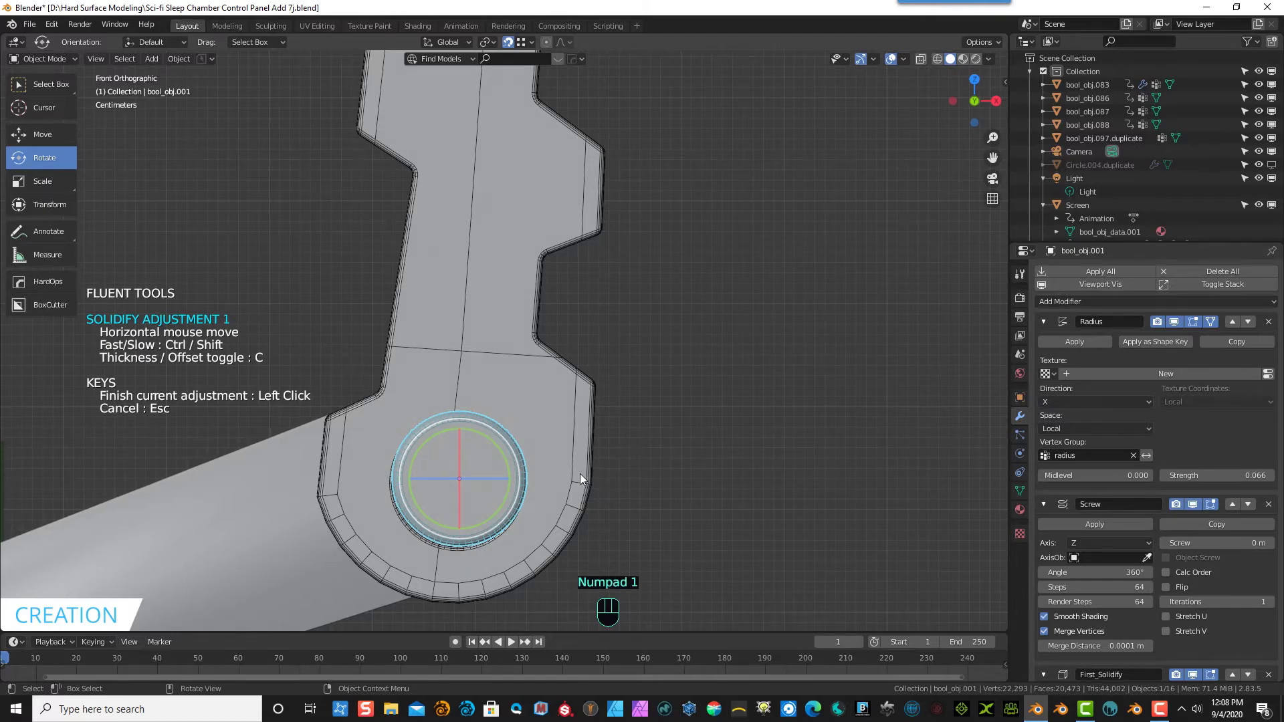
pyautogui.moveTo(580, 474); pyautogui.dragTo(539, 492, button='middle')
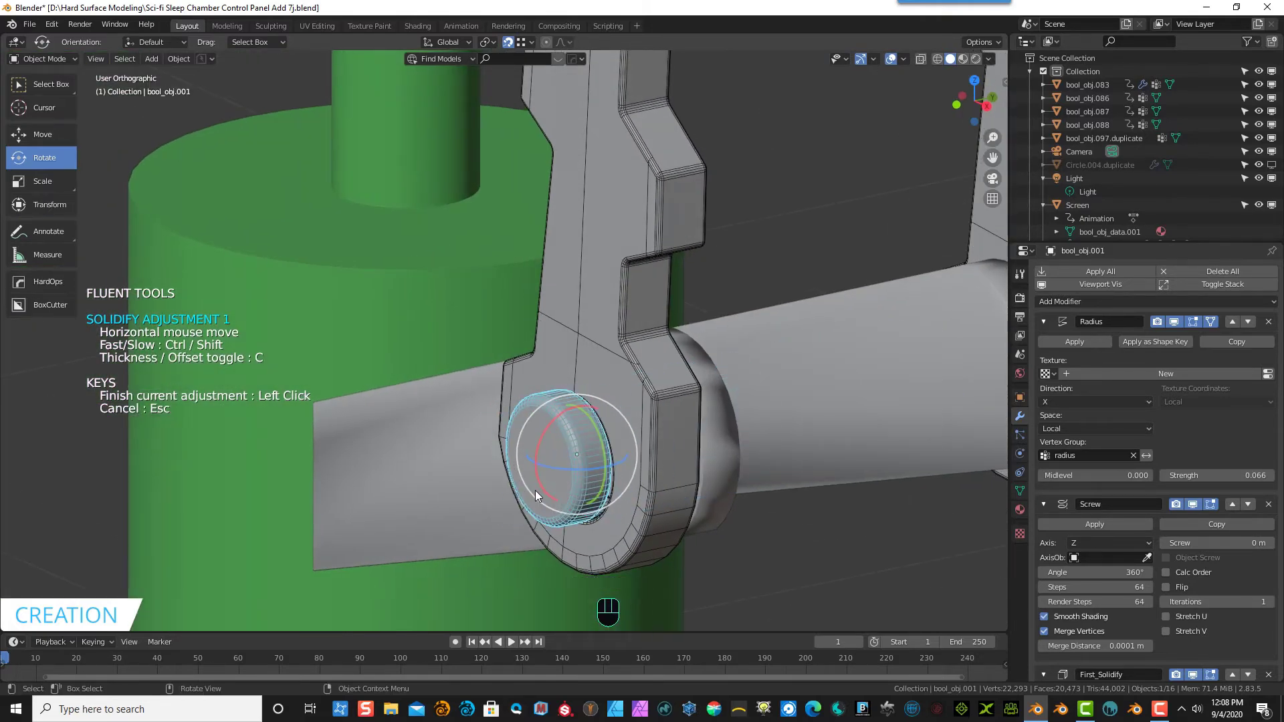
pyautogui.click(533, 489)
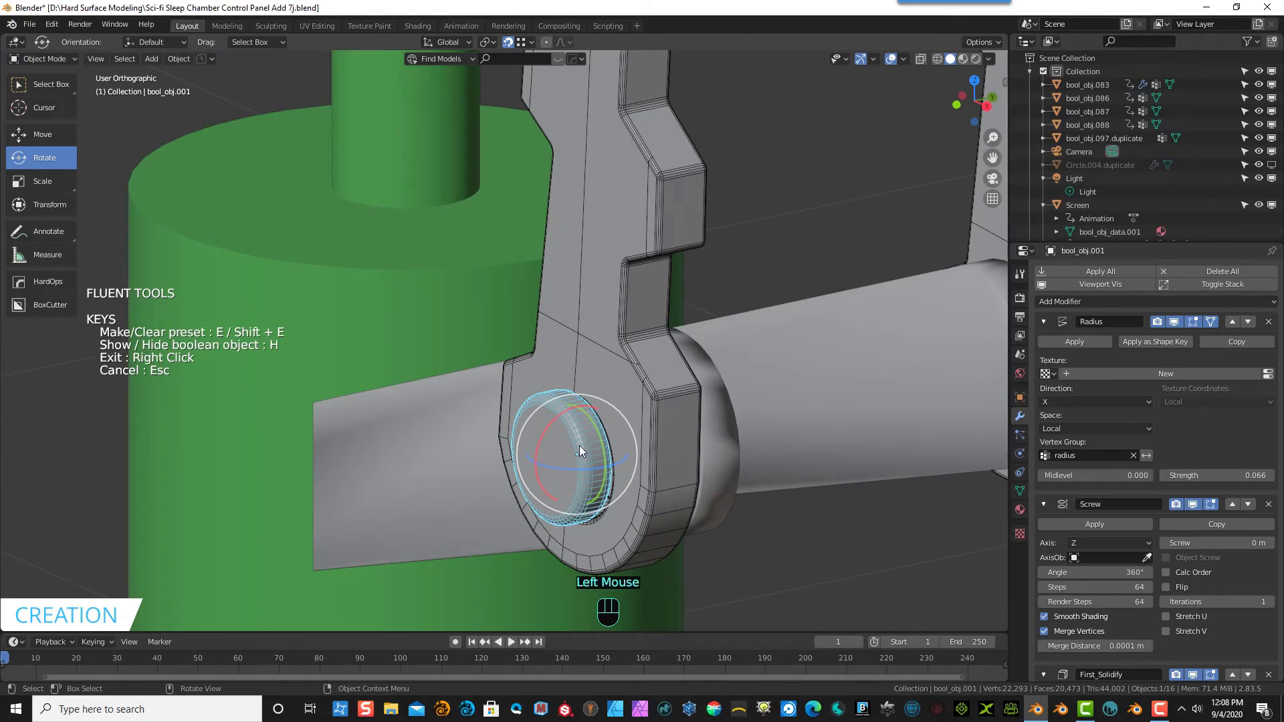
pyautogui.rightClick(466, 508)
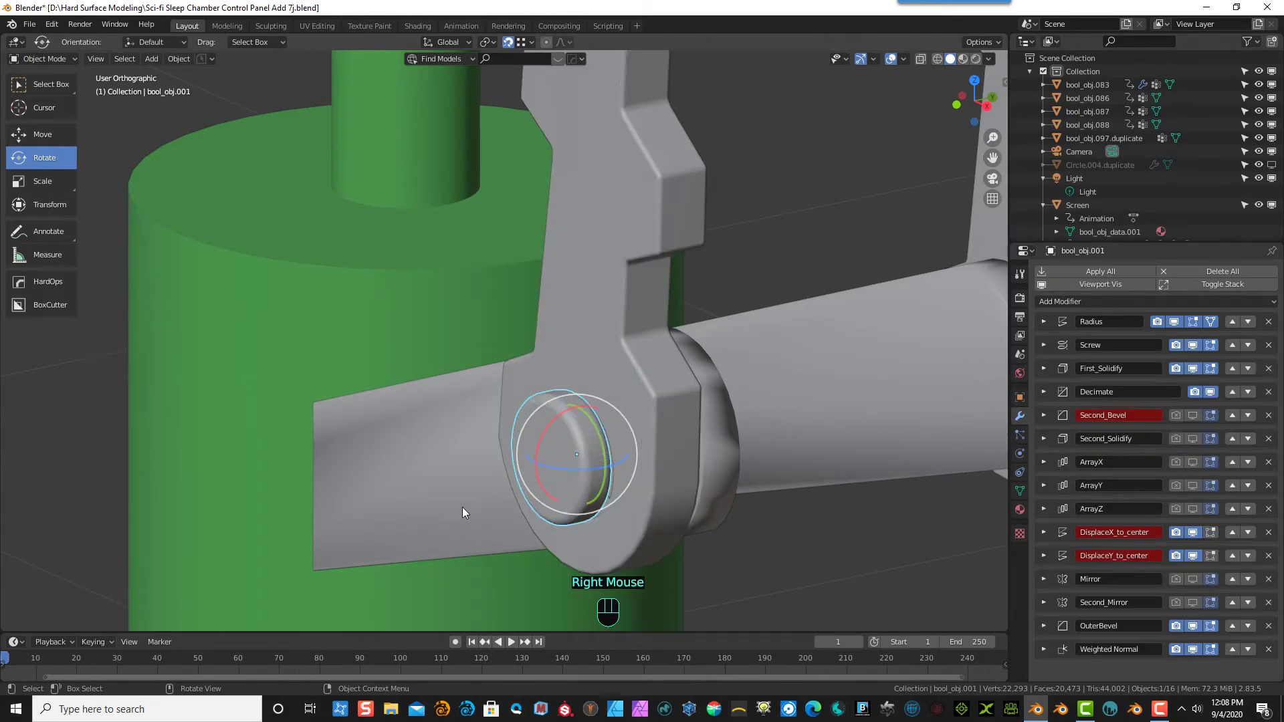
pyautogui.click(580, 431)
pyautogui.click(549, 420)
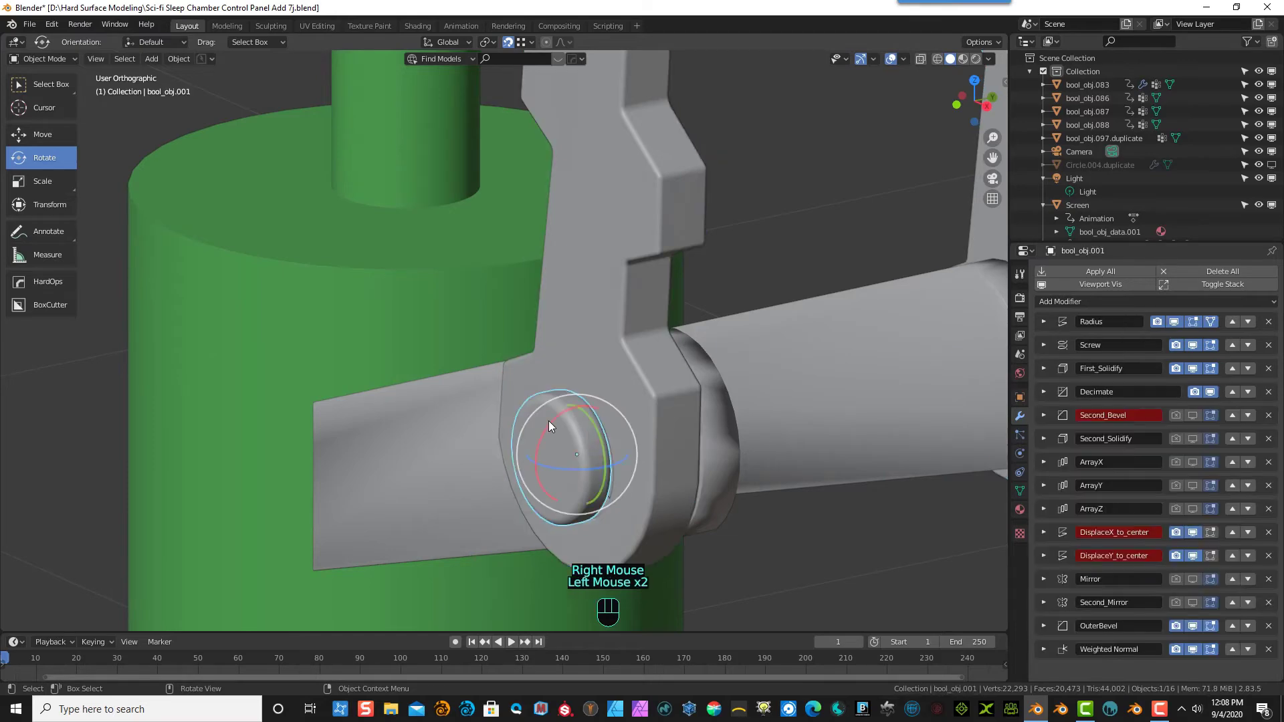
# - Using the wireframe front view, move the pin about -0.0023 m in X and -0.0034 m in Z to centre it in the hole
pyautogui.press('KP_1')
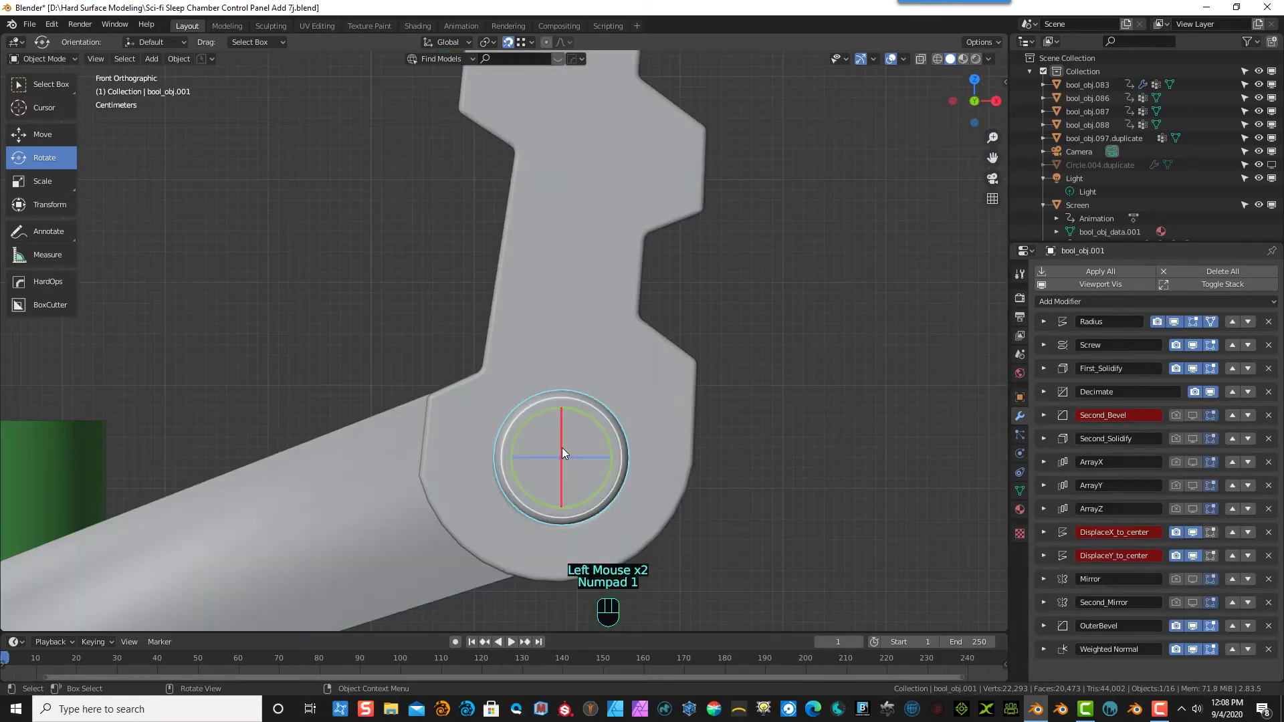
pyautogui.scroll(-1, 563, 451)
pyautogui.scroll(4, 563, 452)
pyautogui.click(938, 59)
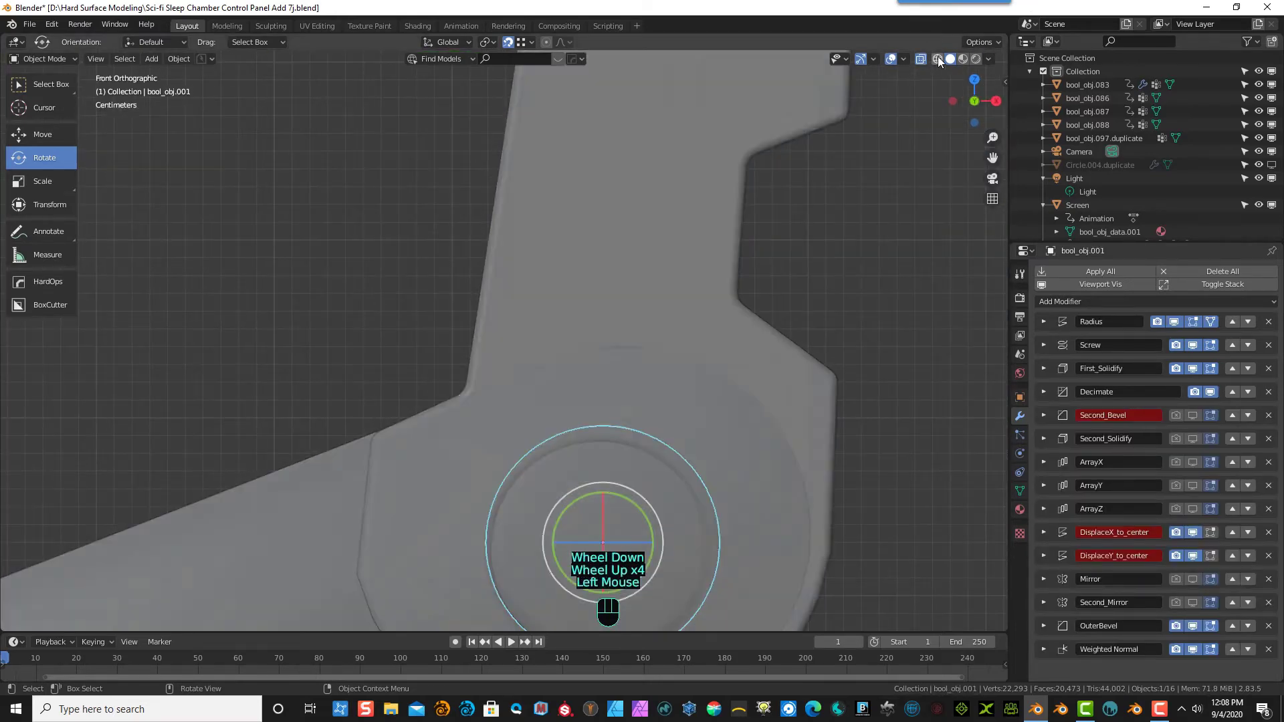
pyautogui.click(938, 59)
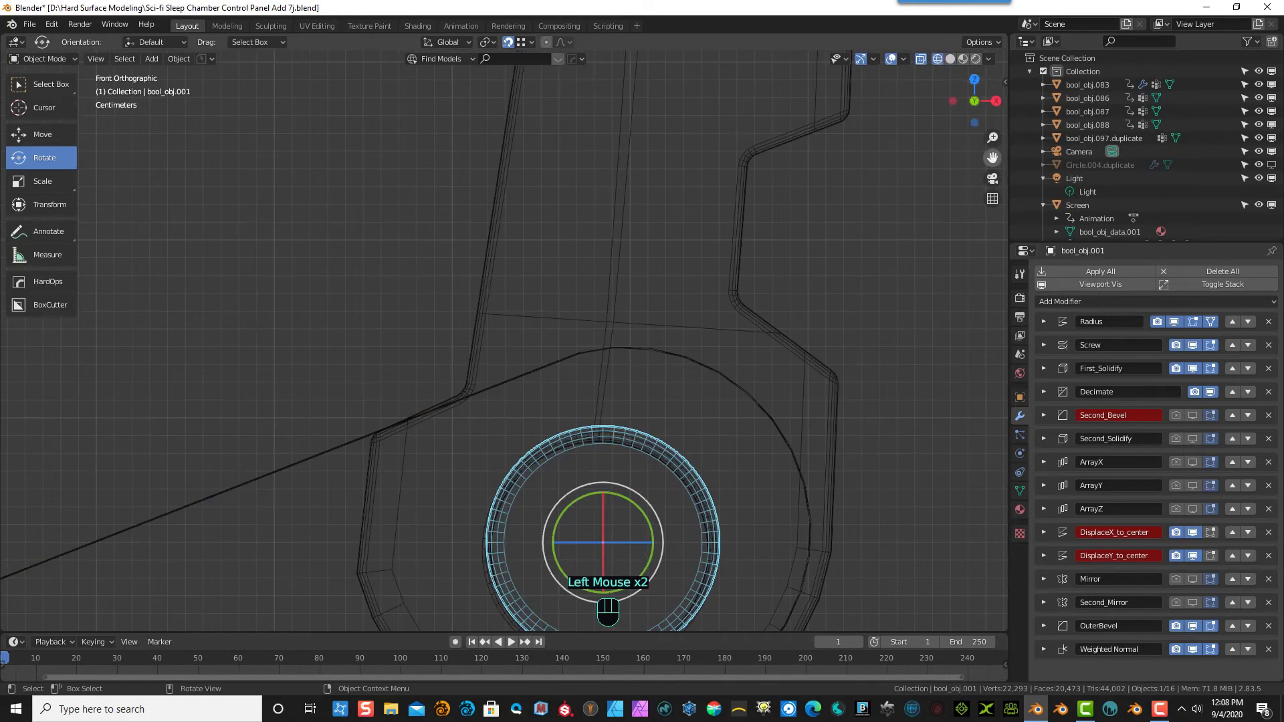
pyautogui.moveTo(993, 157); pyautogui.dragTo(1027, 40)
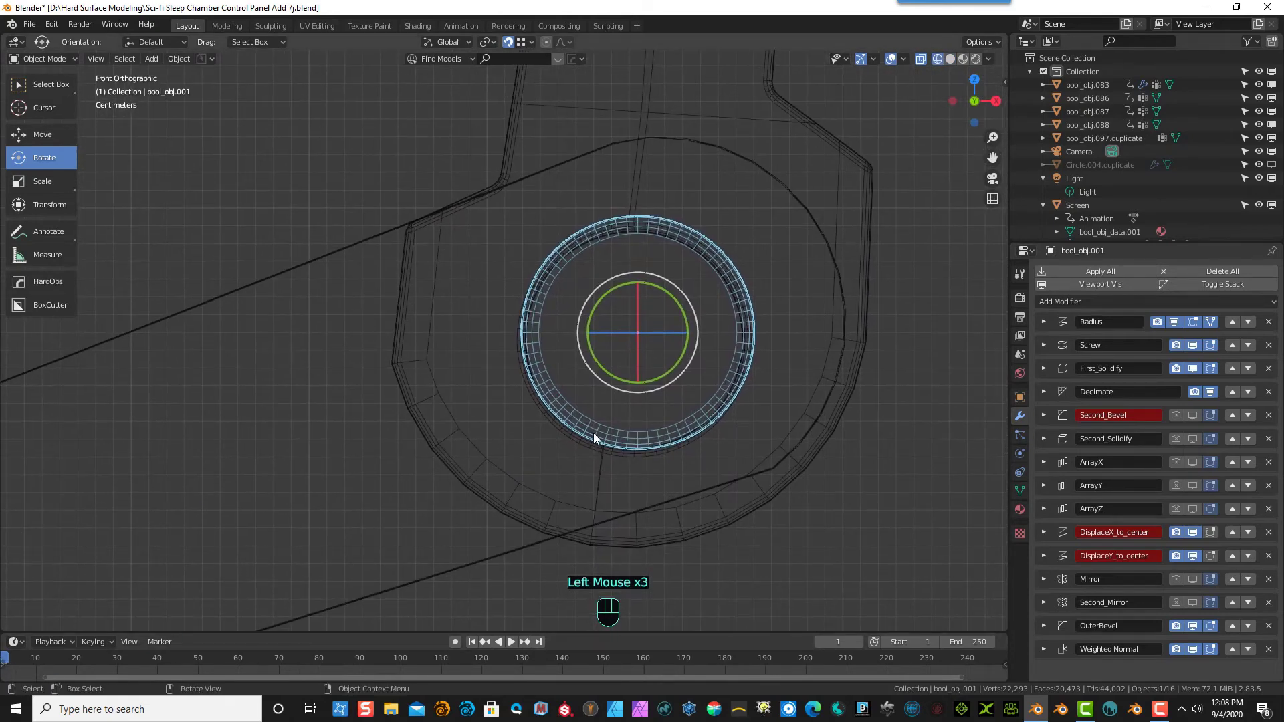
pyautogui.press('g')
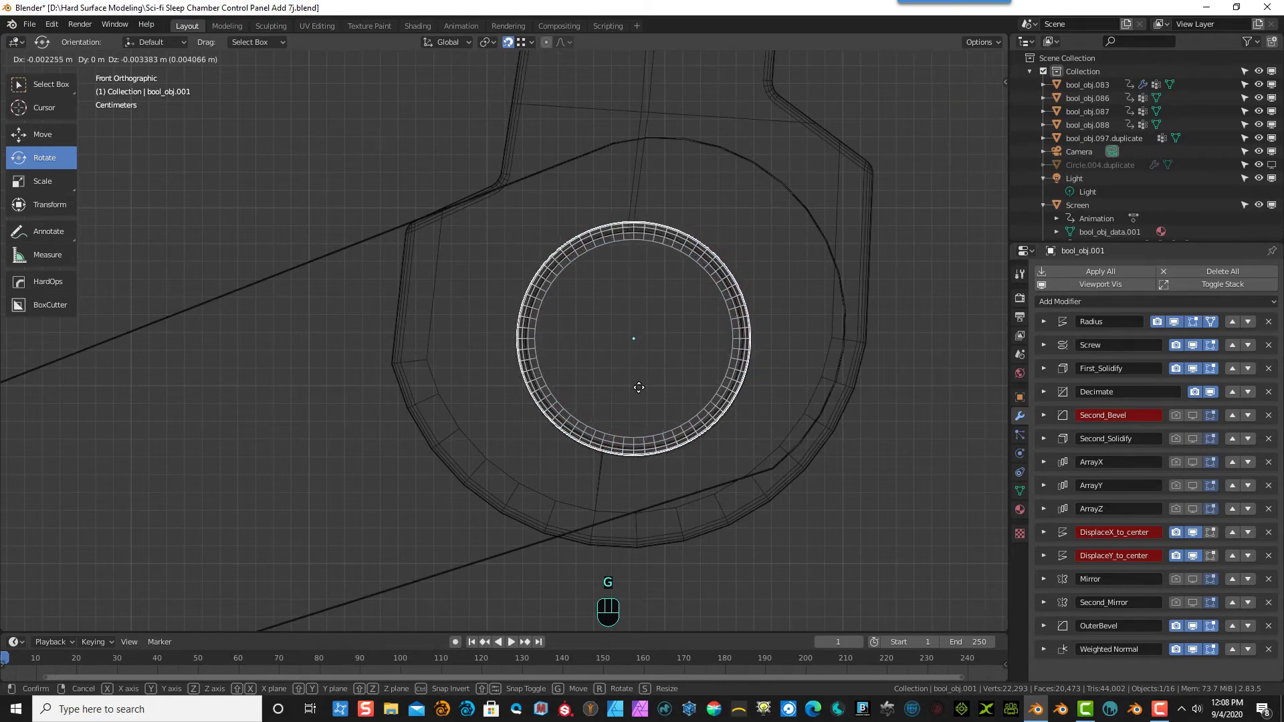
pyautogui.click(639, 388)
pyautogui.moveTo(639, 388); pyautogui.dragTo(608, 396, button='middle')
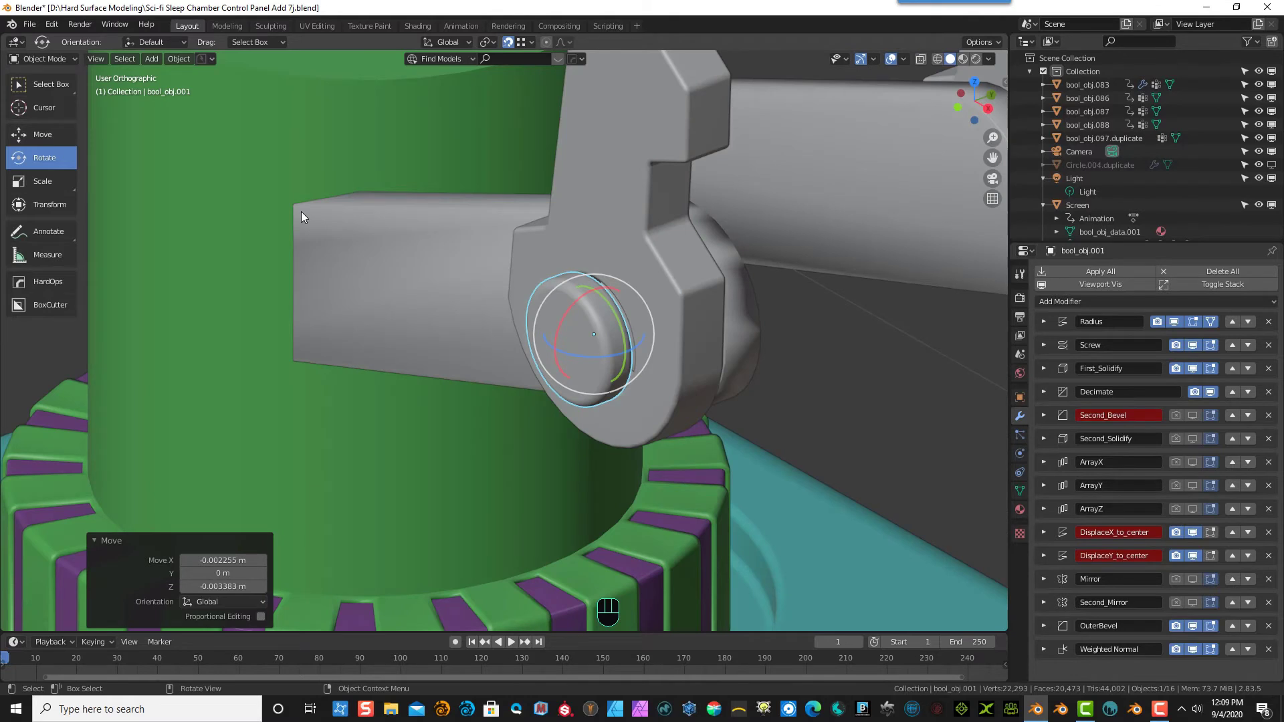
# - Smart Apply the pin's modifiers with HardOps and remove its leftover Weighted Normal and Second_Mirror modifiers
pyautogui.press('q')
pyautogui.moveTo(301, 212)
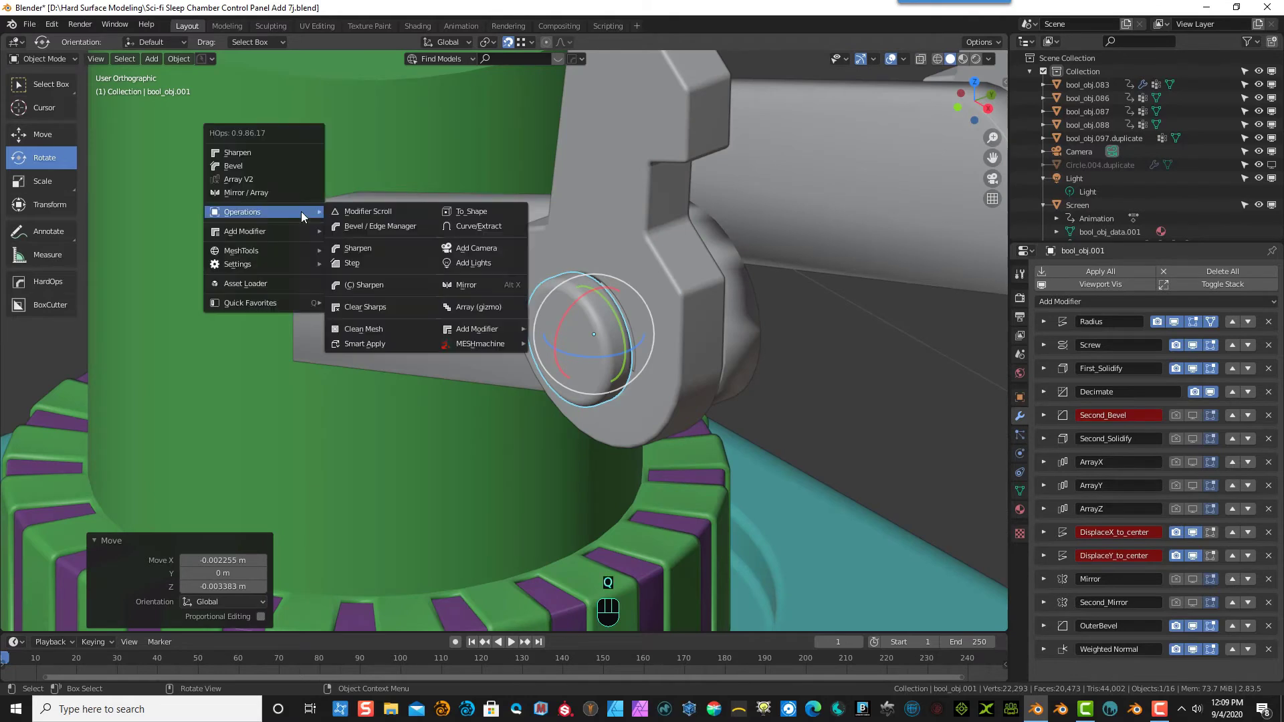
pyautogui.click(358, 343)
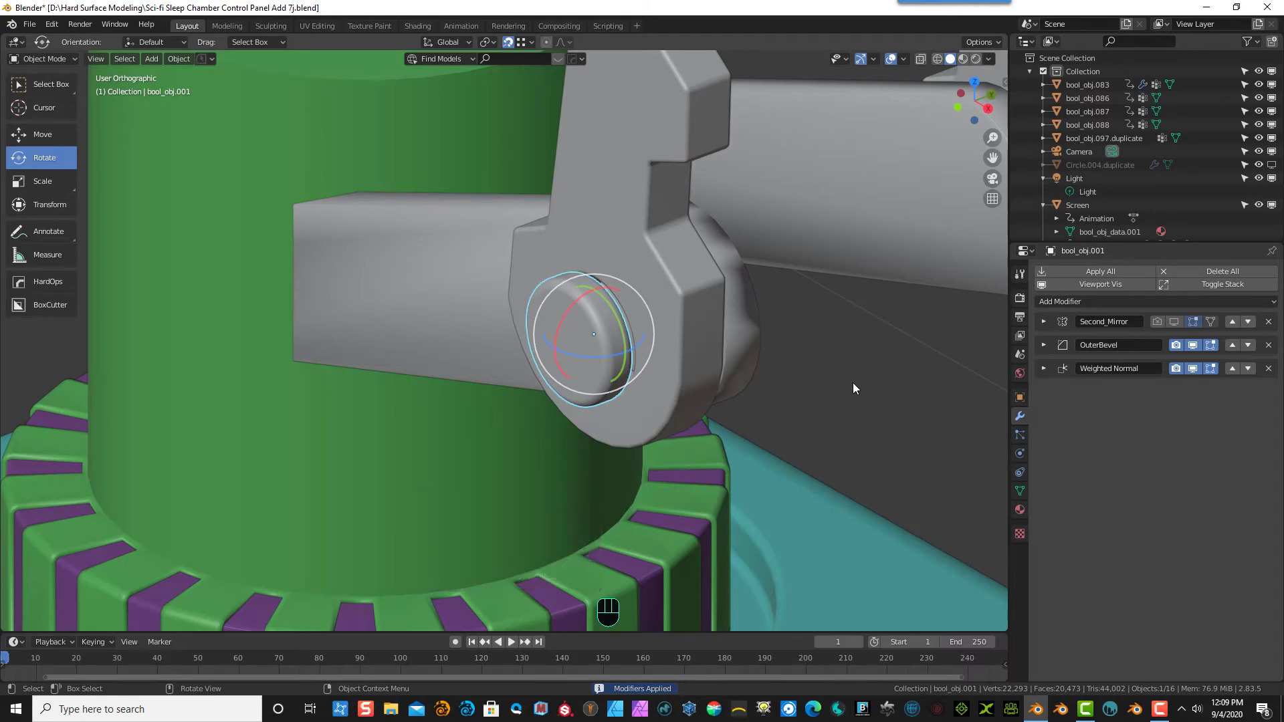
pyautogui.click(1269, 368)
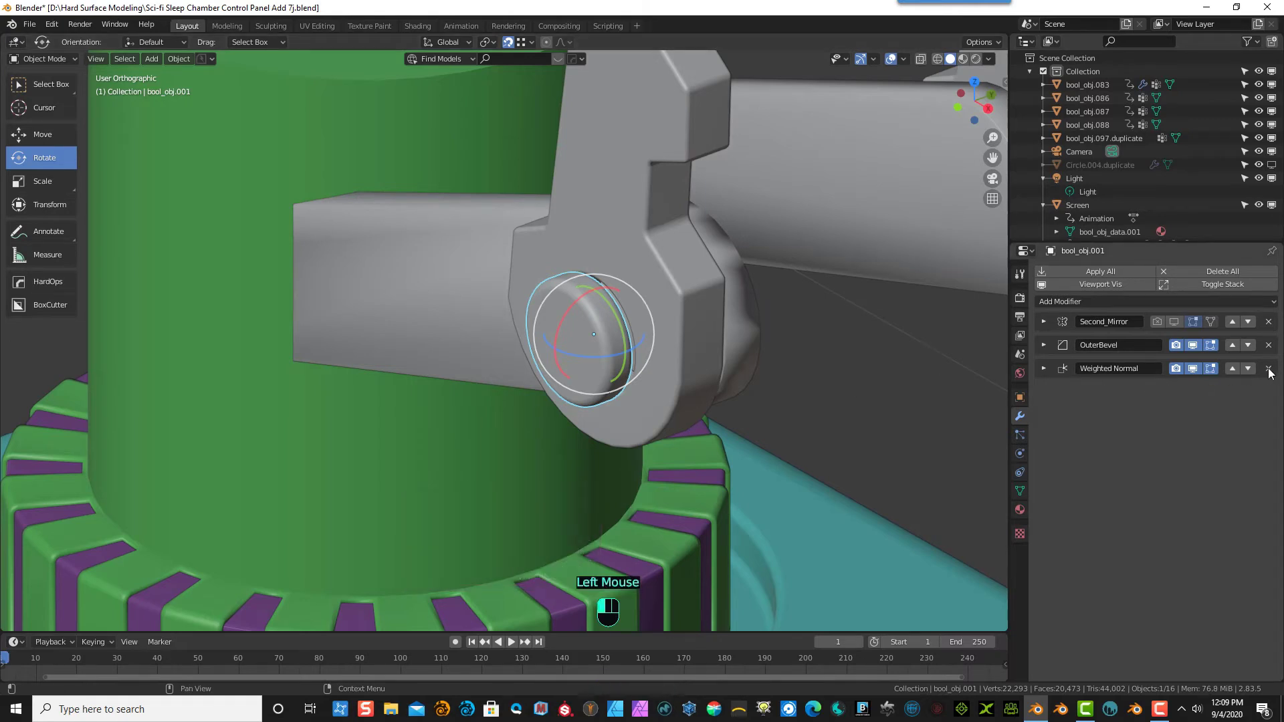
pyautogui.click(1269, 323)
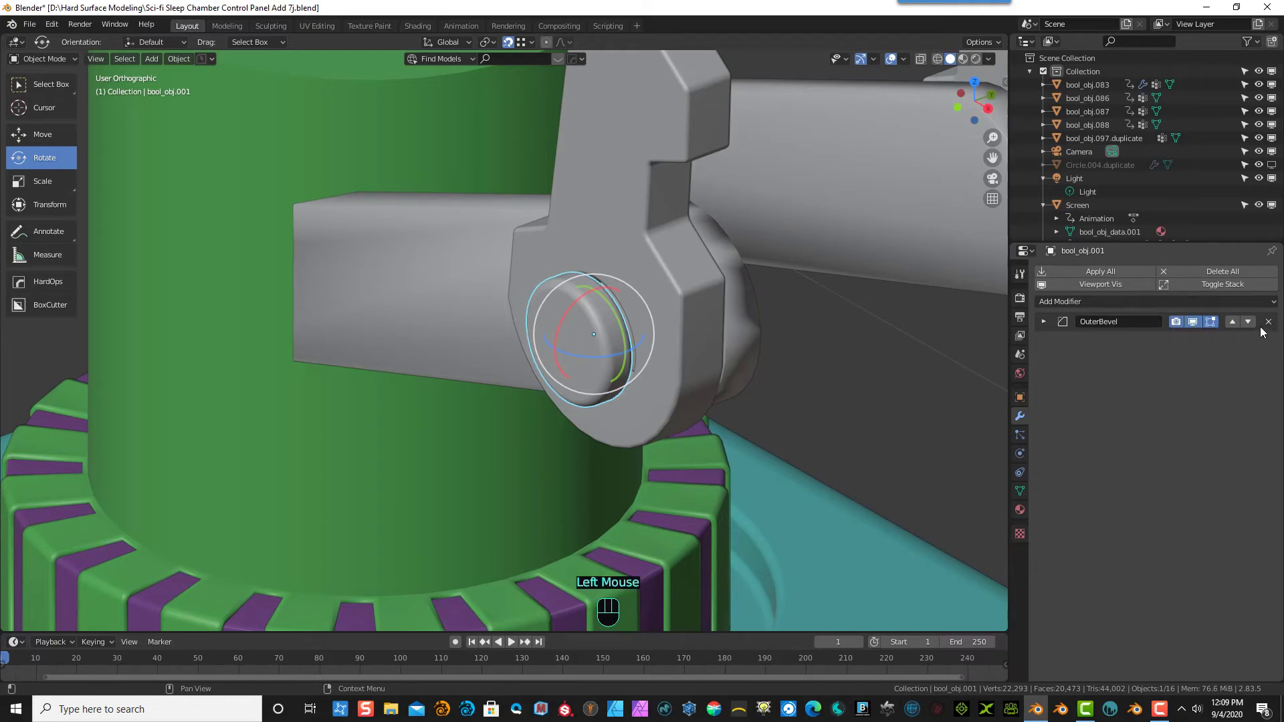
# - Set the pin's OuterBevel modifier offset to 0.007 m and apply the modifier
pyautogui.click(1044, 322)
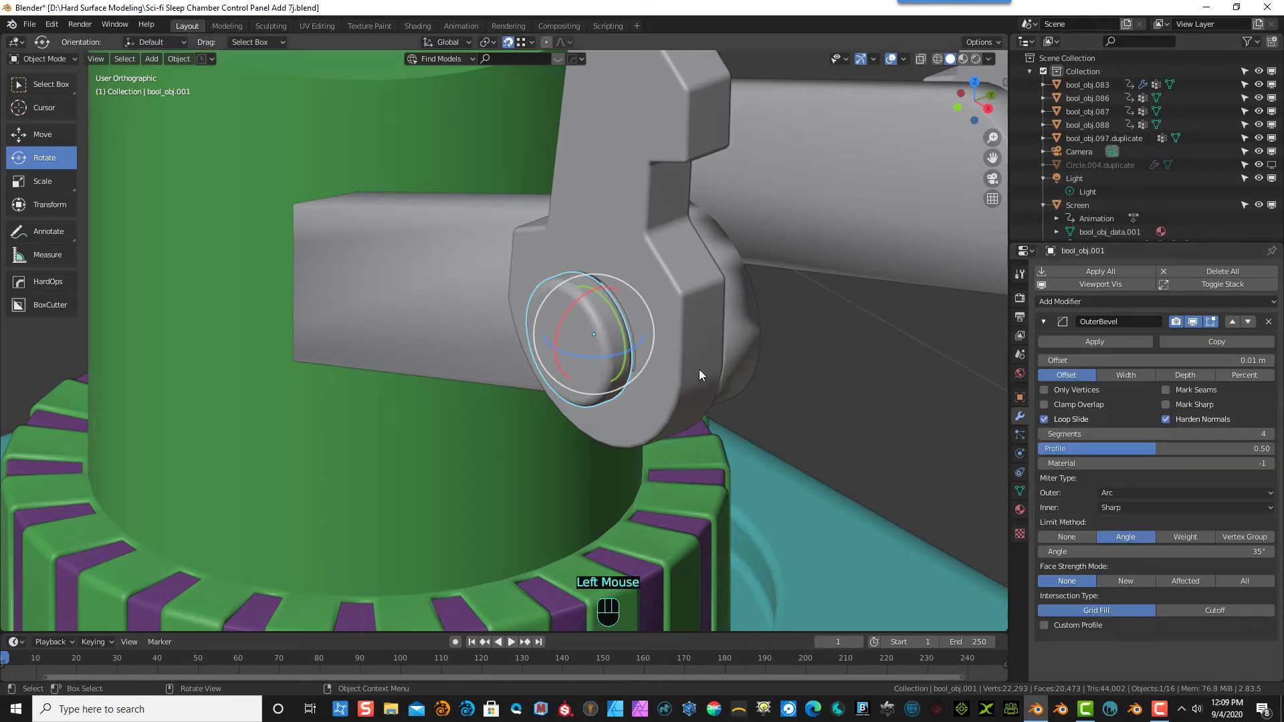
pyautogui.click(1249, 362)
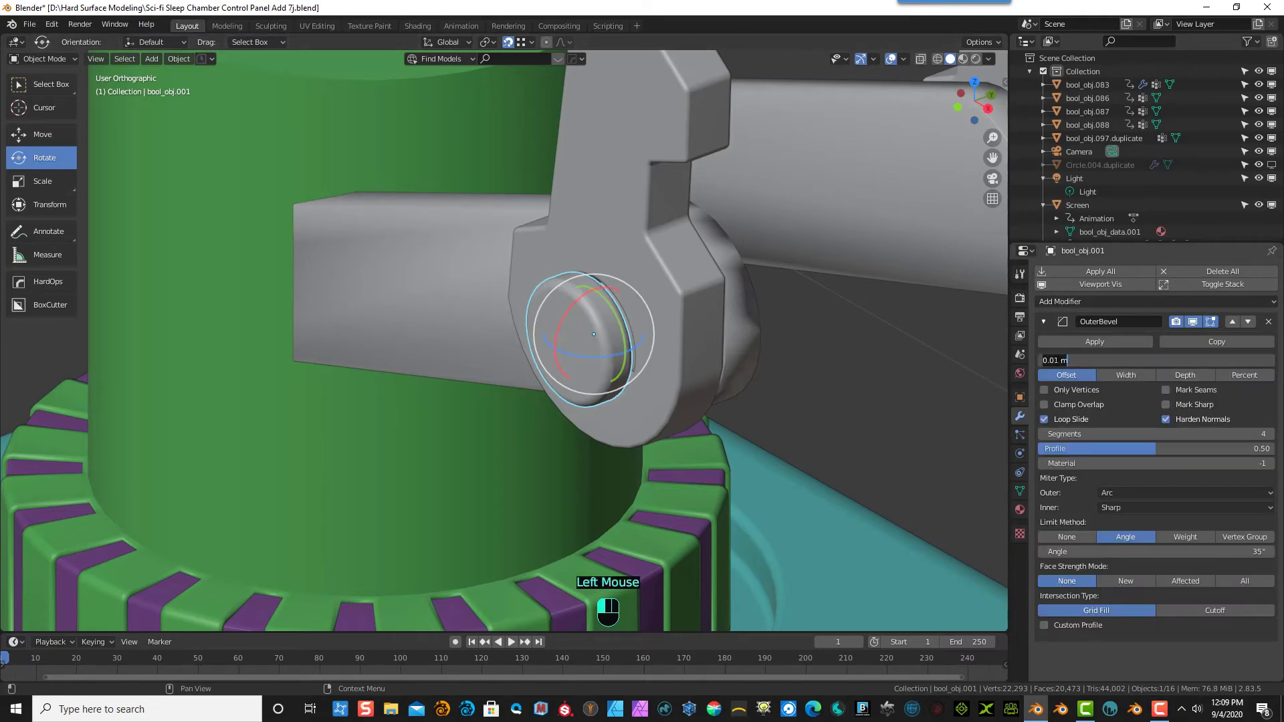
pyautogui.click(1055, 360)
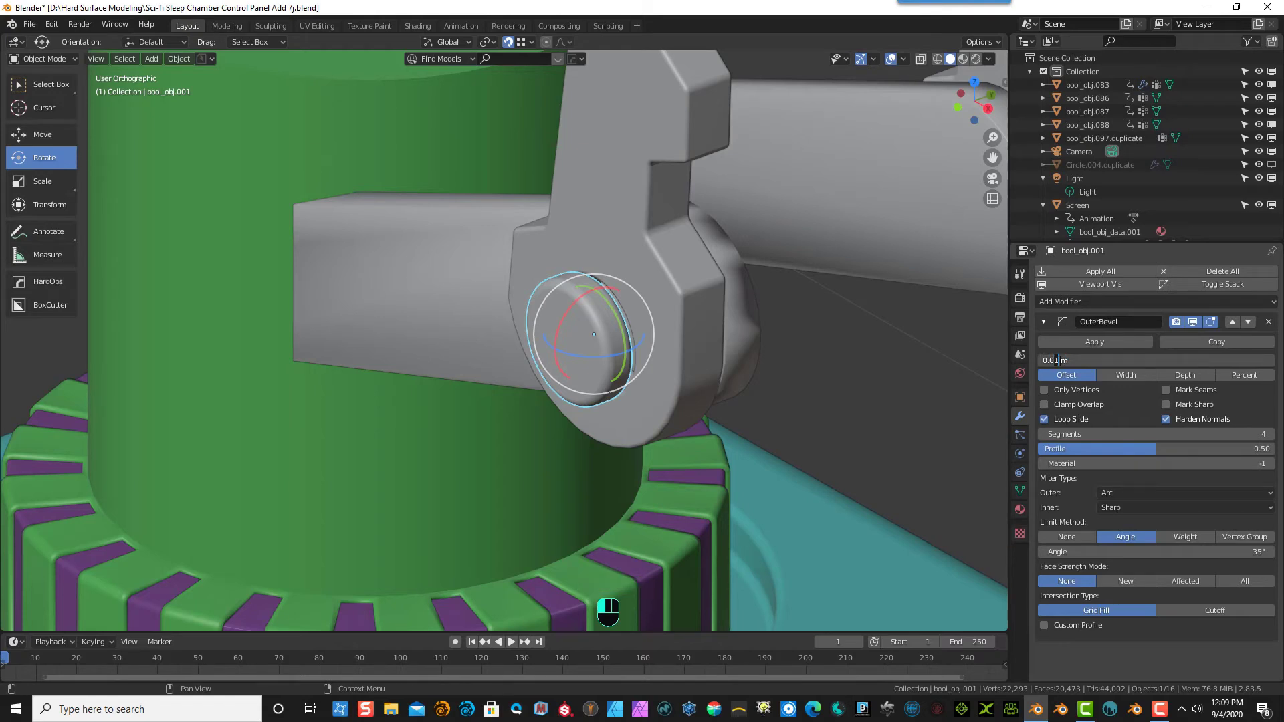
pyautogui.write('7')
pyautogui.press('Return')
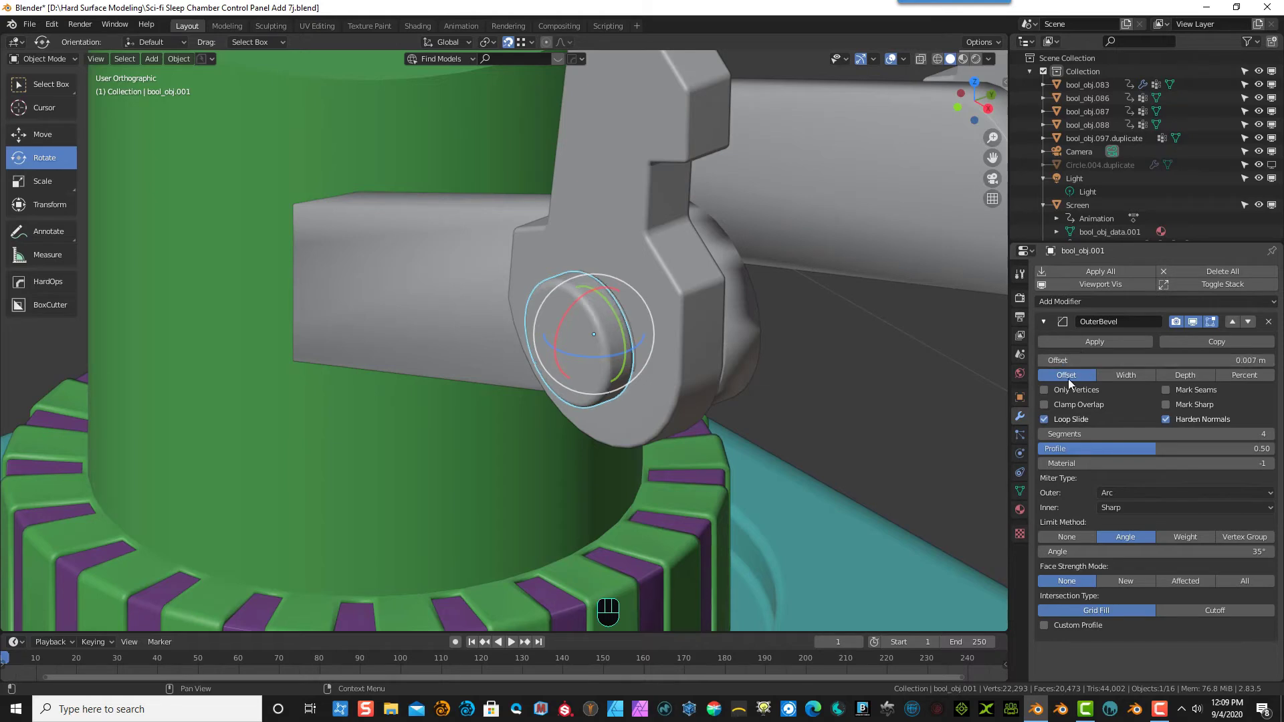
pyautogui.click(1093, 342)
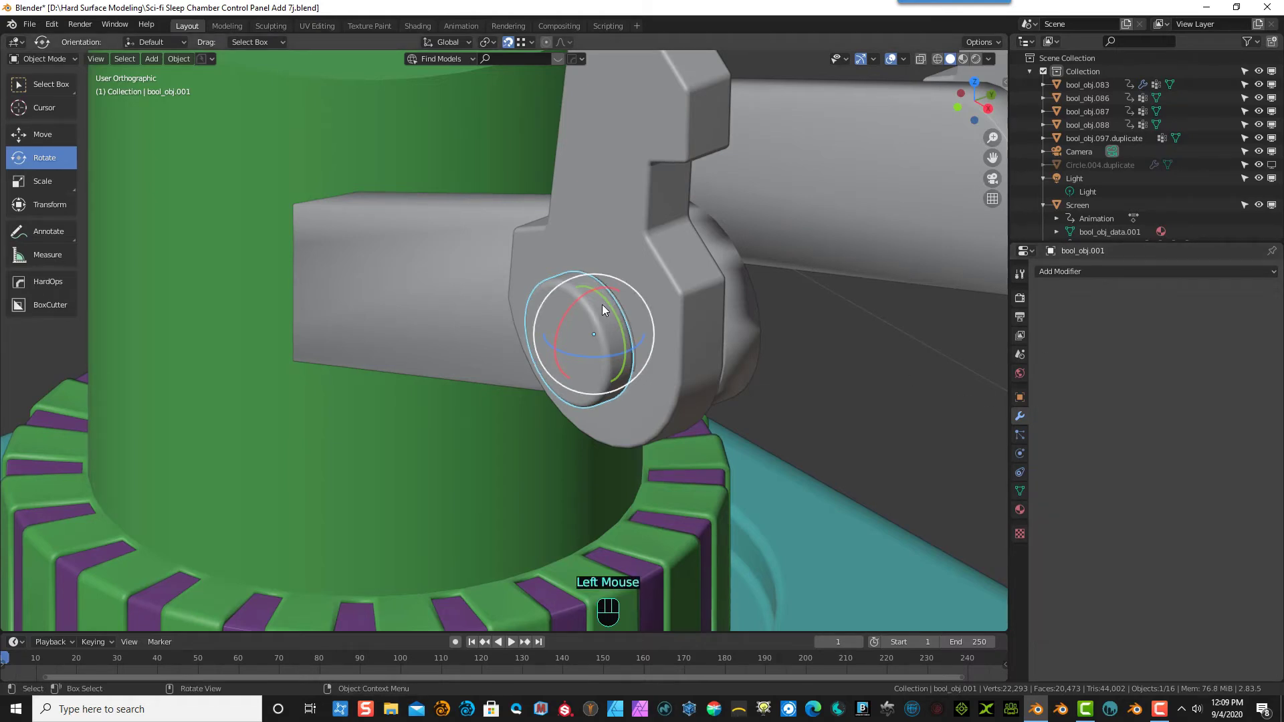
# - In Edit Mode, select the pin's round front face and inset it by about 0.0063 m
pyautogui.moveTo(55, 59); pyautogui.dragTo(59, 83)
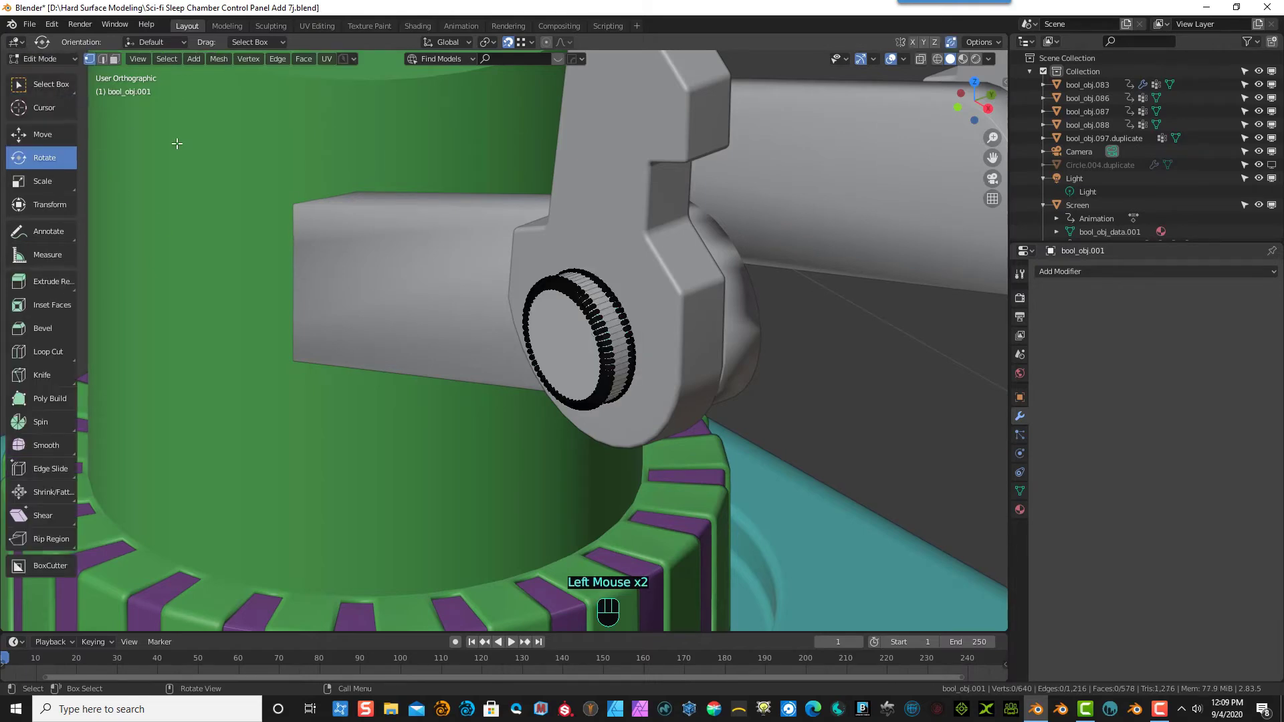
pyautogui.click(114, 59)
pyautogui.click(547, 343)
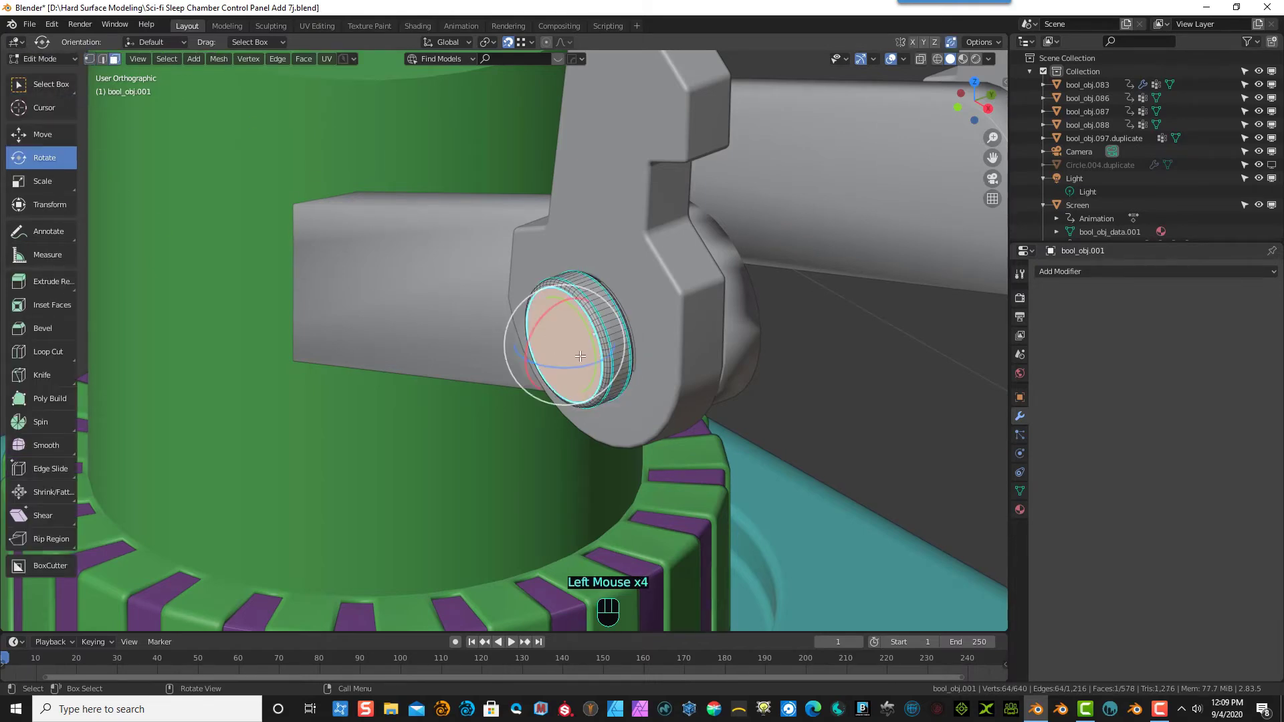
pyautogui.scroll(4, 549, 345)
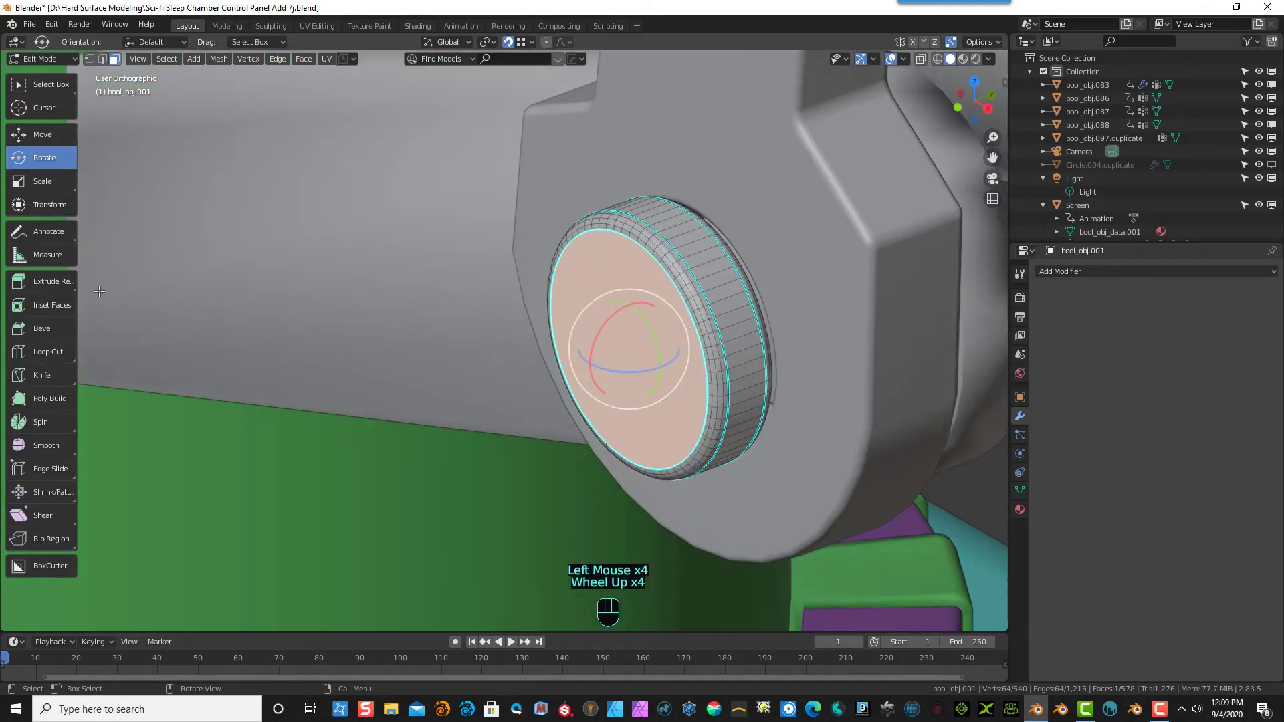
pyautogui.click(22, 306)
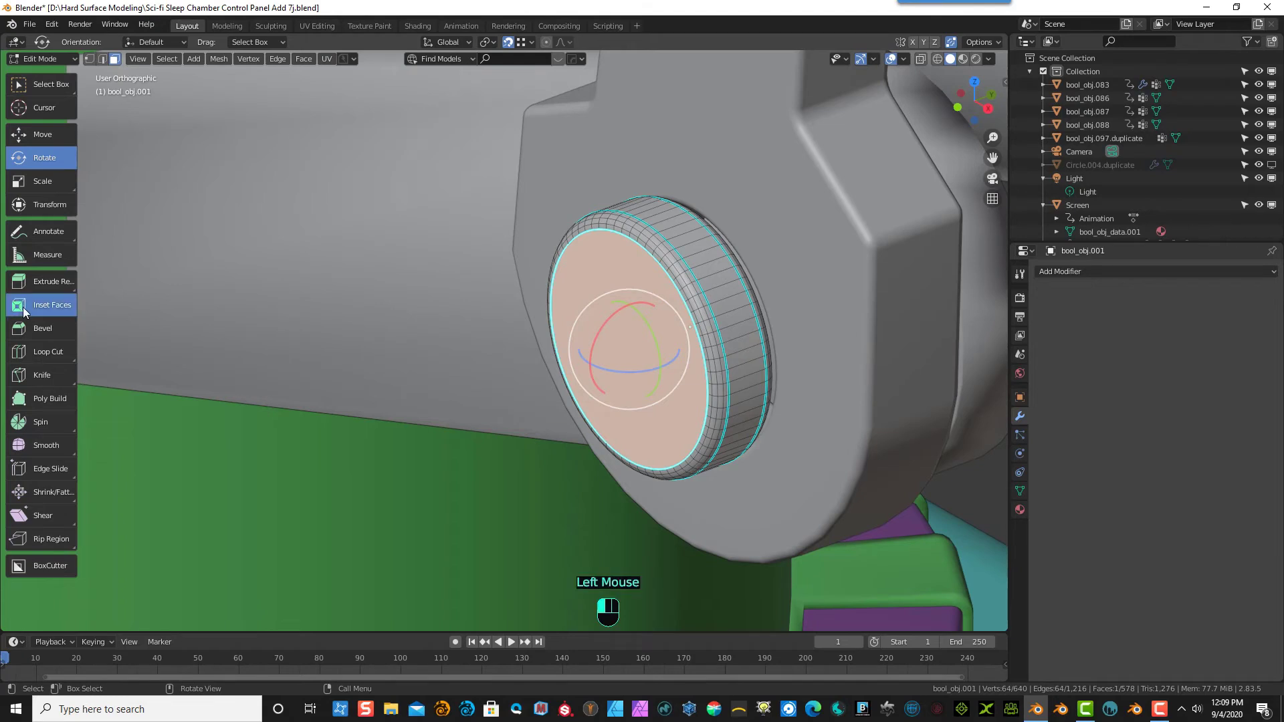
pyautogui.moveTo(570, 371)
pyautogui.mouseDown()
pyautogui.moveTo(555, 375)
pyautogui.moveTo(579, 368)
pyautogui.mouseUp()
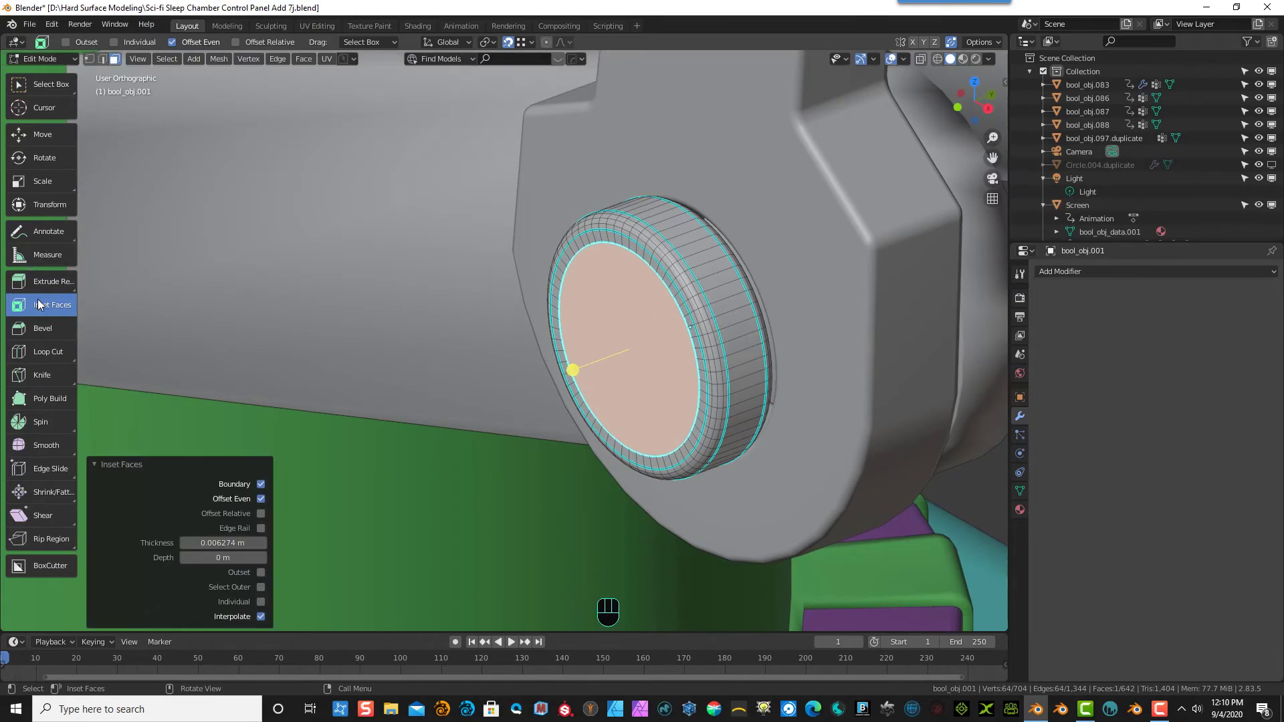
# - Move the inset face about 0.0081 m along Y into the pin to form a shallow recess, and return to Object Mode
pyautogui.press('g')
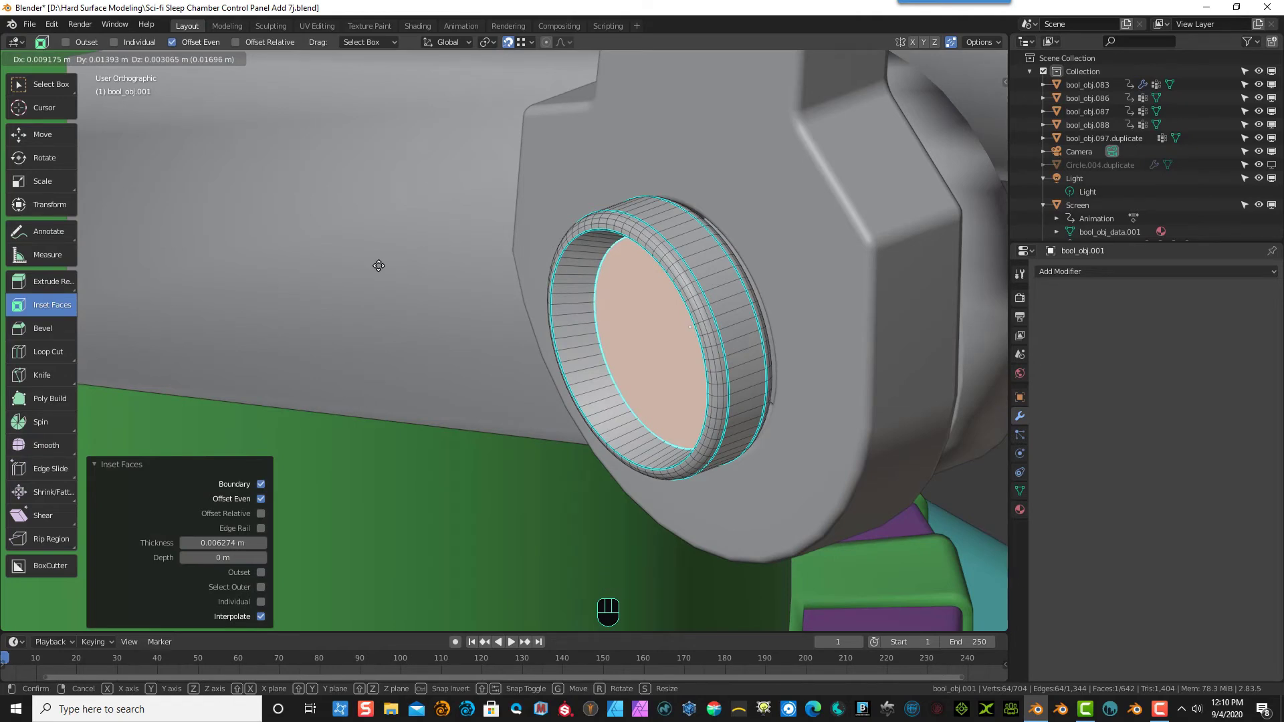
pyautogui.press('x')
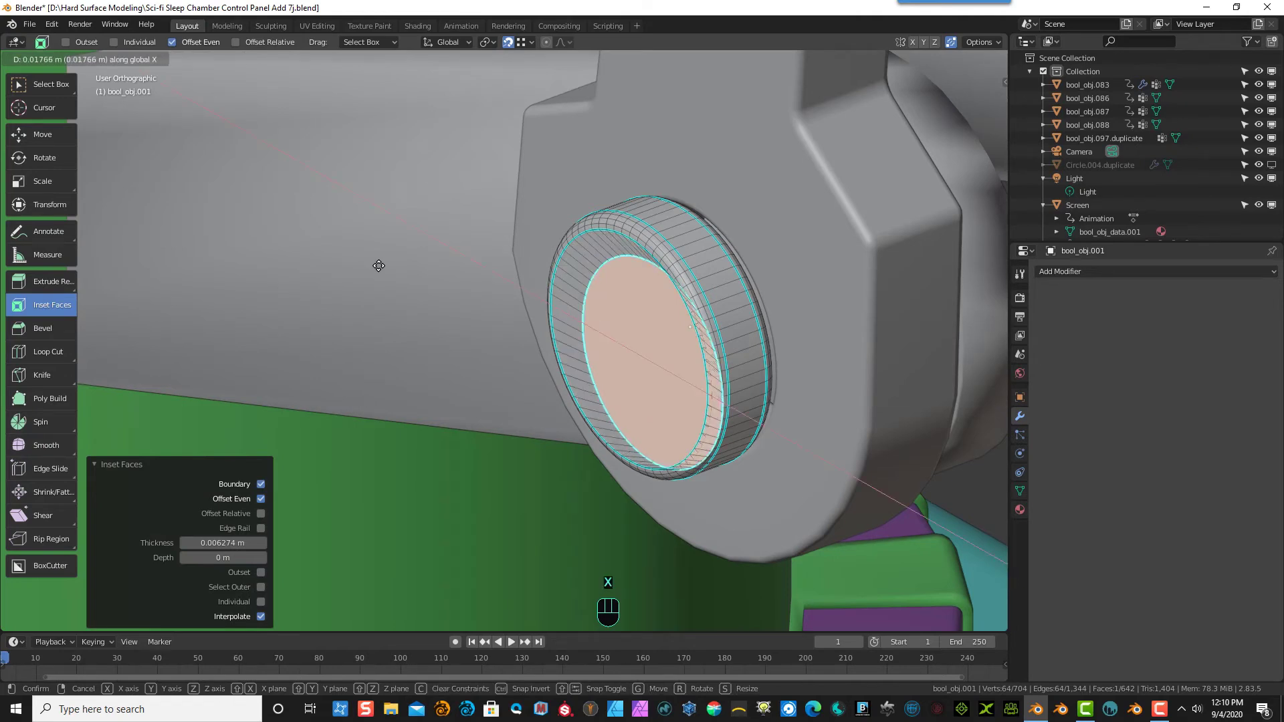
pyautogui.press('z')
pyautogui.press('y')
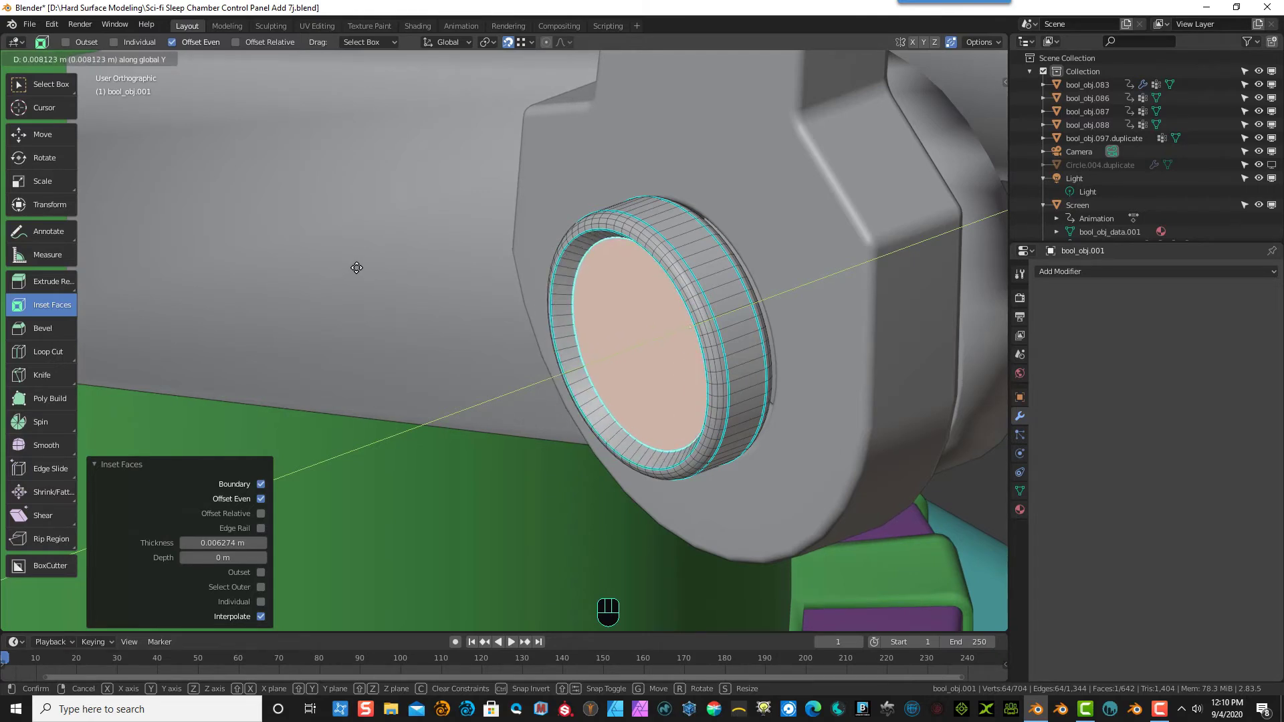
pyautogui.click(357, 268)
pyautogui.moveTo(373, 279); pyautogui.dragTo(429, 228, button='middle')
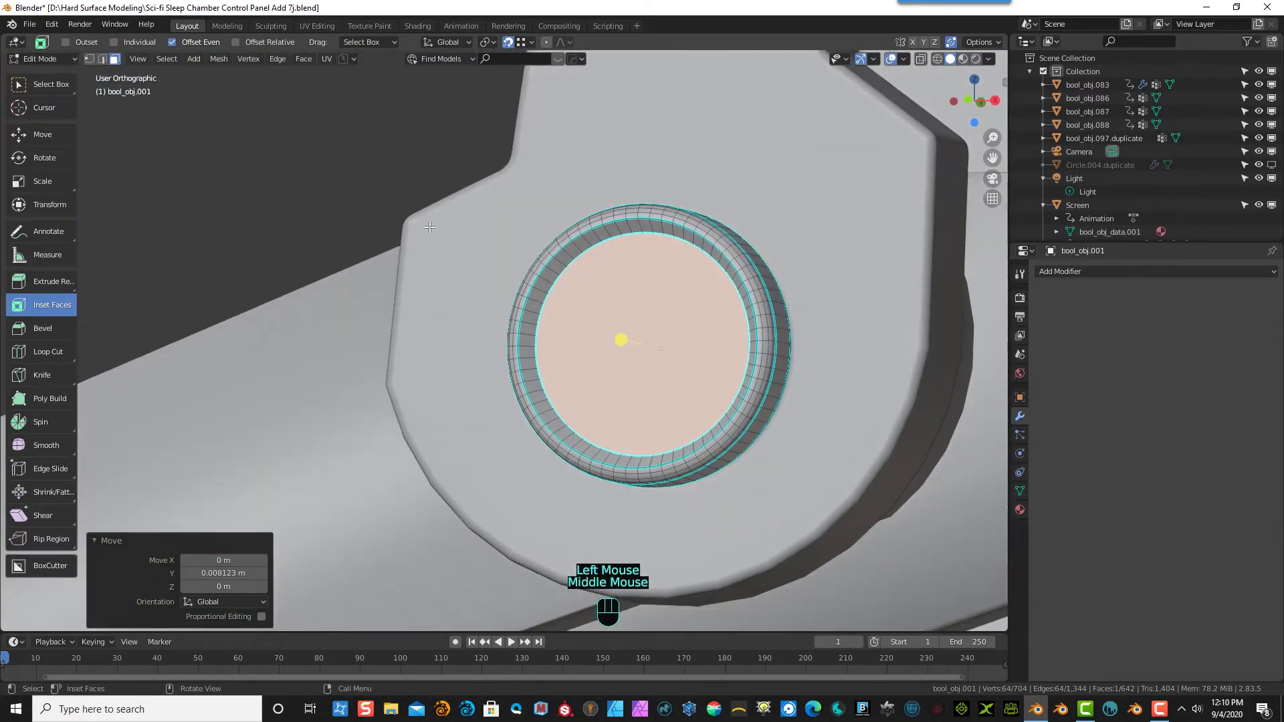
pyautogui.click(57, 60)
pyautogui.click(48, 72)
pyautogui.scroll(-2, 147, 134)
pyautogui.moveTo(154, 137); pyautogui.dragTo(160, 167, button='middle')
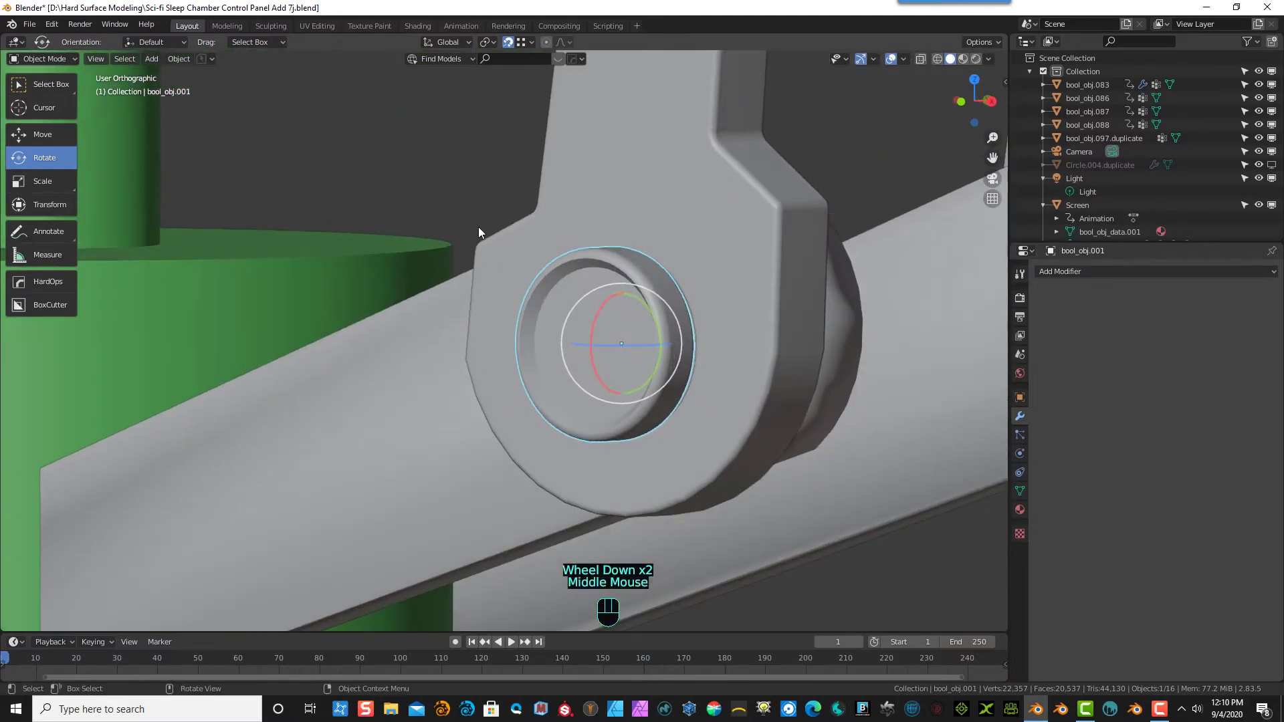
pyautogui.scroll(5, 482, 231)
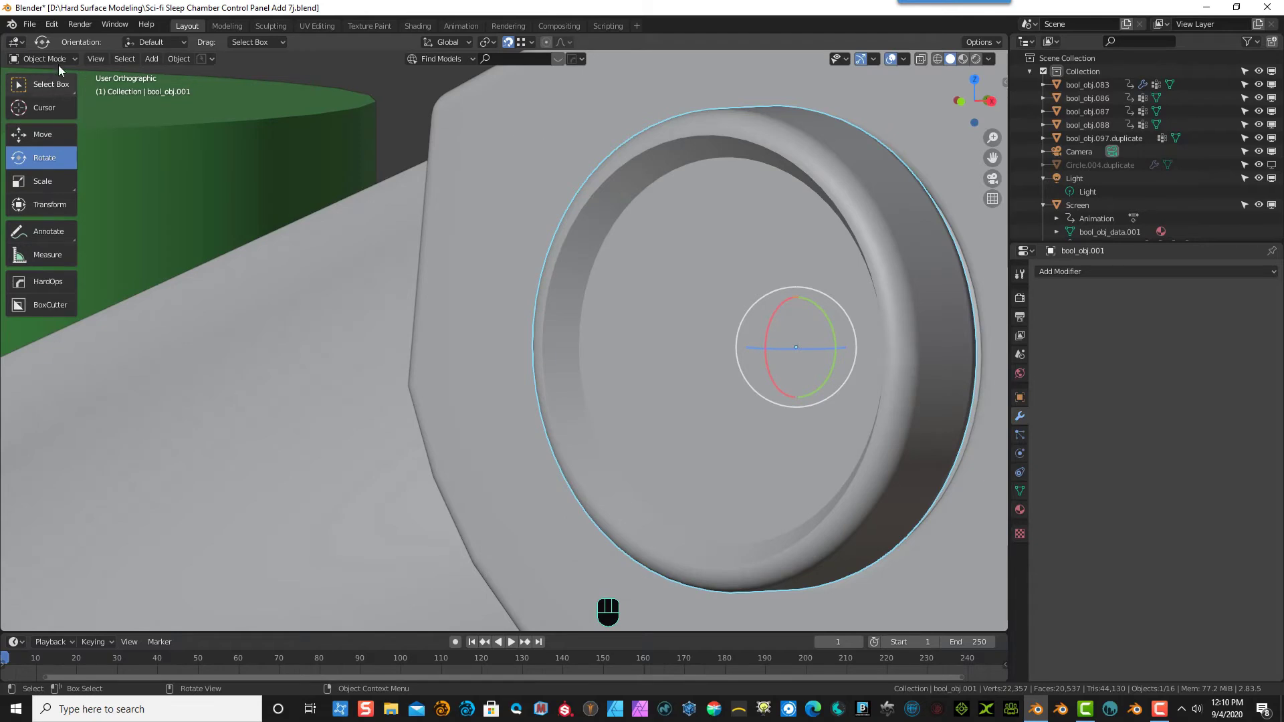
# - In Edit Mode, select the recess's rim and floor edge loops and bevel them by about 0.0015 m
pyautogui.click(59, 61)
pyautogui.click(61, 85)
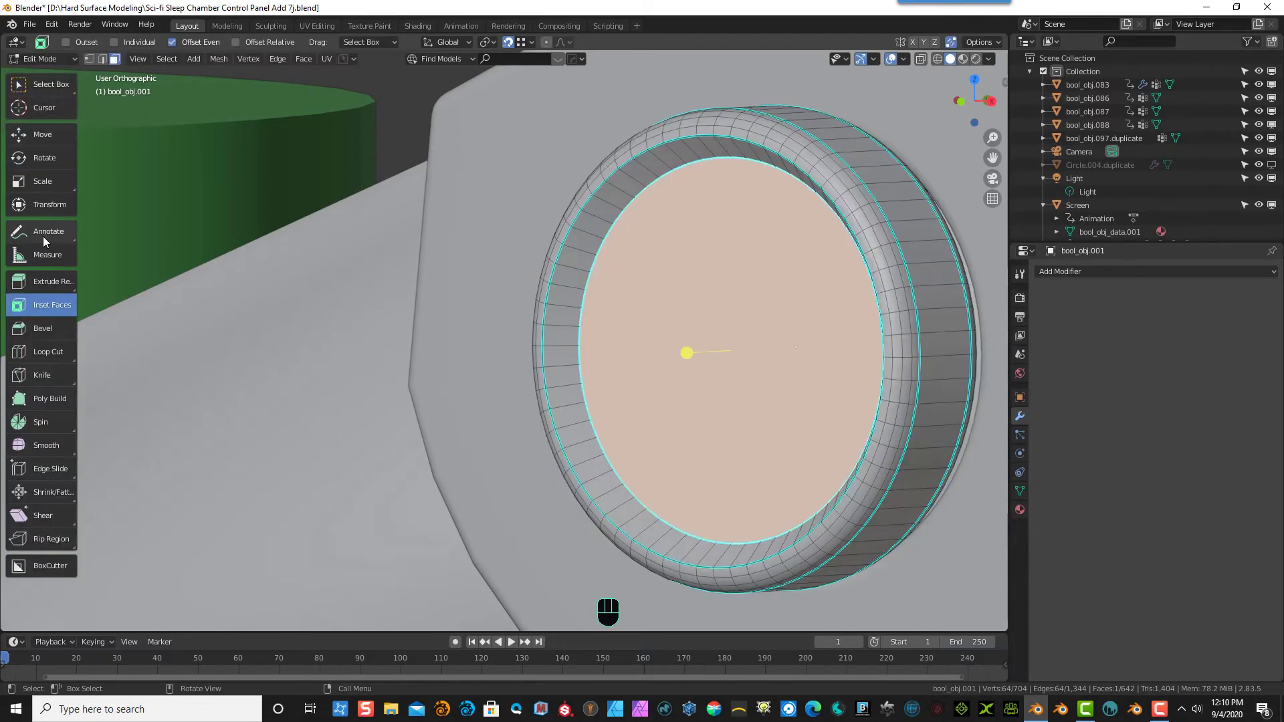
pyautogui.click(41, 84)
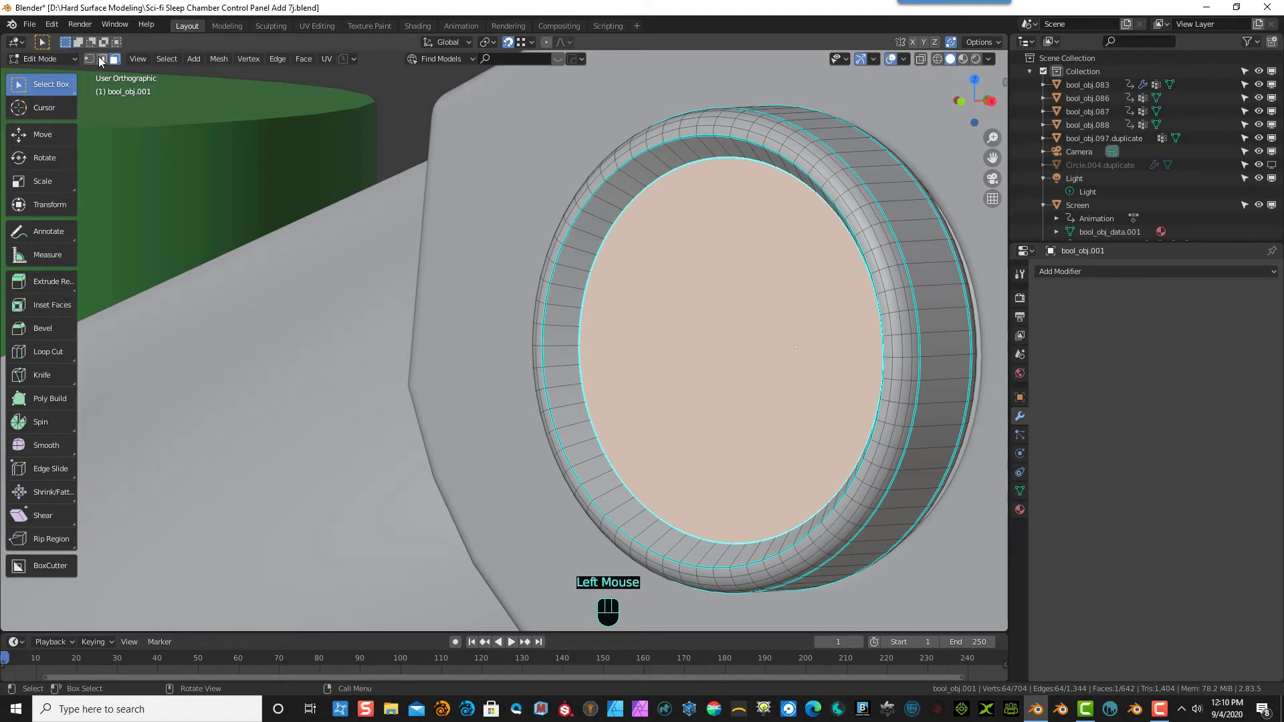
pyautogui.click(101, 59)
pyautogui.doubleClick(607, 179)
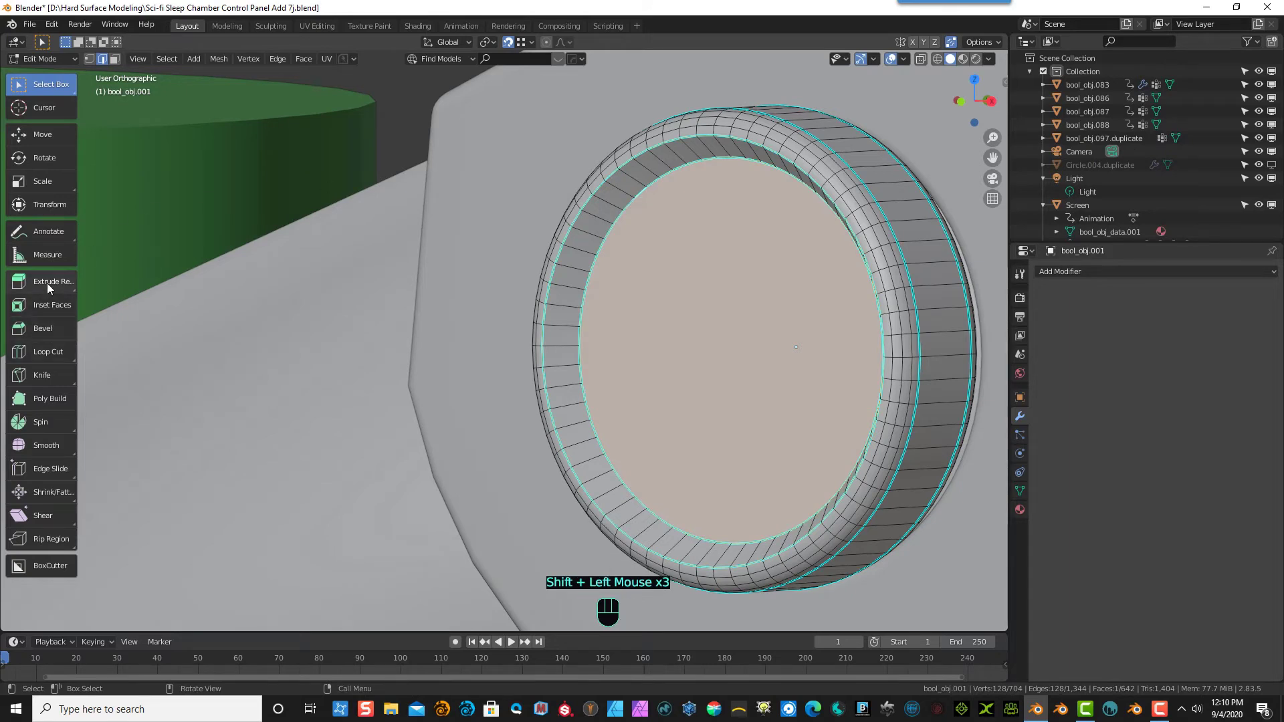
pyautogui.click(47, 328)
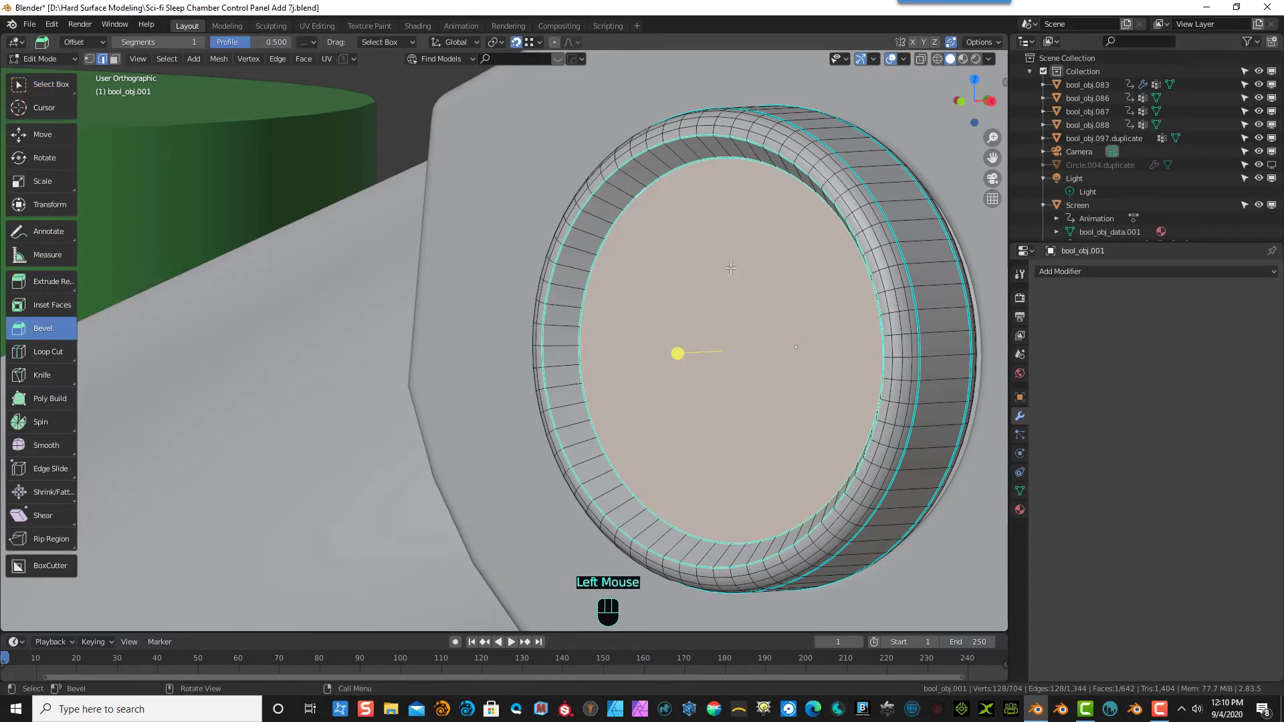
pyautogui.click(687, 350)
pyautogui.moveTo(687, 350)
pyautogui.mouseDown()
pyautogui.moveTo(665, 358)
pyautogui.moveTo(673, 353)
pyautogui.mouseUp()
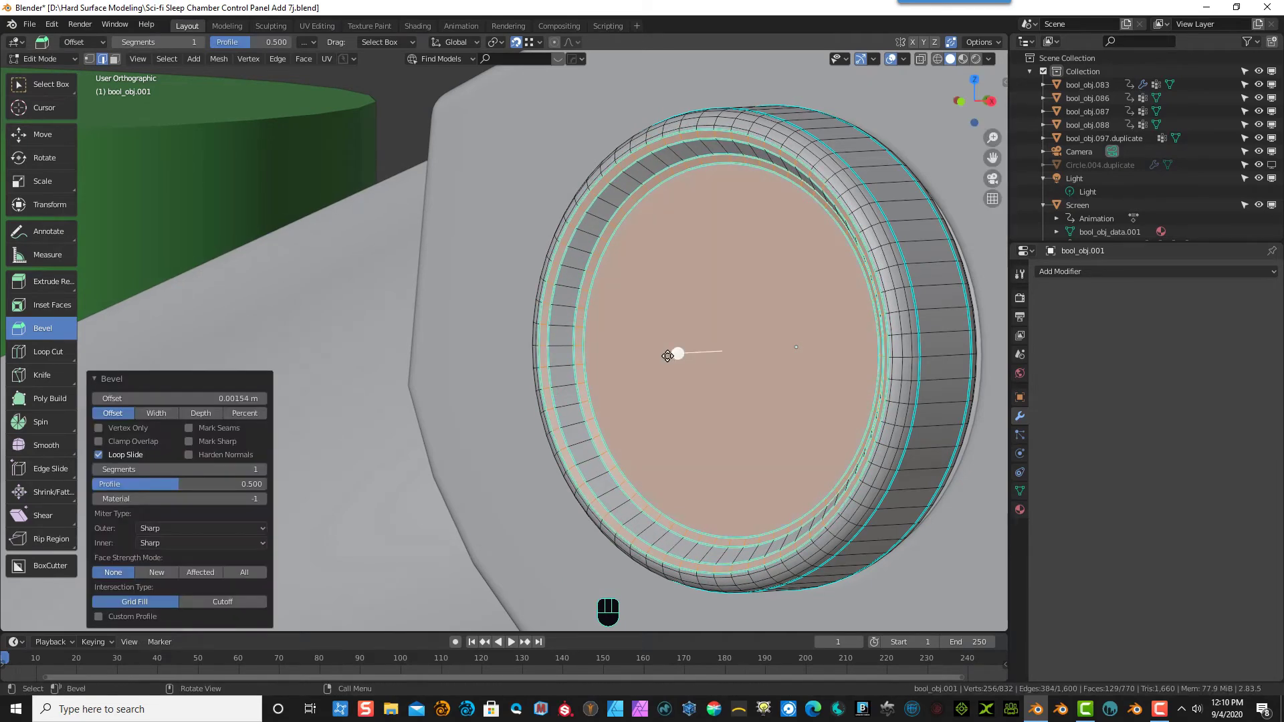
# - Raise the recess bevel to five segments, deselect the mesh and return to Object Mode
pyautogui.click(263, 470)
pyautogui.click(263, 469)
pyautogui.click(263, 469)
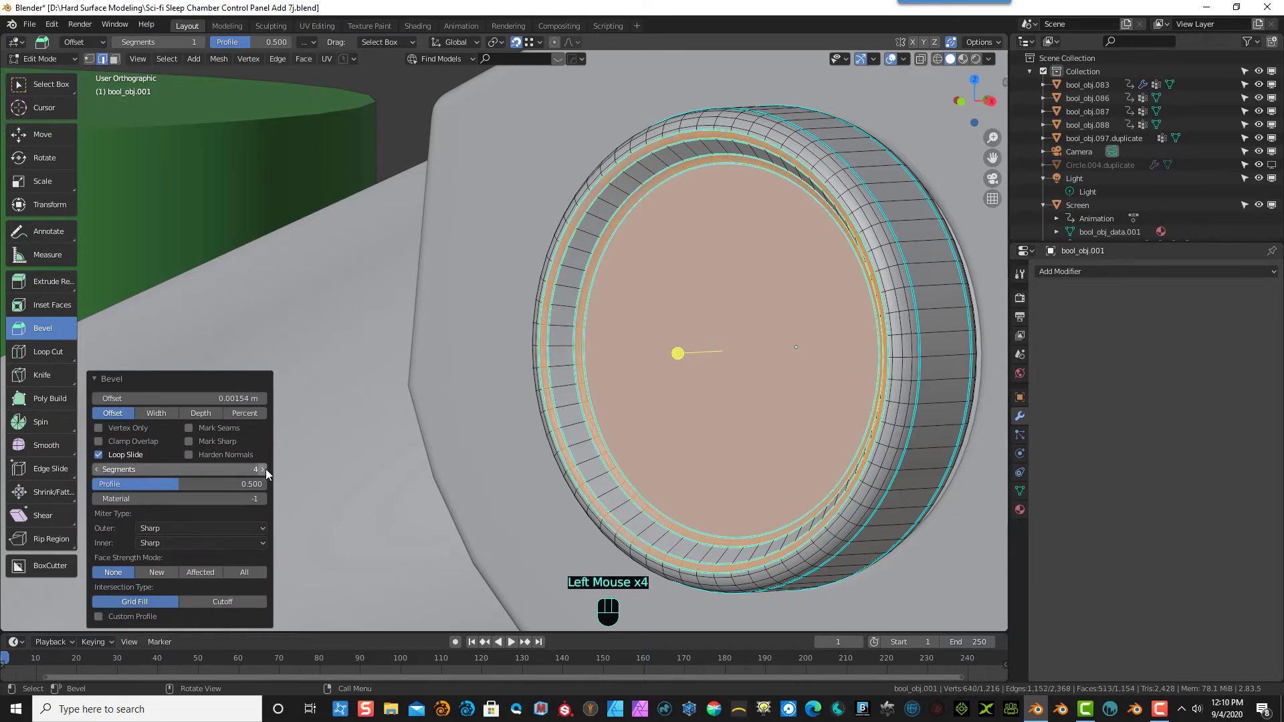
pyautogui.click(263, 470)
pyautogui.click(263, 470)
pyautogui.click(248, 201)
pyautogui.scroll(-3, 247, 201)
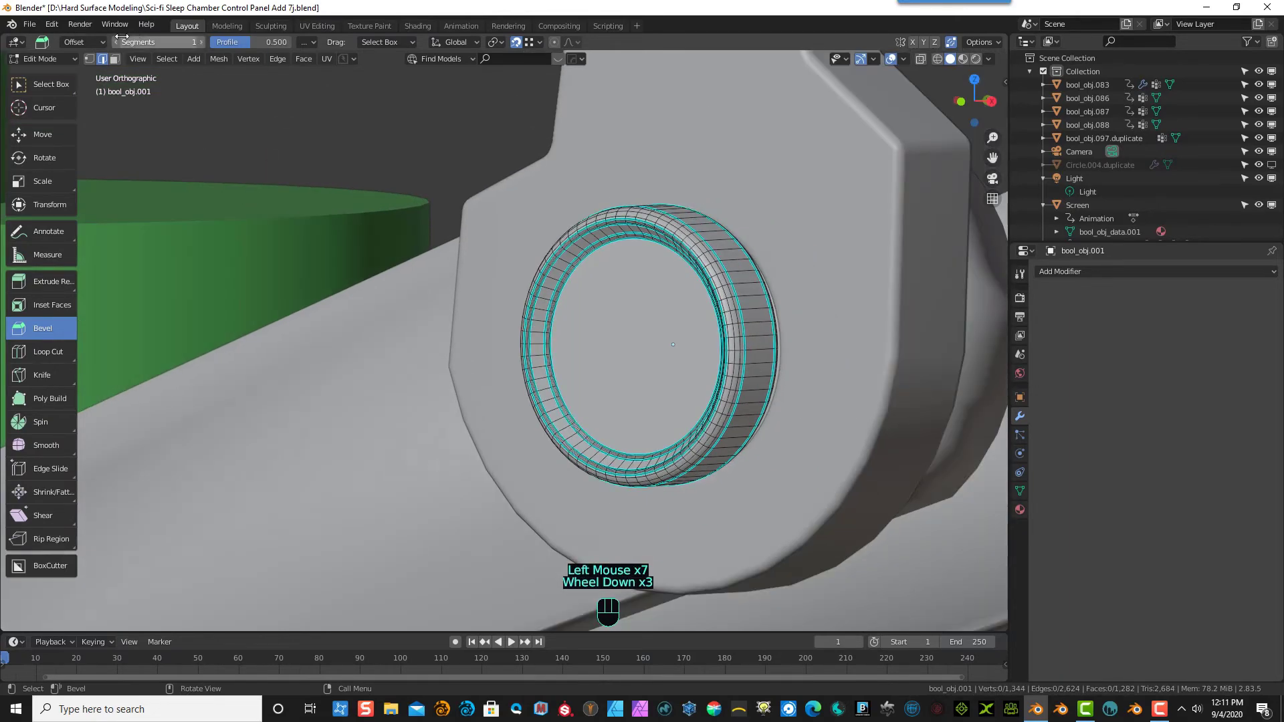
pyautogui.click(43, 54)
pyautogui.click(46, 71)
pyautogui.scroll(-4, 194, 125)
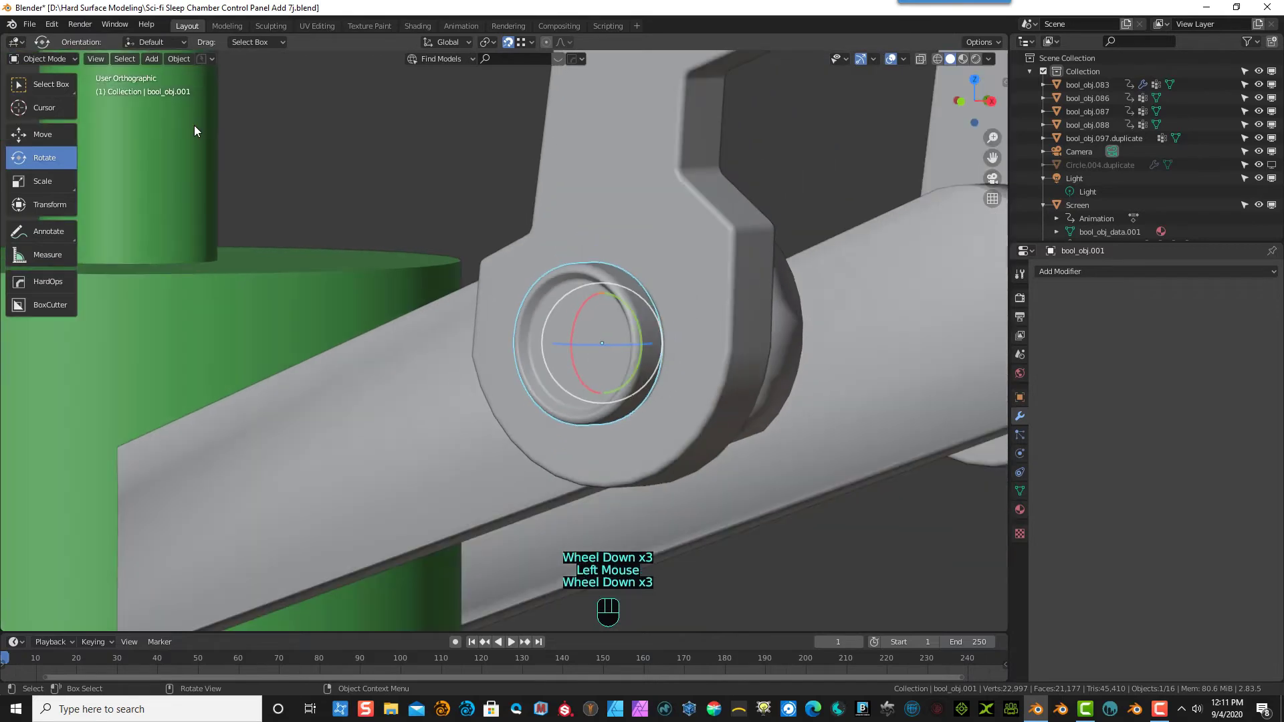
# - Mirror the finished pin onto the opposite arm with HardOps Mirror, using the pin's Z axis
pyautogui.moveTo(194, 123); pyautogui.dragTo(451, 300, button='middle')
pyautogui.click(450, 300)
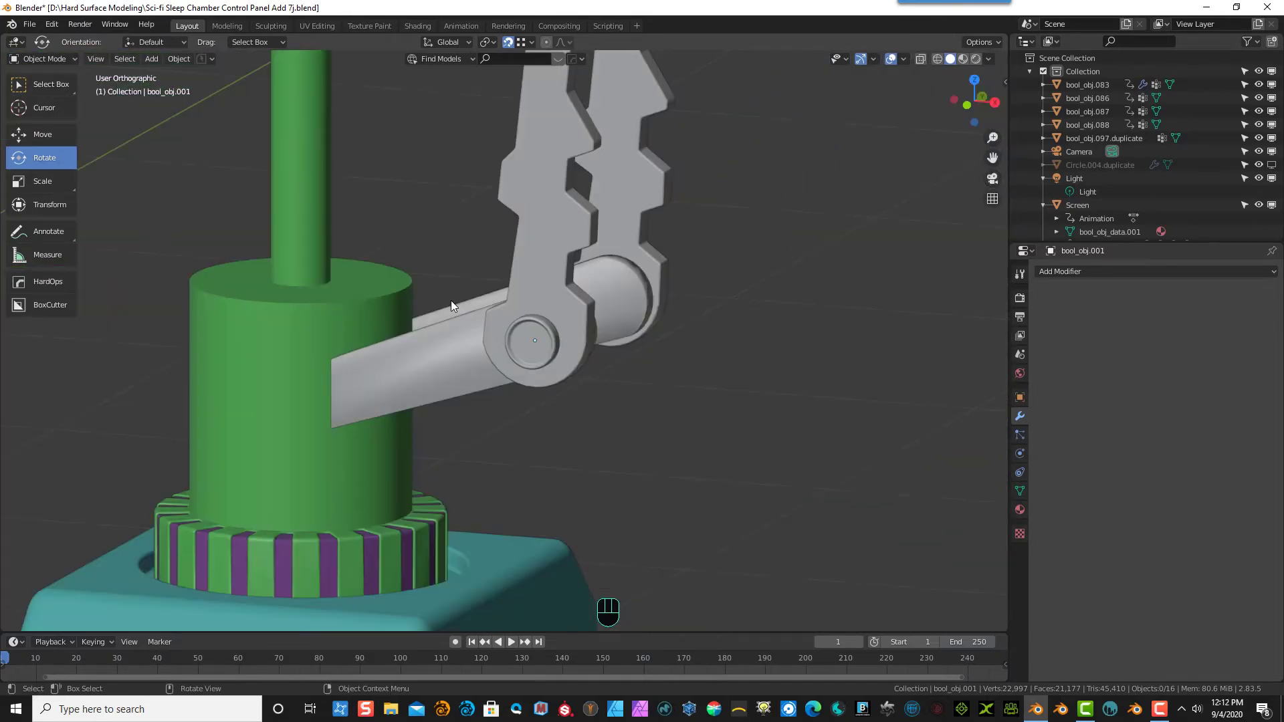
pyautogui.scroll(-2, 482, 421)
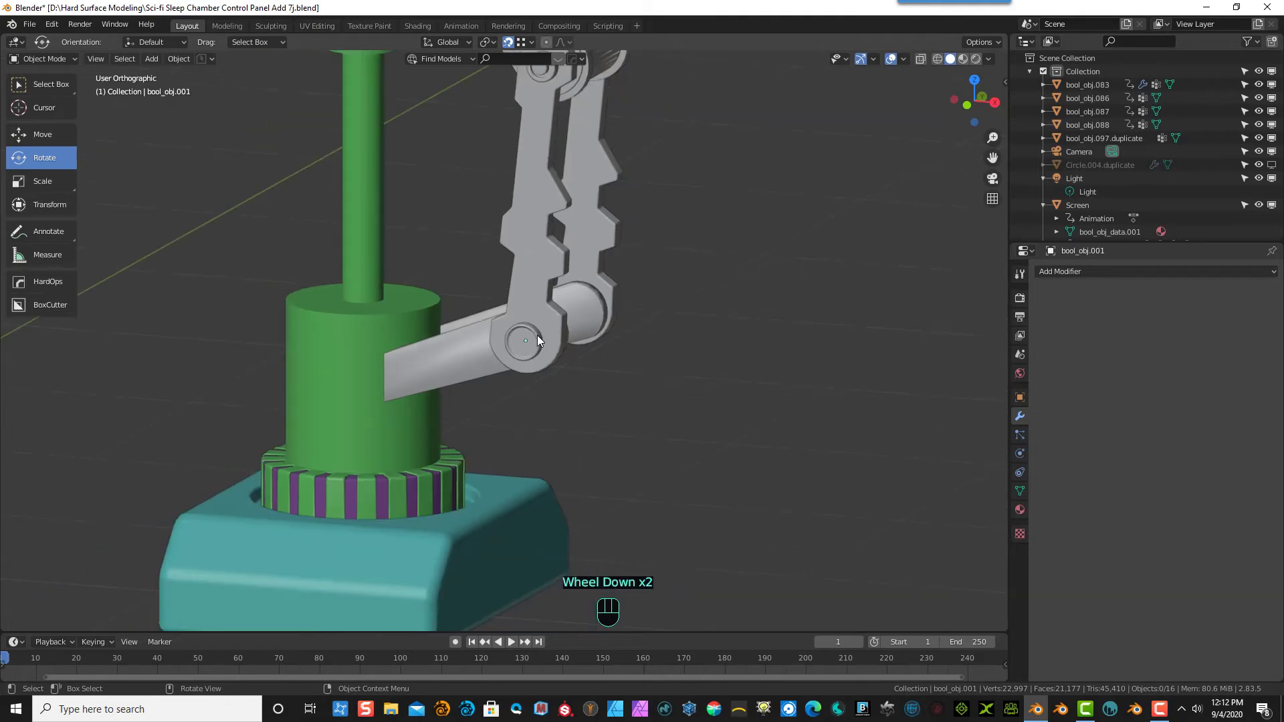
pyautogui.click(536, 335)
pyautogui.moveTo(740, 326); pyautogui.dragTo(653, 364, button='middle')
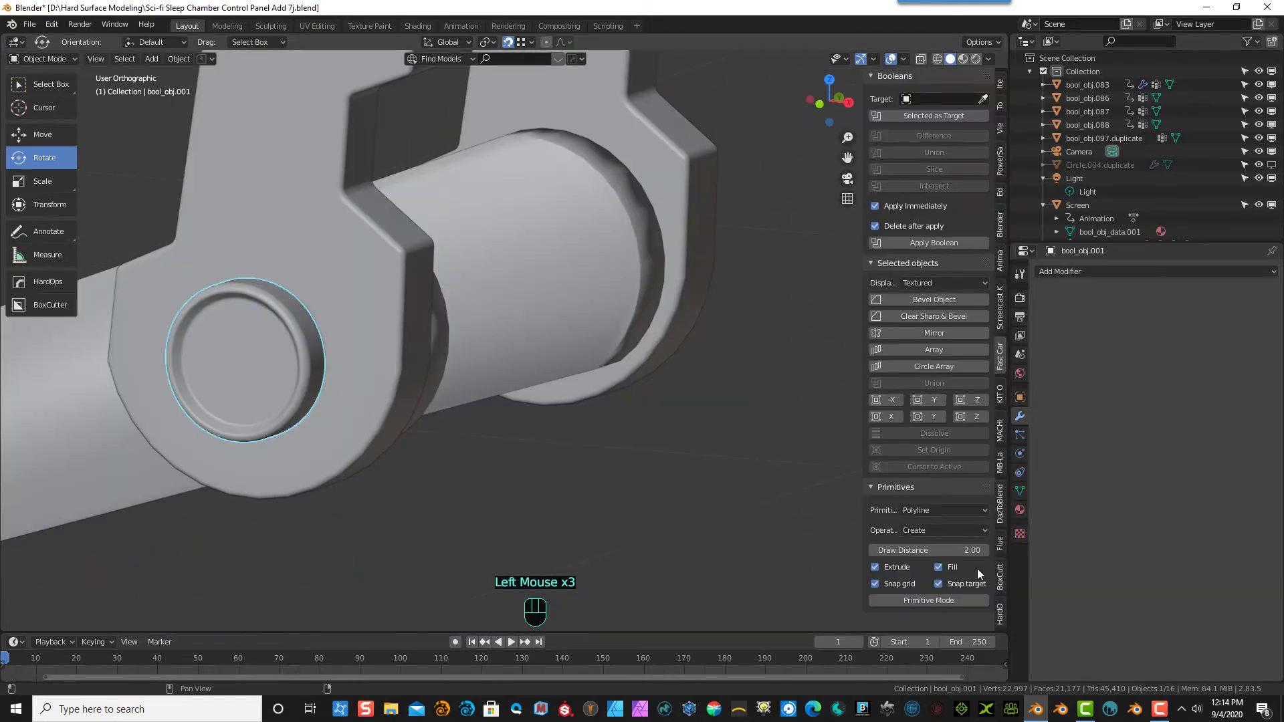
pyautogui.click(1001, 614)
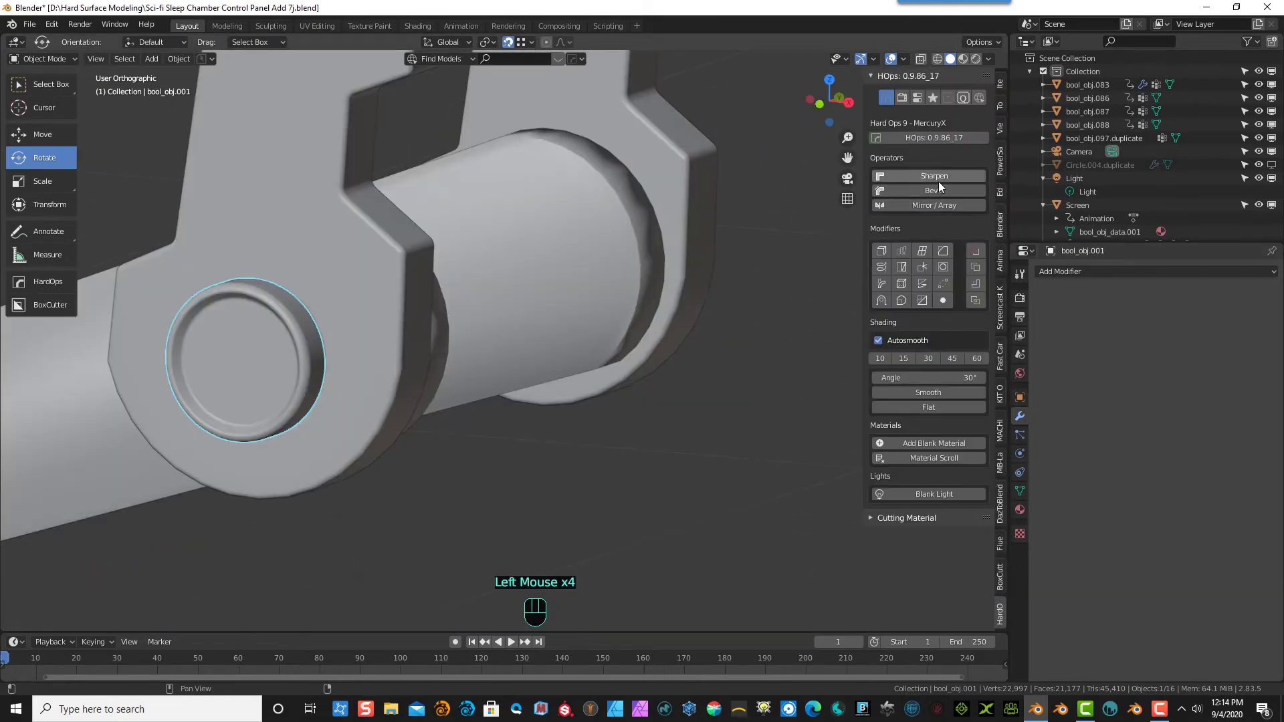
pyautogui.click(932, 204)
pyautogui.scroll(-6, 740, 321)
pyautogui.moveTo(740, 321); pyautogui.dragTo(626, 395, button='middle')
pyautogui.scroll(-9, 589, 375)
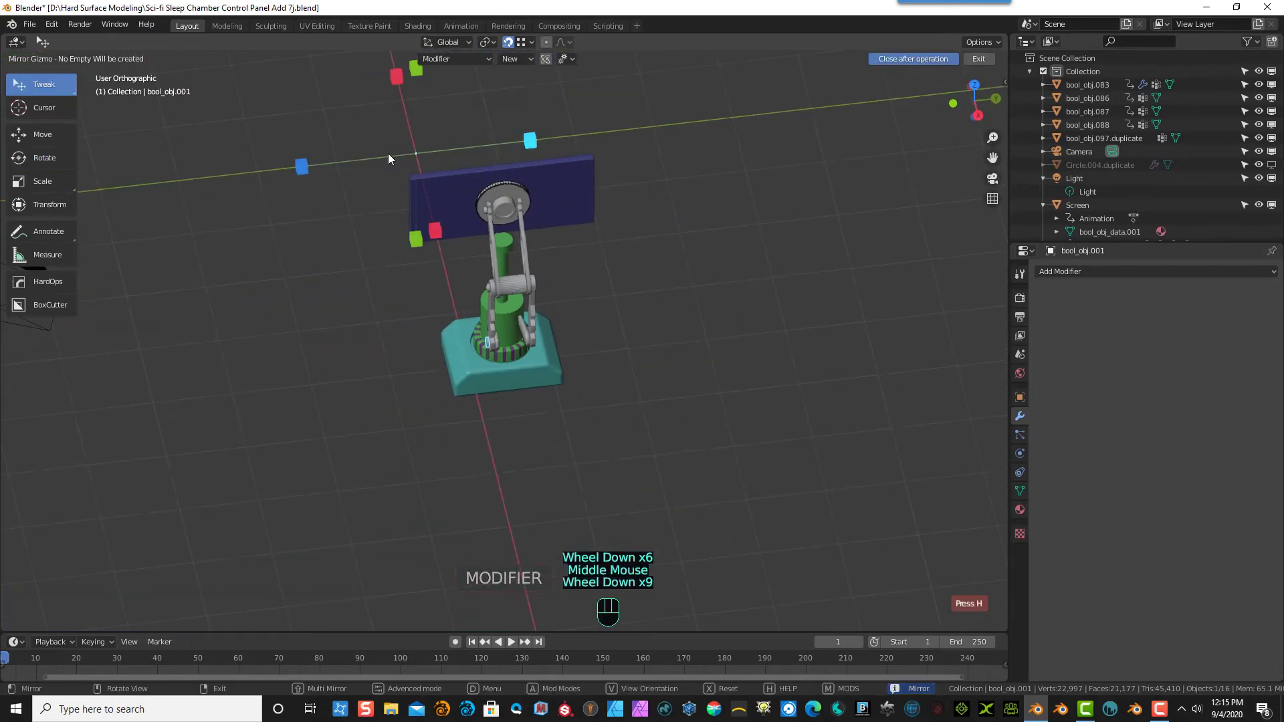
pyautogui.click(300, 167)
pyautogui.press('KP_Decimal')
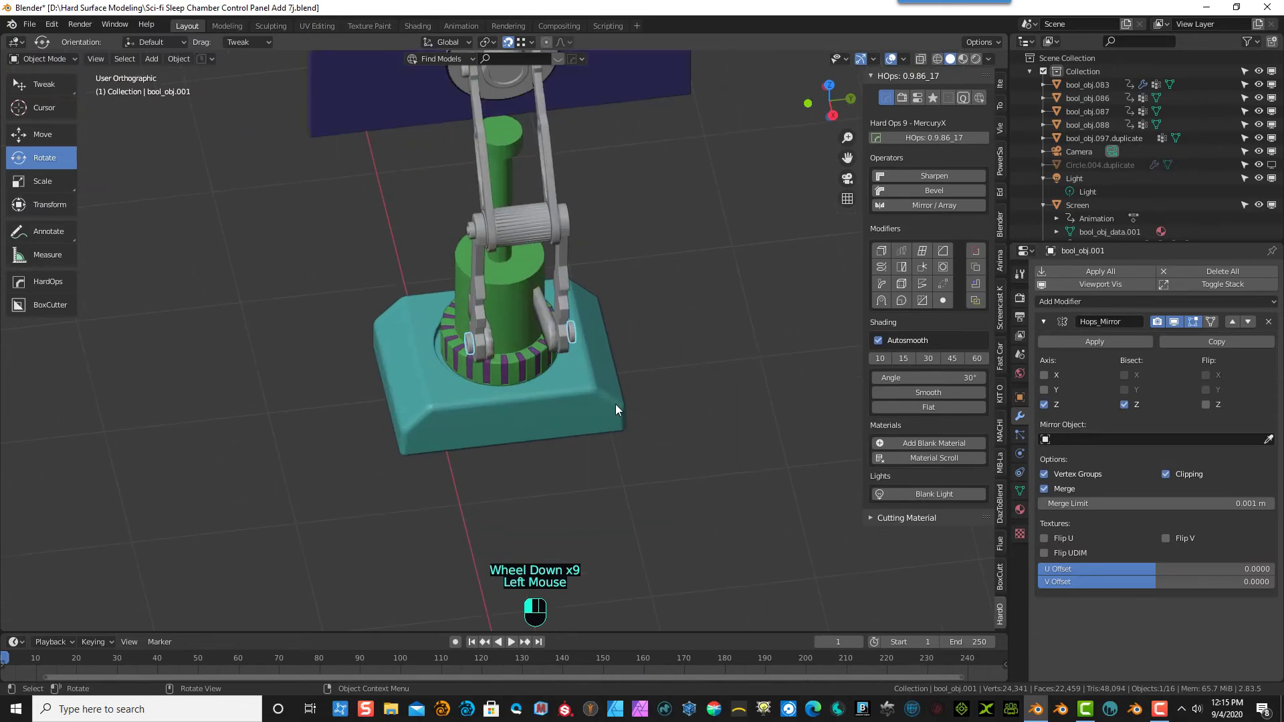
# - Apply the HardOps mirror modifier on the pin so both copies become real geometry
pyautogui.scroll(6, 772, 371)
pyautogui.moveTo(744, 368); pyautogui.dragTo(702, 335, button='middle')
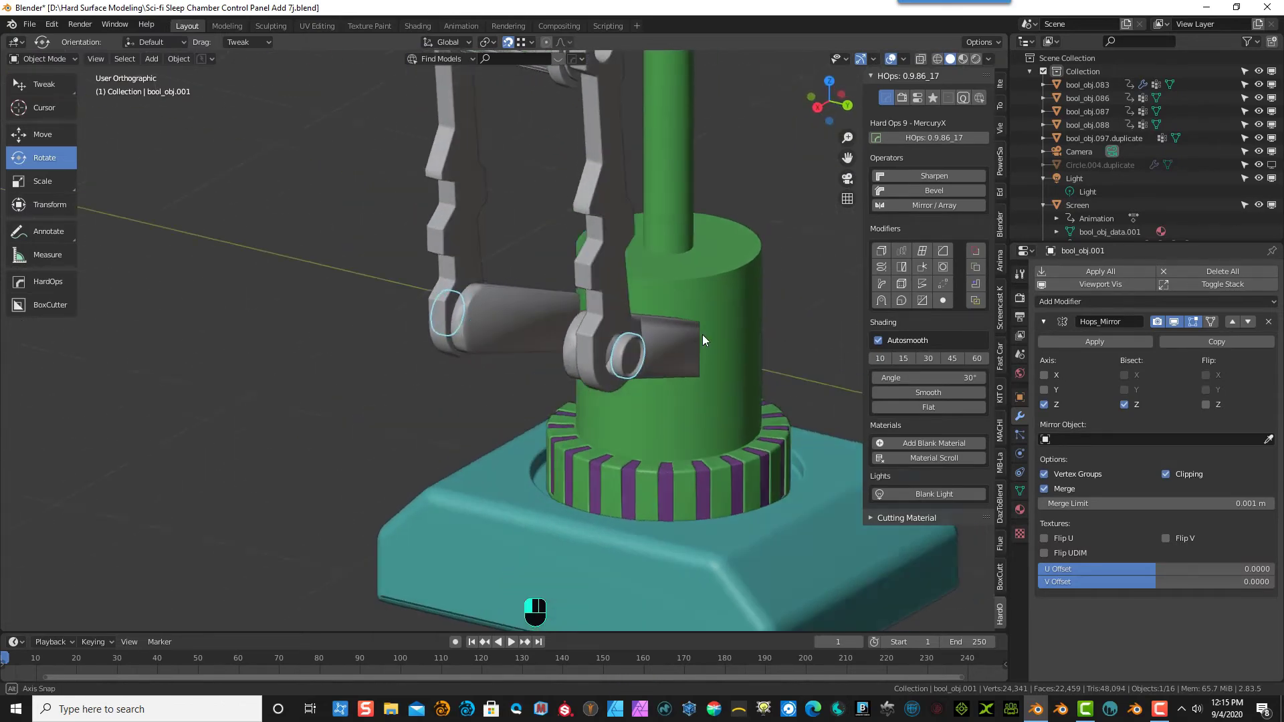
pyautogui.click(42, 59)
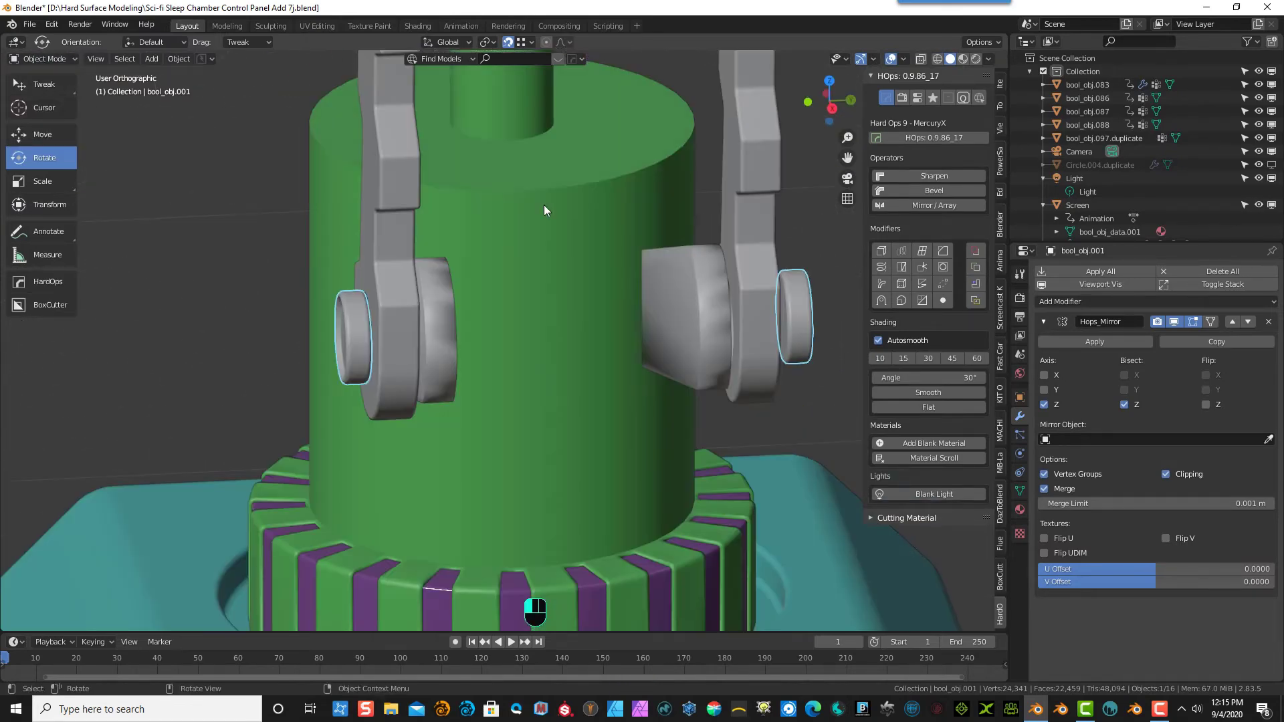
pyautogui.click(1098, 341)
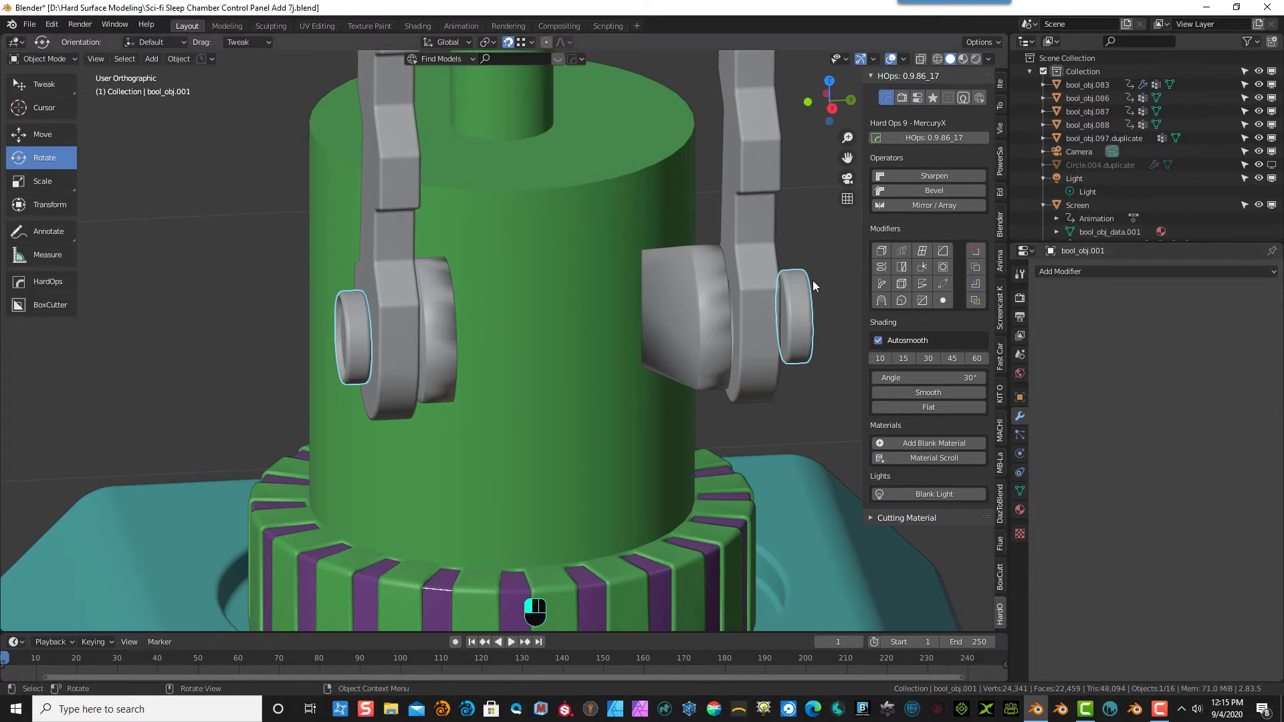
# - In Edit Mode, box-select part of one mirrored pin and grow the selection until that whole pin is selected
pyautogui.click(44, 59)
pyautogui.click(42, 89)
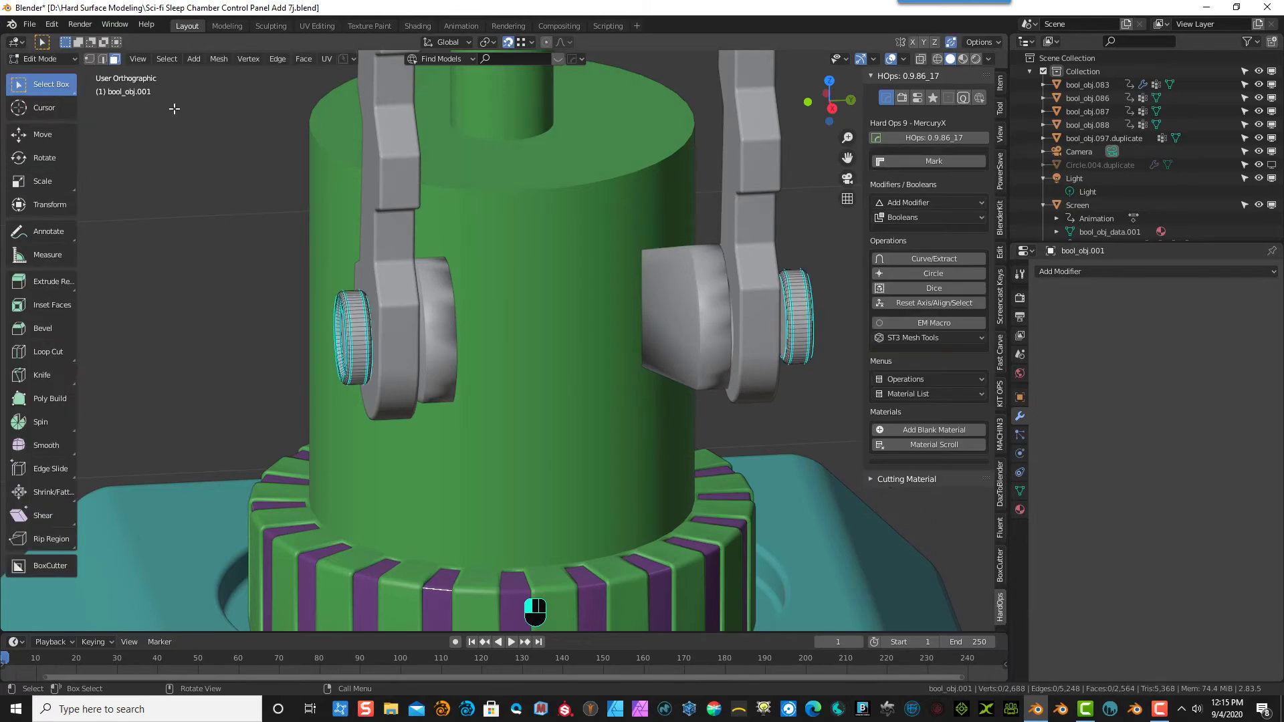
pyautogui.scroll(3, 773, 316)
pyautogui.moveTo(766, 314); pyautogui.dragTo(736, 312, button='middle')
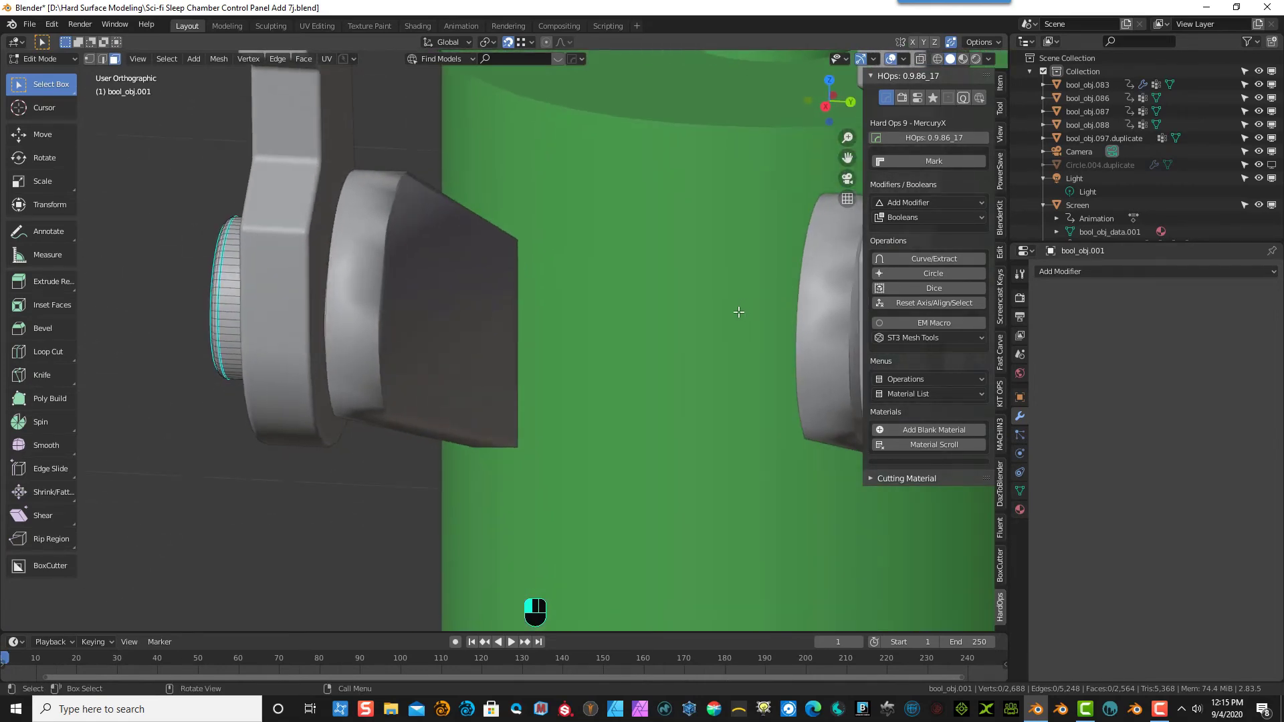
pyautogui.scroll(-3, 721, 308)
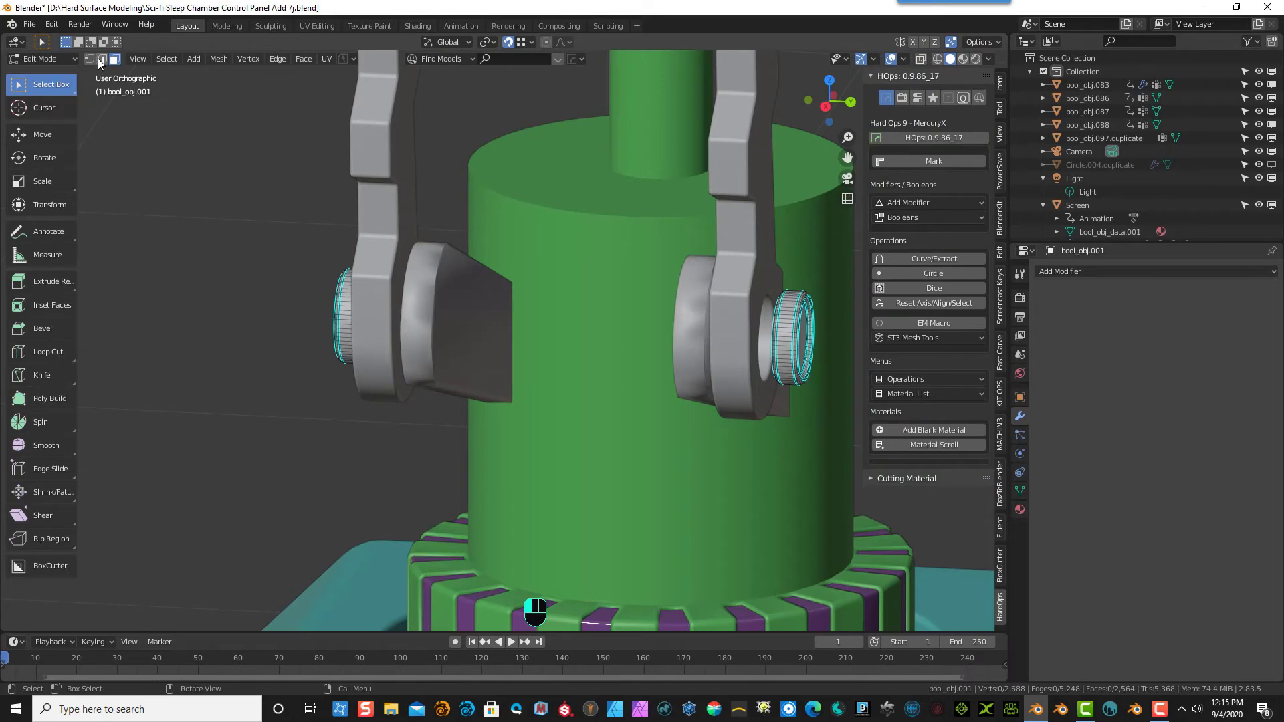
pyautogui.press('b')
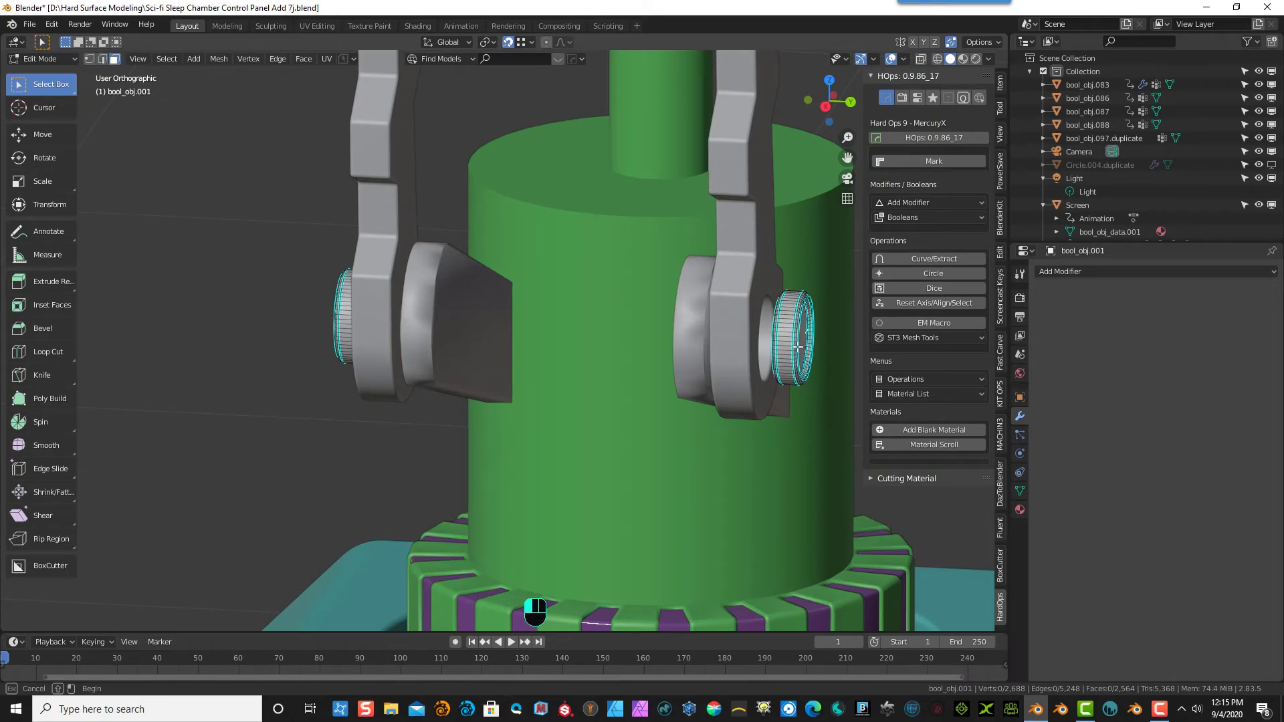
pyautogui.moveTo(797, 347); pyautogui.dragTo(781, 373)
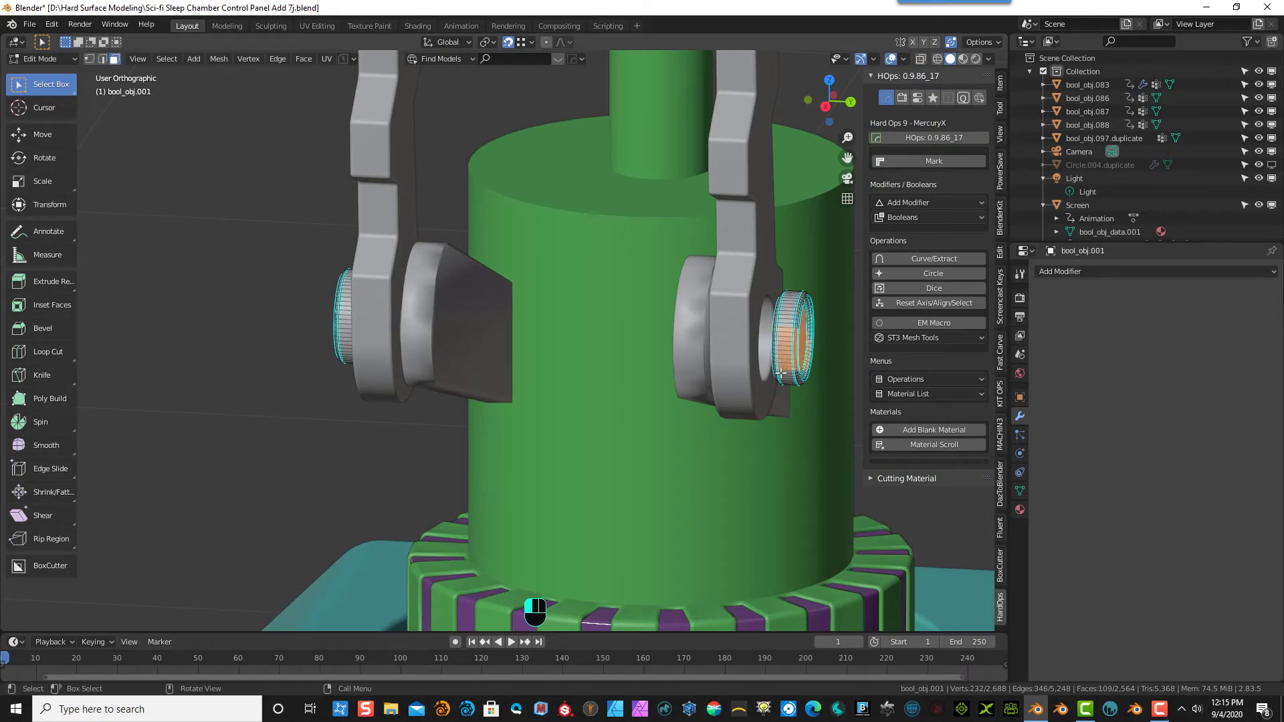
pyautogui.press('ctrl')
pyautogui.press('ctrl+KP_Add')
pyautogui.press('ctrl+KP_Add')
pyautogui.press('ctrl+KP_Add')
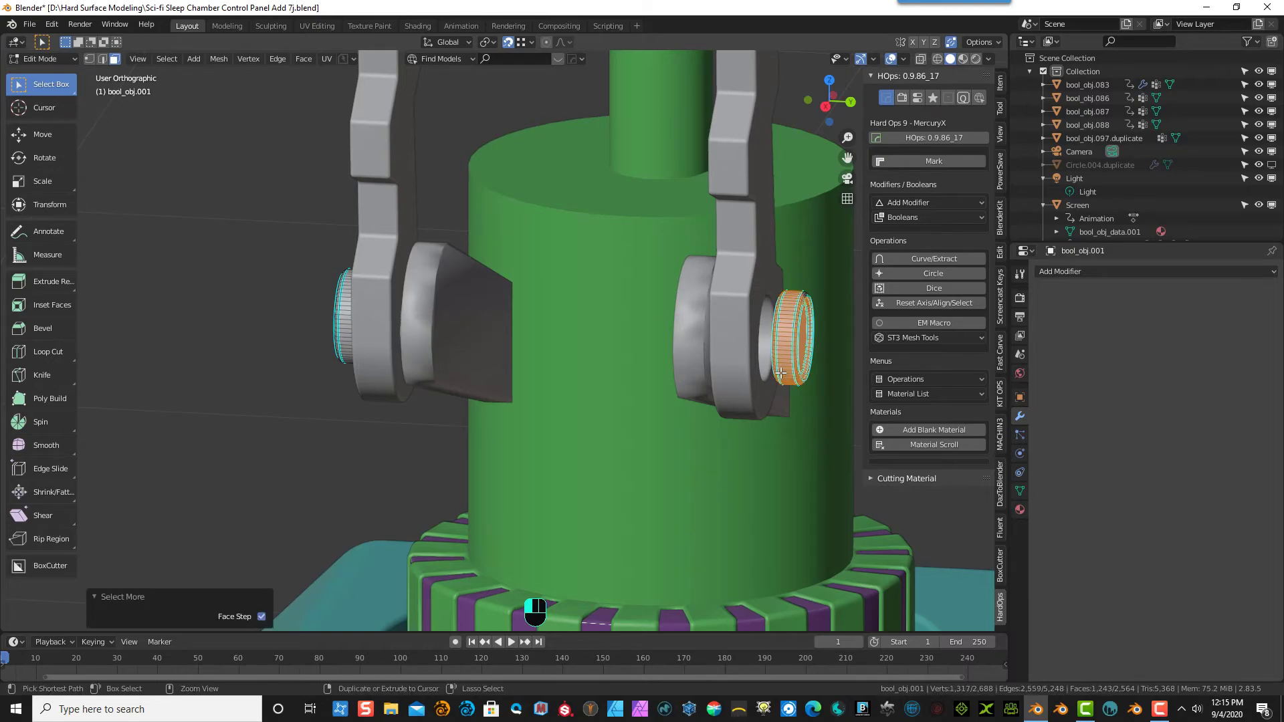
pyautogui.press('KP_7')
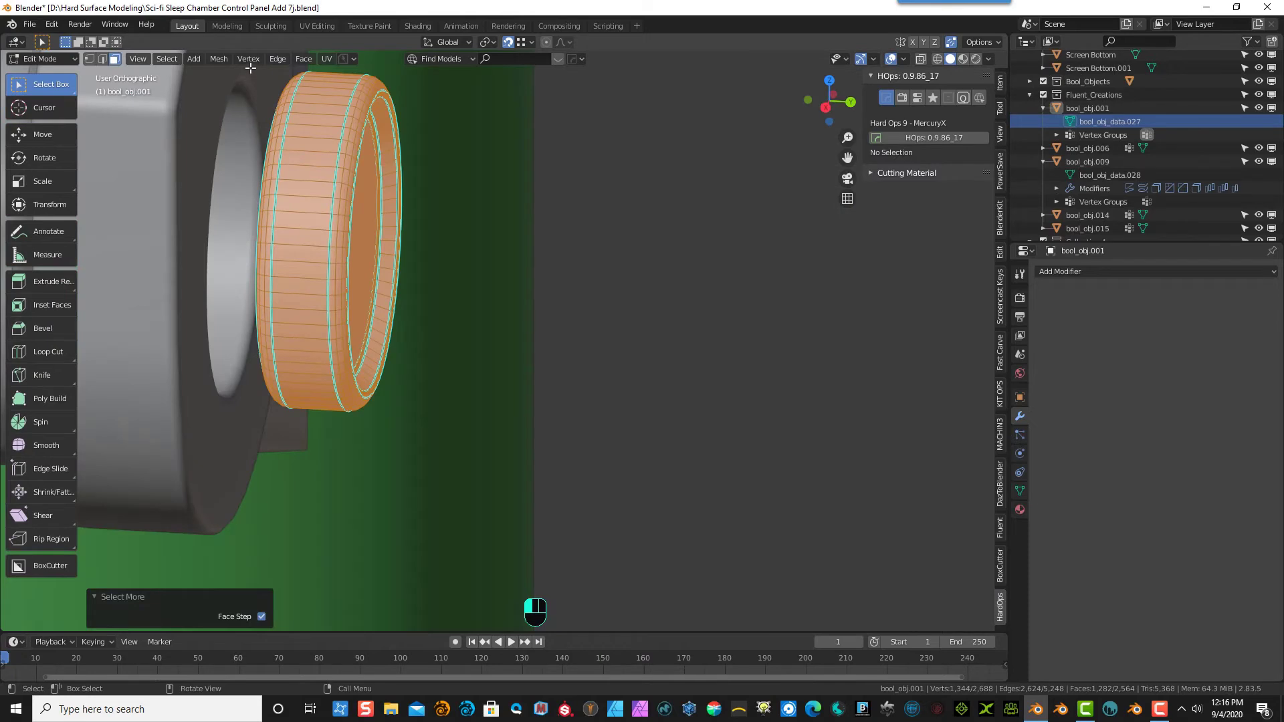
# - Separate the selected pin into its own object and return to Object Mode
pyautogui.click(219, 59)
pyautogui.moveTo(267, 180)
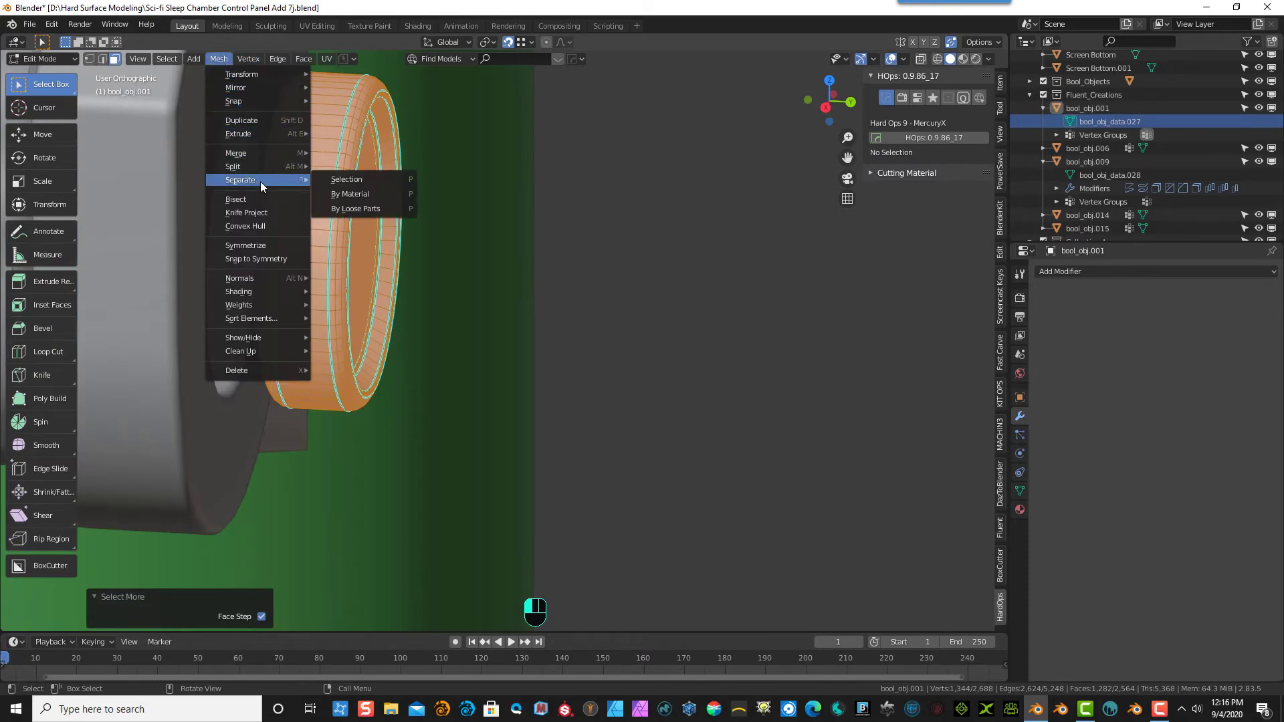
pyautogui.click(356, 181)
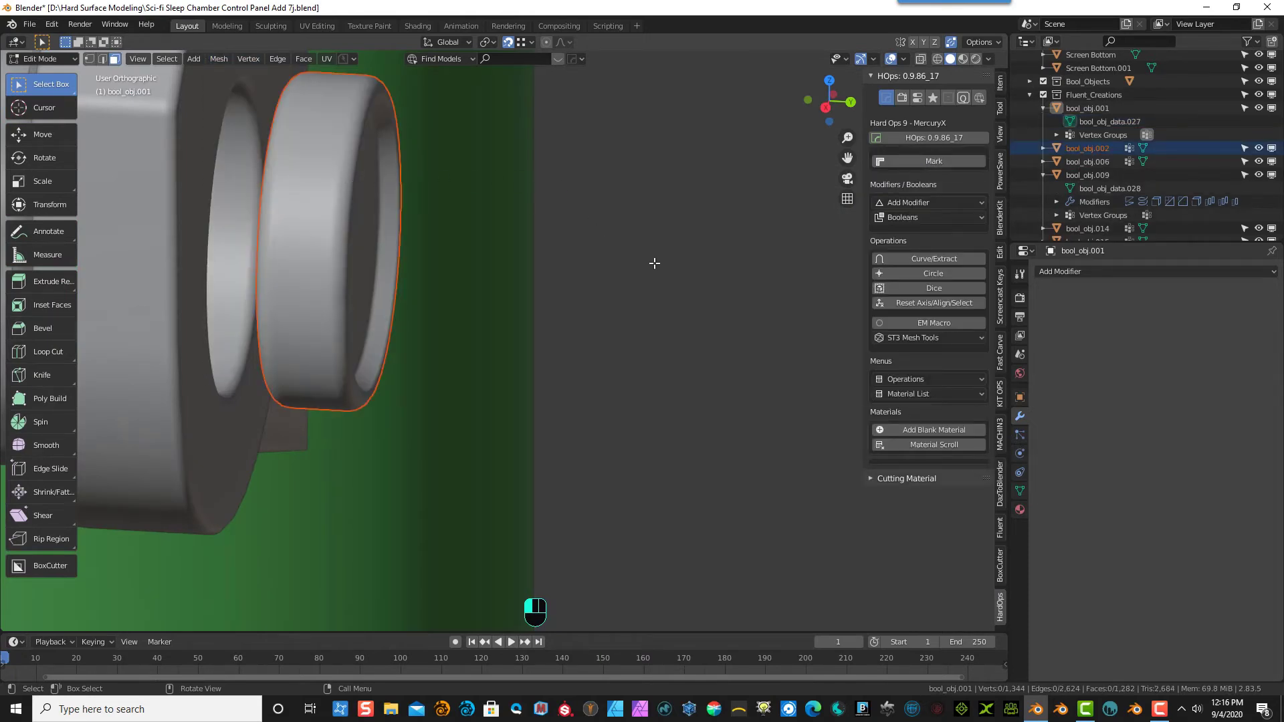
pyautogui.click(41, 59)
pyautogui.click(40, 67)
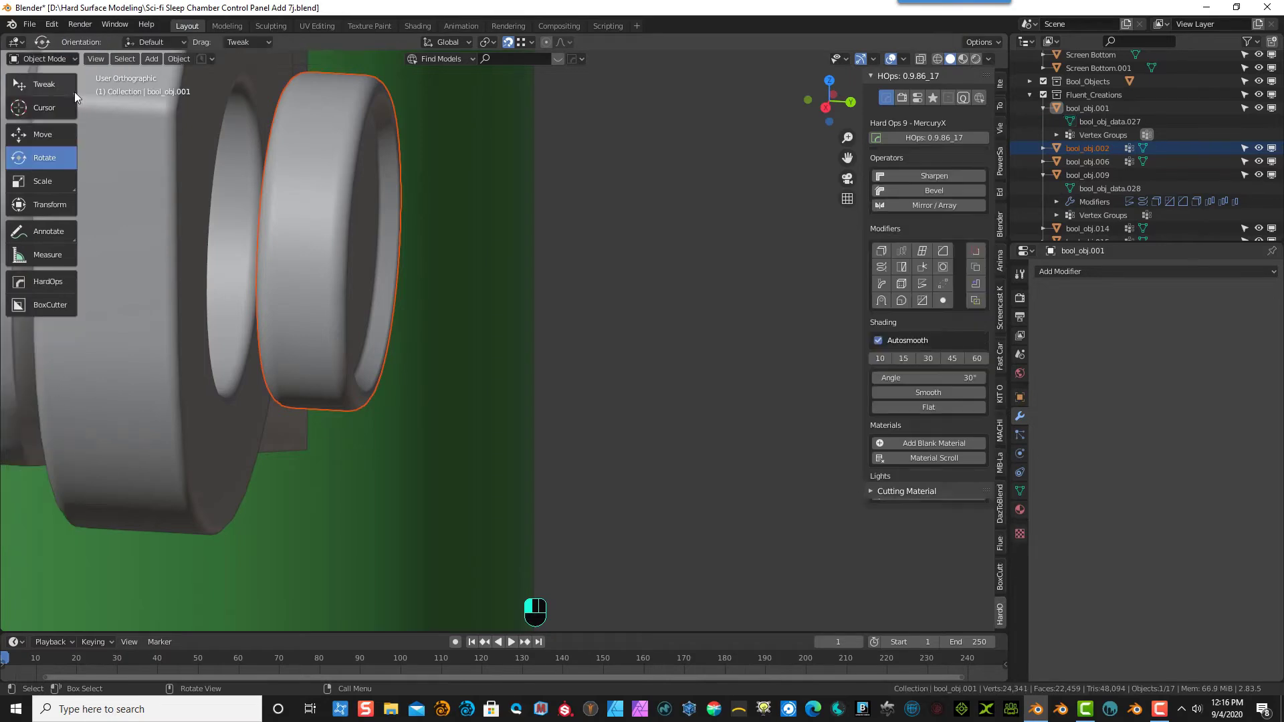
# - Select the separated pin, enter Edit Mode and select all of its geometry
pyautogui.click(609, 201)
pyautogui.click(322, 203)
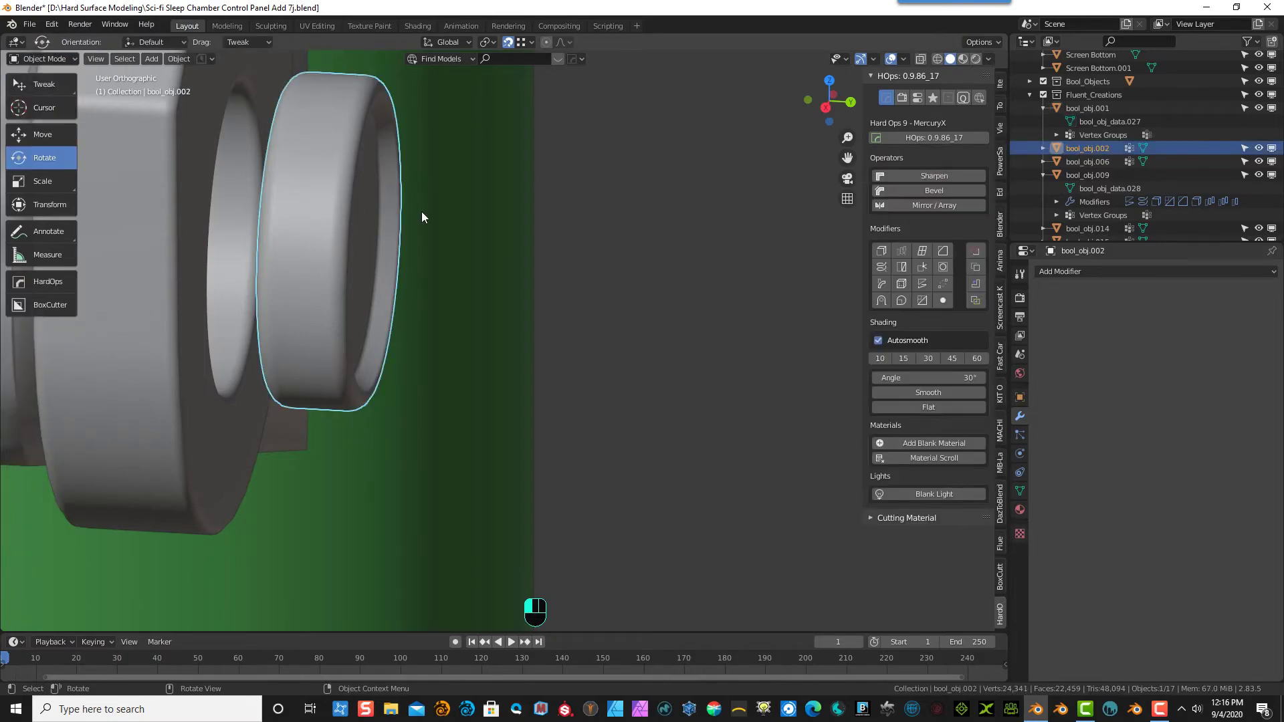
pyautogui.click(53, 59)
pyautogui.click(44, 89)
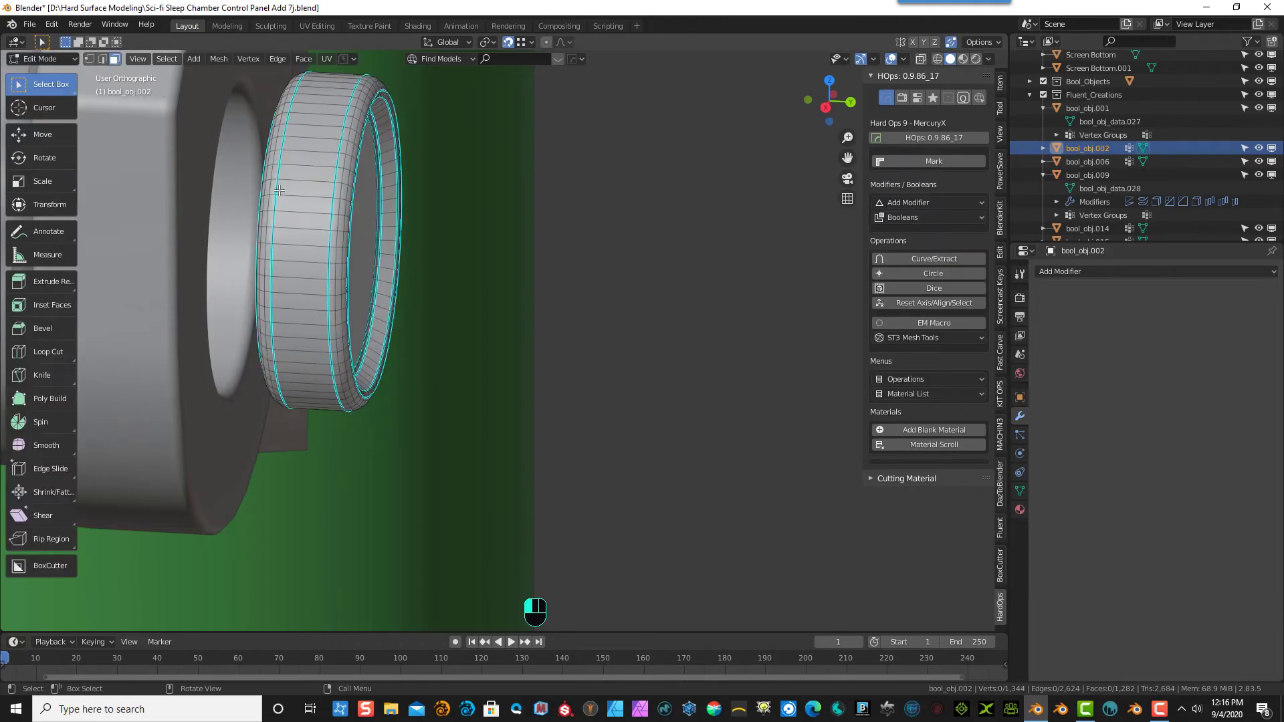
pyautogui.scroll(-4, 279, 191)
pyautogui.click(166, 59)
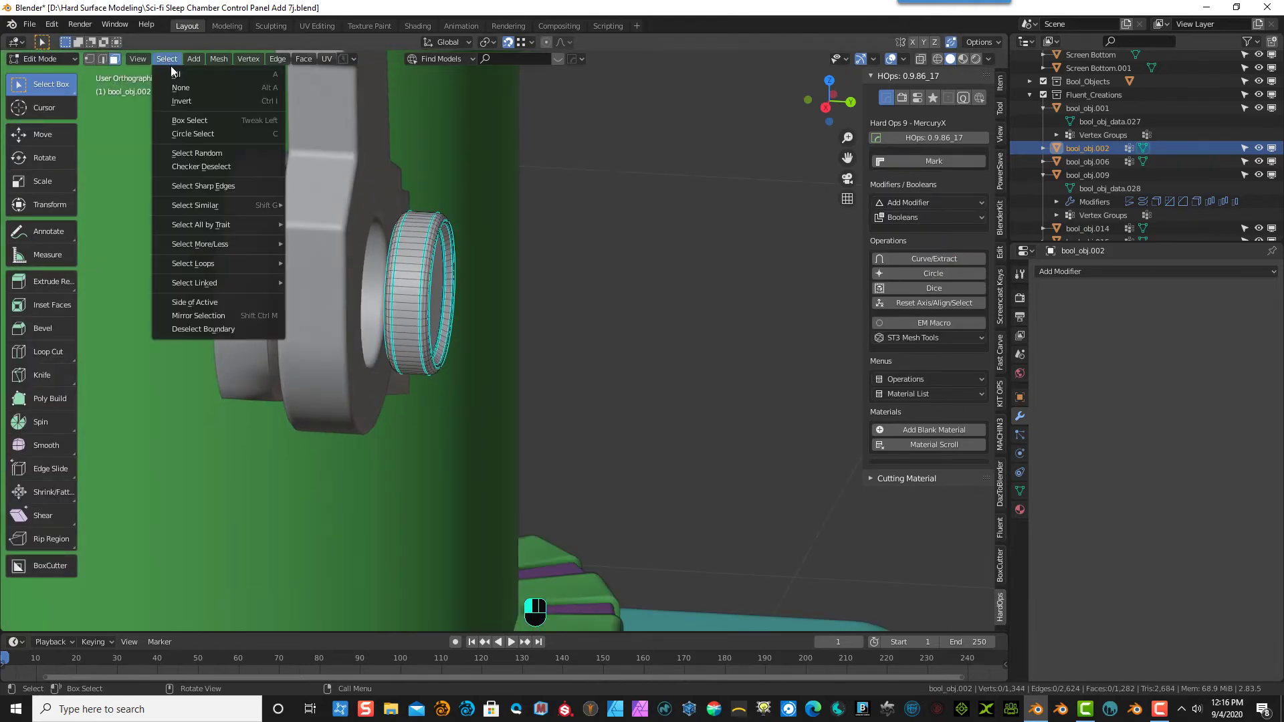
pyautogui.click(181, 82)
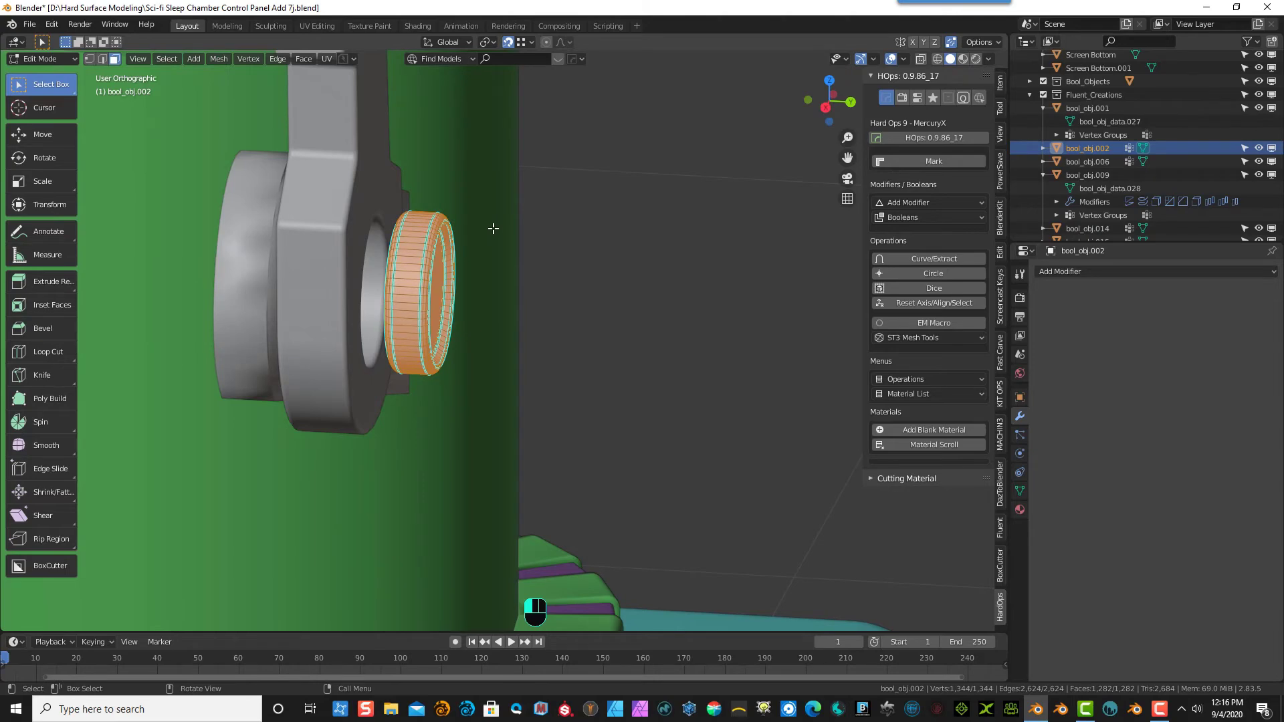
# - In top view, move the separated pin's geometry about -0.020 m along Y, towards the arm
pyautogui.press('KP_7')
pyautogui.scroll(3, 378, 275)
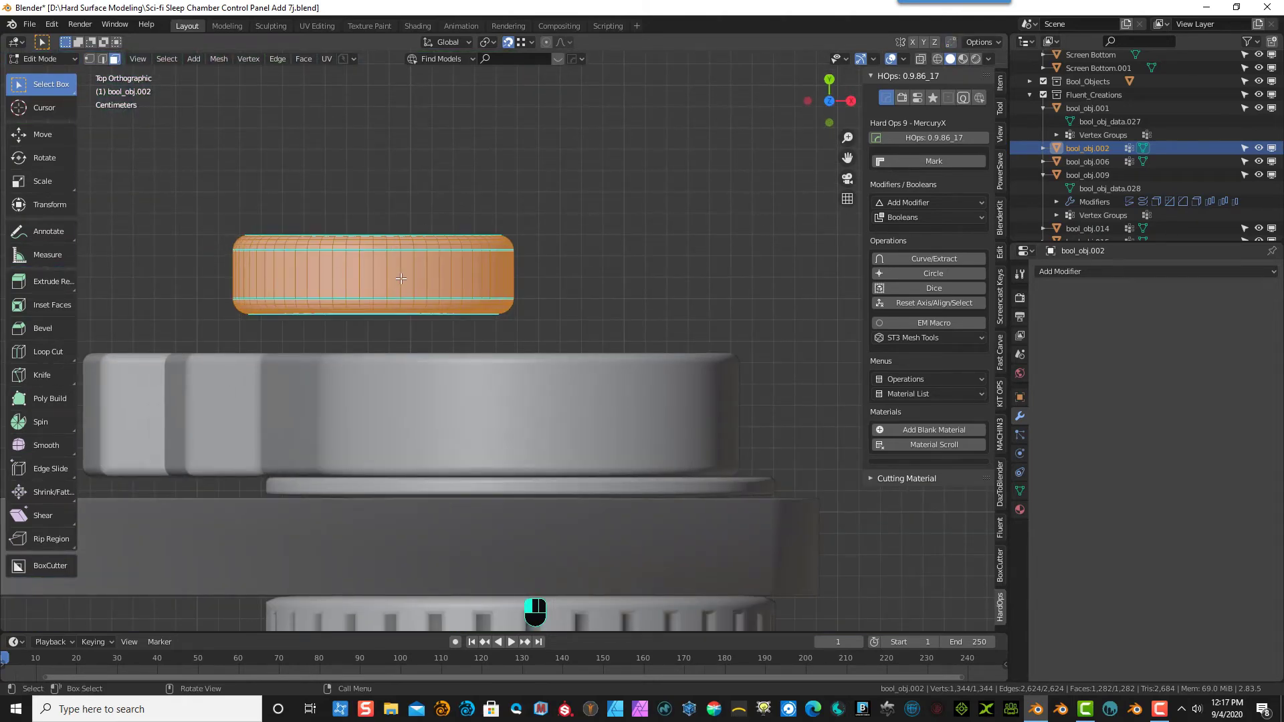
pyautogui.press('g')
pyautogui.press('y')
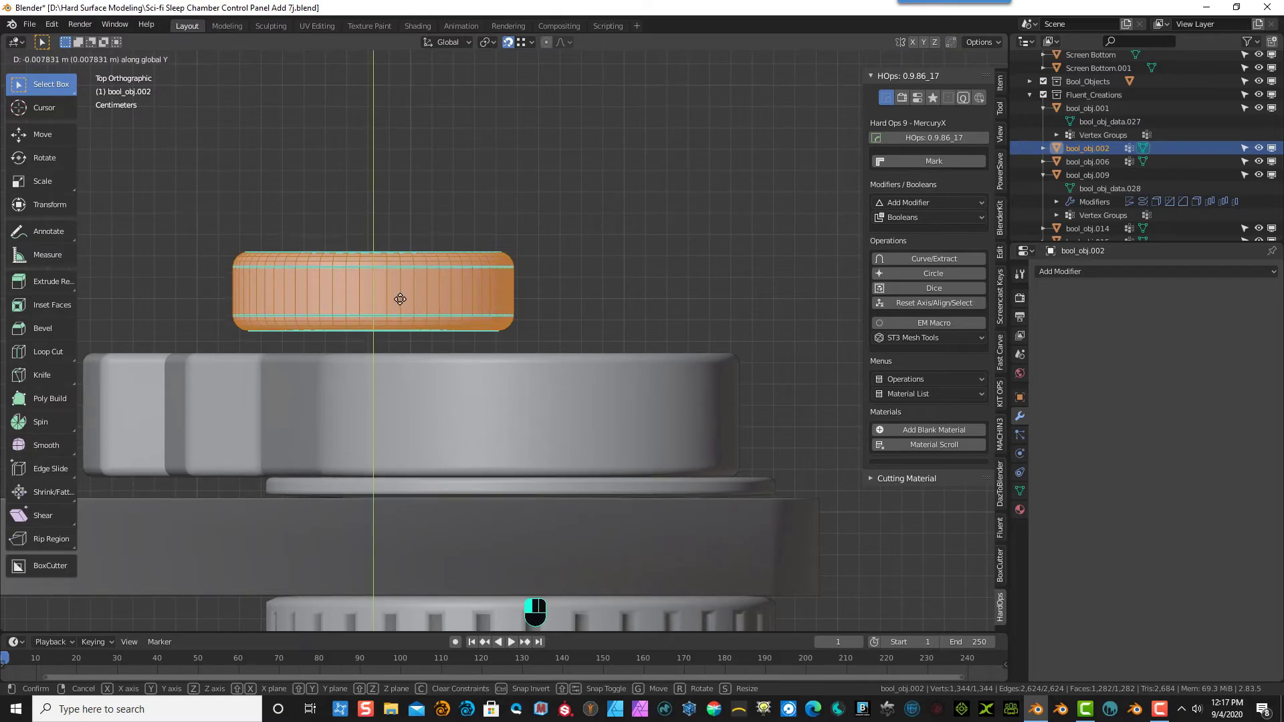
pyautogui.click(399, 321)
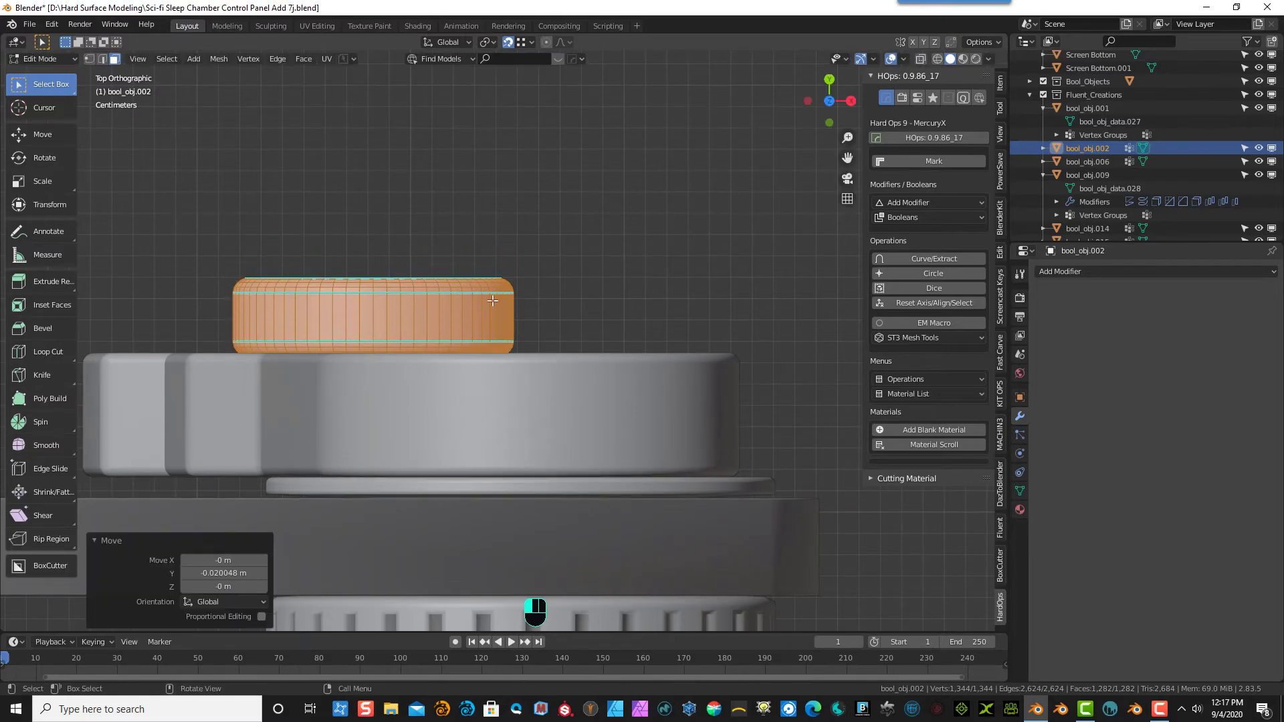
# - Select the round-ended grey bar passing through the green cylinder and open it in Edit Mode
pyautogui.scroll(-5, 576, 306)
pyautogui.moveTo(689, 489); pyautogui.dragTo(599, 354, button='middle')
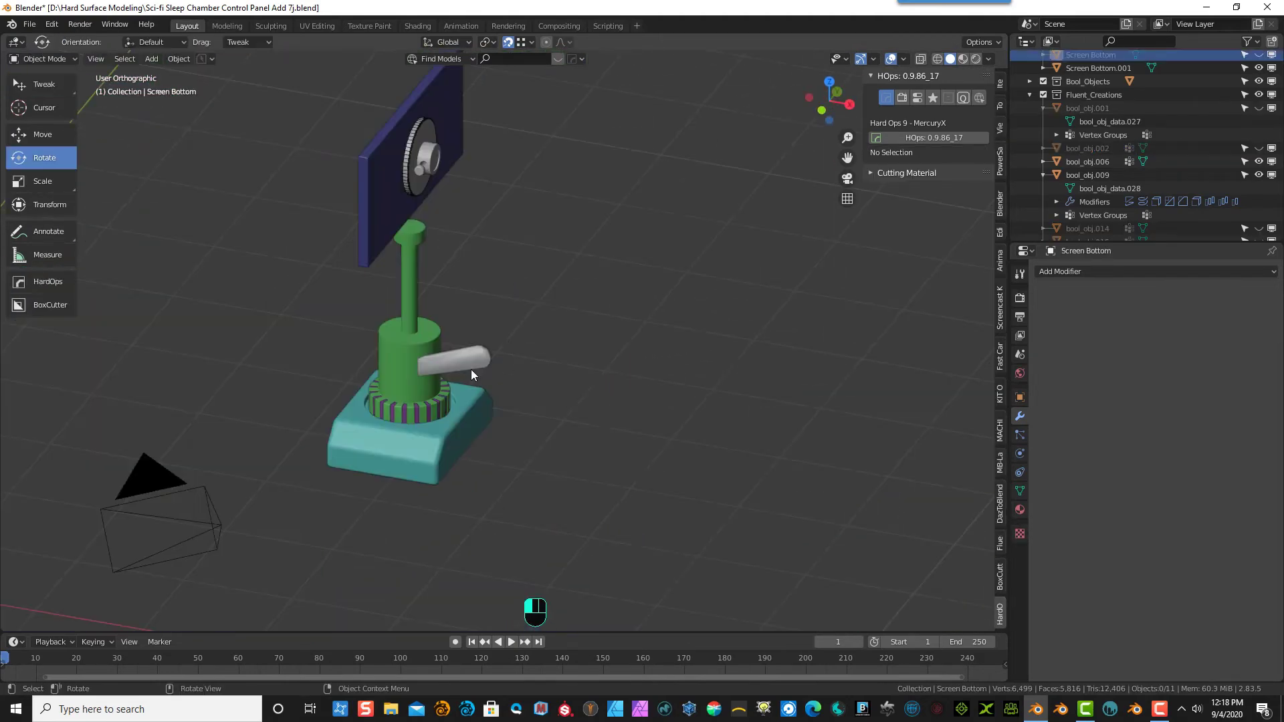
pyautogui.click(472, 367)
pyautogui.scroll(6, 524, 409)
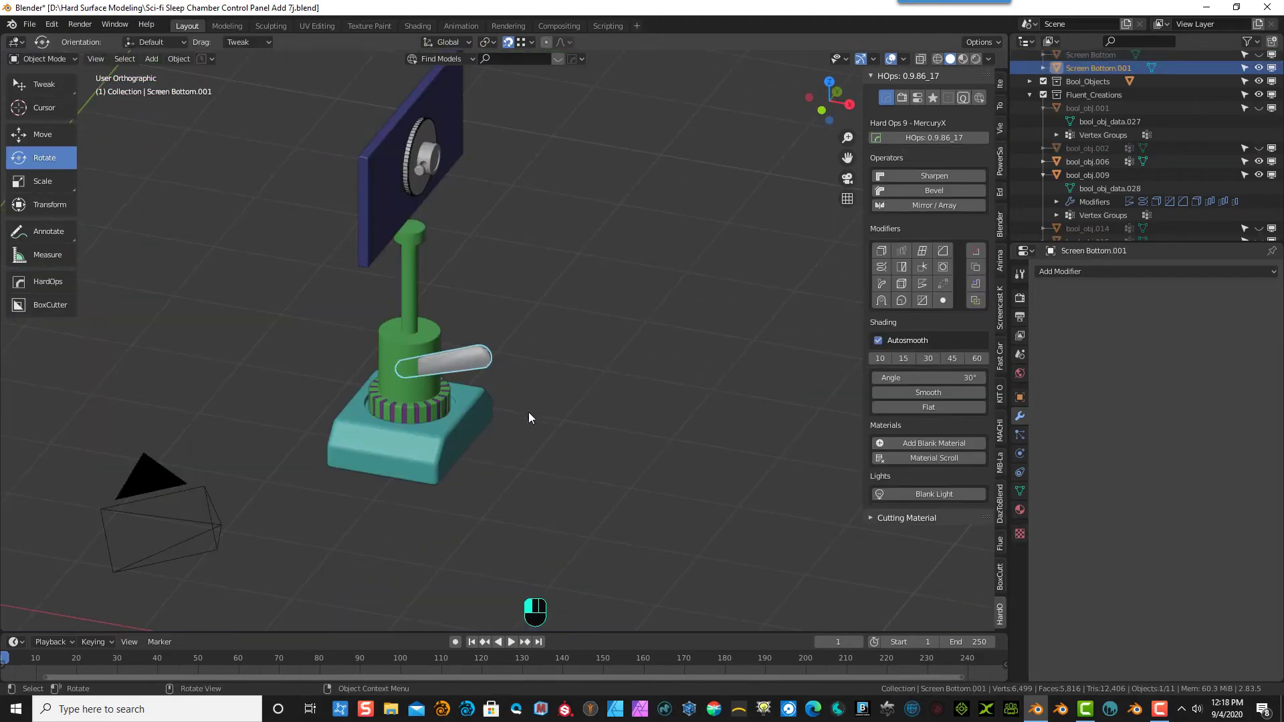
pyautogui.moveTo(520, 419); pyautogui.dragTo(428, 334, button='middle')
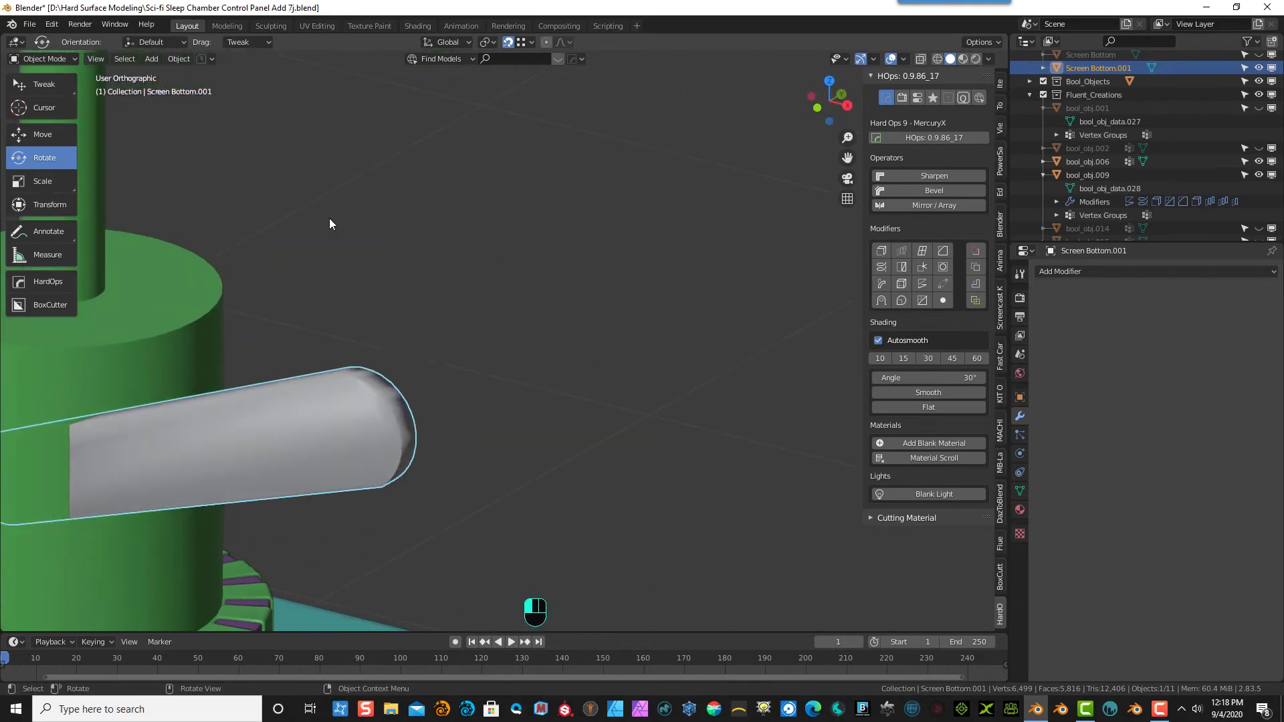
pyautogui.click(54, 58)
pyautogui.click(62, 86)
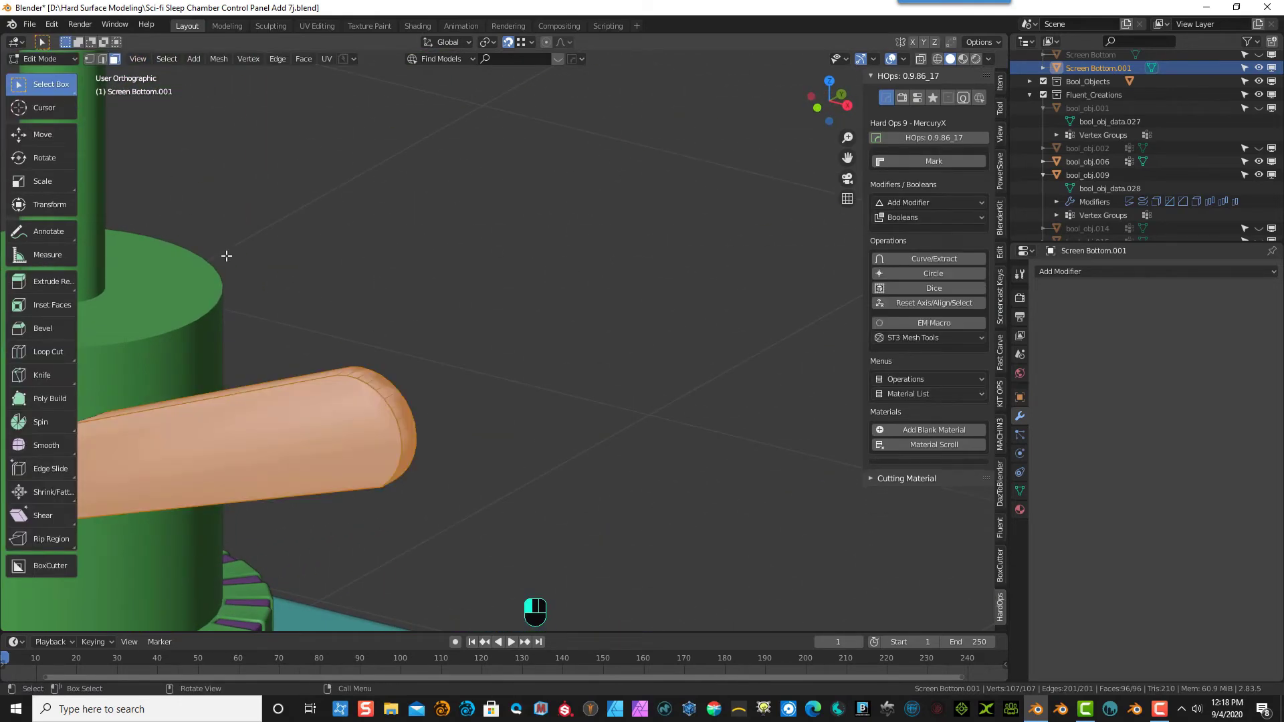
# - In edge select mode, select the thin extra edge loop around the bar's rounded end and dissolve its edges
pyautogui.scroll(6, 350, 382)
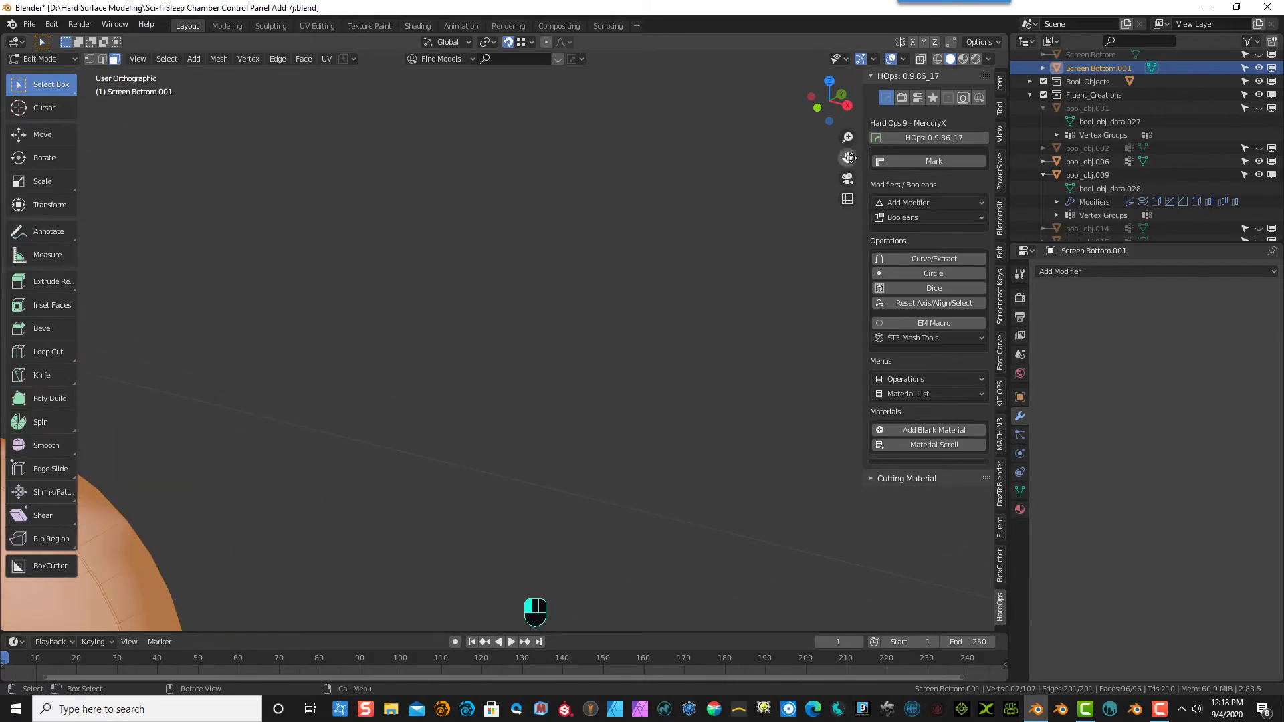
pyautogui.keyDown('shift'); pyautogui.moveTo(615, 232); pyautogui.dragTo(286, 548, button='middle'); pyautogui.keyUp('shift')
pyautogui.scroll(1, 286, 548)
pyautogui.scroll(1, 287, 548)
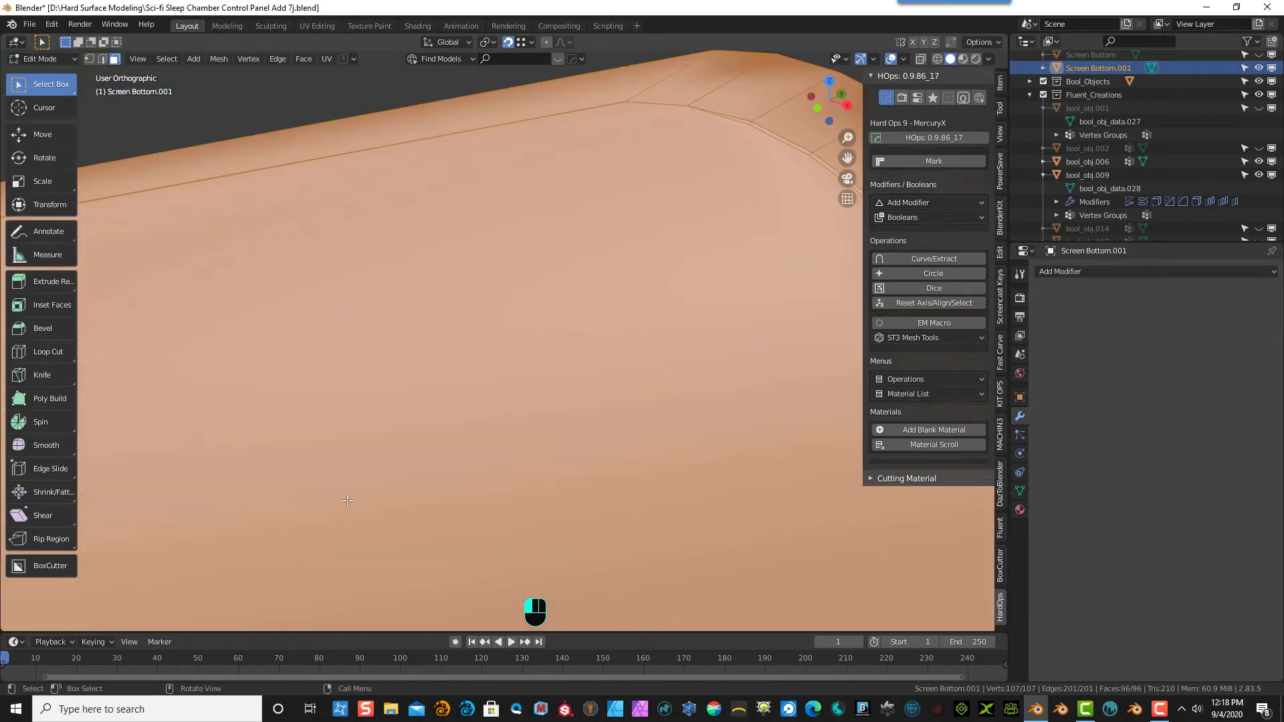
pyautogui.scroll(-1, 353, 495)
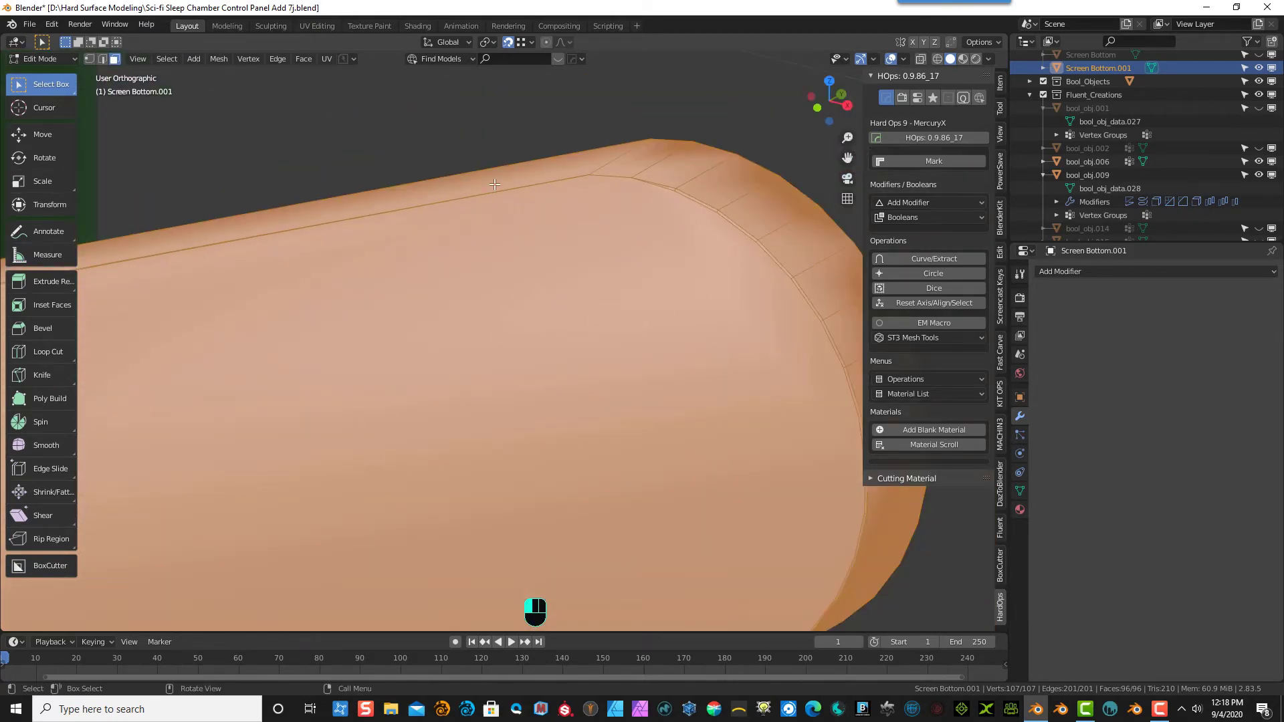
pyautogui.click(102, 60)
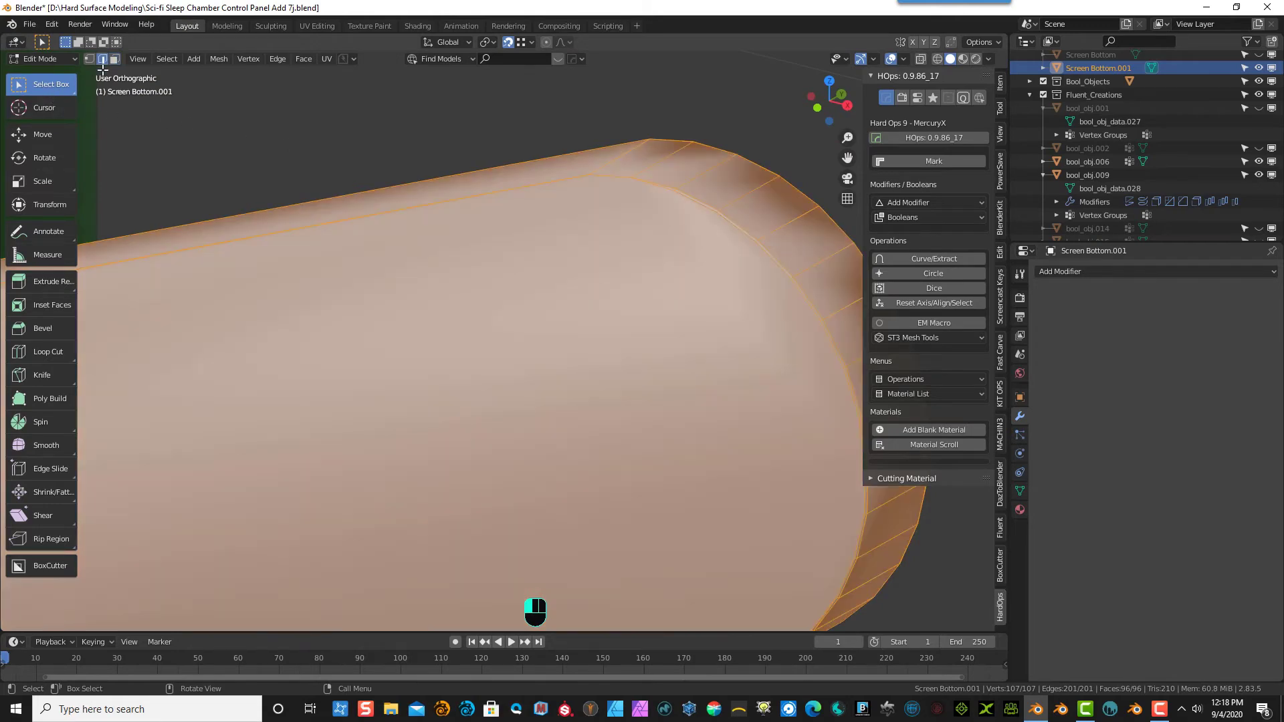
pyautogui.keyDown('alt'); pyautogui.click(738, 236); pyautogui.keyUp('alt')
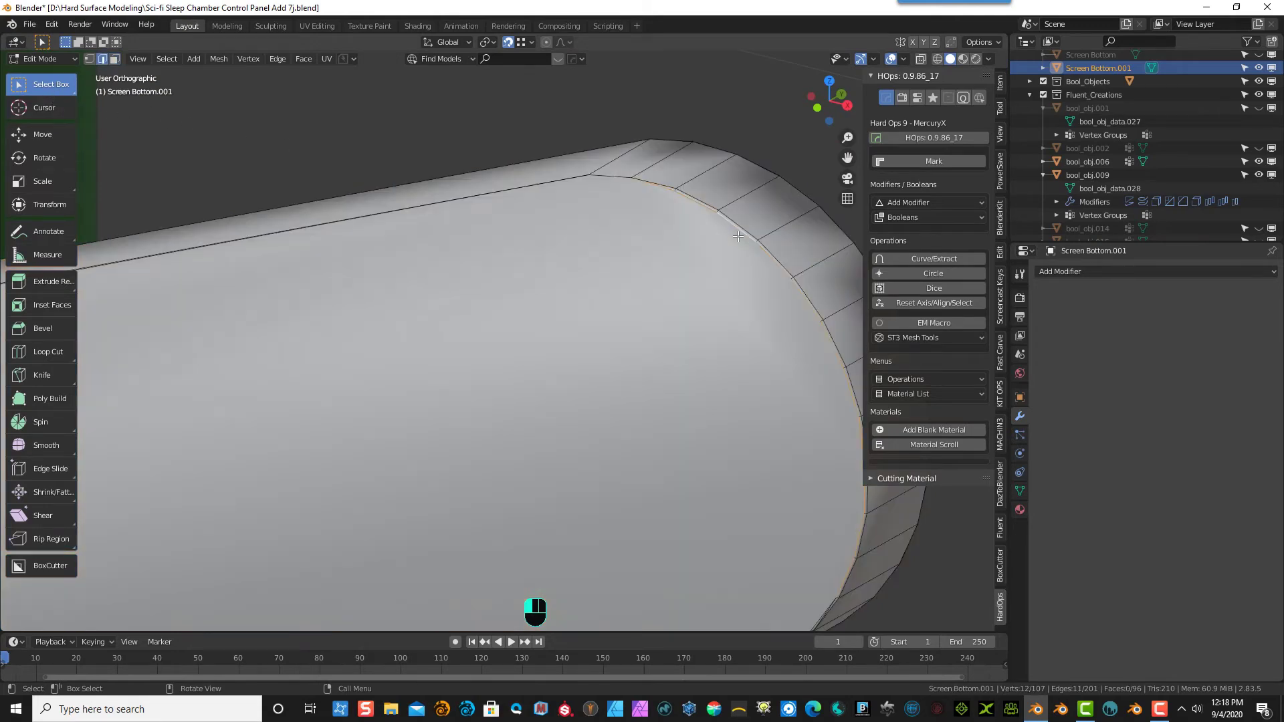
pyautogui.press('x')
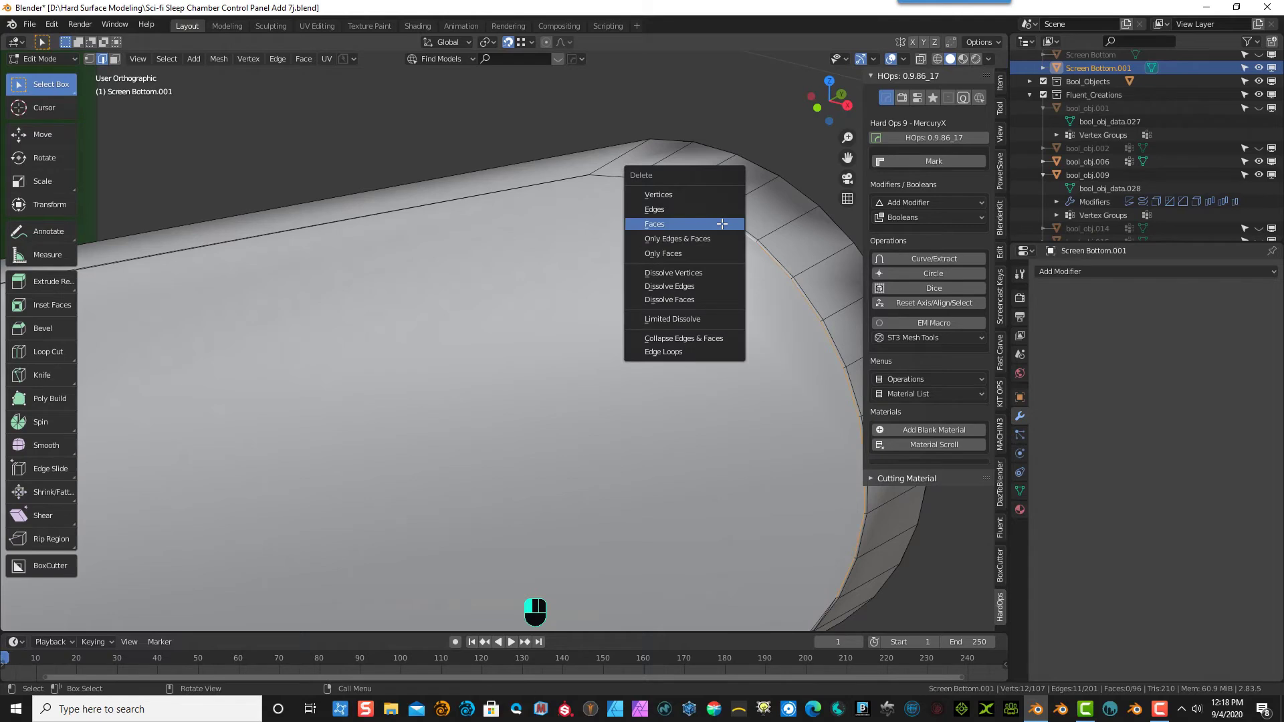
pyautogui.click(704, 285)
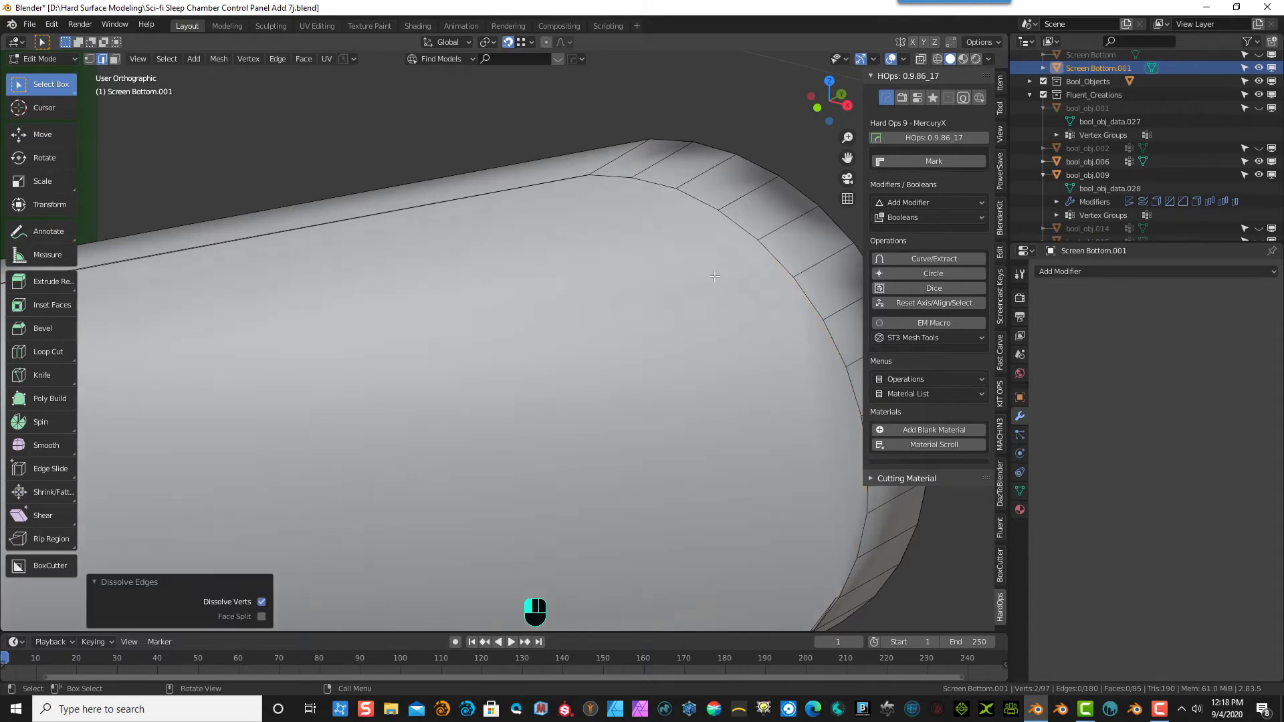
# - Select the leftover edges at the lower corner of the bar's rounded end and dissolve them
pyautogui.scroll(-2, 792, 401)
pyautogui.click(729, 529)
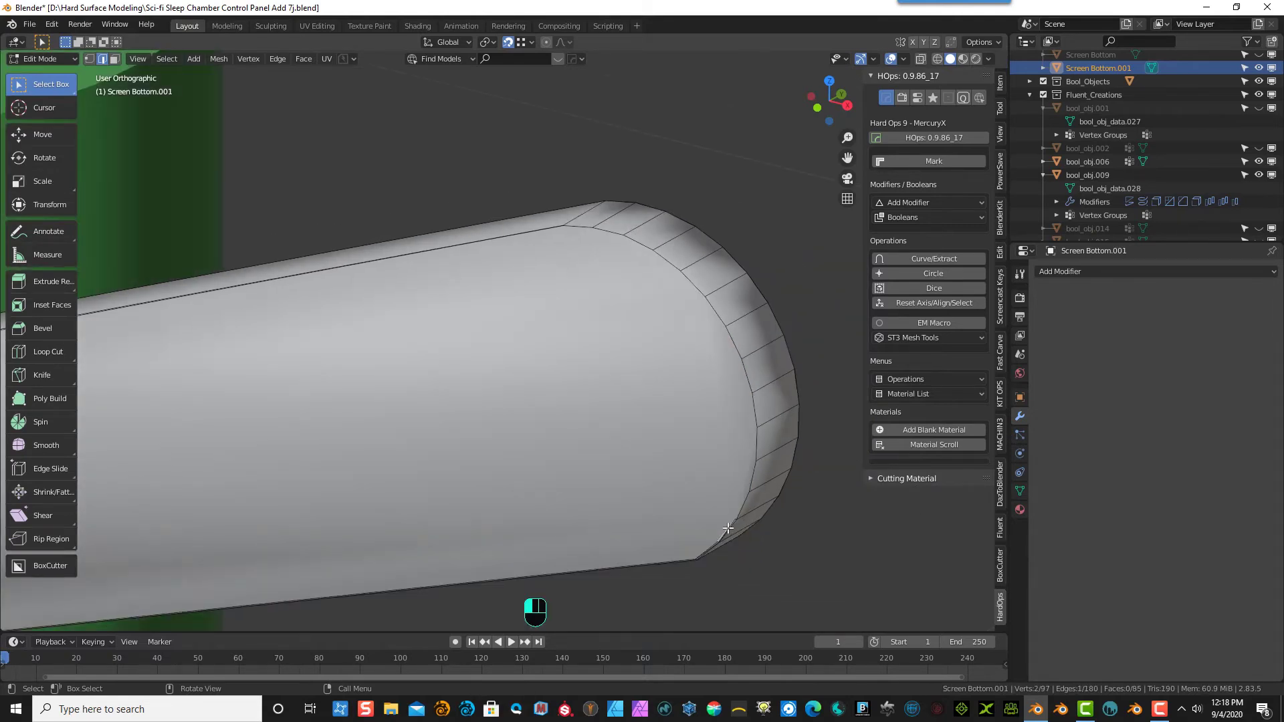
pyautogui.press('x')
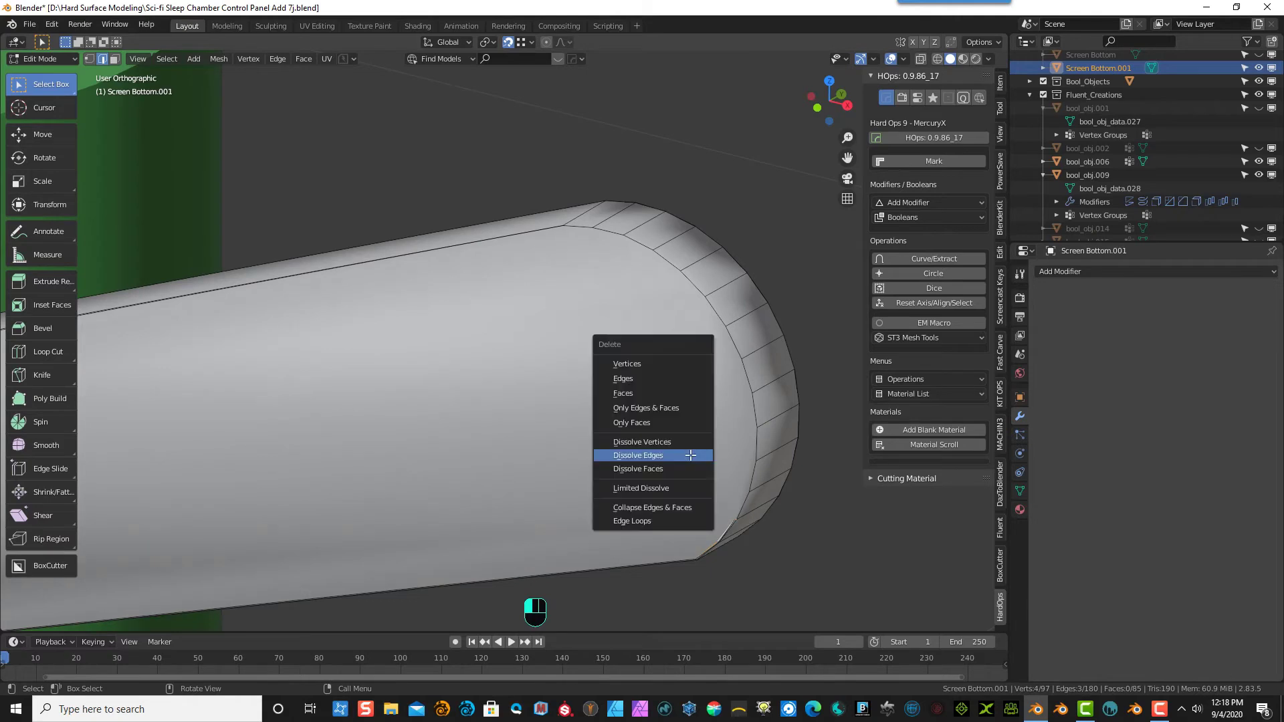
pyautogui.click(690, 455)
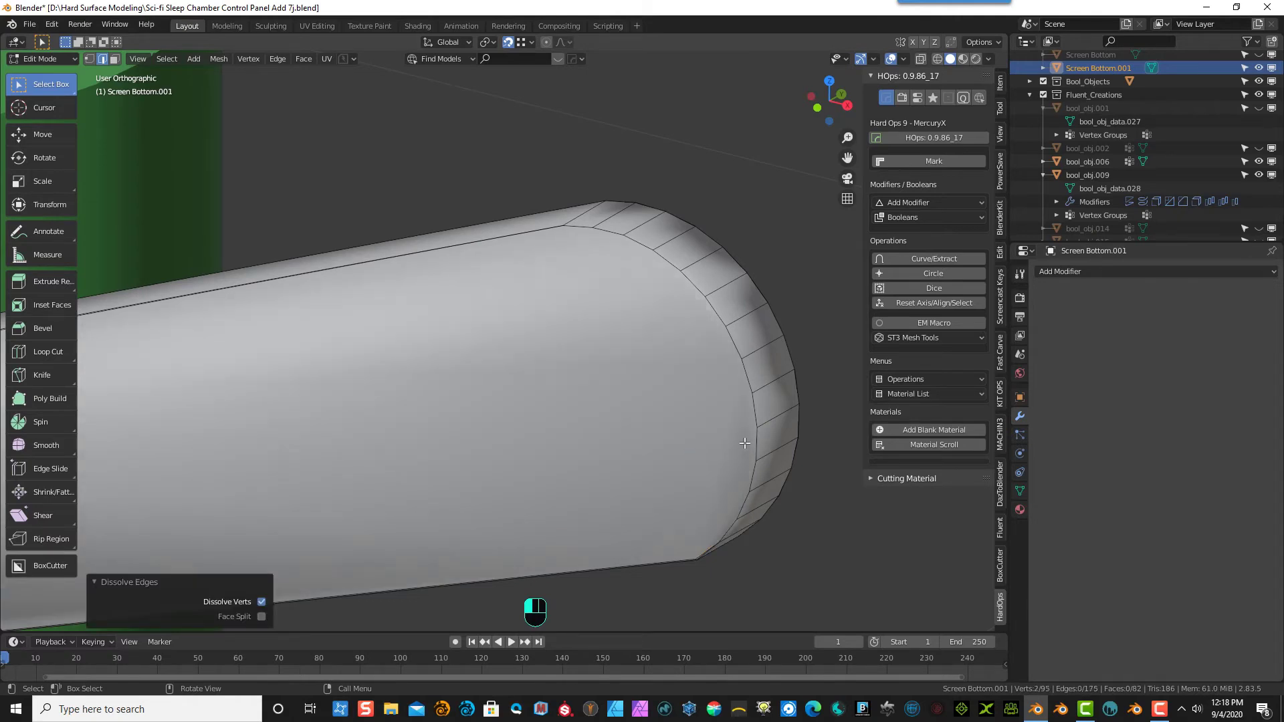
pyautogui.moveTo(747, 444)
pyautogui.mouseDown(button='middle')
pyautogui.moveTo(737, 398)
pyautogui.moveTo(734, 447)
pyautogui.mouseUp(button='middle')
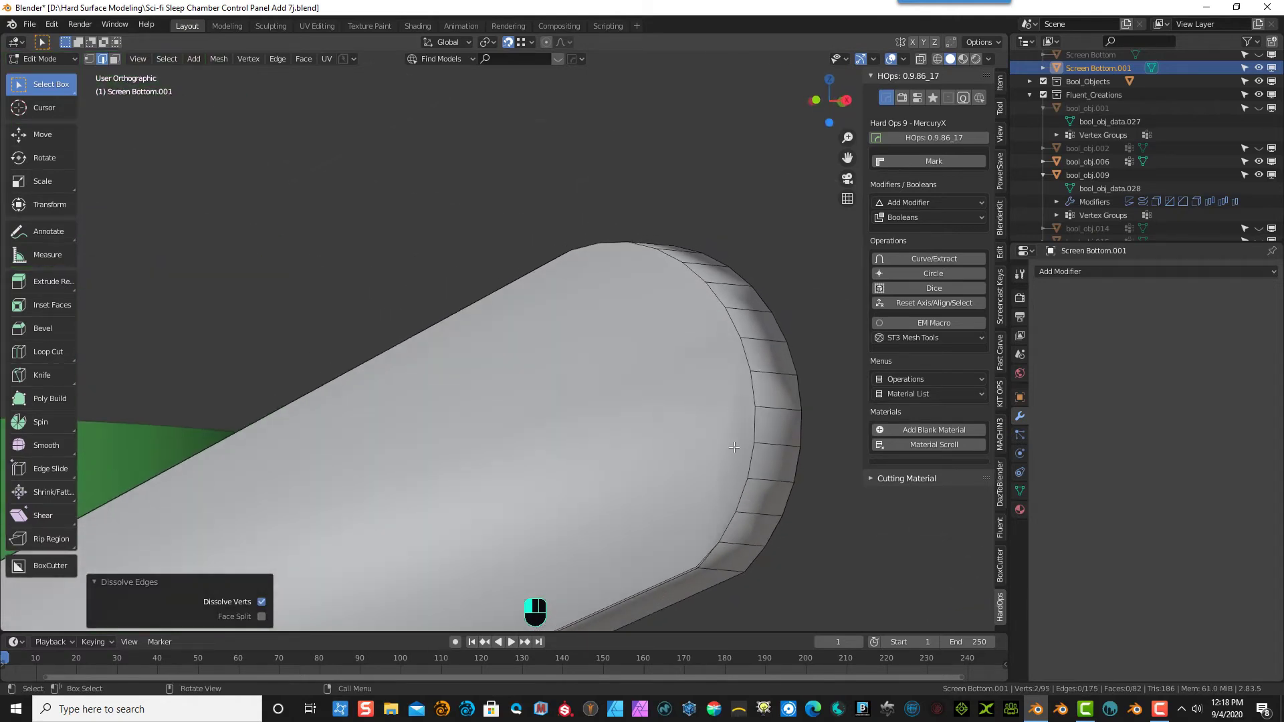
# - Select the leftover extra edges running along the bar's lower side, from its rounded end, and dissolve them
pyautogui.click(684, 570)
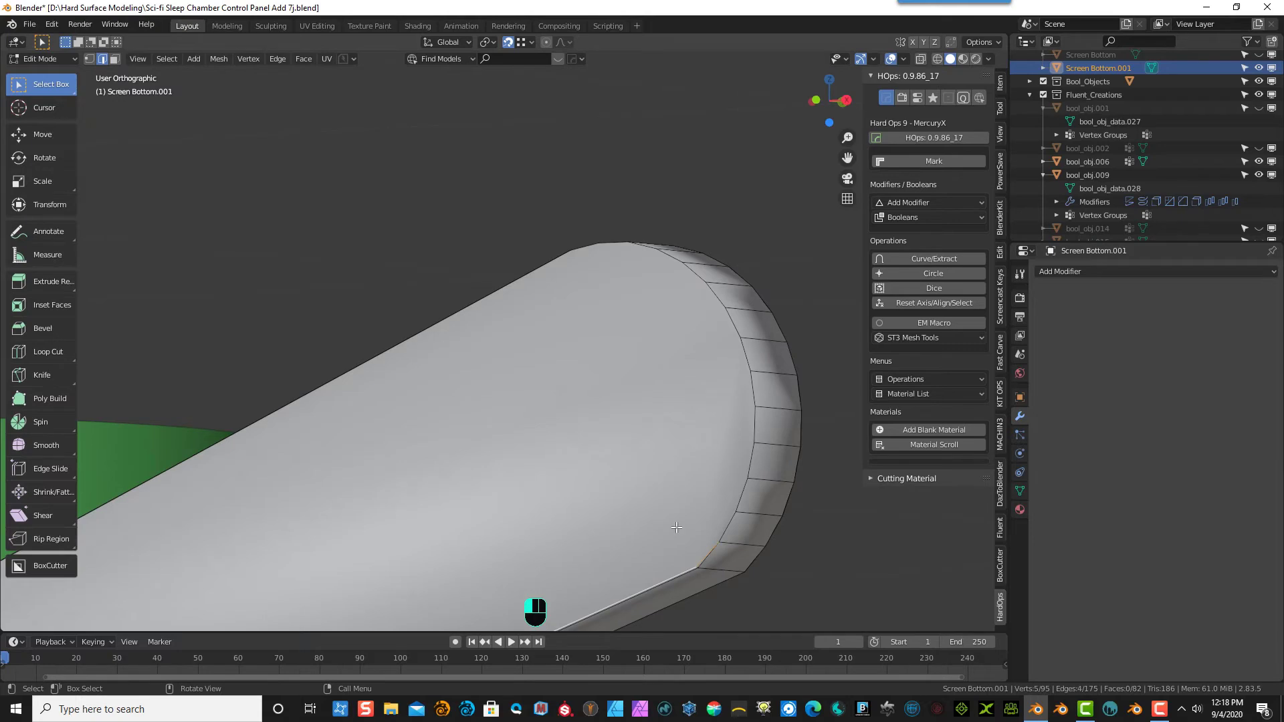
pyautogui.moveTo(676, 528); pyautogui.dragTo(690, 523, button='middle')
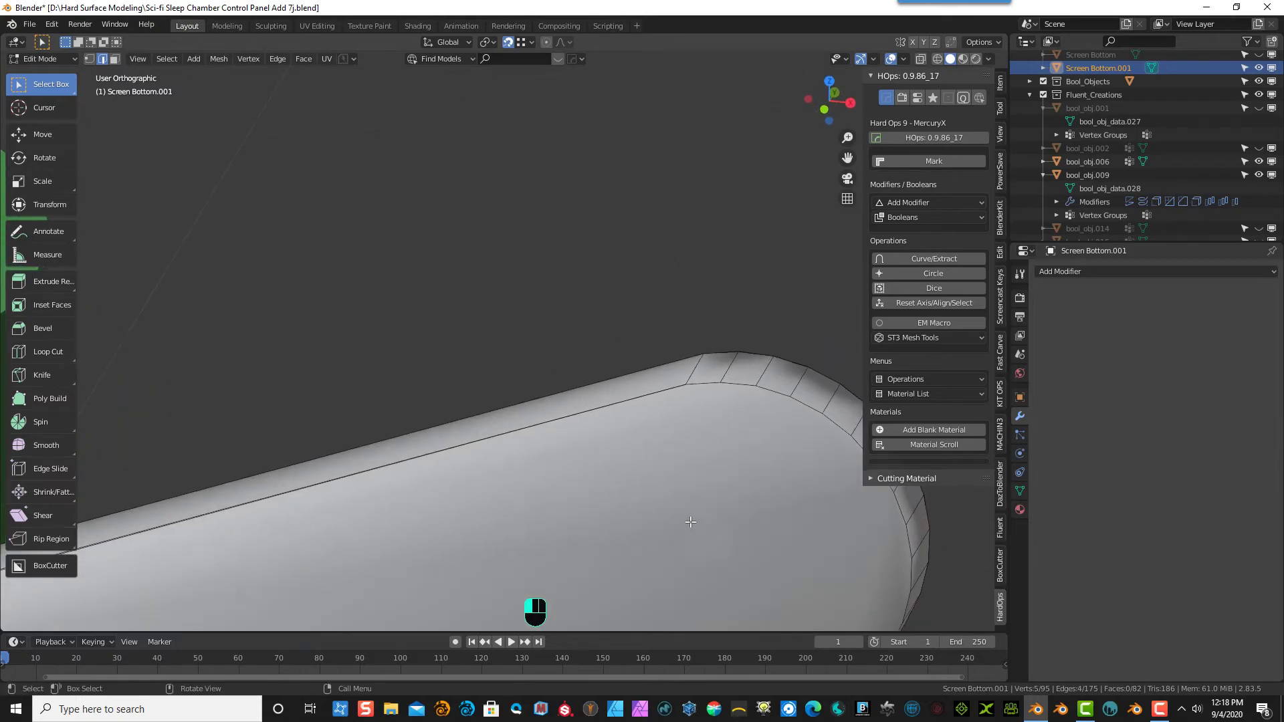
pyautogui.keyDown('shift'); pyautogui.click(480, 442); pyautogui.keyUp('shift')
pyautogui.keyDown('shift'); pyautogui.click(480, 443); pyautogui.keyUp('shift')
pyautogui.scroll(-4, 588, 448)
pyautogui.moveTo(585, 450); pyautogui.dragTo(530, 435, button='middle')
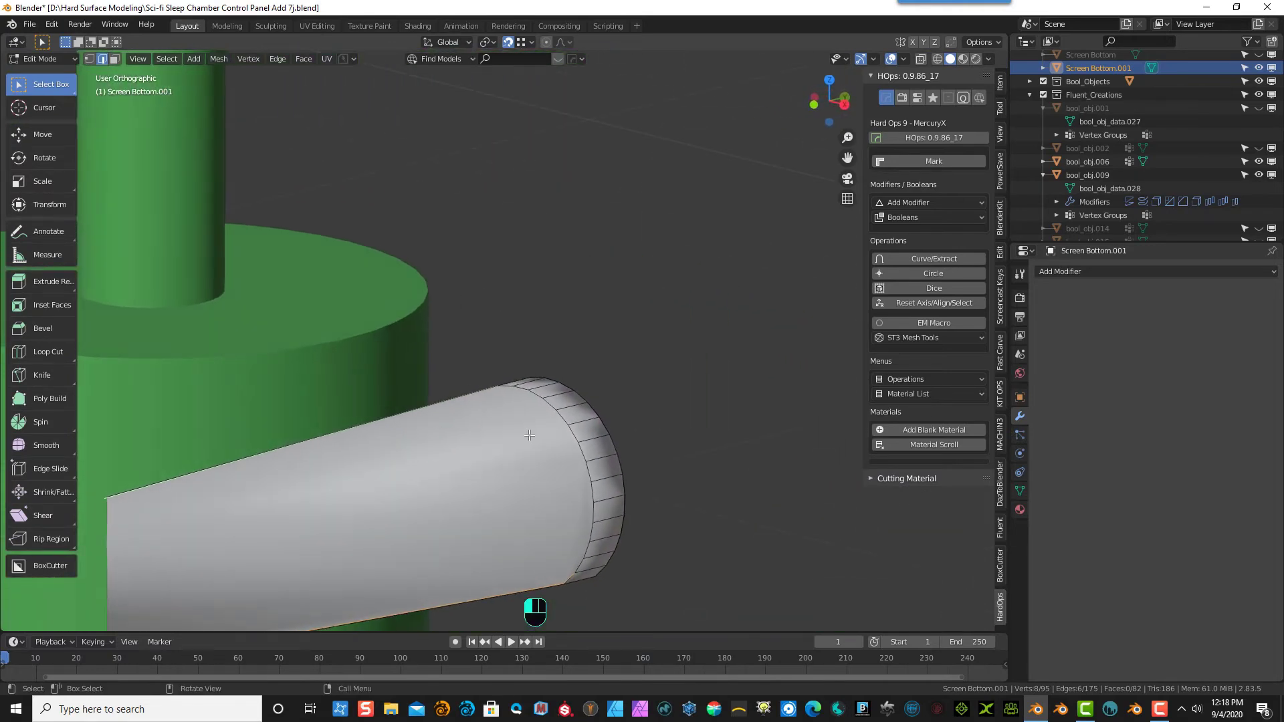
pyautogui.press('x')
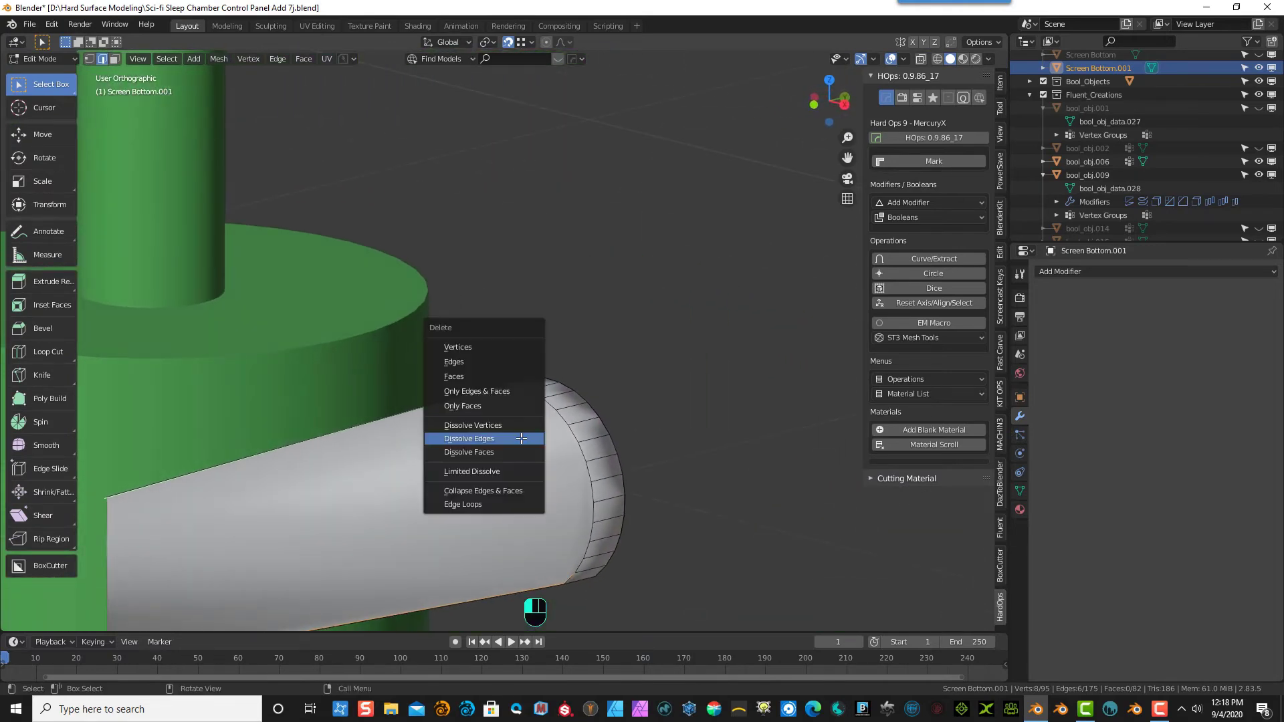
pyautogui.click(521, 439)
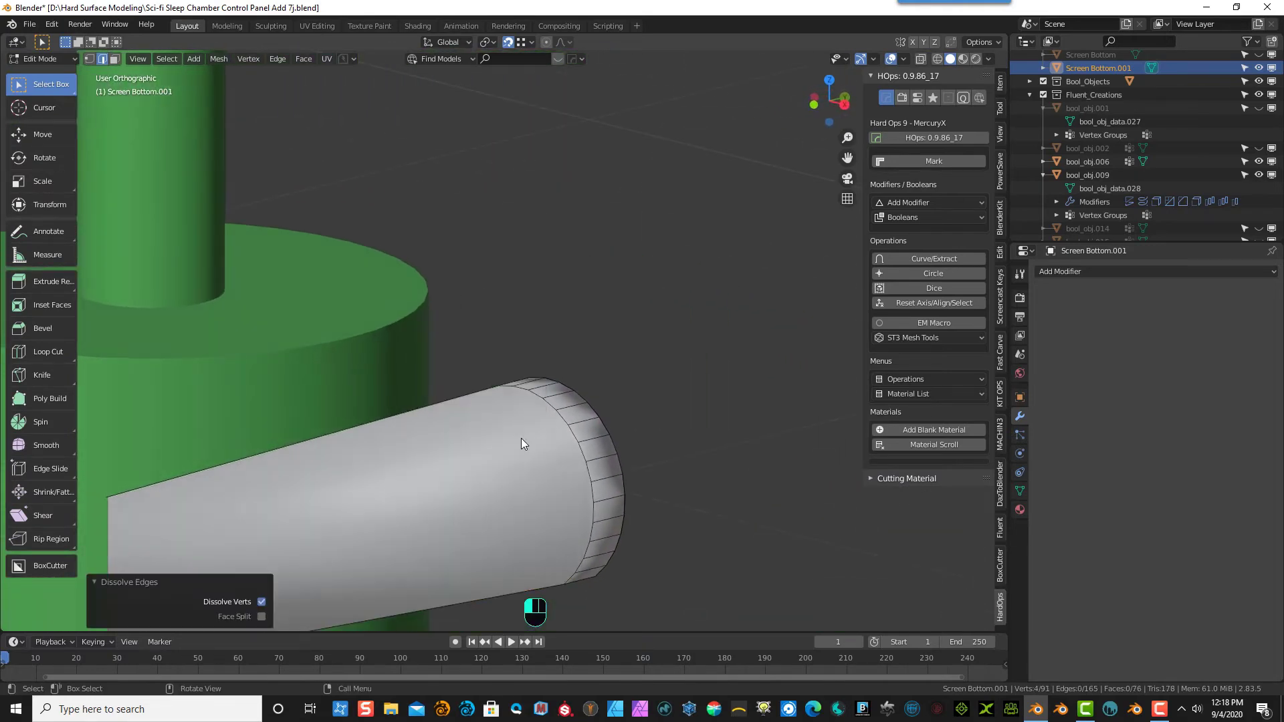
# - Return to Object Mode and delete the green cylinder that surrounds the bar
pyautogui.click(40, 60)
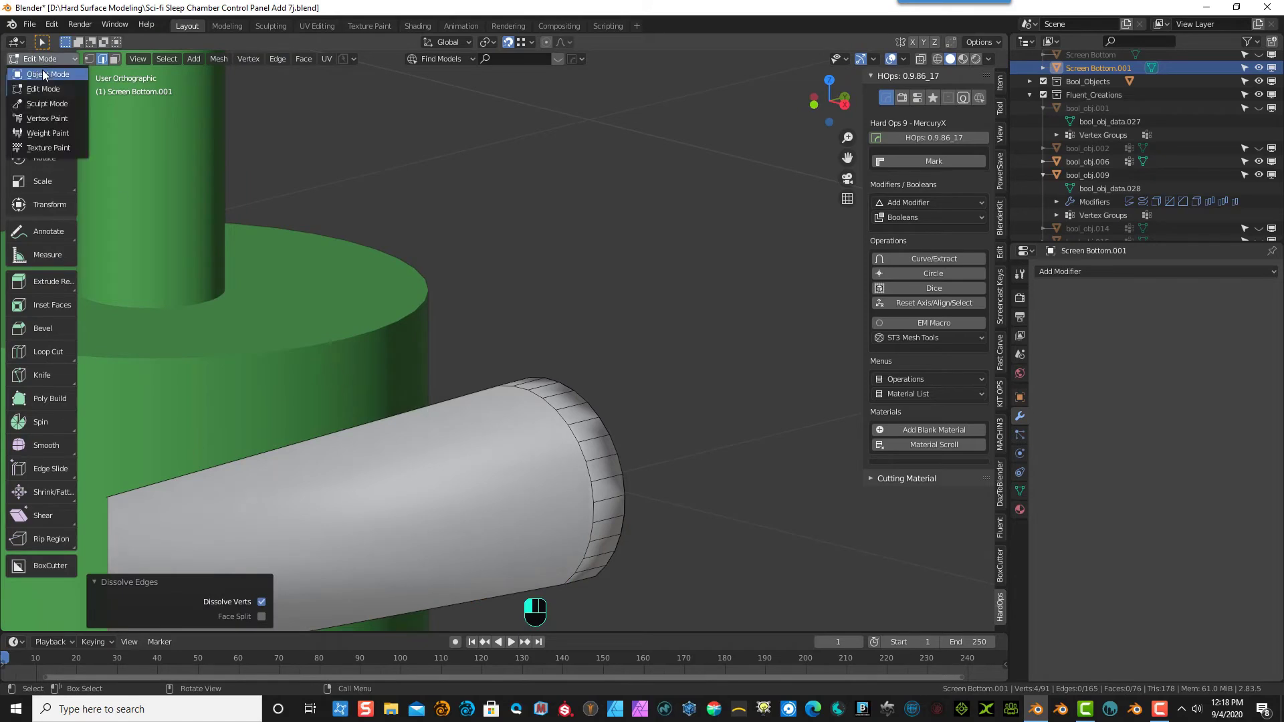
pyautogui.click(42, 73)
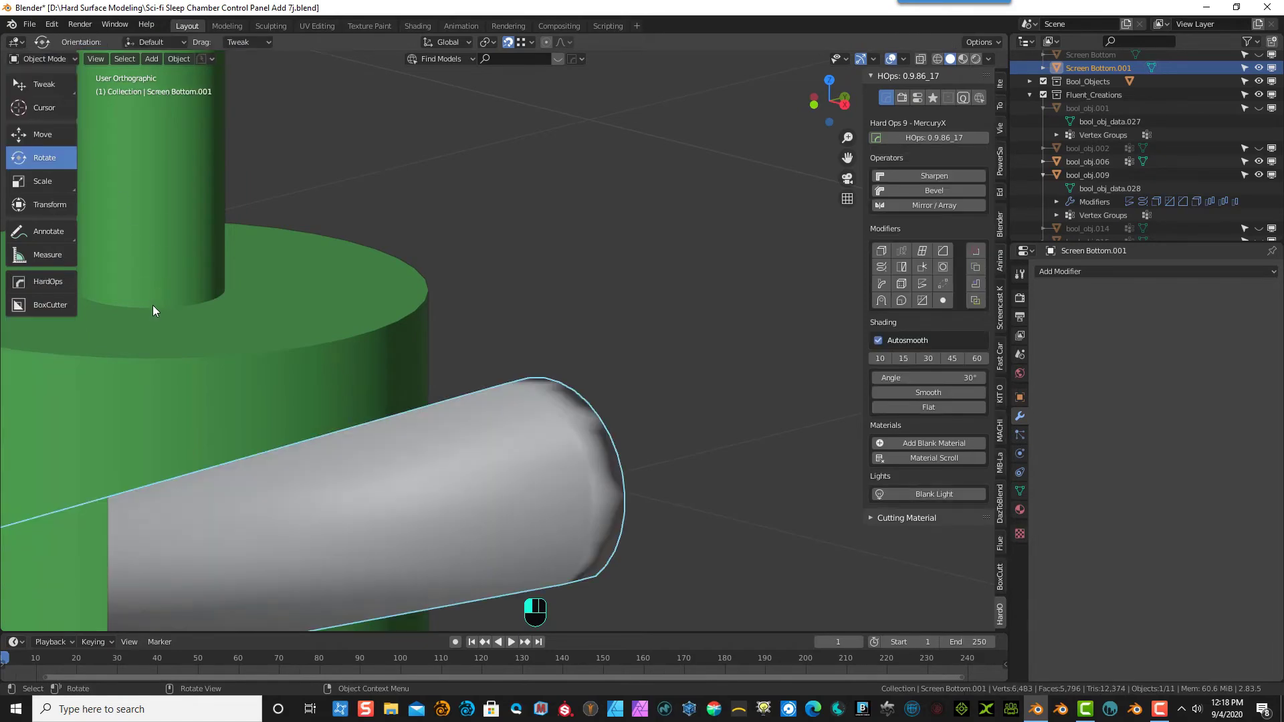
pyautogui.click(140, 342)
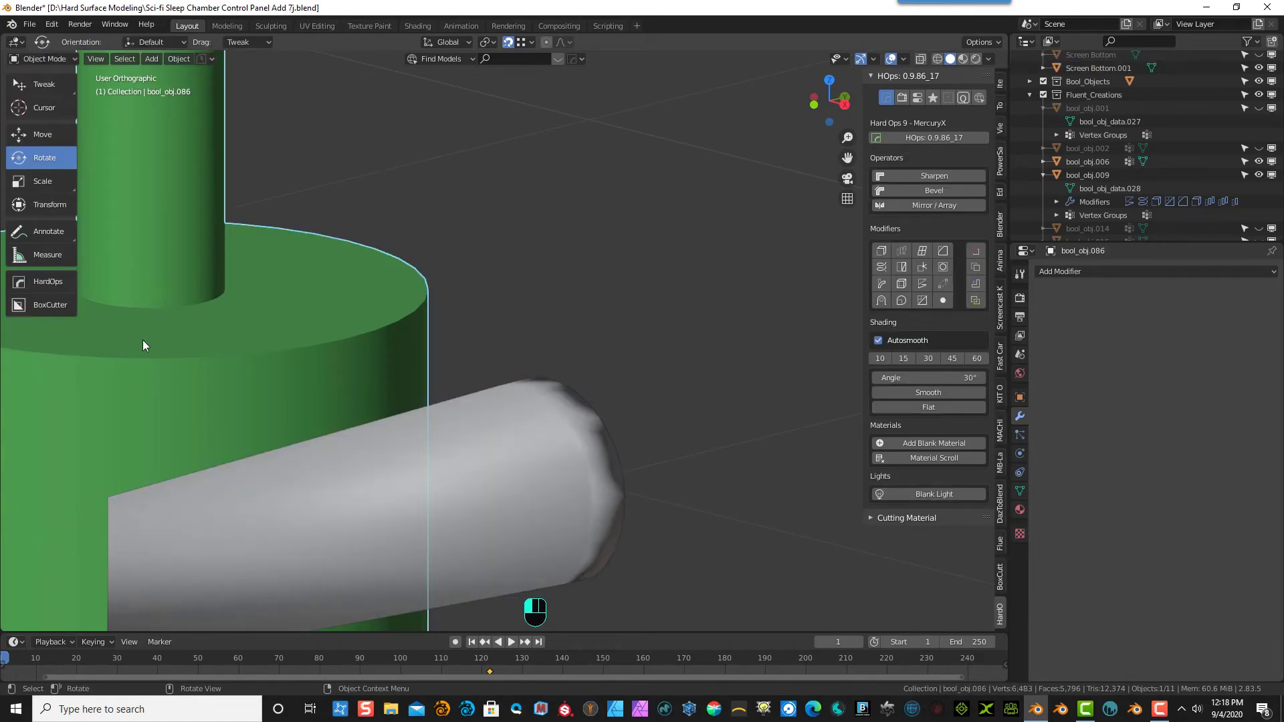
pyautogui.press('Delete')
pyautogui.scroll(-2, 146, 406)
# - Select the grey round-ended bar again and open it in Edit Mode
pyautogui.click(253, 472)
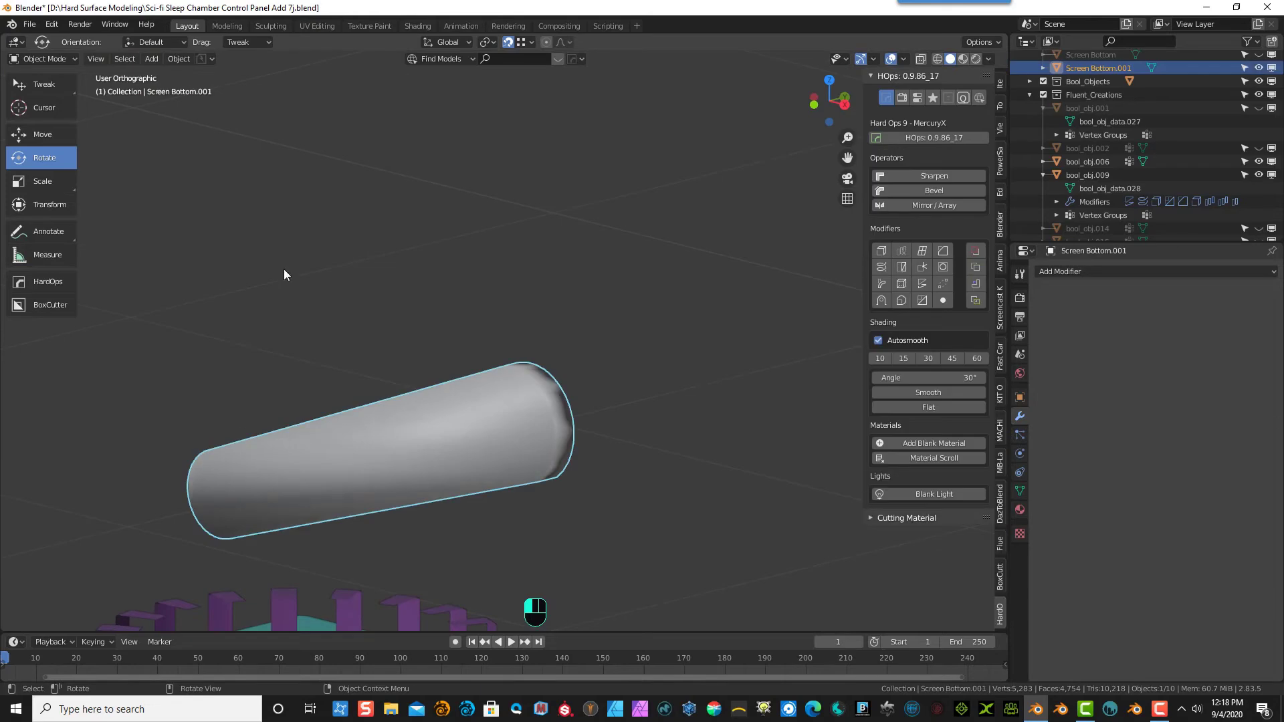
pyautogui.click(41, 59)
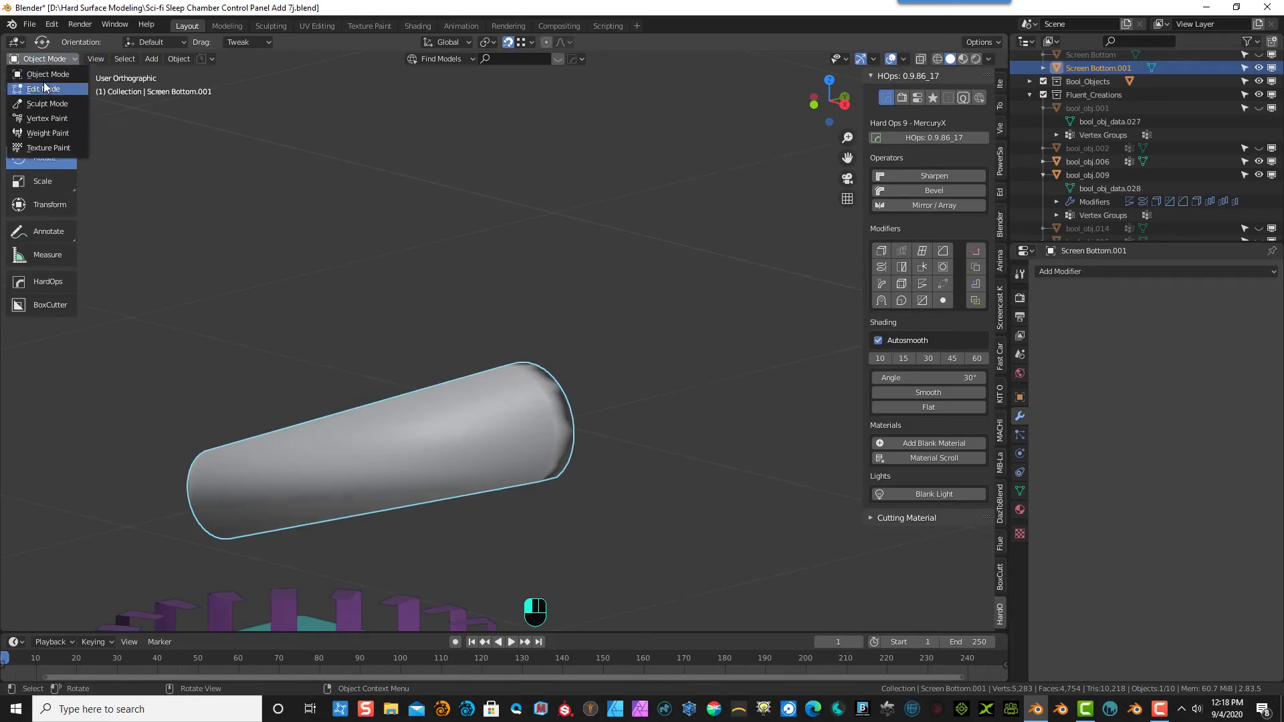
pyautogui.click(43, 81)
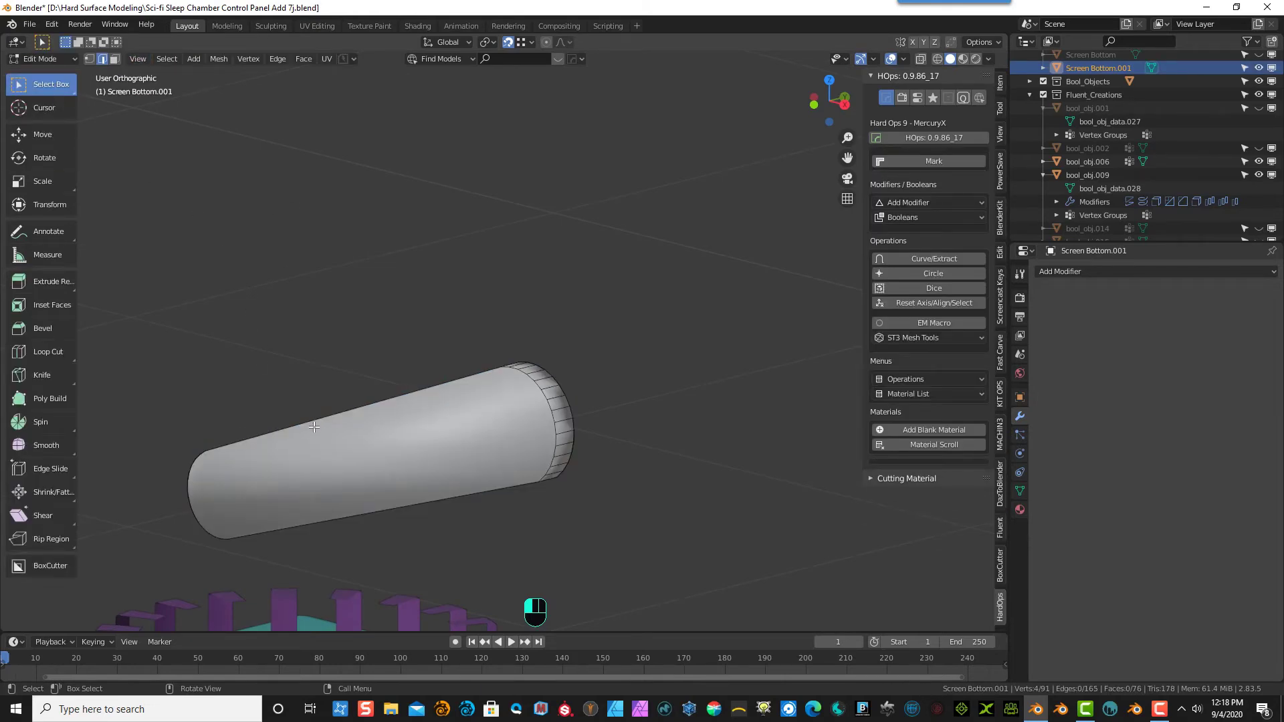
# - Circle-select the bar's large flat side and the thin sliver faces along its border, leaving out the rim faces, and delete the selected faces
pyautogui.scroll(7, 321, 420)
pyautogui.moveTo(847, 159); pyautogui.dragTo(1271, 2)
pyautogui.moveTo(429, 261); pyautogui.dragTo(573, 232, button='middle')
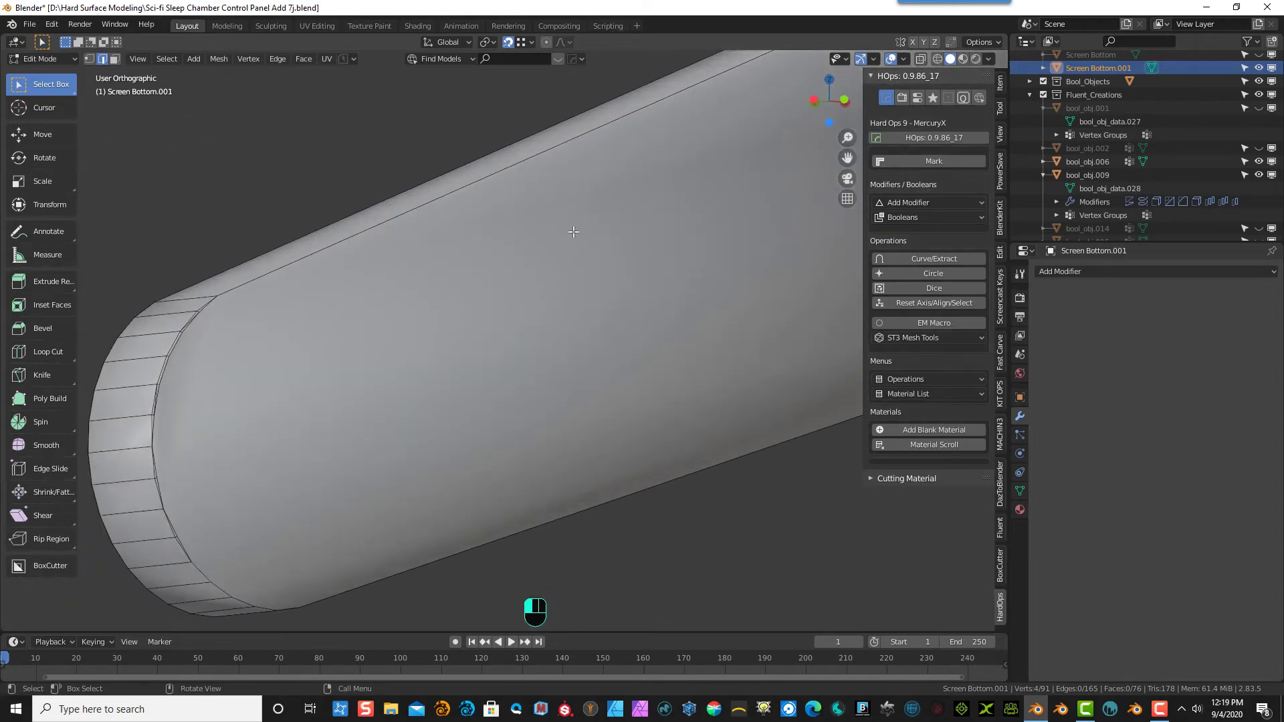
pyautogui.scroll(2, 124, 366)
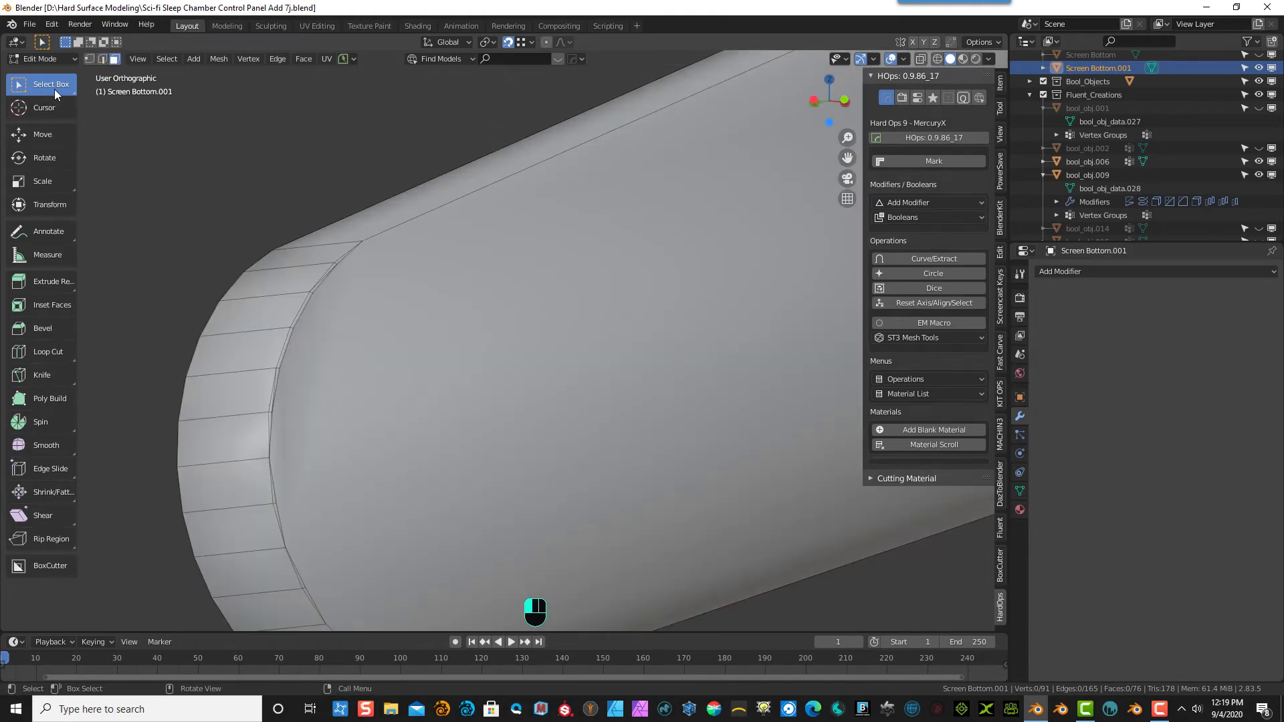
pyautogui.moveTo(54, 90); pyautogui.dragTo(59, 170)
pyautogui.moveTo(423, 335)
pyautogui.mouseDown()
pyautogui.moveTo(321, 309)
pyautogui.moveTo(334, 291)
pyautogui.mouseUp()
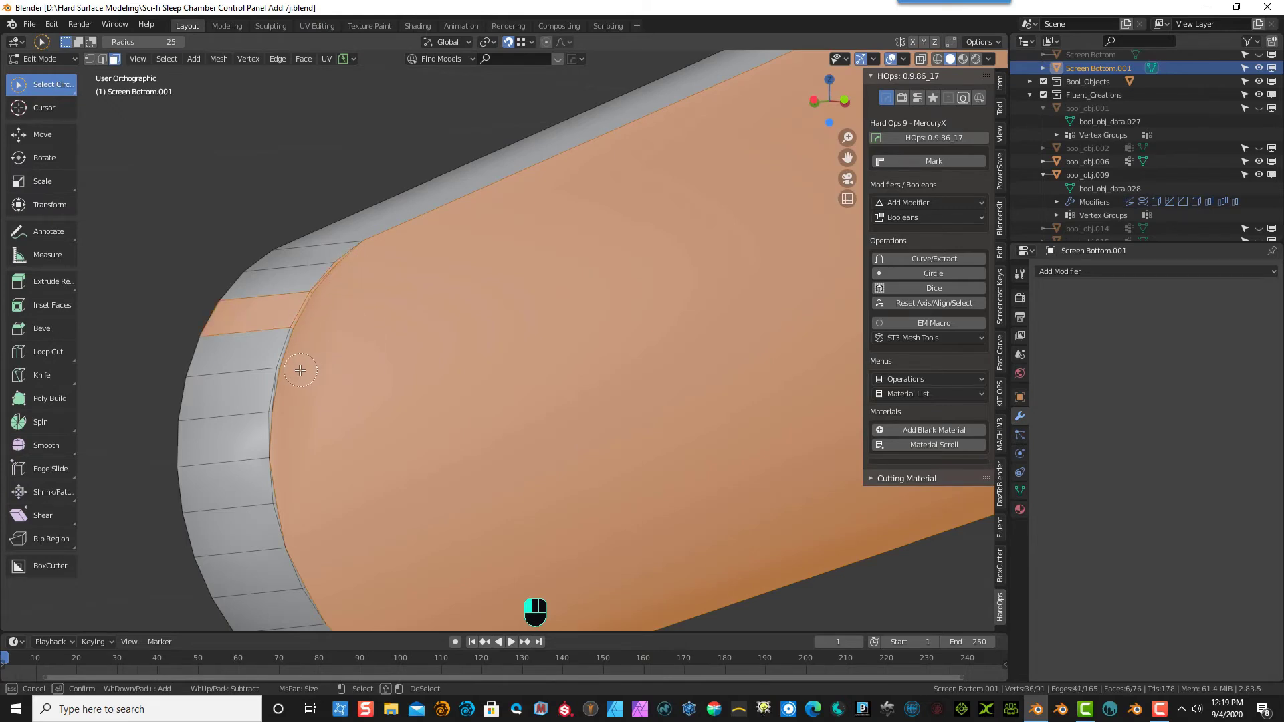
pyautogui.moveTo(301, 370)
pyautogui.mouseDown()
pyautogui.moveTo(280, 415)
pyautogui.moveTo(281, 501)
pyautogui.moveTo(326, 588)
pyautogui.moveTo(358, 585)
pyautogui.mouseUp()
pyautogui.moveTo(358, 585); pyautogui.dragTo(424, 544, button='middle')
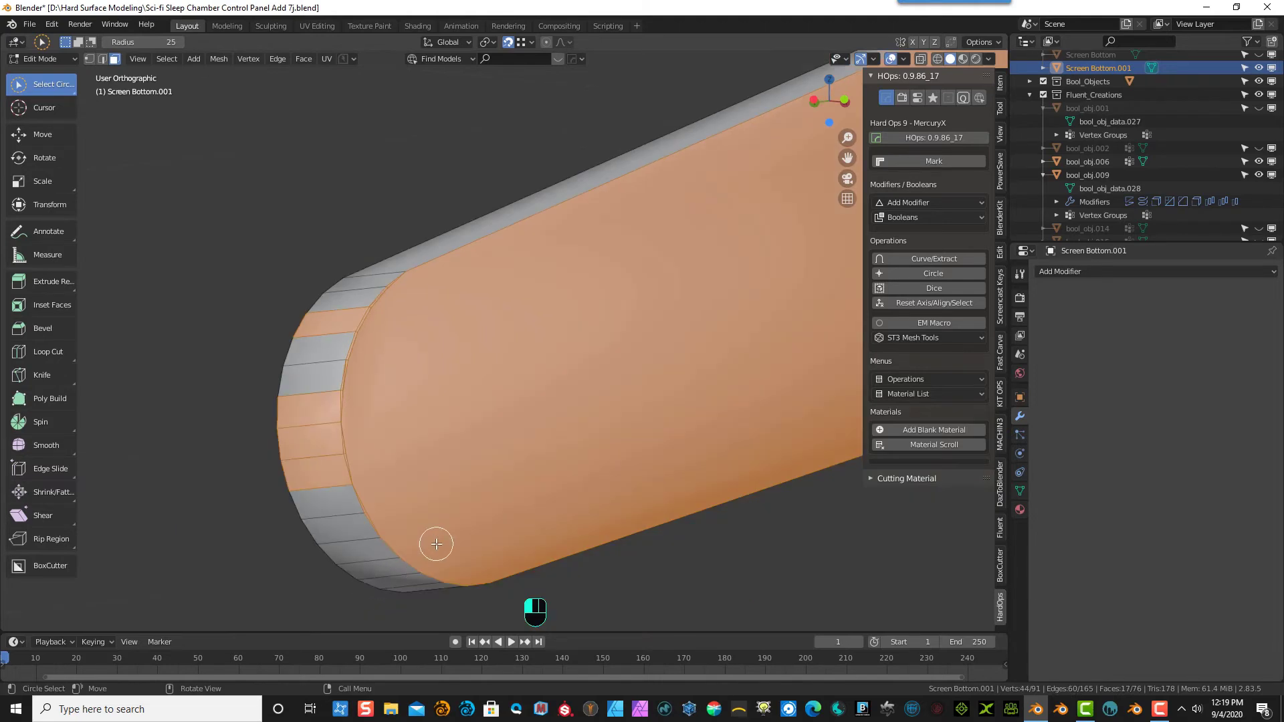
pyautogui.moveTo(337, 485)
pyautogui.keyDown('ctrl'); pyautogui.mouseDown()
pyautogui.moveTo(321, 493)
pyautogui.moveTo(299, 395)
pyautogui.moveTo(350, 307)
pyautogui.mouseUp(); pyautogui.keyUp('ctrl')
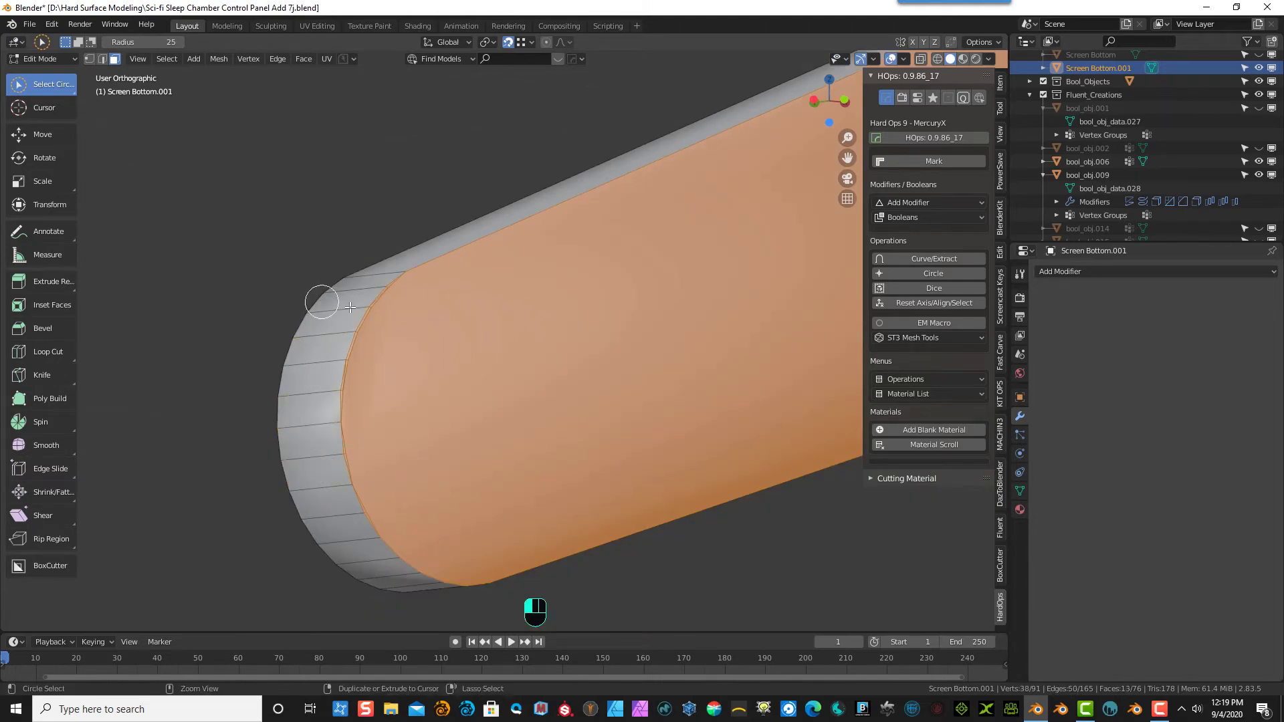
pyautogui.moveTo(588, 459); pyautogui.dragTo(525, 475, button='middle')
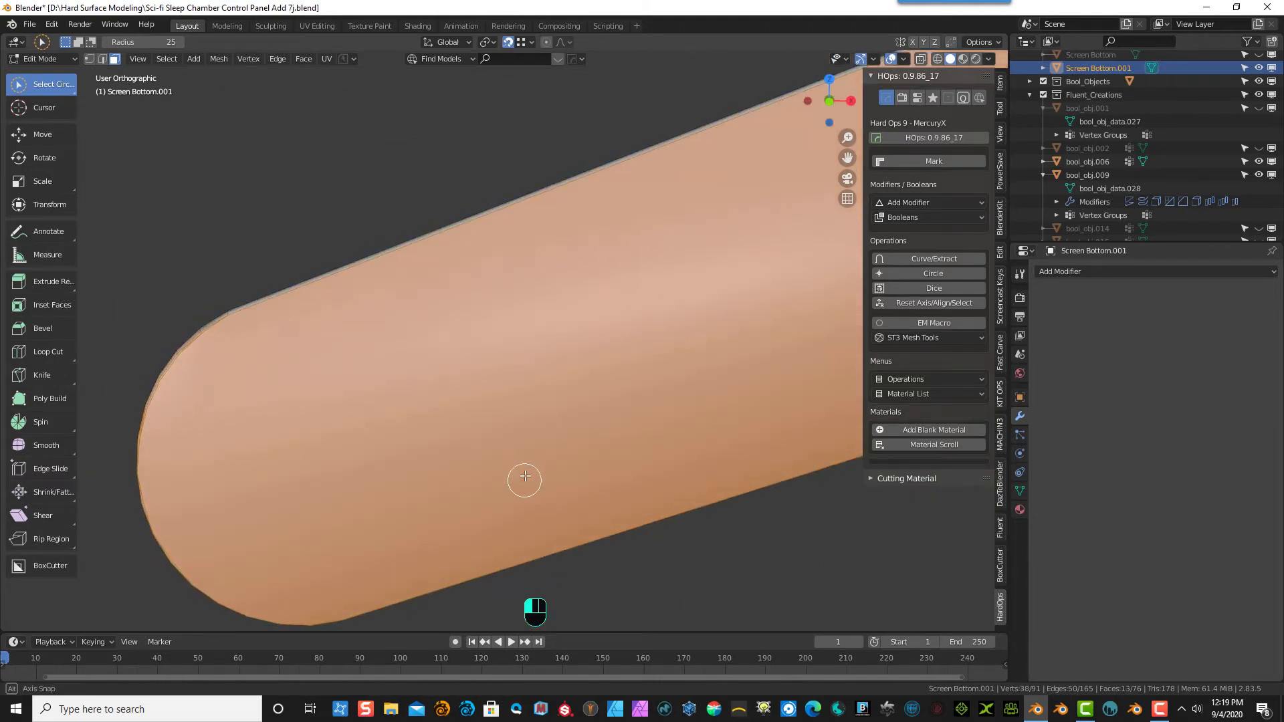
pyautogui.scroll(-6, 525, 476)
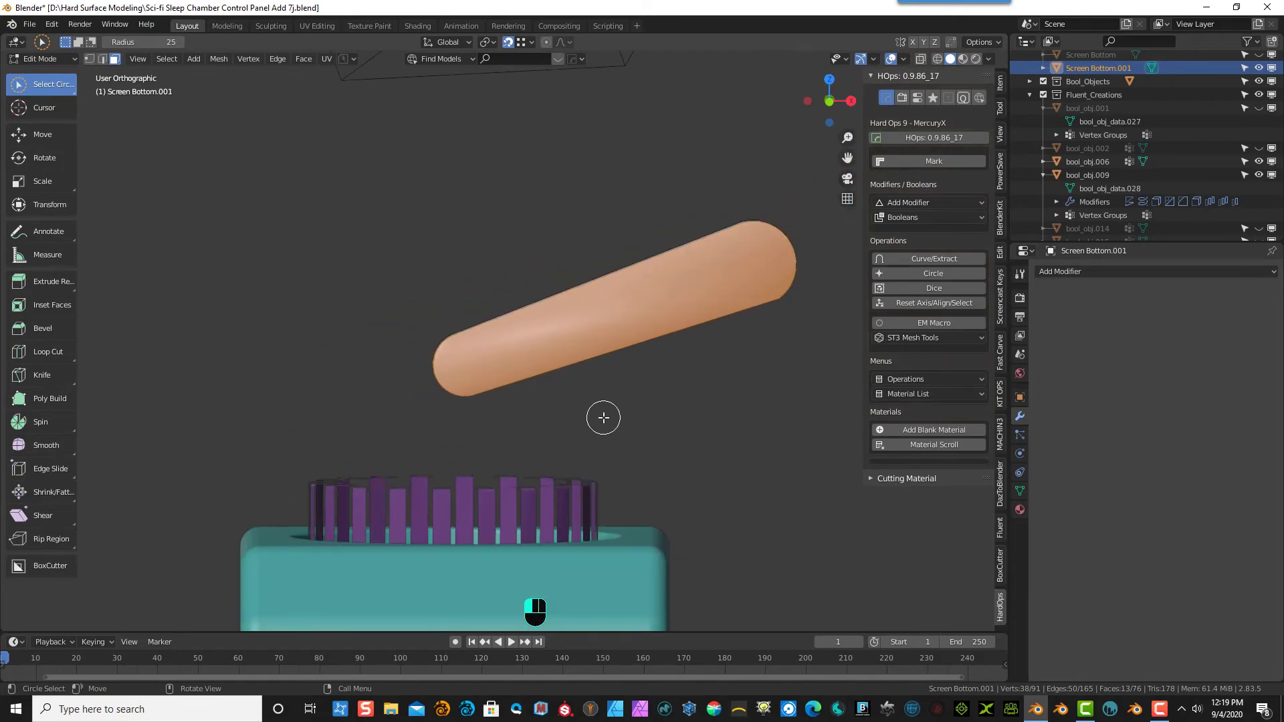
pyautogui.press('x')
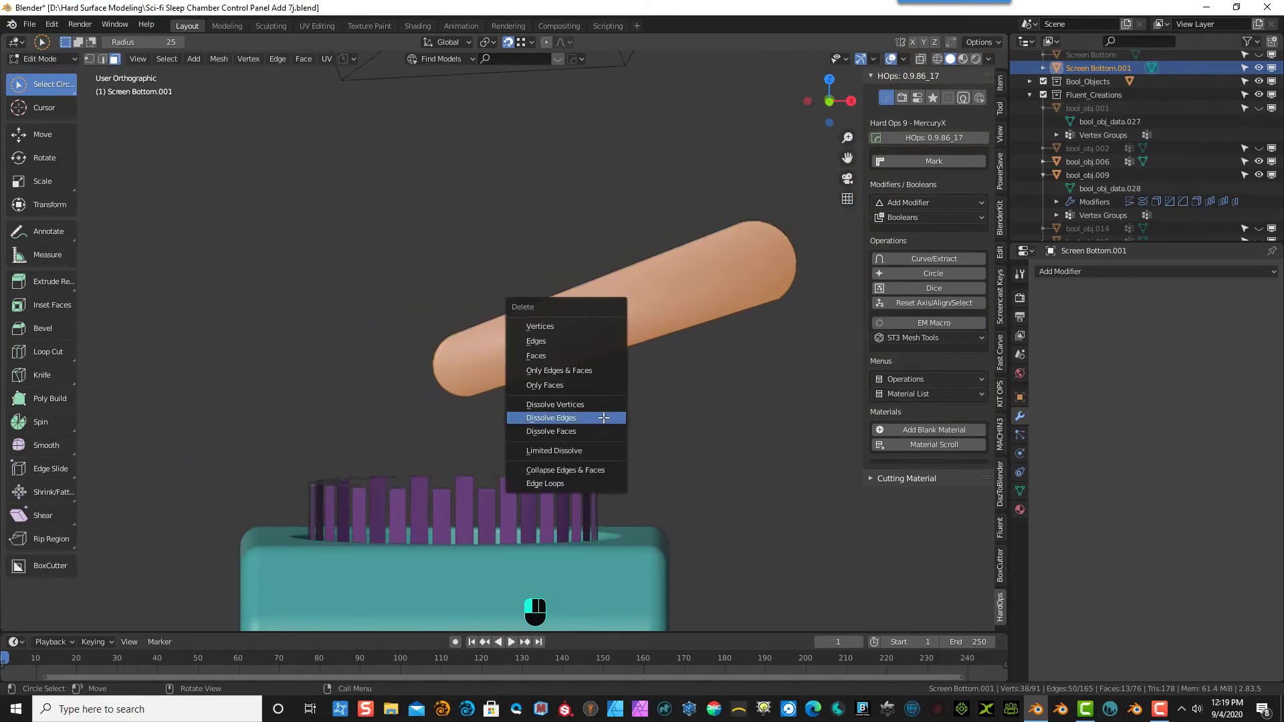
pyautogui.click(584, 358)
# - In vertex select mode, select the vertex loop around the bar's open side, fill it with a single face, and switch to face select mode
pyautogui.moveTo(464, 344); pyautogui.dragTo(519, 356, button='middle')
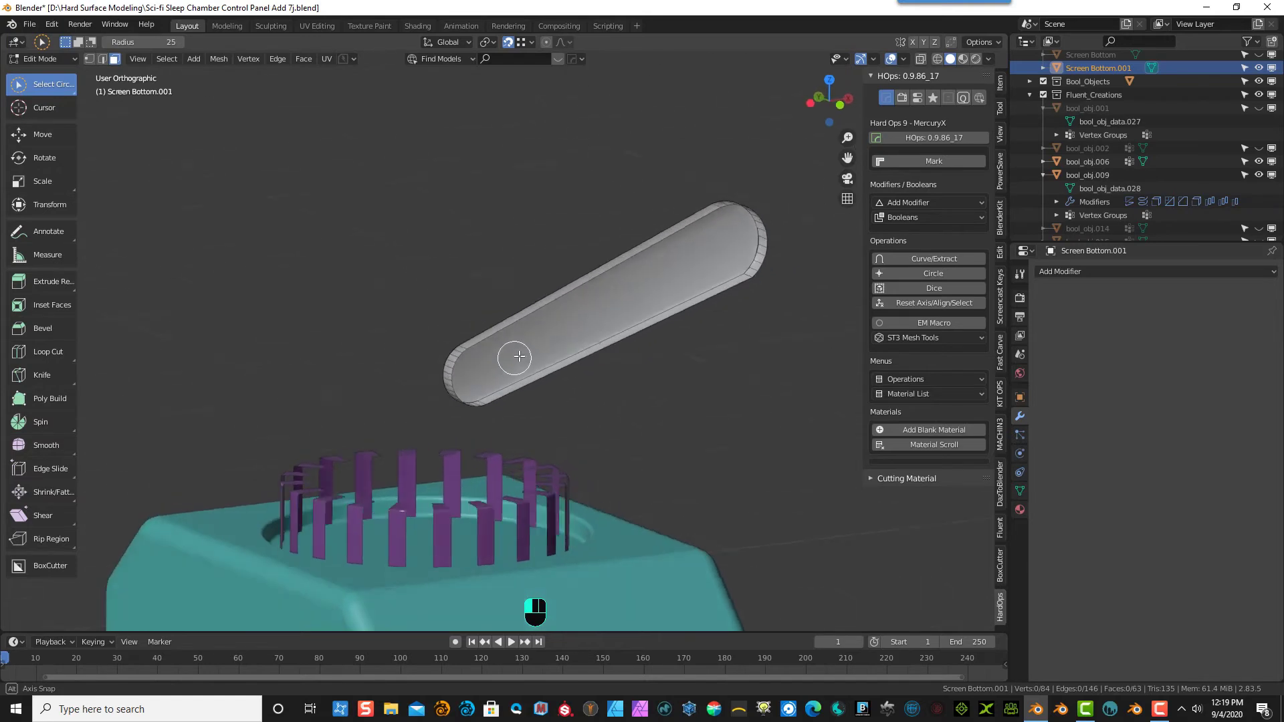
pyautogui.scroll(6, 562, 375)
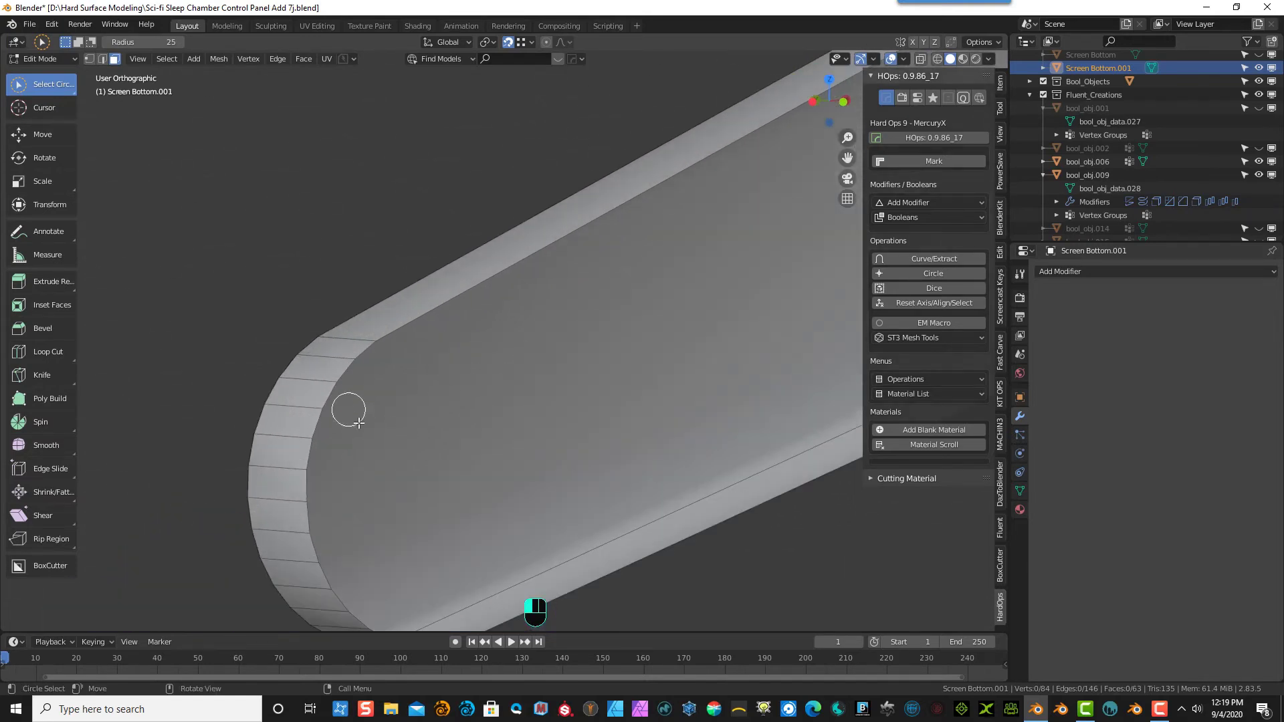
pyautogui.moveTo(847, 158); pyautogui.dragTo(707, 76)
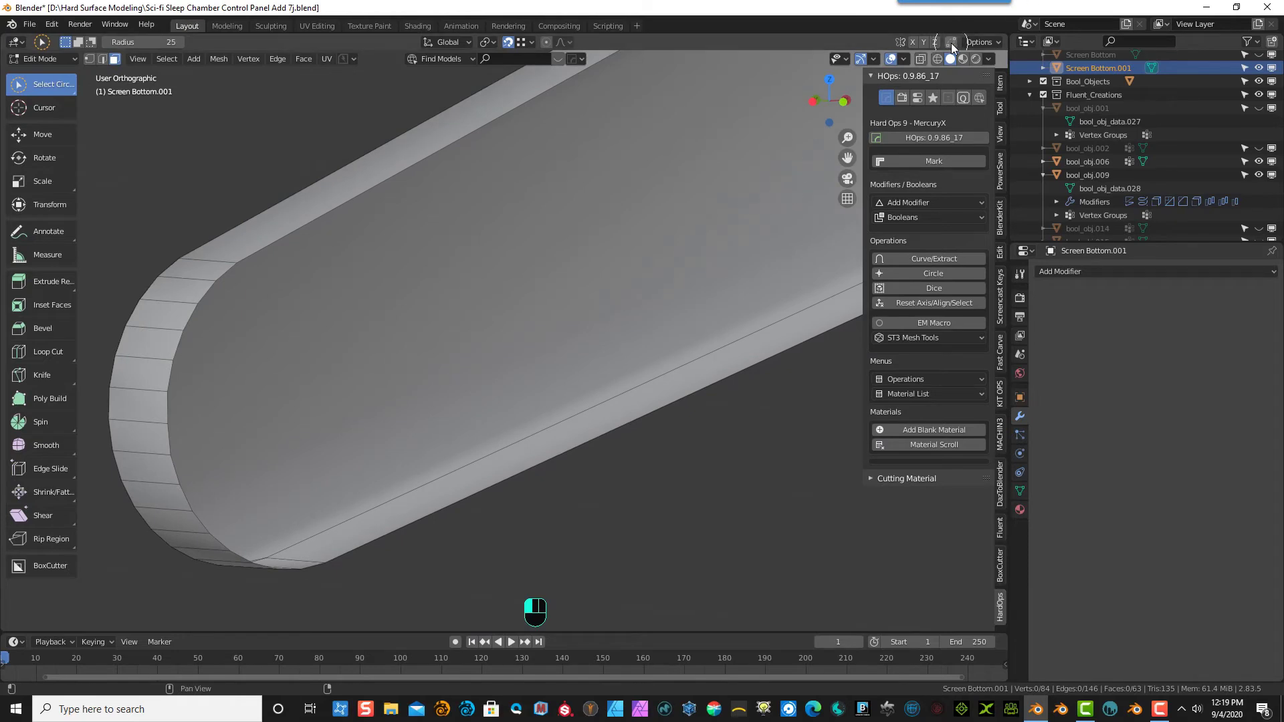
pyautogui.moveTo(255, 338); pyautogui.dragTo(298, 333, button='middle')
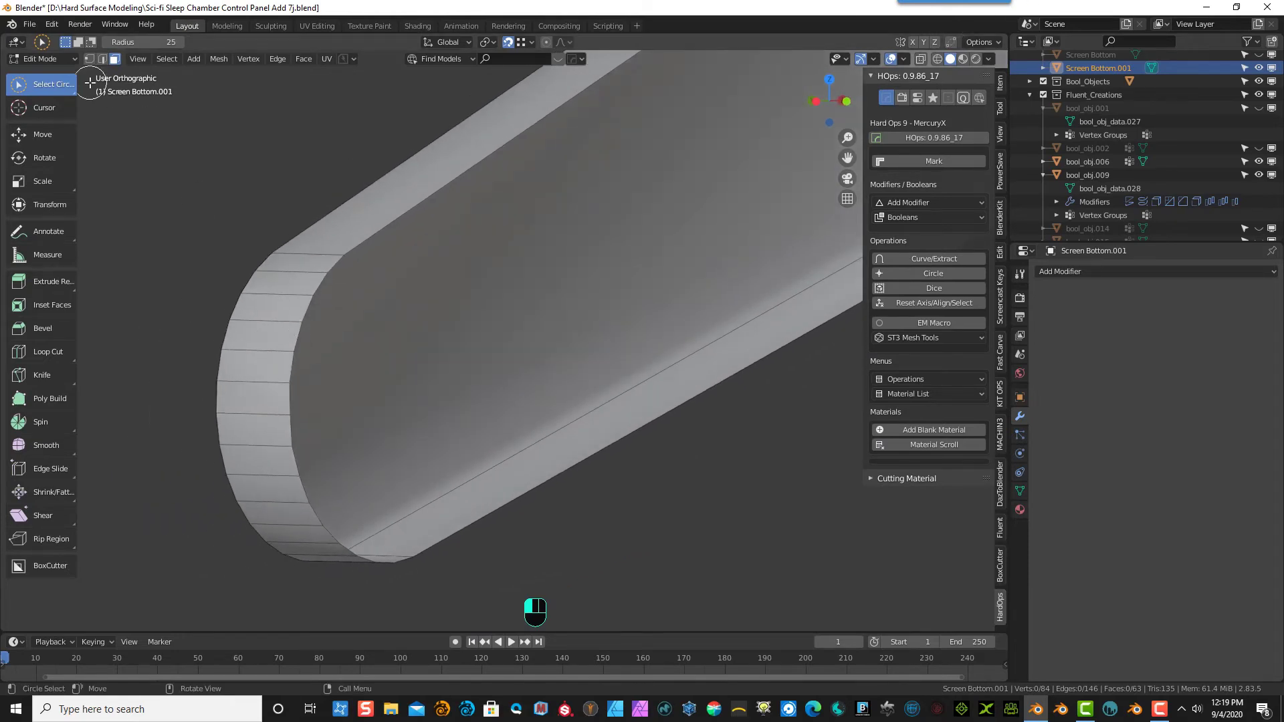
pyautogui.press('1')
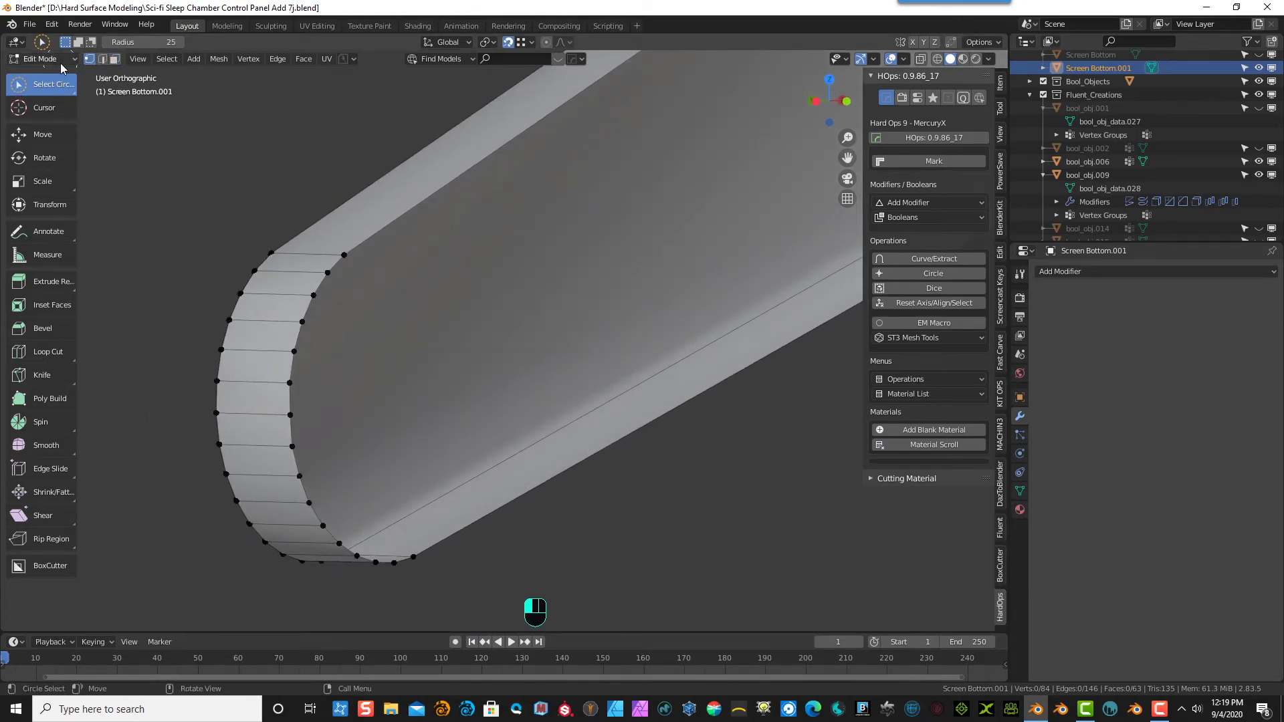
pyautogui.click(42, 86)
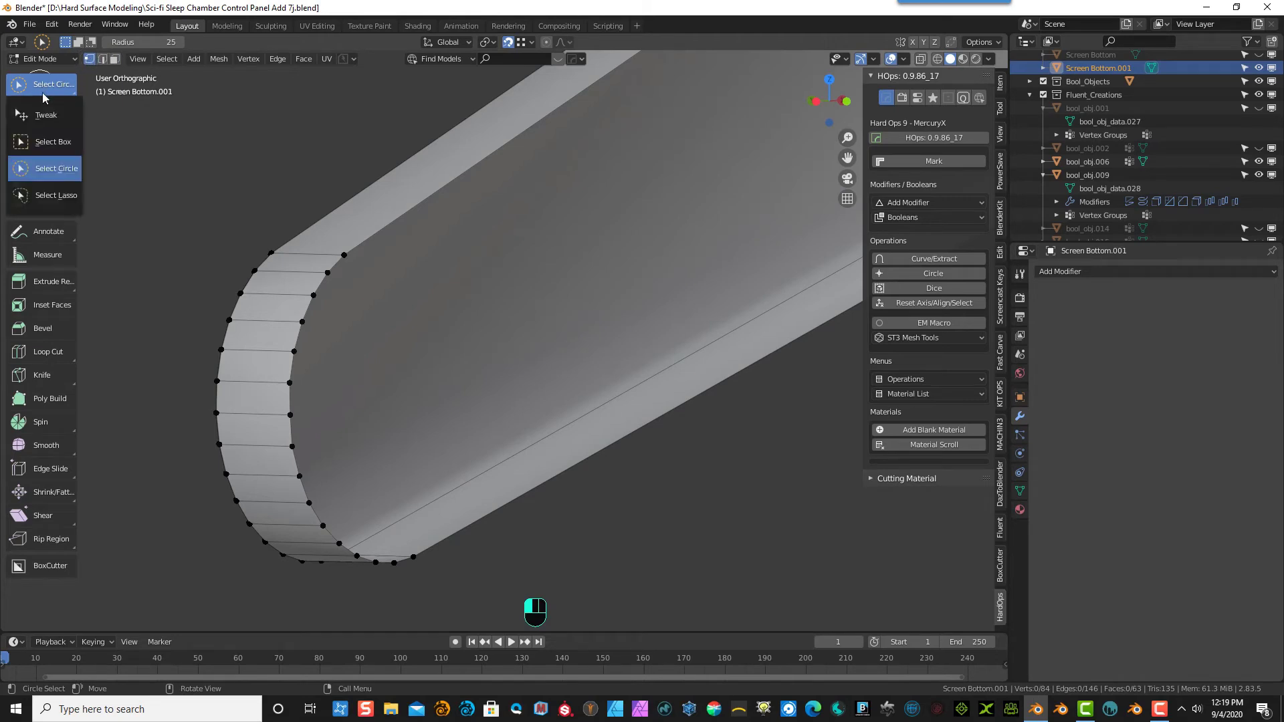
pyautogui.click(53, 141)
pyautogui.keyDown('alt'); pyautogui.click(336, 265); pyautogui.keyUp('alt')
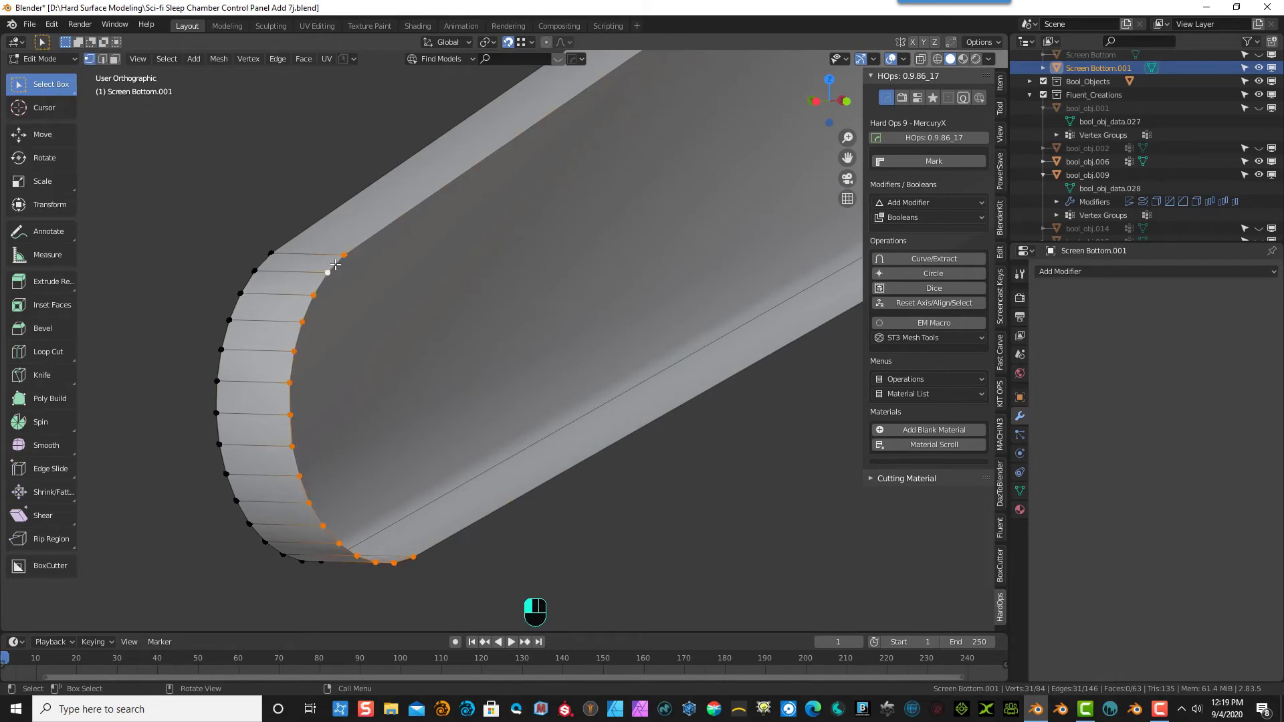
pyautogui.scroll(-5, 376, 253)
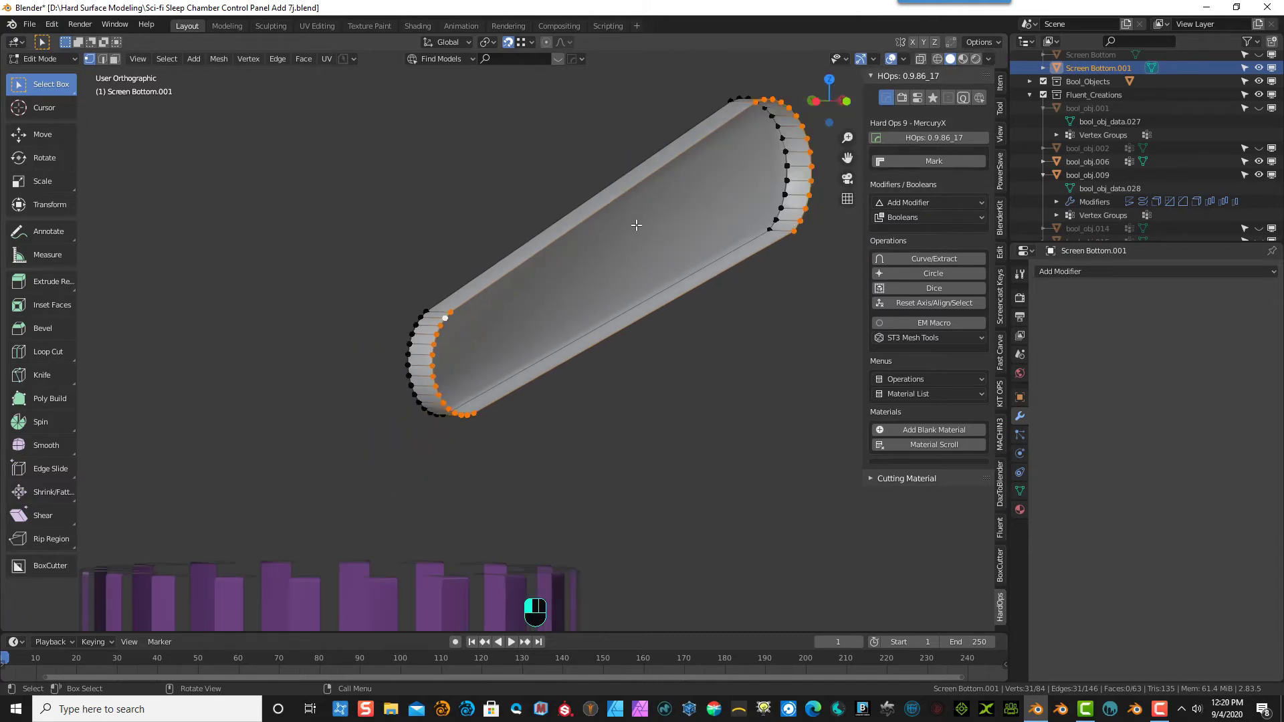
pyautogui.press('f')
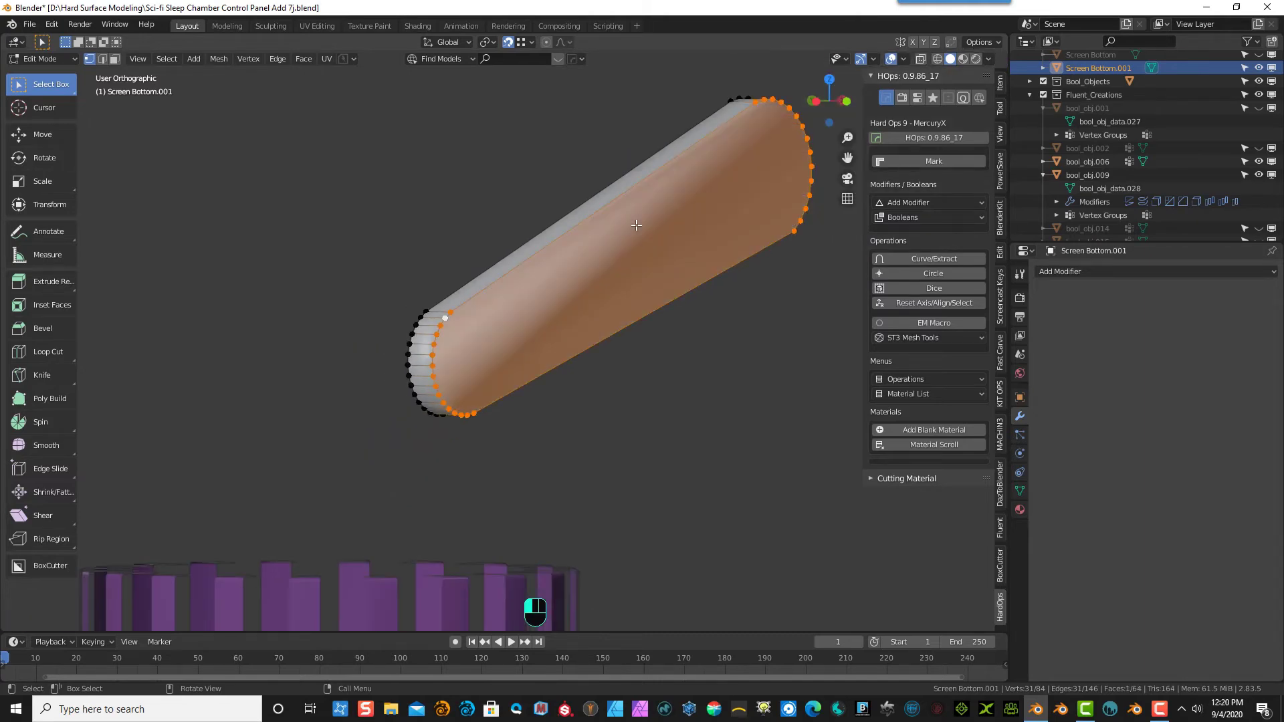
pyautogui.click(466, 235)
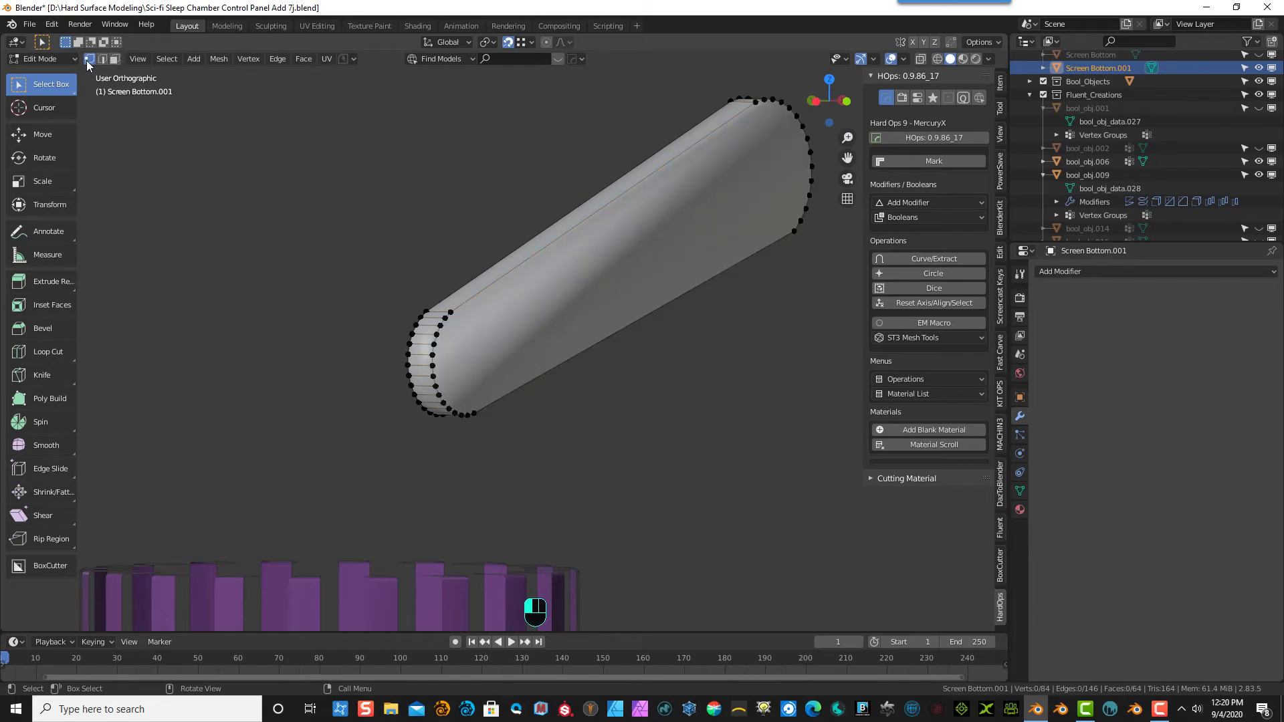
pyautogui.click(115, 59)
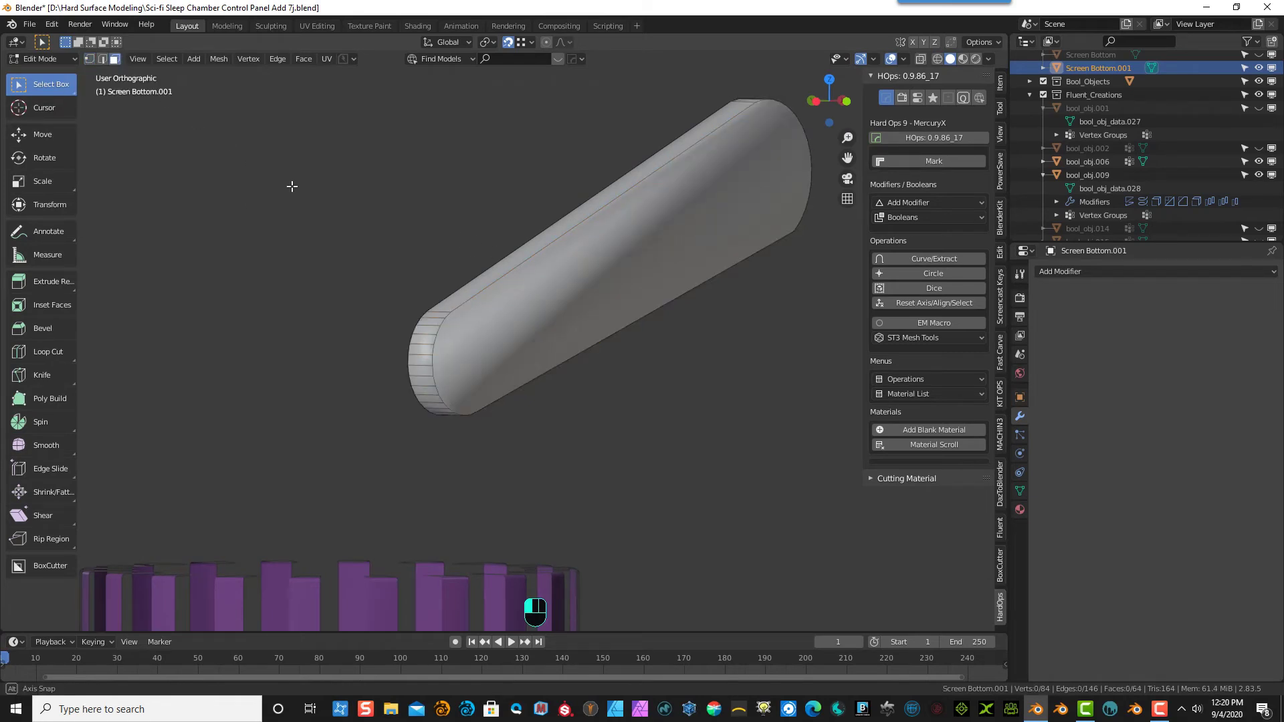
pyautogui.moveTo(292, 186); pyautogui.dragTo(382, 192, button='middle')
pyautogui.click(517, 227)
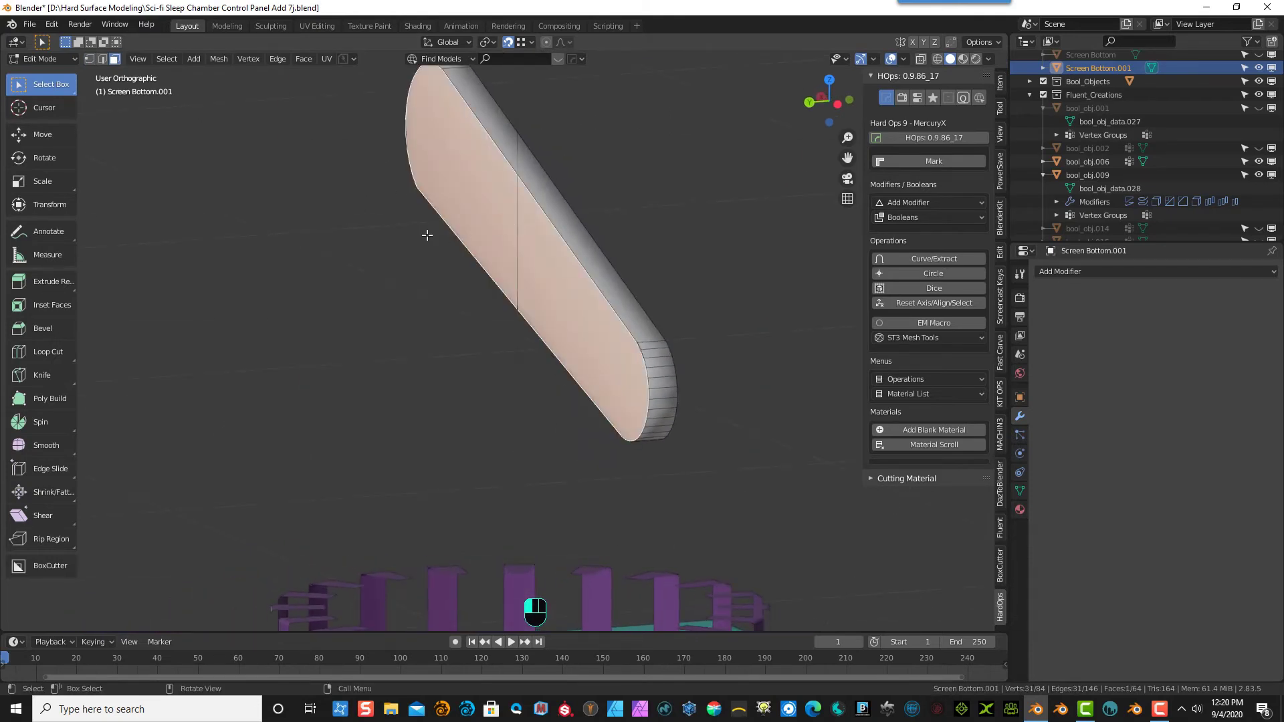
pyautogui.press('ctrl+KP_Add')
pyautogui.press('ctrl+KP_Add')
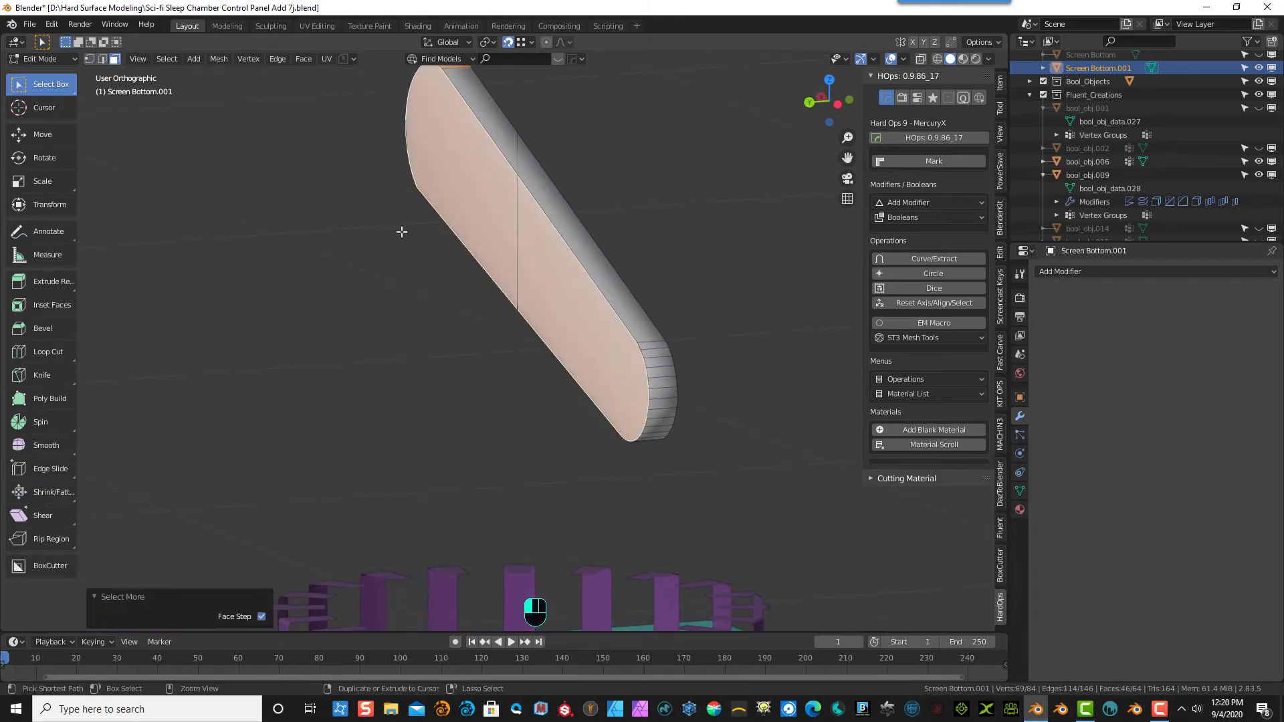
pyautogui.moveTo(401, 232); pyautogui.dragTo(467, 297, button='middle')
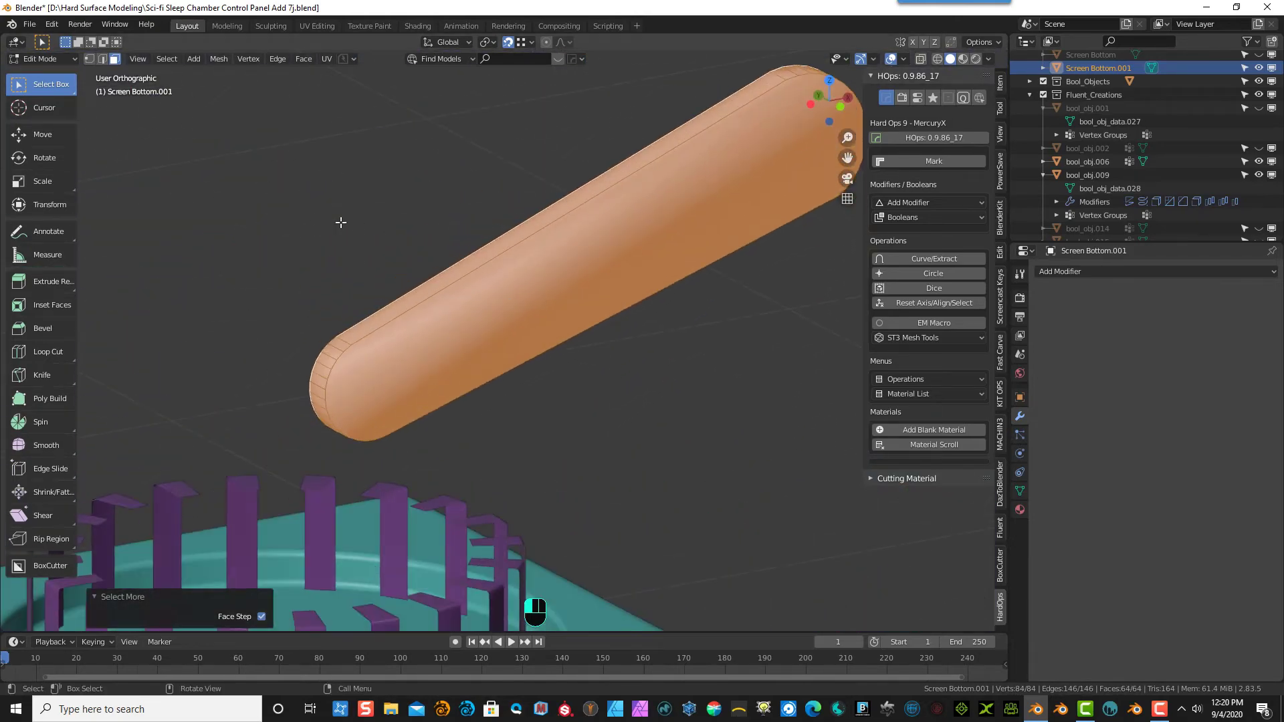
# - Select the loop of rim faces around the bar together with one large flat side, and delete the selected faces
pyautogui.keyDown('ctrl'); pyautogui.click(534, 293); pyautogui.keyUp('ctrl')
pyautogui.moveTo(570, 401); pyautogui.dragTo(158, 164, button='middle')
pyautogui.keyDown('shift'); pyautogui.click(355, 430); pyautogui.keyUp('shift')
pyautogui.scroll(3, 184, 170)
pyautogui.click(387, 288)
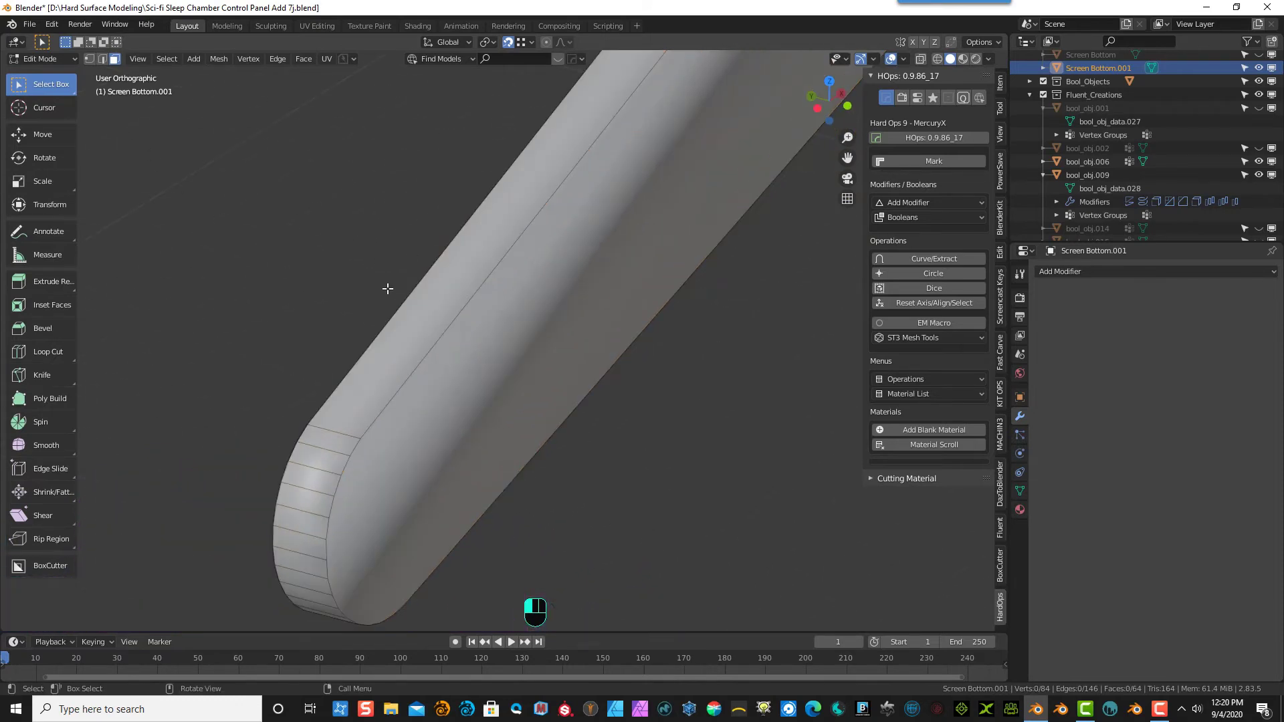
pyautogui.keyDown('alt'); pyautogui.click(319, 447); pyautogui.keyUp('alt')
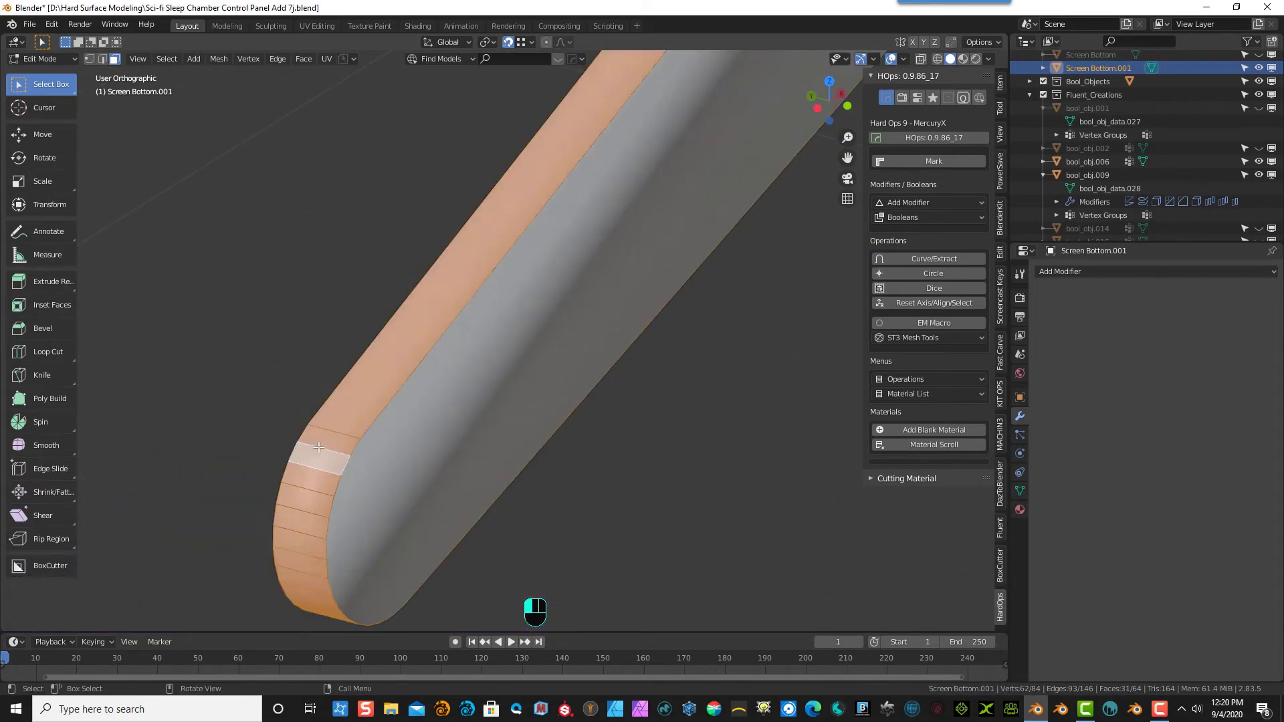
pyautogui.moveTo(344, 364); pyautogui.dragTo(401, 344, button='middle')
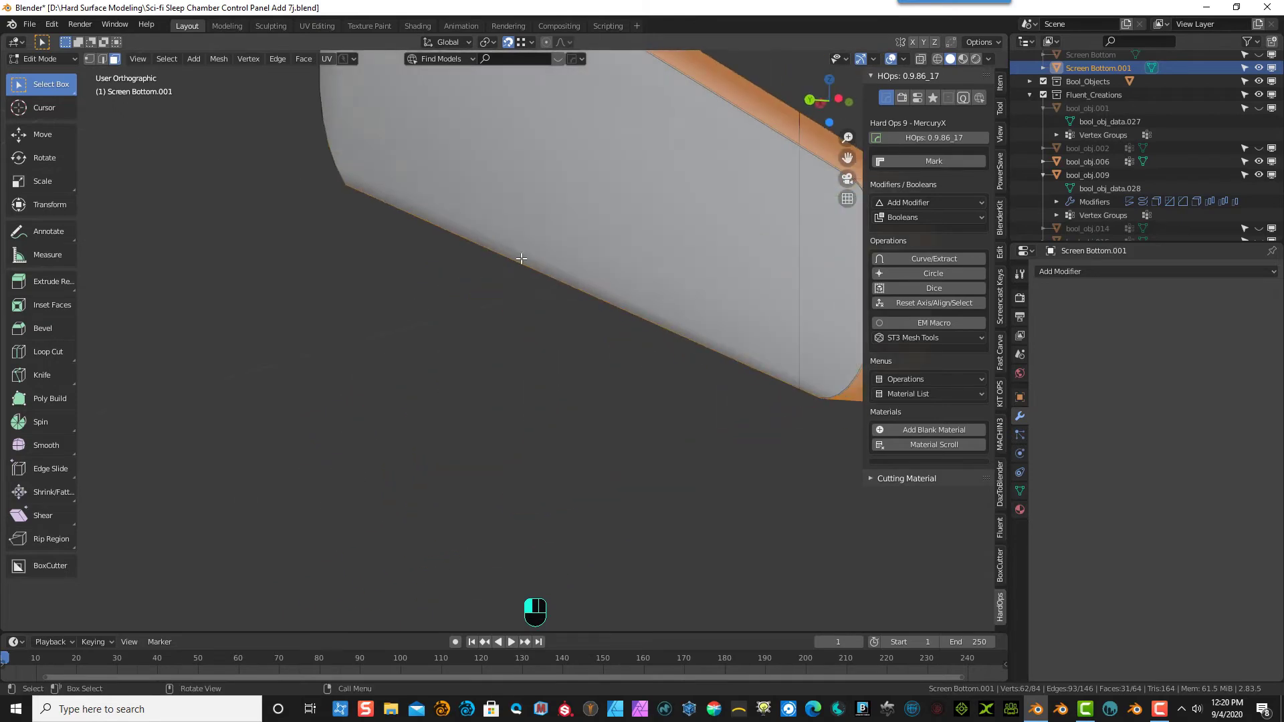
pyautogui.keyDown('shift'); pyautogui.click(610, 205); pyautogui.keyUp('shift')
pyautogui.scroll(-5, 612, 214)
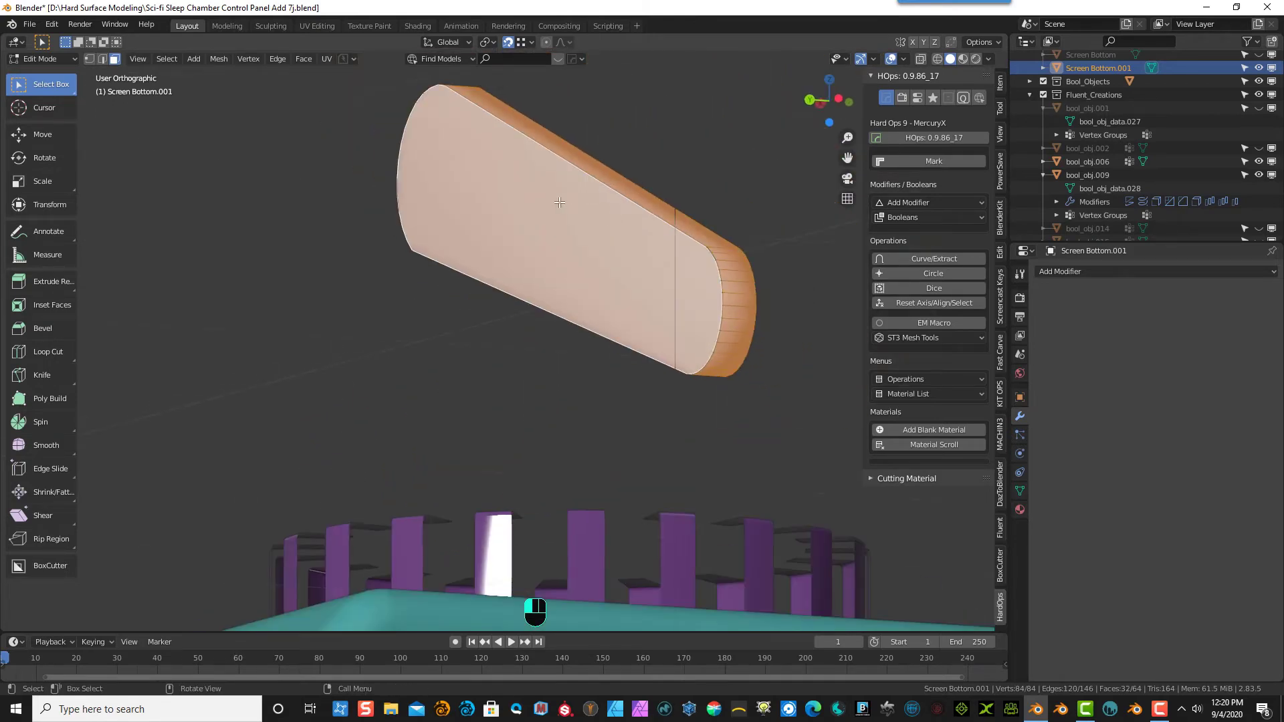
pyautogui.press('x')
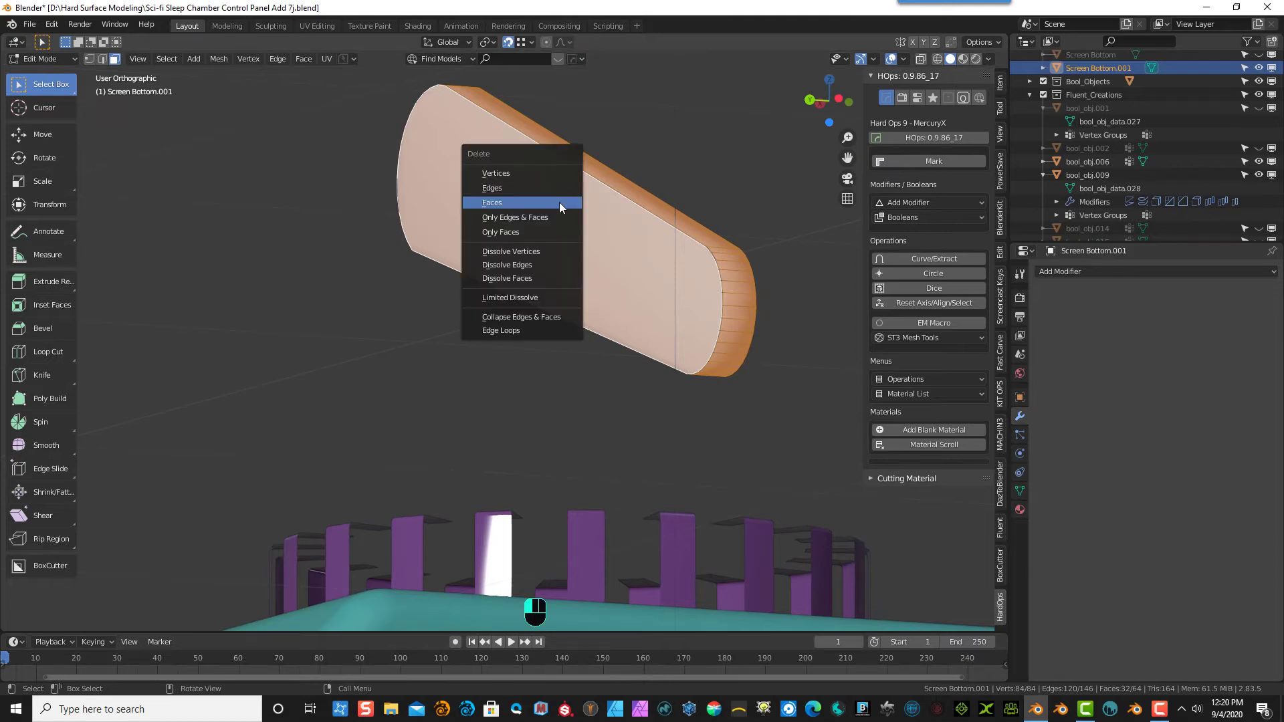
pyautogui.click(559, 202)
# - In wireframe view with X-ray, box-select the leftover thin border faces beside the remaining flat face and delete them
pyautogui.moveTo(559, 202); pyautogui.dragTo(525, 198, button='middle')
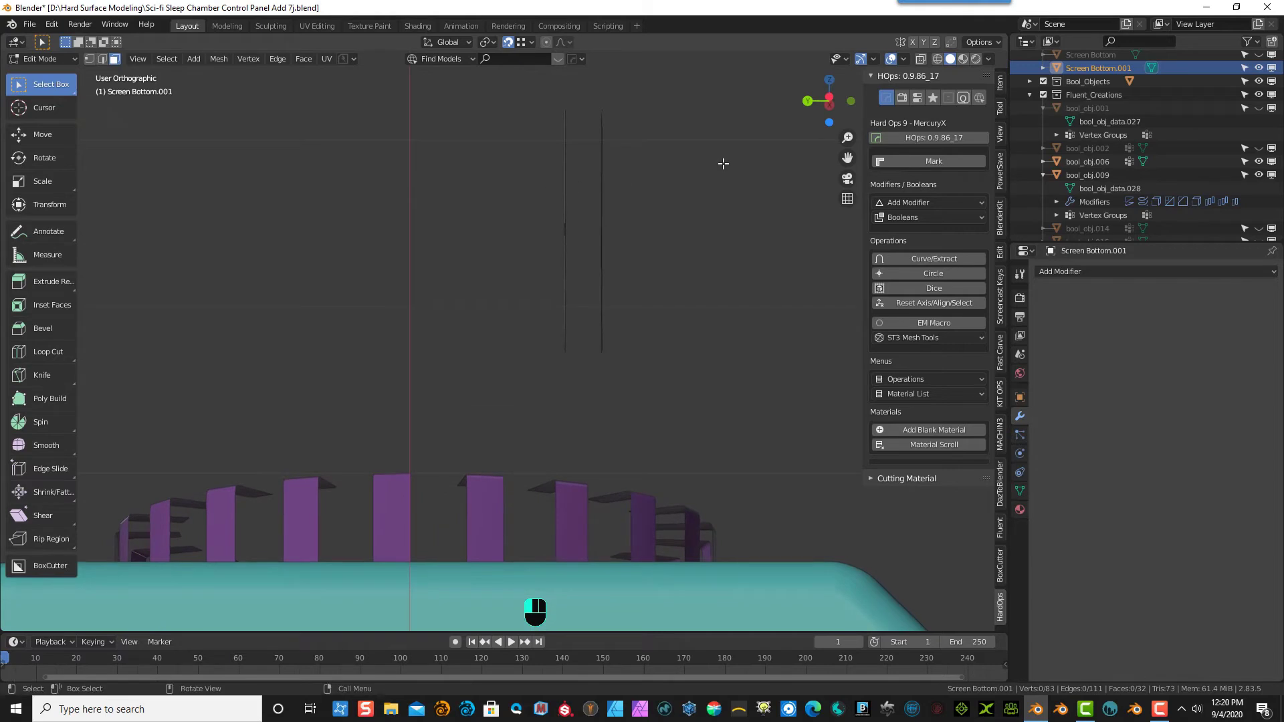
pyautogui.click(921, 59)
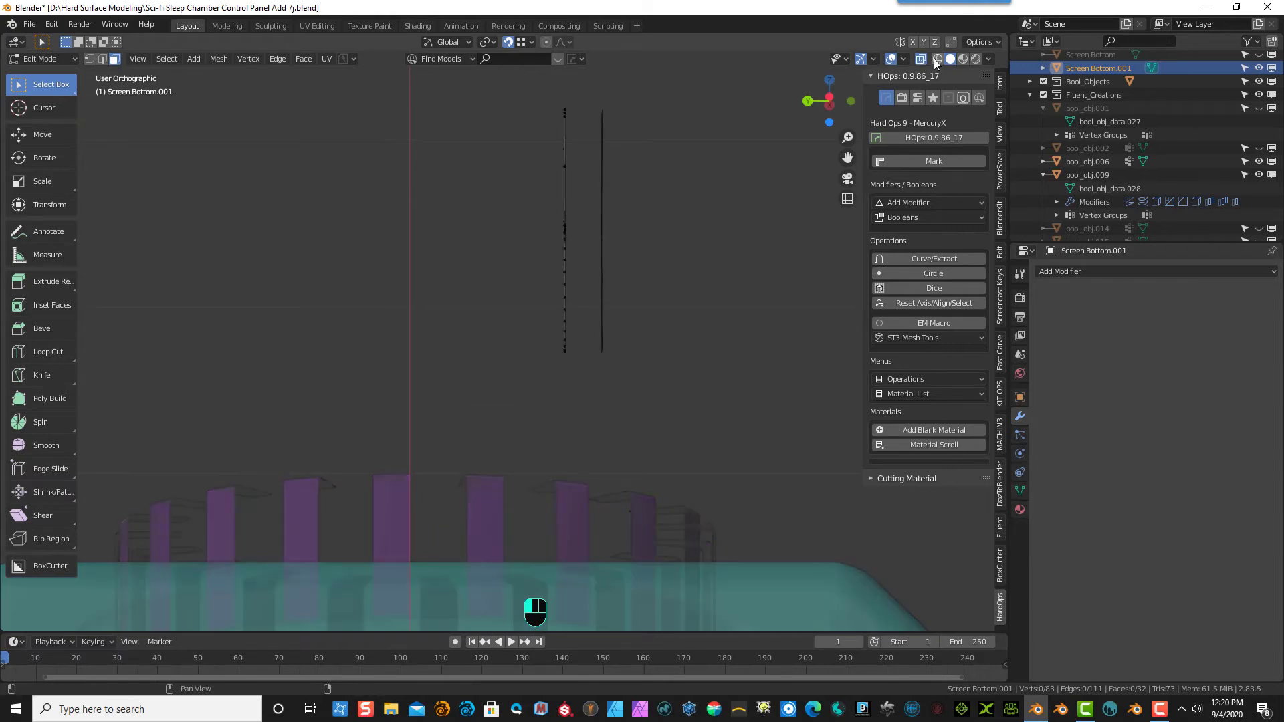
pyautogui.click(937, 59)
pyautogui.moveTo(532, 92); pyautogui.dragTo(586, 388)
pyautogui.moveTo(576, 387); pyautogui.dragTo(698, 380, button='middle')
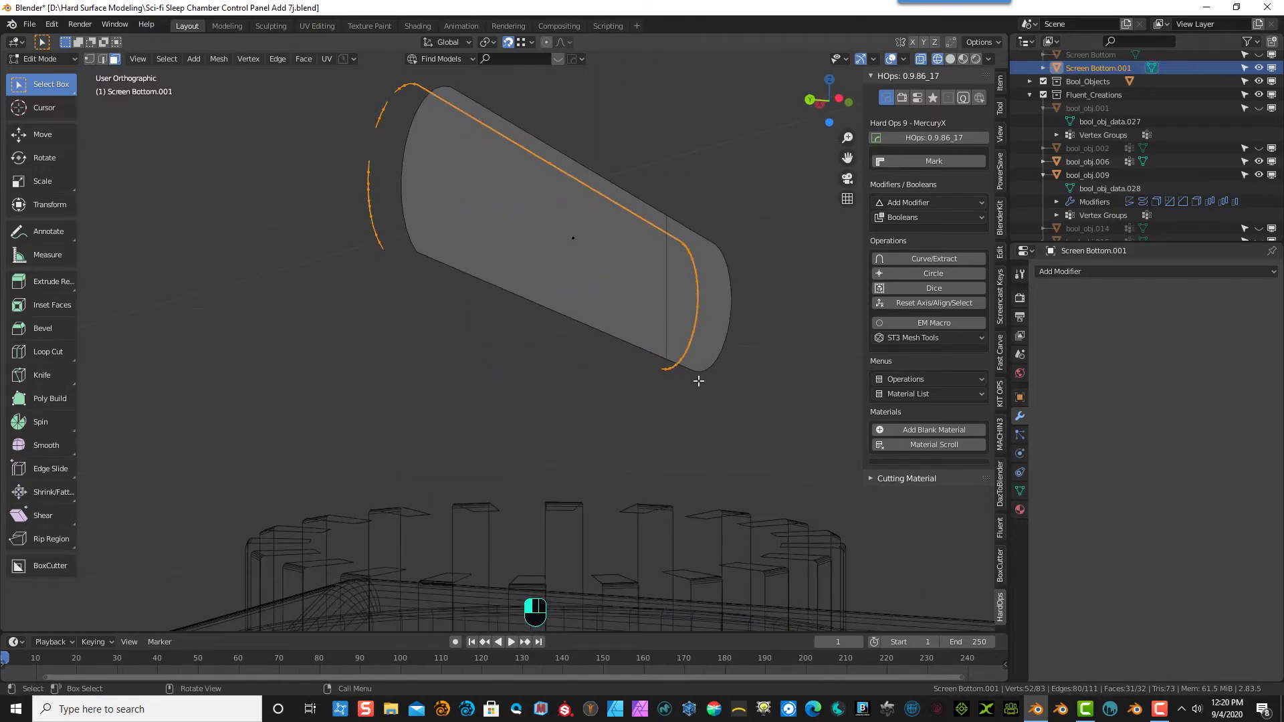
pyautogui.press('x')
pyautogui.click(699, 380)
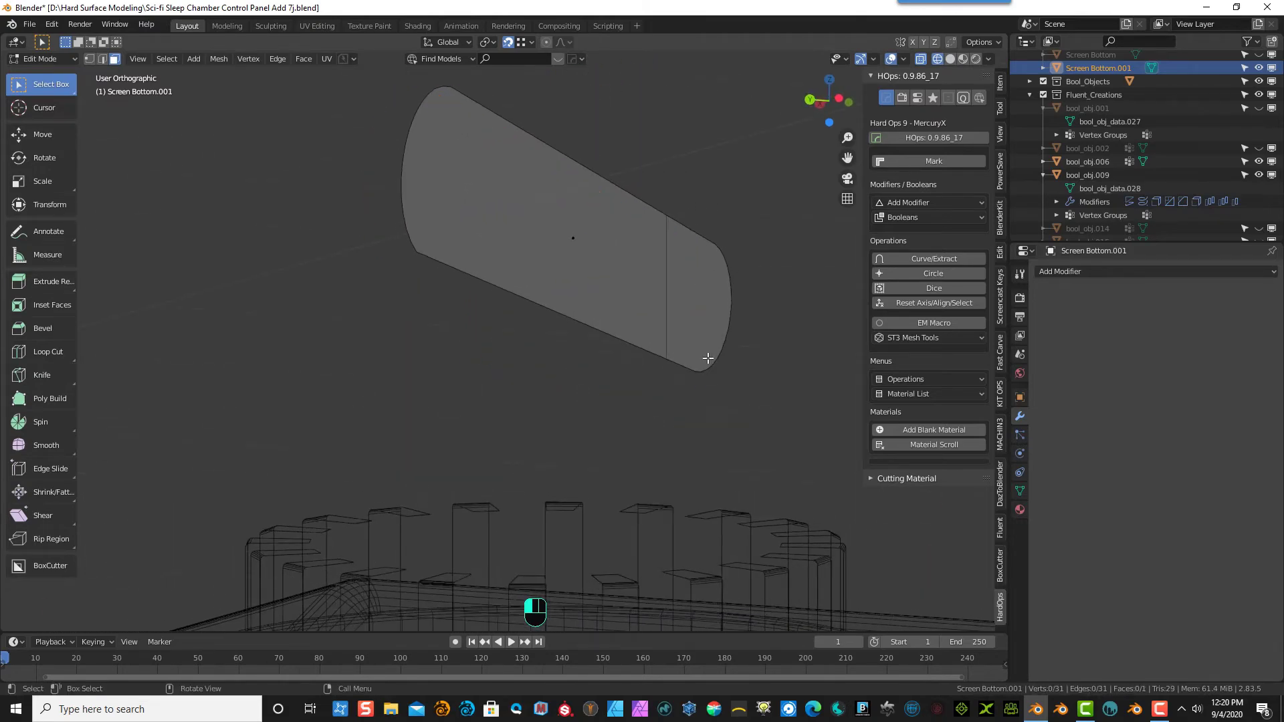
# - Select the remaining round-ended face and extrude it a short distance along its normal to rebuild the bar's thickness
pyautogui.moveTo(728, 270); pyautogui.dragTo(662, 229, button='middle')
pyautogui.click(612, 251)
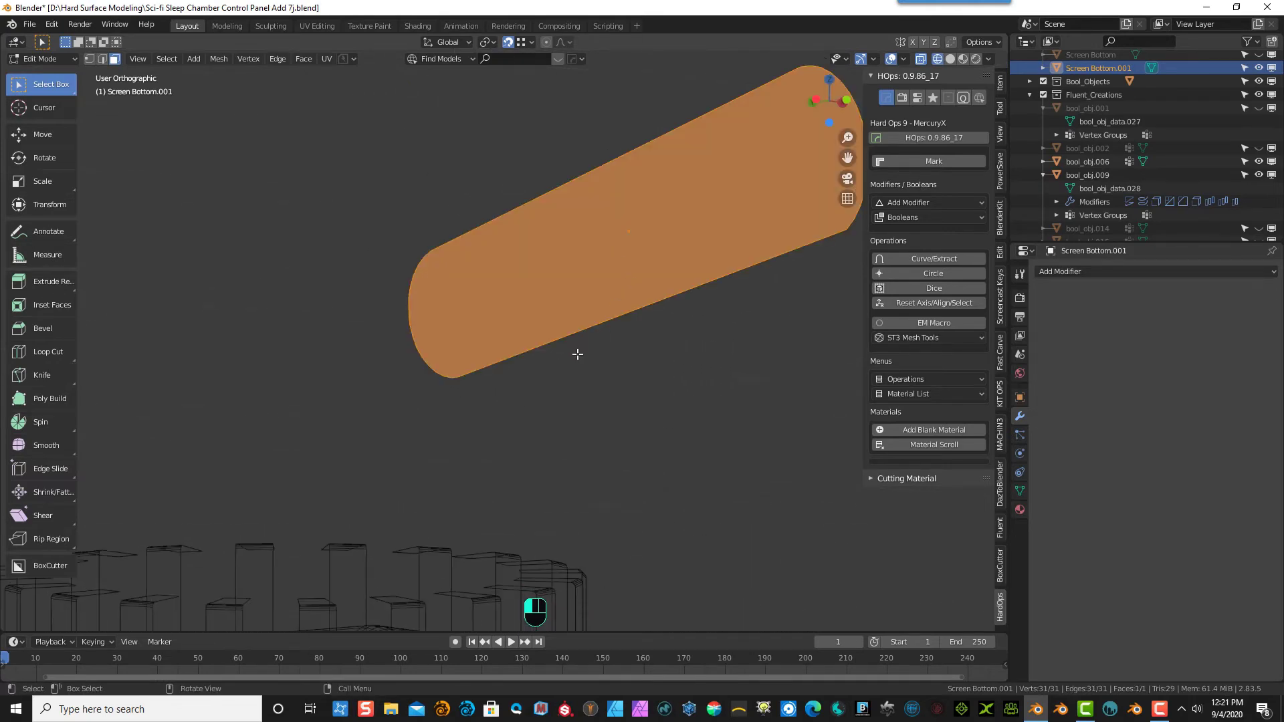
pyautogui.moveTo(578, 354); pyautogui.dragTo(569, 387, button='middle')
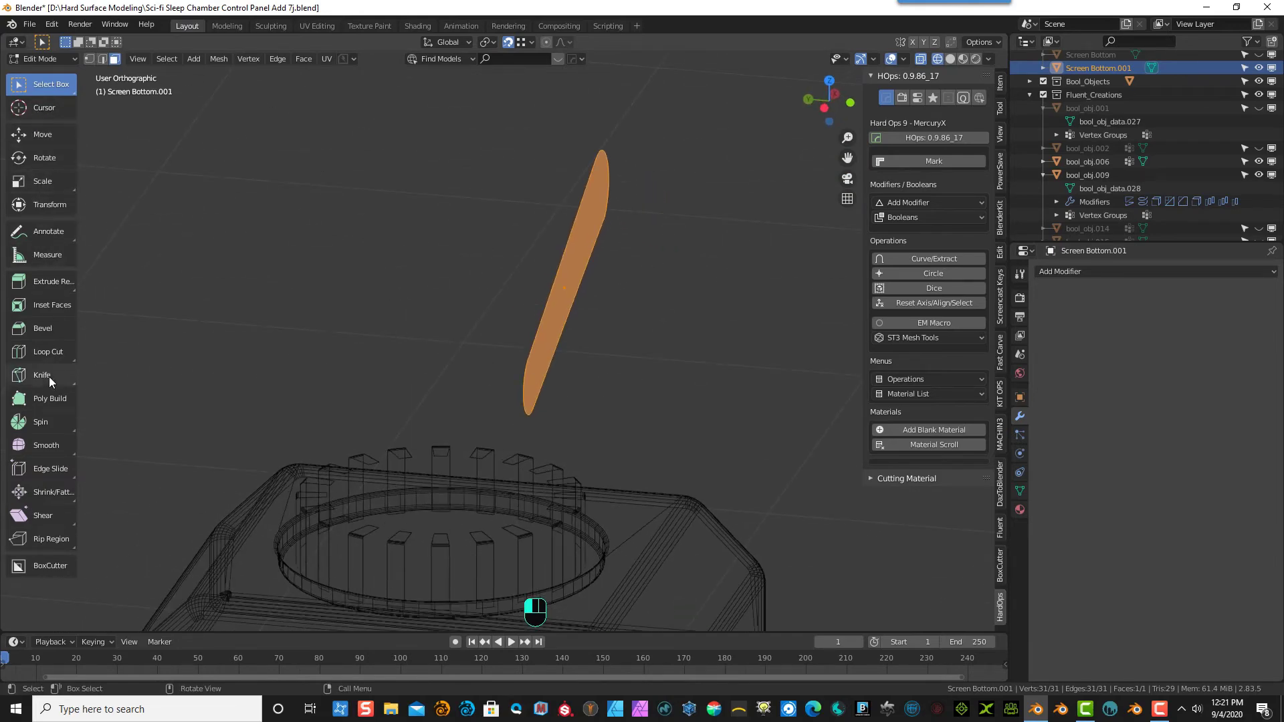
pyautogui.click(55, 286)
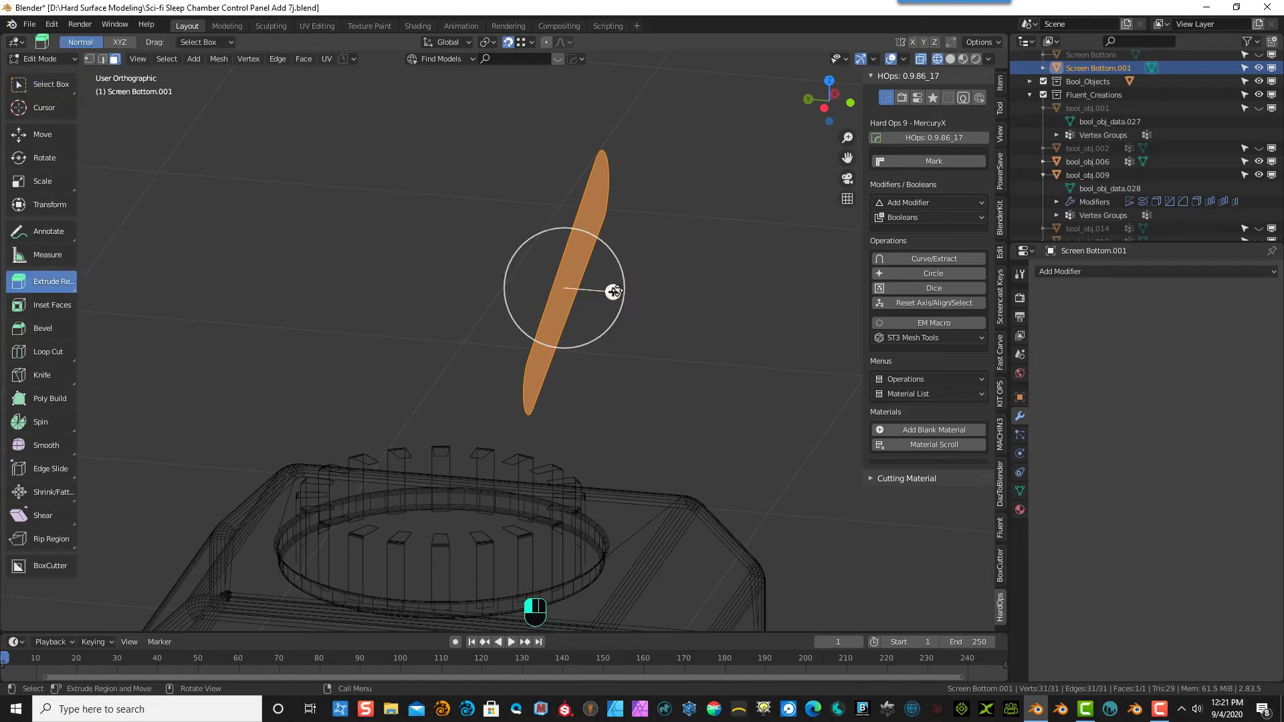
pyautogui.moveTo(611, 292); pyautogui.dragTo(601, 286)
pyautogui.click(671, 247)
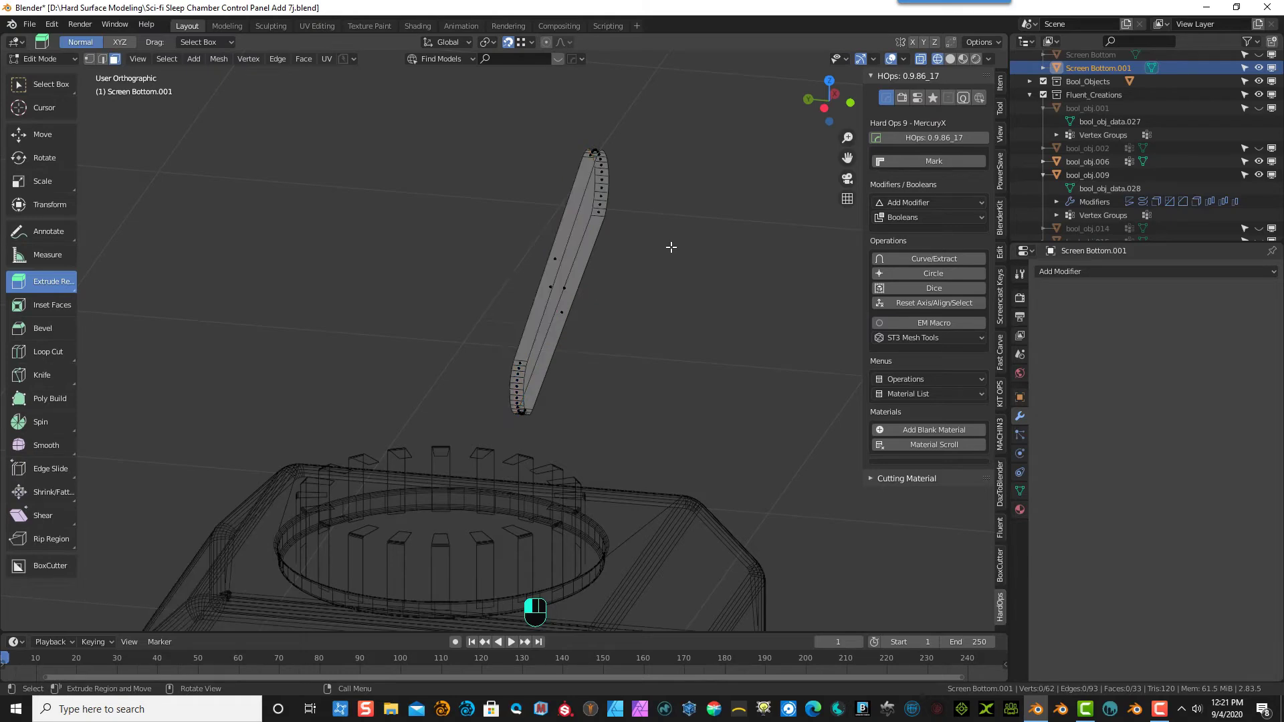
# - Select one long rim face, grow the selection to the whole extruded bar, correct its face normals, and deselect everything
pyautogui.moveTo(671, 247); pyautogui.dragTo(606, 235, button='middle')
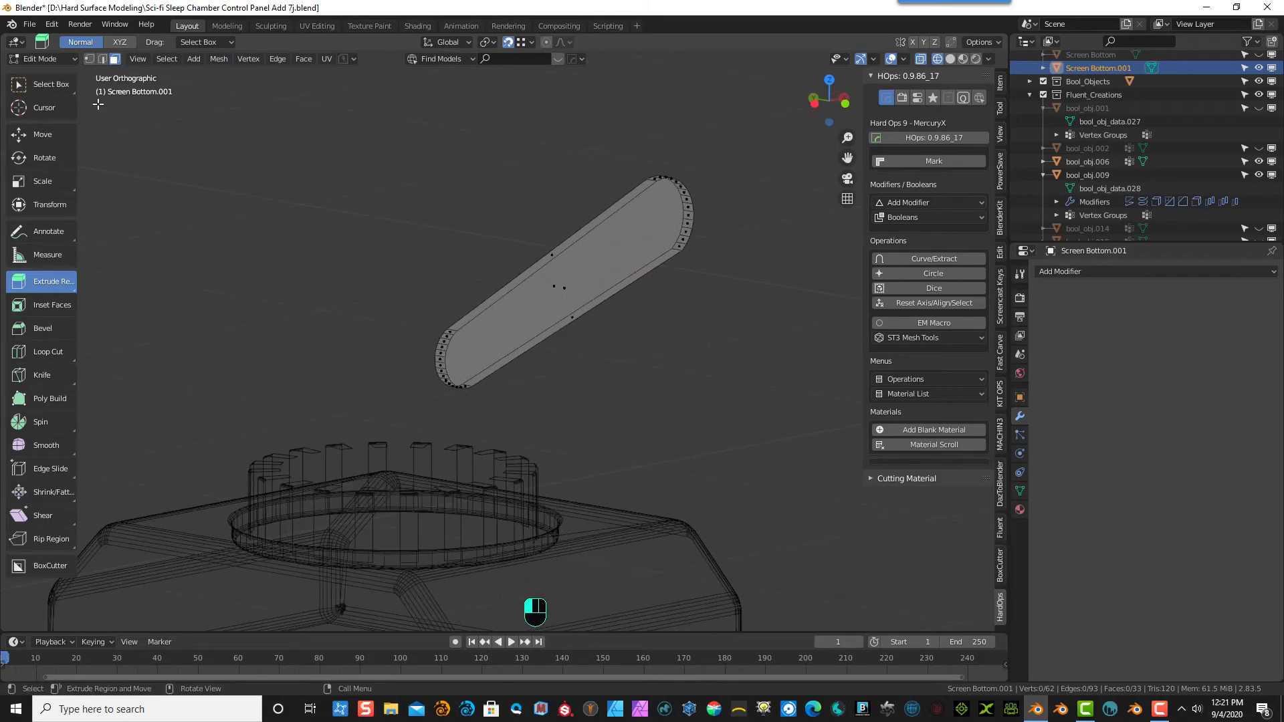
pyautogui.click(42, 84)
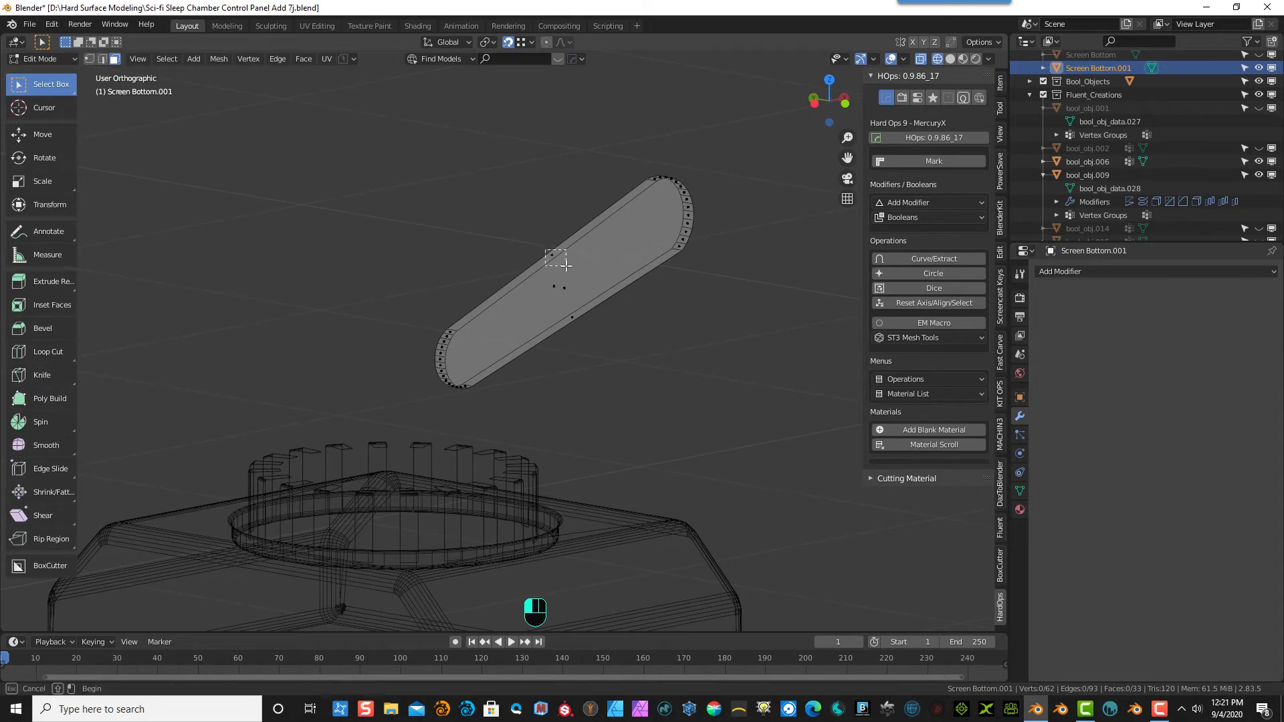
pyautogui.click(555, 256)
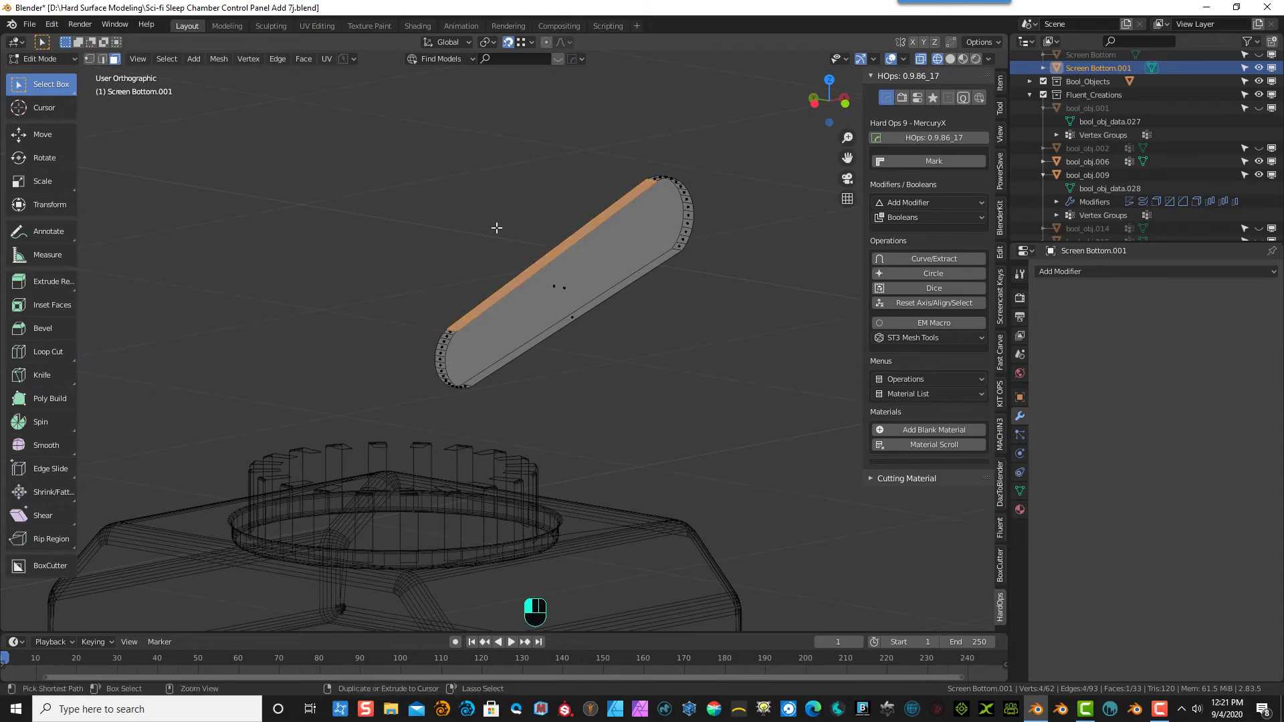
pyautogui.press('ctrl+KP_Add')
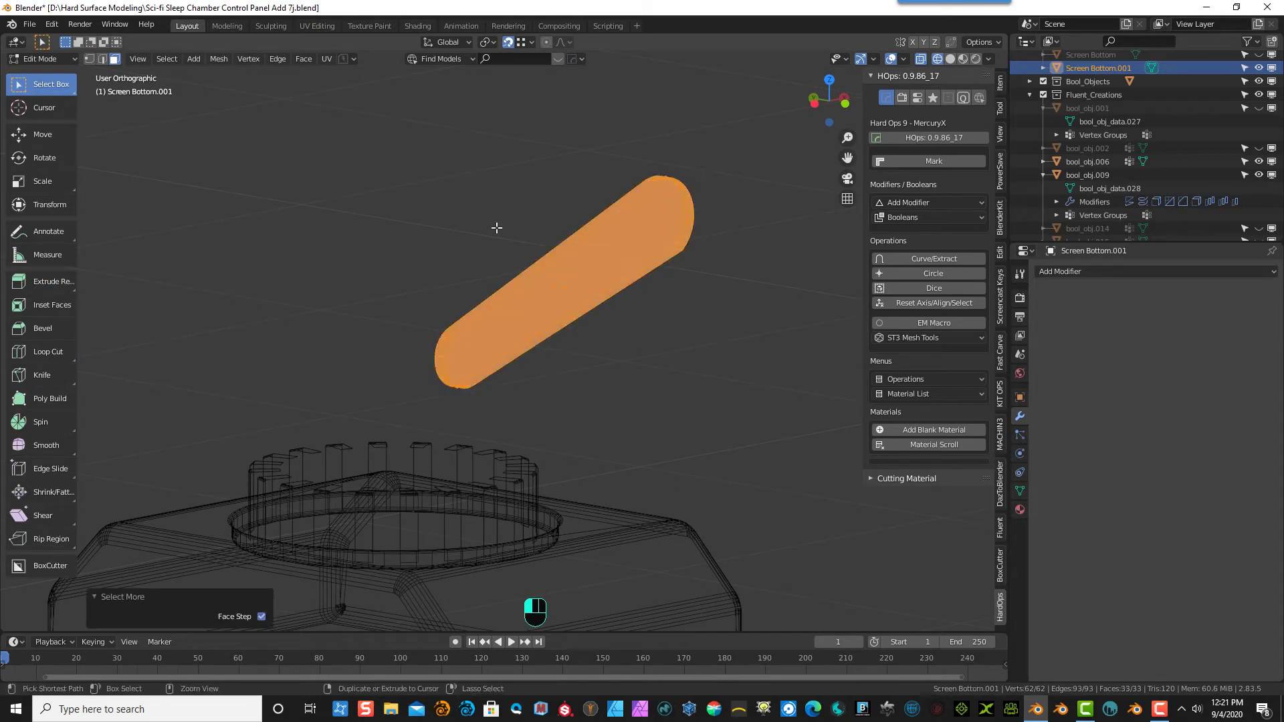
pyautogui.click(219, 59)
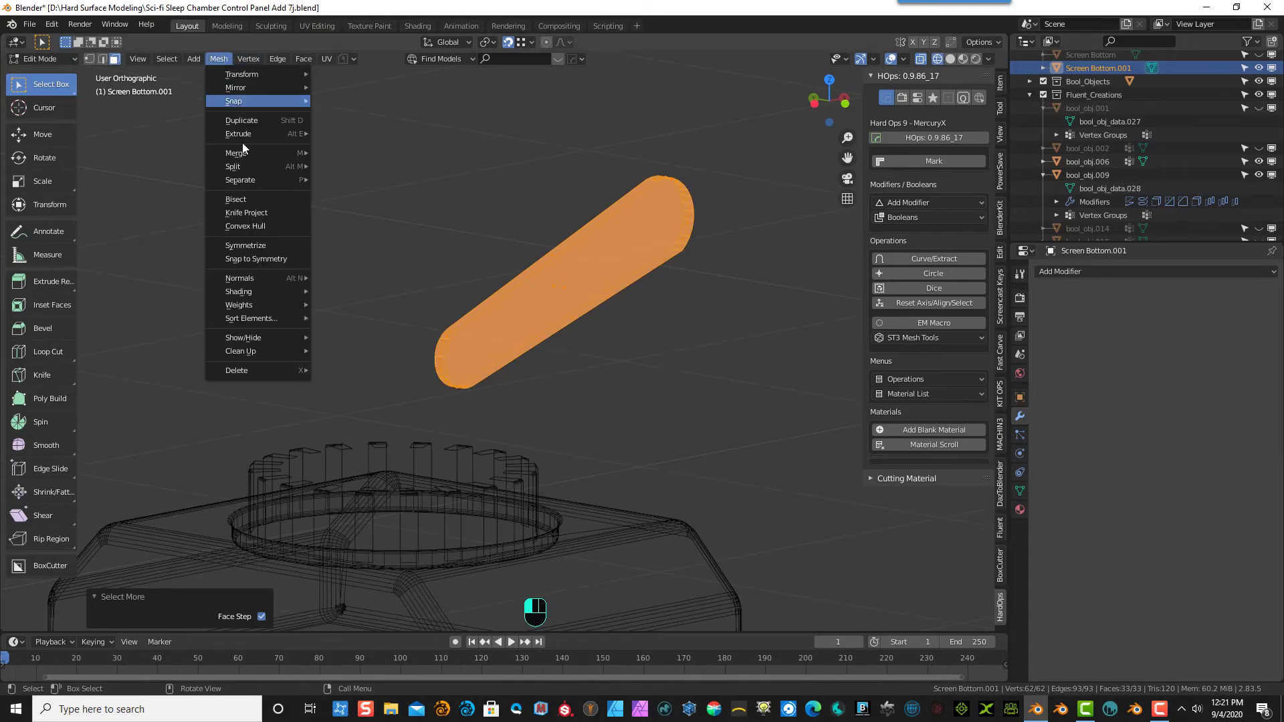
pyautogui.moveTo(275, 277)
pyautogui.click(348, 277)
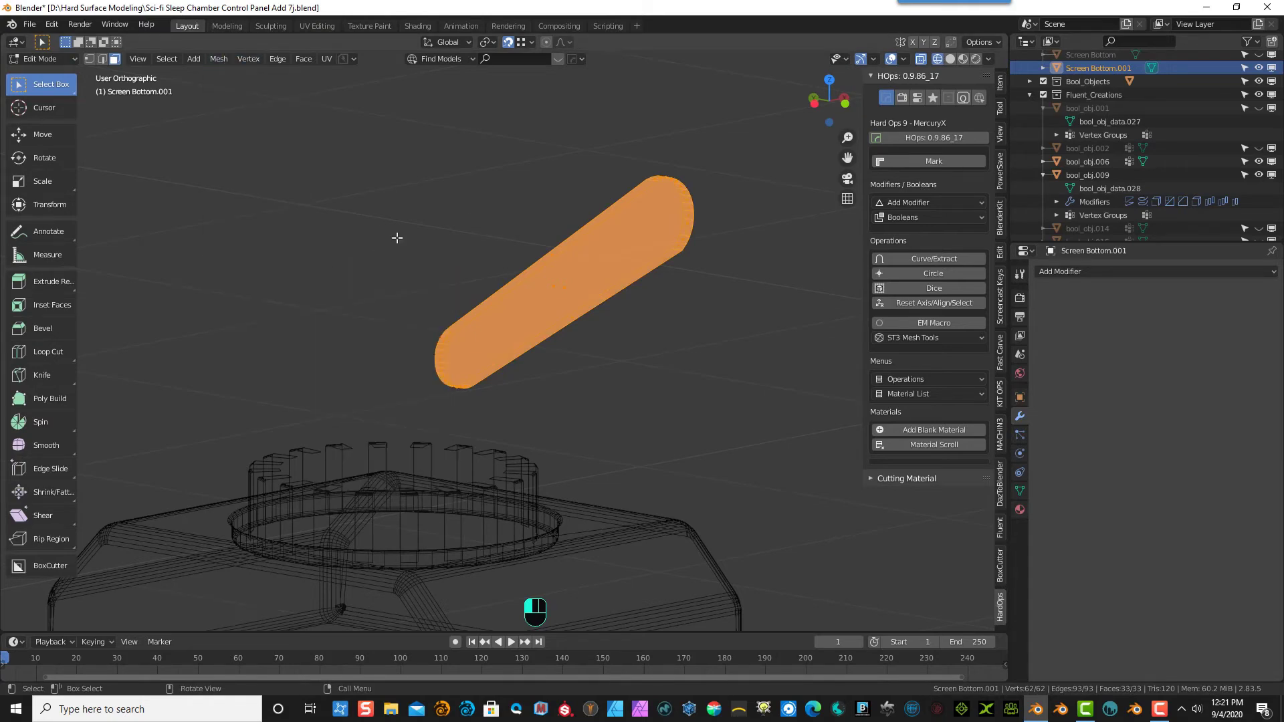
pyautogui.click(483, 207)
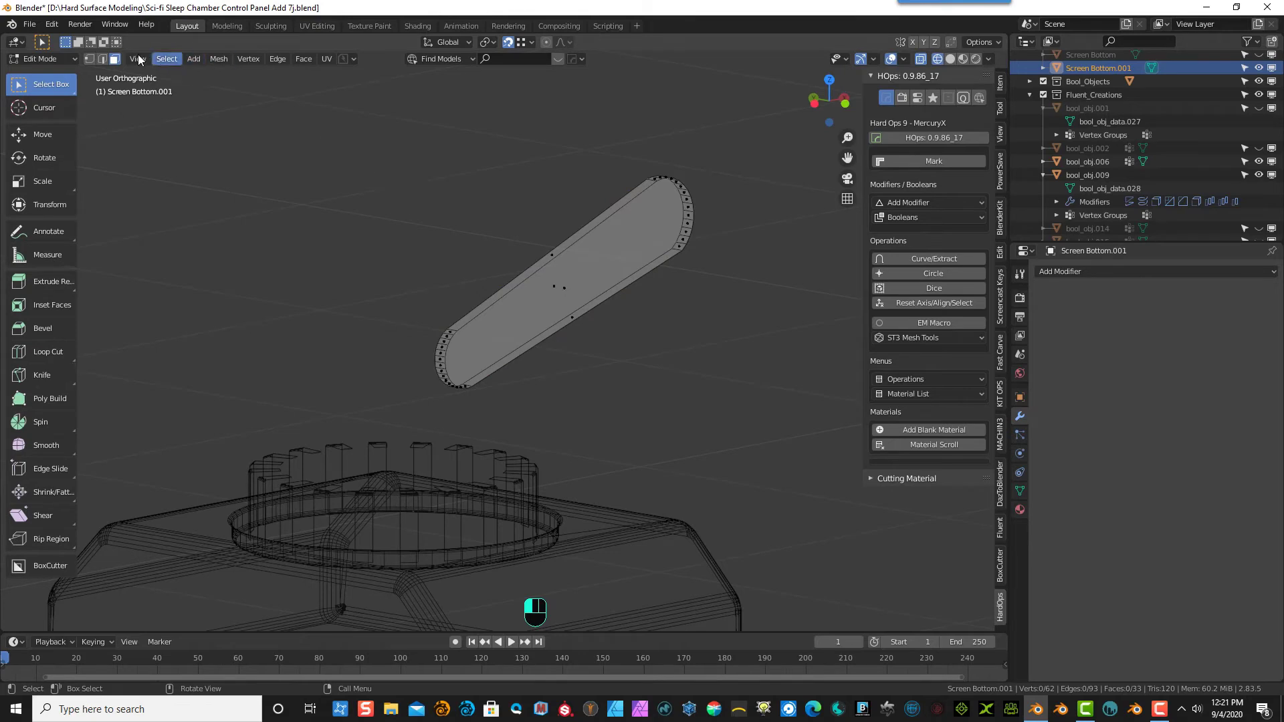
# - In solid shading without X-ray, select both large flat sides of the bar and inset them by about 0.0096 m
pyautogui.click(951, 59)
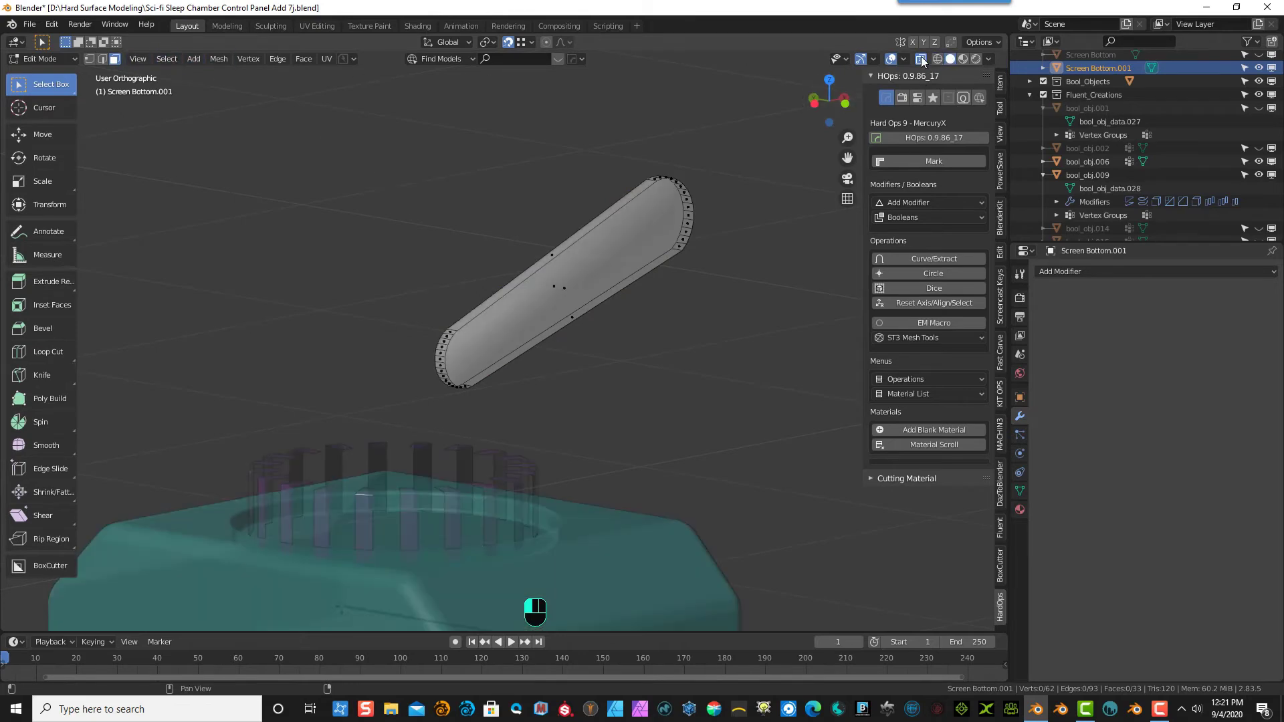
pyautogui.click(921, 59)
pyautogui.moveTo(544, 127)
pyautogui.mouseDown(button='middle')
pyautogui.moveTo(636, 120)
pyautogui.moveTo(478, 127)
pyautogui.mouseUp(button='middle')
pyautogui.scroll(7, 402, 297)
pyautogui.click(401, 297)
pyautogui.scroll(-3, 403, 294)
pyautogui.moveTo(431, 207); pyautogui.dragTo(539, 195, button='middle')
pyautogui.keyDown('shift'); pyautogui.click(658, 198); pyautogui.keyUp('shift')
pyautogui.scroll(-1, 658, 199)
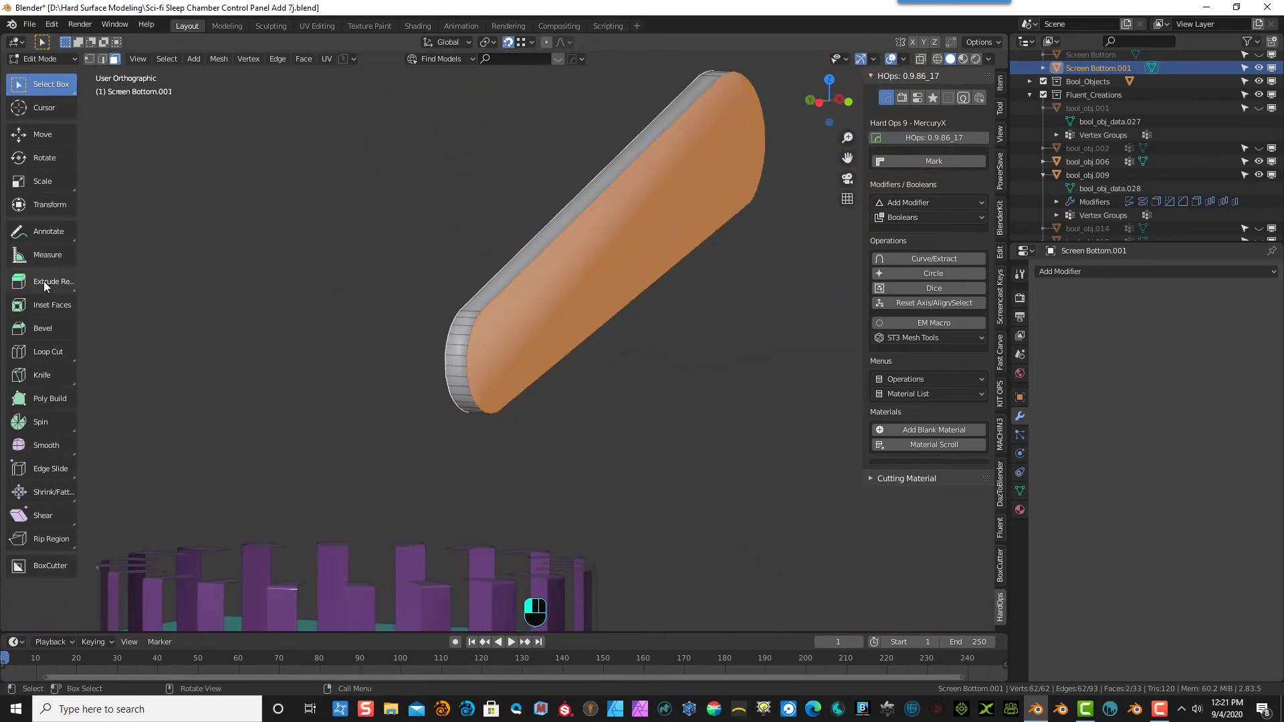
pyautogui.click(41, 304)
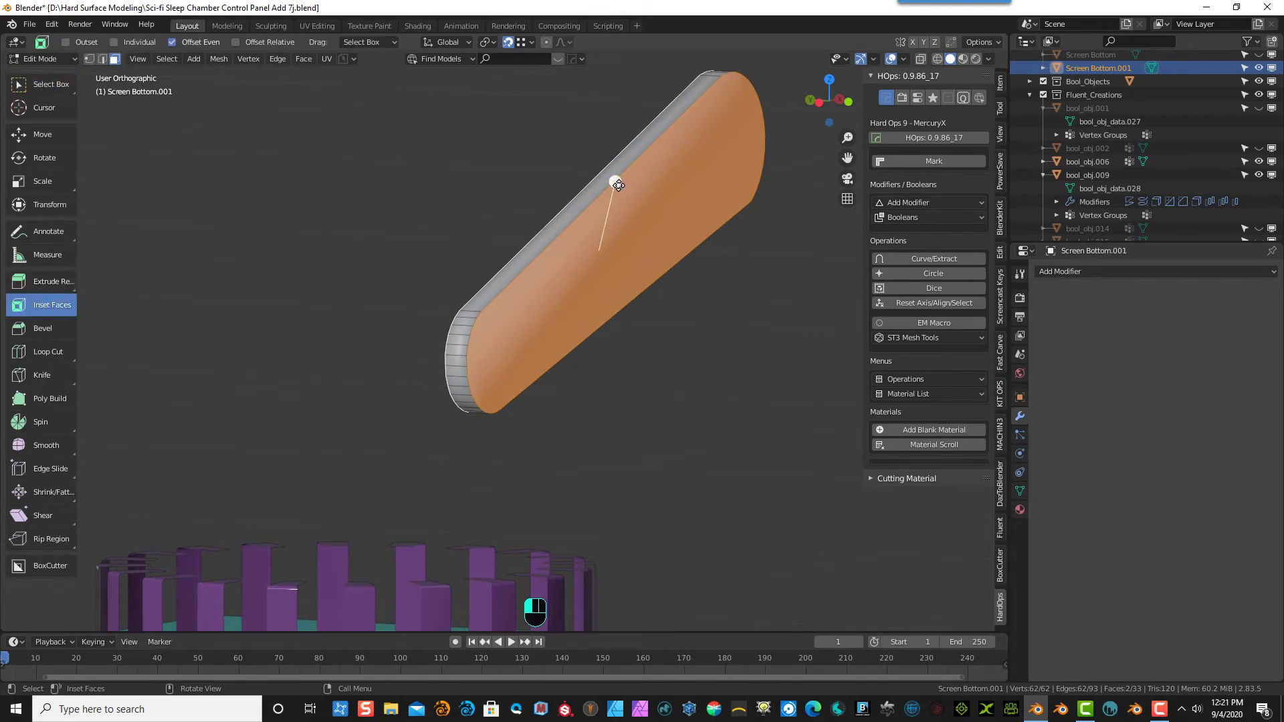
pyautogui.moveTo(618, 186); pyautogui.dragTo(620, 191)
pyautogui.moveTo(768, 280); pyautogui.dragTo(664, 268, button='middle')
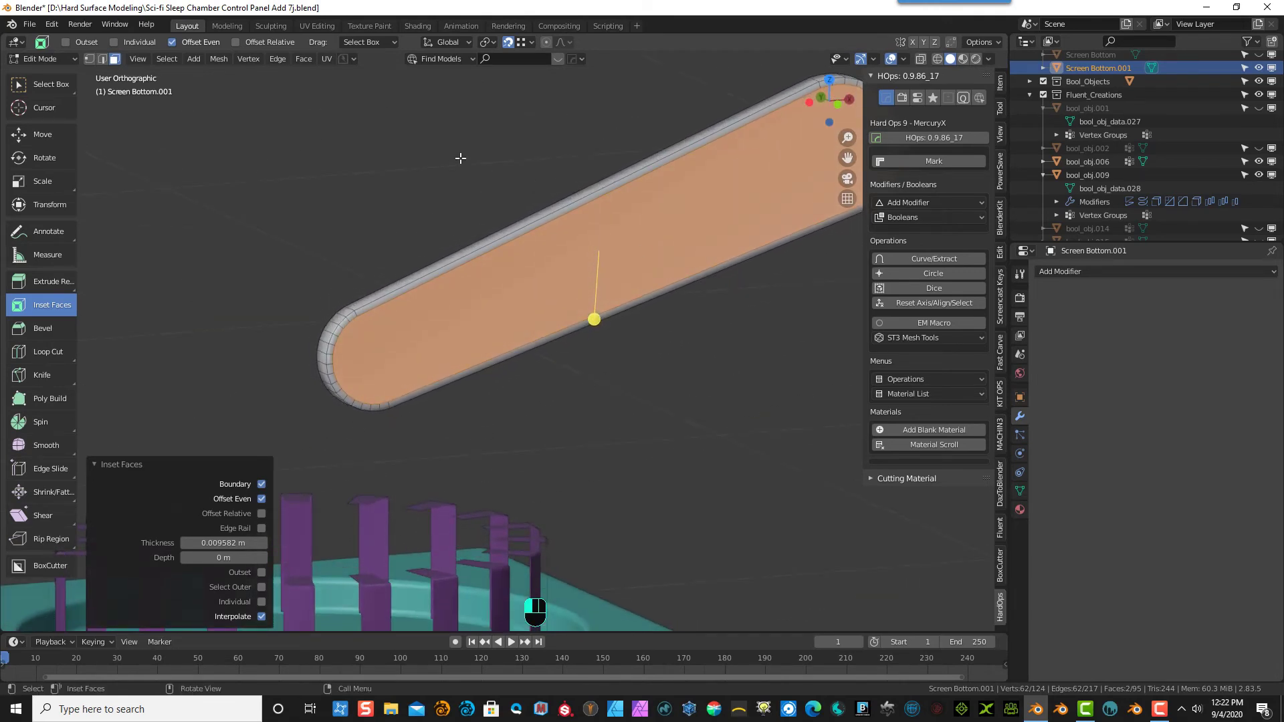
# - Extrude both inset side faces slightly along their normals to form a shallow recess inside each border
pyautogui.click(18, 286)
pyautogui.moveTo(626, 321); pyautogui.dragTo(669, 321, button='middle')
pyautogui.moveTo(54, 283); pyautogui.dragTo(73, 340)
pyautogui.moveTo(585, 319); pyautogui.dragTo(575, 320)
pyautogui.moveTo(753, 297); pyautogui.dragTo(725, 292, button='middle')
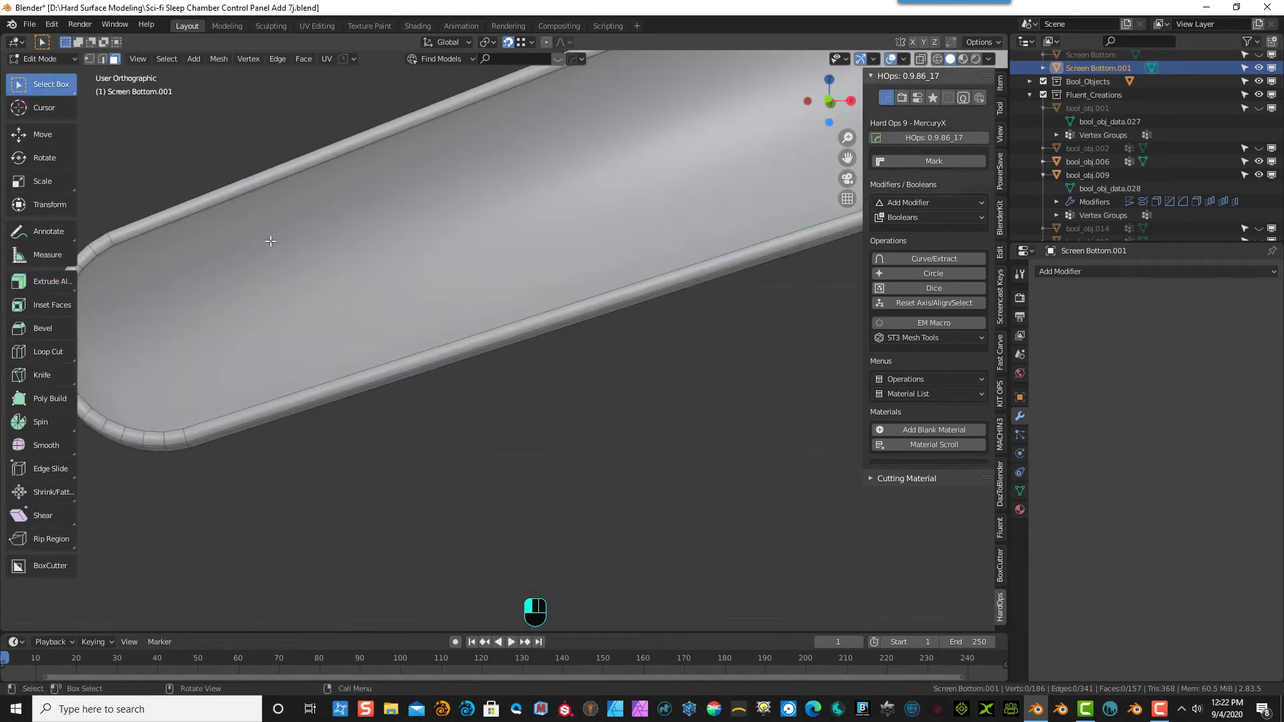
# - Select the recessed face on one side of the bar and inset it by about 0.0036 m
pyautogui.click(315, 269)
pyautogui.scroll(-2, 207, 211)
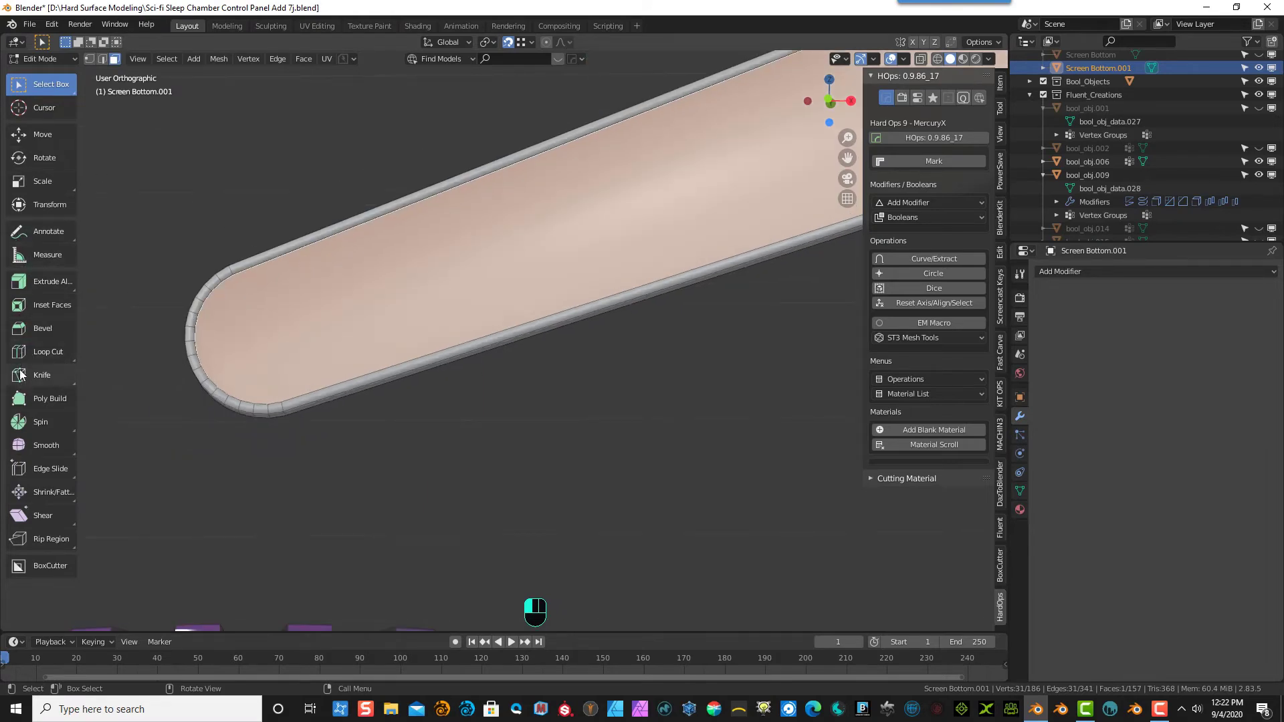
pyautogui.click(15, 306)
pyautogui.click(615, 197)
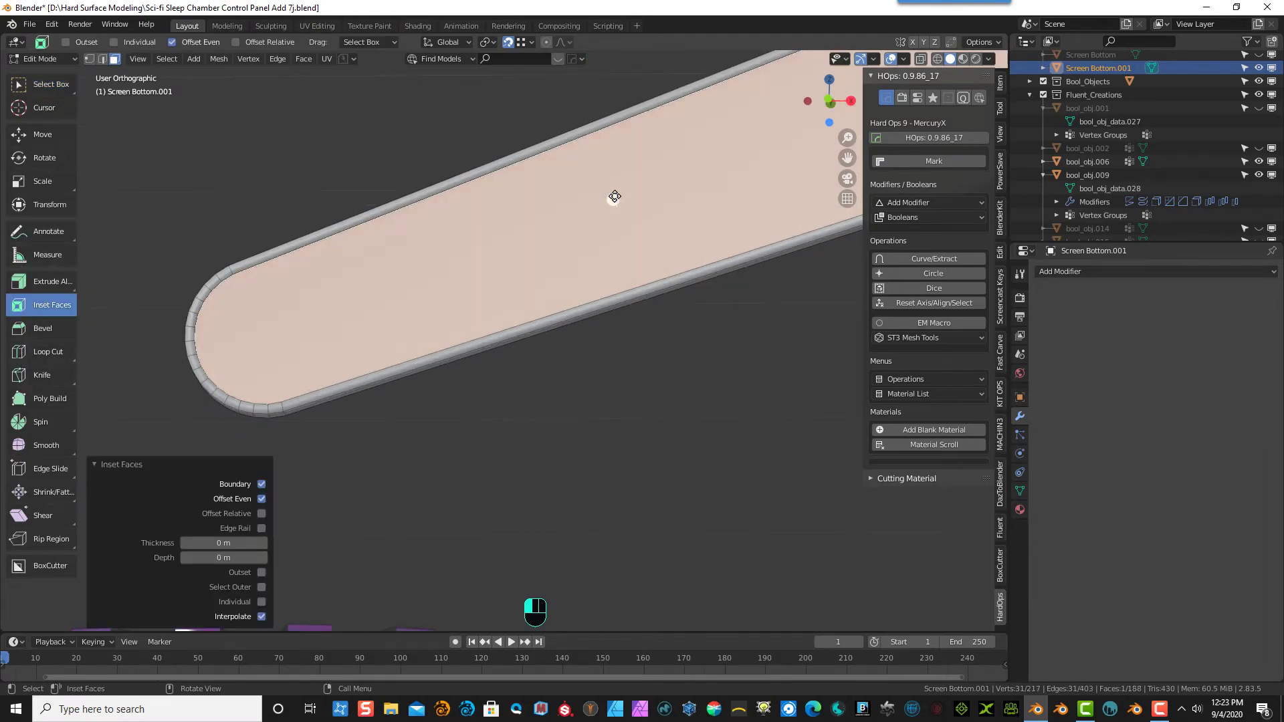
pyautogui.moveTo(615, 197); pyautogui.dragTo(608, 201)
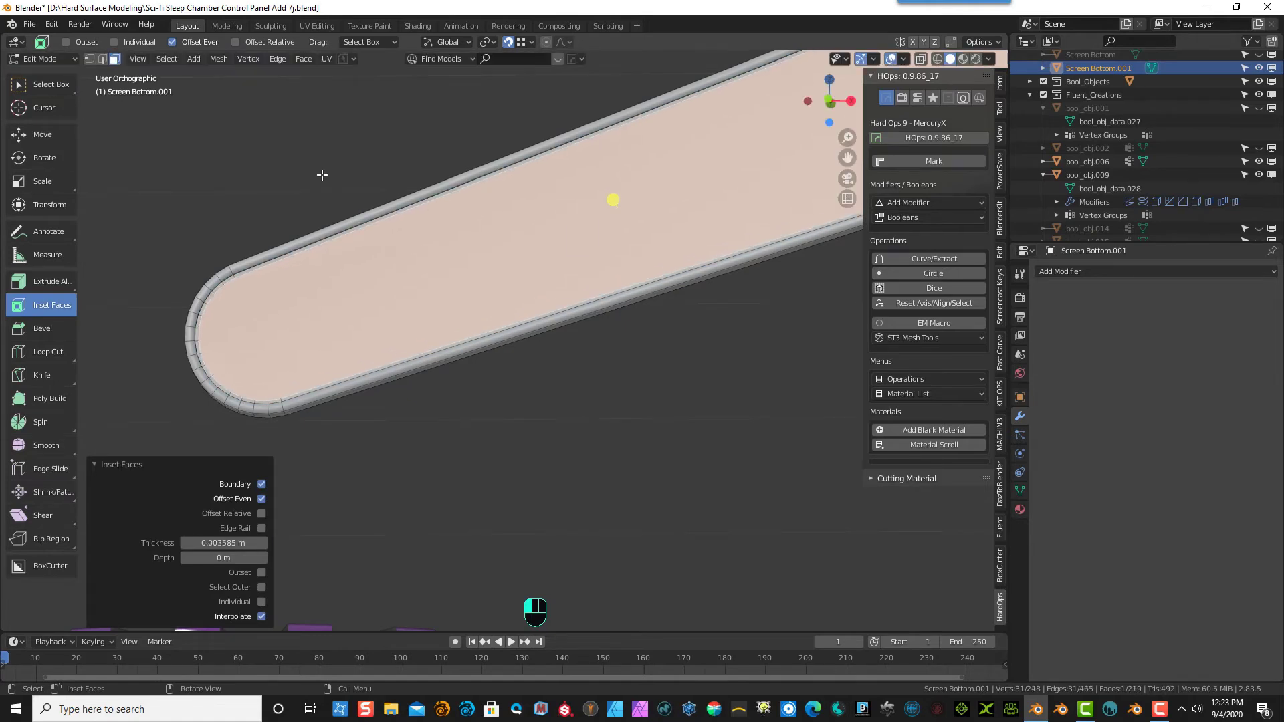
# - Select the recessed face on the opposite side of the bar and inset it by about 0.0028 m
pyautogui.moveTo(324, 172); pyautogui.dragTo(616, 176, button='middle')
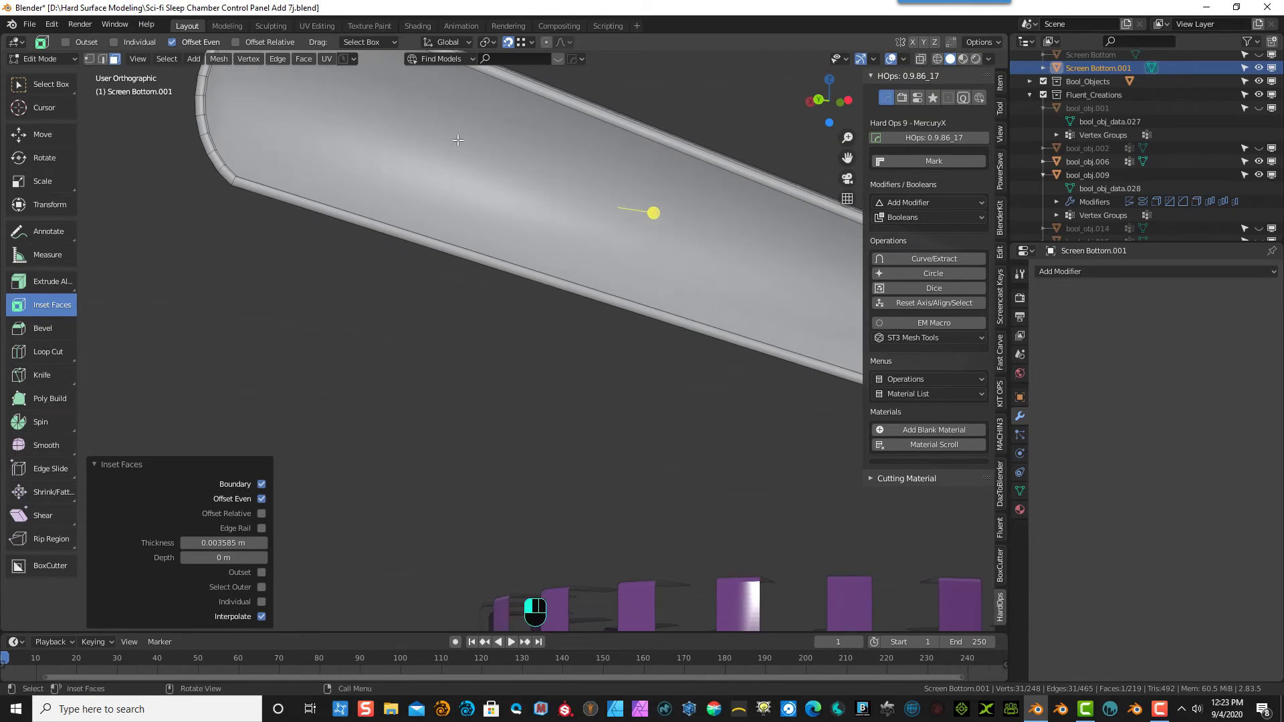
pyautogui.click(107, 62)
pyautogui.click(115, 59)
pyautogui.click(449, 202)
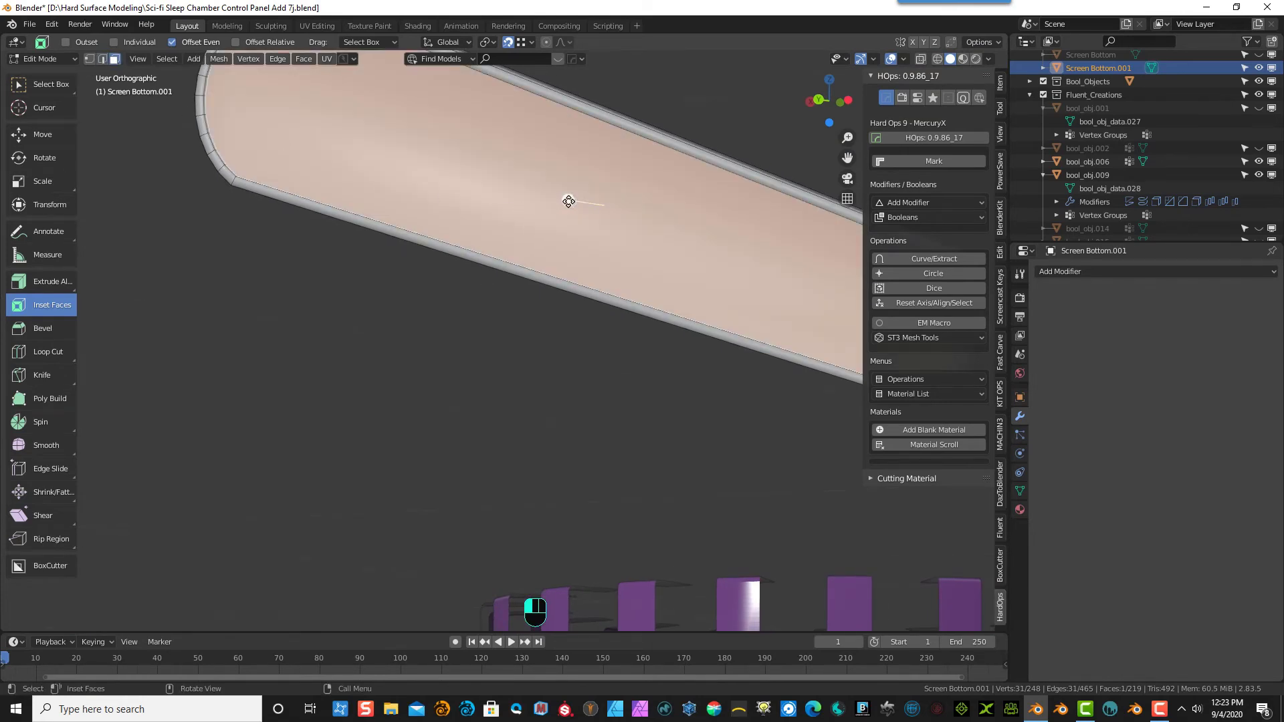
pyautogui.moveTo(568, 201); pyautogui.dragTo(569, 204)
pyautogui.scroll(-2, 370, 314)
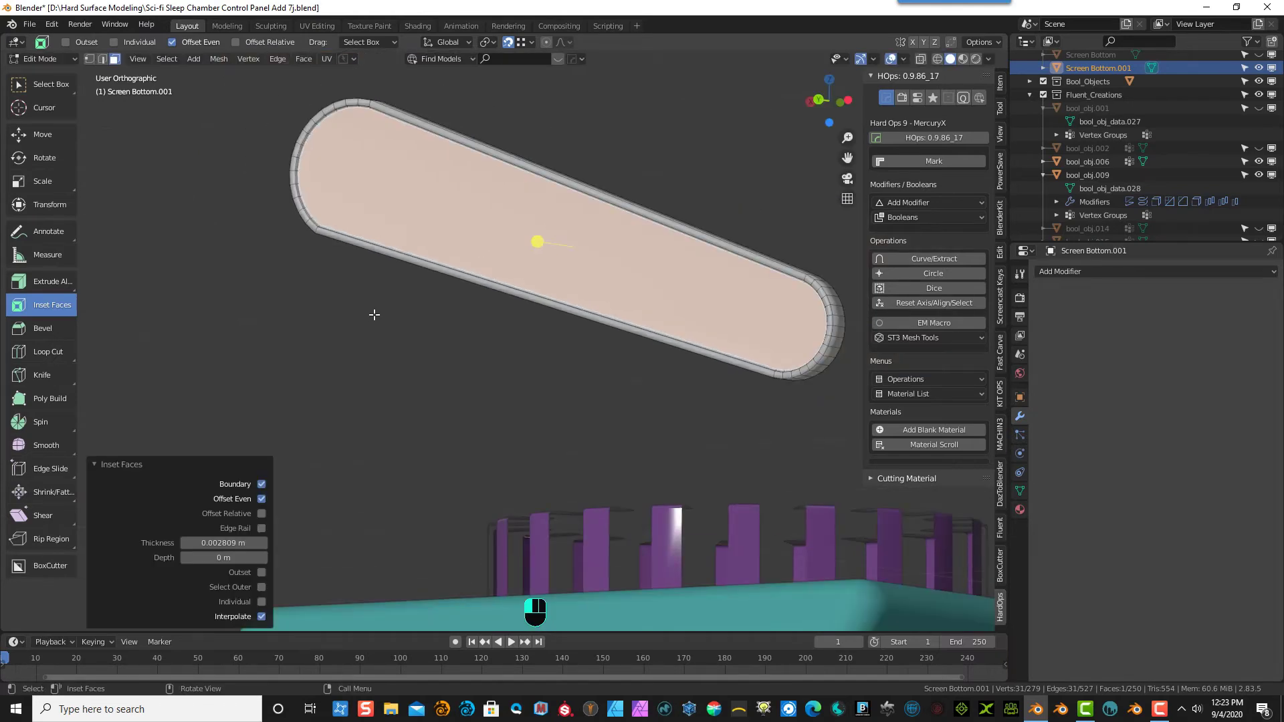
# - Return to Object Mode and examine the shading of the bar's raised rim and recessed sides from both directions
pyautogui.click(374, 316)
pyautogui.click(78, 57)
pyautogui.click(51, 70)
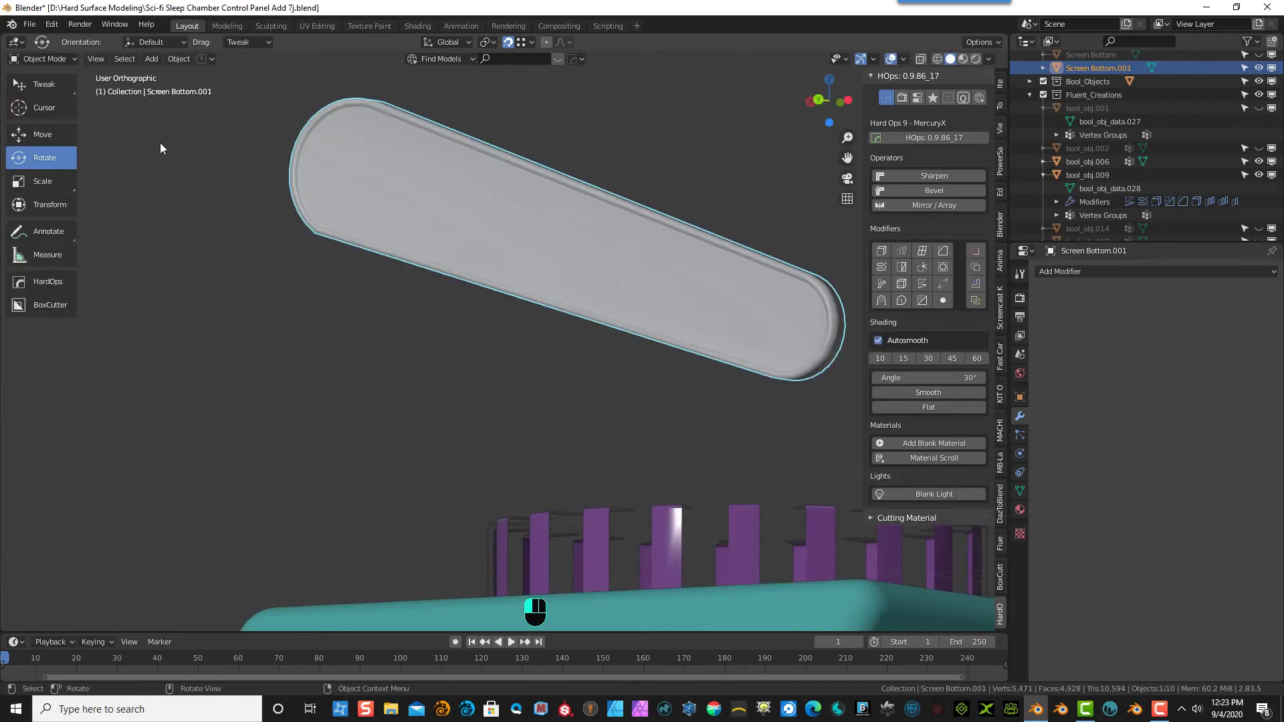
pyautogui.moveTo(160, 143); pyautogui.dragTo(950, 175, button='middle')
pyautogui.scroll(3, 1165, 205)
pyautogui.scroll(3, 524, 241)
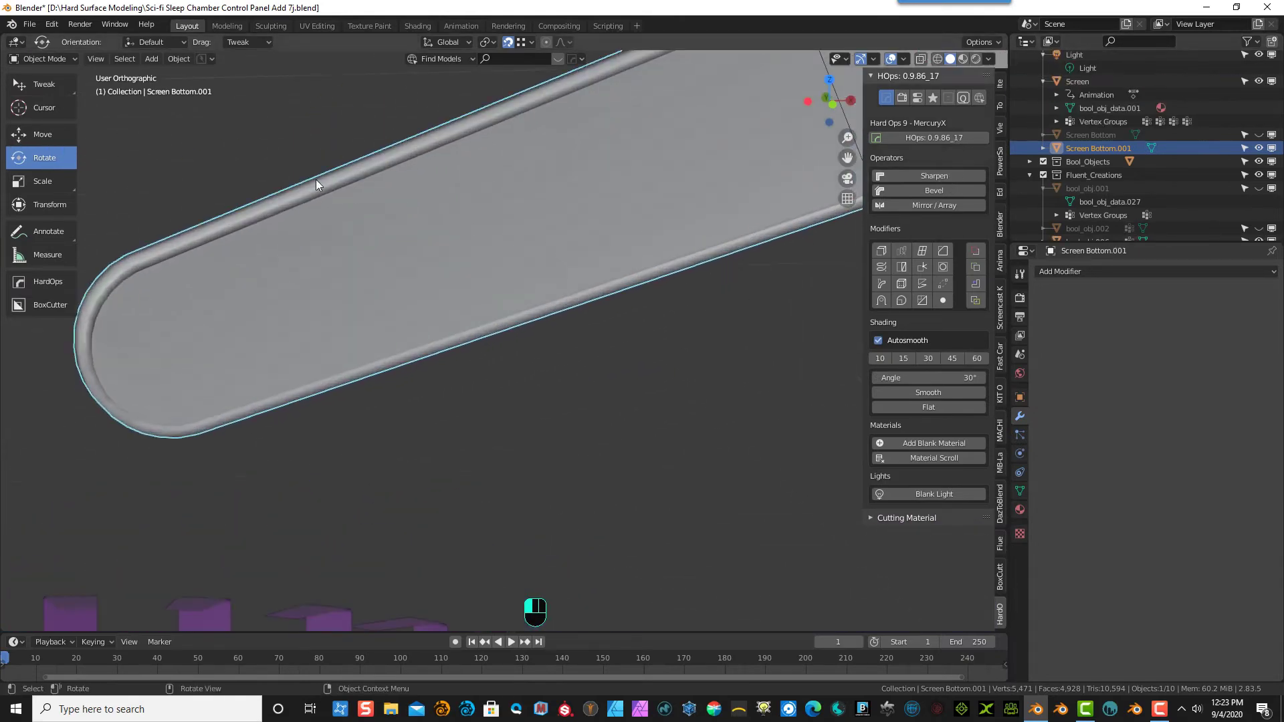
pyautogui.moveTo(316, 181); pyautogui.dragTo(334, 179, button='middle')
# - Open the round-ended bar in Edit Mode again for work on its rim edges
pyautogui.click(70, 62)
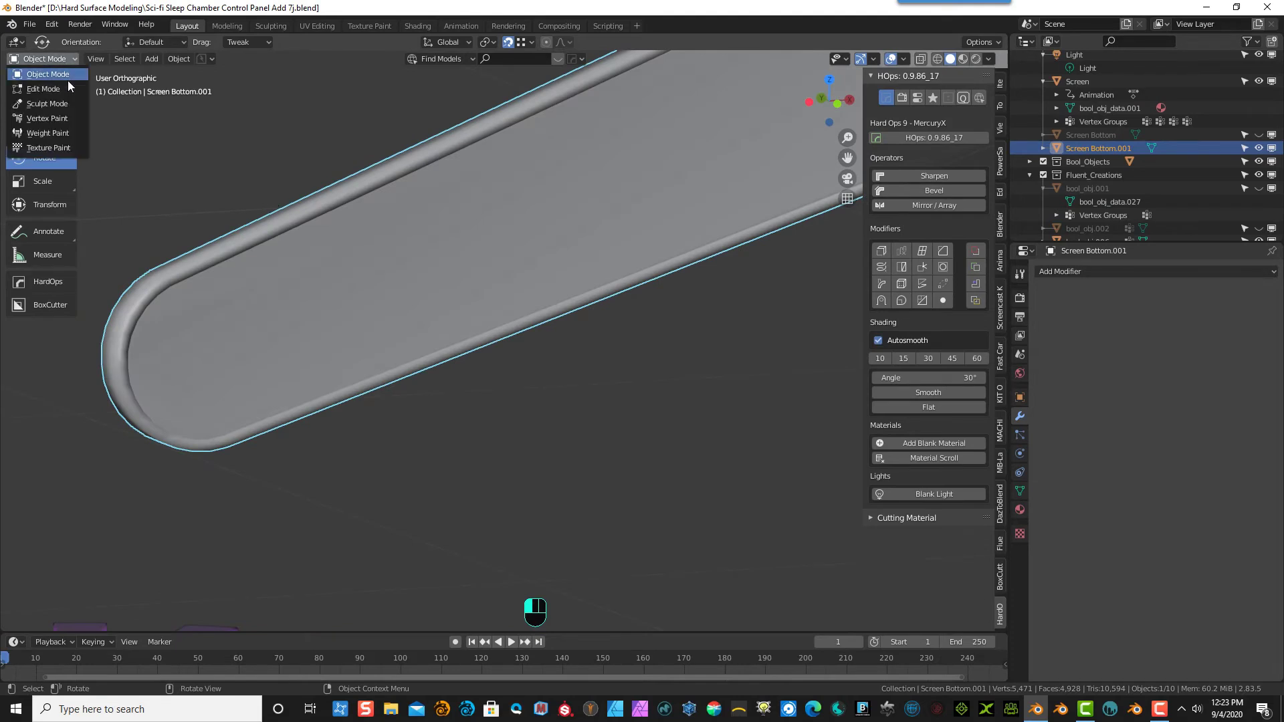
pyautogui.click(69, 91)
pyautogui.scroll(2, 160, 257)
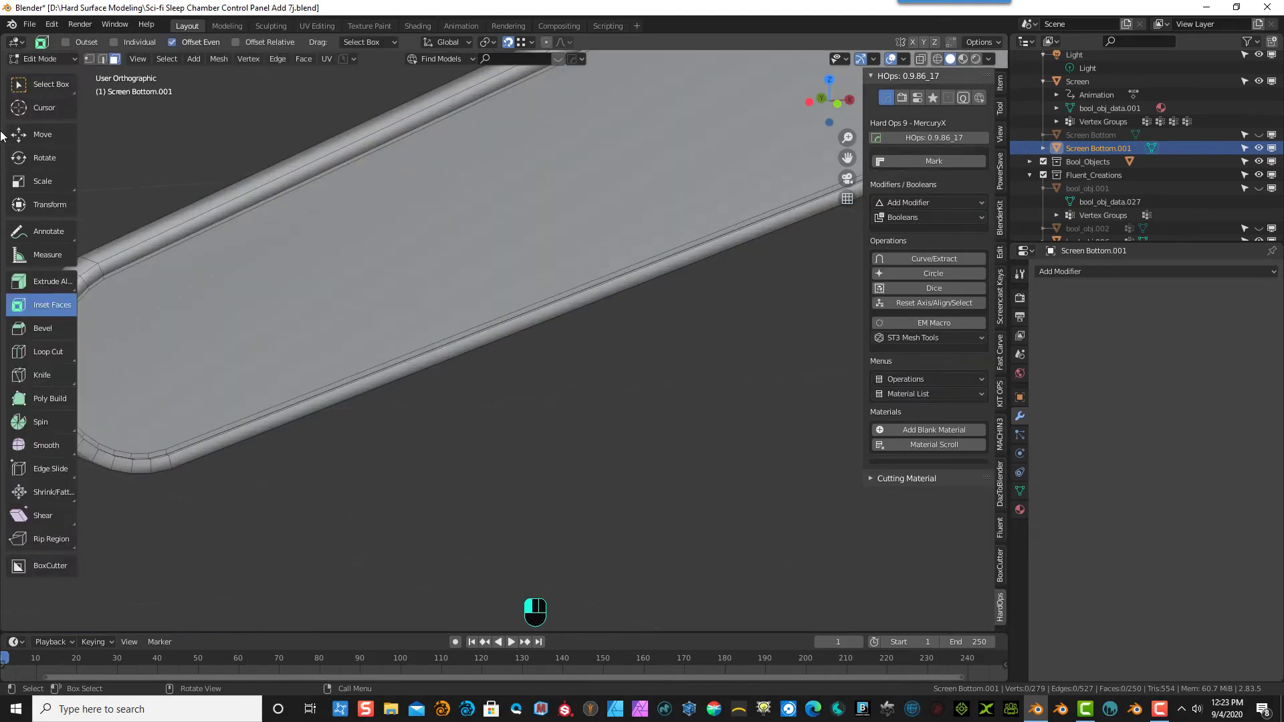
# - Add supporting edge loops around the round-ended bar's rim with Loop Cut, sliding the last one to a factor of about -0.809
pyautogui.click(47, 352)
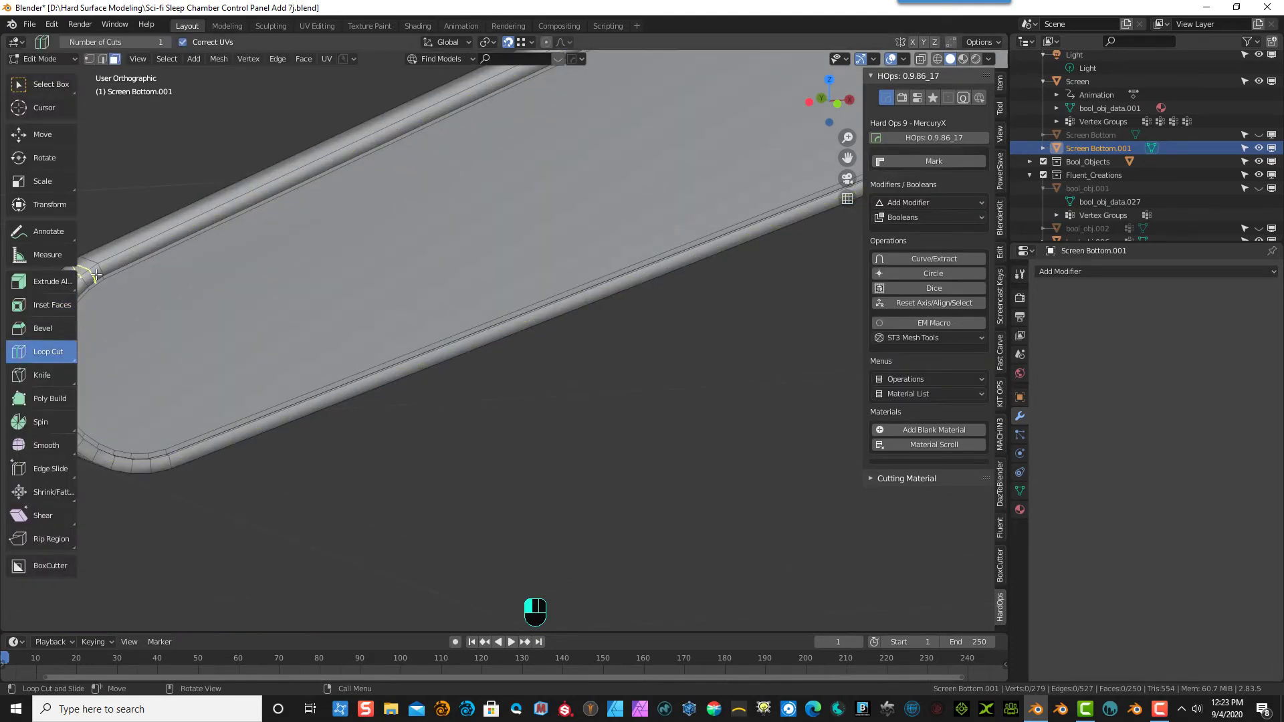
pyautogui.moveTo(96, 274); pyautogui.dragTo(119, 291)
pyautogui.moveTo(154, 297); pyautogui.dragTo(258, 304, button='middle')
pyautogui.moveTo(263, 305)
pyautogui.mouseDown()
pyautogui.moveTo(278, 302)
pyautogui.moveTo(237, 305)
pyautogui.mouseUp()
pyautogui.moveTo(238, 304); pyautogui.dragTo(110, 361, button='middle')
# - Add another edge loop along the inner side of the bar's rim at a factor of about 0.333, and return to Object Mode
pyautogui.scroll(5, 111, 361)
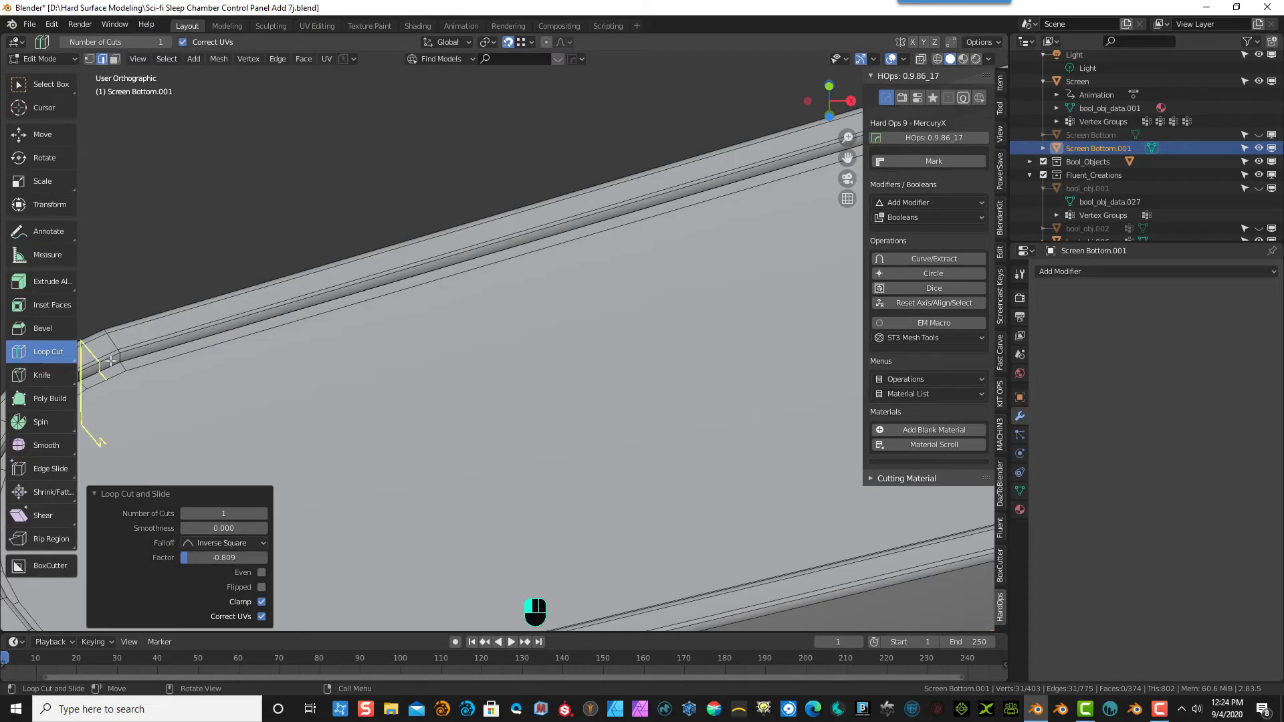
pyautogui.moveTo(124, 365); pyautogui.dragTo(119, 357)
pyautogui.scroll(-3, 221, 268)
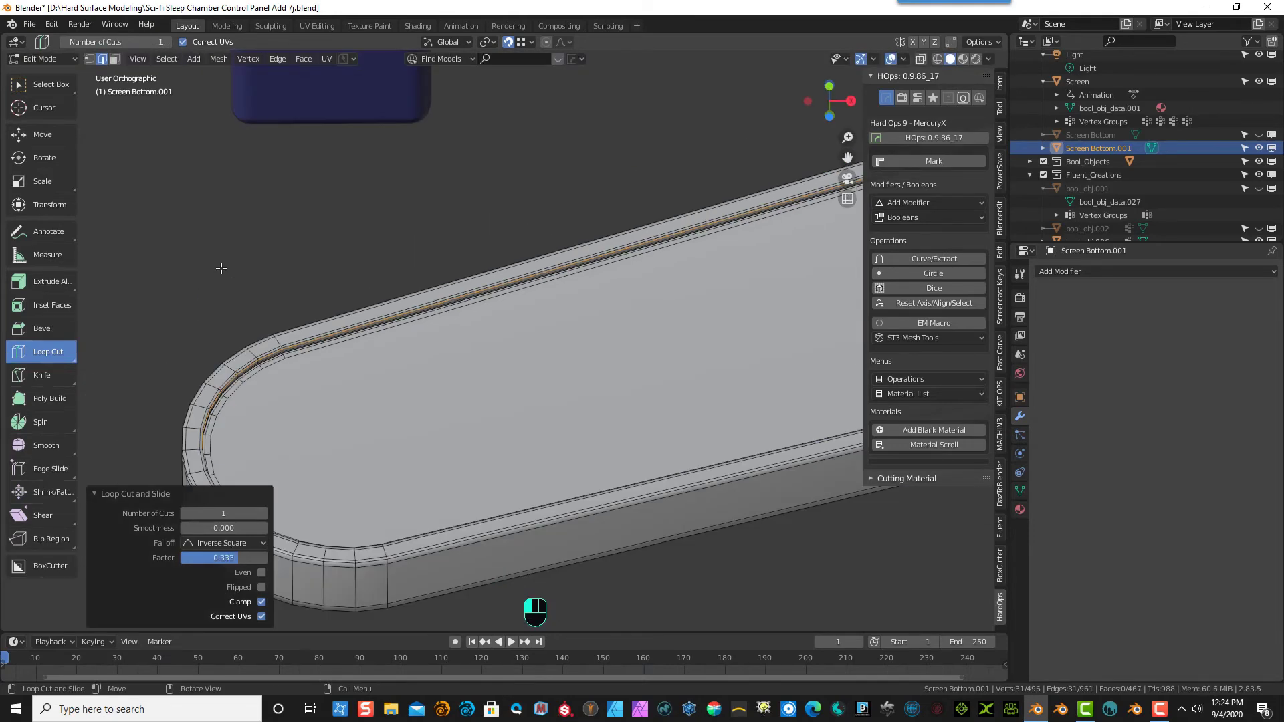
pyautogui.moveTo(225, 267); pyautogui.dragTo(273, 290, button='middle')
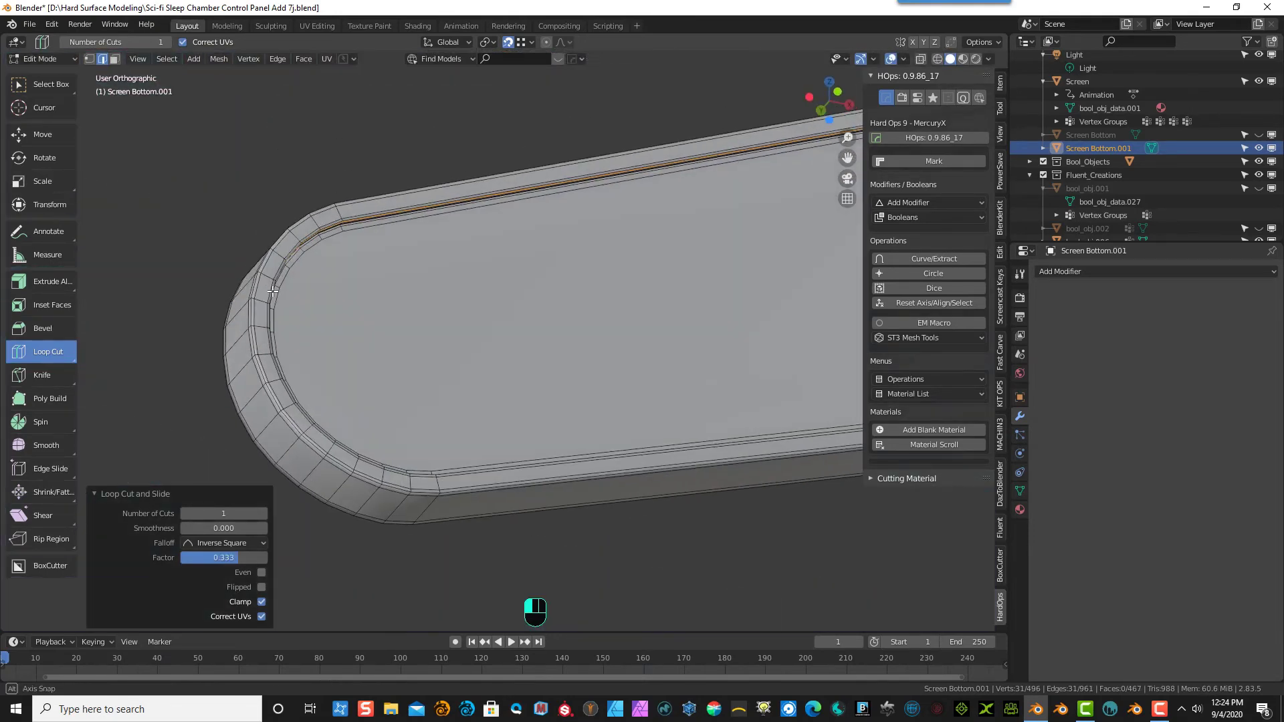
pyautogui.scroll(-5, 461, 245)
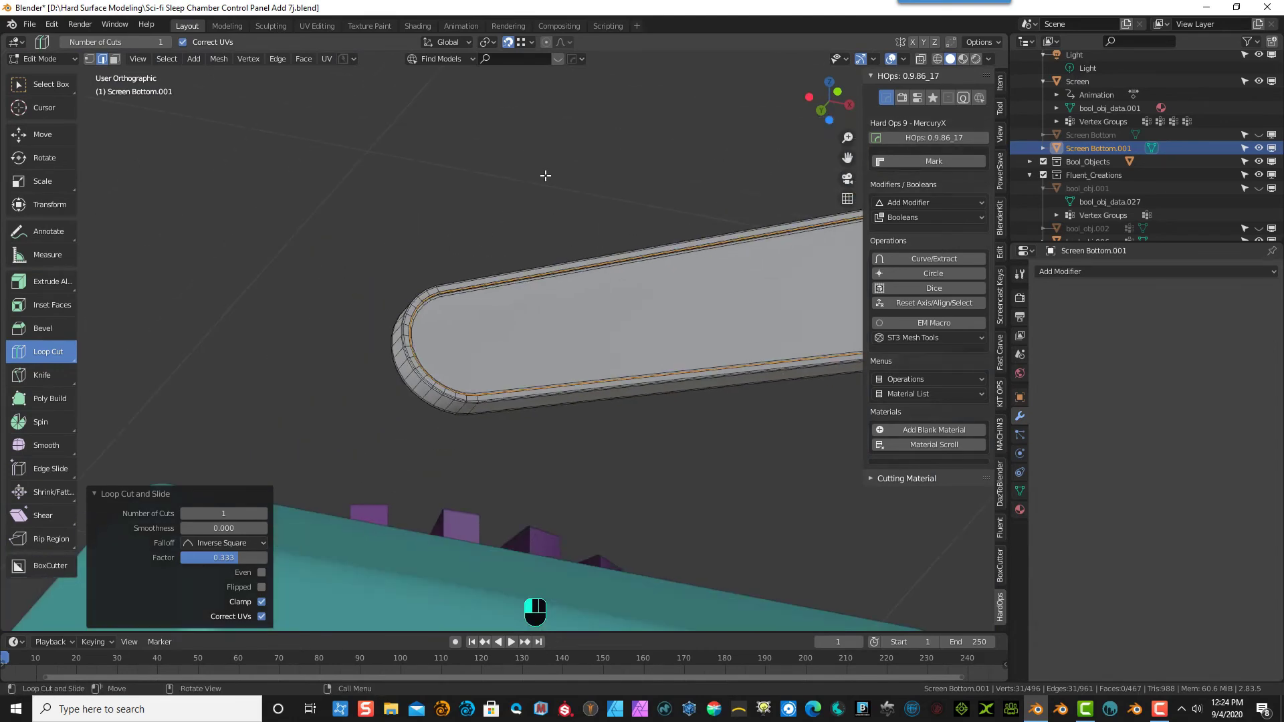
pyautogui.moveTo(578, 148); pyautogui.dragTo(544, 210, button='middle')
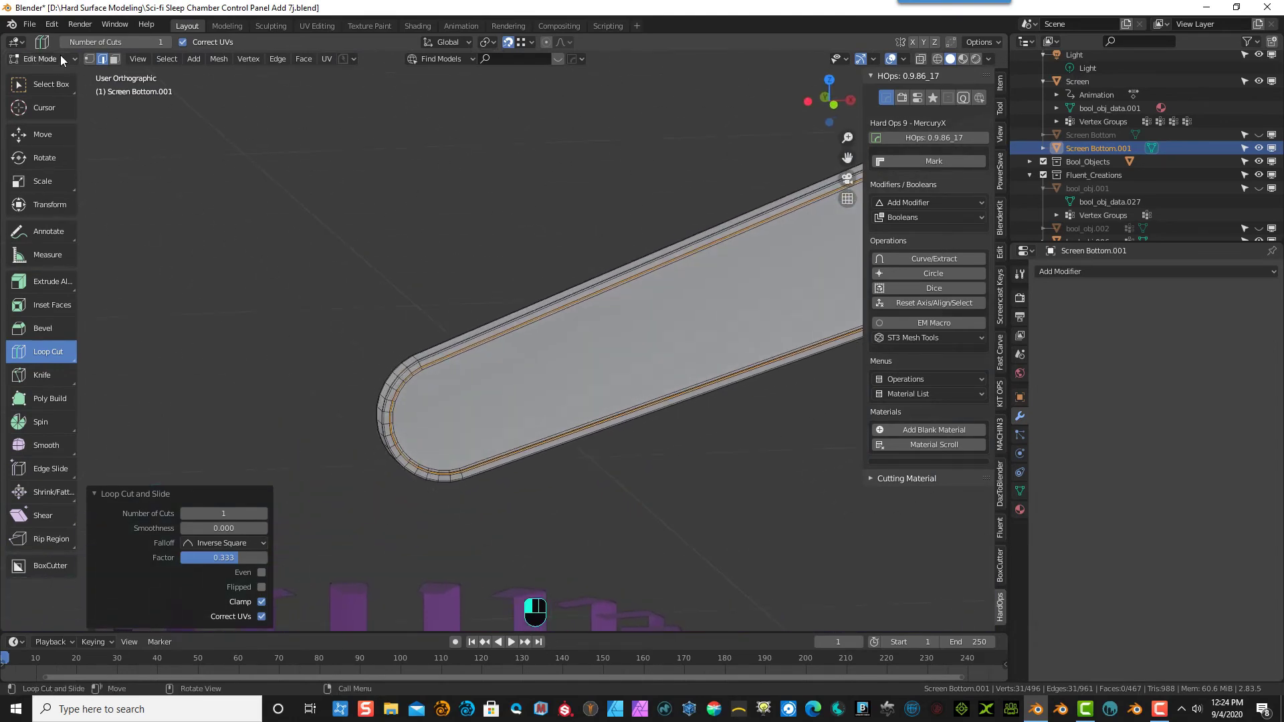
pyautogui.click(54, 59)
pyautogui.click(62, 78)
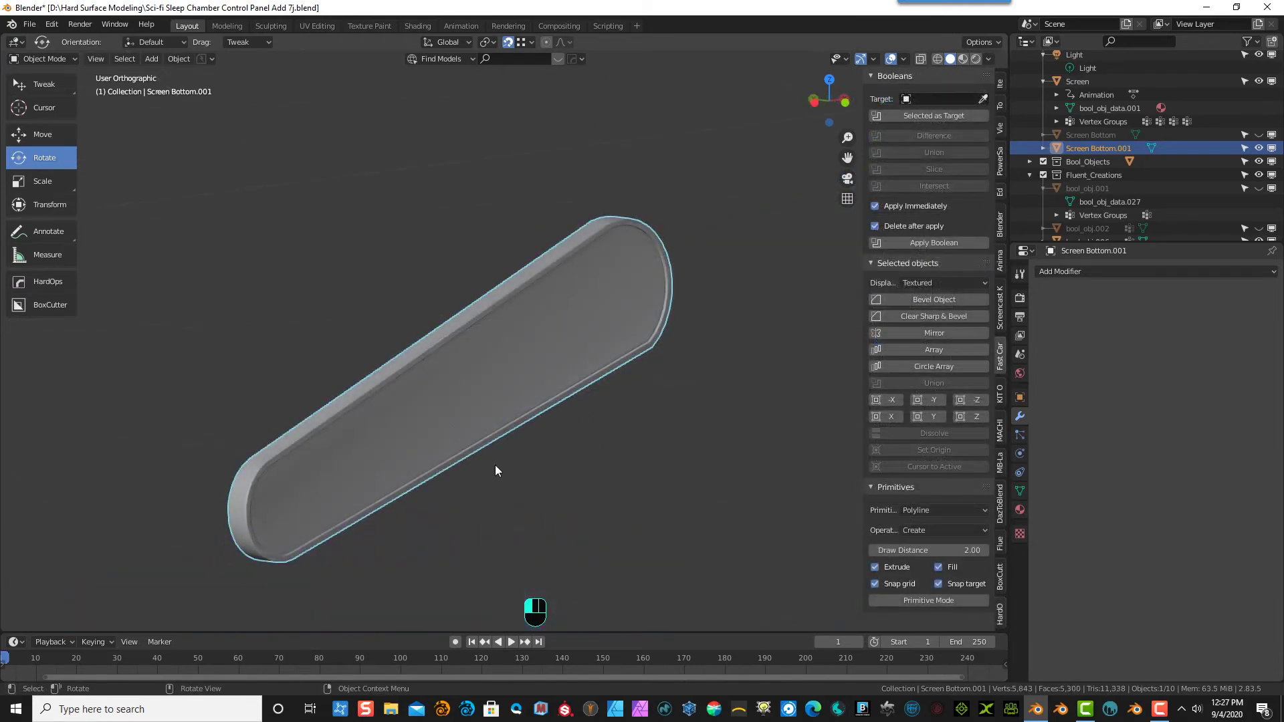
# - Show the bar from the front in wireframe with X-ray enabled and open it in Edit Mode
pyautogui.moveTo(495, 470); pyautogui.dragTo(440, 471, button='middle')
pyautogui.click(922, 60)
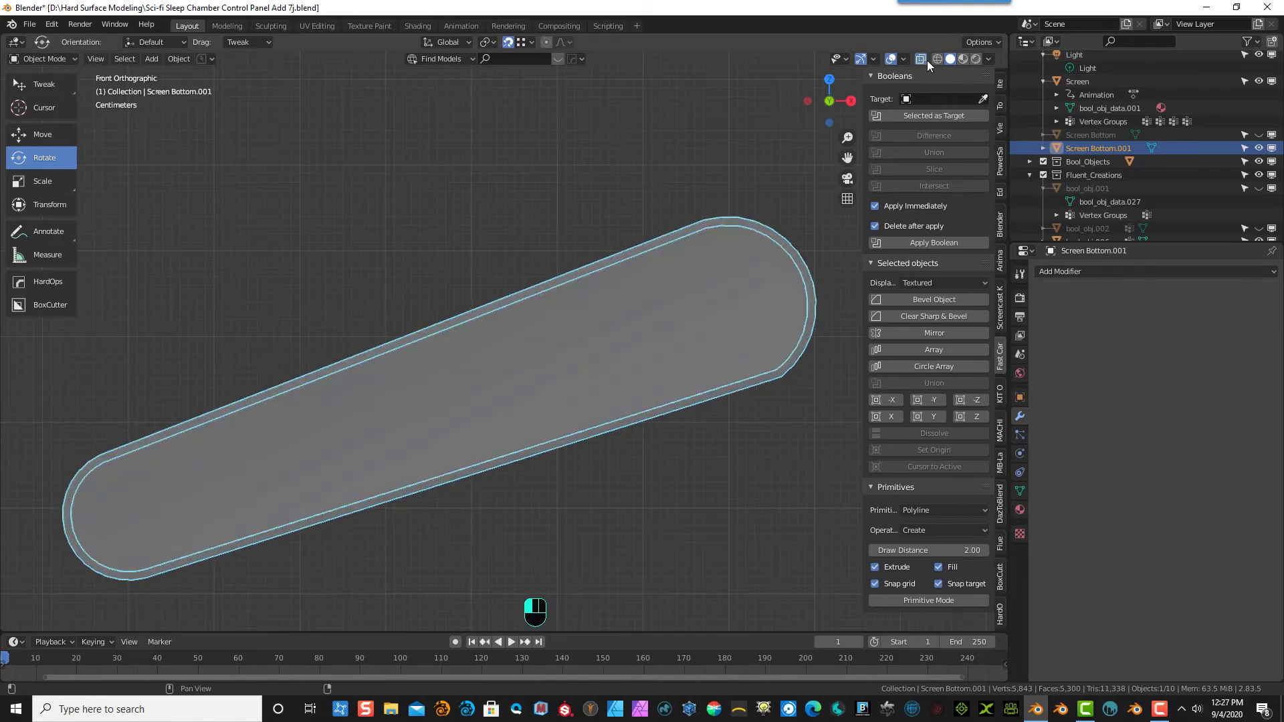
pyautogui.click(935, 61)
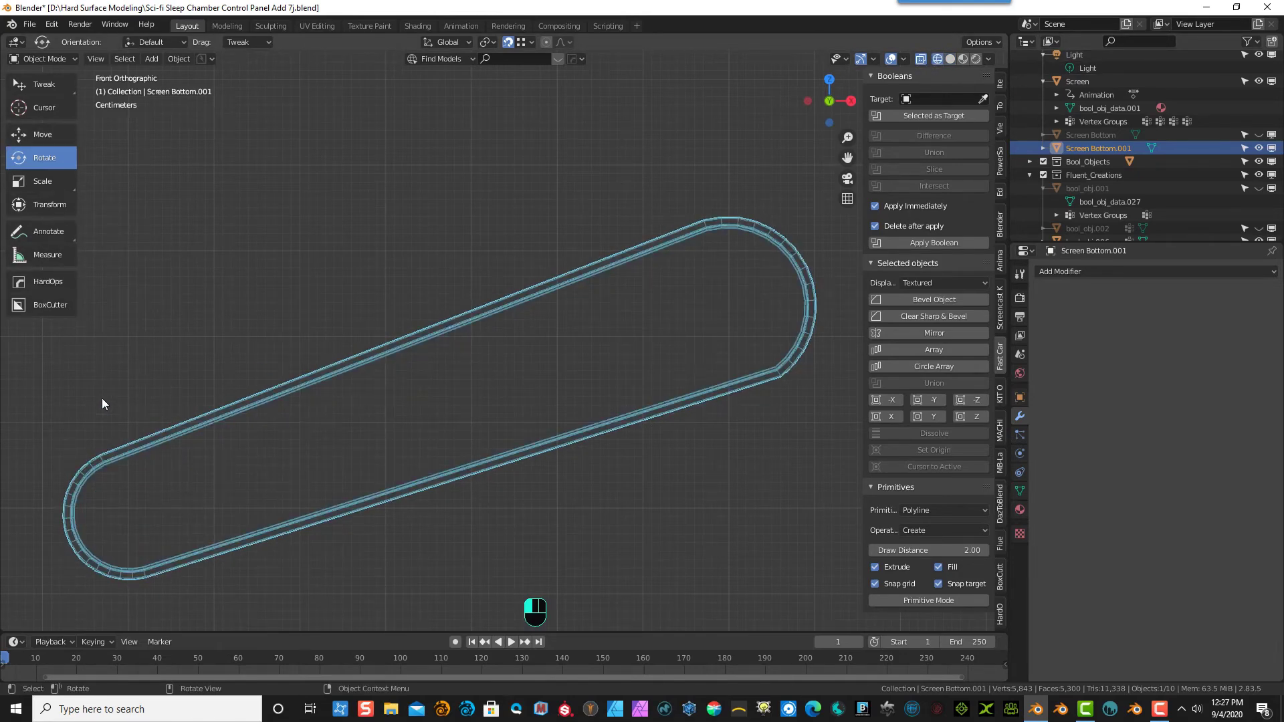
pyautogui.click(67, 62)
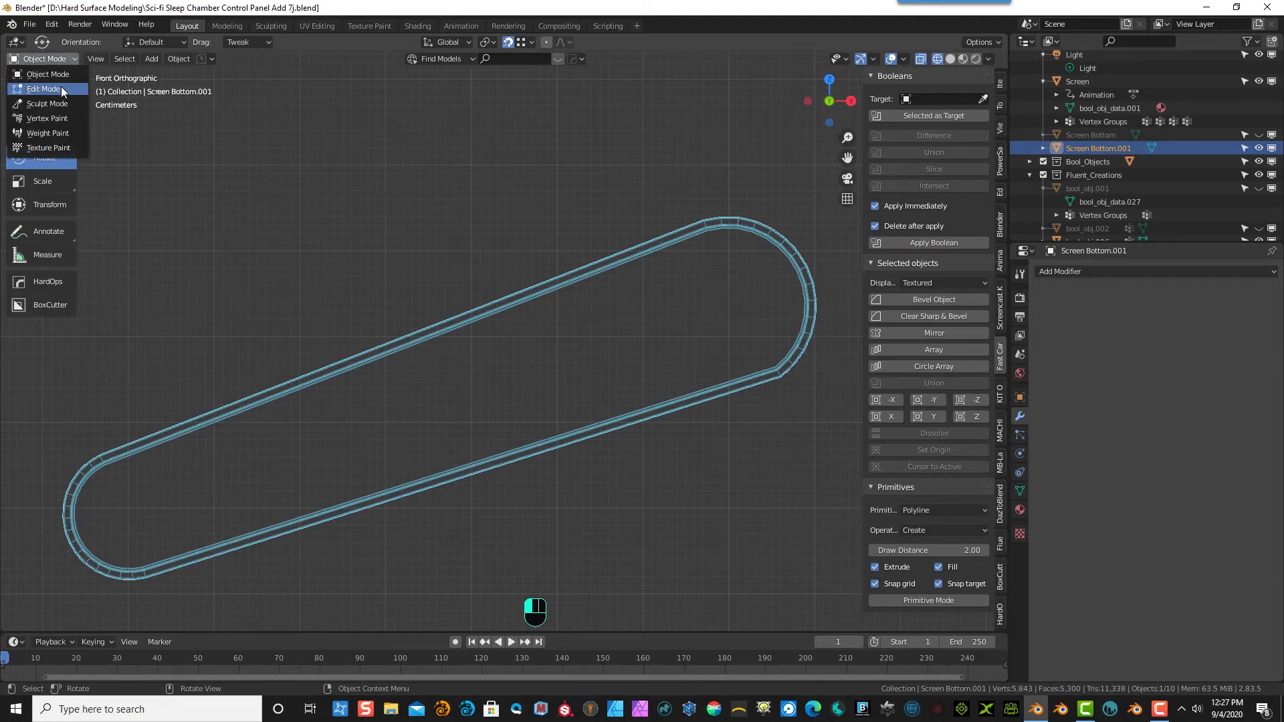
pyautogui.click(62, 86)
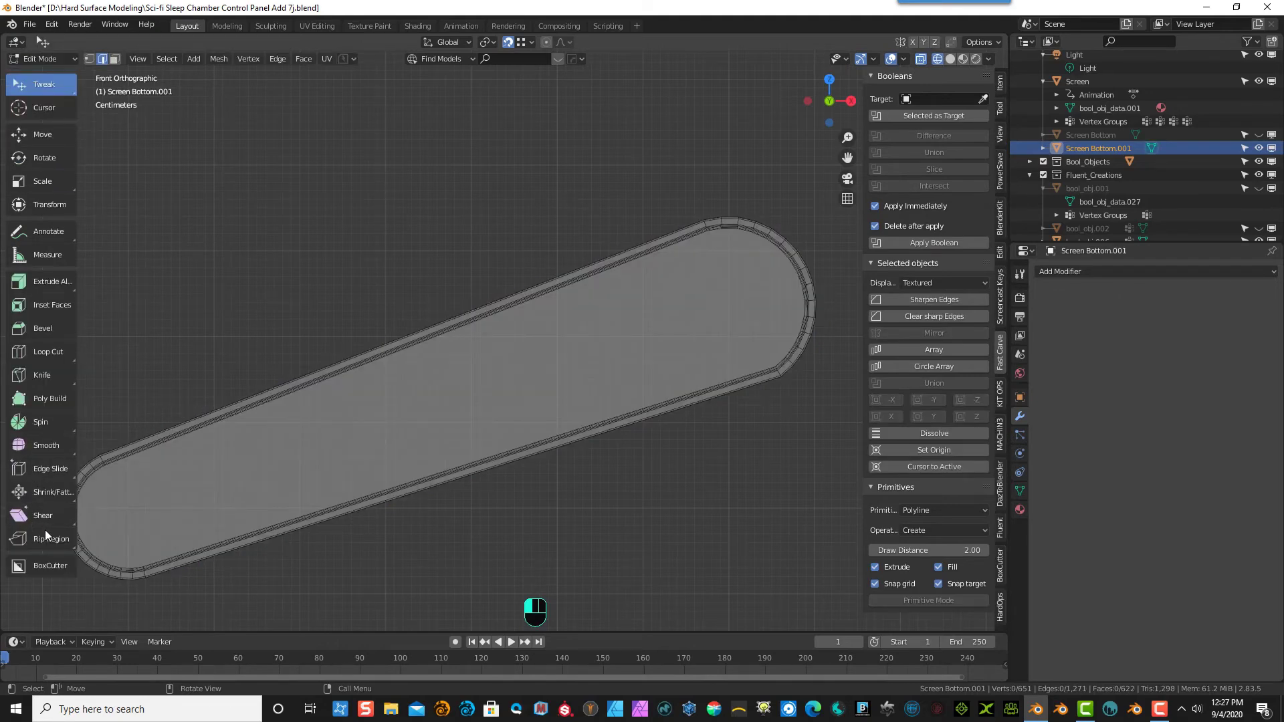
# - Knife a straight cut across the bar near its narrow end, cutting through to the far side
pyautogui.click(179, 412)
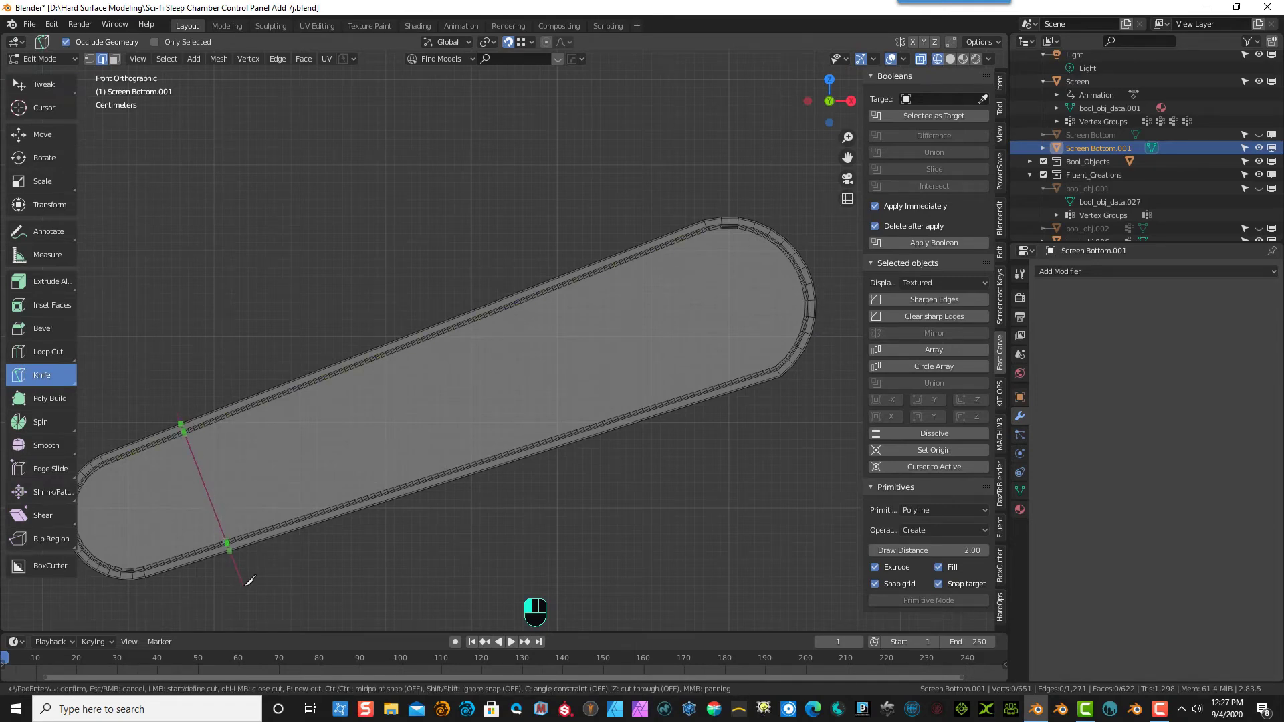
pyautogui.press('z')
pyautogui.click(247, 585)
pyautogui.press('Return')
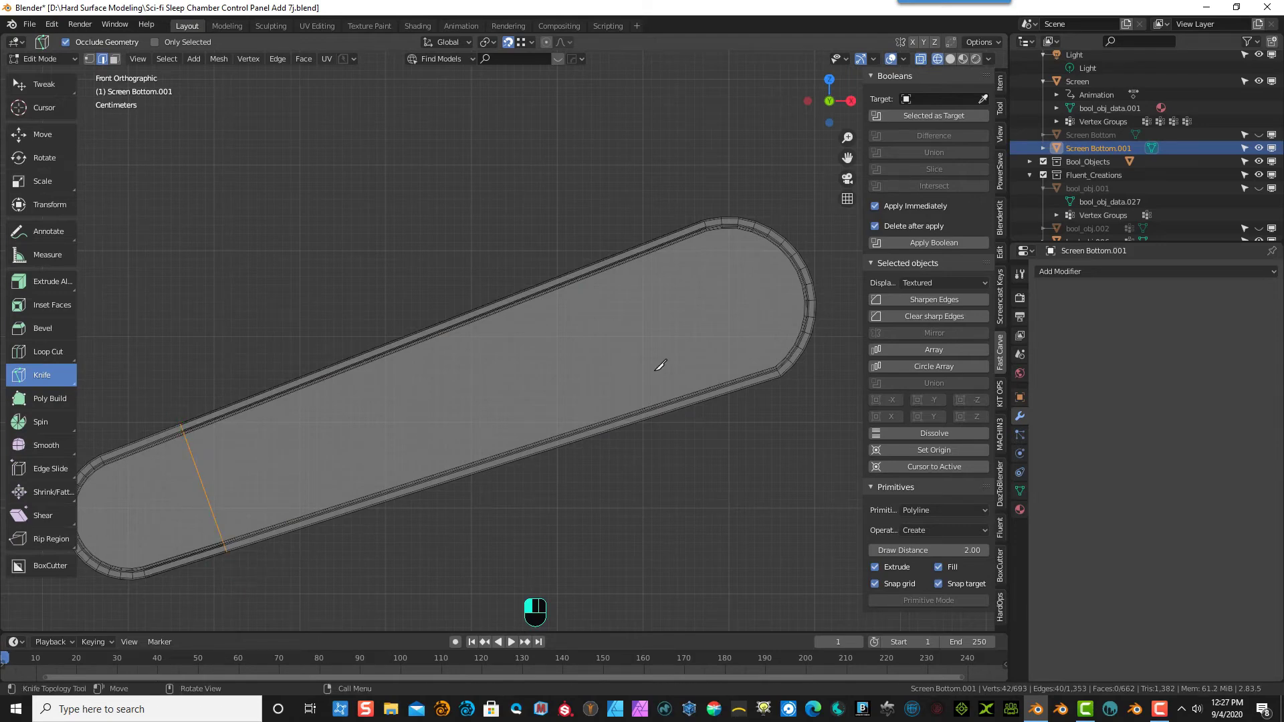
# - Knife a second cut-through line across the bar near its wide end, roughly parallel to the first
pyautogui.click(622, 235)
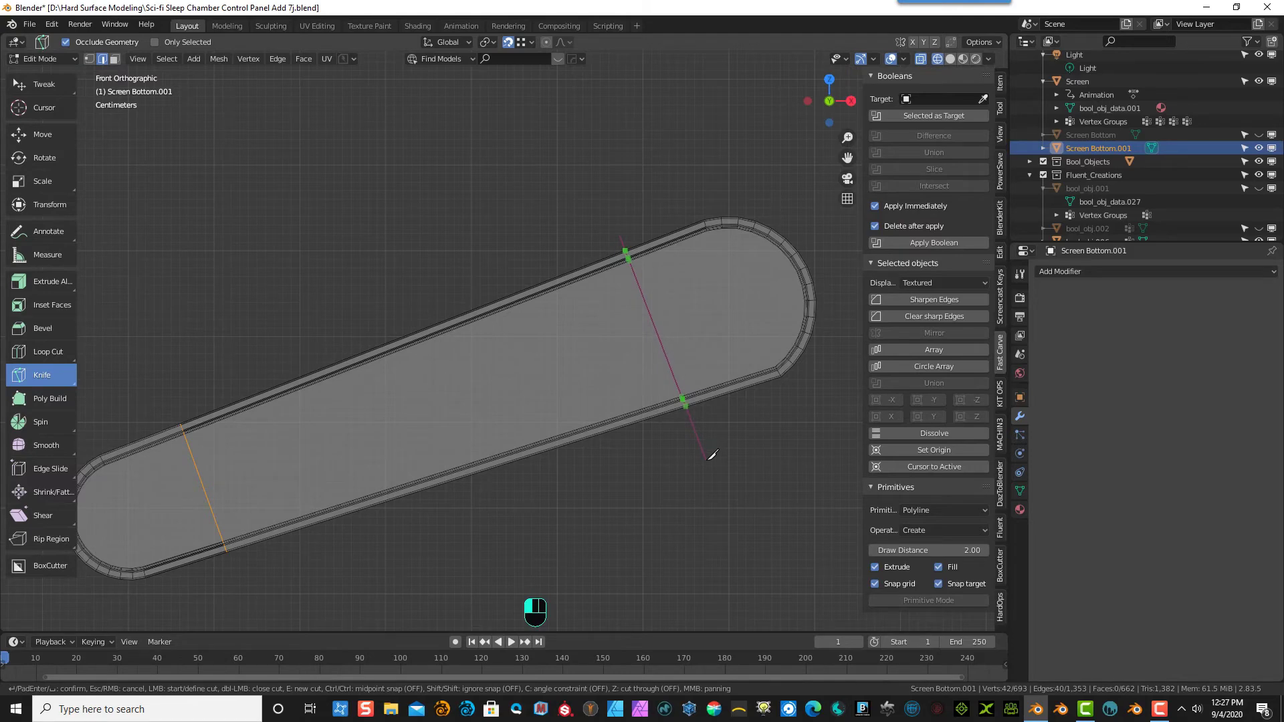
pyautogui.press('z')
pyautogui.press('e')
pyautogui.press('Return')
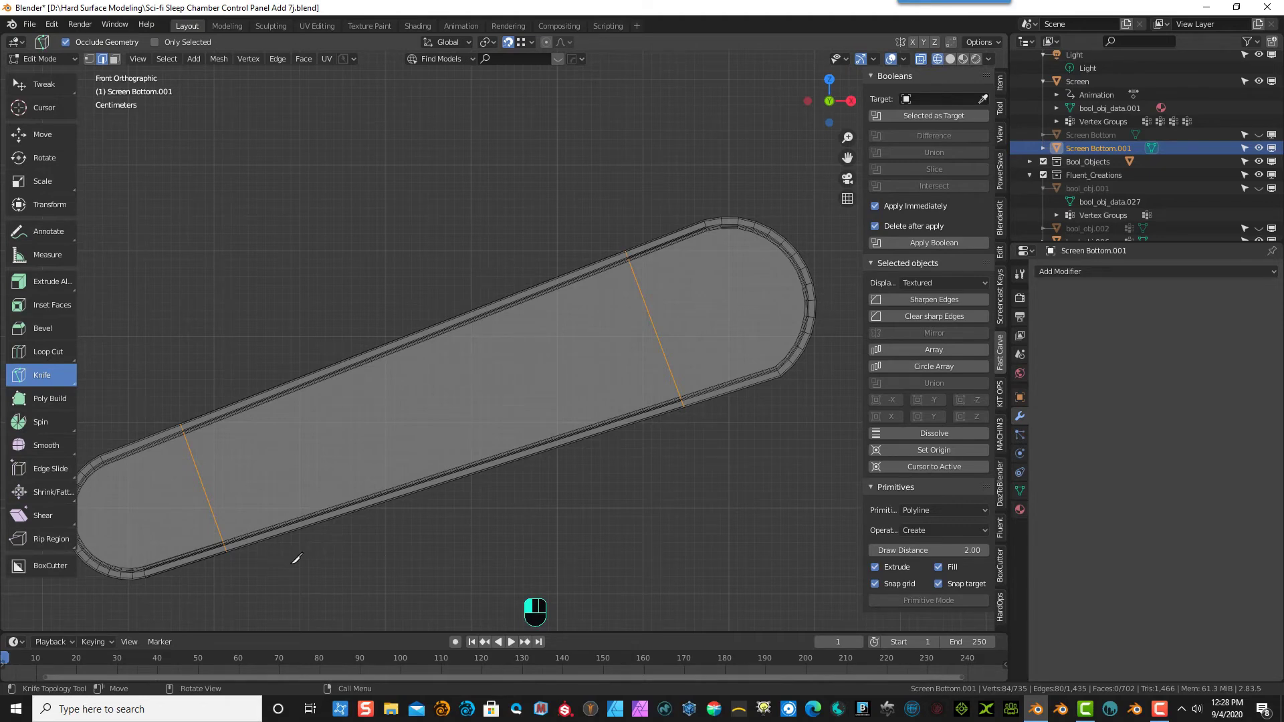
# - Knife a third line across the bar, a short distance inward from the cut near the narrow end
pyautogui.click(329, 551)
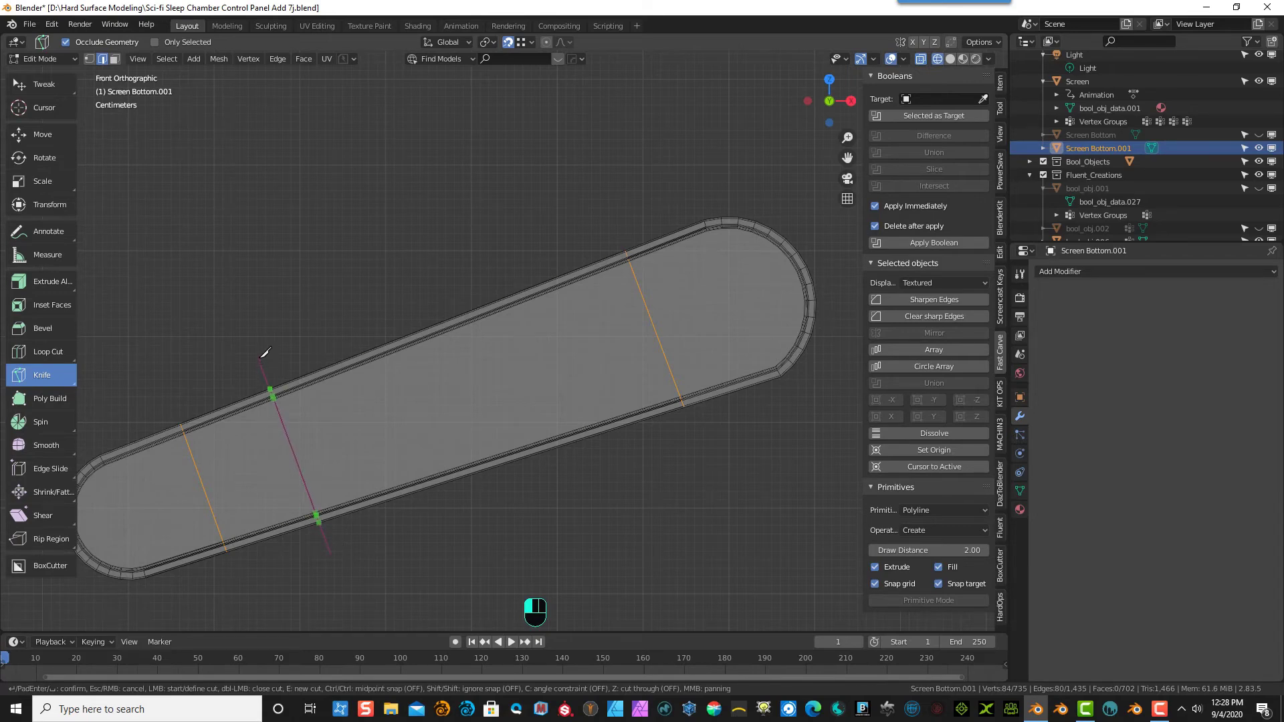
# - Knife two cut-through lines across the panel between the existing left and right cuts, roughly parallel to the left one
pyautogui.press('z')
pyautogui.click(265, 352)
pyautogui.press('Return')
pyautogui.click(402, 509)
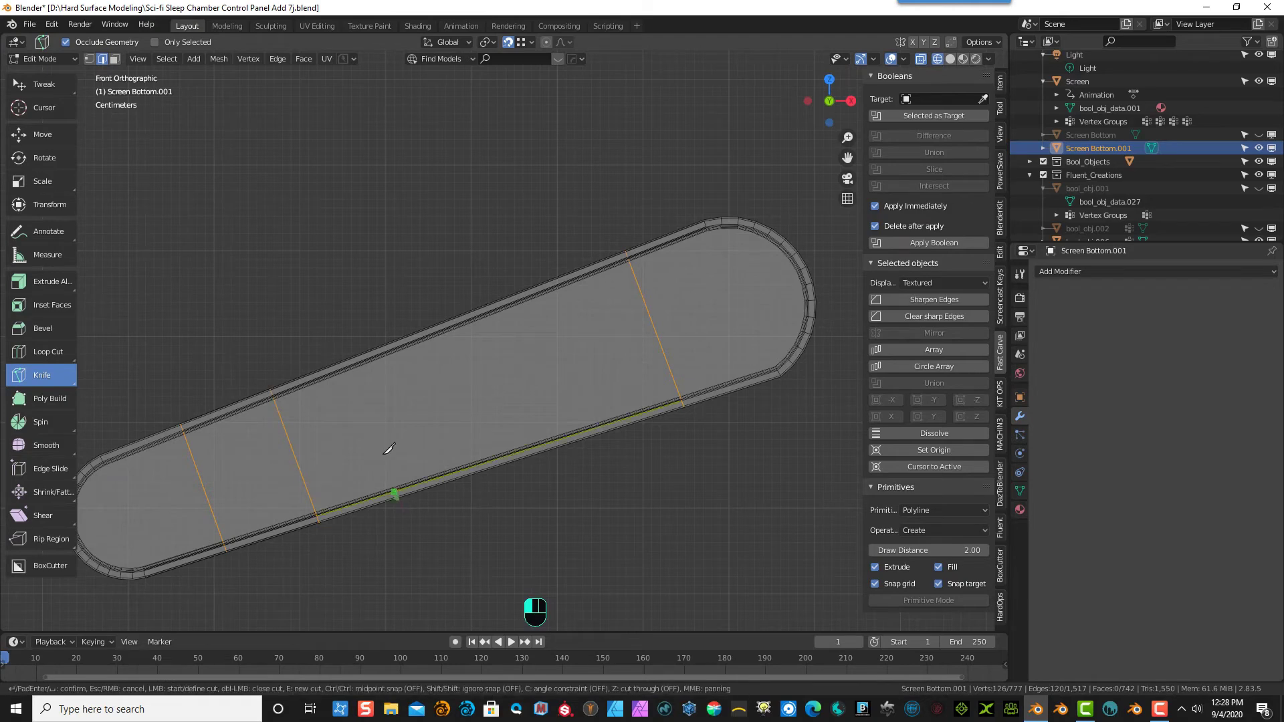
pyautogui.press('z')
pyautogui.click(334, 317)
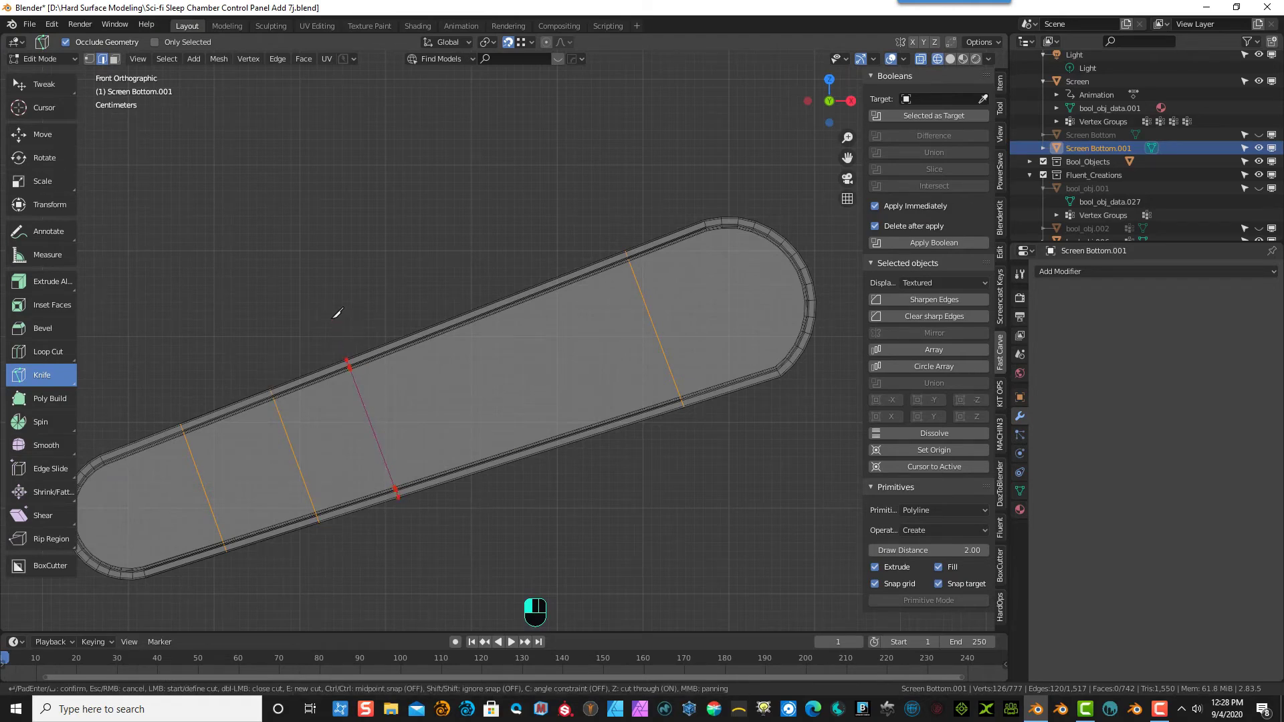
pyautogui.press('Return')
# - Knife two more cut-through lines across the panel between its two leftmost crosswise cuts
pyautogui.scroll(3, 347, 492)
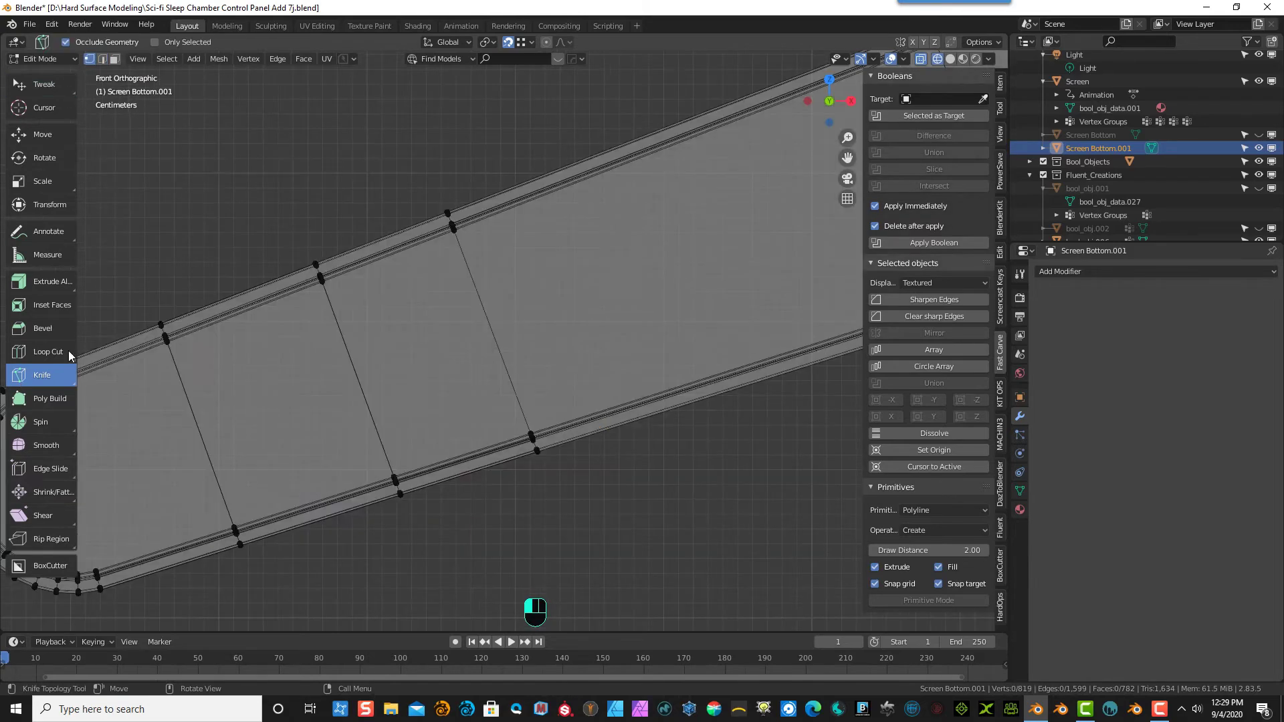
pyautogui.click(191, 287)
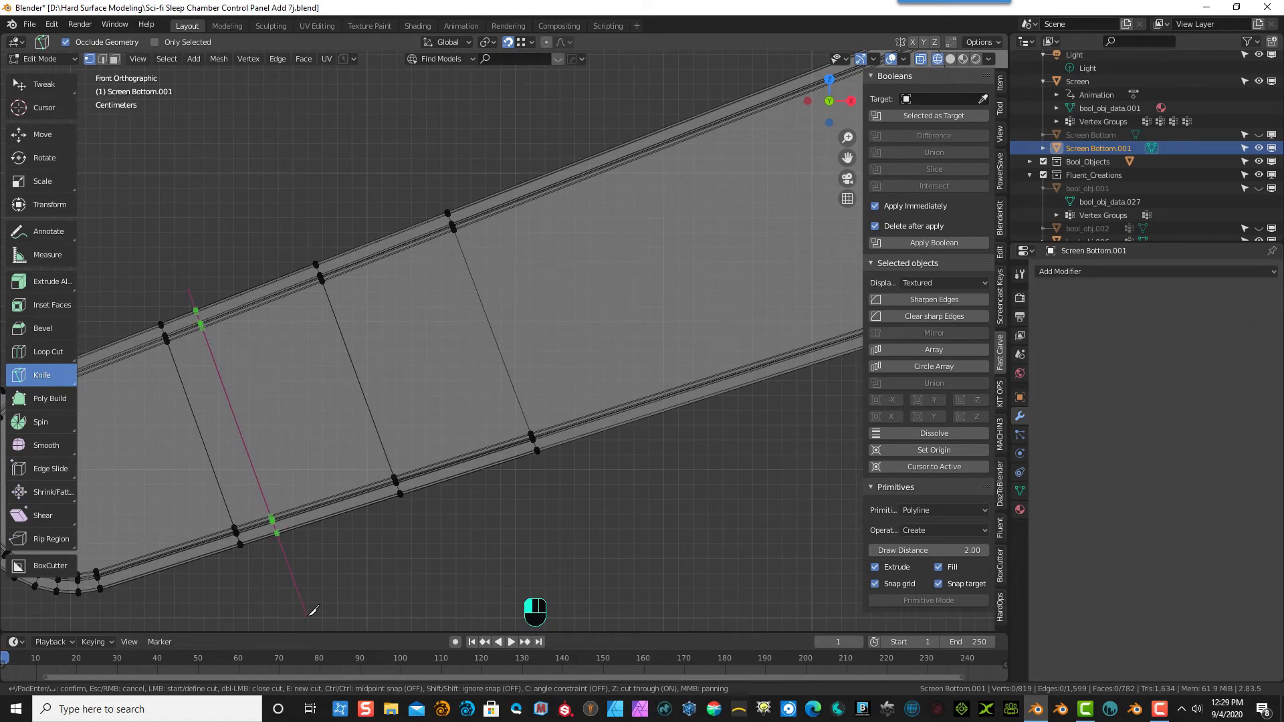
pyautogui.click(309, 613)
pyautogui.press('Return')
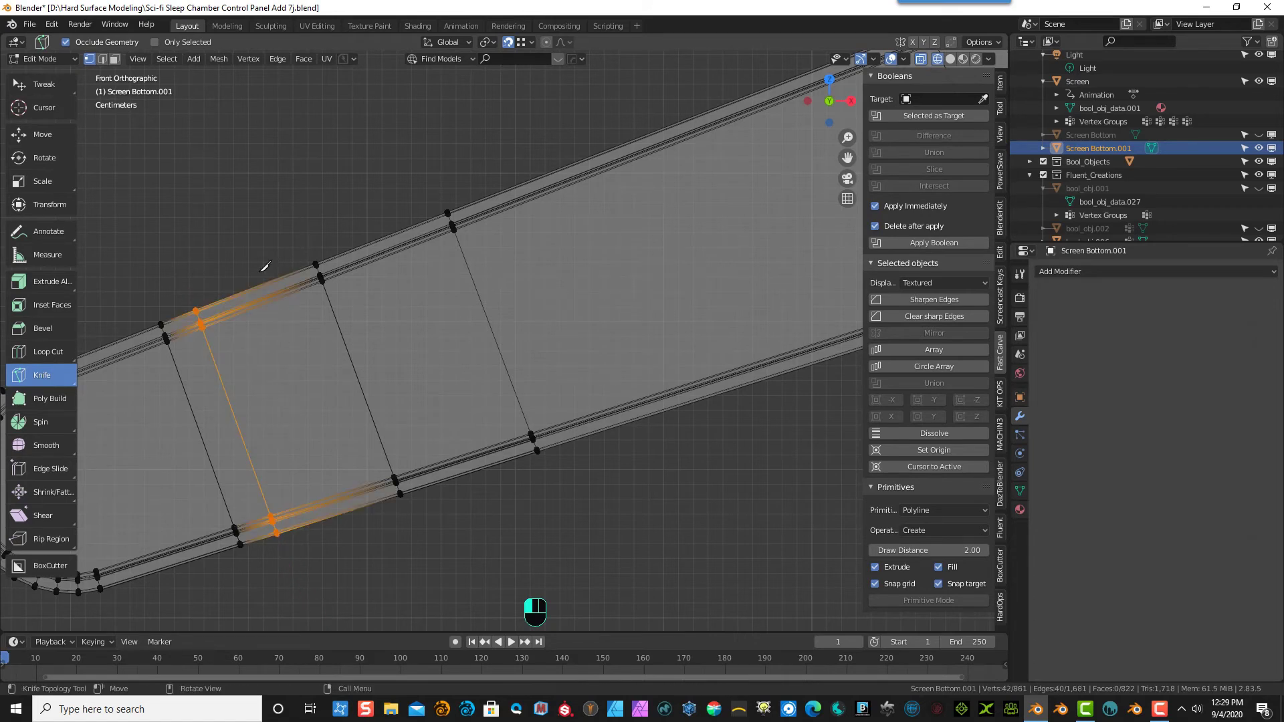
pyautogui.click(267, 264)
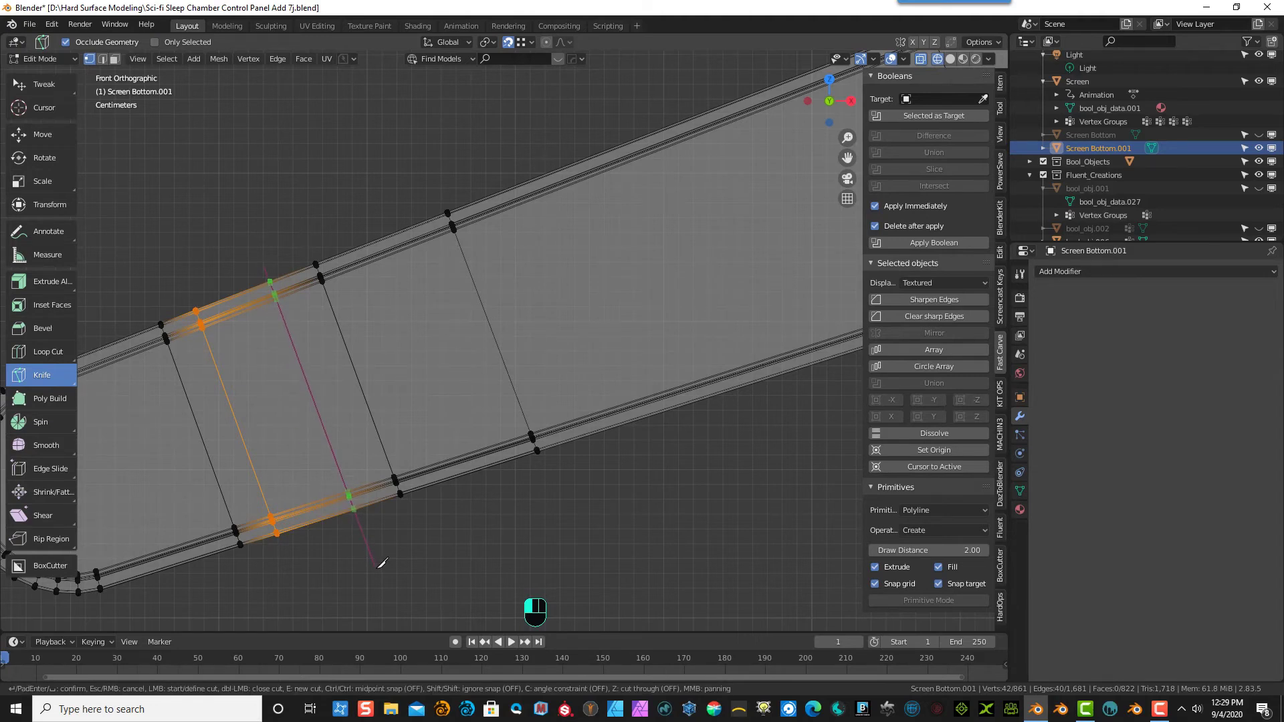
pyautogui.click(376, 566)
pyautogui.press('Return')
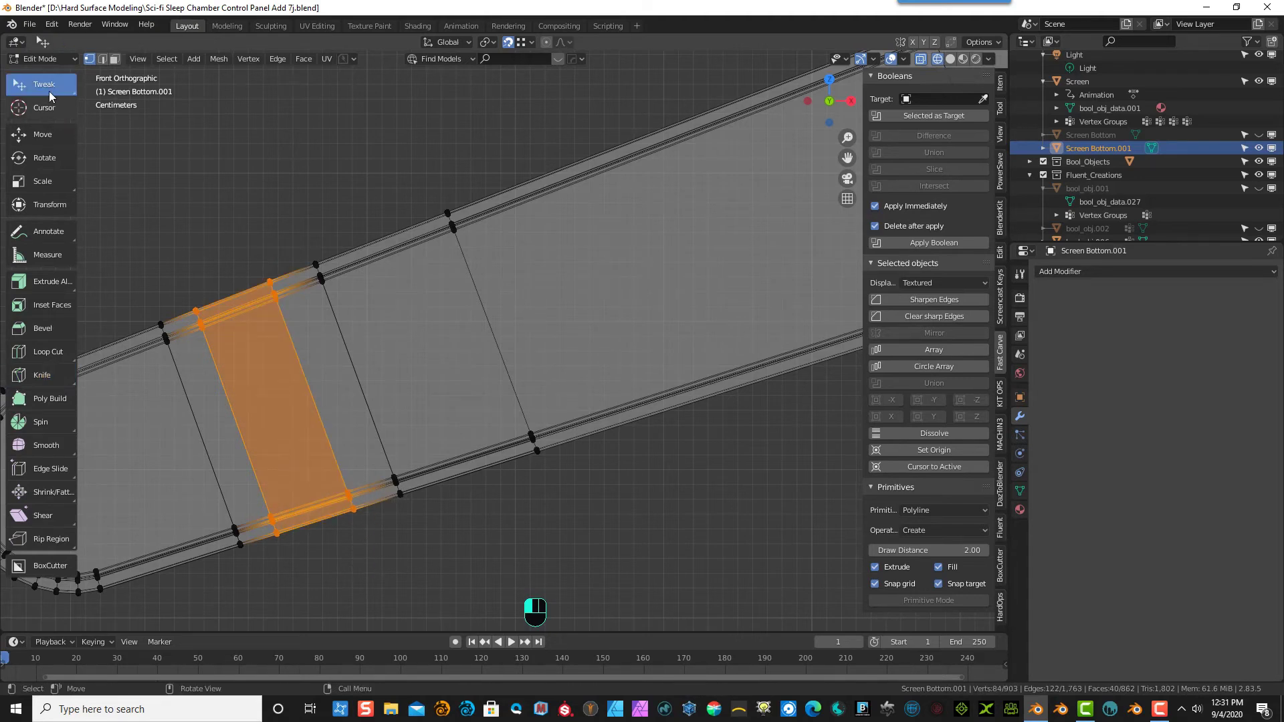
# - Box-select the upper-edge vertices of the two newest cuts and move them inward about 0.014 m to form a notch
pyautogui.moveTo(42, 83); pyautogui.dragTo(59, 141)
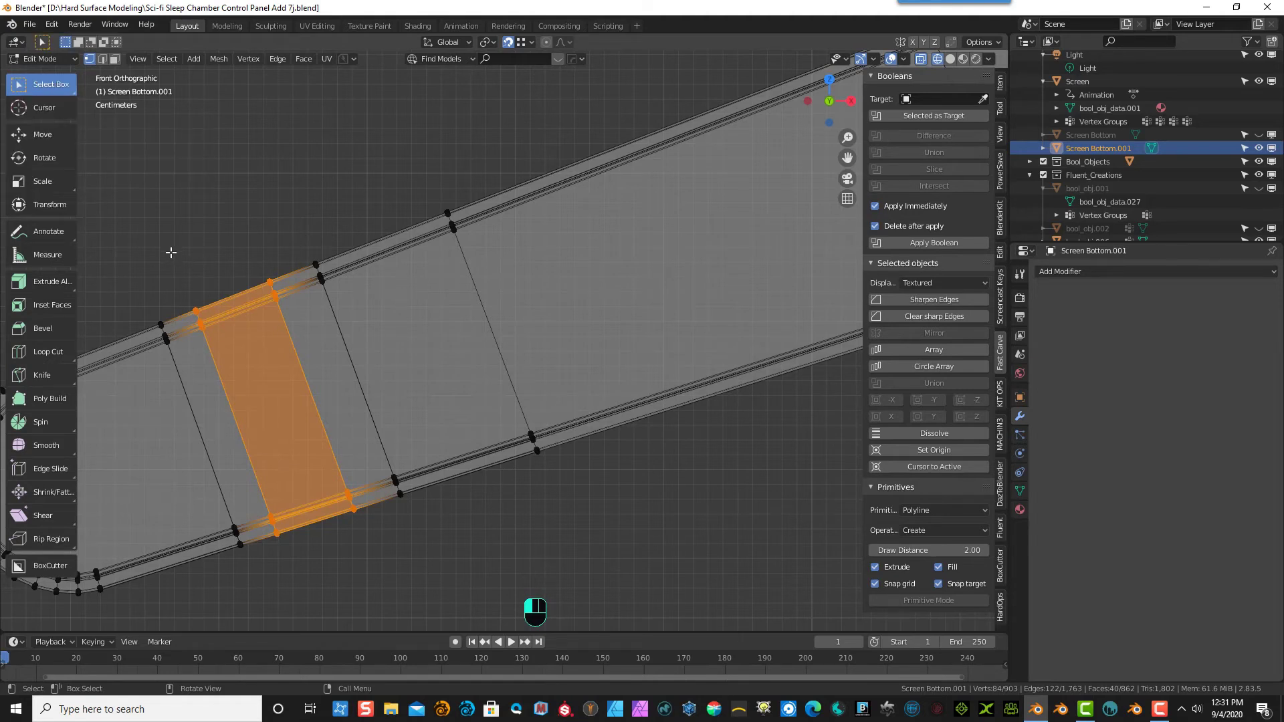
pyautogui.click(195, 280)
pyautogui.moveTo(195, 281); pyautogui.dragTo(289, 332)
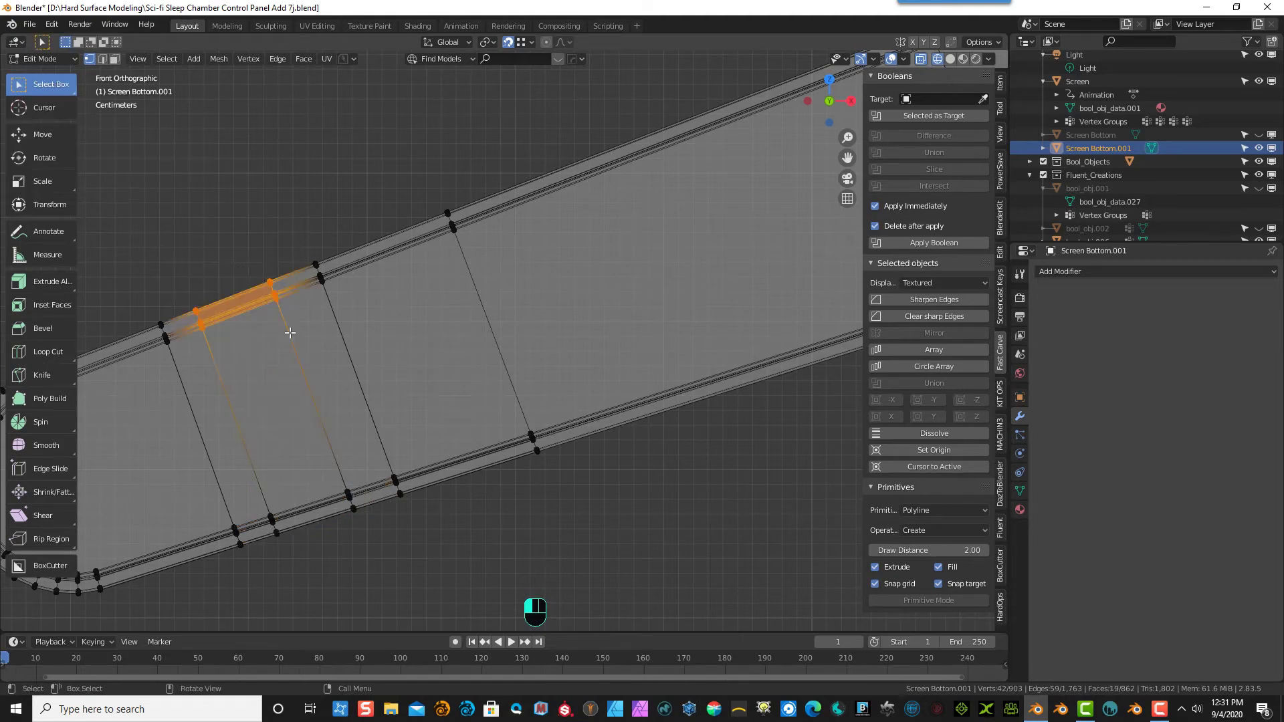
pyautogui.press('g')
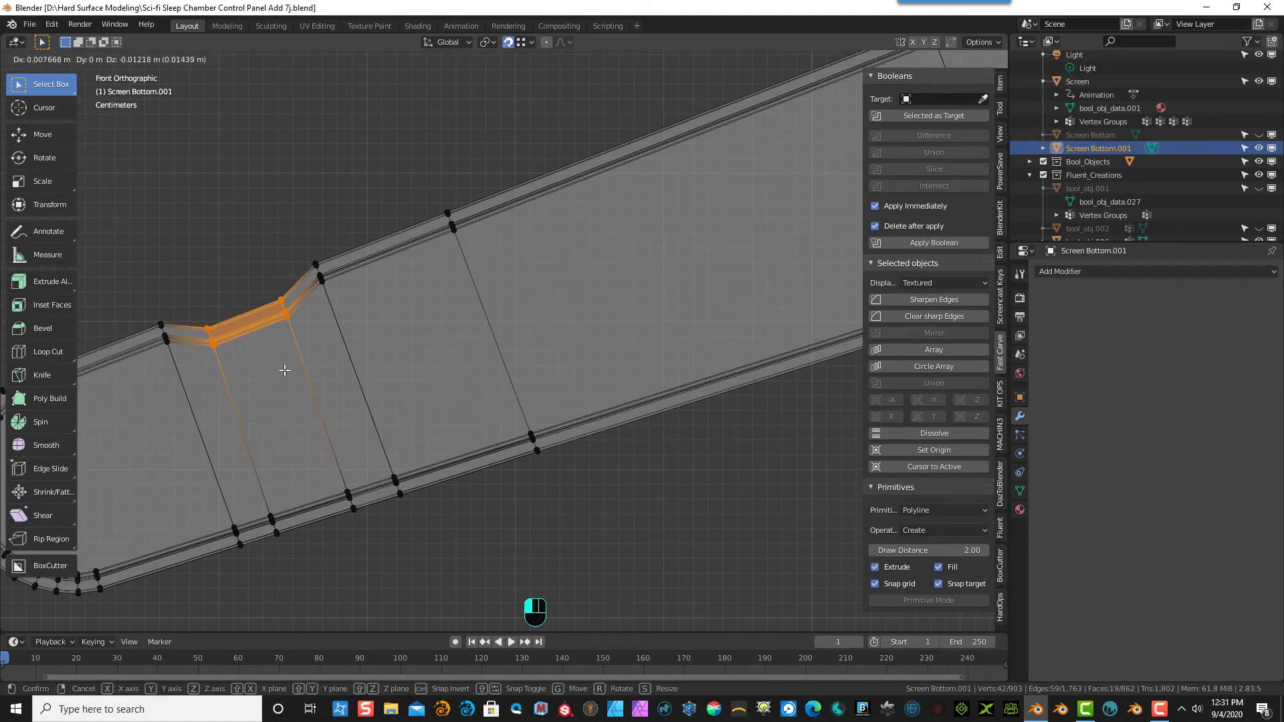
pyautogui.click(285, 370)
pyautogui.click(390, 355)
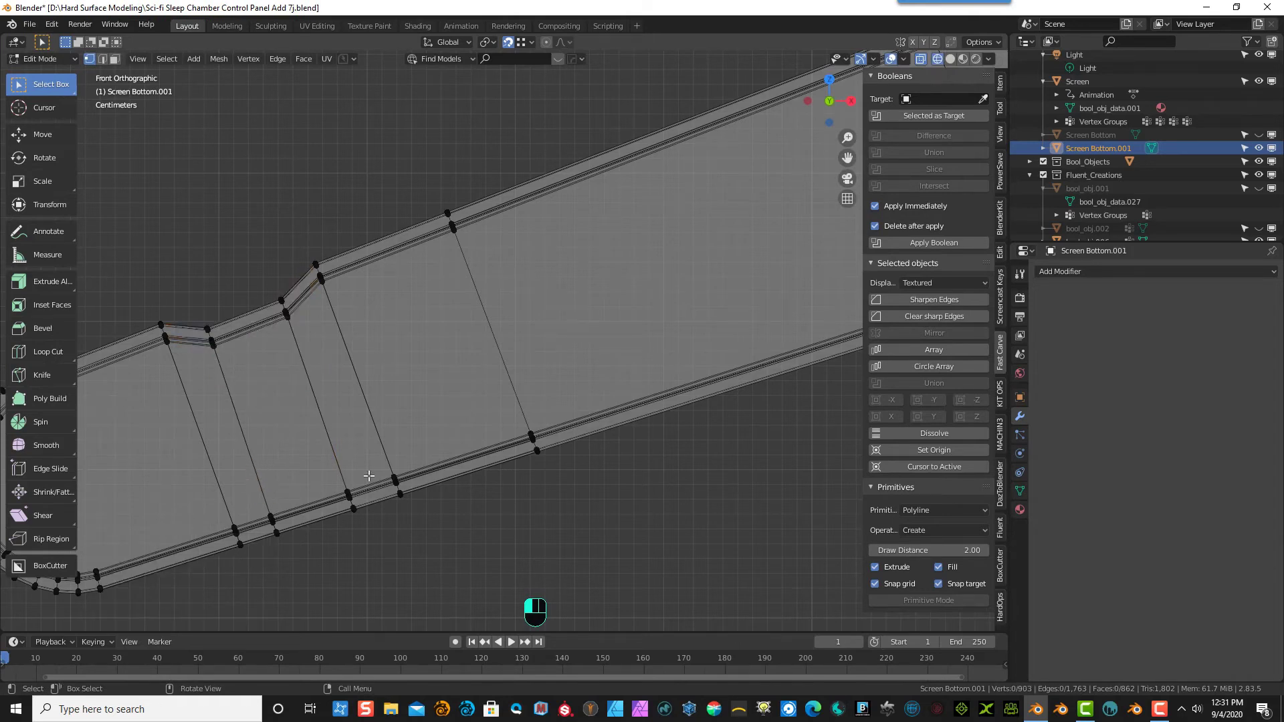
# - Box-select the lower-edge vertices of the third and fourth cuts from the left and slide them about 0.042 m right along the edge
pyautogui.moveTo(380, 462); pyautogui.dragTo(425, 516)
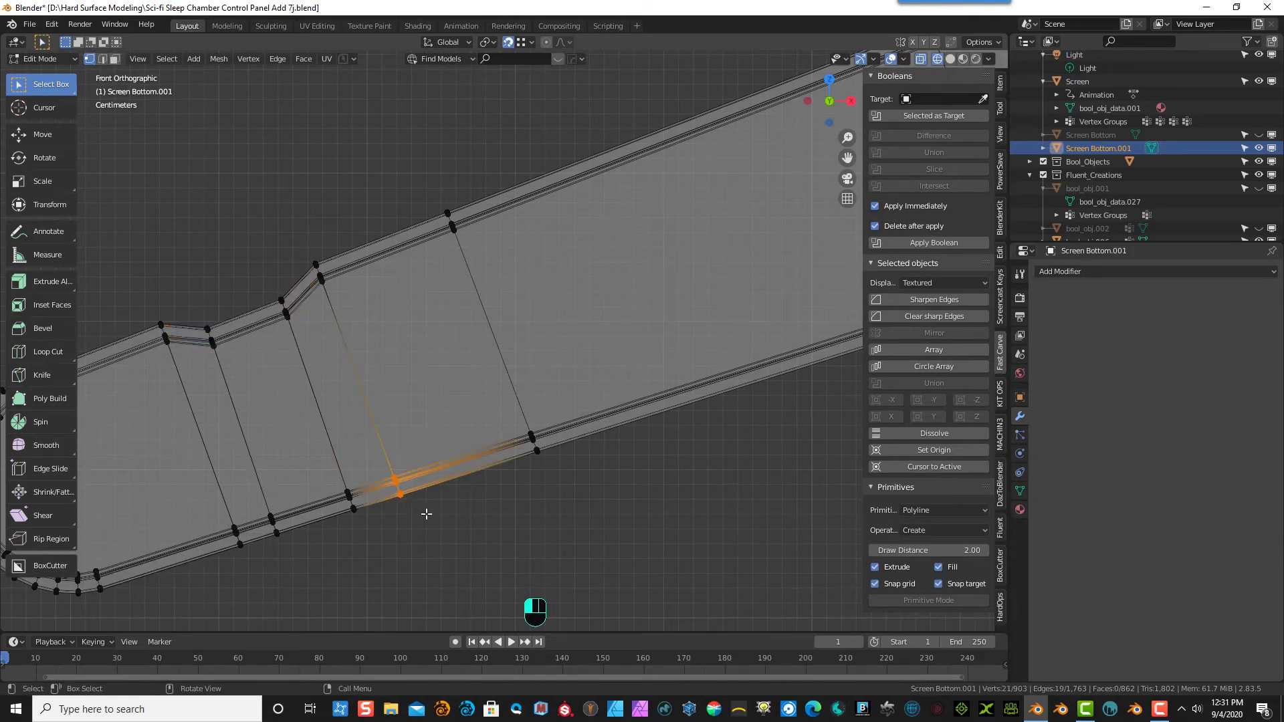
pyautogui.press('g')
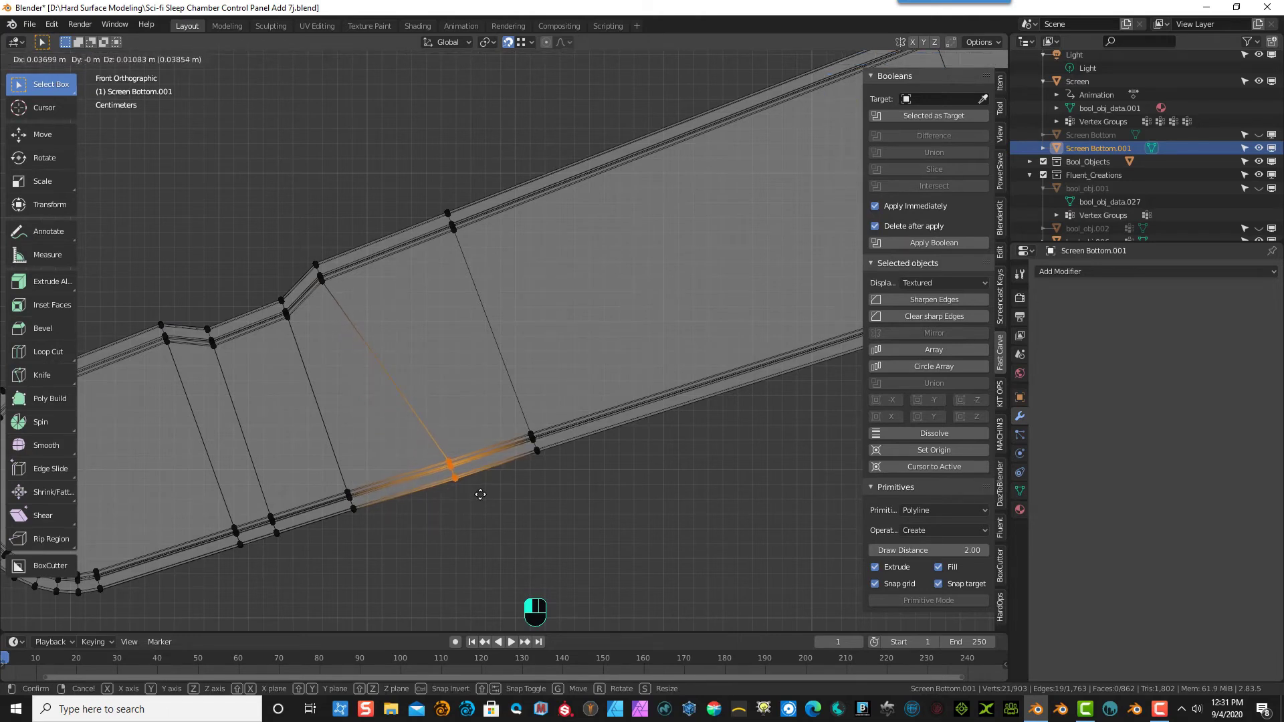
pyautogui.rightClick(480, 493)
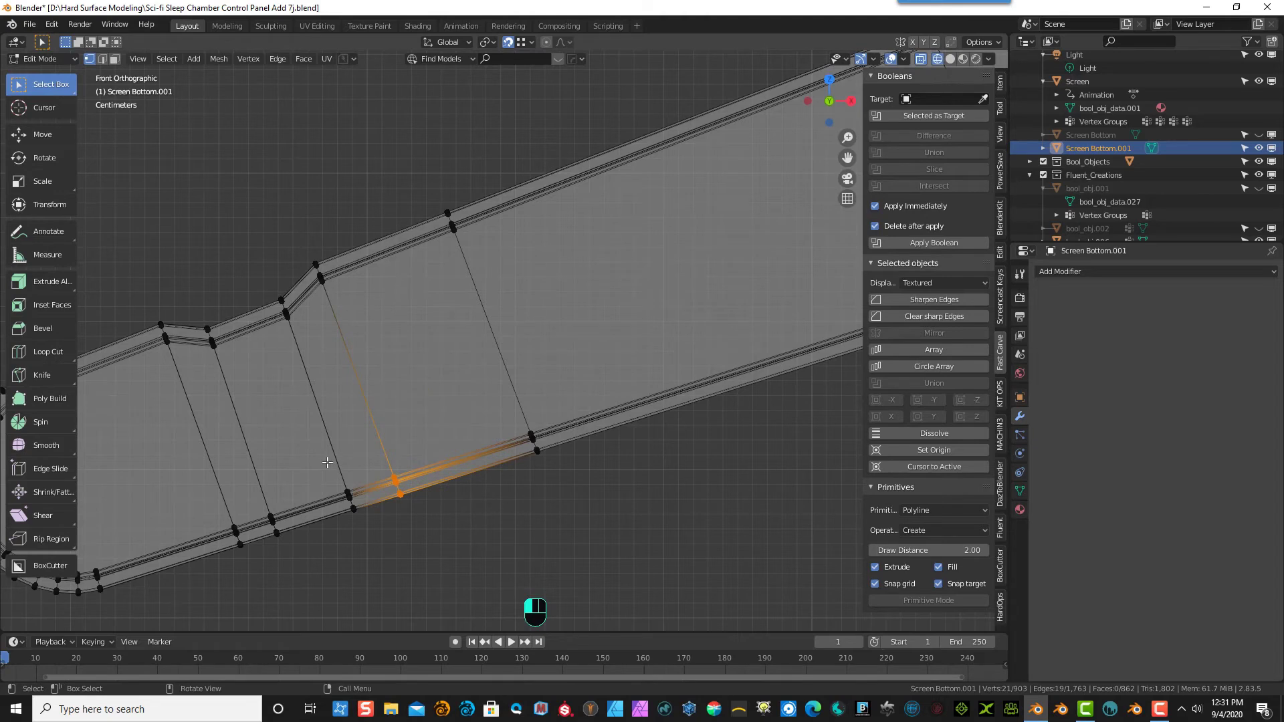
pyautogui.keyDown('shift'); pyautogui.moveTo(327, 462); pyautogui.dragTo(435, 525); pyautogui.keyUp('shift')
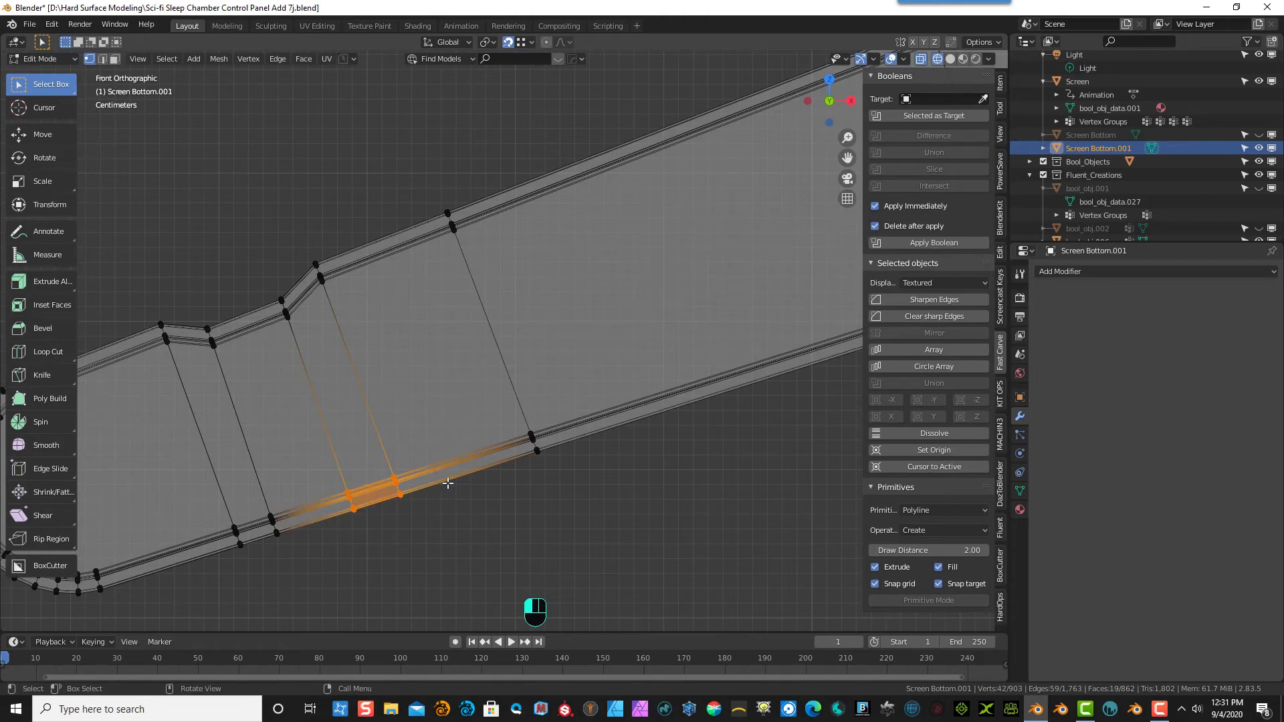
pyautogui.press('g')
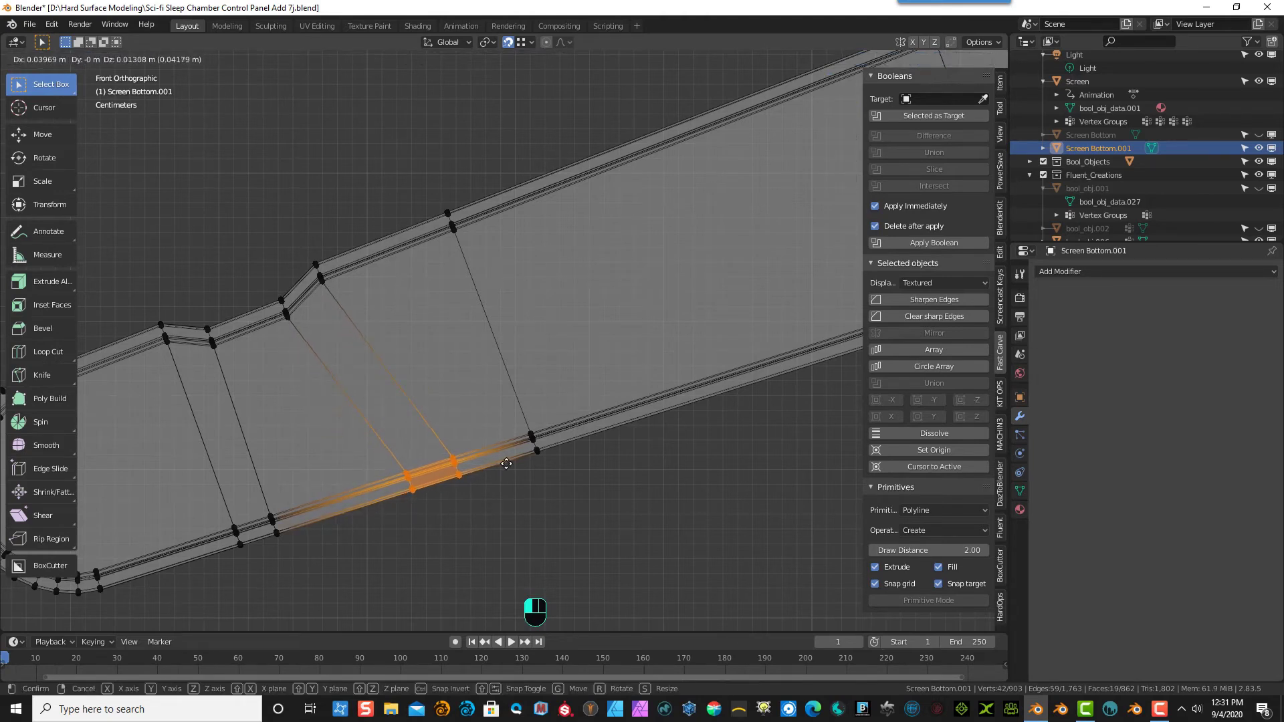
pyautogui.click(507, 464)
pyautogui.click(316, 468)
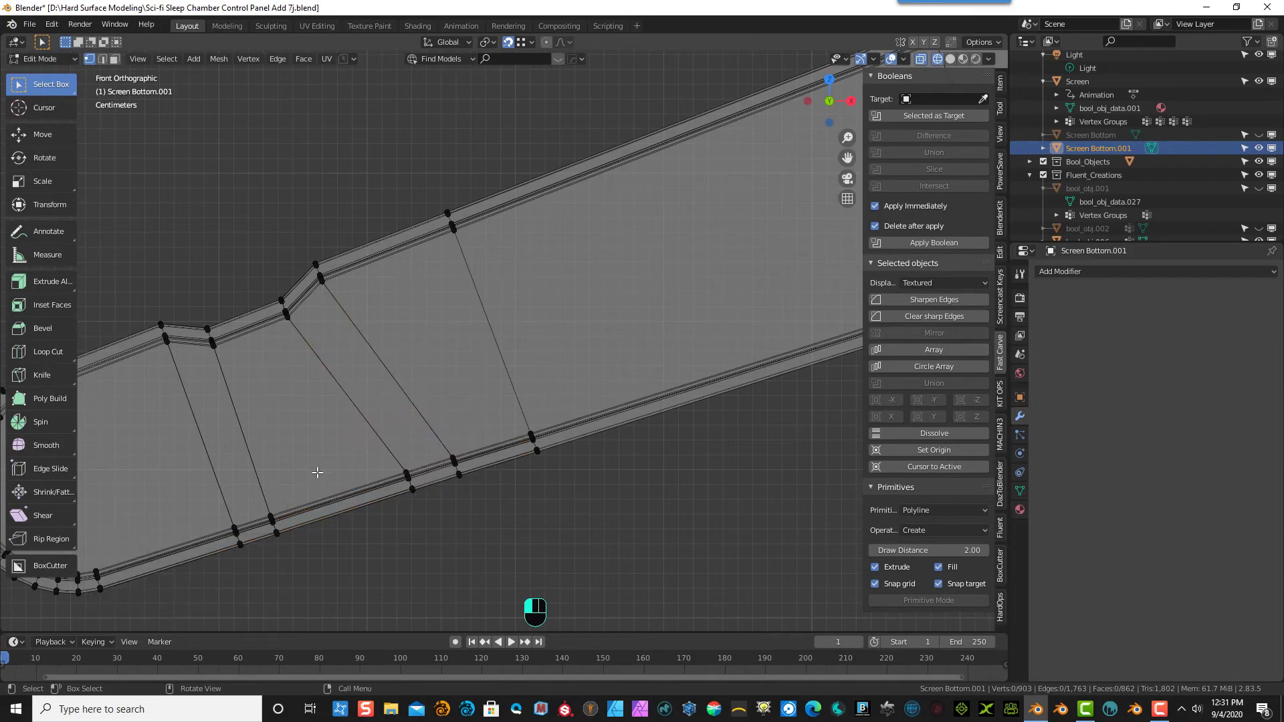
# - Move the lower-edge vertices of the two leftmost cuts about 0.034 m along the edge toward the left rounded end
pyautogui.moveTo(303, 481); pyautogui.dragTo(230, 573)
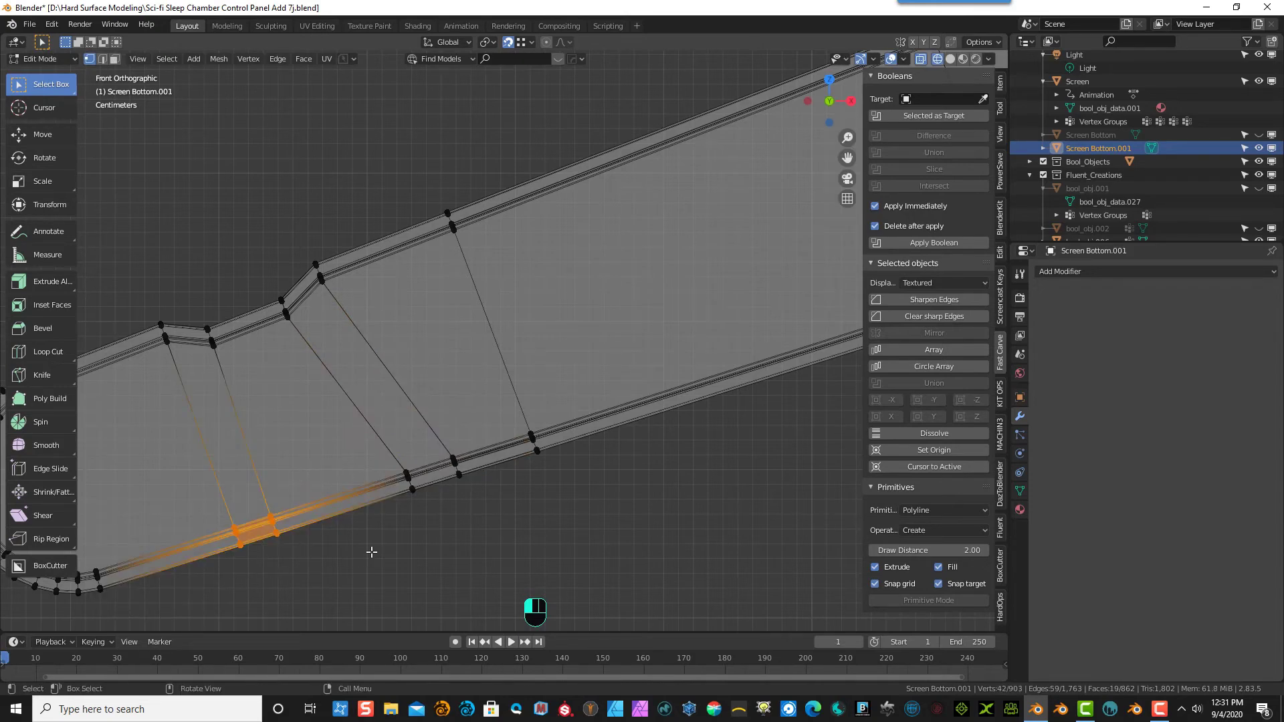
pyautogui.press('g')
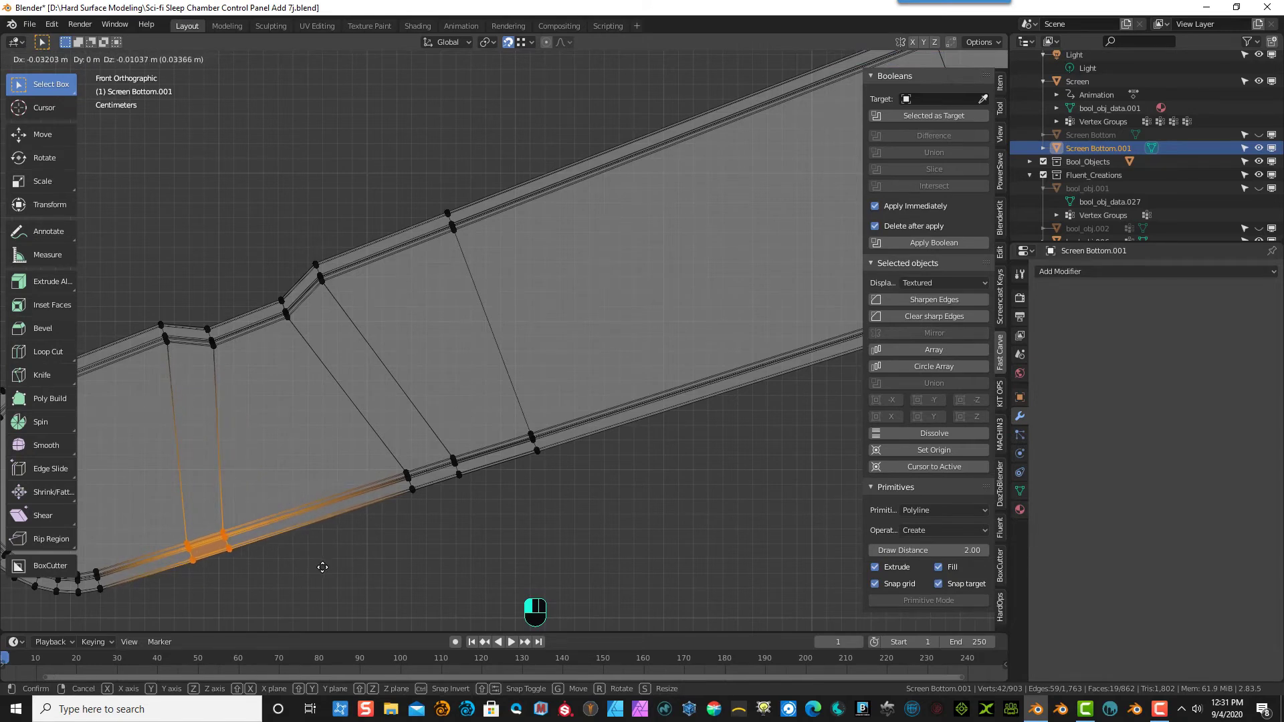
pyautogui.click(323, 567)
pyautogui.click(405, 531)
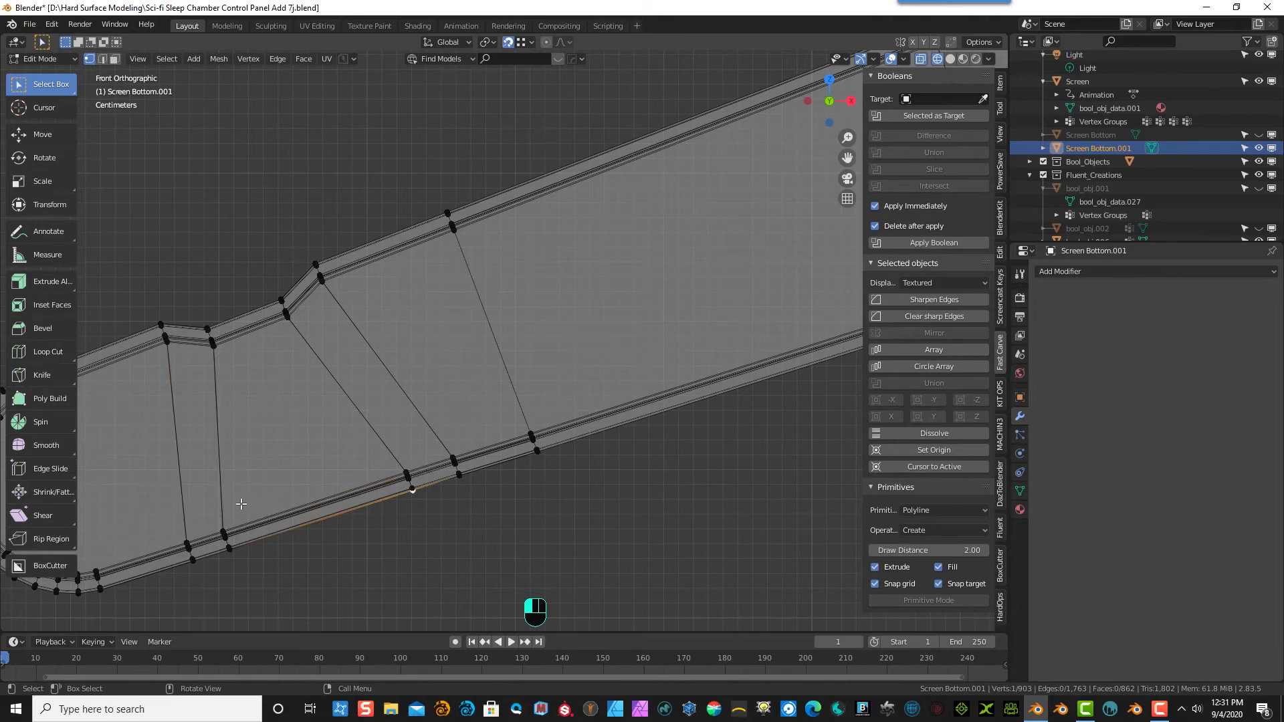
# - Select the lower-edge vertices of the second and third cuts and move them inward about 0.021 m to form a wide notch
pyautogui.moveTo(211, 514); pyautogui.dragTo(261, 575)
pyautogui.keyDown('shift'); pyautogui.moveTo(374, 469); pyautogui.dragTo(448, 549); pyautogui.keyUp('shift')
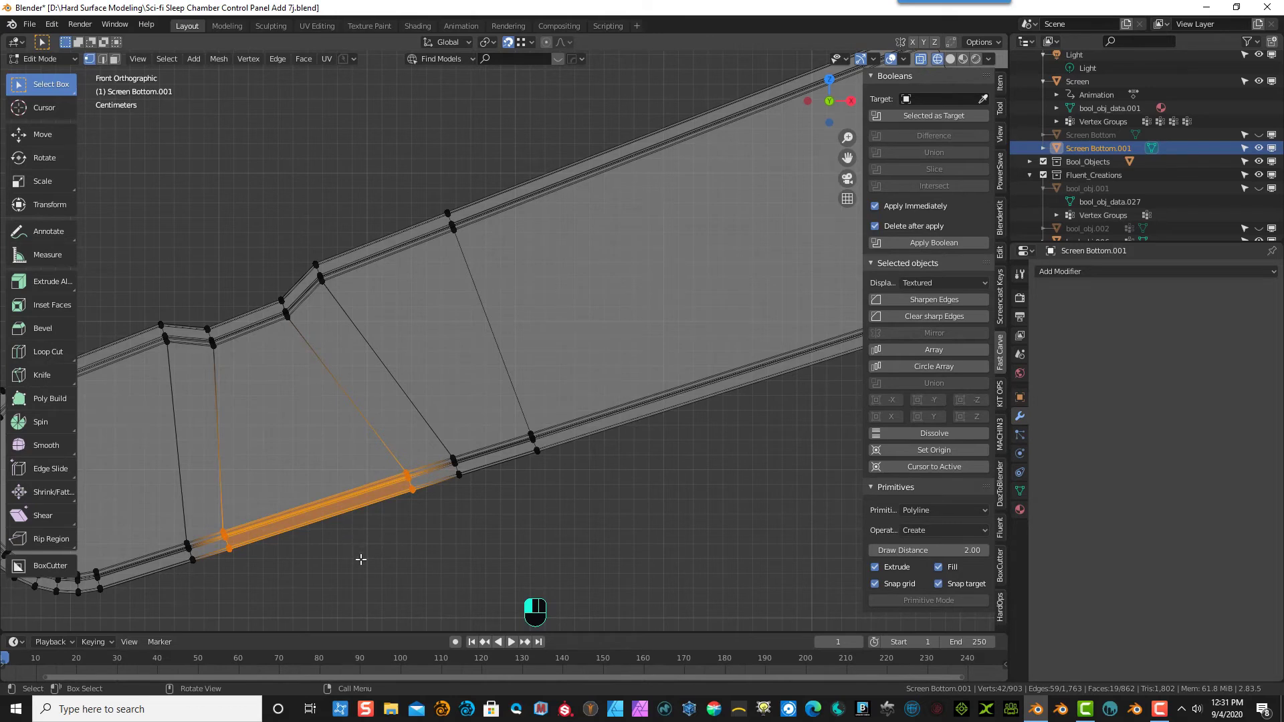
pyautogui.press('g')
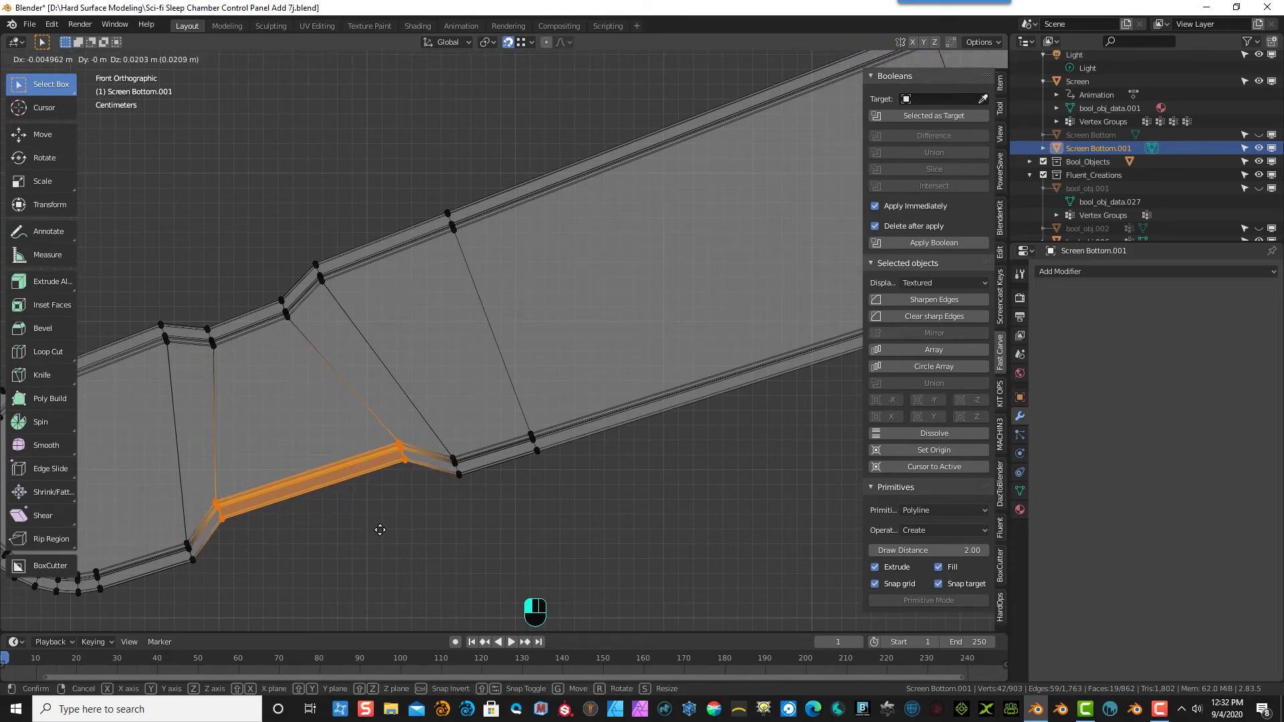
pyautogui.click(380, 530)
pyautogui.click(453, 544)
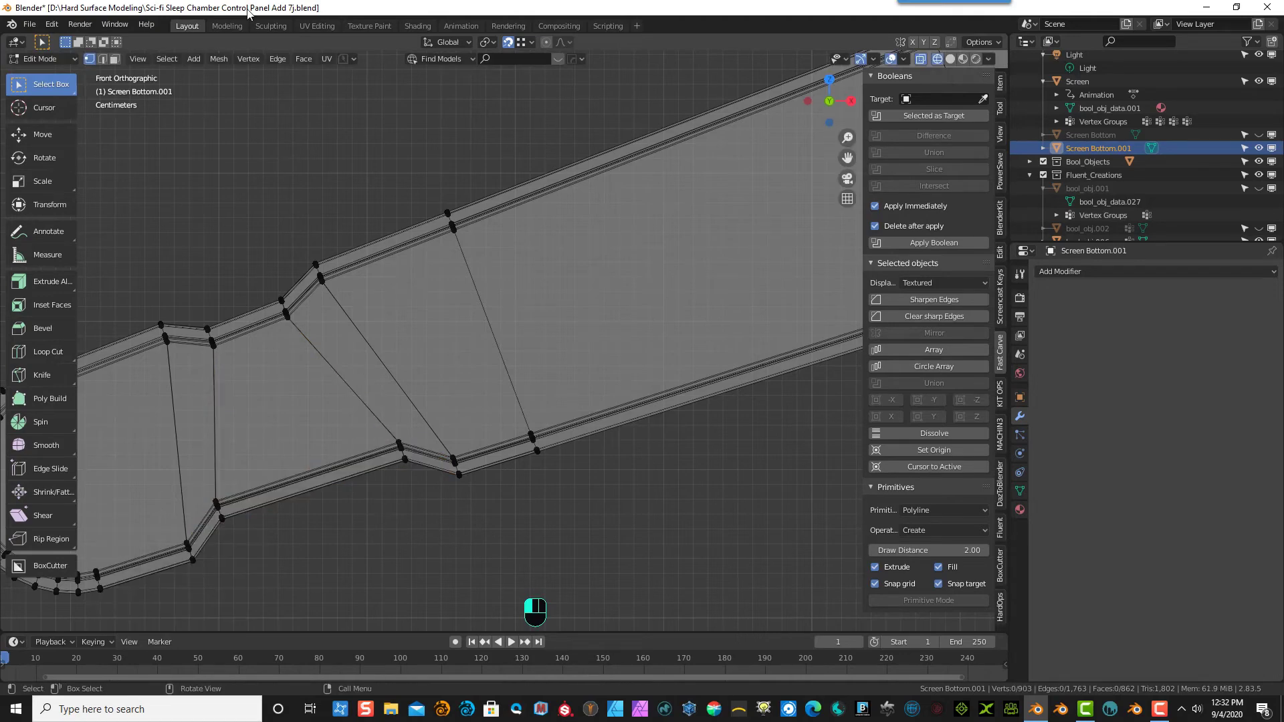
# - Return the notched panel to Object Mode and display it with solid shading
pyautogui.click(58, 60)
pyautogui.click(60, 78)
pyautogui.scroll(-2, 216, 132)
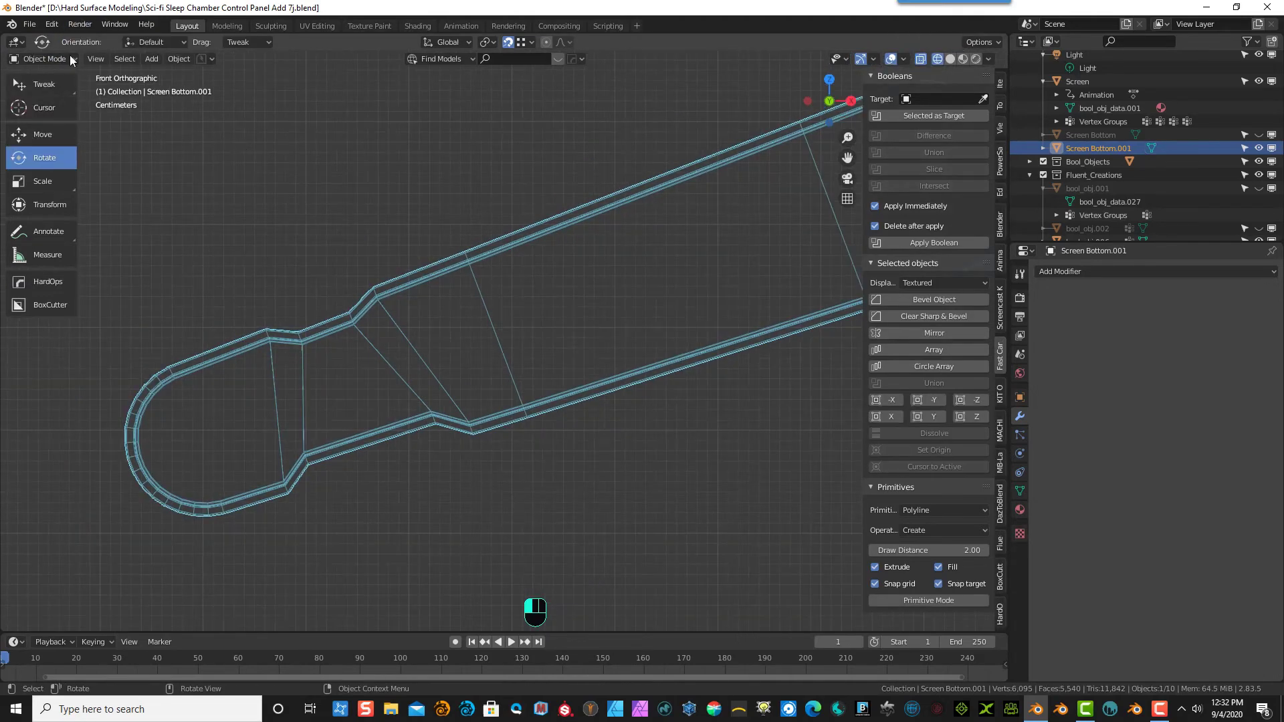
pyautogui.click(950, 59)
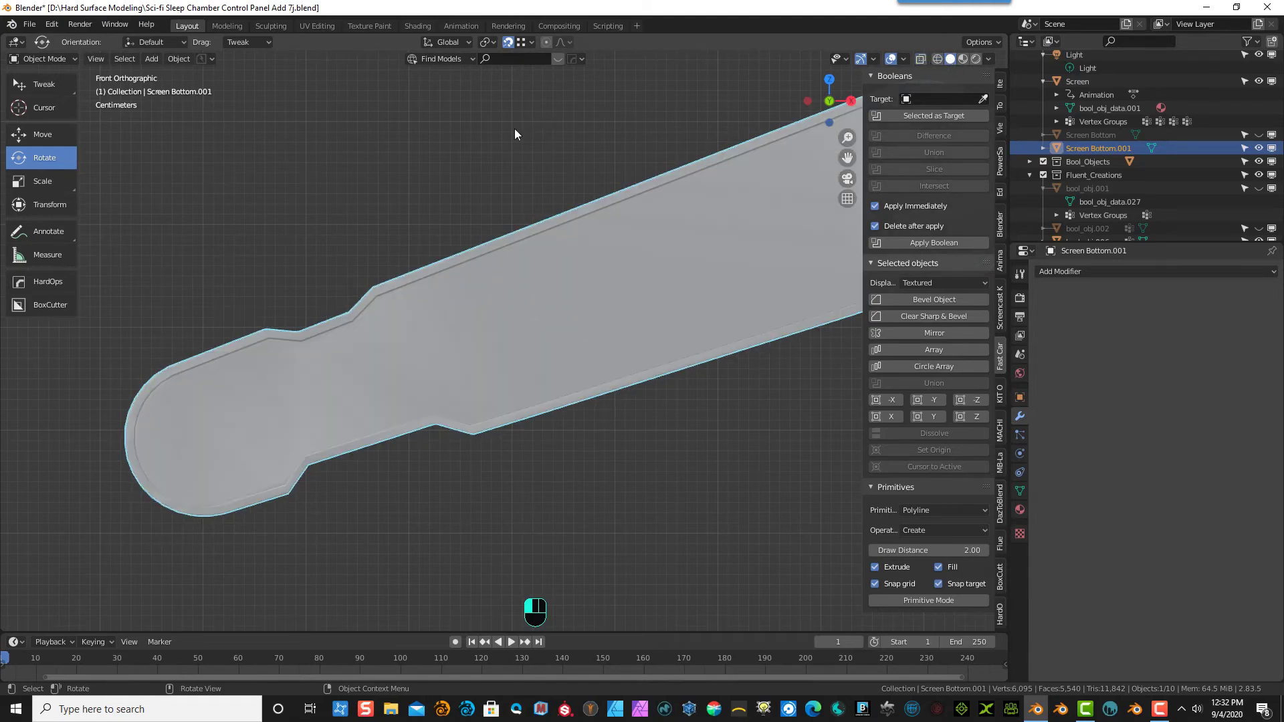
# - In Edit Mode with face selection, circle-select all the flat front faces inside the panel's raised border
pyautogui.click(56, 59)
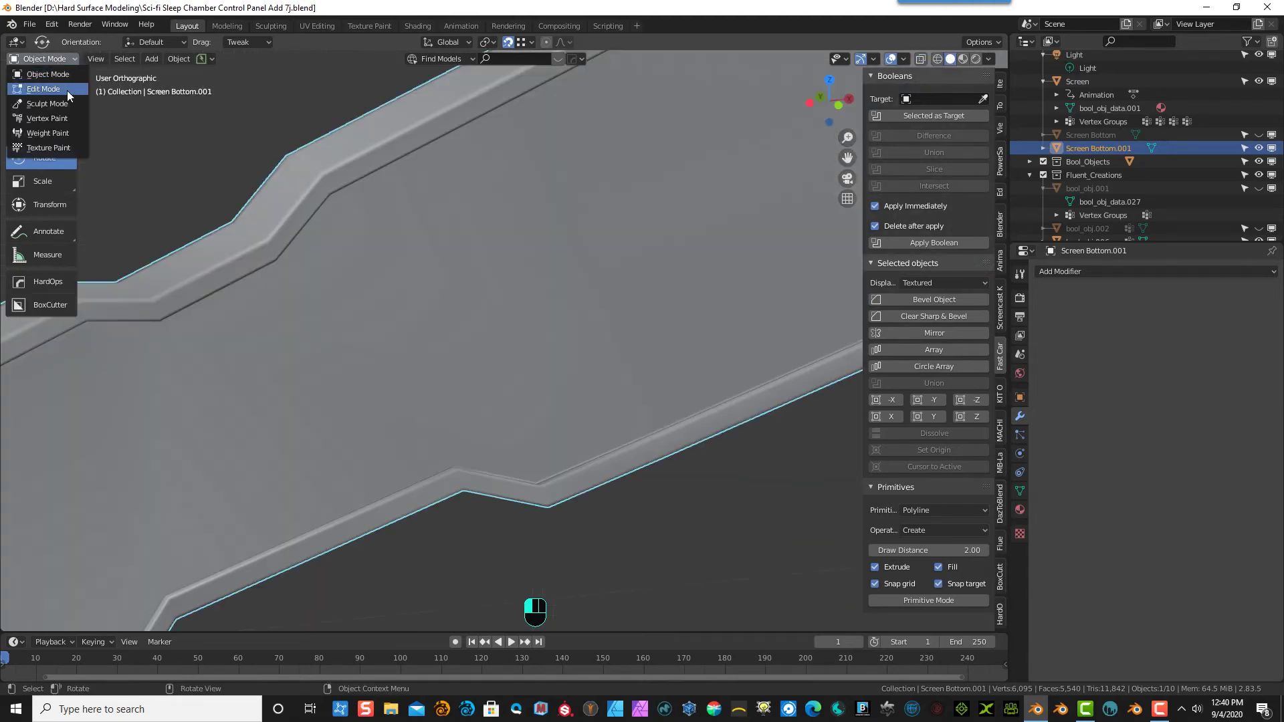
pyautogui.click(67, 90)
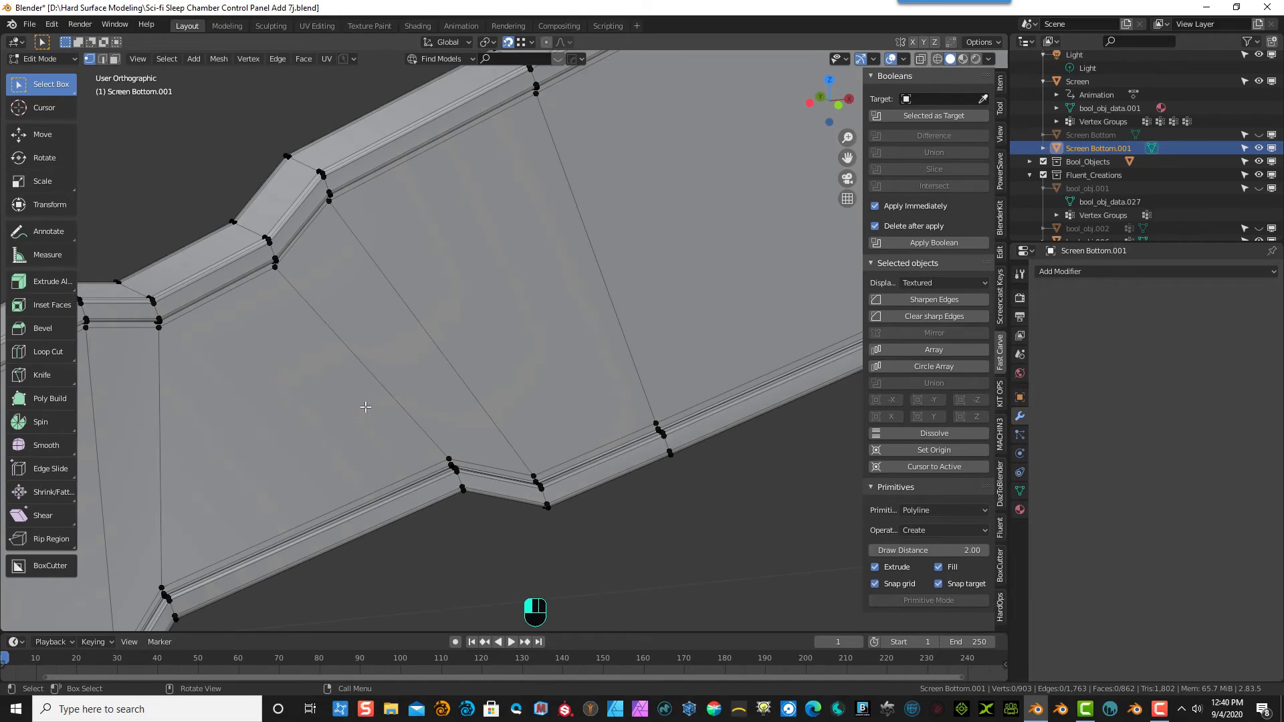
pyautogui.scroll(-1, 392, 443)
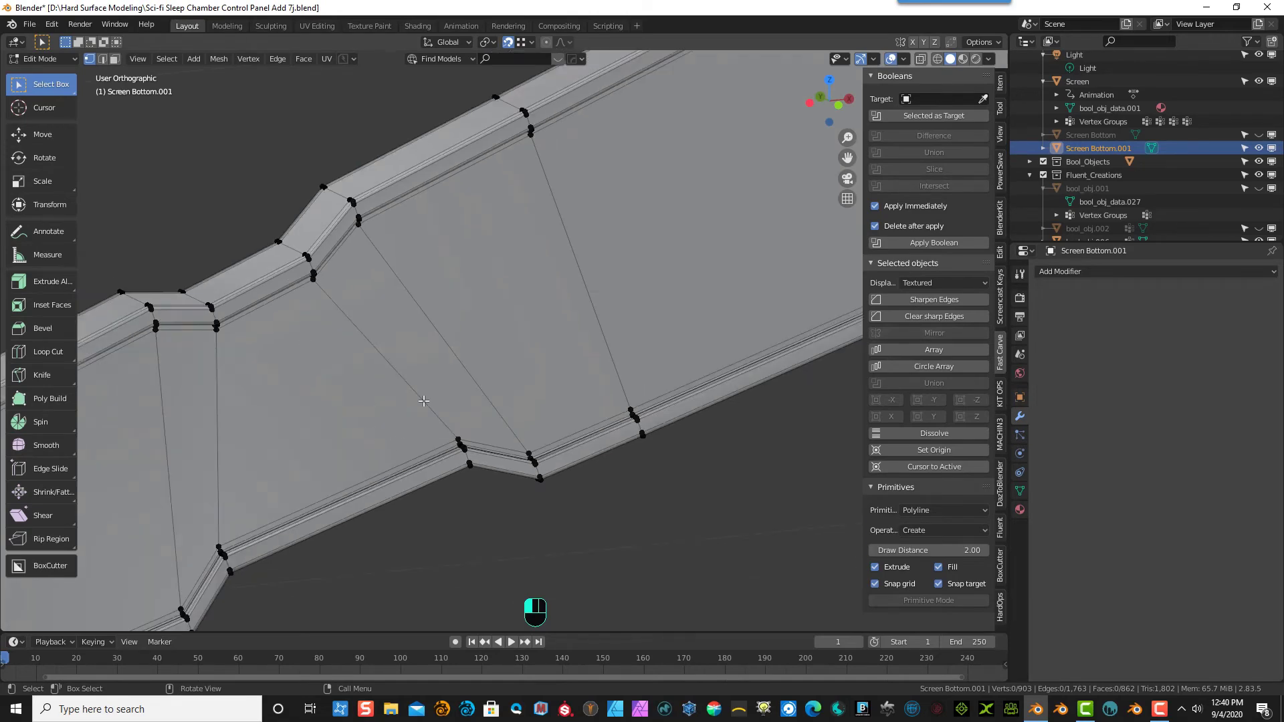
pyautogui.moveTo(421, 385); pyautogui.dragTo(371, 353, button='middle')
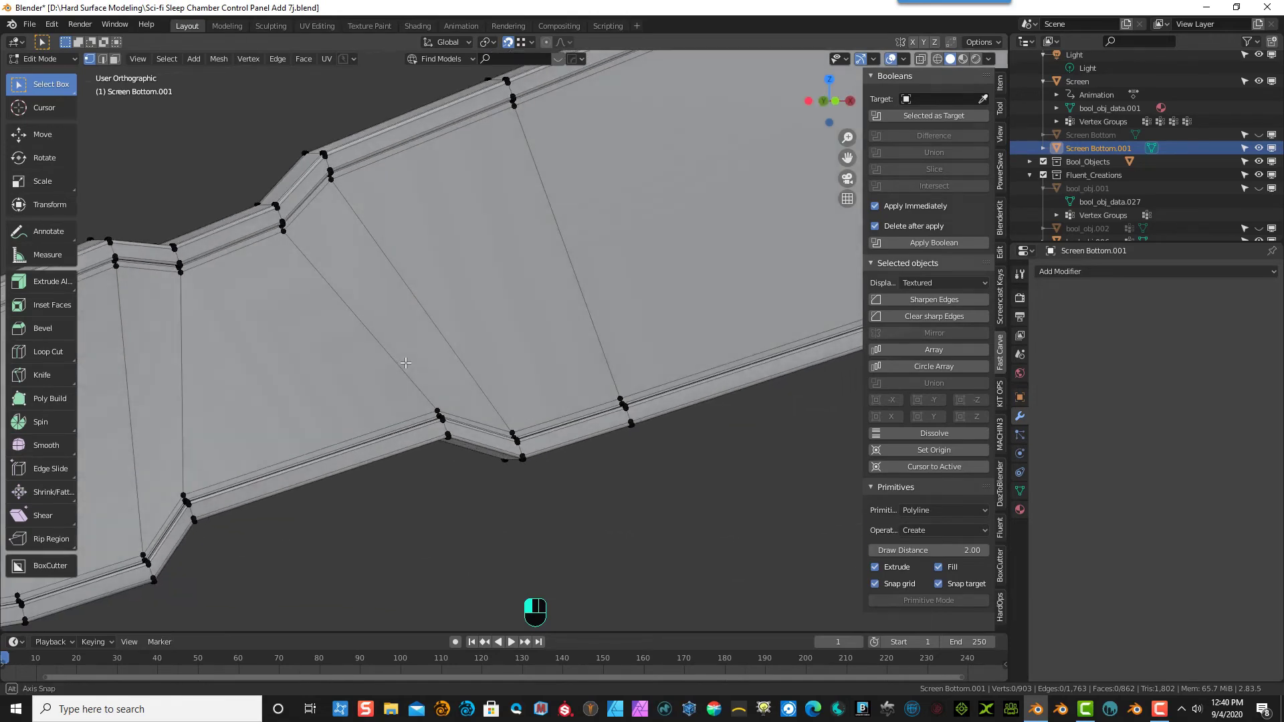
pyautogui.moveTo(50, 87); pyautogui.dragTo(48, 157)
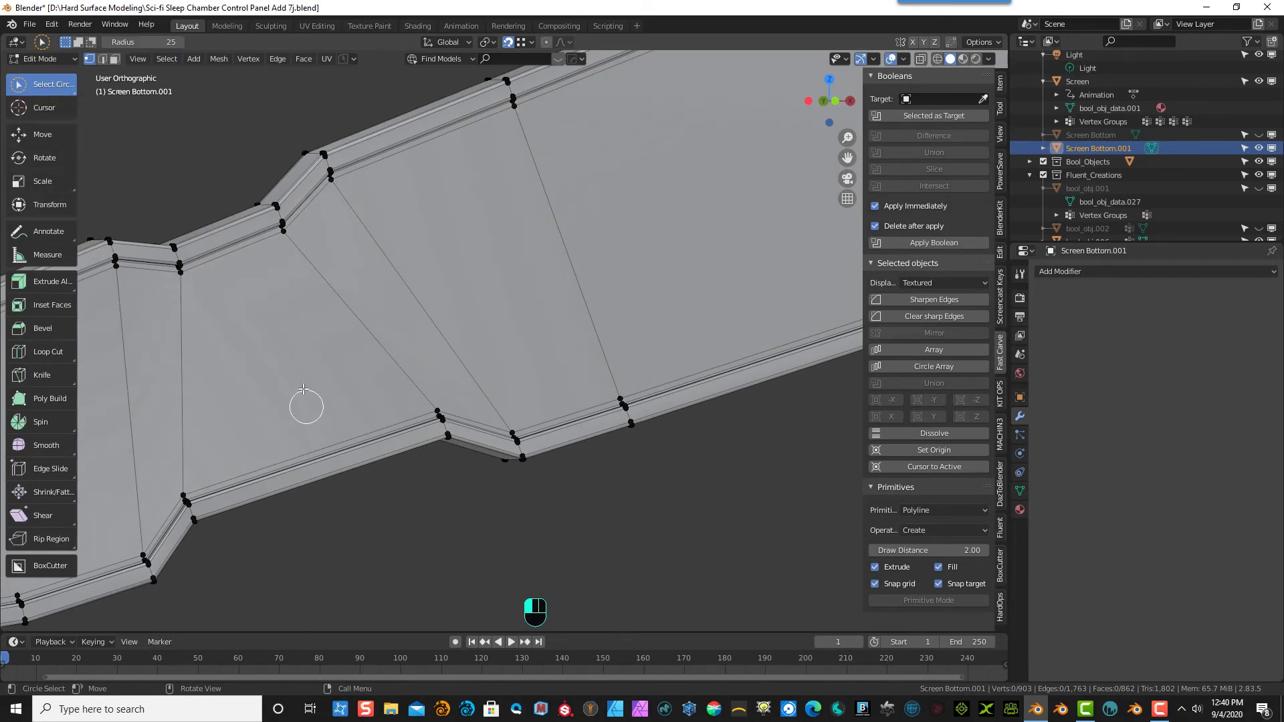
pyautogui.scroll(-2, 306, 406)
pyautogui.click(115, 60)
pyautogui.moveTo(195, 339)
pyautogui.mouseDown()
pyautogui.moveTo(244, 468)
pyautogui.moveTo(428, 321)
pyautogui.moveTo(682, 244)
pyautogui.mouseUp()
pyautogui.scroll(-2, 667, 269)
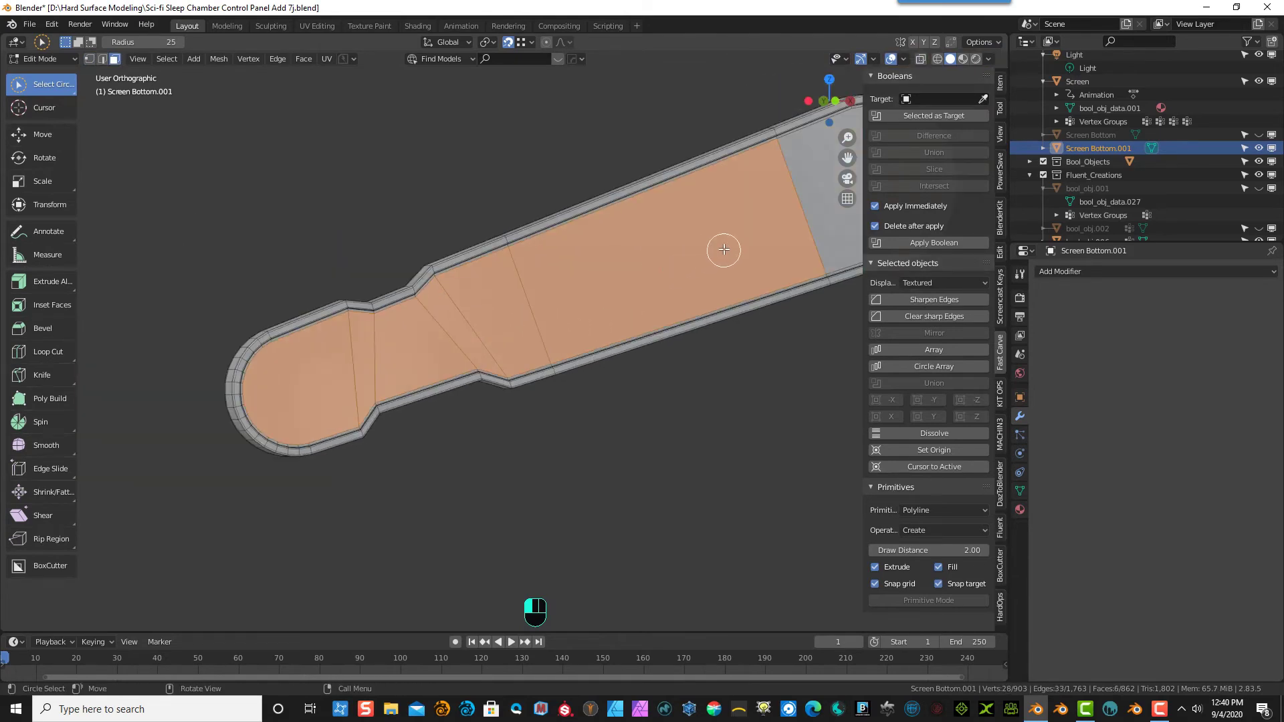
pyautogui.moveTo(847, 158); pyautogui.dragTo(734, 245)
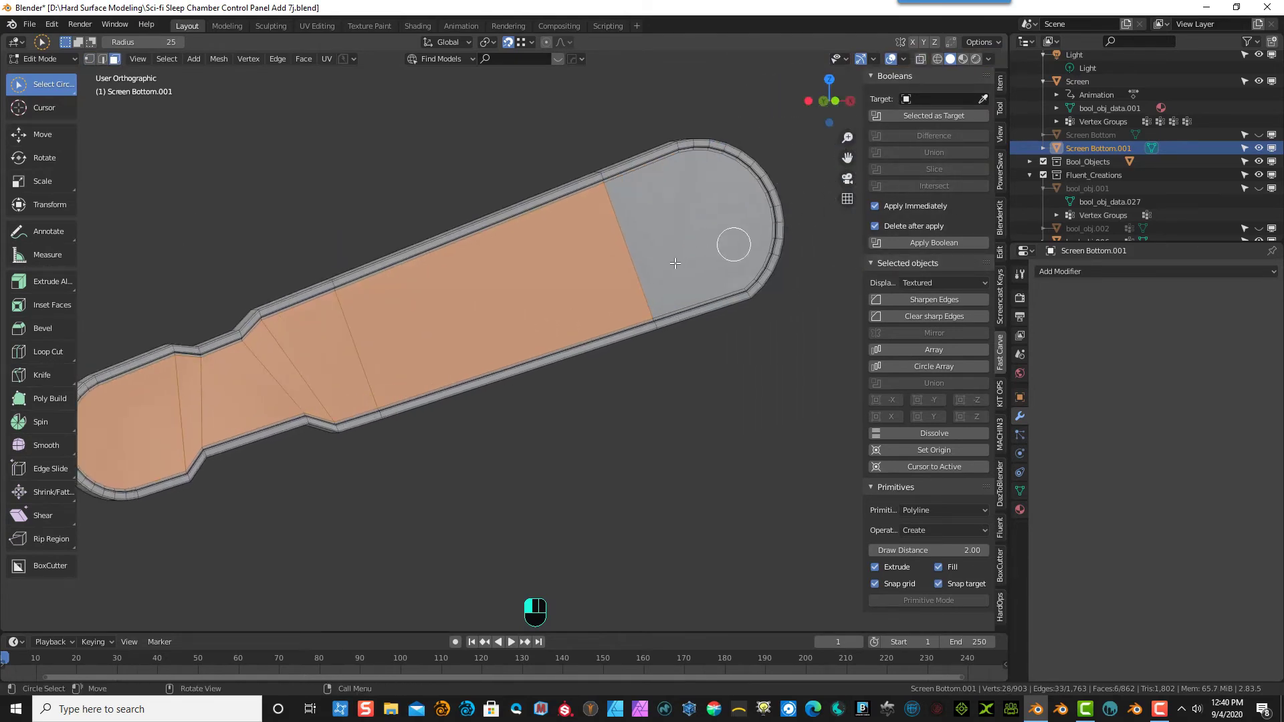
pyautogui.click(643, 271)
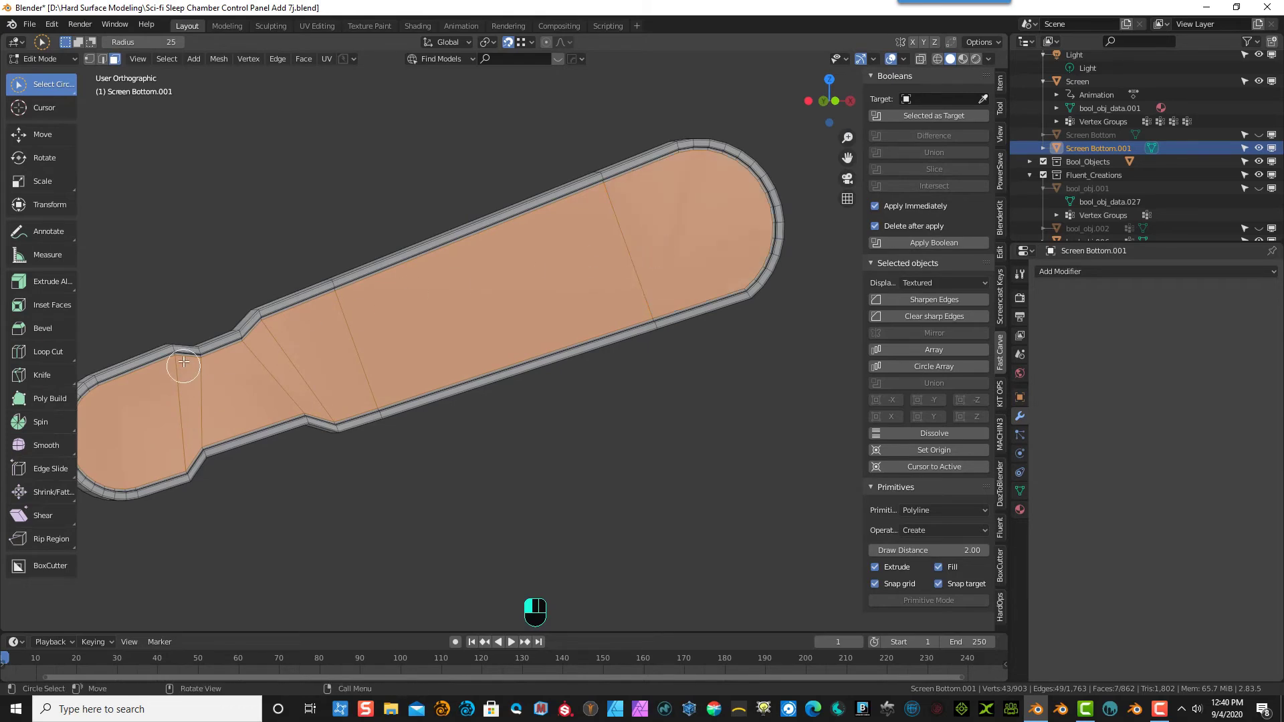
pyautogui.scroll(1, 181, 361)
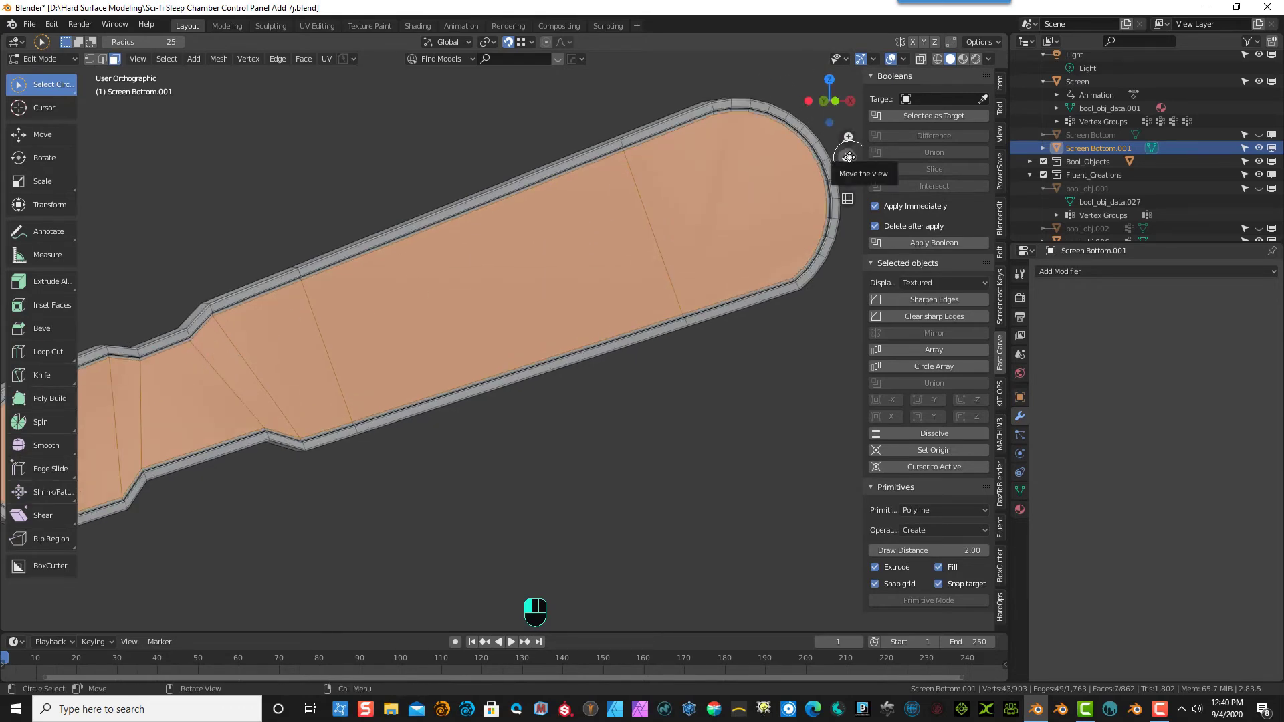
pyautogui.moveTo(850, 159); pyautogui.dragTo(708, 201)
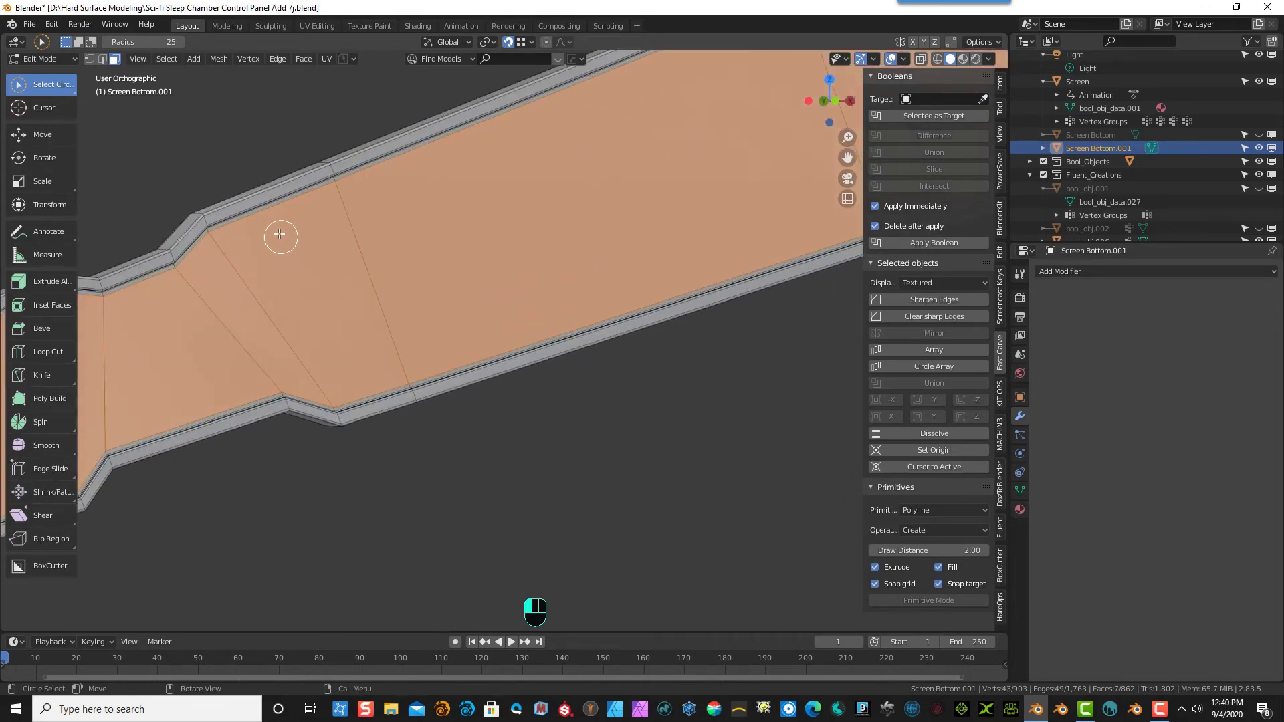
# - Inset the selected front faces by about 0.0032 m and clear the selection
pyautogui.click(43, 304)
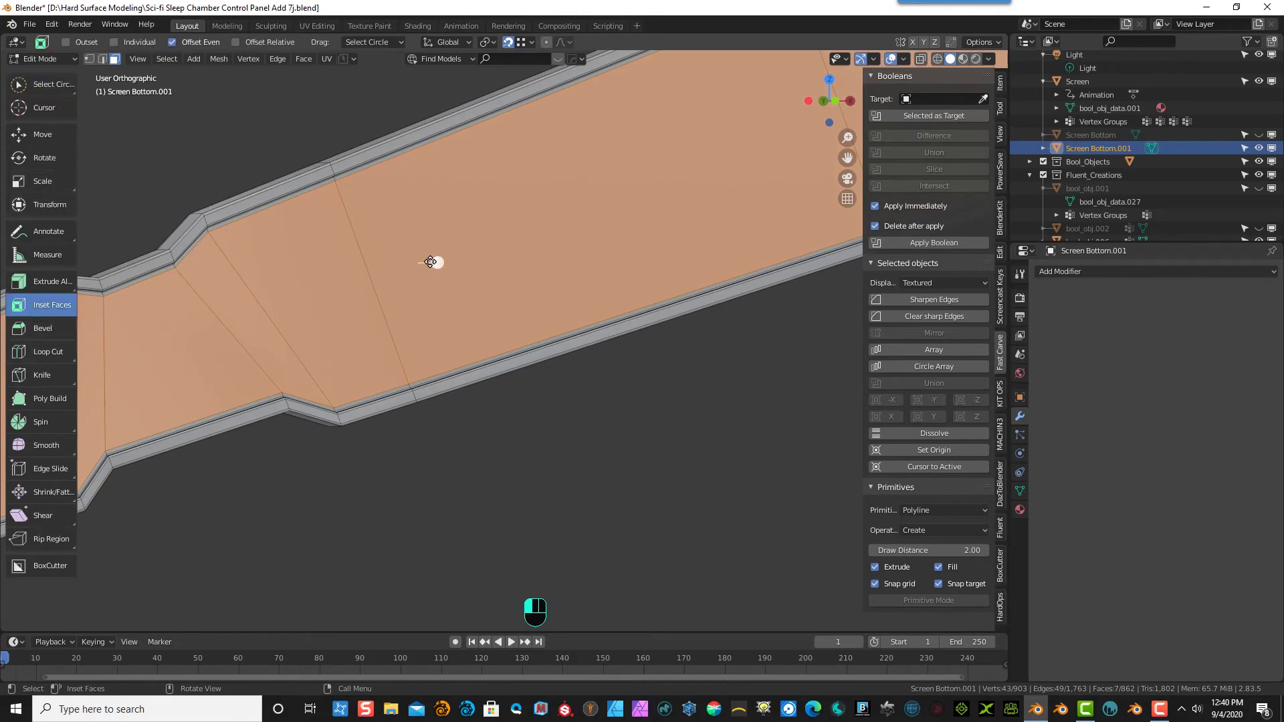
pyautogui.moveTo(431, 263); pyautogui.dragTo(428, 262)
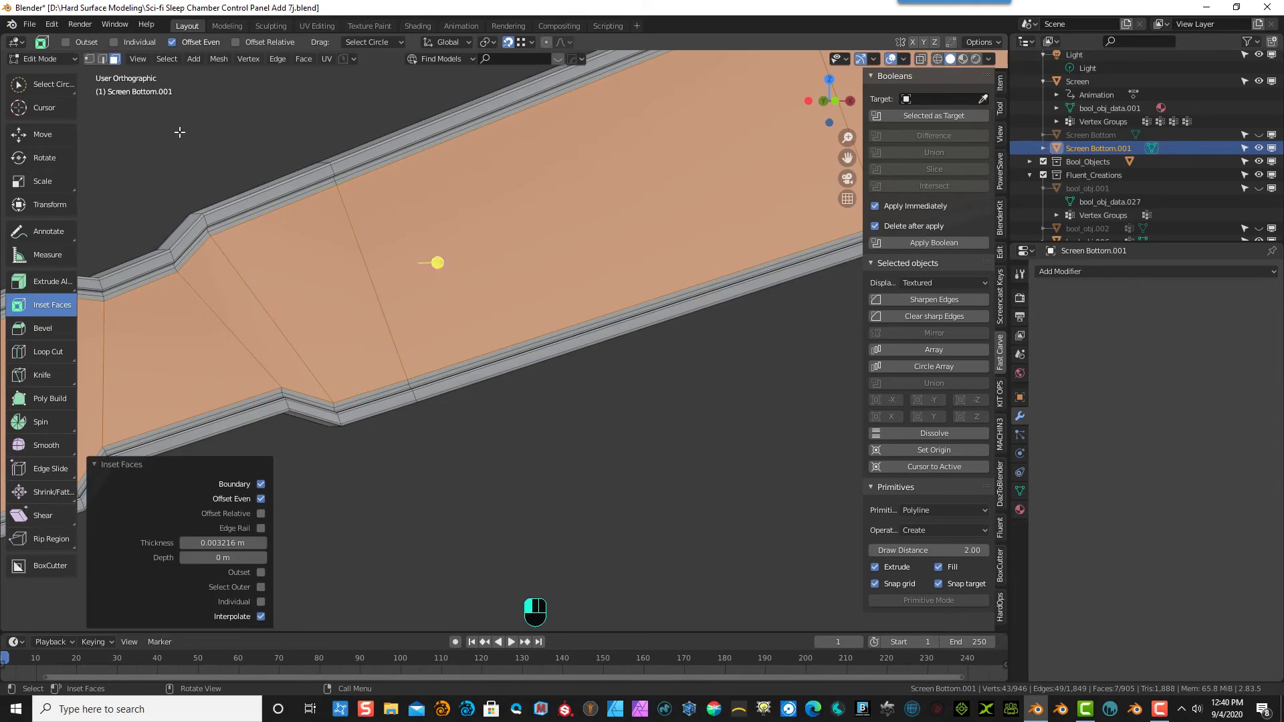
pyautogui.click(180, 133)
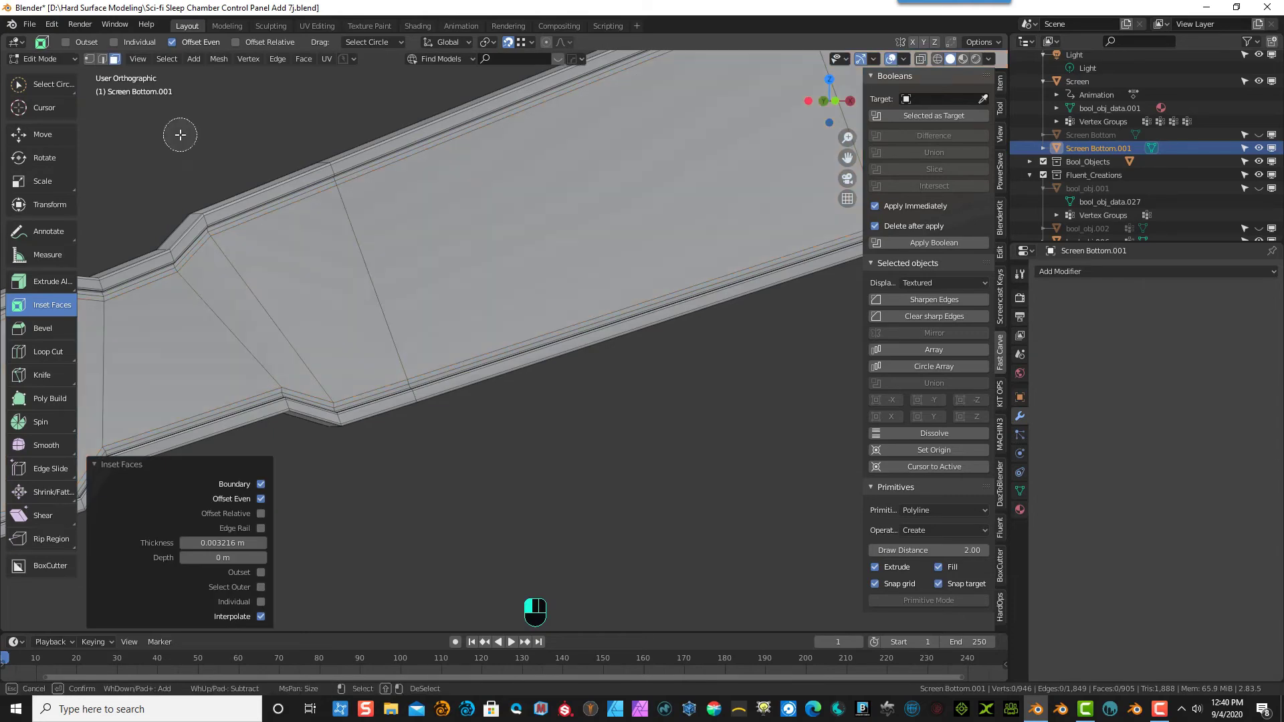
# - Delete the selected flat faces inside the inset border on the panel's back side
pyautogui.click(40, 61)
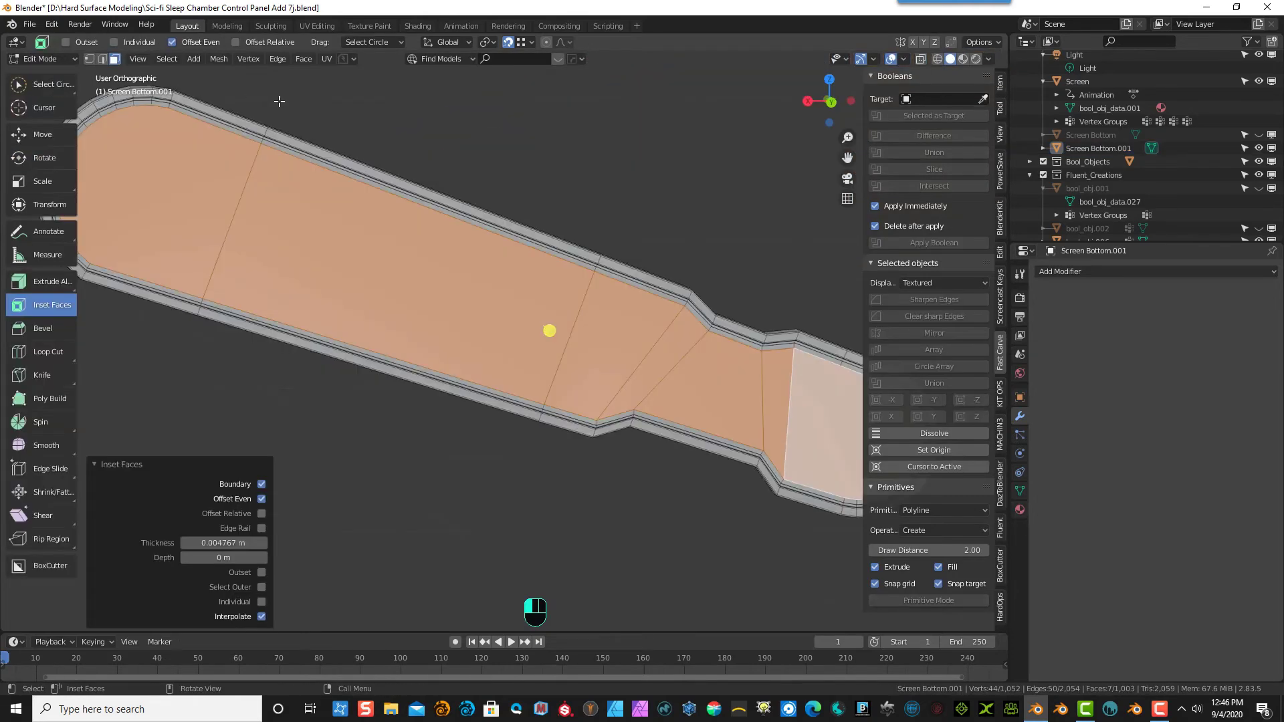
pyautogui.press('x')
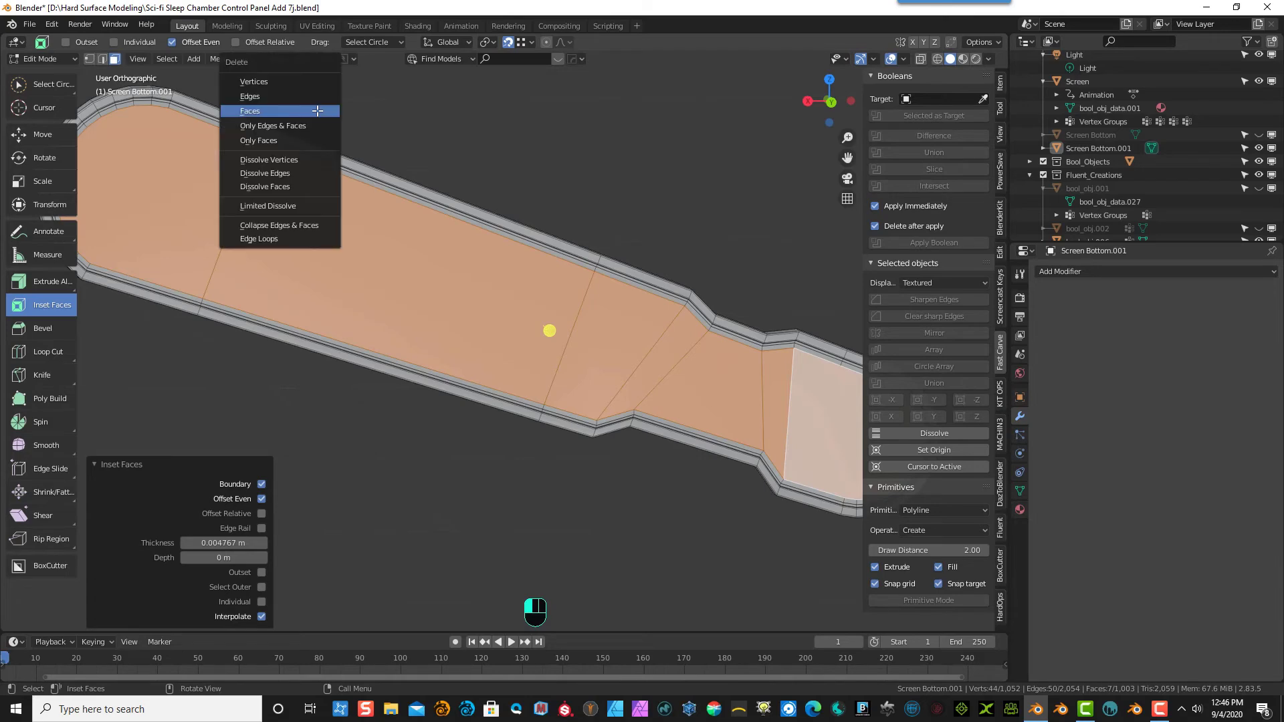
pyautogui.click(318, 112)
# - Select the innermost edge loop around the panel's front opening and switch it to vertex selection
pyautogui.moveTo(496, 115); pyautogui.dragTo(298, 120, button='middle')
pyautogui.scroll(3, 466, 344)
pyautogui.scroll(2, 467, 344)
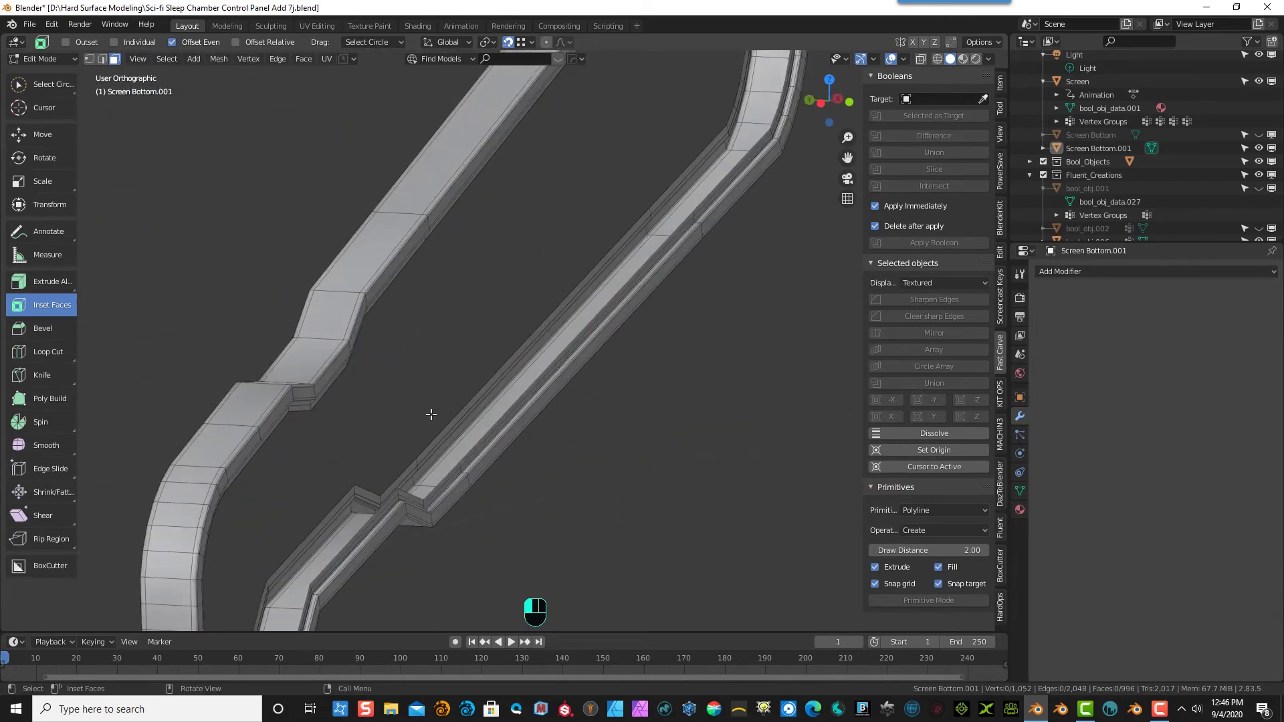
pyautogui.click(87, 59)
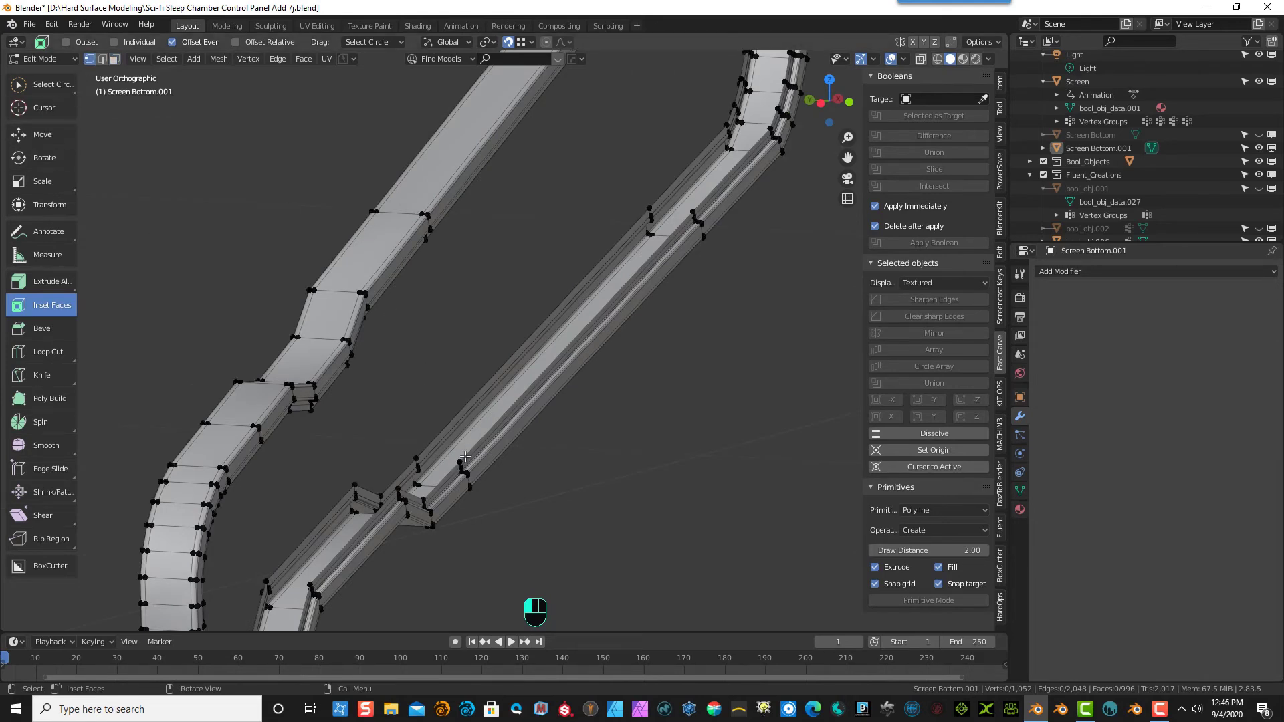
pyautogui.click(101, 59)
pyautogui.keyDown('alt'); pyautogui.click(531, 386); pyautogui.keyUp('alt')
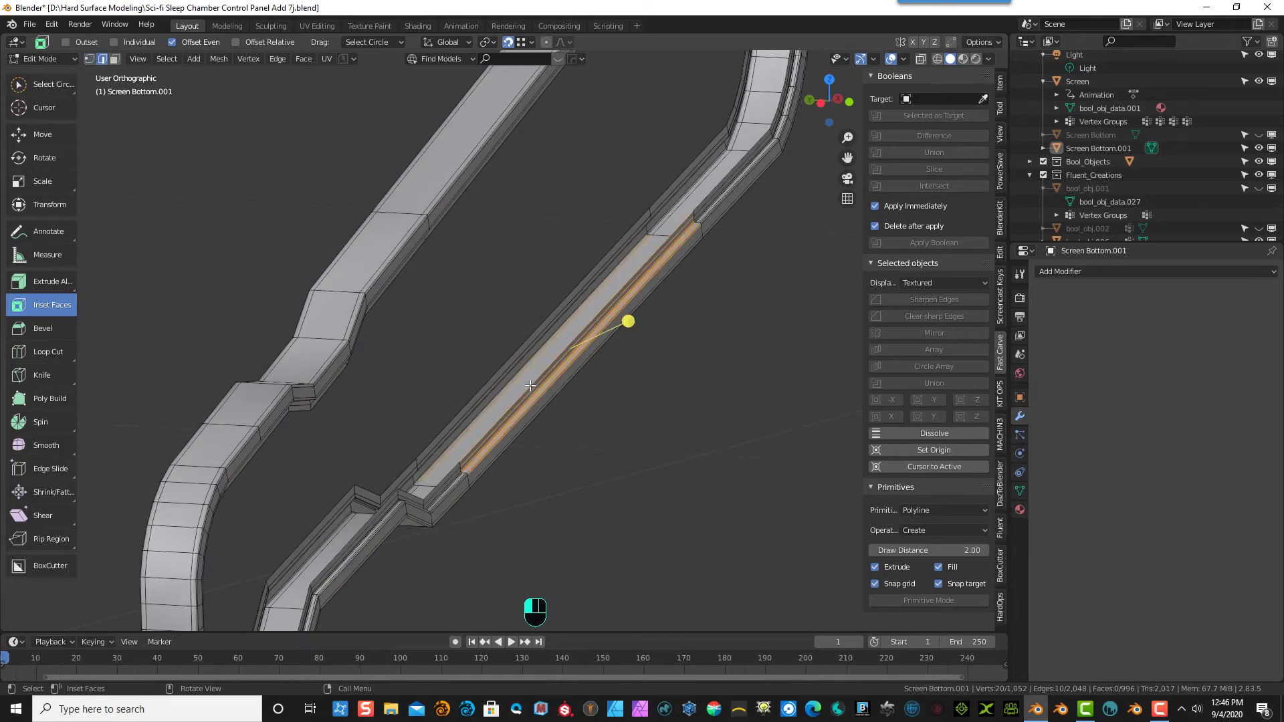
pyautogui.press('KP_Decimal')
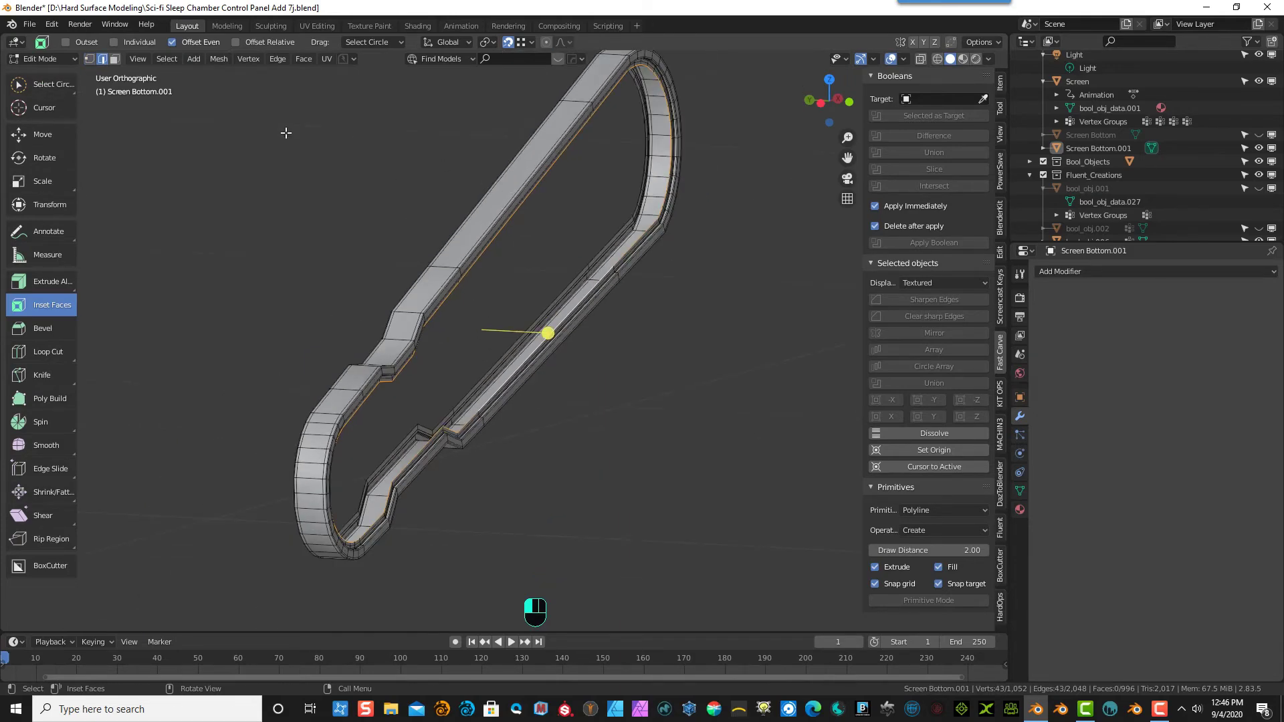
pyautogui.click(44, 84)
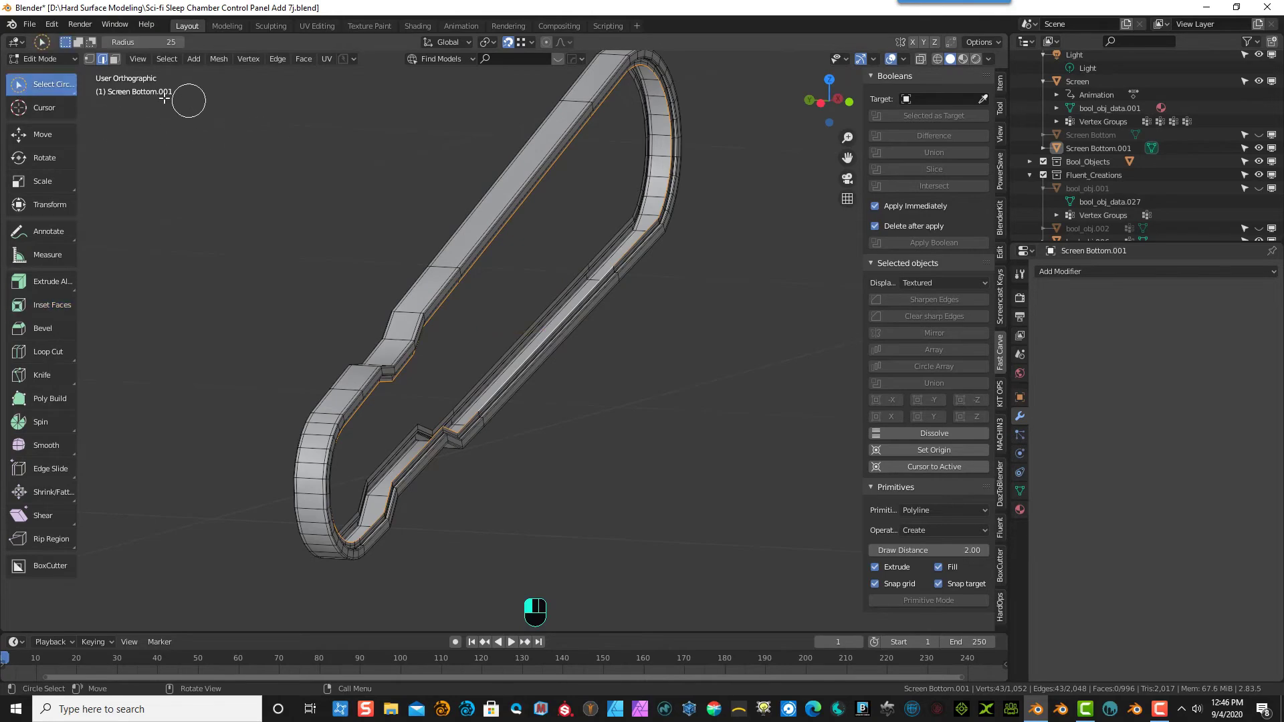
pyautogui.click(89, 58)
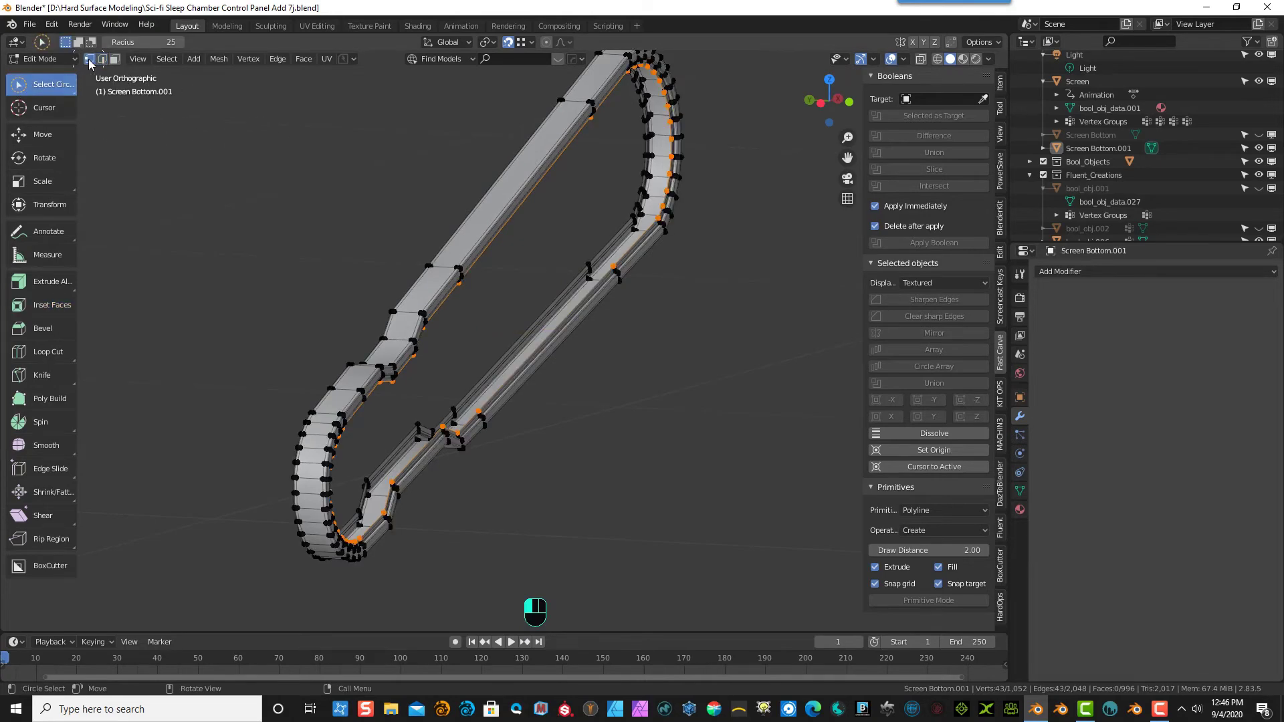
# - In the right view with X-ray on, flatten the front opening's loop by scaling it to 0.010 along Y, then deselect it
pyautogui.press('KP_1')
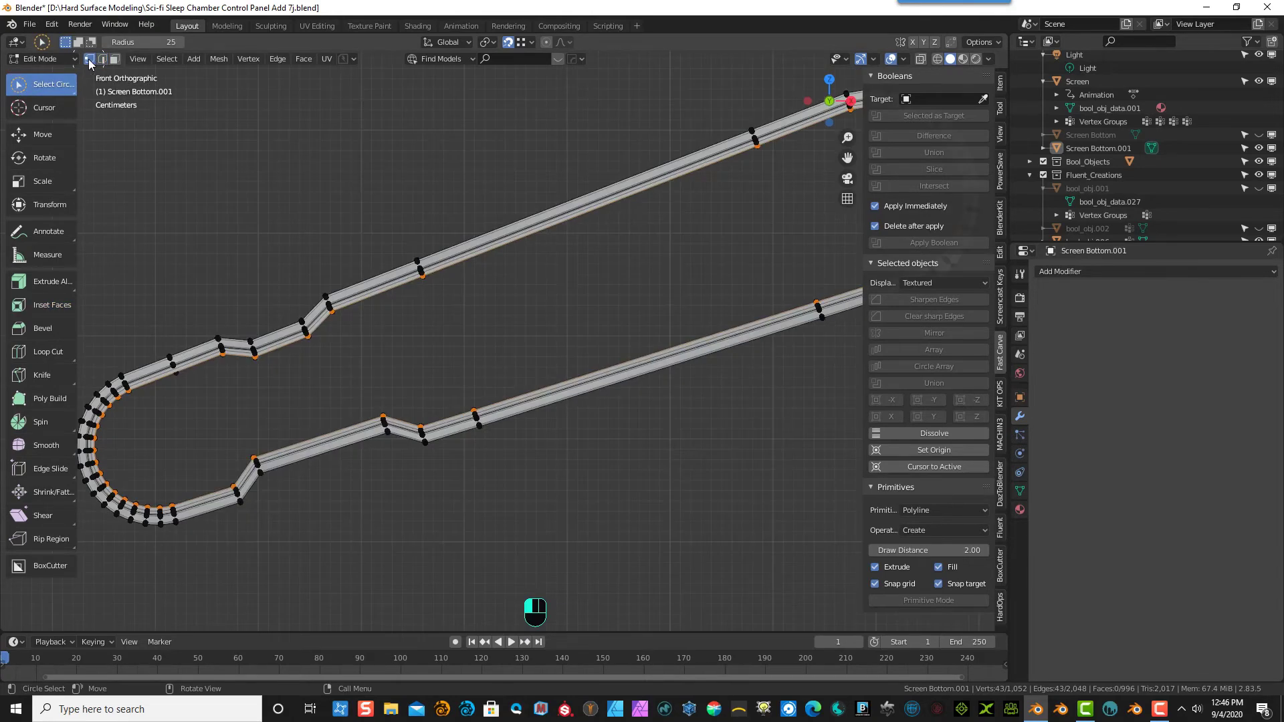
pyautogui.press('KP_3')
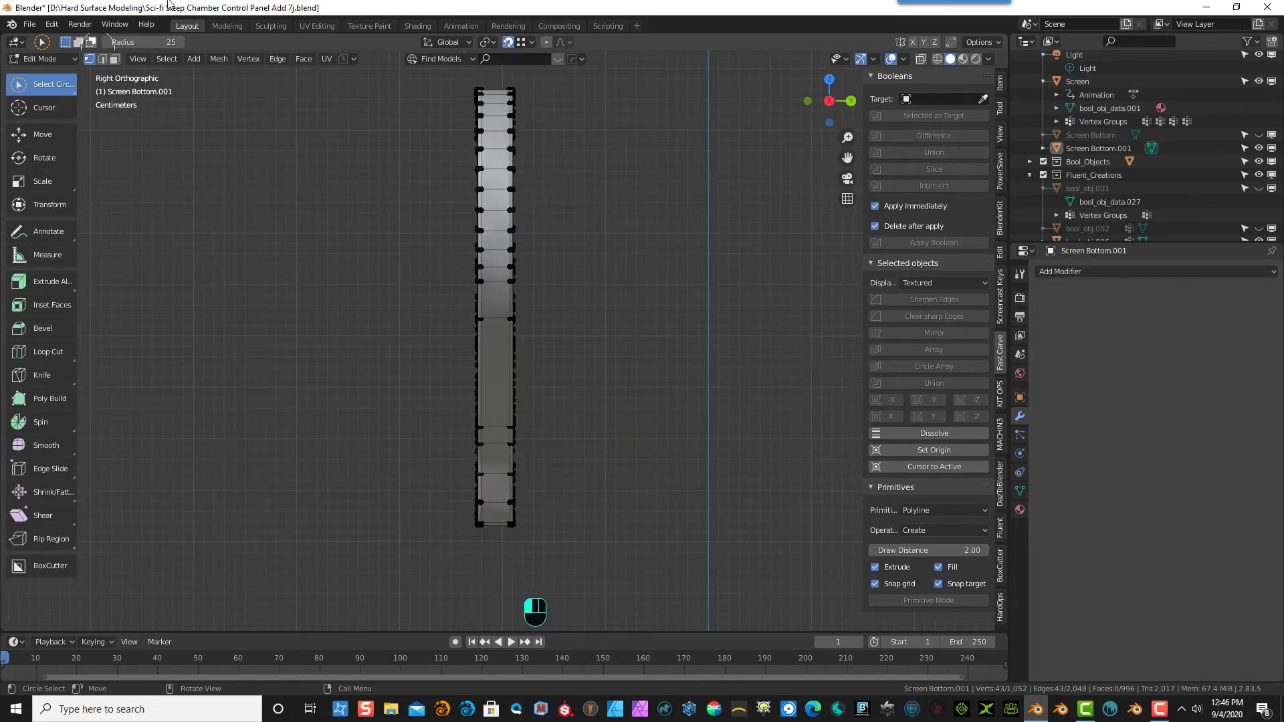
pyautogui.click(923, 61)
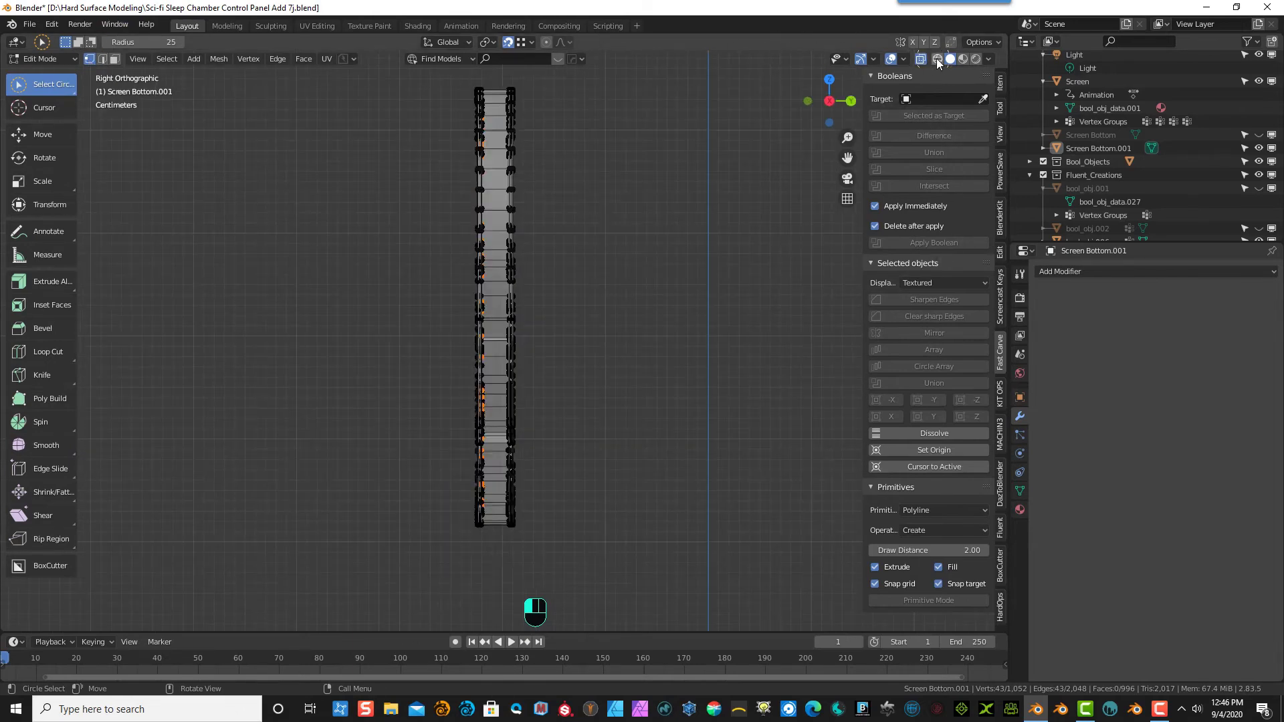
pyautogui.scroll(1, 456, 218)
pyautogui.scroll(6, 455, 218)
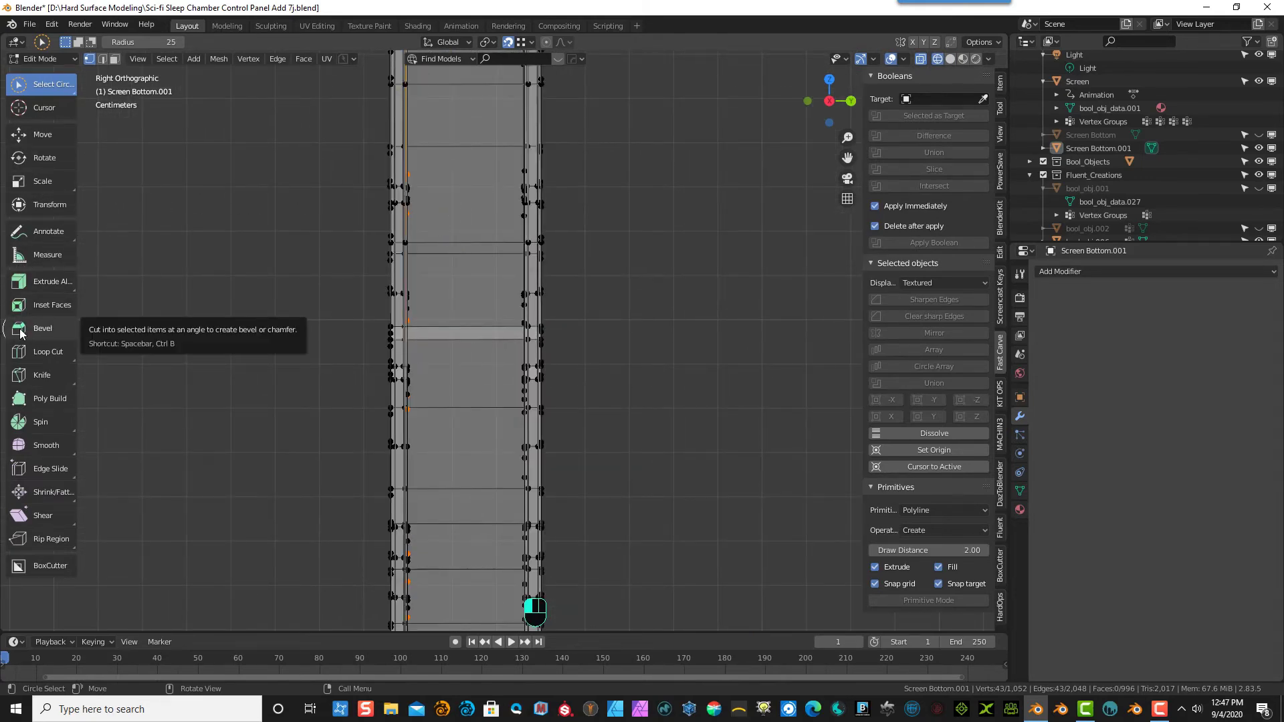
pyautogui.click(30, 181)
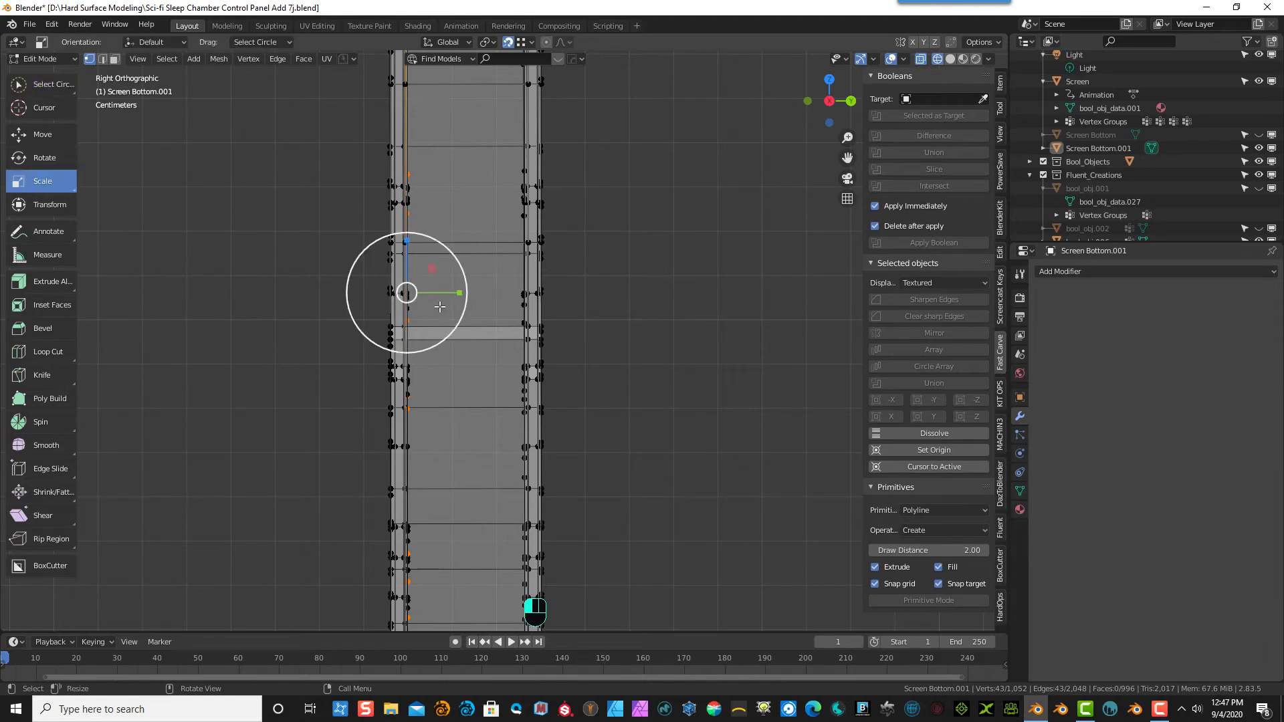
pyautogui.moveTo(459, 292); pyautogui.dragTo(411, 295)
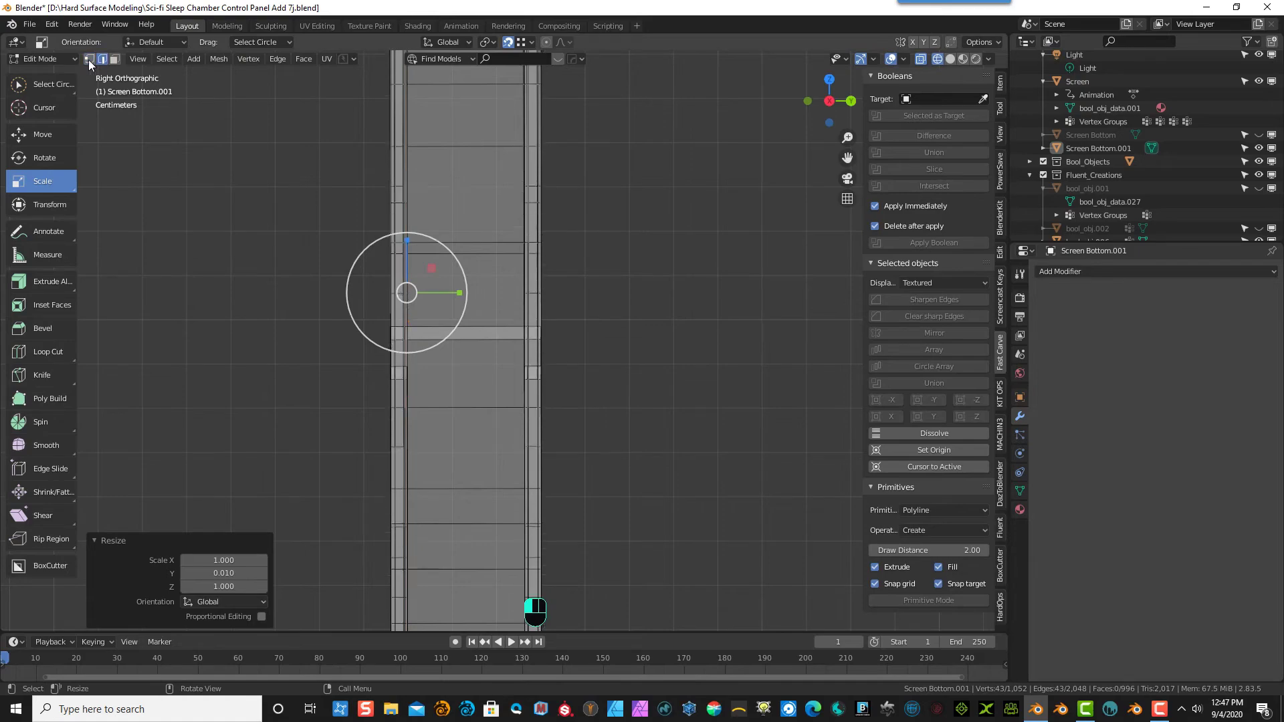
pyautogui.click(131, 179)
# - Select the innermost edge loop around the back opening and flatten it along Y in the right view, then deselect it
pyautogui.moveTo(686, 279); pyautogui.dragTo(660, 303, button='middle')
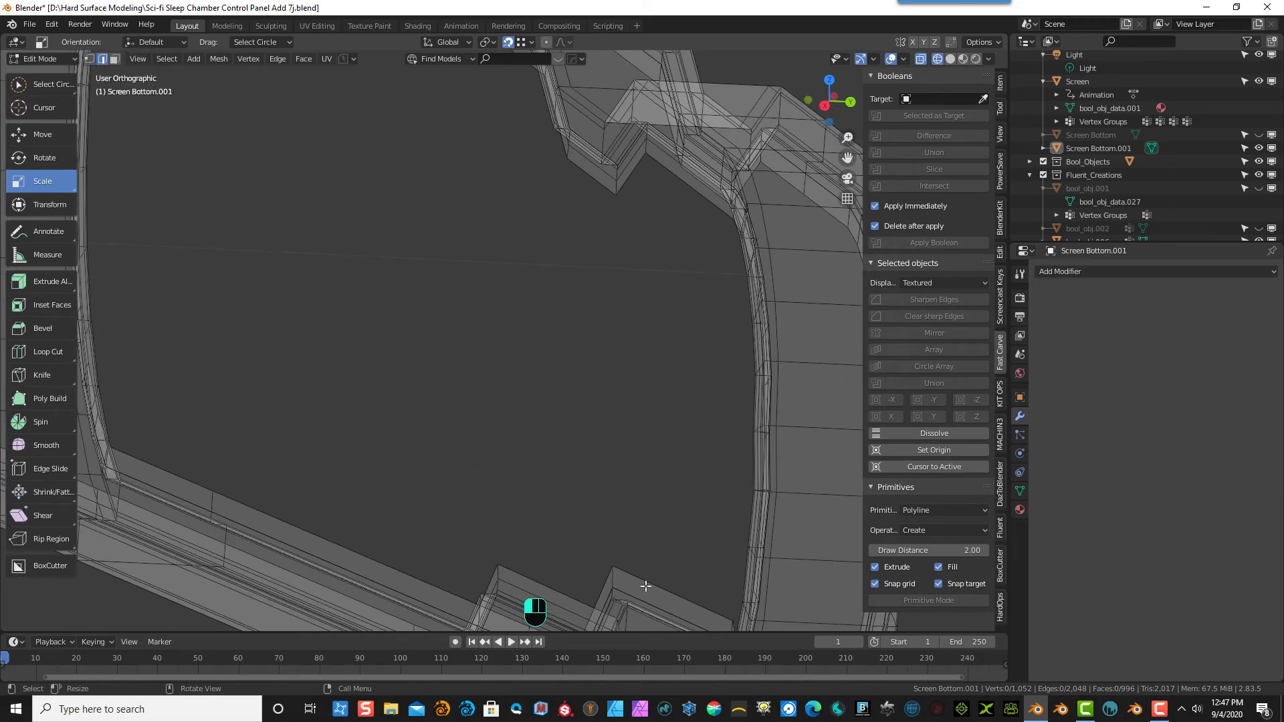
pyautogui.keyDown('alt'); pyautogui.click(671, 593); pyautogui.keyUp('alt')
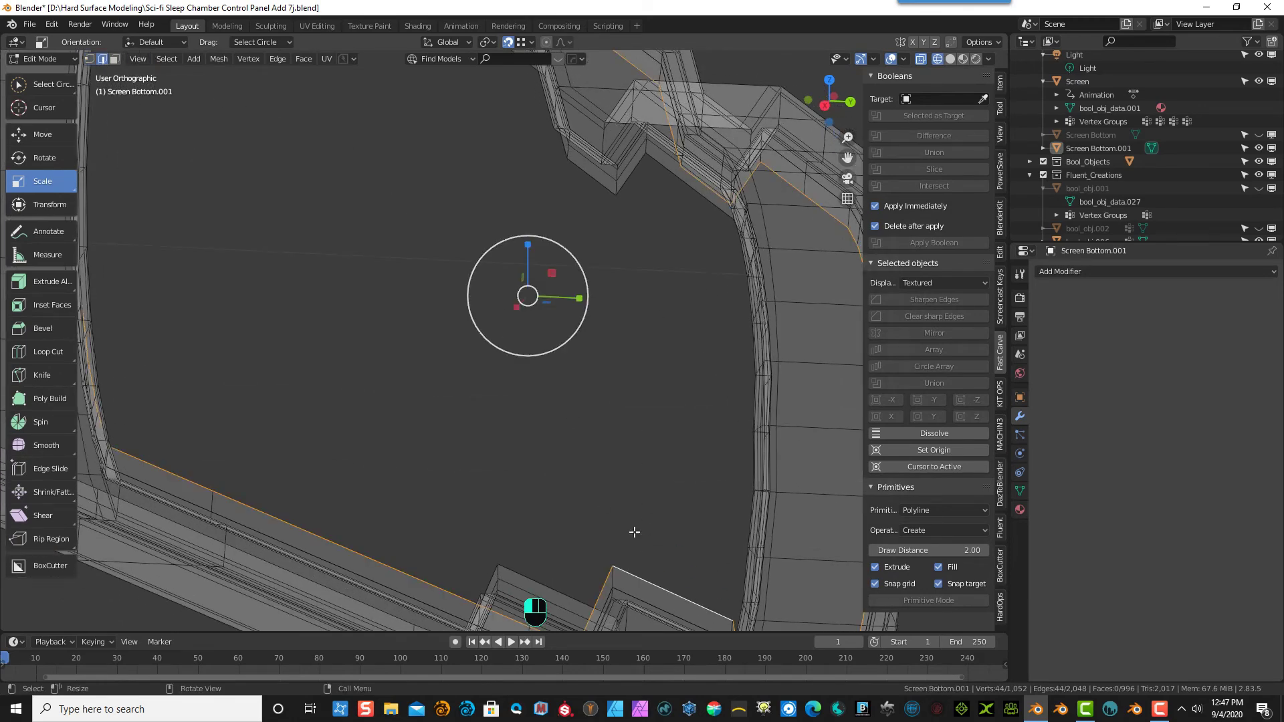
pyautogui.click(93, 58)
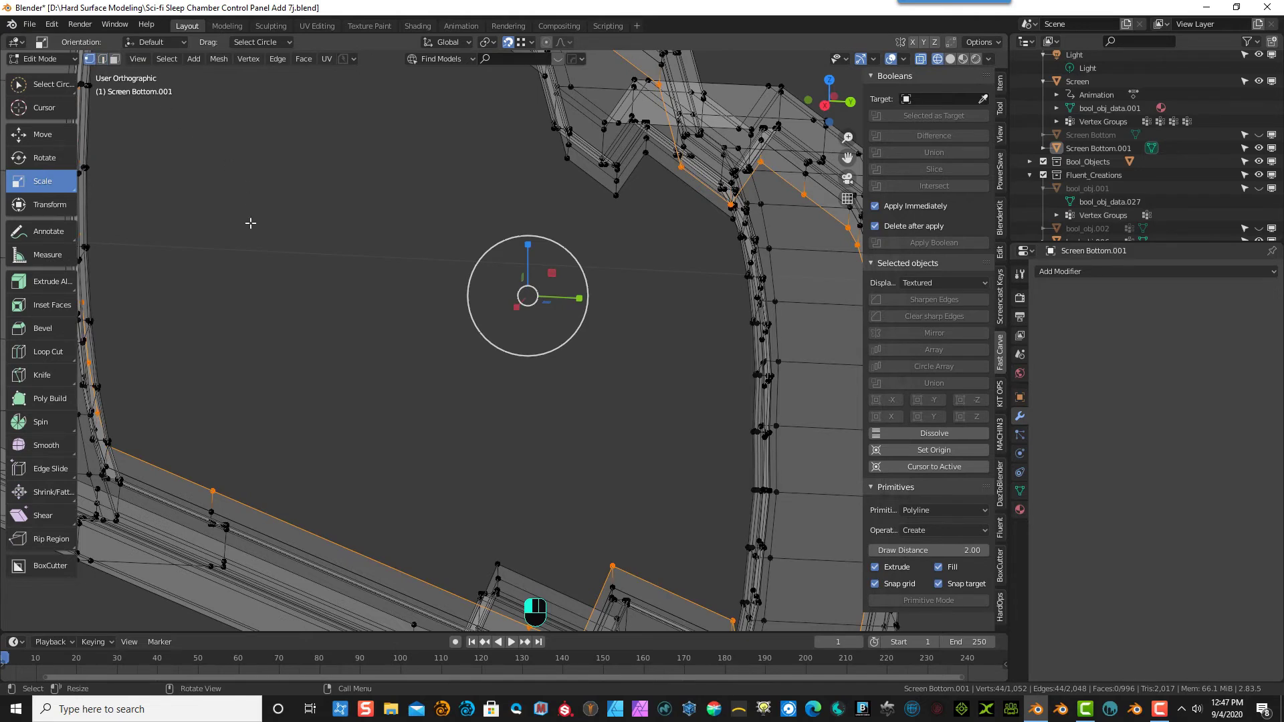
pyautogui.press('KP_3')
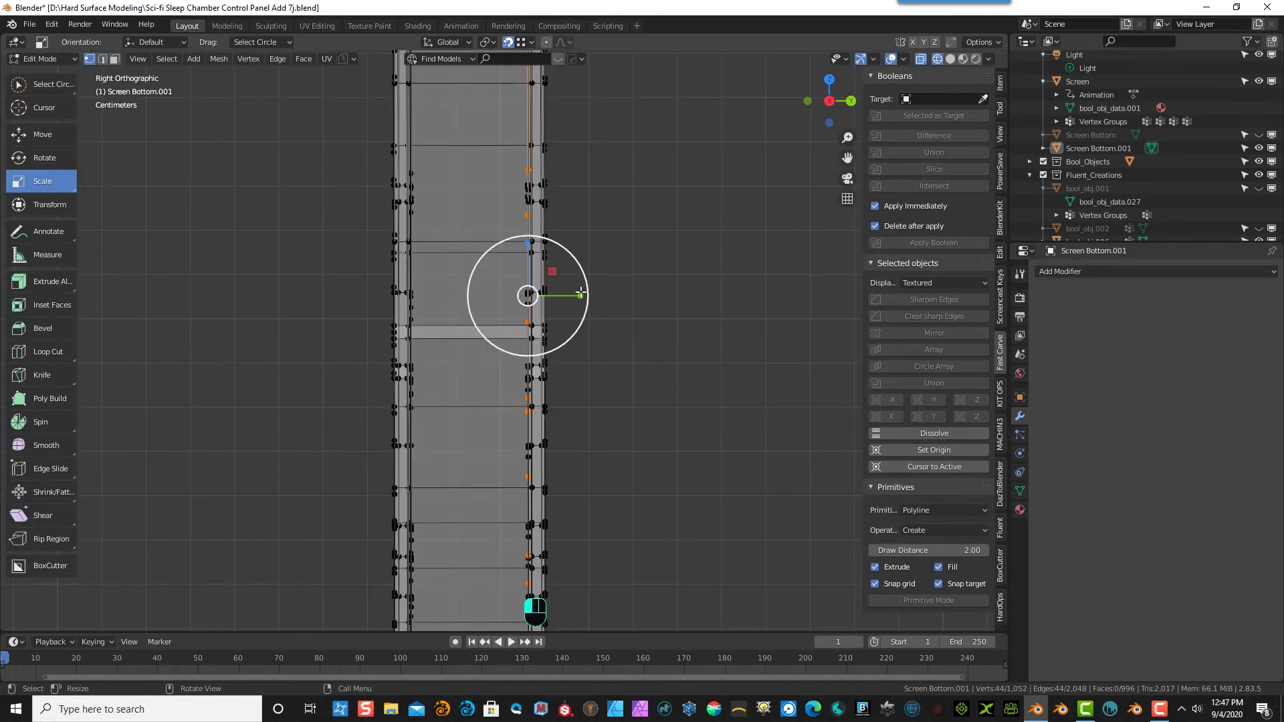
pyautogui.moveTo(581, 295); pyautogui.dragTo(540, 295)
pyautogui.click(696, 154)
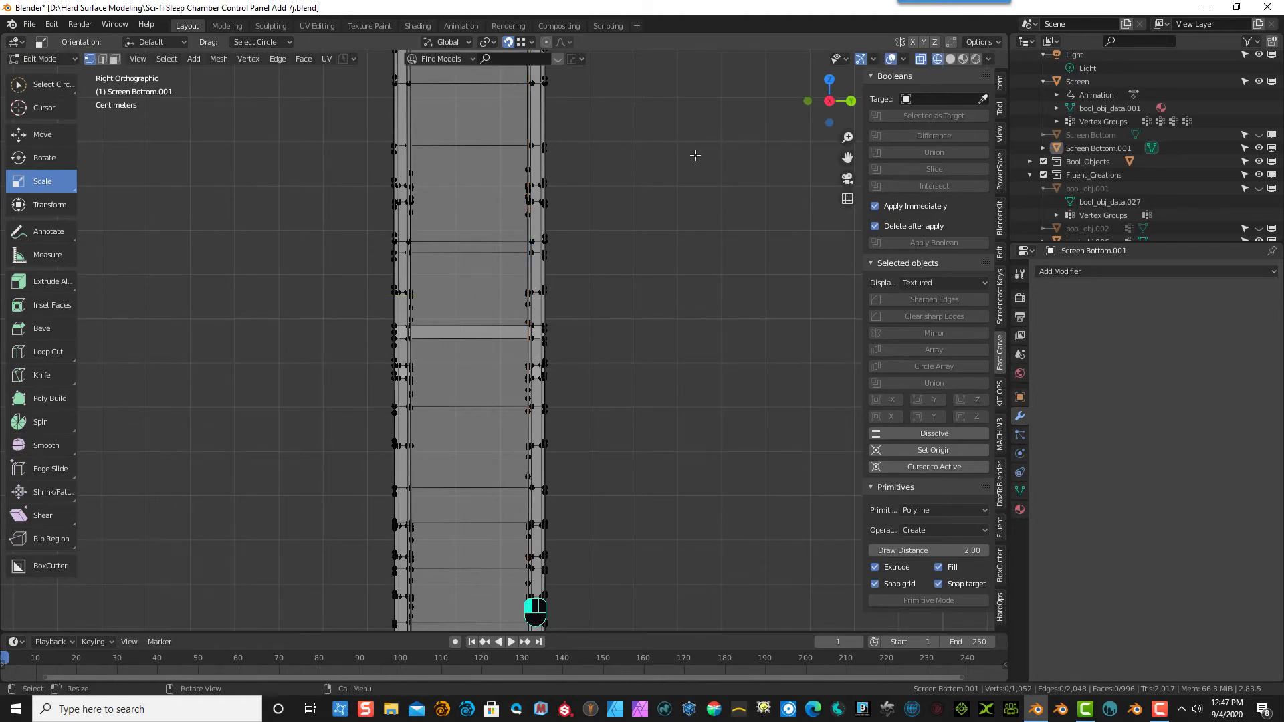
# - Turn off X-ray, select the front opening's inner edge loop in edge mode and fill it with a single face
pyautogui.click(102, 59)
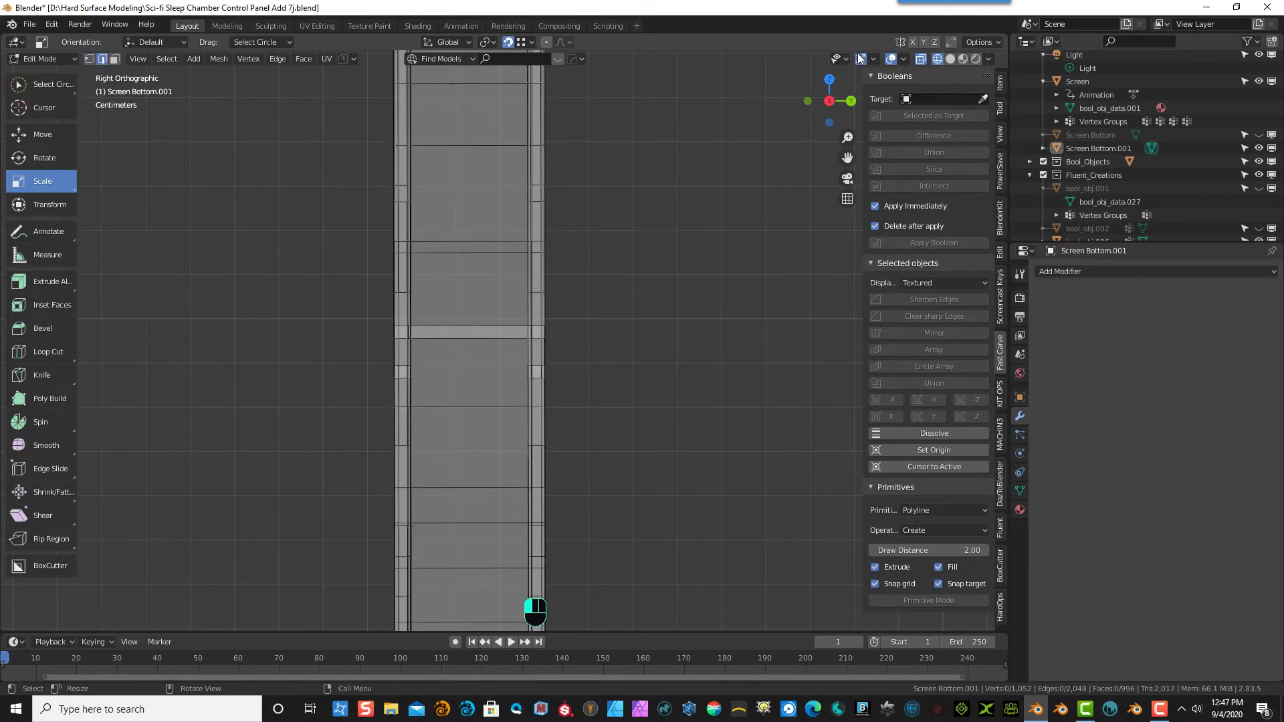
pyautogui.click(923, 59)
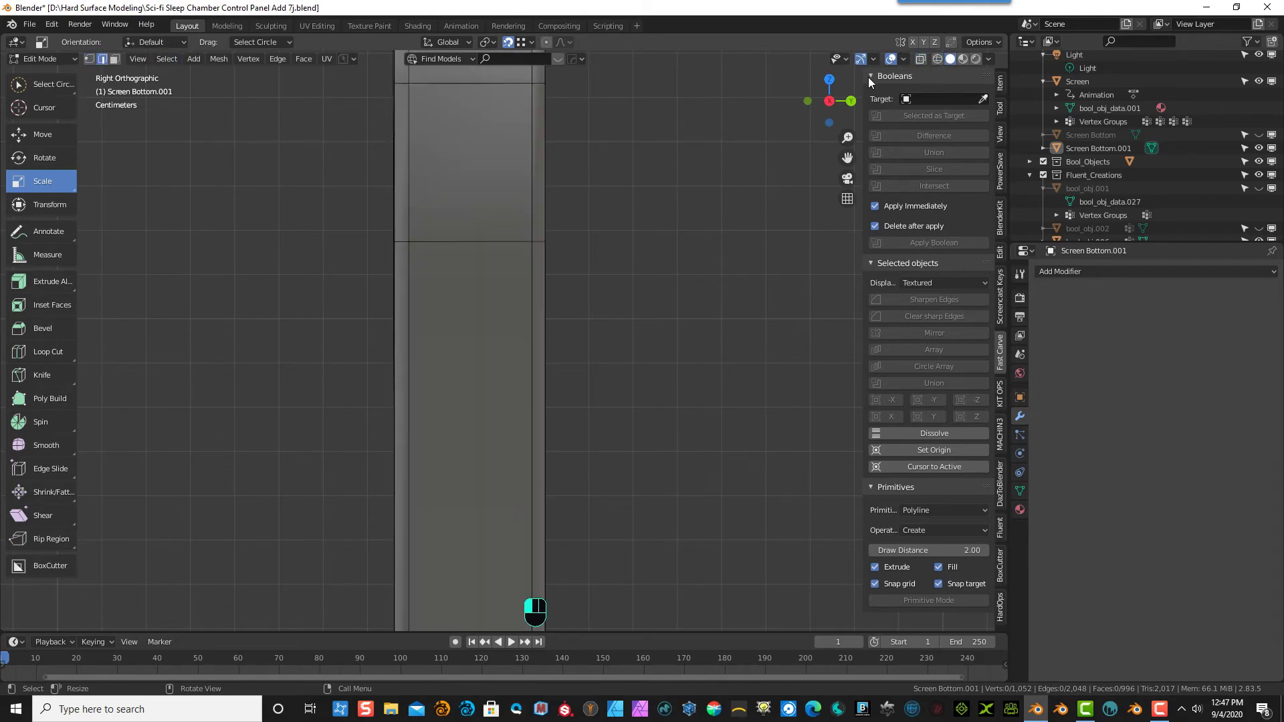
pyautogui.moveTo(624, 169); pyautogui.dragTo(353, 182, button='middle')
pyautogui.press('c')
pyautogui.click(352, 182)
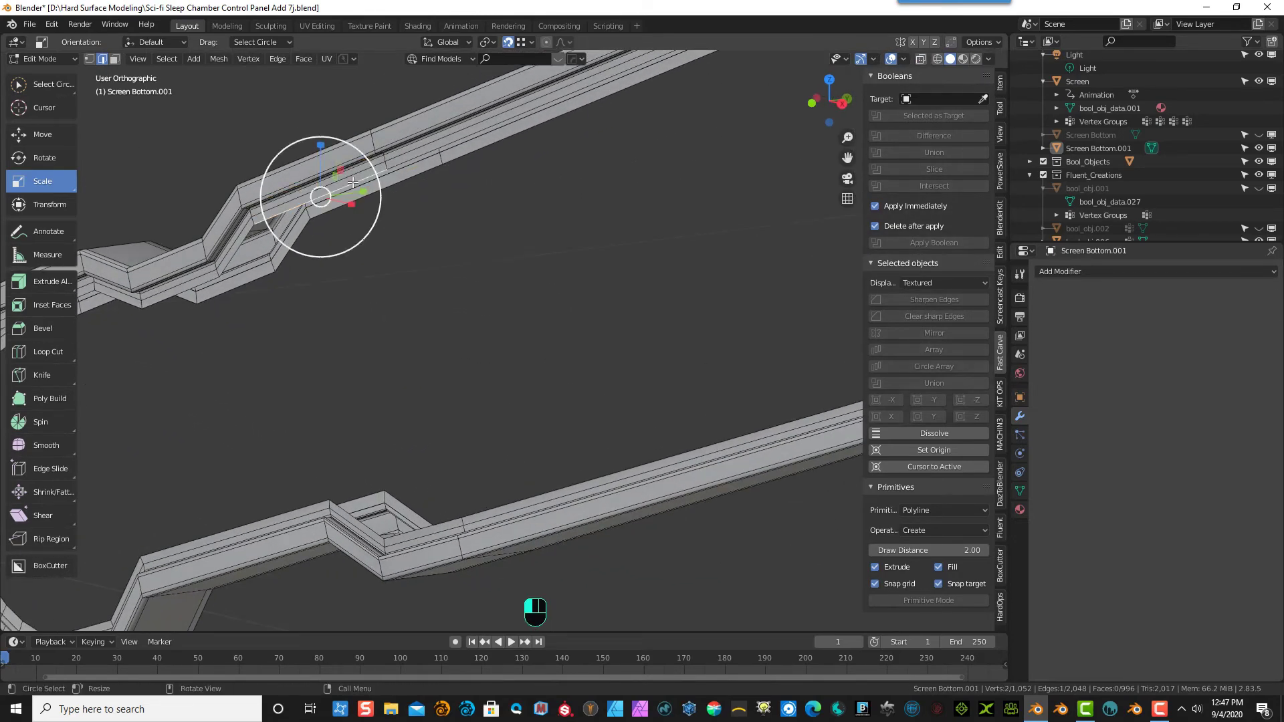
pyautogui.doubleClick(352, 184)
pyautogui.scroll(-2, 348, 241)
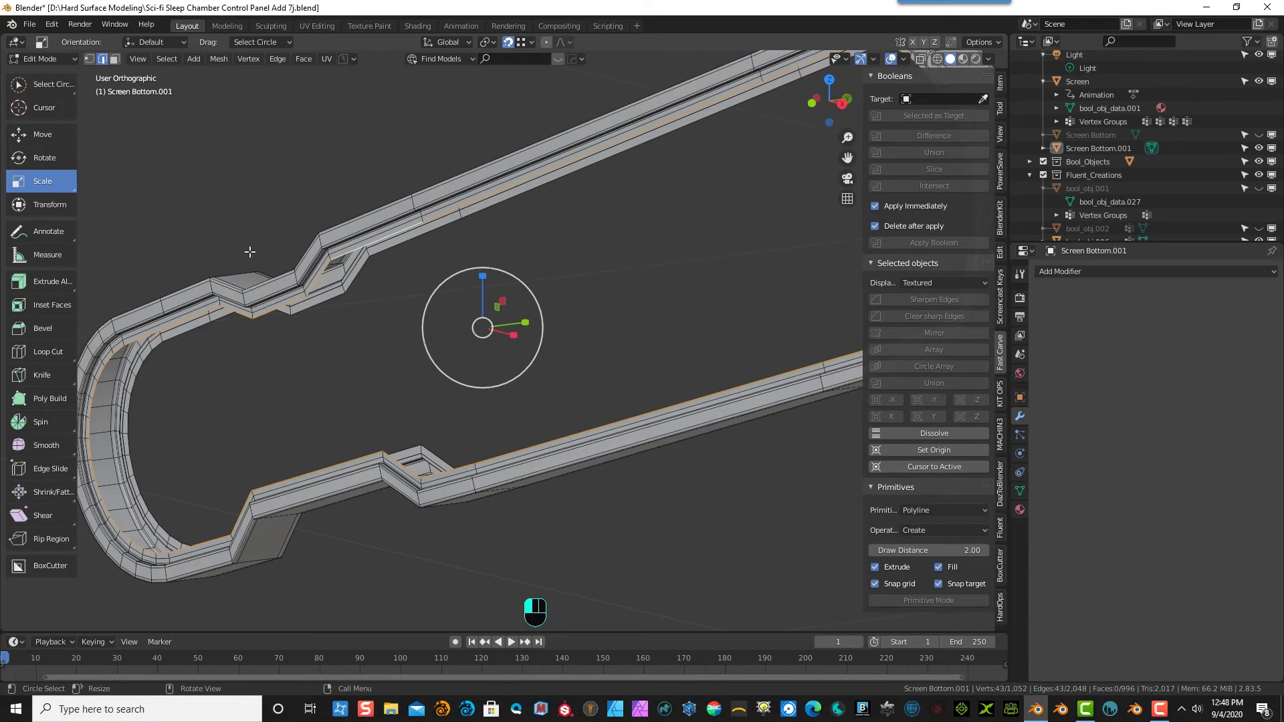
pyautogui.press('f')
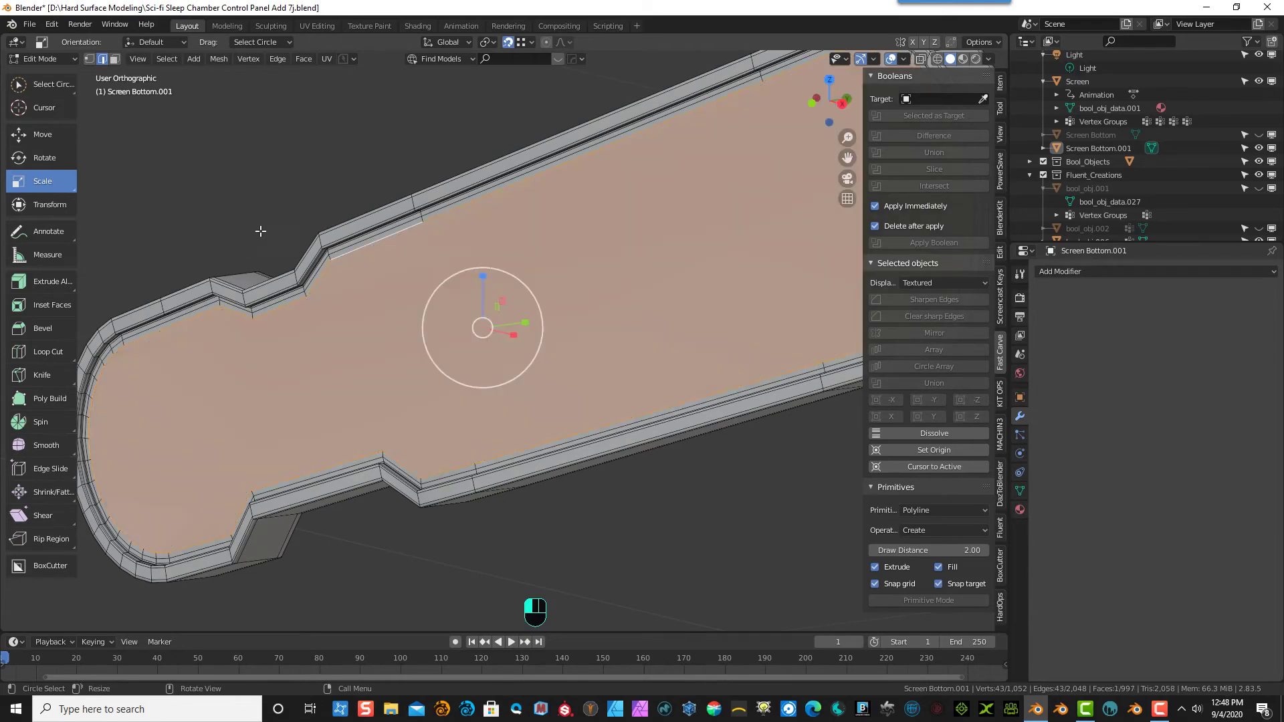
pyautogui.hotkey('alt', 'a')
# - Select the back opening's inner edge loop and fill it with a single face
pyautogui.moveTo(430, 164); pyautogui.dragTo(317, 182, button='middle')
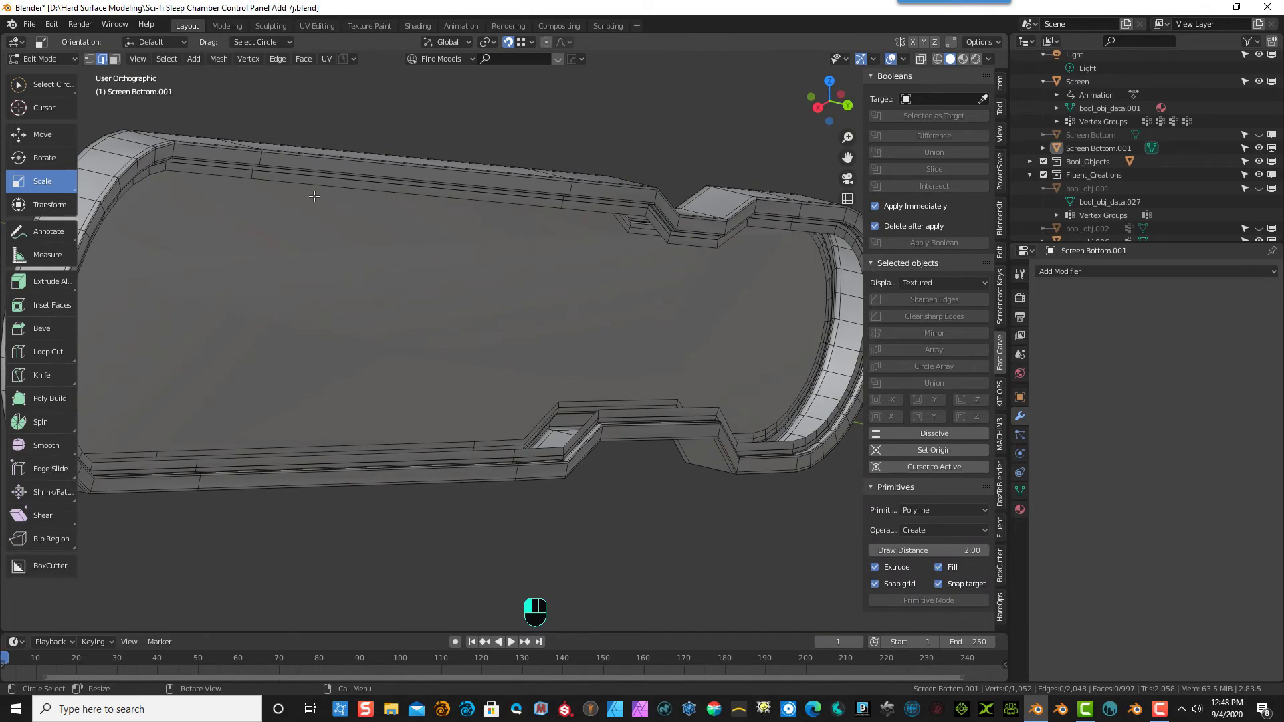
pyautogui.click(352, 188)
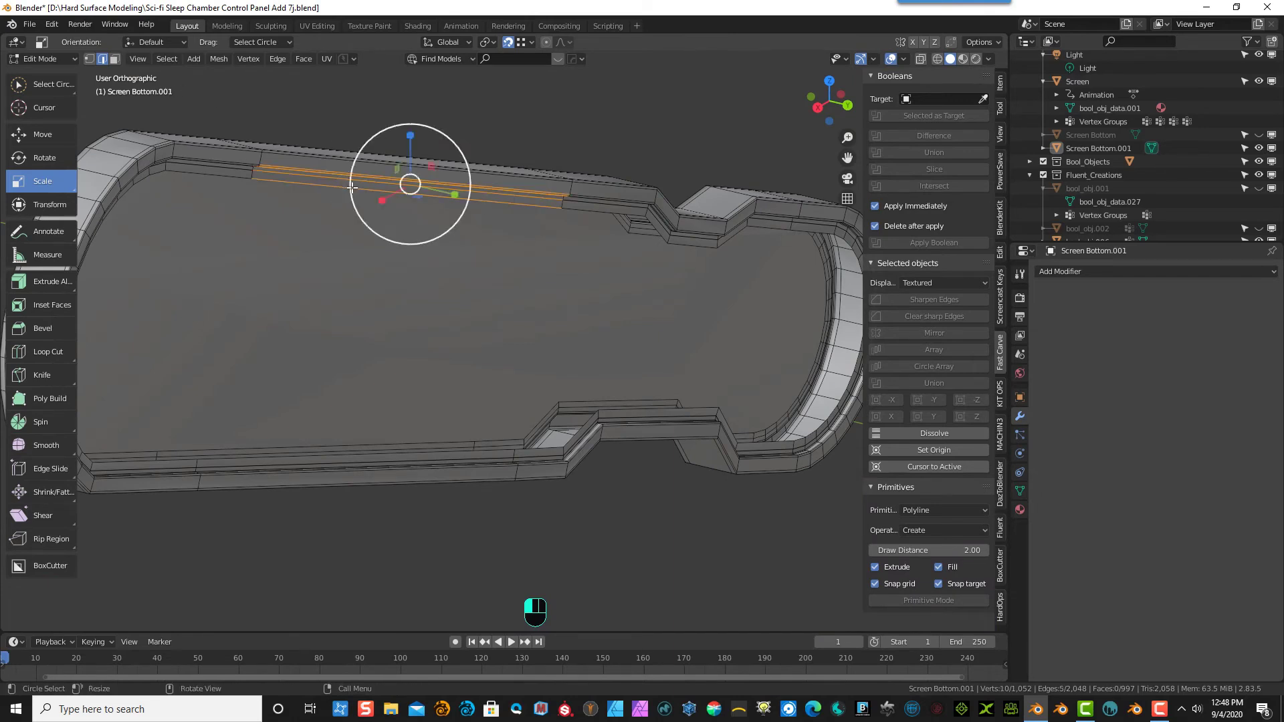
pyautogui.keyDown('alt'); pyautogui.click(353, 188); pyautogui.keyUp('alt')
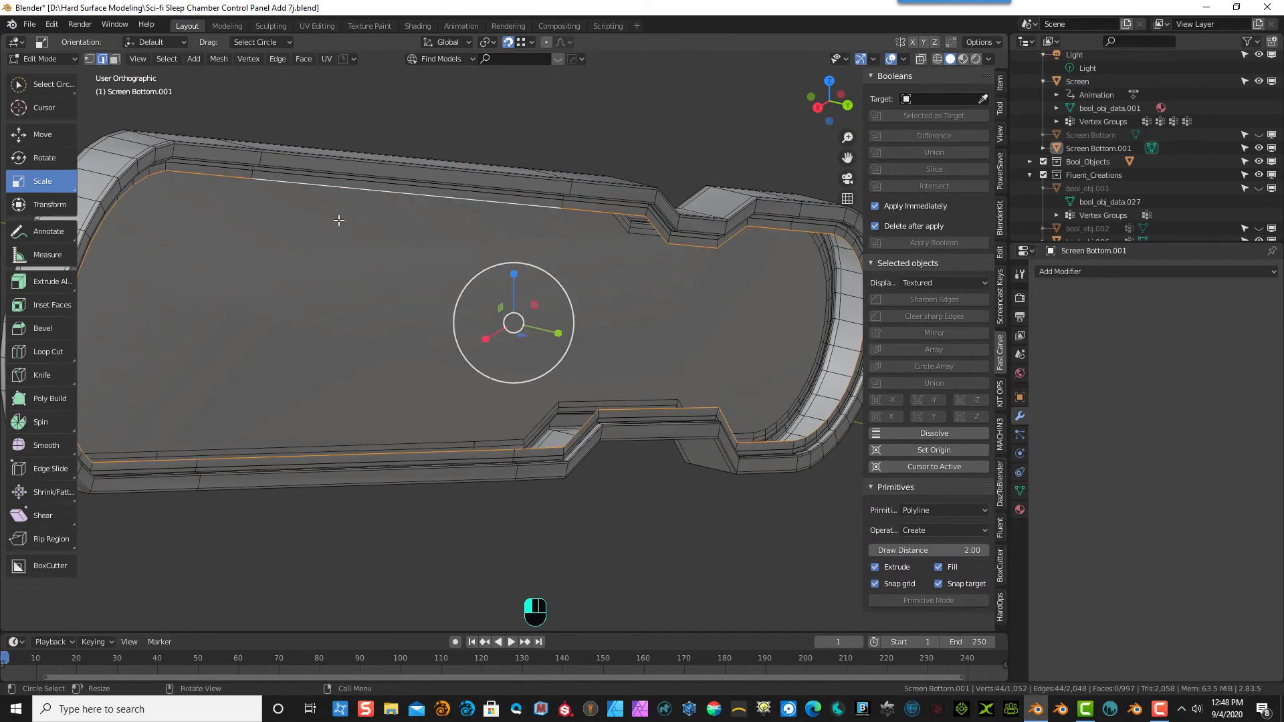
pyautogui.press('f')
# - Return to Object Mode and unhide all hidden objects in the front view
pyautogui.click(37, 58)
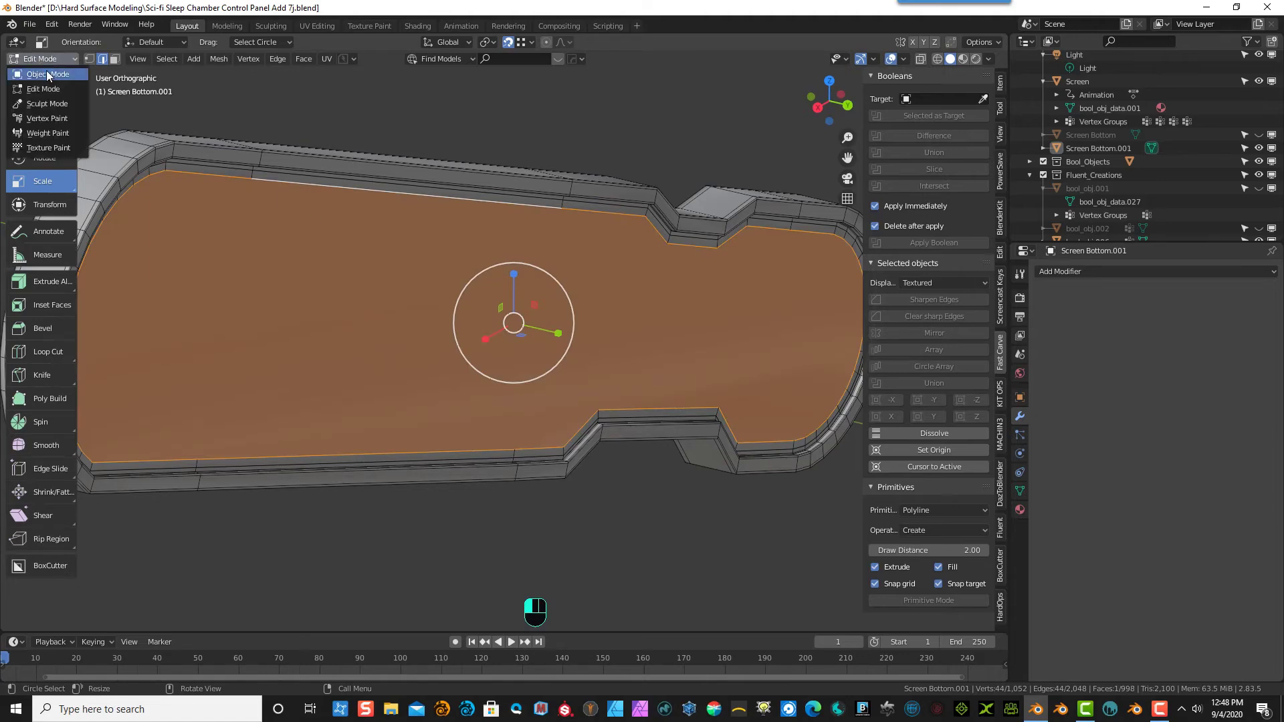
pyautogui.click(46, 70)
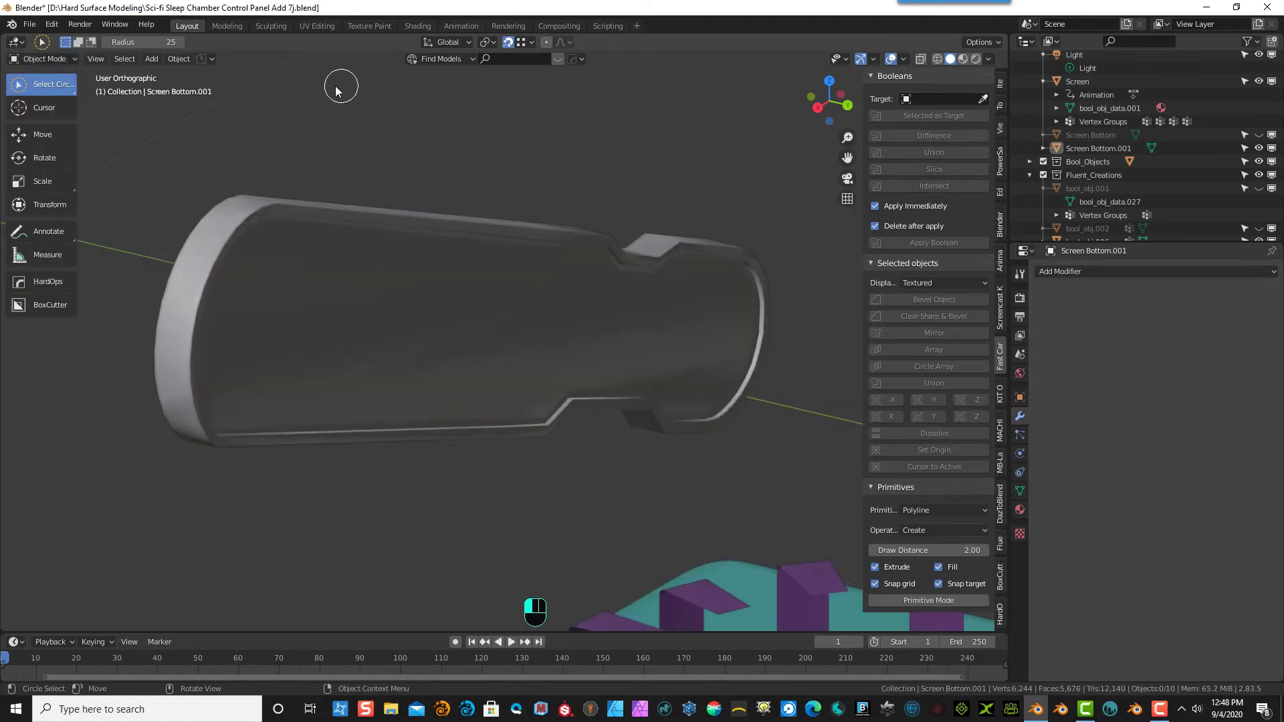
pyautogui.moveTo(335, 91); pyautogui.dragTo(706, 146, button='middle')
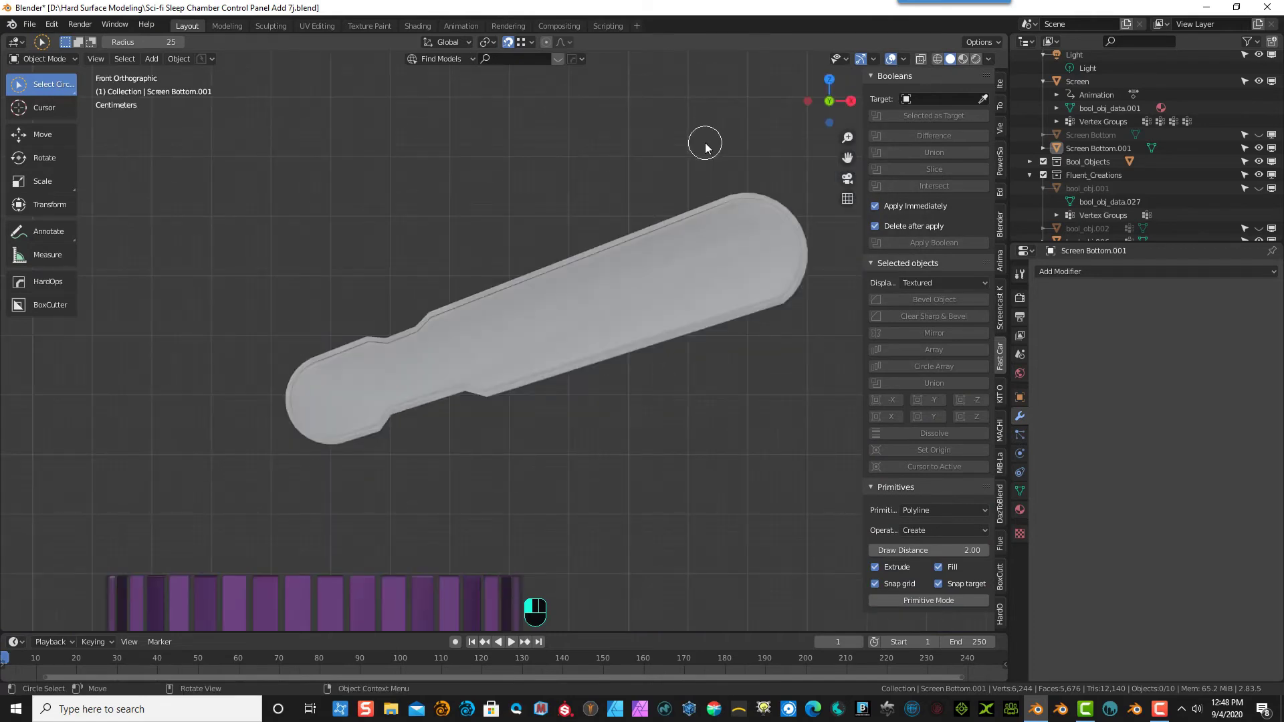
pyautogui.hotkey('alt', 'h')
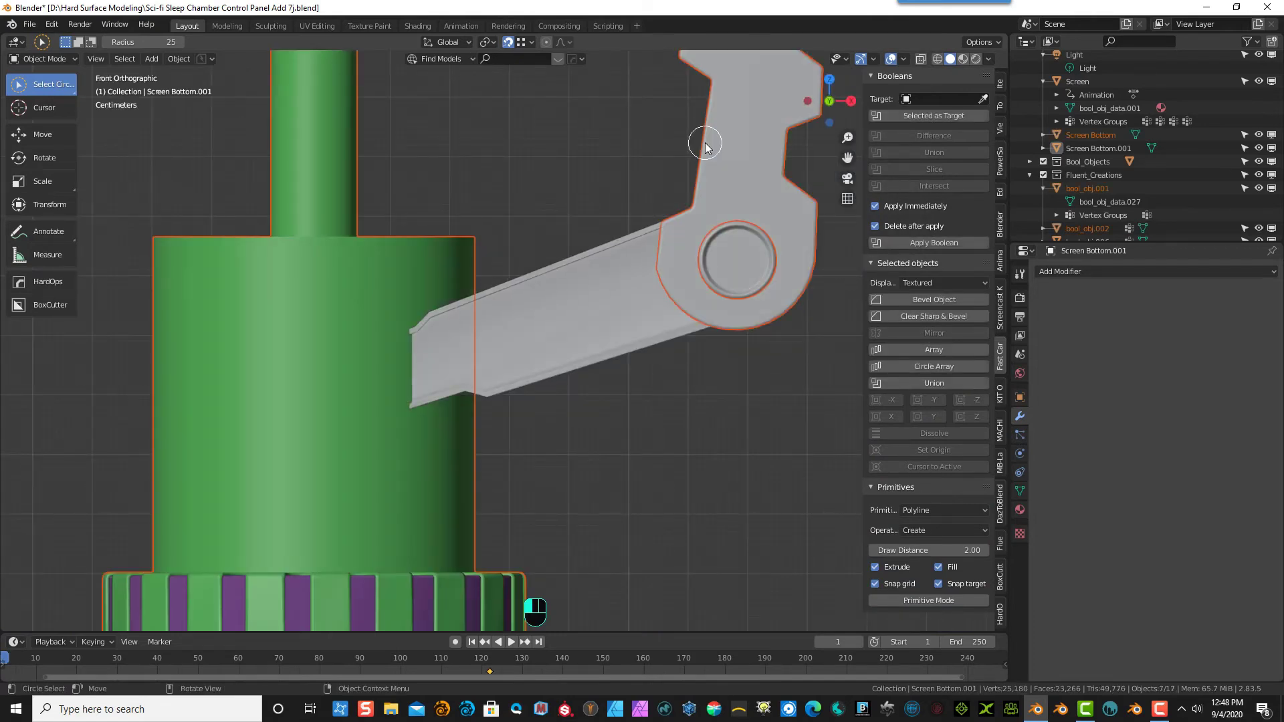
pyautogui.scroll(-2, 564, 175)
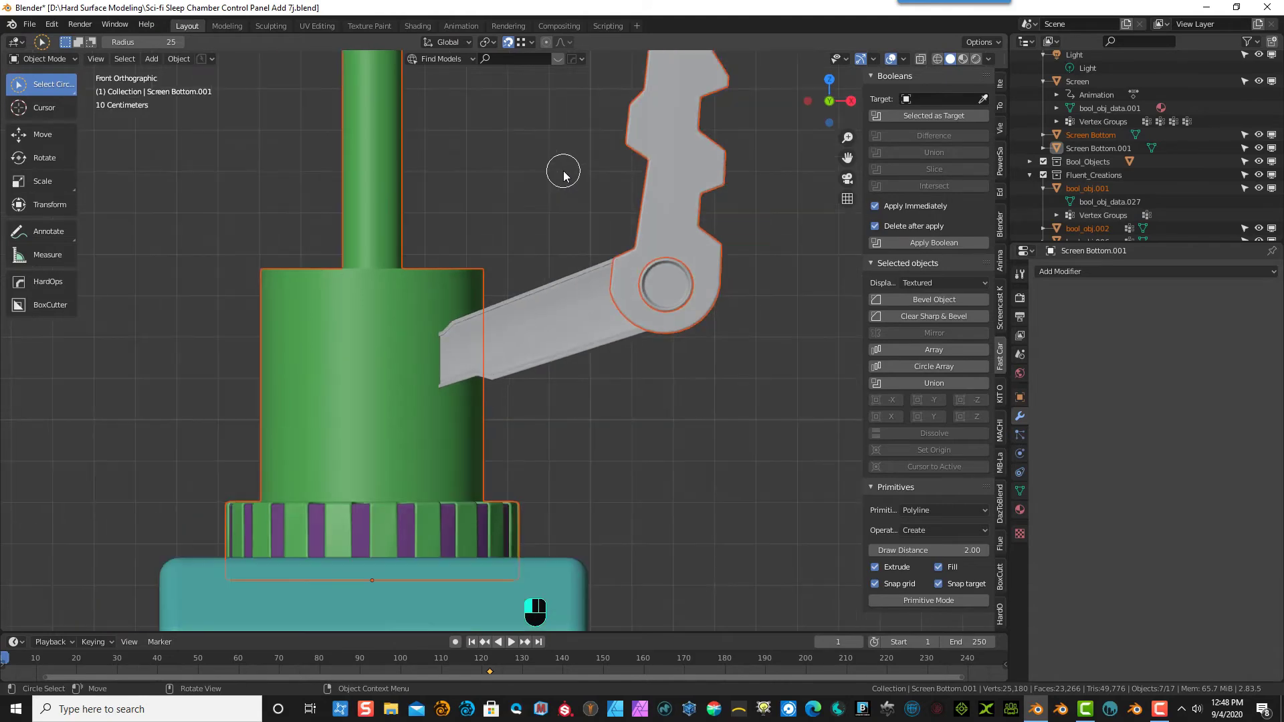
# - Stay in Object Mode and deselect all objects in the front view
pyautogui.click(33, 60)
pyautogui.click(38, 79)
pyautogui.click(166, 183)
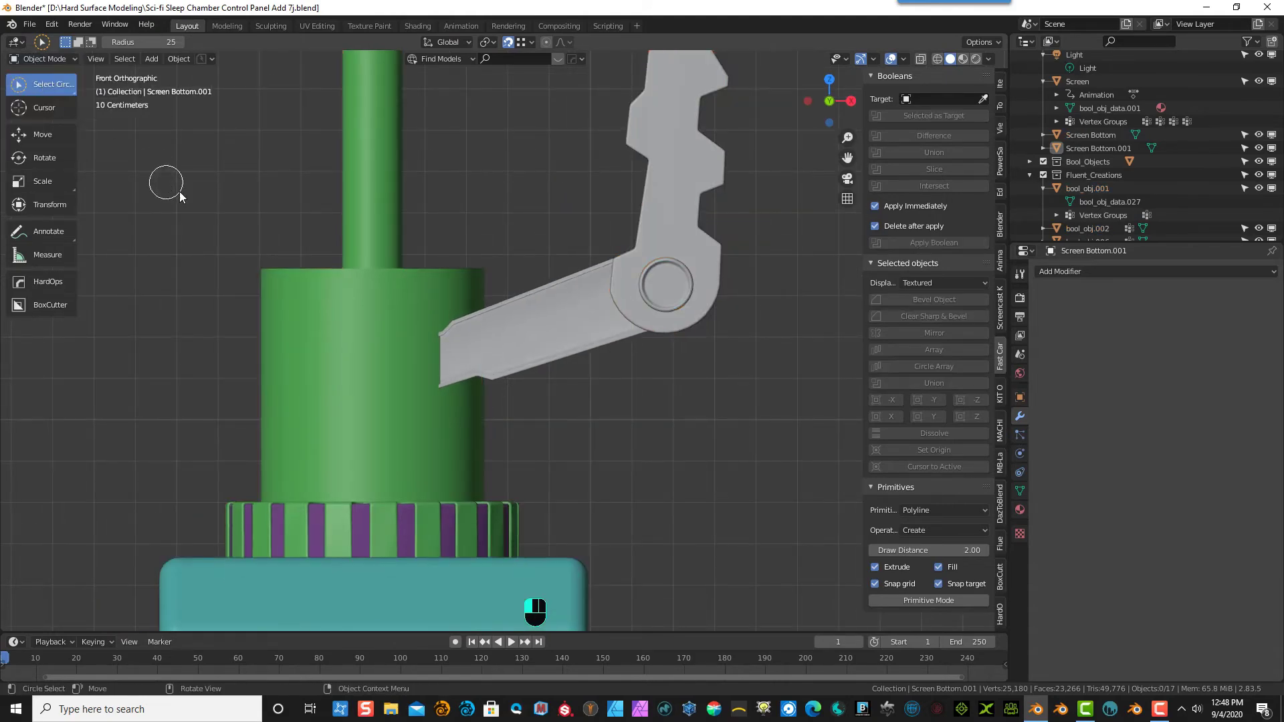
pyautogui.scroll(-4, 432, 254)
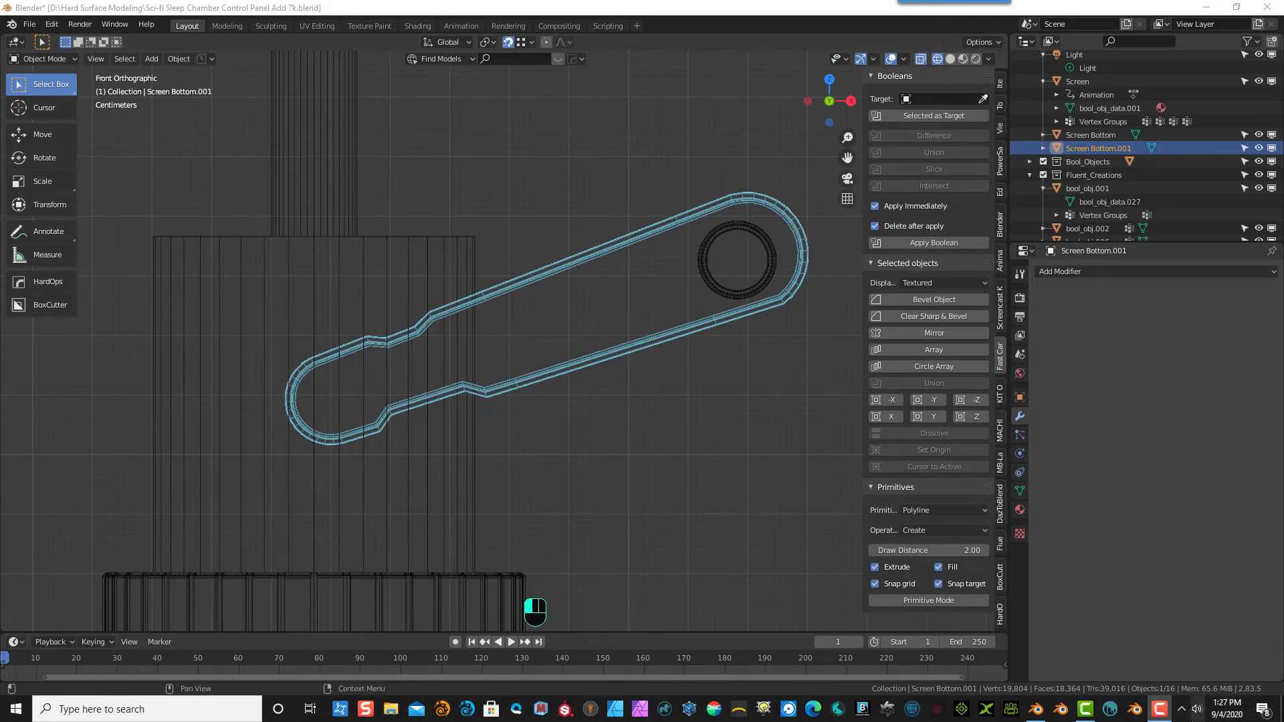
# - In Edit Mode, select all notch vertices on both edges of the Screen Bottom.001 arm, move them about 0.15 m toward the pivot hole, and deselect
pyautogui.moveTo(1162, 706)
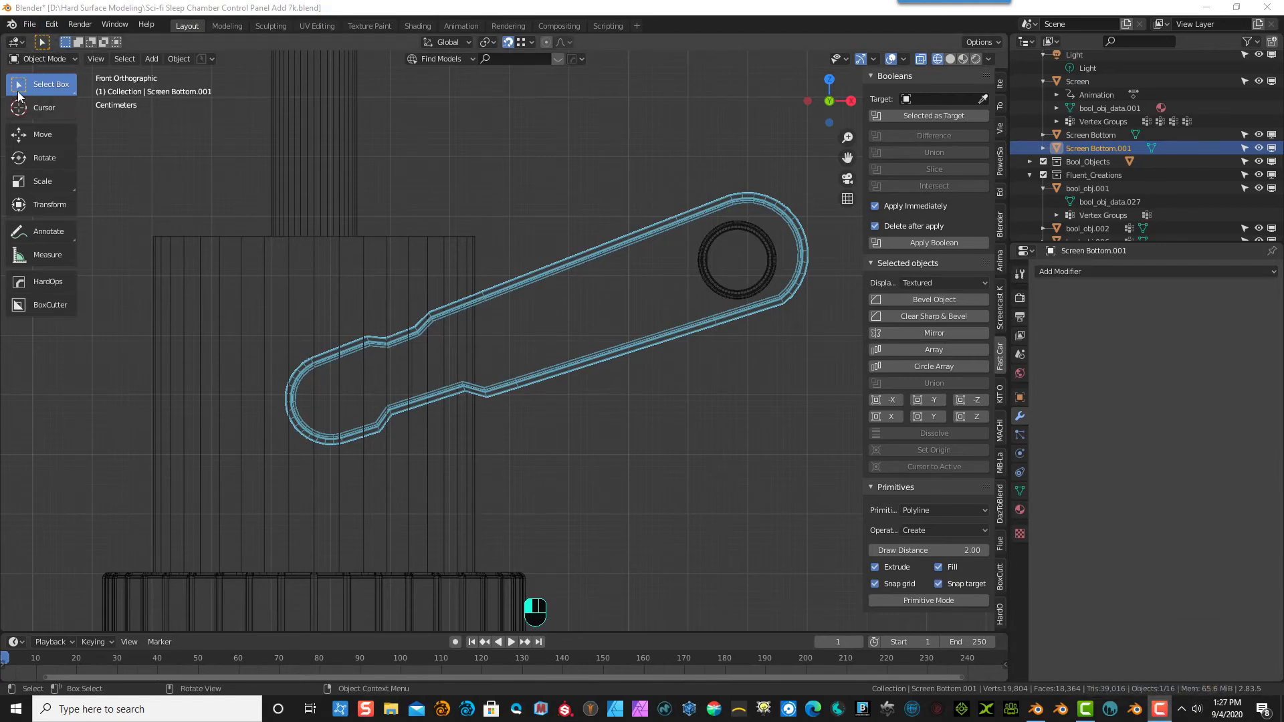
pyautogui.click(499, 288)
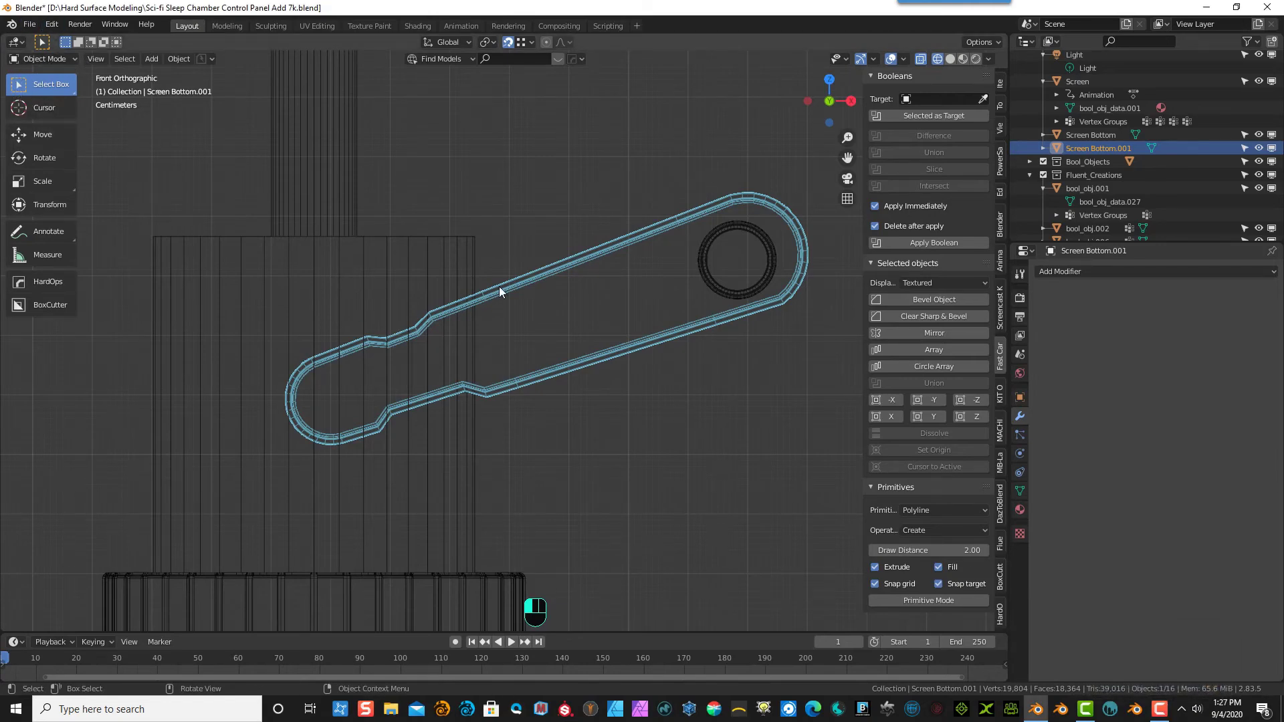
pyautogui.click(50, 60)
pyautogui.click(61, 91)
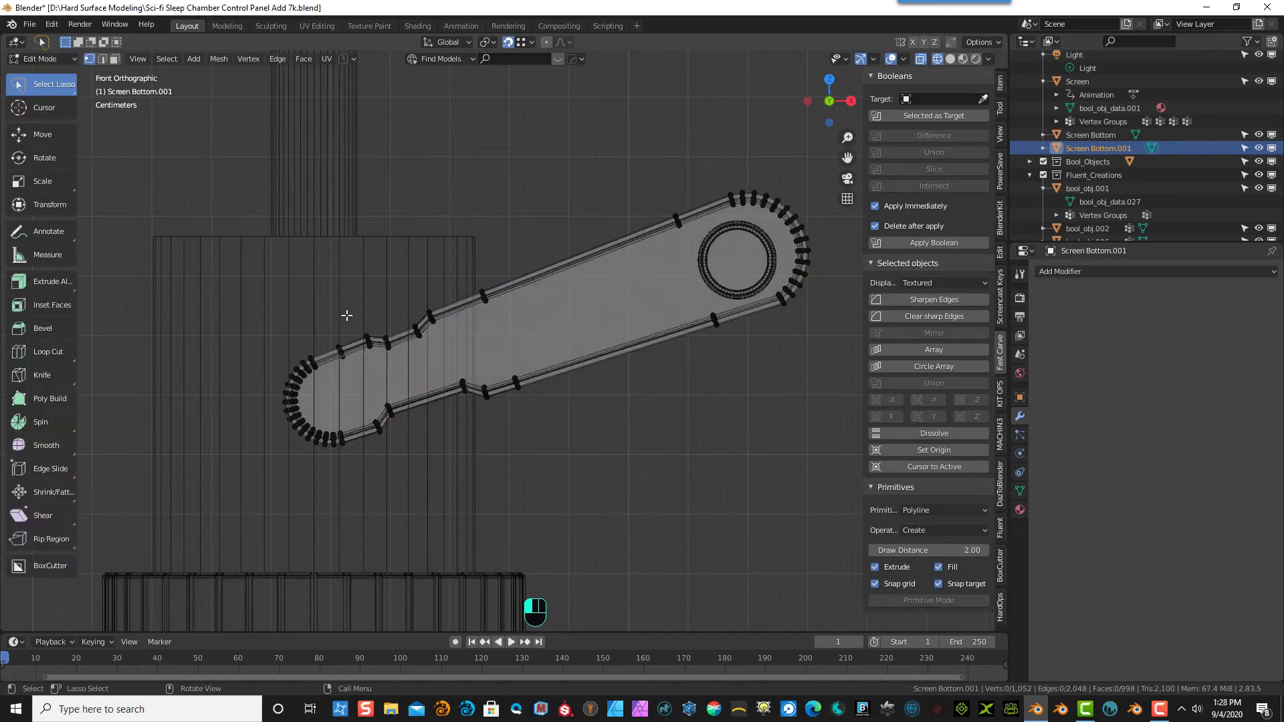
pyautogui.moveTo(347, 316)
pyautogui.mouseDown()
pyautogui.moveTo(375, 444)
pyautogui.moveTo(522, 443)
pyautogui.moveTo(522, 267)
pyautogui.moveTo(364, 295)
pyautogui.moveTo(355, 309)
pyautogui.mouseUp()
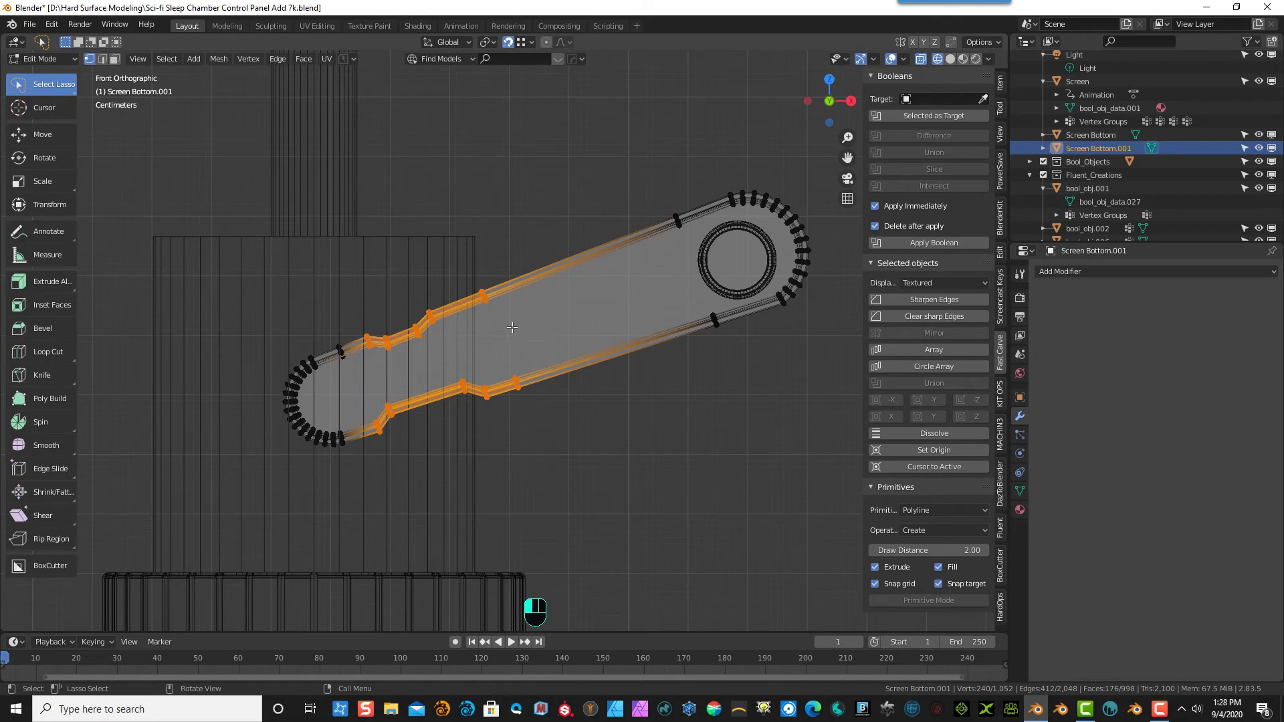
pyautogui.press('g')
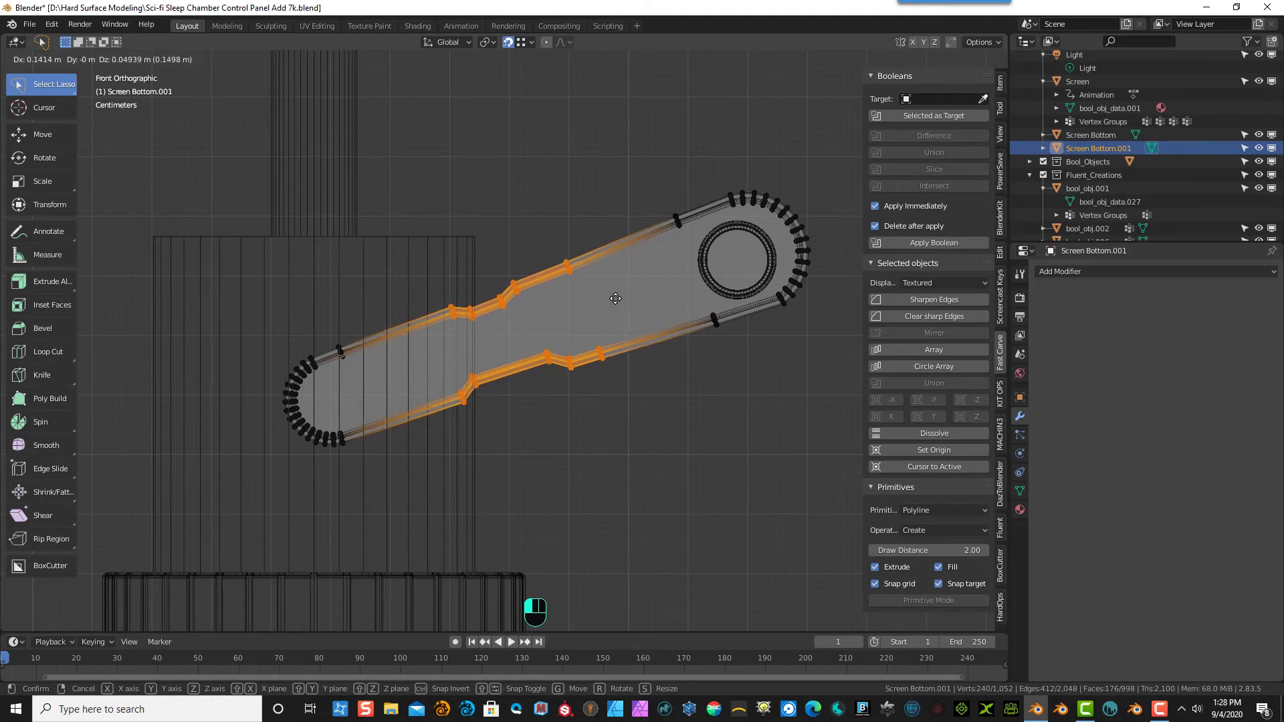
pyautogui.click(615, 299)
pyautogui.click(654, 189)
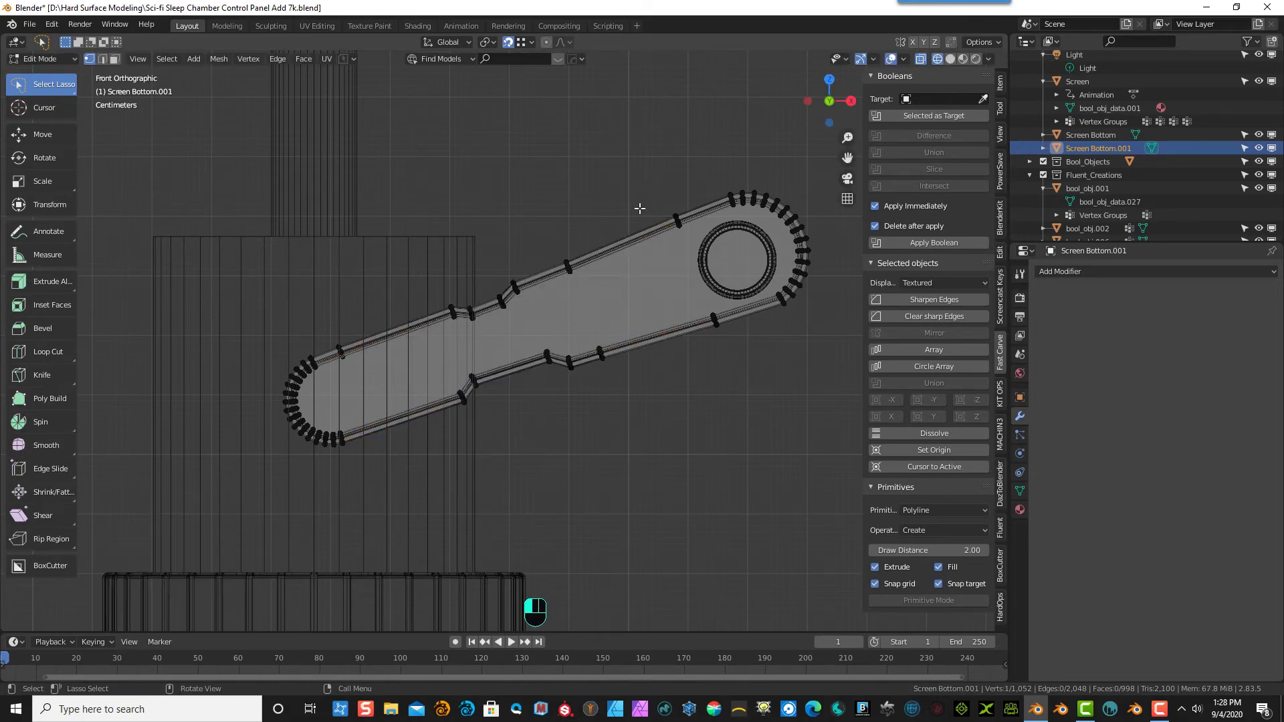
# - Inspect the reshaped arm against the base in solid shading and Object Mode, then restore X-ray and wireframe display
pyautogui.scroll(-5, 381, 126)
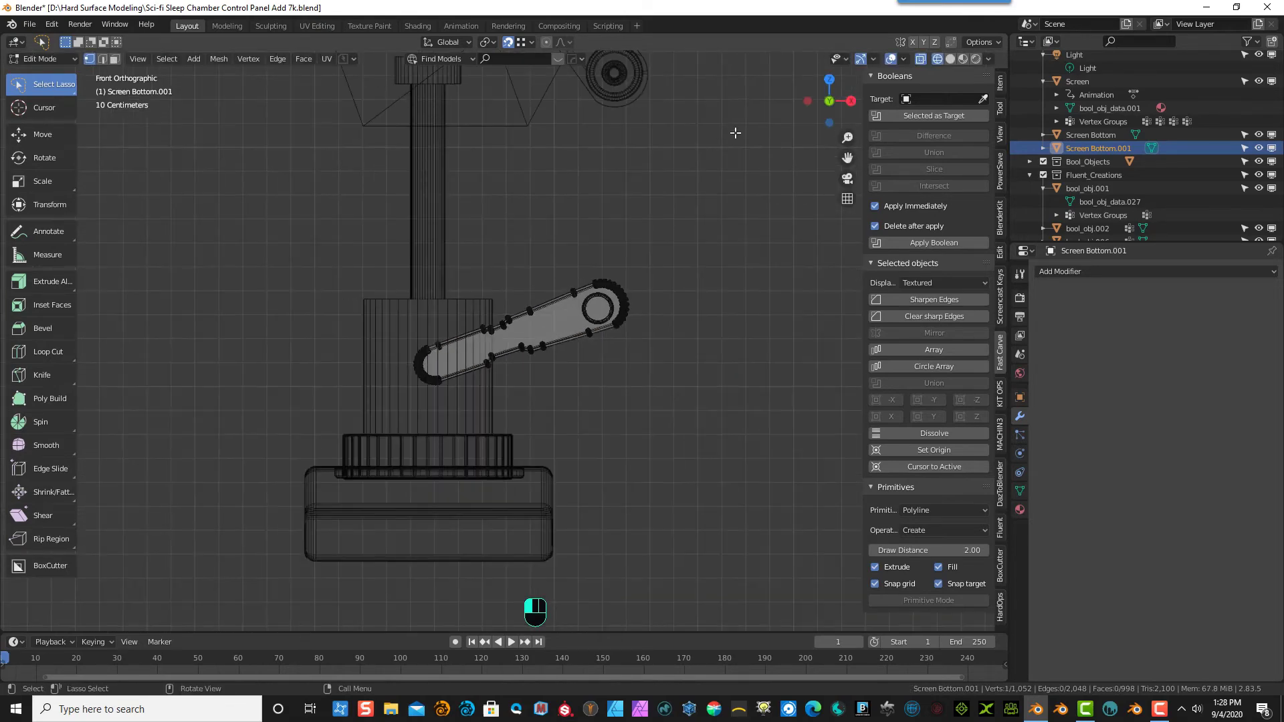
pyautogui.click(951, 60)
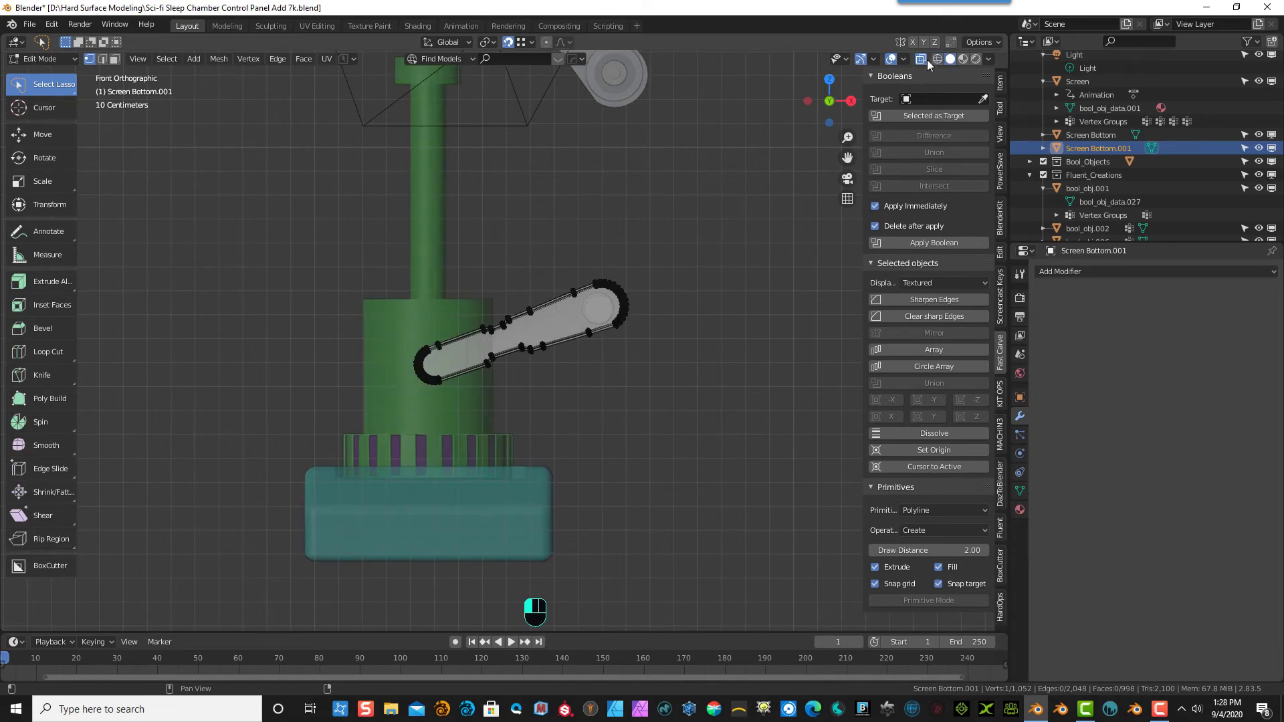
pyautogui.moveTo(773, 158)
pyautogui.mouseDown(button='middle')
pyautogui.moveTo(707, 205)
pyautogui.moveTo(499, 206)
pyautogui.mouseUp(button='middle')
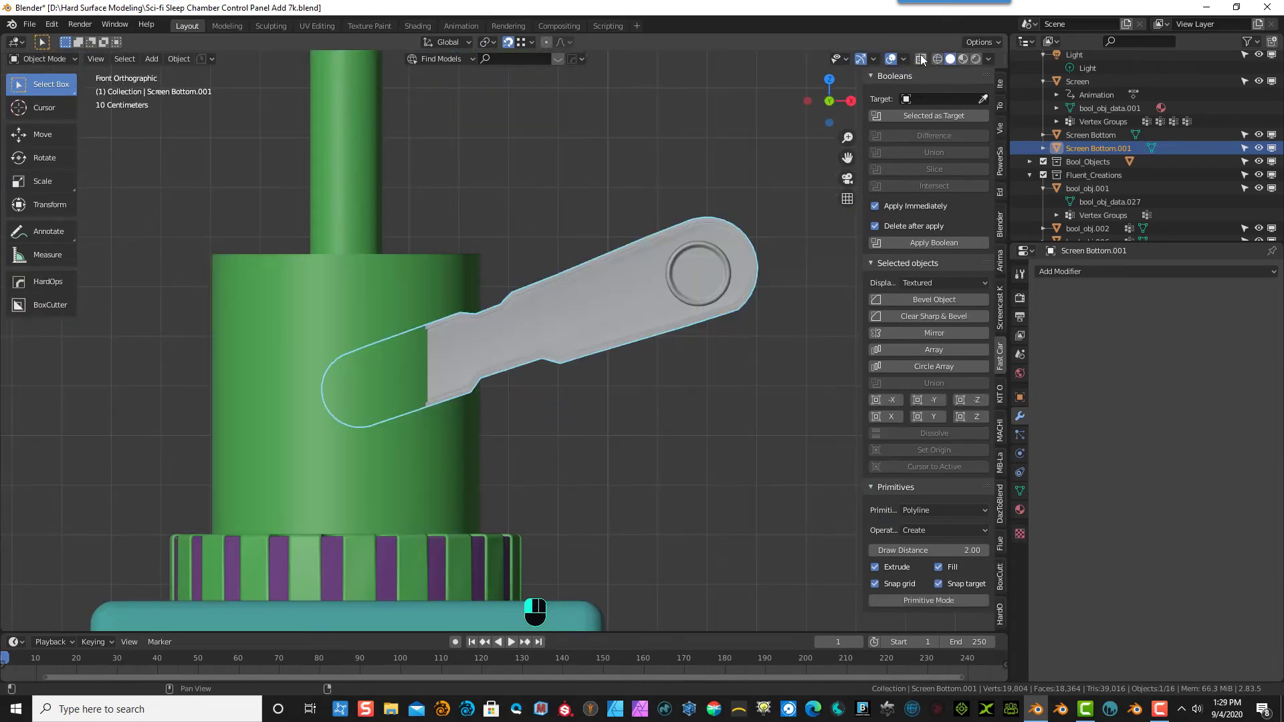
pyautogui.click(921, 59)
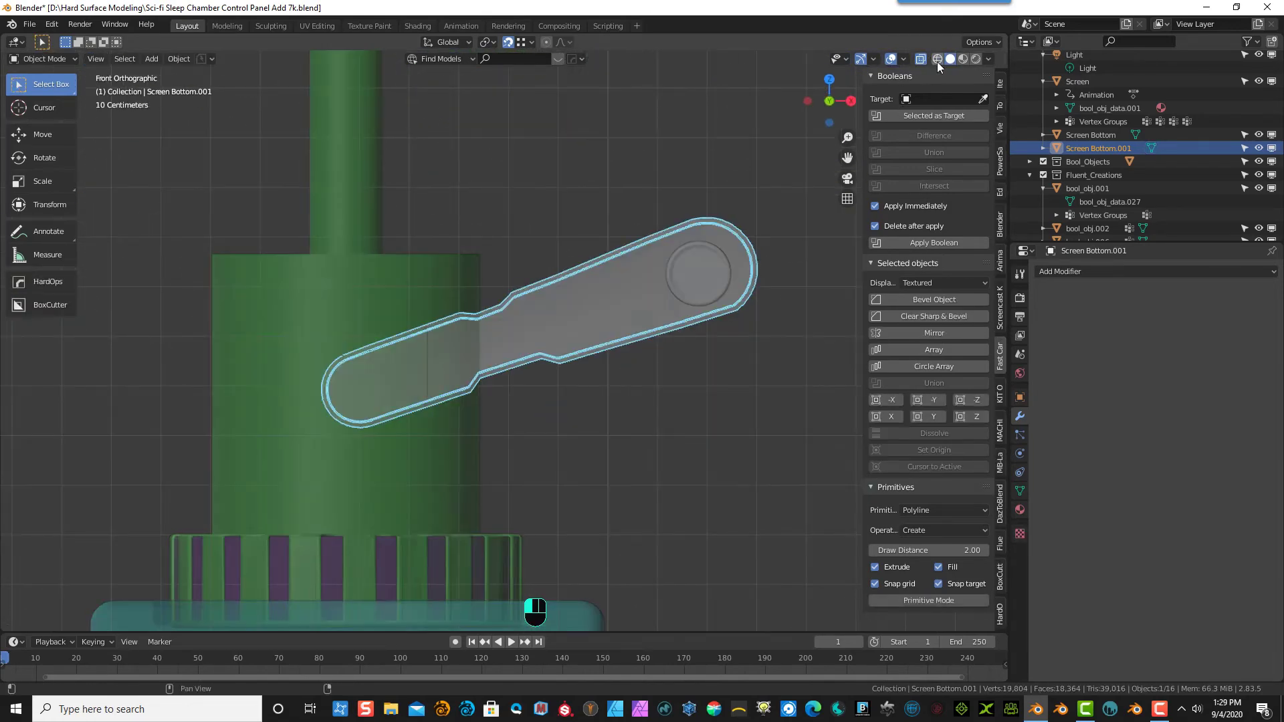
pyautogui.click(938, 60)
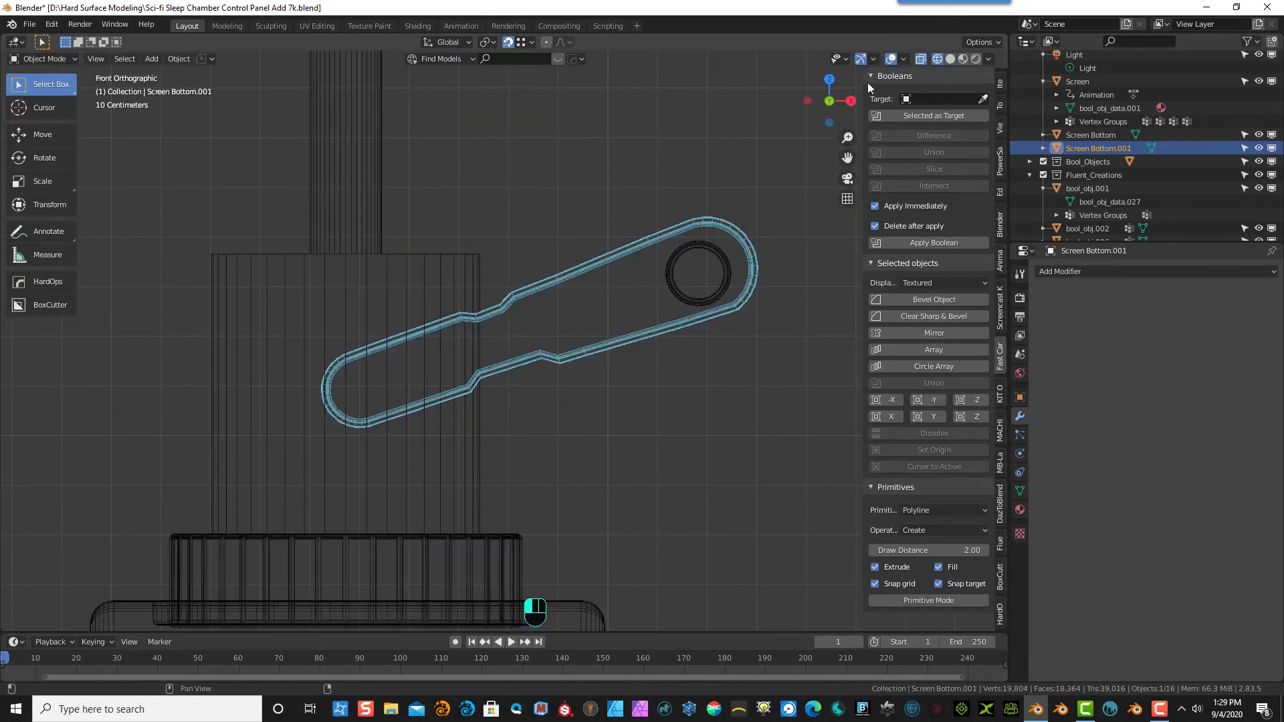
# - Select the vertices of the arm's rounded lower end in Edit Mode and try moving them toward the notches with snapping on
pyautogui.click(52, 59)
pyautogui.click(55, 83)
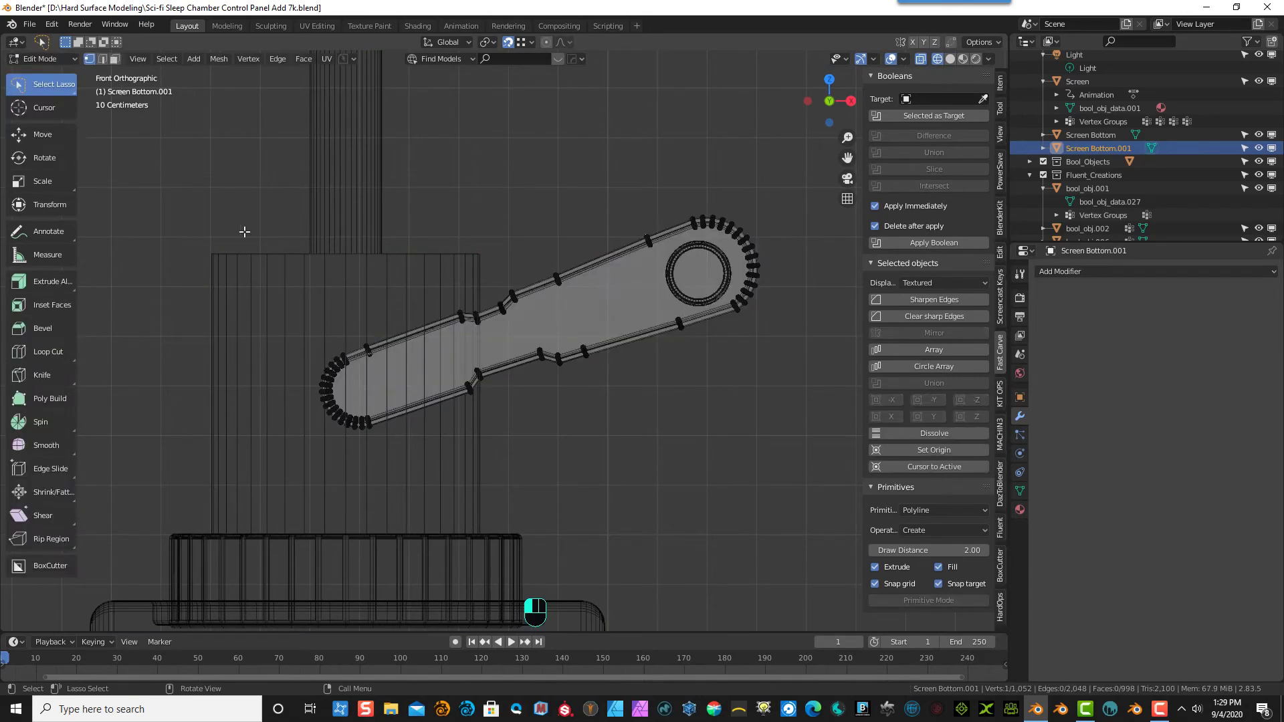
pyautogui.rightClick(299, 352)
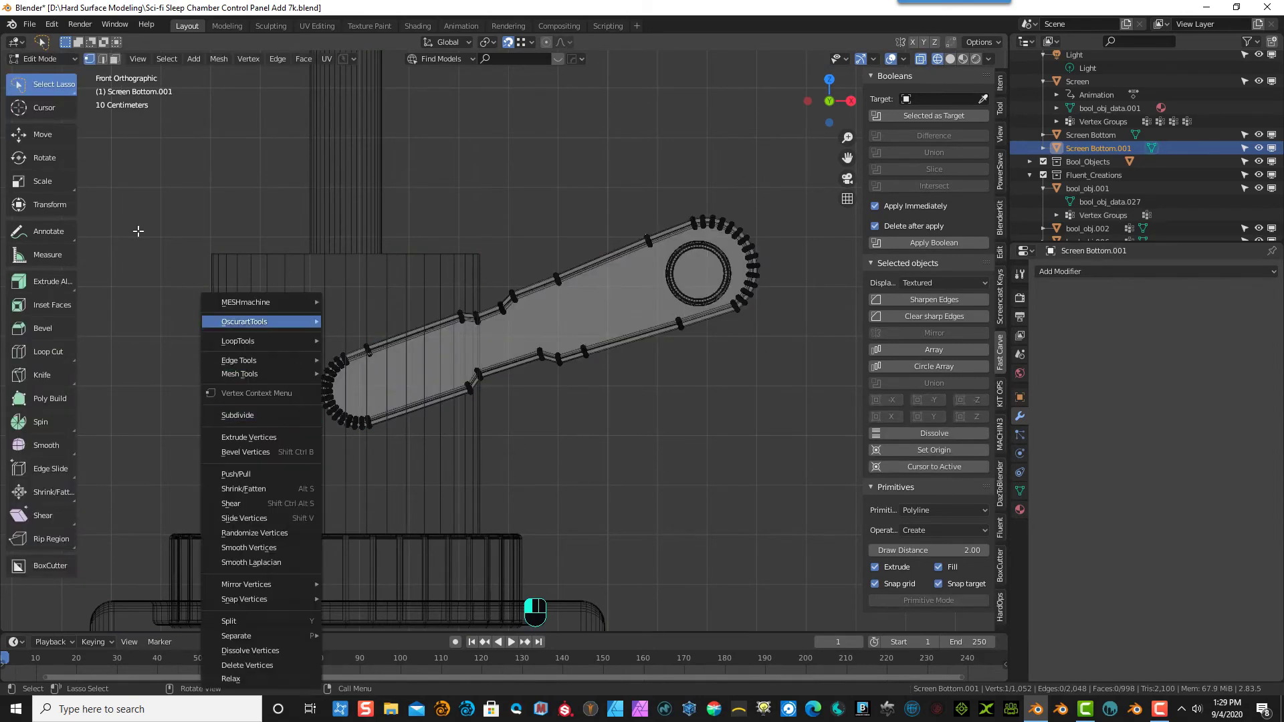
pyautogui.moveTo(248, 299)
pyautogui.mouseDown()
pyautogui.moveTo(287, 479)
pyautogui.moveTo(438, 424)
pyautogui.moveTo(364, 295)
pyautogui.moveTo(352, 380)
pyautogui.mouseUp()
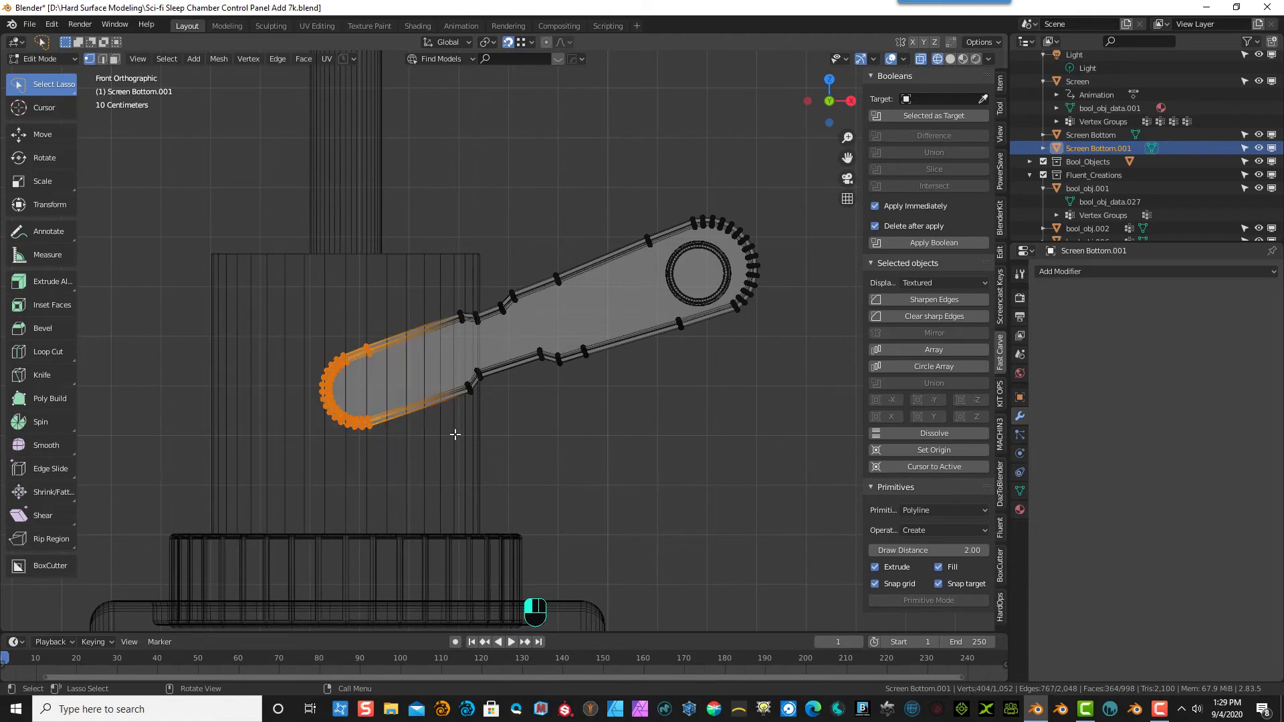
pyautogui.press('g')
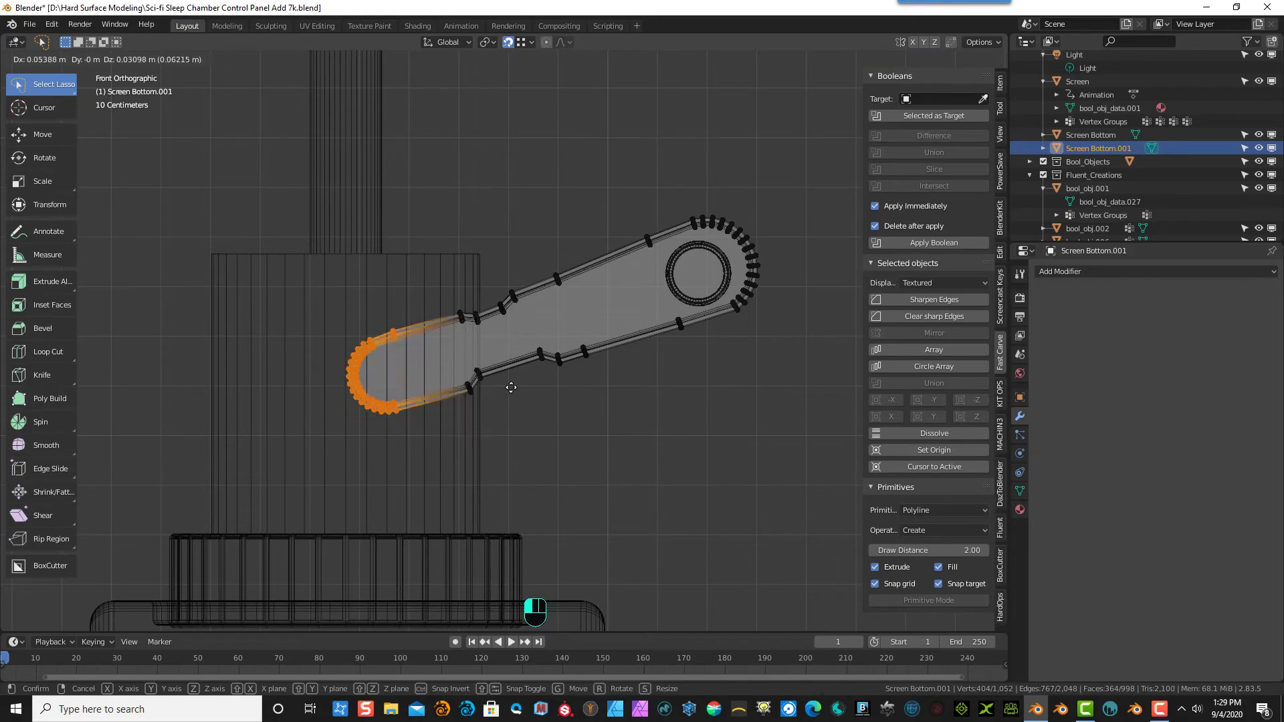
pyautogui.click(440, 373)
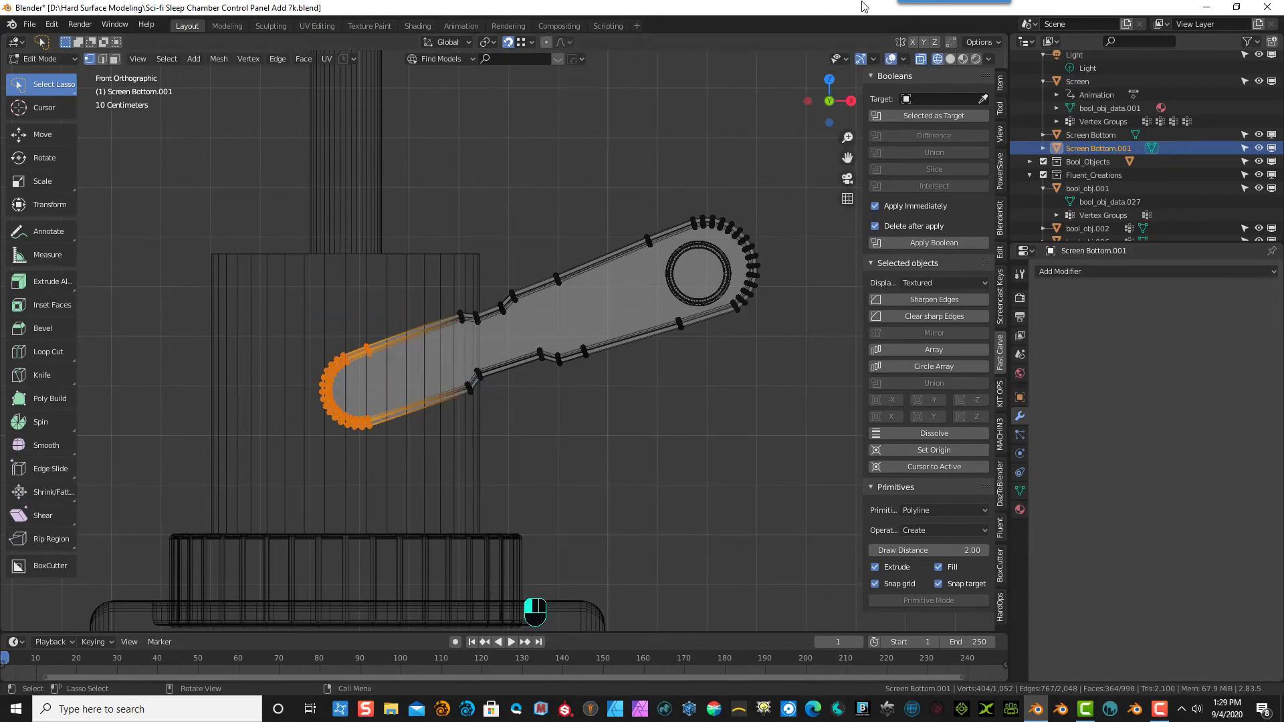
# - Turn off snapping, move the selected rounded end about 0.14 m toward the notches to shorten the arm, and deselect
pyautogui.click(508, 42)
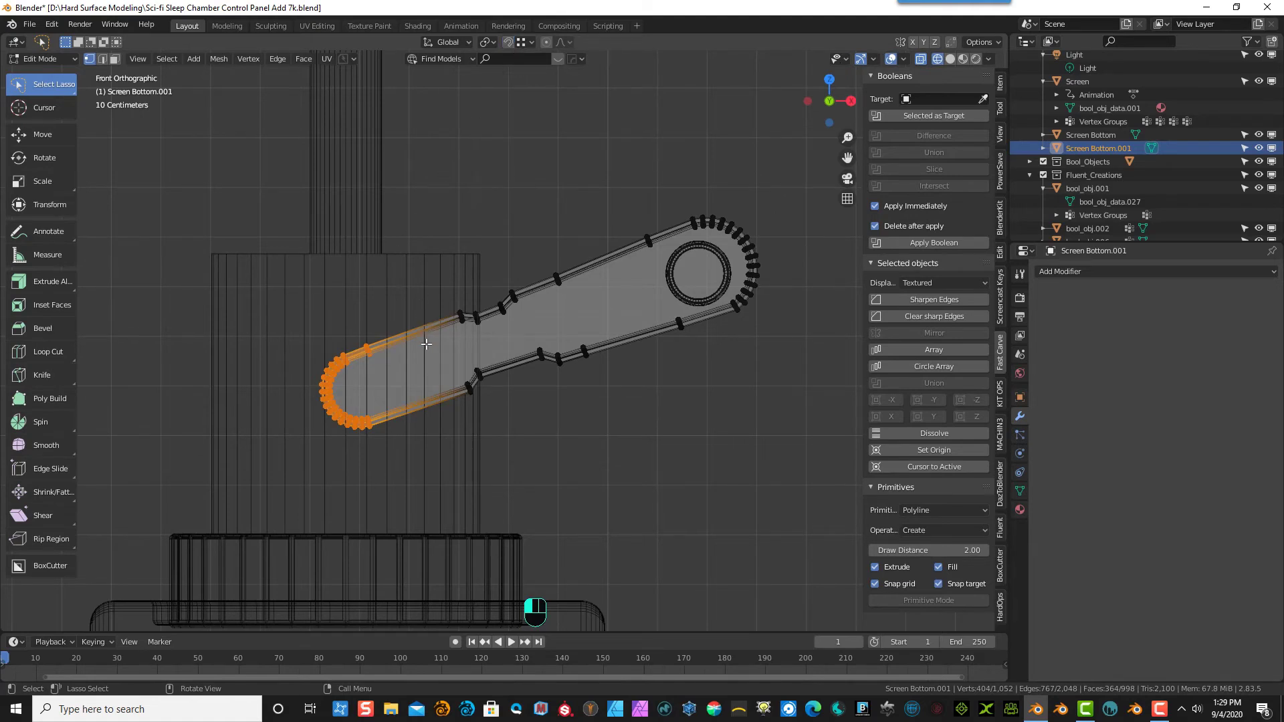
pyautogui.press('g')
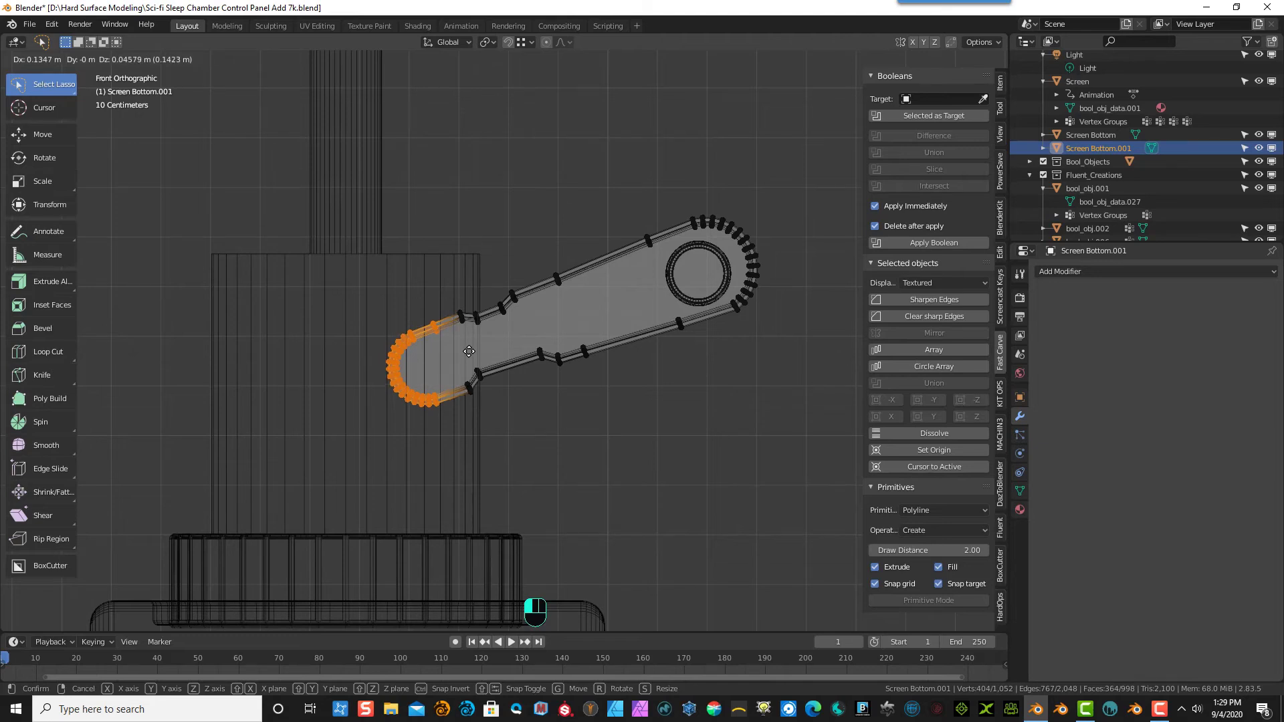
pyautogui.click(466, 351)
pyautogui.click(532, 343)
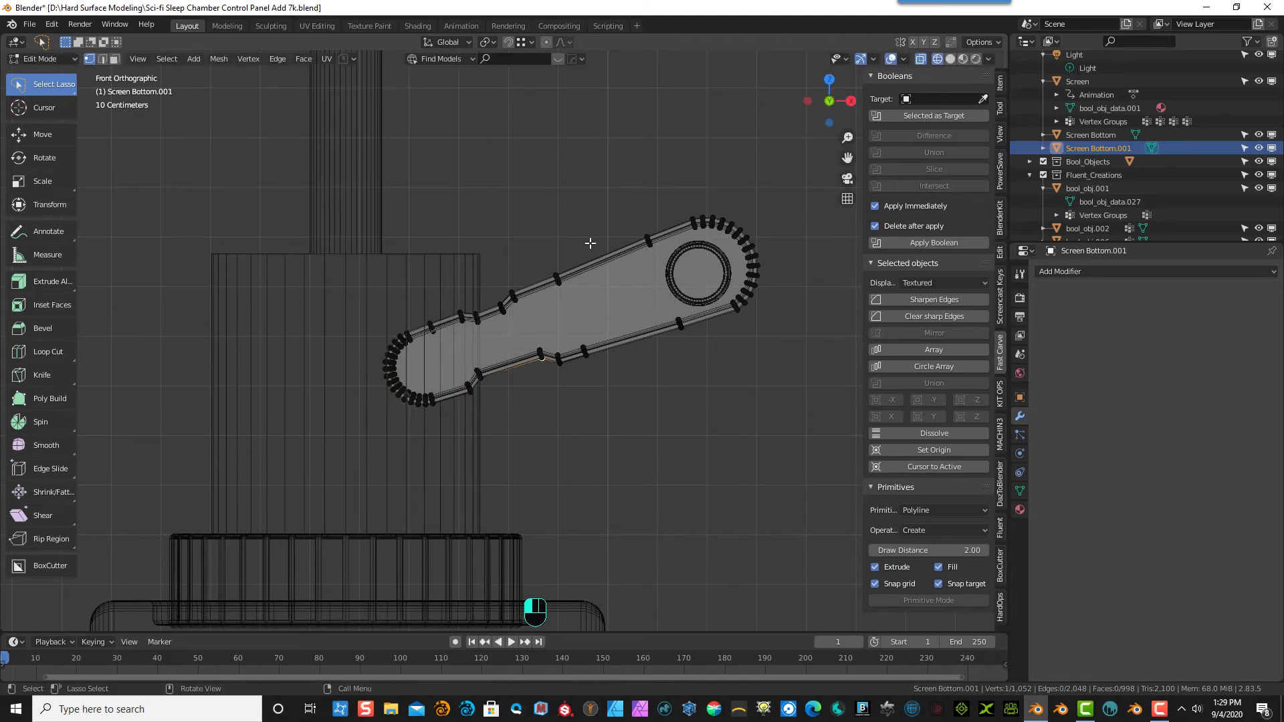
# - Knife-cut a straight line across the arm through its full thickness, between the notches and the pivot hole
pyautogui.scroll(2, 628, 225)
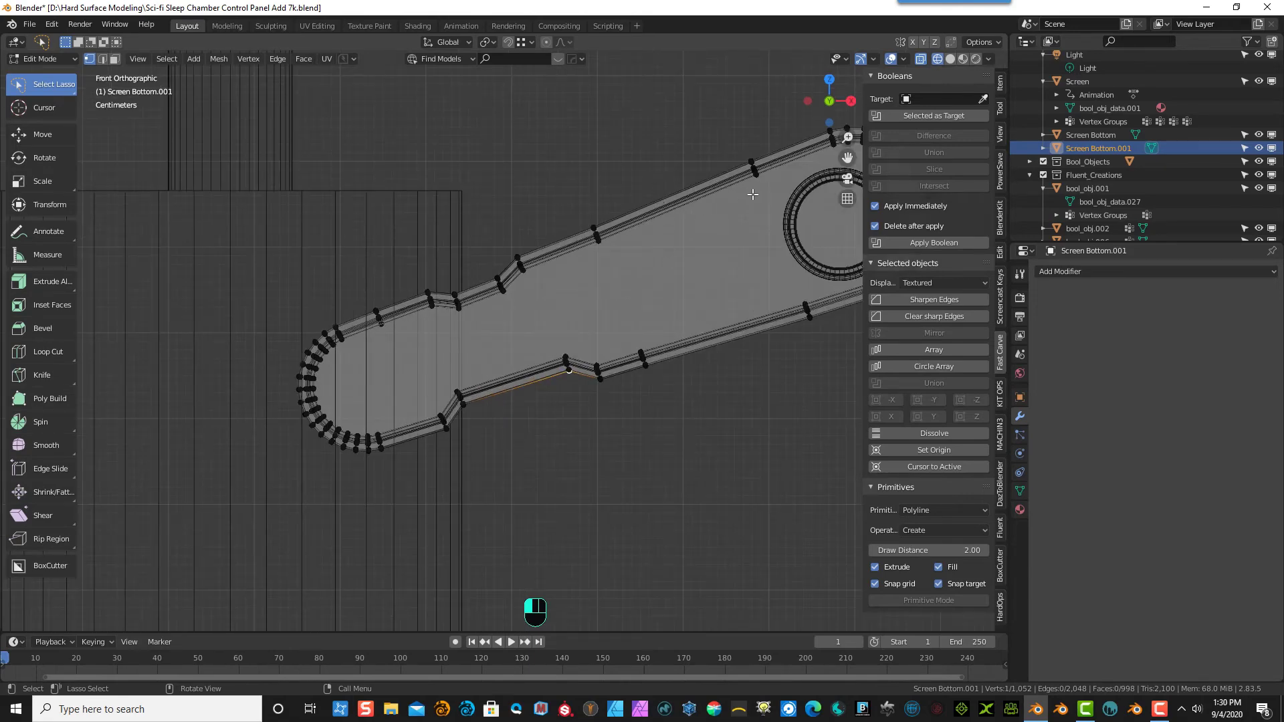
pyautogui.moveTo(847, 158); pyautogui.dragTo(664, 218)
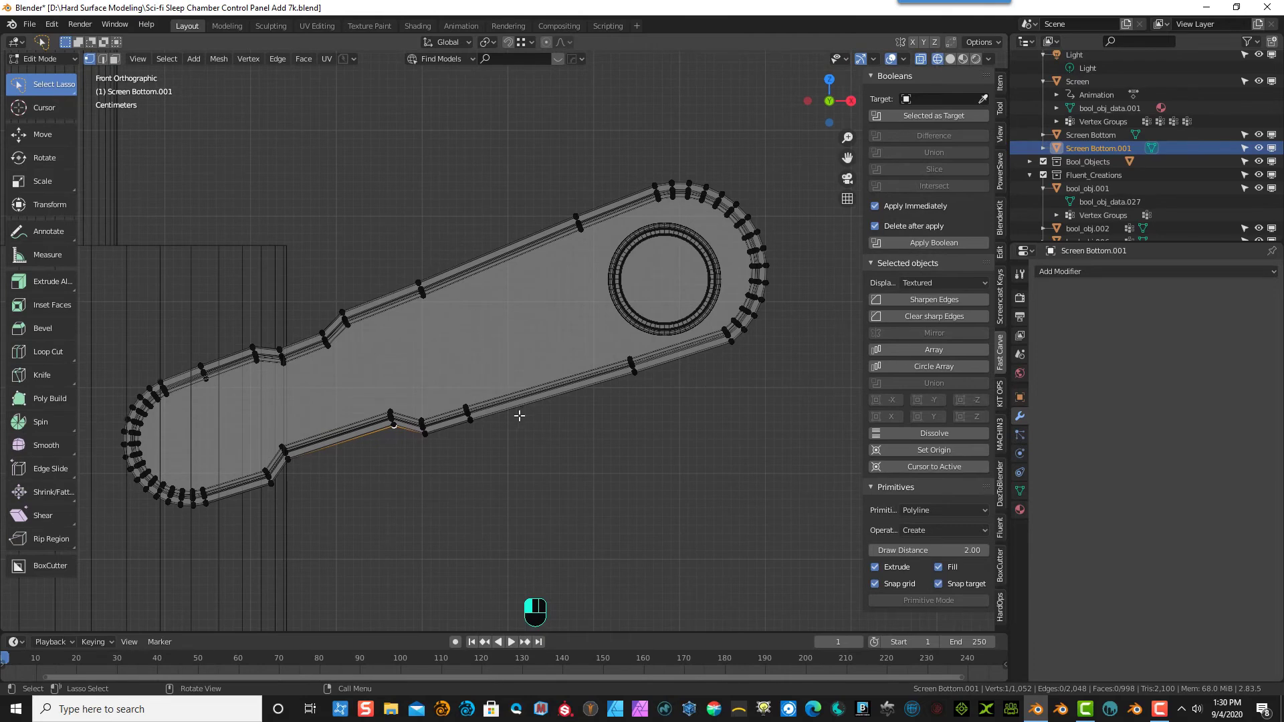
pyautogui.click(30, 379)
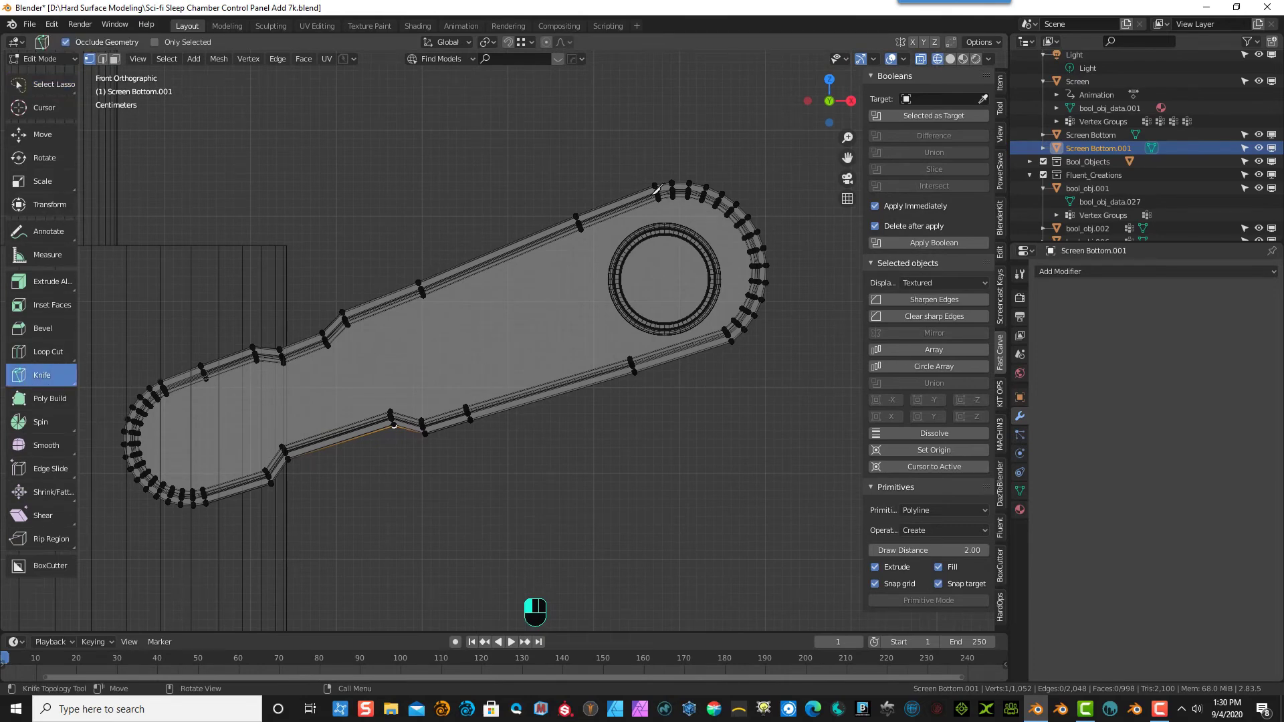
pyautogui.click(449, 239)
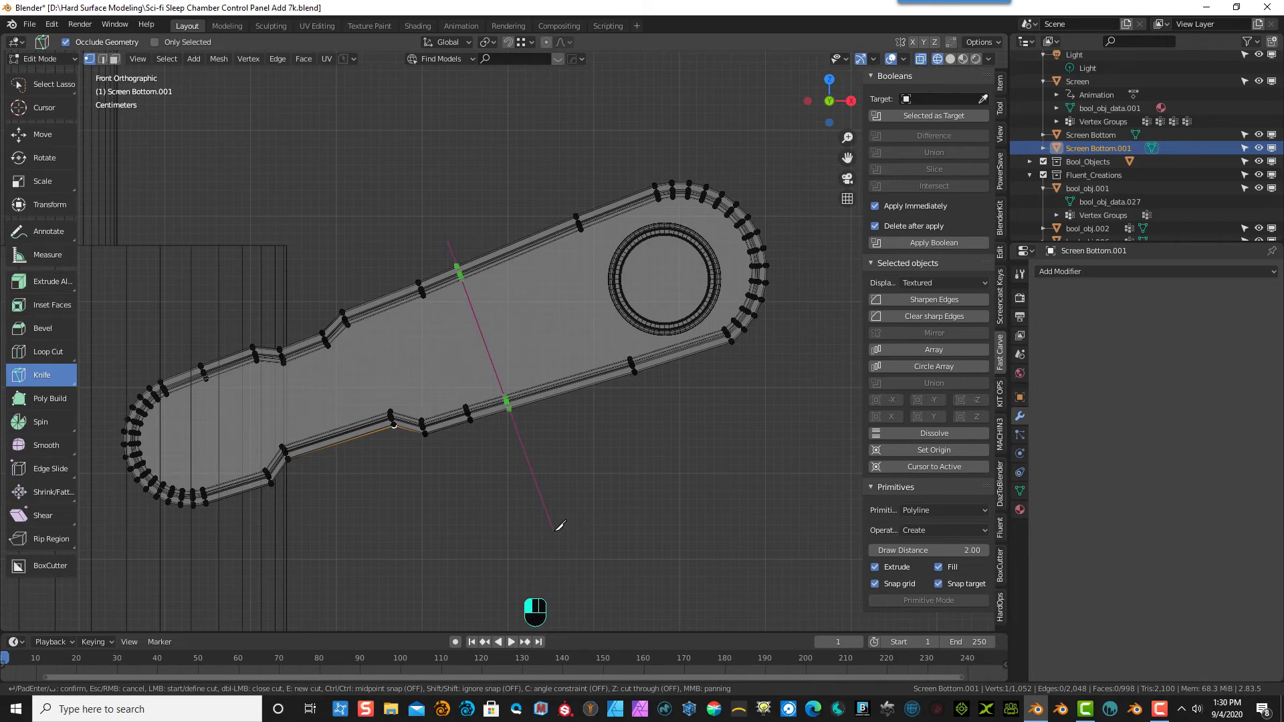
pyautogui.press('z')
pyautogui.click(557, 529)
pyautogui.press('Return')
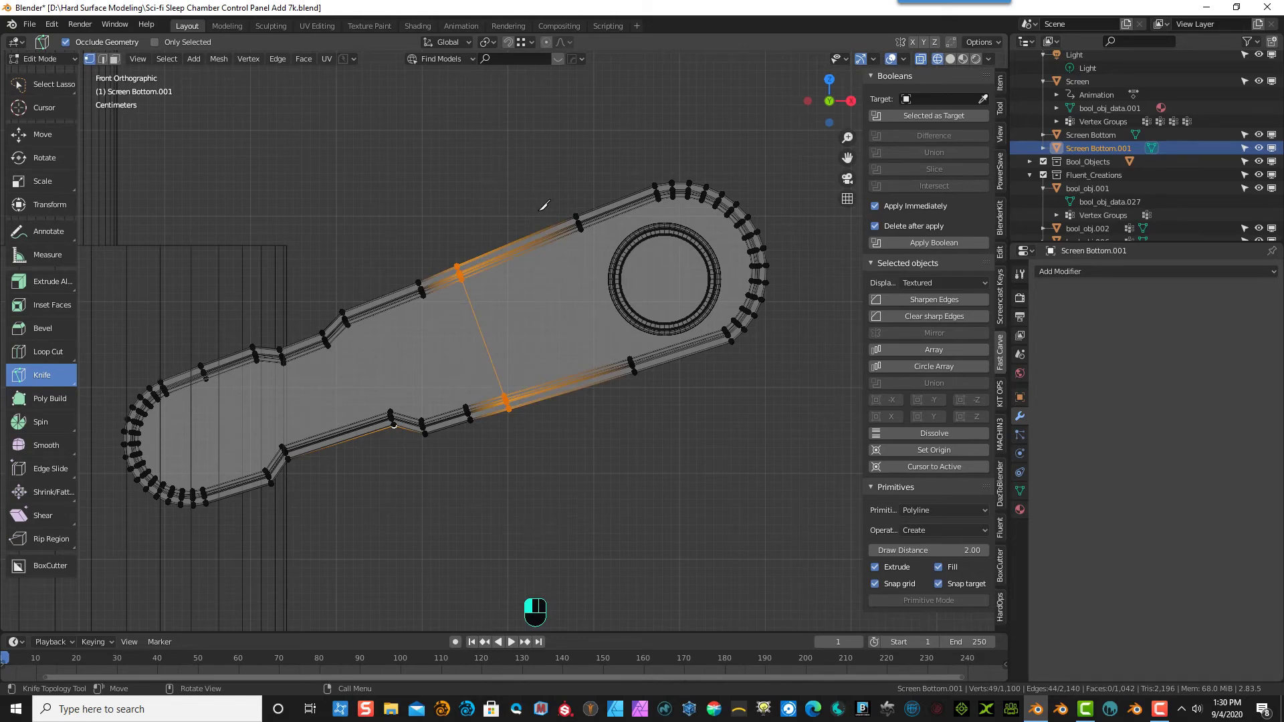
# - Knife-cut a second, roughly parallel line through the arm's full thickness, just before the pivot hole
pyautogui.click(543, 205)
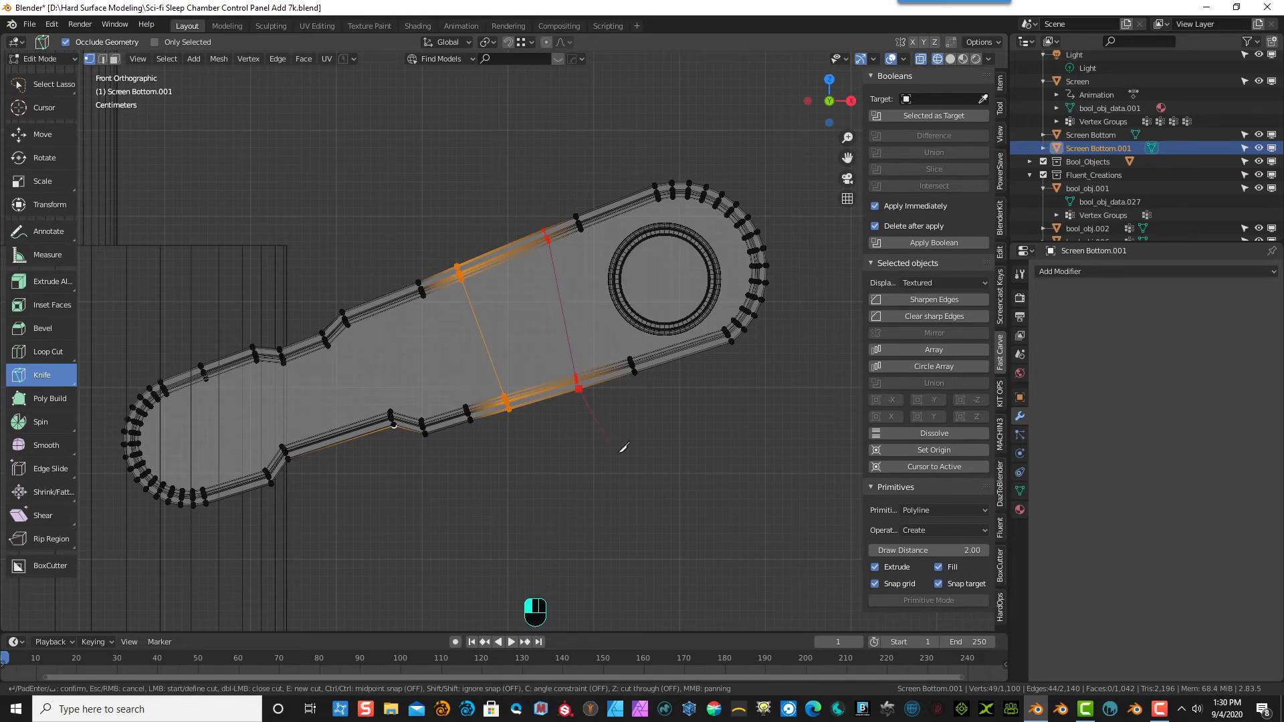
pyautogui.press('Escape')
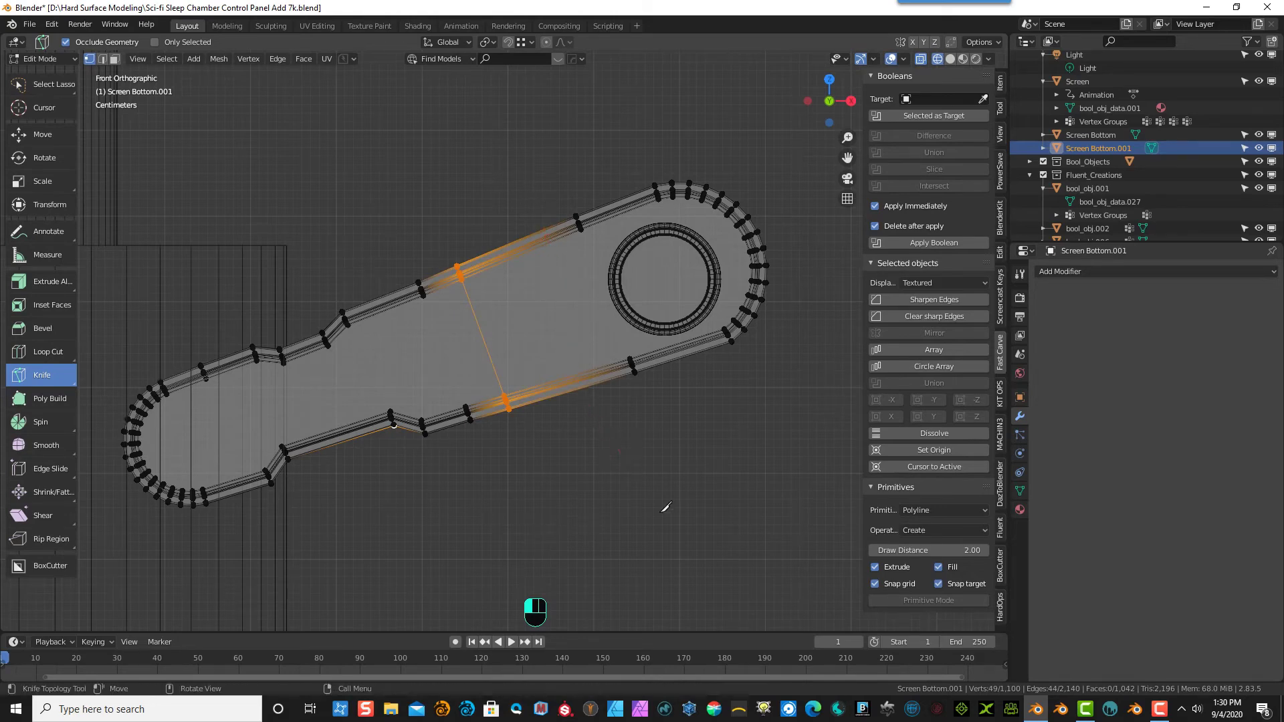
pyautogui.click(543, 193)
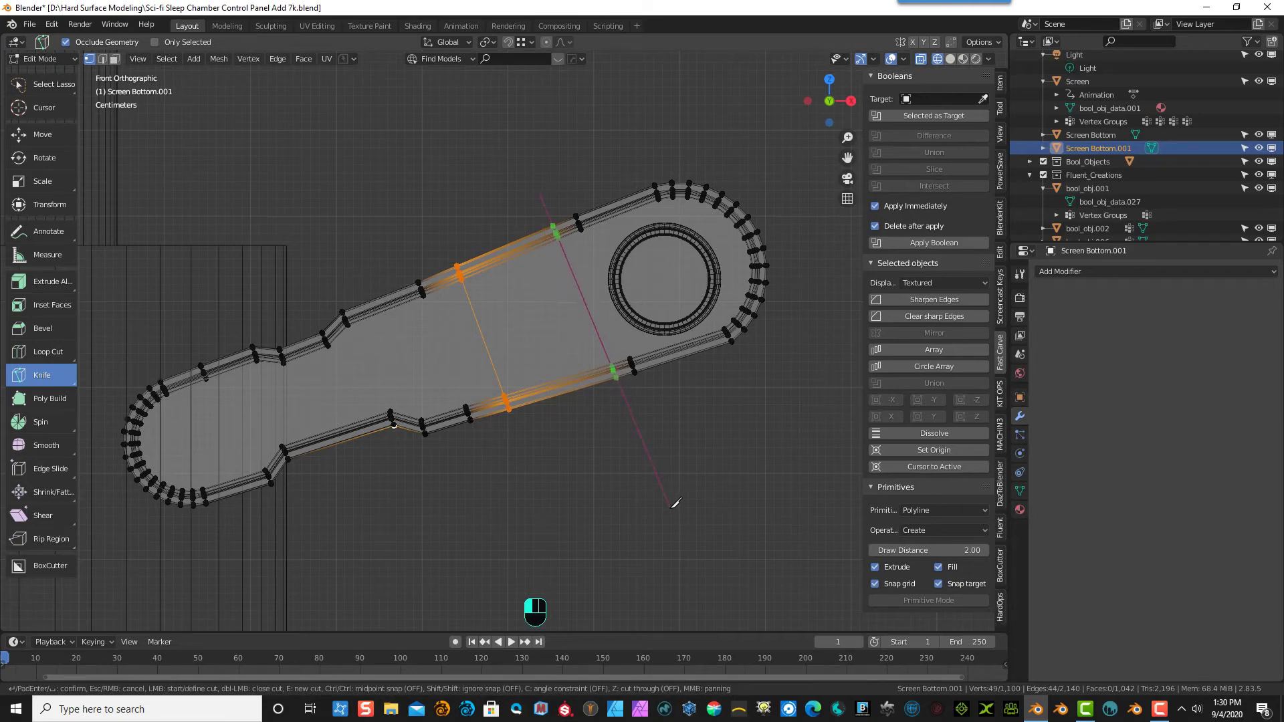
pyautogui.press('z')
pyautogui.press('Return')
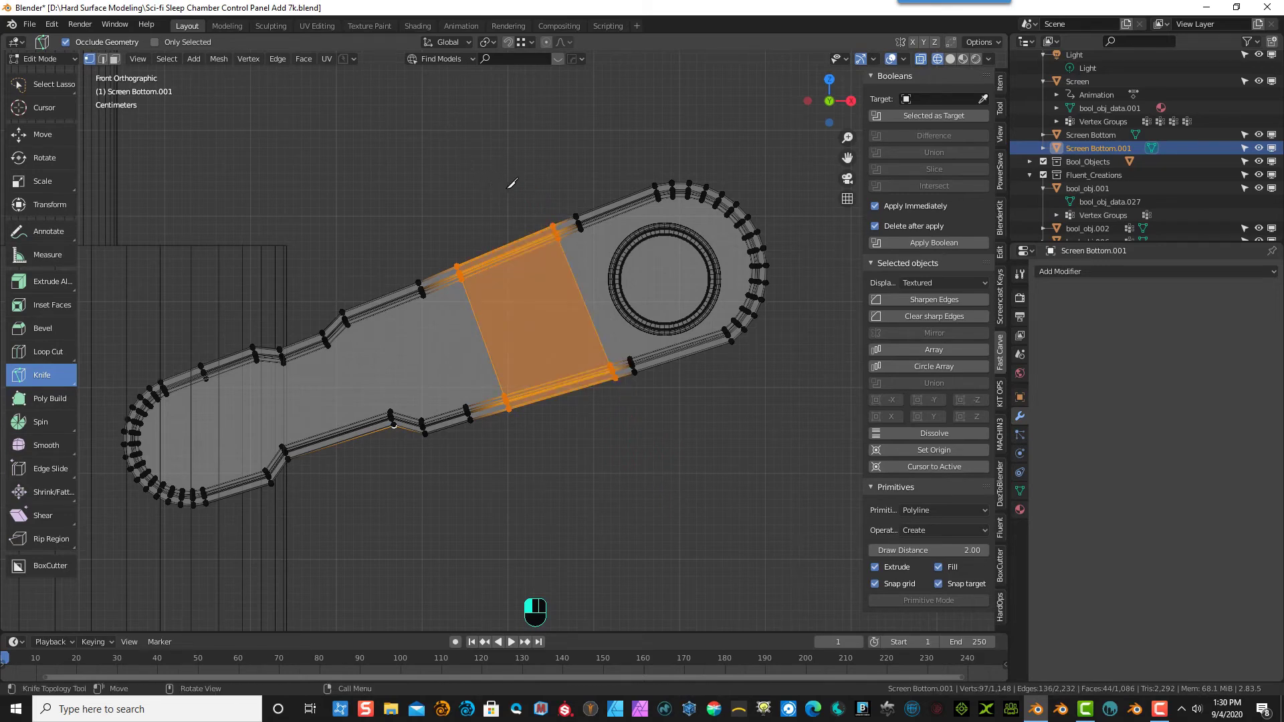
# - Lasso-select the vertices where both knife cuts meet the arm's upper edge and move them about 0.03 m inward to form a recess
pyautogui.click(102, 59)
pyautogui.click(89, 60)
pyautogui.click(364, 164)
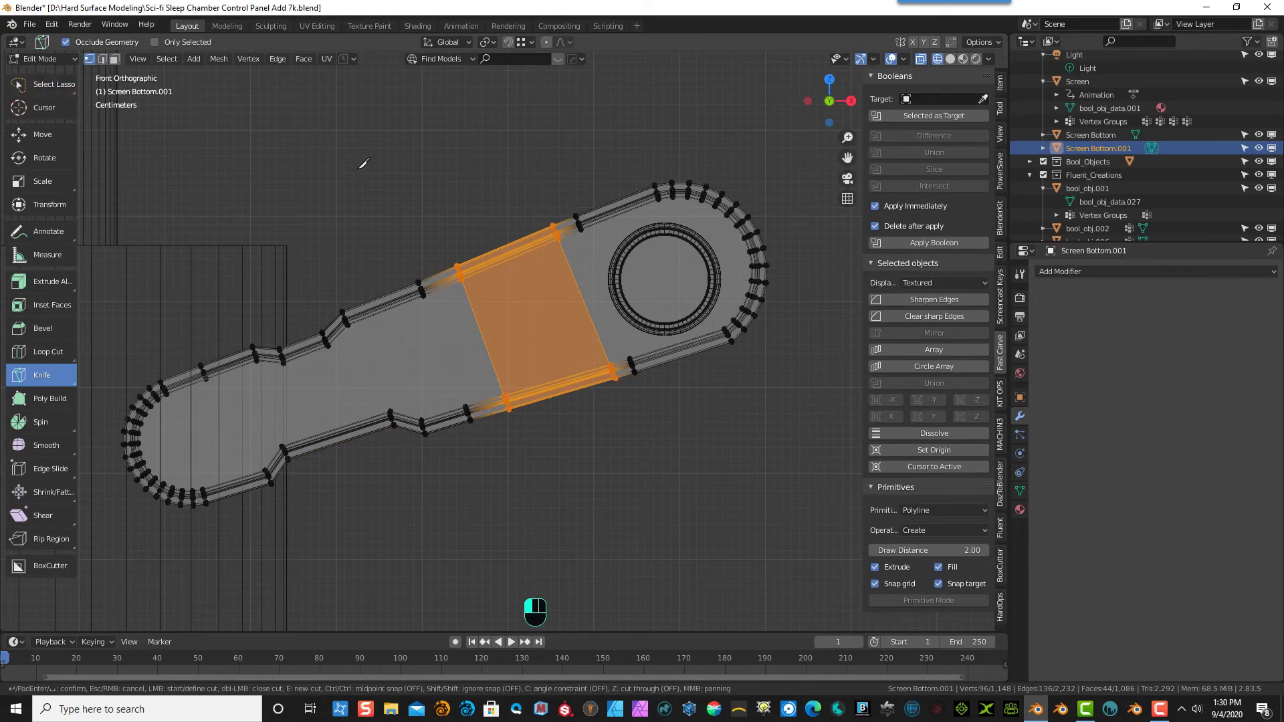
pyautogui.press('Escape')
pyautogui.click(53, 84)
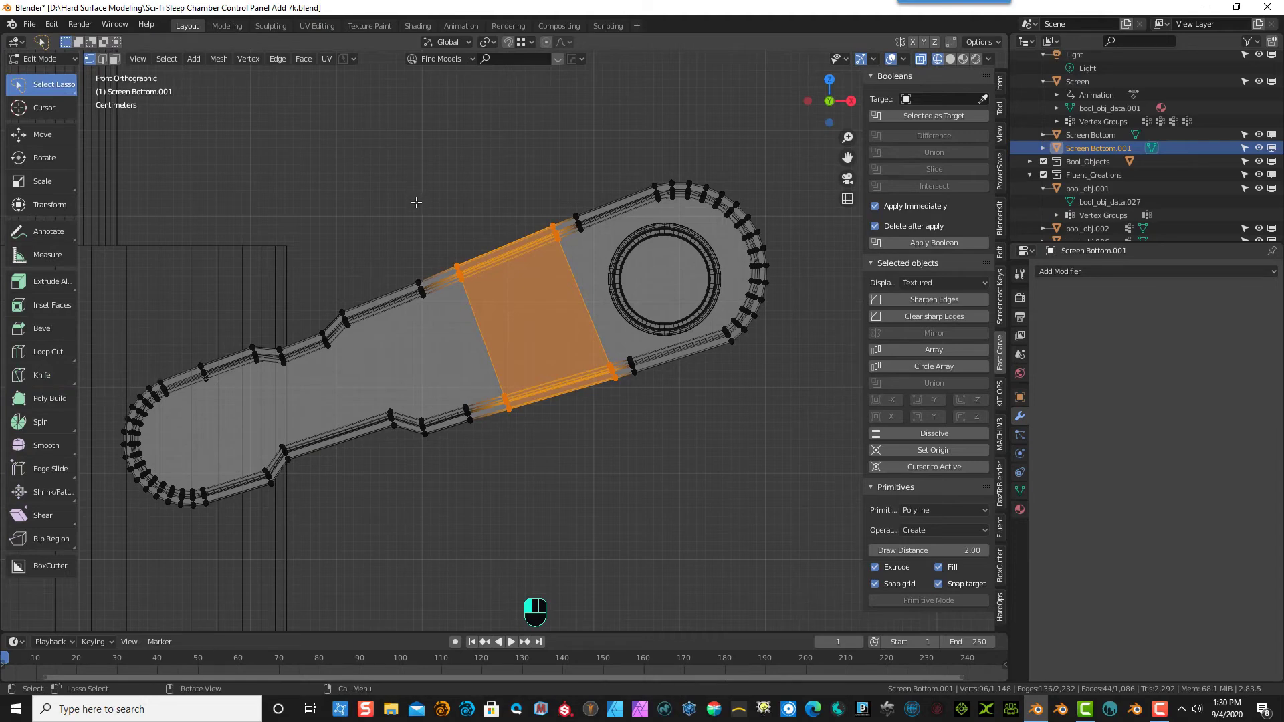
pyautogui.click(417, 202)
pyautogui.moveTo(453, 219)
pyautogui.mouseDown()
pyautogui.moveTo(450, 269)
pyautogui.moveTo(476, 317)
pyautogui.moveTo(465, 229)
pyautogui.mouseUp()
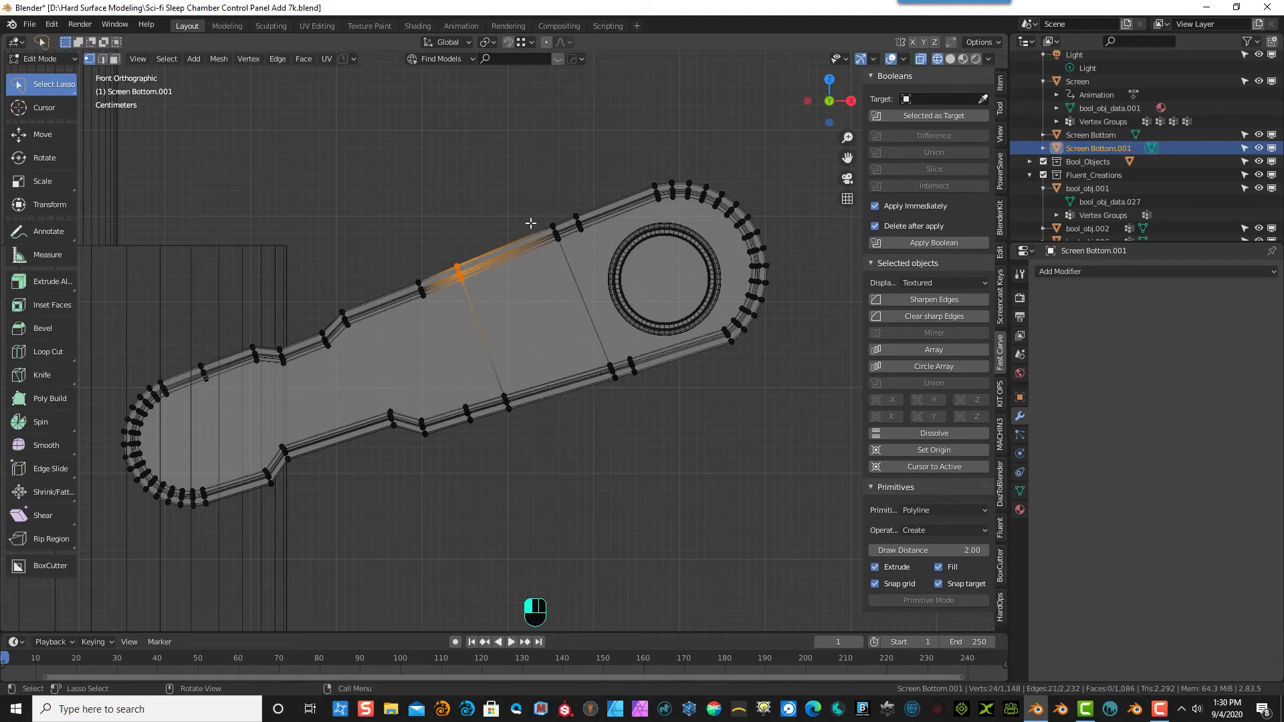
pyautogui.moveTo(521, 209)
pyautogui.keyDown('shift'); pyautogui.mouseDown()
pyautogui.moveTo(561, 258)
pyautogui.moveTo(568, 236)
pyautogui.moveTo(532, 191)
pyautogui.mouseUp(); pyautogui.keyUp('shift')
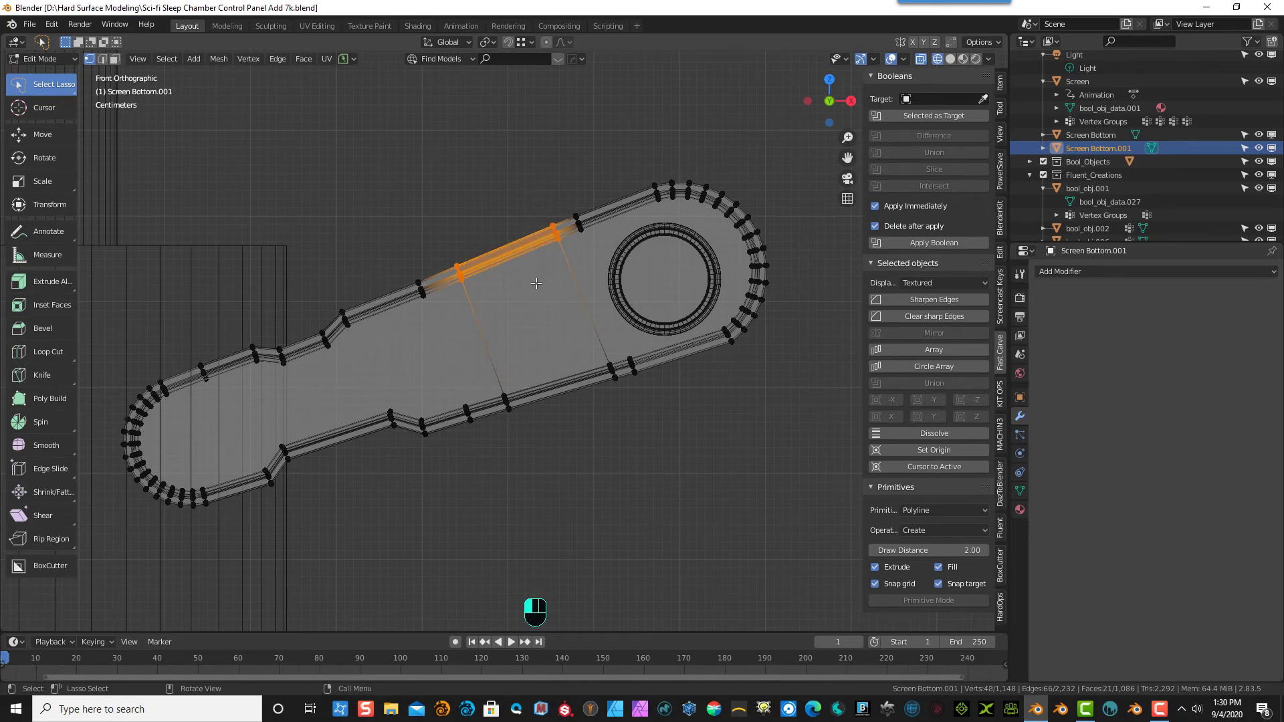
pyautogui.press('g')
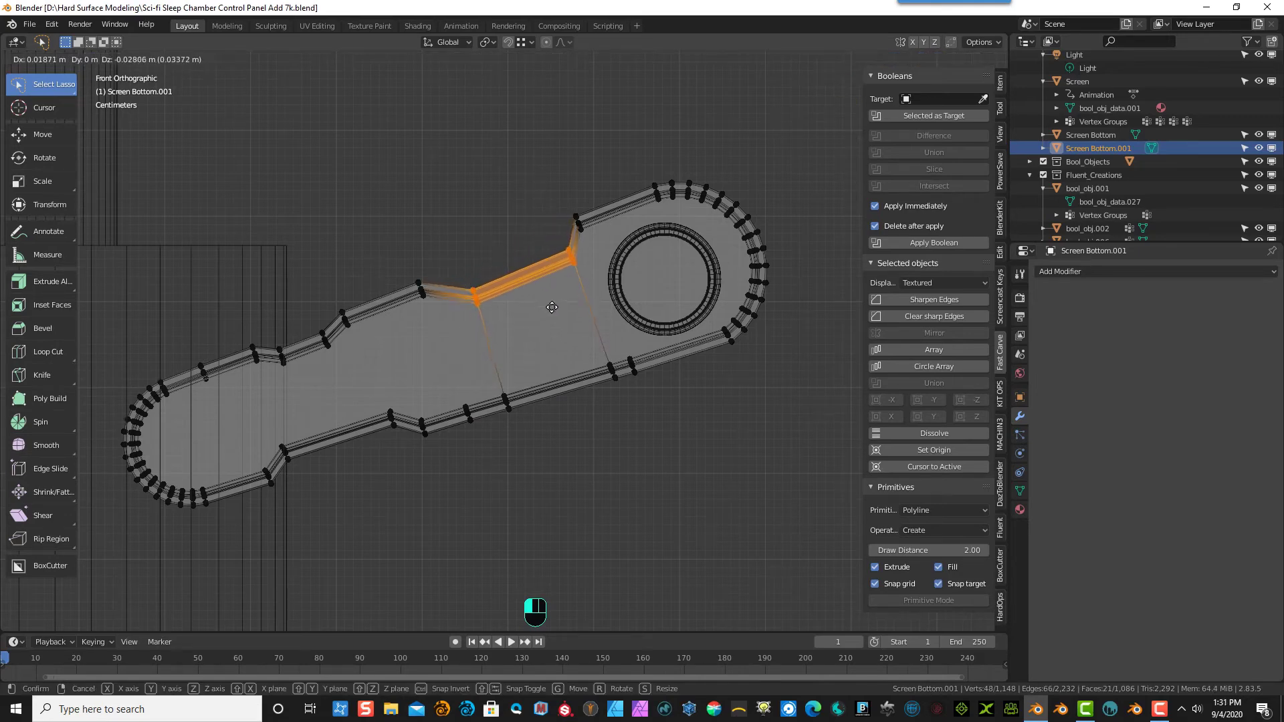
pyautogui.click(550, 309)
pyautogui.click(543, 384)
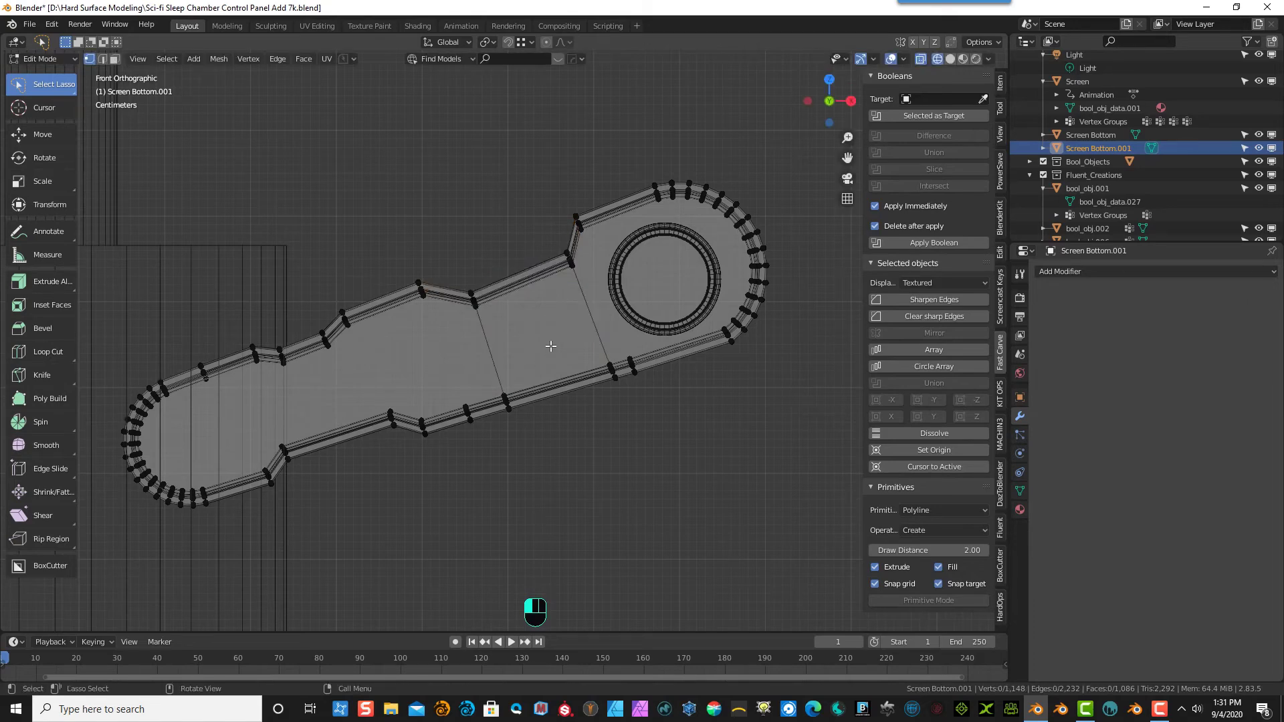
# - Move the lower-edge vertices of the cut nearest the pivot hole inward and away from the hole, and deselect
pyautogui.moveTo(551, 345)
pyautogui.mouseDown()
pyautogui.moveTo(621, 400)
pyautogui.moveTo(626, 389)
pyautogui.moveTo(605, 410)
pyautogui.mouseUp()
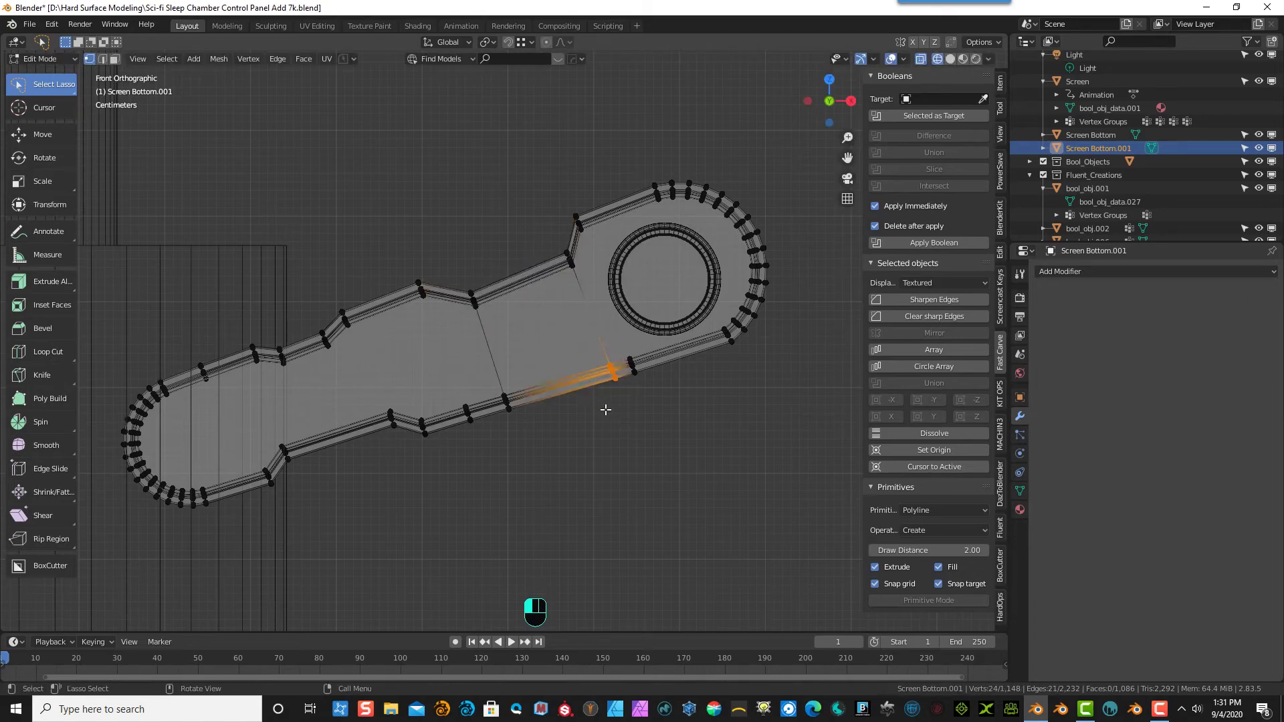
pyautogui.press('g')
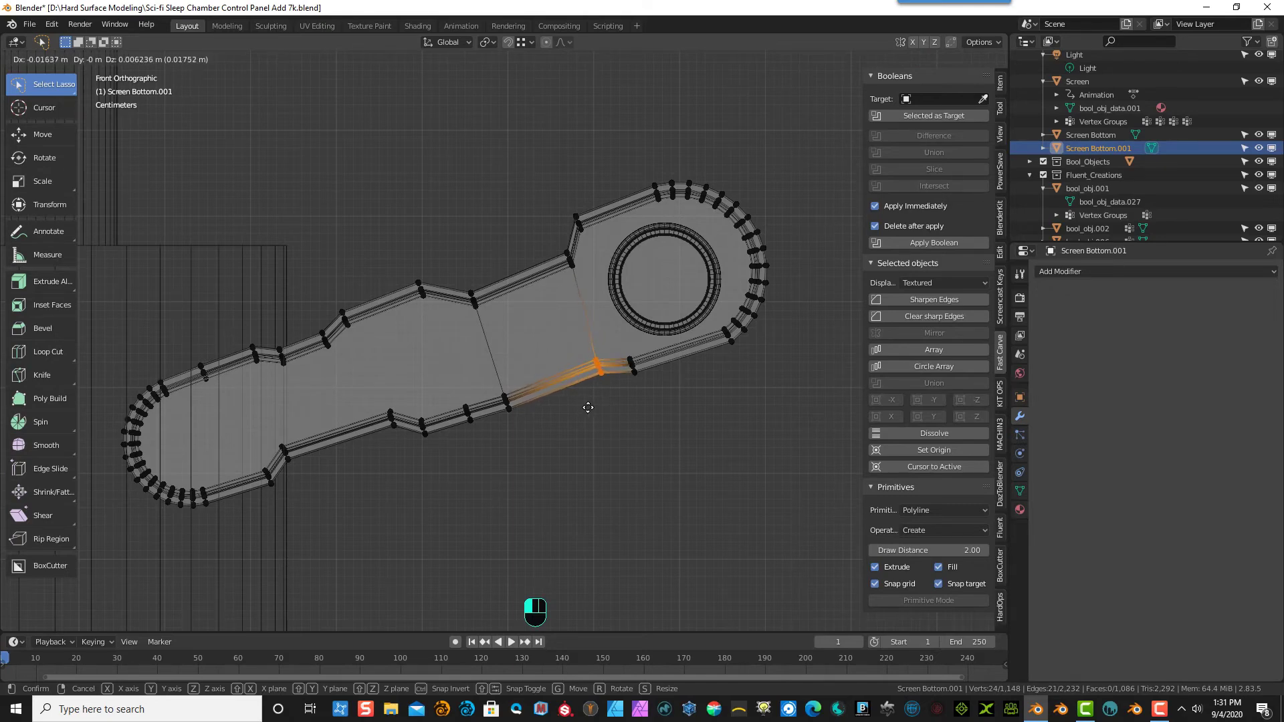
pyautogui.click(582, 403)
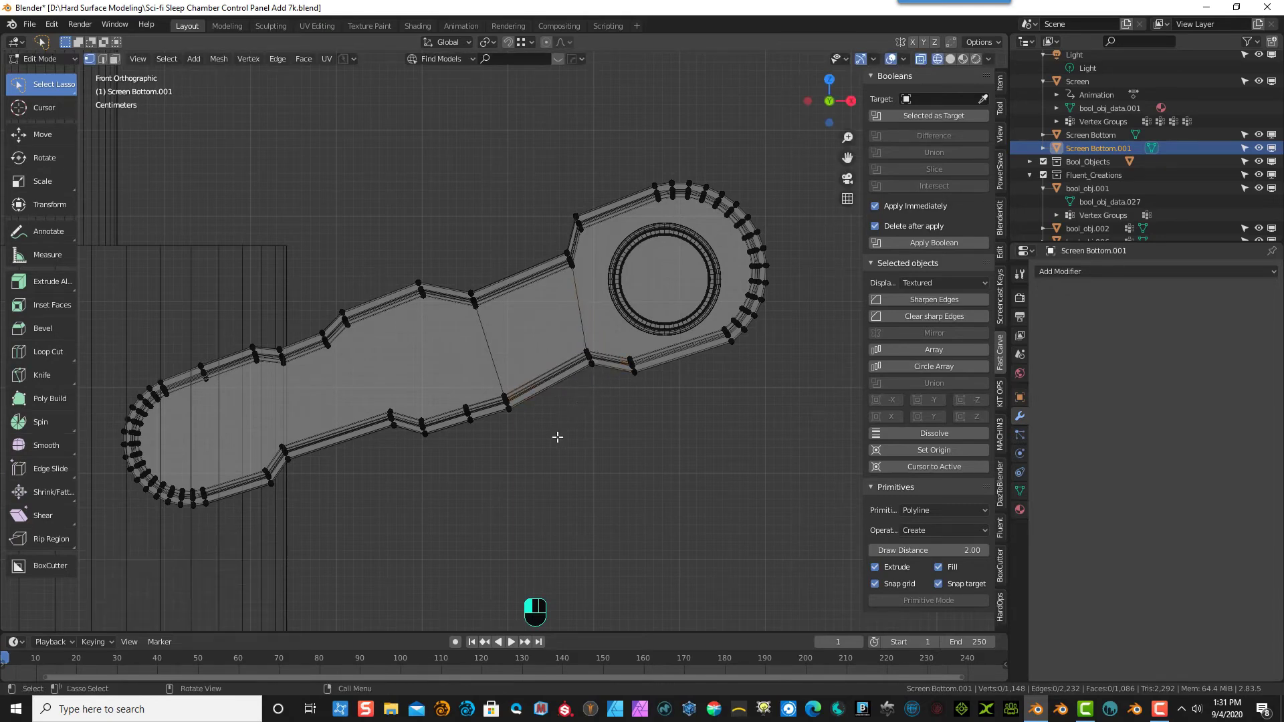
pyautogui.click(558, 435)
# - Move the lower-edge vertices of the cut nearest the notches about 0.025 m inward and toward the notches, and deselect
pyautogui.moveTo(544, 445)
pyautogui.mouseDown(button='middle')
pyautogui.moveTo(550, 433)
pyautogui.moveTo(535, 434)
pyautogui.mouseUp(button='middle')
pyautogui.press('KP_1')
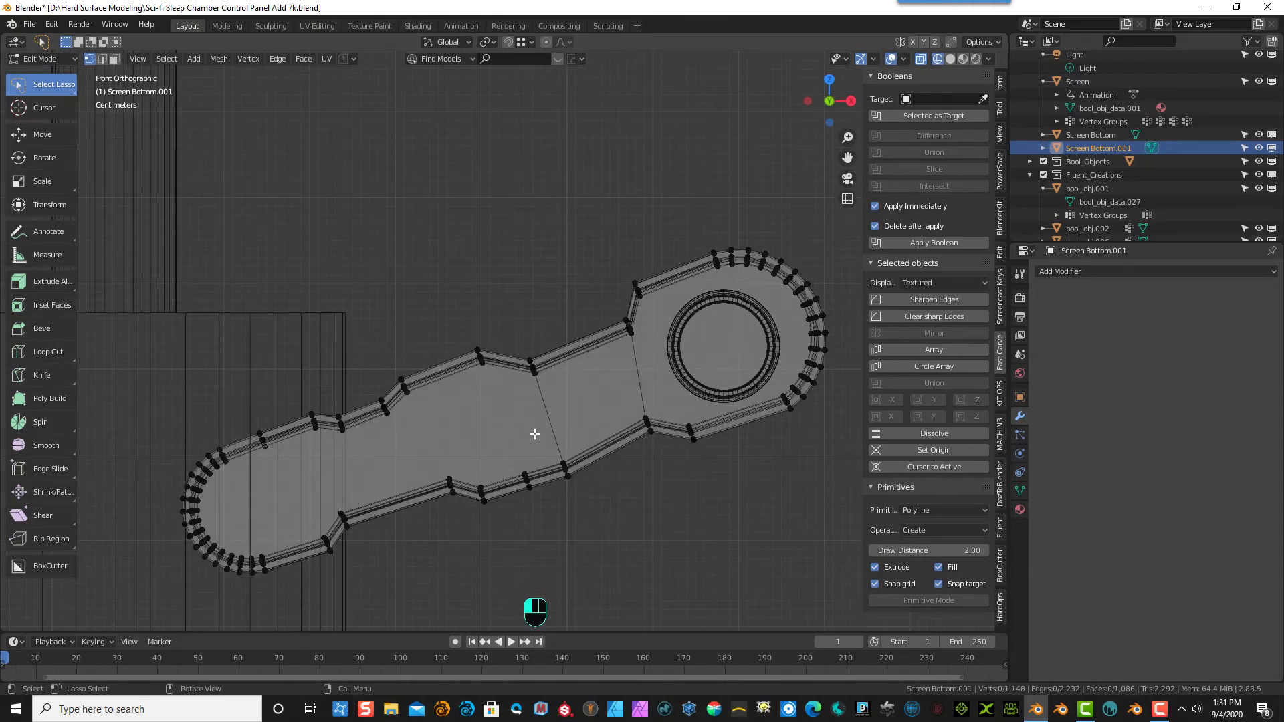
pyautogui.rightClick(535, 434)
pyautogui.moveTo(620, 516)
pyautogui.mouseDown()
pyautogui.moveTo(603, 437)
pyautogui.moveTo(544, 511)
pyautogui.moveTo(568, 527)
pyautogui.mouseUp()
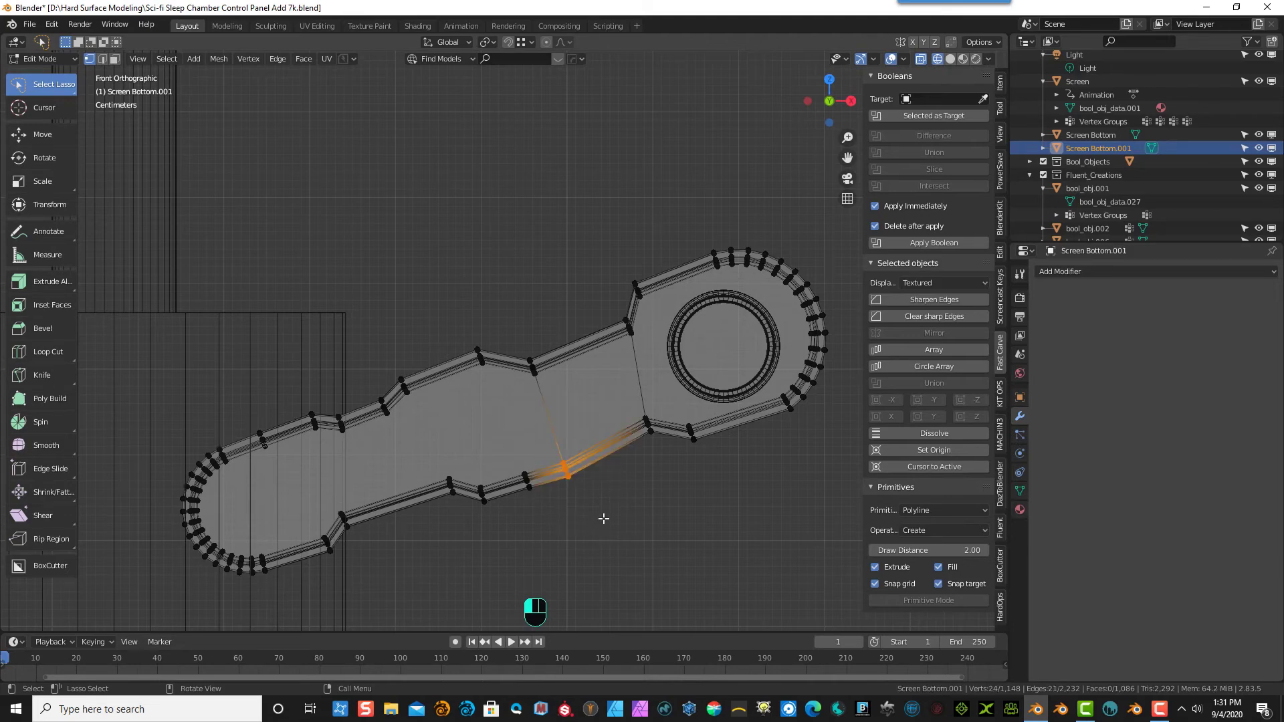
pyautogui.press('g')
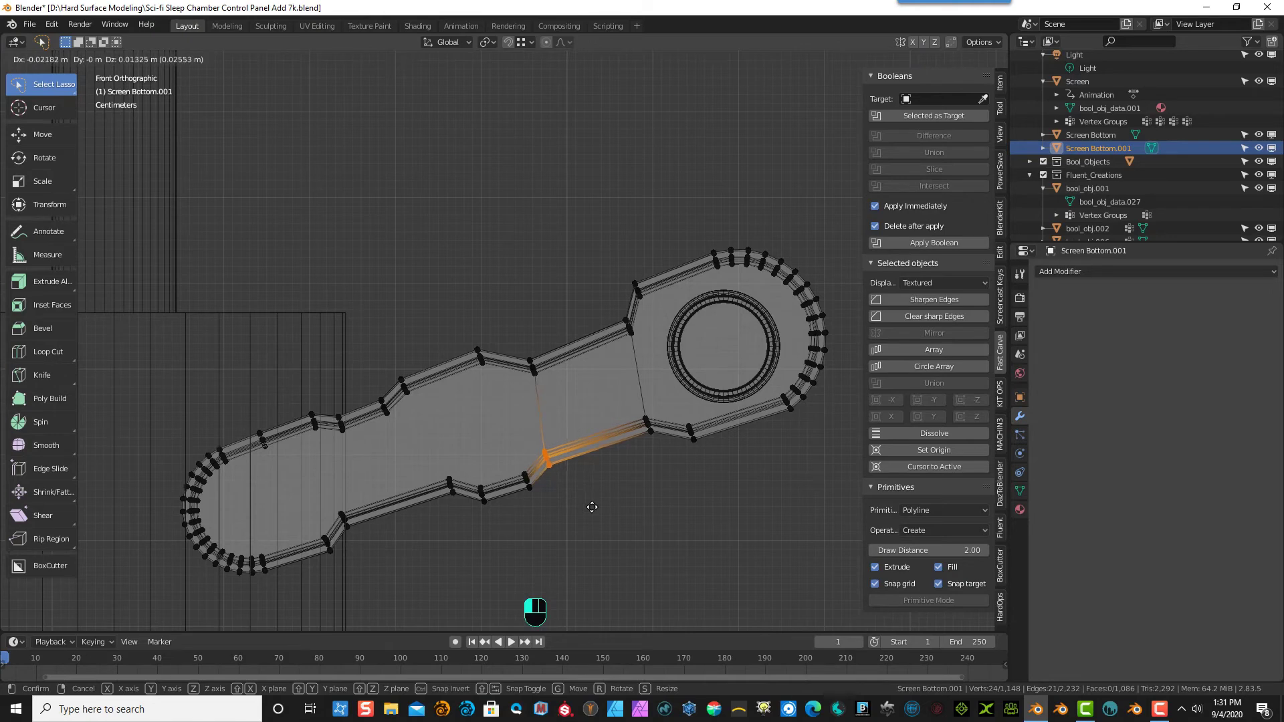
pyautogui.click(592, 509)
pyautogui.click(636, 505)
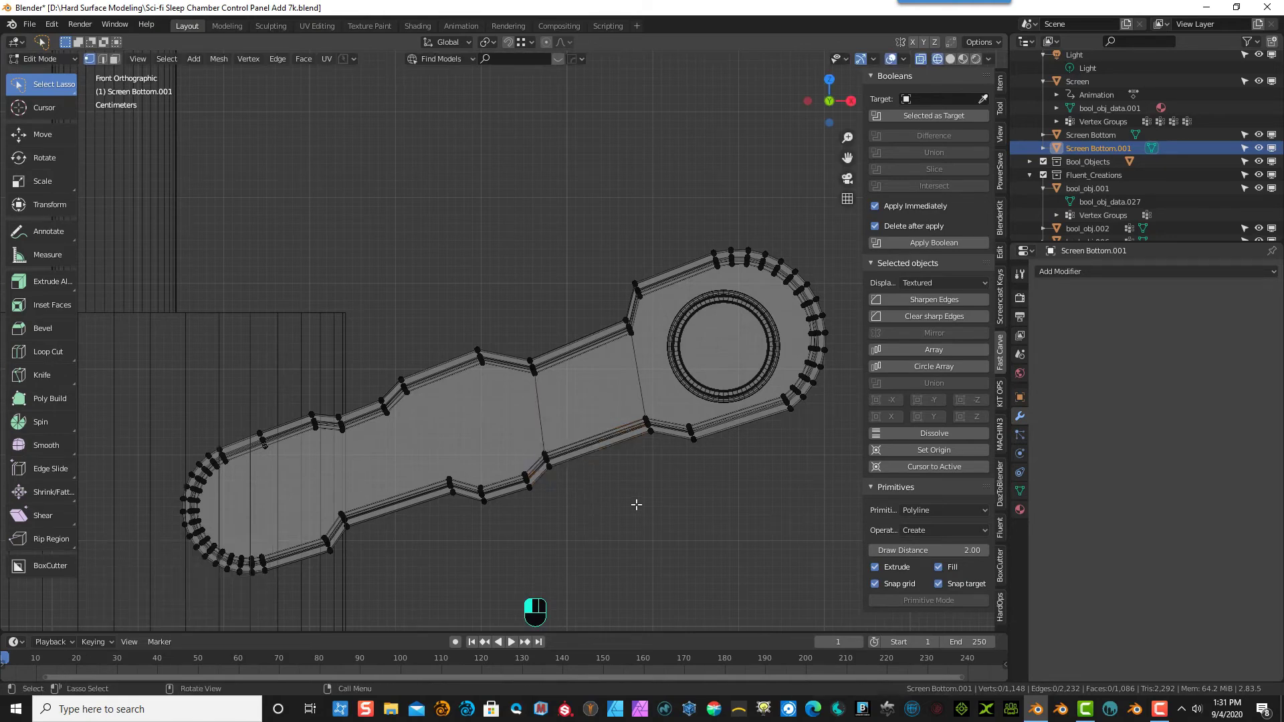
# - Nudge the lower recess corner beside the pivot hole about 0.011 m in X and 0.007 m in Z, and deselect
pyautogui.keyDown('alt'); pyautogui.click(652, 423); pyautogui.keyUp('alt')
pyautogui.press('g')
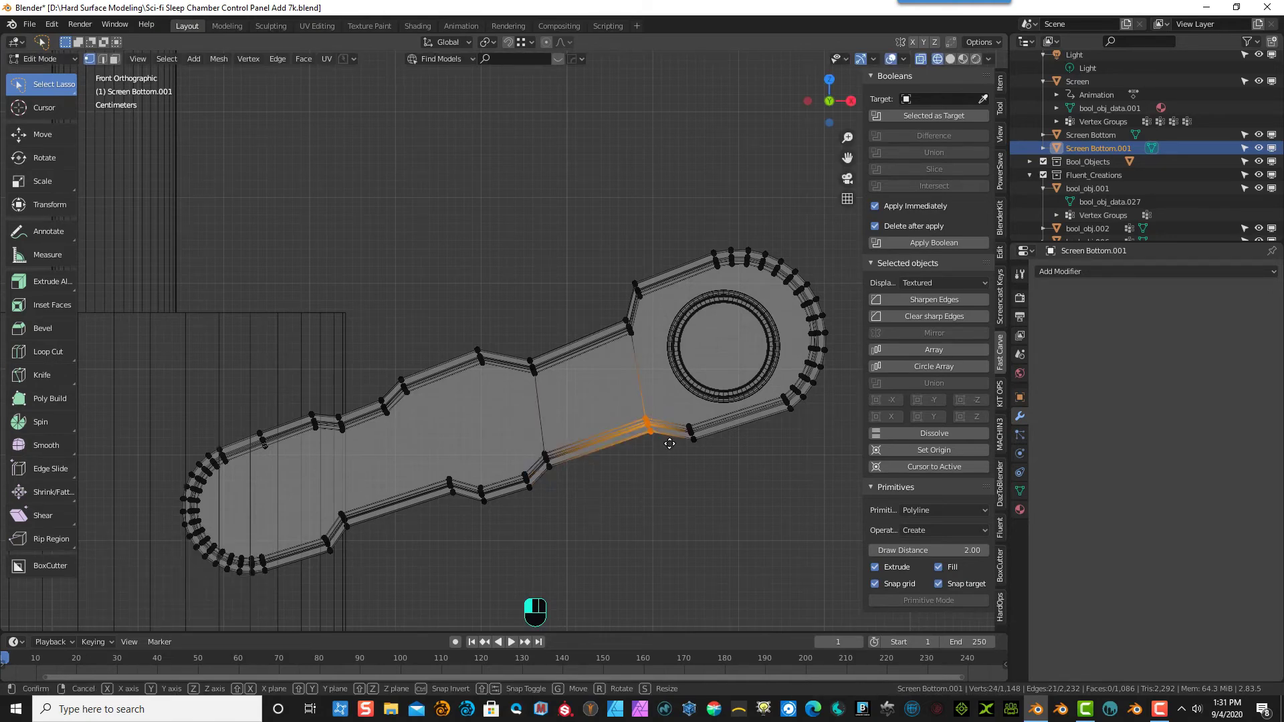
pyautogui.click(677, 438)
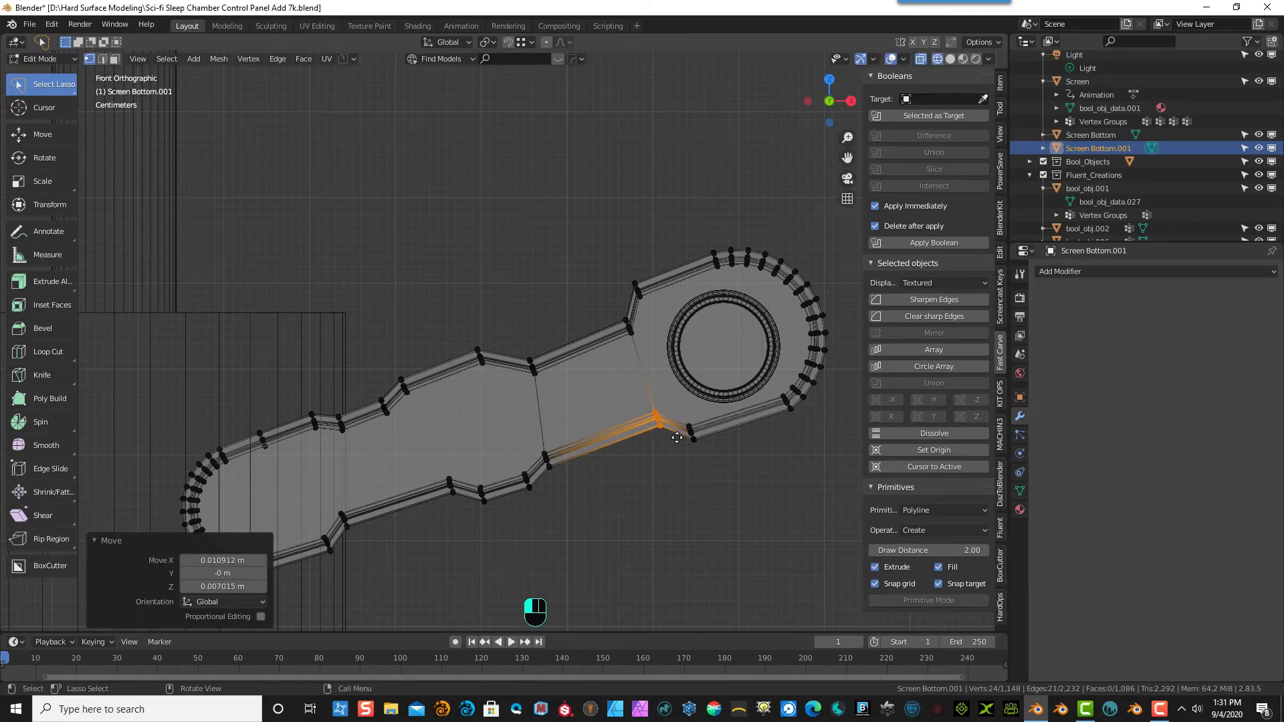
pyautogui.click(666, 482)
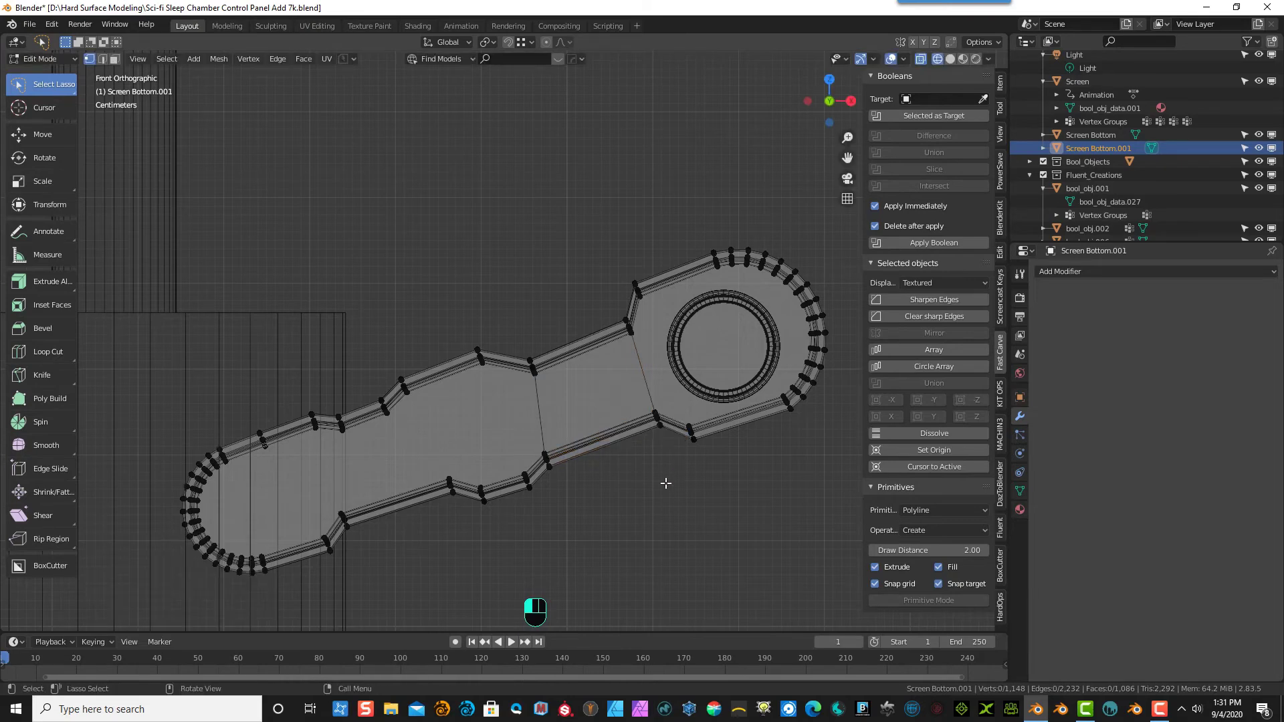
# - Return to Object Mode and display the arm in solid shading with X-ray off to inspect the new recess
pyautogui.click(41, 59)
pyautogui.click(39, 72)
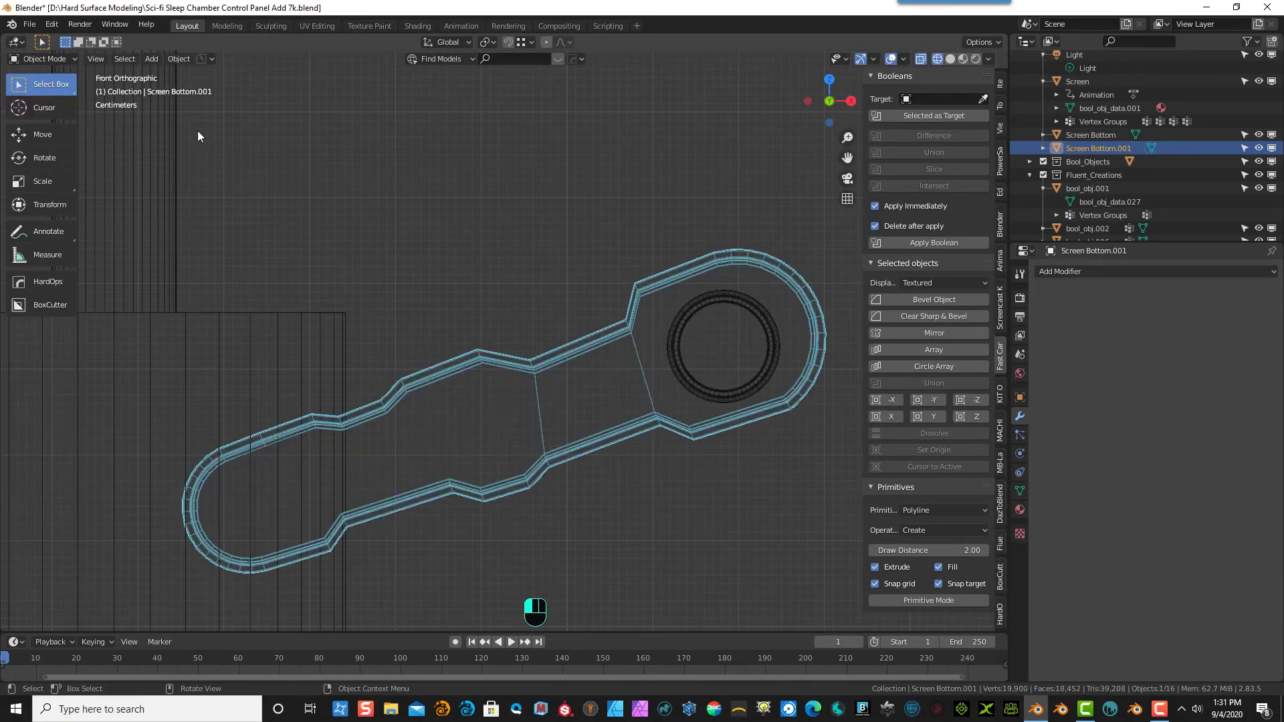
pyautogui.click(951, 59)
pyautogui.click(921, 60)
pyautogui.scroll(-2, 666, 161)
pyautogui.scroll(-2, 666, 161)
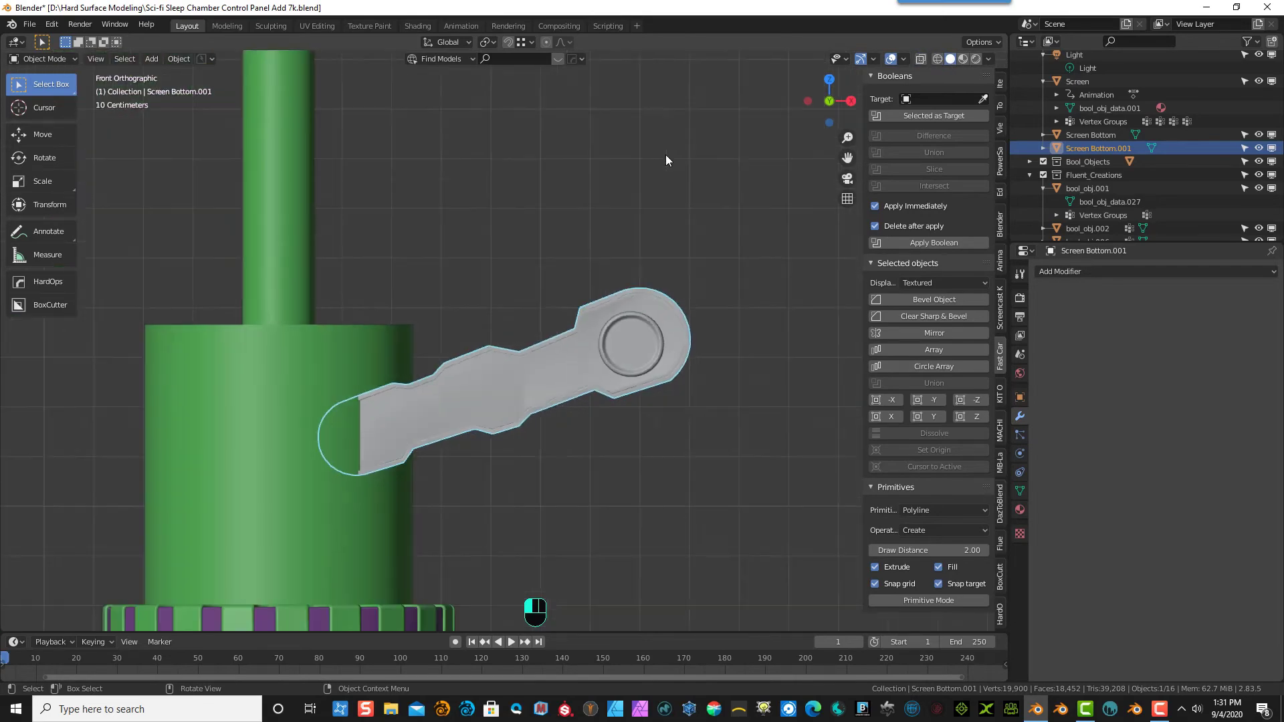
pyautogui.moveTo(641, 162); pyautogui.dragTo(727, 170, button='middle')
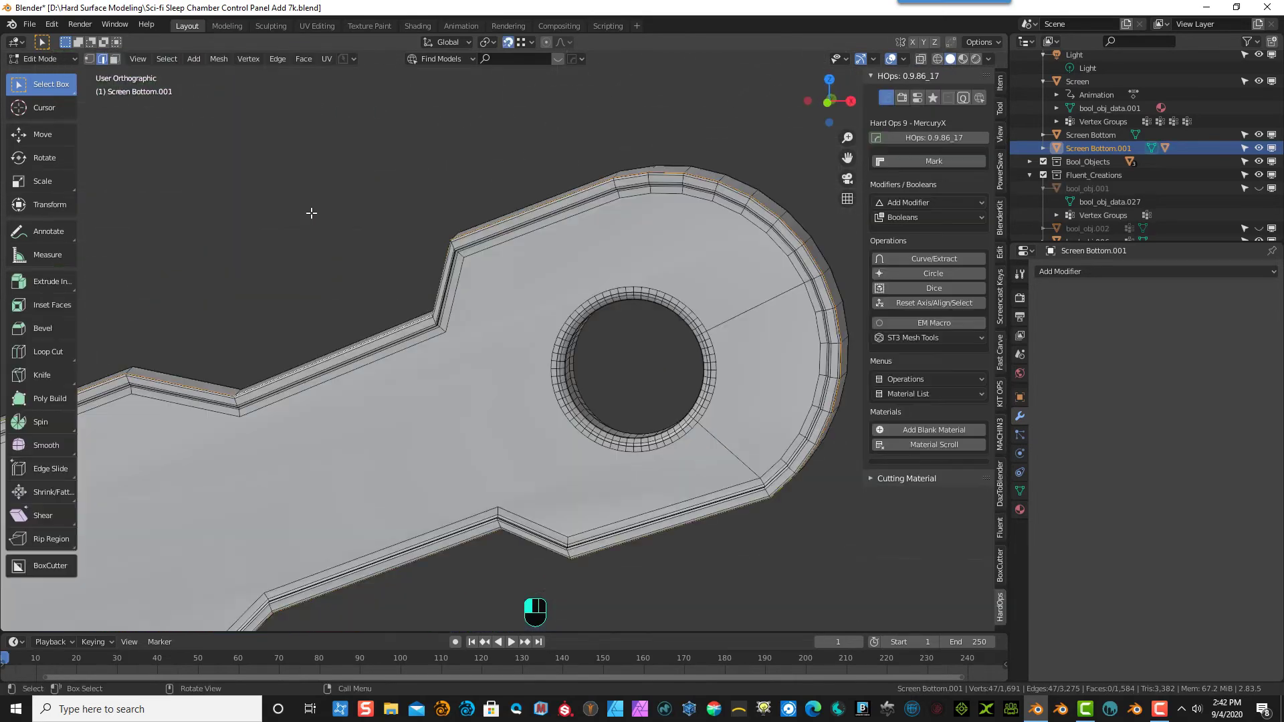
# - Fill the selected outer edge loop of the arm with a single face, working in vertex select mode
pyautogui.moveTo(311, 211); pyautogui.dragTo(124, 124, button='middle')
pyautogui.click(89, 59)
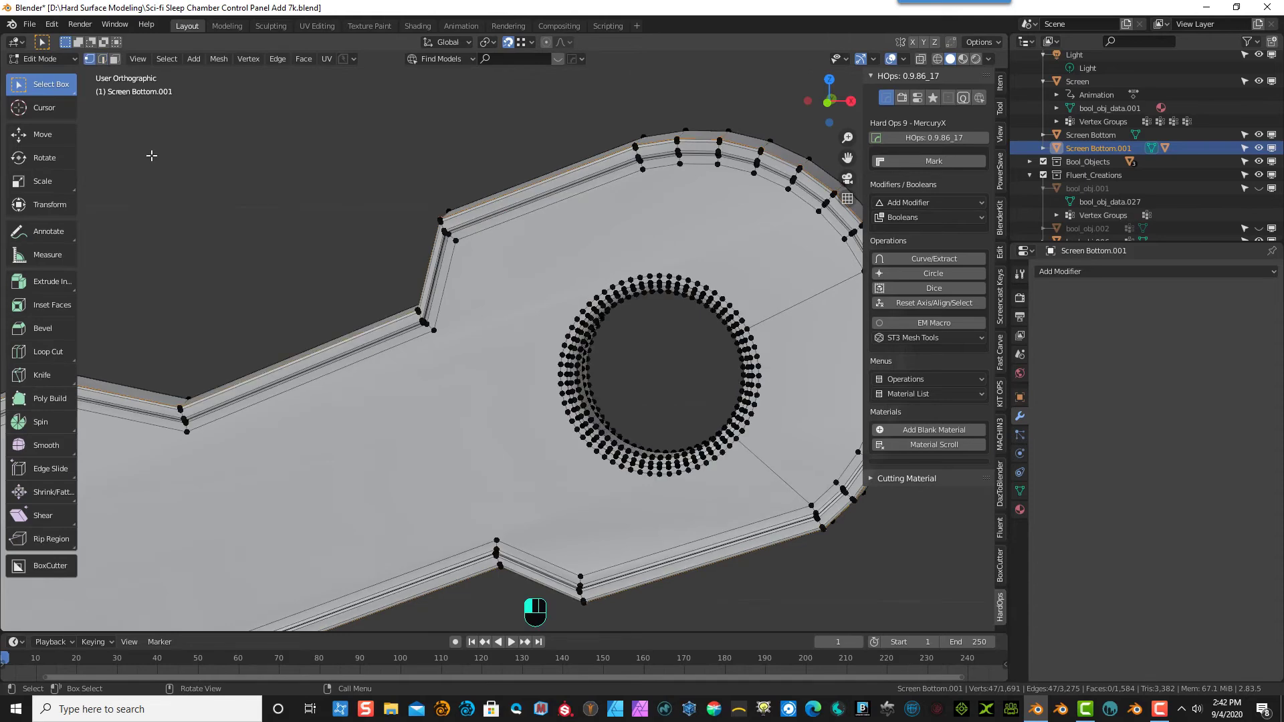
pyautogui.press('f')
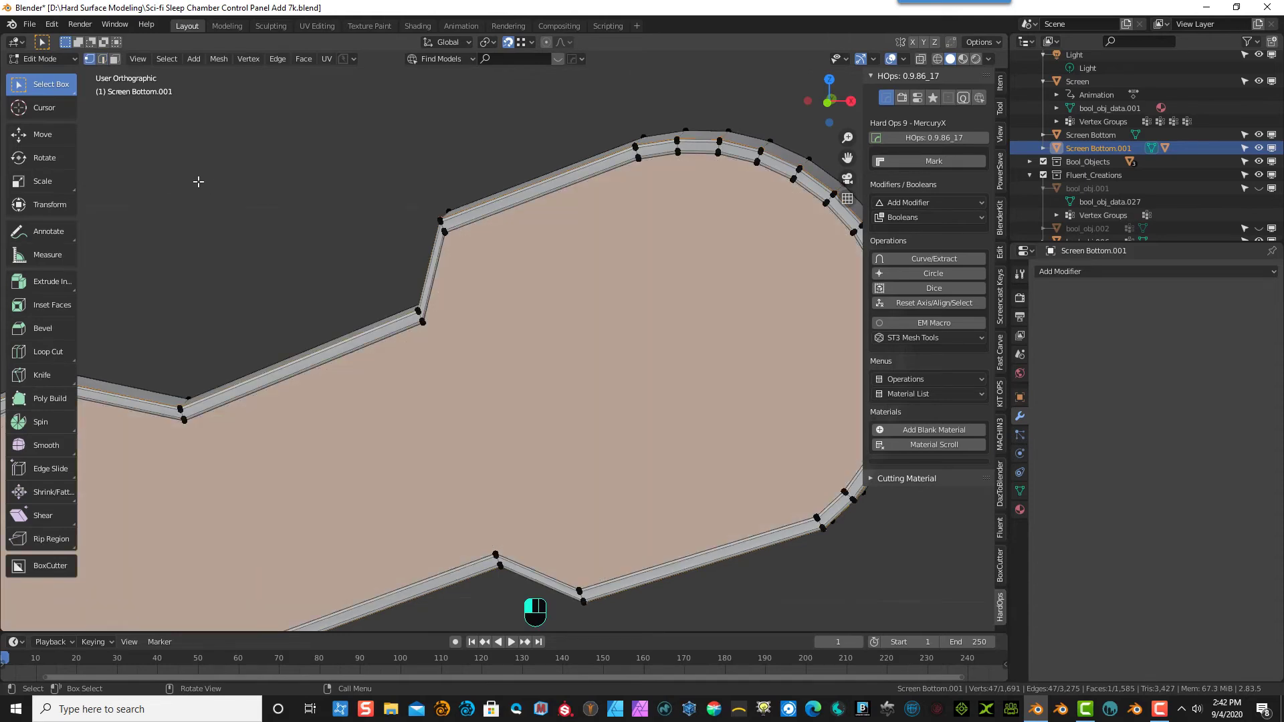
# - Invert the selection and delete the selected faces of the arm's old bevelled geometry
pyautogui.click(166, 59)
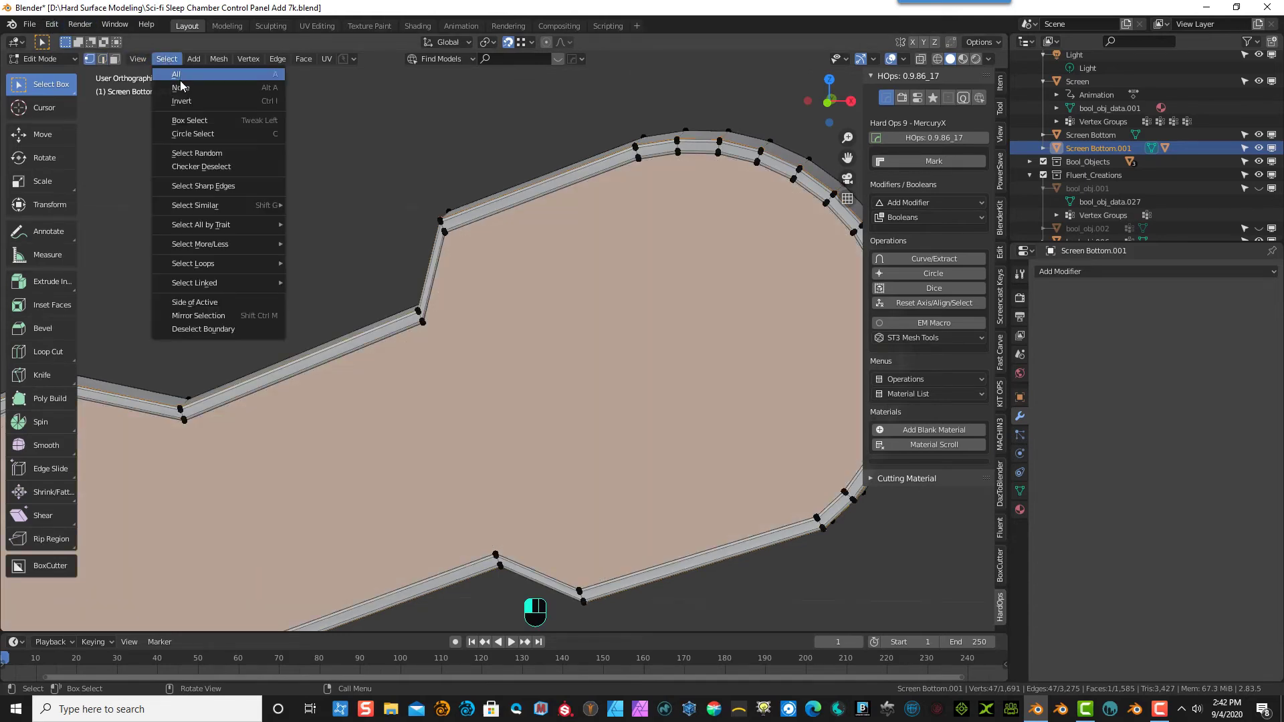
pyautogui.click(186, 98)
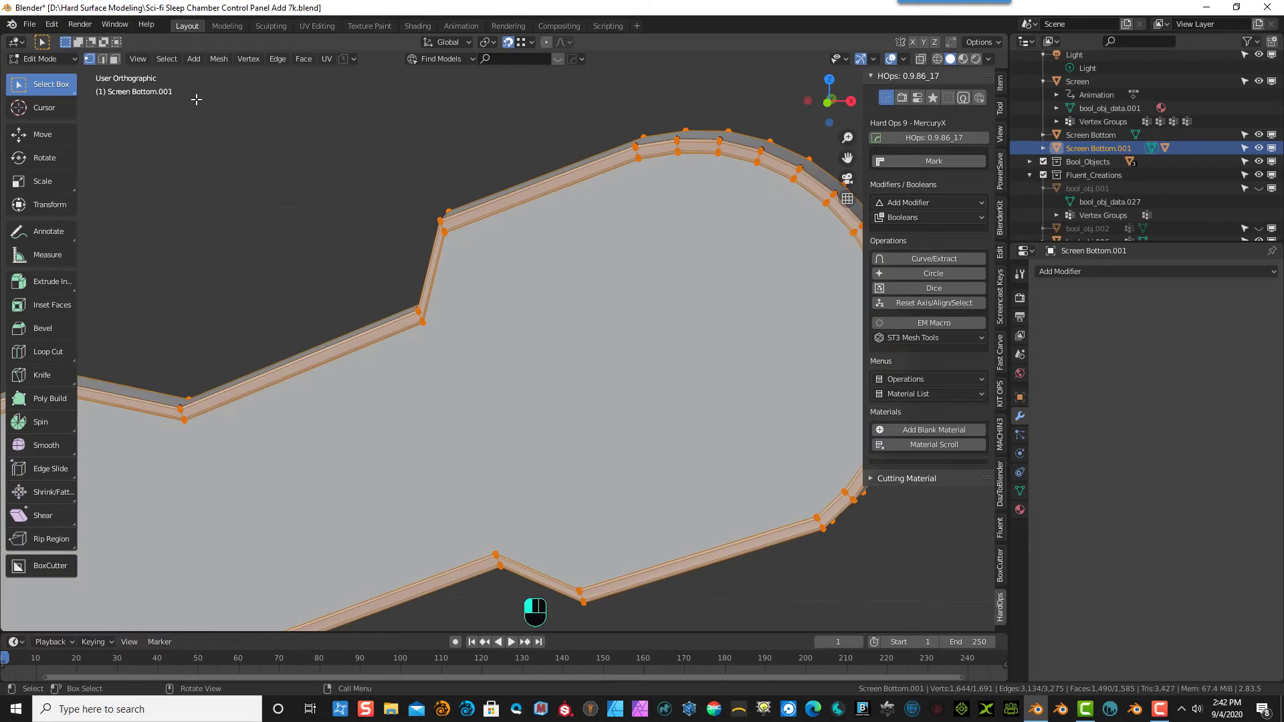
pyautogui.press('x')
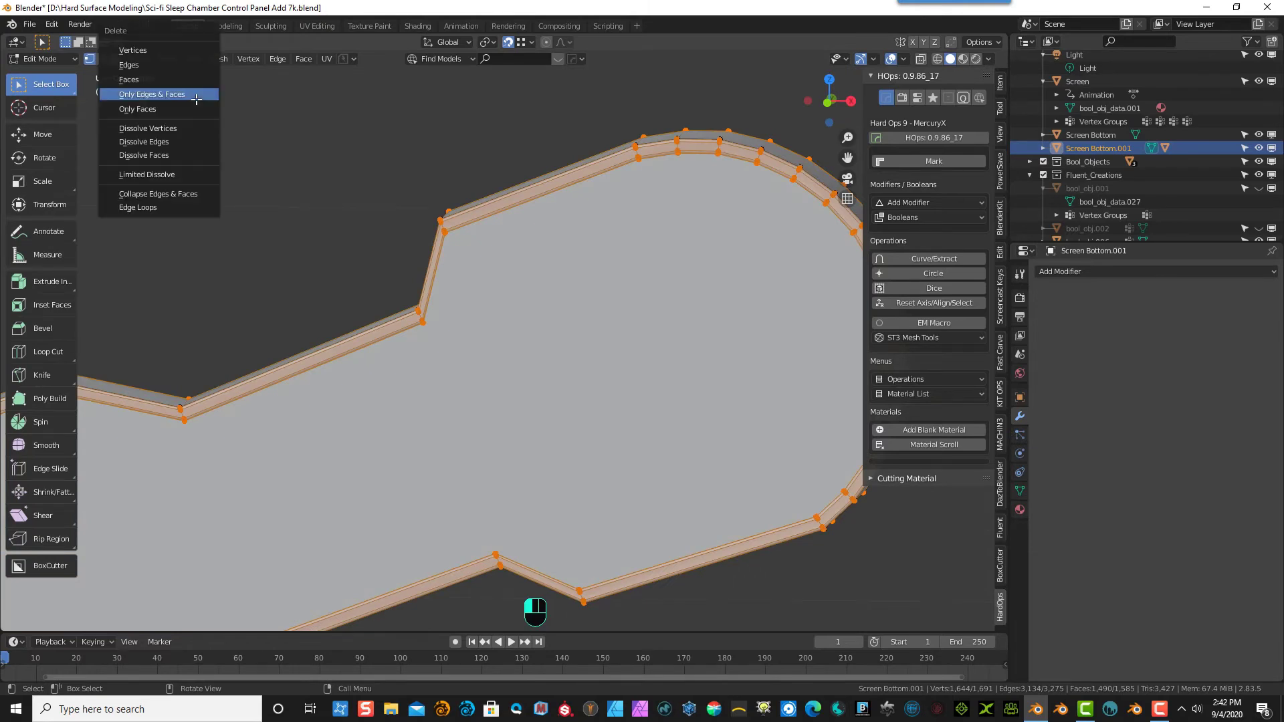
pyautogui.click(185, 80)
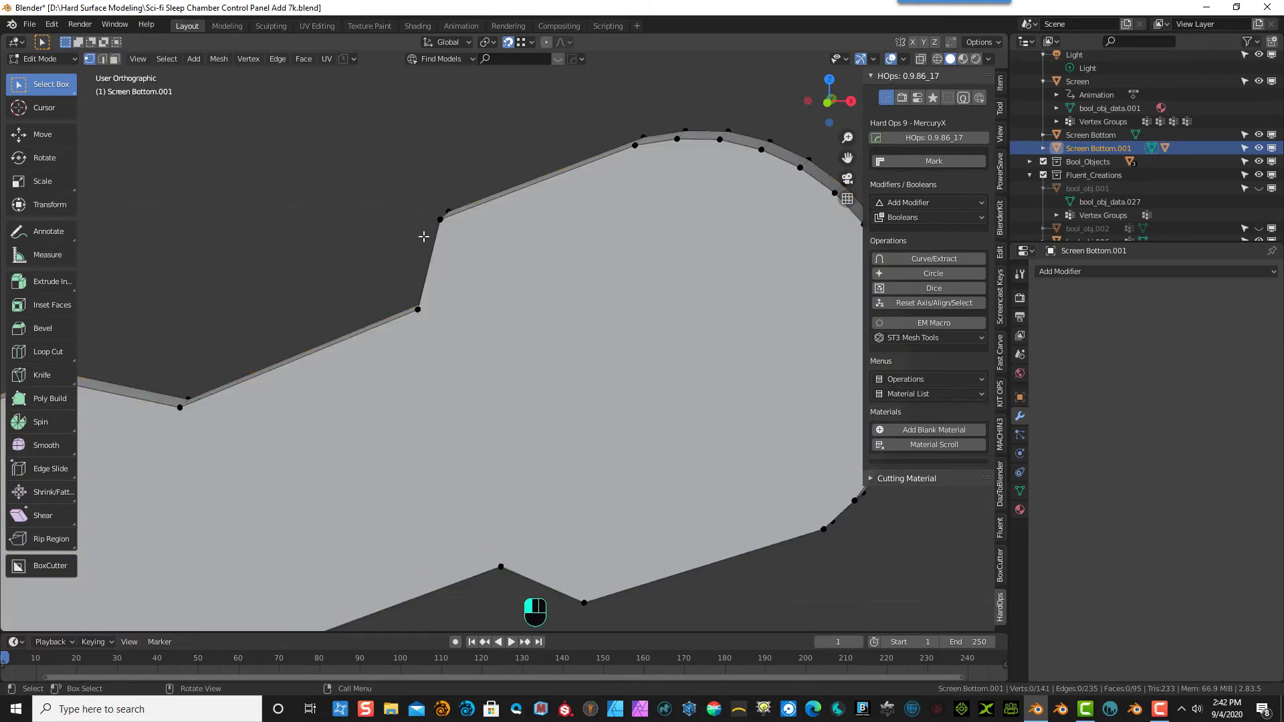
# - Select the loop of wide side faces running around the arm in face select mode and delete those faces
pyautogui.moveTo(424, 230); pyautogui.dragTo(554, 269, button='middle')
pyautogui.scroll(4, 435, 221)
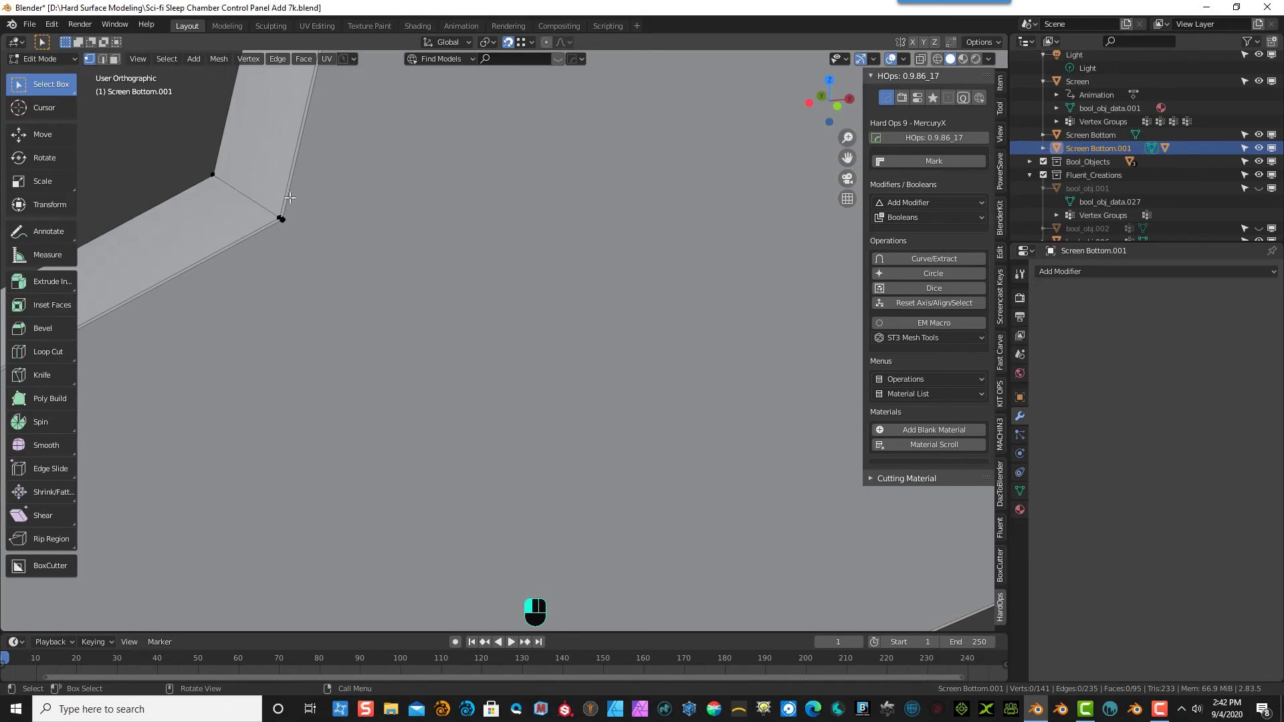
pyautogui.scroll(-3, 290, 198)
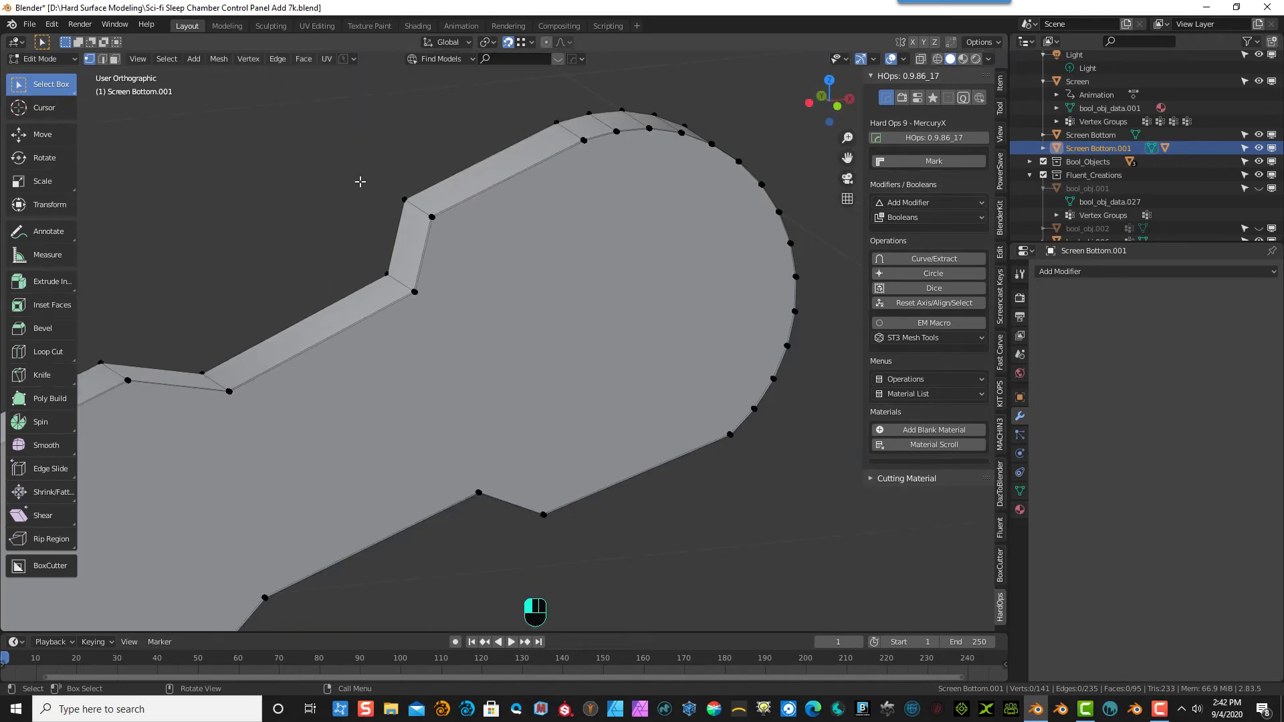
pyautogui.moveTo(364, 181)
pyautogui.mouseDown(button='middle')
pyautogui.moveTo(395, 182)
pyautogui.moveTo(363, 182)
pyautogui.mouseUp(button='middle')
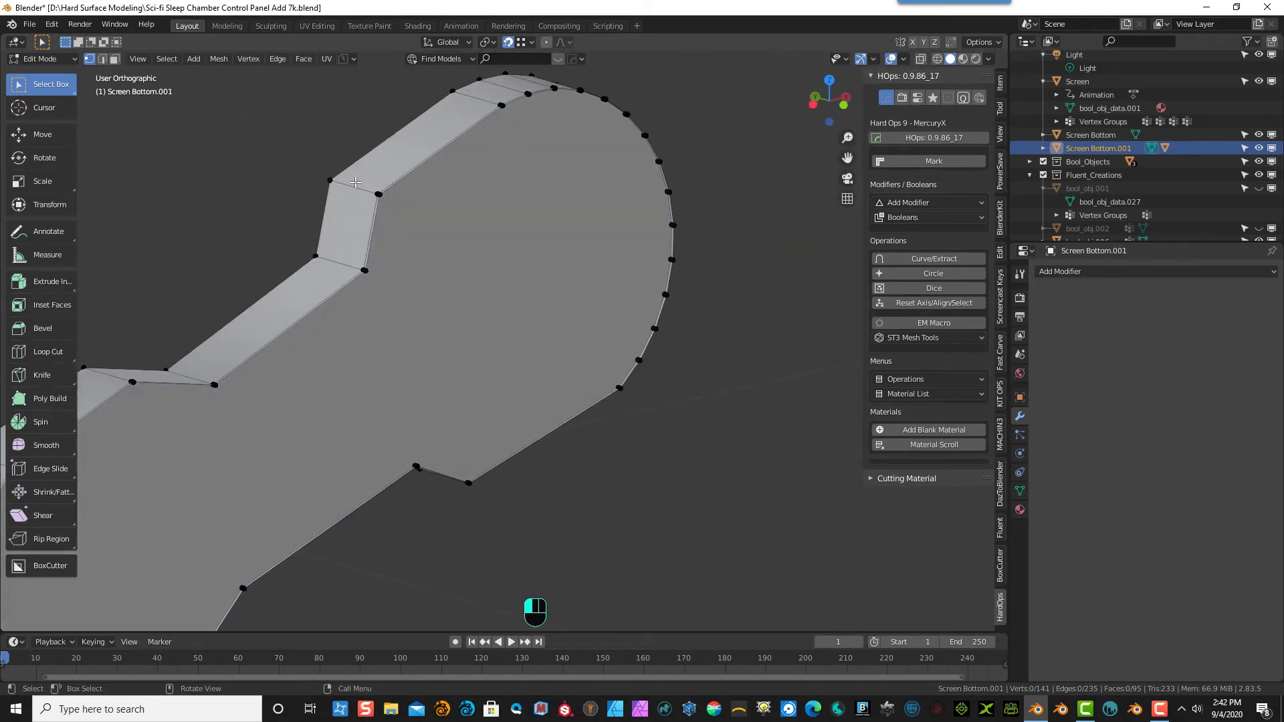
pyautogui.click(355, 183)
pyautogui.click(116, 60)
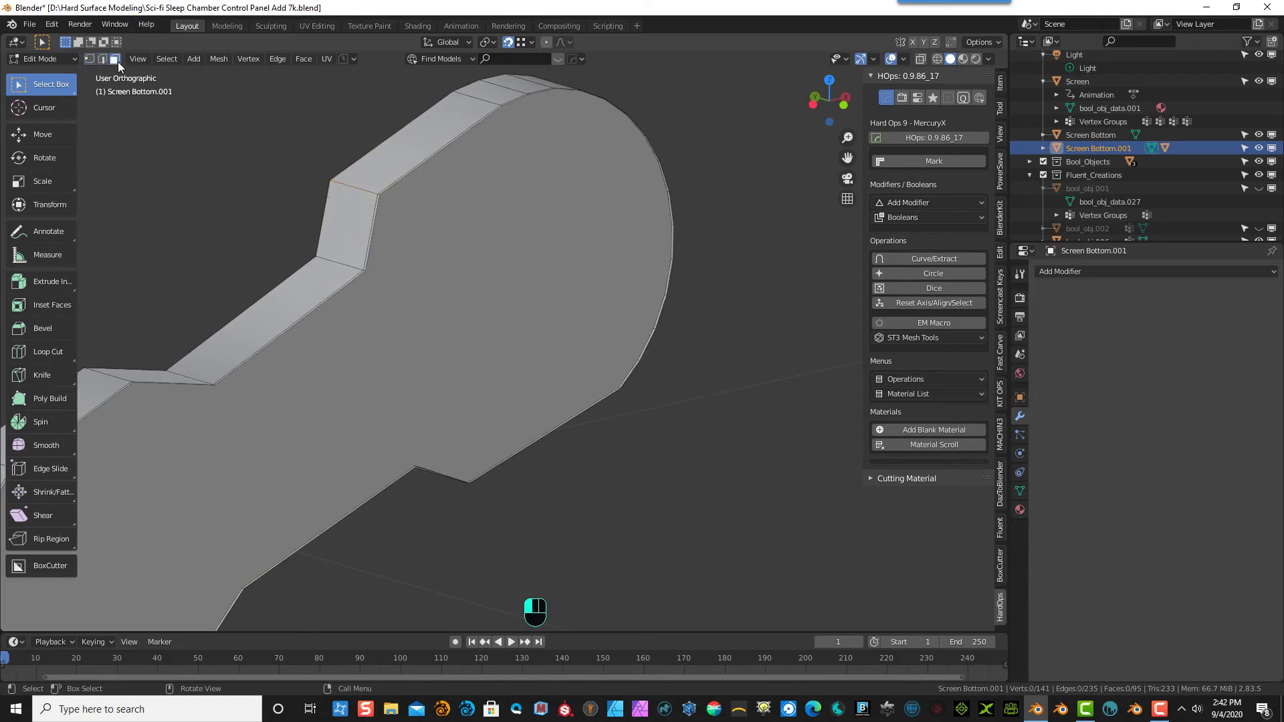
pyautogui.keyDown('alt'); pyautogui.click(355, 187); pyautogui.keyUp('alt')
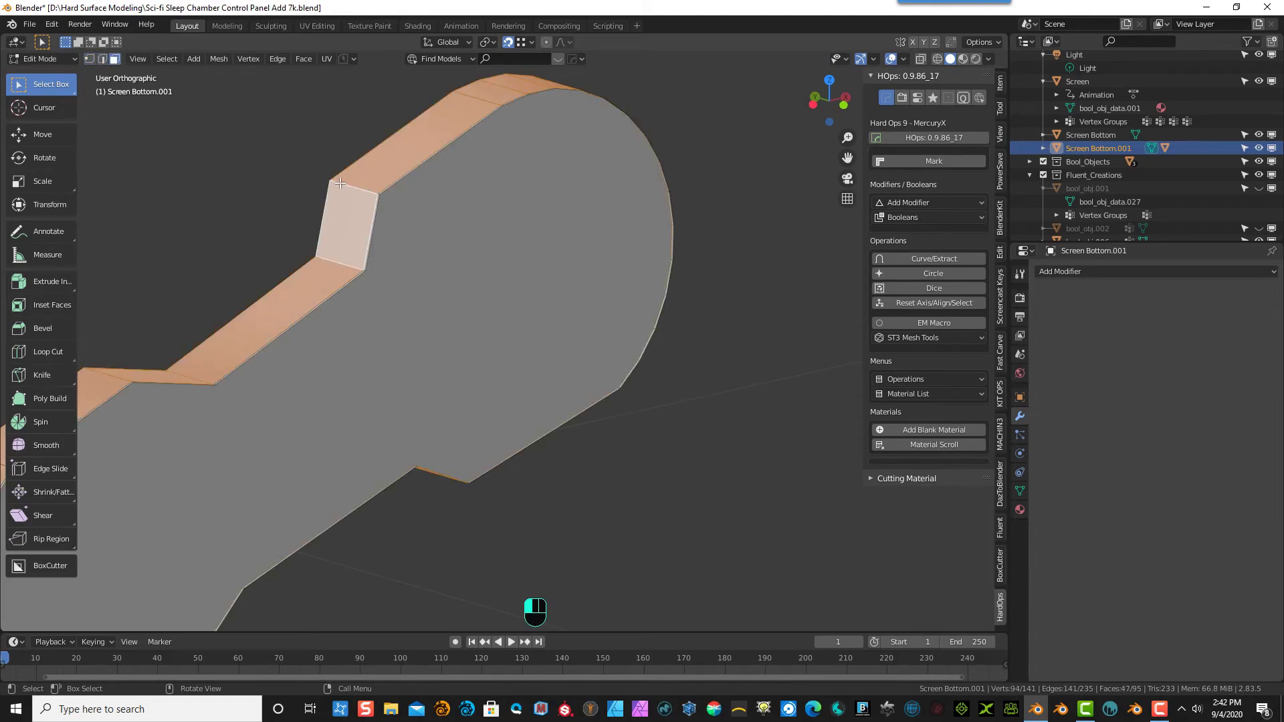
pyautogui.press('x')
pyautogui.click(340, 183)
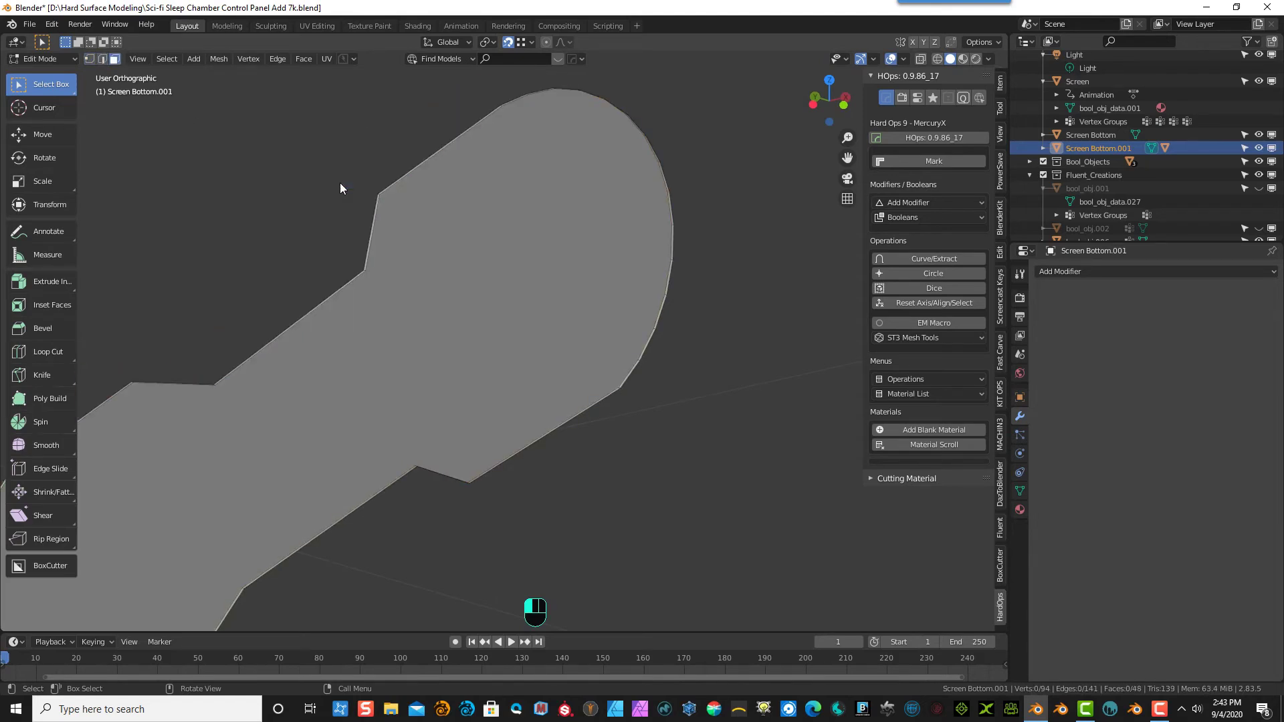
# - Select the remaining narrow rim faces around the arm's outline and delete them, keeping only the flat outline face
pyautogui.moveTo(341, 189); pyautogui.dragTo(146, 180, button='middle')
pyautogui.scroll(3, 231, 233)
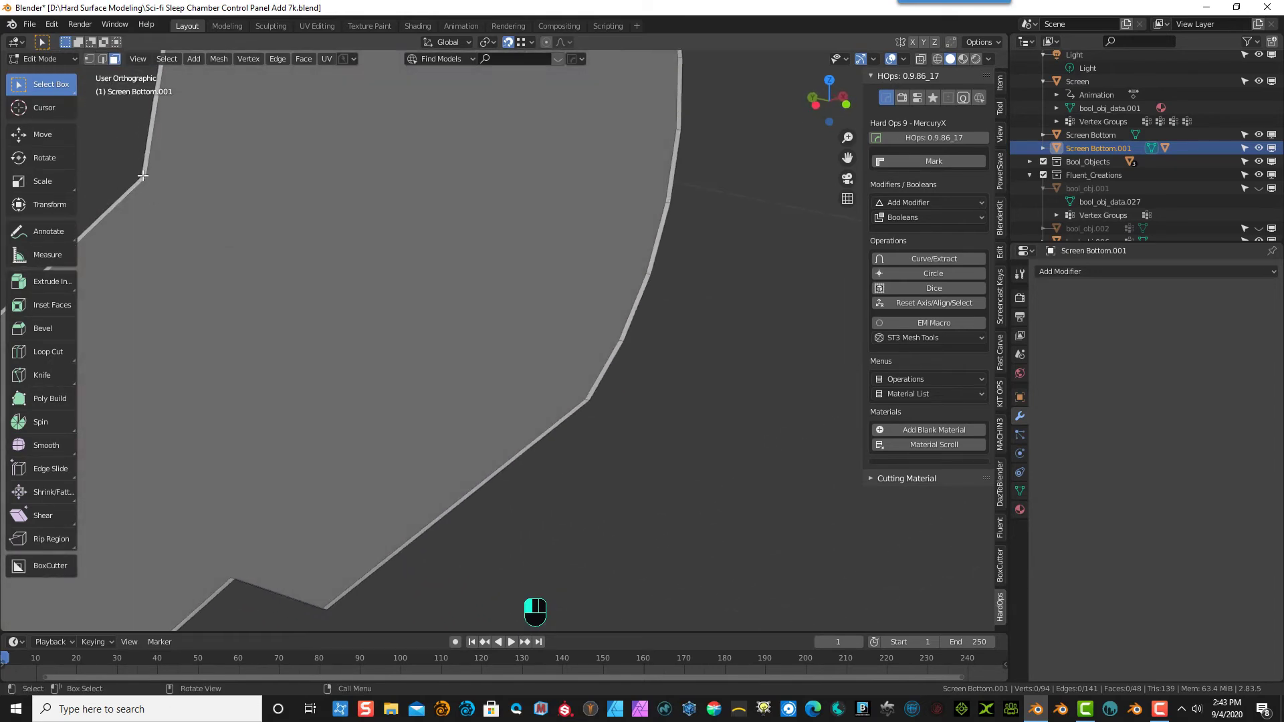
pyautogui.press('a')
pyautogui.press('x')
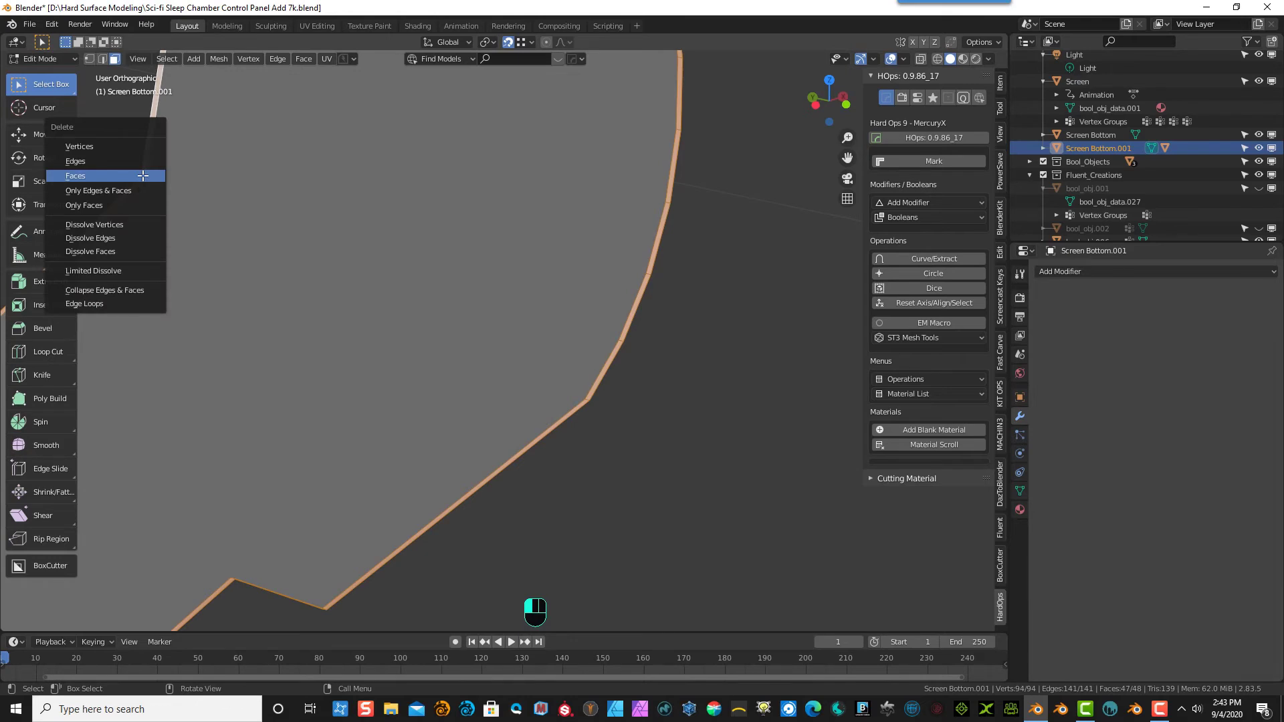
pyautogui.click(143, 176)
pyautogui.moveTo(143, 178); pyautogui.dragTo(272, 201, button='middle')
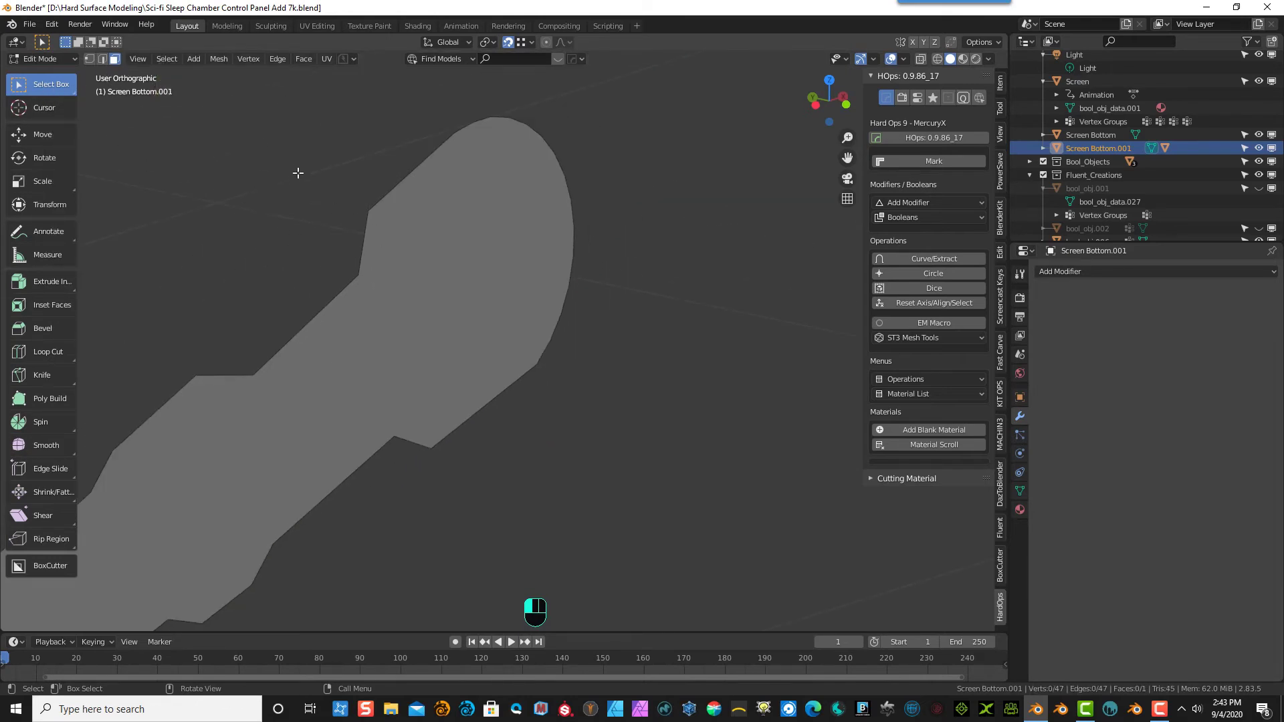
pyautogui.scroll(-3, 295, 186)
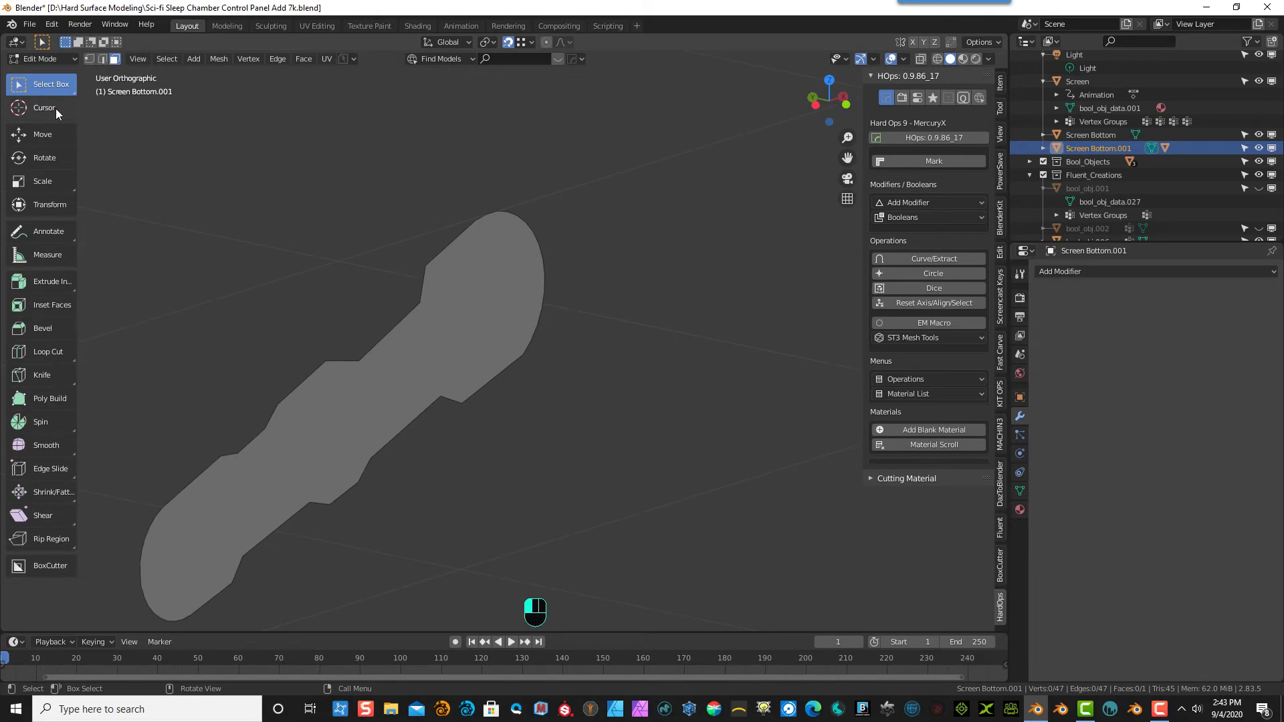
# - Extrude the arm's flat outline face outward to give the arm a solid thickness
pyautogui.click(430, 281)
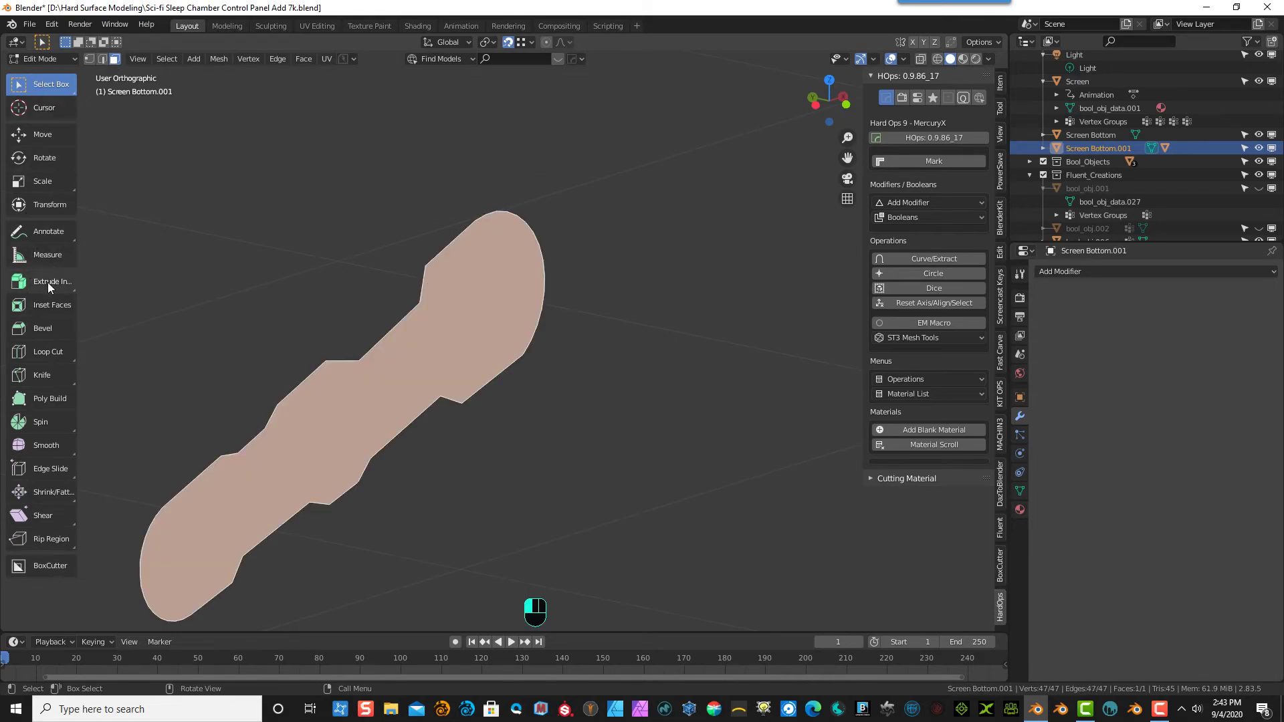
pyautogui.moveTo(47, 282); pyautogui.dragTo(81, 336)
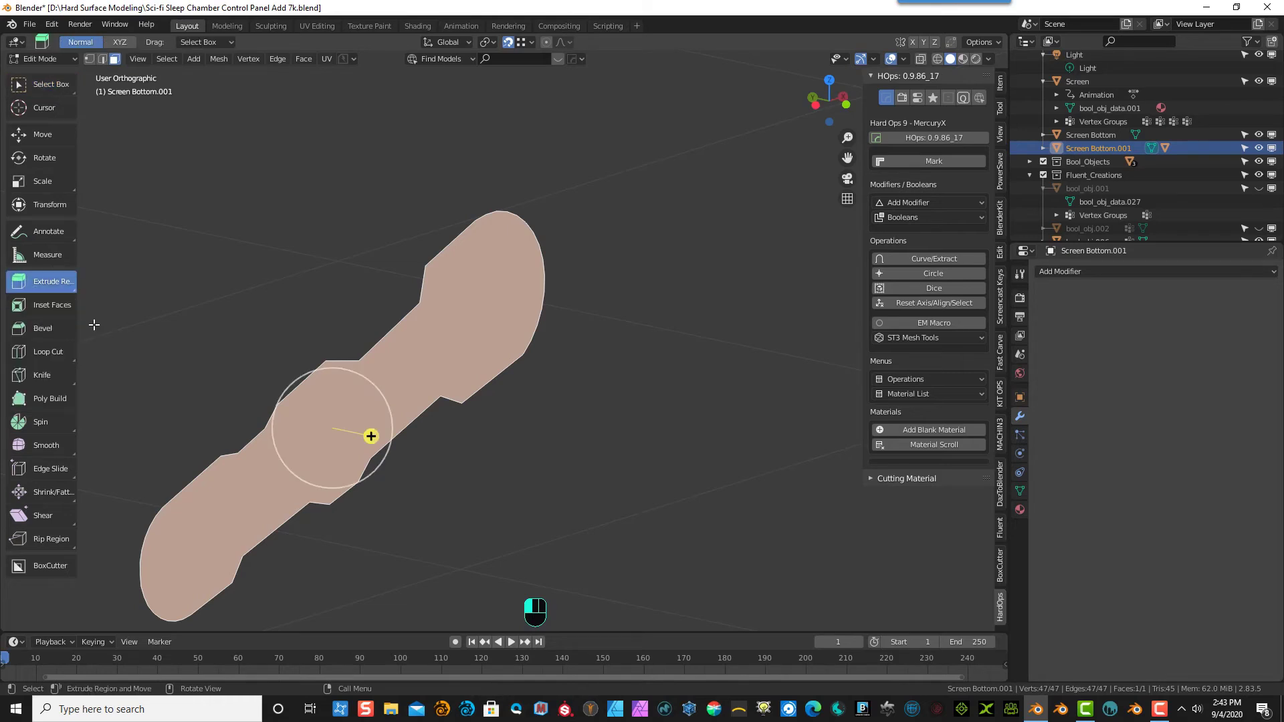
pyautogui.moveTo(371, 437); pyautogui.dragTo(400, 445)
pyautogui.click(549, 410)
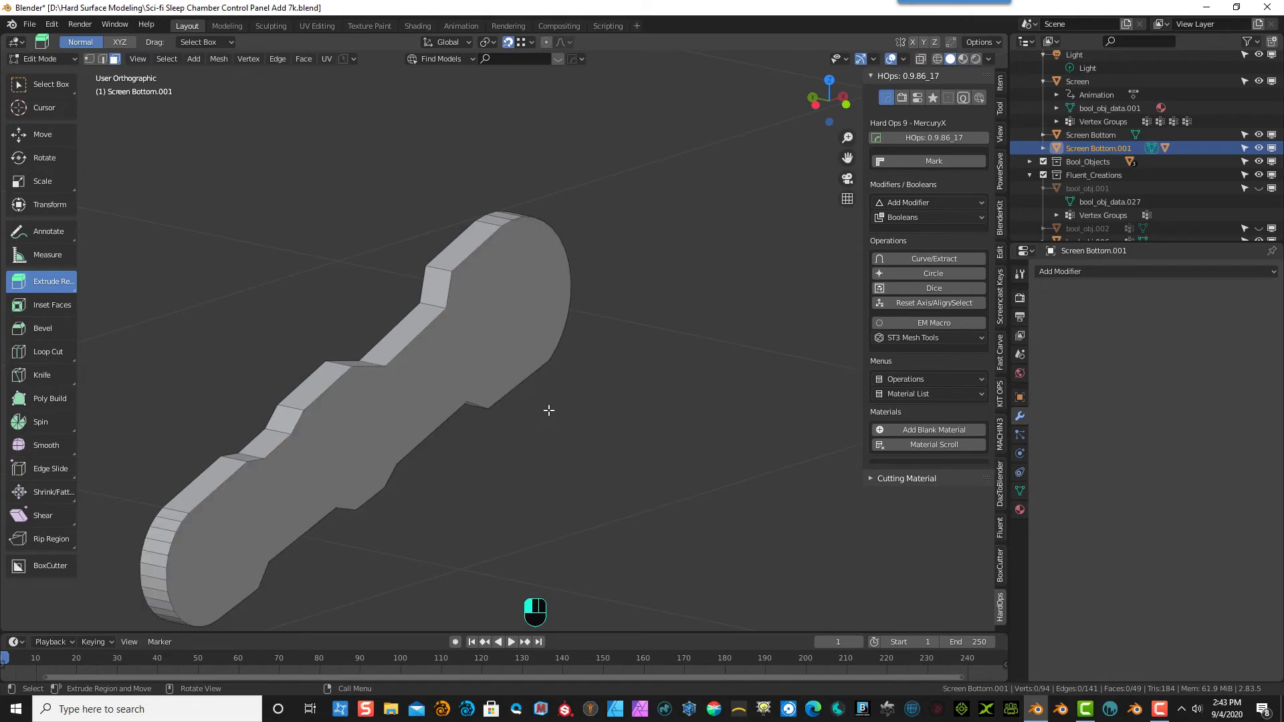
# - Inset the large flat faces on both sides of the arm by a thin even border of about 0.012 m
pyautogui.click(378, 402)
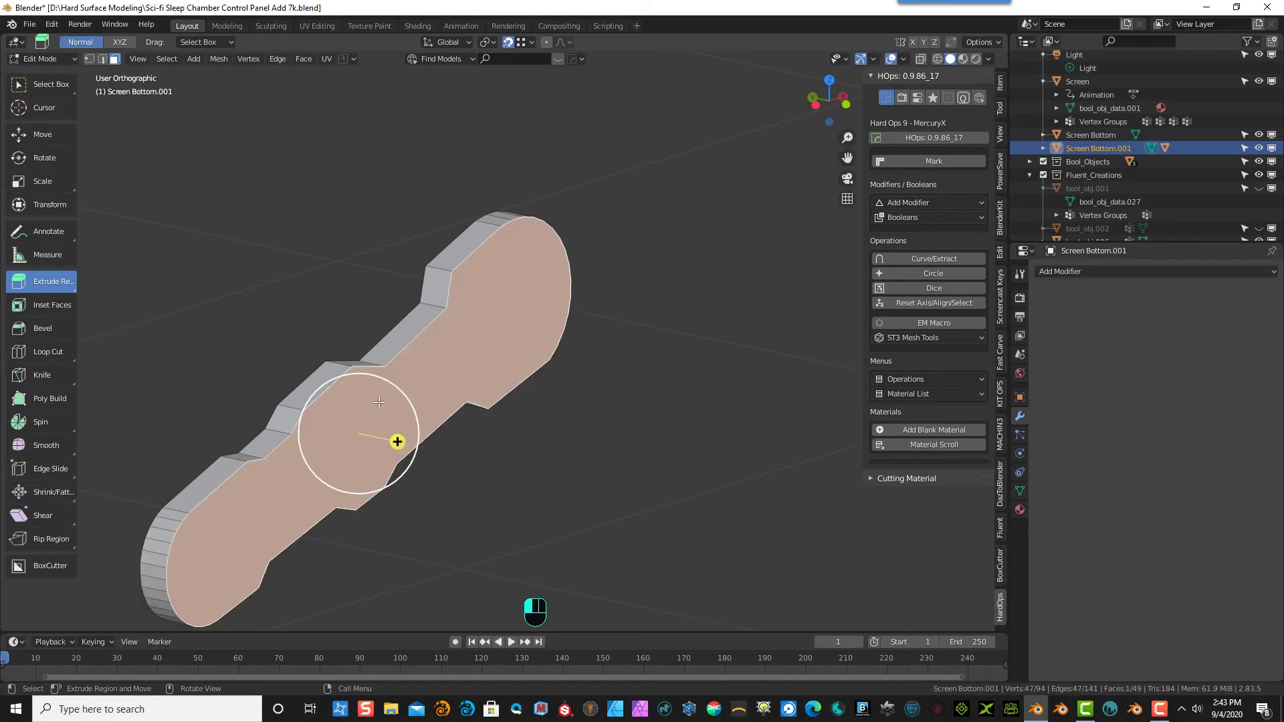
pyautogui.click(51, 305)
pyautogui.moveTo(410, 443); pyautogui.dragTo(407, 447)
pyautogui.click(530, 479)
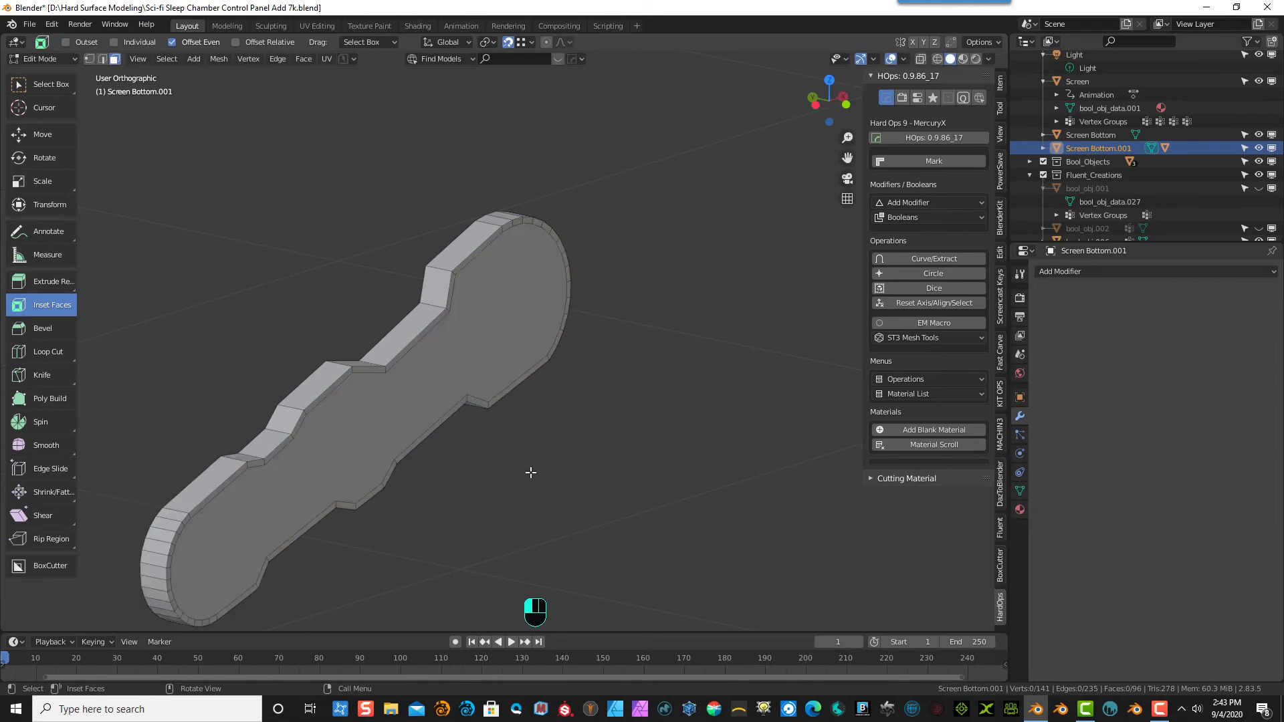
pyautogui.moveTo(530, 475); pyautogui.dragTo(622, 455, button='middle')
pyautogui.click(263, 392)
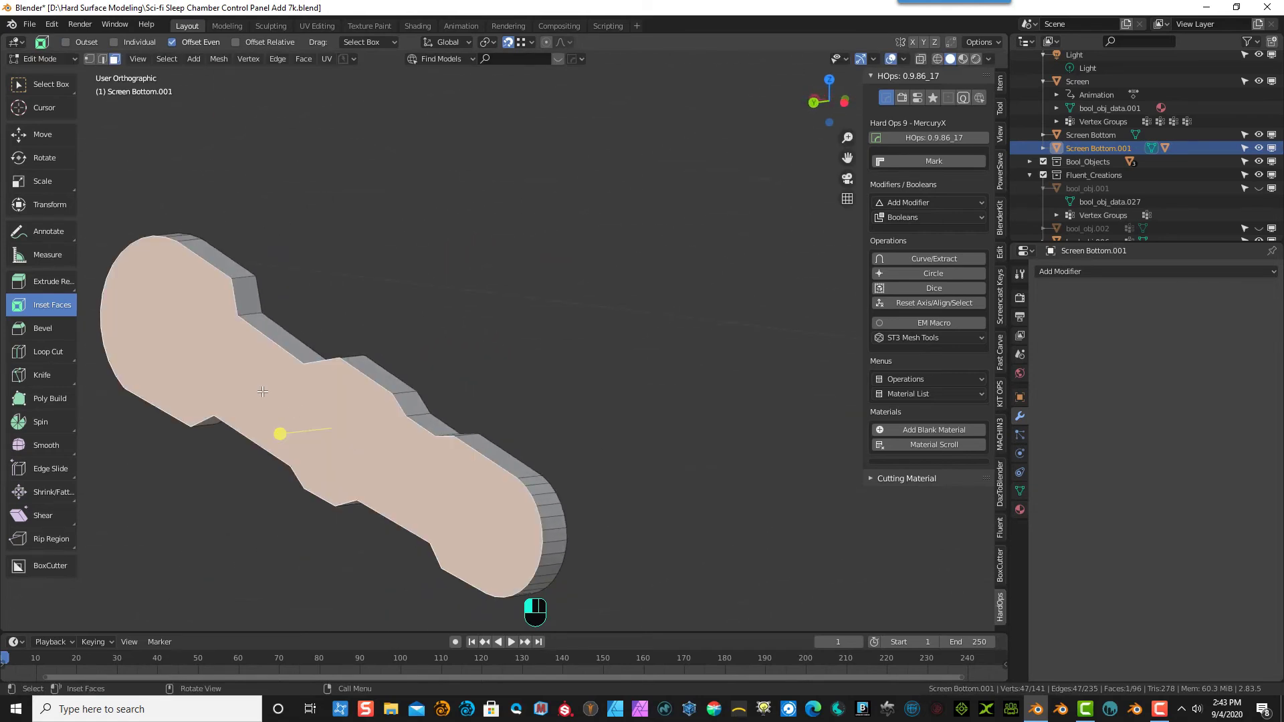
pyautogui.moveTo(281, 432); pyautogui.dragTo(281, 430)
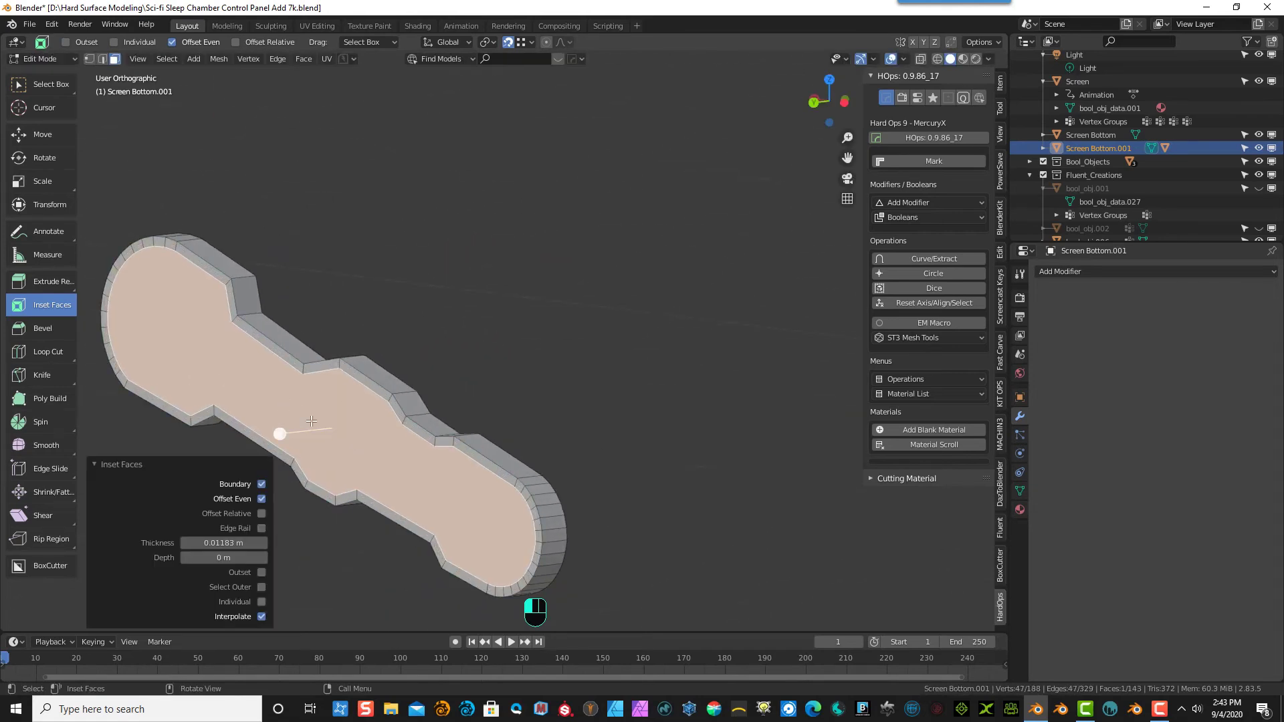
pyautogui.click(484, 332)
# - Add a 32-vertex cylinder to the arm's mesh with a radius of 0.11 m and a depth of 0.67 m
pyautogui.moveTo(485, 331); pyautogui.dragTo(310, 307, button='middle')
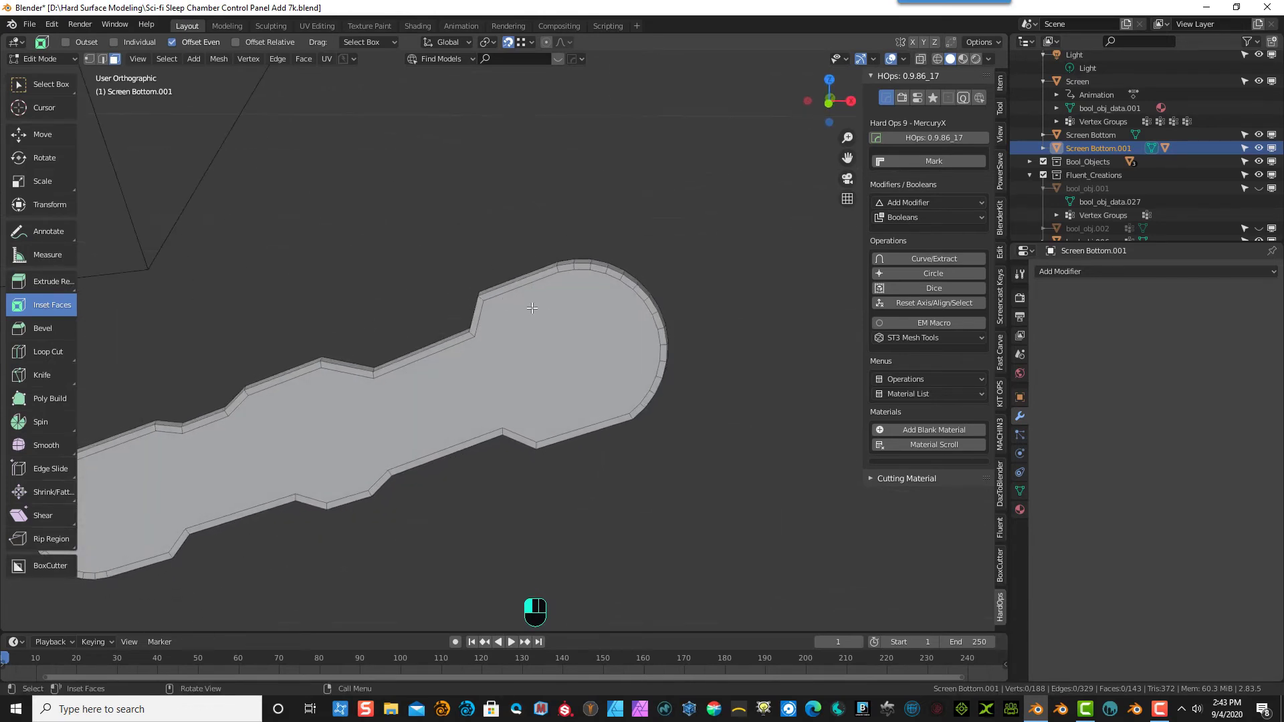
pyautogui.scroll(-2, 181, 78)
pyautogui.click(200, 60)
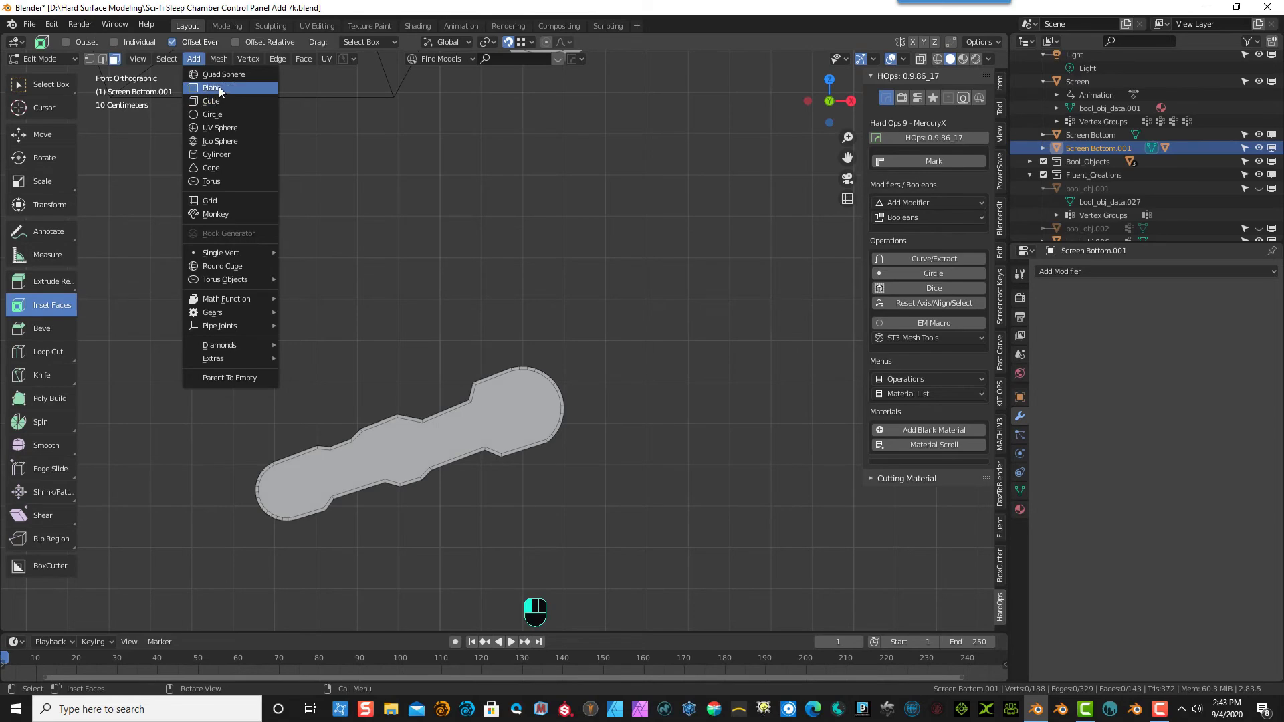
pyautogui.click(233, 154)
pyautogui.scroll(-4, 297, 444)
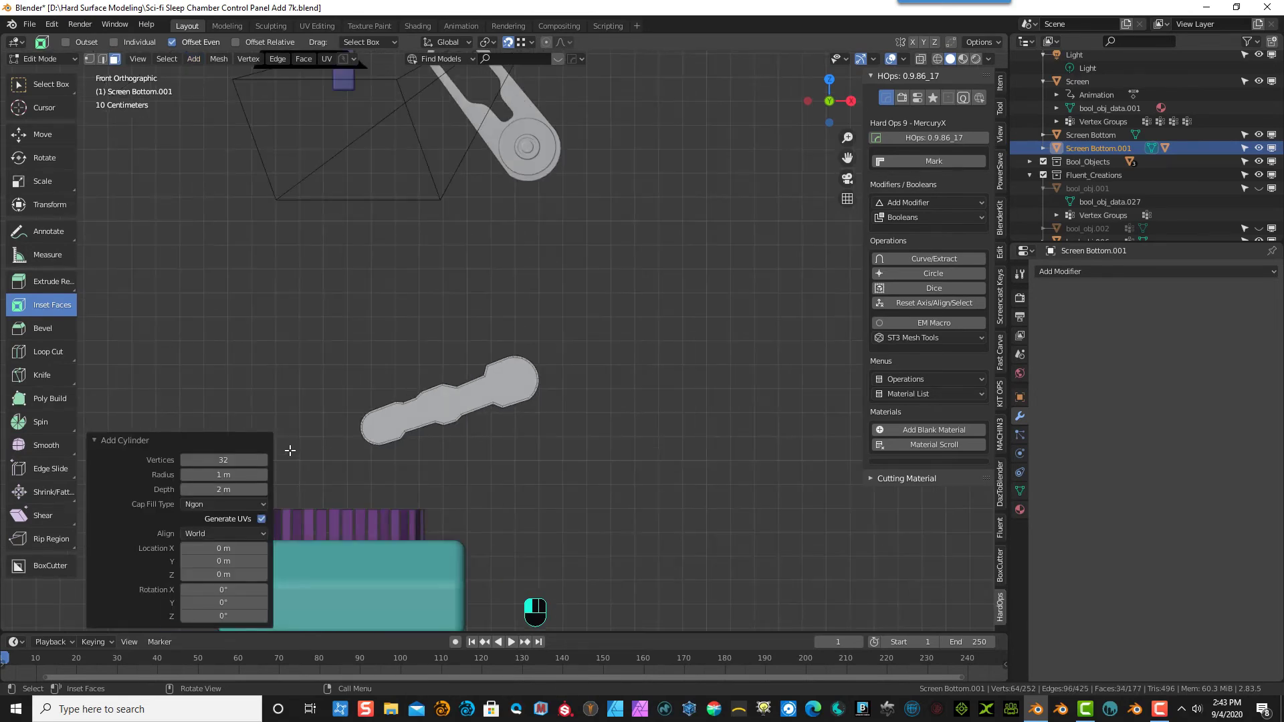
pyautogui.scroll(-8, 296, 437)
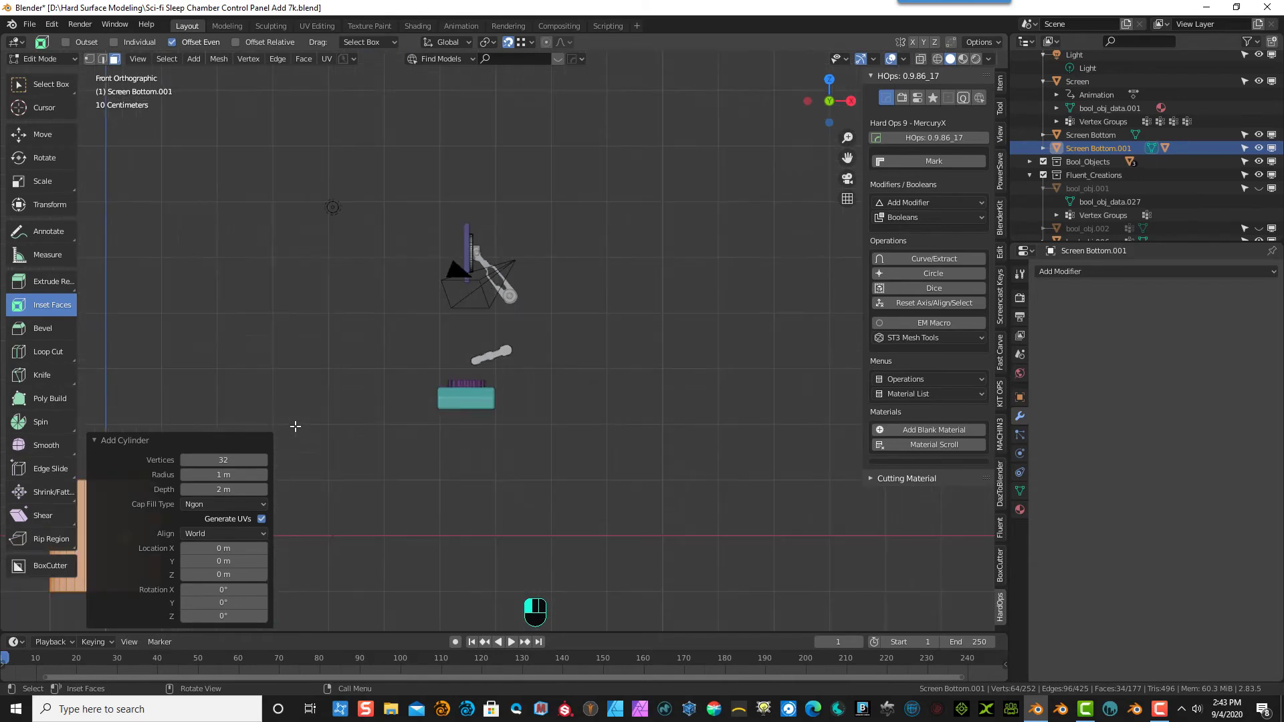
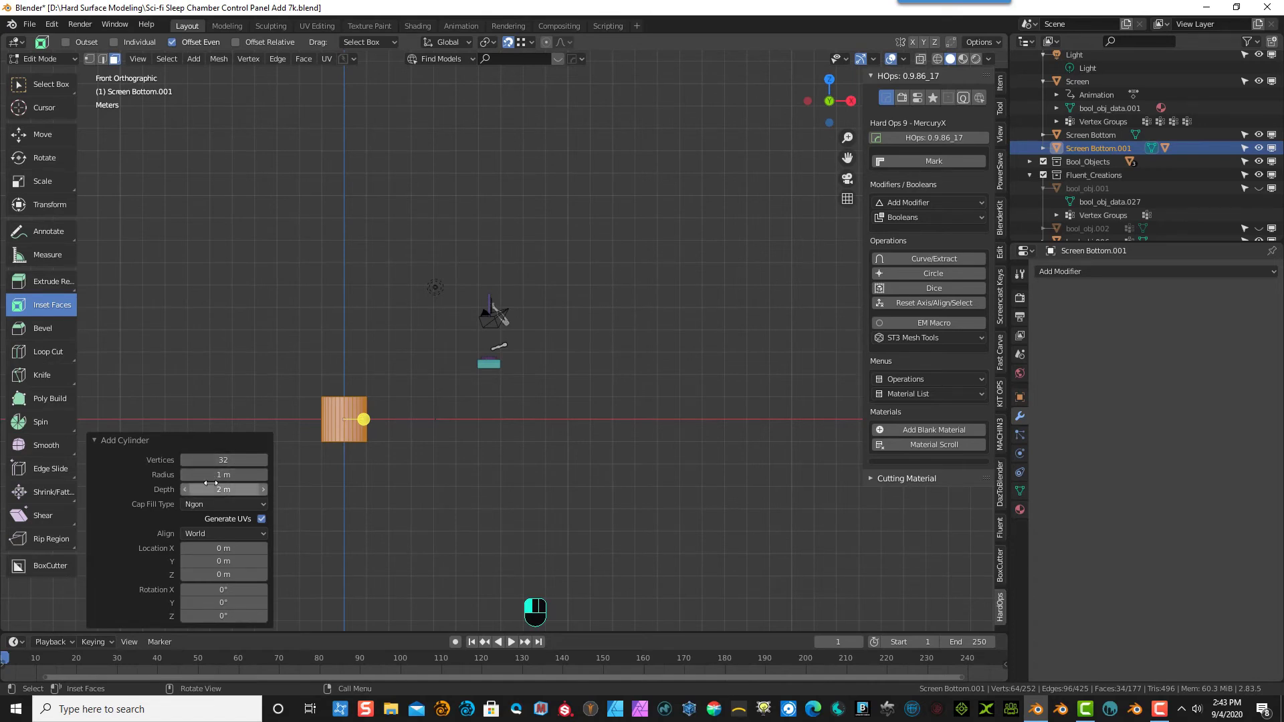
pyautogui.moveTo(223, 474); pyautogui.dragTo(217, 474)
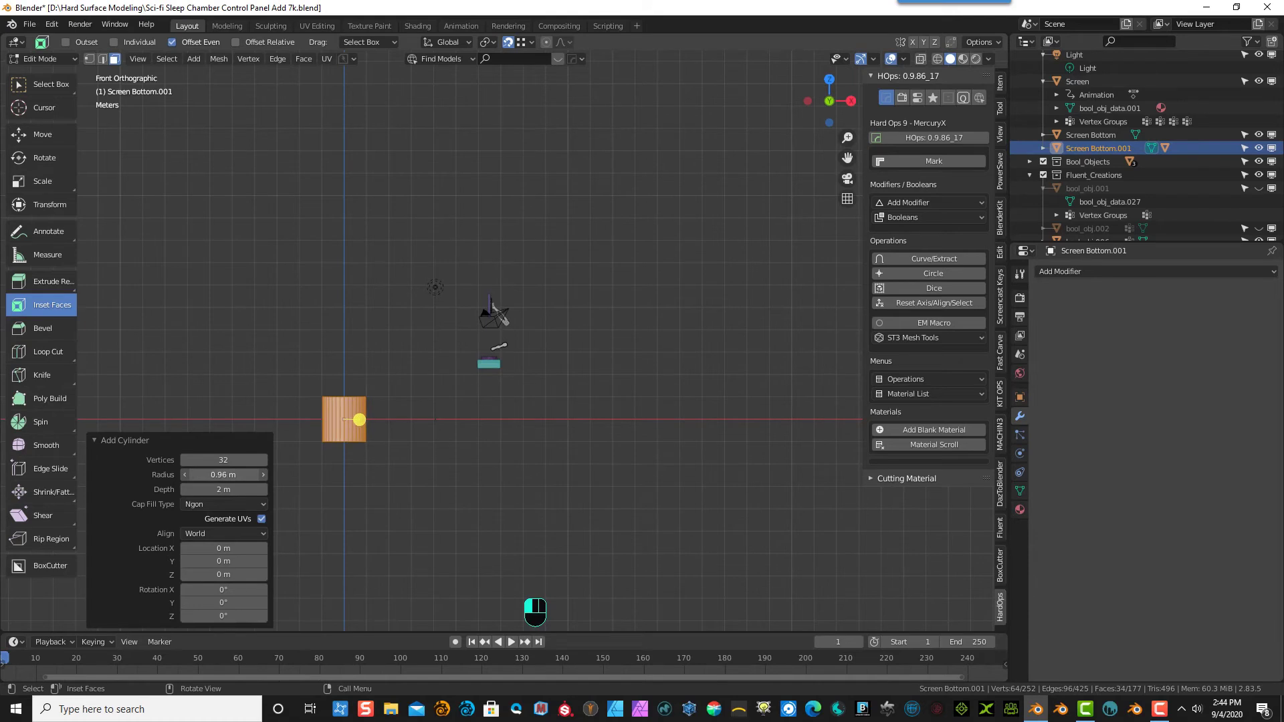
pyautogui.moveTo(359, 419)
pyautogui.mouseDown()
pyautogui.moveTo(347, 419)
pyautogui.moveTo(373, 420)
pyautogui.mouseUp()
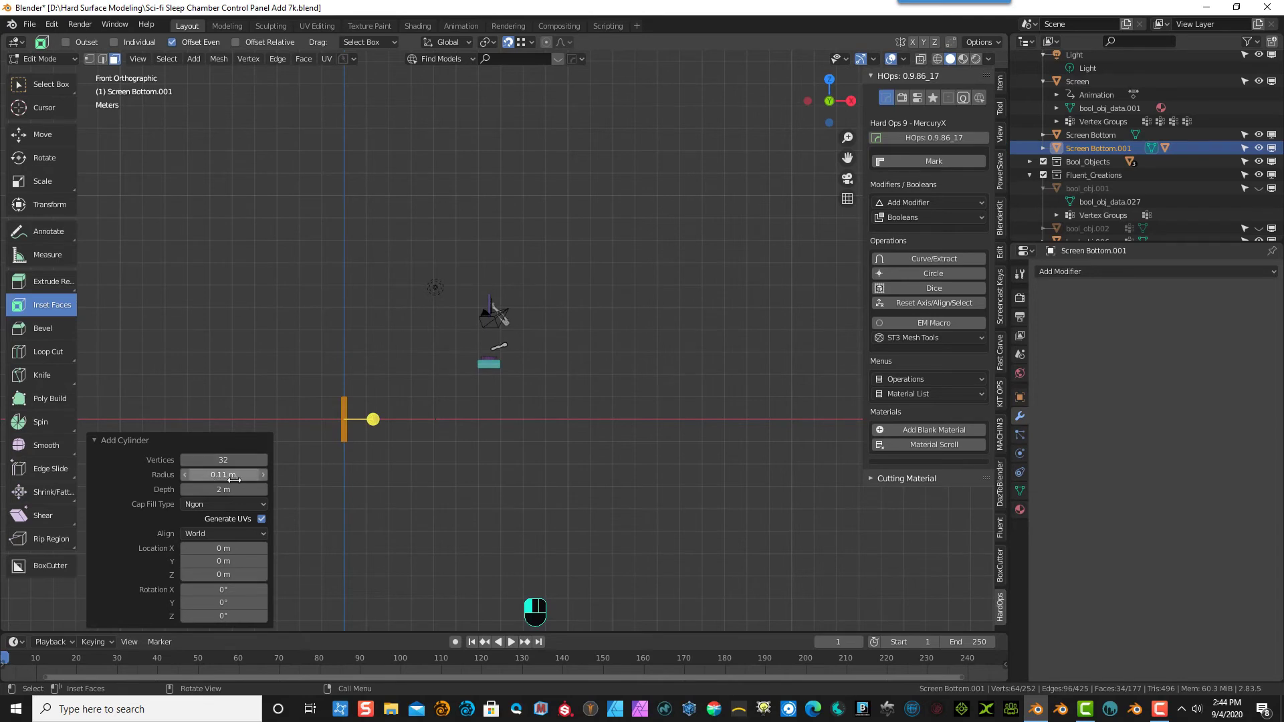
pyautogui.moveTo(234, 488); pyautogui.dragTo(204, 488)
pyautogui.moveTo(365, 419); pyautogui.dragTo(365, 420)
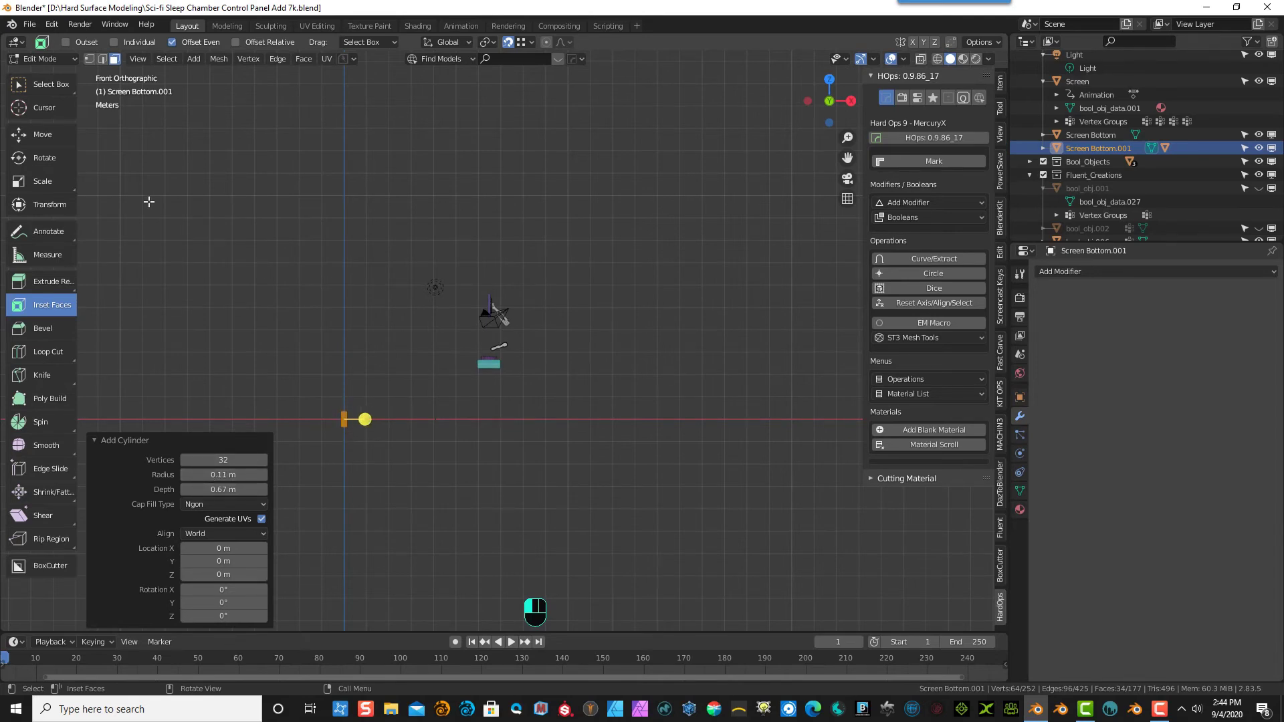
pyautogui.click(215, 302)
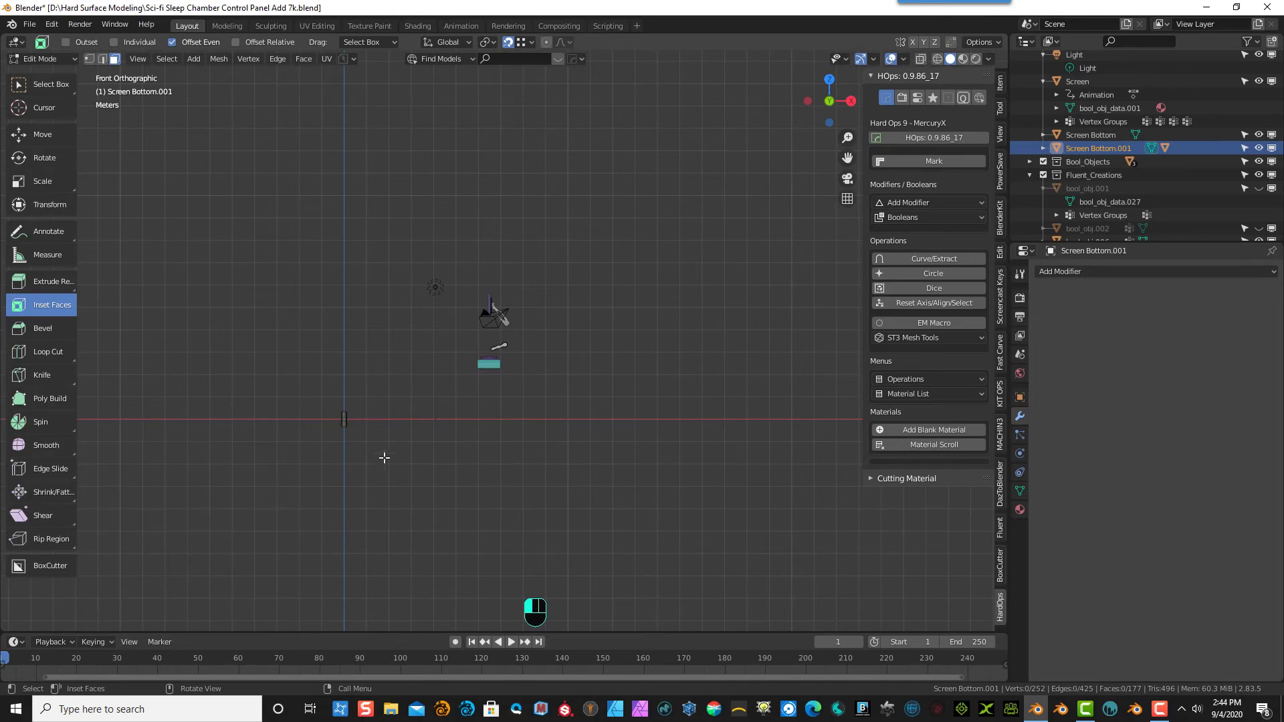
pyautogui.scroll(6, 321, 447)
pyautogui.scroll(-2, 247, 462)
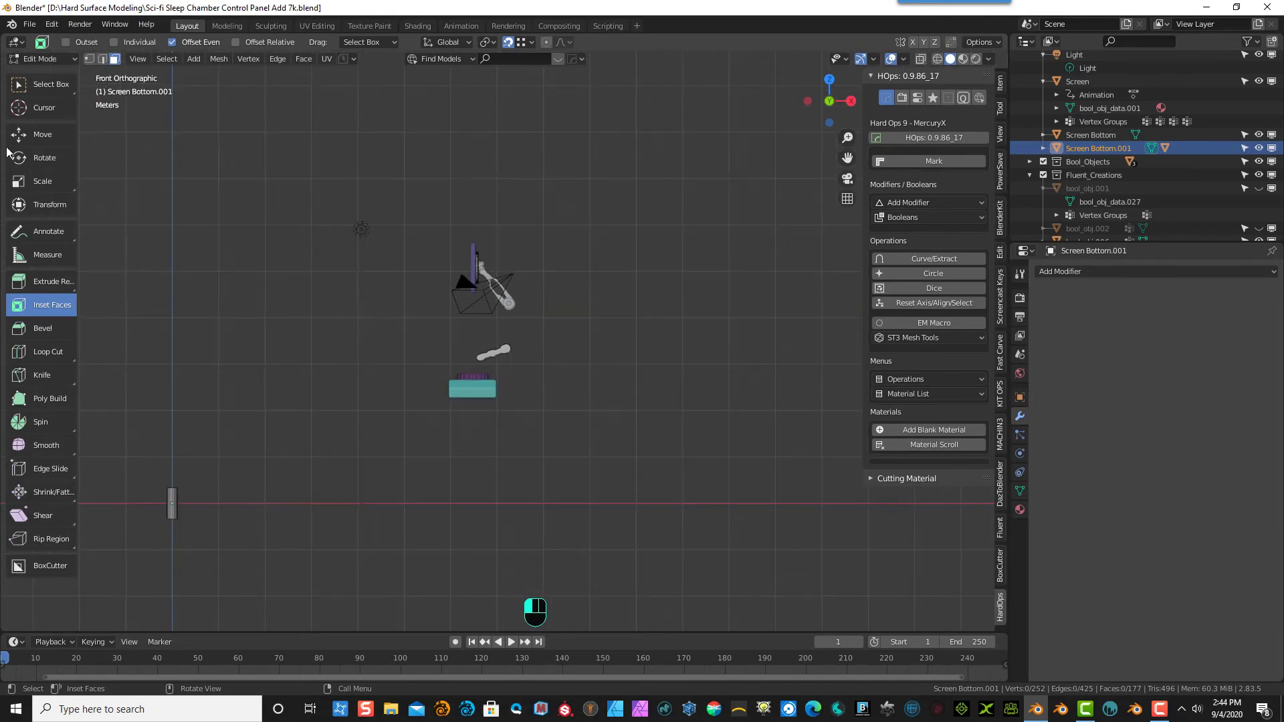
pyautogui.click(49, 84)
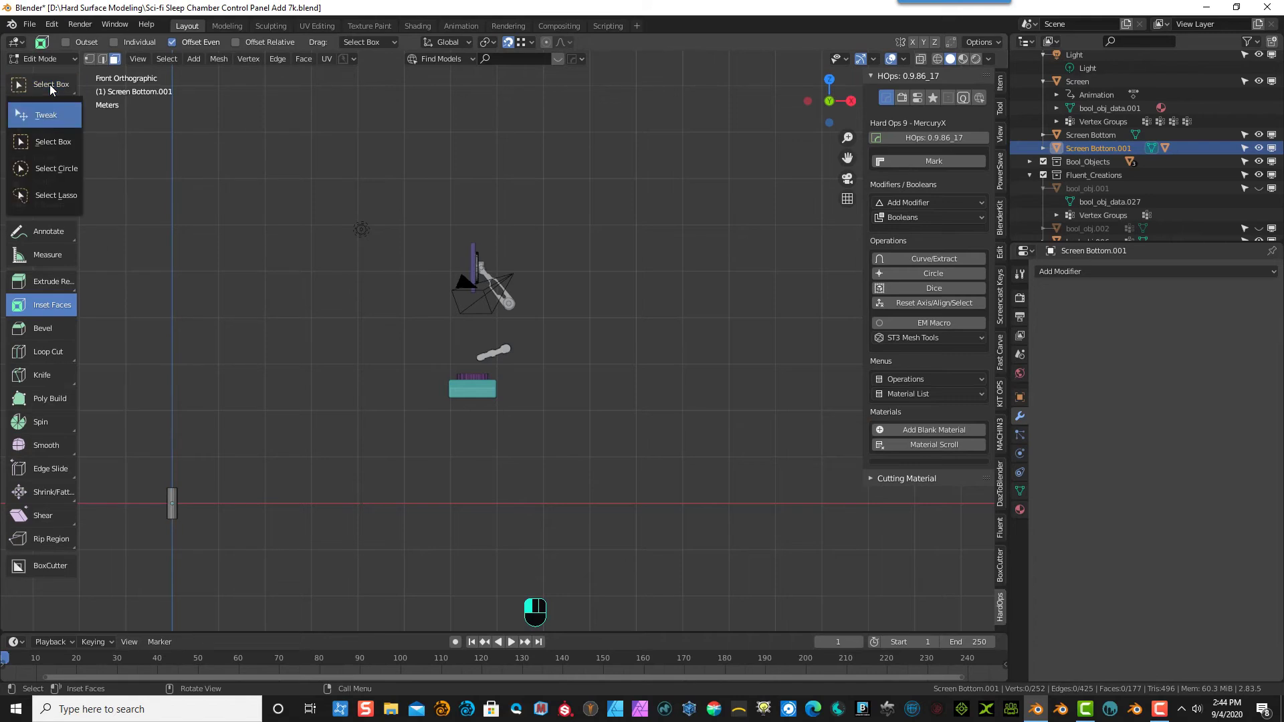
pyautogui.click(43, 58)
pyautogui.click(43, 72)
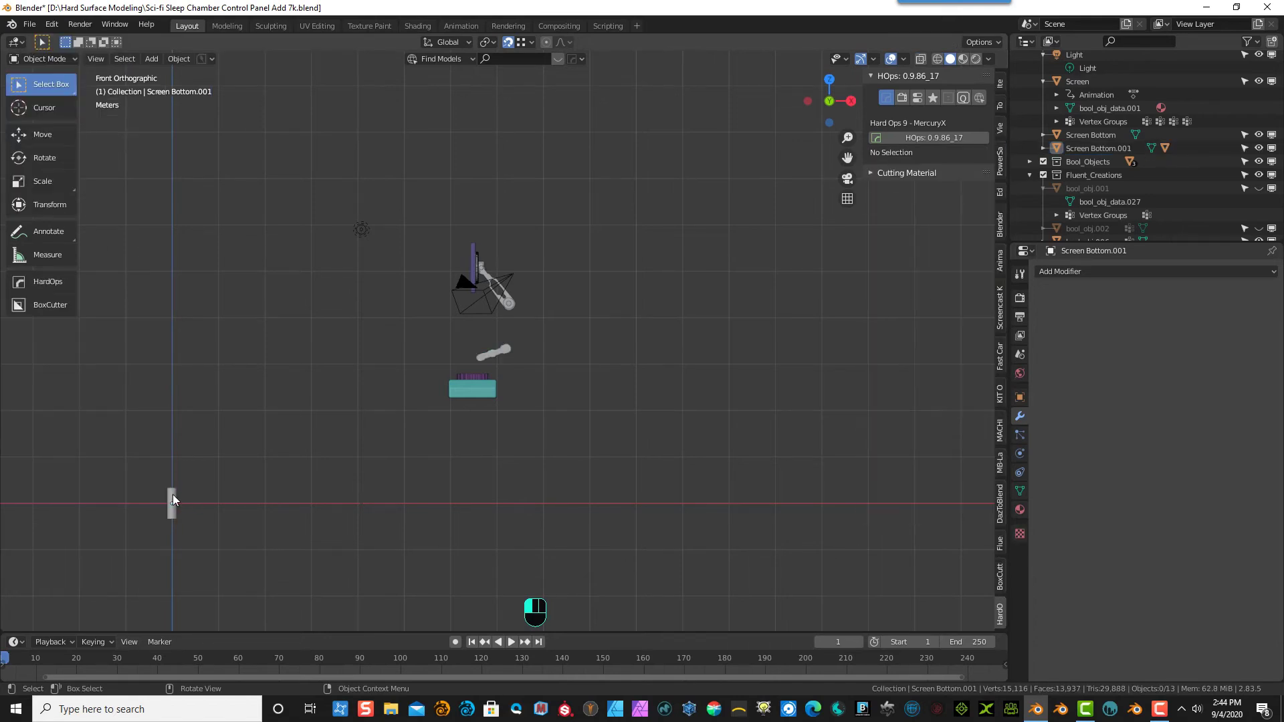
pyautogui.click(51, 62)
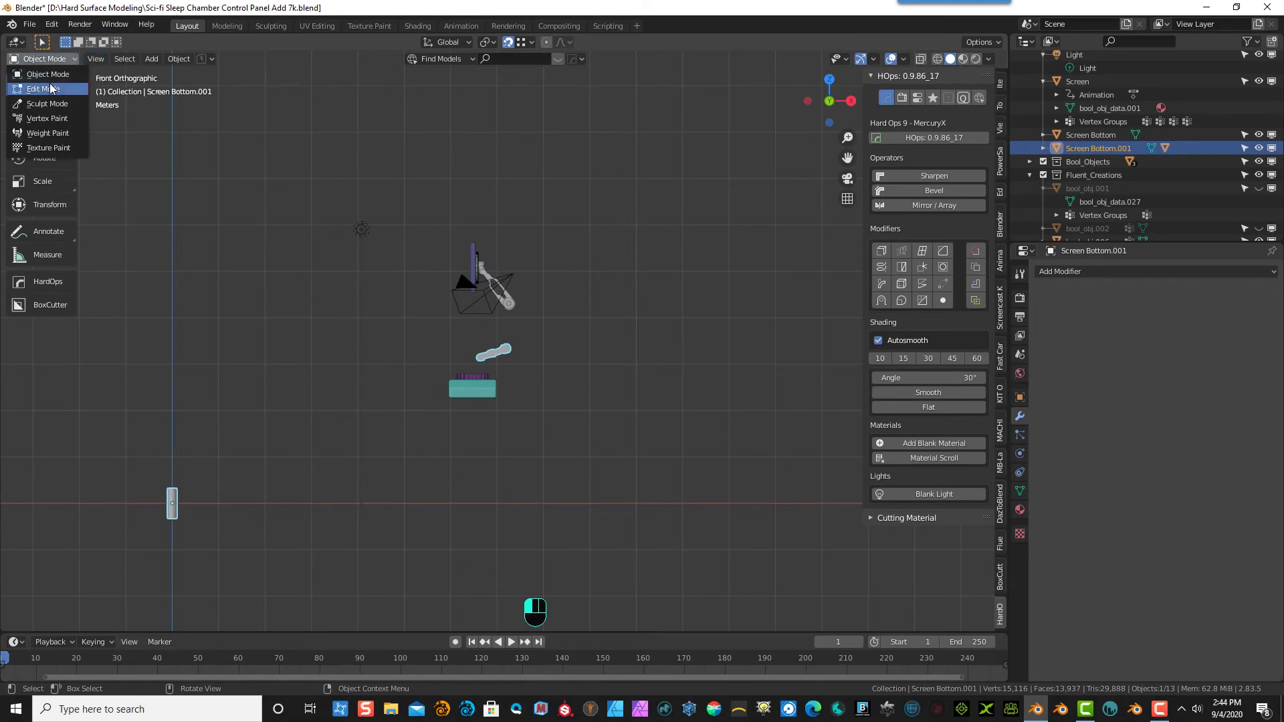
pyautogui.click(53, 89)
# - Select the whole cylinder and move it beside the arm's wide end, about 7.45 m along X and 3.37 m along Z
pyautogui.moveTo(153, 507); pyautogui.dragTo(128, 564)
pyautogui.click(215, 536)
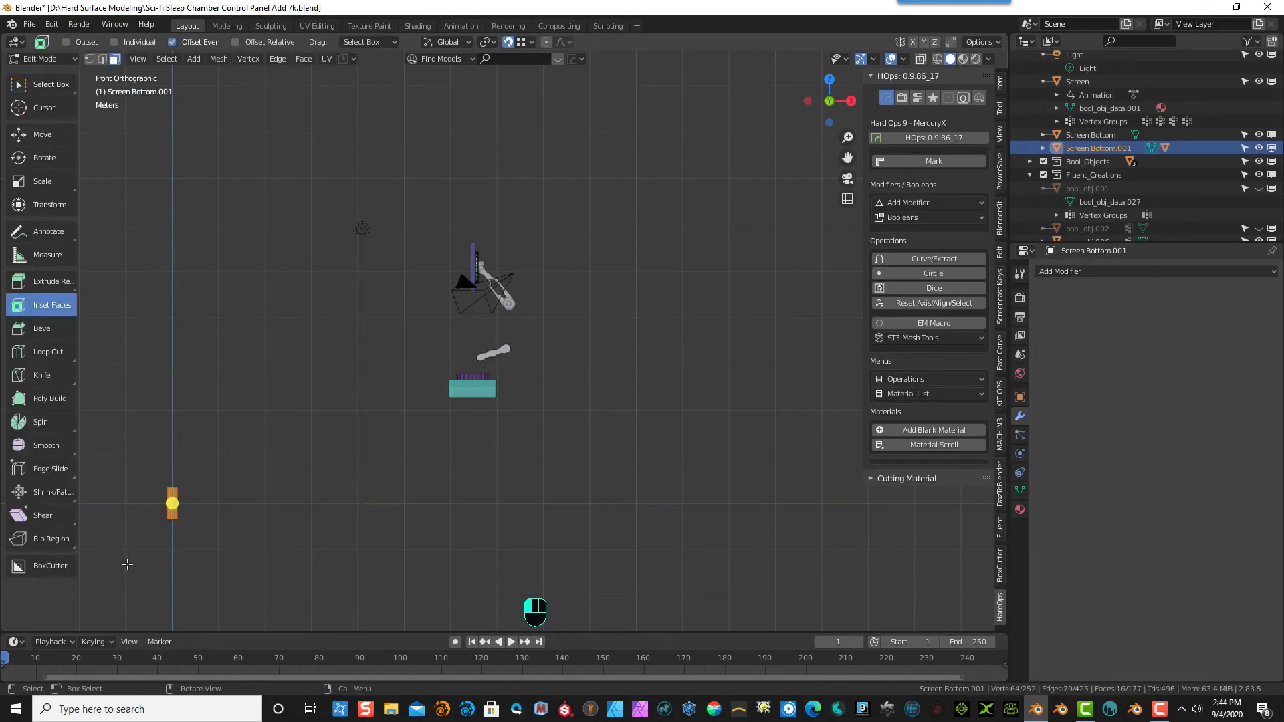
pyautogui.press('ctrl+KP_Add')
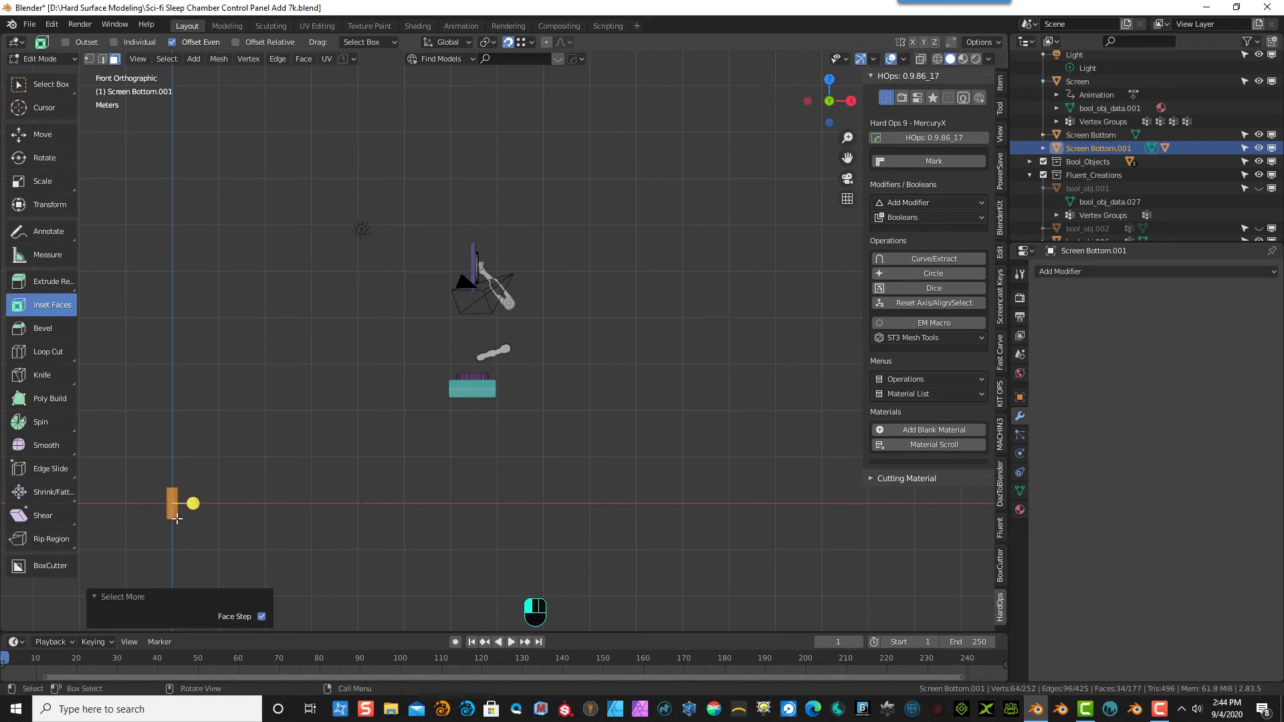
pyautogui.press('g')
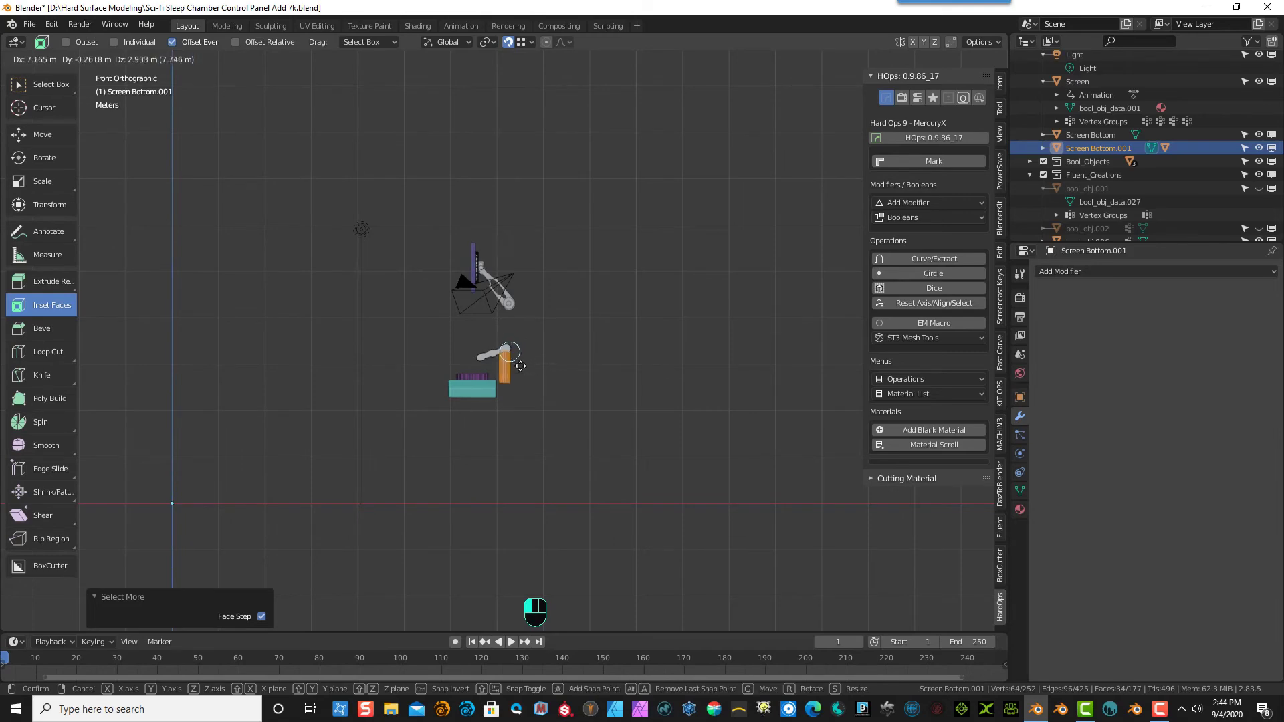
pyautogui.click(539, 367)
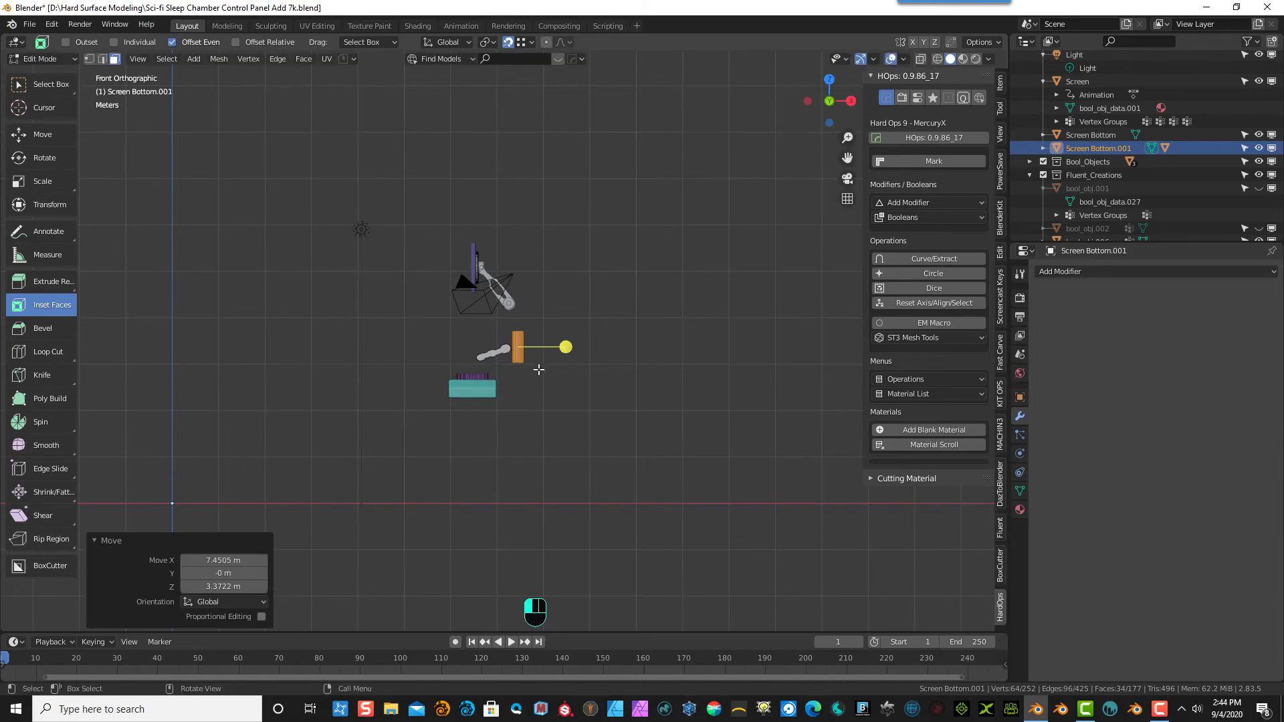
# - Scale the cylinder down uniformly to about 0.295 of its size and save the file
pyautogui.scroll(10, 539, 369)
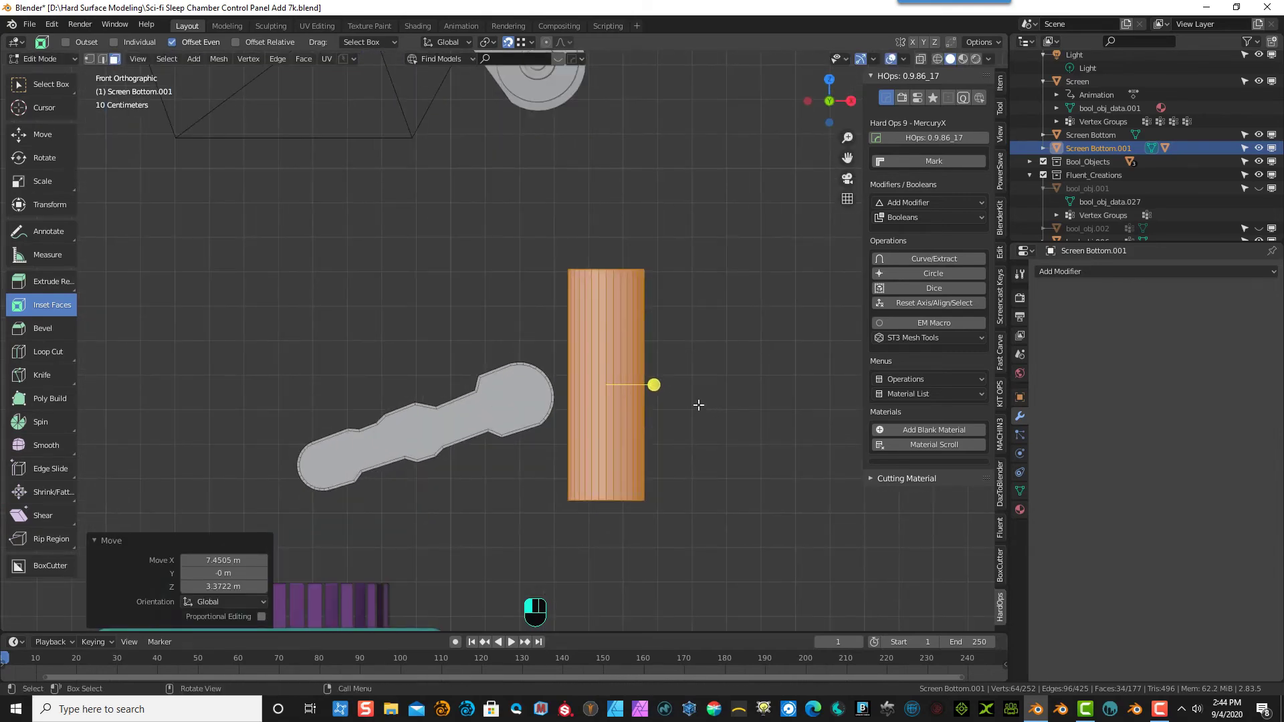
pyautogui.press('s')
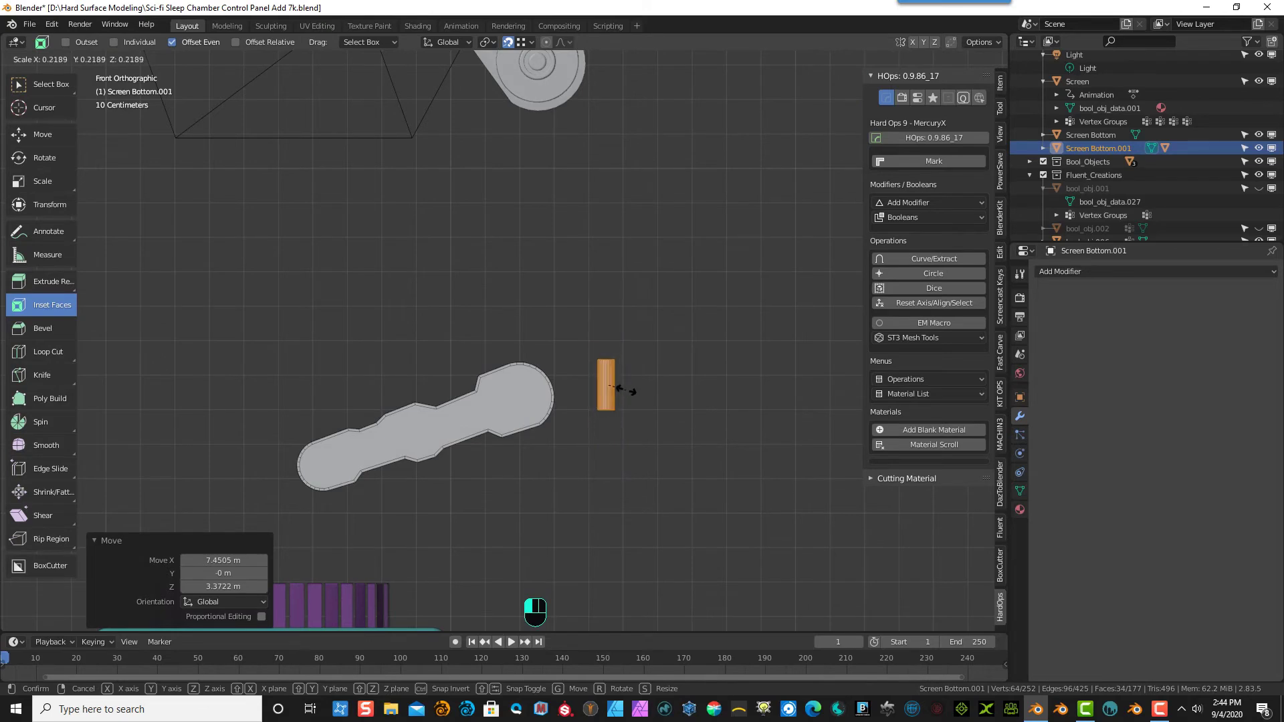
pyautogui.click(635, 390)
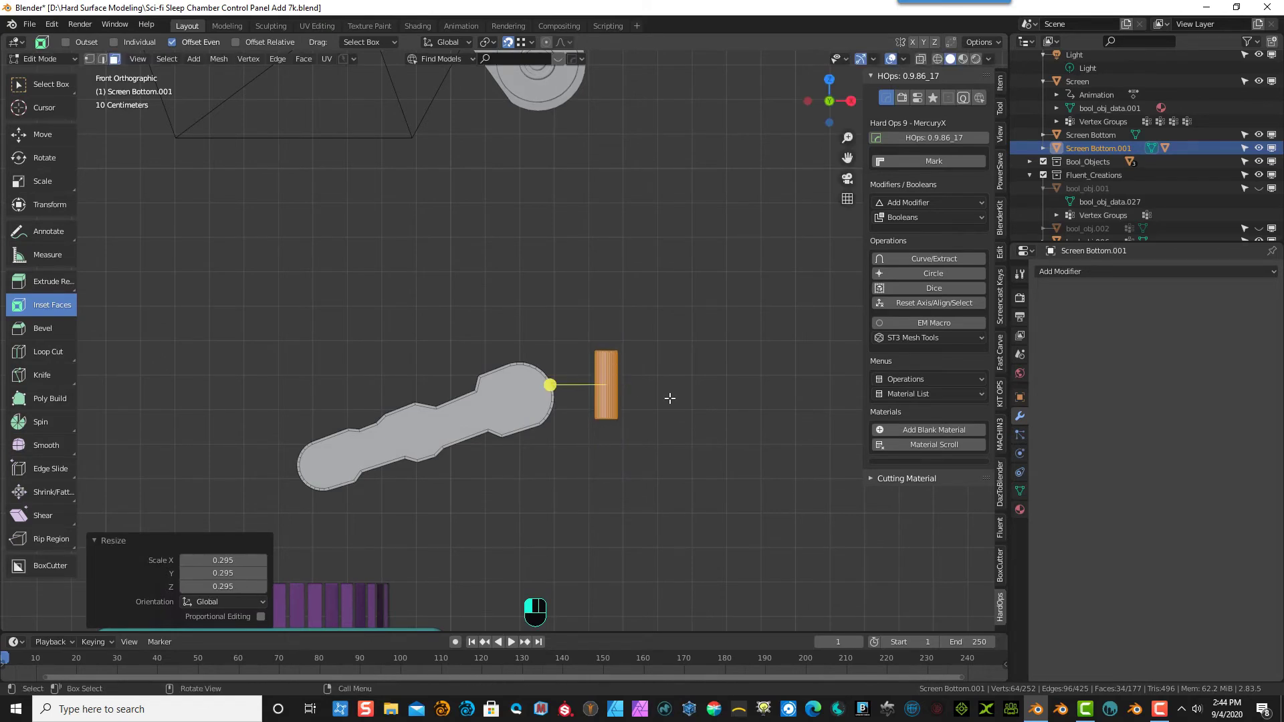
pyautogui.hotkey('ctrl', 's')
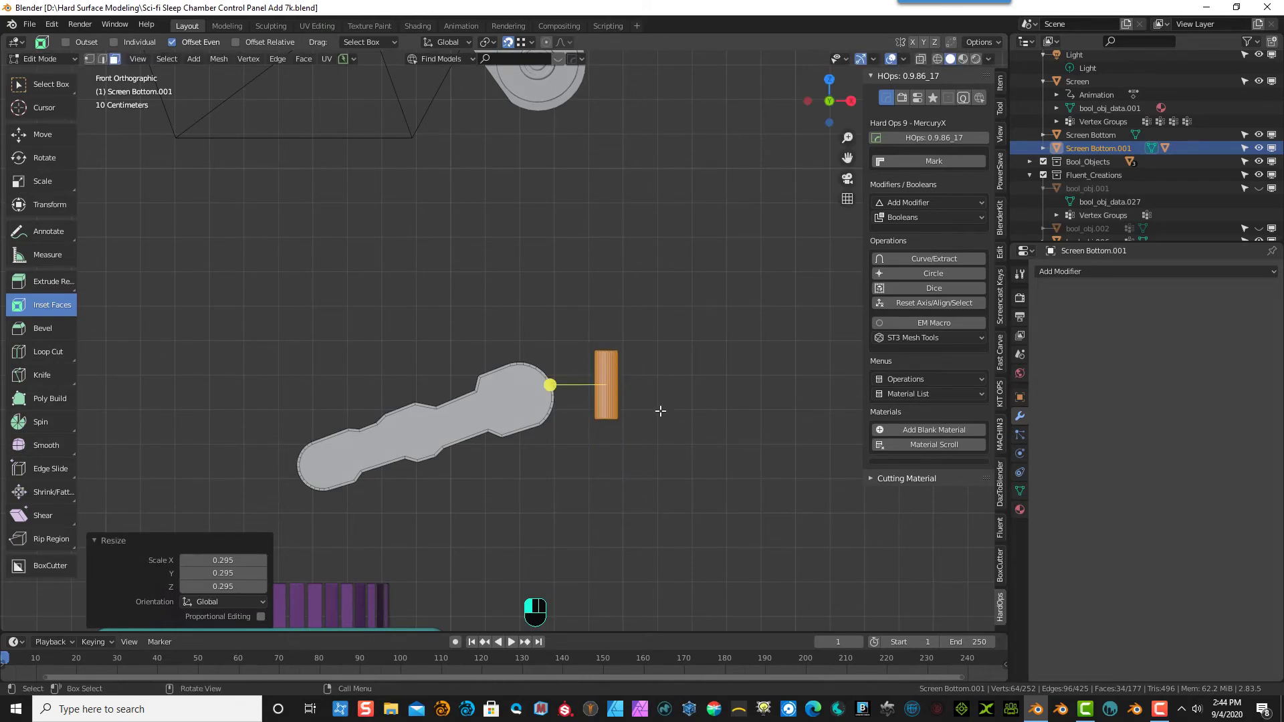
# - Rotate the cylinder exactly 90° about the X axis, working in the right orthographic view
pyautogui.press('KP_3')
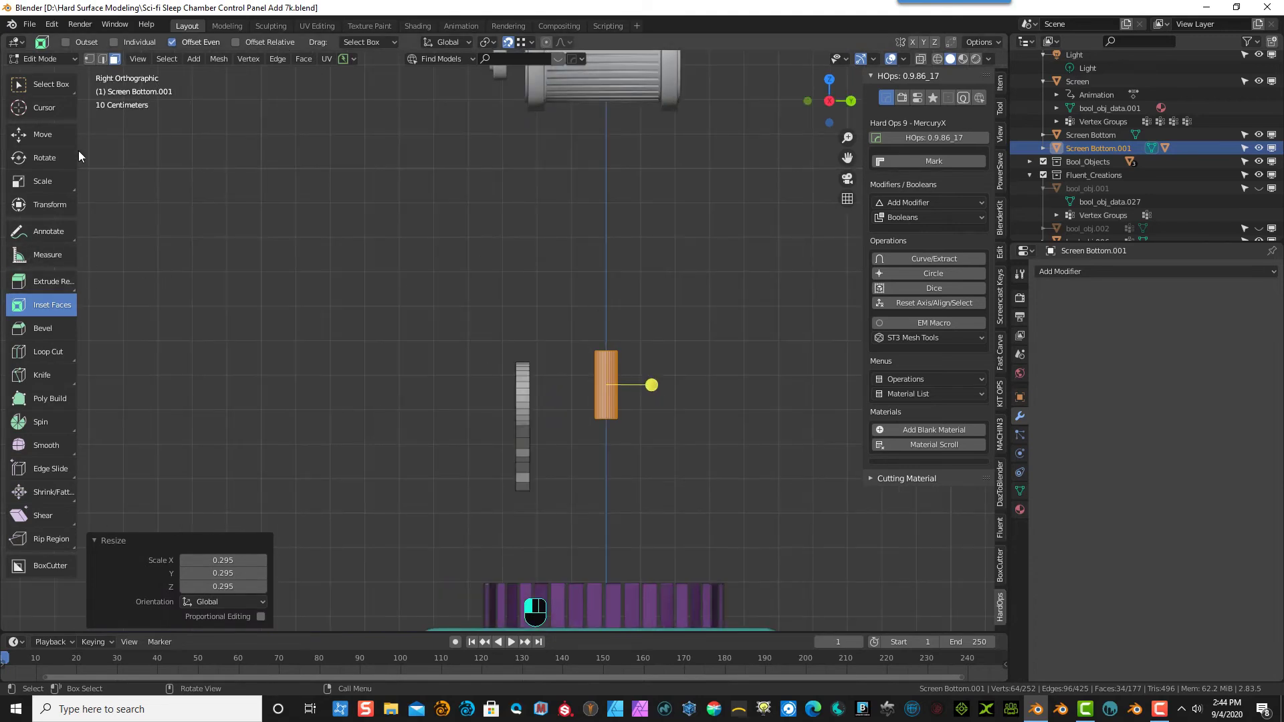
pyautogui.click(43, 158)
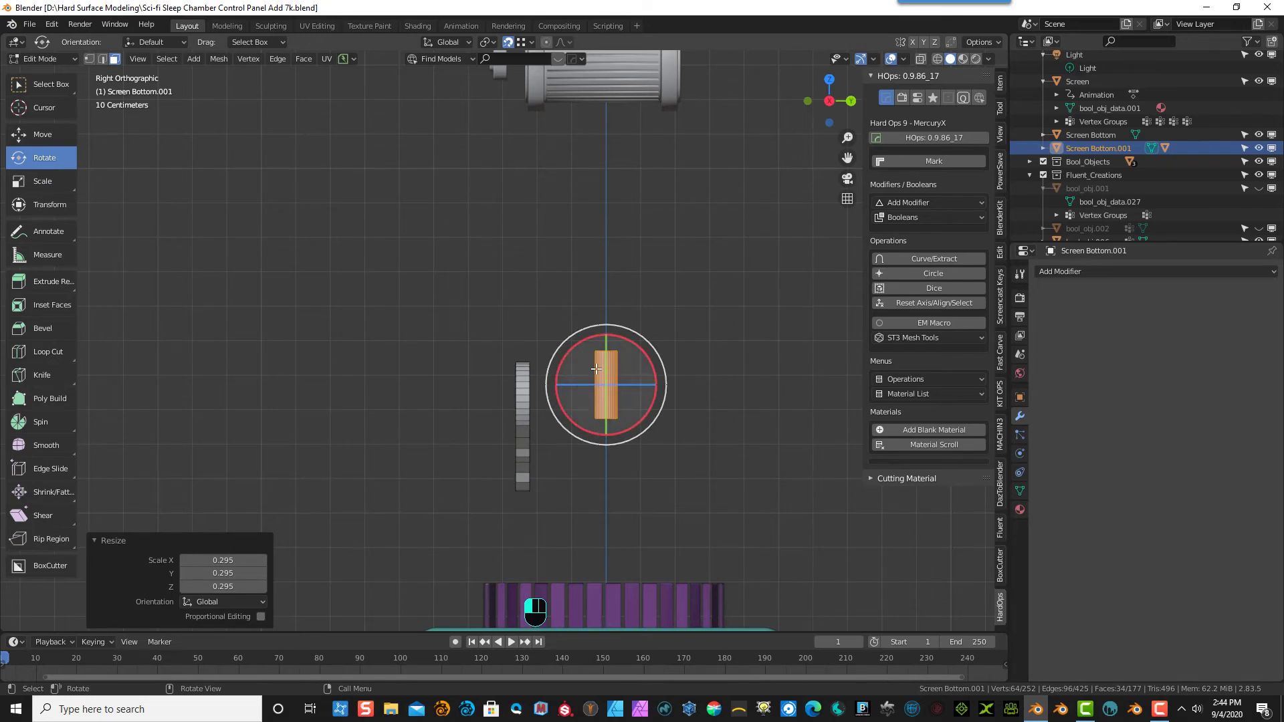
pyautogui.moveTo(584, 339); pyautogui.dragTo(314, 505)
pyautogui.doubleClick(235, 573)
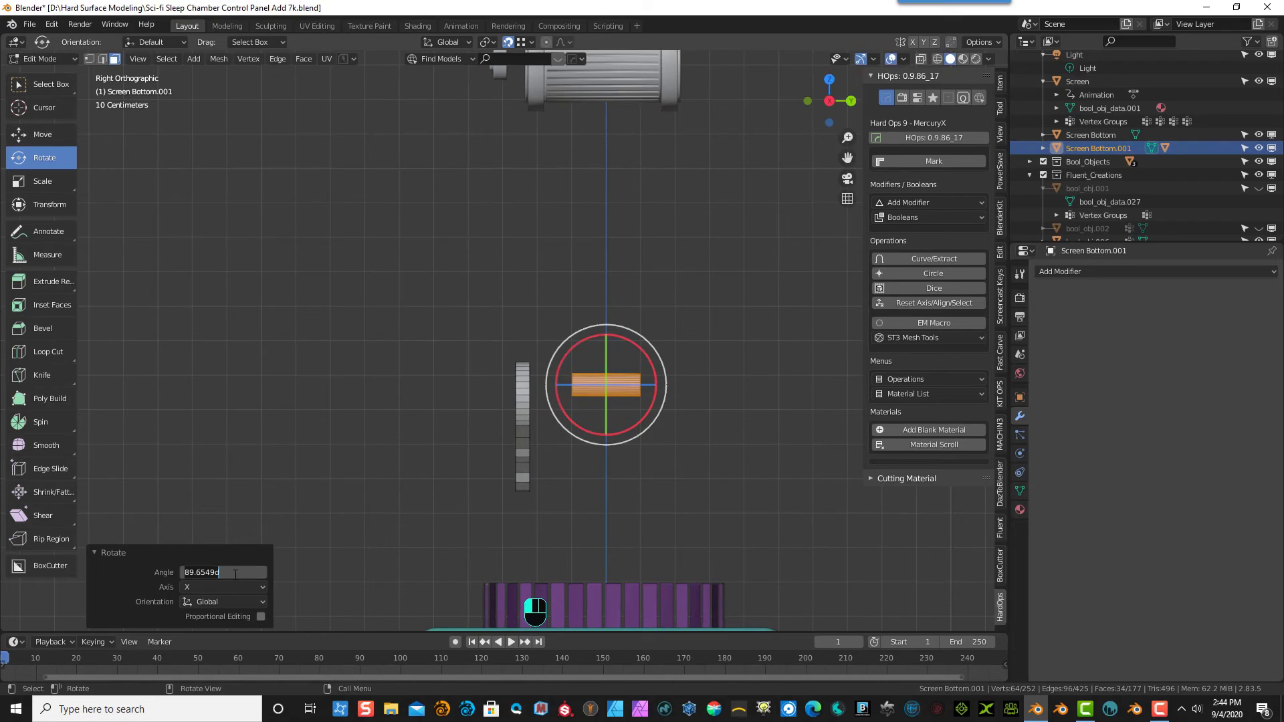
pyautogui.write('90')
pyautogui.press('Return')
# - Move the cylinder until it crosses the arm's thickness at the height of the wide end, with snapping turned off for the final placement
pyautogui.press('g')
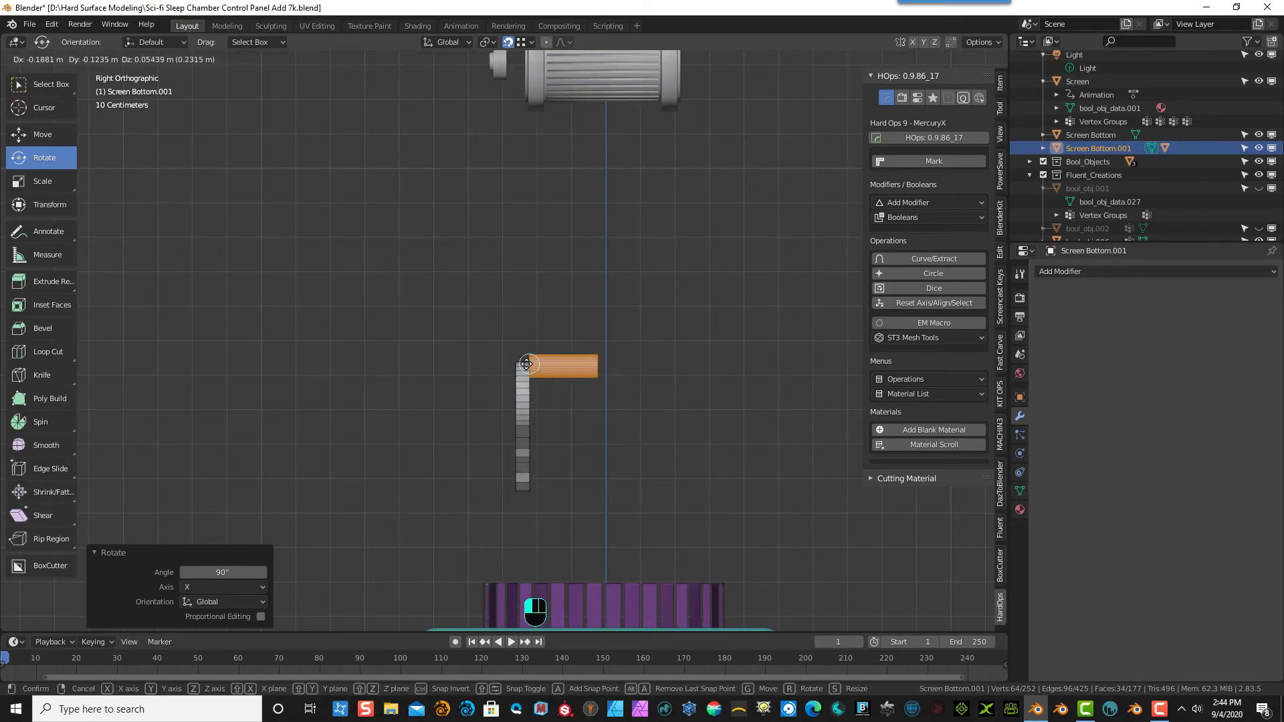
pyautogui.click(494, 384)
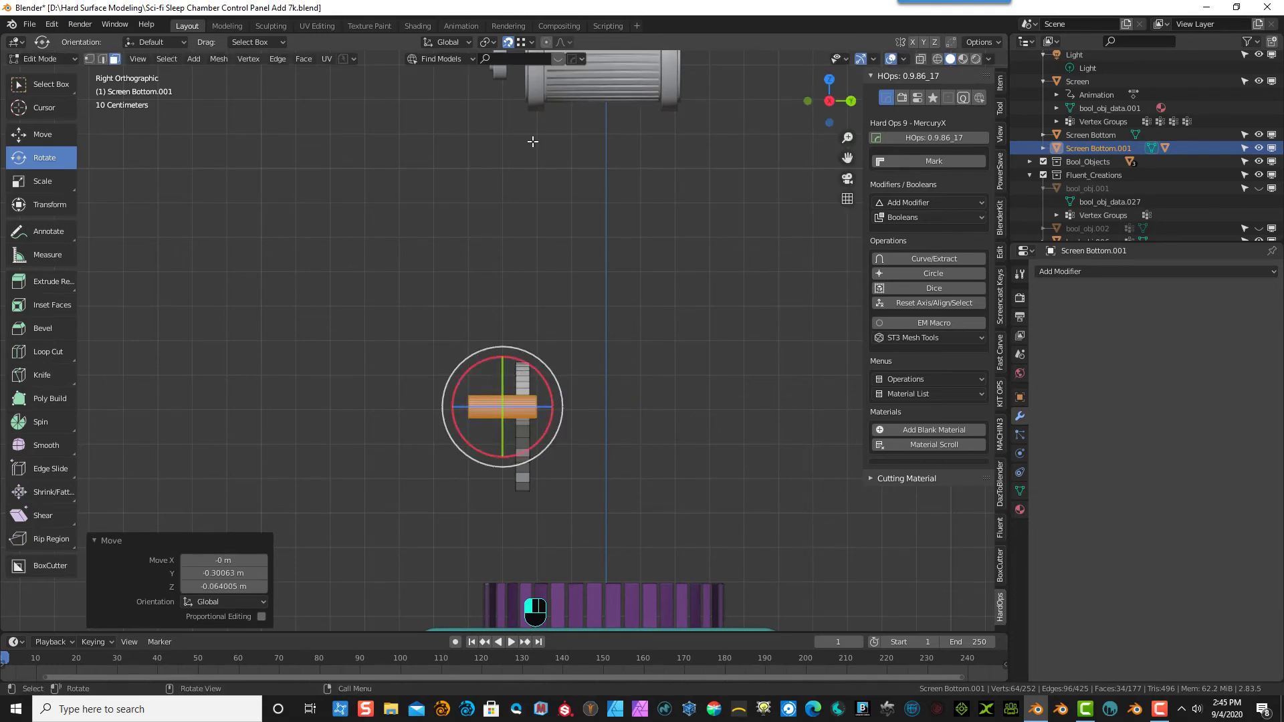
pyautogui.click(508, 43)
pyautogui.press('g')
pyautogui.click(606, 386)
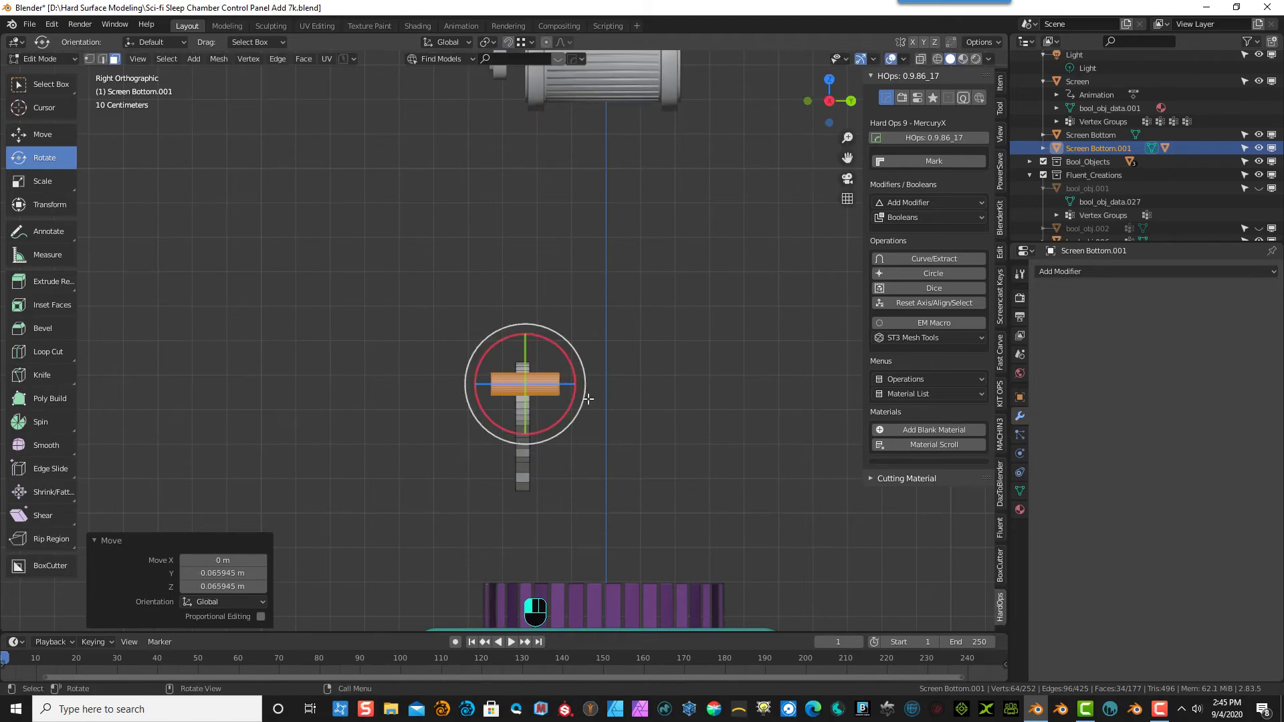
pyautogui.moveTo(436, 438); pyautogui.dragTo(501, 435, button='middle')
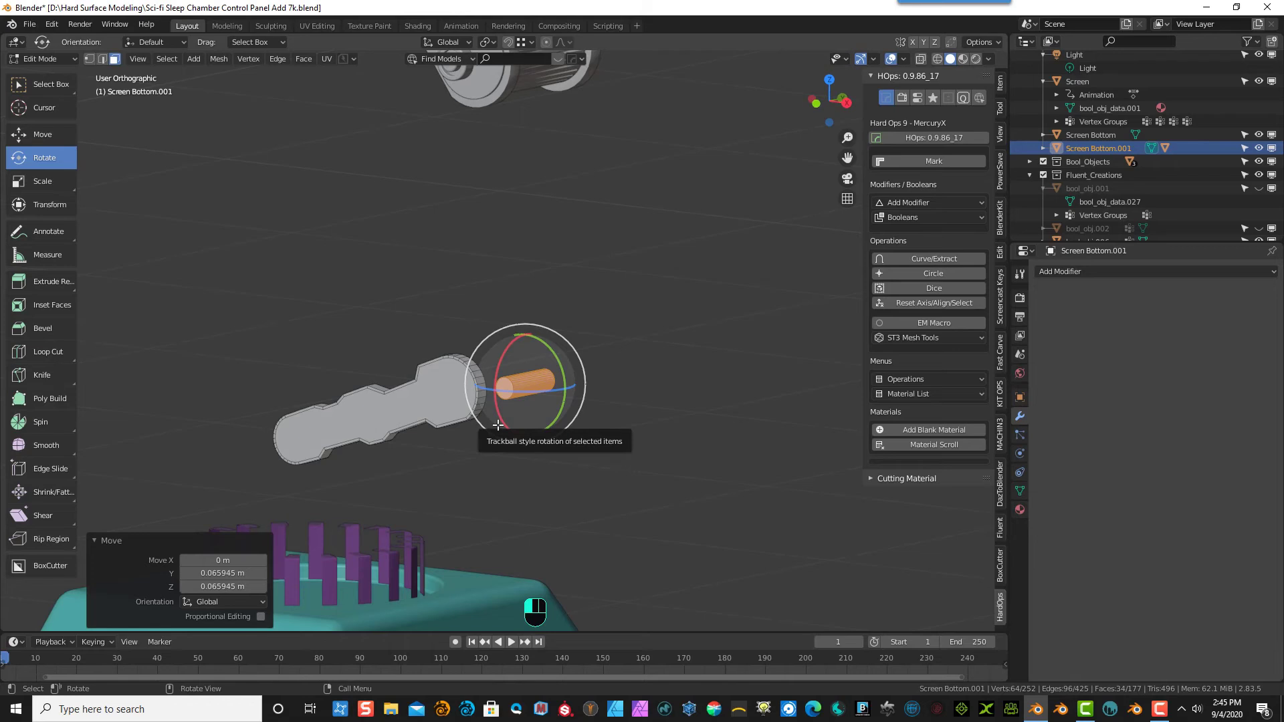
# - Move the cylinder onto the centre of the arm's wide end in front view, about -0.262 m along X and -0.039 m along Z
pyautogui.press('KP_1')
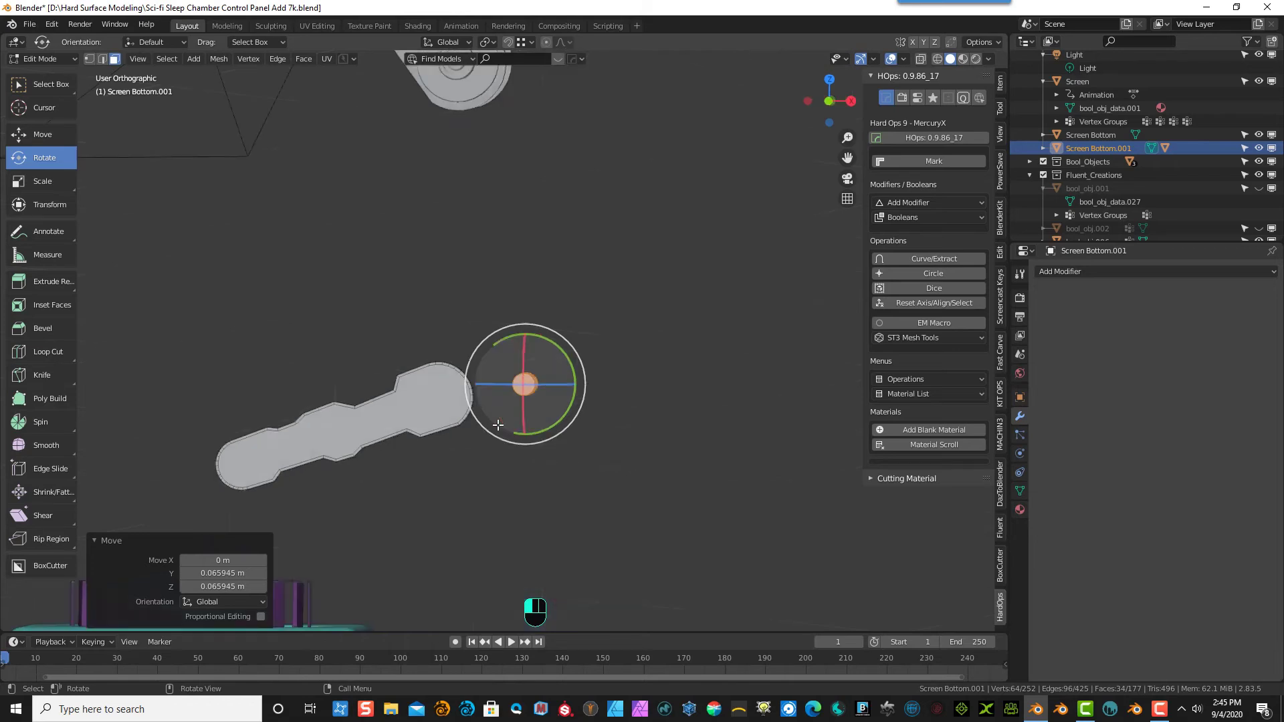
pyautogui.press('g')
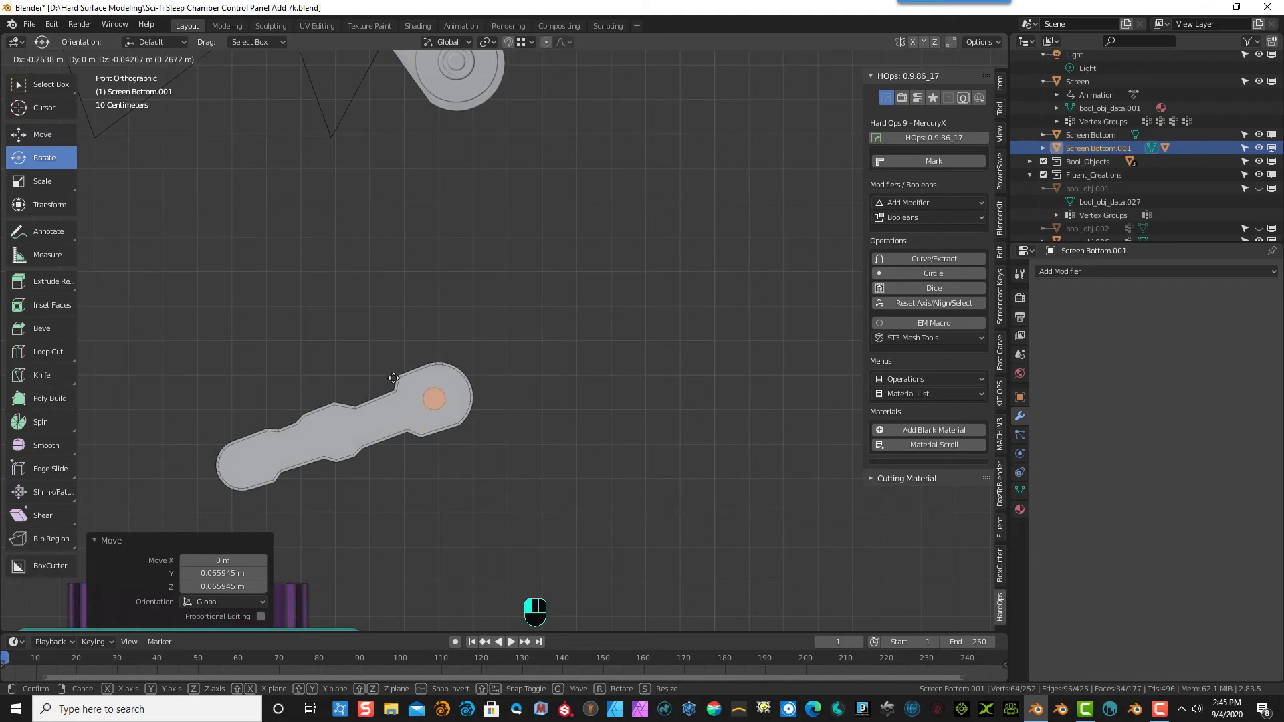
pyautogui.click(394, 377)
pyautogui.scroll(3, 428, 388)
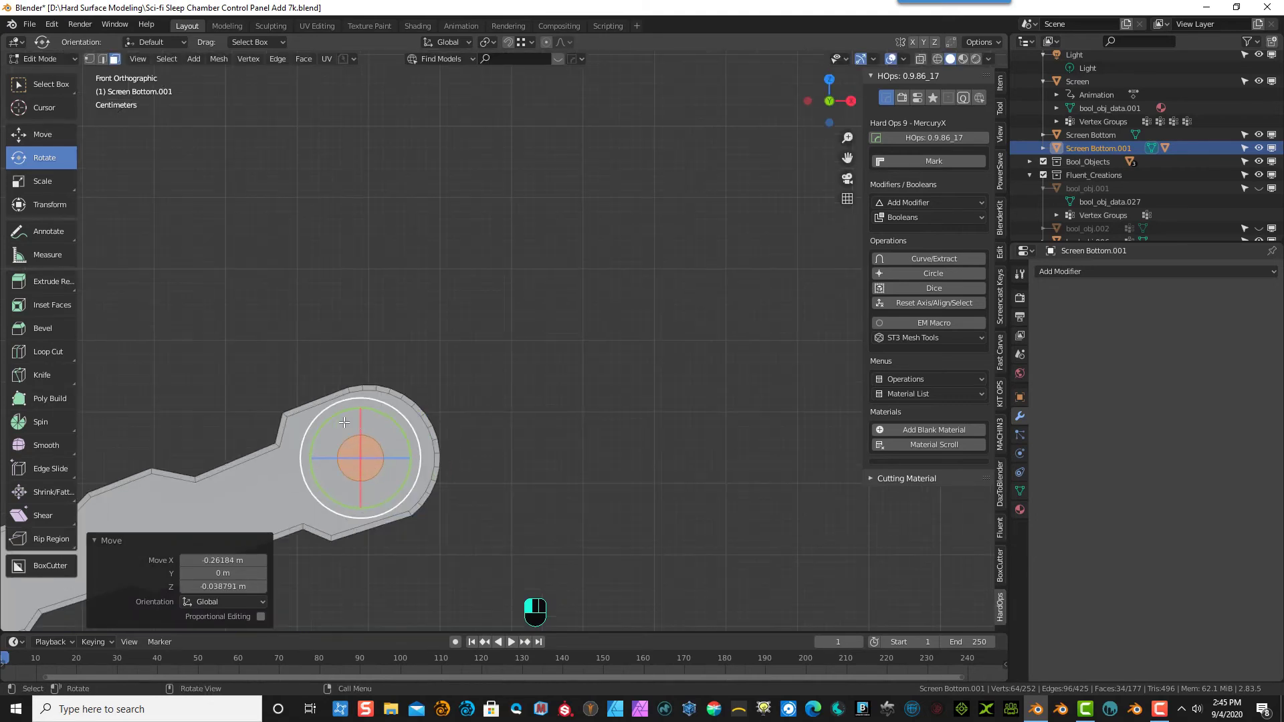
pyautogui.moveTo(596, 422); pyautogui.dragTo(478, 497, button='middle')
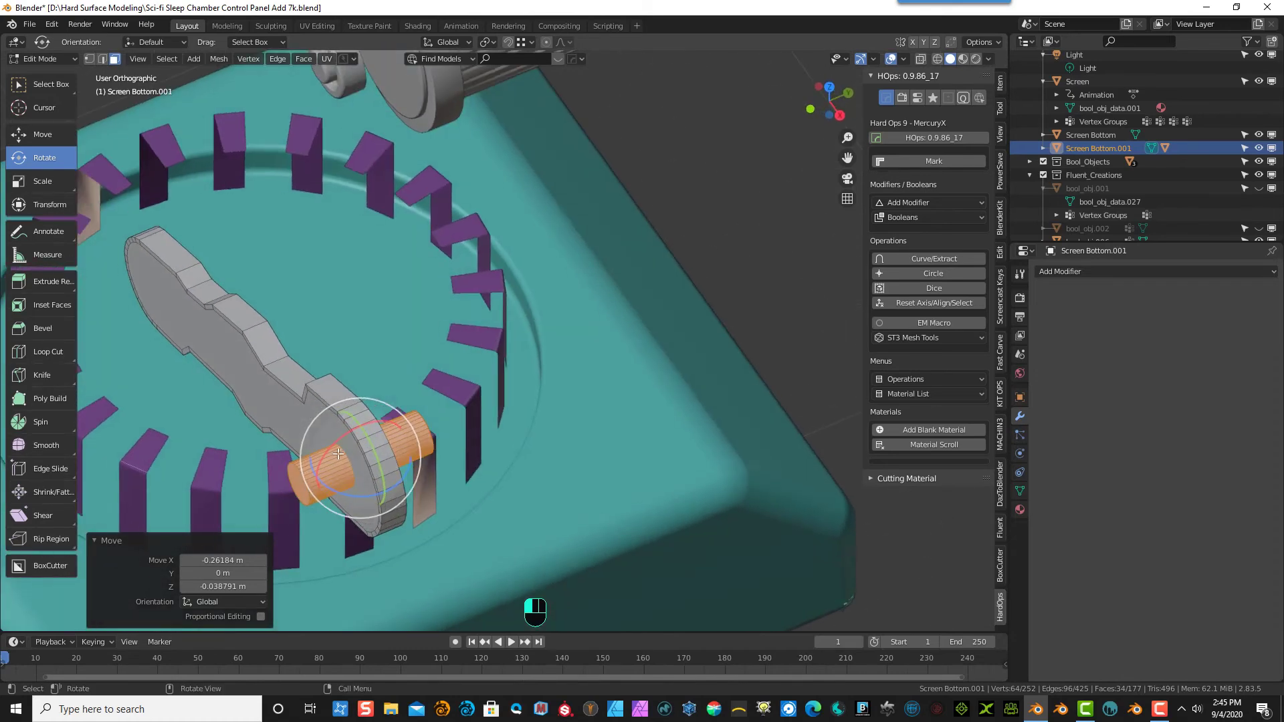
pyautogui.scroll(3, 351, 449)
pyautogui.moveTo(842, 161); pyautogui.dragTo(940, 89)
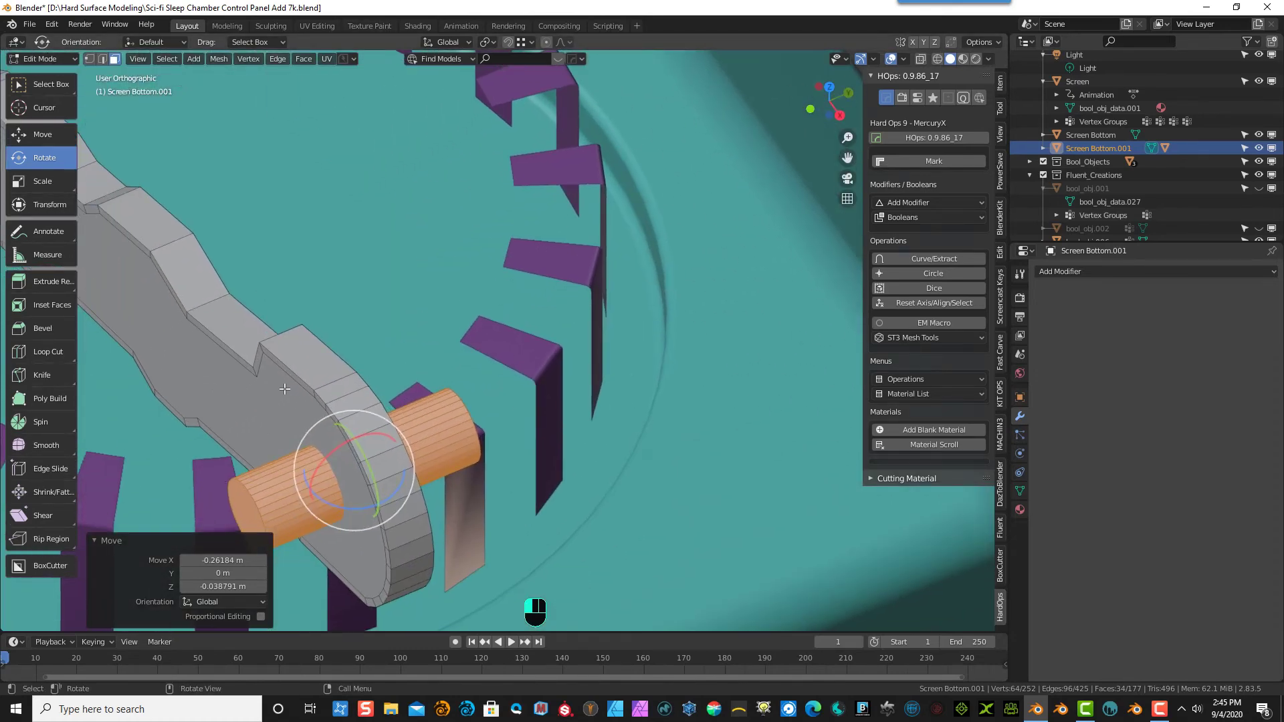
# - Separate the selected cylinder from the arm into its own object and return to Object Mode
pyautogui.click(226, 59)
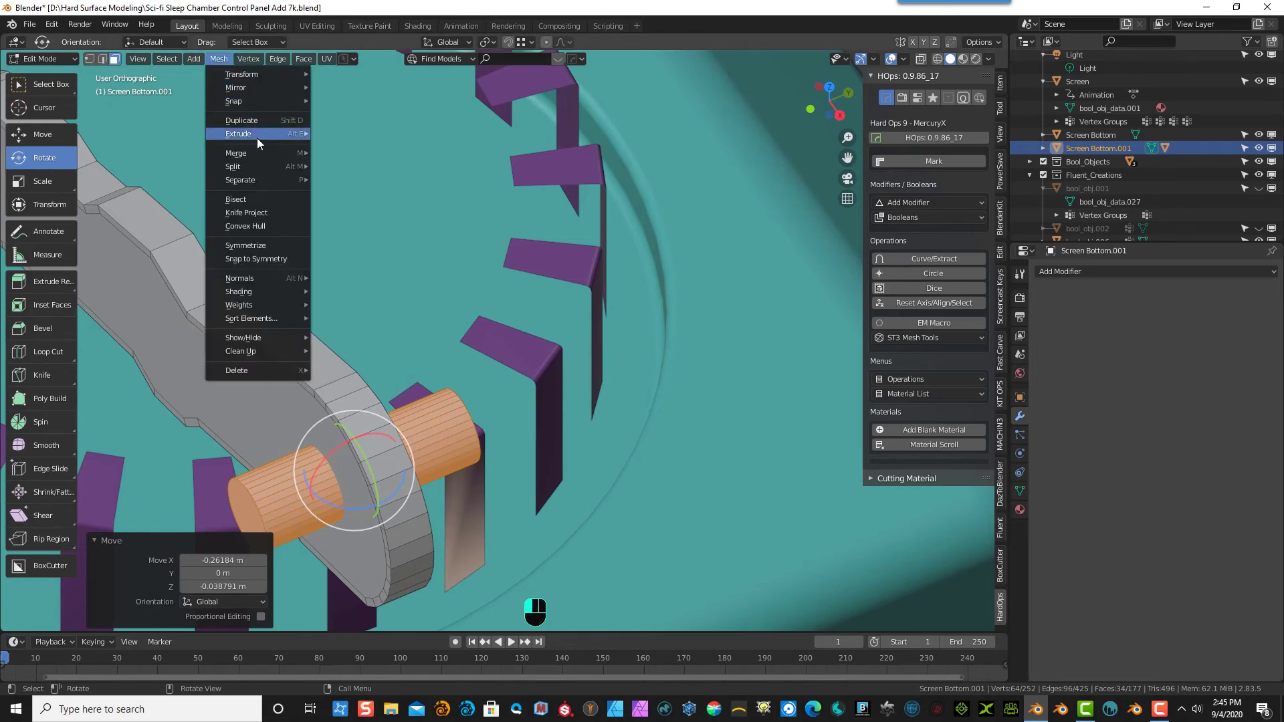
pyautogui.moveTo(260, 178)
pyautogui.click(338, 179)
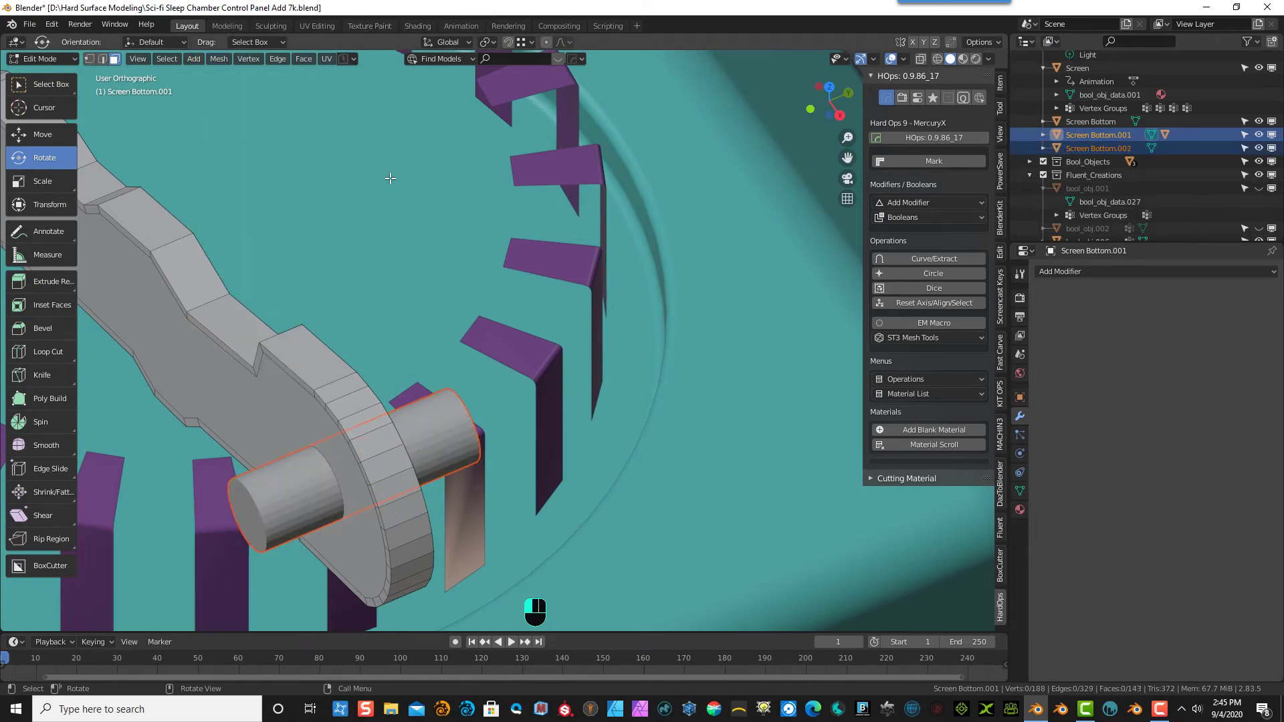
pyautogui.scroll(-2, 303, 485)
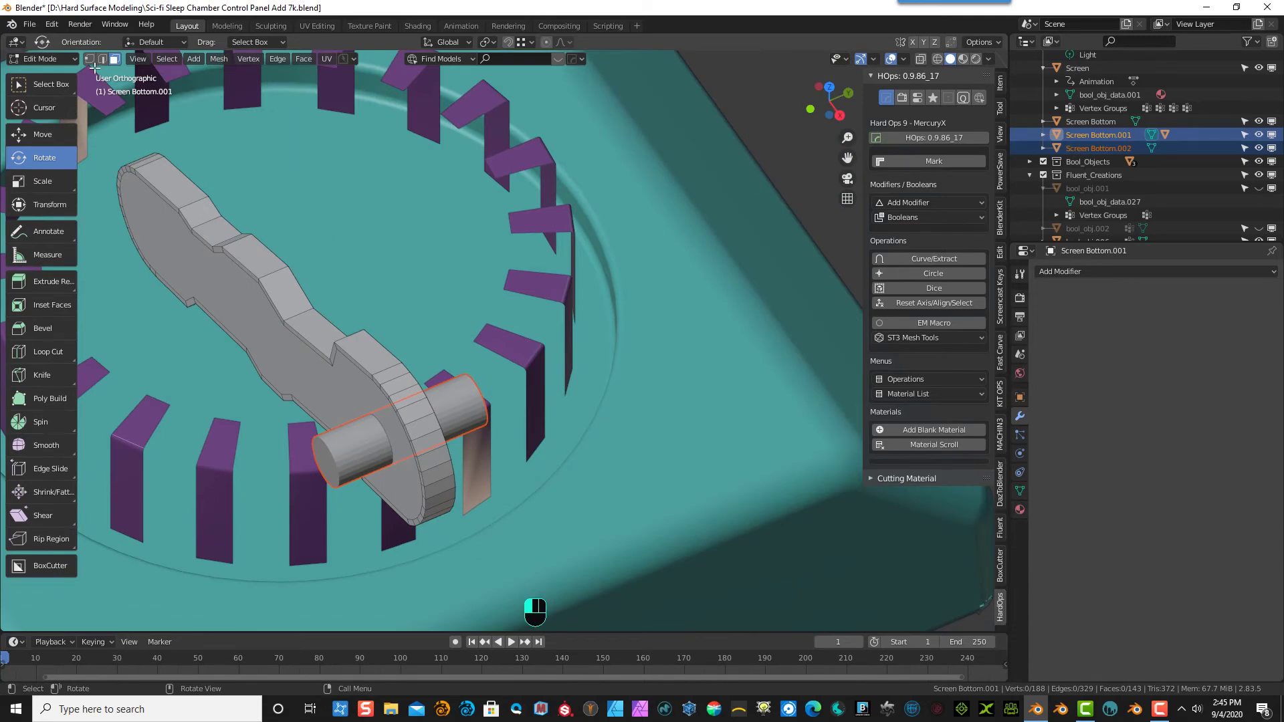
pyautogui.click(42, 58)
pyautogui.click(46, 80)
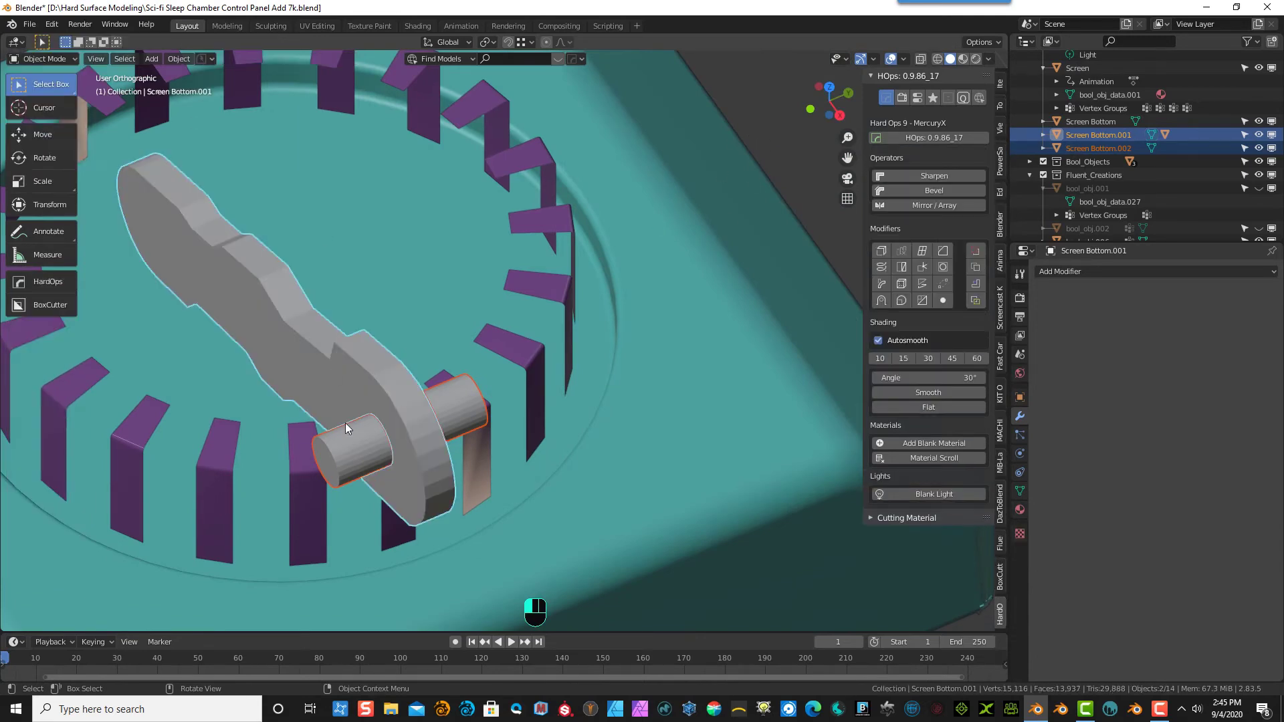
# - Shade the separated cylinder and the arm smooth, with Auto Smooth off for the arm
pyautogui.click(356, 460)
pyautogui.rightClick(739, 116)
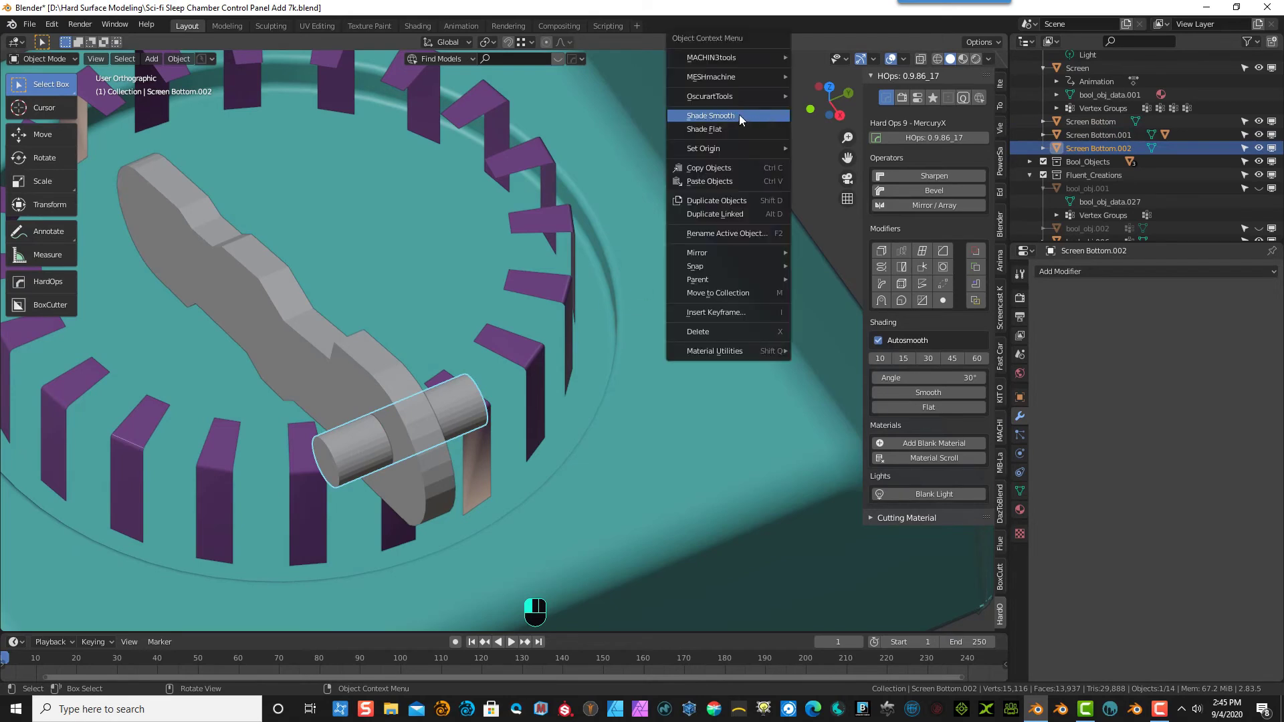
pyautogui.click(727, 118)
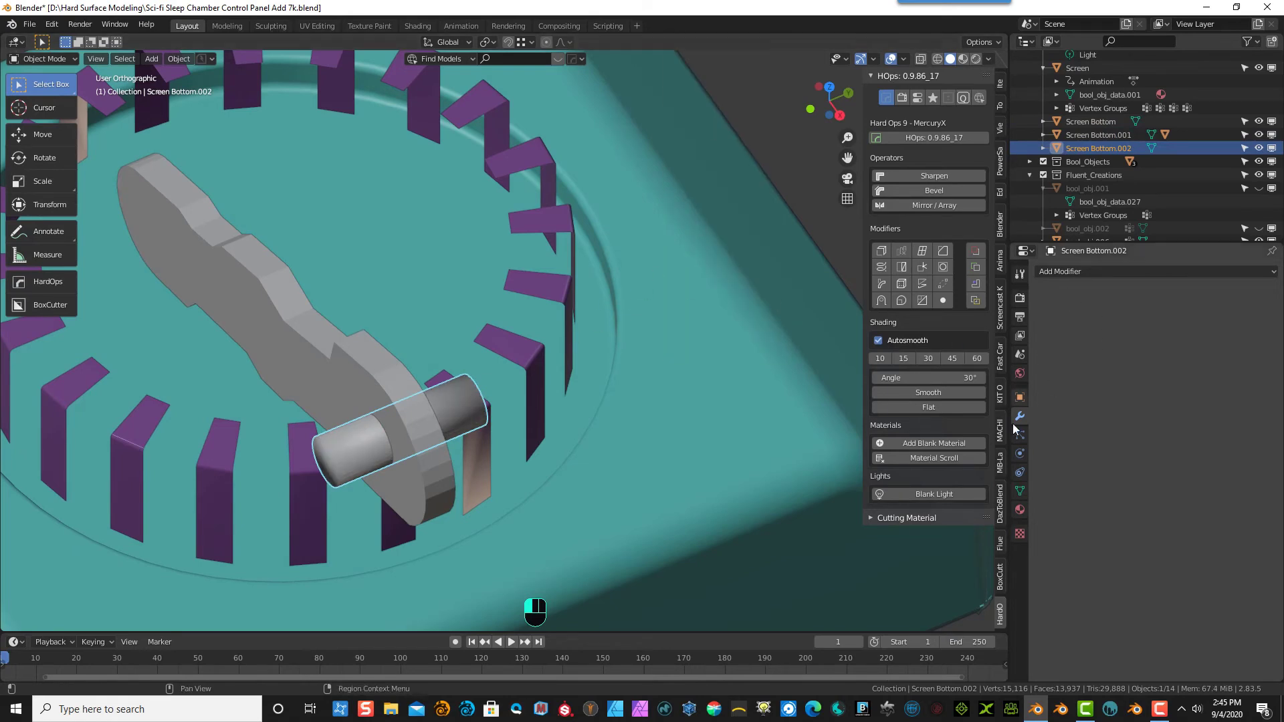
pyautogui.click(1020, 491)
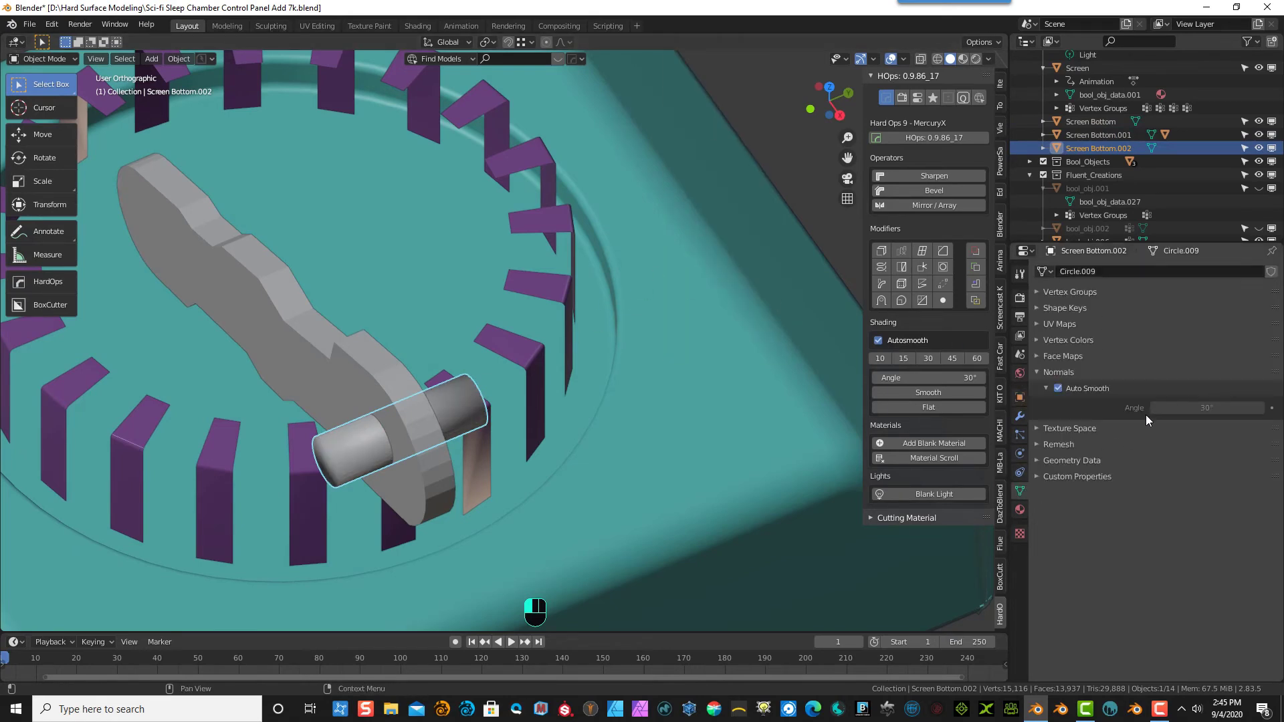
pyautogui.click(1075, 388)
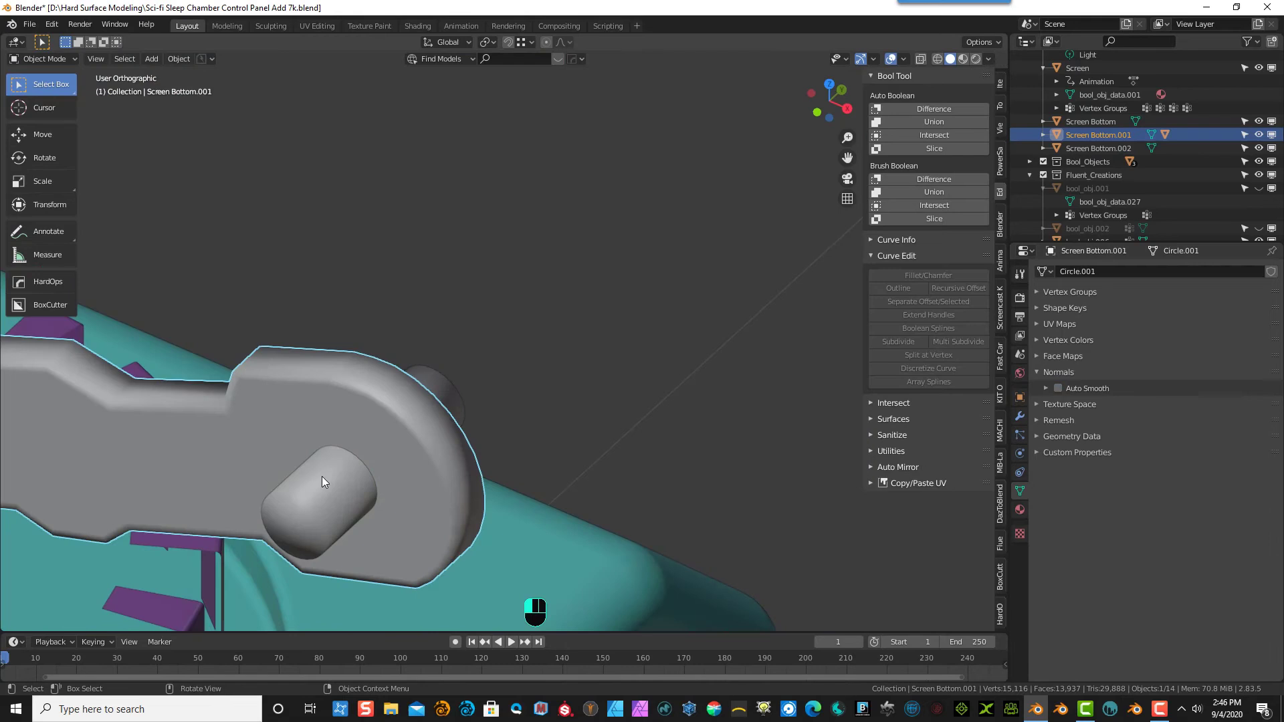
# - Cut the cylinder out of the arm's wide end with a Bool Tool Auto Boolean Difference
pyautogui.click(322, 478)
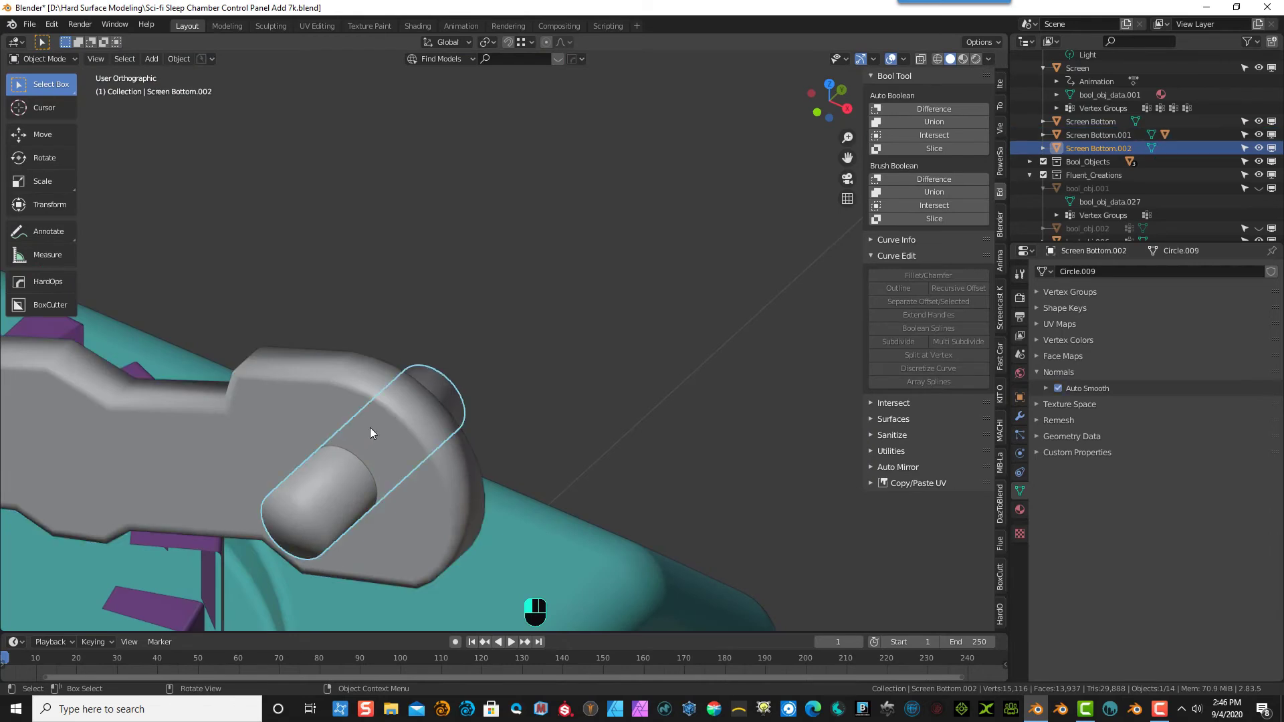
pyautogui.keyDown('shift'); pyautogui.click(335, 390); pyautogui.keyUp('shift')
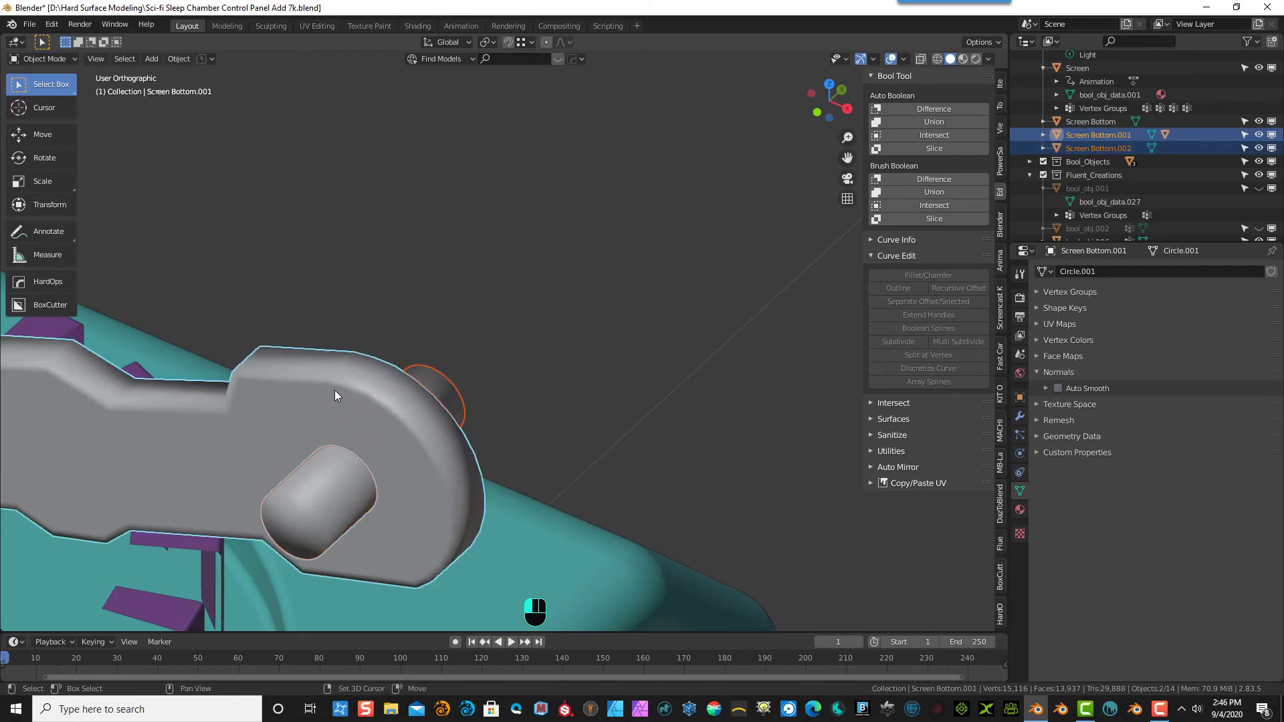
pyautogui.click(944, 107)
pyautogui.moveTo(509, 303); pyautogui.dragTo(550, 241, button='middle')
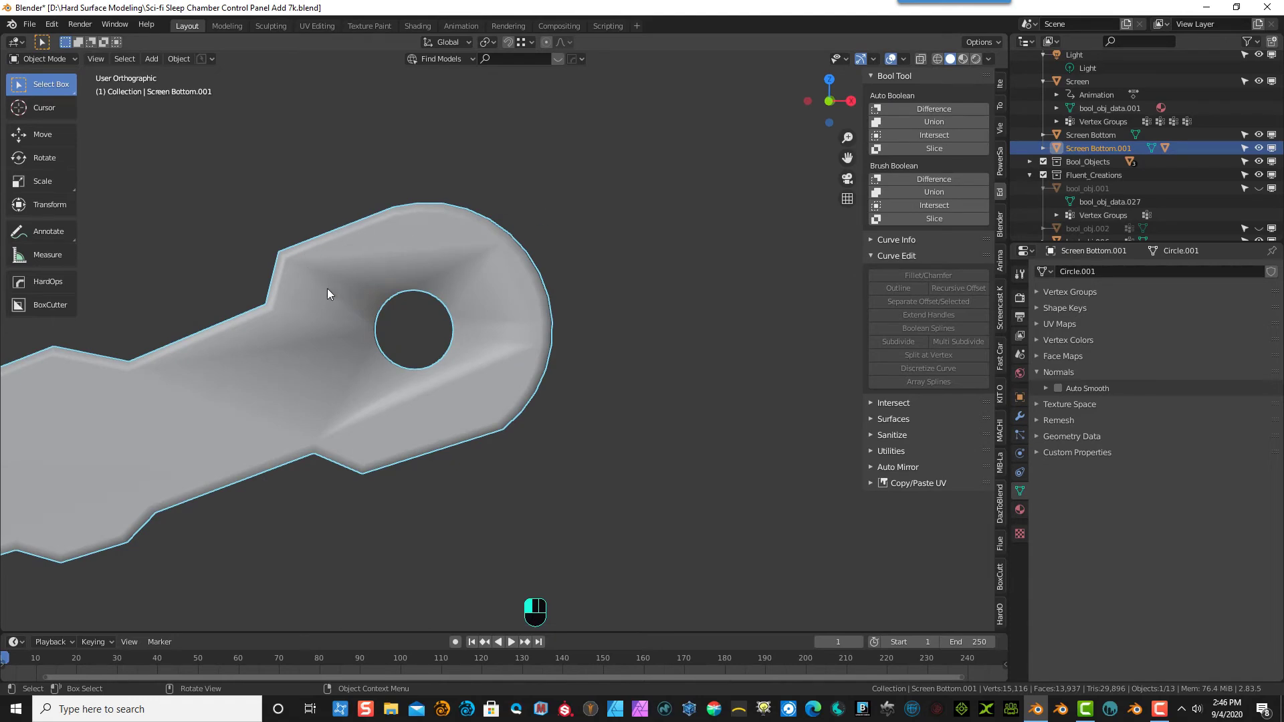
# - Put the arm in Edit Mode with vertex selection, clear the selection and examine the mesh around the new hole
pyautogui.click(42, 60)
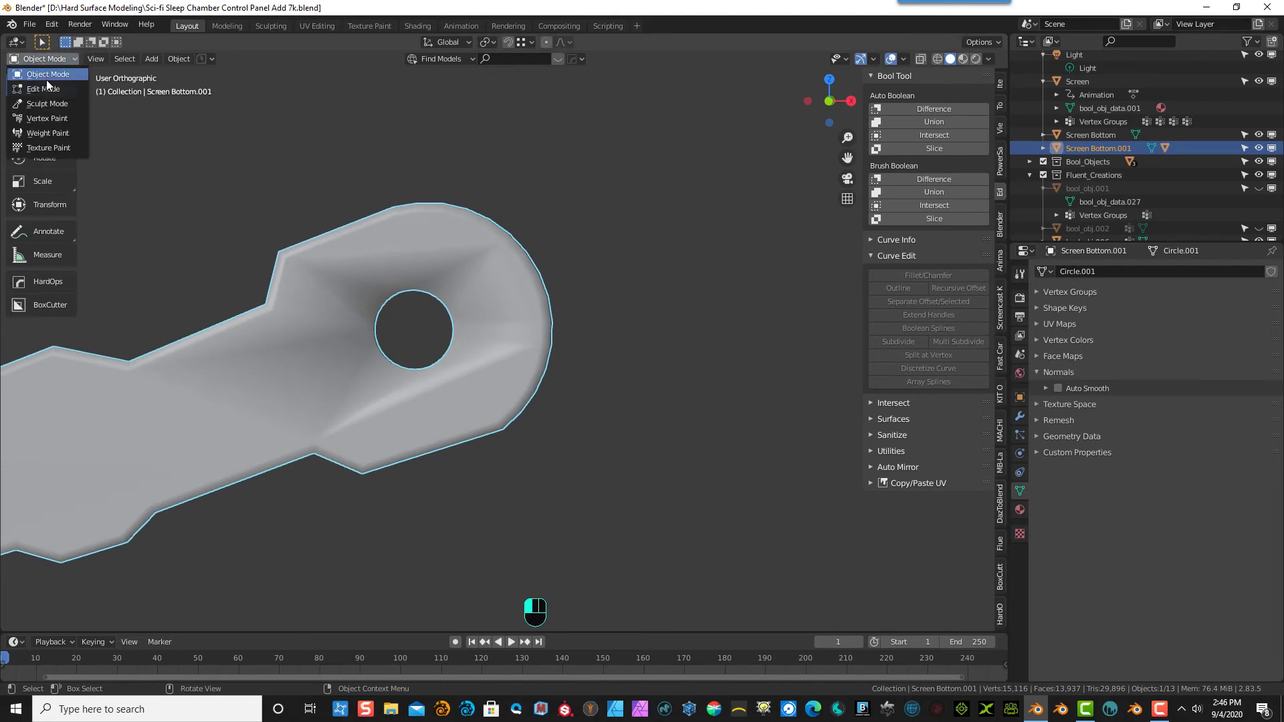
pyautogui.click(43, 89)
pyautogui.press('KP_Decimal')
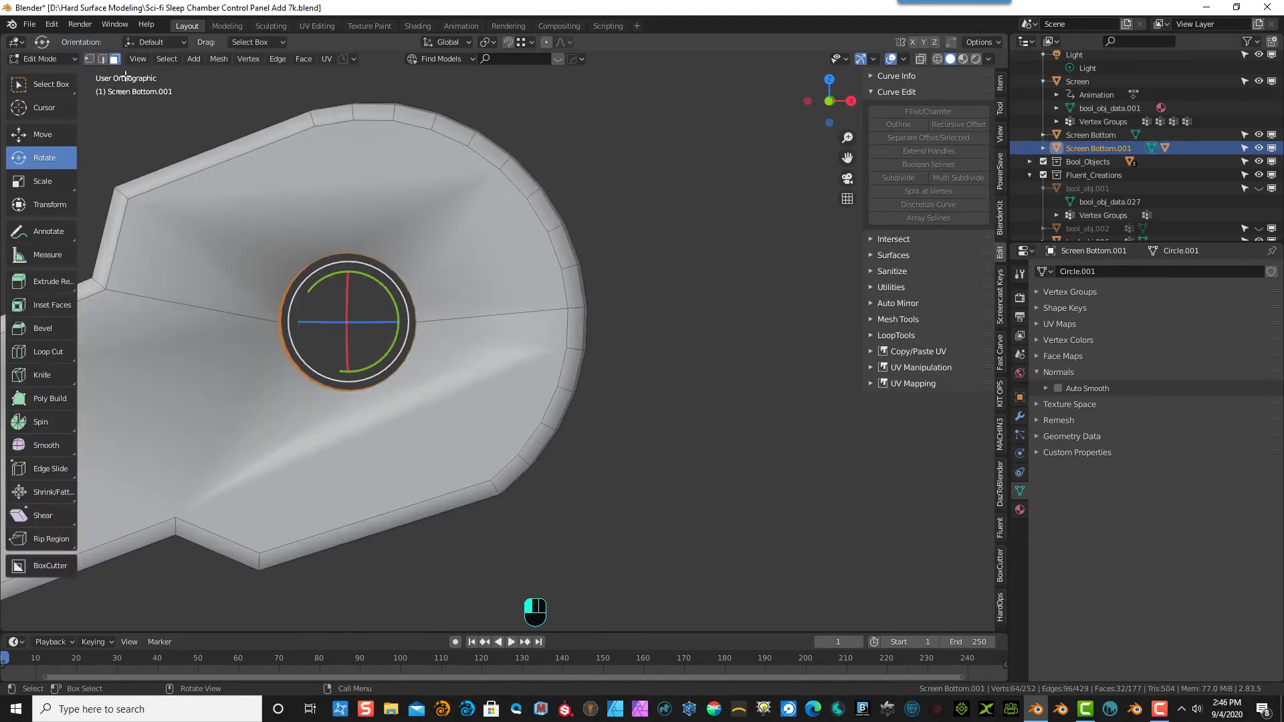
pyautogui.click(89, 59)
pyautogui.moveTo(528, 158)
pyautogui.mouseDown(button='middle')
pyautogui.moveTo(562, 172)
pyautogui.moveTo(519, 163)
pyautogui.moveTo(490, 174)
pyautogui.moveTo(518, 179)
pyautogui.mouseUp(button='middle')
pyautogui.click(532, 164)
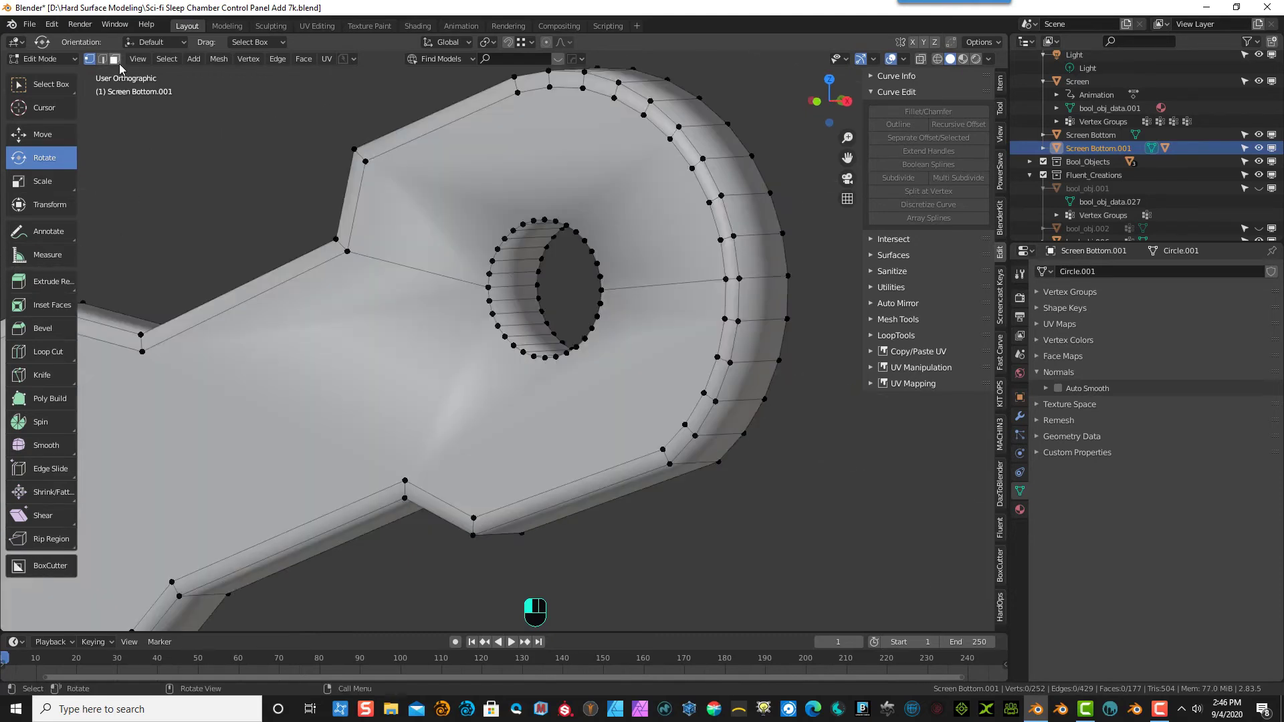
# - Select the two large faces around the hole on one side of the arm and inset them slightly
pyautogui.click(115, 59)
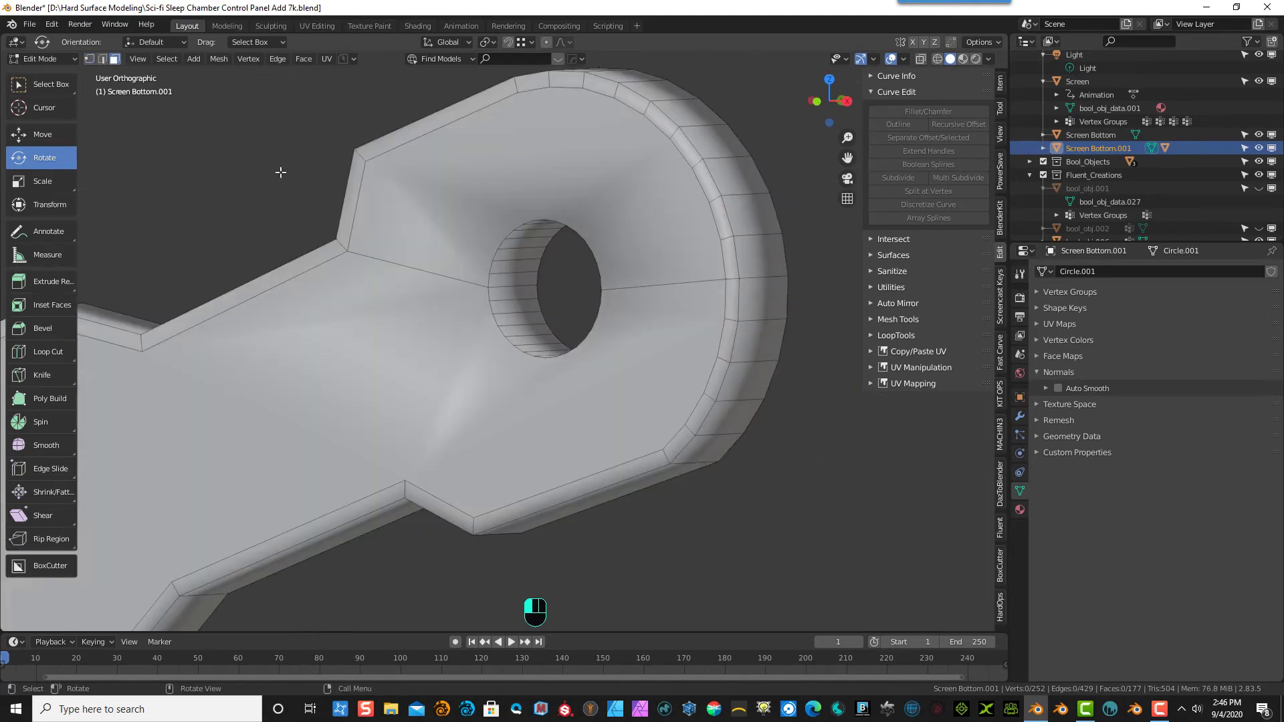
pyautogui.click(381, 248)
pyautogui.keyDown('shift'); pyautogui.click(390, 283); pyautogui.keyUp('shift')
pyautogui.scroll(-6, 358, 270)
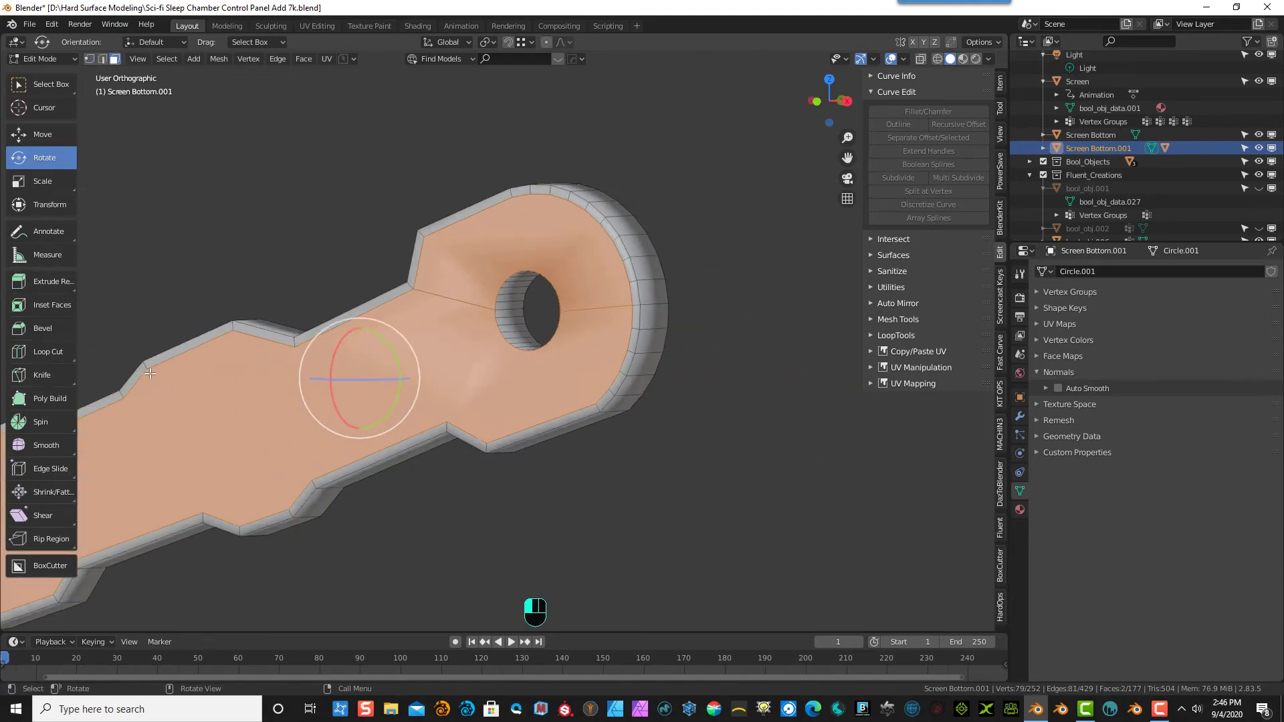
pyautogui.click(42, 304)
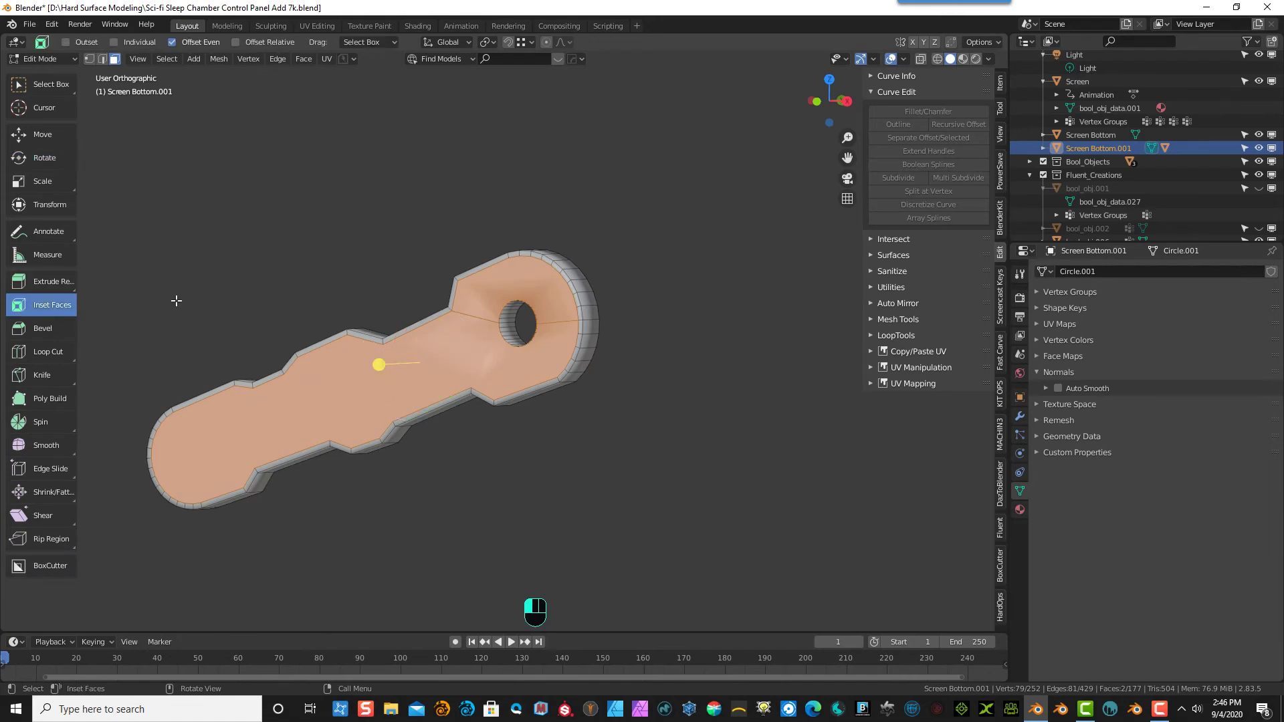
pyautogui.moveTo(375, 363); pyautogui.dragTo(380, 363)
pyautogui.click(403, 235)
pyautogui.moveTo(700, 224); pyautogui.dragTo(479, 249, button='middle')
# - Inset the two matching large faces on the arm's opposite side by a thin margin and clear the selection
pyautogui.hotkey('ctrl', 'z')
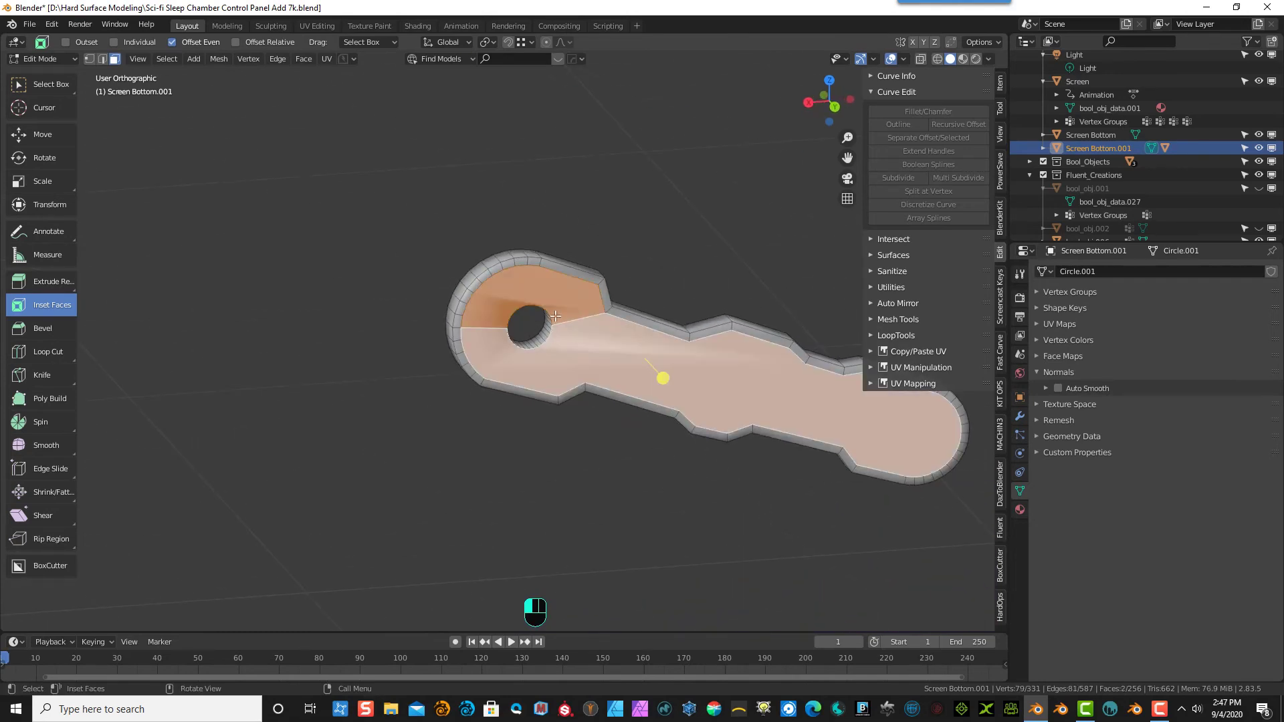
pyautogui.scroll(4, 555, 315)
pyautogui.press('i')
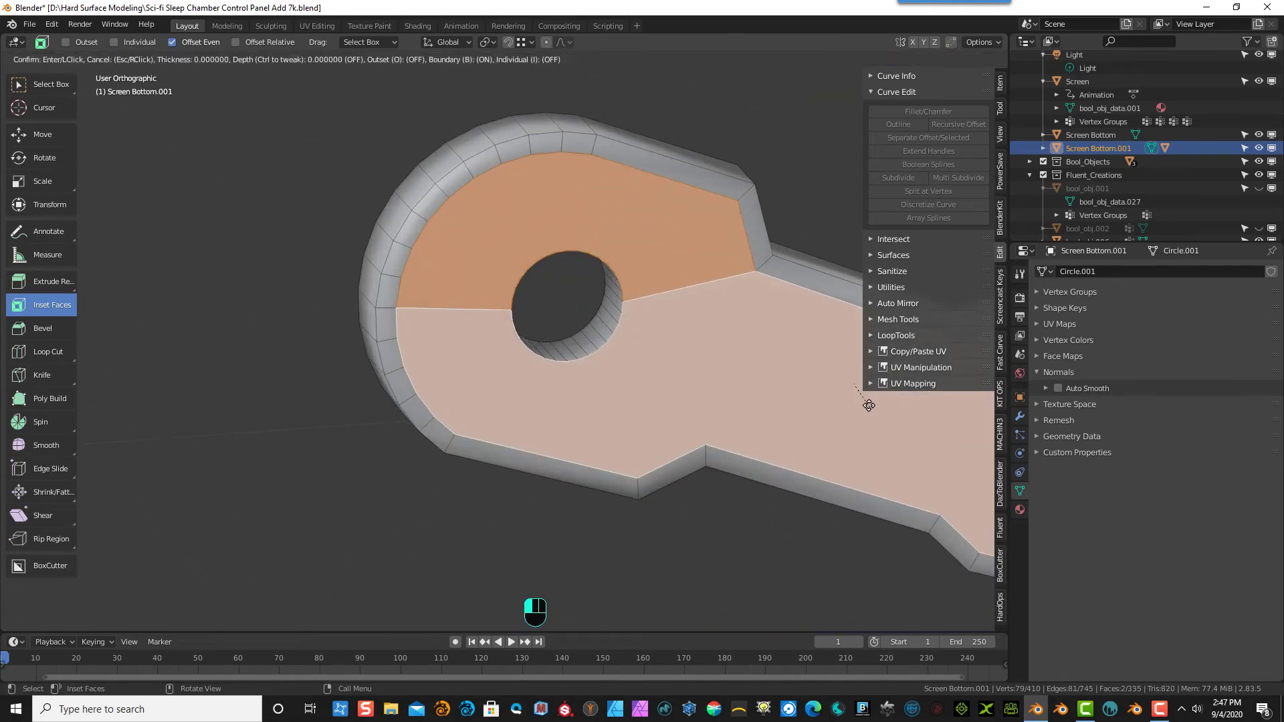
pyautogui.click(873, 404)
pyautogui.click(731, 134)
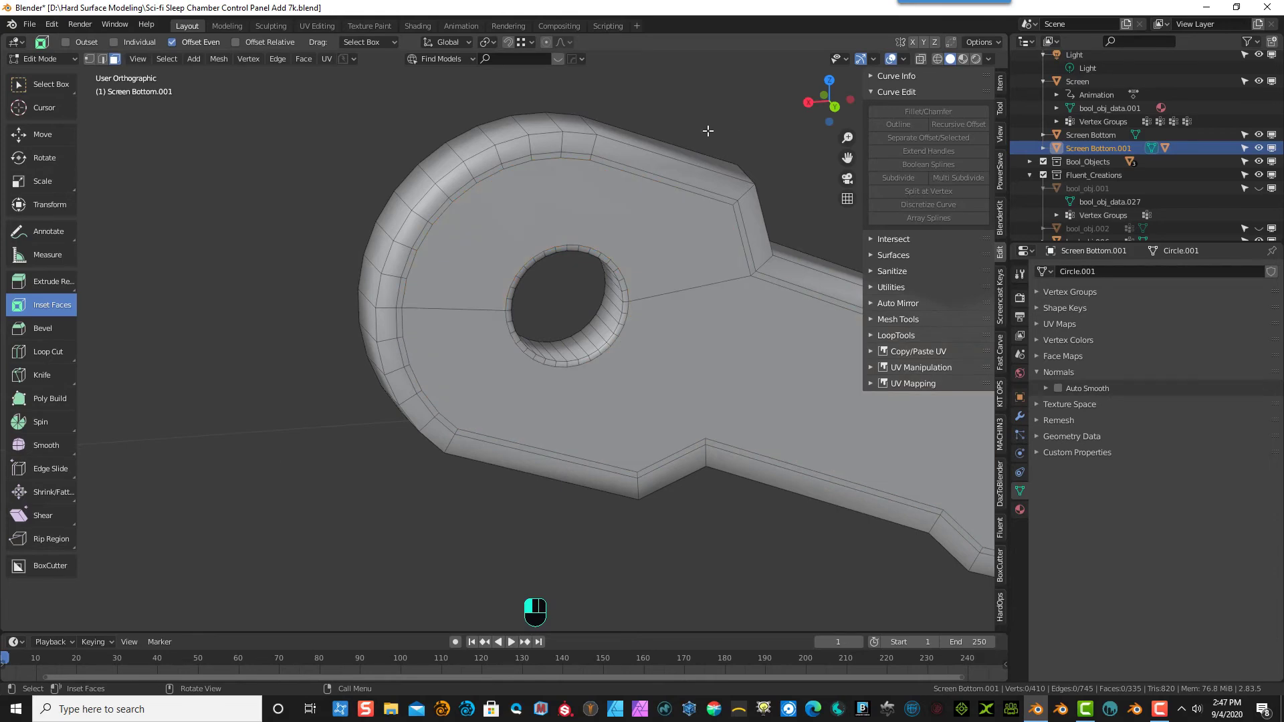
# - Return to Object Mode and examine the smooth shading around the hole and the arm's edges
pyautogui.moveTo(708, 129); pyautogui.dragTo(878, 117, button='middle')
pyautogui.click(58, 57)
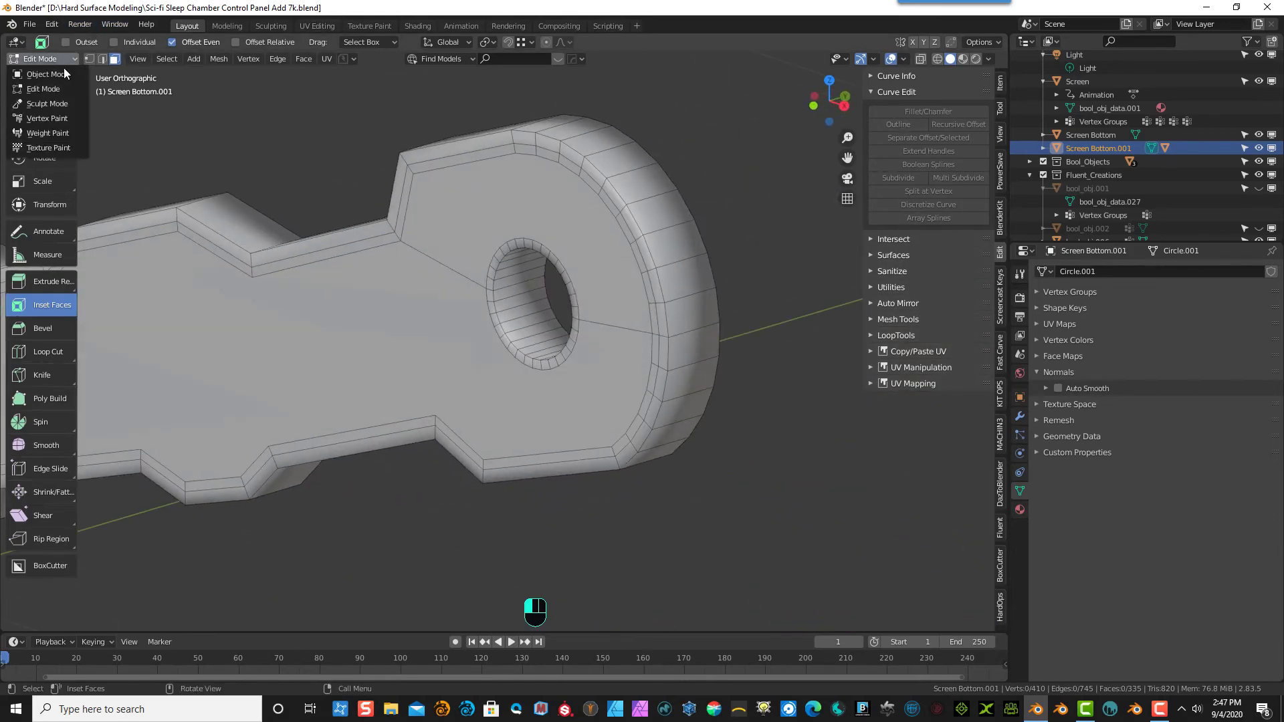
pyautogui.click(63, 69)
pyautogui.moveTo(134, 93); pyautogui.dragTo(358, 190, button='middle')
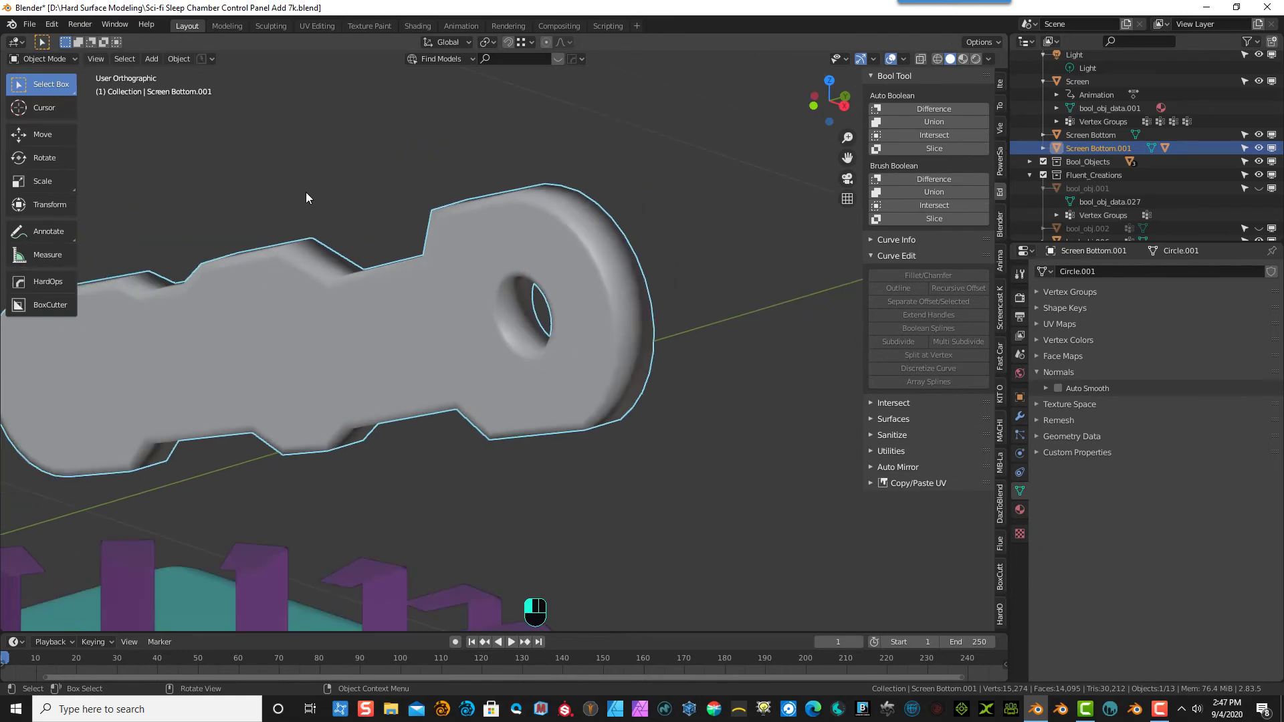
pyautogui.scroll(5, 582, 359)
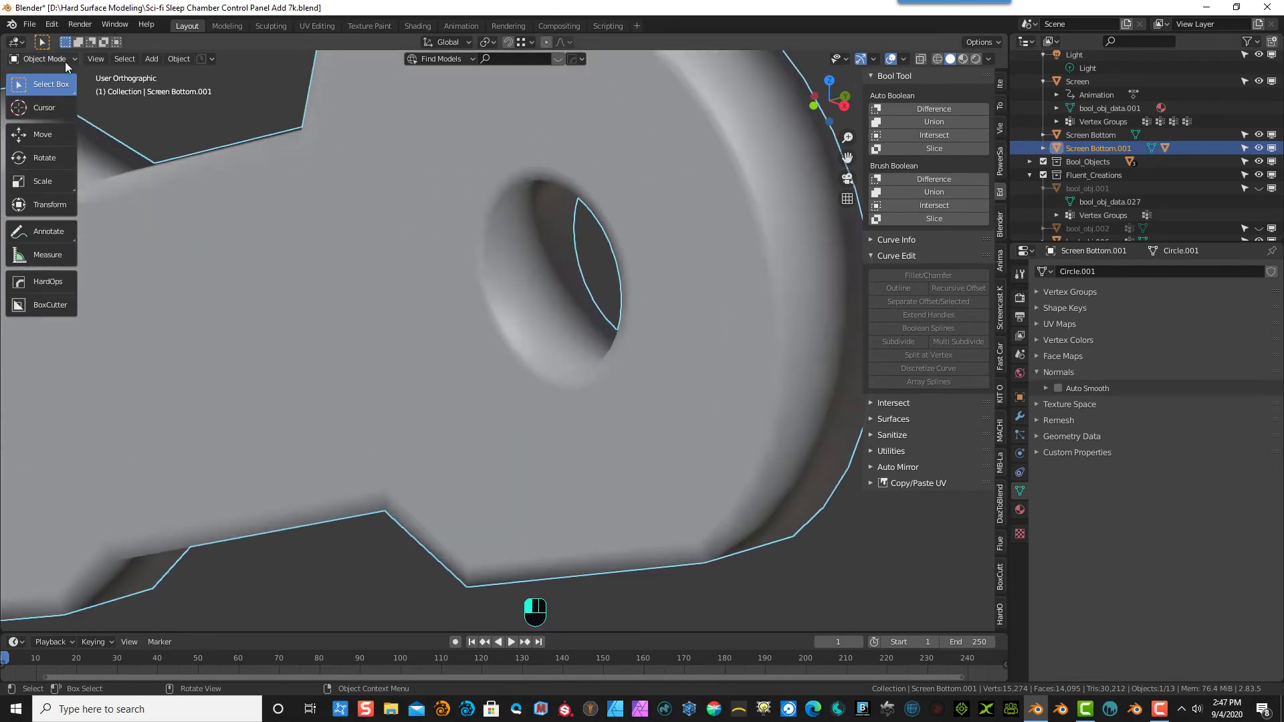
# - In Edit Mode, add a supporting loop cut near each rim inside the hole, sliding the last to a factor of about 0.707
pyautogui.click(36, 62)
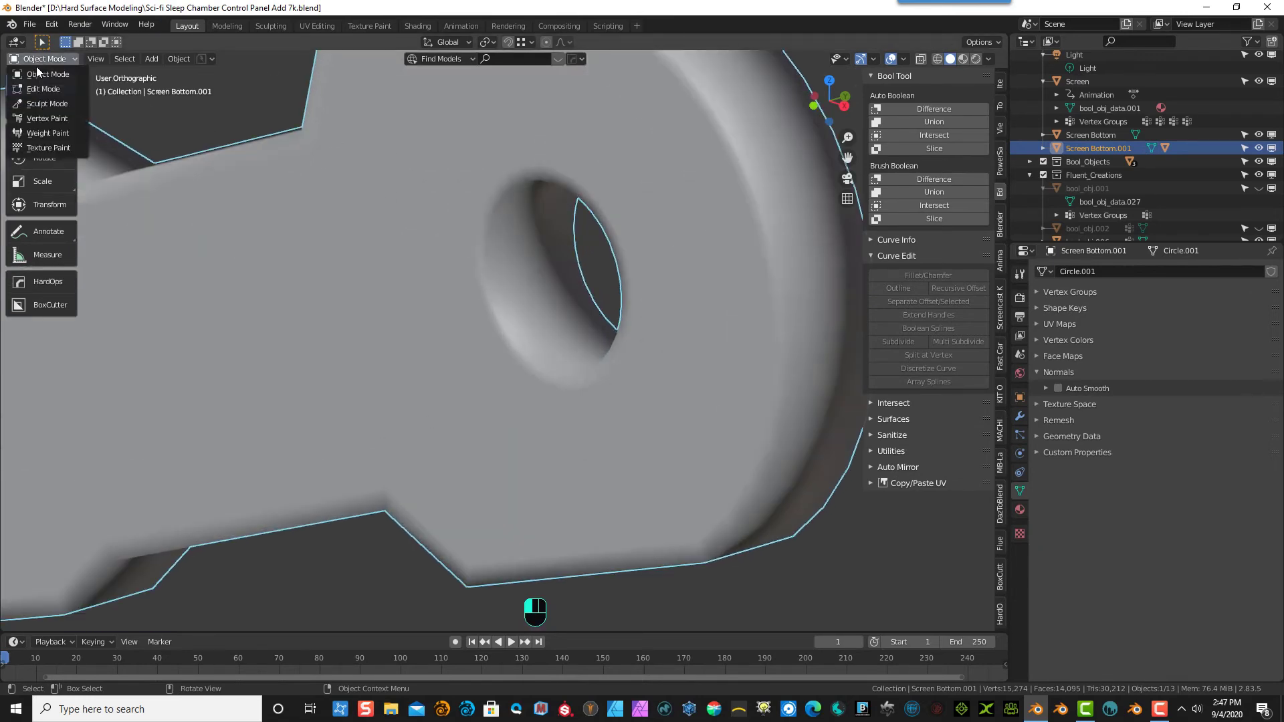
pyautogui.click(40, 81)
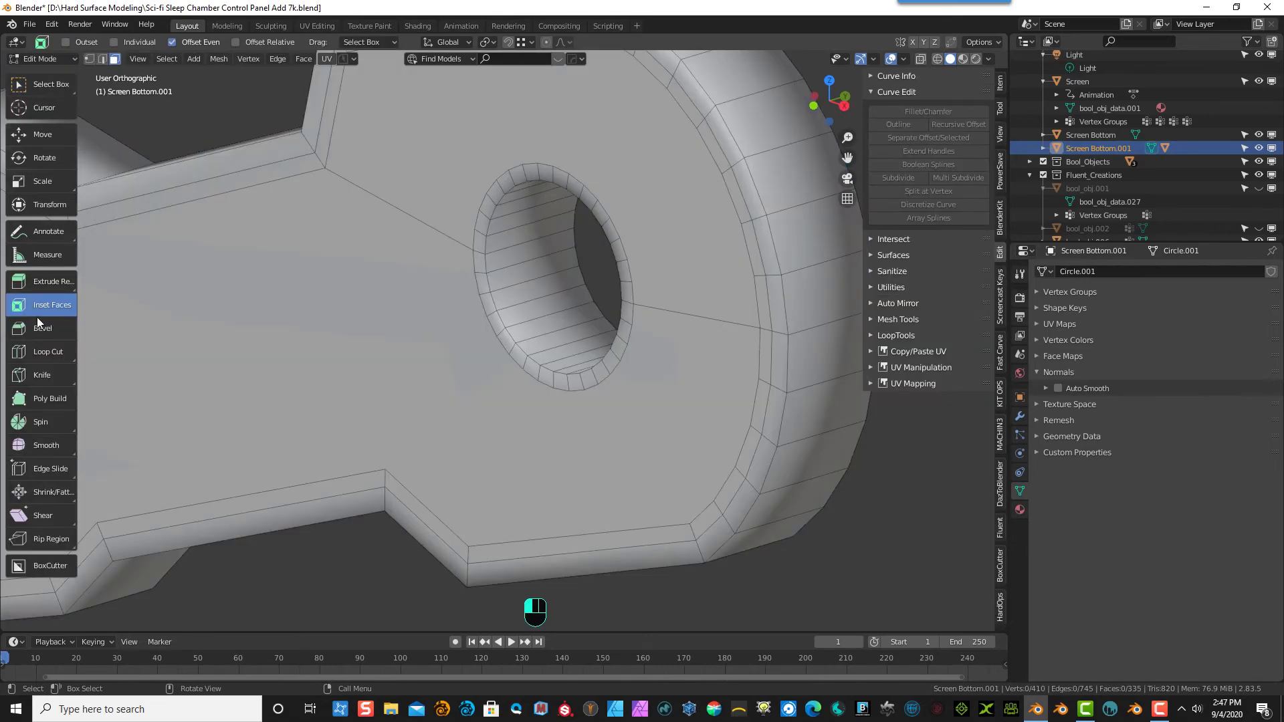
pyautogui.click(21, 353)
pyautogui.moveTo(493, 263); pyautogui.dragTo(548, 249)
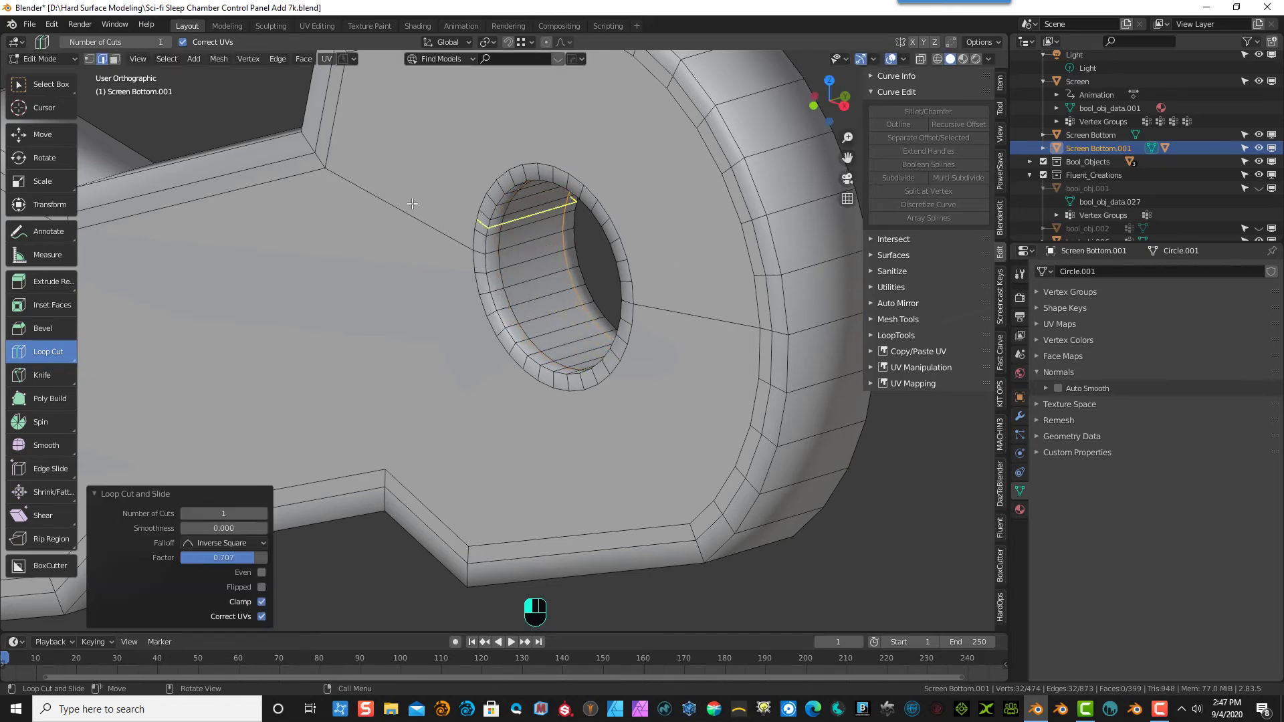
# - Add two supporting loop cuts around the arm's outer side wall, sliding the last to a factor of about 0.616
pyautogui.scroll(-3, 359, 204)
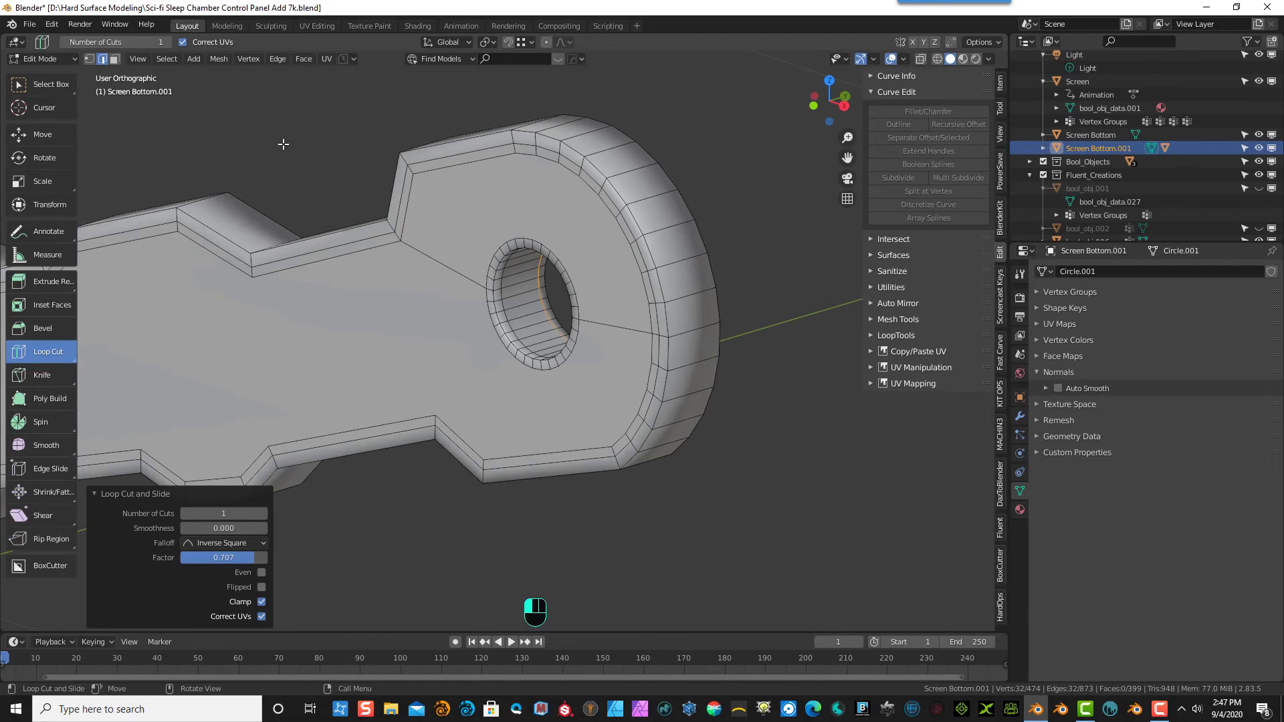
pyautogui.scroll(-2, 328, 141)
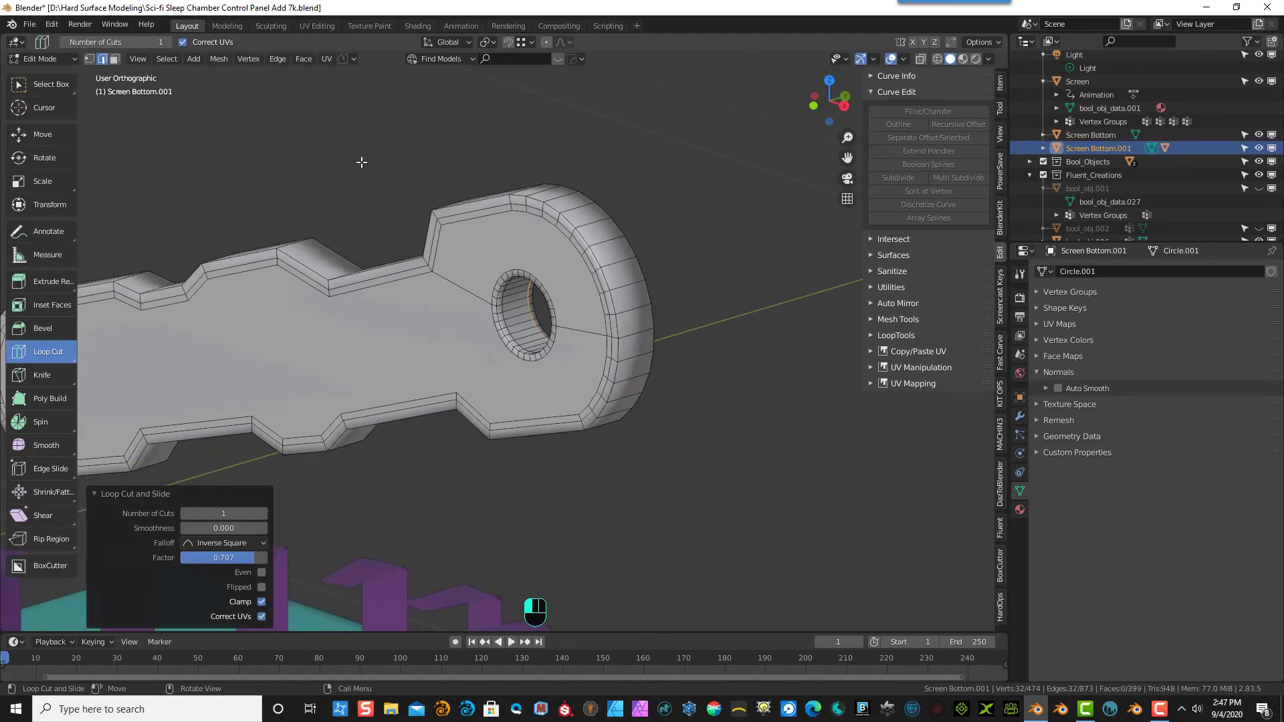
pyautogui.scroll(-1, 365, 163)
pyautogui.moveTo(440, 172); pyautogui.dragTo(444, 209, button='middle')
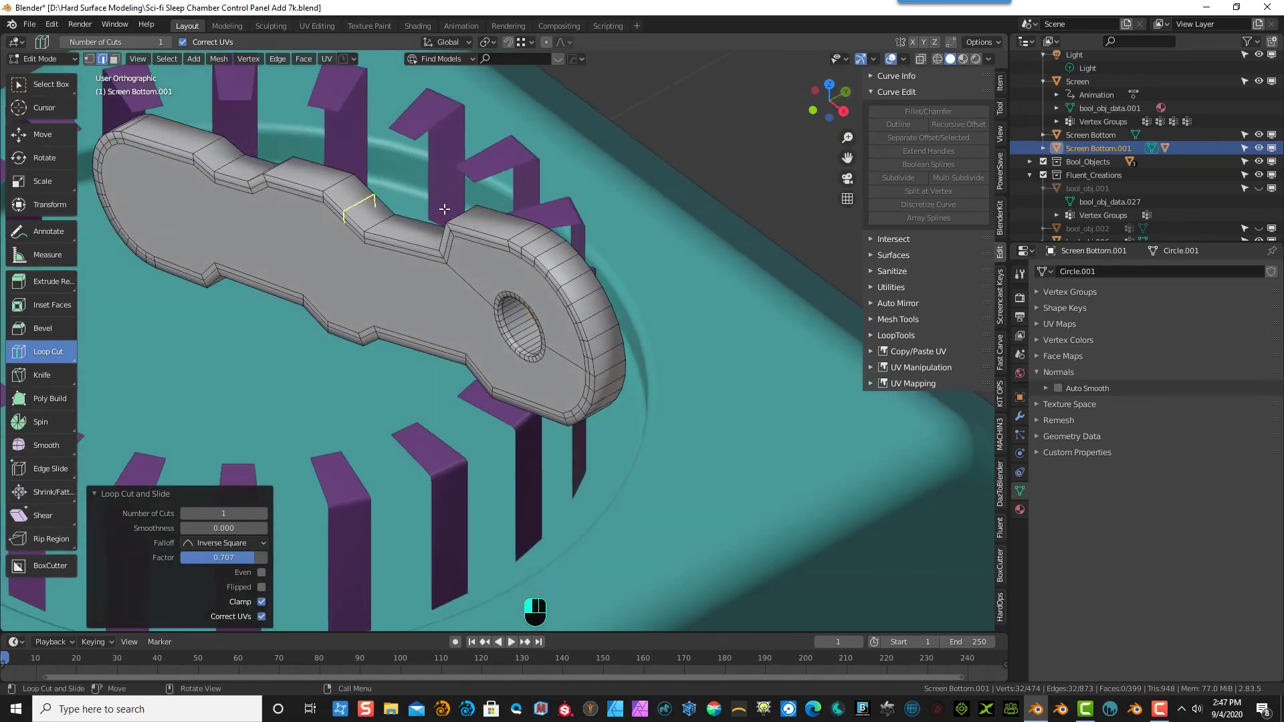
pyautogui.moveTo(500, 228); pyautogui.dragTo(529, 230)
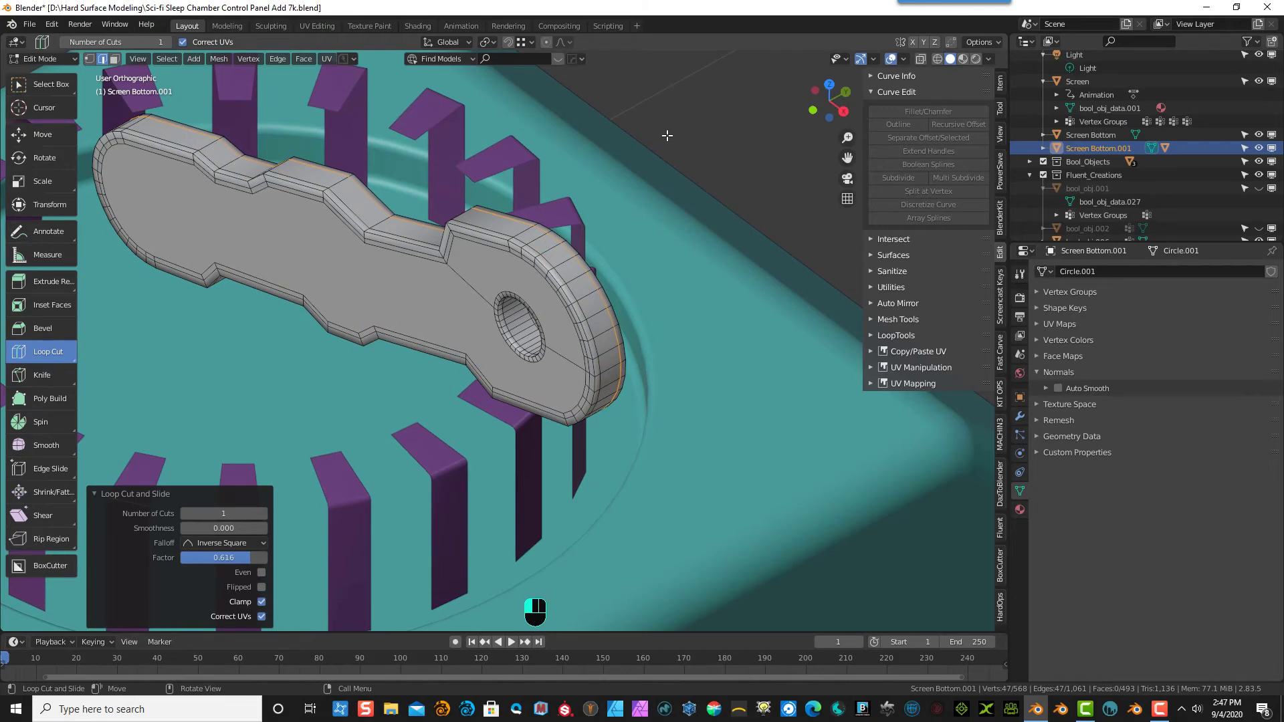
# - Return to Object Mode, turn on Auto Smooth for the arm's normals, and check the shading around the hole
pyautogui.click(52, 58)
pyautogui.click(50, 75)
pyautogui.scroll(2, 535, 237)
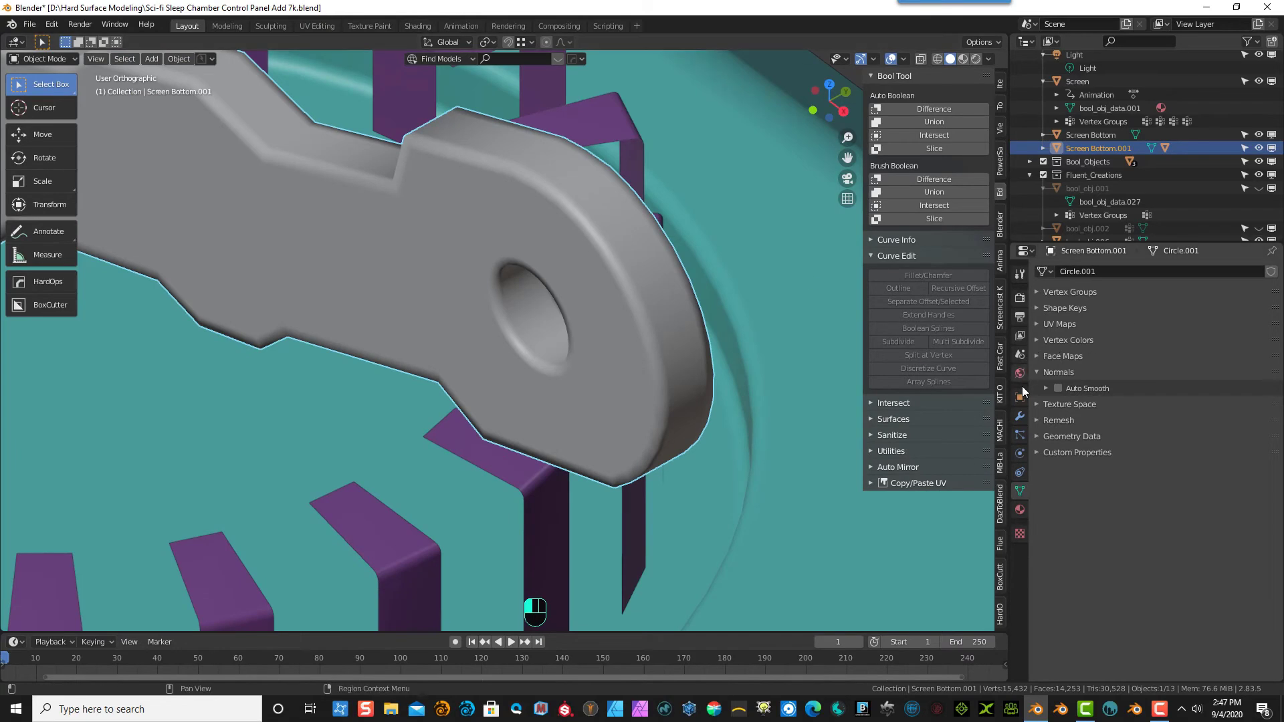
pyautogui.click(1058, 388)
pyautogui.scroll(-1, 818, 290)
pyautogui.scroll(1, 614, 263)
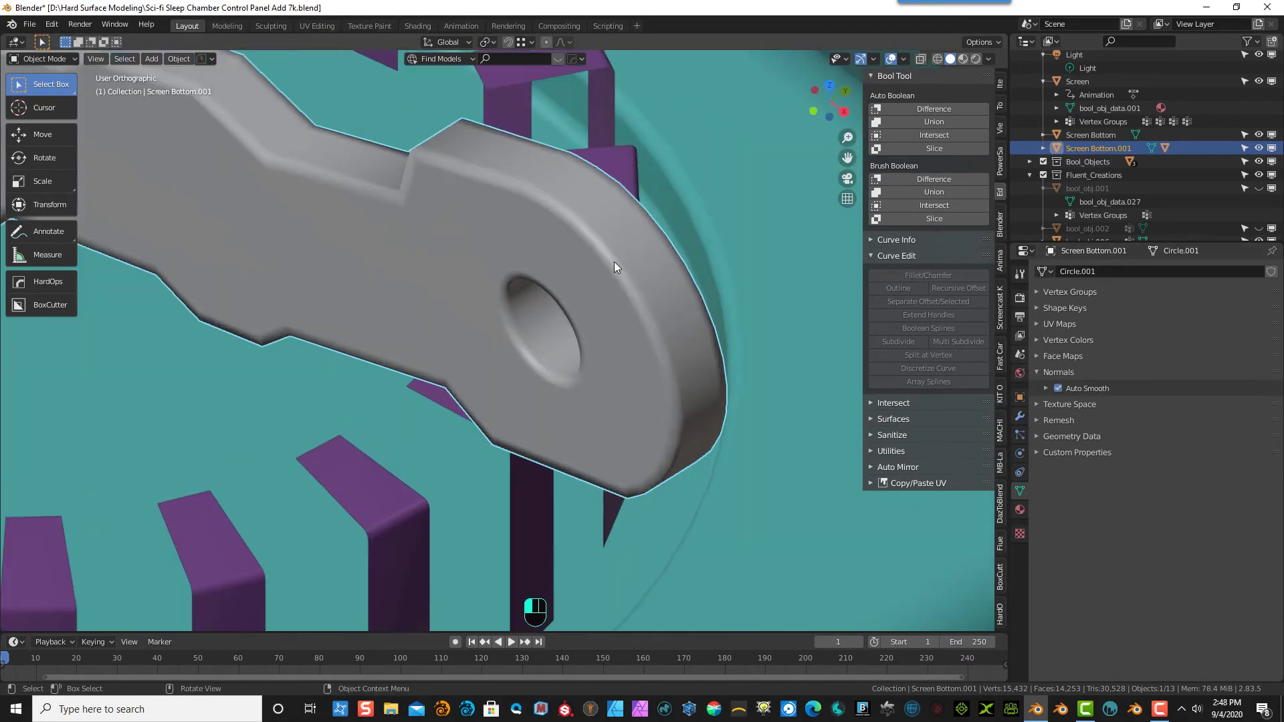
pyautogui.scroll(-1, 614, 262)
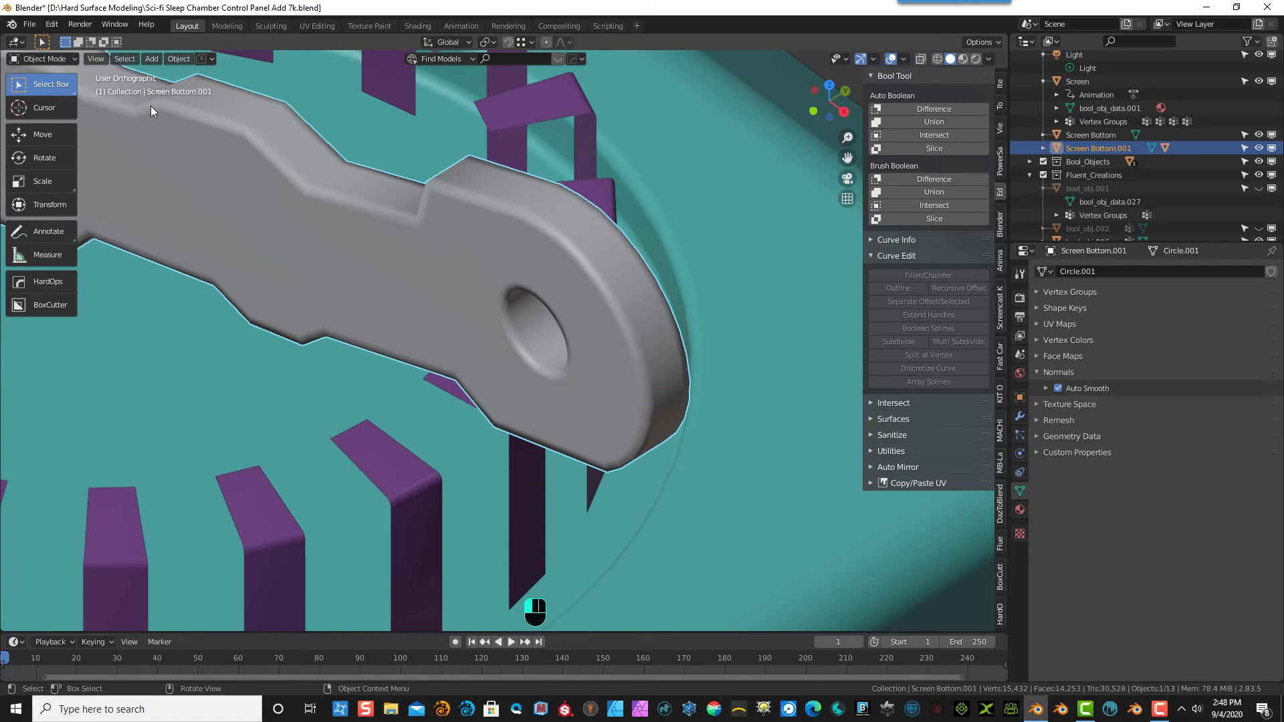
# - In Edit Mode, select the outer corner edge loop around the arm's visible flat side and bevel it with an offset of about 0.0036 m
pyautogui.click(37, 59)
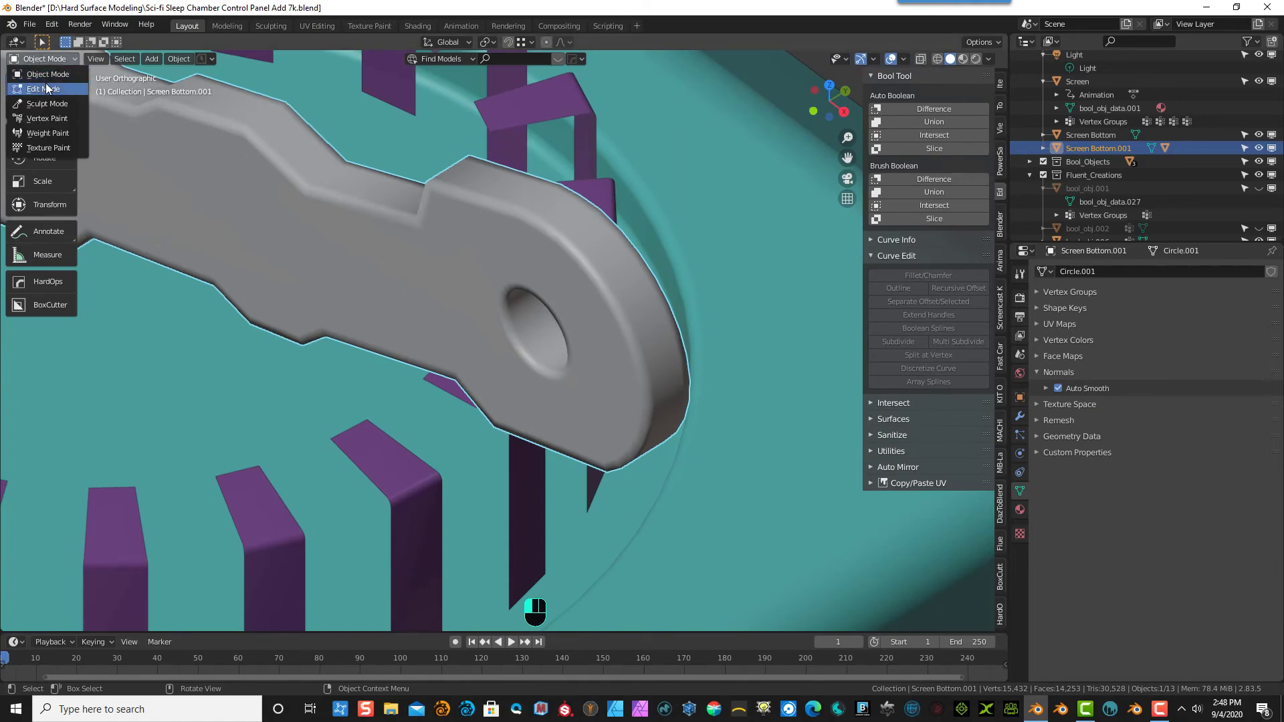
pyautogui.click(46, 83)
pyautogui.scroll(3, 622, 246)
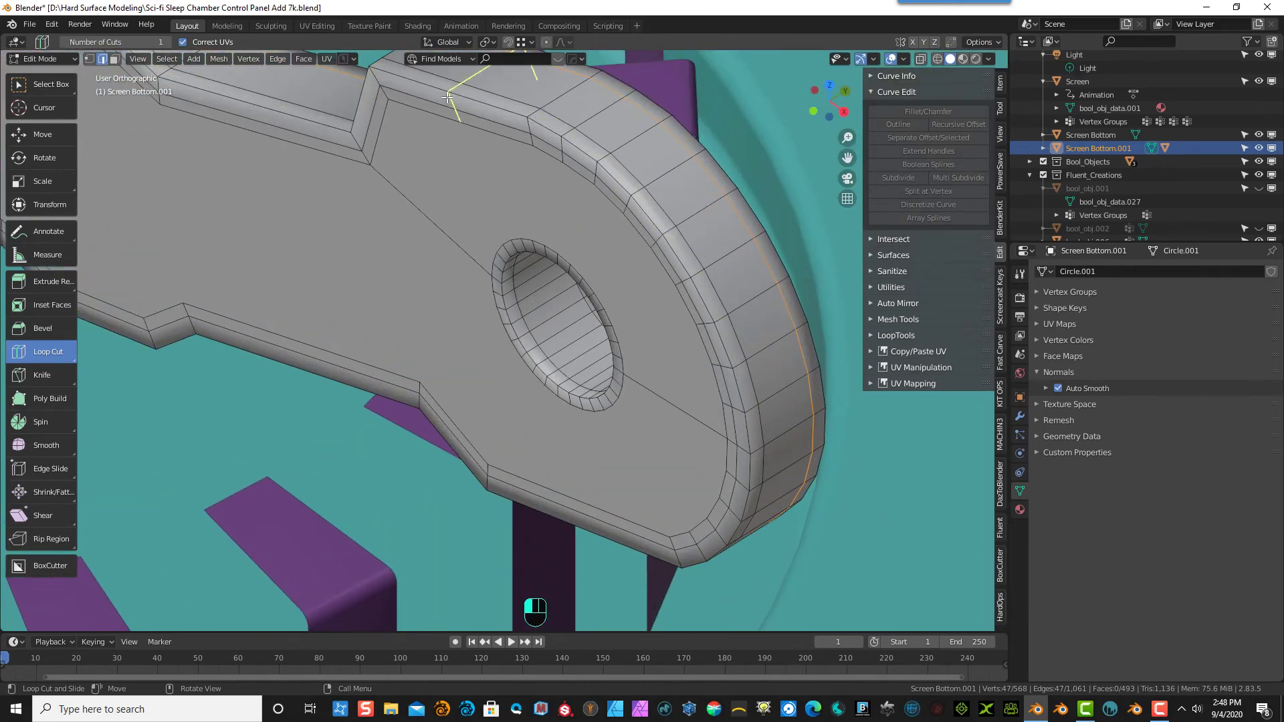
pyautogui.click(90, 60)
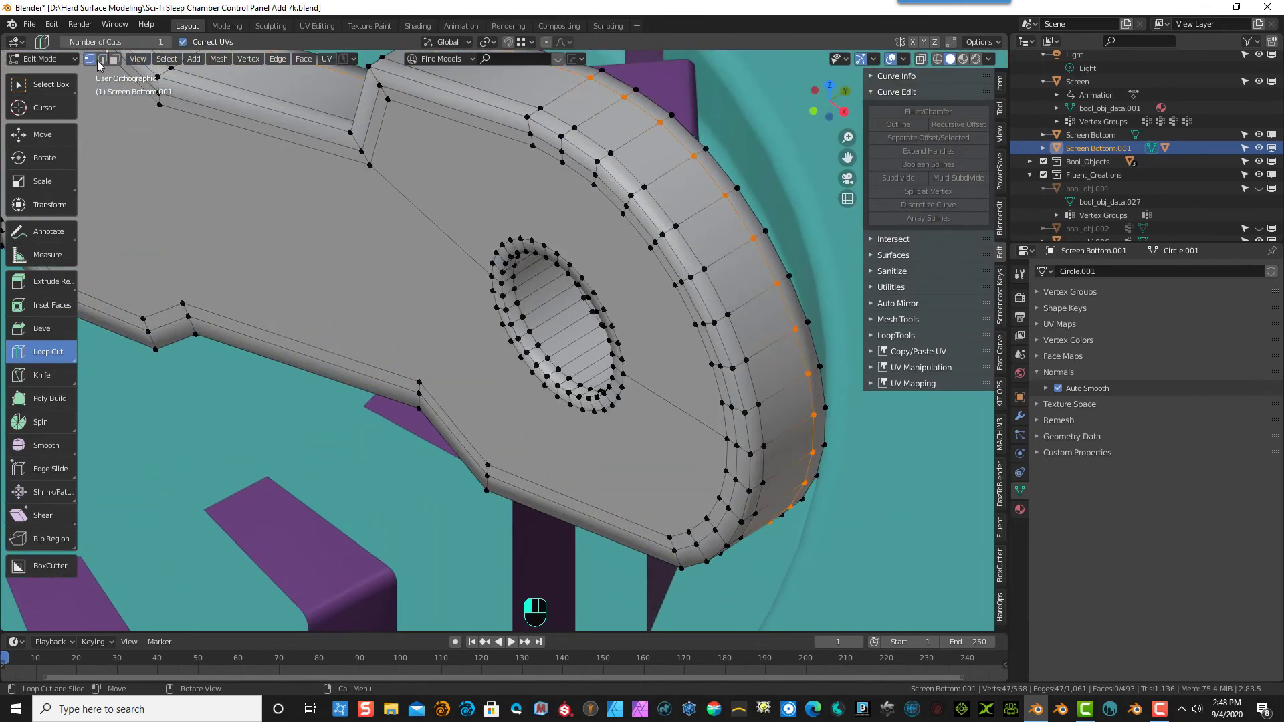
pyautogui.click(102, 60)
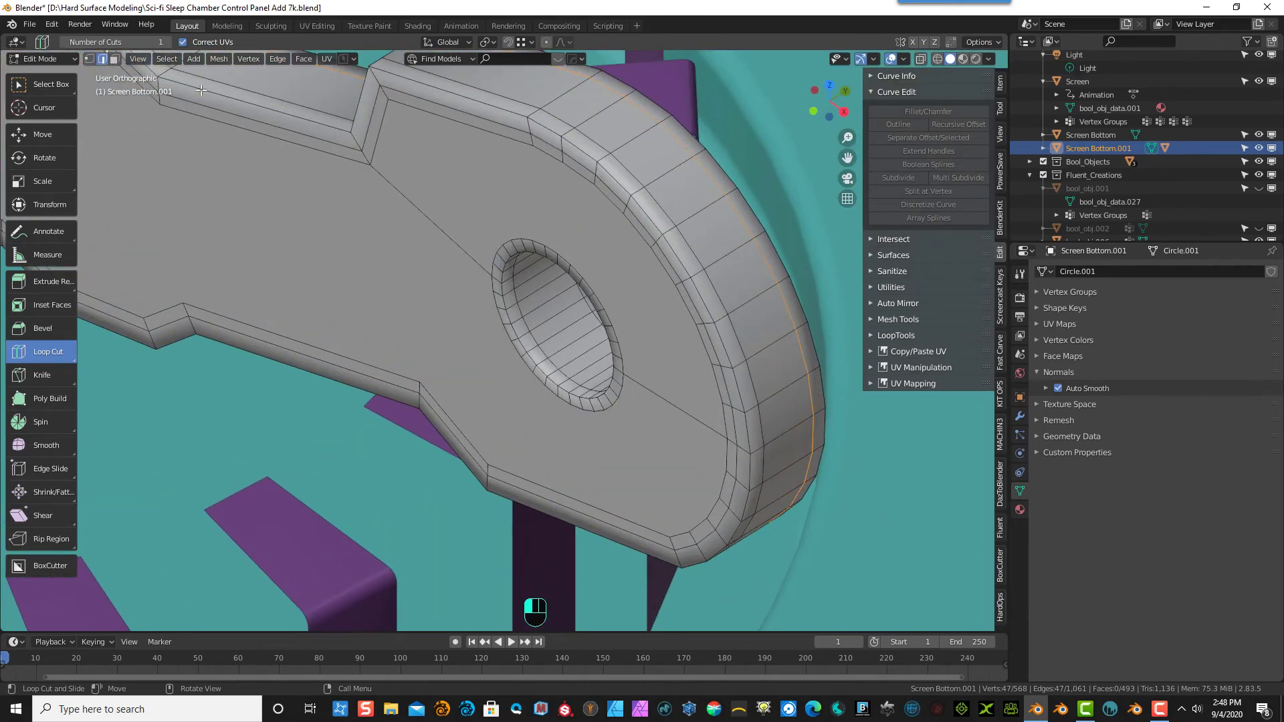
pyautogui.click(51, 86)
pyautogui.keyDown('alt'); pyautogui.click(512, 108); pyautogui.keyUp('alt')
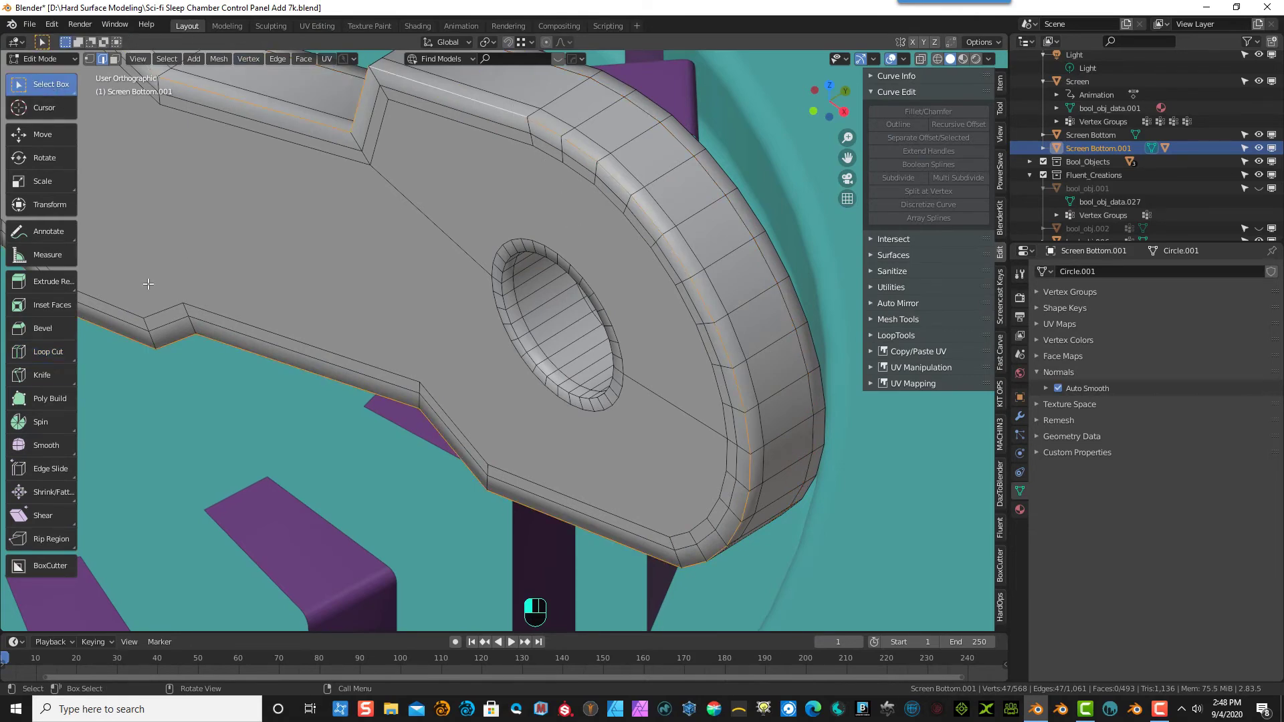
pyautogui.click(40, 330)
pyautogui.scroll(-1, 528, 360)
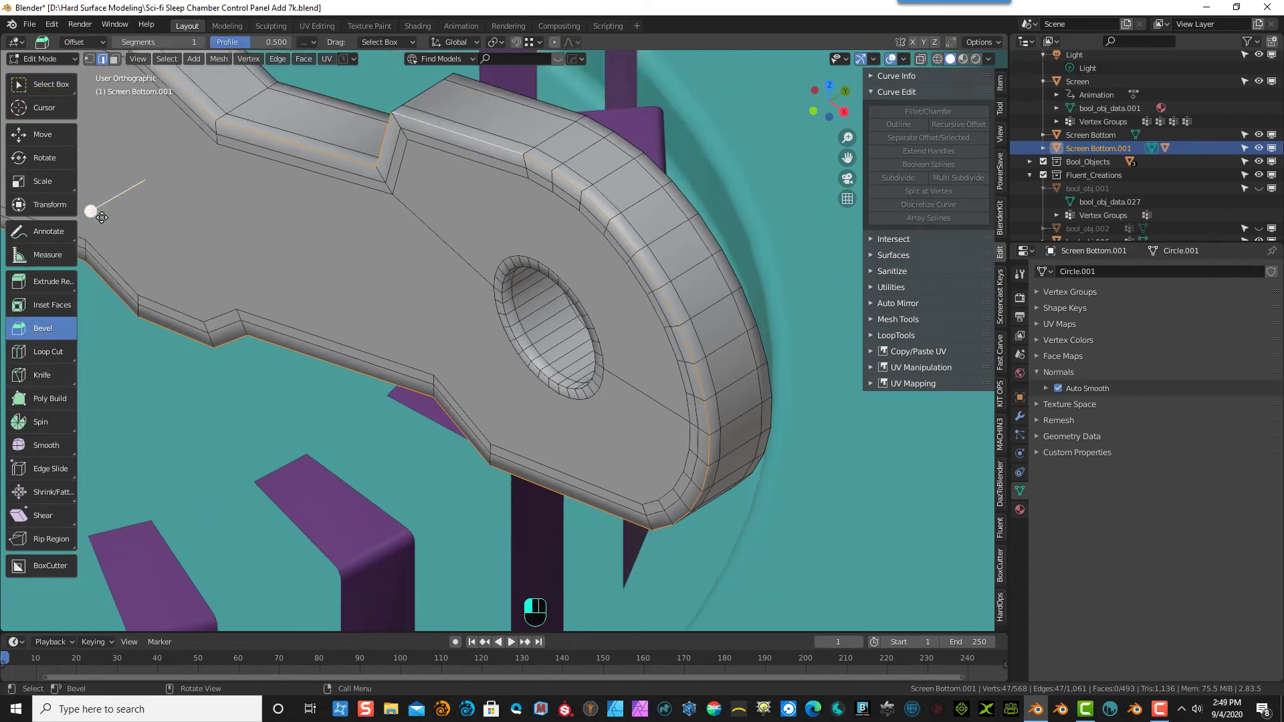
pyautogui.hotkey('ctrl', 'b')
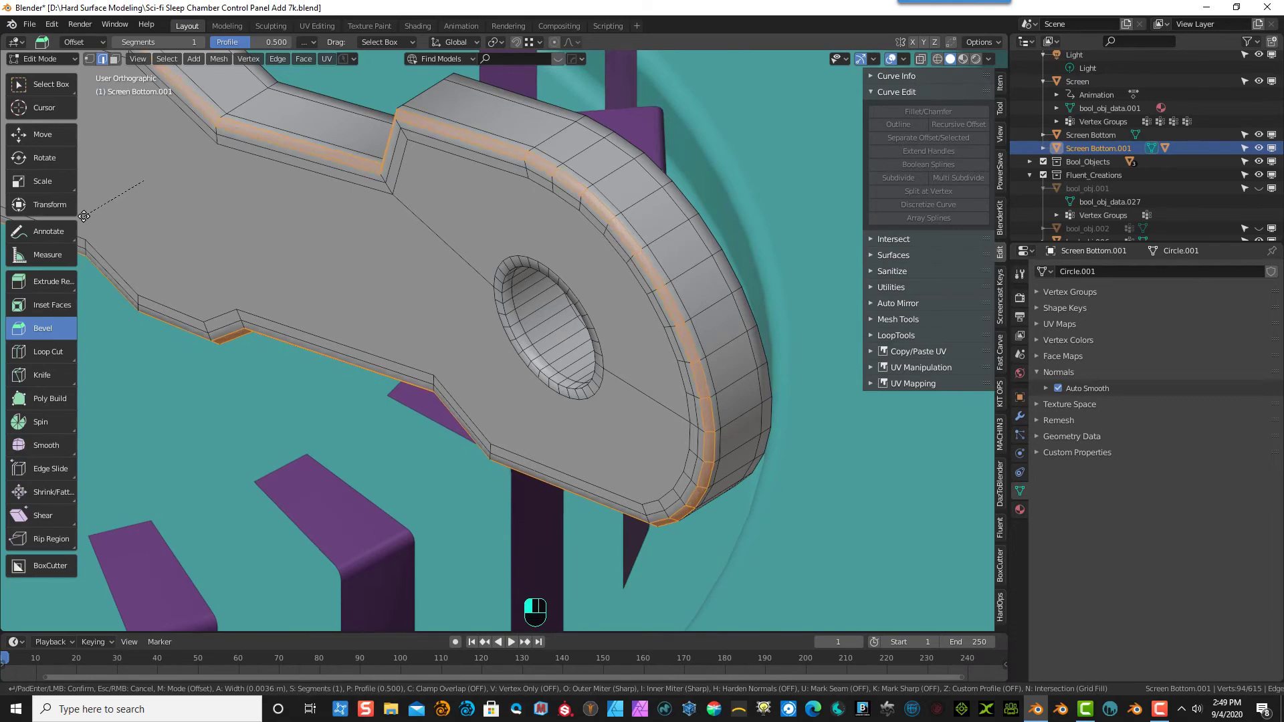
pyautogui.click(93, 209)
# - Raise the new bevel to 5 segments
pyautogui.click(262, 470)
pyautogui.click(262, 470)
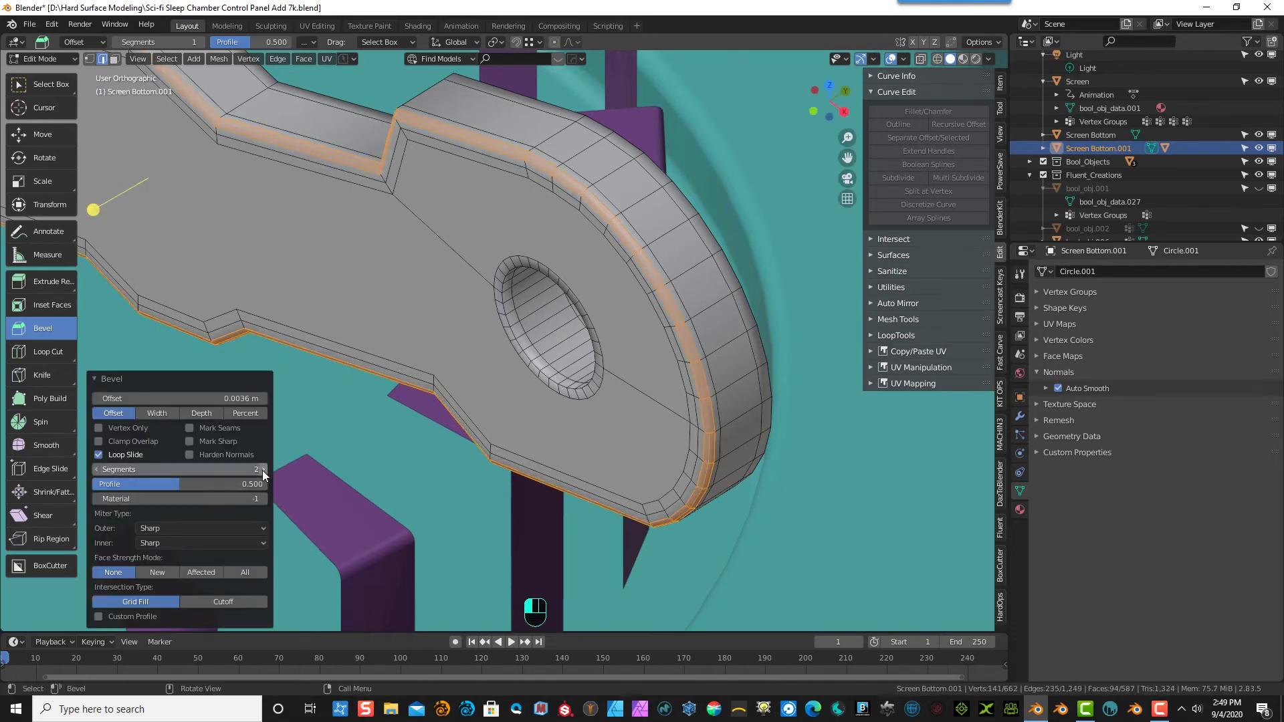
pyautogui.click(262, 470)
pyautogui.click(262, 470)
pyautogui.click(383, 344)
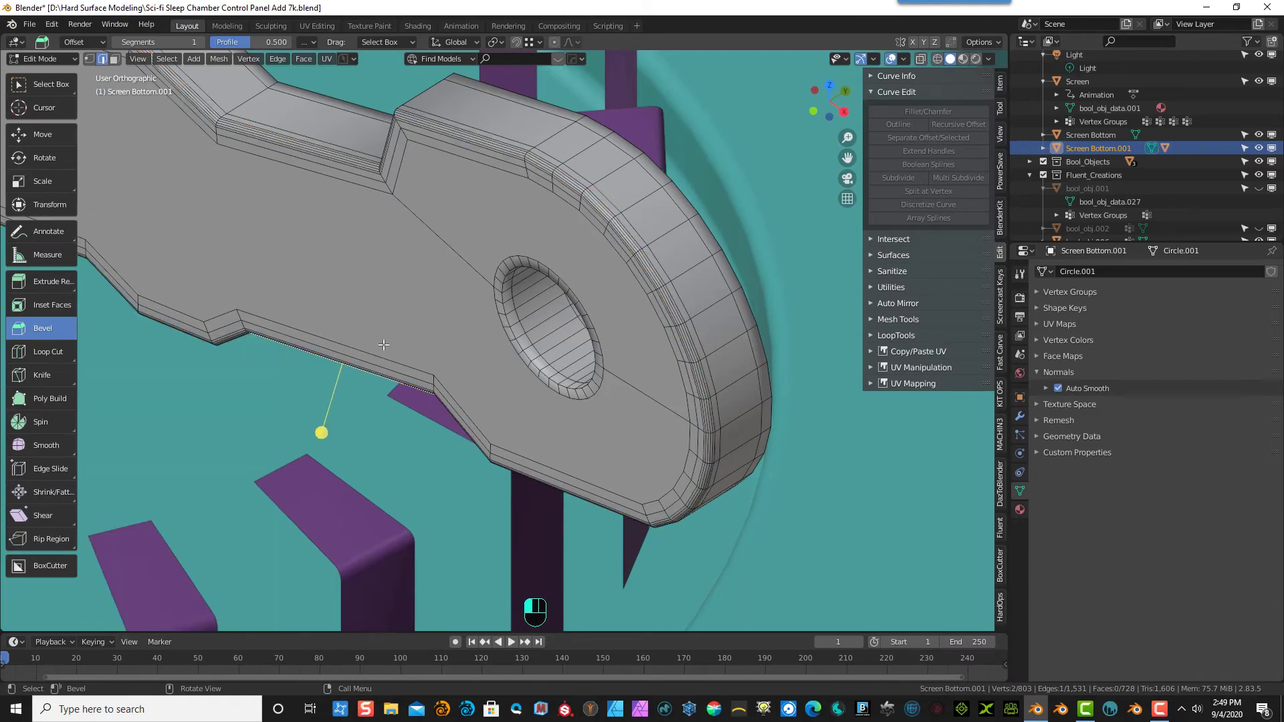
# - Bevel the matching outer edge loop on the arm's opposite side by about 0.0035 m with 6 segments and clear the selection
pyautogui.moveTo(488, 379); pyautogui.dragTo(333, 346, button='middle')
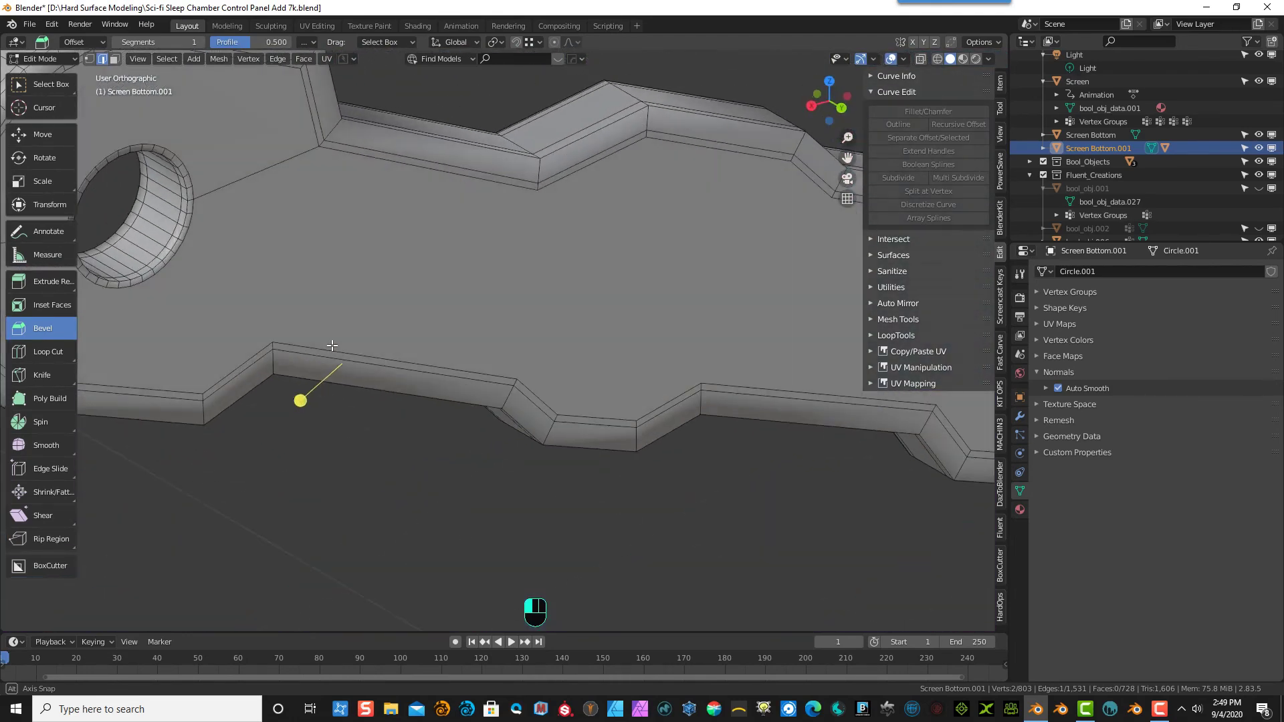
pyautogui.keyDown('alt'); pyautogui.click(582, 138); pyautogui.keyUp('alt')
pyautogui.moveTo(582, 138); pyautogui.dragTo(660, 229, button='middle')
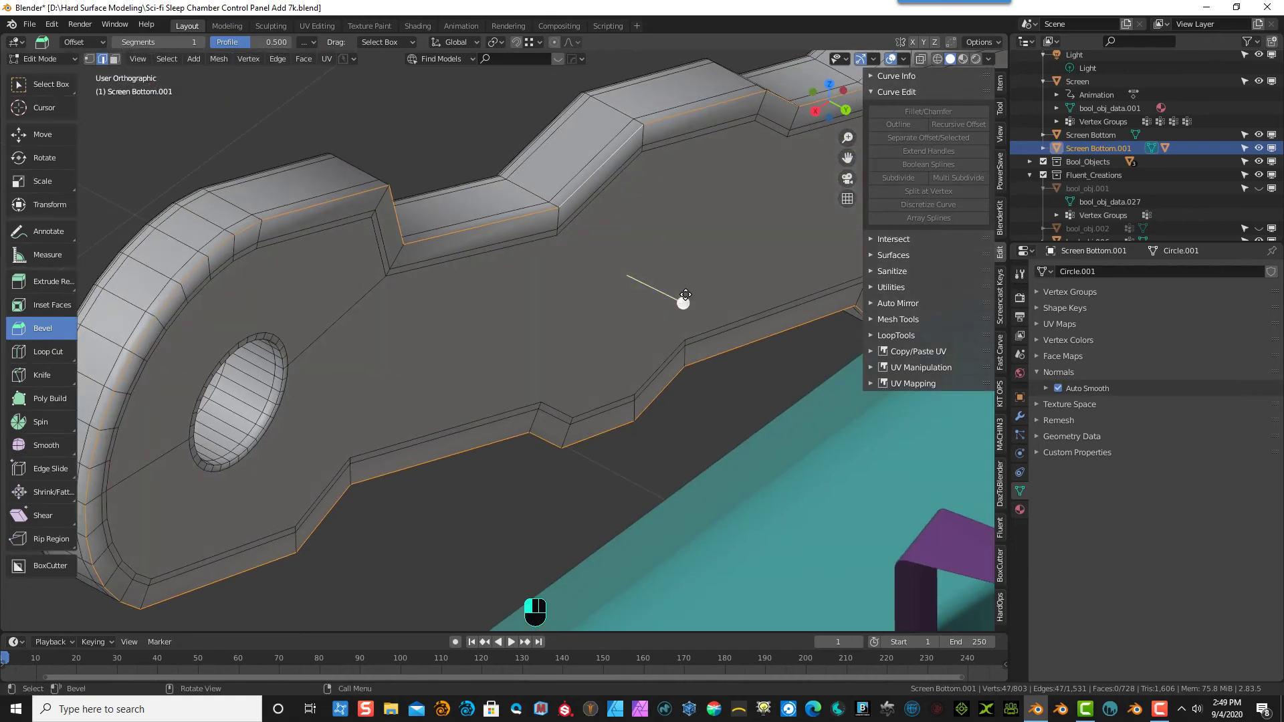
pyautogui.moveTo(683, 301); pyautogui.dragTo(698, 301)
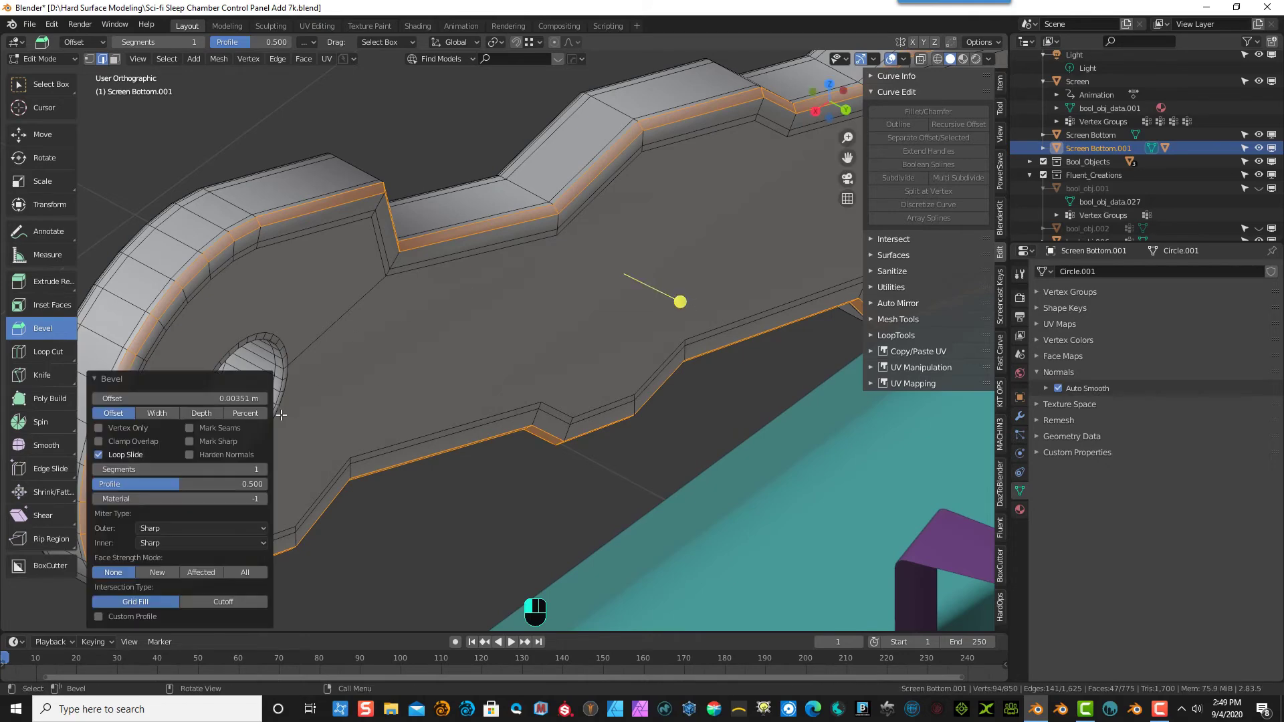
pyautogui.click(264, 469)
pyautogui.click(263, 469)
pyautogui.click(263, 469)
pyautogui.click(264, 468)
pyautogui.click(263, 469)
pyautogui.click(432, 358)
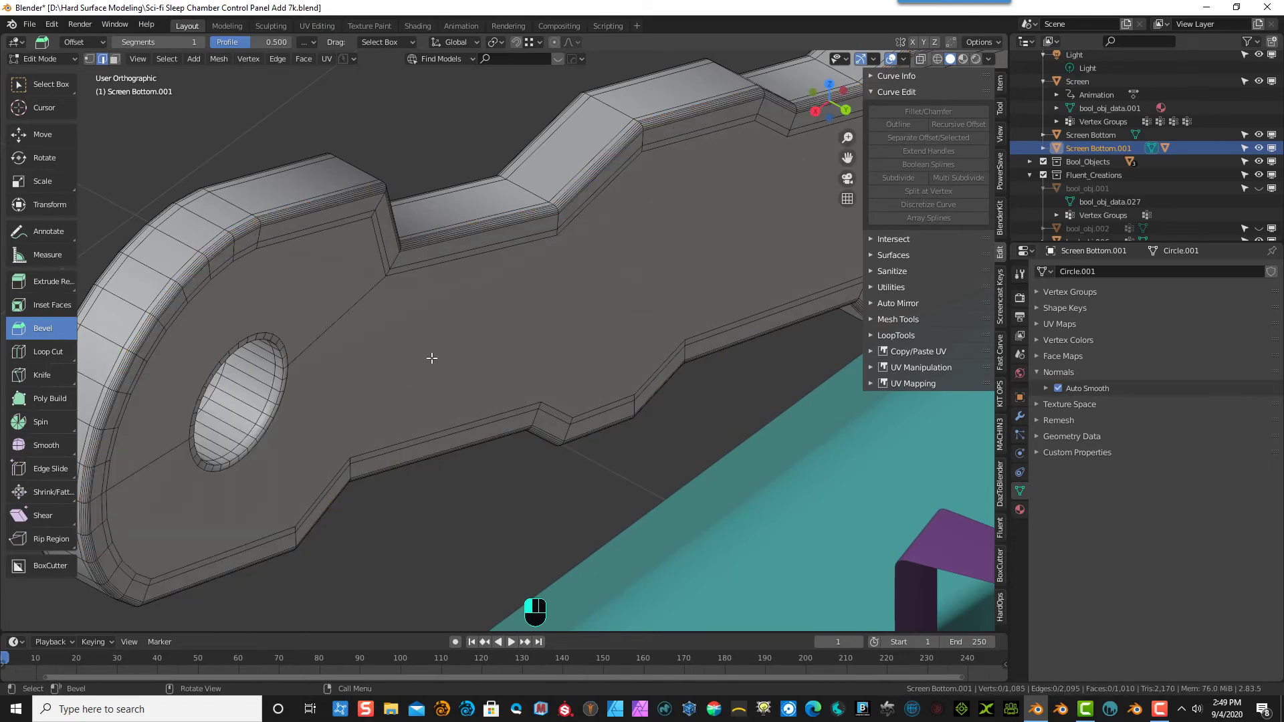
# - Return to Object Mode and examine the shading of the beveled edges along the arm's notched contour
pyautogui.moveTo(432, 358); pyautogui.dragTo(375, 321, button='middle')
pyautogui.click(61, 58)
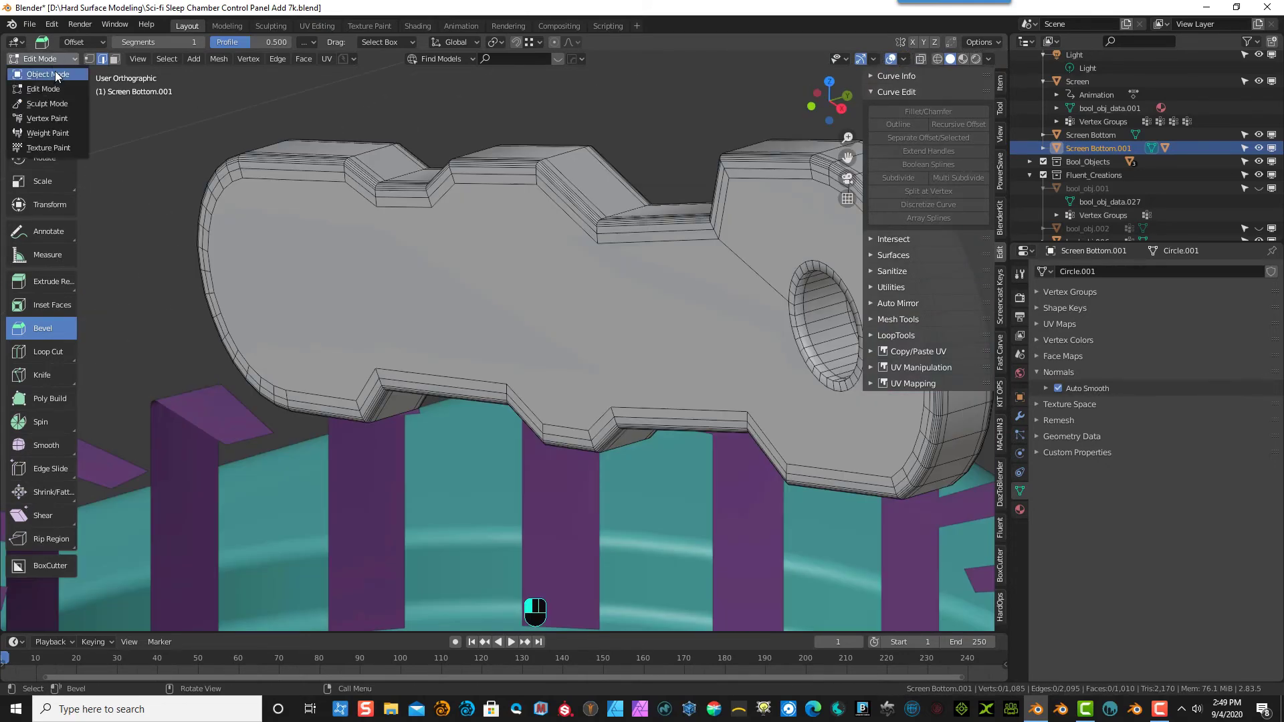
pyautogui.click(47, 74)
pyautogui.moveTo(211, 151); pyautogui.dragTo(409, 144, button='middle')
pyautogui.scroll(3, 493, 289)
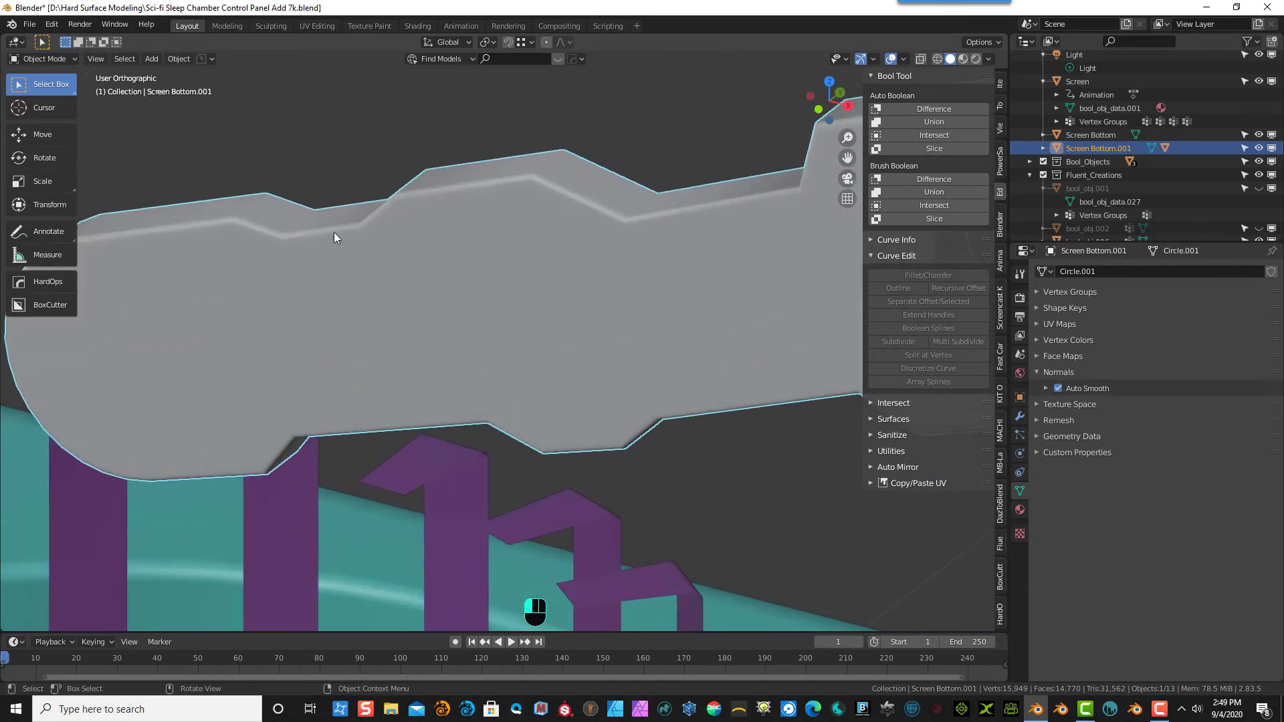
# - In Edit Mode, select both edge runs forming the inner border of the arm's large flat side
pyautogui.click(61, 59)
pyautogui.click(43, 89)
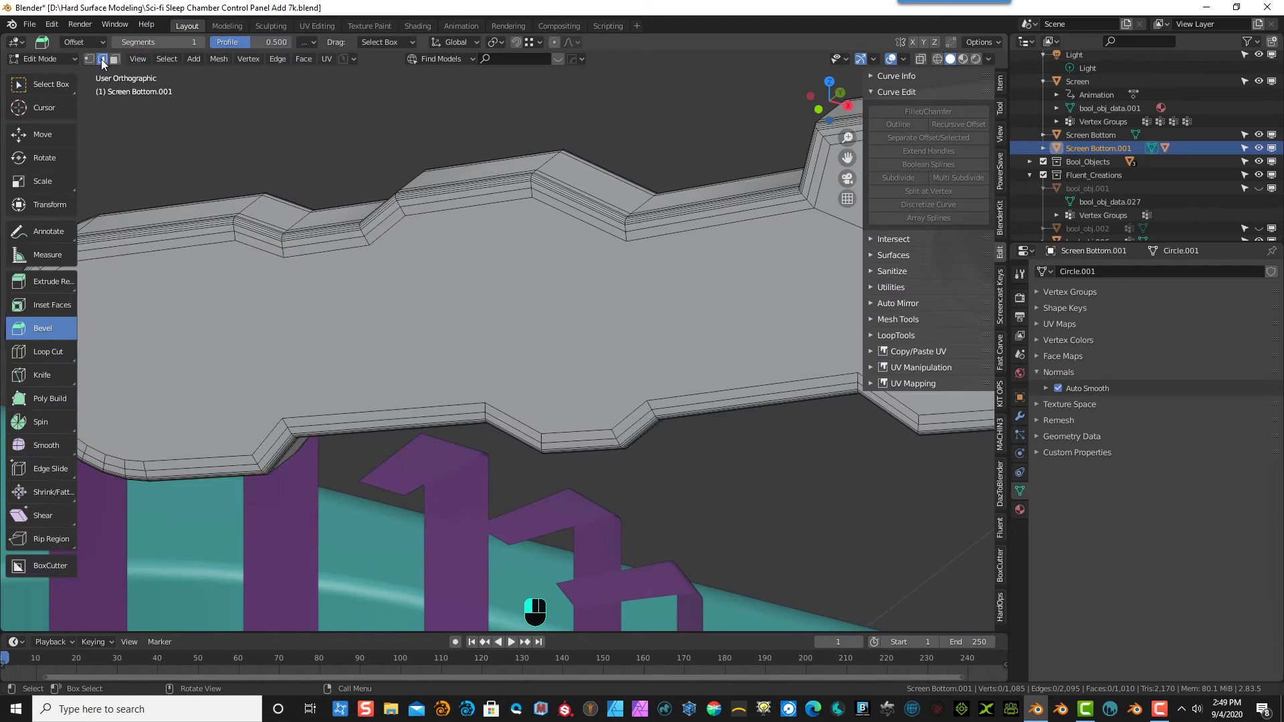
pyautogui.press('1')
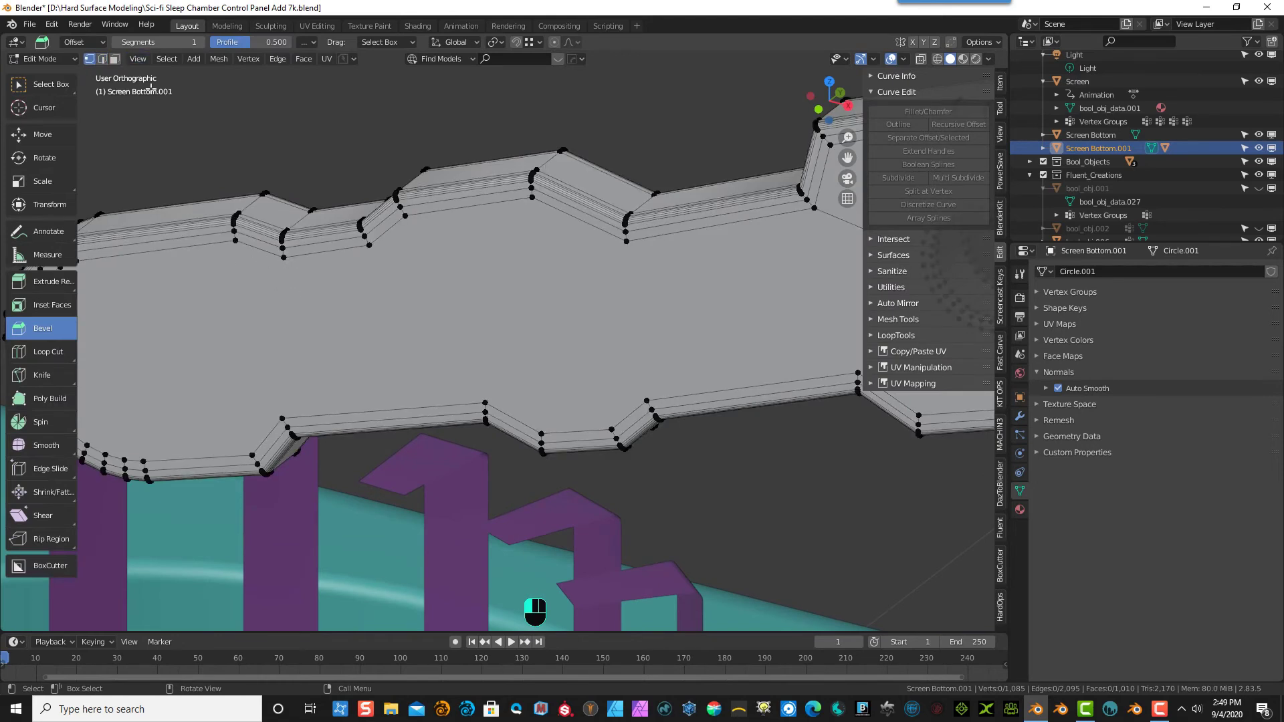
pyautogui.click(102, 60)
pyautogui.keyDown('alt'); pyautogui.click(308, 257); pyautogui.keyUp('alt')
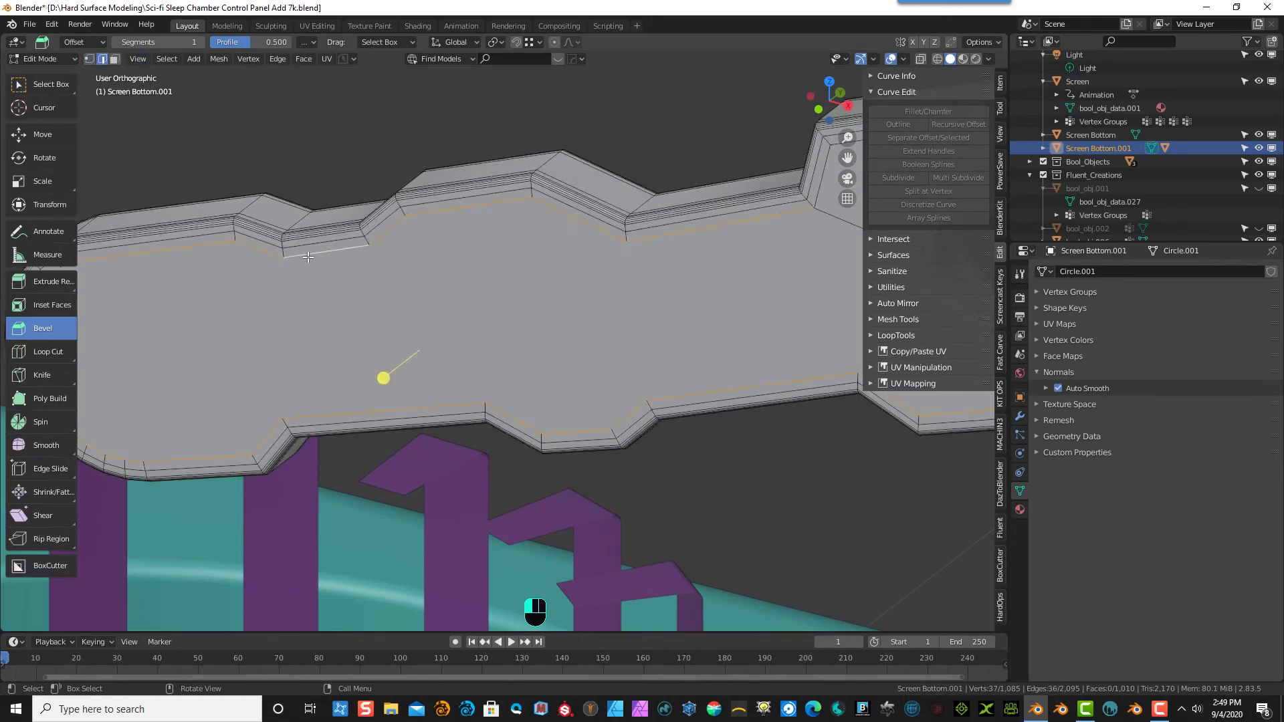
pyautogui.scroll(-3, 639, 334)
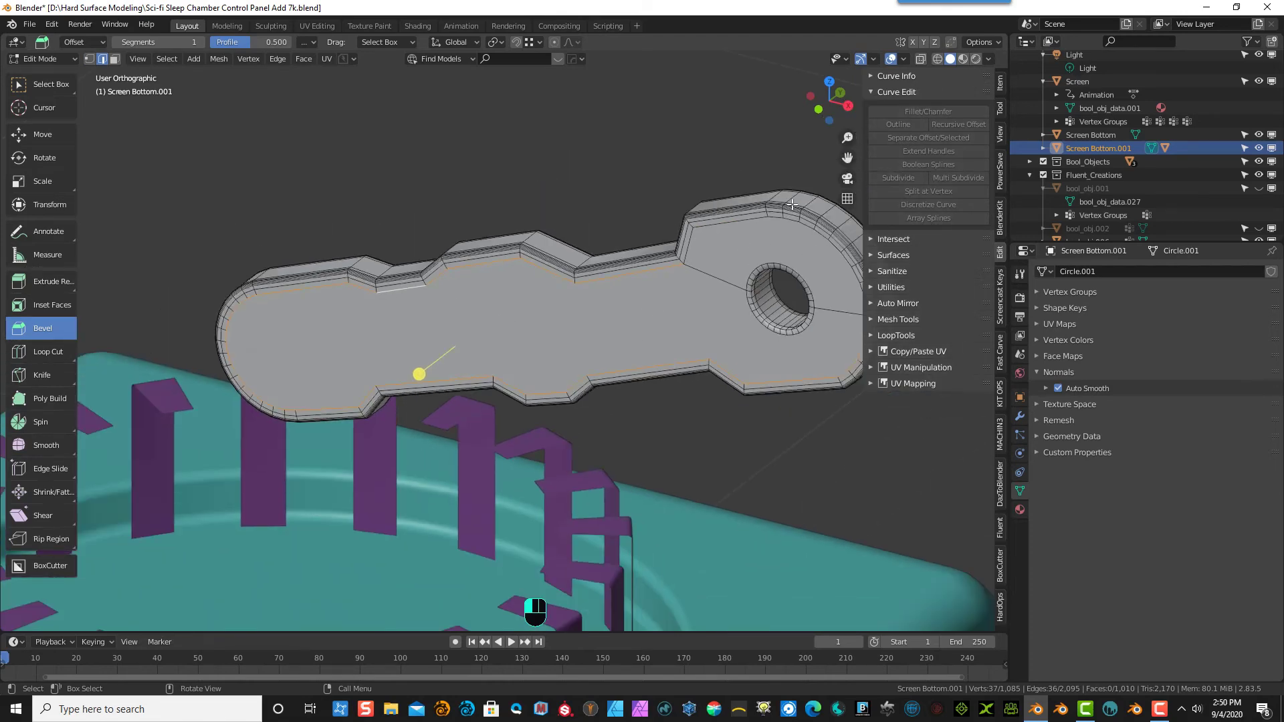
pyautogui.moveTo(847, 158); pyautogui.dragTo(649, 183)
pyautogui.scroll(3, 554, 251)
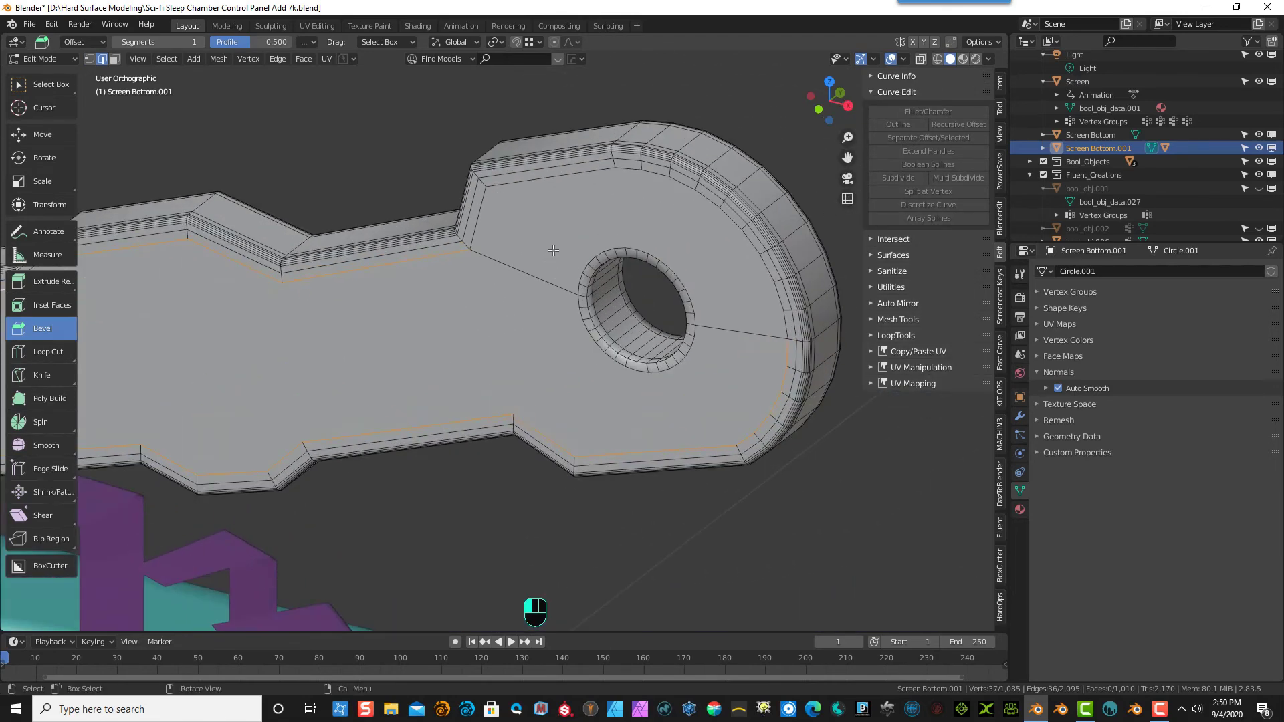
pyautogui.scroll(2, 570, 231)
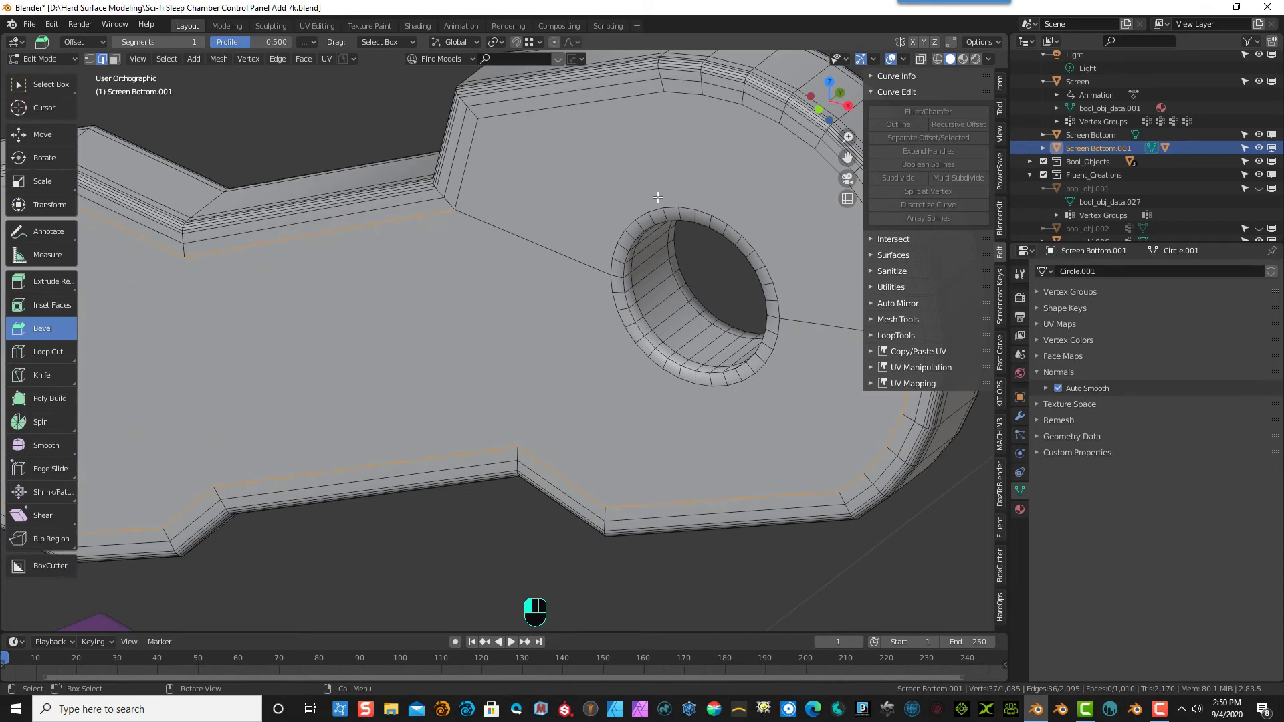
pyautogui.scroll(-2, 578, 183)
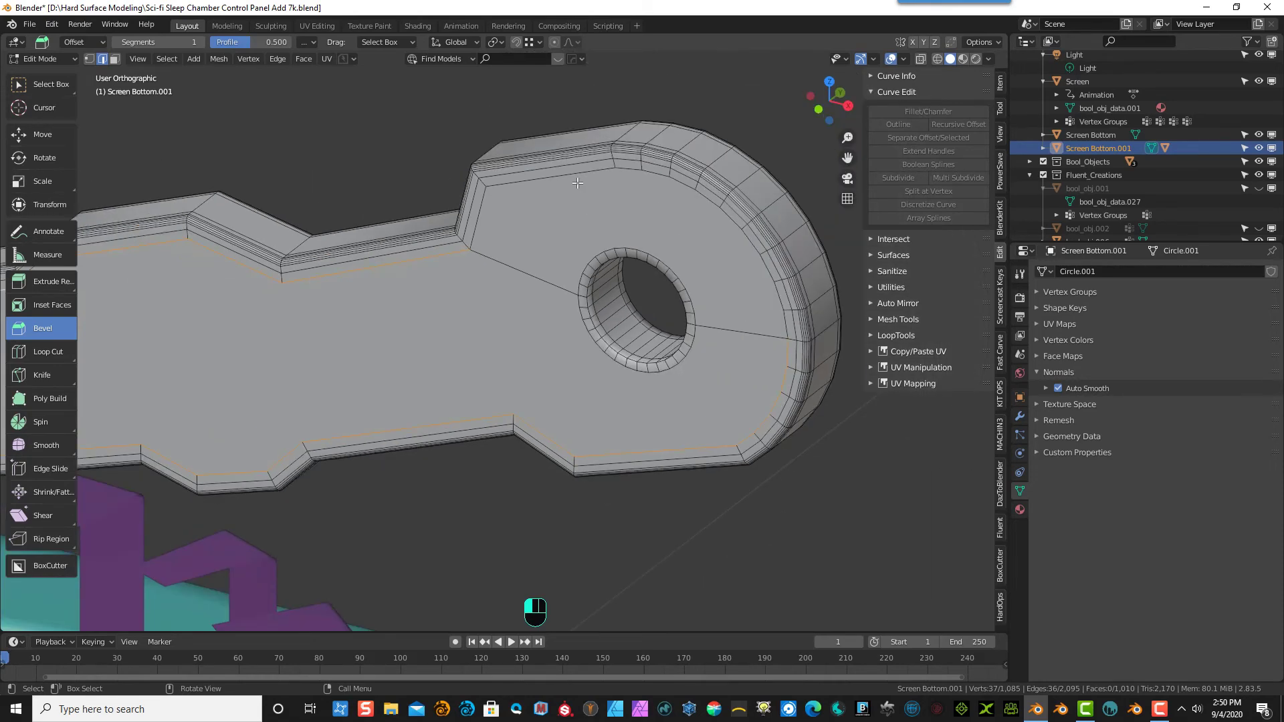
pyautogui.keyDown('alt'); pyautogui.keyDown('shift'); pyautogui.click(739, 239); pyautogui.keyUp('shift'); pyautogui.keyUp('alt')
# - Add the edges around the hole's outer rim to the selection and switch to vertex selection so both large faces are included
pyautogui.scroll(2, 642, 254)
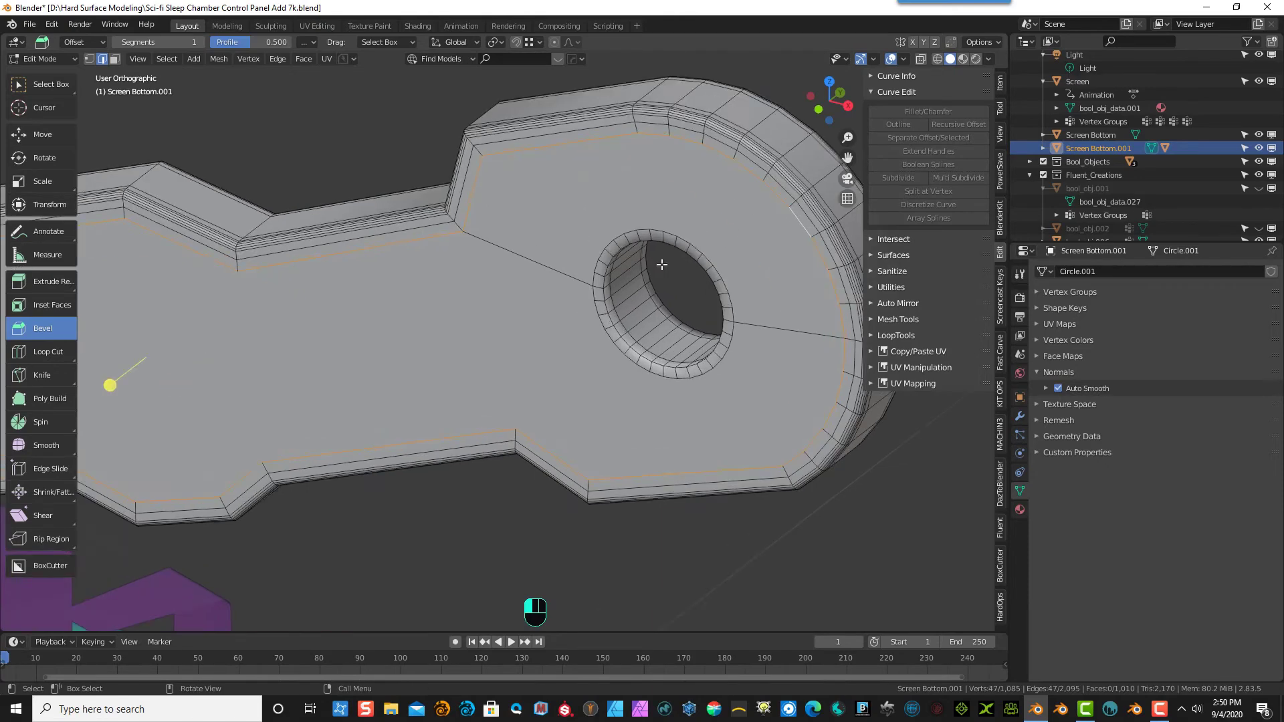
pyautogui.keyDown('alt'); pyautogui.keyDown('shift'); pyautogui.click(642, 216); pyautogui.keyUp('shift'); pyautogui.keyUp('alt')
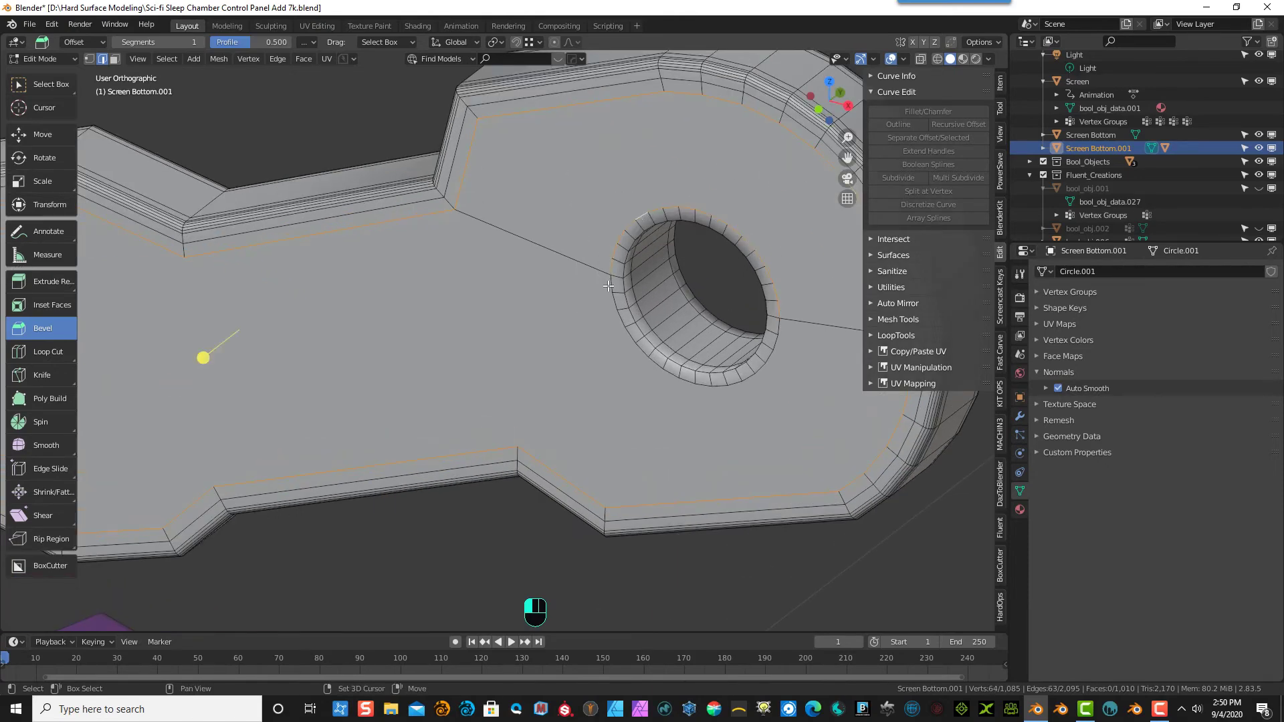
pyautogui.keyDown('alt'); pyautogui.keyDown('shift'); pyautogui.click(610, 285); pyautogui.keyUp('shift'); pyautogui.keyUp('alt')
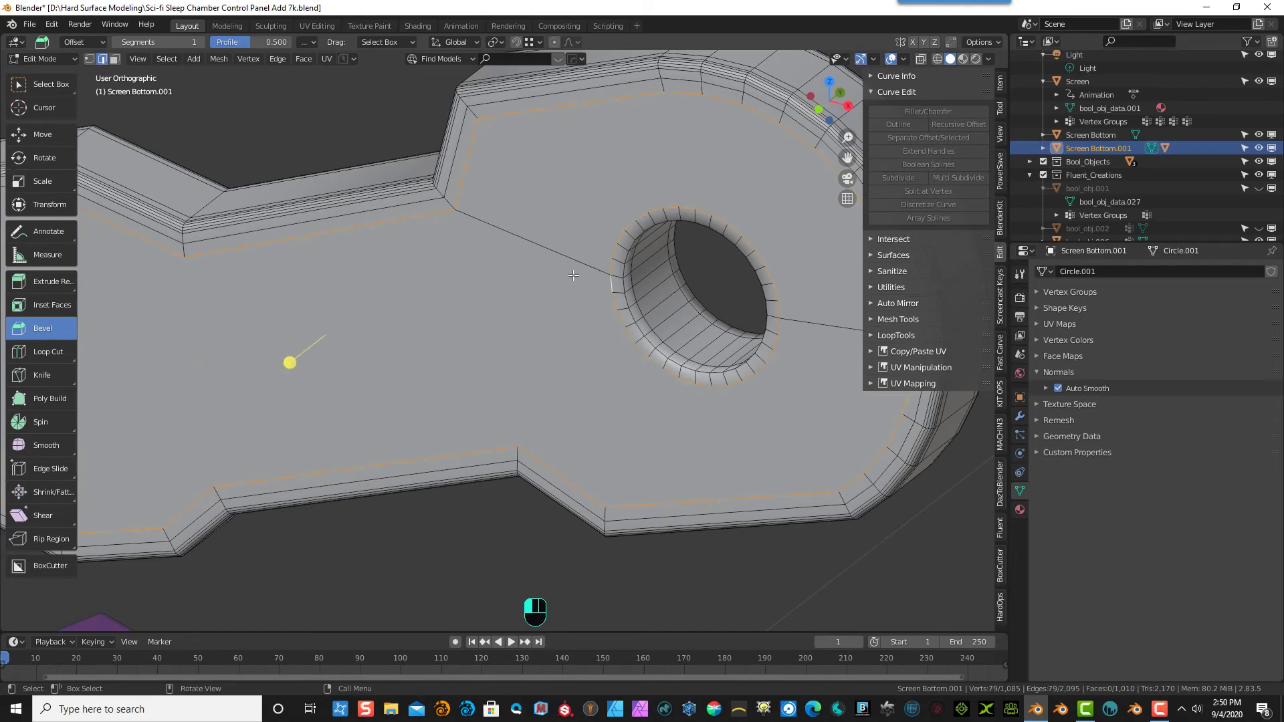
pyautogui.moveTo(561, 272); pyautogui.dragTo(525, 263, button='middle')
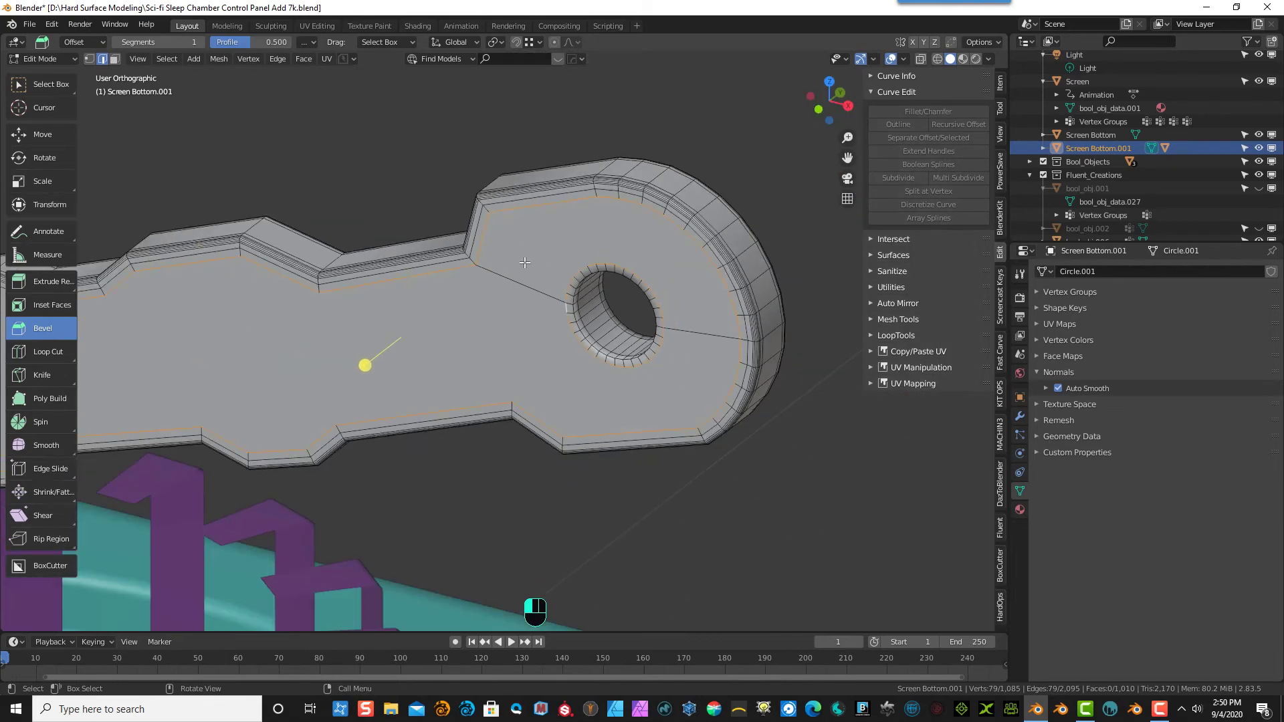
pyautogui.click(89, 60)
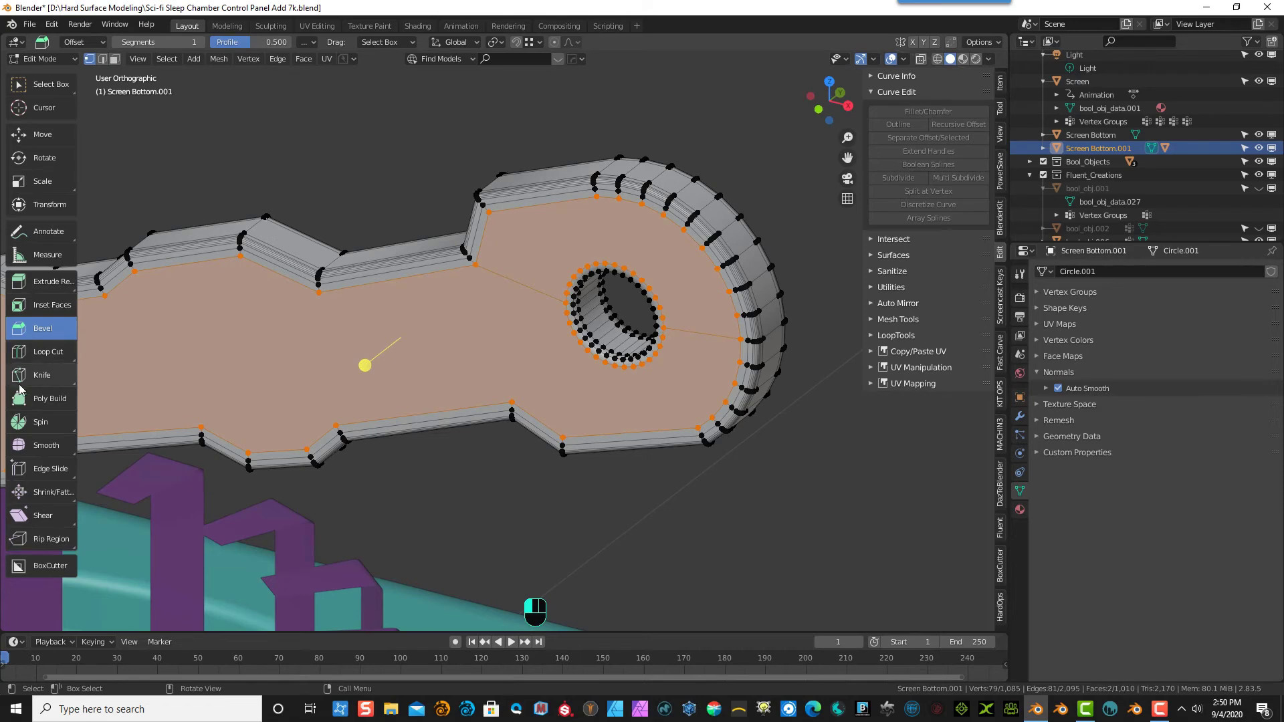
# - Extrude the two selected flat faces along their normal by about 0.0042 m
pyautogui.click(31, 281)
pyautogui.moveTo(329, 231); pyautogui.dragTo(360, 355, button='middle')
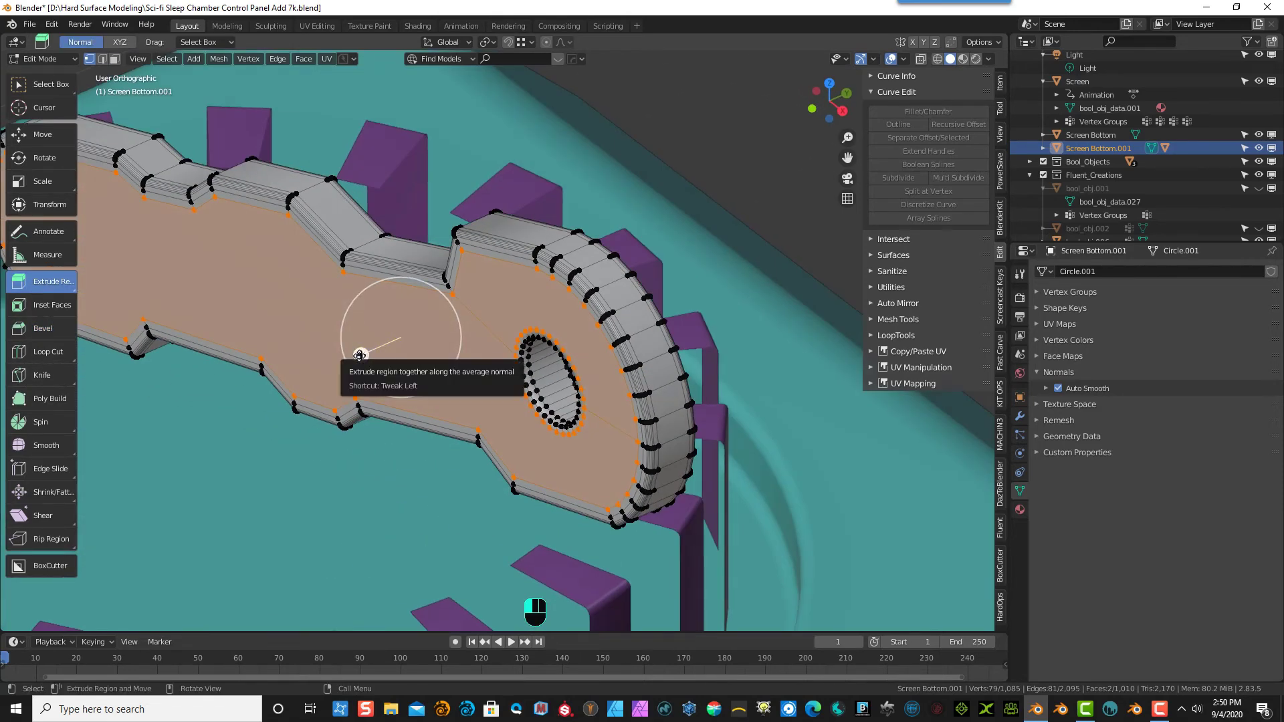
pyautogui.moveTo(360, 355); pyautogui.dragTo(352, 358)
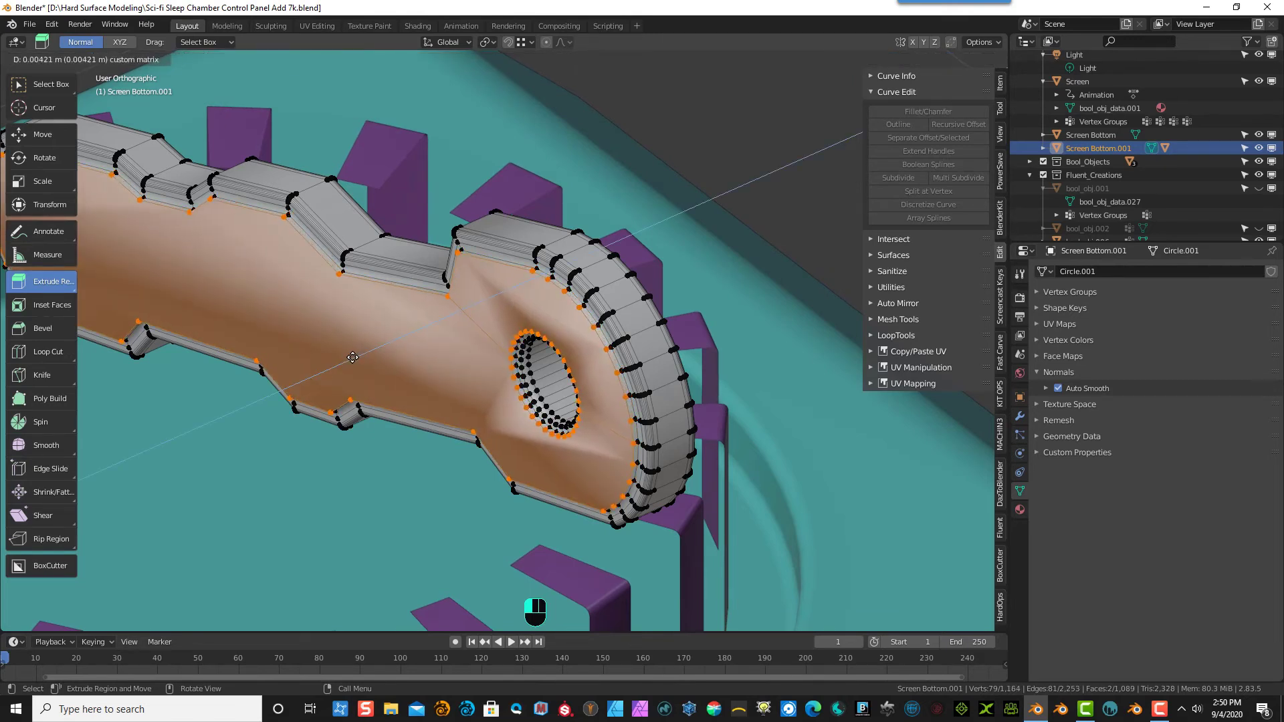
pyautogui.moveTo(352, 358); pyautogui.dragTo(353, 358)
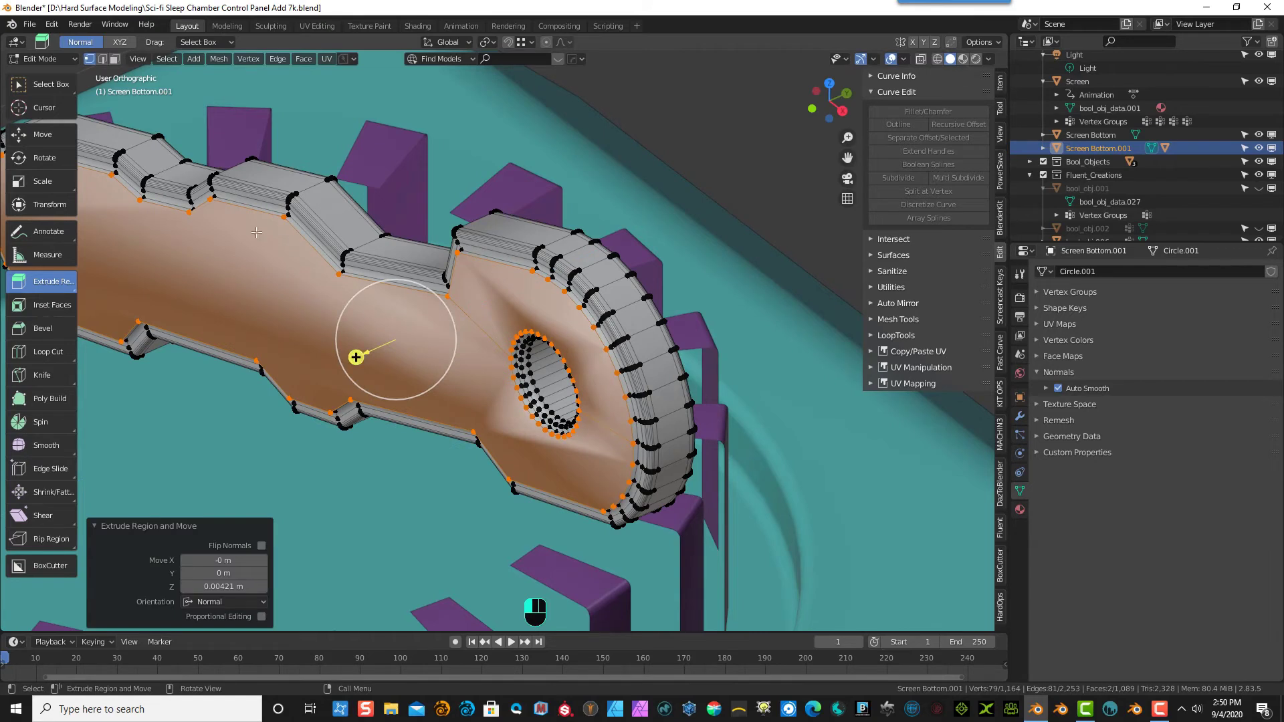
# - Inset the extruded faces by a thin margin and clear the selection
pyautogui.click(48, 305)
pyautogui.moveTo(338, 364)
pyautogui.mouseDown()
pyautogui.moveTo(324, 371)
pyautogui.moveTo(347, 366)
pyautogui.mouseUp()
pyautogui.click(418, 208)
pyautogui.scroll(8, 429, 219)
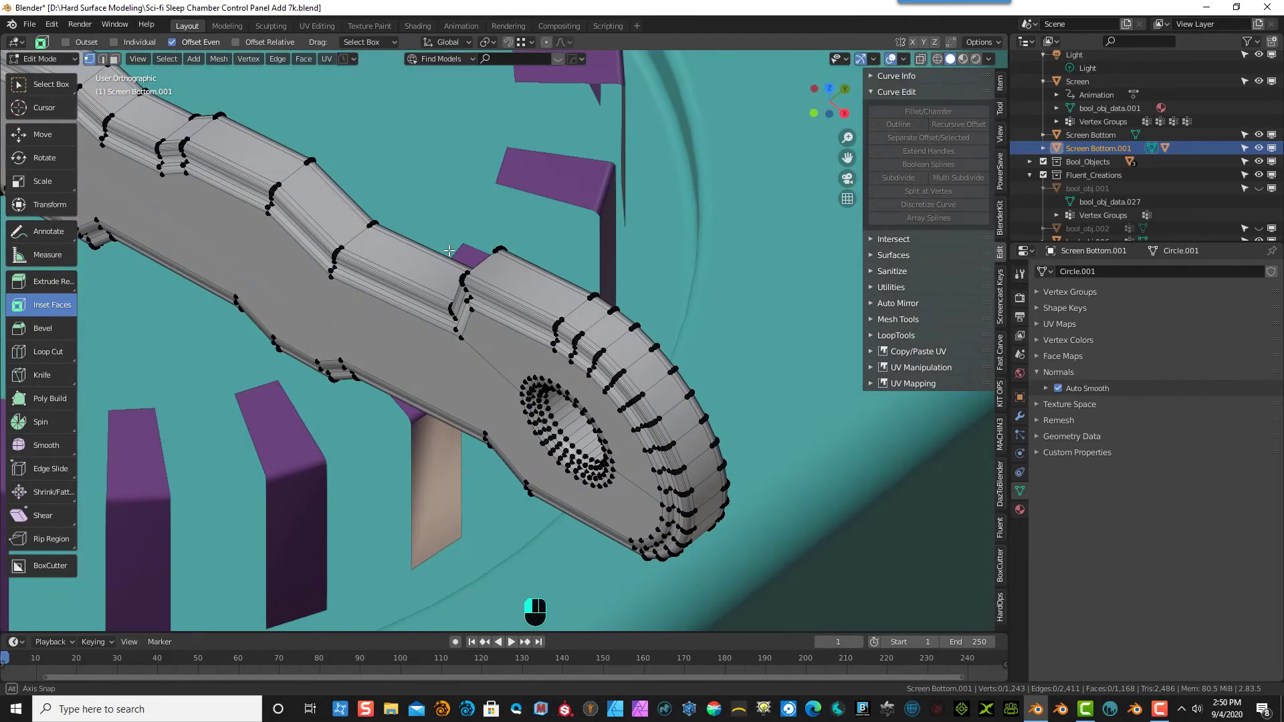
pyautogui.moveTo(377, 253); pyautogui.dragTo(378, 343, button='middle')
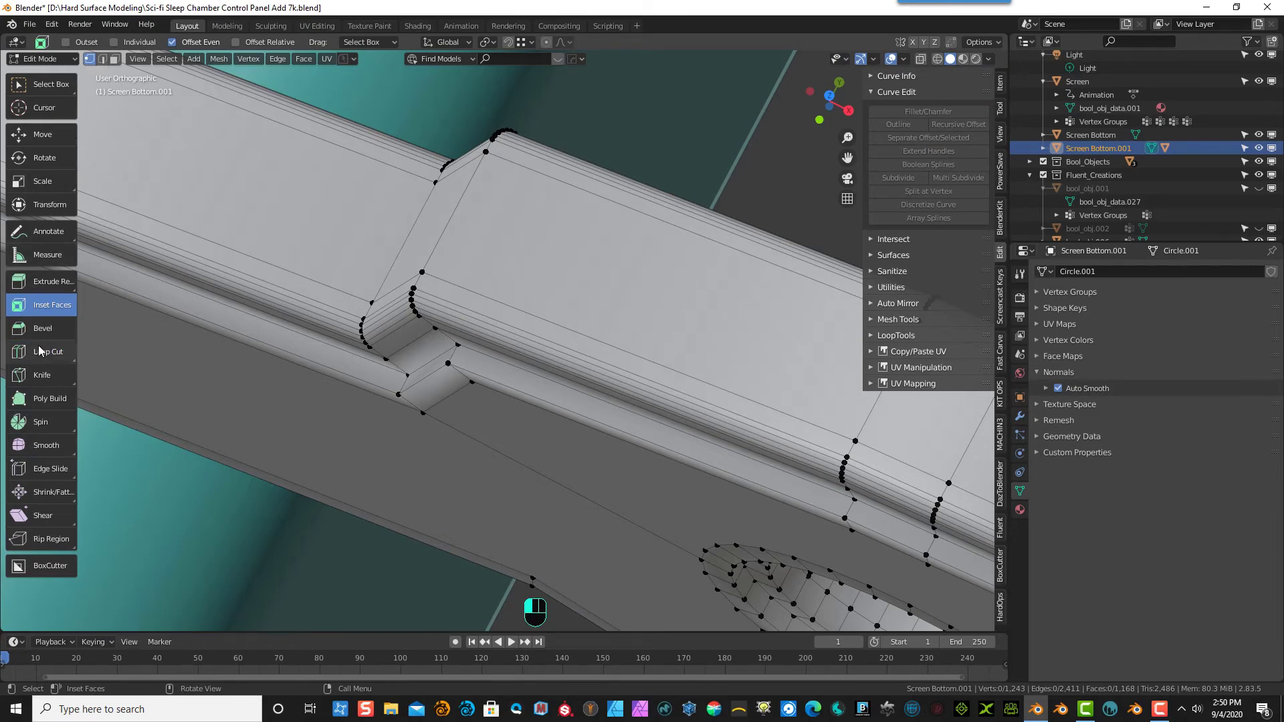
# - Add two edge loops along the rim strips beside the arm's raised flat side, slid to factors of 0.725 and 0.824
pyautogui.click(72, 350)
pyautogui.moveTo(406, 383); pyautogui.dragTo(403, 384)
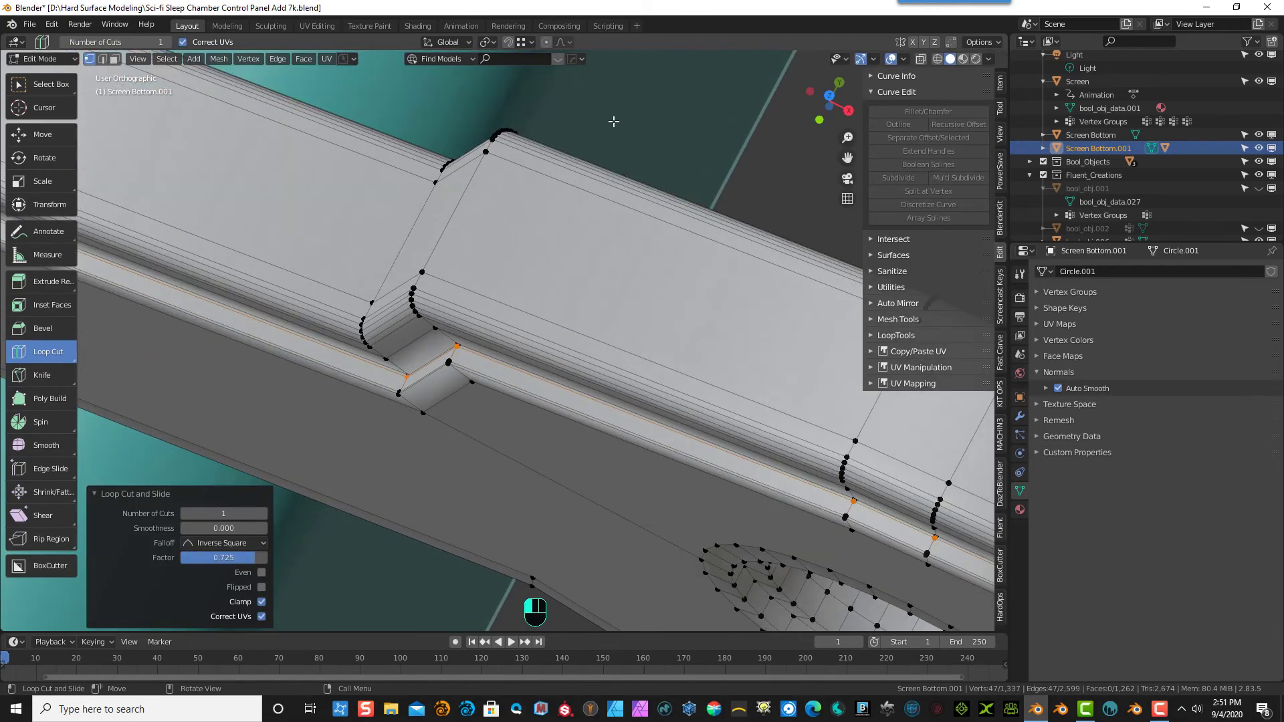
pyautogui.moveTo(614, 122); pyautogui.dragTo(643, 118, button='middle')
pyautogui.moveTo(484, 94); pyautogui.dragTo(493, 98)
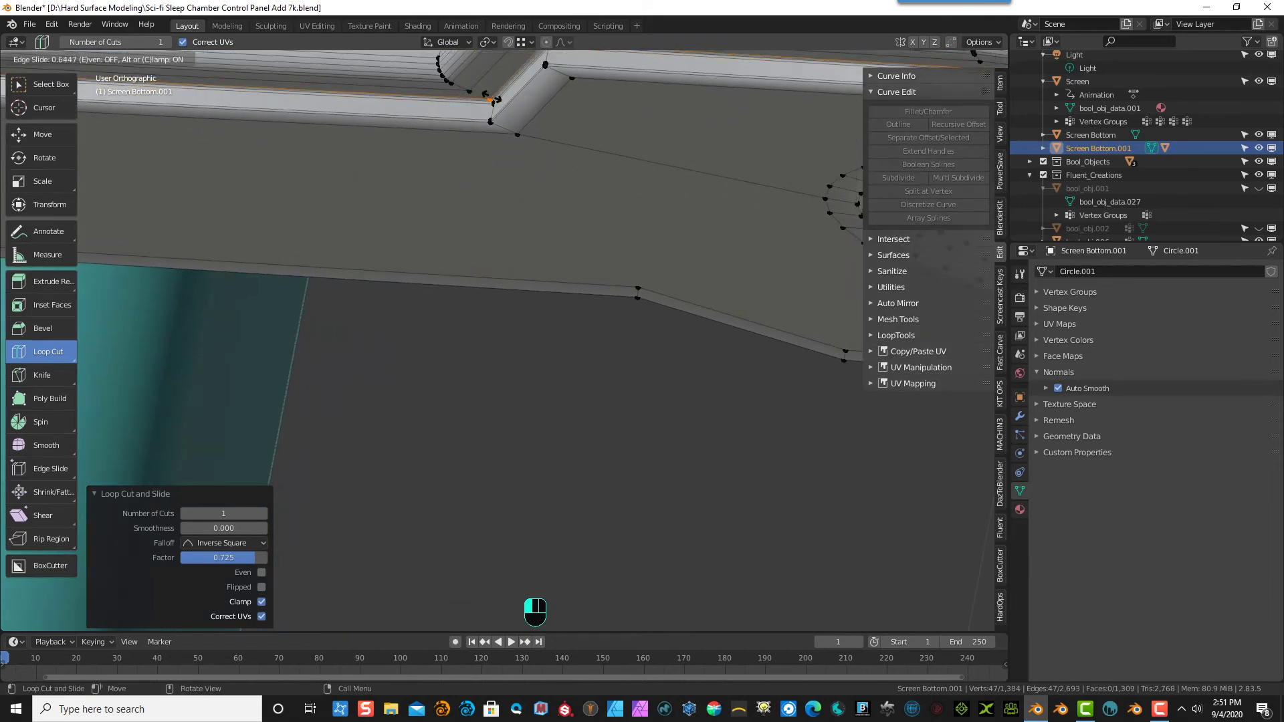
pyautogui.click(505, 258)
pyautogui.scroll(-3, 505, 258)
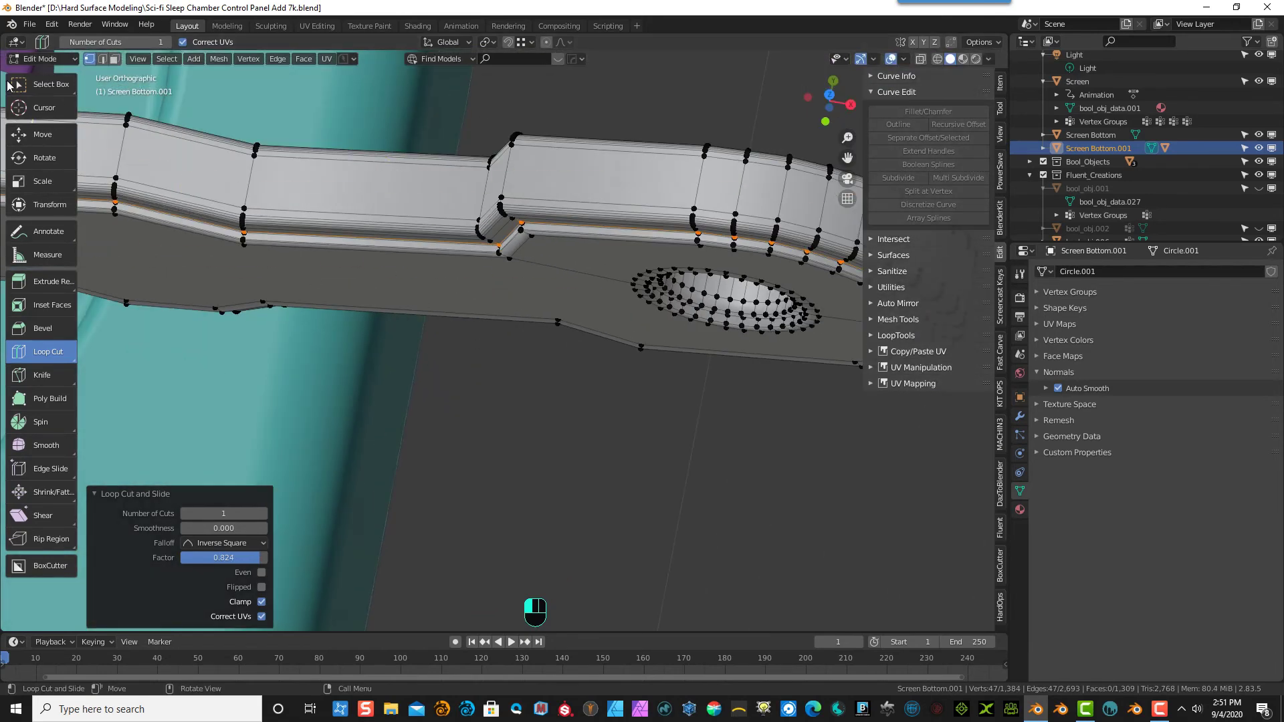
# - Return to Object Mode, reveal all hidden objects and select the Screen Bottom.001 arm
pyautogui.click(50, 59)
pyautogui.click(48, 74)
pyautogui.moveTo(427, 342); pyautogui.dragTo(741, 253, button='middle')
pyautogui.scroll(-4, 385, 288)
pyautogui.hotkey('shift', 'h')
pyautogui.hotkey('alt', 'h')
pyautogui.click(509, 339)
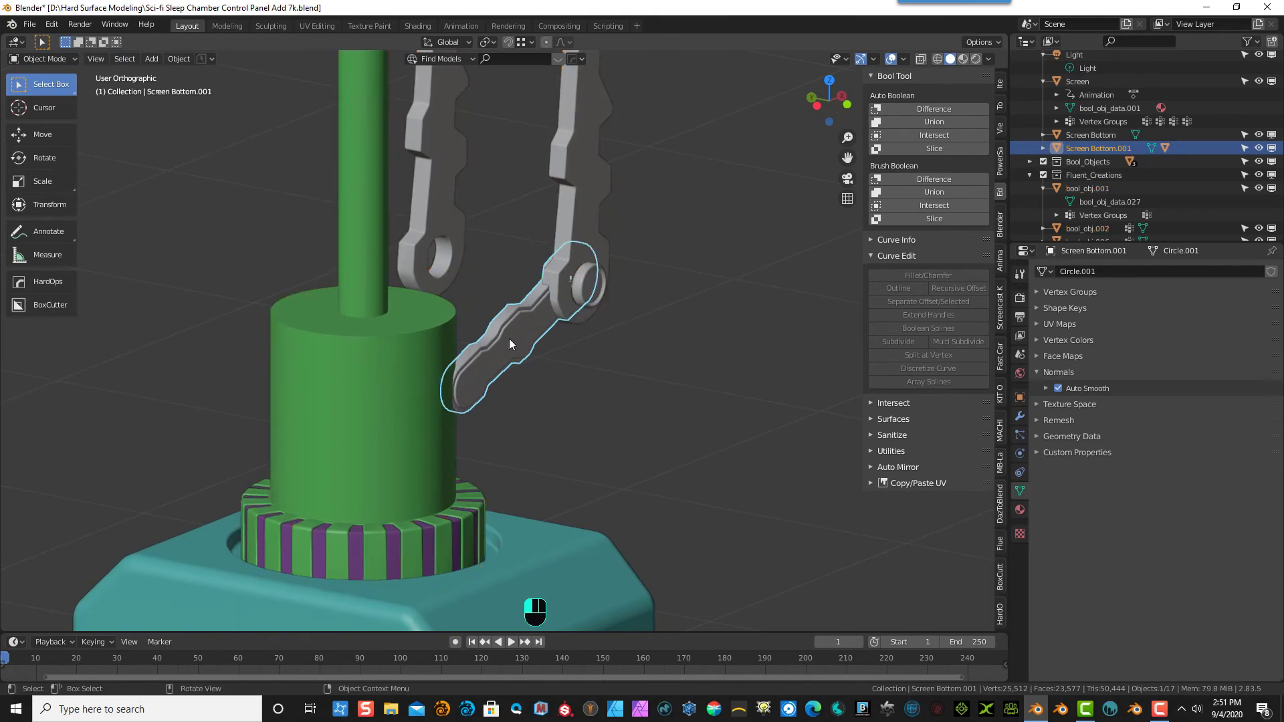
# - In a see-through wireframe top view, move the arm about 0.0318 m along Y, toward the inside of its upright
pyautogui.press('KP_7')
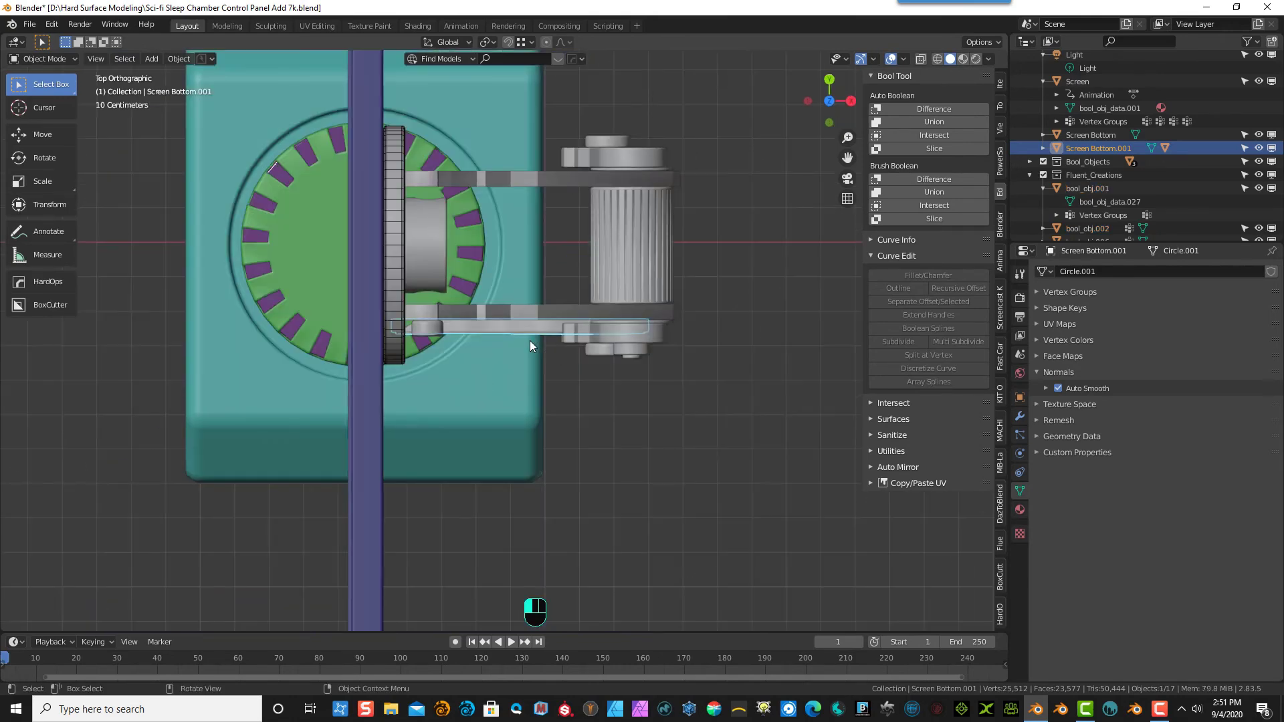
pyautogui.press('KP_Decimal')
pyautogui.scroll(2, 727, 353)
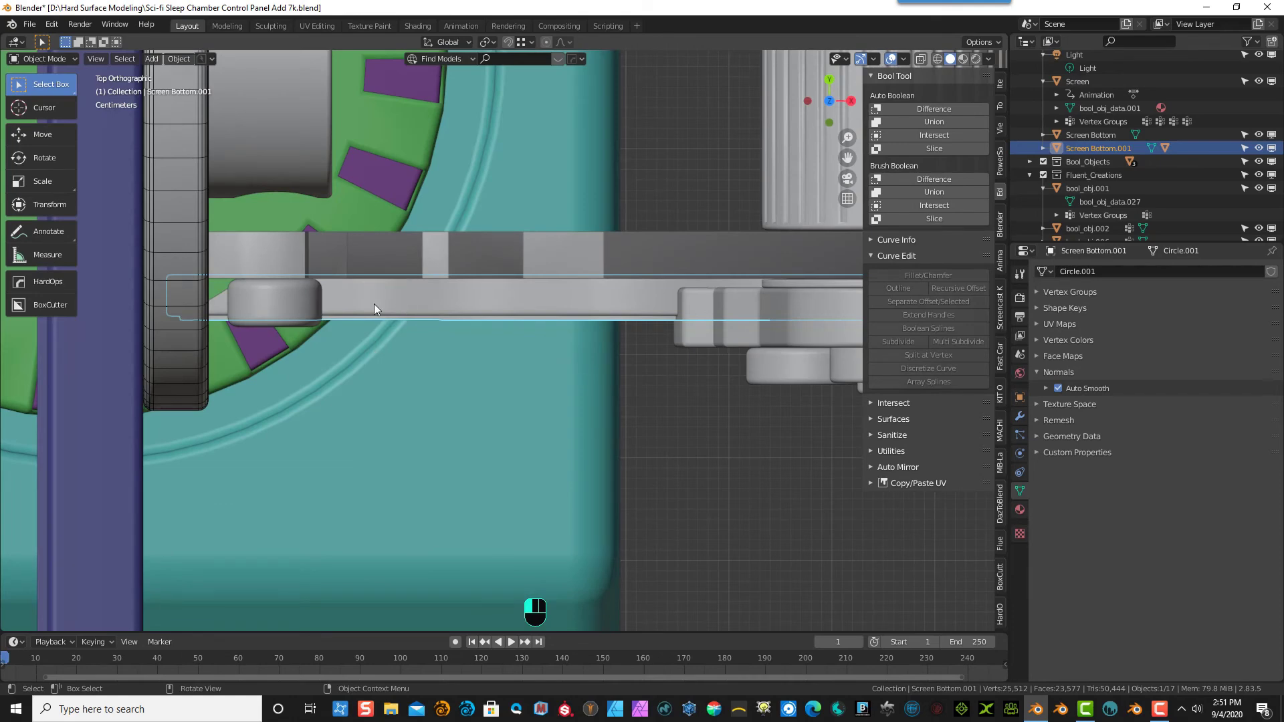
pyautogui.click(937, 60)
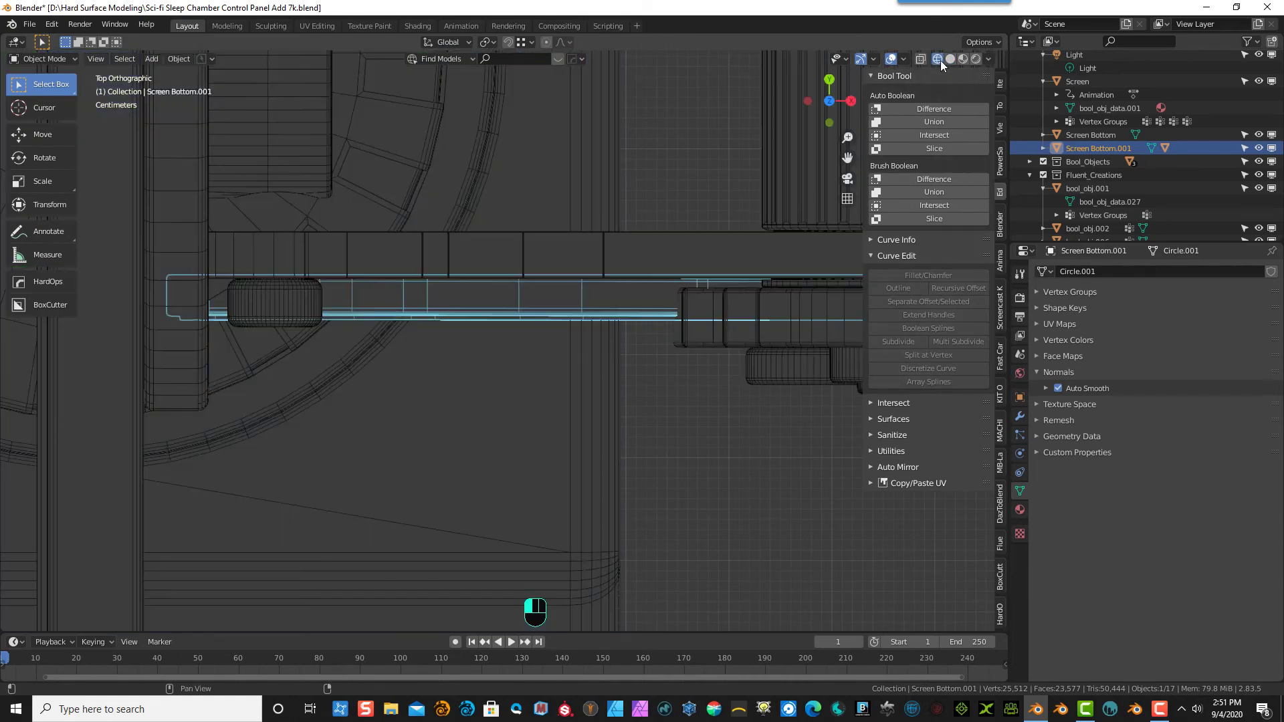
pyautogui.click(920, 59)
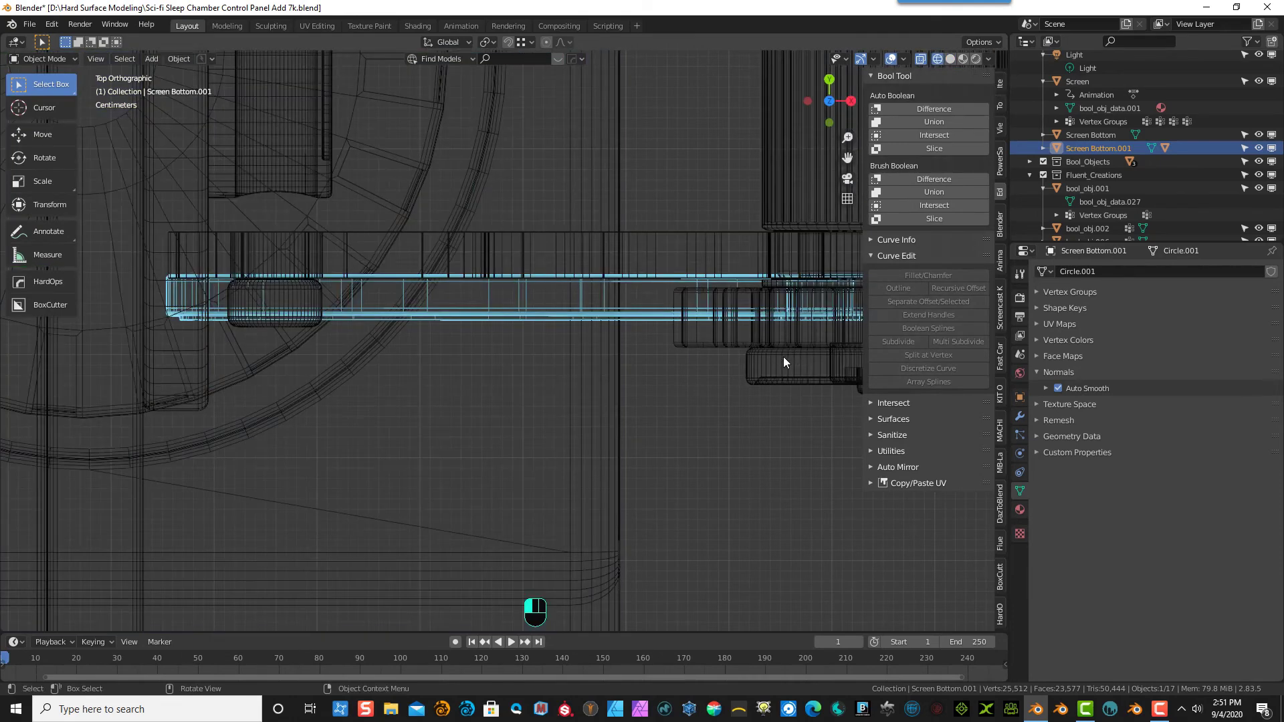
pyautogui.scroll(-2, 784, 356)
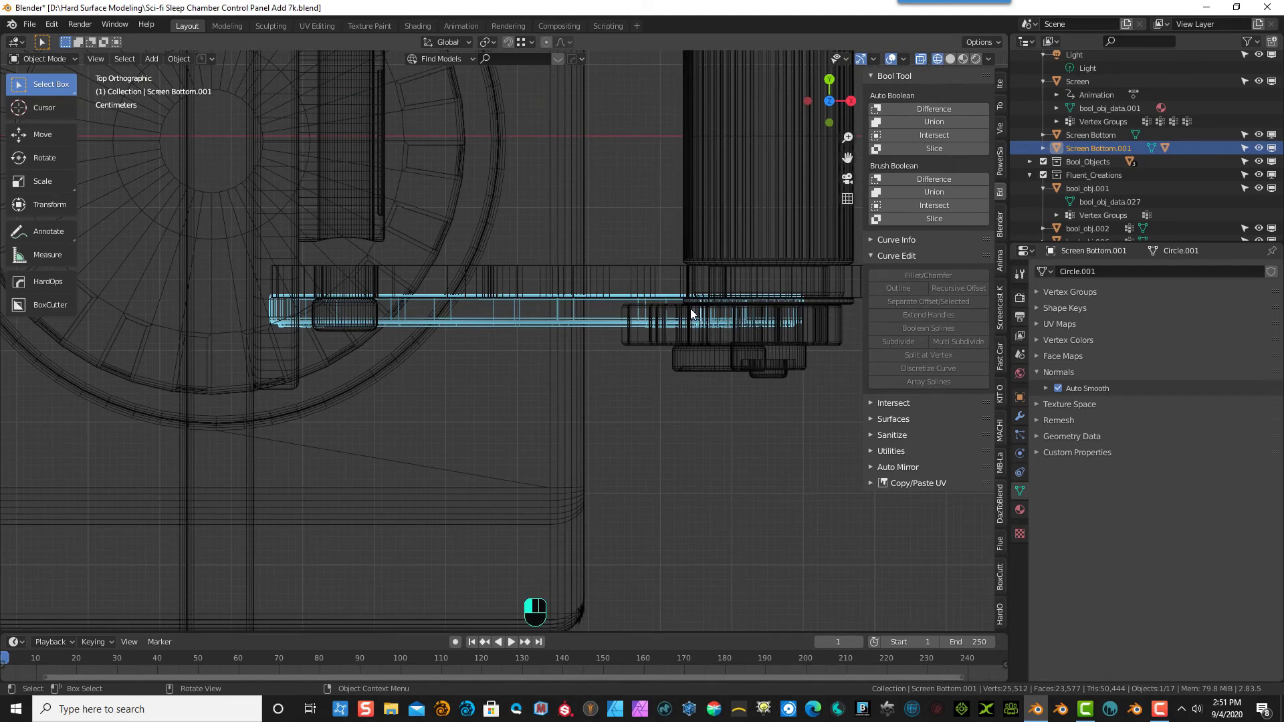
pyautogui.press('g')
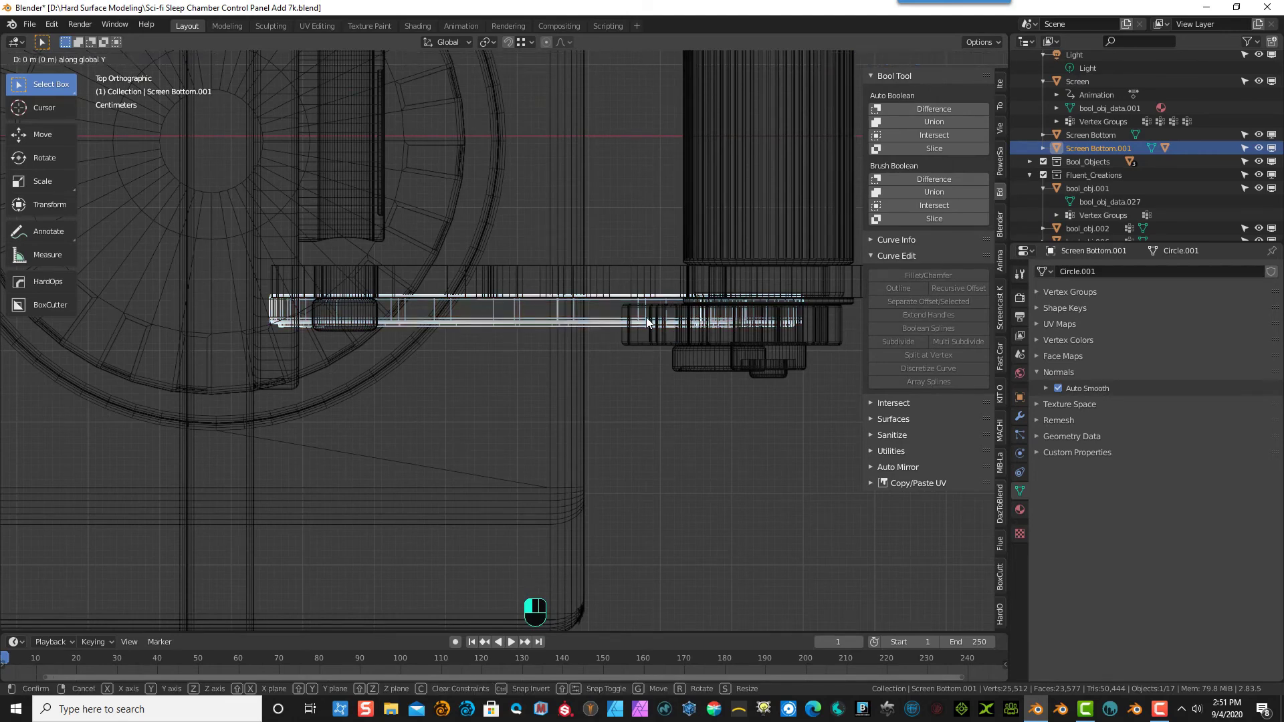
pyautogui.press('y')
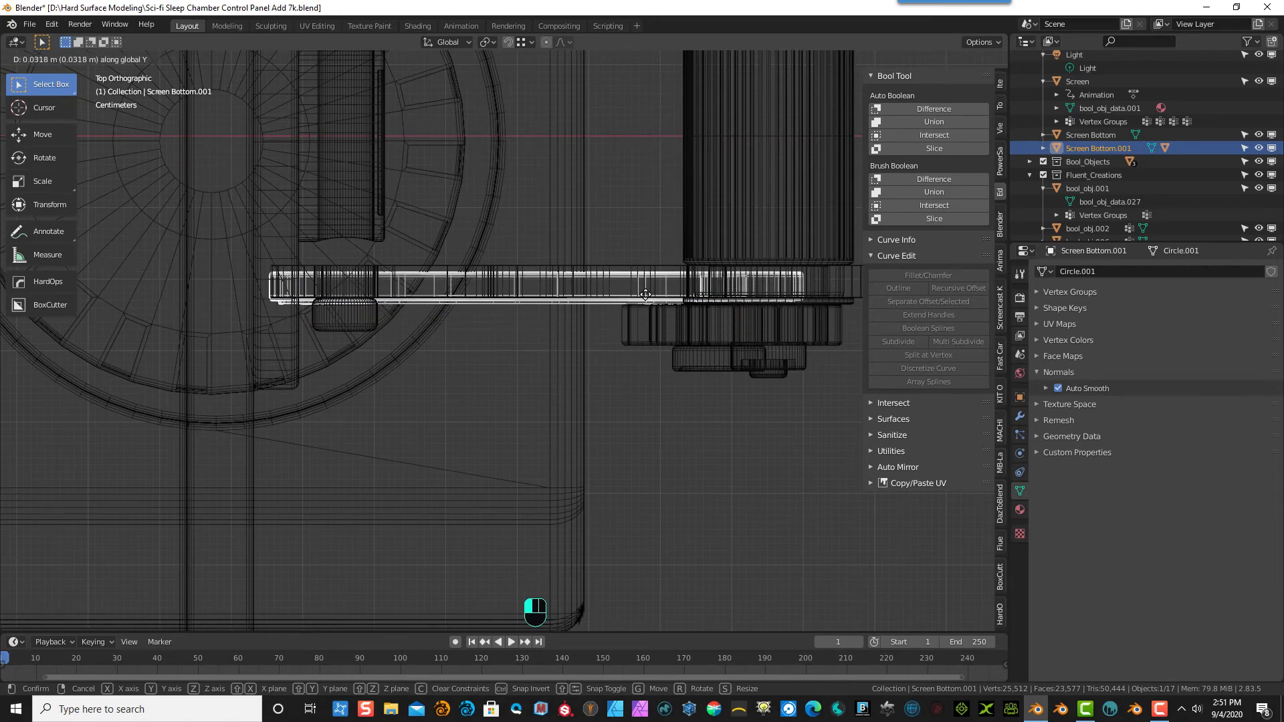
pyautogui.click(646, 294)
# - Restore solid shading and mirror the arm in the -Y direction with Fast Carve to make a copy at the other upright
pyautogui.moveTo(699, 444); pyautogui.dragTo(566, 340, button='middle')
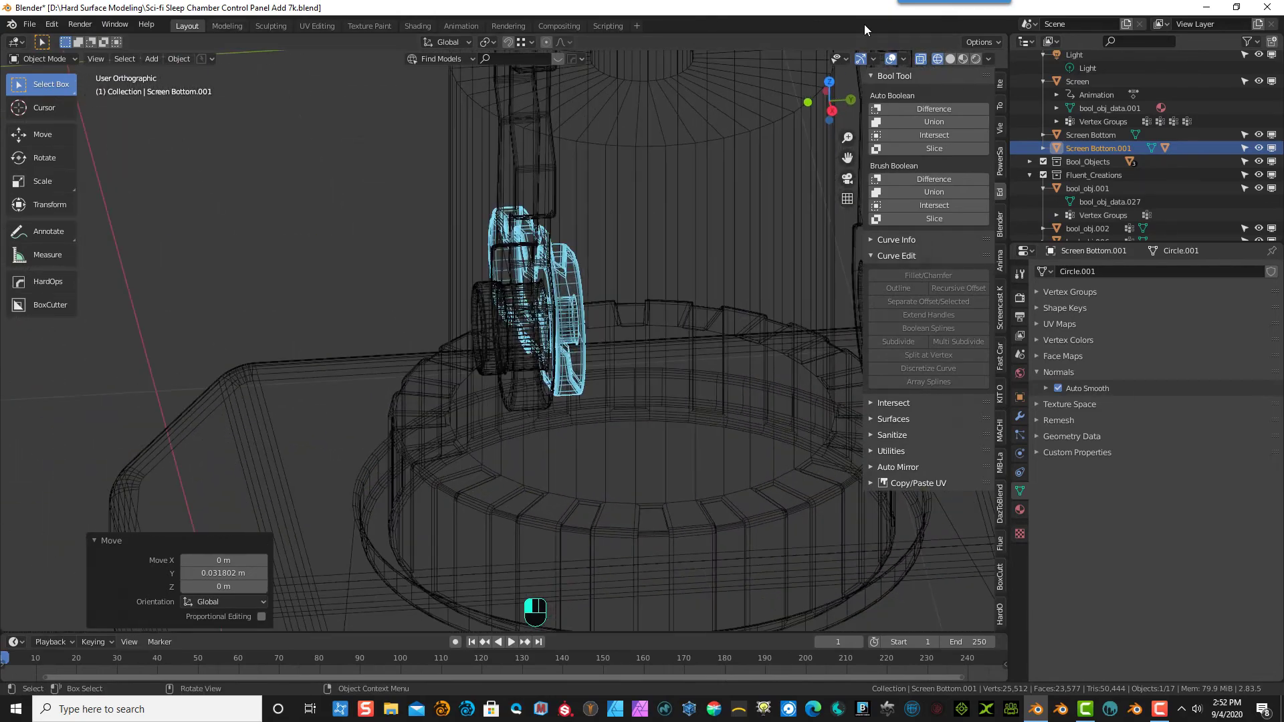
pyautogui.click(950, 60)
pyautogui.moveTo(564, 178); pyautogui.dragTo(467, 174, button='middle')
pyautogui.scroll(-5, 467, 175)
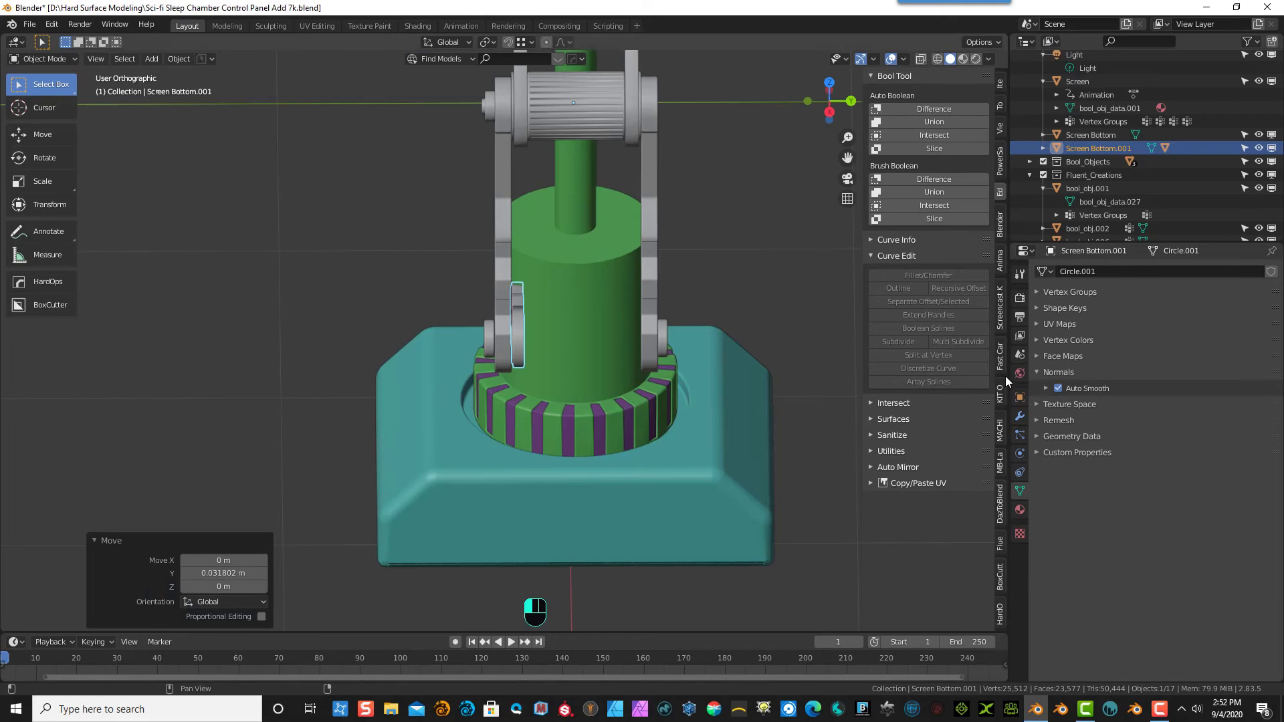
pyautogui.click(998, 362)
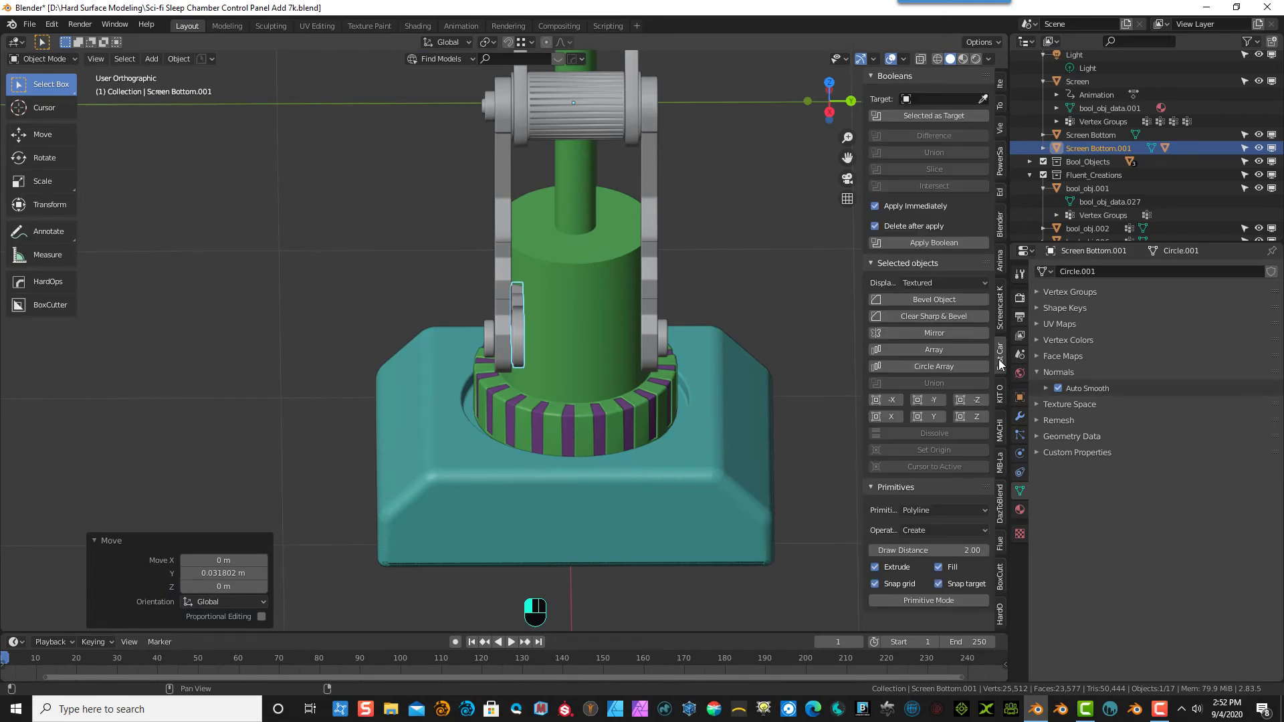
pyautogui.click(930, 416)
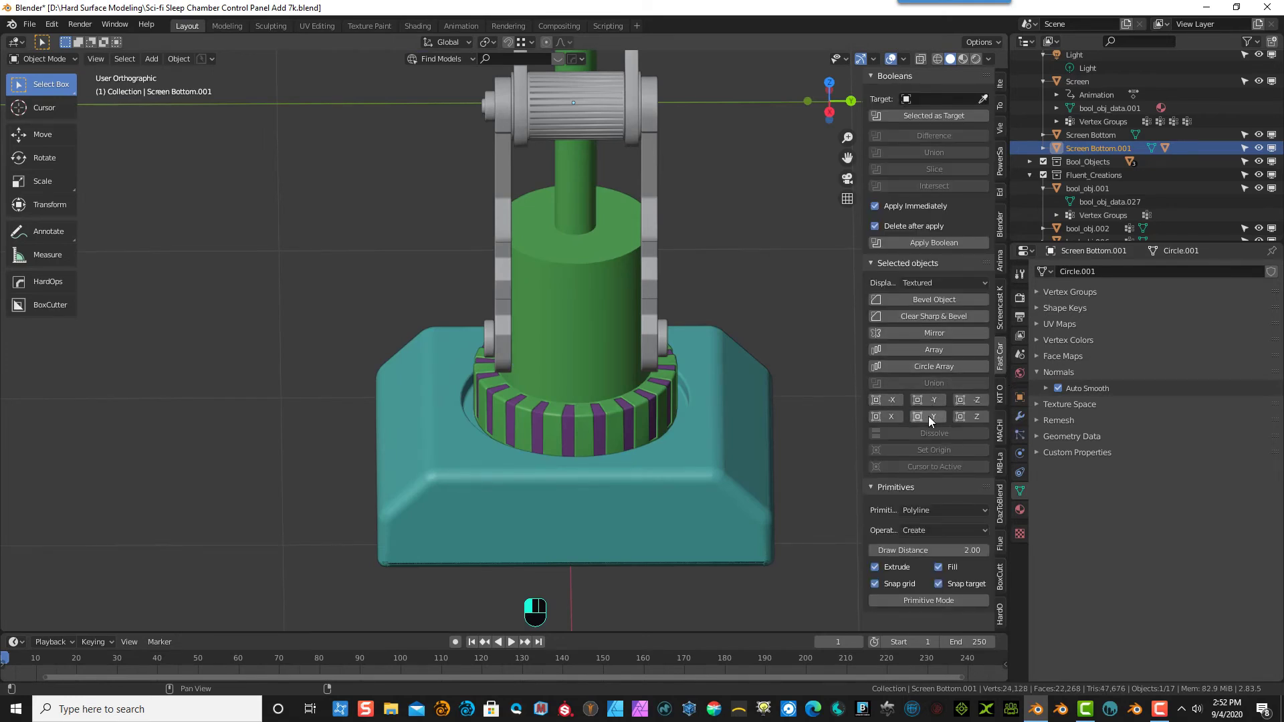
pyautogui.click(930, 416)
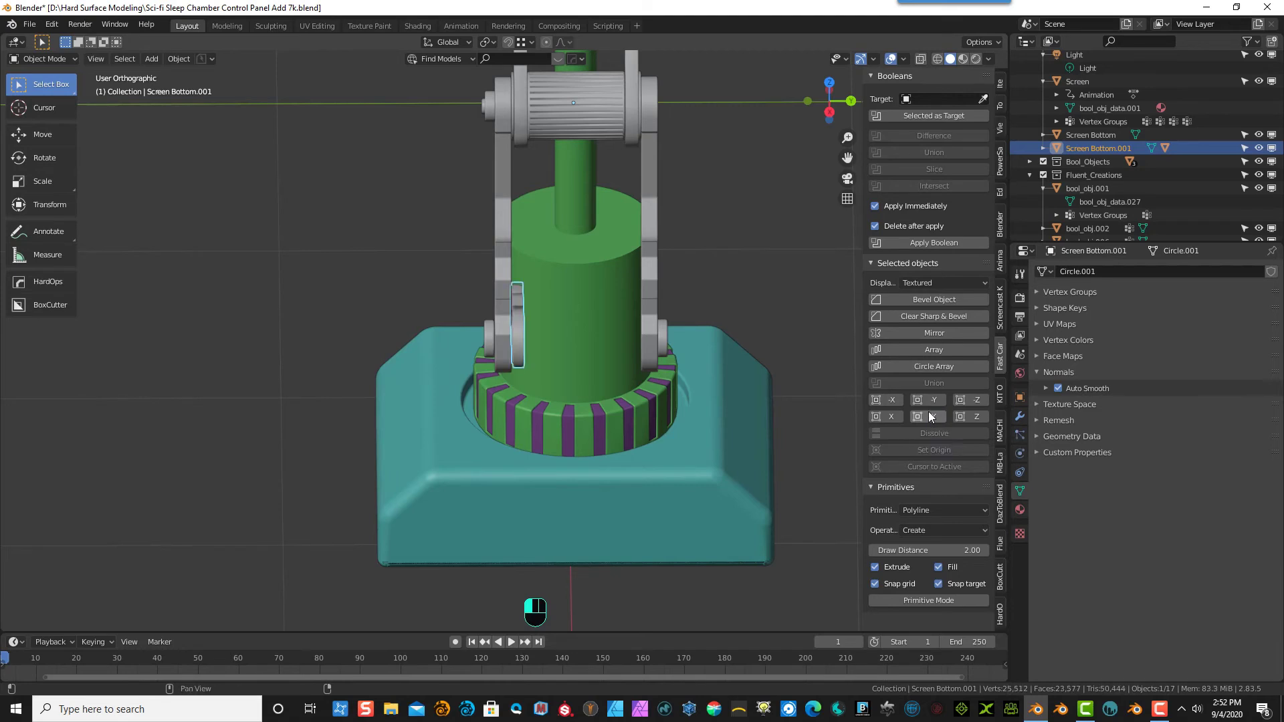
pyautogui.click(929, 399)
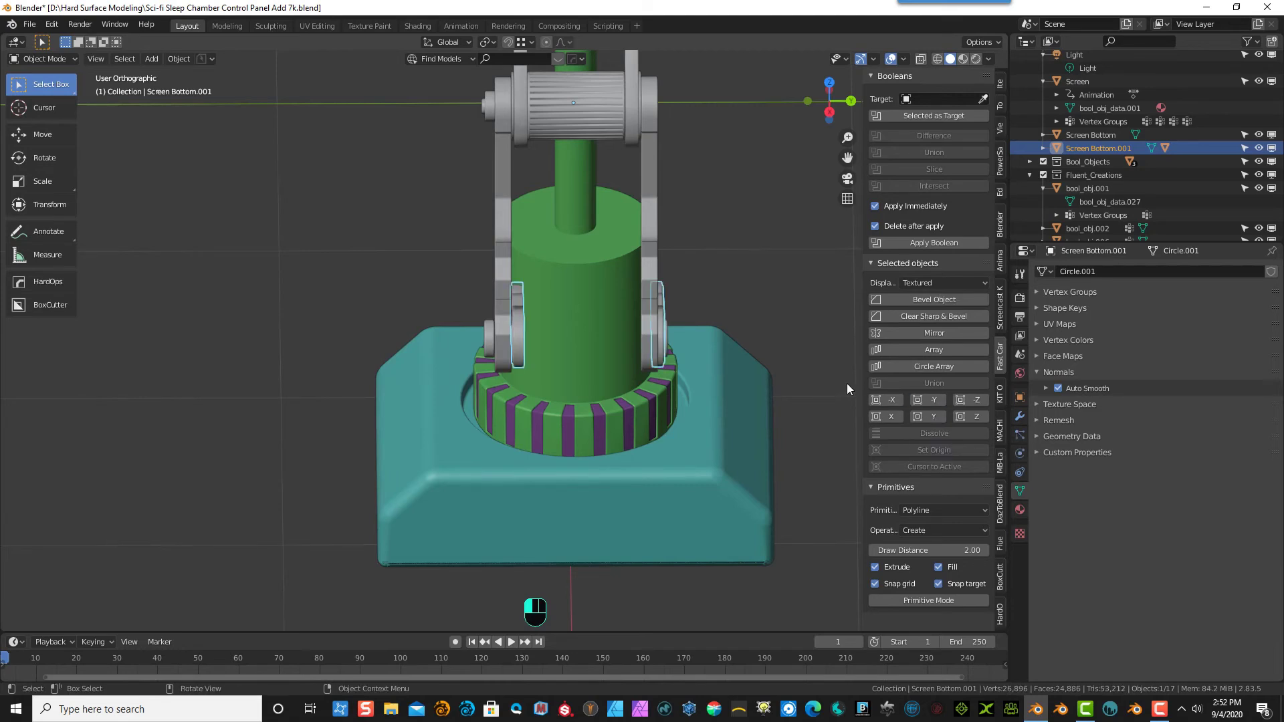
# - In Edit Mode, select part of the mirrored arm and grow the selection until the entire mirrored half is included
pyautogui.moveTo(847, 384); pyautogui.dragTo(644, 331, button='middle')
pyautogui.scroll(3, 676, 323)
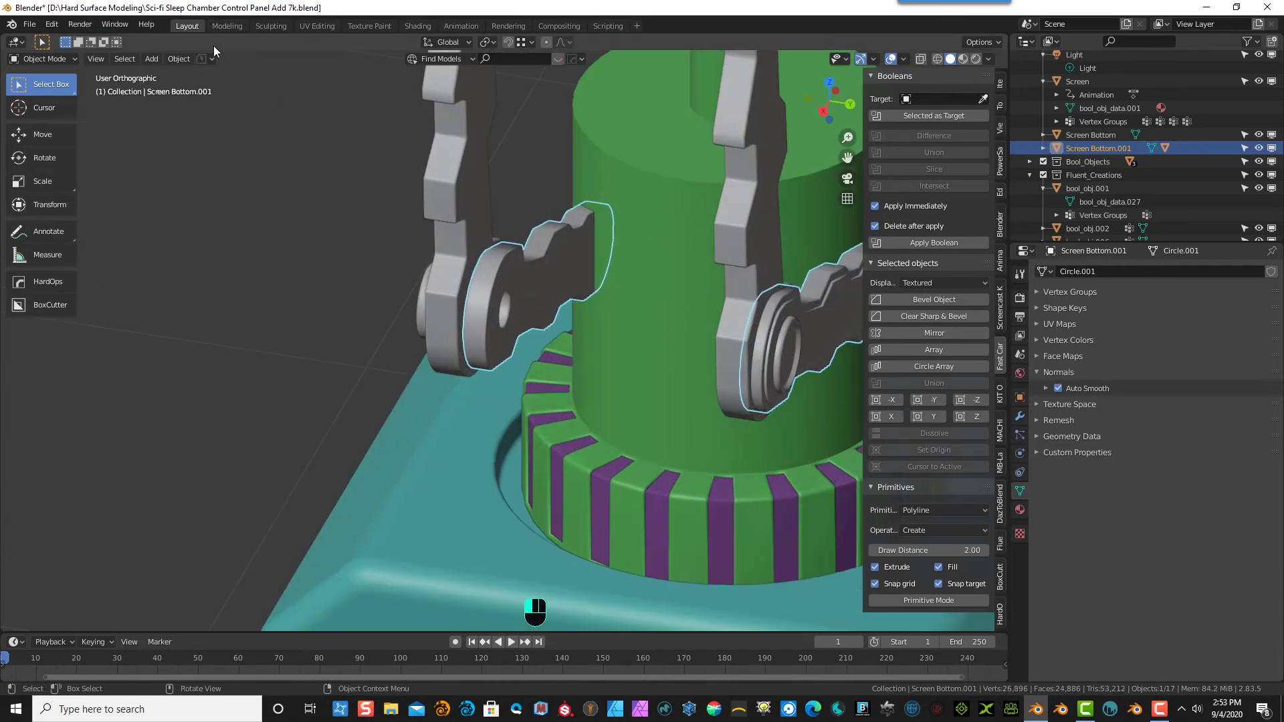
pyautogui.click(43, 59)
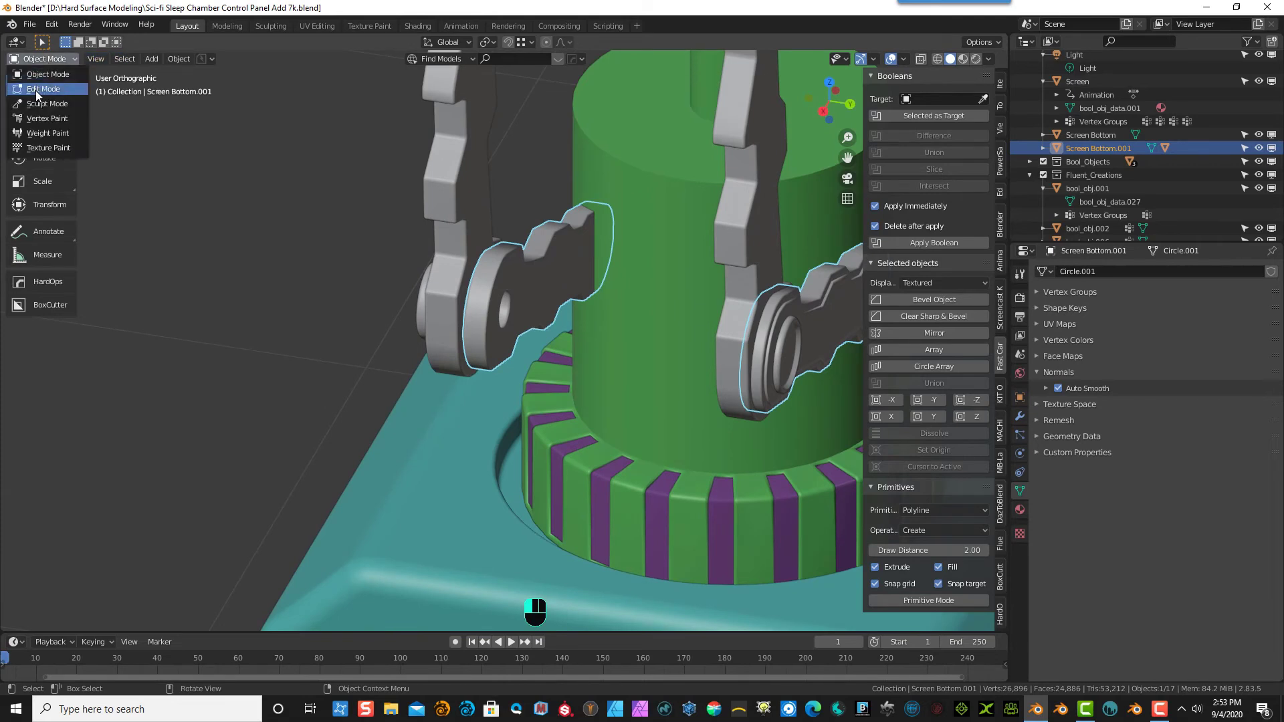
pyautogui.click(35, 91)
pyautogui.moveTo(632, 342); pyautogui.dragTo(560, 381)
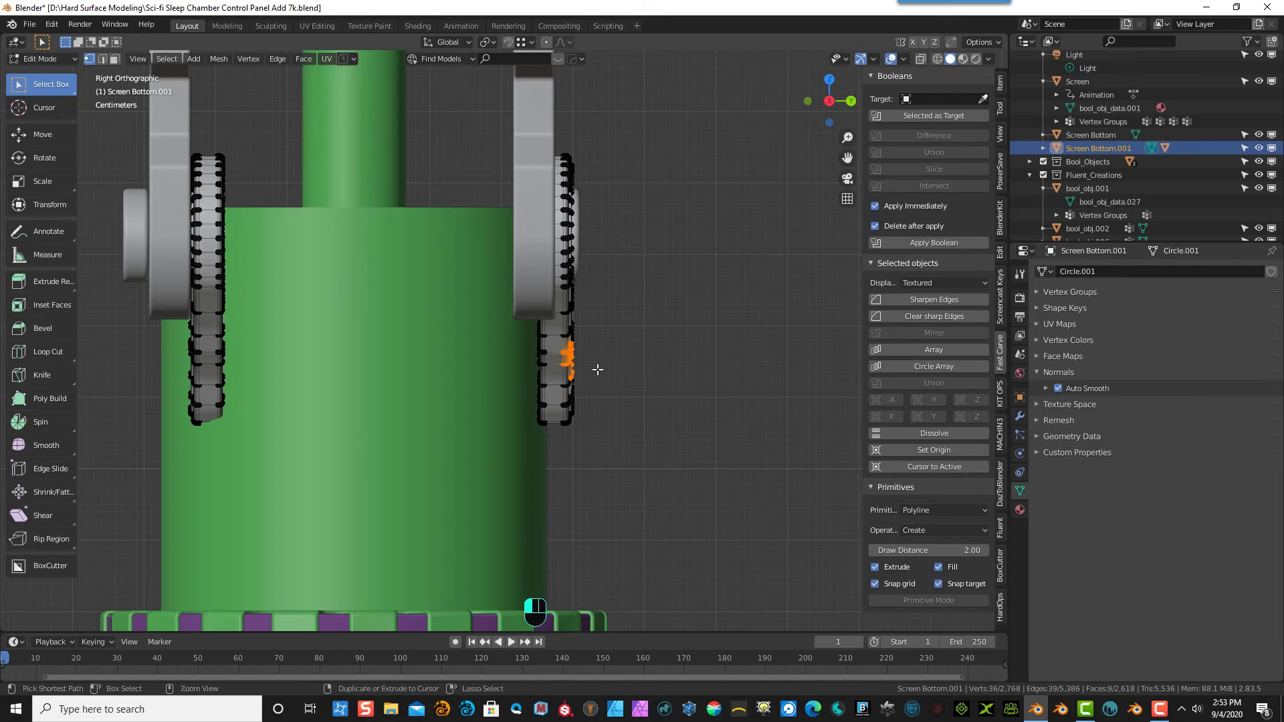
pyautogui.press('ctrl+KP_Add')
pyautogui.press('ctrl+KP_Add')
pyautogui.press('ctrl+KP_Add')
pyautogui.press('ctrl+KP_Add')
pyautogui.press('ctrl+KP_Add')
pyautogui.press('ctrl+KP_Add')
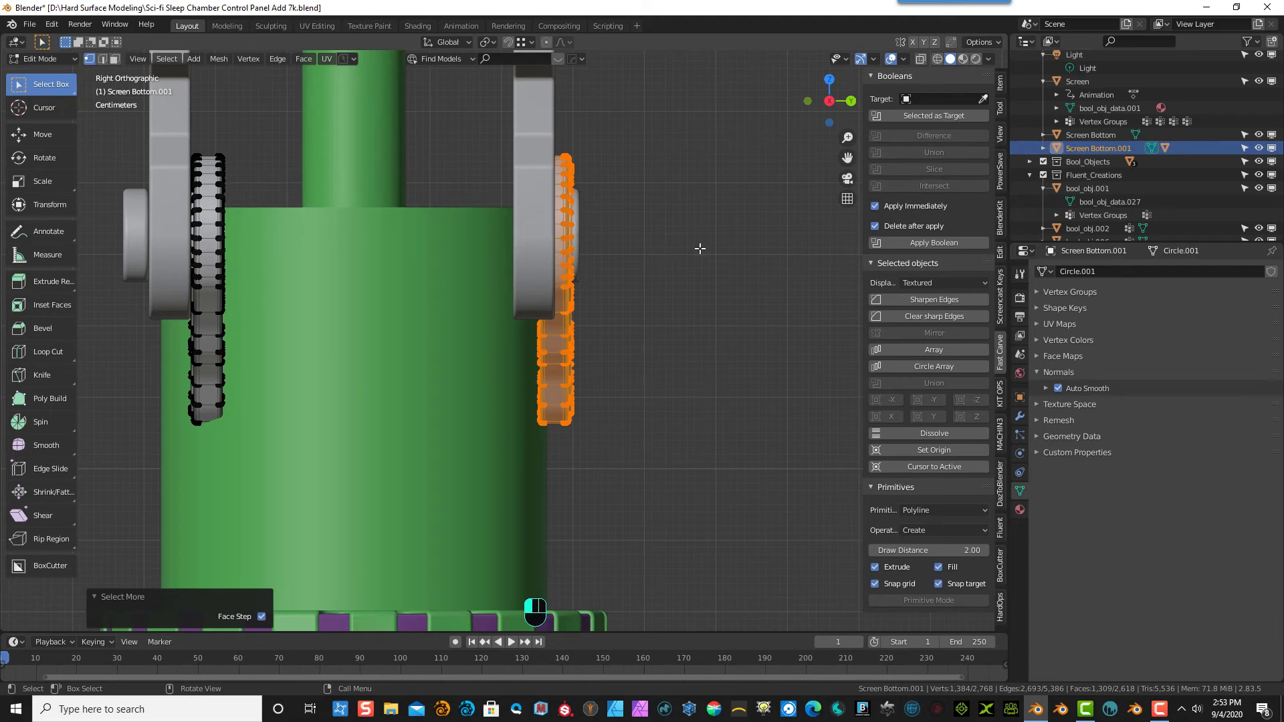
# - Move the mirrored arm along Y to the inner side of its upright, return to Object Mode and show the modifier properties
pyautogui.press('g')
pyautogui.press('y')
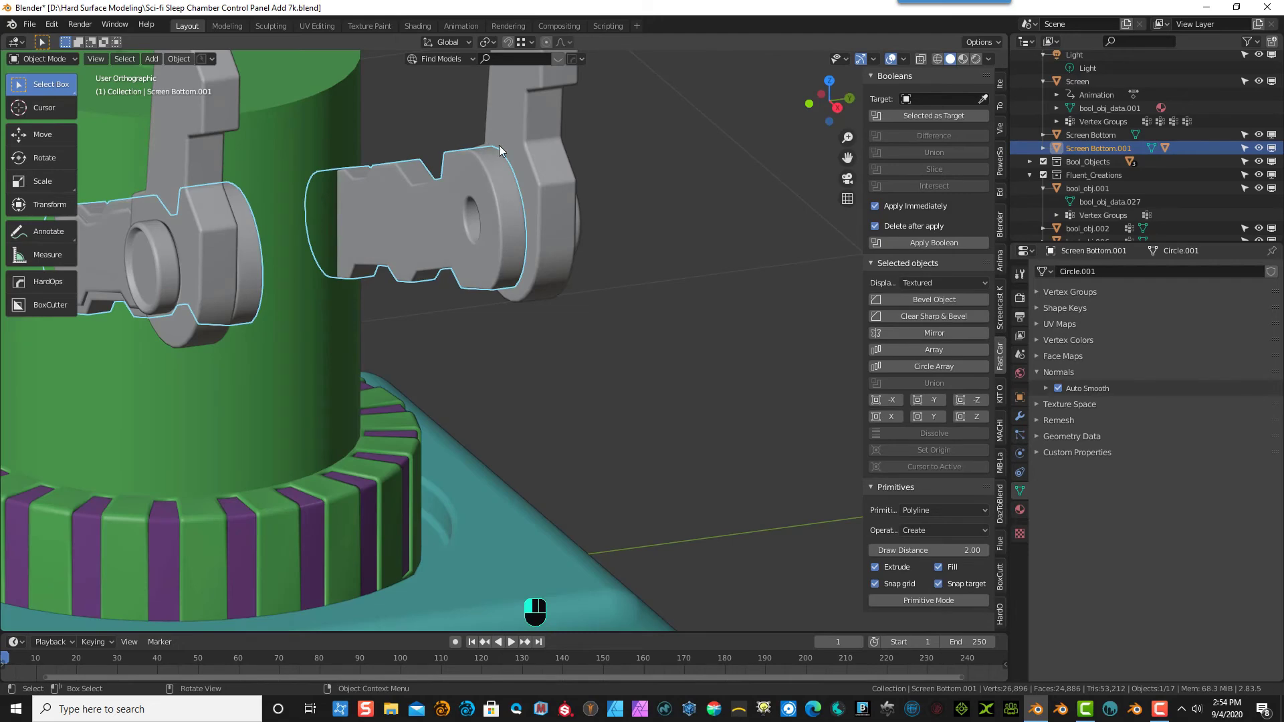
pyautogui.click(1020, 416)
pyautogui.scroll(-6, 631, 261)
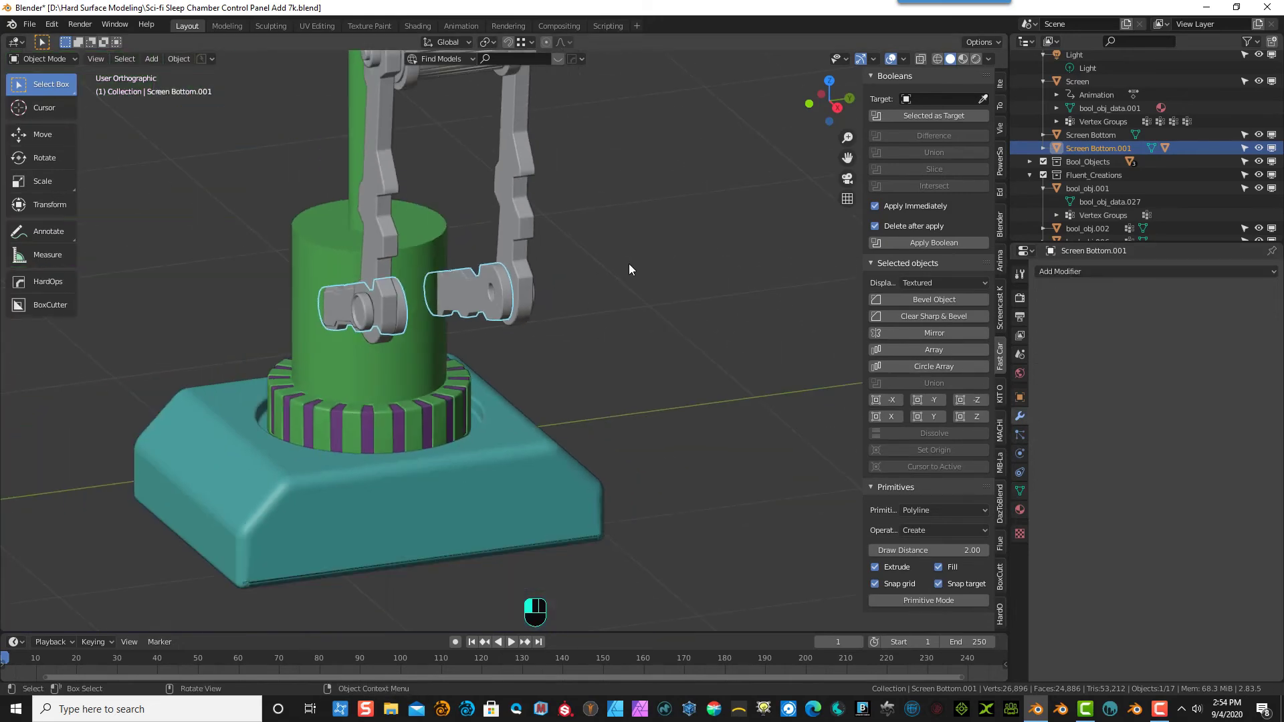
# - Hide the round pin bool_obj.001 covering the upright's pivot hole
pyautogui.scroll(-3, 626, 274)
pyautogui.moveTo(619, 284); pyautogui.dragTo(433, 255, button='middle')
pyautogui.scroll(8, 433, 255)
pyautogui.click(211, 548)
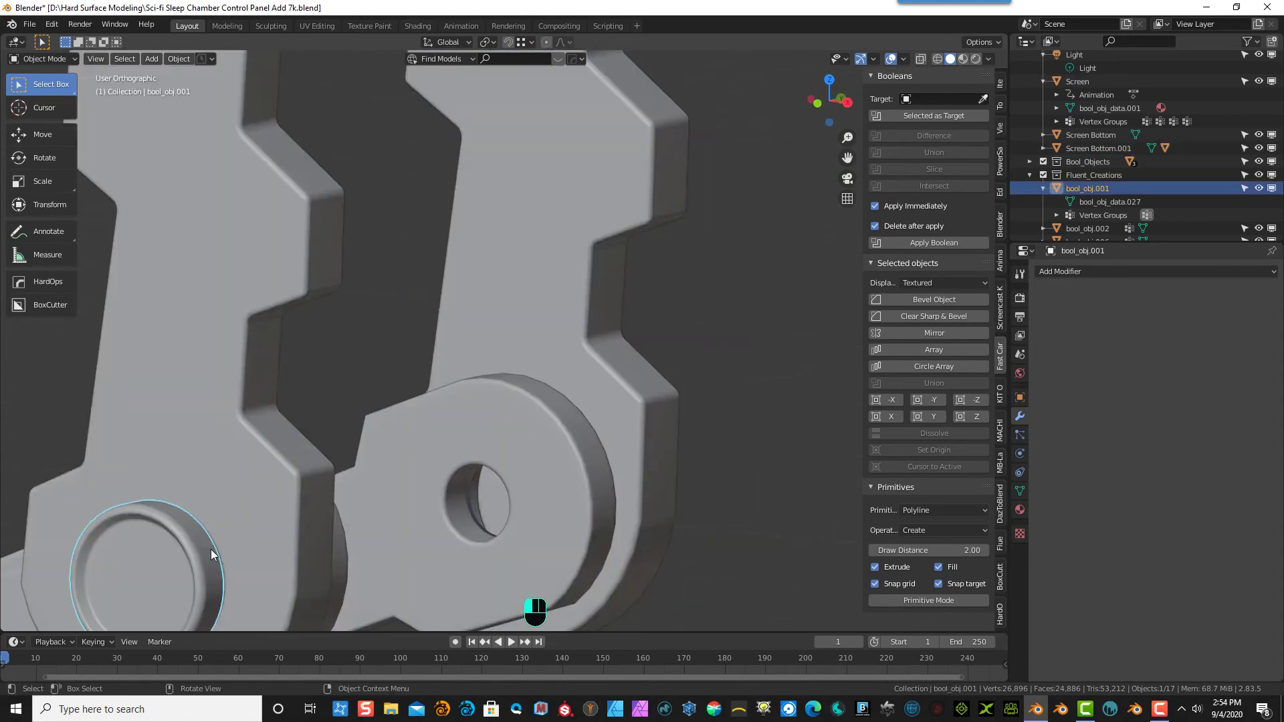
pyautogui.press('h')
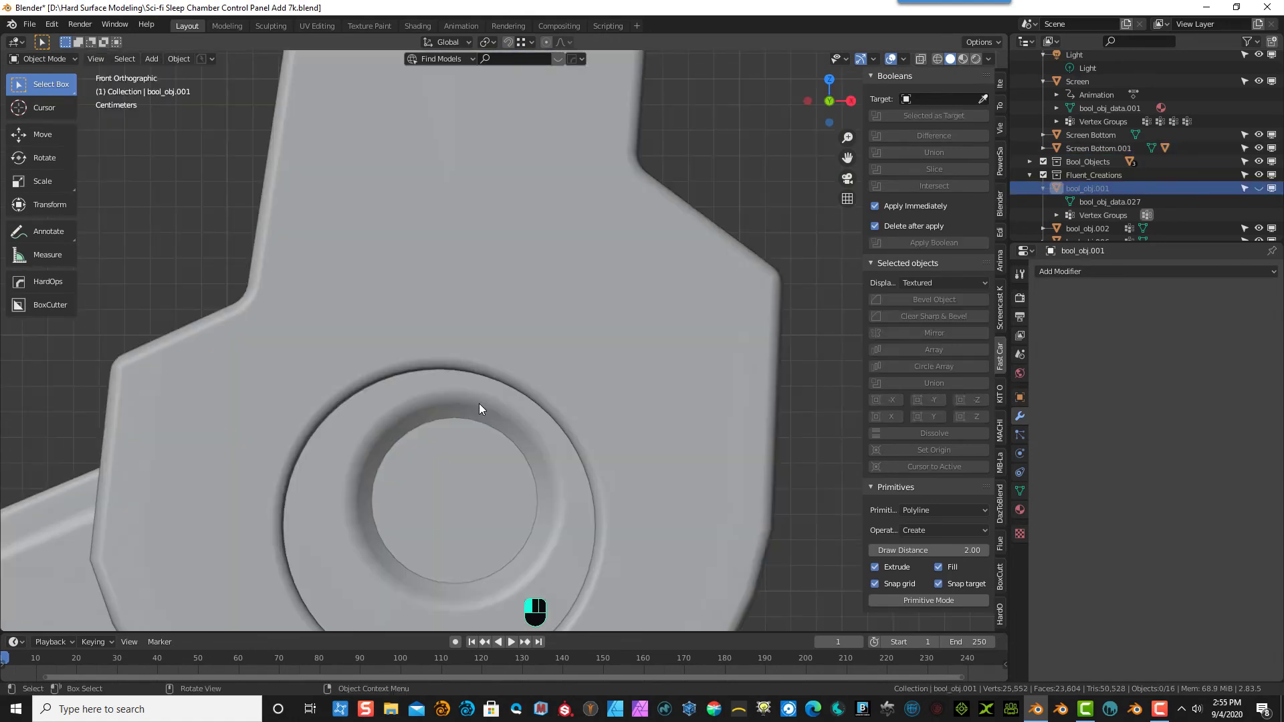
# - With the arm selected, create a Fluent circle centred in its pivot hole with a radius of about 0.031 m
pyautogui.click(479, 404)
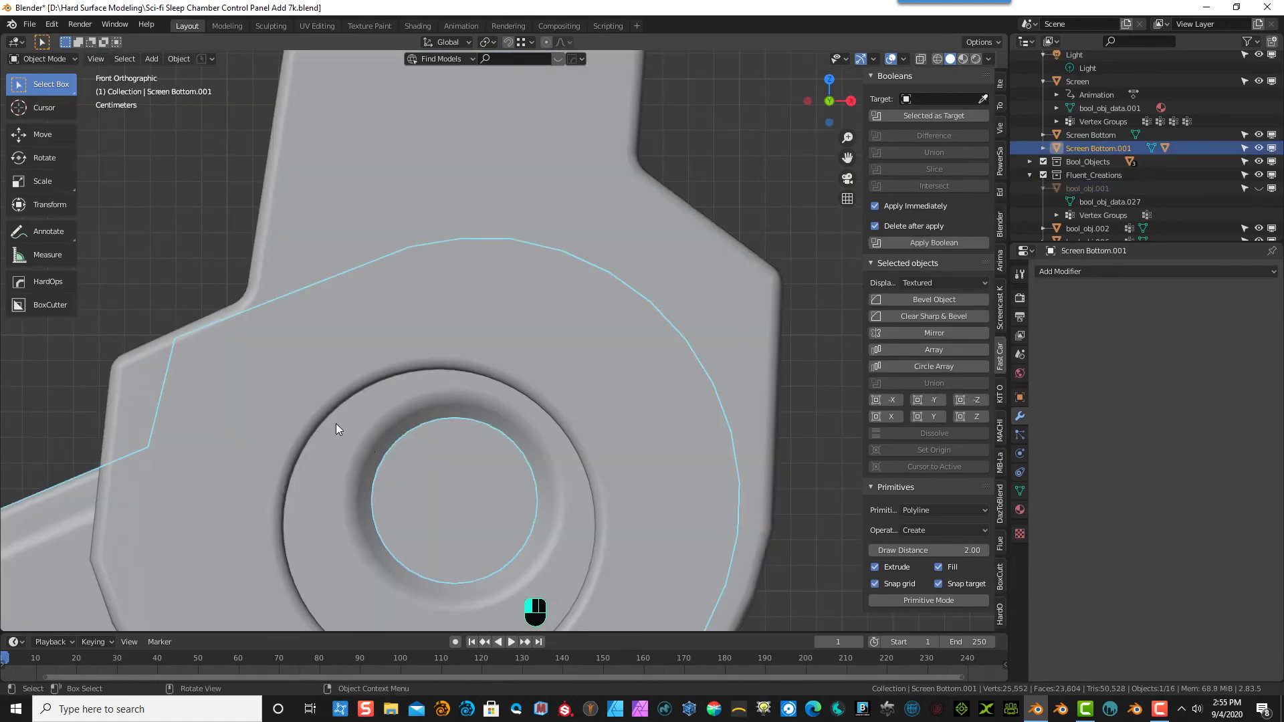
pyautogui.press('f')
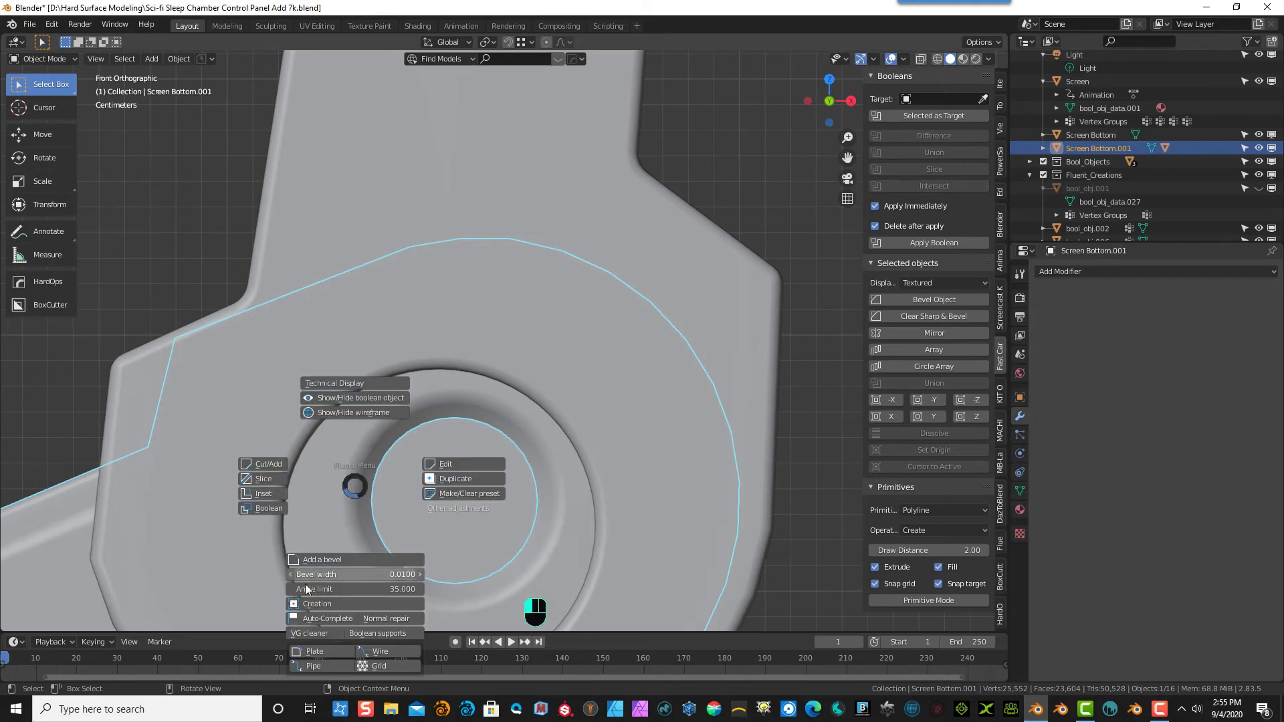
pyautogui.click(316, 604)
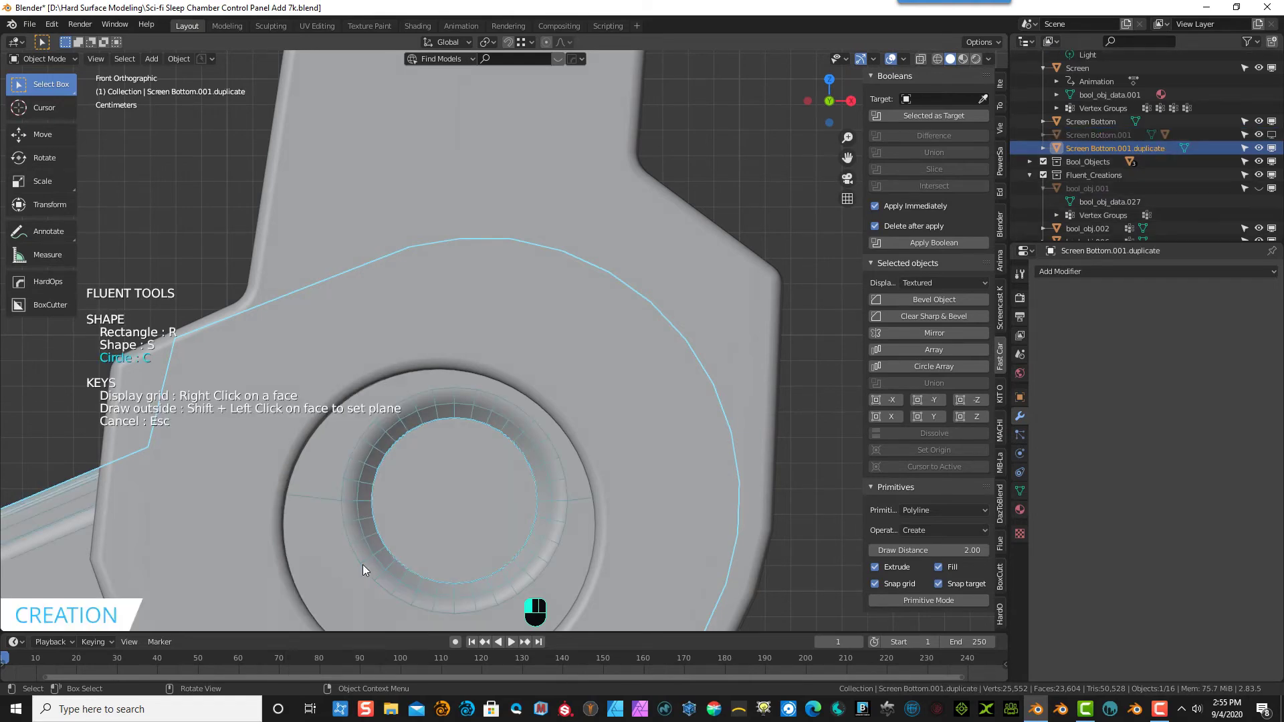
pyautogui.click(455, 499)
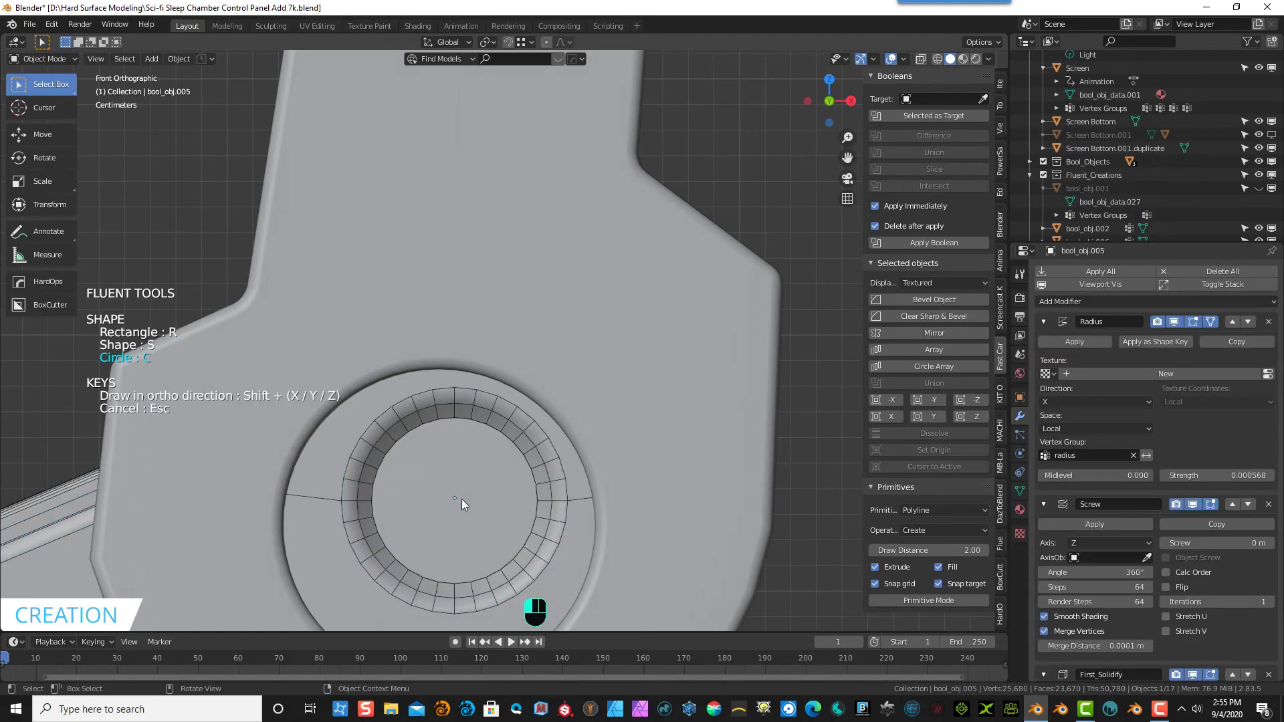
pyautogui.click(532, 515)
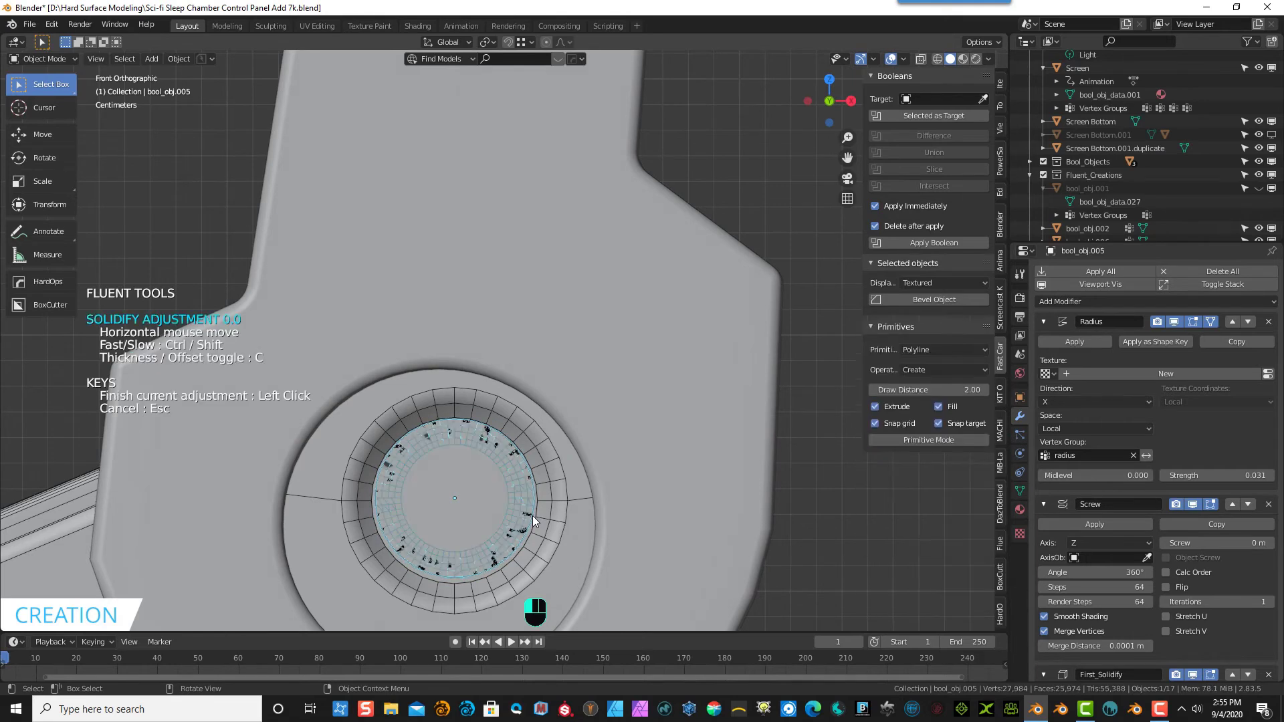
# - Shift the new cylinder about -0.0003 m in X and -0.001 m in Z, adjust its thickness through the pivot hole, and finish the creation
pyautogui.press('g')
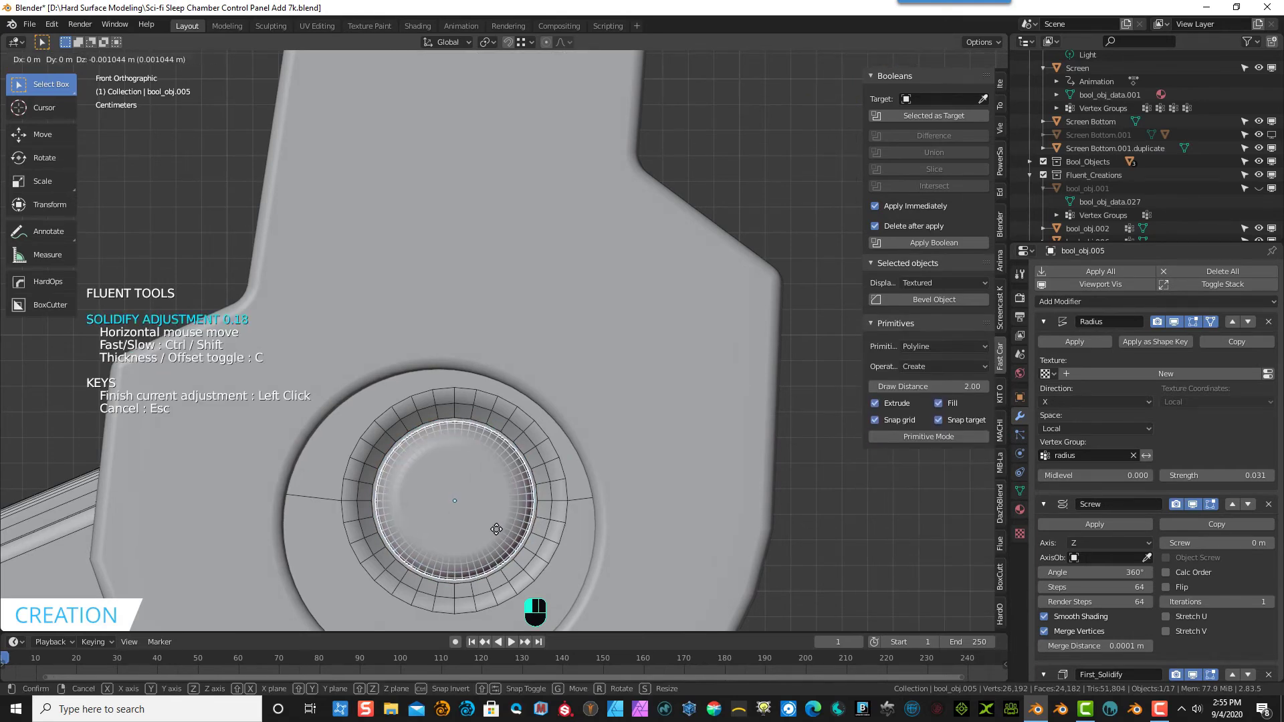
pyautogui.click(499, 528)
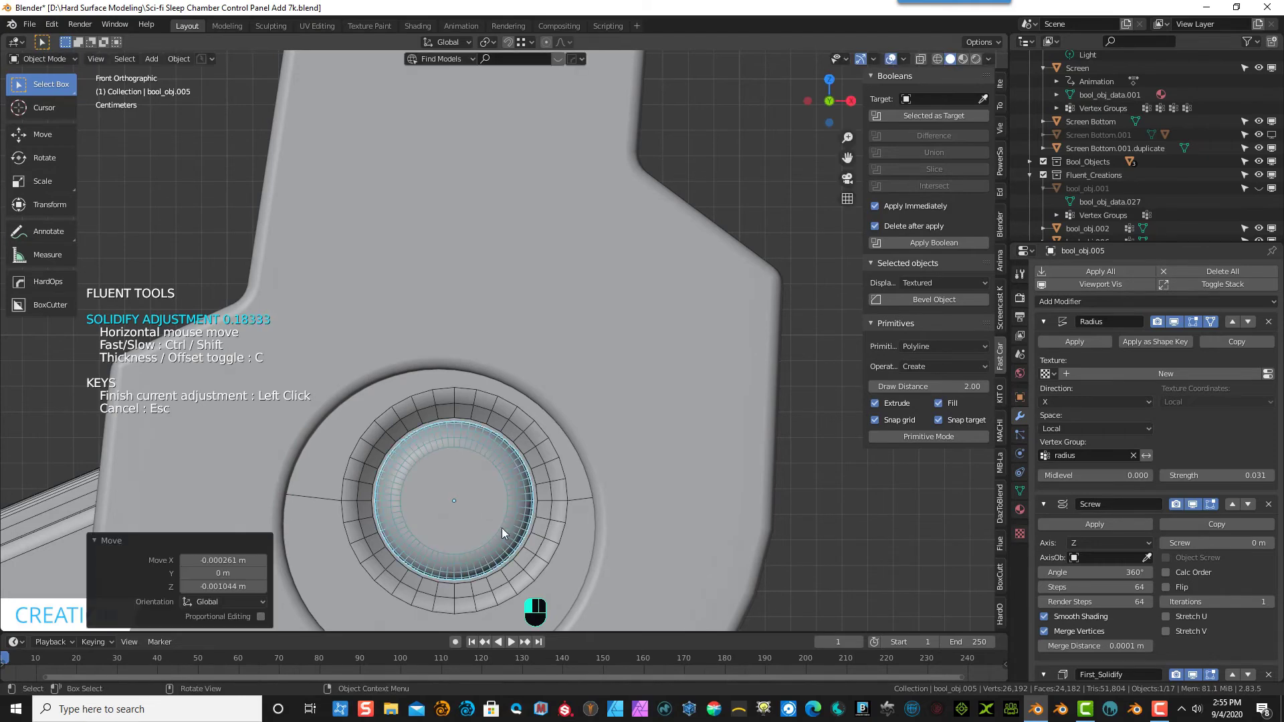
pyautogui.moveTo(589, 506); pyautogui.dragTo(560, 493, button='middle')
pyautogui.scroll(-6, 501, 531)
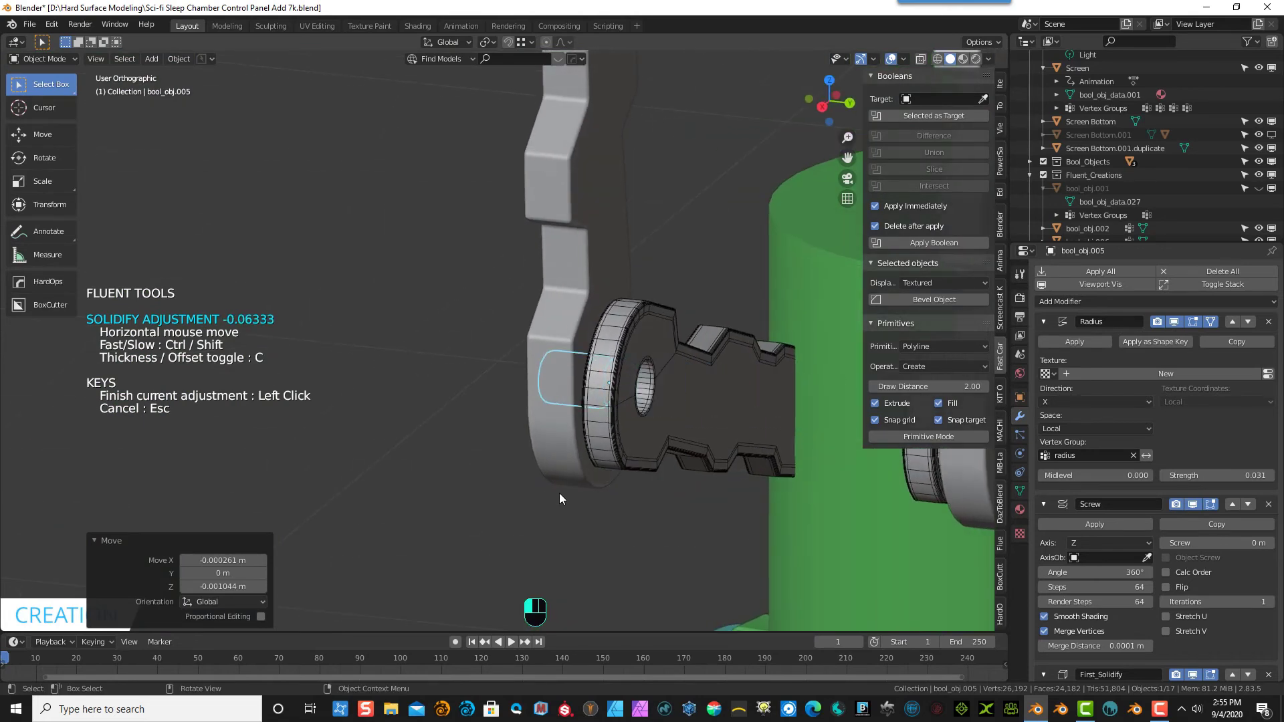
pyautogui.click(525, 476)
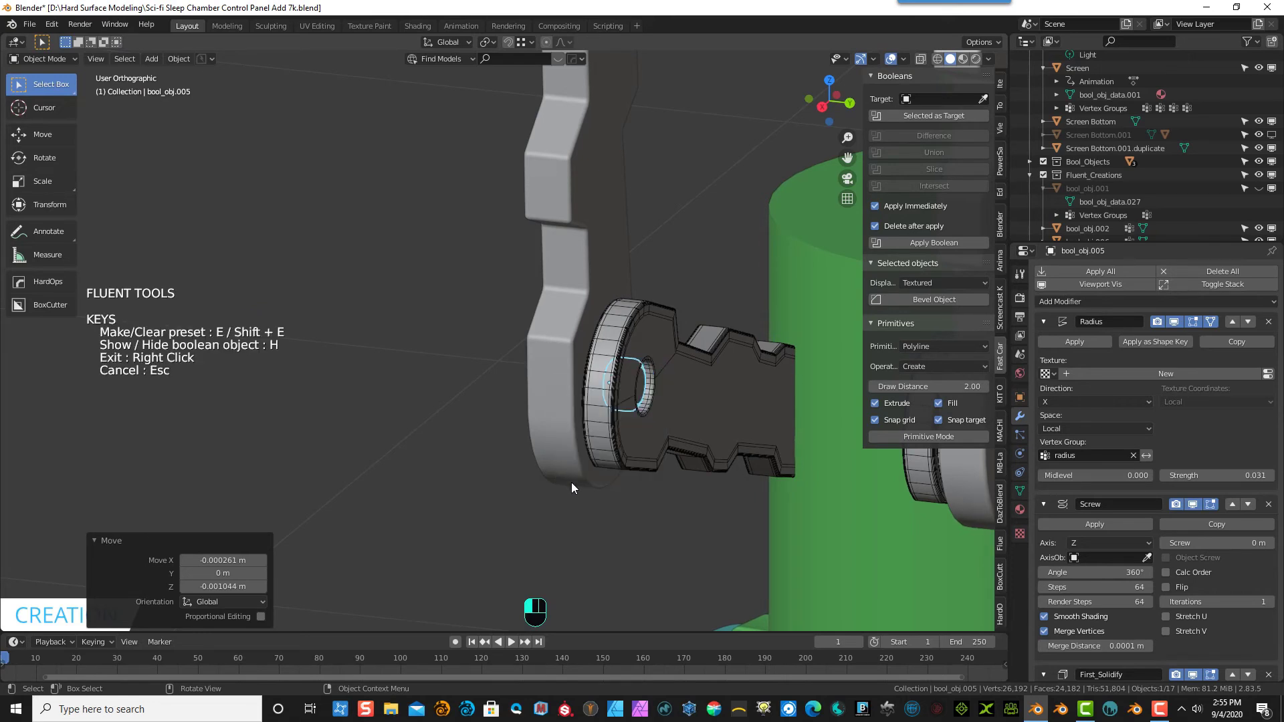
pyautogui.rightClick(486, 491)
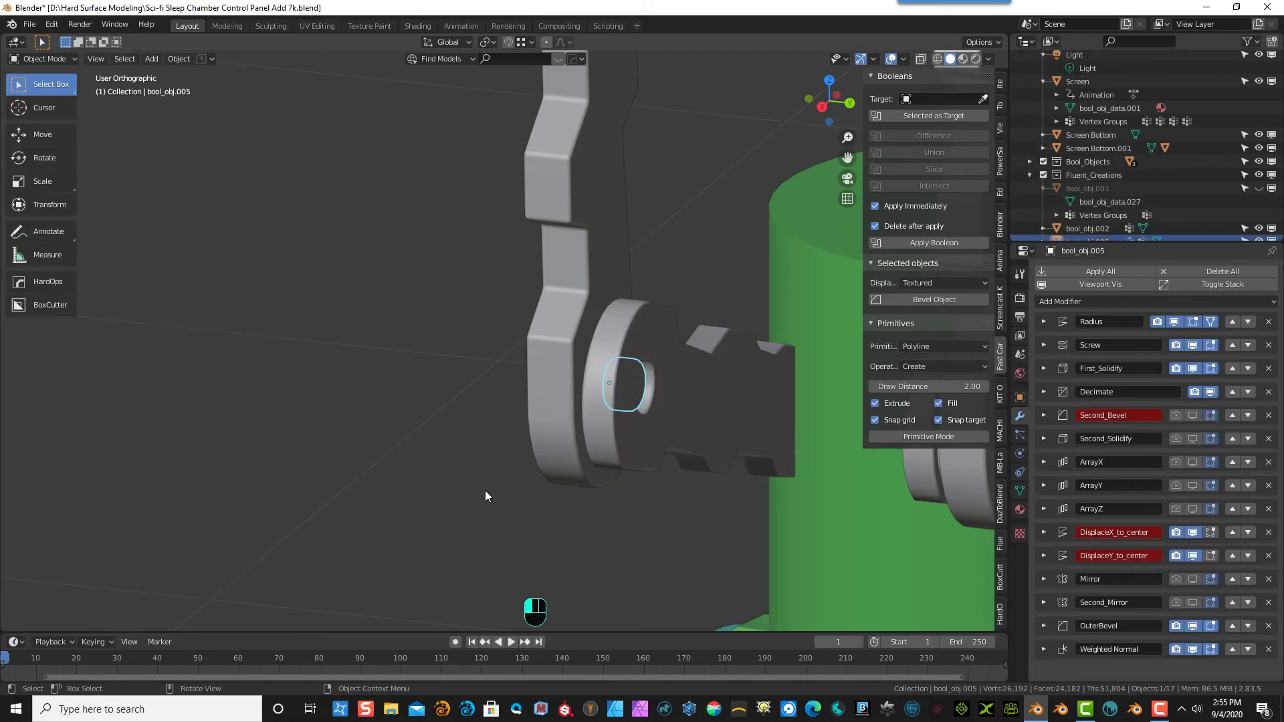
# - Move the new pin about 0.0265 m along Y so it protrudes from the arm's inner face
pyautogui.press('KP_1')
pyautogui.press('KP_3')
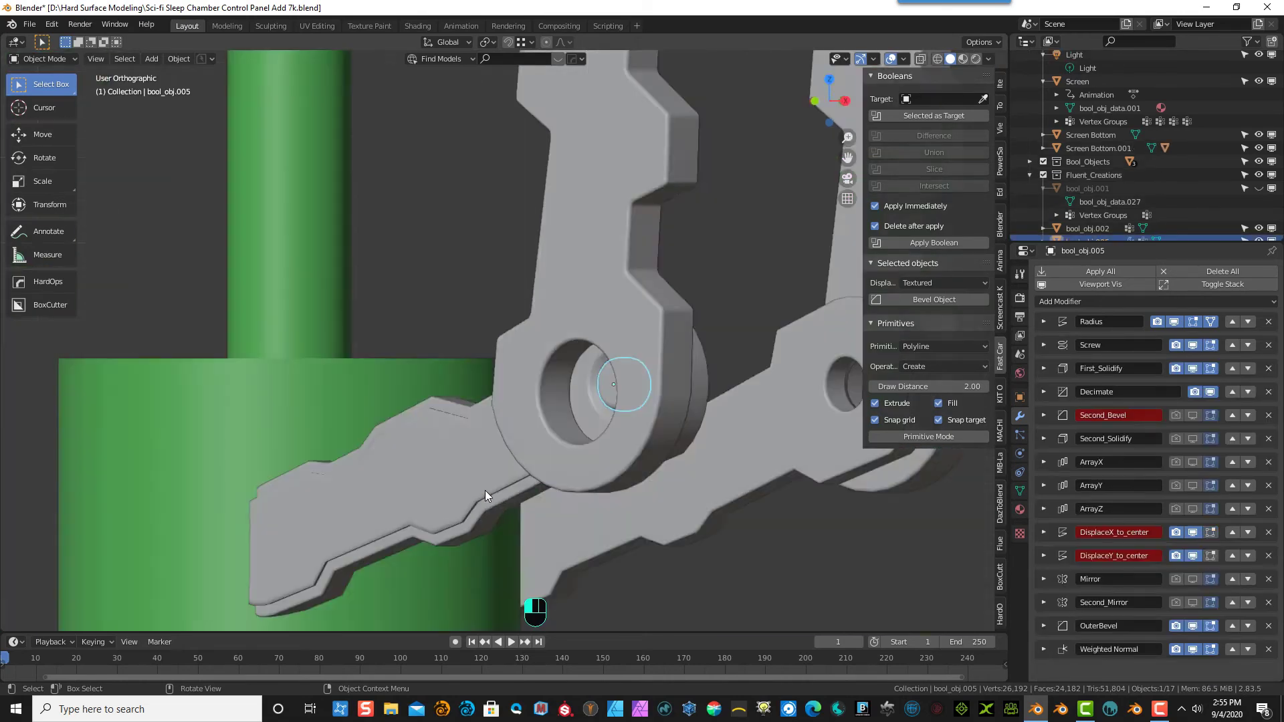
pyautogui.press('g')
pyautogui.press('y')
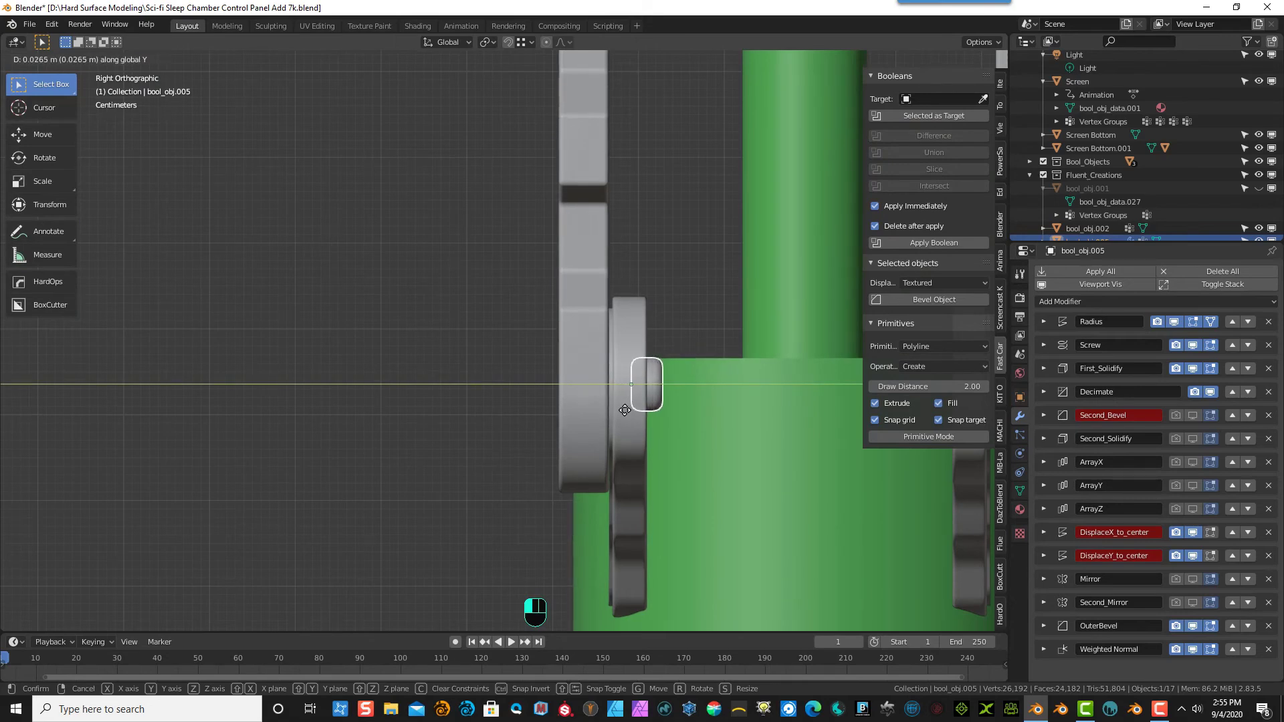
pyautogui.click(628, 410)
pyautogui.moveTo(628, 410); pyautogui.dragTo(623, 438, button='middle')
pyautogui.scroll(4, 684, 379)
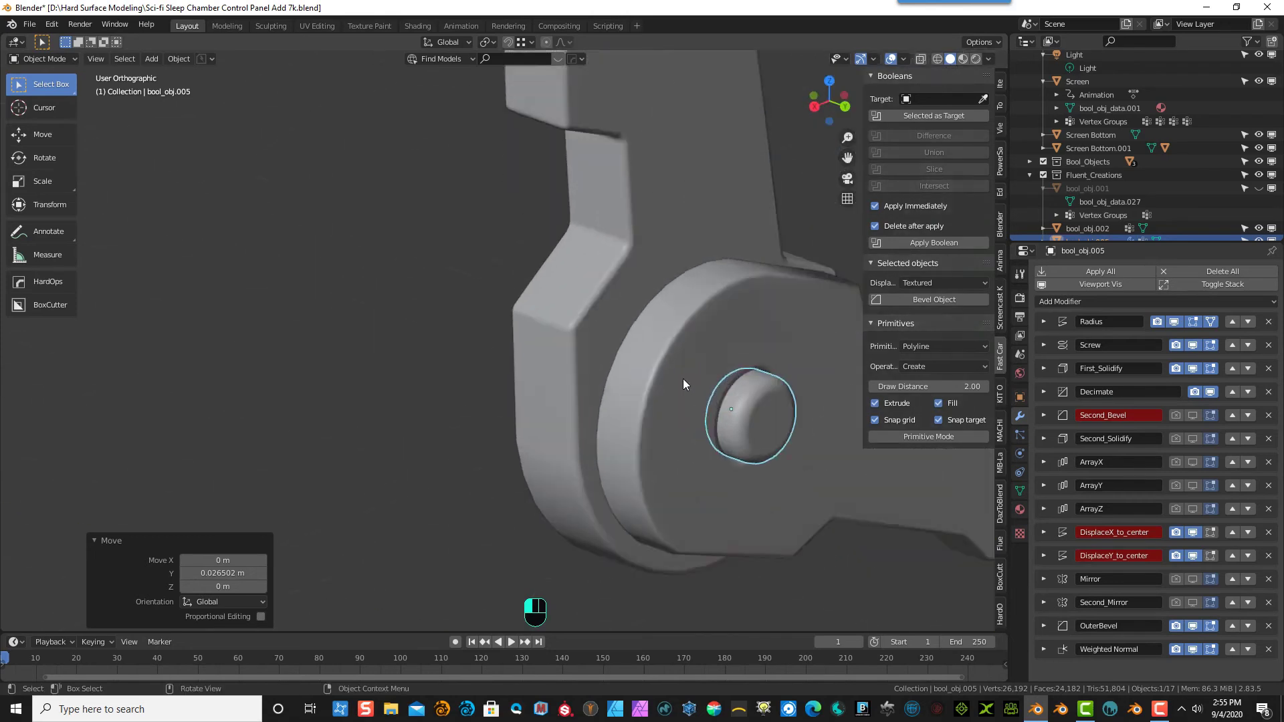
# - Run HardOps Smart Apply on the pin and set its OuterBevel offset to 0.006 m
pyautogui.press('q')
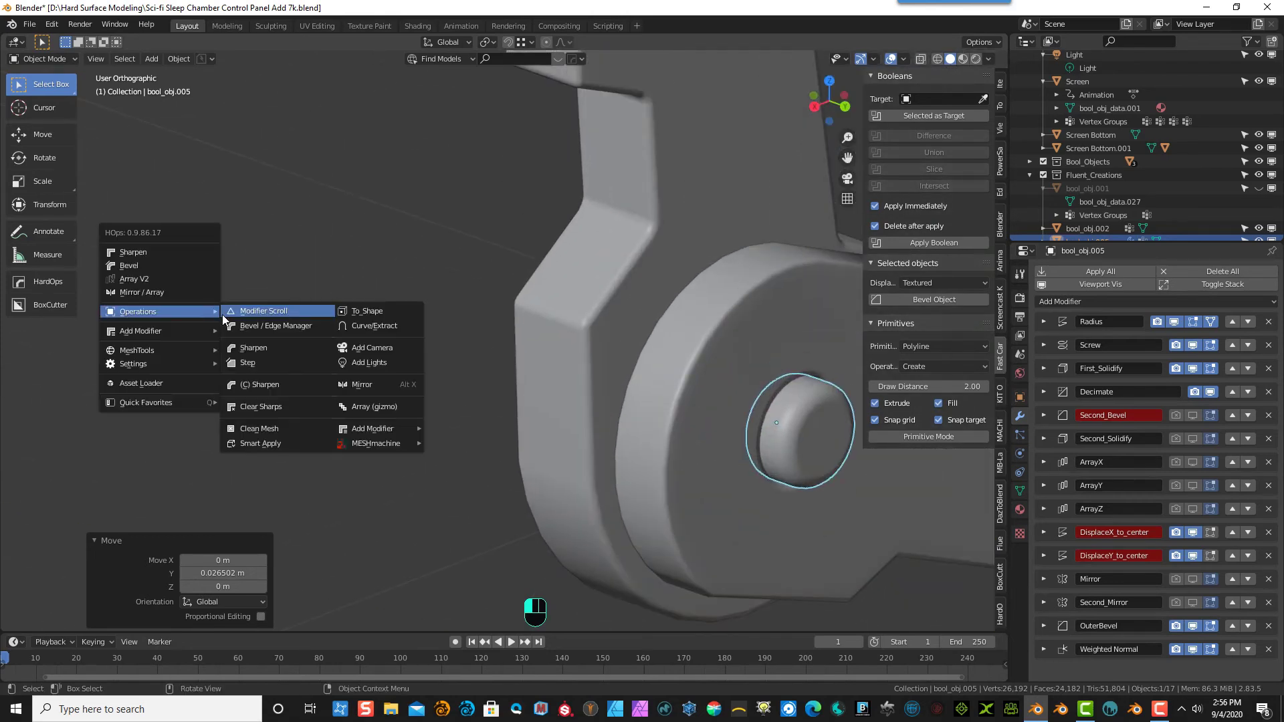
pyautogui.moveTo(190, 313)
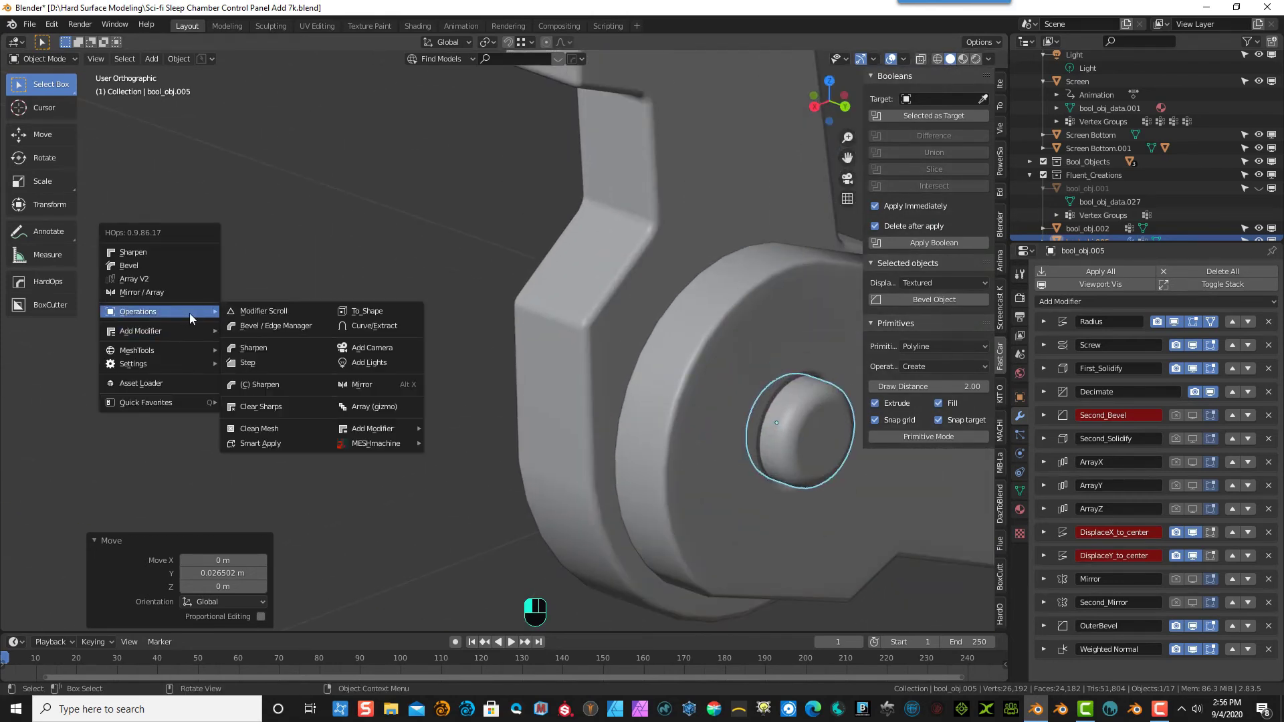
pyautogui.click(268, 443)
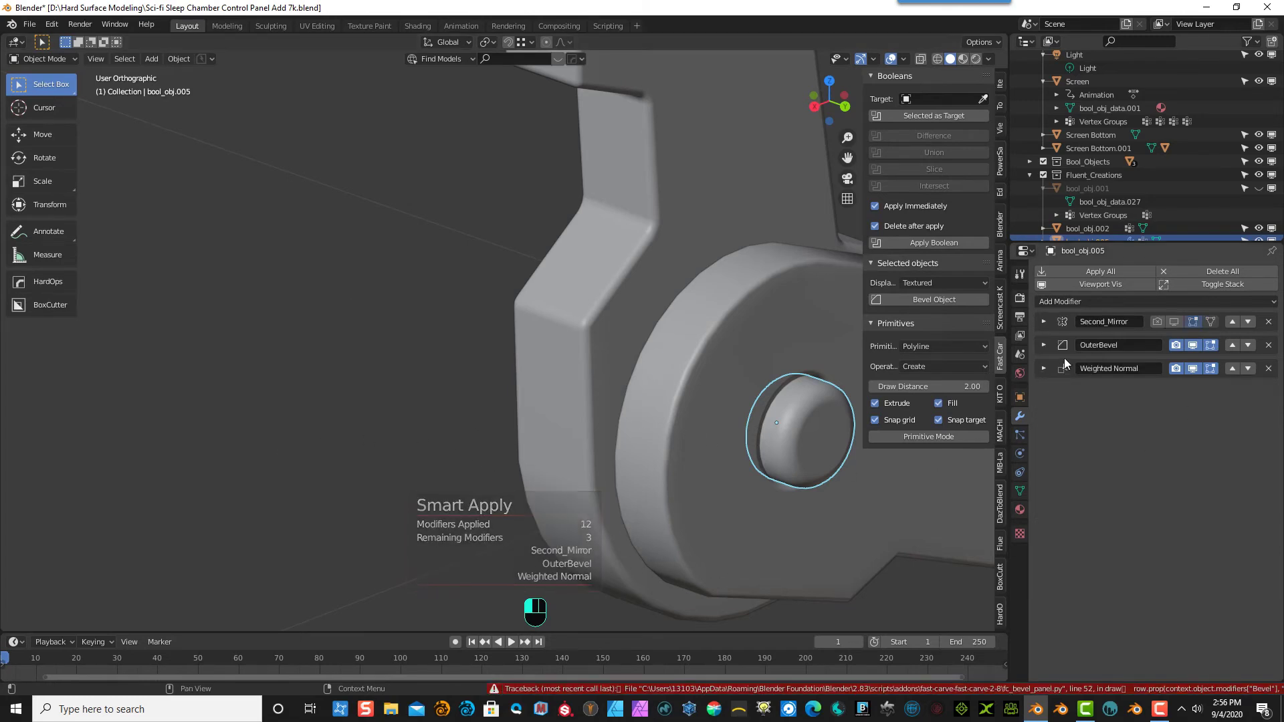
pyautogui.click(1044, 345)
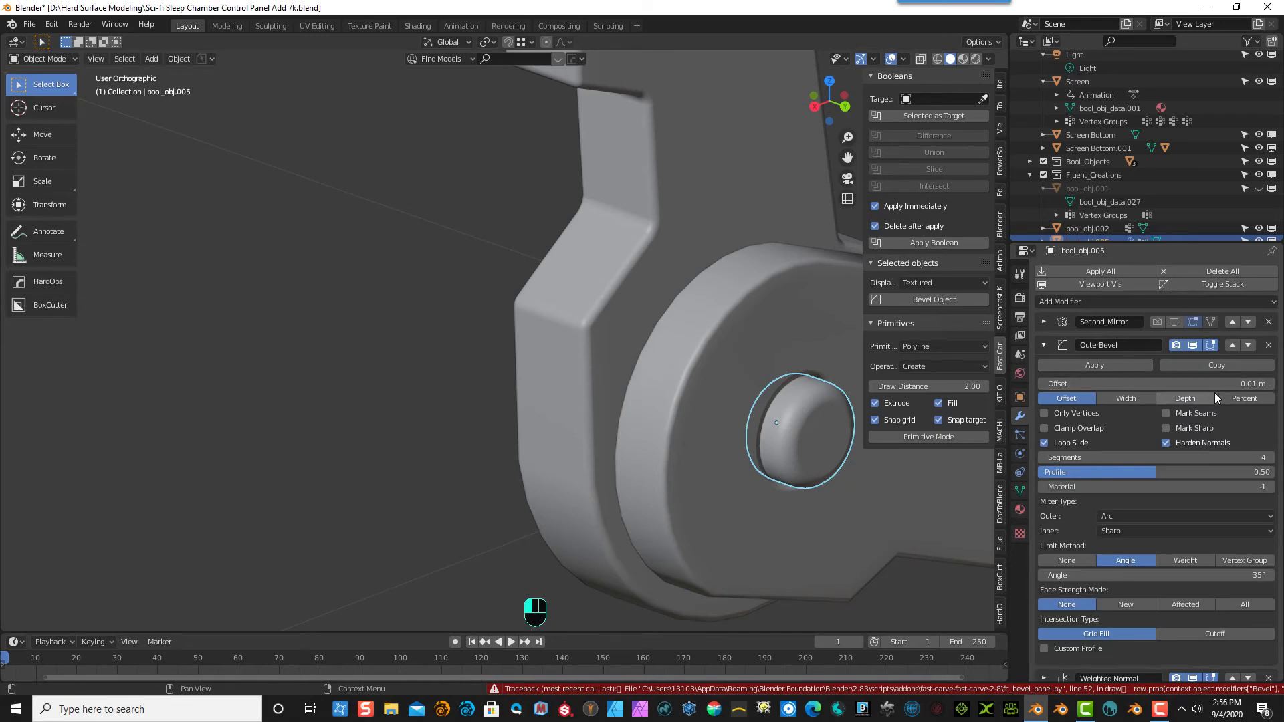
pyautogui.click(1055, 384)
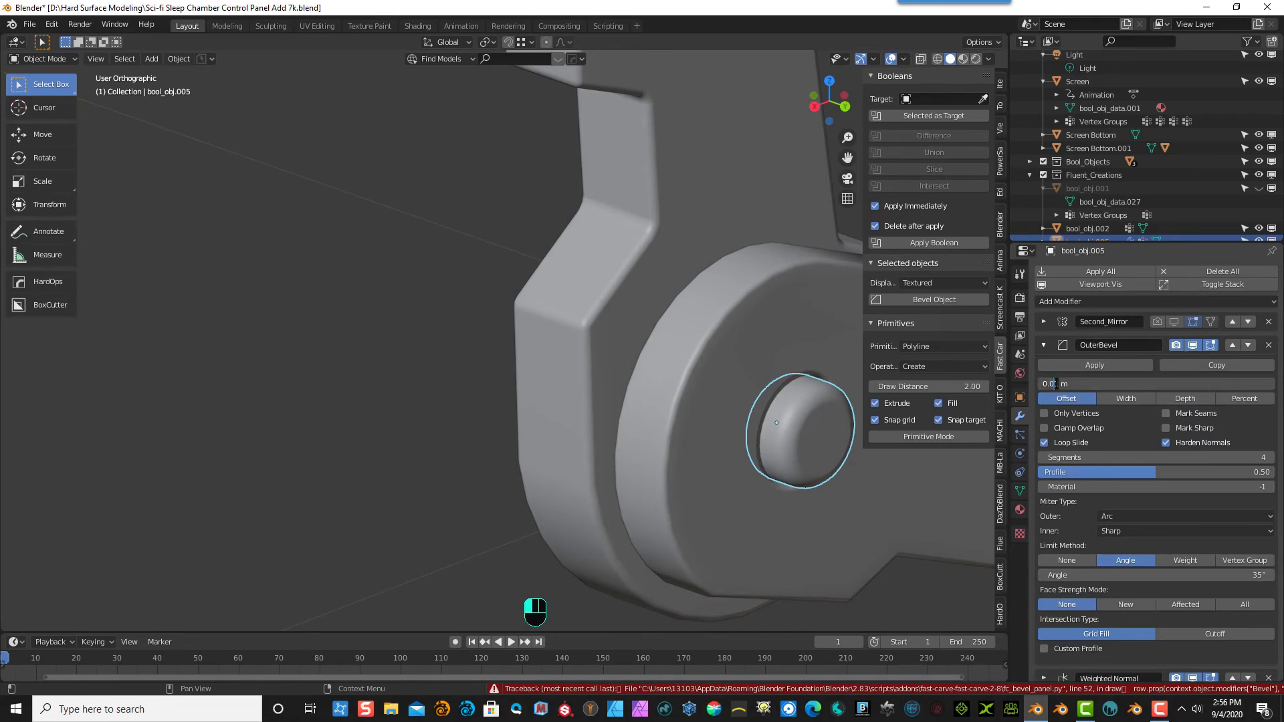
pyautogui.press('Delete')
pyautogui.write('06')
pyautogui.press('Return')
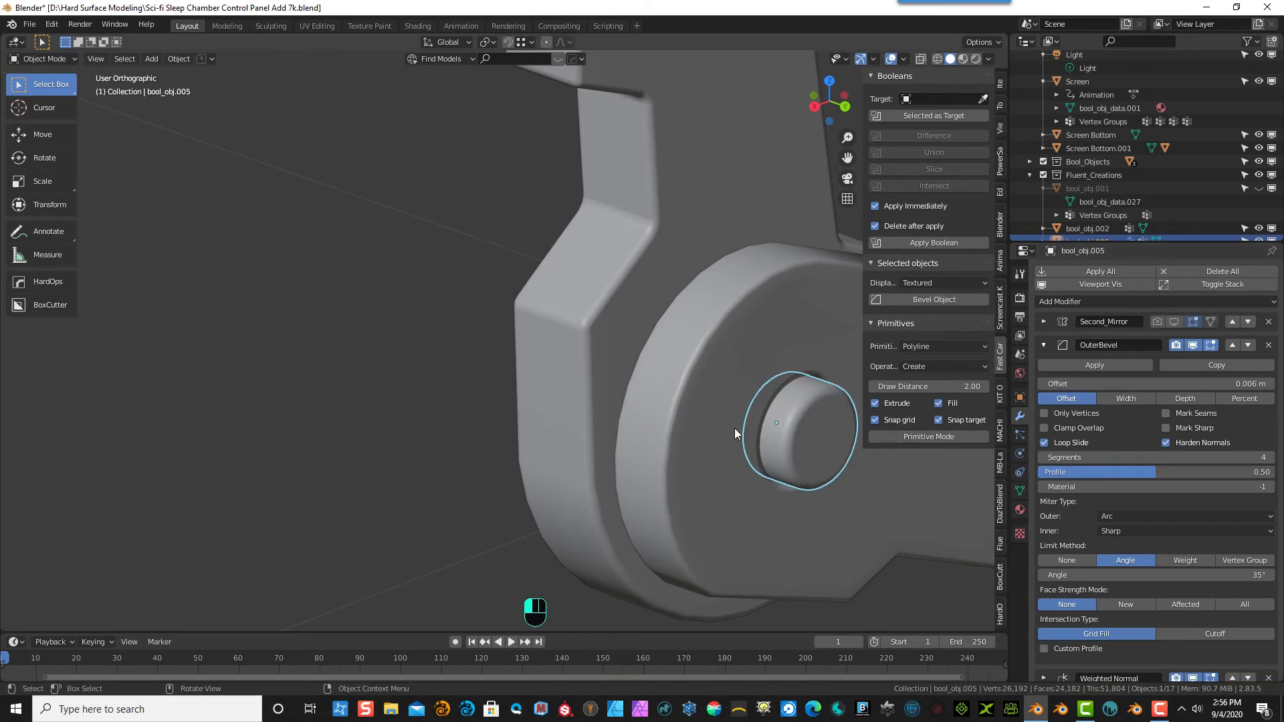
# - Deselect and reselect the pin to check its bevel, and save the file
pyautogui.click(355, 420)
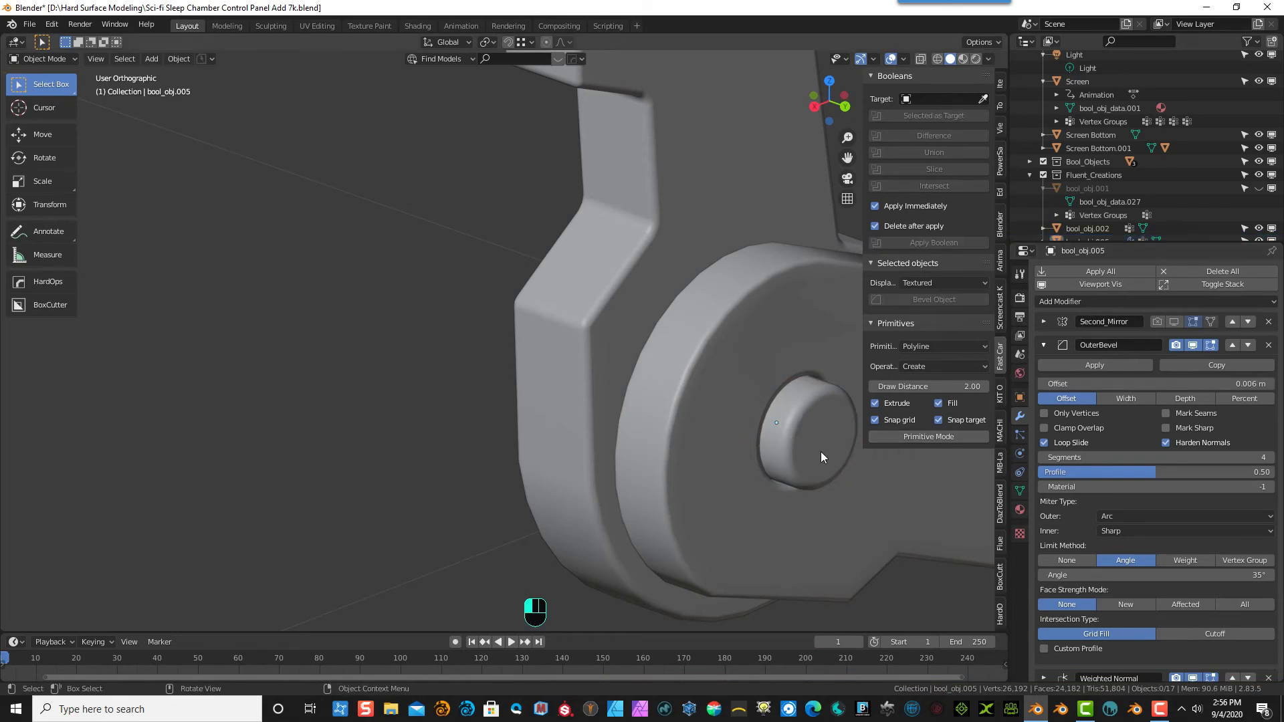
pyautogui.click(822, 455)
pyautogui.keyDown('alt'); pyautogui.moveTo(455, 487); pyautogui.dragTo(999, 357, button='middle'); pyautogui.keyUp('alt')
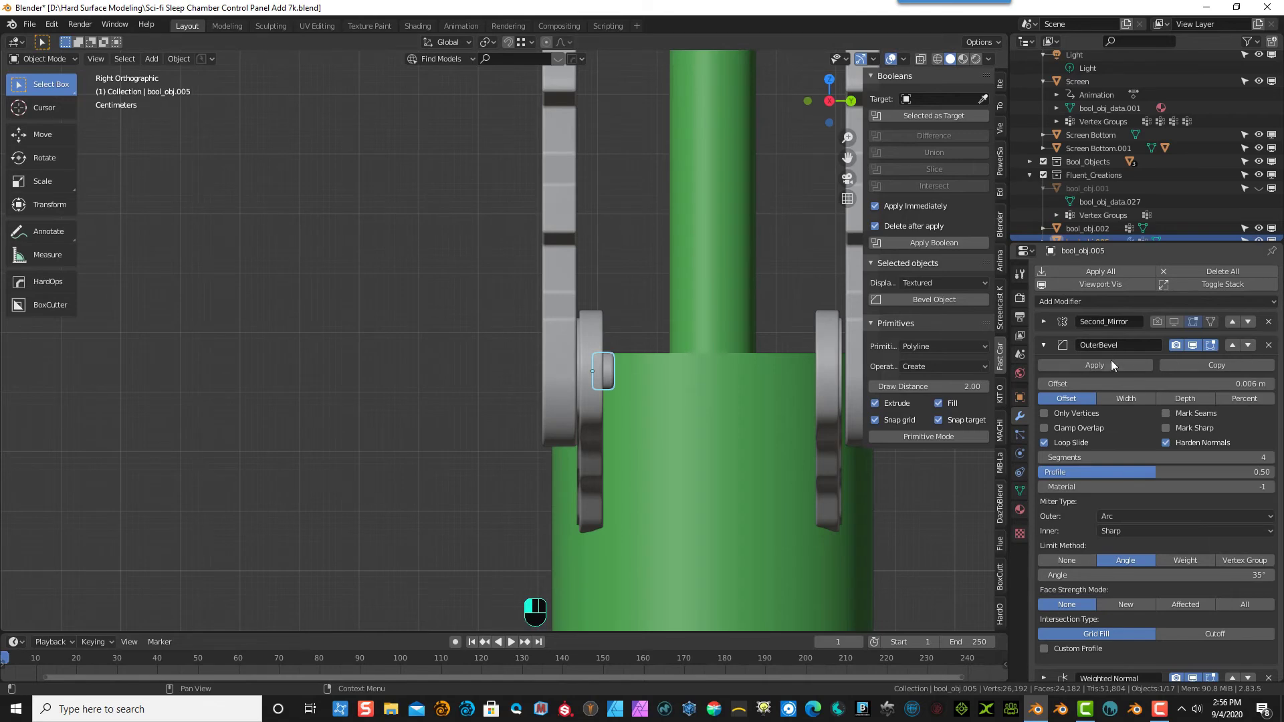
pyautogui.hotkey('ctrl', 's')
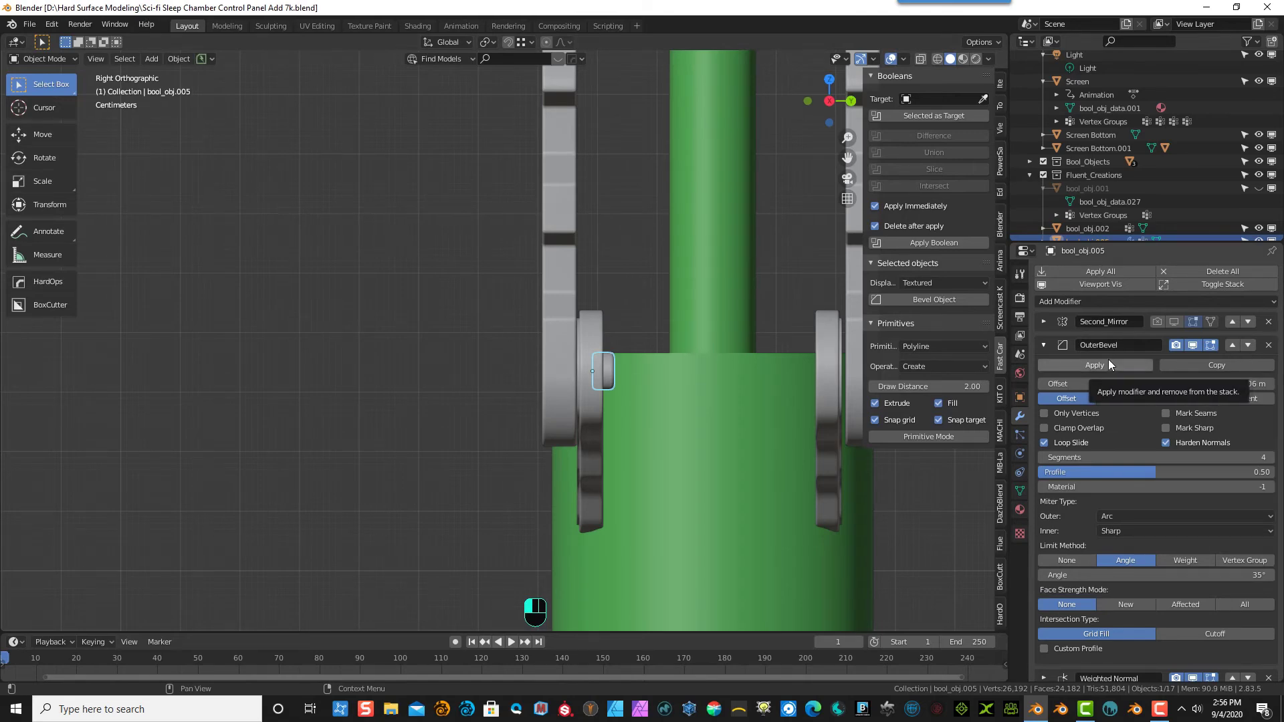
# - Apply the pin's OuterBevel modifier and remove its Weighted Normal and Second_Mirror modifiers
pyautogui.click(1111, 362)
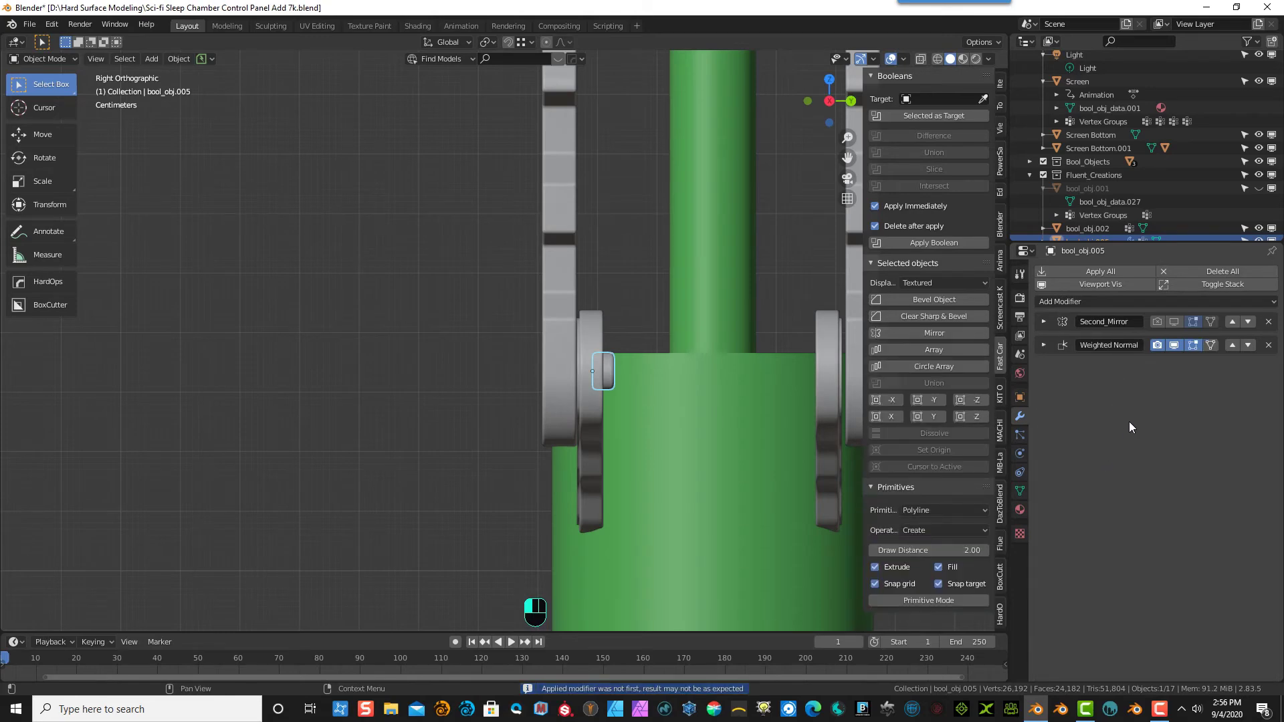
pyautogui.click(1269, 345)
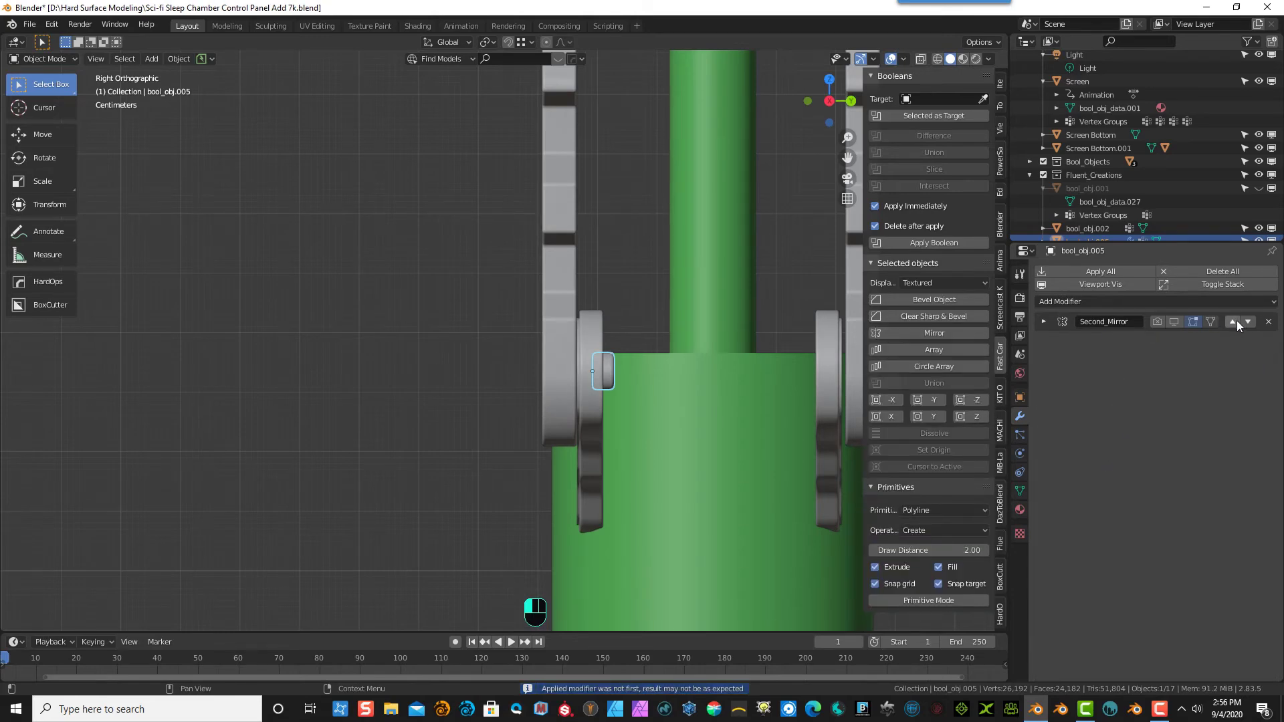
pyautogui.click(1269, 321)
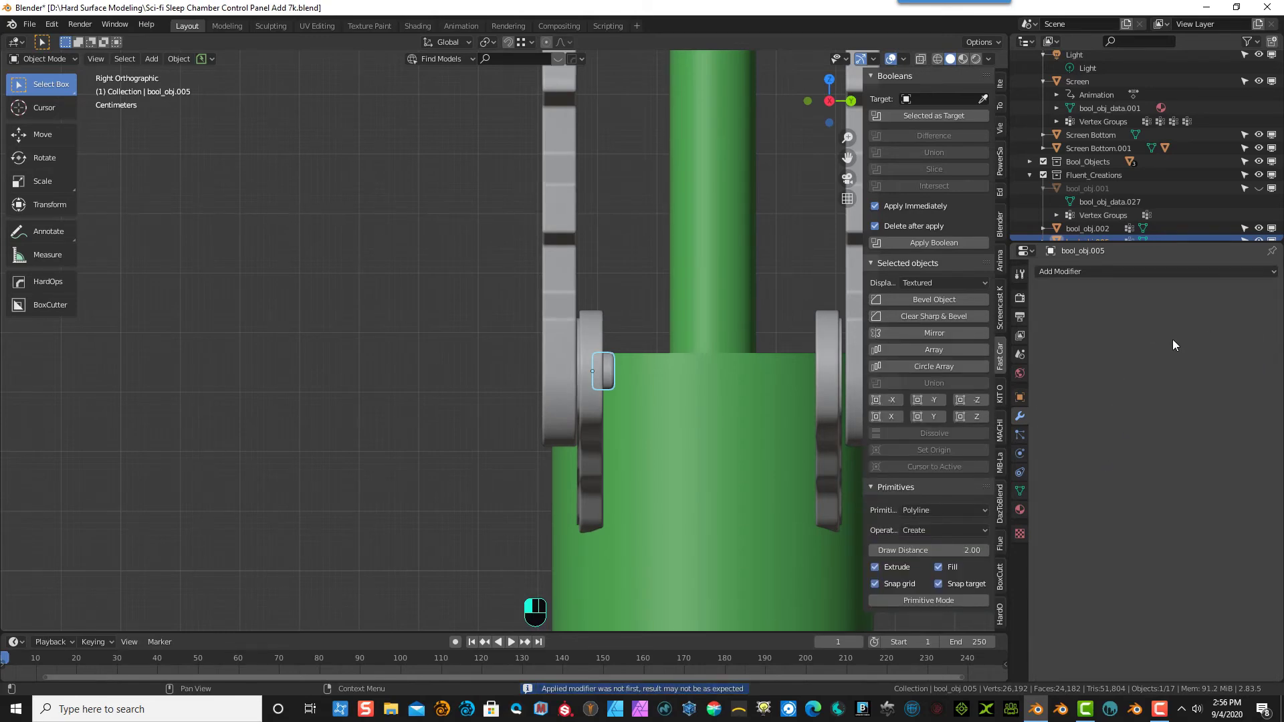
# - Mirror the pin onto the opposite arm with a Mirror modifier using only the Z axis
pyautogui.click(933, 417)
pyautogui.moveTo(836, 428); pyautogui.dragTo(783, 442, button='middle')
pyautogui.click(942, 333)
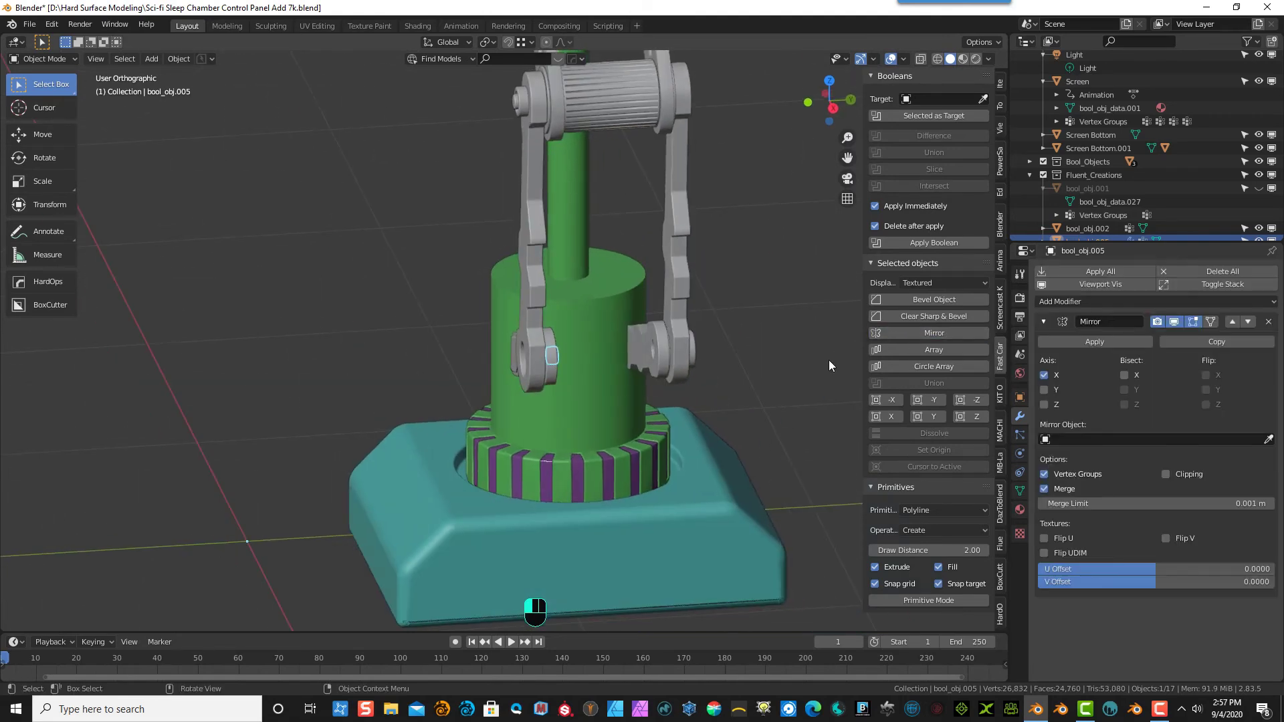
pyautogui.click(1044, 404)
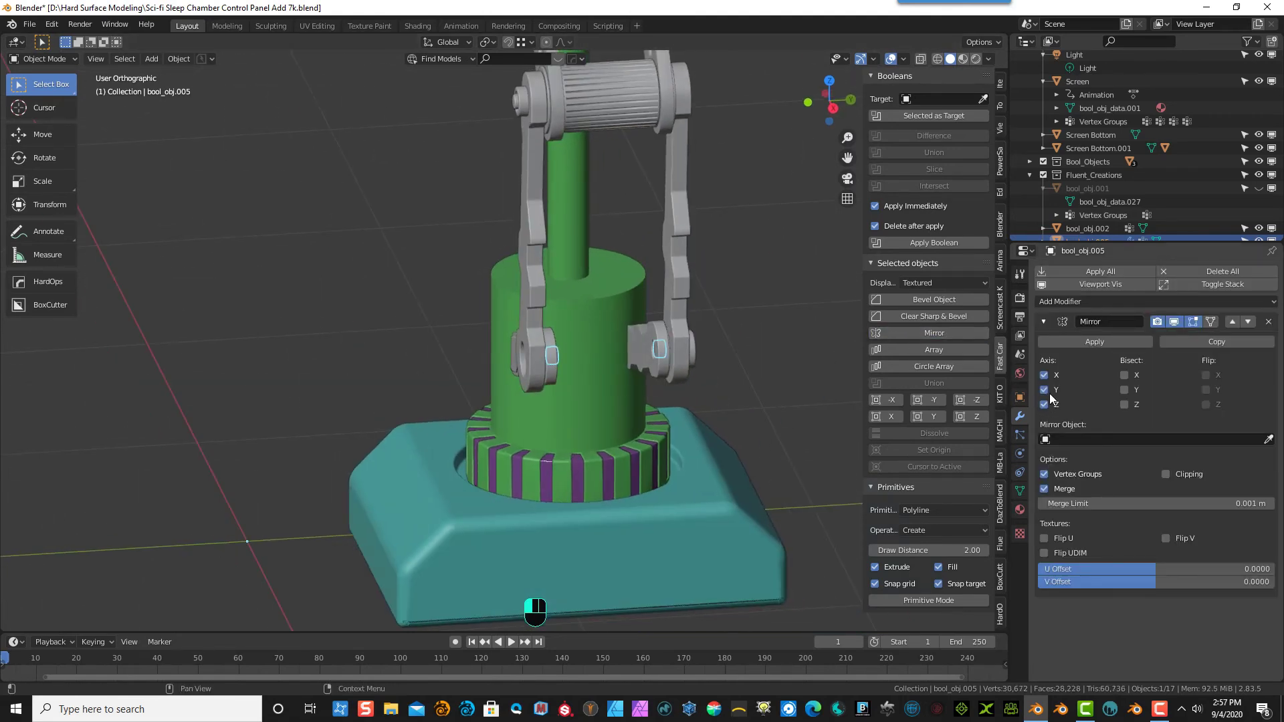
pyautogui.click(1044, 390)
pyautogui.click(1044, 375)
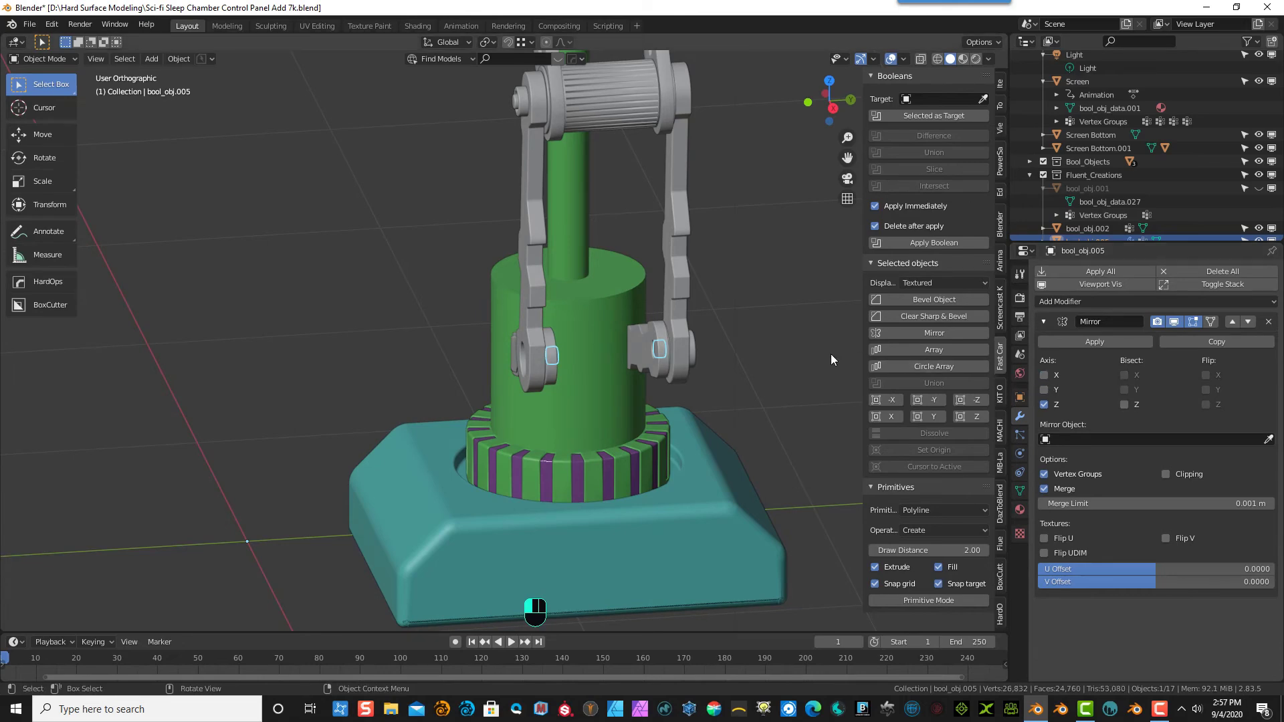
# - Inspect the mirrored pin in both pivot holes and apply the Mirror modifier
pyautogui.scroll(-2, 803, 357)
pyautogui.moveTo(784, 361); pyautogui.dragTo(740, 353, button='middle')
pyautogui.moveTo(743, 346); pyautogui.dragTo(838, 356, button='middle')
pyautogui.scroll(3, 799, 372)
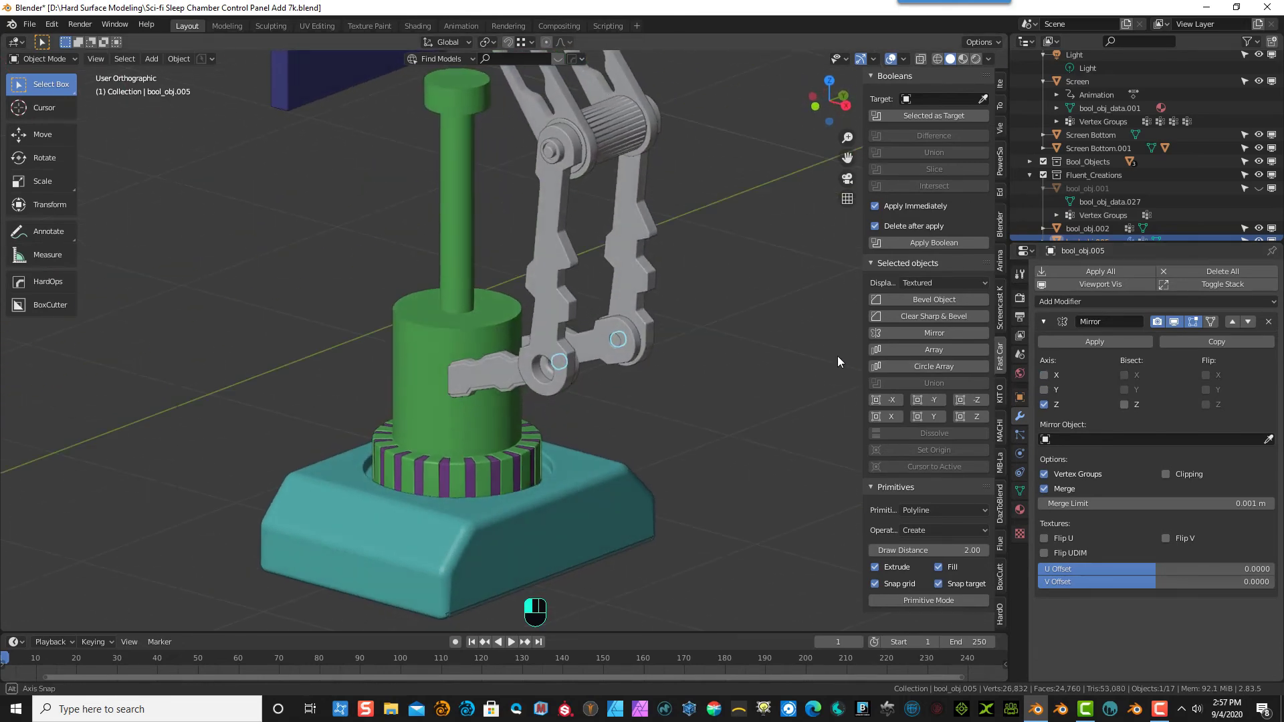
pyautogui.scroll(4, 708, 364)
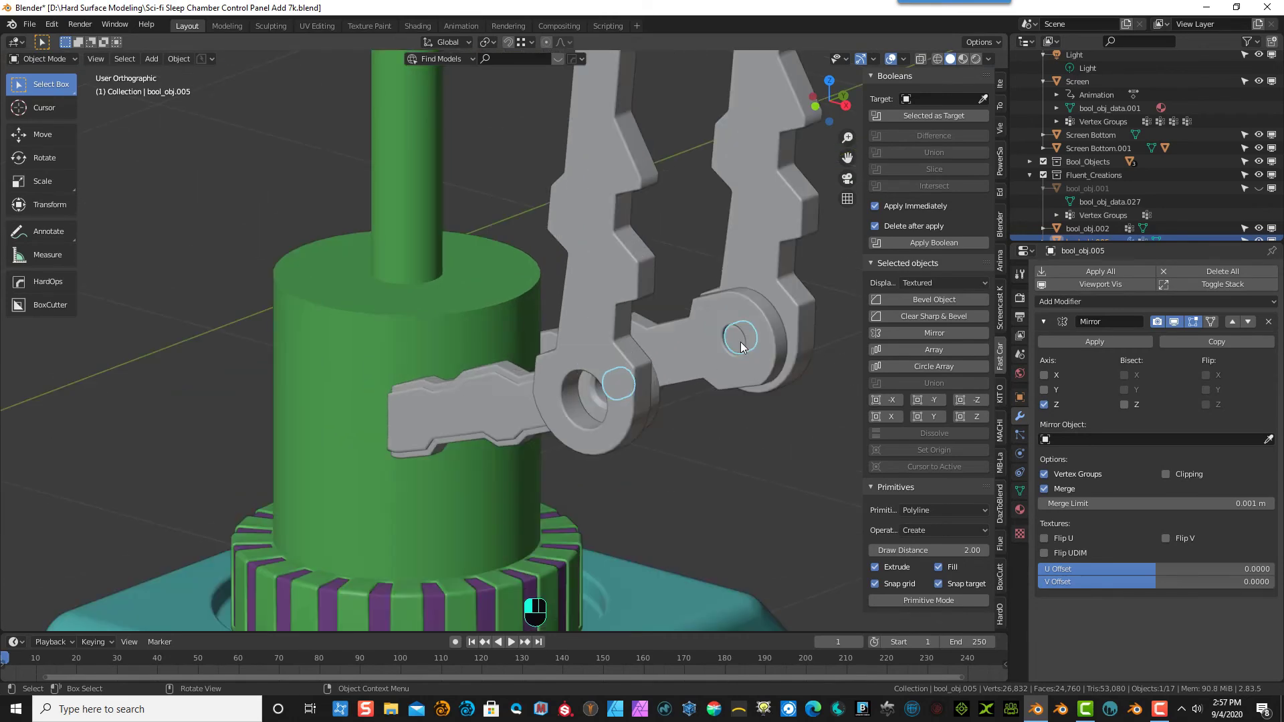
pyautogui.click(1090, 343)
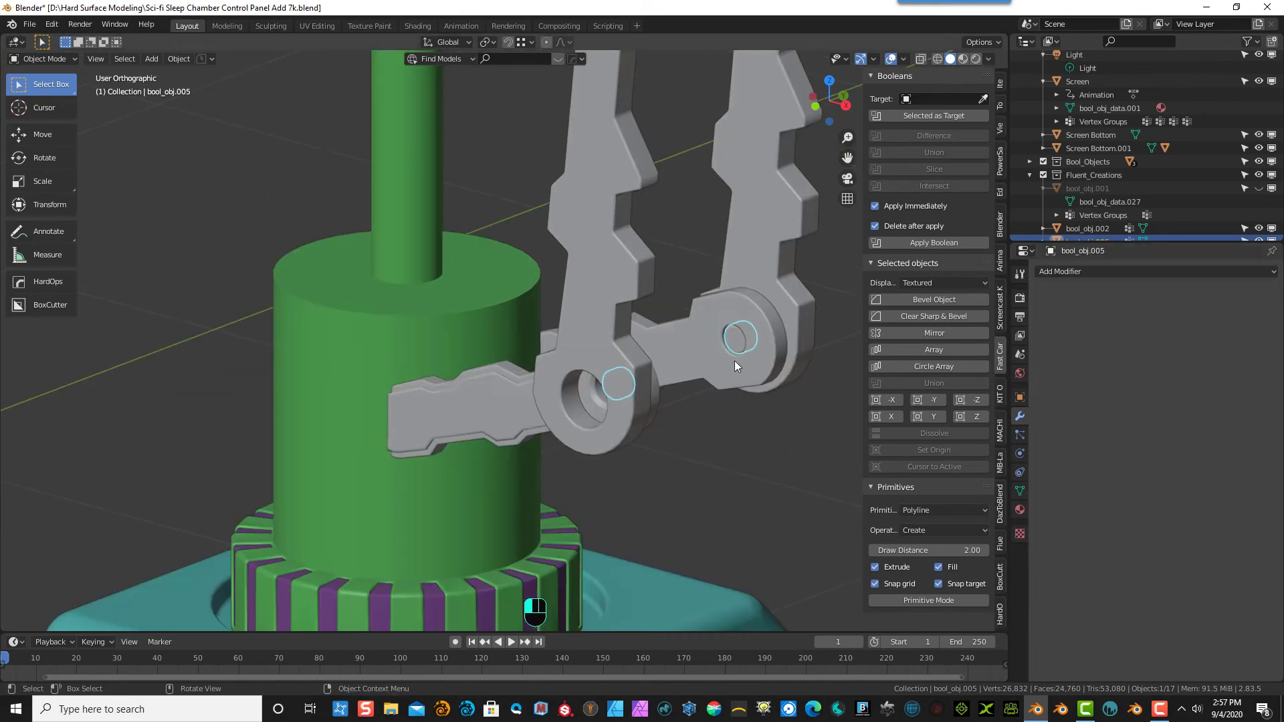
# - In Edit Mode, select the end face of the opposite arm's pin and grow the selection to the whole pin
pyautogui.click(44, 59)
pyautogui.click(40, 91)
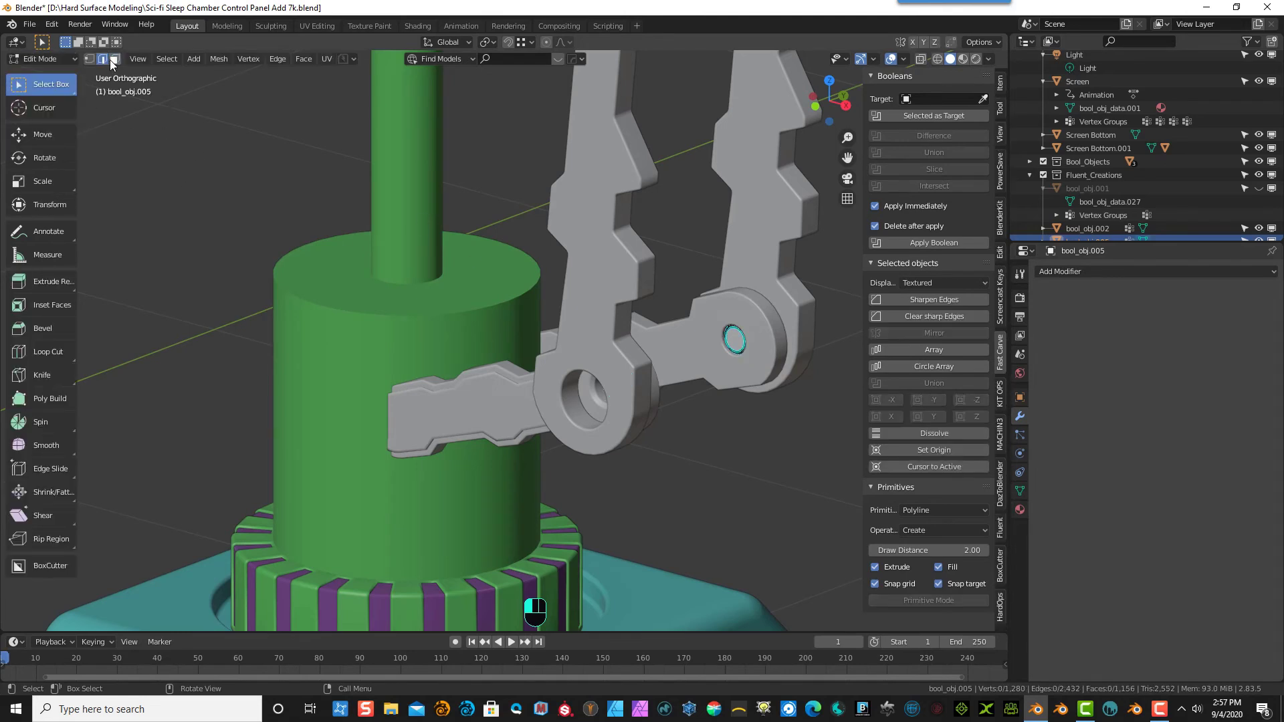
pyautogui.click(731, 344)
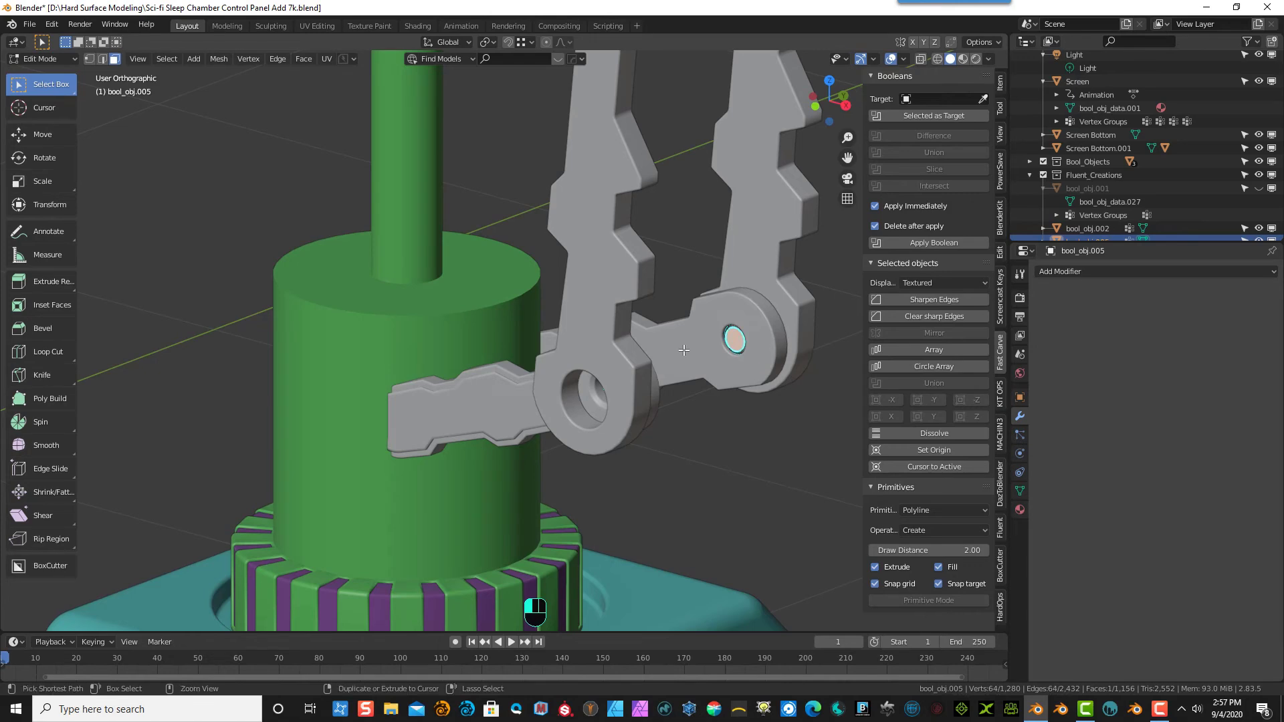
pyautogui.press('ctrl+KP_Add')
pyautogui.press('ctrl+KP_Add')
pyautogui.press('ctrl+KP_Add')
pyautogui.press('ctrl+KP_Add')
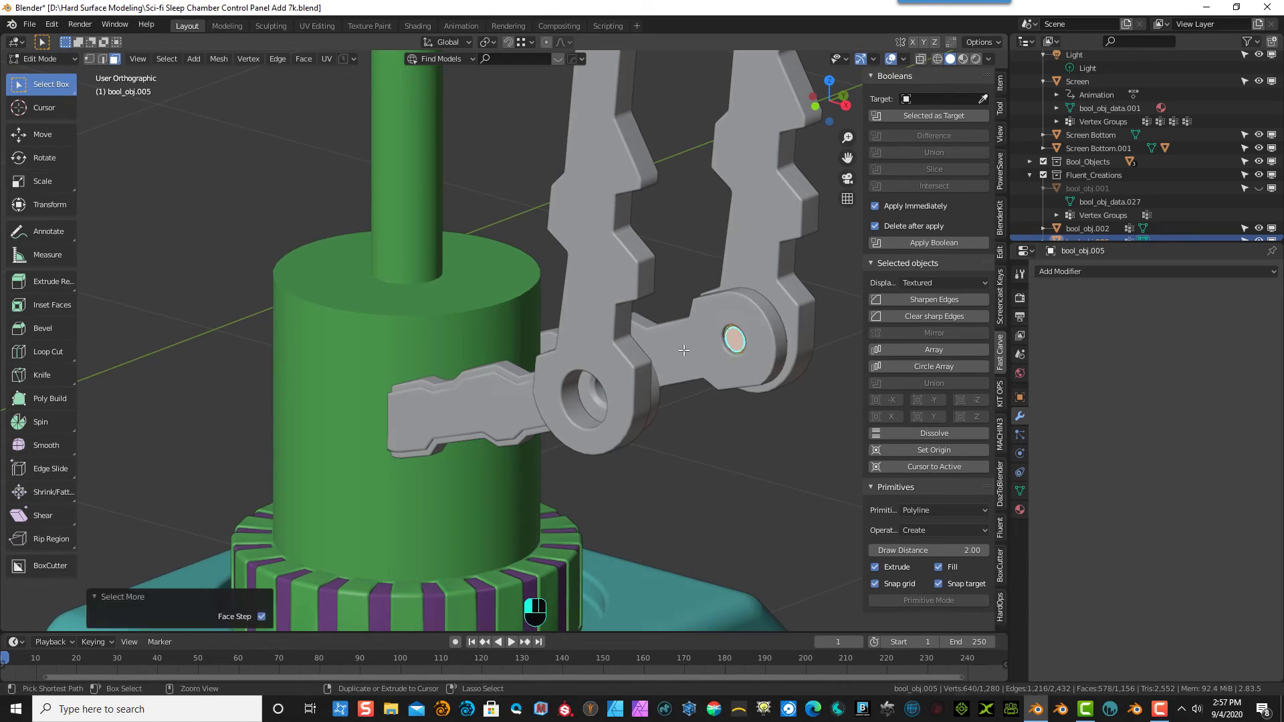
# - From the bottom view, move the selected pin about -0.0236 m along Y to protrude from its arm's inner face
pyautogui.press('KP_7')
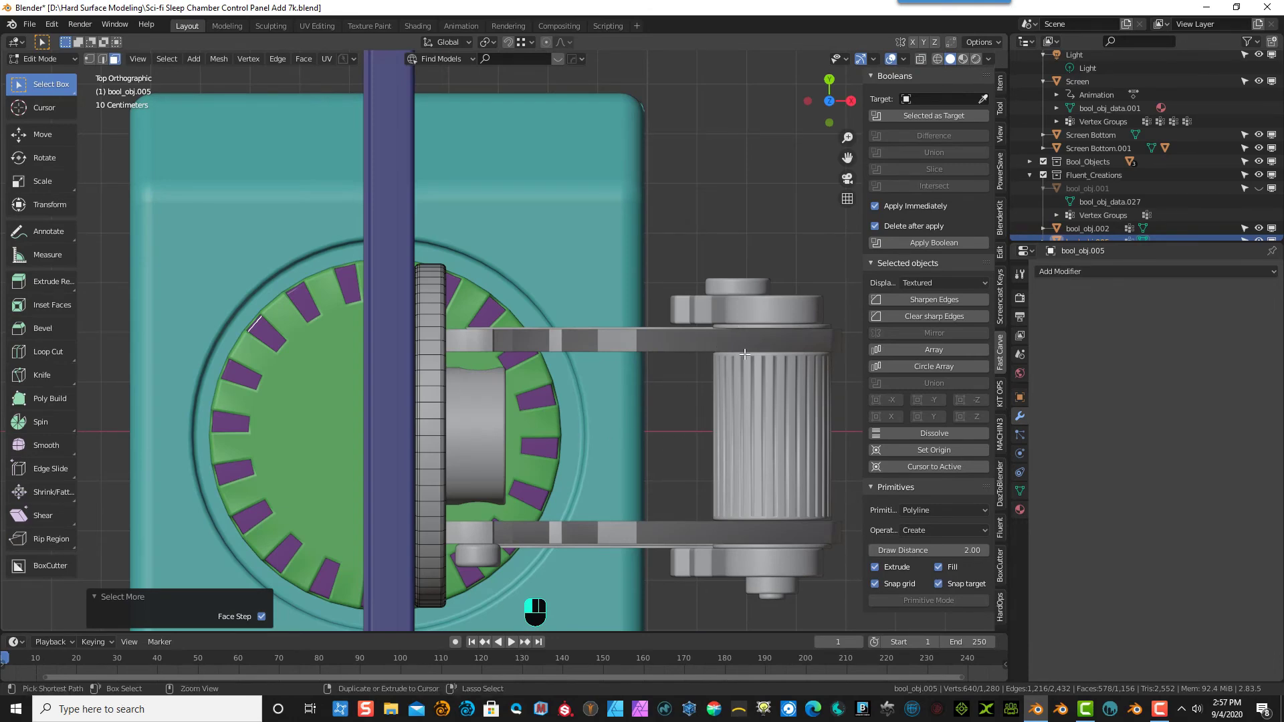
pyautogui.press('ctrl+KP_7')
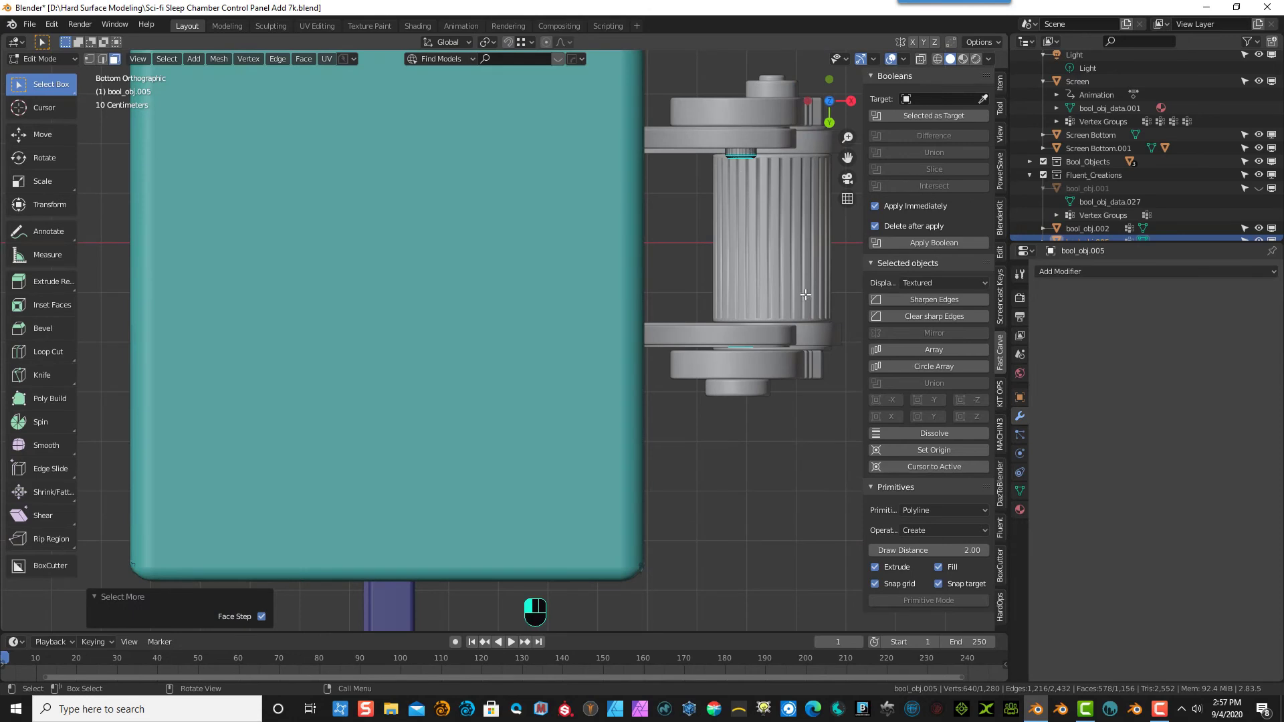
pyautogui.scroll(1, 806, 294)
pyautogui.keyDown('shift'); pyautogui.moveTo(788, 374); pyautogui.dragTo(676, 403, button='middle'); pyautogui.keyUp('shift')
pyautogui.press('g')
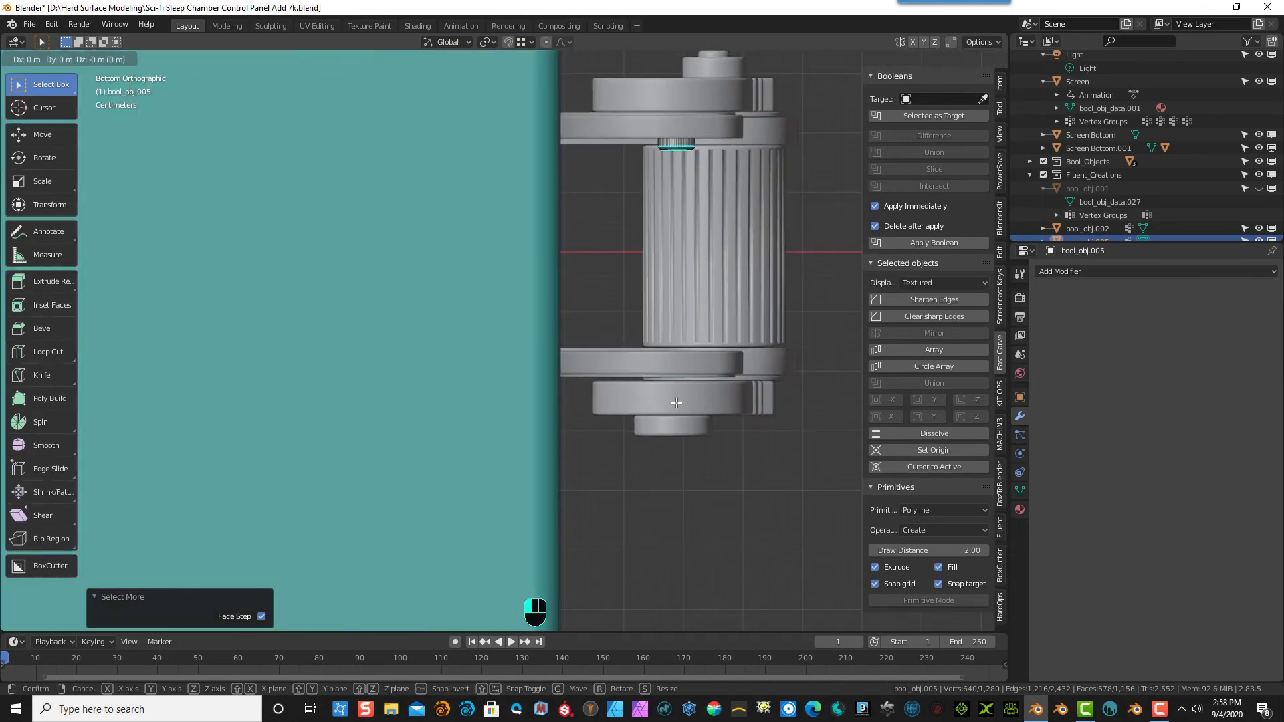
pyautogui.press('y')
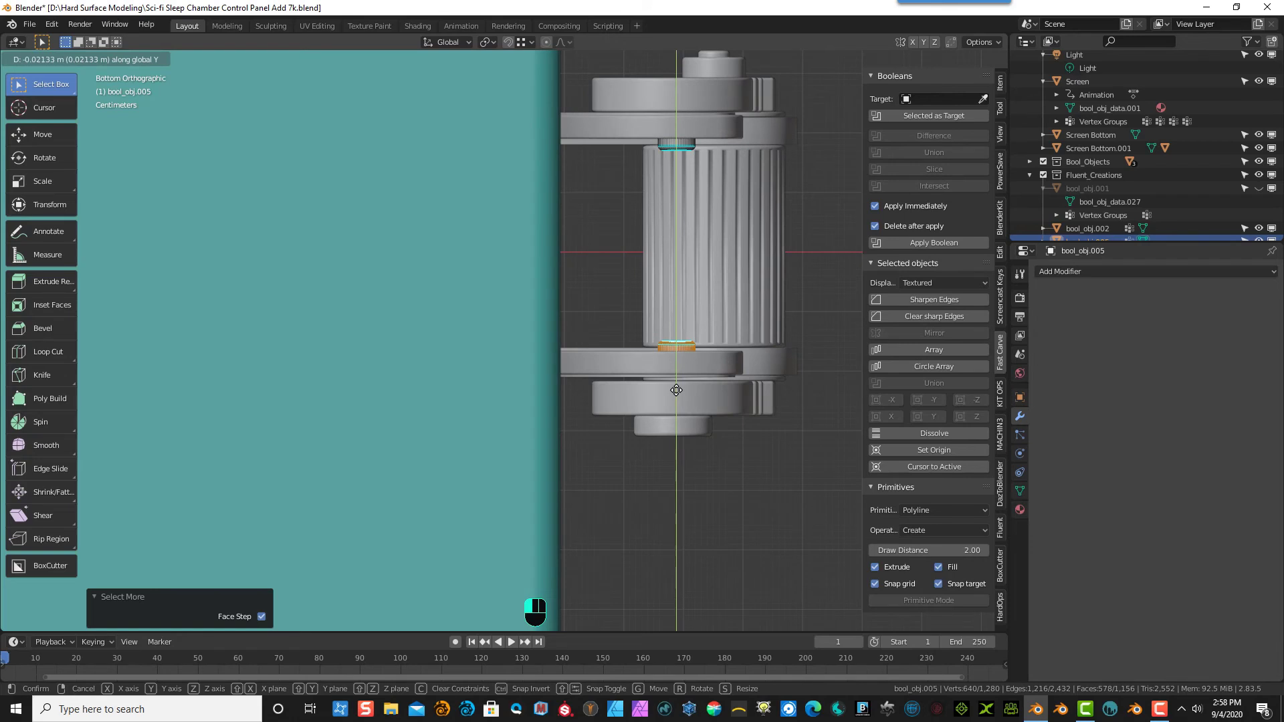
pyautogui.click(672, 389)
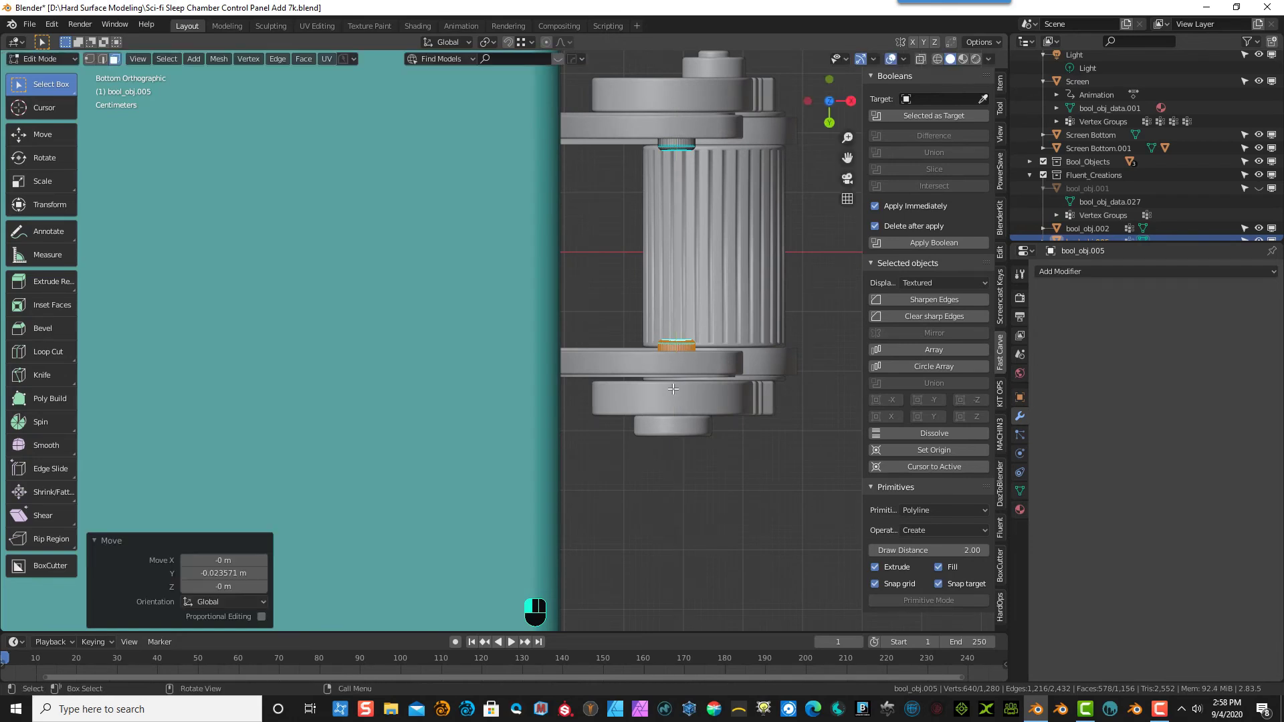
# - Deselect the pin geometry and return to Object Mode
pyautogui.click(741, 440)
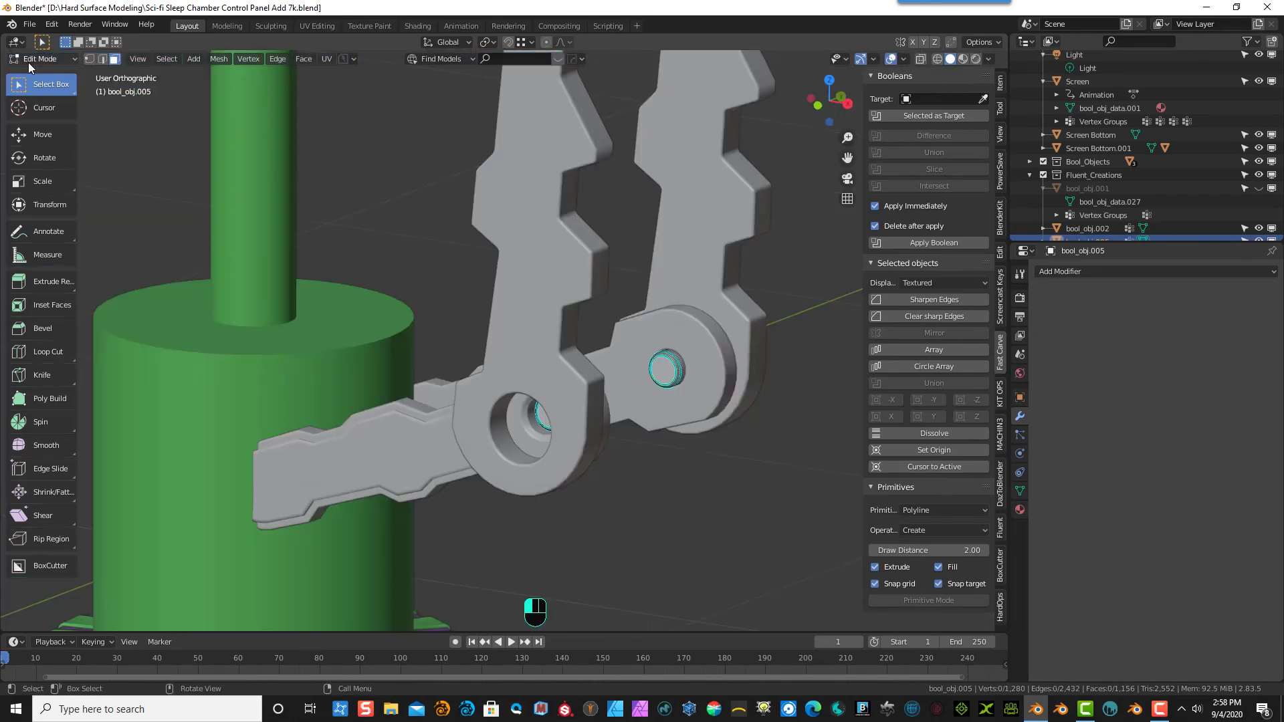
pyautogui.click(28, 58)
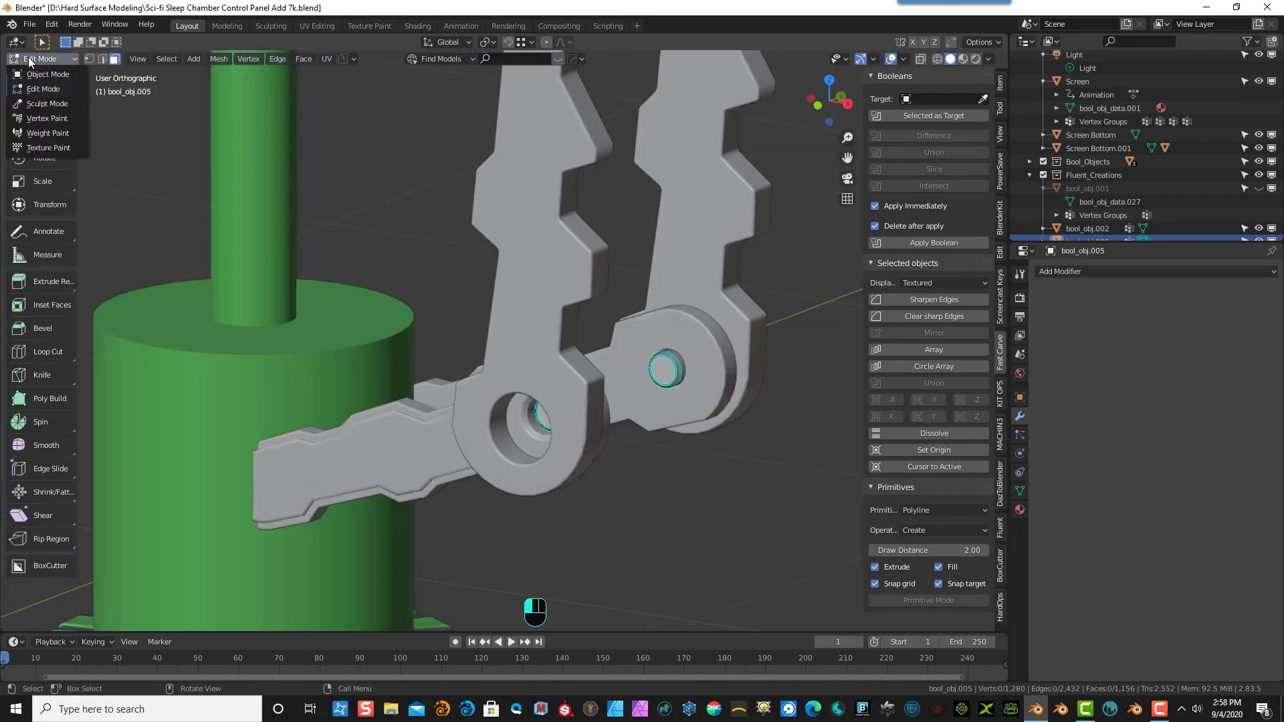
pyautogui.click(40, 75)
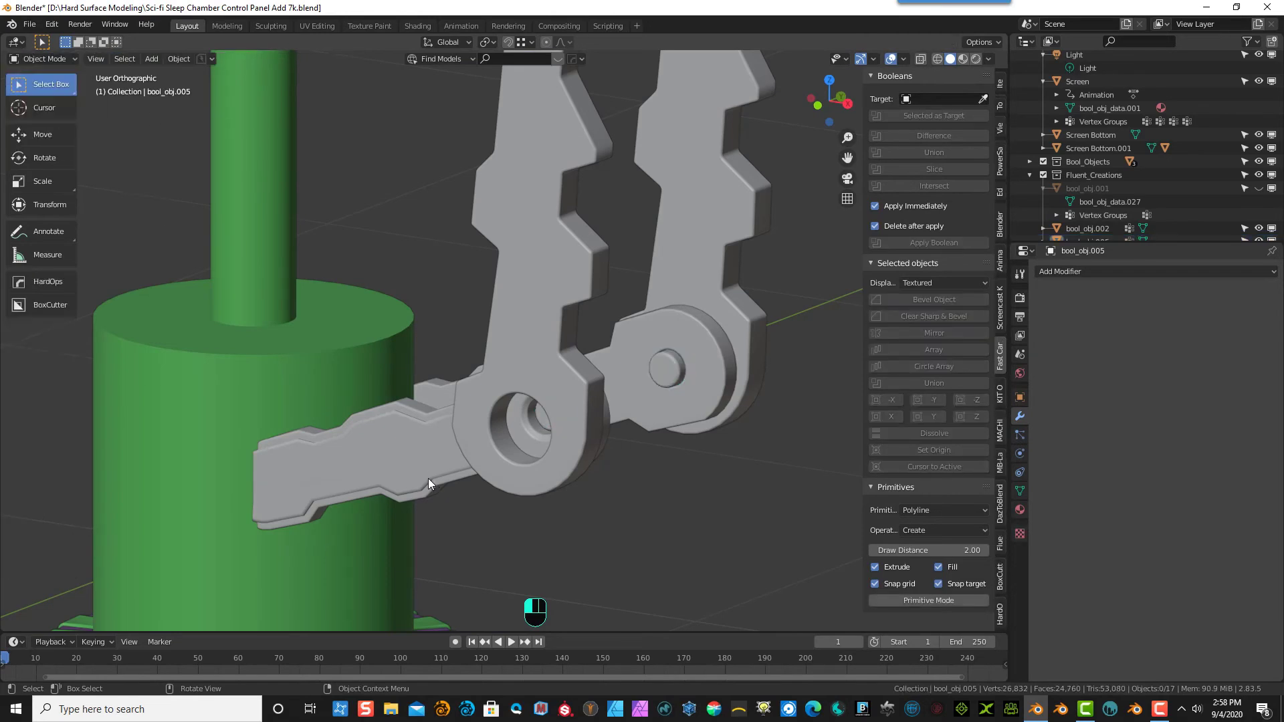
# - Select the Screen Bottom.001 arms and the green cylinder, invert the selection and hide all the other objects
pyautogui.click(377, 437)
pyautogui.click(124, 59)
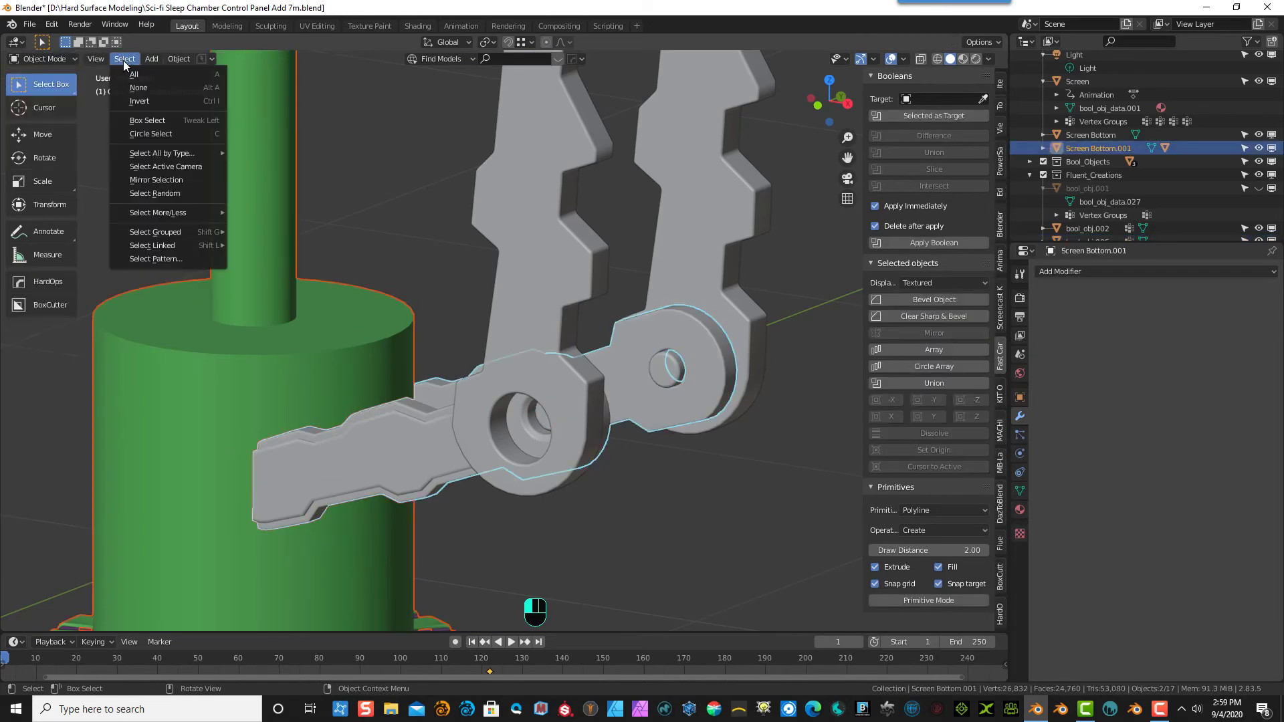
pyautogui.click(139, 102)
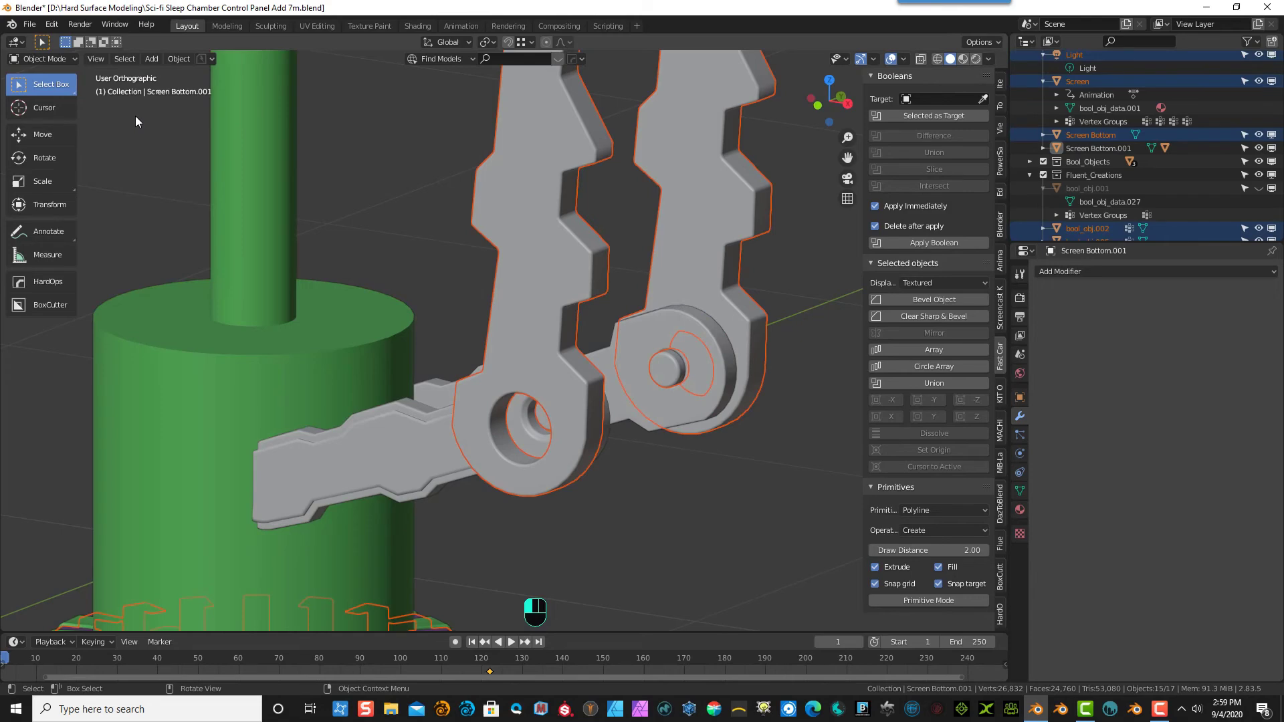
pyautogui.press('h')
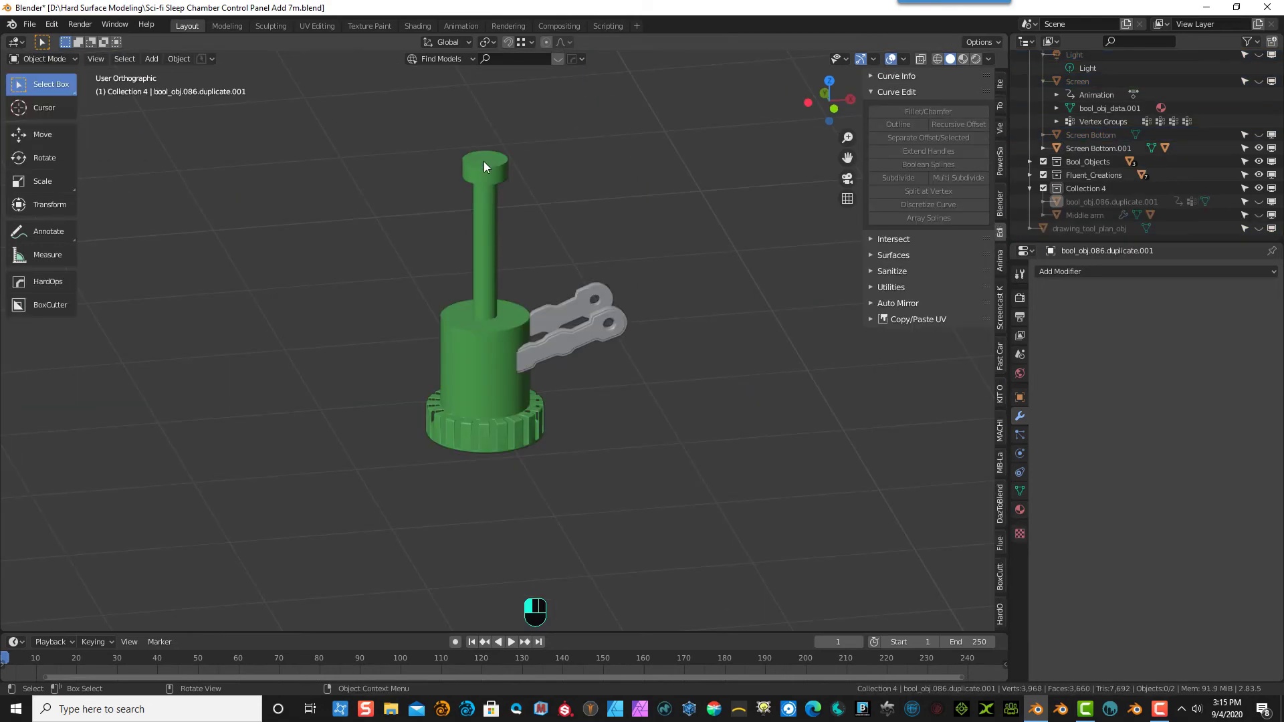
# - Copy the green cylinder bool_obj.086 and delete the old bool_obj.086.duplicate.001 object from Collection 4
pyautogui.click(485, 160)
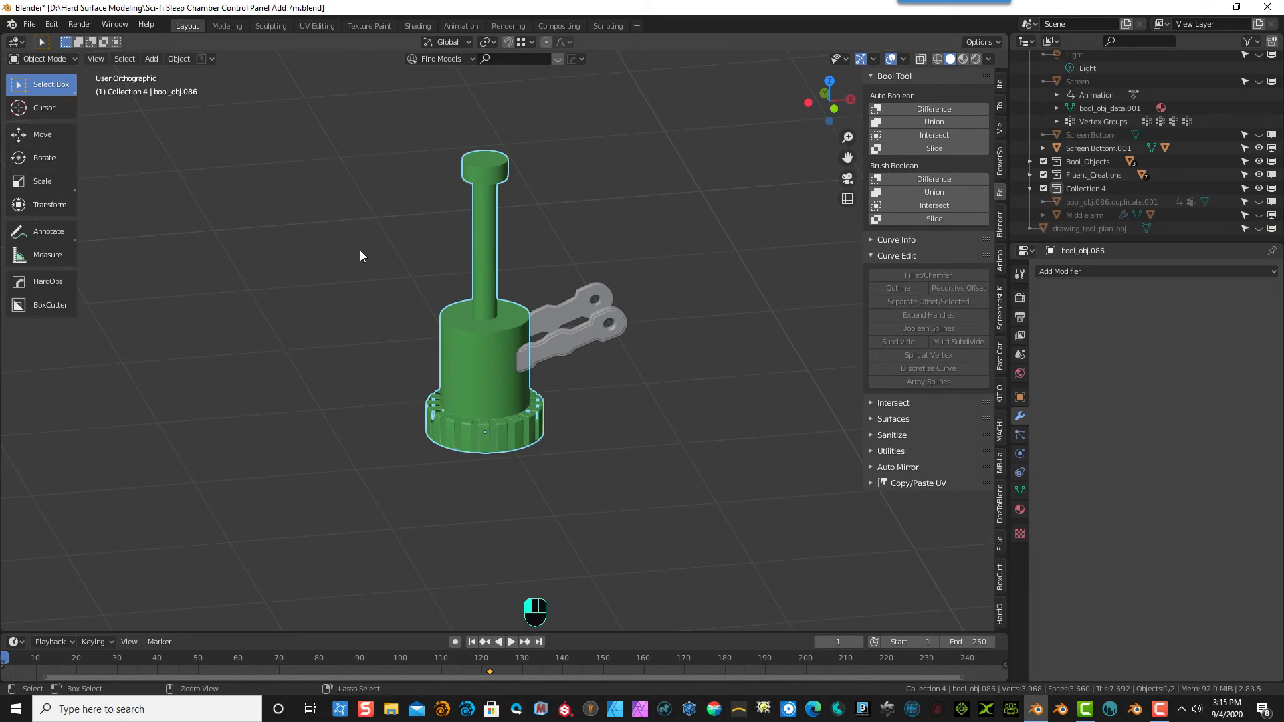
pyautogui.hotkey('ctrl', 'c')
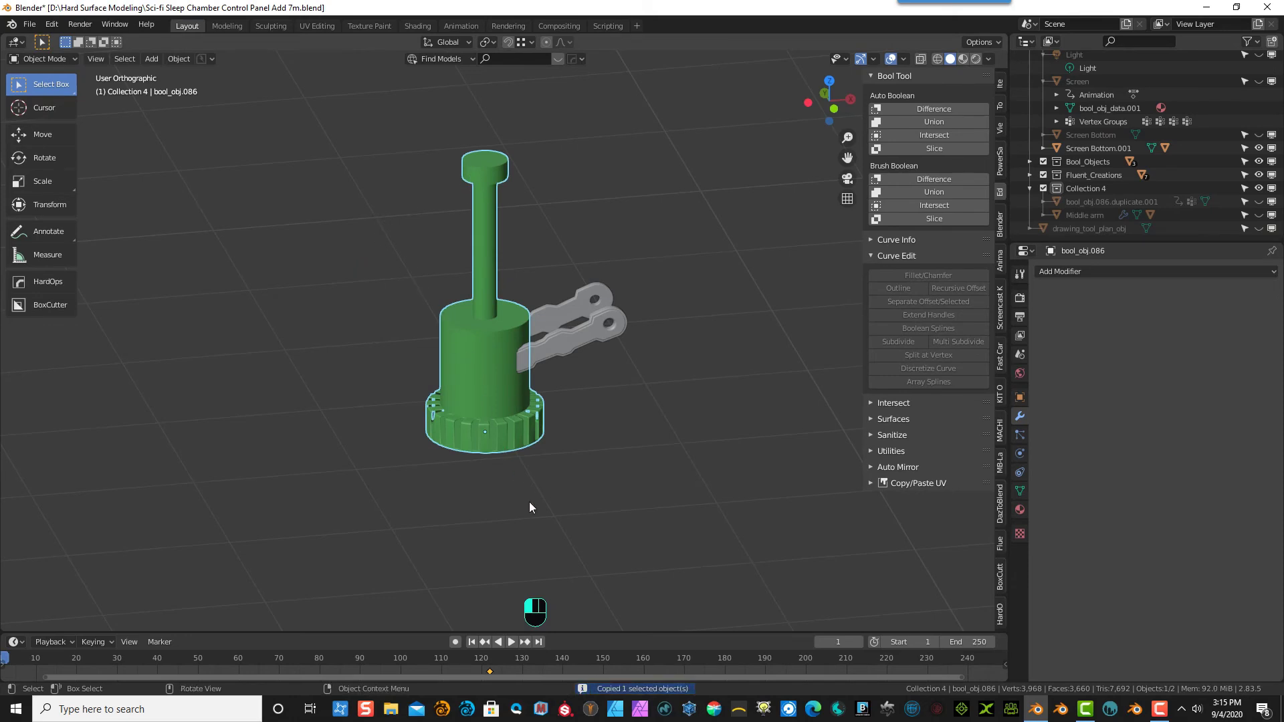
pyautogui.keyDown('ctrl'); pyautogui.scroll(-4, 930, 234); pyautogui.keyUp('ctrl')
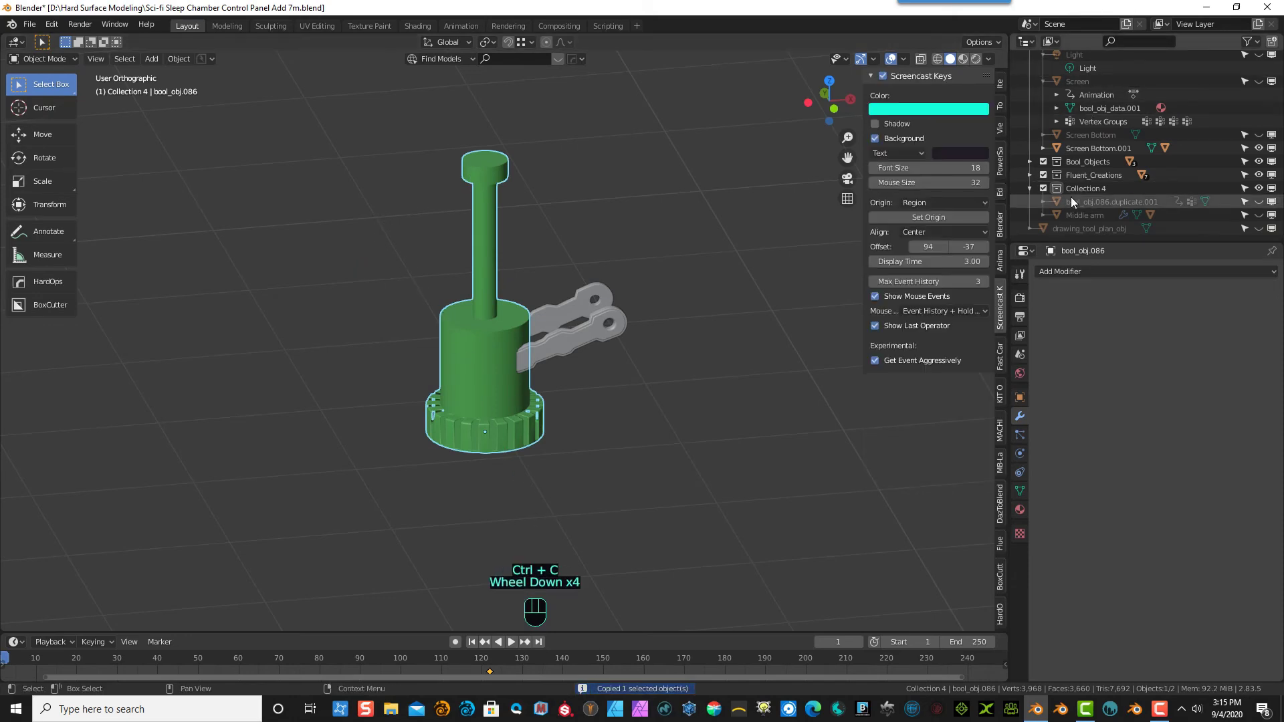
pyautogui.click(1087, 188)
pyautogui.click(1103, 199)
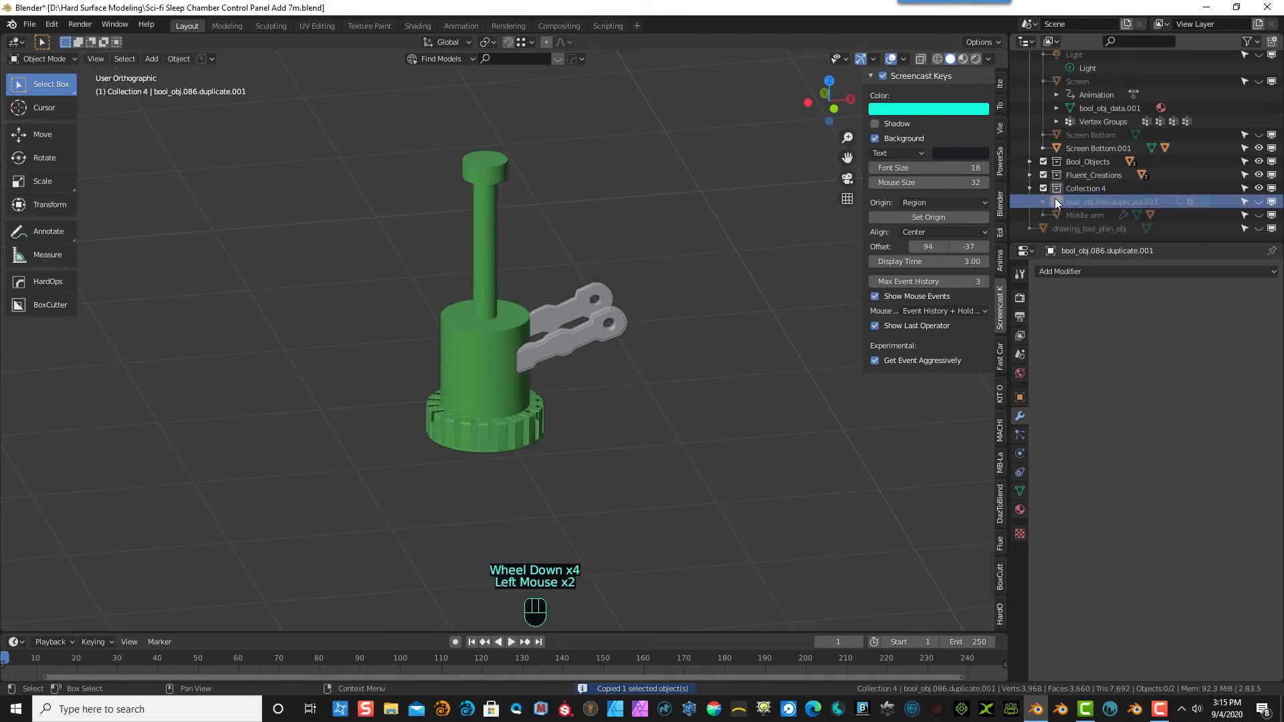
pyautogui.press('Delete')
pyautogui.moveTo(1085, 199); pyautogui.dragTo(1047, 230, button='right')
pyautogui.click(1093, 202)
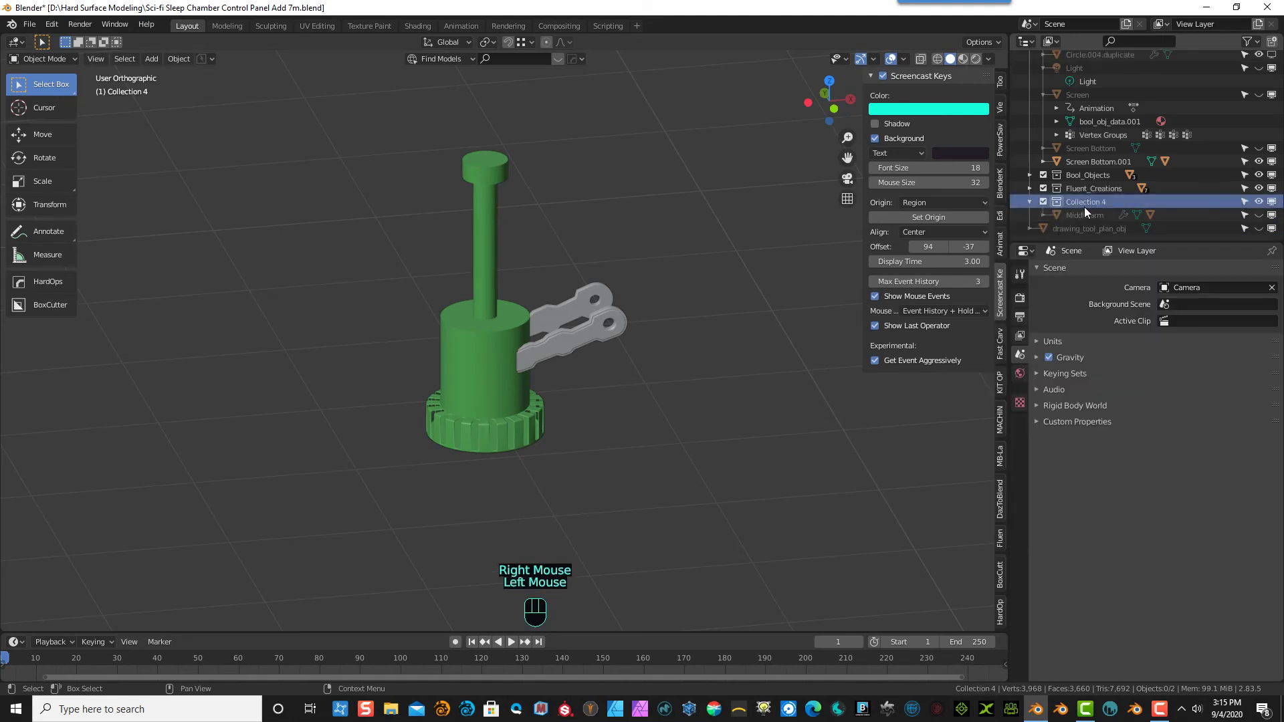
# - Paste the copied cylinder into Collection 4, select the pasted copy and toggle its visibility to identify it
pyautogui.rightClick(1085, 209)
pyautogui.click(1028, 206)
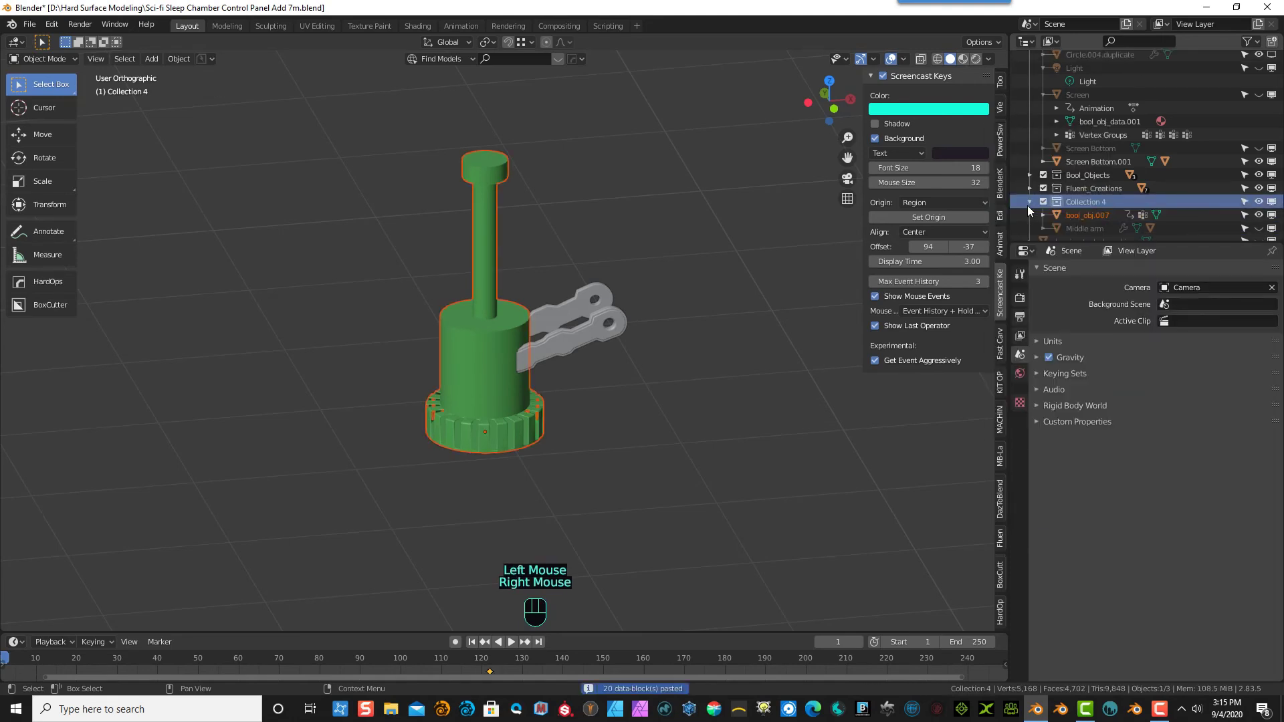
pyautogui.click(512, 267)
pyautogui.doubleClick(495, 344)
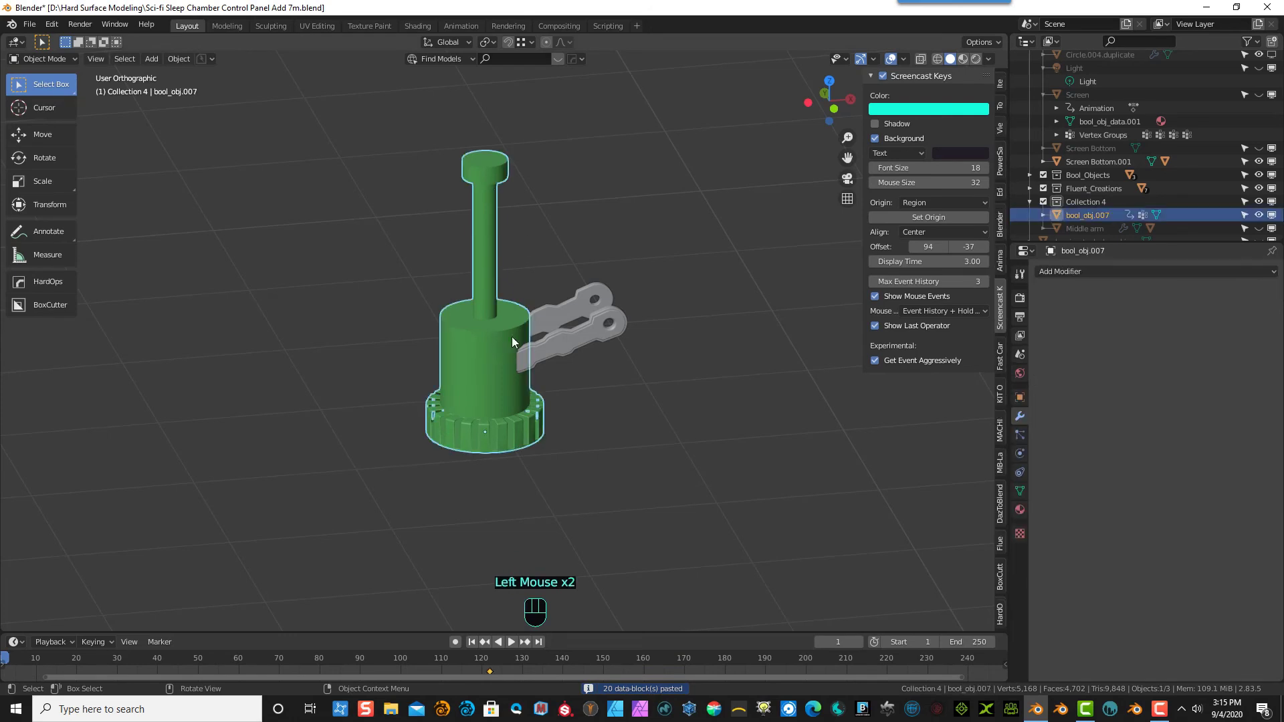
pyautogui.doubleClick(1259, 218)
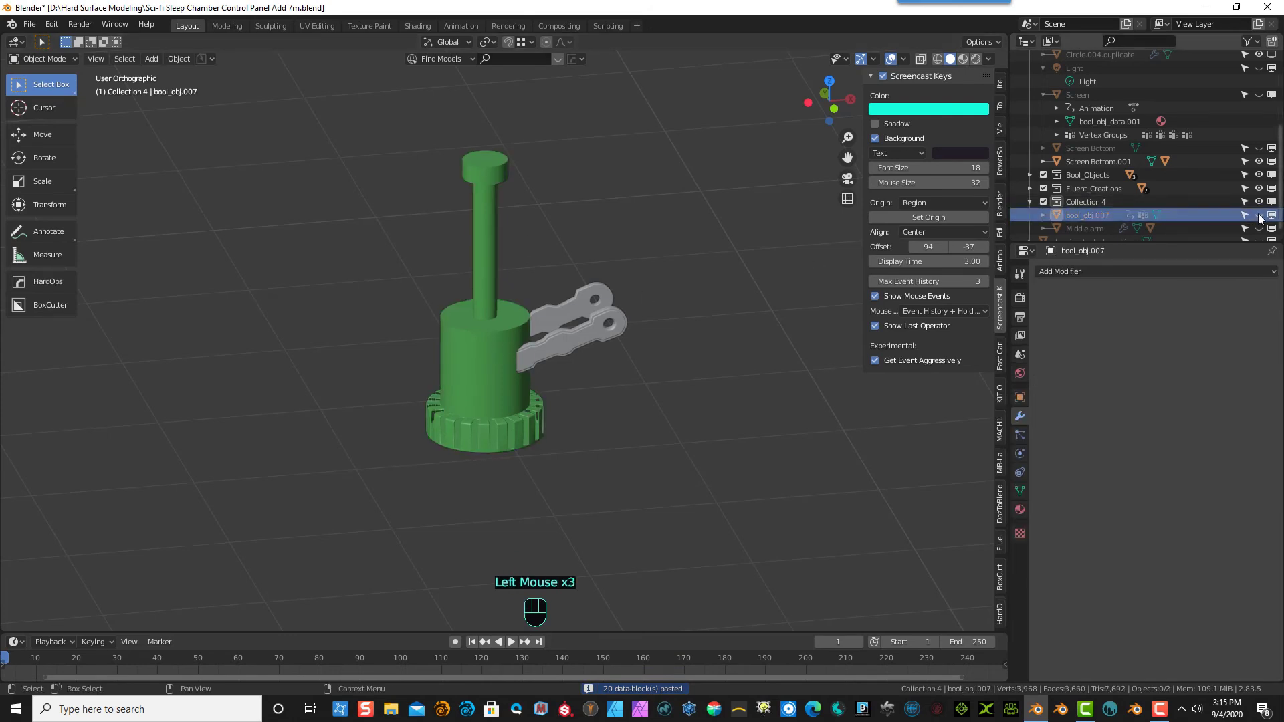
# - Hide the original bool_obj.086 and disable its viewport display and selectability
pyautogui.scroll(1, 1190, 172)
pyautogui.scroll(9, 1186, 147)
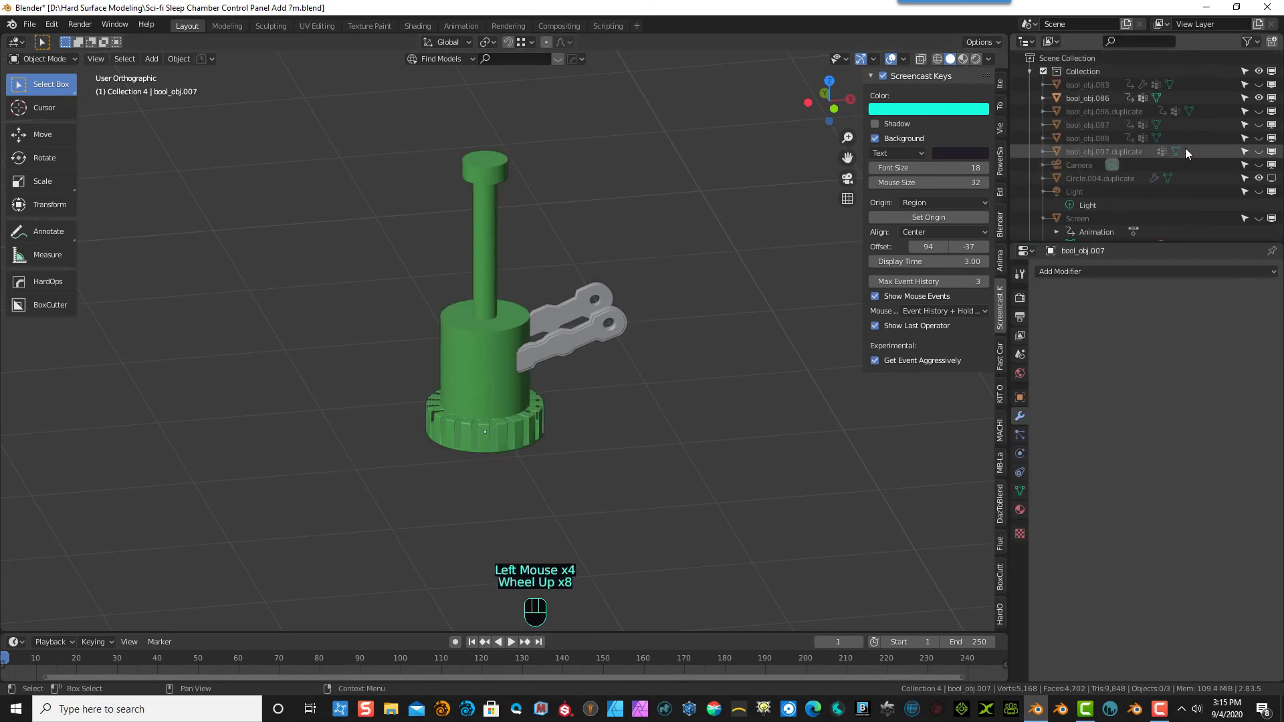
pyautogui.click(1259, 99)
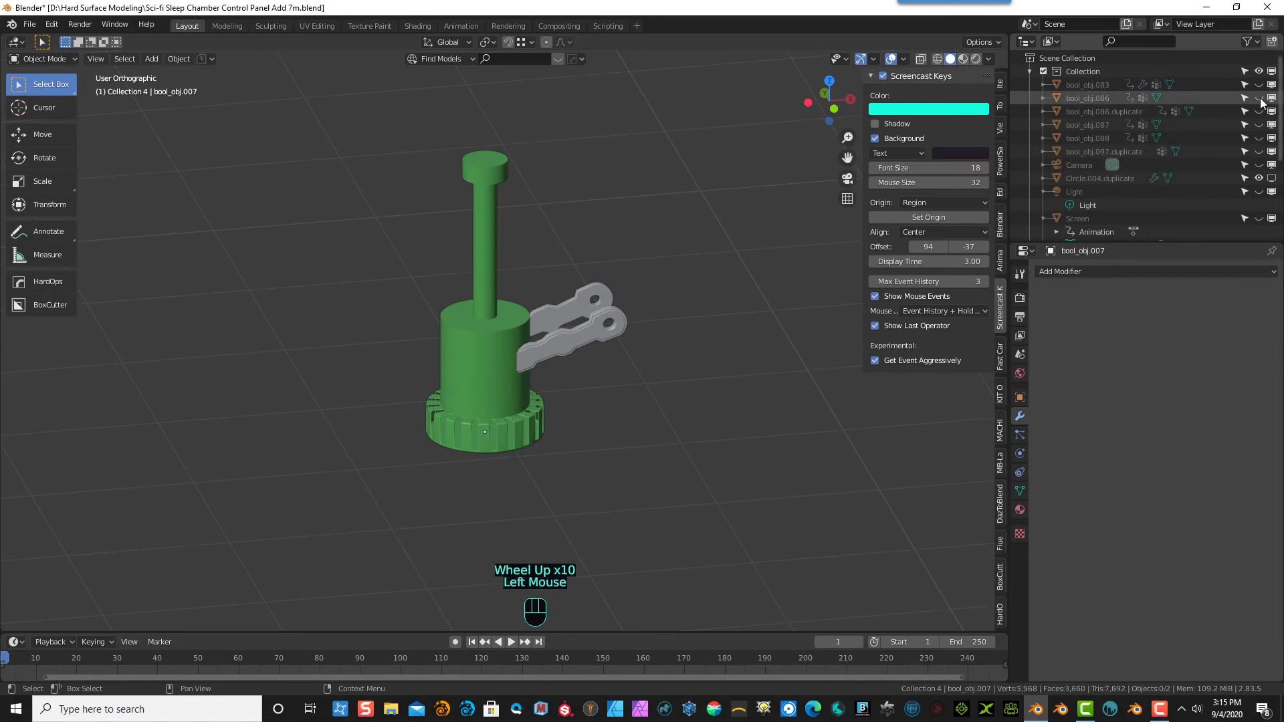
pyautogui.click(1273, 98)
pyautogui.click(1244, 98)
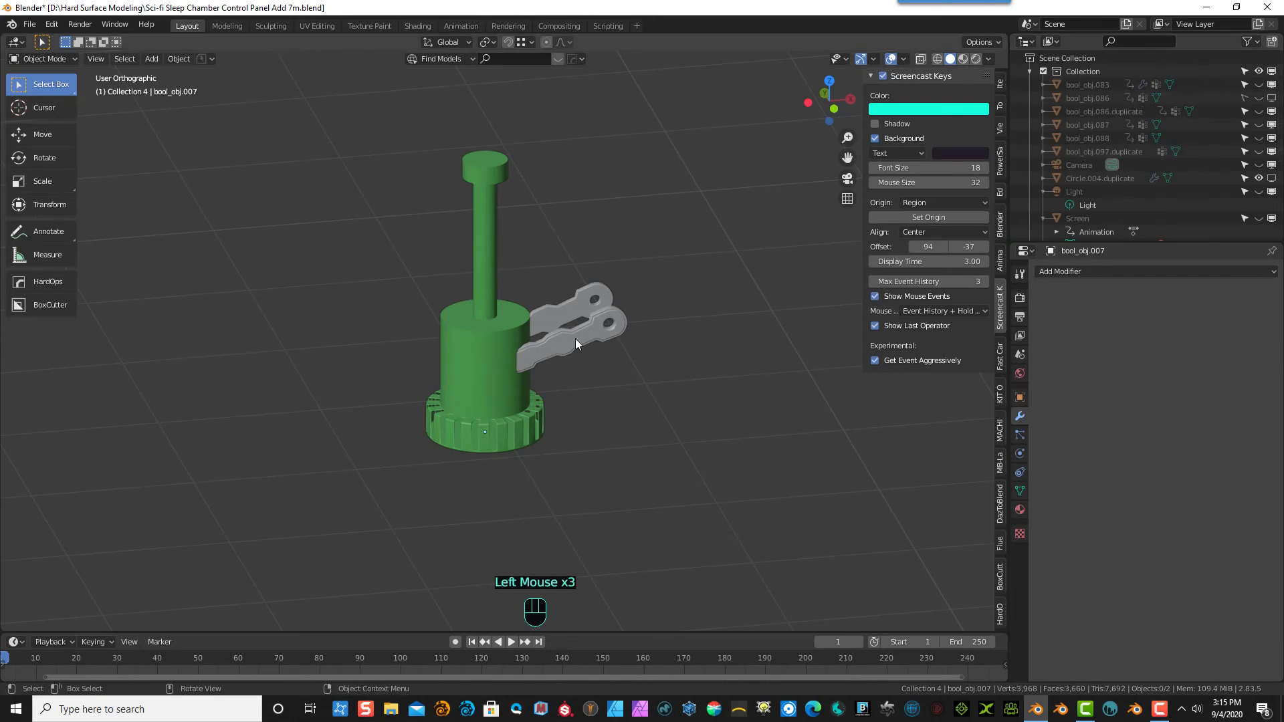
# - In Edit Mode on the cylinder copy, select the four vertical side faces behind each of the two arms
pyautogui.click(515, 367)
pyautogui.scroll(-6, 1142, 213)
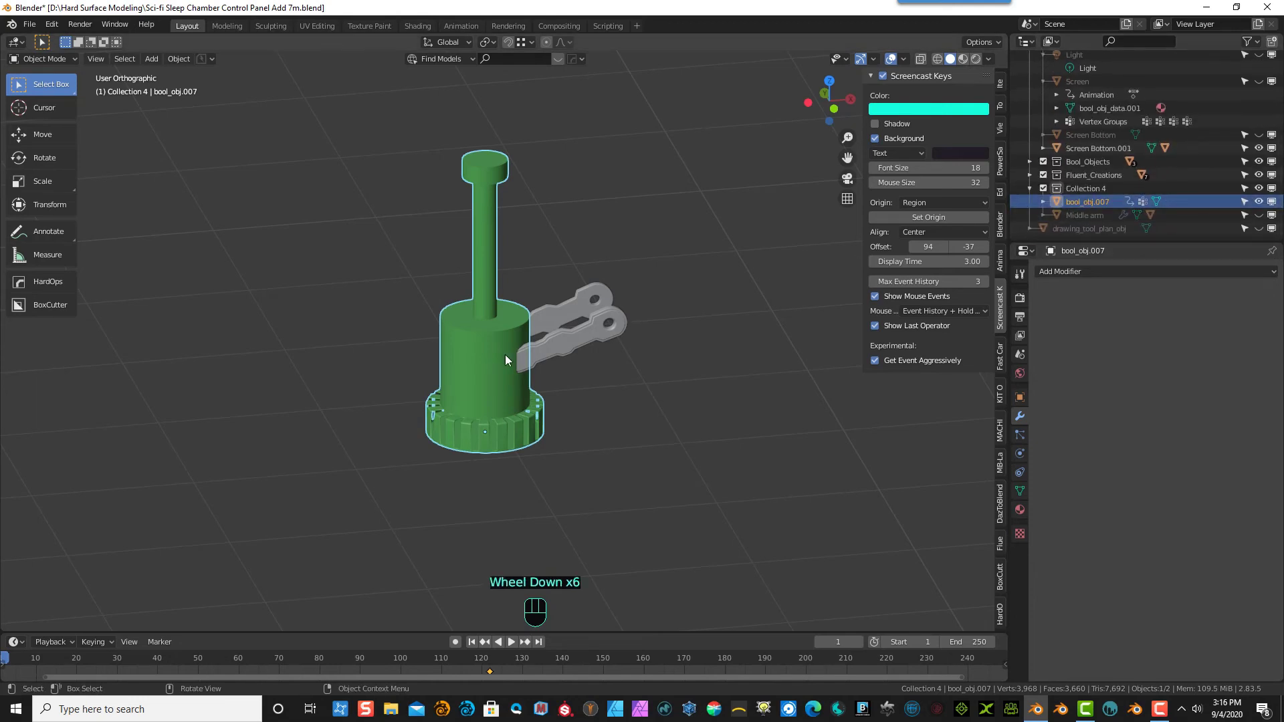
pyautogui.scroll(4, 505, 358)
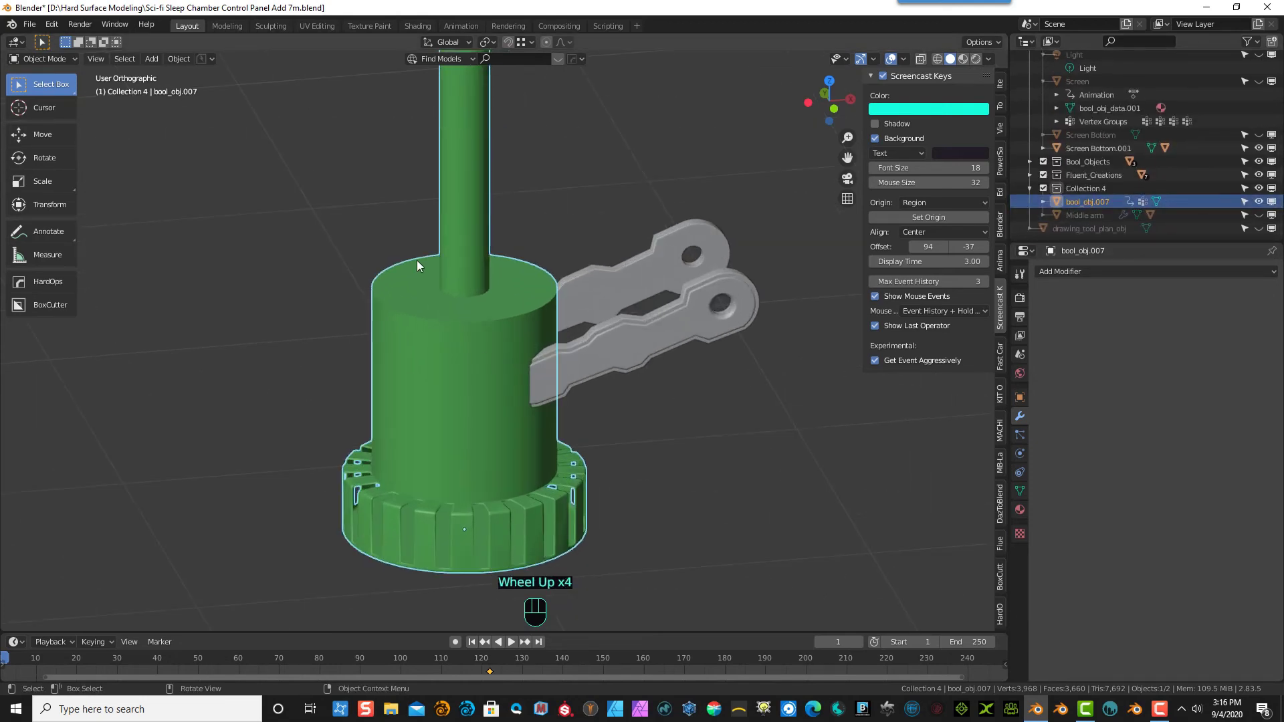
pyautogui.click(35, 59)
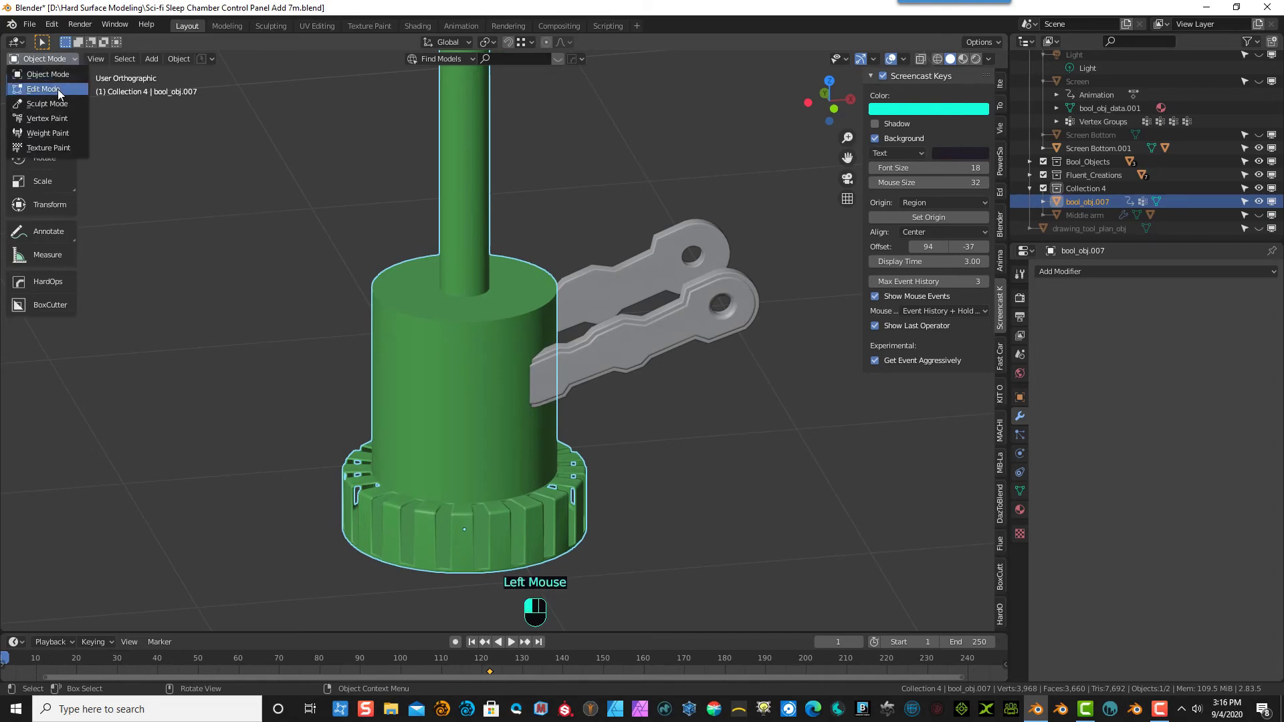
pyautogui.click(57, 90)
pyautogui.moveTo(518, 389); pyautogui.dragTo(524, 359, button='middle')
pyautogui.moveTo(509, 326); pyautogui.dragTo(546, 339)
pyautogui.moveTo(565, 412)
pyautogui.mouseDown(button='middle')
pyautogui.moveTo(498, 464)
pyautogui.moveTo(477, 429)
pyautogui.moveTo(560, 429)
pyautogui.mouseUp(button='middle')
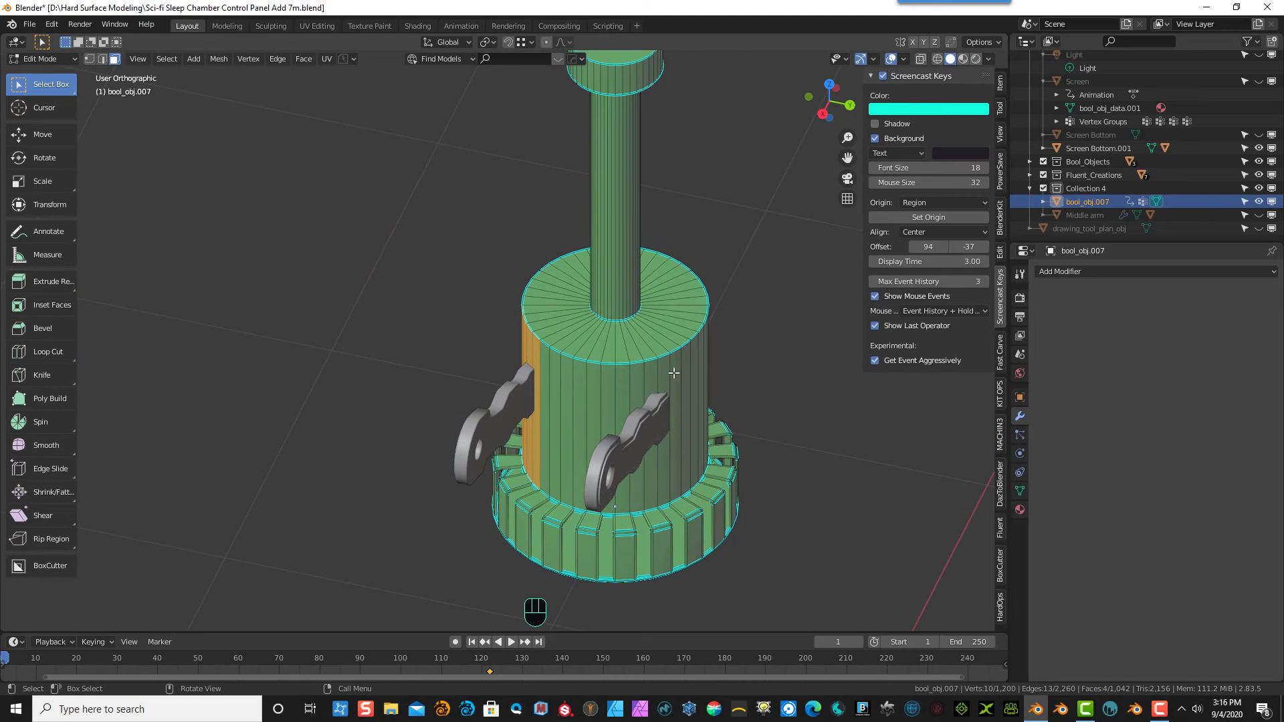
pyautogui.keyDown('shift'); pyautogui.moveTo(674, 373); pyautogui.dragTo(640, 387); pyautogui.keyUp('shift')
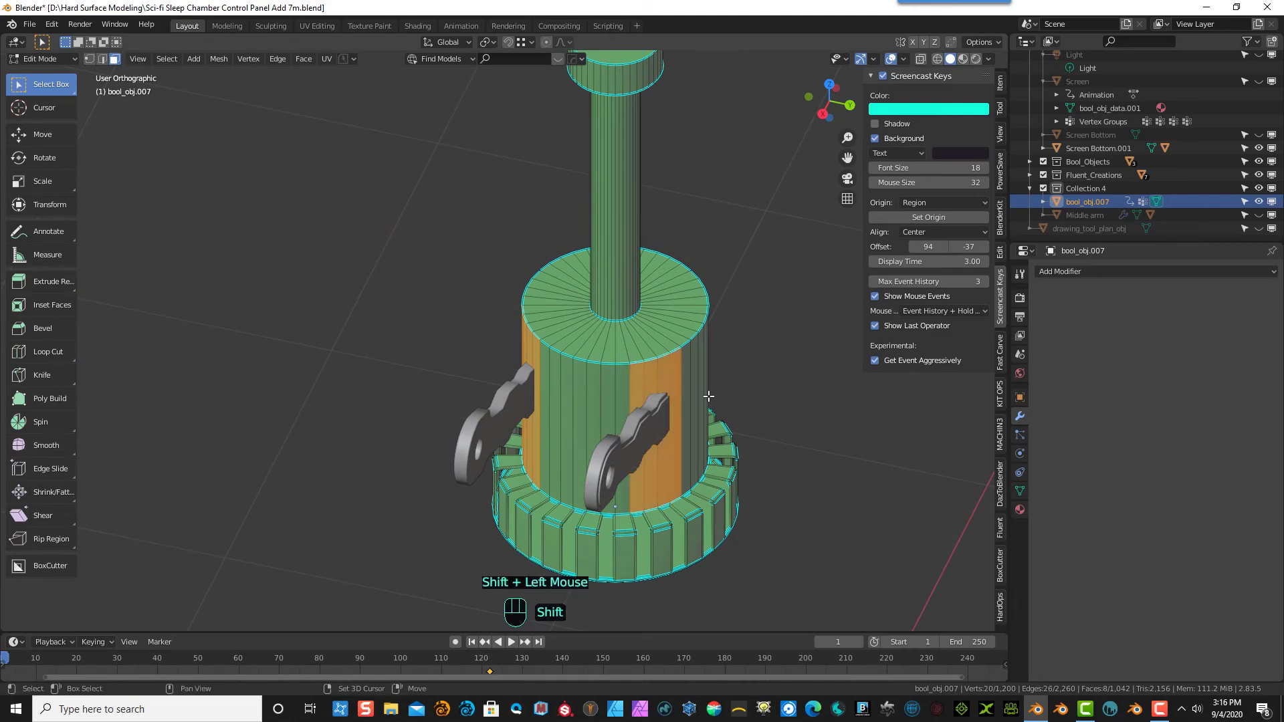
pyautogui.moveTo(725, 401); pyautogui.dragTo(712, 322, button='middle')
# - Invert the face selection and delete the rest of the cylinder copy with the Only Faces option
pyautogui.click(174, 59)
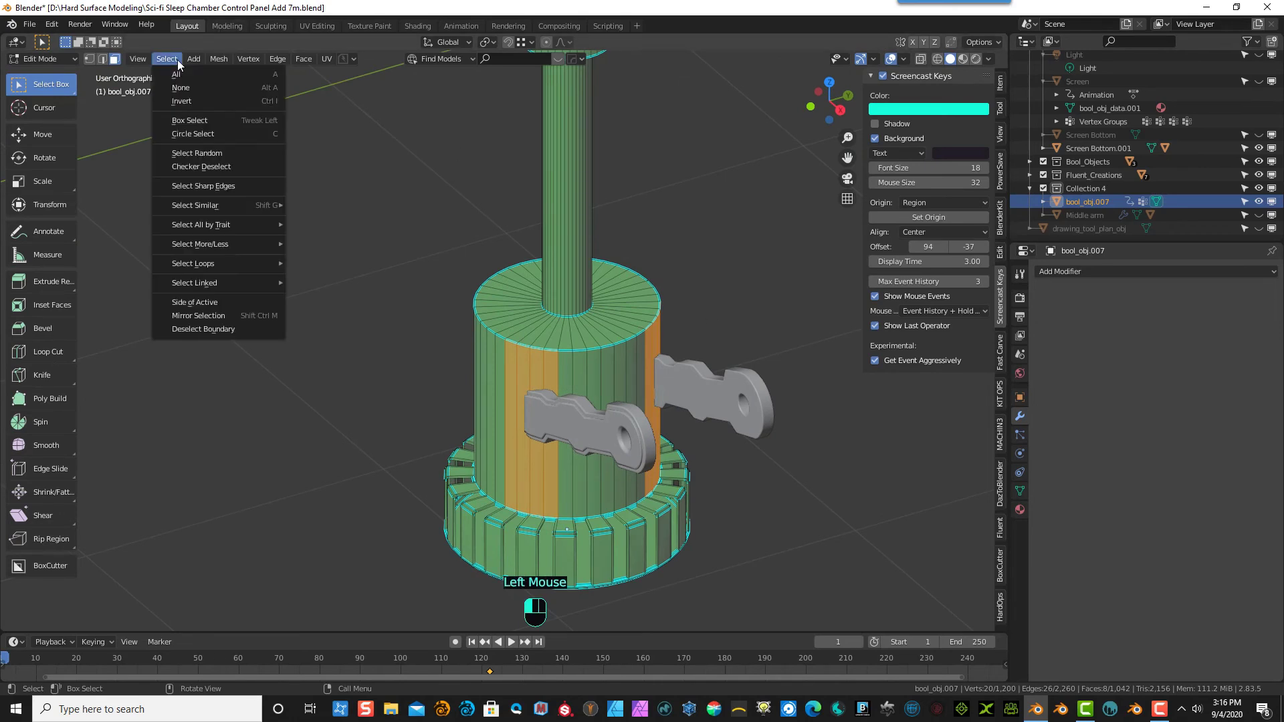
pyautogui.click(201, 101)
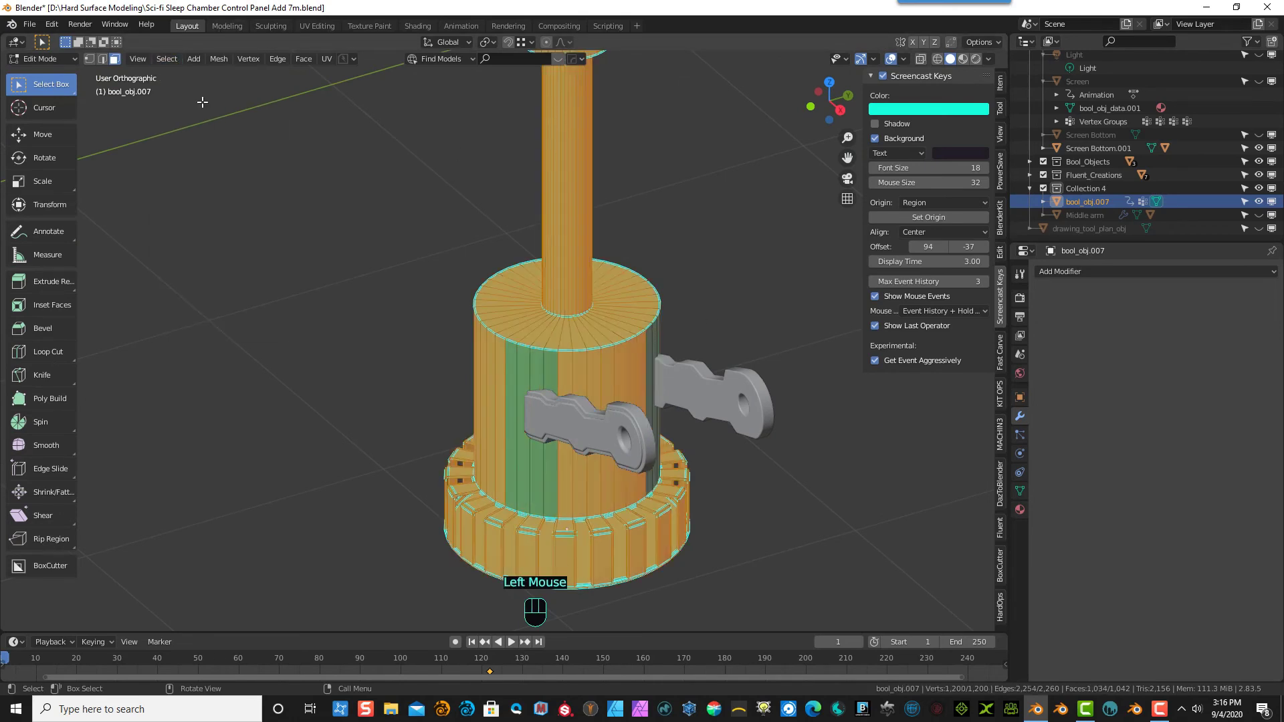
pyautogui.press('Delete')
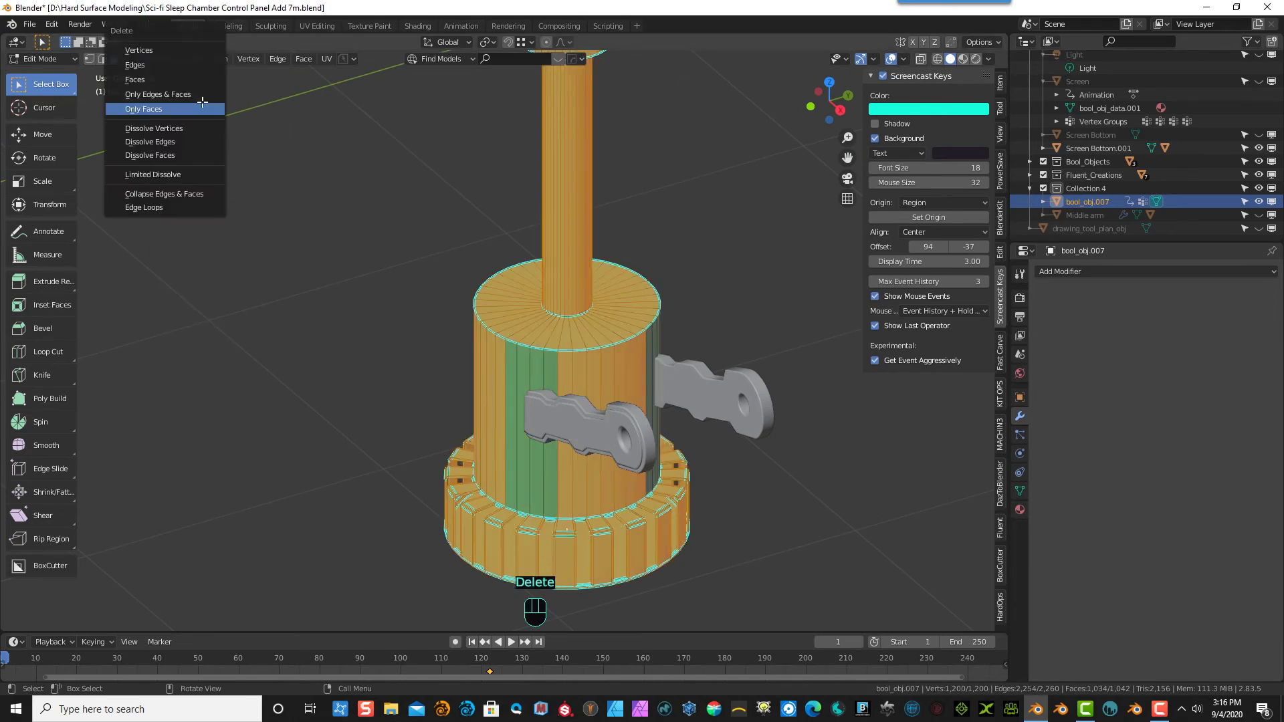
pyautogui.click(202, 106)
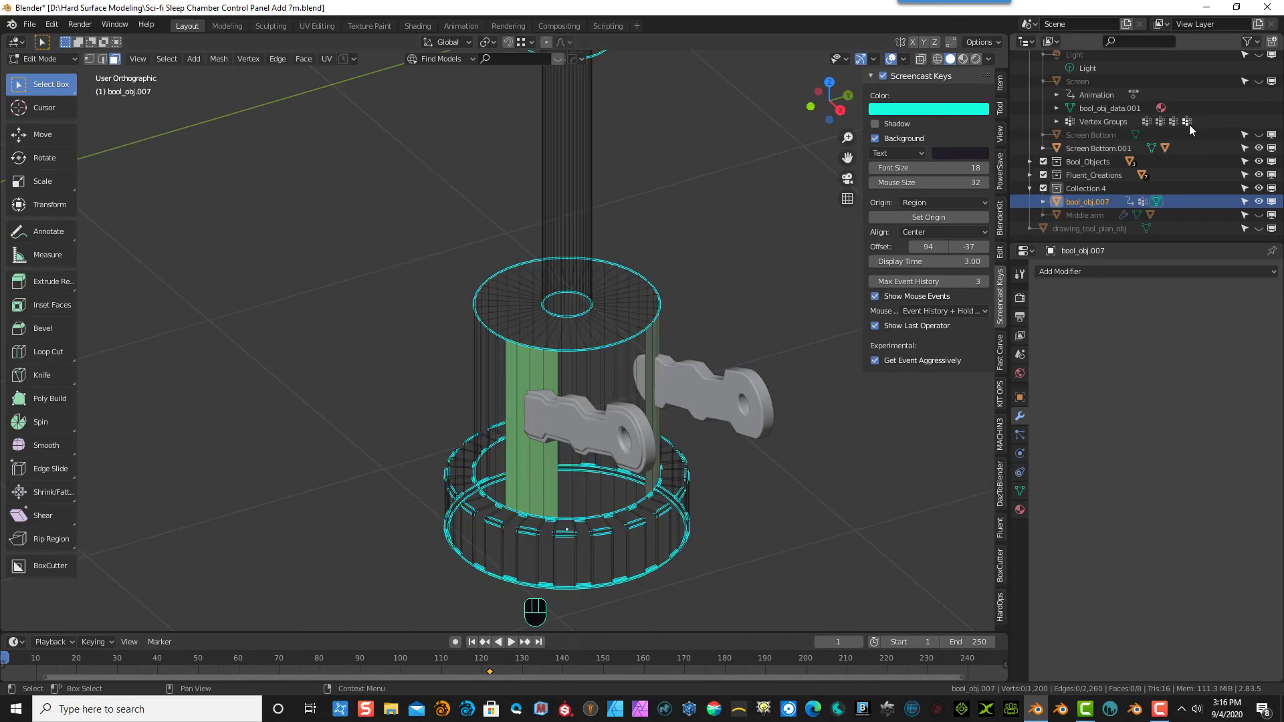
# - Back in Edit Mode, select all four remaining faces of both strips behind the arms
pyautogui.moveTo(735, 204); pyautogui.dragTo(782, 192, button='middle')
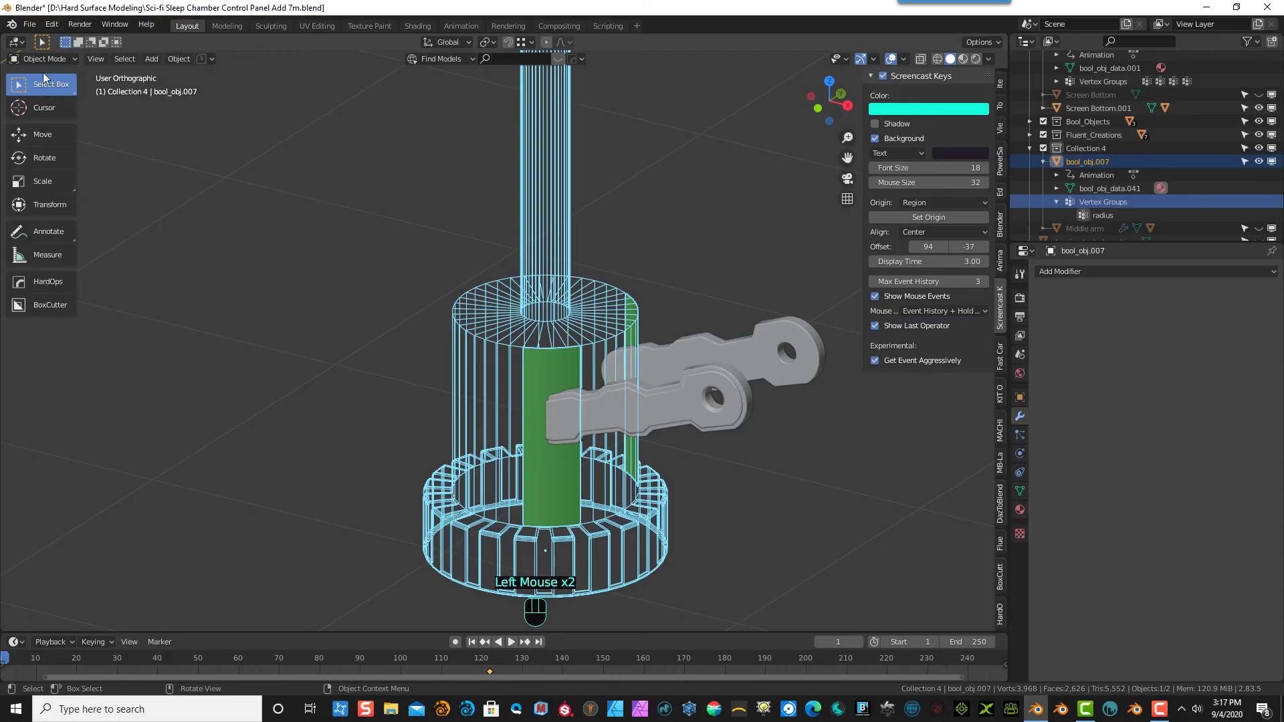
pyautogui.click(39, 62)
pyautogui.click(46, 91)
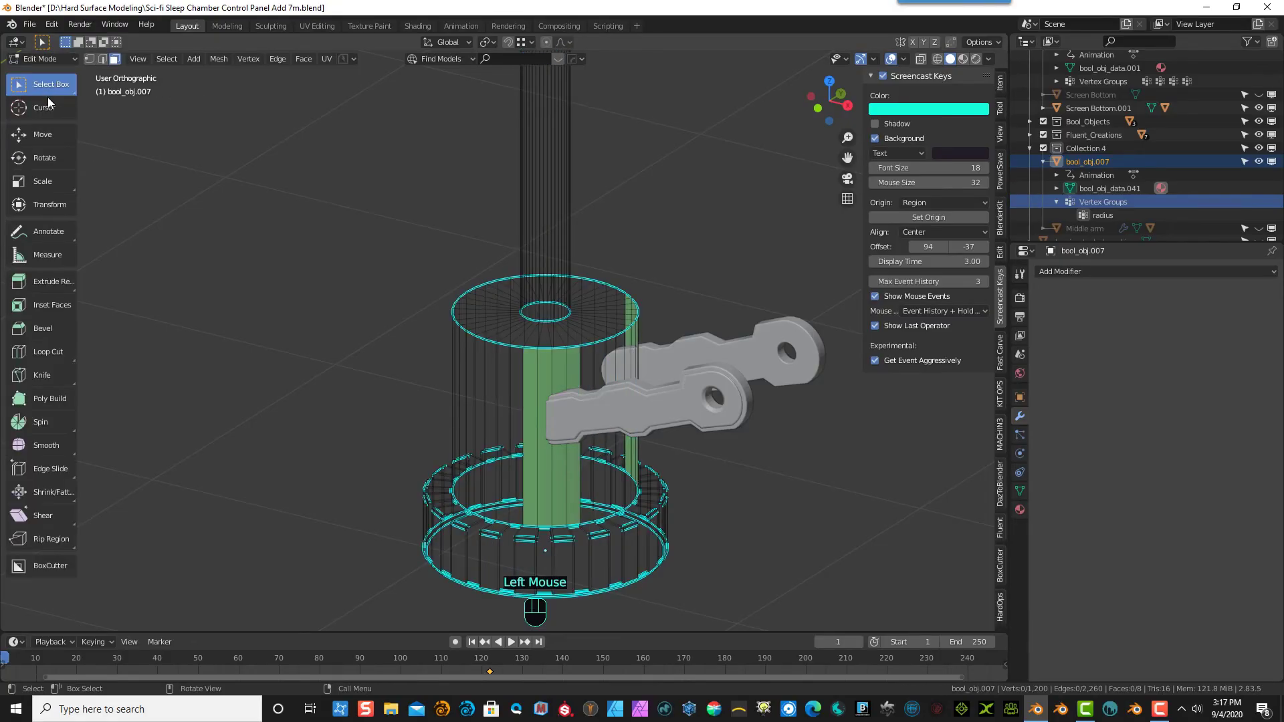
pyautogui.doubleClick(538, 365)
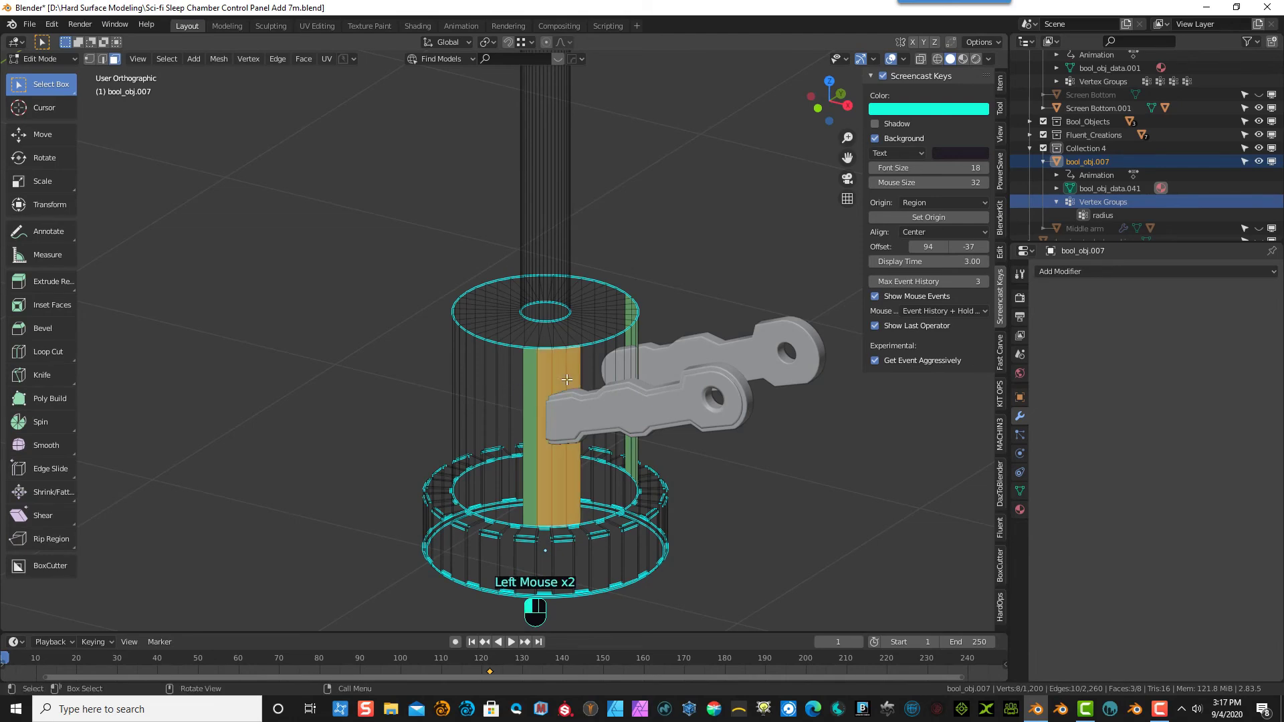
pyautogui.keyDown('shift'); pyautogui.click(533, 376); pyautogui.keyUp('shift')
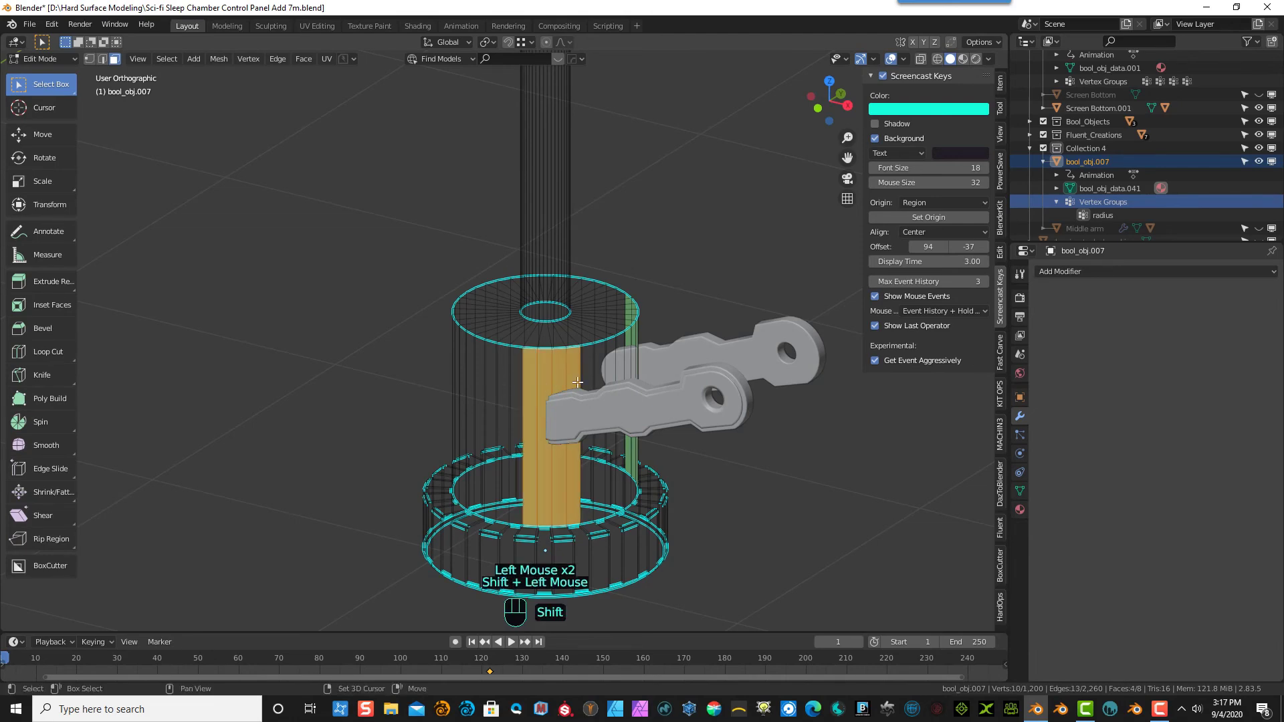
pyautogui.moveTo(693, 283); pyautogui.dragTo(715, 374, button='middle')
pyautogui.keyDown('shift'); pyautogui.click(691, 390); pyautogui.keyUp('shift')
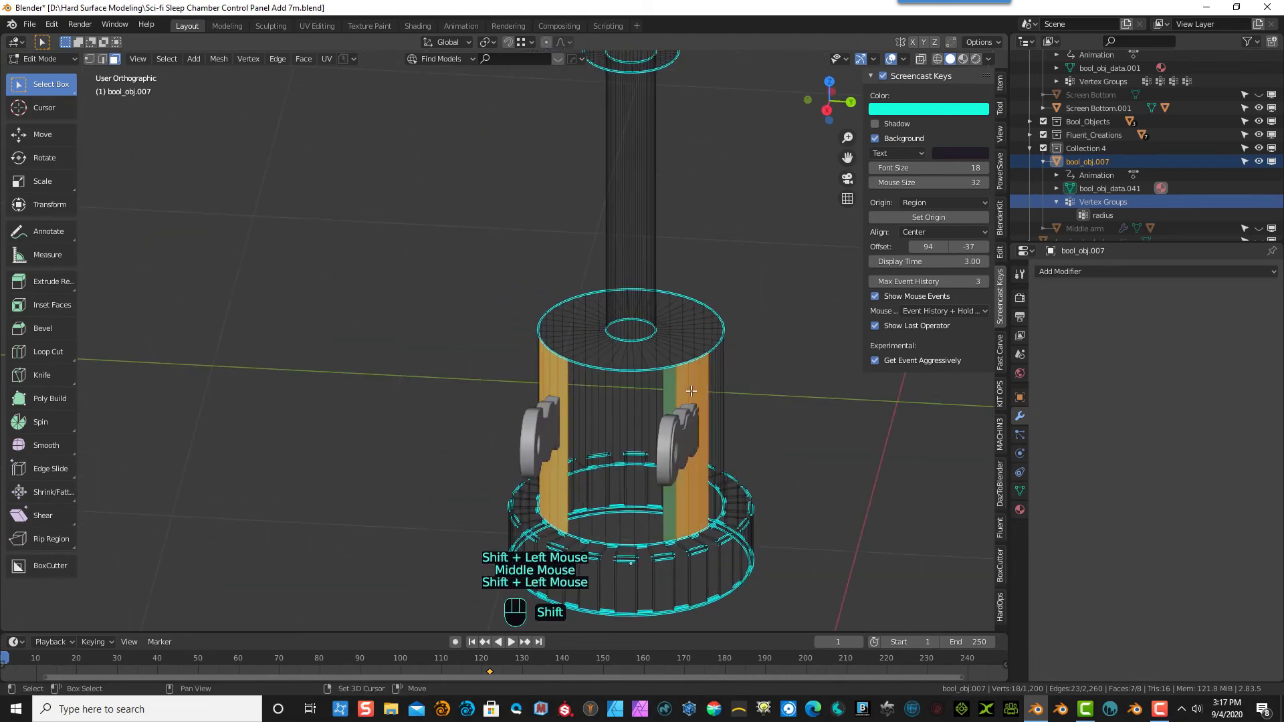
pyautogui.keyDown('shift'); pyautogui.click(669, 392); pyautogui.keyUp('shift')
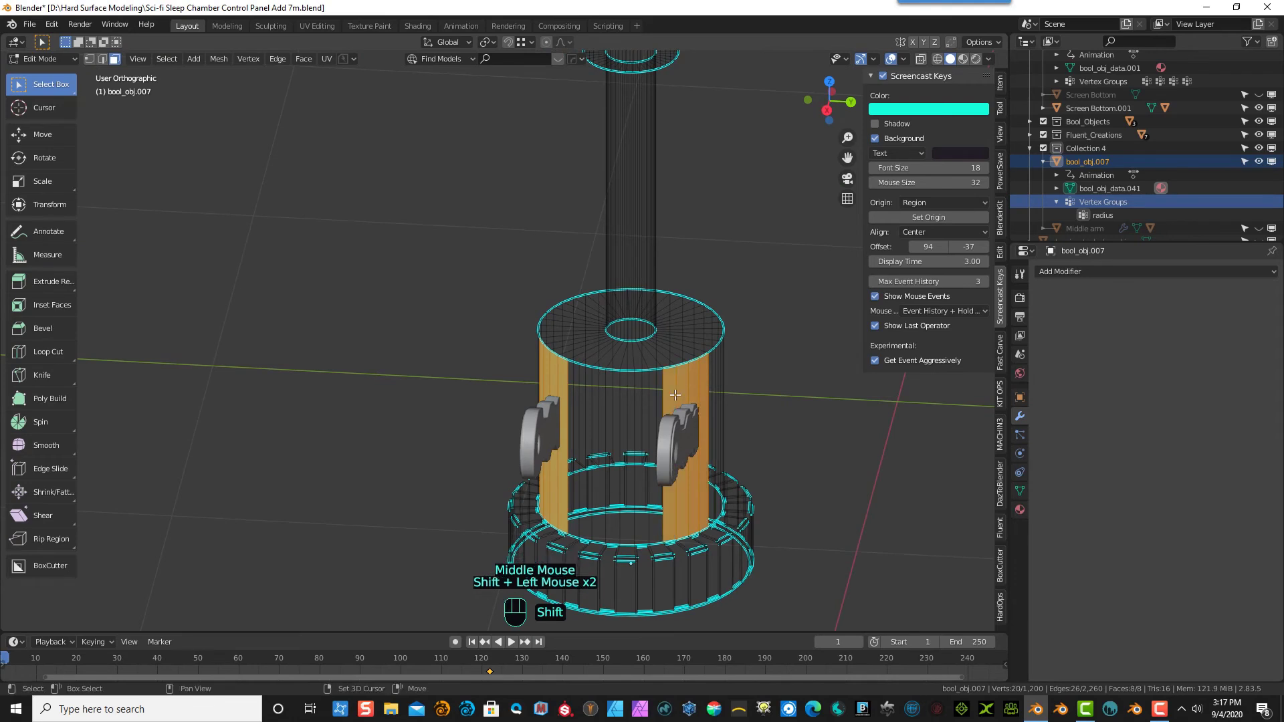
# - Separate the selected strip faces into their own object and return to Object Mode
pyautogui.click(220, 59)
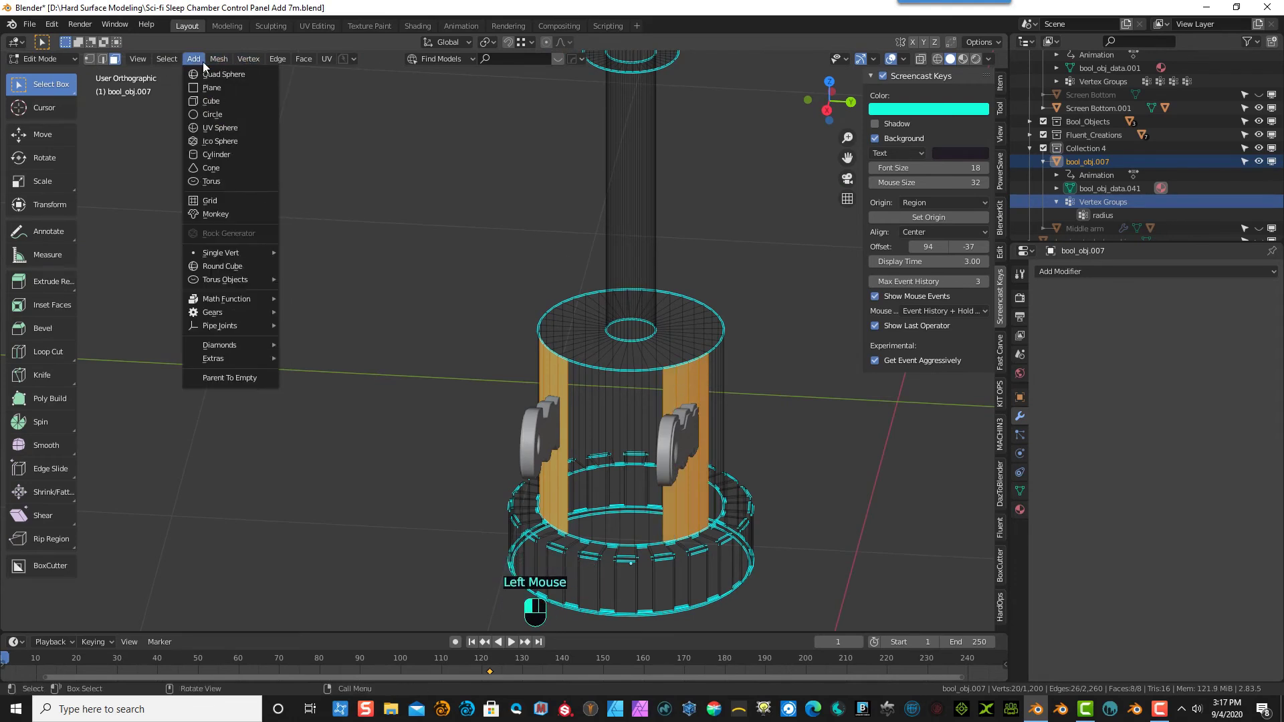
pyautogui.moveTo(271, 179)
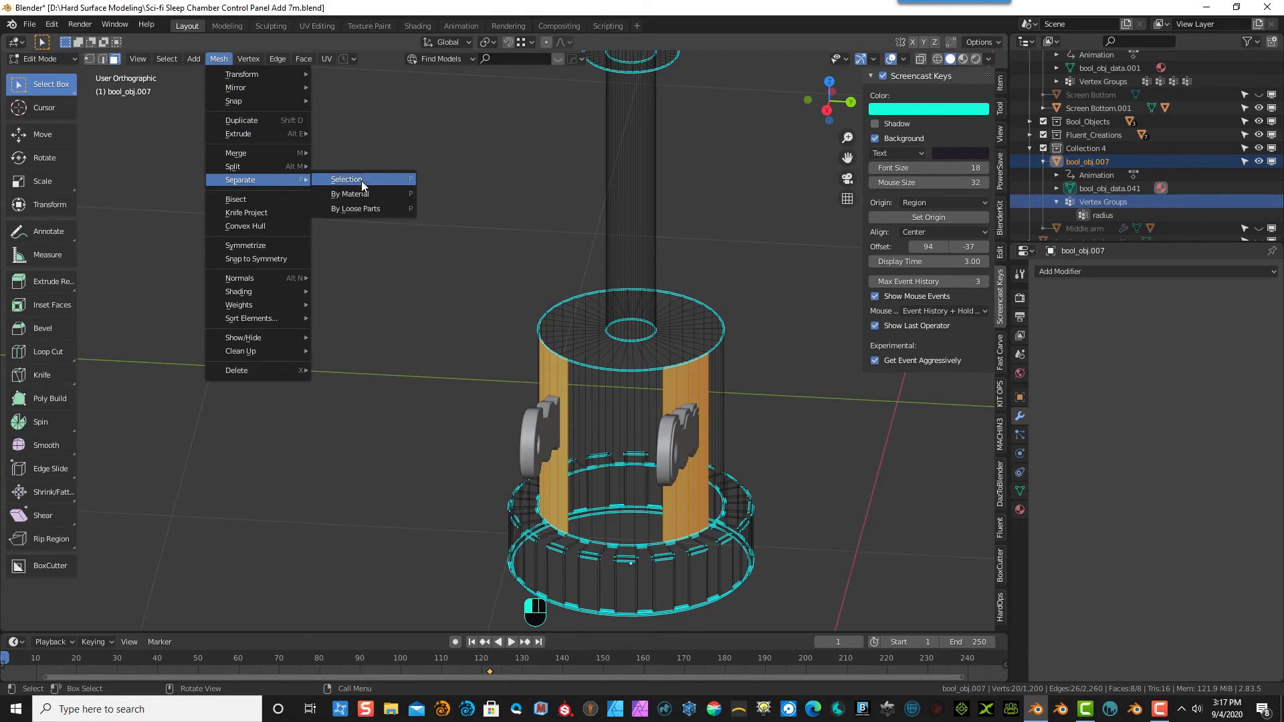
pyautogui.click(362, 180)
pyautogui.click(395, 225)
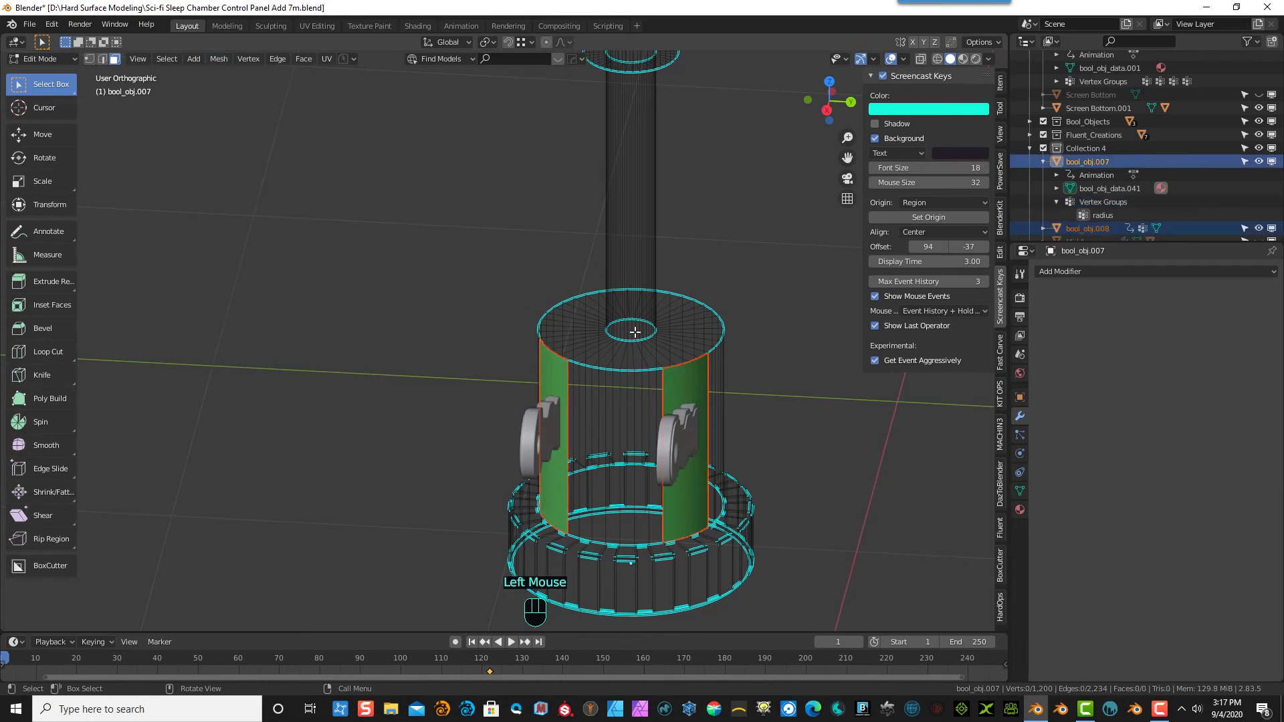
pyautogui.click(493, 299)
pyautogui.click(44, 60)
pyautogui.click(40, 74)
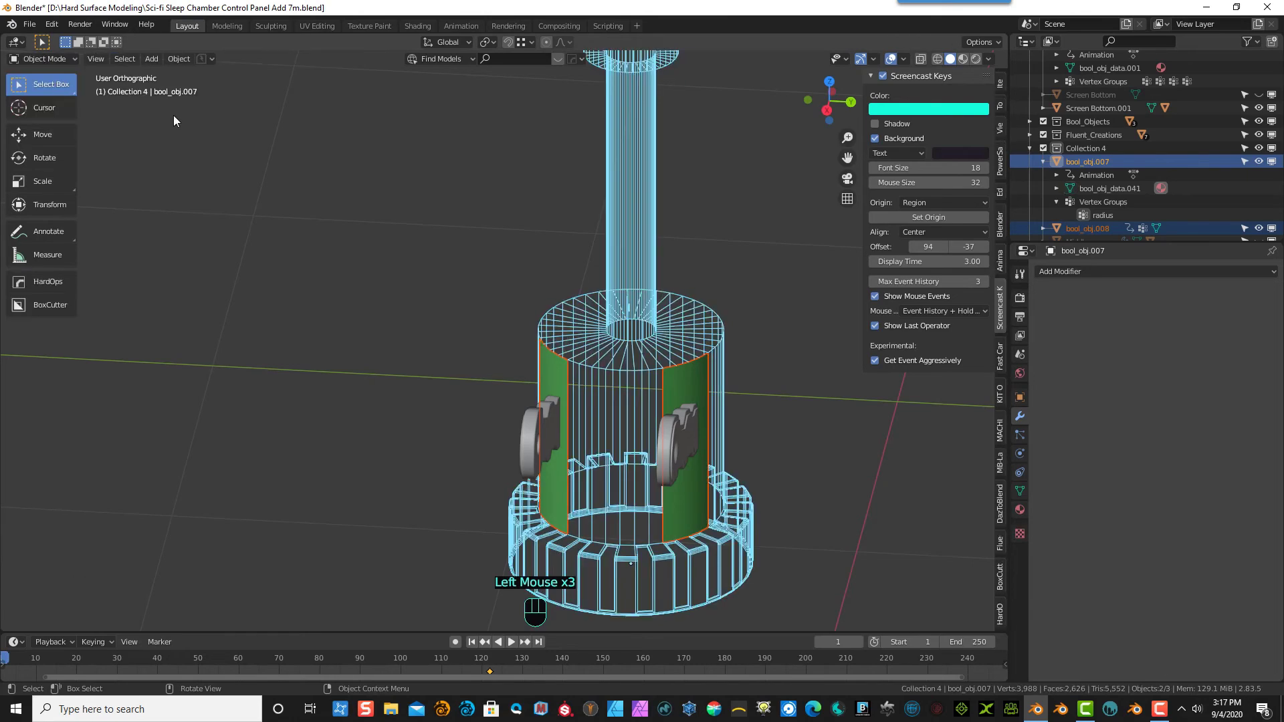
# - Delete the leftover wireframe cylinder bool_obj.007 and select the separated strips object
pyautogui.click(609, 345)
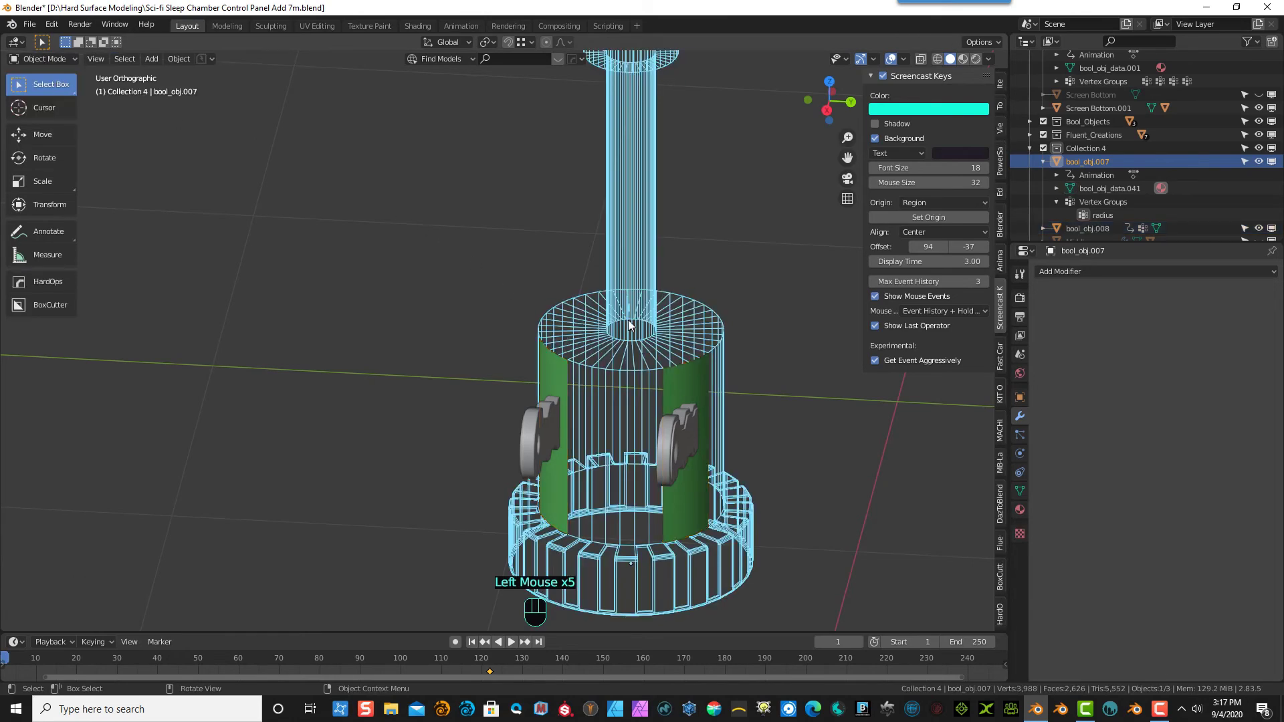
pyautogui.press('Delete')
pyautogui.click(584, 368)
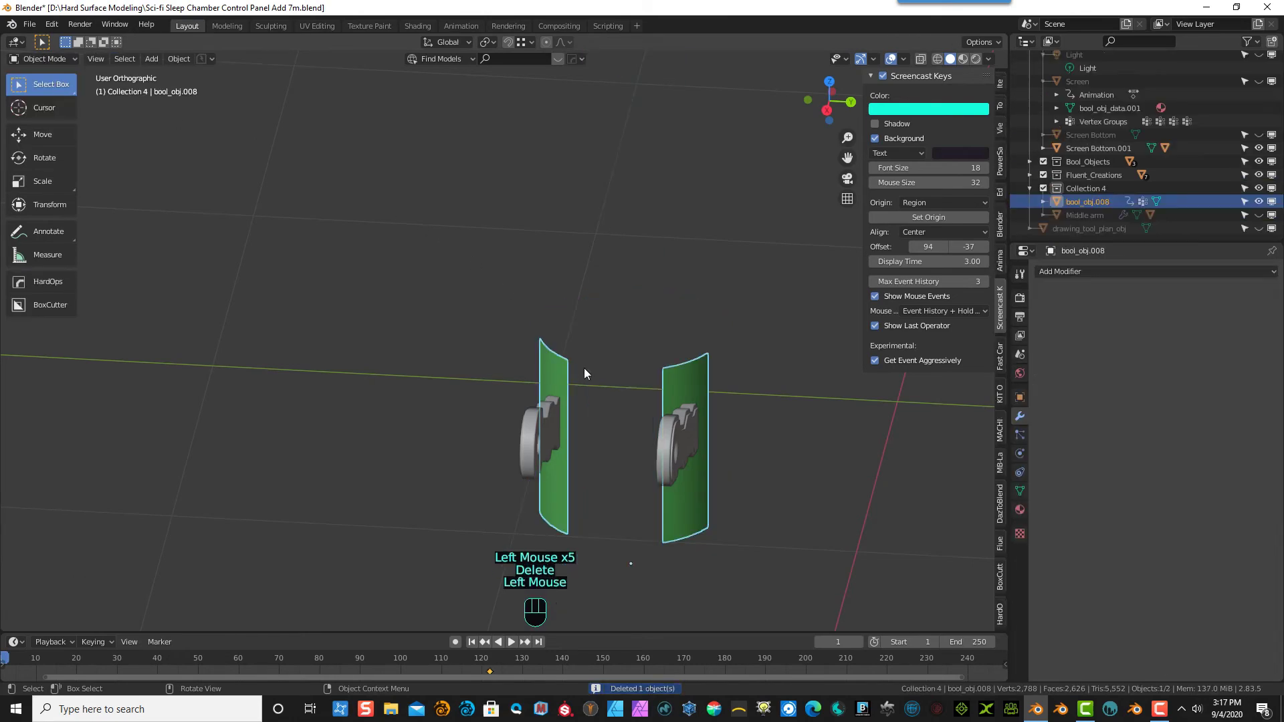
# - Switch to the right orthographic view framed on the two green strips and enter Edit Mode on them
pyautogui.moveTo(704, 408); pyautogui.dragTo(804, 388, button='middle')
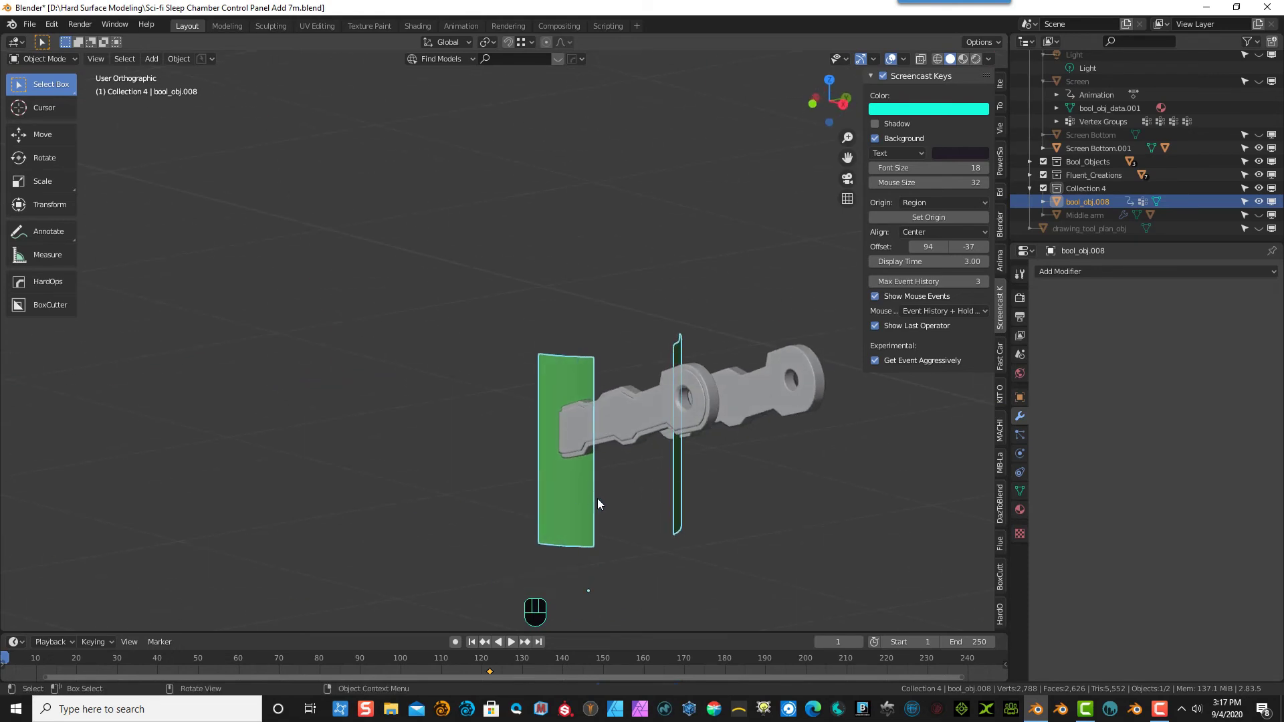
pyautogui.press('KP_1')
pyautogui.press('KP_3')
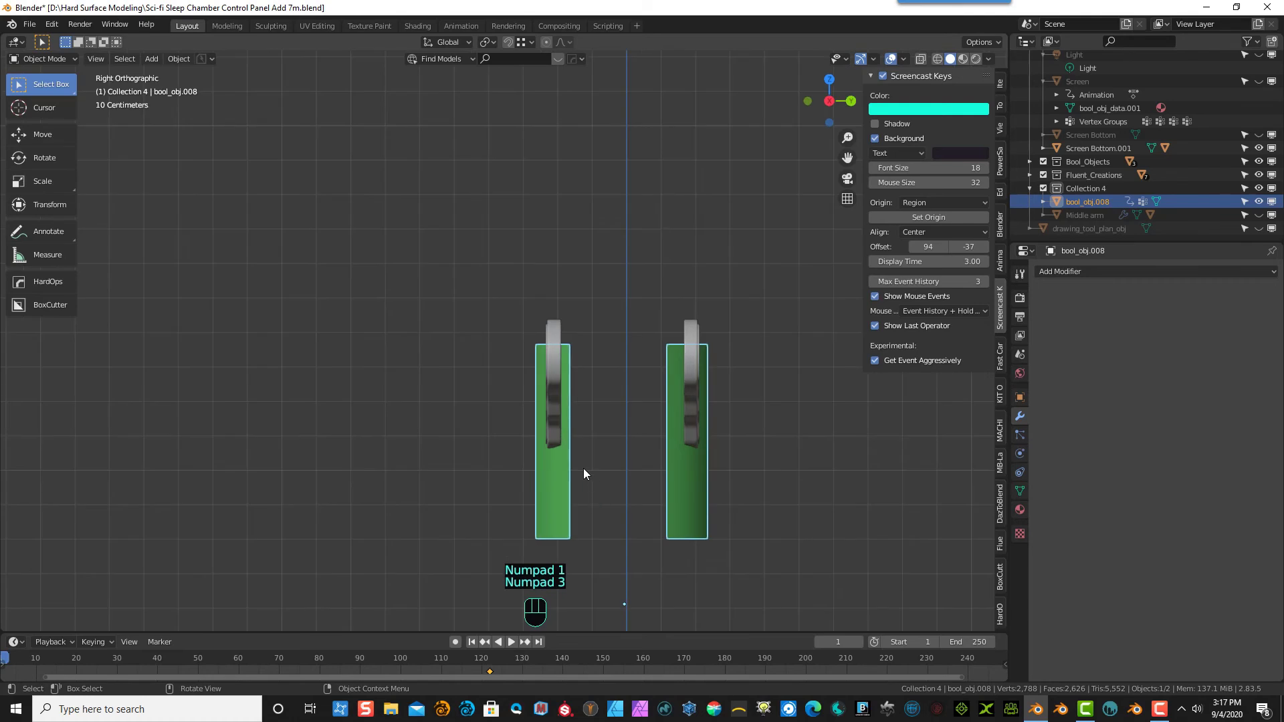
pyautogui.scroll(3, 583, 471)
pyautogui.moveTo(847, 158); pyautogui.dragTo(745, 28)
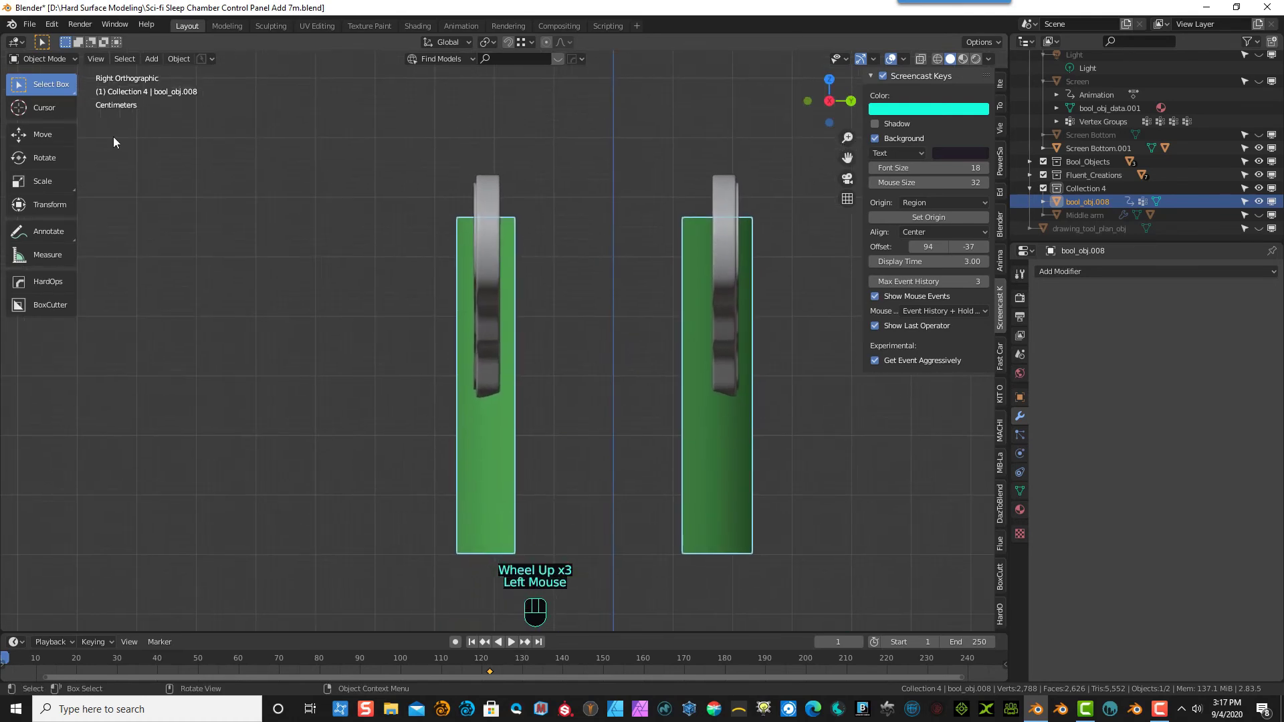
pyautogui.click(51, 59)
pyautogui.click(48, 91)
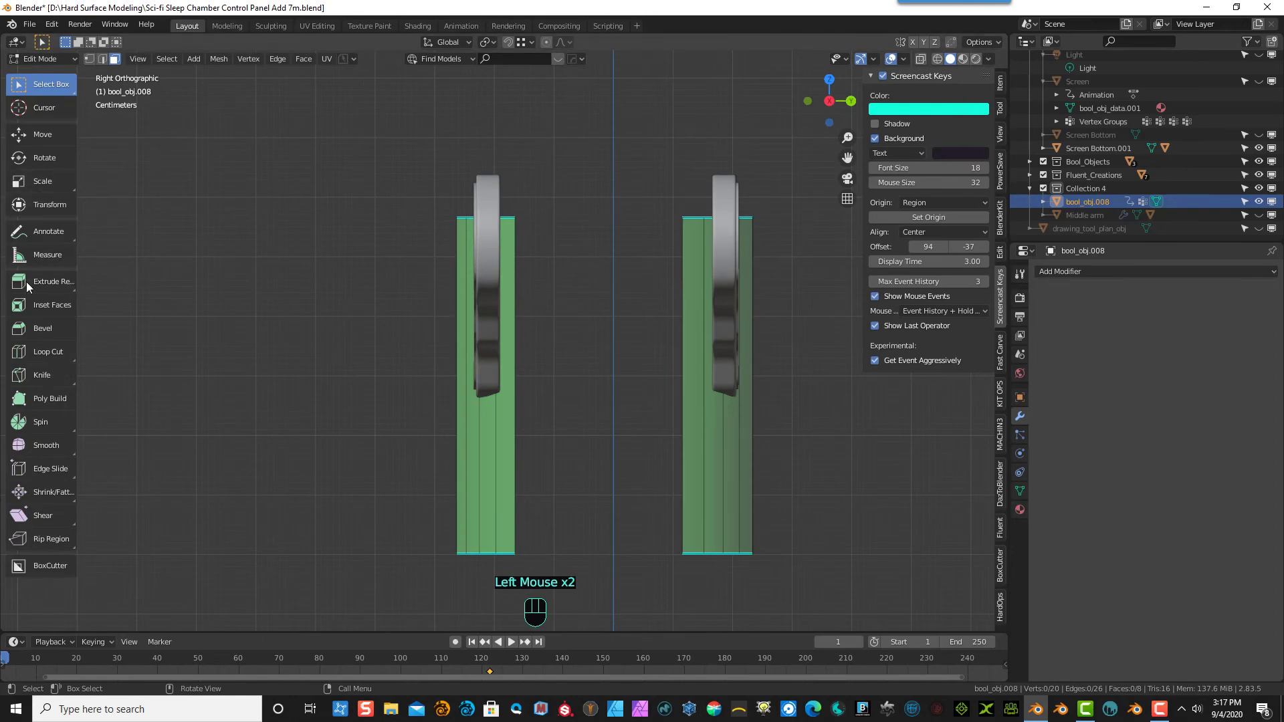
# - Add one horizontal loop cut to each of the two curved panels, just below the arms
pyautogui.click(48, 351)
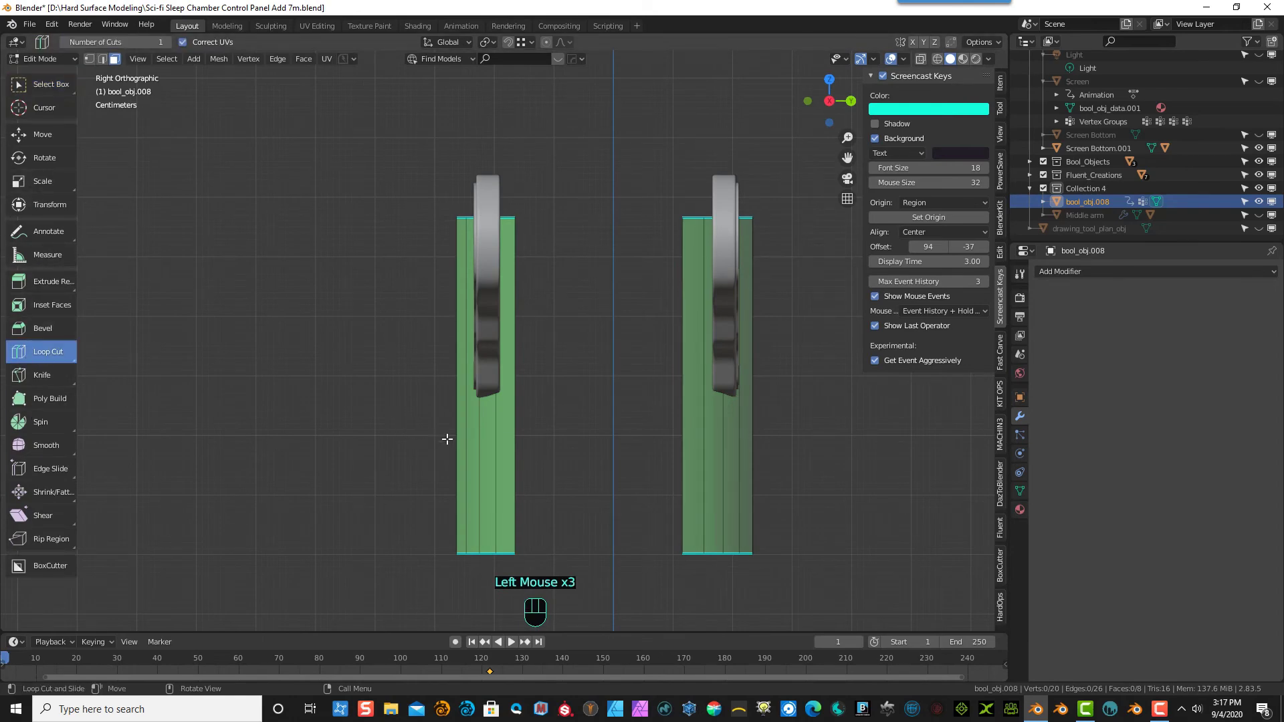
pyautogui.moveTo(505, 455); pyautogui.dragTo(505, 480)
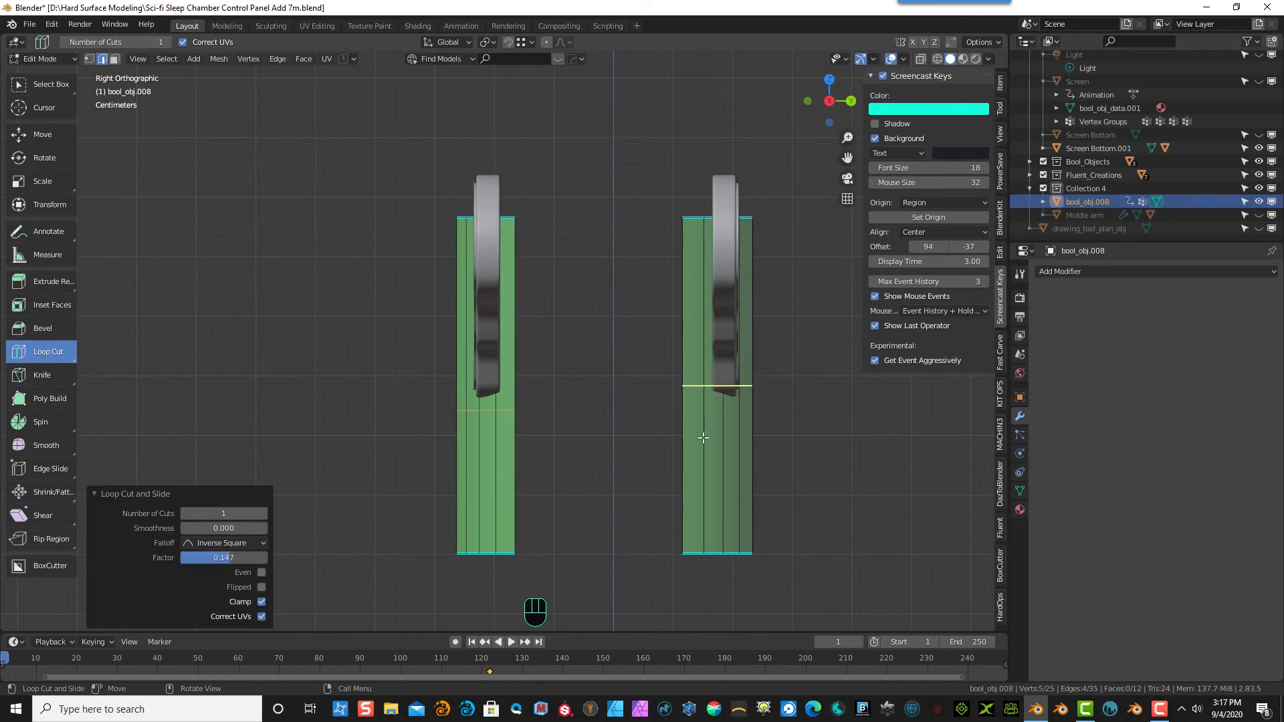
pyautogui.moveTo(702, 437); pyautogui.dragTo(701, 464)
# - Add a second horizontal loop cut to each curved panel, just above the arms
pyautogui.moveTo(562, 269)
pyautogui.mouseDown(button='middle')
pyautogui.moveTo(587, 272)
pyautogui.moveTo(575, 268)
pyautogui.mouseUp(button='middle')
pyautogui.moveTo(493, 254); pyautogui.dragTo(493, 216)
pyautogui.moveTo(699, 279); pyautogui.dragTo(640, 259)
pyautogui.moveTo(618, 250); pyautogui.dragTo(616, 386, button='middle')
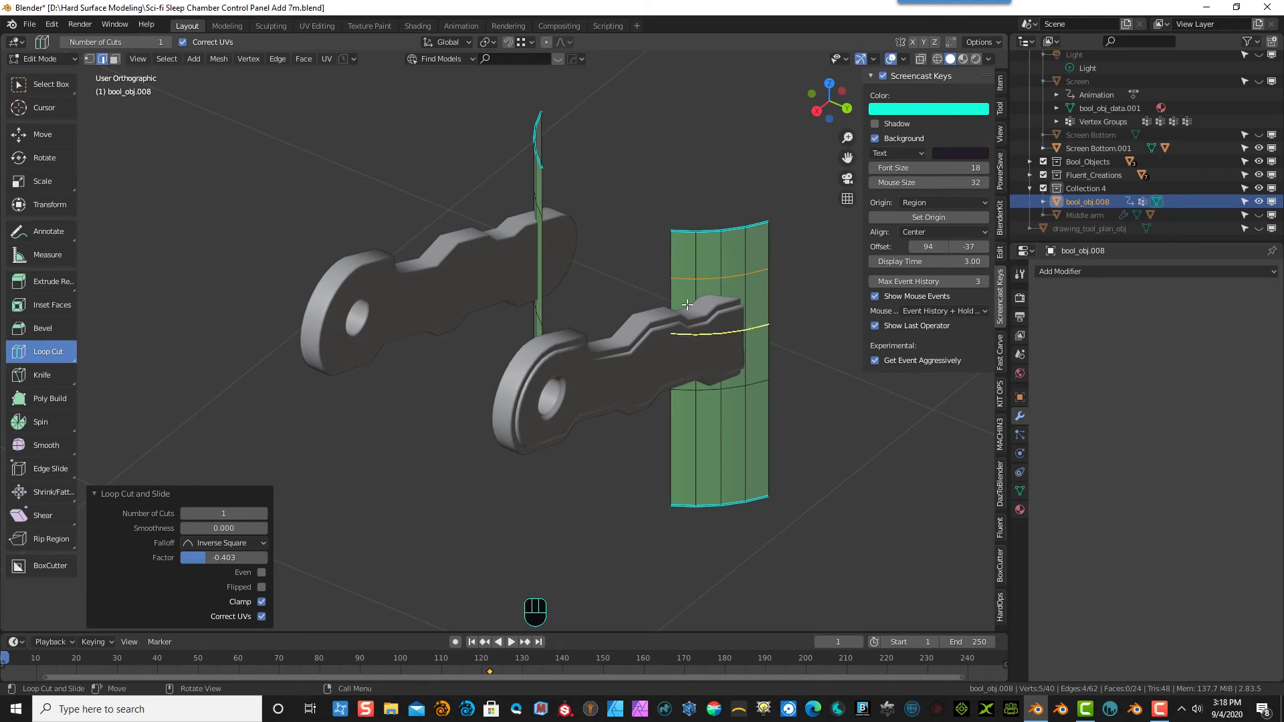
pyautogui.moveTo(747, 297); pyautogui.dragTo(639, 287, button='middle')
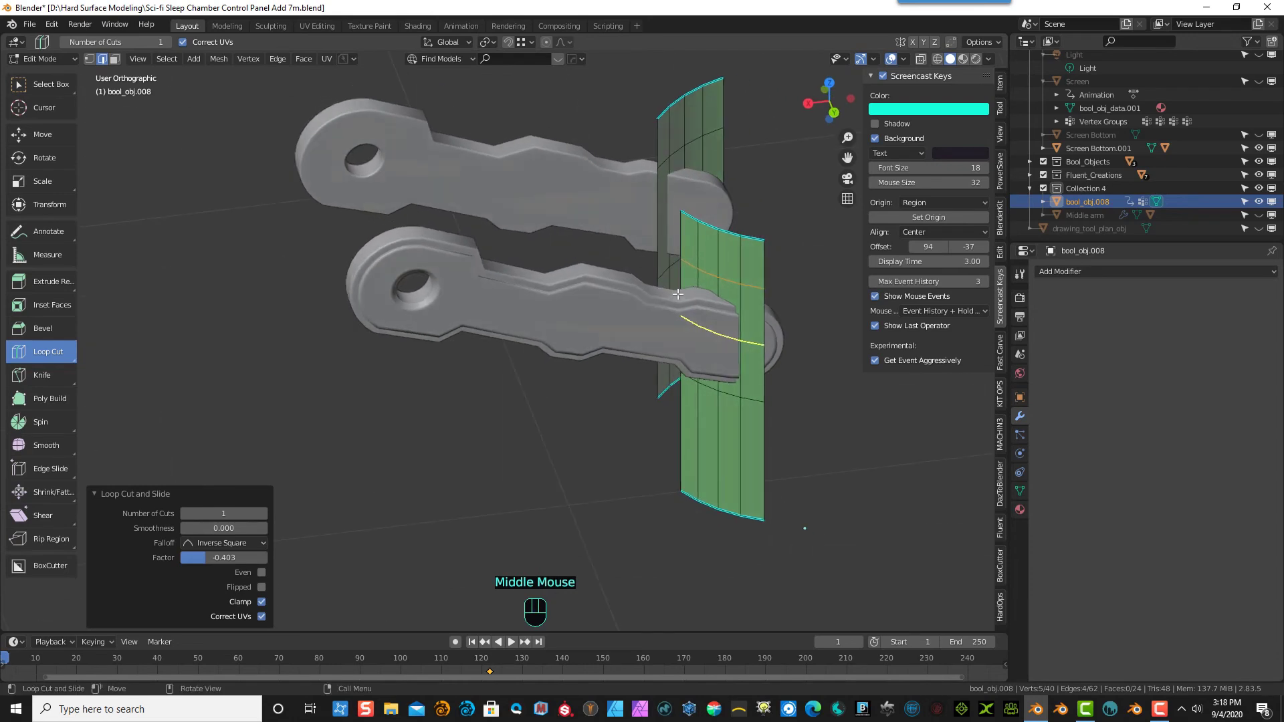
# - Extrude the middle band of faces on both curved panels outward by about 0.042 m
pyautogui.click(114, 60)
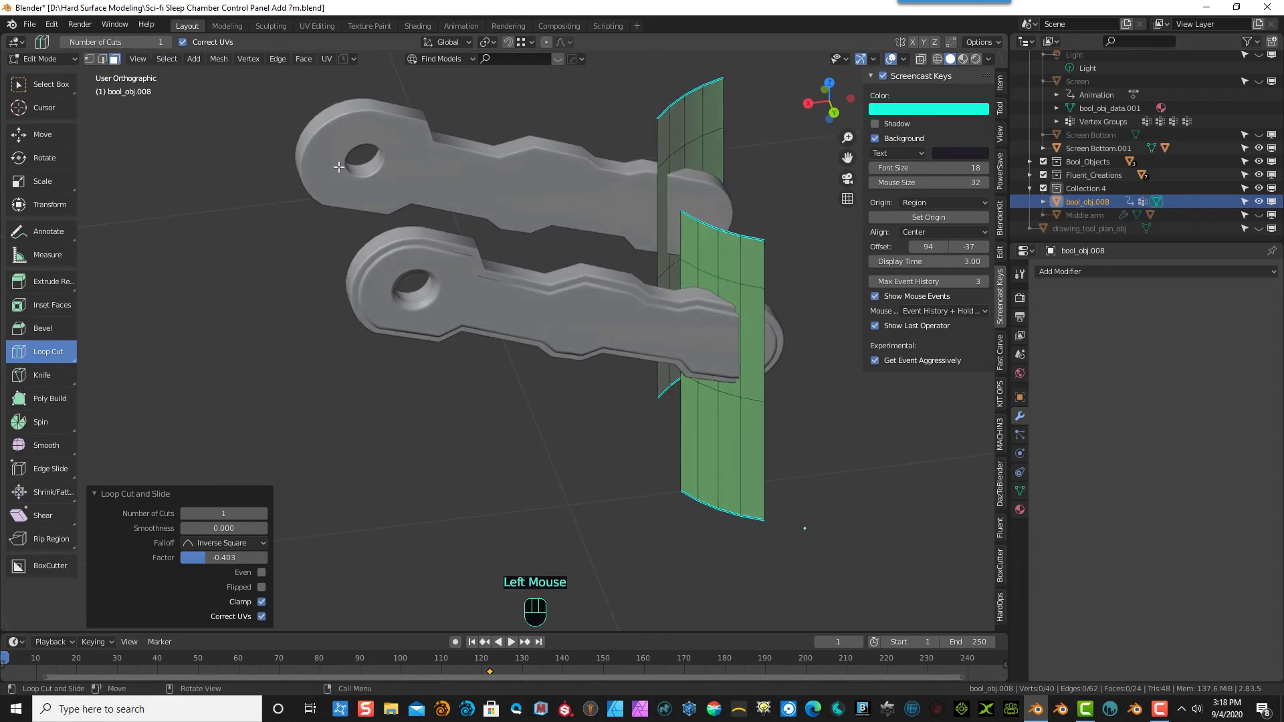
pyautogui.click(38, 85)
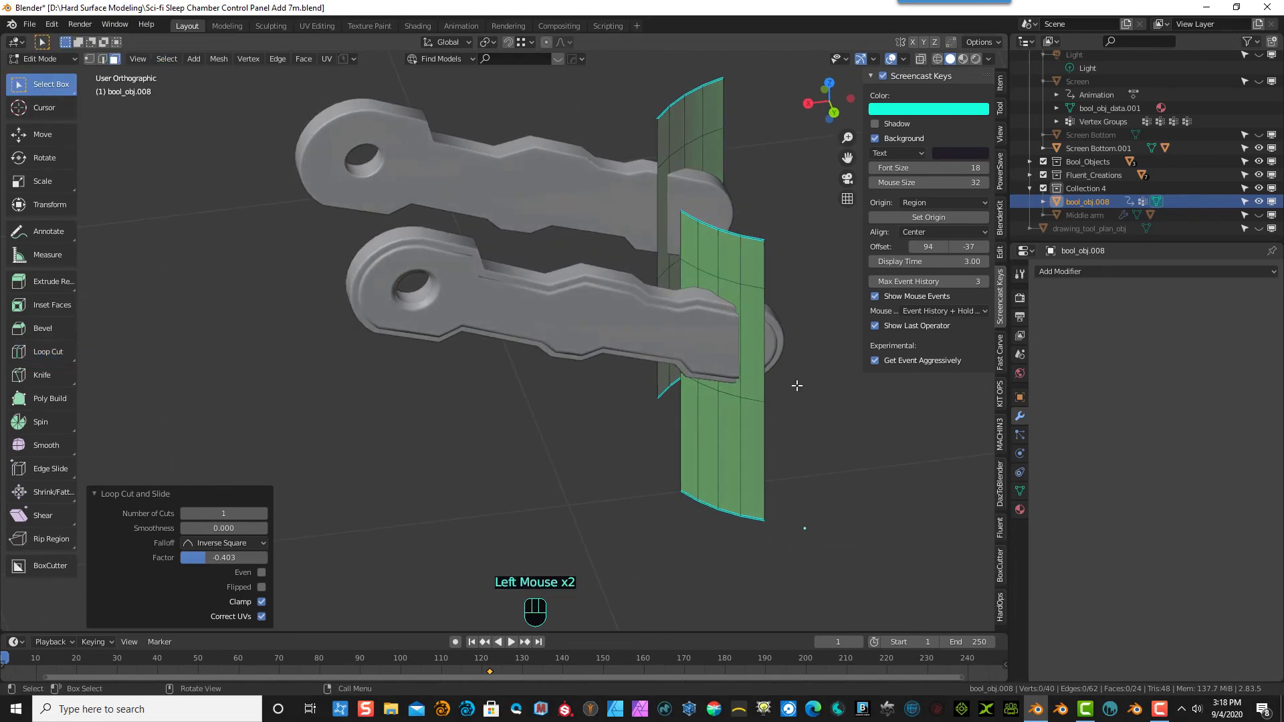
pyautogui.moveTo(747, 300); pyautogui.dragTo(690, 345)
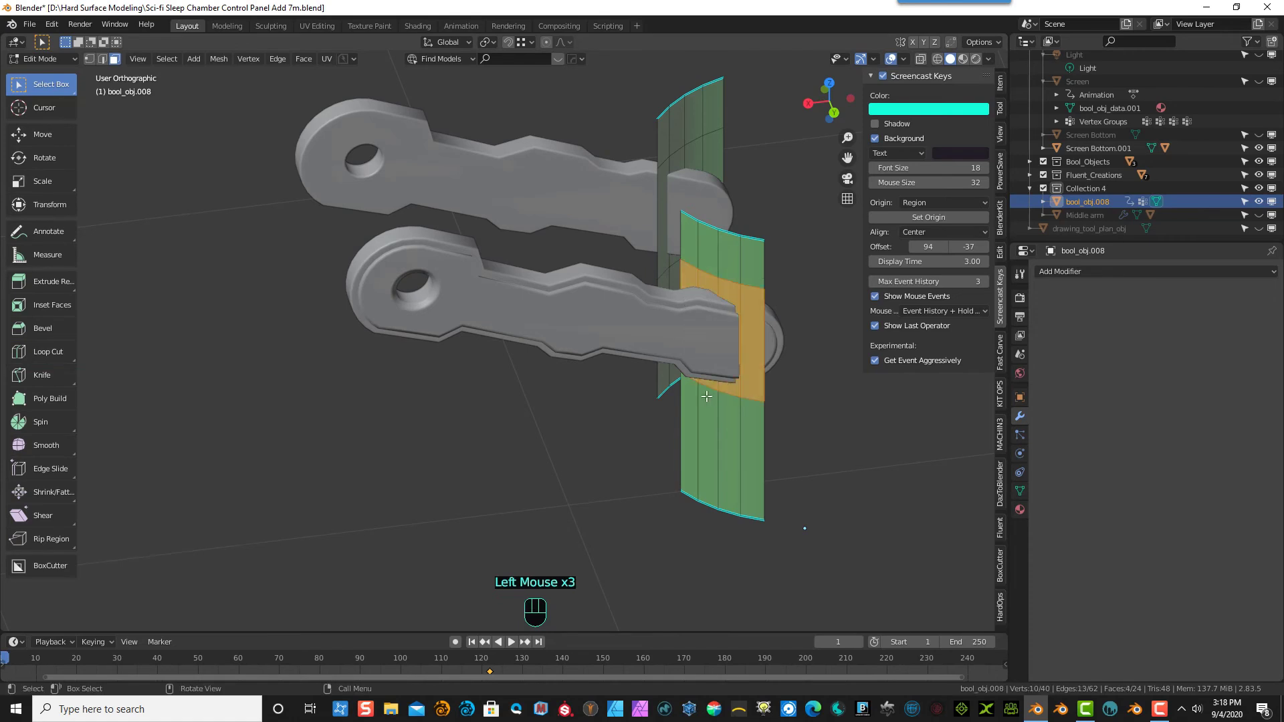
pyautogui.moveTo(632, 408); pyautogui.dragTo(399, 381, button='middle')
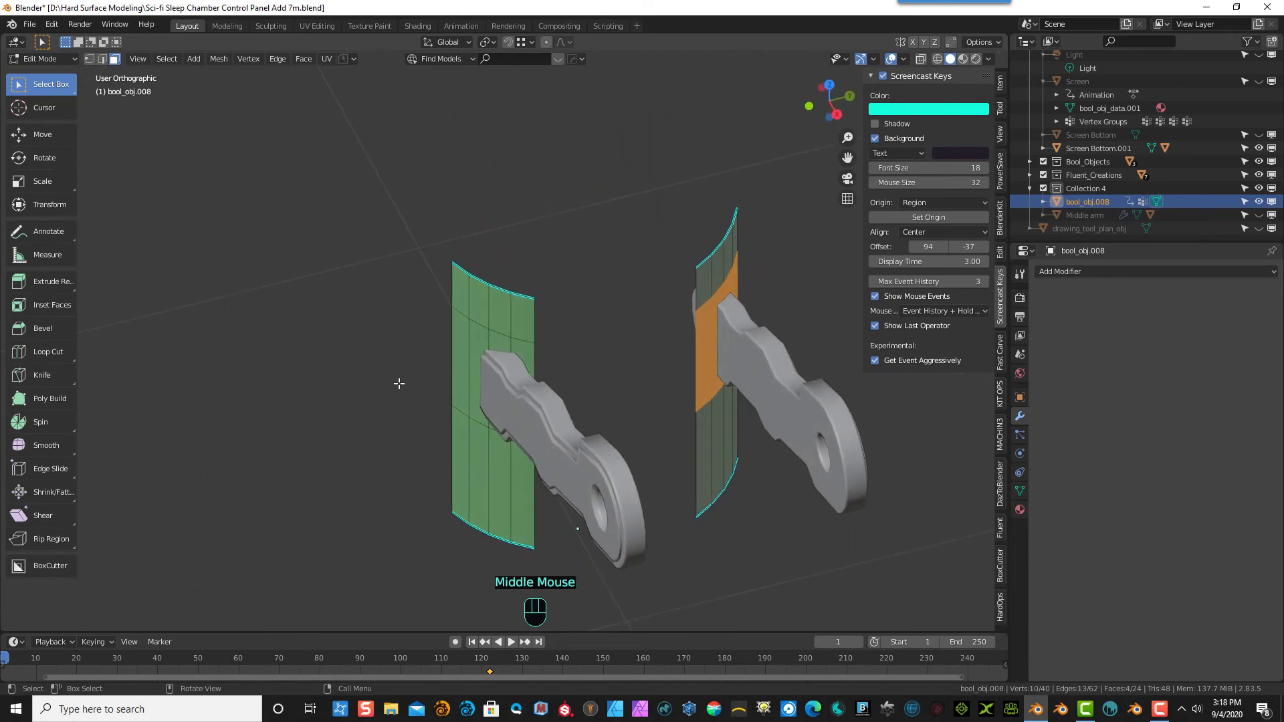
pyautogui.keyDown('shift'); pyautogui.moveTo(454, 361); pyautogui.dragTo(519, 381); pyautogui.keyUp('shift')
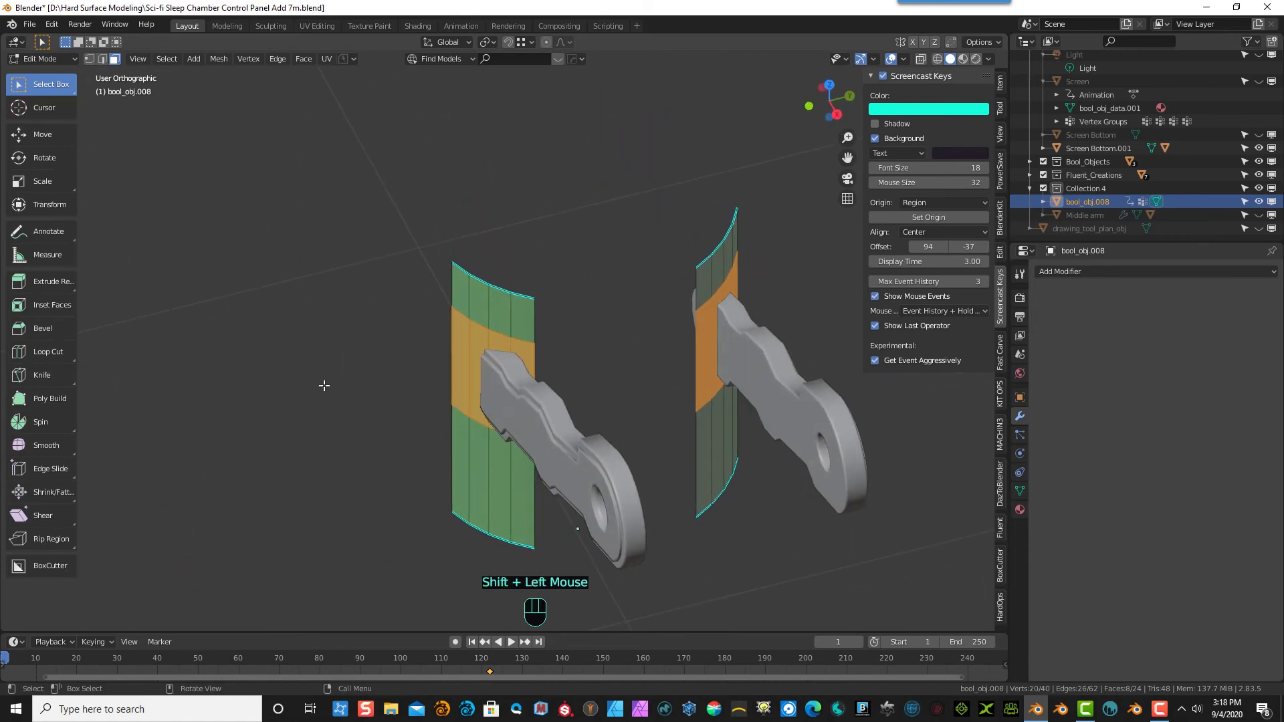
pyautogui.click(20, 282)
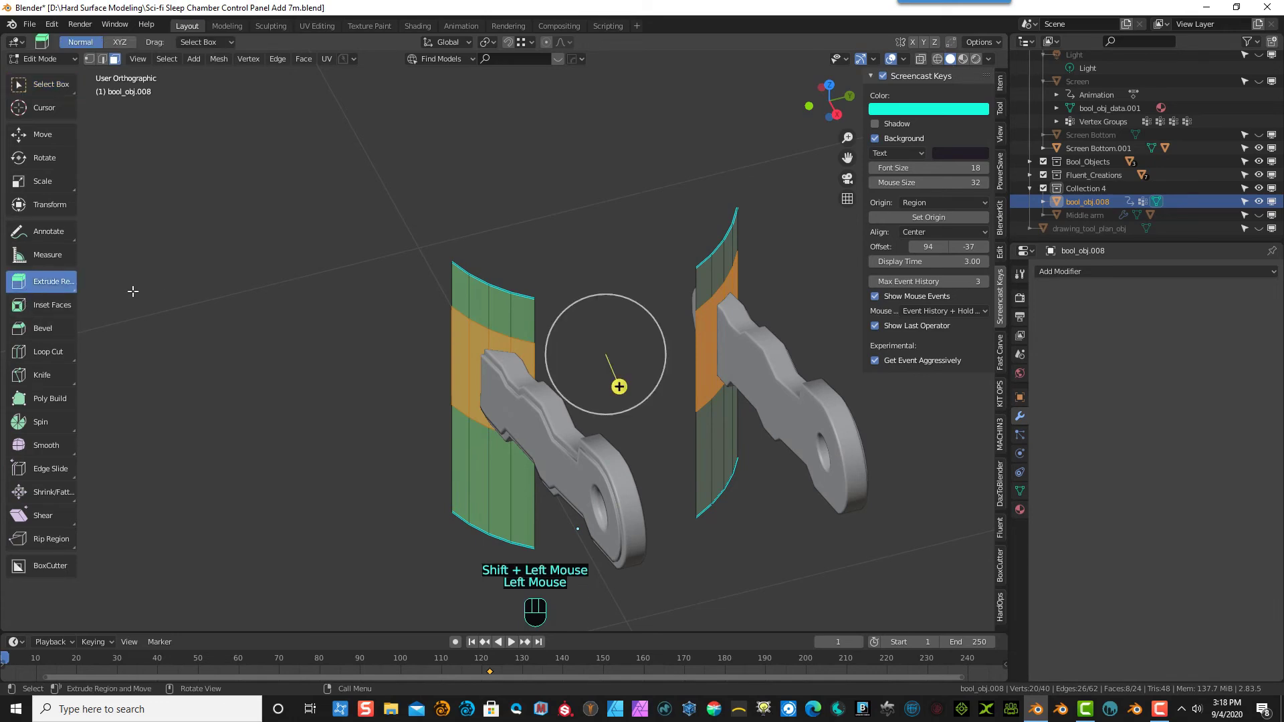
pyautogui.moveTo(131, 287); pyautogui.dragTo(568, 364, button='middle')
pyautogui.moveTo(653, 364); pyautogui.dragTo(683, 376)
pyautogui.moveTo(682, 376); pyautogui.dragTo(642, 314, button='middle')
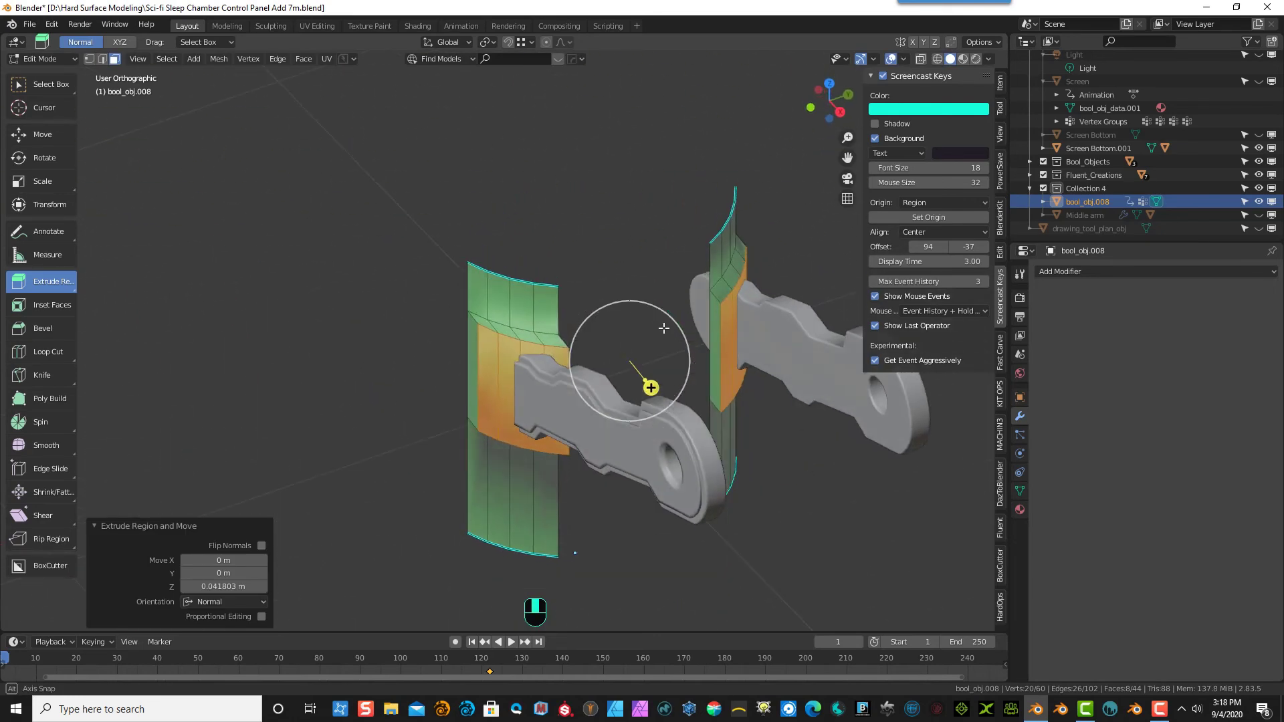
pyautogui.click(576, 241)
# - Inset the raised middle faces of one curved panel around the arm with a thickness of about 0.019 m
pyautogui.scroll(1, 500, 362)
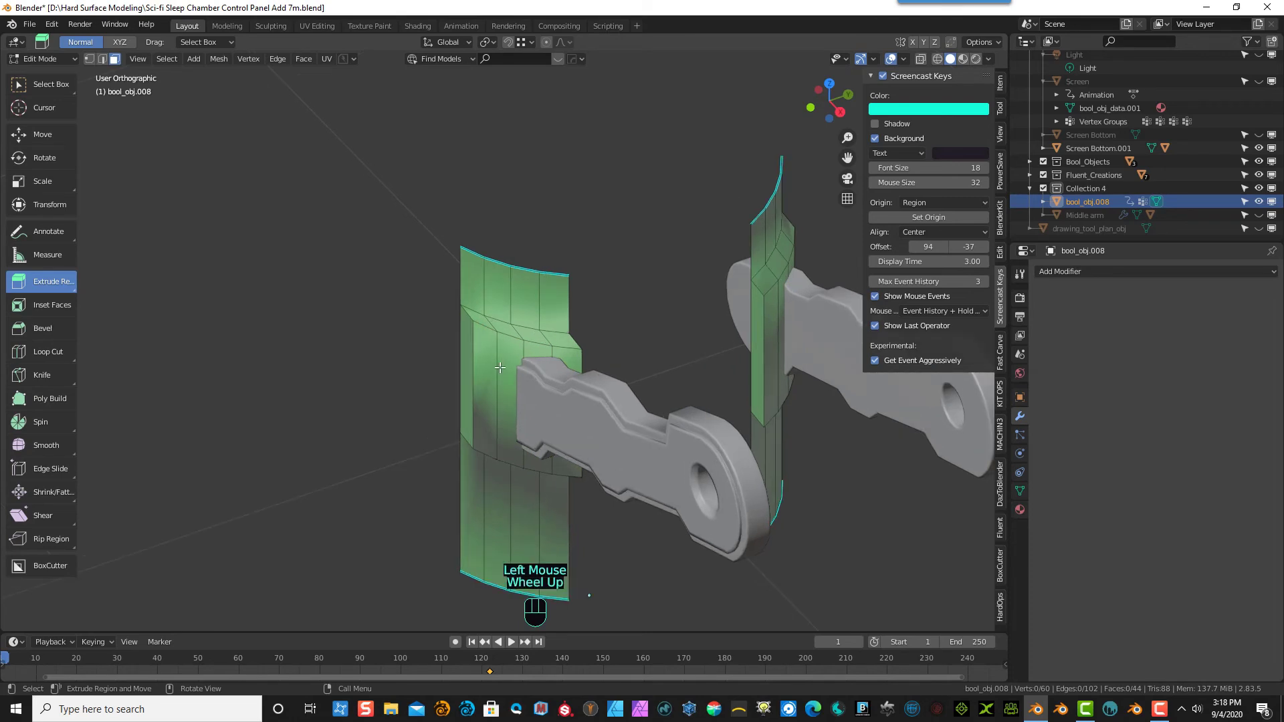
pyautogui.click(498, 401)
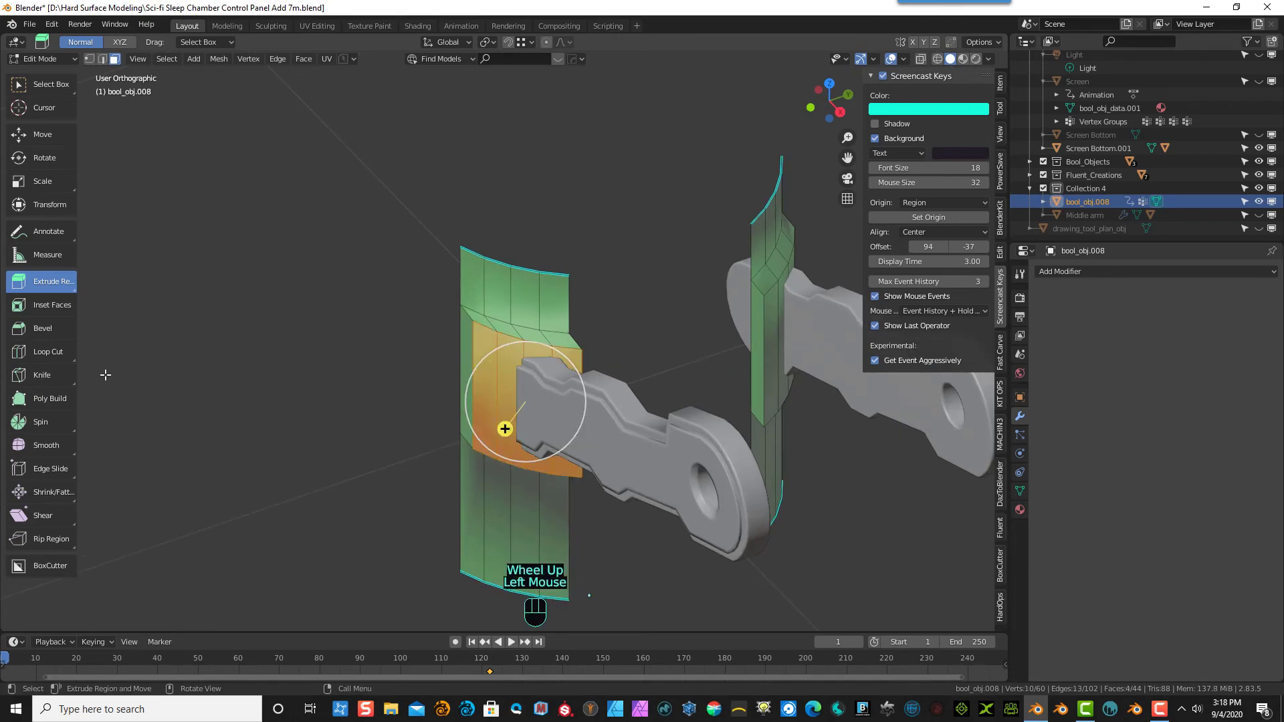
pyautogui.click(48, 304)
pyautogui.moveTo(499, 439)
pyautogui.mouseDown()
pyautogui.moveTo(527, 444)
pyautogui.moveTo(509, 445)
pyautogui.mouseUp()
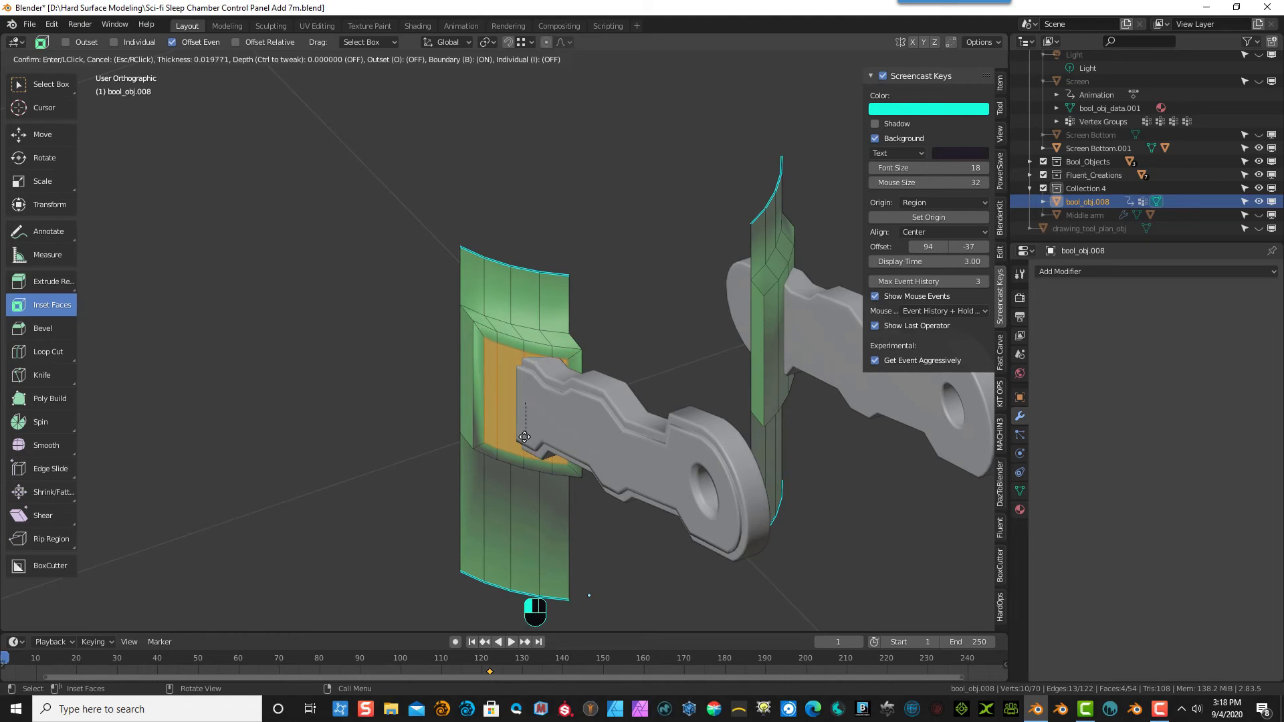
pyautogui.click(525, 437)
# - Extrude the inset faces inward by about 0.067 m to form a recess around the arm's end
pyautogui.moveTo(525, 437); pyautogui.dragTo(237, 297, button='middle')
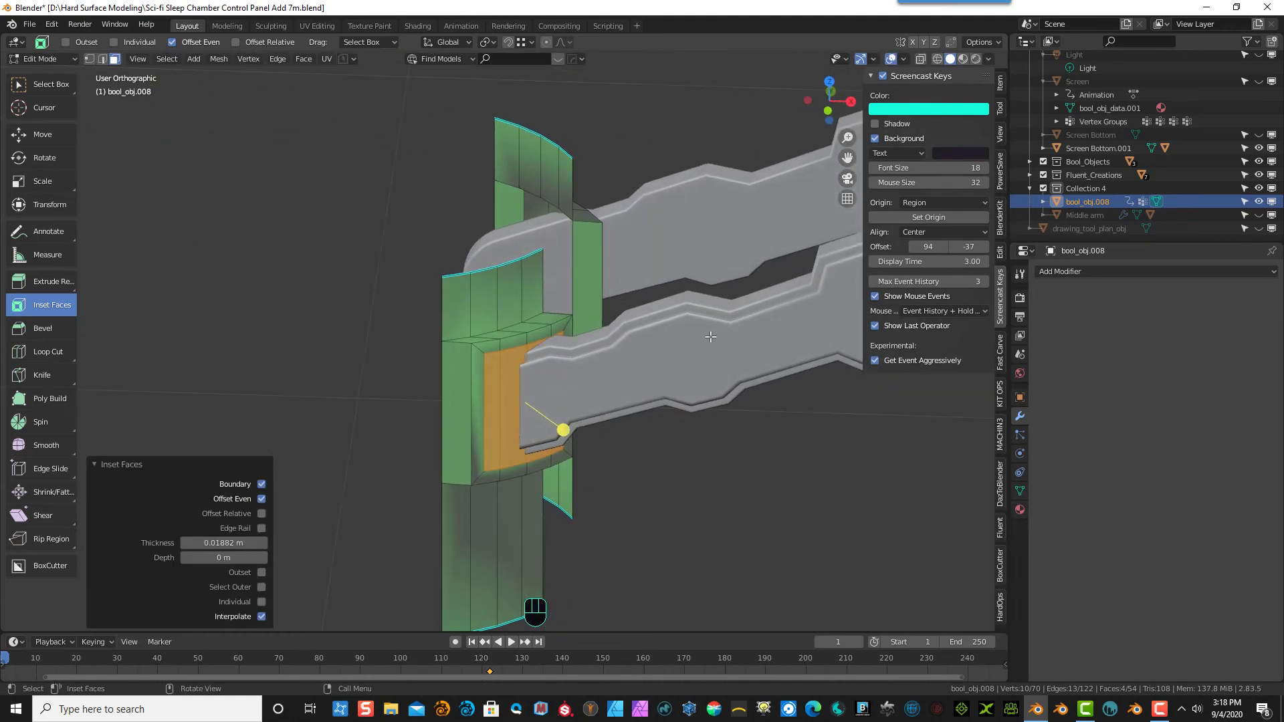
pyautogui.click(30, 283)
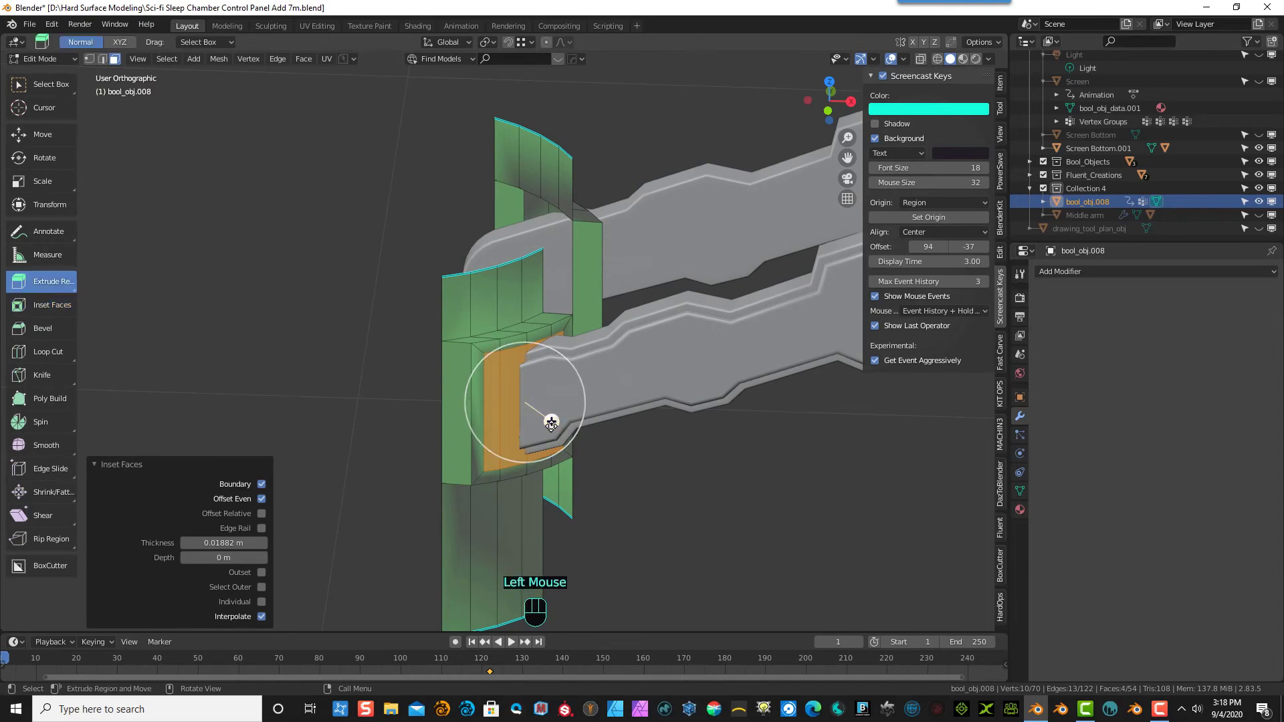
pyautogui.moveTo(551, 423); pyautogui.dragTo(529, 542, button='middle')
pyautogui.moveTo(537, 451); pyautogui.dragTo(520, 404)
# - Move the recessed faces in top view by about -0.022 m in X and -0.020 m in Y
pyautogui.moveTo(520, 405); pyautogui.dragTo(395, 310, button='middle')
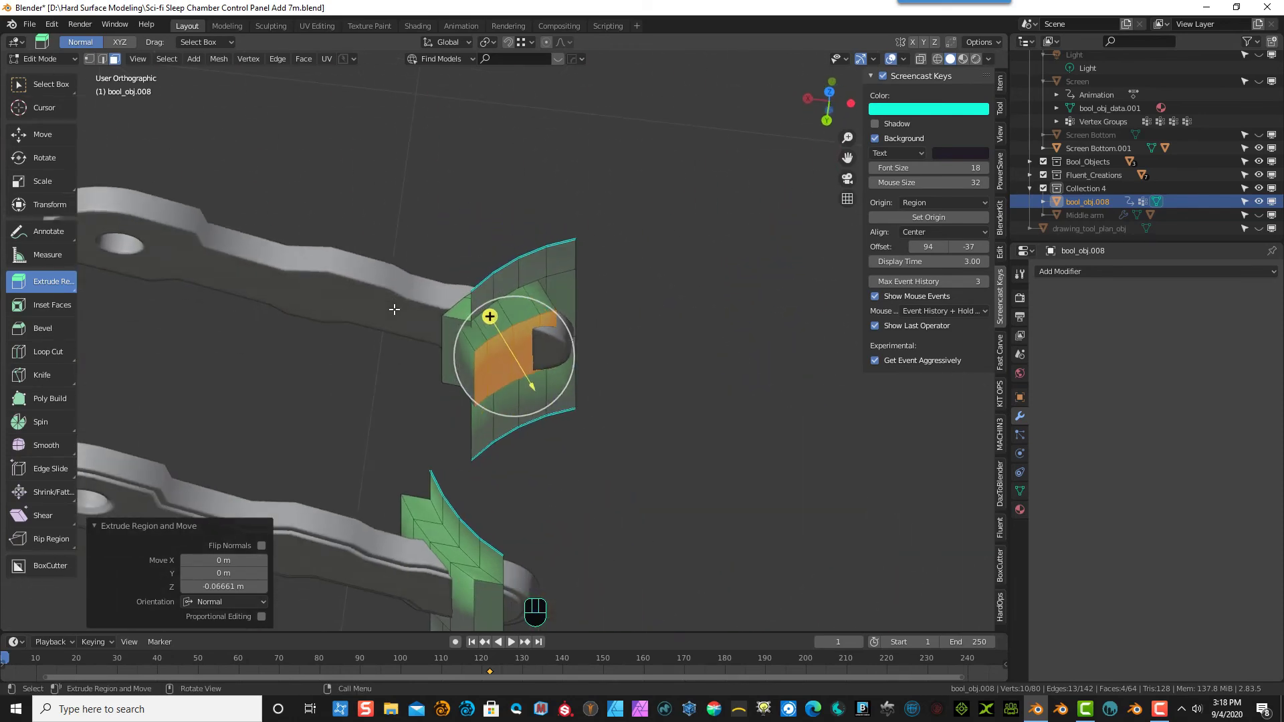
pyautogui.press('KP_1')
pyautogui.press('KP_7')
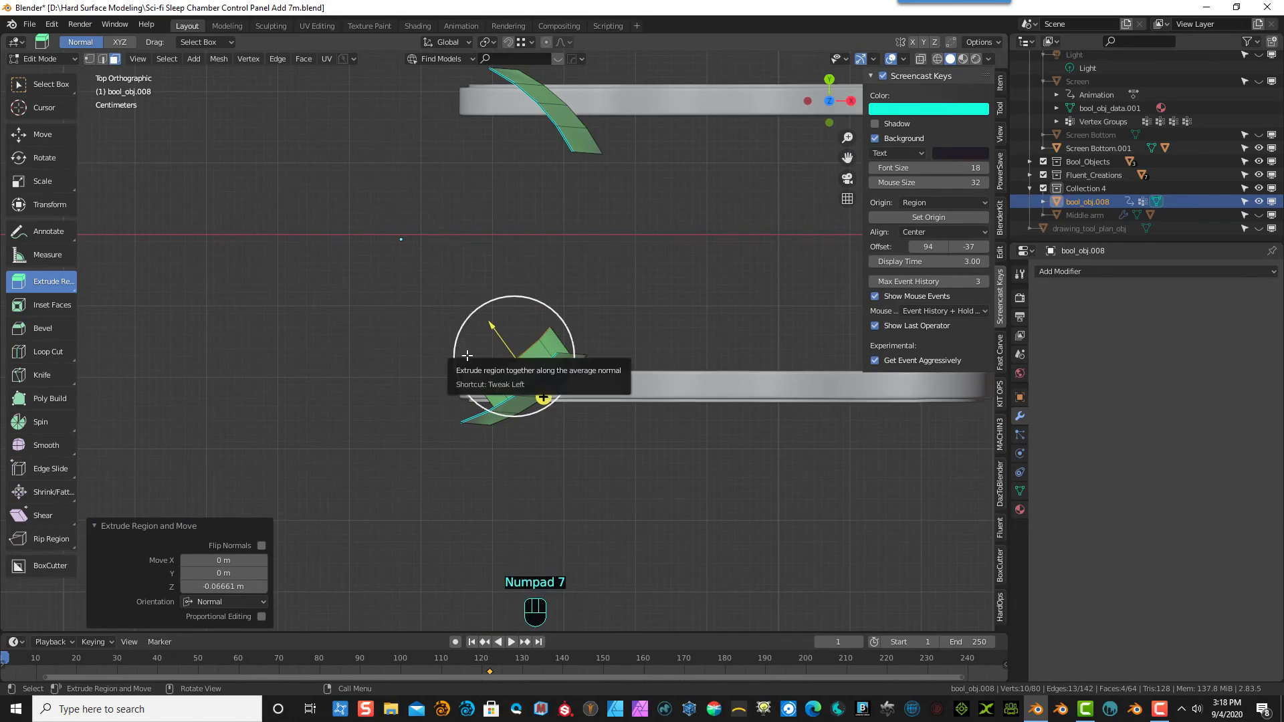
pyautogui.press('g')
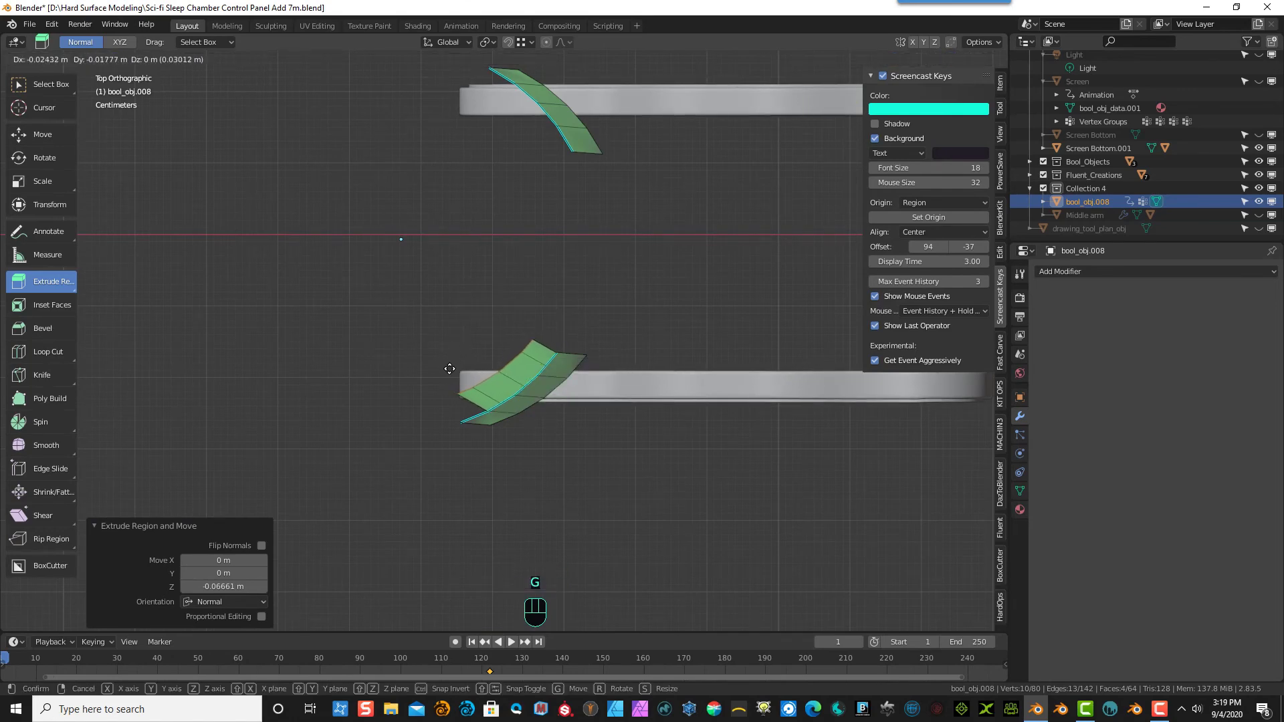
pyautogui.click(451, 370)
# - Move the upper and lower outer corner vertices of the raised frame by about -0.020 m in X and -0.015 m in Y
pyautogui.moveTo(573, 267); pyautogui.dragTo(510, 230, button='middle')
pyautogui.scroll(4, 496, 349)
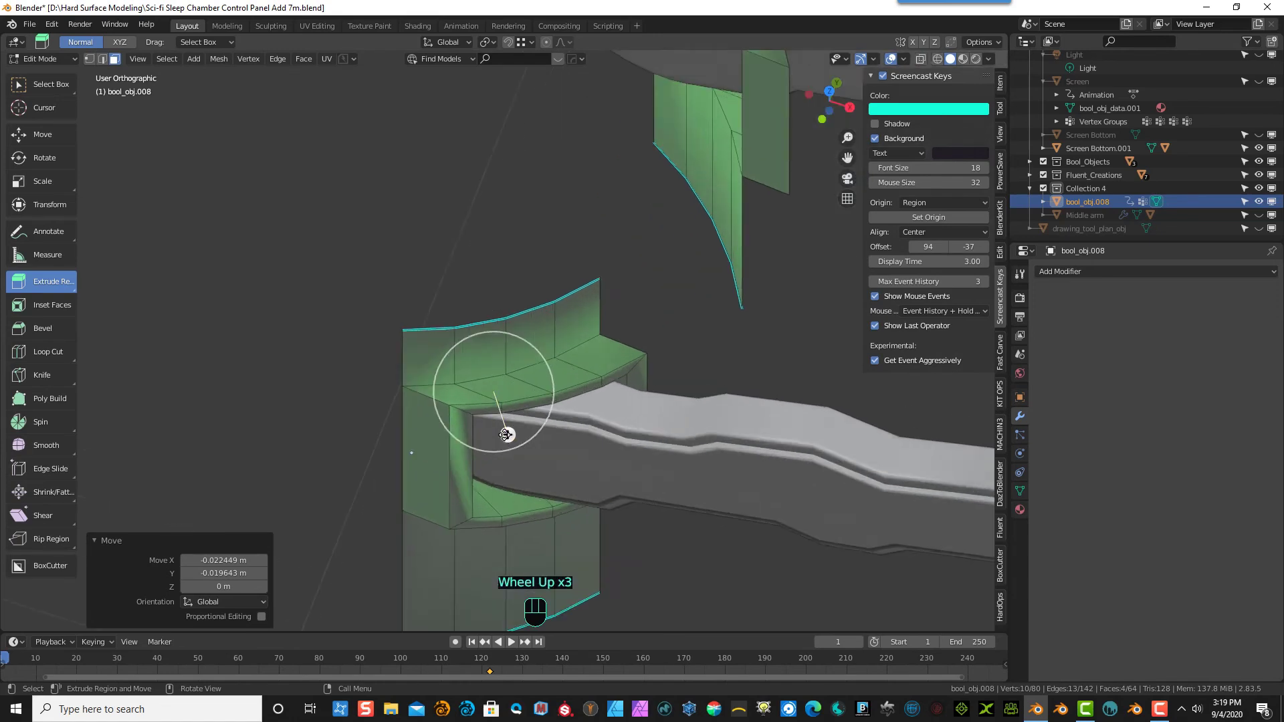
pyautogui.click(89, 58)
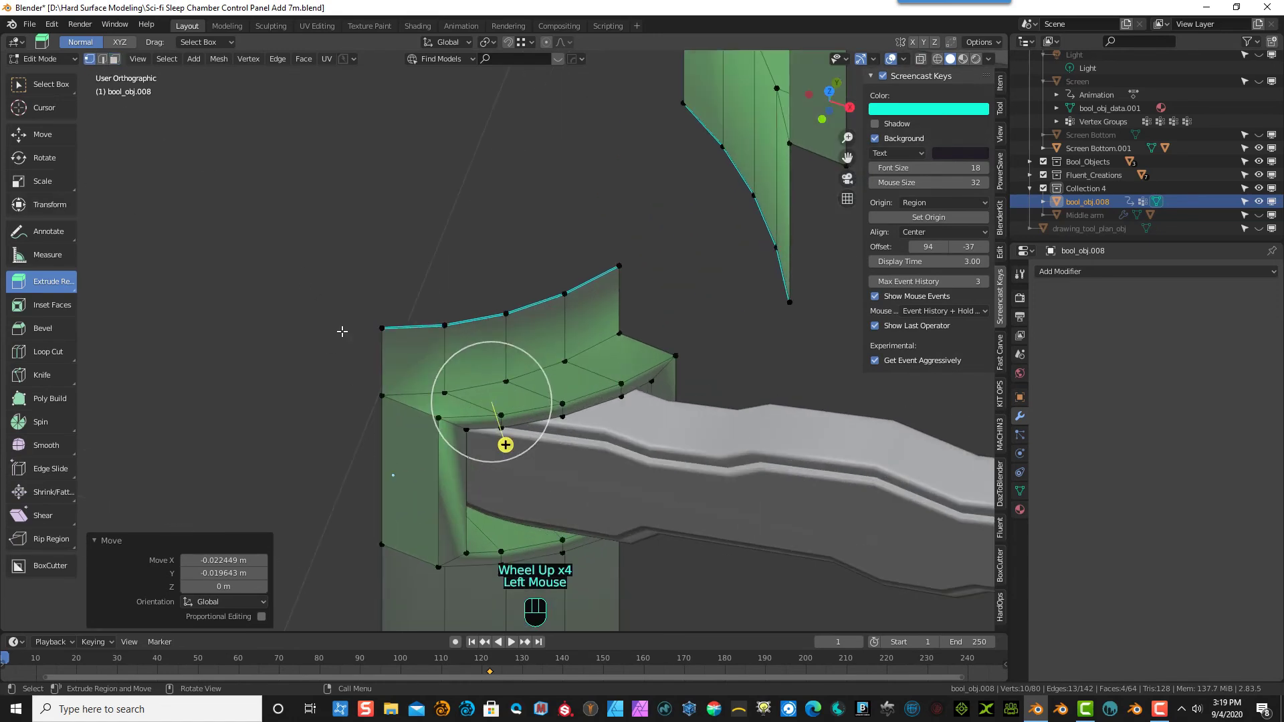
pyautogui.click(437, 420)
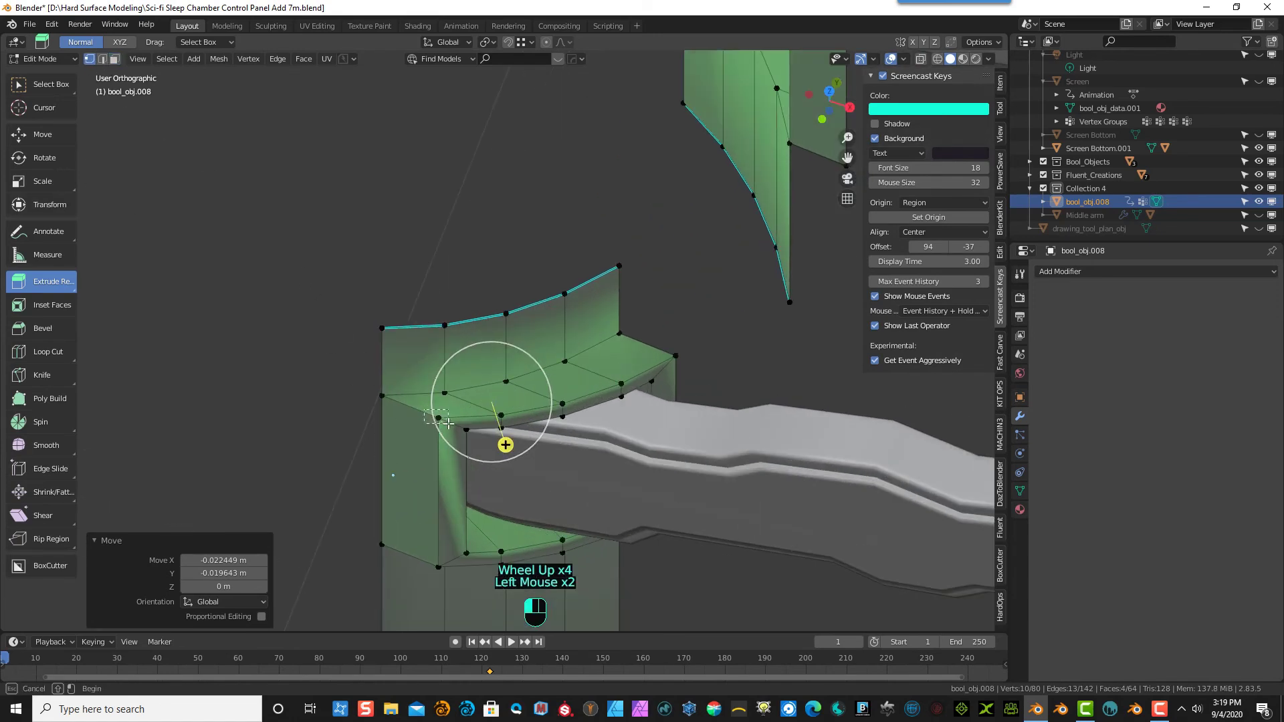
pyautogui.keyDown('shift'); pyautogui.click(438, 565); pyautogui.keyUp('shift')
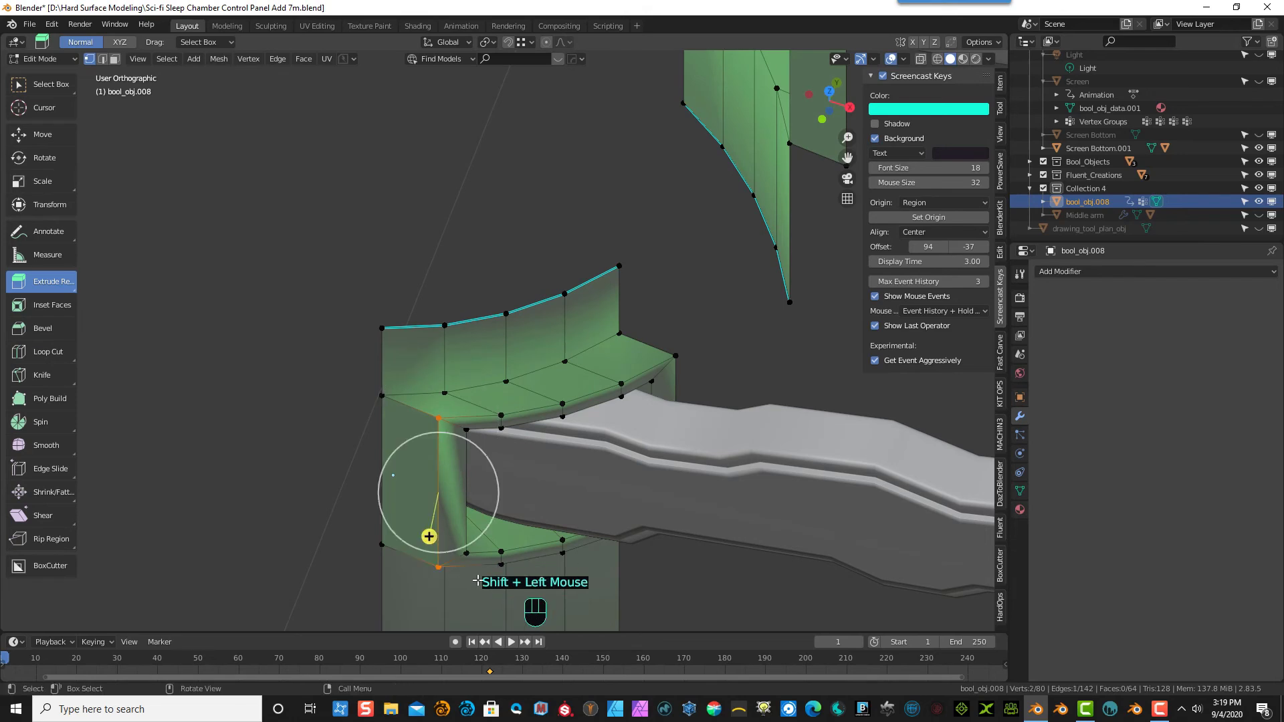
pyautogui.moveTo(490, 575); pyautogui.dragTo(404, 521, button='middle')
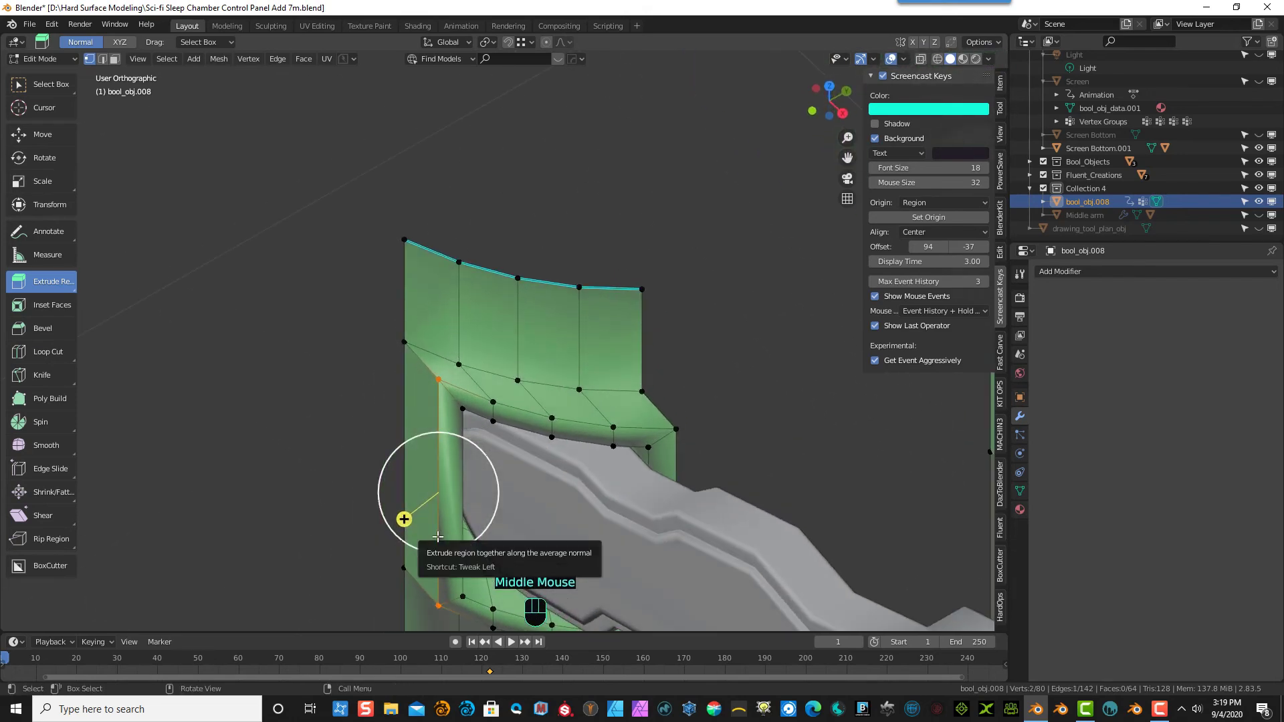
pyautogui.press('KP_7')
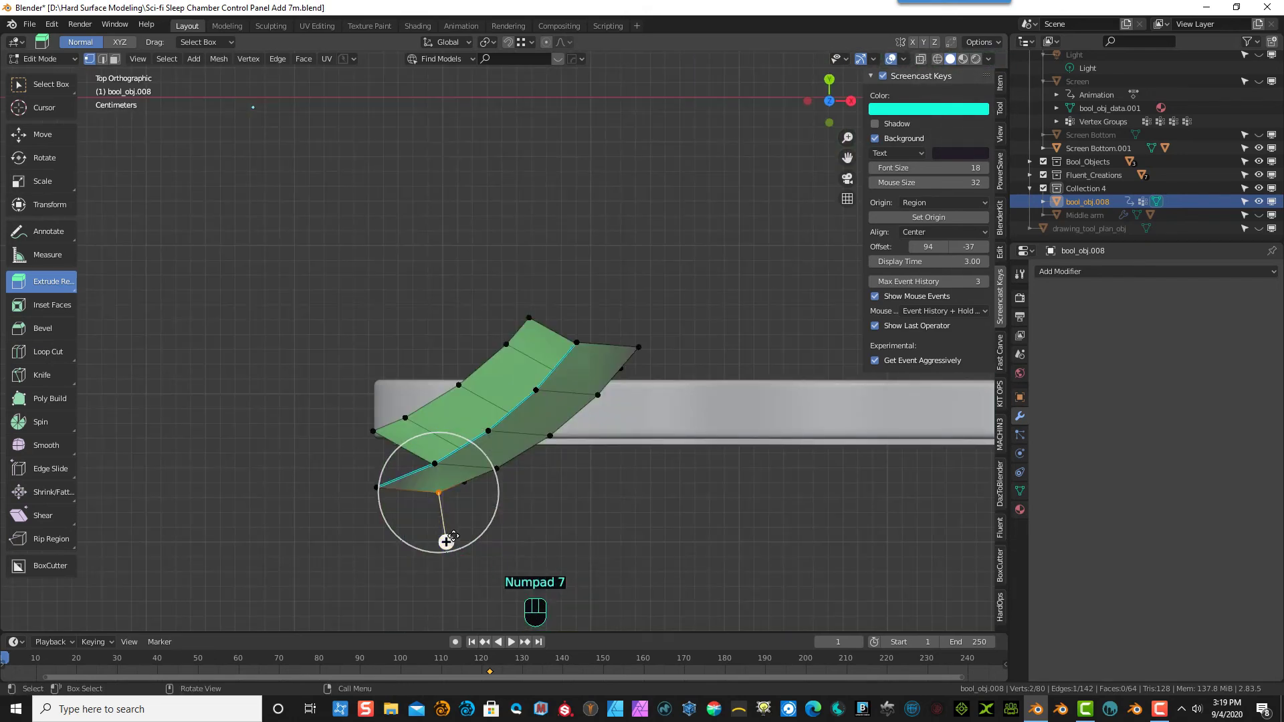
pyautogui.press('g')
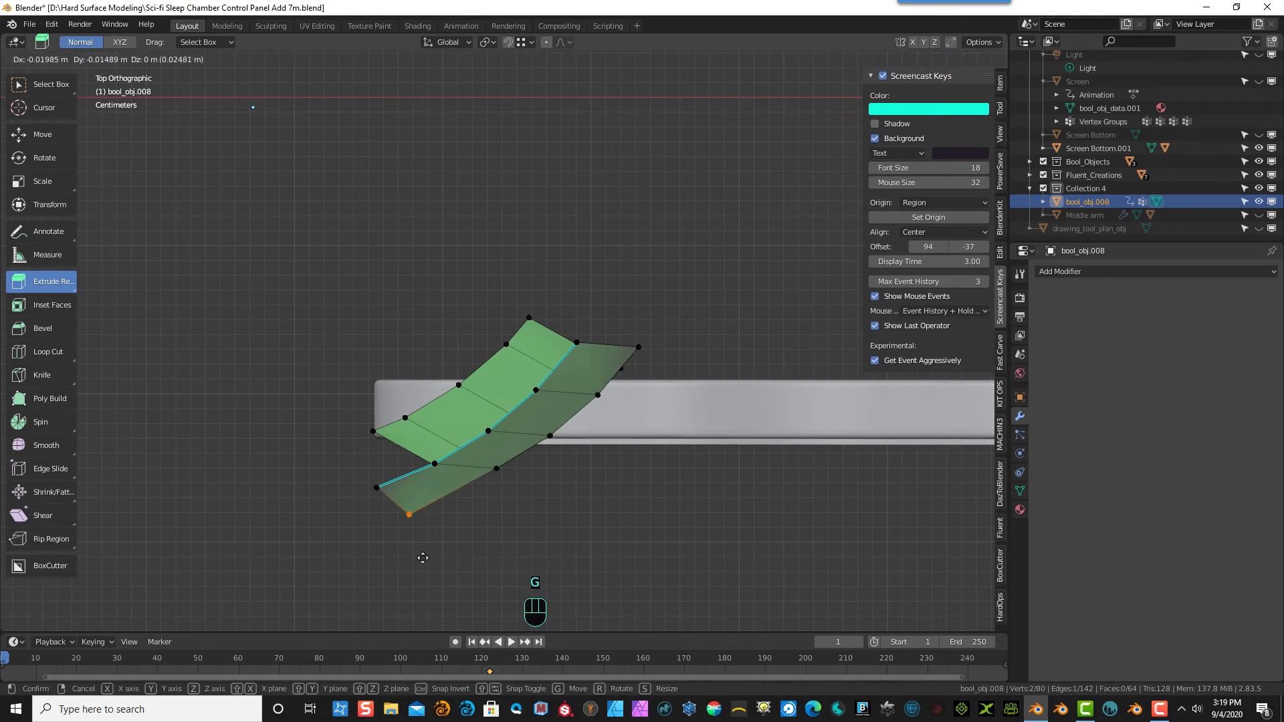
pyautogui.click(423, 557)
pyautogui.moveTo(512, 526); pyautogui.dragTo(507, 441, button='middle')
pyautogui.click(505, 435)
# - Move the upper and lower raised-frame vertices beside the outer corners, including the adjoining inner corners, by about -0.019 m in X and -0.009 m in Y
pyautogui.moveTo(574, 528); pyautogui.dragTo(533, 448, button='middle')
pyautogui.click(89, 61)
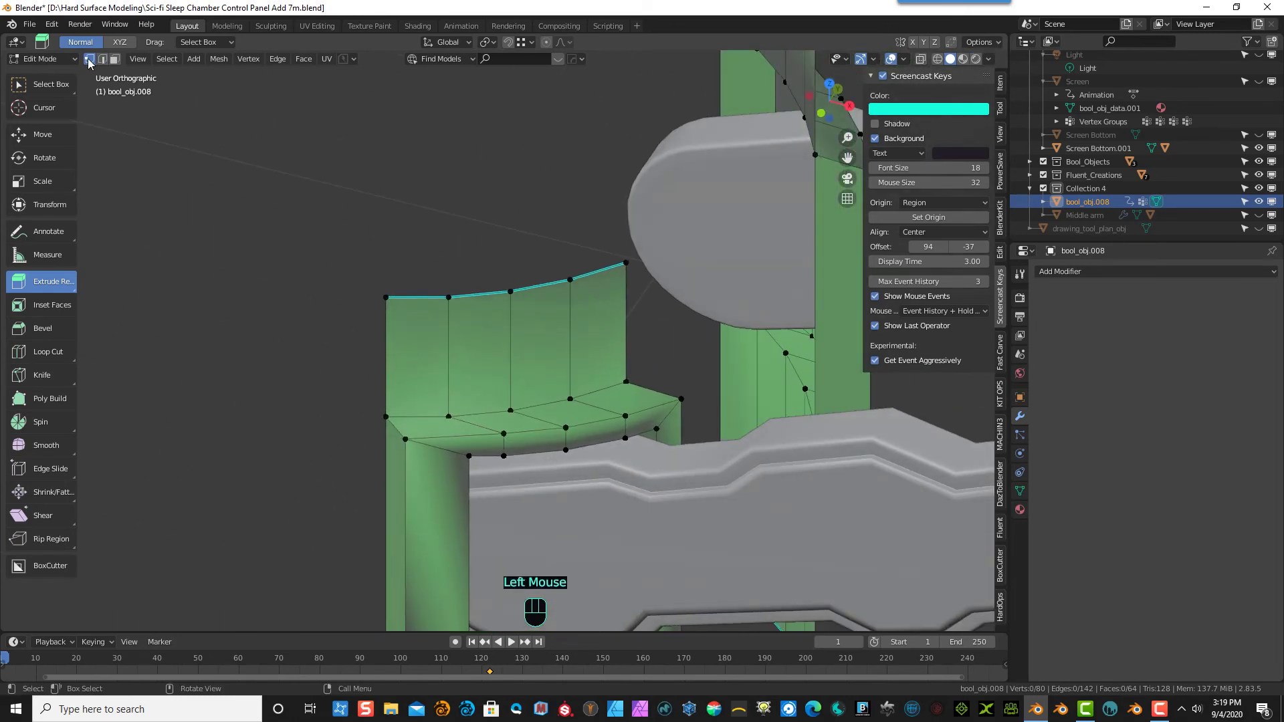
pyautogui.click(41, 85)
pyautogui.moveTo(493, 428); pyautogui.dragTo(517, 474)
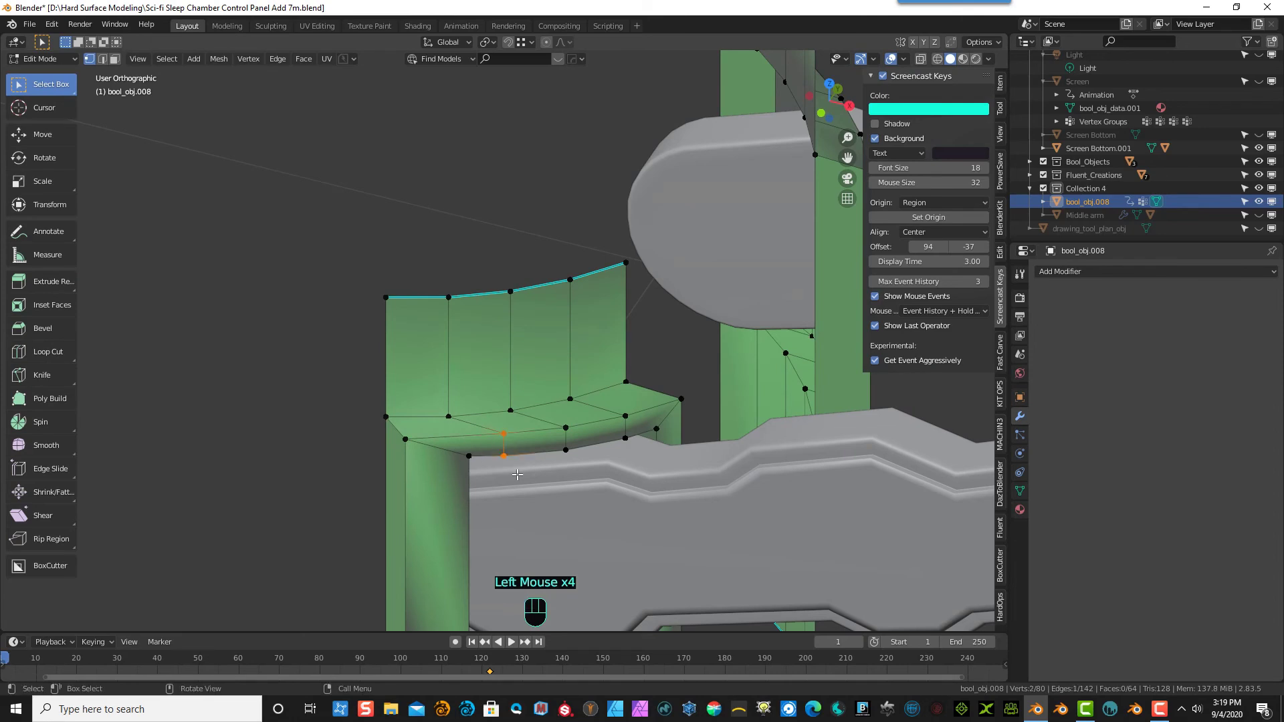
pyautogui.keyDown('shift'); pyautogui.click(471, 454); pyautogui.keyUp('shift')
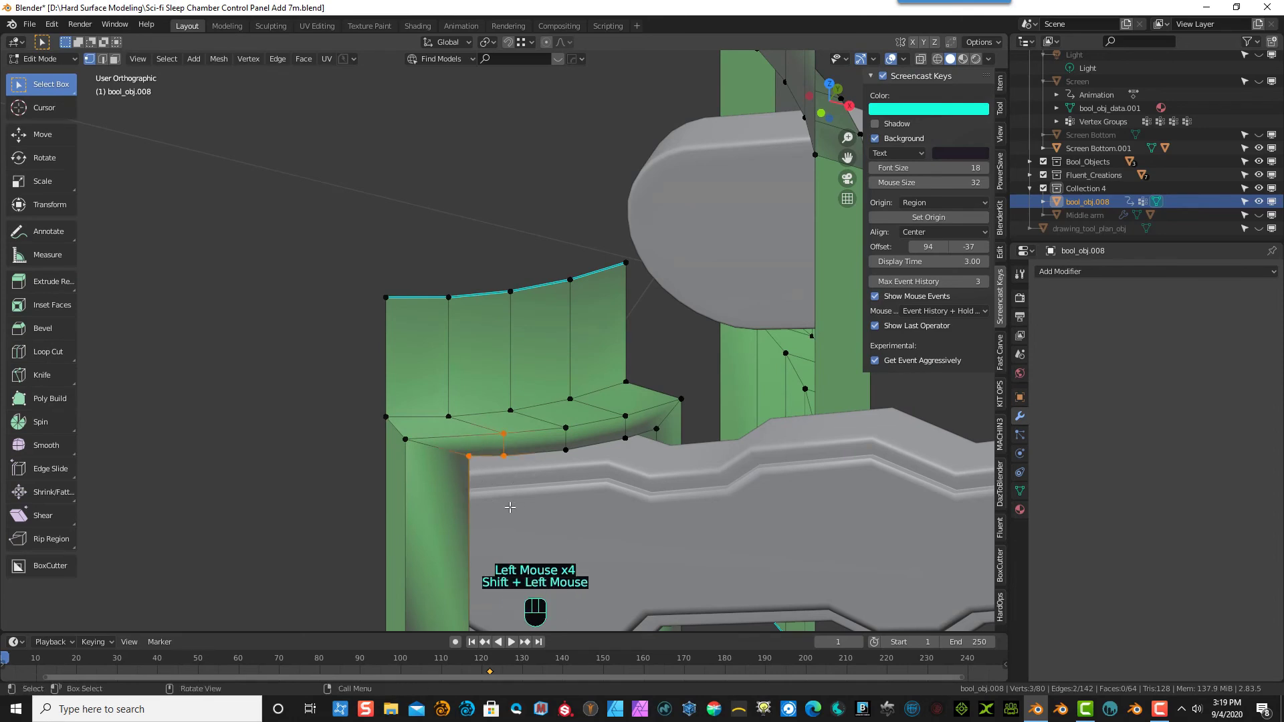
pyautogui.moveTo(471, 455); pyautogui.dragTo(488, 479, button='middle')
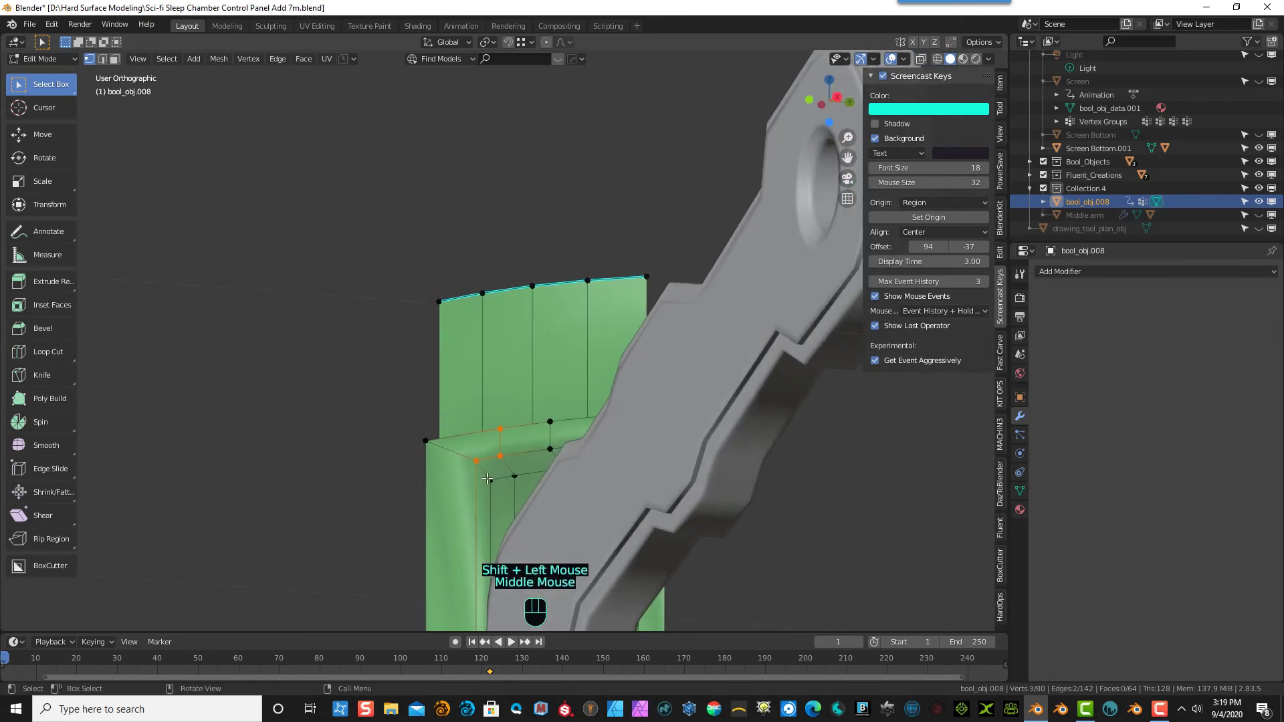
pyautogui.scroll(-3, 517, 537)
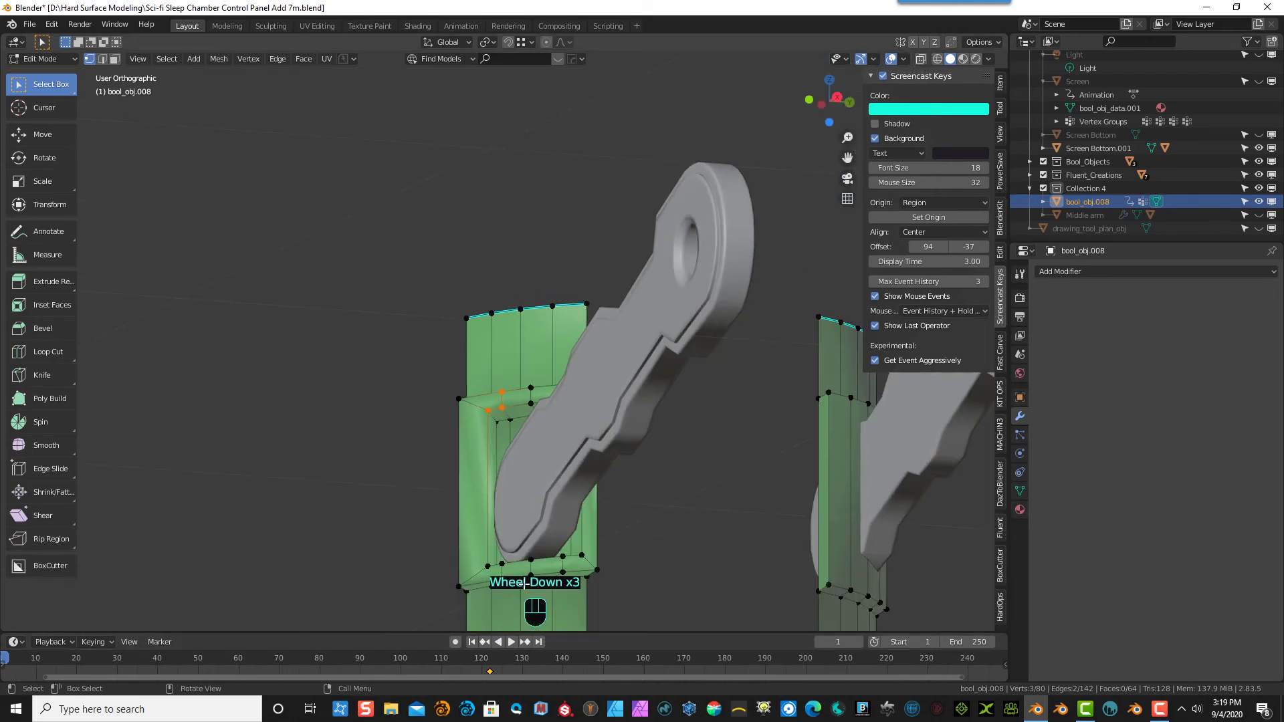
pyautogui.moveTo(521, 582); pyautogui.dragTo(553, 523, button='middle')
pyautogui.keyDown('shift'); pyautogui.click(503, 514); pyautogui.keyUp('shift')
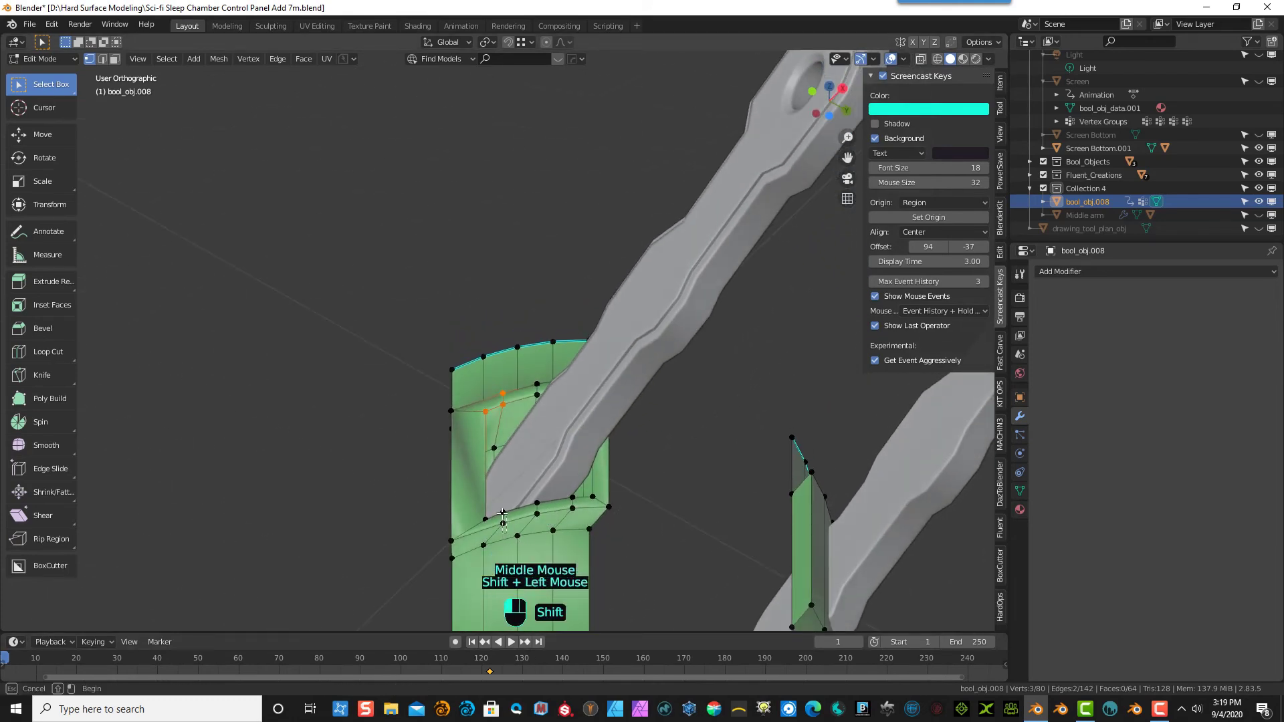
pyautogui.keyDown('shift'); pyautogui.moveTo(504, 499); pyautogui.dragTo(502, 502); pyautogui.keyUp('shift')
pyautogui.keyDown('shift'); pyautogui.click(479, 514); pyautogui.keyUp('shift')
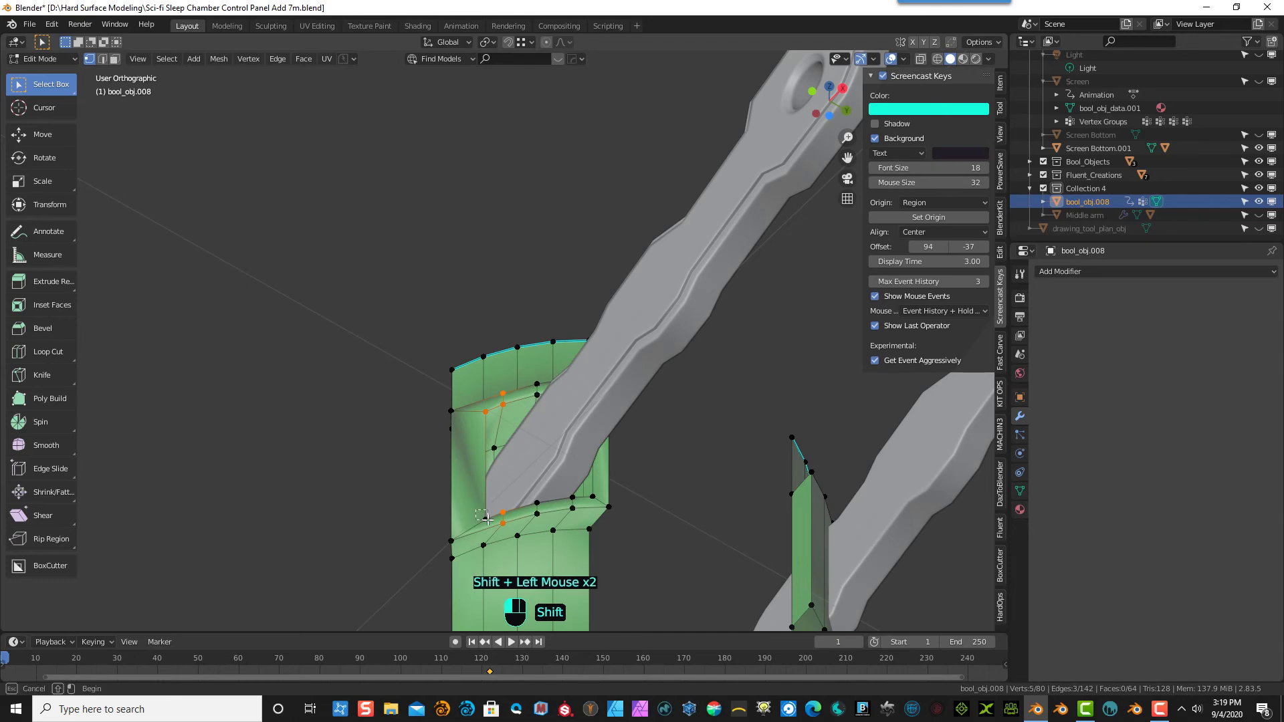
pyautogui.moveTo(477, 512); pyautogui.dragTo(529, 616, button='middle')
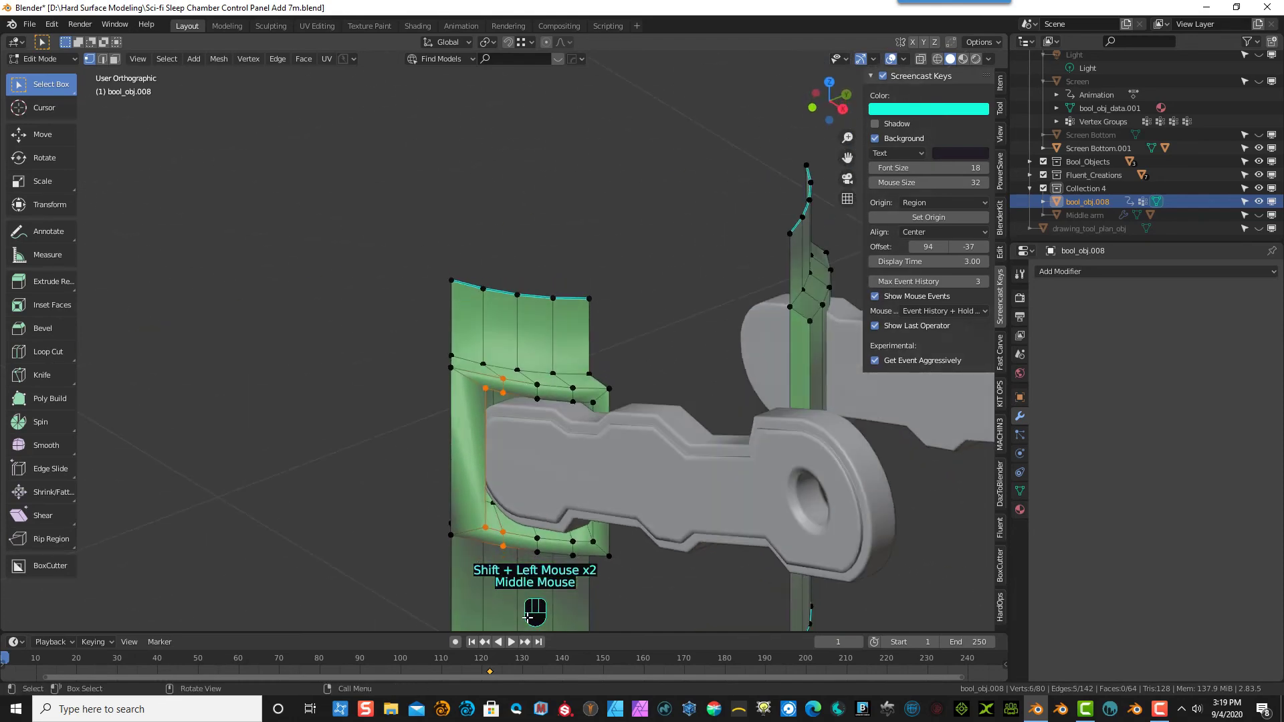
pyautogui.press('KP_7')
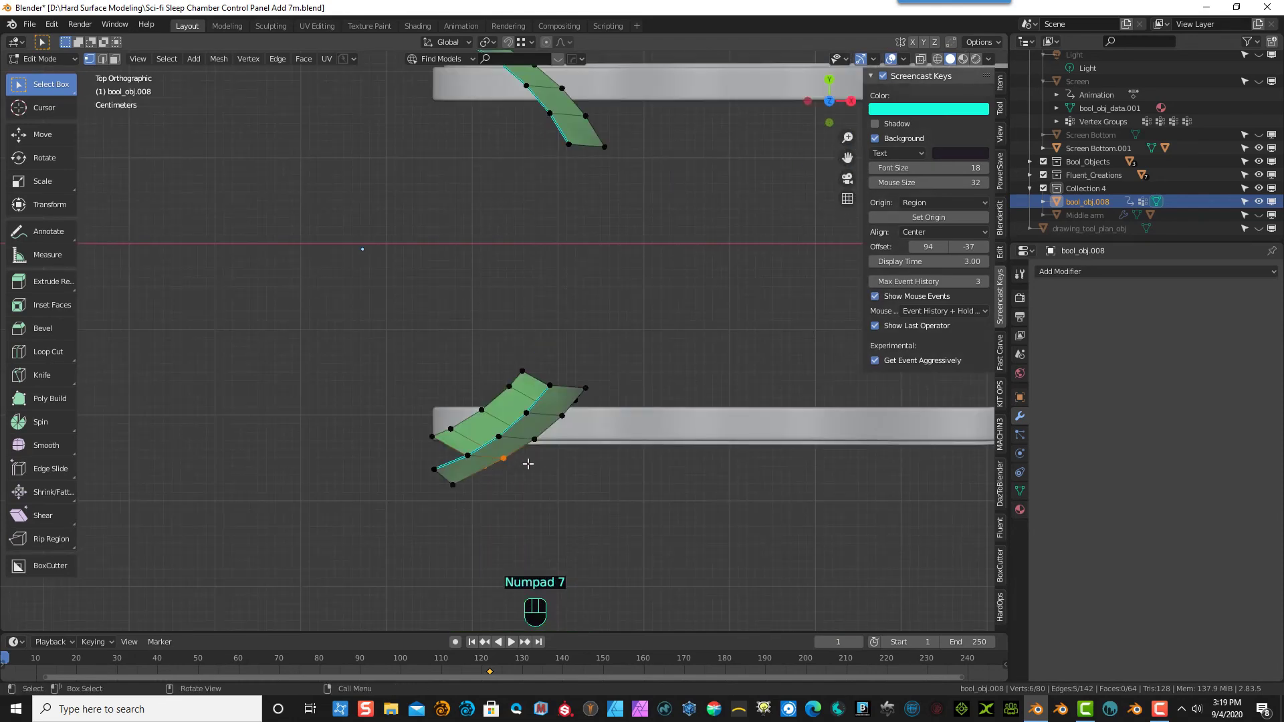
pyautogui.press('g')
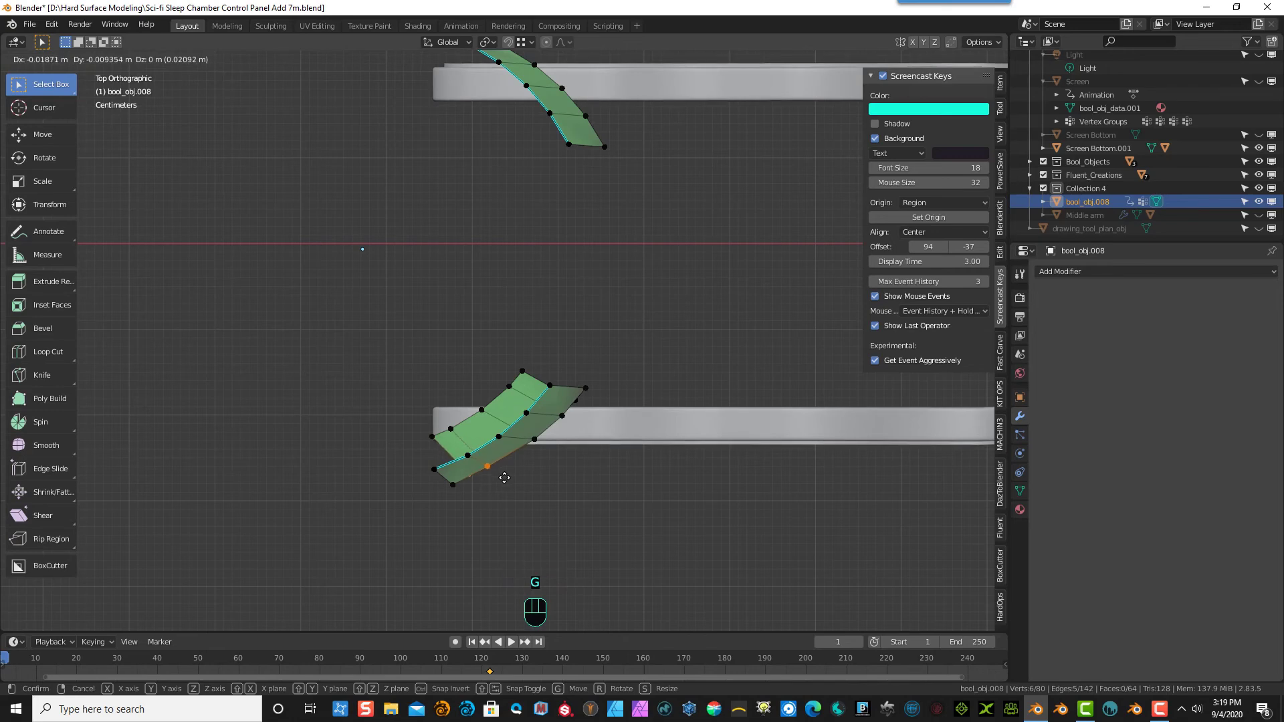
pyautogui.click(504, 477)
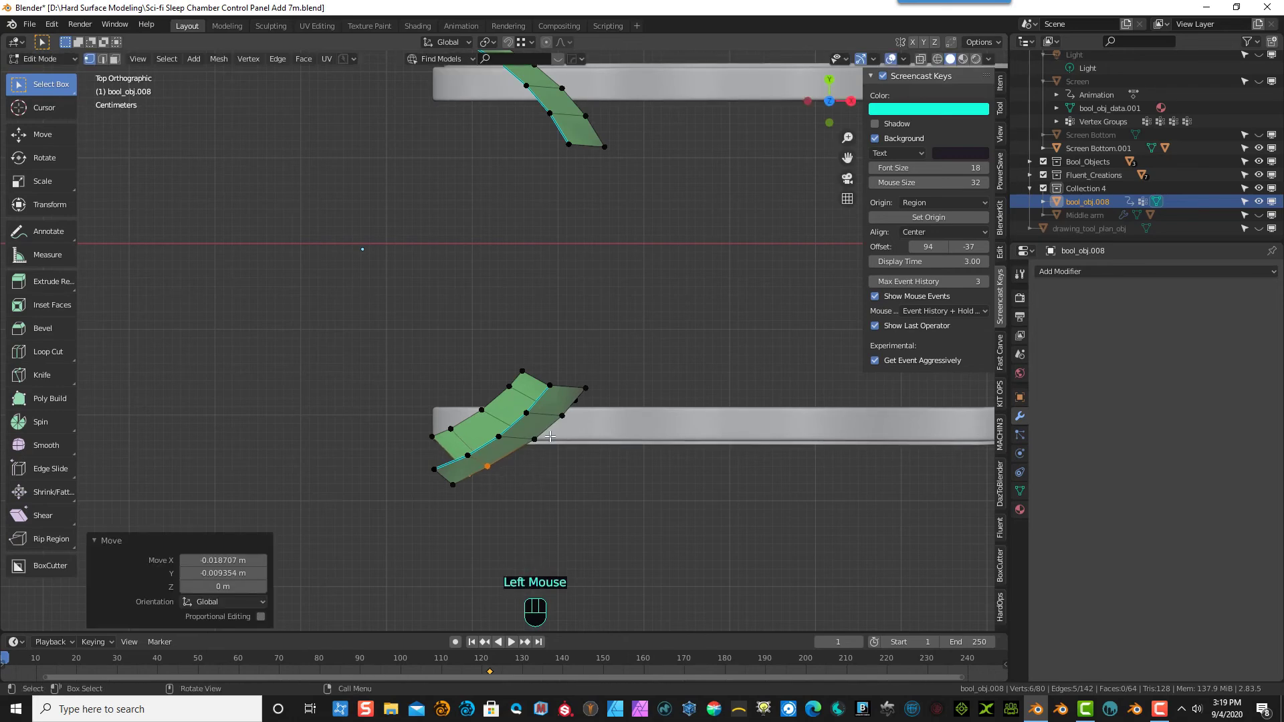
# - Move the upper and lower vertex pairs in the raised frame's middle column by about -0.012 m in X and -0.009 m in Y
pyautogui.moveTo(538, 470); pyautogui.dragTo(525, 429)
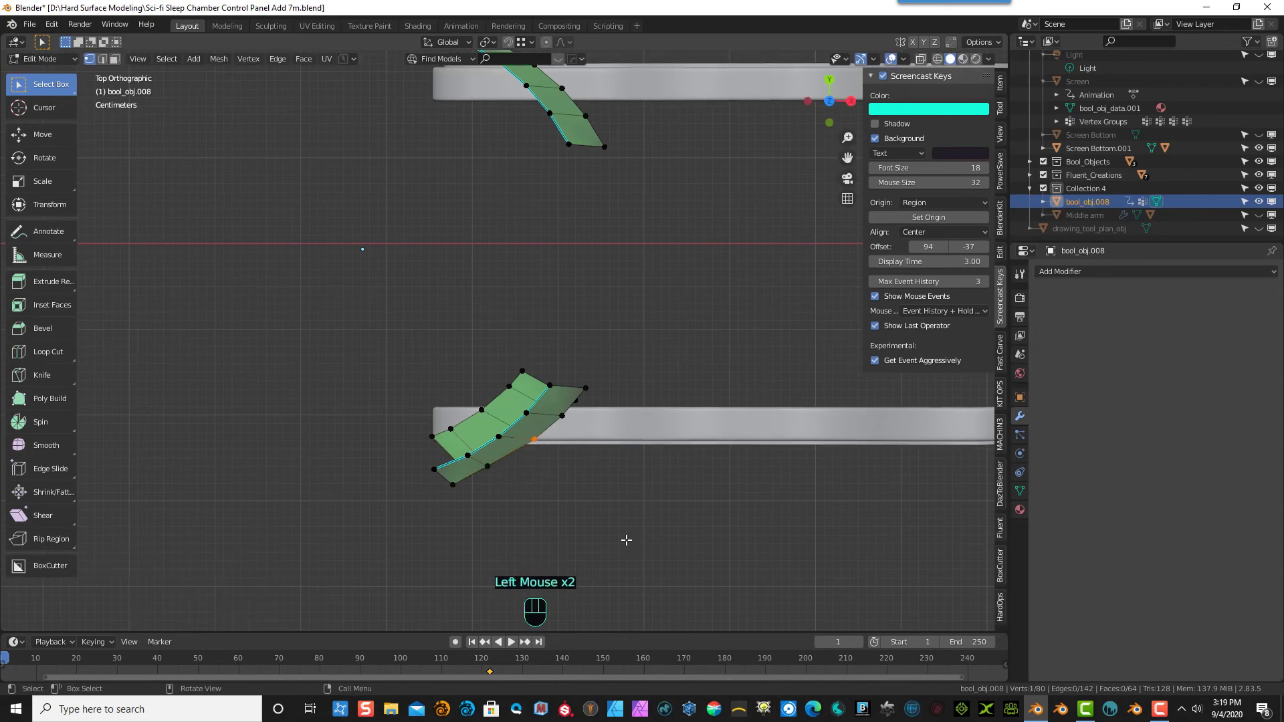
pyautogui.moveTo(526, 430); pyautogui.dragTo(540, 456, button='middle')
pyautogui.keyDown('shift'); pyautogui.moveTo(528, 452); pyautogui.dragTo(549, 445); pyautogui.keyUp('shift')
pyautogui.moveTo(550, 445); pyautogui.dragTo(531, 500, button='middle')
pyautogui.scroll(-2, 579, 518)
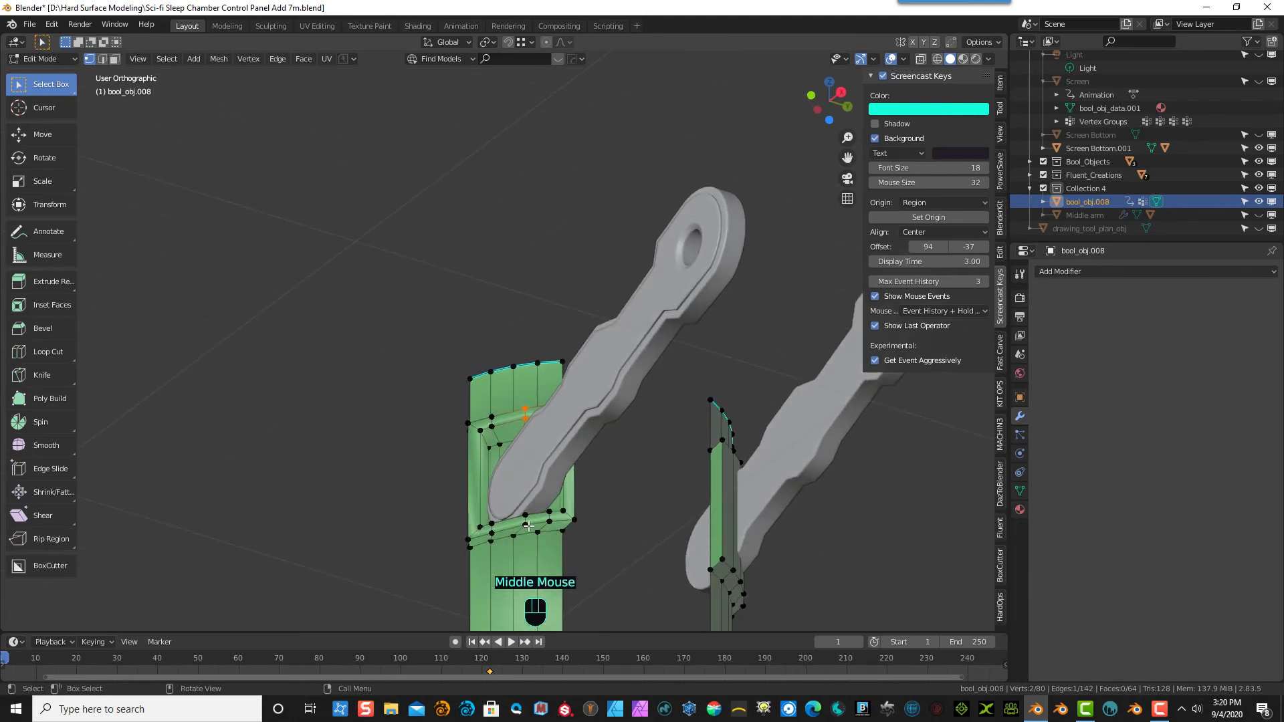
pyautogui.keyDown('shift'); pyautogui.moveTo(529, 527); pyautogui.dragTo(511, 507); pyautogui.keyUp('shift')
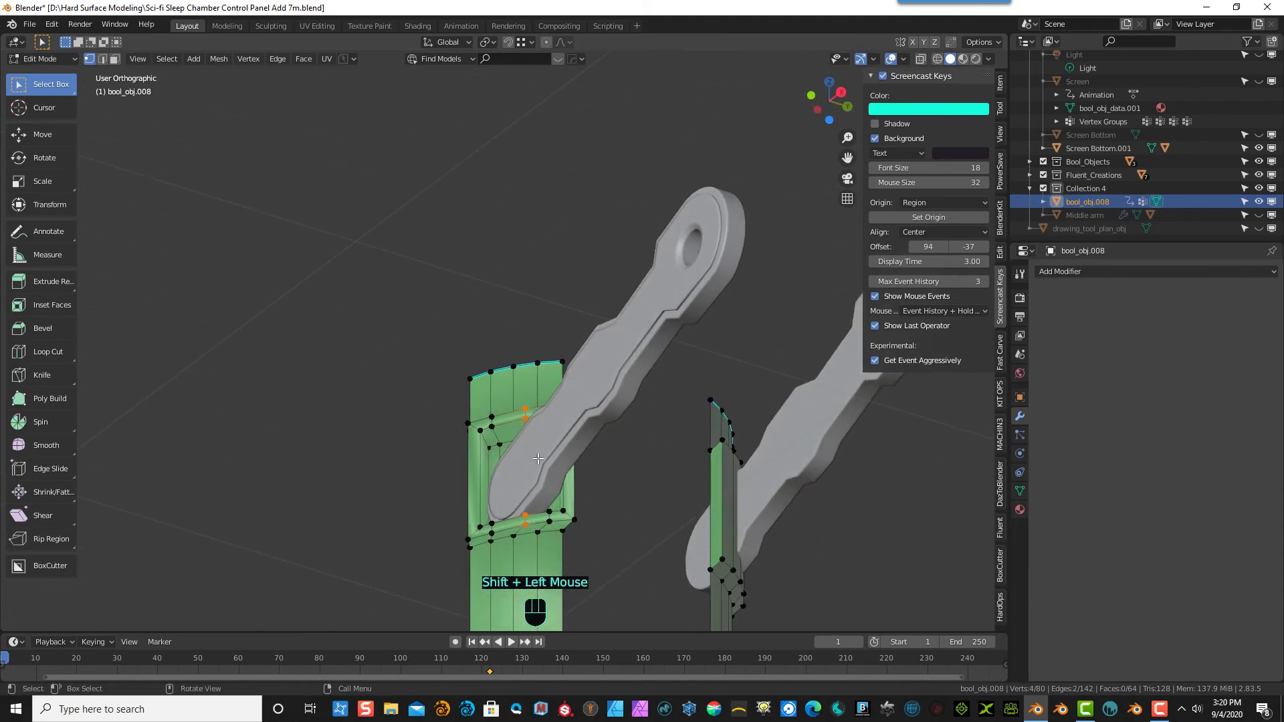
pyautogui.press('KP_7')
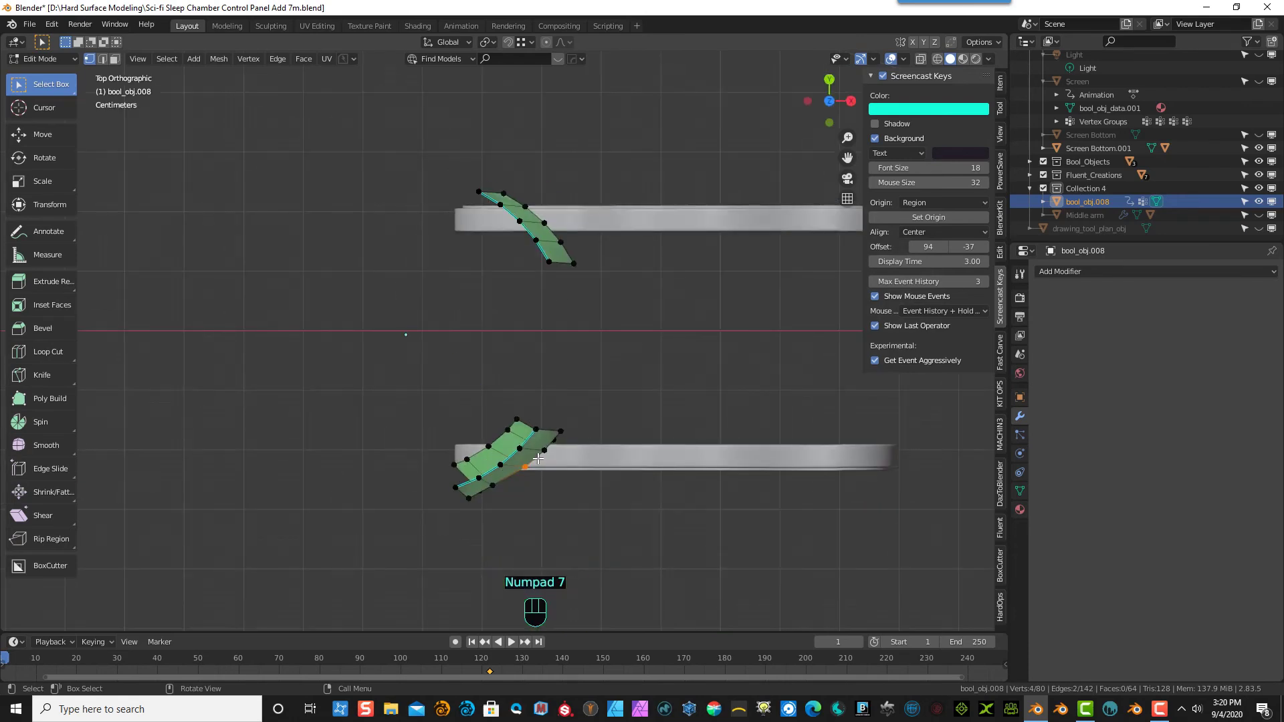
pyautogui.press('g')
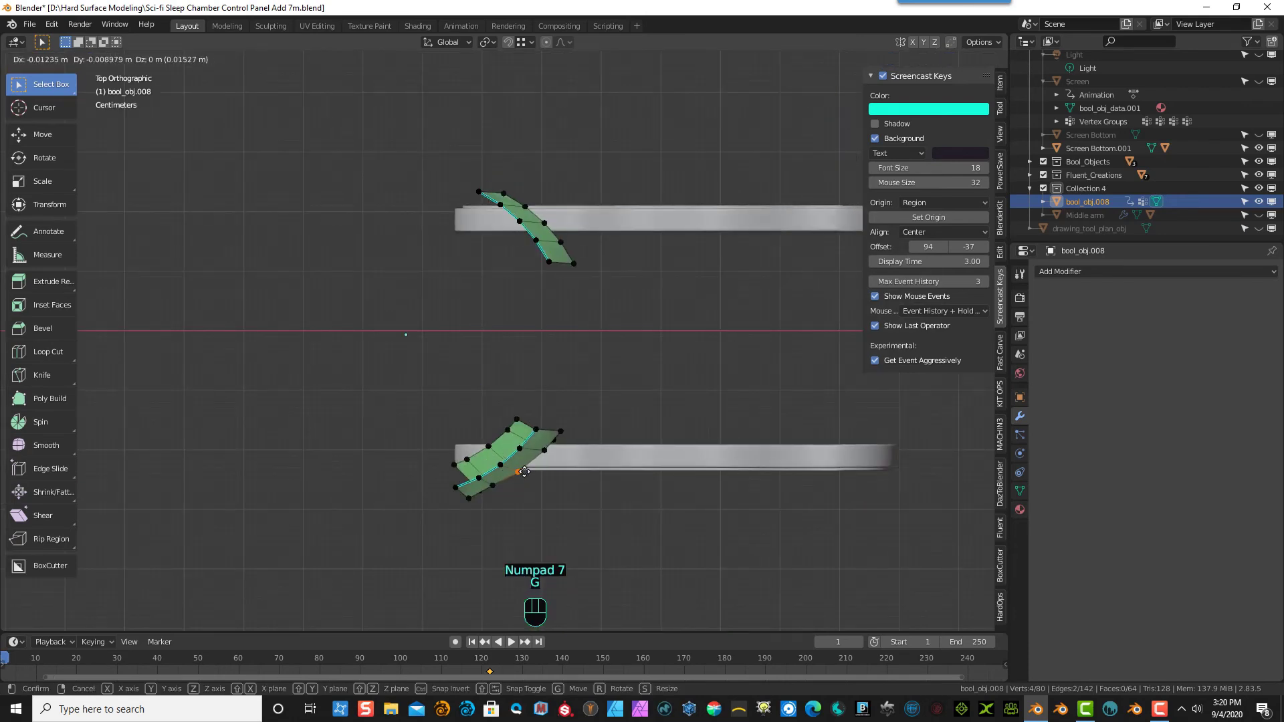
pyautogui.click(525, 473)
# - Shift the frame's upper and lower vertex pairs one column past the middle by about -0.012 m in X and -0.009 m in Y
pyautogui.moveTo(596, 454); pyautogui.dragTo(550, 447, button='middle')
pyautogui.moveTo(551, 448); pyautogui.dragTo(559, 459)
pyautogui.moveTo(559, 459); pyautogui.dragTo(590, 536, button='middle')
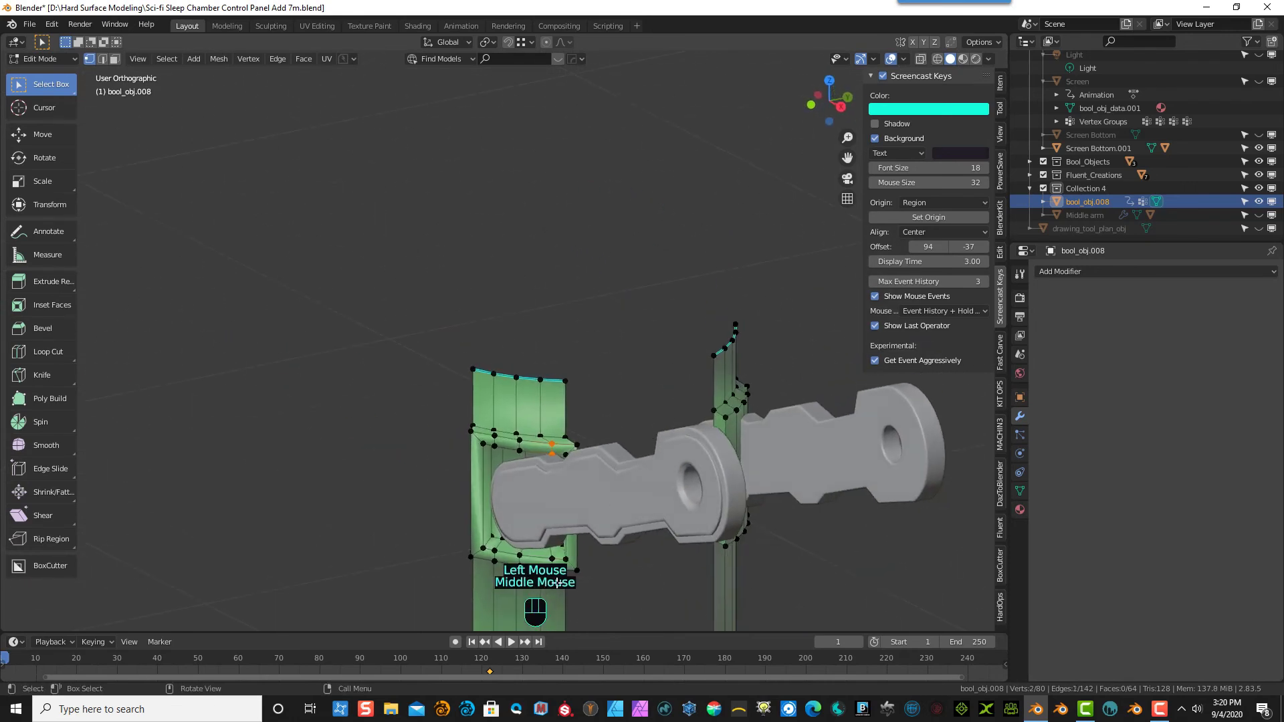
pyautogui.scroll(-1, 561, 575)
pyautogui.keyDown('shift'); pyautogui.moveTo(550, 547); pyautogui.dragTo(530, 508); pyautogui.keyUp('shift')
pyautogui.press('KP_7')
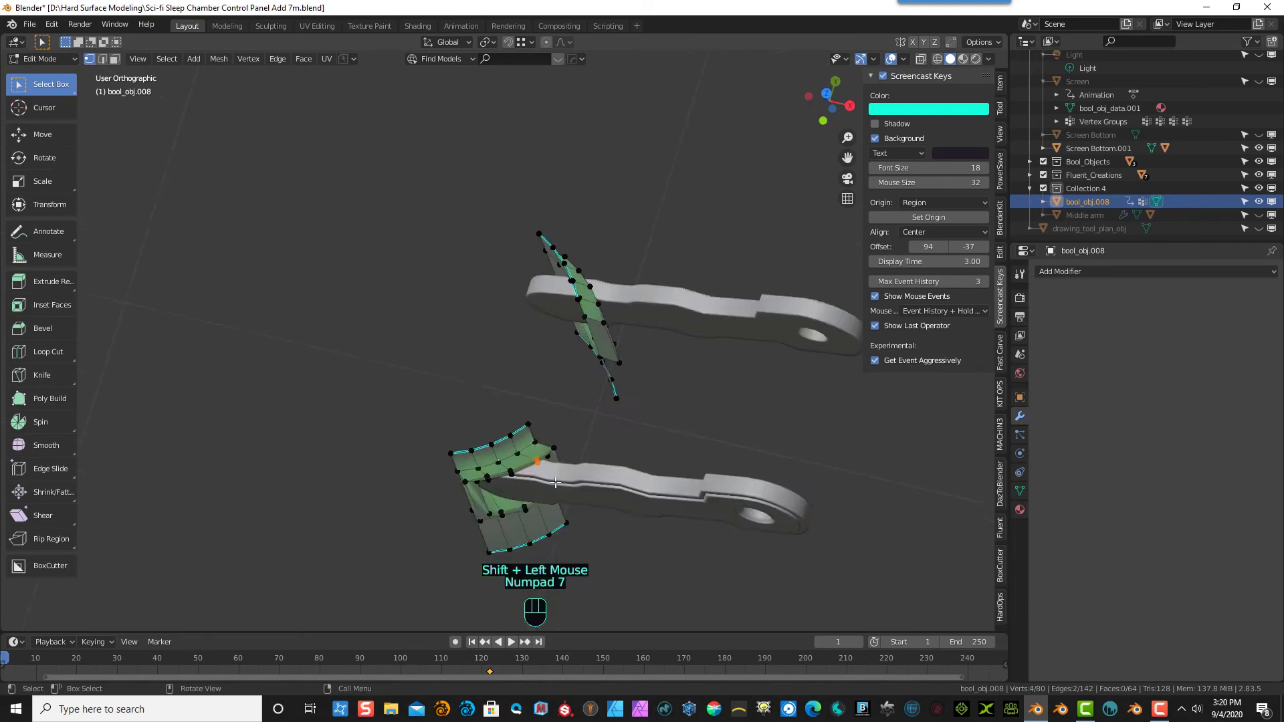
pyautogui.press('g')
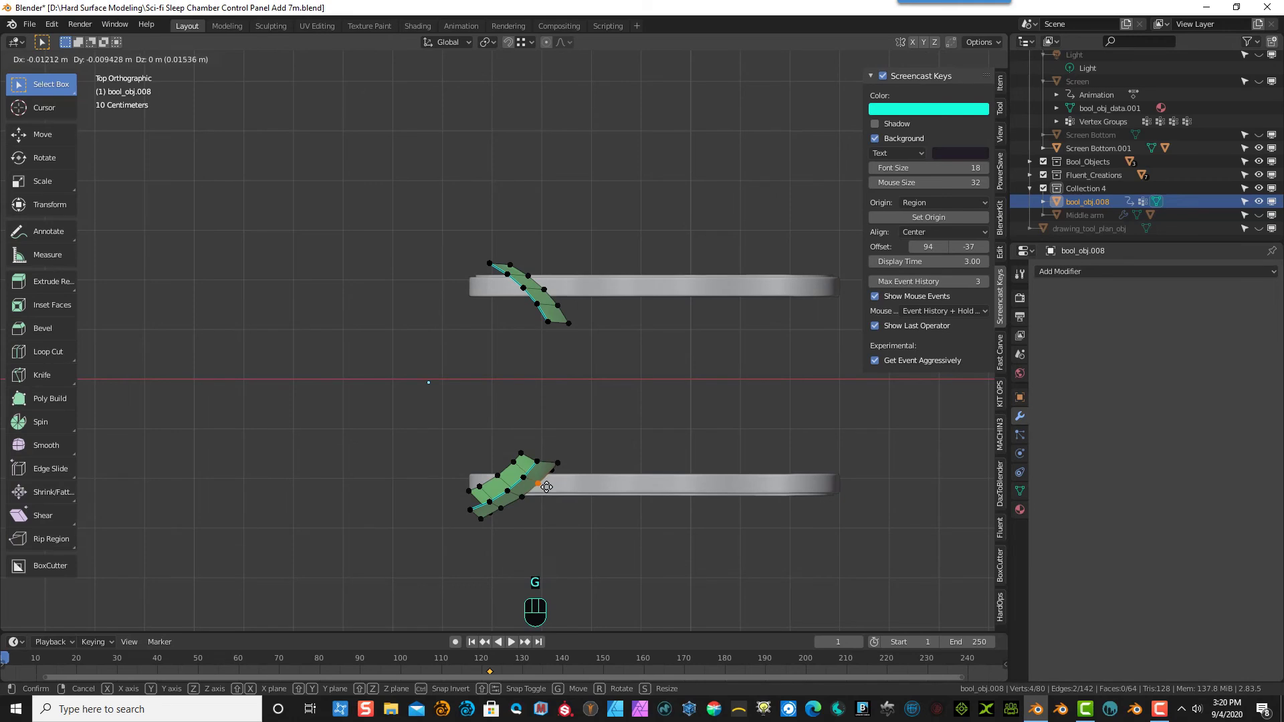
pyautogui.click(546, 487)
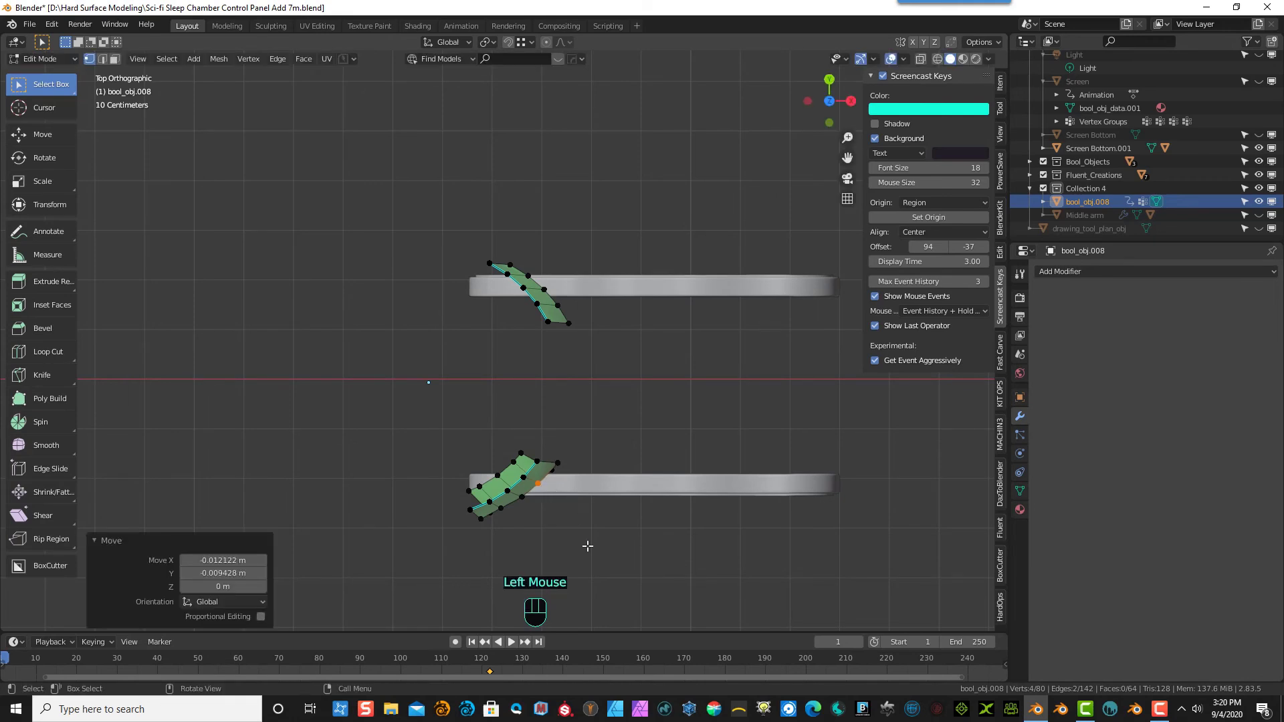
# - Move the three upper and lower vertex pairs at the recess's back by about -0.062 m in X and 0.032 m in Y
pyautogui.moveTo(587, 547); pyautogui.dragTo(735, 538, button='middle')
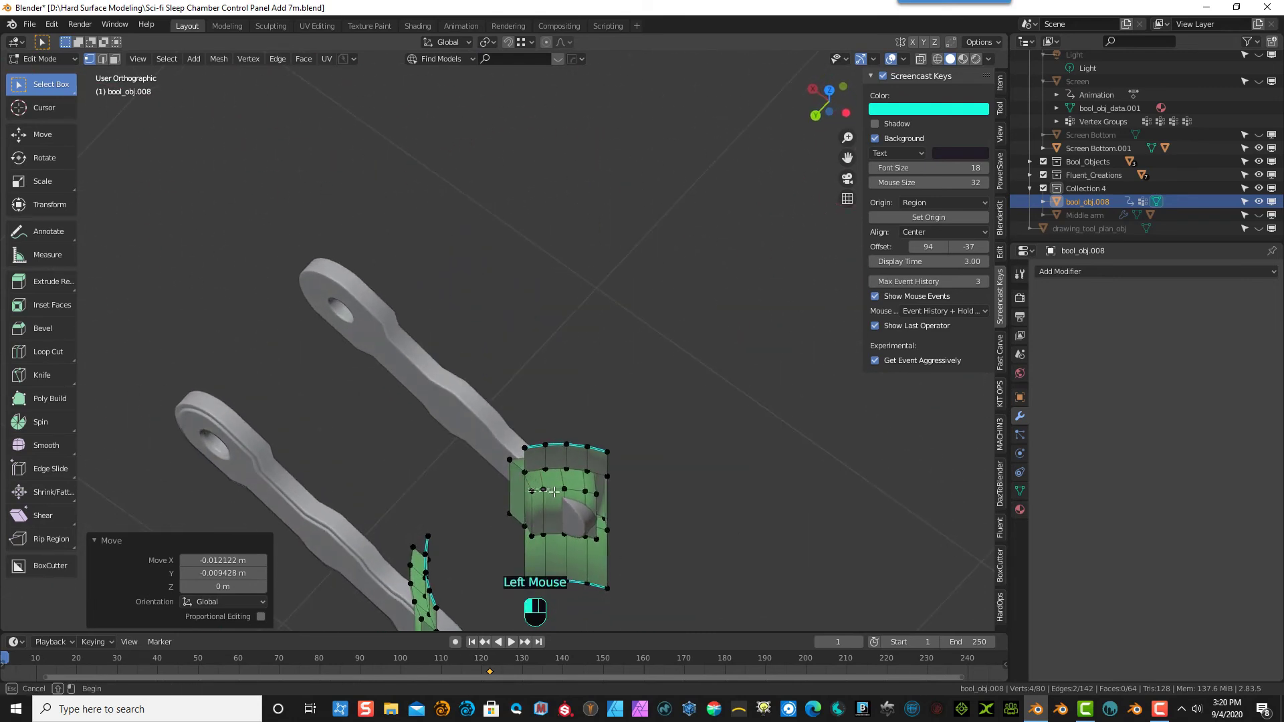
pyautogui.moveTo(554, 493); pyautogui.dragTo(547, 508)
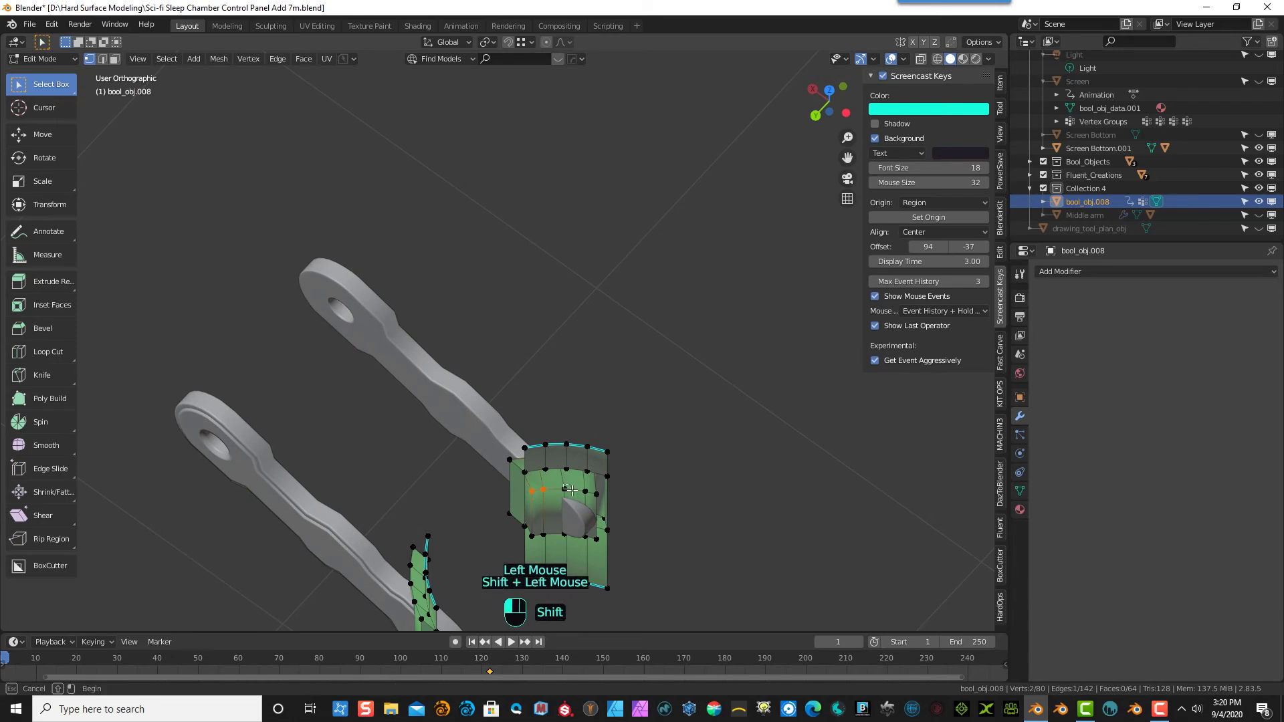
pyautogui.moveTo(582, 543); pyautogui.dragTo(532, 531, button='middle')
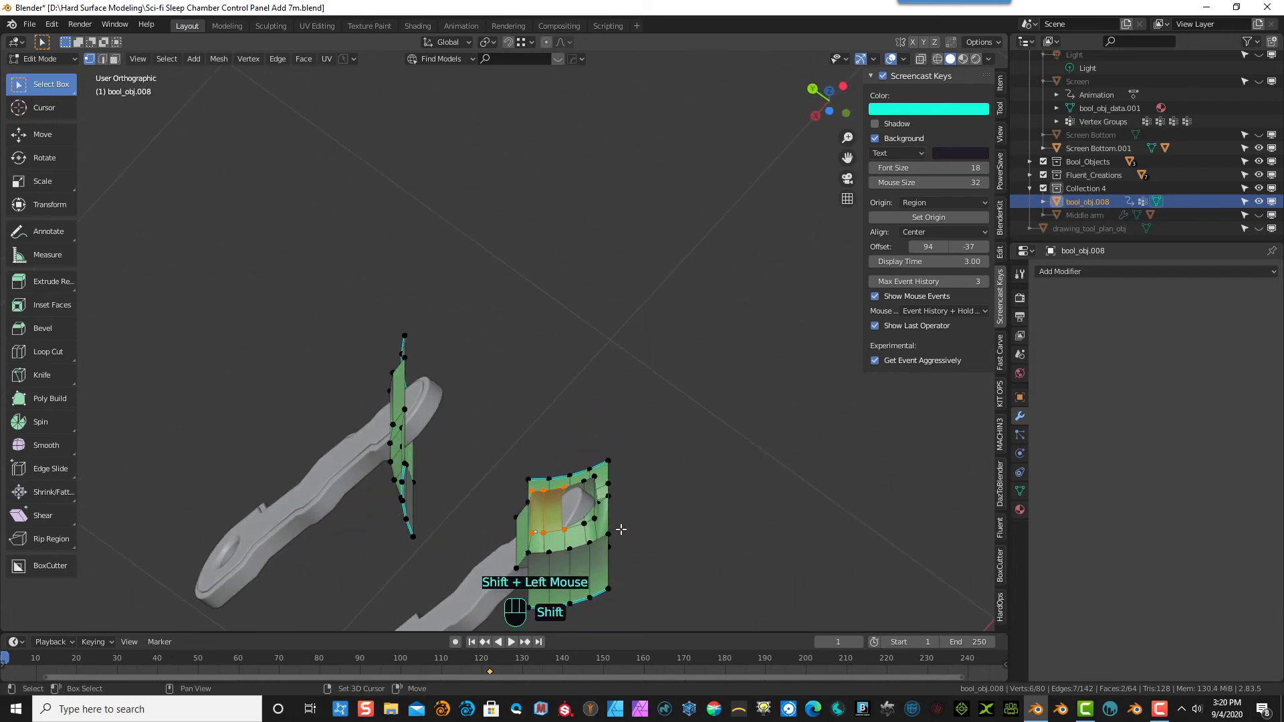
pyautogui.moveTo(621, 529); pyautogui.dragTo(633, 60, button='middle')
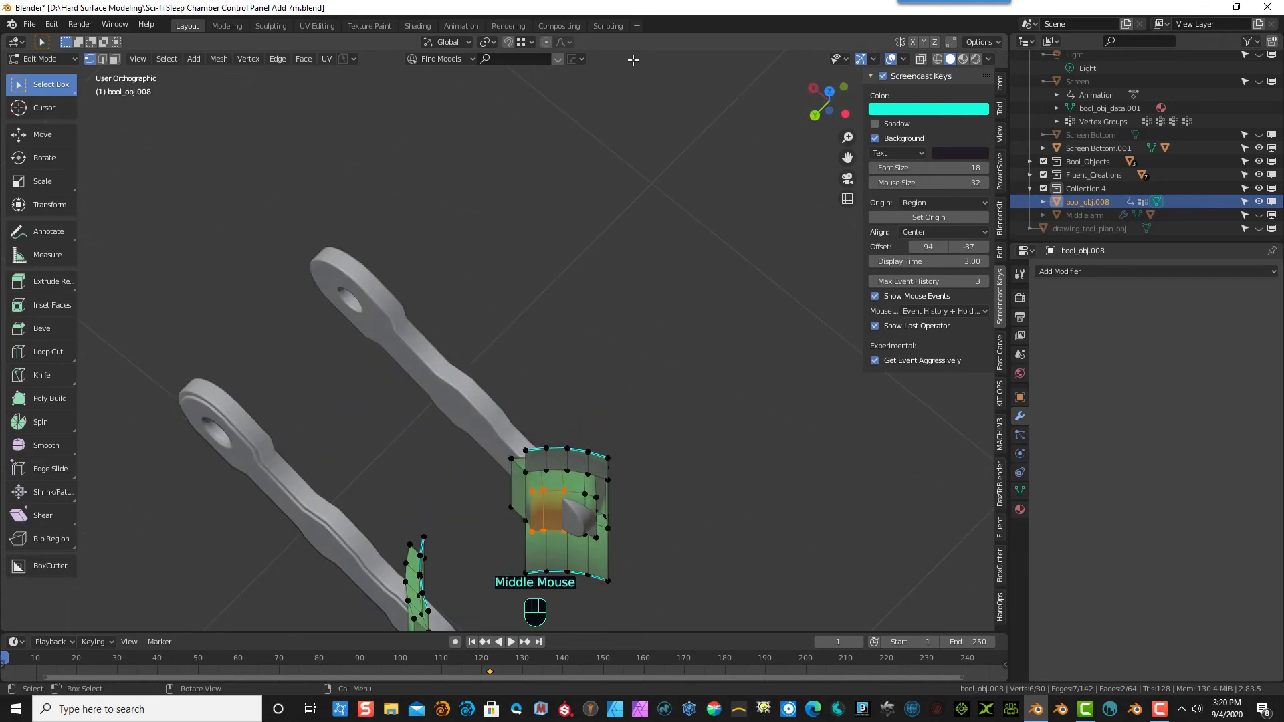
pyautogui.press('KP_7')
pyautogui.press('g')
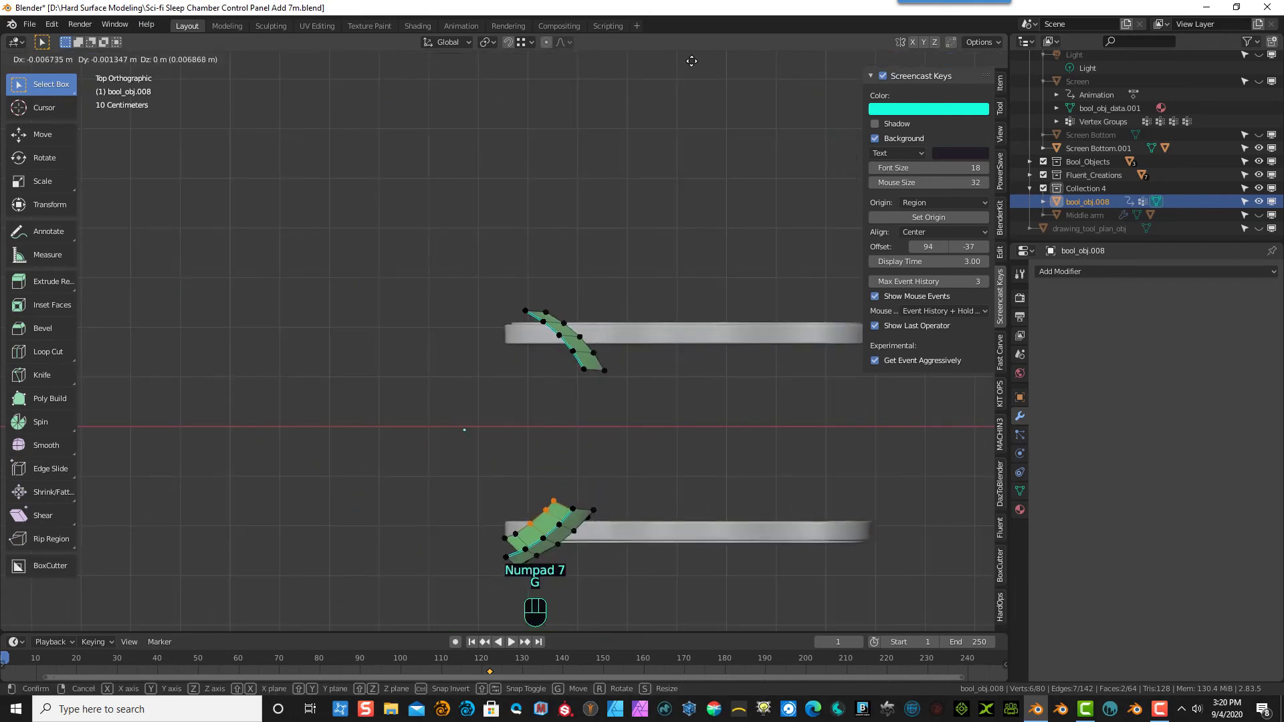
pyautogui.click(668, 622)
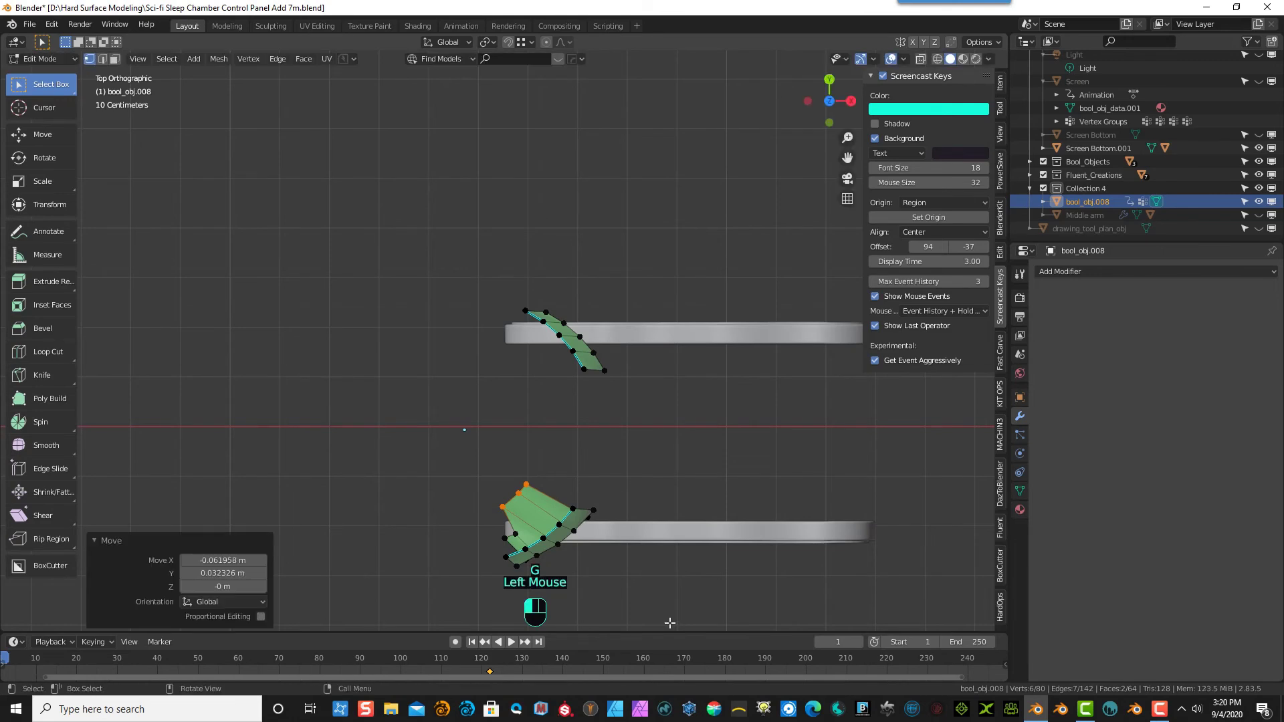
pyautogui.click(665, 621)
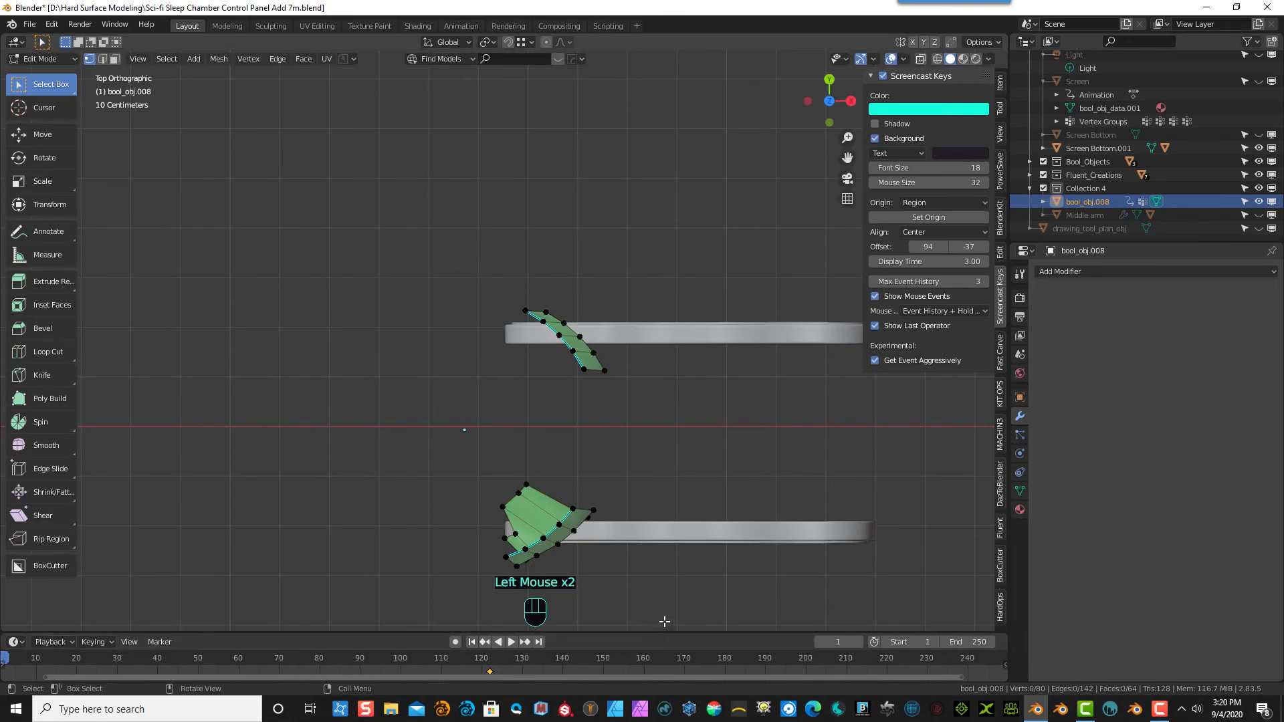
# - Move the remaining two upper and lower vertex pairs at the recess's back by about -0.047 m in X and 0.031 m in Y
pyautogui.click(525, 526)
pyautogui.moveTo(602, 594); pyautogui.dragTo(500, 556, button='middle')
pyautogui.scroll(-4, 651, 526)
pyautogui.scroll(3, 548, 471)
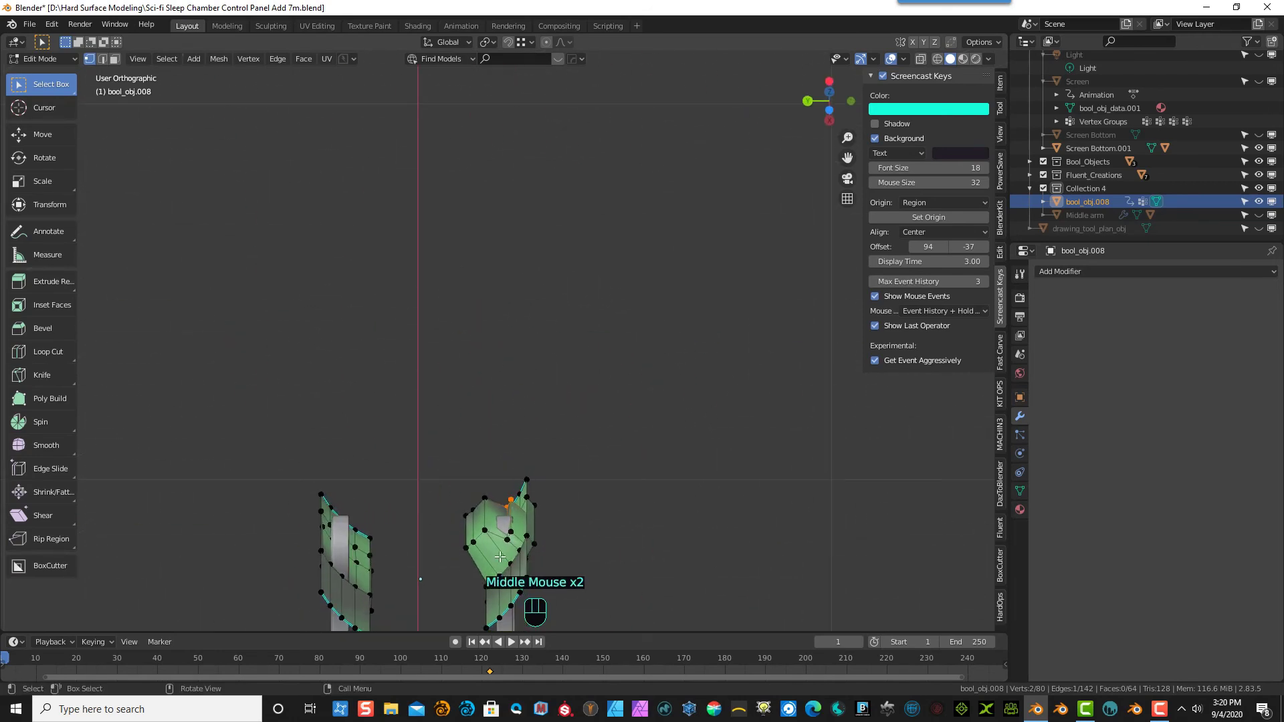
pyautogui.press('shift')
pyautogui.keyDown('shift'); pyautogui.click(504, 544); pyautogui.keyUp('shift')
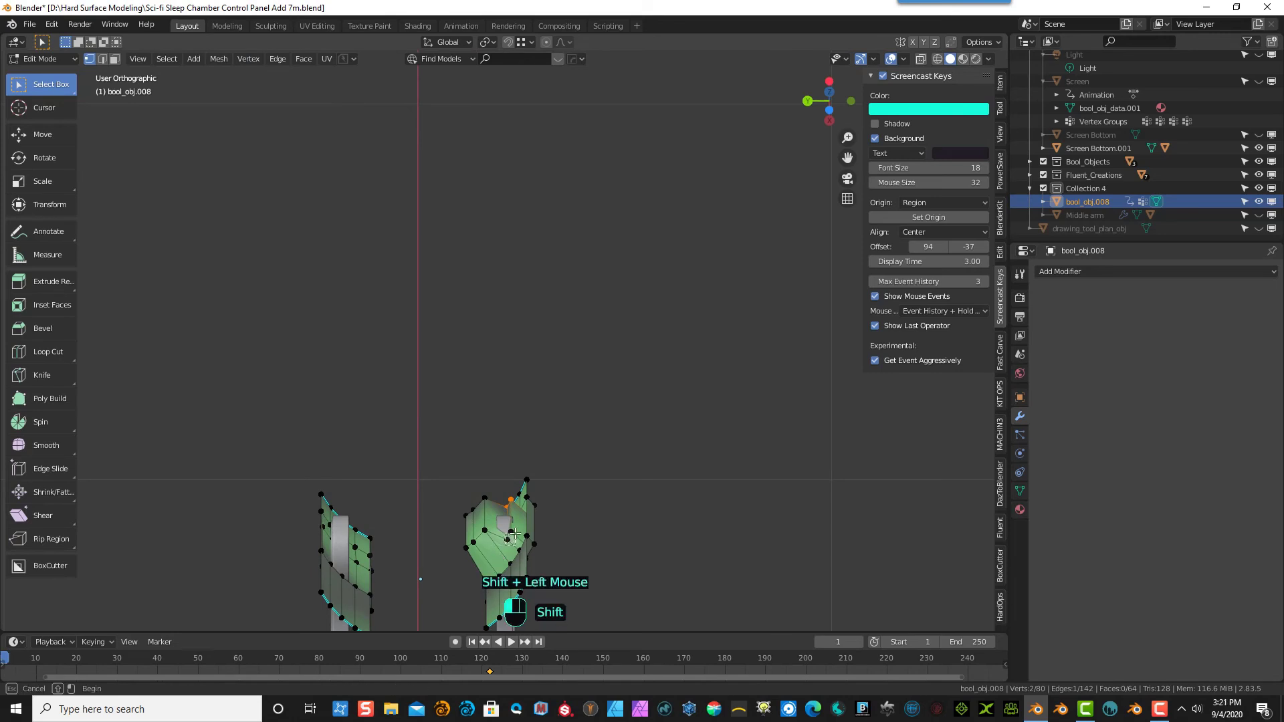
pyautogui.moveTo(504, 543); pyautogui.dragTo(547, 622, button='middle')
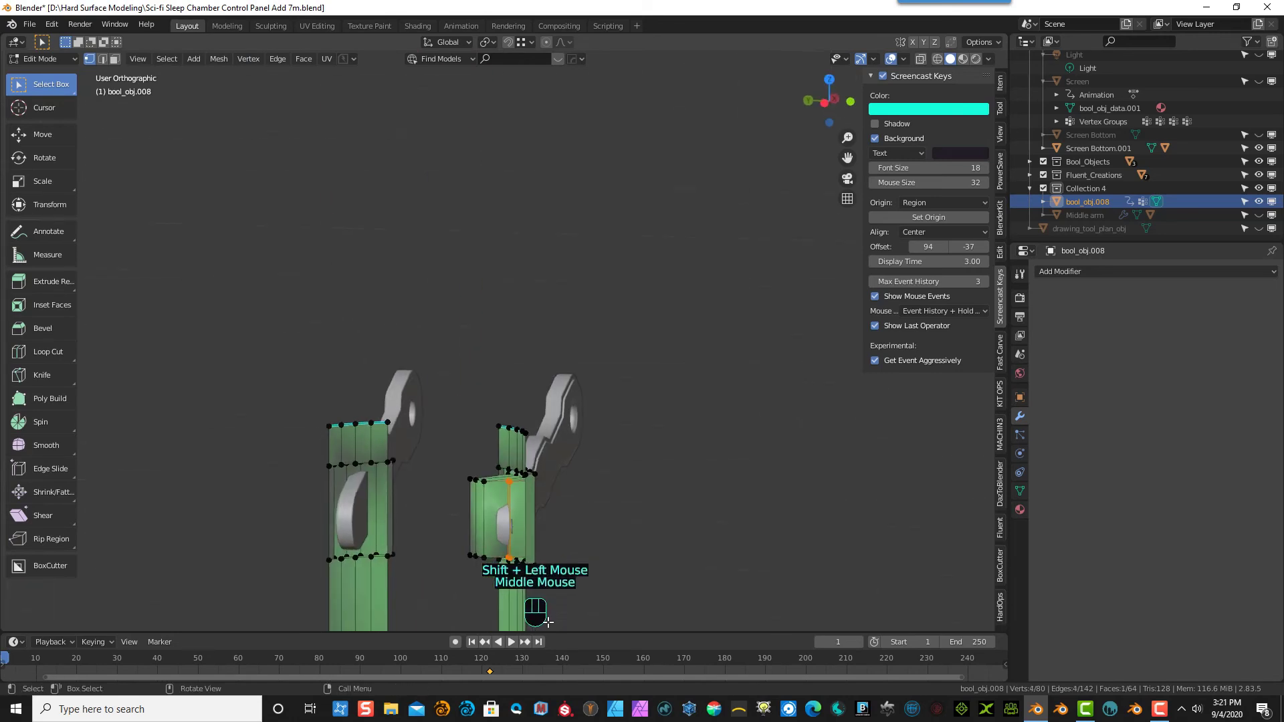
pyautogui.press('KP_7')
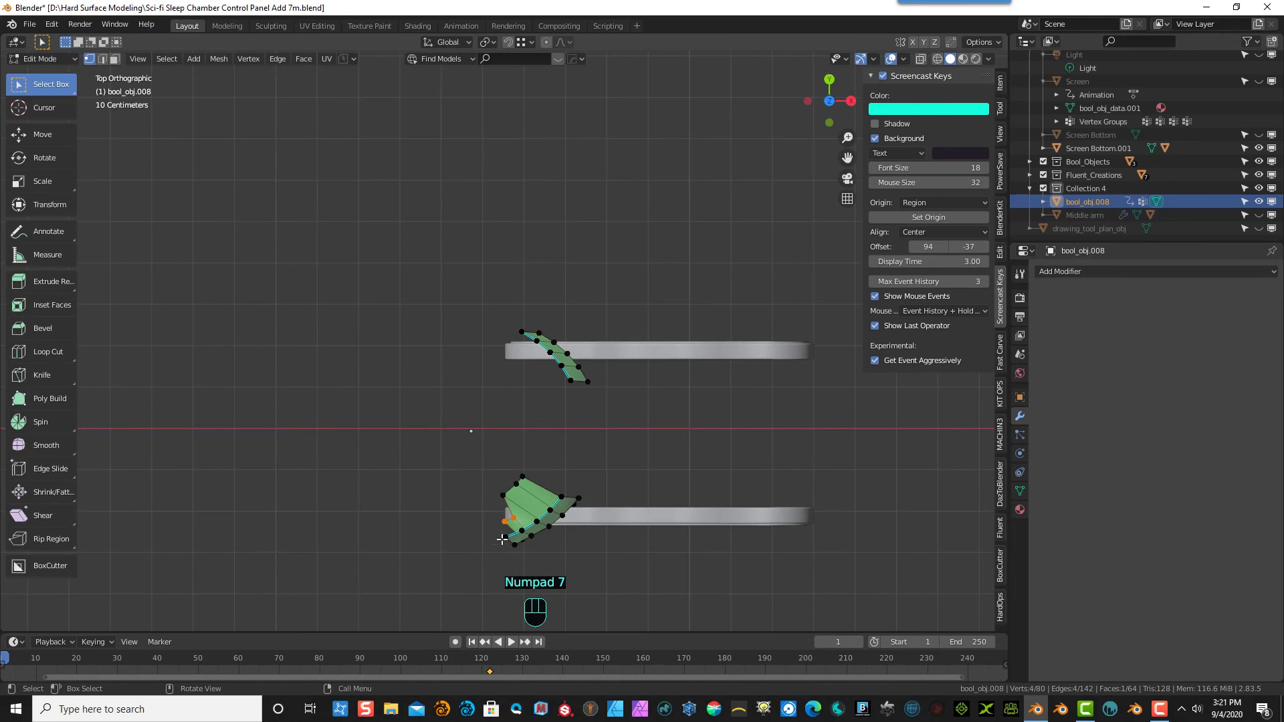
pyautogui.press('g')
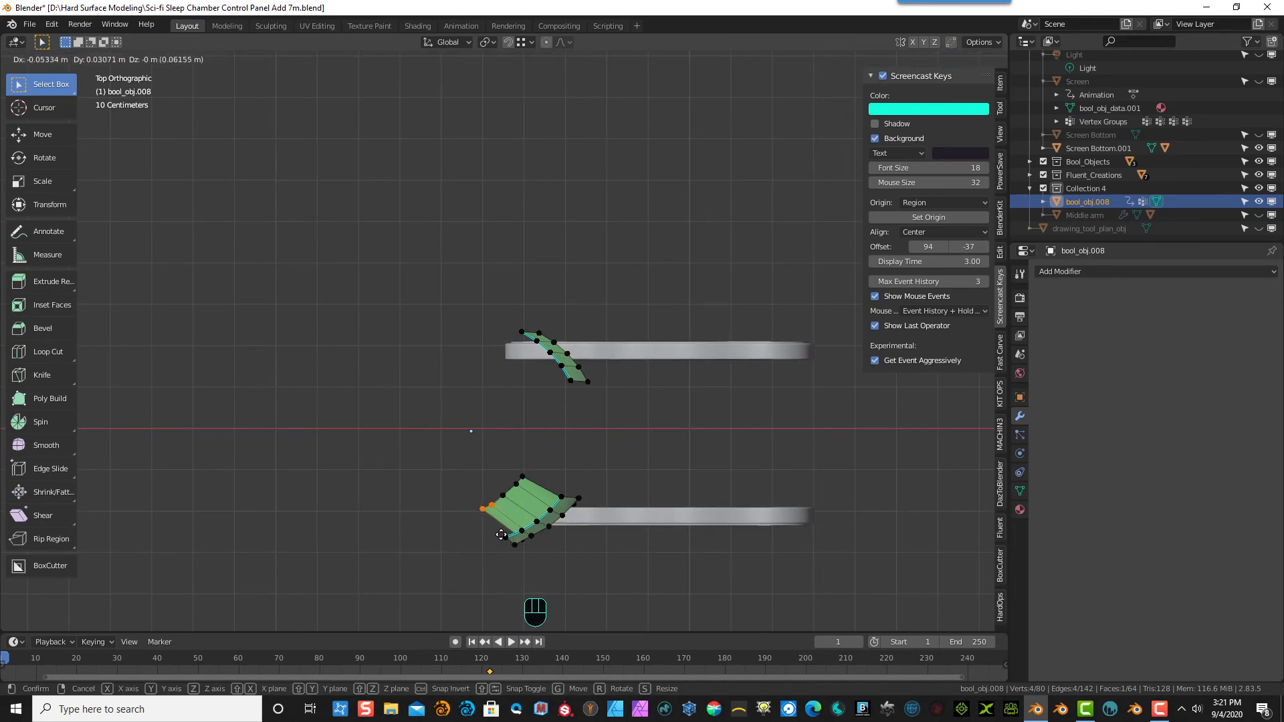
pyautogui.click(503, 535)
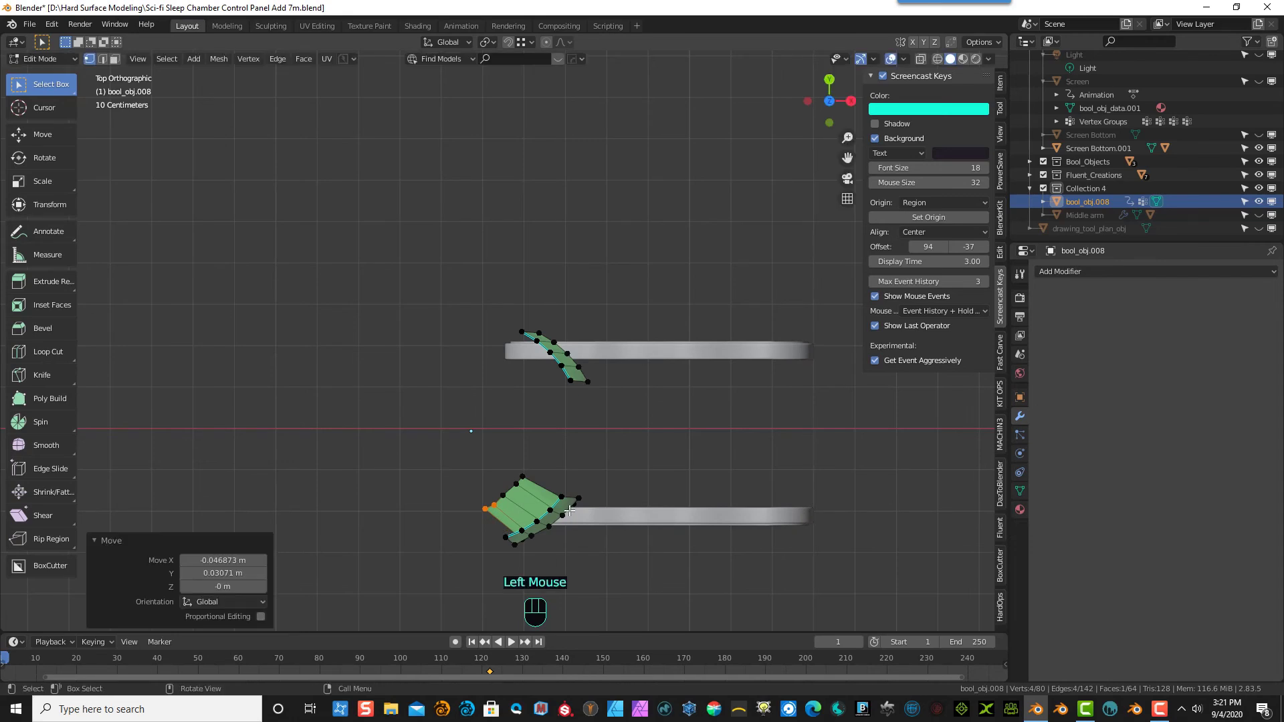
# - Move the upper and lower vertex pairs at the raised frame's +X end by about -0.001 m in X and -0.005 m in Y
pyautogui.click(644, 482)
pyautogui.moveTo(718, 476); pyautogui.dragTo(524, 365, button='middle')
pyautogui.scroll(4, 515, 415)
pyautogui.scroll(-2, 508, 455)
pyautogui.click(491, 539)
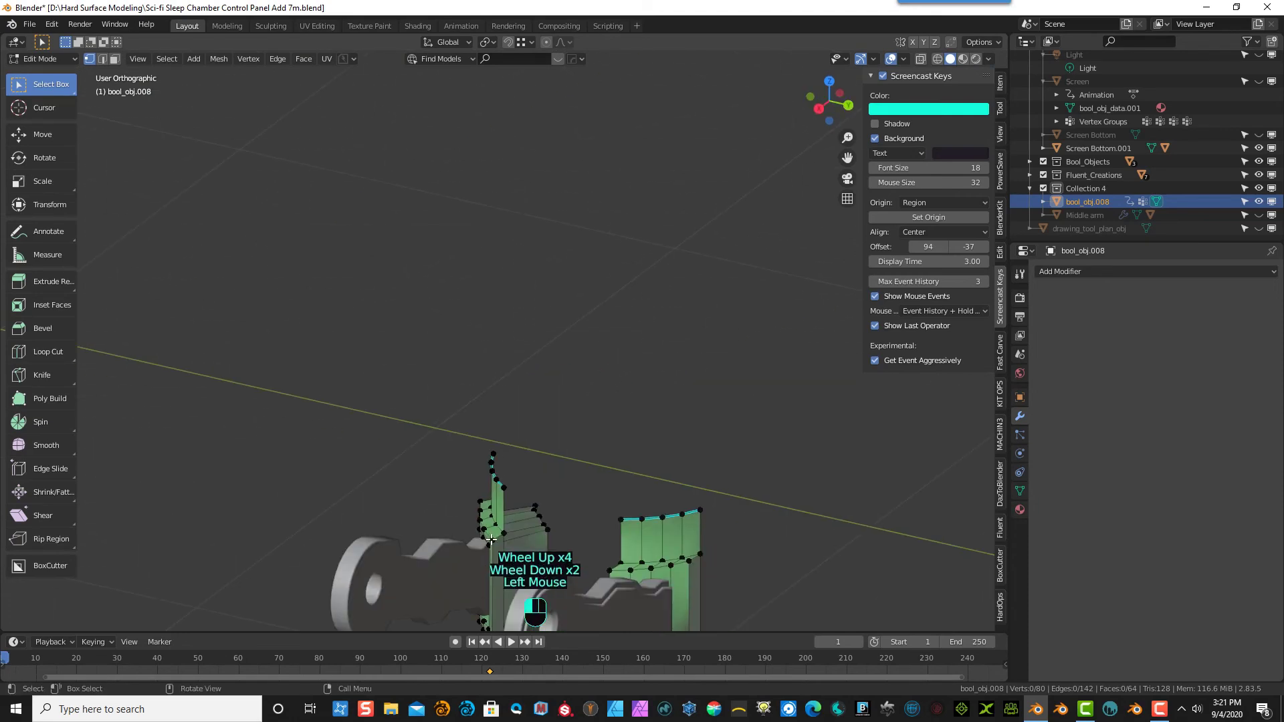
pyautogui.scroll(-2, 503, 605)
pyautogui.moveTo(491, 574); pyautogui.dragTo(520, 588, button='middle')
pyautogui.keyDown('shift'); pyautogui.click(494, 556); pyautogui.keyUp('shift')
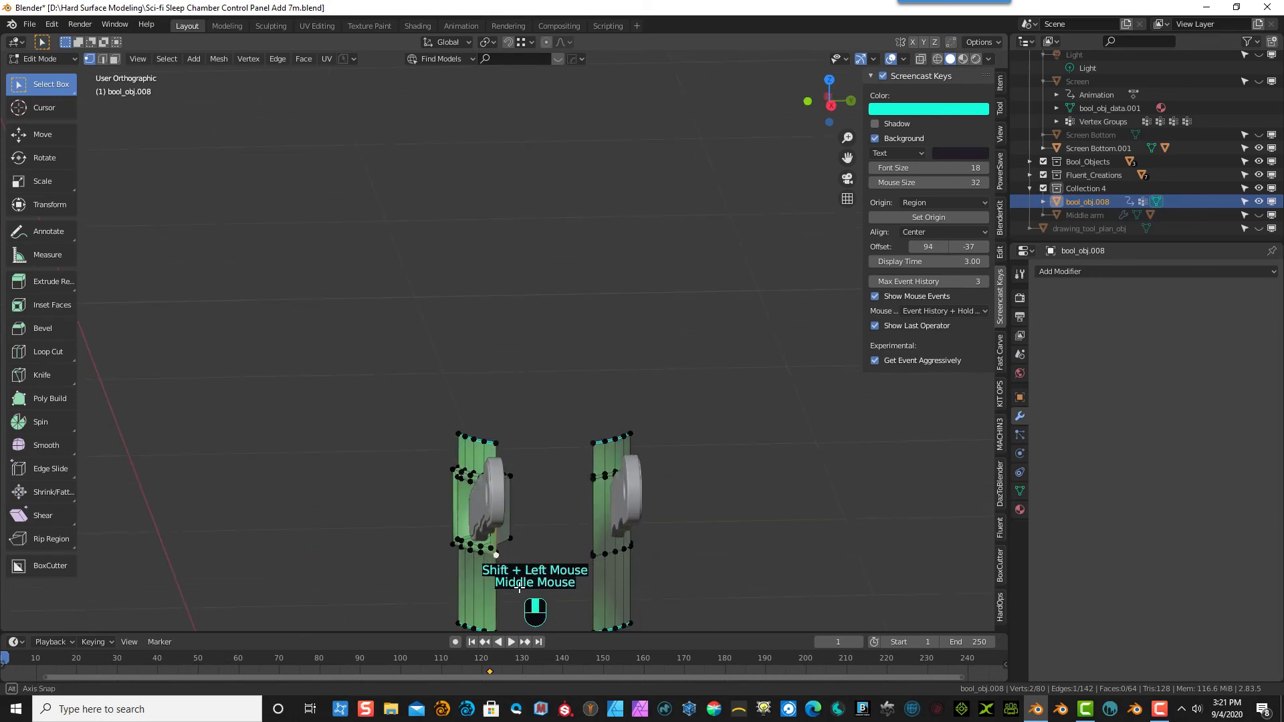
pyautogui.keyDown('shift'); pyautogui.click(498, 482); pyautogui.keyUp('shift')
pyautogui.moveTo(536, 515); pyautogui.dragTo(489, 508, button='middle')
pyautogui.keyDown('shift'); pyautogui.click(492, 493); pyautogui.keyUp('shift')
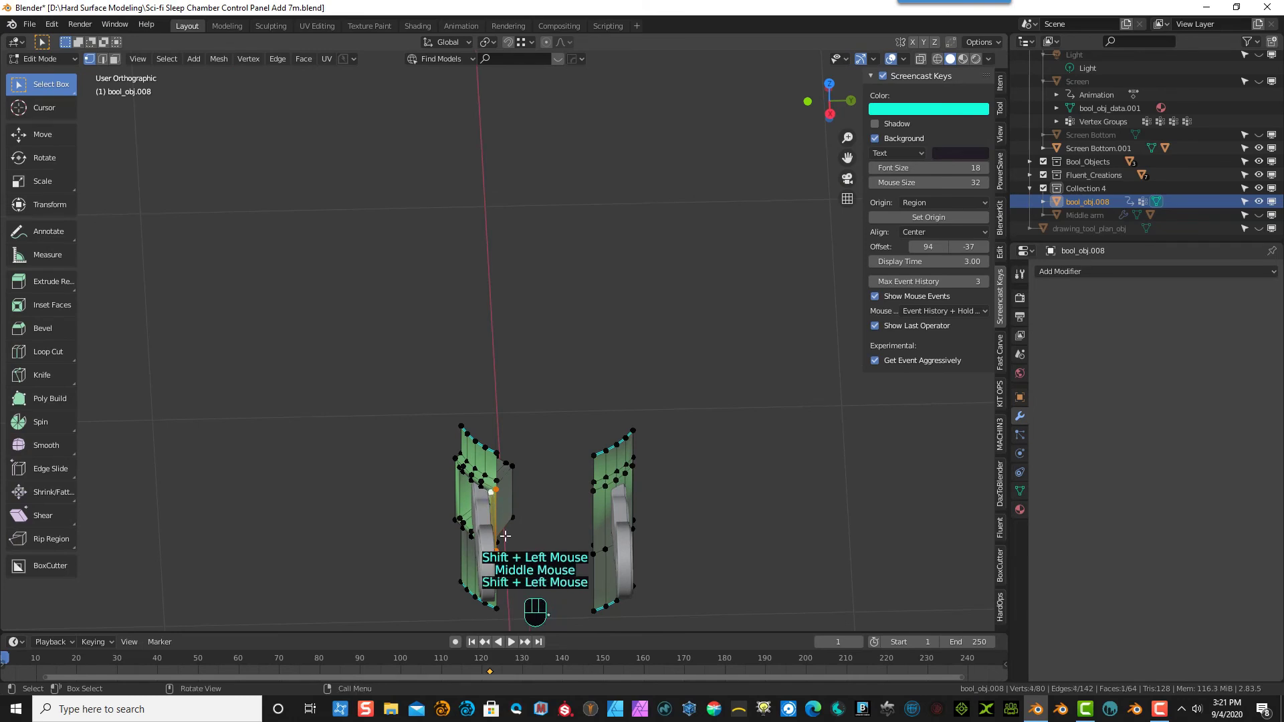
pyautogui.press('KP_7')
pyautogui.scroll(5, 505, 537)
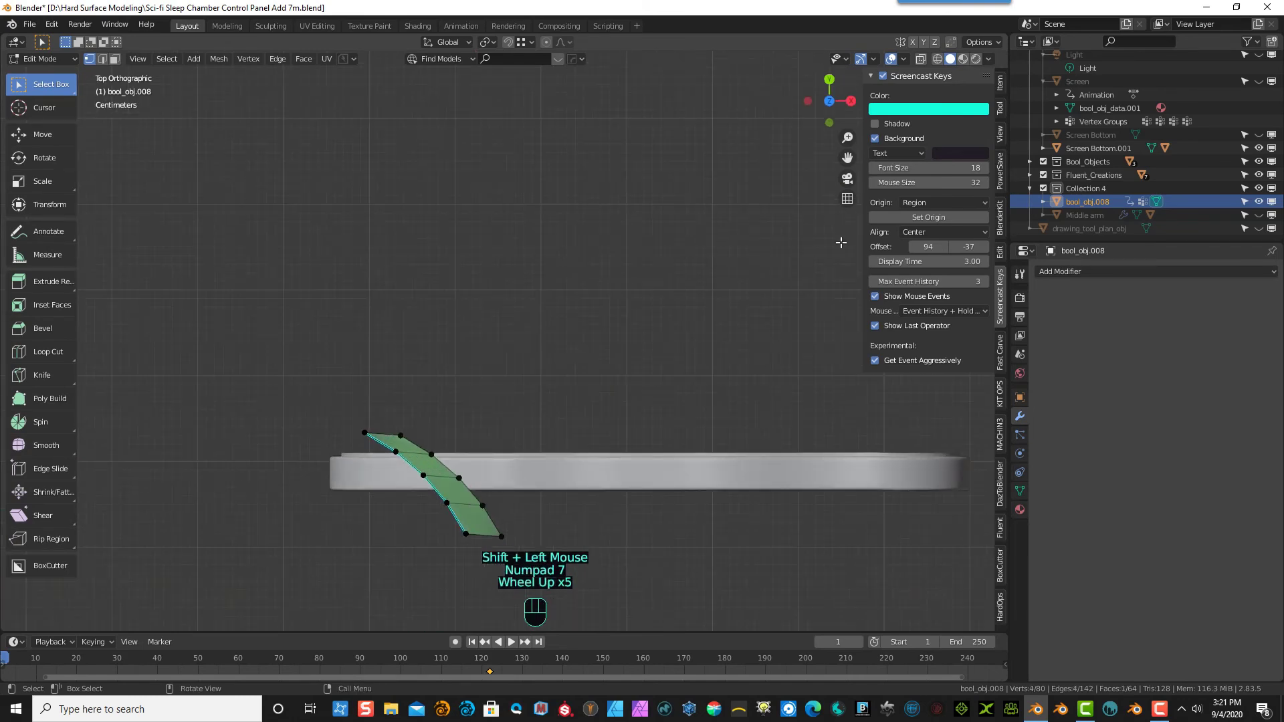
pyautogui.moveTo(846, 159); pyautogui.dragTo(750, 0)
pyautogui.scroll(3, 286, 448)
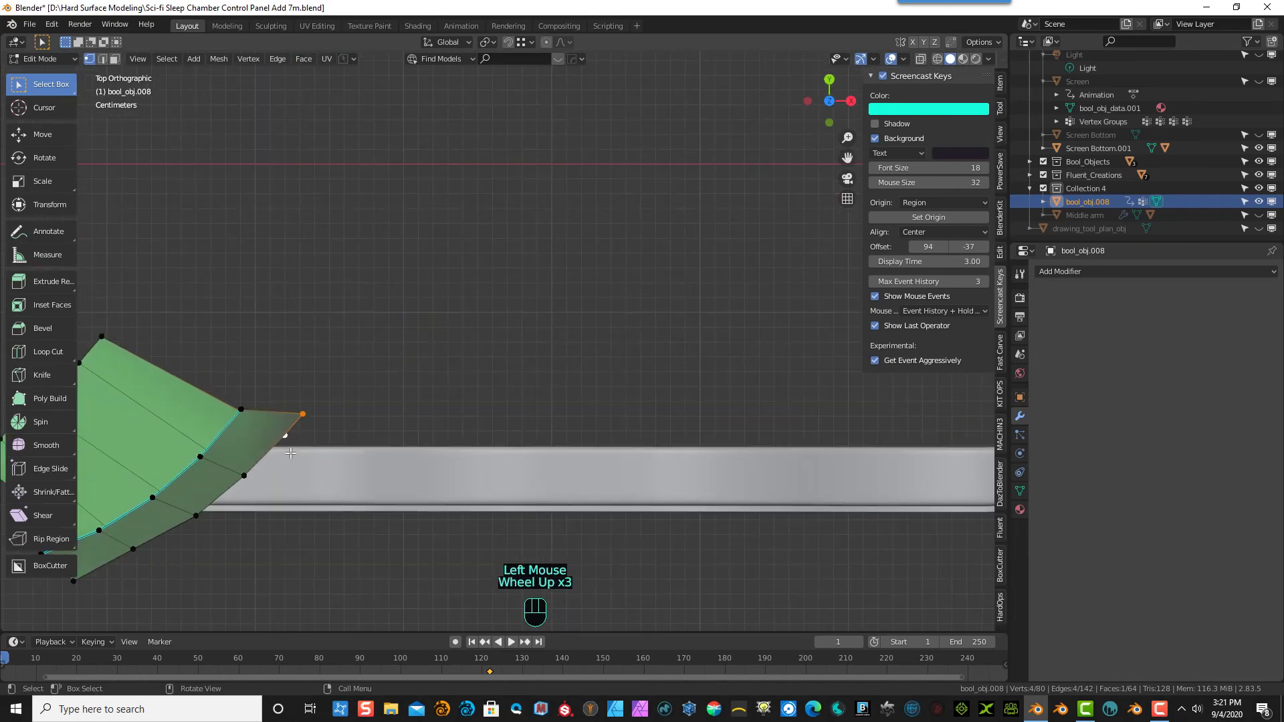
pyautogui.press('g')
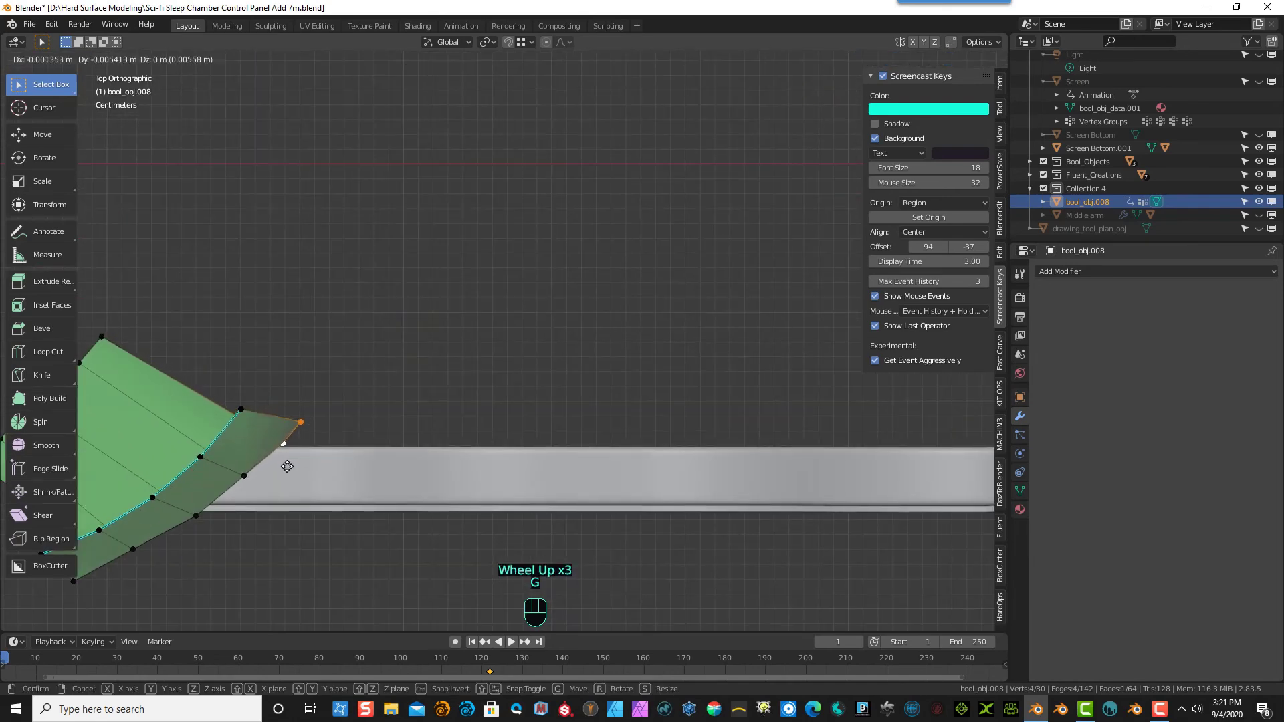
pyautogui.click(287, 466)
# - Add four supporting loop cuts around the raised frame's outer rim and recess opening, sliding the last one to a factor of 0.750
pyautogui.moveTo(287, 467); pyautogui.dragTo(40, 355, button='middle')
pyautogui.click(47, 352)
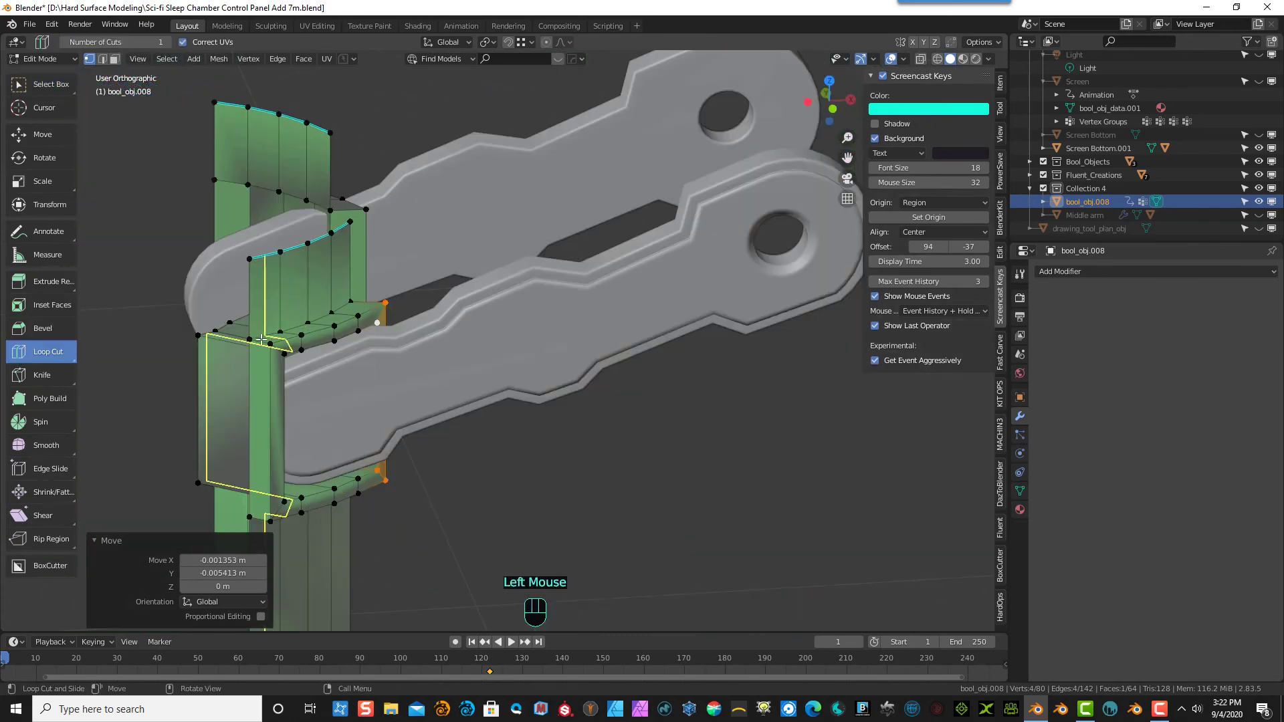
pyautogui.moveTo(261, 339); pyautogui.dragTo(268, 348)
pyautogui.click(268, 347)
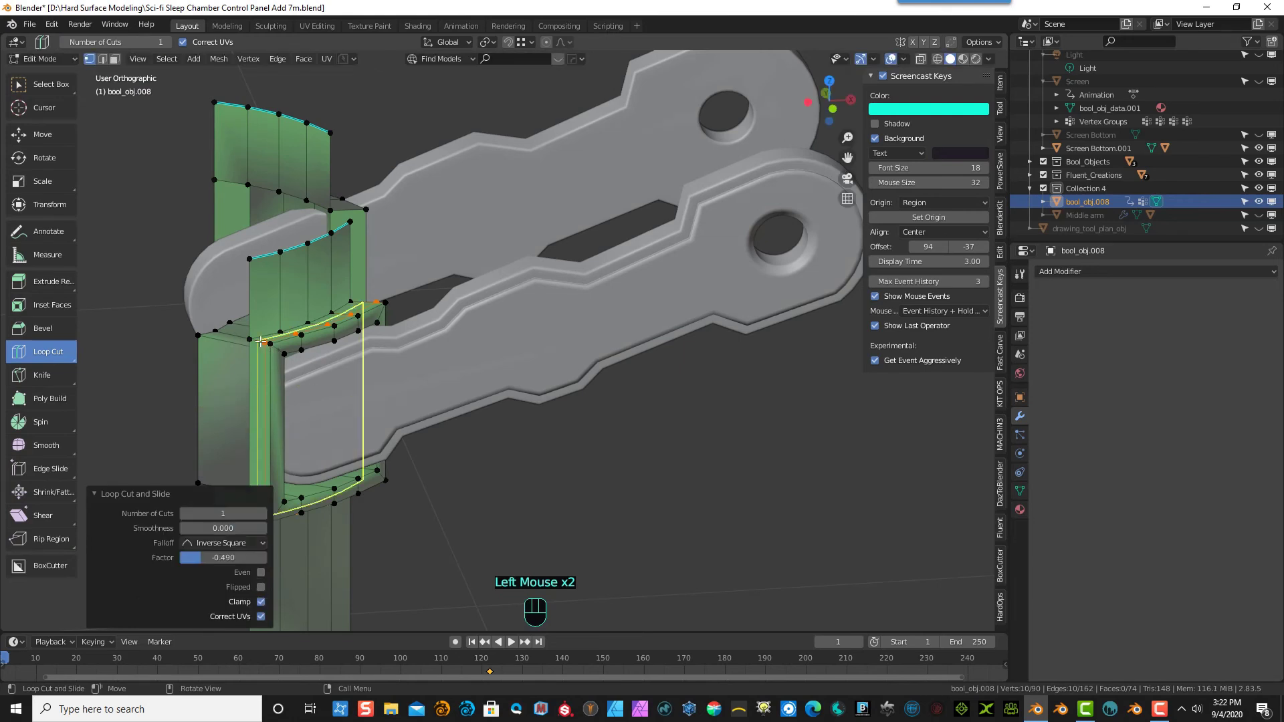
pyautogui.moveTo(300, 341); pyautogui.dragTo(300, 347)
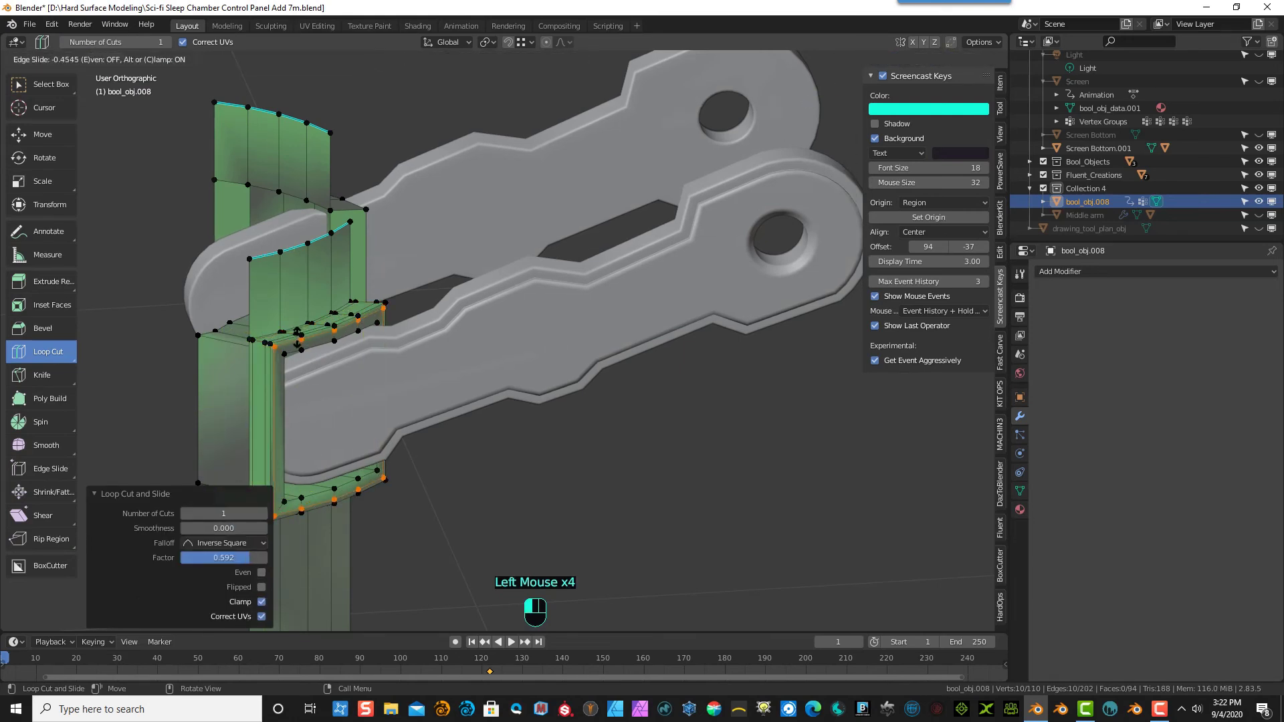
pyautogui.click(297, 338)
pyautogui.moveTo(300, 341); pyautogui.dragTo(301, 343)
pyautogui.click(303, 353)
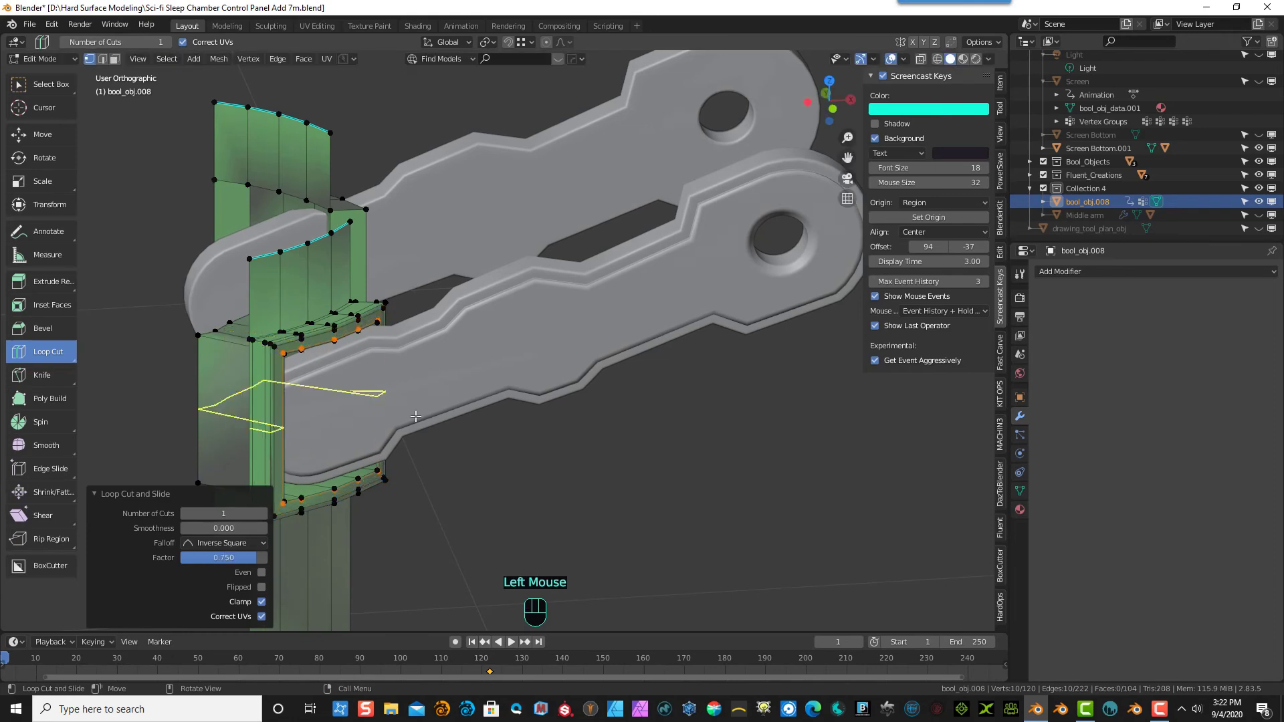
pyautogui.moveTo(314, 372); pyautogui.dragTo(340, 484, button='middle')
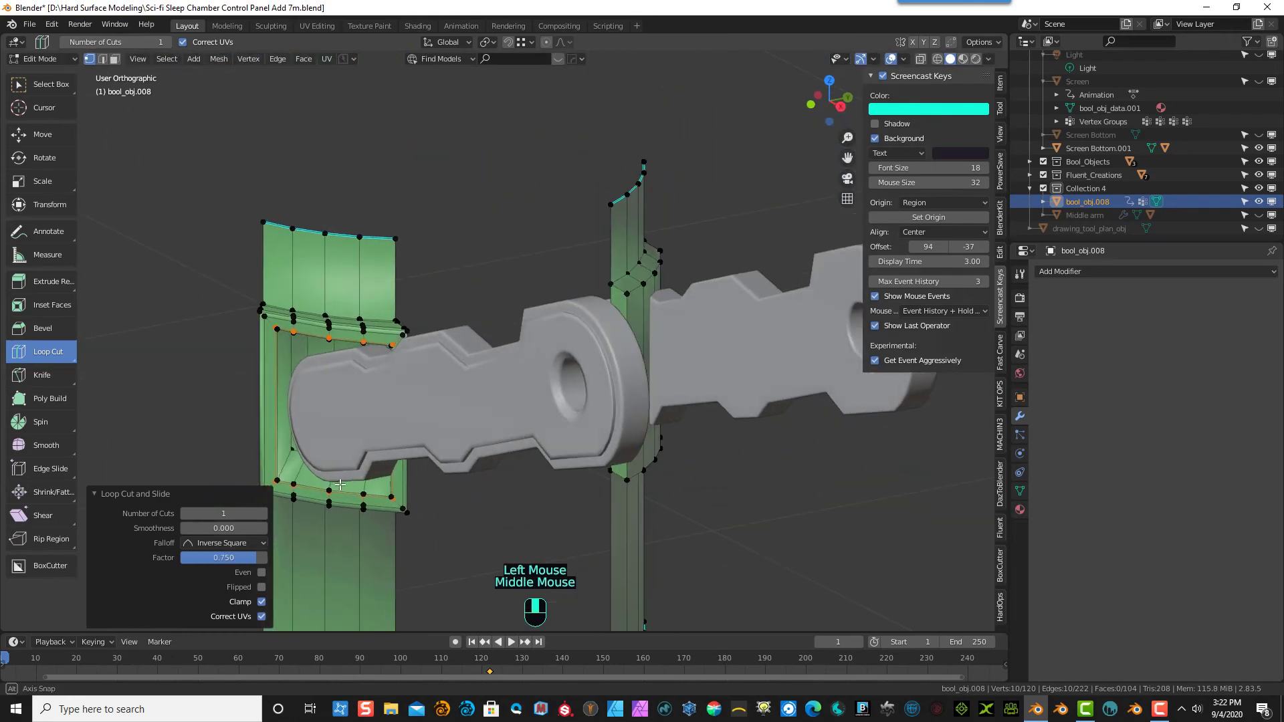
# - Inspect the shaded frame and recess in Object Mode and return to Edit Mode
pyautogui.click(54, 61)
pyautogui.click(54, 78)
pyautogui.moveTo(440, 178); pyautogui.dragTo(235, 302, button='middle')
pyautogui.click(47, 60)
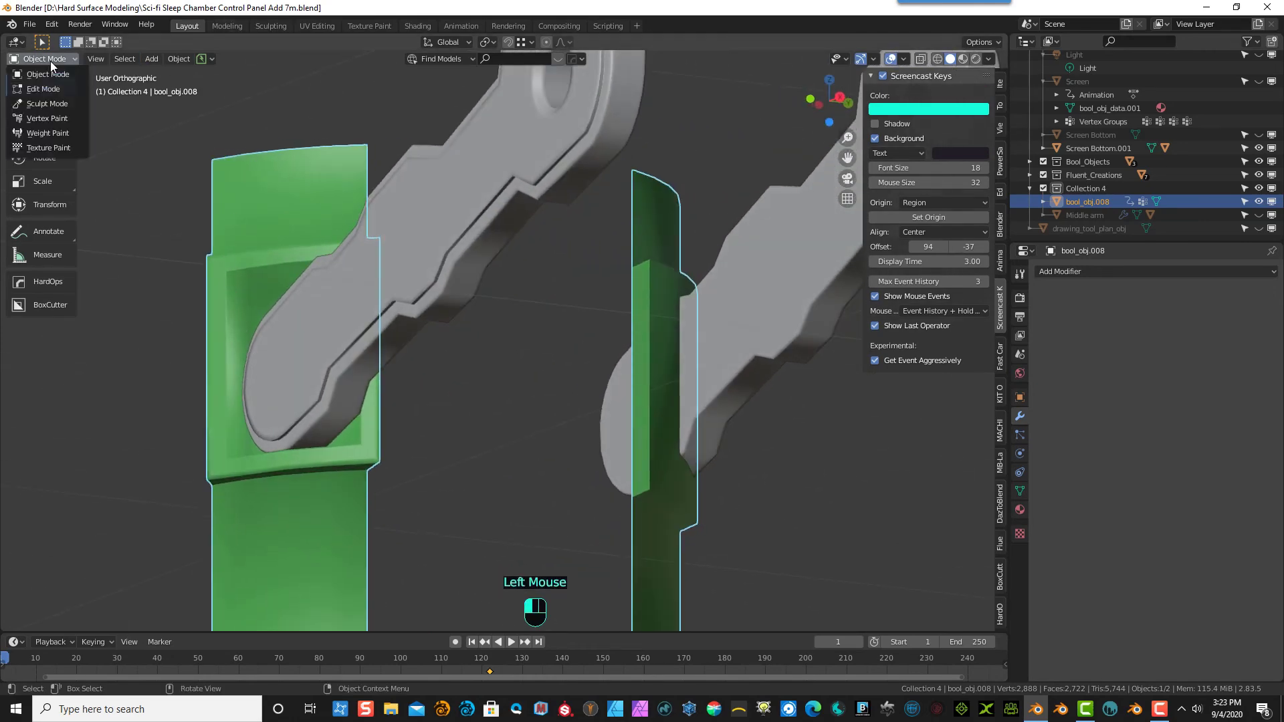
pyautogui.click(46, 87)
# - Select the four back faces of the recess, grow the selection twice to include its walls and inner rim, and delete those faces
pyautogui.moveTo(261, 335); pyautogui.dragTo(268, 295, button='middle')
pyautogui.click(113, 60)
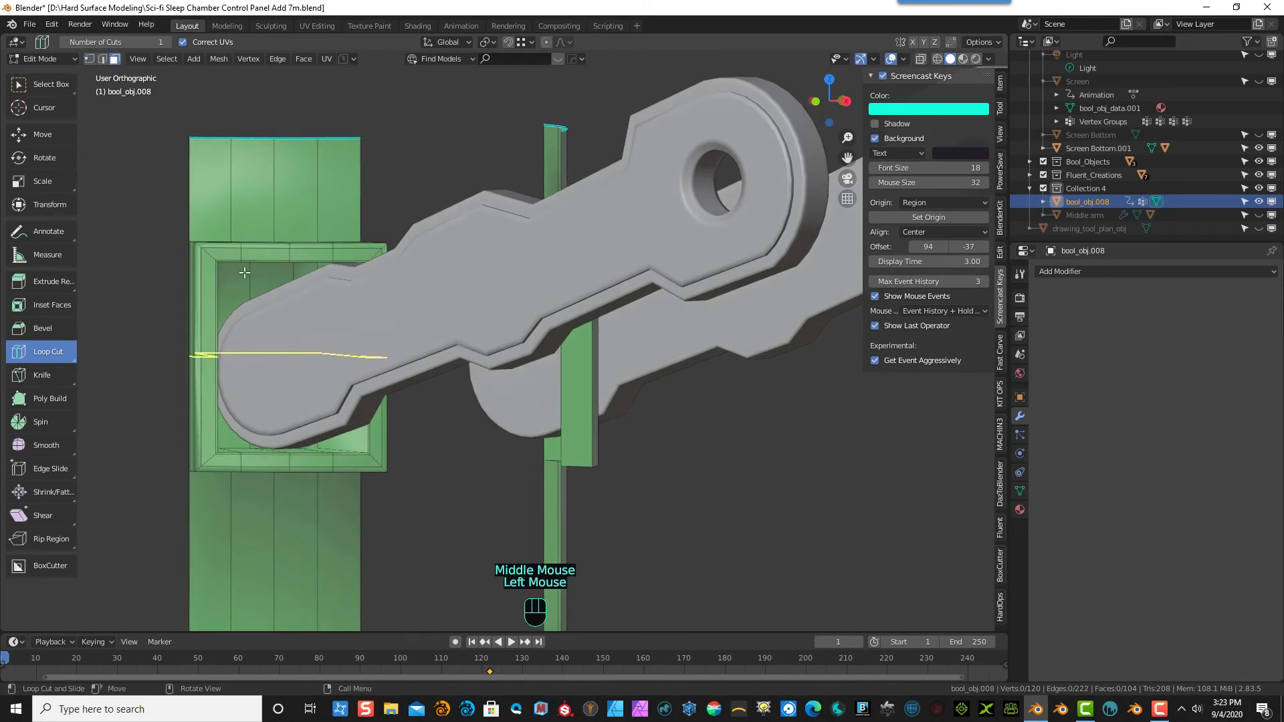
pyautogui.click(37, 85)
pyautogui.click(291, 279)
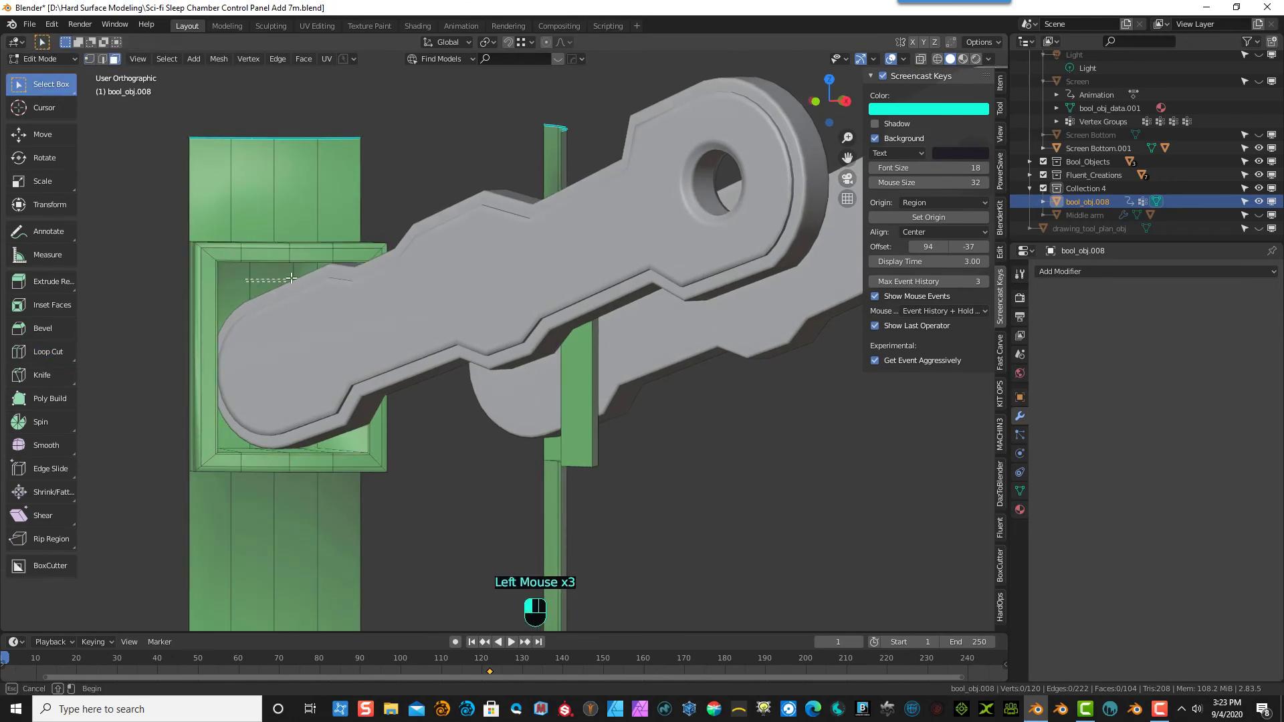
pyautogui.moveTo(295, 273); pyautogui.dragTo(302, 280)
pyautogui.moveTo(303, 280); pyautogui.dragTo(231, 283, button='middle')
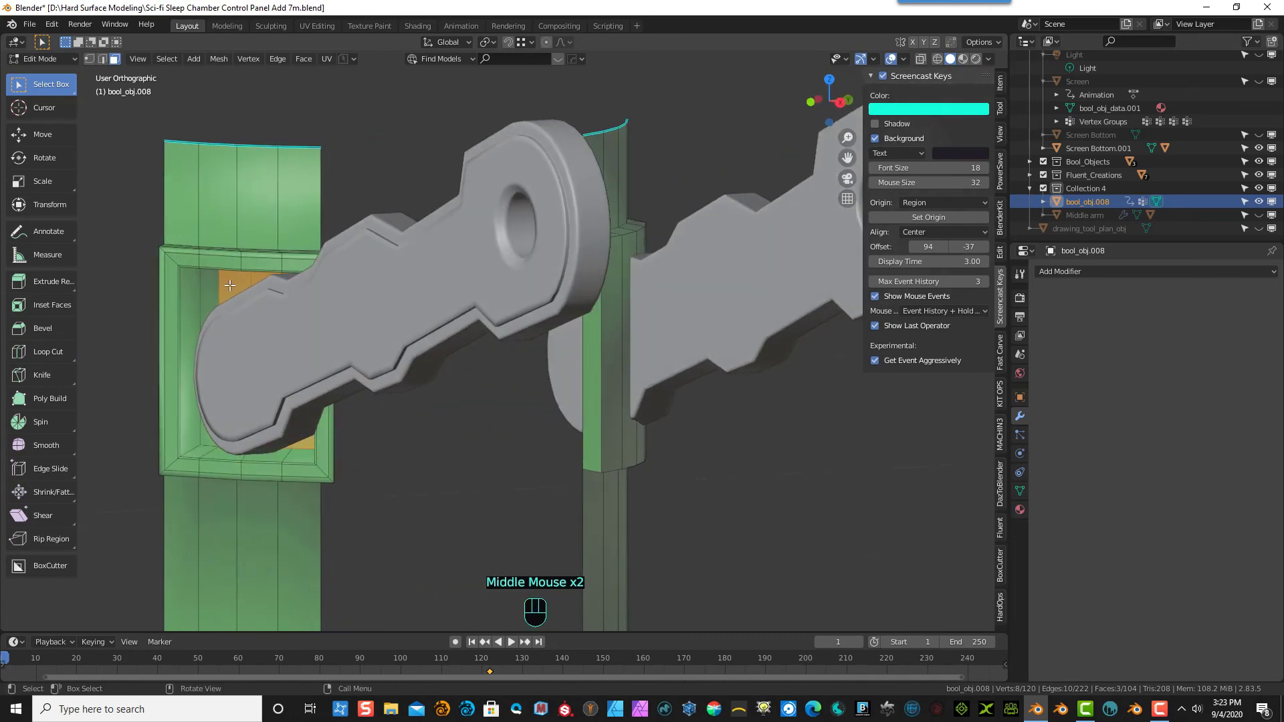
pyautogui.keyDown('shift'); pyautogui.click(215, 289); pyautogui.keyUp('shift')
pyautogui.scroll(-1, 220, 294)
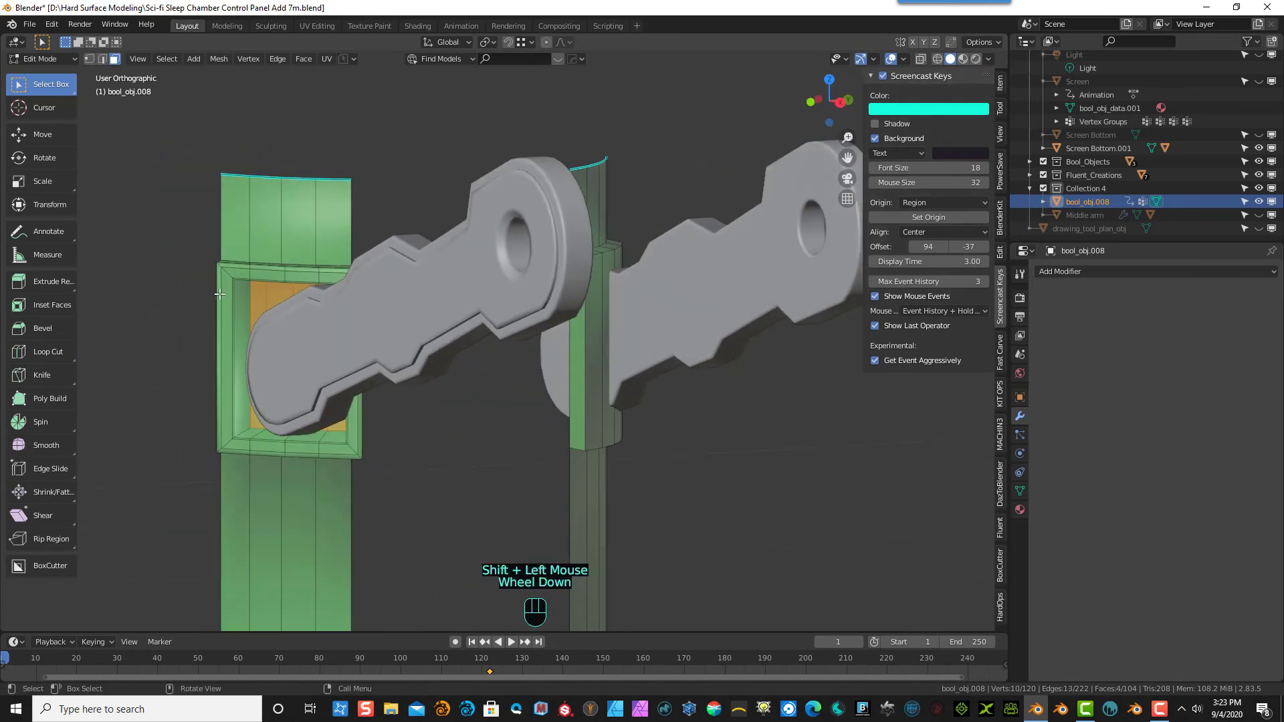
pyautogui.scroll(3, 220, 295)
pyautogui.moveTo(233, 302); pyautogui.dragTo(241, 318, button='middle')
pyautogui.press('ctrl+KP_Add')
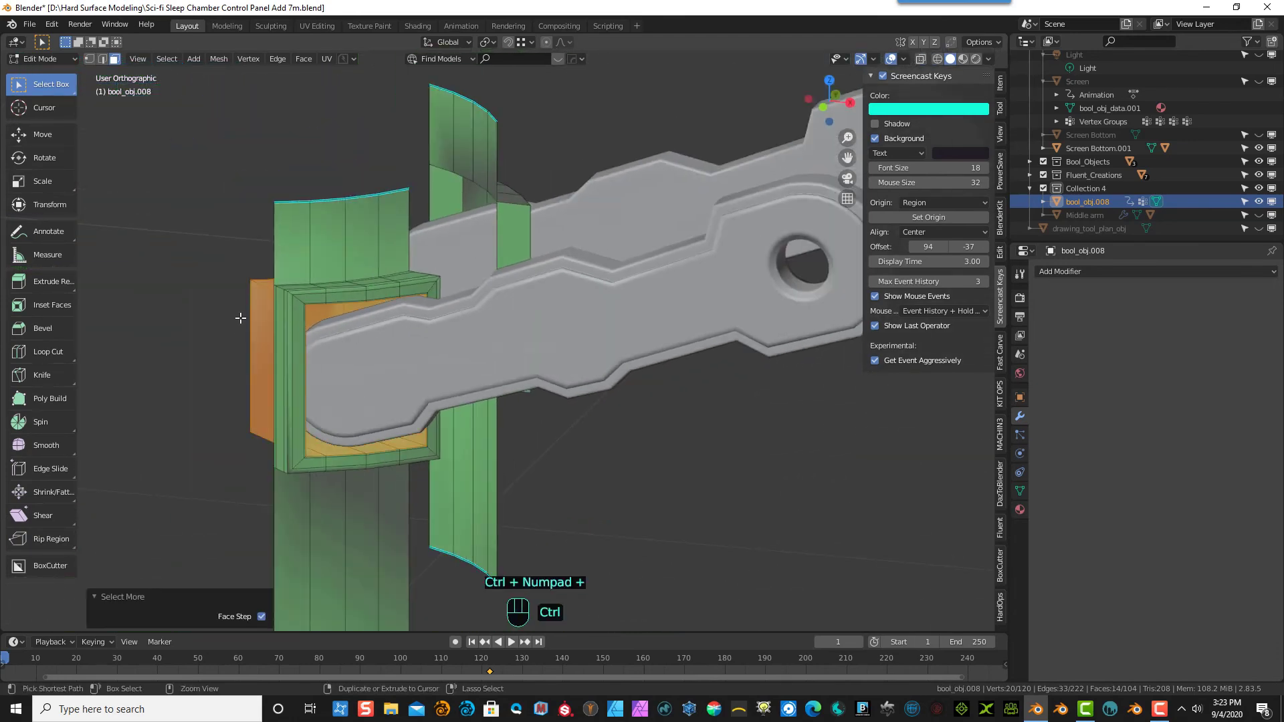
pyautogui.press('ctrl+KP_Add')
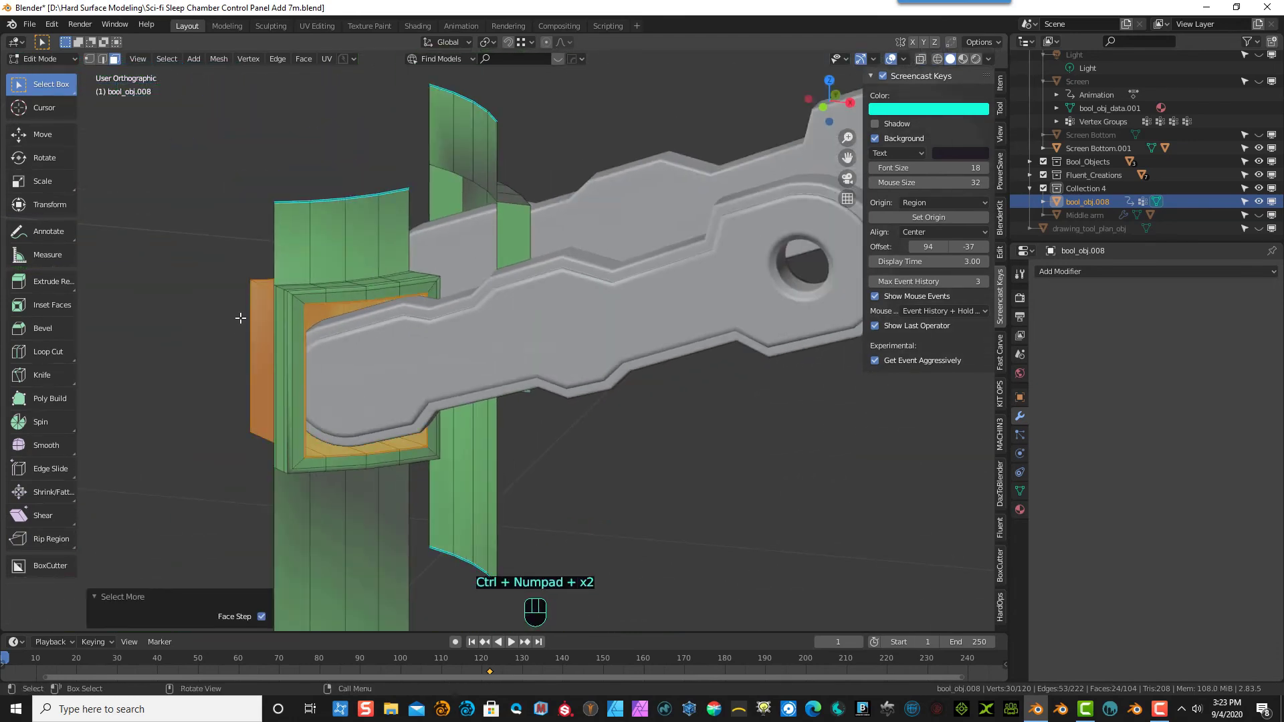
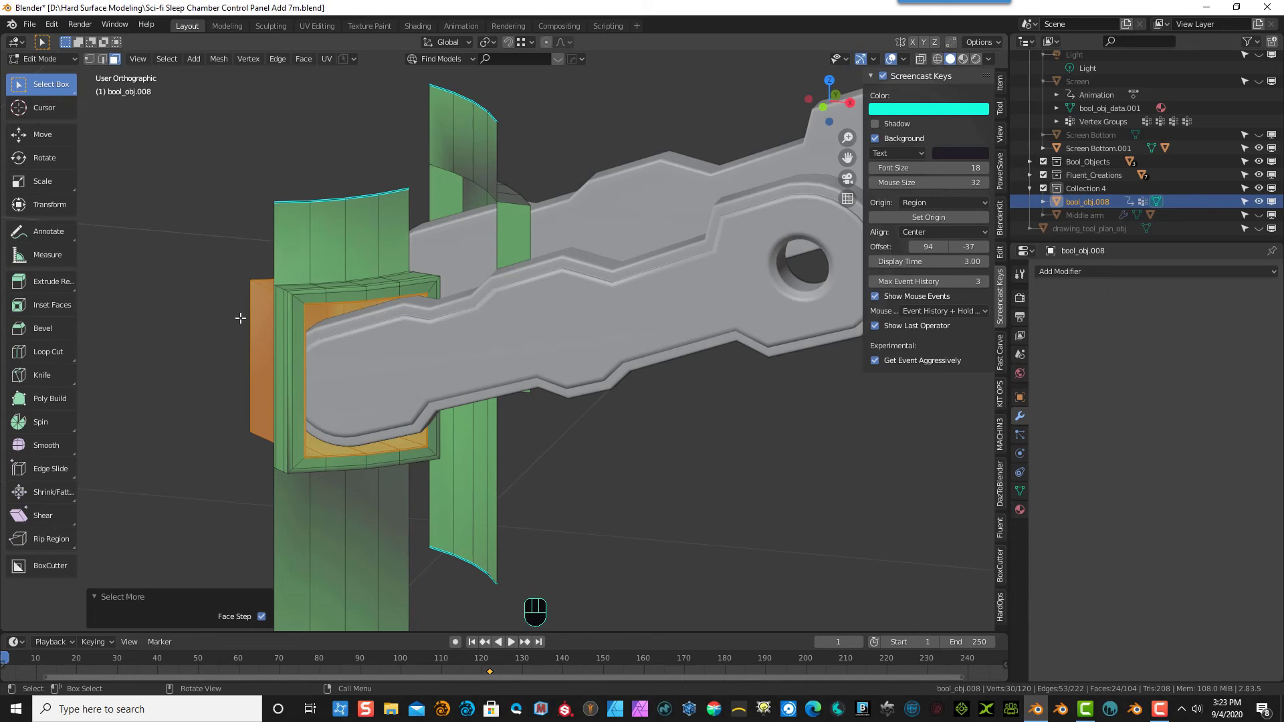
pyautogui.press('Delete')
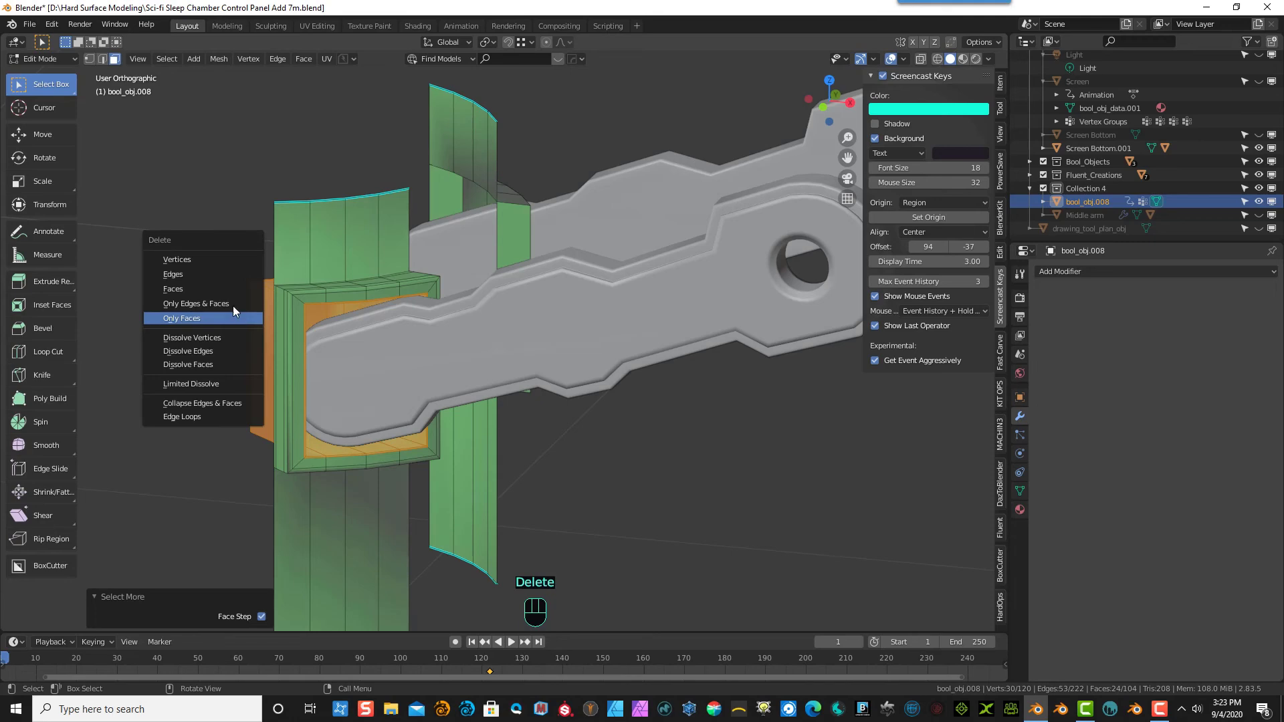
pyautogui.click(226, 292)
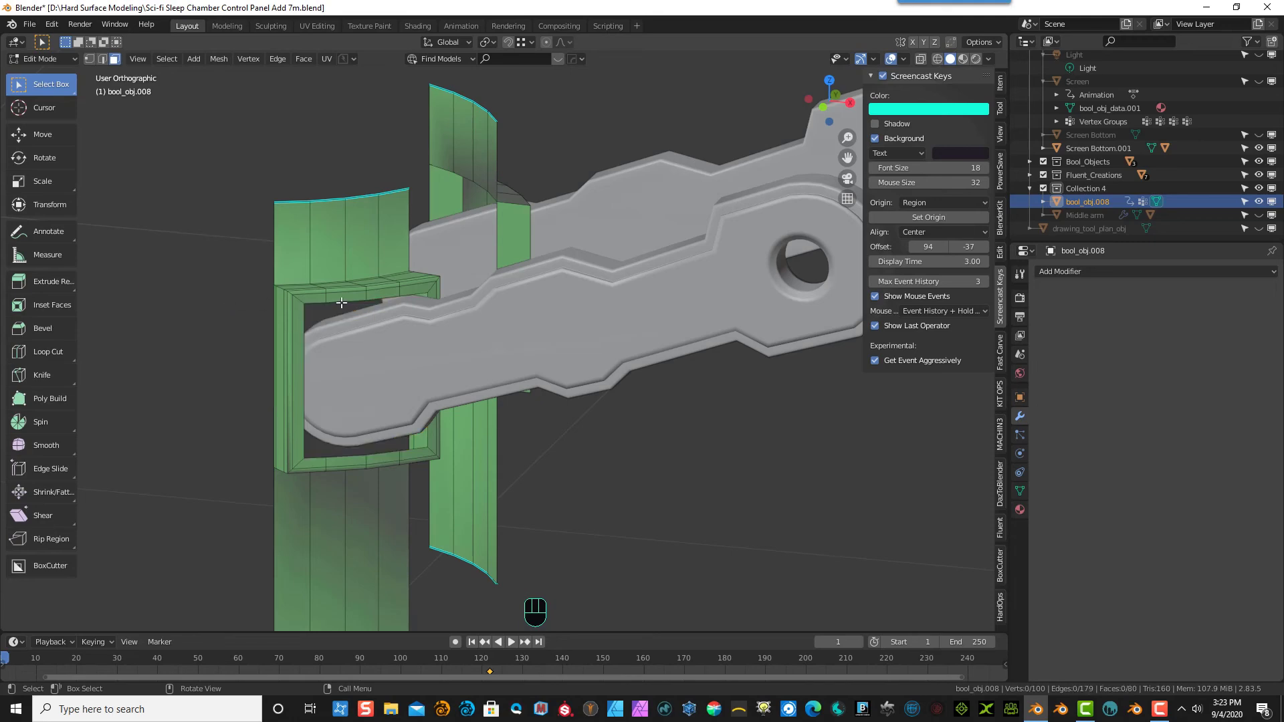
# - Delete the curved panel faces directly above and below the raised frame, leaving the frame detached
pyautogui.moveTo(341, 303); pyautogui.dragTo(310, 287, button='middle')
pyautogui.scroll(3, 308, 305)
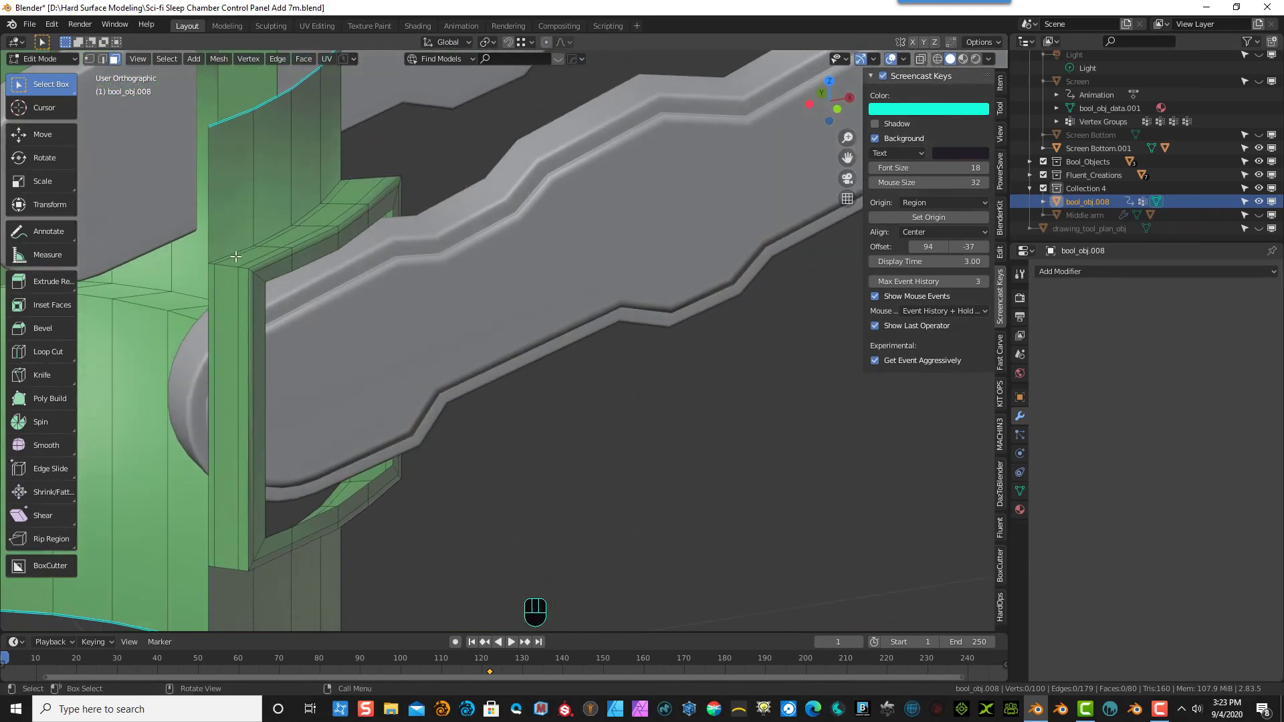
pyautogui.scroll(-1, 225, 281)
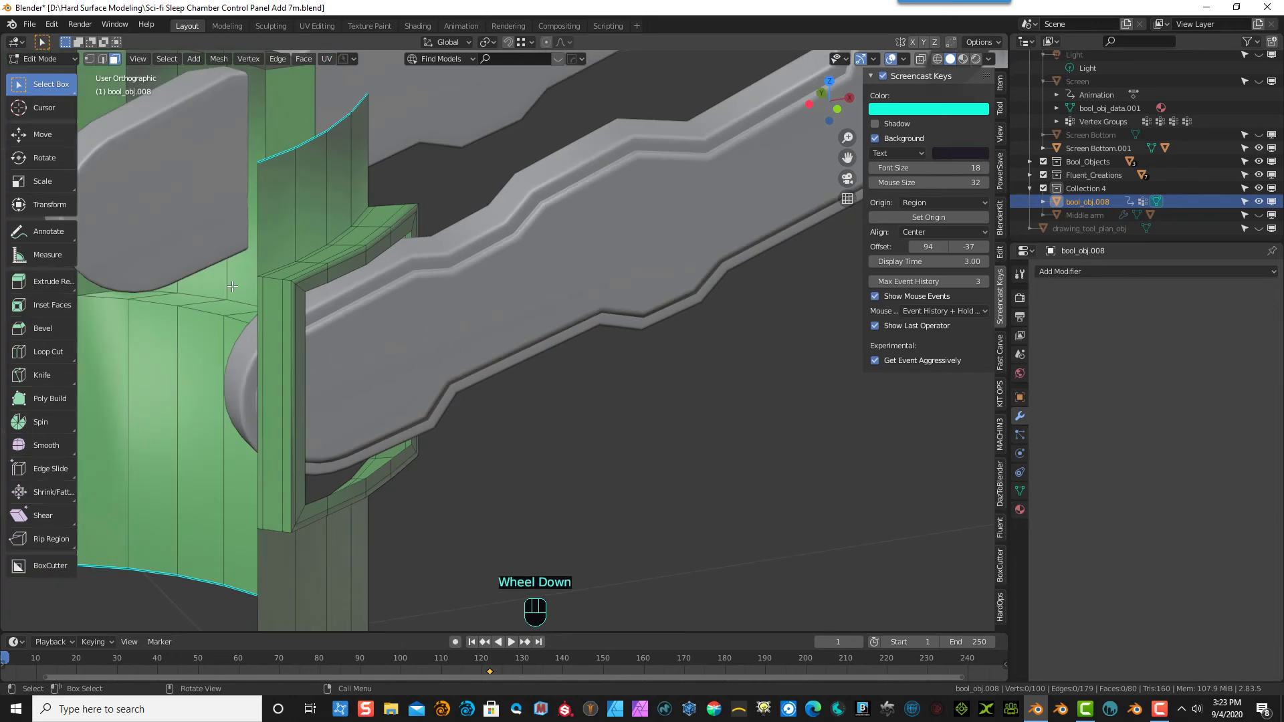
pyautogui.scroll(-1, 275, 231)
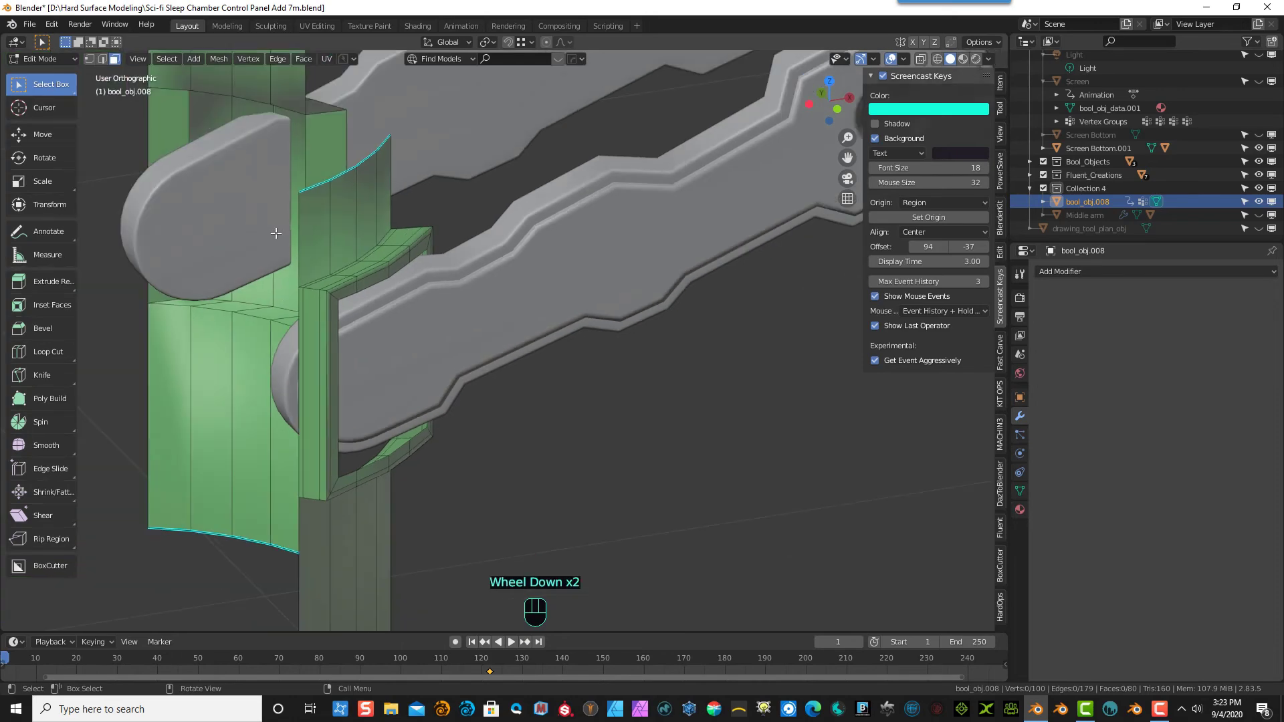
pyautogui.moveTo(335, 221); pyautogui.dragTo(231, 239, button='middle')
pyautogui.moveTo(188, 204); pyautogui.dragTo(383, 285)
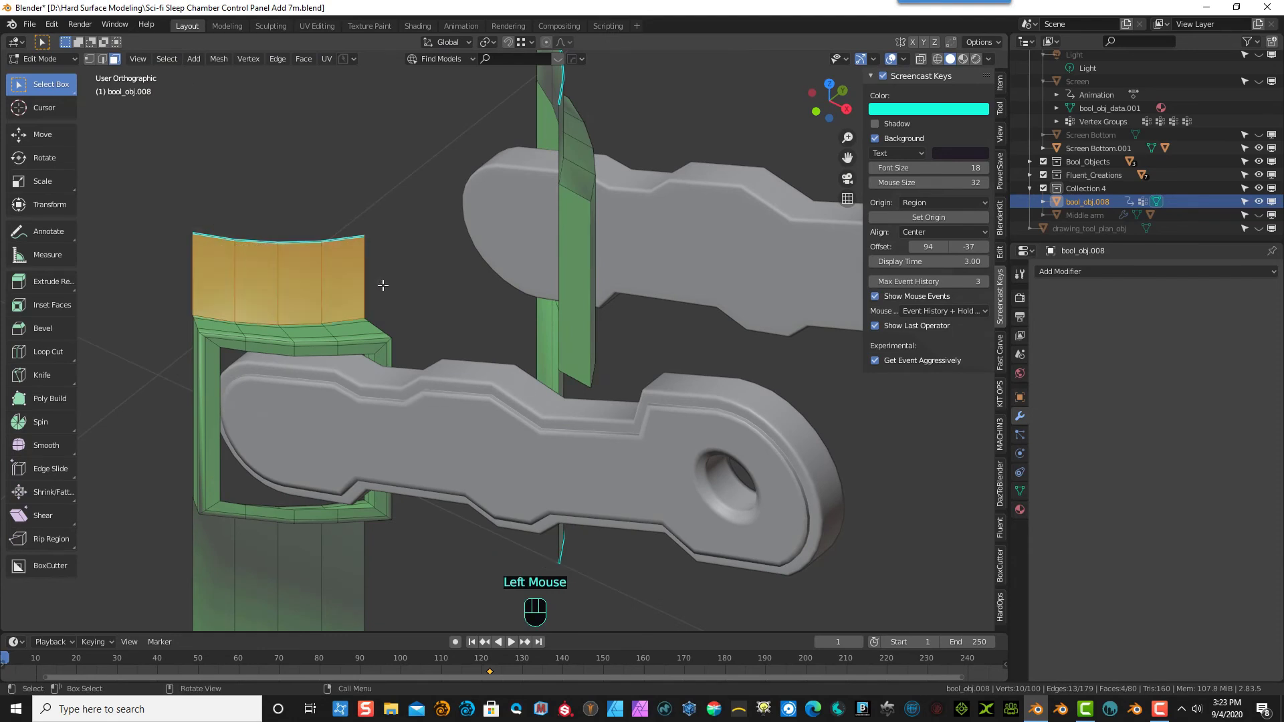
pyautogui.press('Delete')
pyautogui.click(367, 290)
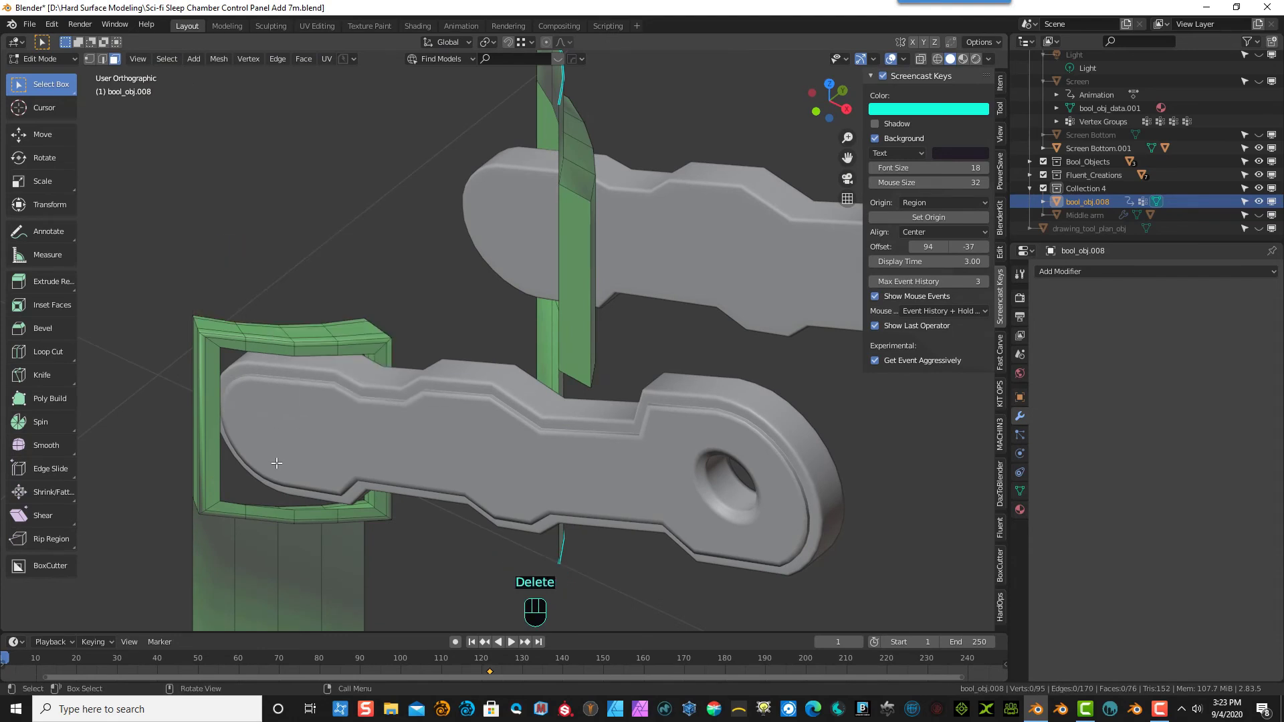
pyautogui.moveTo(181, 556); pyautogui.dragTo(373, 596)
pyautogui.press('Delete')
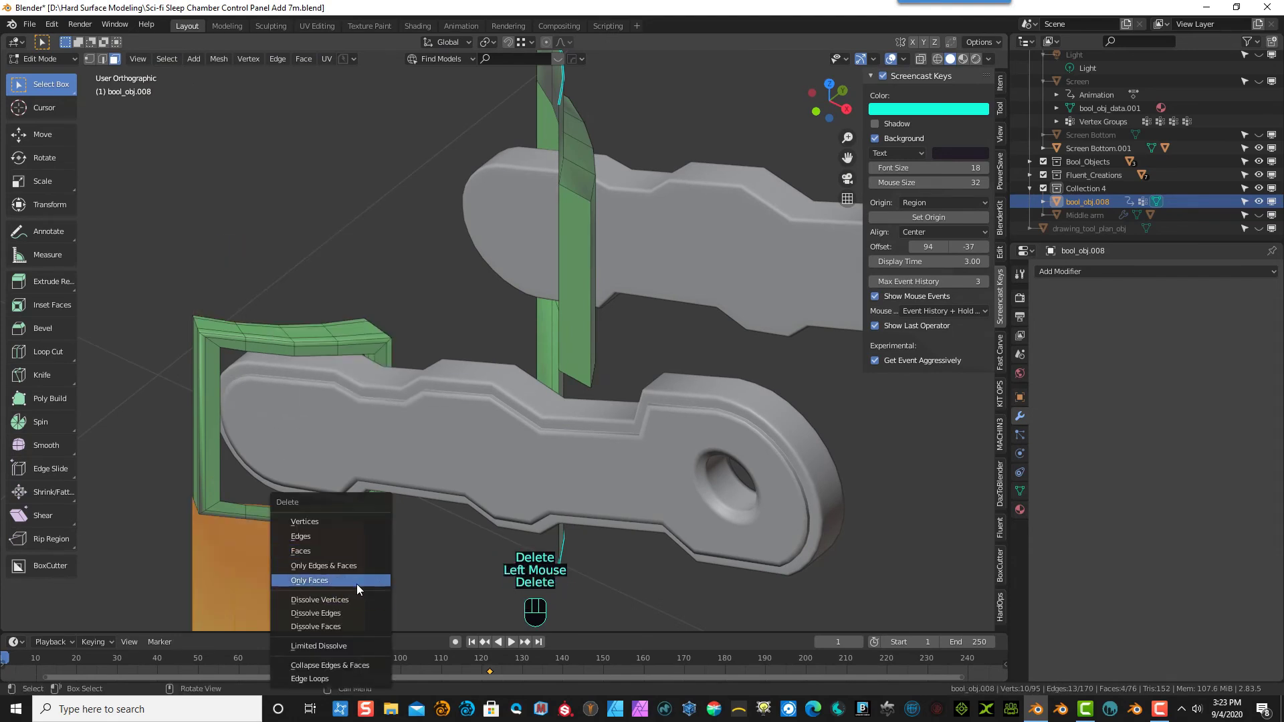
pyautogui.click(318, 550)
# - Fill the frame opening's first column with a face between its two upper and two lower inner vertices
pyautogui.moveTo(318, 550); pyautogui.dragTo(507, 311, button='middle')
pyautogui.click(90, 59)
pyautogui.click(148, 269)
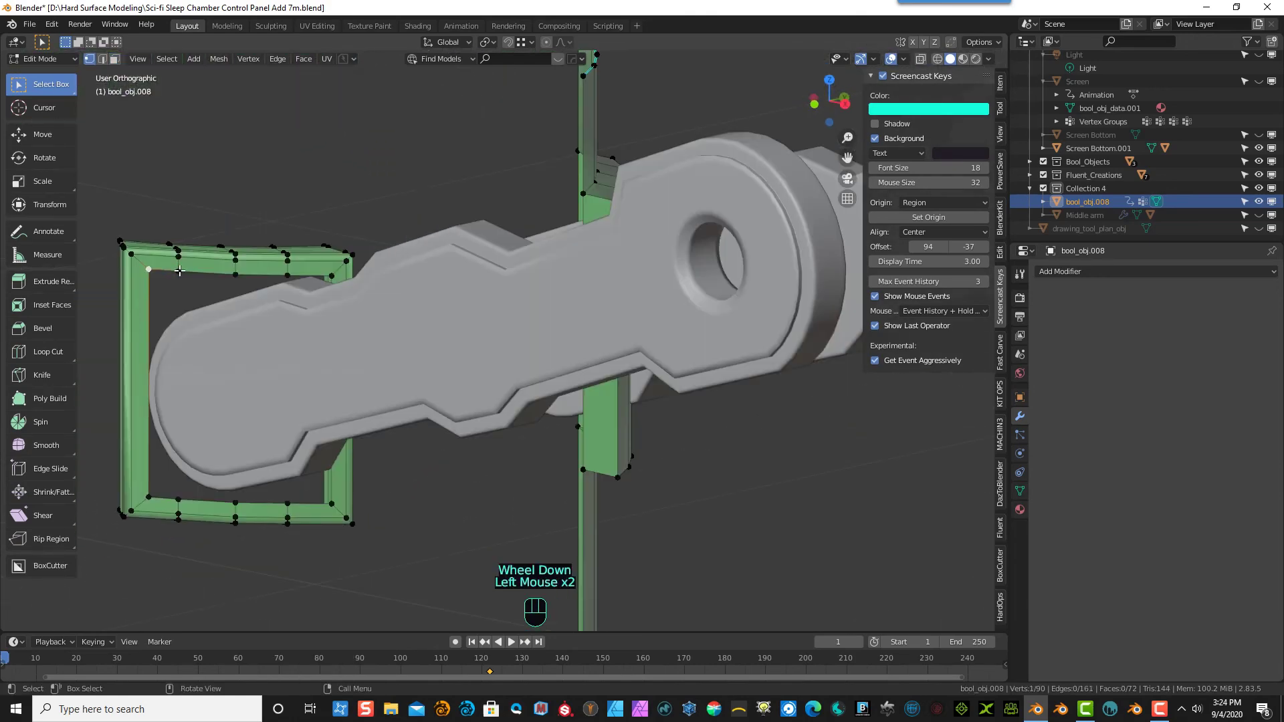
pyautogui.keyDown('shift'); pyautogui.click(179, 271); pyautogui.keyUp('shift')
pyautogui.keyDown('shift'); pyautogui.click(179, 499); pyautogui.keyUp('shift')
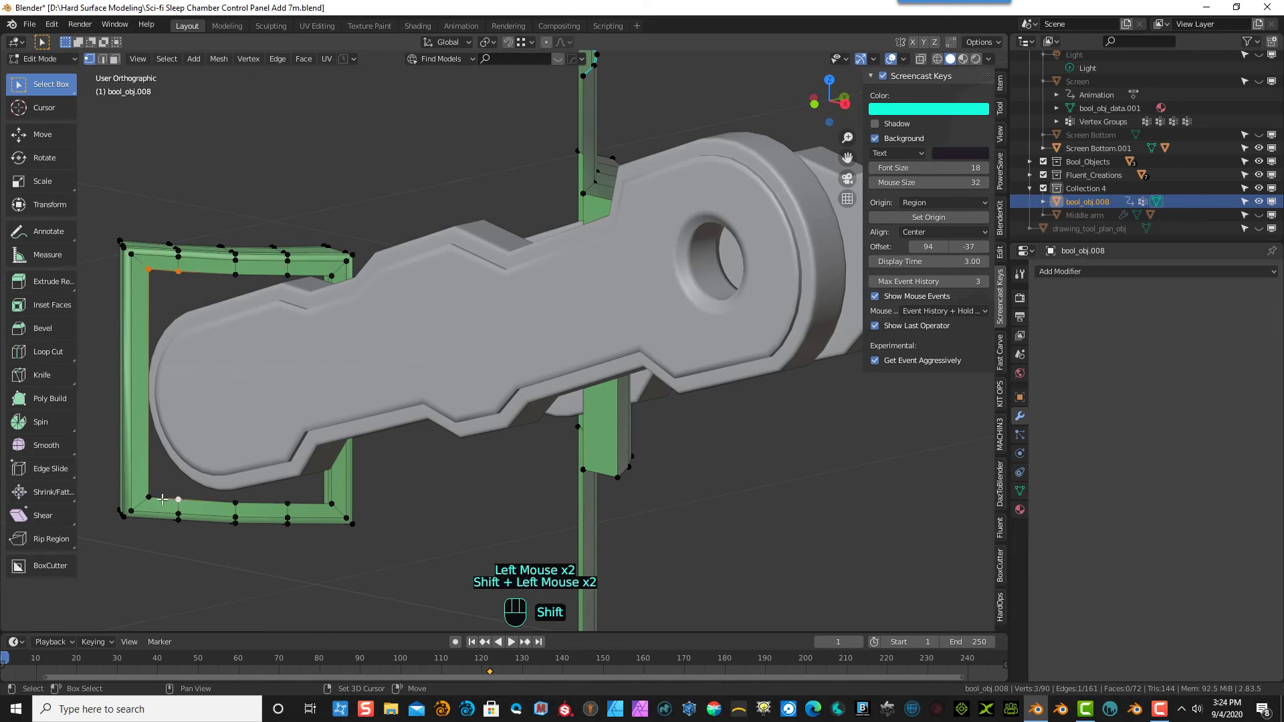
pyautogui.keyDown('shift'); pyautogui.click(148, 497); pyautogui.keyUp('shift')
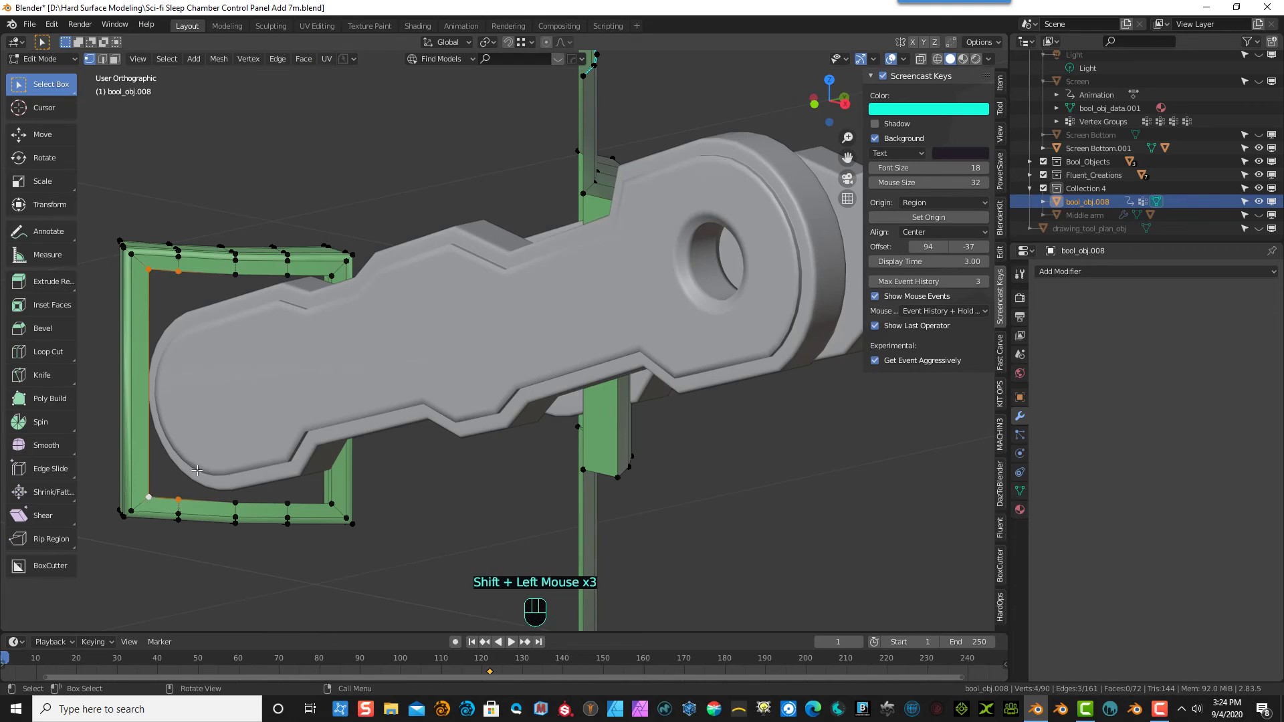
pyautogui.press('f')
# - Fill the frame opening's second column with a face between the adjacent upper and lower inner vertices
pyautogui.click(177, 272)
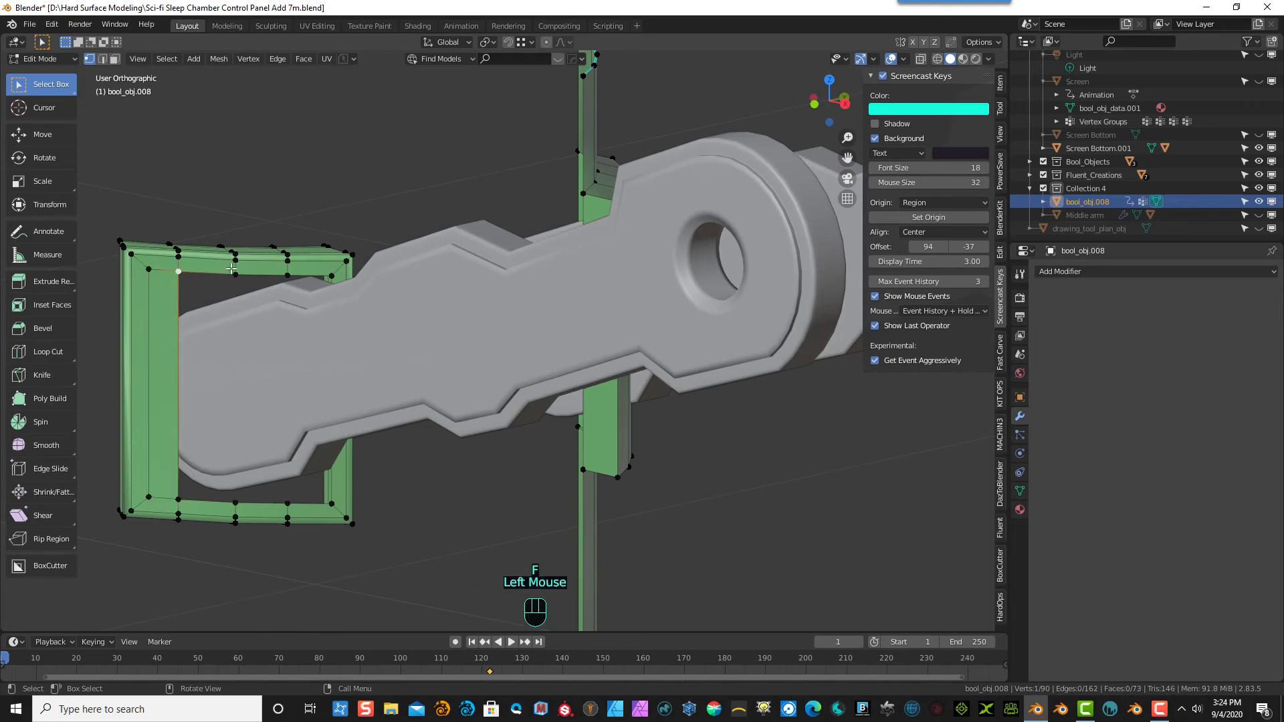
pyautogui.keyDown('shift'); pyautogui.click(235, 274); pyautogui.keyUp('shift')
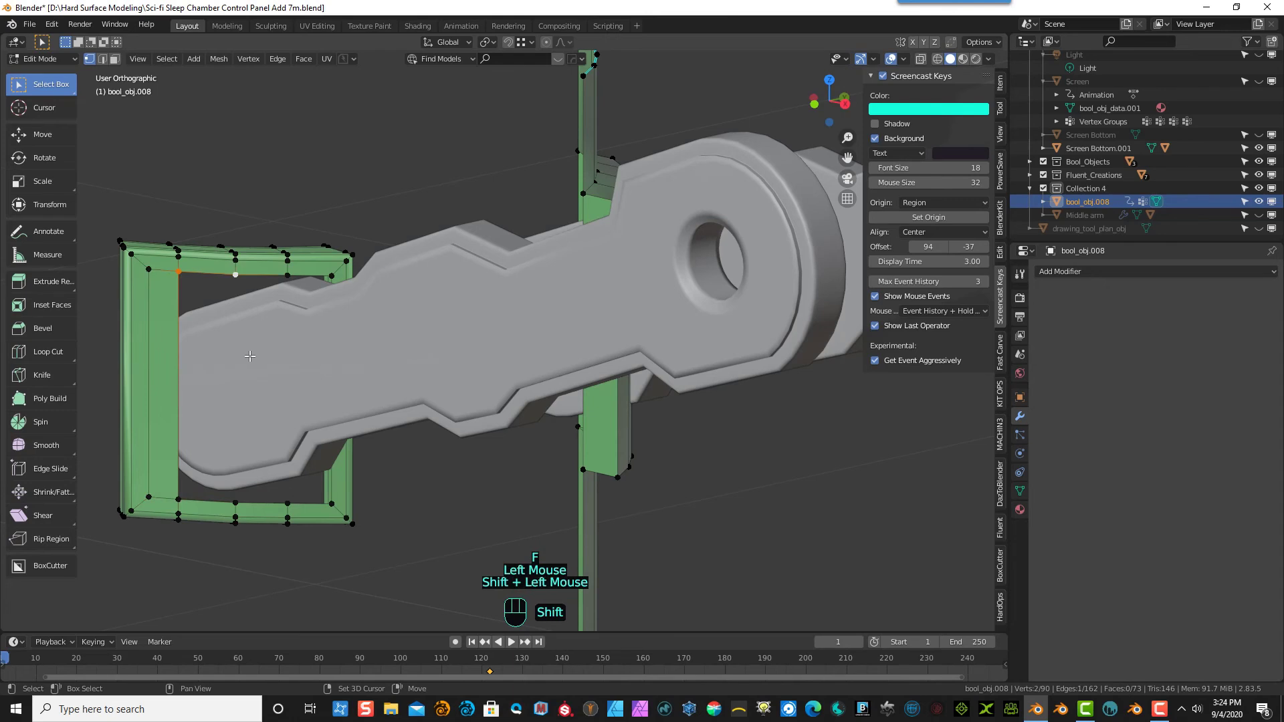
pyautogui.keyDown('shift'); pyautogui.click(236, 503); pyautogui.keyUp('shift')
pyautogui.keyDown('shift'); pyautogui.click(177, 499); pyautogui.keyUp('shift')
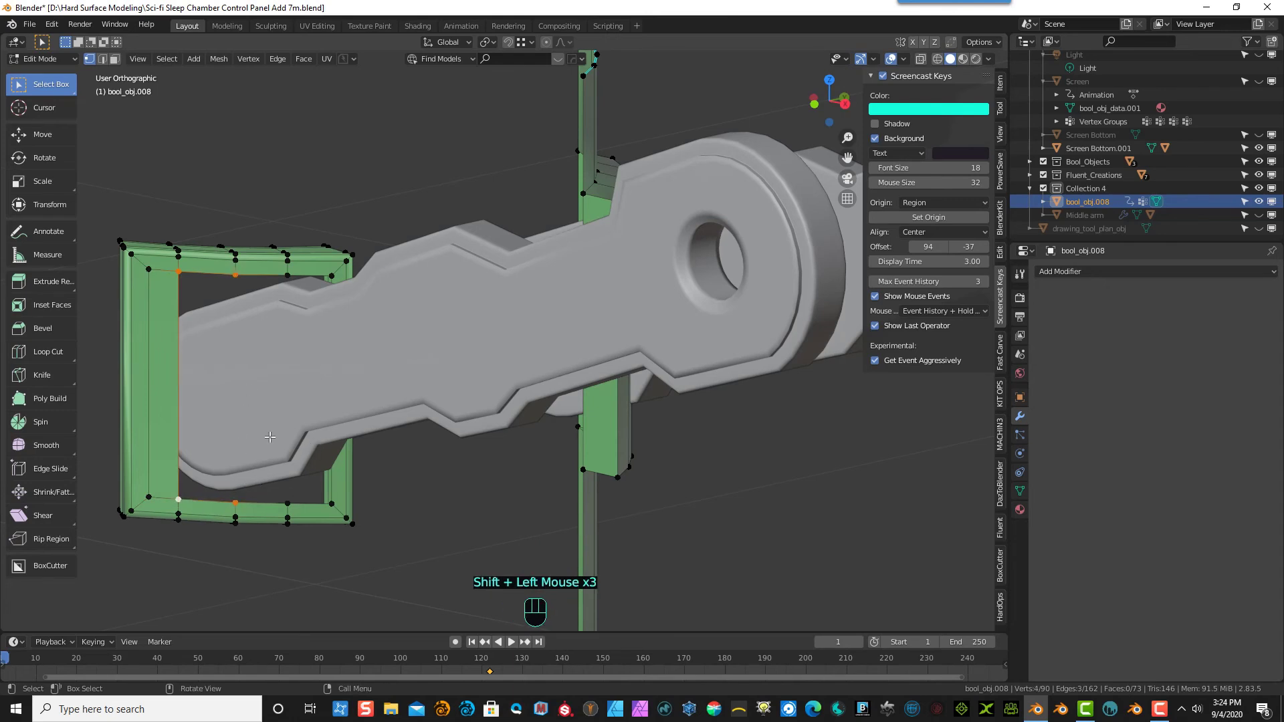
pyautogui.press('f')
pyautogui.click(353, 337)
# - Fill the remaining frame opening with one face spanning the three upper and three lower inner vertices
pyautogui.moveTo(353, 337); pyautogui.dragTo(387, 369, button='middle')
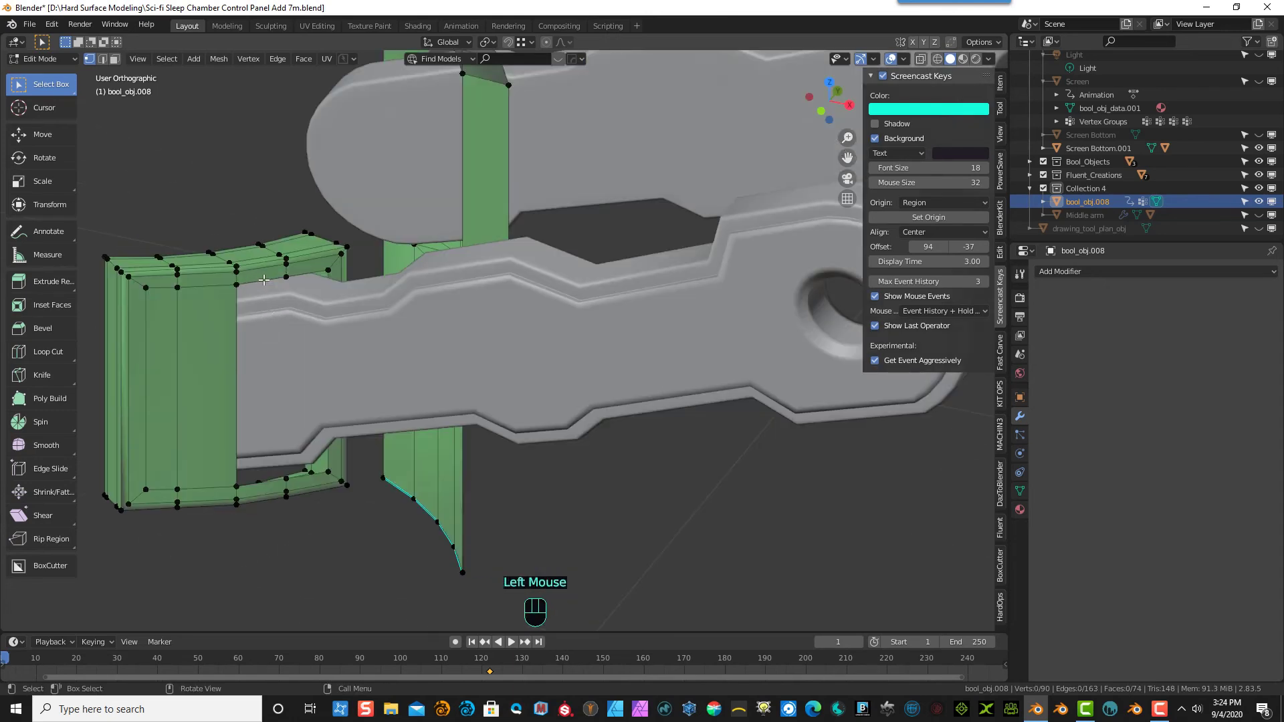
pyautogui.doubleClick(264, 280)
pyautogui.moveTo(337, 370); pyautogui.dragTo(312, 342, button='middle')
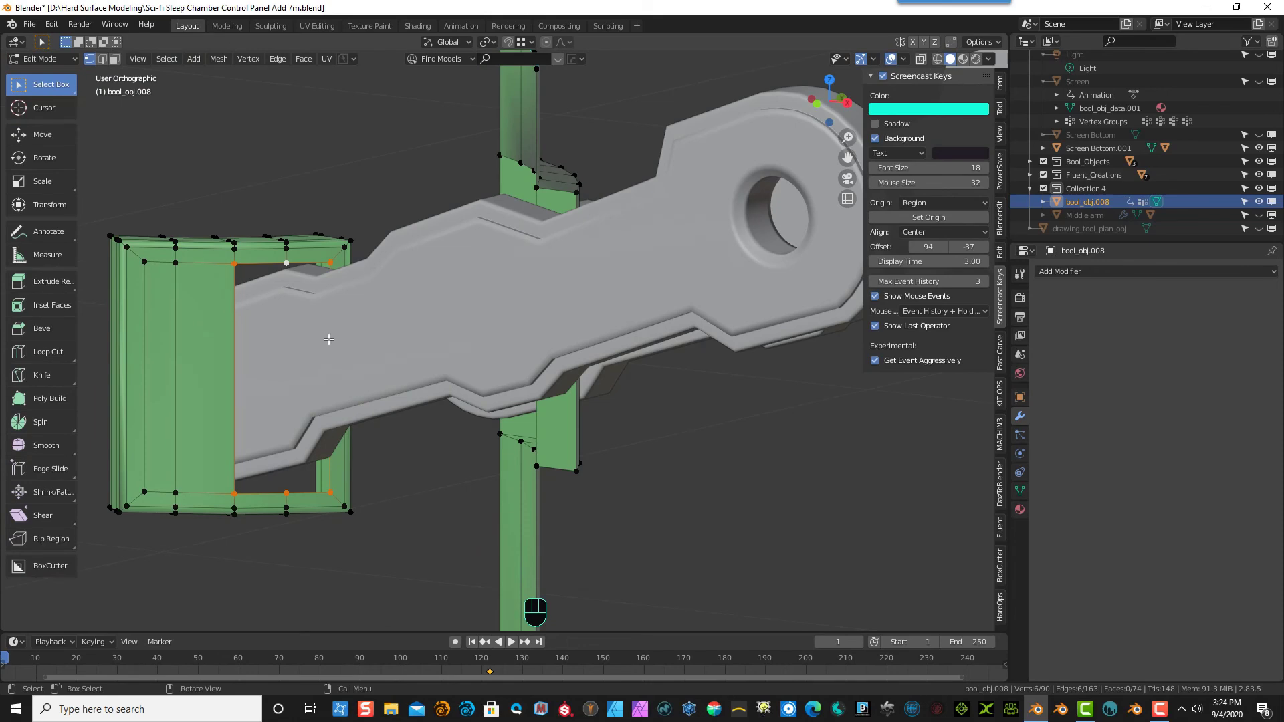
pyautogui.press('f')
# - Extrude the newly filled face about 0.206 m out behind the frame and move its end about -0.159 m in Y, in line with the arm
pyautogui.moveTo(363, 240); pyautogui.dragTo(295, 338, button='middle')
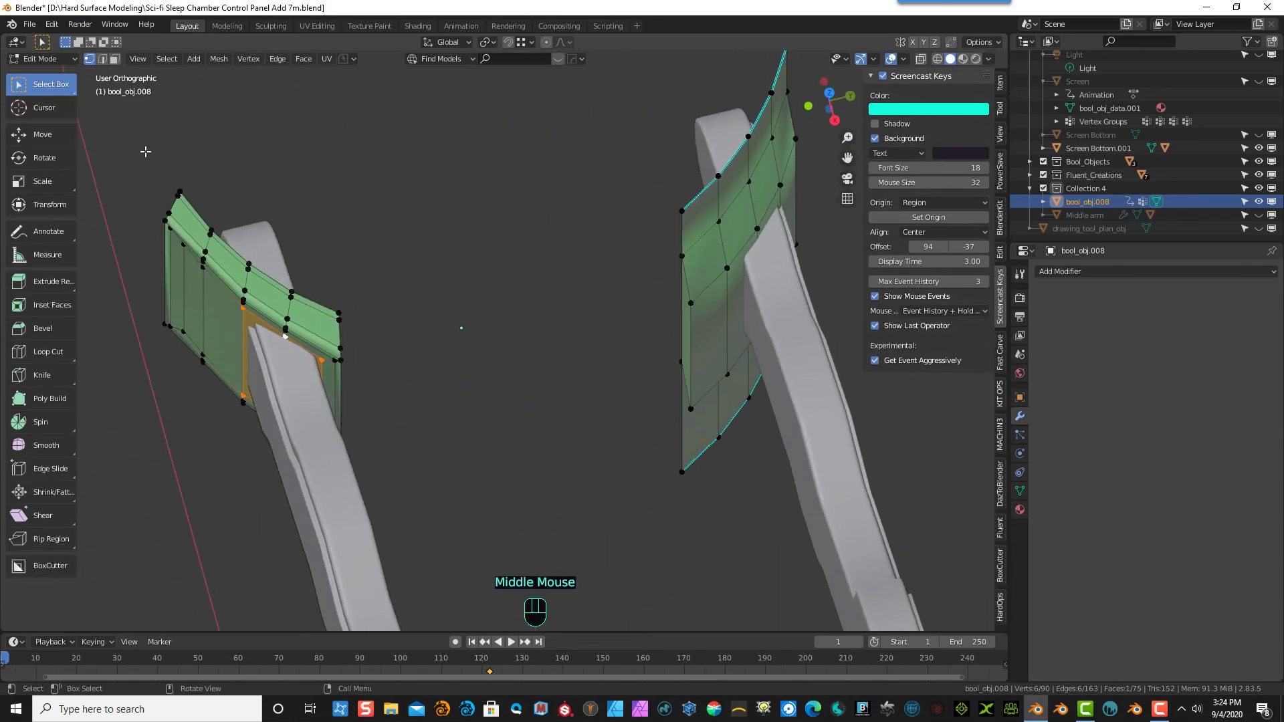
pyautogui.click(43, 281)
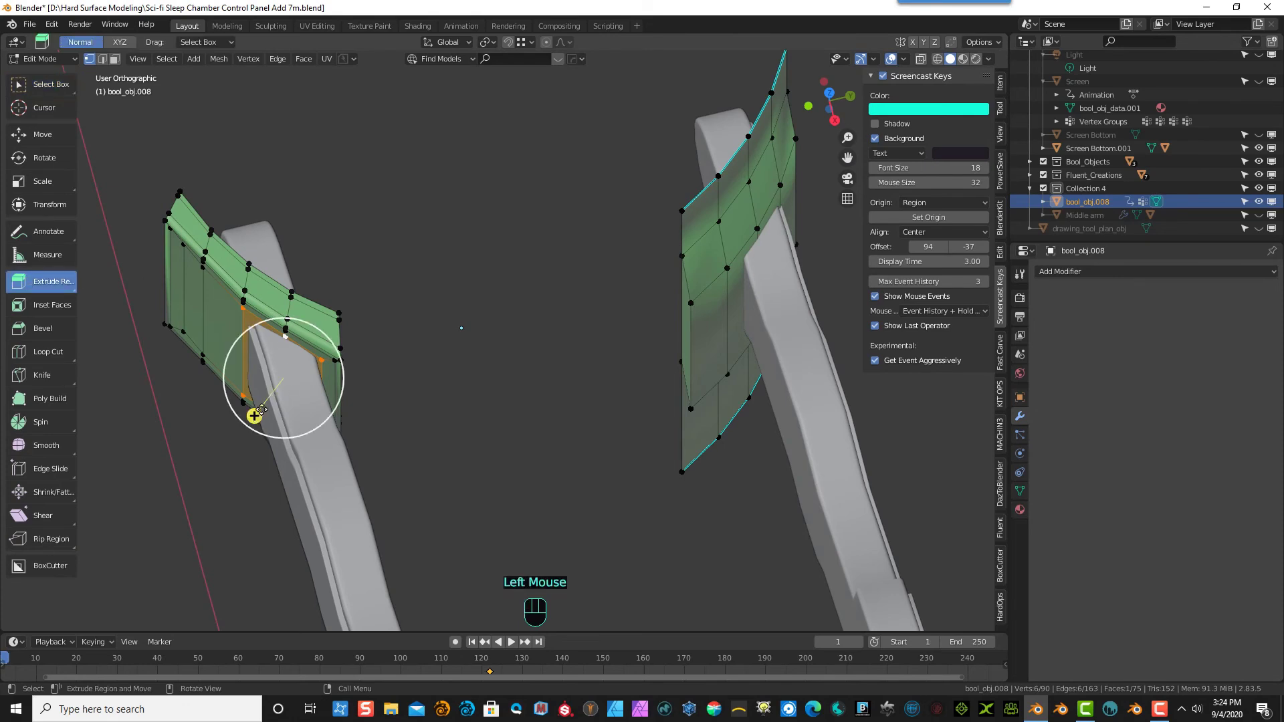
pyautogui.moveTo(261, 410); pyautogui.dragTo(490, 241)
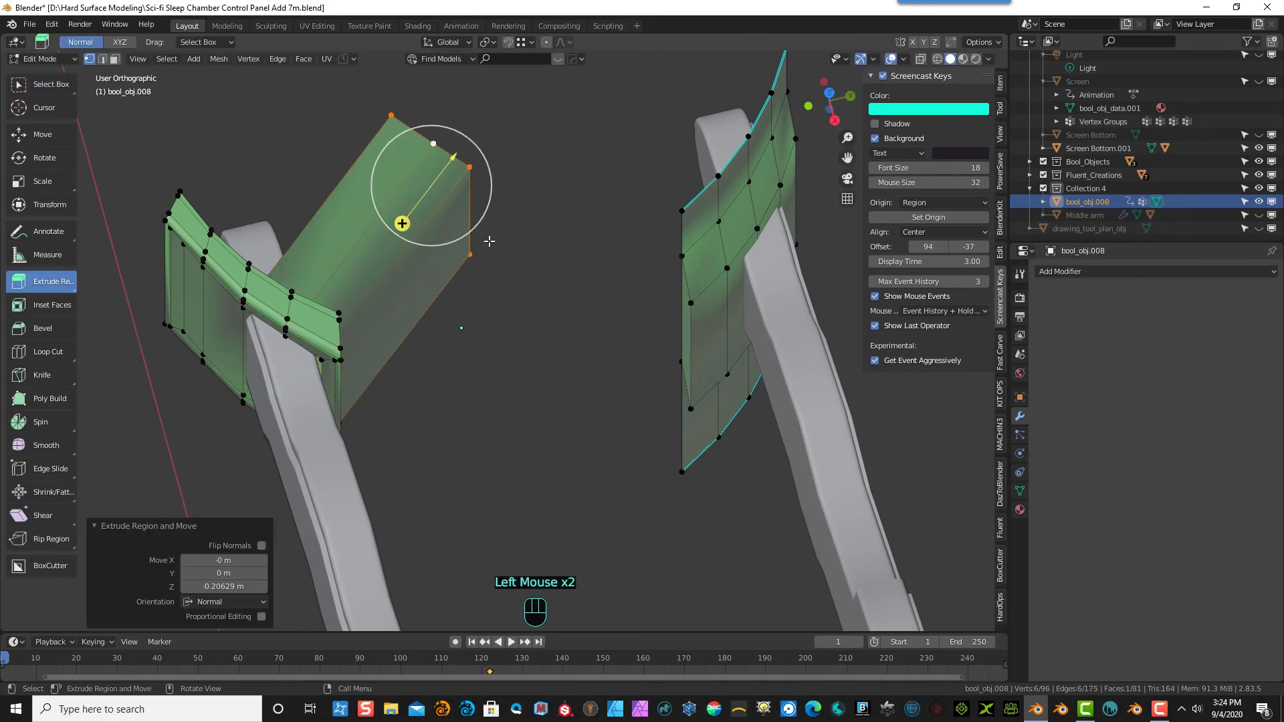
pyautogui.press('KP_7')
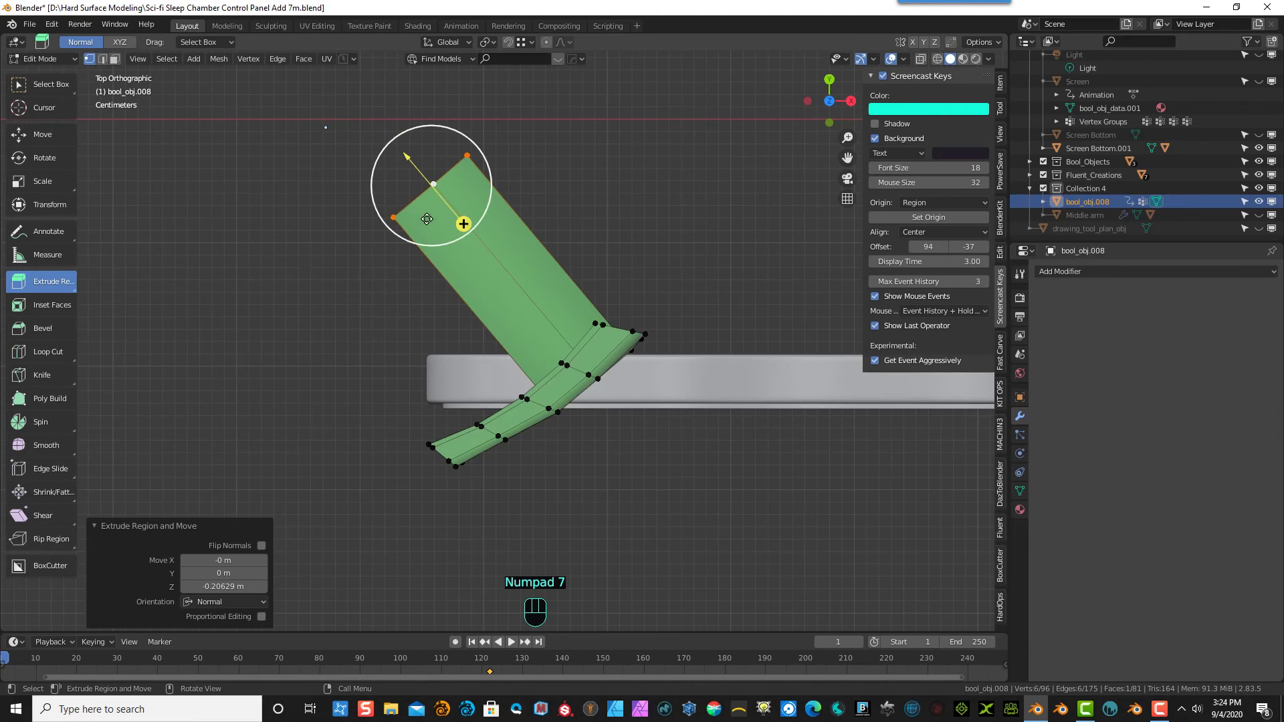
pyautogui.press('g')
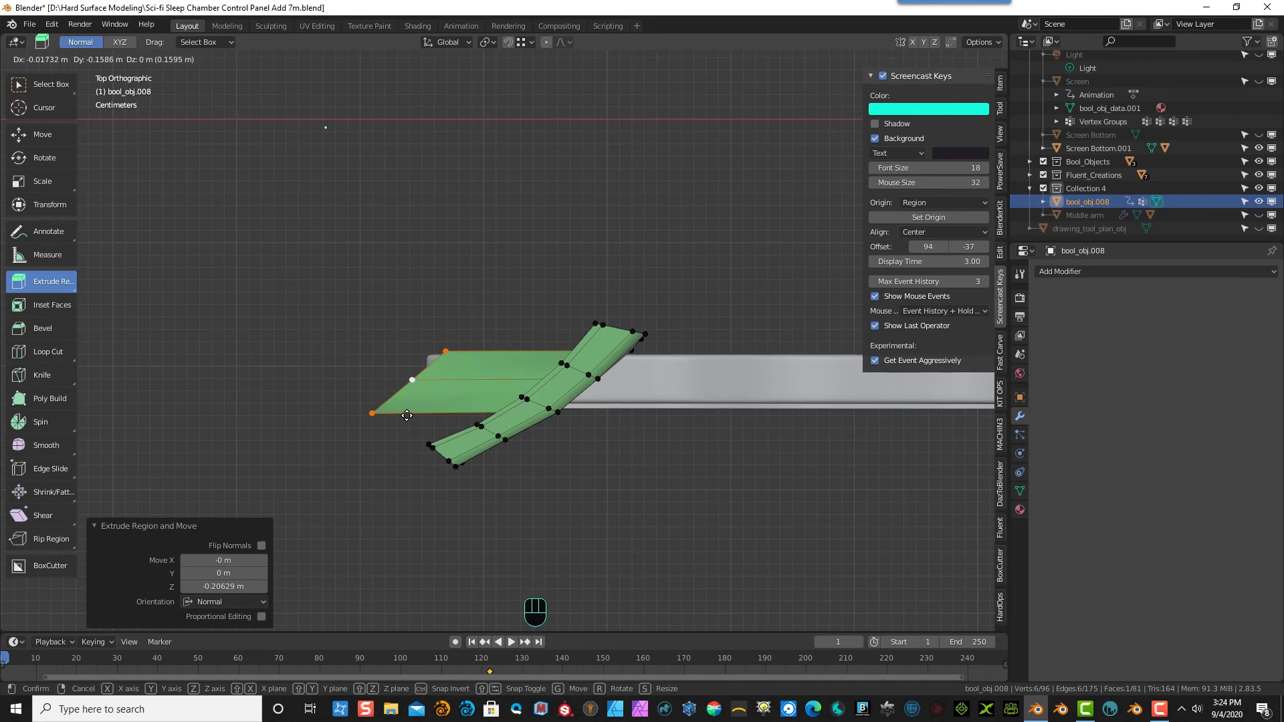
pyautogui.click(407, 415)
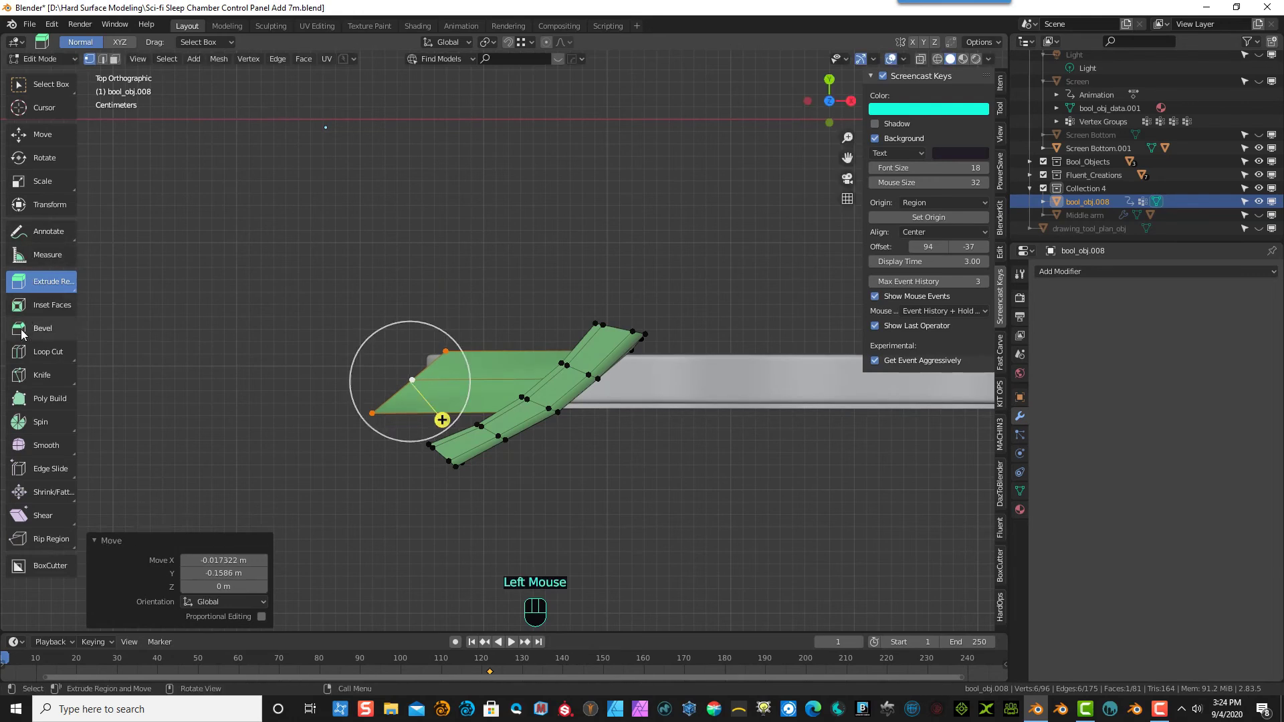
# - Rotate the extruded end about 50.6° around Z so it sits square to the arm, and shift it about 0.008 m in Y
pyautogui.click(40, 158)
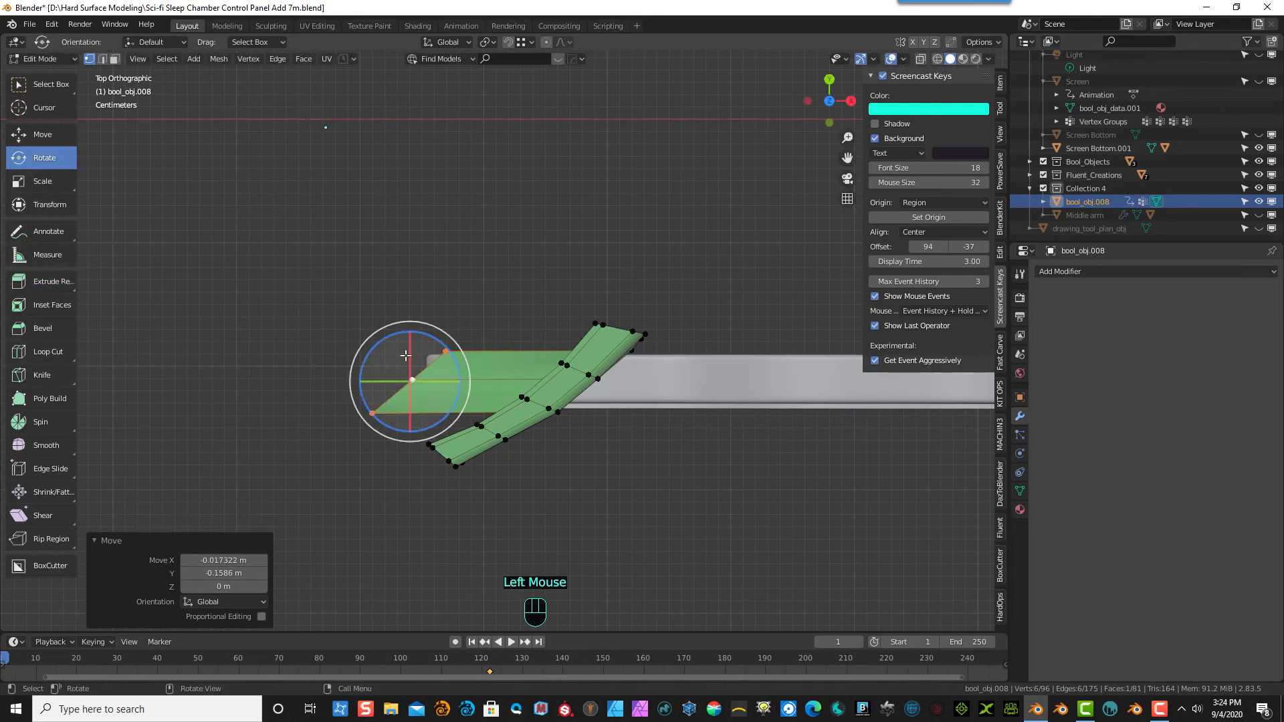
pyautogui.moveTo(406, 356); pyautogui.dragTo(398, 331)
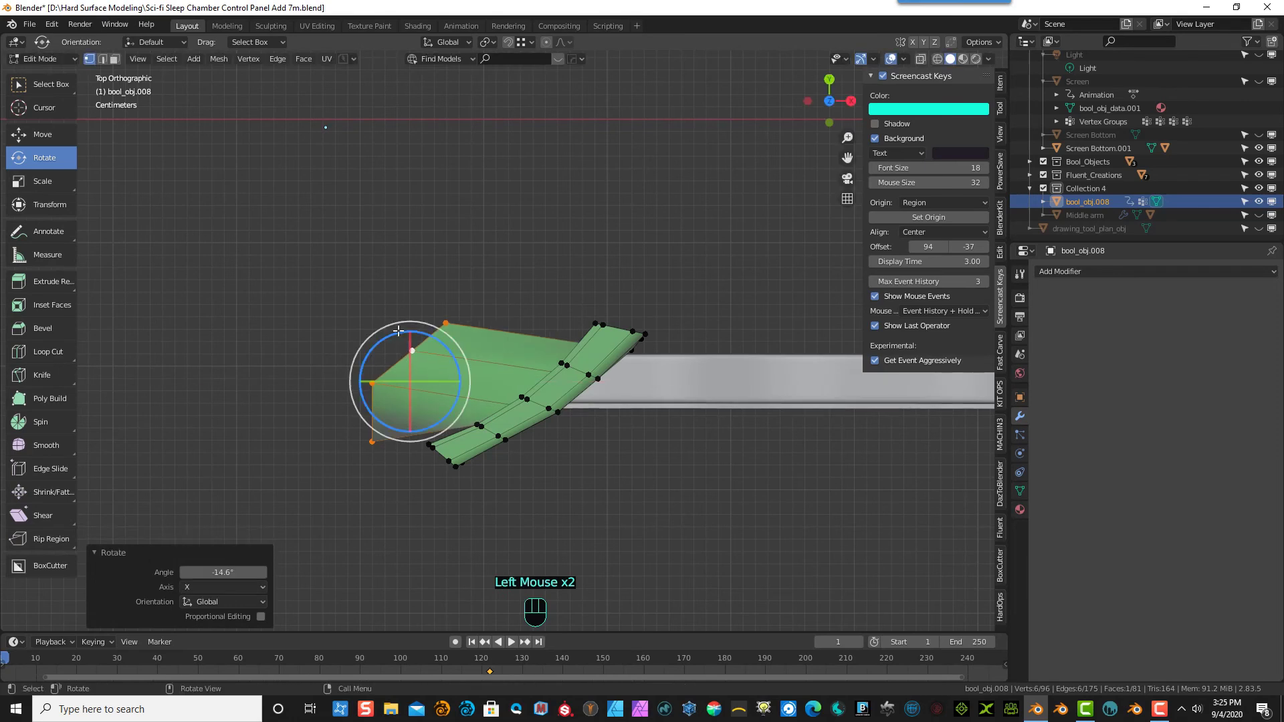
pyautogui.hotkey('ctrl', 'z')
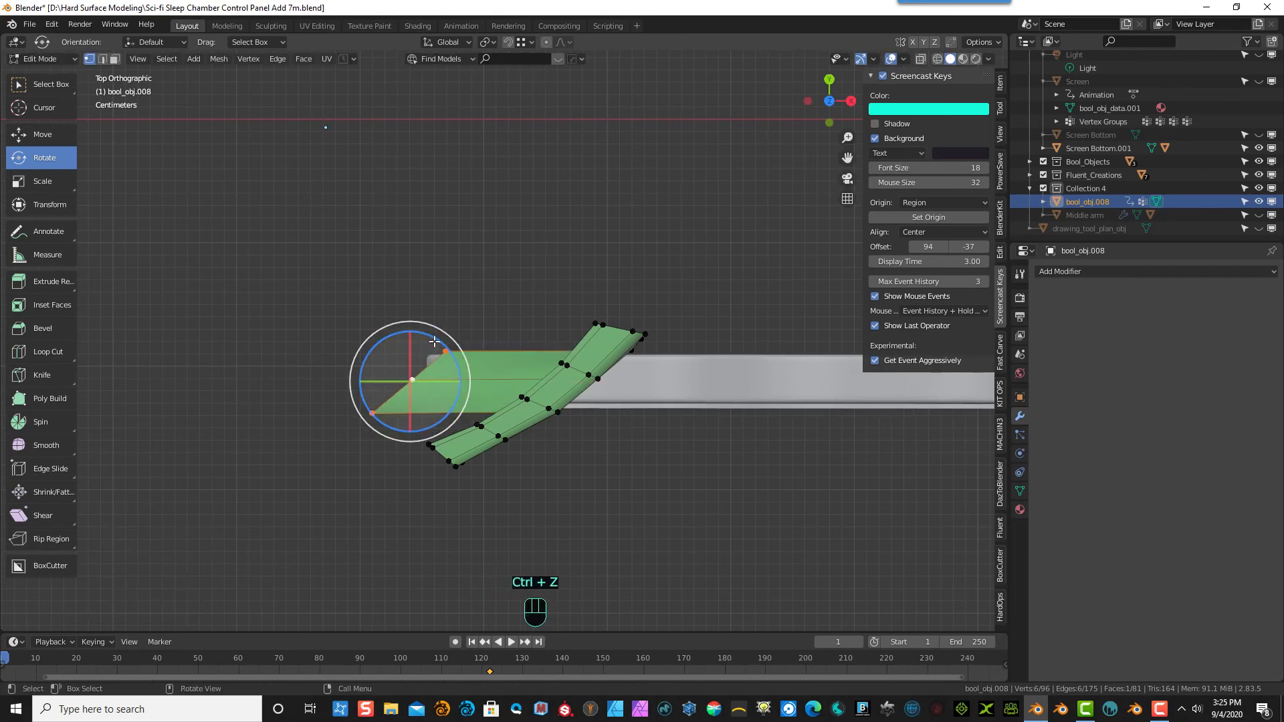
pyautogui.moveTo(438, 342); pyautogui.dragTo(399, 329)
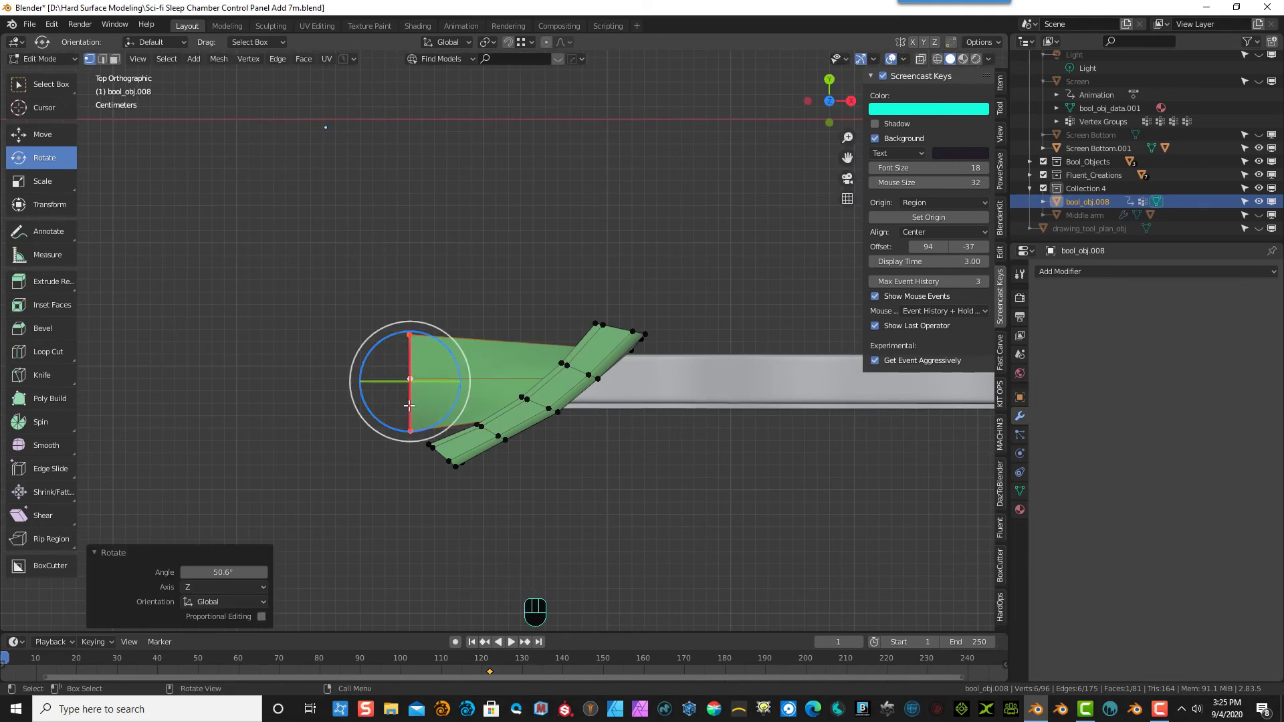
pyautogui.press('g')
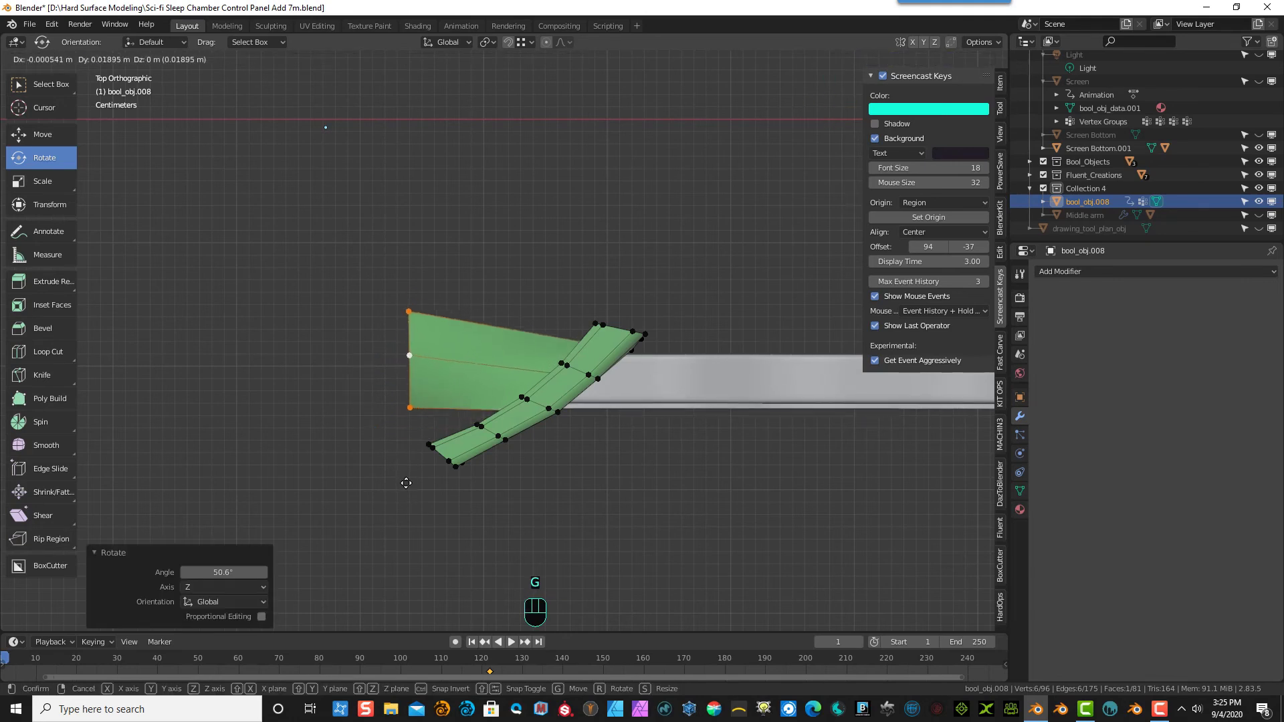
pyautogui.click(407, 487)
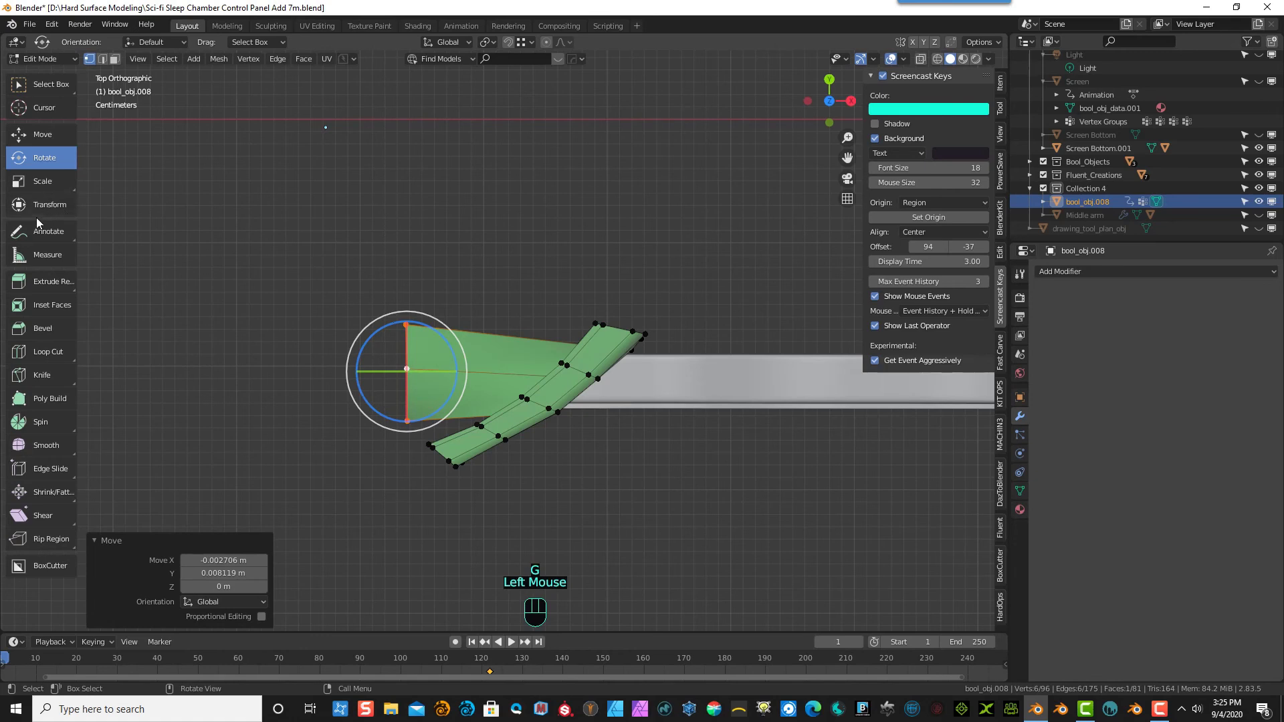
# - Narrow the extruded end in Y by factors of about 0.8 and 0.783, moving it about -0.008 m in Y between the two scalings
pyautogui.click(42, 180)
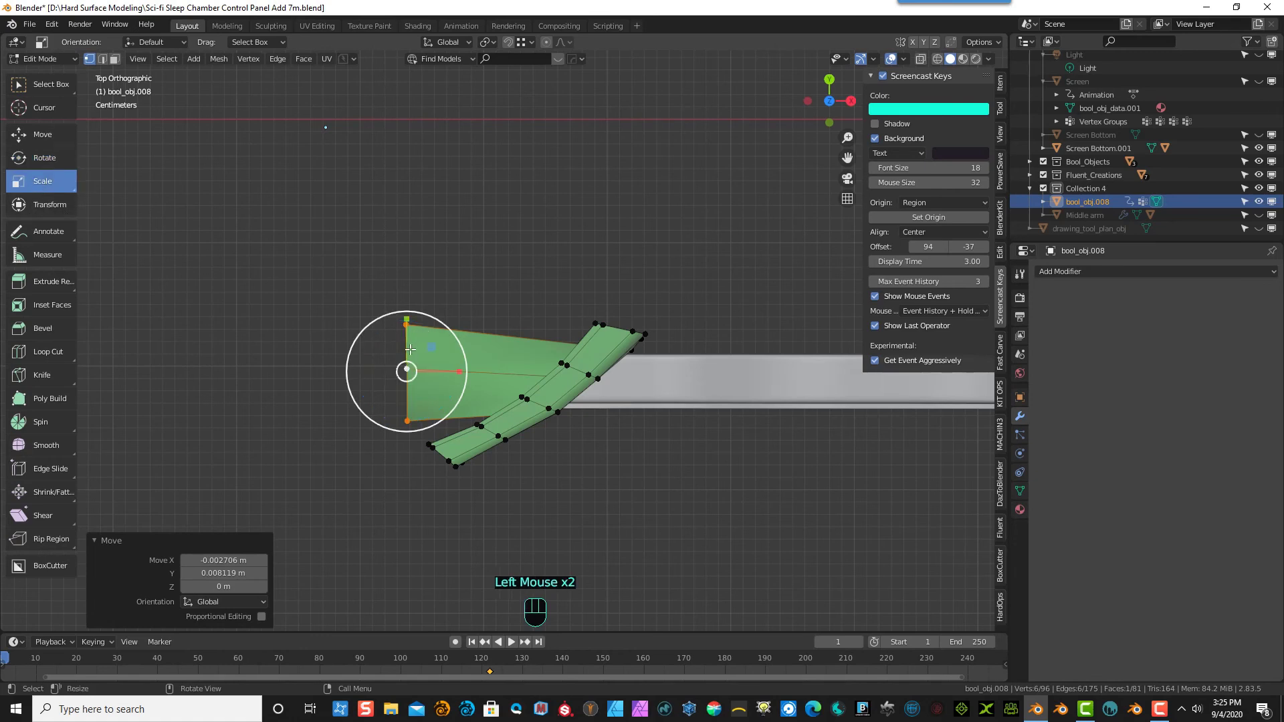
pyautogui.moveTo(407, 319); pyautogui.dragTo(407, 334)
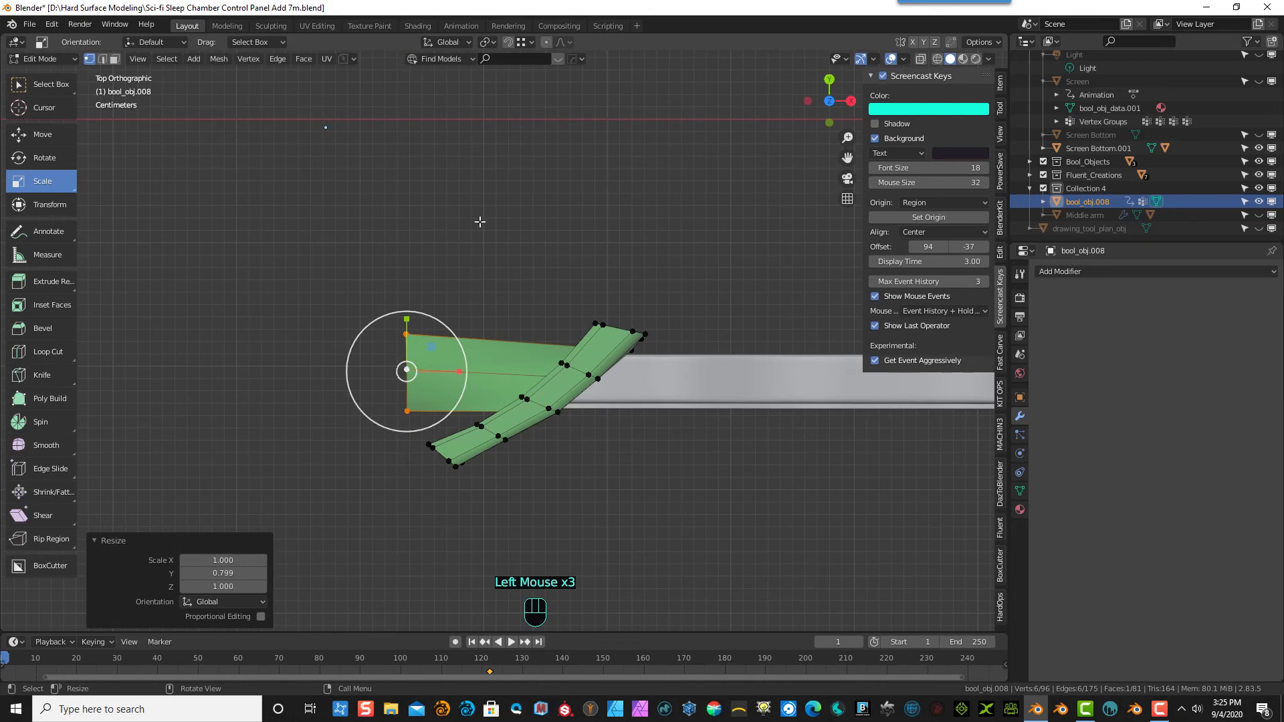
pyautogui.press('g')
pyautogui.click(417, 247)
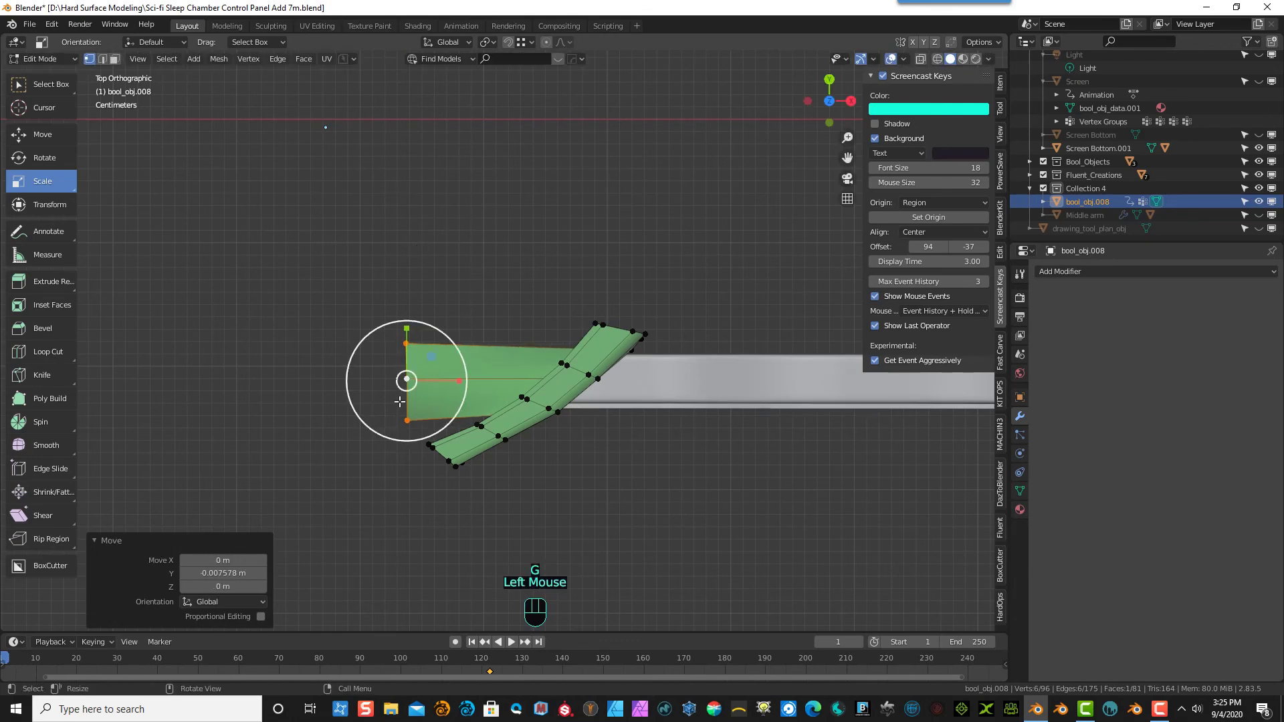
pyautogui.moveTo(407, 333); pyautogui.dragTo(408, 342)
# - Knife a vertical edge down the extruded block's end face between its middle upper and lower vertices
pyautogui.moveTo(692, 280); pyautogui.dragTo(508, 281, button='middle')
pyautogui.scroll(2, 475, 301)
pyautogui.scroll(2, 442, 311)
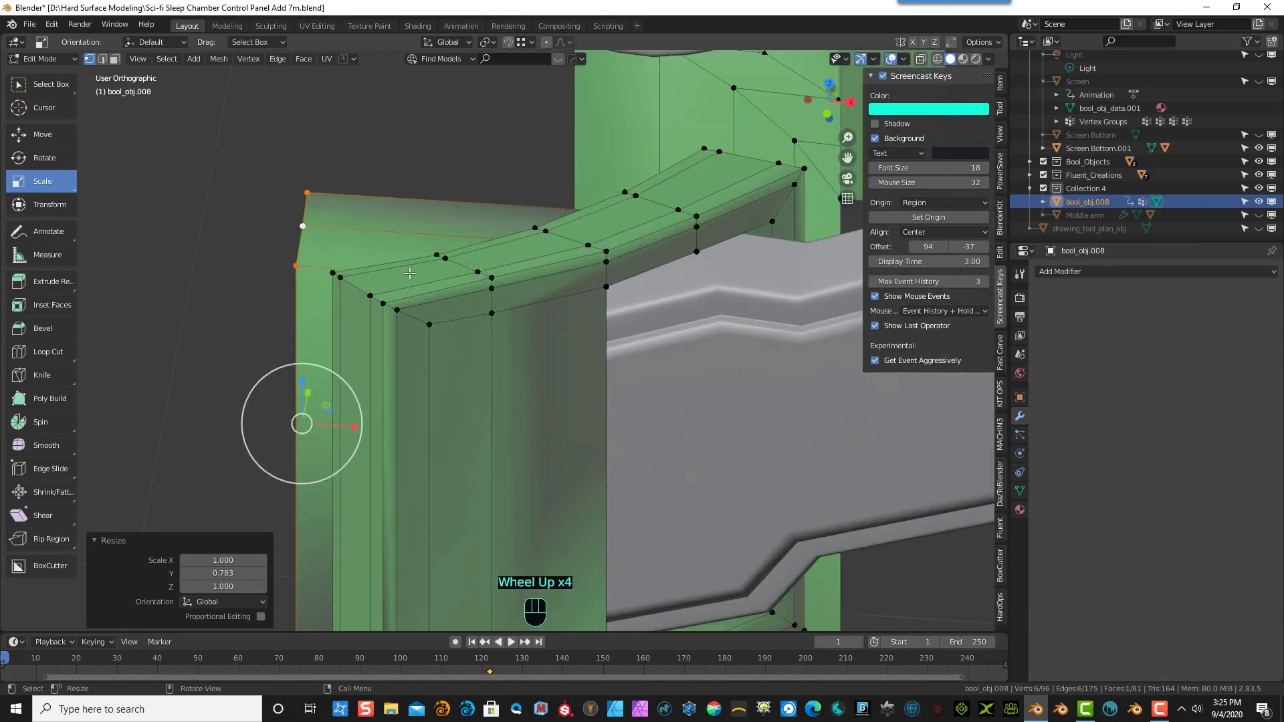
pyautogui.moveTo(347, 241); pyautogui.dragTo(418, 269, button='middle')
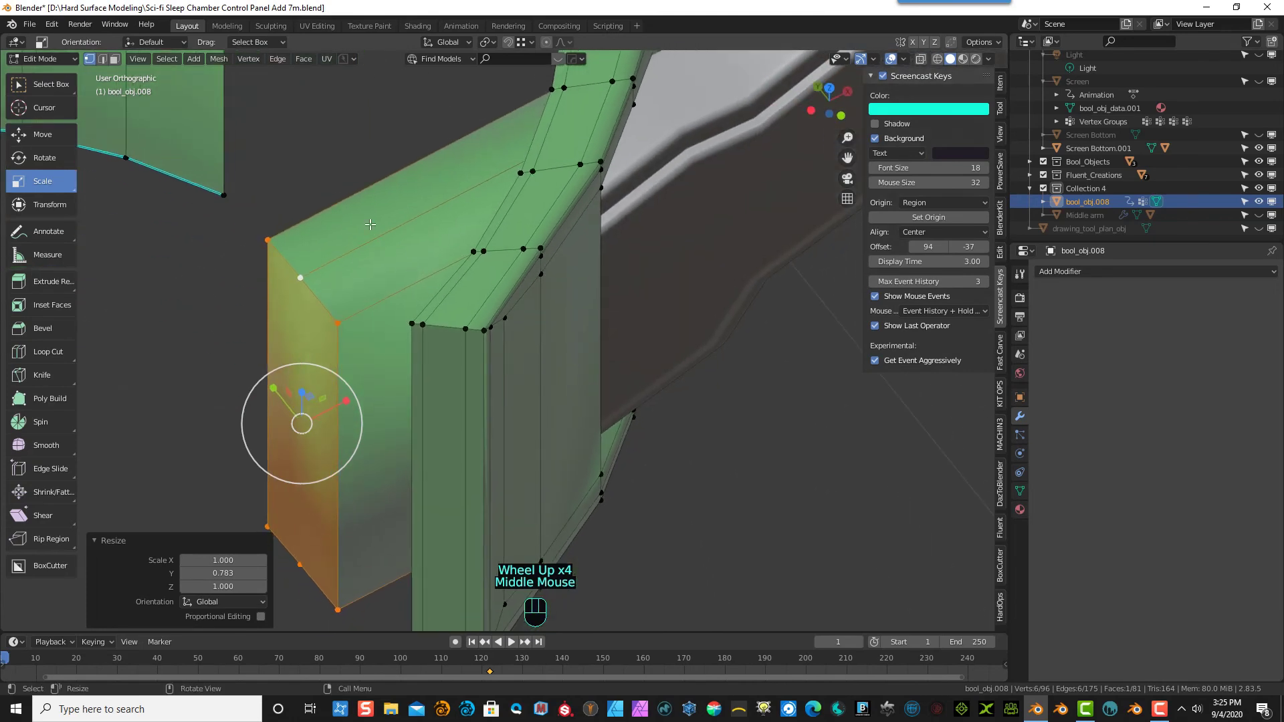
pyautogui.click(317, 155)
pyautogui.moveTo(293, 299); pyautogui.dragTo(293, 218, button='middle')
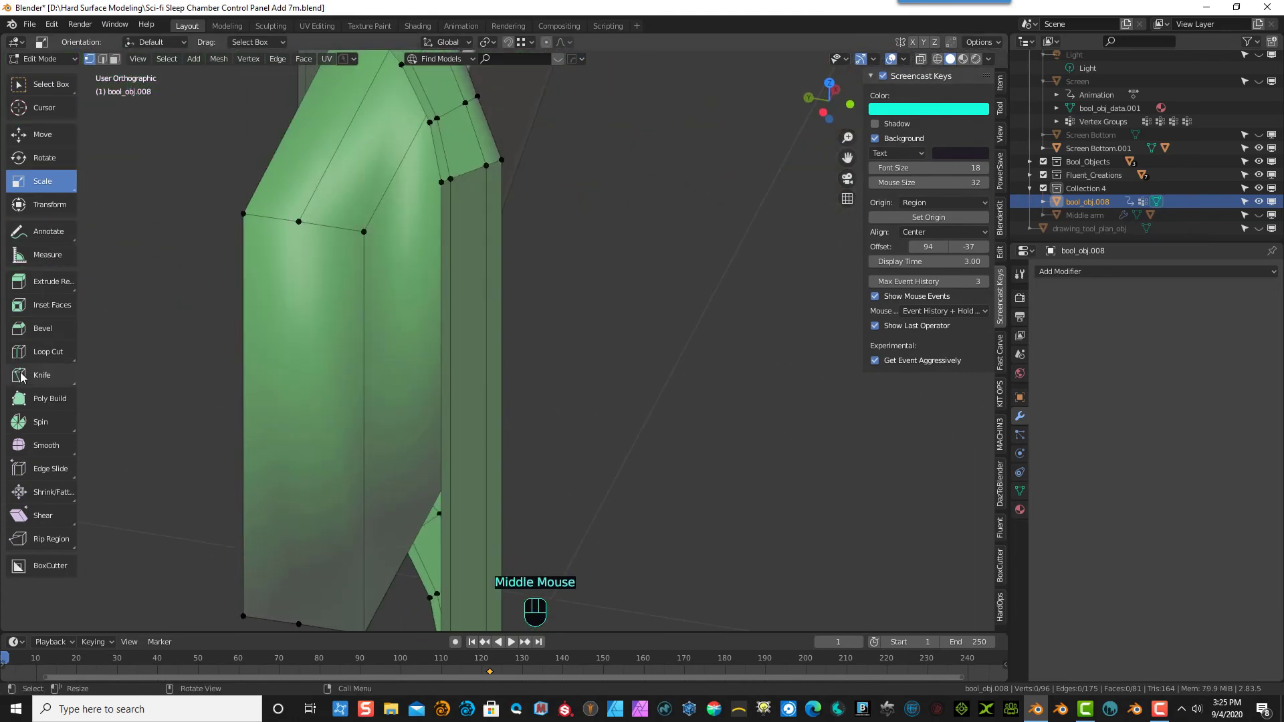
pyautogui.click(41, 375)
pyautogui.click(299, 222)
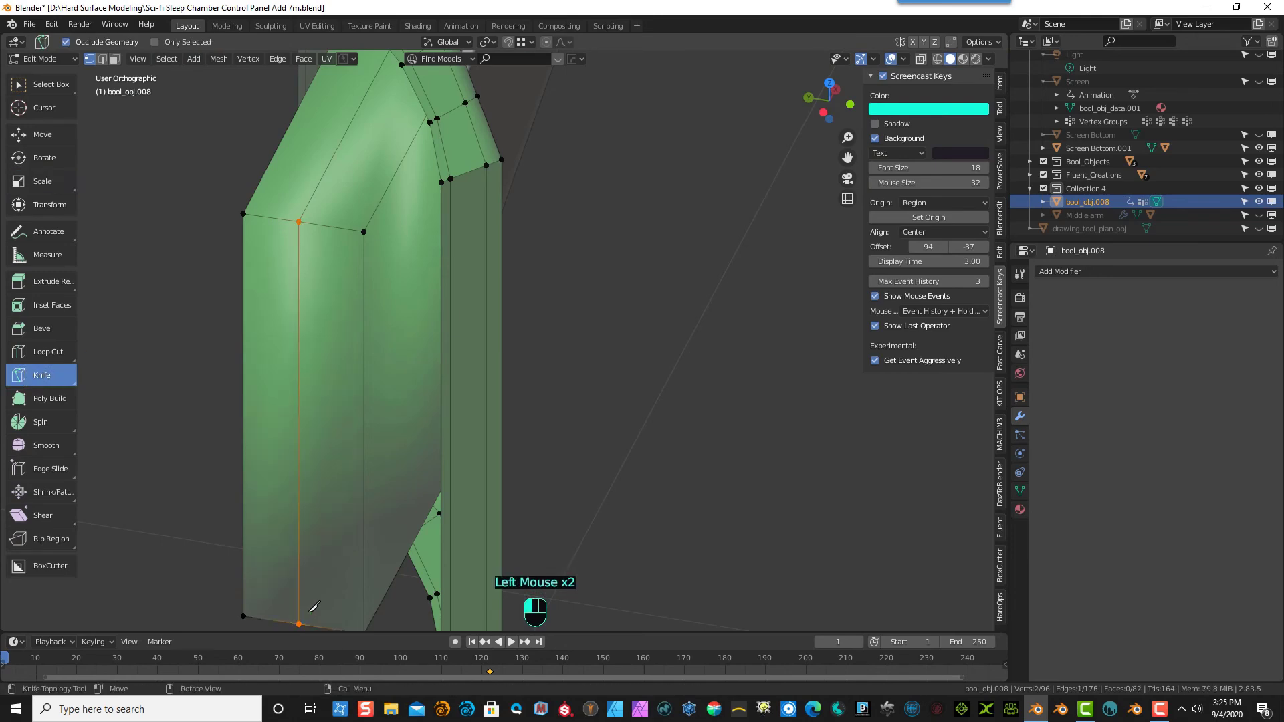
# - Add three horizontal loop cuts around the extruded block and frame: one at mid-height, one in the upper half and one in the lower half
pyautogui.moveTo(309, 610); pyautogui.dragTo(430, 425, button='middle')
pyautogui.scroll(-4, 446, 462)
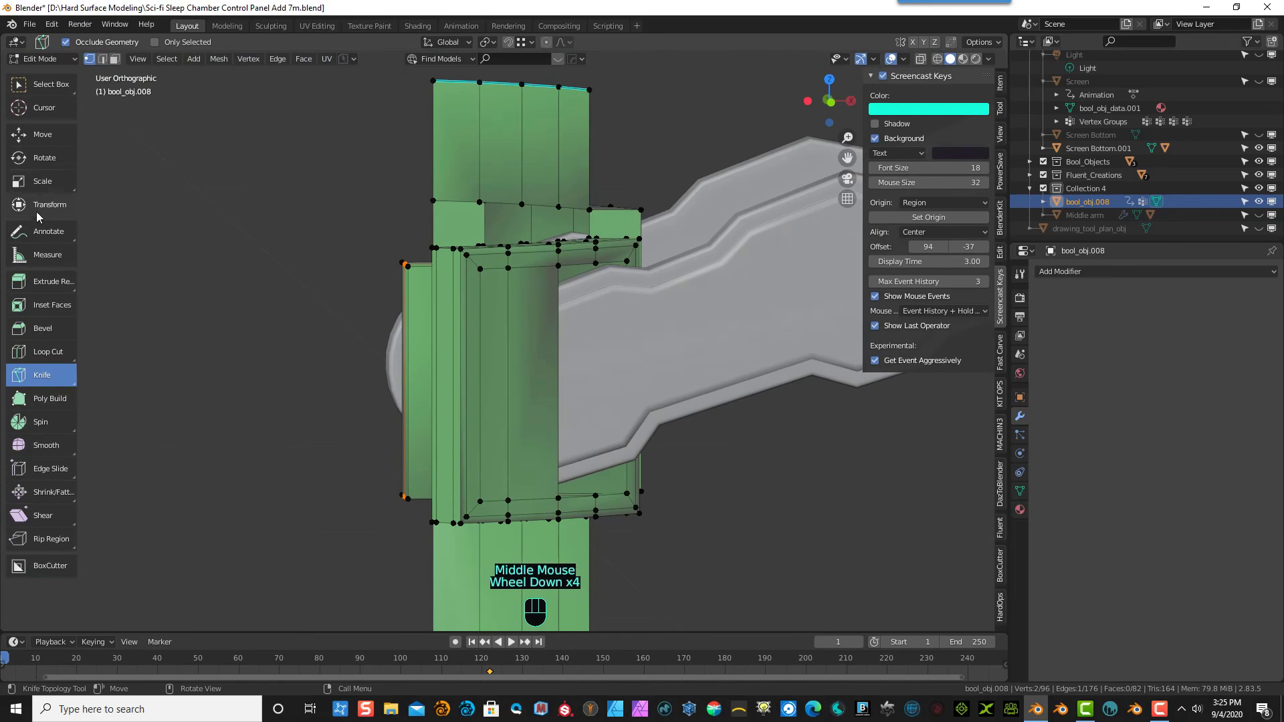
pyautogui.click(42, 354)
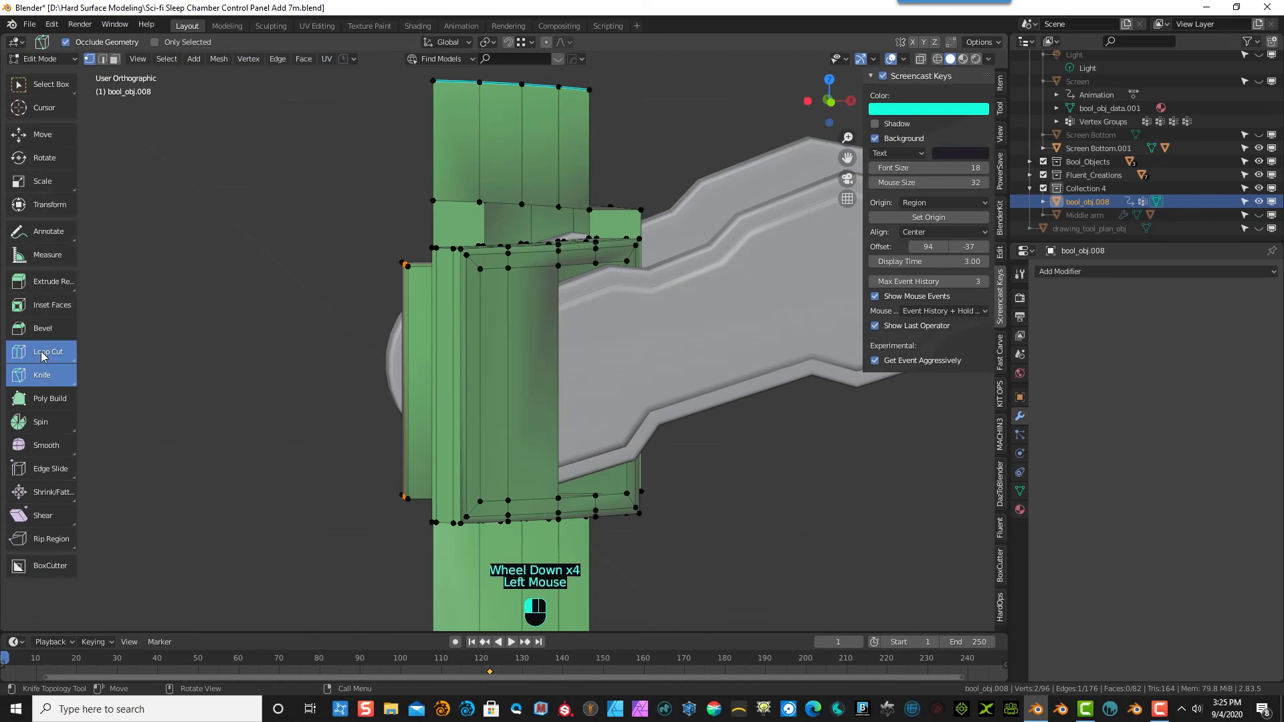
pyautogui.click(410, 355)
pyautogui.moveTo(410, 355); pyautogui.dragTo(676, 375, button='middle')
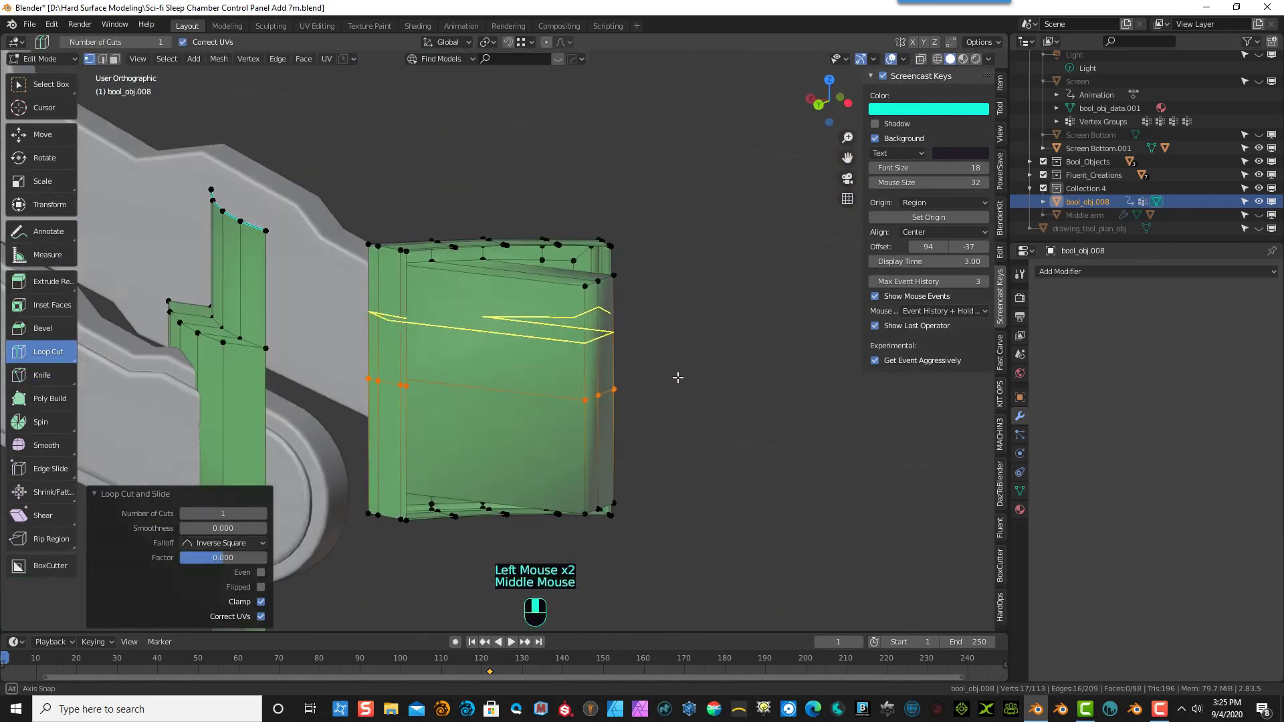
pyautogui.click(603, 326)
pyautogui.click(593, 464)
# - Switch to edge selection with the Select Box tool for picking edges on the frame
pyautogui.moveTo(722, 374); pyautogui.dragTo(295, 272, button='middle')
pyautogui.scroll(2, 295, 272)
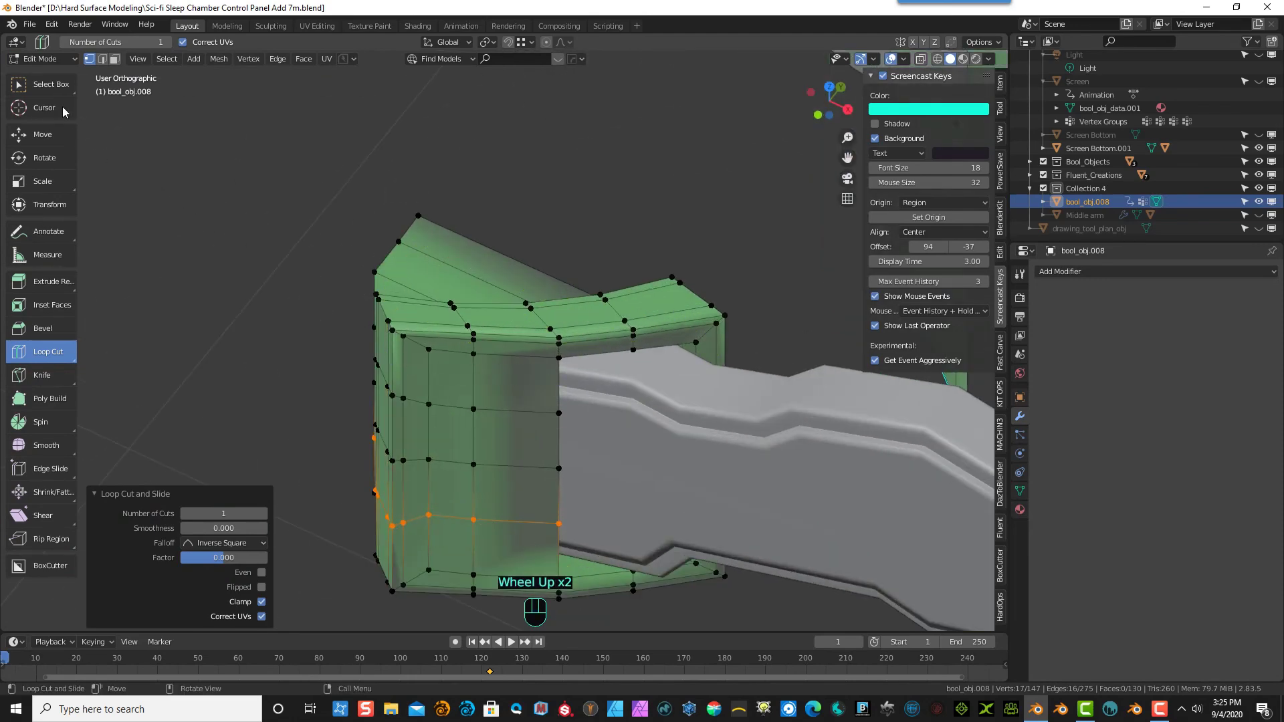
pyautogui.click(101, 58)
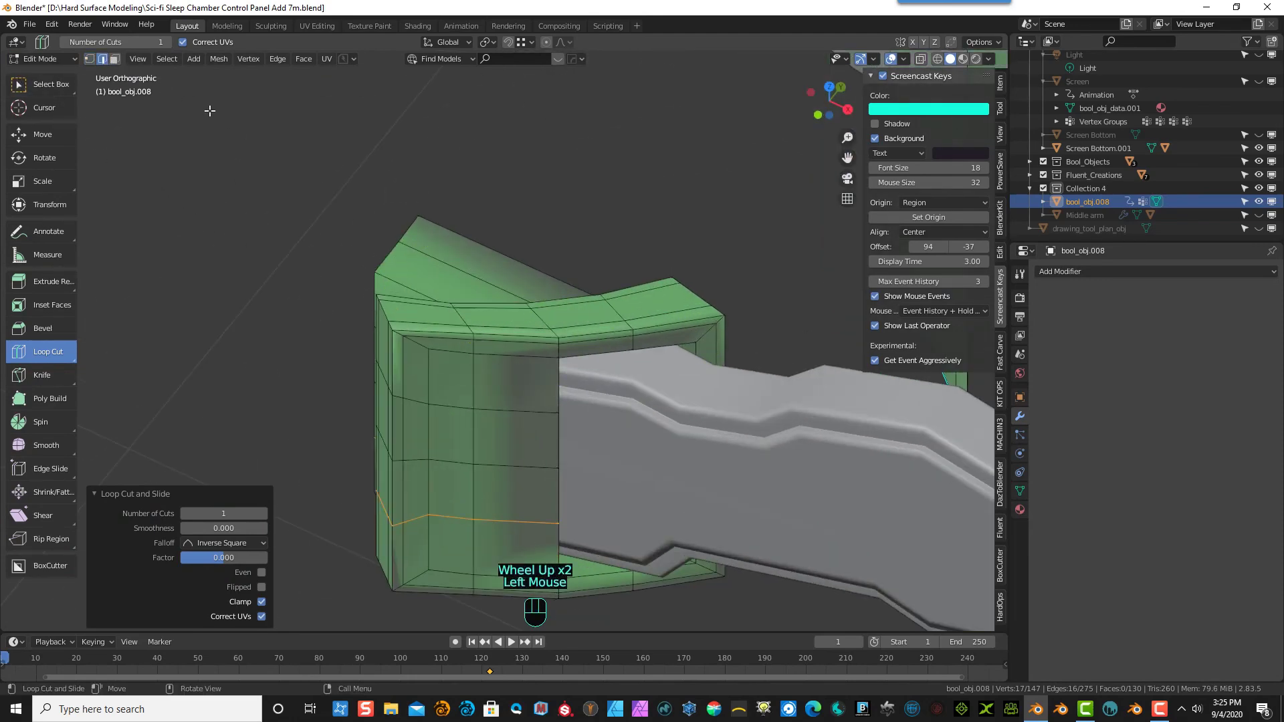
pyautogui.moveTo(201, 100); pyautogui.dragTo(314, 147, button='middle')
pyautogui.click(42, 84)
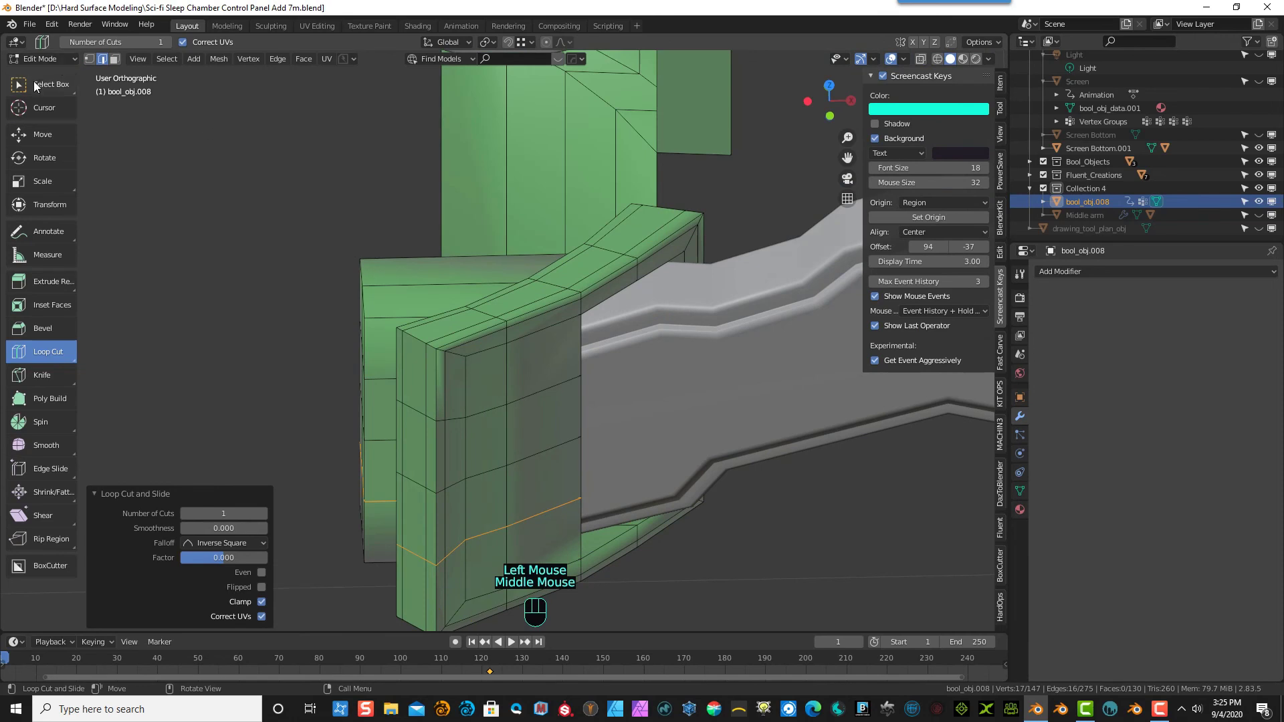
pyautogui.click(421, 338)
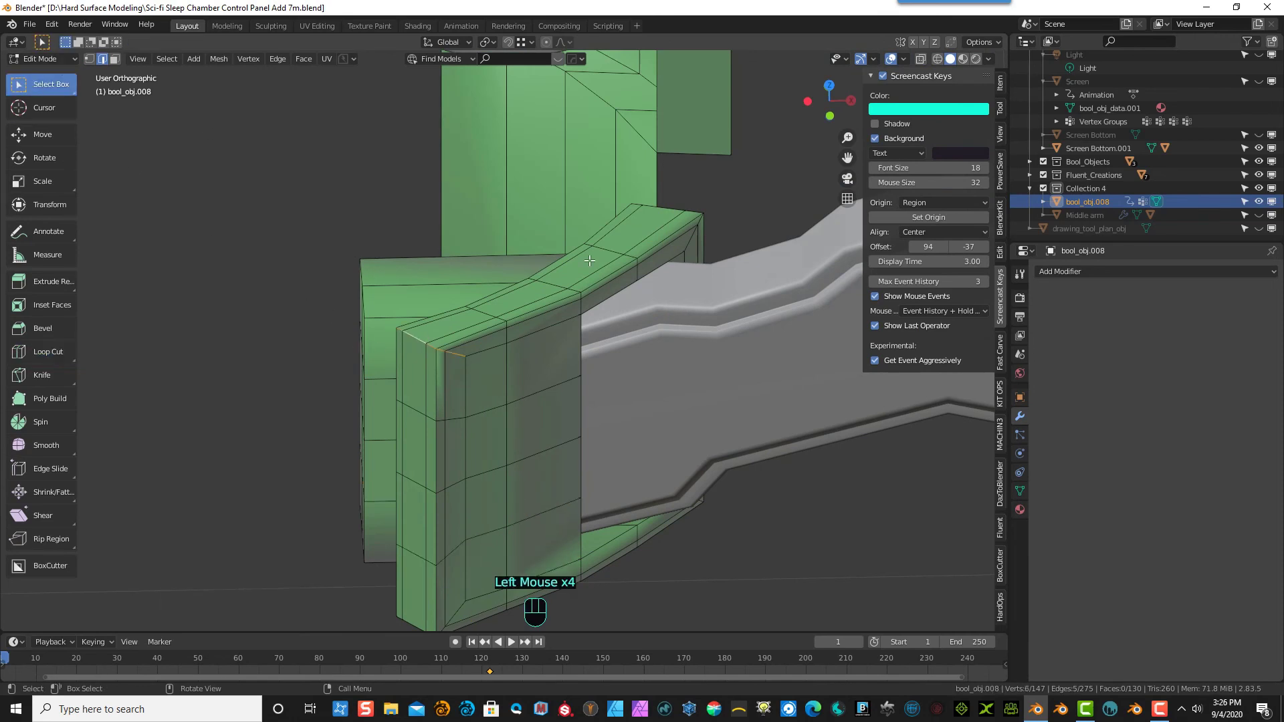
pyautogui.keyDown('ctrl'); pyautogui.click(471, 353); pyautogui.keyUp('ctrl')
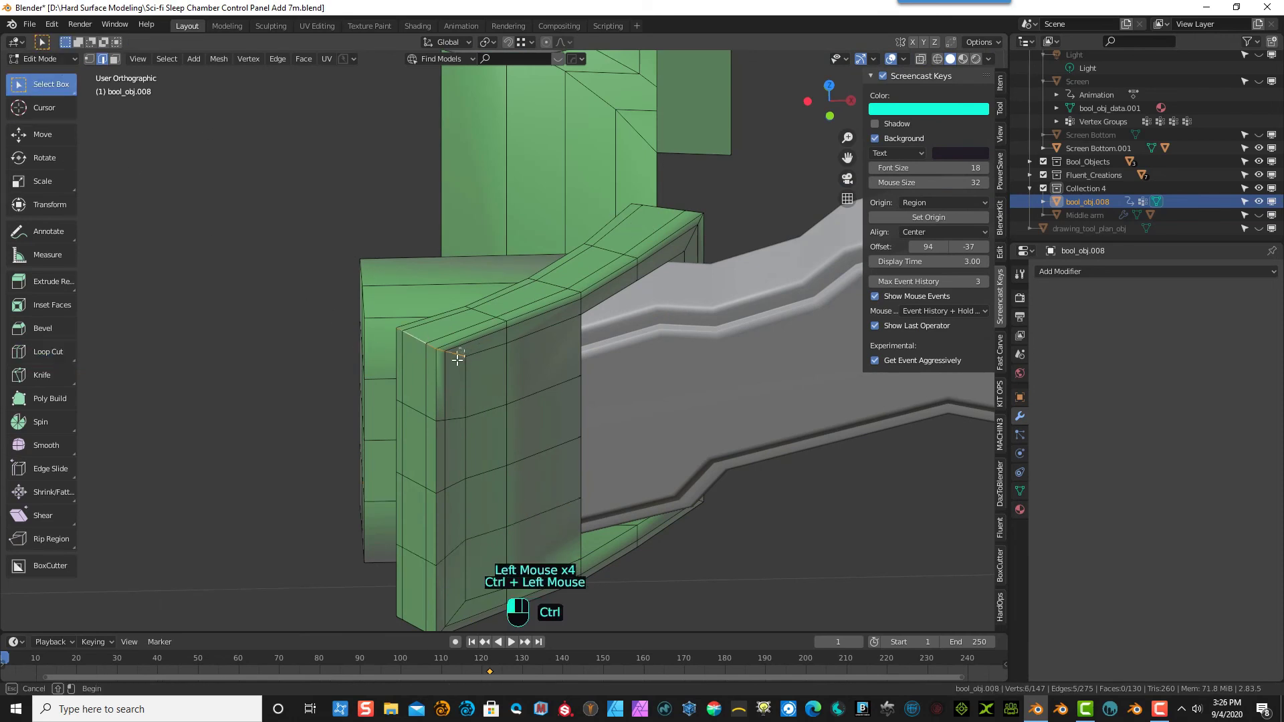
pyautogui.moveTo(733, 205); pyautogui.dragTo(428, 343, button='middle')
pyautogui.keyDown('ctrl'); pyautogui.click(424, 358); pyautogui.keyUp('ctrl')
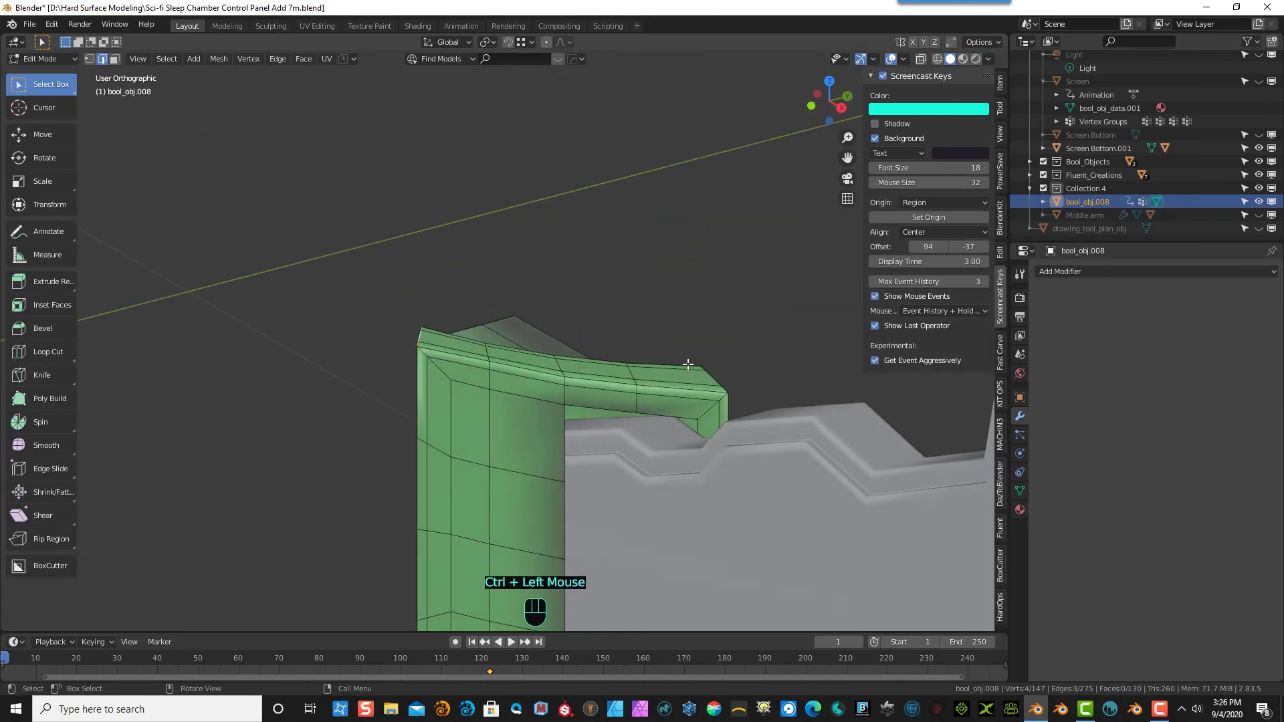
pyautogui.moveTo(672, 348); pyautogui.dragTo(590, 431, button='middle')
pyautogui.keyDown('shift'); pyautogui.doubleClick(576, 449); pyautogui.keyUp('shift')
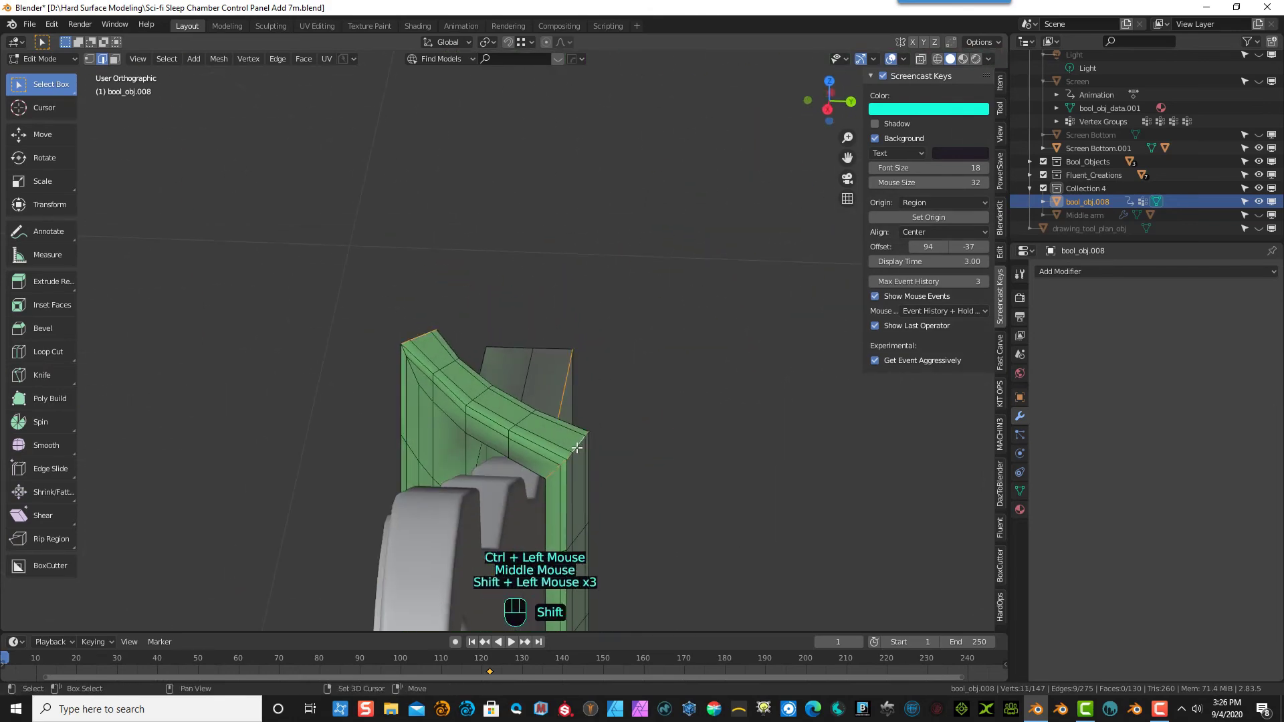
pyautogui.keyDown('ctrl'); pyautogui.moveTo(540, 468); pyautogui.dragTo(576, 479); pyautogui.keyUp('ctrl')
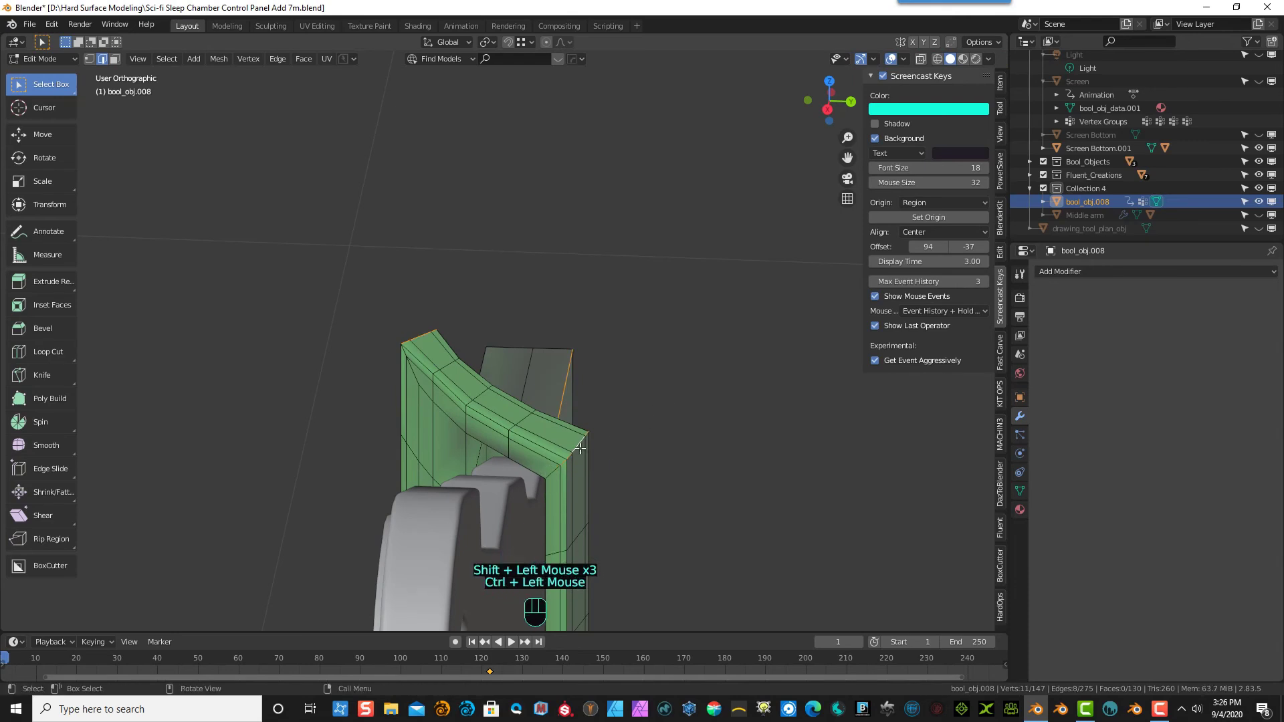
pyautogui.moveTo(635, 438); pyautogui.dragTo(637, 438, button='middle')
pyautogui.click(636, 438)
pyautogui.scroll(3, 574, 466)
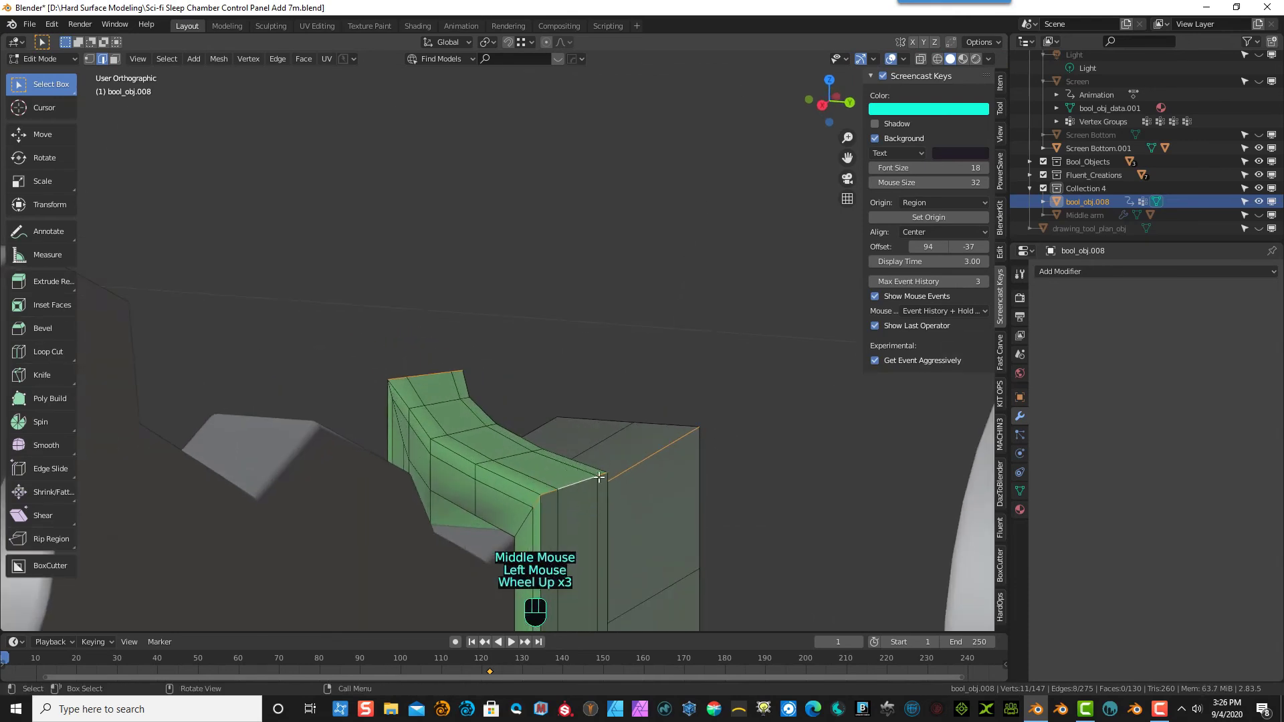
# - Select the connected edges crossing the frame's upper corner at the end of its narrow horizontal bar
pyautogui.click(604, 496)
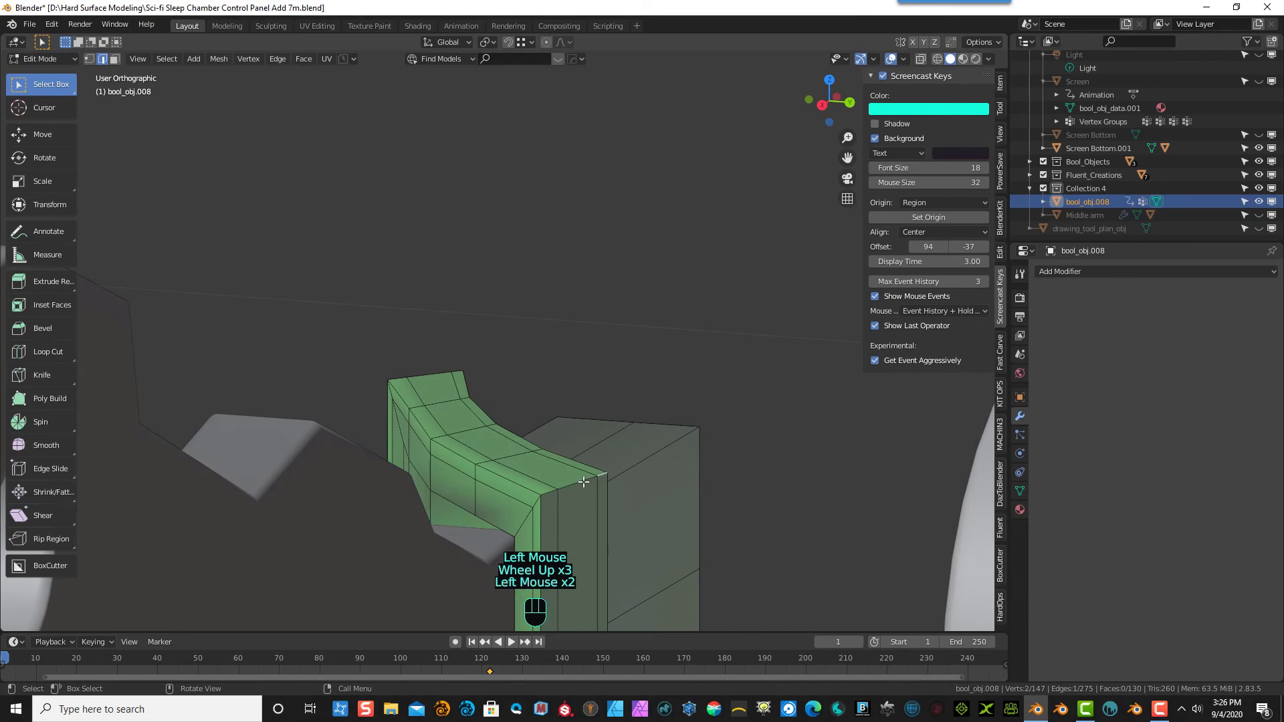
pyautogui.keyDown('shift'); pyautogui.click(582, 482); pyautogui.keyUp('shift')
pyautogui.keyDown('shift'); pyautogui.click(574, 486); pyautogui.keyUp('shift')
pyautogui.moveTo(574, 487); pyautogui.dragTo(681, 463, button='middle')
pyautogui.scroll(-2, 640, 428)
pyautogui.moveTo(338, 421); pyautogui.dragTo(284, 500, button='middle')
# - Add the edges crossing the frame's opposite upper corner and the remaining inner corner edge on the first side to the selection
pyautogui.keyDown('shift'); pyautogui.click(266, 513); pyautogui.keyUp('shift')
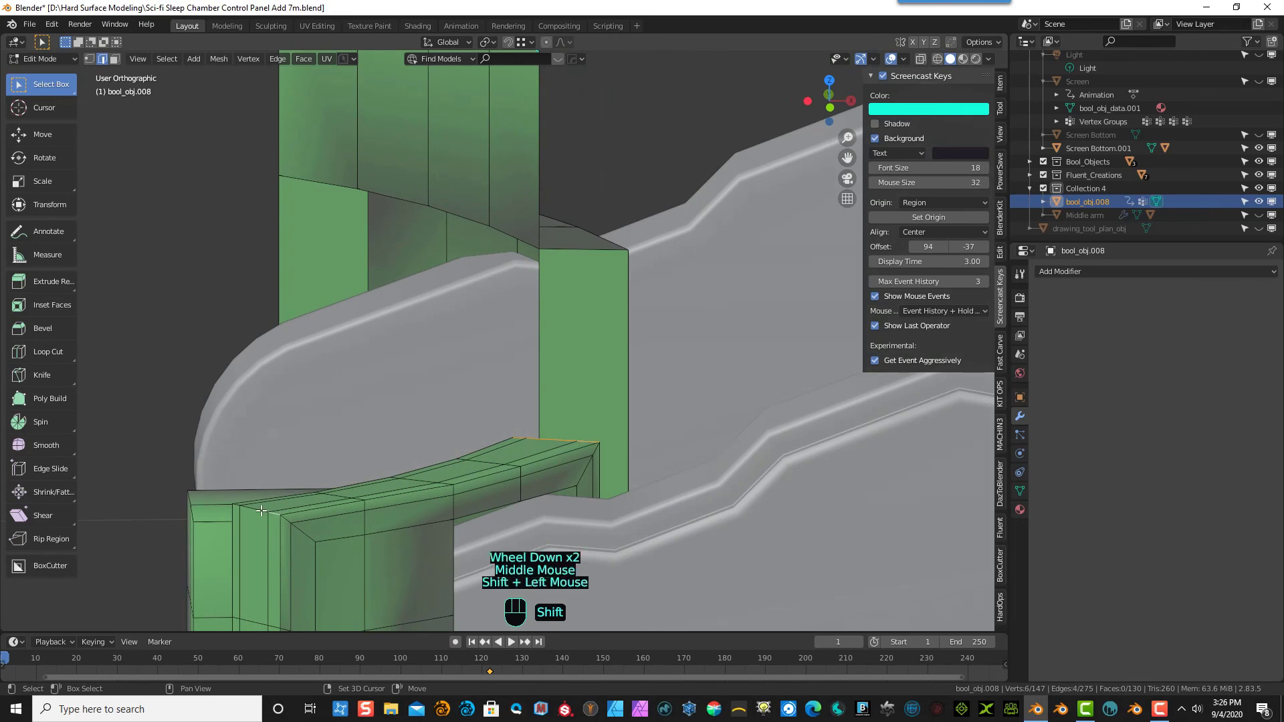
pyautogui.keyDown('shift'); pyautogui.click(259, 510); pyautogui.keyUp('shift')
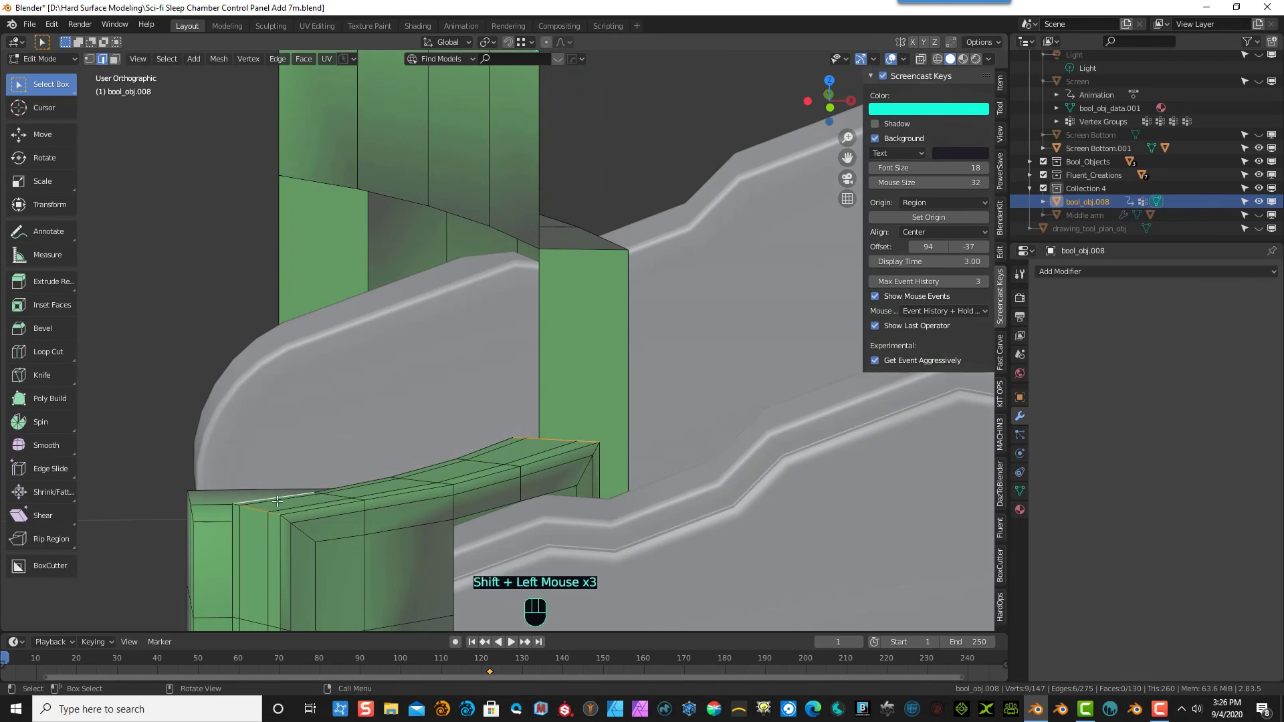
pyautogui.moveTo(293, 499); pyautogui.dragTo(336, 552, button='middle')
pyautogui.keyDown('shift'); pyautogui.click(284, 553); pyautogui.keyUp('shift')
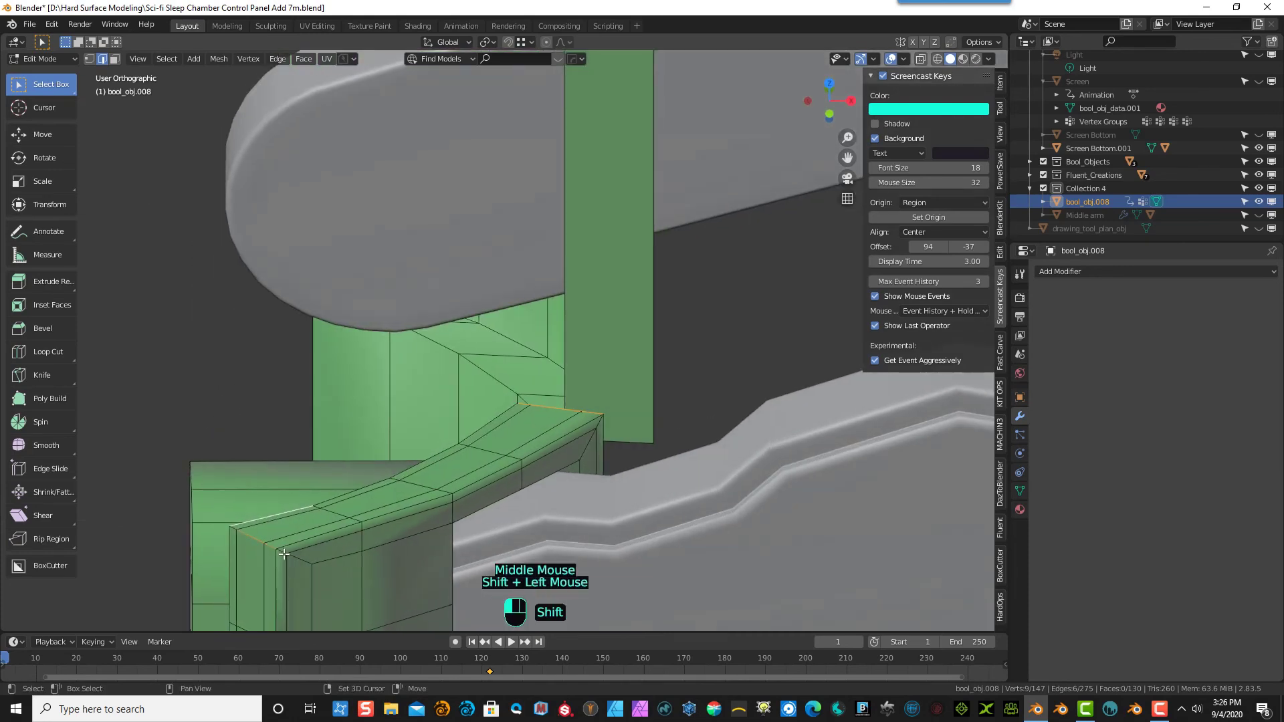
pyautogui.keyDown('shift'); pyautogui.click(307, 560); pyautogui.keyUp('shift')
pyautogui.keyDown('ctrl'); pyautogui.moveTo(268, 500); pyautogui.dragTo(293, 531); pyautogui.keyUp('ctrl')
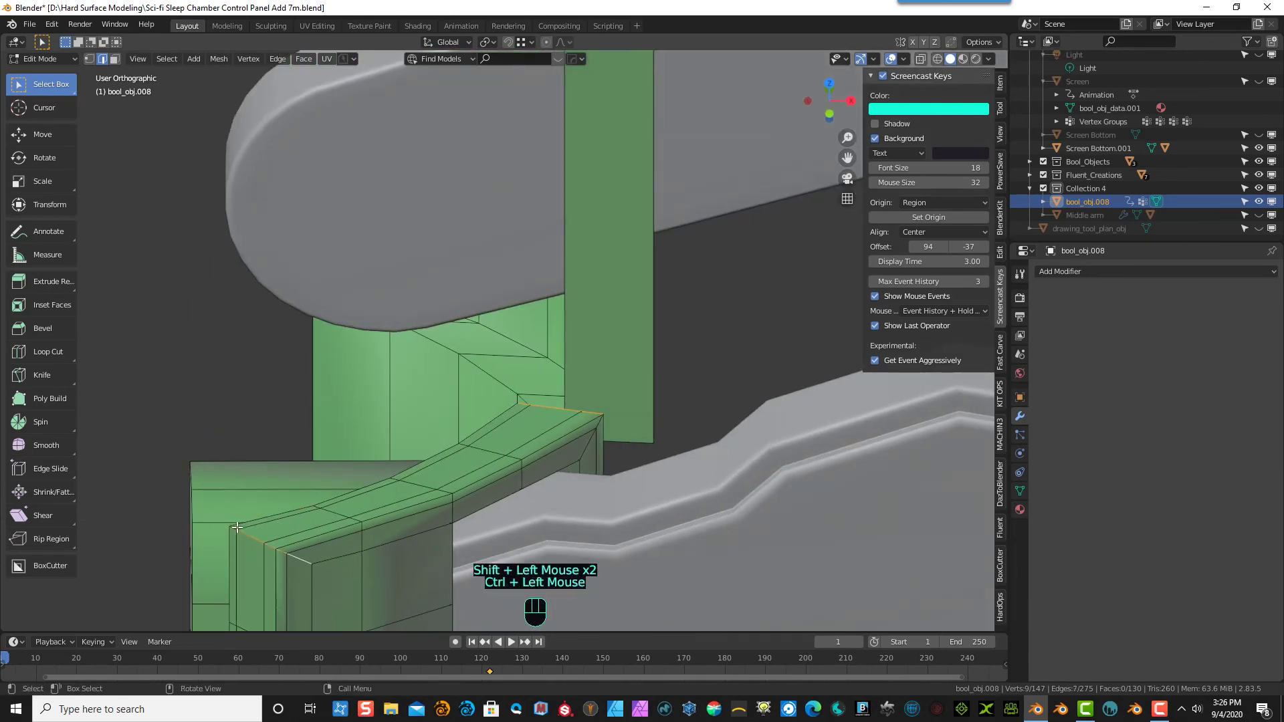
pyautogui.keyDown('shift'); pyautogui.click(306, 560); pyautogui.keyUp('shift')
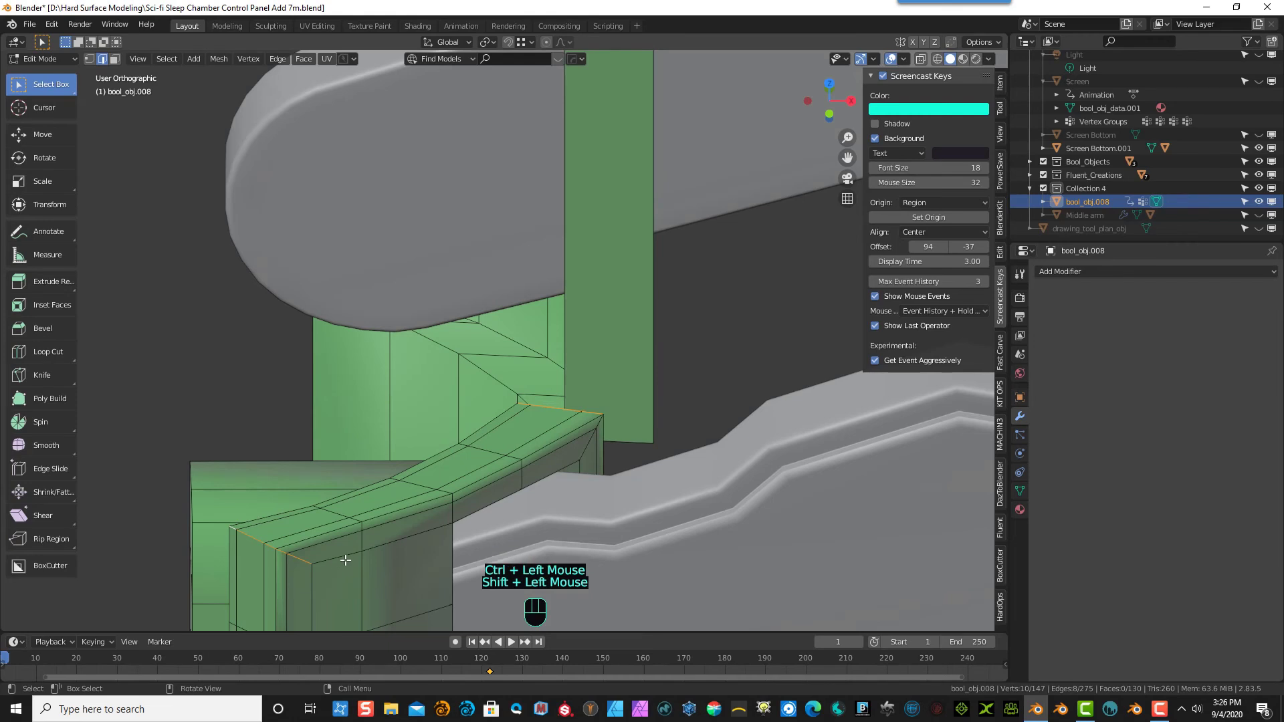
pyautogui.scroll(-1, 526, 478)
pyautogui.keyDown('shift'); pyautogui.click(577, 423); pyautogui.keyUp('shift')
pyautogui.keyDown('shift'); pyautogui.click(586, 410); pyautogui.keyUp('shift')
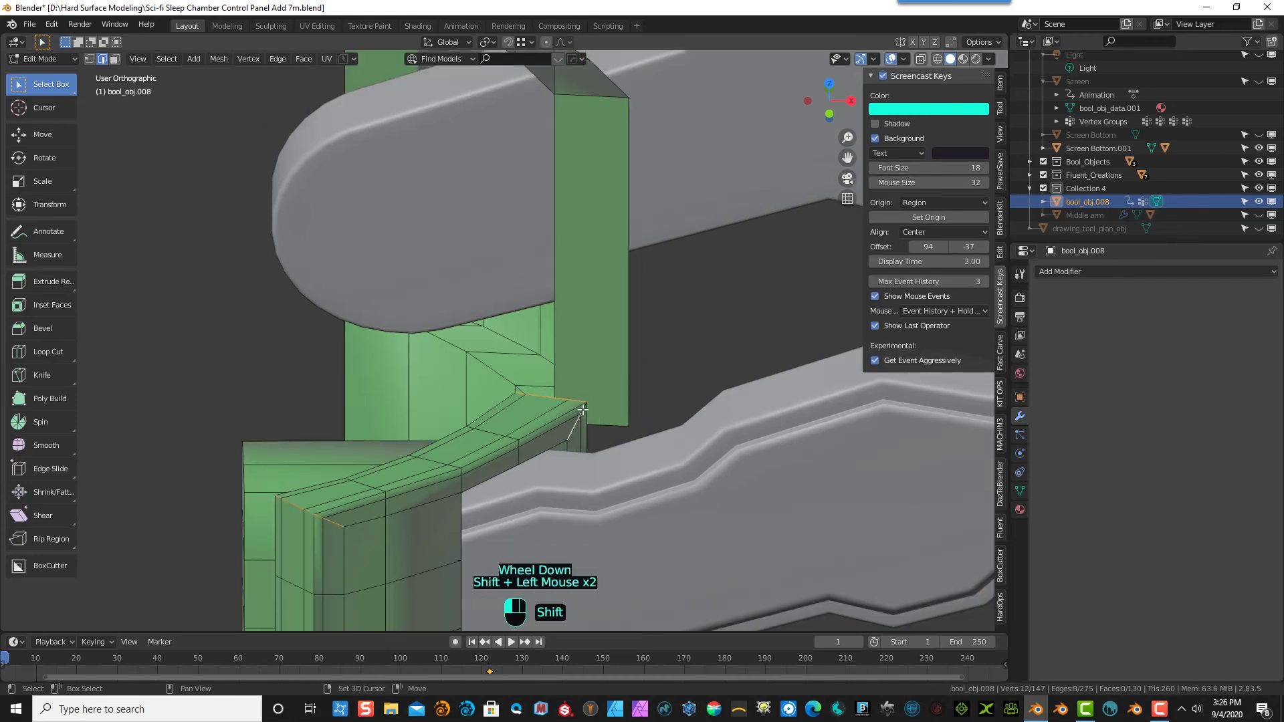
pyautogui.moveTo(659, 398); pyautogui.dragTo(602, 395, button='middle')
# - Bevel the selected upper corner edges with an offset of 0.0109 m and multiple segments to round both corners
pyautogui.click(40, 328)
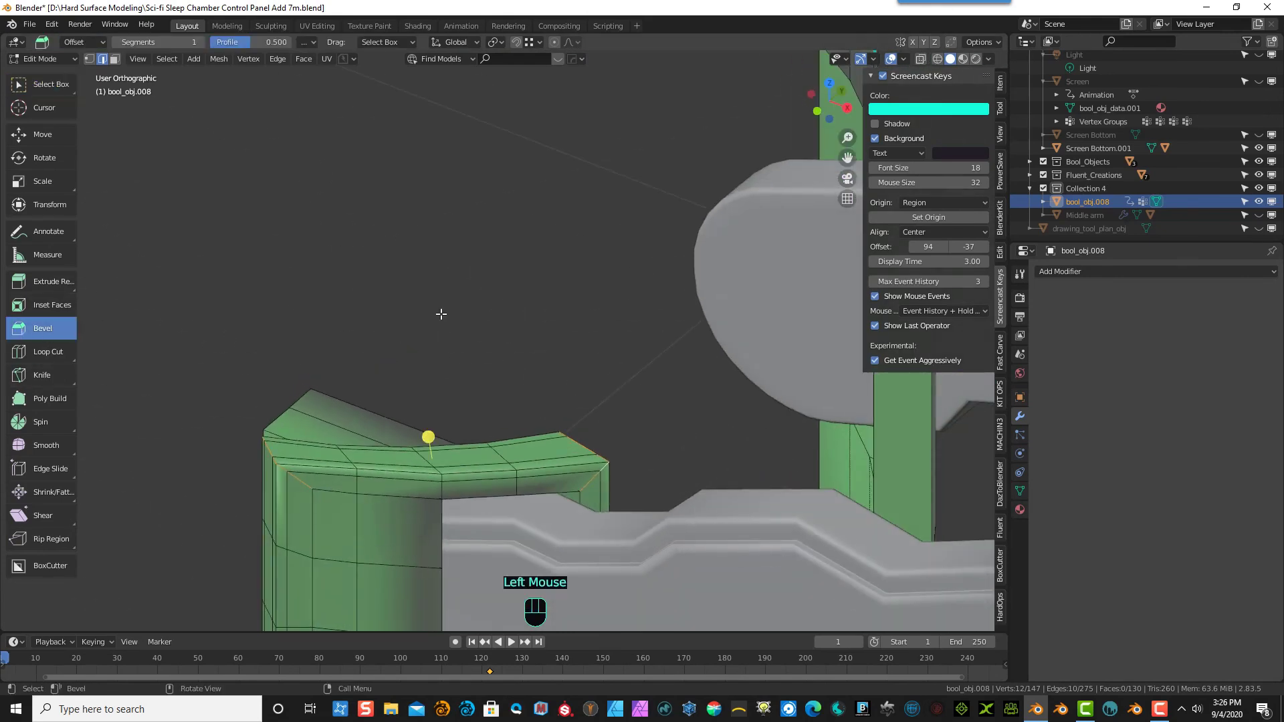
pyautogui.moveTo(427, 432); pyautogui.dragTo(454, 419)
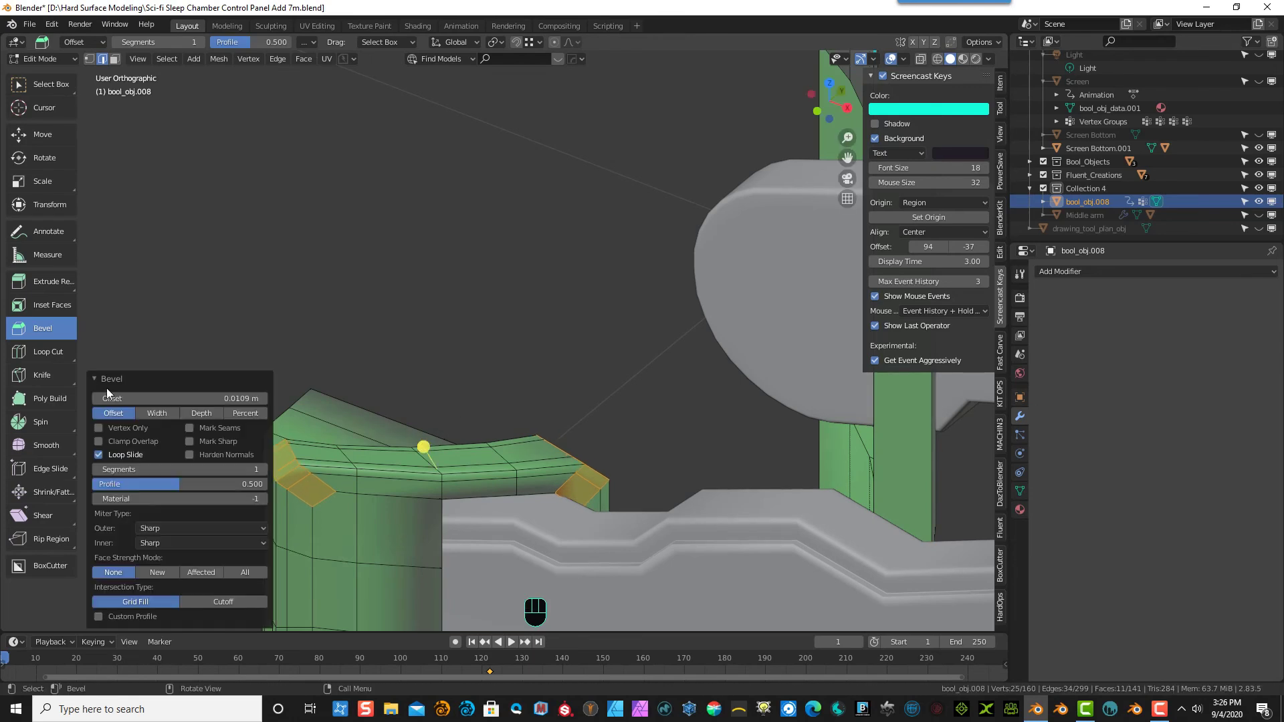
pyautogui.click(262, 470)
pyautogui.click(263, 470)
pyautogui.click(262, 470)
pyautogui.click(262, 470)
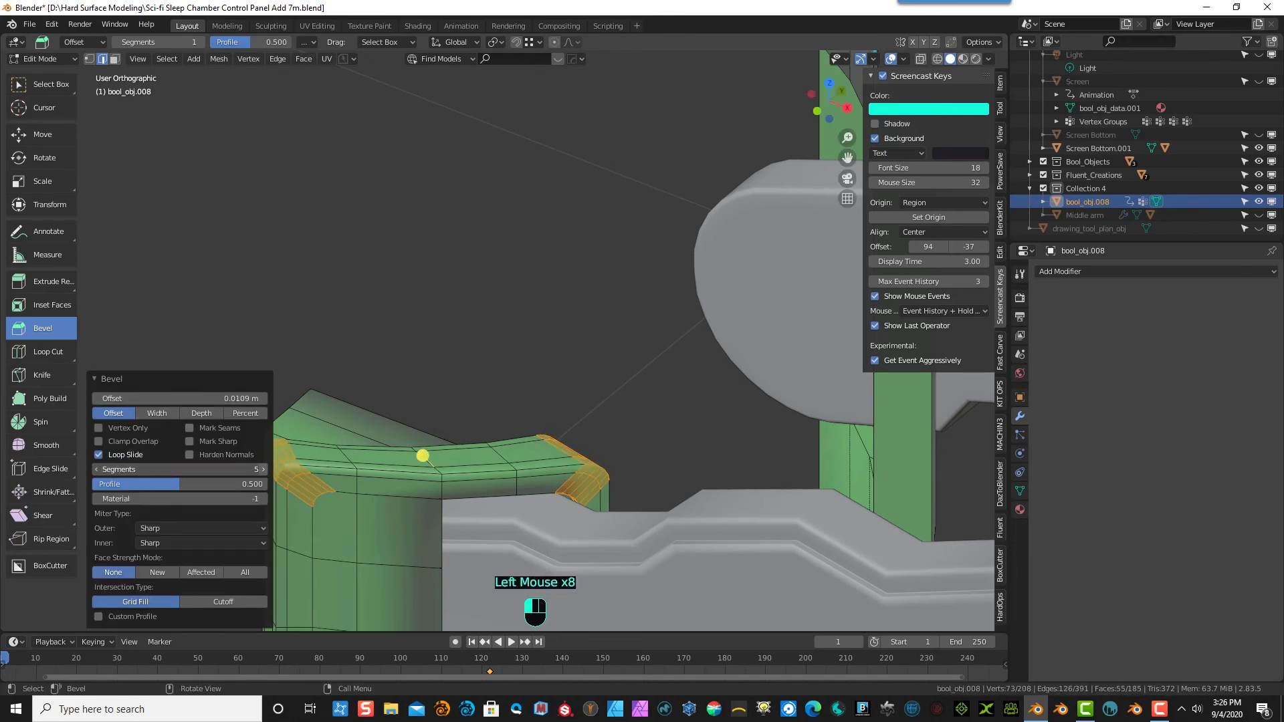
pyautogui.click(488, 326)
# - Bevel the edges crossing the frame's lower corner on the wide-panel side with an offset of 0.013 m and 9 segments
pyautogui.scroll(3, 554, 477)
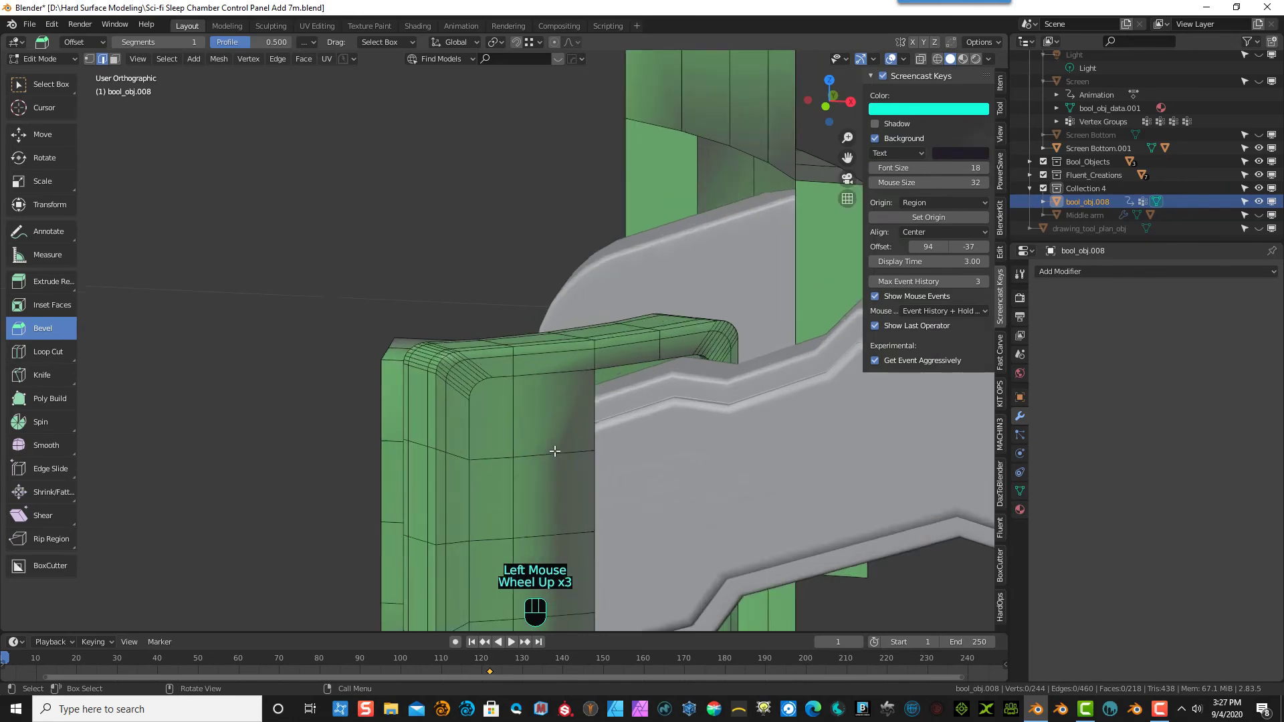
pyautogui.scroll(-4, 550, 485)
pyautogui.scroll(-1, 548, 489)
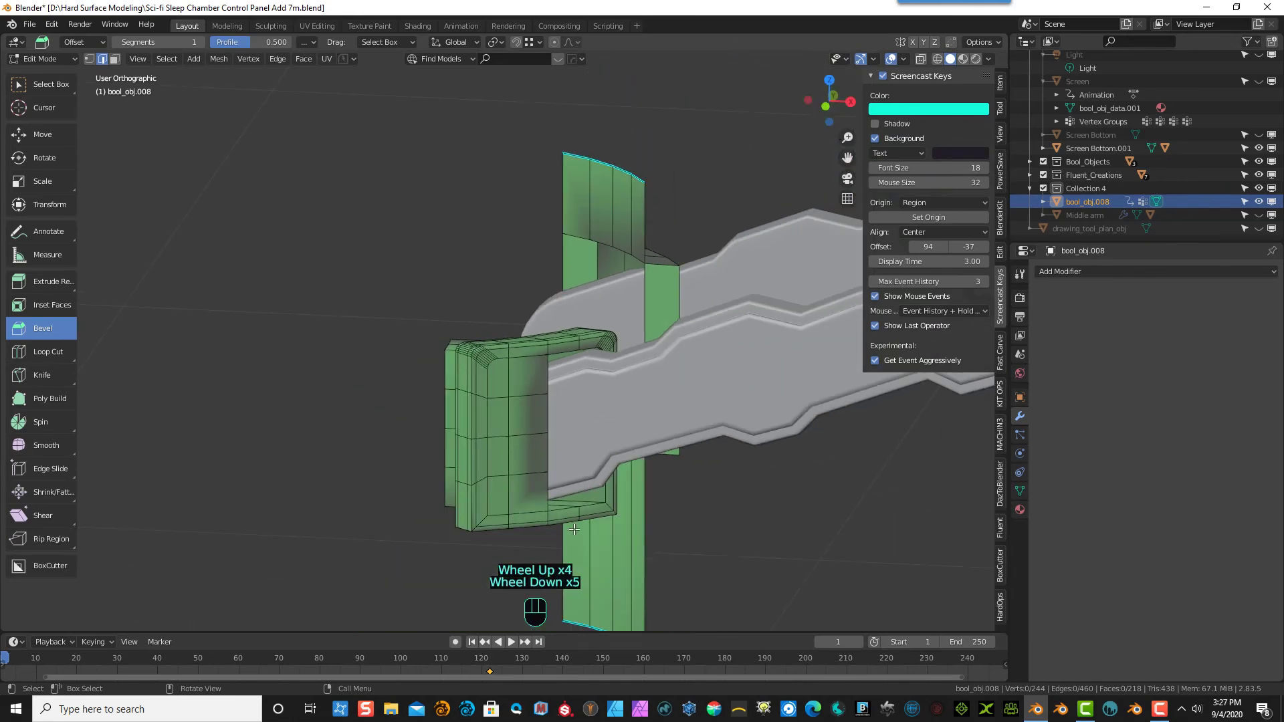
pyautogui.moveTo(532, 532); pyautogui.dragTo(468, 445, button='middle')
pyautogui.scroll(3, 477, 441)
pyautogui.doubleClick(447, 349)
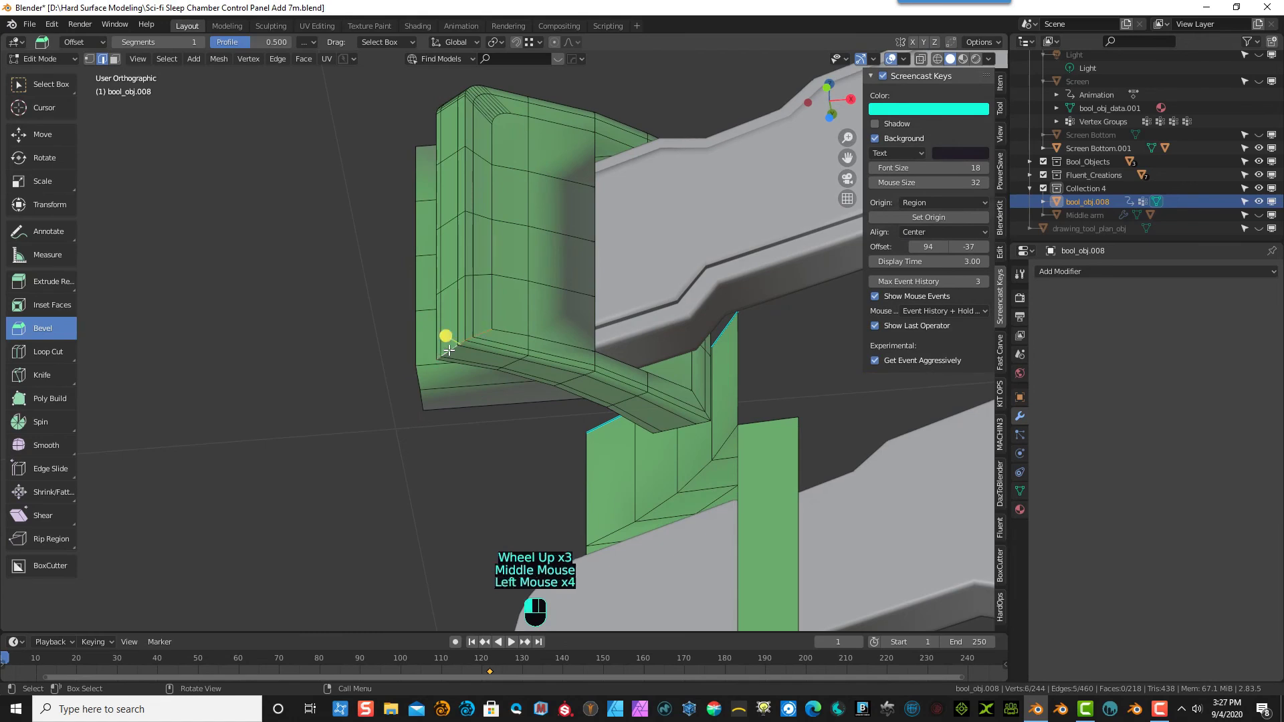
pyautogui.moveTo(445, 333); pyautogui.dragTo(470, 305)
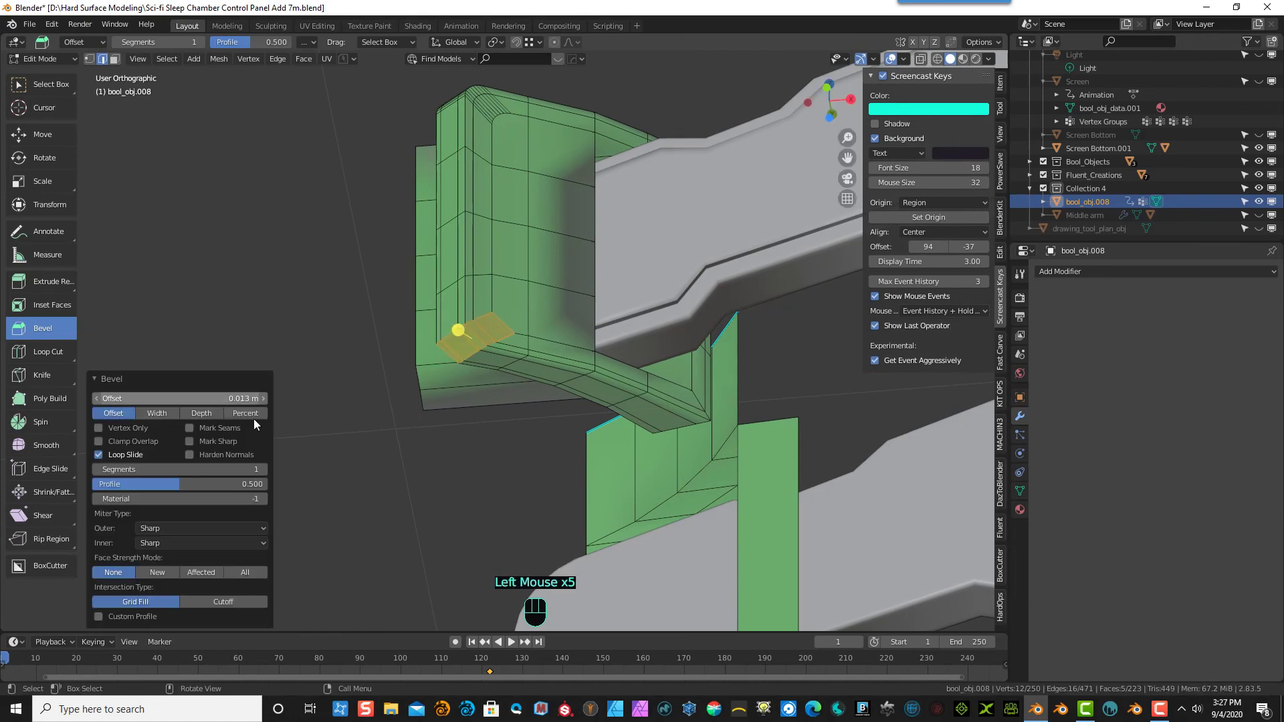
pyautogui.click(263, 469)
pyautogui.click(263, 470)
pyautogui.click(263, 470)
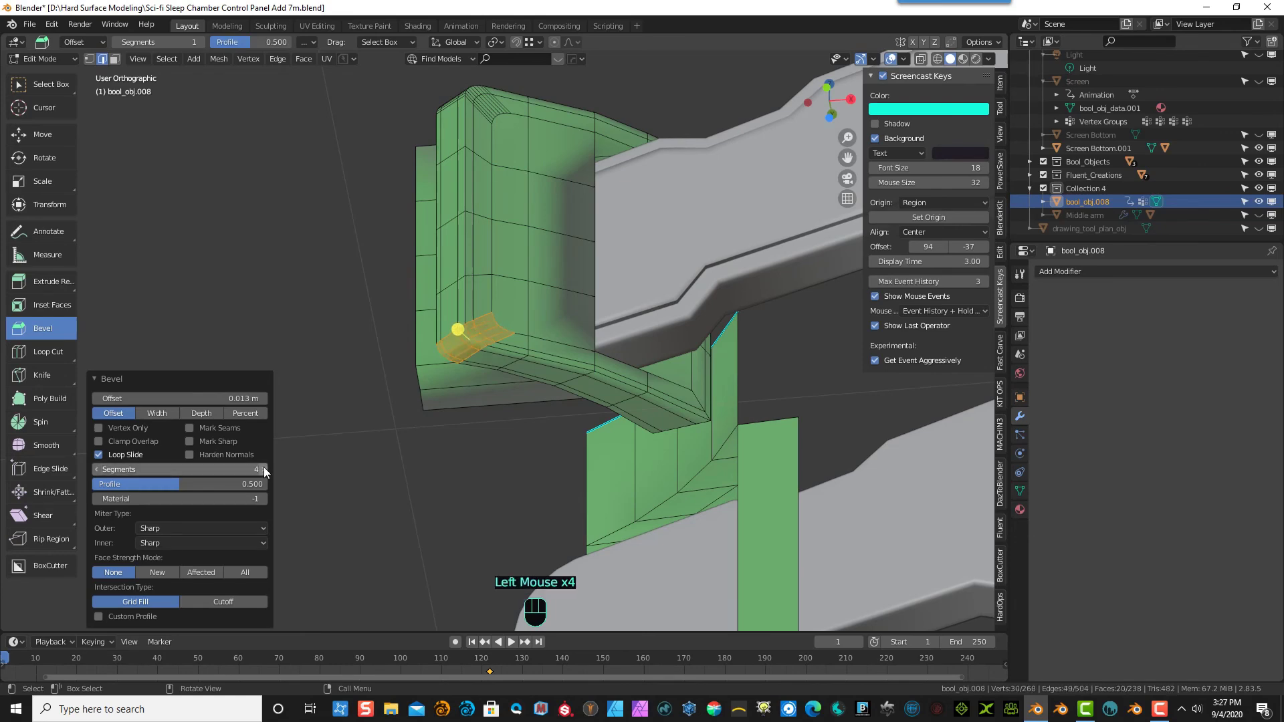
pyautogui.click(264, 469)
pyautogui.click(263, 470)
pyautogui.click(264, 470)
pyautogui.click(263, 469)
pyautogui.click(263, 470)
pyautogui.click(307, 285)
# - Bevel the edges crossing the frame's remaining lower corner with an offset of 0.0111 m and 8 segments
pyautogui.moveTo(444, 363); pyautogui.dragTo(354, 363, button='middle')
pyautogui.doubleClick(477, 419)
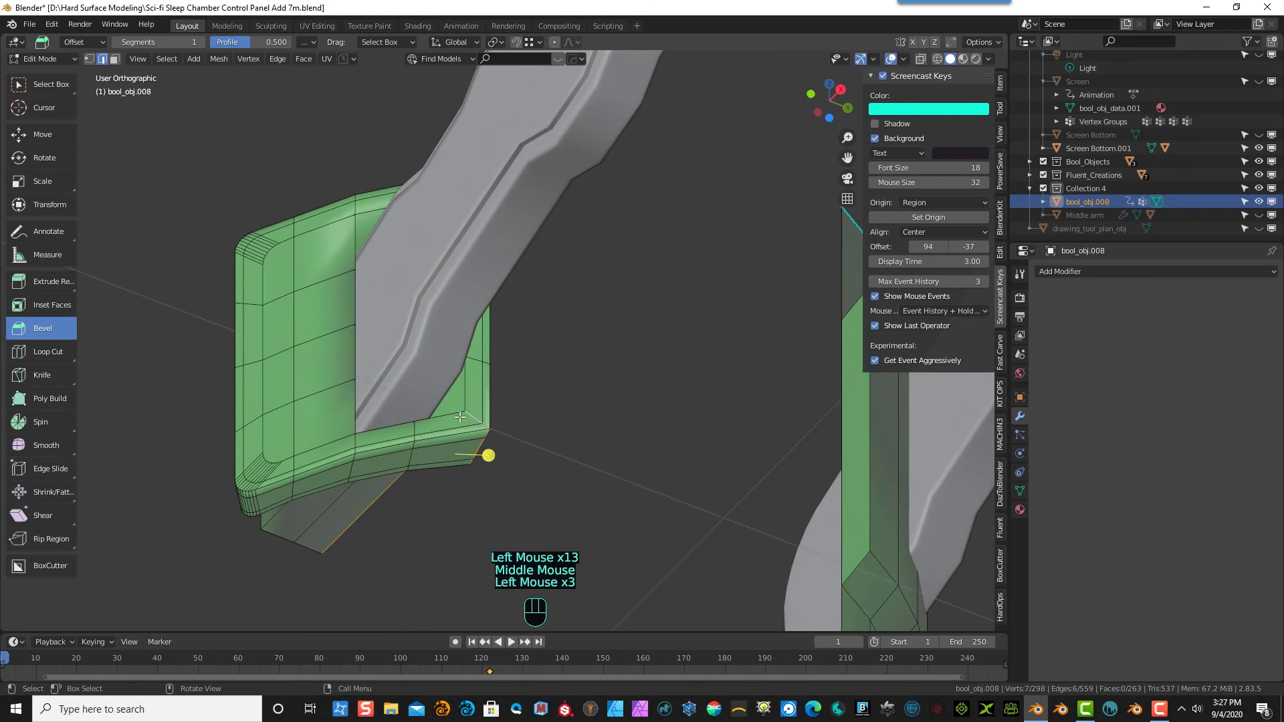
pyautogui.moveTo(544, 415); pyautogui.dragTo(415, 495, button='middle')
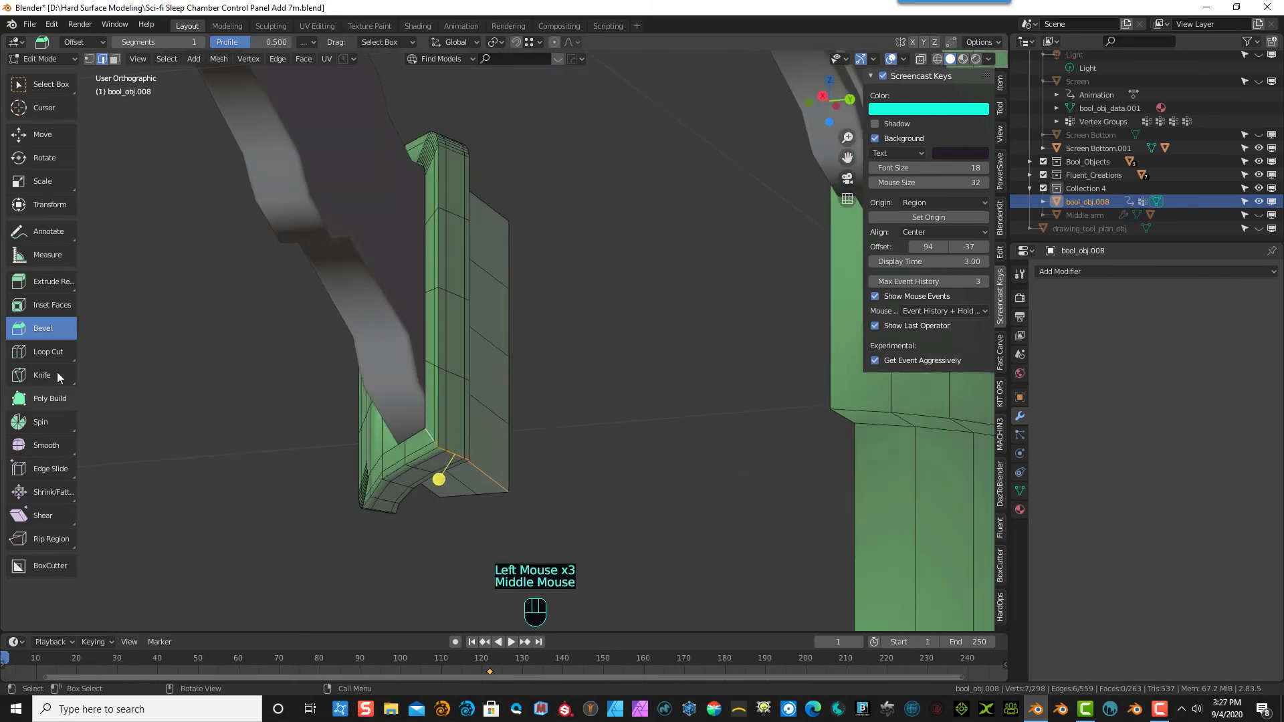
pyautogui.moveTo(438, 479); pyautogui.dragTo(419, 490)
pyautogui.moveTo(420, 490); pyautogui.dragTo(377, 493, button='middle')
pyautogui.click(263, 469)
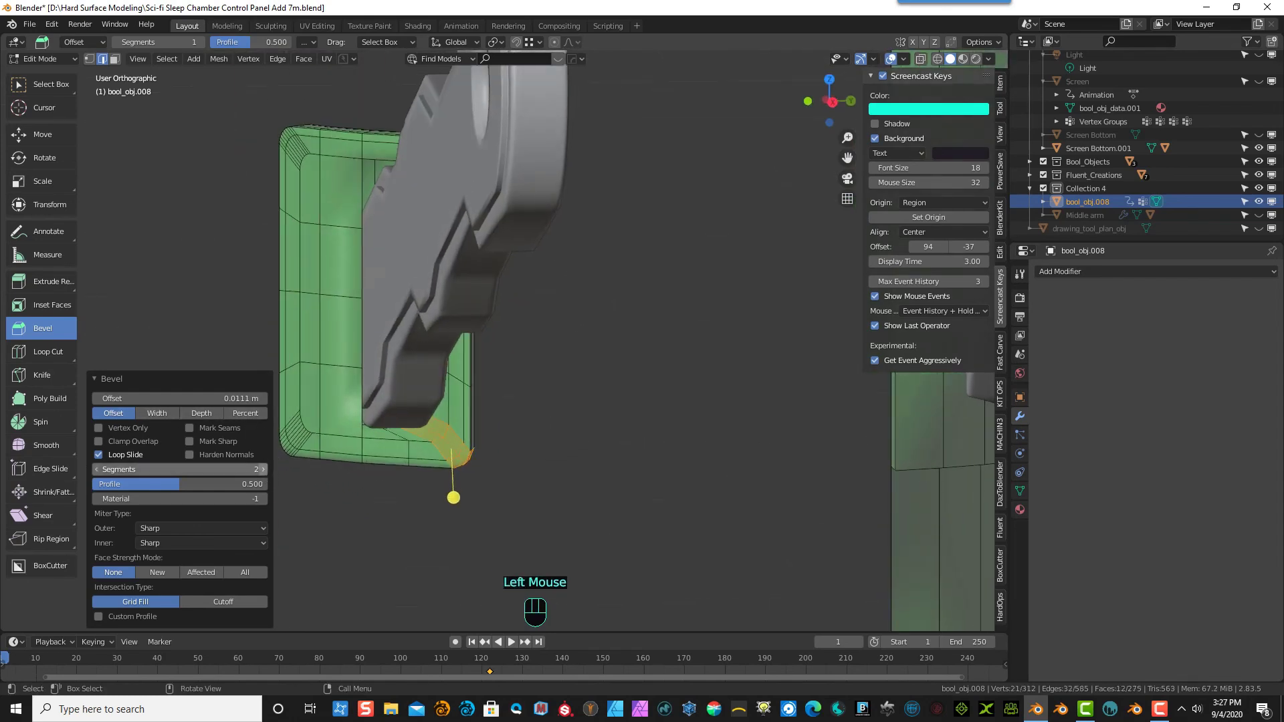
pyautogui.click(263, 469)
pyautogui.click(263, 470)
pyautogui.click(263, 469)
pyautogui.click(263, 470)
pyautogui.click(263, 470)
pyautogui.click(263, 469)
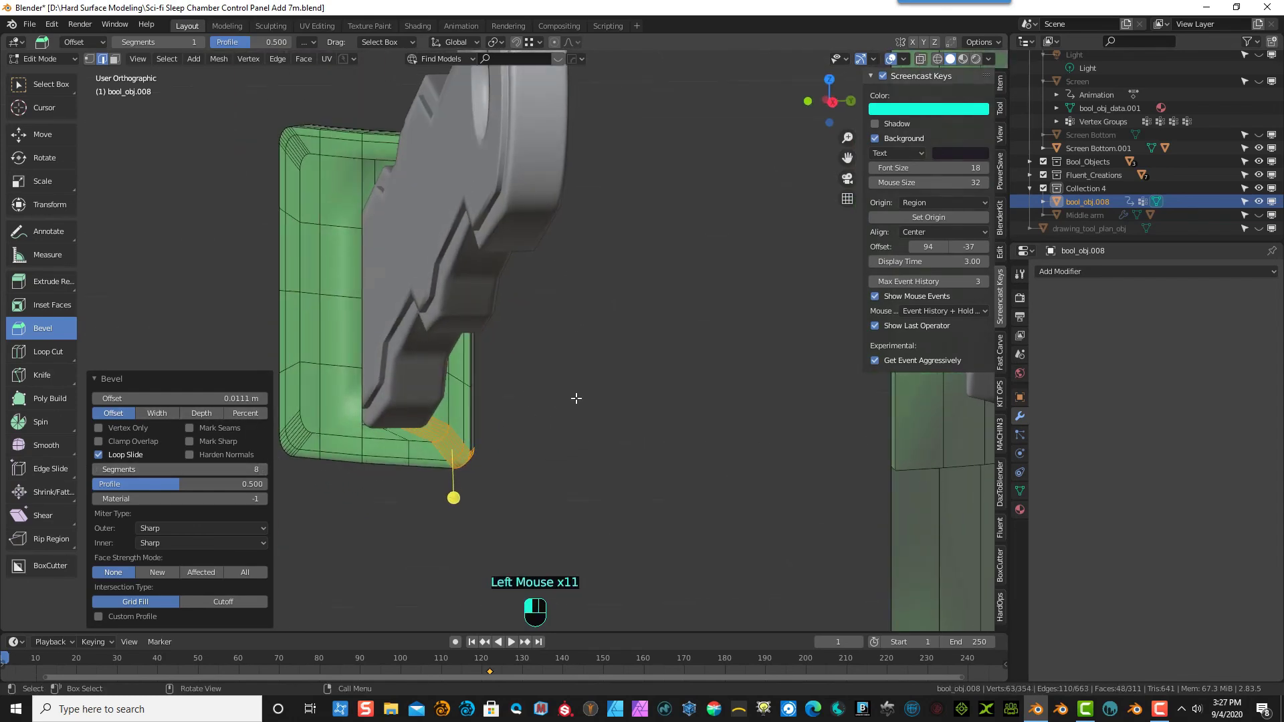
# - In Object Mode, apply smooth shading to the bracket and expand its Auto Smooth settings
pyautogui.moveTo(568, 405); pyautogui.dragTo(431, 192, button='middle')
pyautogui.scroll(-4, 431, 192)
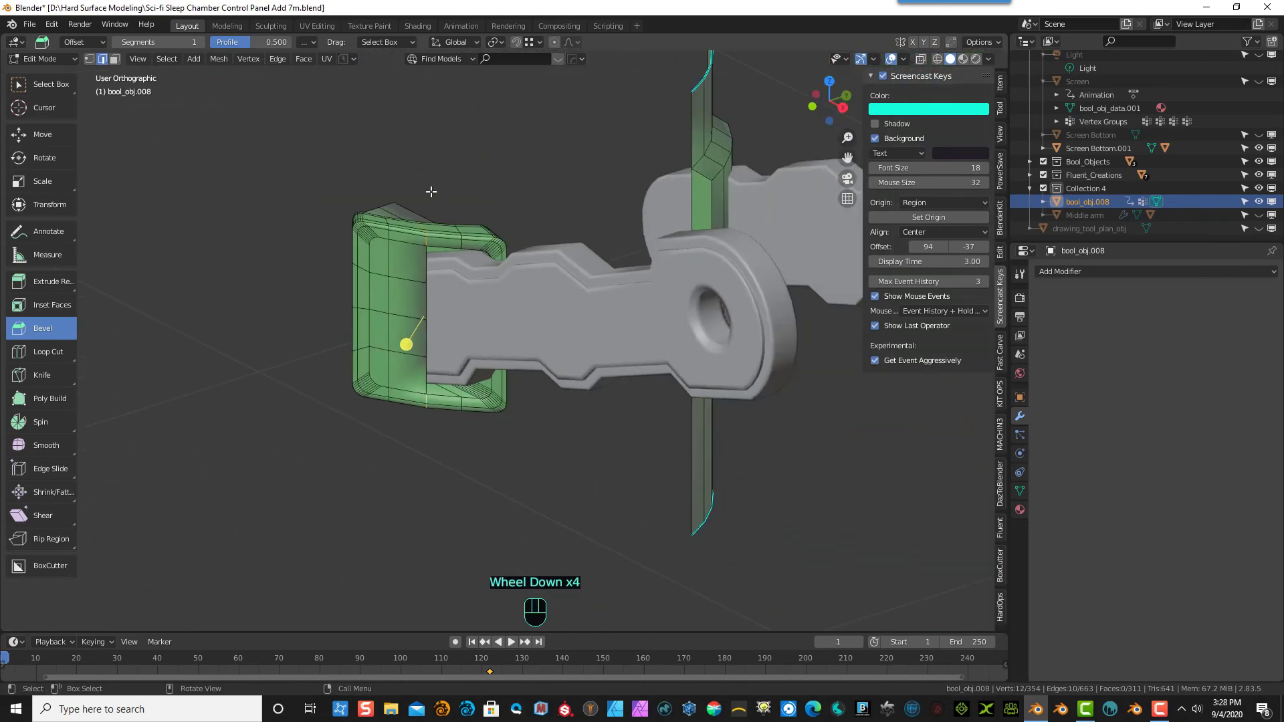
pyautogui.moveTo(55, 59); pyautogui.dragTo(62, 75)
pyautogui.moveTo(319, 146)
pyautogui.mouseDown(button='middle')
pyautogui.moveTo(334, 129)
pyautogui.moveTo(287, 136)
pyautogui.moveTo(278, 114)
pyautogui.moveTo(327, 91)
pyautogui.moveTo(359, 118)
pyautogui.moveTo(351, 151)
pyautogui.moveTo(309, 151)
pyautogui.mouseUp(button='middle')
pyautogui.scroll(3, 396, 195)
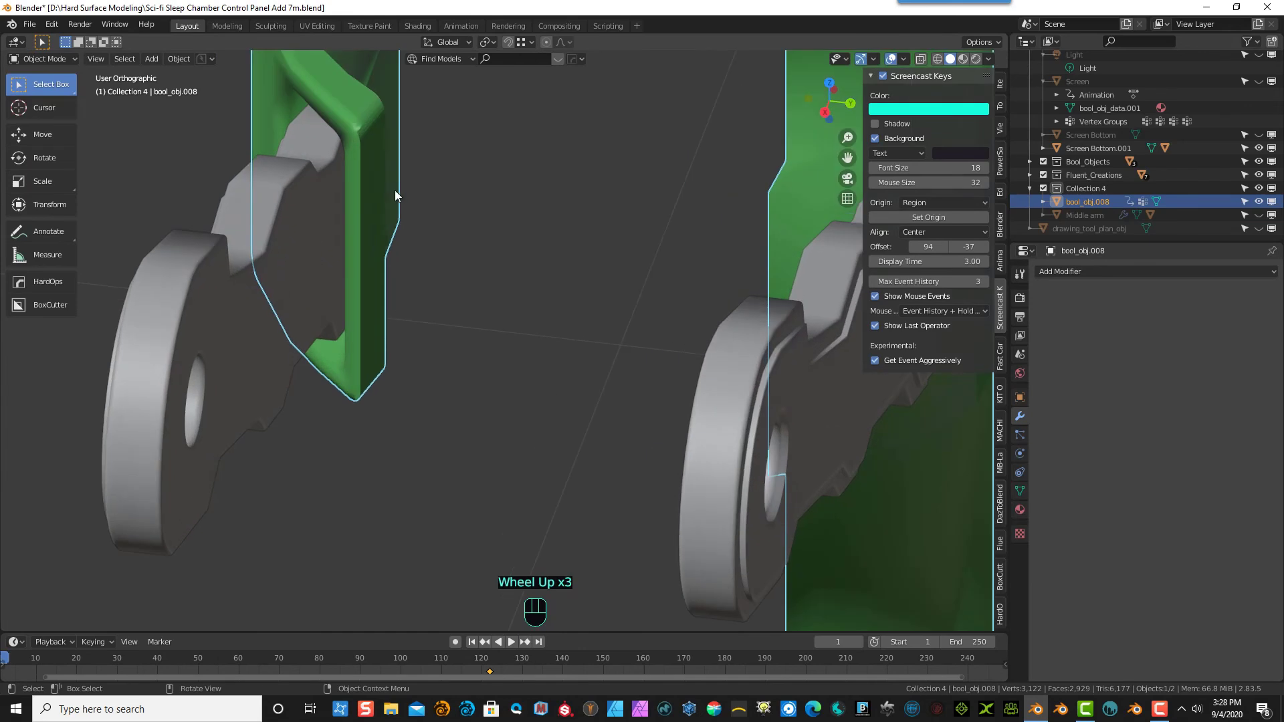
pyautogui.rightClick(368, 125)
pyautogui.click(367, 121)
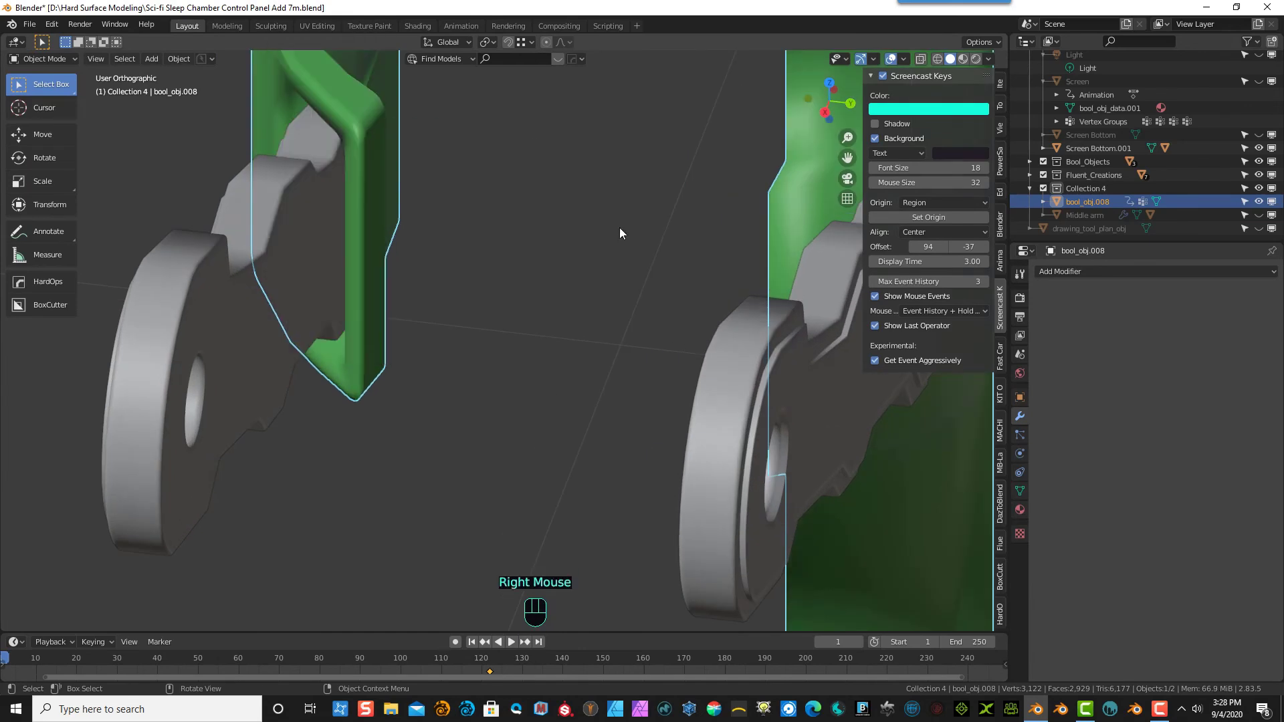
pyautogui.click(1020, 491)
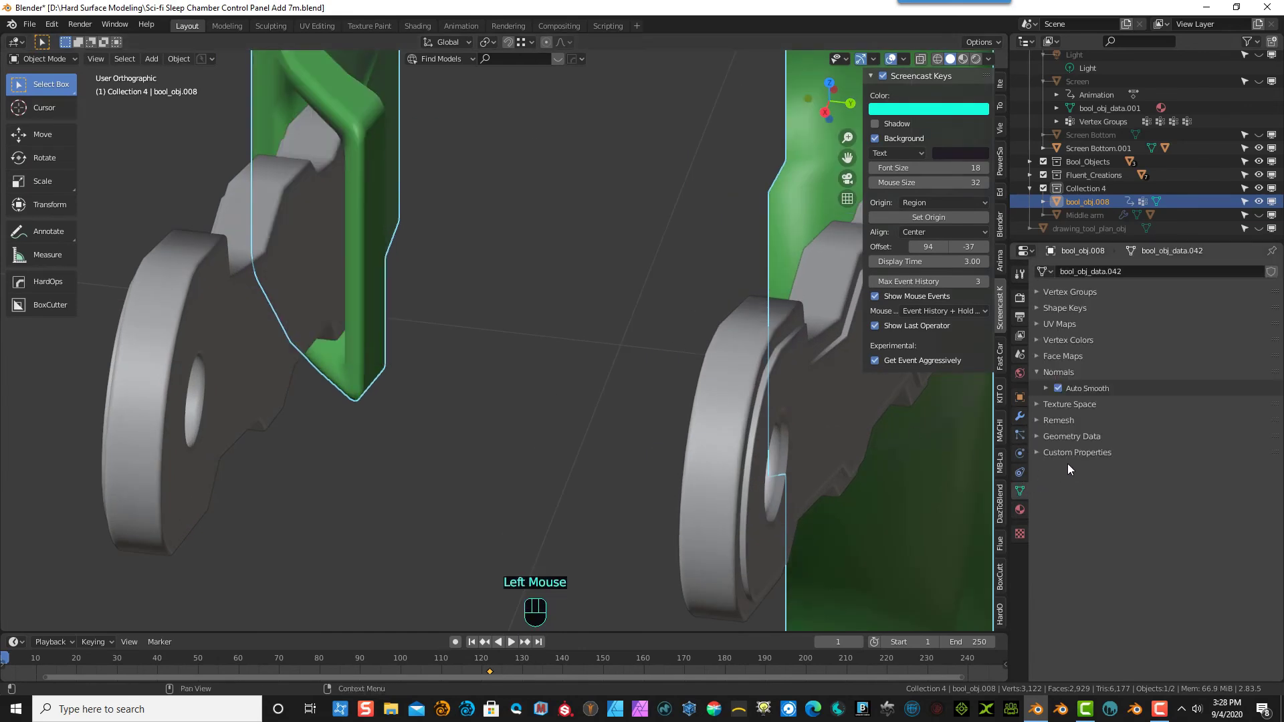
pyautogui.click(1046, 388)
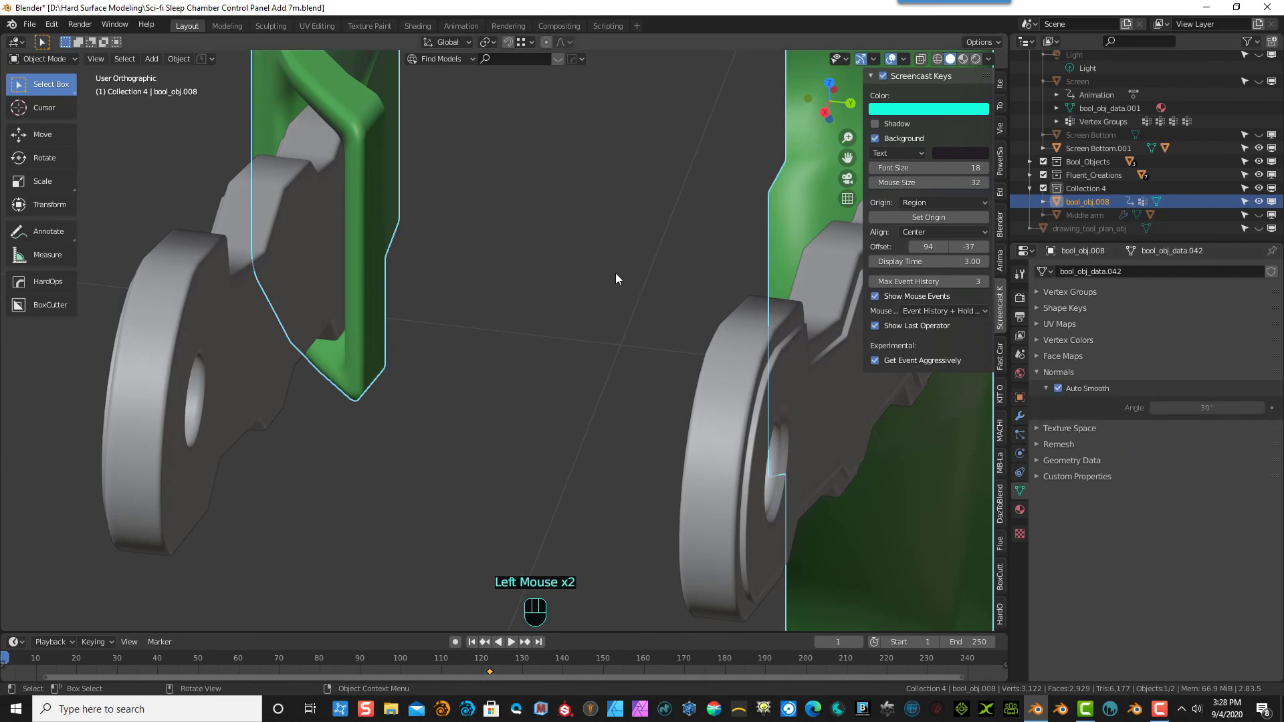
# - Add loop cuts beside the wide panel's opening edge at factor -0.948 and around the frame's inner border at factor 0.750, and save the file
pyautogui.scroll(3, 615, 273)
pyautogui.click(44, 58)
pyautogui.click(50, 89)
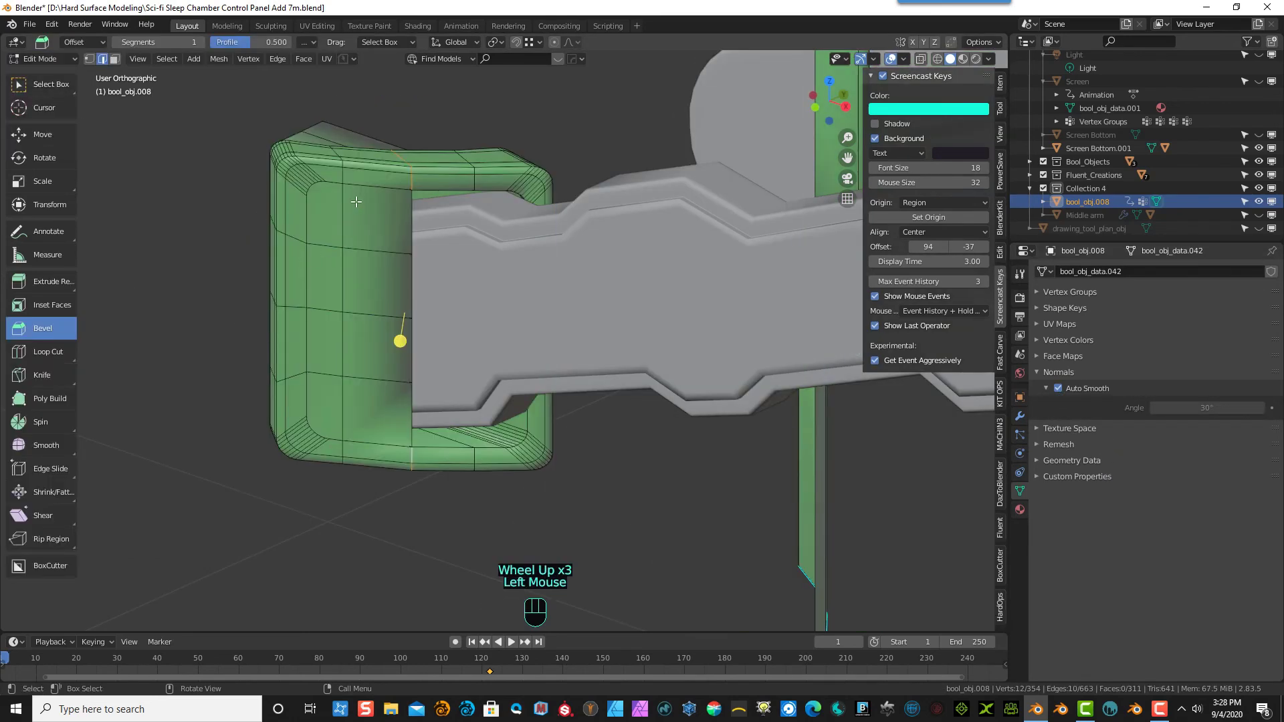
pyautogui.click(42, 351)
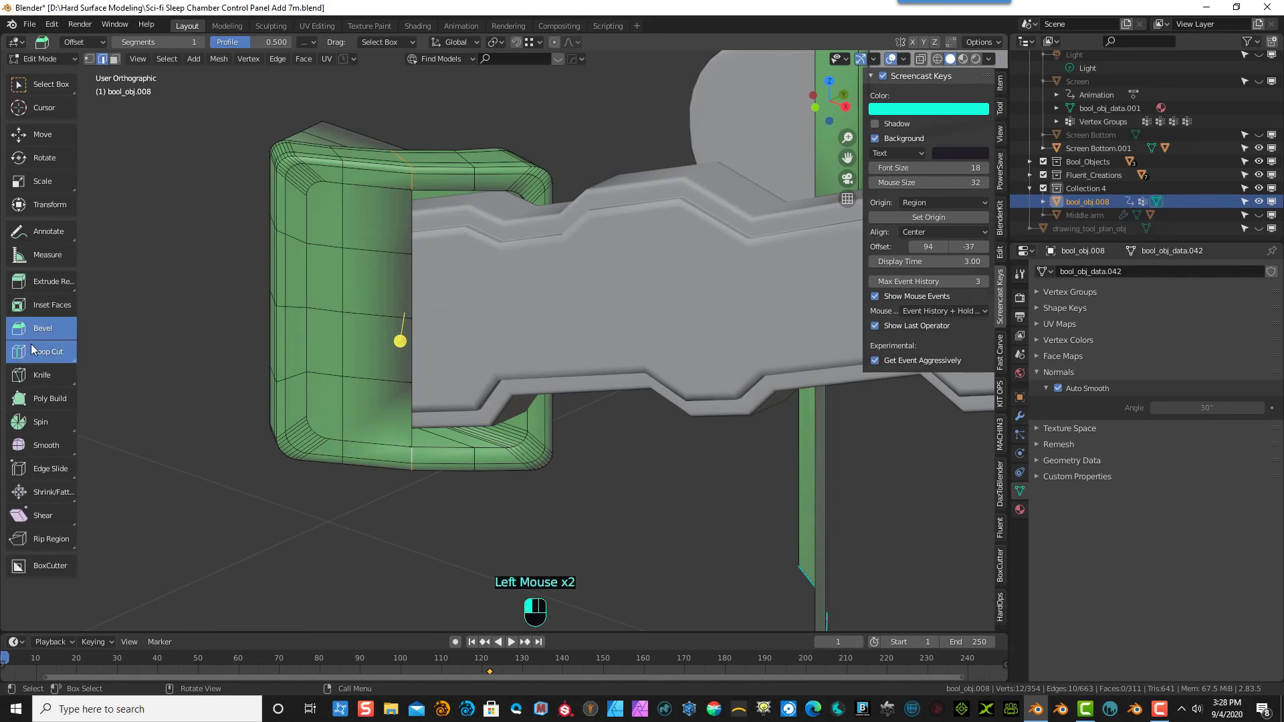
pyautogui.moveTo(376, 214); pyautogui.dragTo(408, 213)
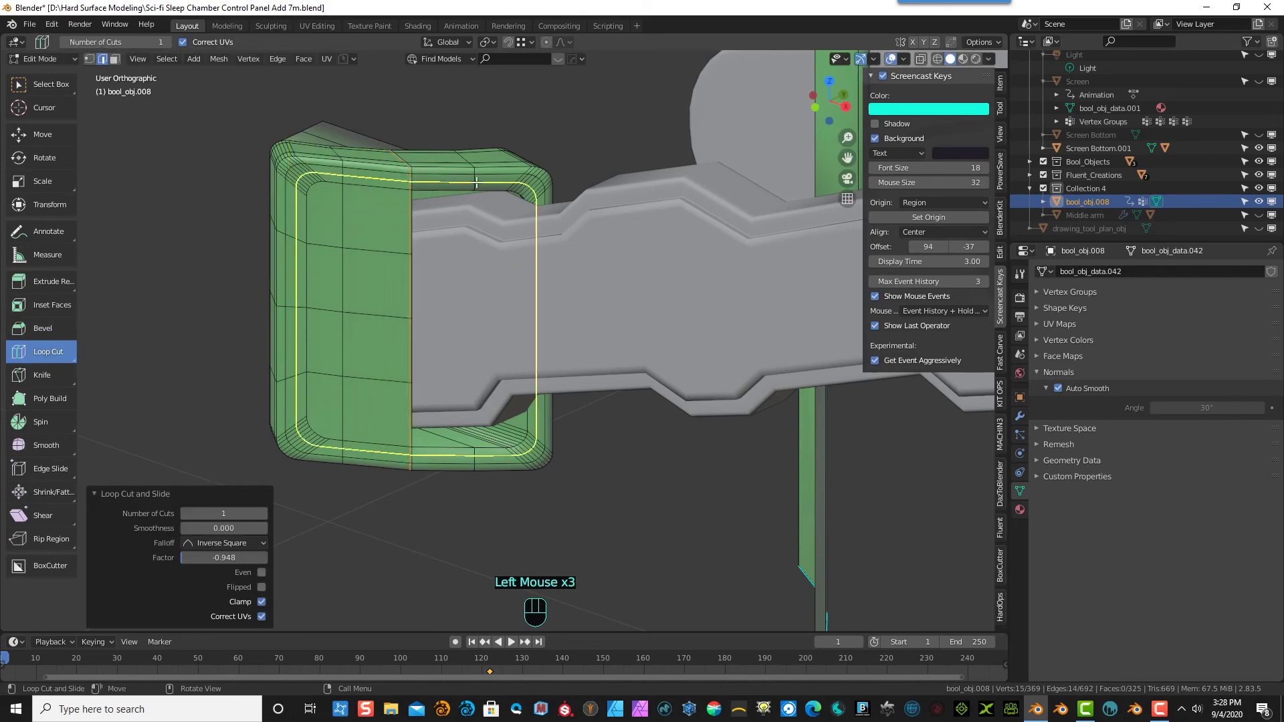
pyautogui.moveTo(476, 182); pyautogui.dragTo(480, 188)
pyautogui.hotkey('ctrl', 's')
# - Return to Object Mode and unhide bool_obj.086.duplicate to show the cylindrical body behind the bracket
pyautogui.click(42, 60)
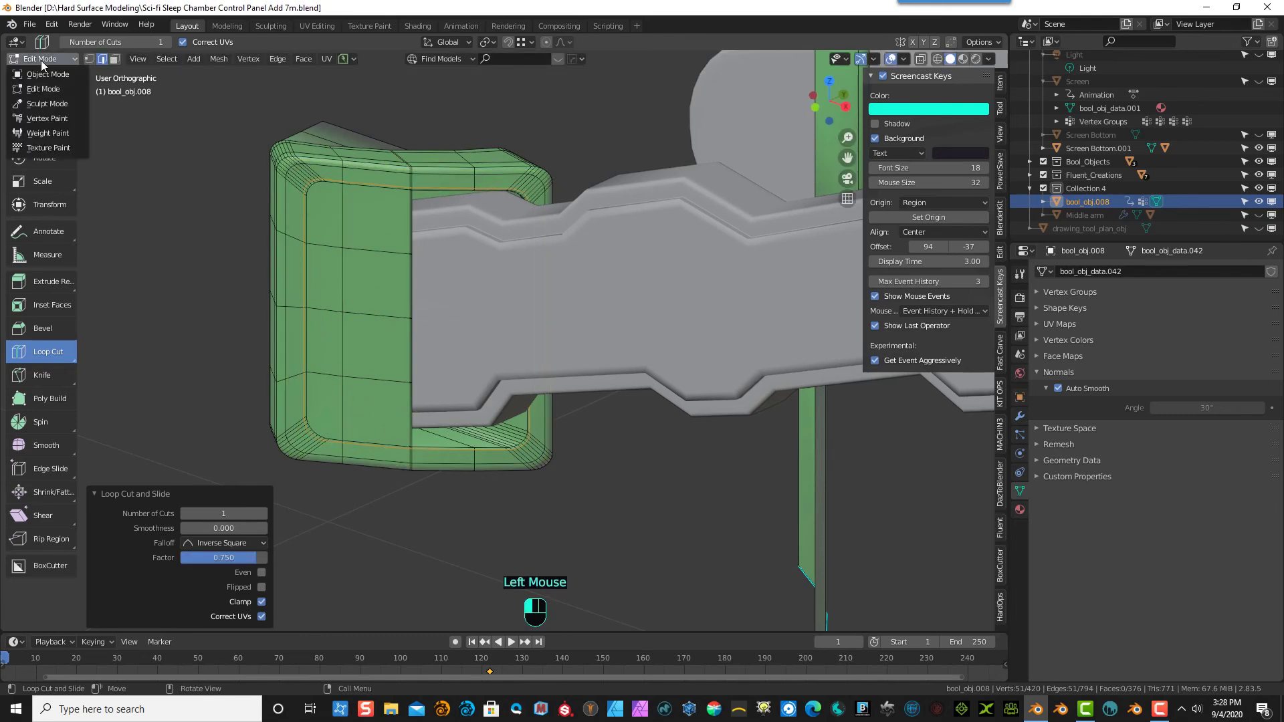
pyautogui.click(47, 74)
pyautogui.moveTo(395, 91)
pyautogui.mouseDown(button='middle')
pyautogui.moveTo(436, 111)
pyautogui.moveTo(387, 104)
pyautogui.mouseUp(button='middle')
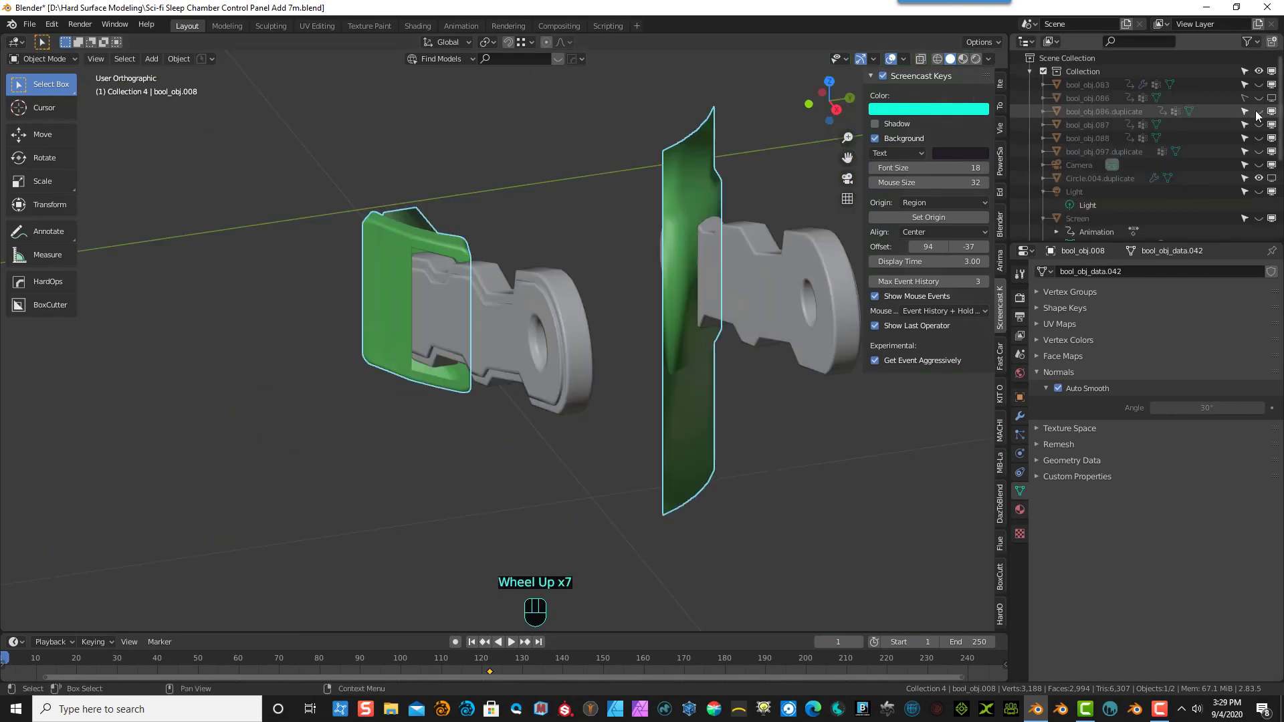
pyautogui.click(1259, 112)
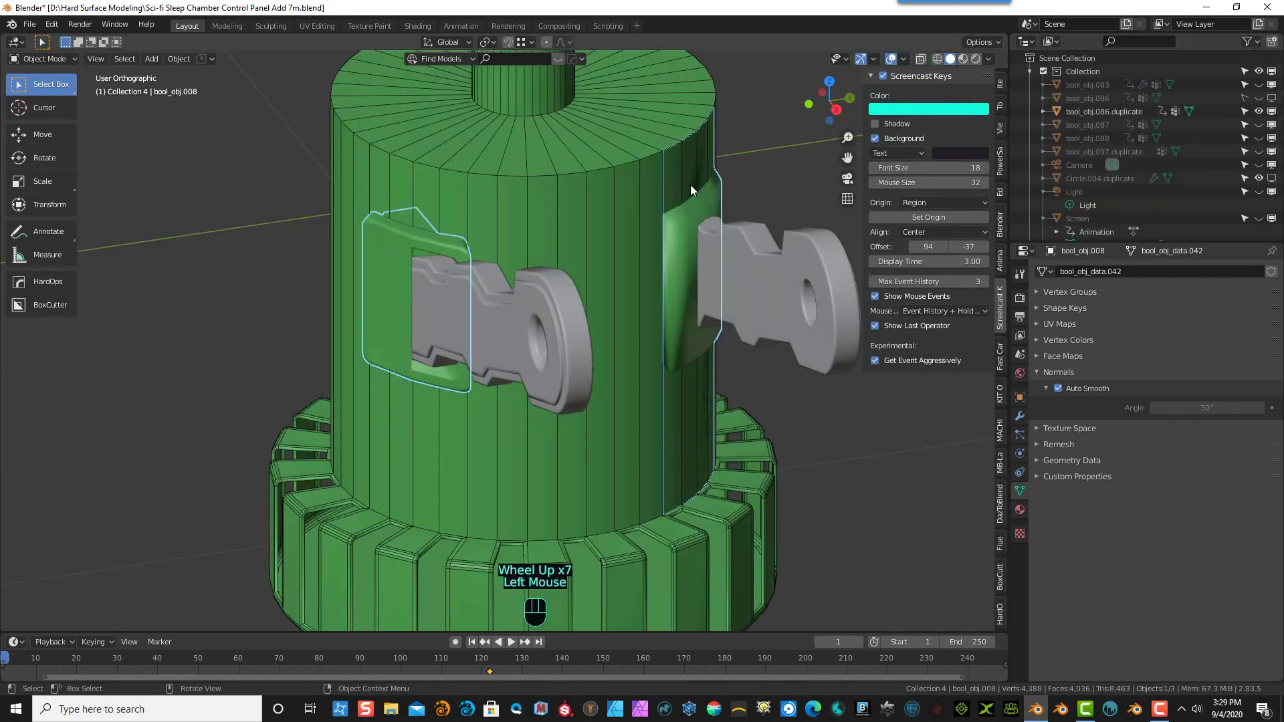
pyautogui.click(227, 200)
# - Back in Edit Mode, add a vertical loop cut across the frame's horizontal bars just past the wide panel, with factor 0.821
pyautogui.moveTo(258, 196); pyautogui.dragTo(361, 175, button='middle')
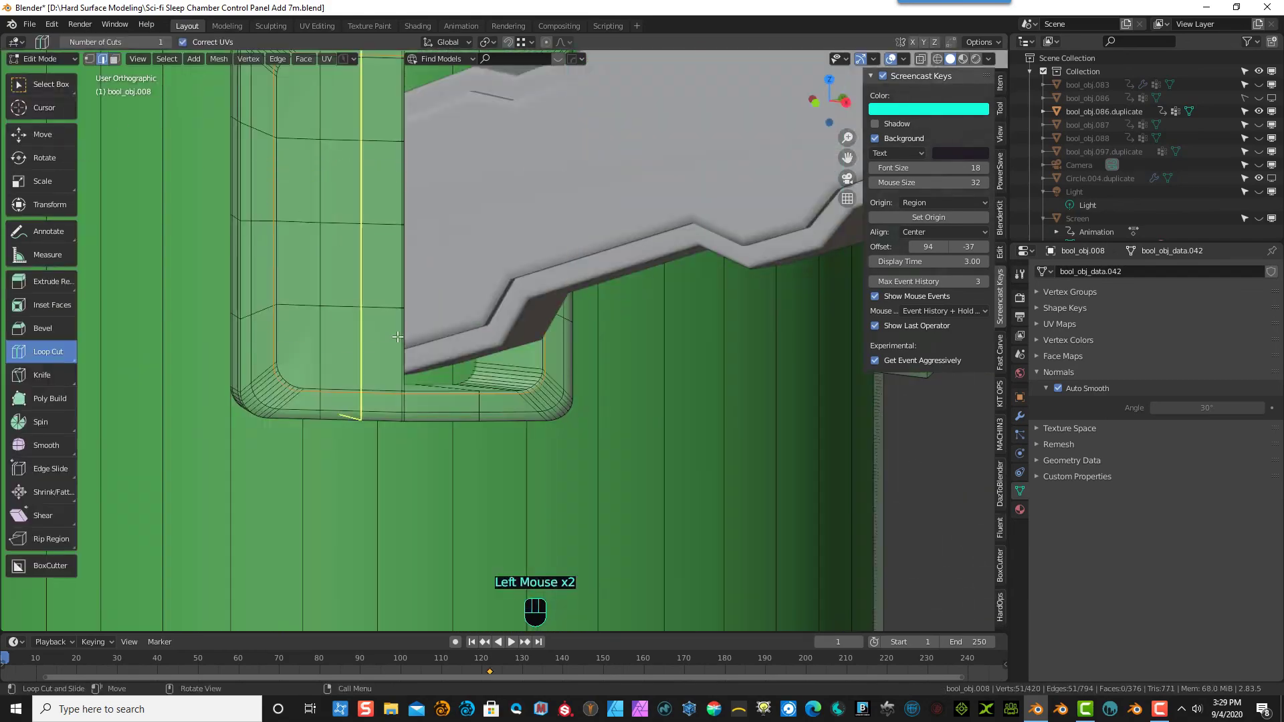
pyautogui.moveTo(428, 397); pyautogui.dragTo(407, 403)
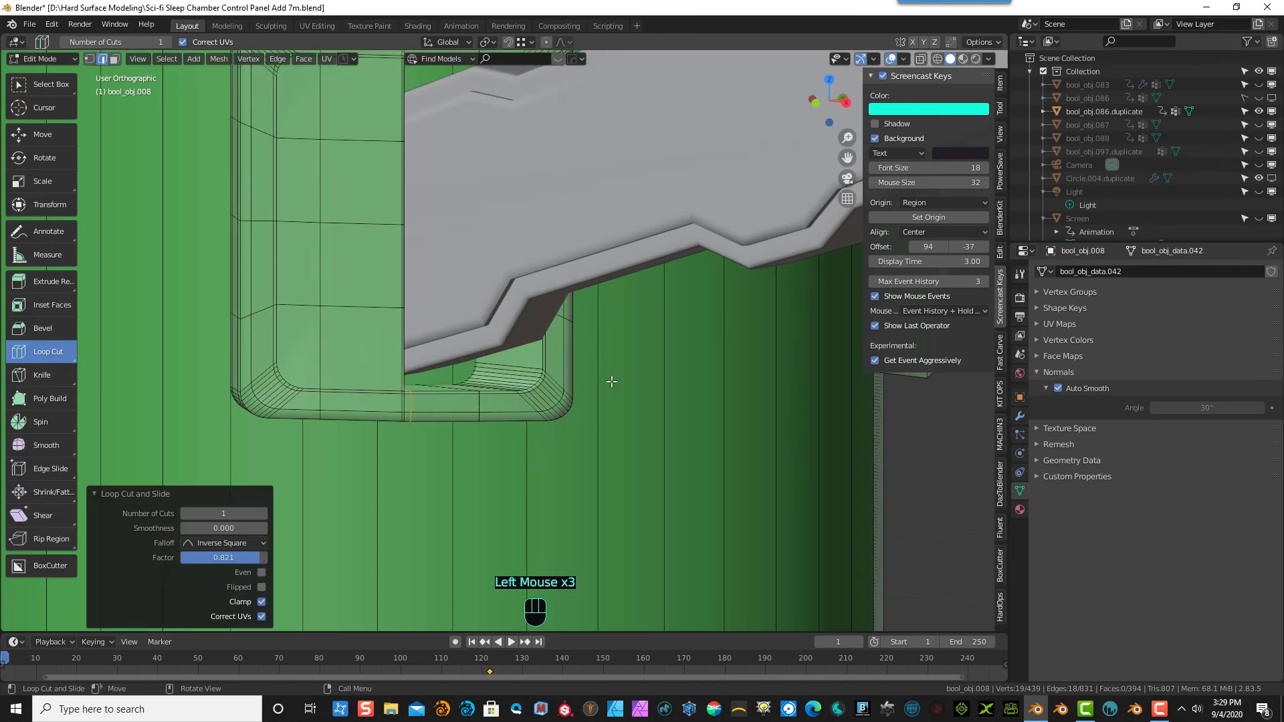
pyautogui.scroll(-1, 624, 354)
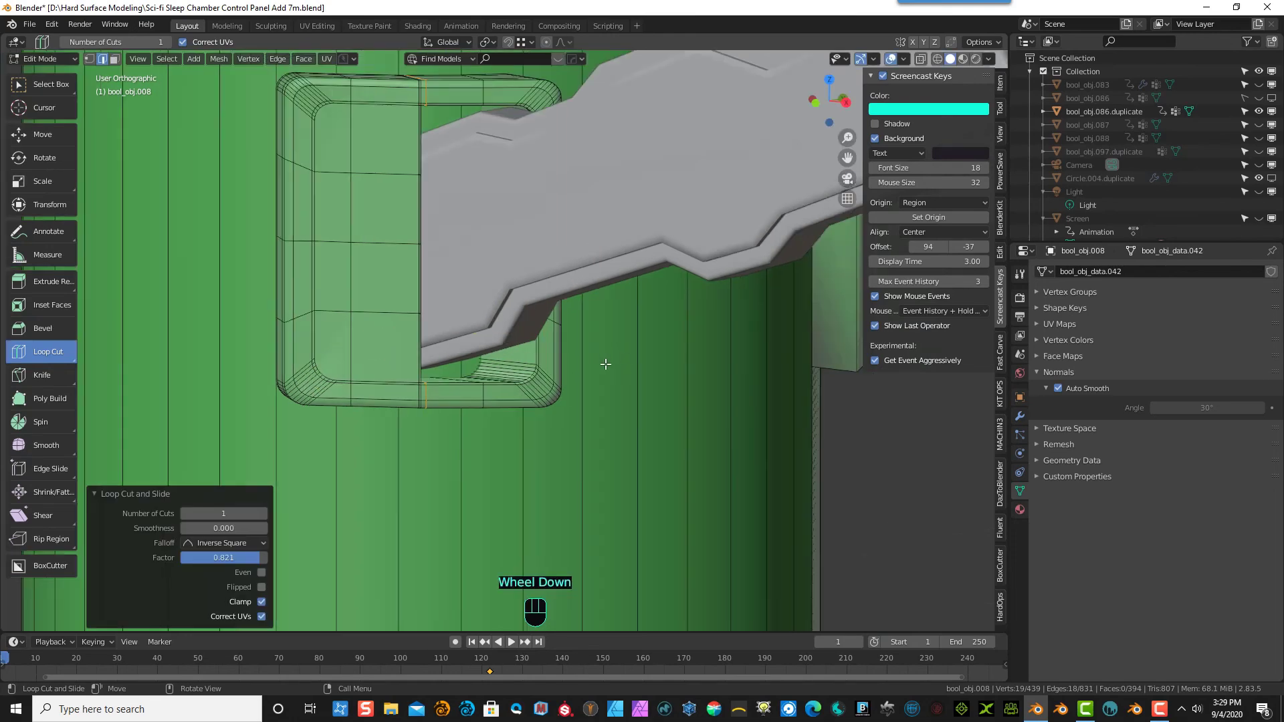
pyautogui.moveTo(606, 364); pyautogui.dragTo(585, 401, button='middle')
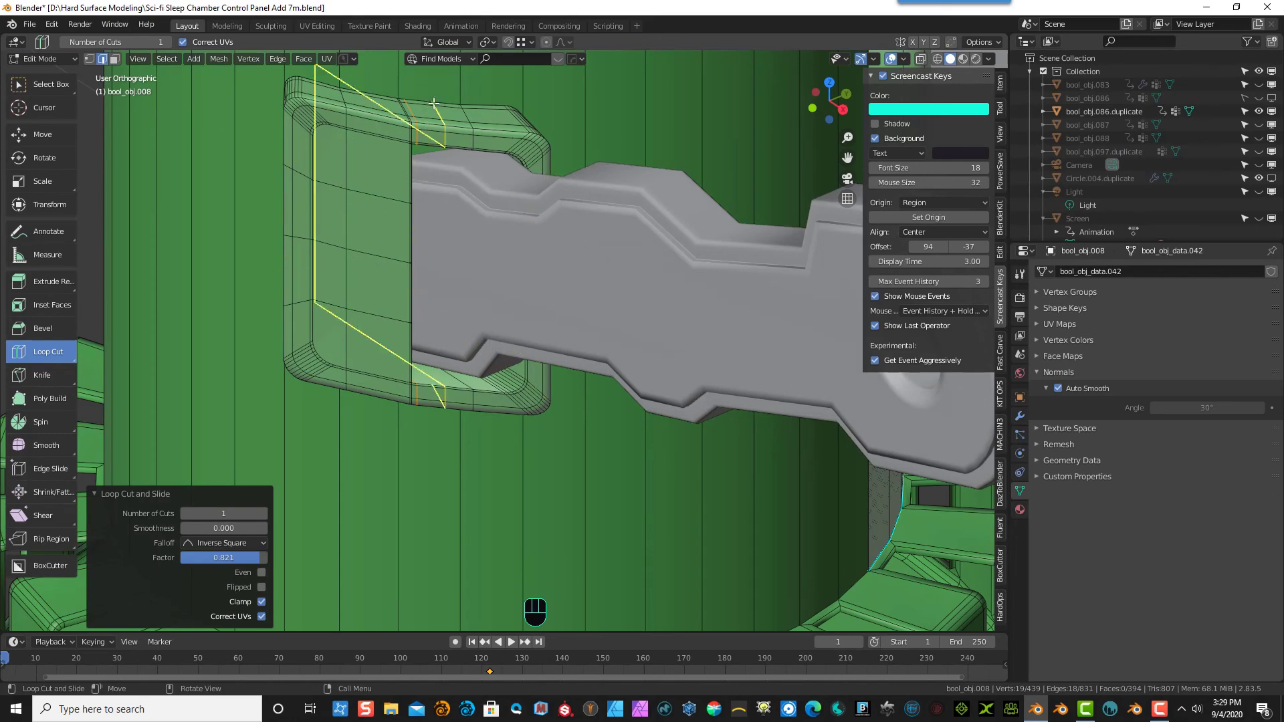
pyautogui.click(41, 351)
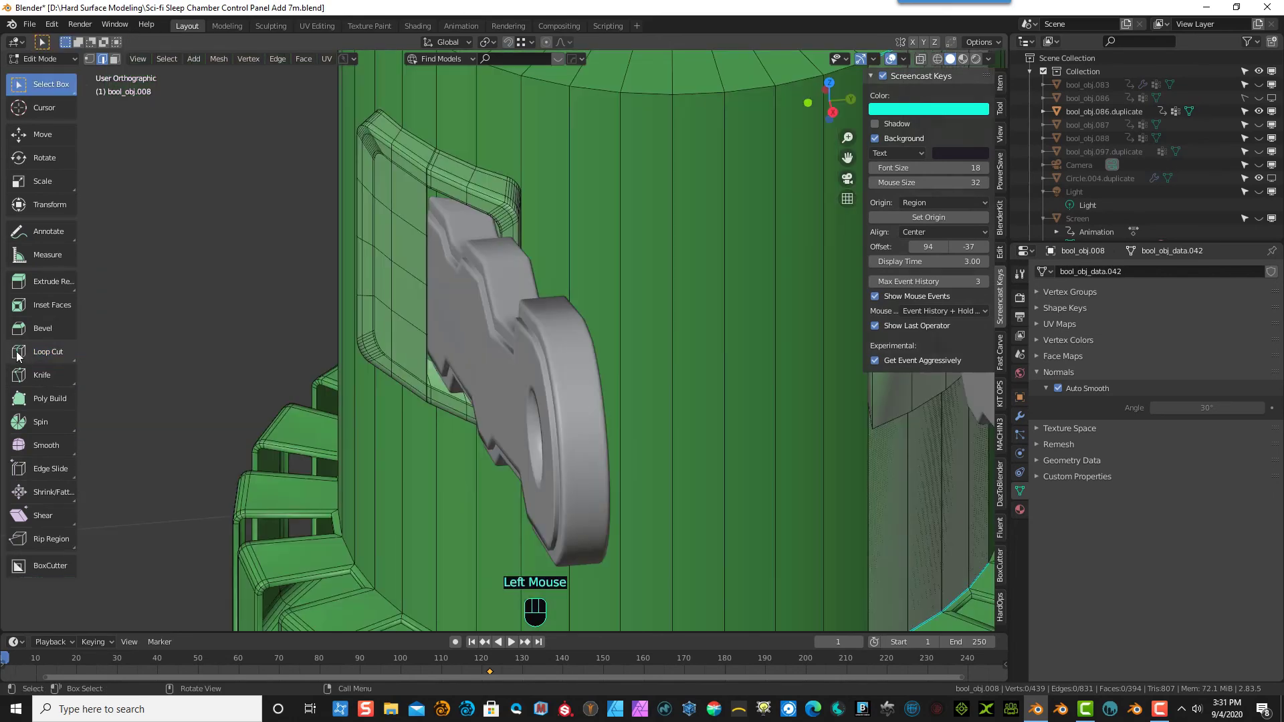
# - Add a vertical loop cut on the wide panel beside its opening edge at factor -0.583, and return to Object Mode
pyautogui.click(42, 351)
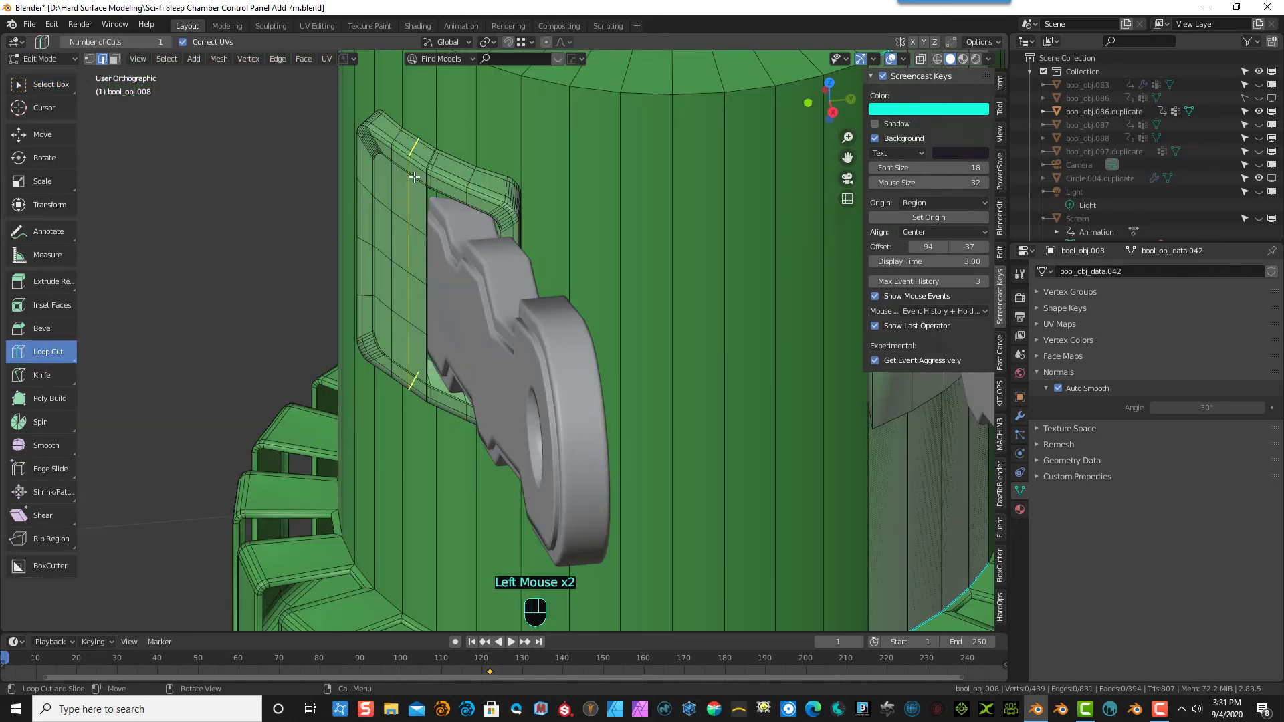
pyautogui.moveTo(414, 176); pyautogui.dragTo(430, 177)
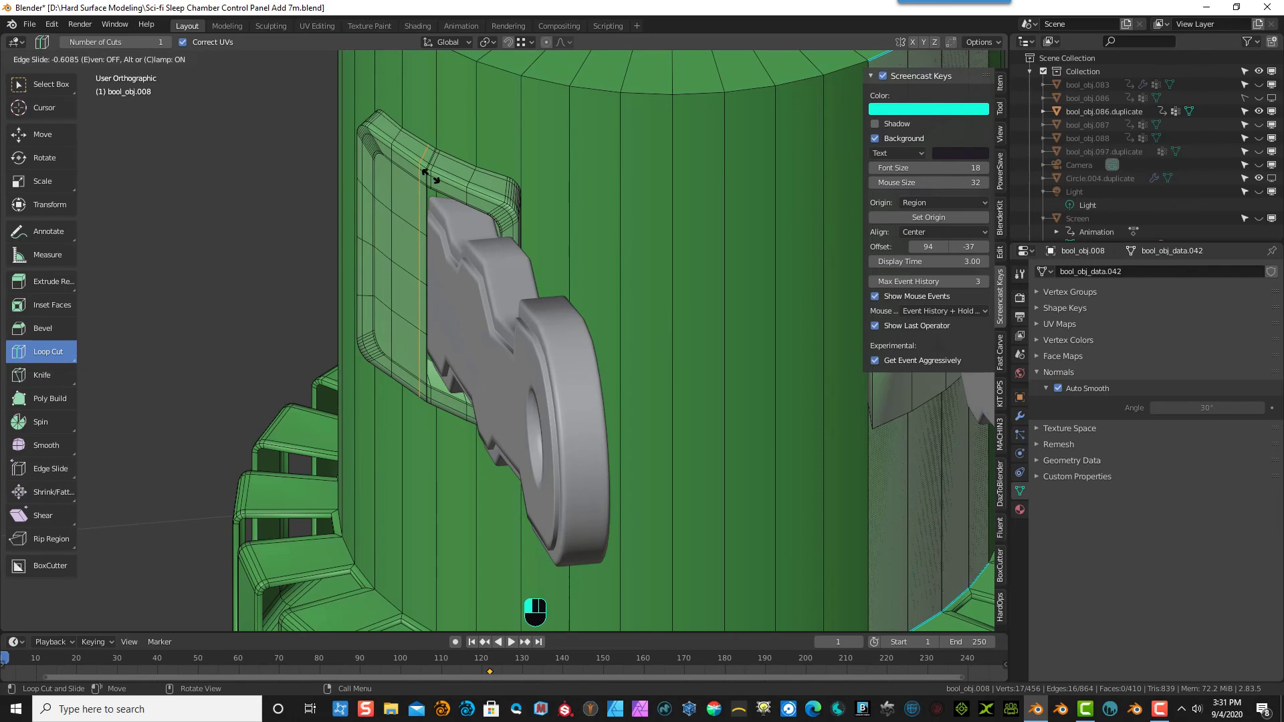
pyautogui.moveTo(428, 177); pyautogui.dragTo(428, 177)
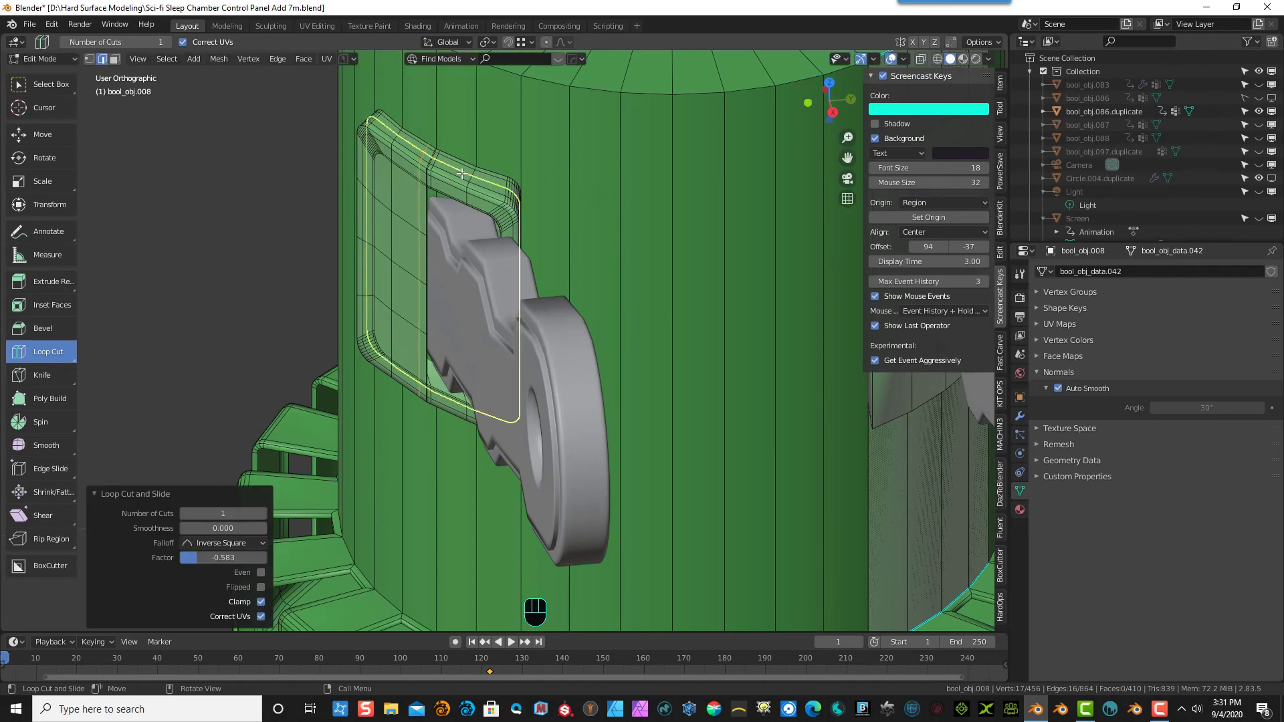
pyautogui.moveTo(645, 203); pyautogui.dragTo(719, 193, button='middle')
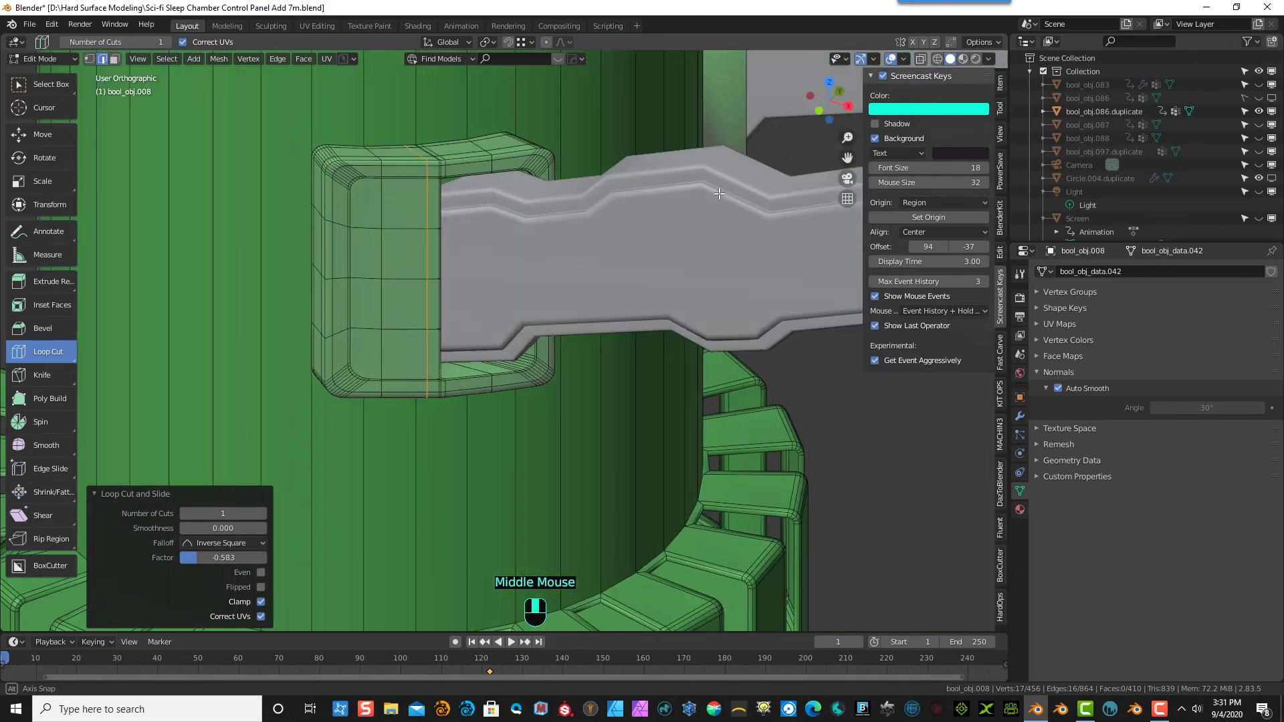
pyautogui.click(38, 58)
pyautogui.click(47, 71)
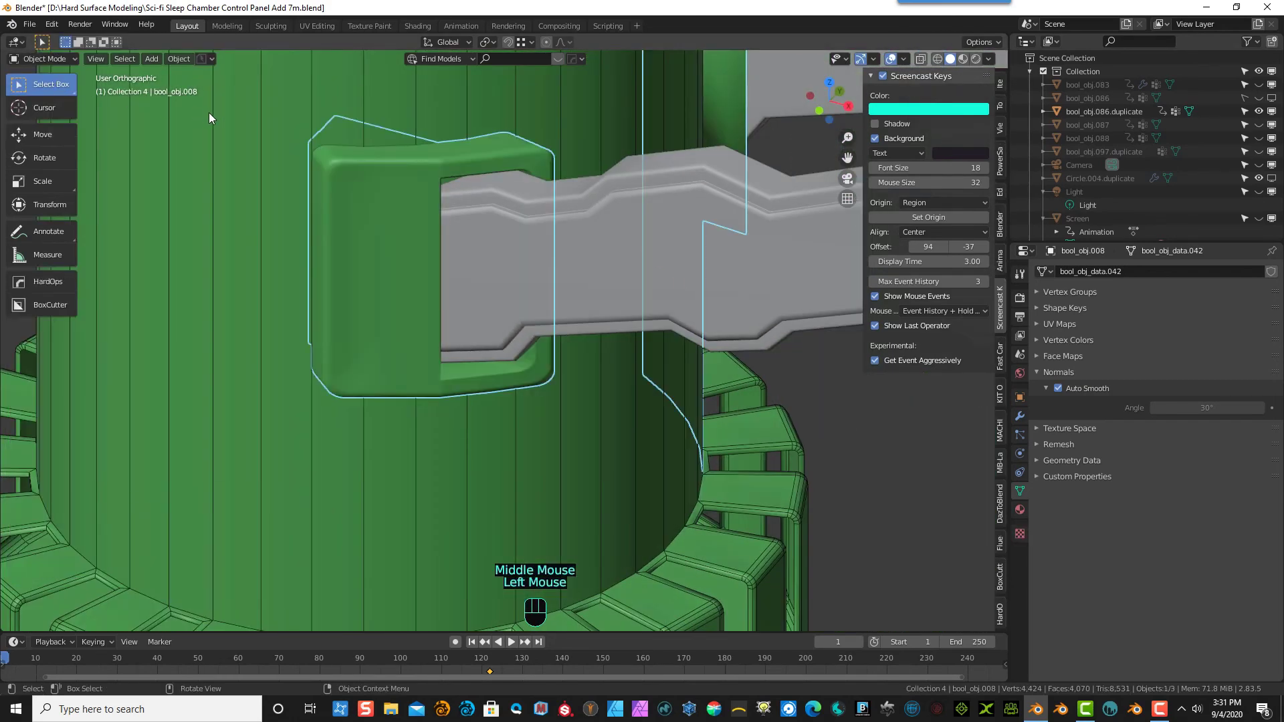
pyautogui.scroll(-2, 234, 130)
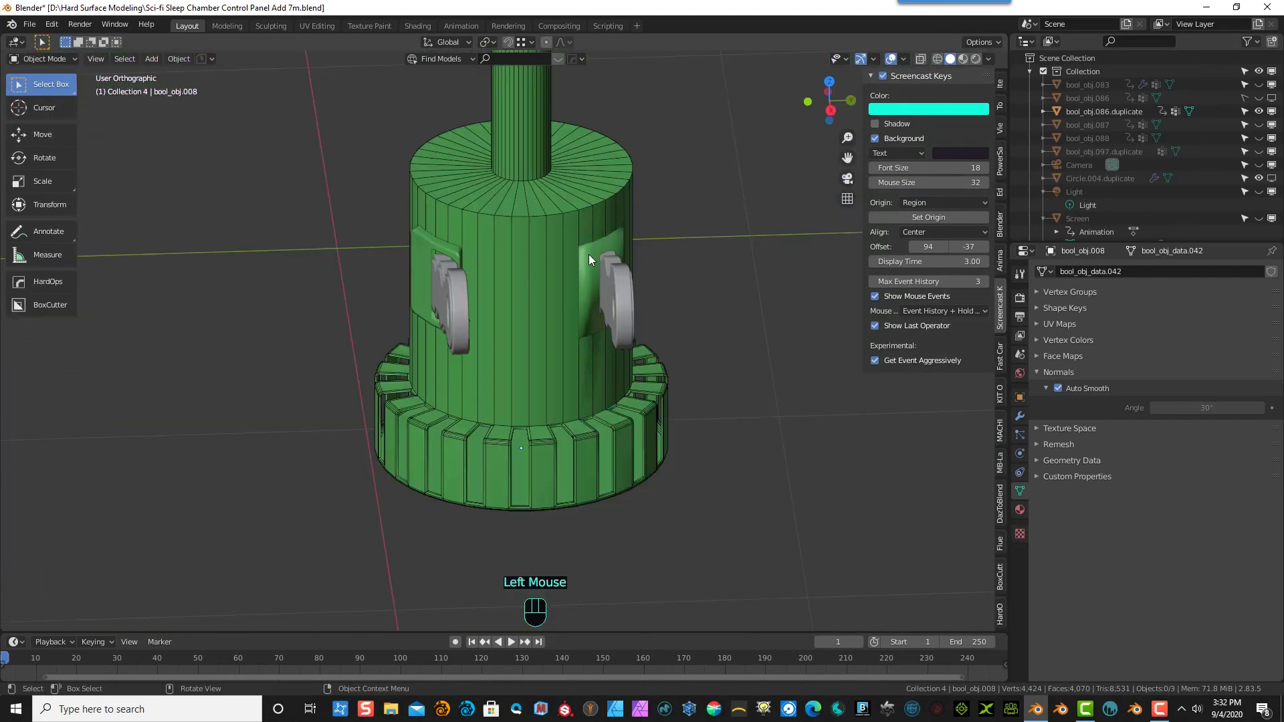
# - In Edit Mode, select the entire leftover curved wall section behind the second arm, delete its faces, and return to Object Mode
pyautogui.click(589, 255)
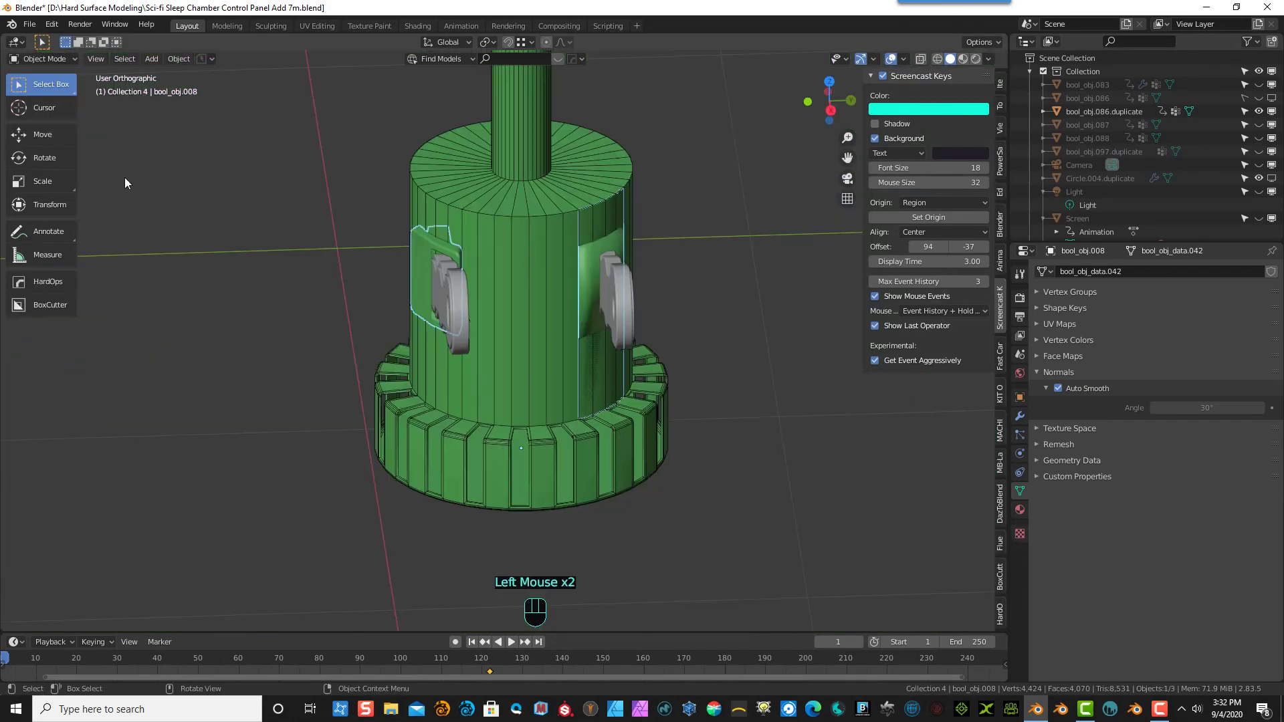
pyautogui.click(30, 58)
pyautogui.click(47, 85)
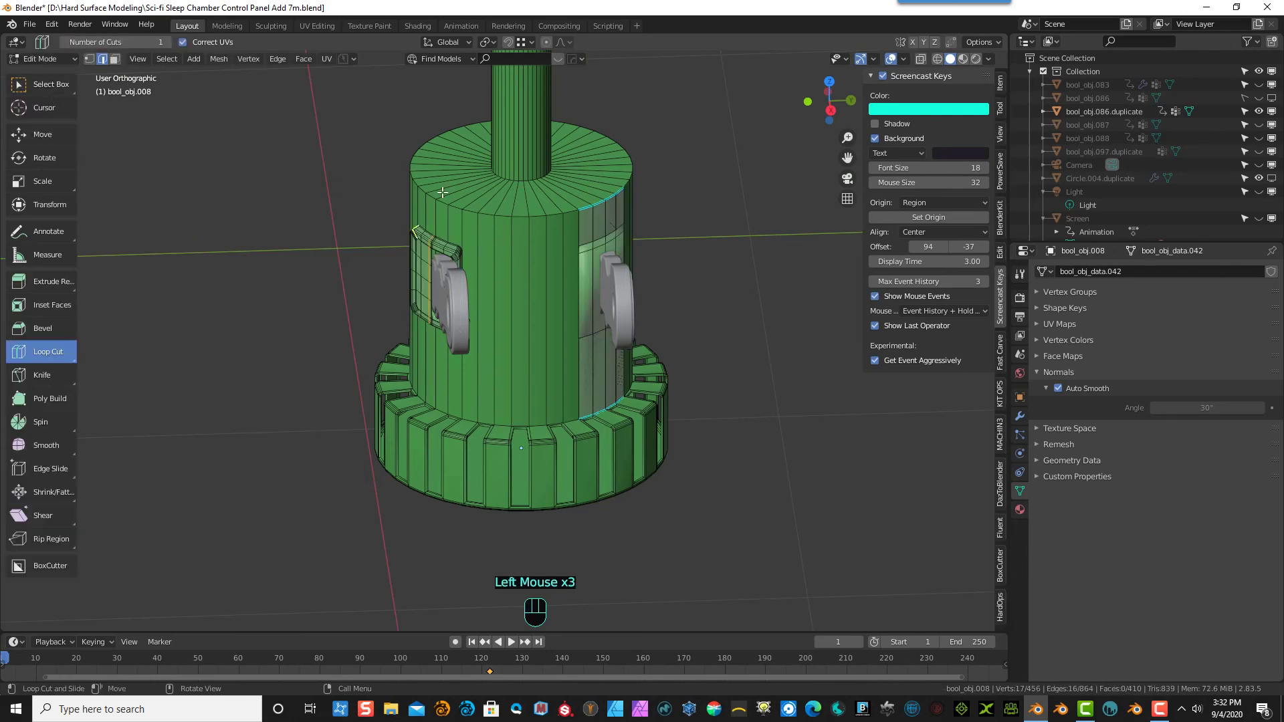
pyautogui.click(47, 85)
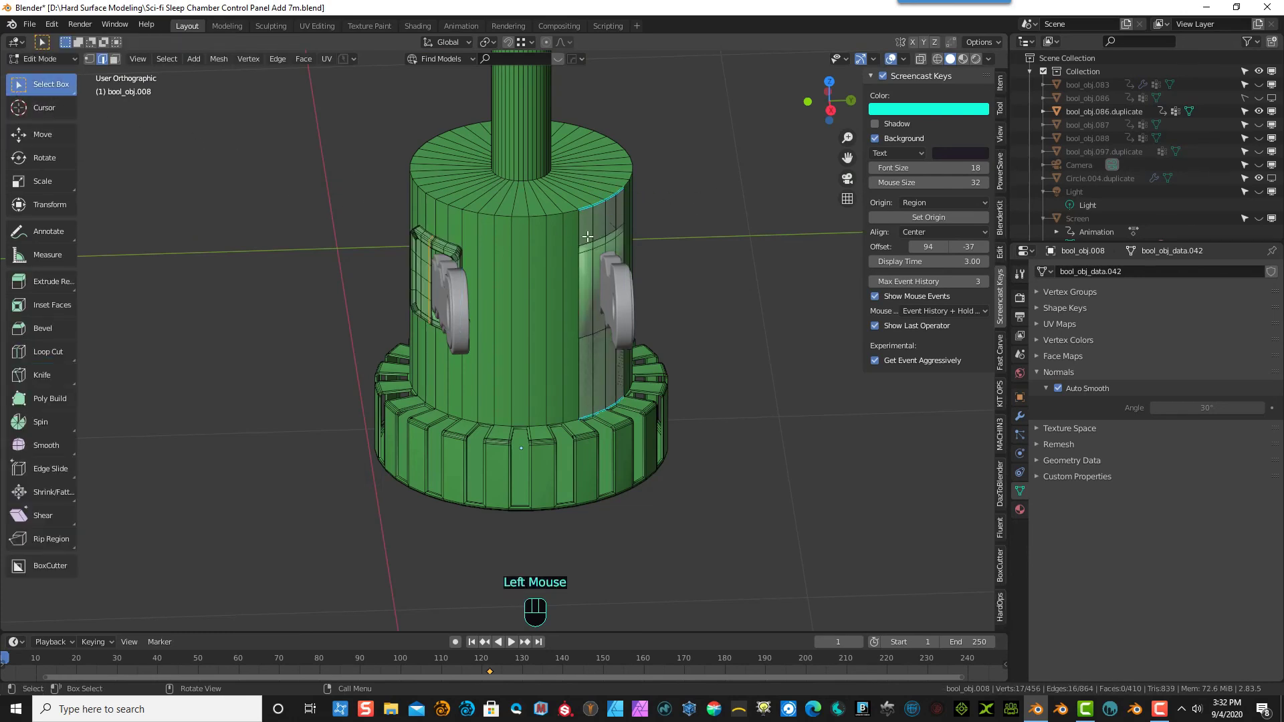
pyautogui.moveTo(653, 195); pyautogui.dragTo(562, 243)
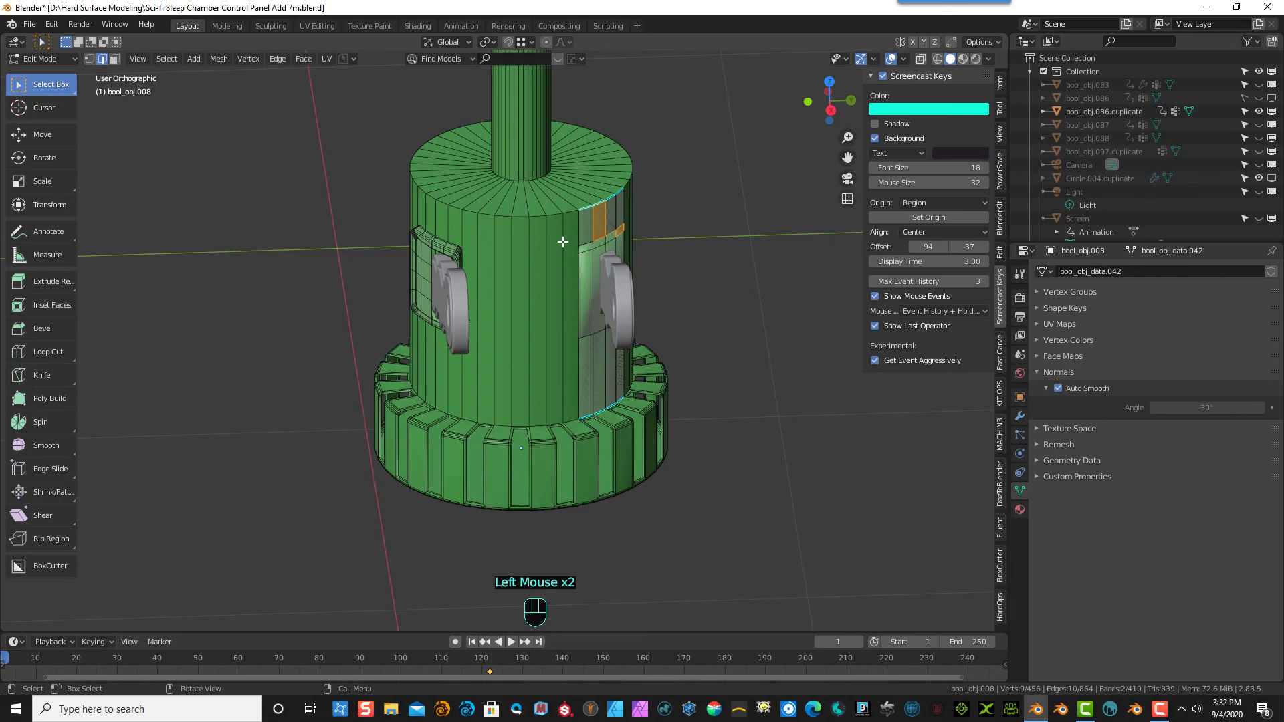
pyautogui.press('ctrl+KP_Add')
pyautogui.press('ctrl+KP_Add')
pyautogui.press('ctrl+KP_Add')
pyautogui.press('ctrl+KP_Add')
pyautogui.press('ctrl+KP_Add')
pyautogui.press('ctrl+KP_Add')
pyautogui.press('ctrl+KP_Add')
pyautogui.press('ctrl+KP_Add')
pyautogui.press('ctrl+KP_Add')
pyautogui.press('ctrl+KP_Add')
pyautogui.press('ctrl+KP_Add')
pyautogui.press('ctrl+KP_Add')
pyautogui.press('ctrl+KP_Add')
pyautogui.press('ctrl+KP_Add')
pyautogui.press('ctrl+KP_Add')
pyautogui.press('ctrl+KP_Add')
pyautogui.press('ctrl+KP_Add')
pyautogui.press('ctrl+KP_Add')
pyautogui.press('ctrl+KP_Add')
pyautogui.press('ctrl+KP_Add')
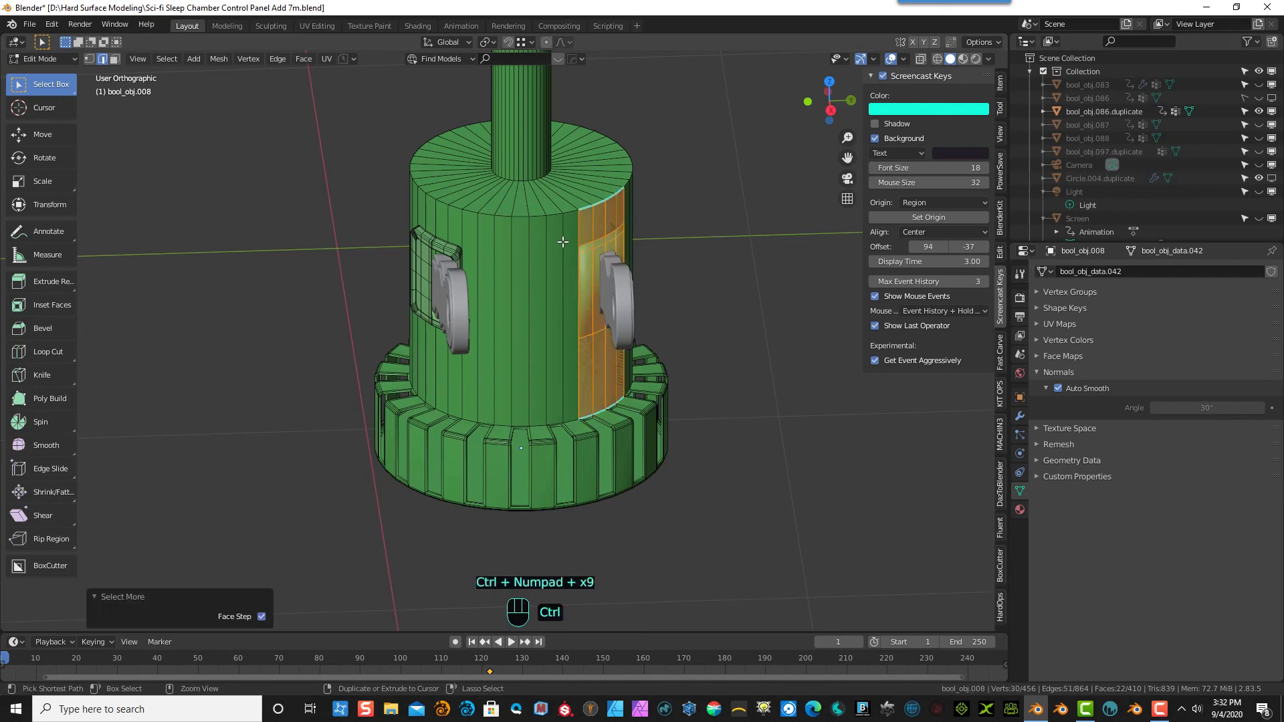
pyautogui.press('ctrl+KP_Add')
pyautogui.press('ctrl+KP_Add')
pyautogui.press('ctrl+KP_Add')
pyautogui.press('ctrl+KP_Add')
pyautogui.press('ctrl+KP_Add')
pyautogui.press('ctrl+KP_Add')
pyautogui.press('ctrl+KP_Add')
pyautogui.press('ctrl+KP_Add')
pyautogui.press('ctrl+KP_Add')
pyautogui.press('ctrl+KP_Add')
pyautogui.press('ctrl+KP_Add')
pyautogui.press('Delete')
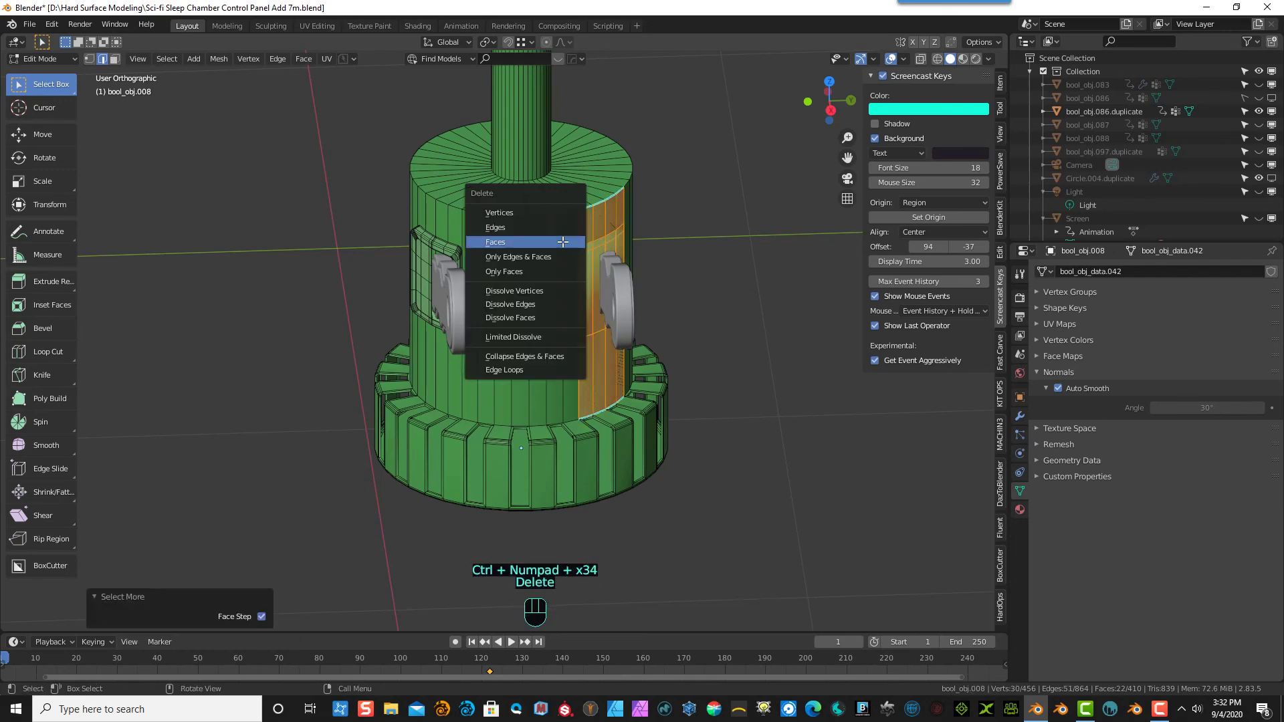
pyautogui.click(533, 242)
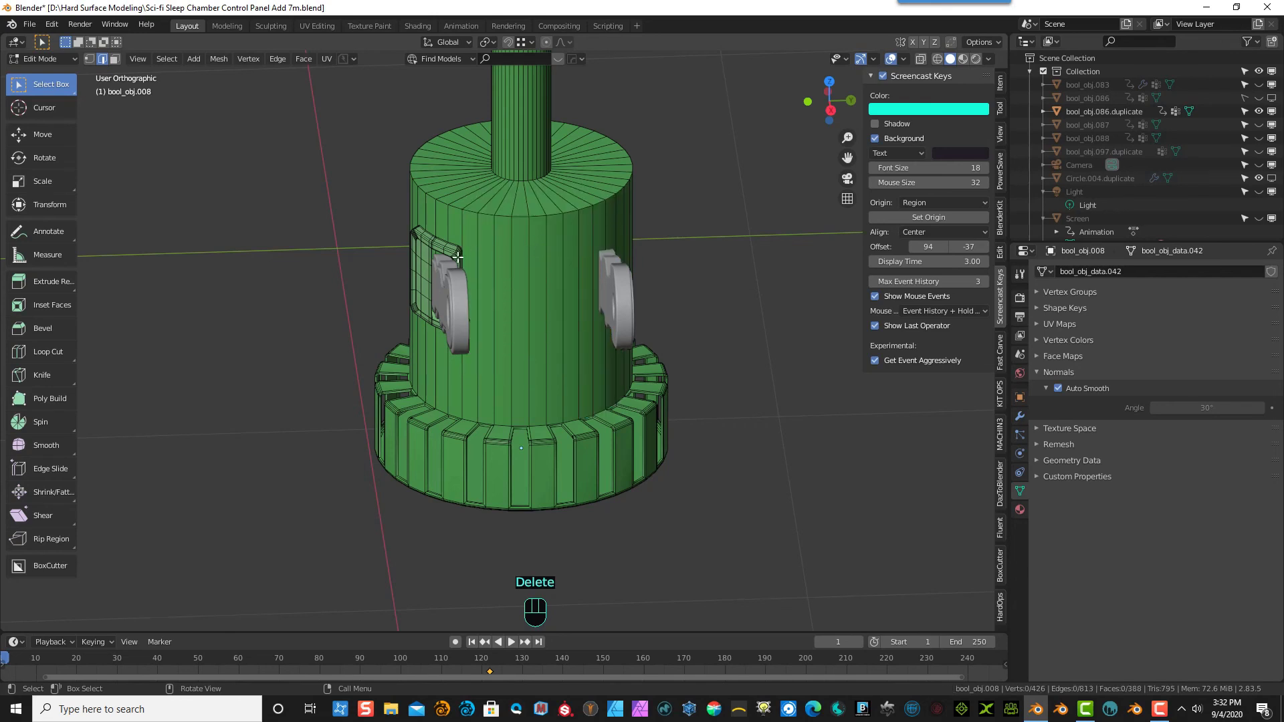
pyautogui.click(42, 58)
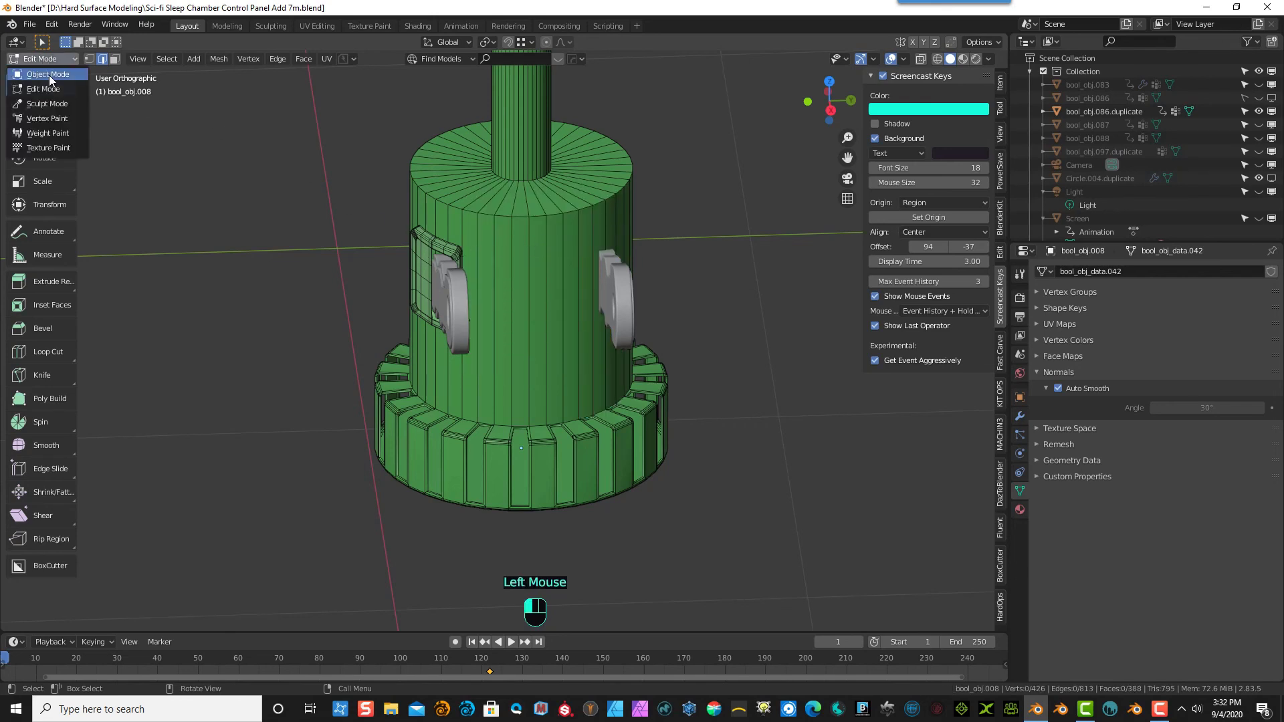
pyautogui.click(49, 75)
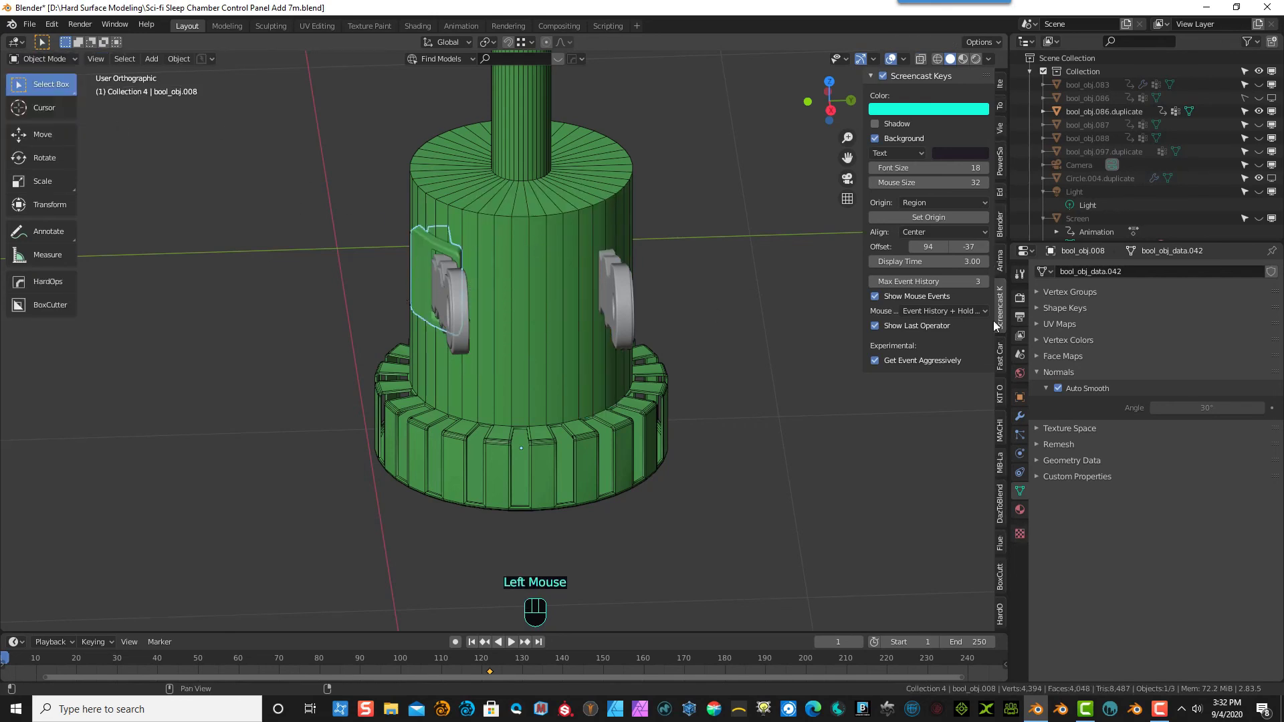
# - Add a Mirror modifier to the bracket and change its mirror axis from X to Y
pyautogui.click(998, 361)
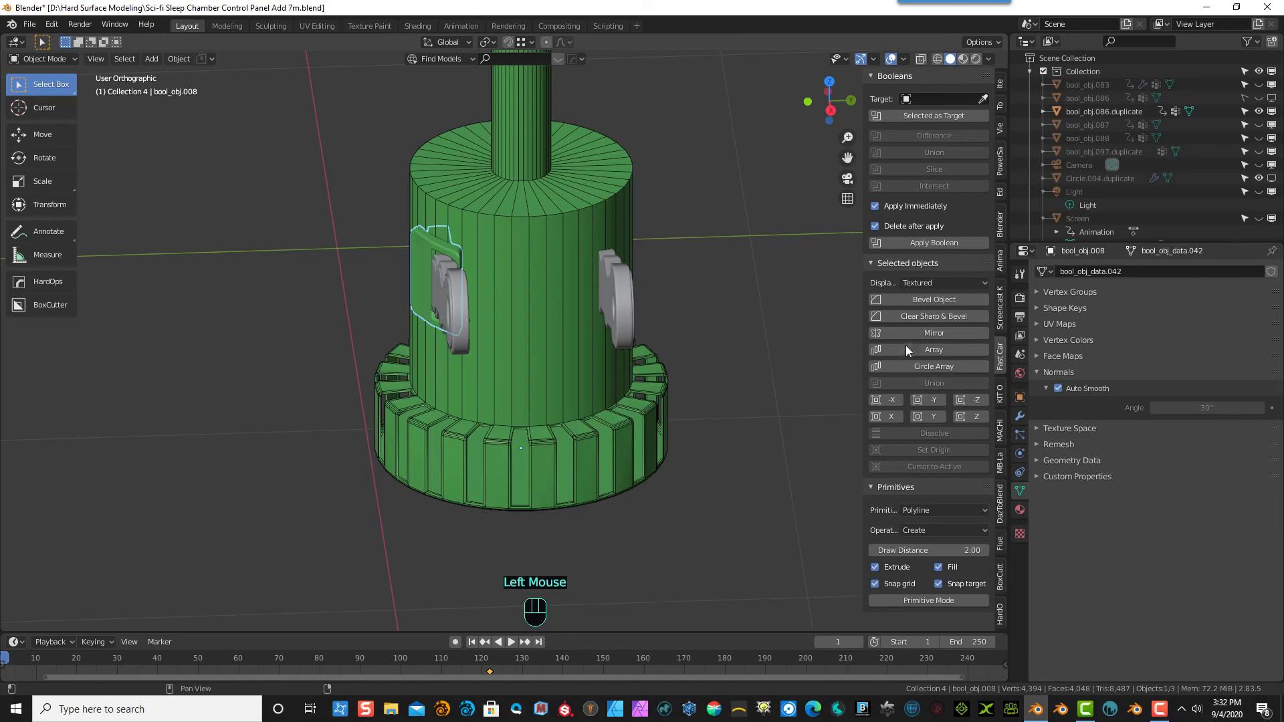
pyautogui.click(927, 335)
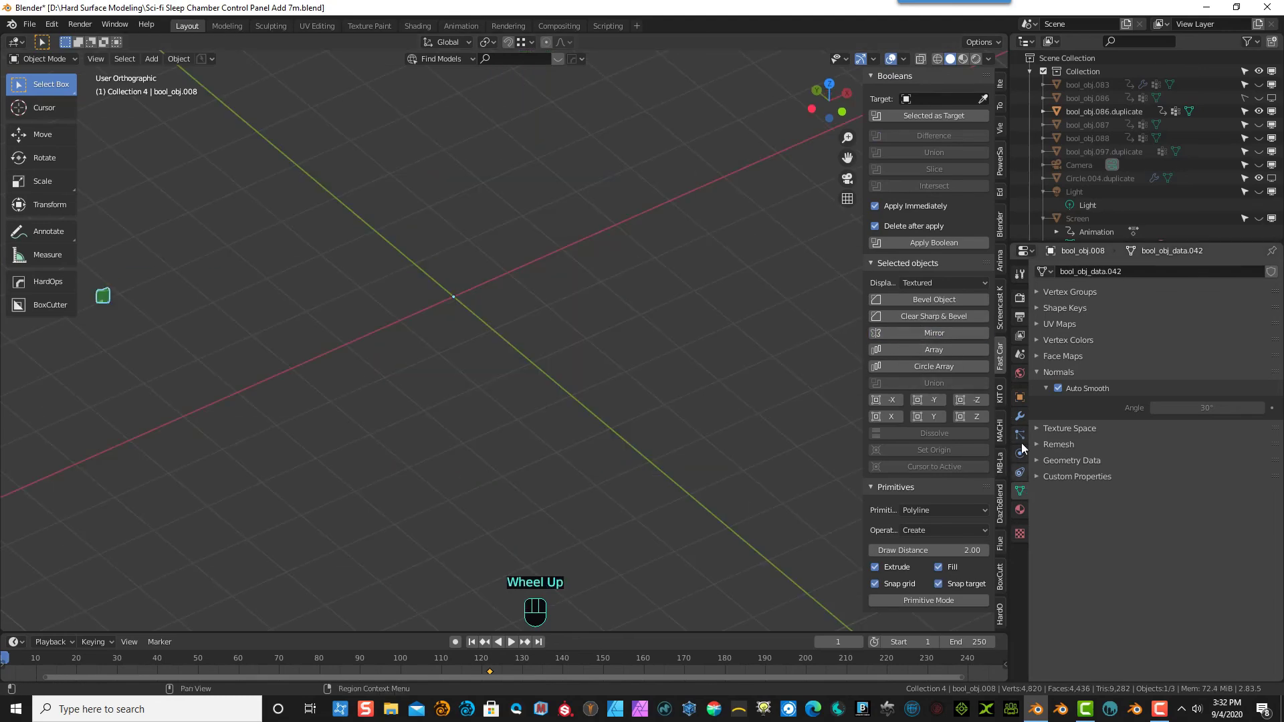
pyautogui.click(1020, 416)
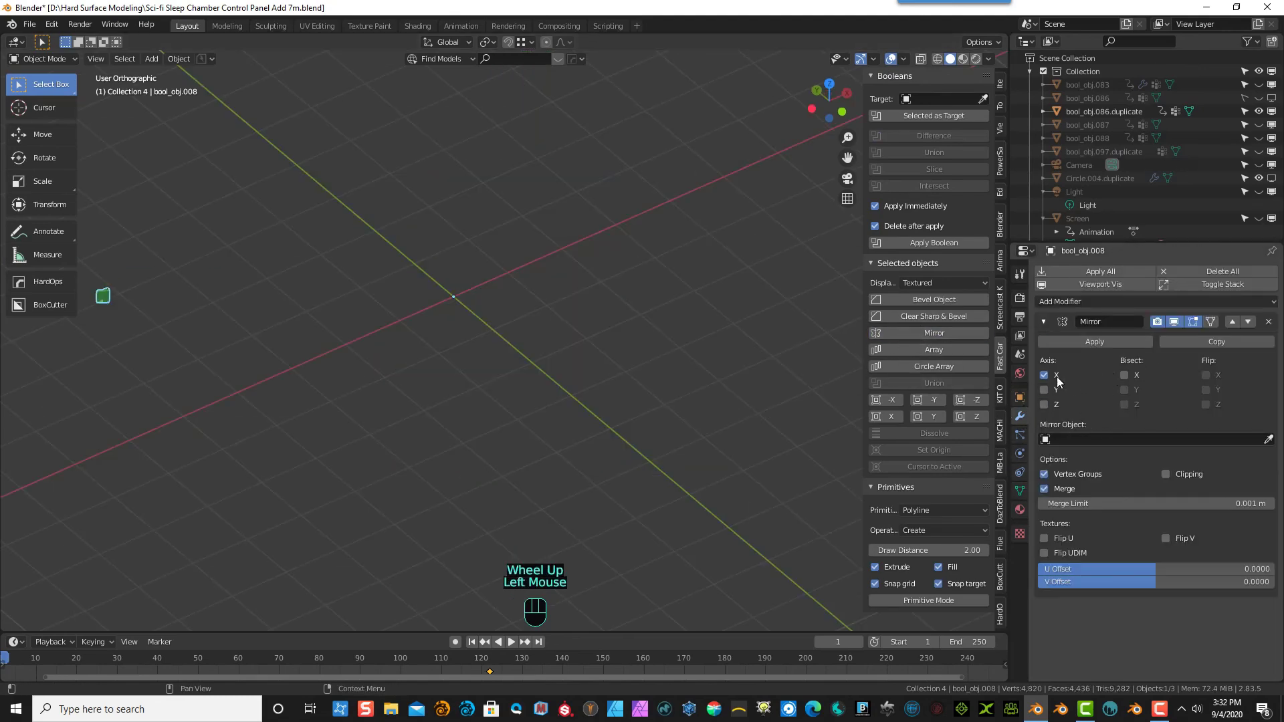
pyautogui.scroll(-3, 800, 361)
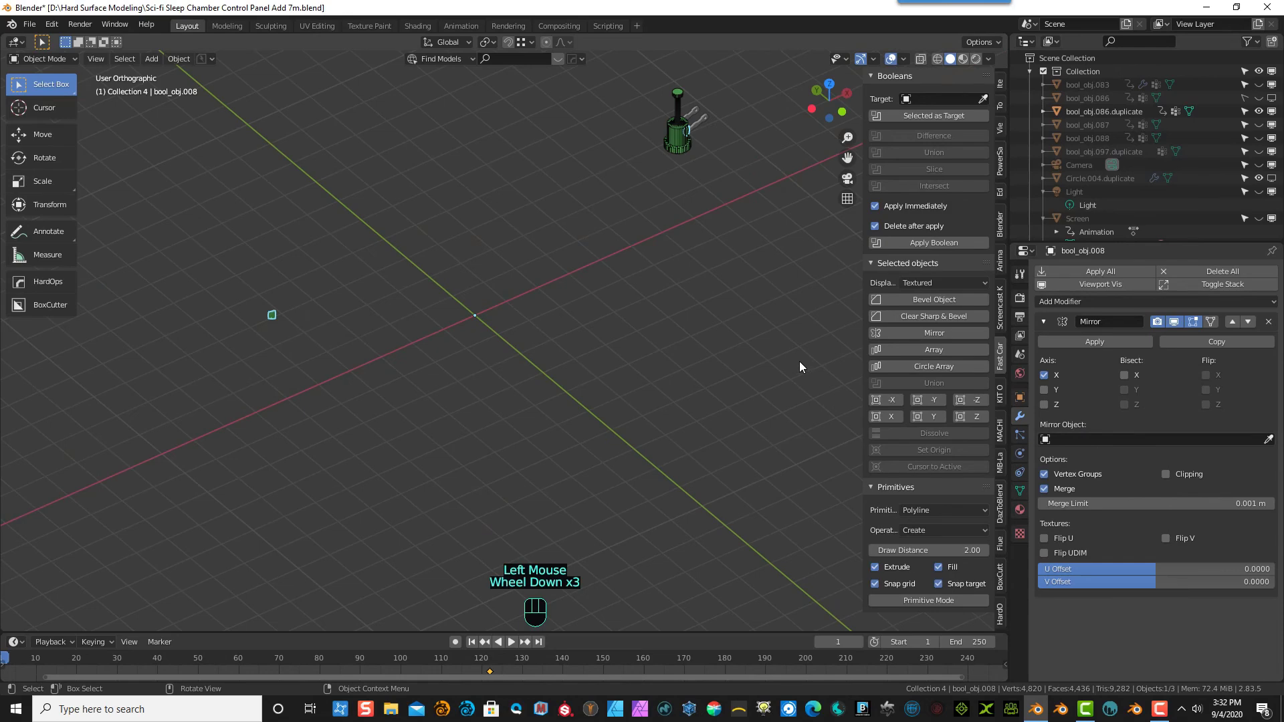
pyautogui.click(1044, 376)
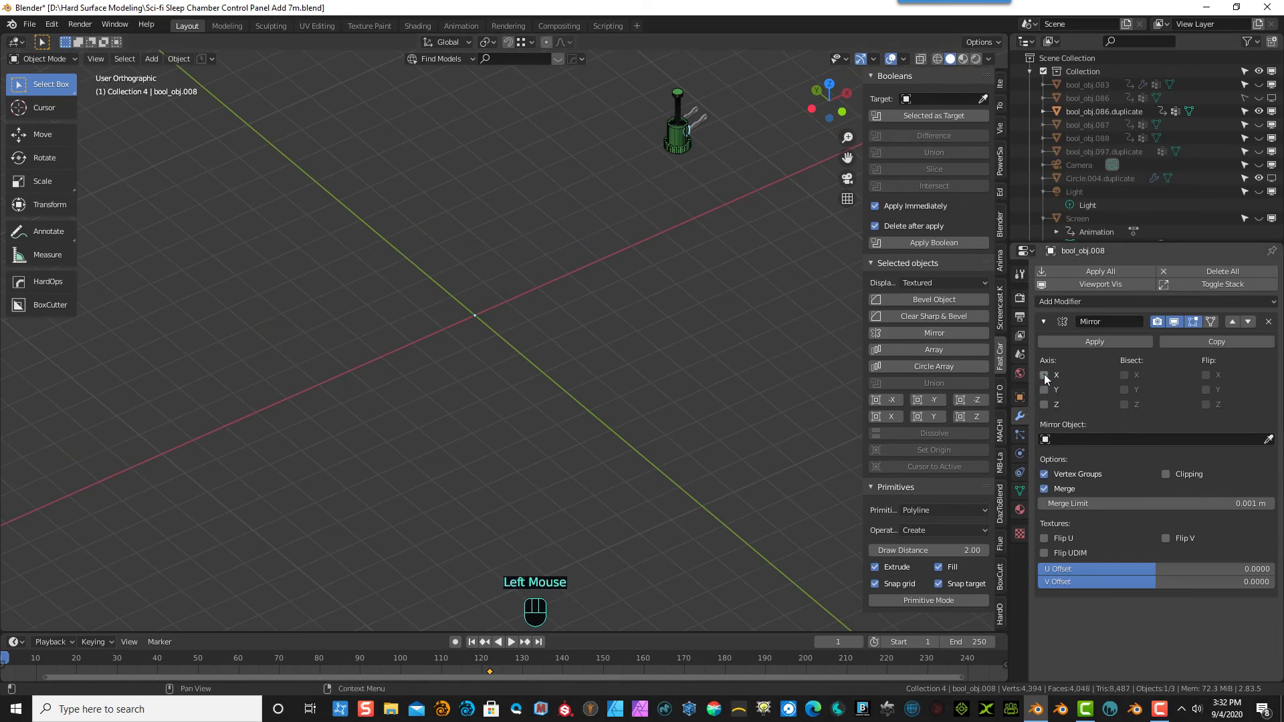
pyautogui.click(1045, 390)
# - In Edit Mode, add a loop cut around the bracket's rear rim against the cylinder at factor 1.000, and return to Object Mode
pyautogui.moveTo(756, 374); pyautogui.dragTo(586, 335, button='middle')
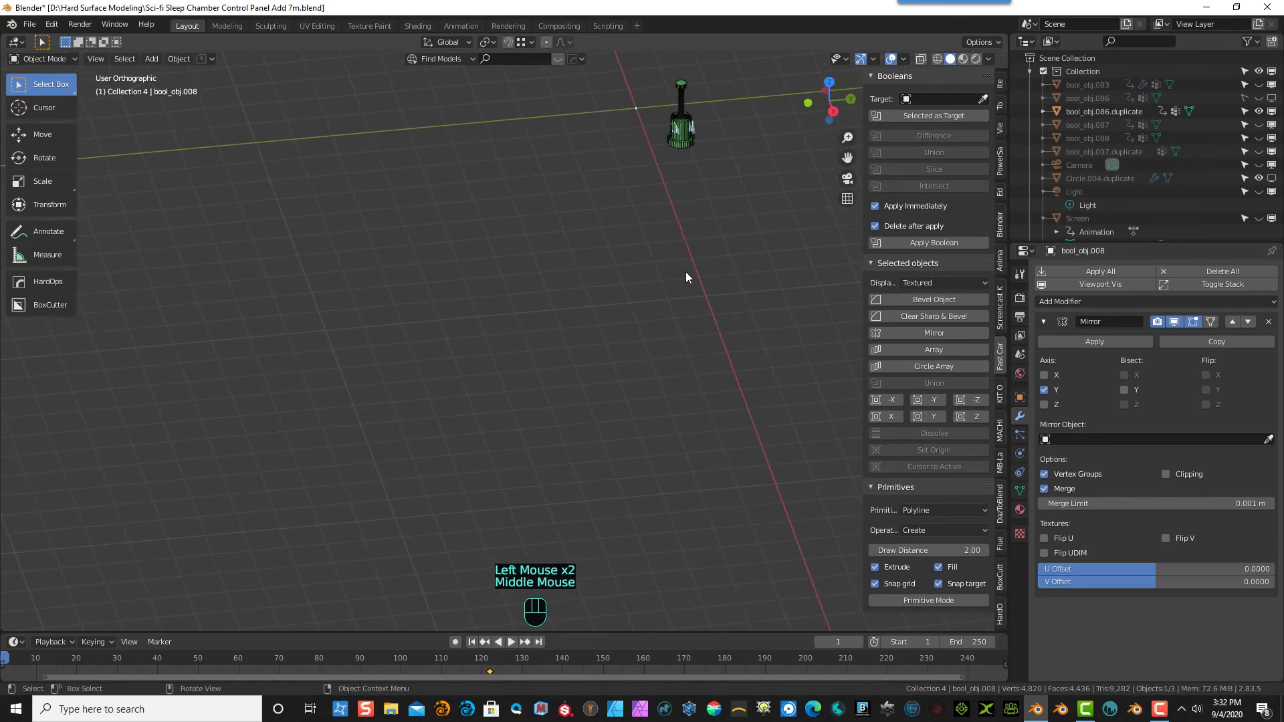
pyautogui.scroll(3, 689, 275)
pyautogui.moveTo(848, 158); pyautogui.dragTo(660, 295)
pyautogui.scroll(5, 652, 380)
pyautogui.moveTo(629, 349); pyautogui.dragTo(588, 335, button='middle')
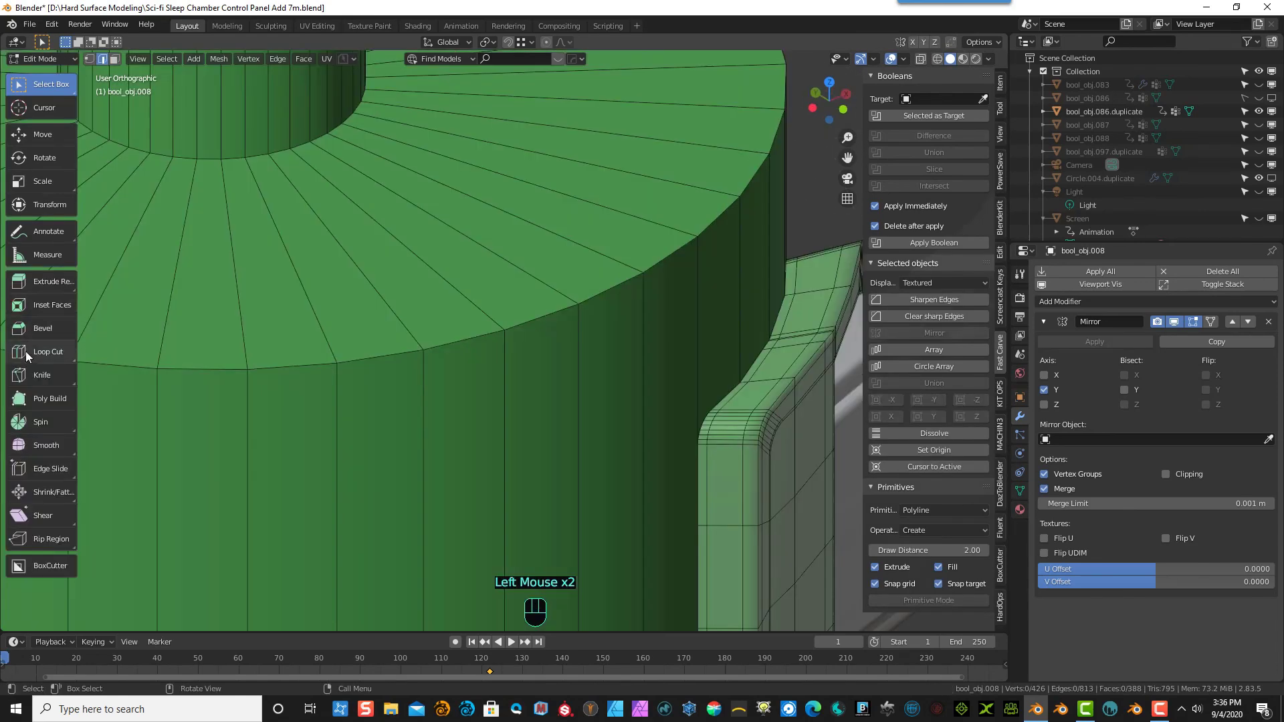
pyautogui.click(28, 353)
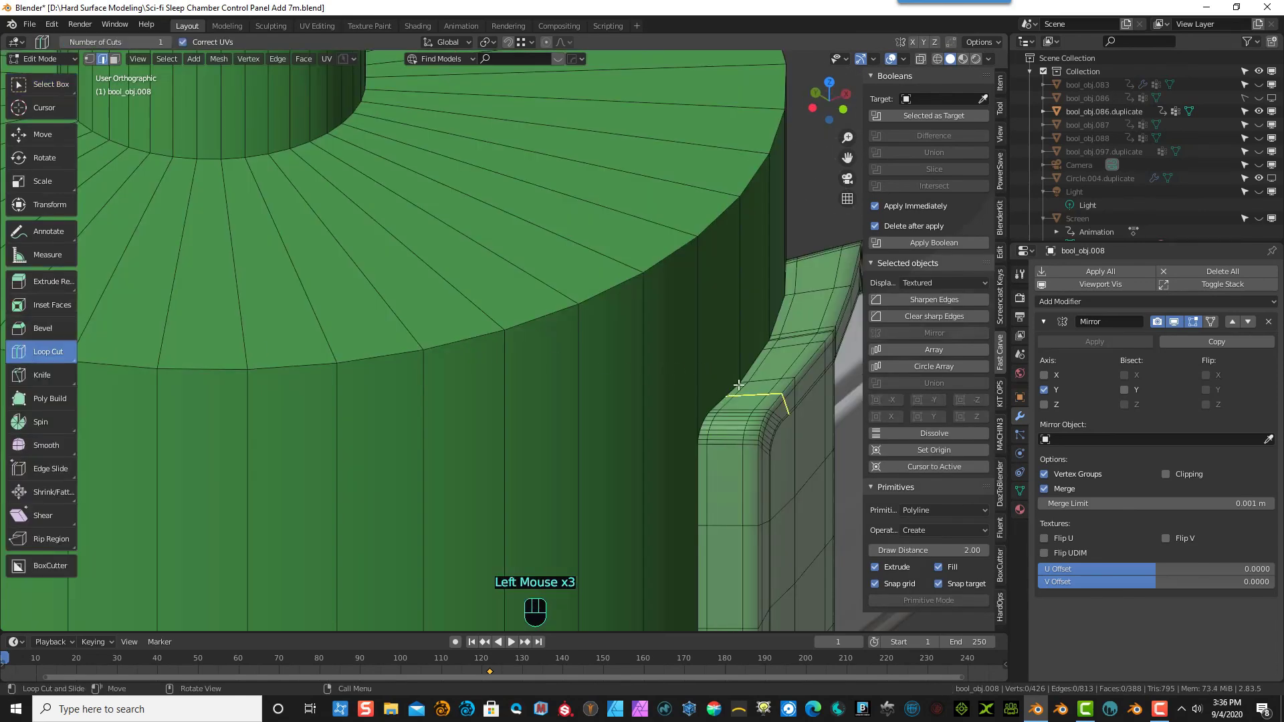
pyautogui.moveTo(738, 386); pyautogui.dragTo(739, 380)
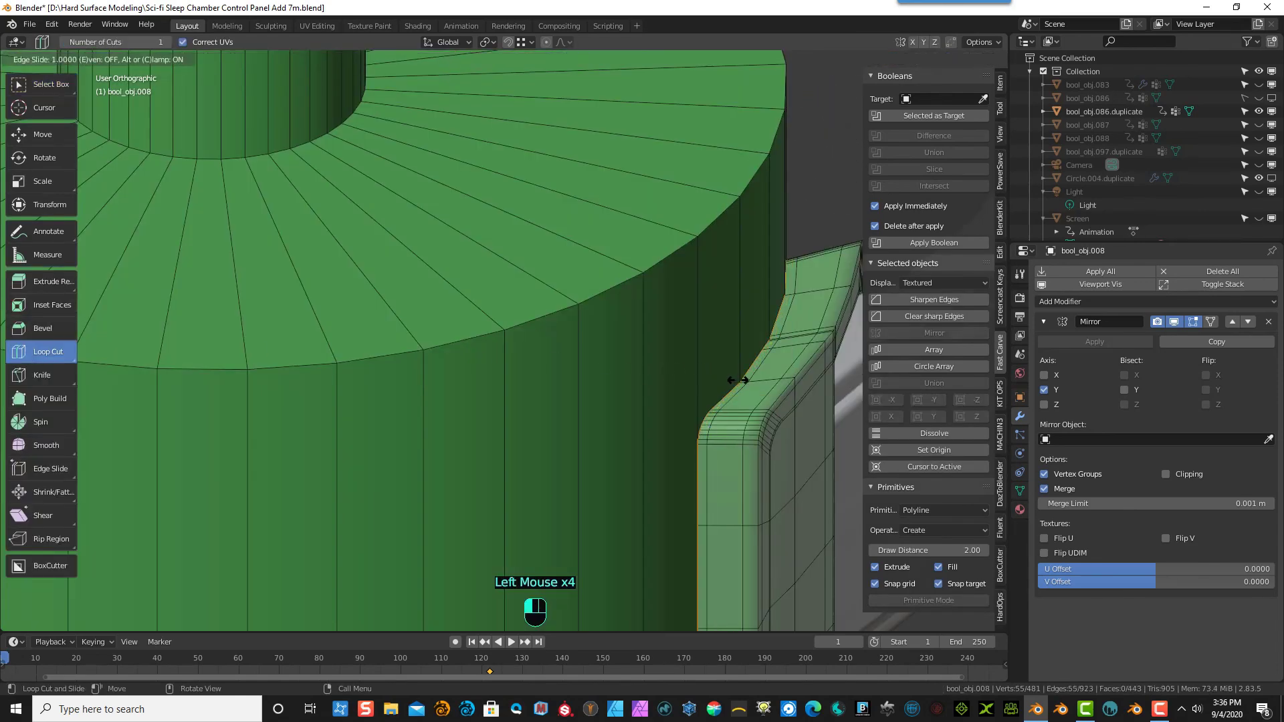
pyautogui.scroll(-2, 796, 211)
pyautogui.moveTo(796, 213); pyautogui.dragTo(790, 246, button='middle')
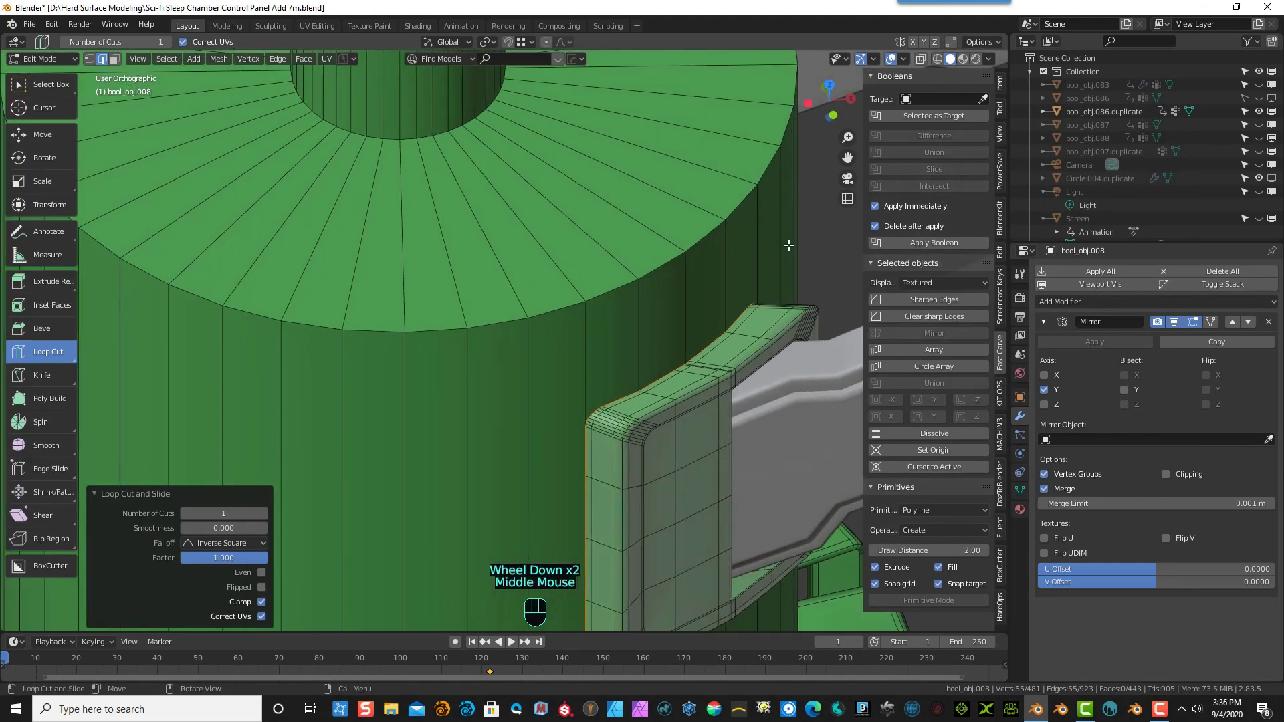
pyautogui.click(831, 248)
pyautogui.click(35, 59)
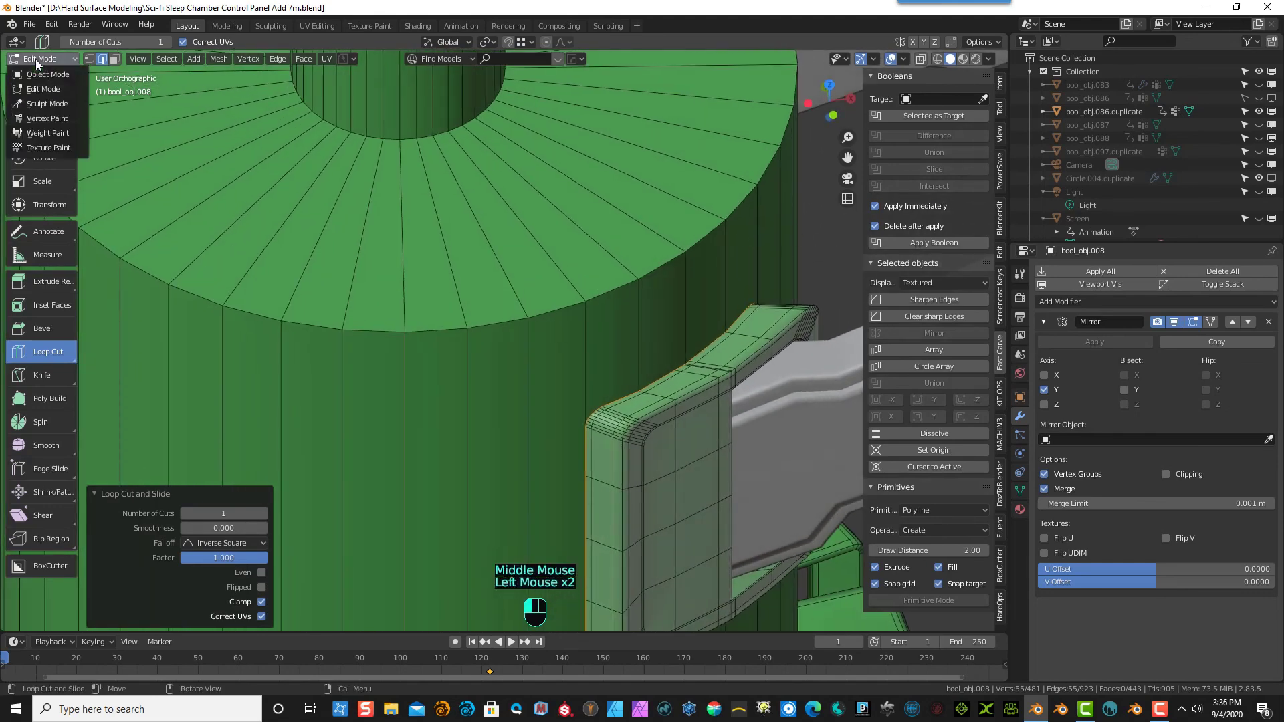
pyautogui.click(43, 70)
pyautogui.scroll(-2, 519, 287)
pyautogui.scroll(-2, 608, 362)
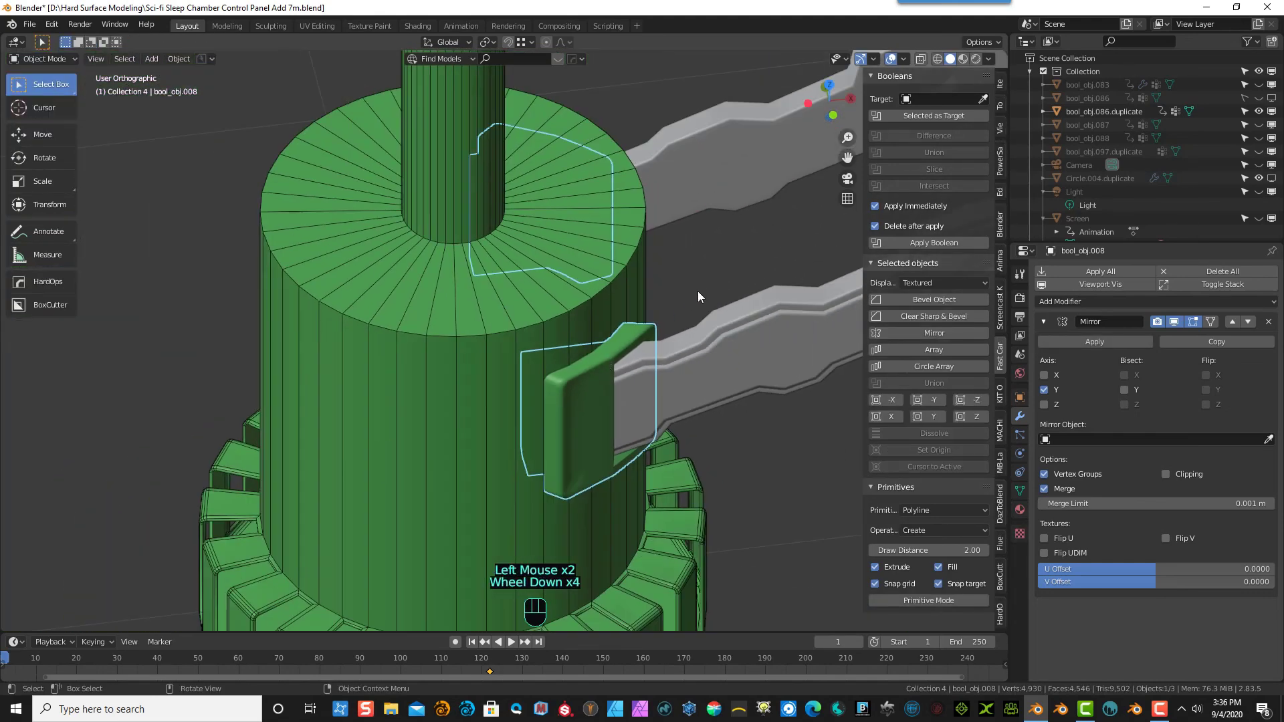
# - Apply the bracket's Mirror modifier to make the second arm's copy real geometry
pyautogui.moveTo(697, 291); pyautogui.dragTo(590, 255, button='middle')
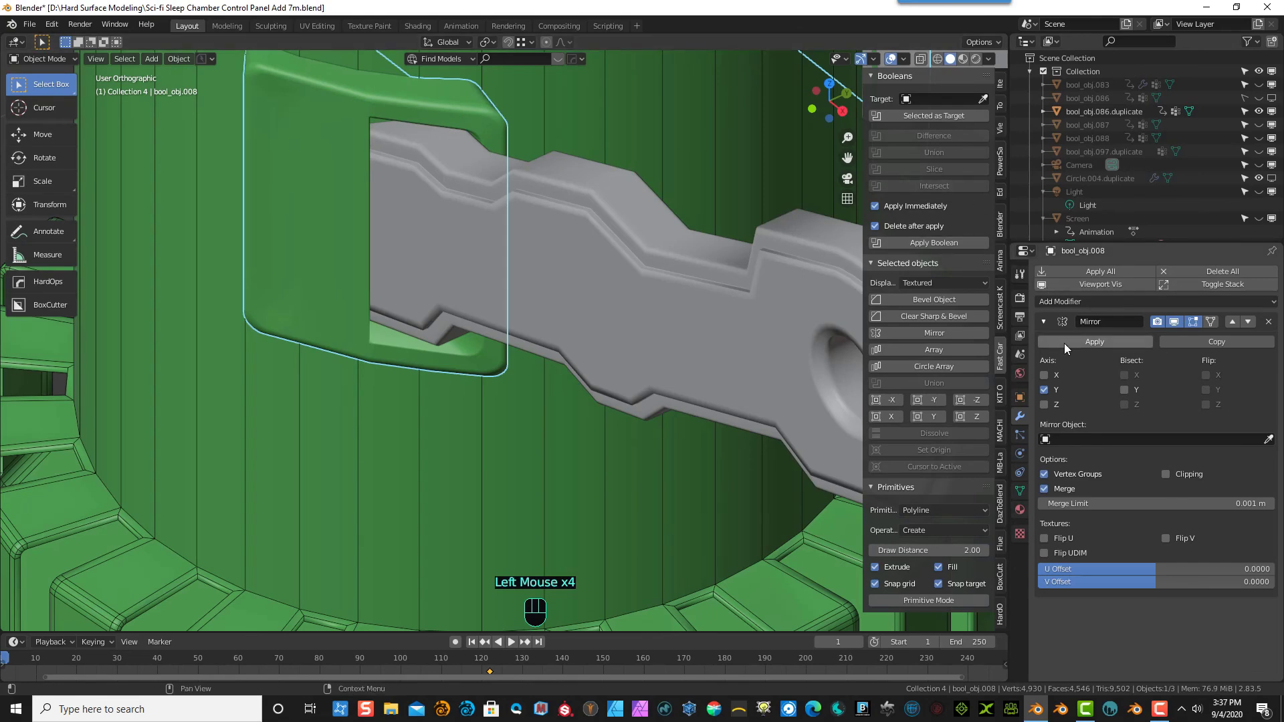
pyautogui.click(1066, 344)
pyautogui.scroll(-2, 606, 218)
pyautogui.moveTo(609, 213); pyautogui.dragTo(552, 256, button='middle')
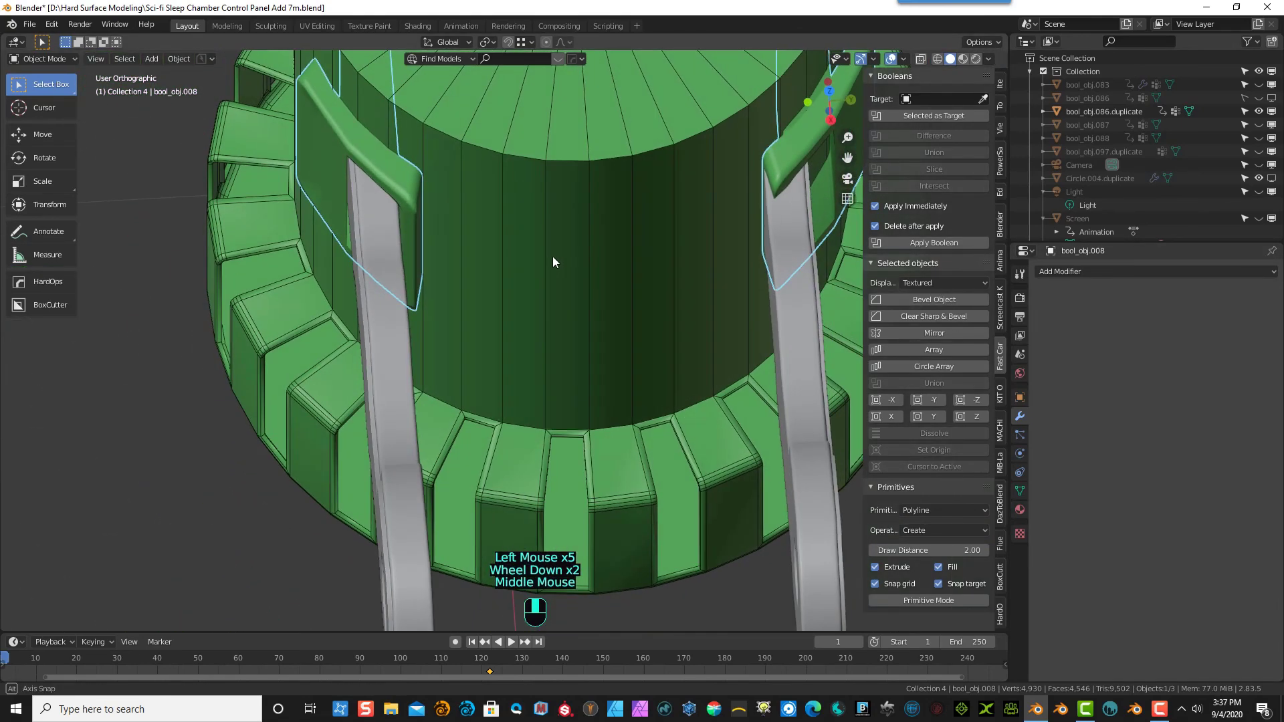
# - In Edit Mode, select the bracket's entire mirrored half on the second arm and move it about -0.0156 m along Y against the cylinder
pyautogui.click(808, 126)
pyautogui.click(812, 133)
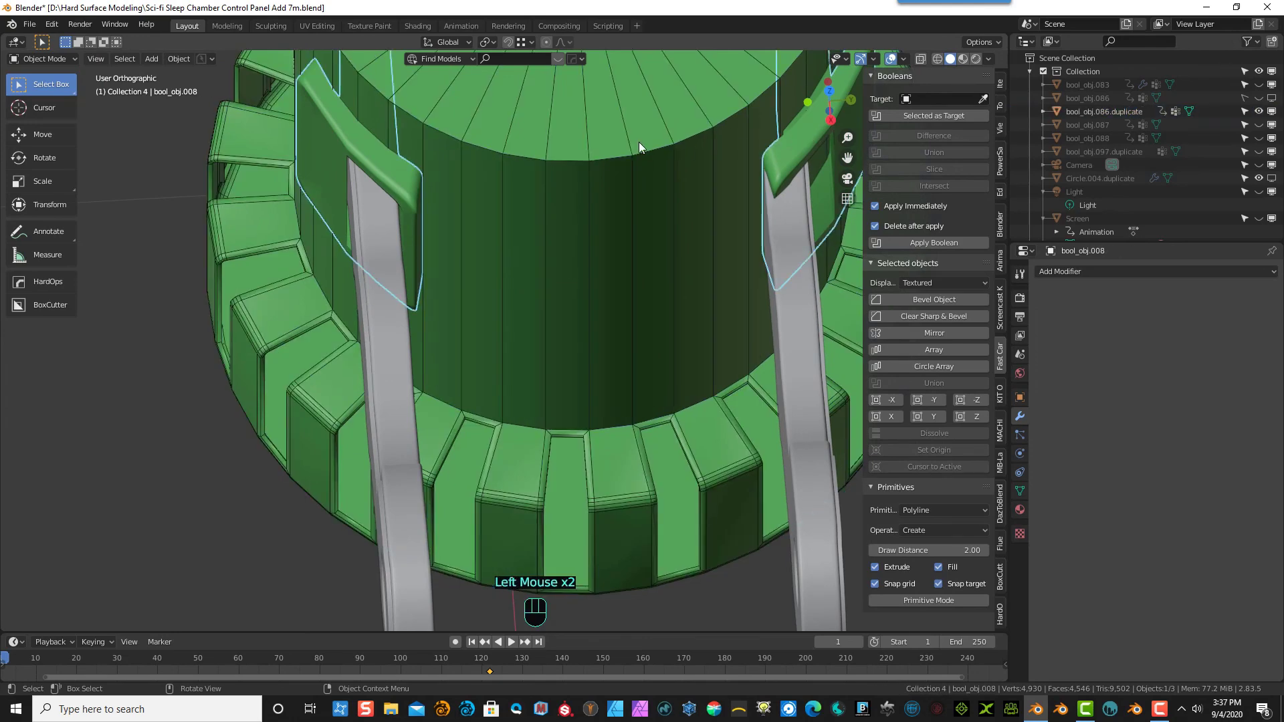
pyautogui.click(312, 116)
pyautogui.click(313, 110)
pyautogui.press('Tab')
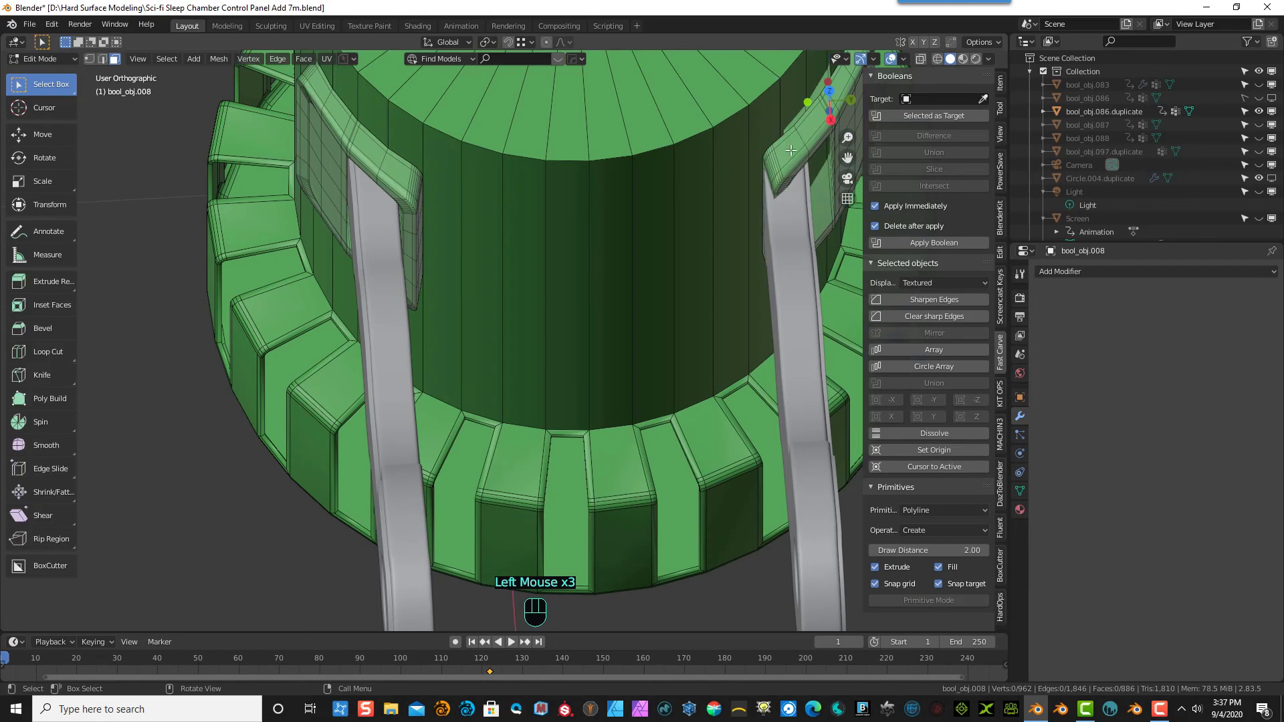
pyautogui.click(791, 158)
pyautogui.press('ctrl')
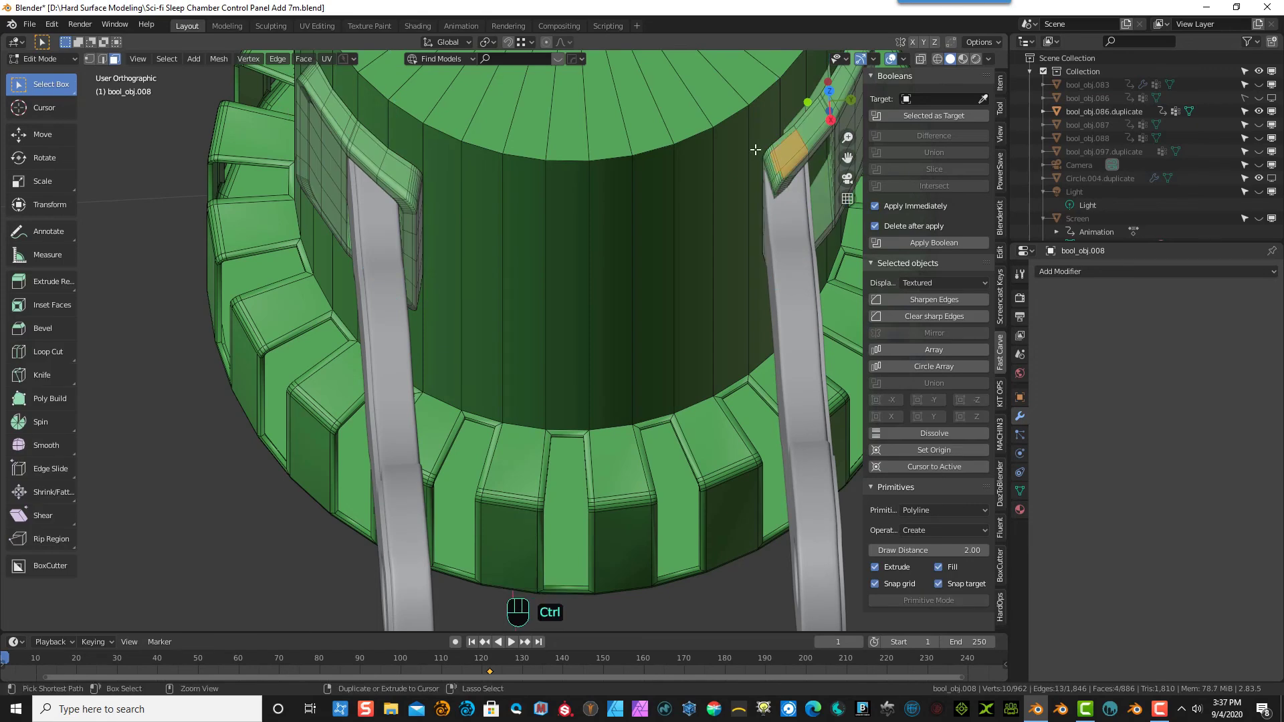
pyautogui.press('ctrl+KP_Add')
pyautogui.press('ctrl+KP_Add')
pyautogui.press('ctrl+KP_Add')
pyautogui.press('ctrl+KP_Add')
pyautogui.press('ctrl+KP_Add')
pyautogui.press('ctrl+KP_Add')
pyautogui.press('ctrl+KP_Add')
pyautogui.press('ctrl+KP_Add')
pyautogui.press('ctrl+KP_Add')
pyautogui.press('ctrl+KP_Add')
pyautogui.press('ctrl+KP_Add')
pyautogui.press('ctrl+KP_Add')
pyautogui.press('ctrl+KP_Add')
pyautogui.press('ctrl+KP_Add')
pyautogui.press('ctrl+KP_Add')
pyautogui.press('ctrl+KP_Add')
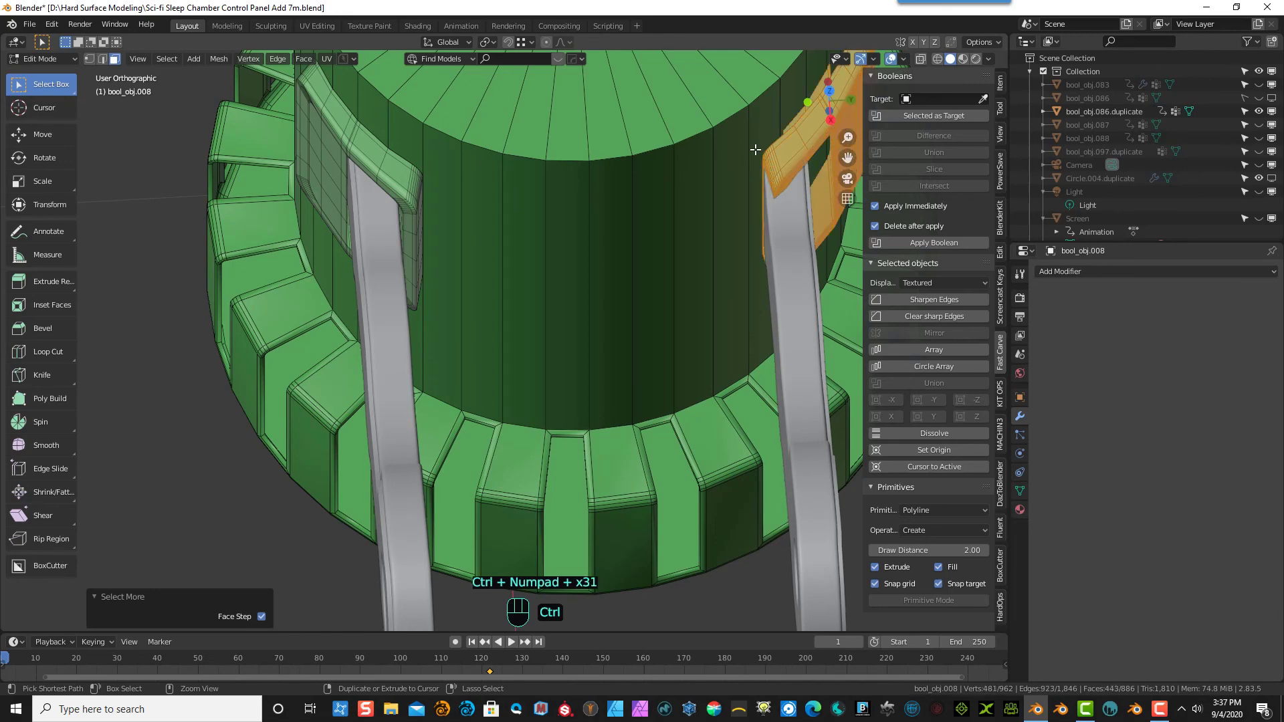
pyautogui.press('ctrl+KP_Add')
pyautogui.press('ctrl+KP_Add')
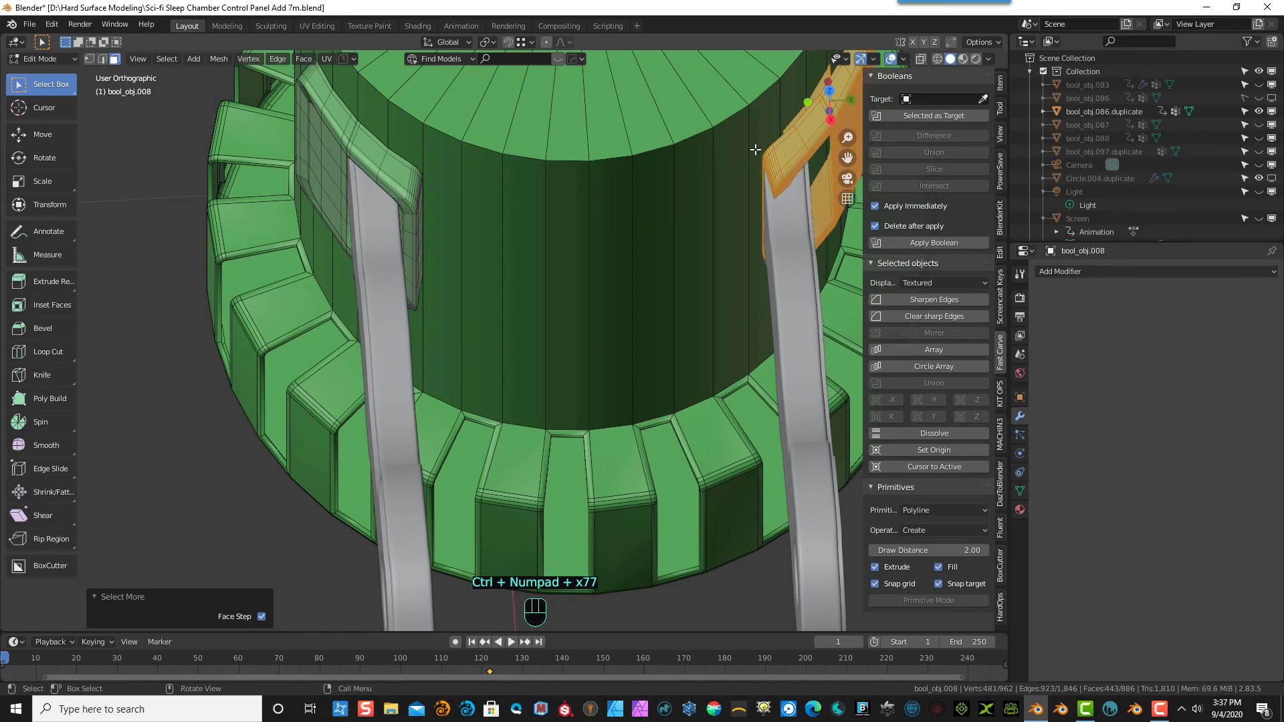
pyautogui.press('KP_7')
pyautogui.scroll(-3, 756, 150)
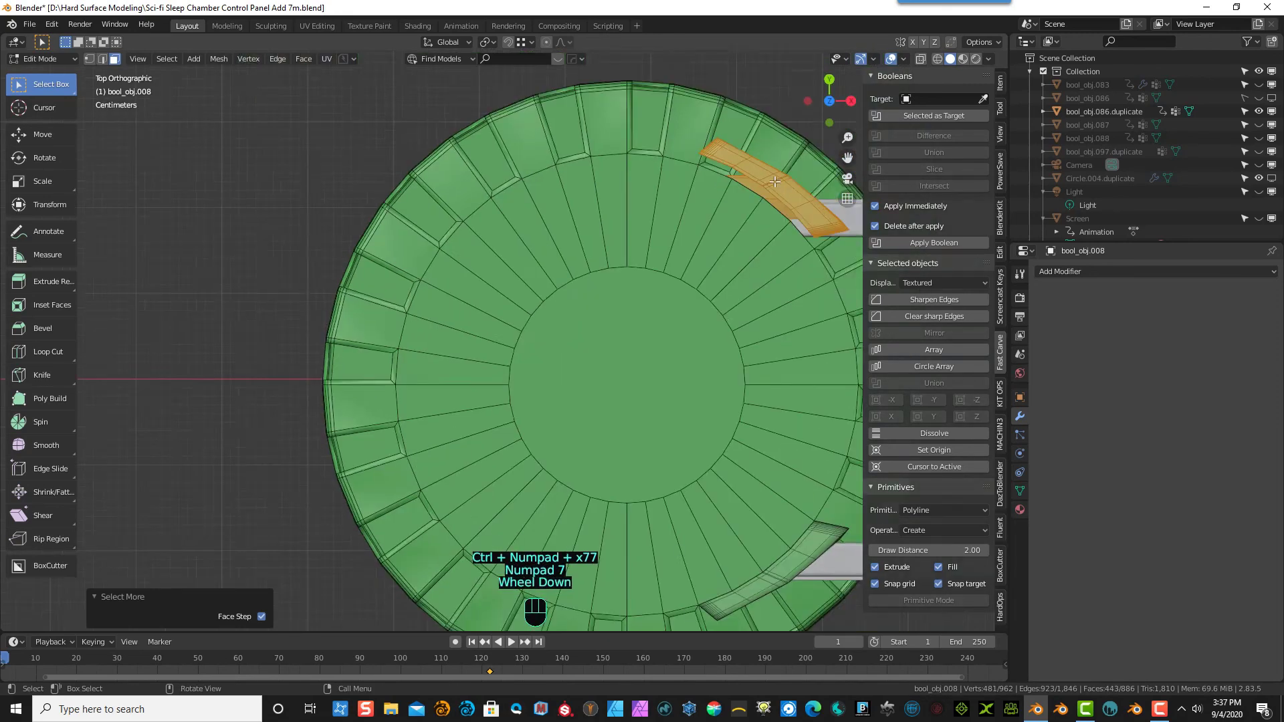
pyautogui.scroll(1, 828, 303)
pyautogui.scroll(1, 828, 303)
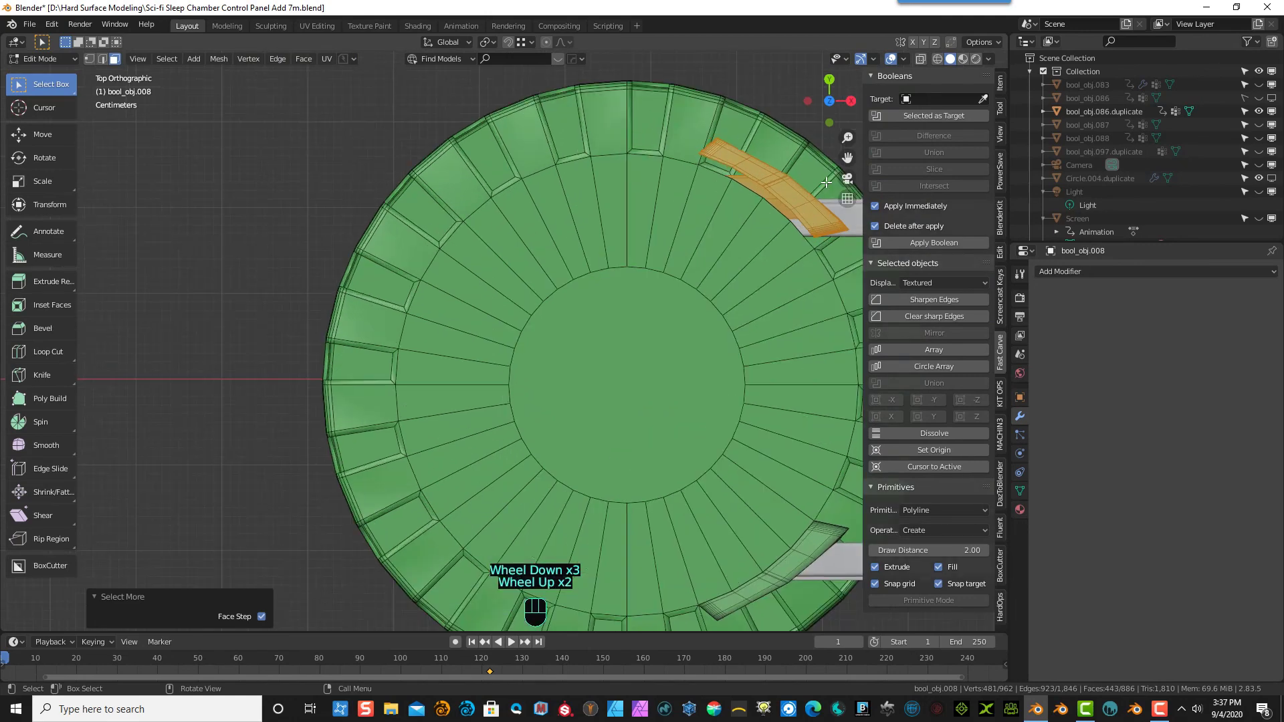
pyautogui.moveTo(848, 158); pyautogui.dragTo(735, 134)
pyautogui.moveTo(656, 213); pyautogui.dragTo(546, 262)
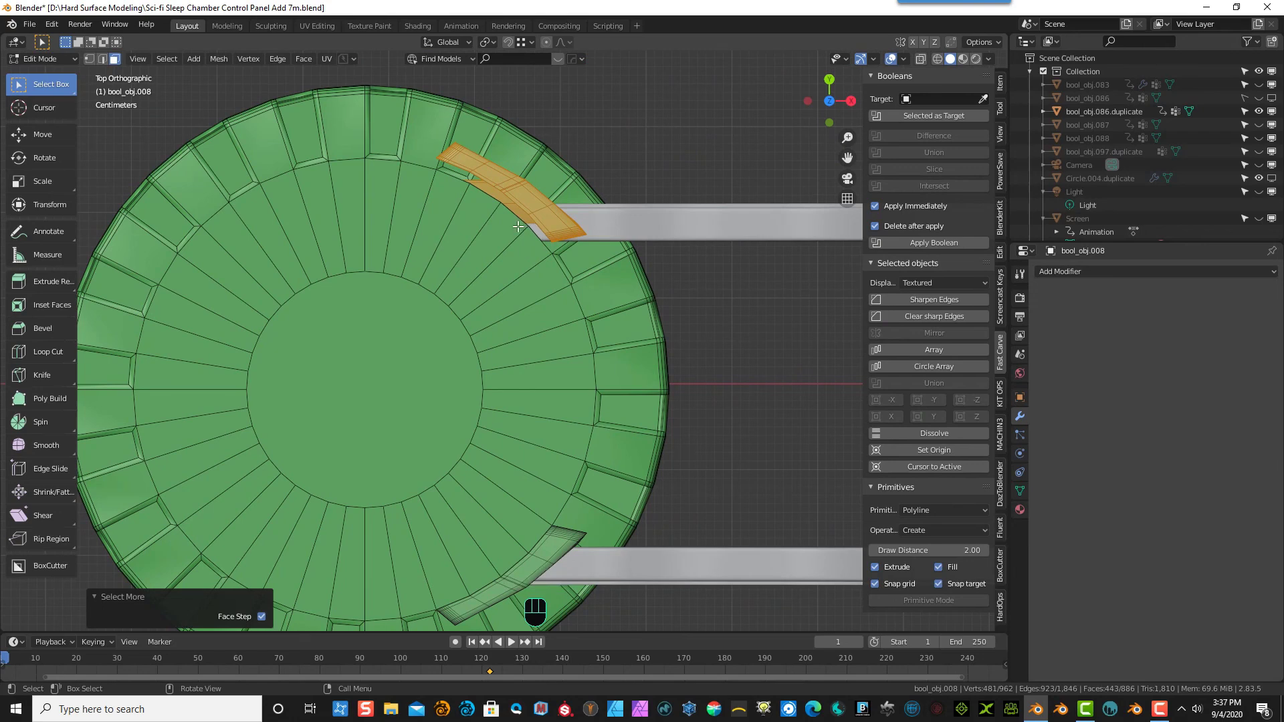
pyautogui.press('g')
pyautogui.press('y')
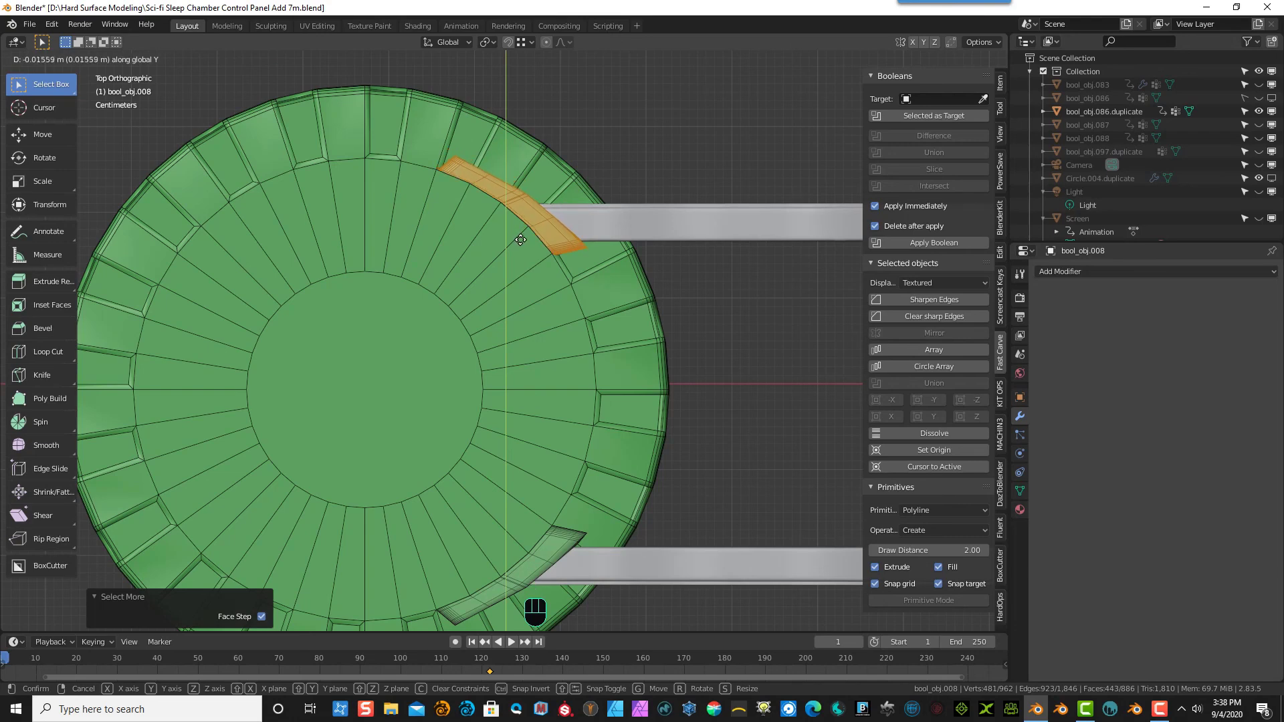
pyautogui.click(520, 239)
pyautogui.click(690, 139)
pyautogui.moveTo(690, 139); pyautogui.dragTo(561, 62, button='middle')
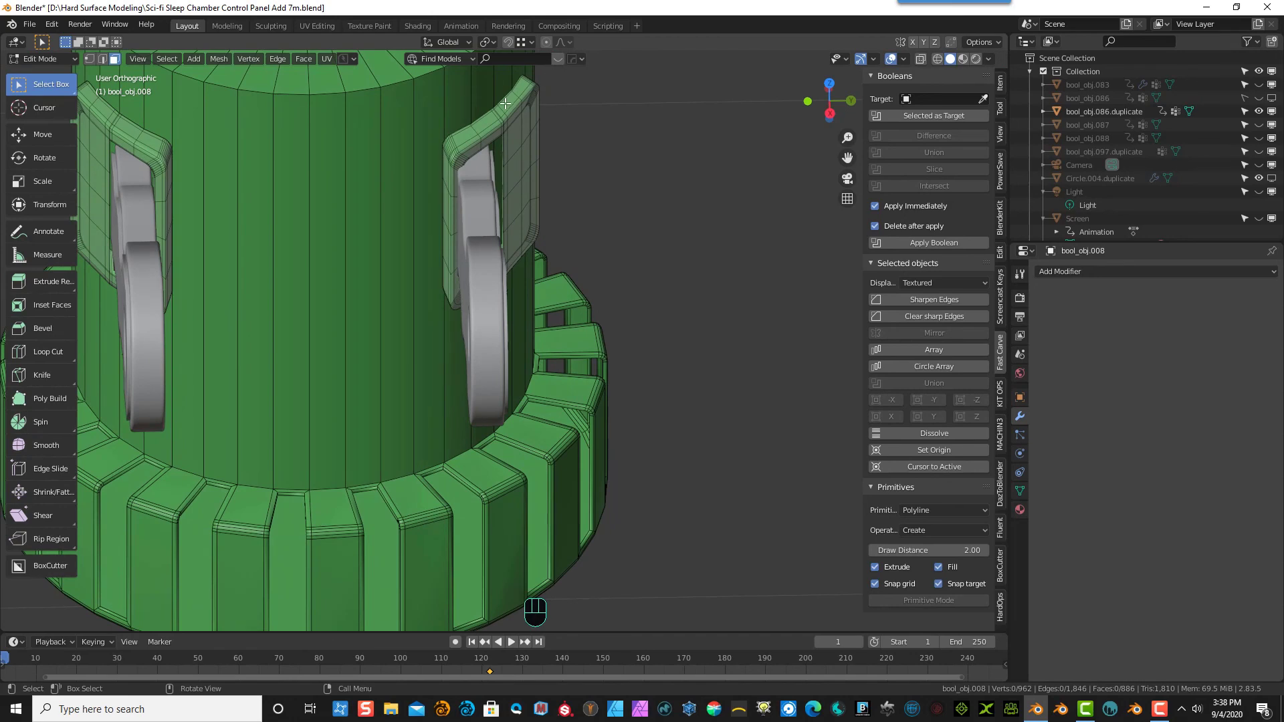
# - Reselect the whole second-arm bracket half from the top view and move it 0.003741 m along Y
pyautogui.moveTo(505, 104); pyautogui.dragTo(495, 150, button='middle')
pyautogui.scroll(-2, 522, 284)
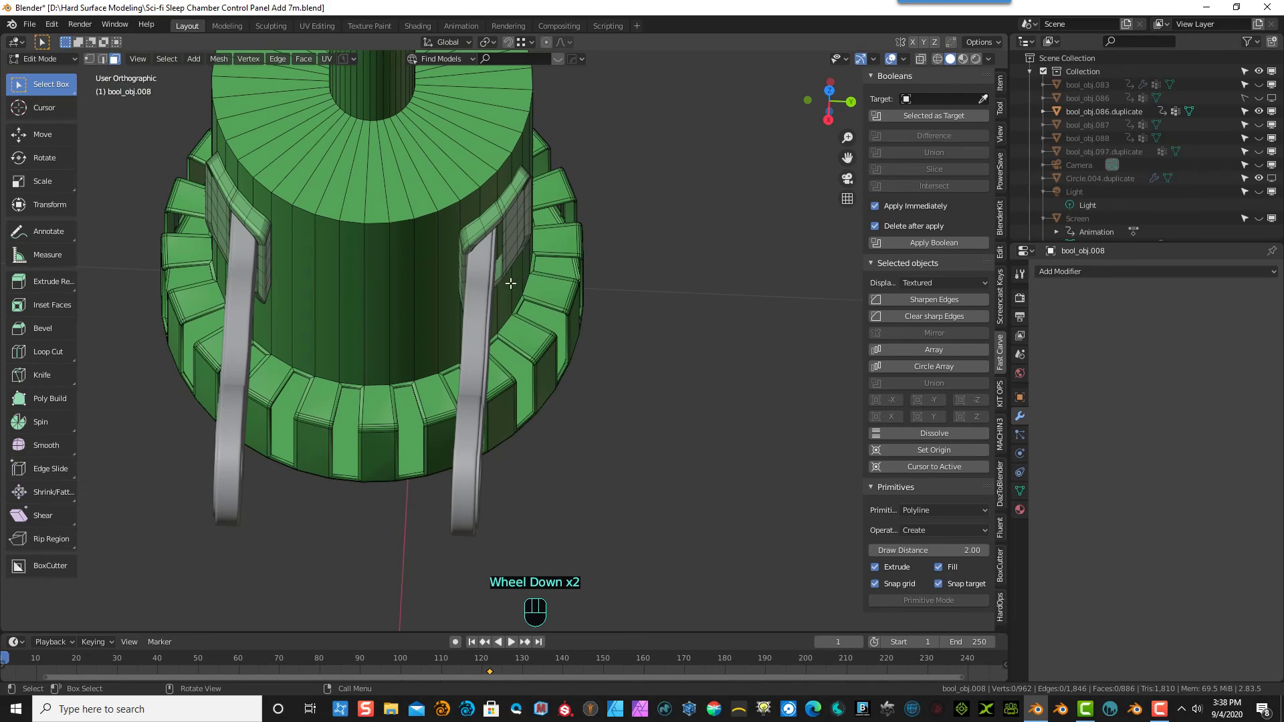
pyautogui.press('KP_7')
pyautogui.scroll(-10, 508, 332)
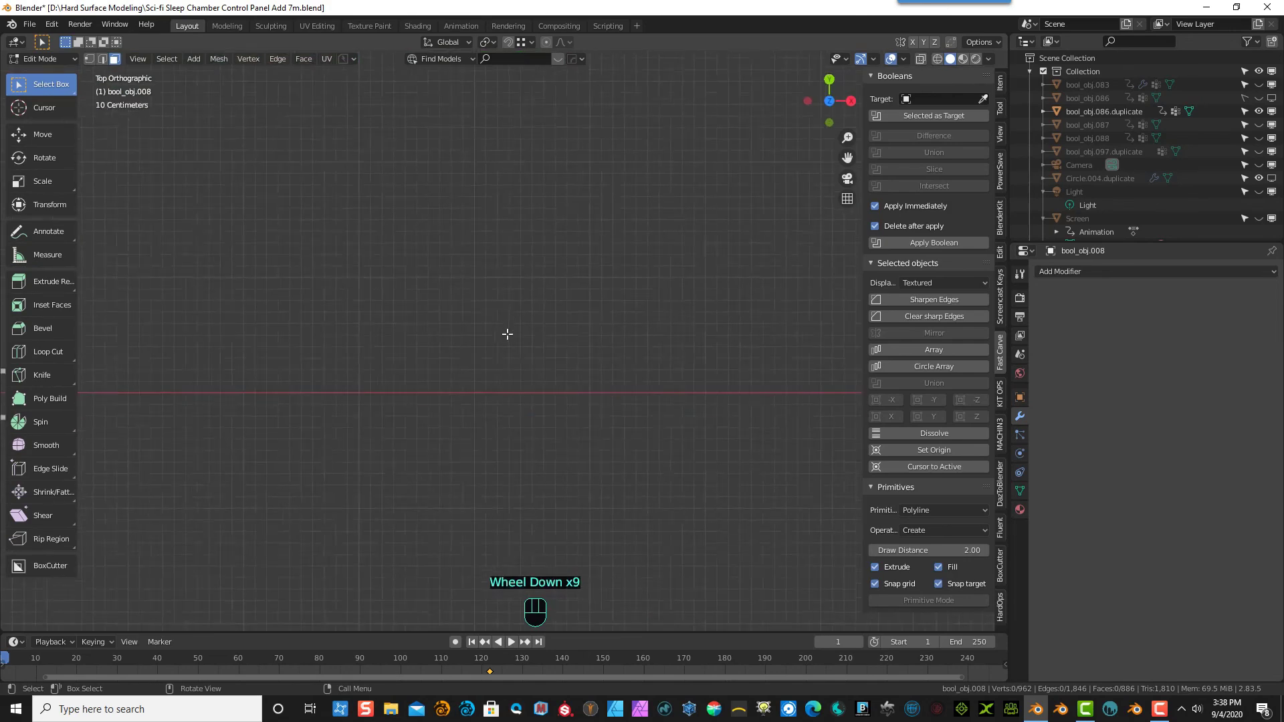
pyautogui.scroll(4, 586, 248)
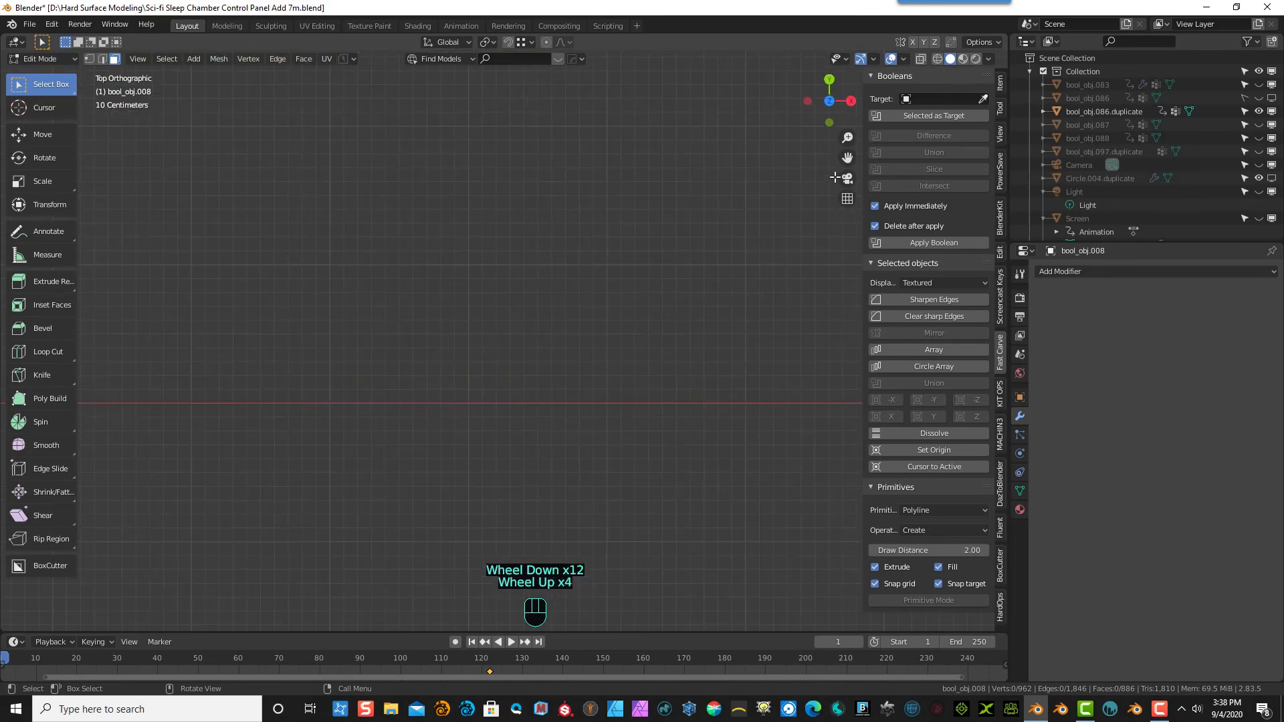
pyautogui.moveTo(848, 157); pyautogui.dragTo(774, 190)
pyautogui.scroll(3, 393, 427)
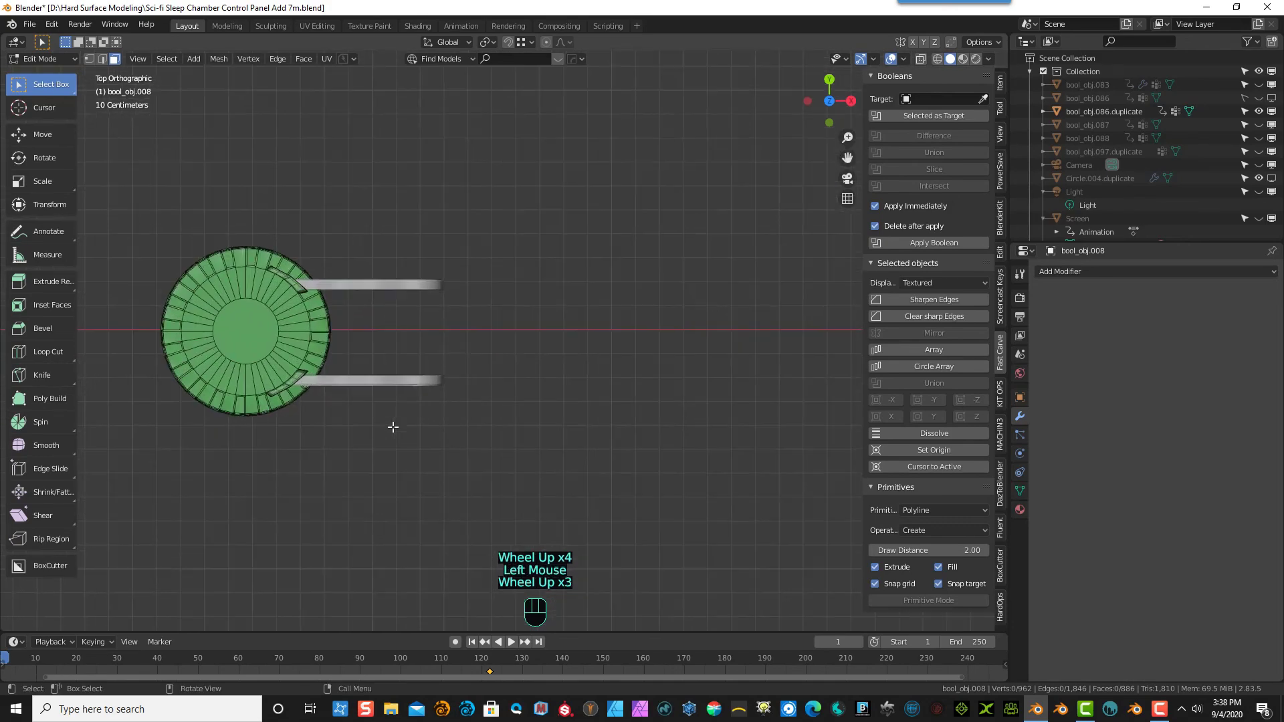
pyautogui.scroll(3, 355, 400)
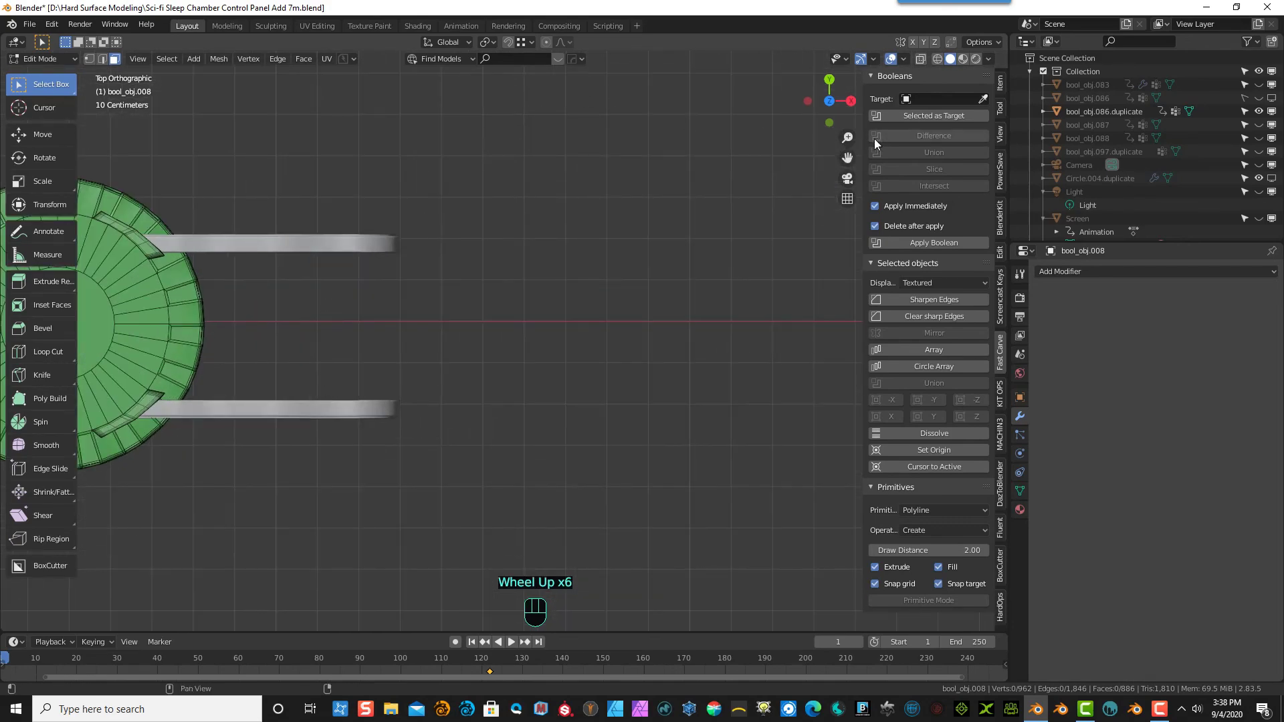
pyautogui.moveTo(848, 157); pyautogui.dragTo(7, 199)
pyautogui.scroll(3, 731, 399)
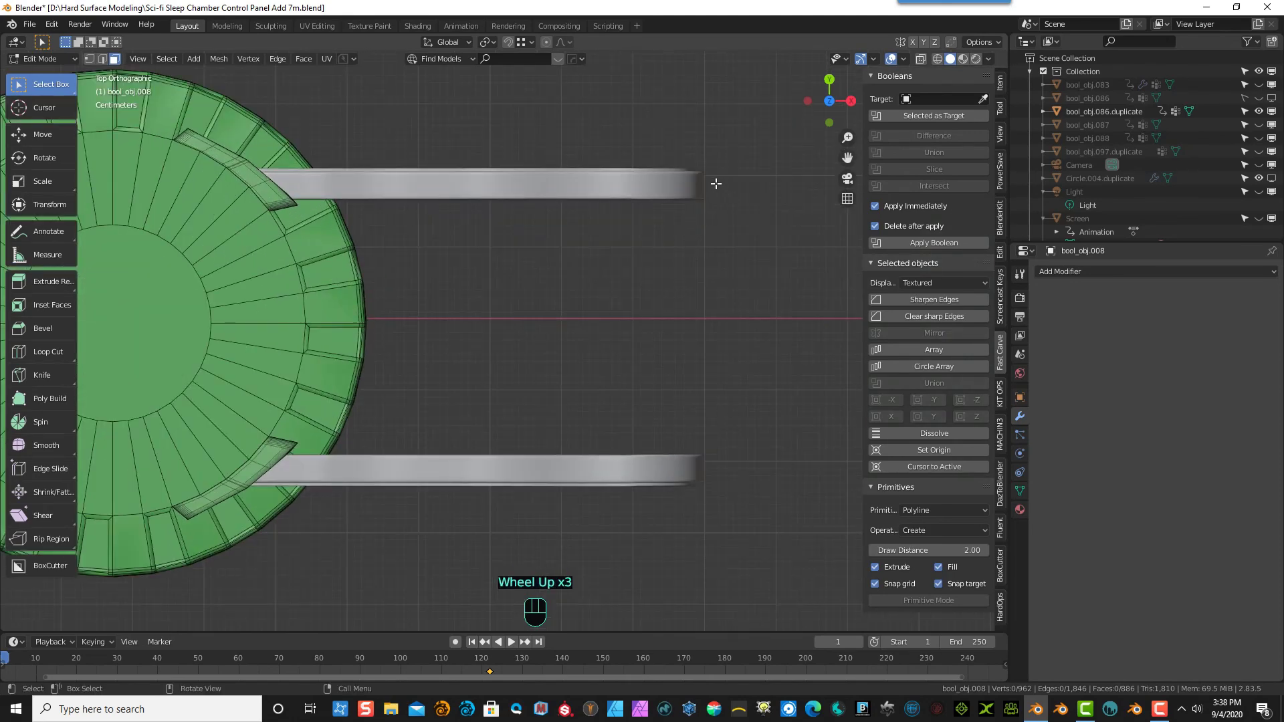
pyautogui.scroll(-3, 723, 182)
pyautogui.click(437, 260)
pyautogui.click(436, 259)
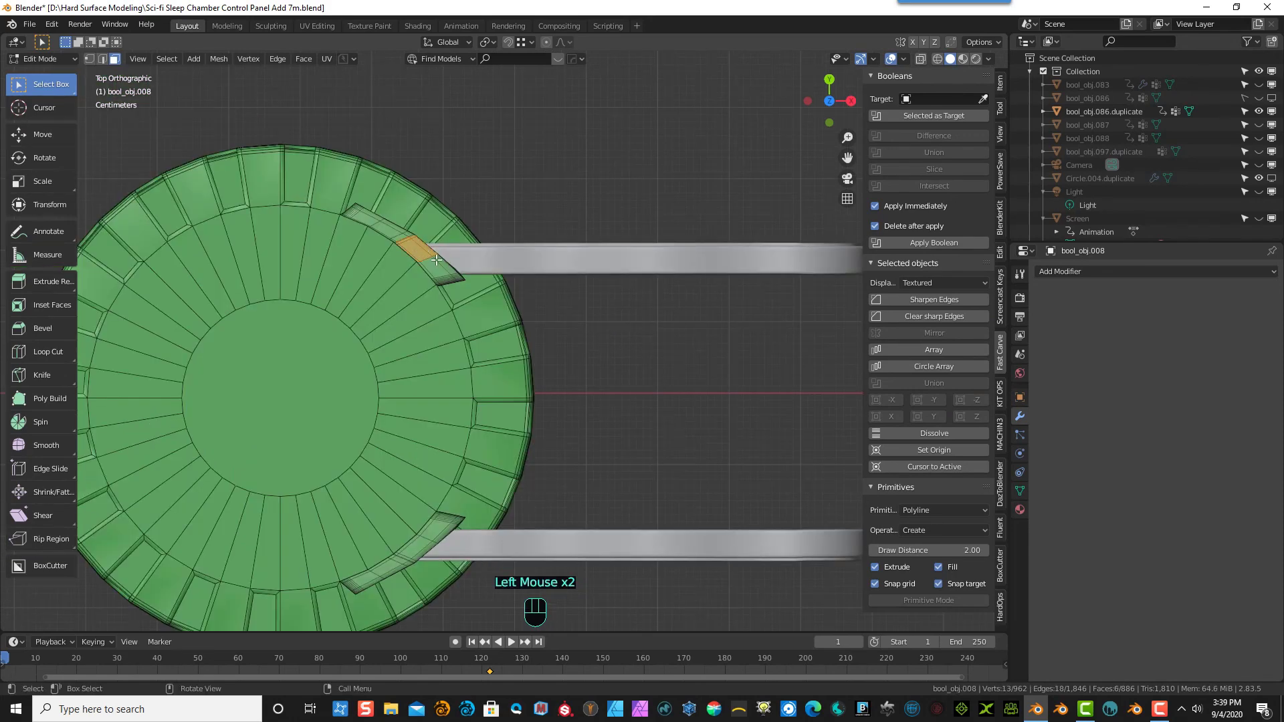
pyautogui.press('ctrl+KP_Add')
pyautogui.press('ctrl+KP_Add')
pyautogui.press('ctrl+KP_Add')
pyautogui.press('ctrl+KP_Add')
pyautogui.press('ctrl+KP_Add')
pyautogui.press('ctrl+KP_Add')
pyautogui.press('ctrl+KP_Add')
pyautogui.press('ctrl+KP_Add')
pyautogui.press('ctrl+KP_Add')
pyautogui.press('ctrl+KP_Add')
pyautogui.press('ctrl+KP_Add')
pyautogui.press('ctrl+KP_Add')
pyautogui.press('ctrl+KP_Add')
pyautogui.press('ctrl+KP_Add')
pyautogui.press('ctrl+KP_Add')
pyautogui.press('ctrl+KP_Add')
pyautogui.press('ctrl+KP_Add')
pyautogui.press('ctrl+KP_Add')
pyautogui.press('ctrl+KP_Add')
pyautogui.press('ctrl+KP_Add')
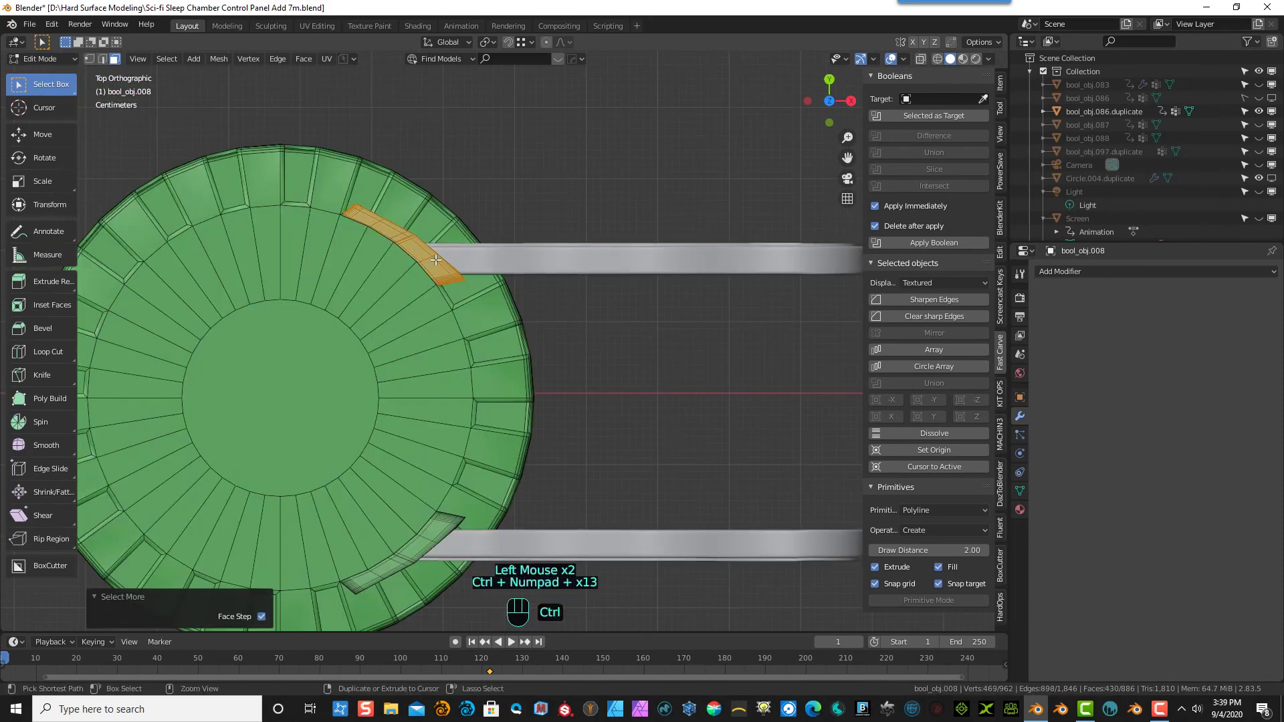
pyautogui.press('ctrl+KP_Add')
pyautogui.press('ctrl+KP_Add')
pyautogui.press('ctrl+KP_Add')
pyautogui.press('ctrl+KP_Add')
pyautogui.press('g')
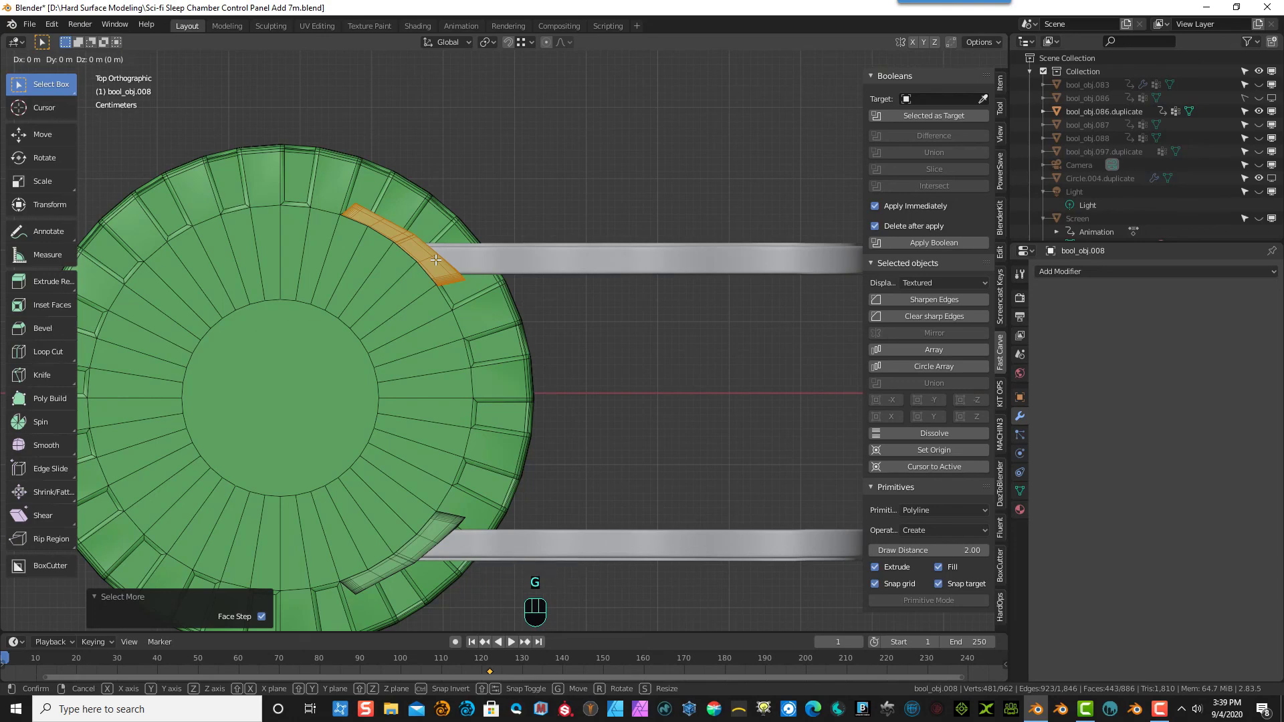
pyautogui.press('y')
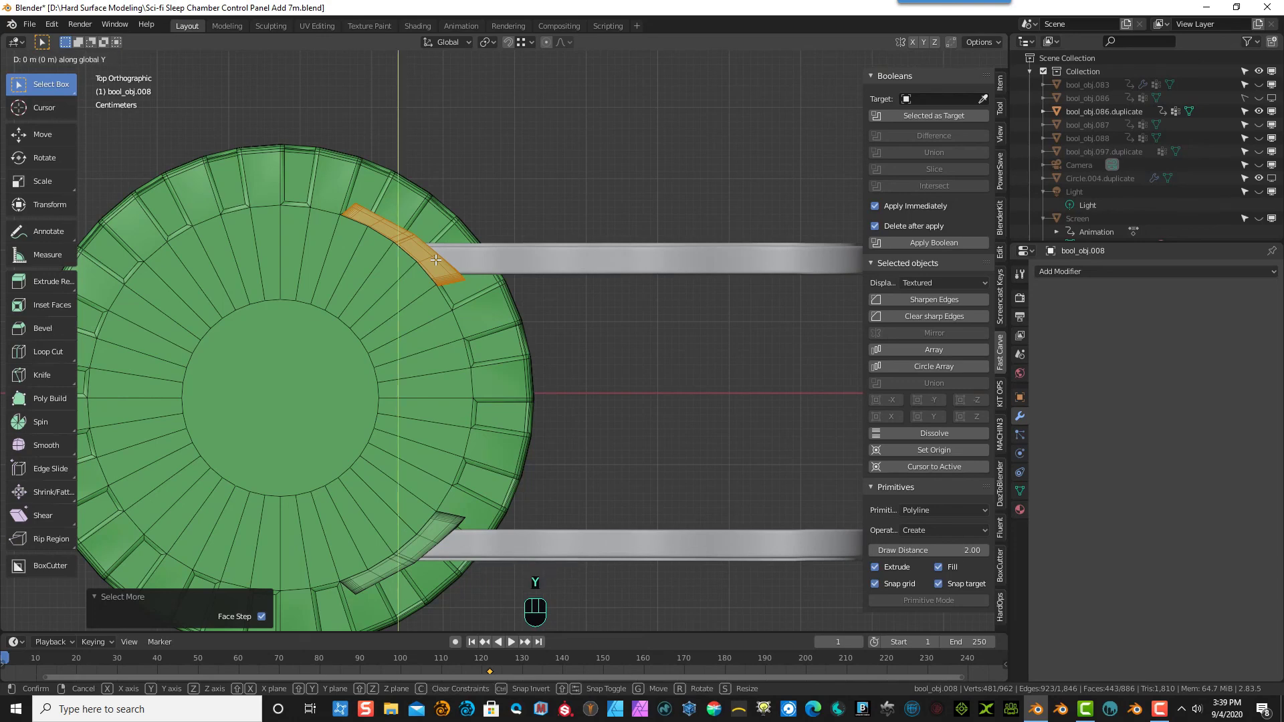
pyautogui.scroll(2, 435, 258)
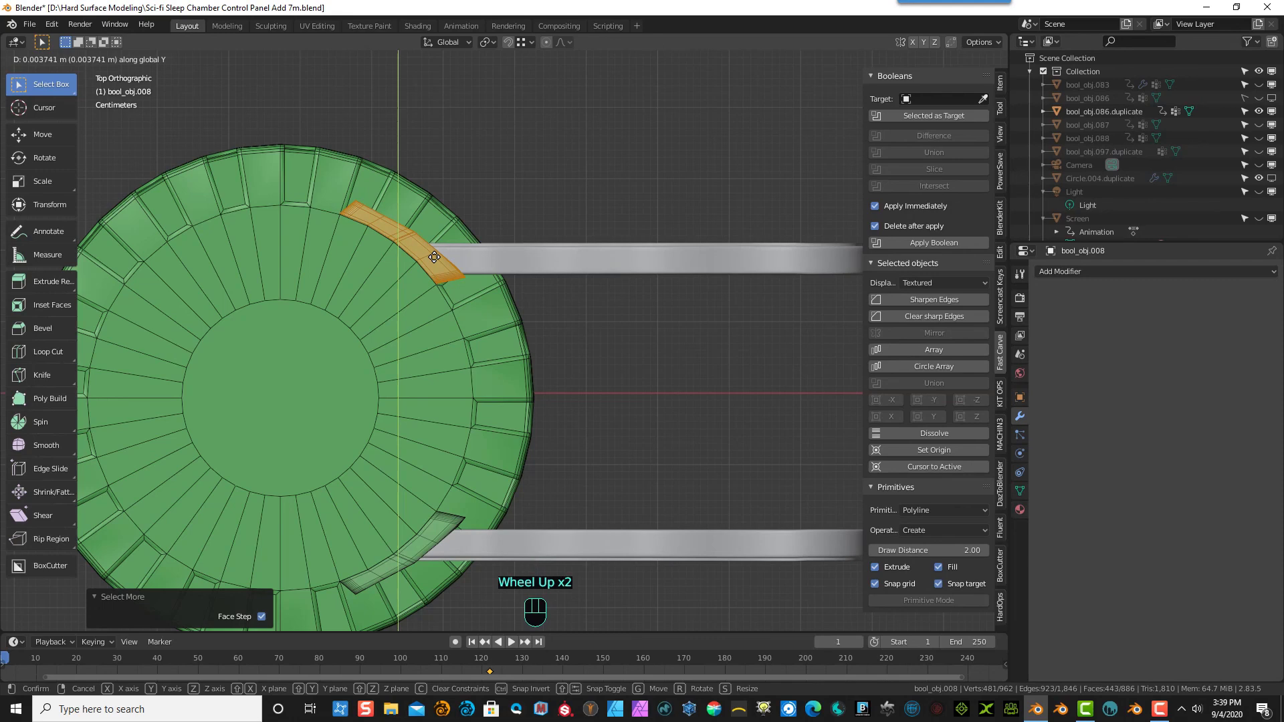
pyautogui.click(435, 258)
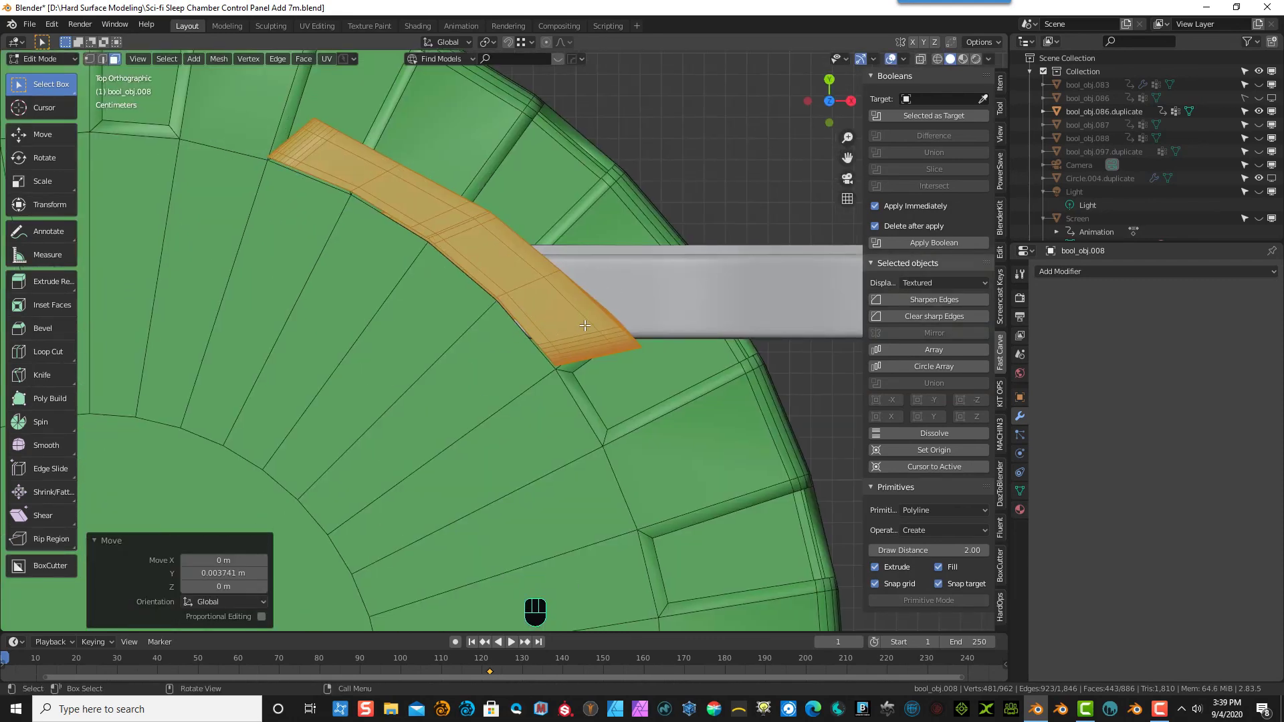
# - Nudge the second-arm bracket half by -0.001253 m along Y, deselect it and return to Object Mode
pyautogui.press('g')
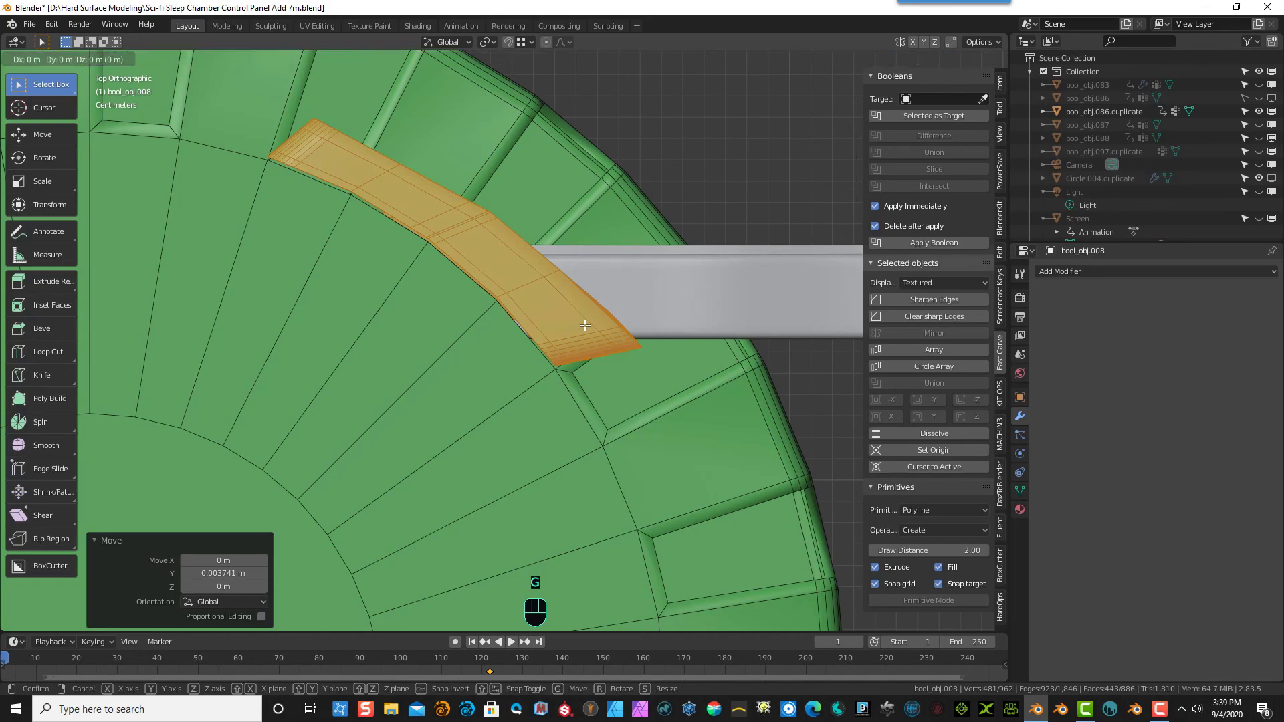
pyautogui.press('y')
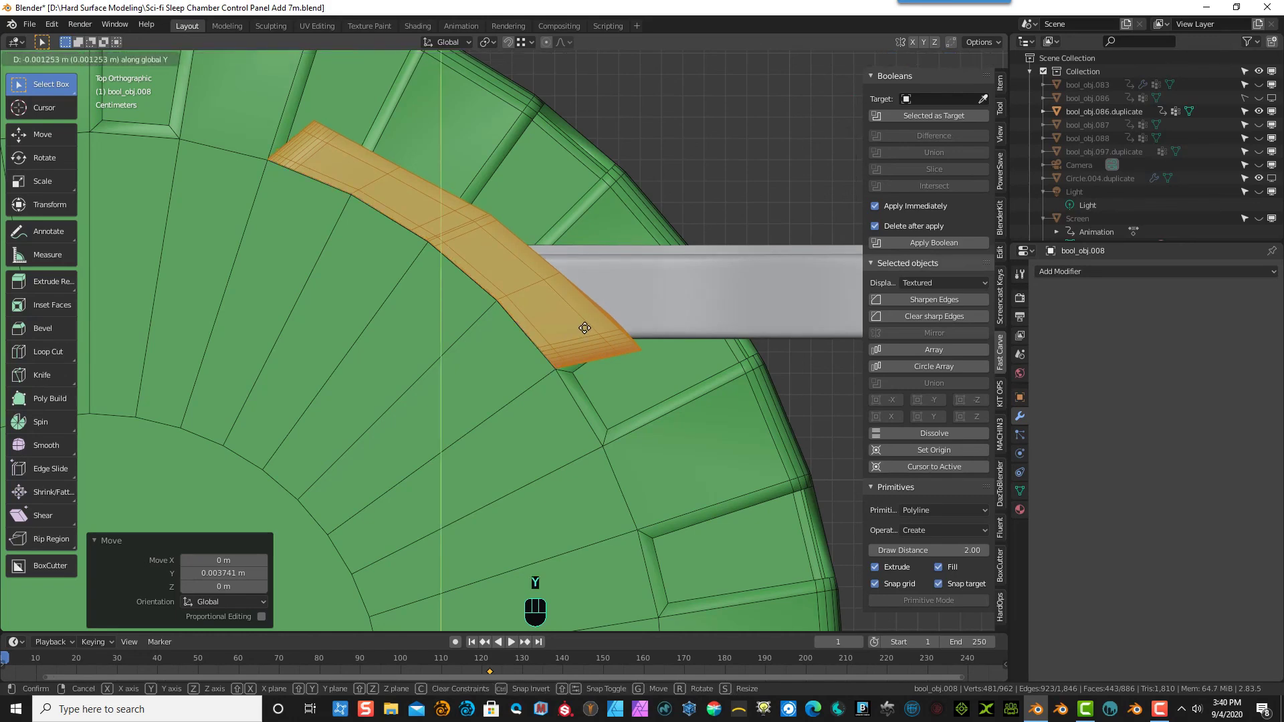
pyautogui.click(585, 328)
pyautogui.scroll(-6, 645, 288)
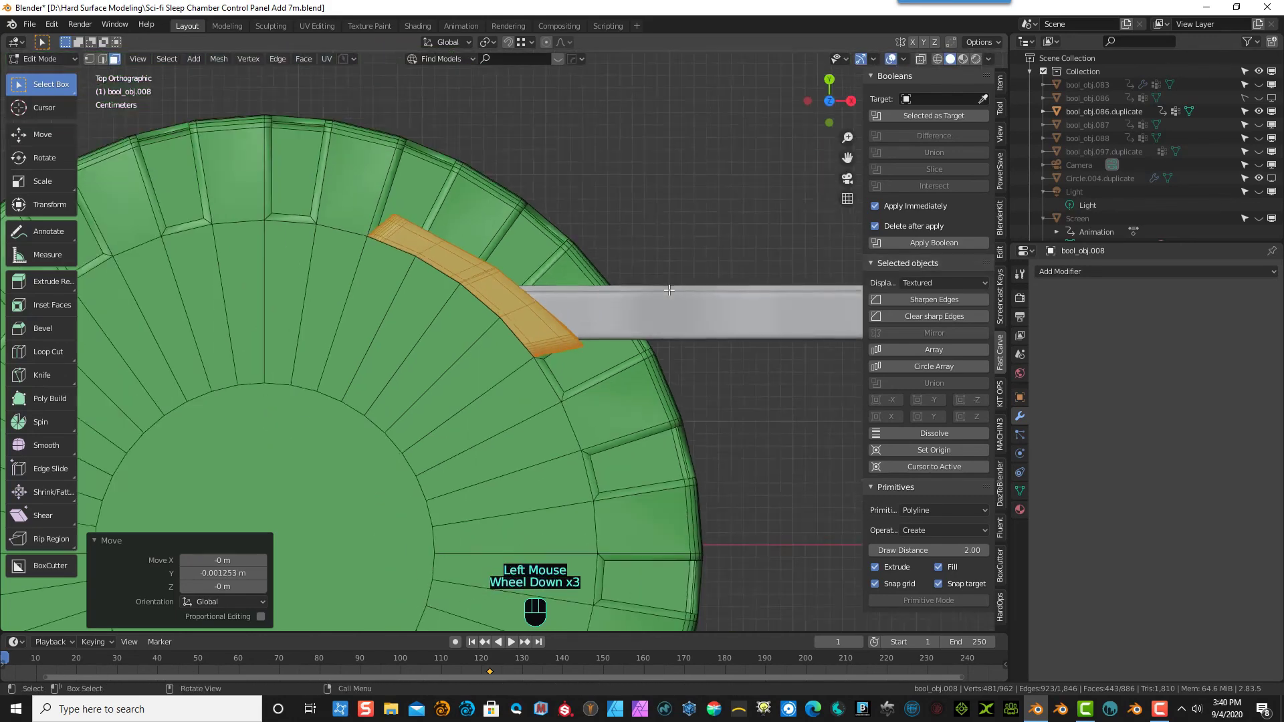
pyautogui.click(665, 265)
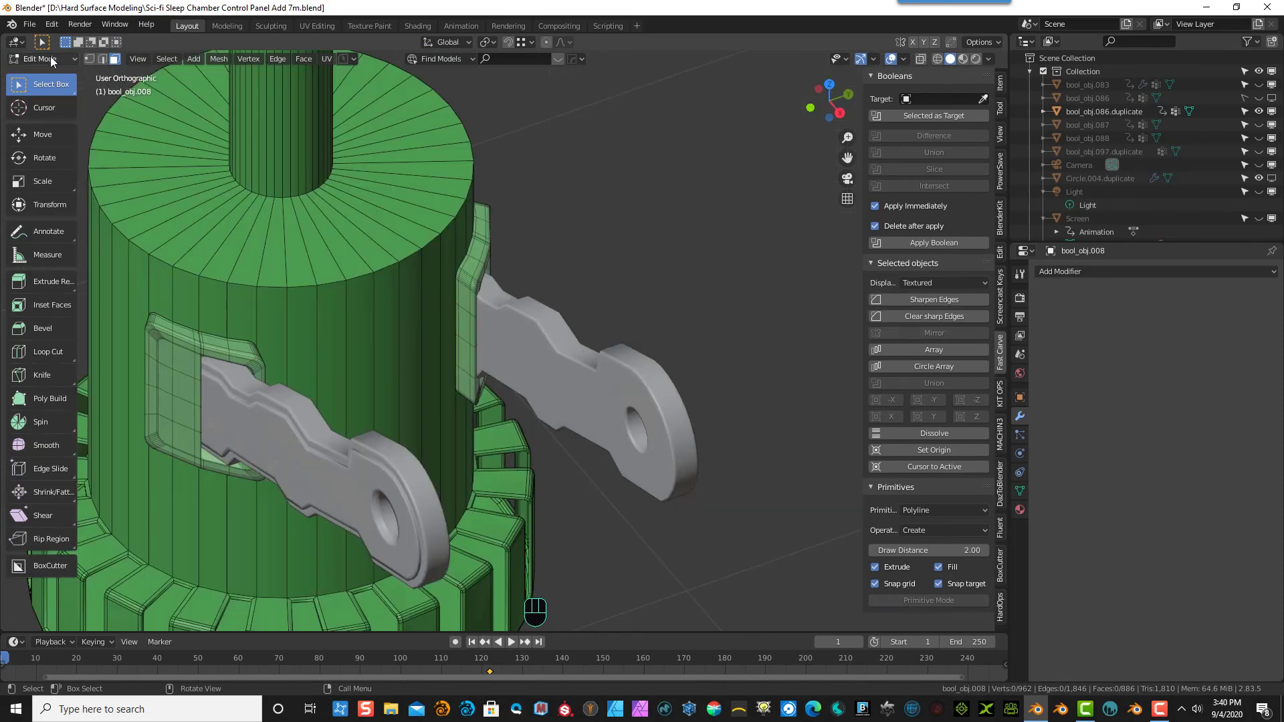
pyautogui.click(50, 59)
pyautogui.click(50, 71)
# - Select the screen arm object, enter Edit Mode and select the whole geometry of the second arm
pyautogui.click(325, 464)
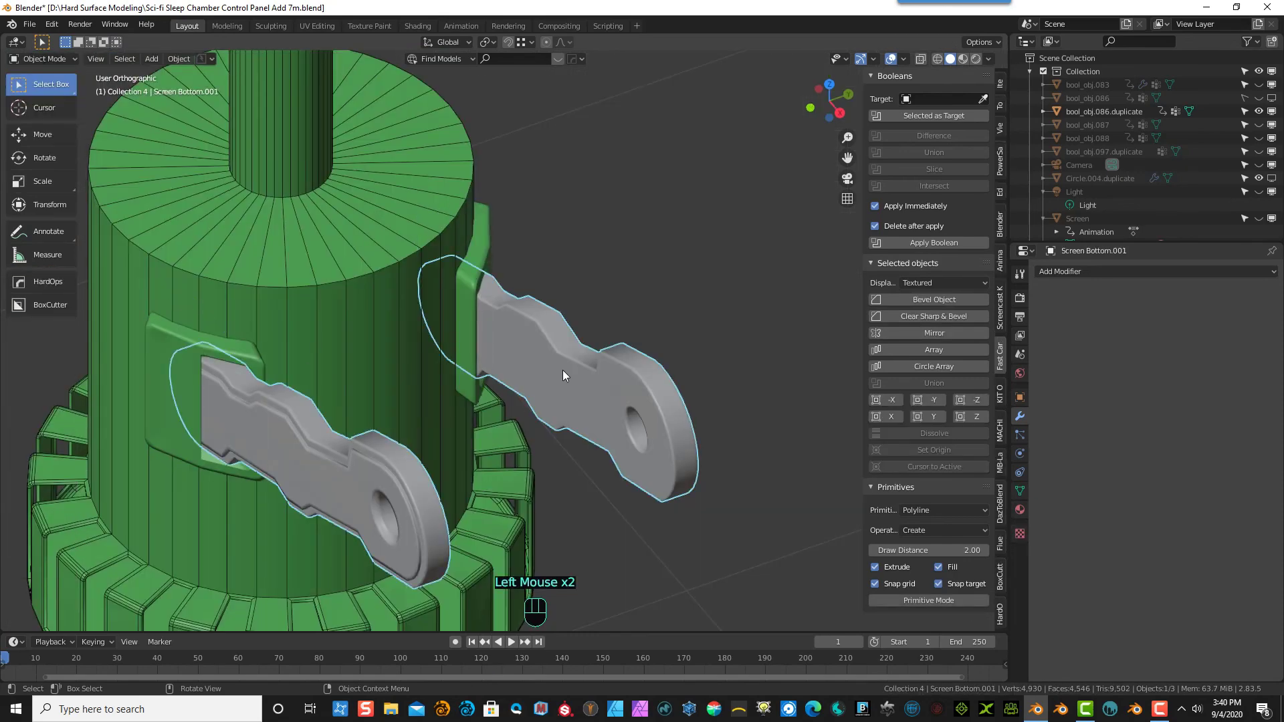
pyautogui.click(42, 58)
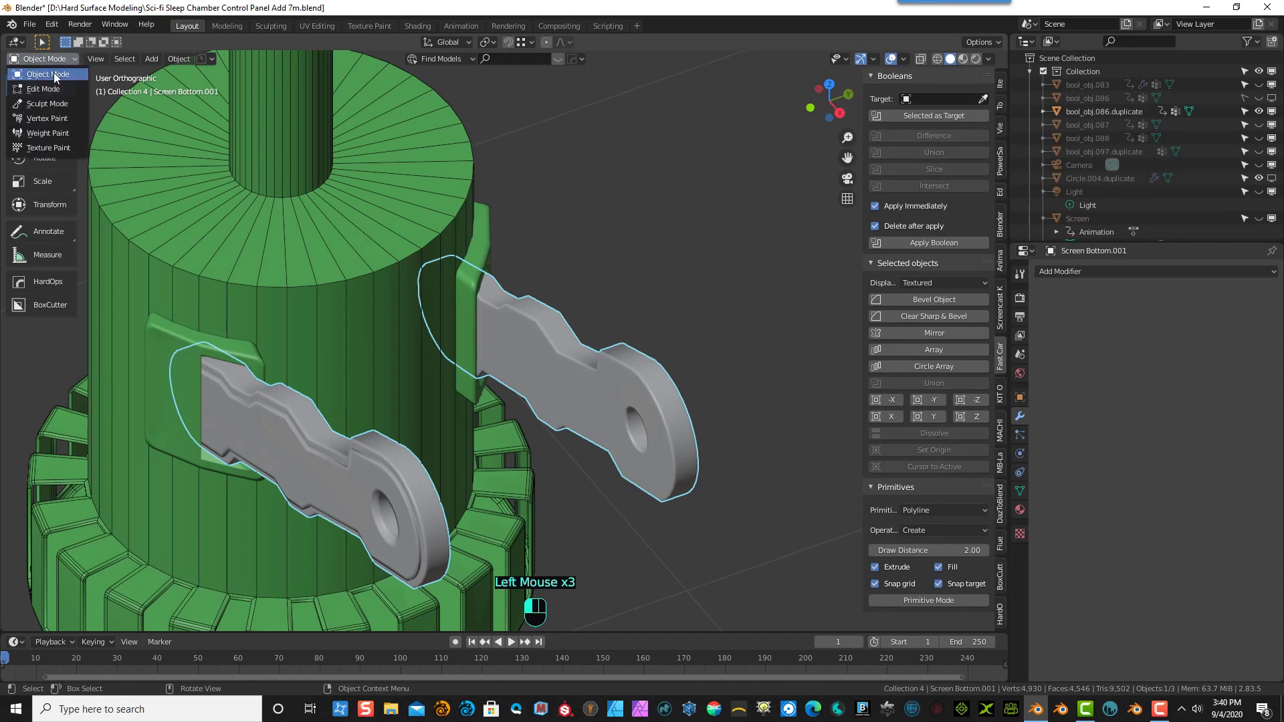
pyautogui.click(58, 86)
pyautogui.moveTo(695, 334); pyautogui.dragTo(615, 420)
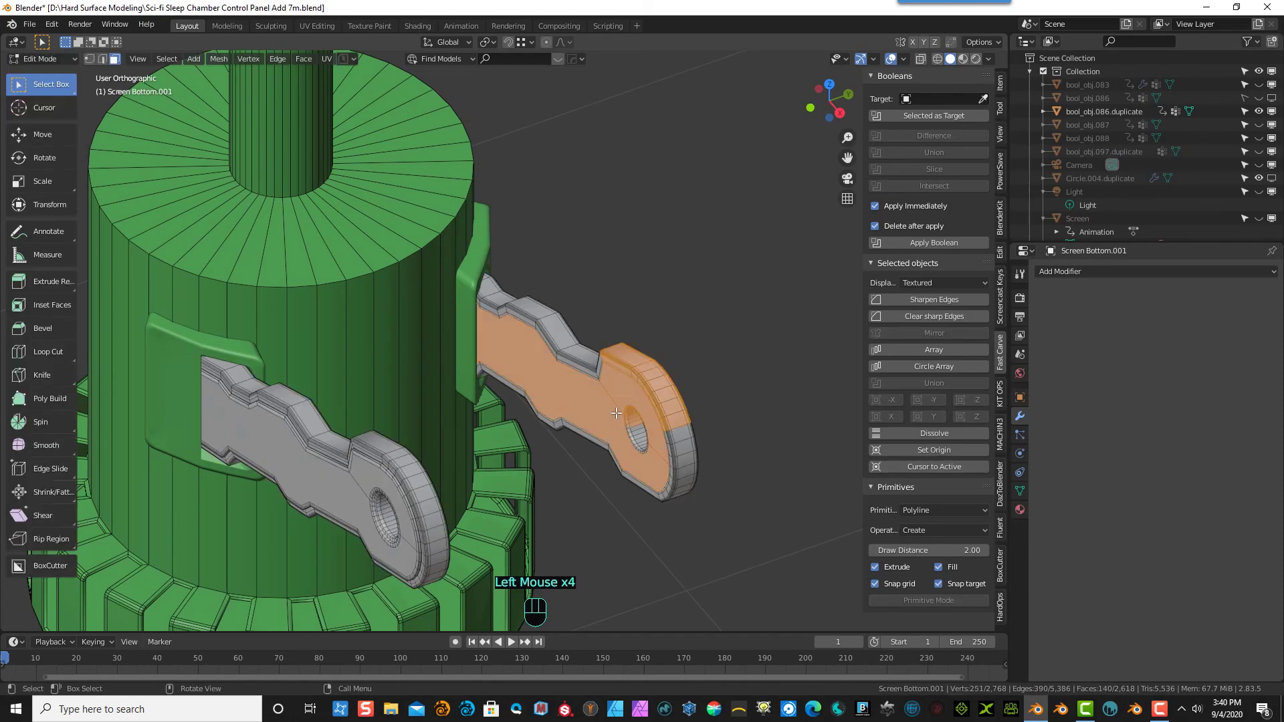
pyautogui.press('ctrl+KP_Add')
pyautogui.press('ctrl+KP_Add')
pyautogui.press('ctrl+KP_Add')
pyautogui.press('ctrl+KP_Add')
pyautogui.press('ctrl+KP_Add')
pyautogui.press('ctrl+KP_Add')
pyautogui.press('ctrl+KP_Add')
pyautogui.press('ctrl+KP_Add')
pyautogui.press('ctrl+KP_Add')
pyautogui.press('ctrl+KP_Add')
pyautogui.press('ctrl+KP_Add')
pyautogui.press('ctrl+KP_Add')
pyautogui.press('ctrl+KP_Add')
pyautogui.press('ctrl+KP_Add')
pyautogui.press('ctrl+KP_Add')
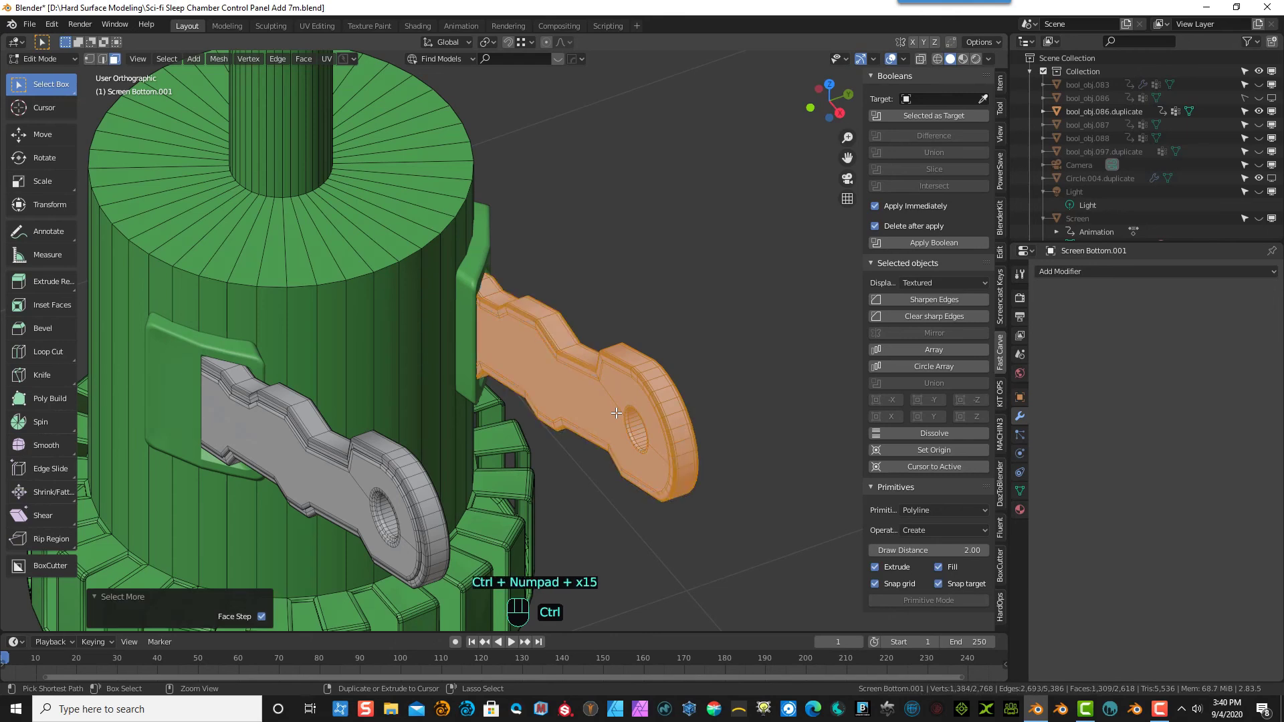
pyautogui.press('ctrl+KP_Add')
pyautogui.press('ctrl+KP_Add')
pyautogui.press('ctrl+KP_Add')
pyautogui.press('ctrl+KP_Add')
pyautogui.press('ctrl+KP_Add')
pyautogui.press('ctrl+KP_Add')
pyautogui.press('ctrl+KP_Add')
pyautogui.press('ctrl+KP_Add')
pyautogui.press('ctrl+KP_Add')
pyautogui.press('ctrl+KP_Add')
pyautogui.press('ctrl+KP_Add')
pyautogui.press('ctrl+KP_Add')
pyautogui.press('ctrl+KP_Add')
pyautogui.press('ctrl+KP_Add')
pyautogui.press('ctrl+KP_Add')
pyautogui.press('ctrl+KP_Add')
pyautogui.press('ctrl+KP_Add')
pyautogui.press('ctrl+KP_Add')
pyautogui.press('ctrl+KP_Add')
pyautogui.press('ctrl+KP_Add')
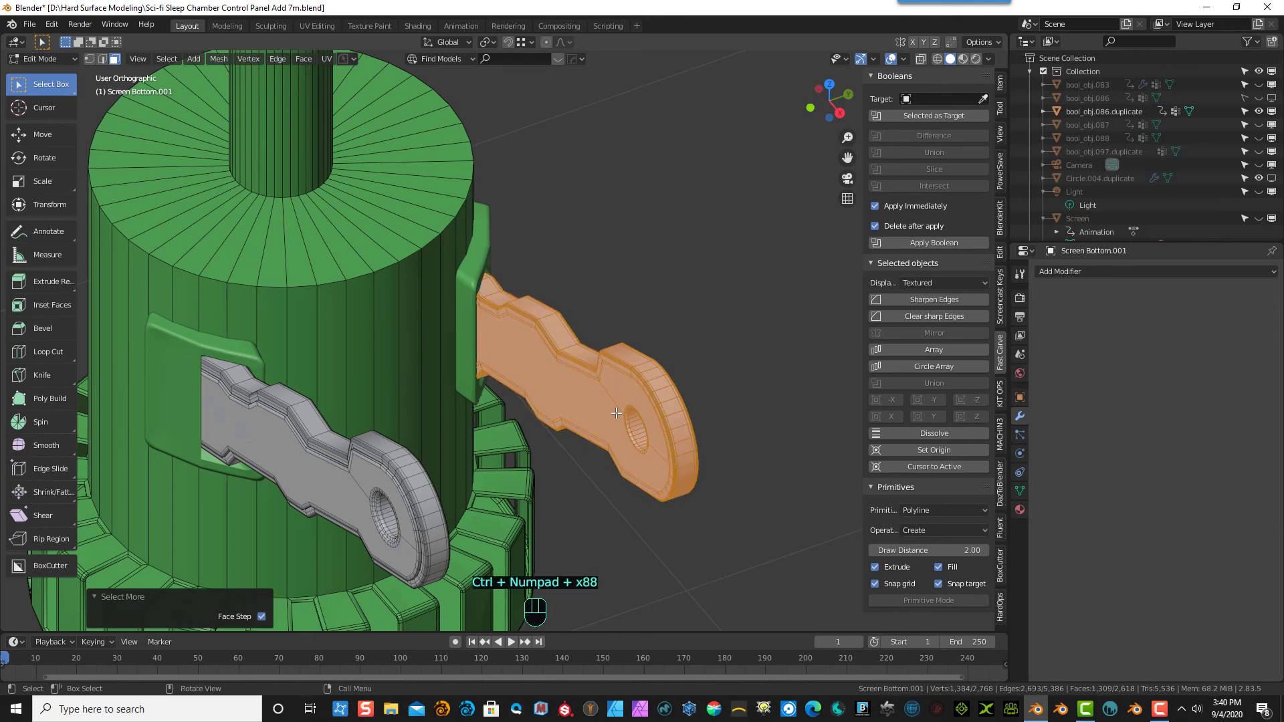
# - From the top view, move the second arm about 0.0175 m along Y, deselect it and return to Object Mode
pyautogui.press('KP_7')
pyautogui.scroll(2, 564, 507)
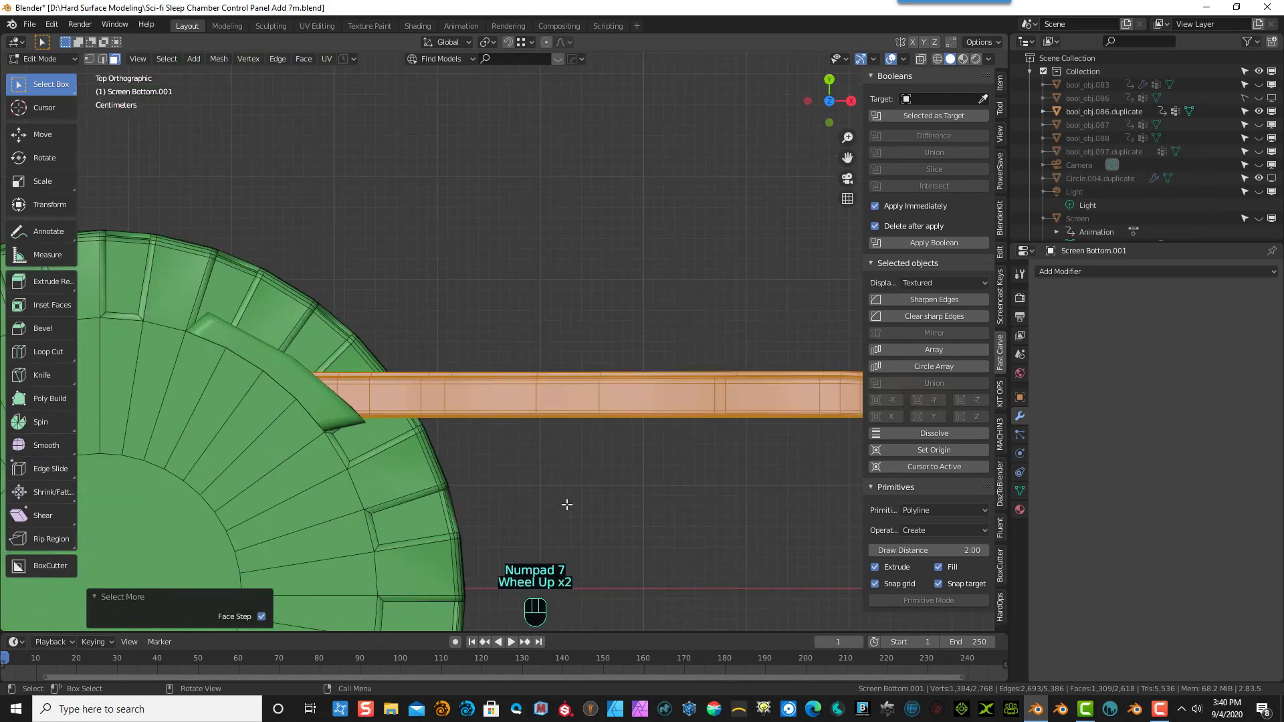
pyautogui.scroll(-5, 581, 534)
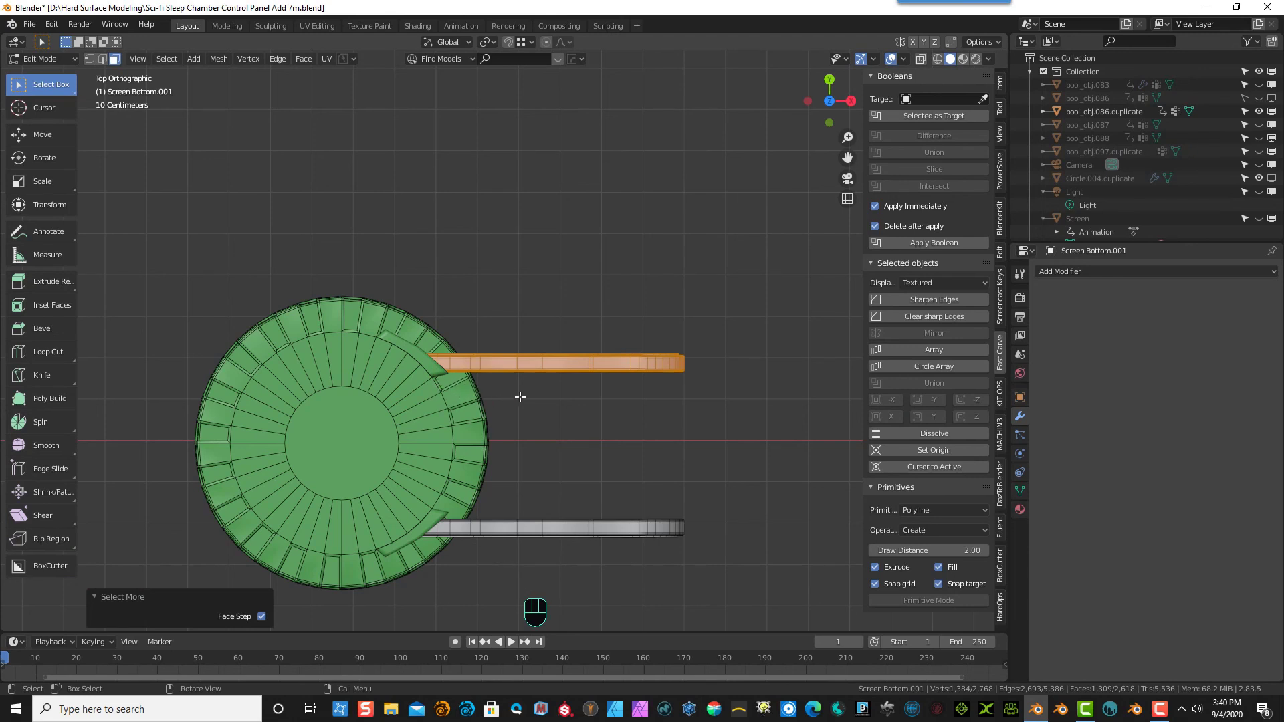
pyautogui.scroll(1, 521, 398)
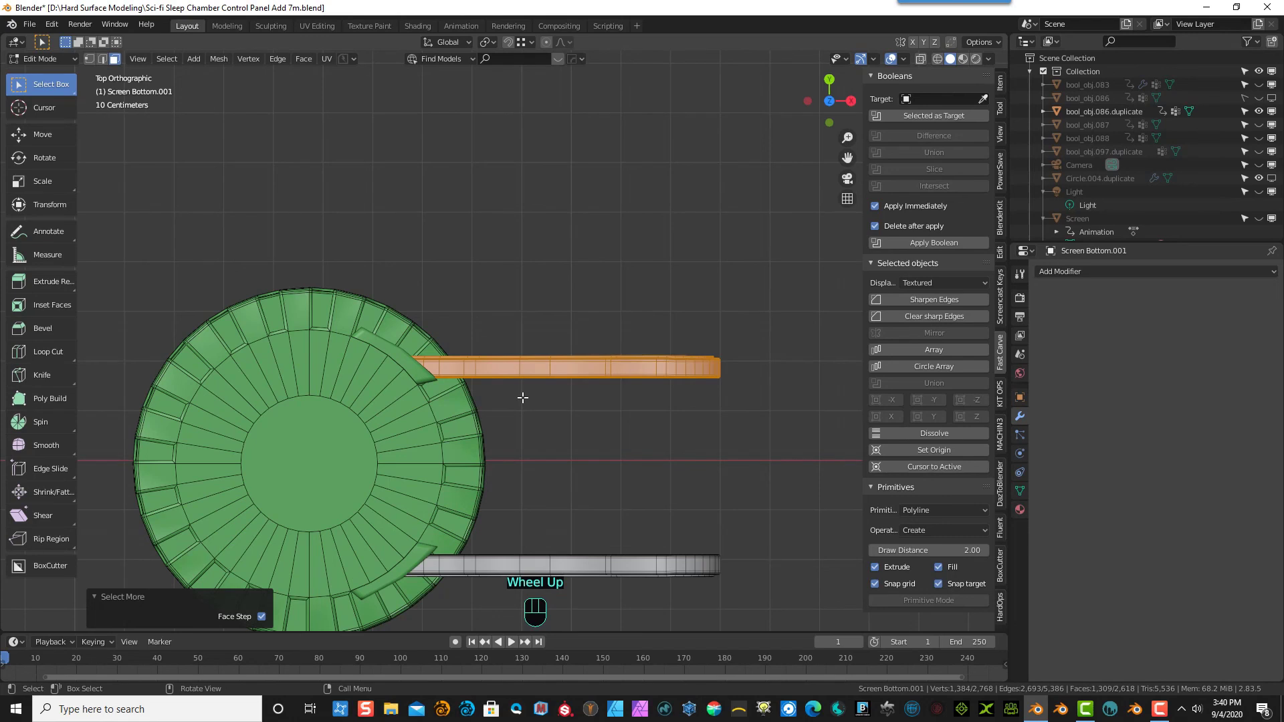
pyautogui.press('g')
pyautogui.press('y')
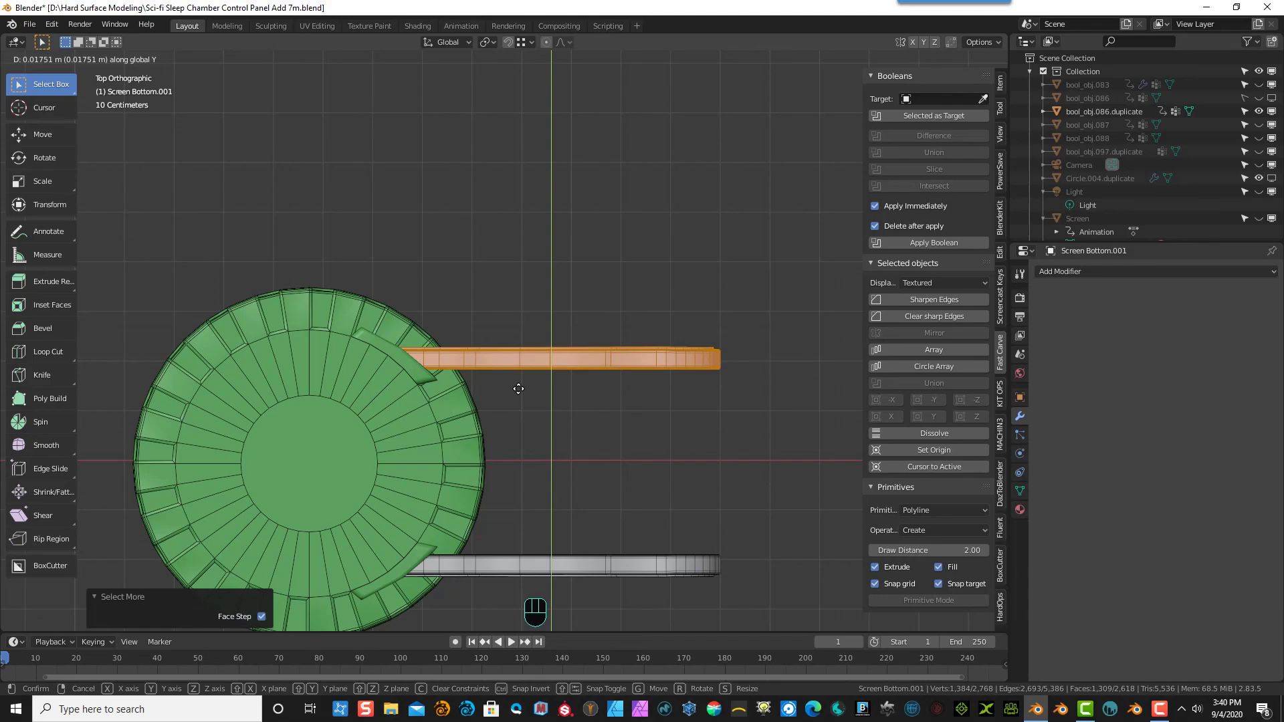
pyautogui.click(518, 388)
pyautogui.click(585, 424)
pyautogui.moveTo(669, 432); pyautogui.dragTo(622, 329, button='middle')
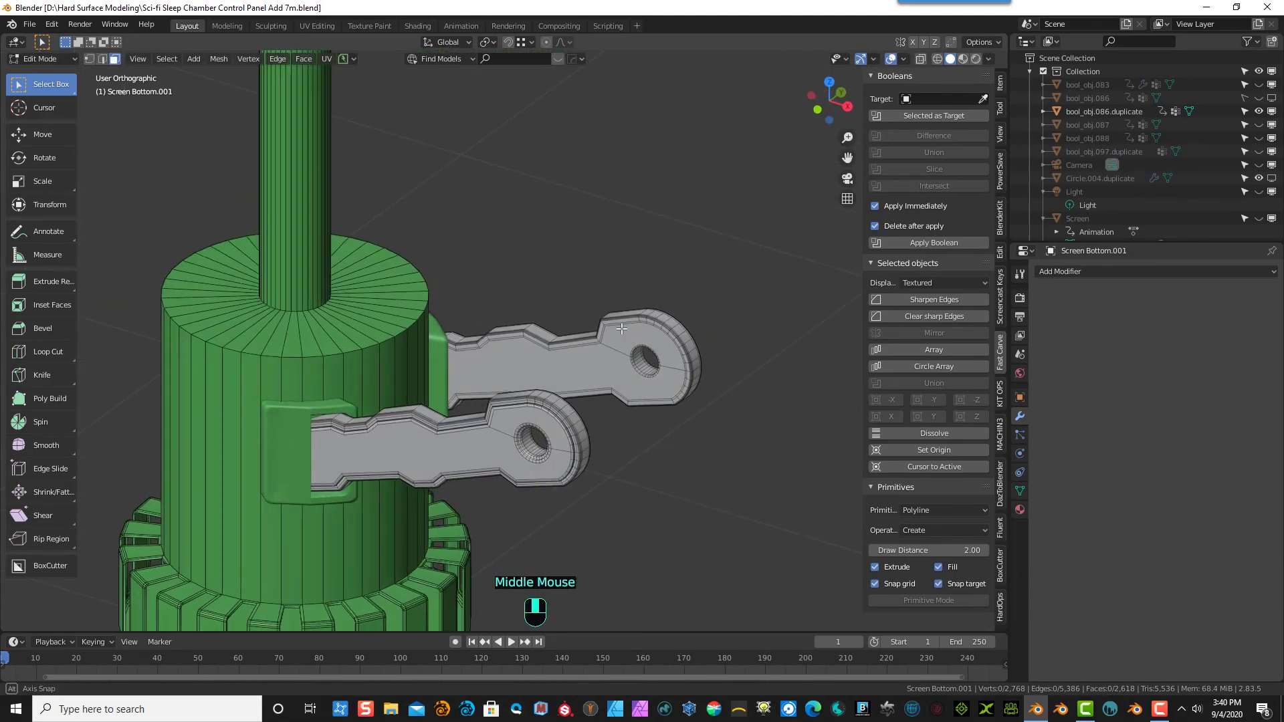
pyautogui.scroll(-4, 621, 329)
pyautogui.click(51, 60)
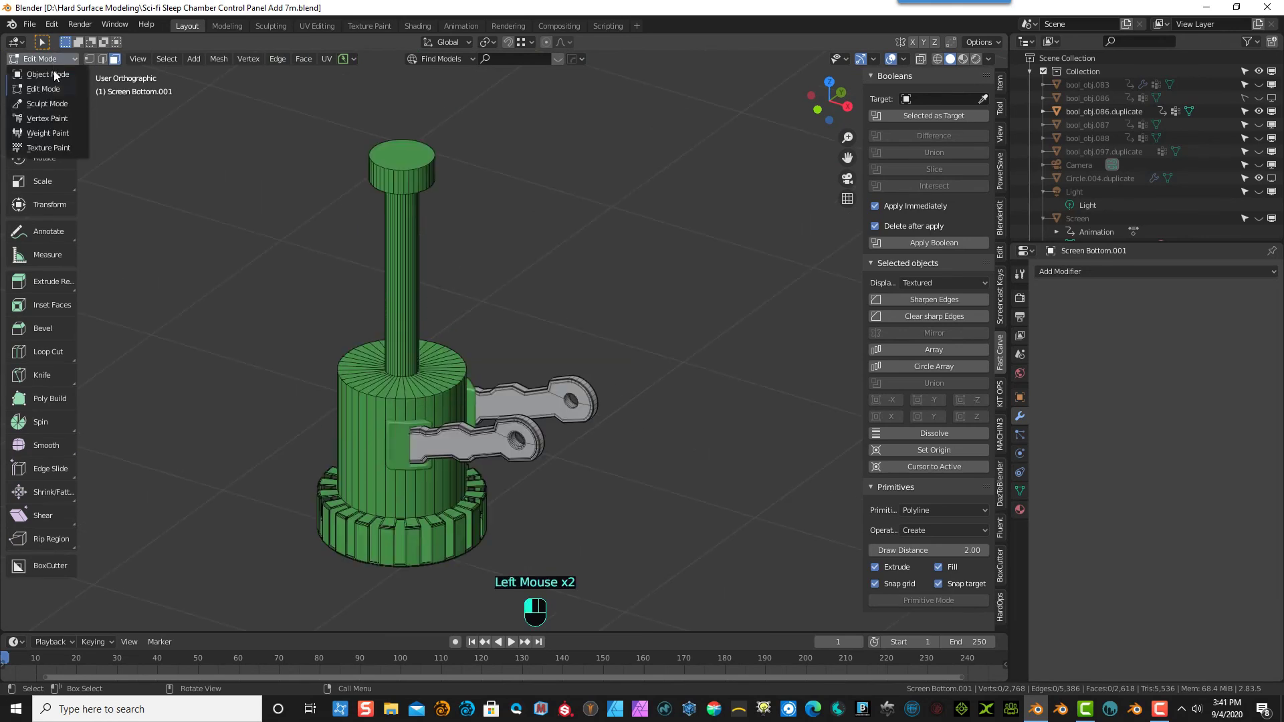
pyautogui.click(53, 72)
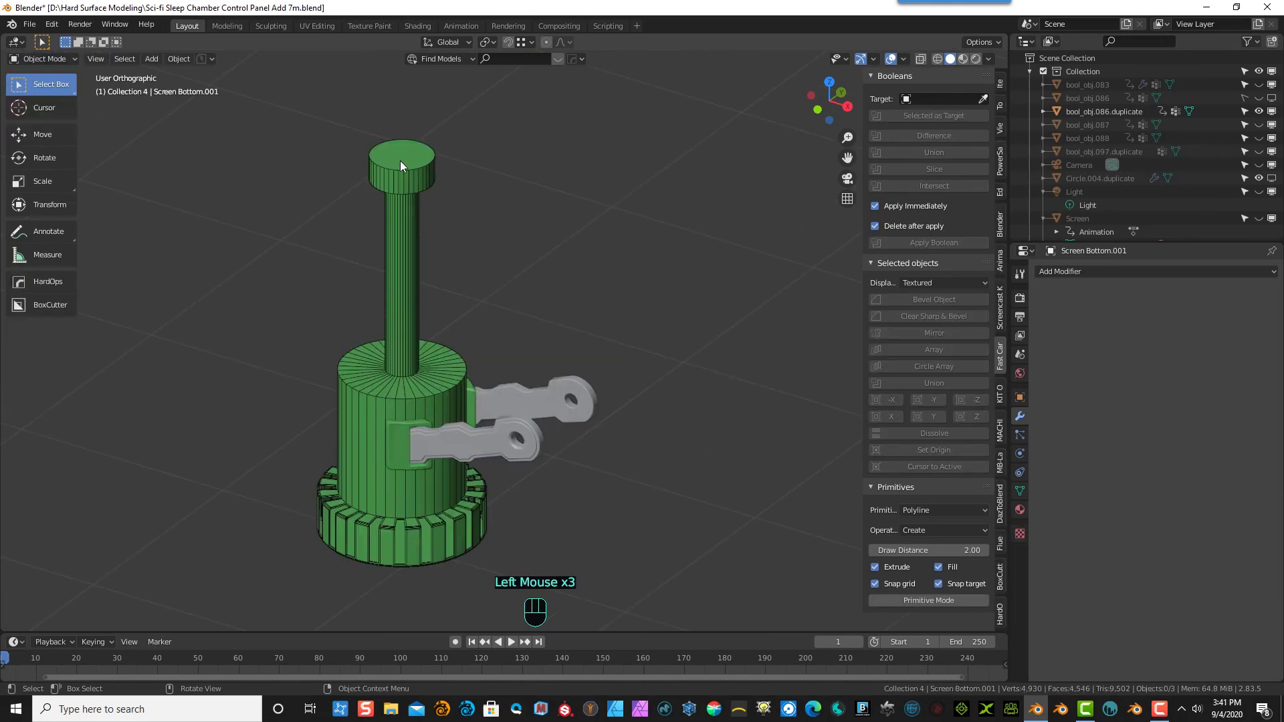
# - In Edit Mode on the green cylindrical body, select the upper shaft with its cap and delete those faces
pyautogui.click(397, 194)
pyautogui.moveTo(66, 55); pyautogui.dragTo(68, 90)
pyautogui.scroll(2, 400, 121)
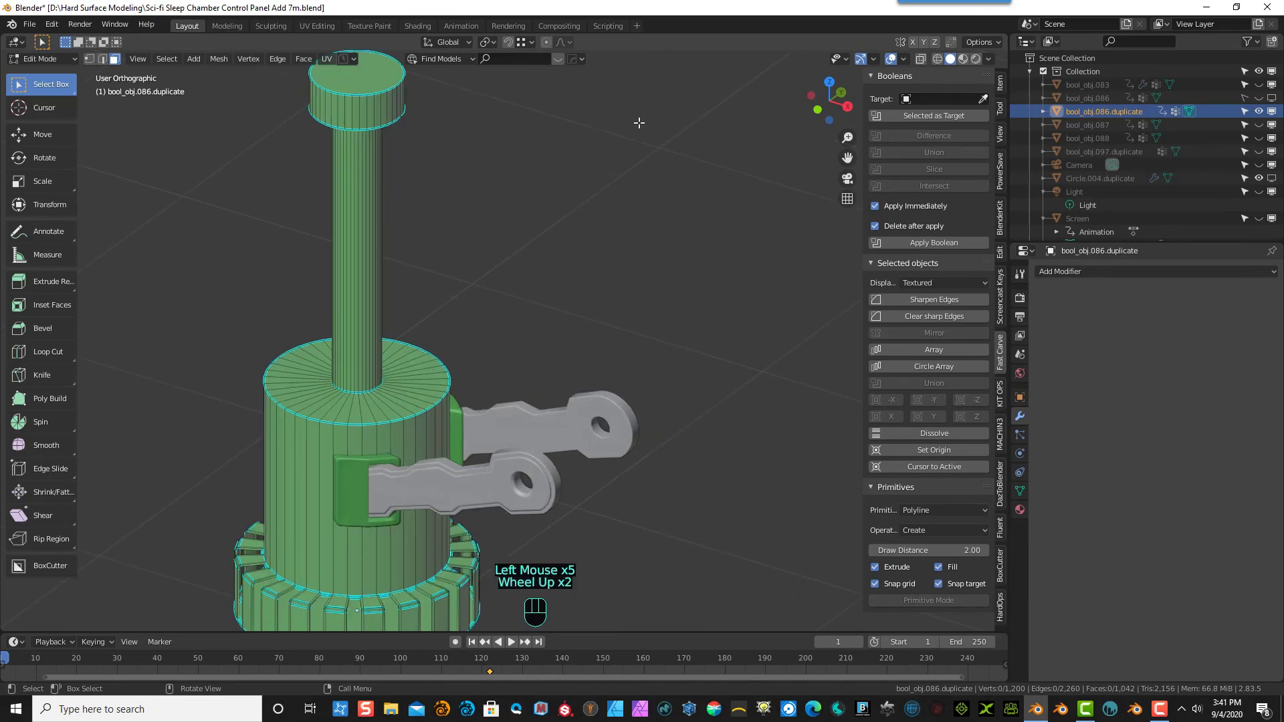
pyautogui.moveTo(848, 158); pyautogui.dragTo(895, 208)
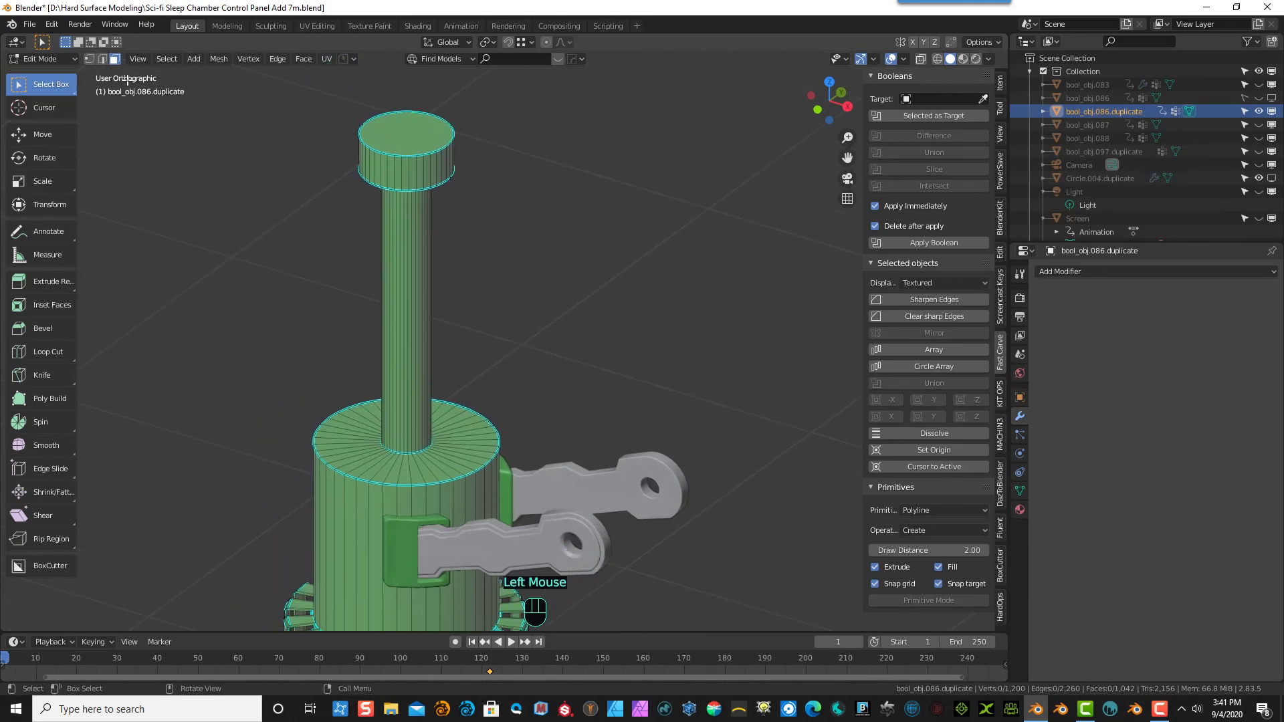
pyautogui.click(453, 189)
pyautogui.press('ctrl+KP_Add')
pyautogui.press('ctrl+KP_Add')
pyautogui.press('ctrl+KP_Add')
pyautogui.press('ctrl+KP_Add')
pyautogui.press('ctrl+KP_Add')
pyautogui.press('ctrl+KP_Add')
pyautogui.press('ctrl+KP_Add')
pyautogui.press('ctrl+KP_Add')
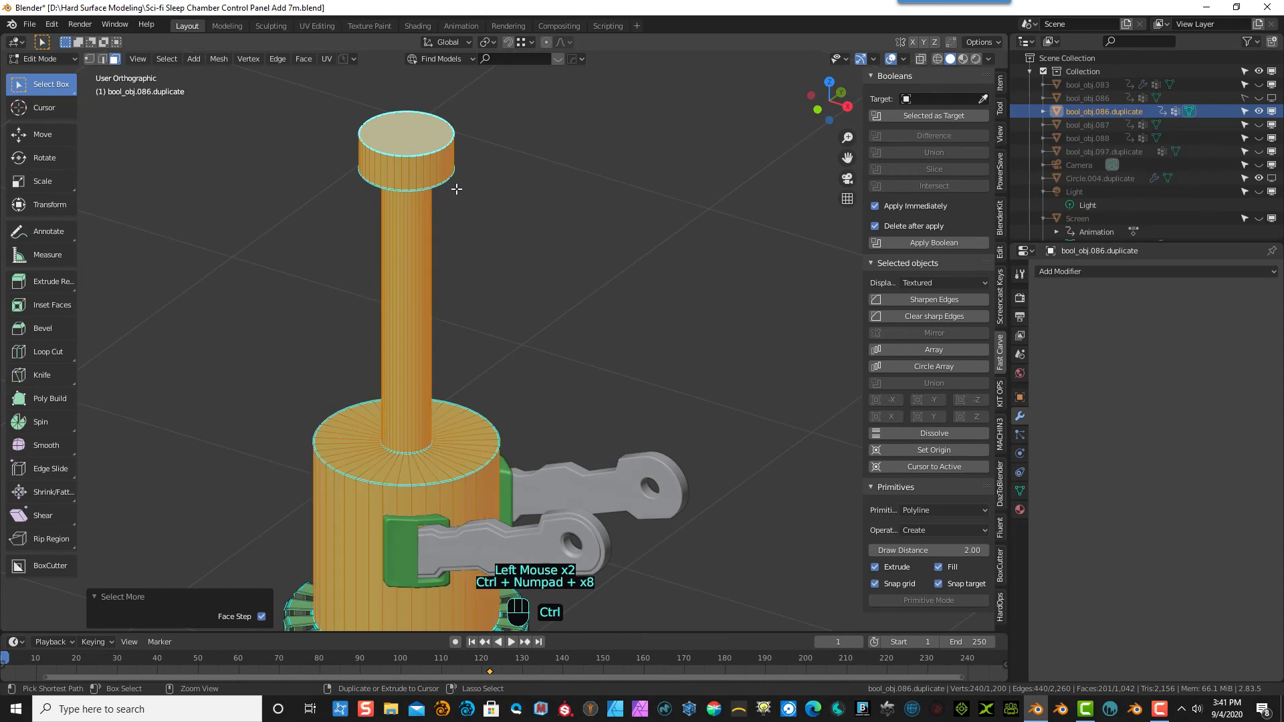
pyautogui.hotkey('ctrl', 'z')
pyautogui.hotkey('ctrl', 'z')
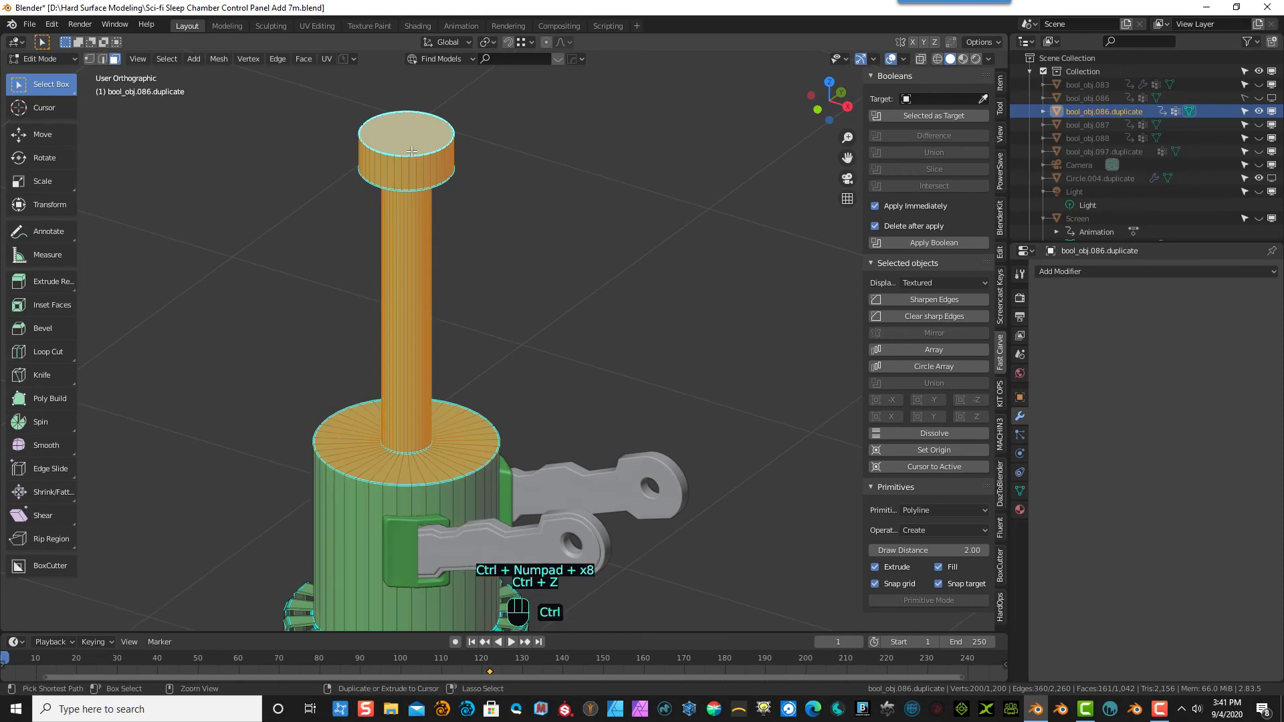
pyautogui.press('Delete')
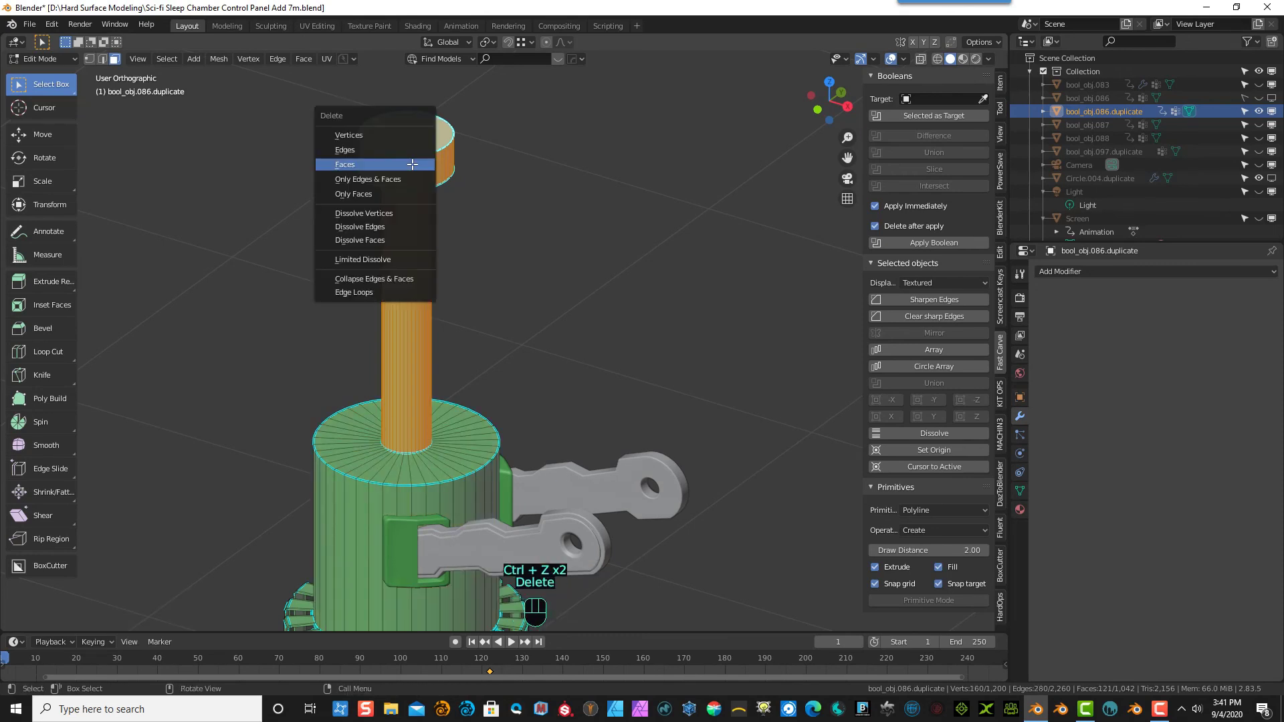
pyautogui.click(413, 164)
# - Select the edge loop around the open hole in the cylinder's top and fill it with a face
pyautogui.scroll(4, 465, 263)
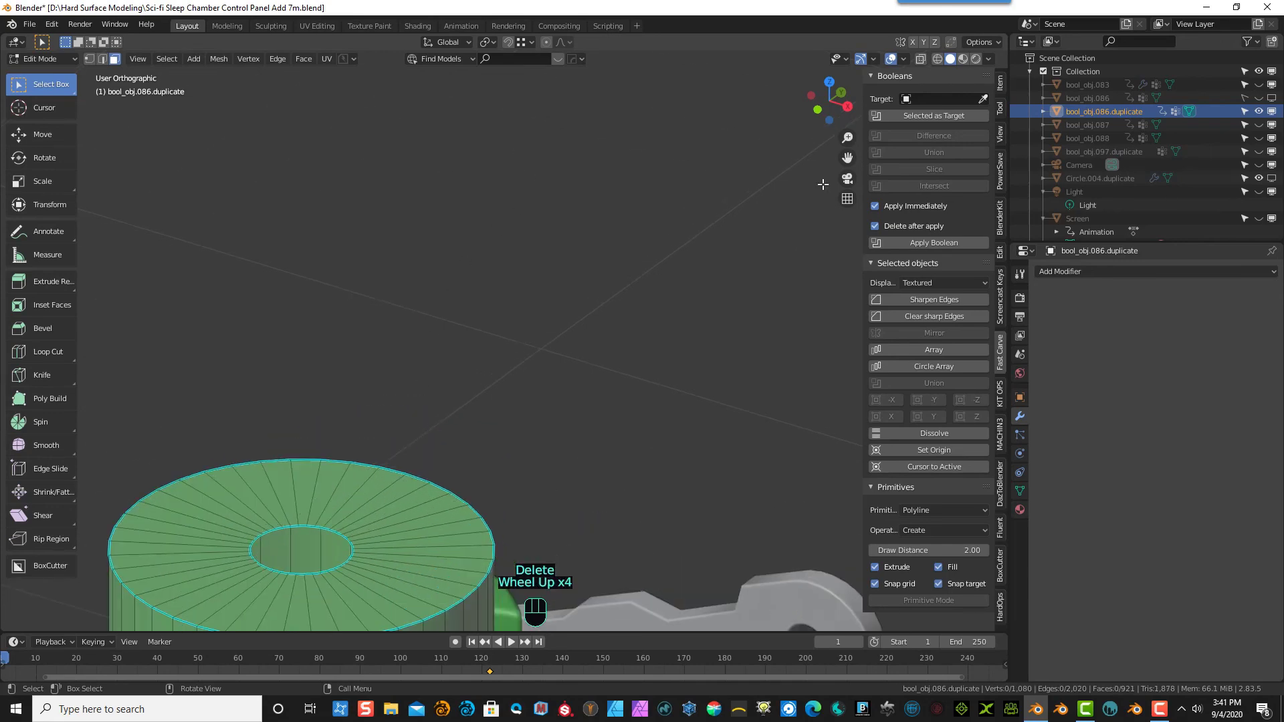
pyautogui.moveTo(847, 157); pyautogui.dragTo(974, 56)
pyautogui.scroll(3, 453, 266)
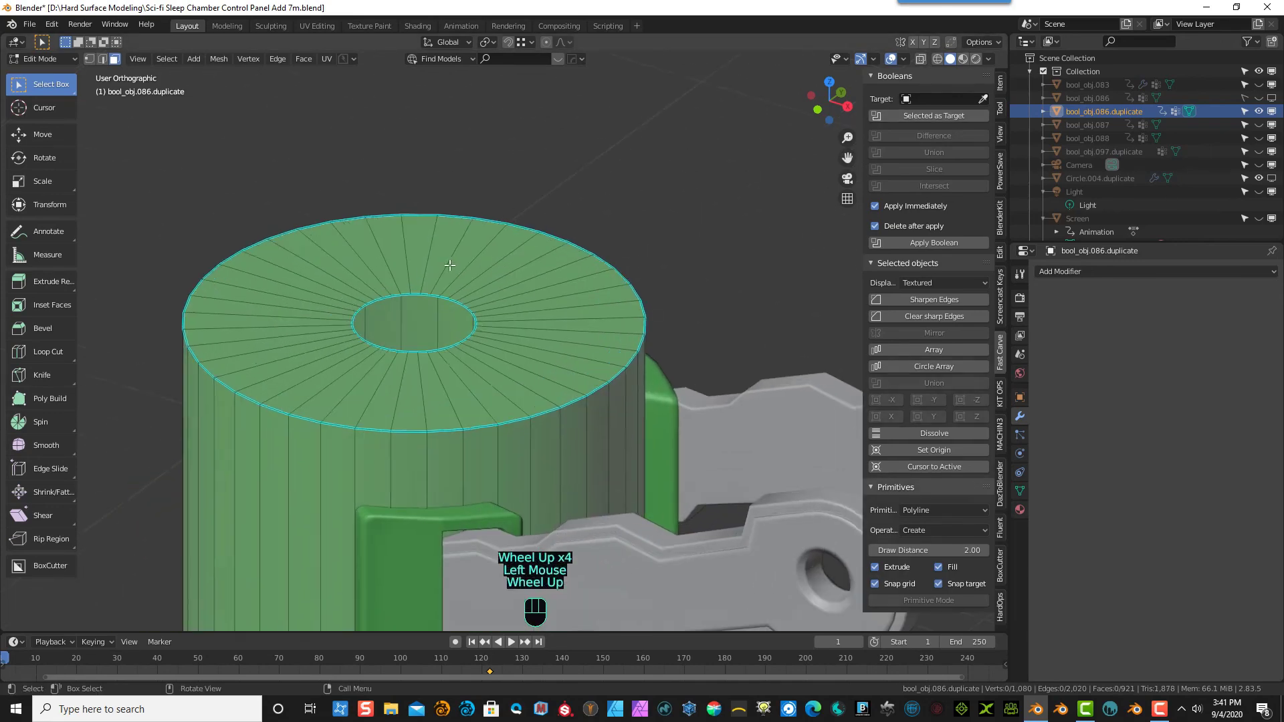
pyautogui.click(101, 58)
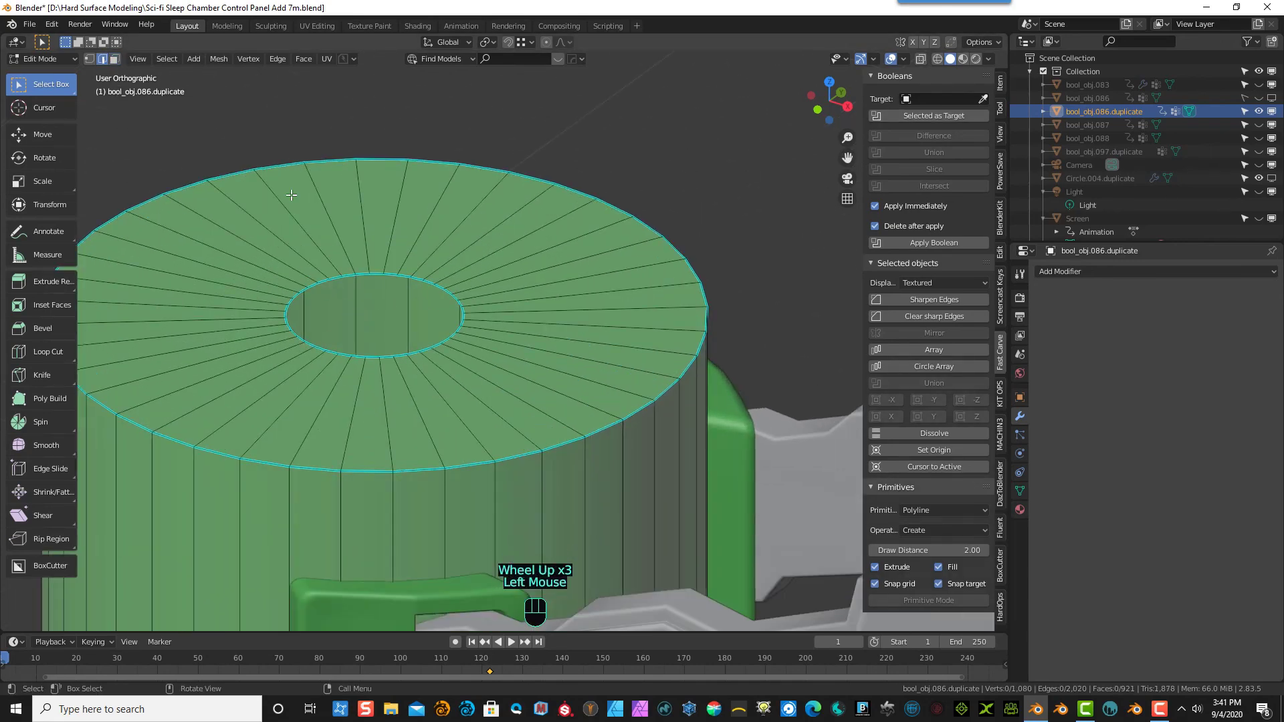
pyautogui.doubleClick(343, 274)
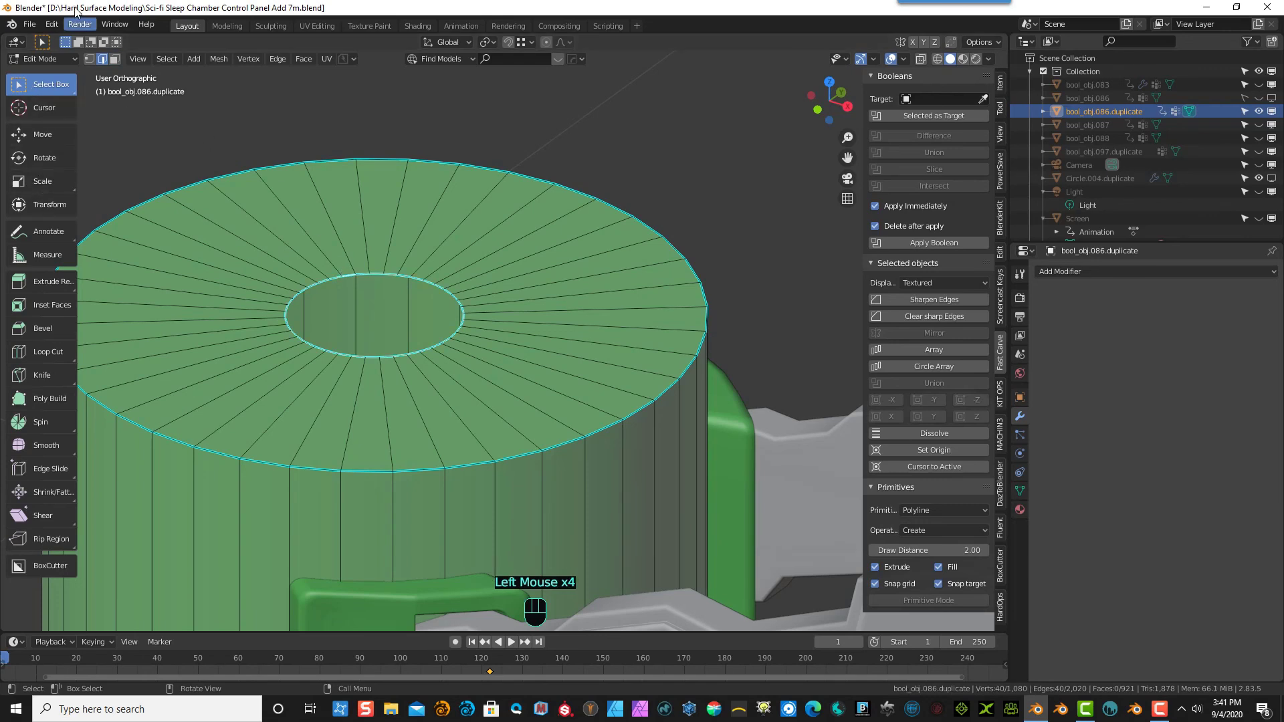
pyautogui.click(89, 59)
pyautogui.press('f')
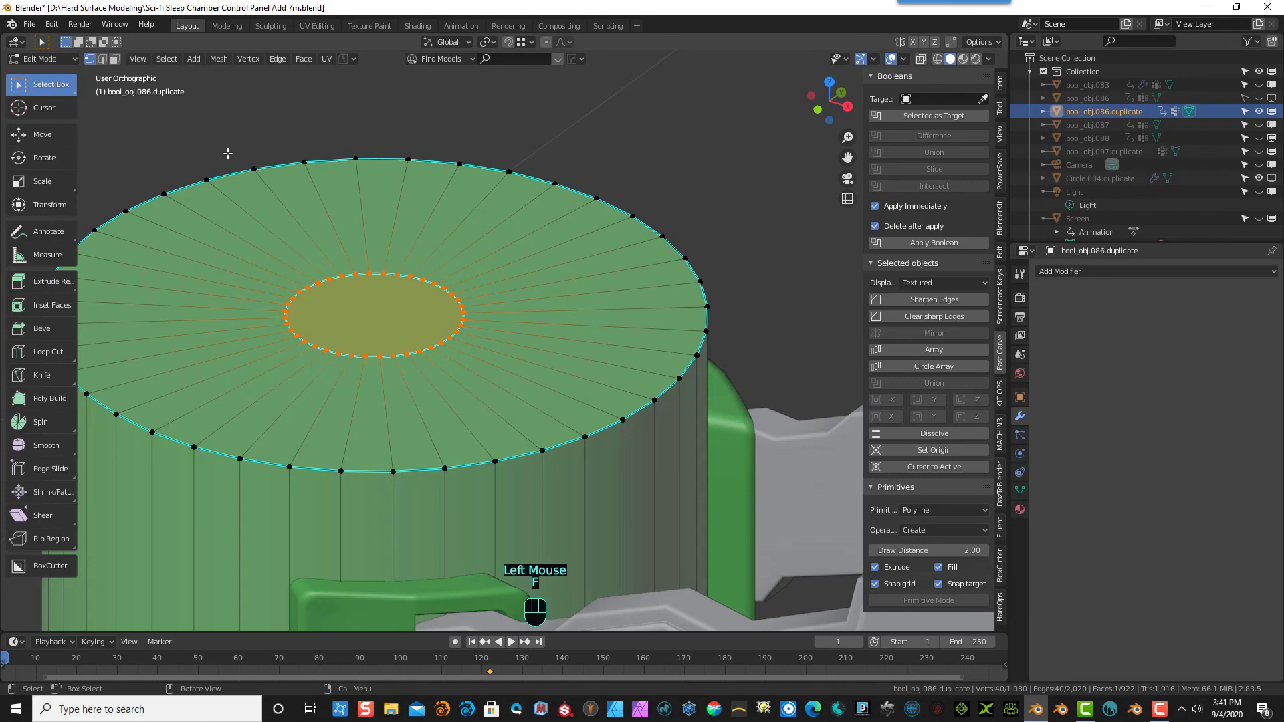
# - Extrude the new circular face downward into the cylinder to form a shallow recess, and deselect it
pyautogui.click(42, 282)
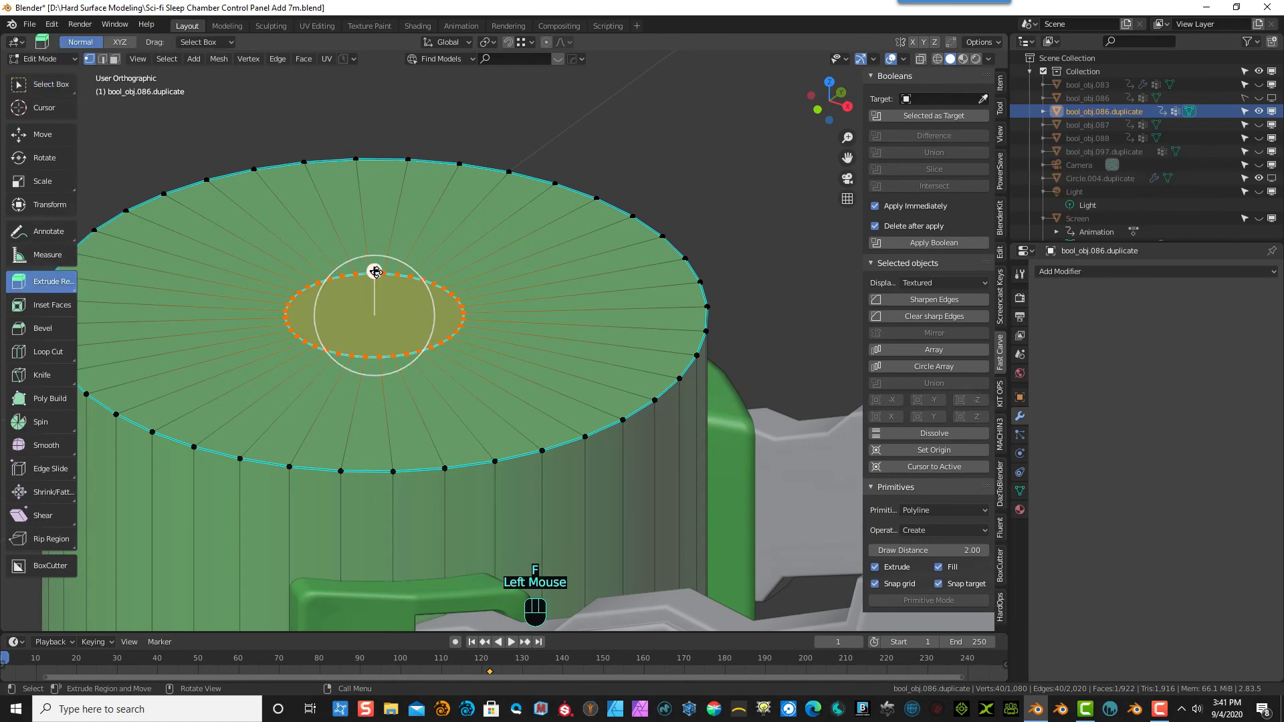
pyautogui.moveTo(374, 271); pyautogui.dragTo(376, 333)
pyautogui.click(462, 177)
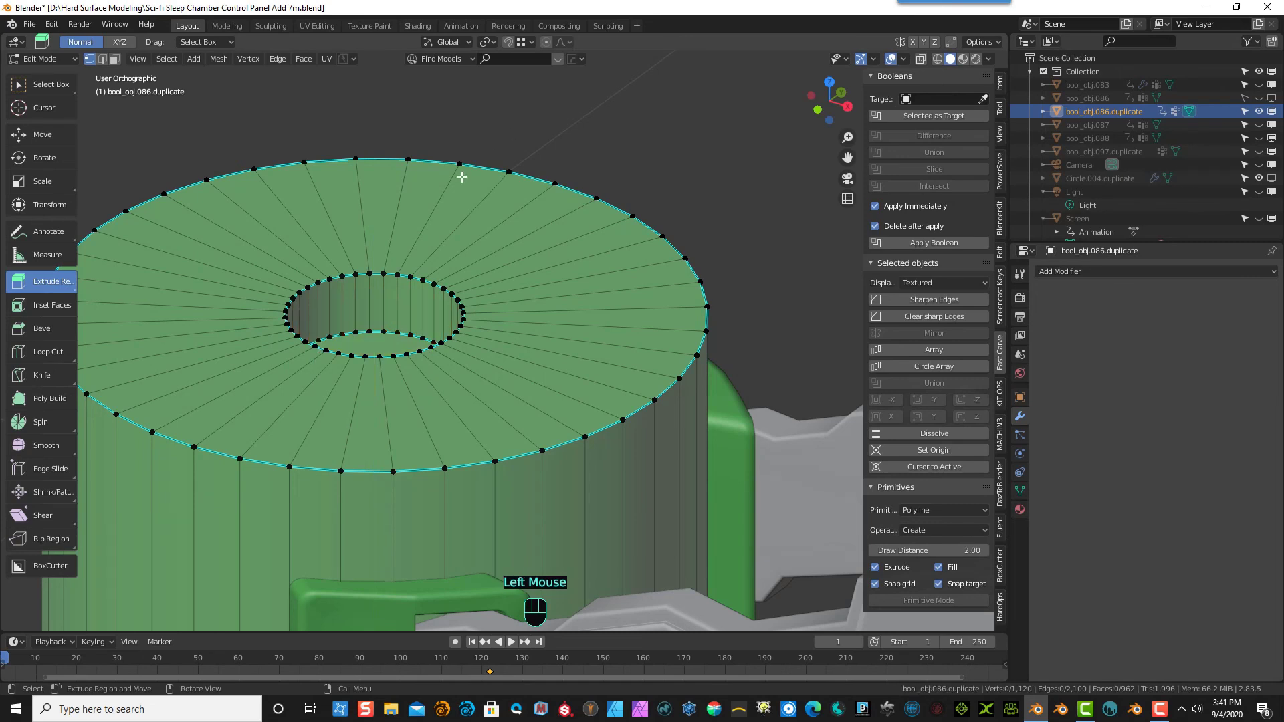
# - Select the recess's upper rim edge loop and bevel it with an offset of about 0.00779 m and 5 segments
pyautogui.click(401, 277)
pyautogui.doubleClick(401, 277)
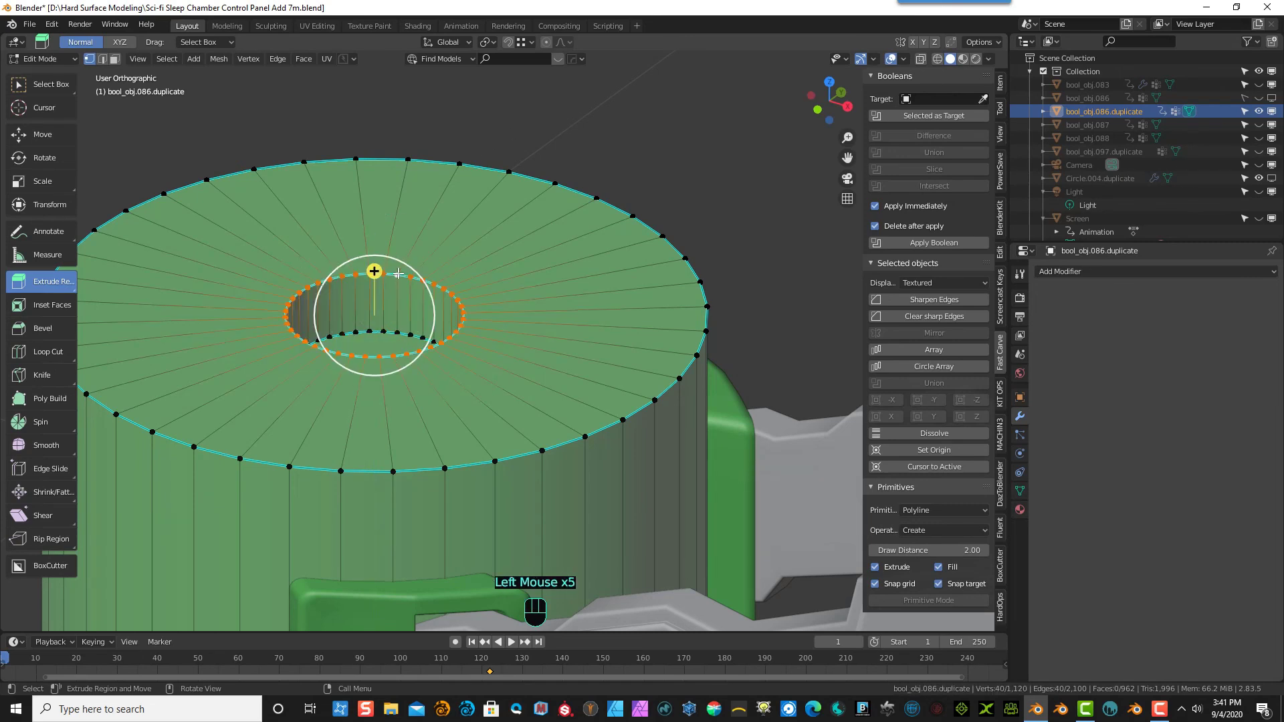
pyautogui.click(102, 61)
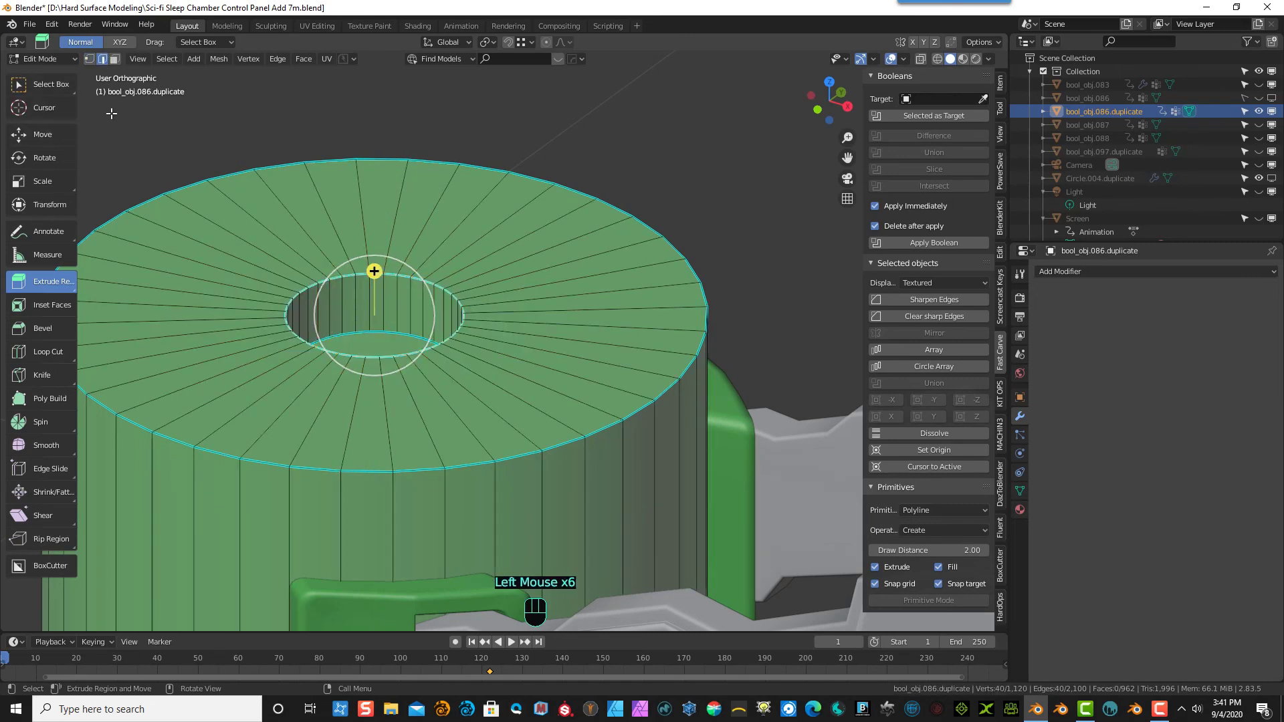
pyautogui.click(49, 89)
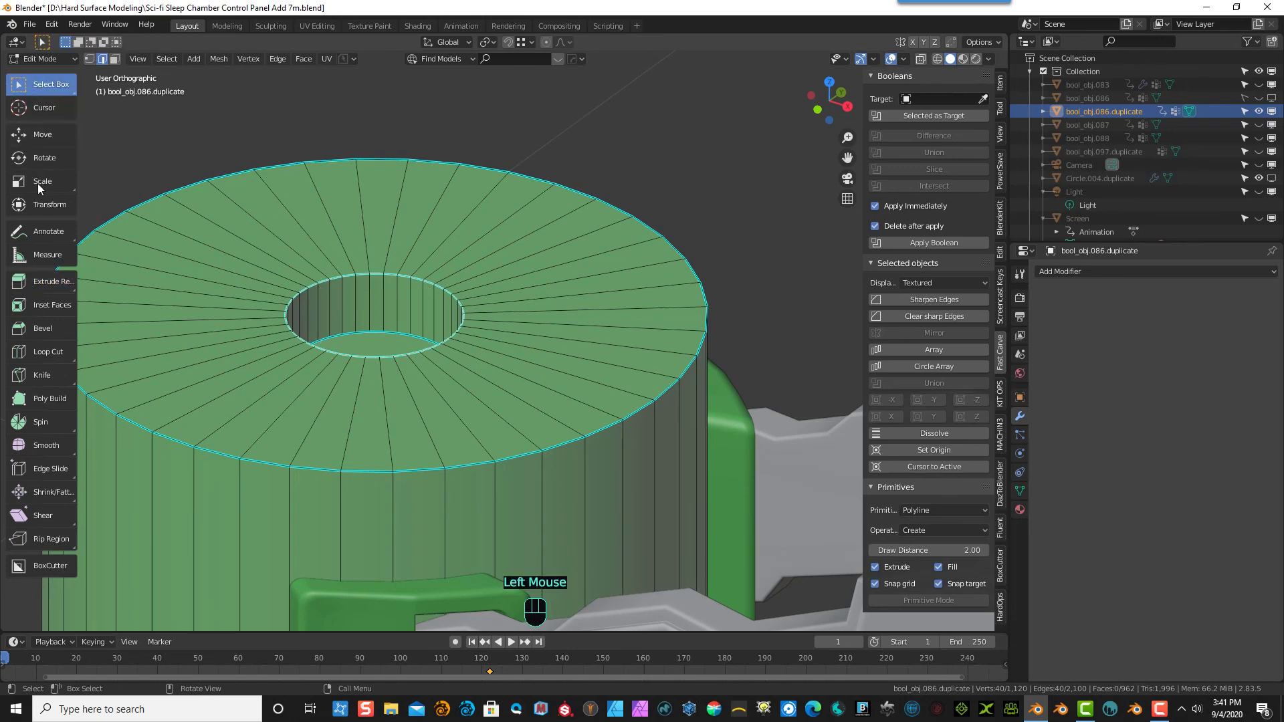
pyautogui.click(375, 274)
pyautogui.click(375, 274)
pyautogui.click(375, 275)
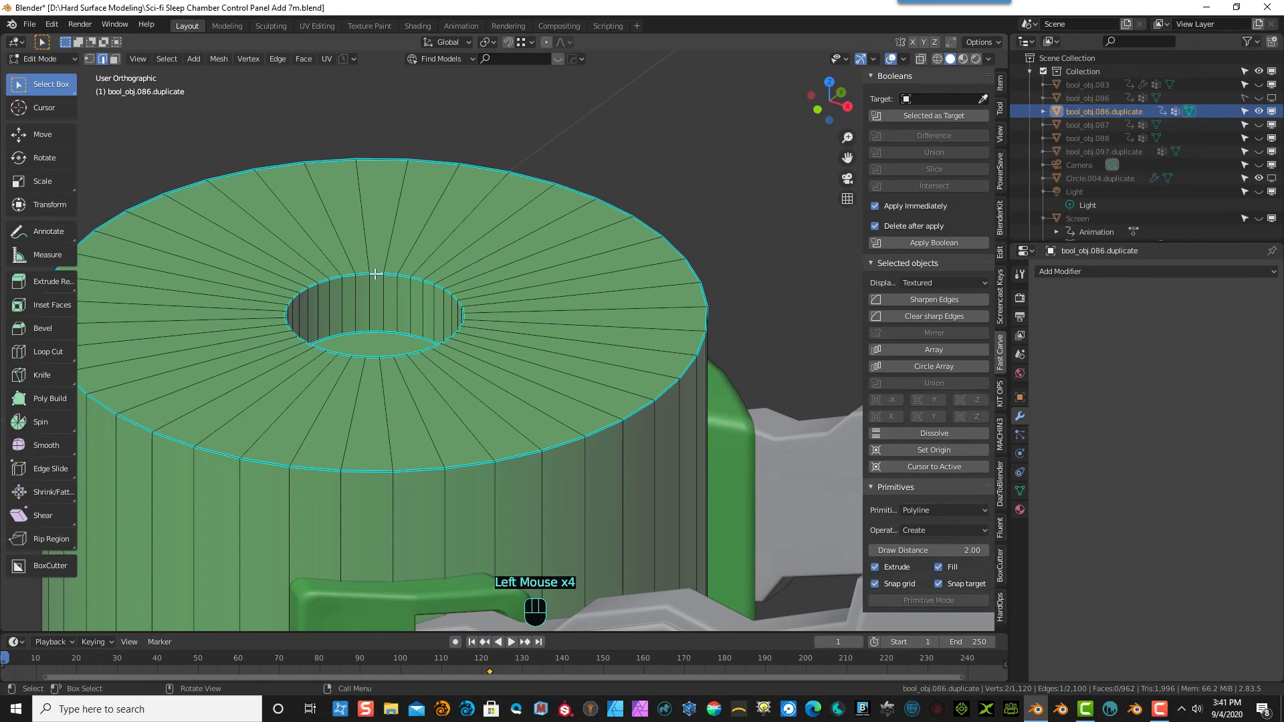
pyautogui.tripleClick(375, 274)
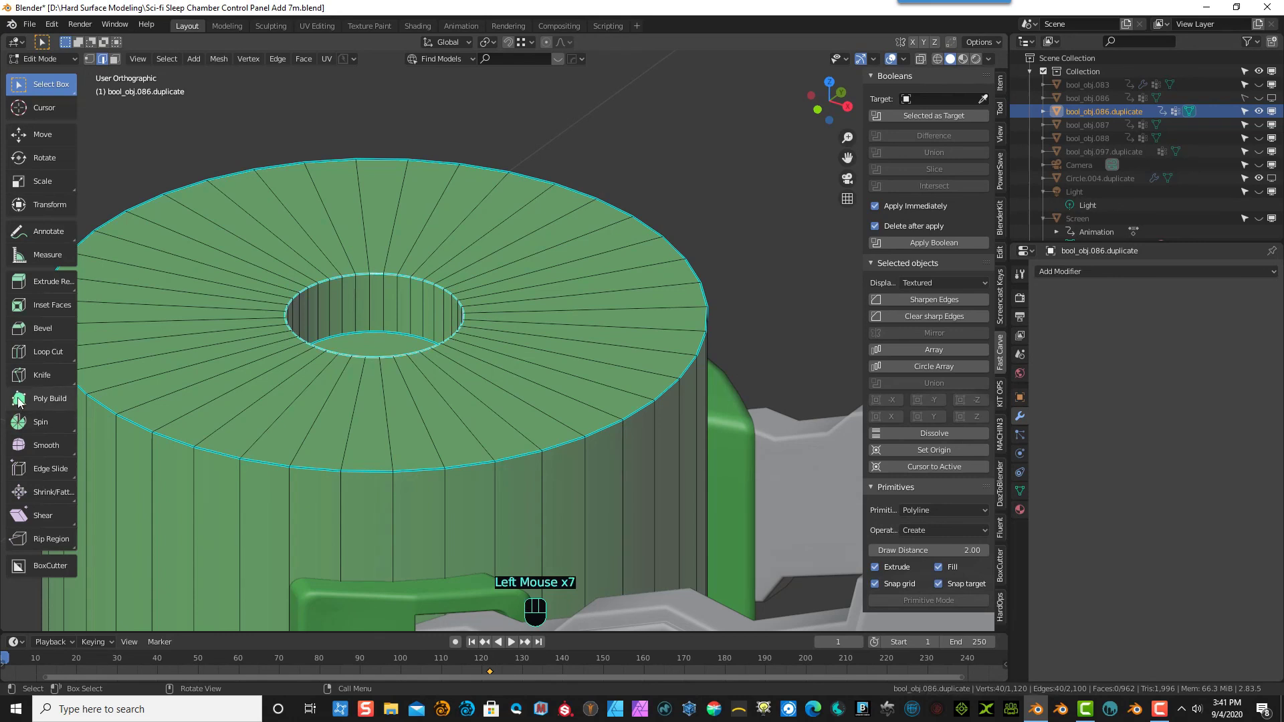
pyautogui.click(58, 324)
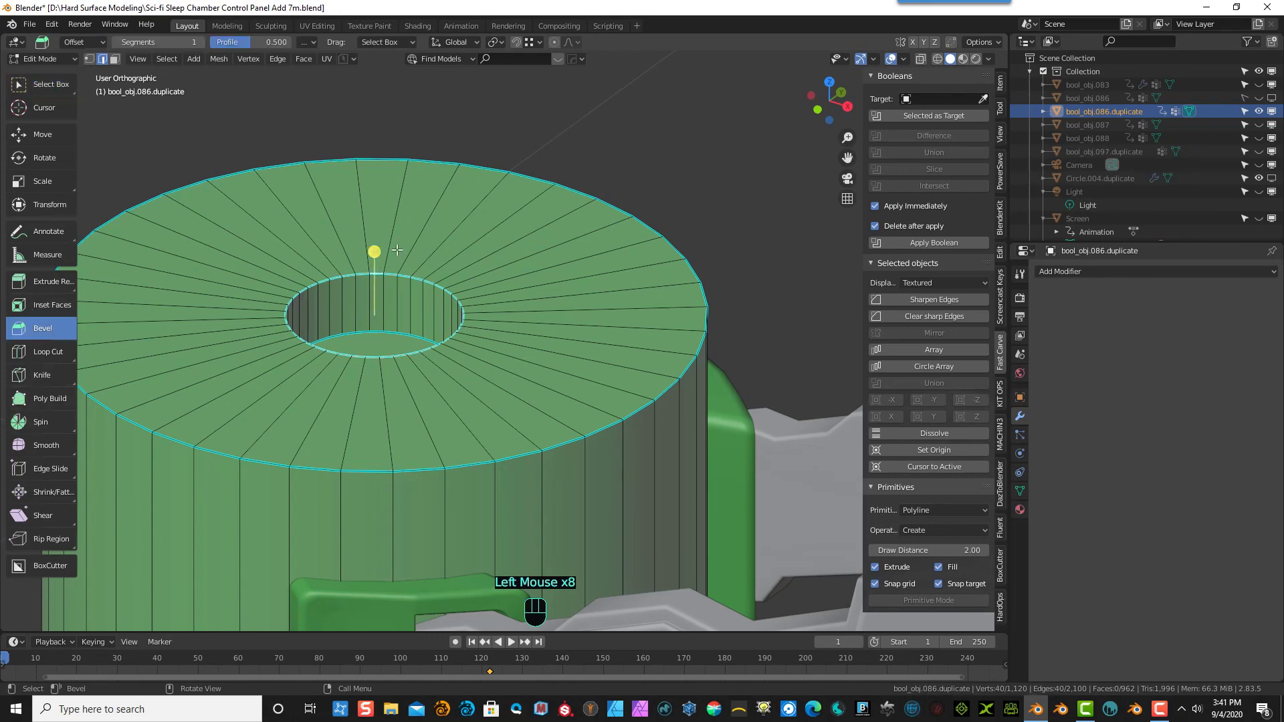
pyautogui.moveTo(375, 251); pyautogui.dragTo(391, 231)
pyautogui.click(260, 471)
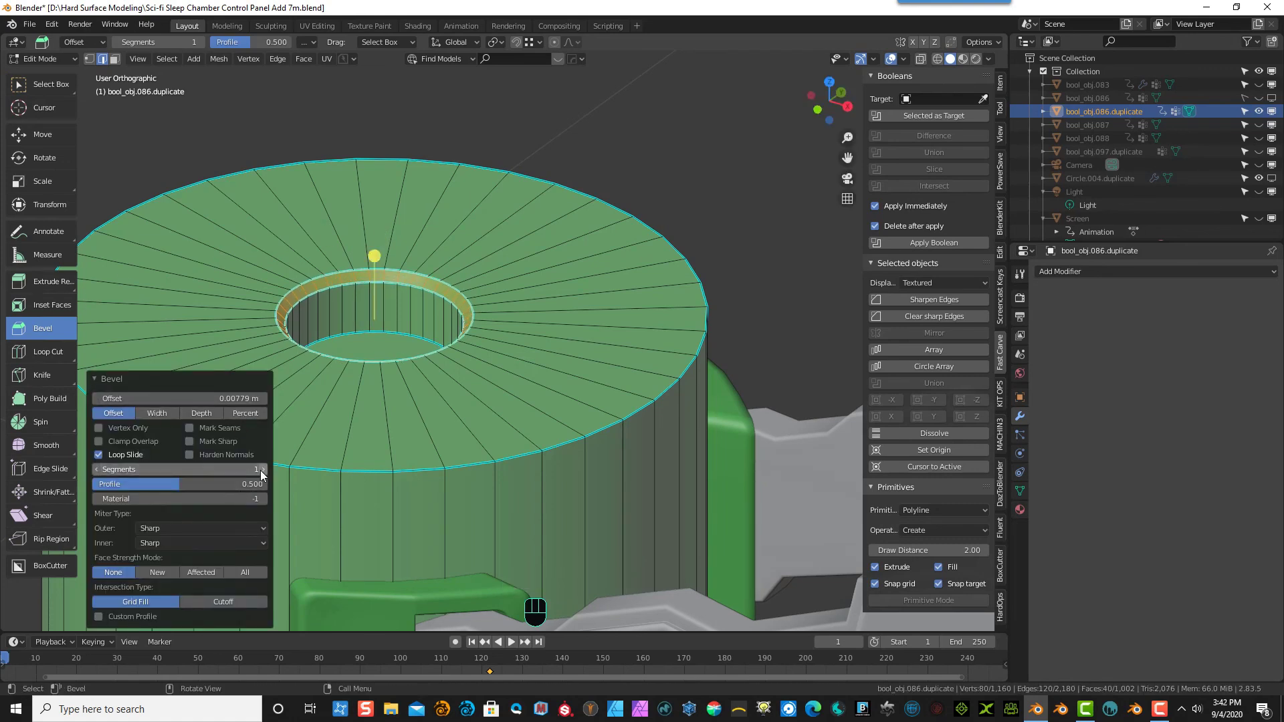
pyautogui.click(260, 471)
pyautogui.click(260, 470)
pyautogui.click(261, 471)
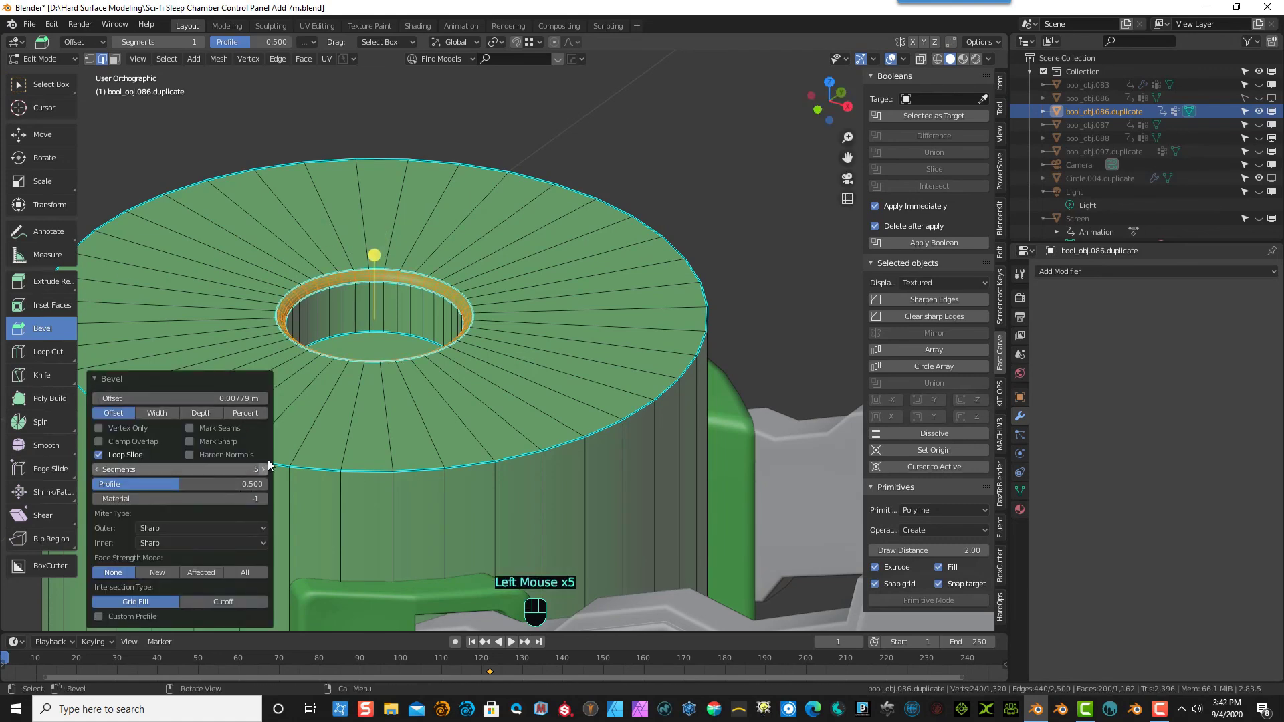
# - Select the cylinder's outer top edge loop and bevel it with an offset of about 0.015 m and 7 segments
pyautogui.doubleClick(644, 225)
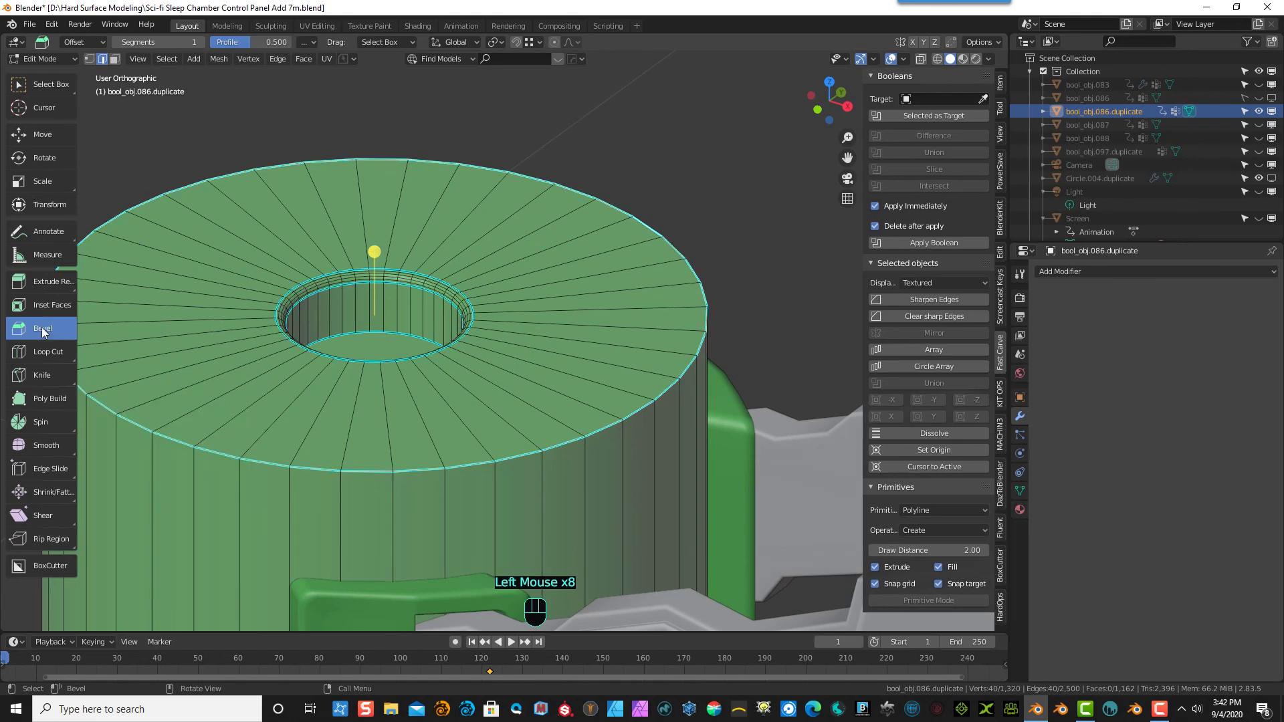
pyautogui.moveTo(378, 250); pyautogui.dragTo(411, 237)
pyautogui.click(261, 470)
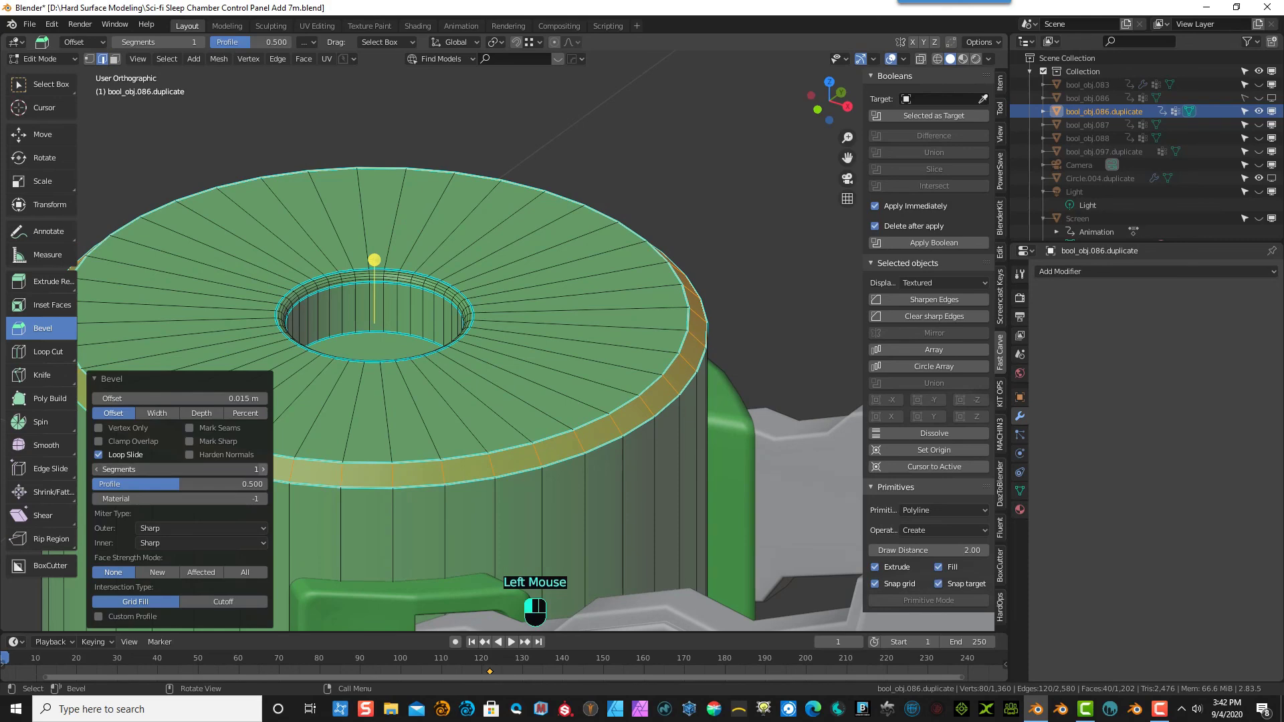
pyautogui.click(262, 470)
pyautogui.click(262, 469)
pyautogui.click(262, 470)
pyautogui.click(261, 470)
pyautogui.click(262, 470)
pyautogui.click(663, 173)
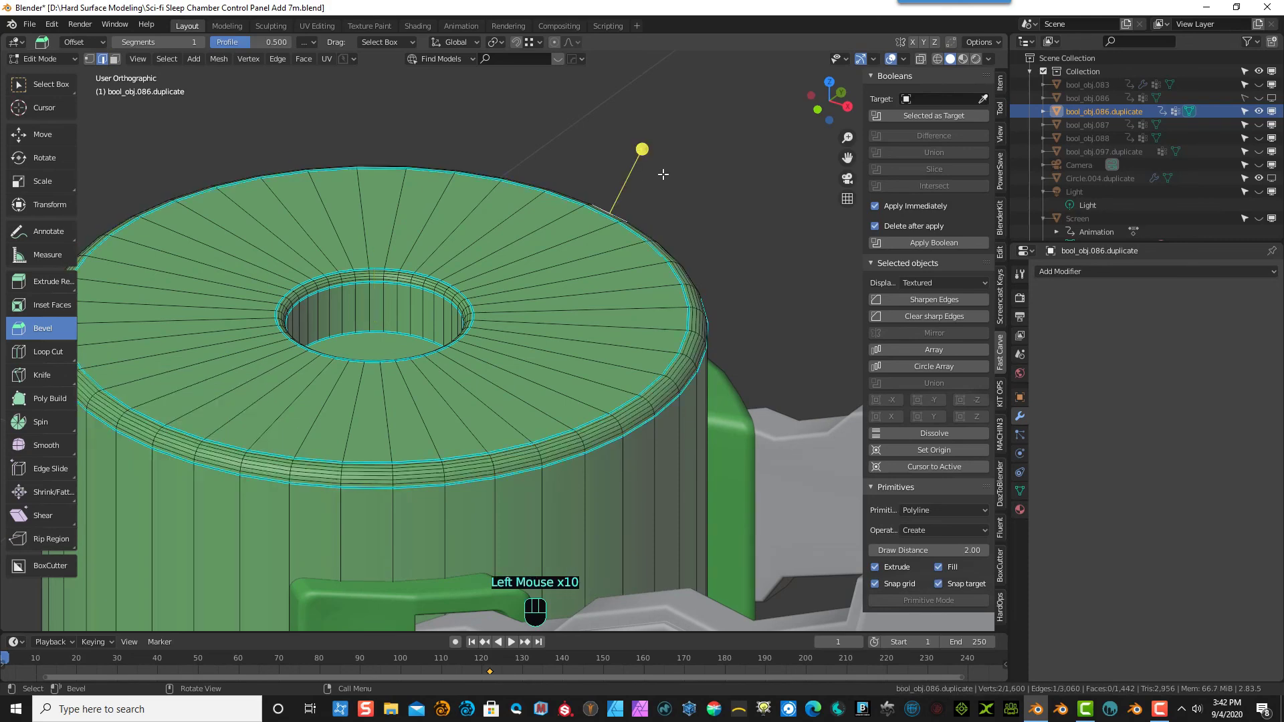
# - Return to Object Mode and inspect the bevelled cylinder with its brackets and arms with viewport overlays hidden, and show the overlays again
pyautogui.scroll(-2, 714, 189)
pyautogui.scroll(-3, 701, 243)
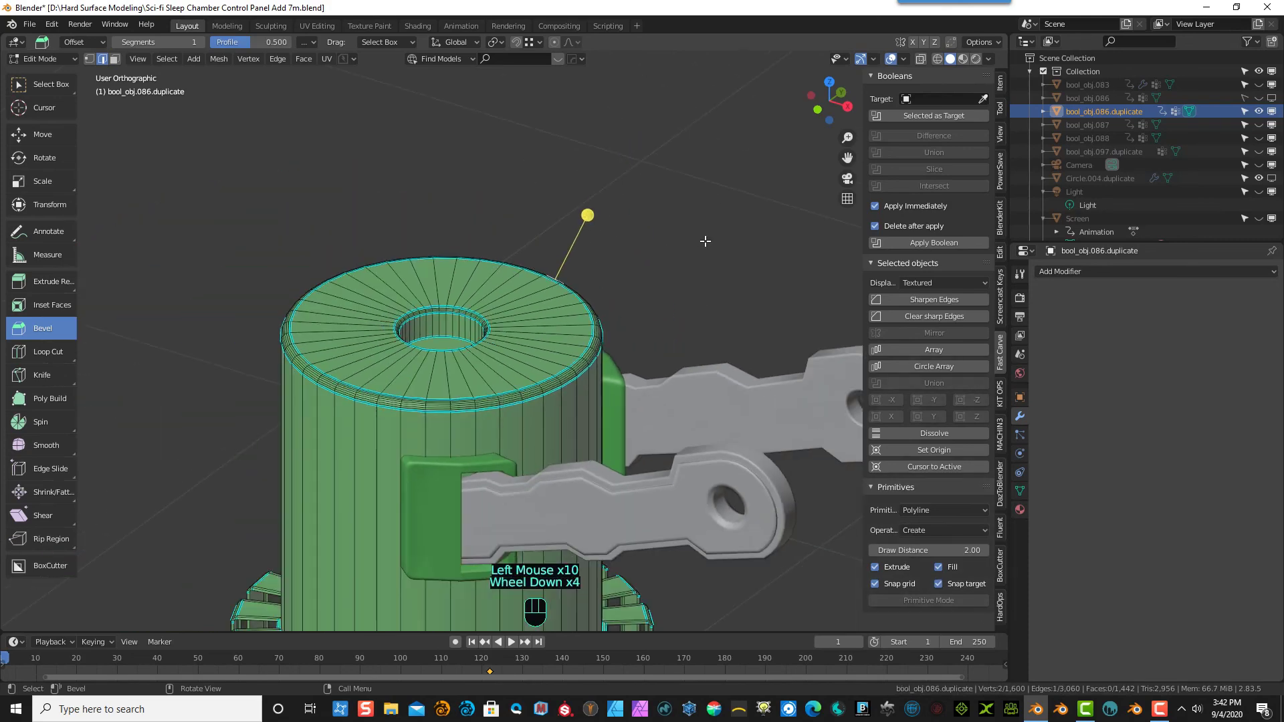
pyautogui.scroll(2, 412, 347)
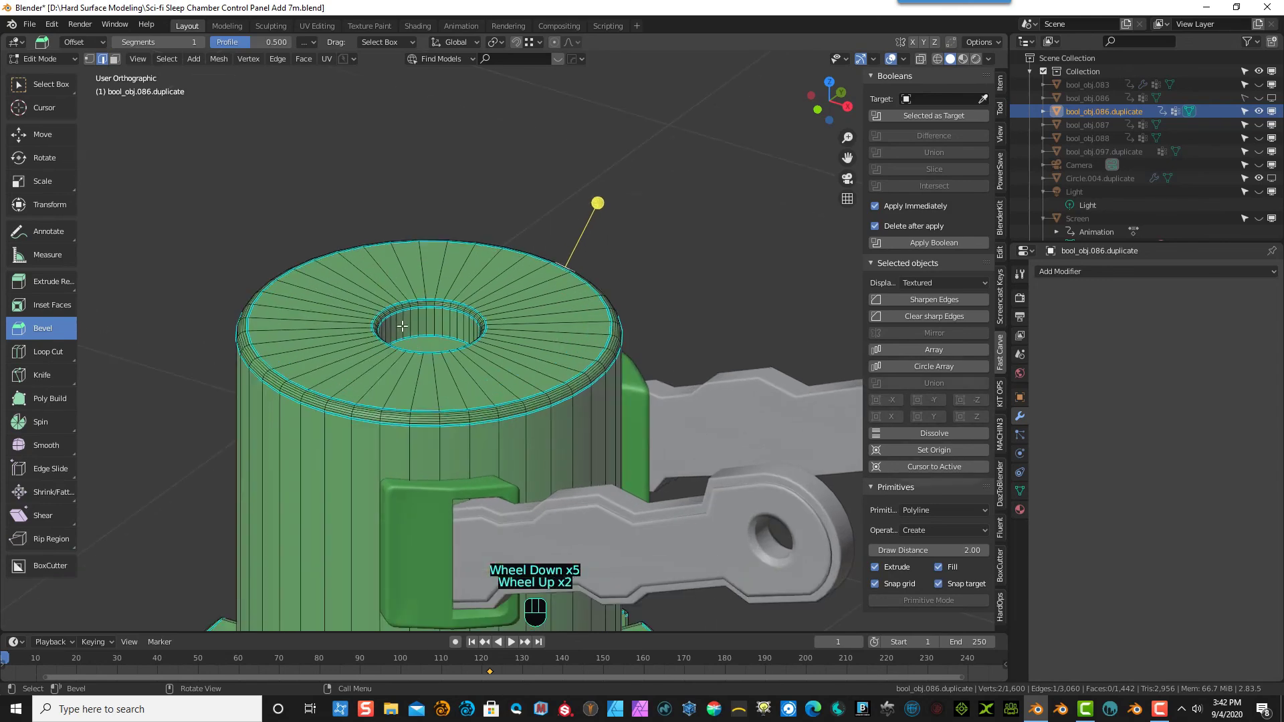
pyautogui.scroll(-1, 639, 249)
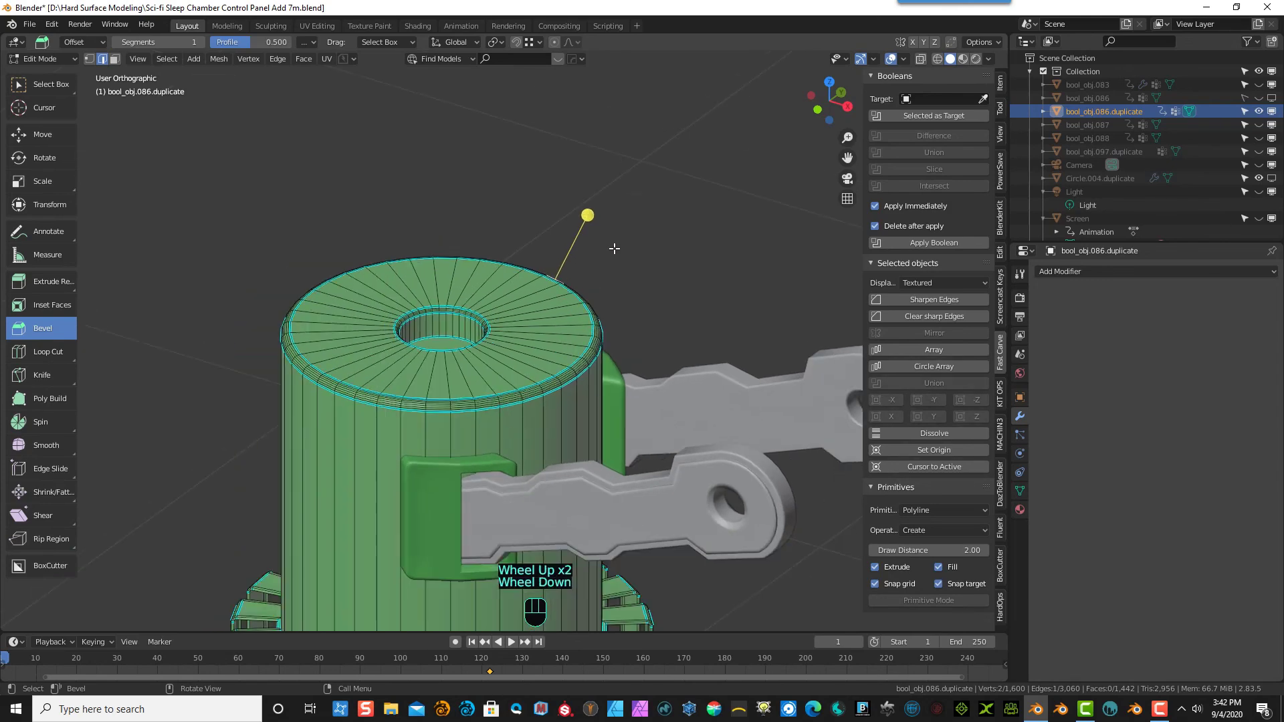
pyautogui.scroll(2, 642, 251)
pyautogui.scroll(-6, 649, 258)
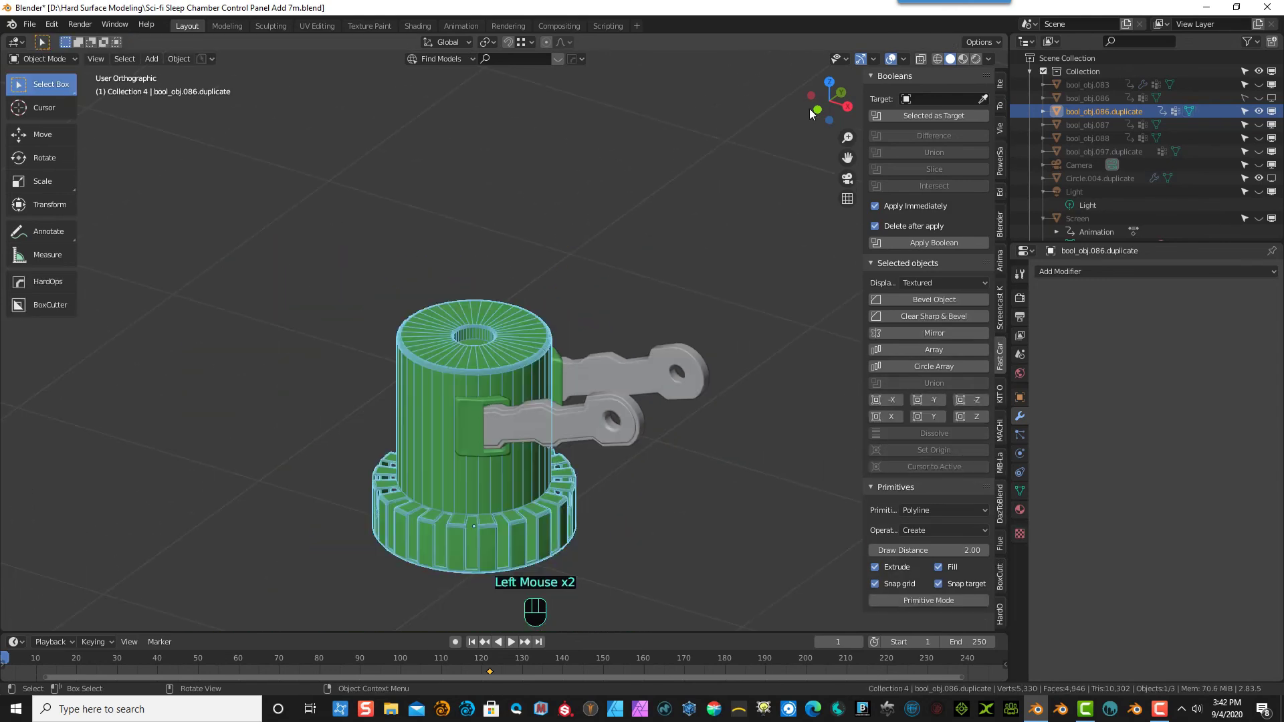
pyautogui.click(891, 59)
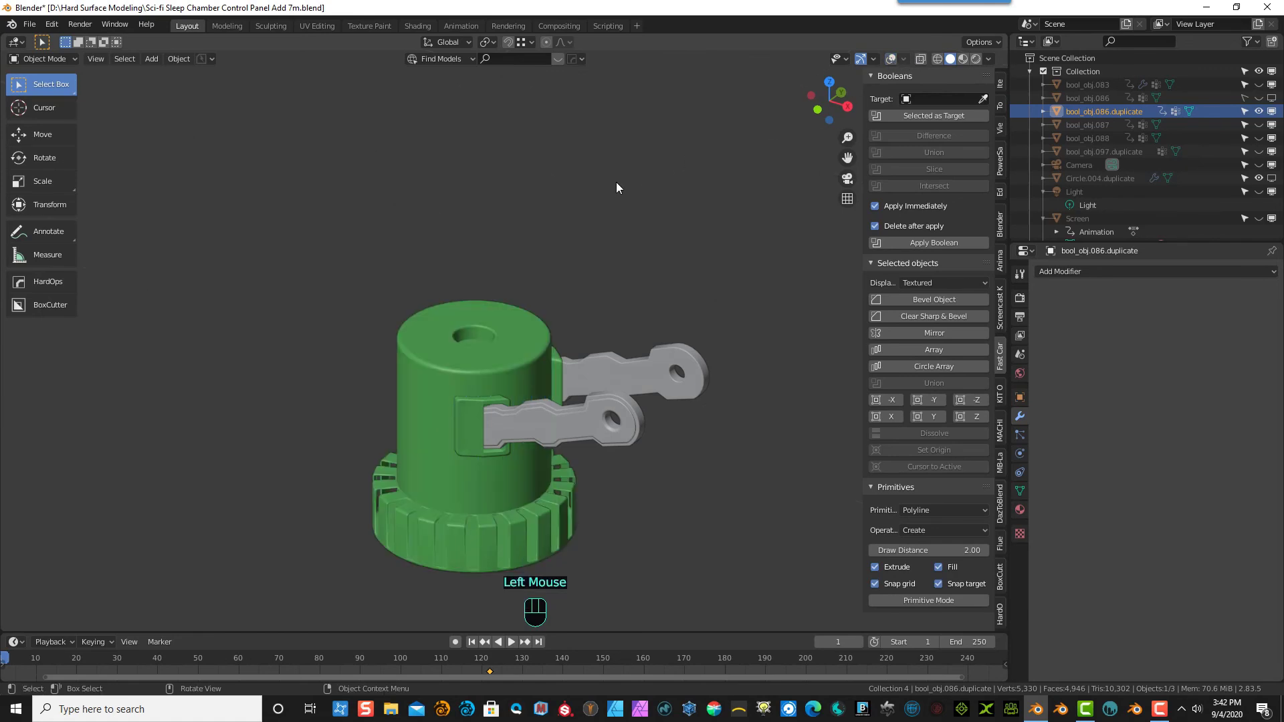
pyautogui.scroll(-1, 616, 202)
pyautogui.moveTo(616, 202); pyautogui.dragTo(528, 209, button='middle')
pyautogui.scroll(4, 627, 491)
pyautogui.scroll(2, 647, 488)
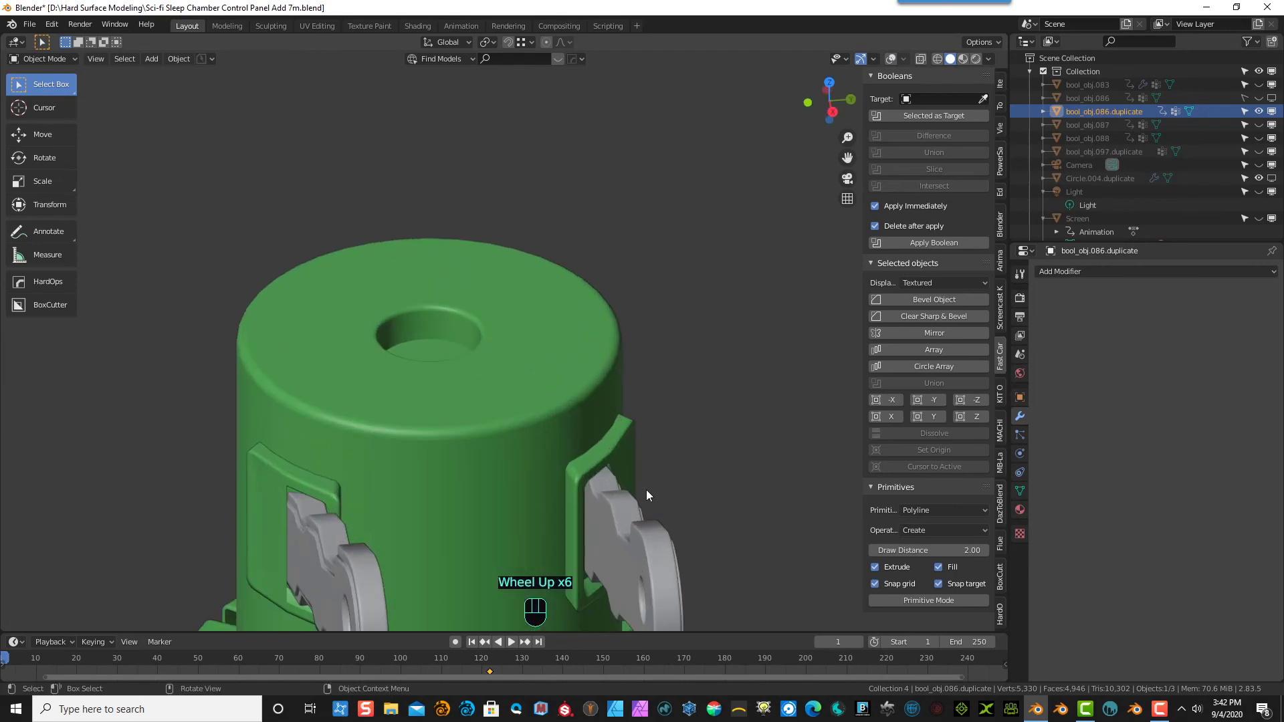
pyautogui.moveTo(647, 490); pyautogui.dragTo(580, 483, button='middle')
pyautogui.click(552, 500)
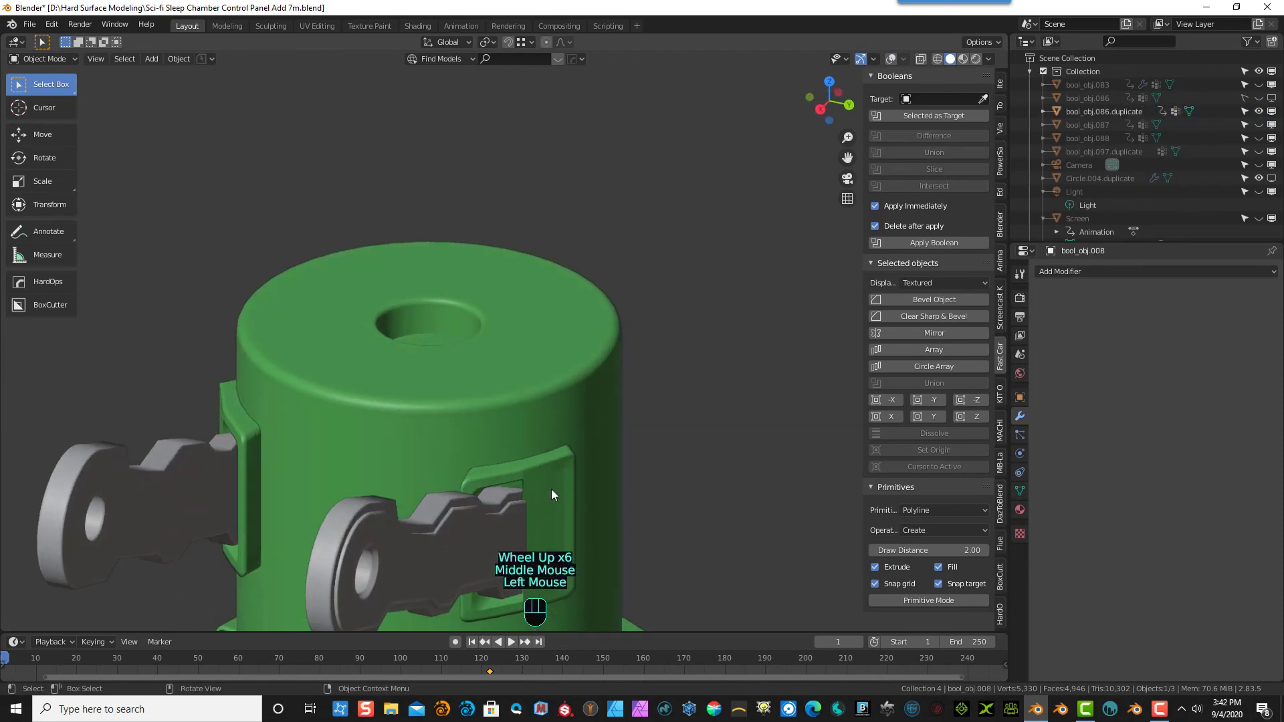
pyautogui.click(515, 527)
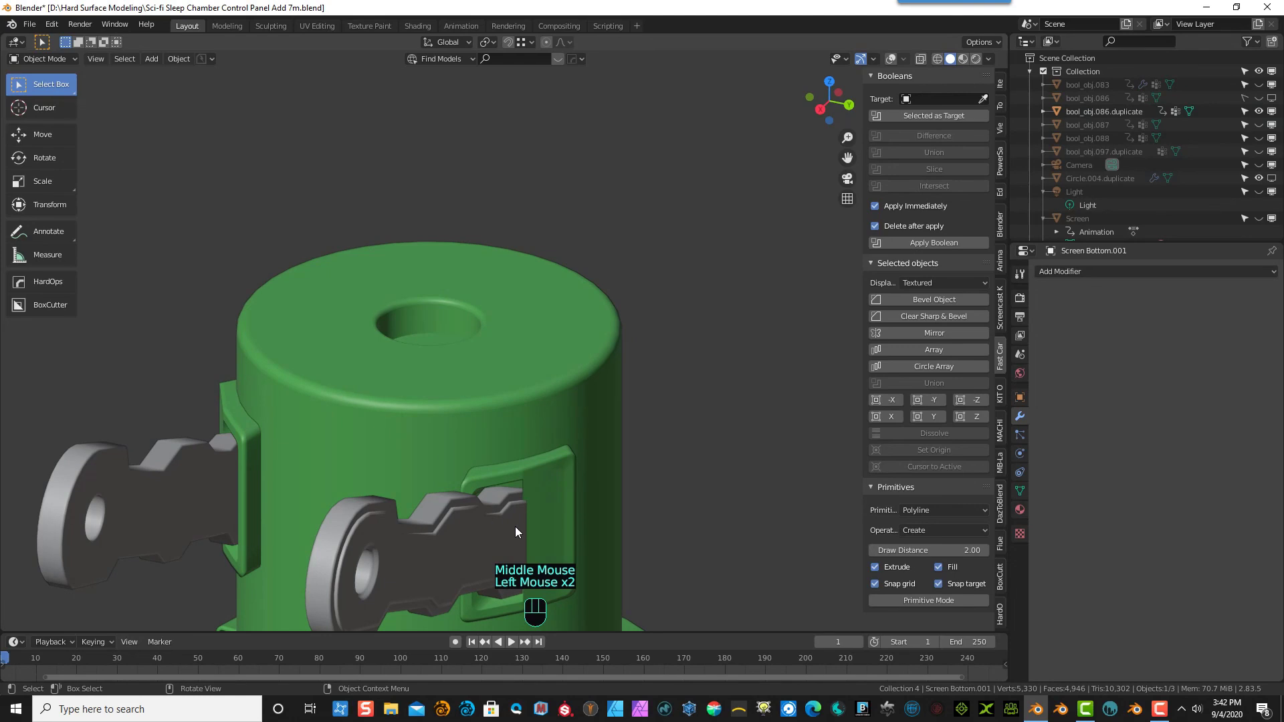
pyautogui.click(343, 523)
pyautogui.click(893, 59)
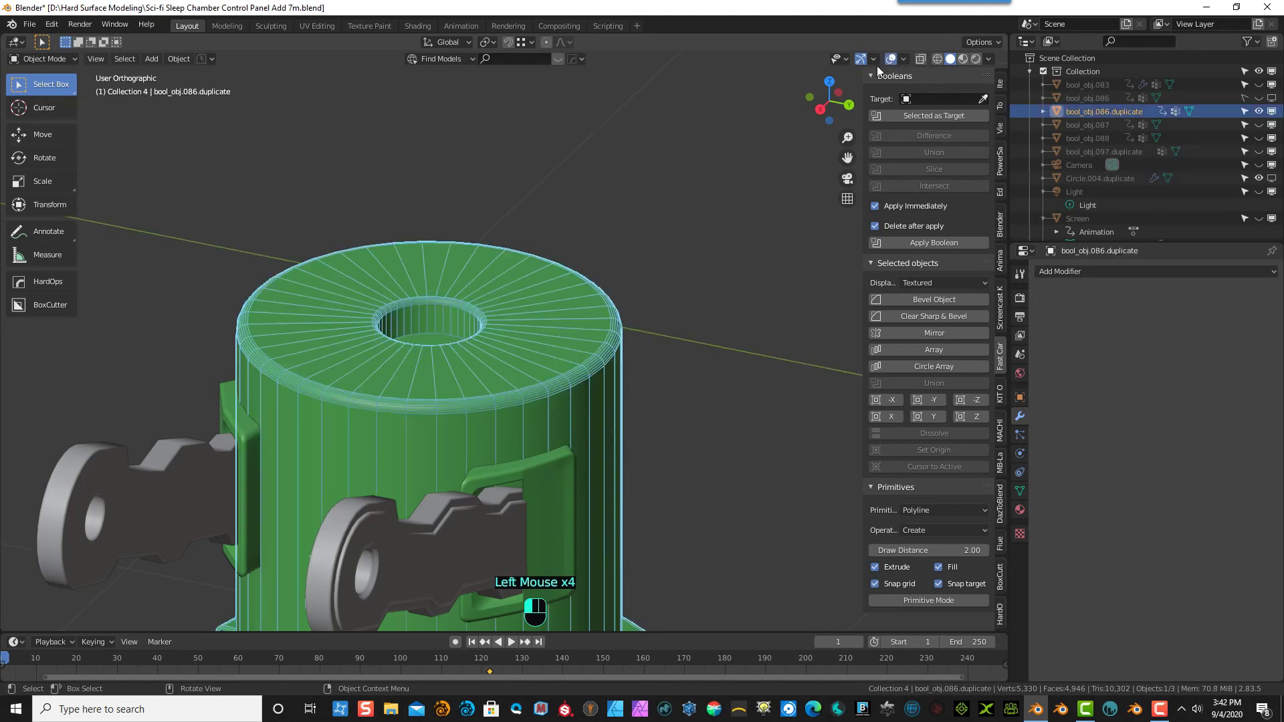
# - Open the arms object in Edit Mode and select a face loop around the rounded end of the nearer arm
pyautogui.click(387, 560)
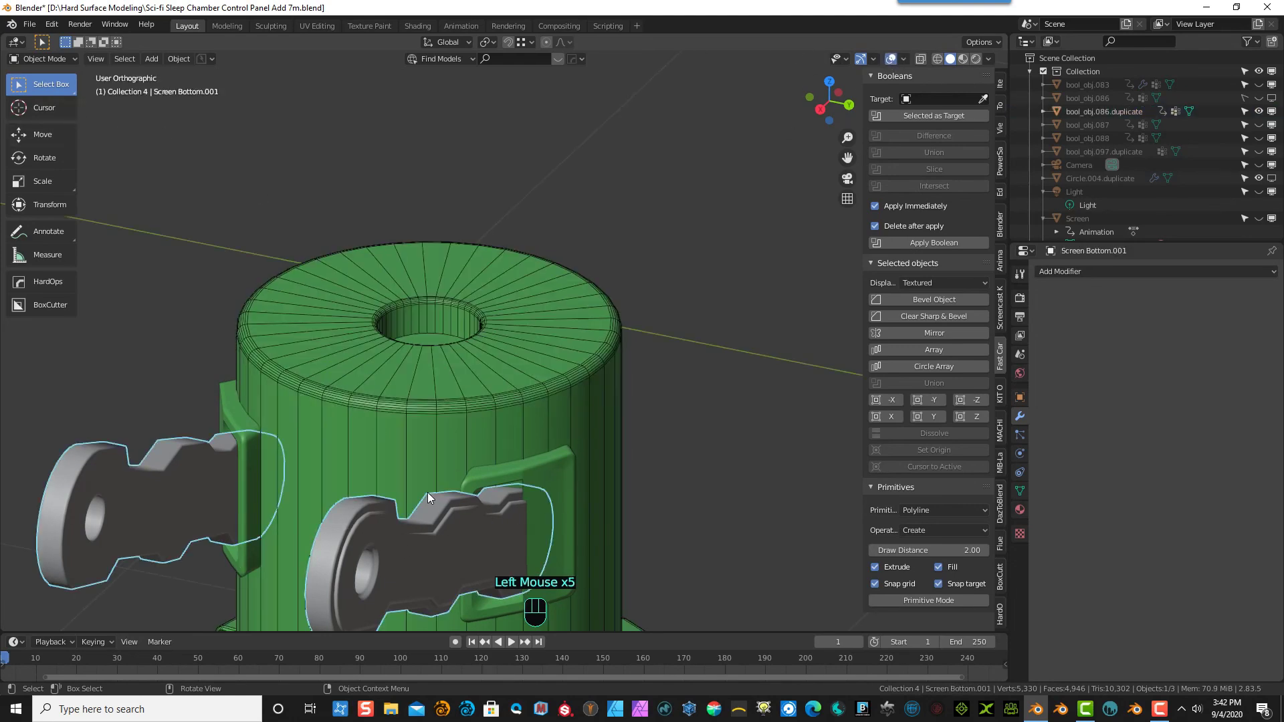
pyautogui.moveTo(65, 63); pyautogui.dragTo(61, 83)
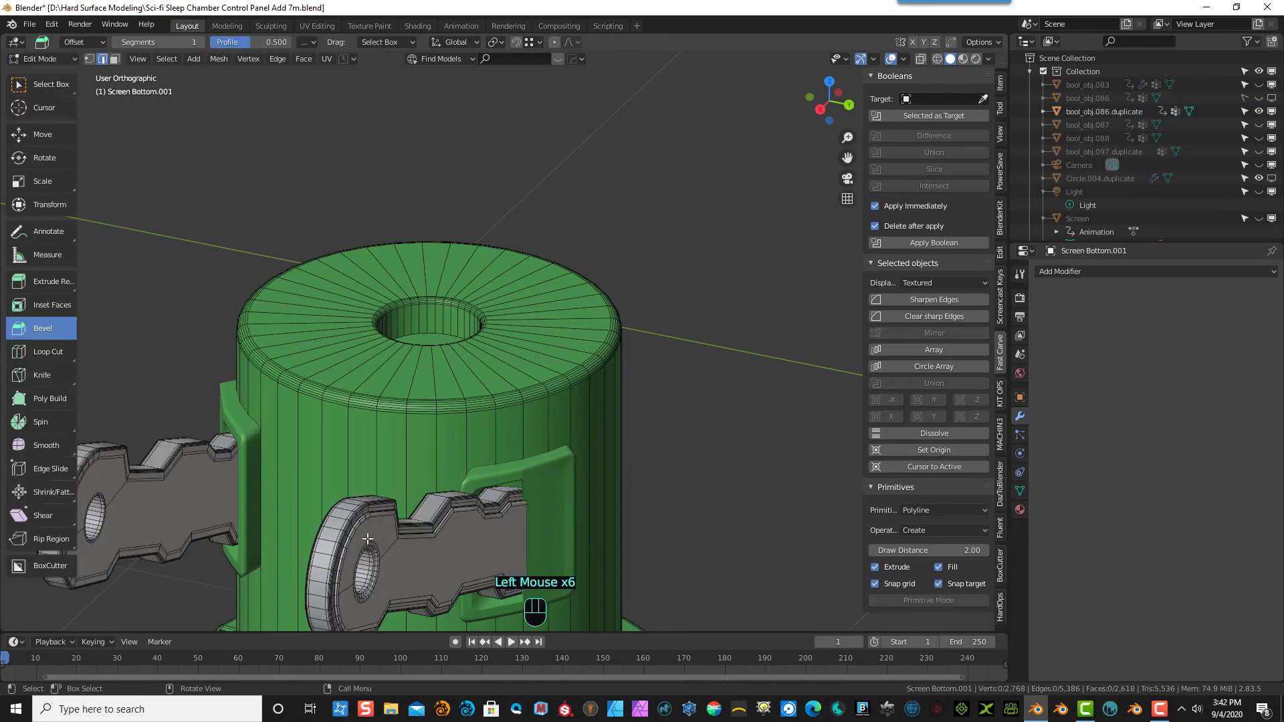
pyautogui.click(328, 577)
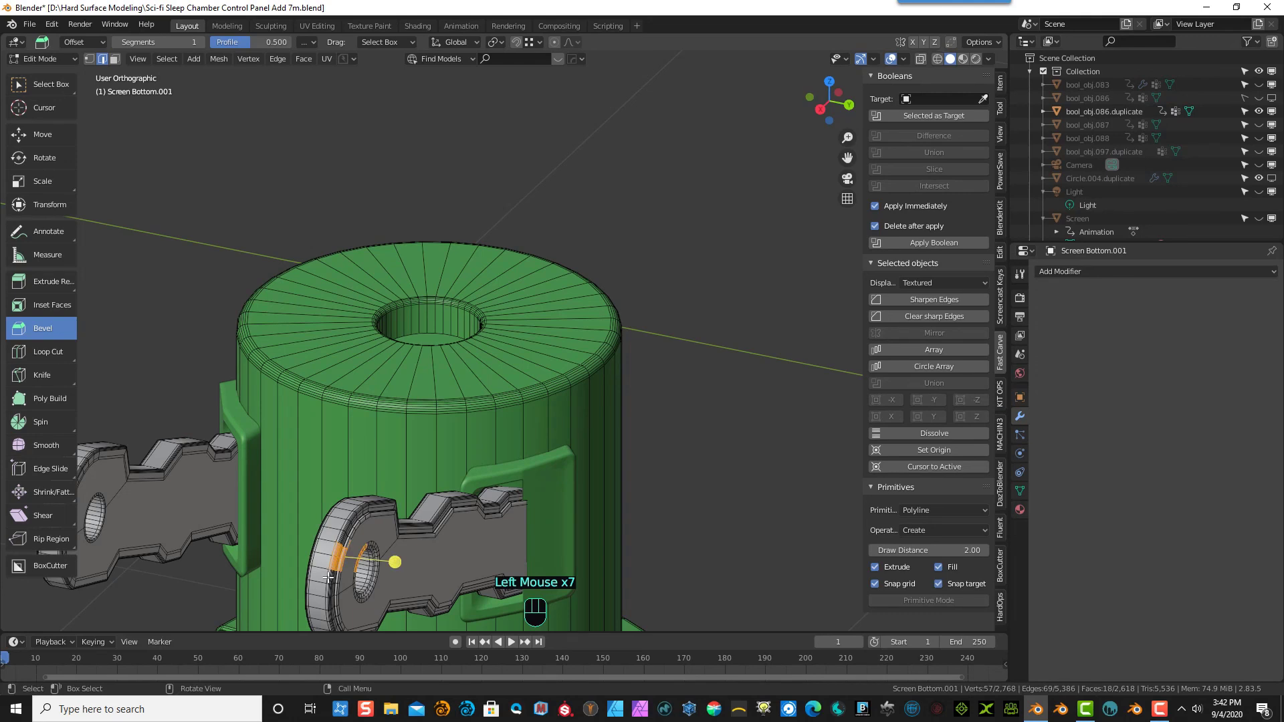
# - Grow the selection until it covers the nearer arm's entire mesh
pyautogui.press('ctrl+KP_Add')
pyautogui.press('ctrl+KP_Add')
pyautogui.press('ctrl+KP_Add')
pyautogui.press('ctrl+KP_Add')
pyautogui.press('ctrl+KP_Add')
pyautogui.press('ctrl+KP_Add')
pyautogui.press('ctrl+KP_Add')
pyautogui.press('ctrl+KP_Add')
pyautogui.press('ctrl+KP_Add')
pyautogui.press('ctrl+KP_Add')
pyautogui.press('ctrl+KP_Add')
pyautogui.press('ctrl+KP_Add')
pyautogui.press('ctrl+KP_Add')
pyautogui.press('ctrl+KP_Add')
pyautogui.press('ctrl+KP_Add')
pyautogui.press('ctrl+KP_Add')
pyautogui.press('ctrl+KP_Add')
pyautogui.press('ctrl+KP_Add')
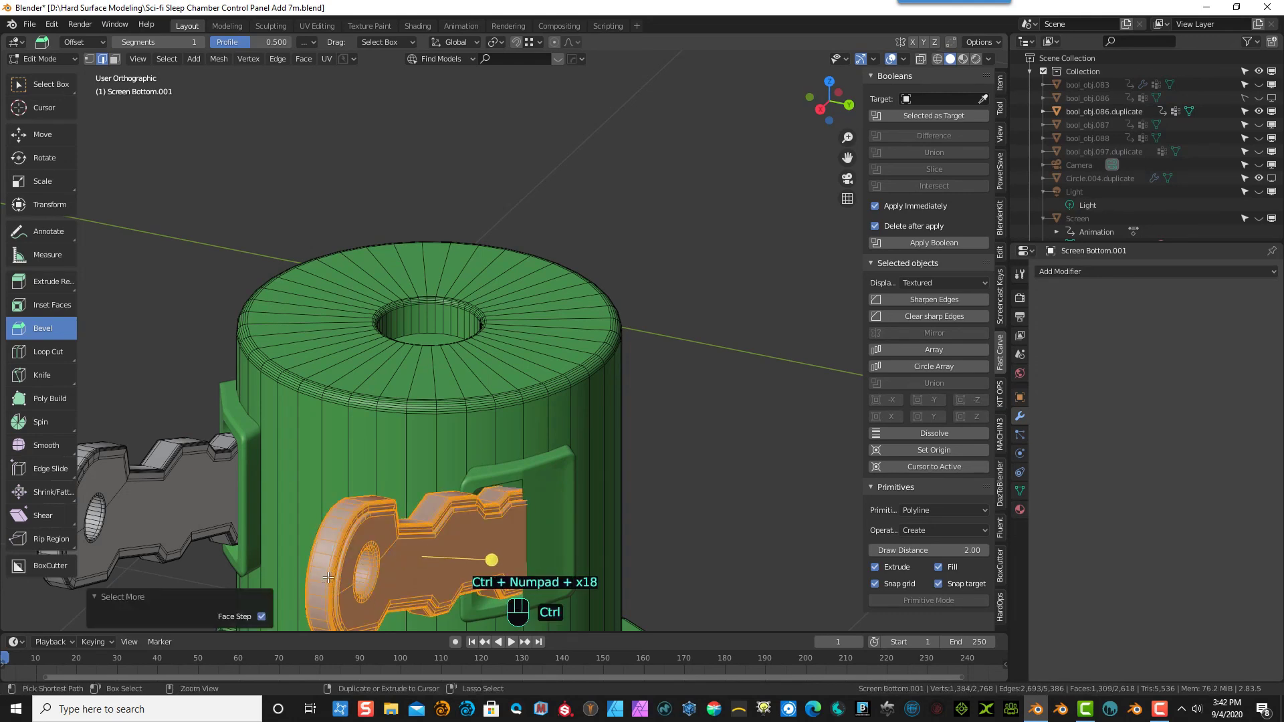
pyautogui.press('ctrl+KP_Add')
pyautogui.press('ctrl+KP_Add')
pyautogui.press('ctrl+KP_Add')
pyautogui.press('ctrl+KP_Add')
pyautogui.press('ctrl+KP_Add')
pyautogui.press('ctrl+KP_Add')
pyautogui.press('ctrl+KP_Add')
pyautogui.press('ctrl+KP_Add')
pyautogui.press('ctrl+KP_Add')
pyautogui.press('ctrl+KP_Add')
pyautogui.press('ctrl')
pyautogui.press('ctrl+KP_Add')
pyautogui.press('ctrl+KP_Add')
pyautogui.press('ctrl+KP_Add')
pyautogui.press('ctrl+KP_Add')
pyautogui.press('ctrl+KP_Add')
pyautogui.press('ctrl+KP_Add')
pyautogui.press('ctrl+KP_Add')
pyautogui.press('ctrl+KP_Add')
pyautogui.press('ctrl+KP_Add')
pyautogui.press('ctrl+KP_Add')
pyautogui.press('ctrl+KP_Add')
pyautogui.press('ctrl+KP_Add')
pyautogui.press('ctrl+KP_Add')
pyautogui.press('ctrl+KP_Add')
pyautogui.press('ctrl+KP_Add')
pyautogui.press('ctrl+KP_Add')
pyautogui.press('ctrl+KP_Add')
pyautogui.press('ctrl+KP_Add')
pyautogui.press('ctrl+KP_Add')
pyautogui.press('ctrl+KP_Add')
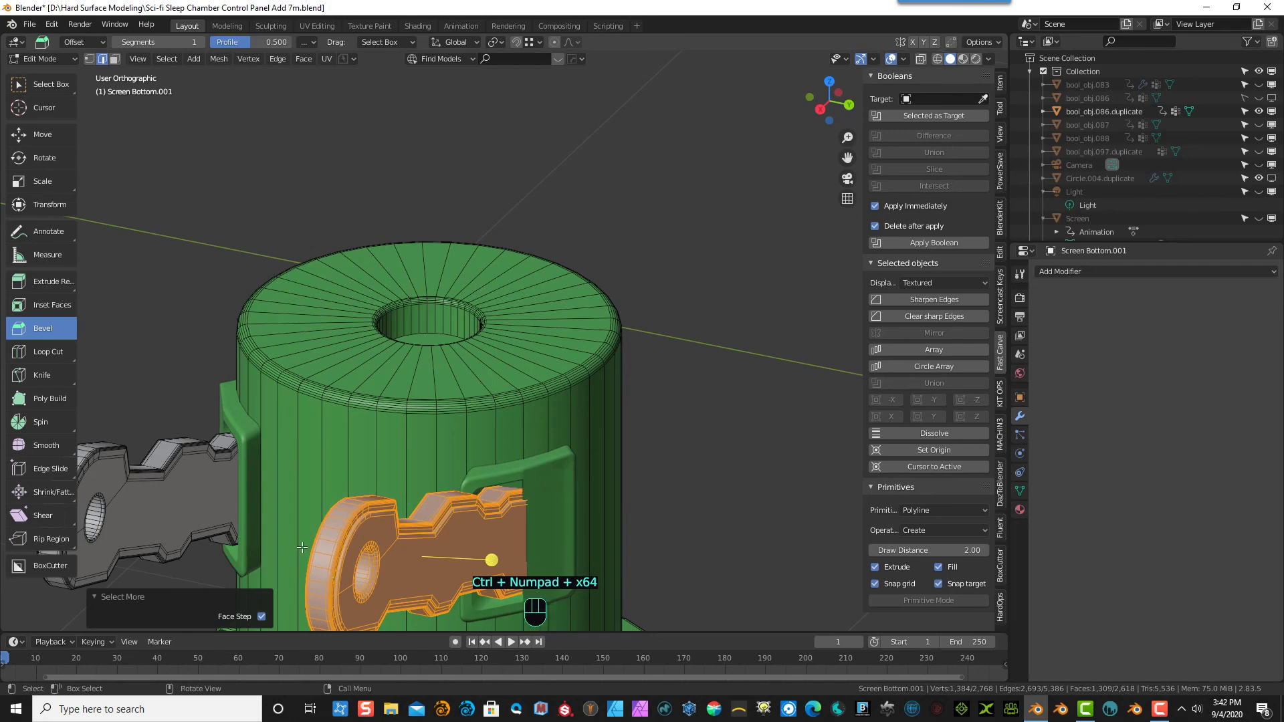
# - Align to the top view and move the selected arm about -0.0045 m along the global Y axis
pyautogui.press('KP_7')
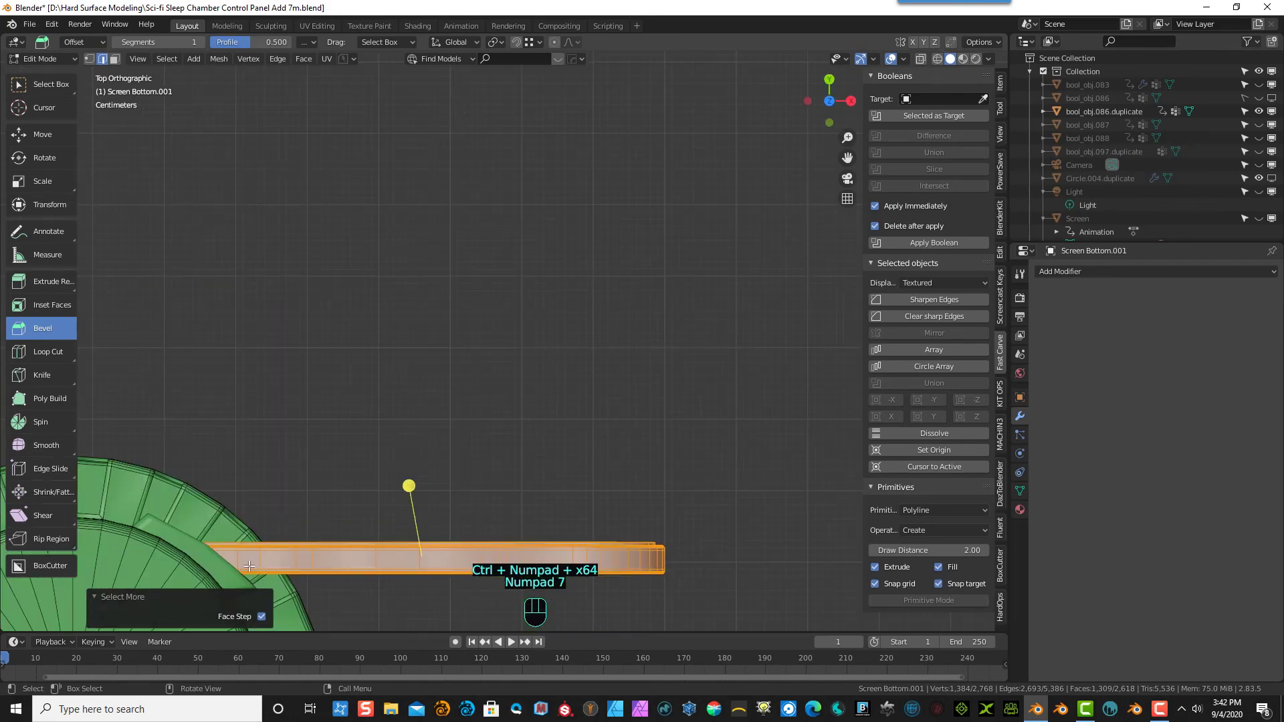
pyautogui.scroll(-1, 303, 575)
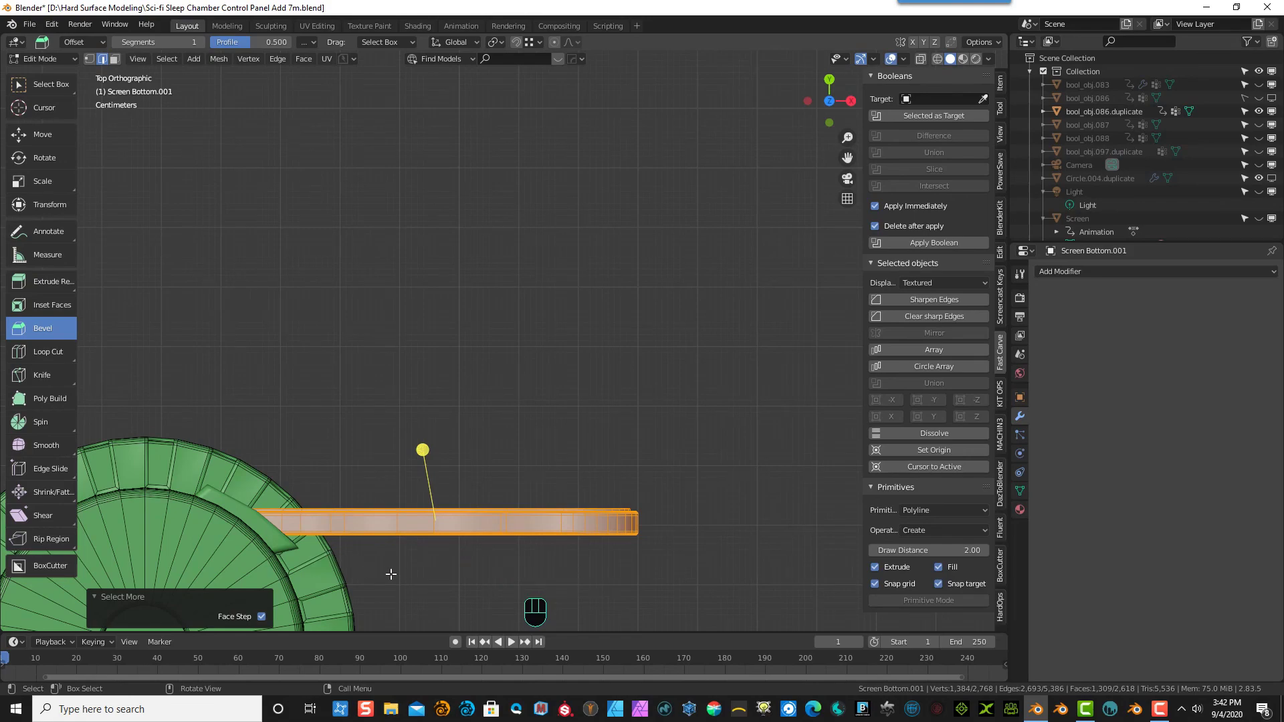
pyautogui.moveTo(579, 470); pyautogui.dragTo(537, 440, button='middle')
pyautogui.press('KP_7')
pyautogui.press('g')
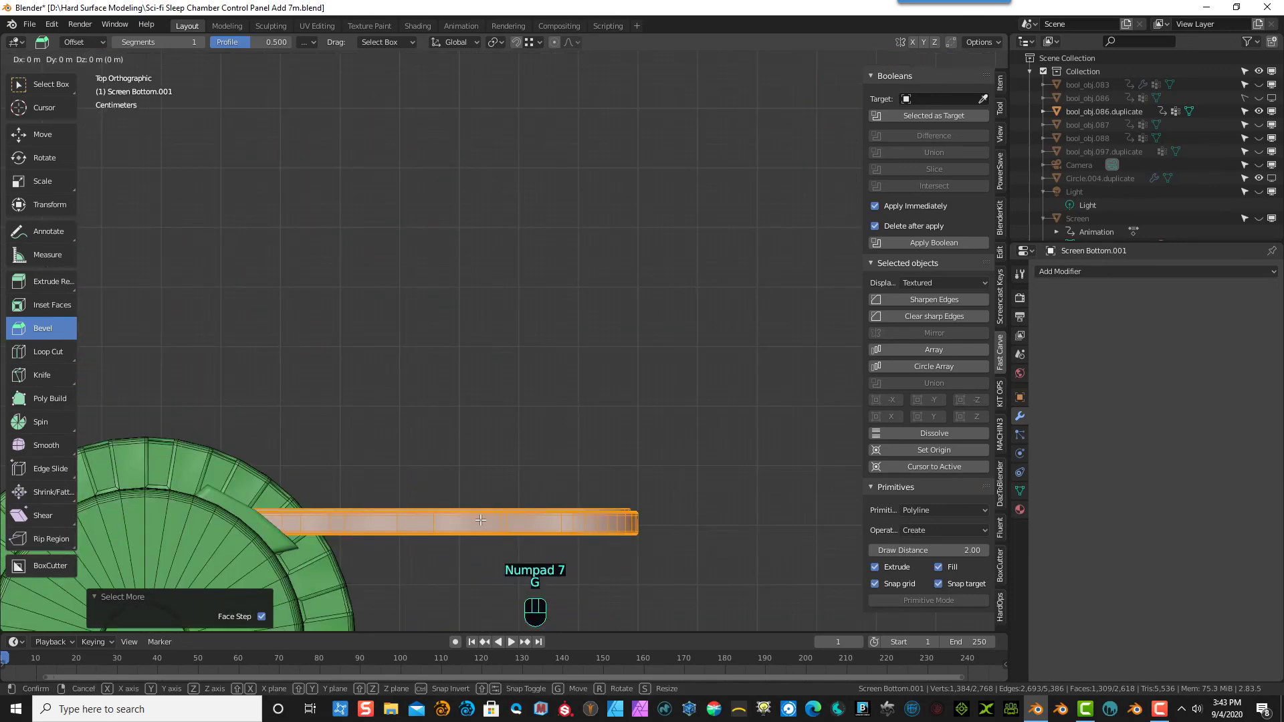
pyautogui.press('y')
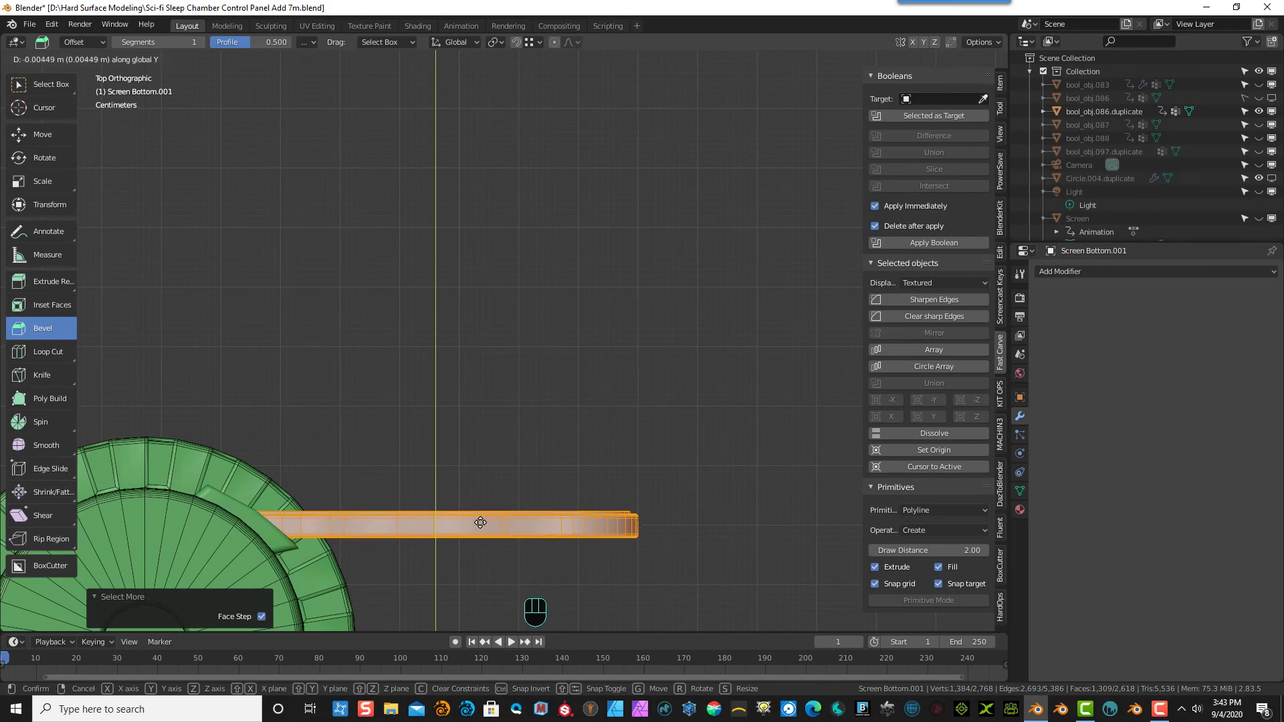
pyautogui.click(481, 522)
pyautogui.moveTo(528, 447); pyautogui.dragTo(399, 344, button='middle')
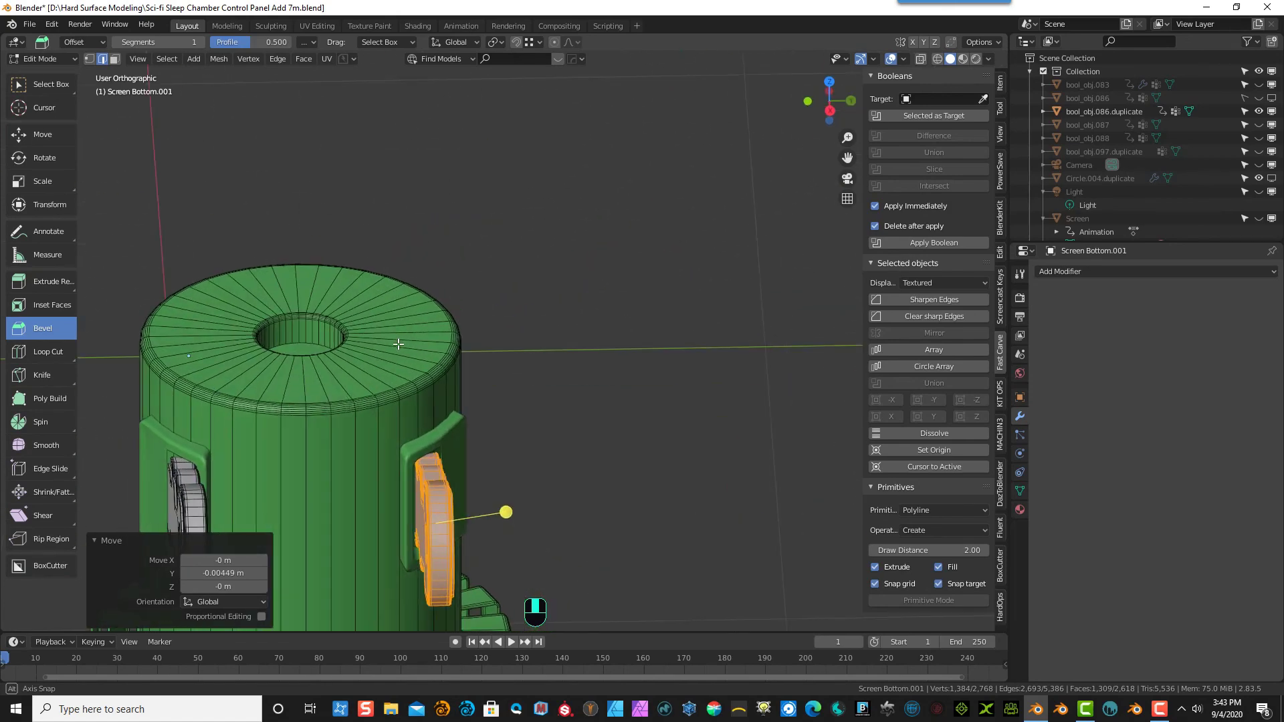
pyautogui.scroll(-3, 441, 352)
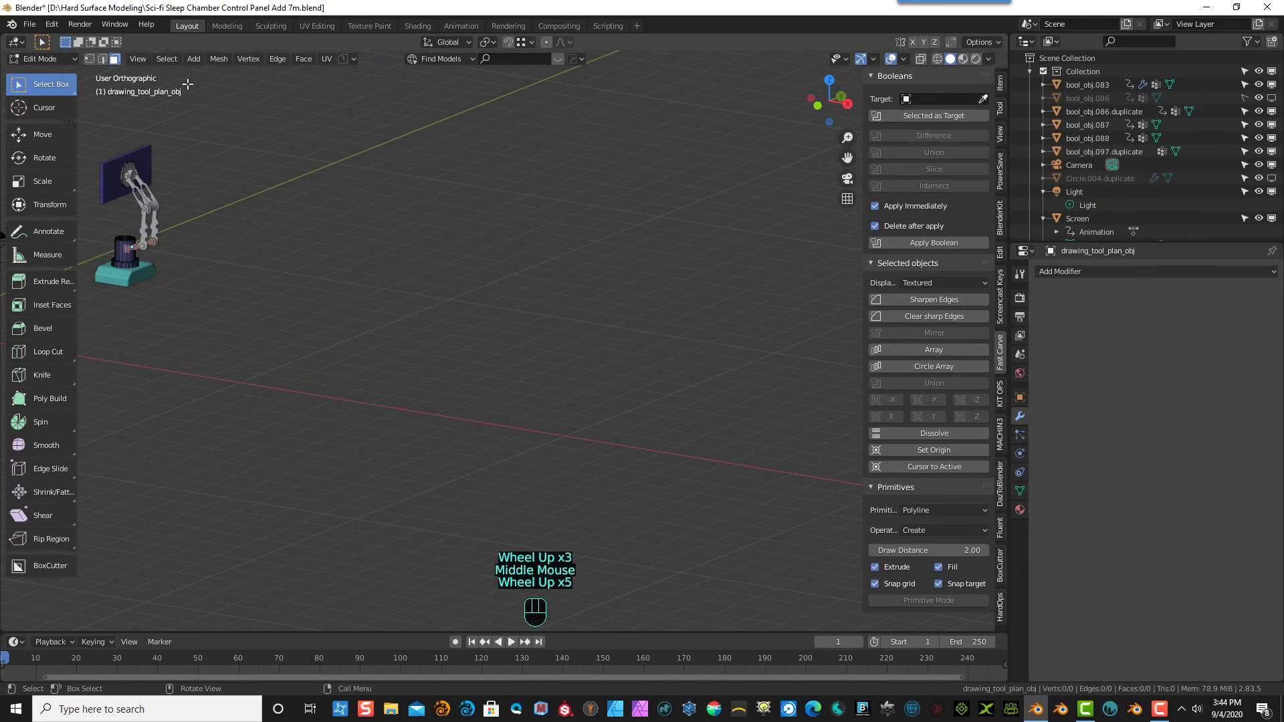
# - Switch to Object Mode, select the camera and the light, and hide both
pyautogui.scroll(-5, 162, 145)
pyautogui.moveTo(248, 215); pyautogui.dragTo(325, 346)
pyautogui.click(312, 321)
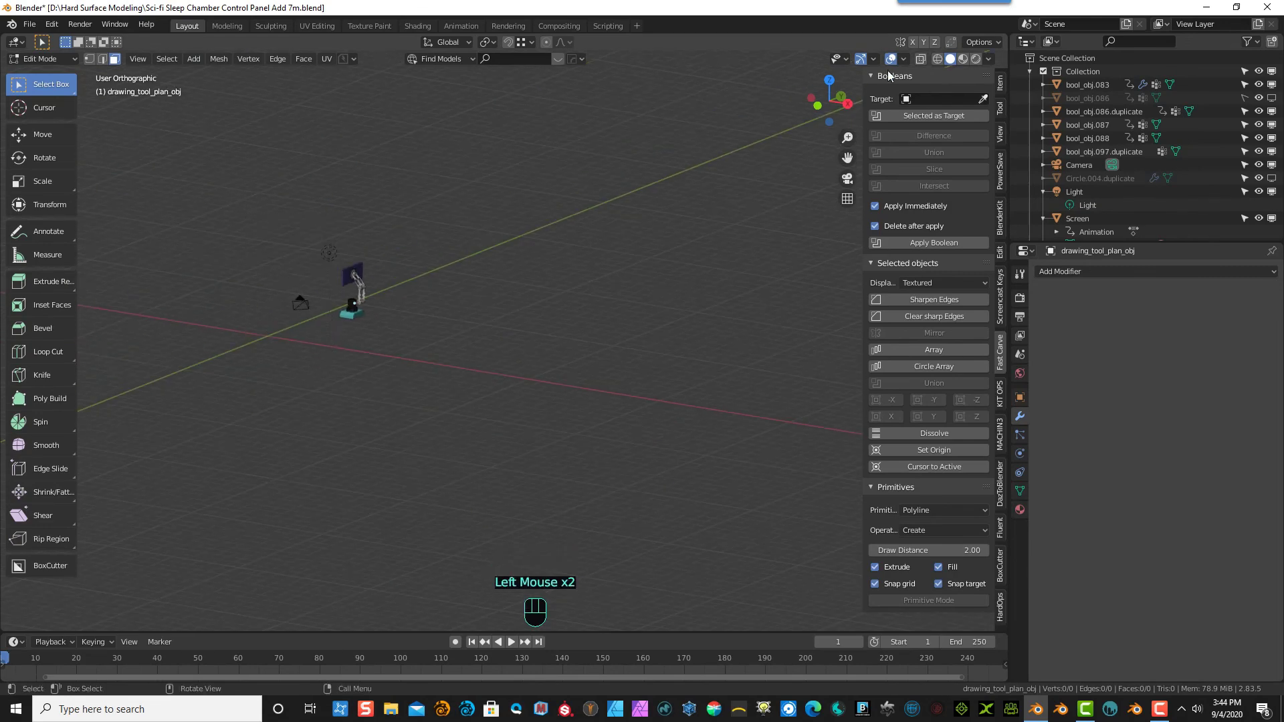
pyautogui.click(40, 59)
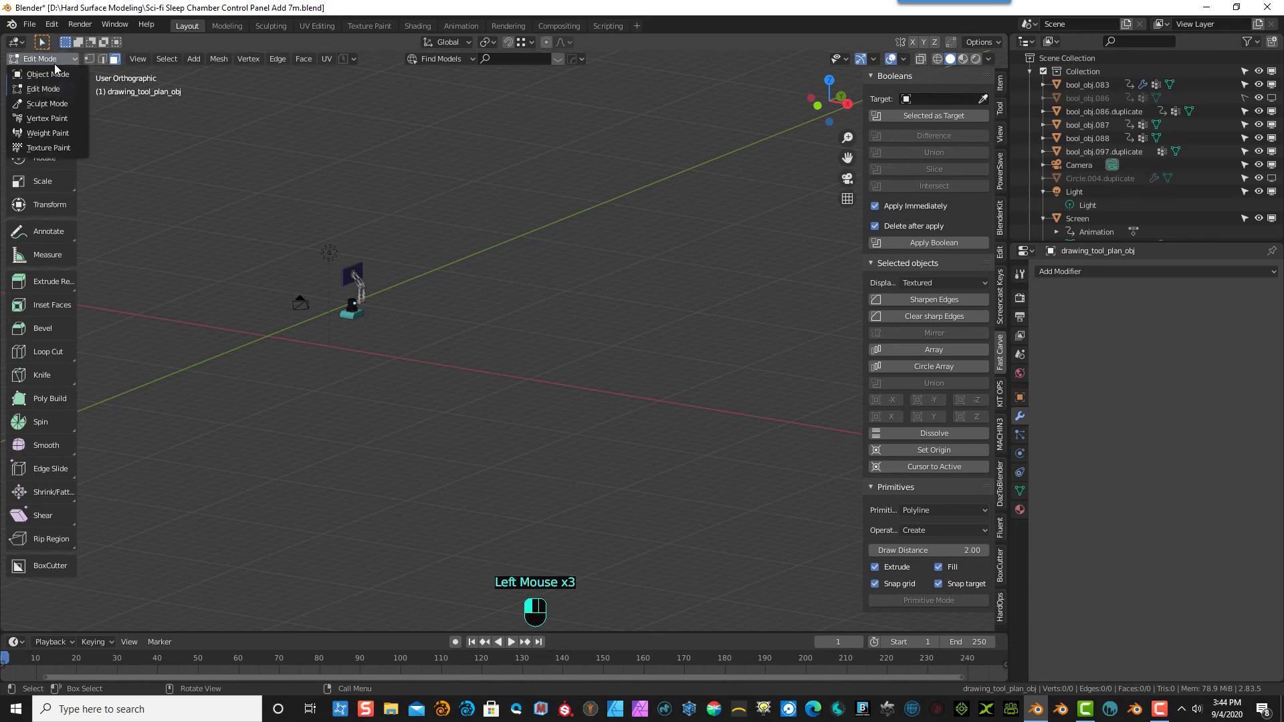
pyautogui.click(40, 74)
pyautogui.moveTo(248, 242); pyautogui.dragTo(331, 310)
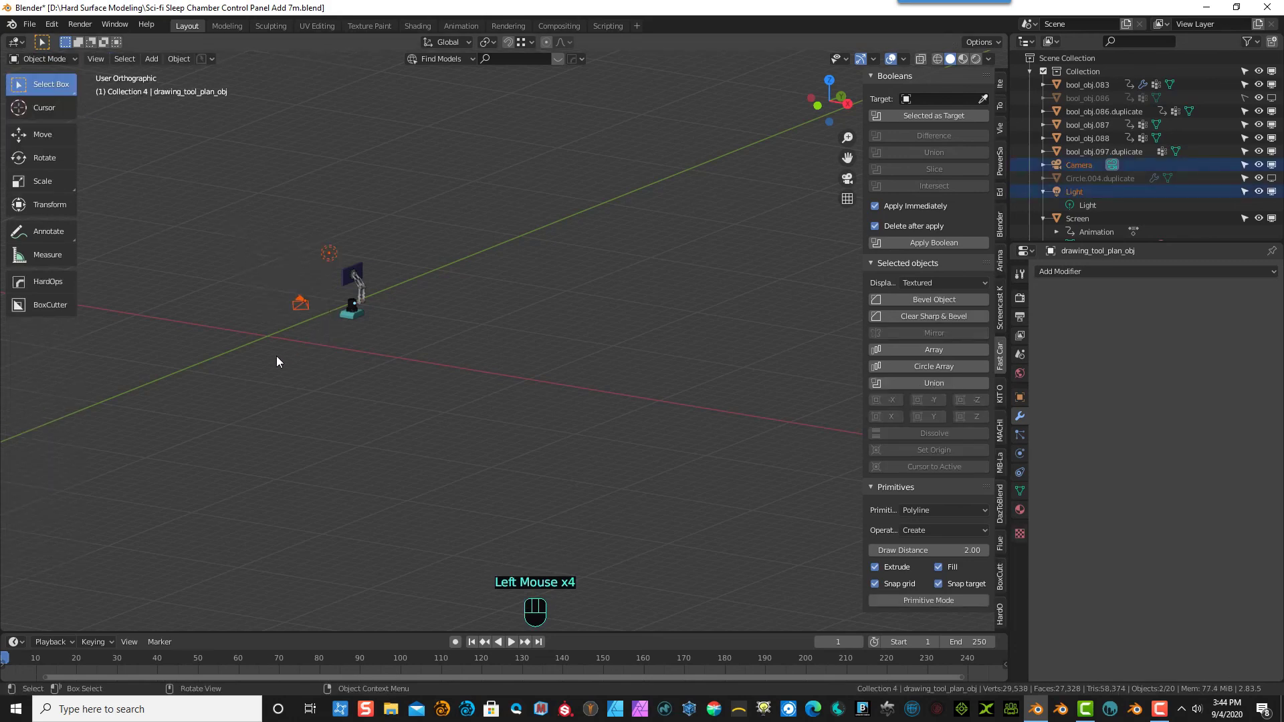
pyautogui.press('h')
# - Select all parts of the screen and arm assembly, frame them in the viewport, and deselect them to examine the whole model
pyautogui.moveTo(421, 225); pyautogui.dragTo(283, 377)
pyautogui.click(125, 58)
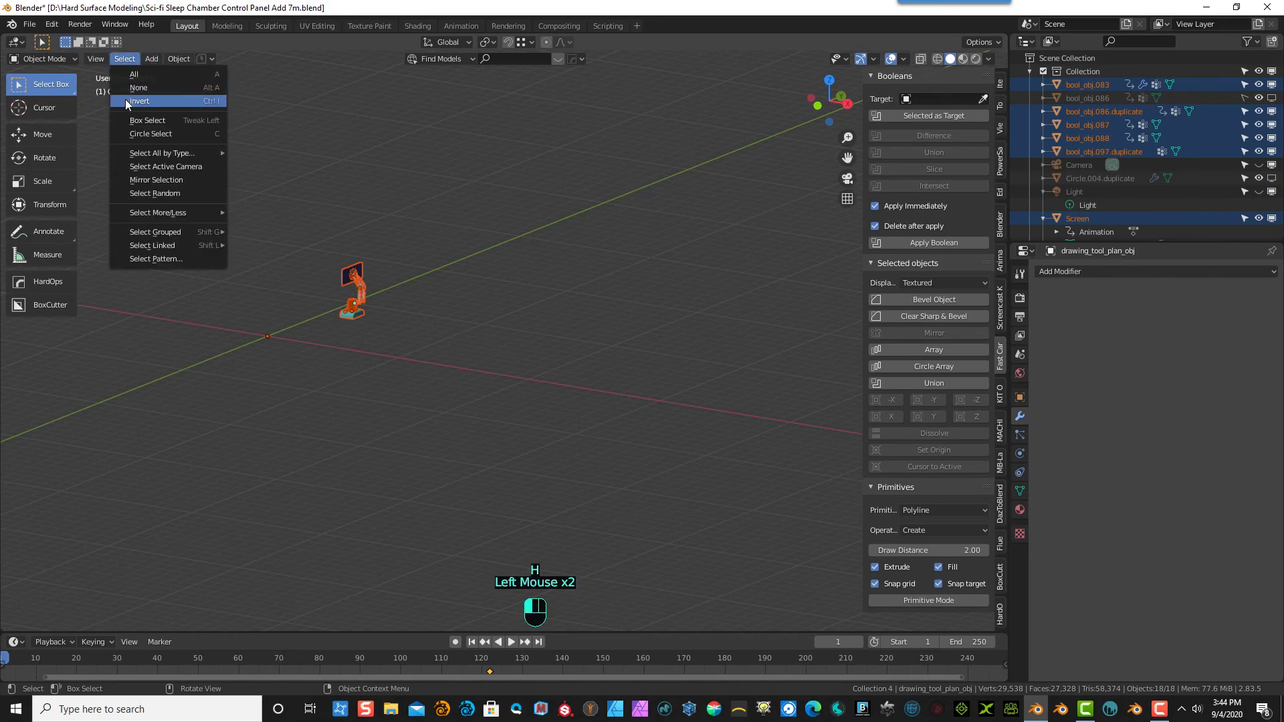
pyautogui.click(95, 59)
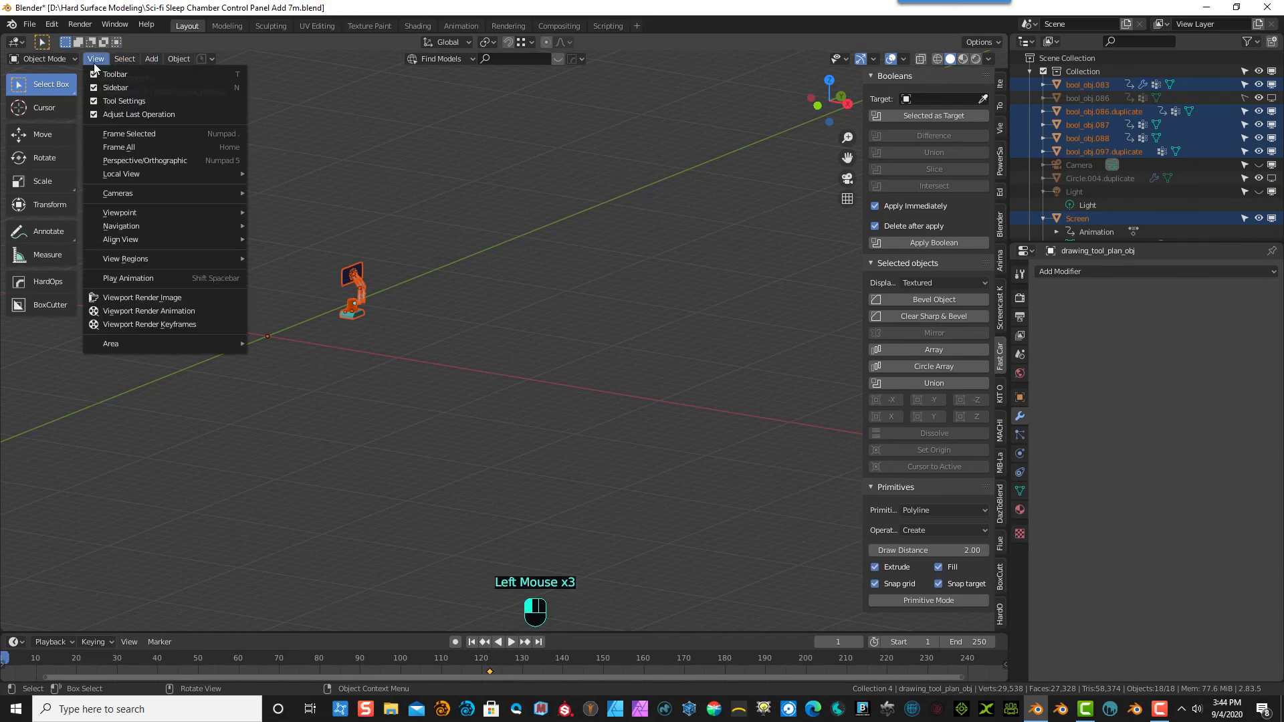
pyautogui.click(123, 134)
pyautogui.click(634, 342)
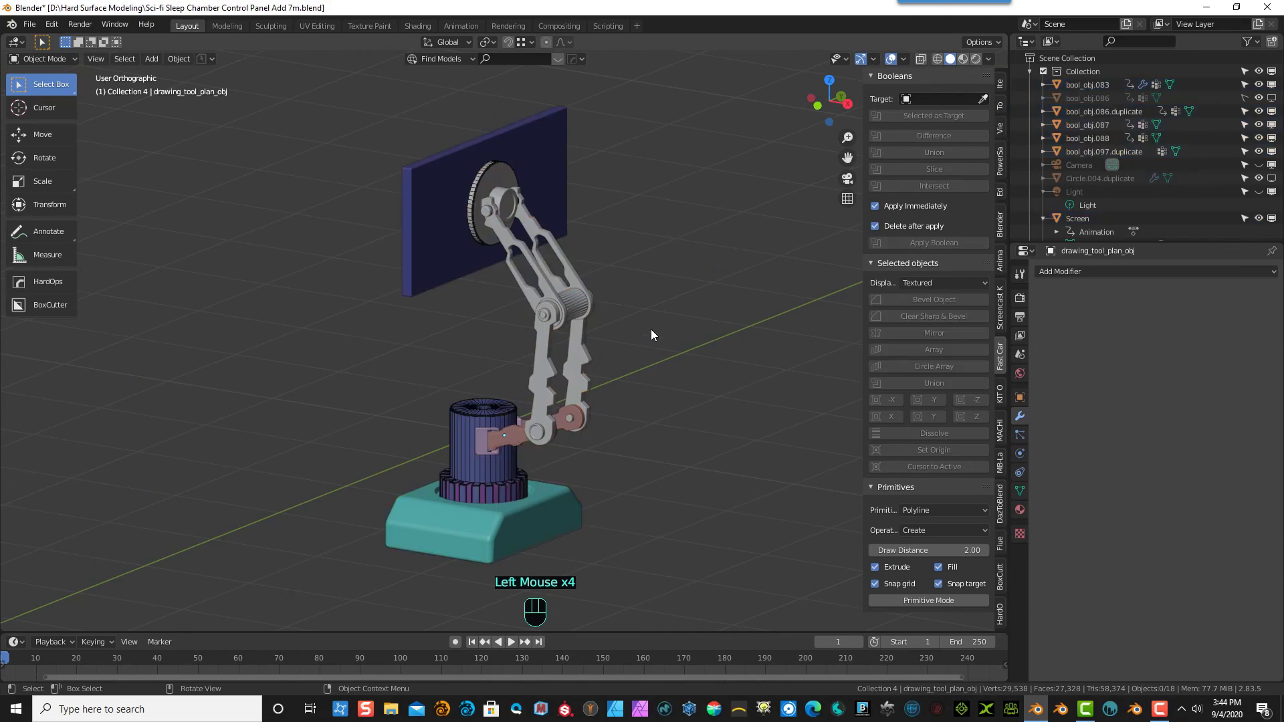
pyautogui.moveTo(652, 329); pyautogui.dragTo(671, 329, button='middle')
pyautogui.scroll(-3, 588, 346)
pyautogui.scroll(2, 442, 344)
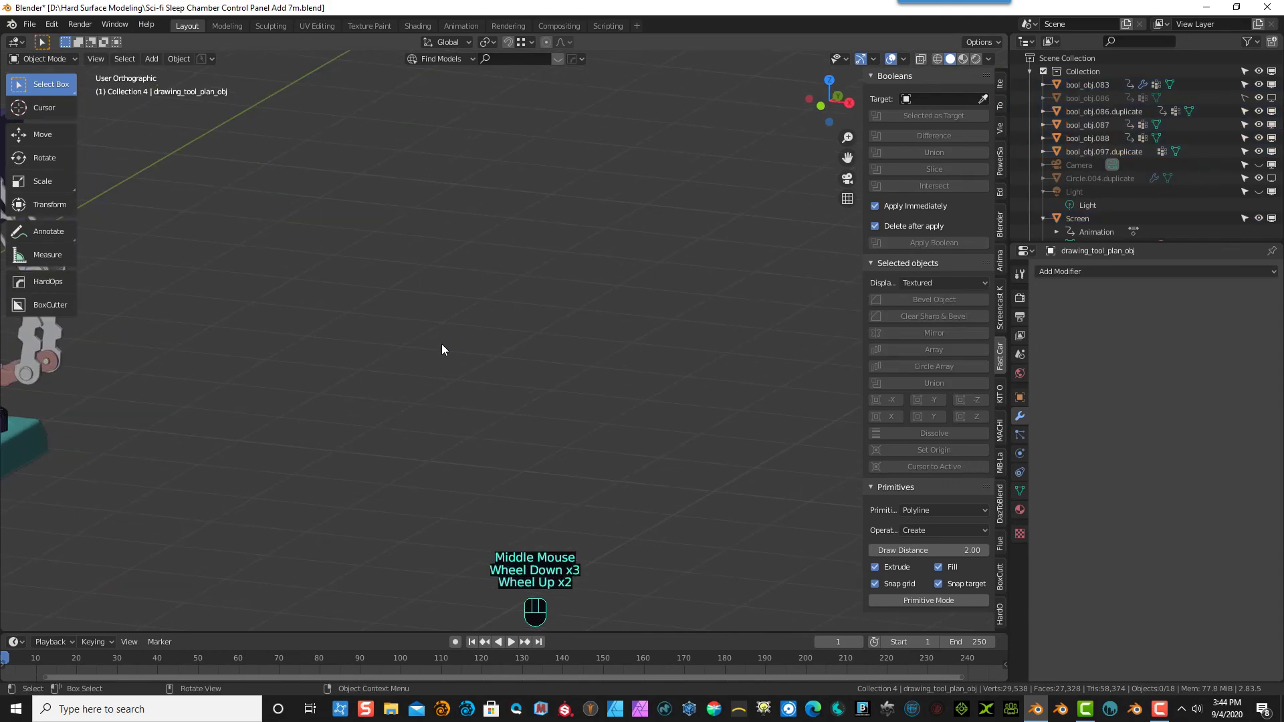
pyautogui.moveTo(841, 161); pyautogui.dragTo(990, 177)
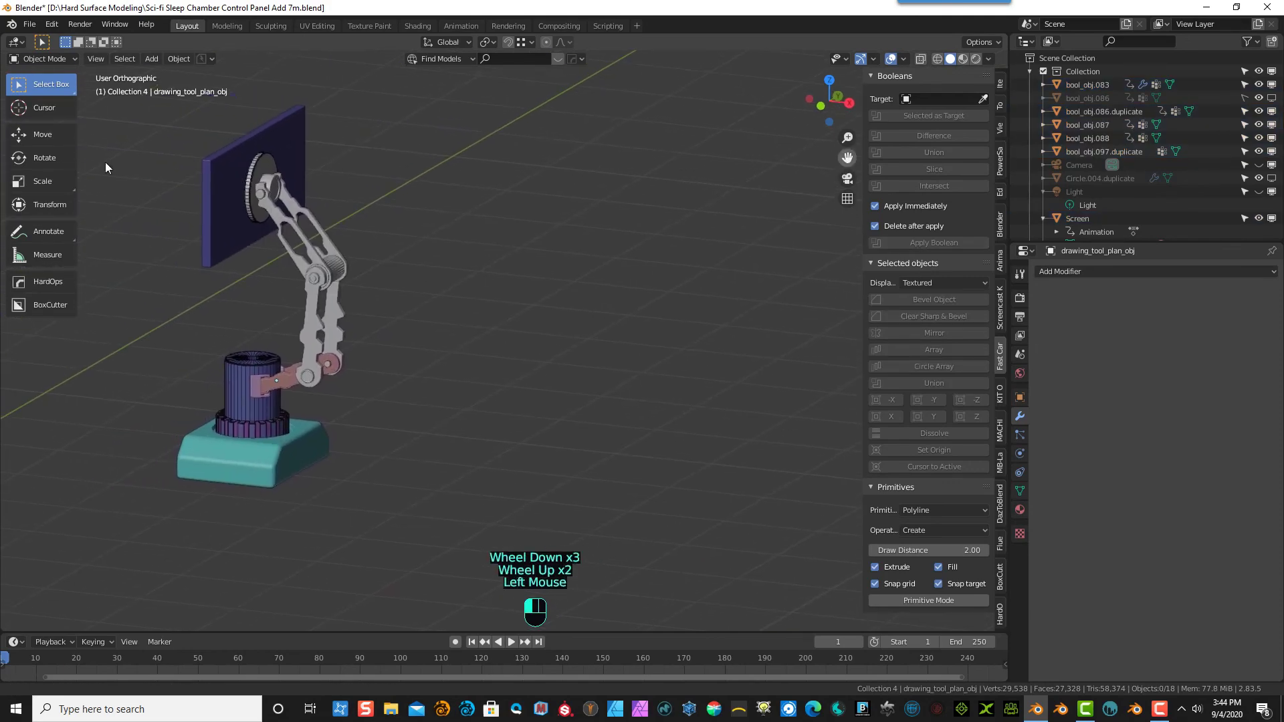
pyautogui.scroll(2, 146, 323)
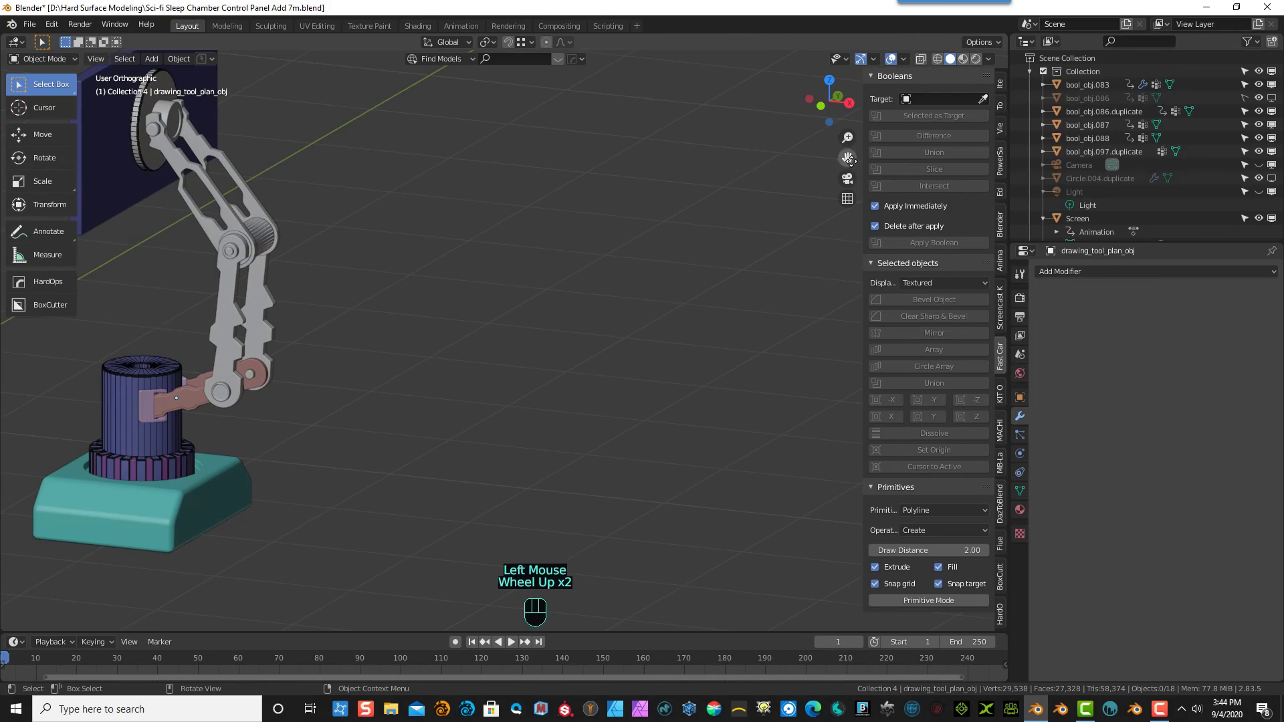
pyautogui.moveTo(847, 158); pyautogui.dragTo(1010, 191)
pyautogui.click(396, 335)
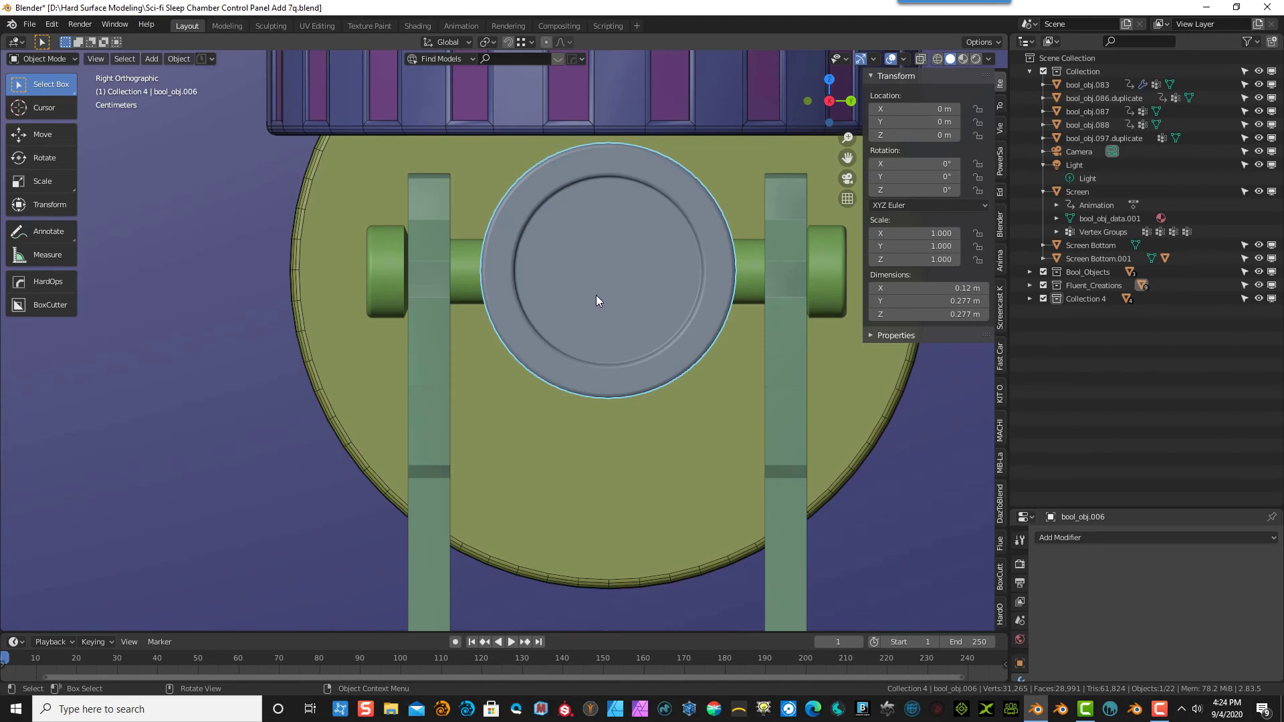
# - Create a Fluent circle at the centre of the hub's front face and extrude it outward 0.07 m, about 0.074 m in diameter
pyautogui.press('f')
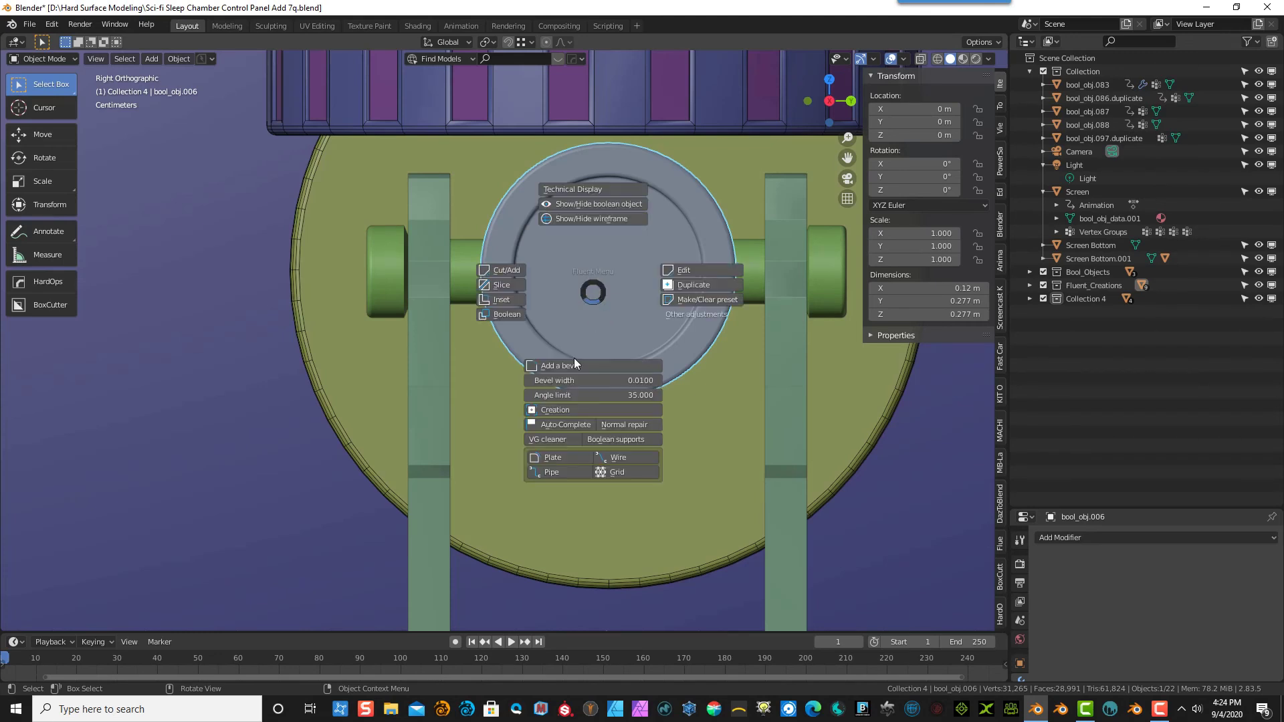
pyautogui.click(567, 412)
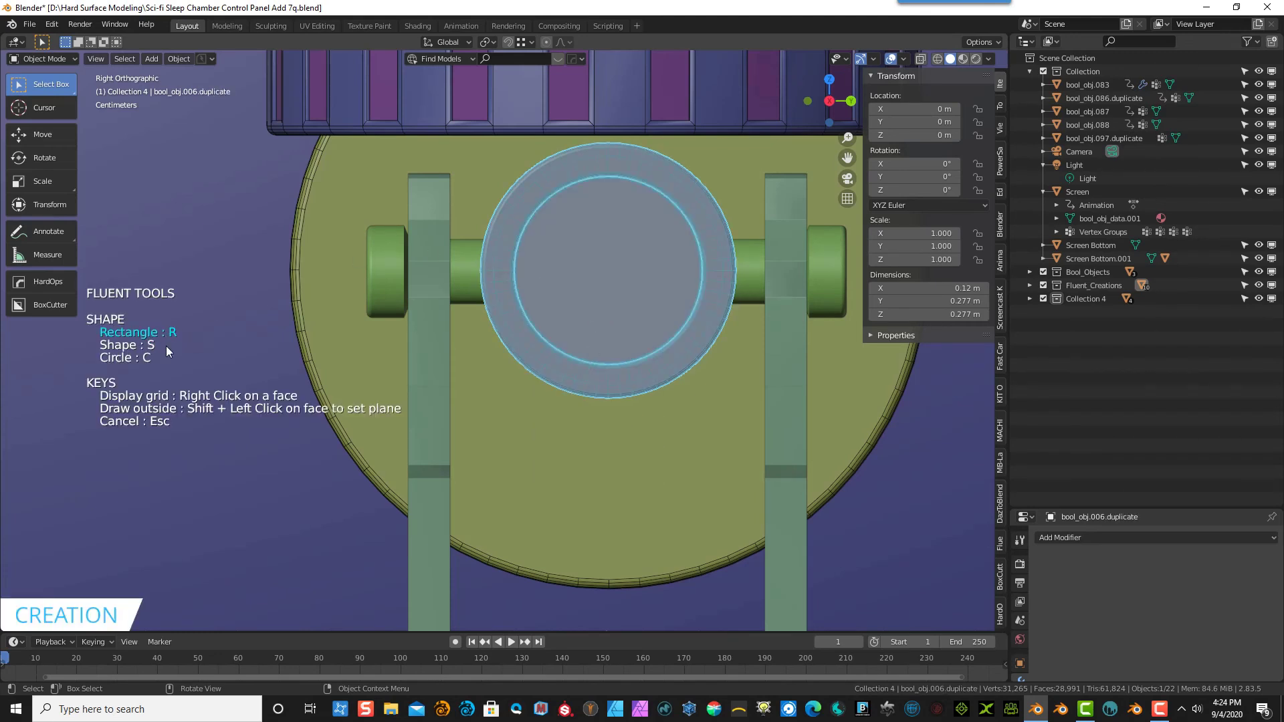
pyautogui.press('c')
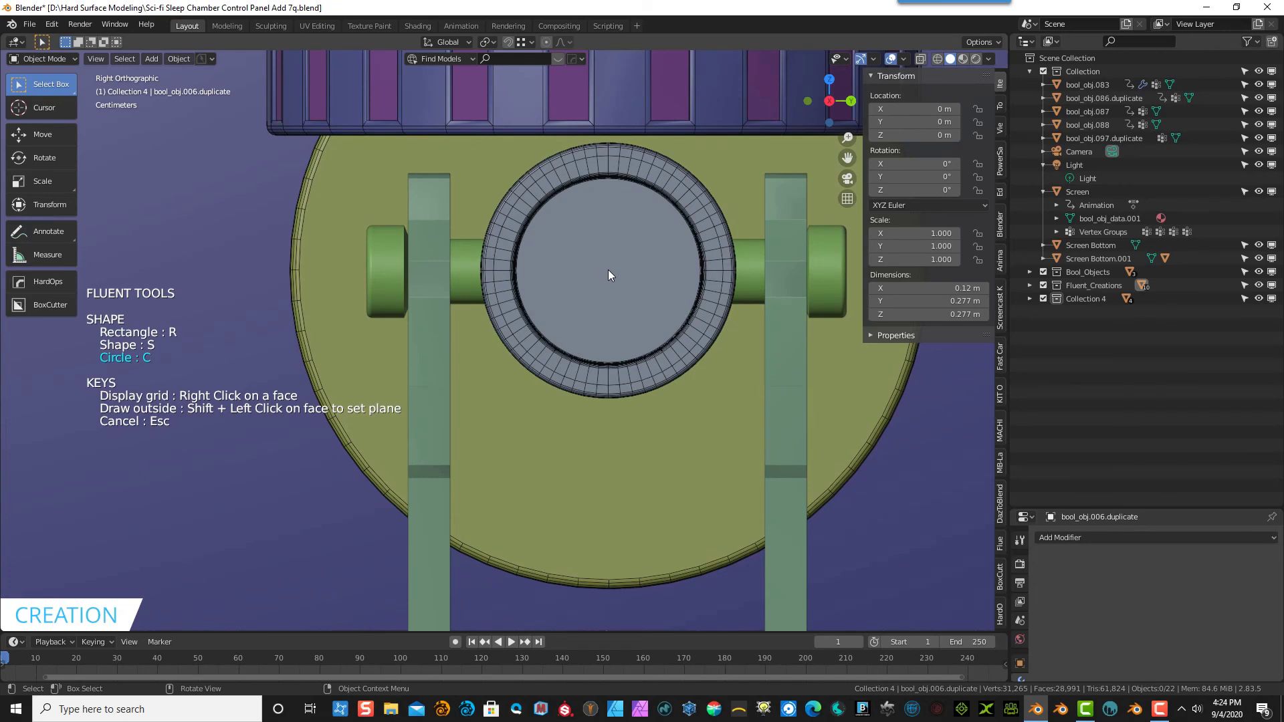
pyautogui.click(608, 267)
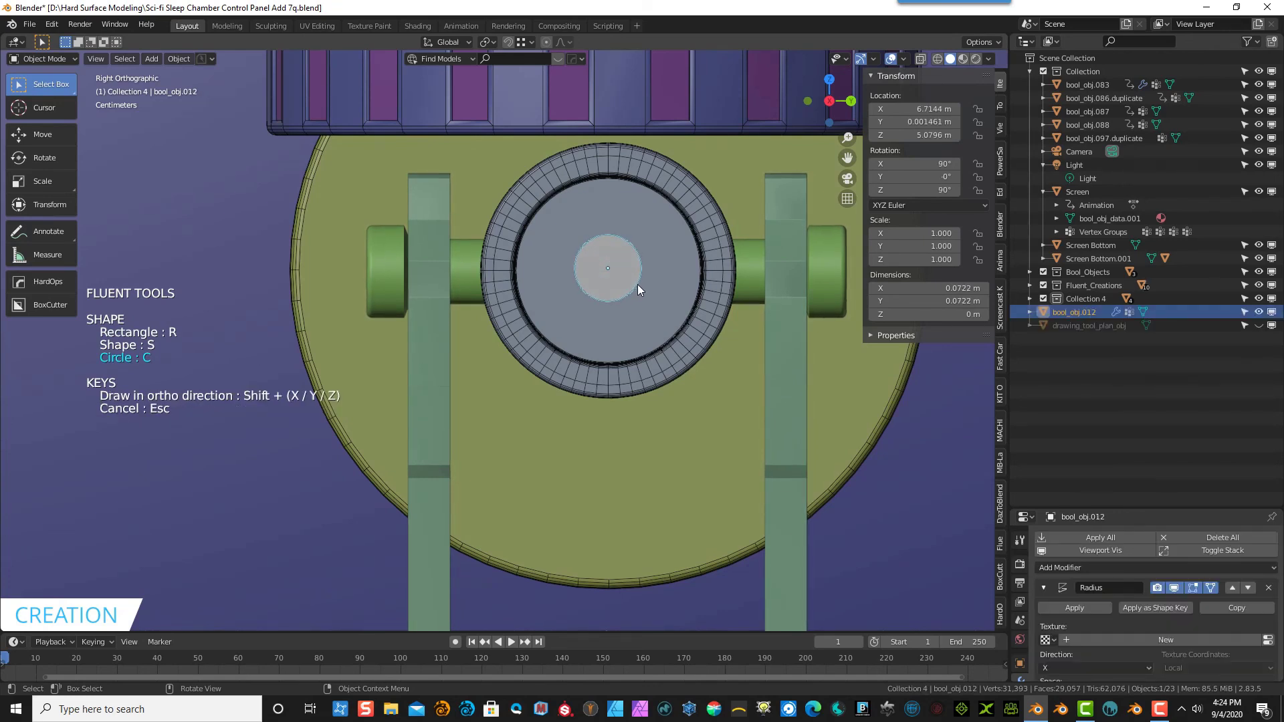
pyautogui.click(639, 286)
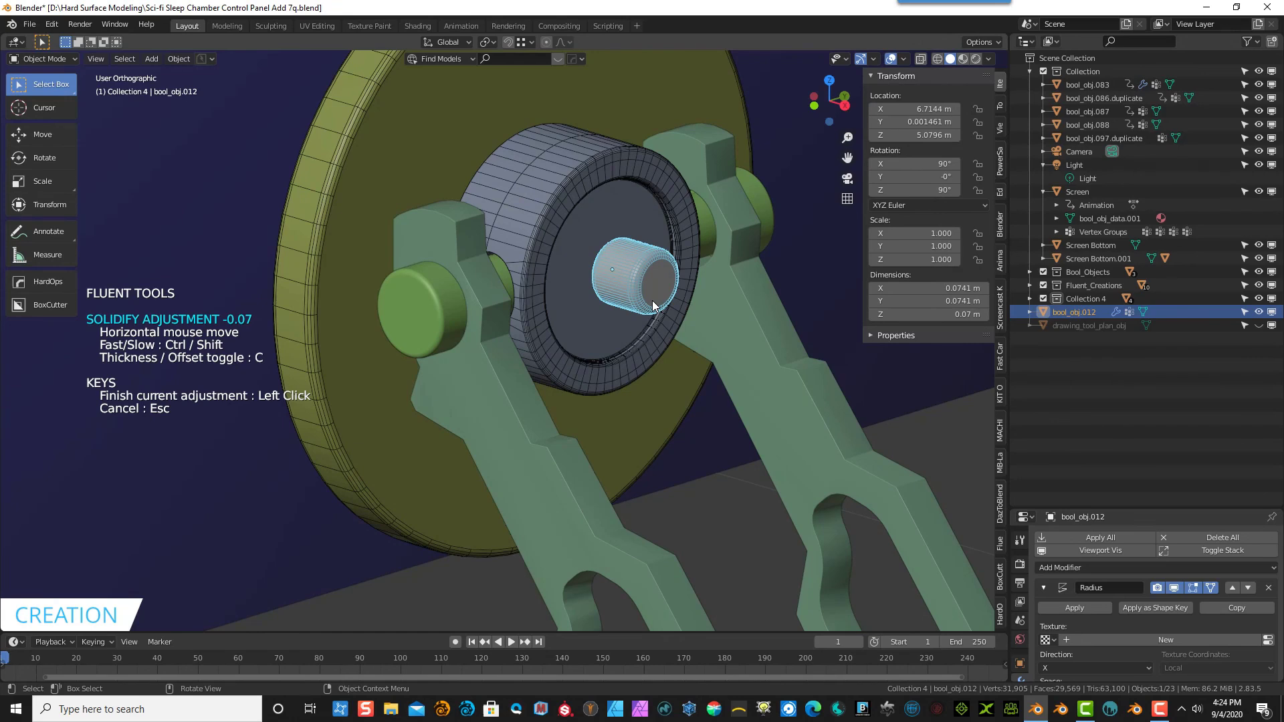
pyautogui.click(652, 302)
# - Reduce the small cylinder's diameter to about 0.062 m with the Fluent radius adjustment
pyautogui.scroll(4, 696, 268)
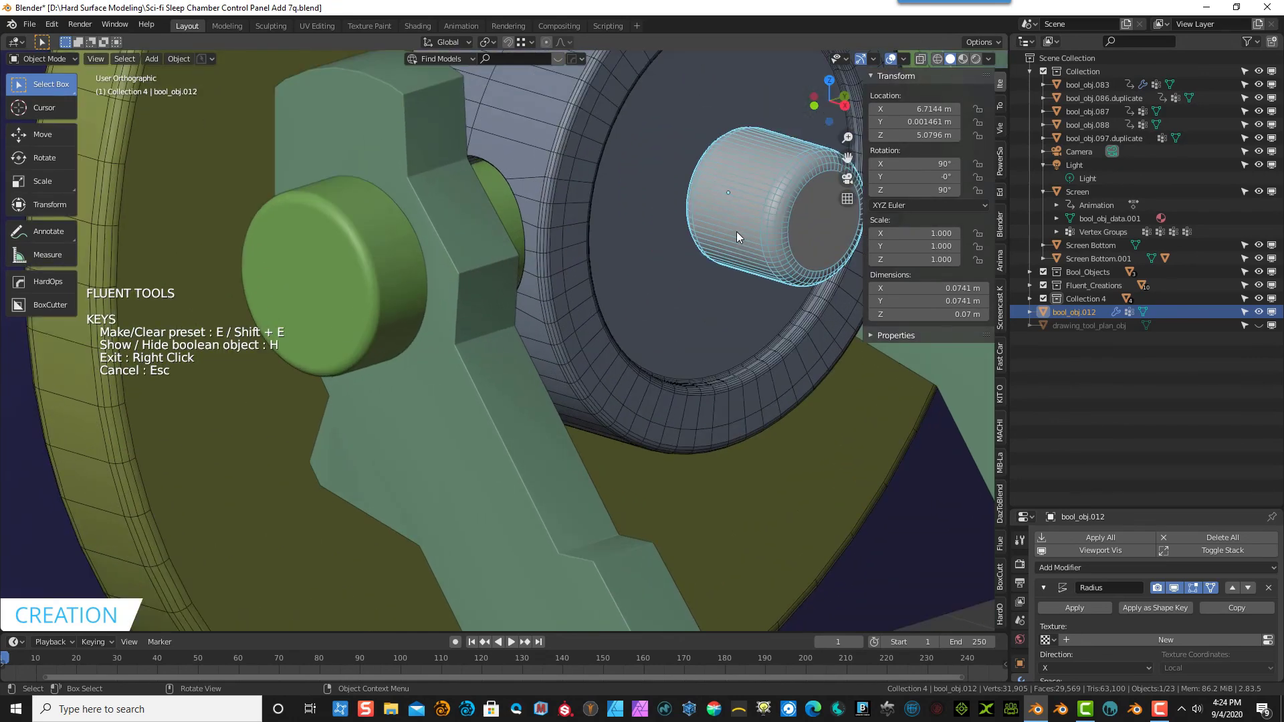
pyautogui.click(751, 214)
pyautogui.click(817, 158)
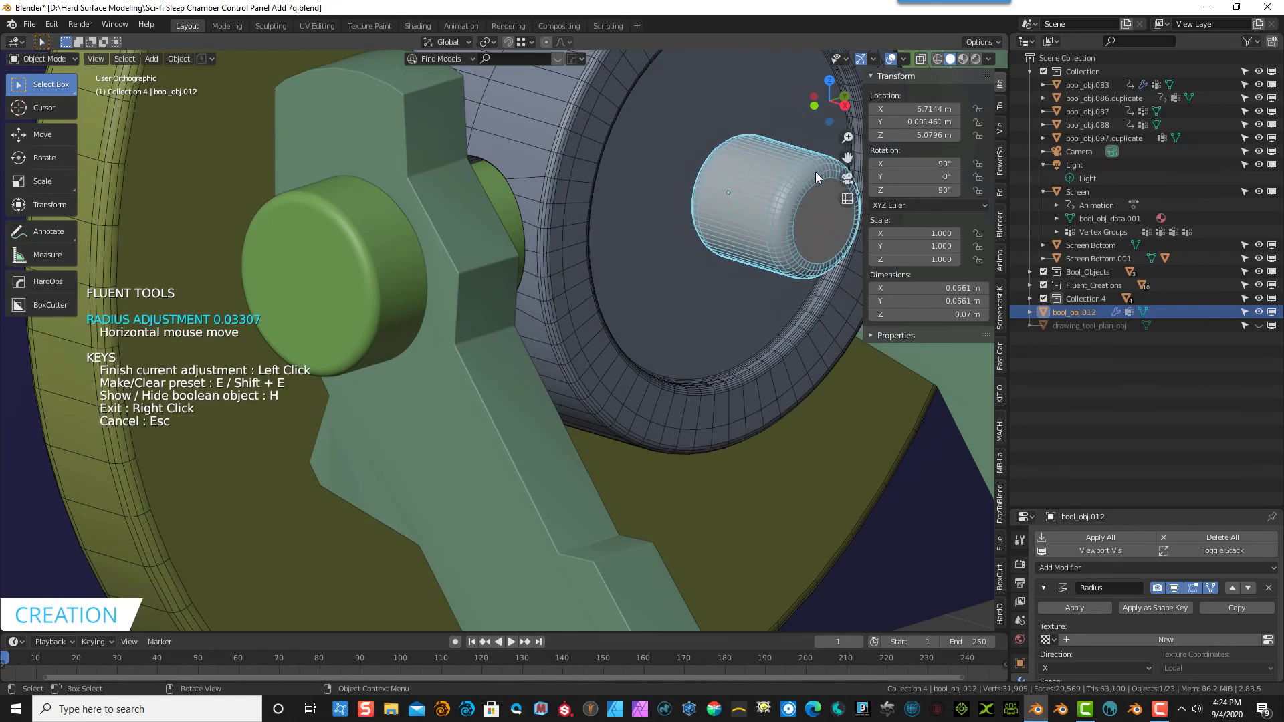
pyautogui.click(814, 151)
# - Lower the small cylinder's circle resolution and finish the Fluent creation
pyautogui.click(791, 160)
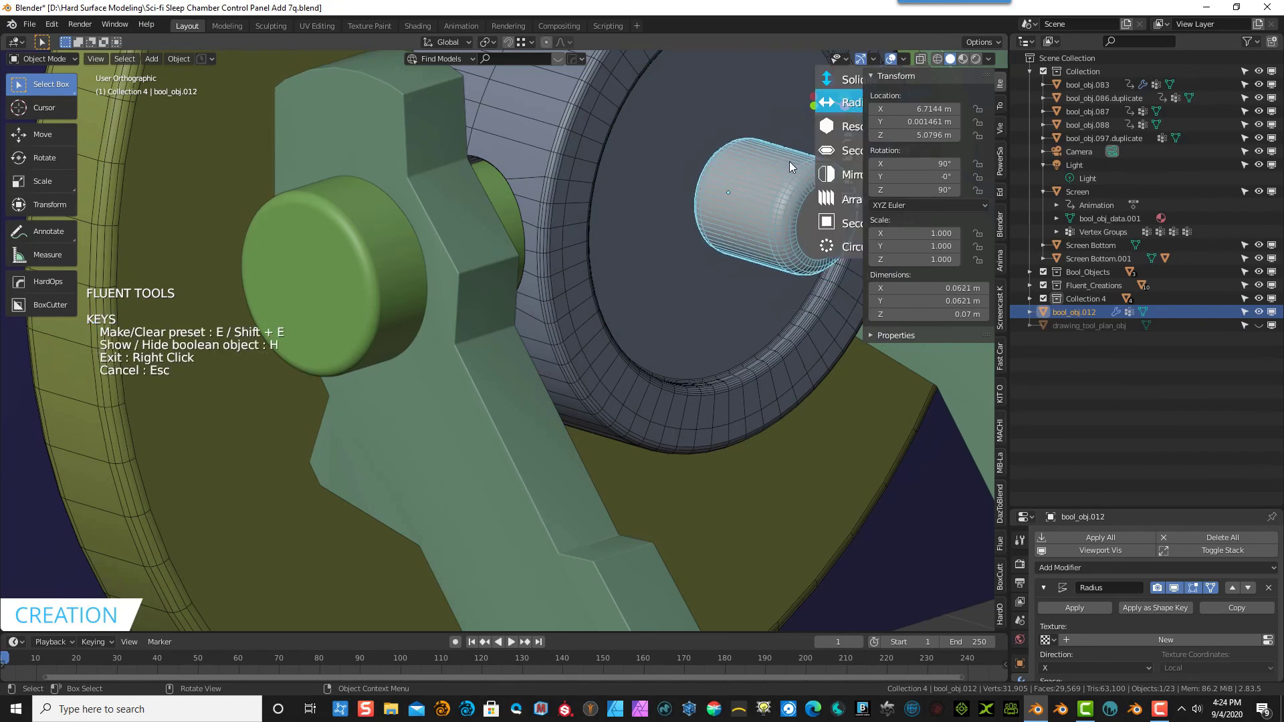
pyautogui.click(825, 137)
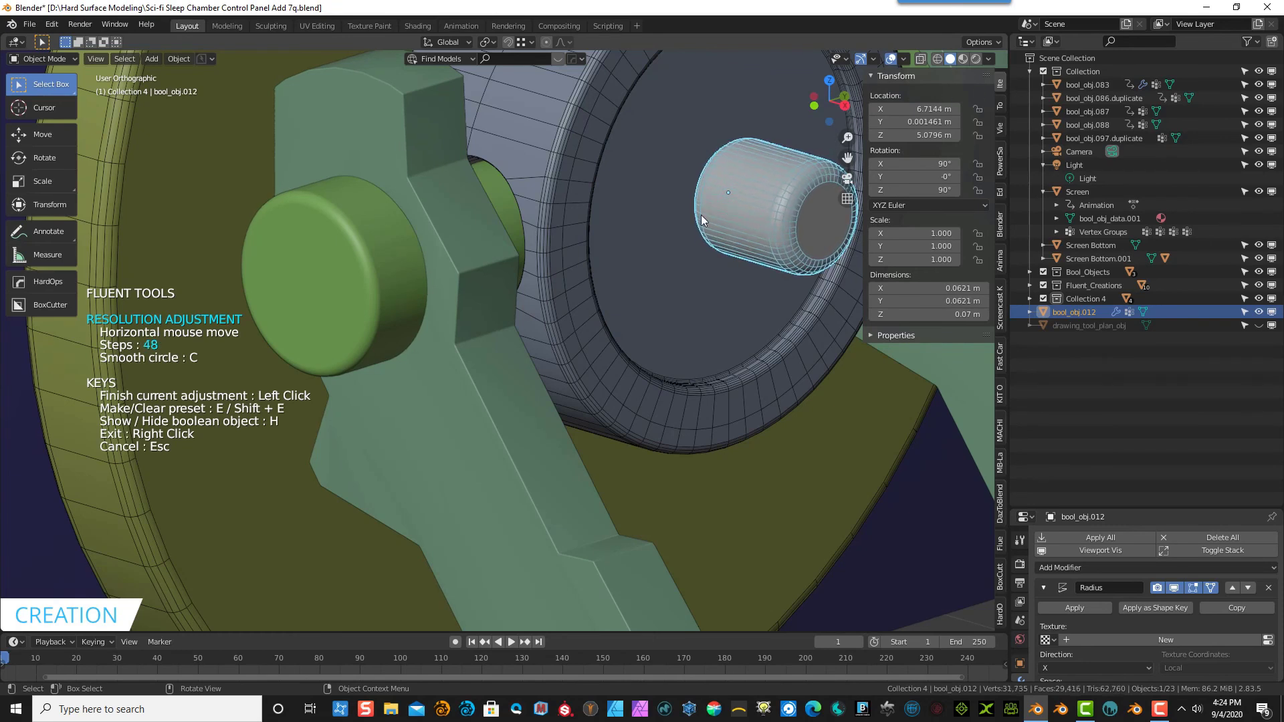
pyautogui.click(658, 247)
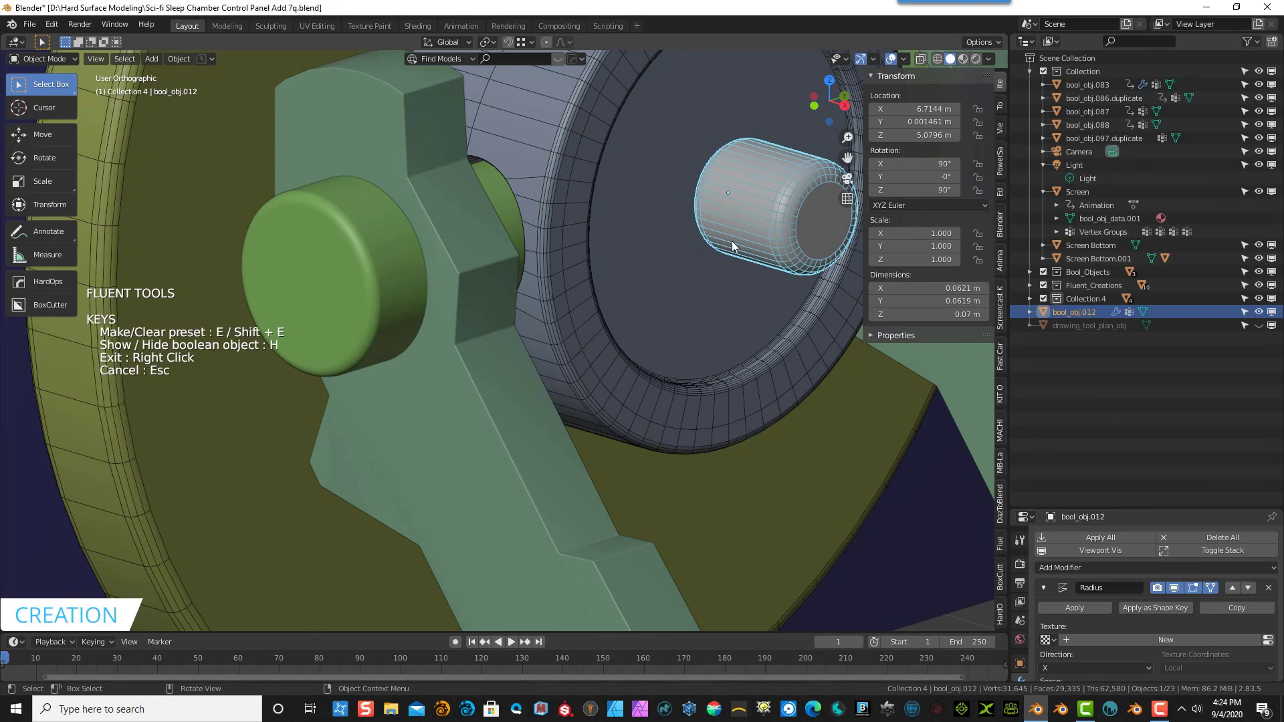
pyautogui.moveTo(658, 247); pyautogui.dragTo(689, 248, button='middle')
pyautogui.scroll(2, 776, 223)
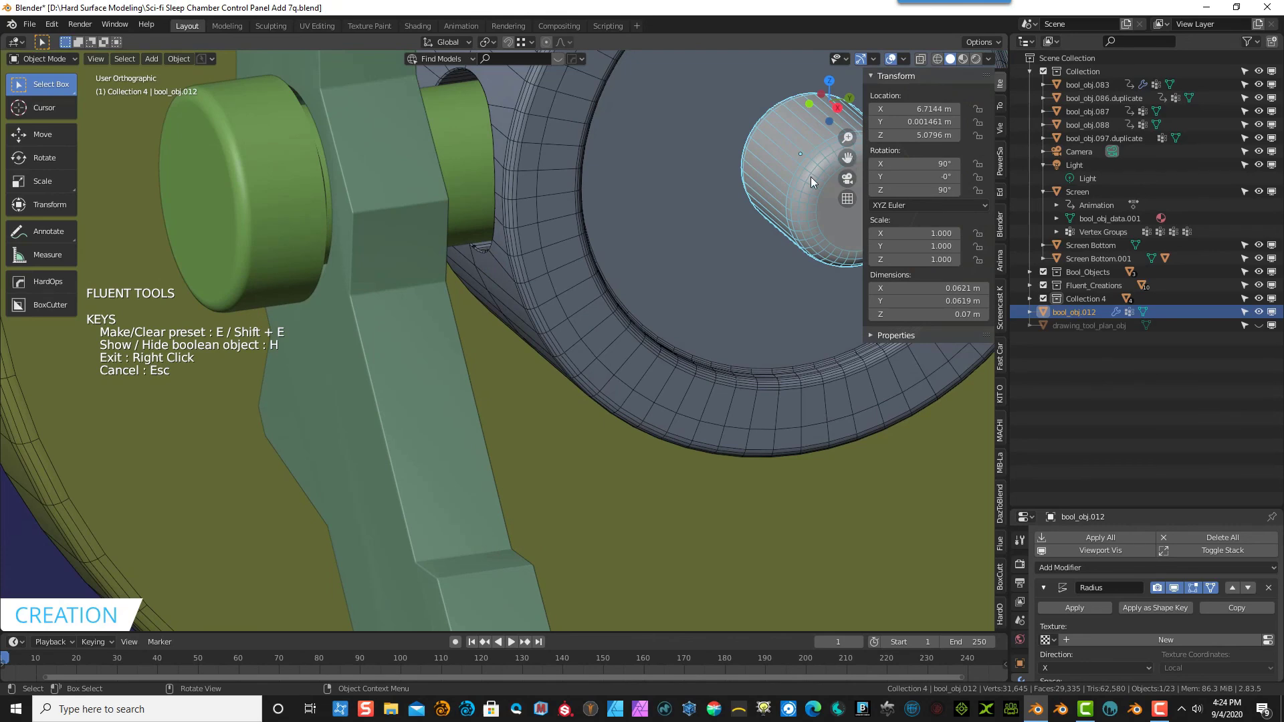
pyautogui.scroll(-5, 788, 234)
pyautogui.scroll(2, 661, 288)
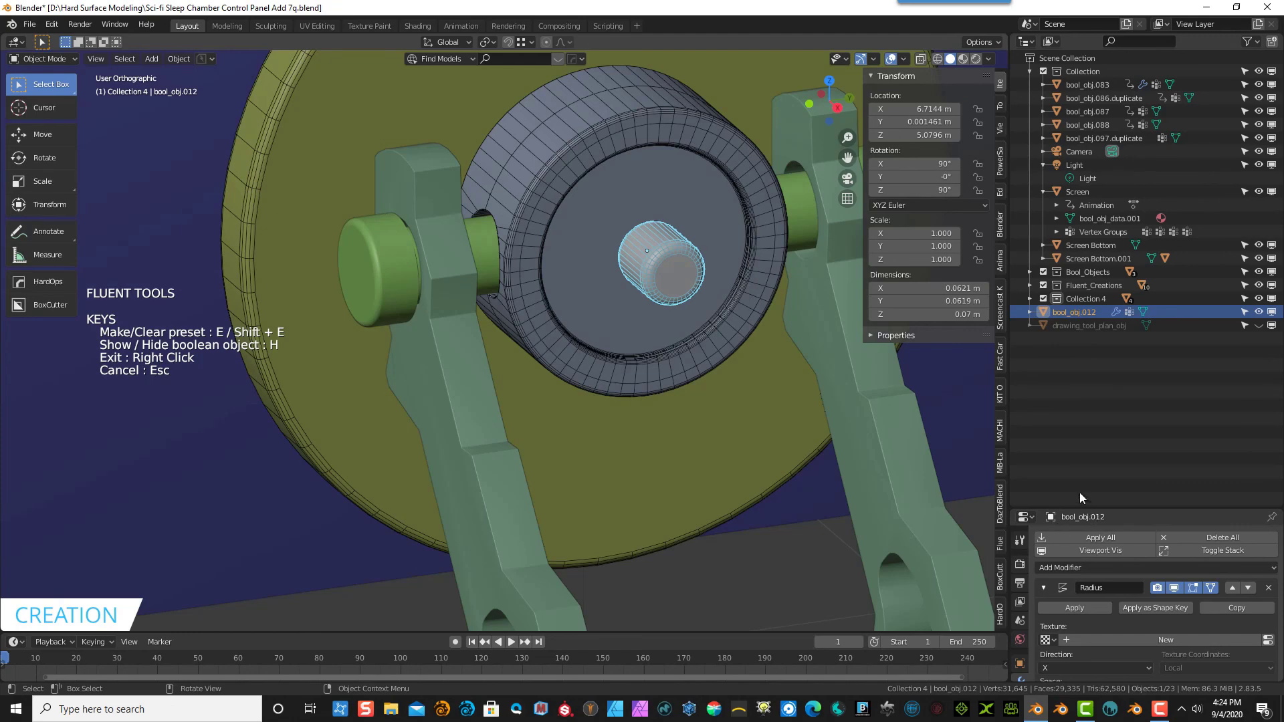
pyautogui.rightClick(676, 262)
pyautogui.moveTo(681, 281); pyautogui.dragTo(700, 264, button='middle')
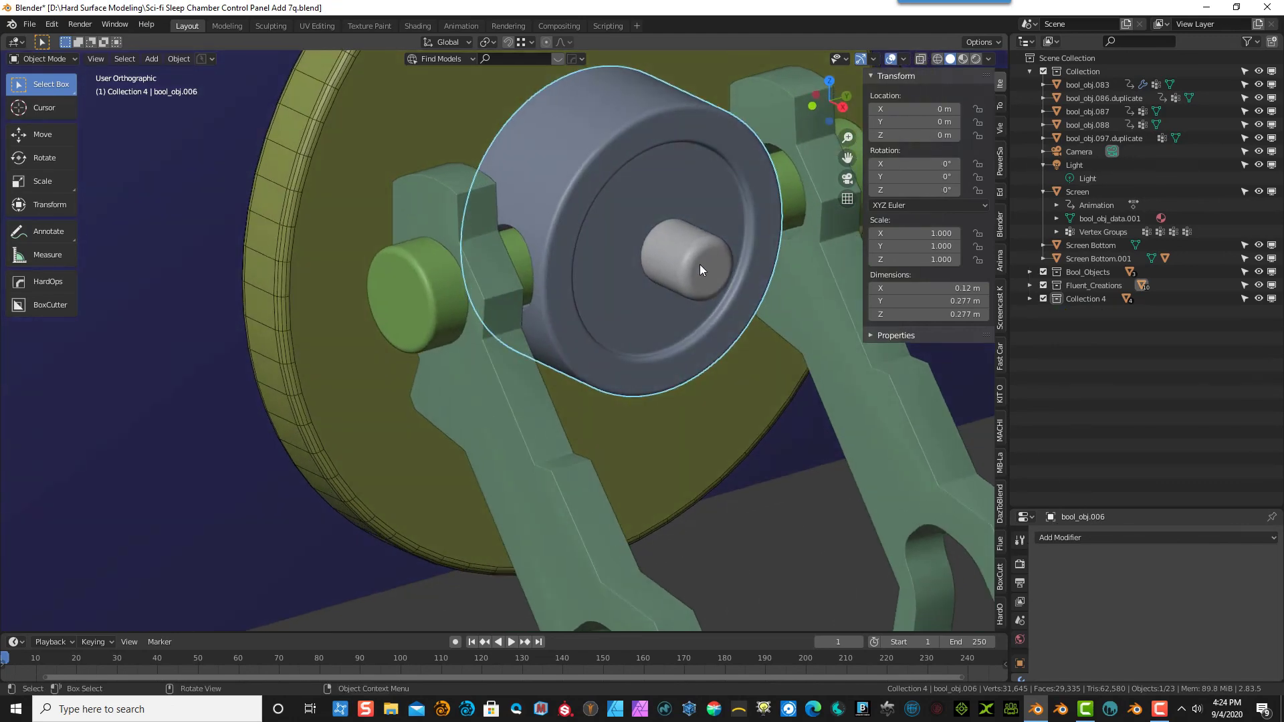
# - Smart Apply the small cylinder's modifiers, keeping its outer bevel, and remove the remaining Second_Mirror and Weighted Normal modifiers
pyautogui.rightClick(700, 264)
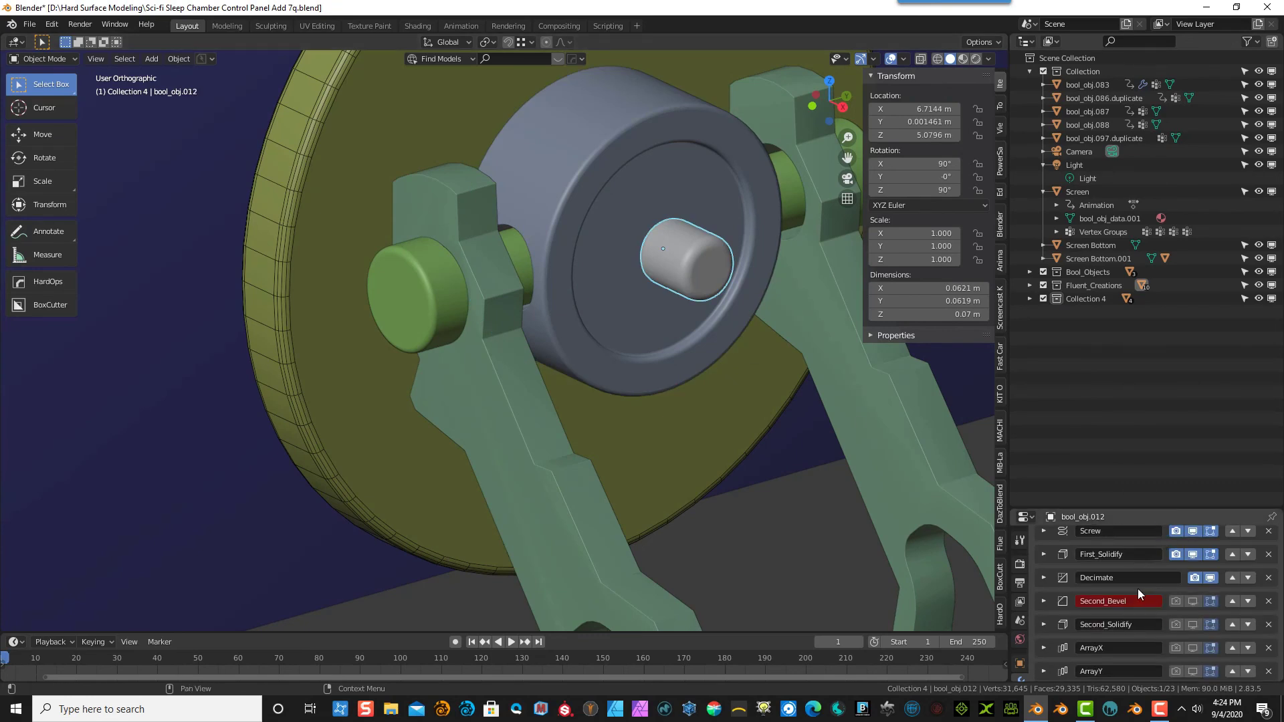
pyautogui.scroll(-1, 1144, 602)
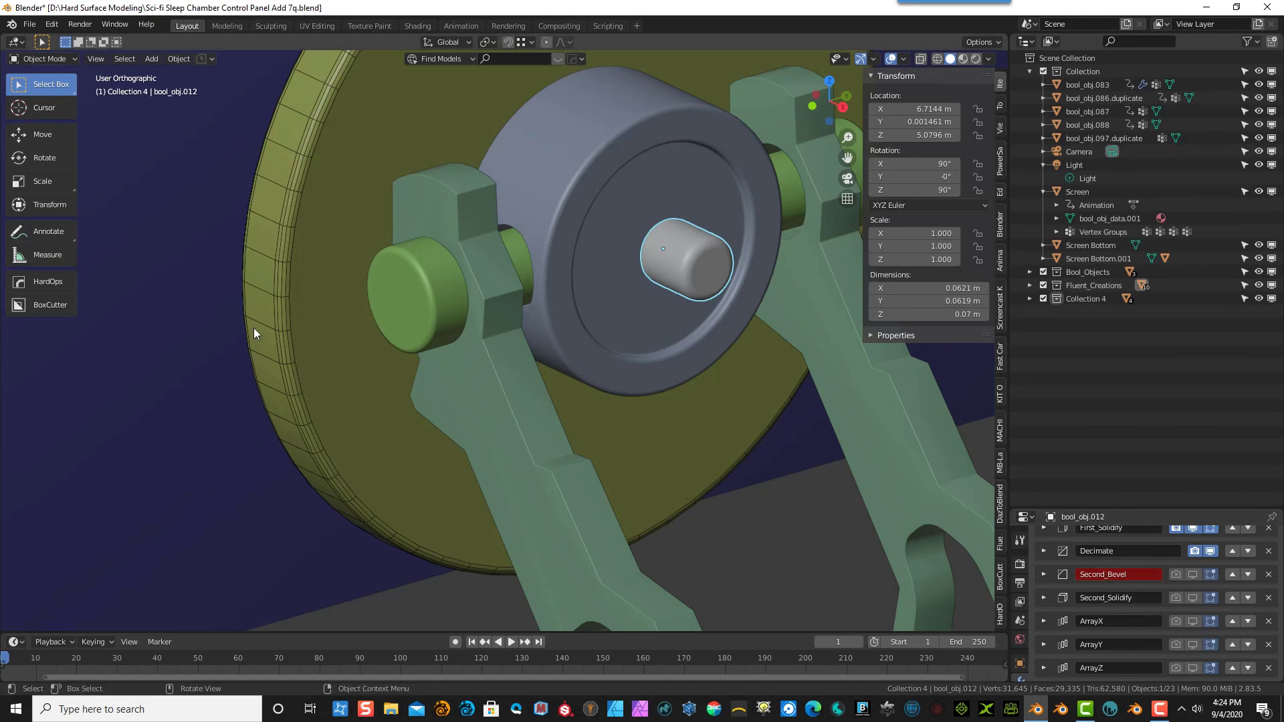
pyautogui.press('q')
pyautogui.moveTo(259, 388)
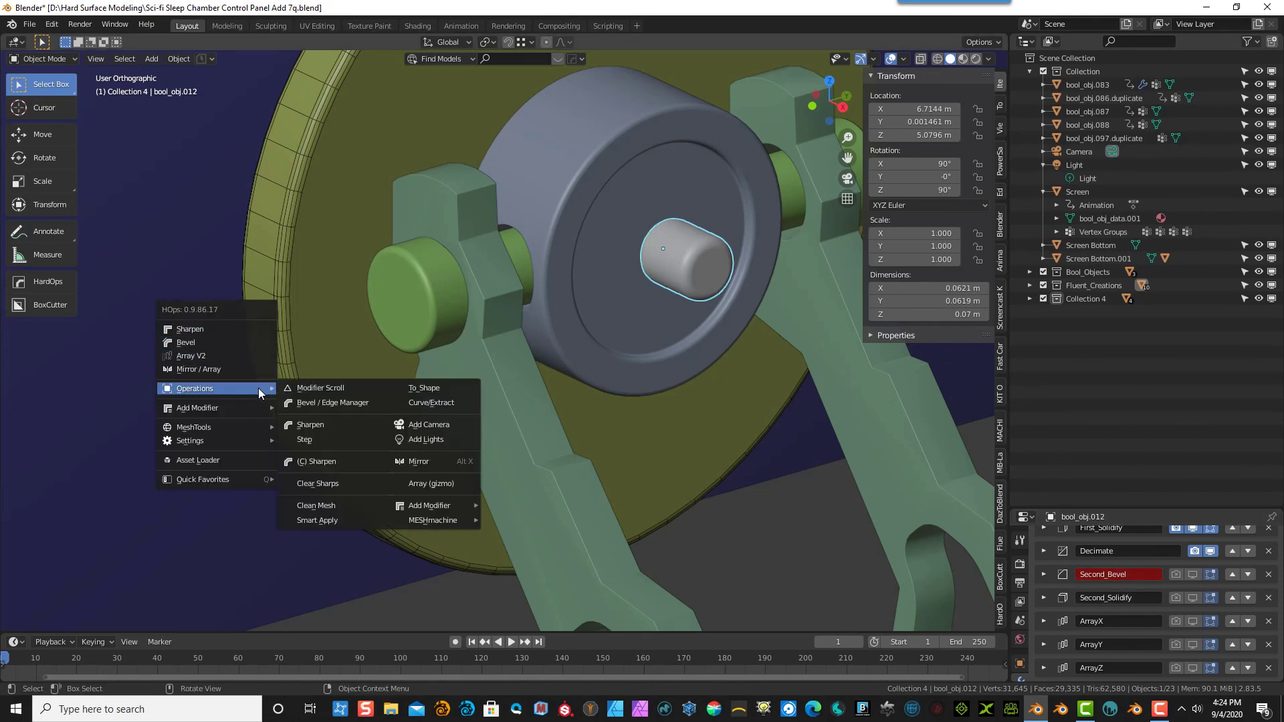
pyautogui.click(328, 520)
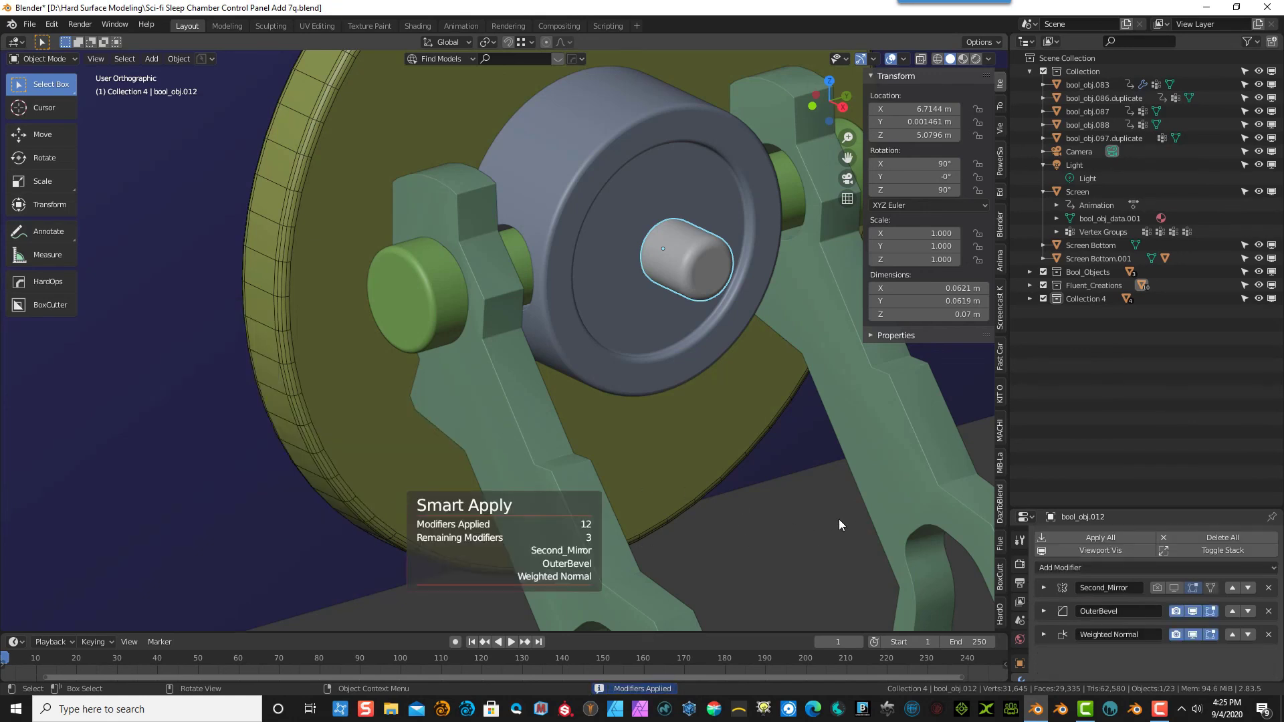
pyautogui.click(1268, 589)
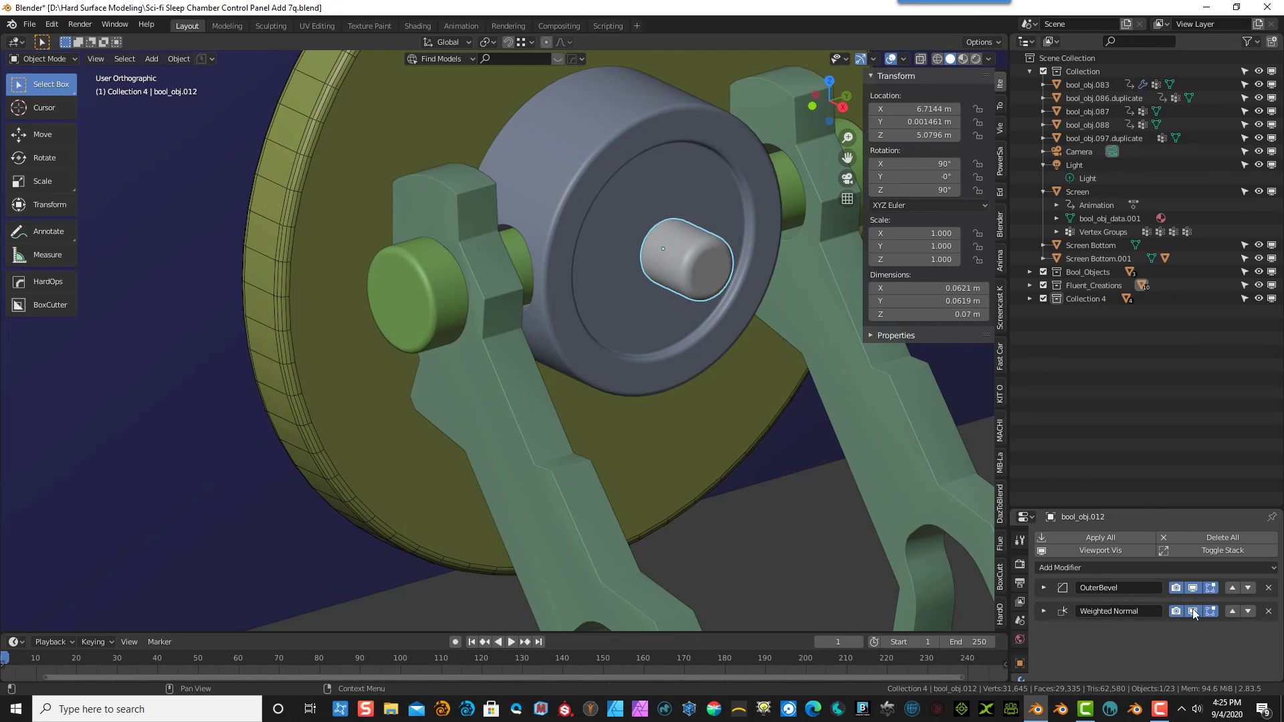
pyautogui.click(1268, 612)
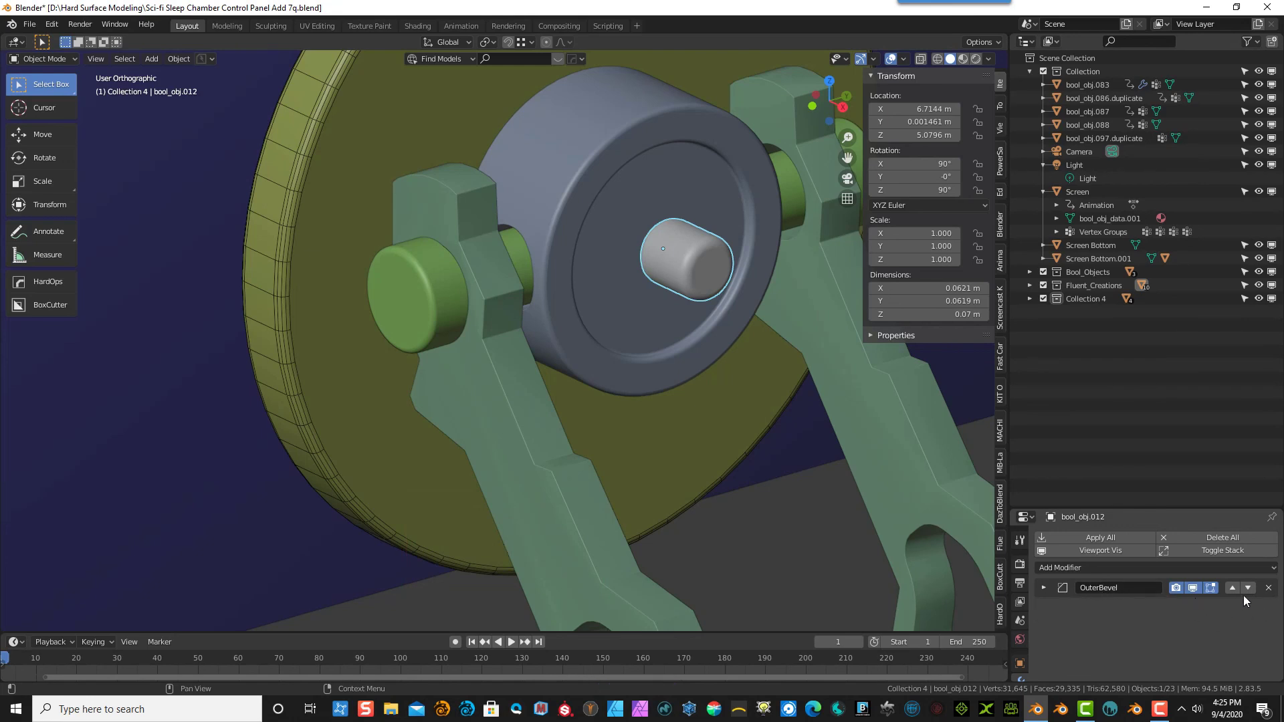
# - Set the small cylinder's OuterBevel offset to 0.004 m and apply the modifier
pyautogui.click(1045, 589)
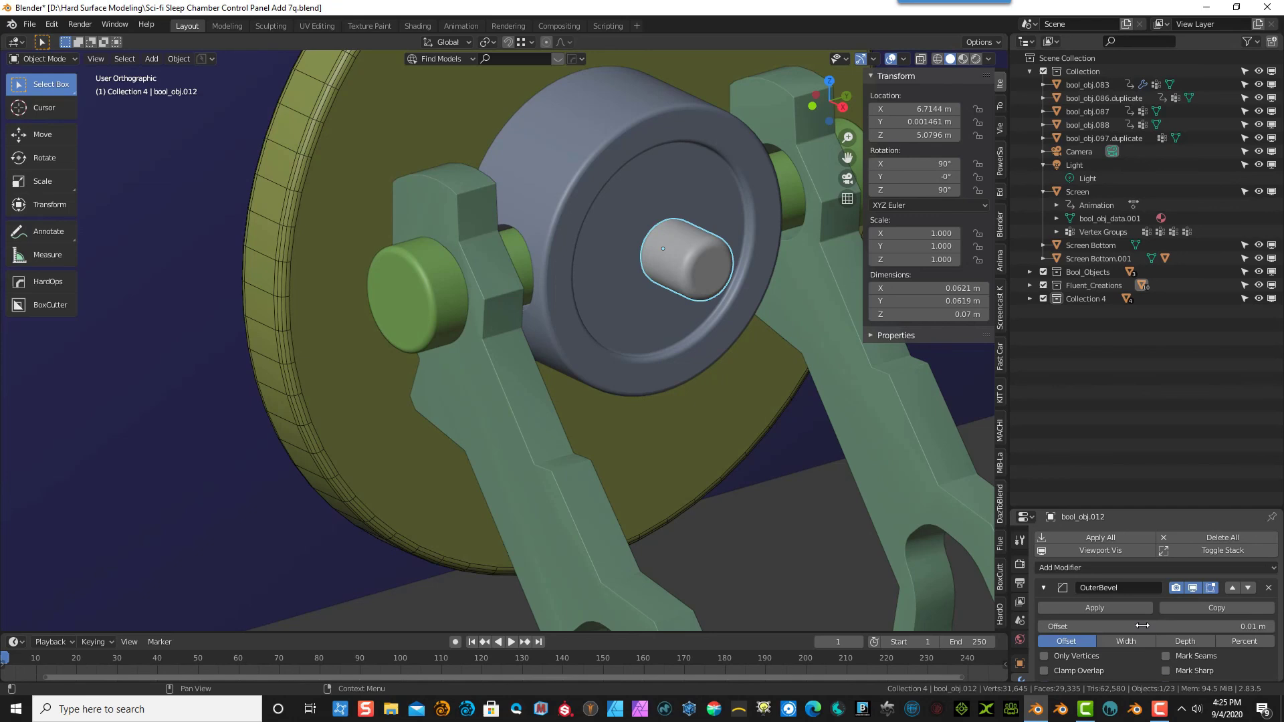
pyautogui.click(1185, 626)
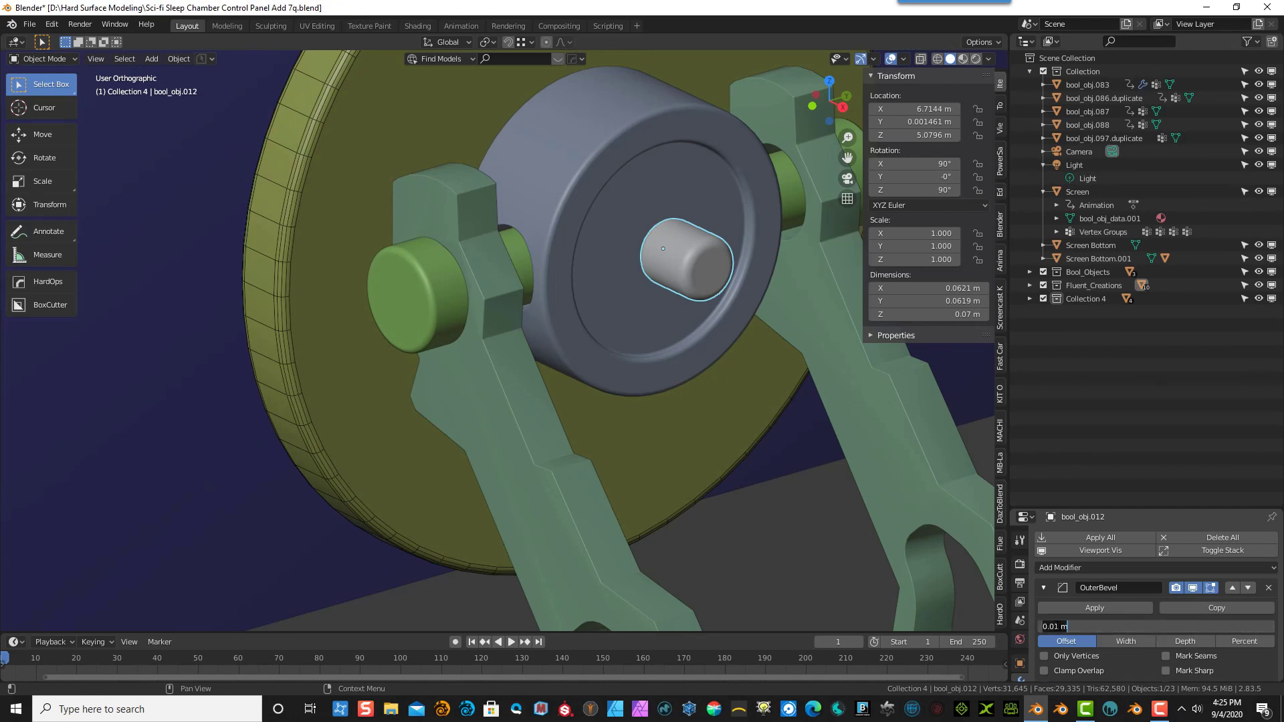
pyautogui.click(1058, 626)
pyautogui.press('Return')
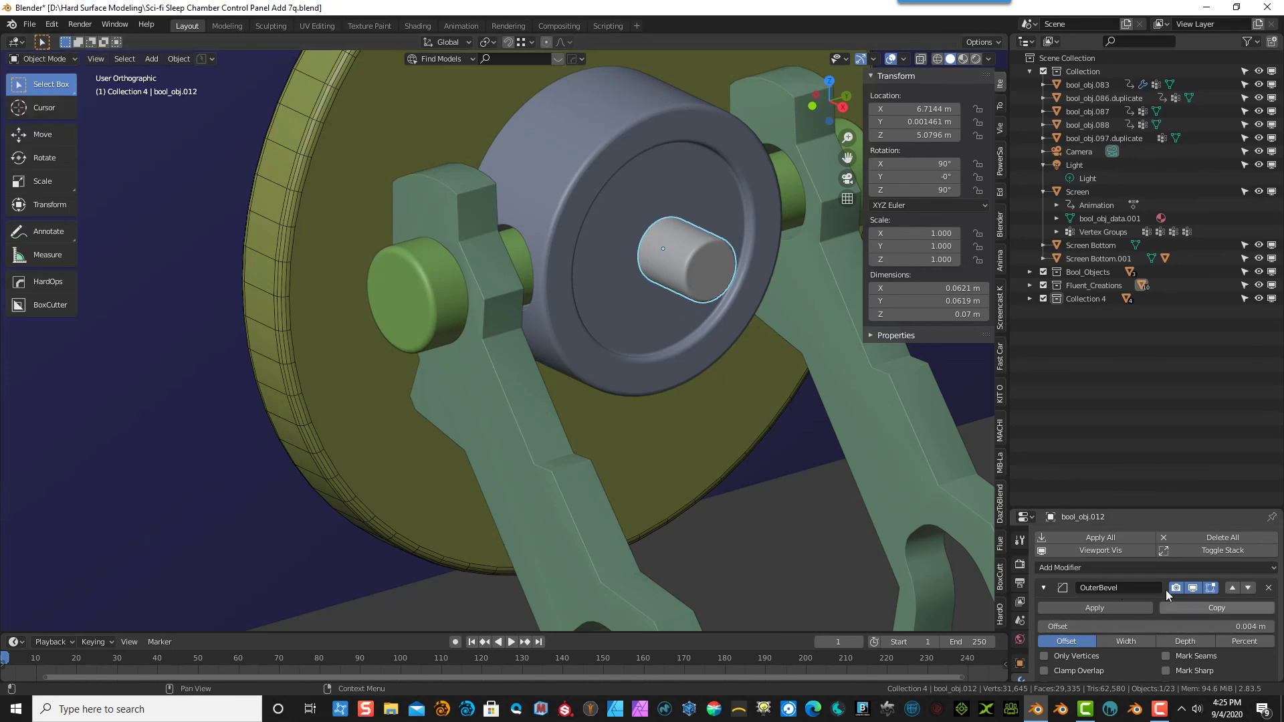
pyautogui.click(1131, 606)
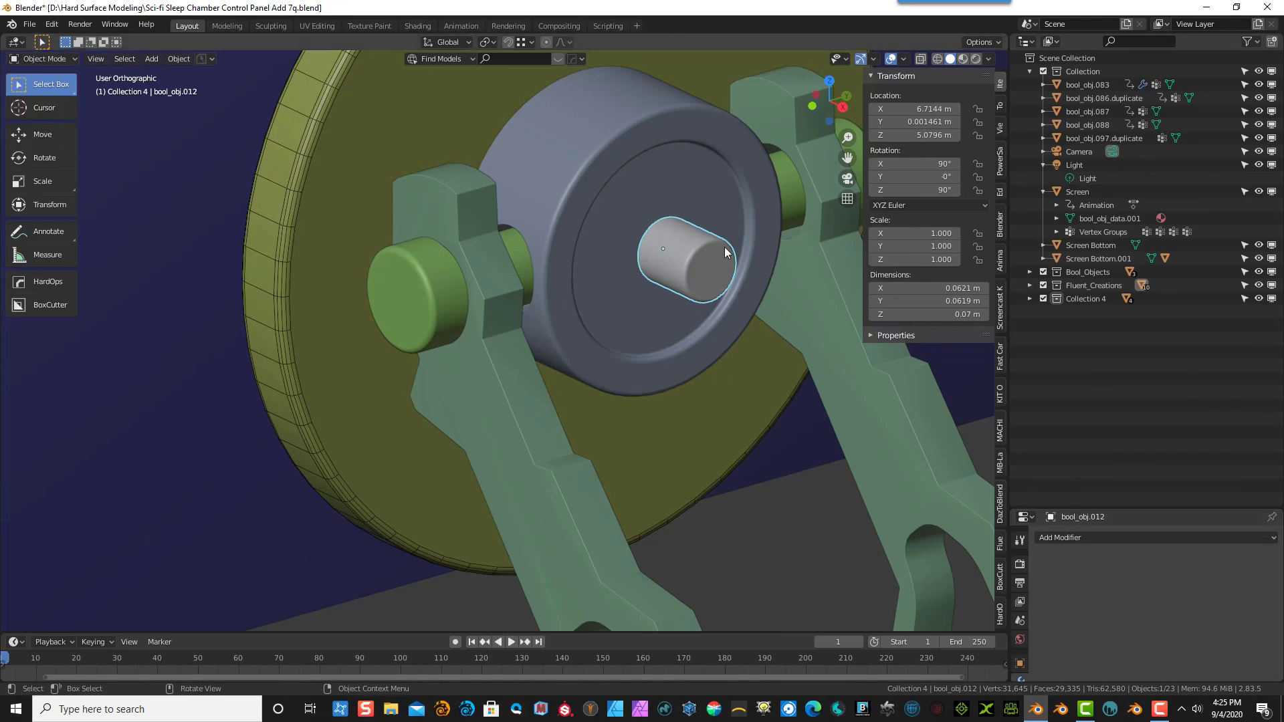
# - In Edit Mode, select the small cylinder's outer end face and inset it to leave a narrow rim
pyautogui.scroll(2, 720, 241)
pyautogui.click(717, 222)
pyautogui.click(726, 227)
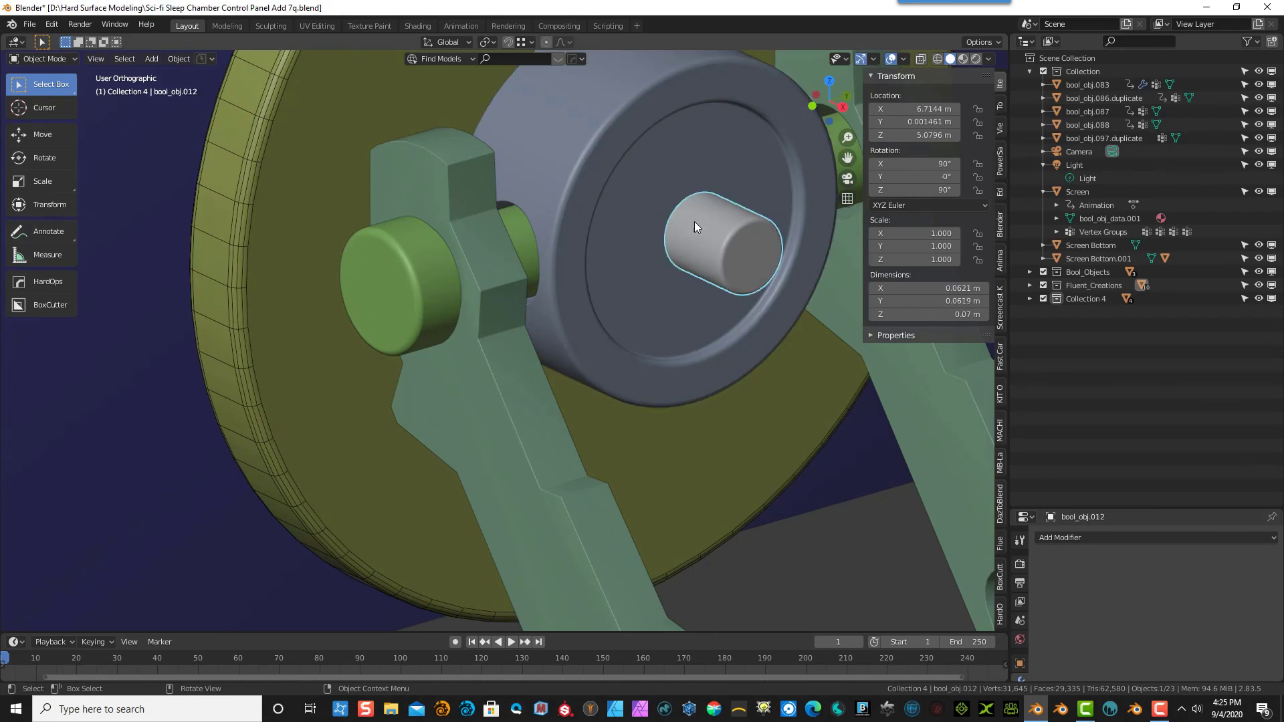
pyautogui.click(39, 58)
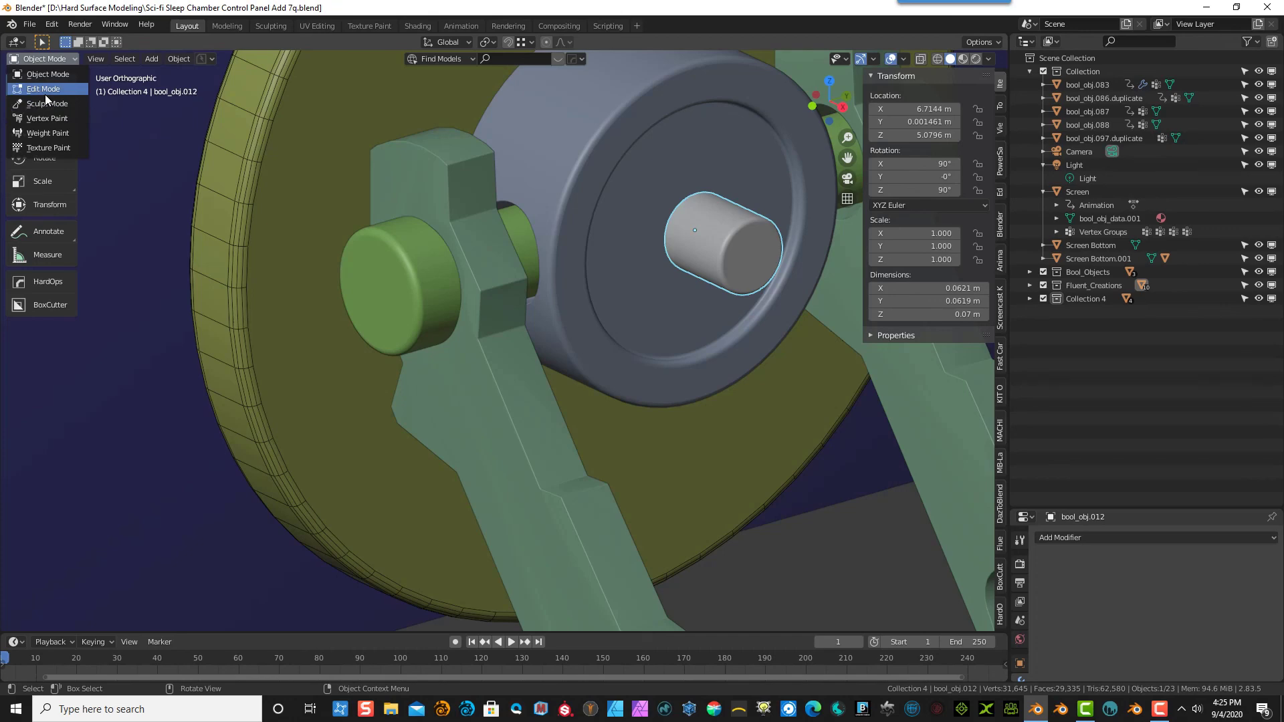
pyautogui.click(46, 90)
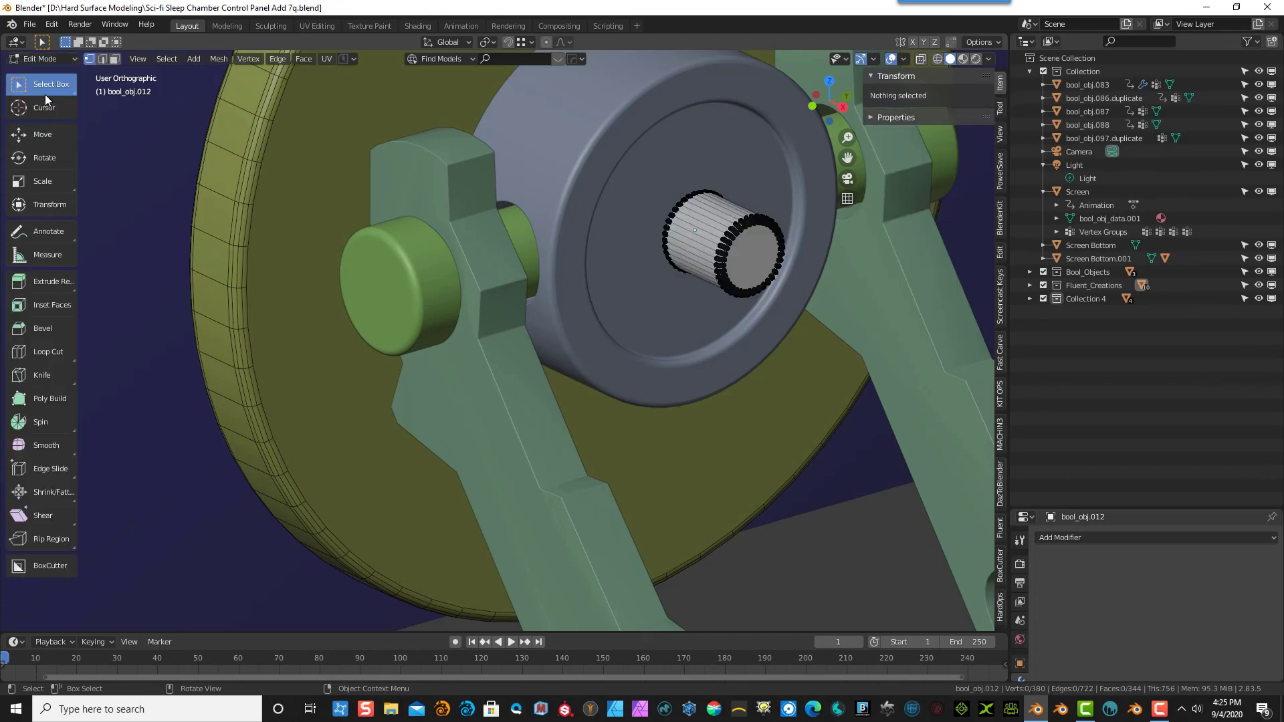
pyautogui.scroll(2, 358, 140)
pyautogui.click(115, 58)
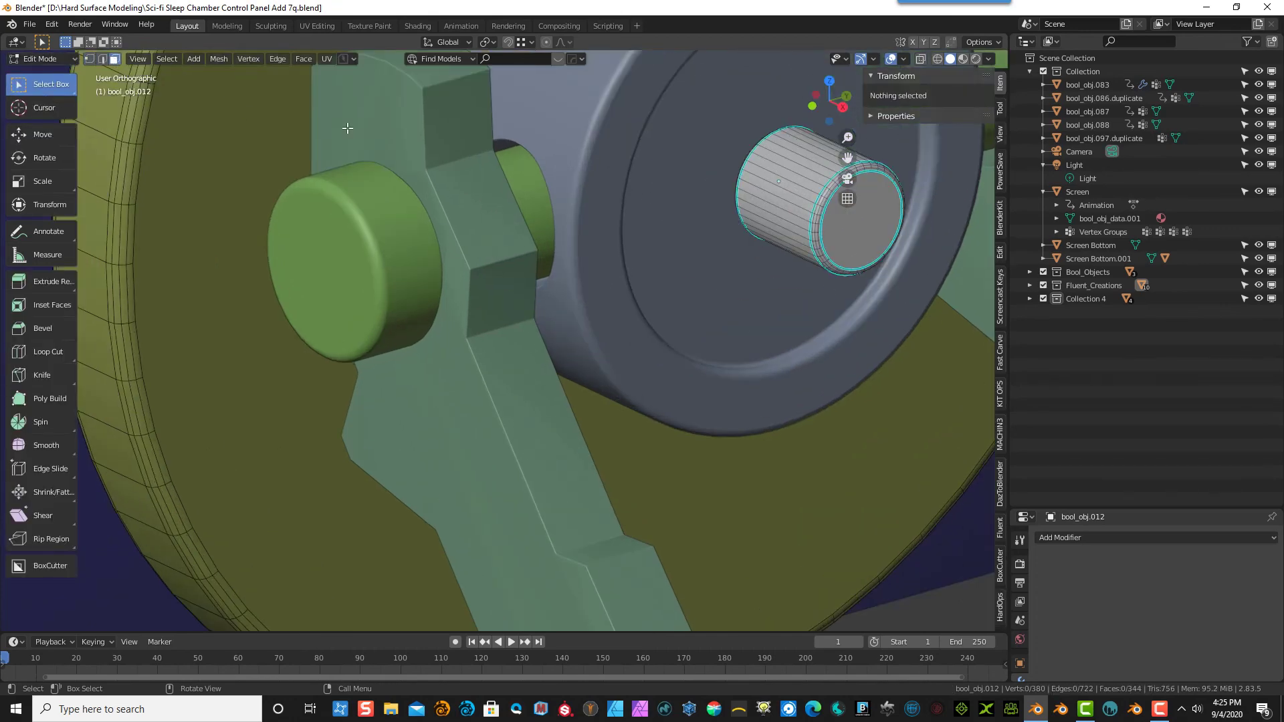
pyautogui.click(867, 248)
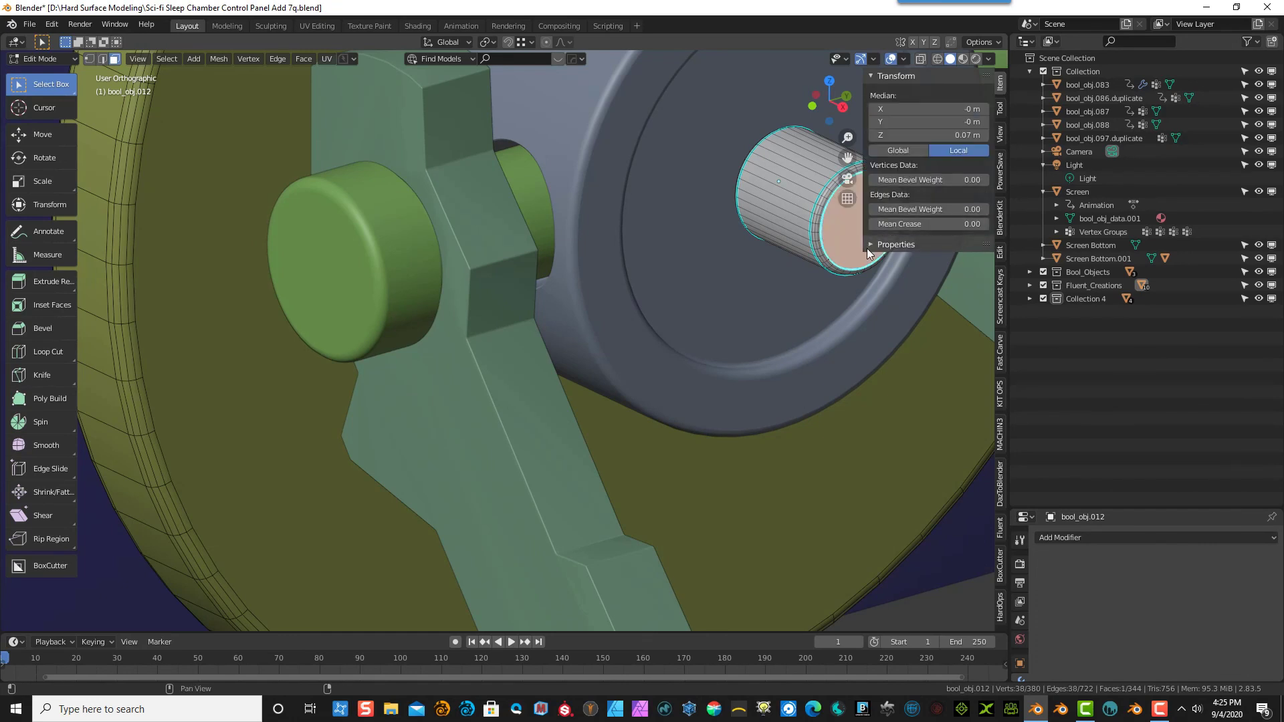
pyautogui.click(27, 310)
pyautogui.scroll(-2, 766, 226)
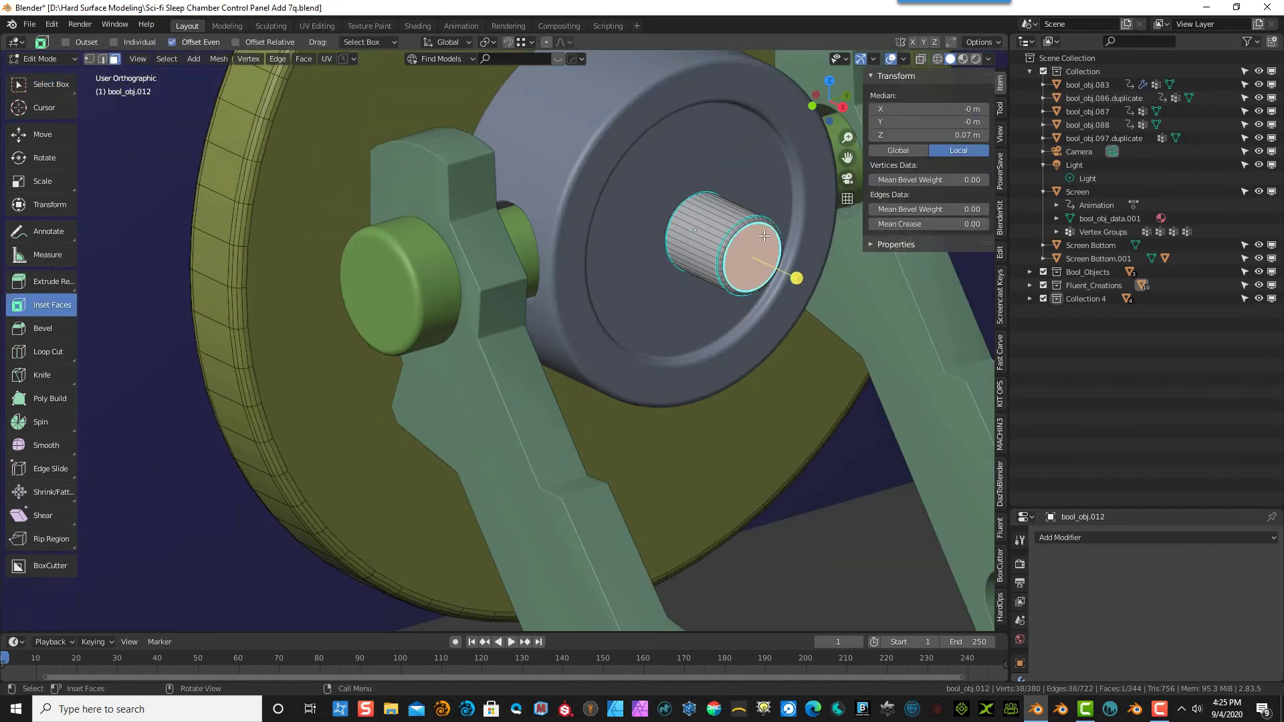
pyautogui.moveTo(796, 278); pyautogui.dragTo(741, 253)
# - Extrude the inset end face inward along the axis to hollow the small cylinder into a tube
pyautogui.click(25, 281)
pyautogui.moveTo(743, 252); pyautogui.dragTo(722, 275, button='middle')
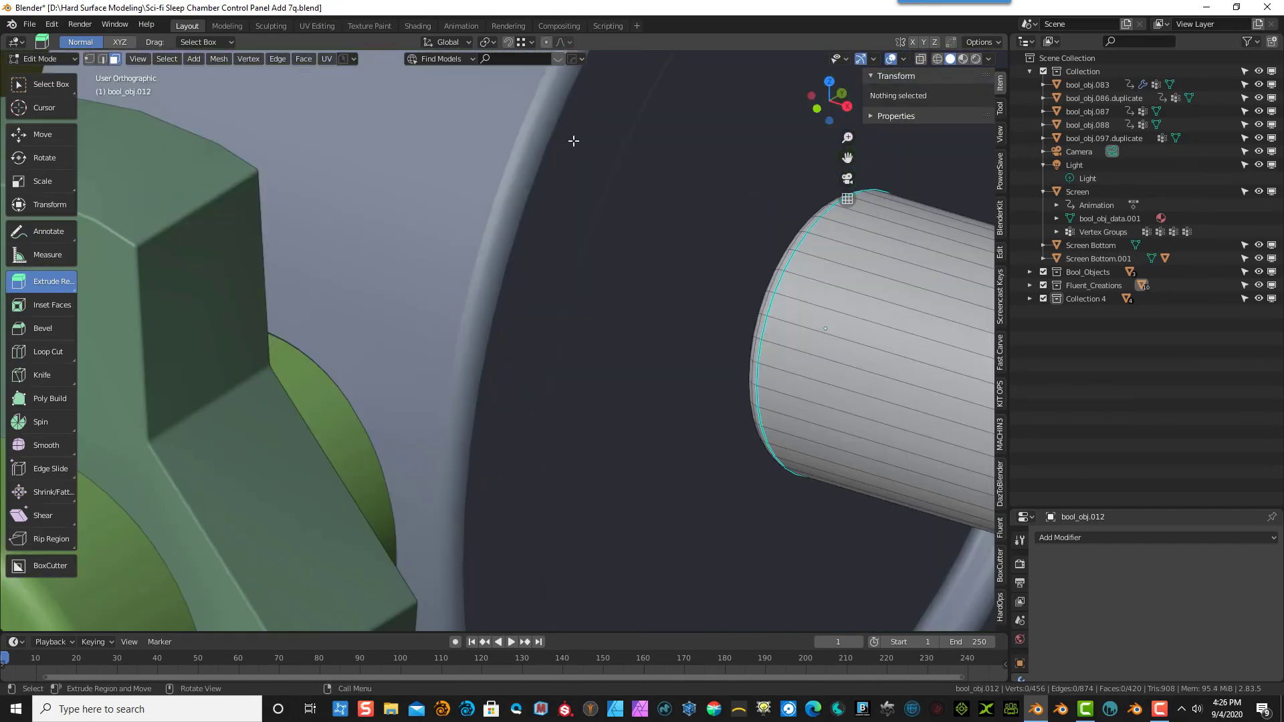
pyautogui.scroll(-2, 578, 146)
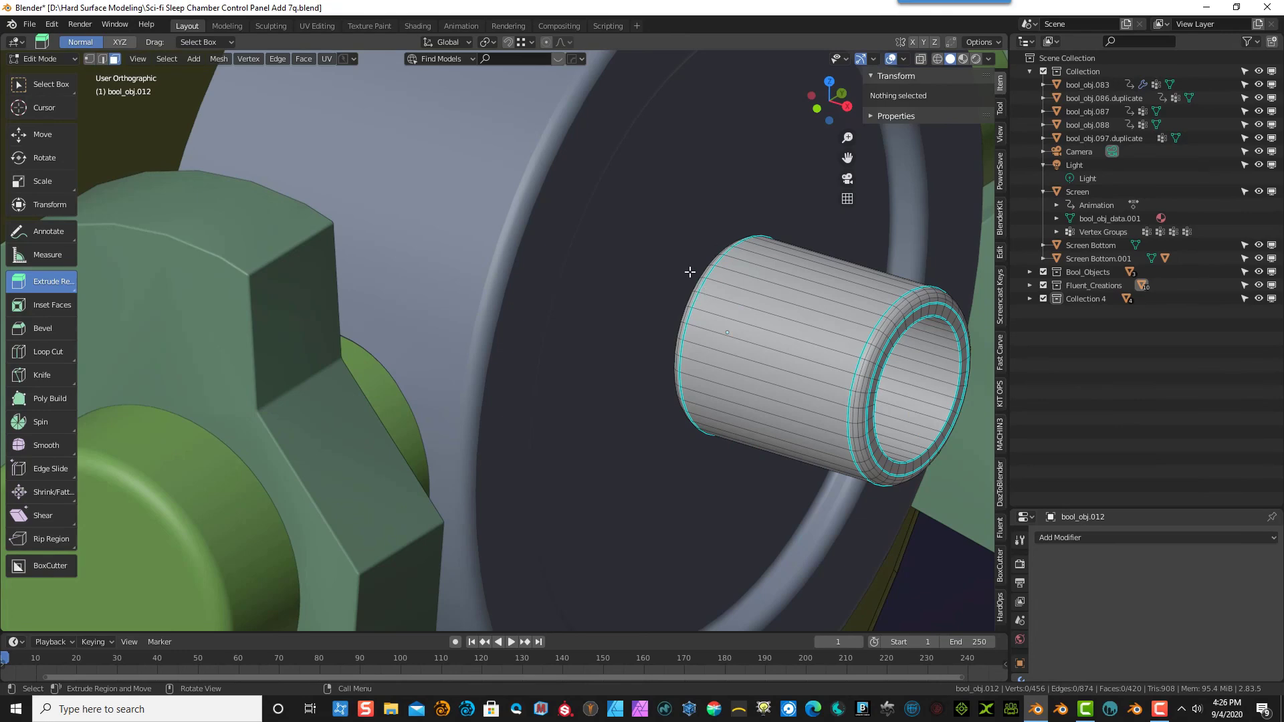
pyautogui.moveTo(712, 270)
pyautogui.mouseDown(button='middle')
pyautogui.moveTo(740, 243)
pyautogui.moveTo(831, 243)
pyautogui.moveTo(767, 243)
pyautogui.moveTo(708, 287)
pyautogui.mouseUp(button='middle')
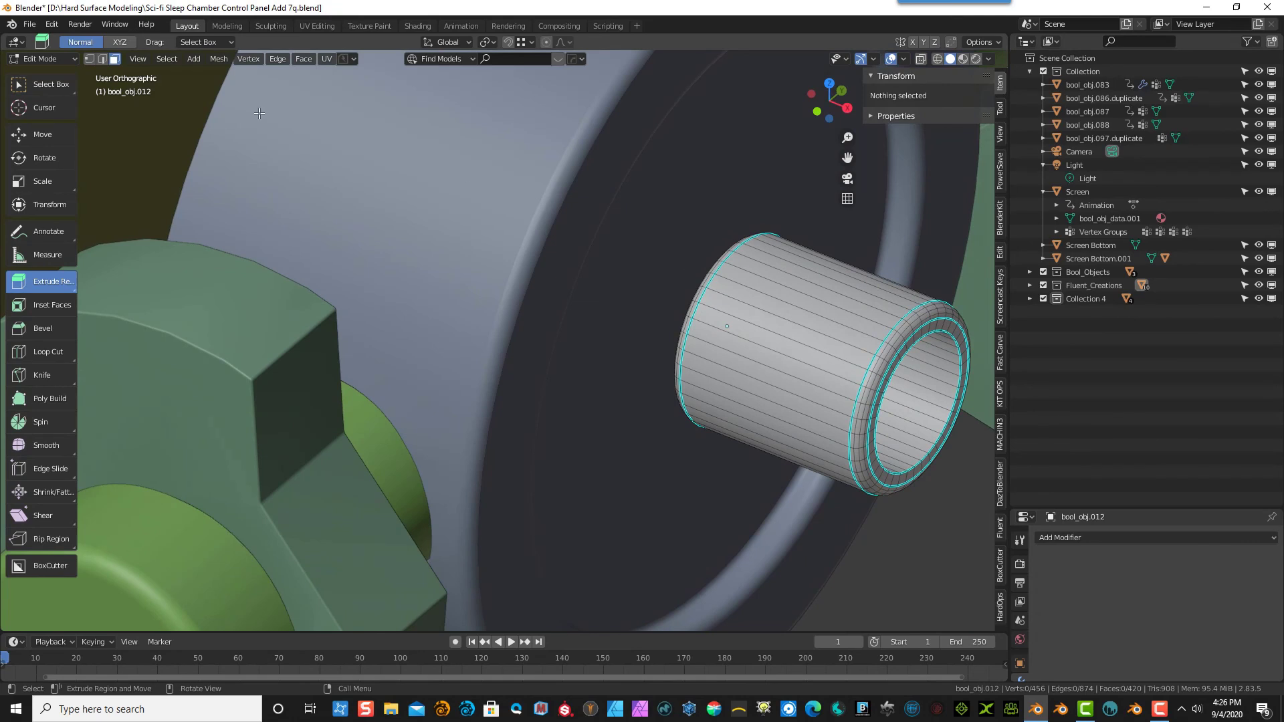
# - Restore the Select Box tool and return the hollow cylinder to Object Mode
pyautogui.click(91, 59)
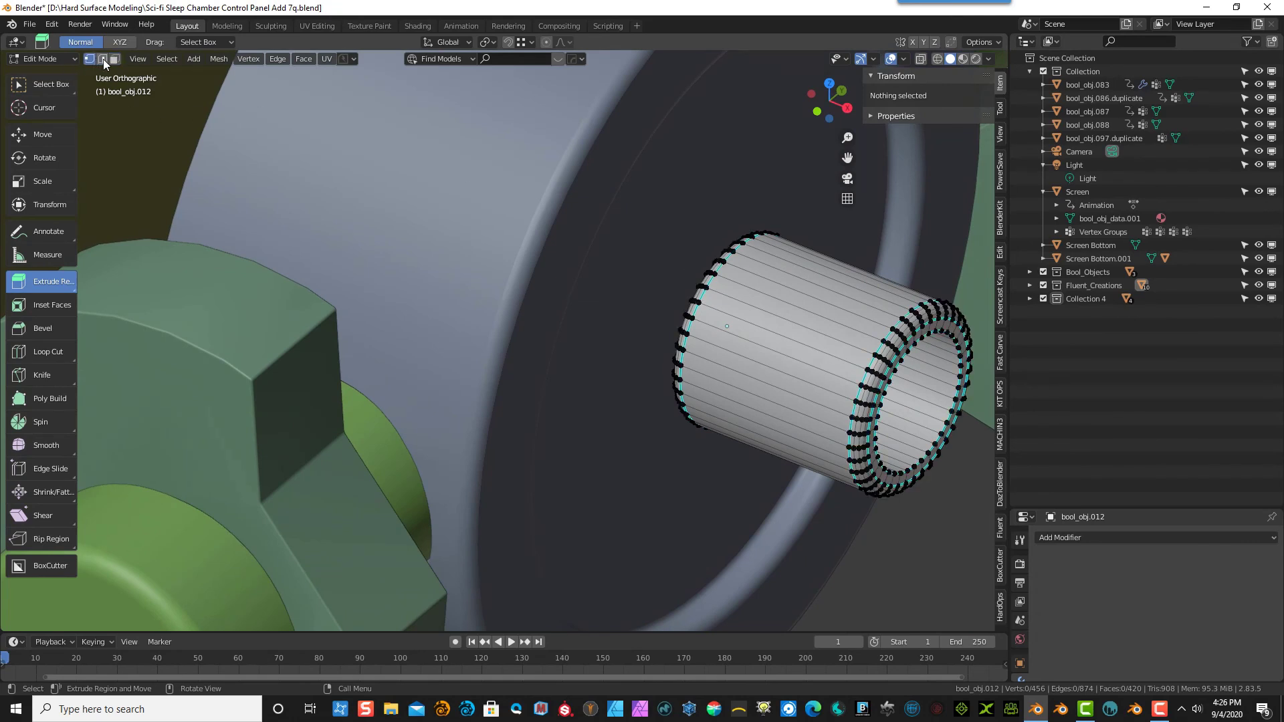
pyautogui.click(104, 58)
pyautogui.click(116, 61)
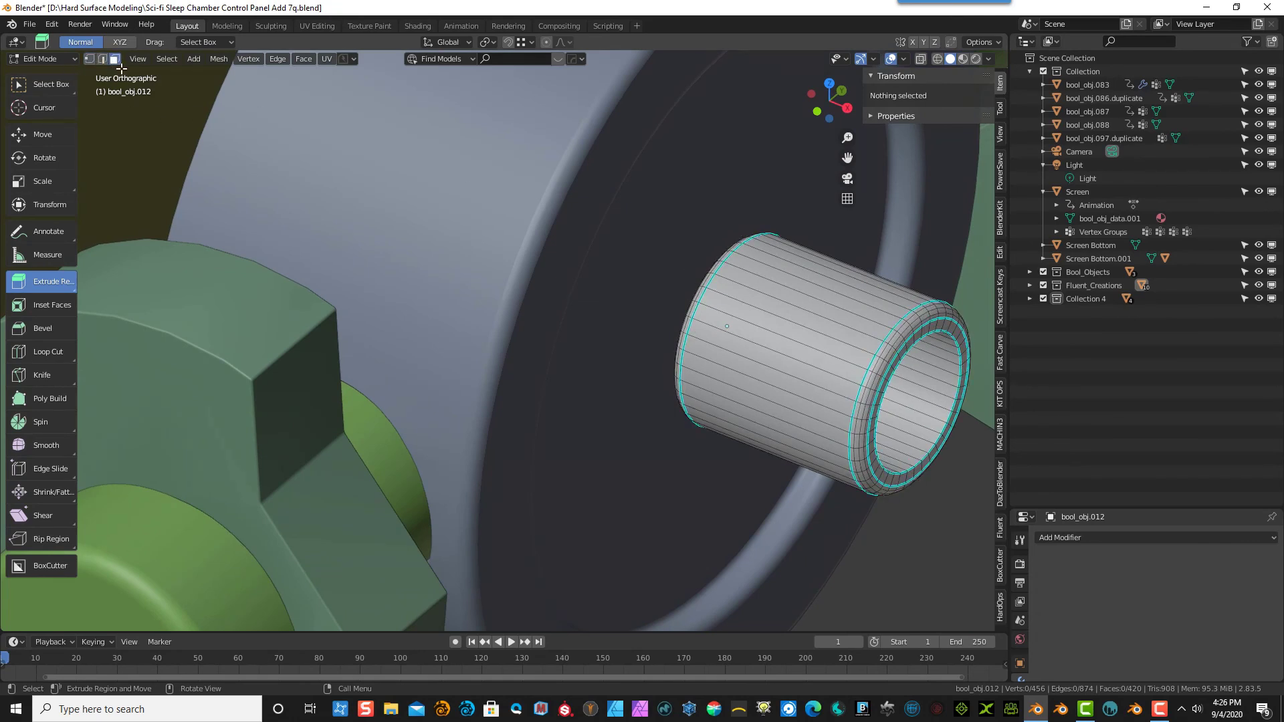
pyautogui.click(30, 85)
pyautogui.press('Tab')
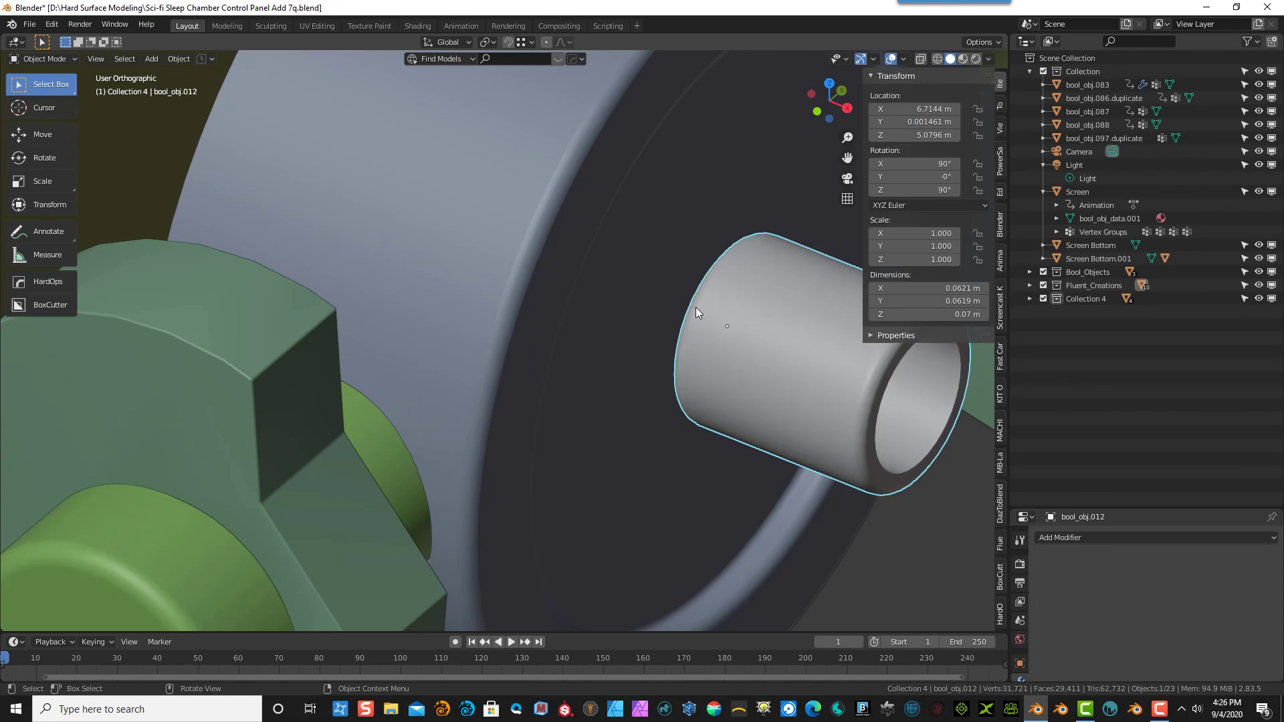
# - Select the large cylindrical hub body behind the small hollow cylinder and hide it
pyautogui.click(714, 298)
pyautogui.click(672, 263)
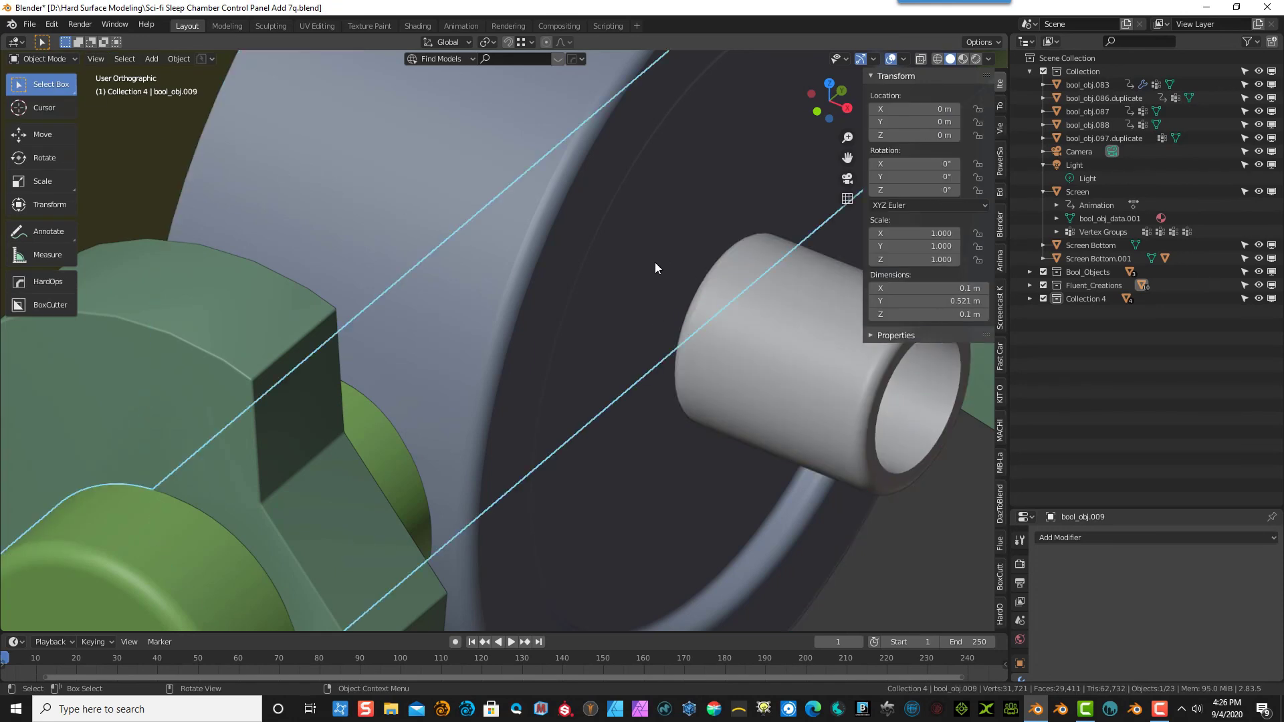
pyautogui.click(556, 193)
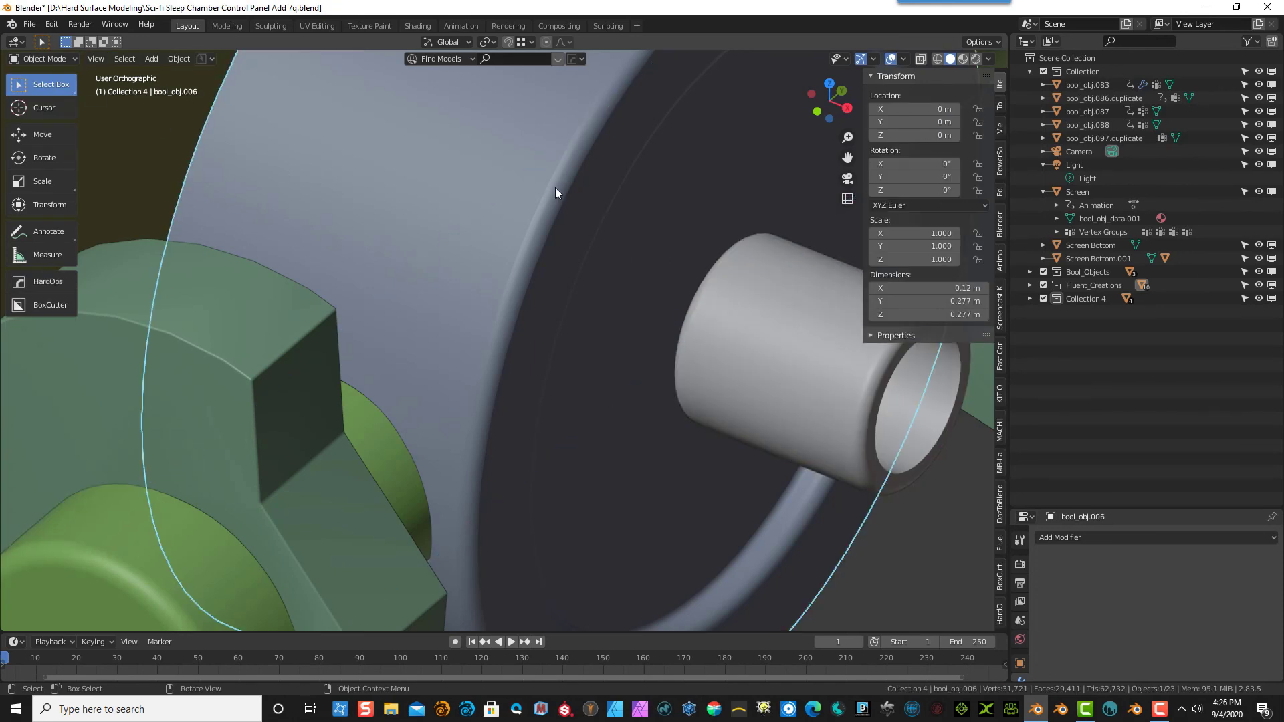
pyautogui.press('Delete')
# - In Edit Mode, delete the small cylinder's closed hub-side end face together with the surrounding bevel faces
pyautogui.moveTo(704, 263); pyautogui.dragTo(776, 271, button='middle')
pyautogui.click(752, 315)
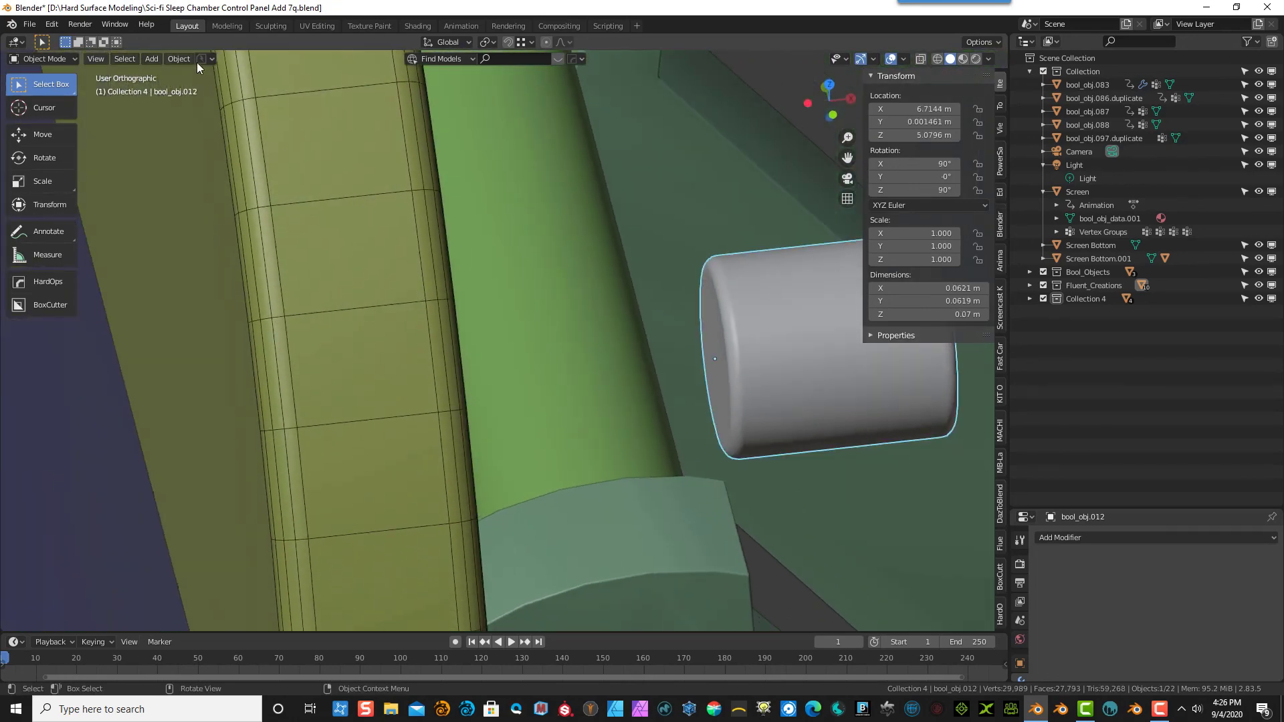
pyautogui.click(42, 58)
pyautogui.click(40, 87)
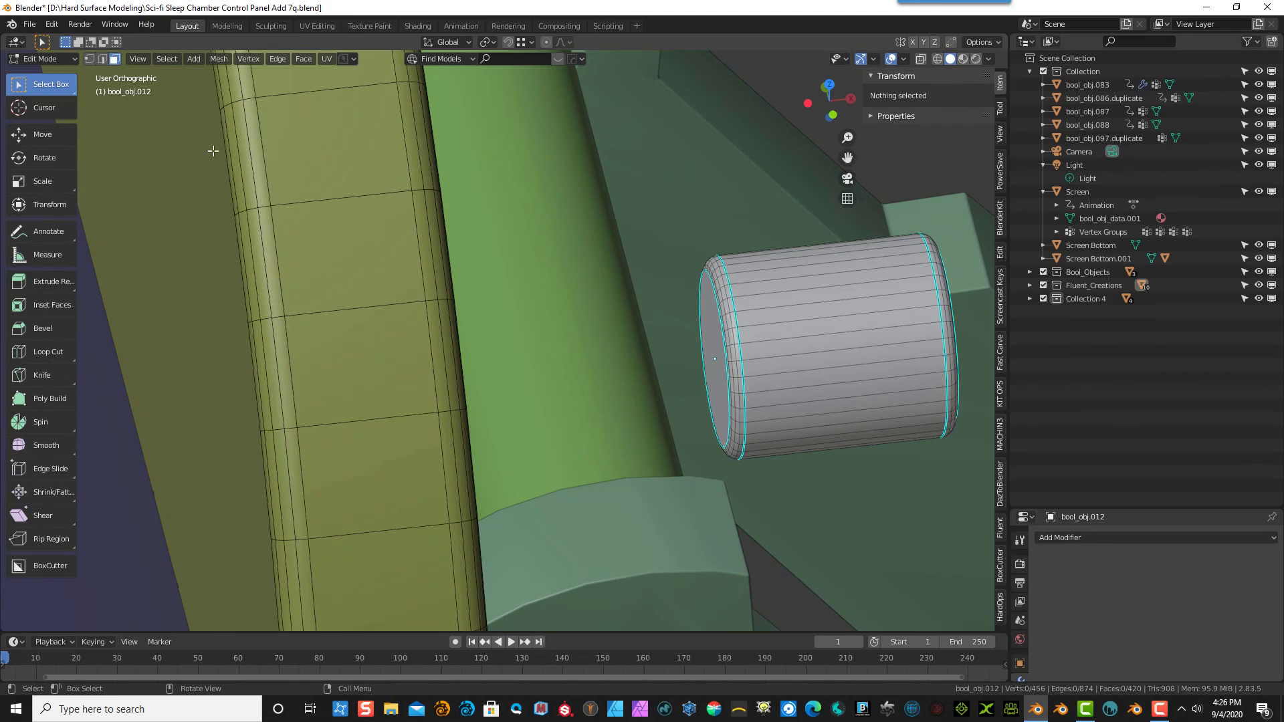
pyautogui.click(726, 369)
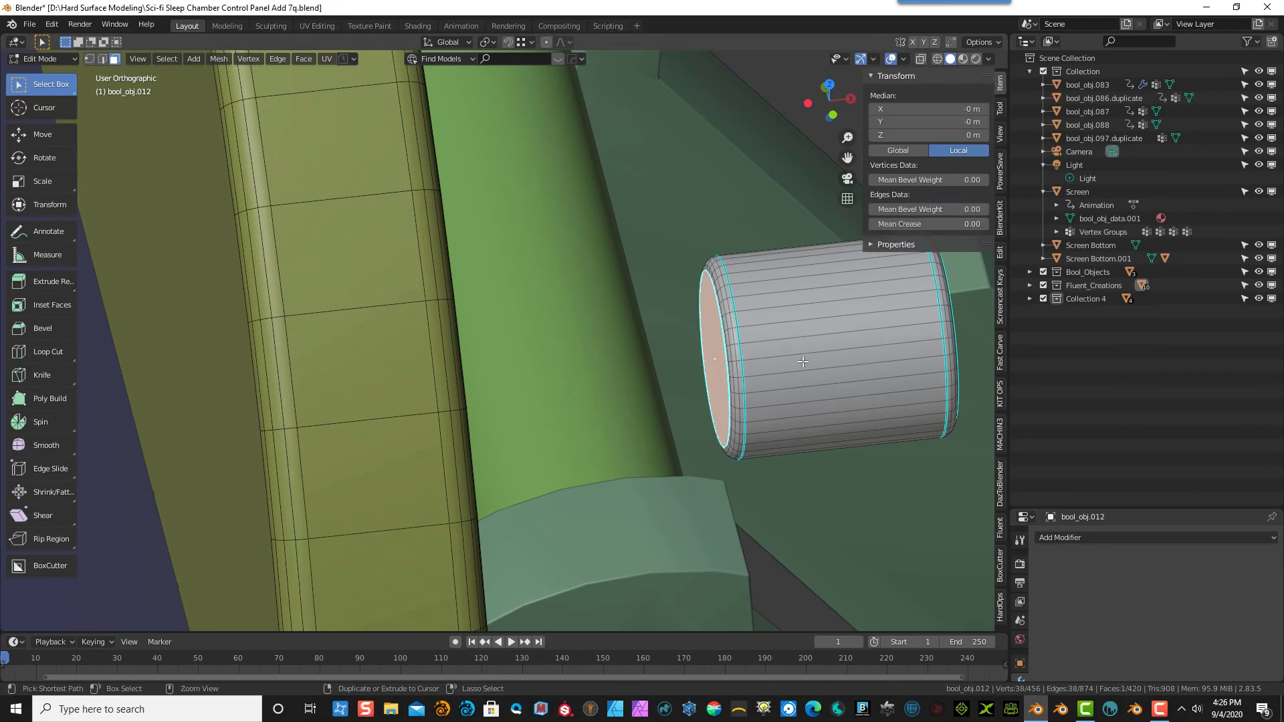
pyautogui.press('ctrl+KP_Add')
pyautogui.press('ctrl+KP_Add')
pyautogui.press('ctrl+KP_Add')
pyautogui.press('ctrl+KP_Add')
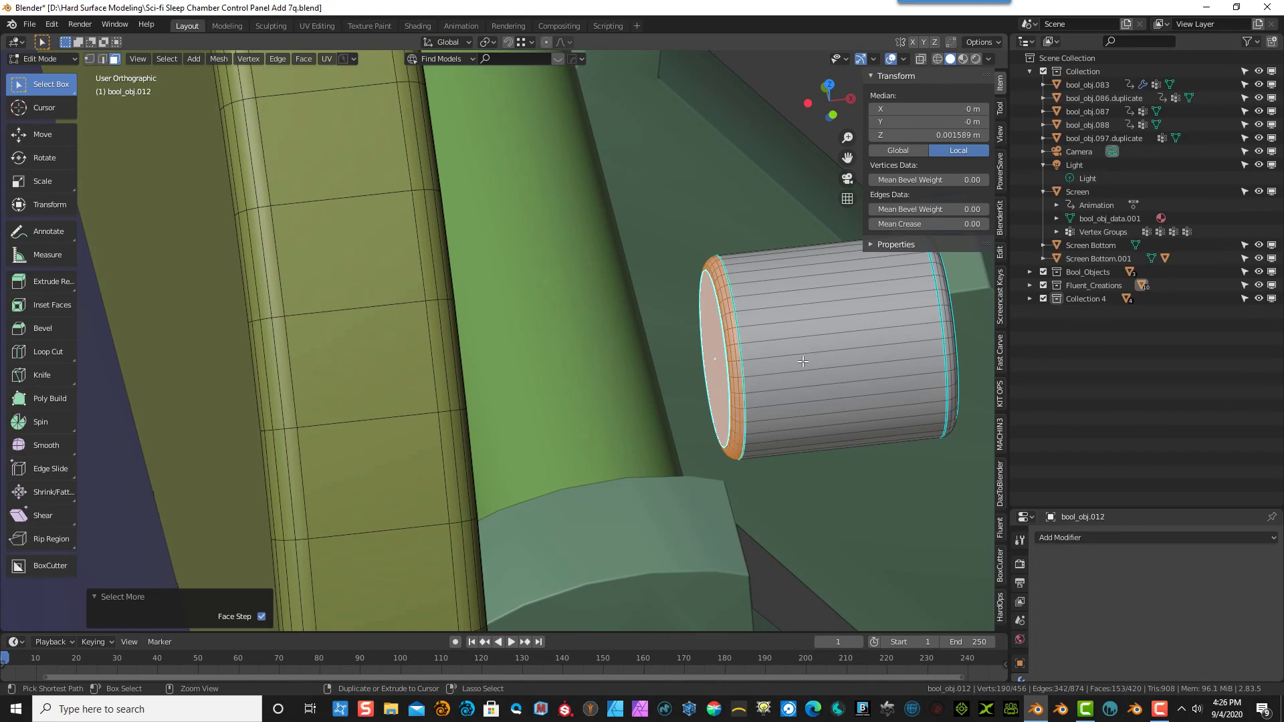
pyautogui.press('x')
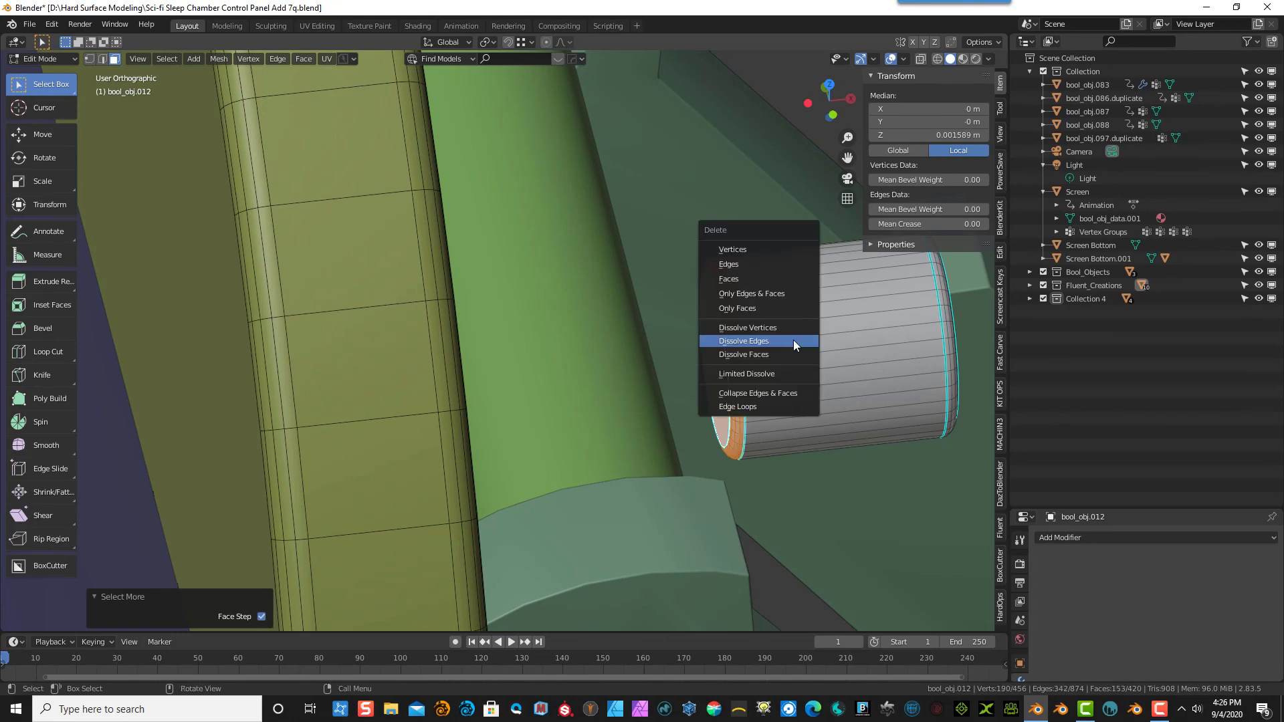
pyautogui.click(776, 283)
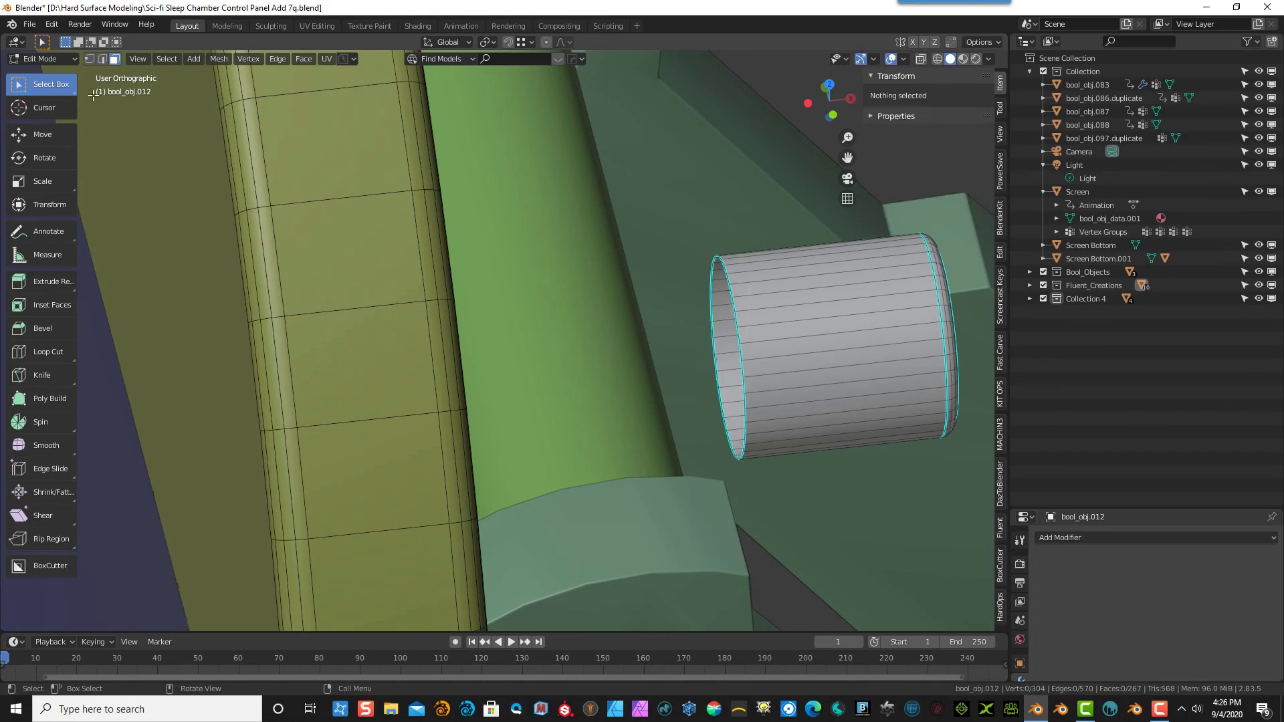
# - Select the open edge loop at the small cylinder's hub-side end and fill it with a single face
pyautogui.click(91, 59)
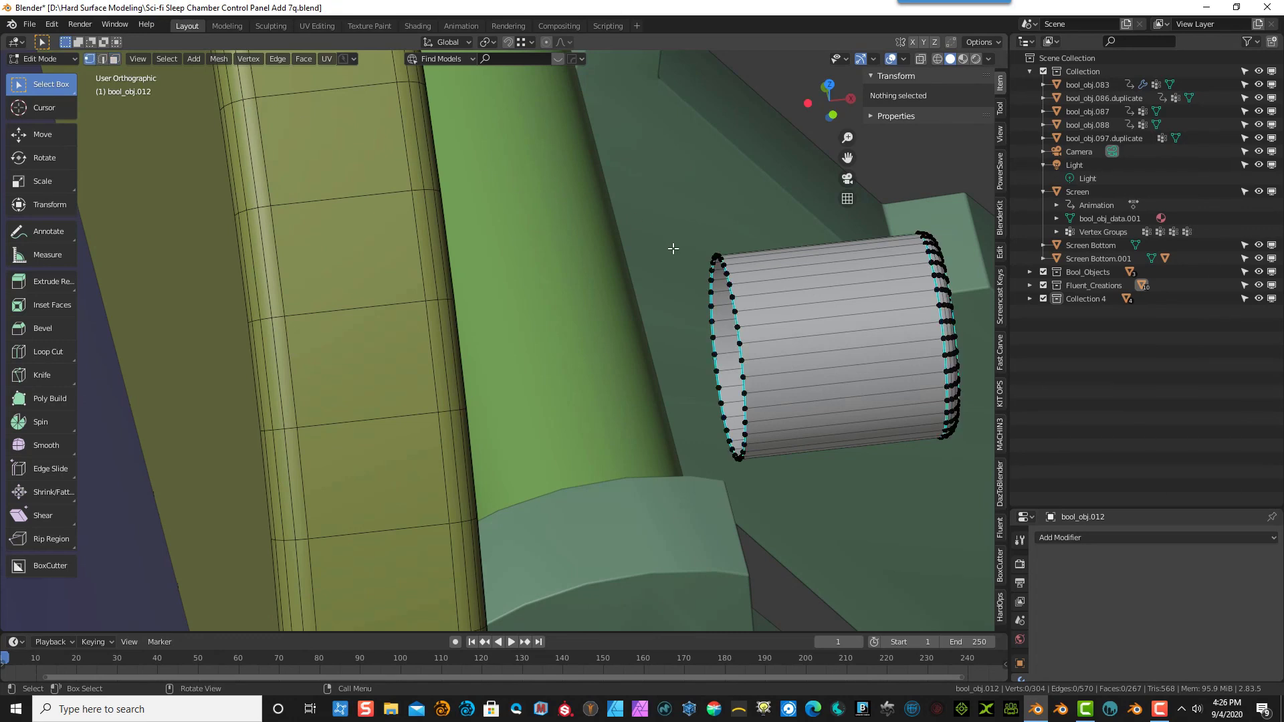
pyautogui.click(104, 60)
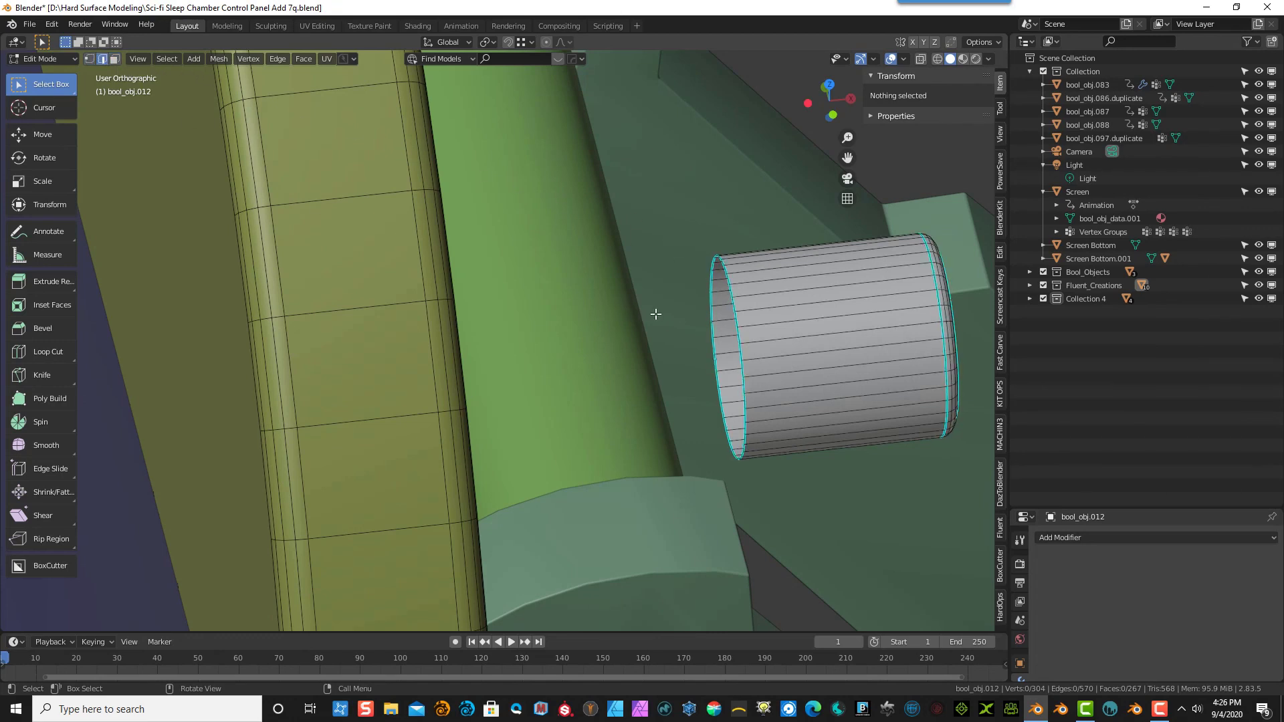
pyautogui.keyDown('alt'); pyautogui.click(737, 321); pyautogui.keyUp('alt')
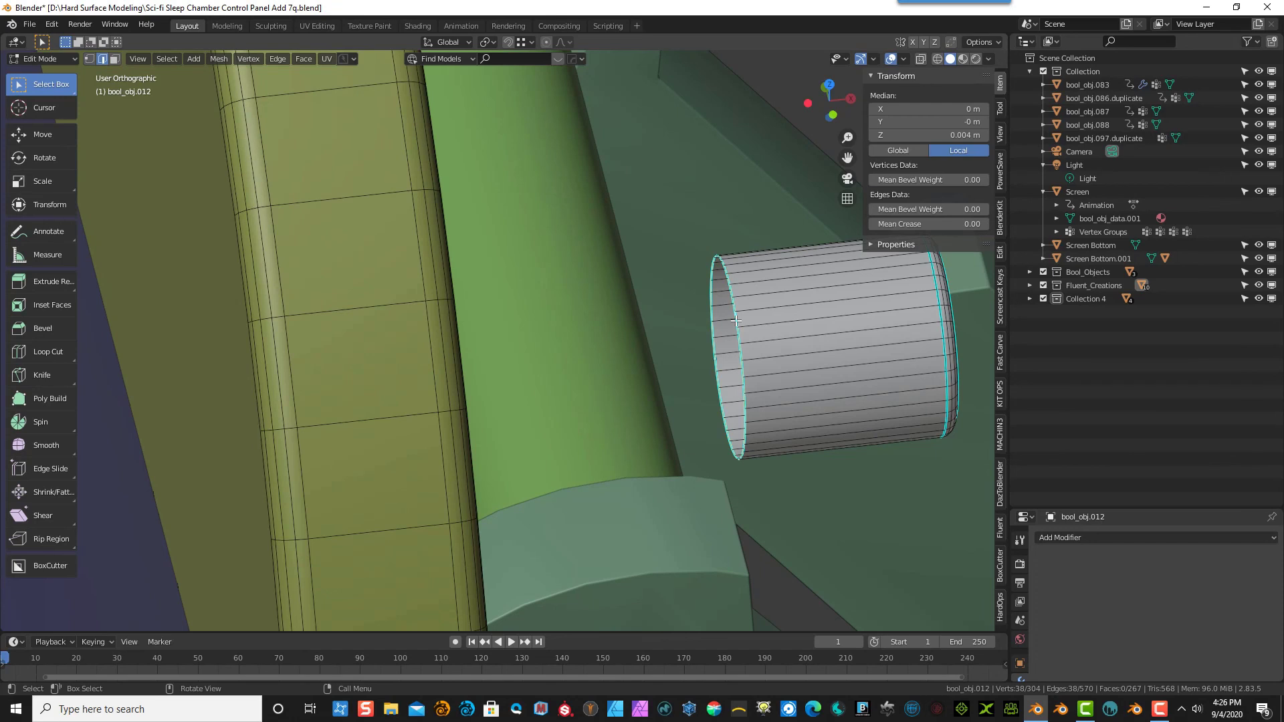
pyautogui.click(90, 60)
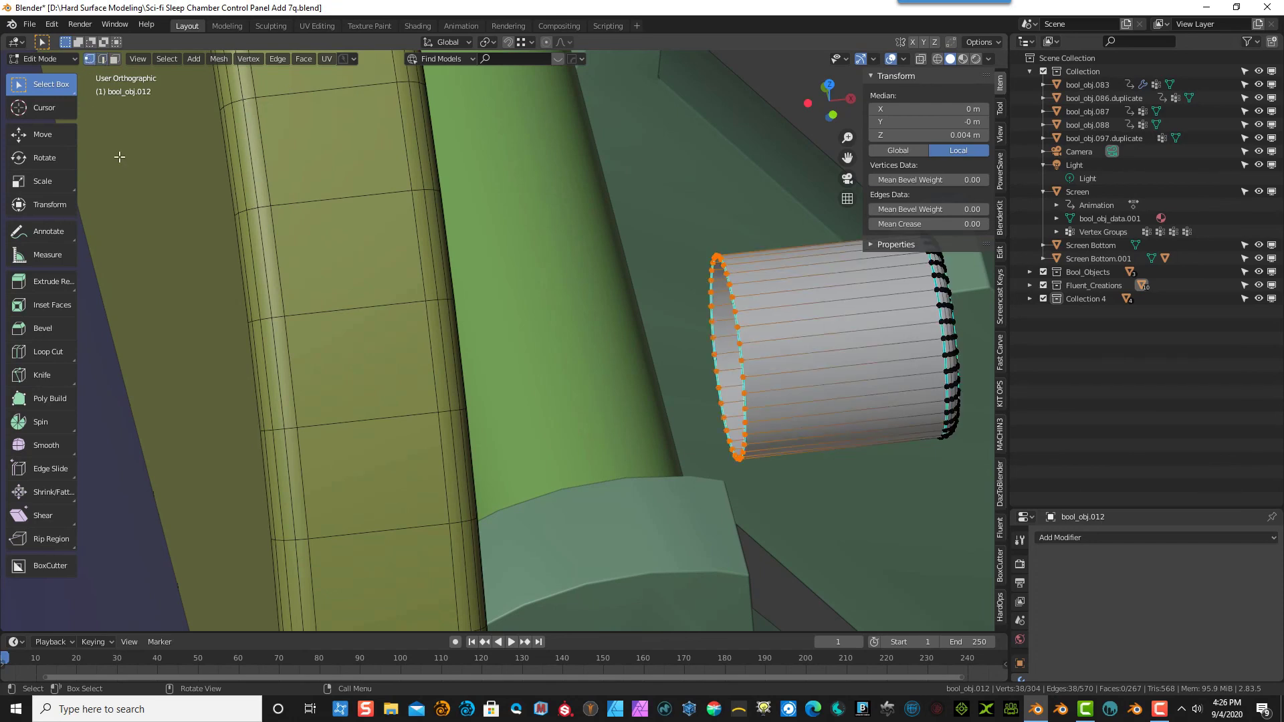
pyautogui.press('f')
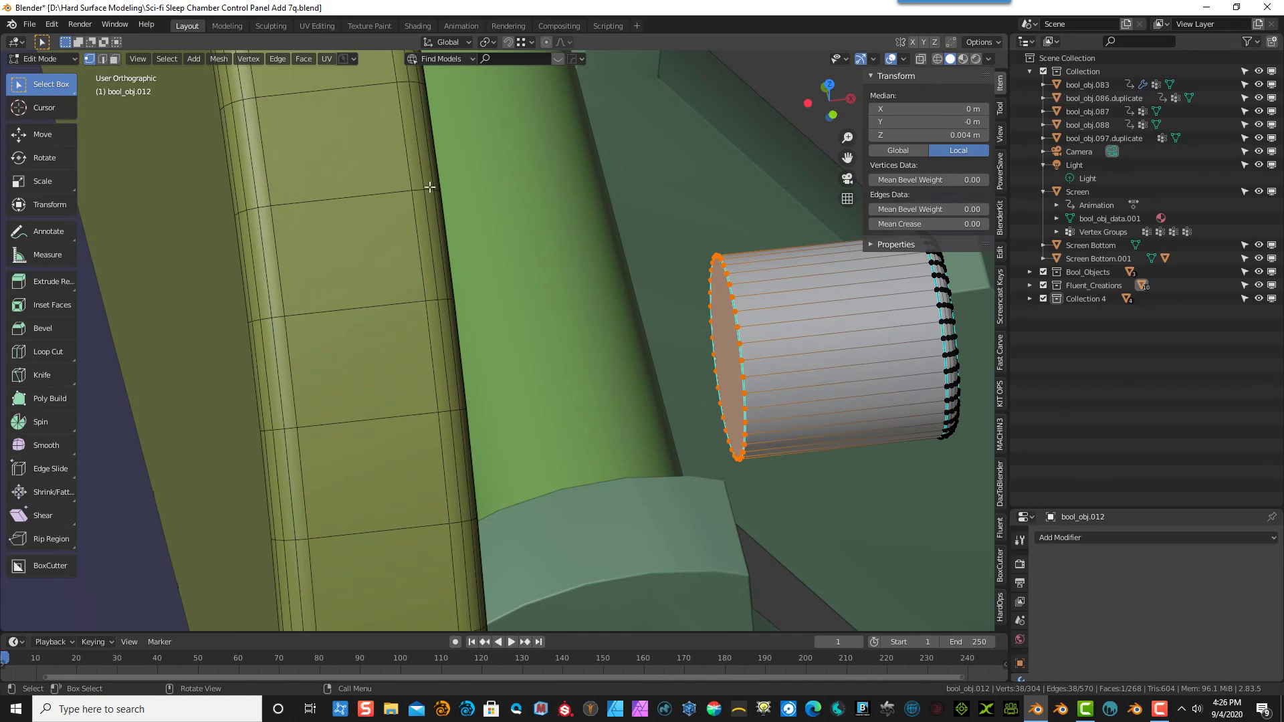
# - Move the filled end along X towards the hub, making the cylinder about 0.0747 m long, and return to Object Mode
pyautogui.press('KP_1')
pyautogui.press('g')
pyautogui.press('x')
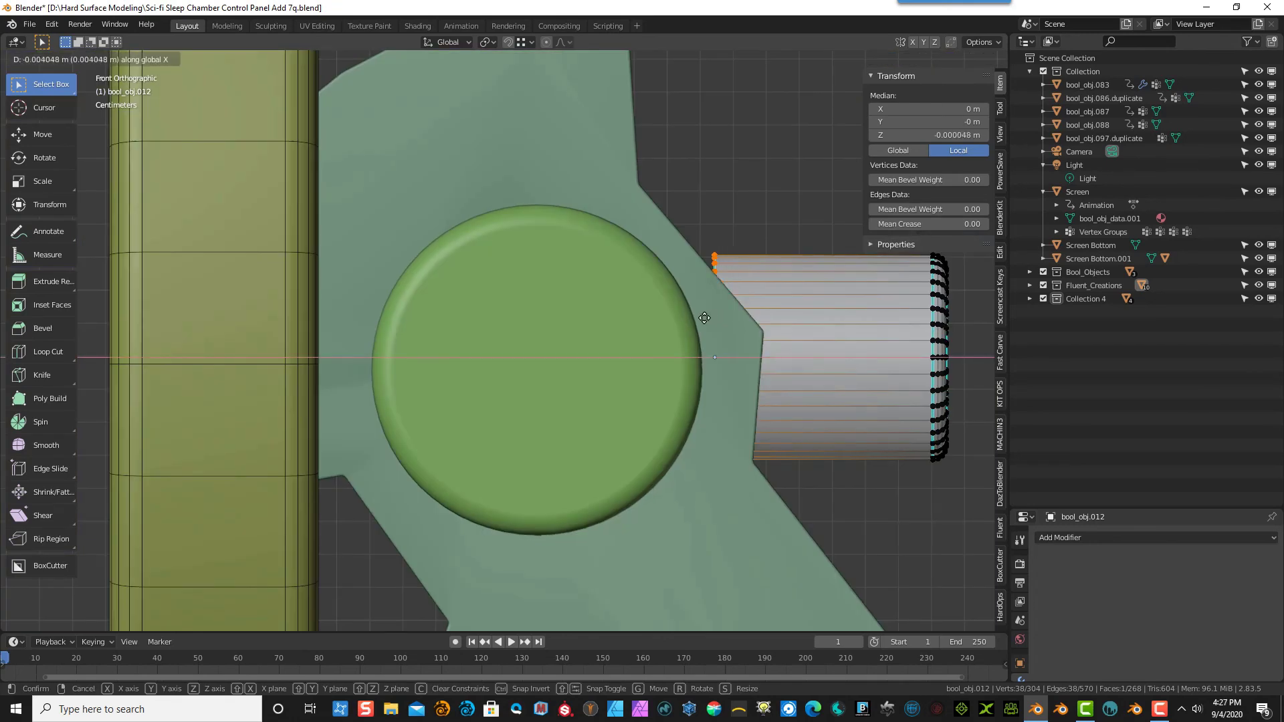
pyautogui.click(693, 318)
pyautogui.click(758, 198)
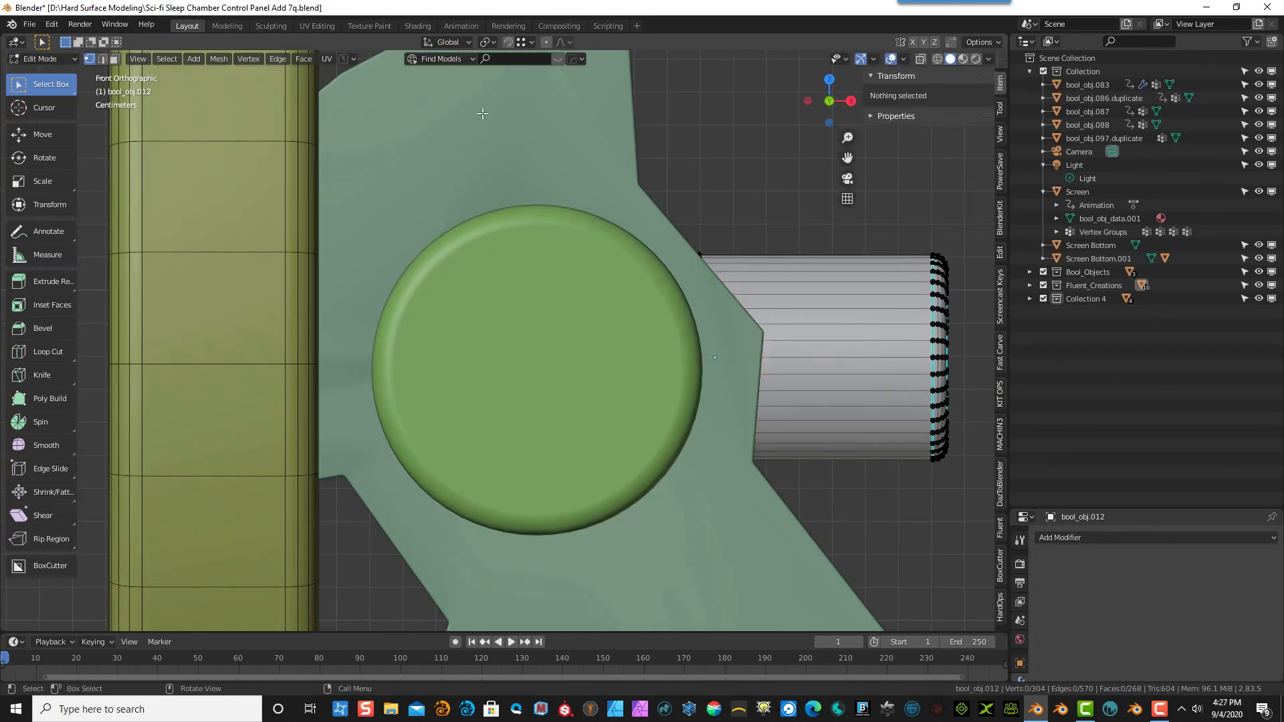
pyautogui.click(47, 59)
pyautogui.click(46, 74)
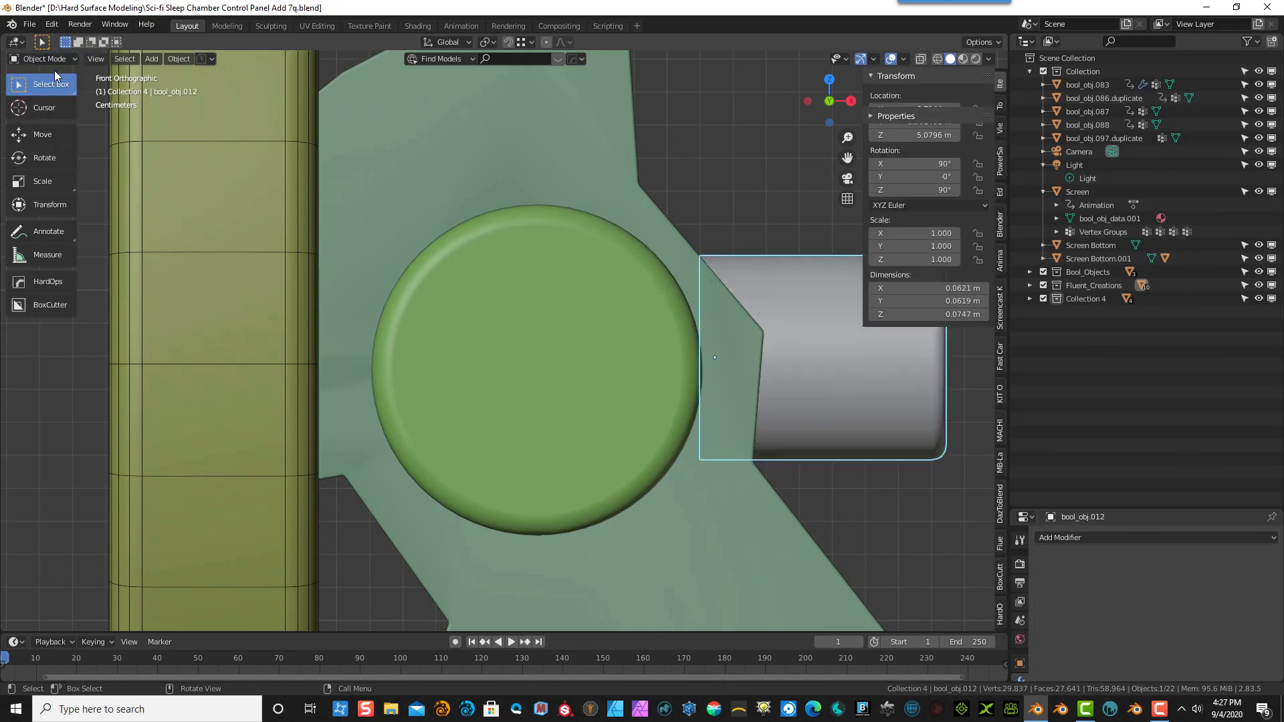
# - In Edit Mode, bevel the edge loop around the mouth of the small cylinder's bore by about 0.0017 m with several segments
pyautogui.scroll(-4, 524, 154)
pyautogui.moveTo(628, 186); pyautogui.dragTo(443, 200, button='middle')
pyautogui.scroll(2, 652, 321)
pyautogui.scroll(3, 652, 321)
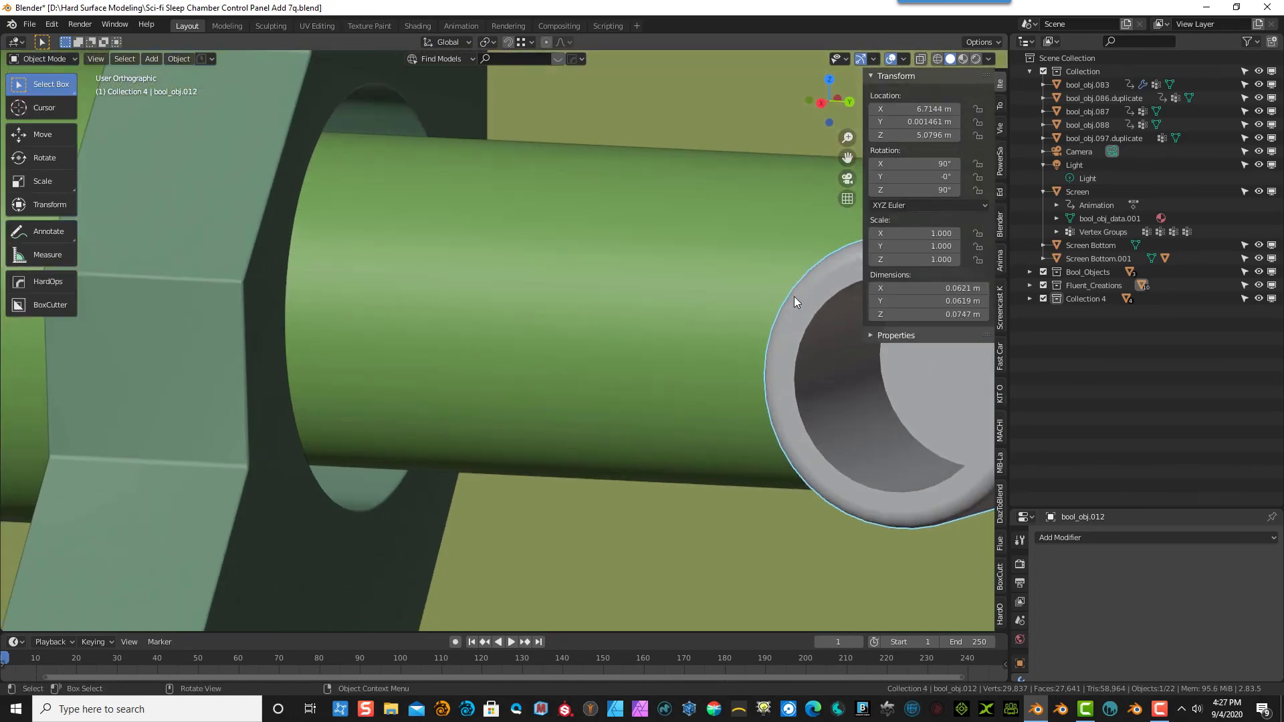
pyautogui.click(807, 316)
pyautogui.click(807, 315)
pyautogui.click(50, 59)
pyautogui.click(47, 83)
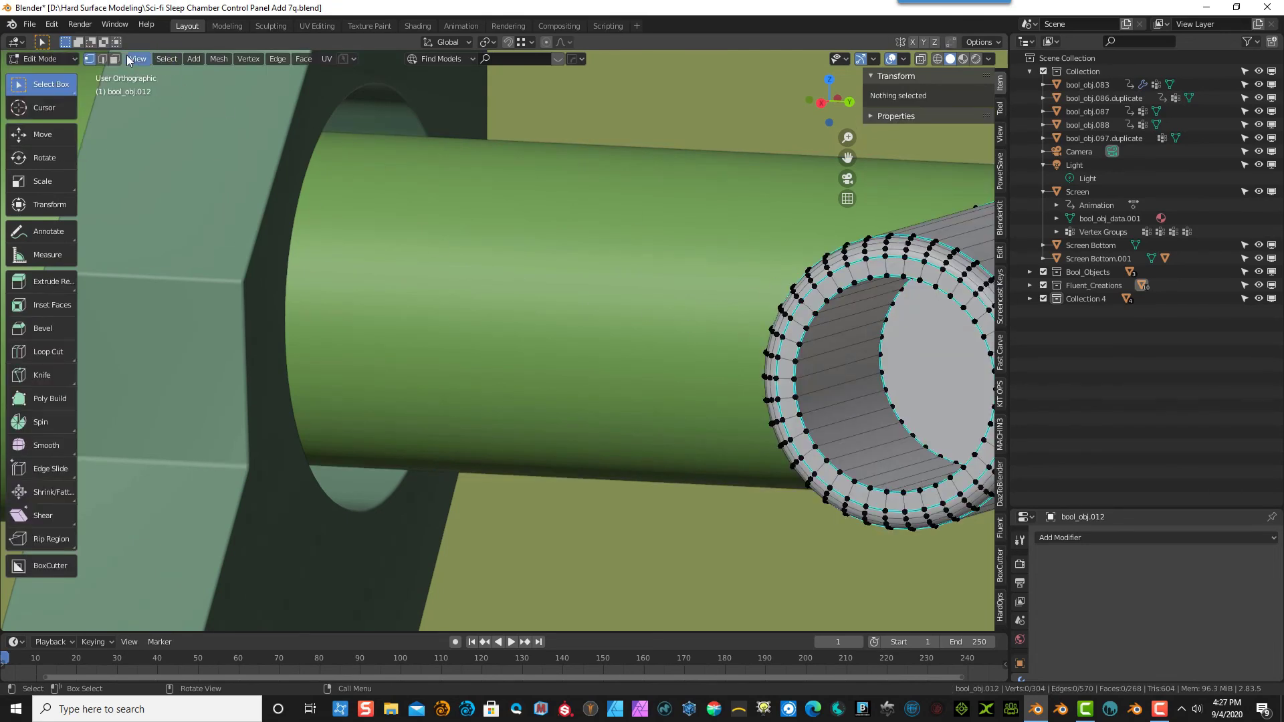
pyautogui.click(102, 59)
pyautogui.keyDown('alt'); pyautogui.click(832, 296); pyautogui.keyUp('alt')
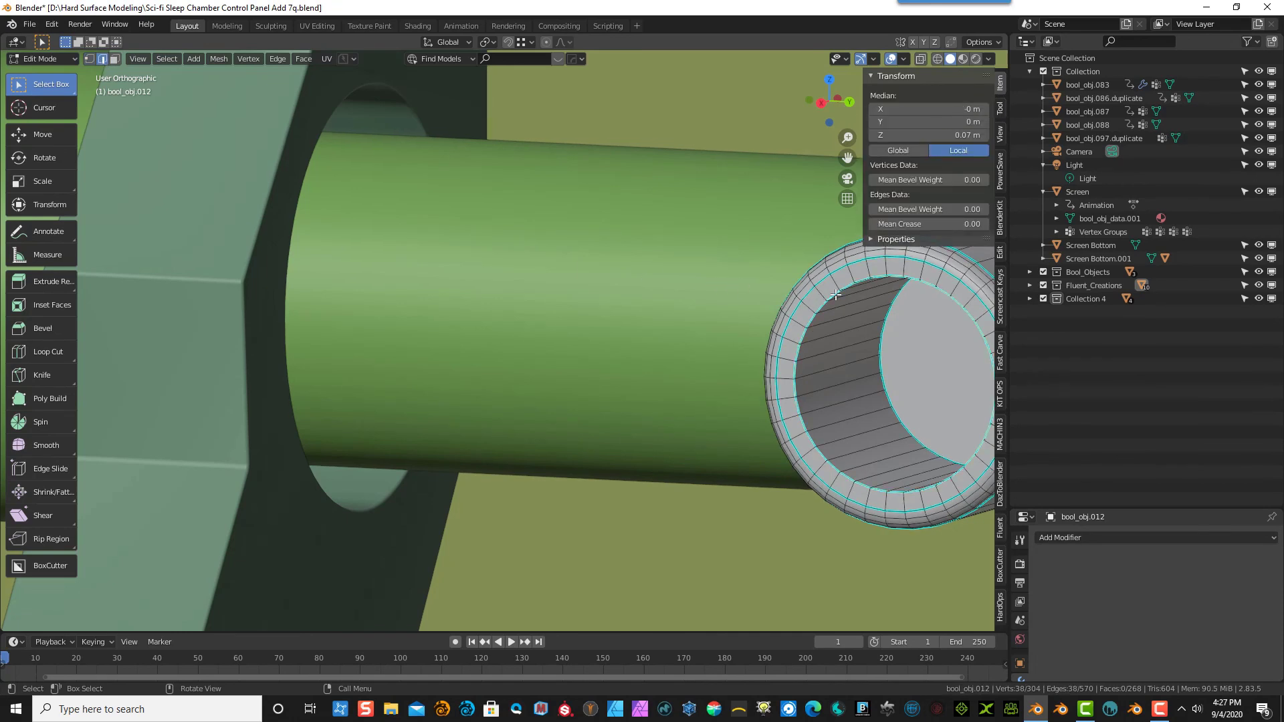
pyautogui.click(43, 328)
pyautogui.moveTo(873, 396); pyautogui.dragTo(916, 415)
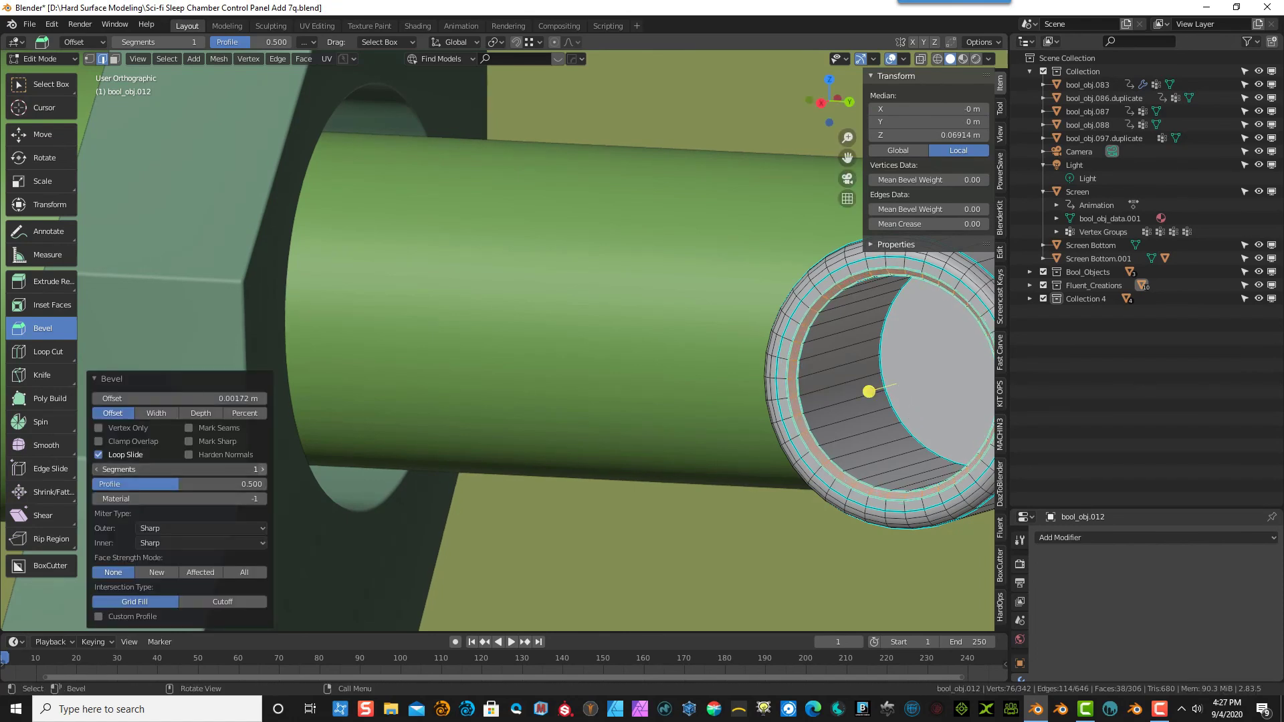
# - Return the small cylinder to Object Mode, reveal the hidden hub body and clear the selection
pyautogui.click(623, 344)
pyautogui.scroll(-2, 623, 343)
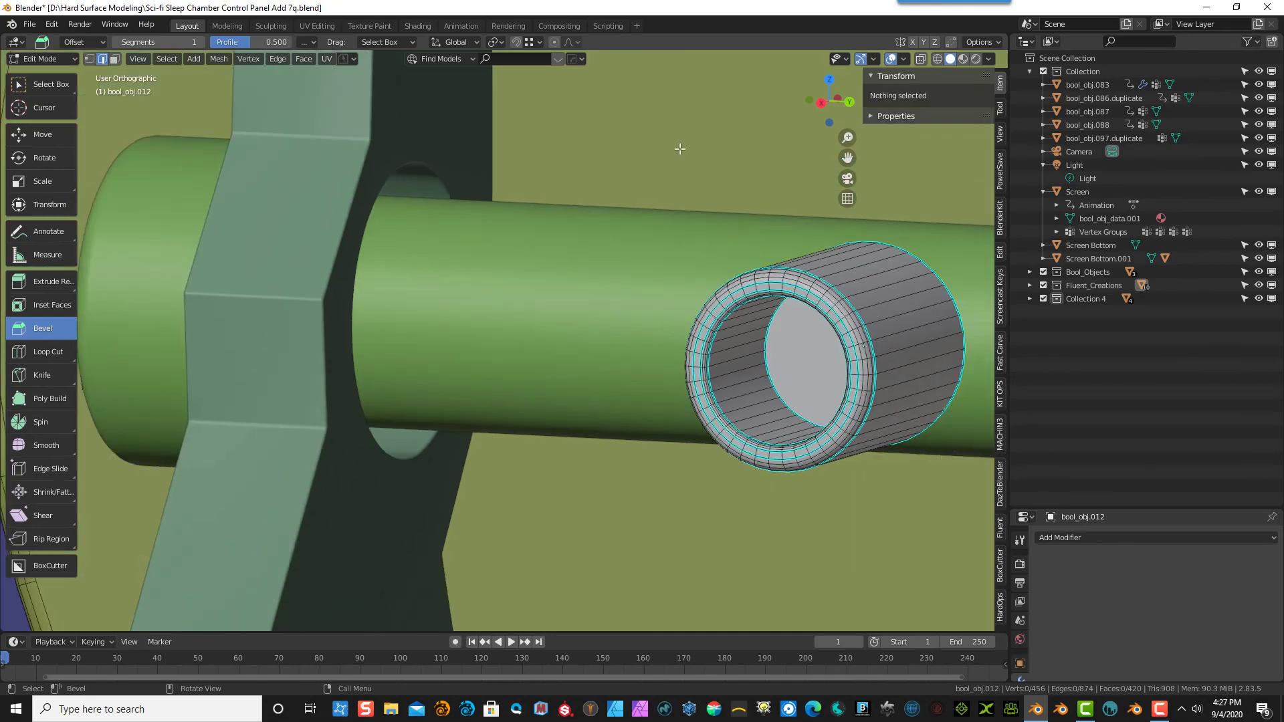
pyautogui.click(41, 60)
pyautogui.click(41, 74)
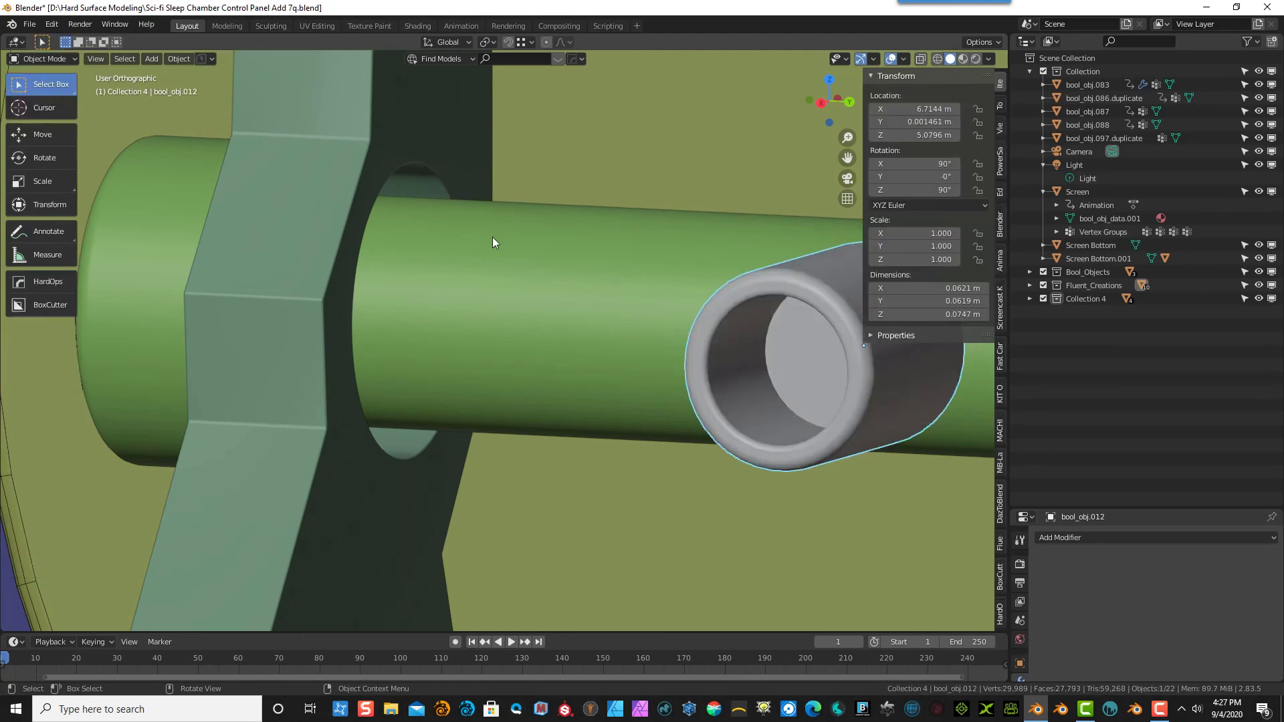
pyautogui.scroll(-5, 607, 247)
pyautogui.moveTo(656, 328); pyautogui.dragTo(579, 334, button='middle')
pyautogui.hotkey('alt', 'h')
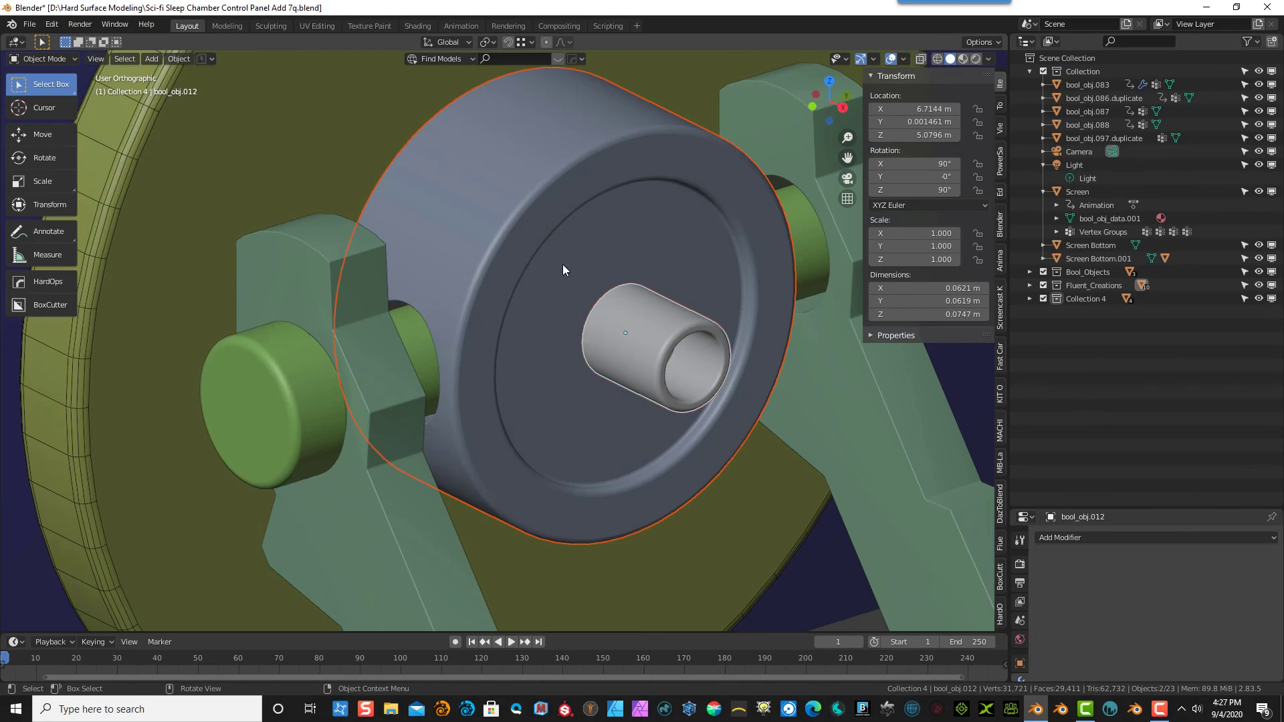
pyautogui.scroll(-12, 616, 305)
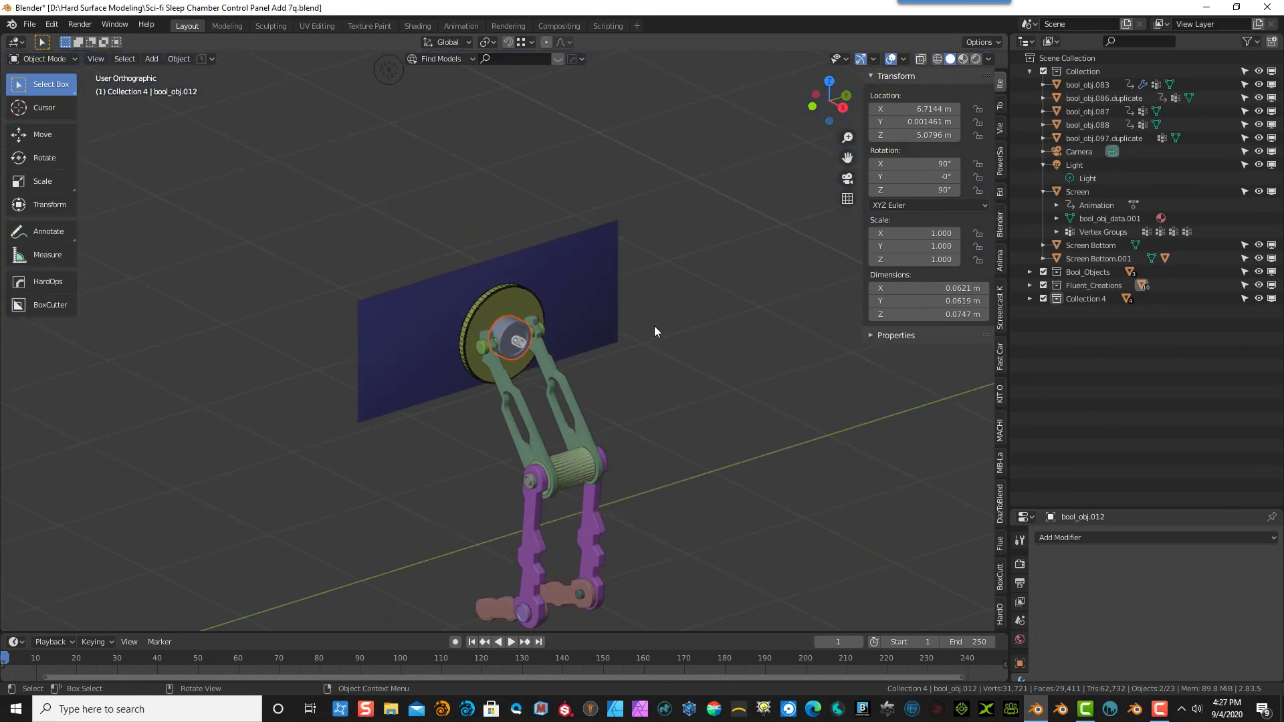
pyautogui.press('KP_Decimal')
pyautogui.hotkey('alt', 'a')
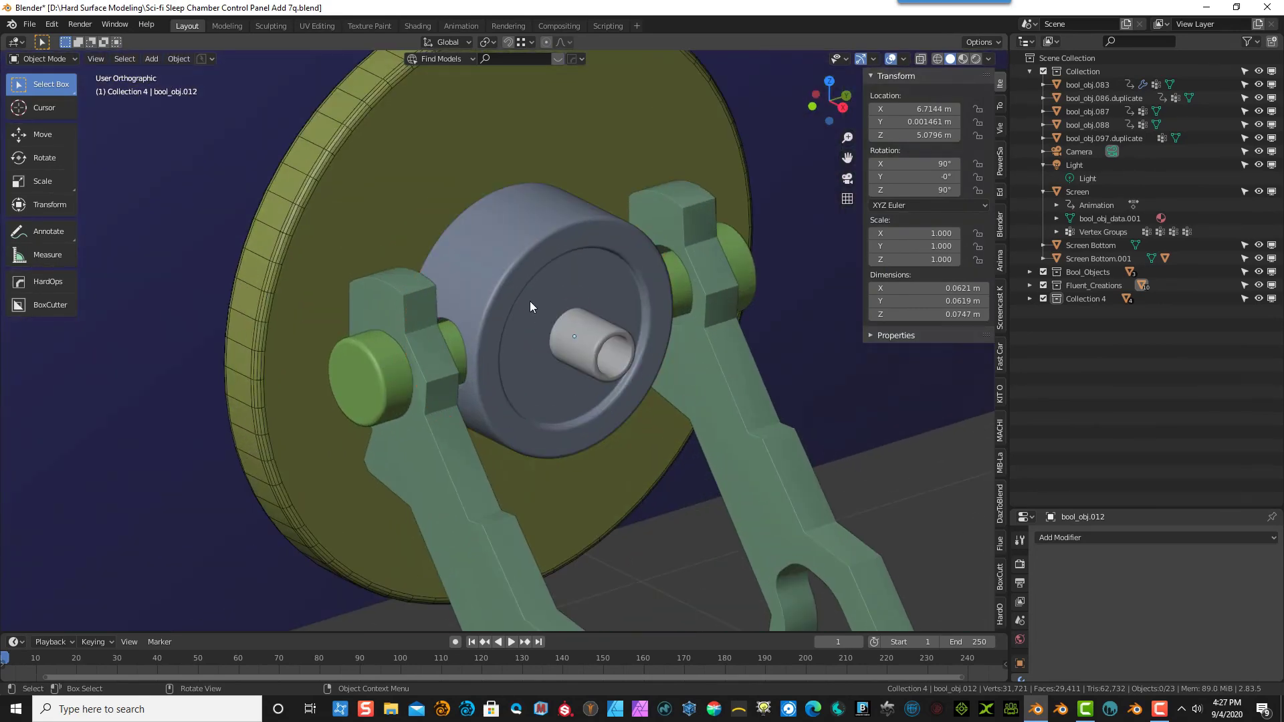
pyautogui.click(528, 301)
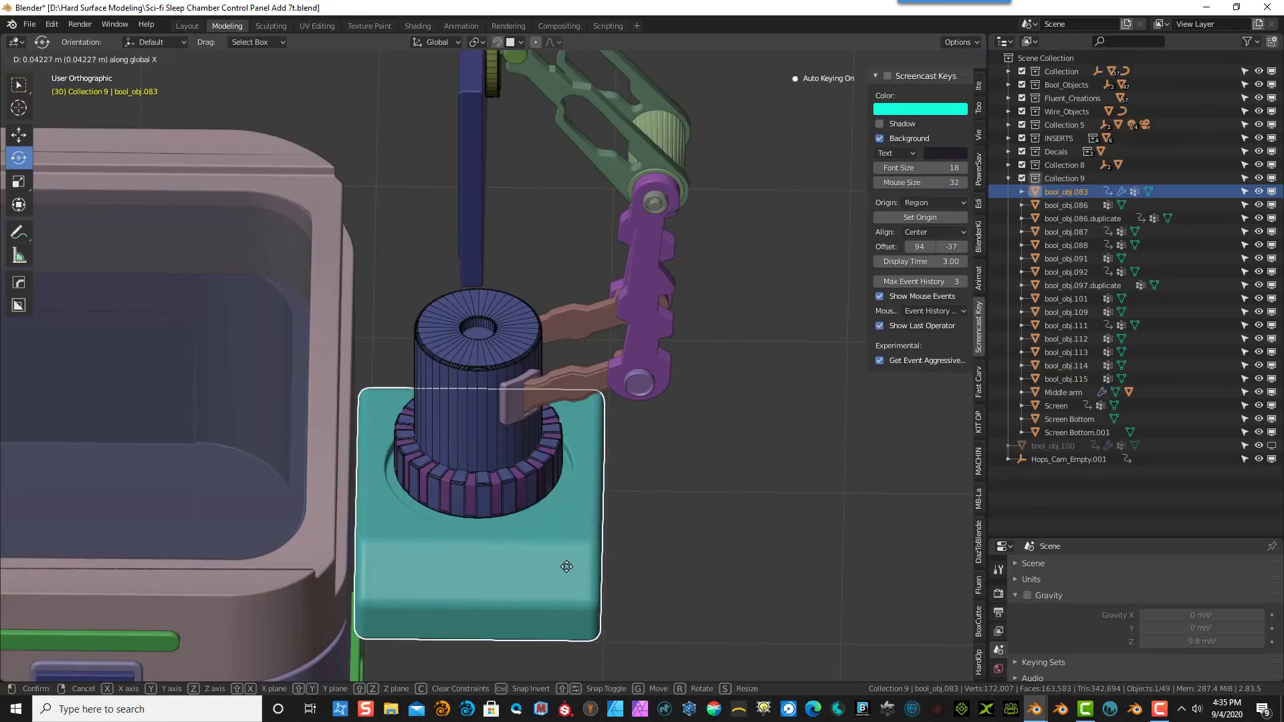
# - Finish moving the teal base block 0.04227 m along X, check its placement beside the sleep chamber, and deselect it
pyautogui.press('KP_7')
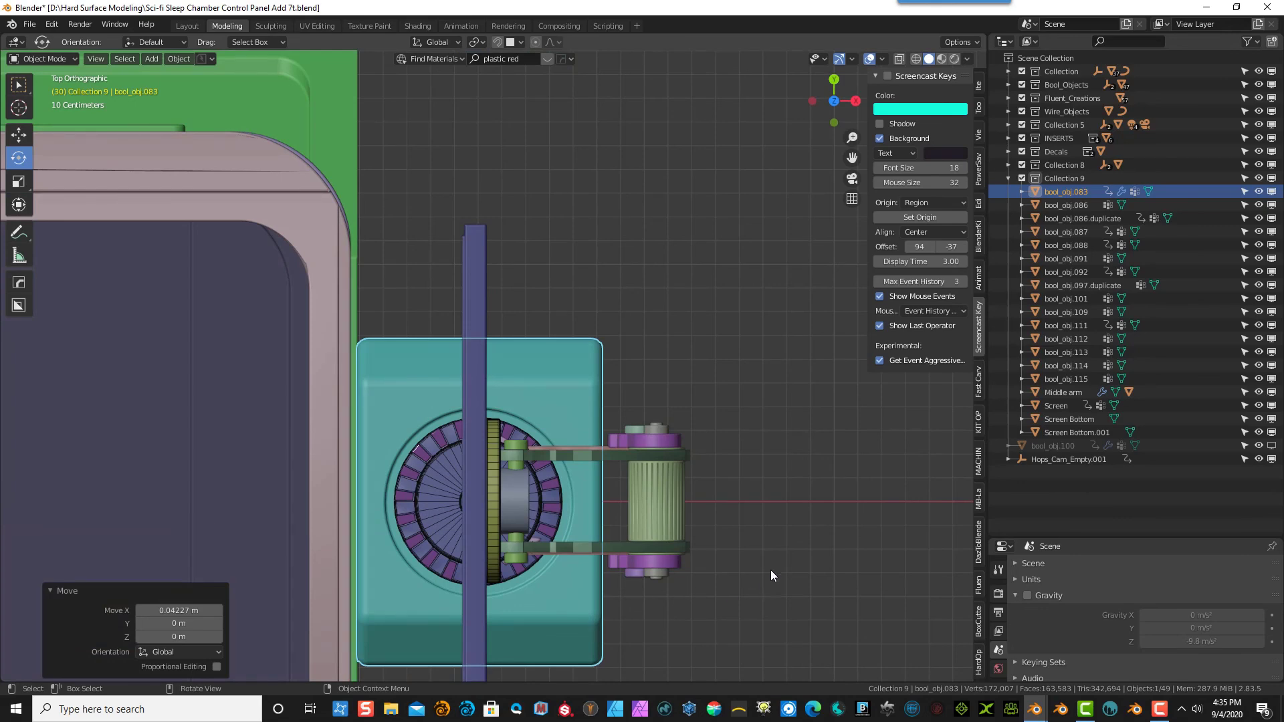
pyautogui.moveTo(770, 569); pyautogui.dragTo(681, 477, button='middle')
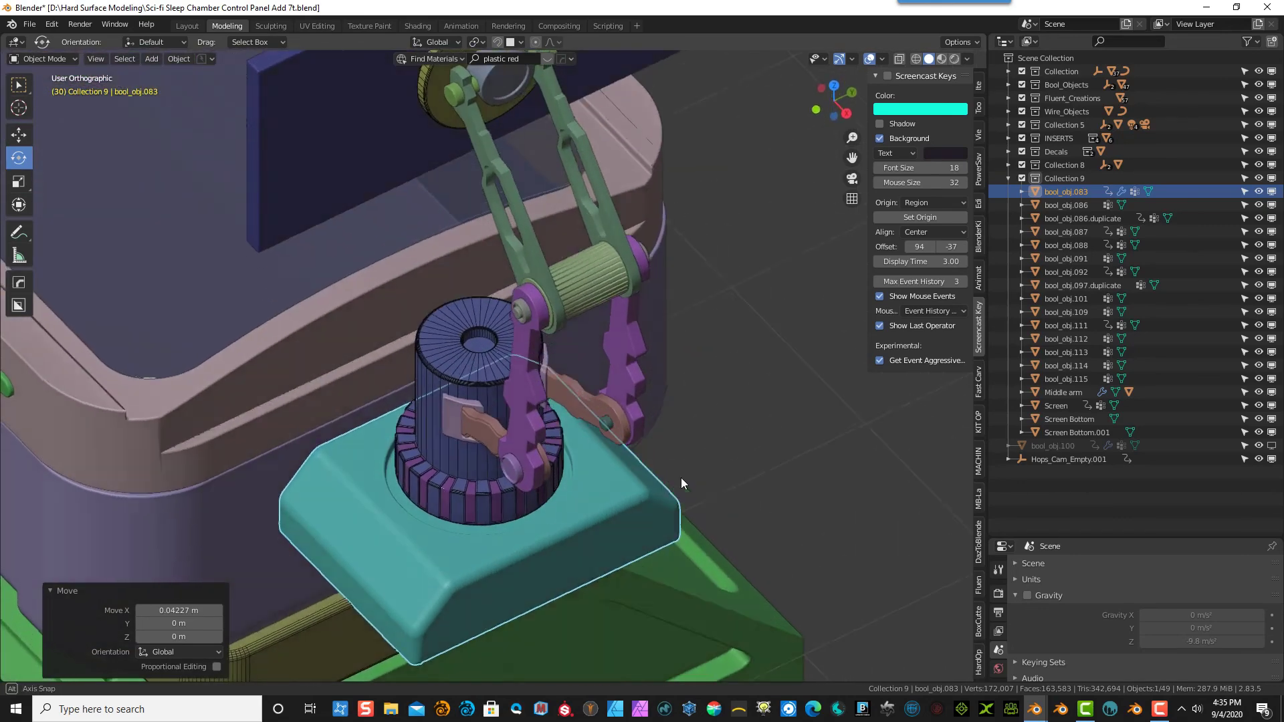
pyautogui.scroll(-8, 716, 464)
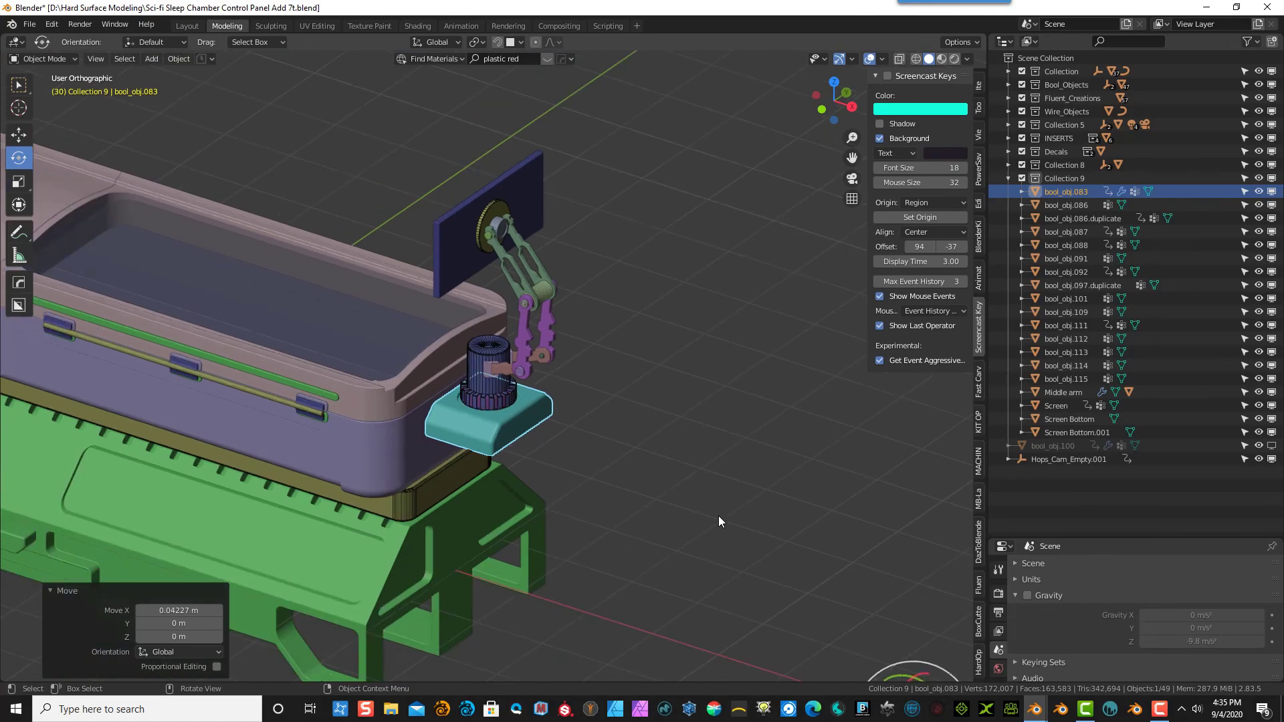
pyautogui.scroll(-4, 719, 525)
pyautogui.scroll(5, 707, 523)
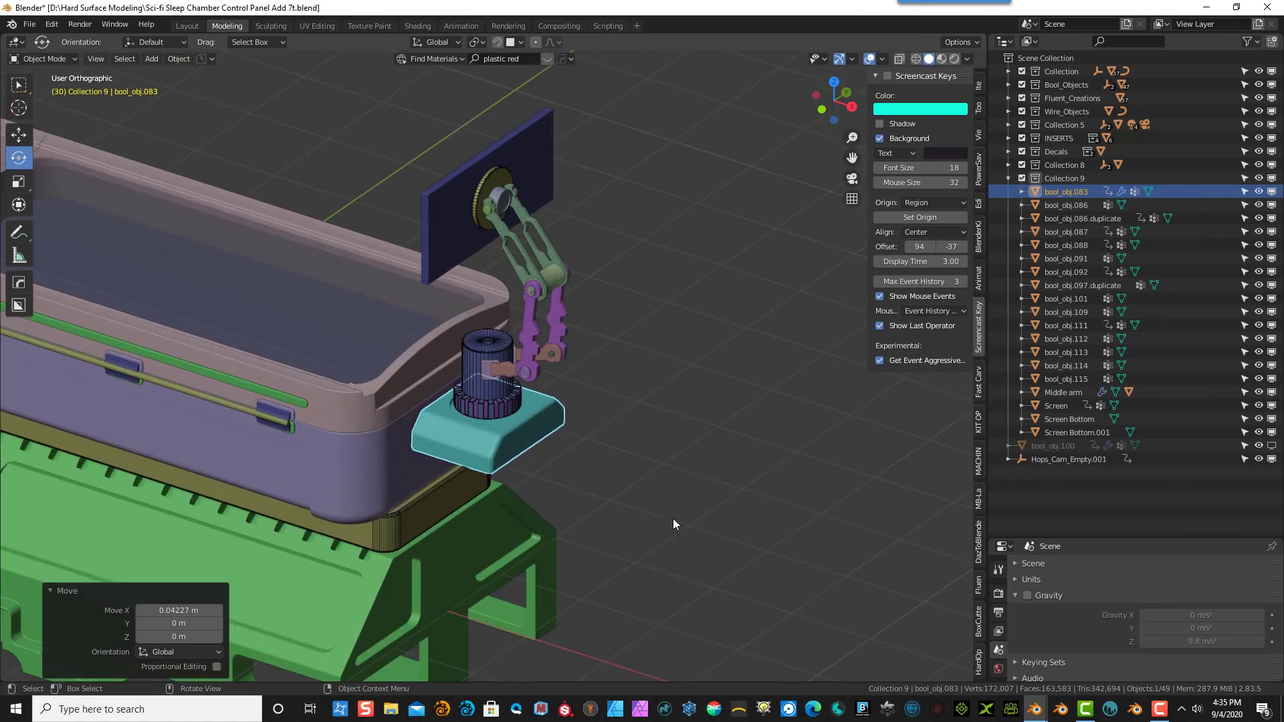
pyautogui.click(671, 517)
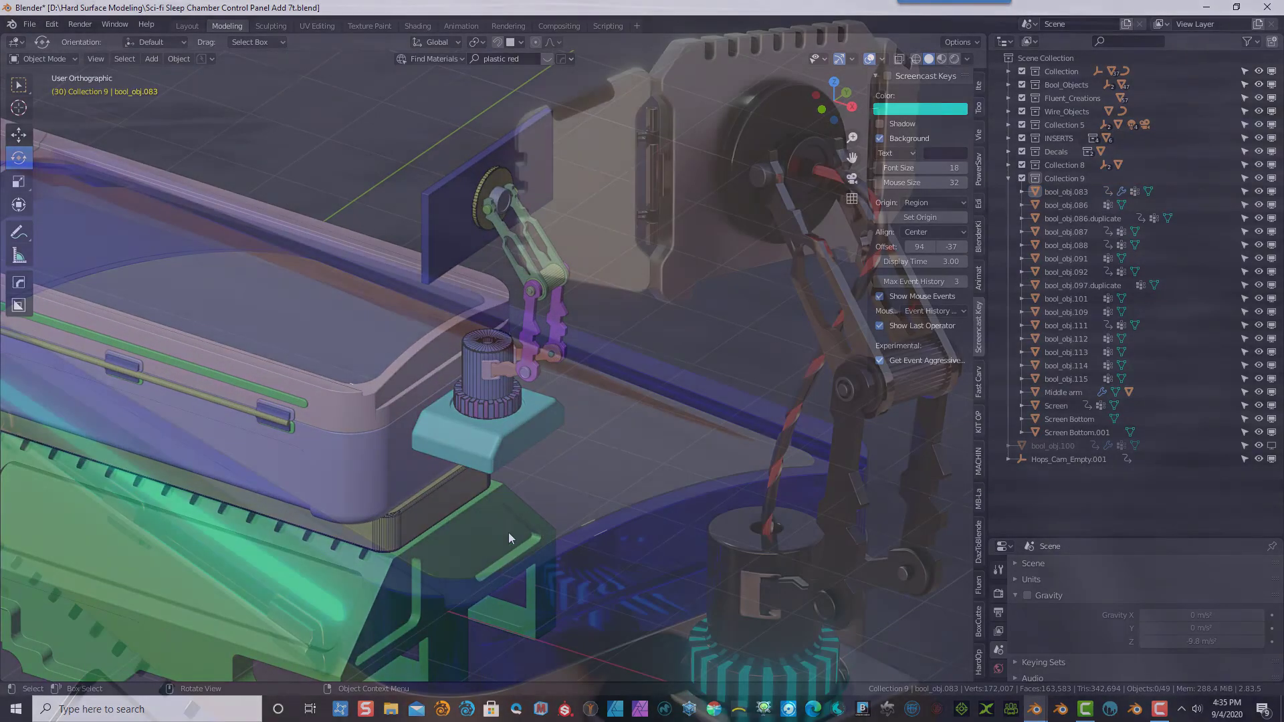